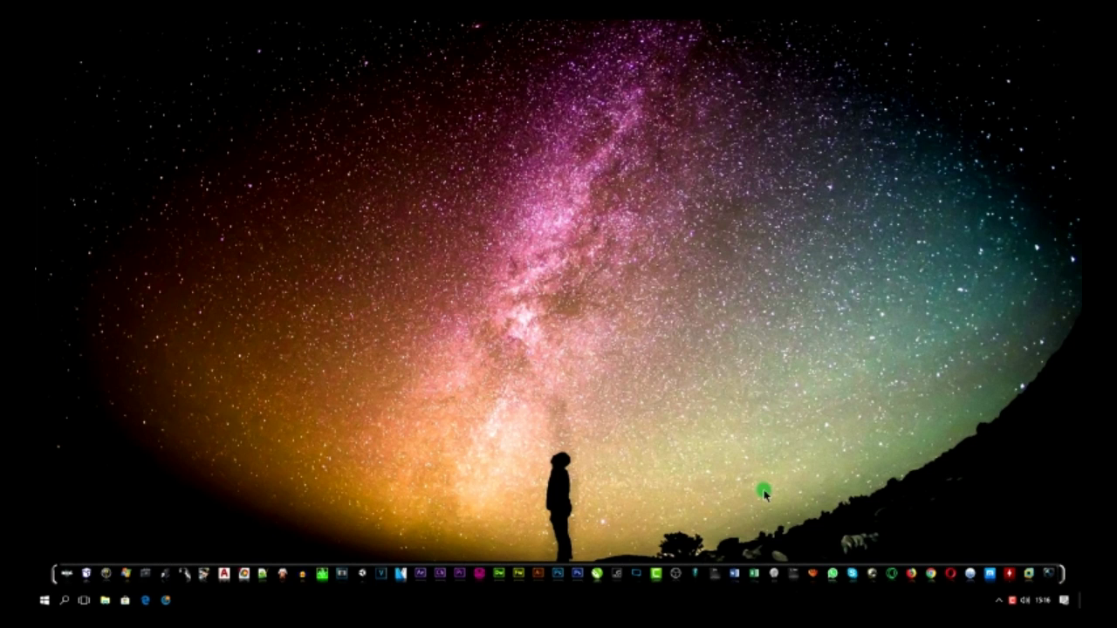
- Launch Excel and create a new blank workbook, Pasta1
left_click(756, 575)
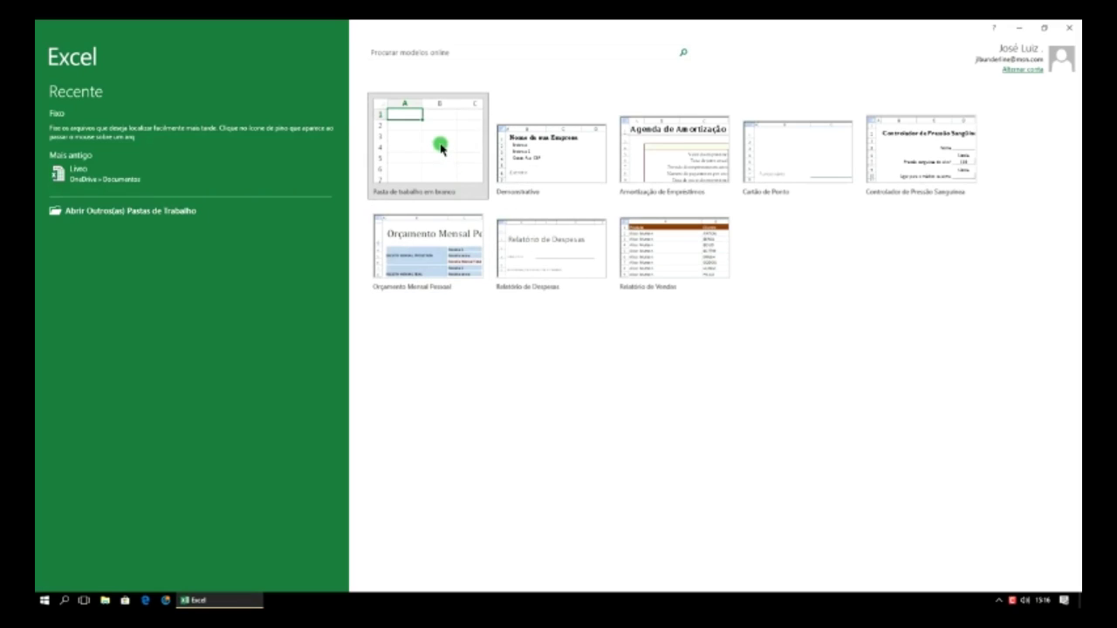
left_click(440, 148)
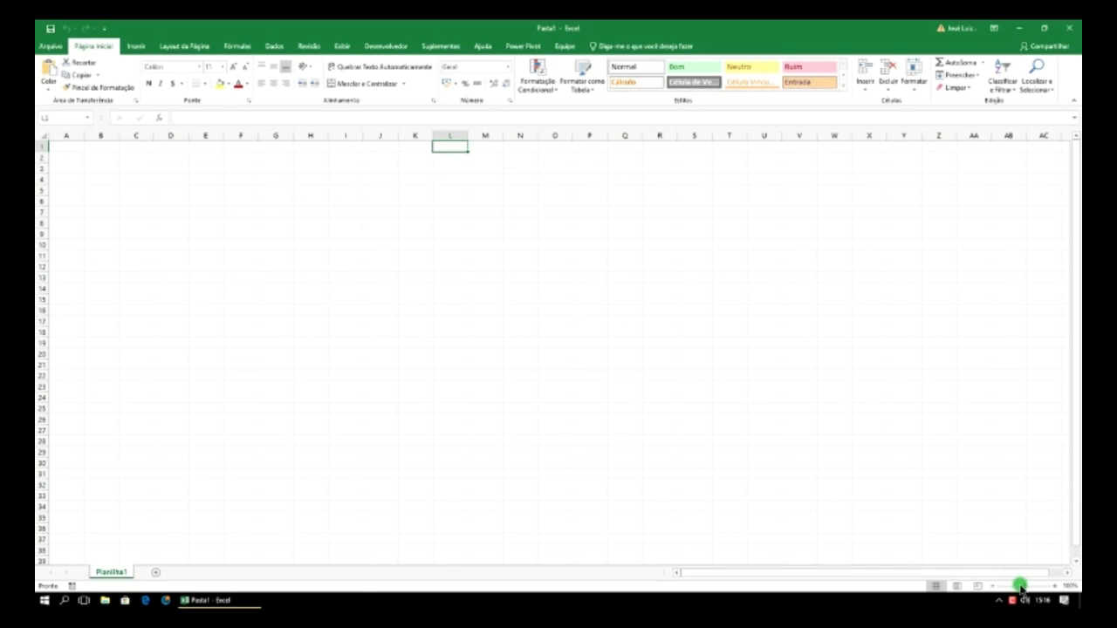
- Zoom the empty Planilha1 in until columns A–I fill the window, scrolled back to column A
mouse_move(1023, 585)
left_mouse_down()
mouse_move(1013, 587)
mouse_move(1038, 587)
left_mouse_up()
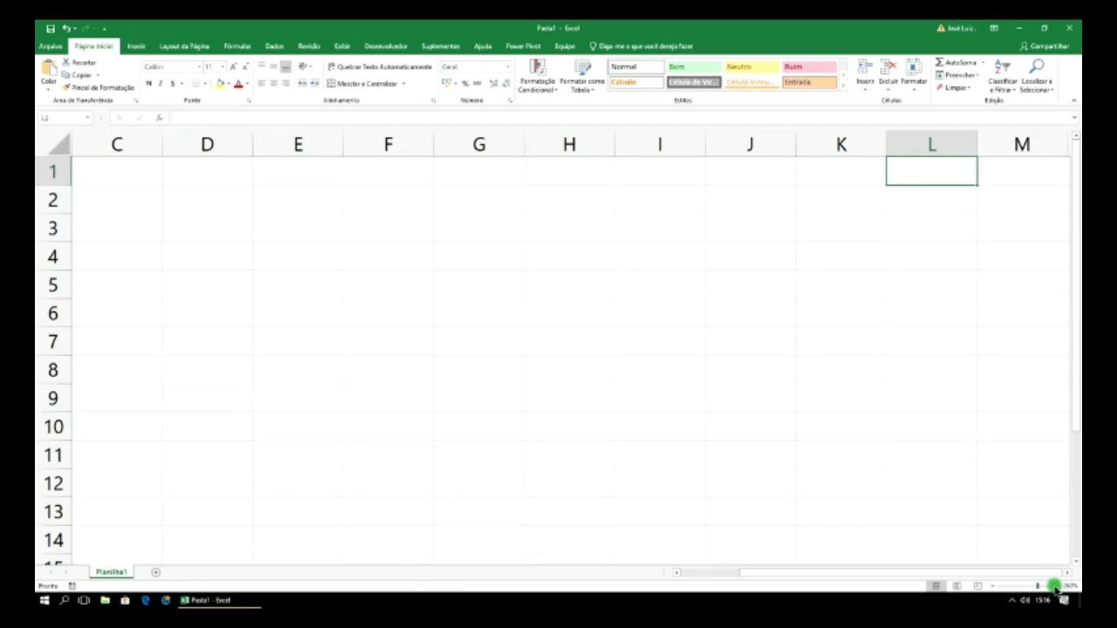
left_click(1056, 587)
left_click(1056, 586)
left_click(1055, 588)
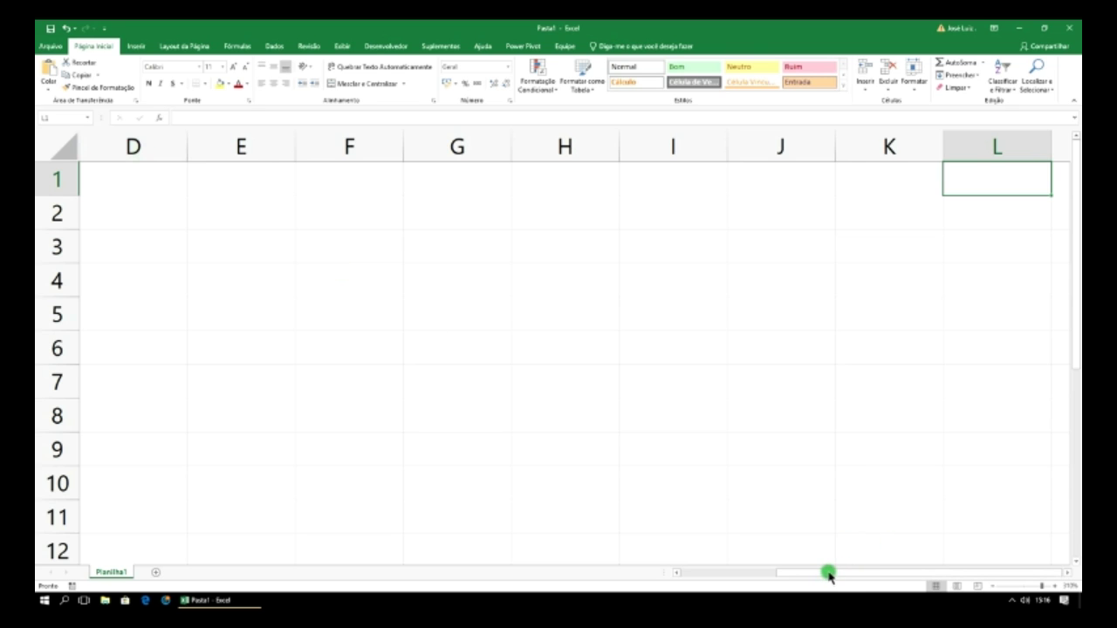
left_click_drag(829, 574, 714, 569)
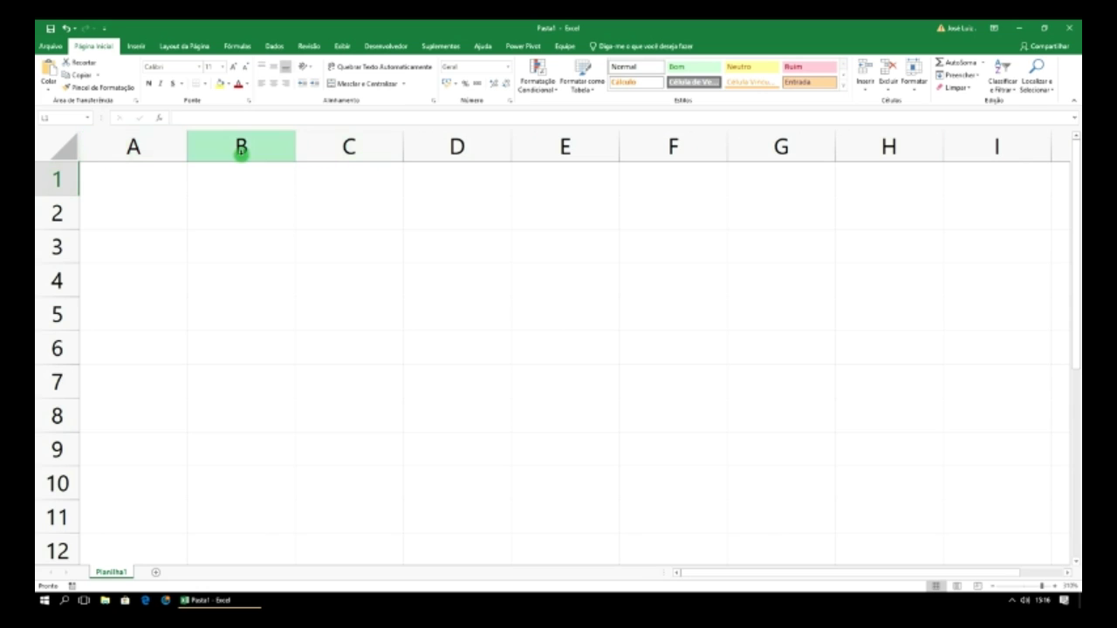
left_click(150, 140)
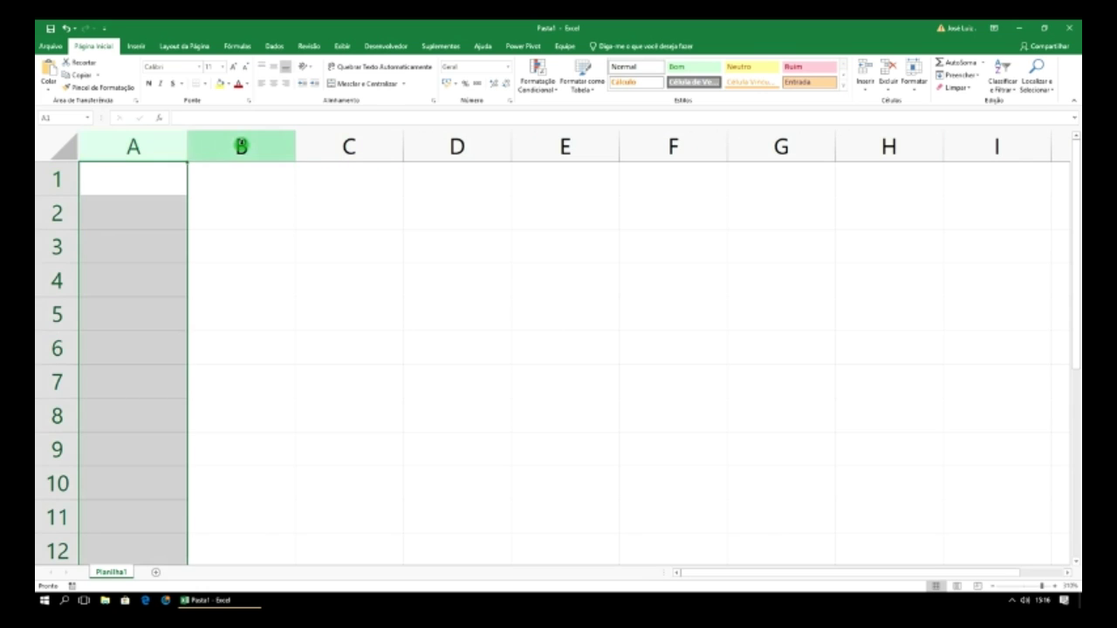
left_click(239, 143)
left_click(305, 146)
left_click(449, 150)
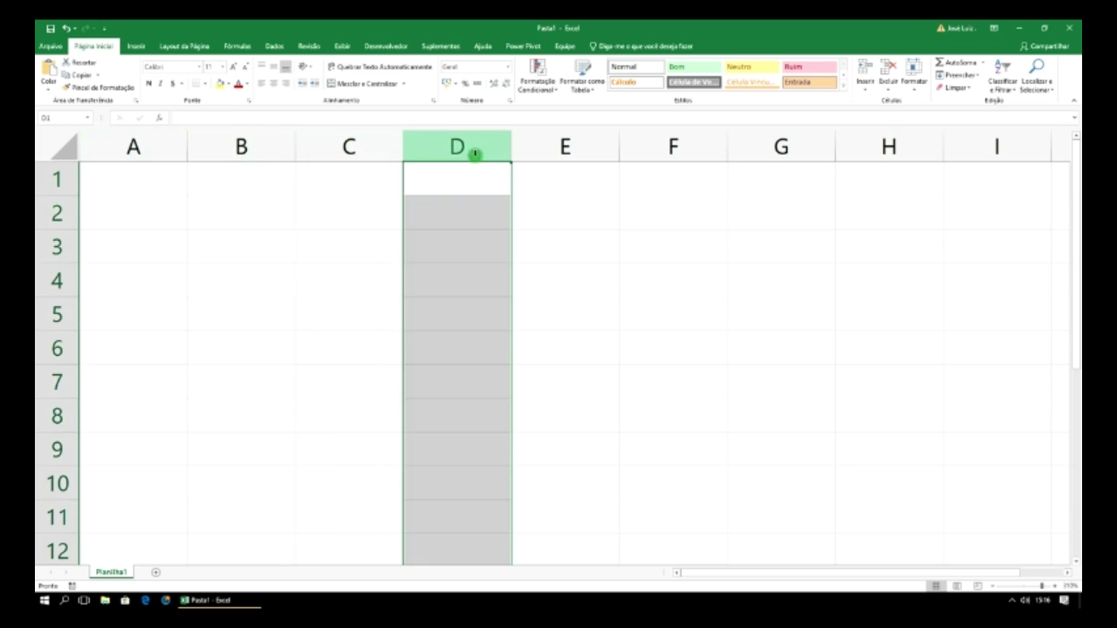
left_click(551, 149)
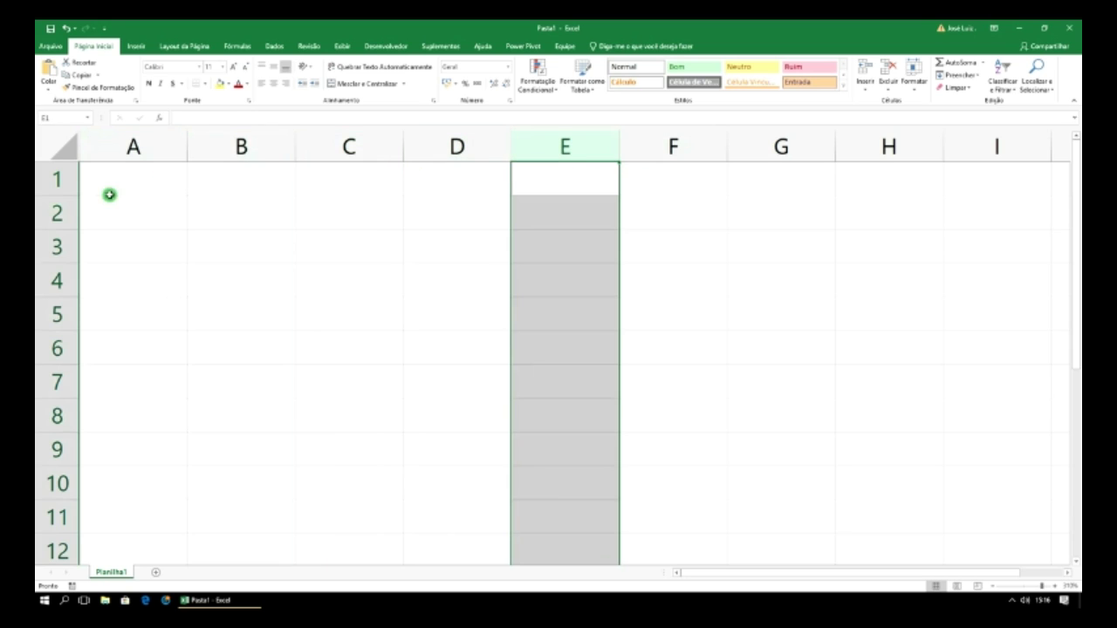
left_click(57, 179)
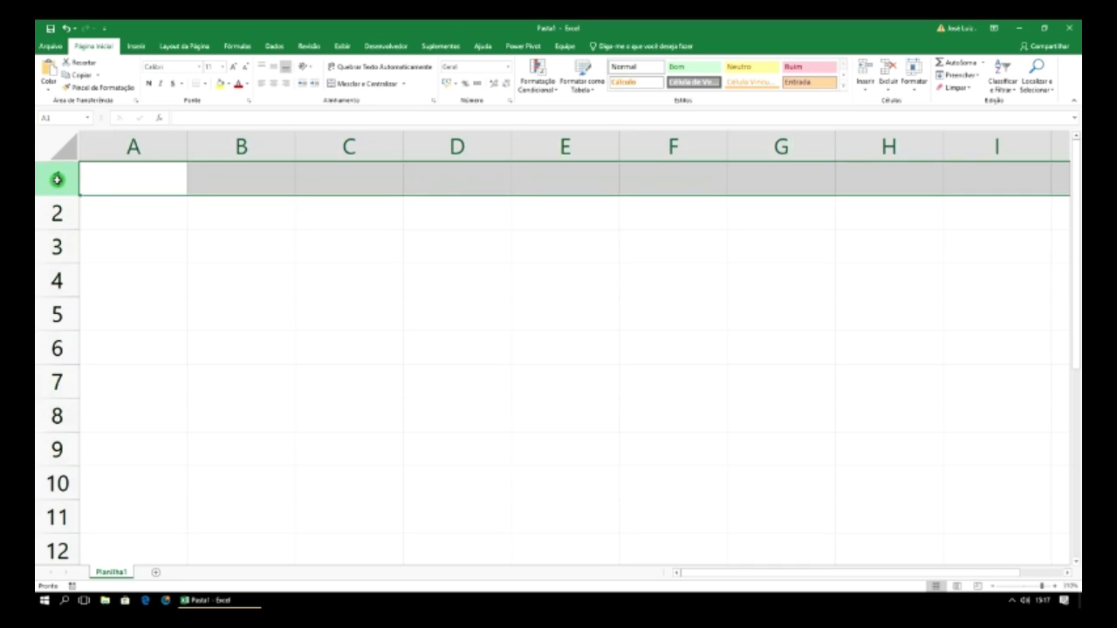
left_click(55, 213)
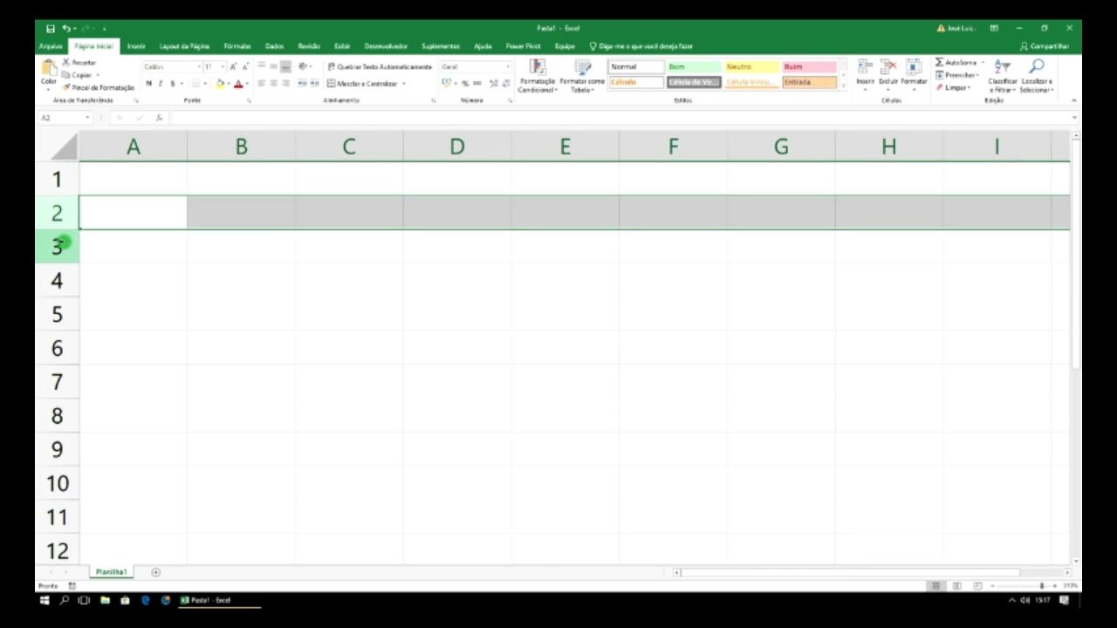
left_click(58, 248)
left_click(58, 281)
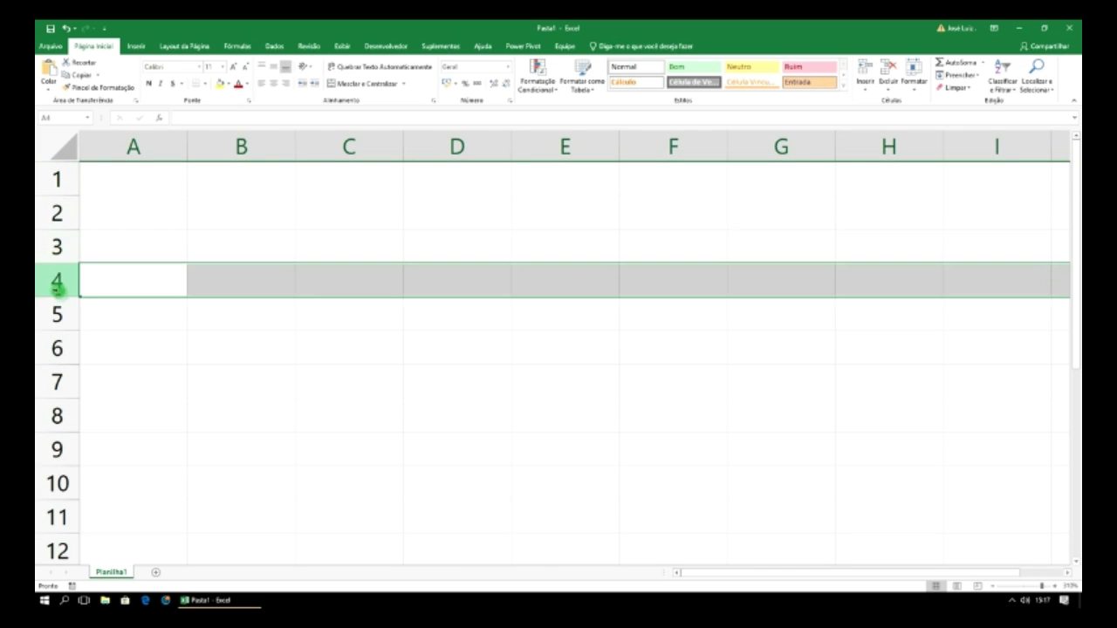
left_click(57, 314)
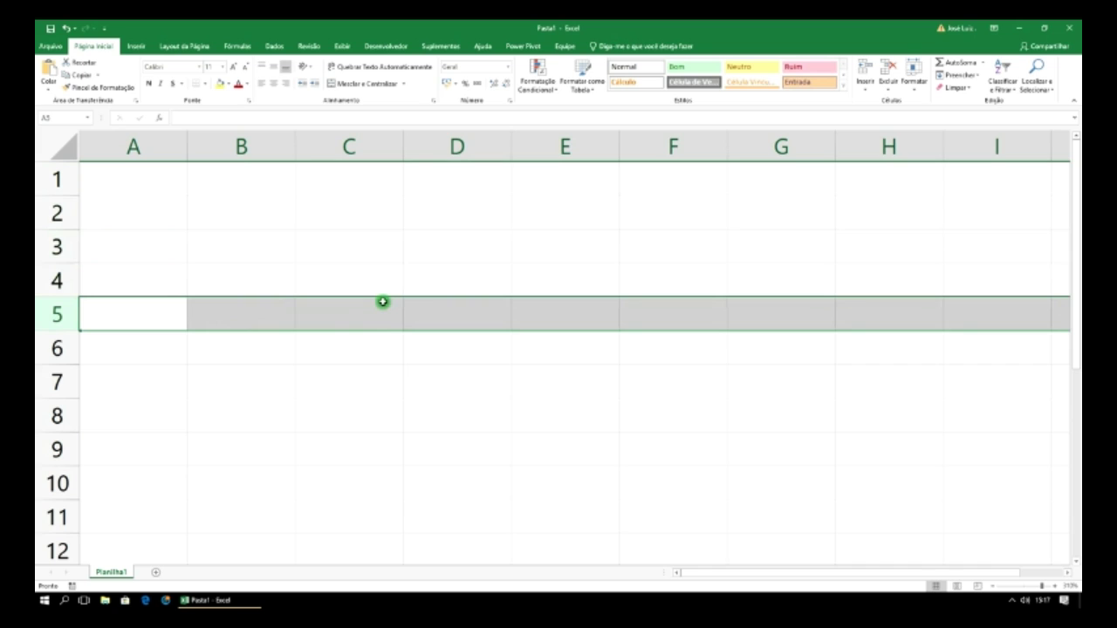
left_click(145, 143)
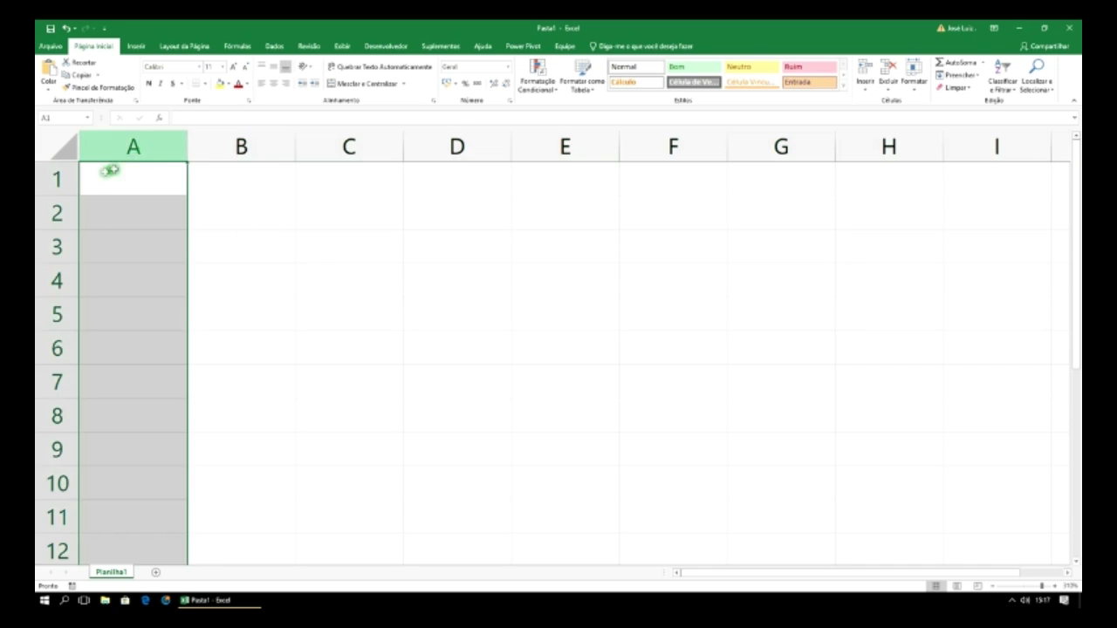
left_click(70, 177)
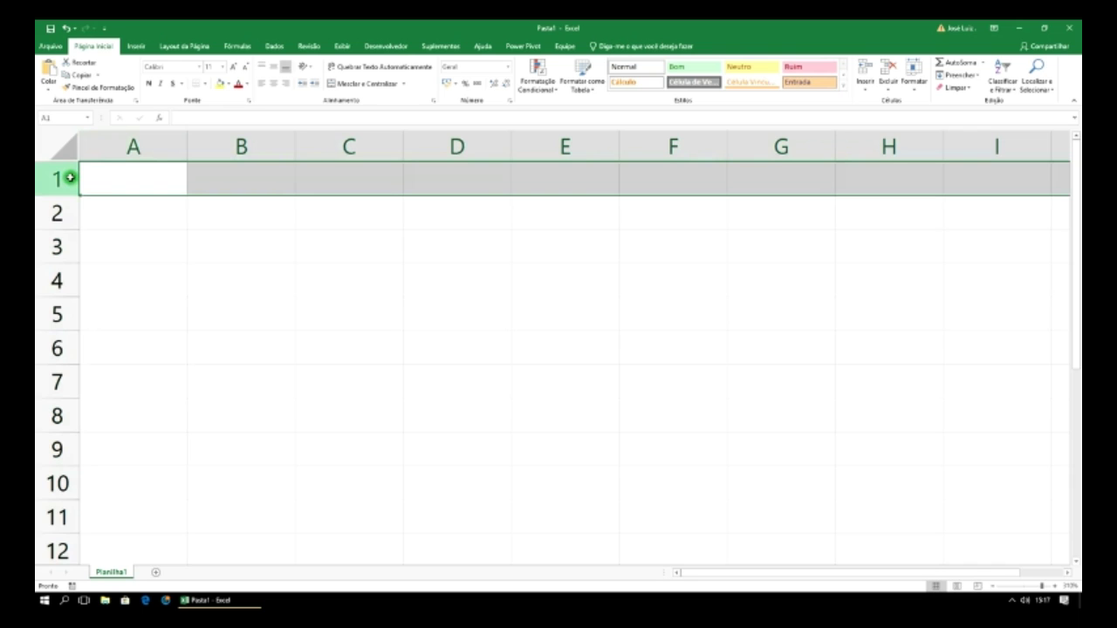
left_click(241, 250)
left_click(333, 282)
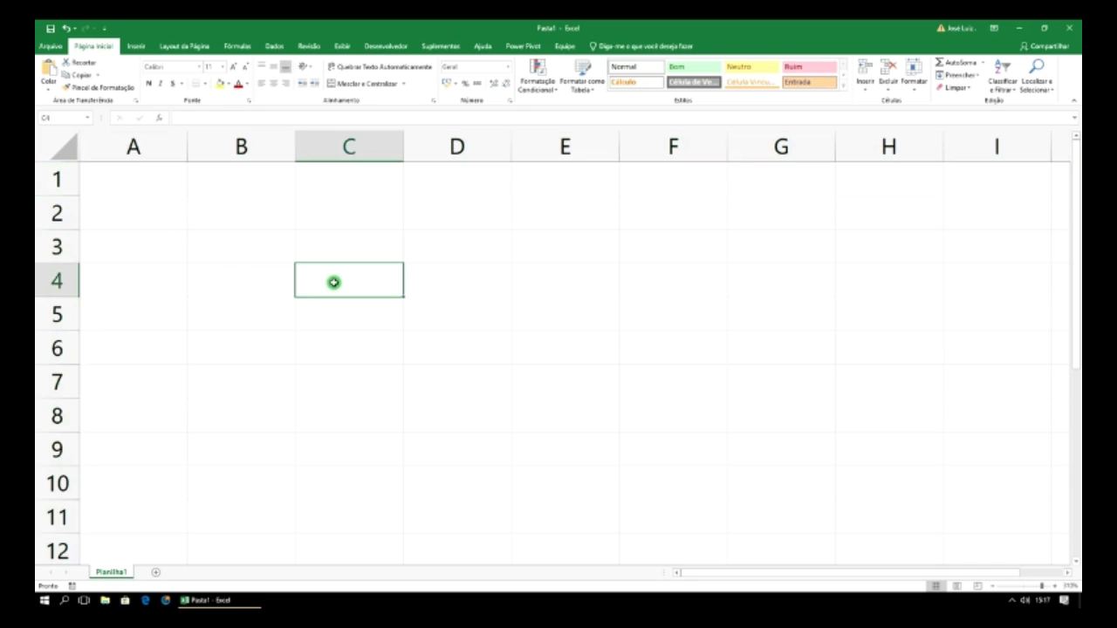
left_click(451, 349)
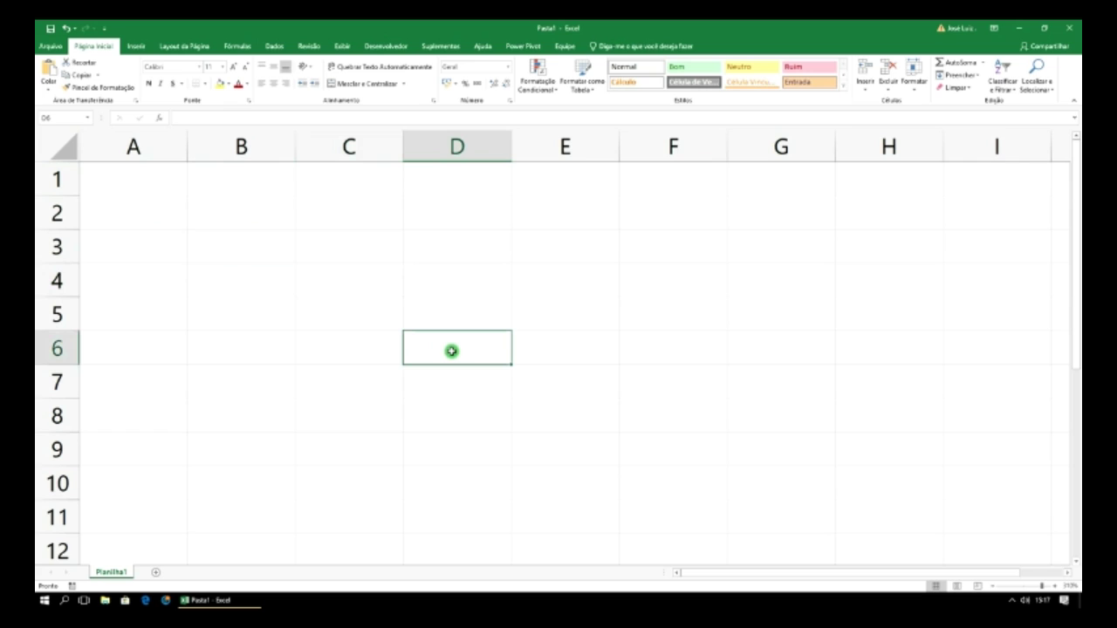
- Enter 'Células' in cell D6 and reselect D6
type("Células")
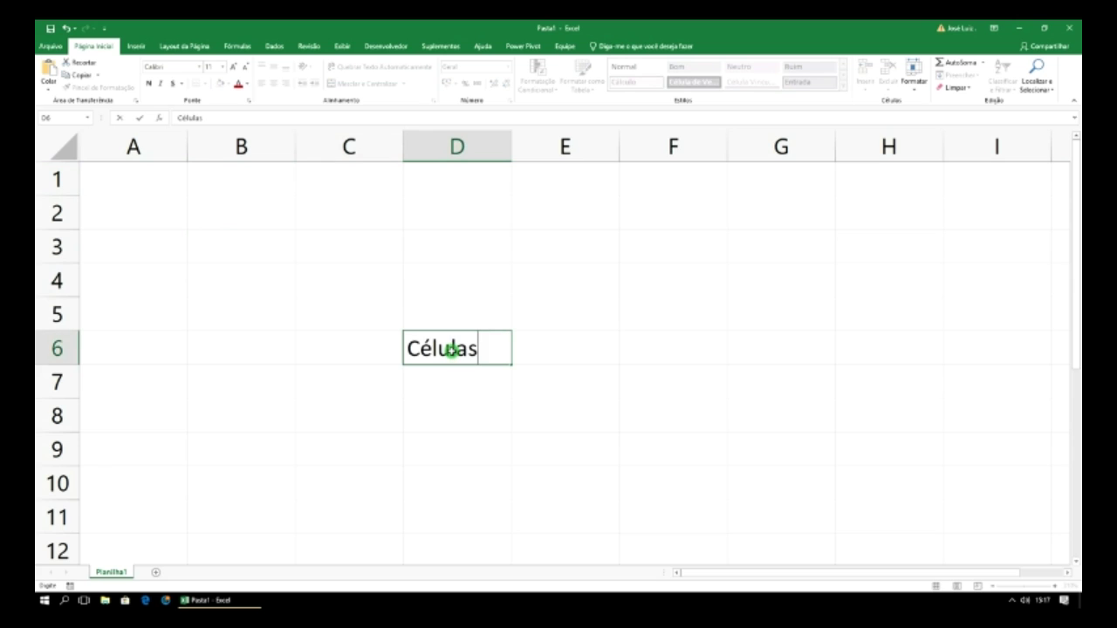
left_click(550, 289)
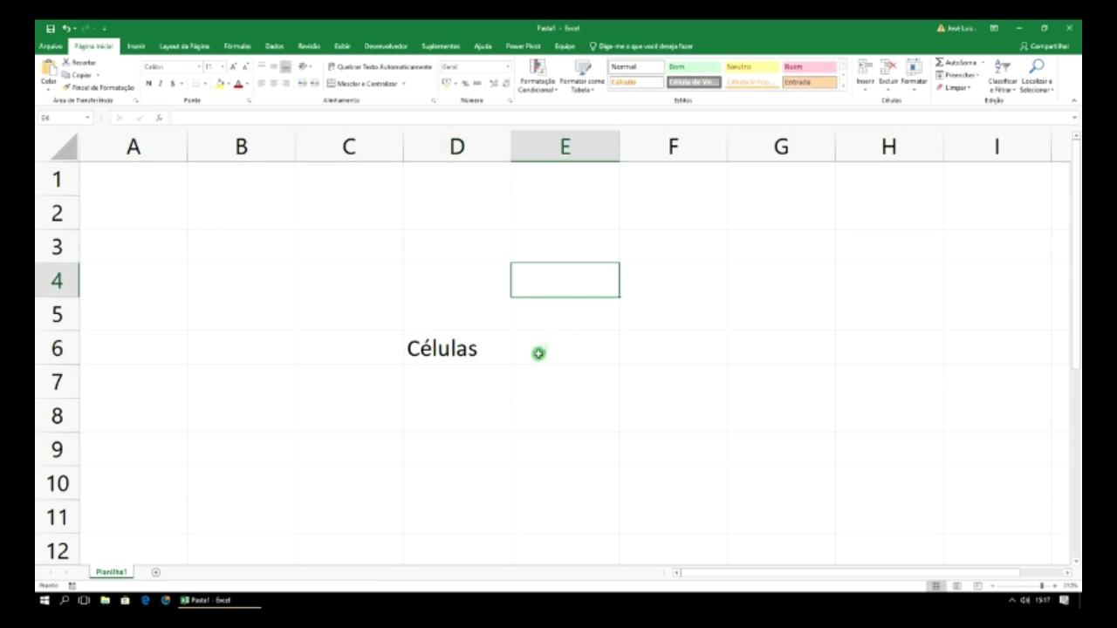
left_click(462, 352)
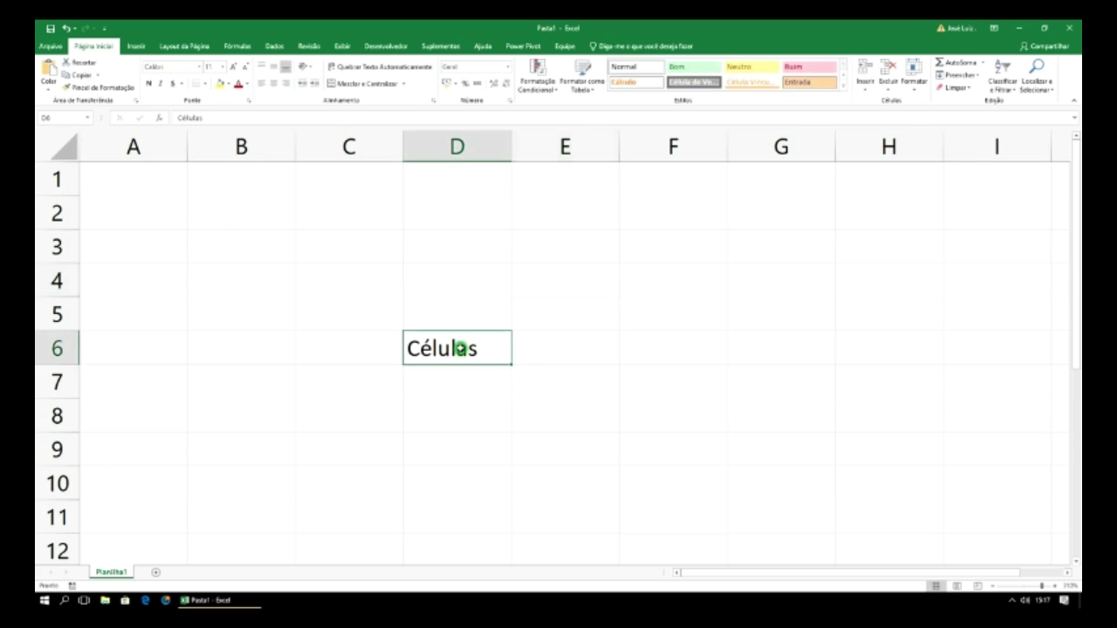
right_click(560, 352)
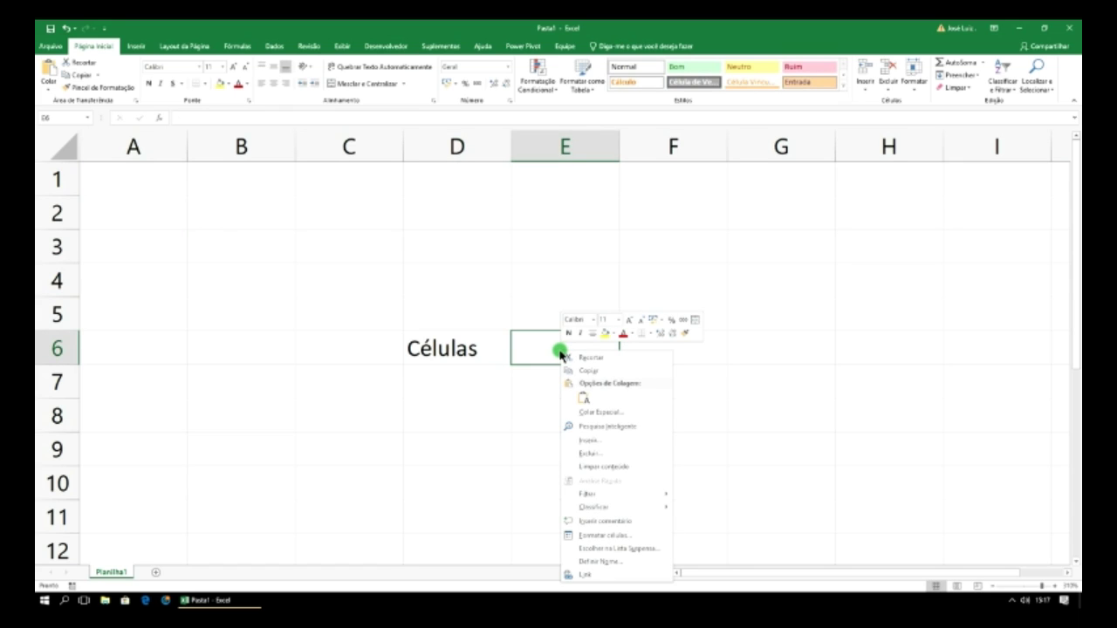
key("Escape")
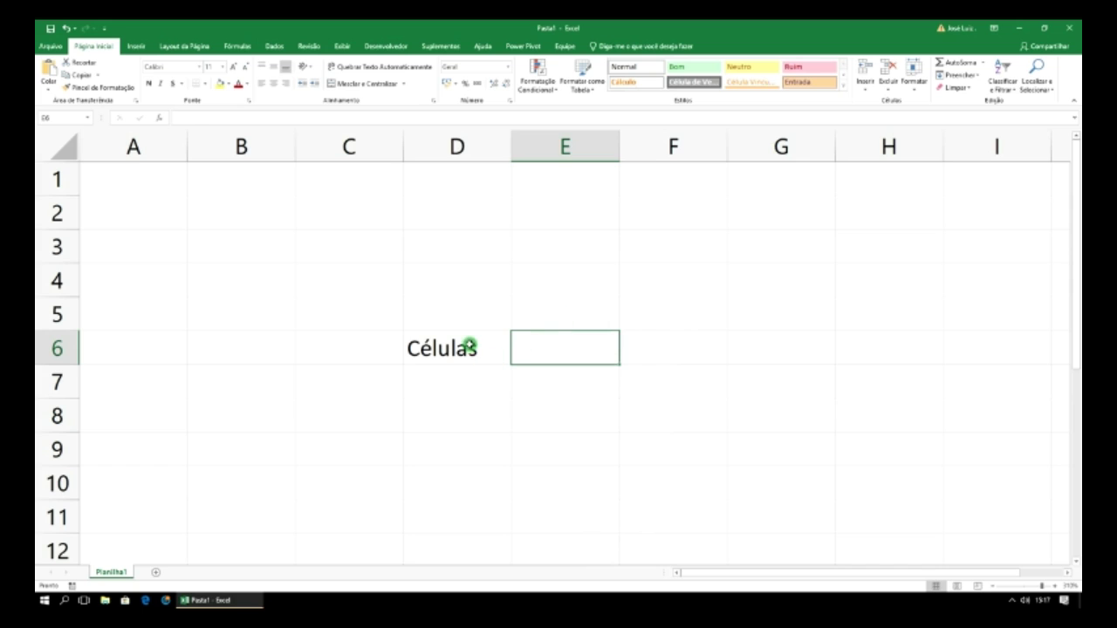
left_click(457, 351)
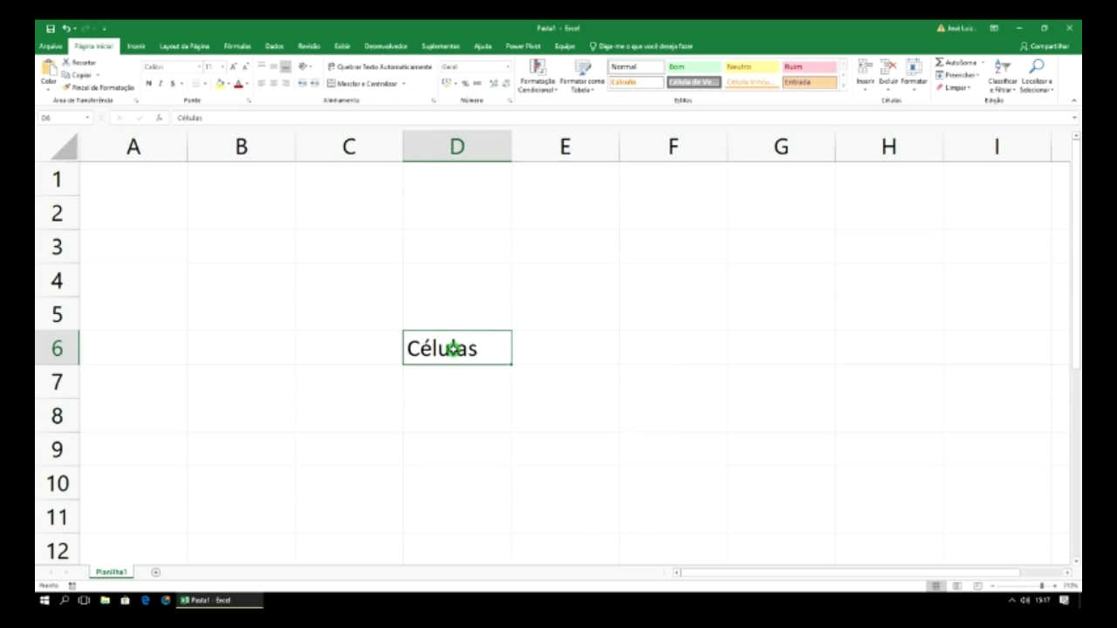
- Select cells around D6 in turn: C5, C4, D3, F4–F9, E9, D9, C11, C10, B9, B6
left_click(357, 312)
left_click(354, 282)
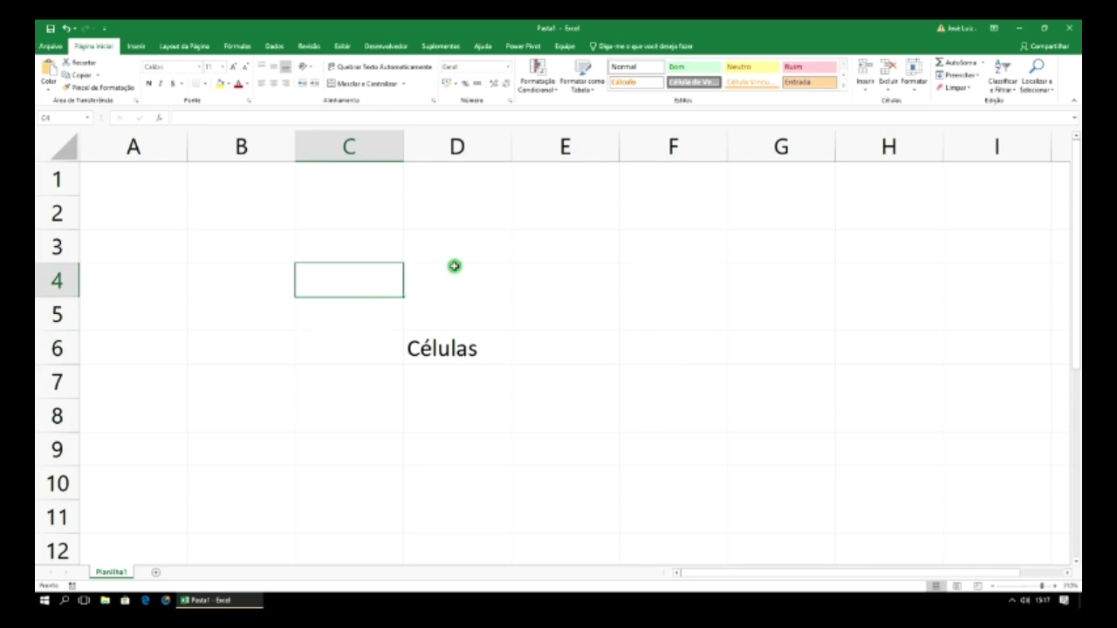
left_click(457, 255)
left_click(660, 290)
left_click(659, 318)
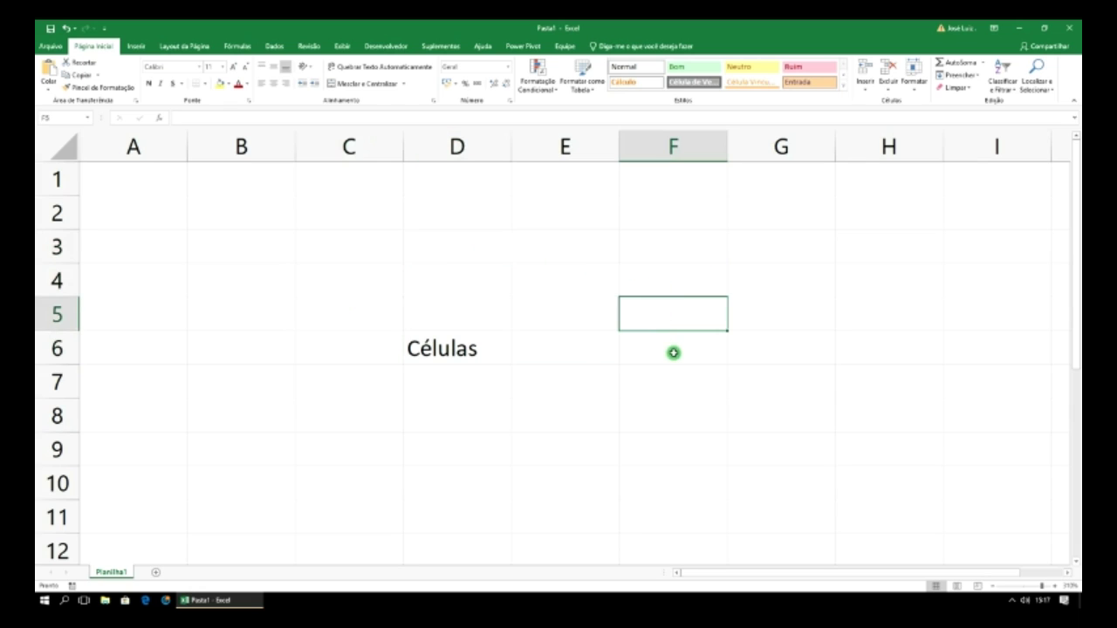
left_click(673, 352)
left_click(682, 388)
left_click(692, 417)
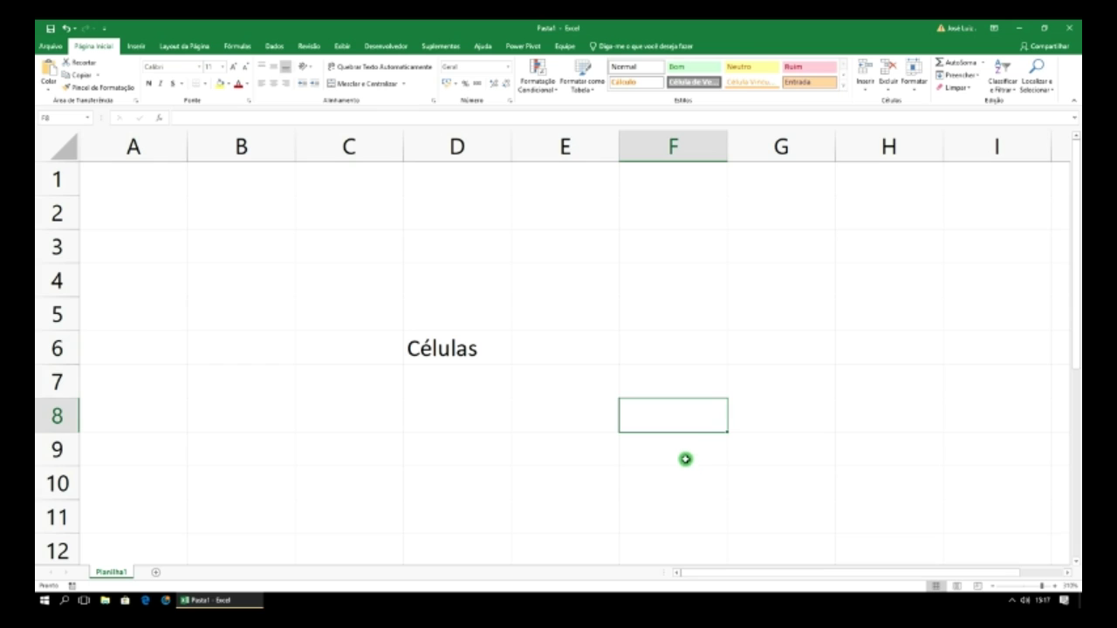
left_click(687, 460)
left_click(561, 447)
left_click(445, 453)
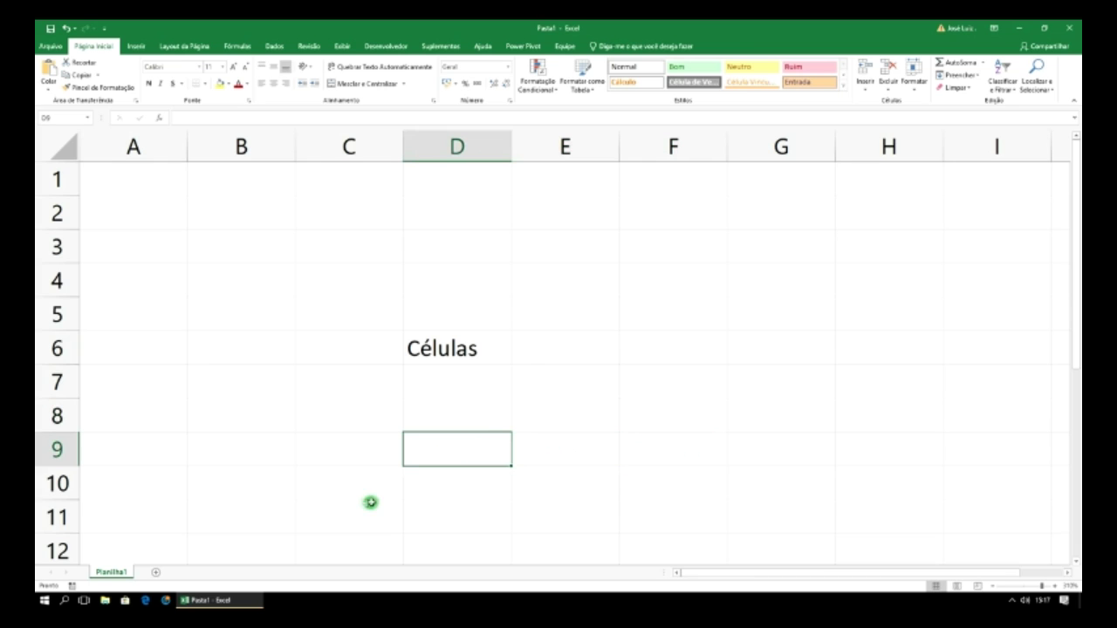
left_click(369, 504)
left_click(363, 482)
left_click(279, 439)
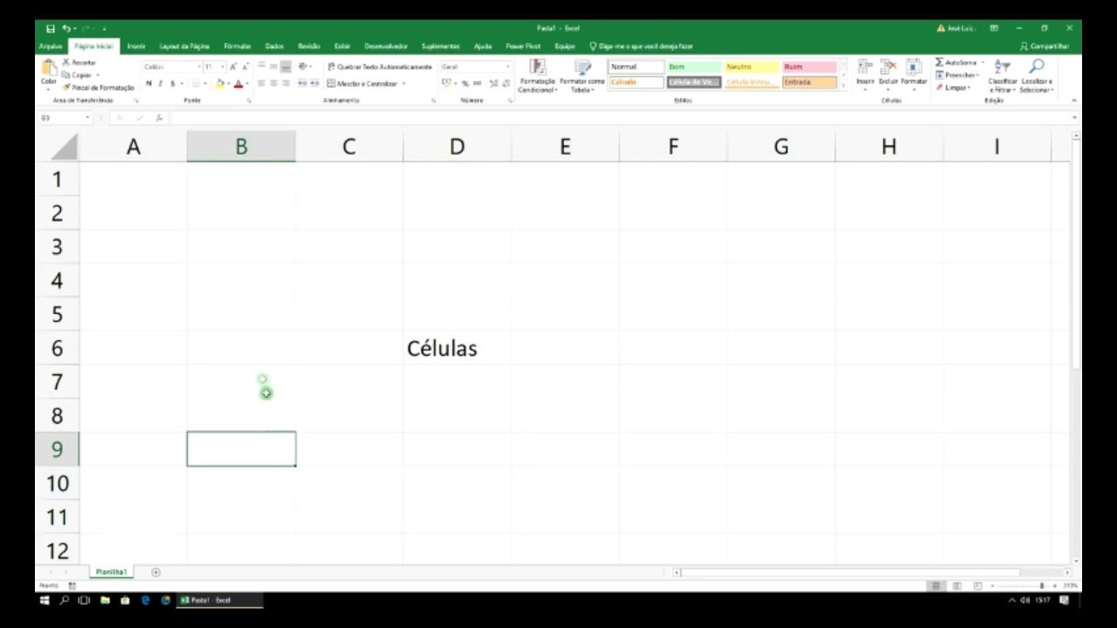
left_click(255, 349)
left_click_drag(93, 177, 452, 370)
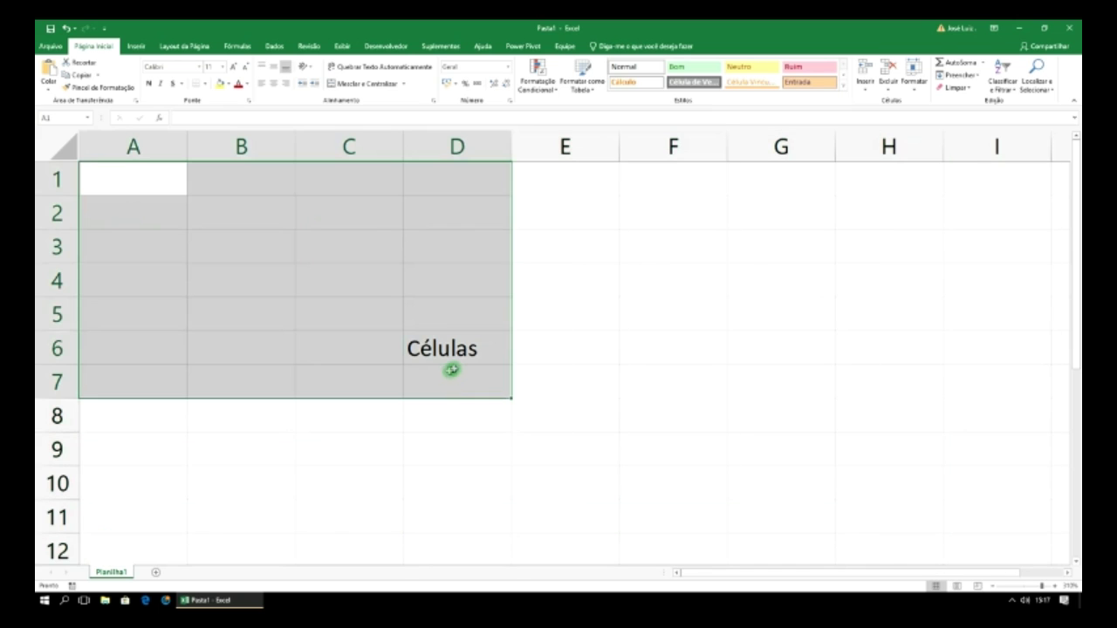
left_click(557, 284)
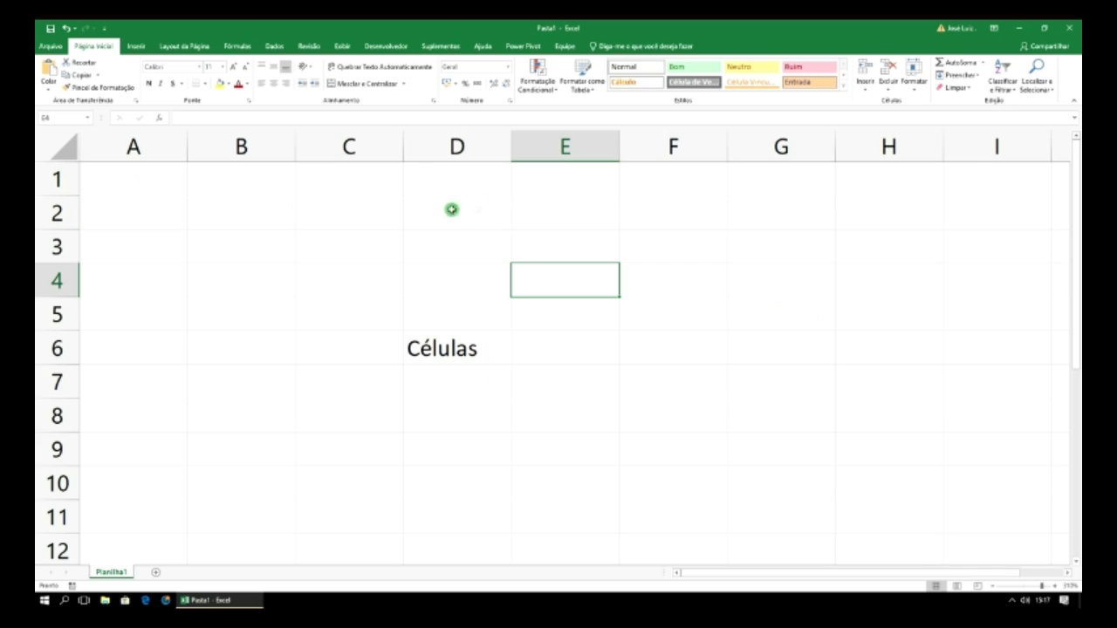
left_click(673, 413)
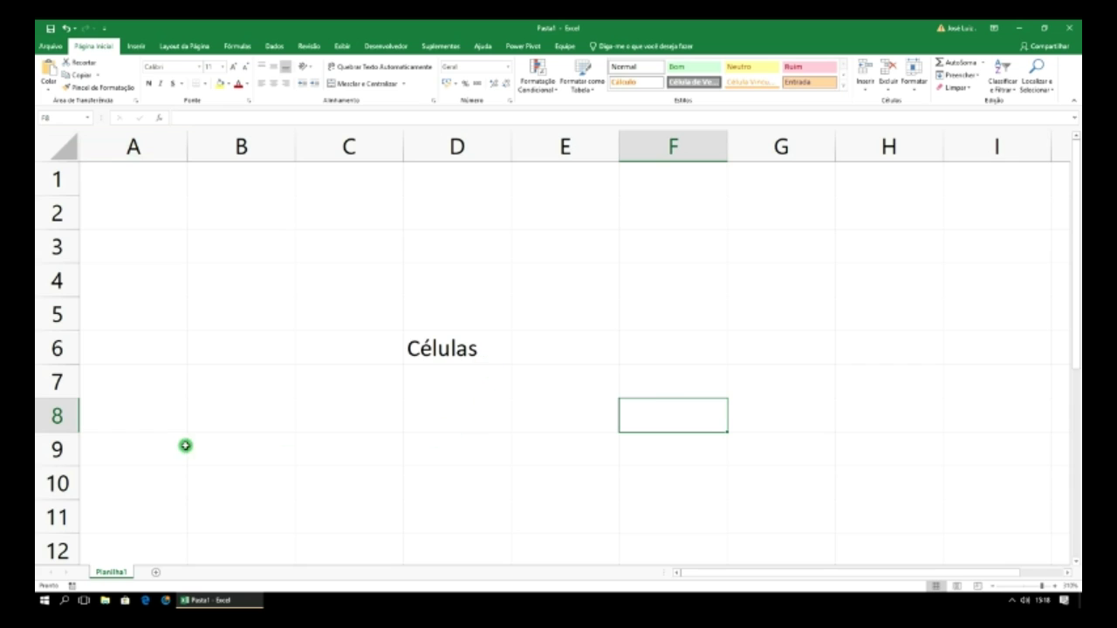
left_click(231, 482)
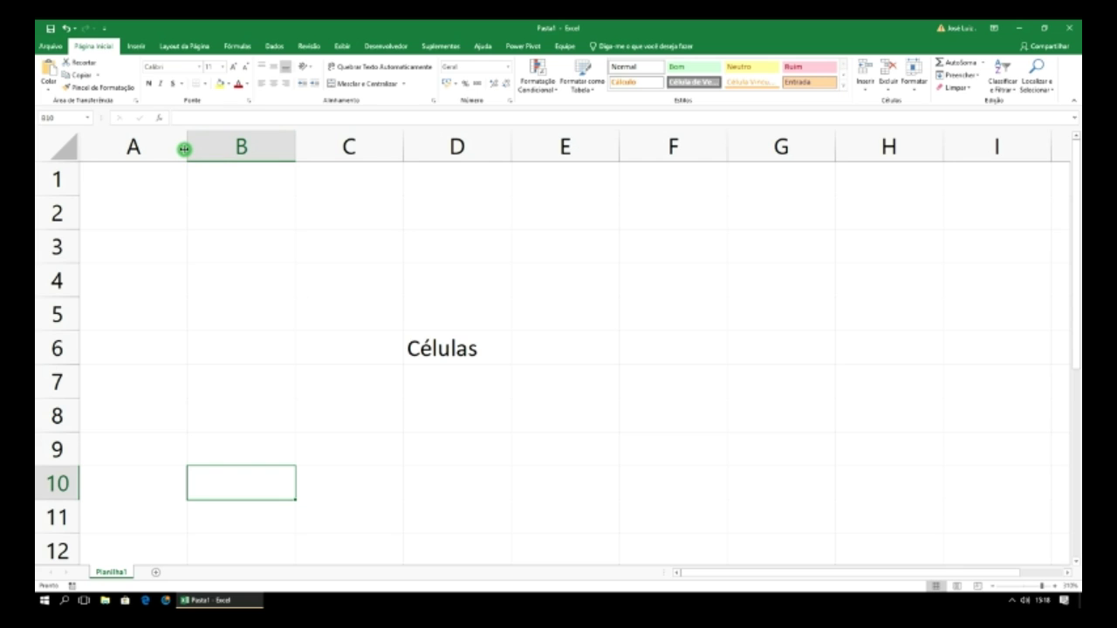
mouse_move(186, 150)
left_mouse_down()
mouse_move(274, 159)
mouse_move(183, 150)
left_mouse_up()
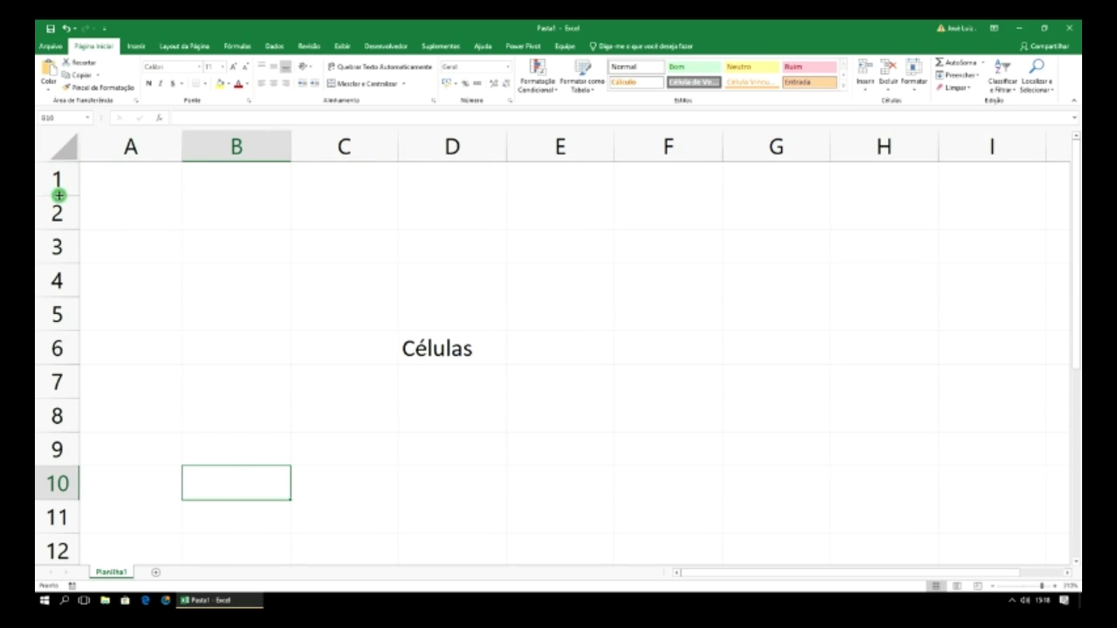
left_click_drag(57, 194, 63, 292)
left_click_drag(61, 299, 52, 192)
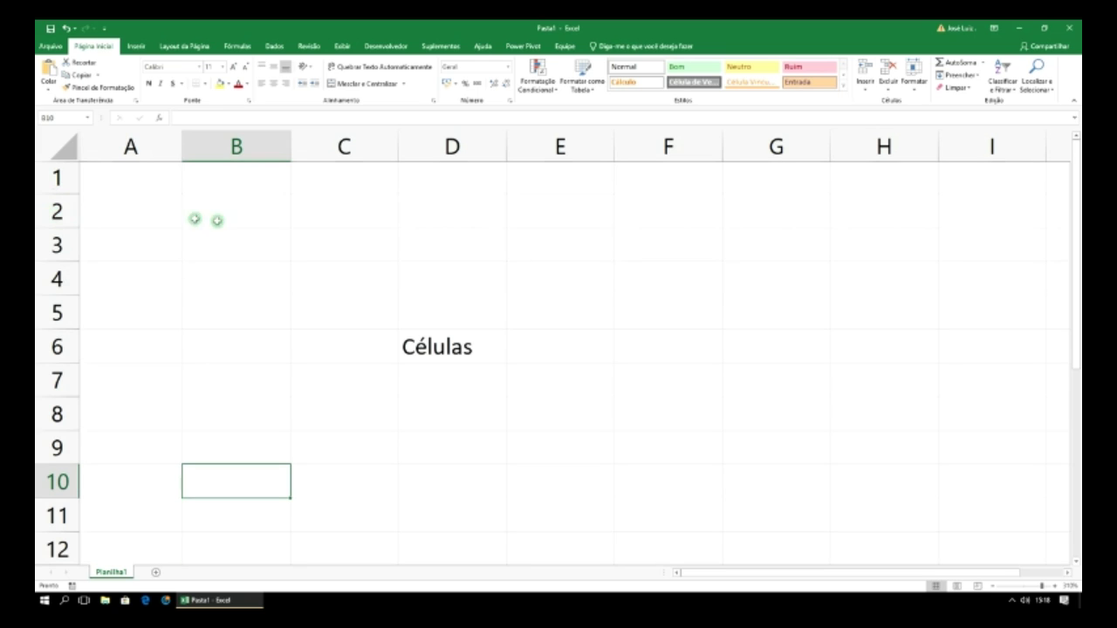
left_click(133, 213)
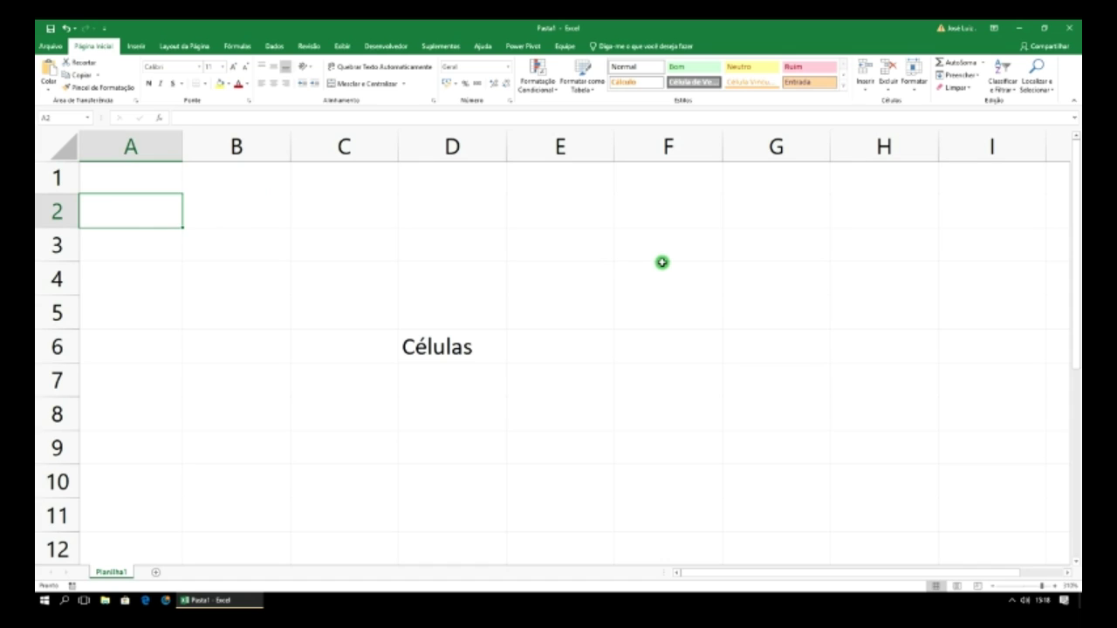
- Enter 'Paralelepipedo' in A2, then check A2 and the empty B2 it overflows into
type("Para")
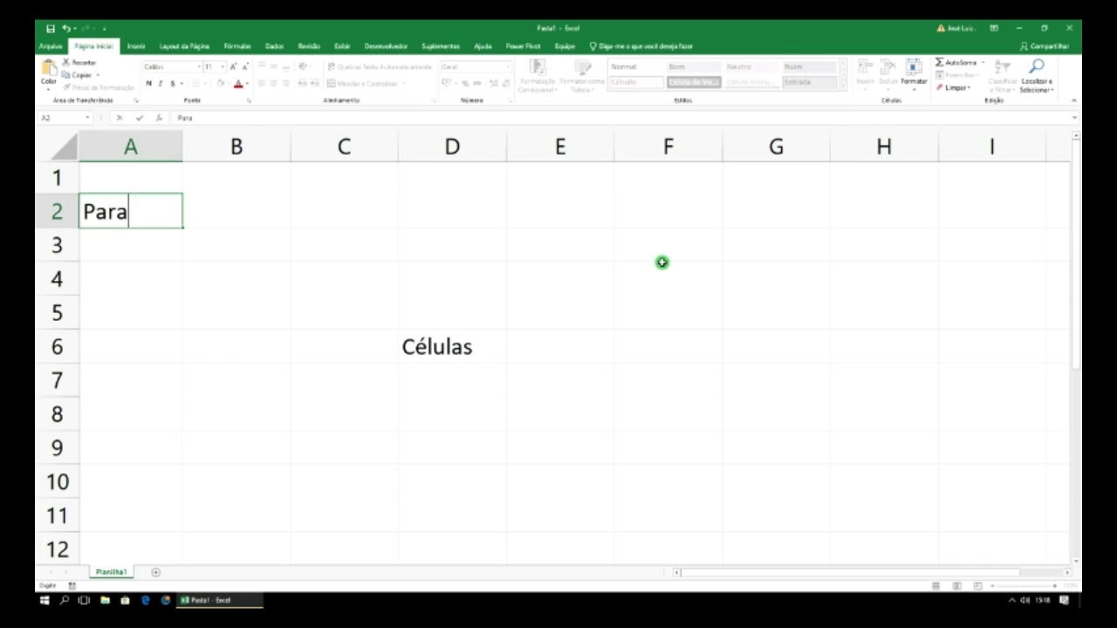
type("lelepi")
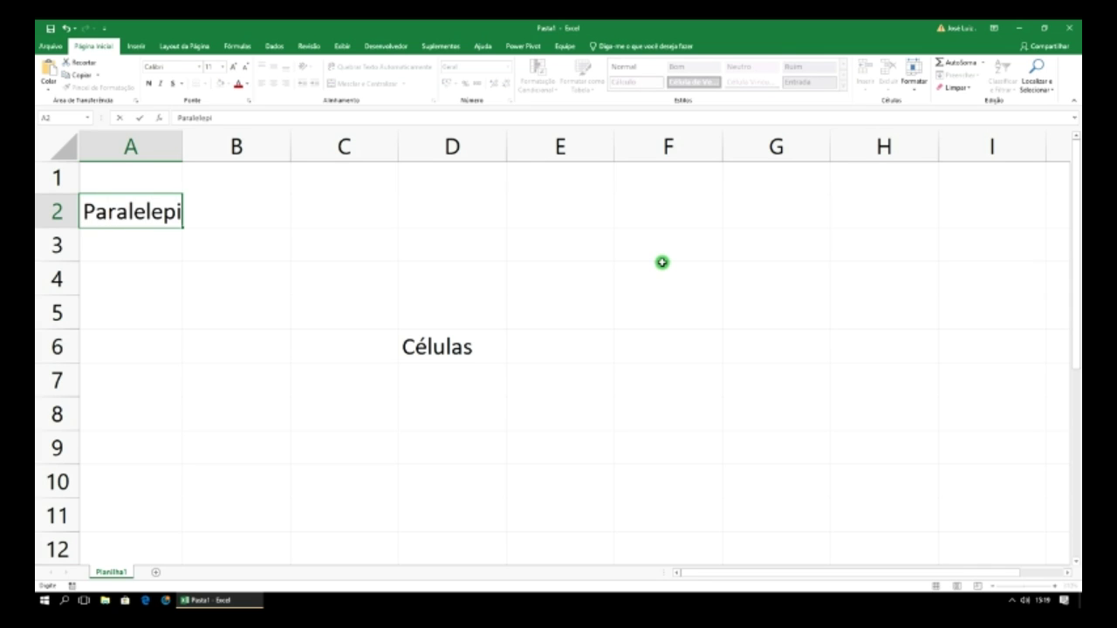
type("pedo")
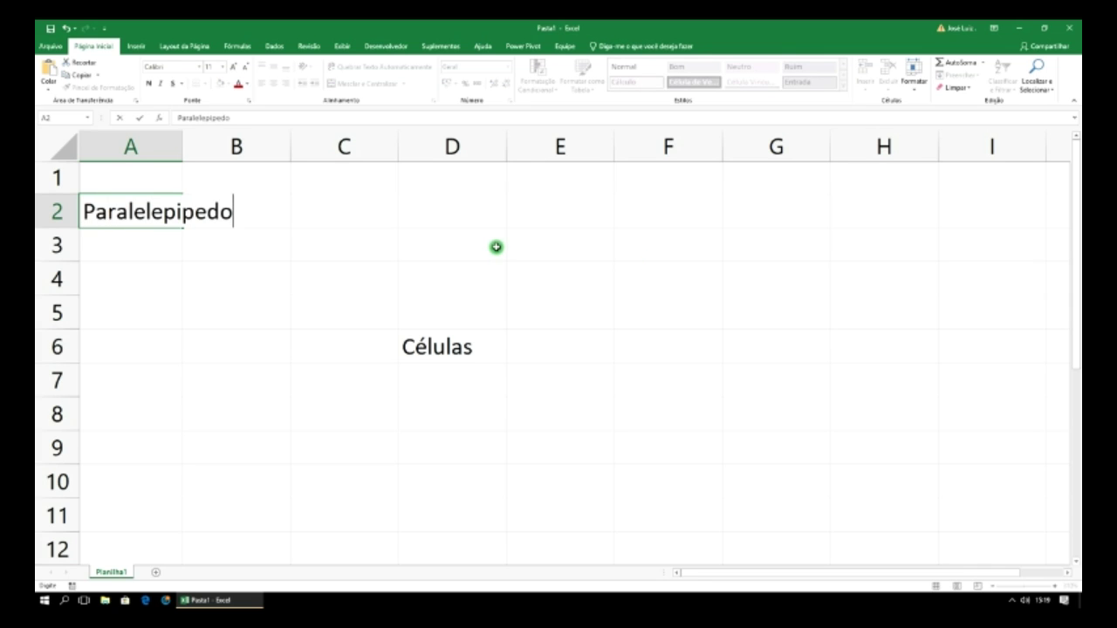
left_click(496, 246)
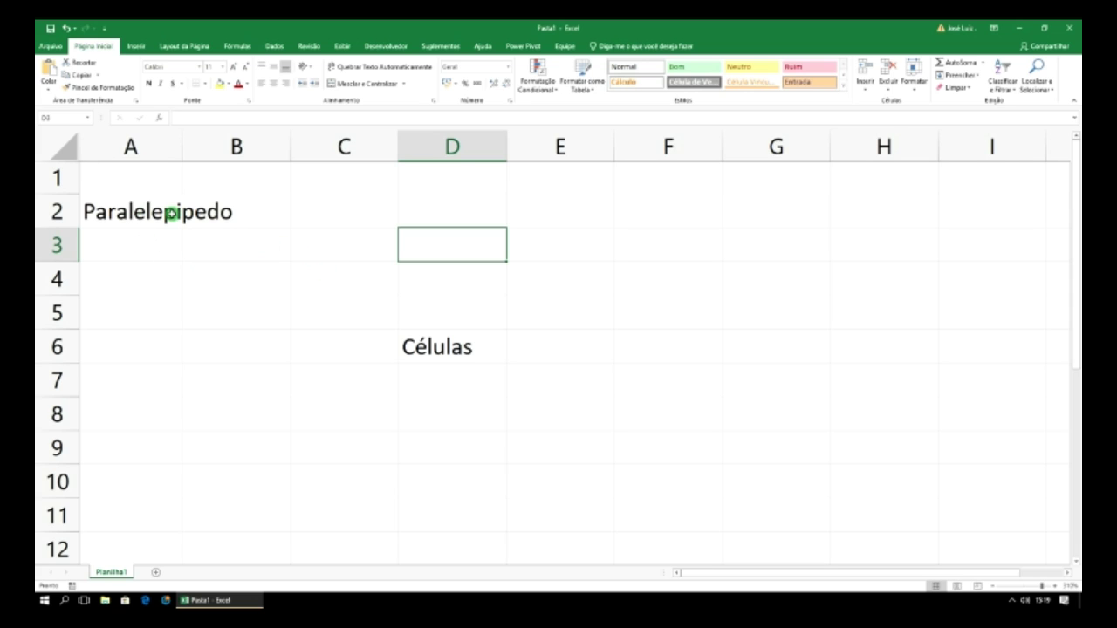
left_click(128, 209)
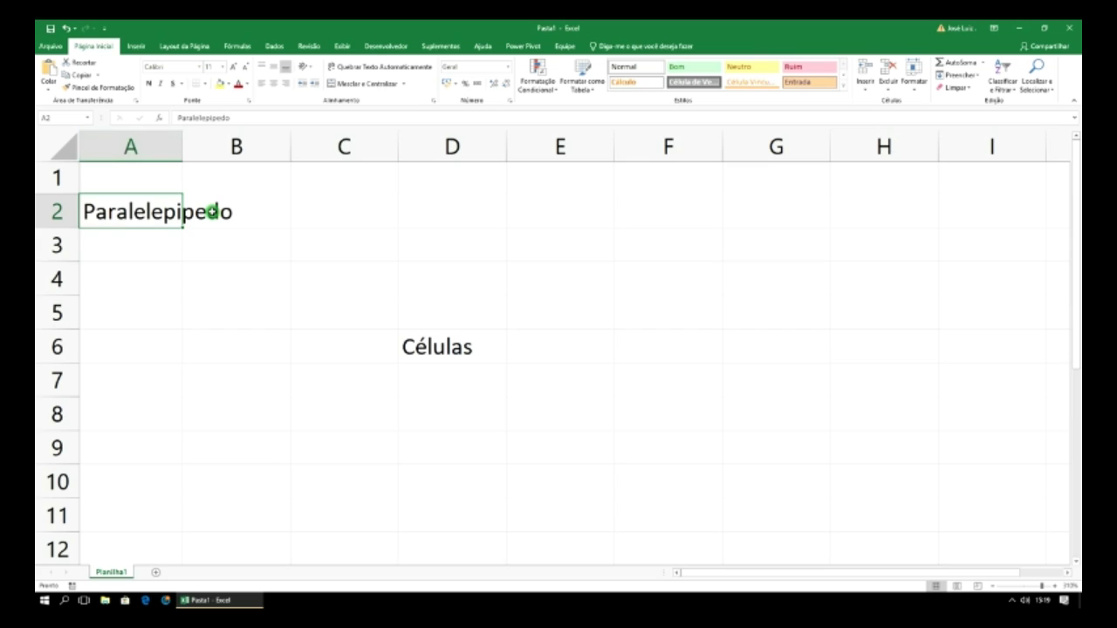
left_click(211, 211)
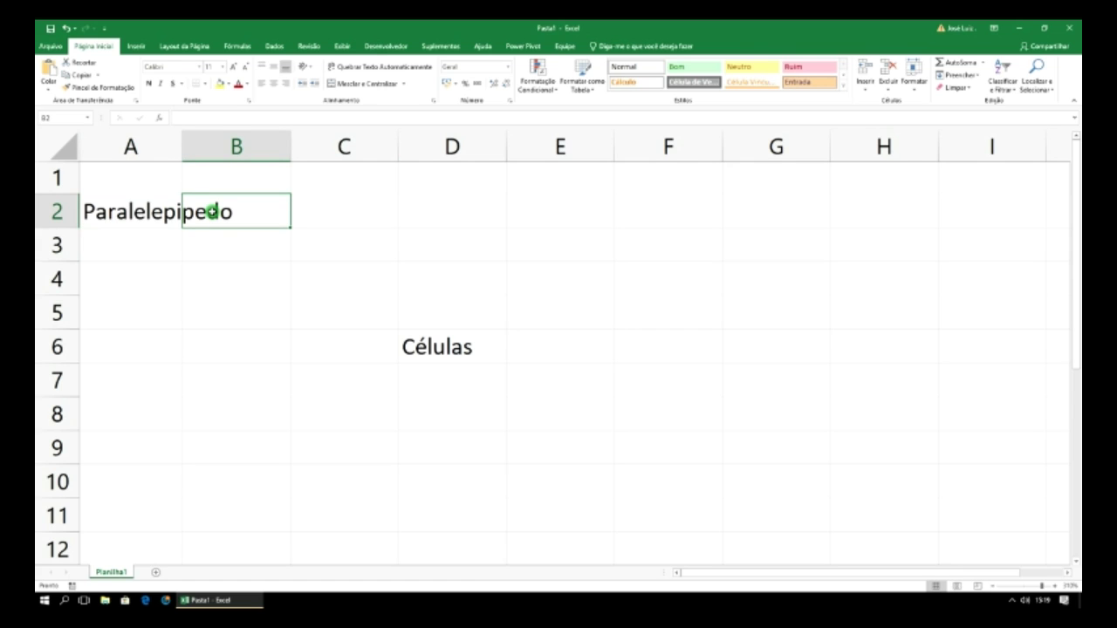
right_click(211, 211)
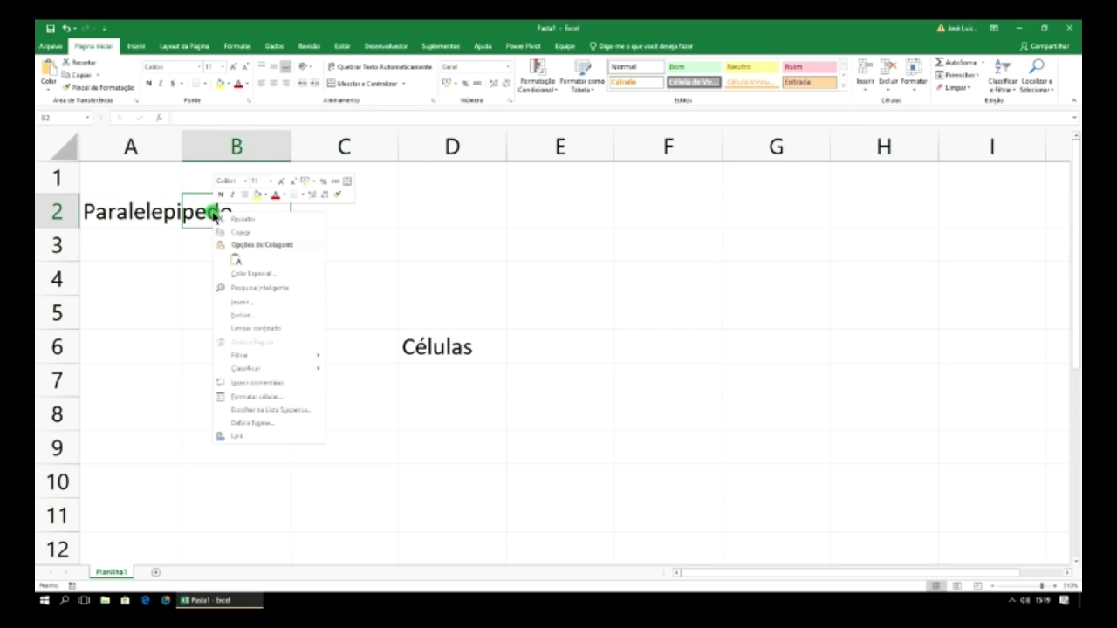
left_click(252, 315)
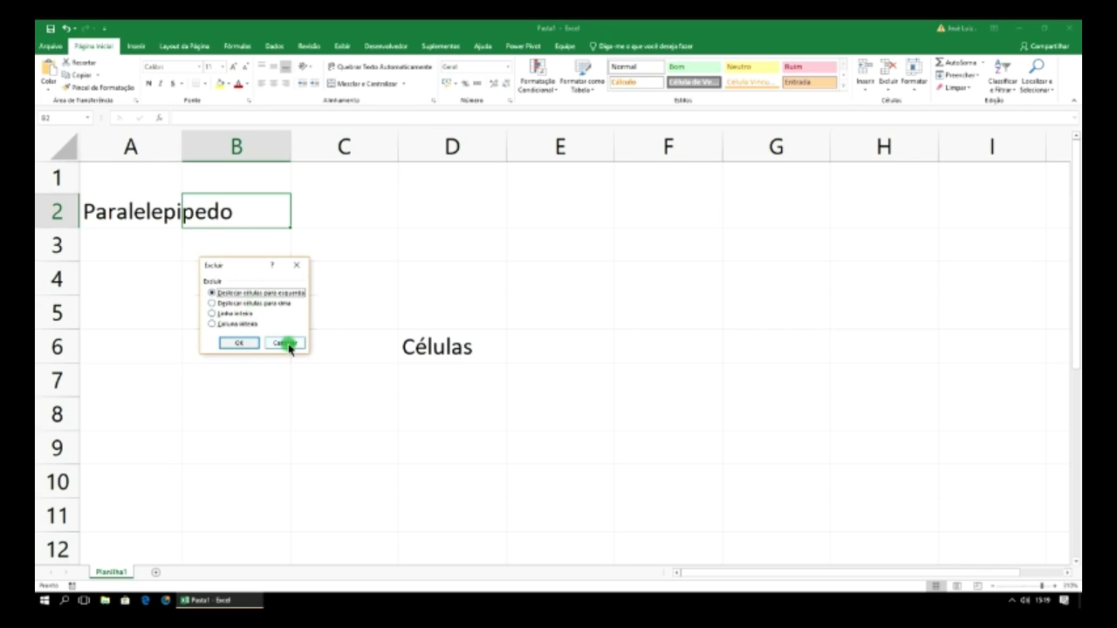
left_click(241, 343)
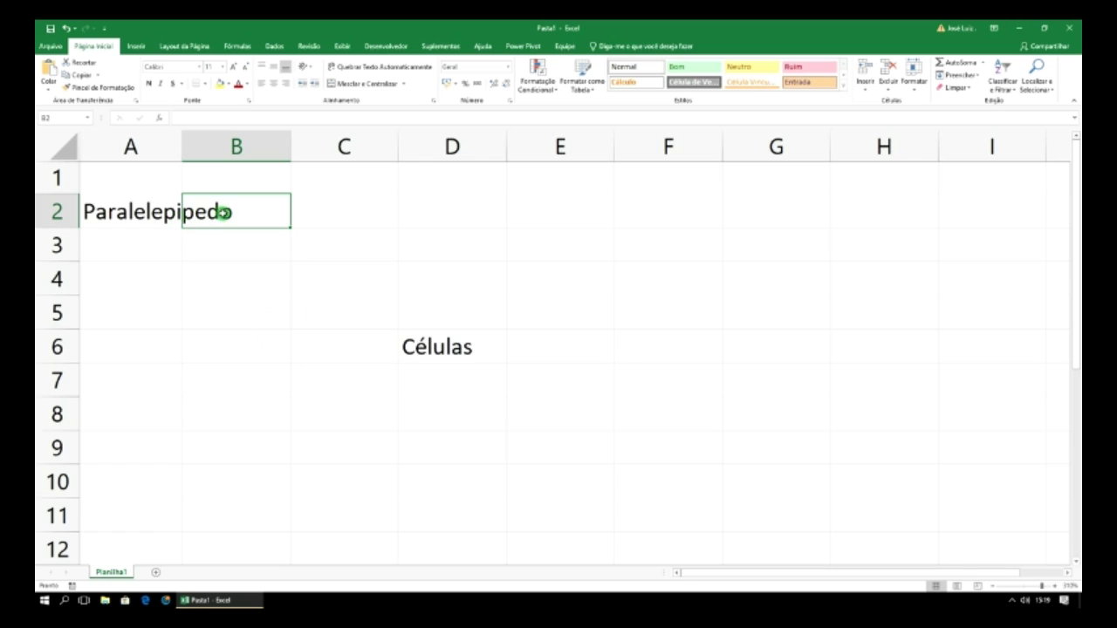
left_click(158, 215)
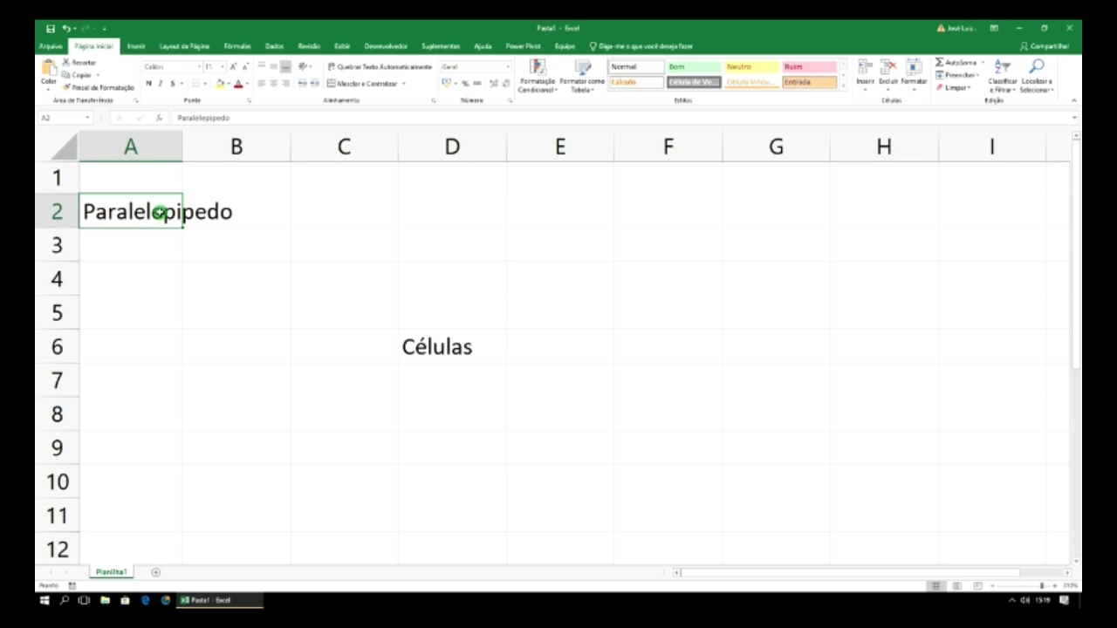
double_click(165, 212)
left_click(207, 212)
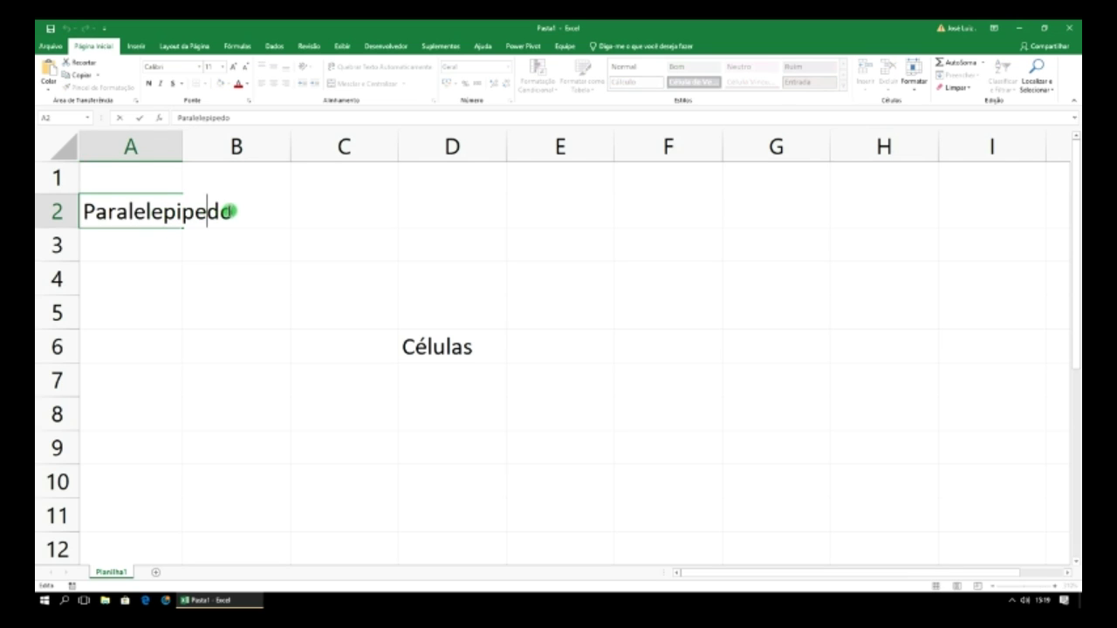
left_click(200, 244)
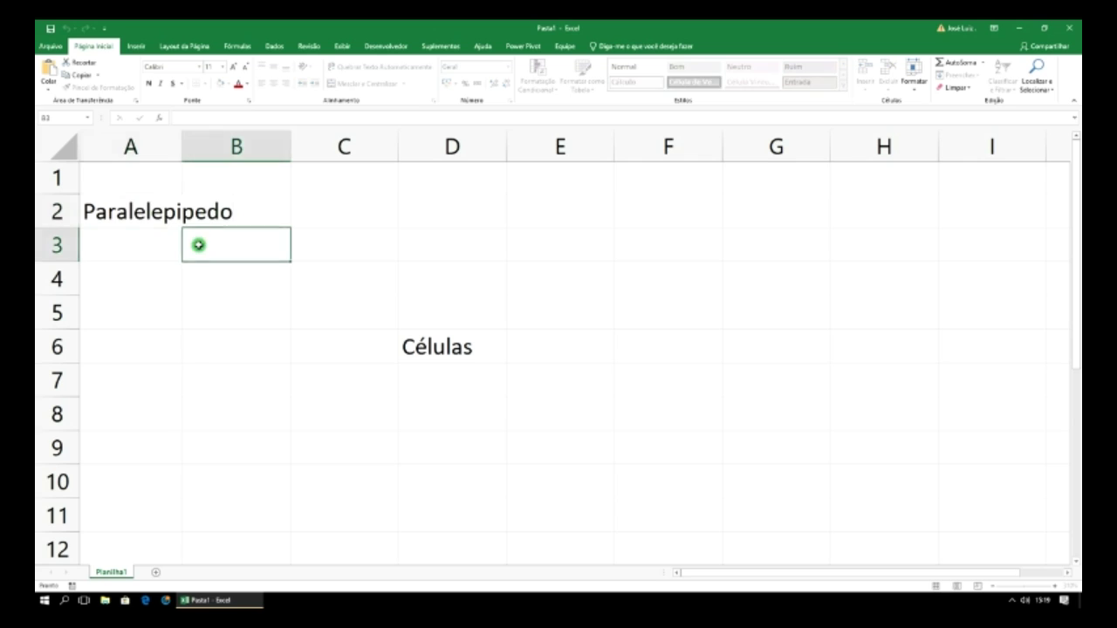
left_click(159, 215)
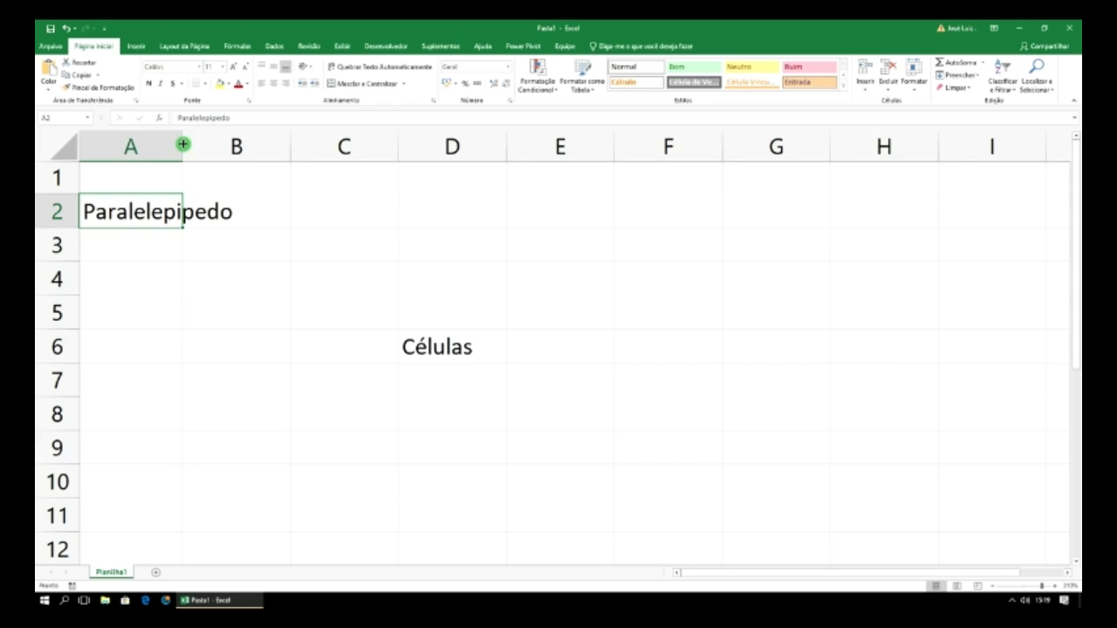
- AutoFit column A to 'Paralelepipedo', then adjust its width by dragging the header border
double_click(183, 144)
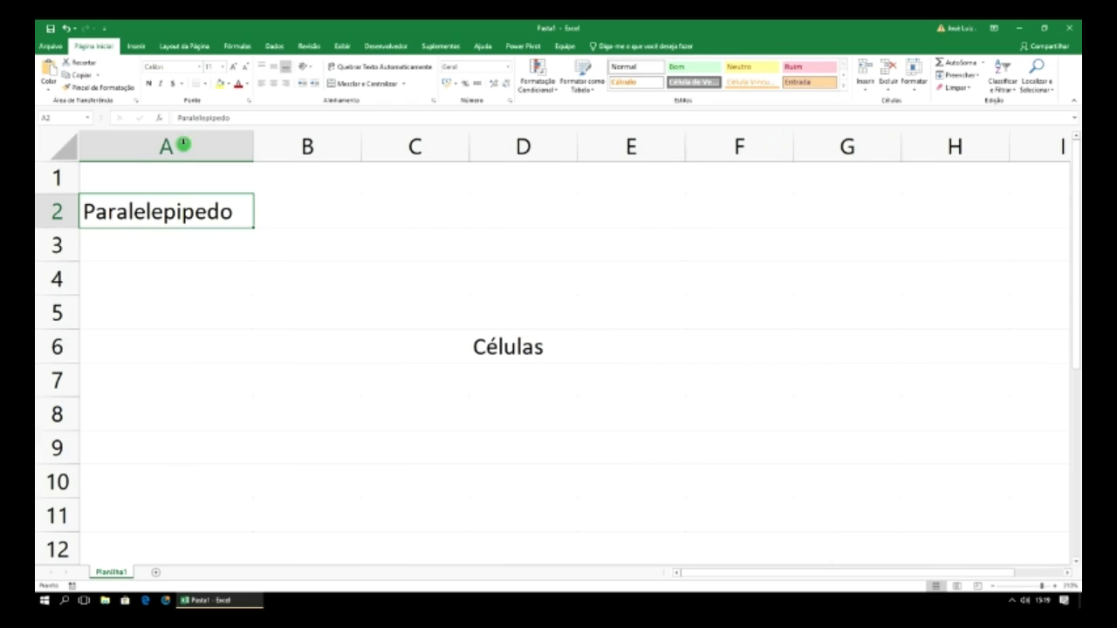
left_click(325, 257)
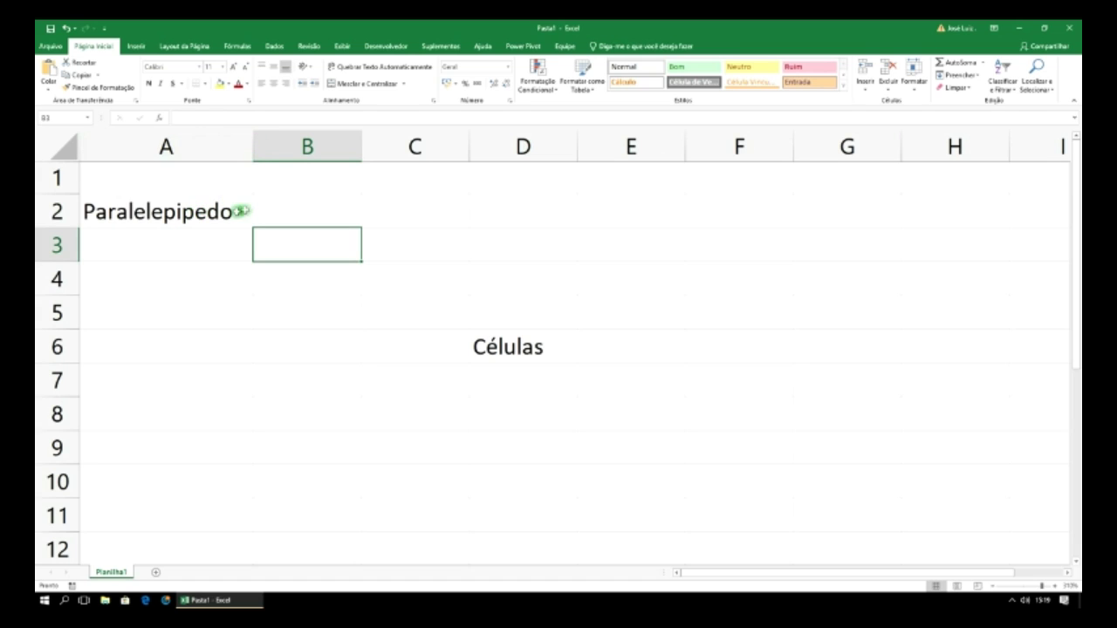
mouse_move(252, 147)
left_mouse_down()
mouse_move(143, 150)
mouse_move(253, 158)
left_mouse_up()
left_click(285, 212)
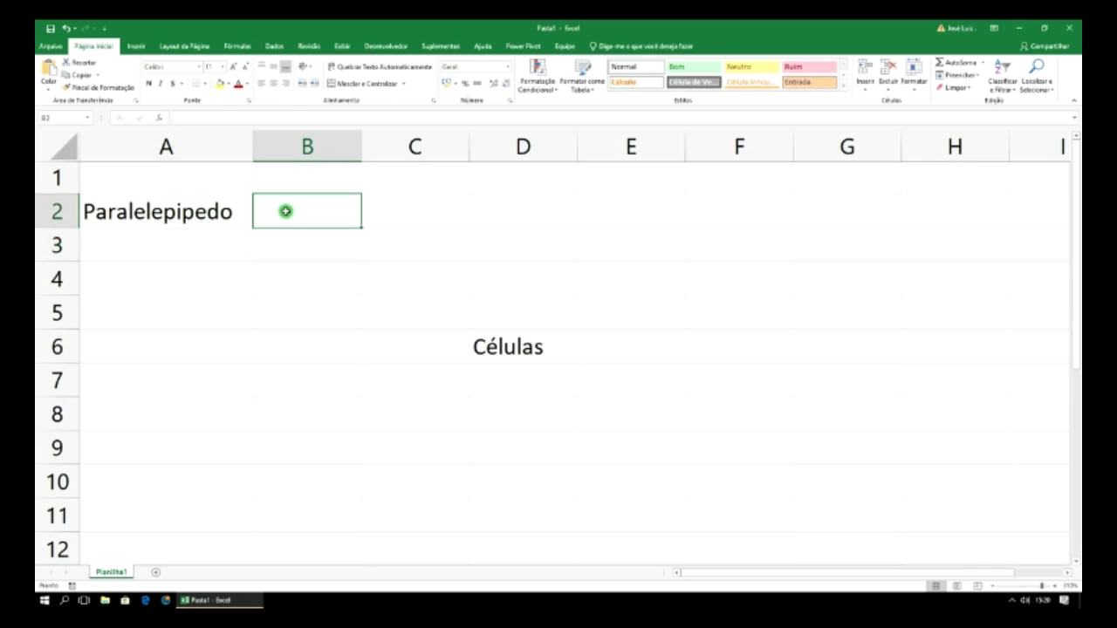
type("#####")
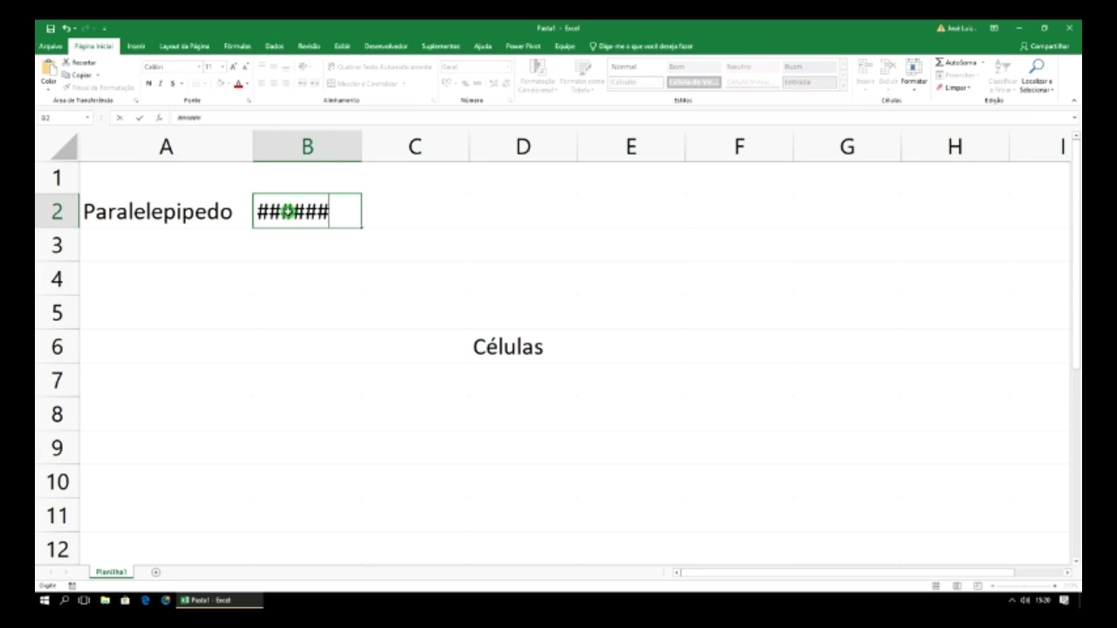
type("#")
left_click(372, 271)
mouse_move(363, 154)
left_mouse_down()
mouse_move(328, 153)
mouse_move(355, 144)
left_mouse_up()
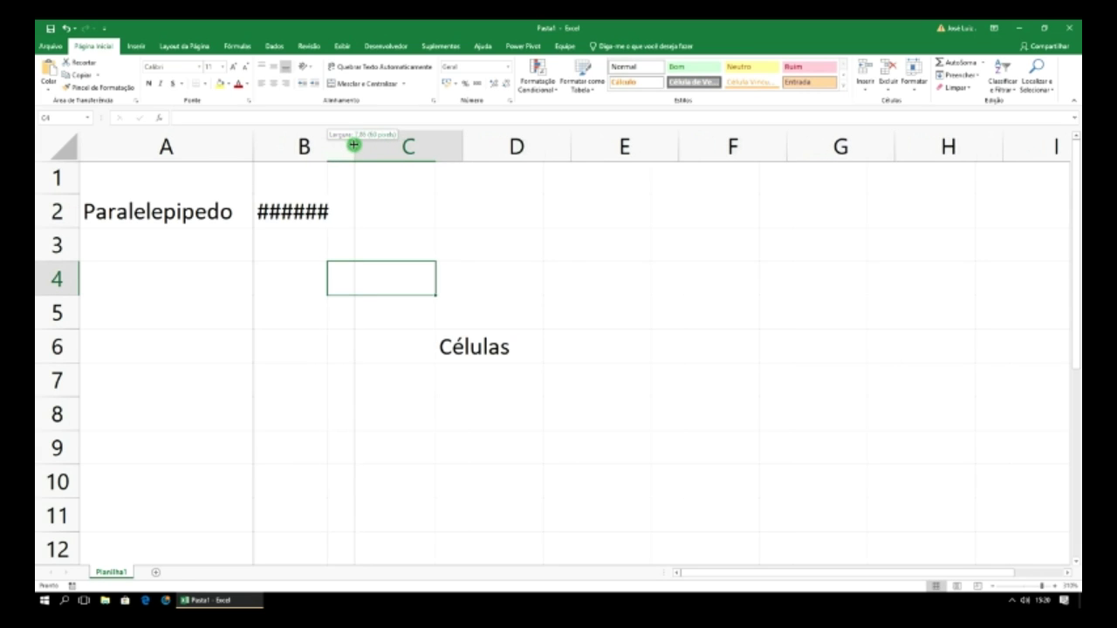
left_click(325, 212)
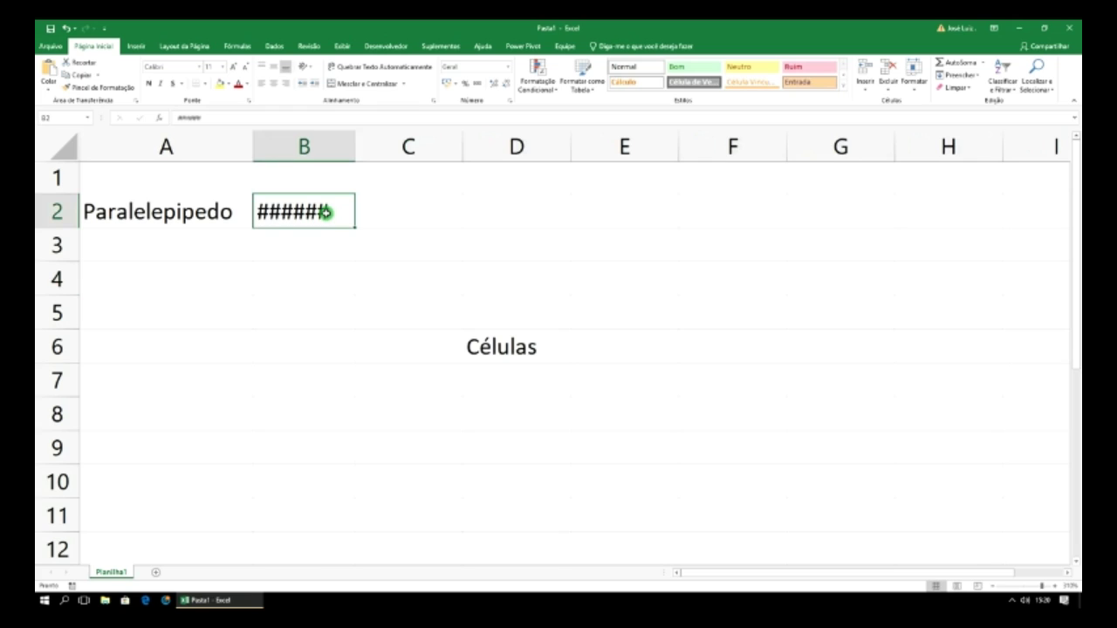
key("Delete")
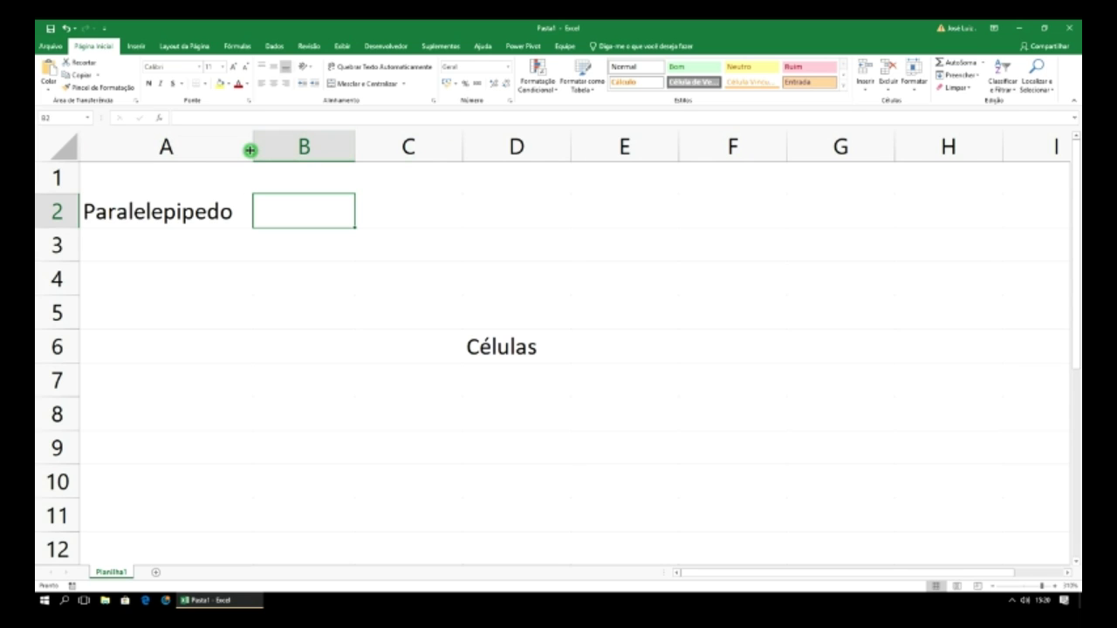
- Delete cell D6 holding 'Células', shifting cells left, then select A2
right_click(513, 347)
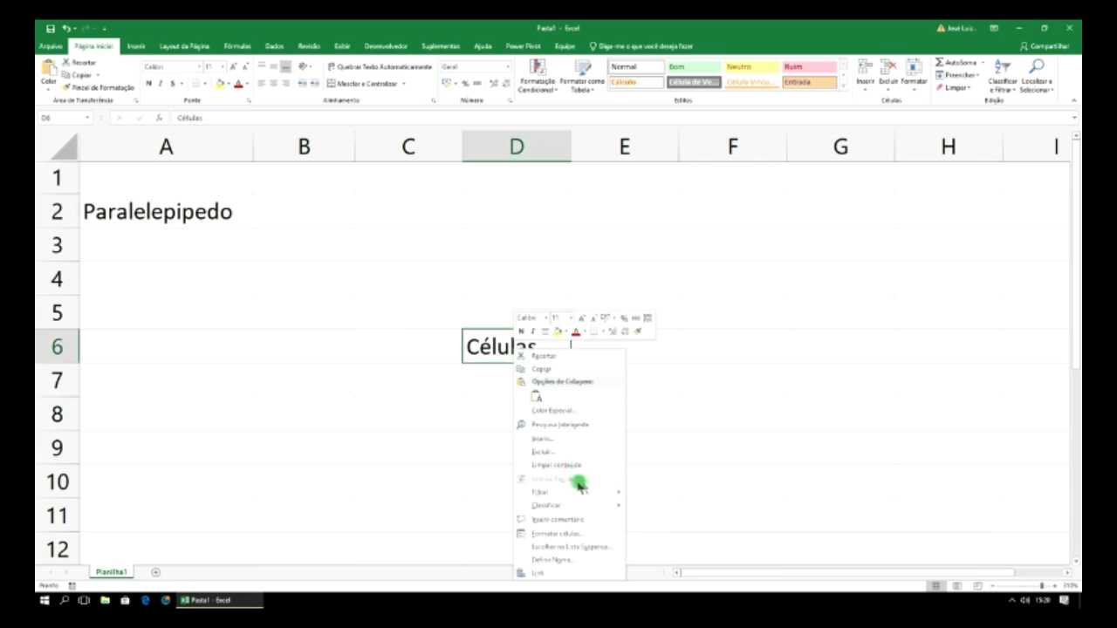
left_click(542, 452)
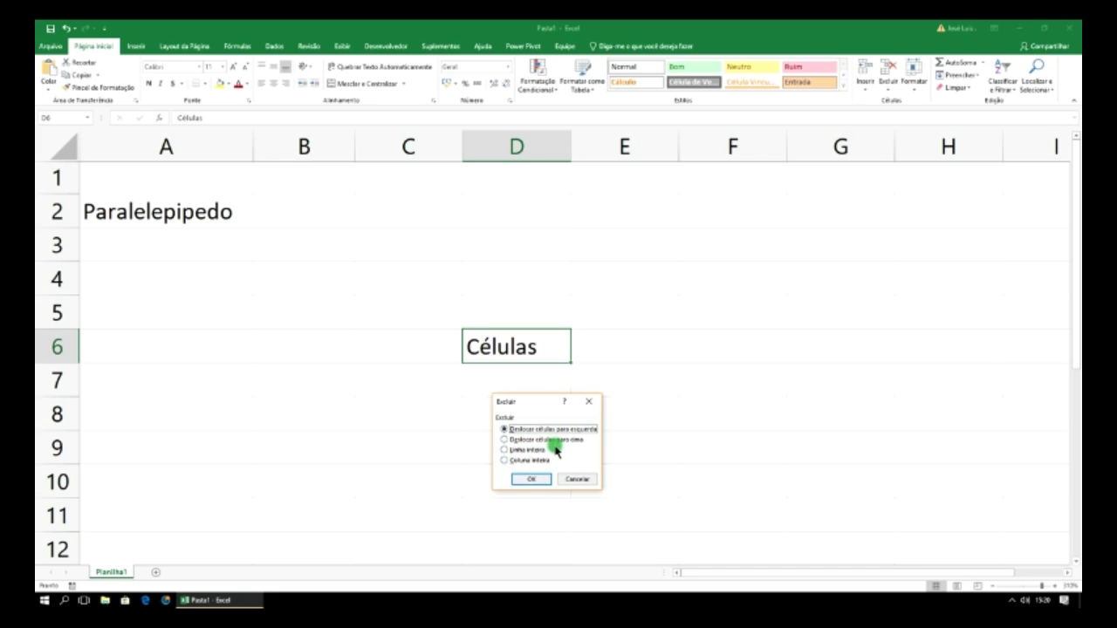
left_click(533, 478)
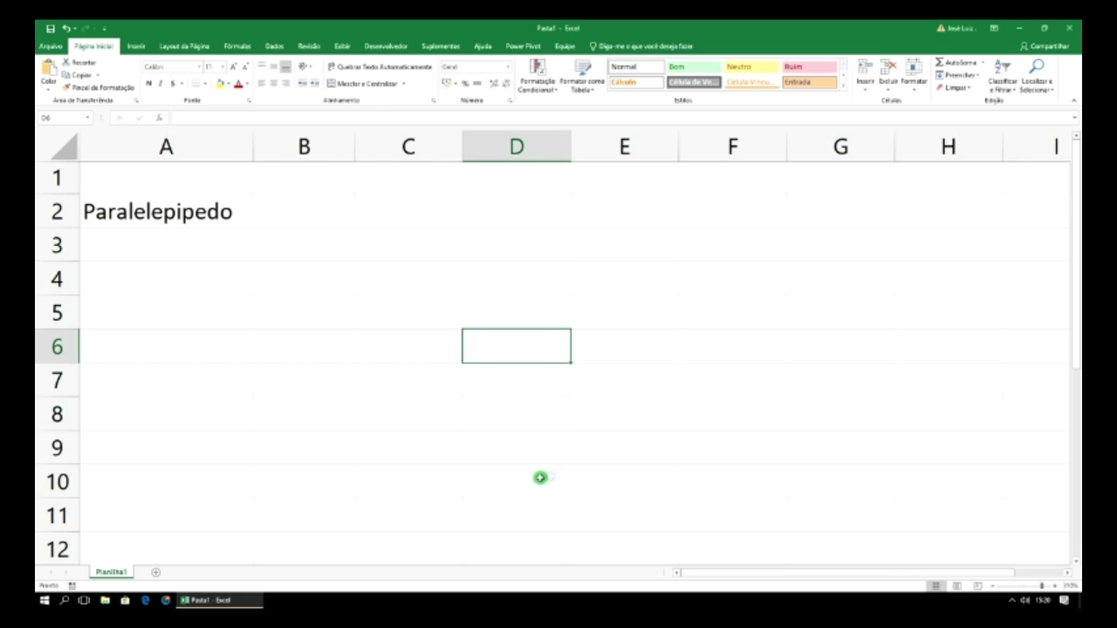
left_click(389, 343)
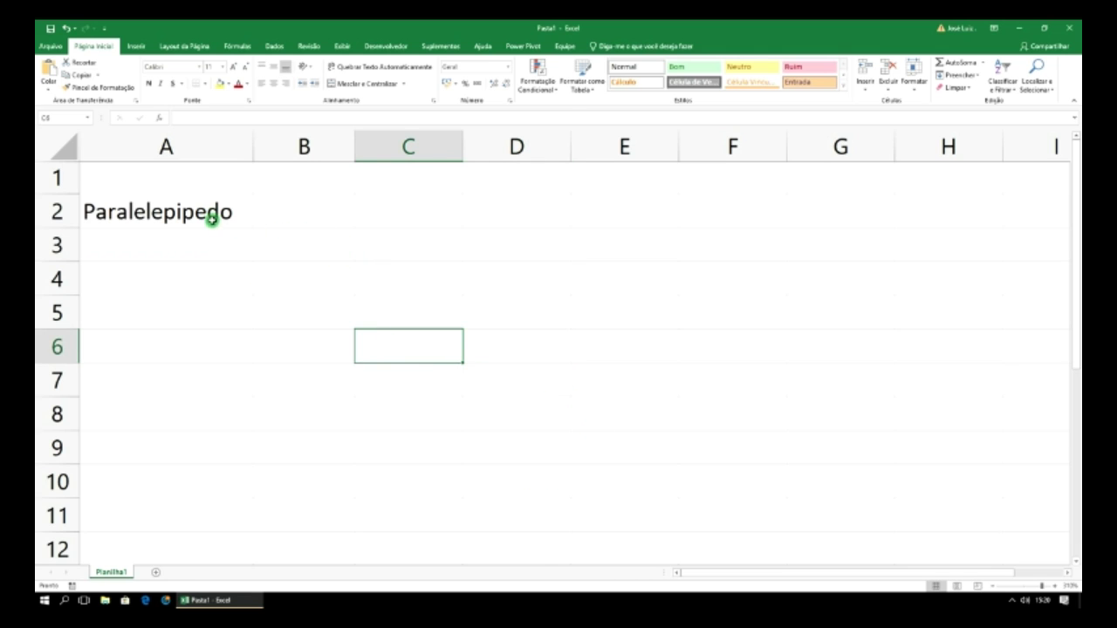
left_click(206, 214)
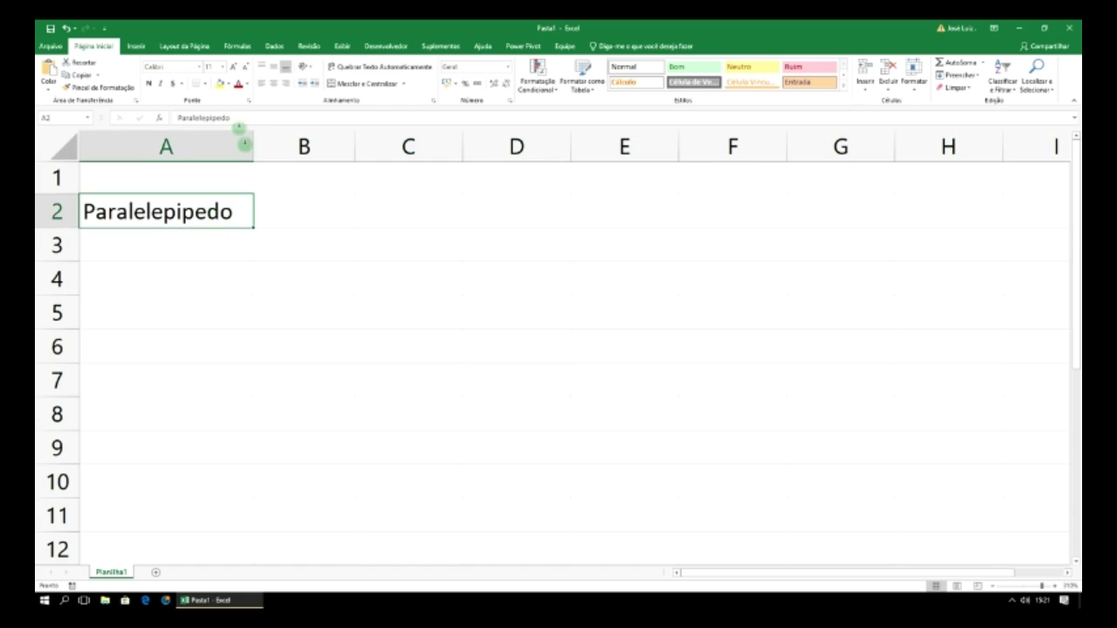
- Set A2 to the 28 Days Later font at size 14 and AutoFit column A
left_click(199, 68)
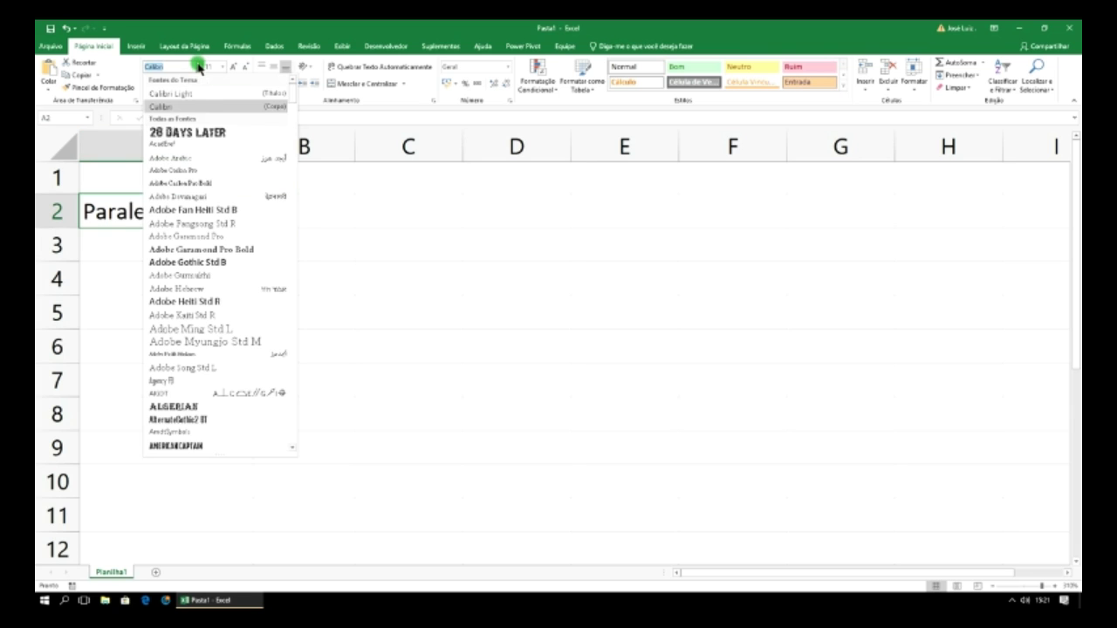
left_click(202, 134)
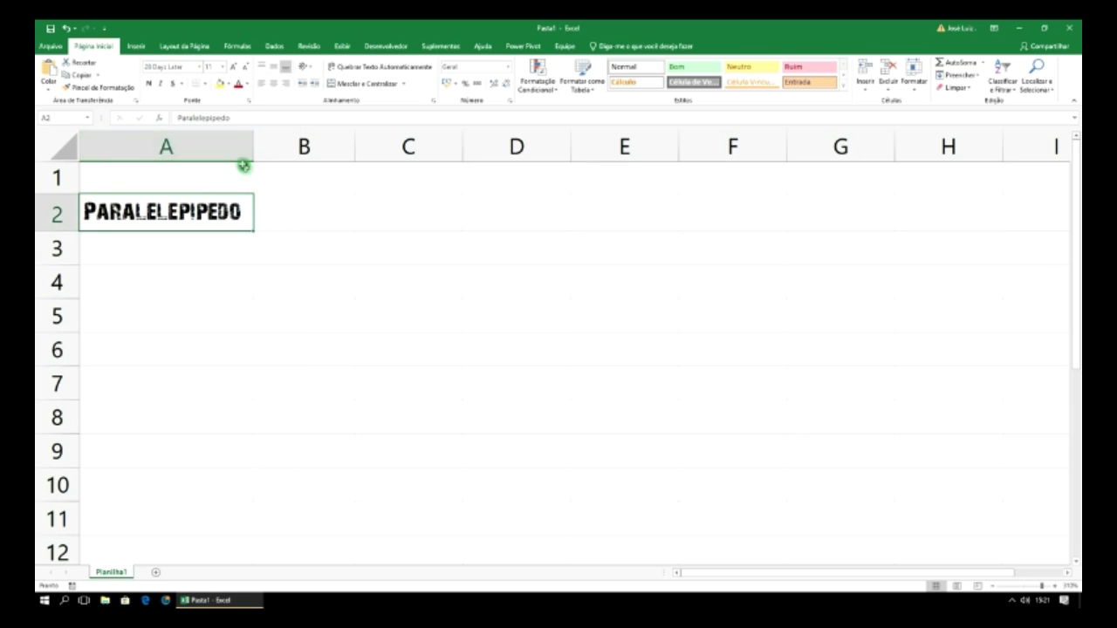
left_click(223, 70)
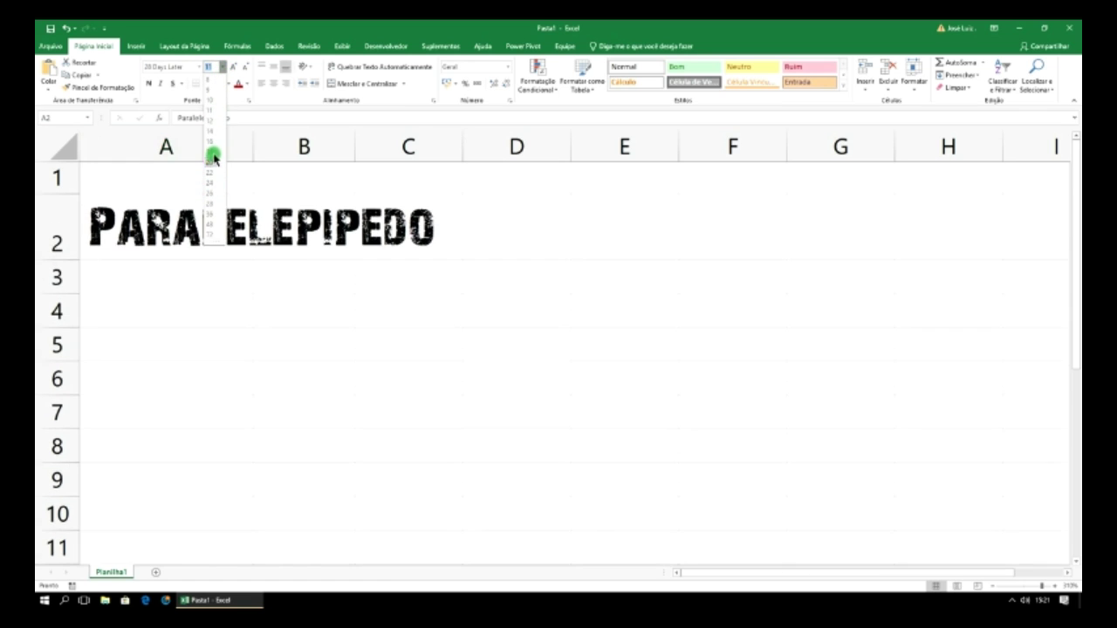
left_click(215, 134)
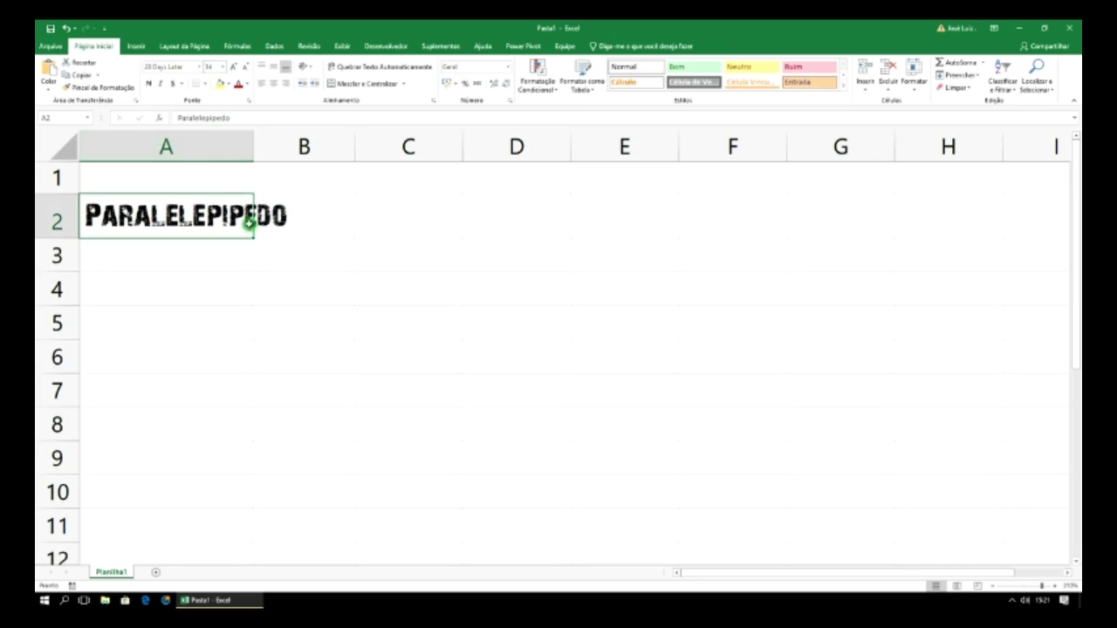
double_click(254, 141)
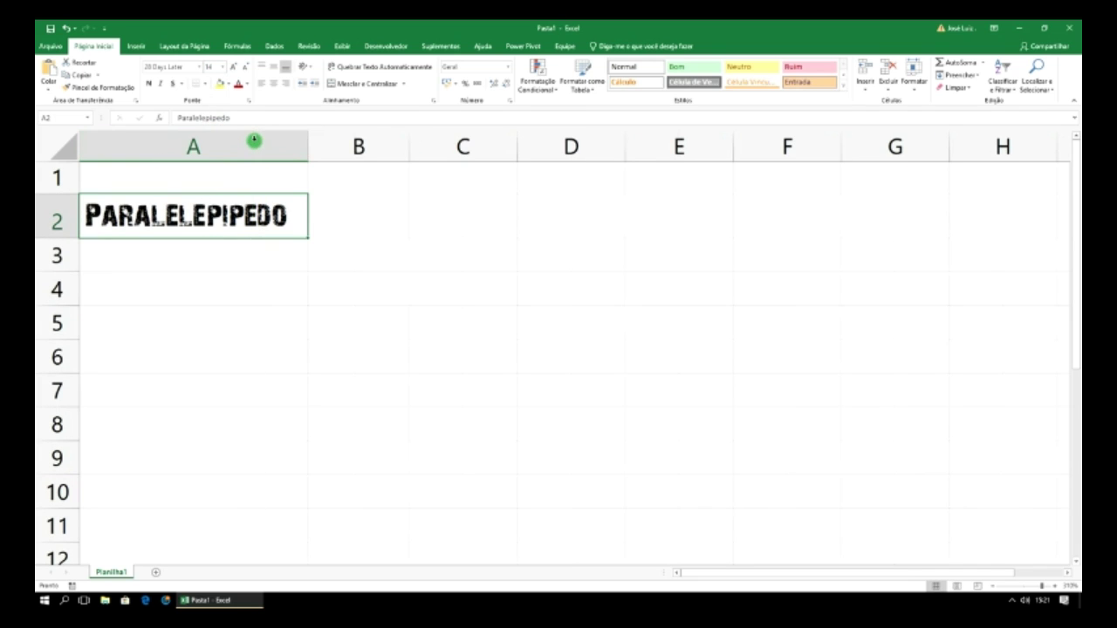
- Make A2's text blue and give the cell an orange fill
left_click(247, 84)
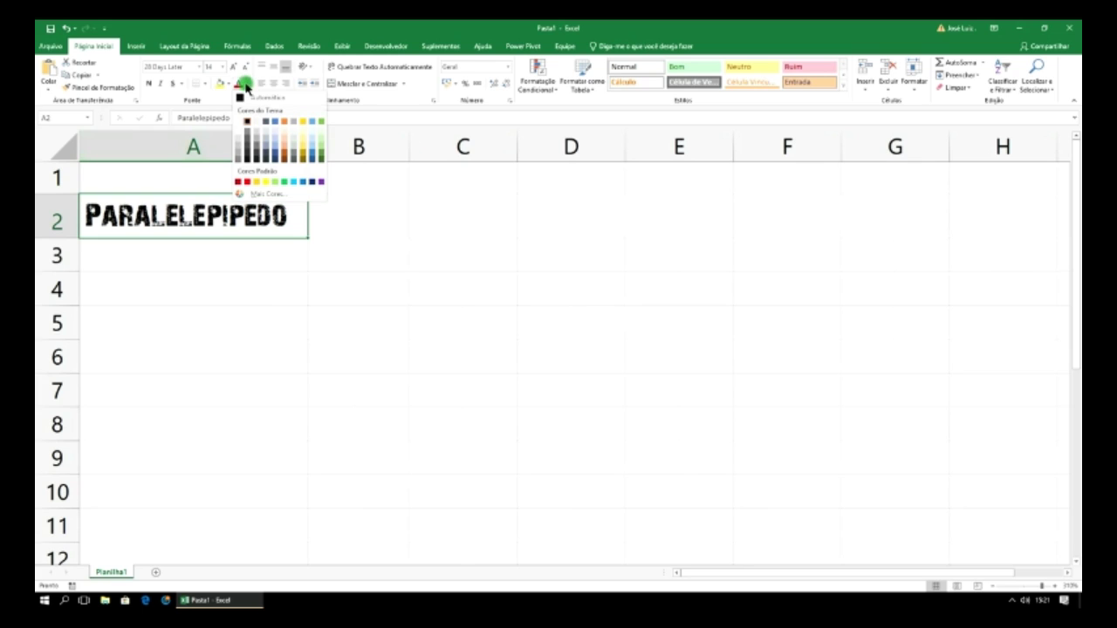
left_click(273, 123)
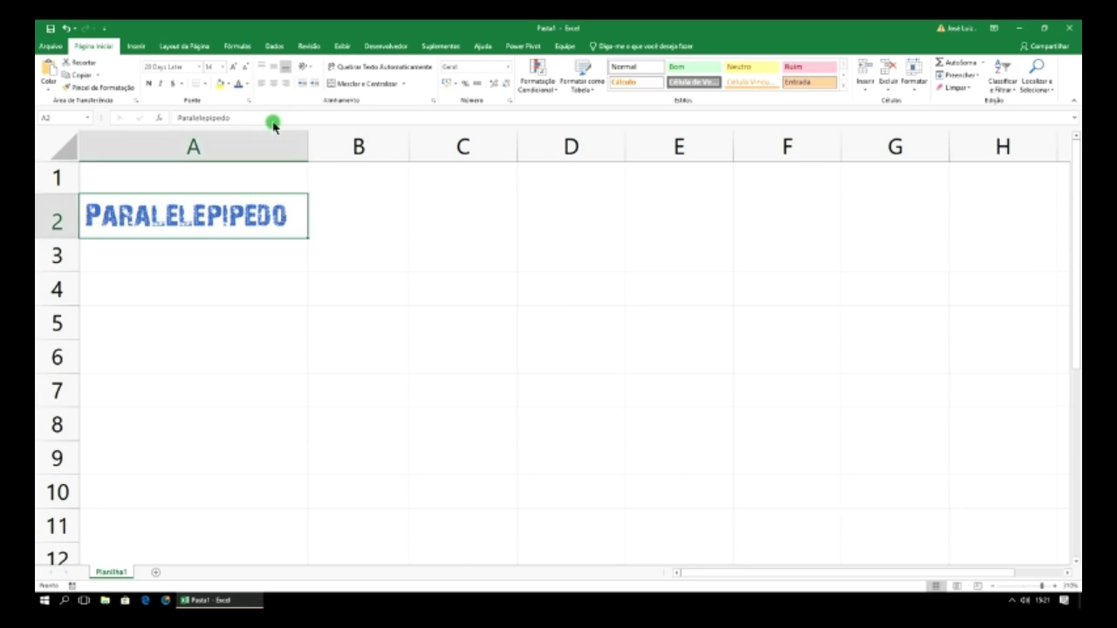
left_click(248, 85)
left_click(227, 84)
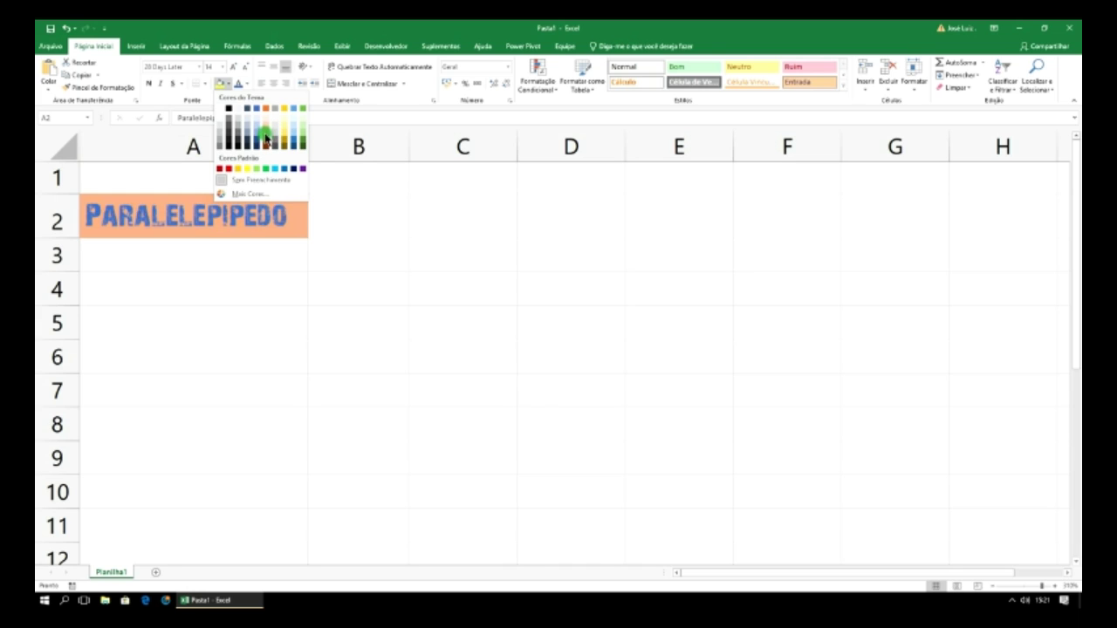
left_click(267, 138)
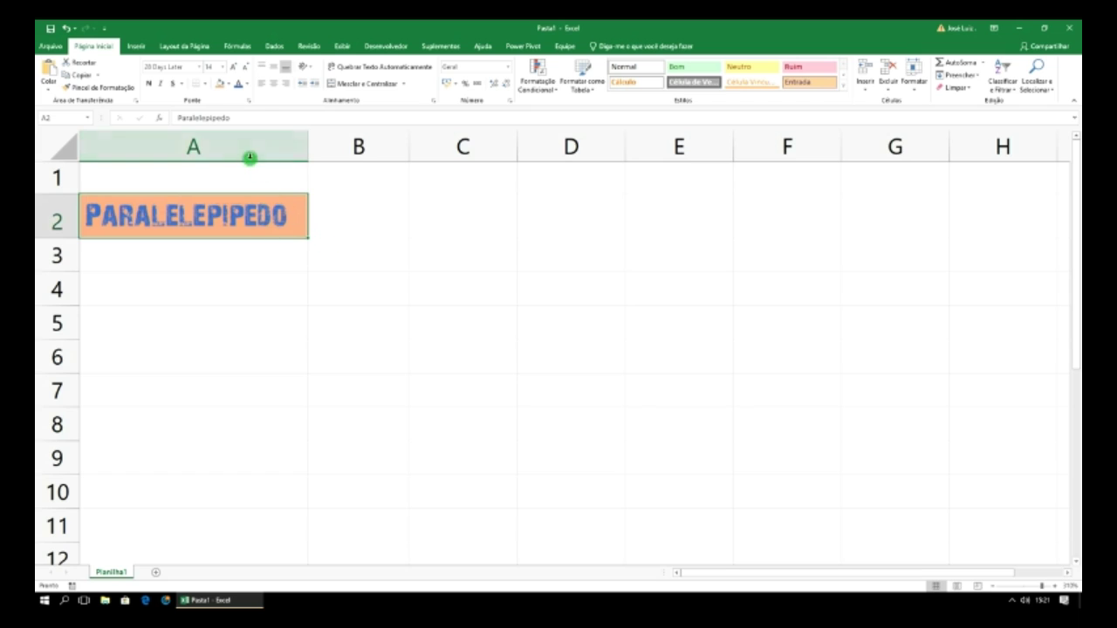
- Make 'Paralelepipedo' bold, italic and underlined at size 10
left_click(152, 85)
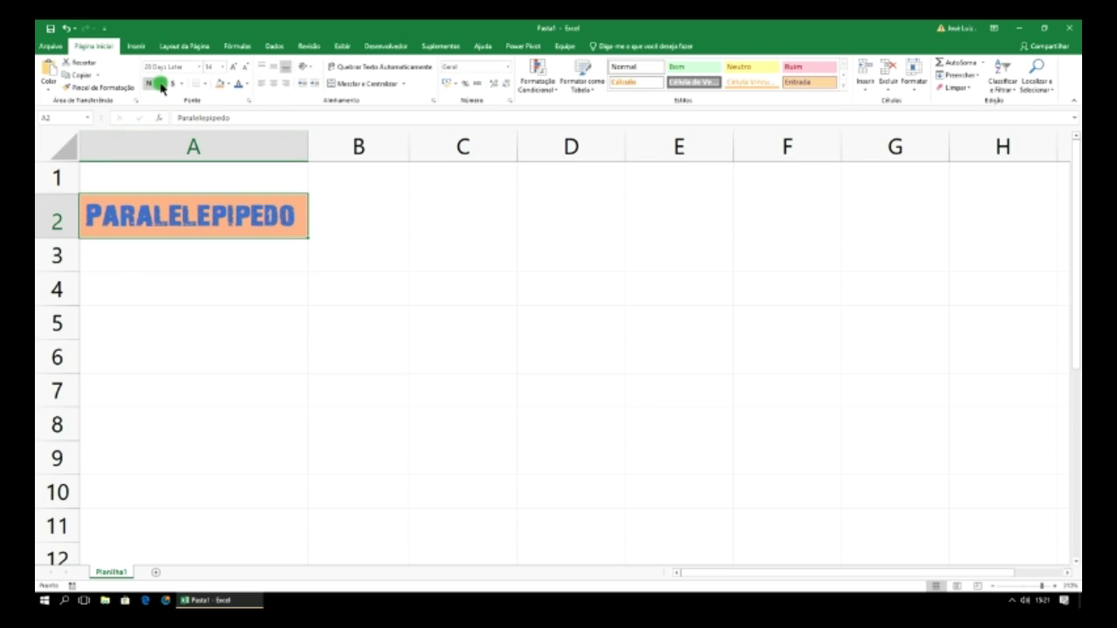
left_click(161, 84)
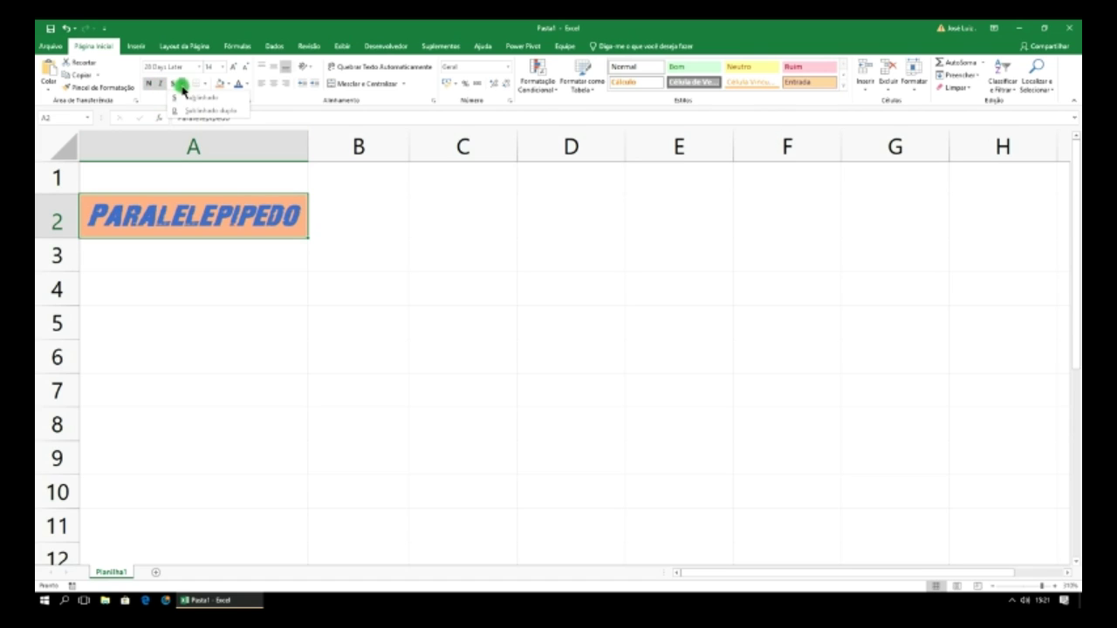
left_click(174, 85)
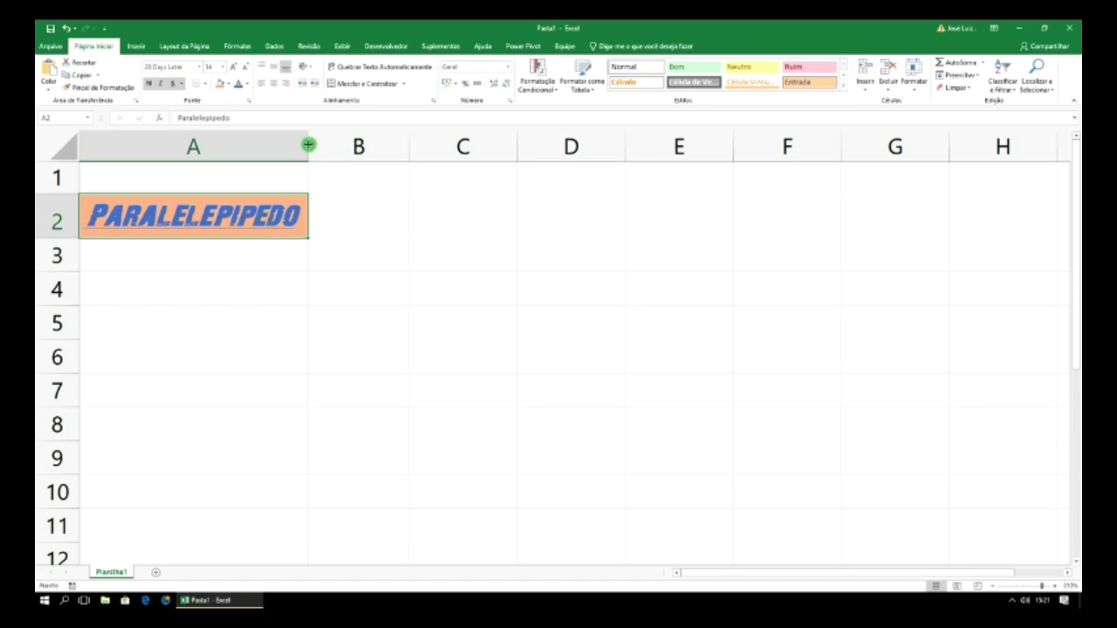
left_click(223, 66)
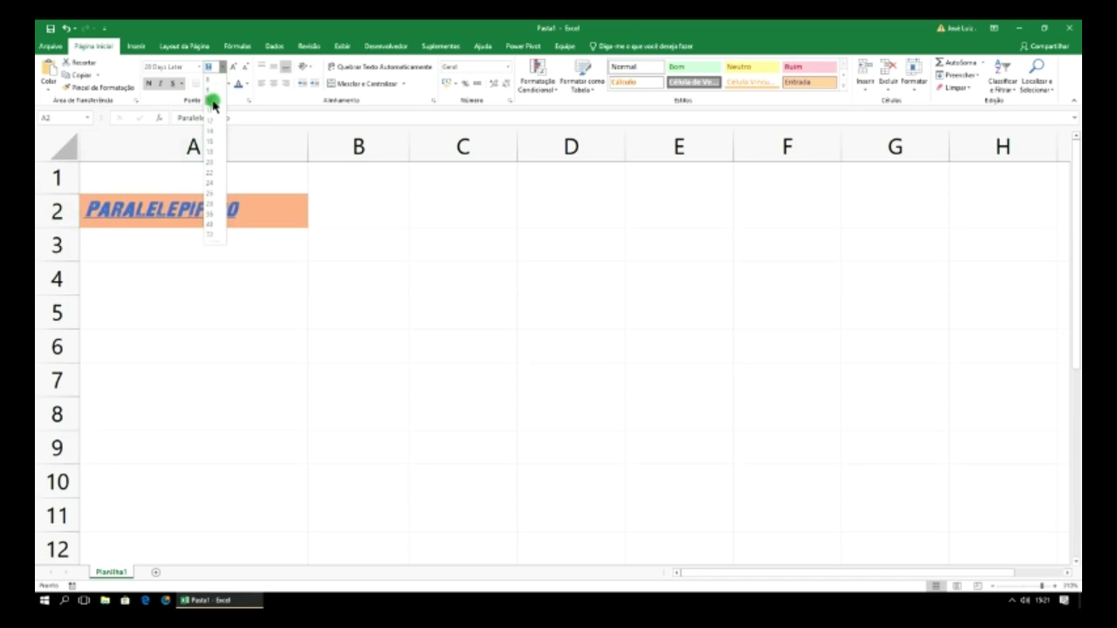
left_click(212, 98)
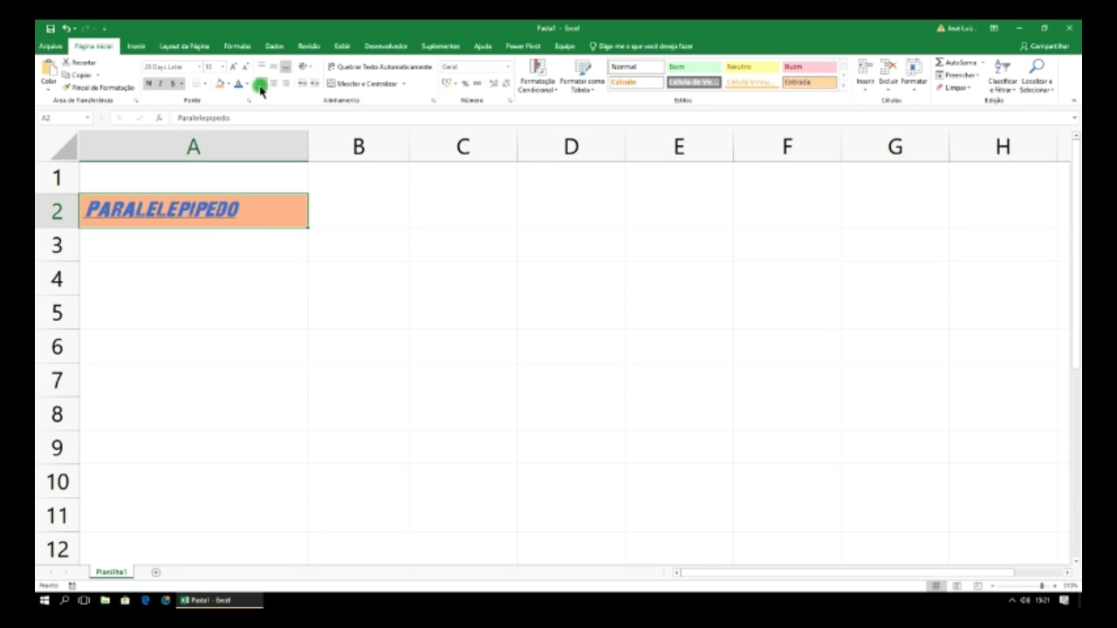
- Centre the text horizontally and vertically in A2, then select A3
left_click(272, 87)
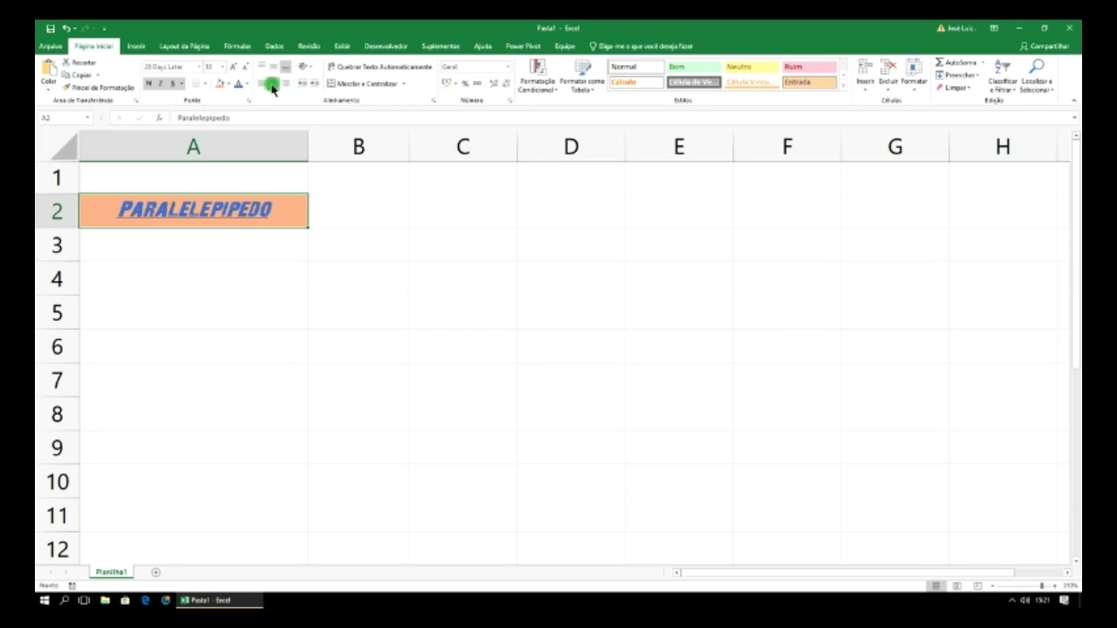
left_click(285, 87)
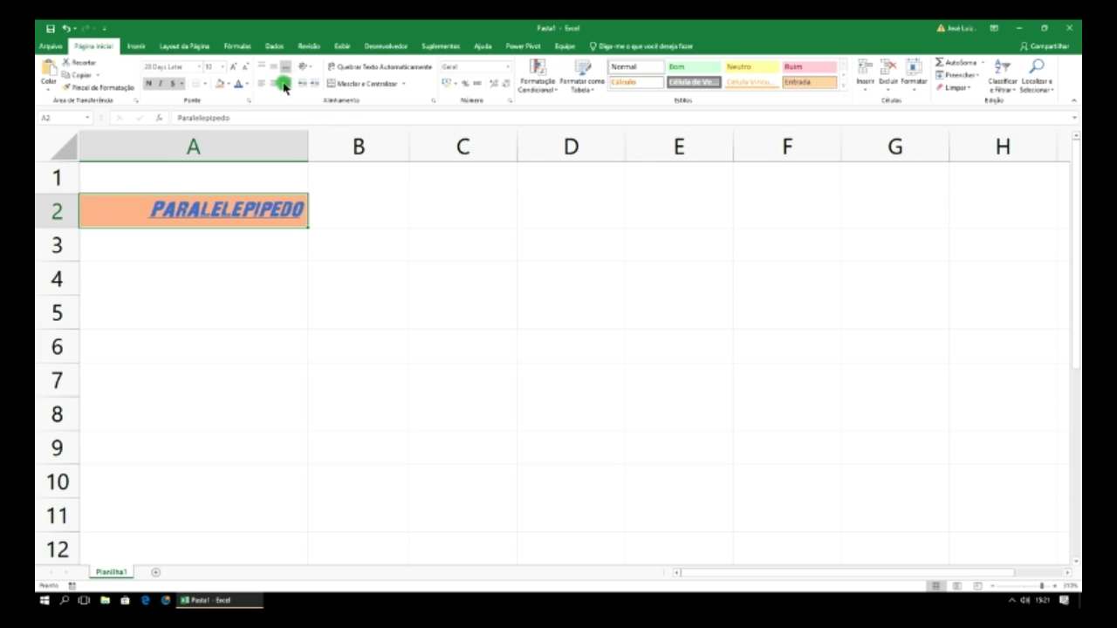
left_click(276, 87)
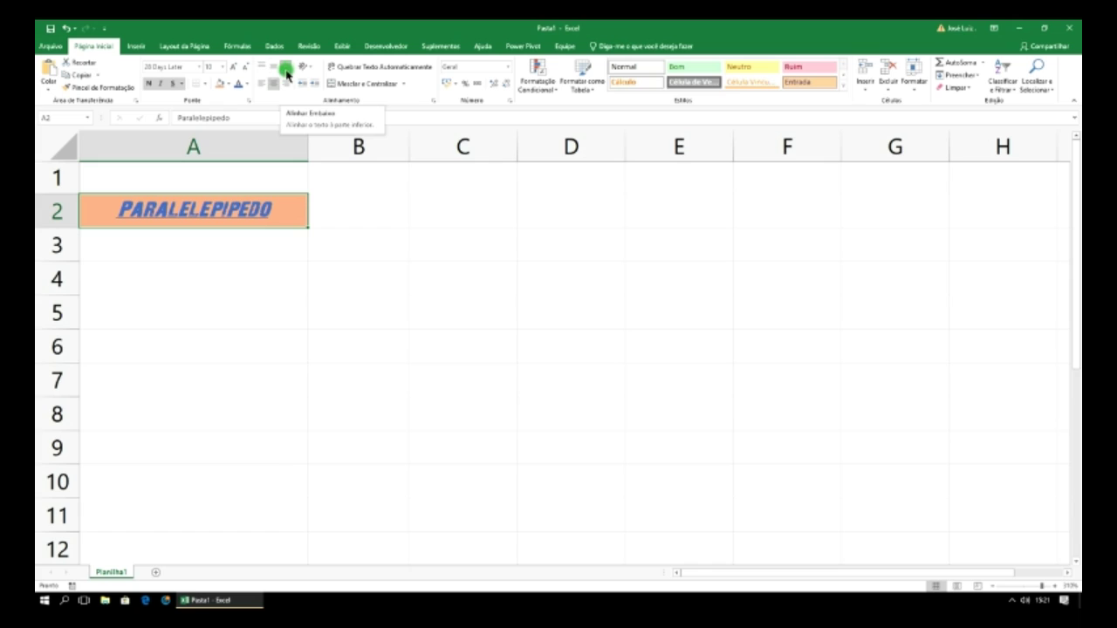
left_click(274, 74)
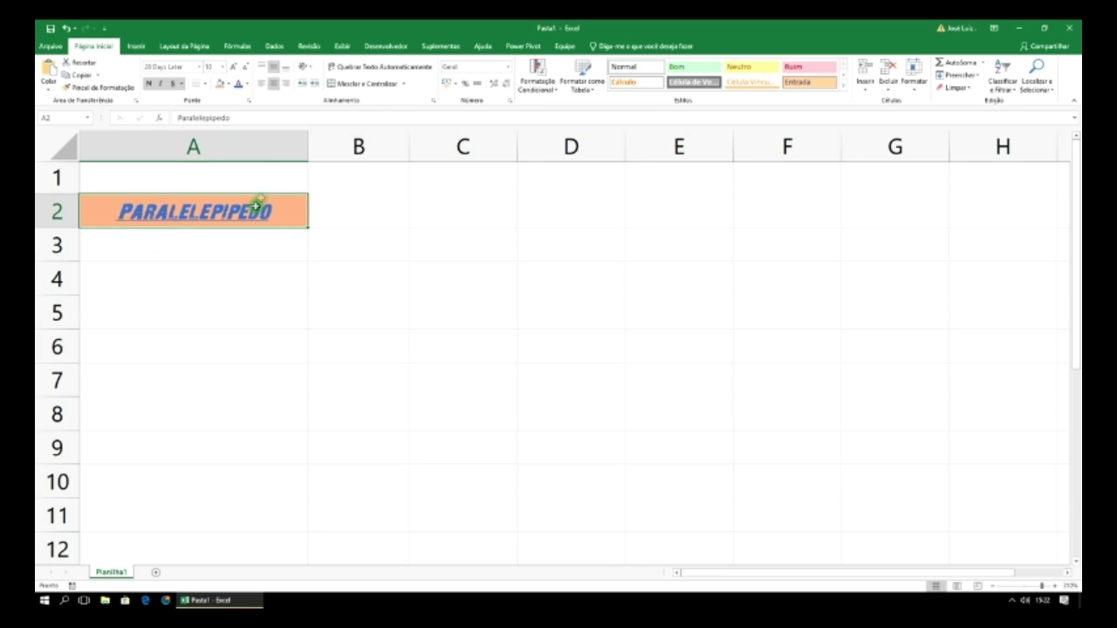
left_click(261, 66)
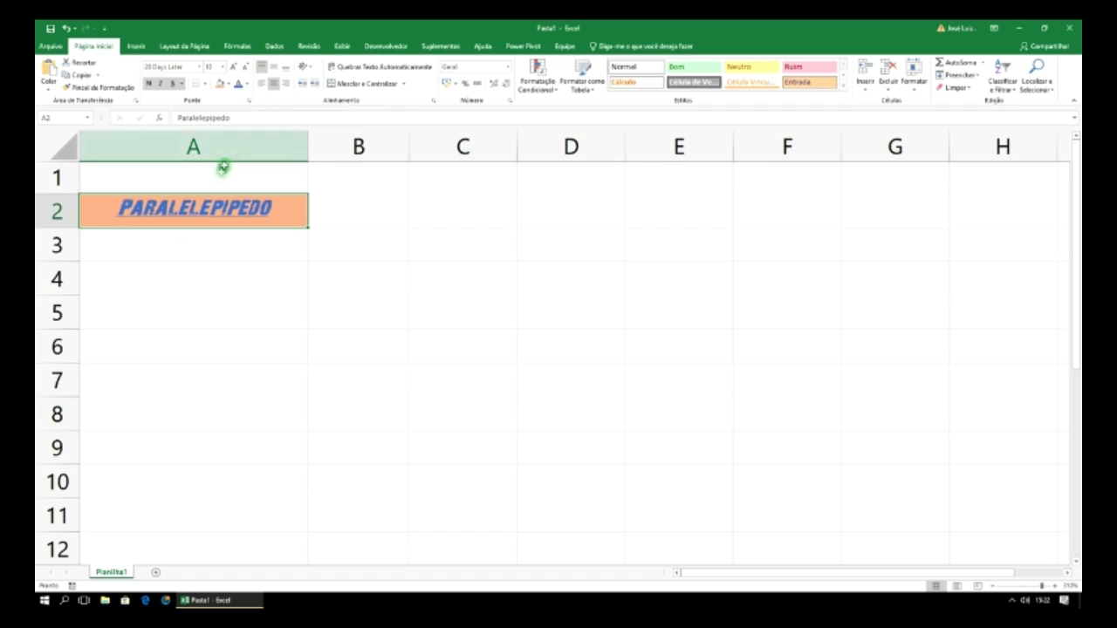
left_click(273, 67)
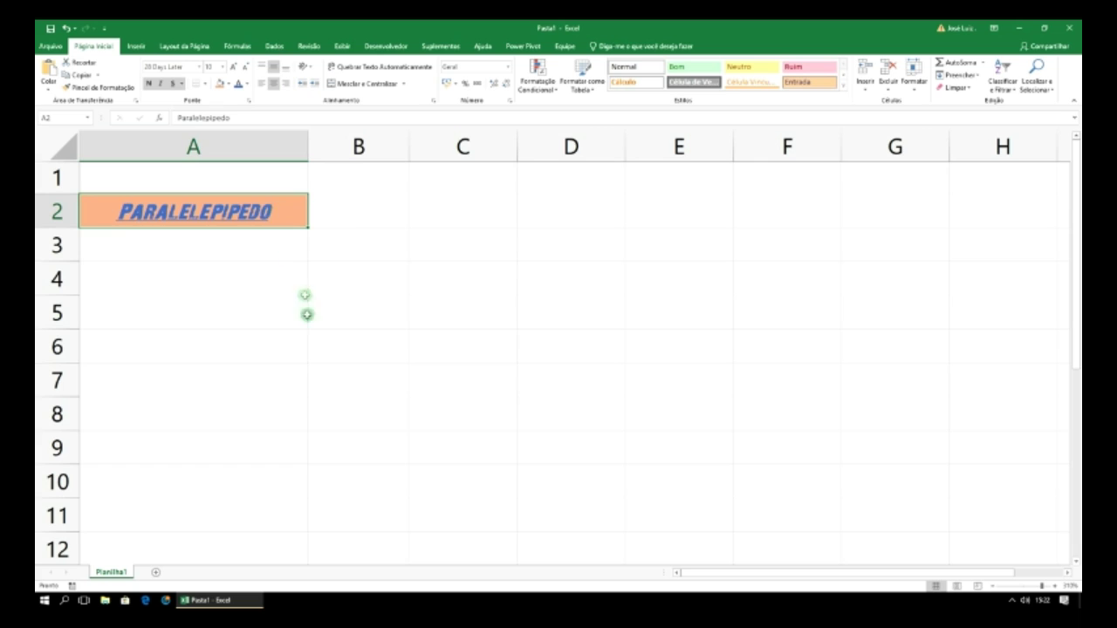
left_click(226, 251)
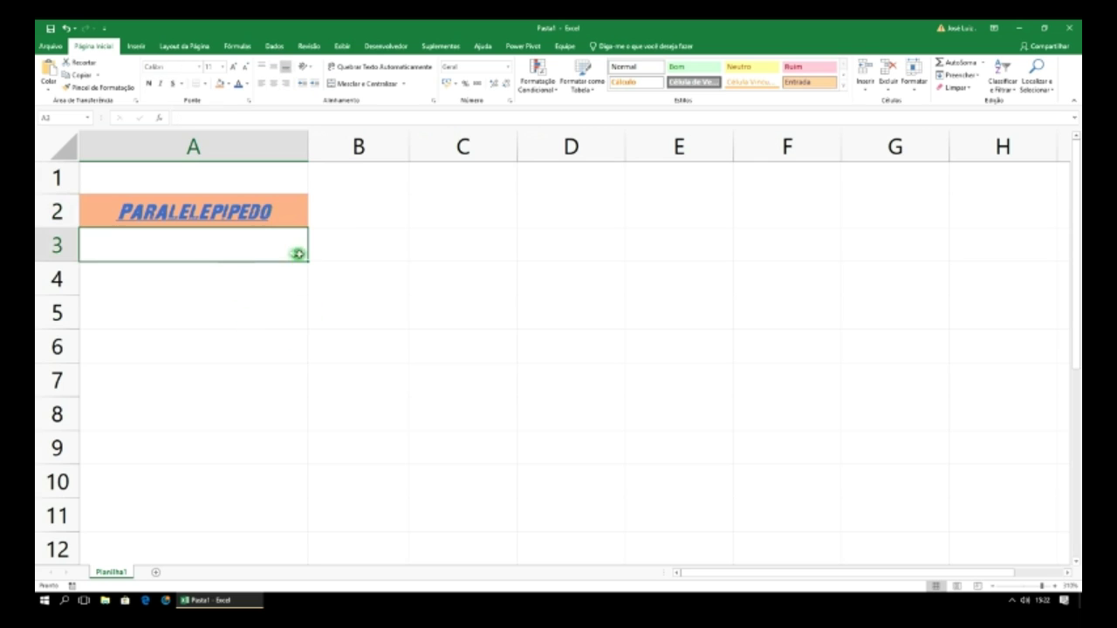
- Reselect A2, then relaunch Excel from the taskbar to reach its start screen
left_click(257, 203)
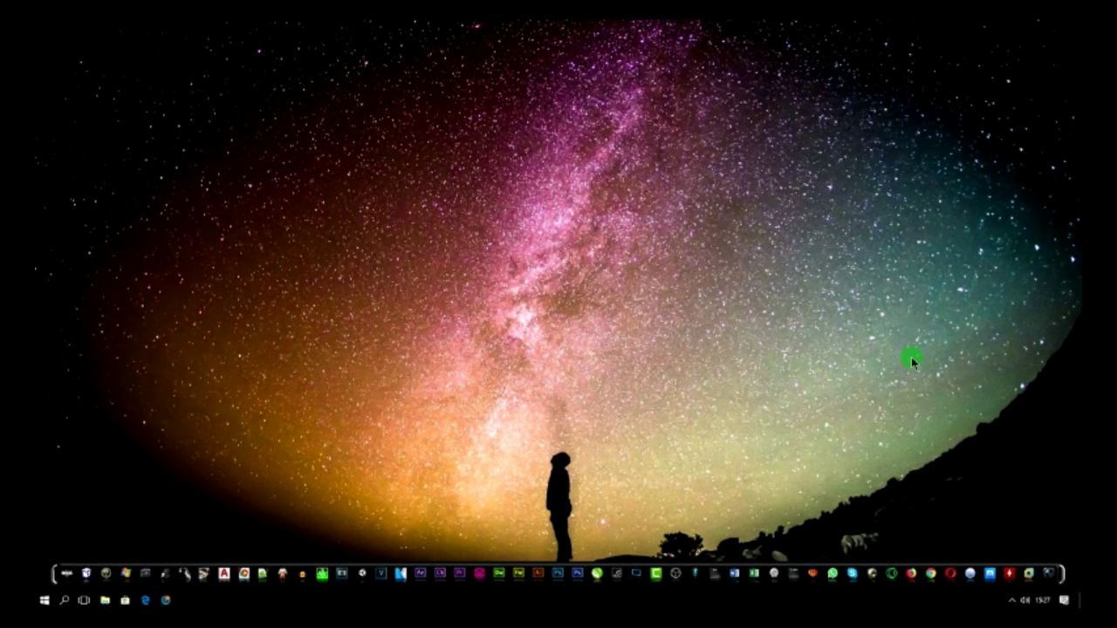
left_click(756, 576)
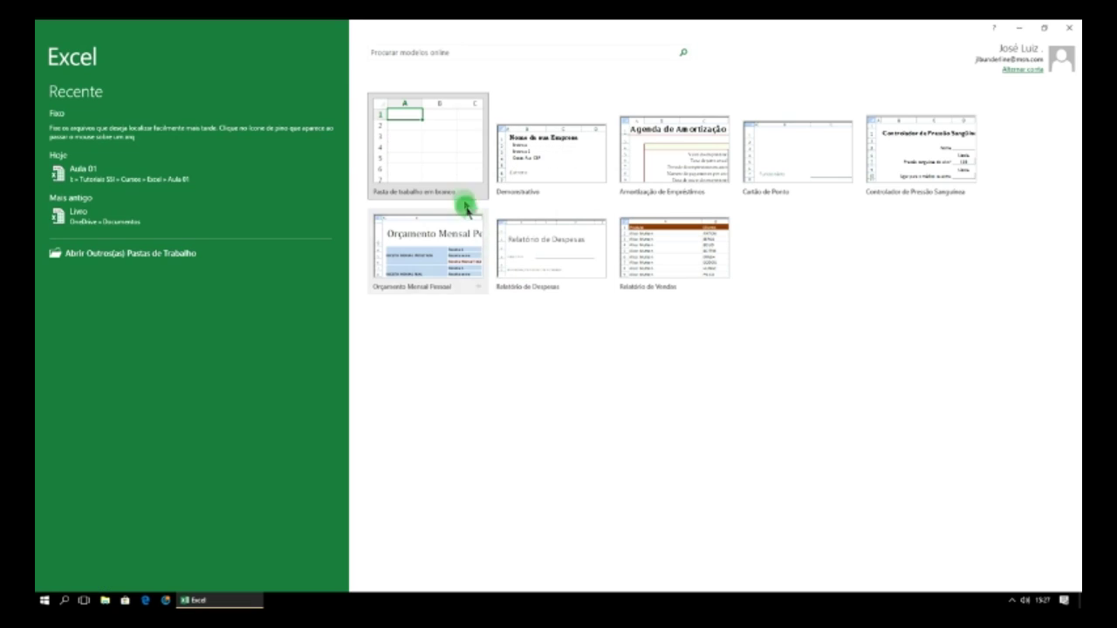
- Create a blank workbook, zoom in seven steps and select cell A1
left_click(434, 148)
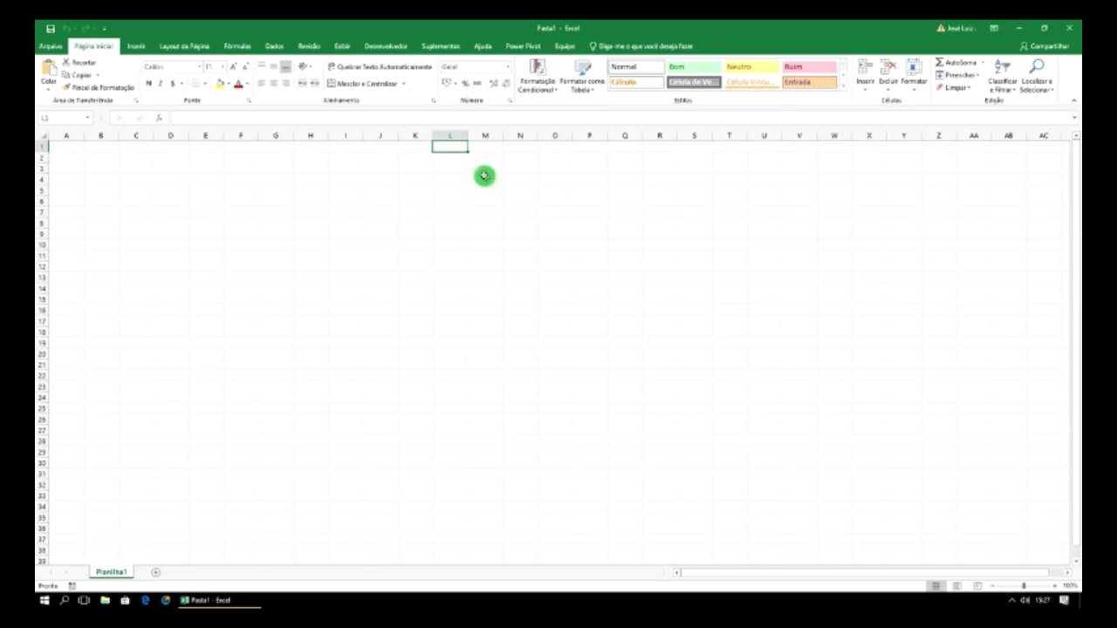
left_click(1057, 587)
left_click(1058, 587)
left_click(1058, 587)
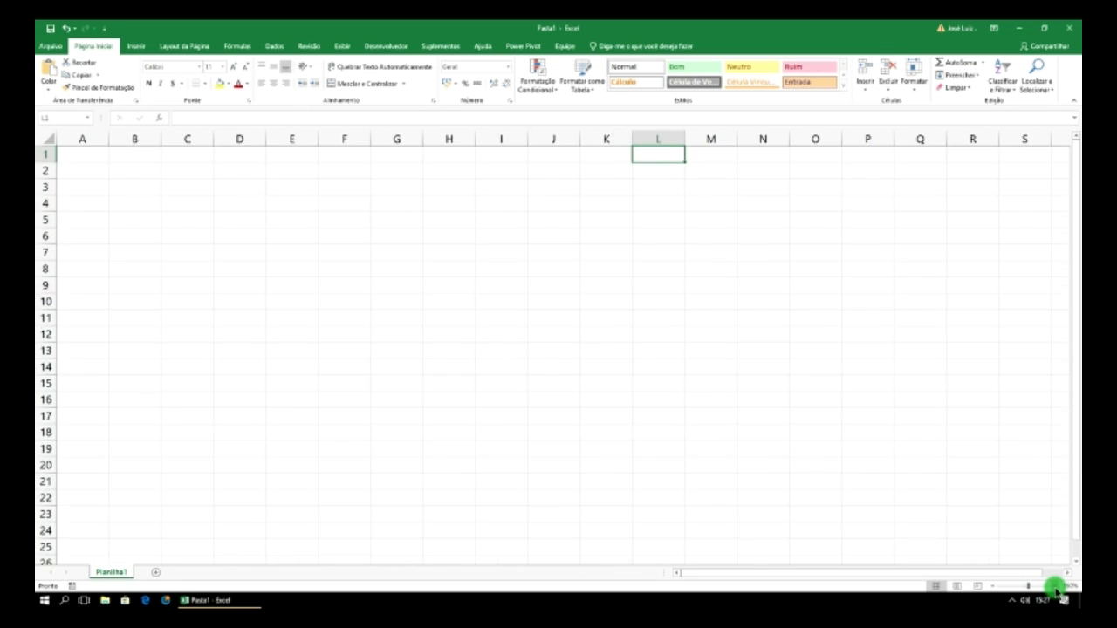
left_click(1058, 588)
left_click(1057, 587)
left_click(1058, 587)
left_click(1057, 588)
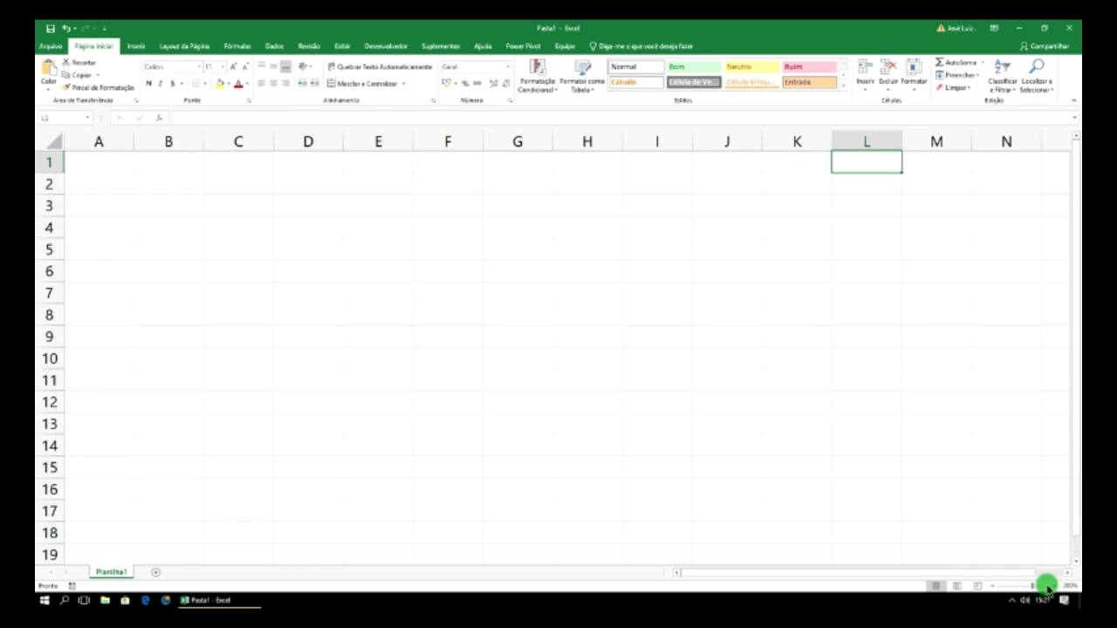
left_click(1058, 587)
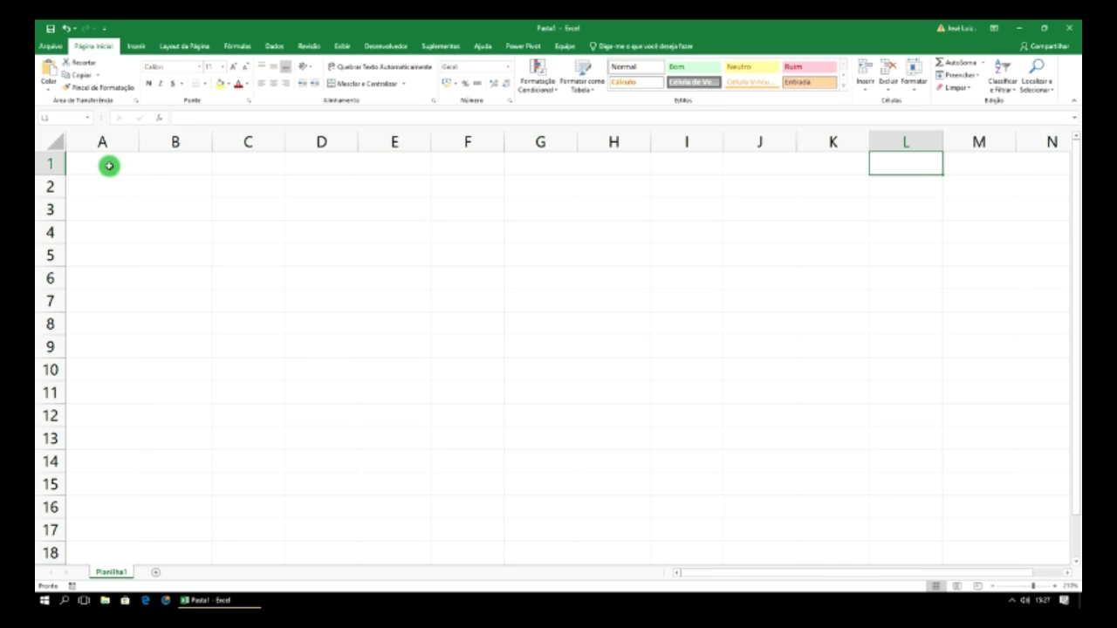
left_click(107, 166)
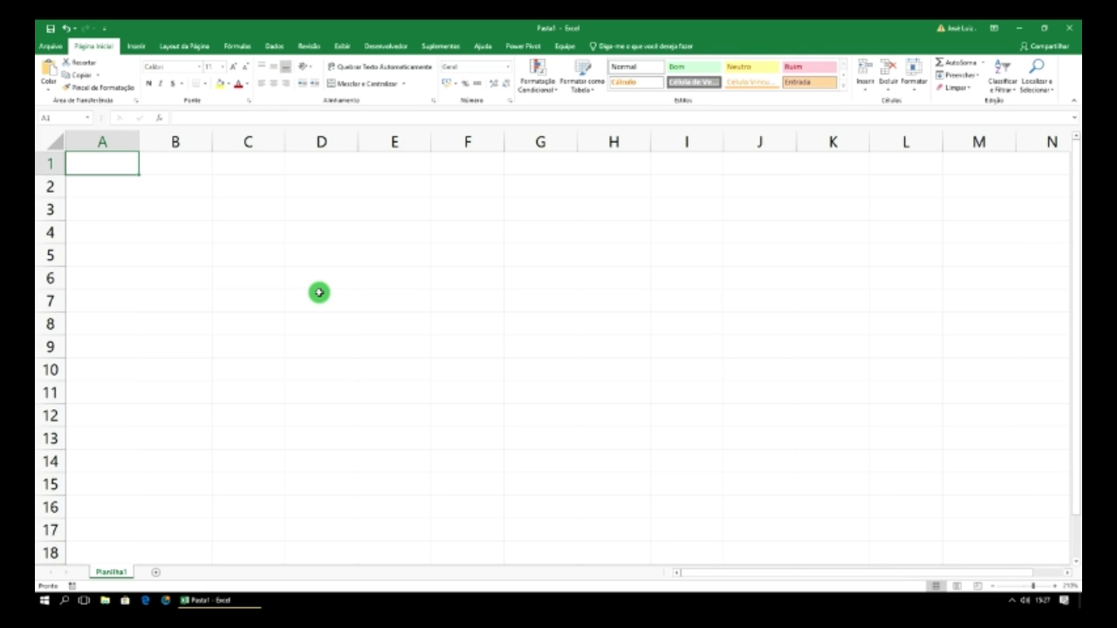
- Enter Excel in A1 and copy it across row 1 through G1
type("Ex")
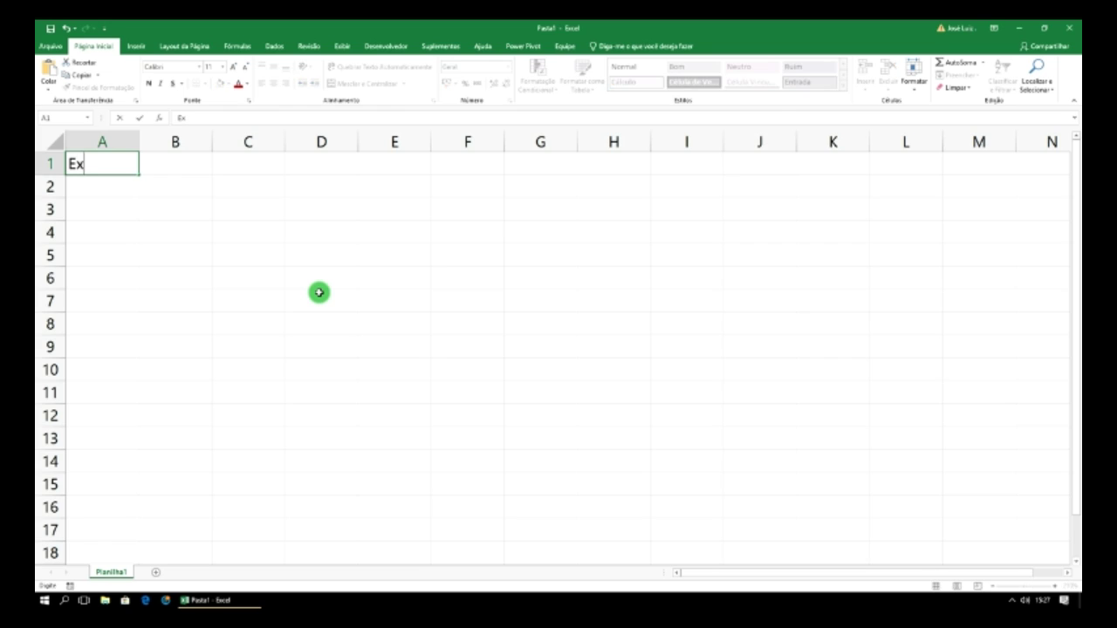
type("cel")
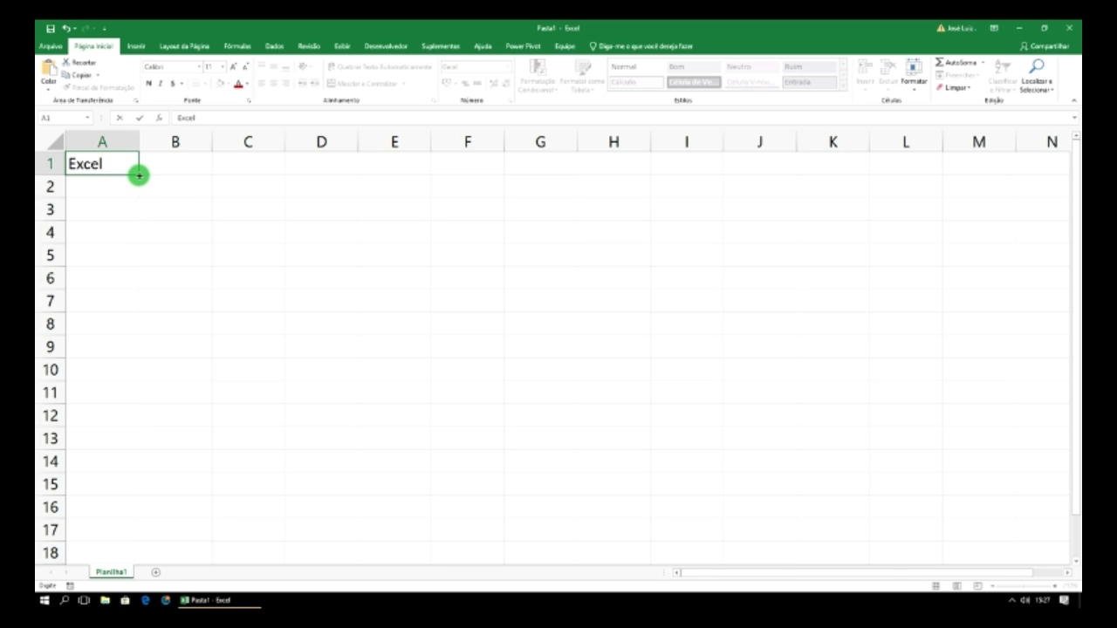
left_click_drag(139, 175, 544, 168)
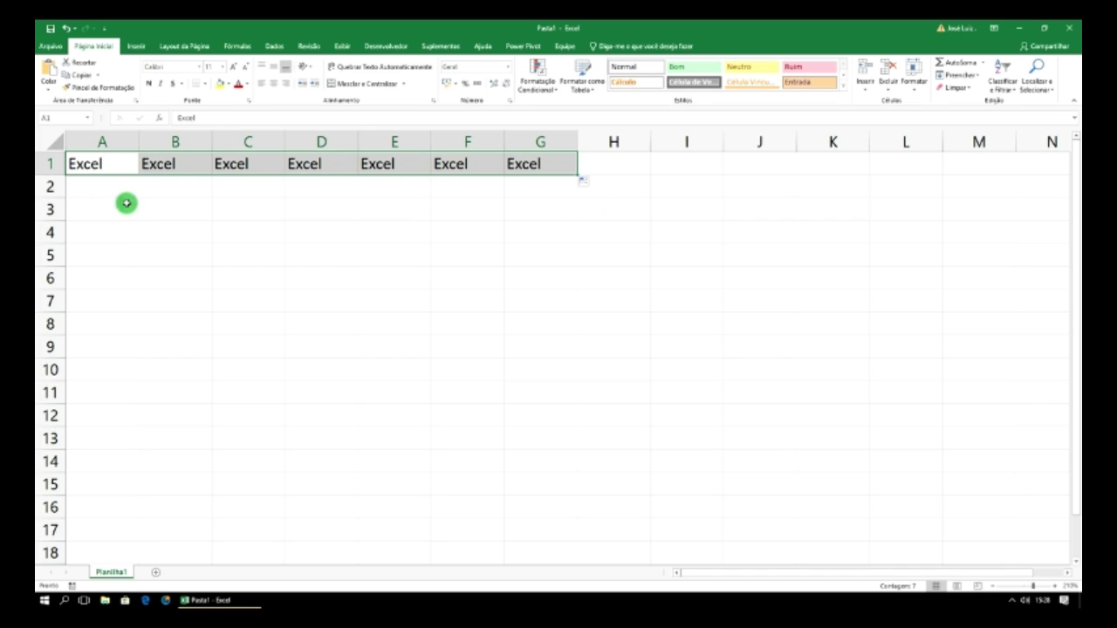
left_click(100, 187)
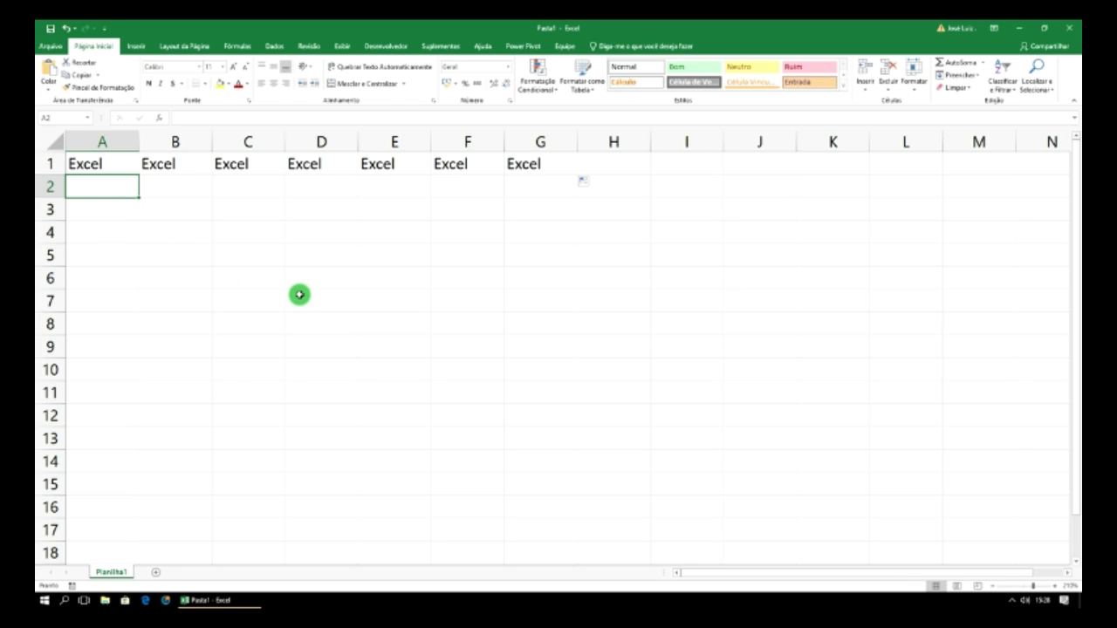
- Enter Segunda-Feira in A2 and autofit column A to it
type("Segunda-F")
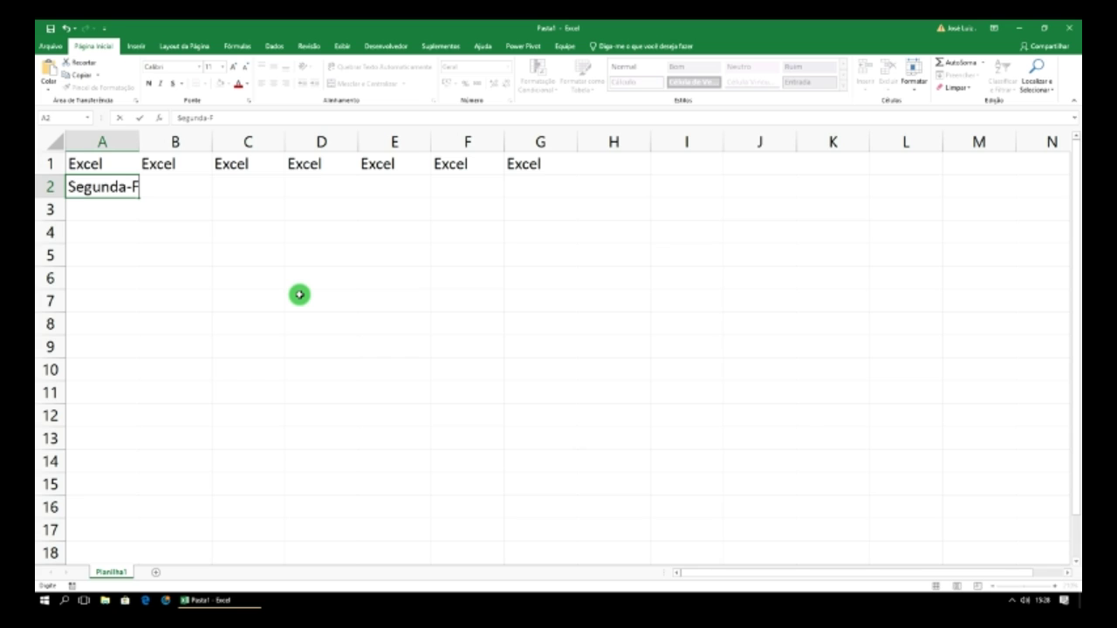
type("eira")
left_click(280, 276)
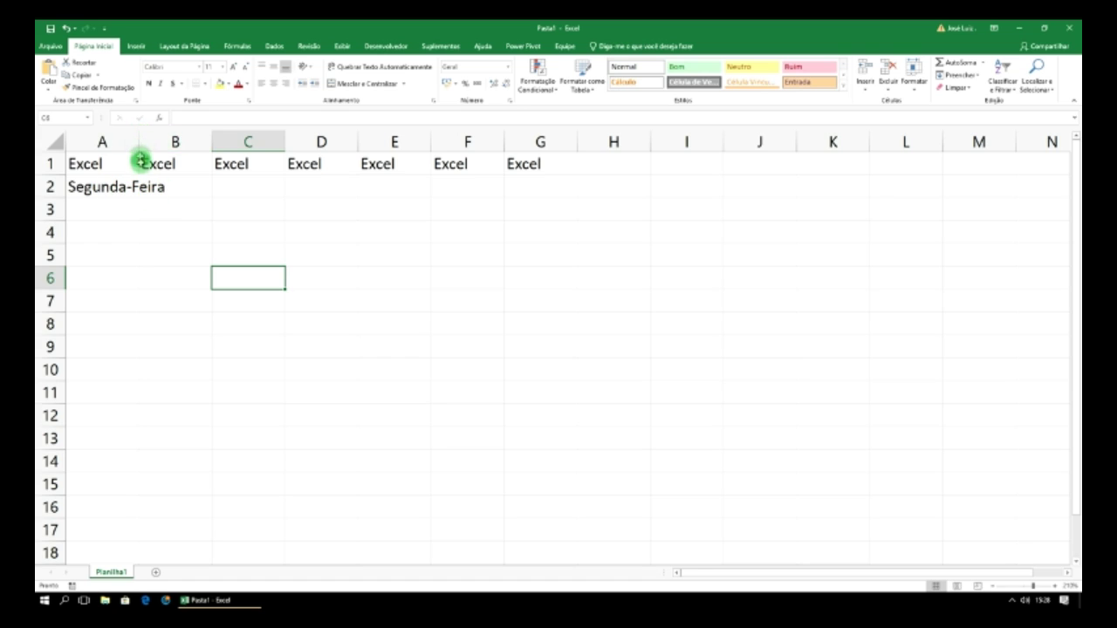
left_click(136, 183)
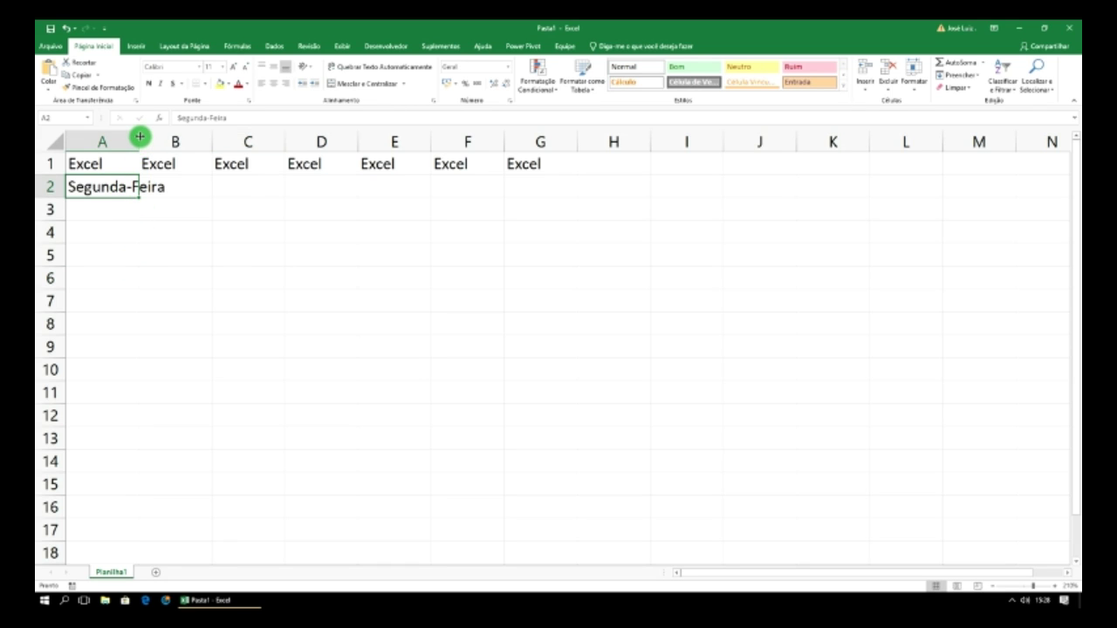
double_click(140, 137)
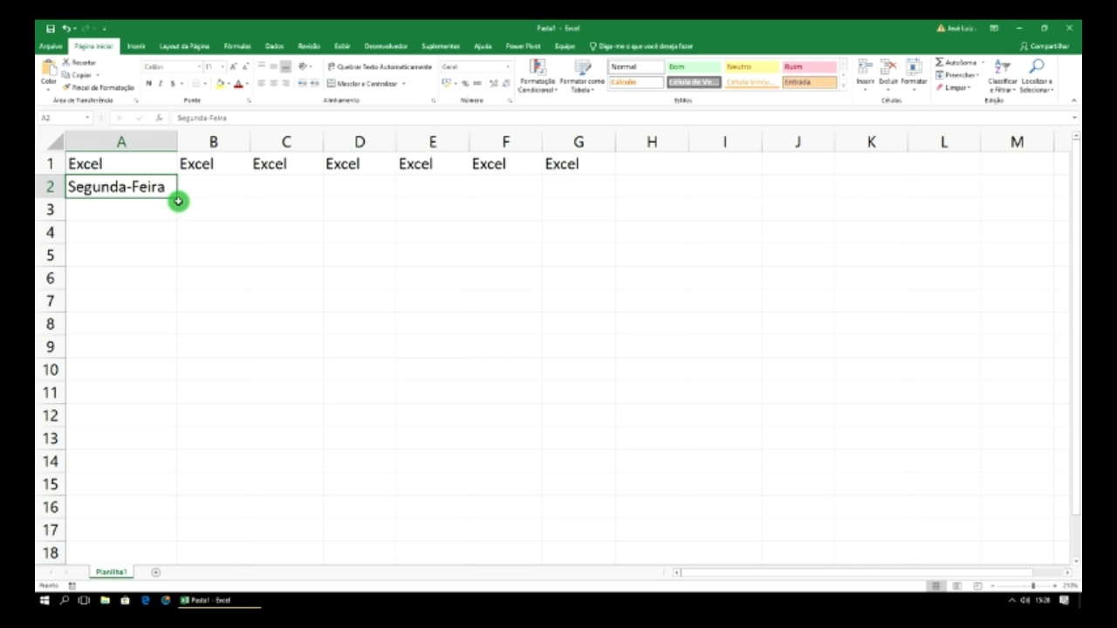
- Fill the weekdays across A2:G2 through Domingo and autofit columns B–E
left_click_drag(177, 198, 583, 193)
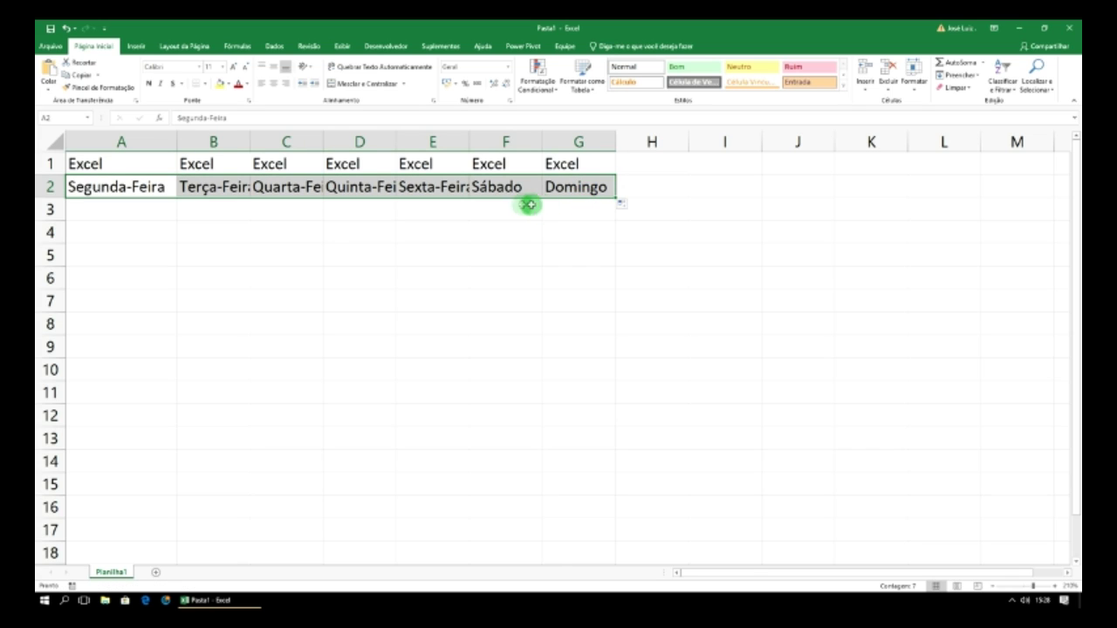
double_click(251, 135)
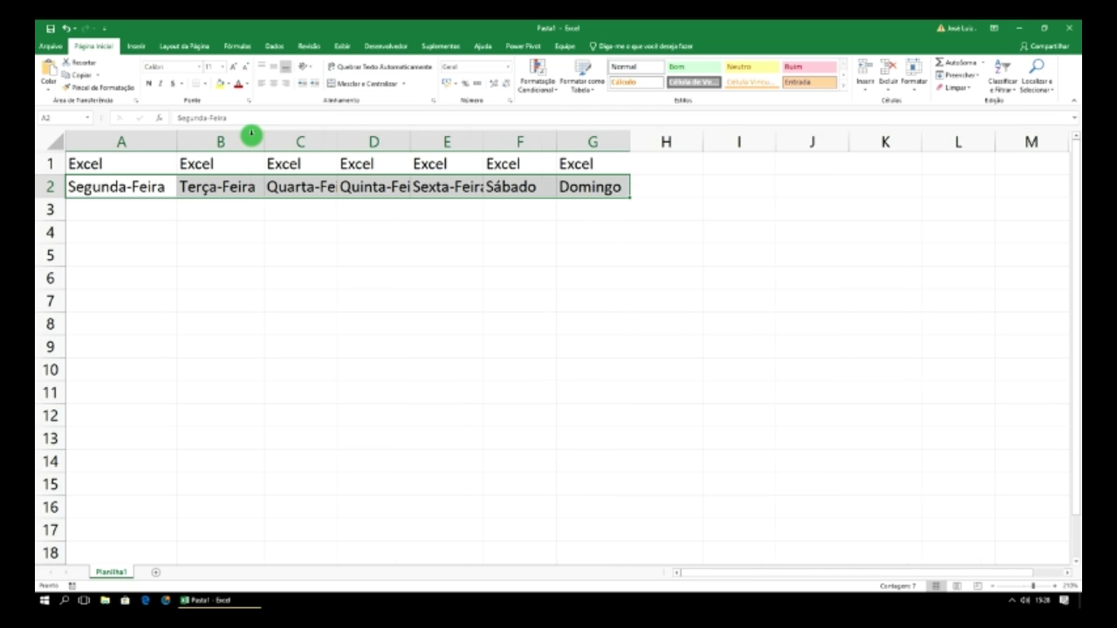
double_click(336, 140)
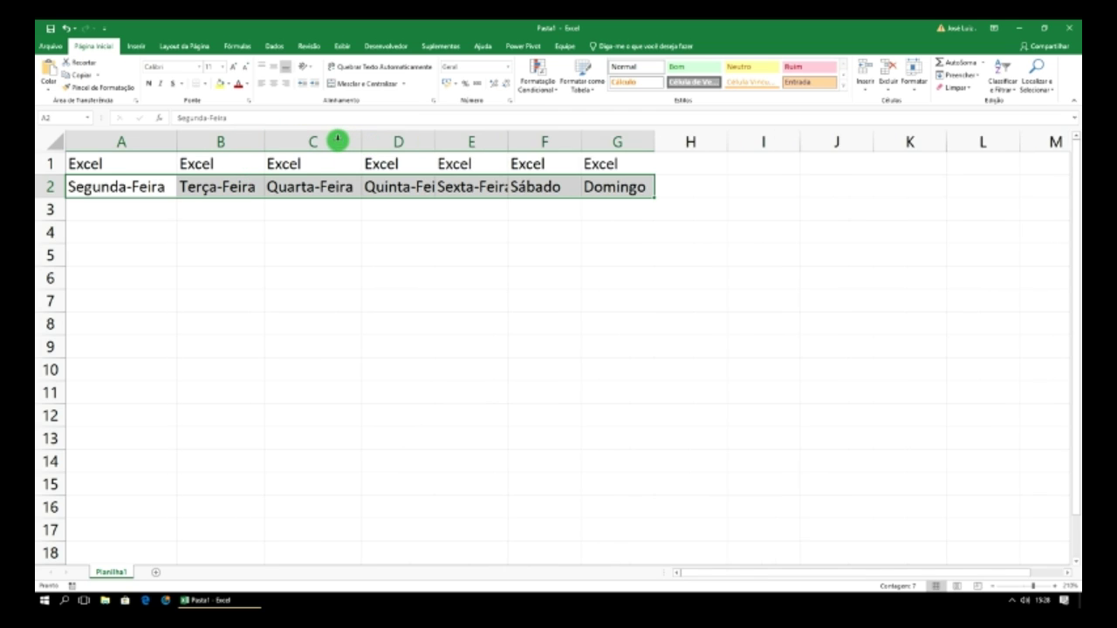
double_click(436, 141)
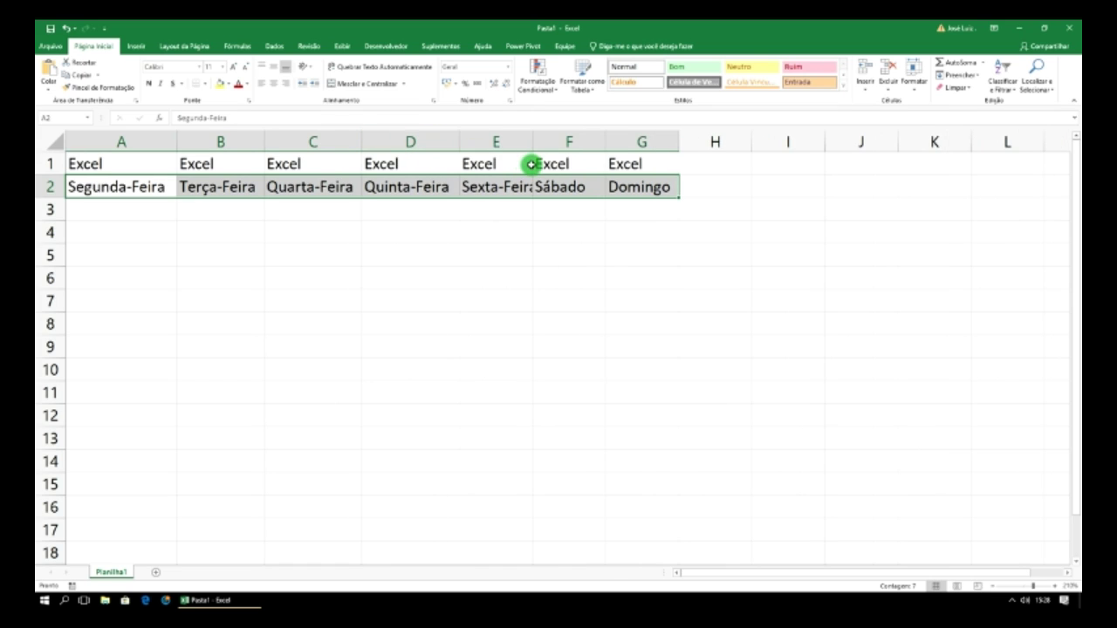
double_click(532, 141)
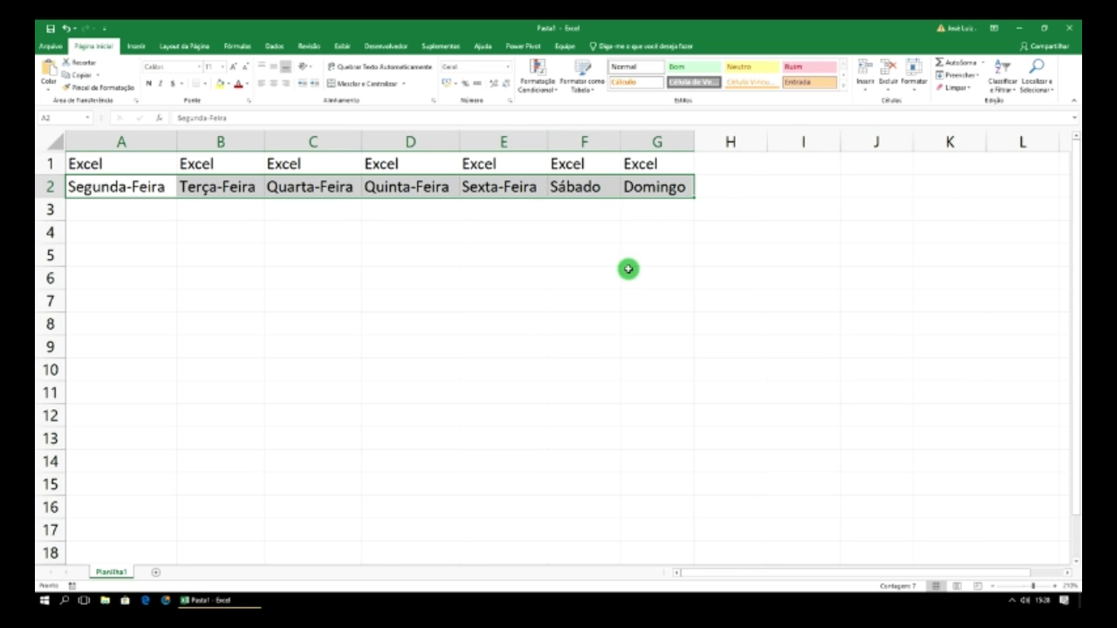
left_click(252, 230)
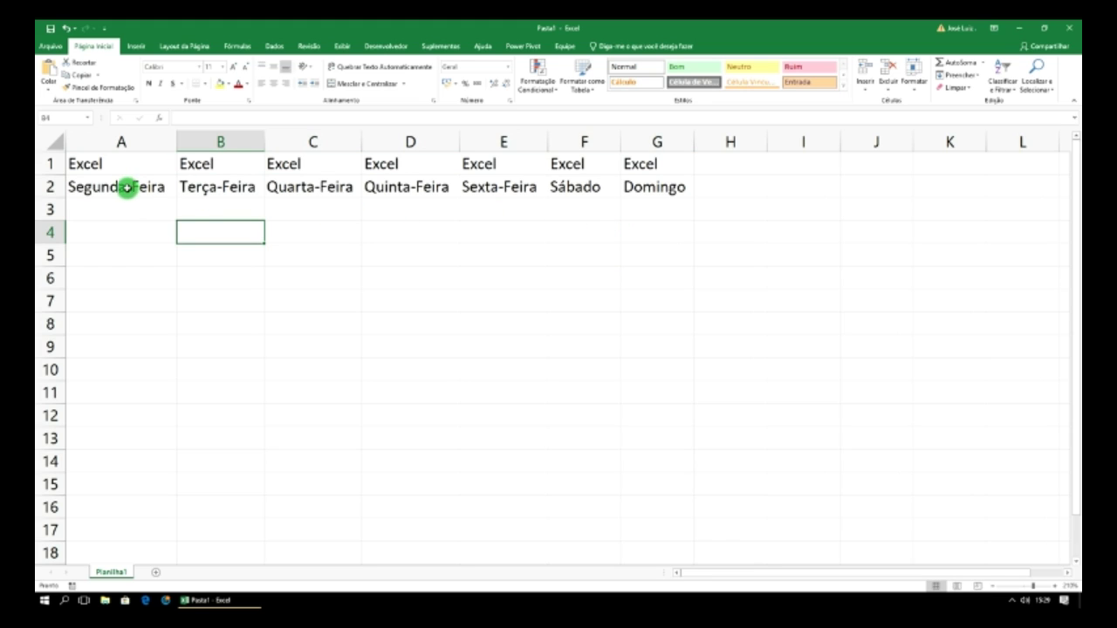
- Undo the previous fill and extend Segunda-Feira down column A through Domingo
left_click_drag(113, 183, 695, 272)
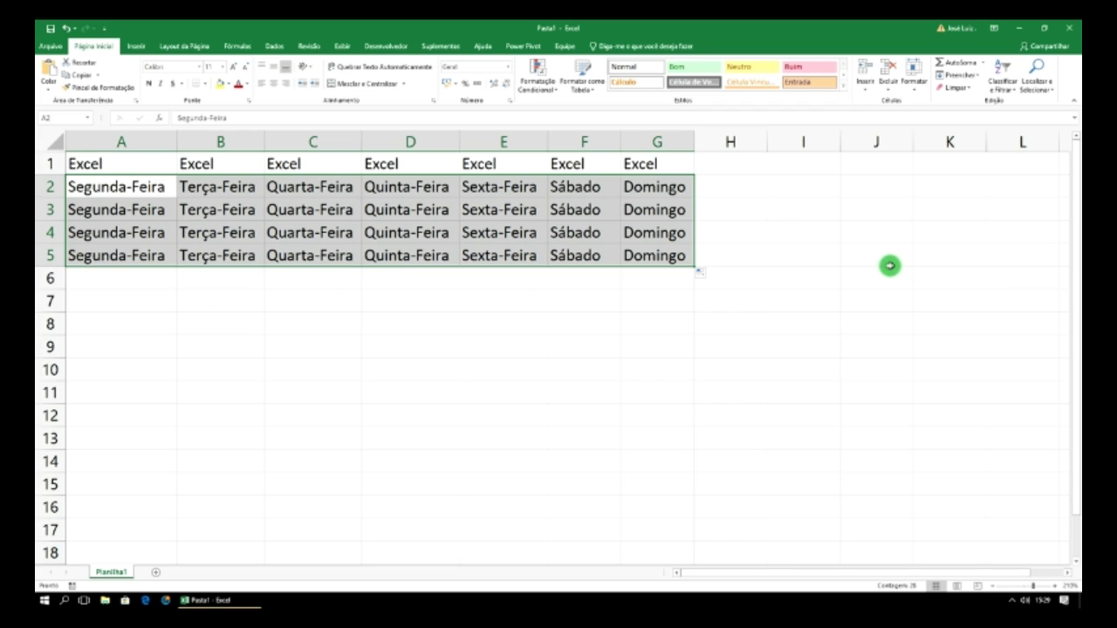
key("ctrl+z")
left_click(159, 227)
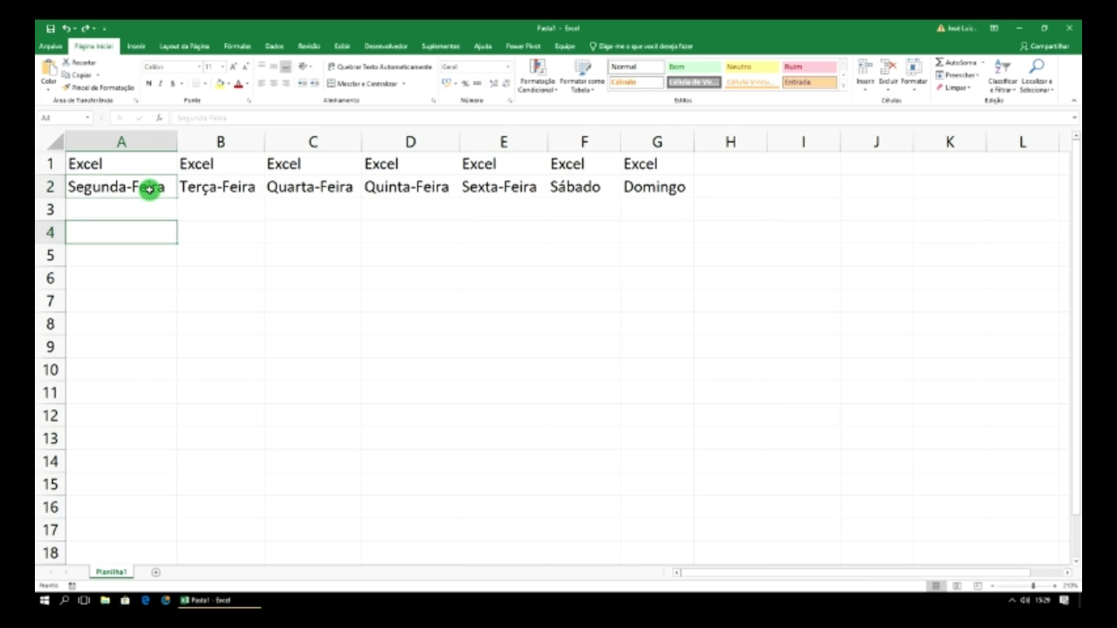
left_click(155, 186)
left_click_drag(177, 198, 170, 328)
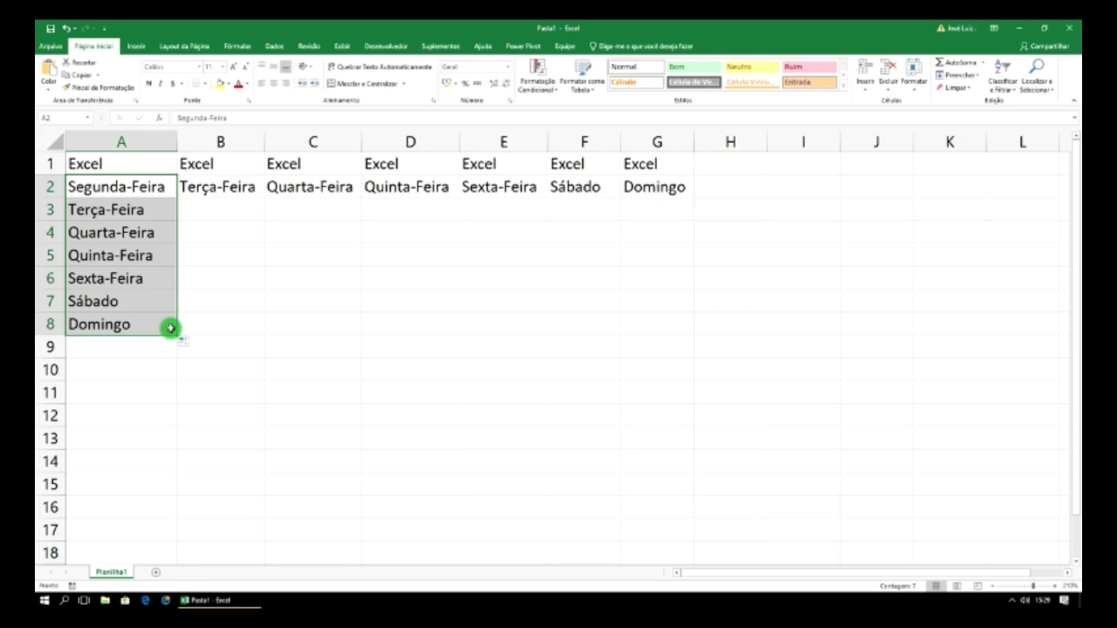
left_click(196, 226)
- Extend Terça-Feira through Sábado down columns B–F to Domingo and widen column B
left_click(225, 186)
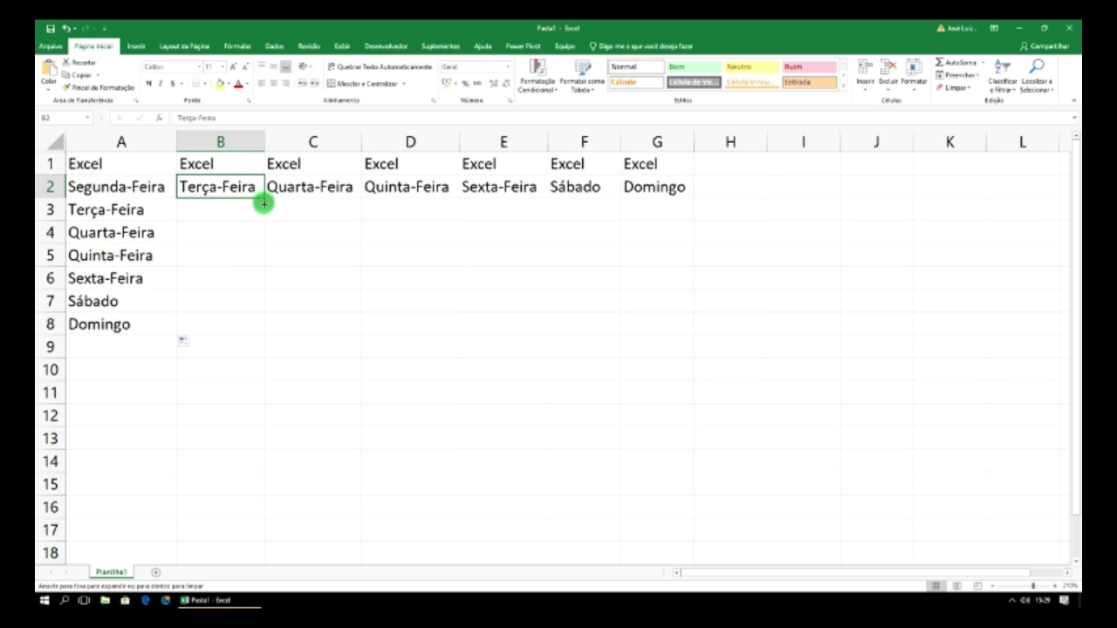
left_click_drag(263, 203, 253, 311)
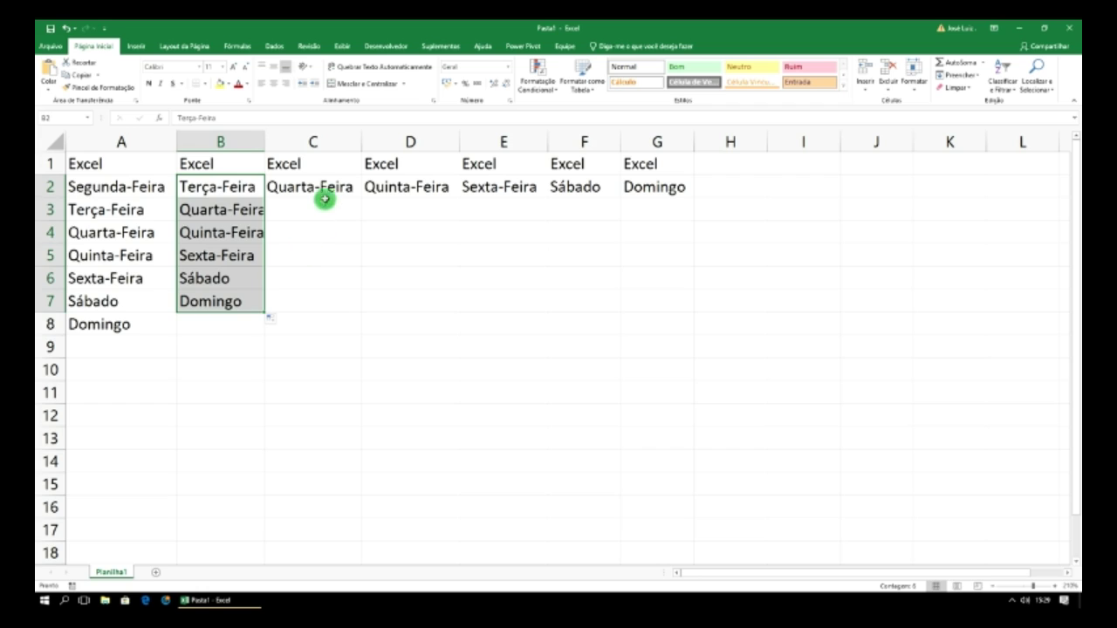
left_click(323, 187)
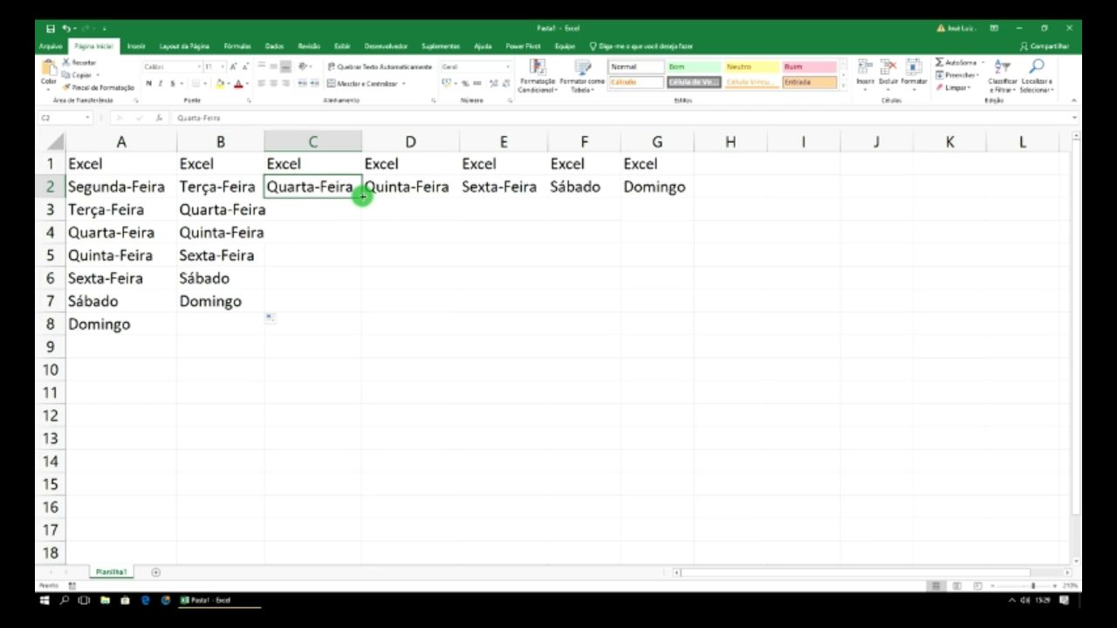
left_click_drag(361, 196, 353, 283)
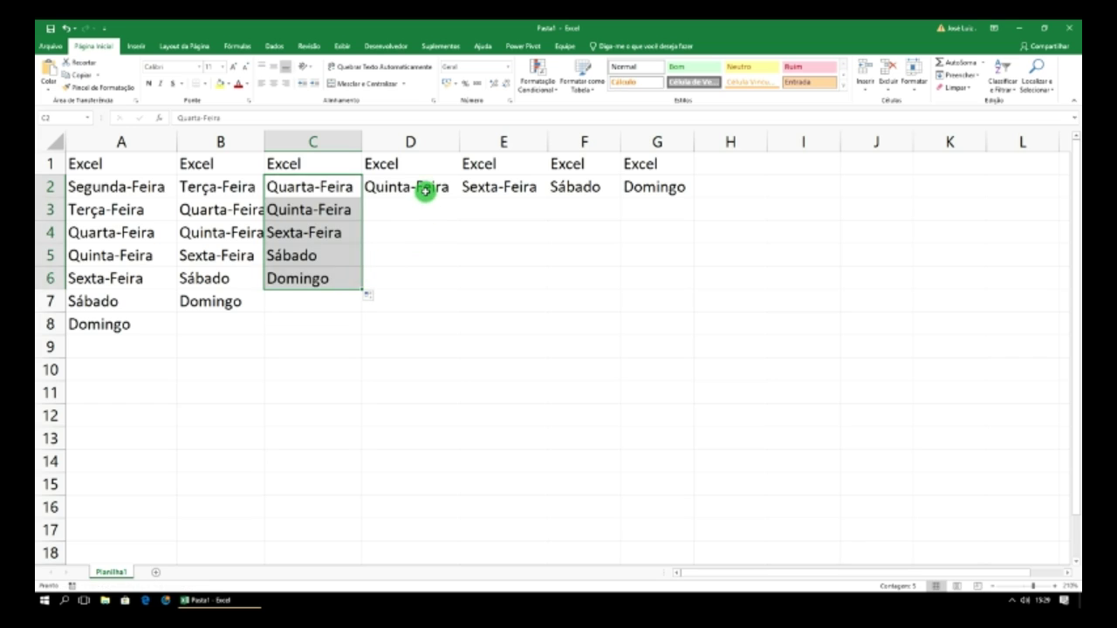
left_click(425, 192)
left_click_drag(460, 198, 451, 257)
left_click(534, 193)
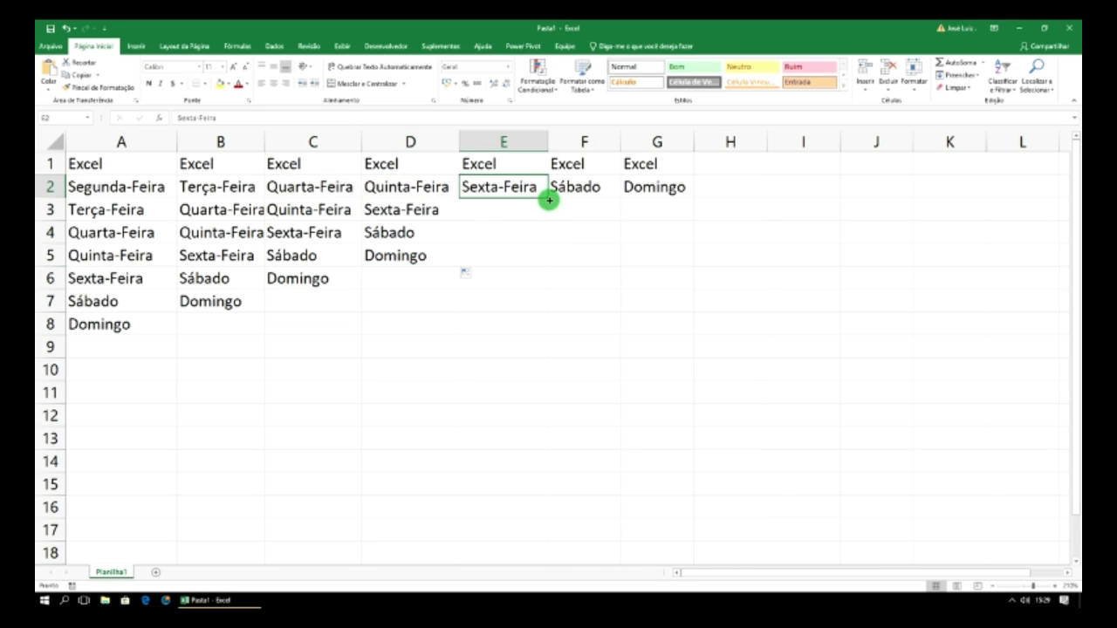
left_click_drag(546, 198, 543, 237)
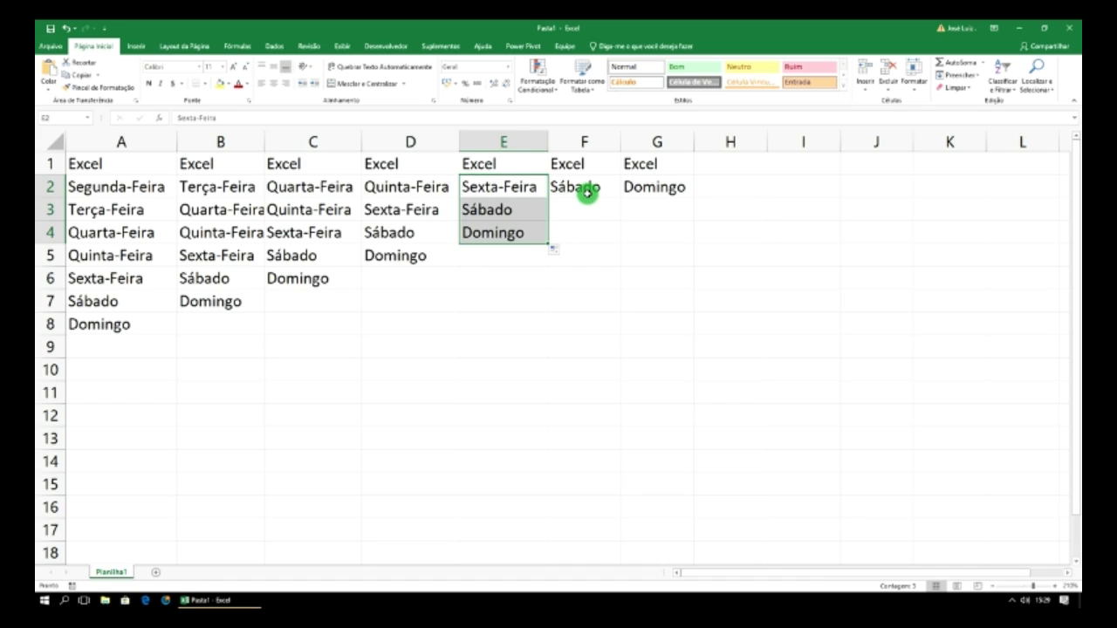
left_click(599, 200)
left_click_drag(622, 197, 618, 212)
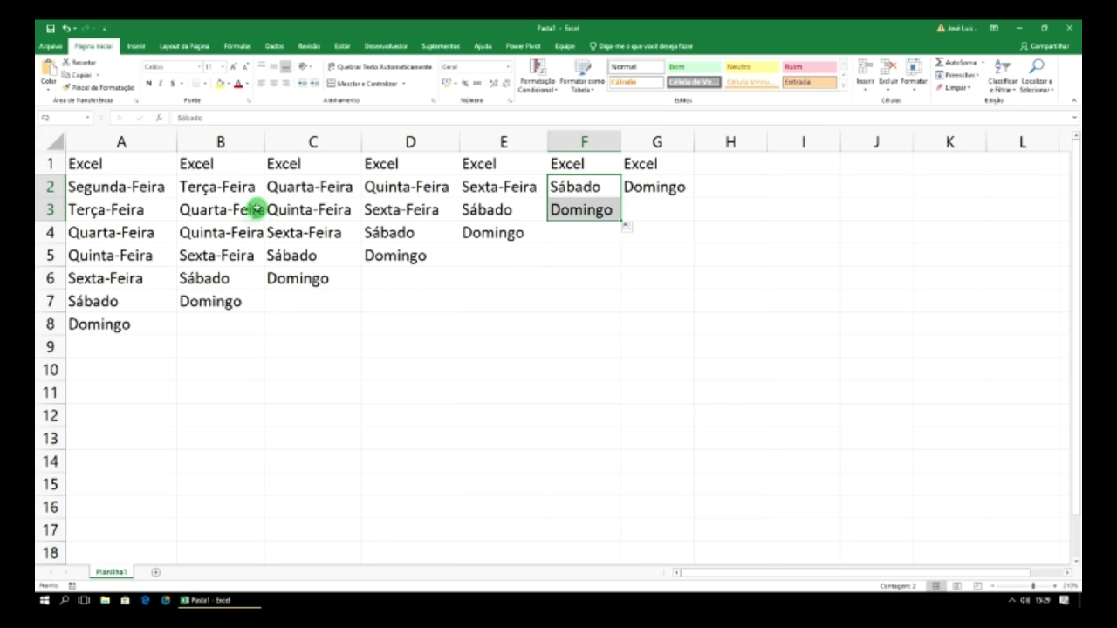
double_click(266, 141)
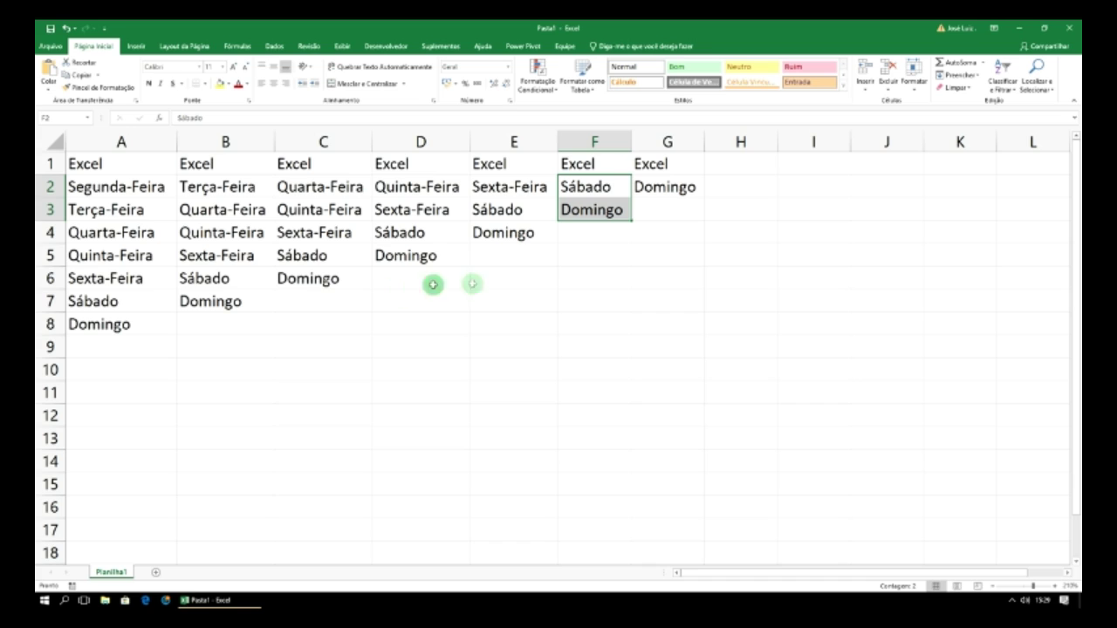
- Enter Seg in A9 without AutoComplete and fill across to Dom in G9
left_click(102, 350)
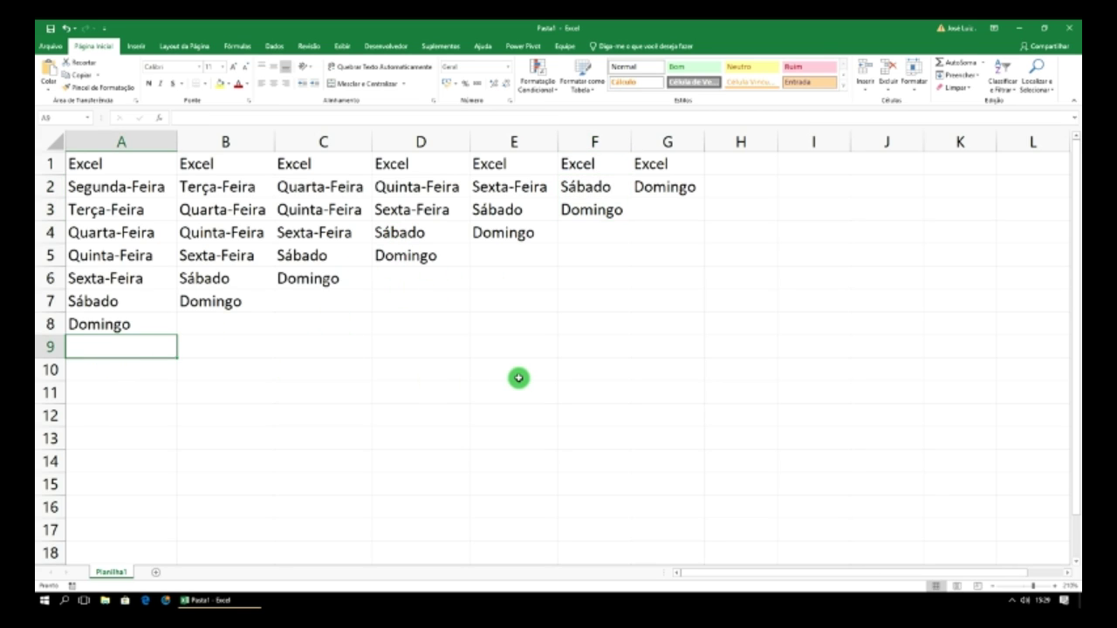
type("Seg")
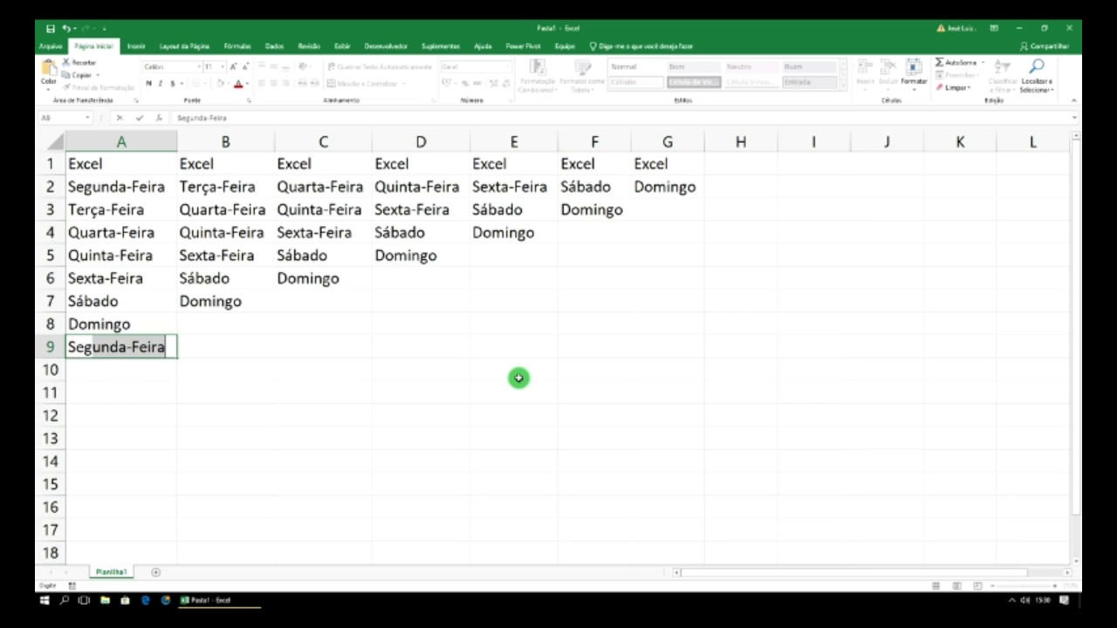
key("BackSpace")
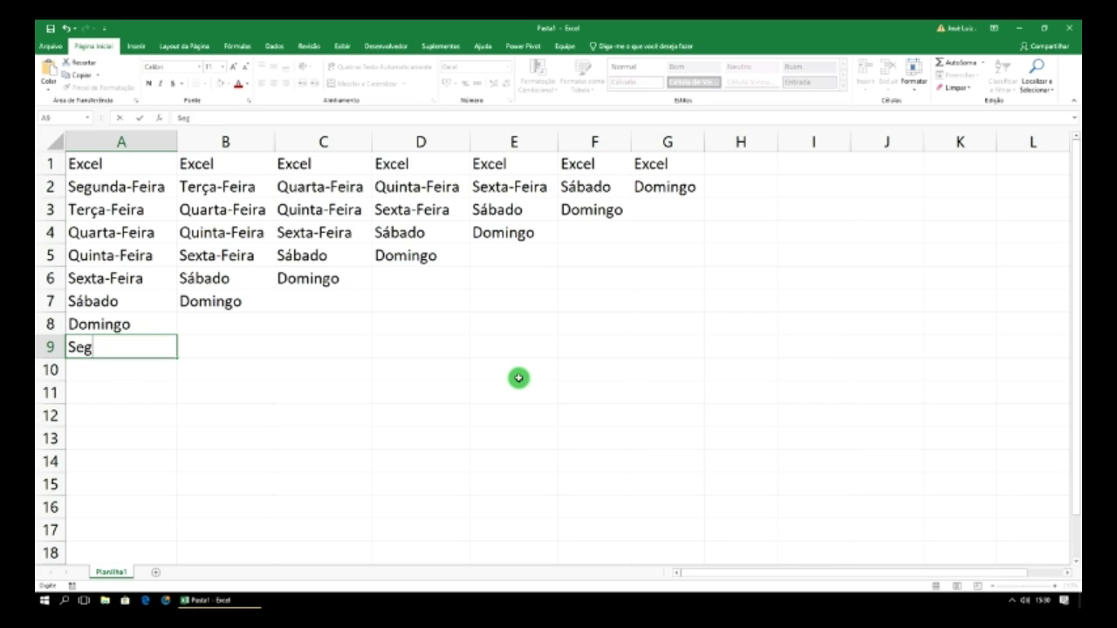
left_click(212, 399)
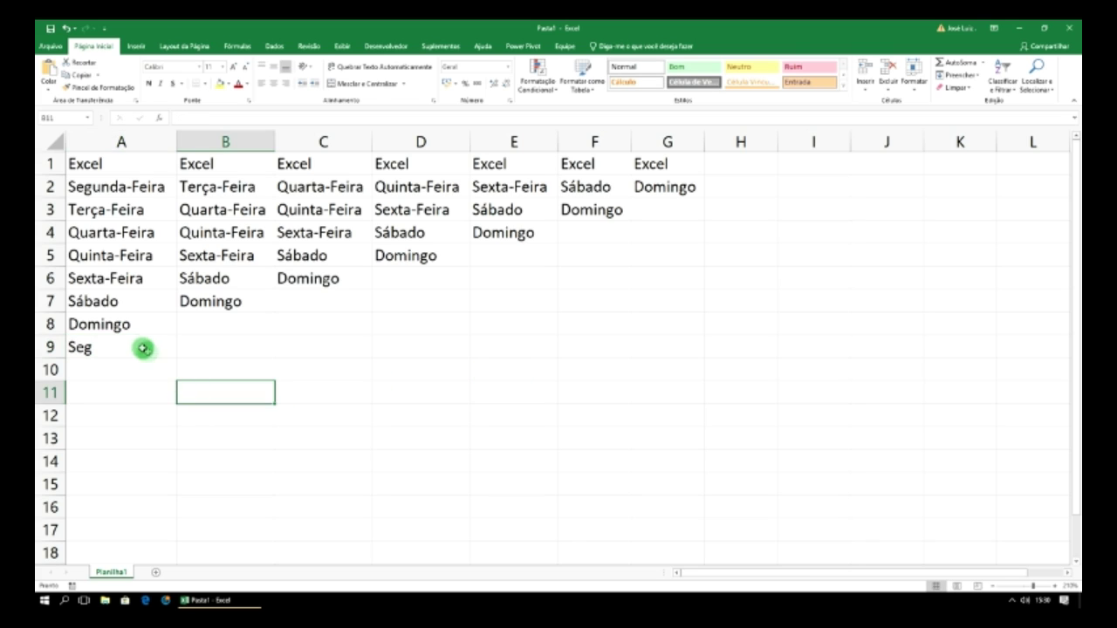
left_click(144, 351)
left_click_drag(177, 357, 670, 355)
left_click(520, 393)
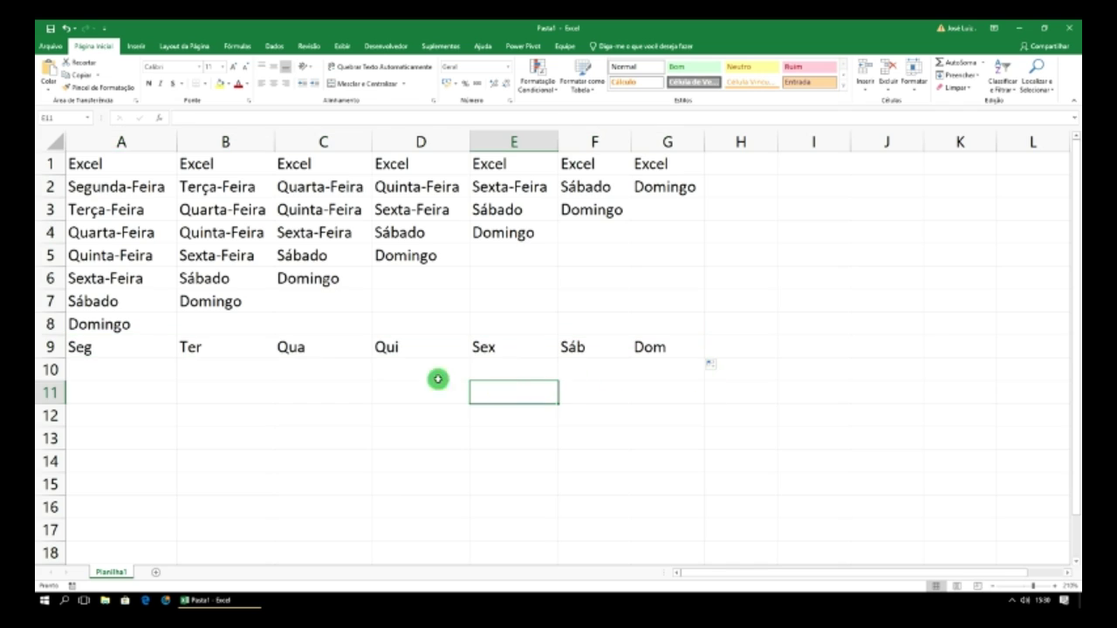
left_click(147, 348)
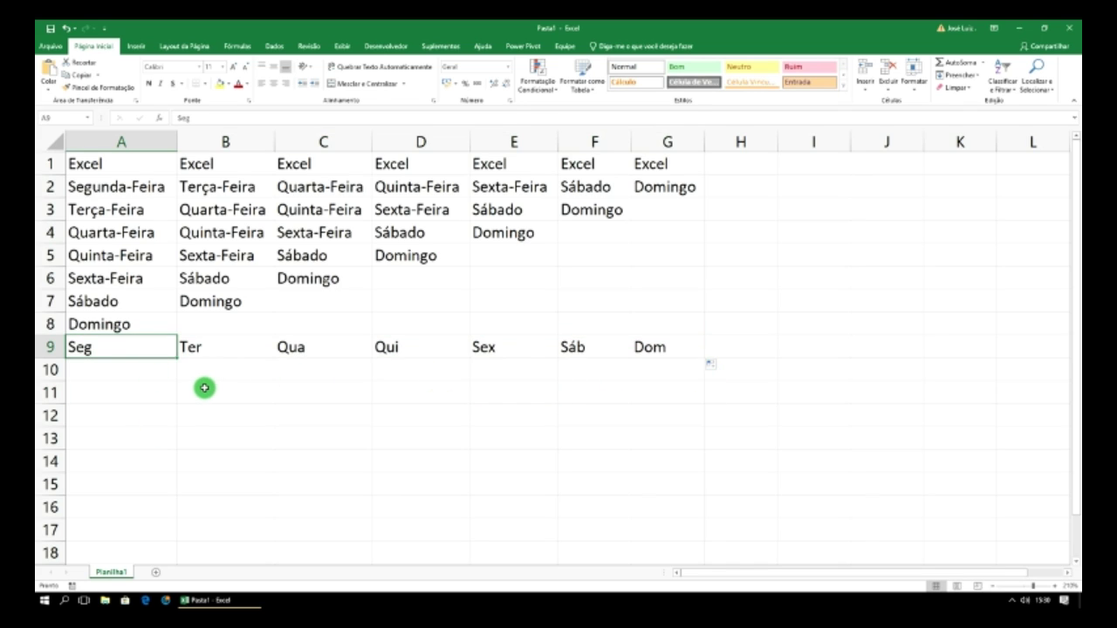
left_click(121, 395)
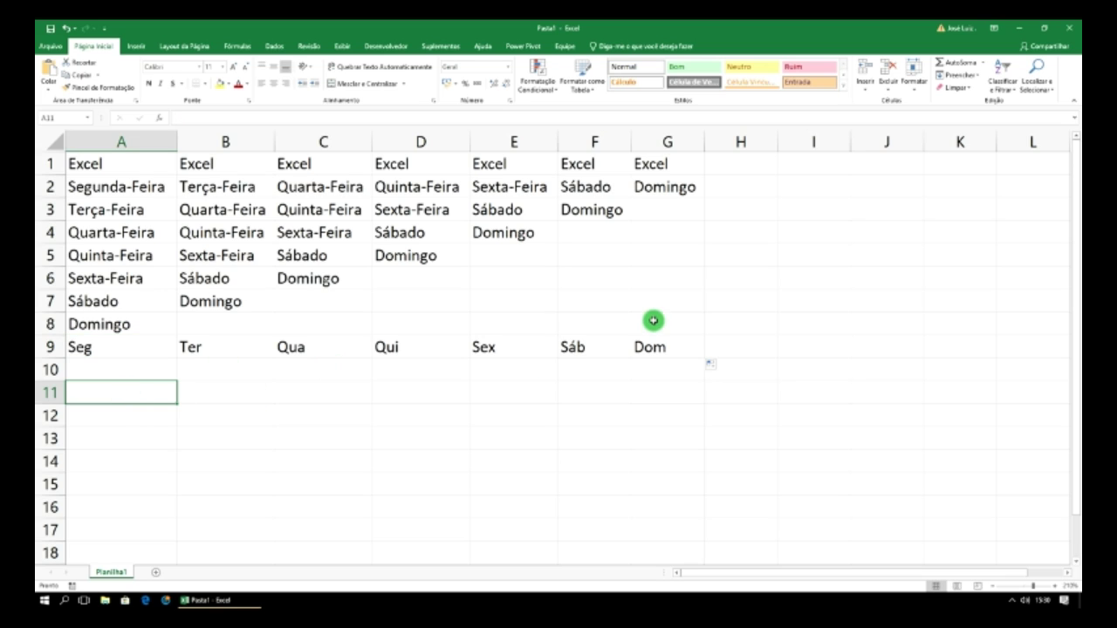
- Enter Janeiro in A10, fill through Dezembro in L10, and autofit column K
left_click(127, 373)
type("Janeiro")
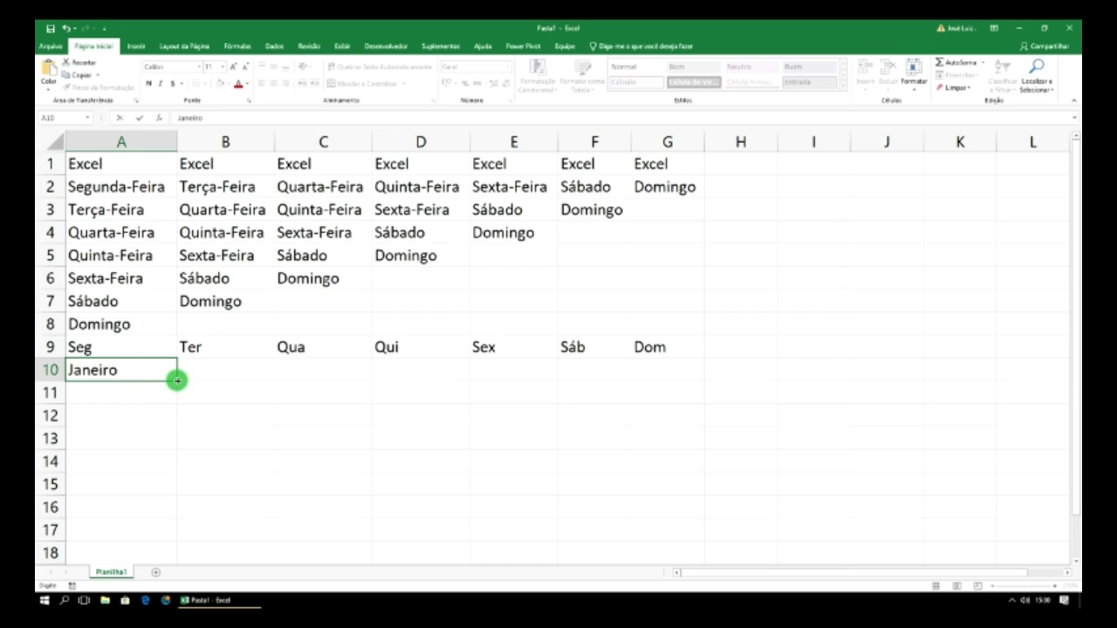
left_click_drag(177, 381, 1042, 378)
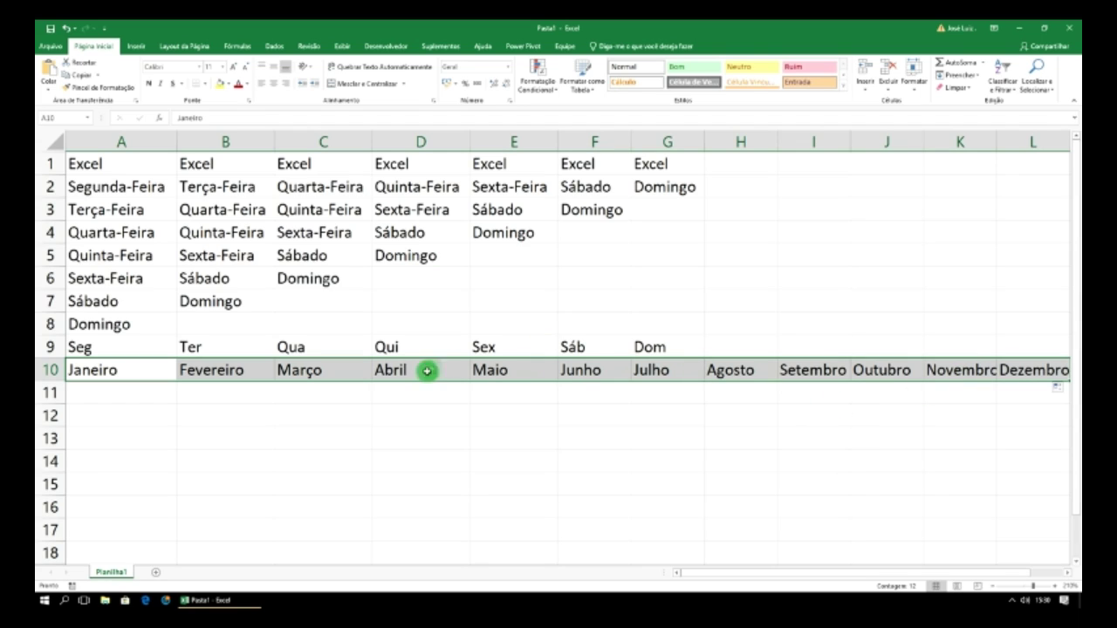
double_click(999, 140)
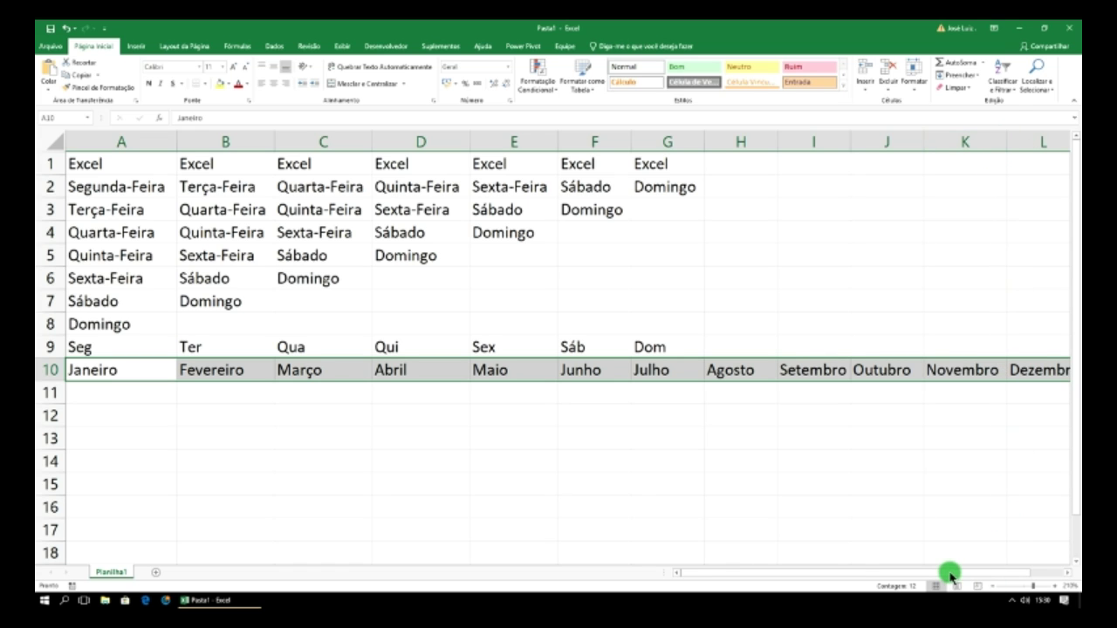
left_click_drag(950, 574, 957, 575)
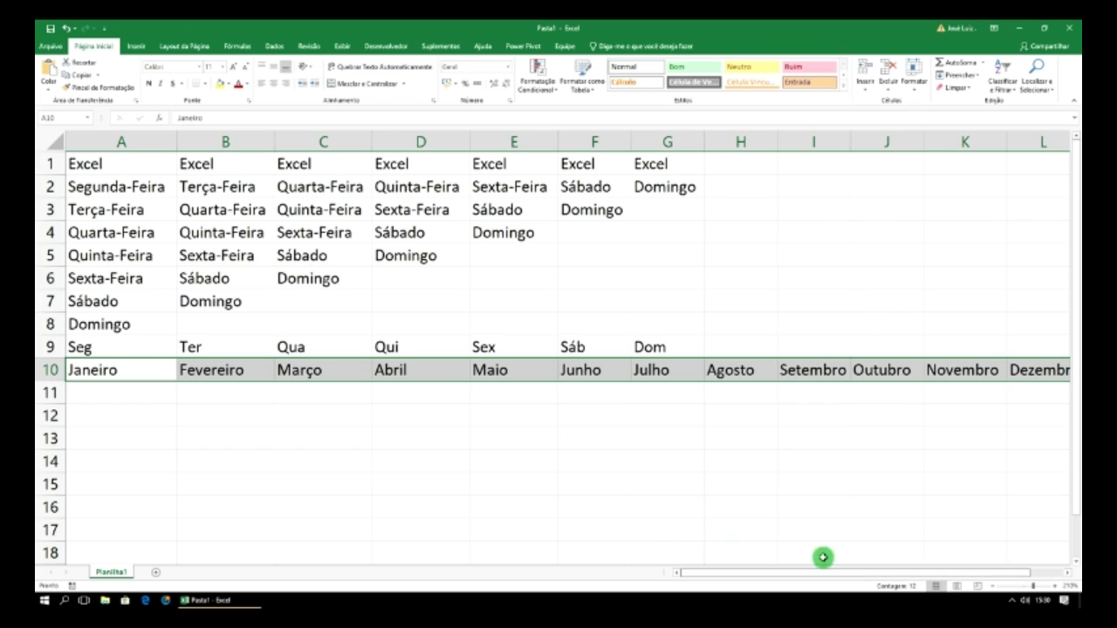
left_click(494, 479)
left_click(164, 375)
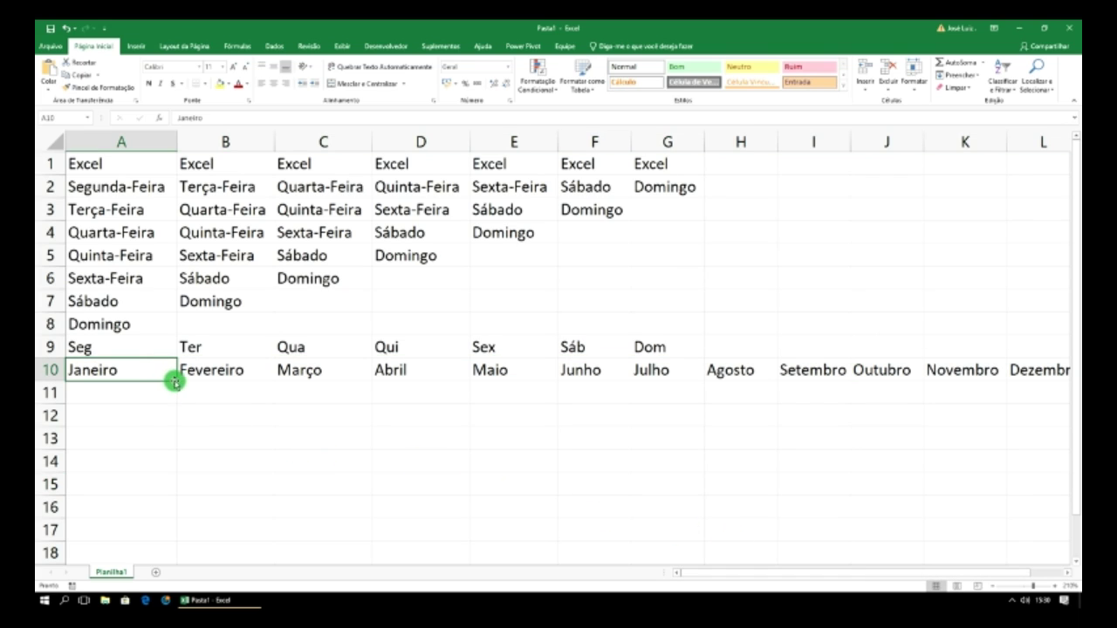
mouse_move(176, 381)
left_mouse_down()
mouse_move(163, 481)
mouse_move(166, 381)
left_mouse_up()
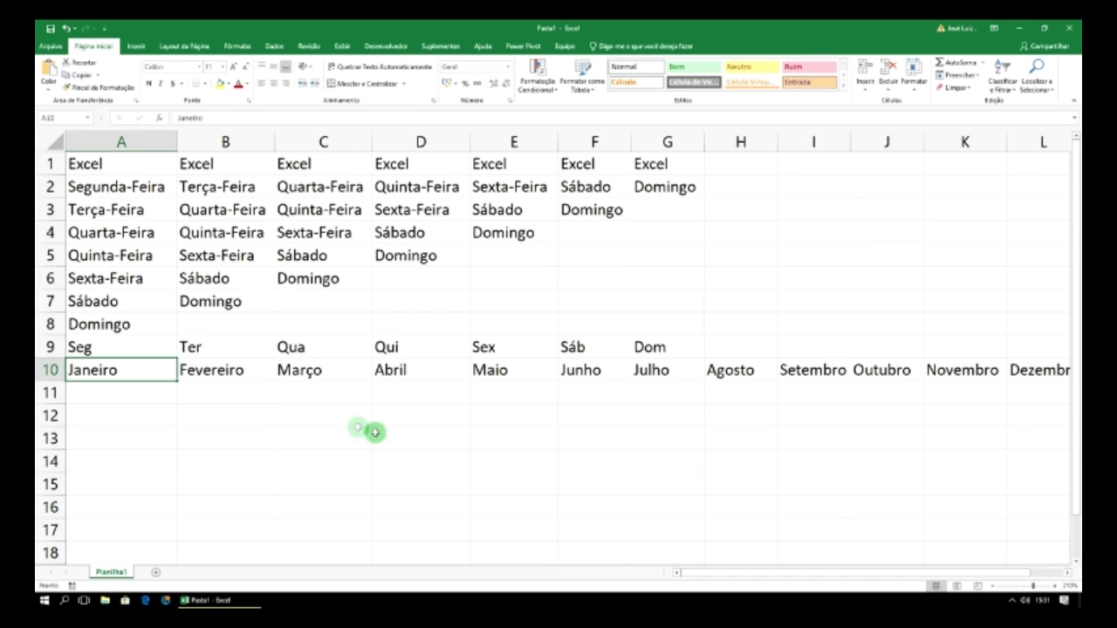
- Enter Jan in A11 rejecting AutoComplete, then fill across to Dez in L11
left_click(103, 398)
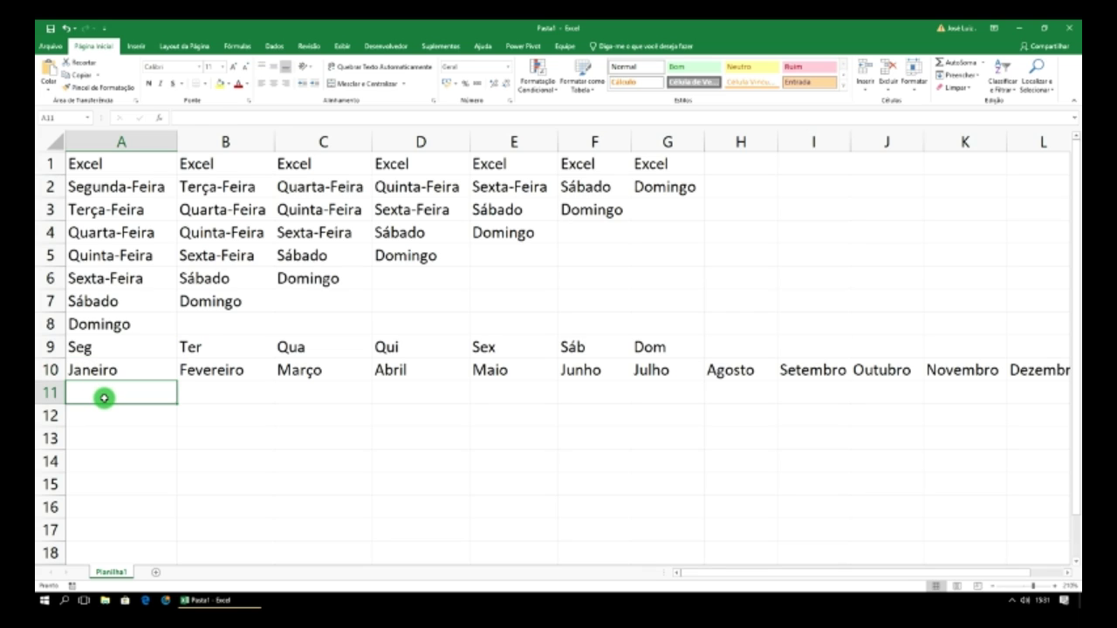
type("J")
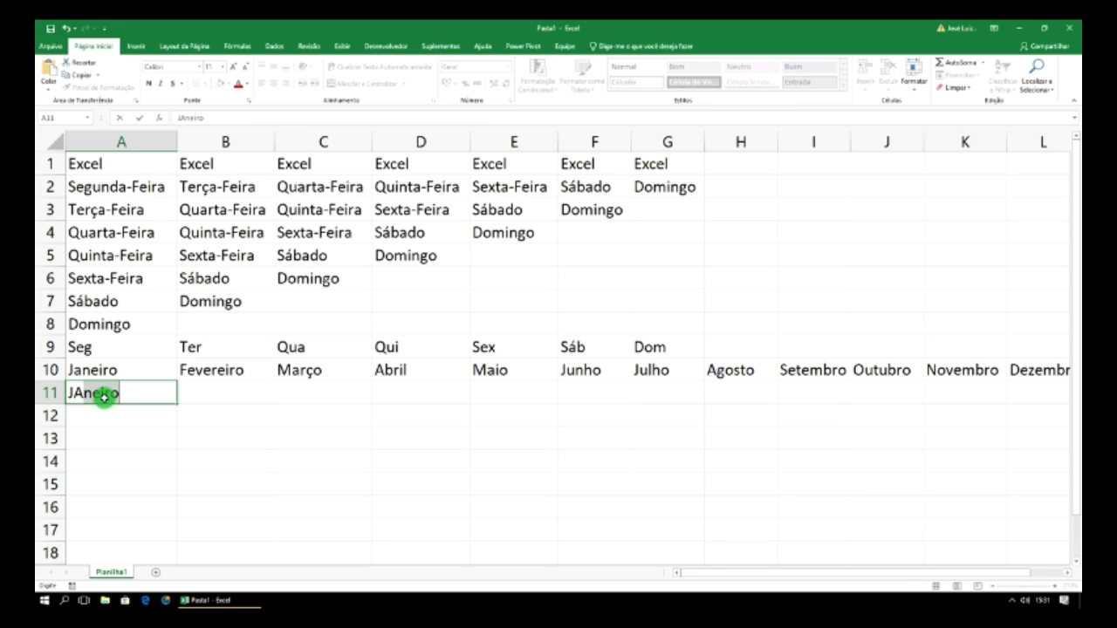
type("A")
key("BackSpace")
type("an")
key("BackSpace")
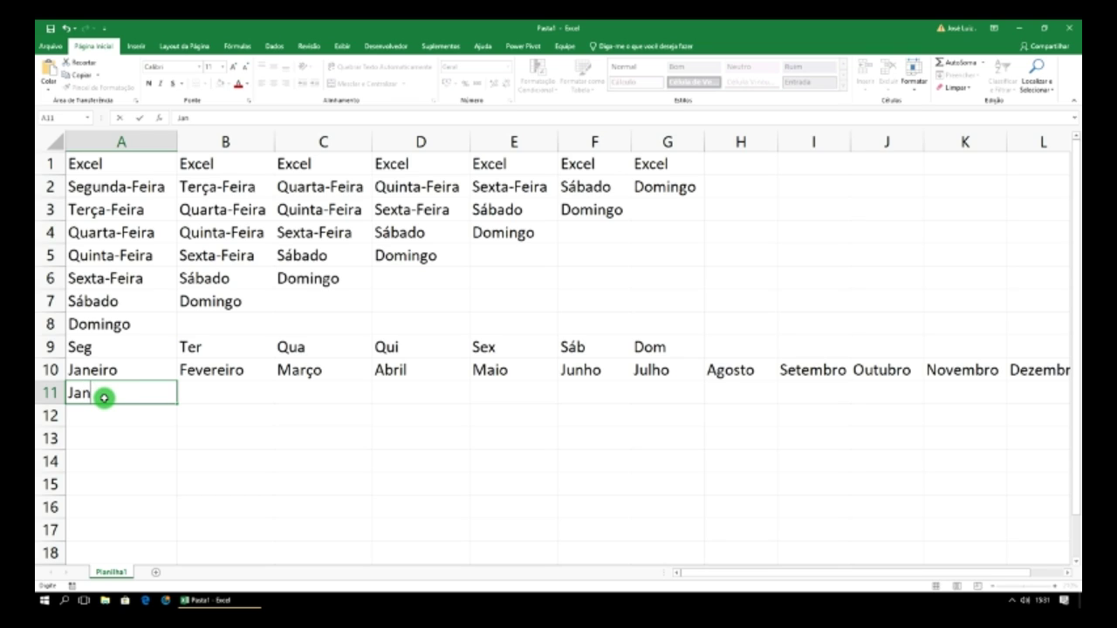
left_click(184, 419)
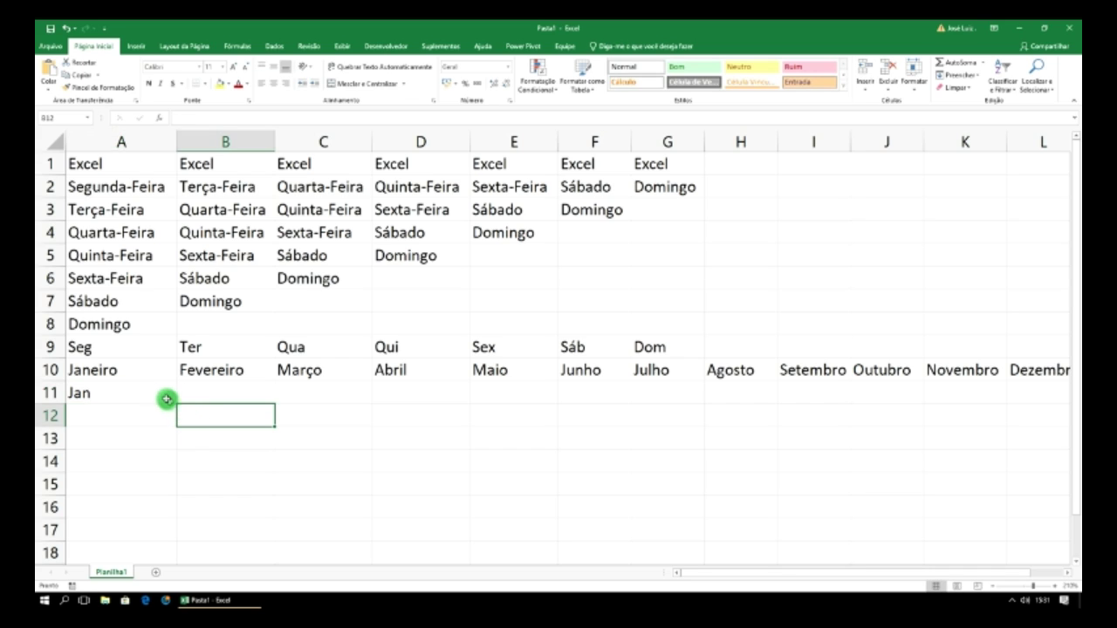
left_click(165, 397)
left_click_drag(176, 404, 1051, 396)
left_click(736, 423)
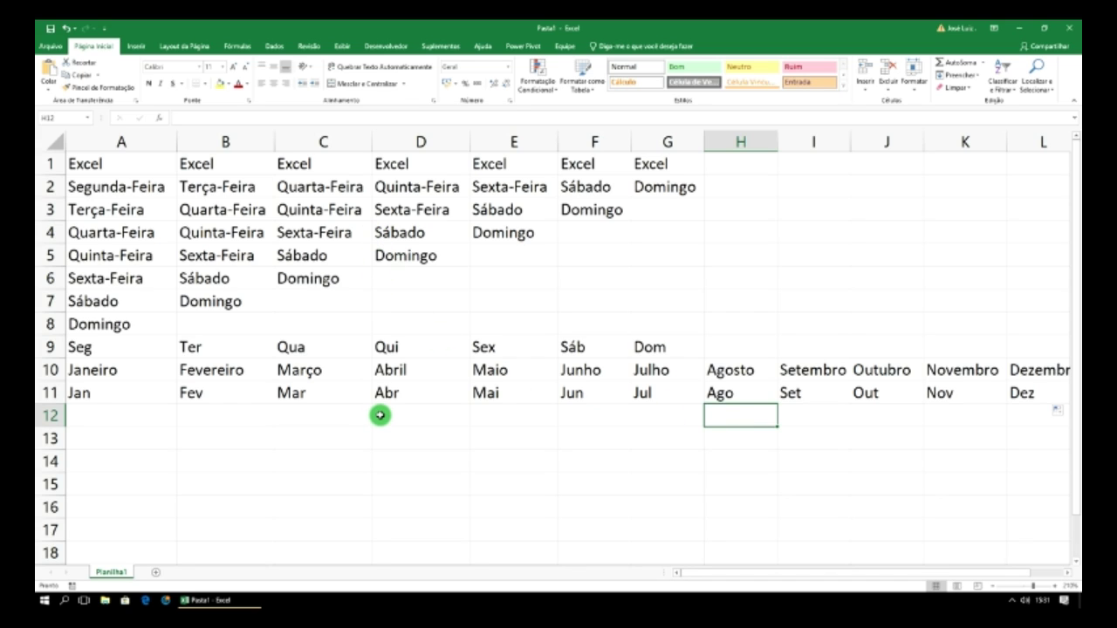
left_click(140, 419)
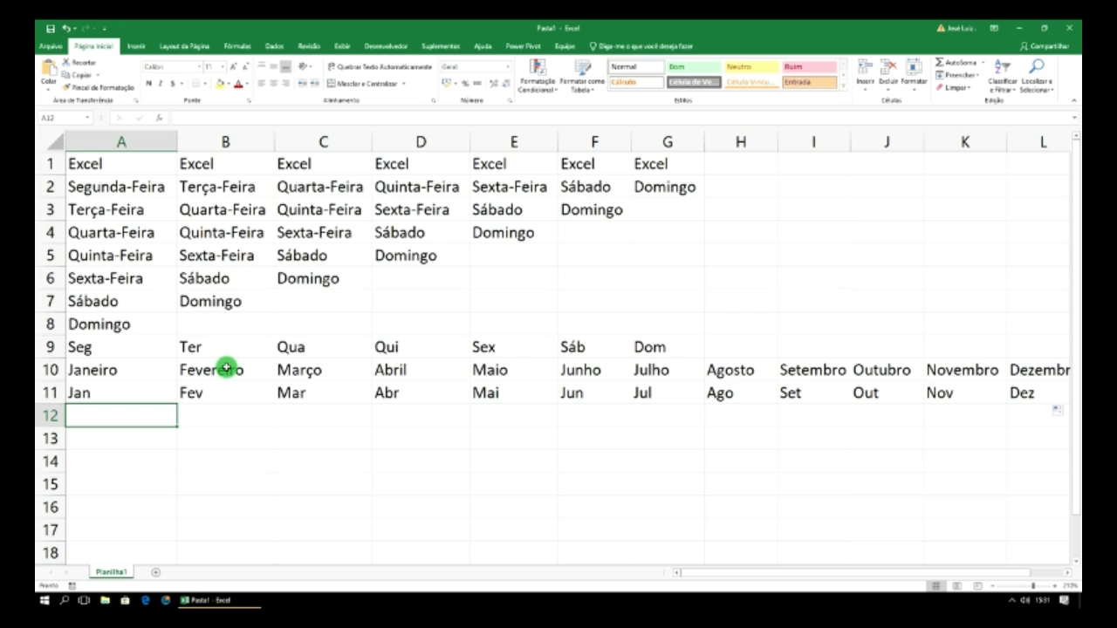
- Copy the value 1 from A12 across row 12, then enter 1 in A13
type("1")
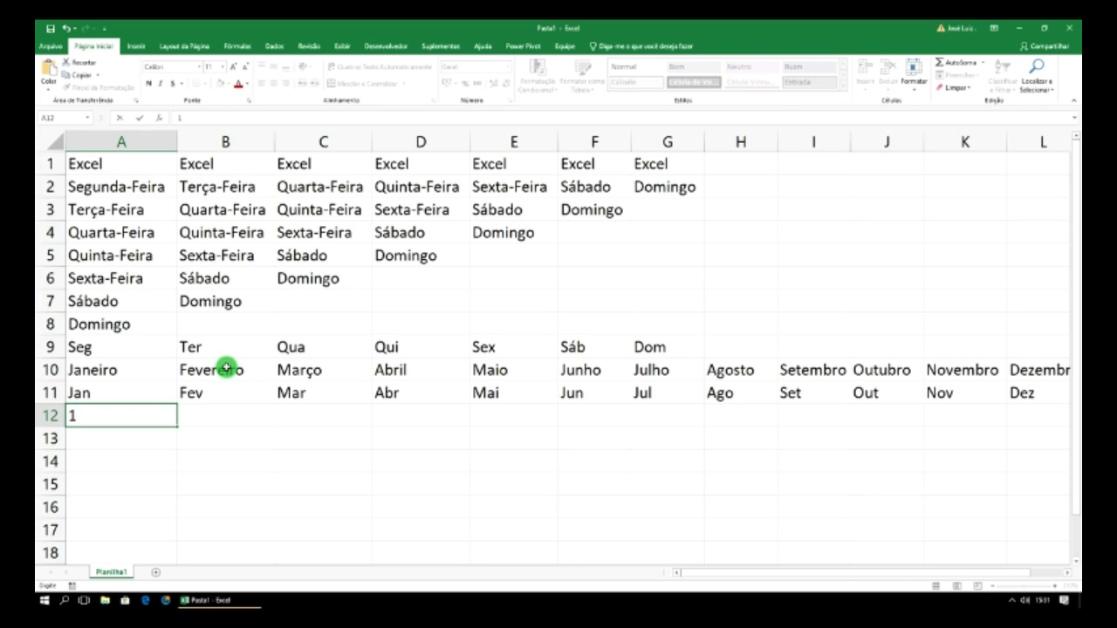
left_click(229, 345)
left_click(165, 413)
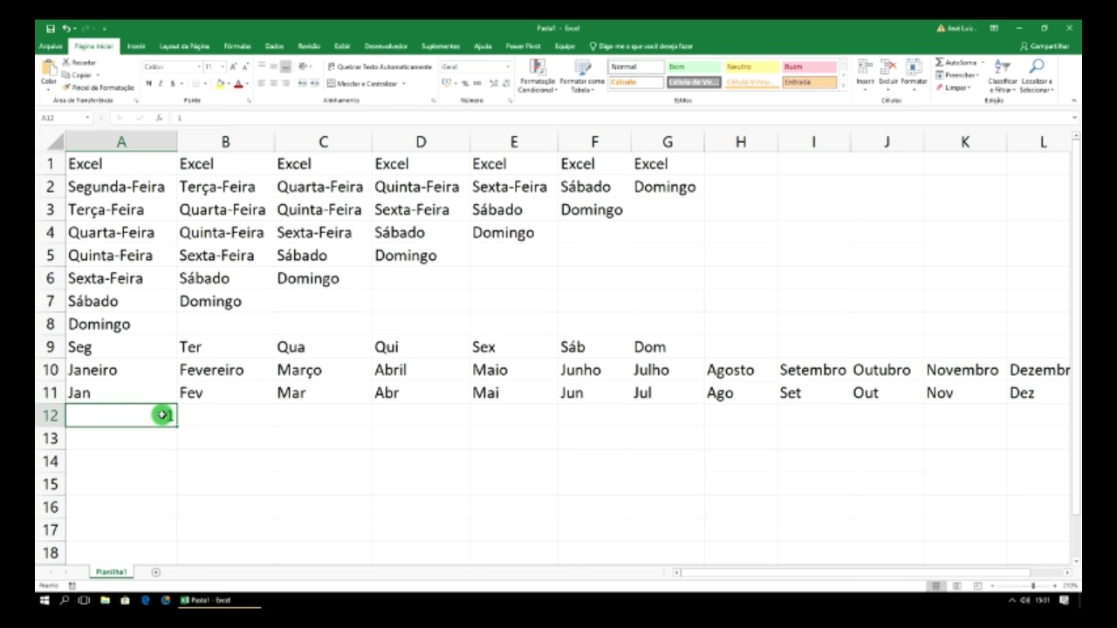
left_click_drag(177, 427, 1052, 419)
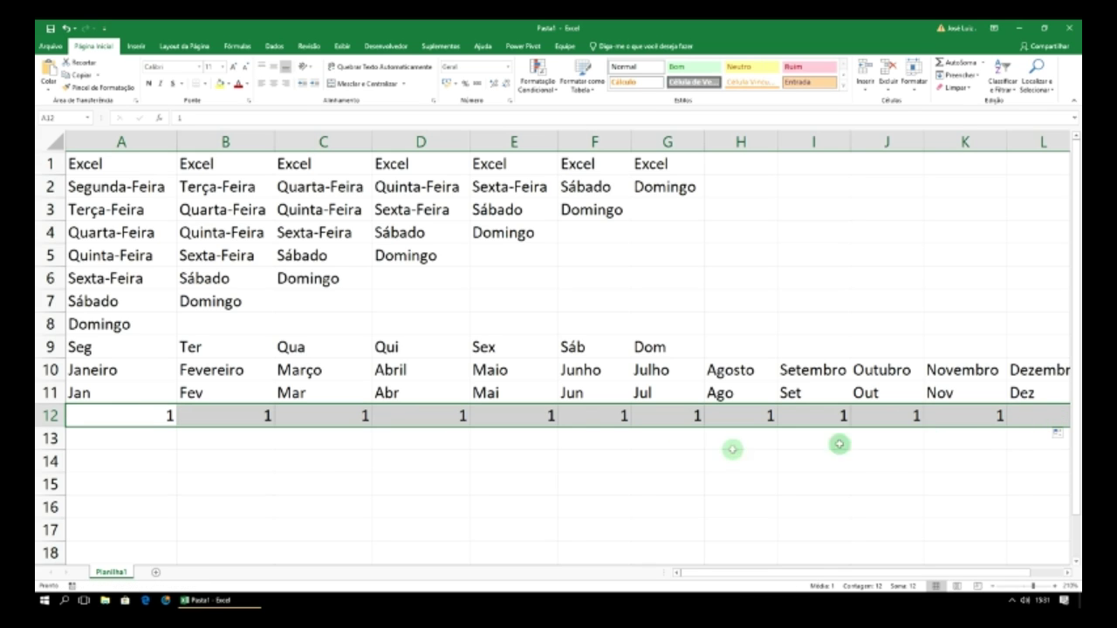
left_click(131, 442)
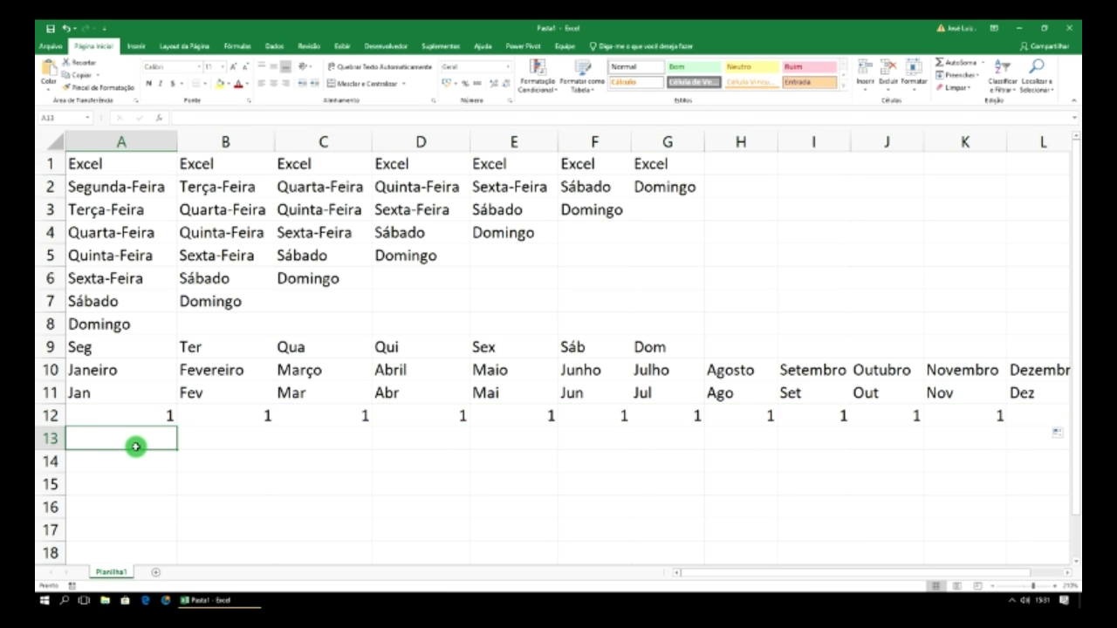
type("1")
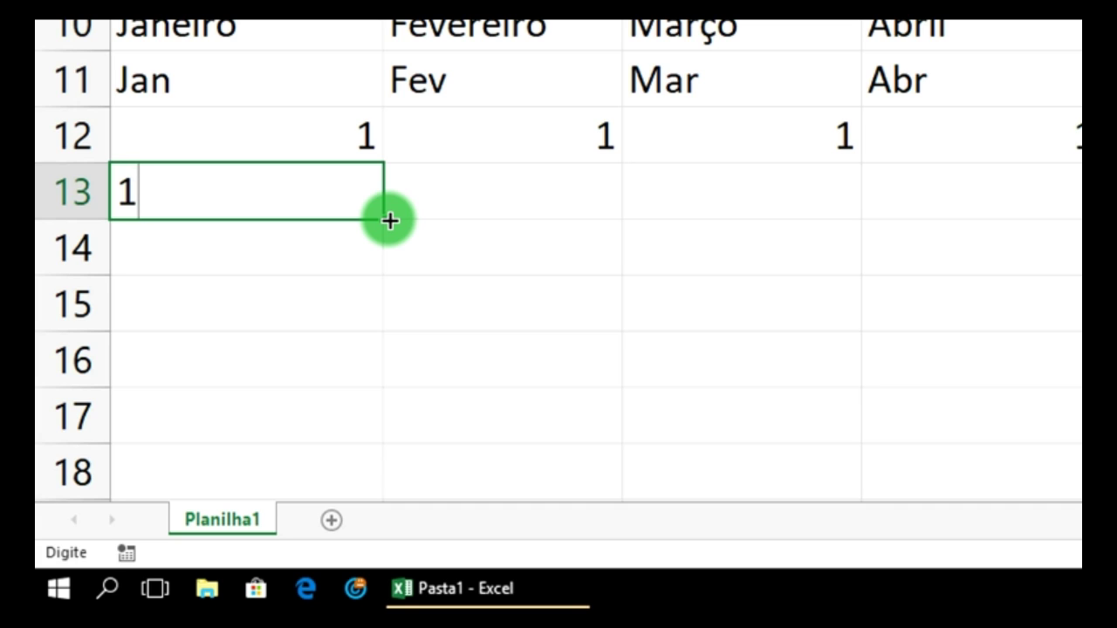
- Commit 1 in A13 and fill row 13 as a counting series 1, 2, 3 … through column L
left_click(390, 221)
key("ctrl+Return")
left_click_drag(390, 221, 807, 194)
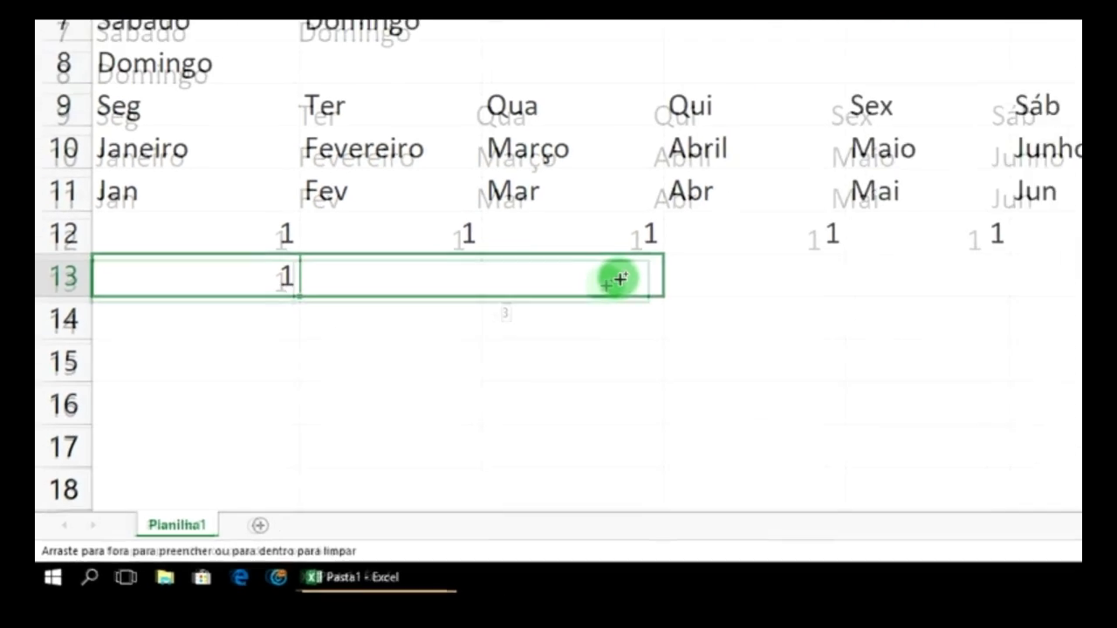
left_click_drag(620, 279, 1059, 297)
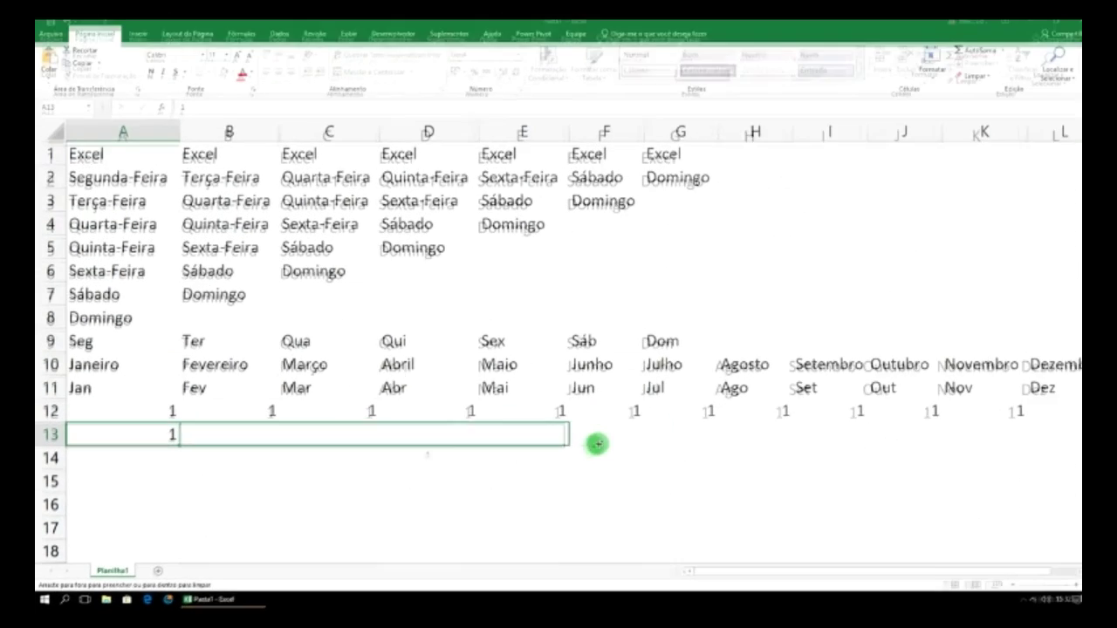
left_click_drag(597, 445, 880, 451)
left_click_drag(1000, 444, 1046, 447)
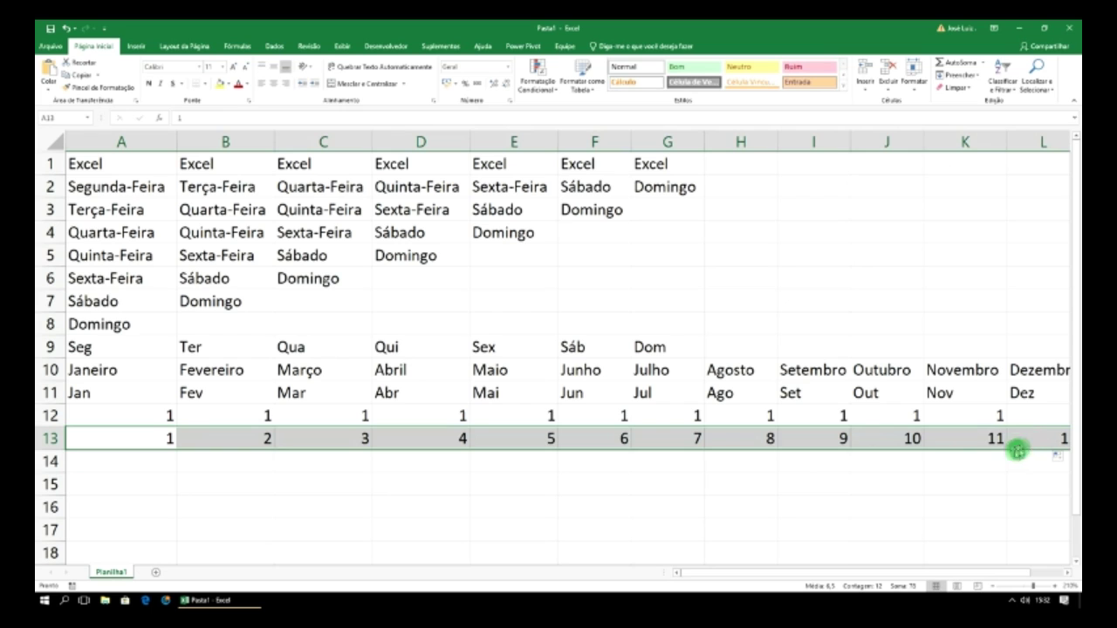
- Scroll across the sheet and select cells A13, A16, C1 and C2
left_click_drag(832, 575, 763, 571)
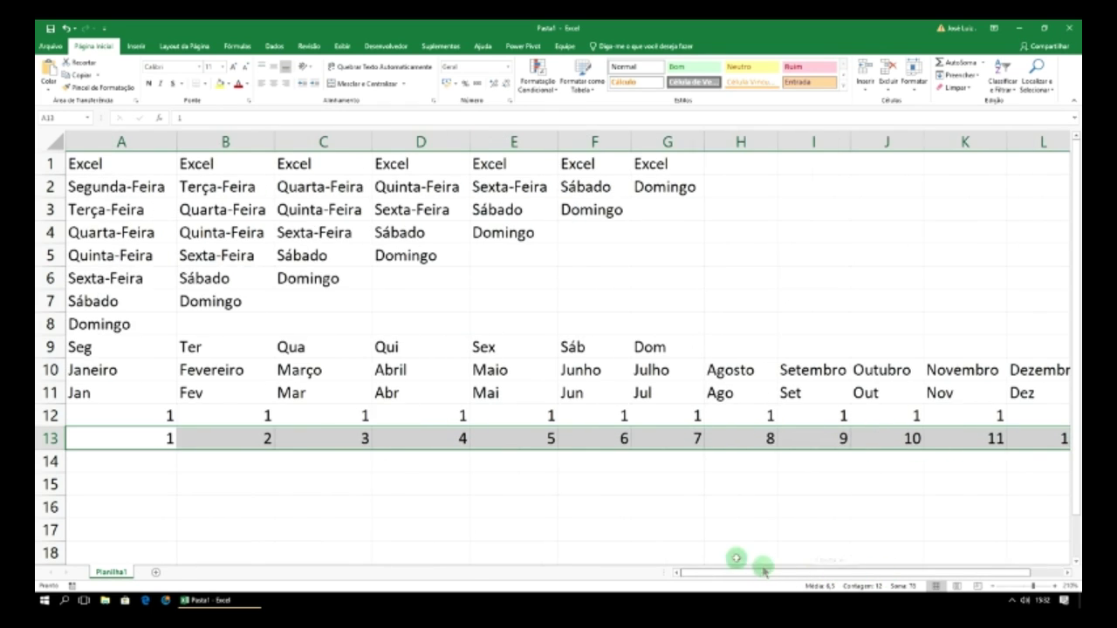
left_click(166, 440)
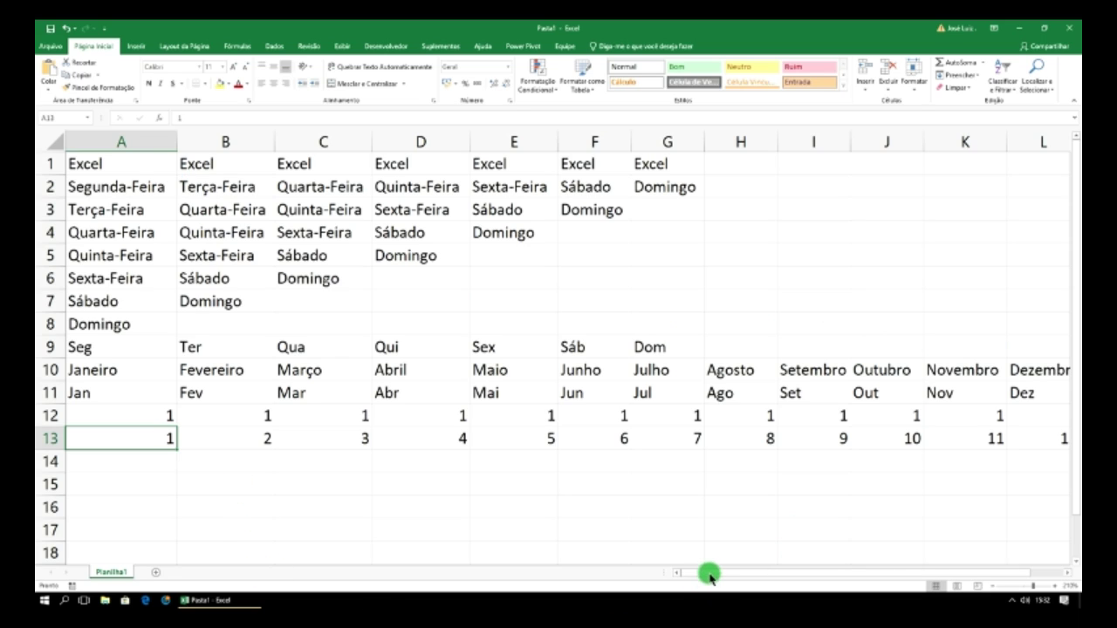
left_click_drag(686, 575, 504, 570)
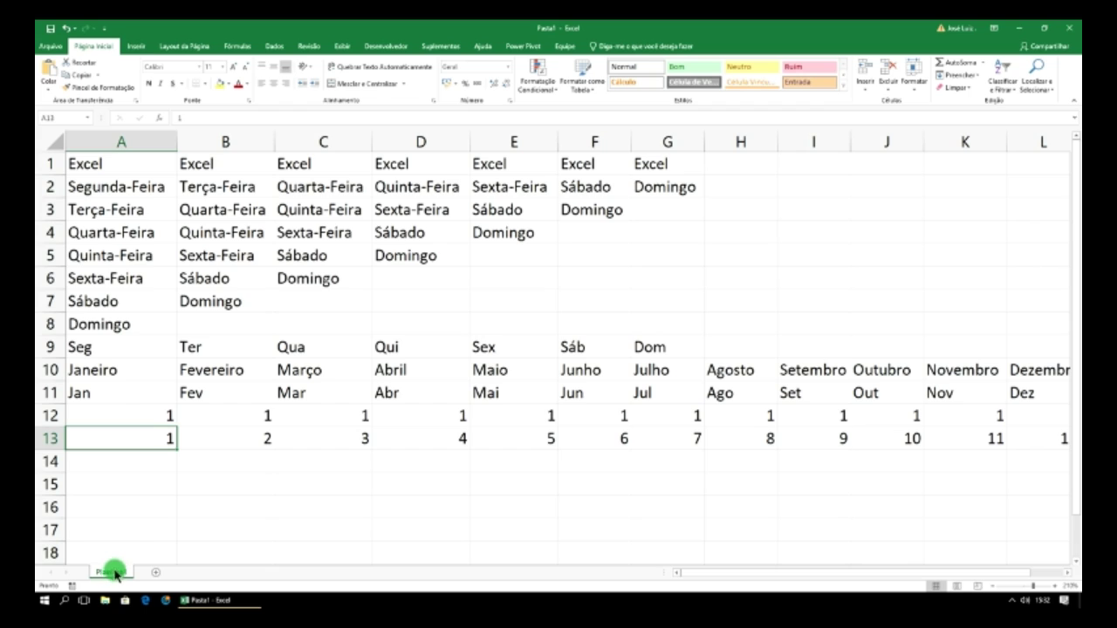
left_click(135, 508)
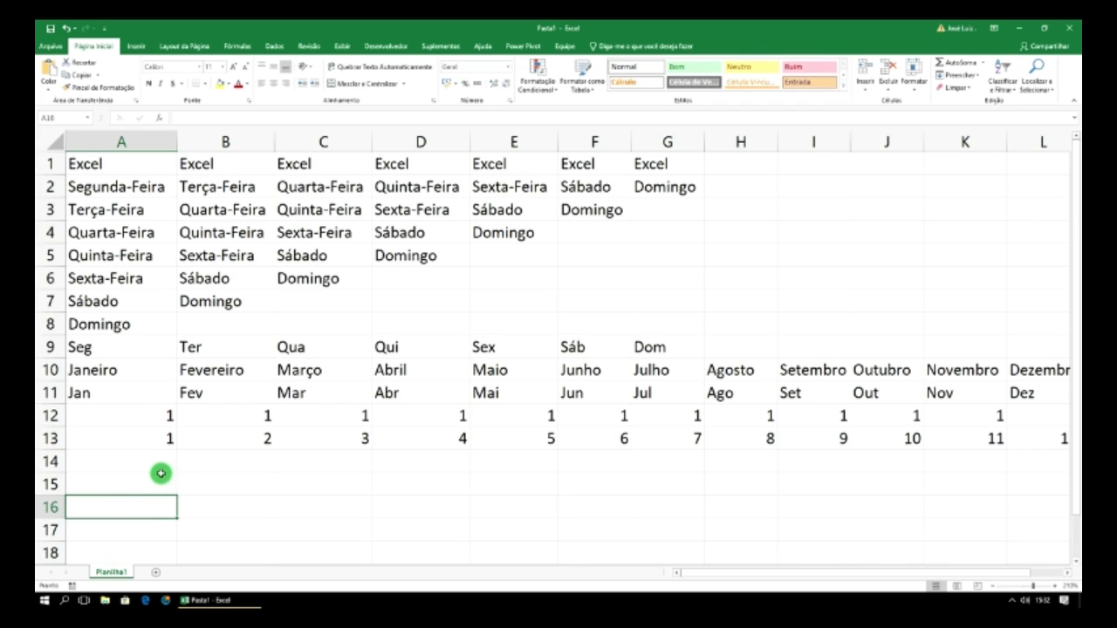
left_click(160, 446)
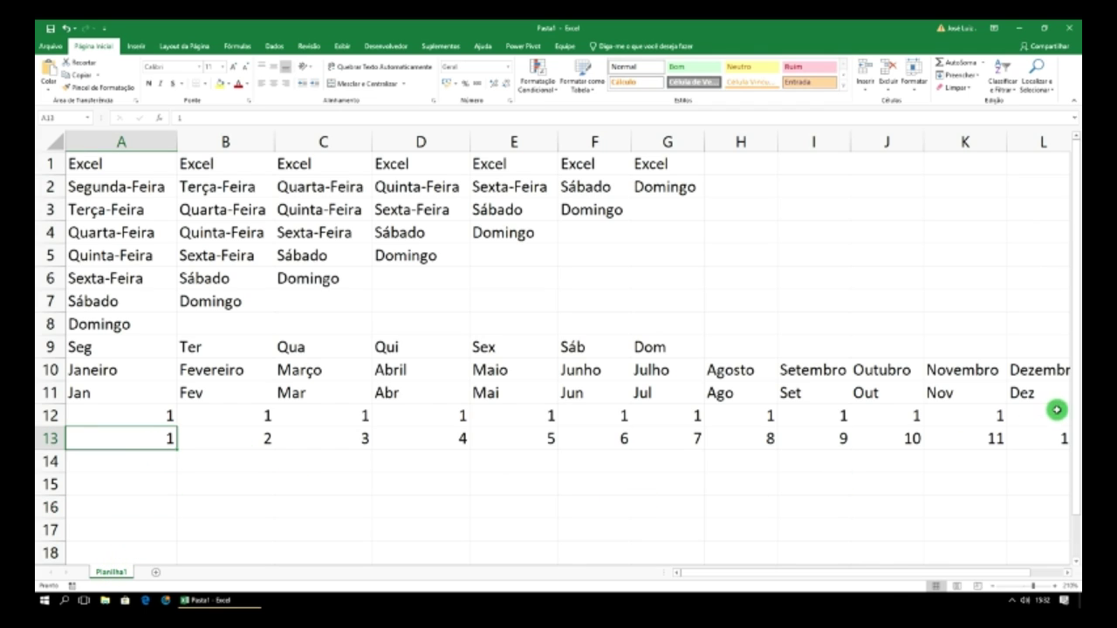
left_click_drag(888, 572, 838, 568)
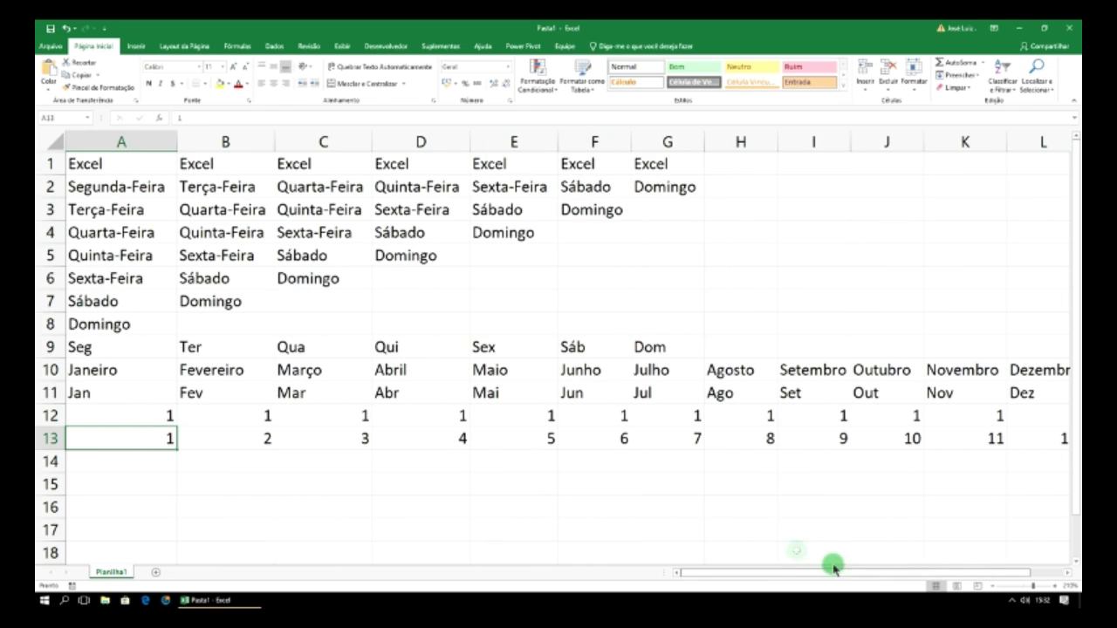
left_click(314, 165)
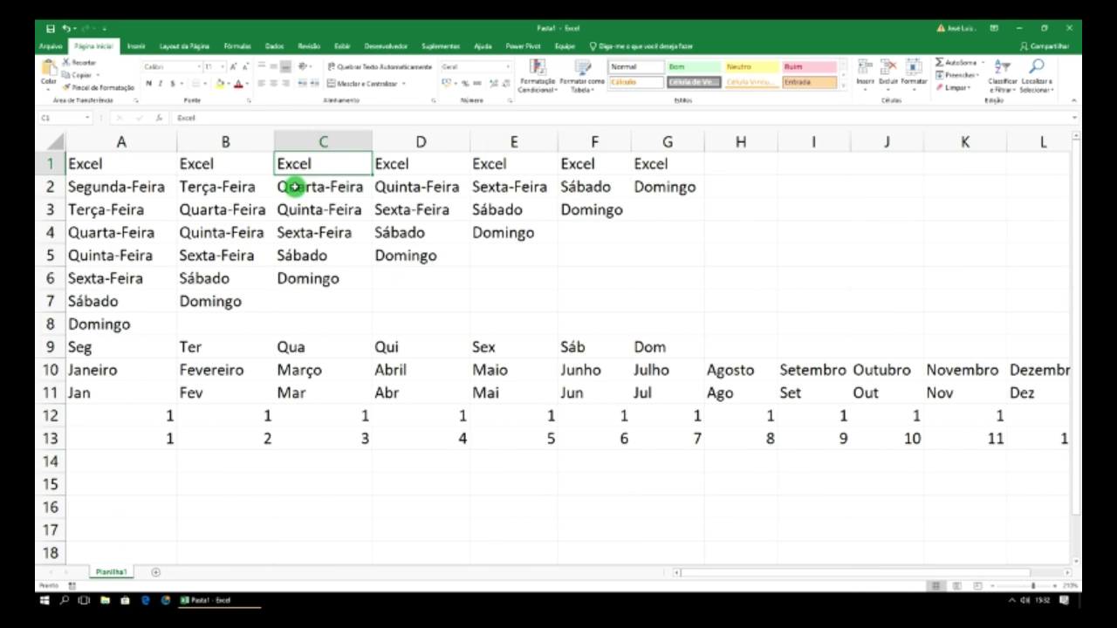
left_click(293, 187)
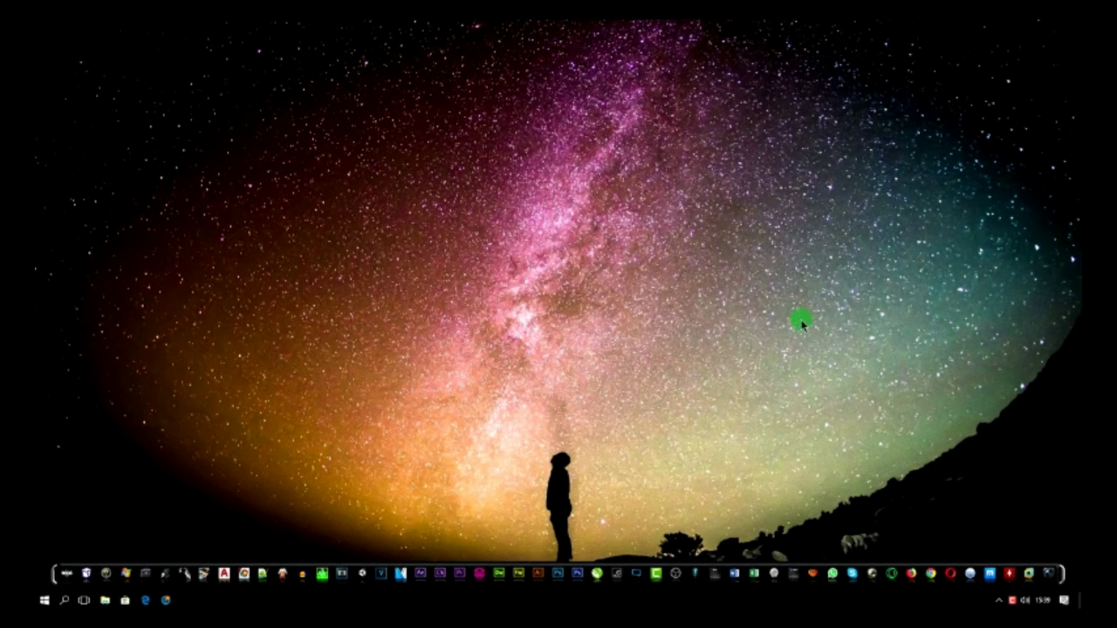
left_click(755, 574)
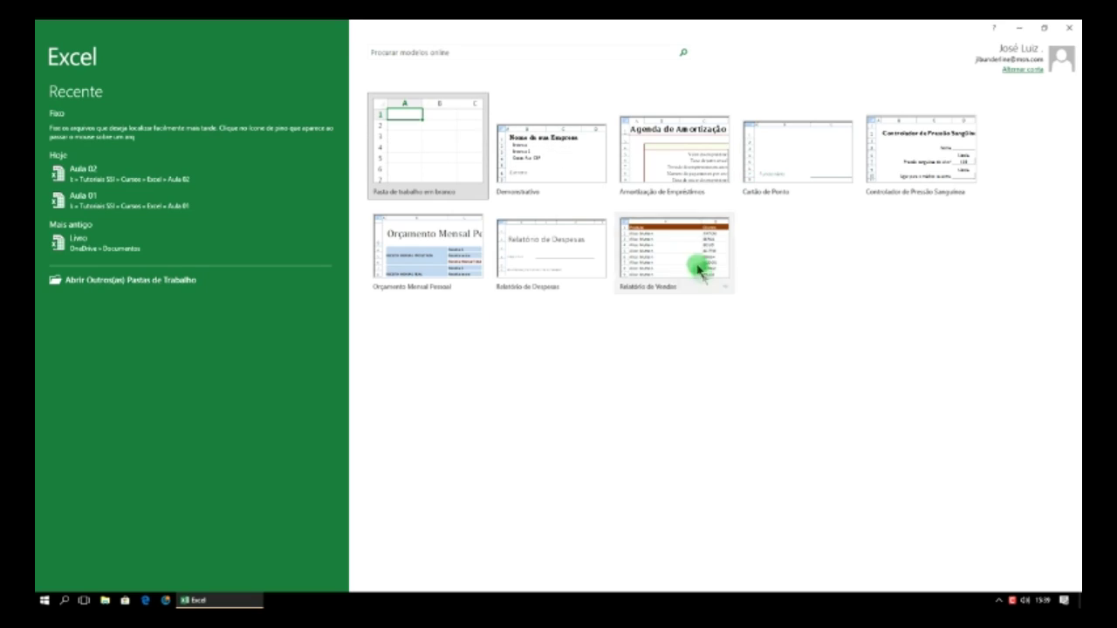
left_click(442, 147)
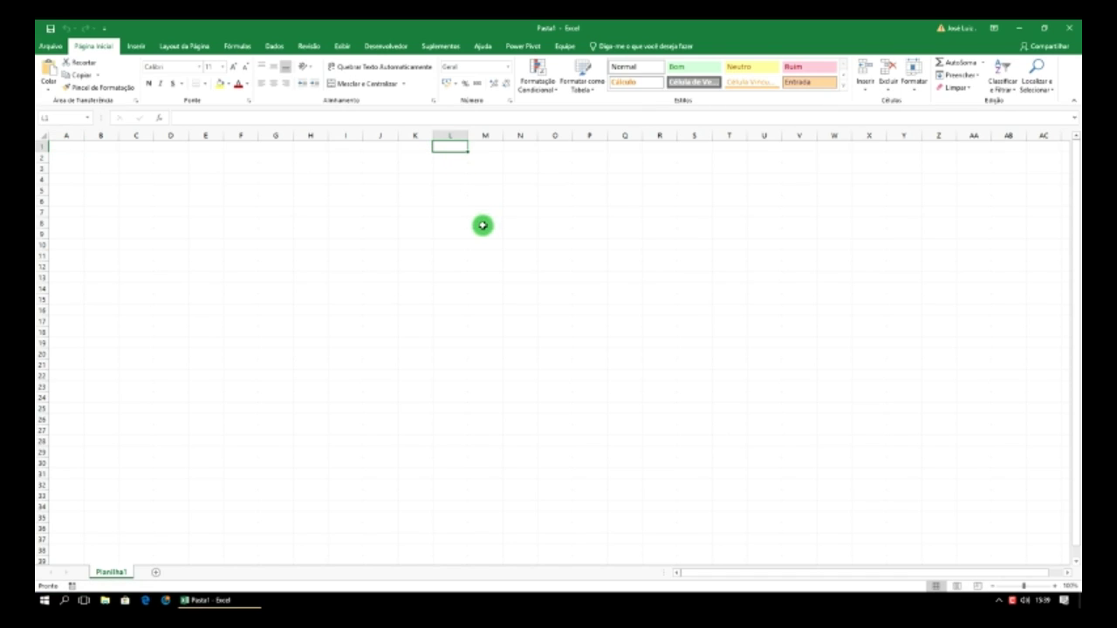
left_click(483, 223)
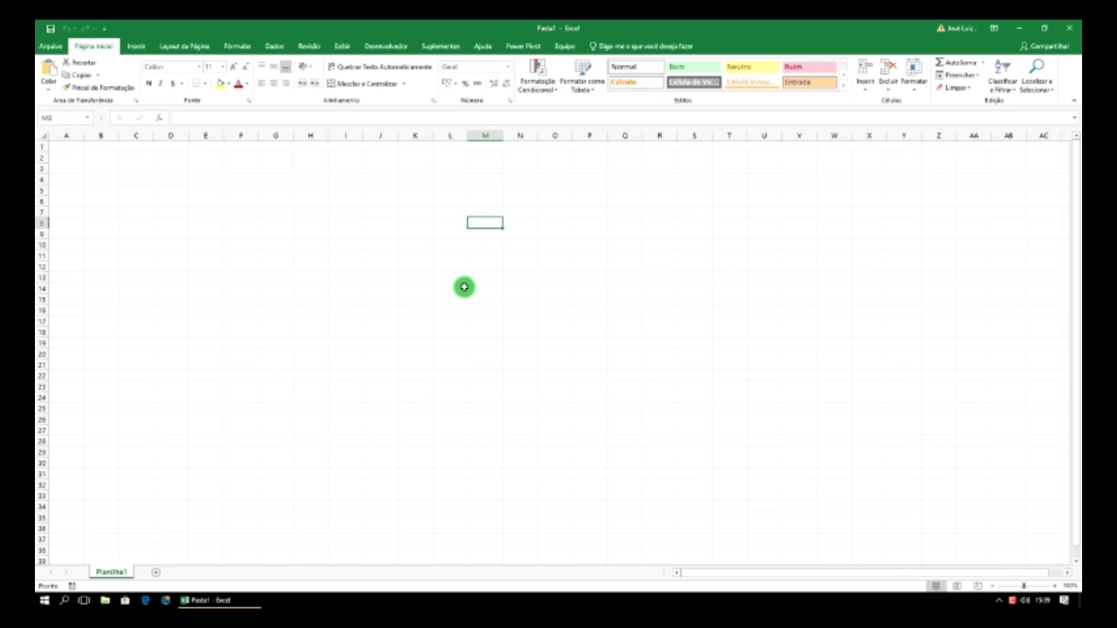
left_click(1054, 586)
left_click(1053, 586)
left_click(1053, 586)
left_click(1053, 586)
left_click(1054, 586)
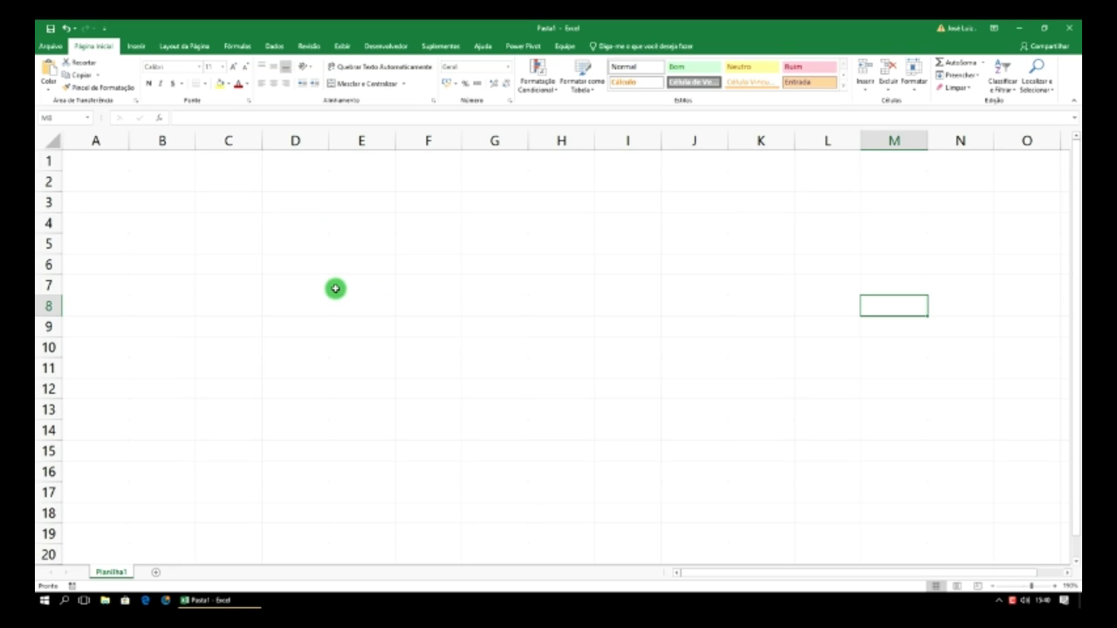
left_click(497, 247)
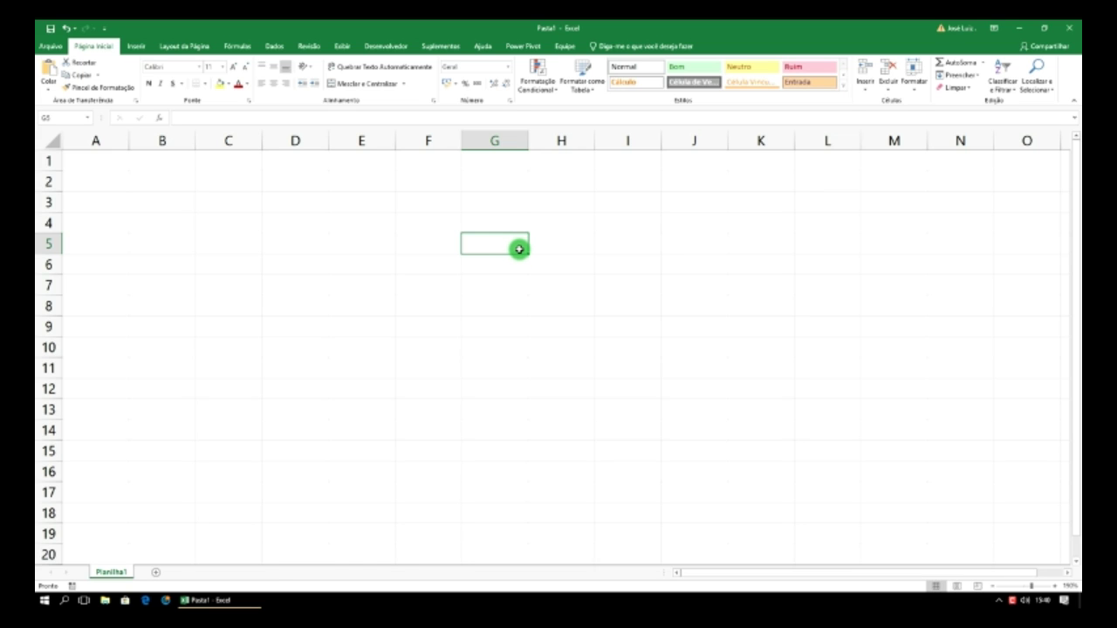
- Enter Norte in G5, Sul in E8 and Oeste in I8
type("Nort")
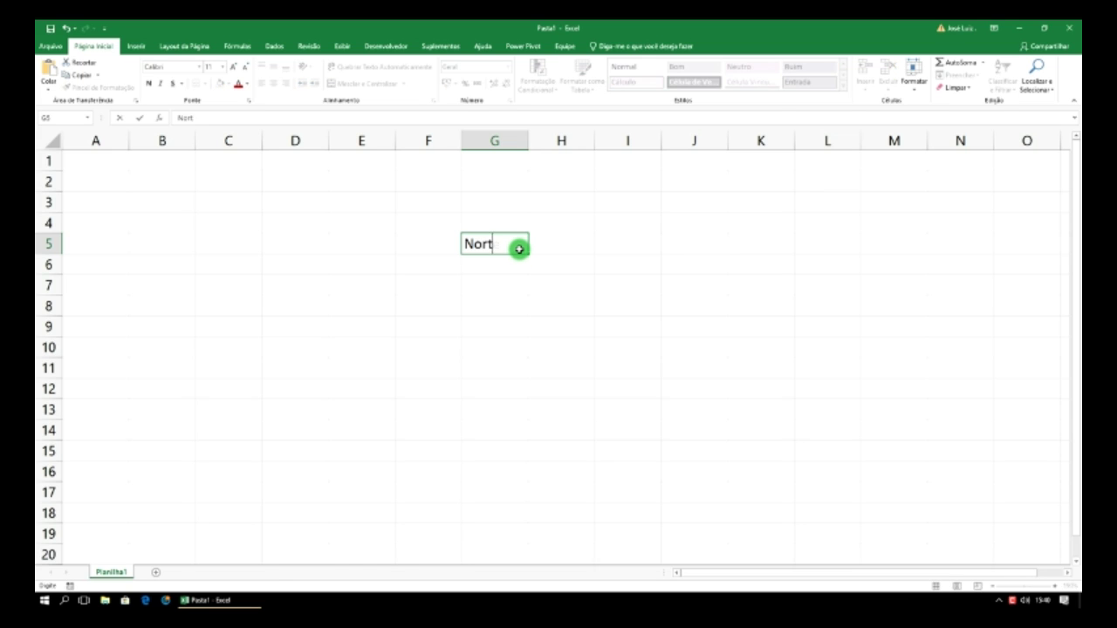
type("e")
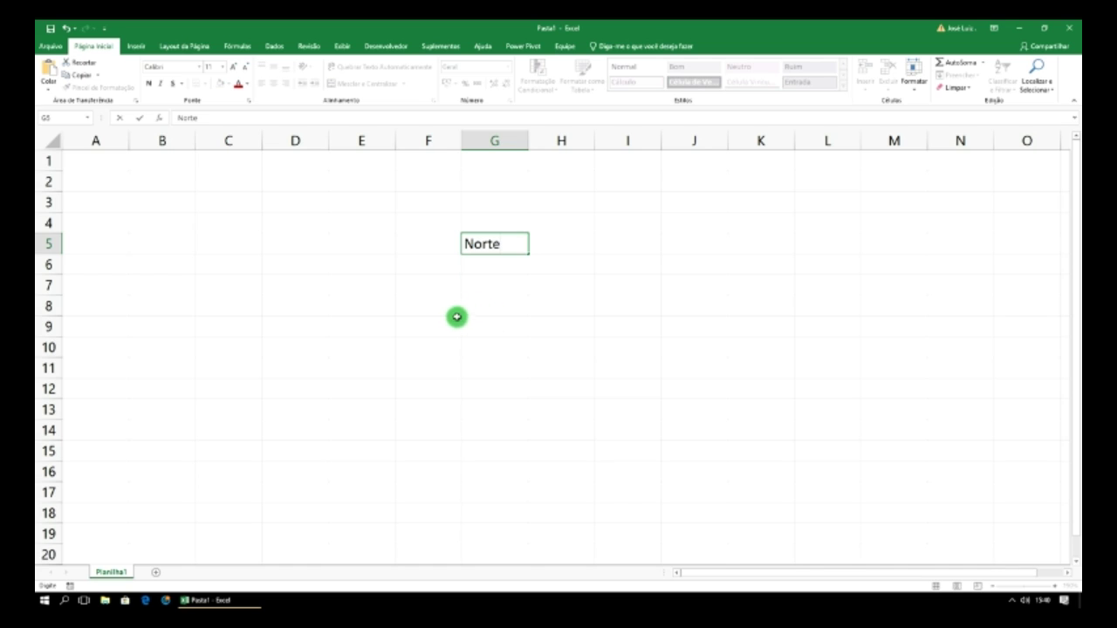
left_click(382, 308)
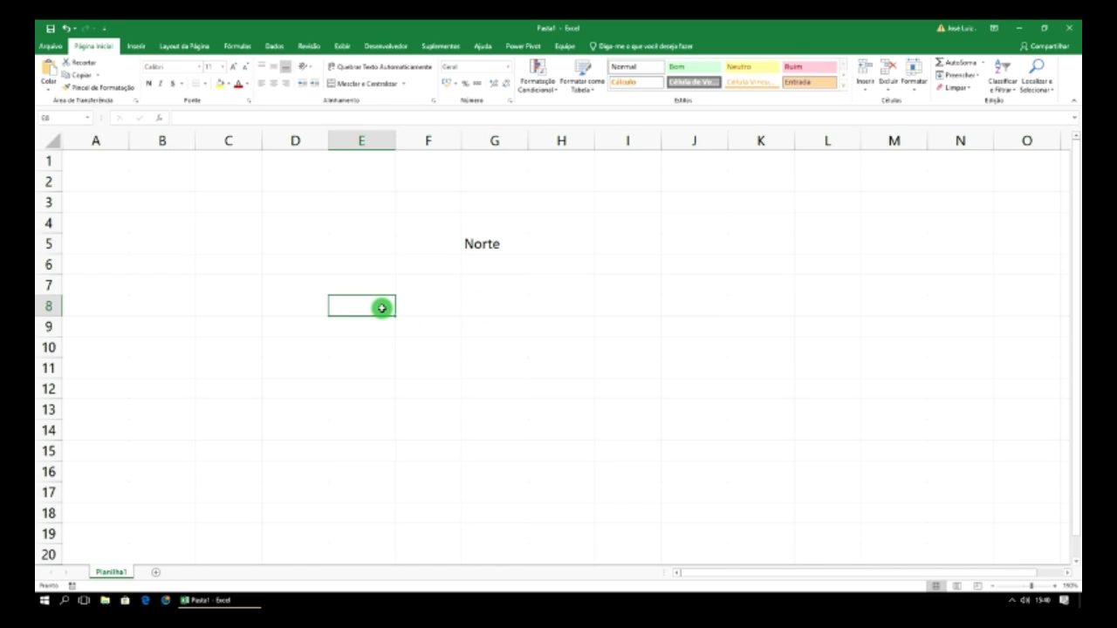
type("Sul")
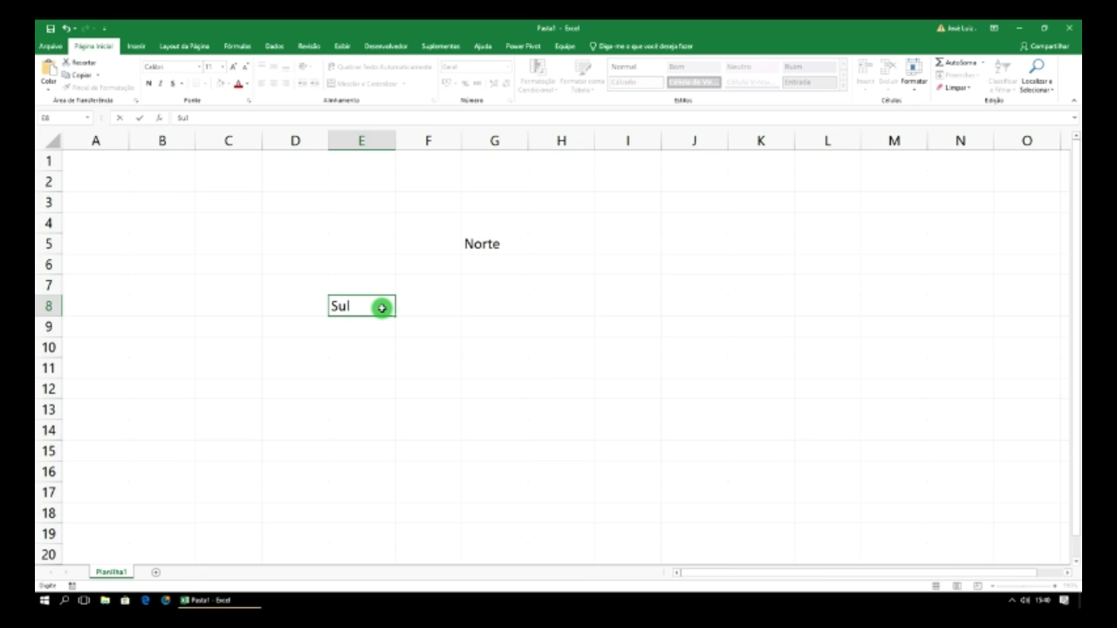
left_click(628, 306)
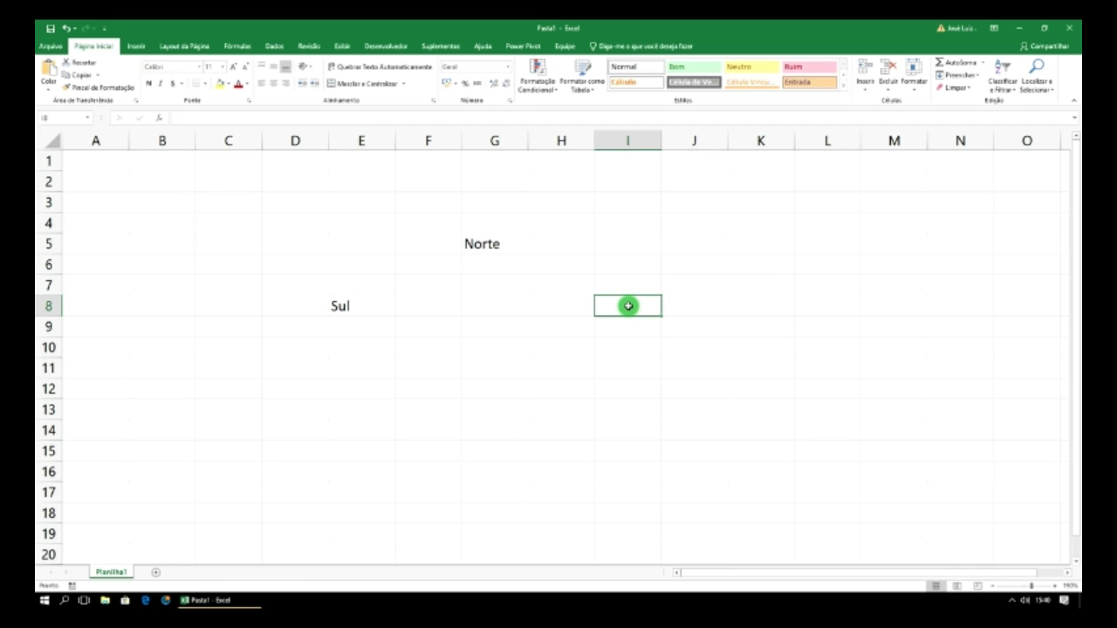
type("Leste")
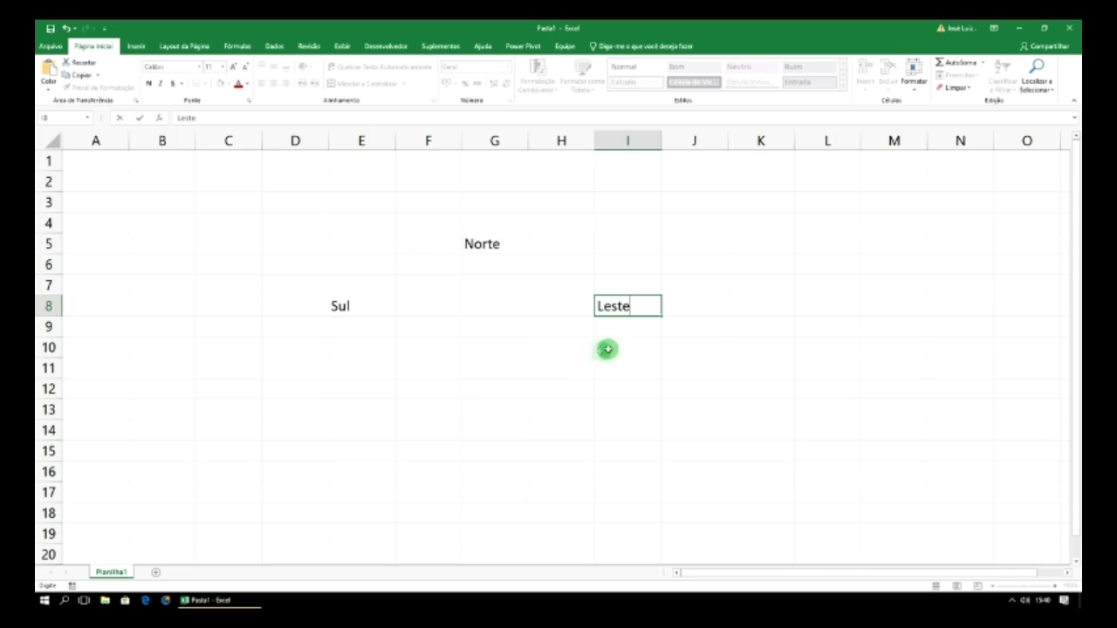
key("BackSpace")
key("BackSpace")
key("BackSpace")
key("BackSpace")
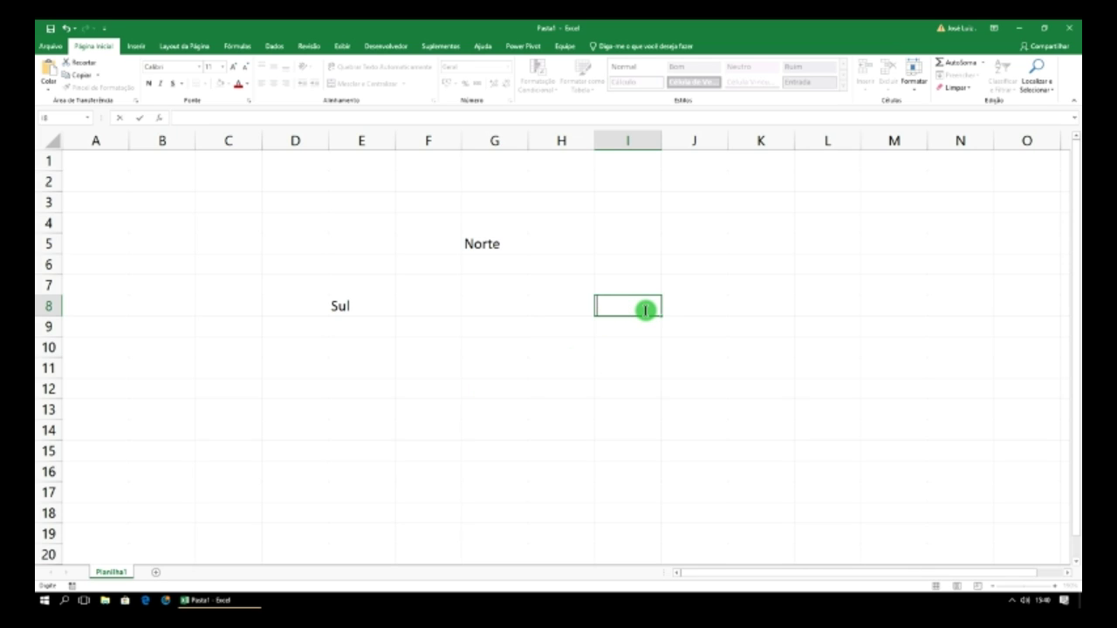
type("Oeste")
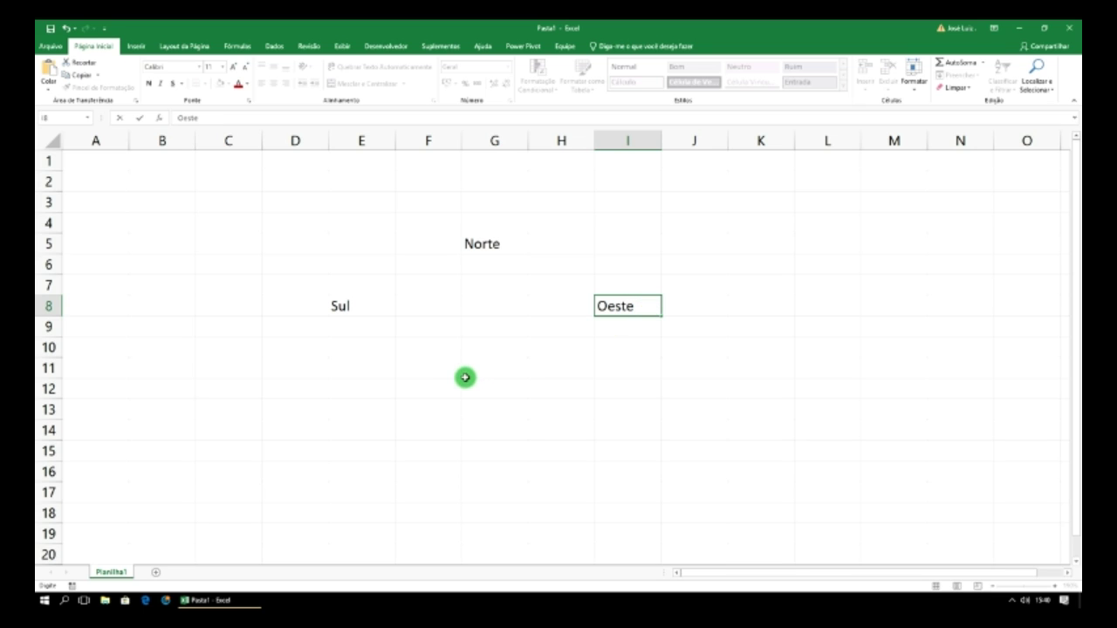
left_click(475, 374)
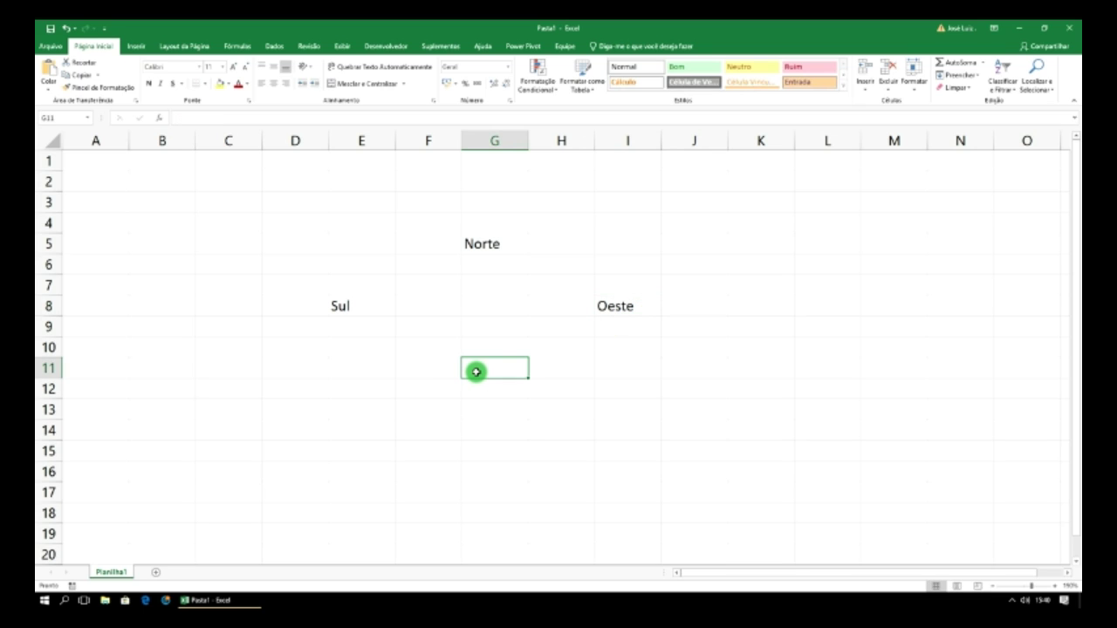
- Enter Sul in G11, replace E8 with Leste, and check each compass cell
type("S")
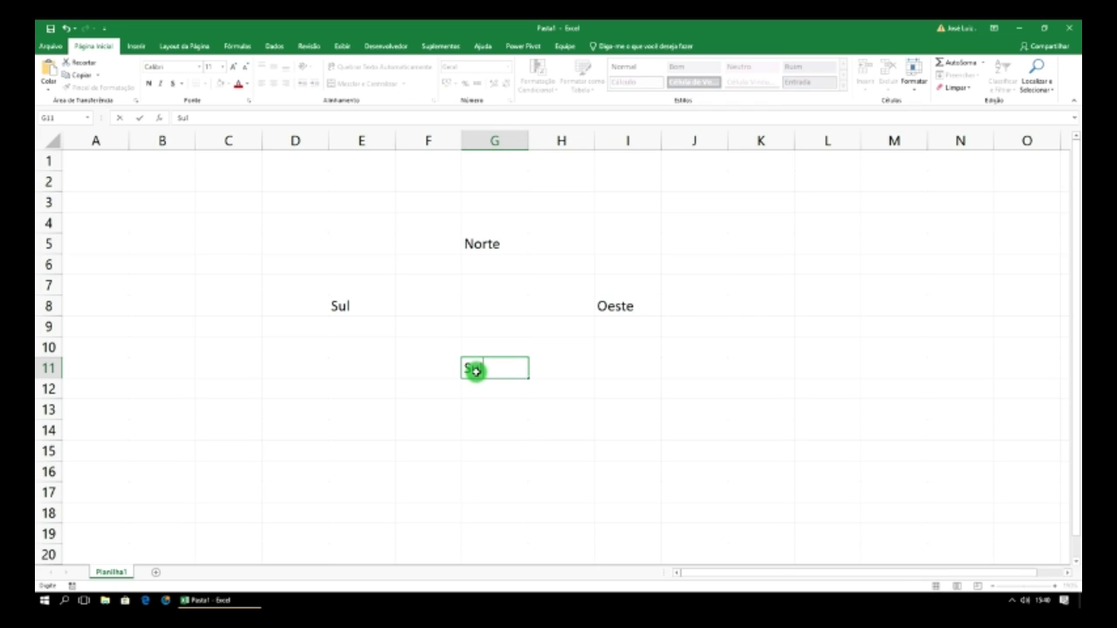
type("ul")
left_click(348, 305)
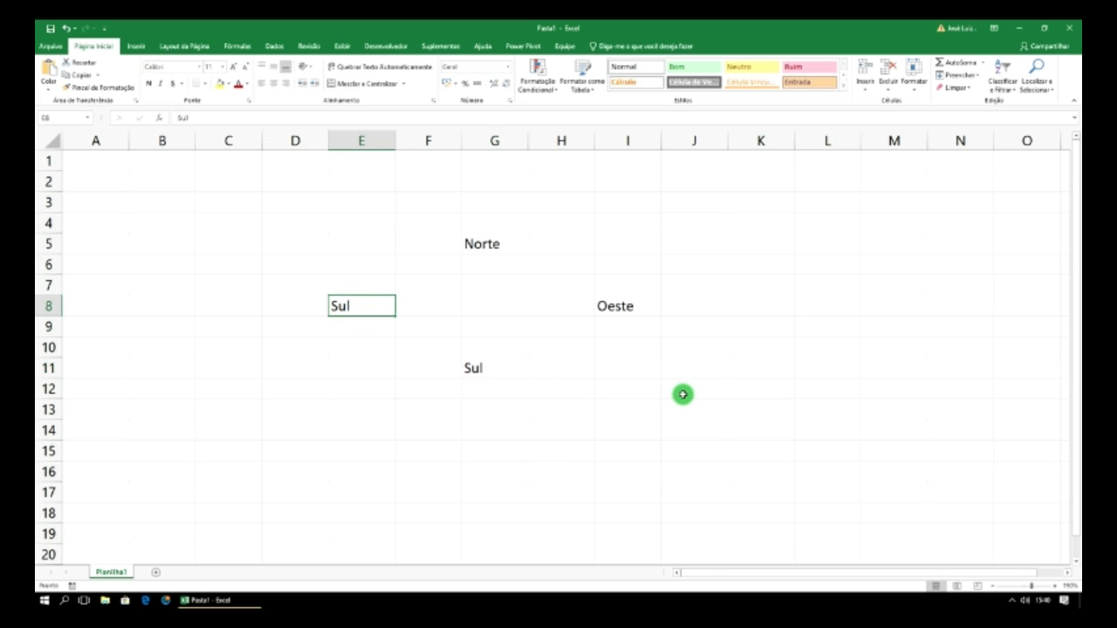
type("Les")
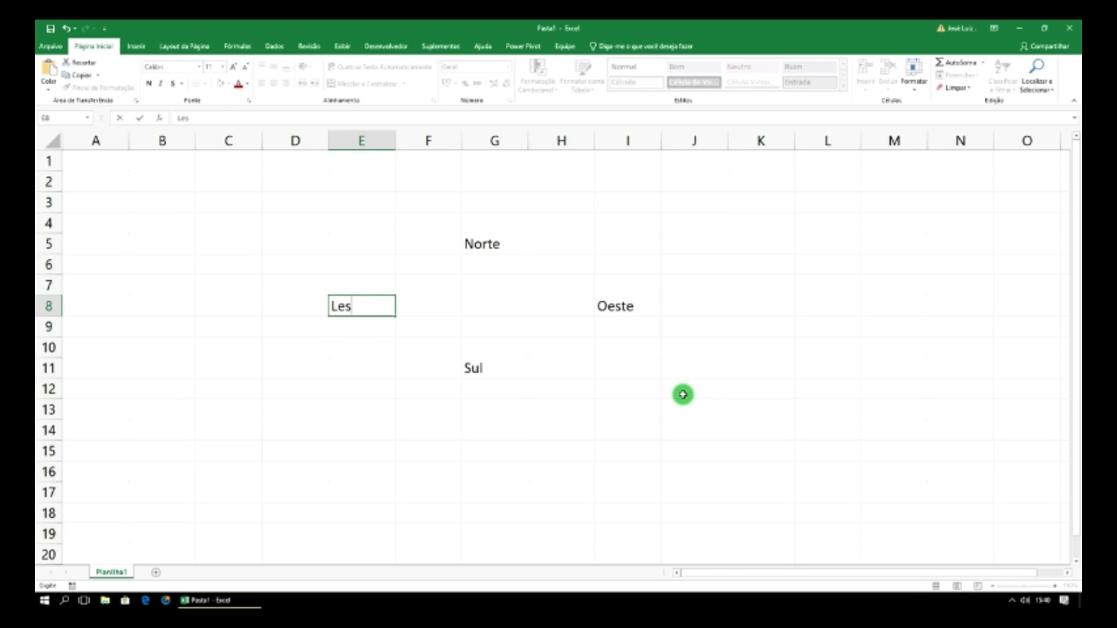
type("te")
left_click(607, 354)
left_click(623, 314)
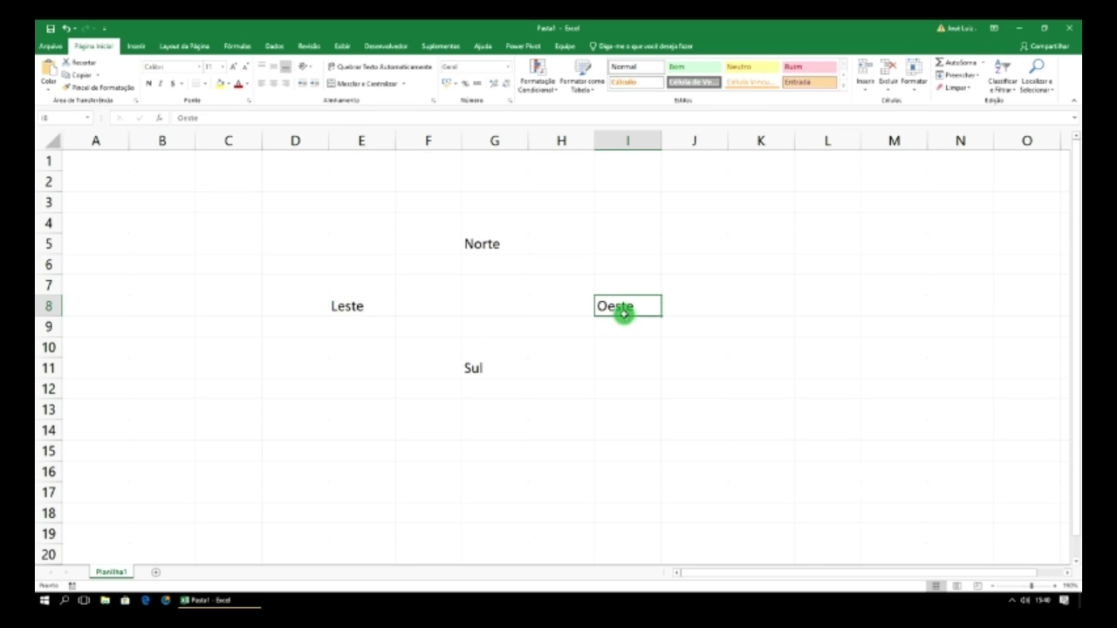
left_click(504, 369)
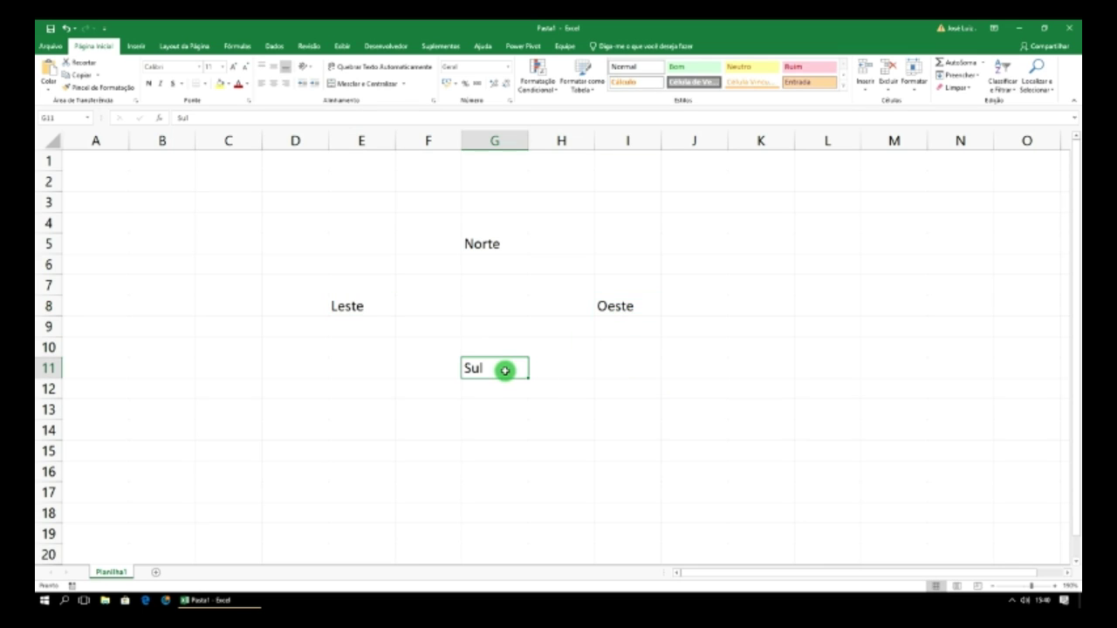
left_click(495, 248)
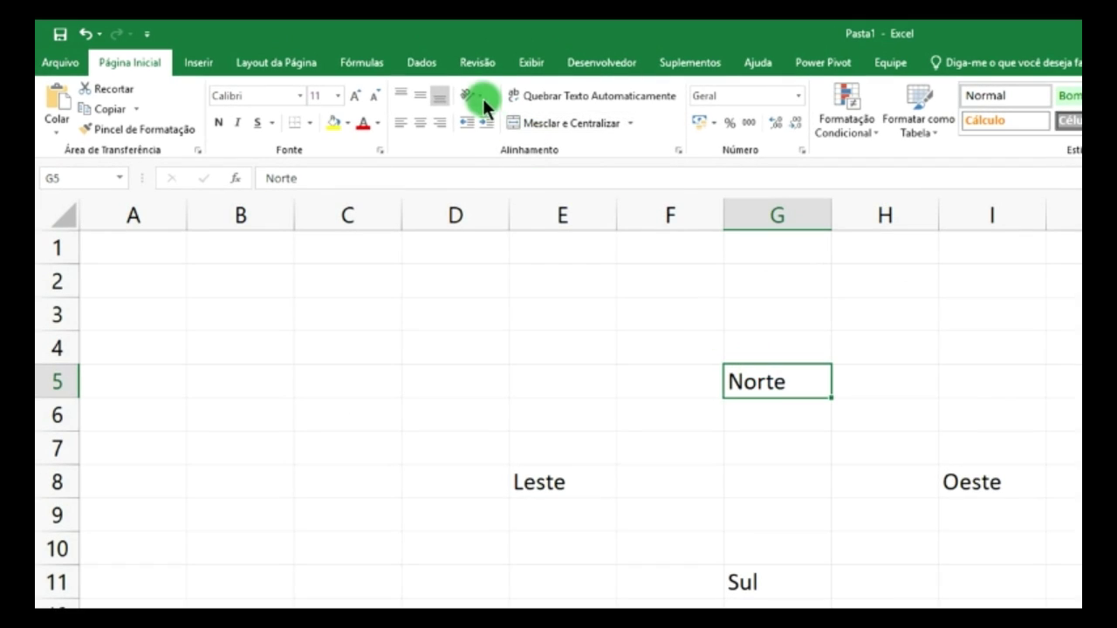
- Try angling Norte counterclockwise and clockwise, then undo back to horizontal
left_click(483, 99)
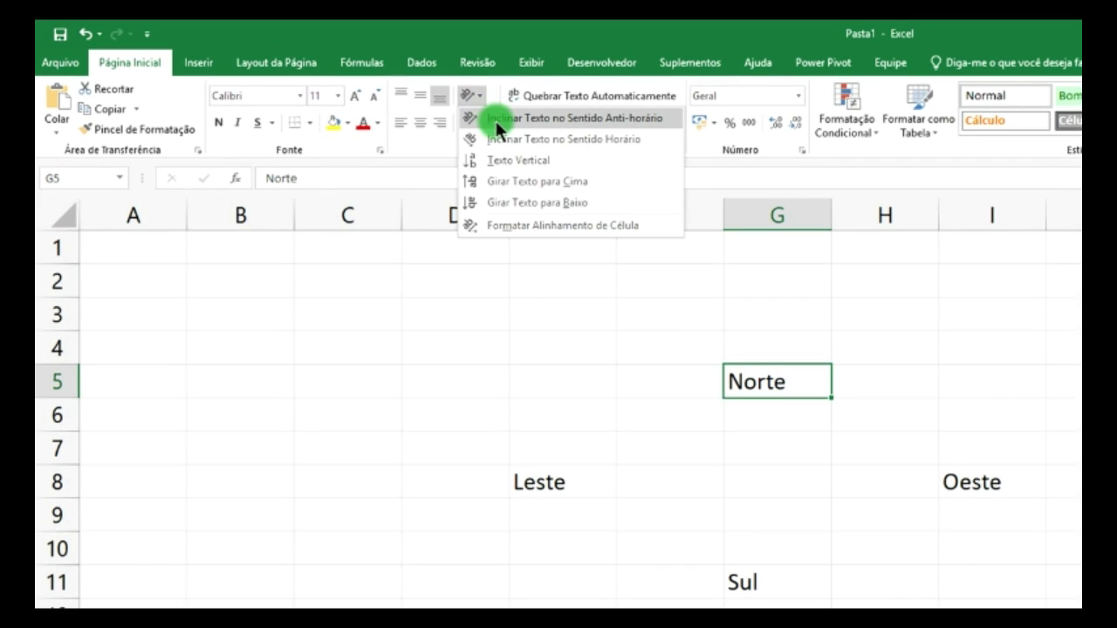
left_click(567, 120)
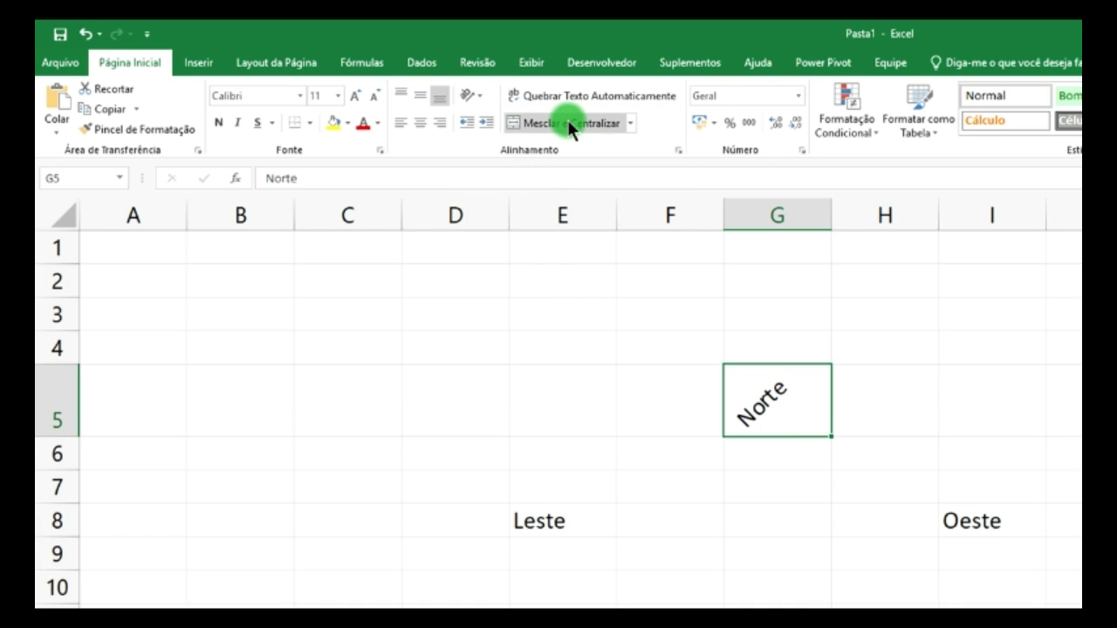
left_click(472, 95)
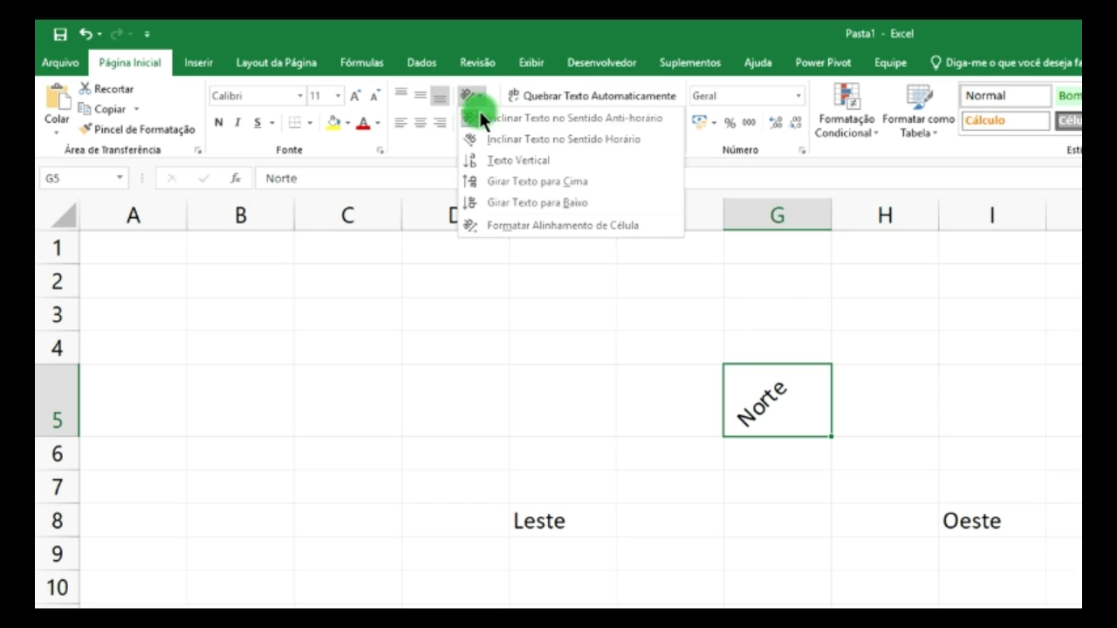
left_click(503, 138)
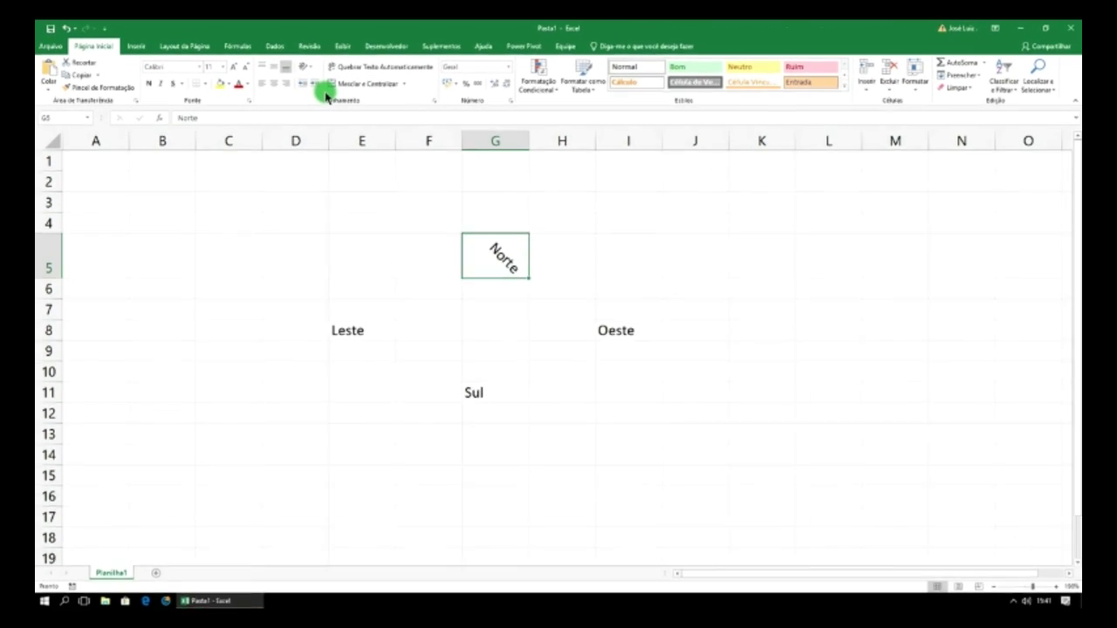
left_click(305, 68)
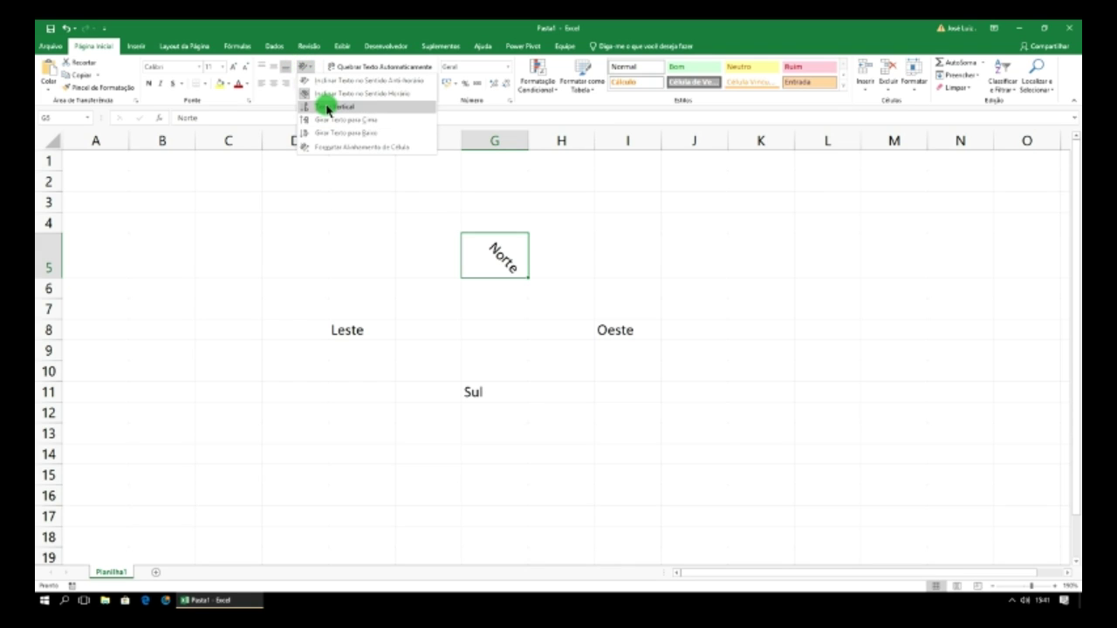
left_click(388, 227)
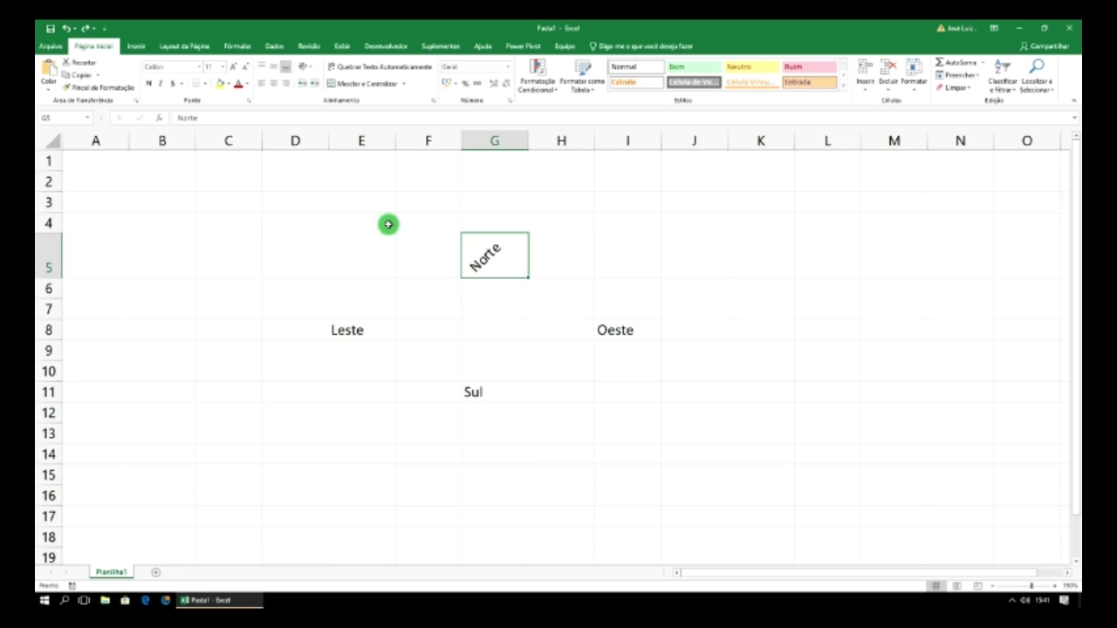
key("ctrl+z")
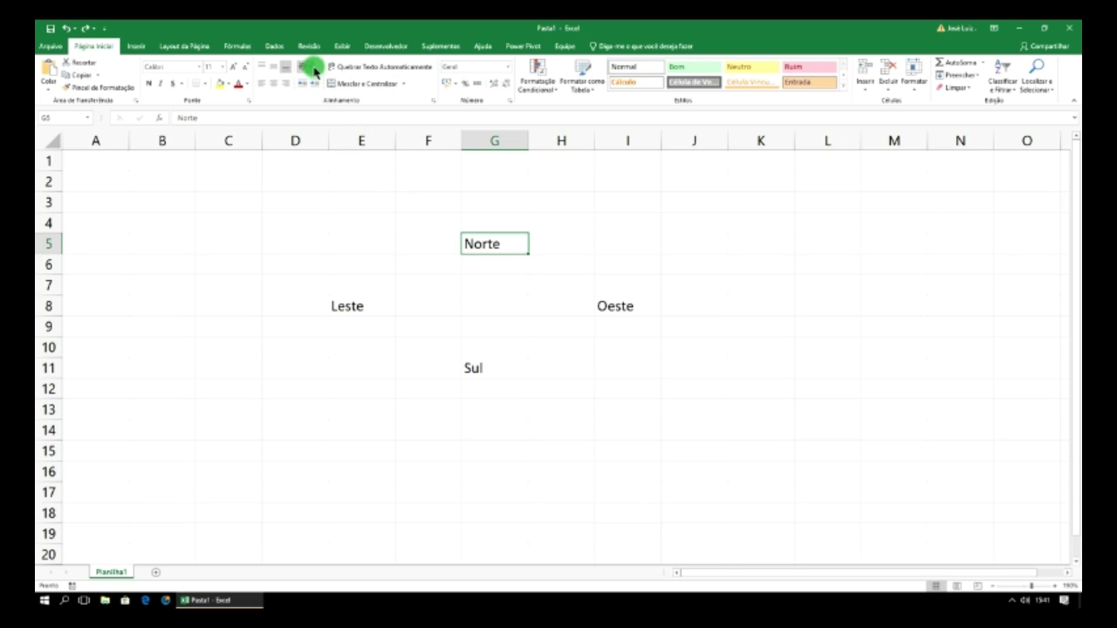
- Try vertical stacking and rotate-up on Norte, ending with the text rotated downward
left_click(313, 68)
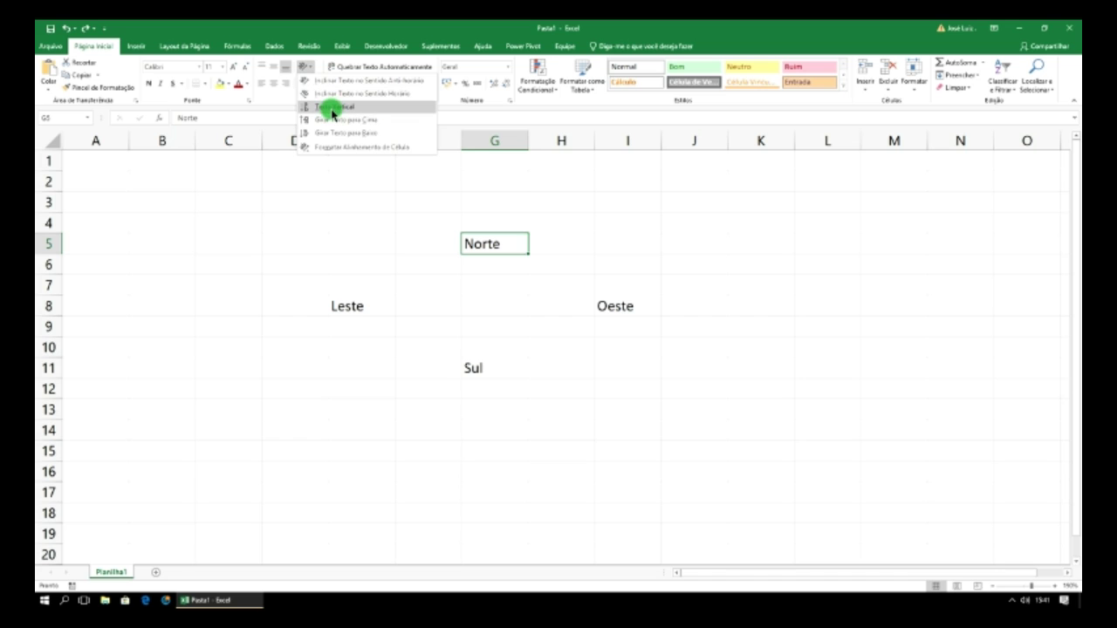
left_click(333, 107)
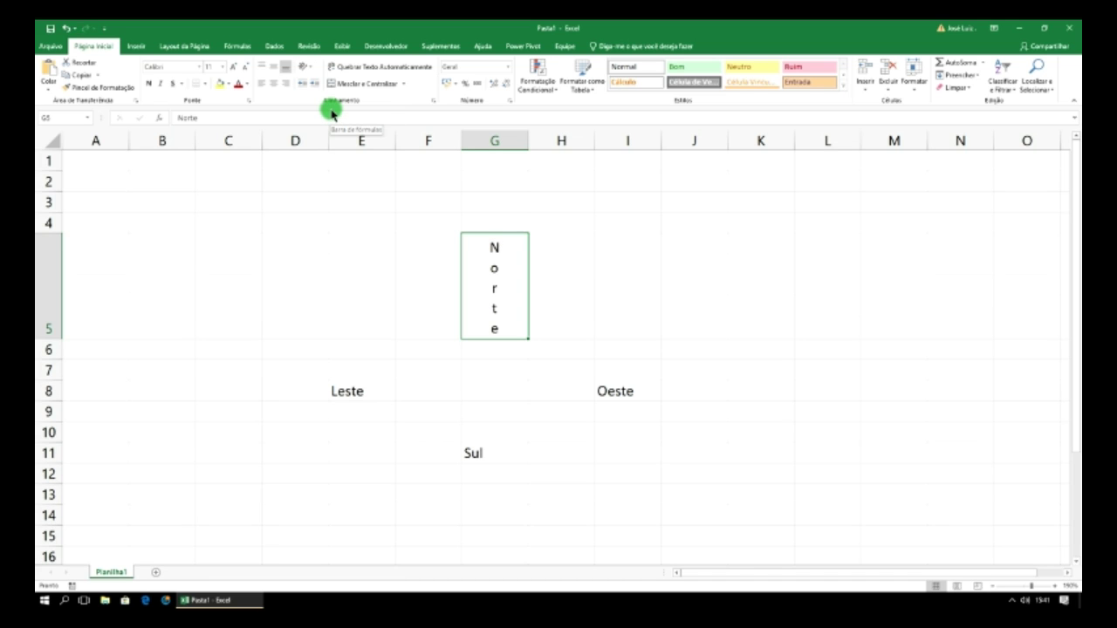
left_click(303, 67)
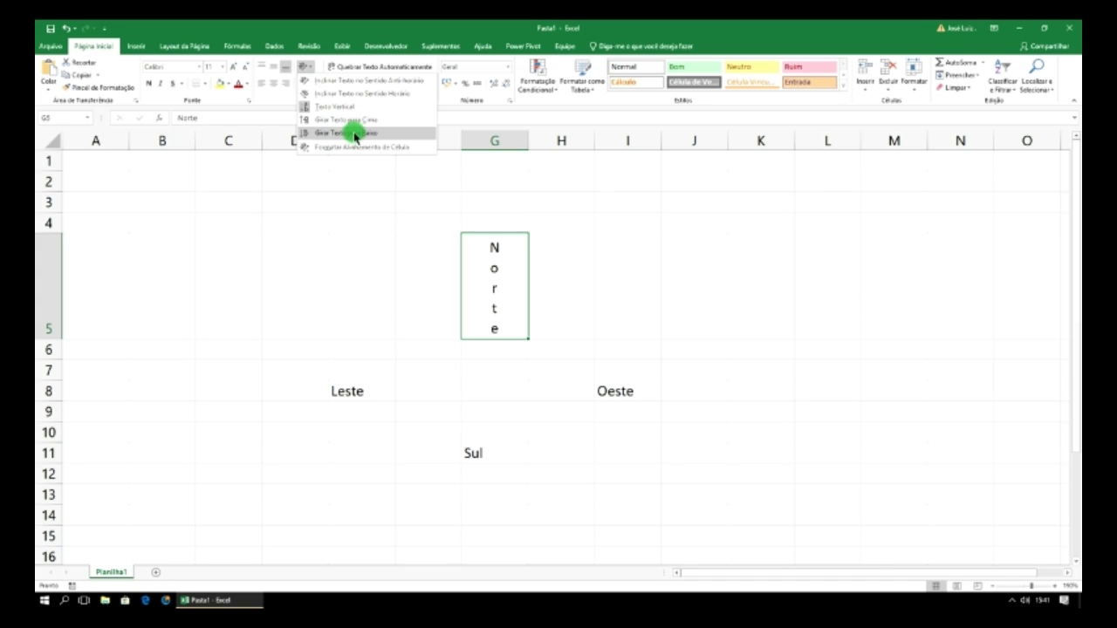
left_click(351, 123)
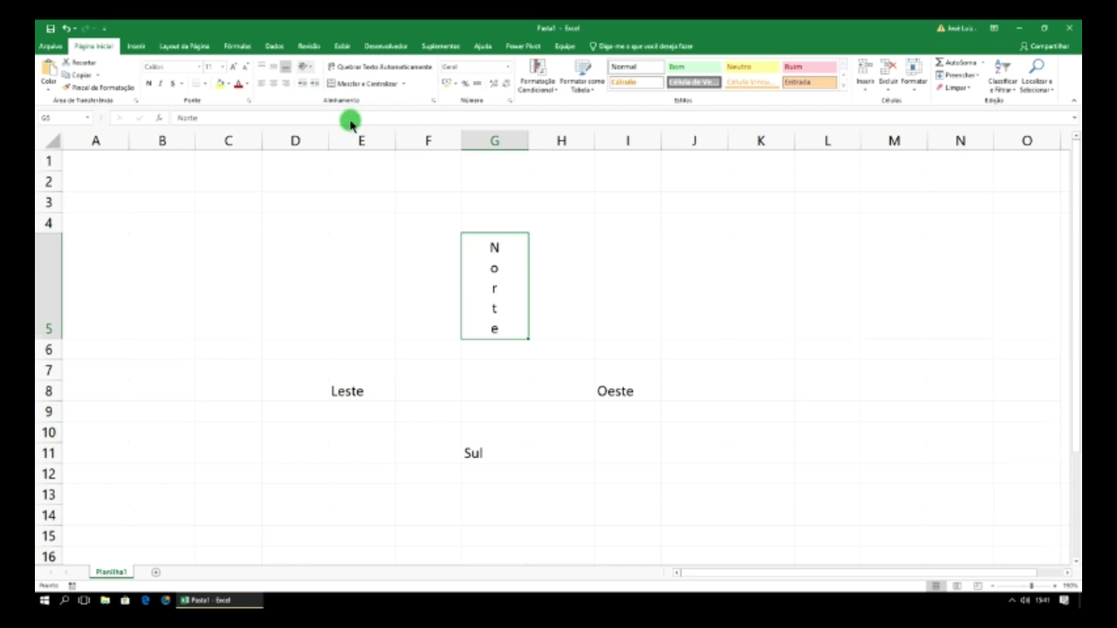
left_click(305, 68)
left_click(324, 130)
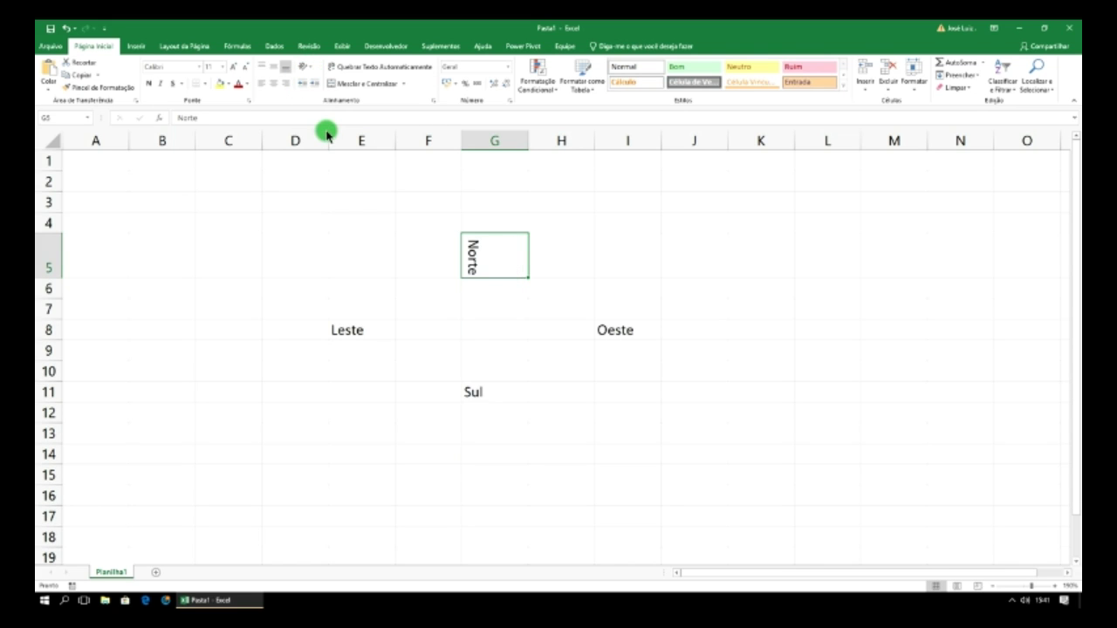
left_click(304, 67)
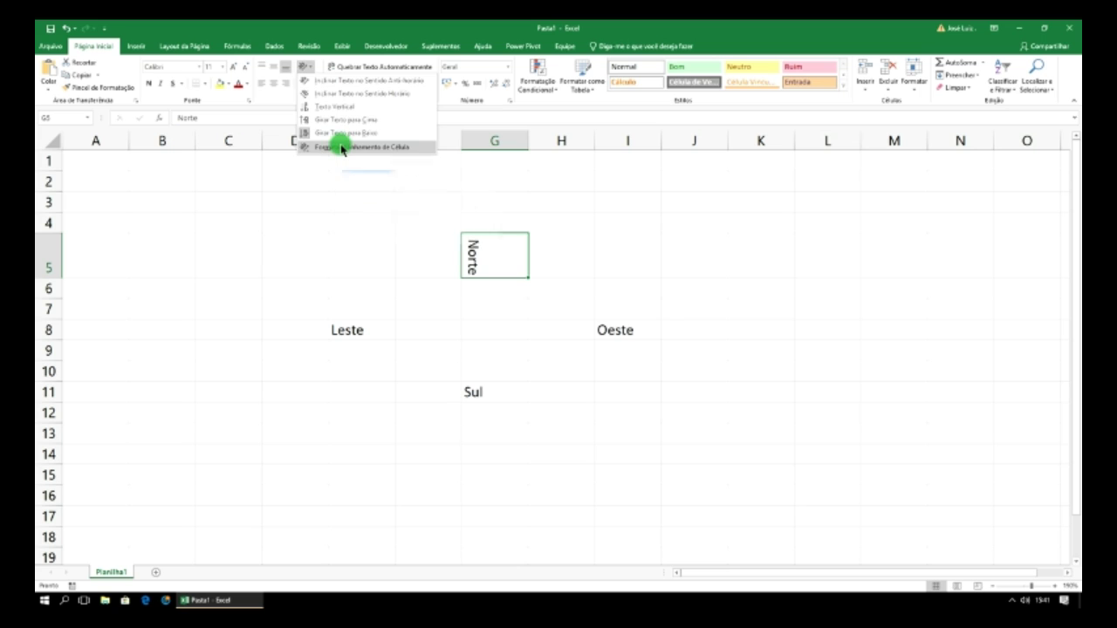
- Confirm the downward angle for Norte in the Format Cells alignment settings
left_click(340, 147)
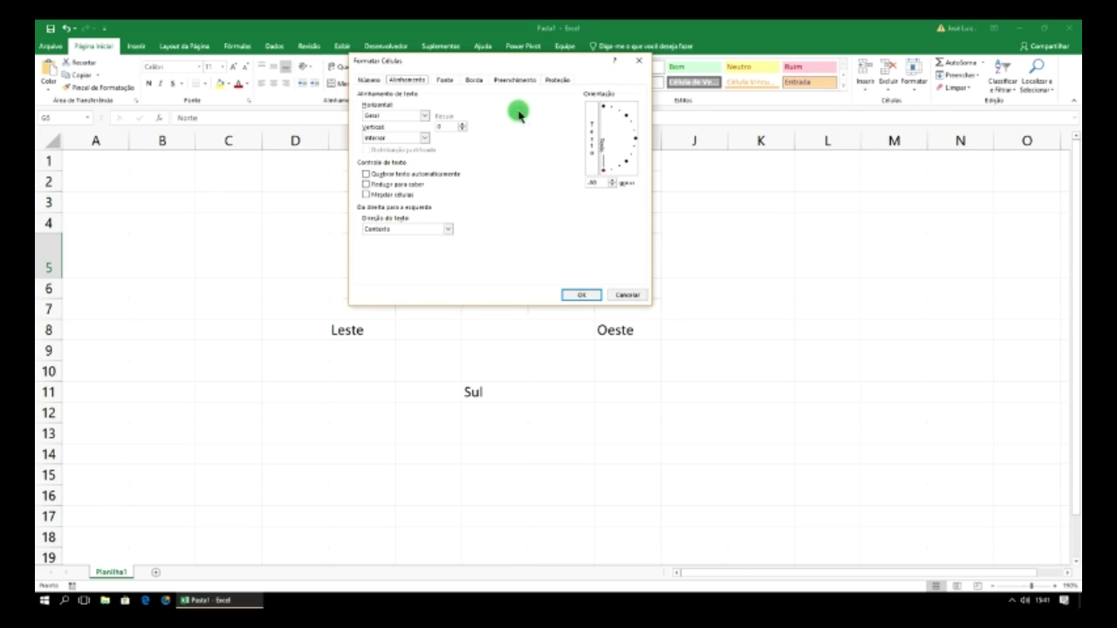
left_click_drag(507, 63, 768, 166)
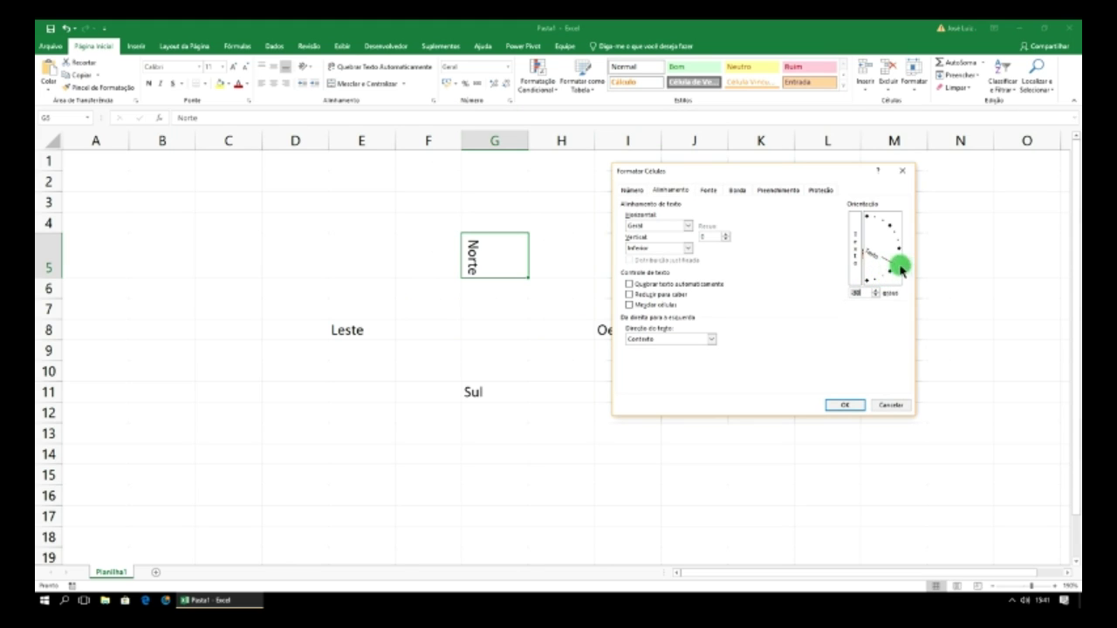
left_click(840, 406)
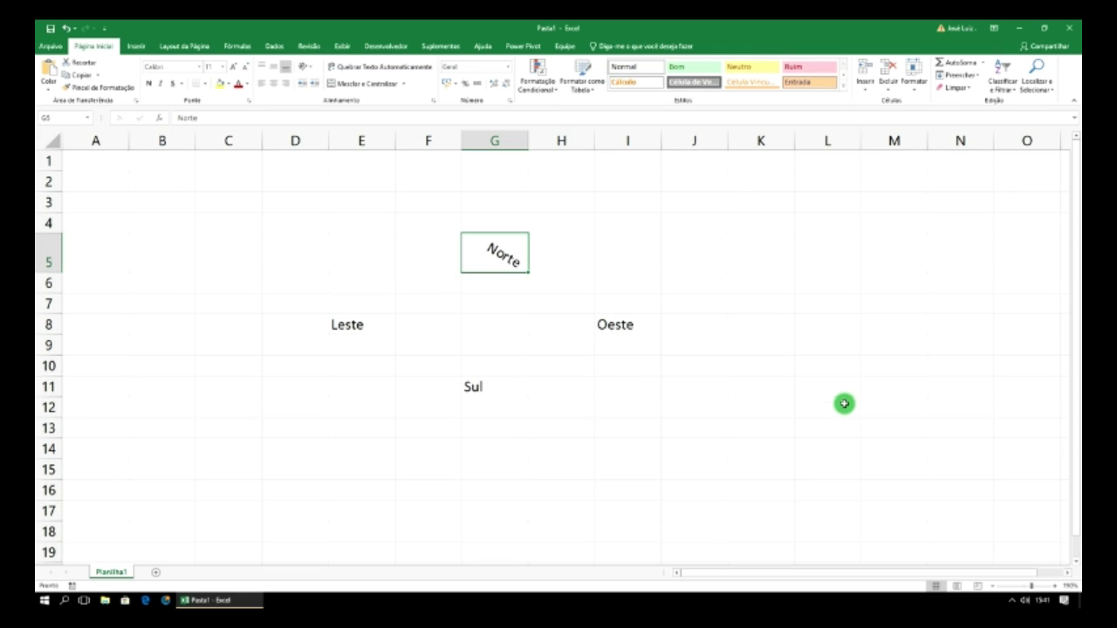
- Stack the letters of Oeste in I8 vertically
left_click(625, 332)
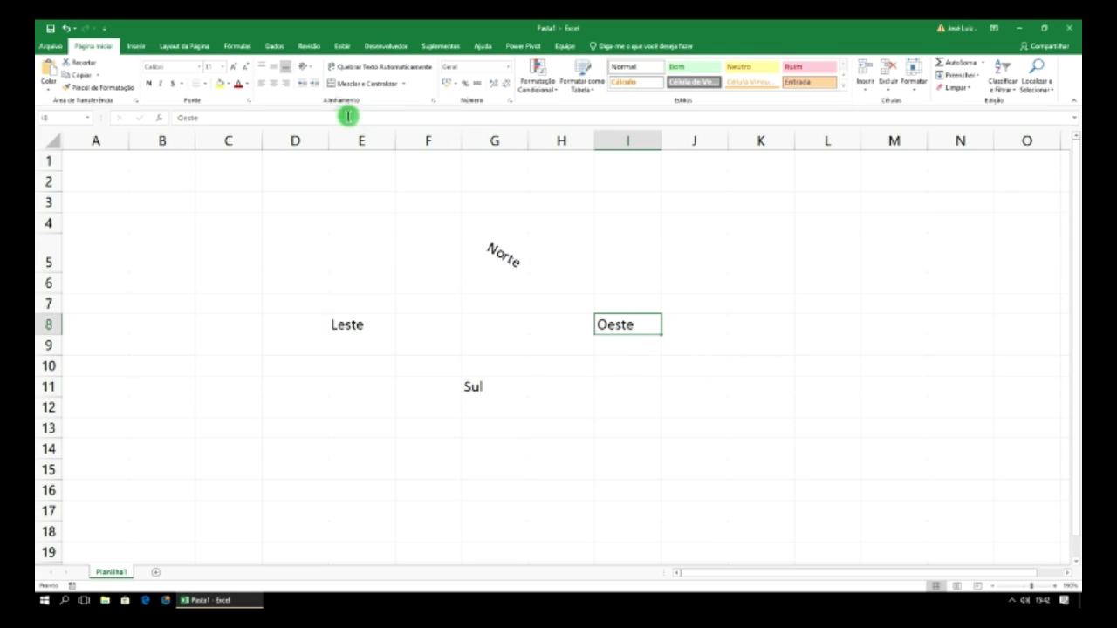
left_click(311, 71)
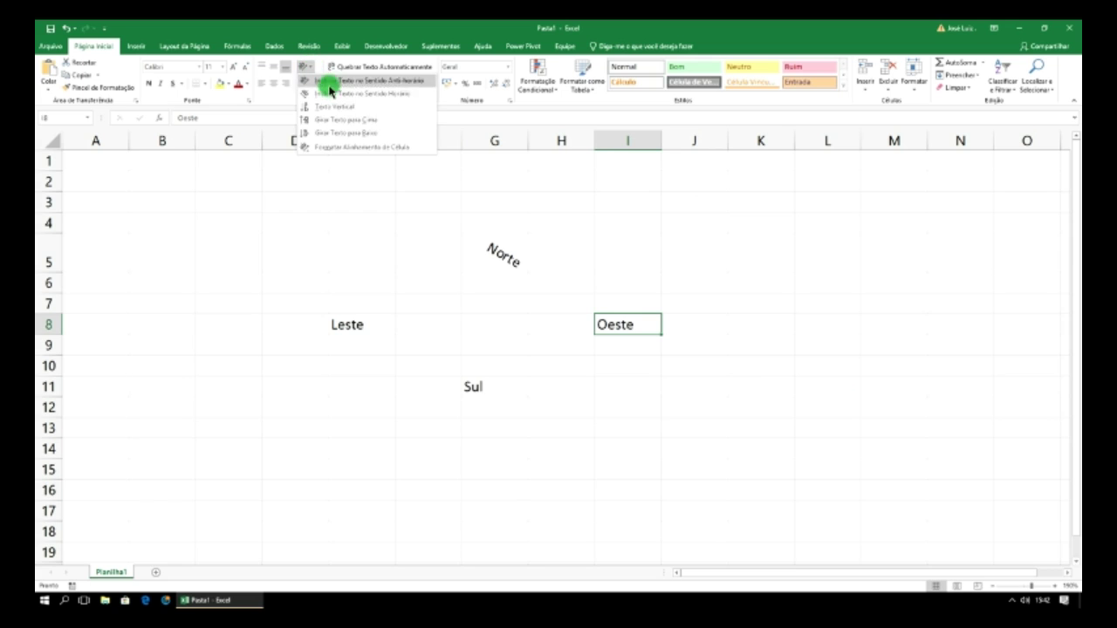
left_click(339, 106)
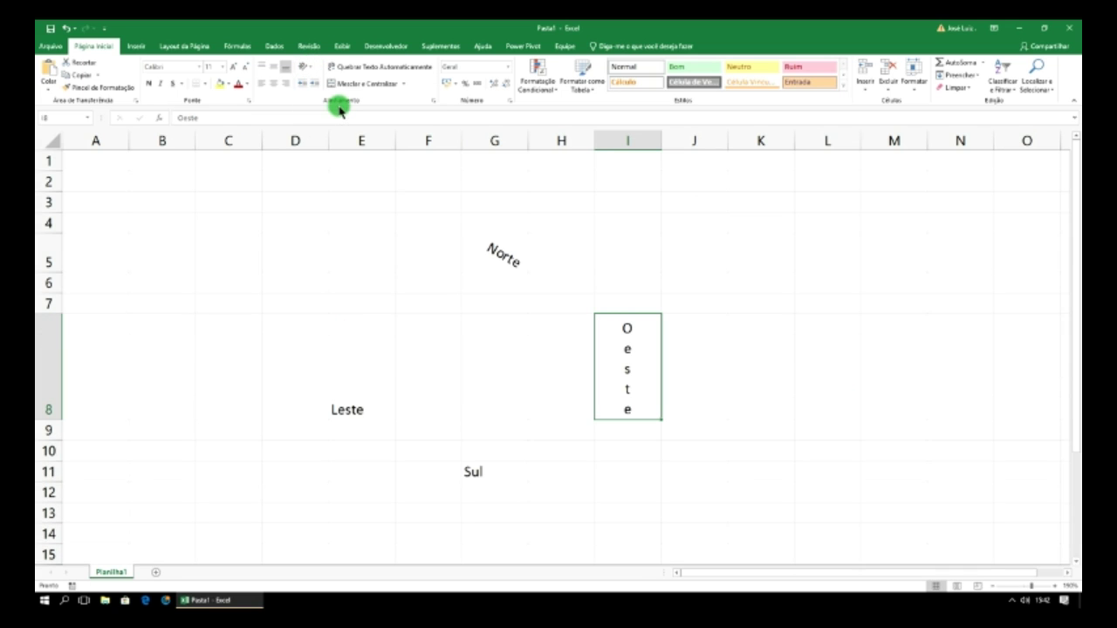
- Rotate Leste in E8 so it reads downward
left_click(362, 414)
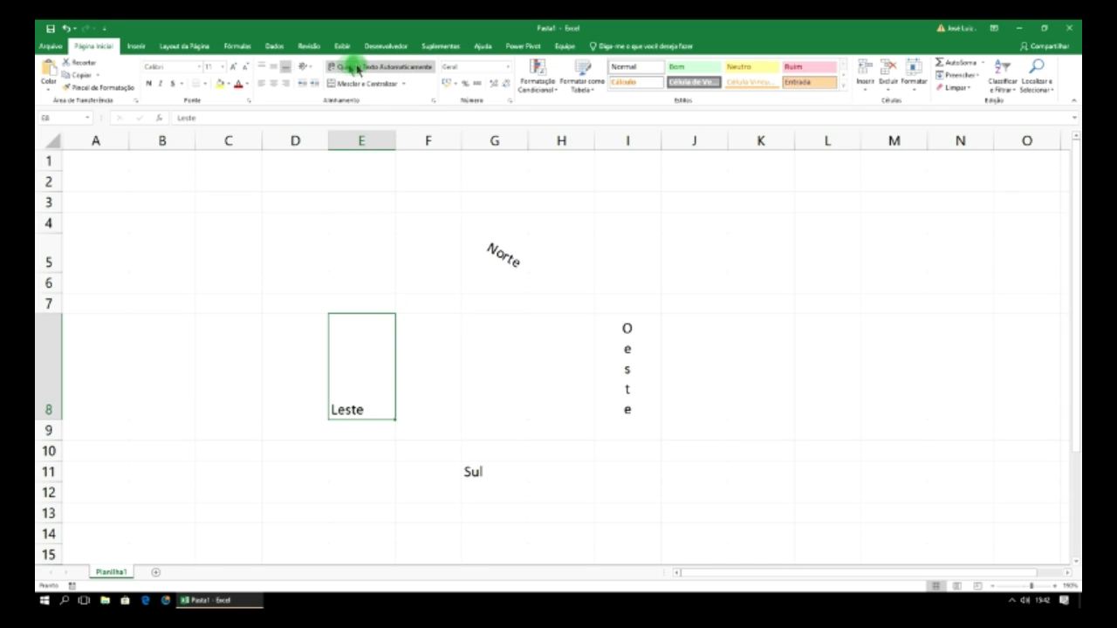
left_click(305, 68)
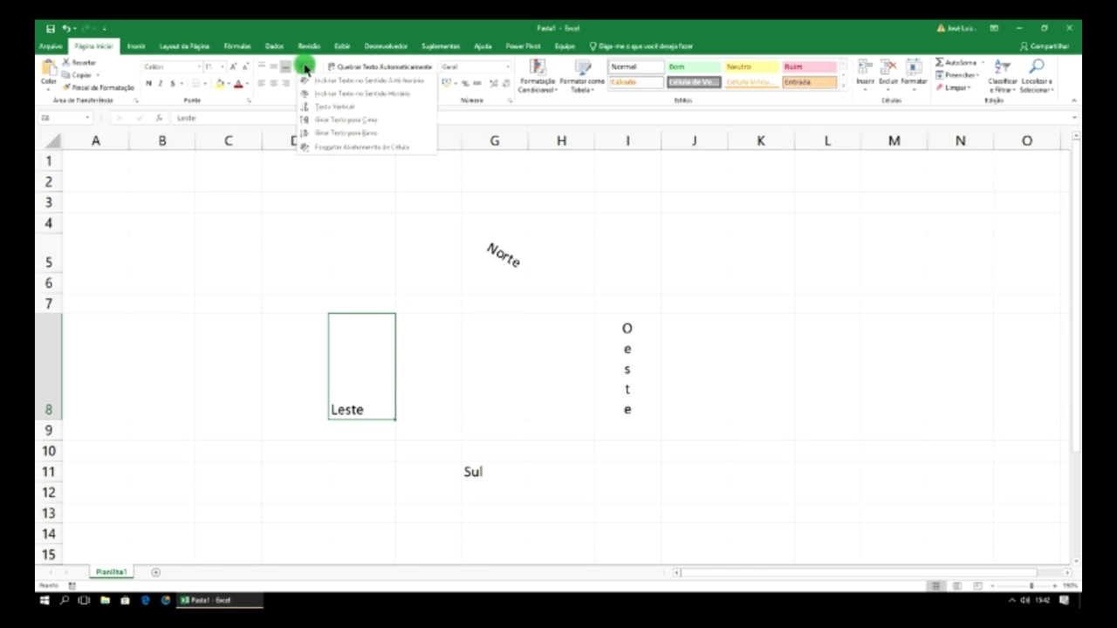
left_click(342, 136)
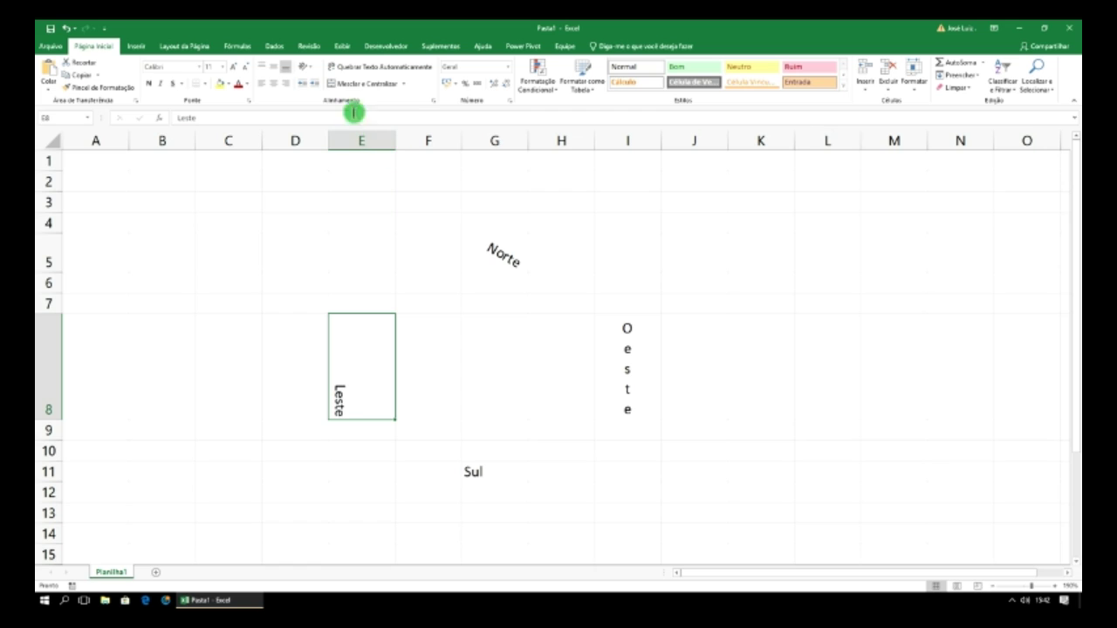
left_click(485, 473)
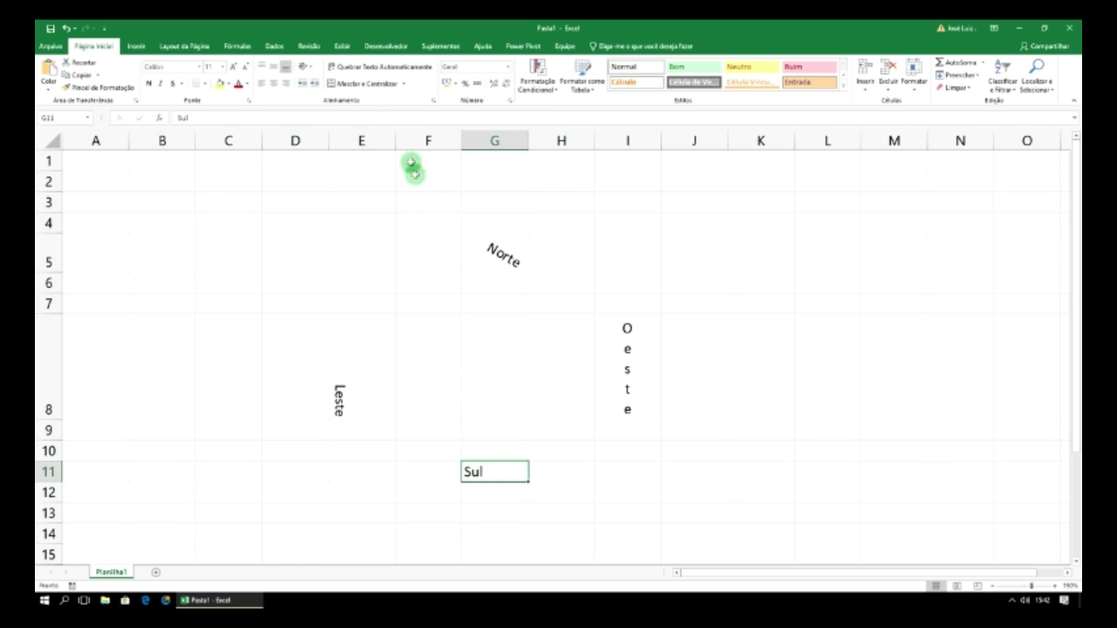
- Apply Angle Clockwise orientation to Sul in G11
left_click(307, 68)
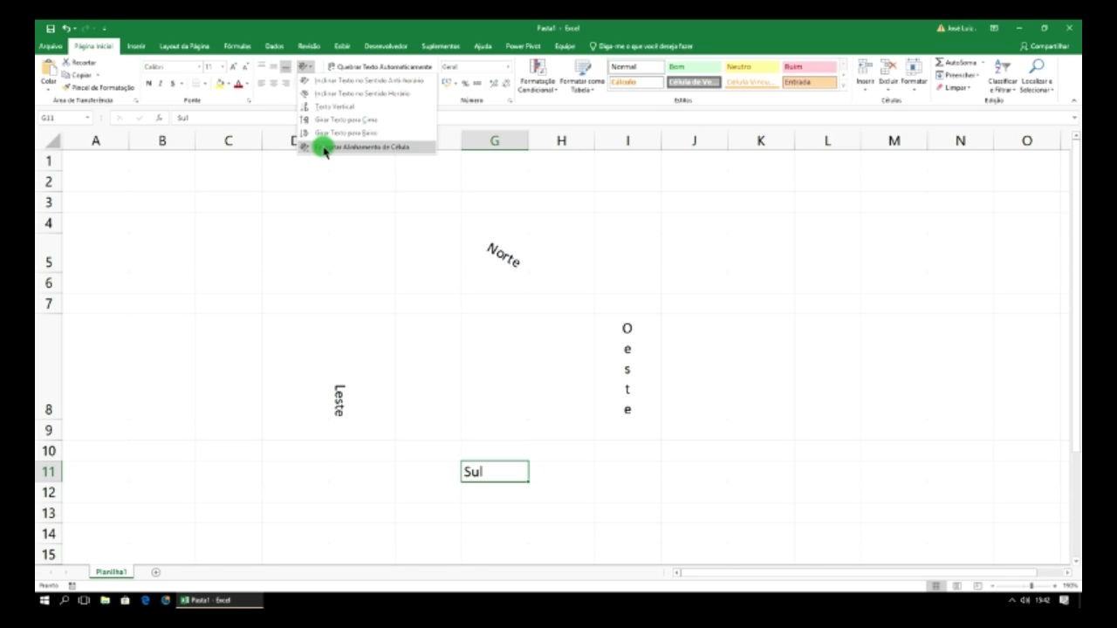
left_click(370, 94)
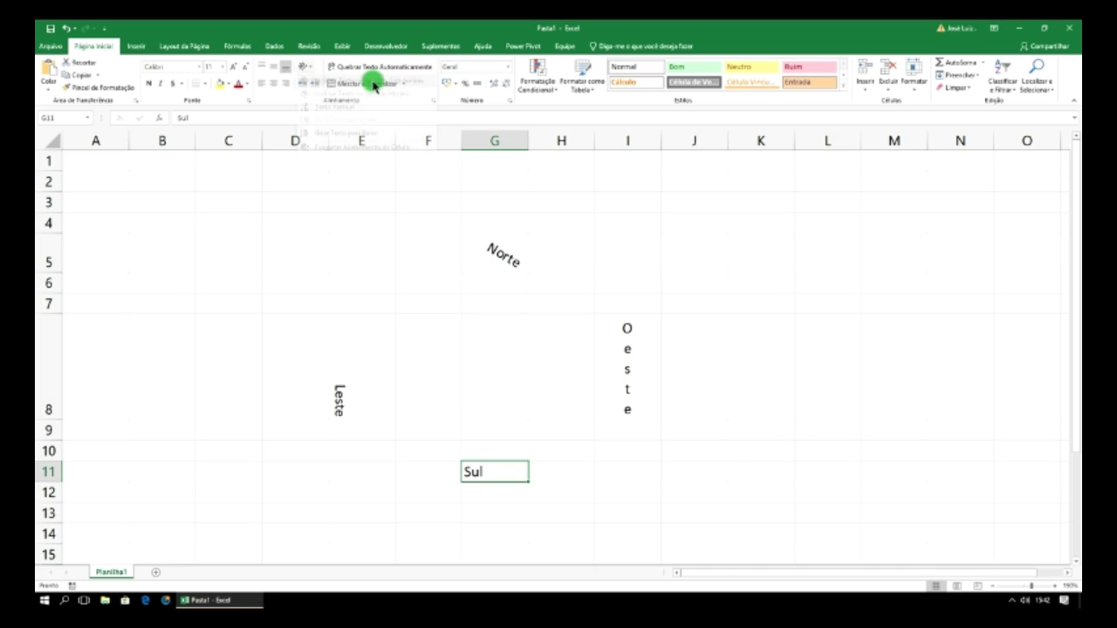
left_click(764, 304)
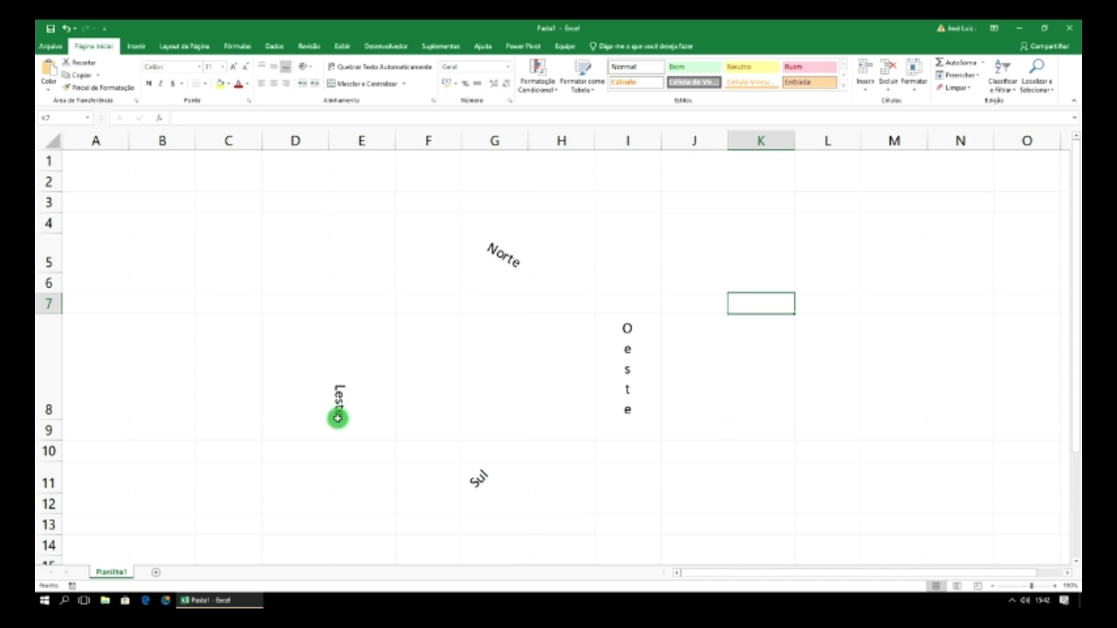
- Rotate Leste in E8 to read upward at about 86 degrees
left_click(343, 400)
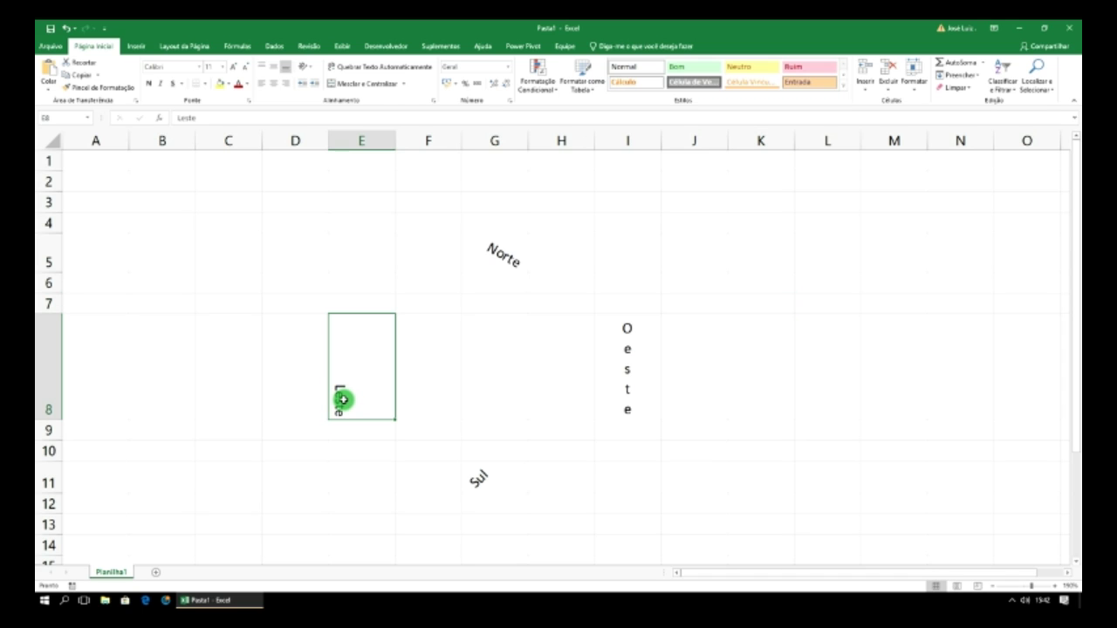
left_click(305, 68)
left_click(332, 146)
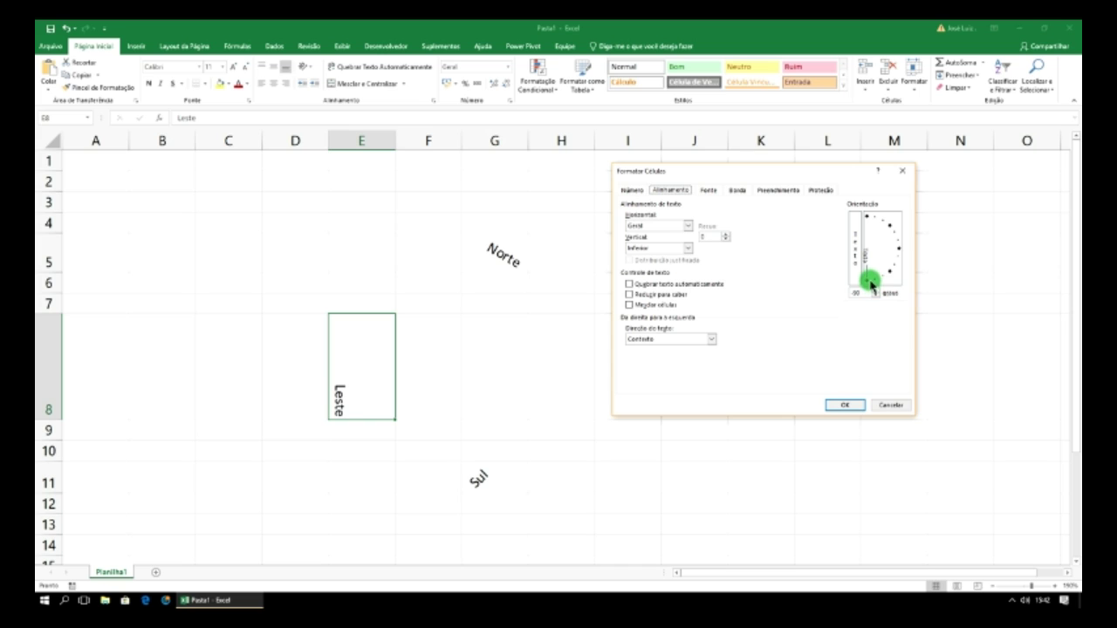
left_click_drag(868, 281, 870, 218)
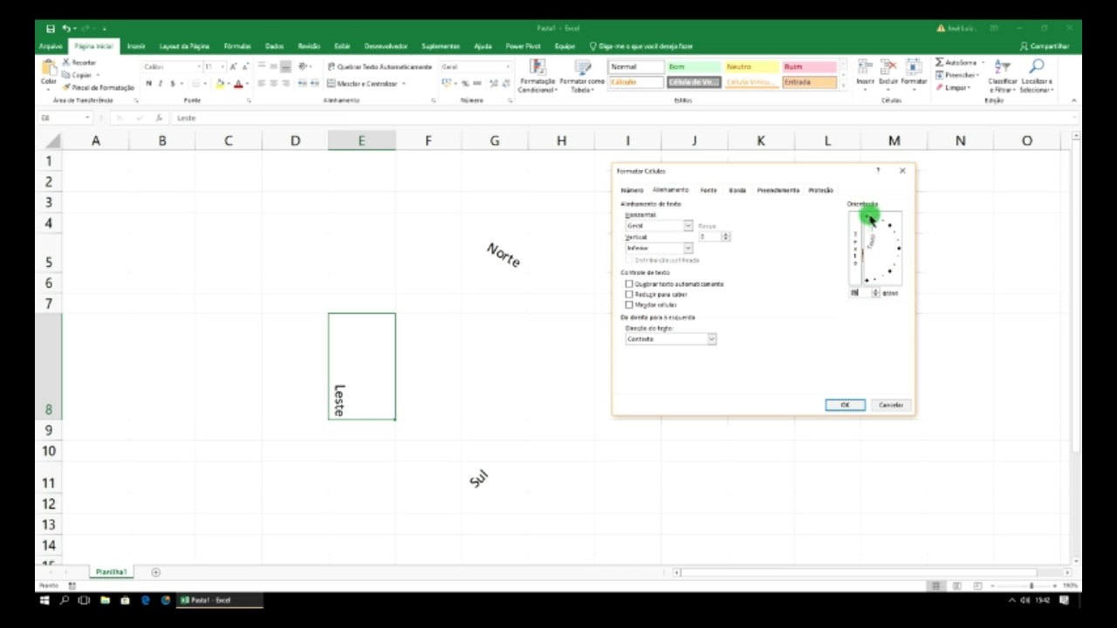
left_click(845, 405)
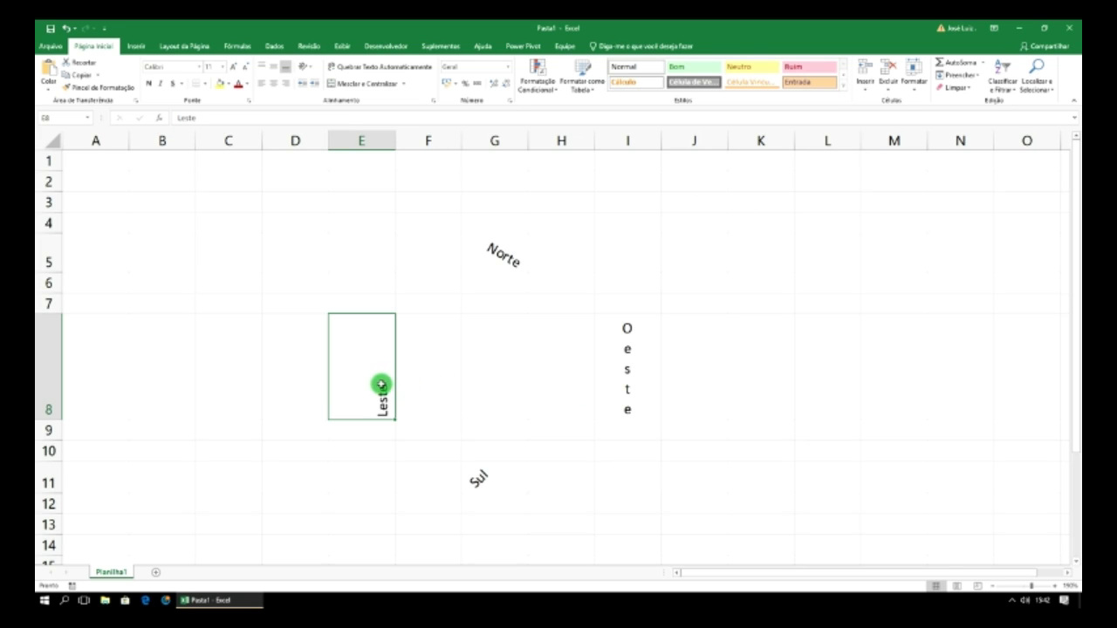
- Centre Leste both vertically and horizontally in its cell
left_click(261, 69)
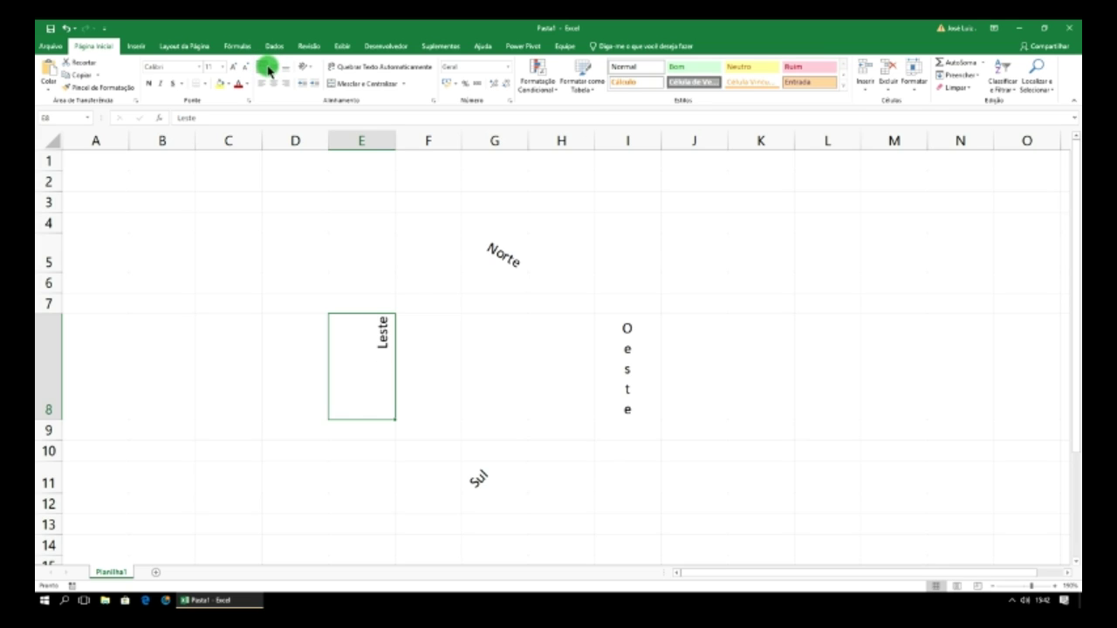
left_click(271, 69)
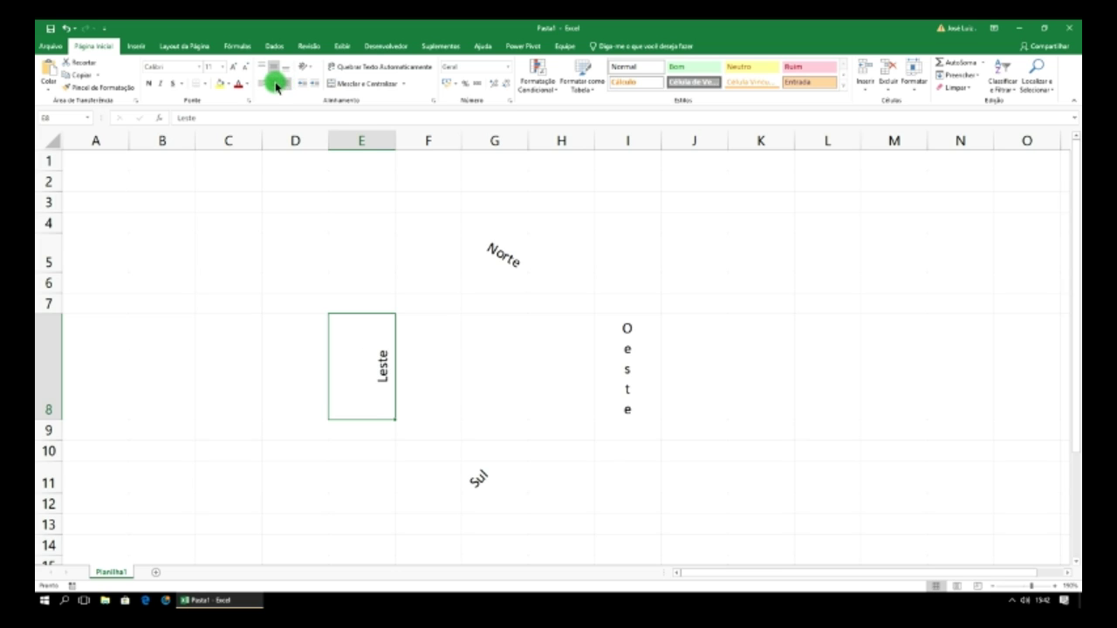
left_click(273, 84)
left_click(444, 315)
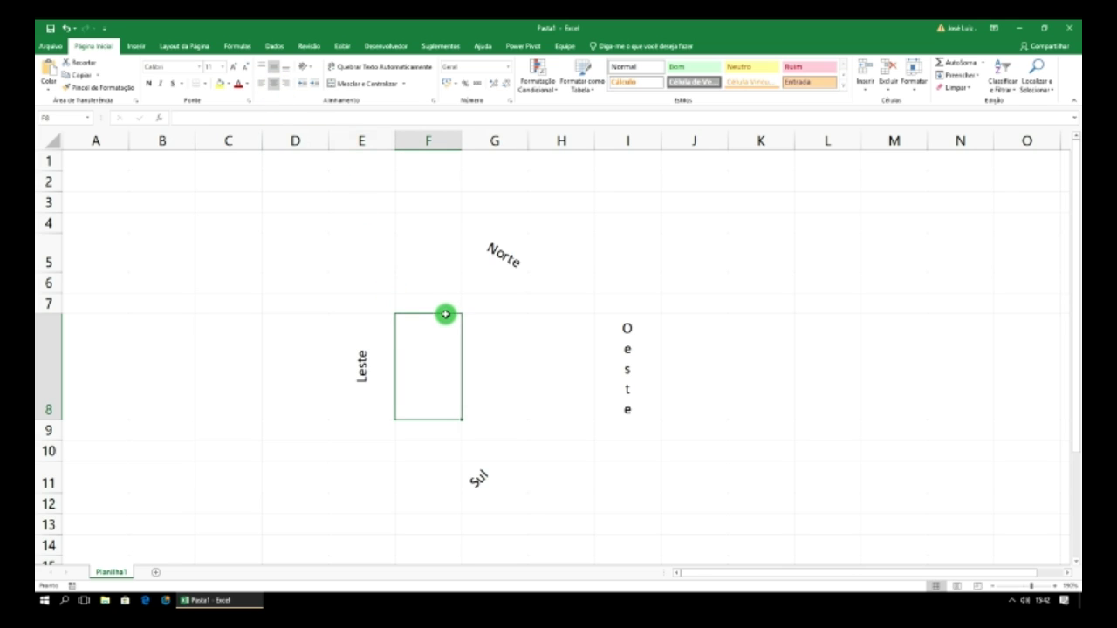
left_click(503, 255)
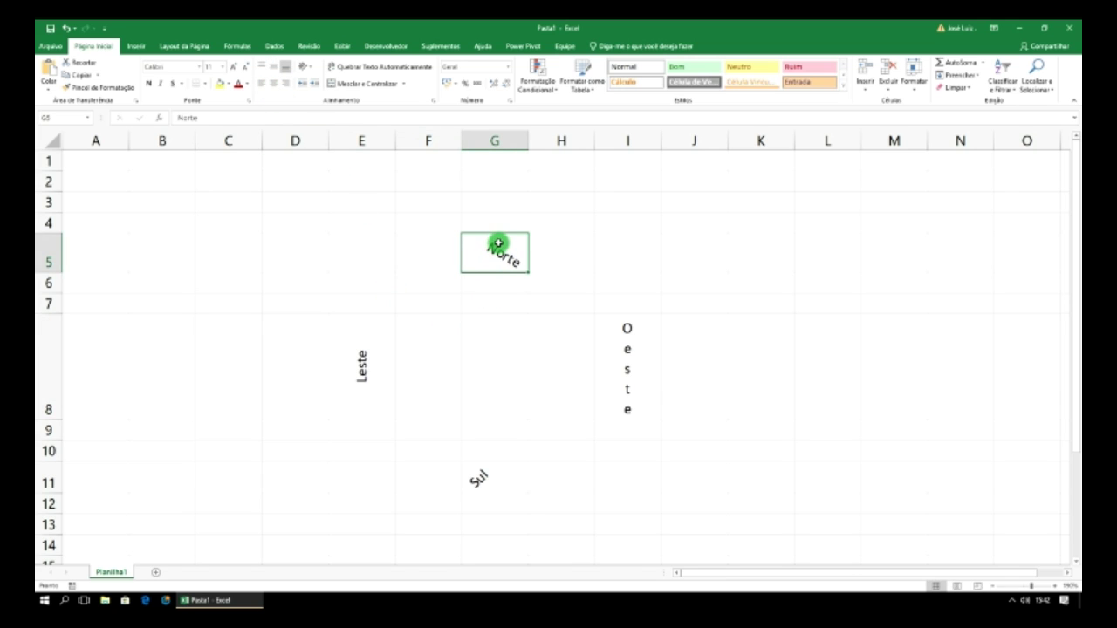
left_click(307, 68)
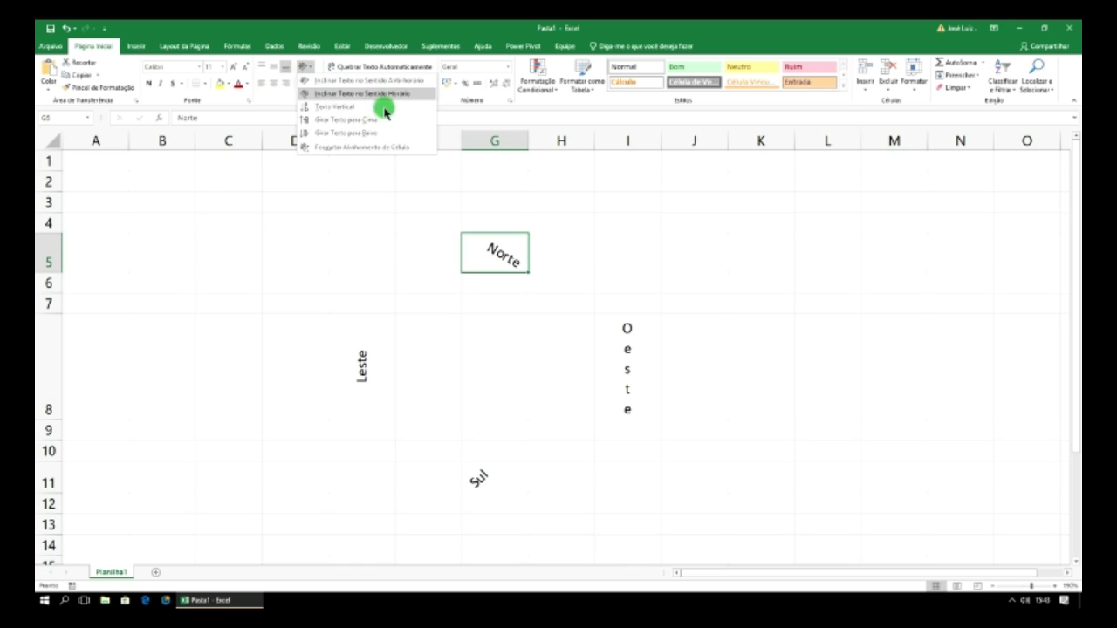
left_click(499, 252)
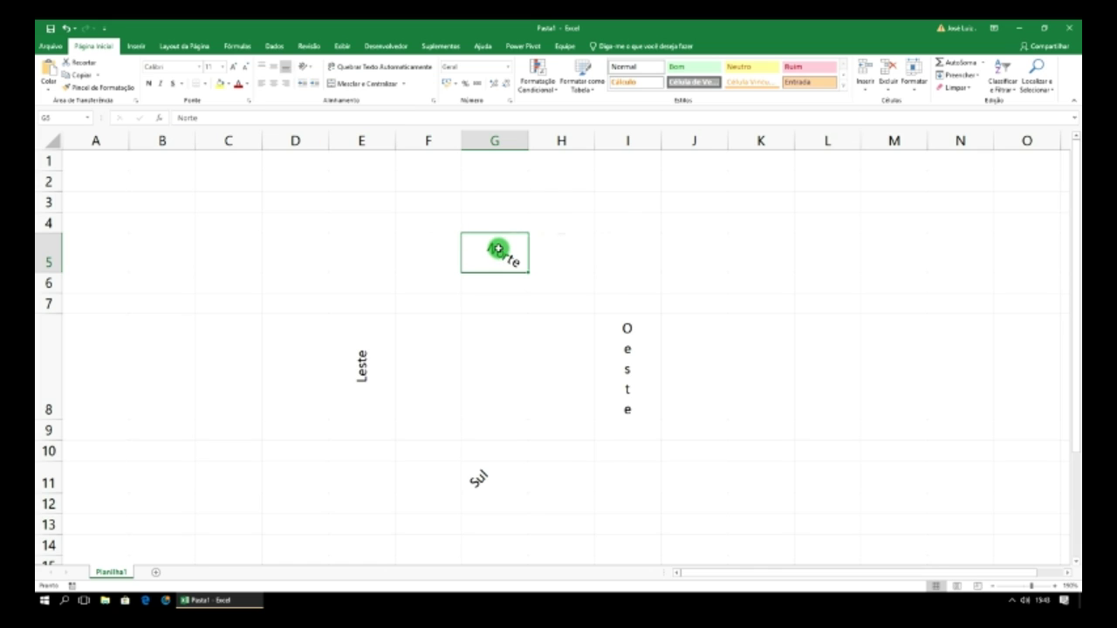
right_click(499, 252)
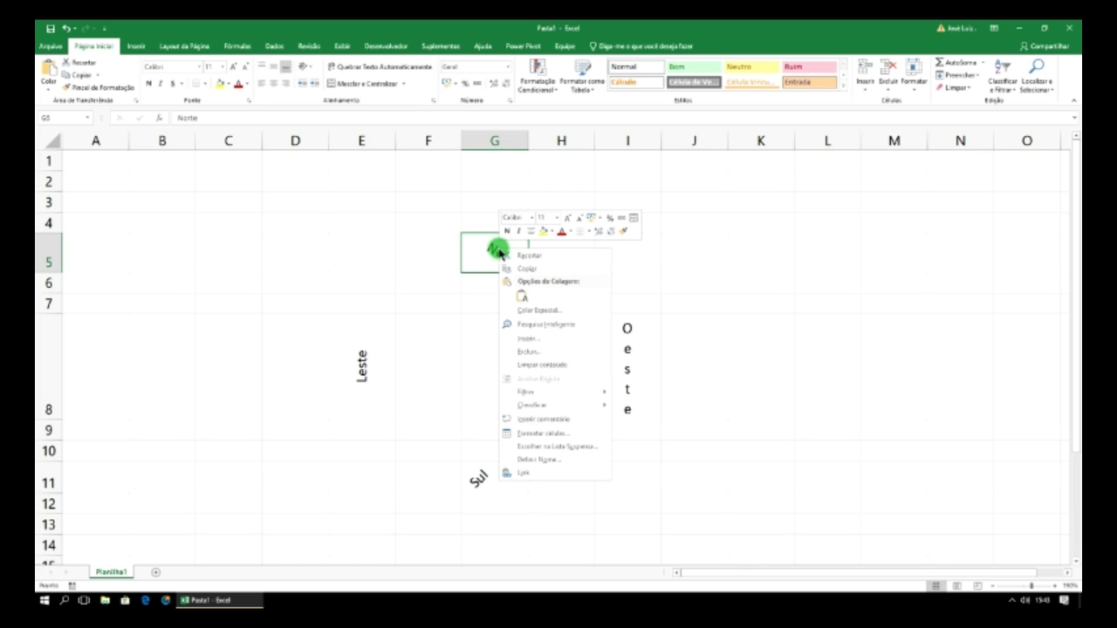
left_click(550, 433)
left_click(461, 326)
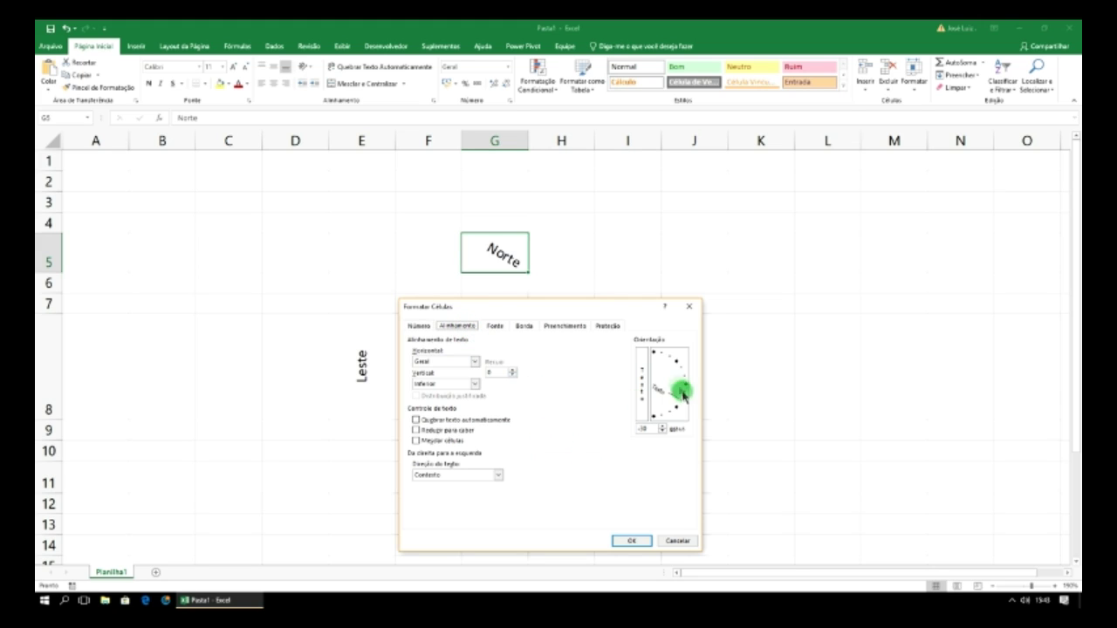
left_click(677, 541)
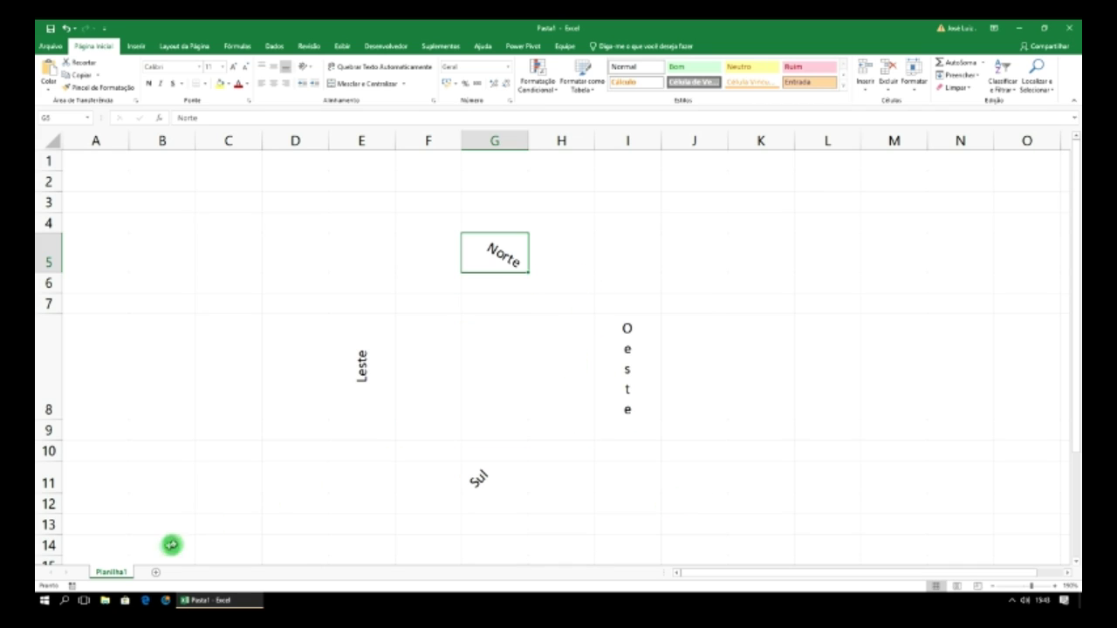
- Rename the Planilha1 sheet to 'Alinhamento'
right_click(112, 574)
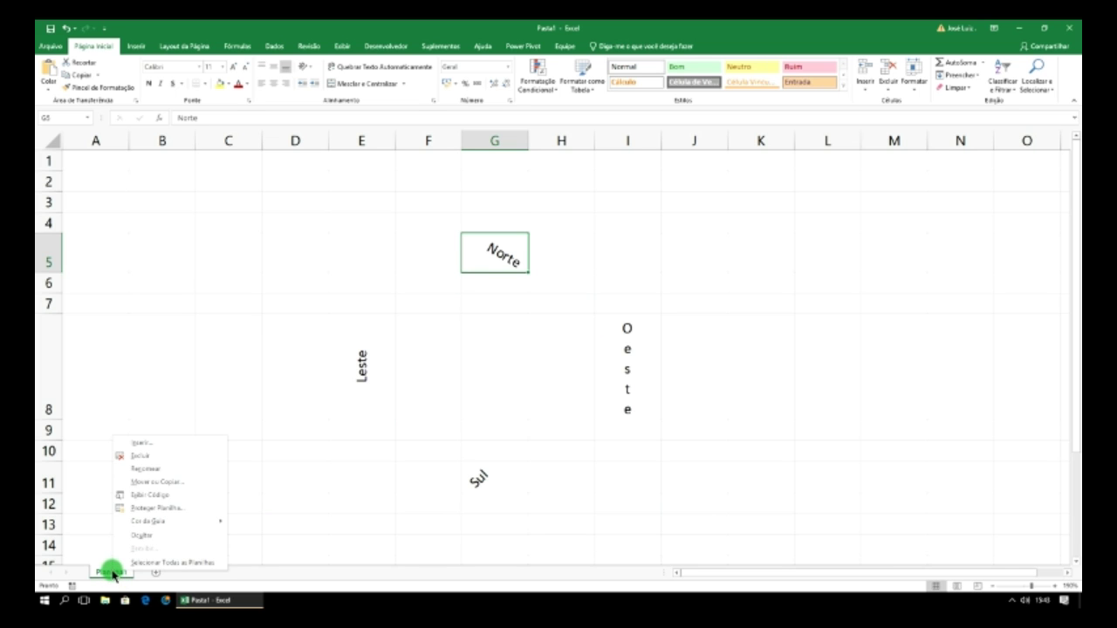
left_click(145, 469)
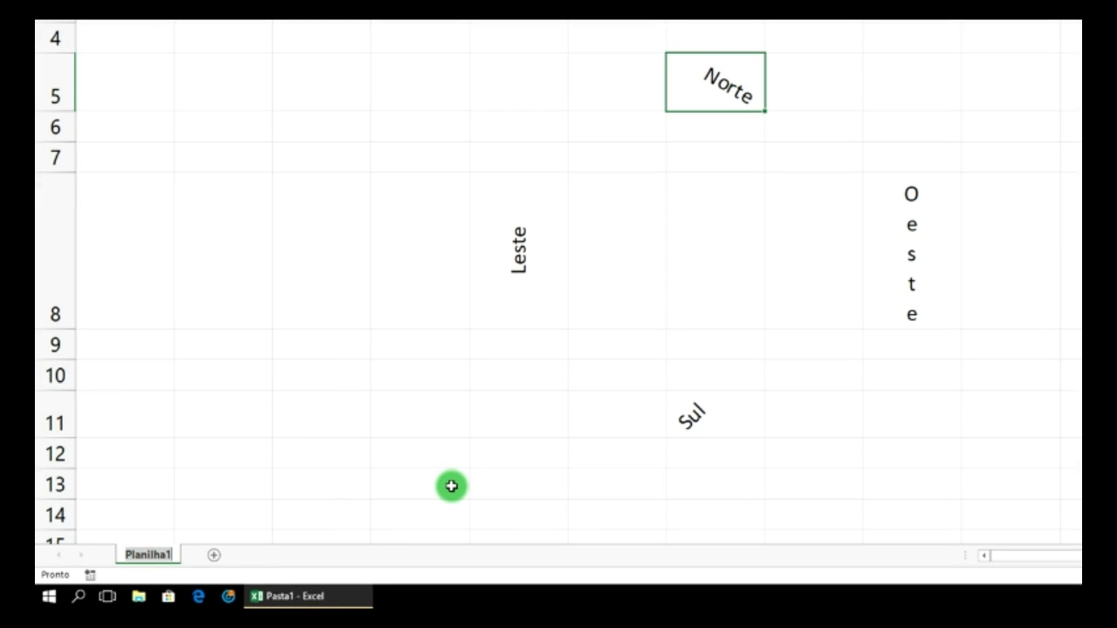
type("Alinhamento")
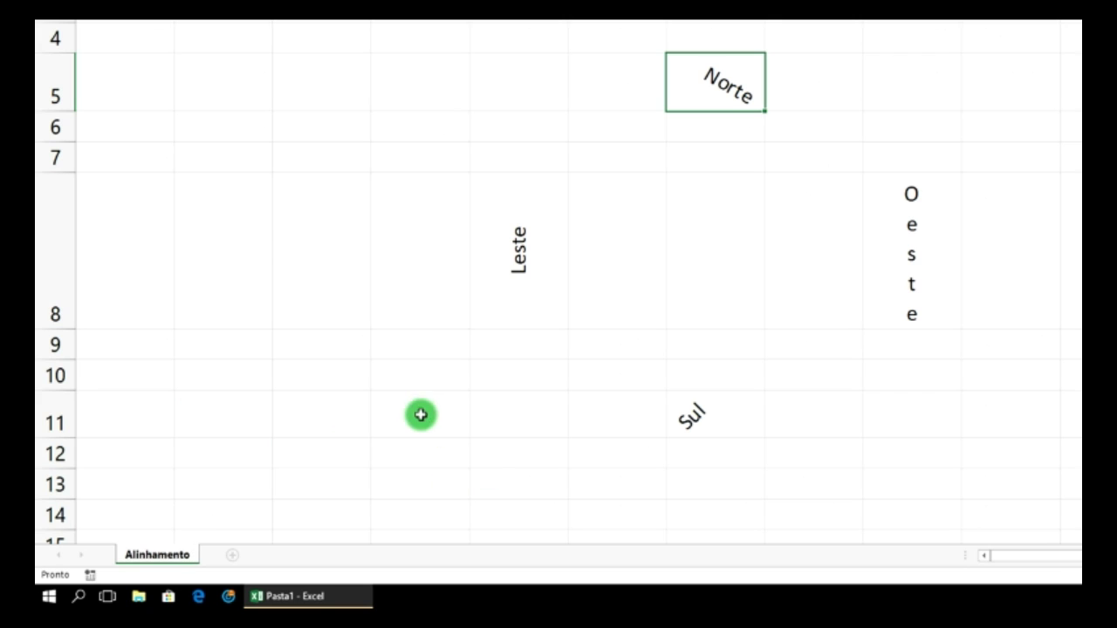
left_click(419, 414)
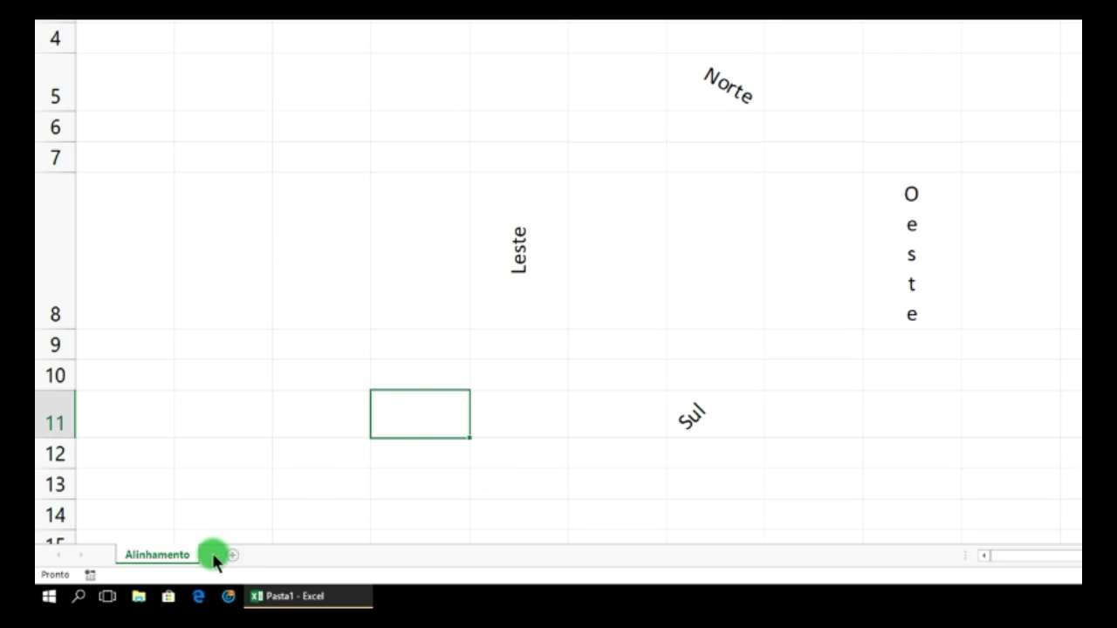
- Colour the Alinhamento tab green and add a new blank sheet
right_click(170, 554)
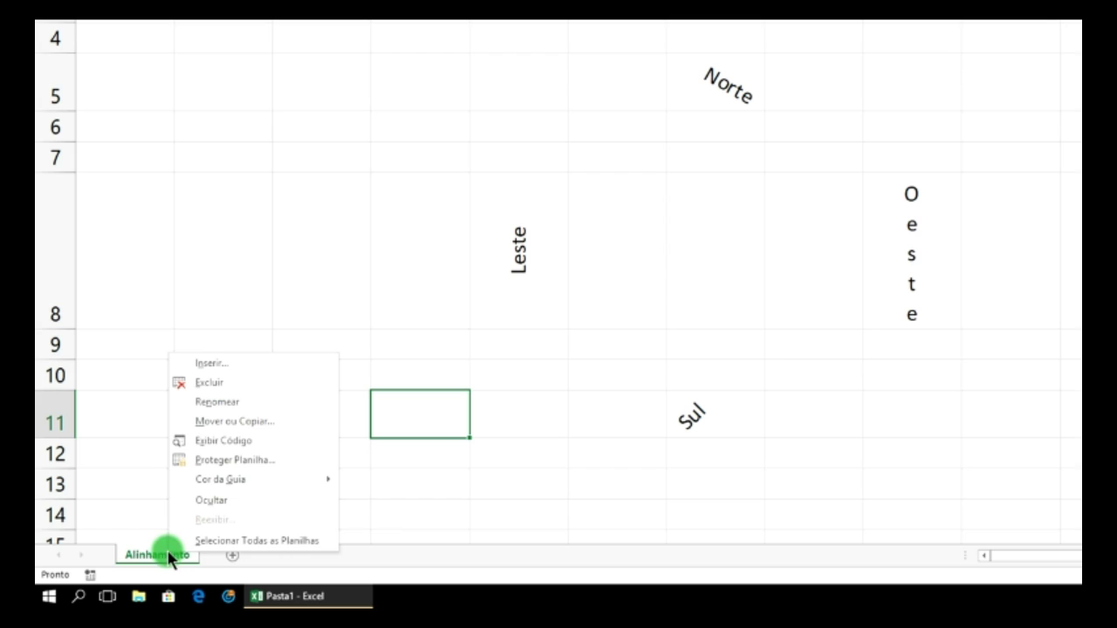
mouse_move(242, 486)
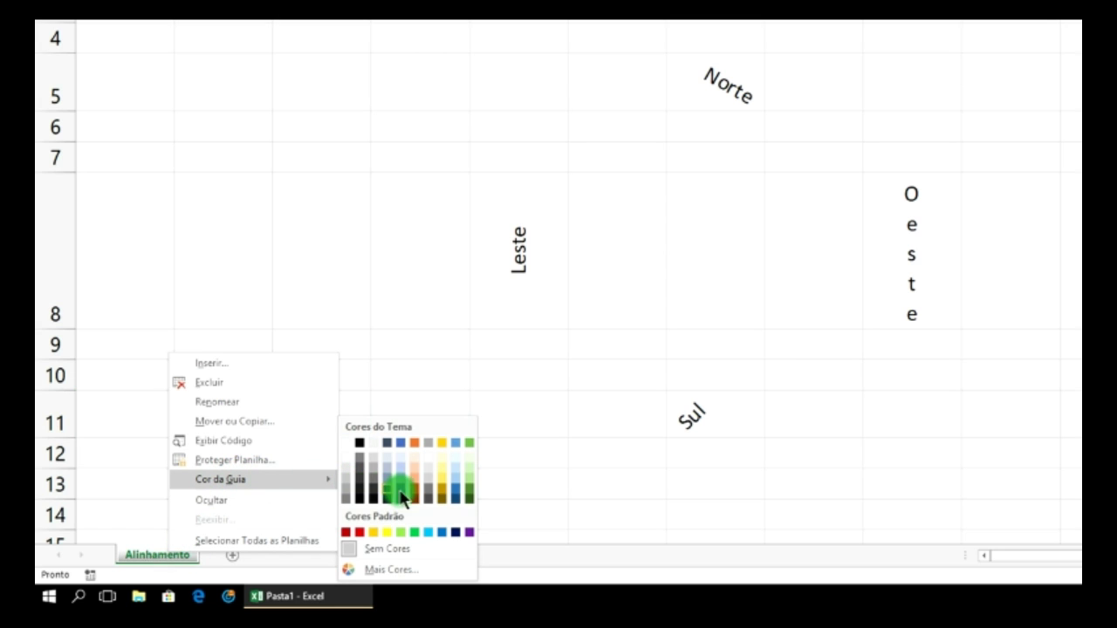
left_click(470, 490)
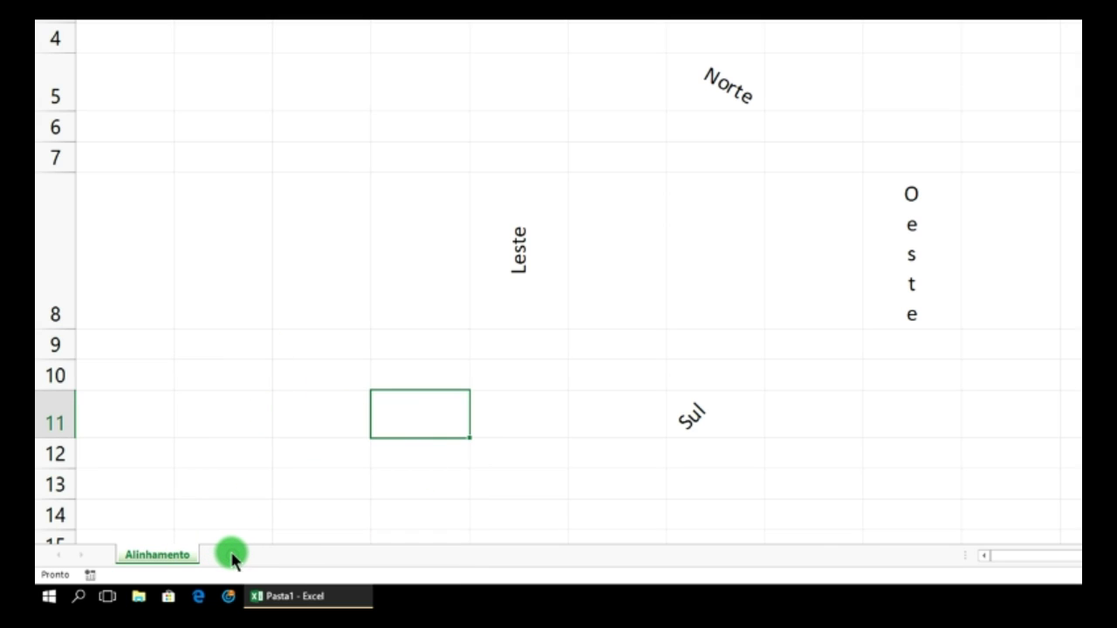
left_click(236, 555)
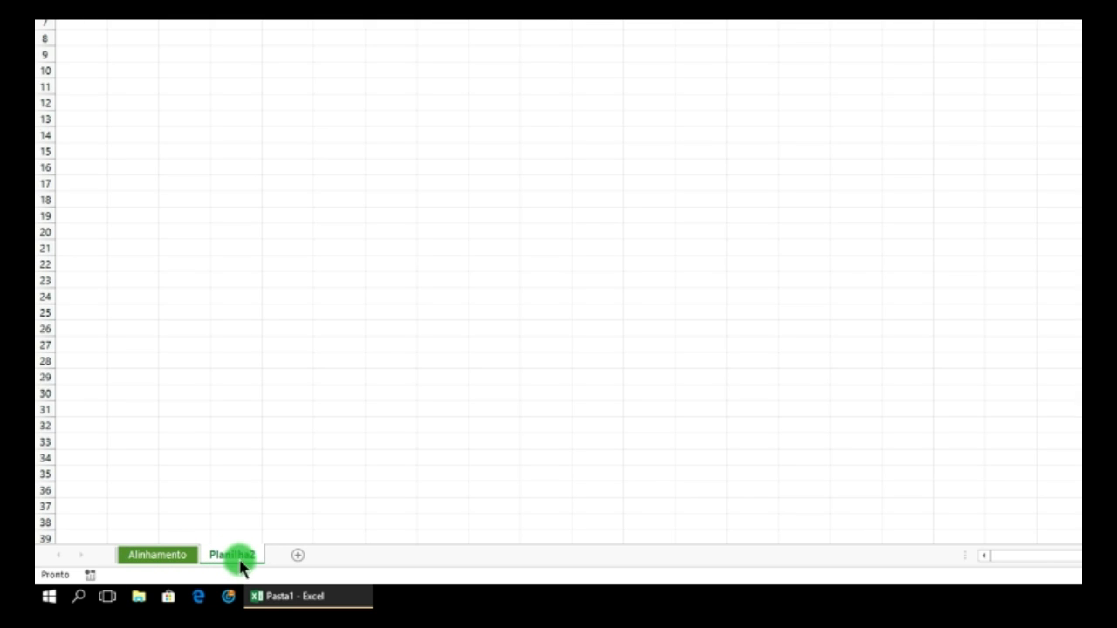
- Colour the Planilha2 tab blue and add sheet Planilha3
right_click(244, 555)
mouse_move(320, 476)
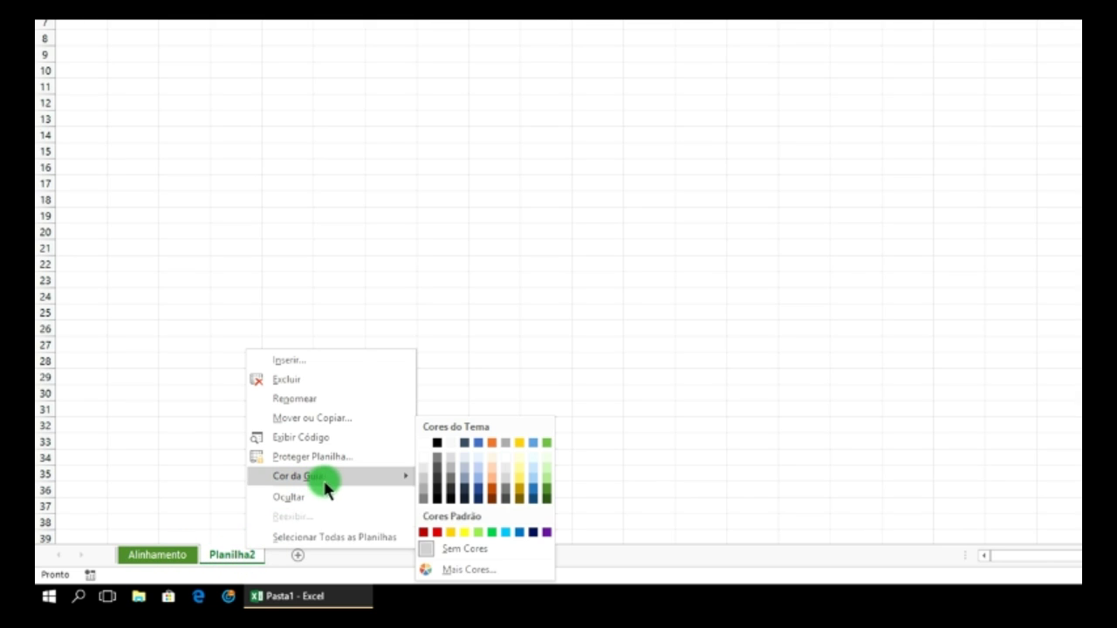
left_click(478, 487)
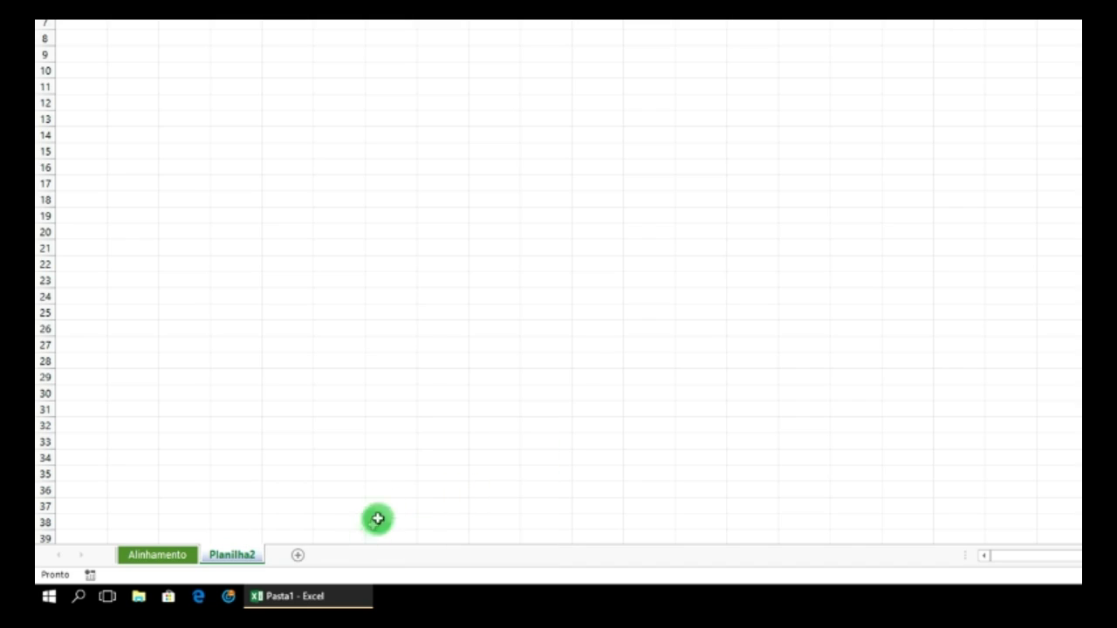
left_click(297, 554)
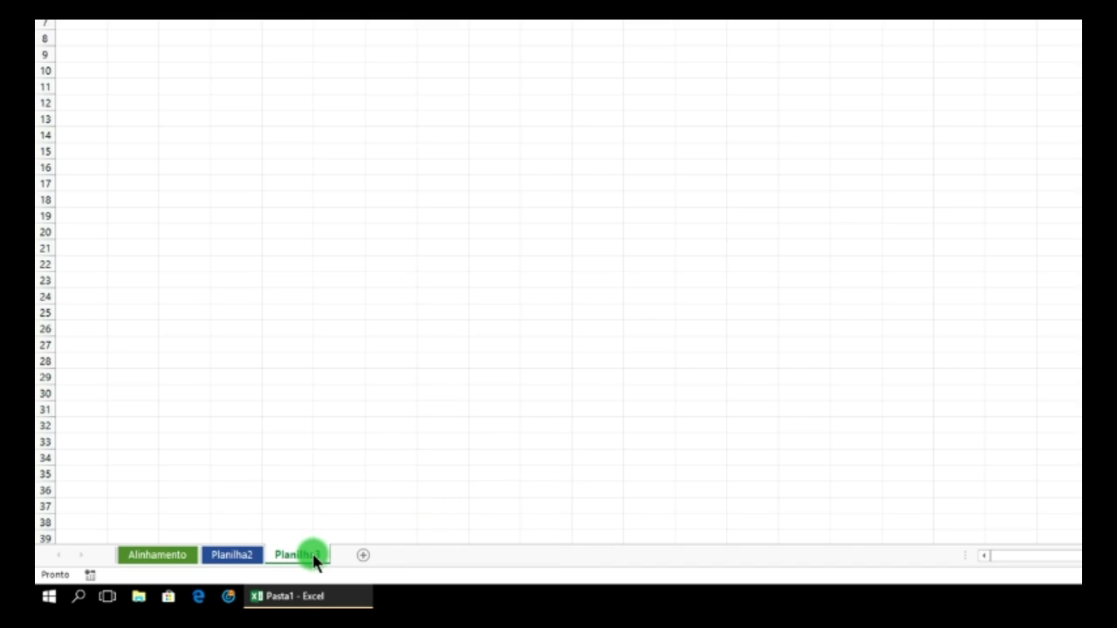
- Colour the Planilha3 tab red and add sheet Planilha4
right_click(305, 556)
mouse_move(399, 486)
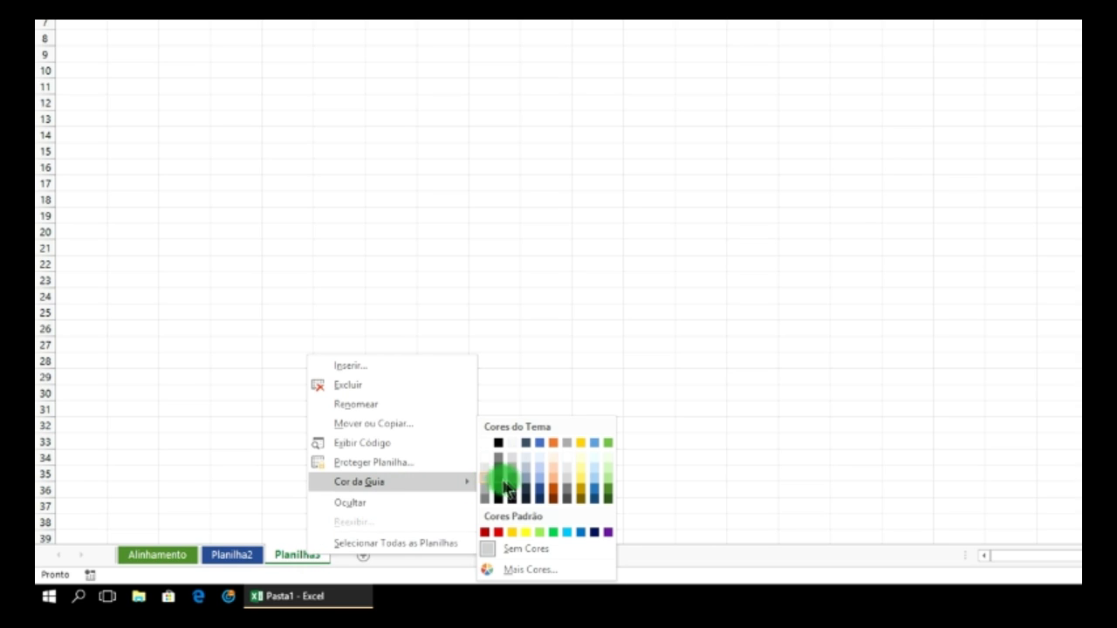
left_click(499, 532)
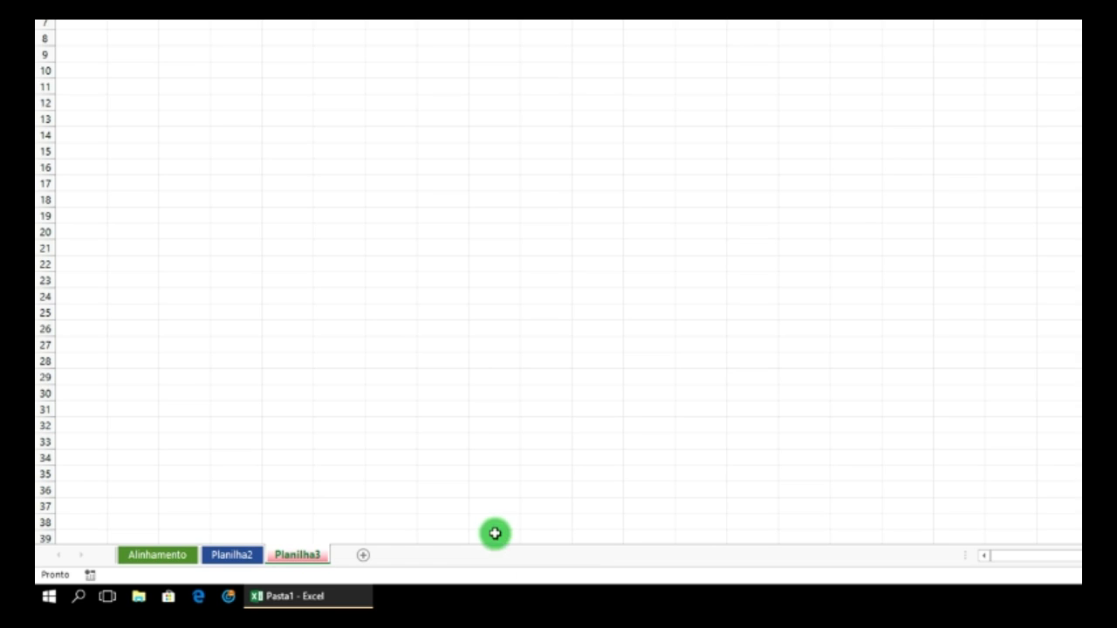
left_click(364, 556)
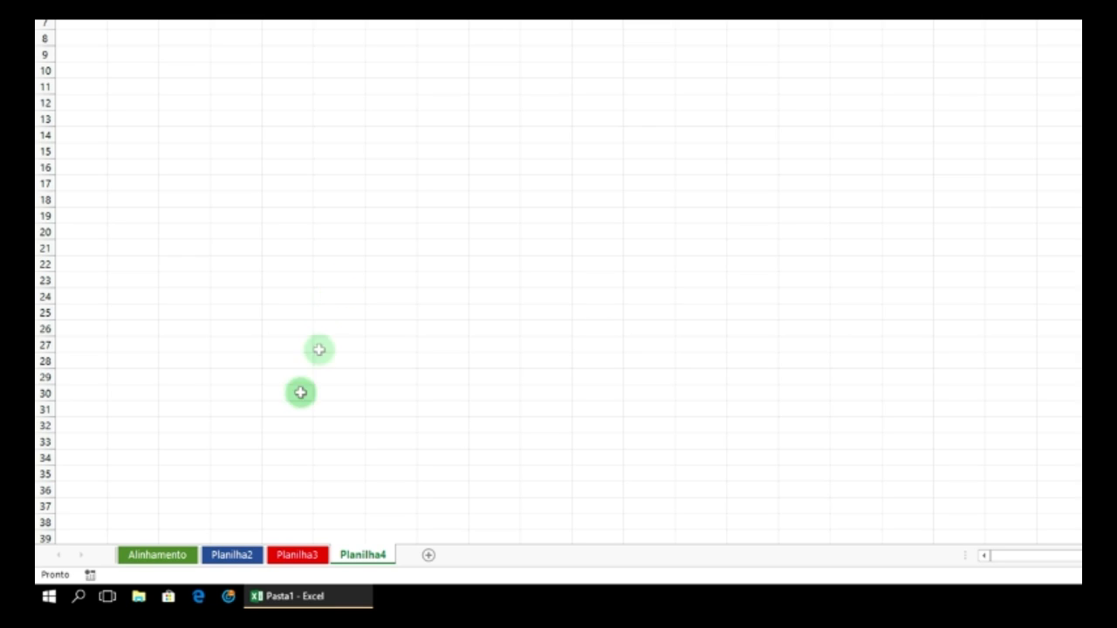
left_click(166, 555)
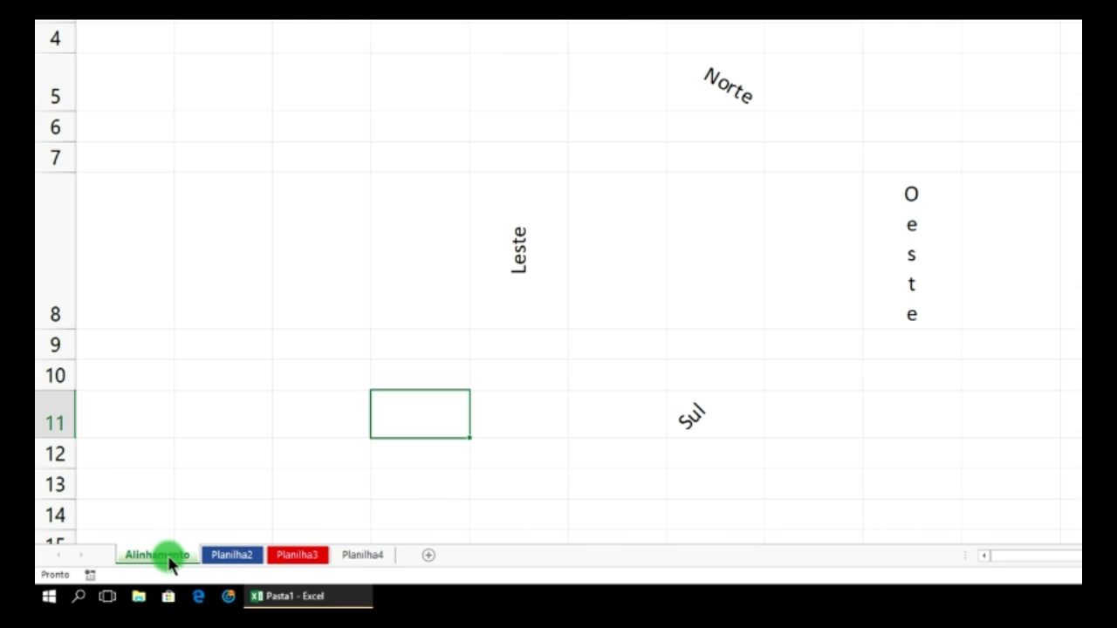
left_click(229, 559)
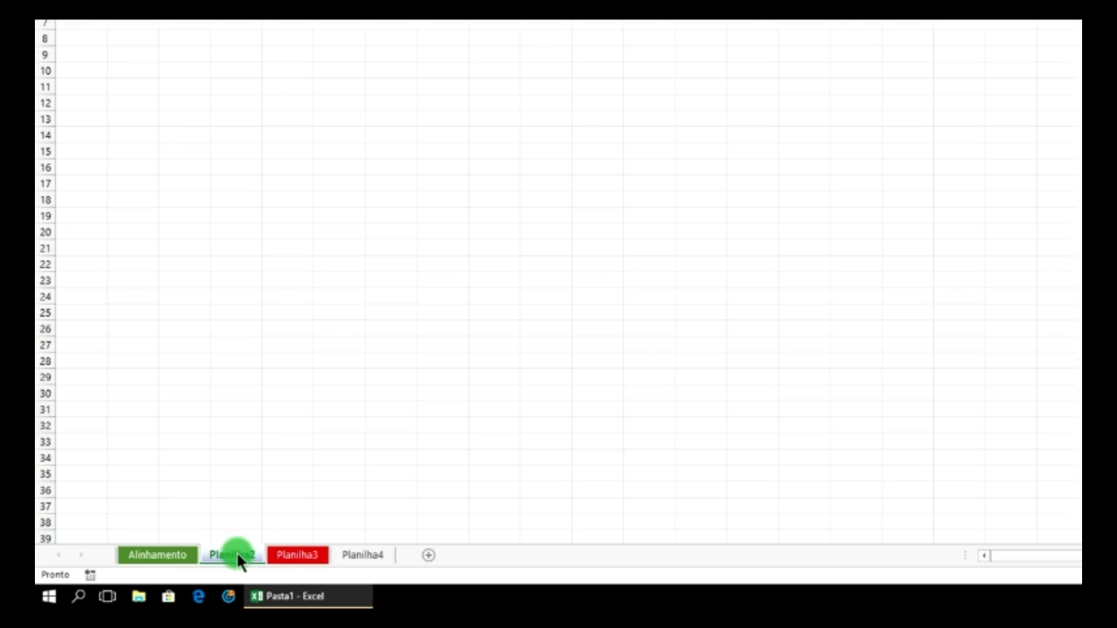
left_click(288, 559)
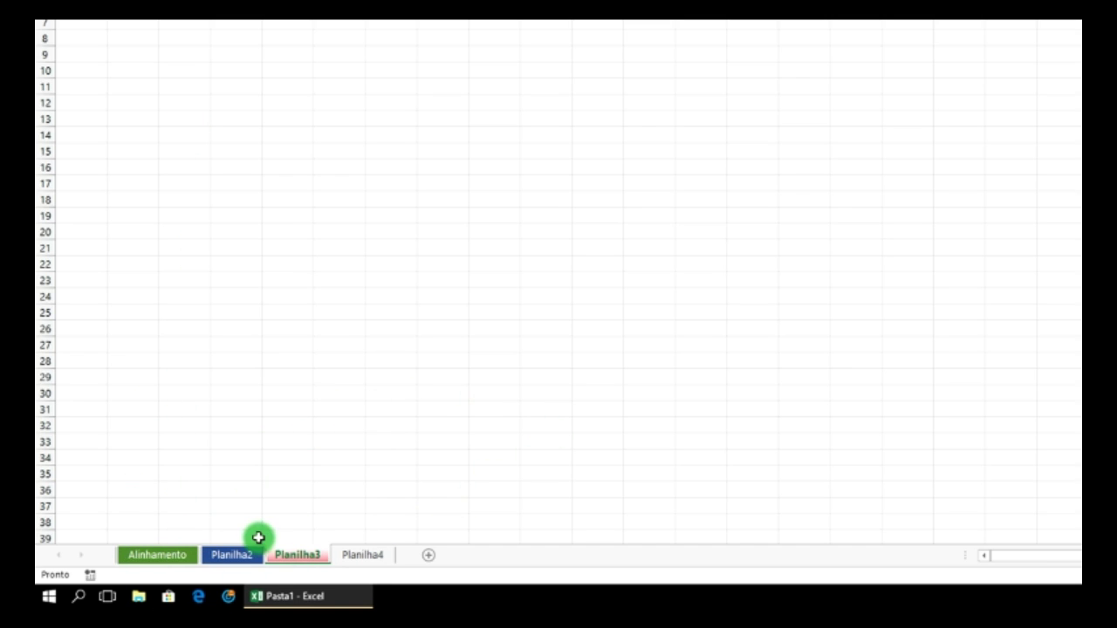
left_click_drag(297, 562, 166, 563)
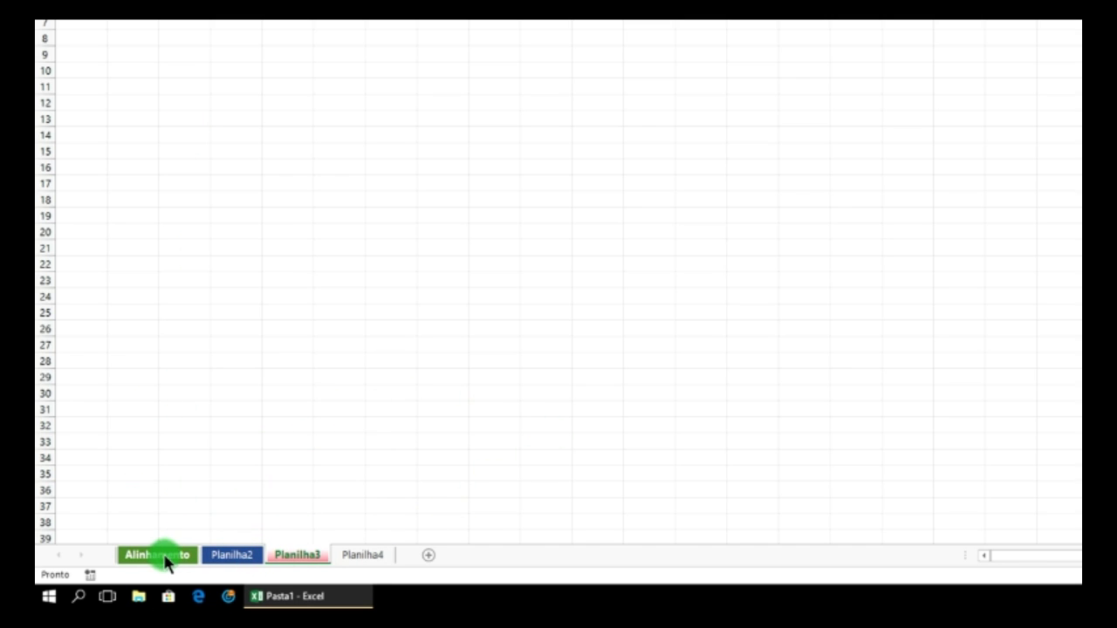
left_click(175, 557)
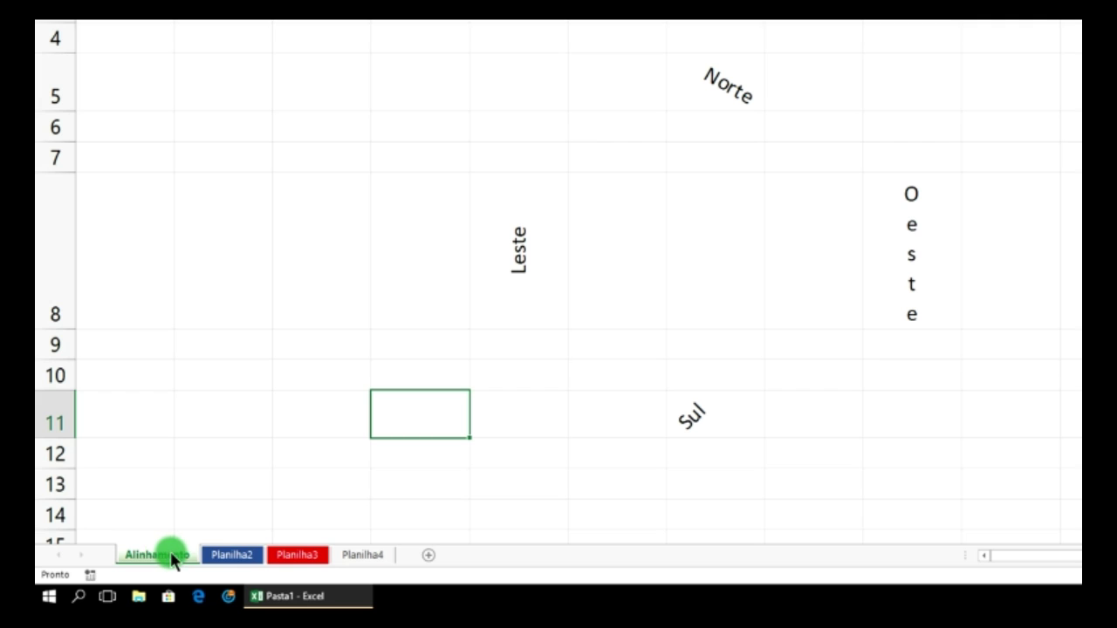
left_click(241, 559)
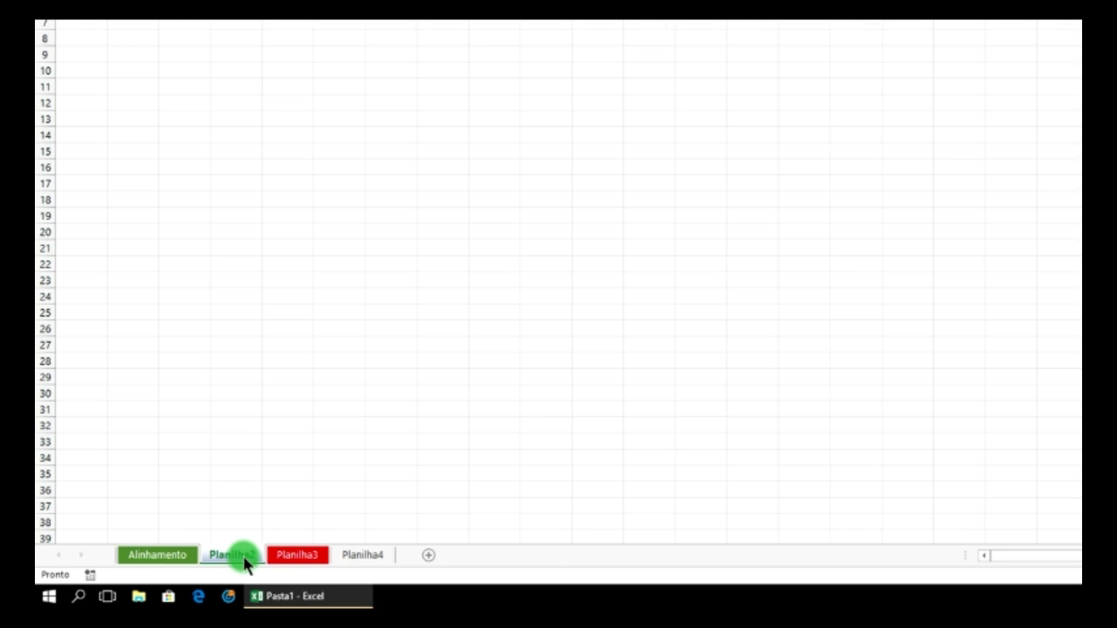
left_click(299, 558)
left_click(167, 555)
left_click(301, 556)
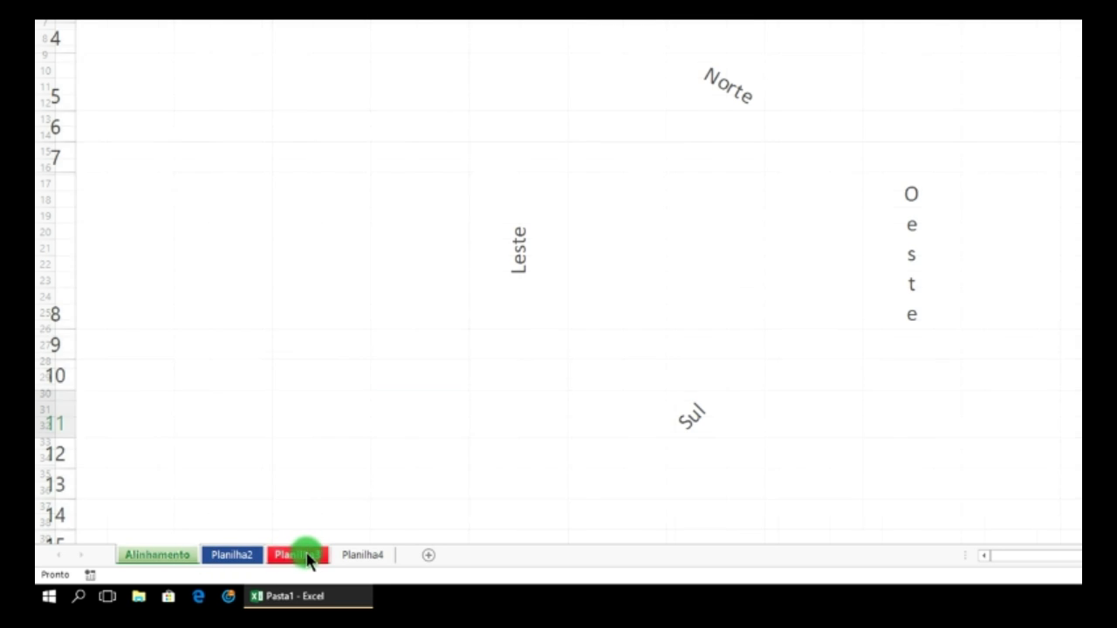
left_click(236, 556)
left_click(180, 556)
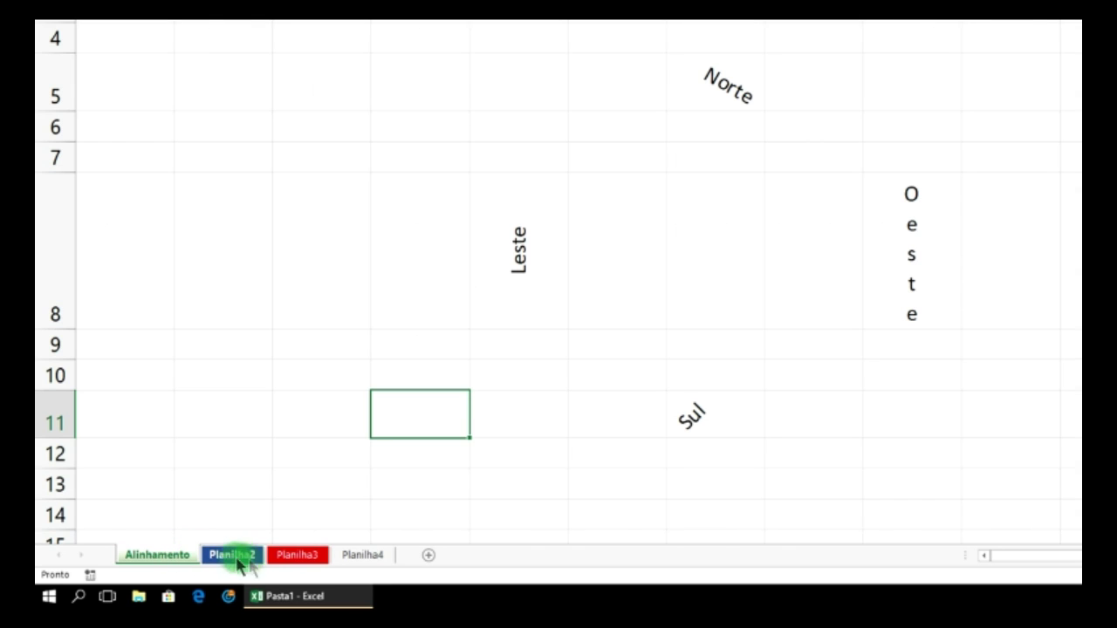
left_click(363, 559)
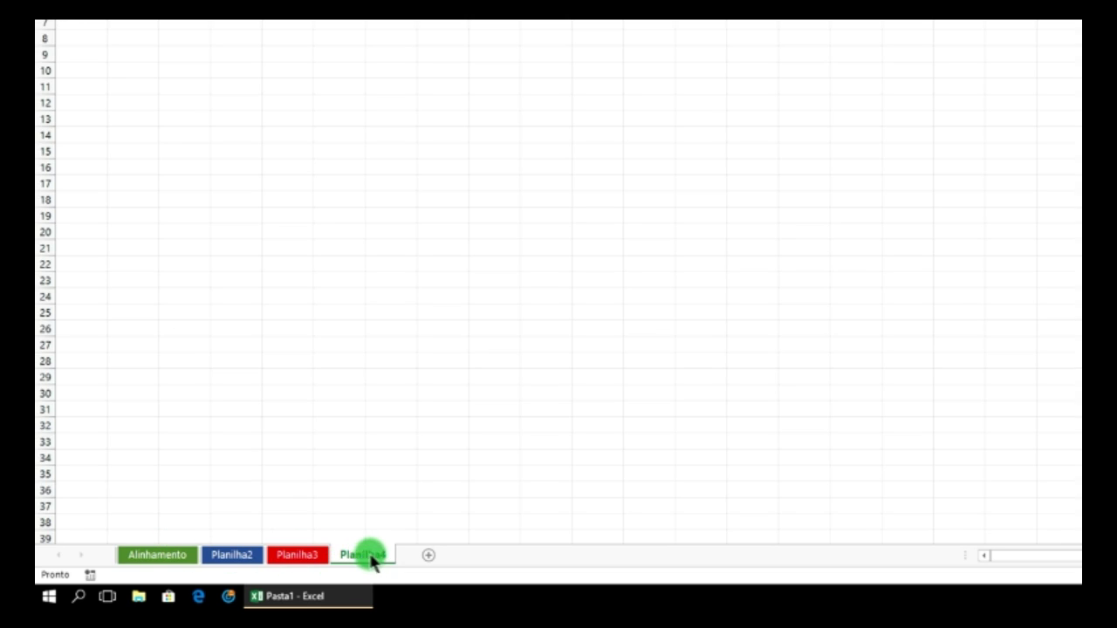
- Delete the empty Planilha4 sheet with Excluir
right_click(370, 557)
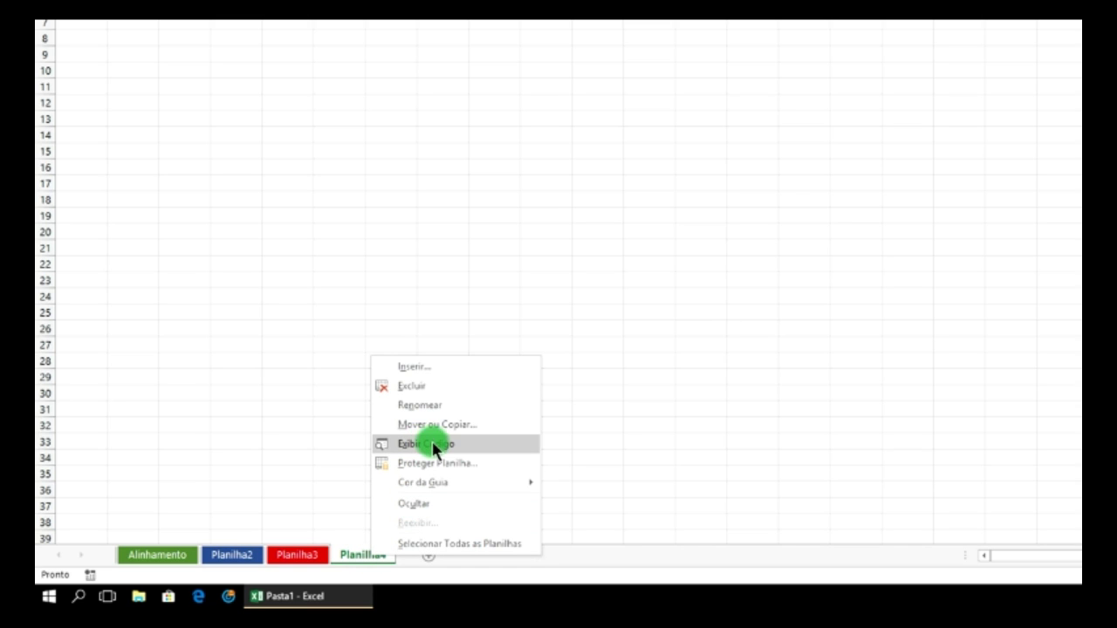
left_click(424, 386)
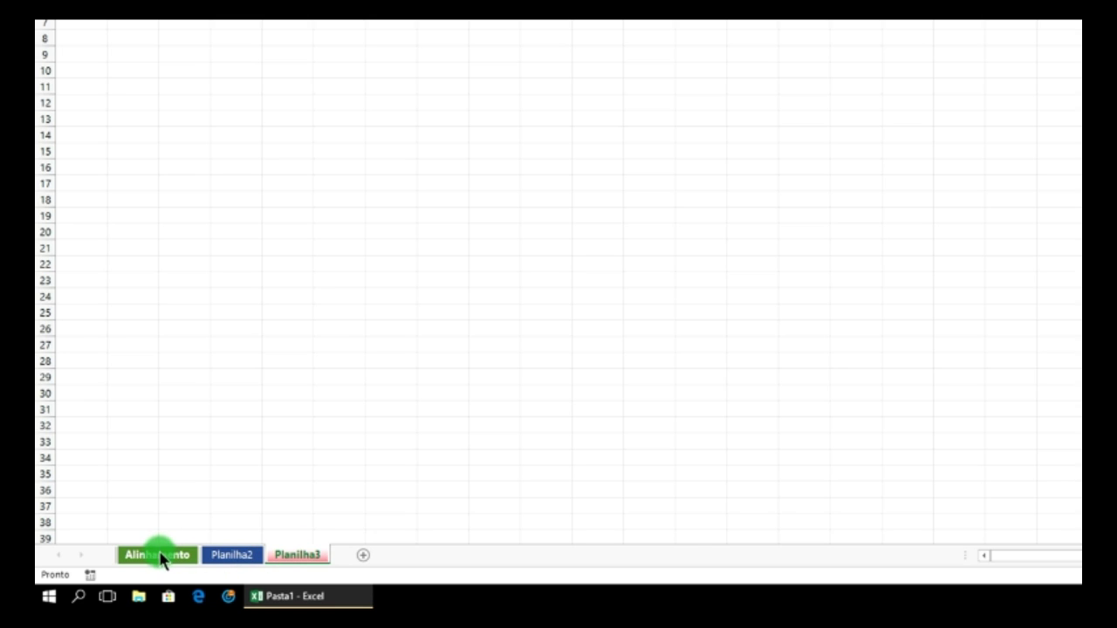
- Move Alinhamento to the end and Planilha3 to the front of the tabs
left_click_drag(163, 560, 332, 551)
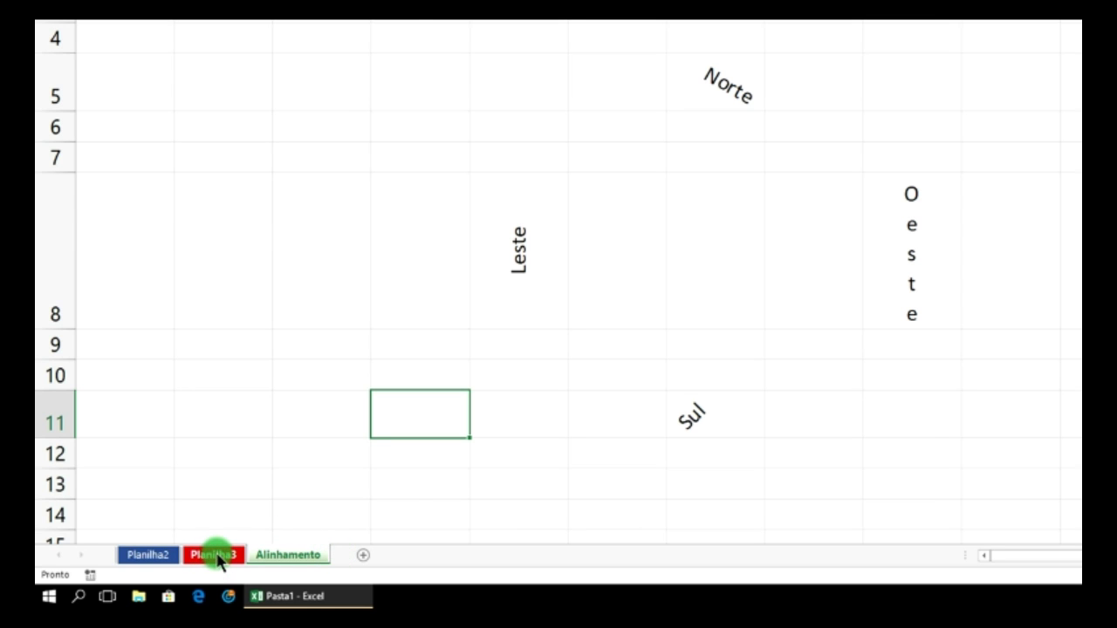
left_click_drag(212, 558, 126, 546)
left_click(307, 426)
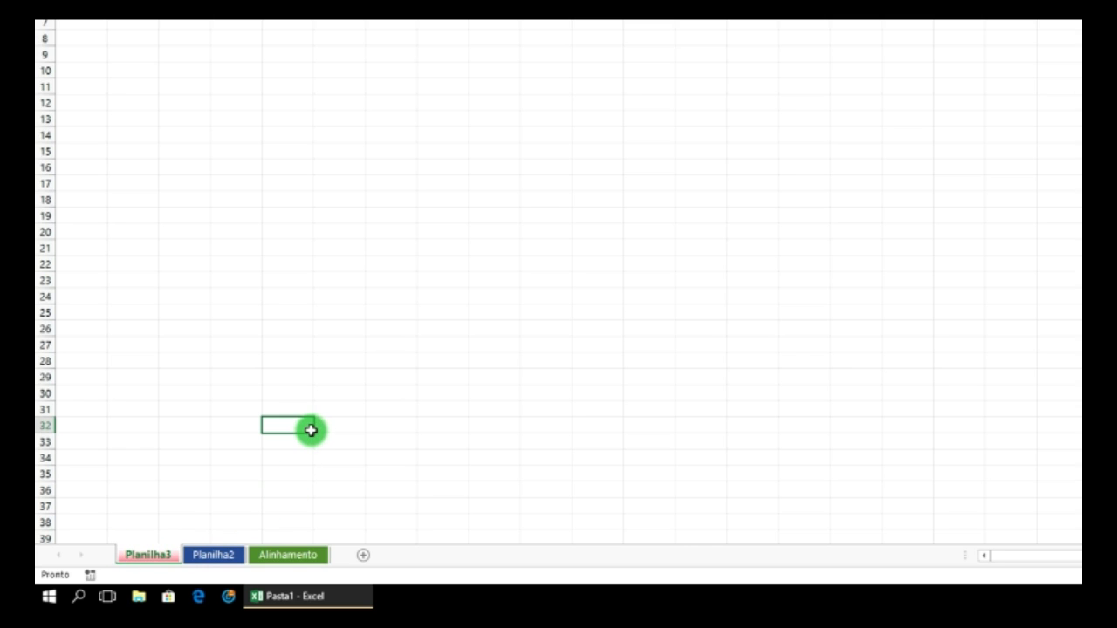
- Switch through Planilha2 and Planilha3, ending on the Alinhamento sheet
left_click(280, 557)
left_click(220, 560)
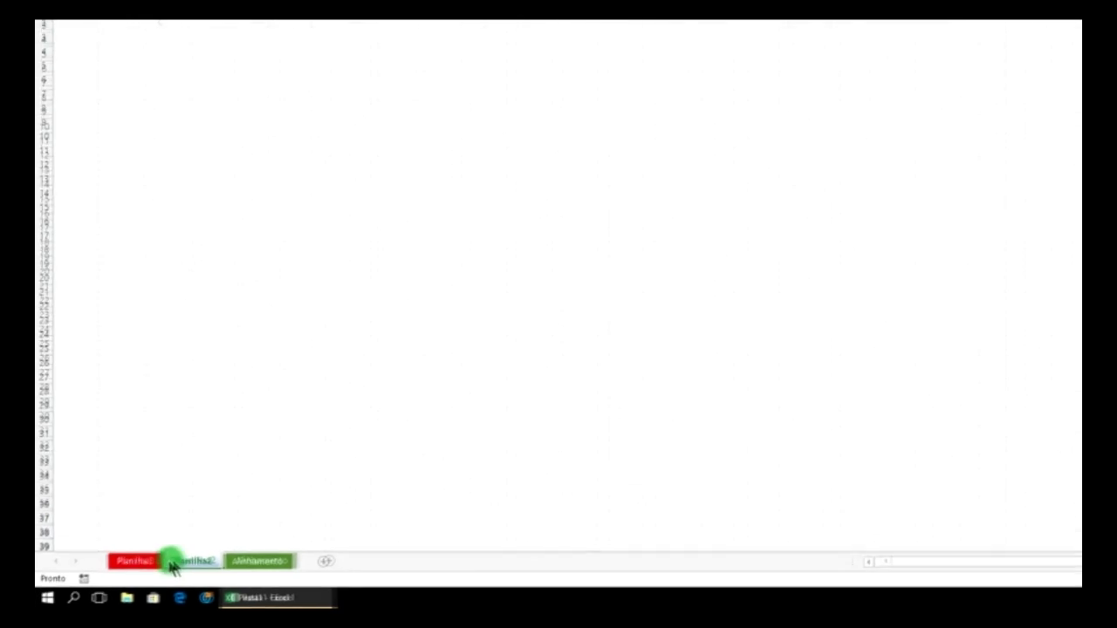
left_click(150, 555)
left_click(220, 558)
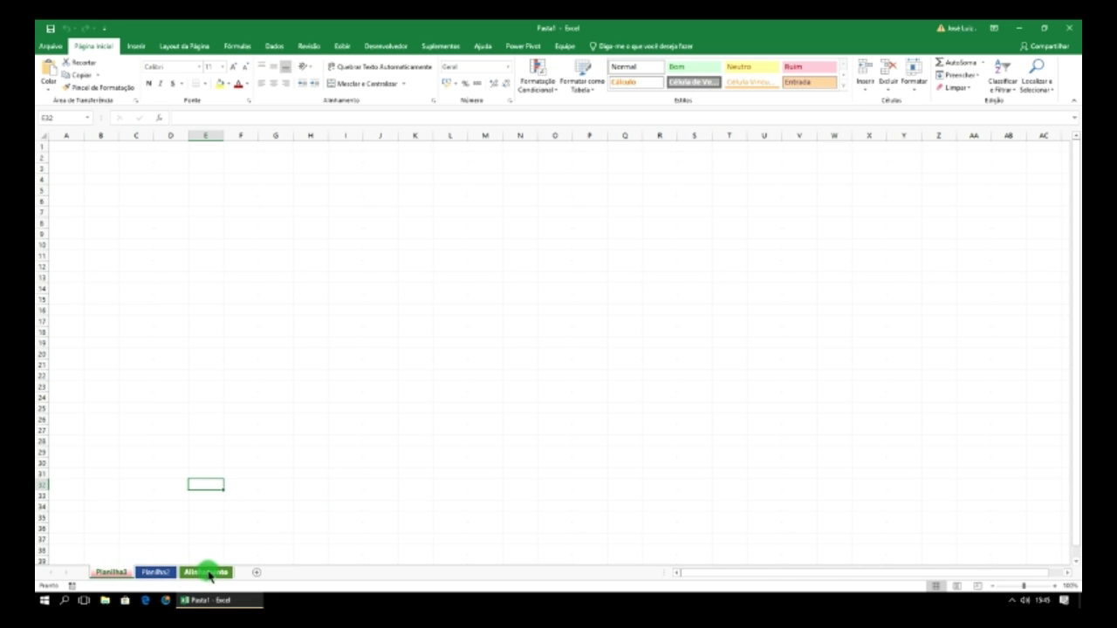
left_click(207, 572)
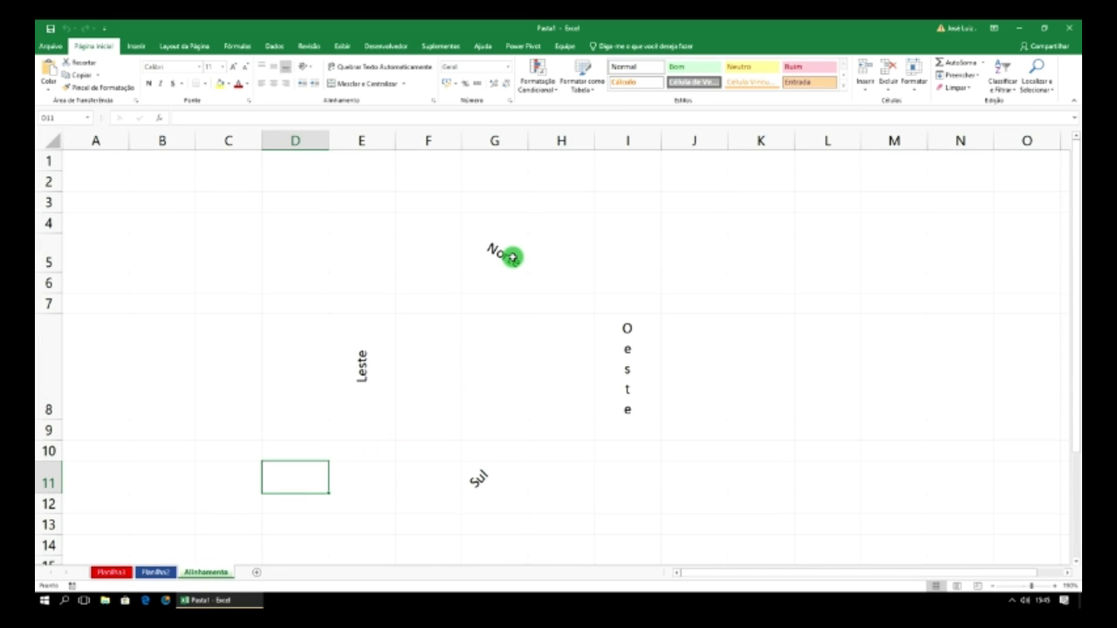
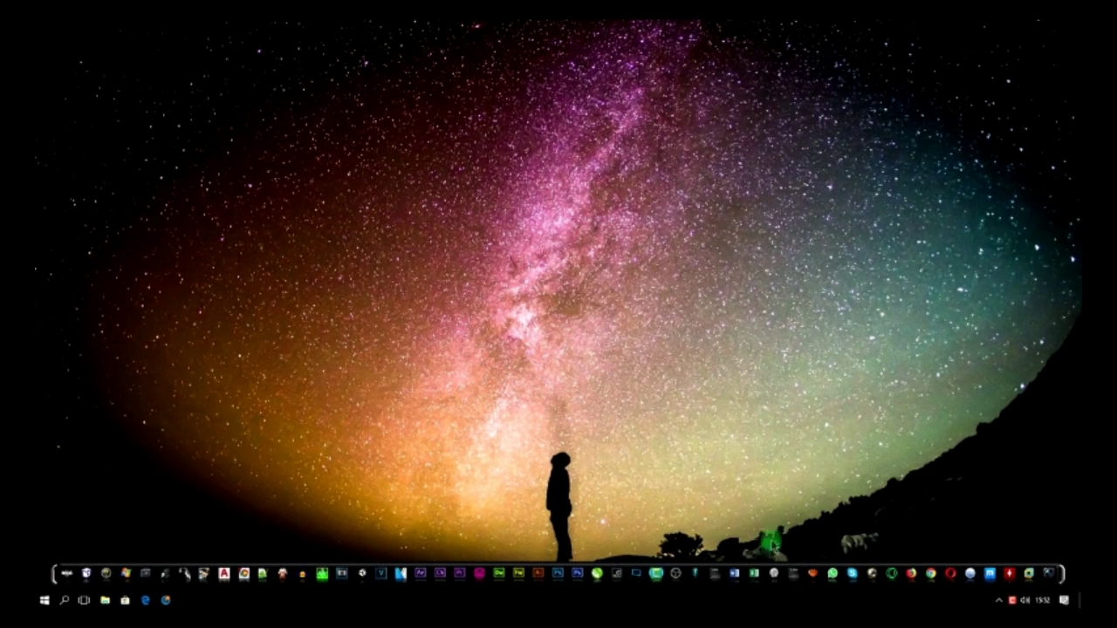
- Launch Microsoft Excel from its taskbar icon to reach the start screen
left_click(753, 574)
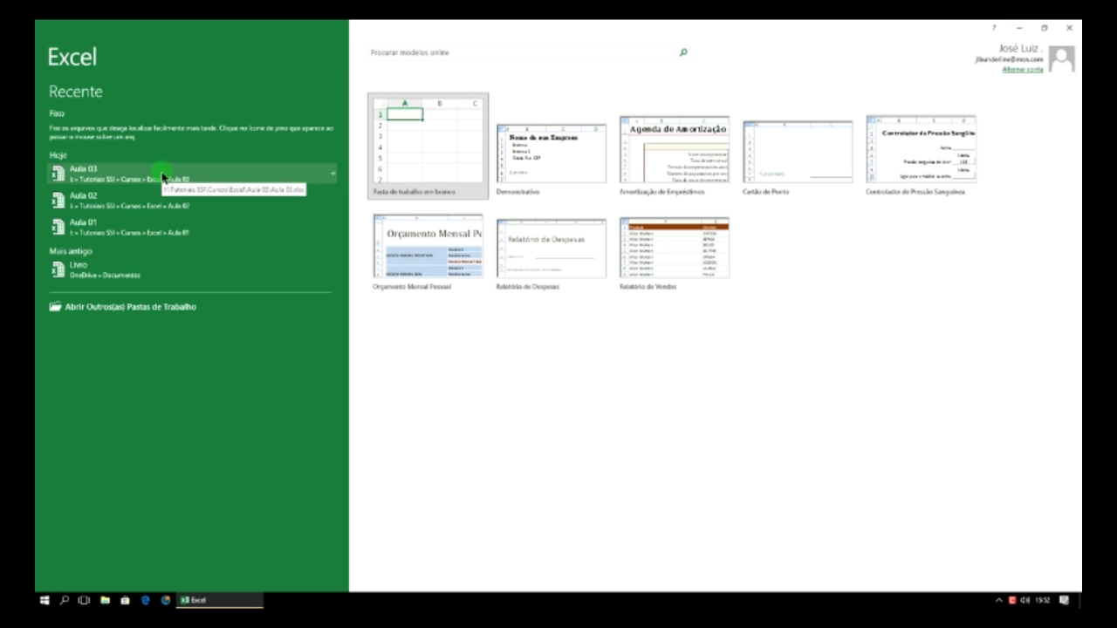
- Create blank workbook Pasta1 and zoom in until only columns A–I show, then select A2
left_click(413, 140)
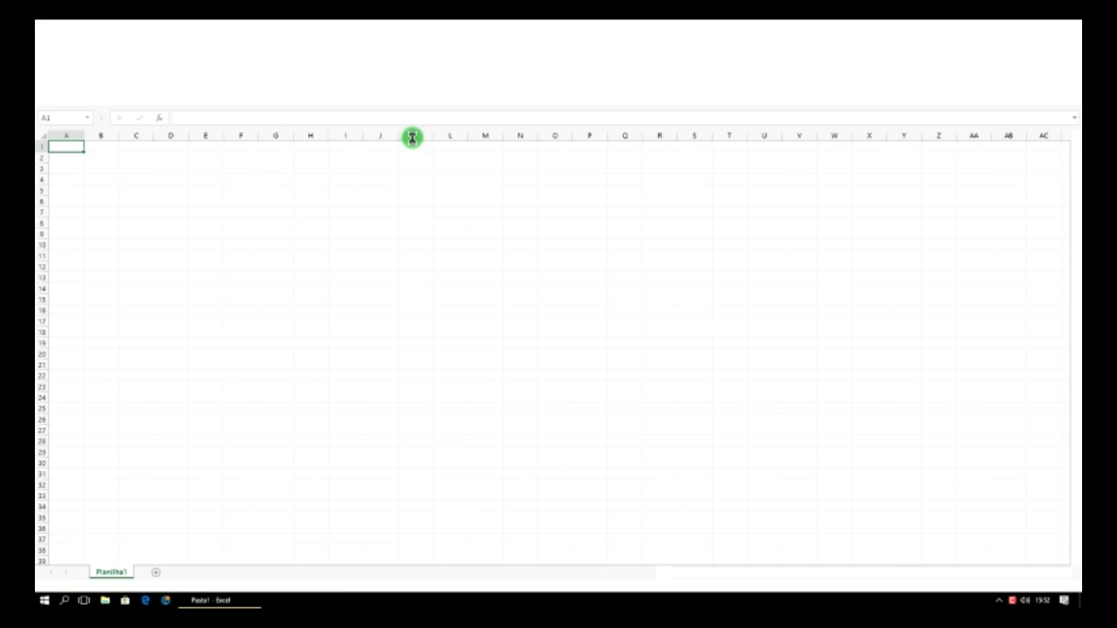
left_click(170, 179)
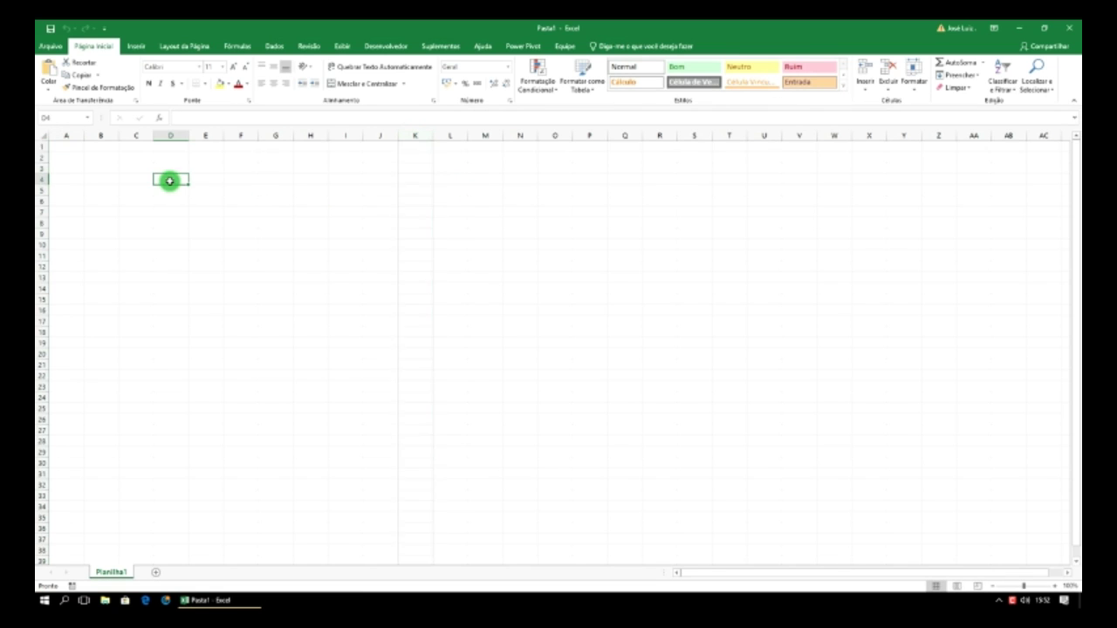
left_click(1051, 585)
left_click(1052, 586)
left_click(1053, 587)
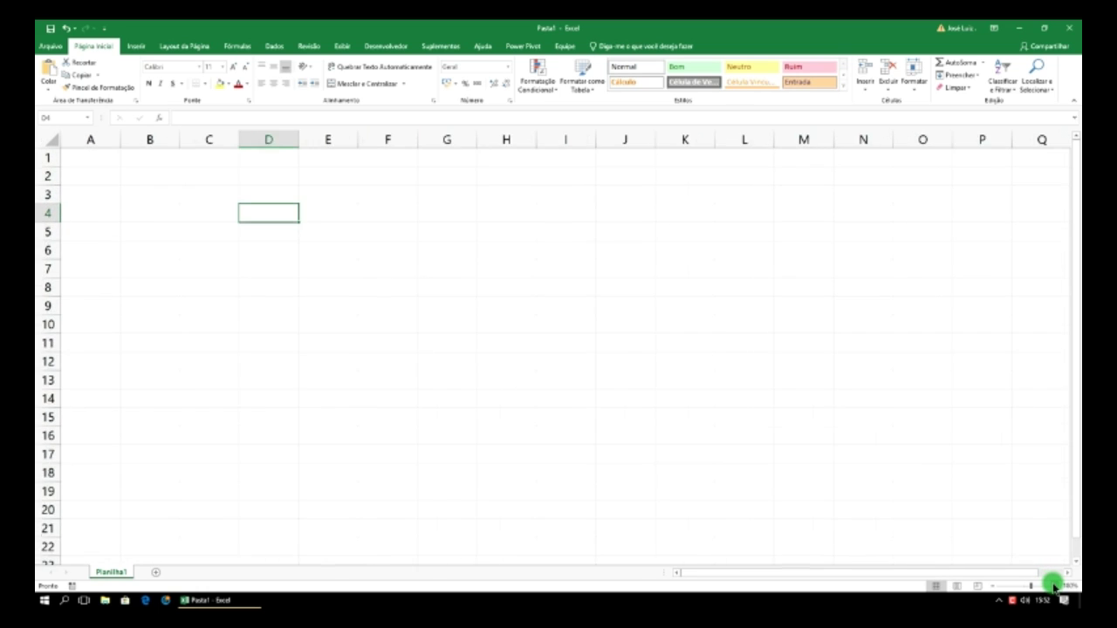
left_click(1054, 588)
left_click(1053, 587)
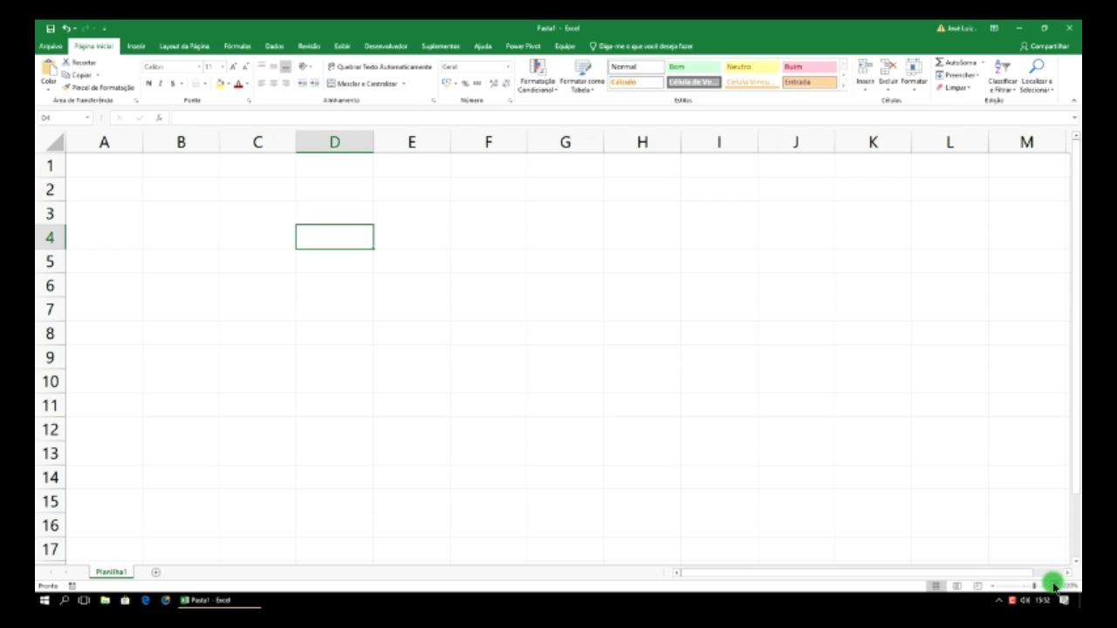
left_click(1053, 587)
left_click(1054, 588)
left_click(1054, 588)
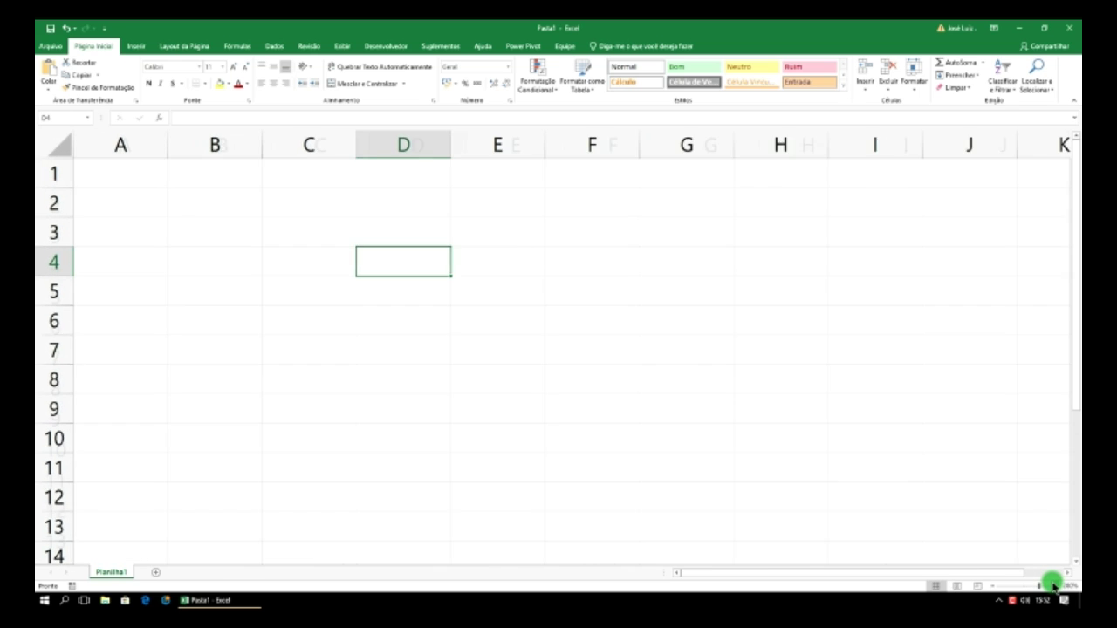
left_click(1054, 588)
left_click(1053, 588)
left_click(1053, 587)
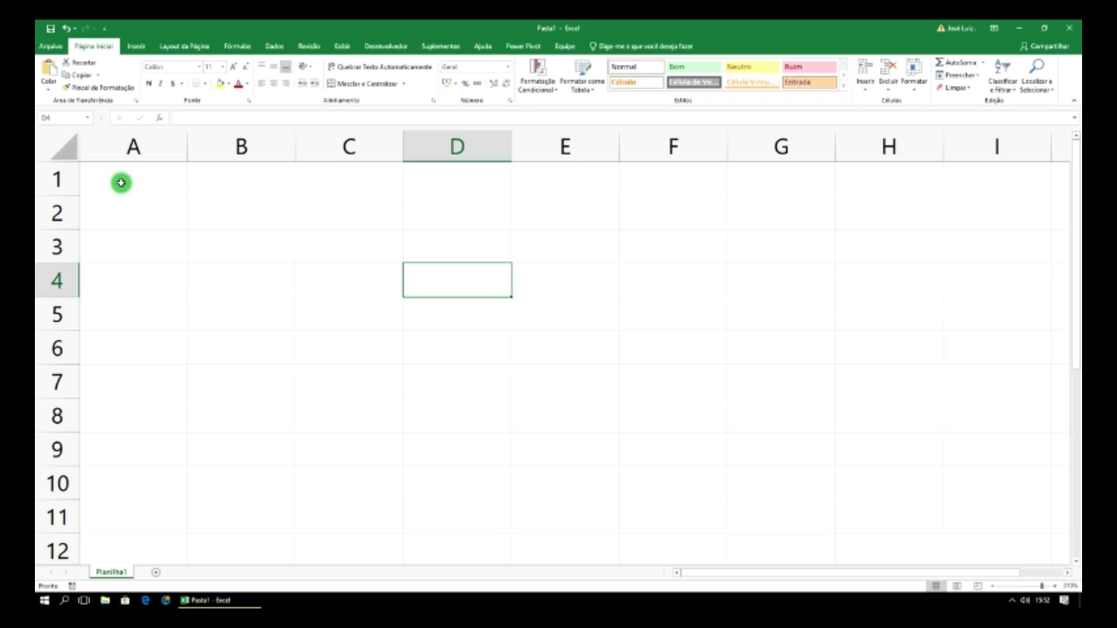
left_click(114, 212)
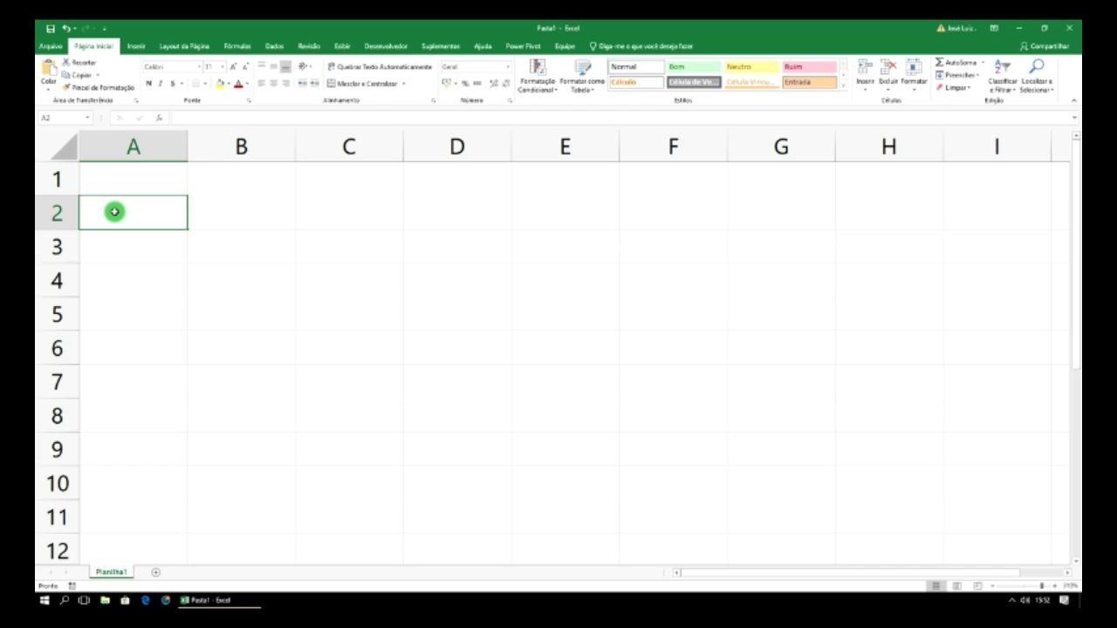
- Enter header Operação in A2, then Valor 1 to Valor 3 across B2:D2 using the fill handle
type("Op")
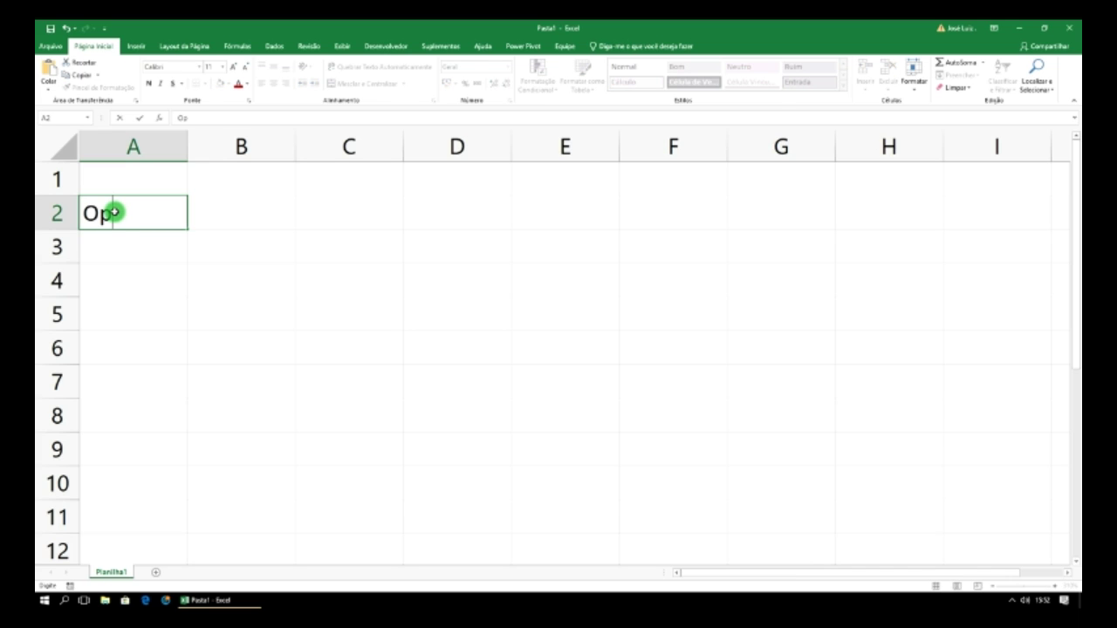
type("eração")
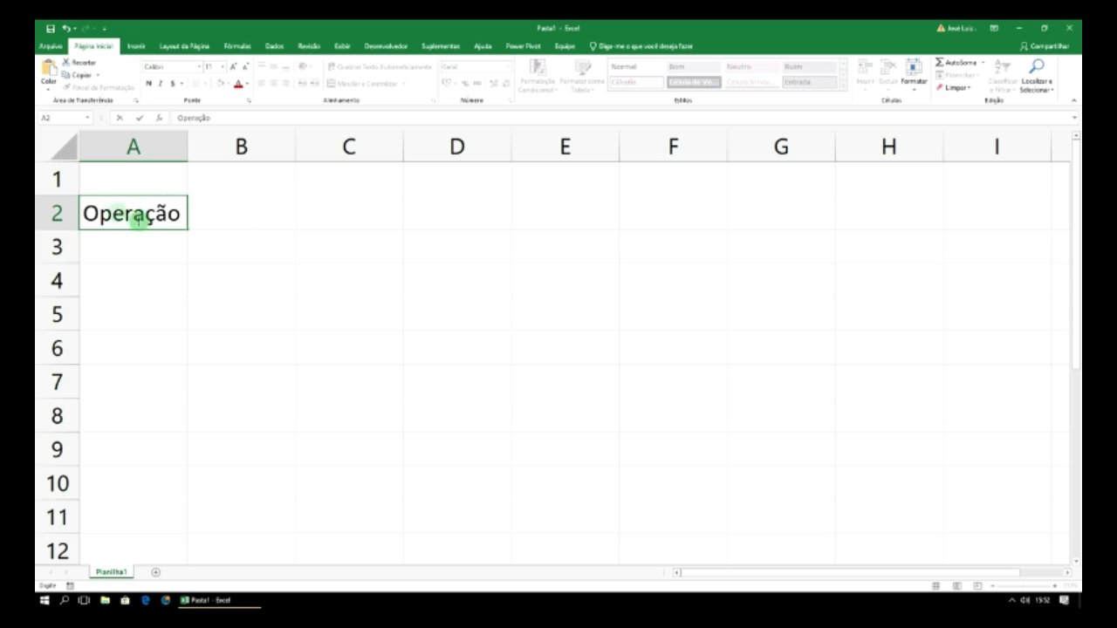
left_click(242, 210)
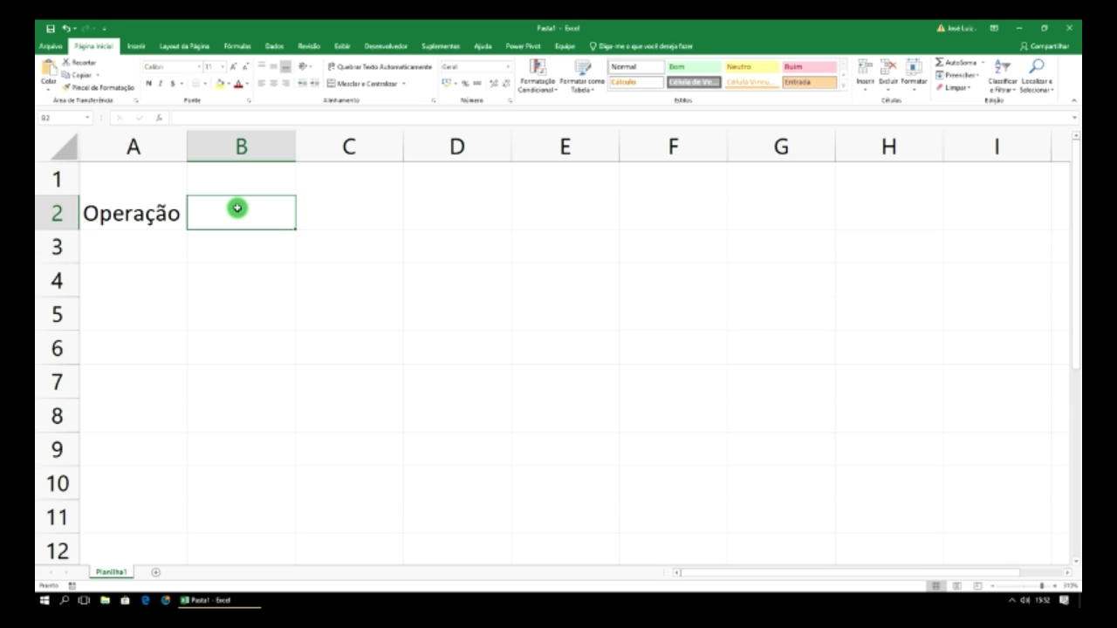
type("Val")
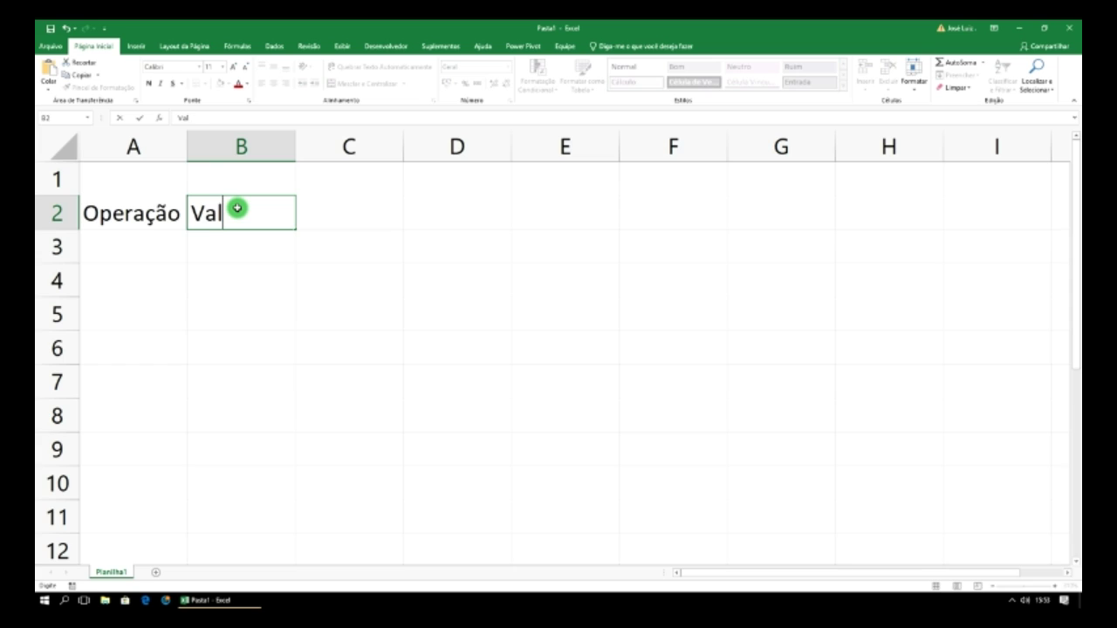
type("or 1")
left_click(295, 229)
left_click_drag(295, 229, 468, 225)
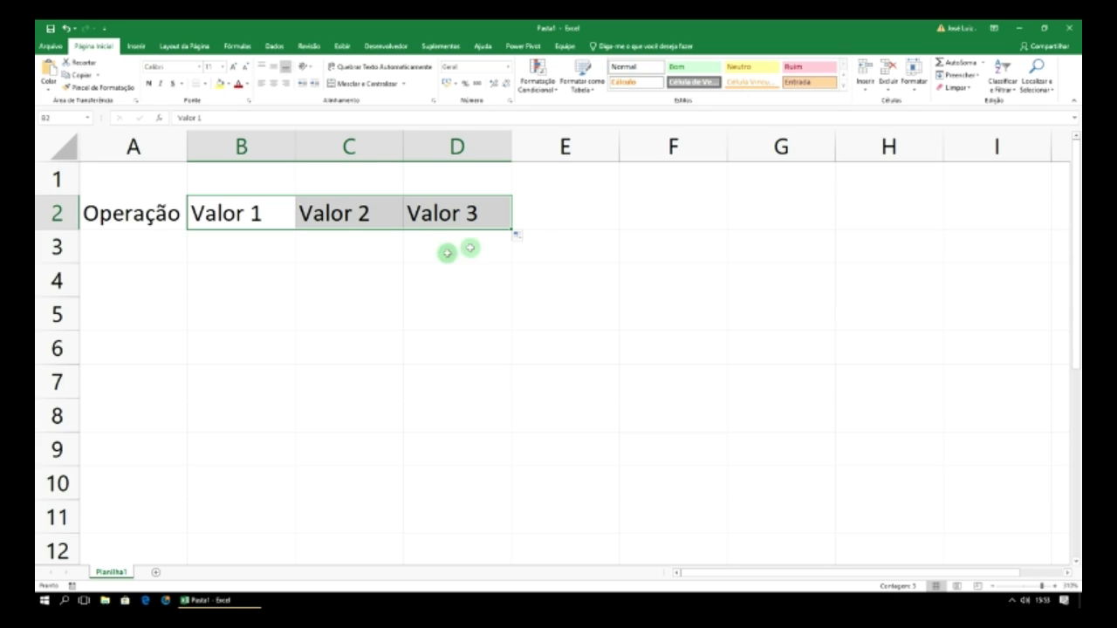
- Add the Resultado header in E2, fixing the 'Resulatado' typo
left_click(536, 214)
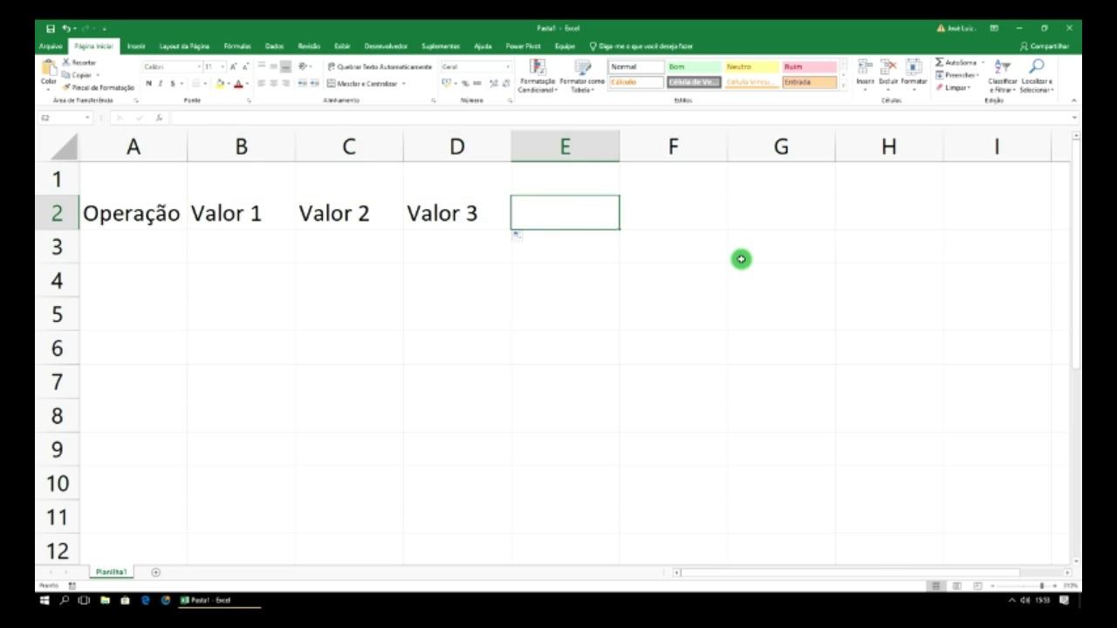
type("Re")
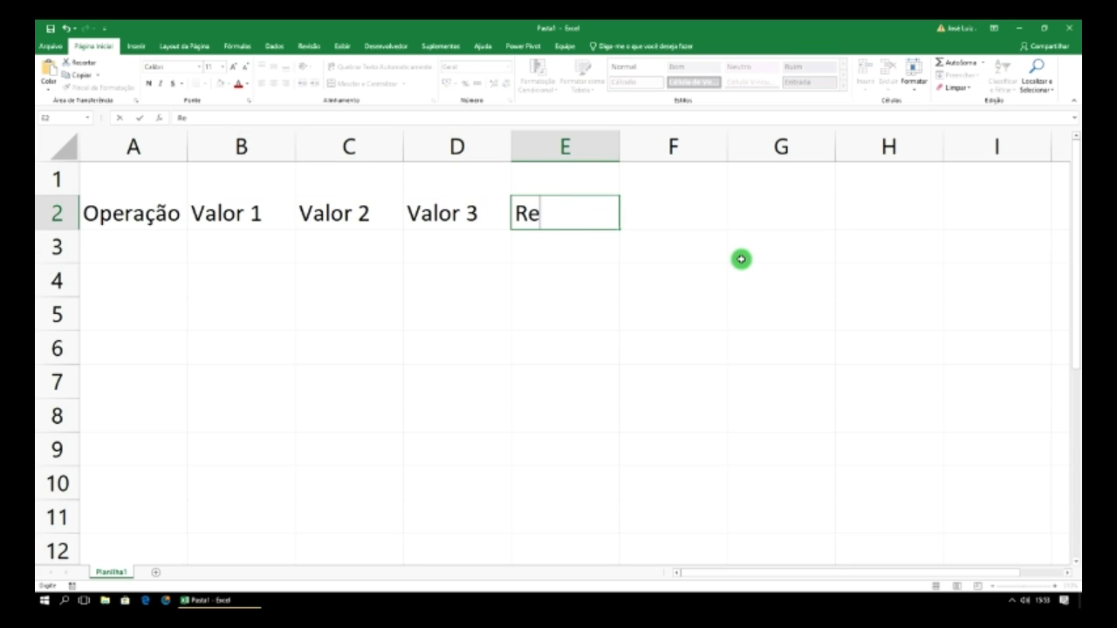
type("sulatado")
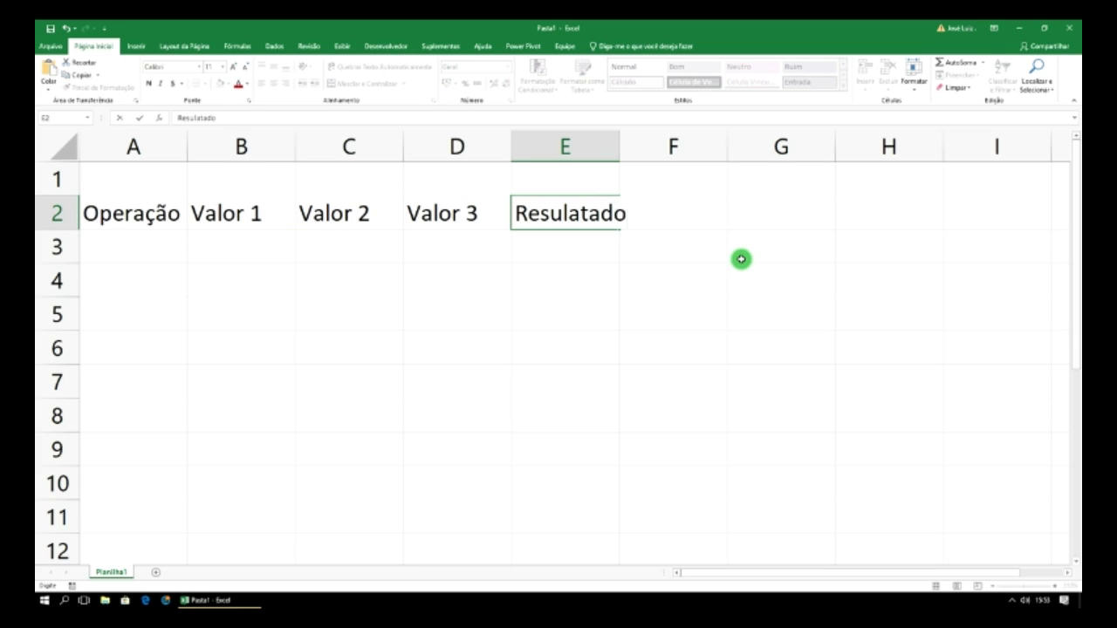
key("BackSpace")
key("BackSpace")
key("BackSpace")
key("BackSpace")
key("BackSpace")
key("BackSpace")
key("BackSpace")
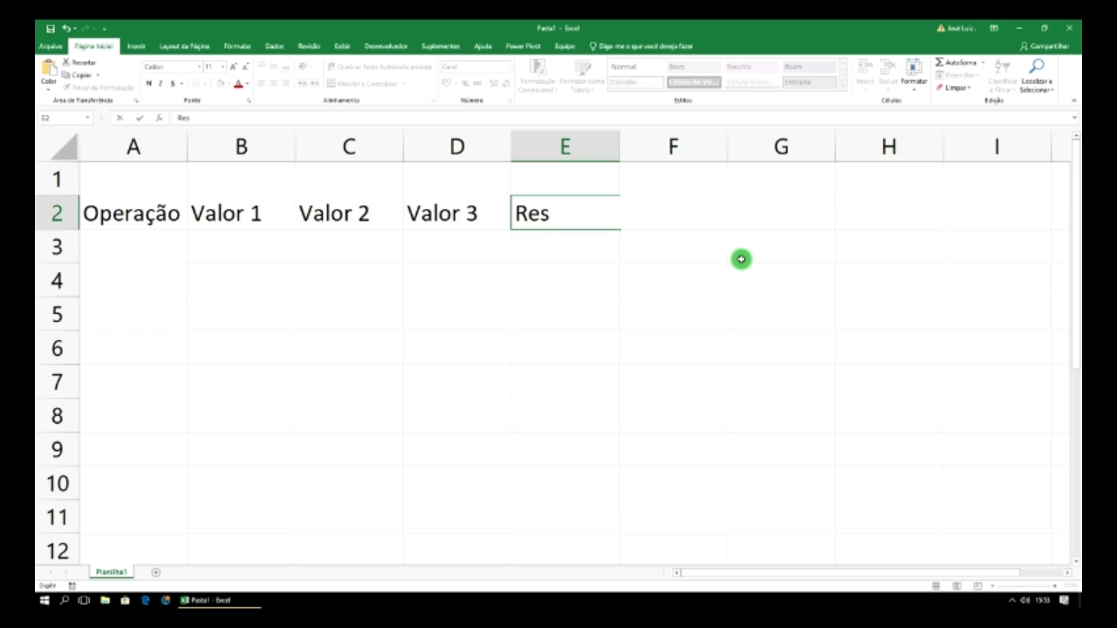
type("ultado")
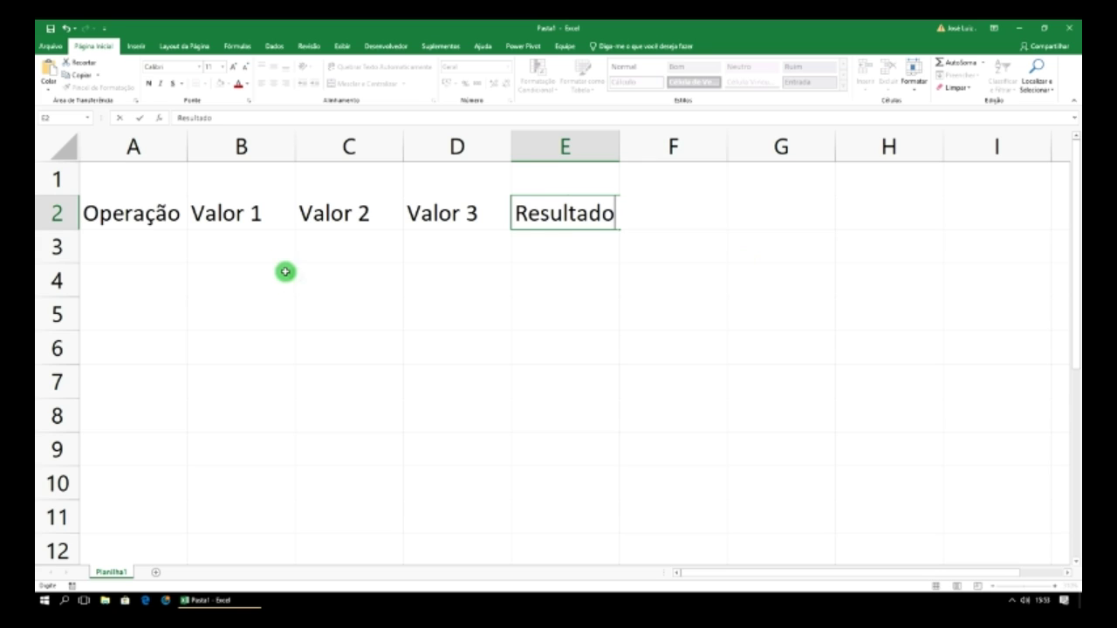
left_click(154, 239)
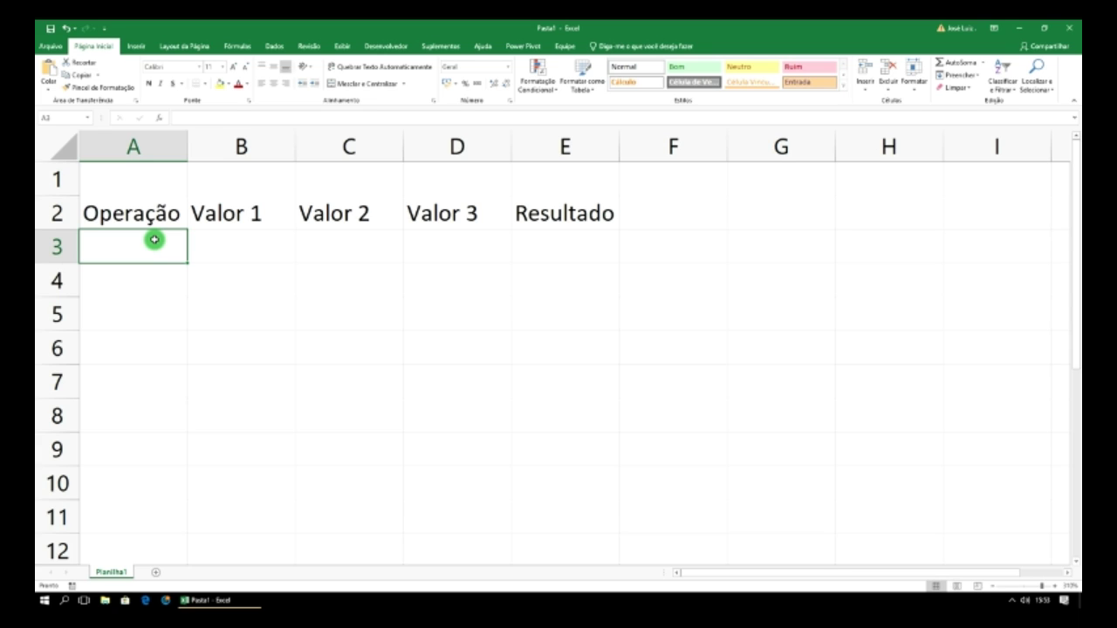
- List Adição, Subtração and Multiplicação in A3:A5
type("A")
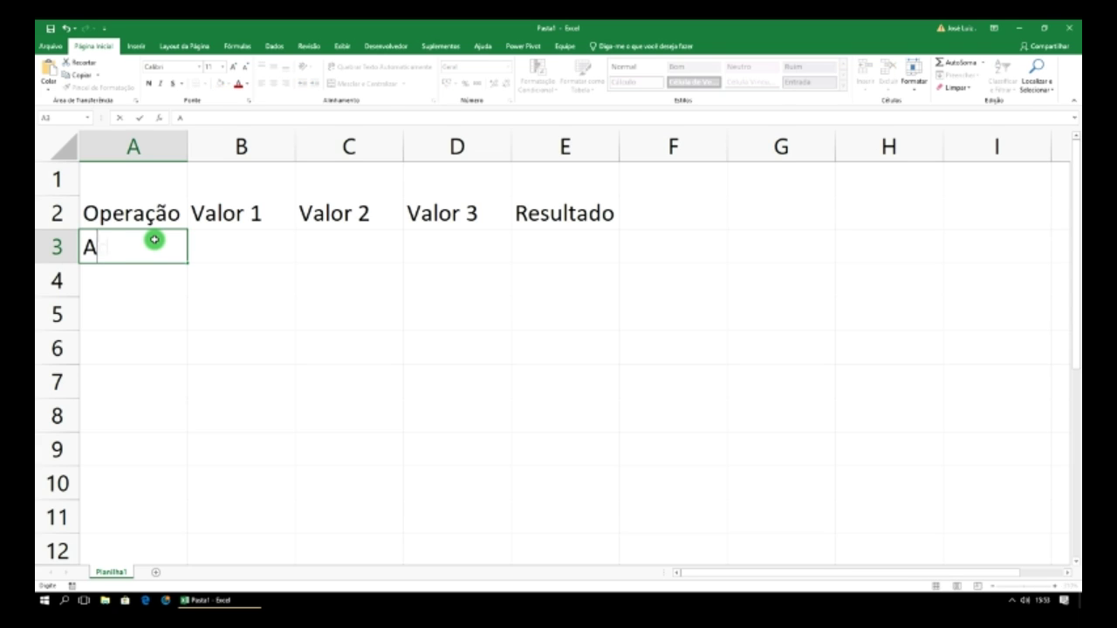
type("dição")
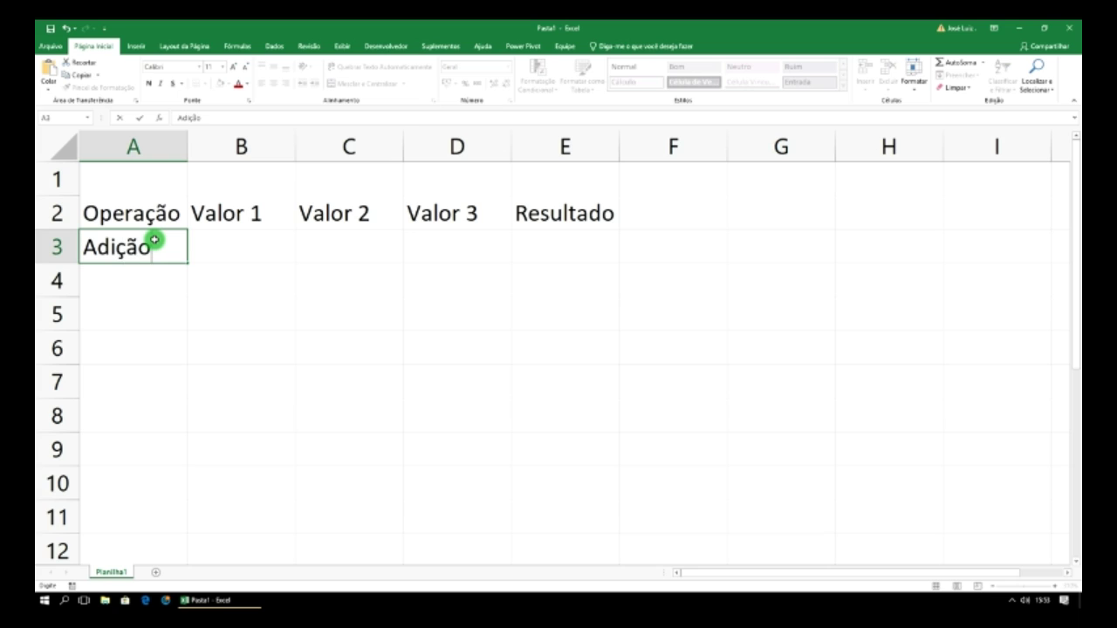
key("Return")
type("Subtra")
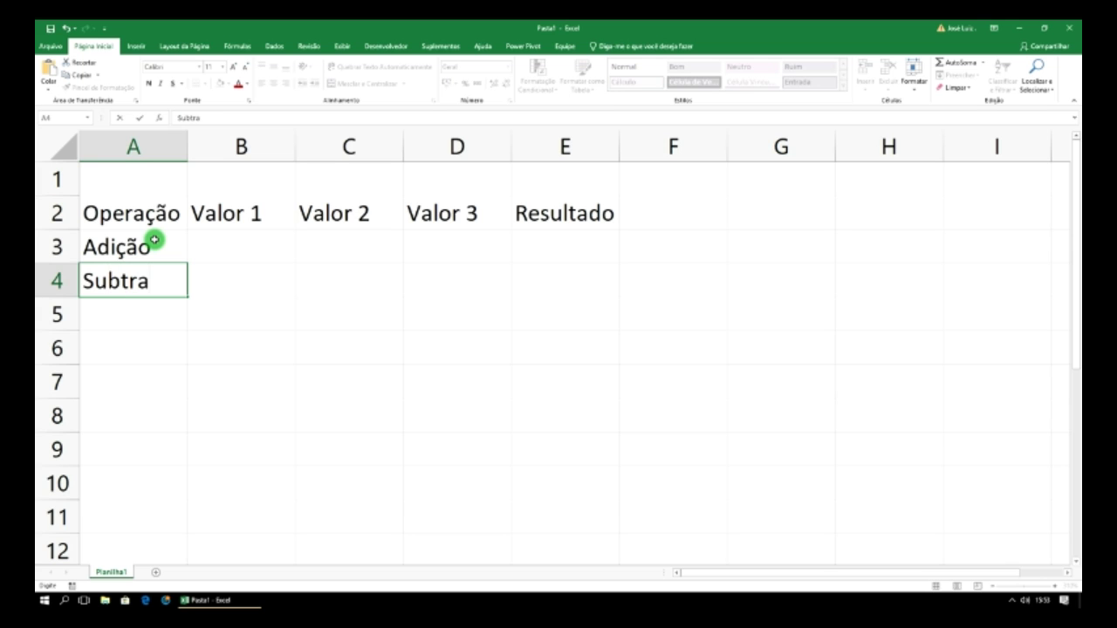
type("ção")
key("Return")
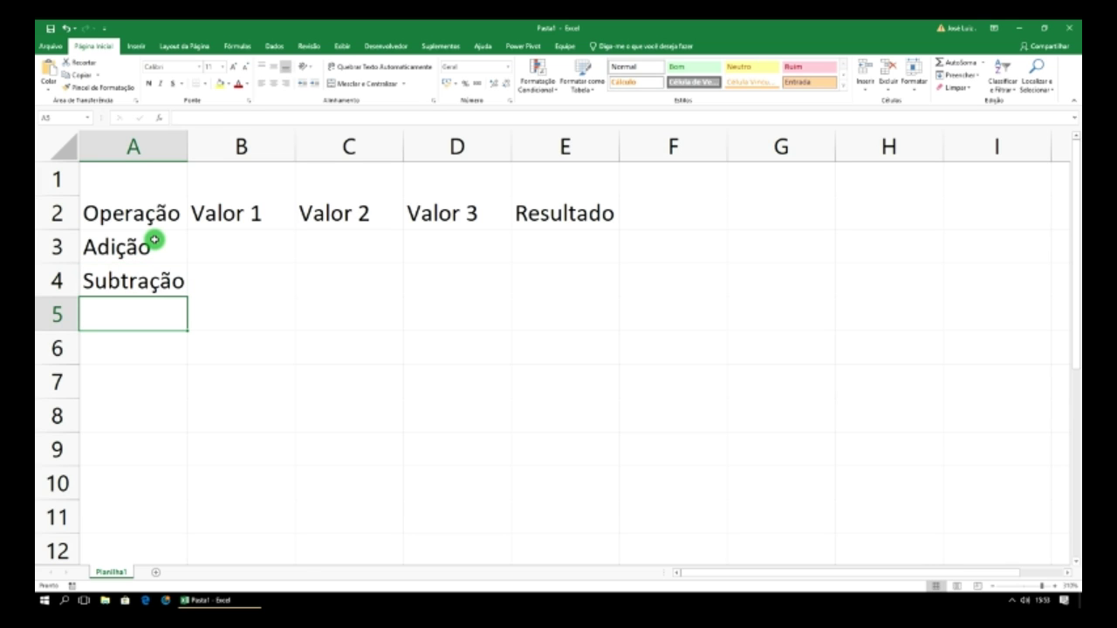
type("Mu")
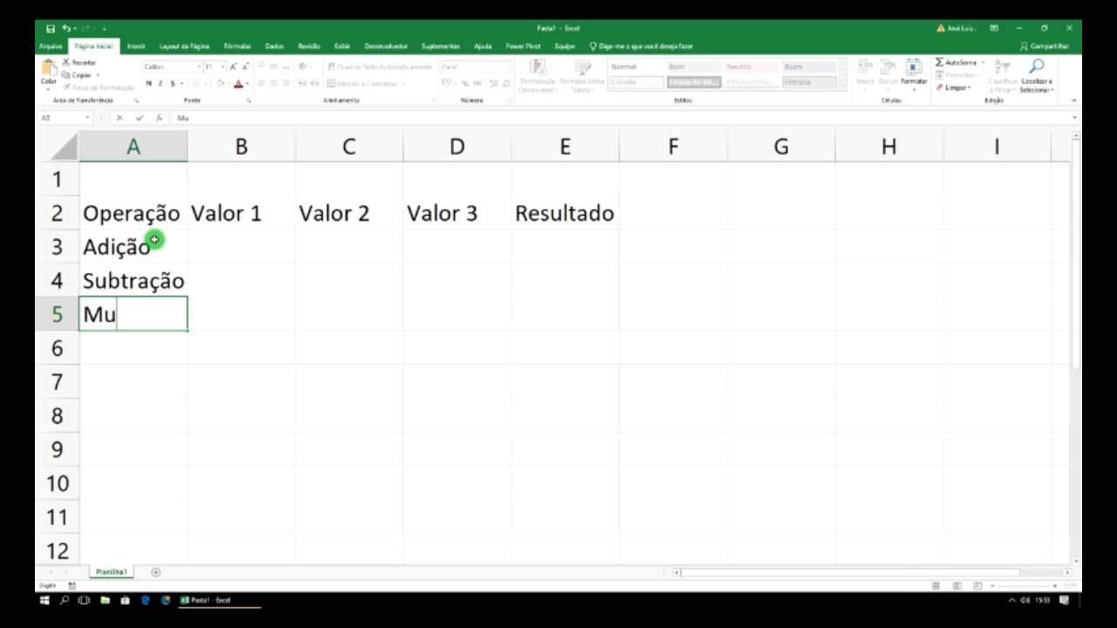
type("ltipli")
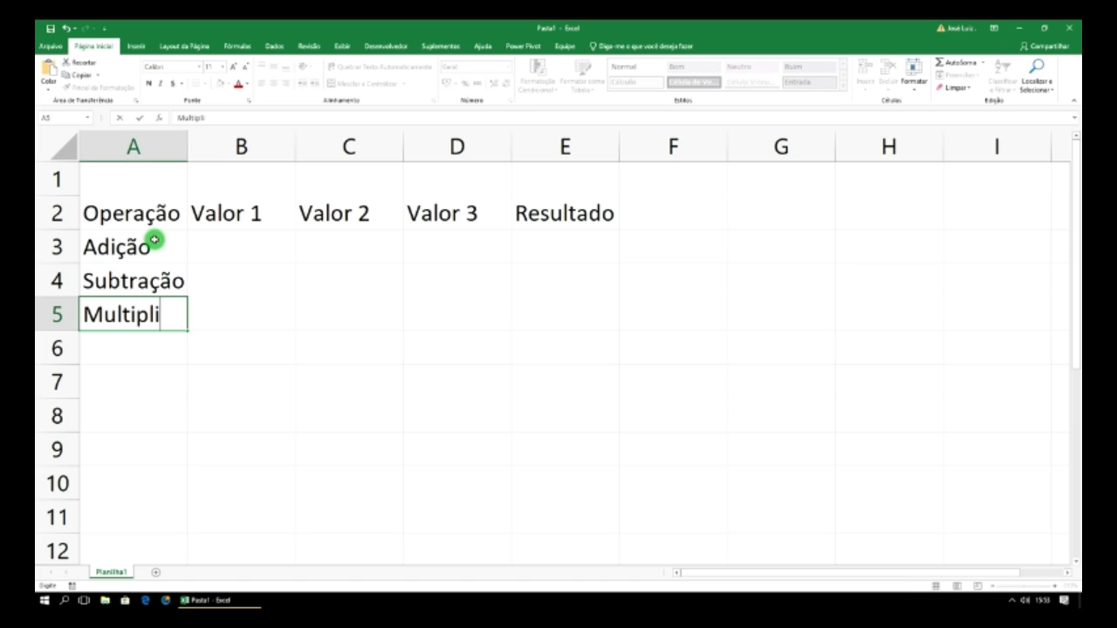
type("cação")
key("Return")
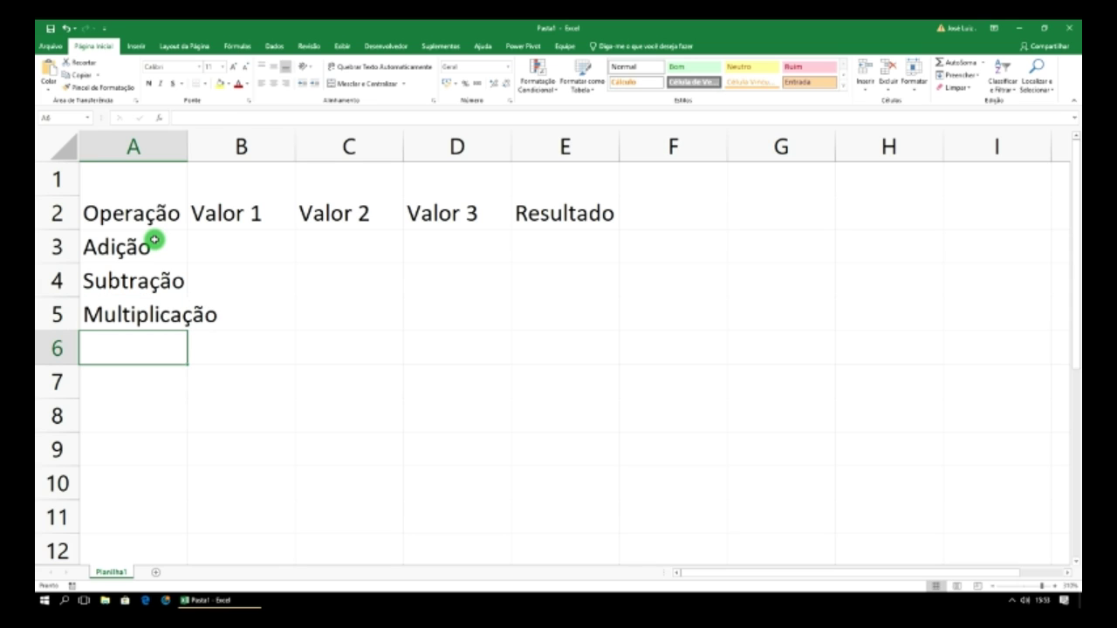
- Add Divisão in A6 and auto-fit column A to its longest label
type("Divis")
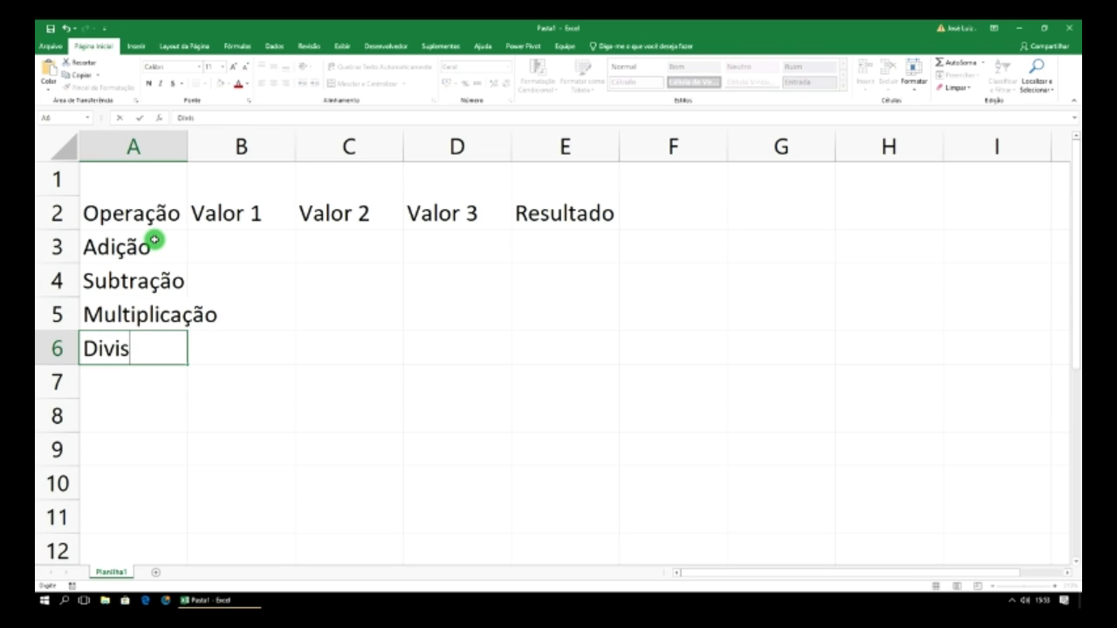
type("ão")
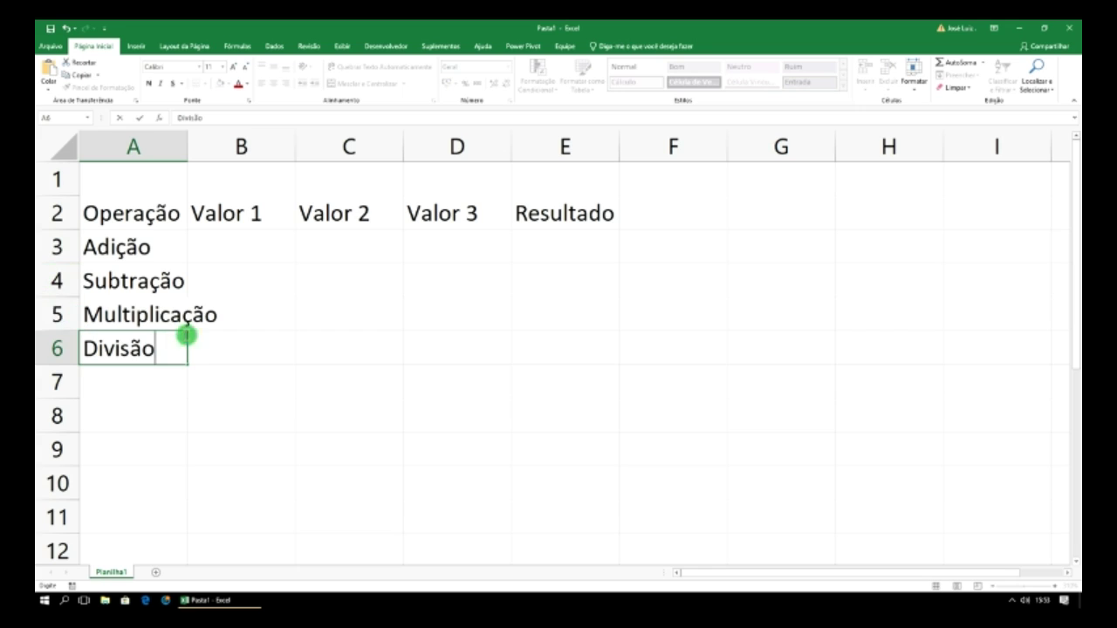
left_click(187, 316)
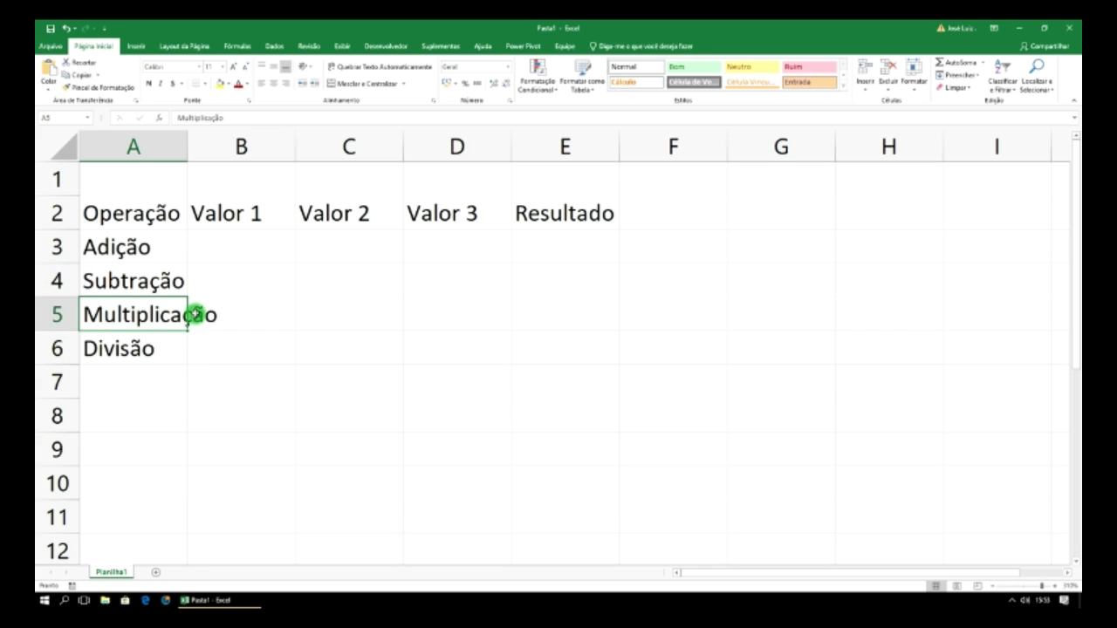
double_click(187, 142)
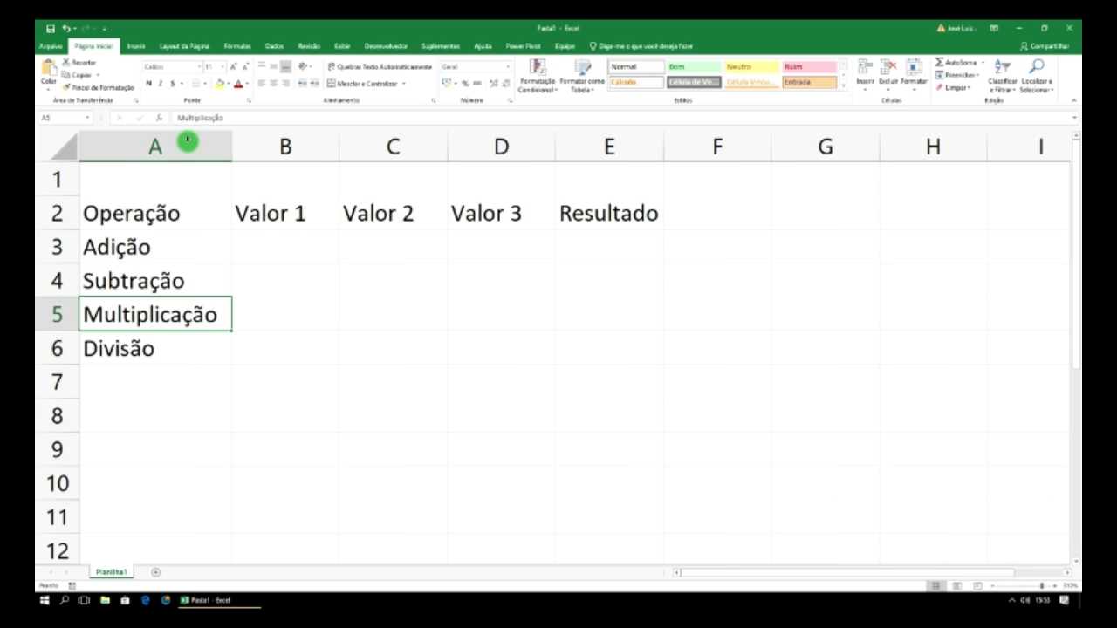
left_click(266, 252)
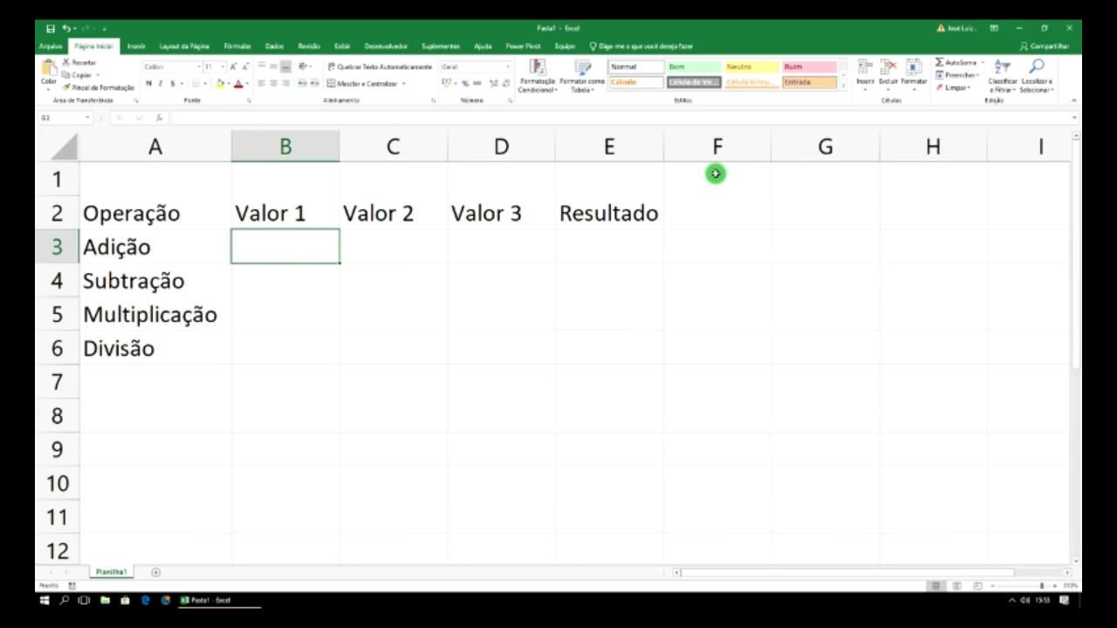
- Enter the Adição values 3, 5 and 8 in B3:D3
type("3")
key("Tab")
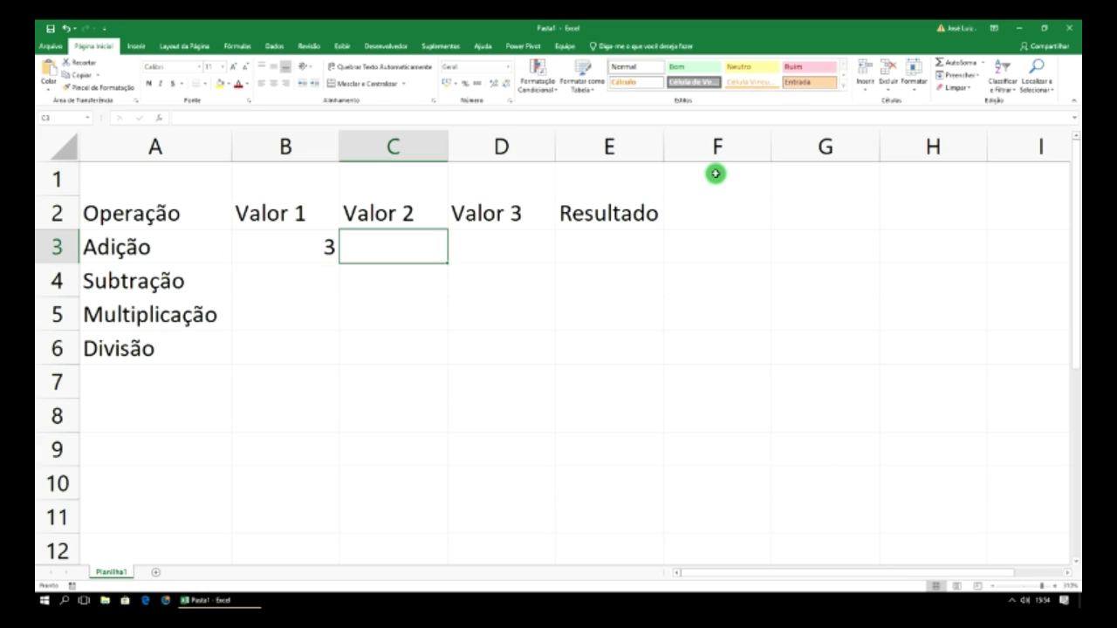
type("5")
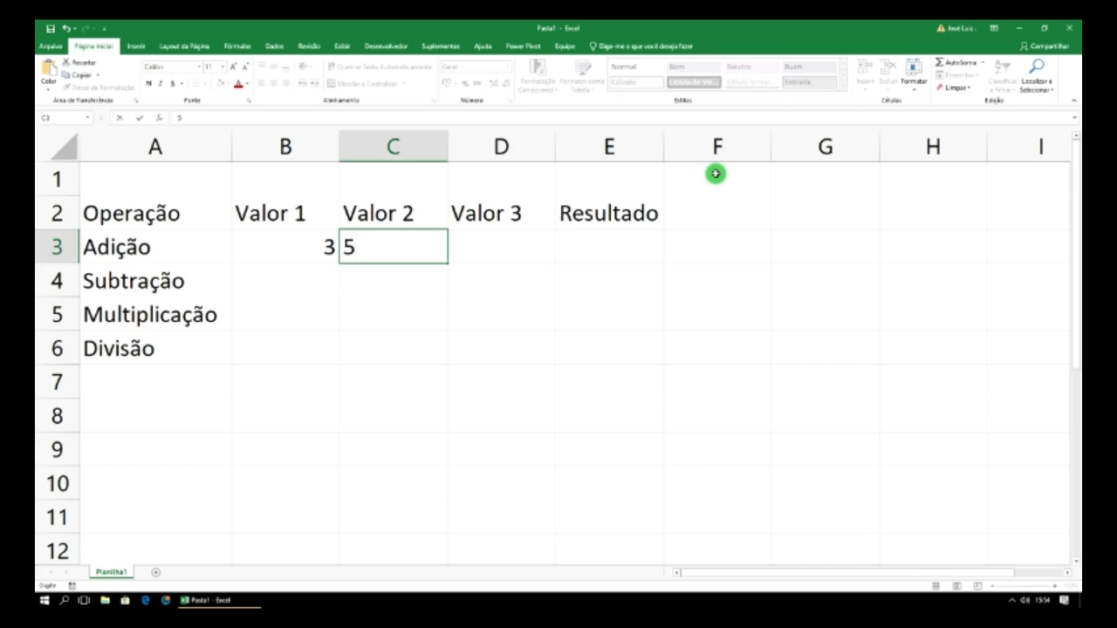
key("Tab")
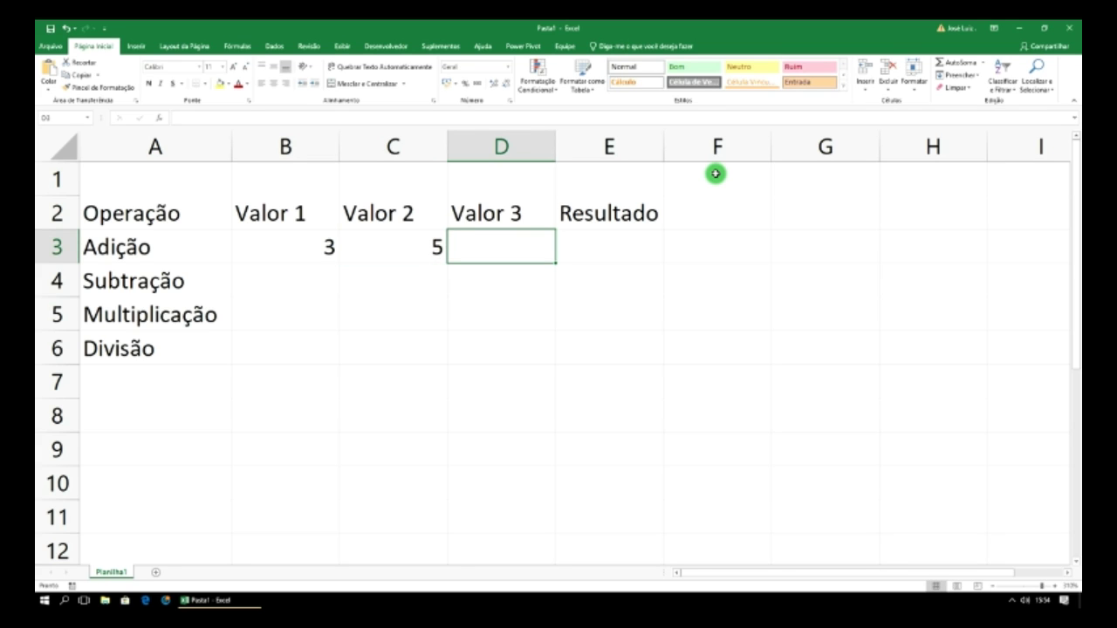
type("8")
key("Return")
key("Left")
key("Left")
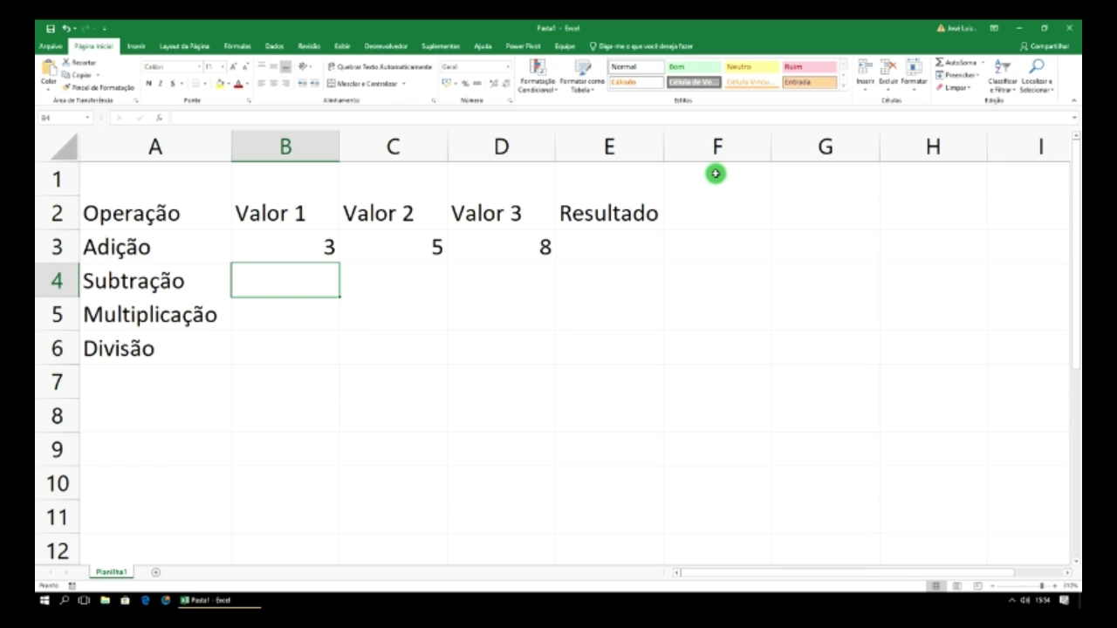
- Enter 10 and 3 for Subtração and 2 and 5 for Multiplicação
type("10")
key("Tab")
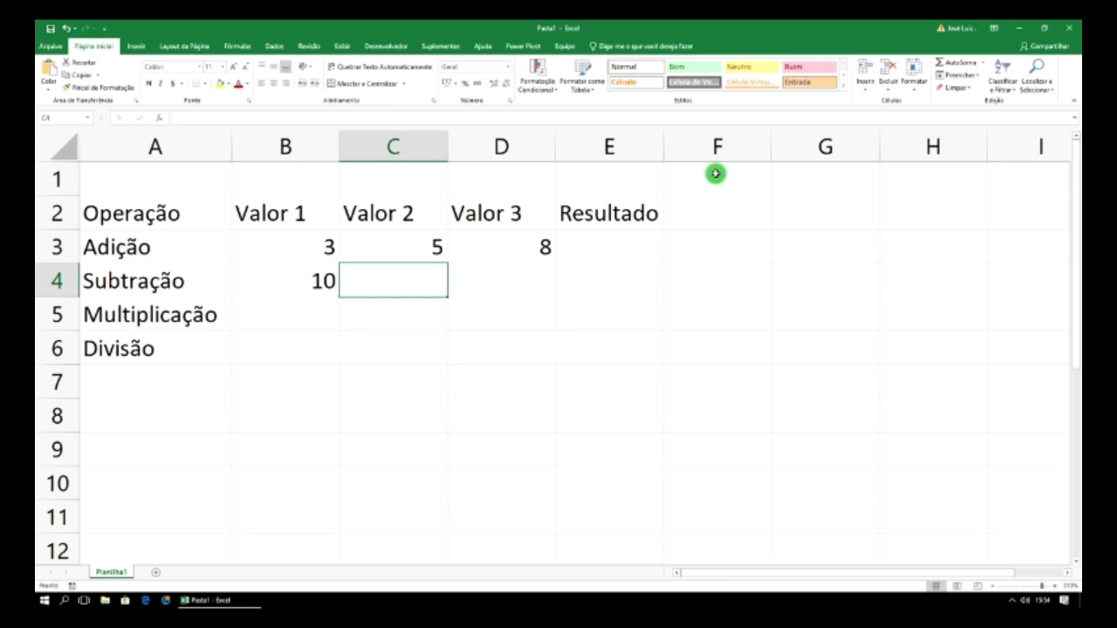
type("3")
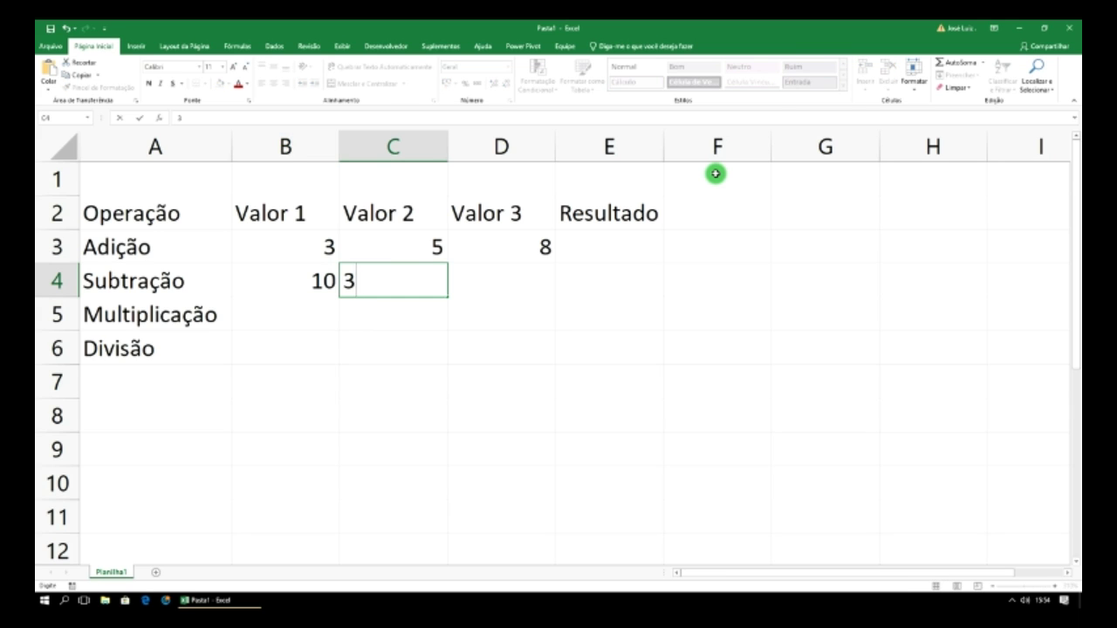
key("Return")
key("Left")
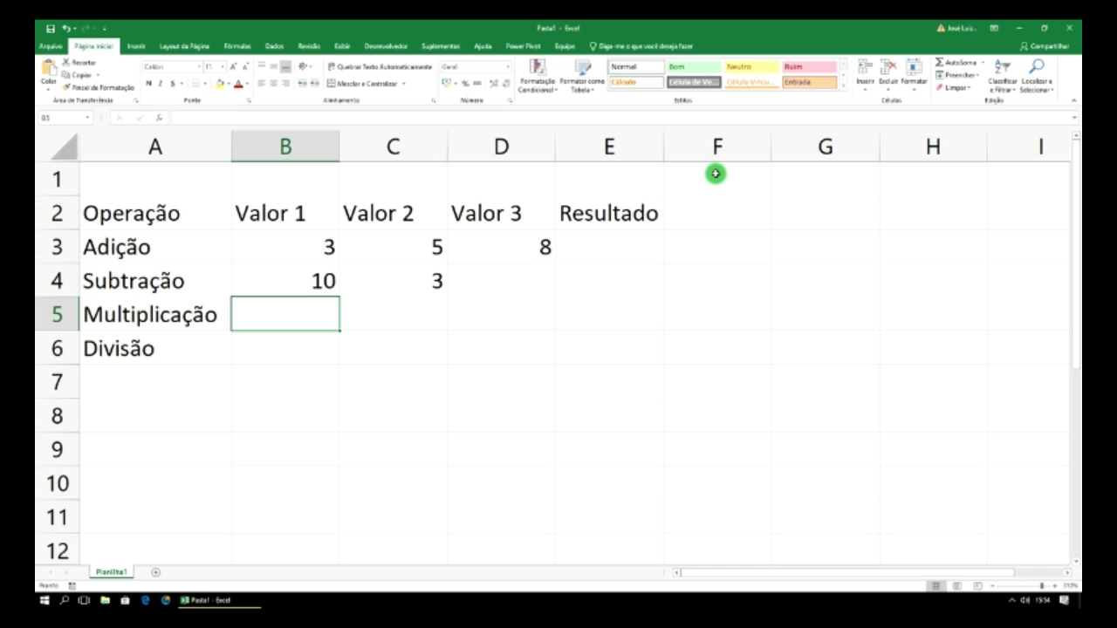
type("2")
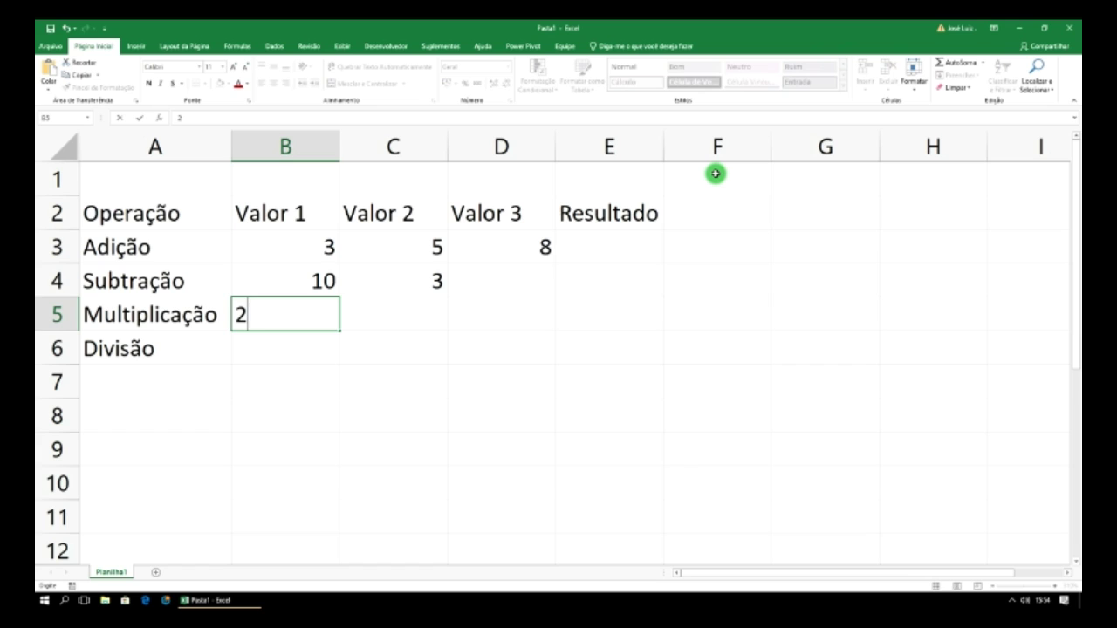
key("Tab")
type("5")
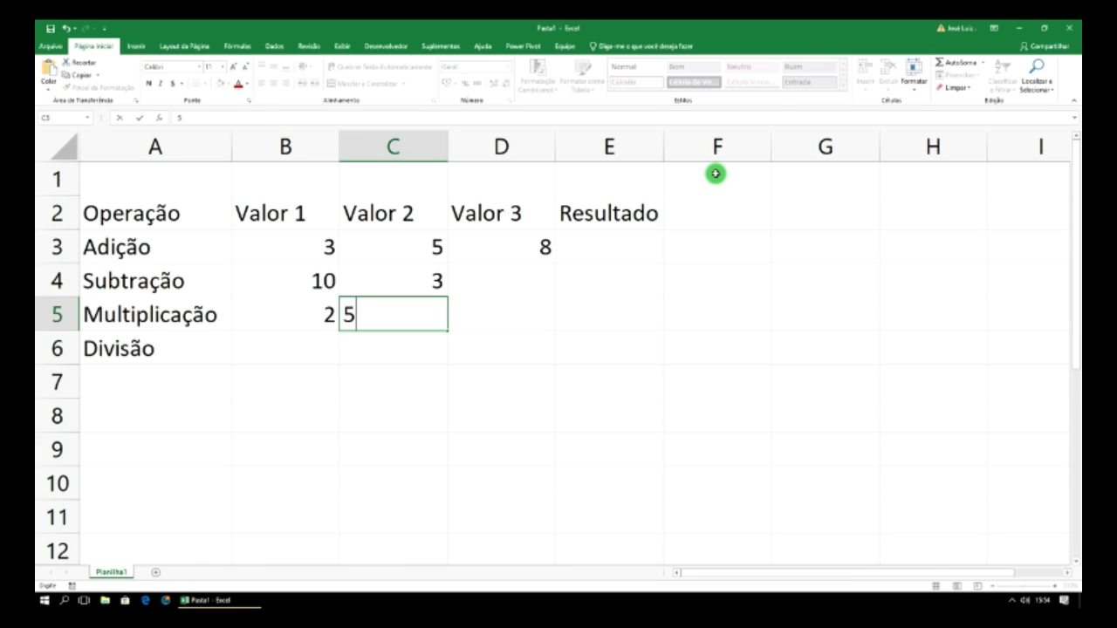
key("Return")
key("Left")
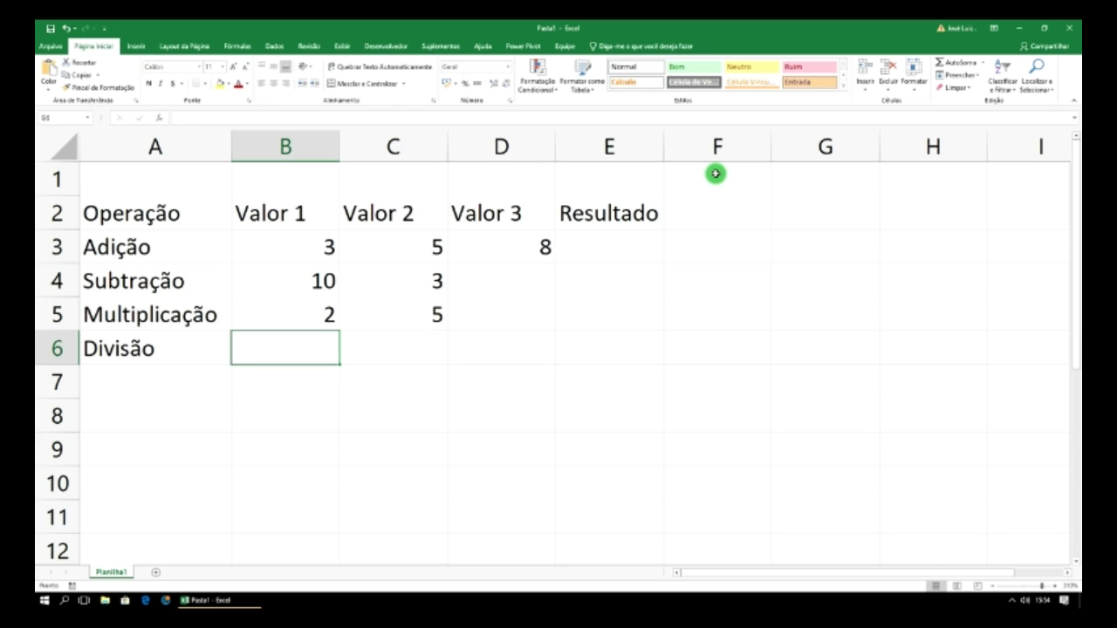
- Enter 20 and 2 for Divisão in B6:C6, then move to E3
type("20")
key("Tab")
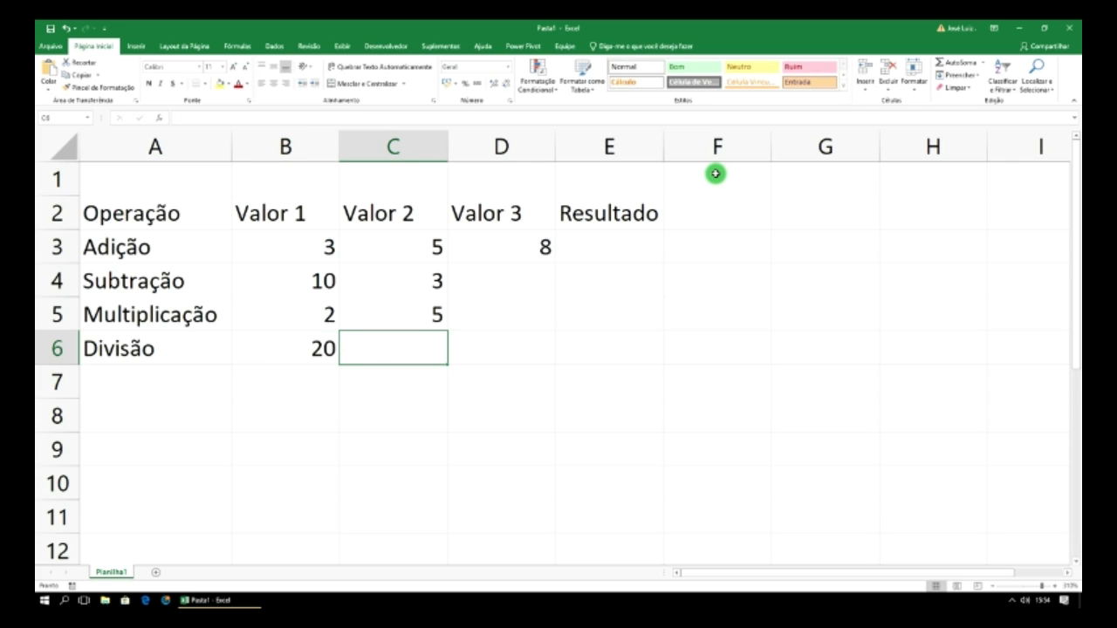
type("2")
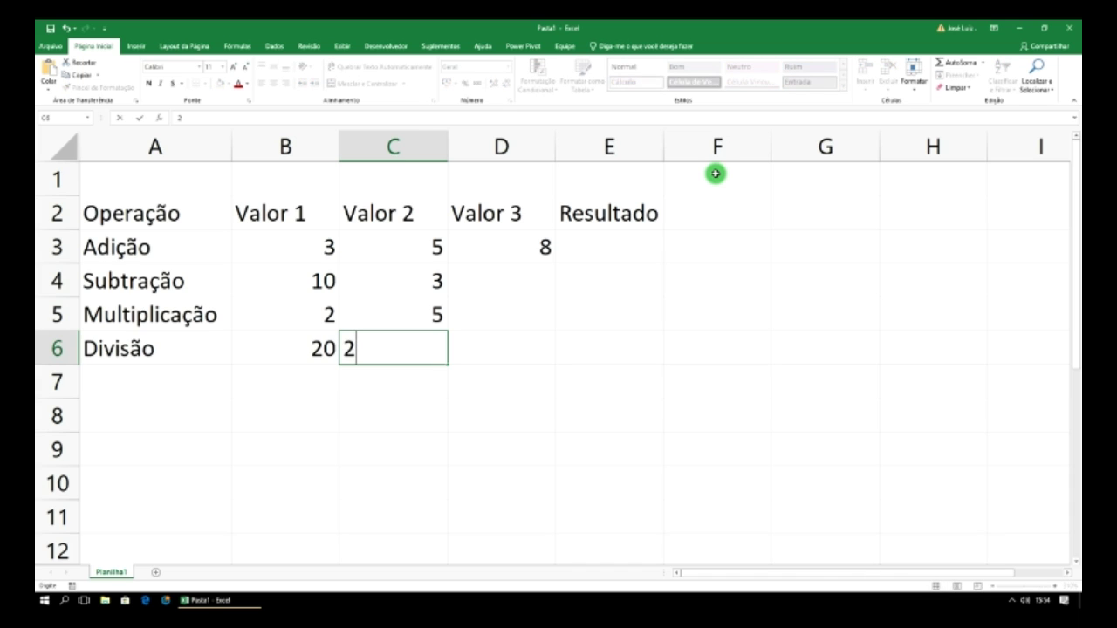
key("Tab")
key("Right")
key("Up")
key("Up")
key("Up")
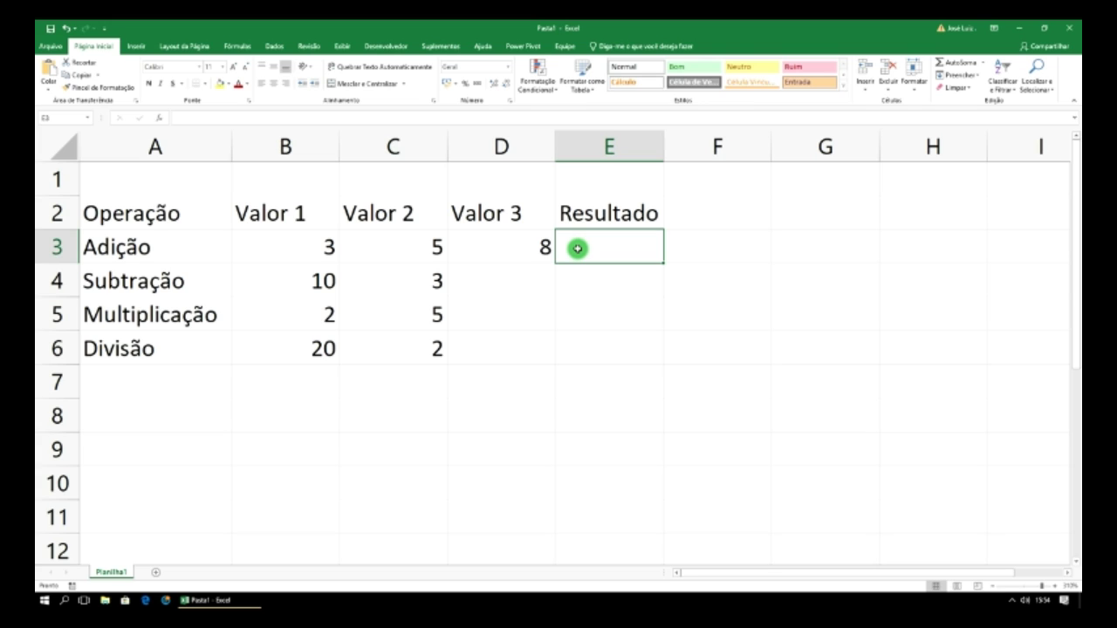
- Enter the formula =B3+C3 in E3
type("=")
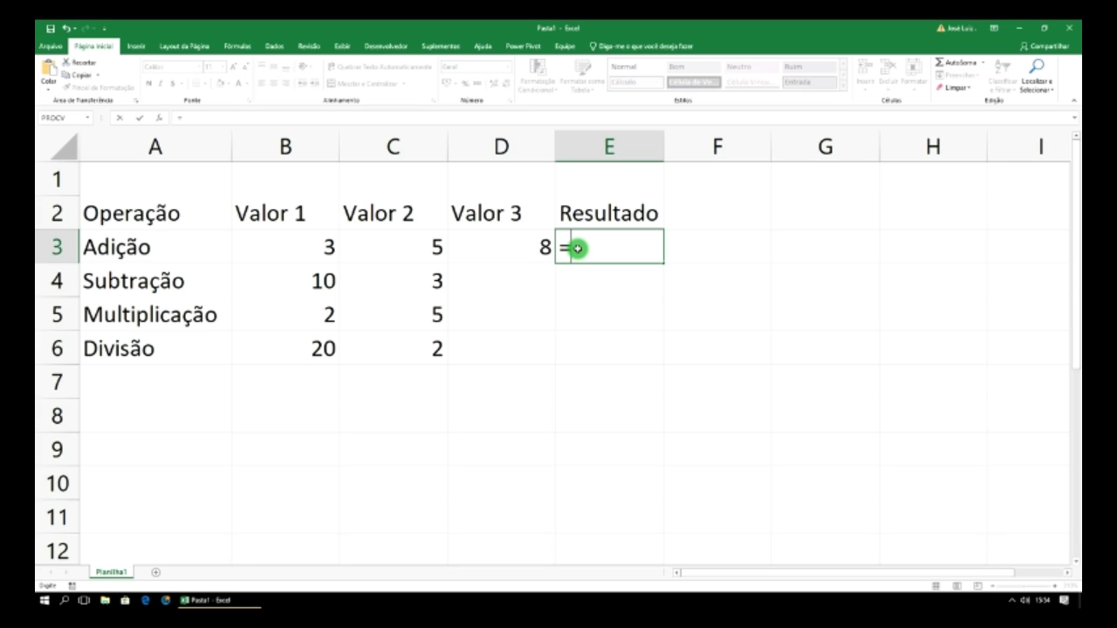
left_click(314, 252)
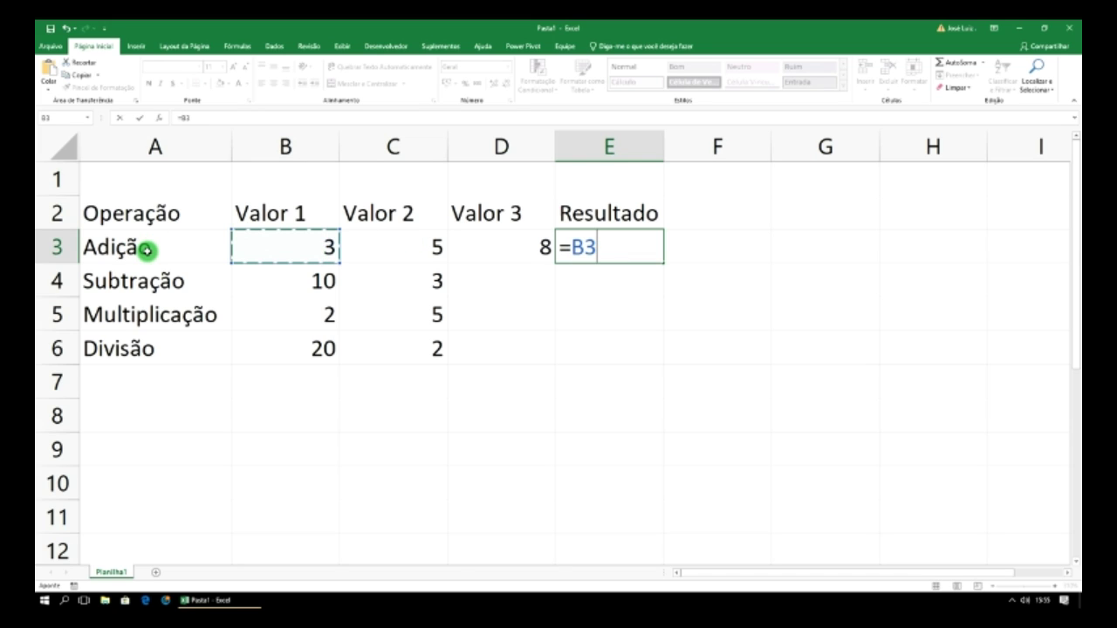
type("+")
left_click(427, 259)
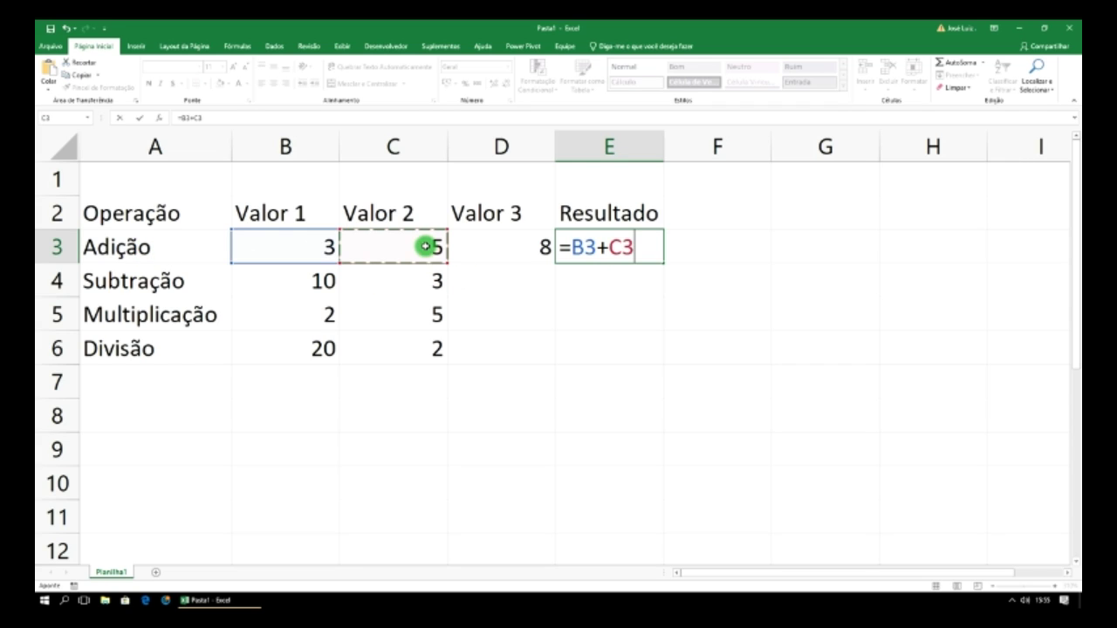
key("Return")
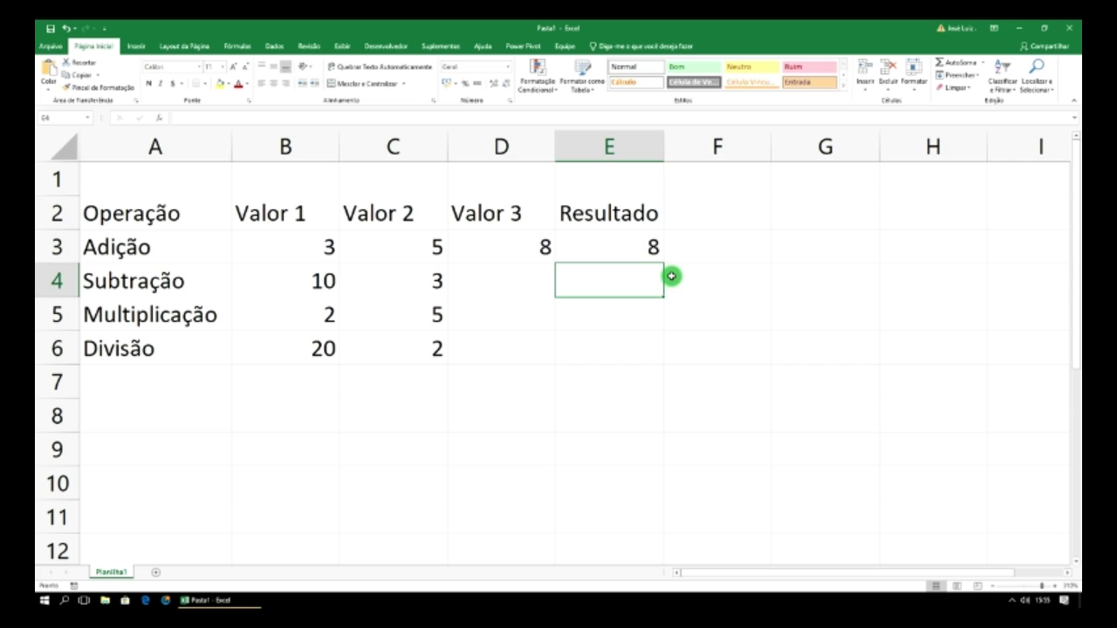
- Extend E3's formula to =B3+C3+D3 so Adição shows 16
left_click(650, 247)
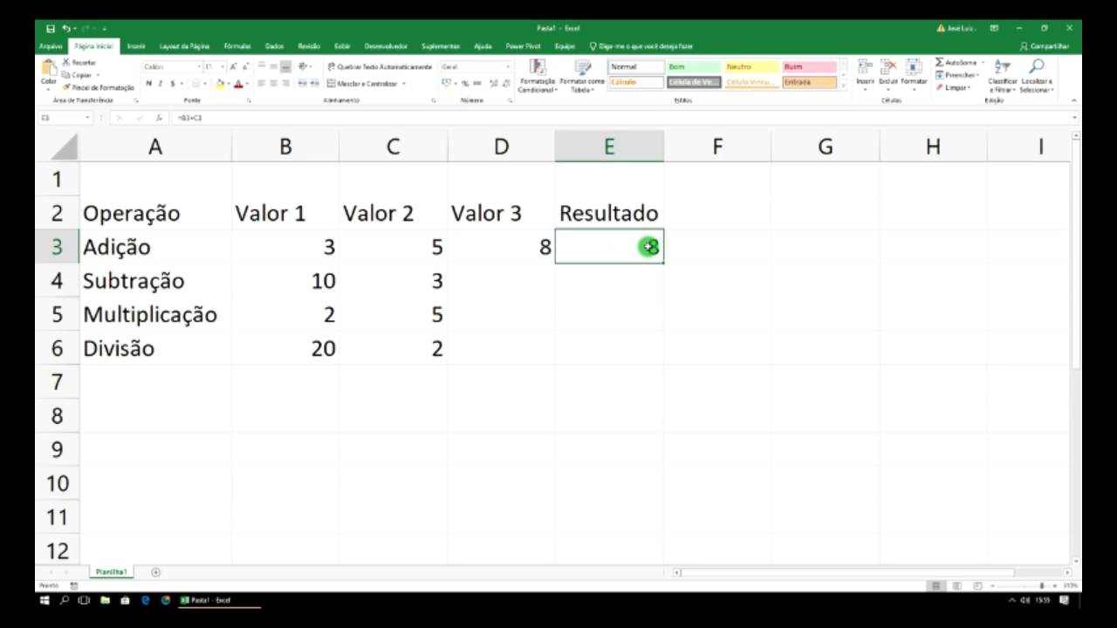
left_click(247, 118)
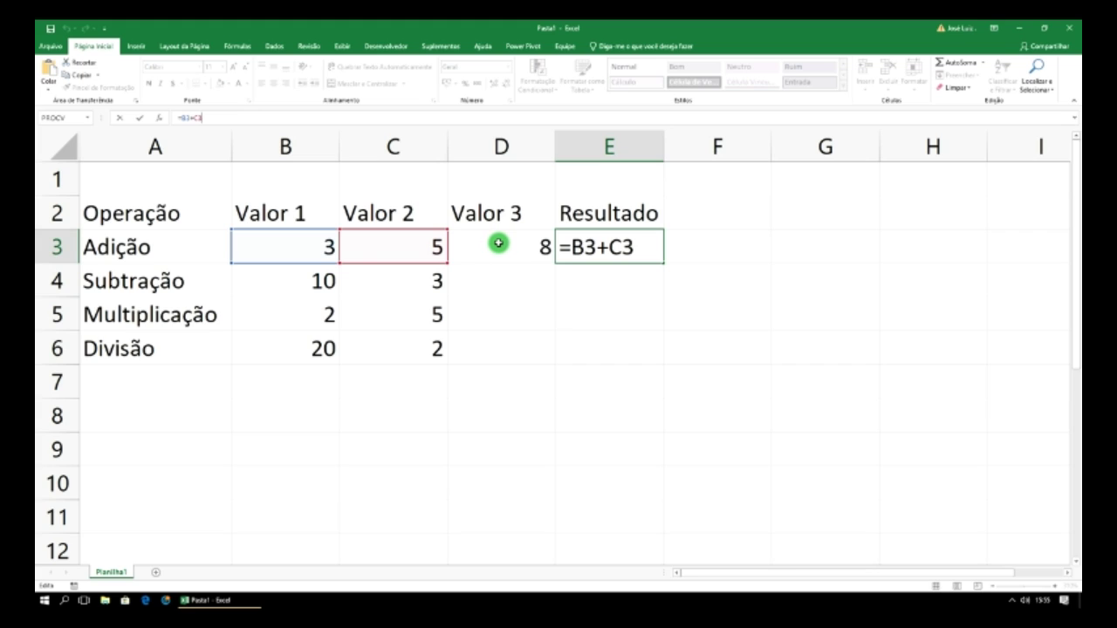
type("+")
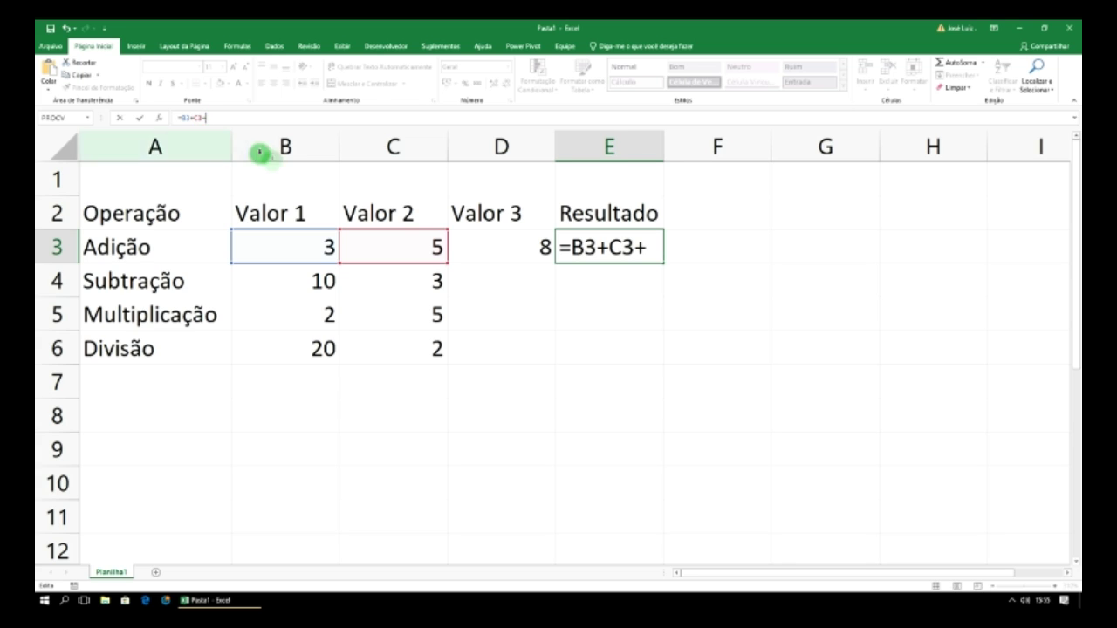
left_click(514, 247)
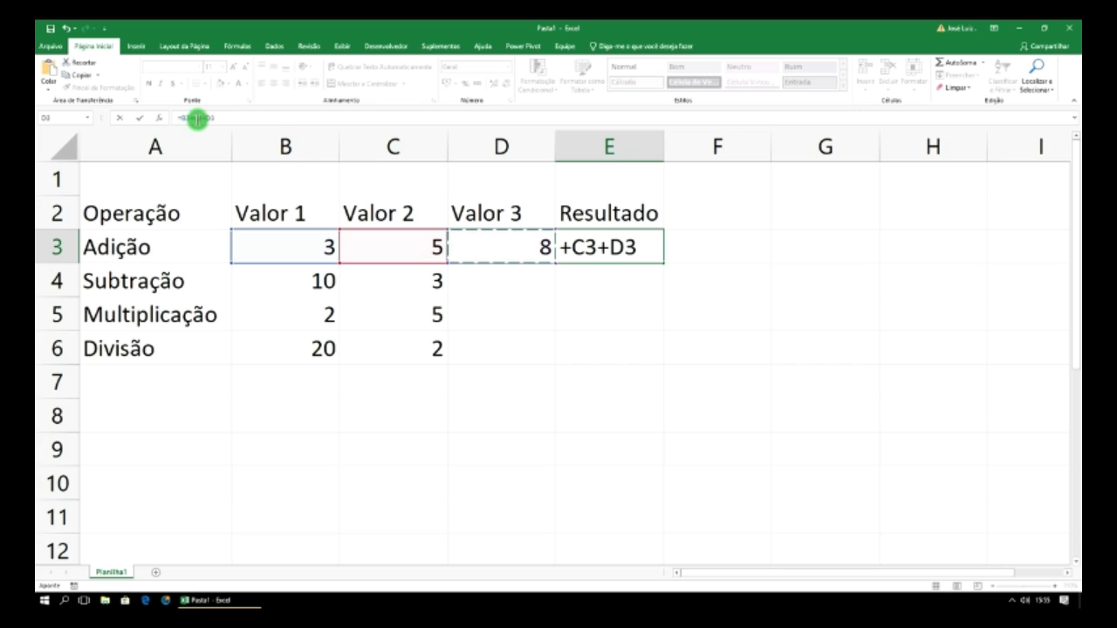
key("Return")
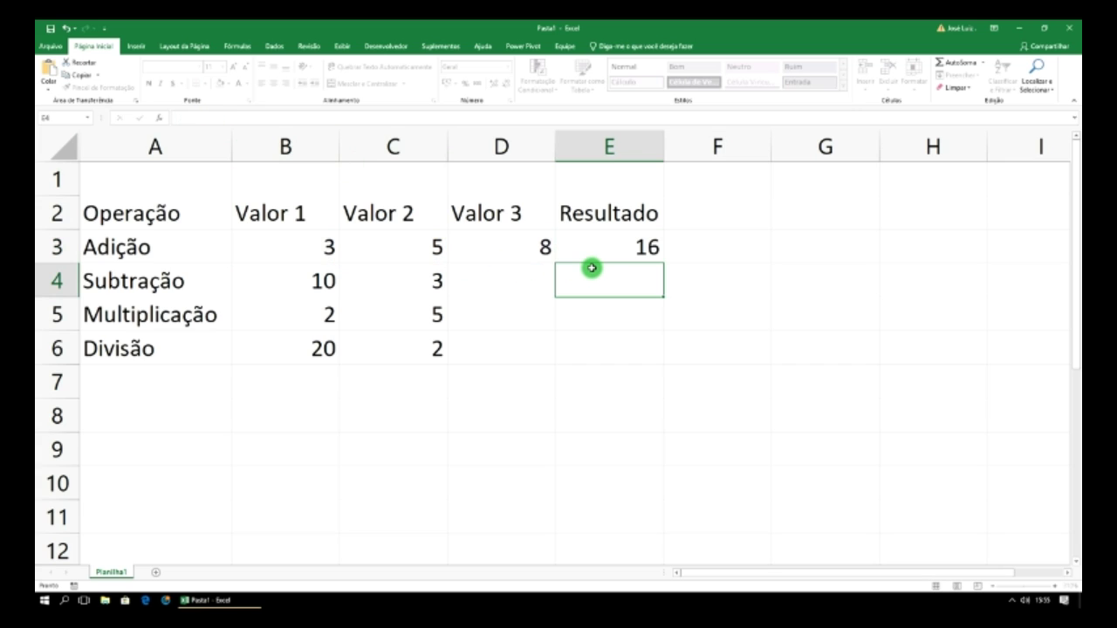
- Change B3 to 5 to see the sum update
left_click(321, 247)
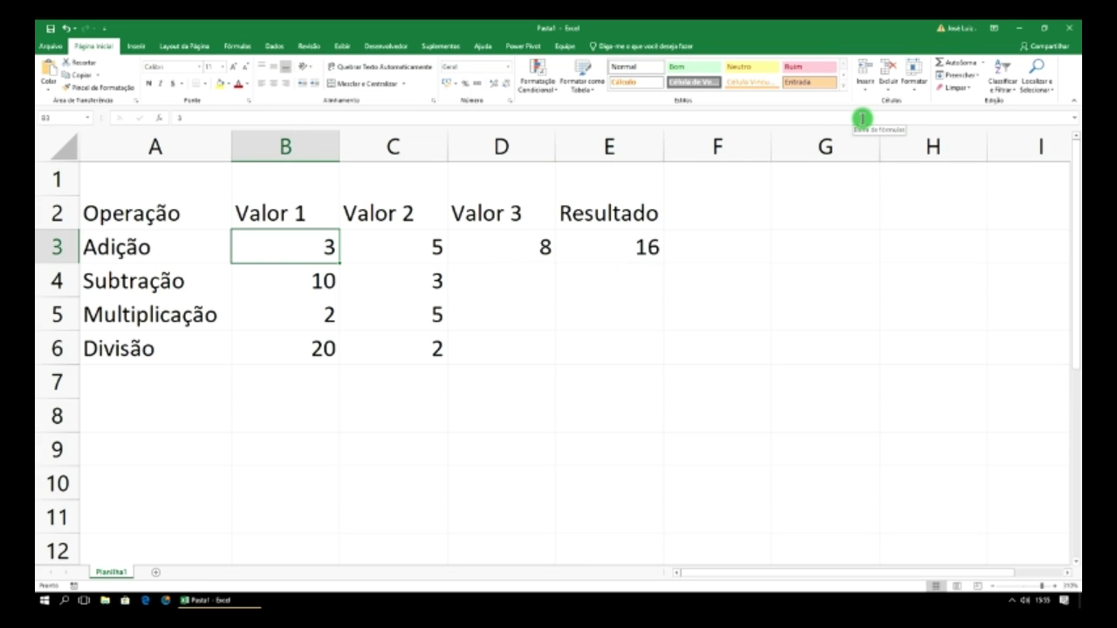
type("5")
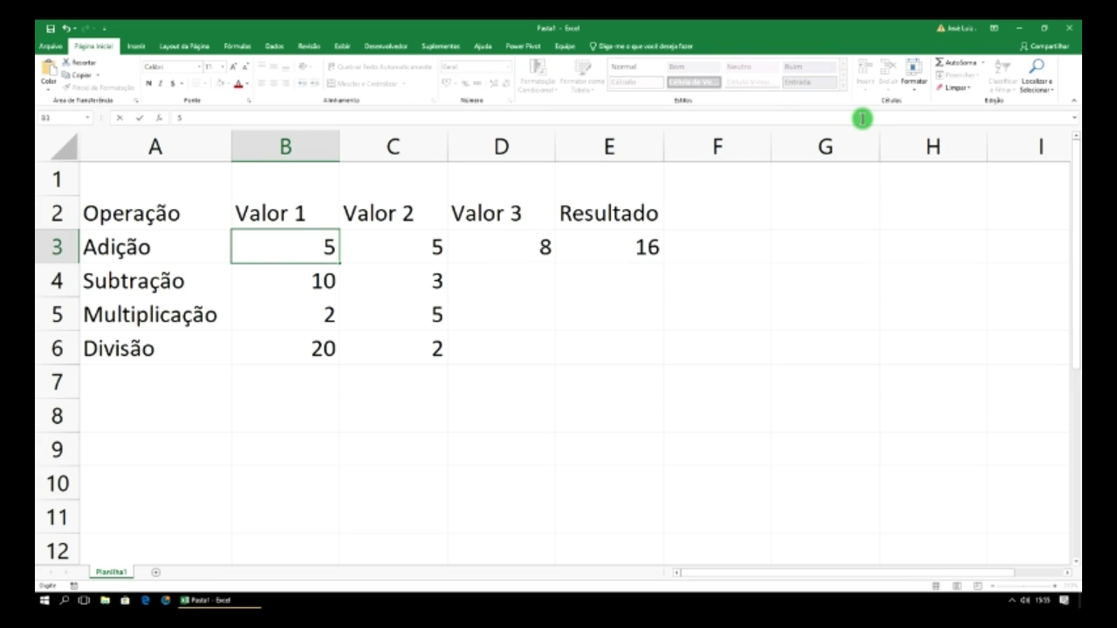
key("Return")
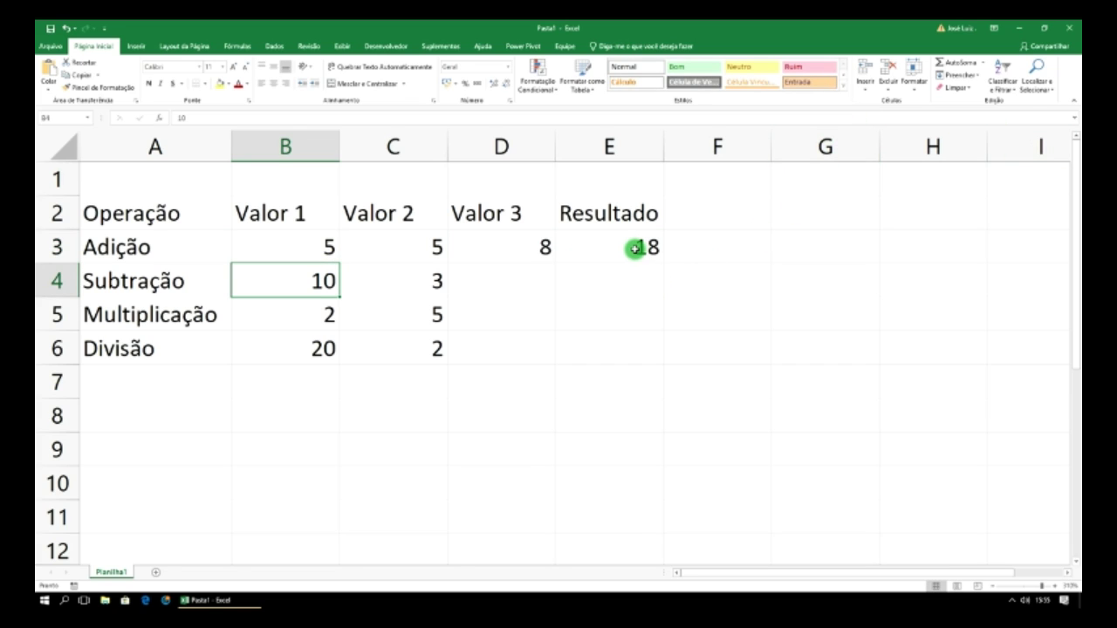
- Clear the Adição values in B3:D3 and check the Resultado formula
left_click_drag(548, 246, 312, 247)
key("Delete")
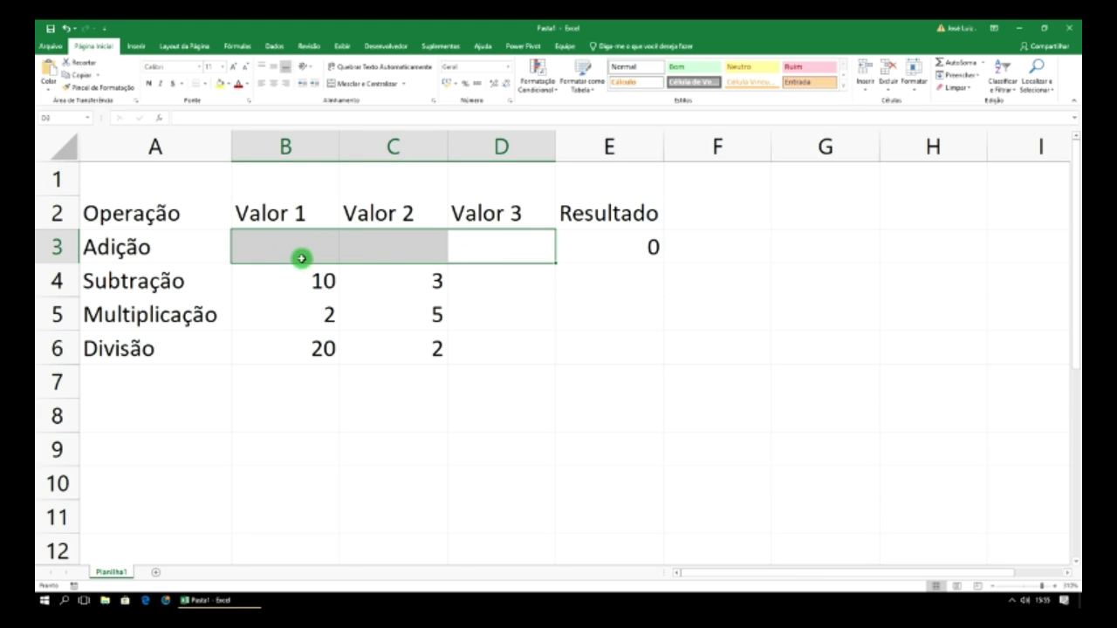
left_click(377, 314)
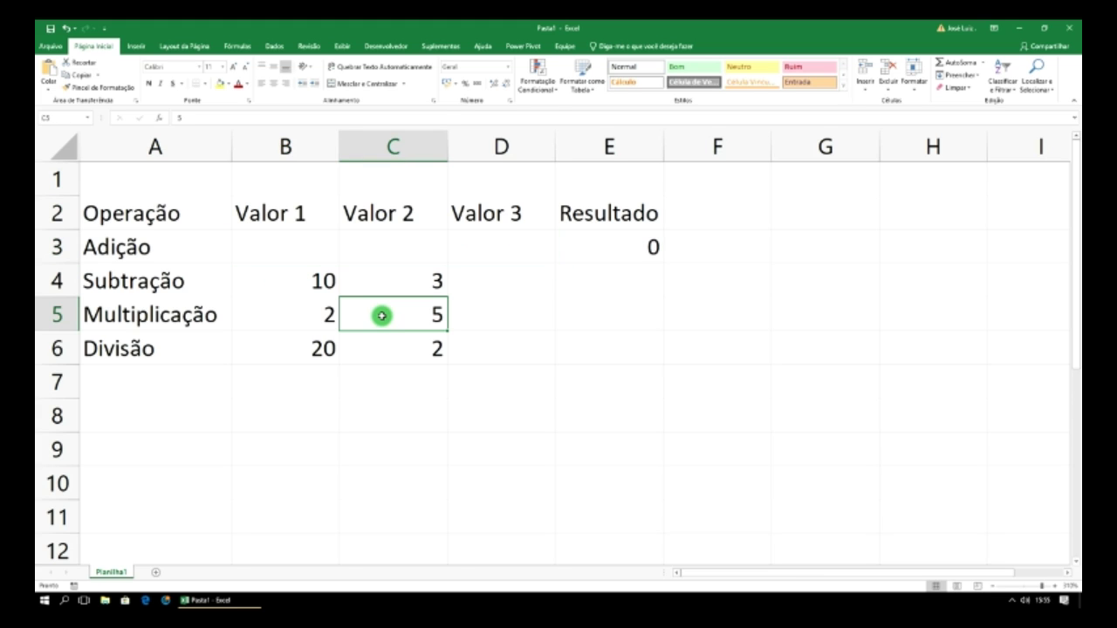
left_click(330, 247)
left_click(604, 248)
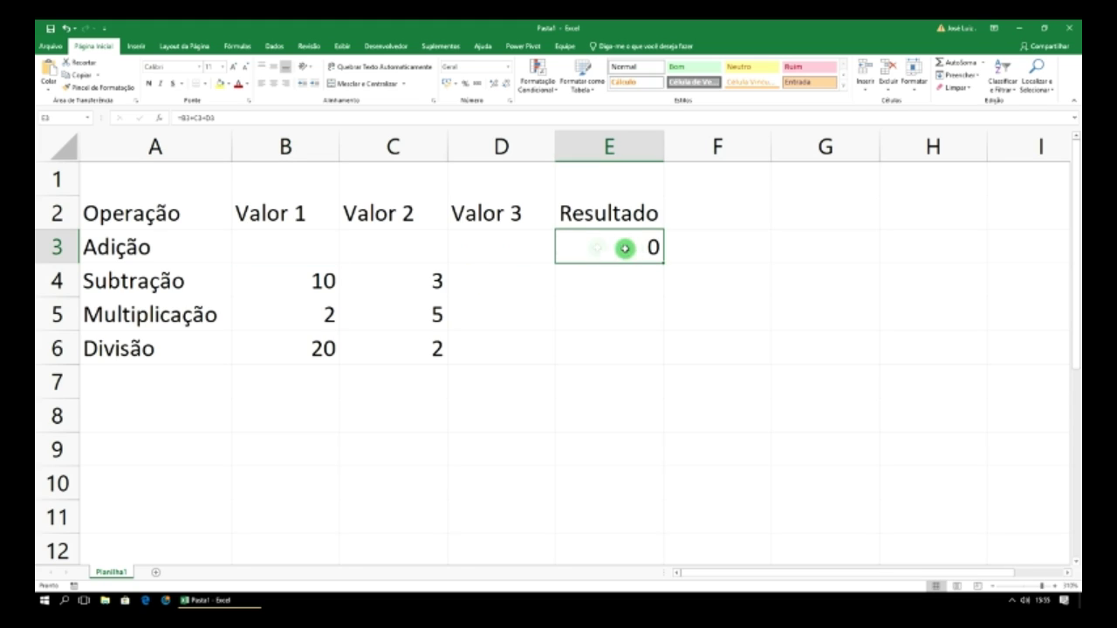
- Enter 2, 8 and 100 in B3:D3 so the Adição result becomes 110
left_click(305, 239)
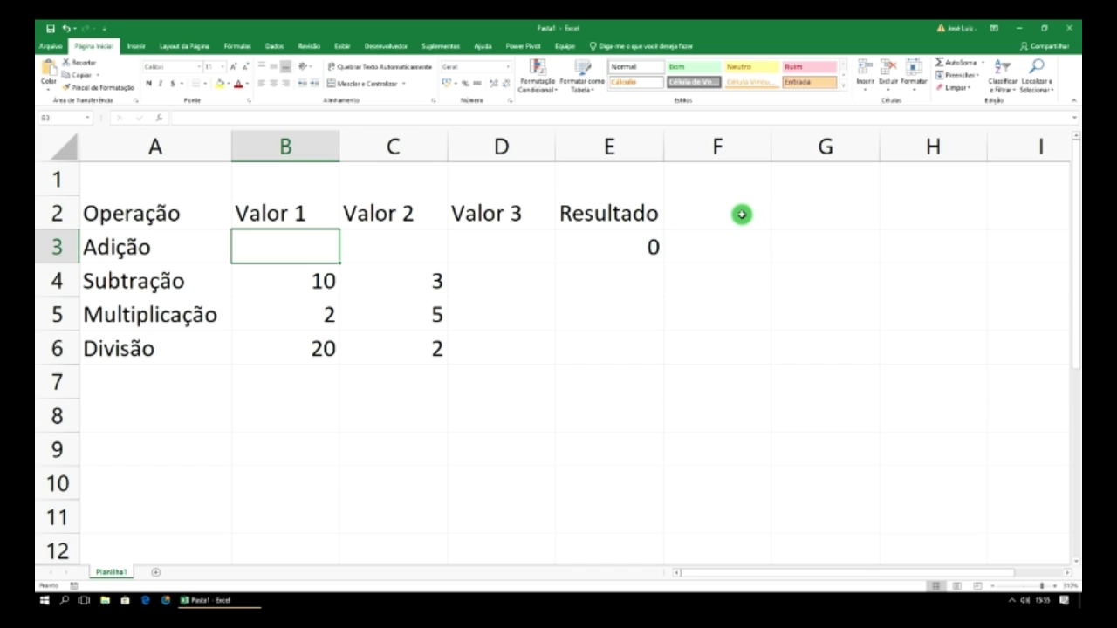
type("2")
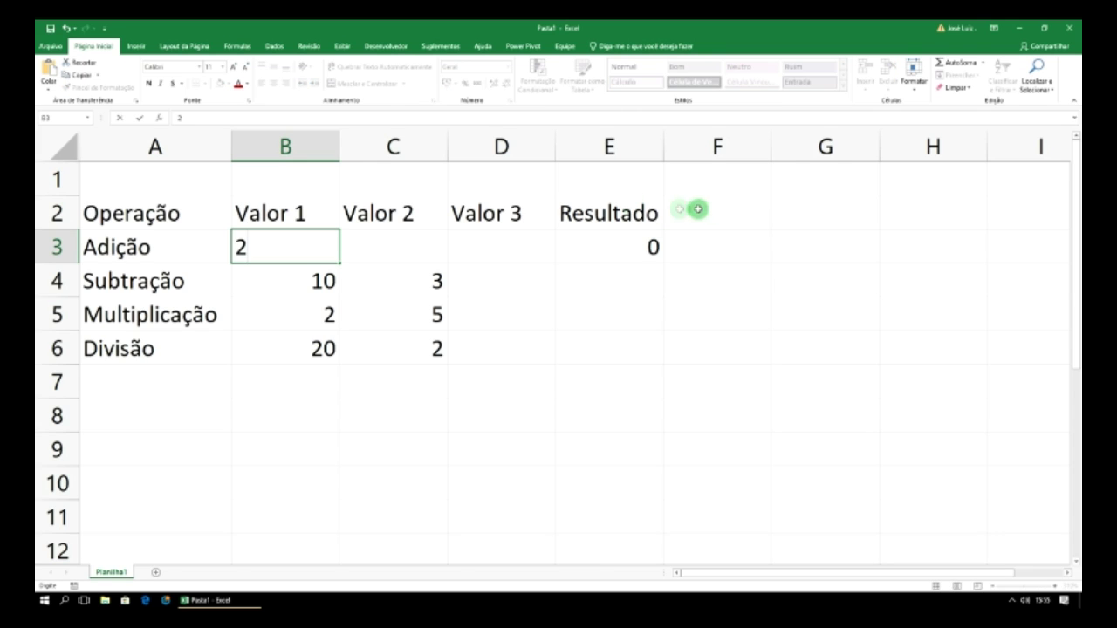
left_click(409, 238)
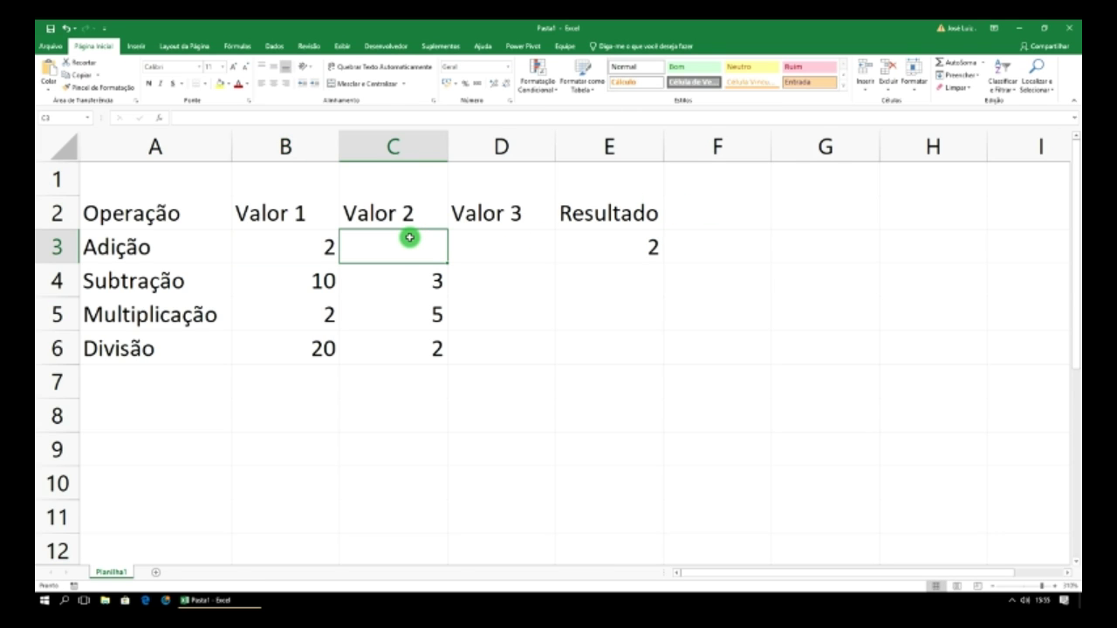
type("8")
left_click(514, 251)
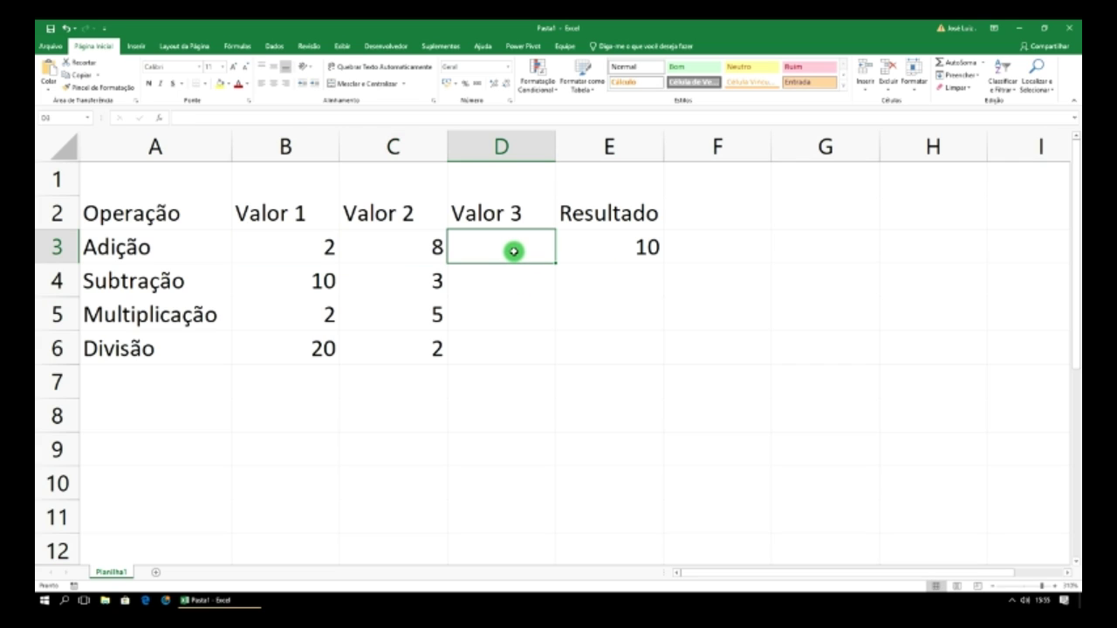
type("100")
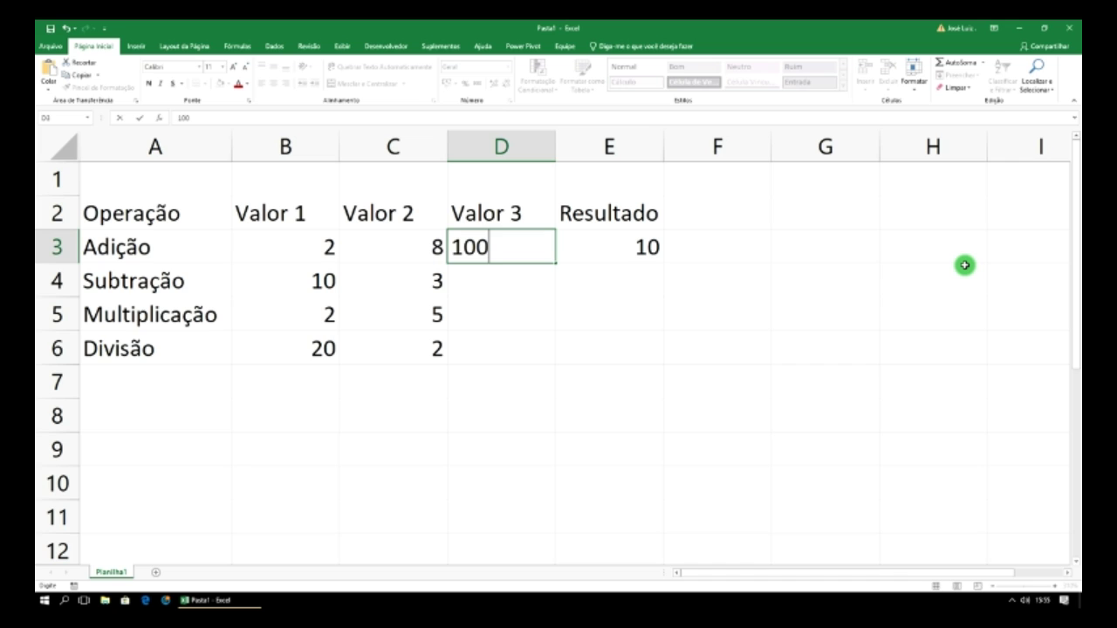
left_click(882, 281)
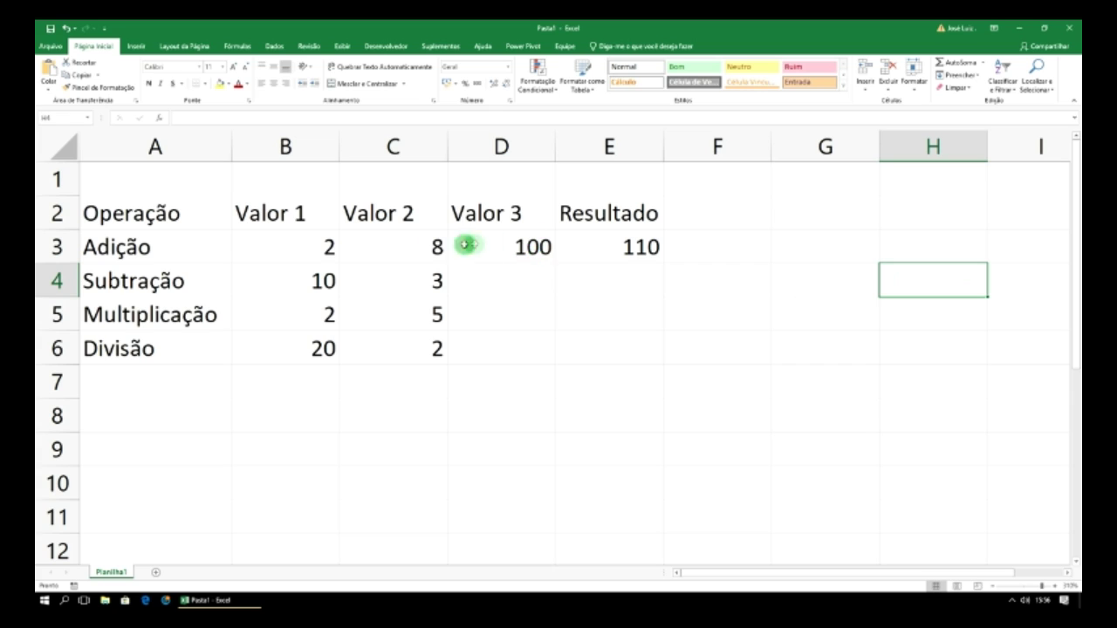
left_click(630, 241)
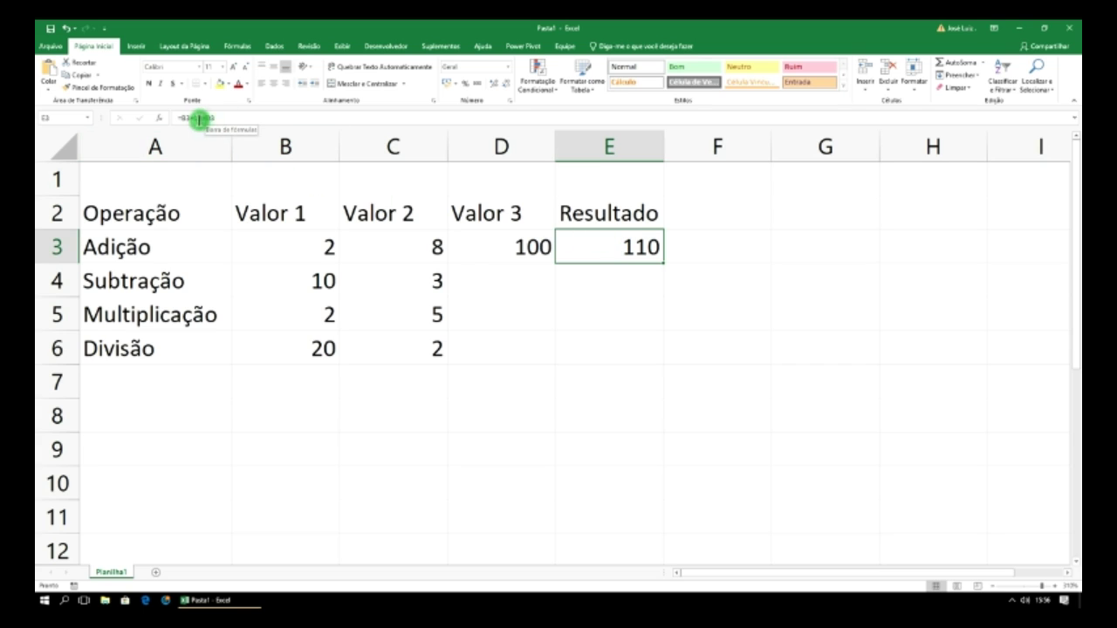
- Enter =B4-C4 in E4 so Subtração's result shows 7
left_click(613, 284)
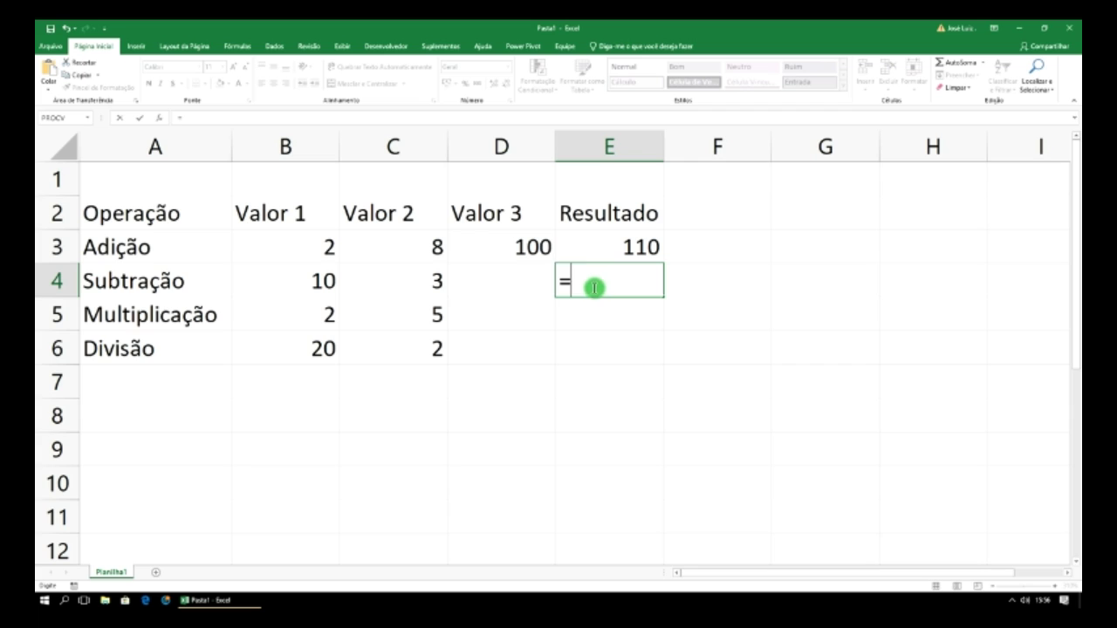
left_click(313, 280)
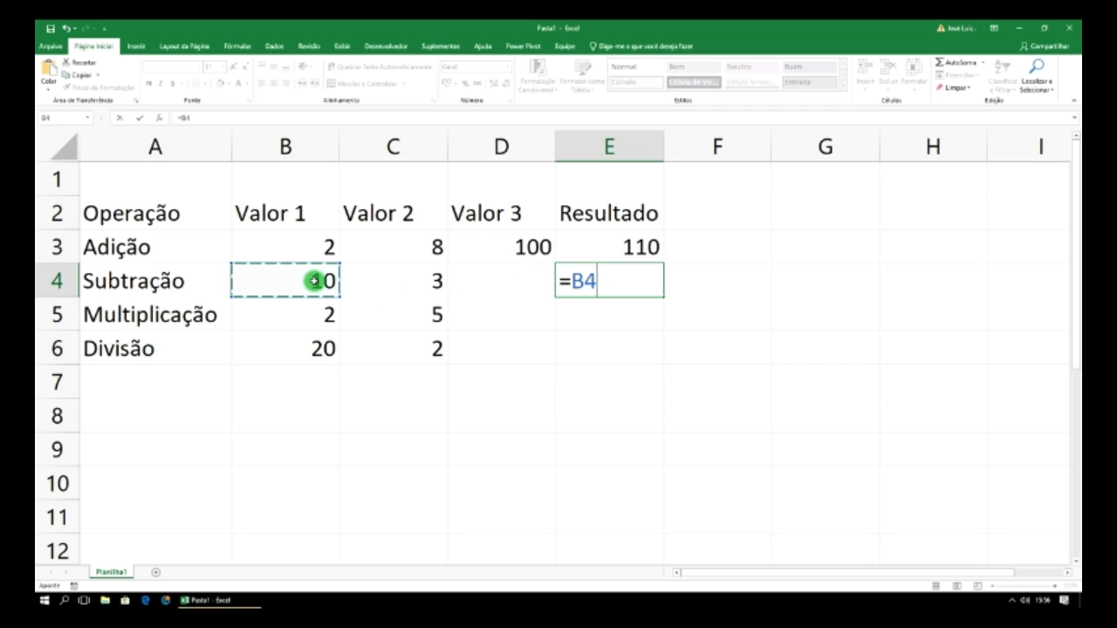
type("-")
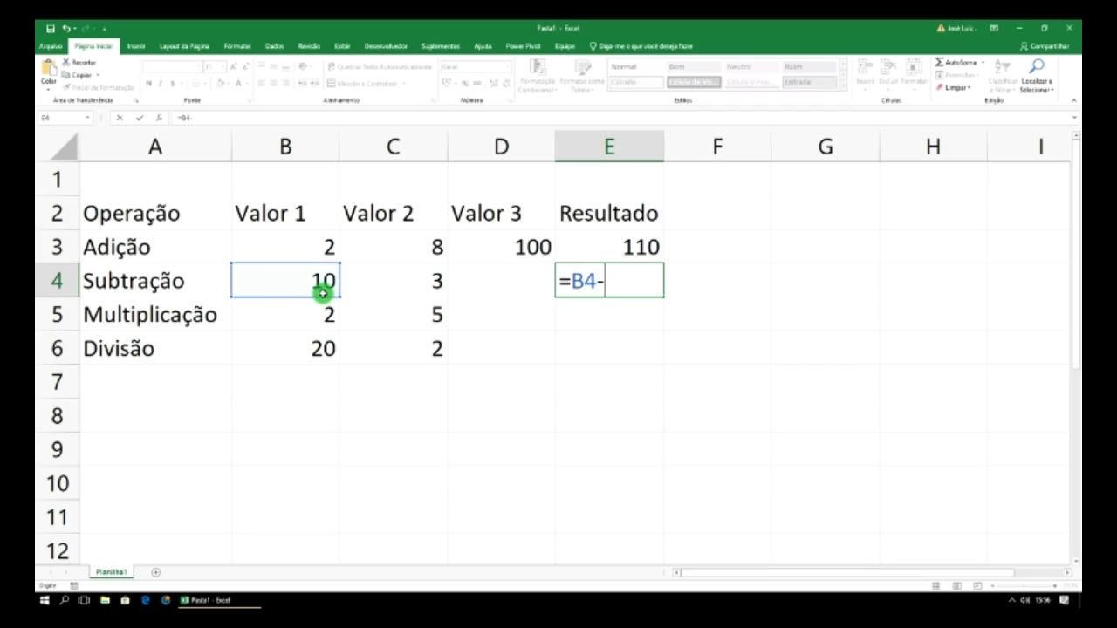
left_click(409, 283)
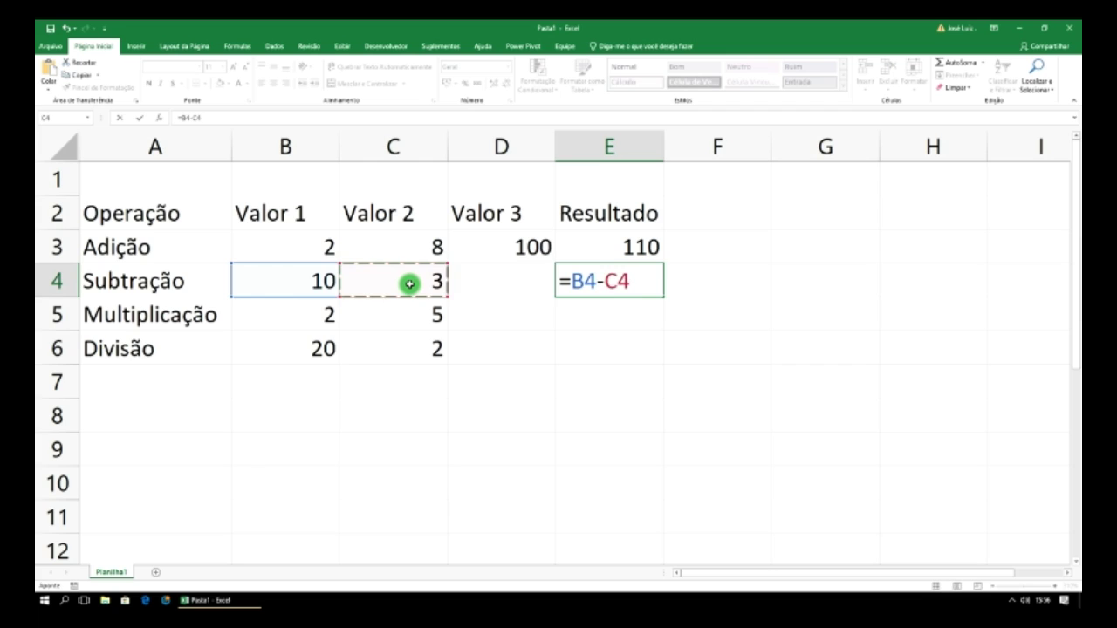
key("Return")
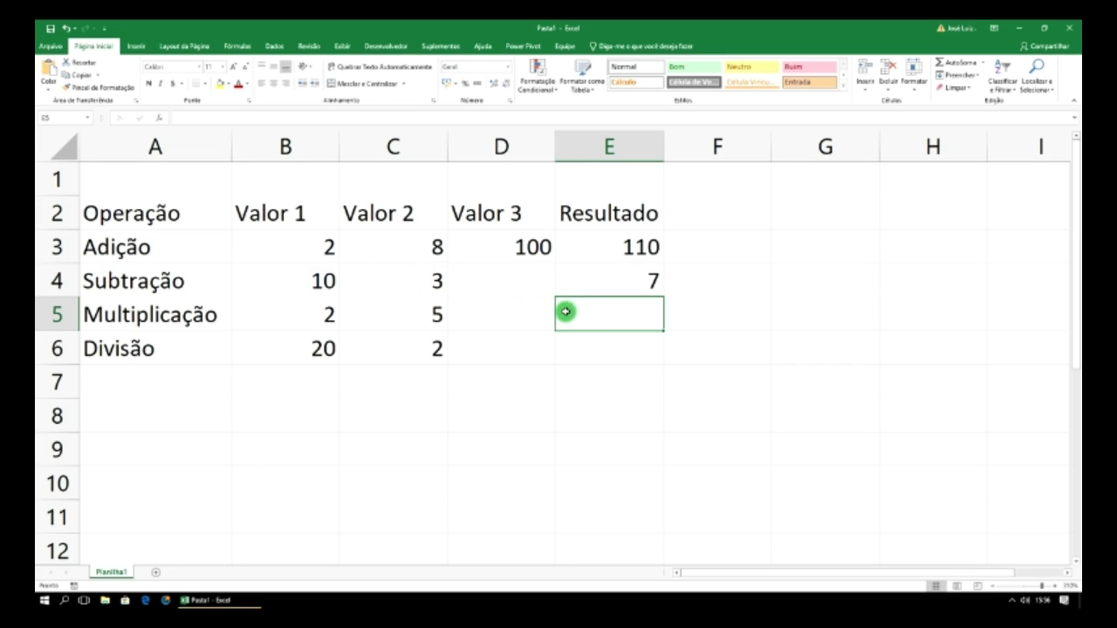
- Enter =B5*C5 in E5 so Multiplicação's result shows 10
type("=")
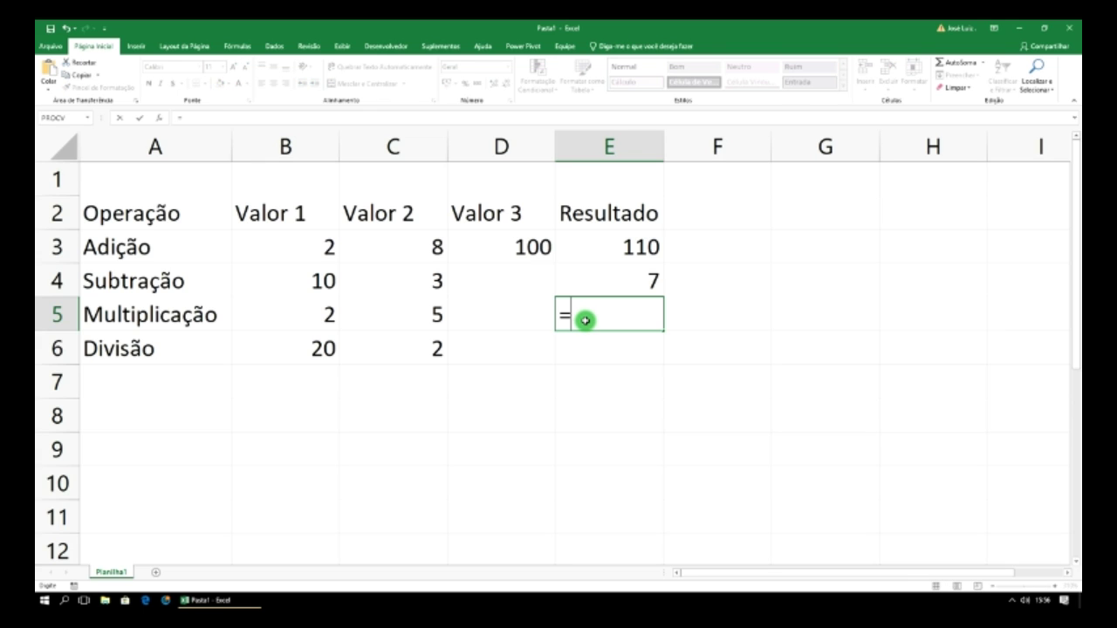
left_click(325, 314)
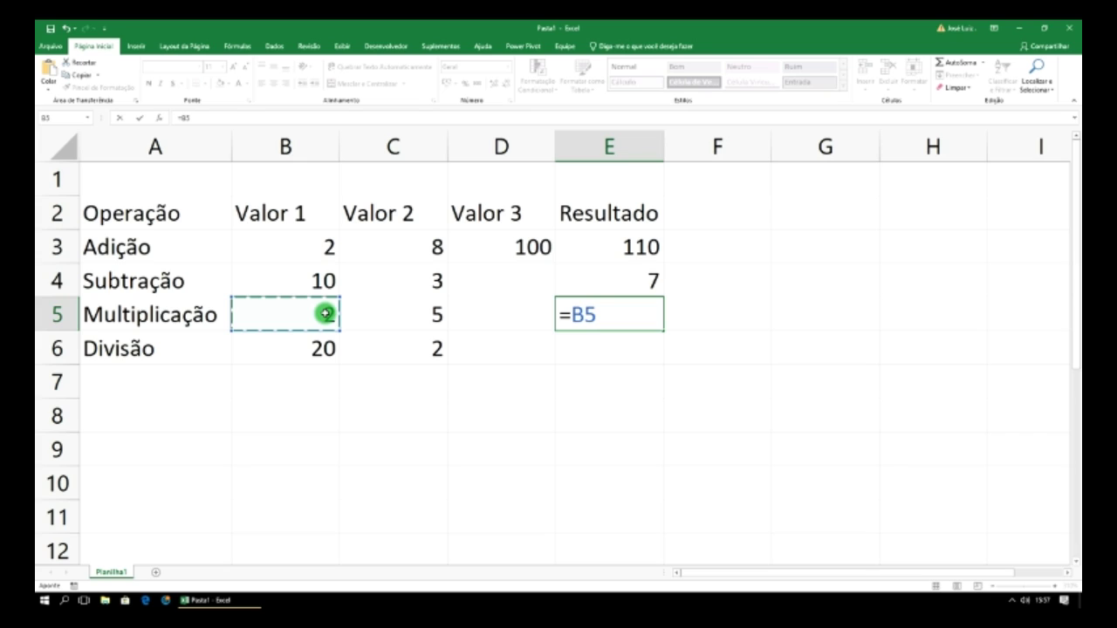
type("*")
left_click(402, 319)
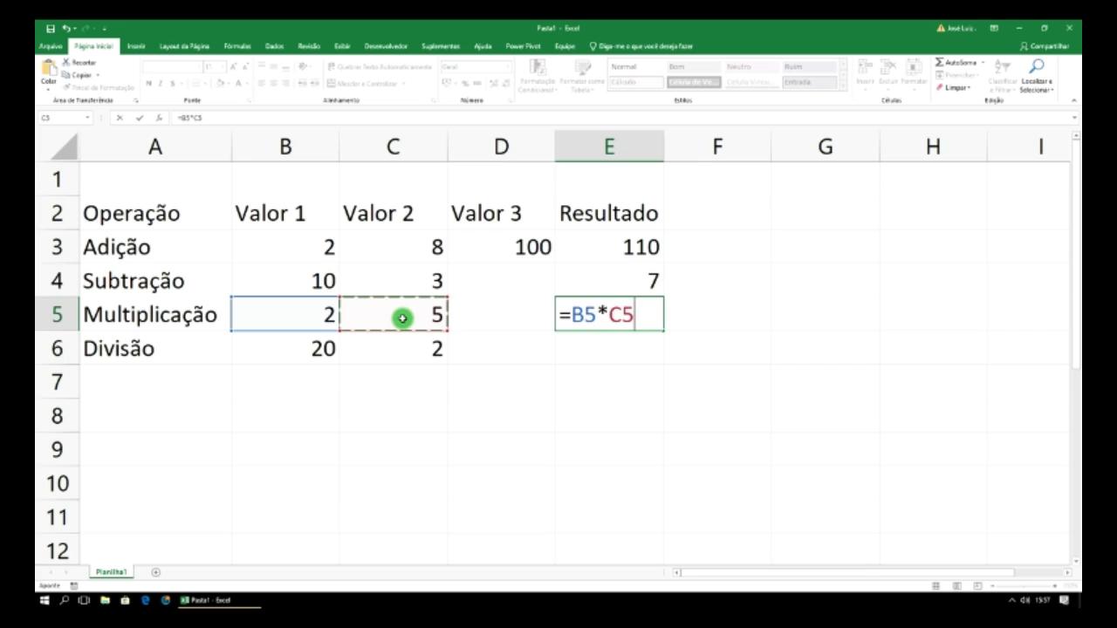
key("Return")
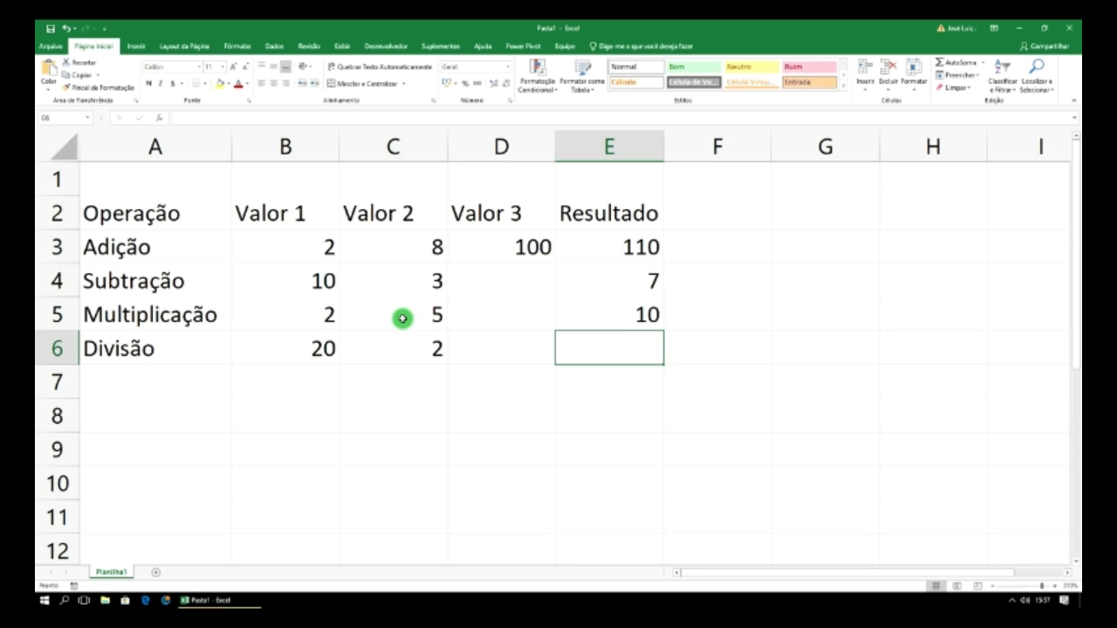
- Cancel an accidental formula entry in B6 so it keeps 20
left_click(329, 349)
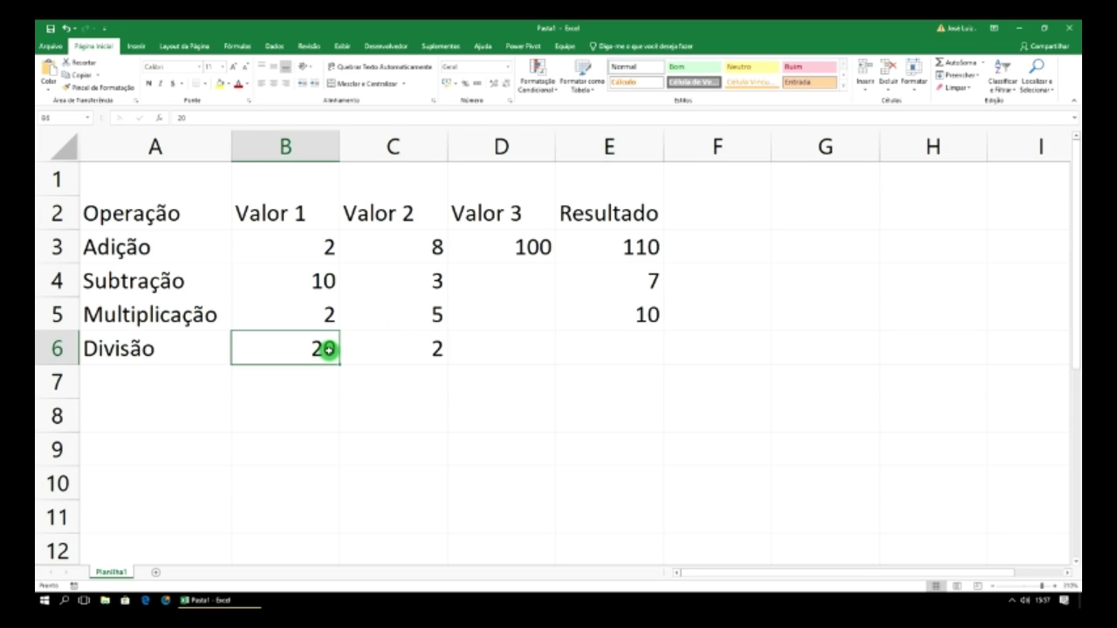
type("=")
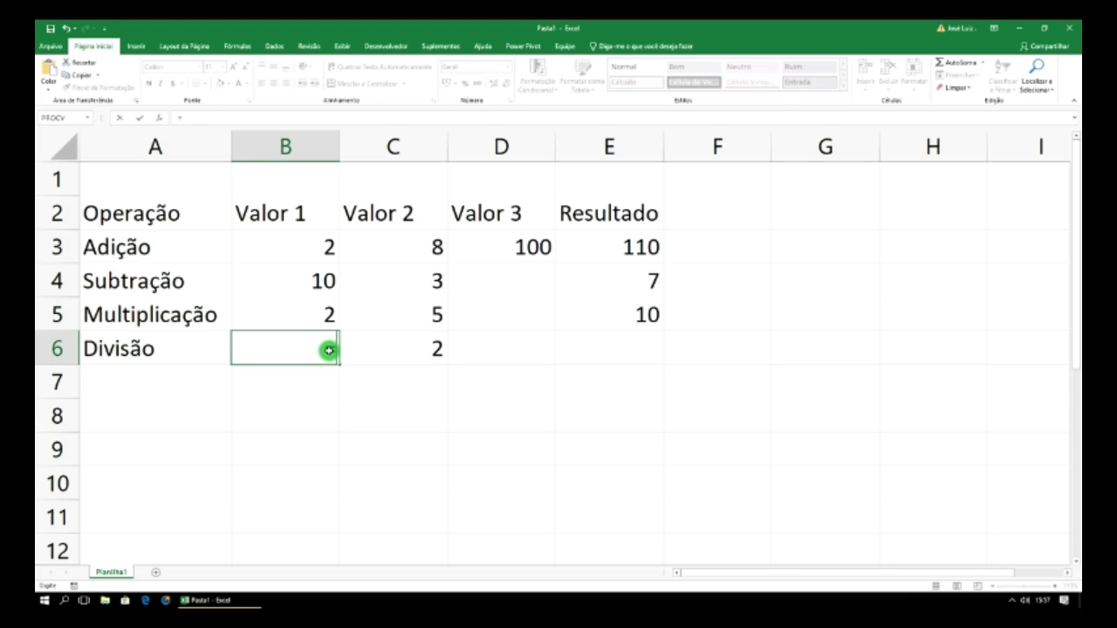
key("Escape")
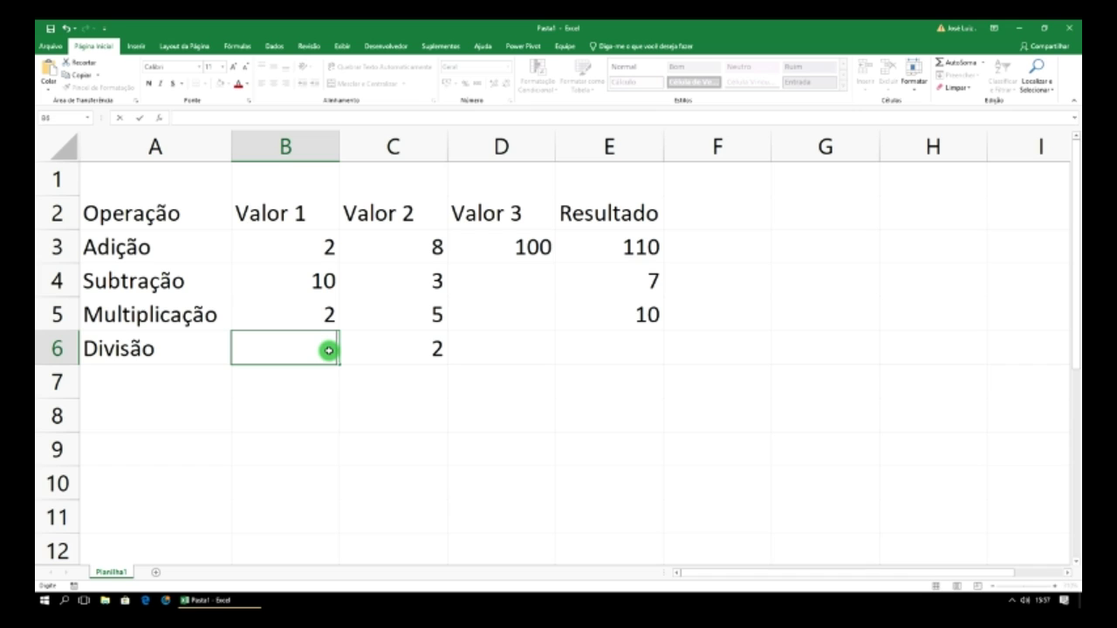
key("Escape")
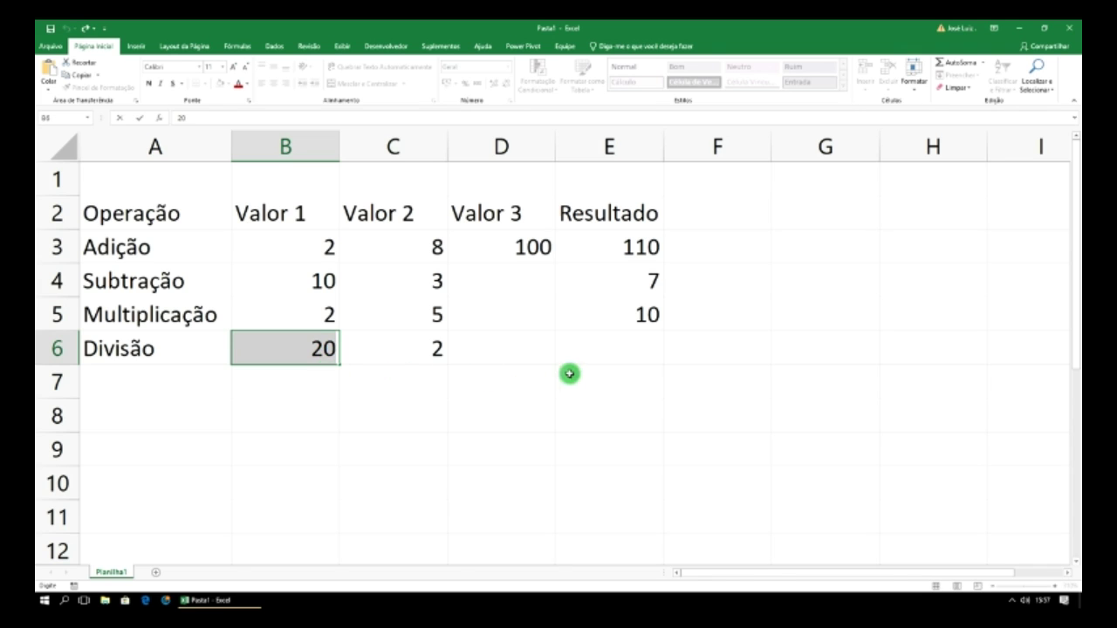
- Enter =B6/C6 in E6 so Divisão divides Valor 1 by Valor 2
left_click(622, 356)
type("=")
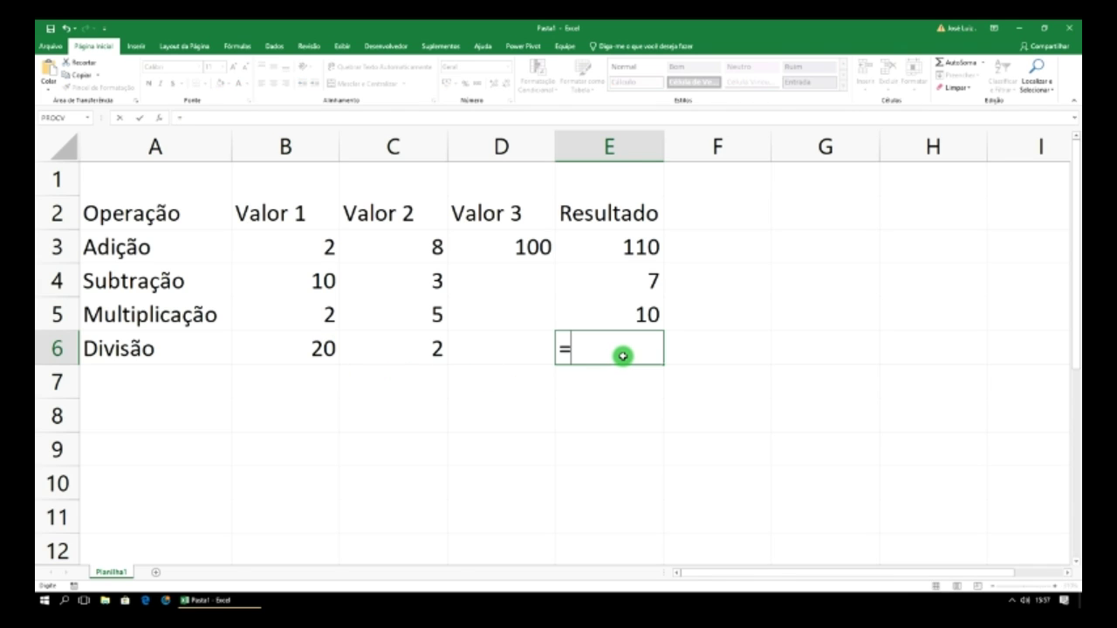
left_click(314, 348)
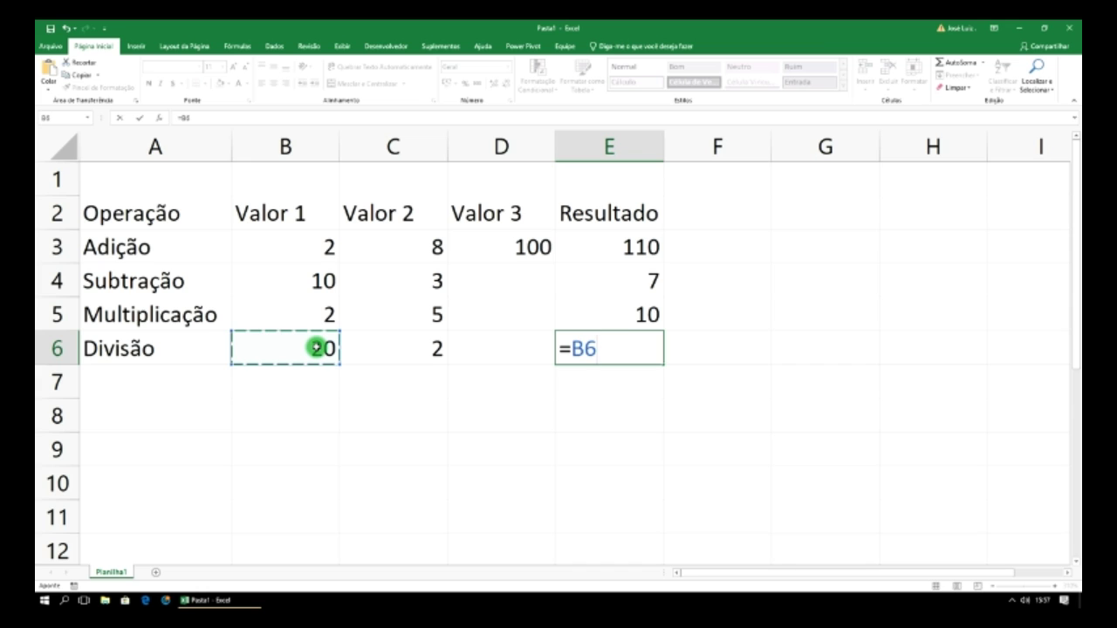
type("/")
left_click(391, 345)
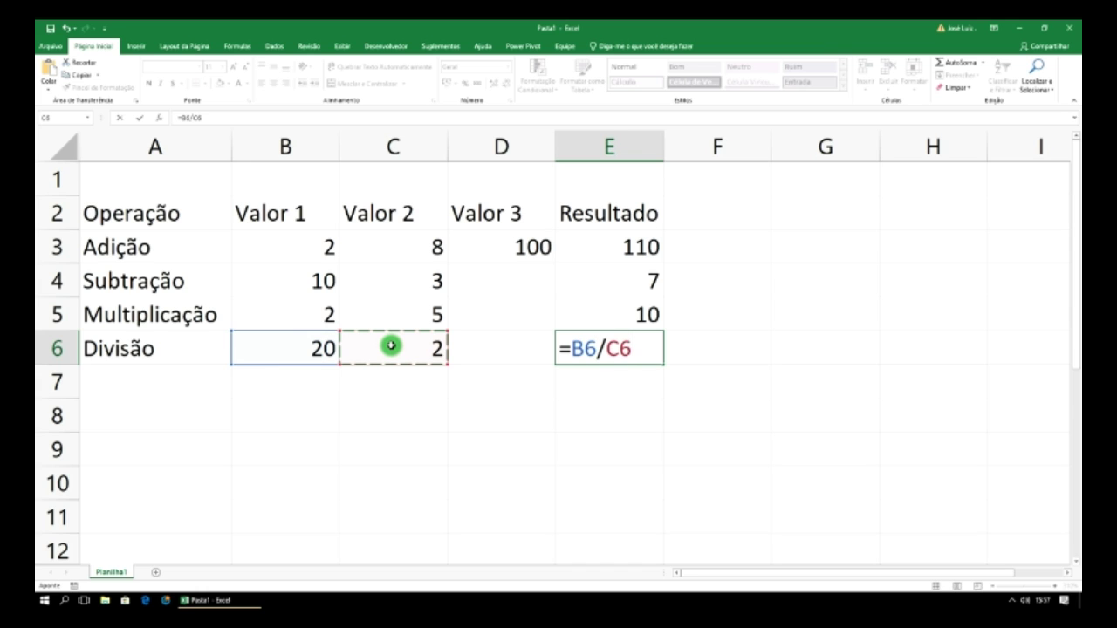
key("Return")
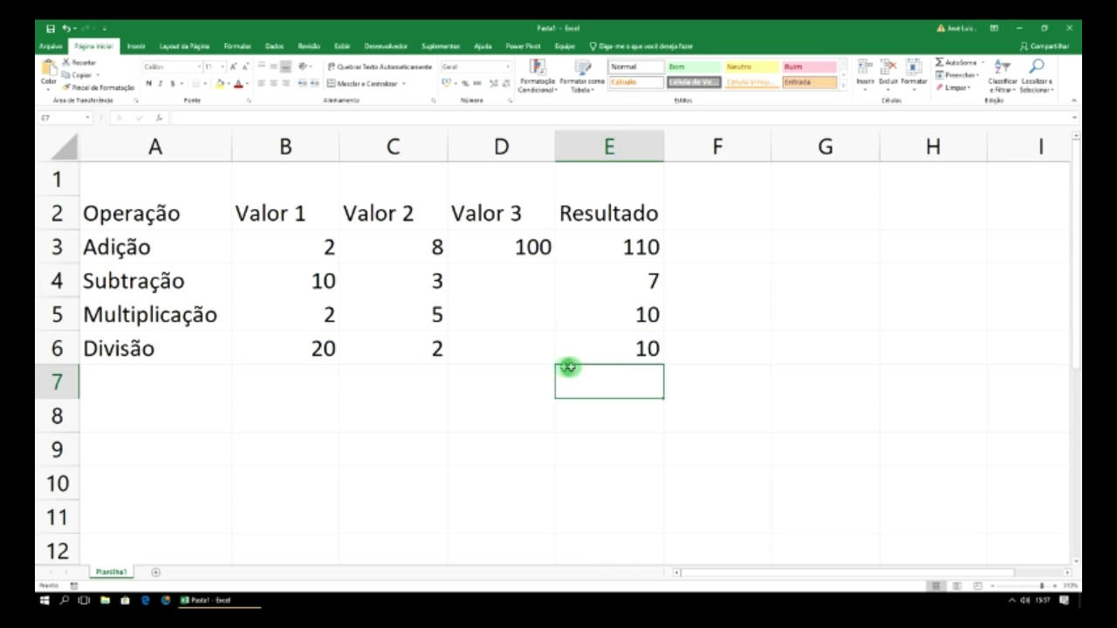
left_click(321, 350)
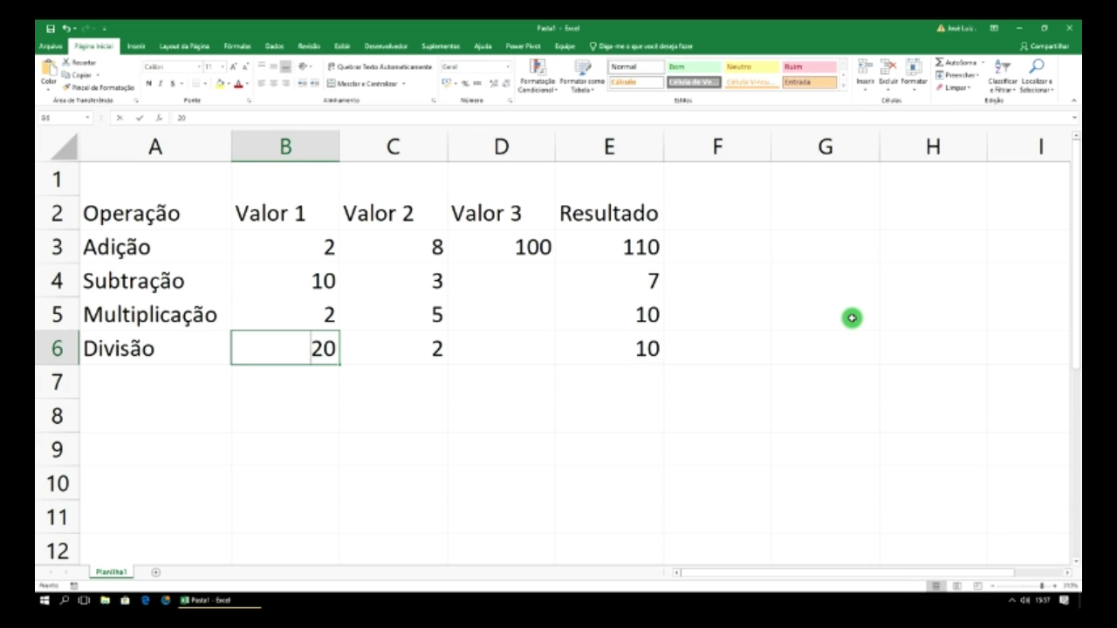
- Change B6 to 100 and B5 to 6, updating Divisão to 50 and Multiplicação to 30
type("100")
key("Return")
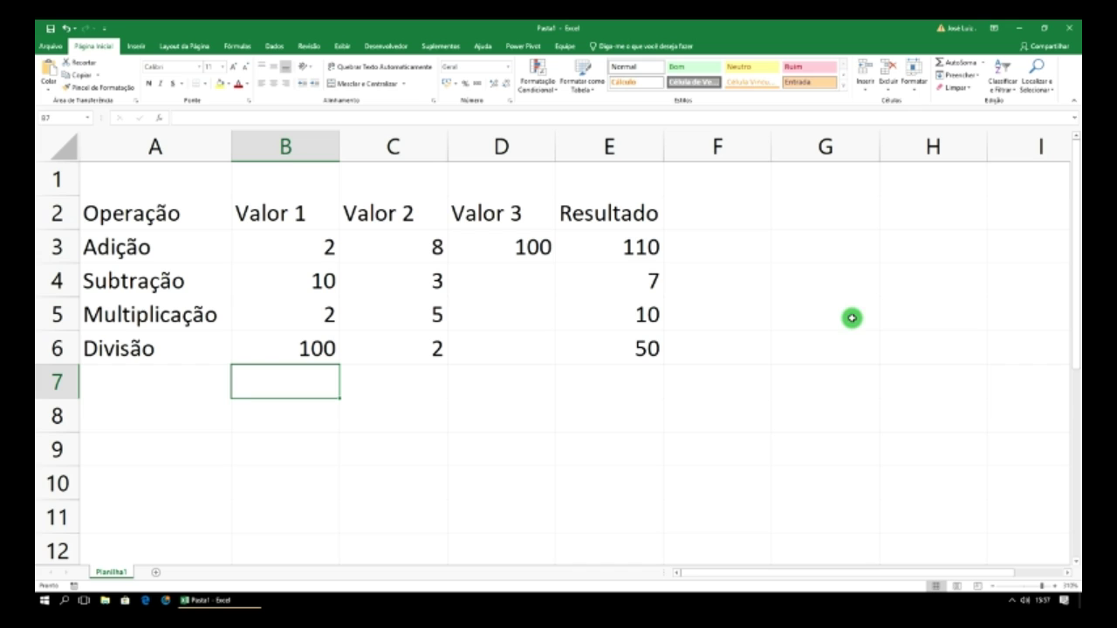
left_click(317, 314)
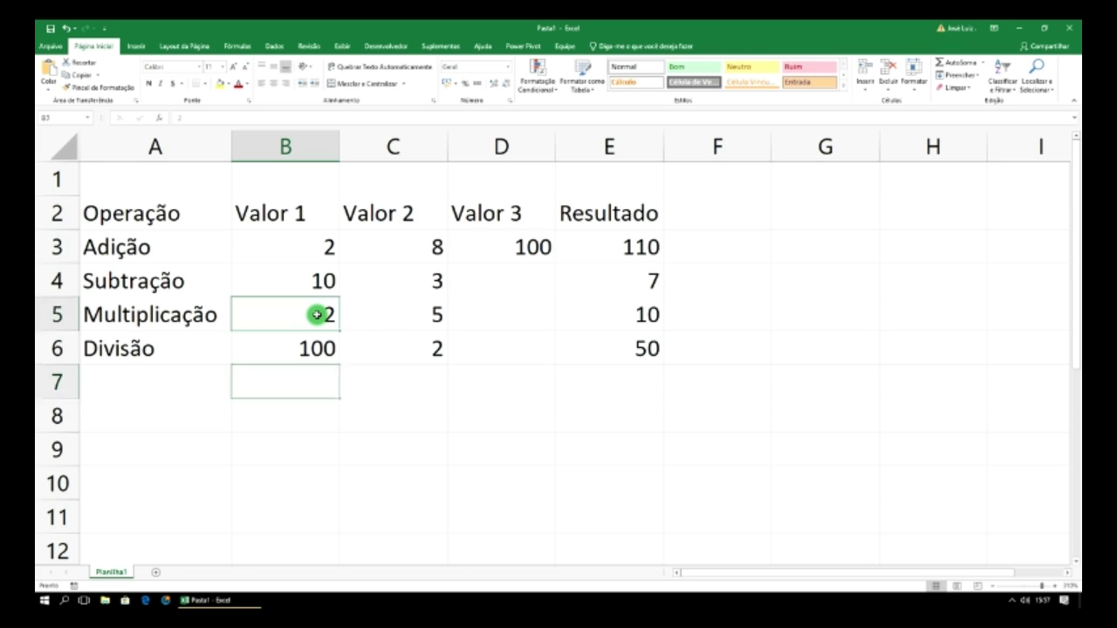
type("6")
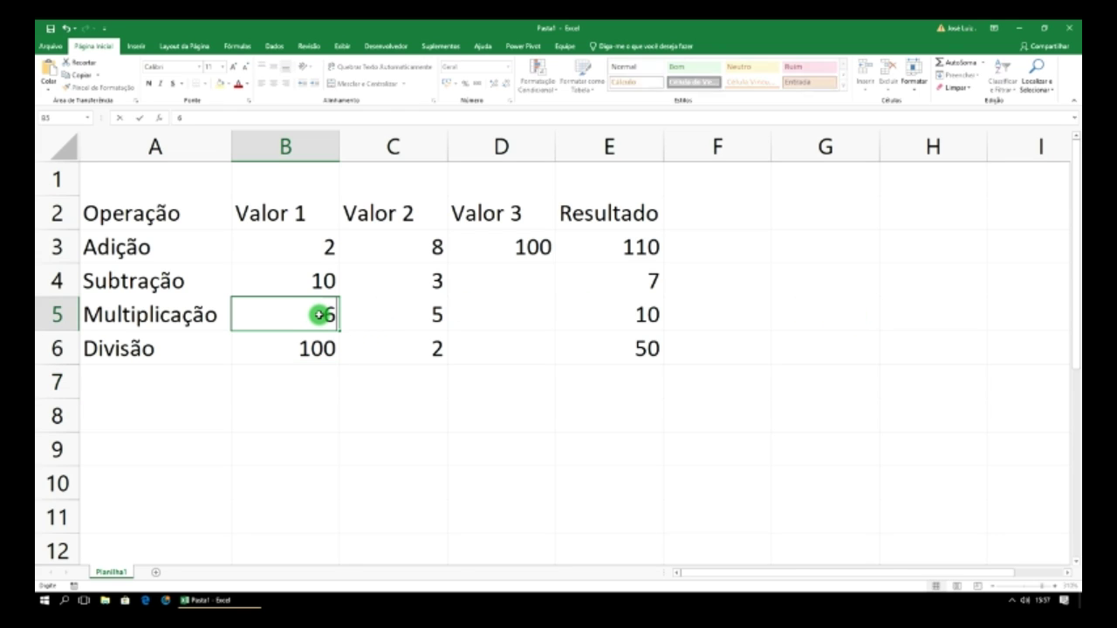
key("Return")
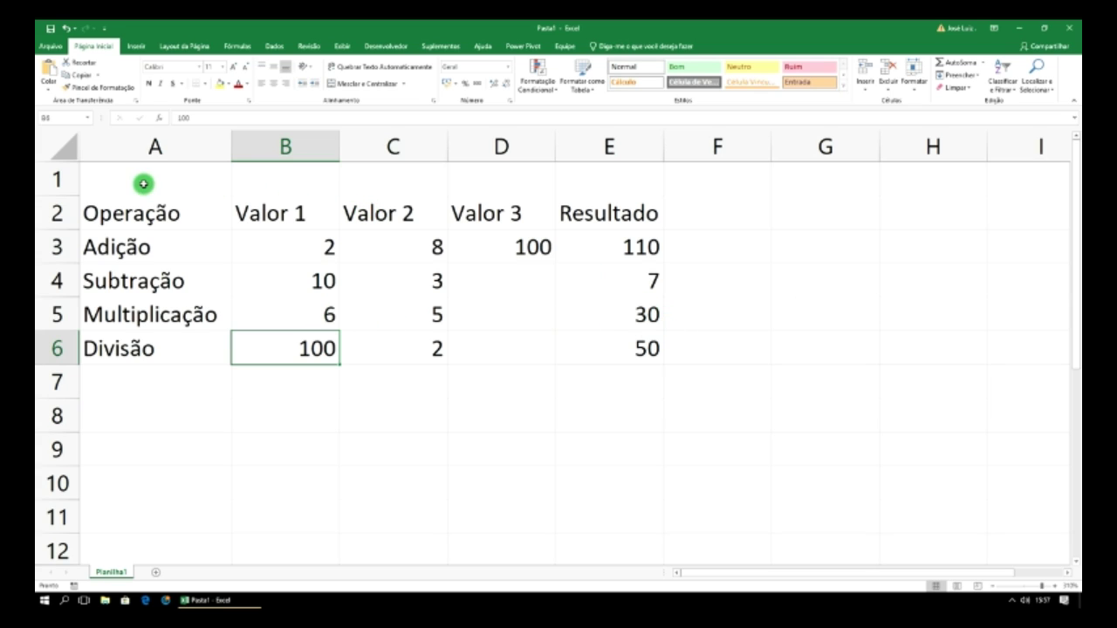
left_click_drag(142, 180, 609, 182)
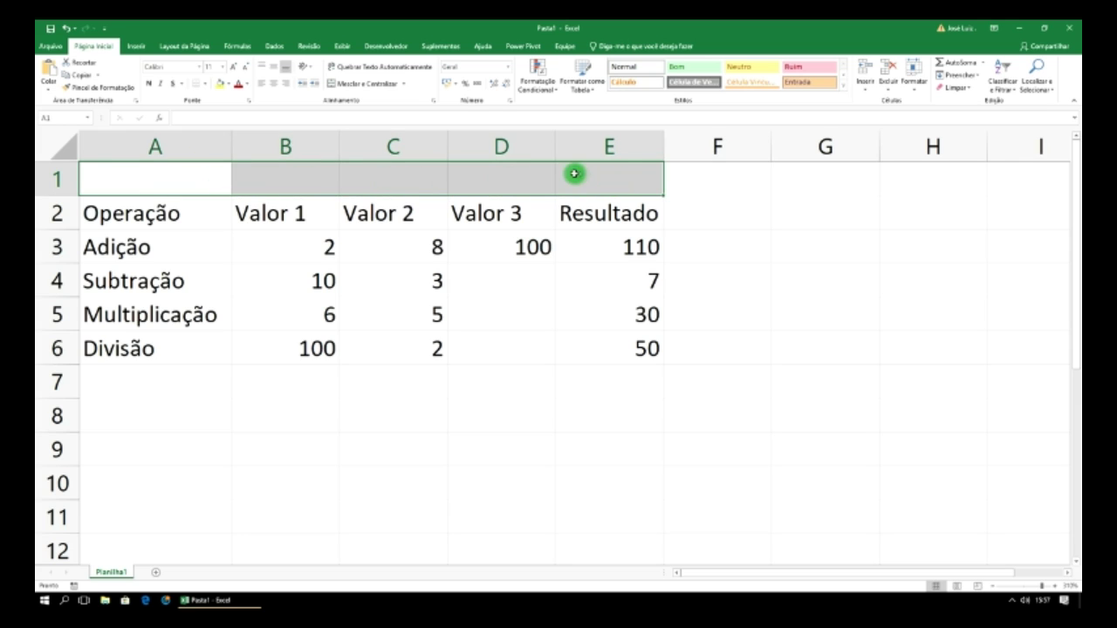
- Merge and centre A1:E1 and enter the title 'Operações Básicas' in it
left_click(368, 85)
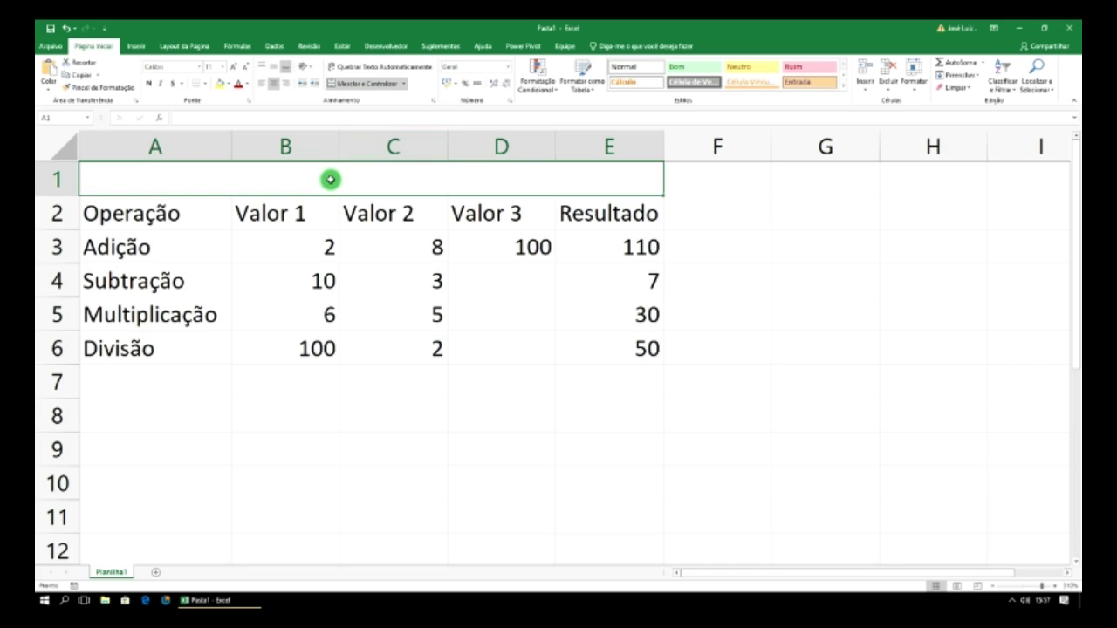
type("Ope")
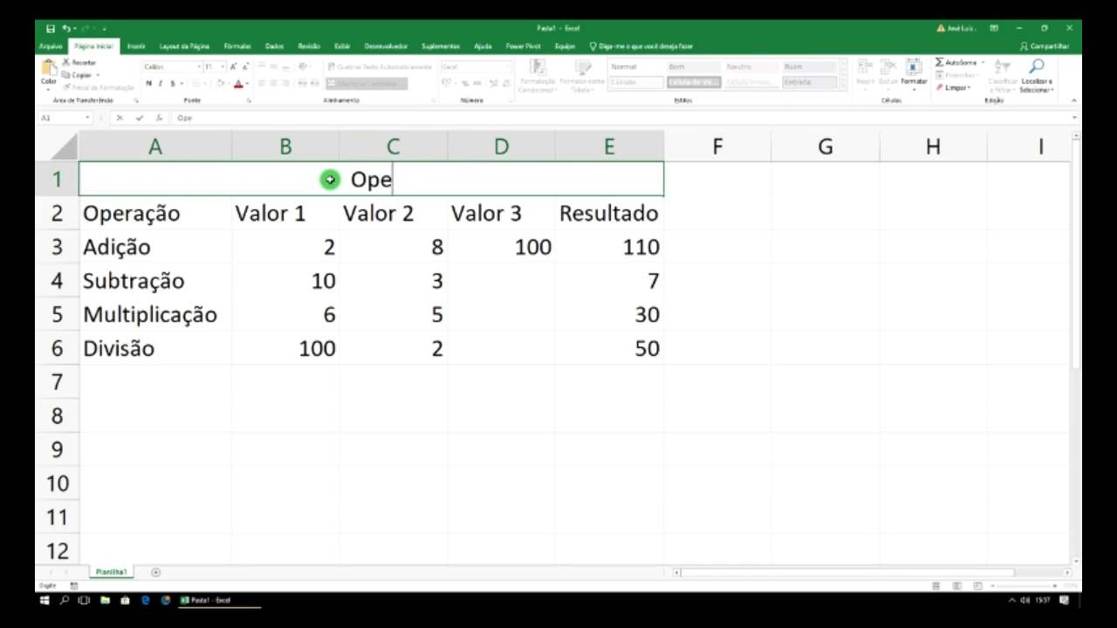
type("rações")
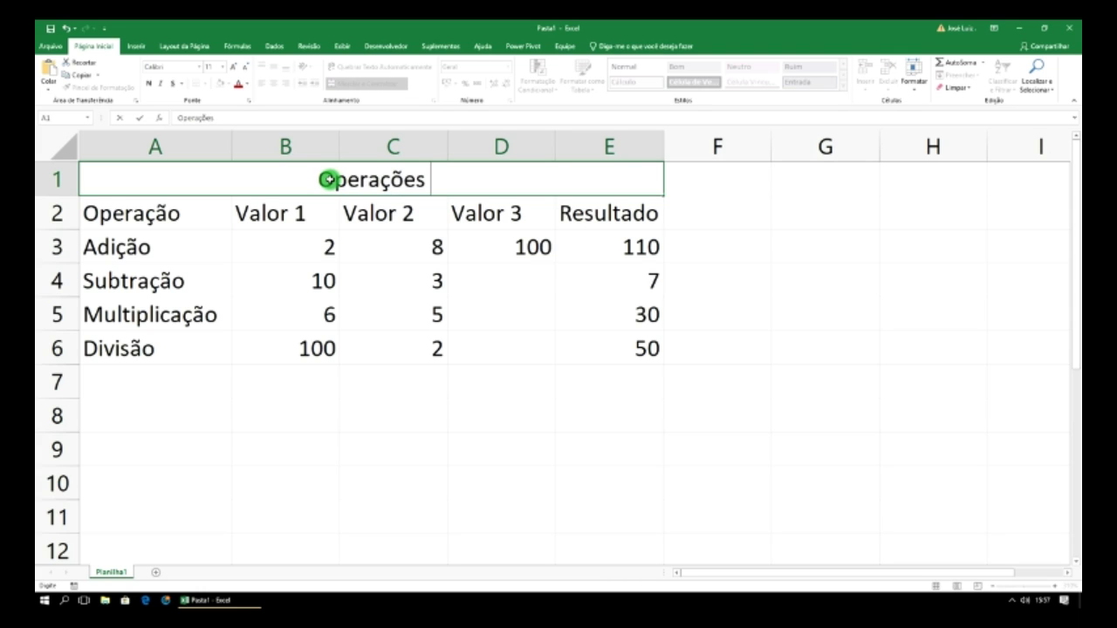
type(" Básicas")
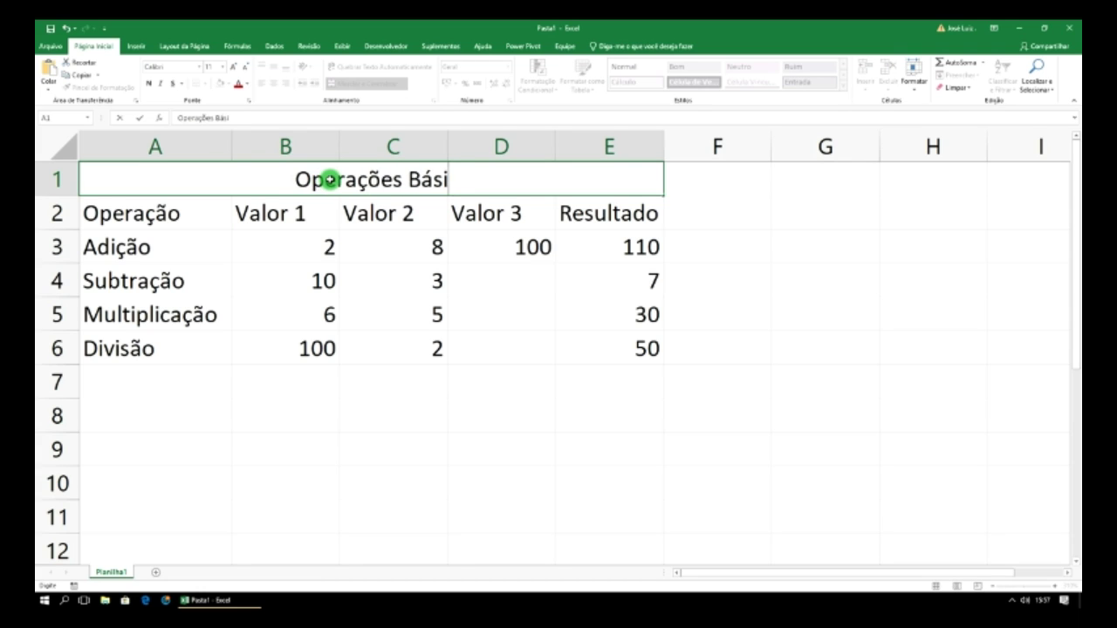
left_click(564, 255)
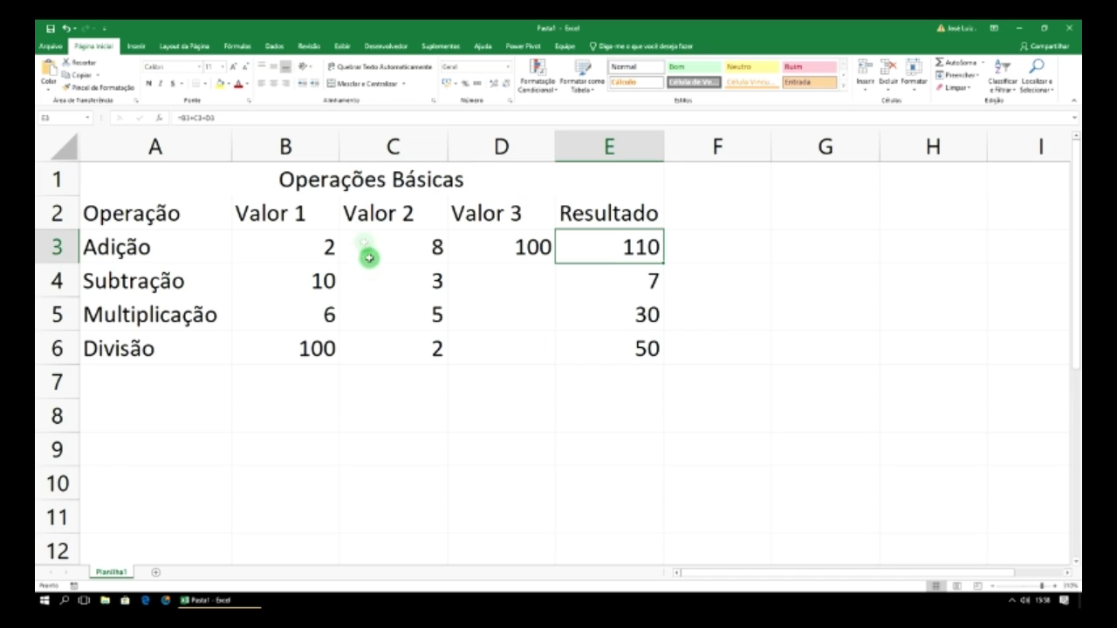
left_click_drag(356, 182, 417, 352)
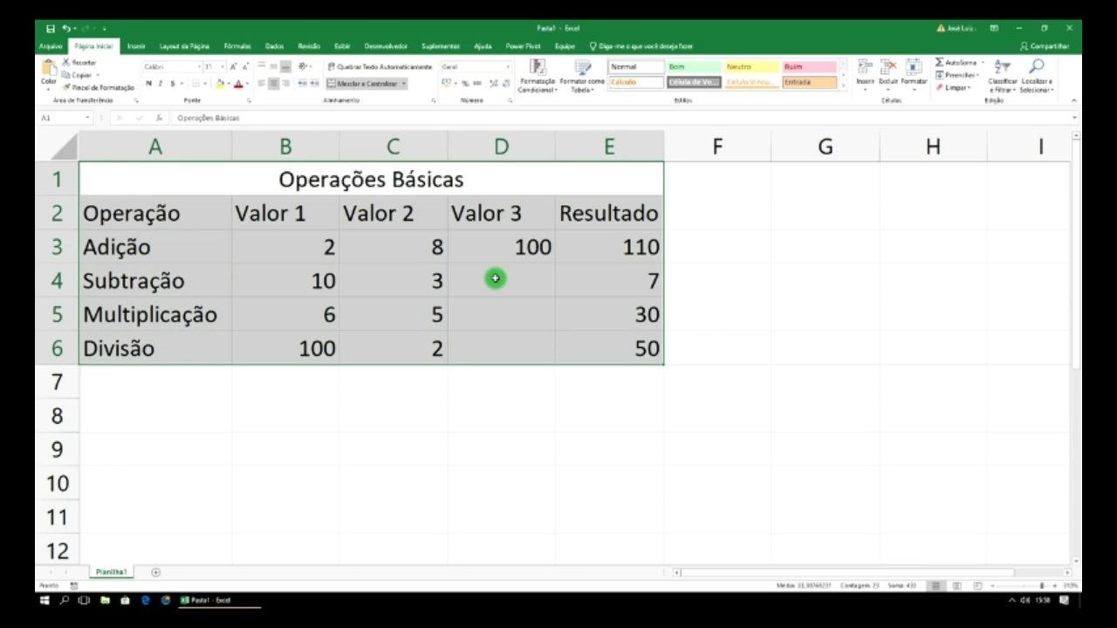
left_click(756, 286)
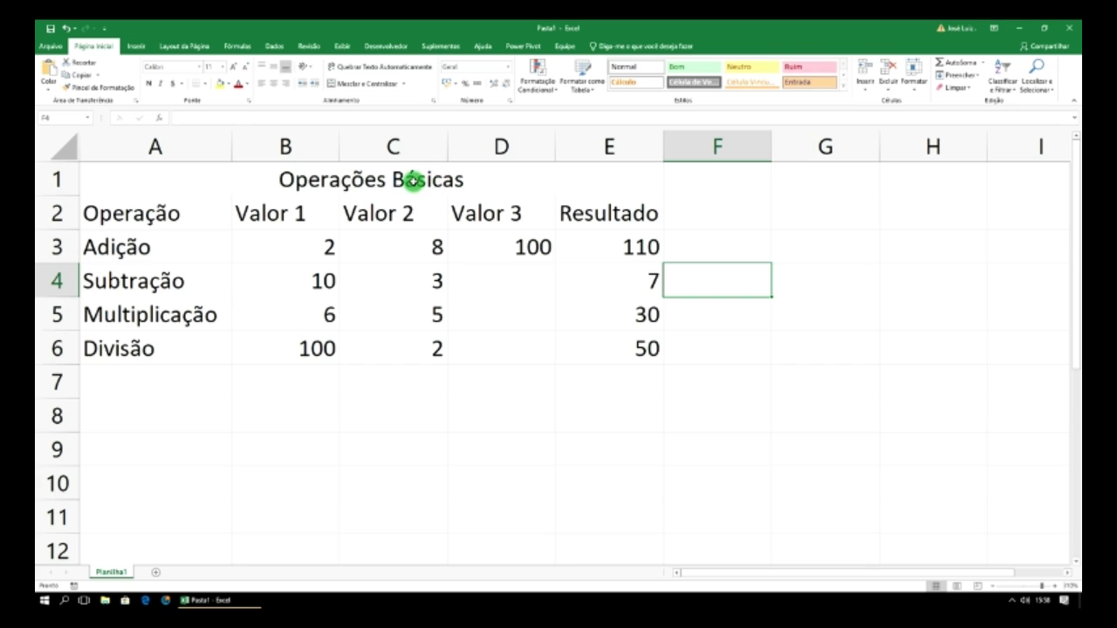
- Fill the merged Operações Básicas title cell with gold
left_click(412, 181)
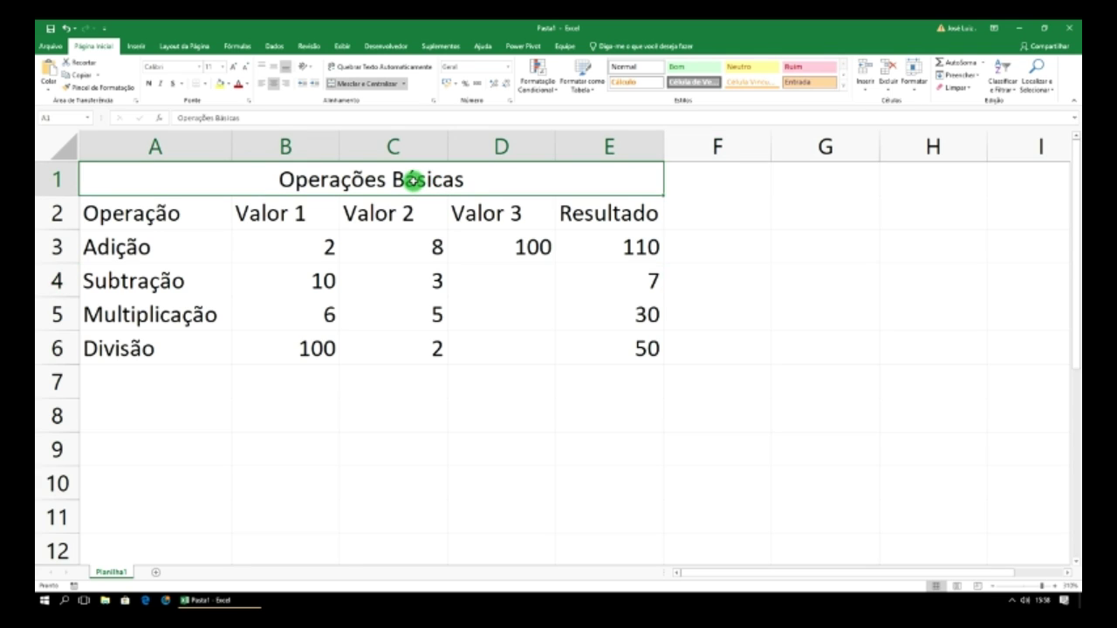
left_click(227, 84)
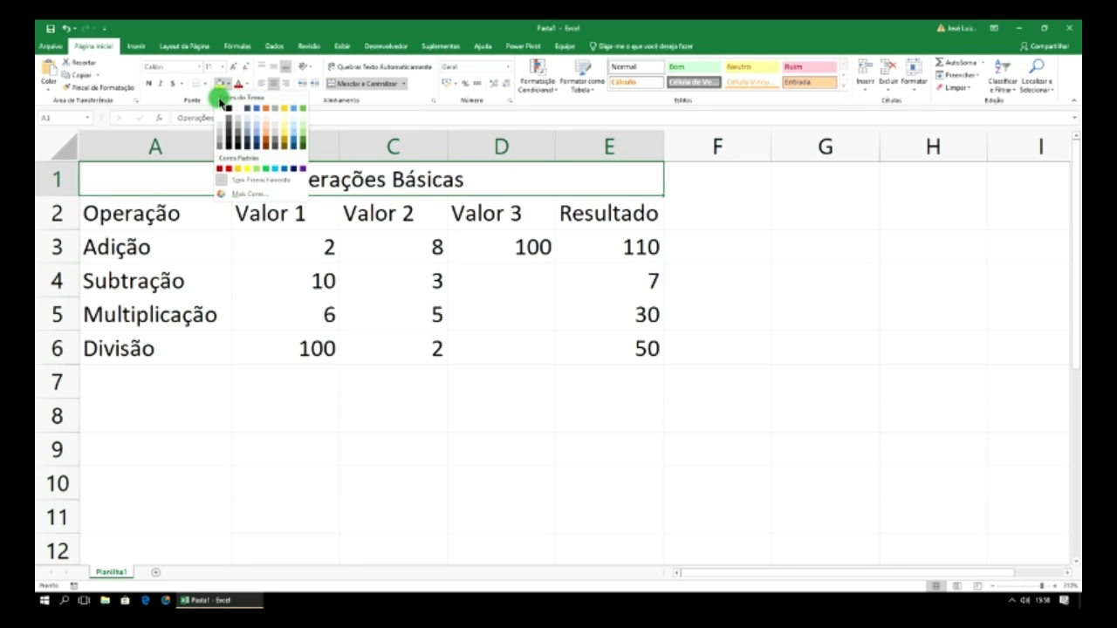
left_click(284, 108)
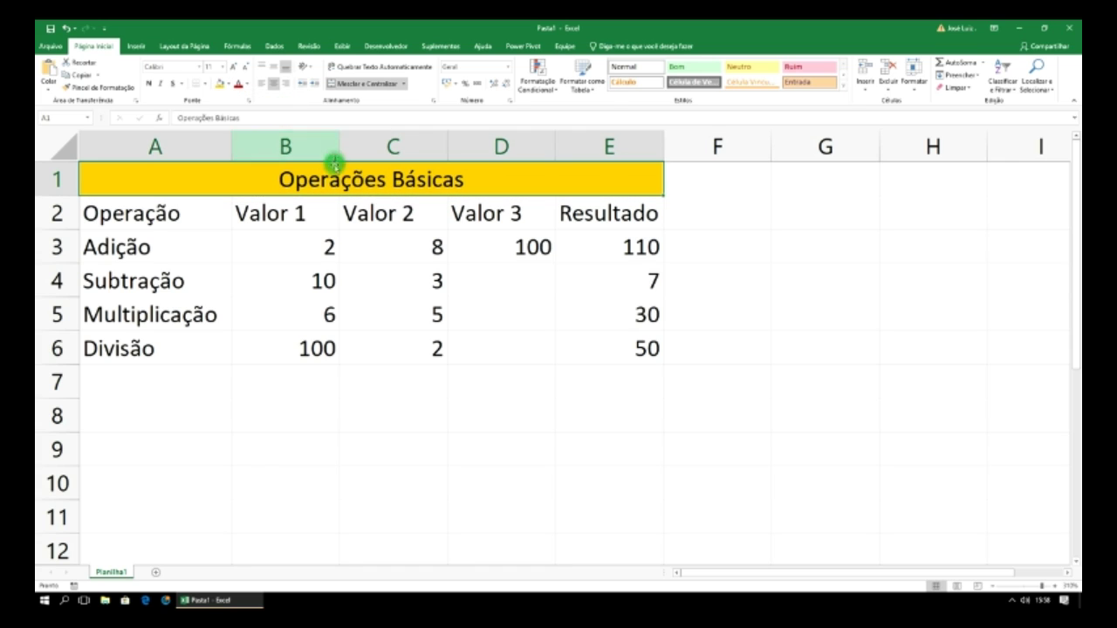
- Fill the header row A2:E2 with orange
left_click_drag(137, 212, 585, 219)
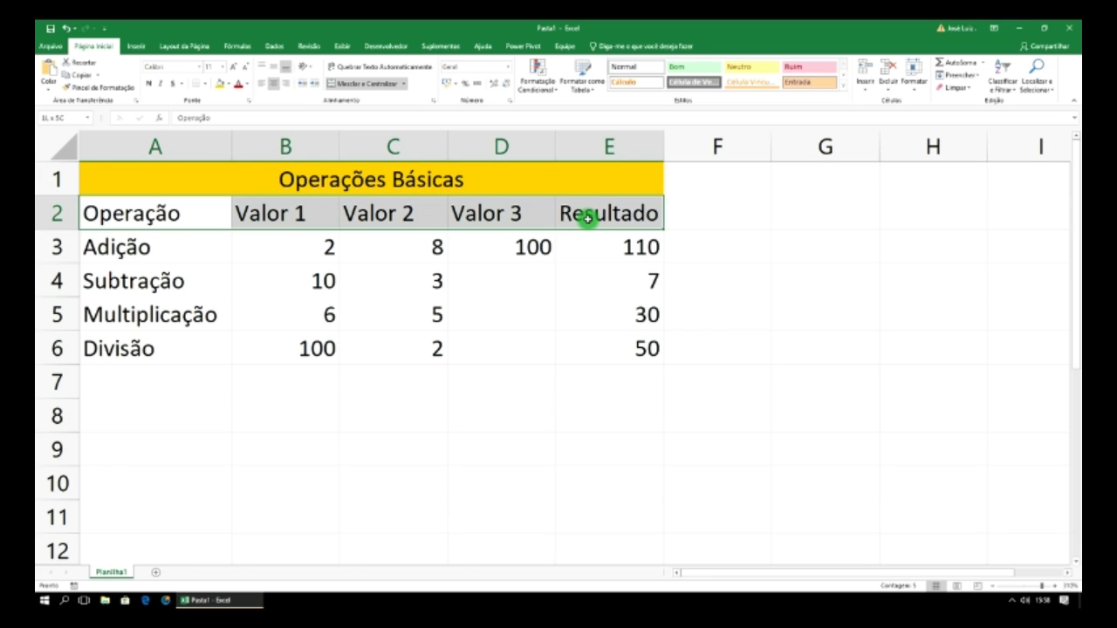
left_click(228, 85)
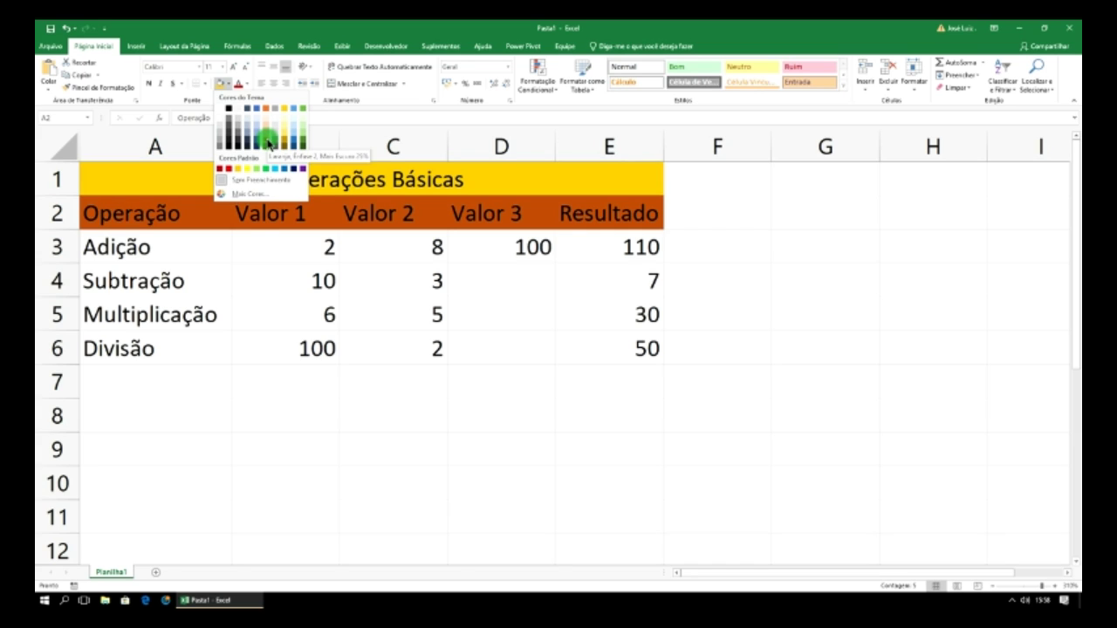
left_click(267, 108)
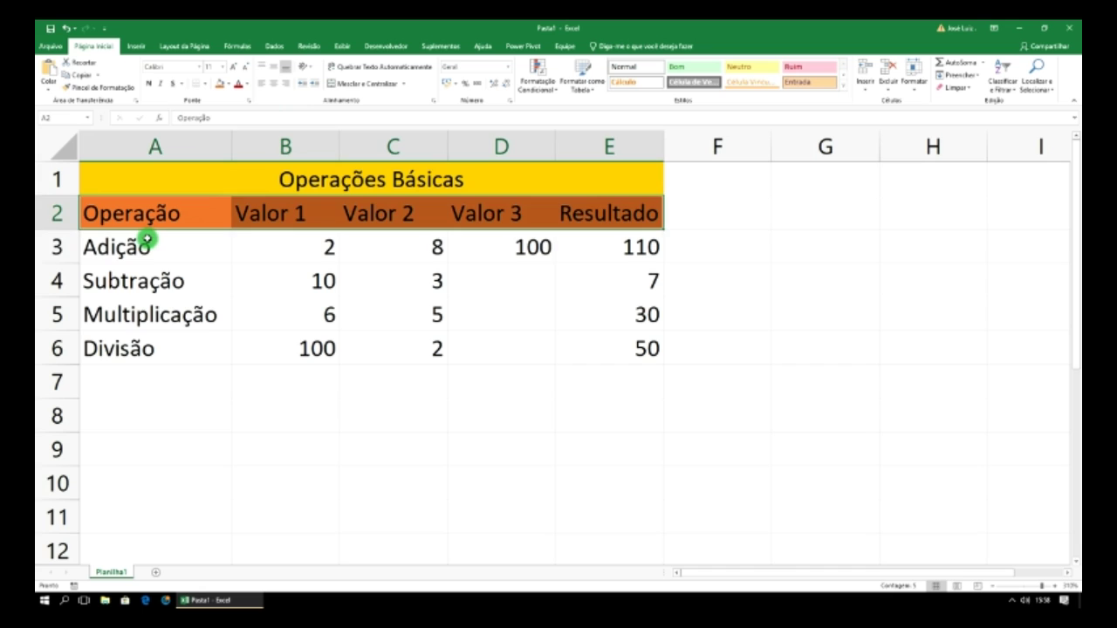
left_click(146, 238)
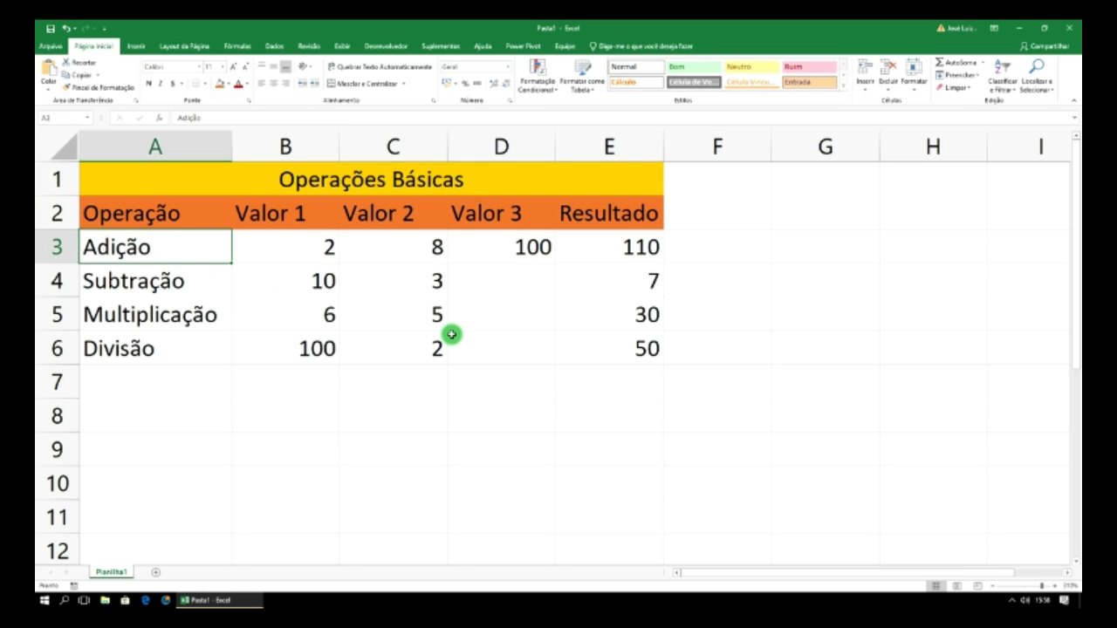
left_click(573, 213)
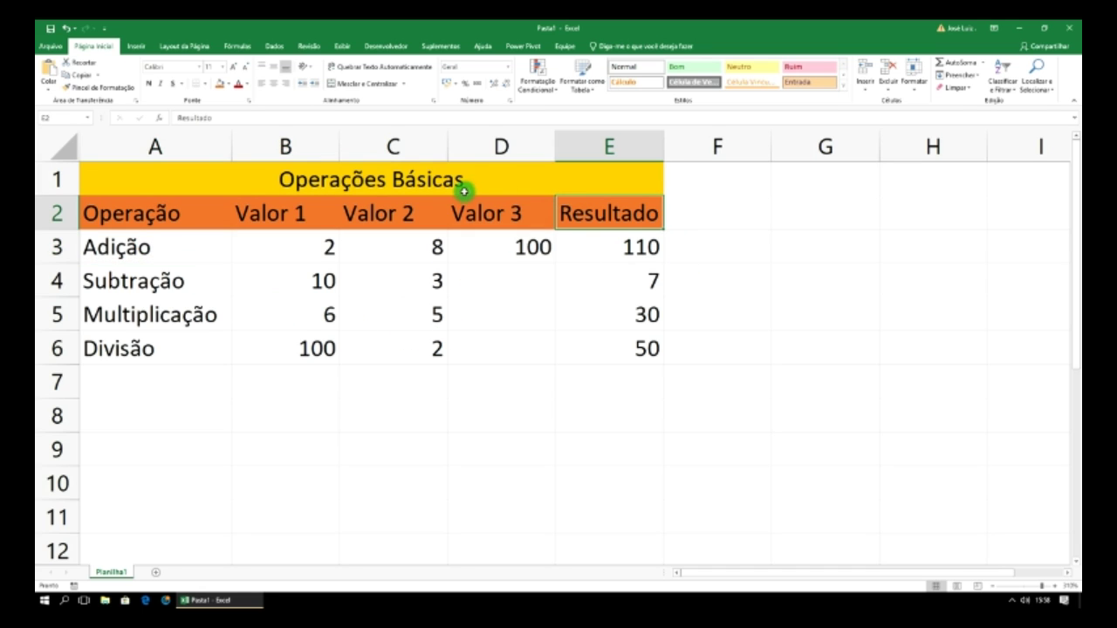
left_click(52, 46)
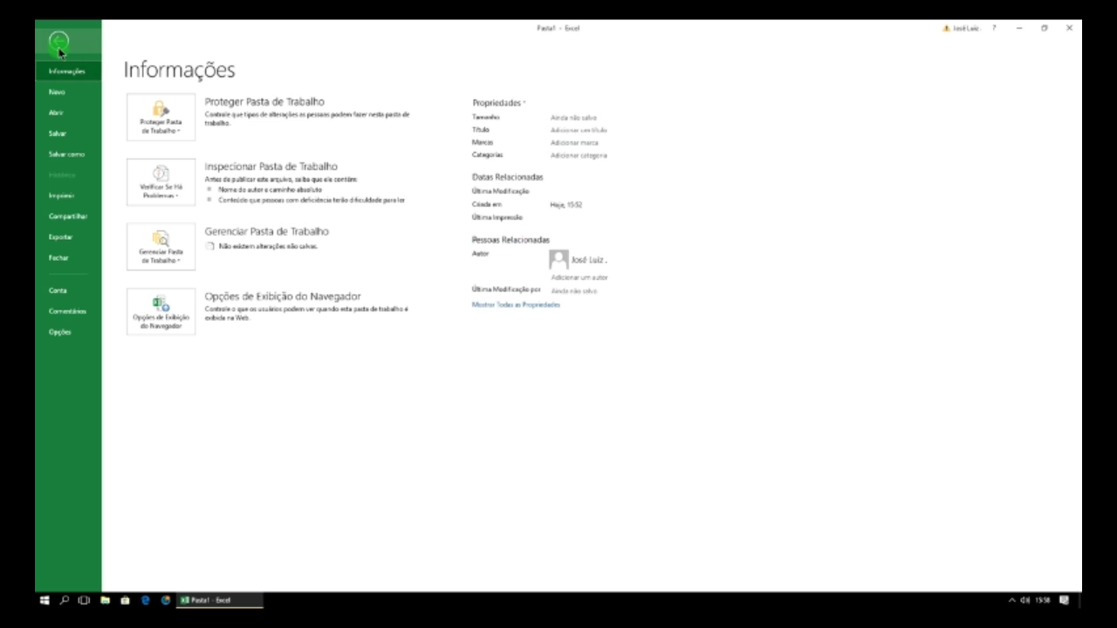
left_click(66, 198)
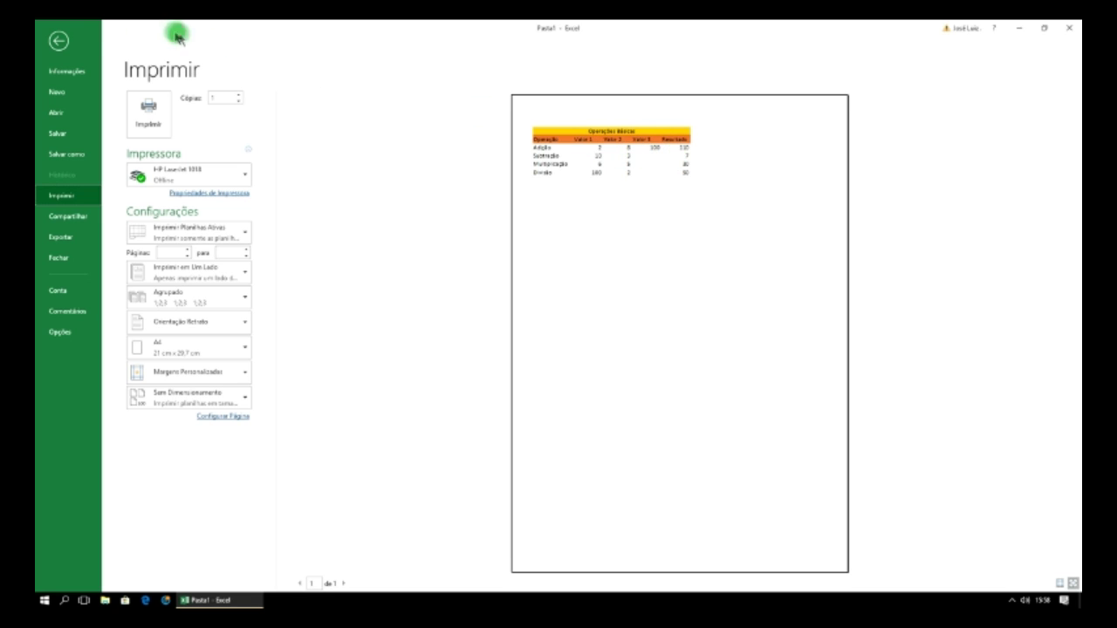
left_click(58, 41)
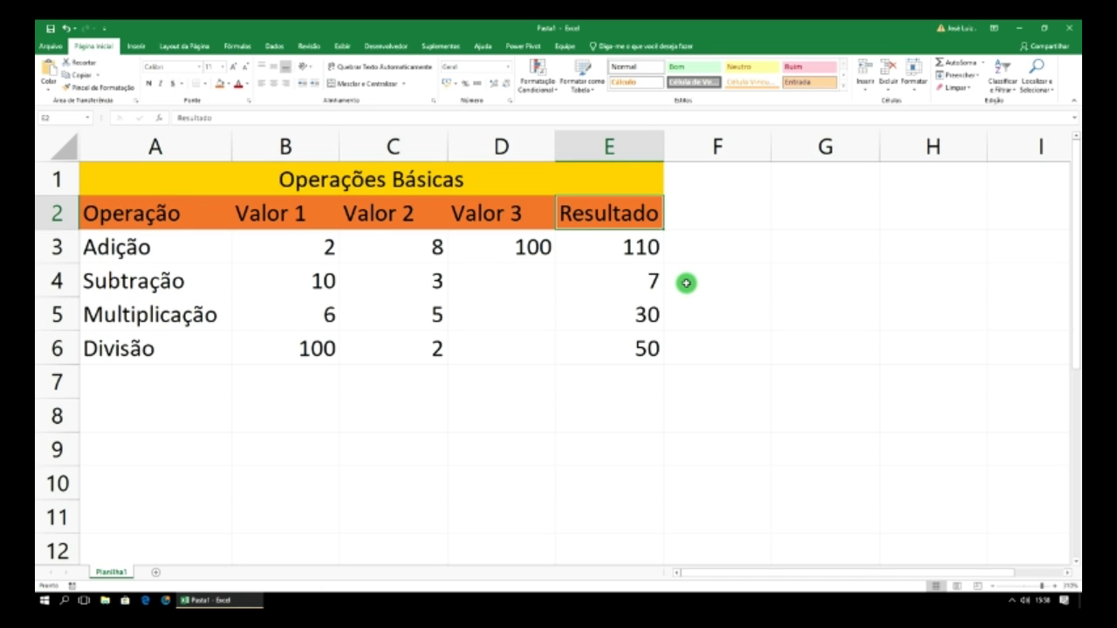
left_click(464, 176)
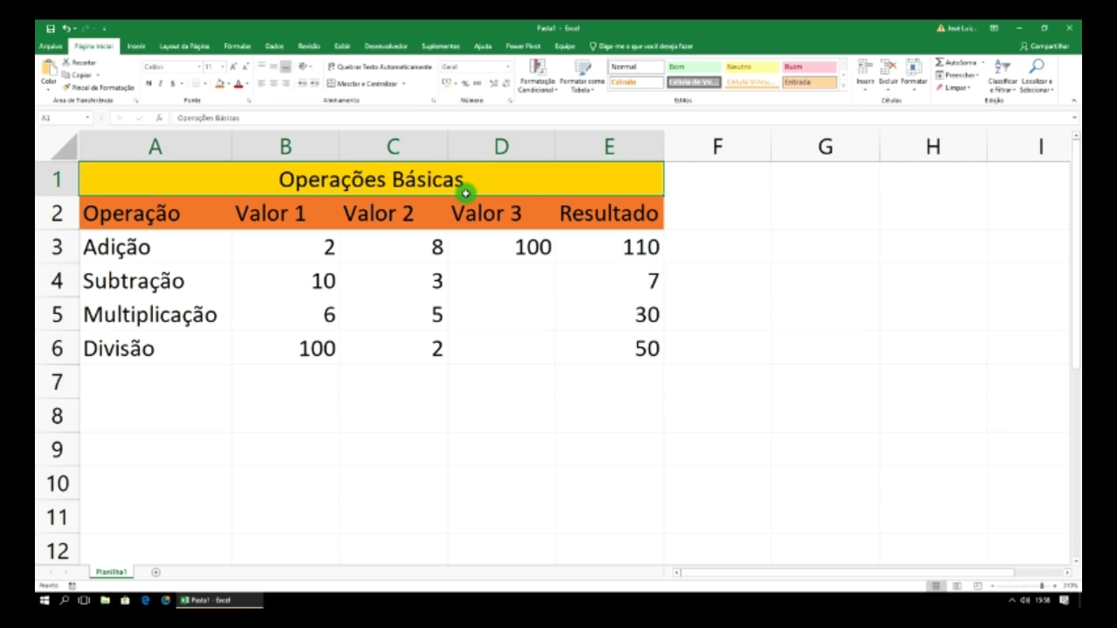
- Apply All Borders (Todas as Bordas) to the table range A1:E6
left_click_drag(466, 193, 492, 344)
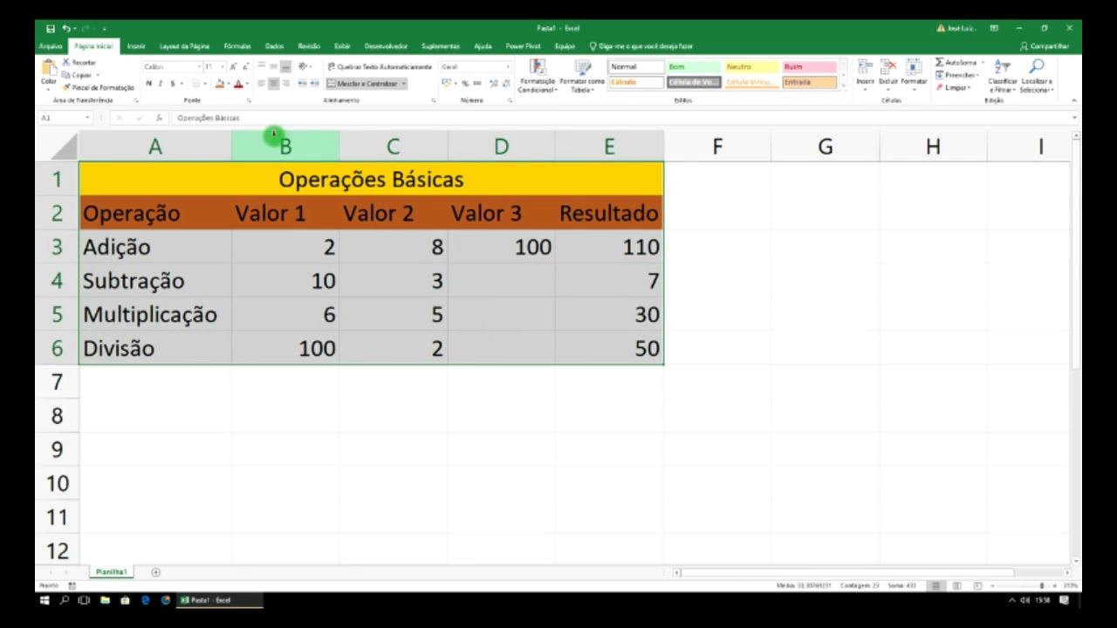
left_click(204, 85)
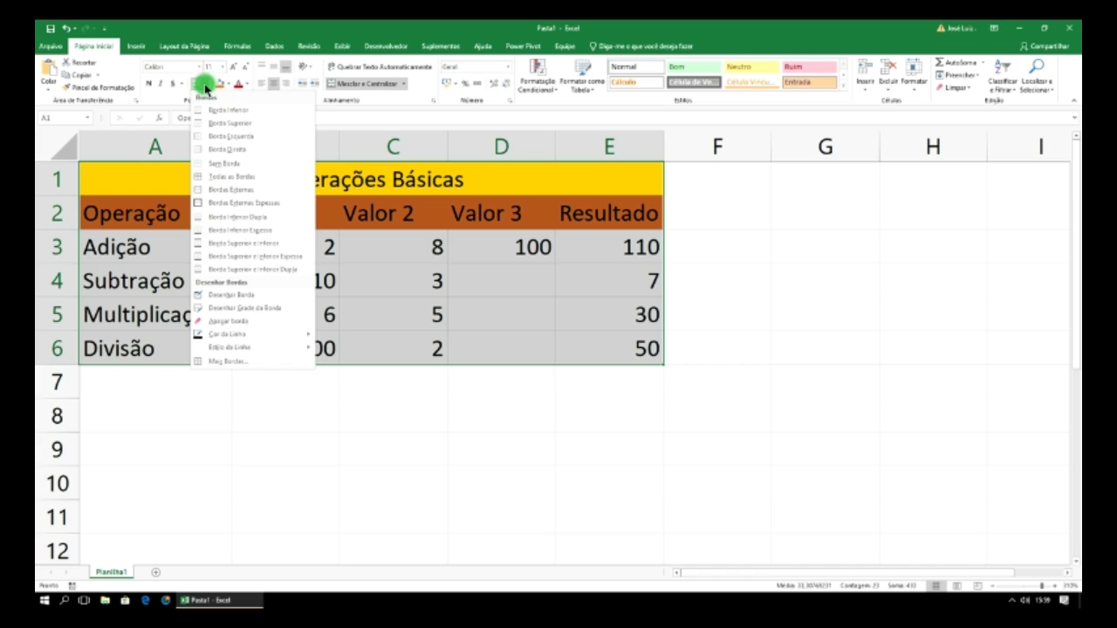
left_click(223, 176)
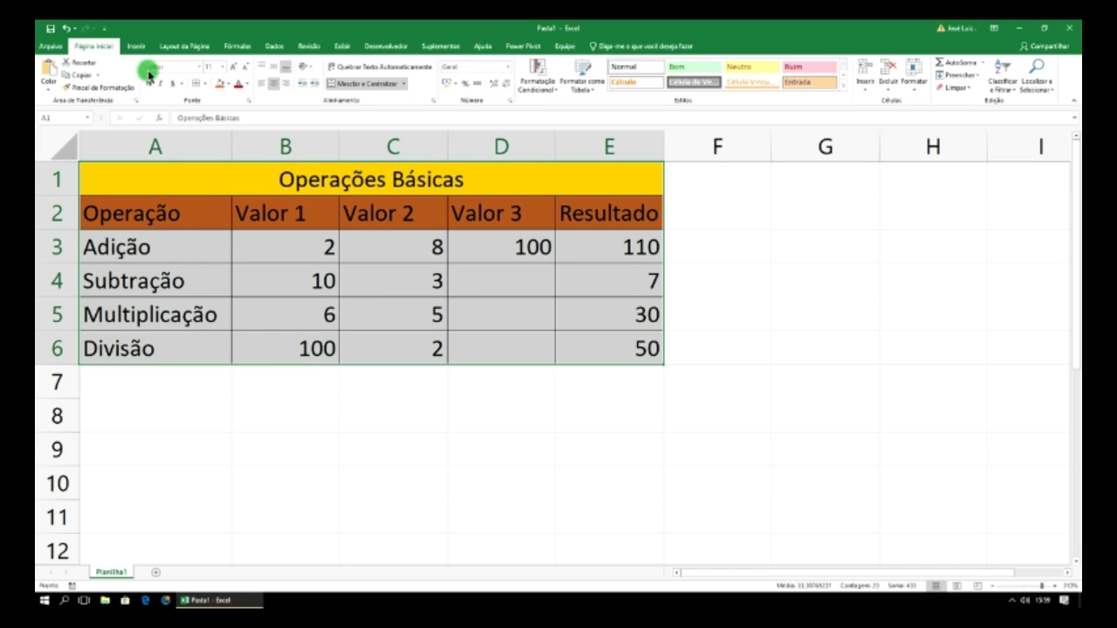
- Check the bordered table in the print preview, then return to the worksheet
left_click(52, 47)
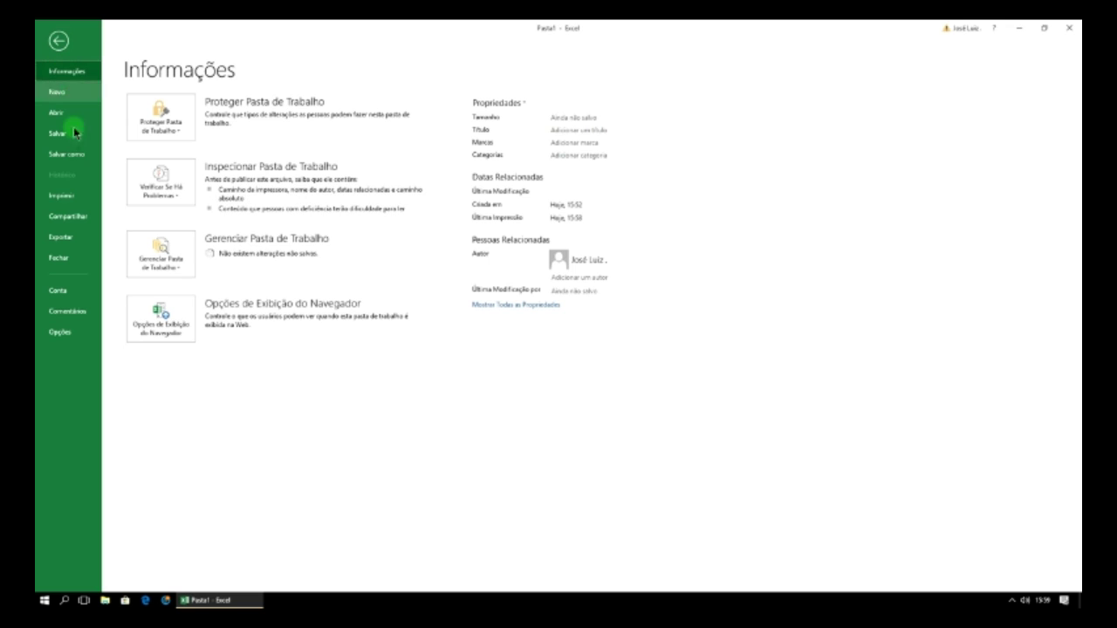
left_click(63, 196)
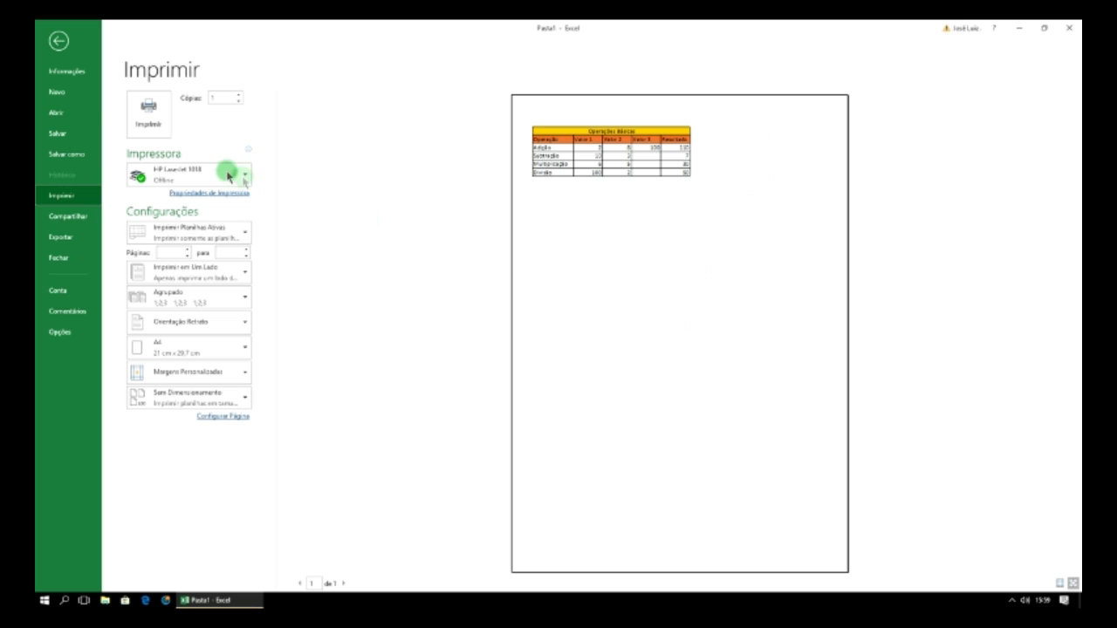
left_click(57, 44)
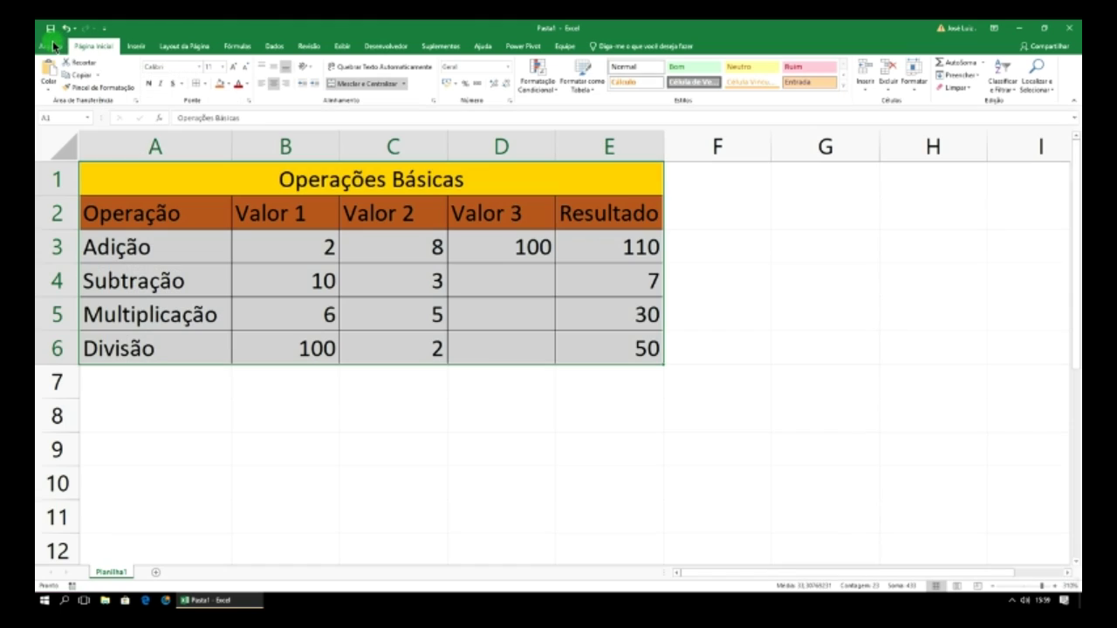
left_click(803, 289)
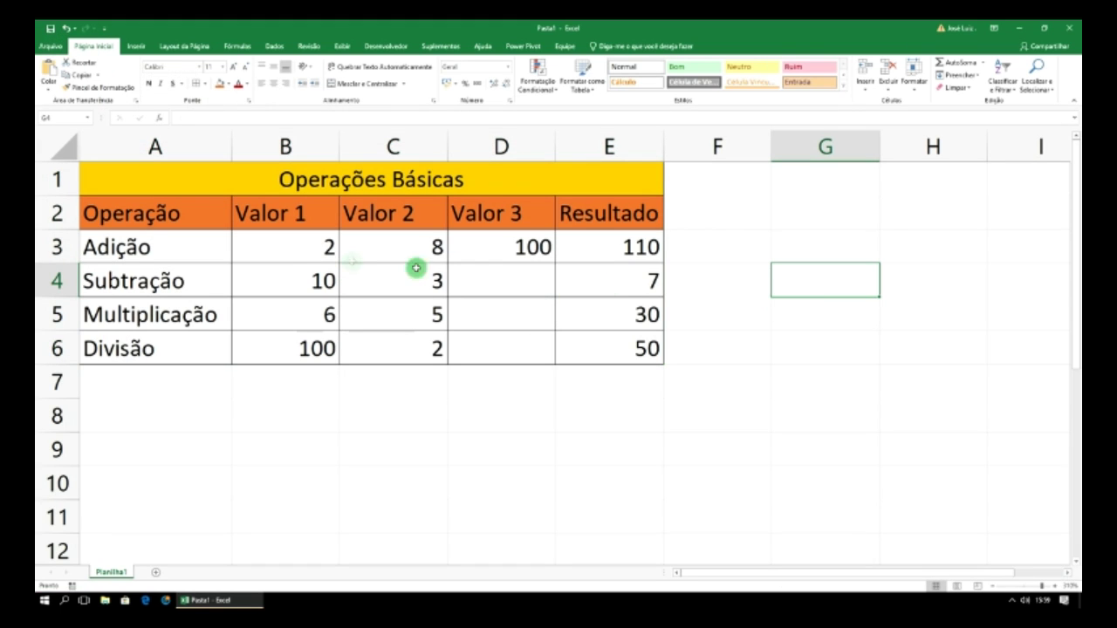
left_click(639, 255)
left_click(643, 278)
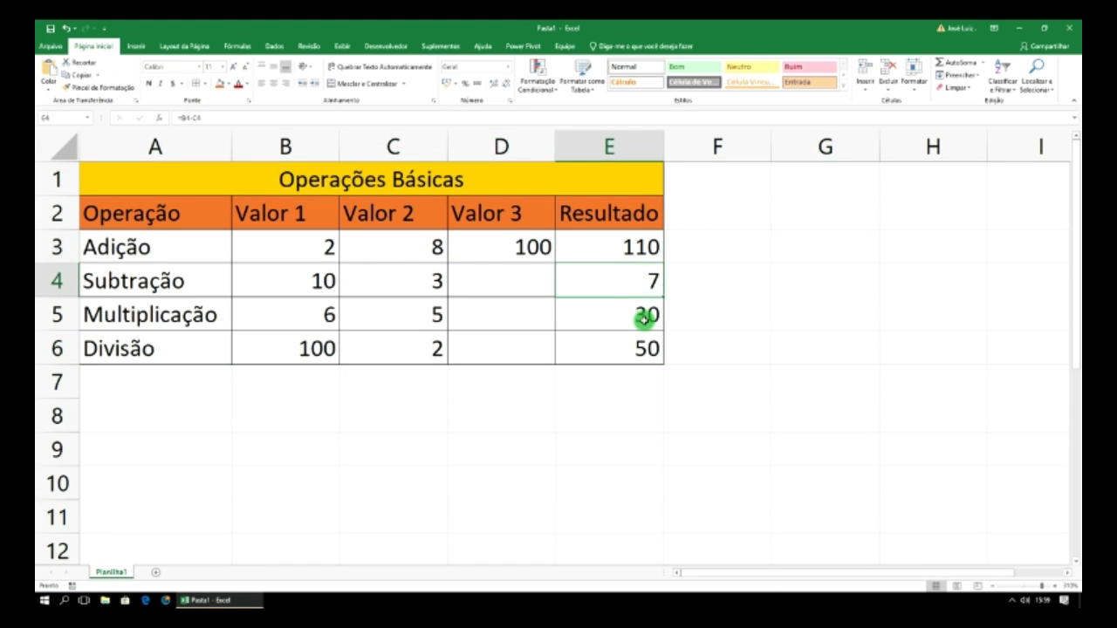
left_click(645, 316)
left_click(641, 345)
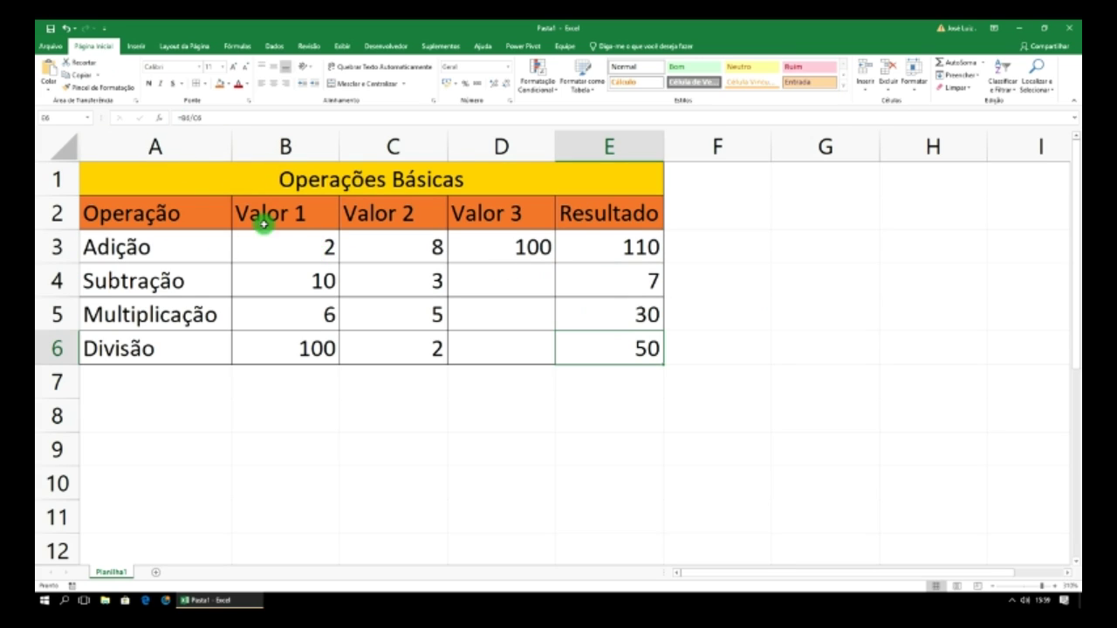
left_click(305, 244)
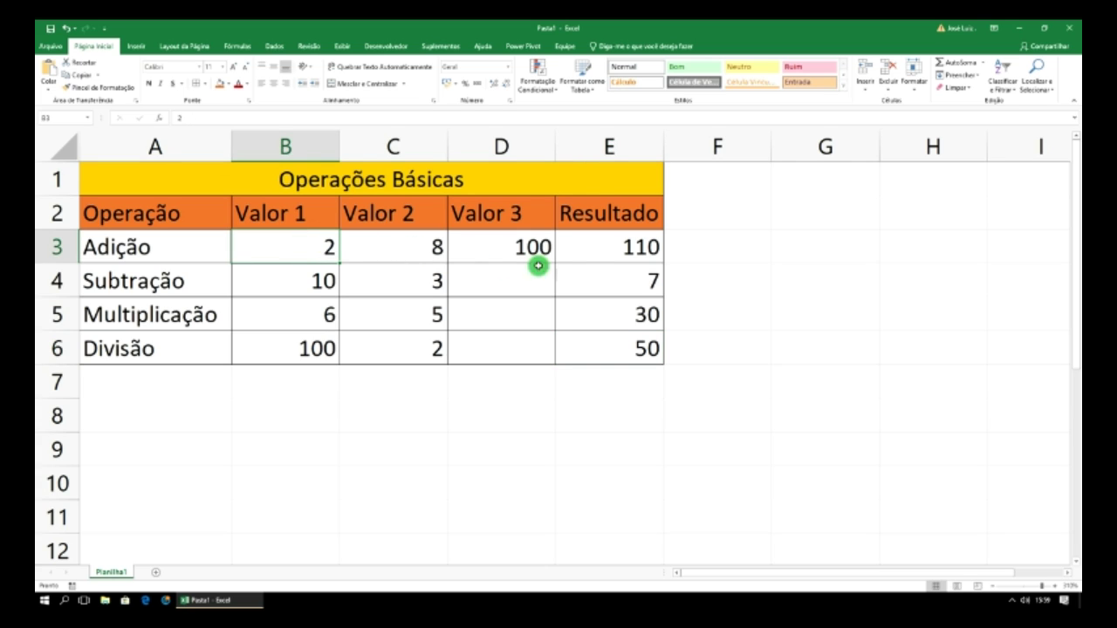
left_click(618, 255)
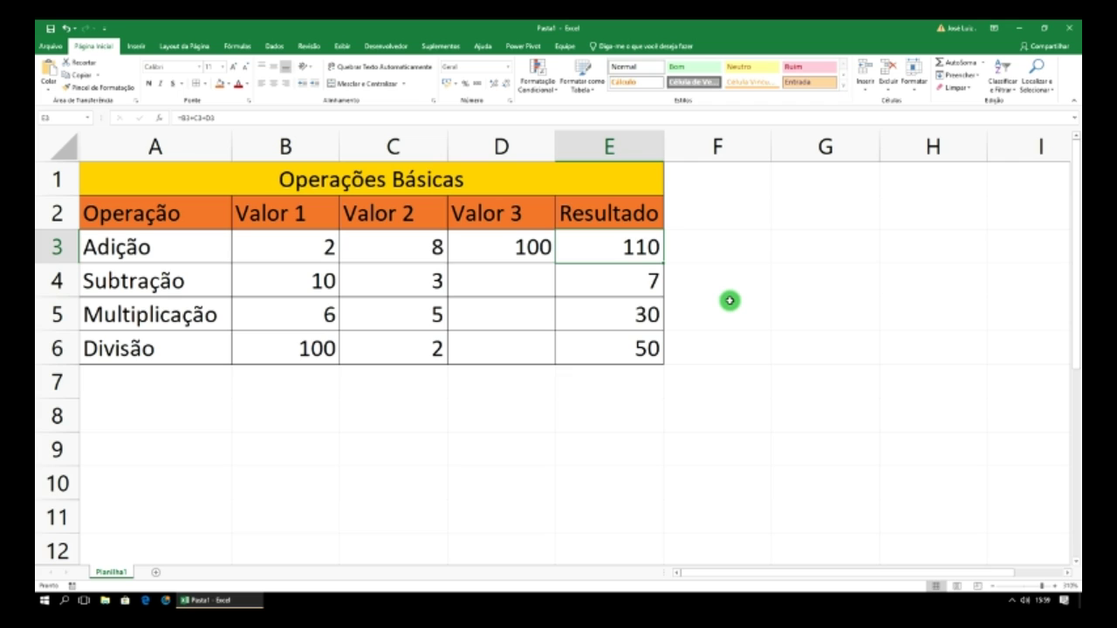
- Rename the Planilha1 sheet tab to 'Formulas Básicas'
right_click(115, 572)
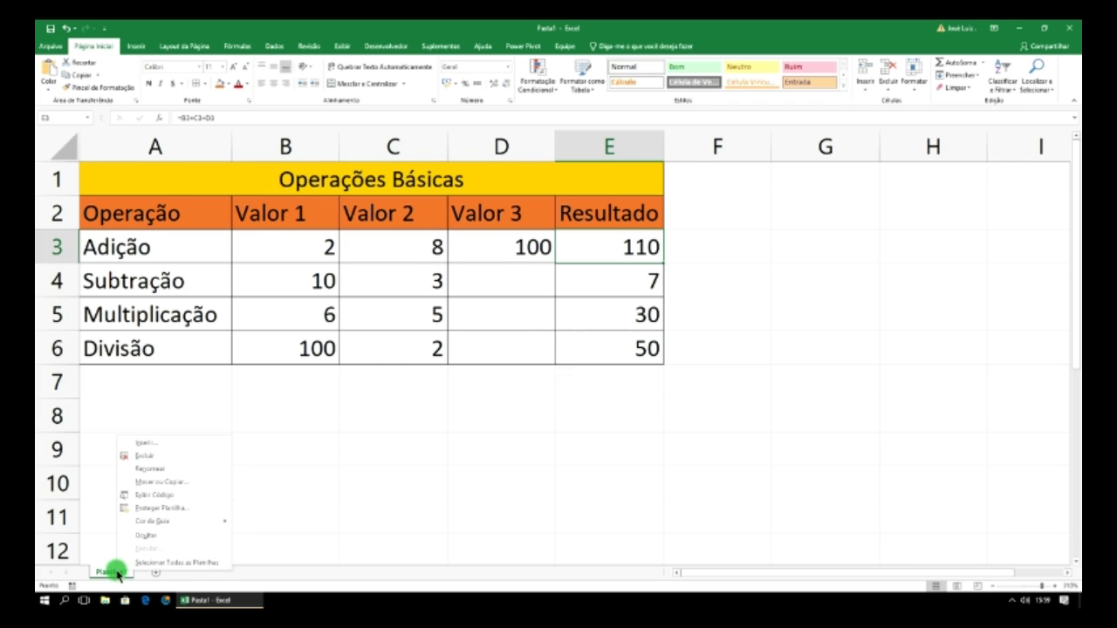
left_click(157, 469)
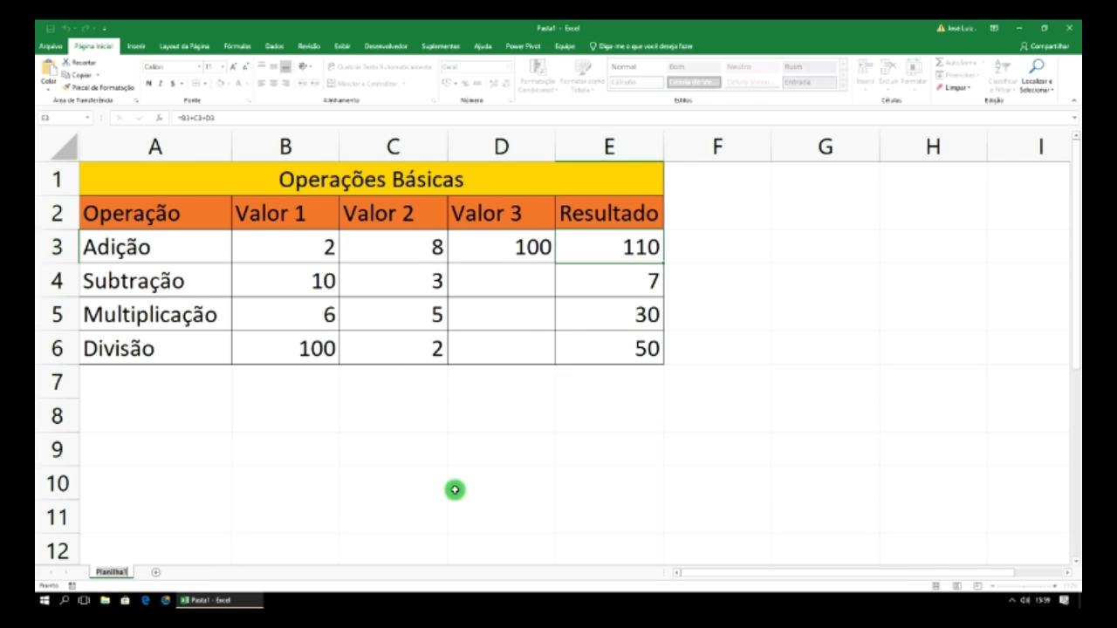
type("Formulas")
key("Return")
type("Básicas")
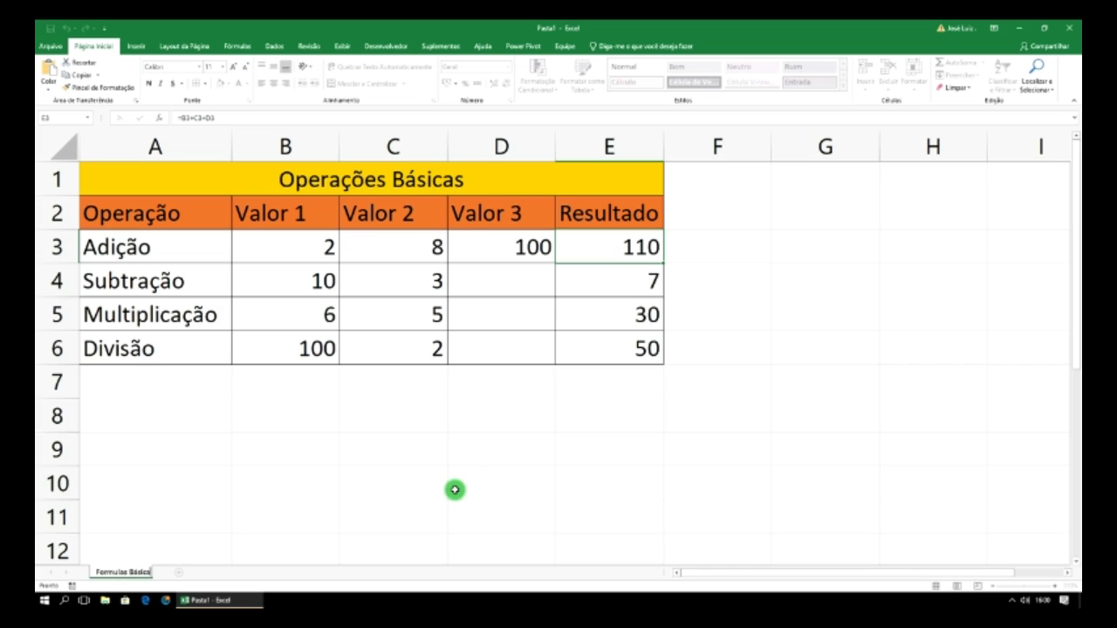
- Confirm the Formulas Básicas name, colour its tab blue and add a new Planilha2 sheet
left_click(329, 439)
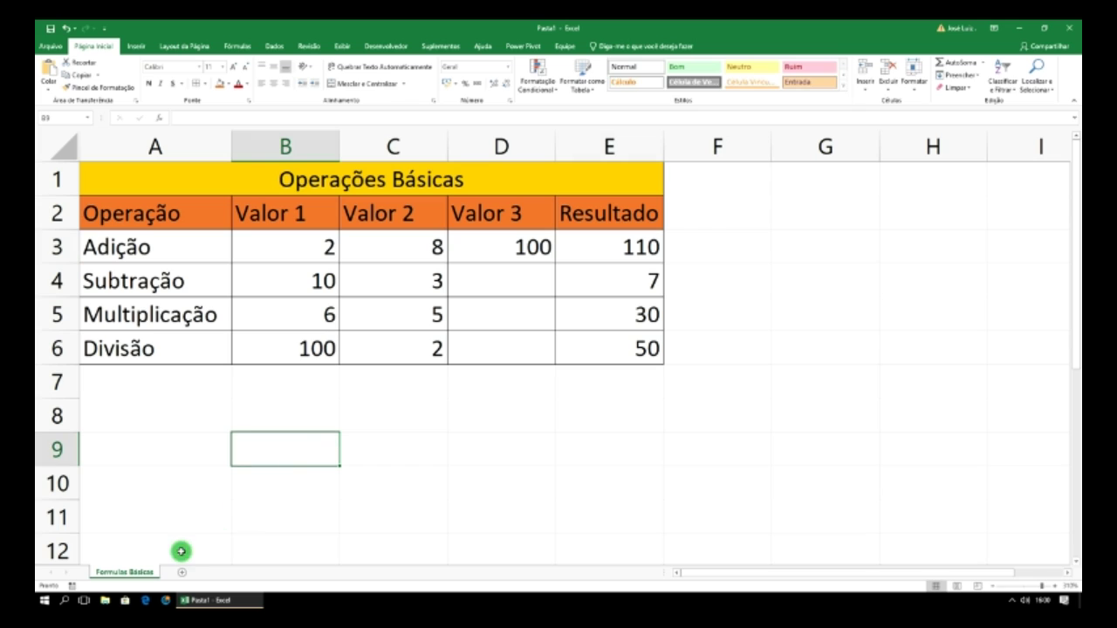
right_click(142, 576)
mouse_move(179, 526)
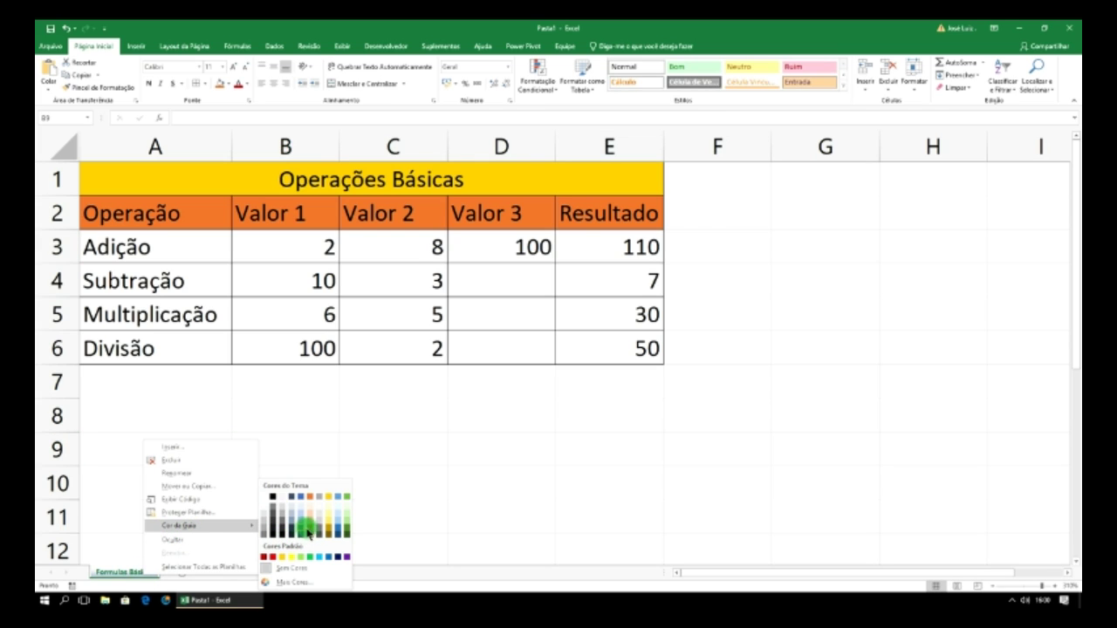
left_click(346, 519)
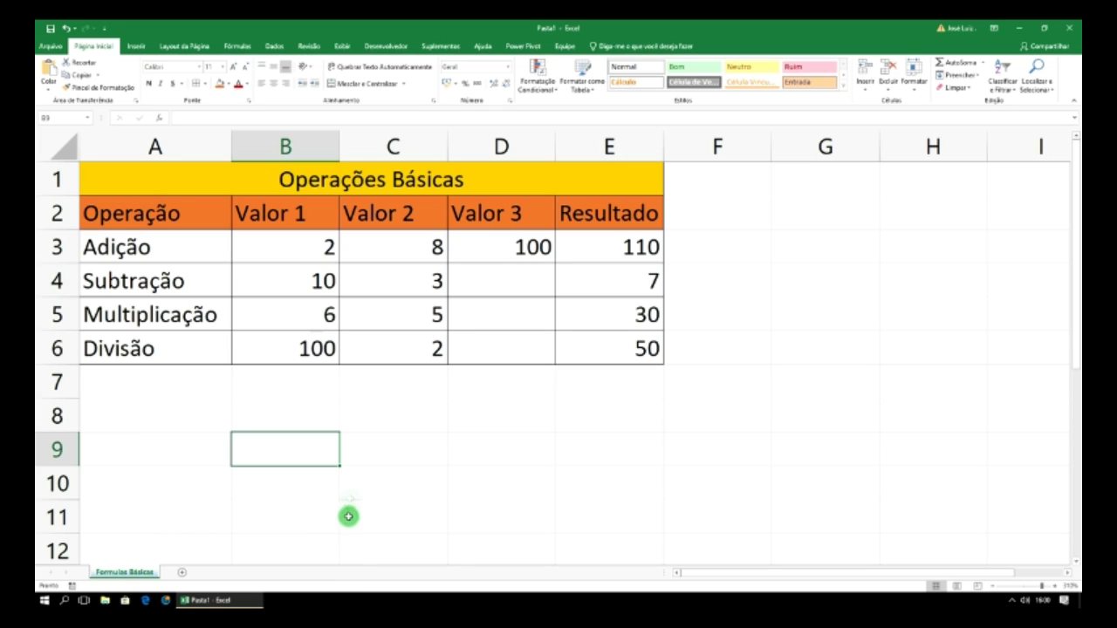
left_click(287, 523)
left_click(181, 573)
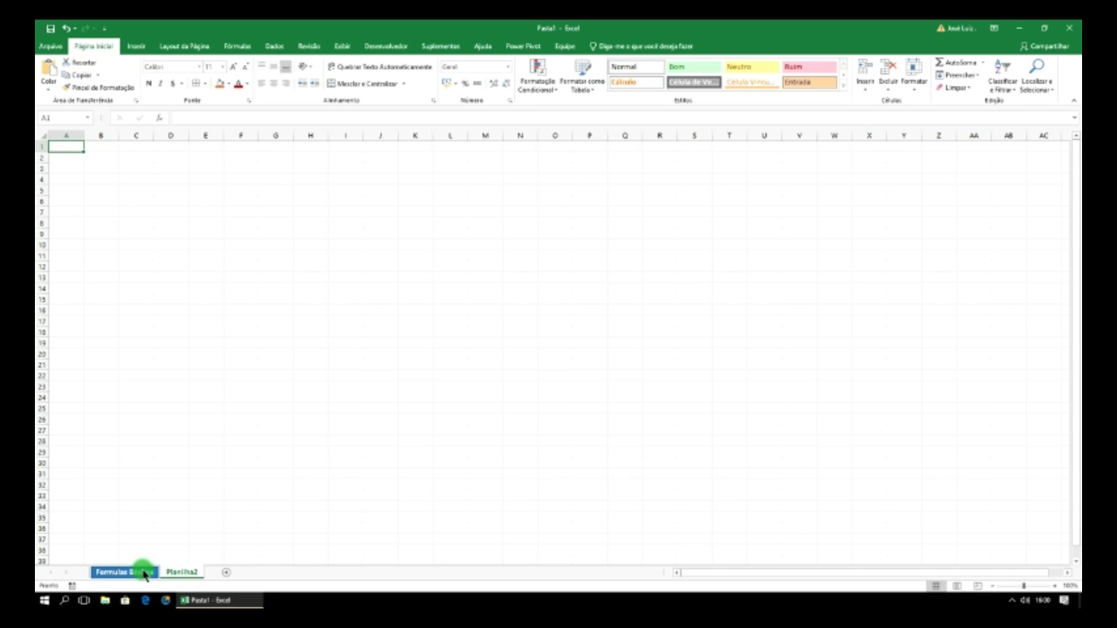
- Open a new blank workbook, Pasta1, from the Excel start screen
left_click(149, 572)
left_click(313, 488)
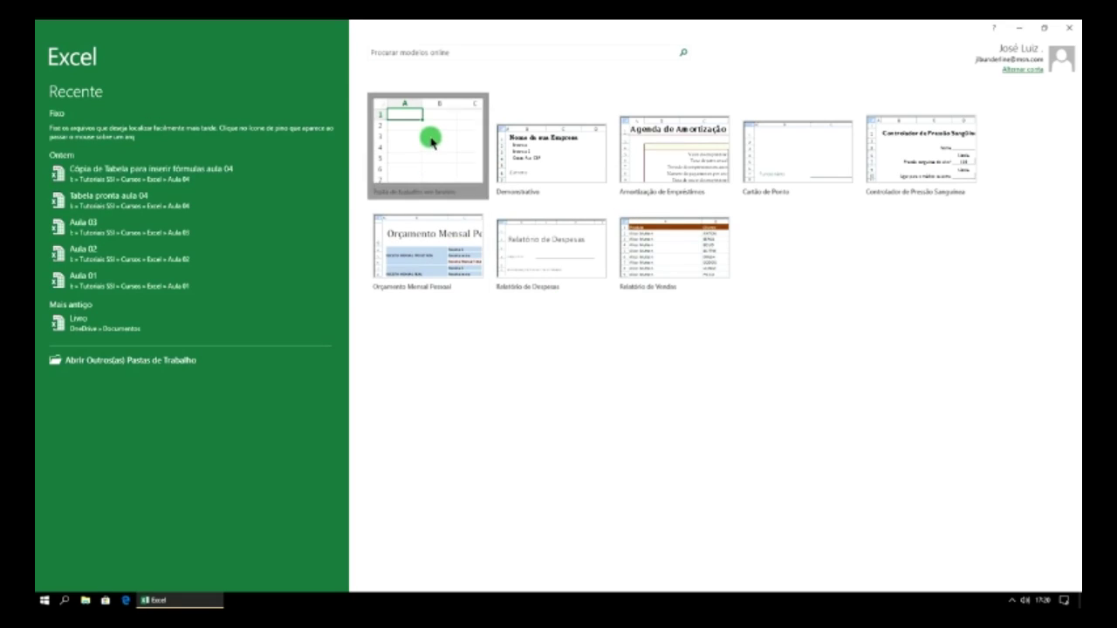
left_click(431, 142)
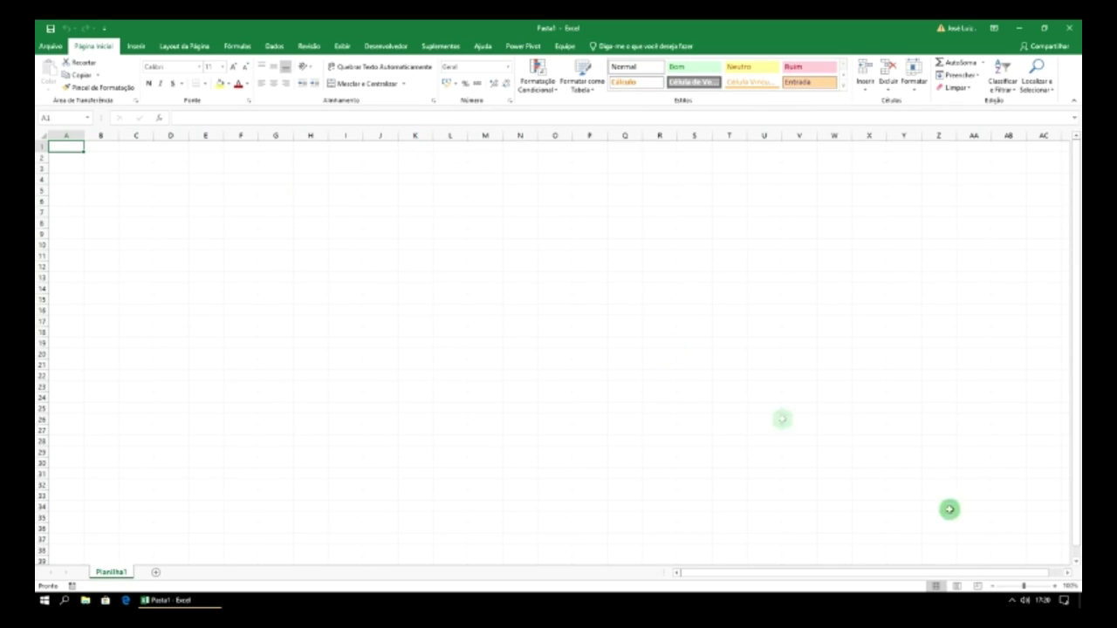
- Zoom the empty Planilha1 sheet in seven increments so its cells look much larger
left_click(1055, 585)
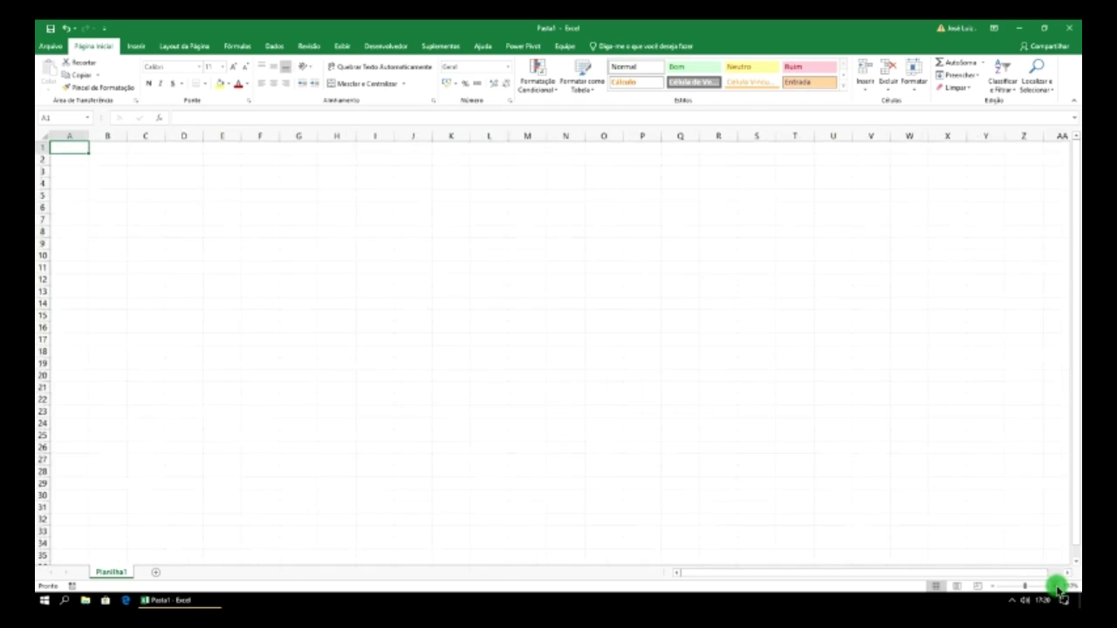
left_click(1055, 585)
left_click(1055, 586)
left_click(1055, 586)
left_click(1055, 585)
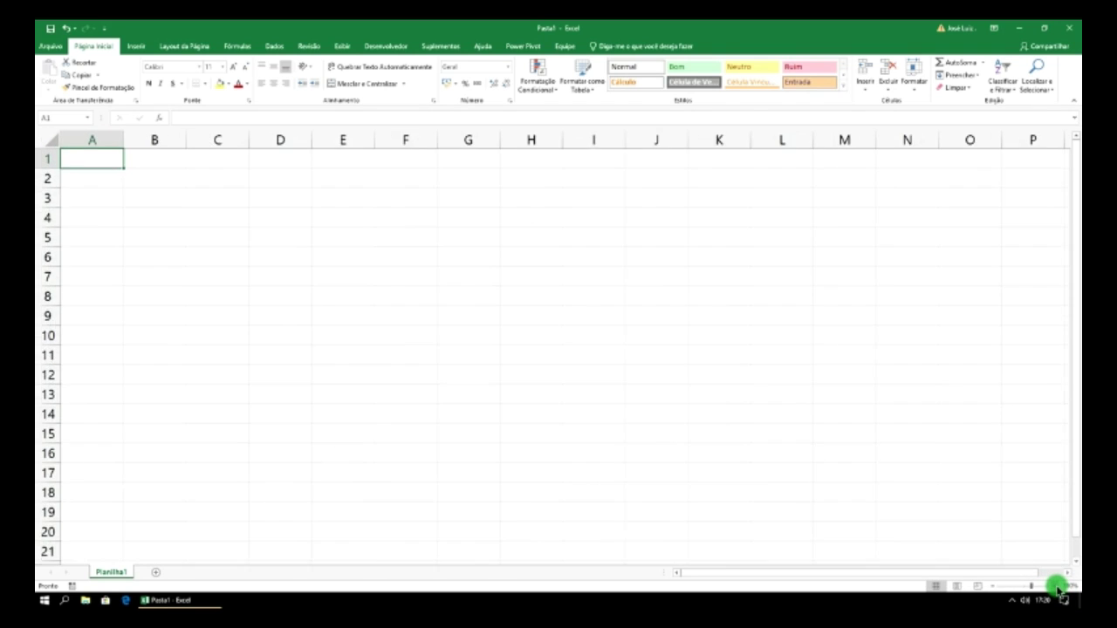
left_click(1055, 586)
left_click(1055, 586)
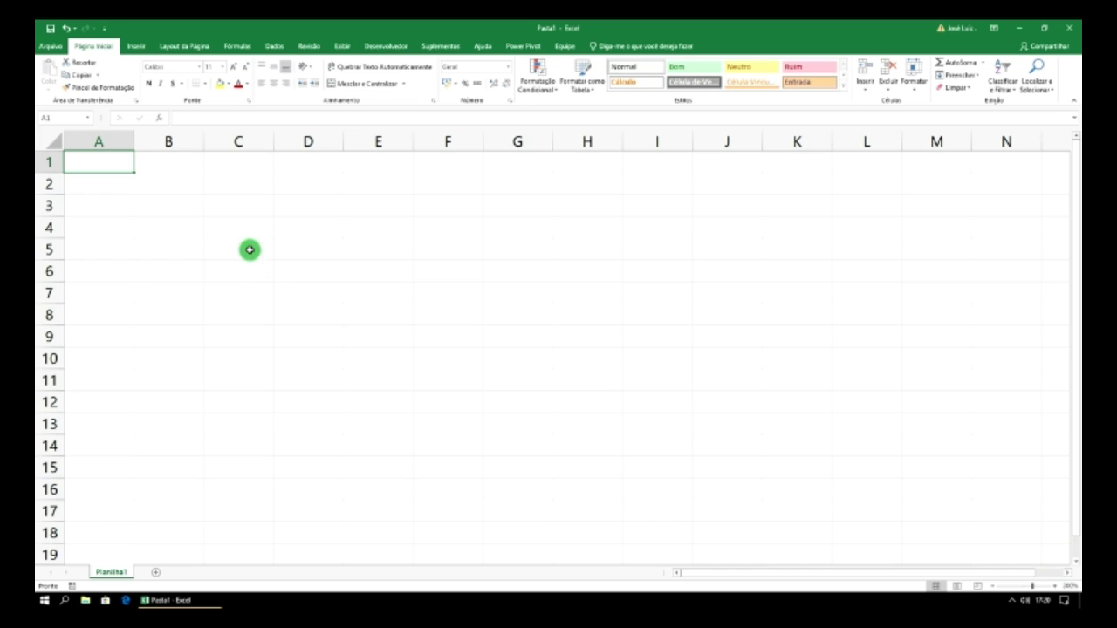
- Enter the heading Produto in A2, correcting the typo 'Produtos'
left_click(104, 184)
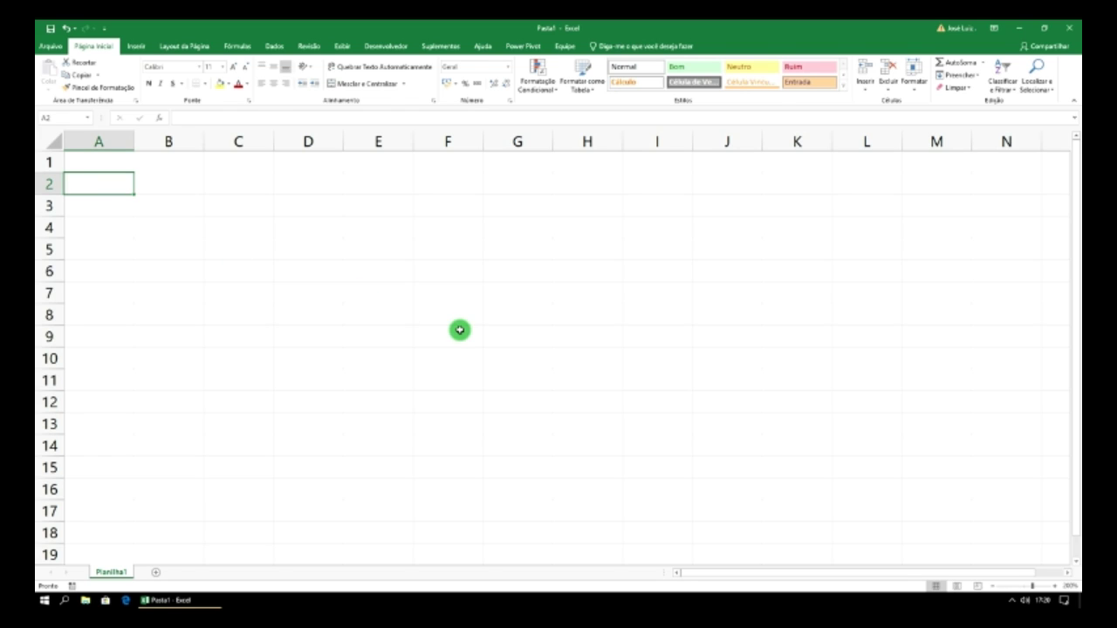
type("Produtos")
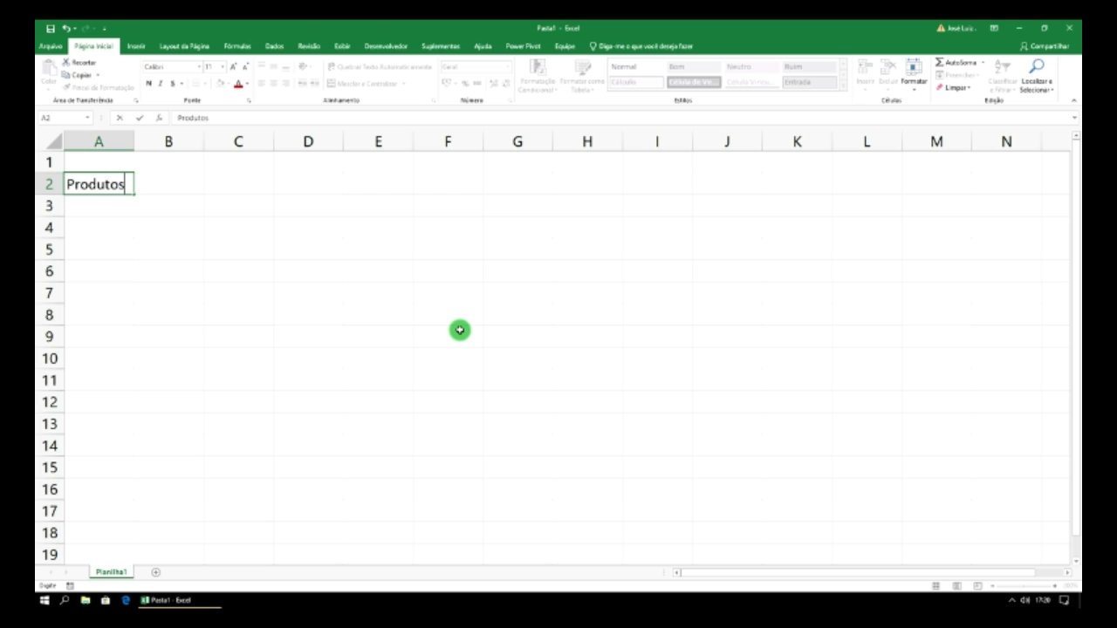
key("Tab")
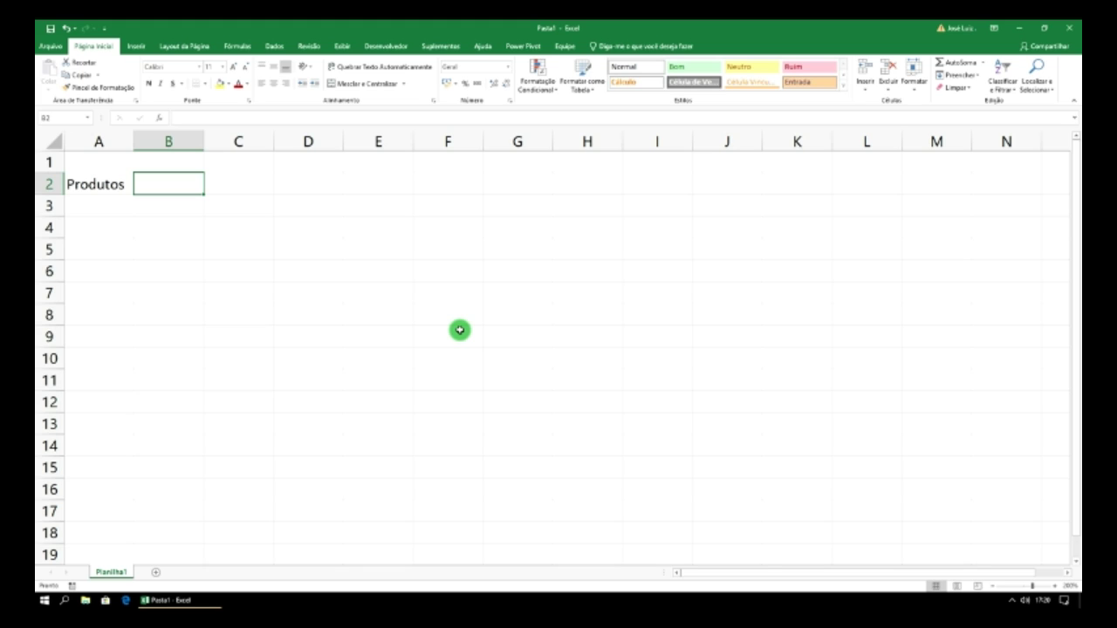
key("Left")
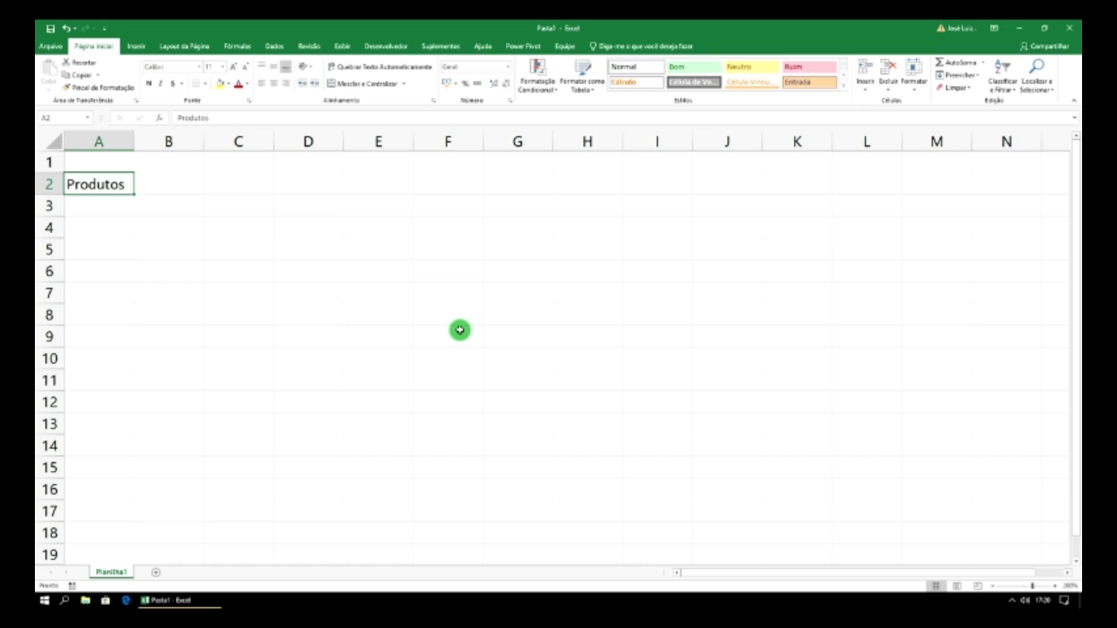
key("F2")
key("BackSpace")
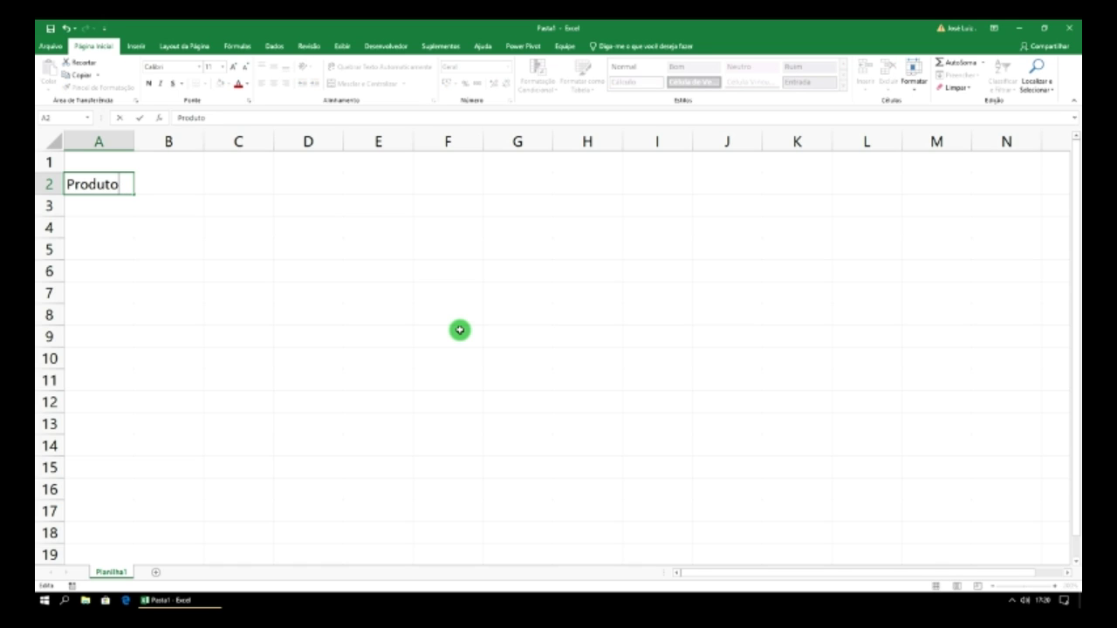
key("Return")
- Add the headings Valor, QTD, Total and Total Final in B2:E2
key("Right")
key("Up")
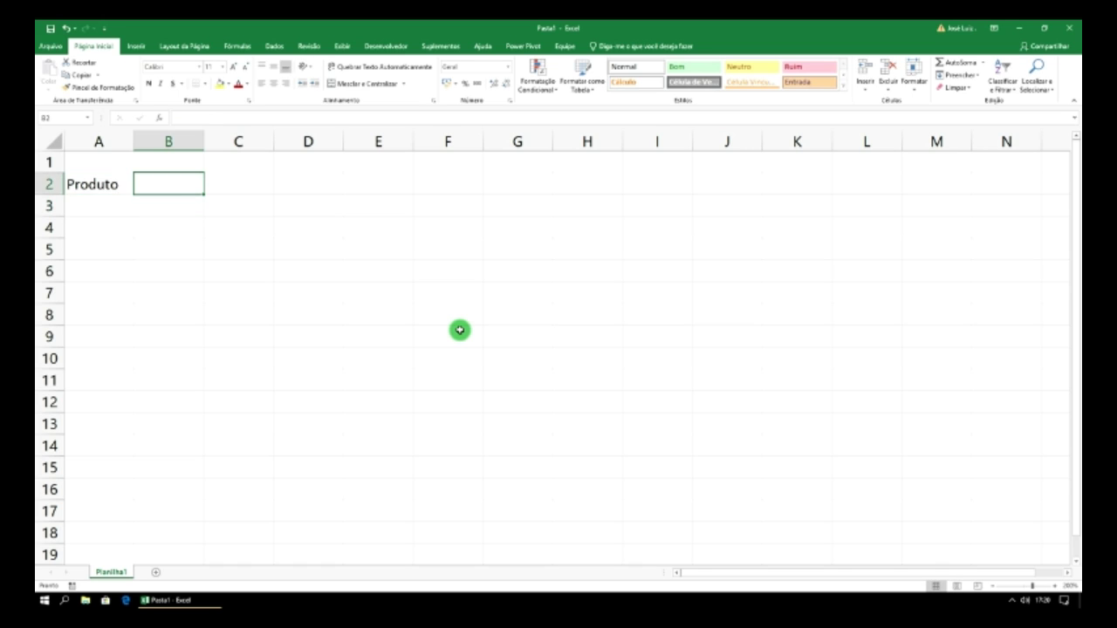
type("lor")
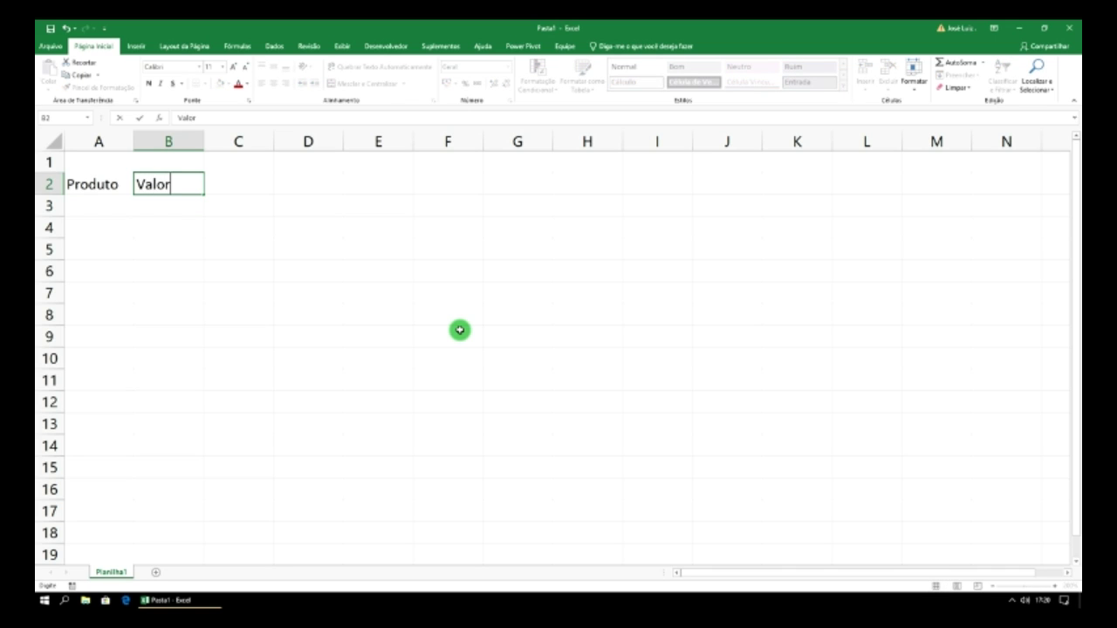
key("Tab")
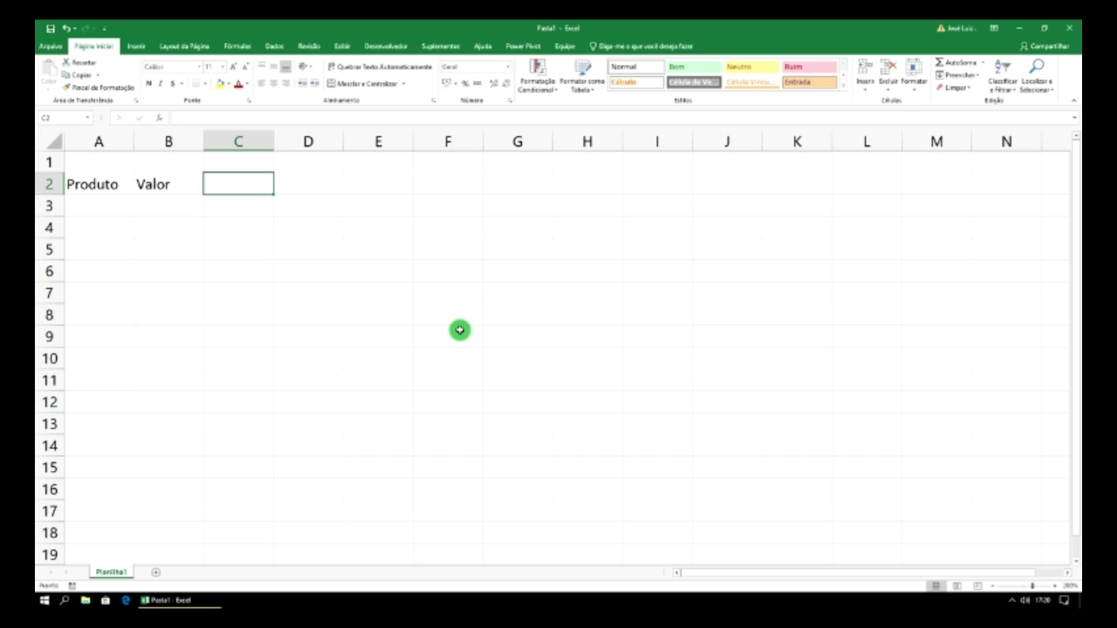
type("QTD")
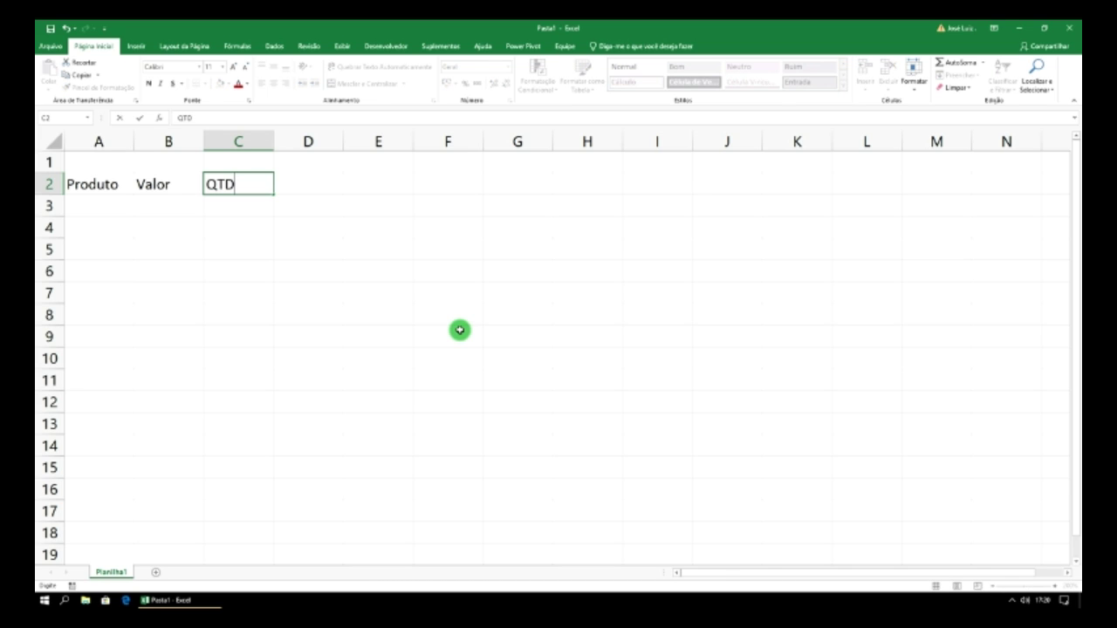
key("Tab")
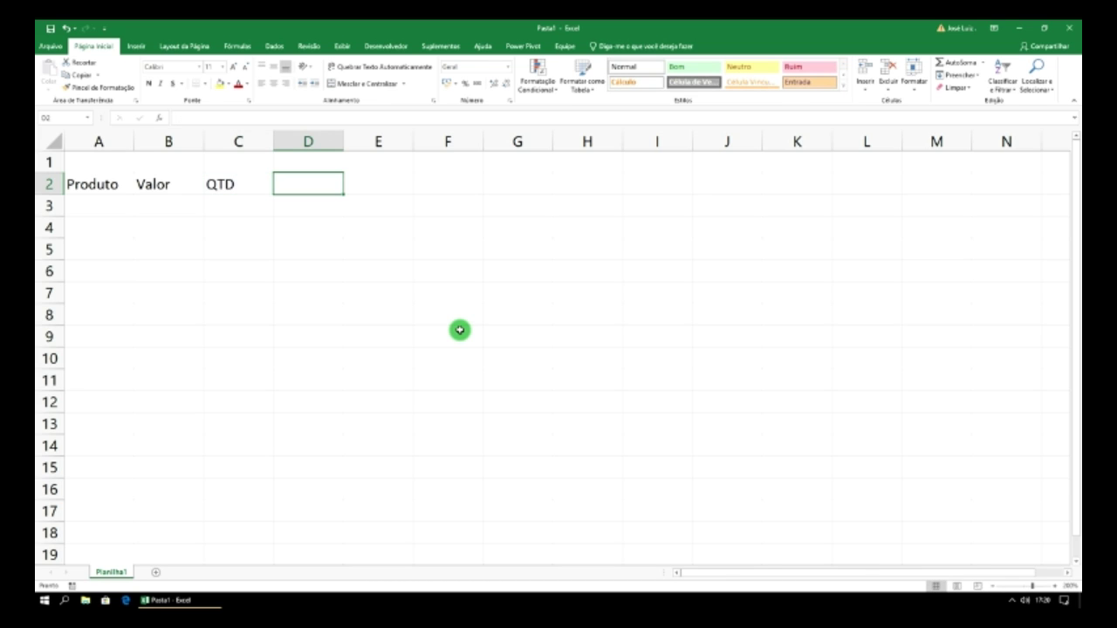
type("Total")
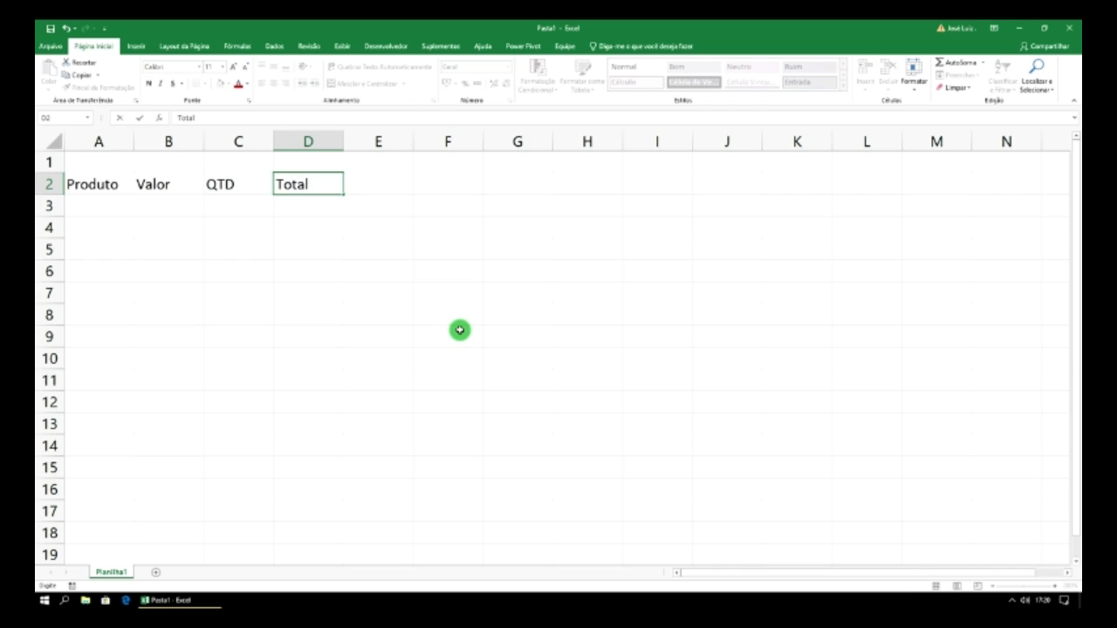
key("Tab")
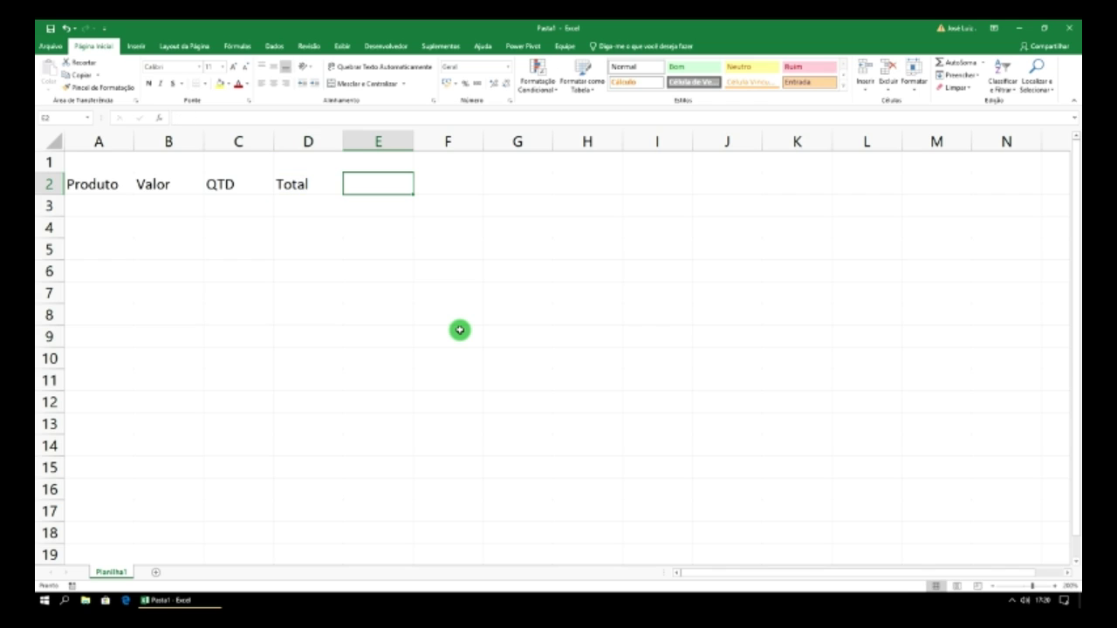
type("Total")
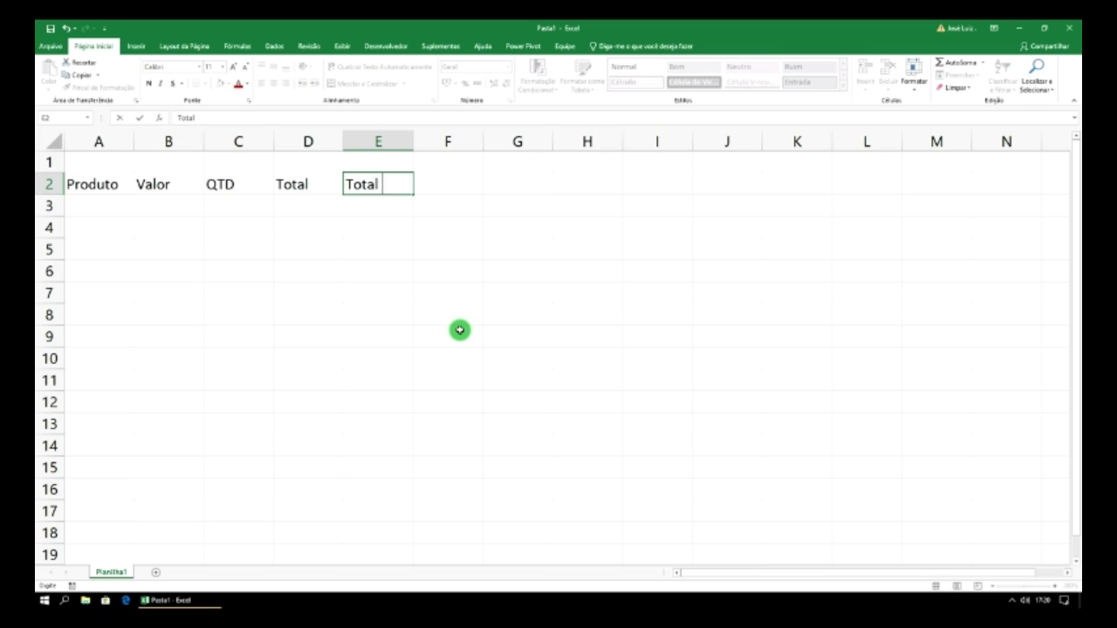
type(" Final")
key("Return")
key("Left")
key("Left")
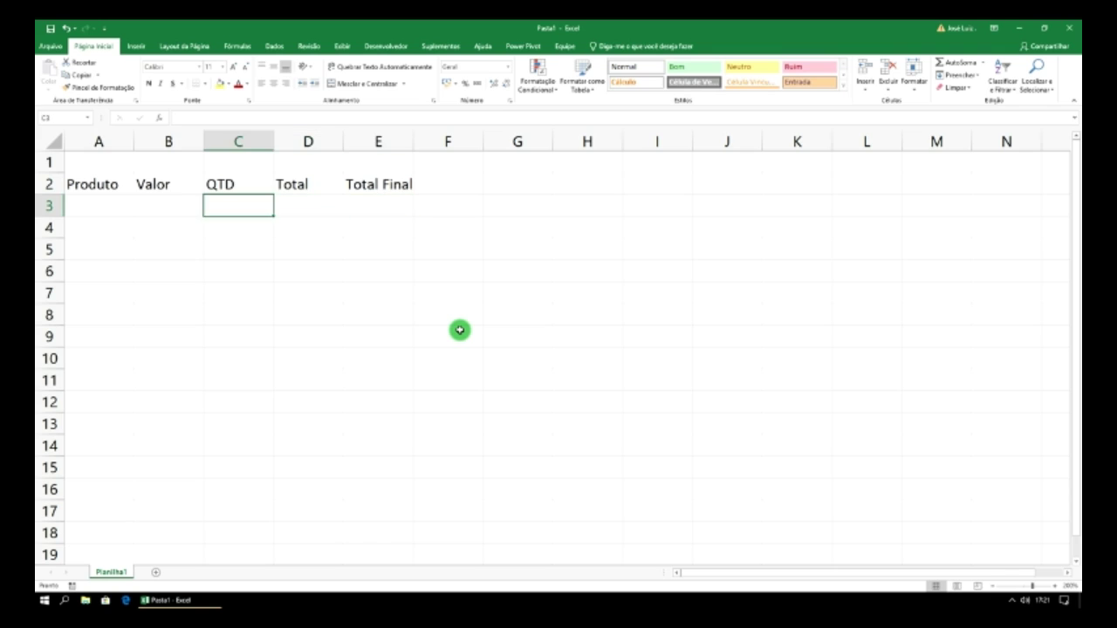
key("Left")
key("Left")
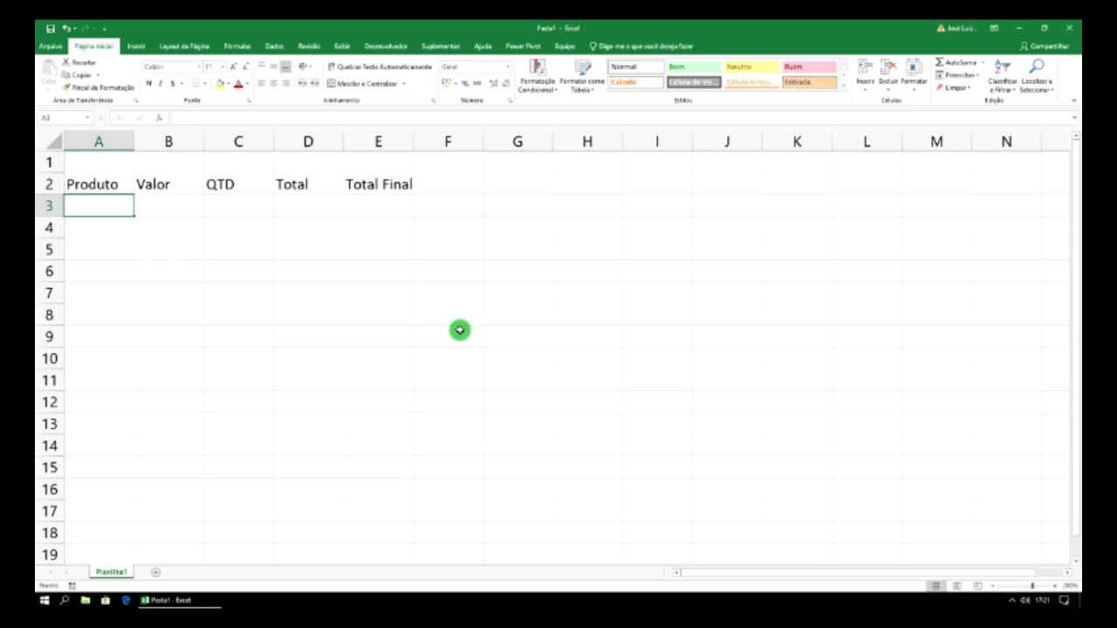
- Enter the product name 'TV YR 40P' in A3
type("TV")
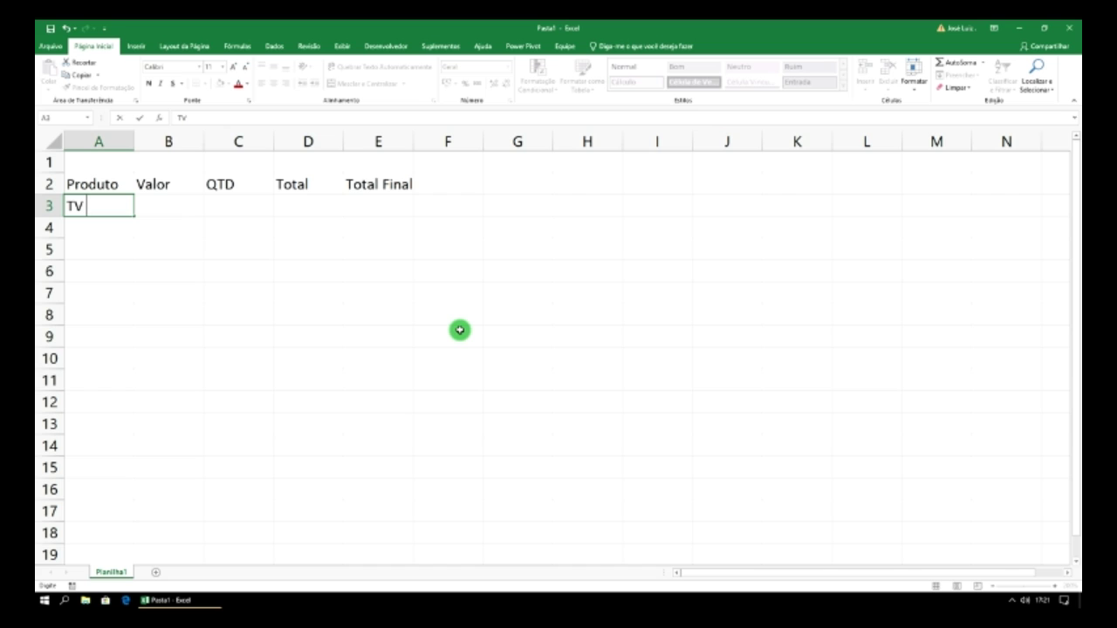
type("YR 40P")
key("Tab")
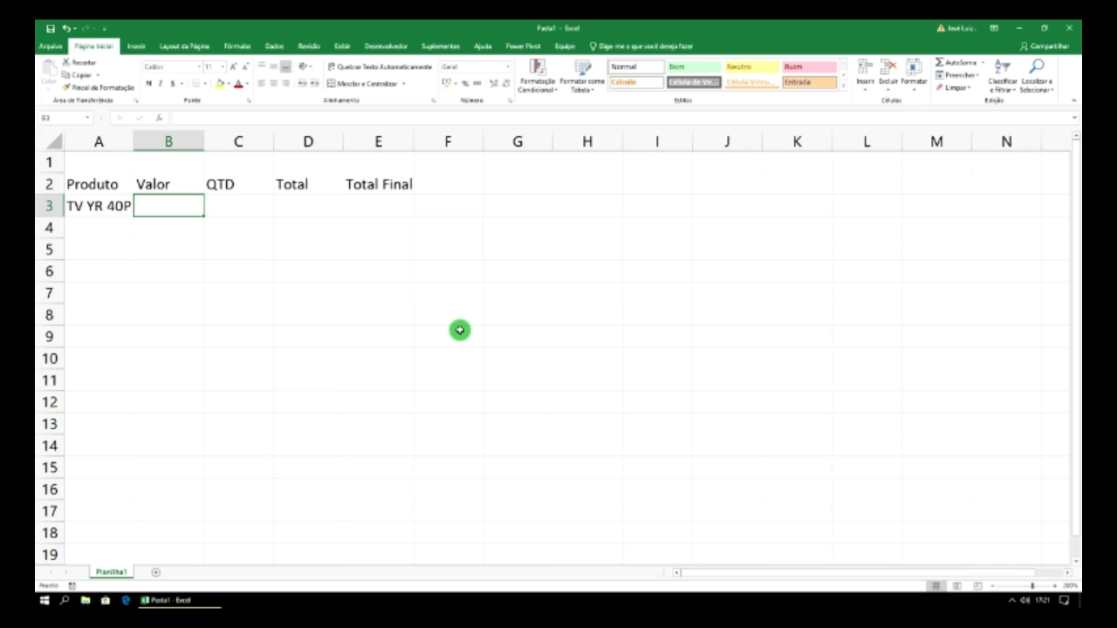
- Enter value 1845 in B3 and quantity 2 in C3, cancelling the started formula in D3
type("1")
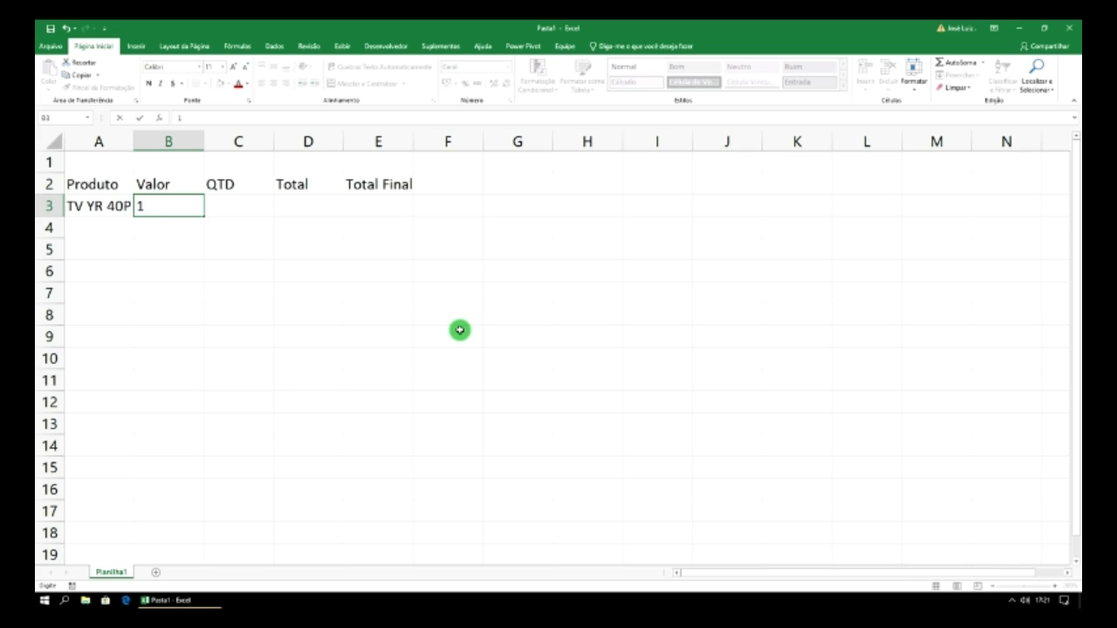
type("845")
key("Tab")
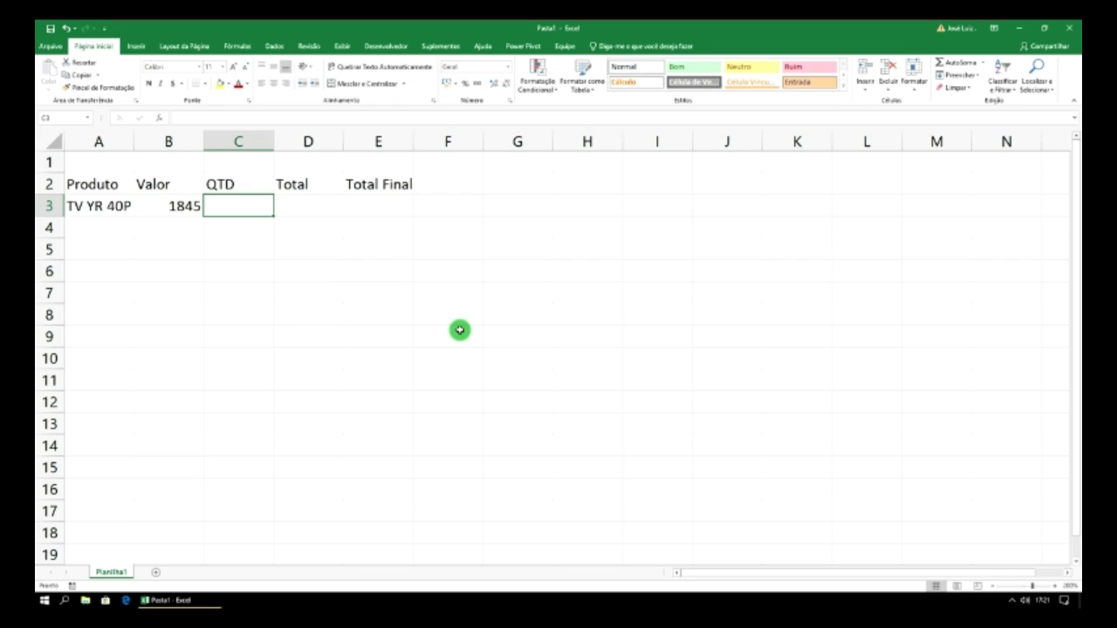
type("2")
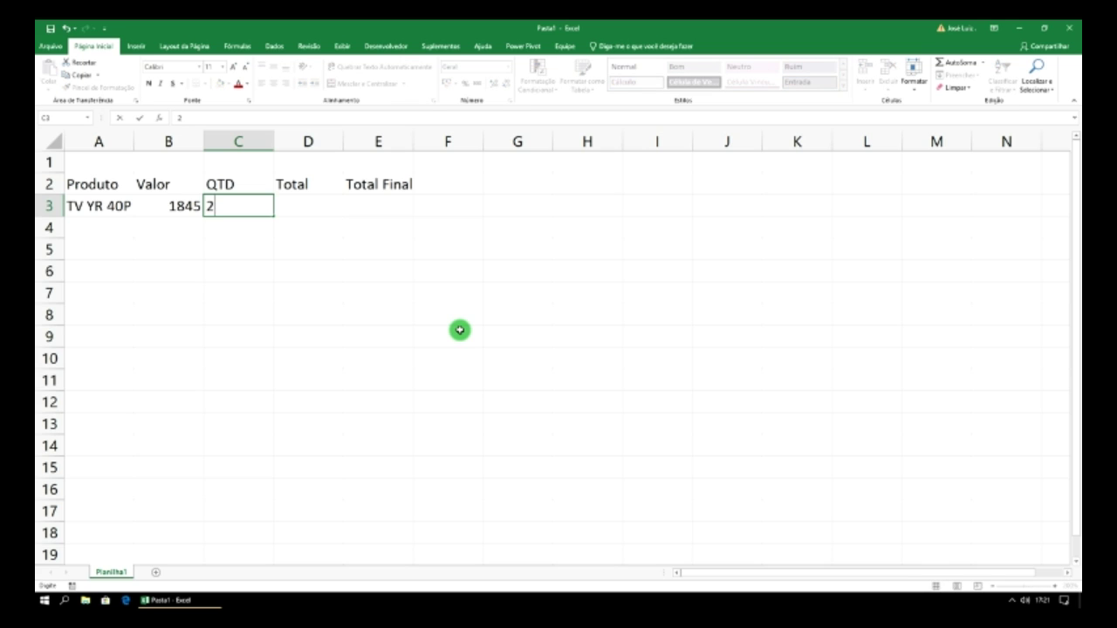
key("Tab")
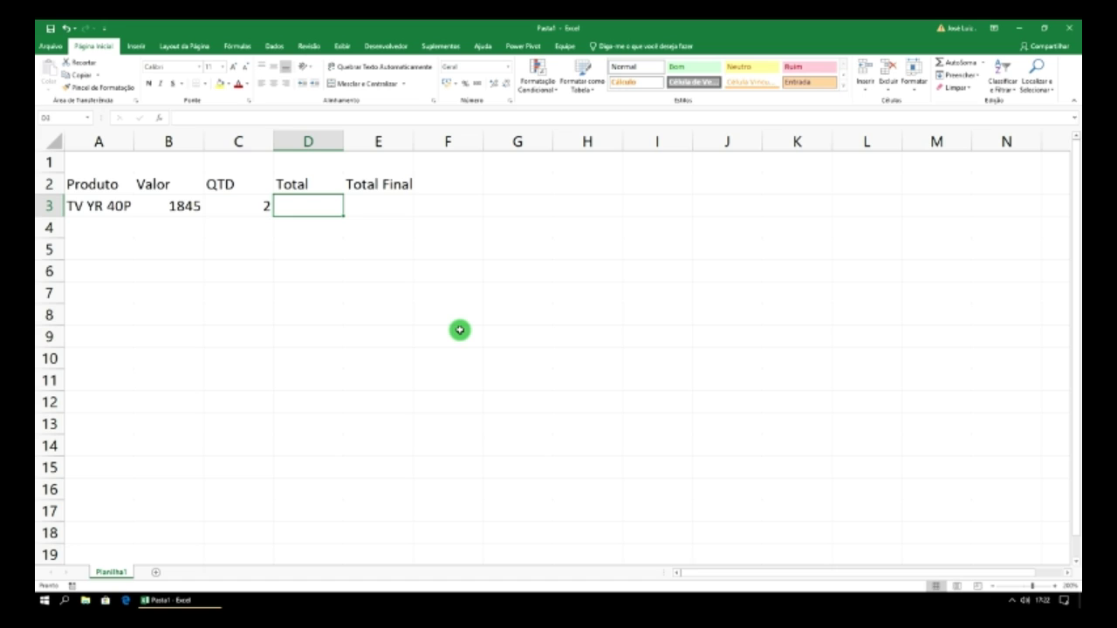
type("=")
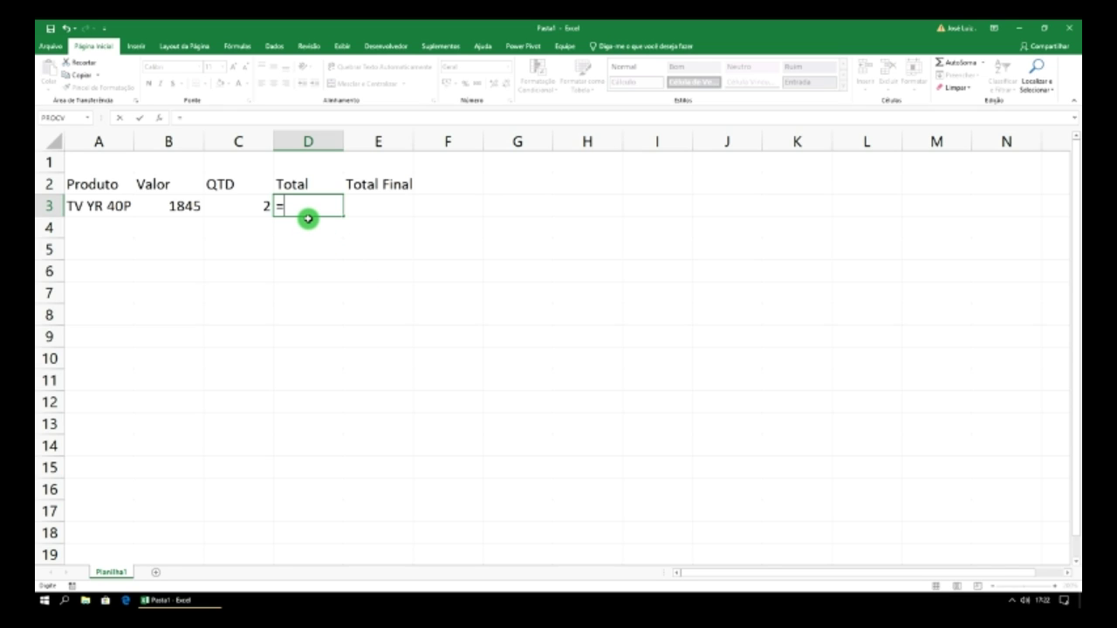
key("Escape")
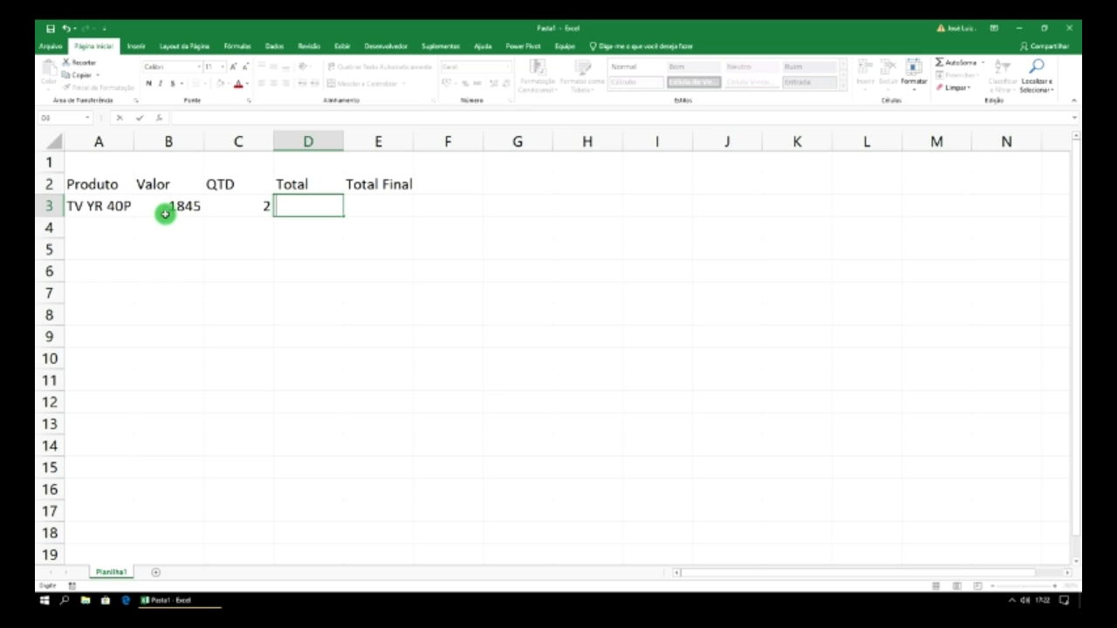
left_click(163, 208)
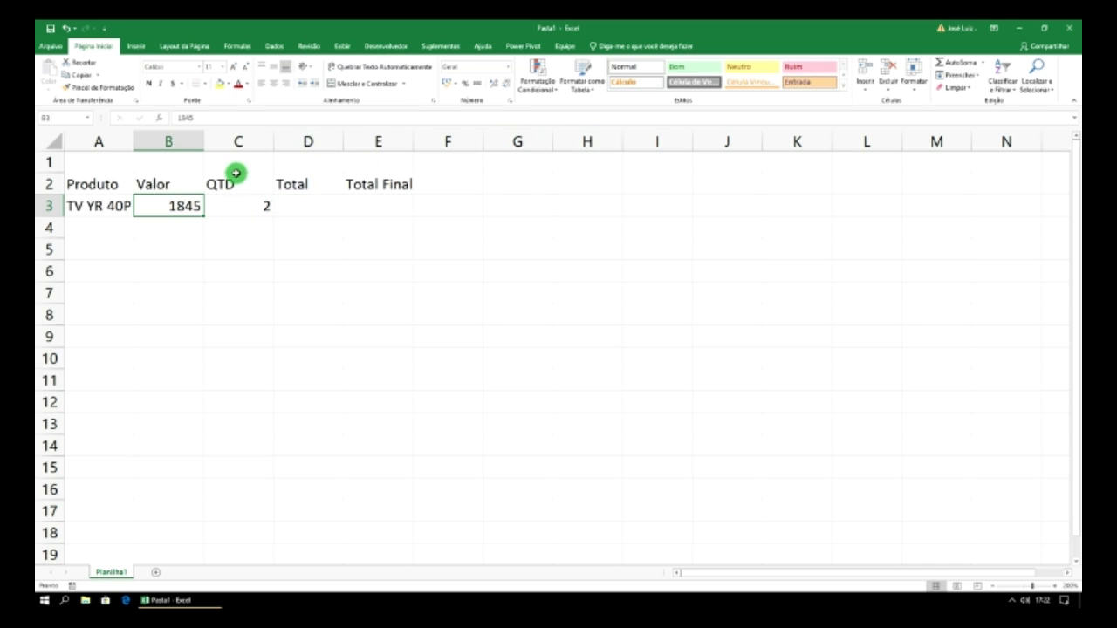
- Format column B as R$ accounting currency, testing it with 25 in B4 and then clearing it
left_click(183, 141)
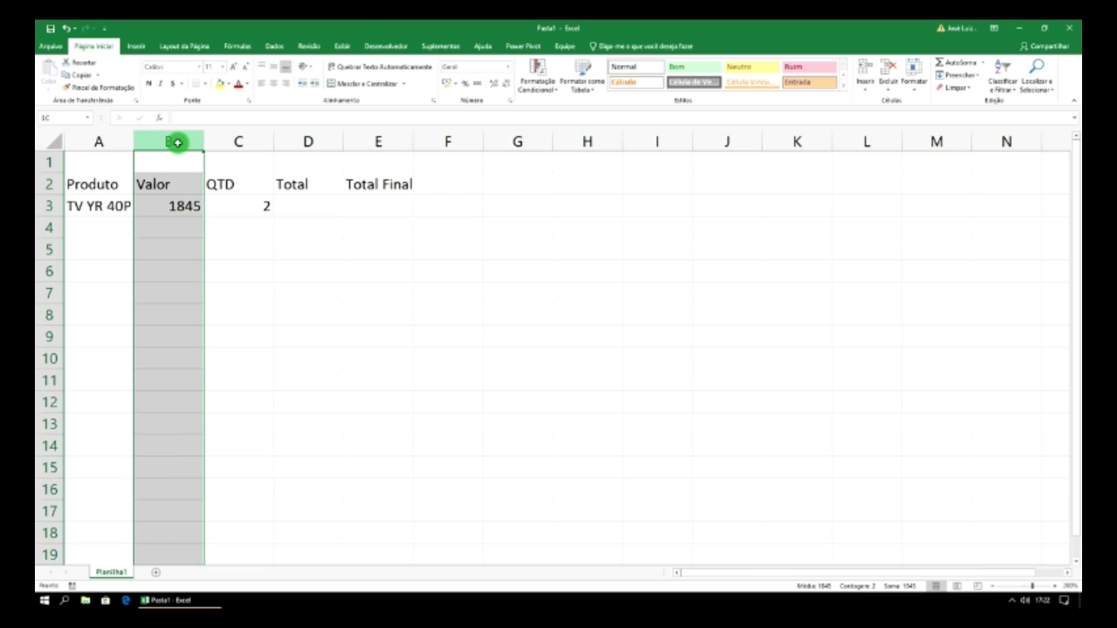
left_click(445, 84)
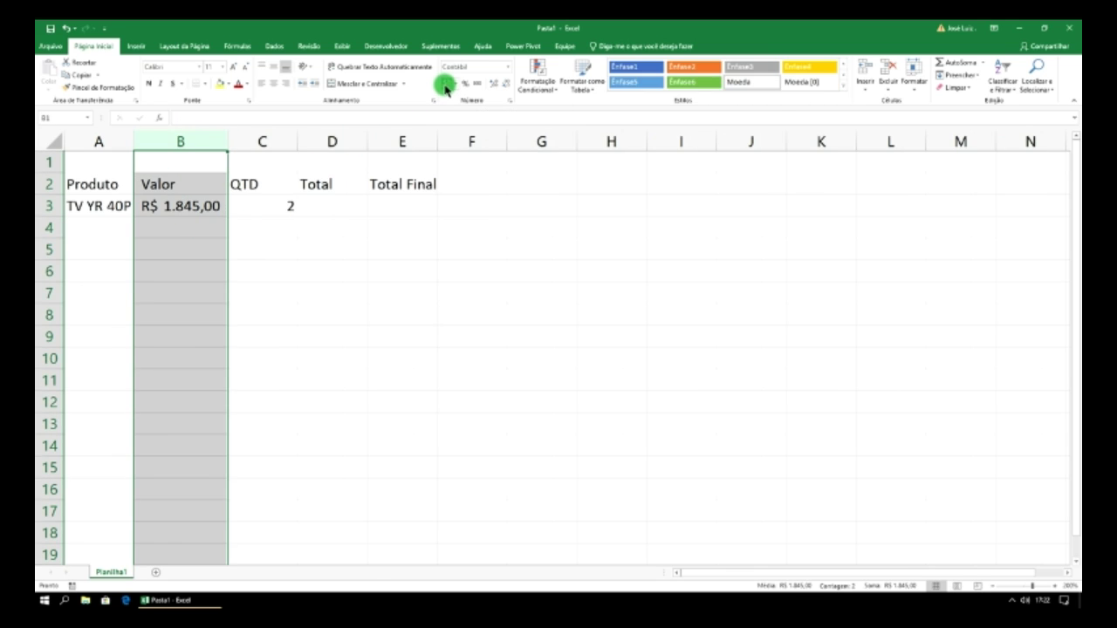
left_click(188, 230)
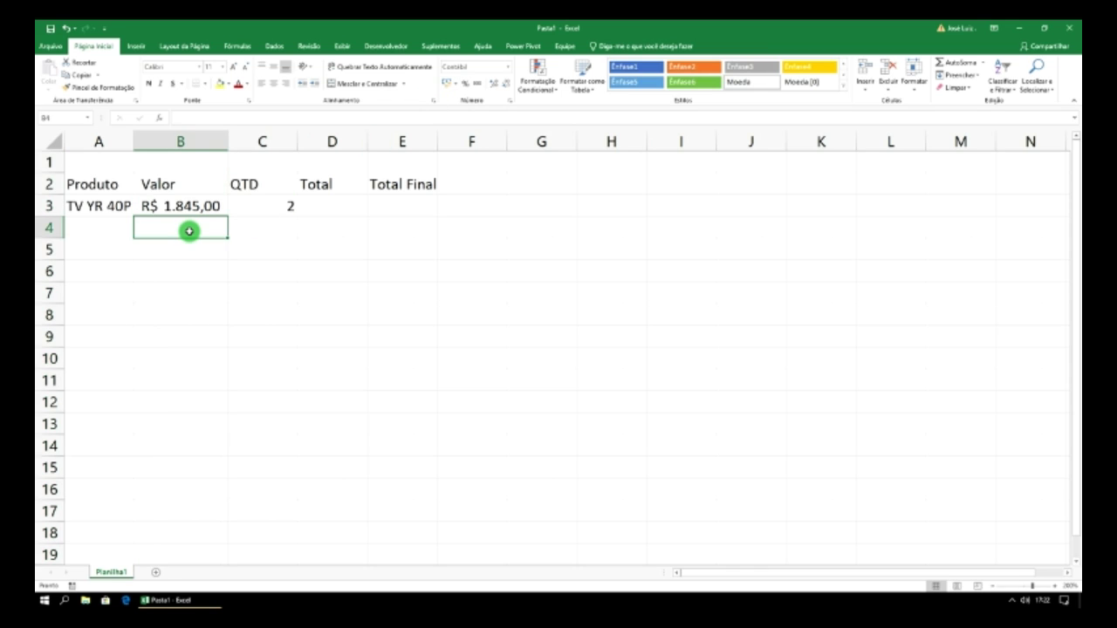
type("25")
key("Return")
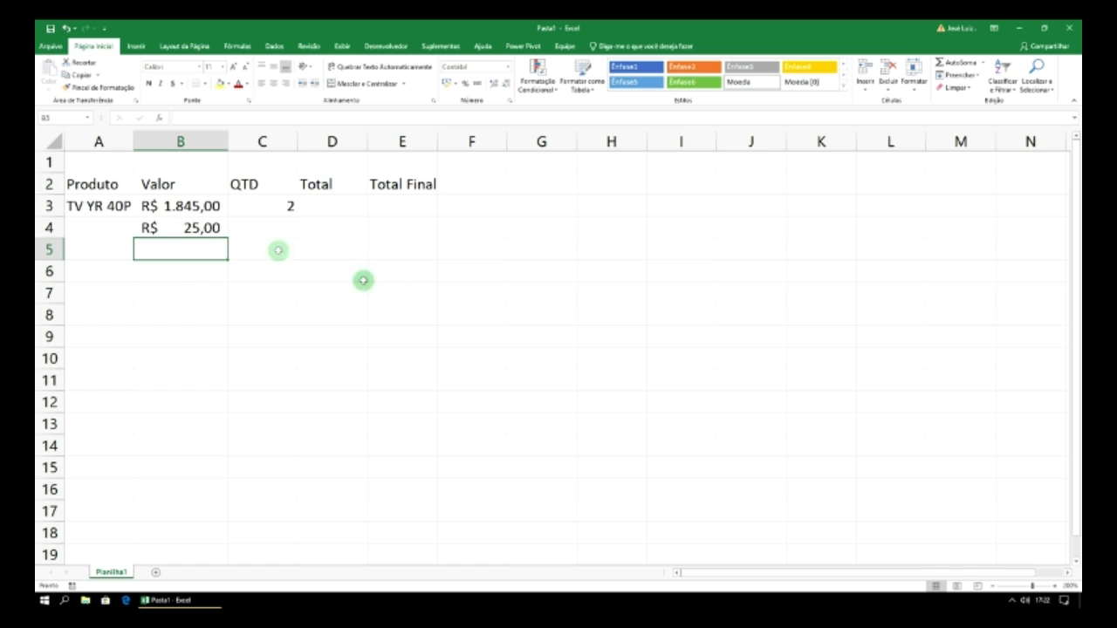
left_click(203, 225)
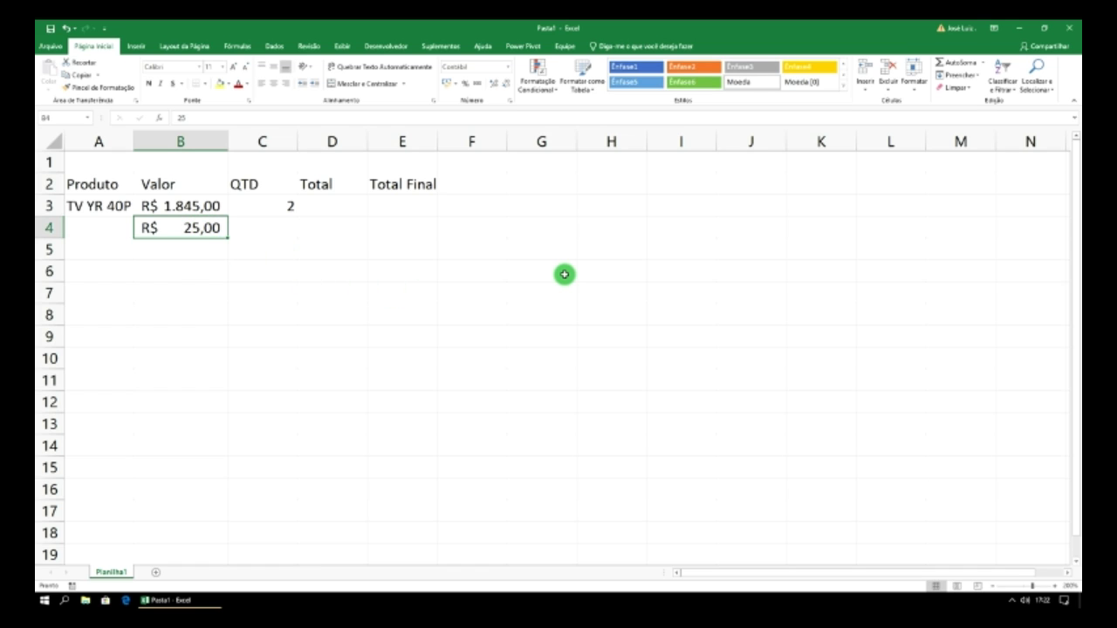
key("Delete")
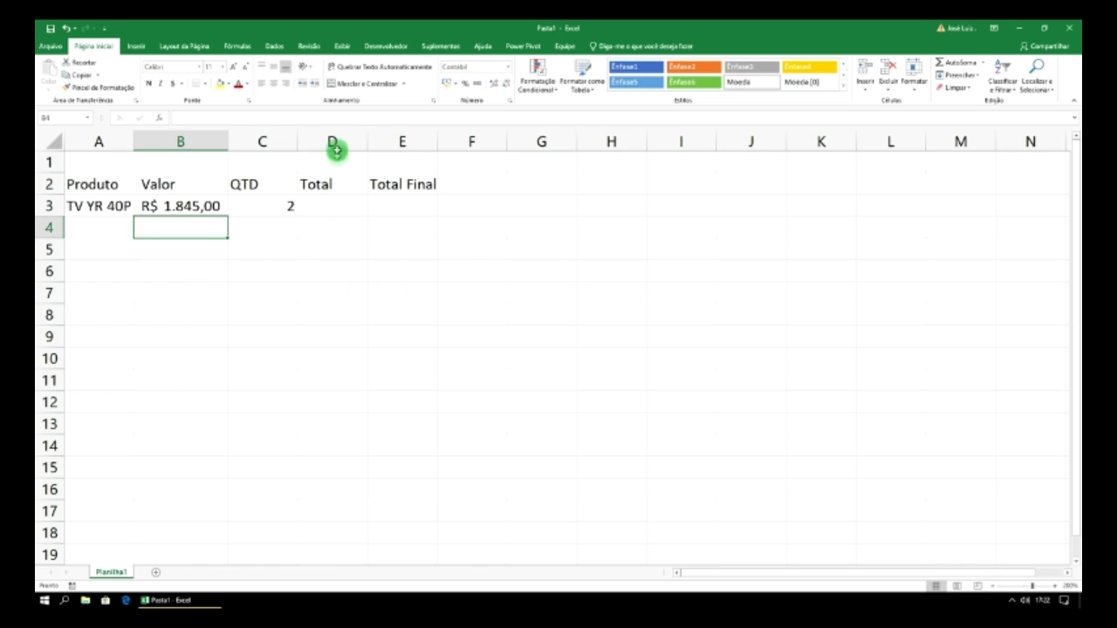
- Apply the same R$ accounting format to the Total column D
left_click(335, 146)
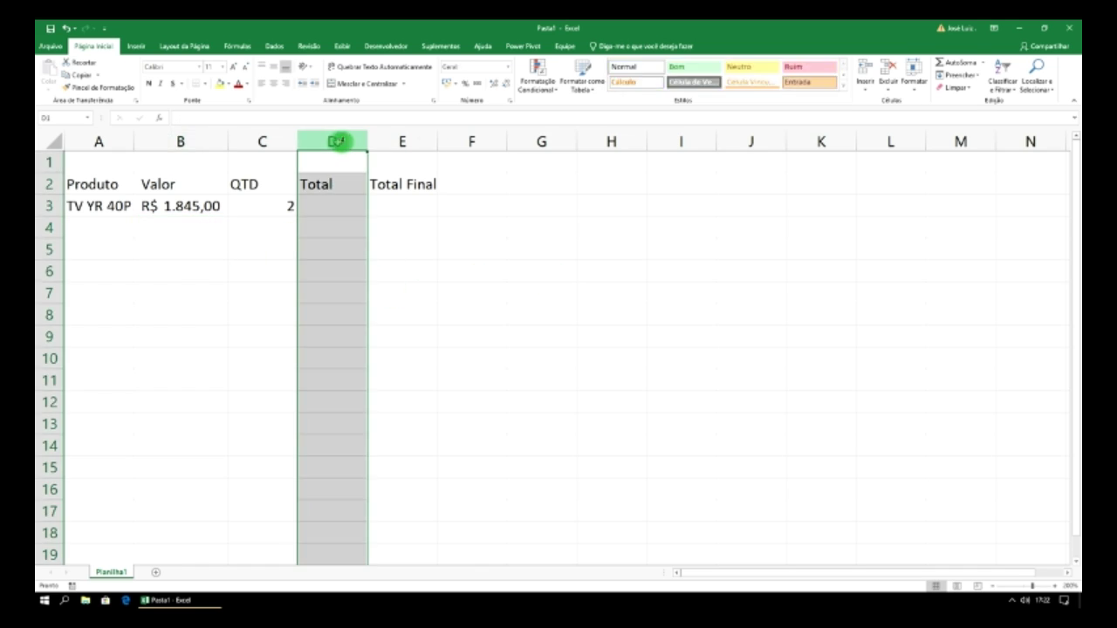
left_click(446, 83)
left_click(335, 204)
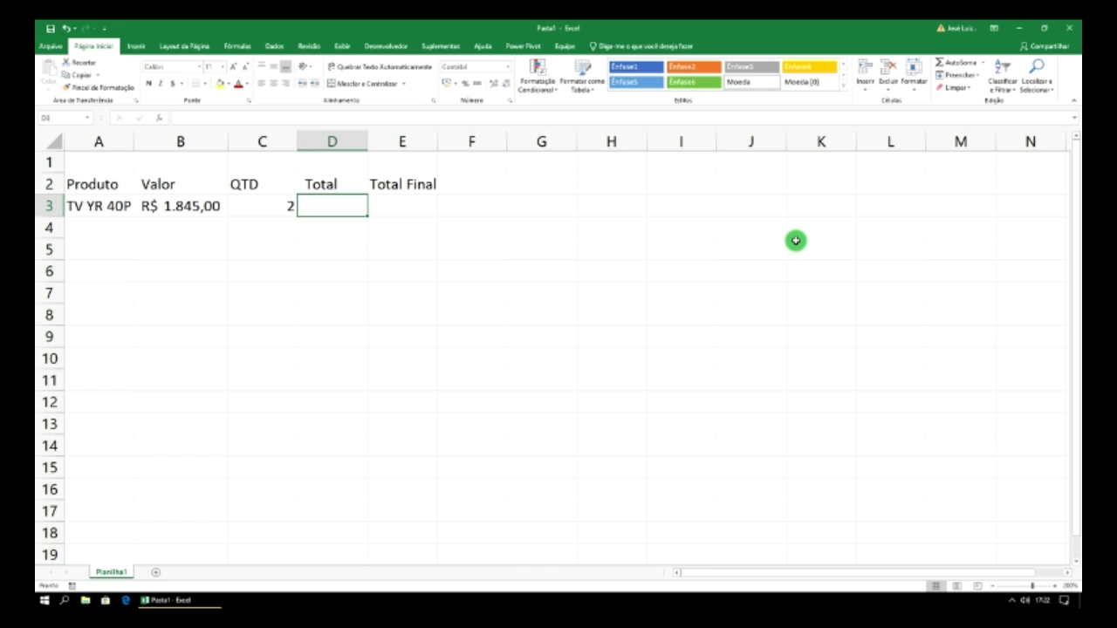
- Enter the formula =C3*B3 in D3 so the Total multiplies quantity by value
type("=")
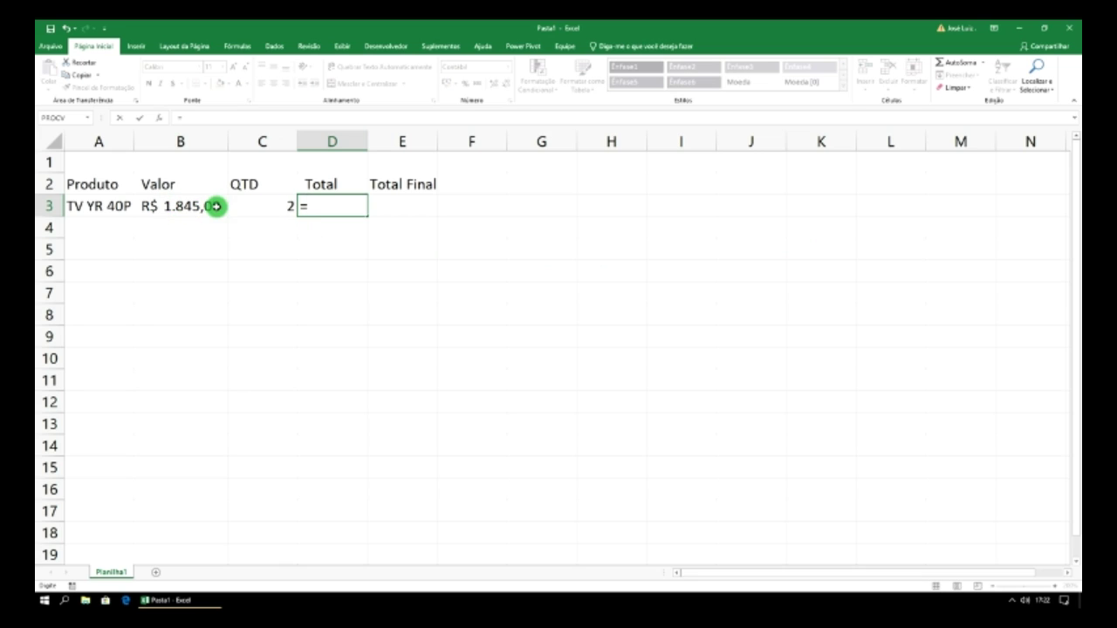
left_click(271, 206)
type("*")
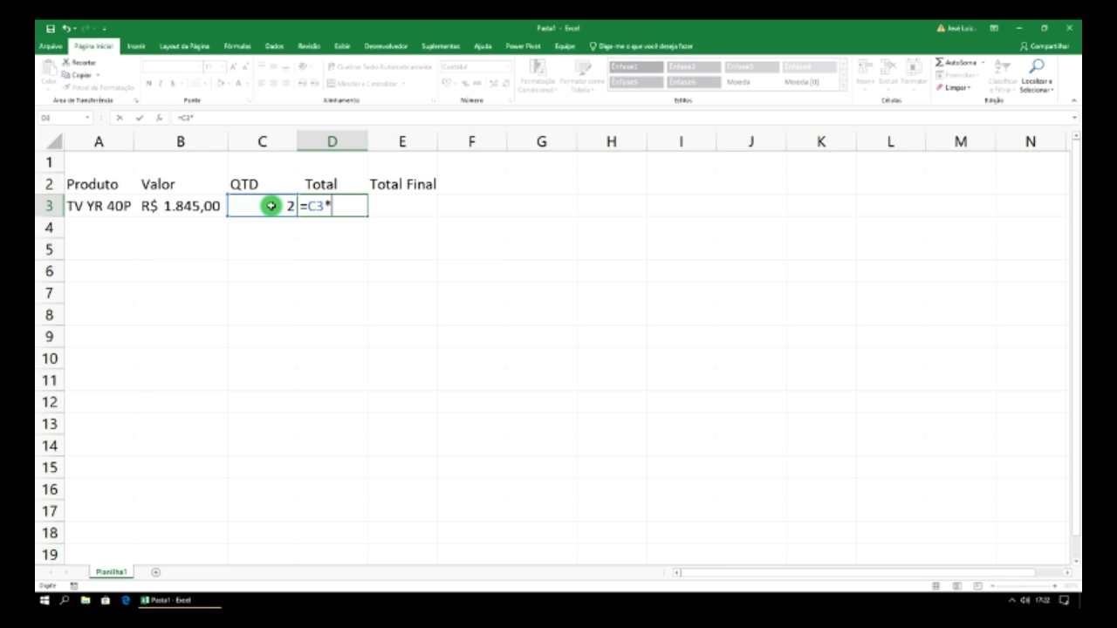
left_click(191, 206)
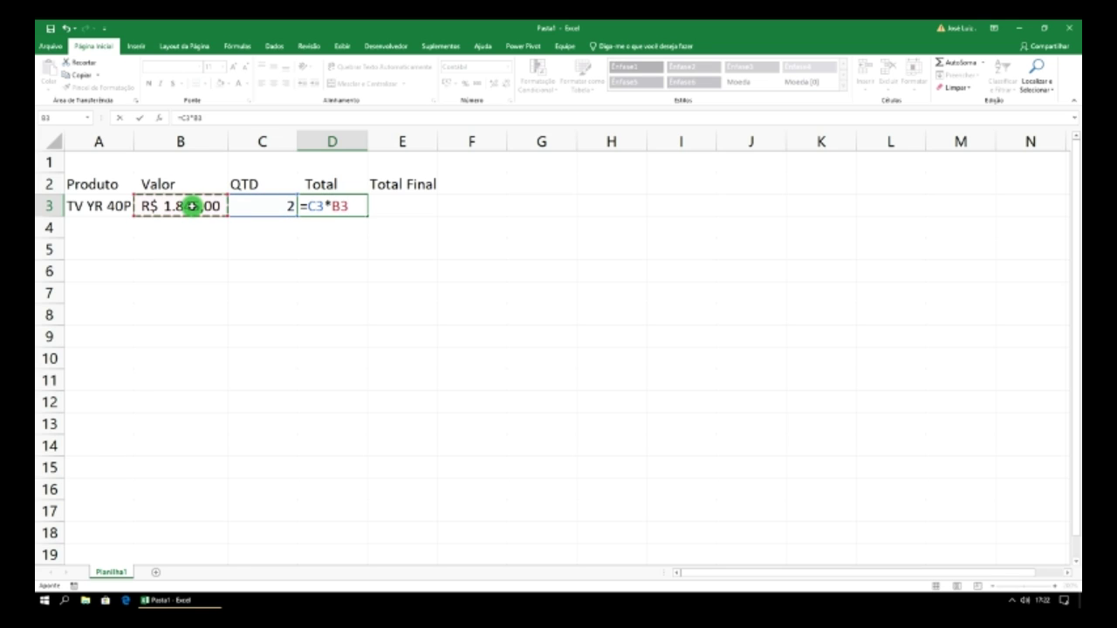
key("Return")
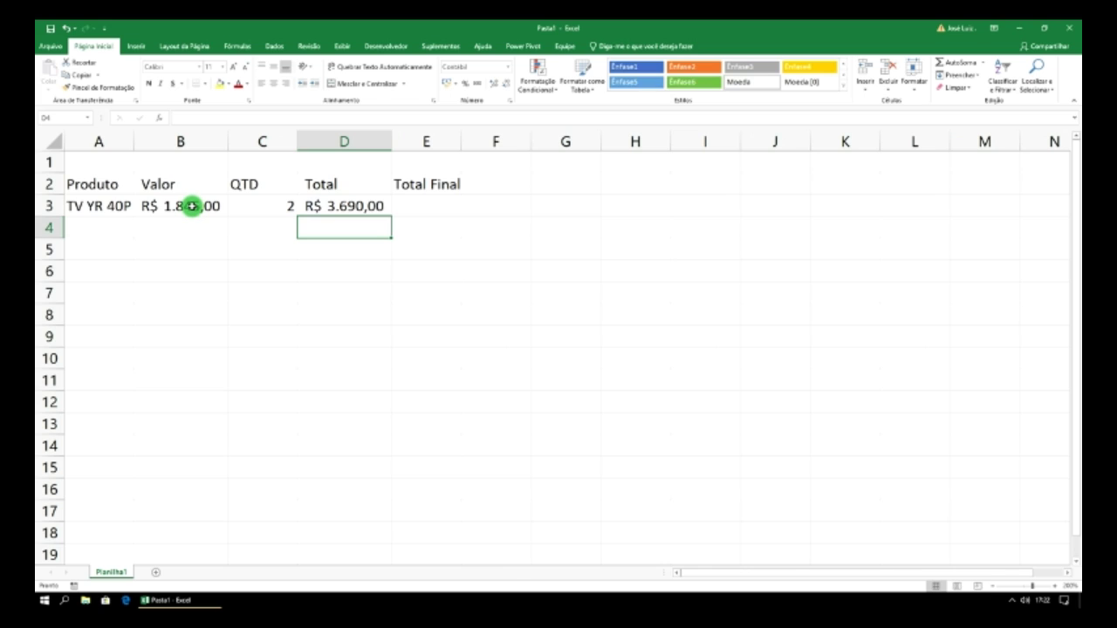
key("Up")
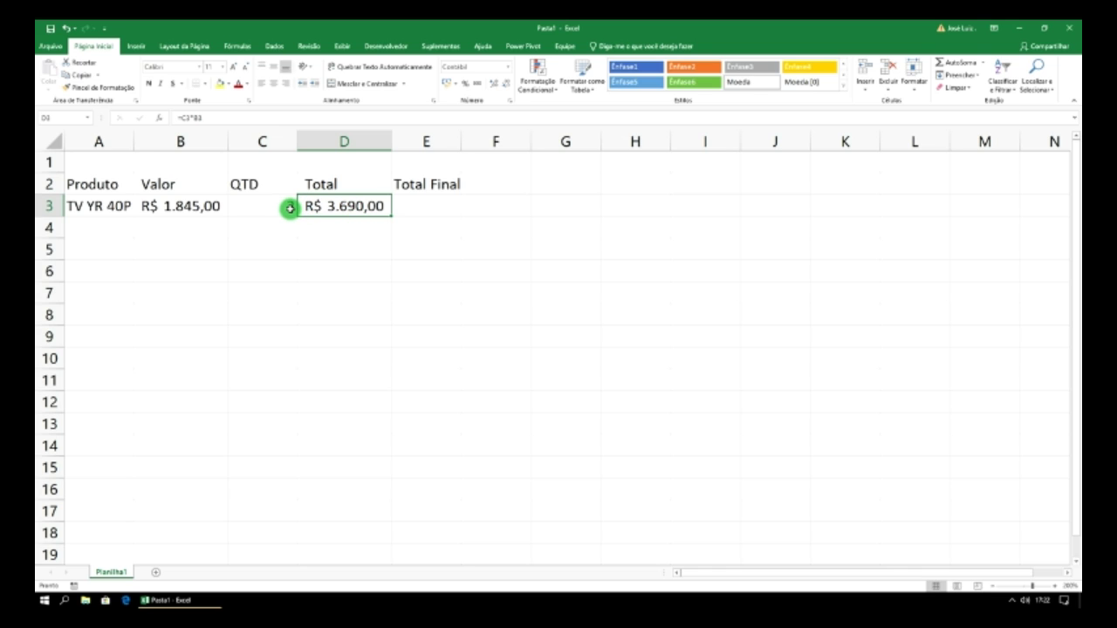
- Change the quantity in C3 to 3, making the total R$ 5.535,00
left_click(287, 207)
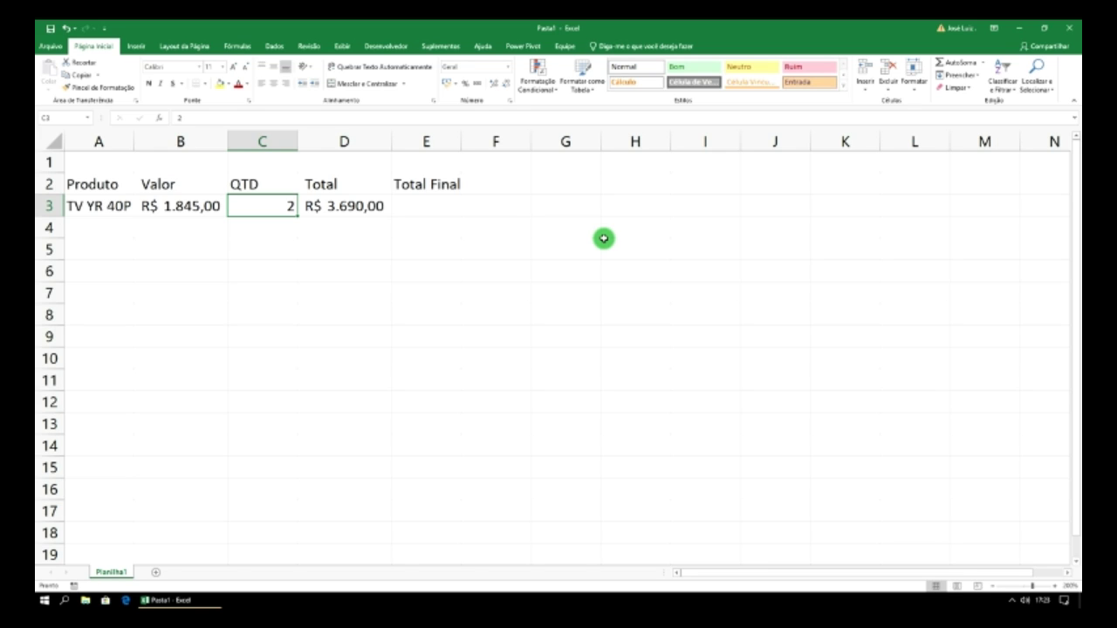
type("3")
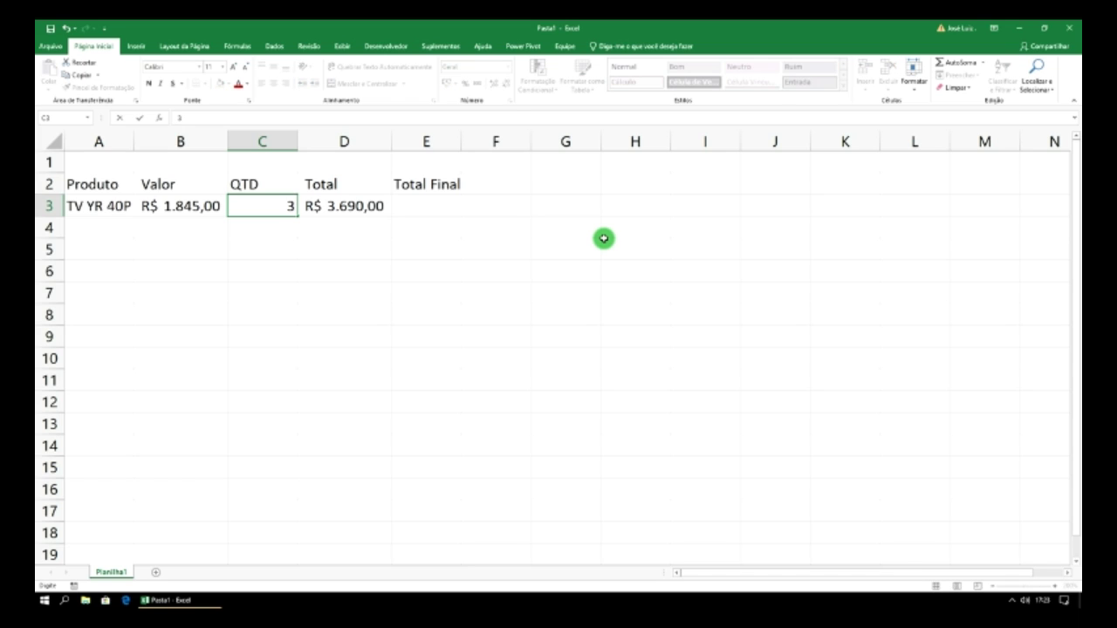
key("Return")
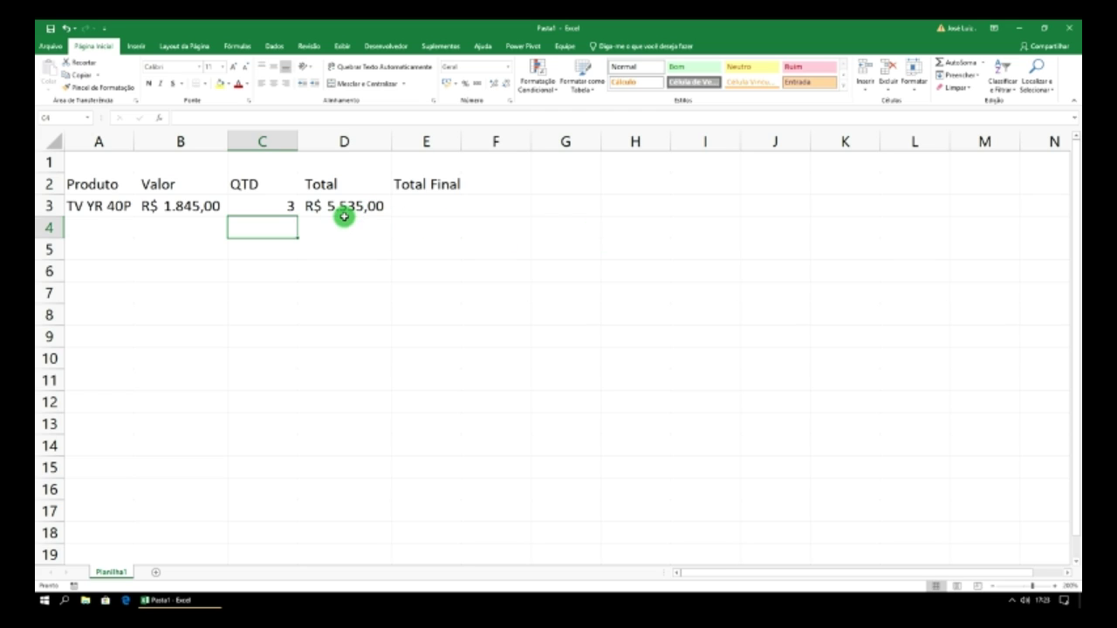
- Fill row 4 with product Fogão TJH, price 985,36 and quantity 2
left_click(122, 222)
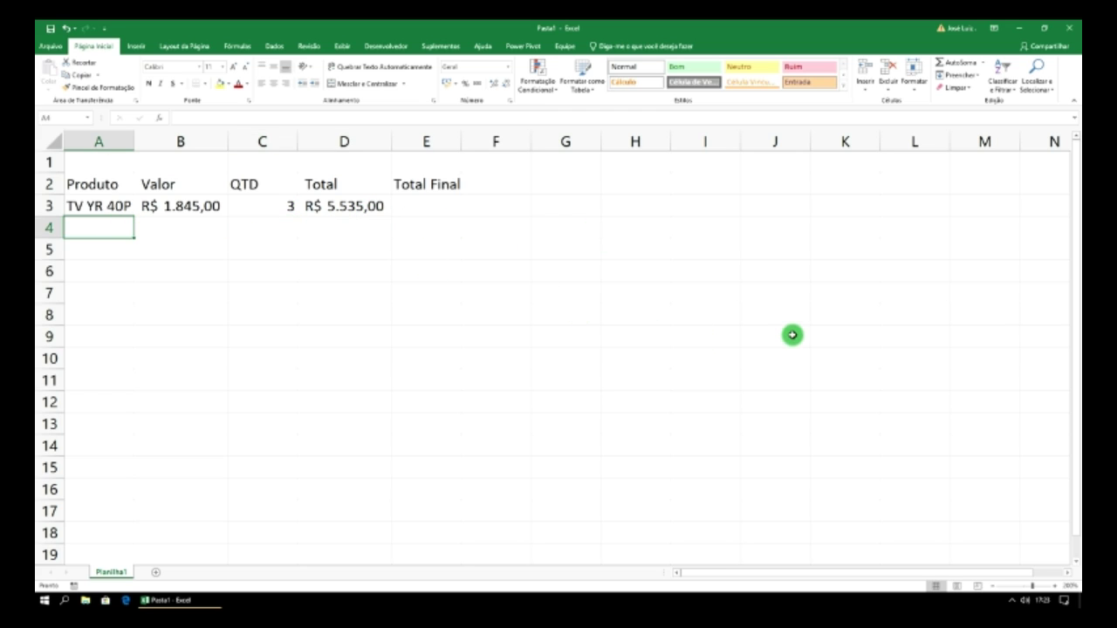
type("F")
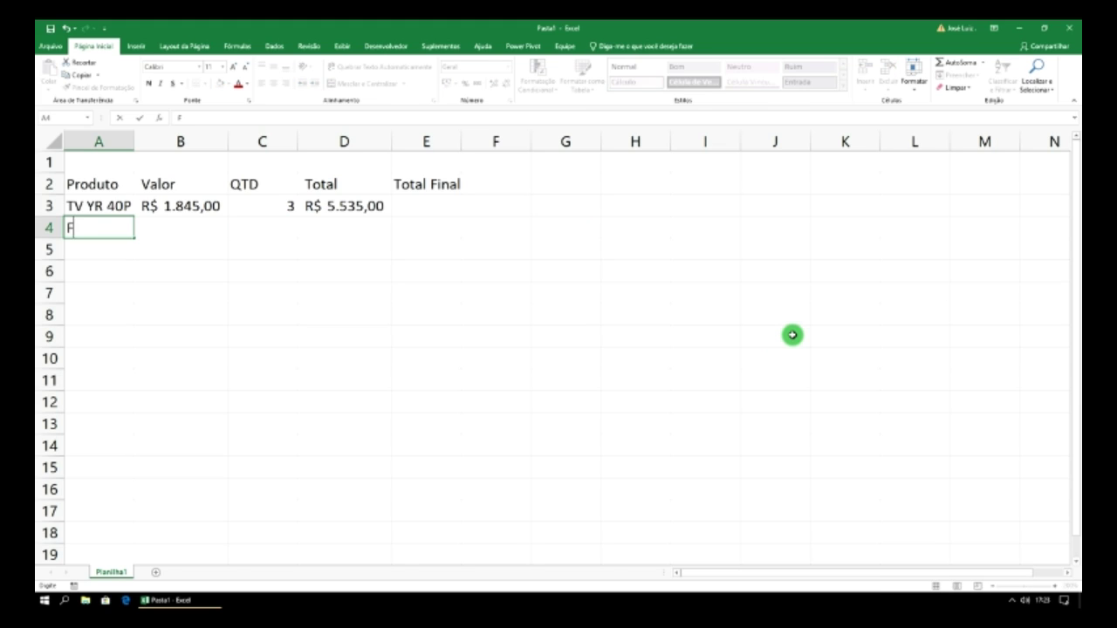
type("ogão TJH")
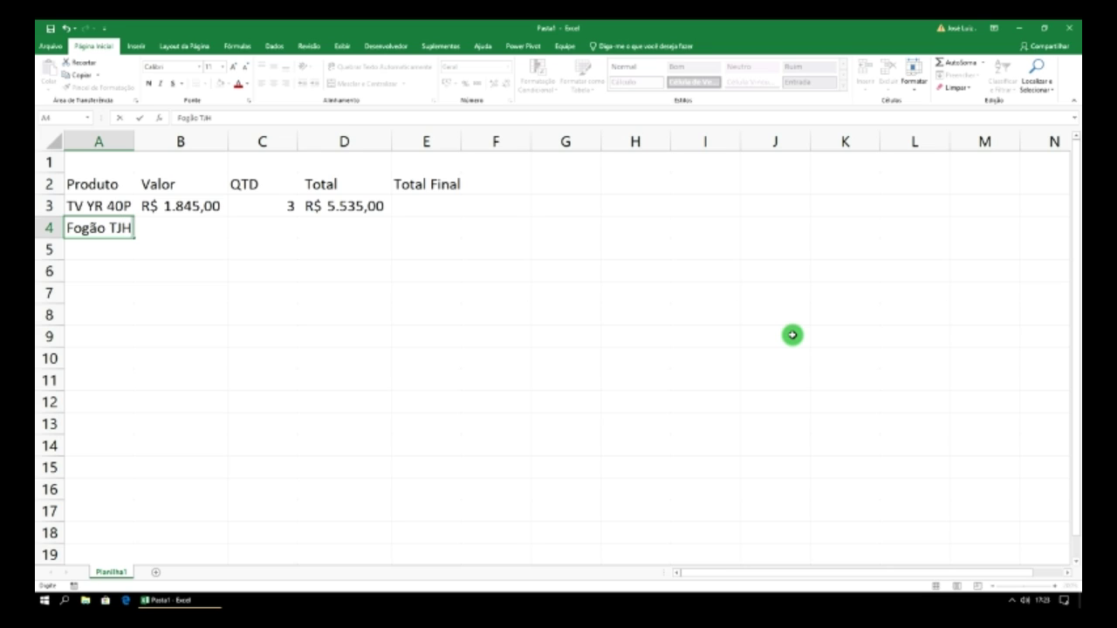
key("Tab")
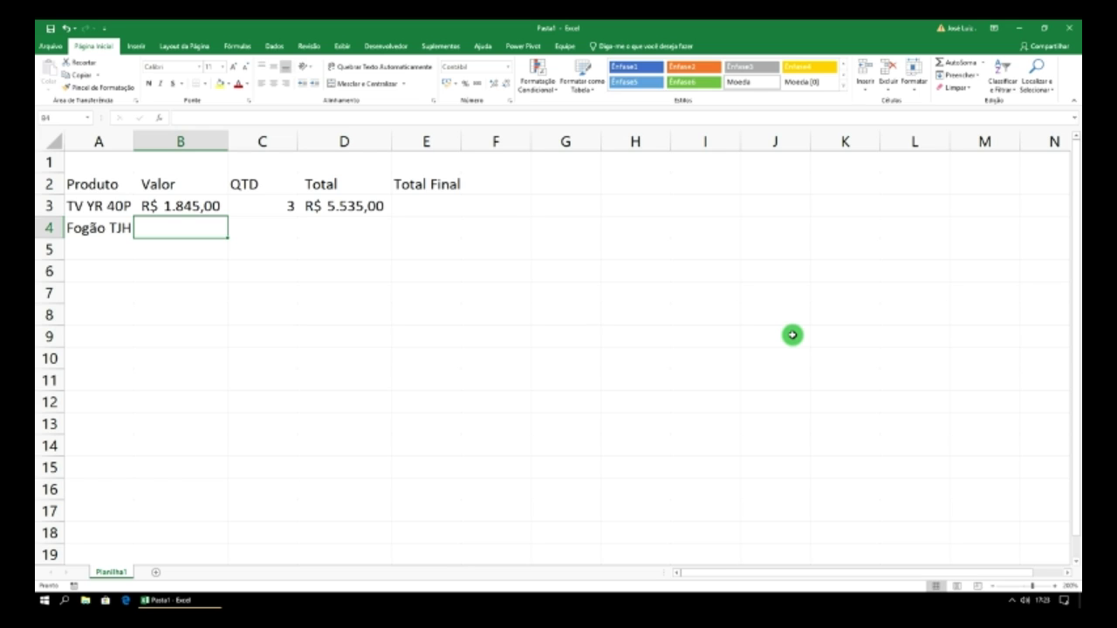
type("985")
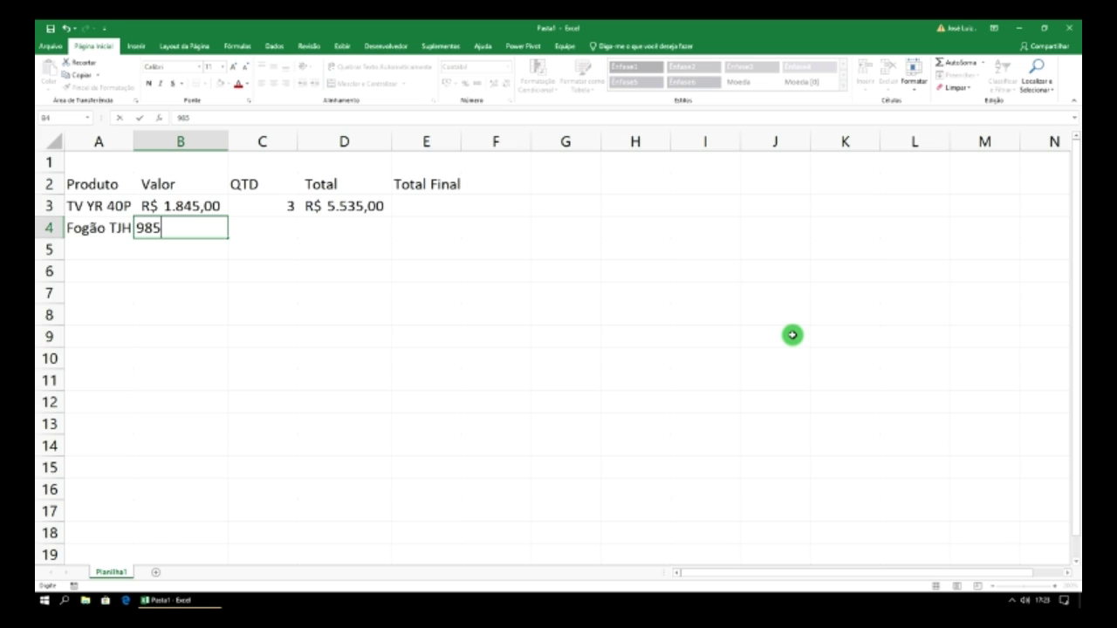
type(",36")
key("Tab")
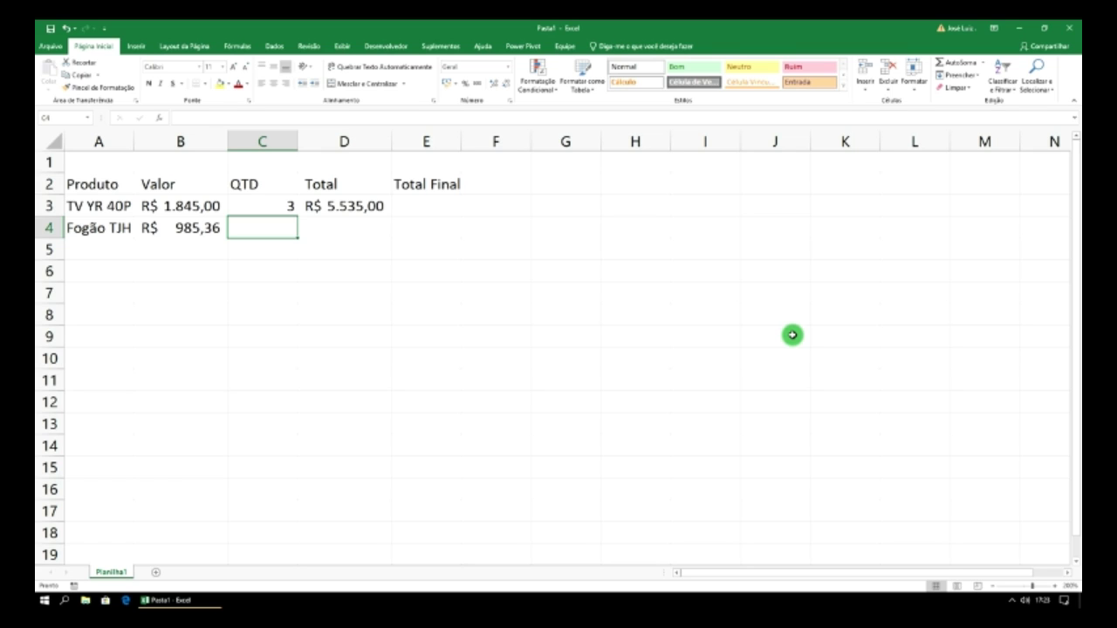
key("Left")
key("Right")
type("2")
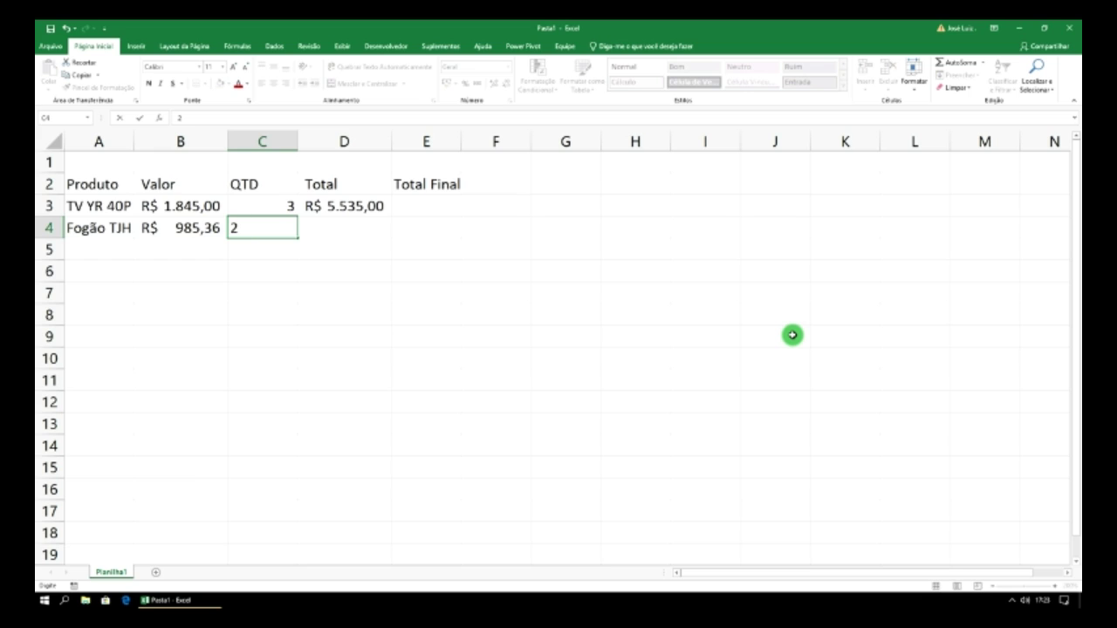
key("Tab")
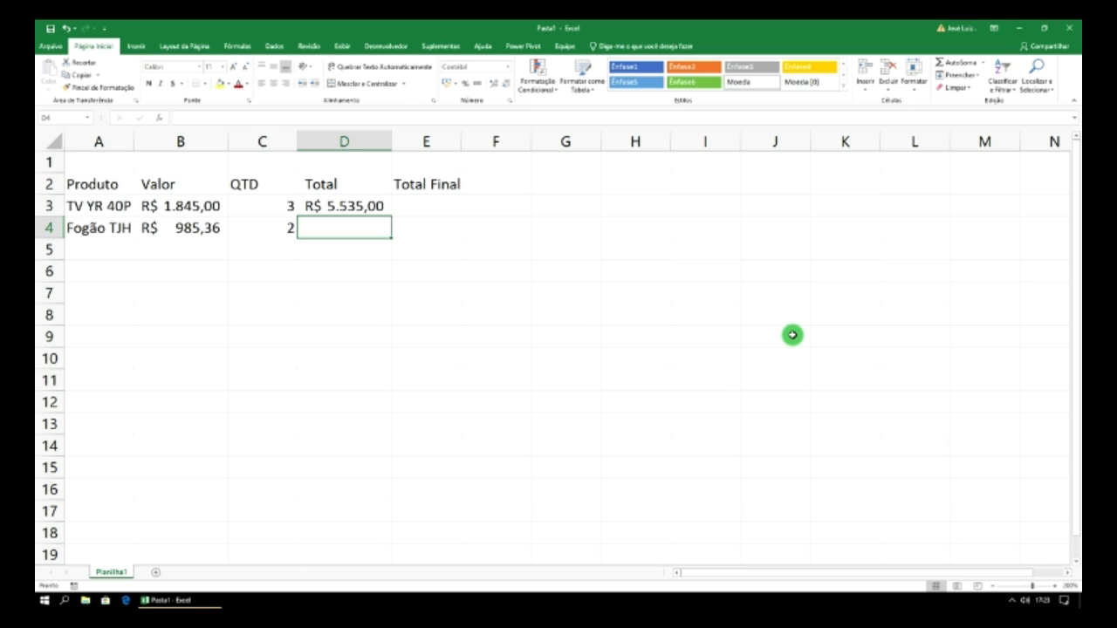
- Give D4 the formula =C4*B4, totalling R$ 1.970,72
type("=")
left_click(262, 225)
type("*")
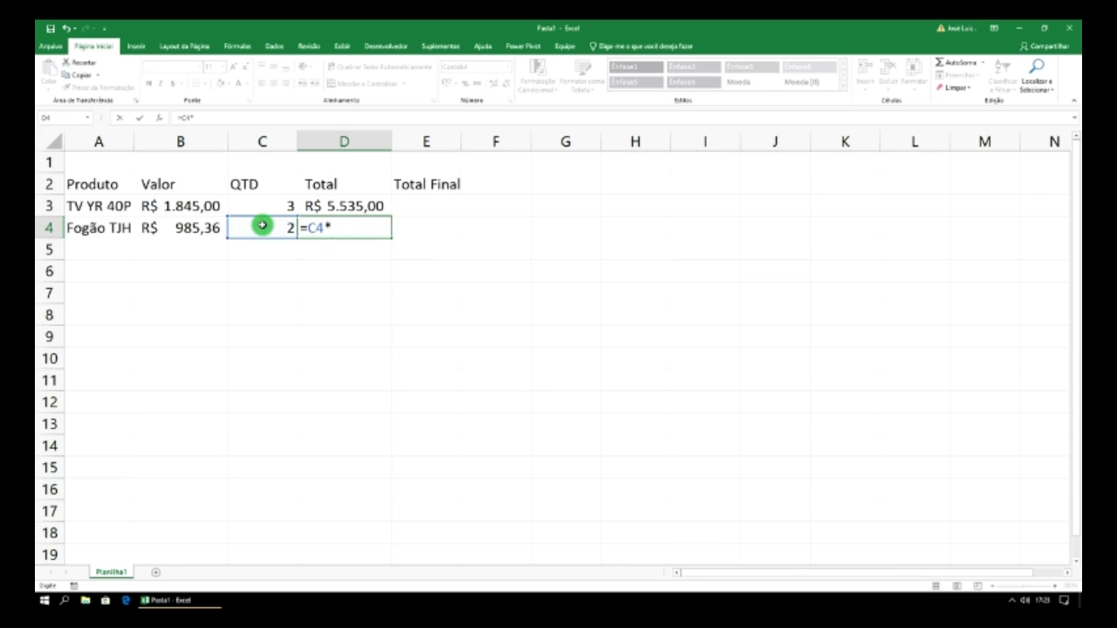
left_click(203, 228)
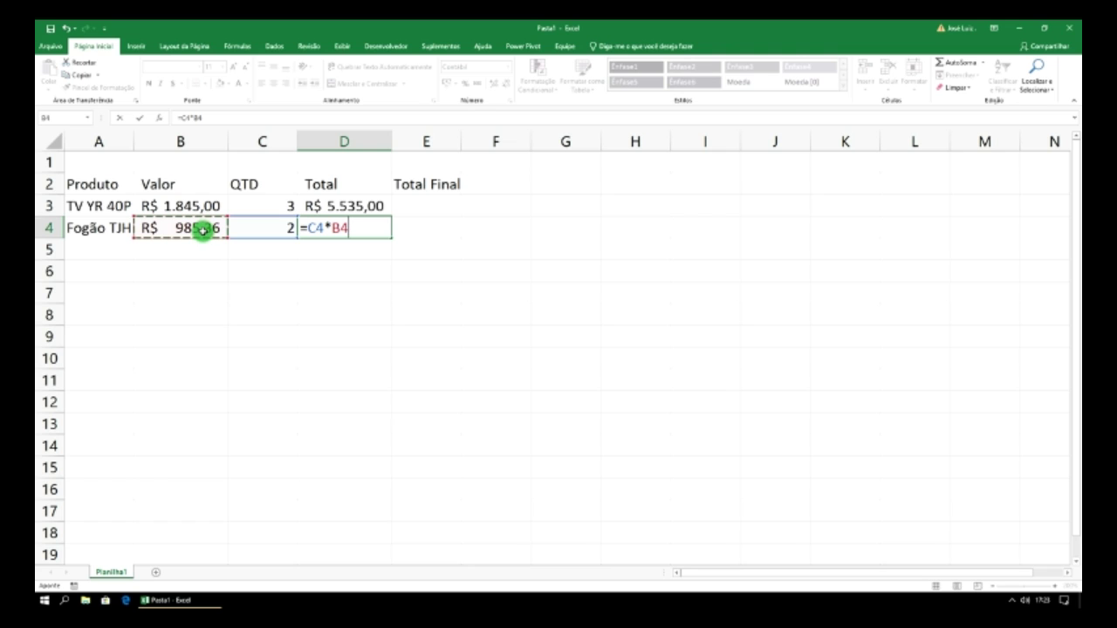
key("Return")
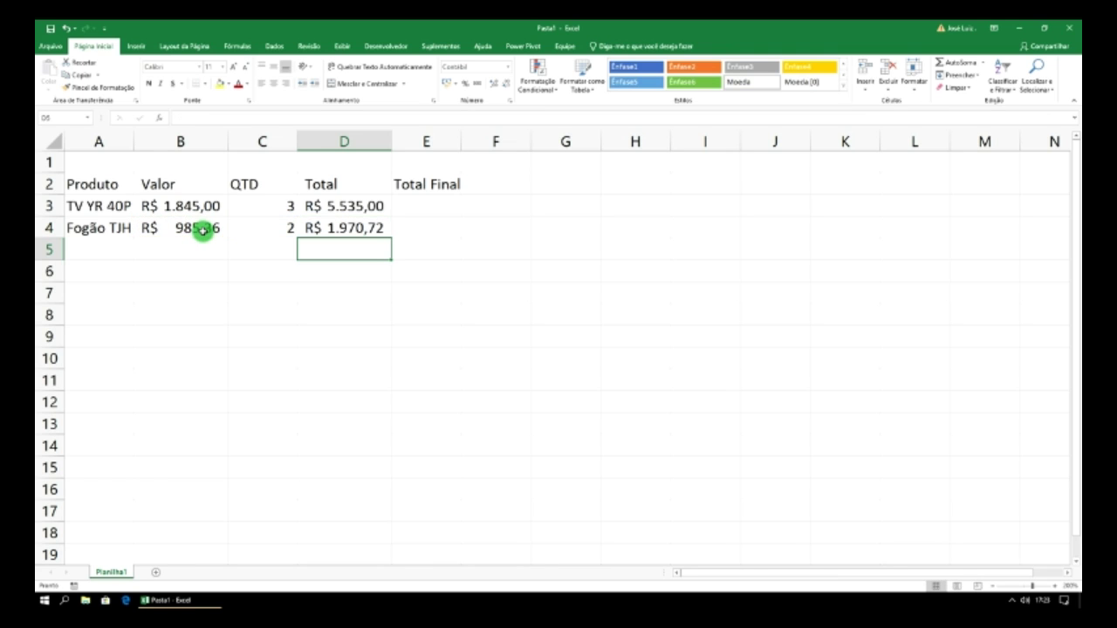
left_click(103, 250)
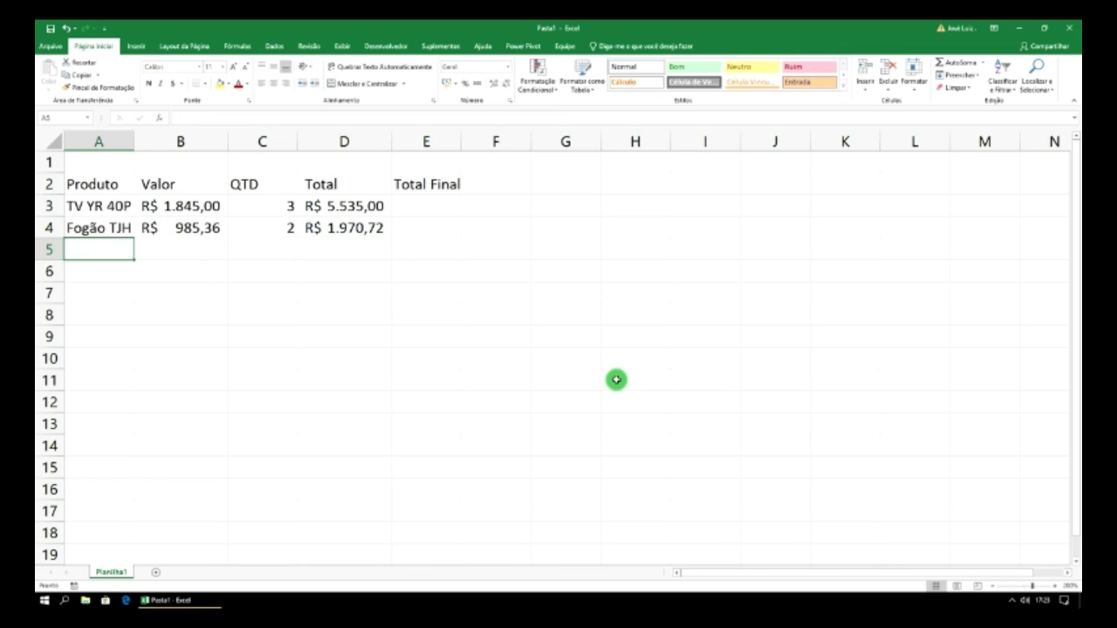
- Enter Celular Open in A5, autofit column A, then price 658 and quantity 4
type("Celular")
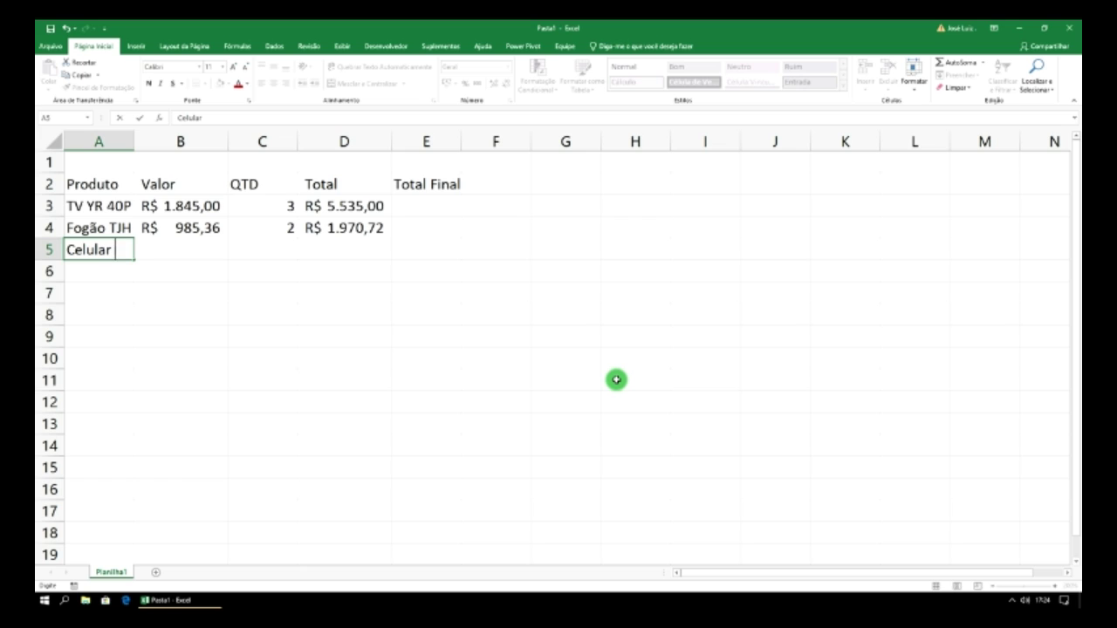
type(" Open")
double_click(133, 142)
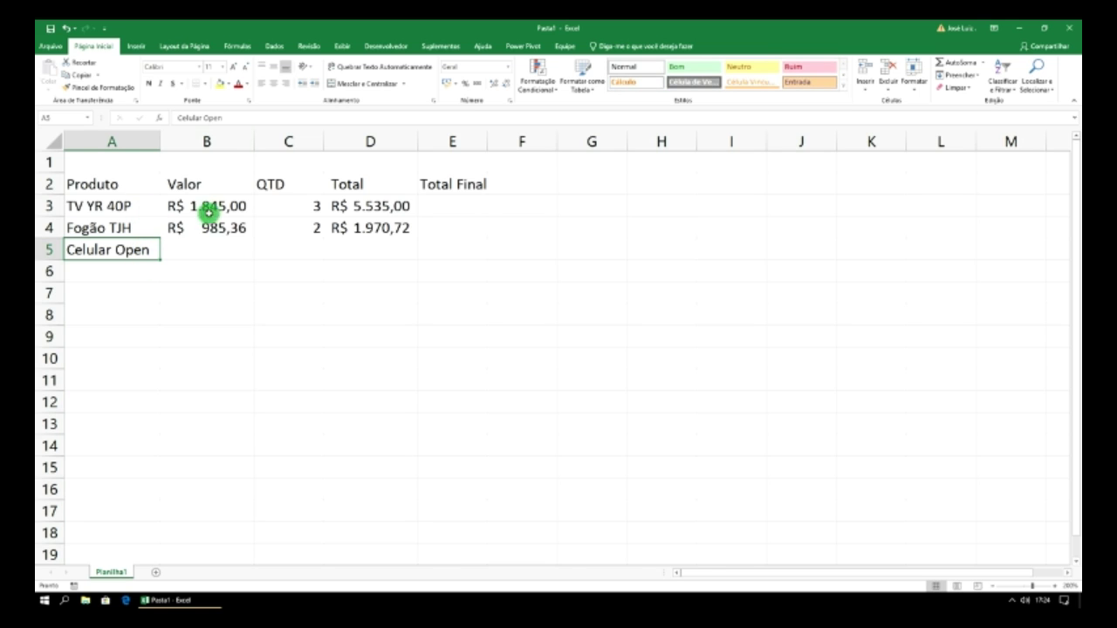
left_click(200, 255)
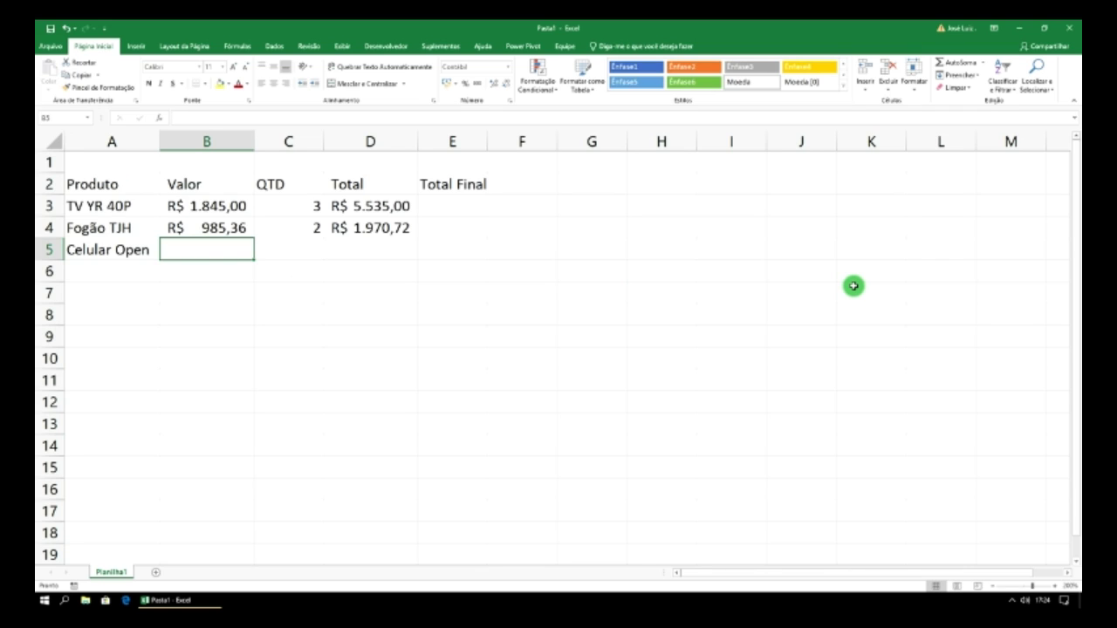
type("658")
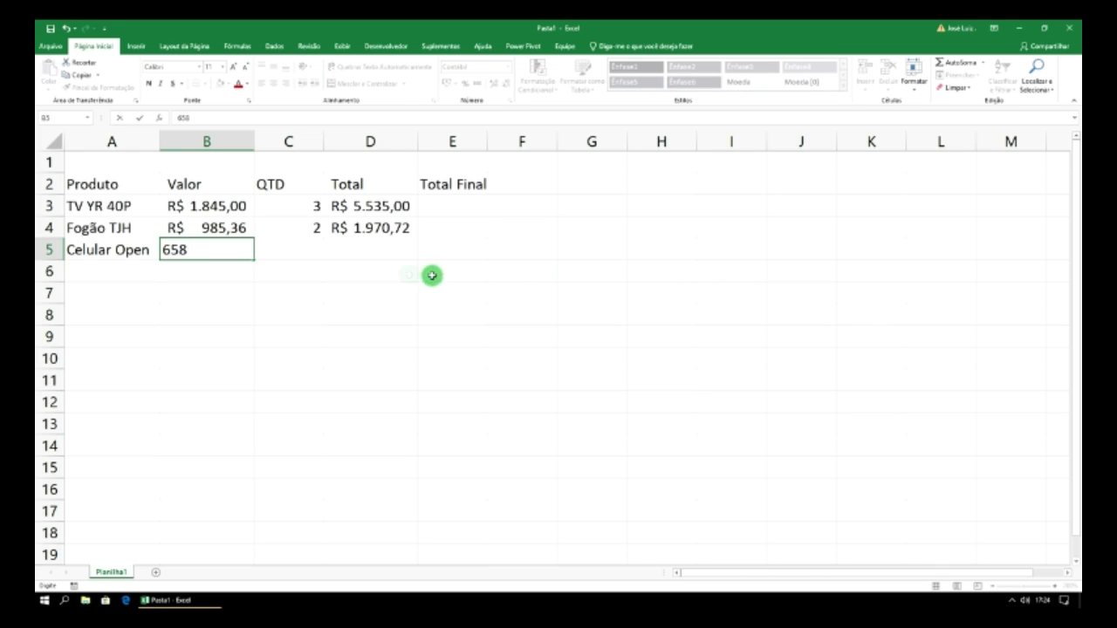
left_click(315, 254)
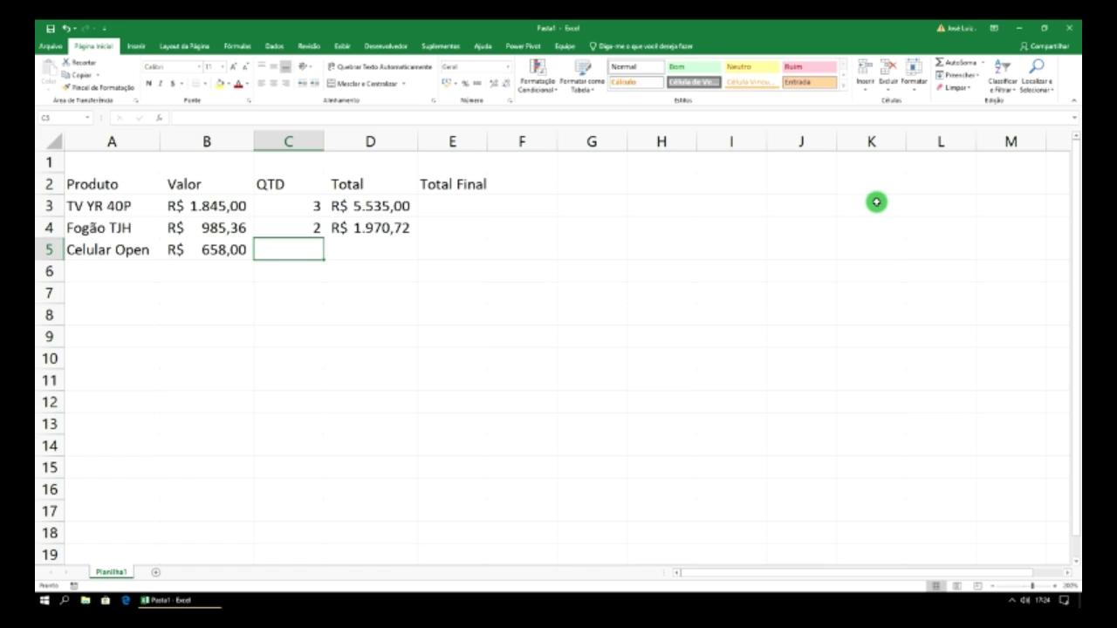
type("4")
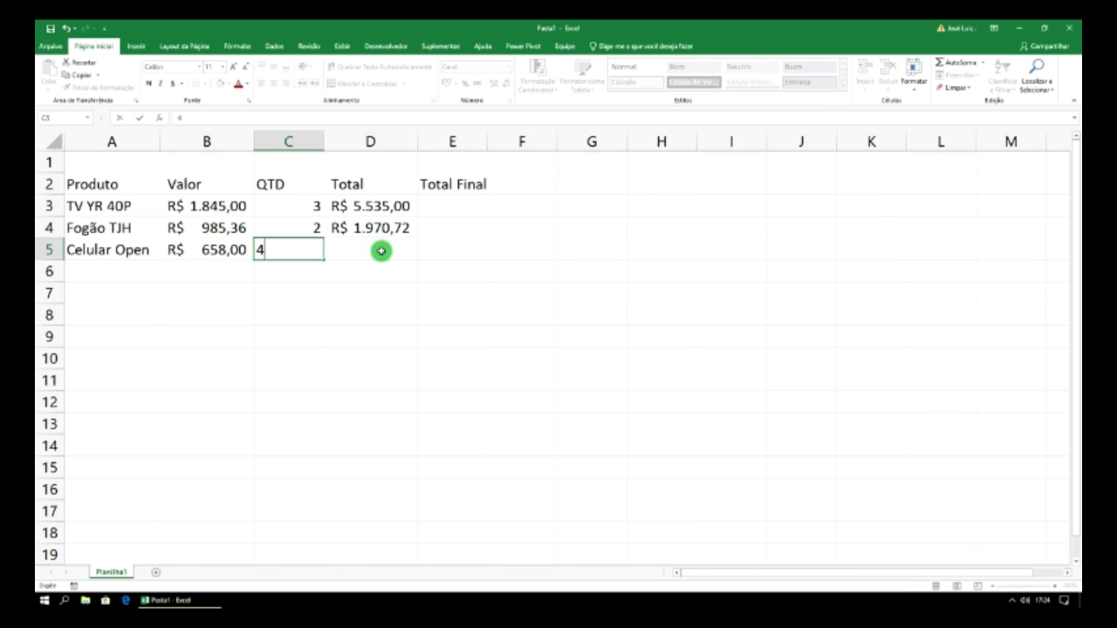
left_click(383, 250)
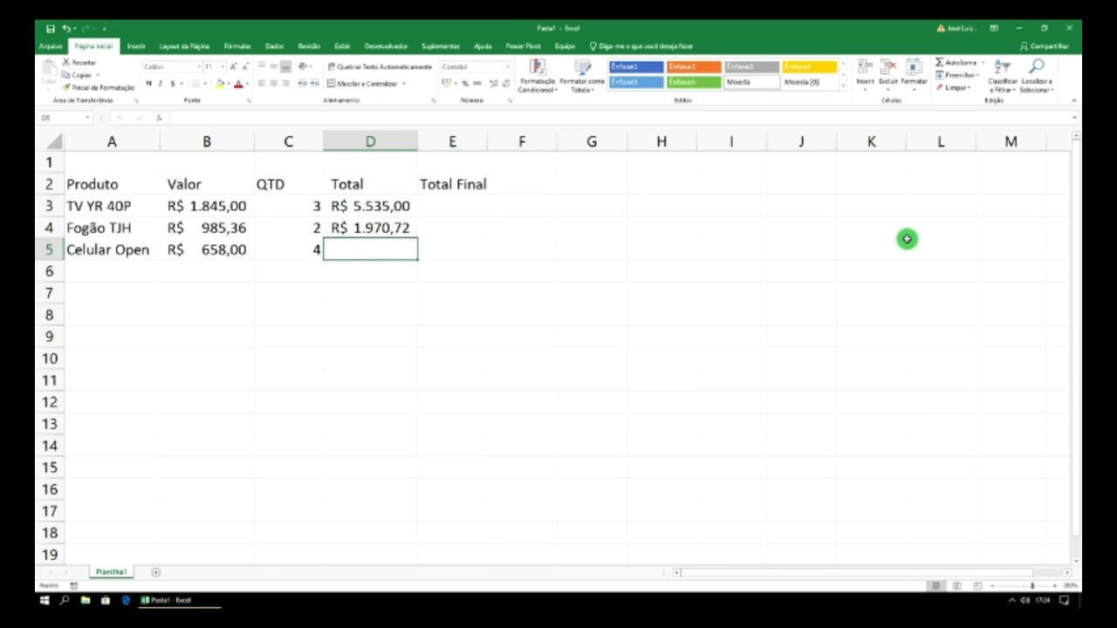
- Set D5 to =C5*B5, giving a total of R$ 2.632,00
type("=")
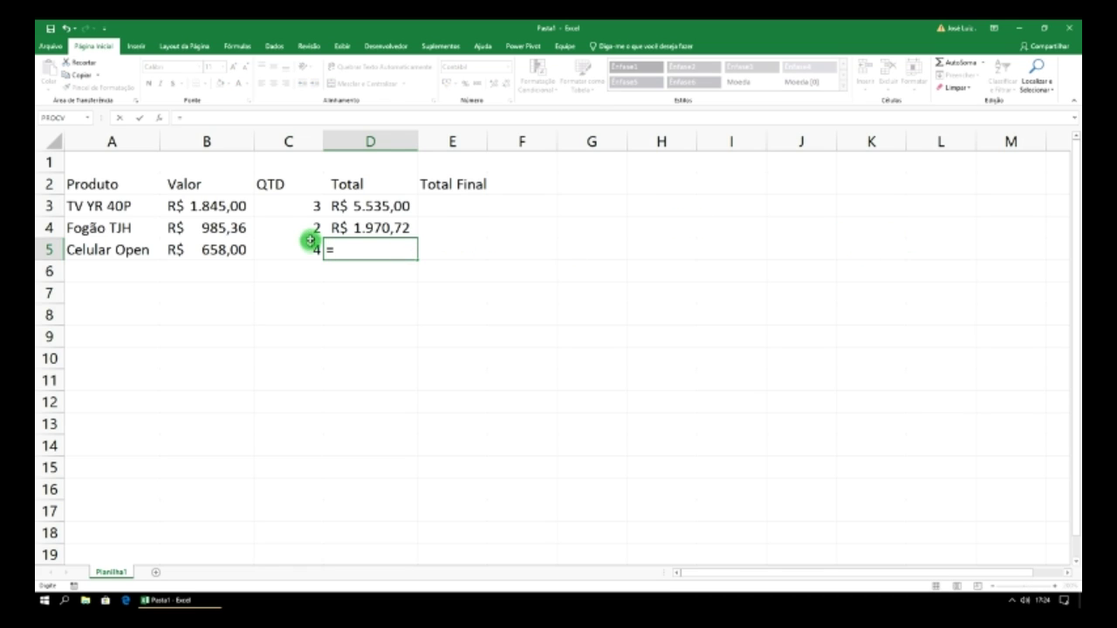
left_click(307, 250)
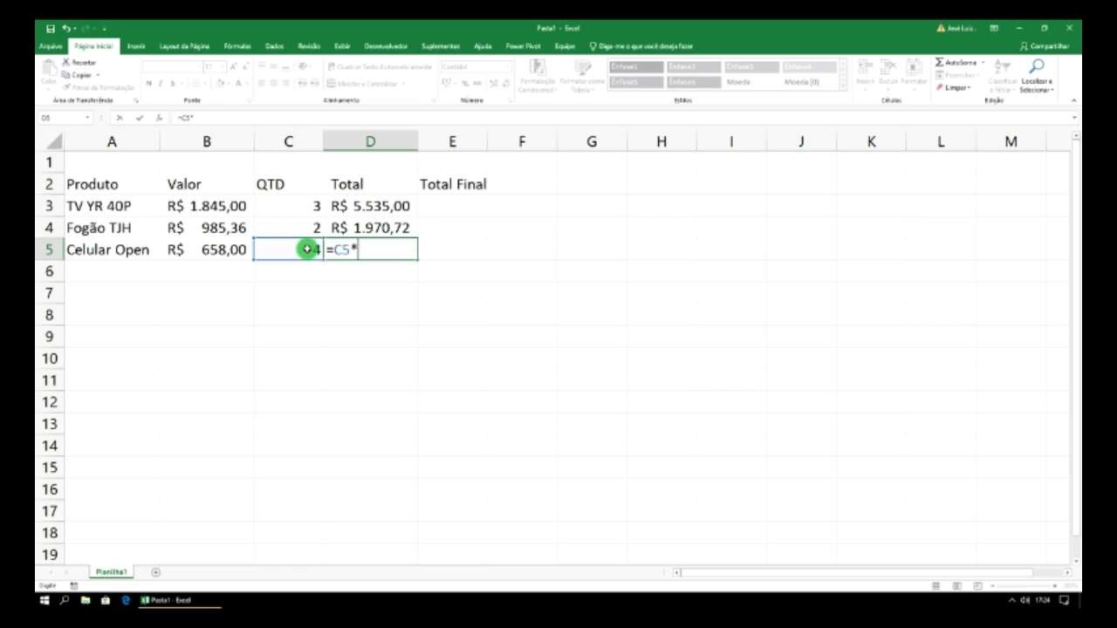
left_click(234, 250)
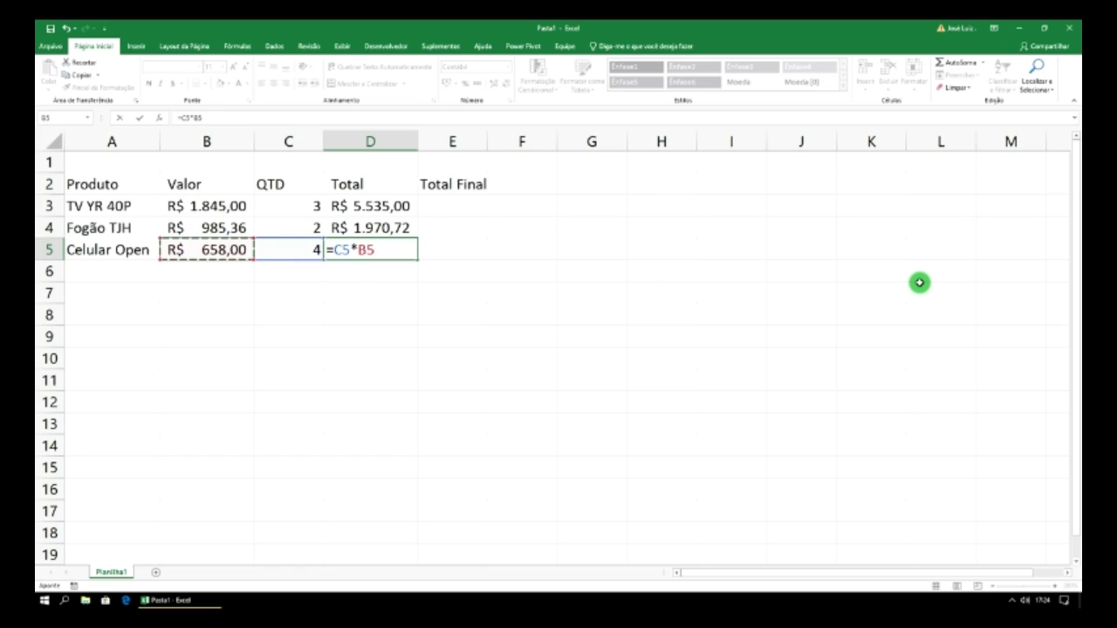
key("Return")
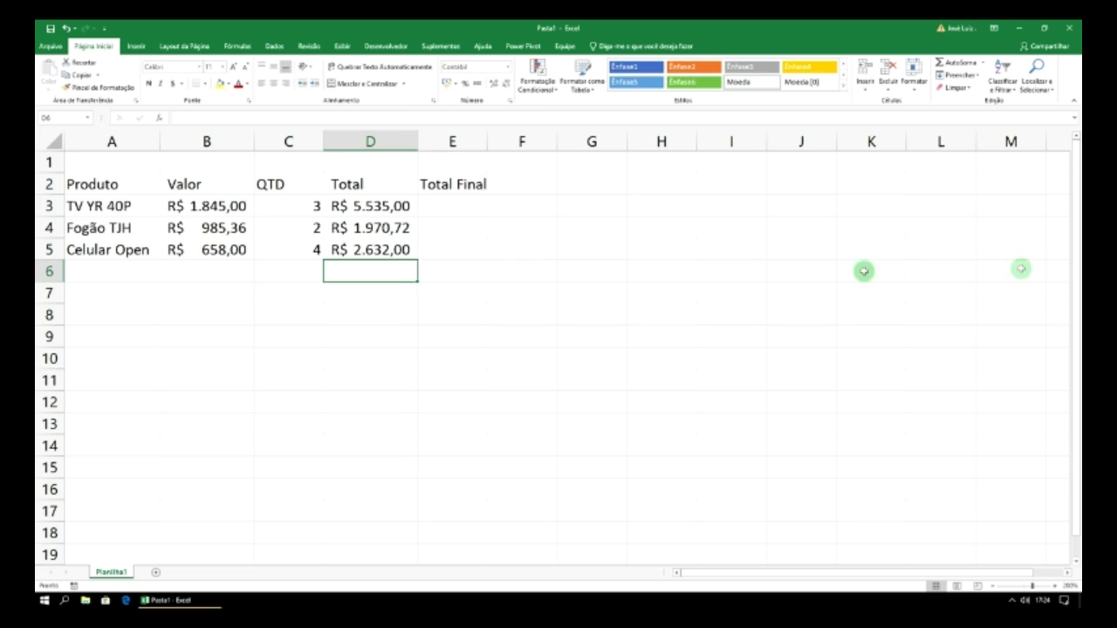
left_click(453, 207)
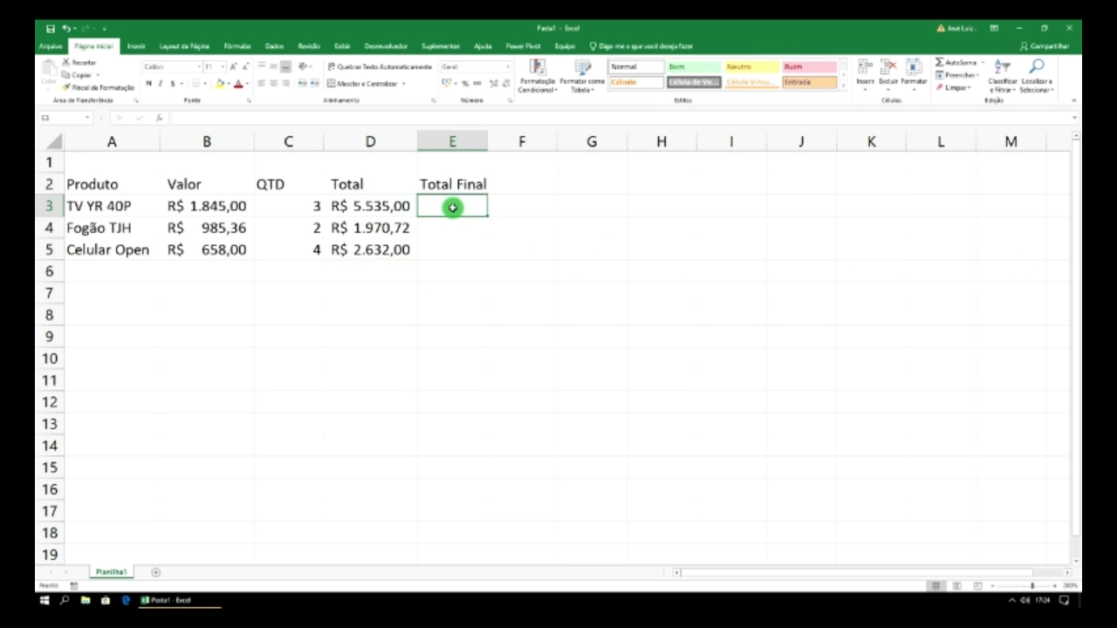
- Enter =D3+D4+D5 in E3, fixing a mistyped operator, for R$ 10.137,72
type("=")
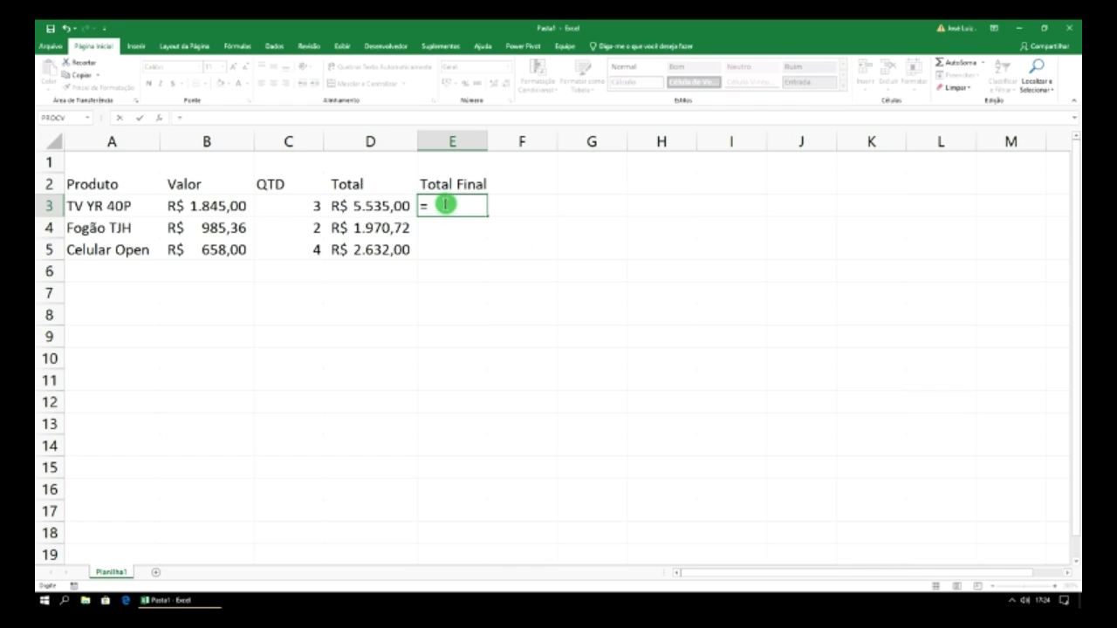
left_click(387, 207)
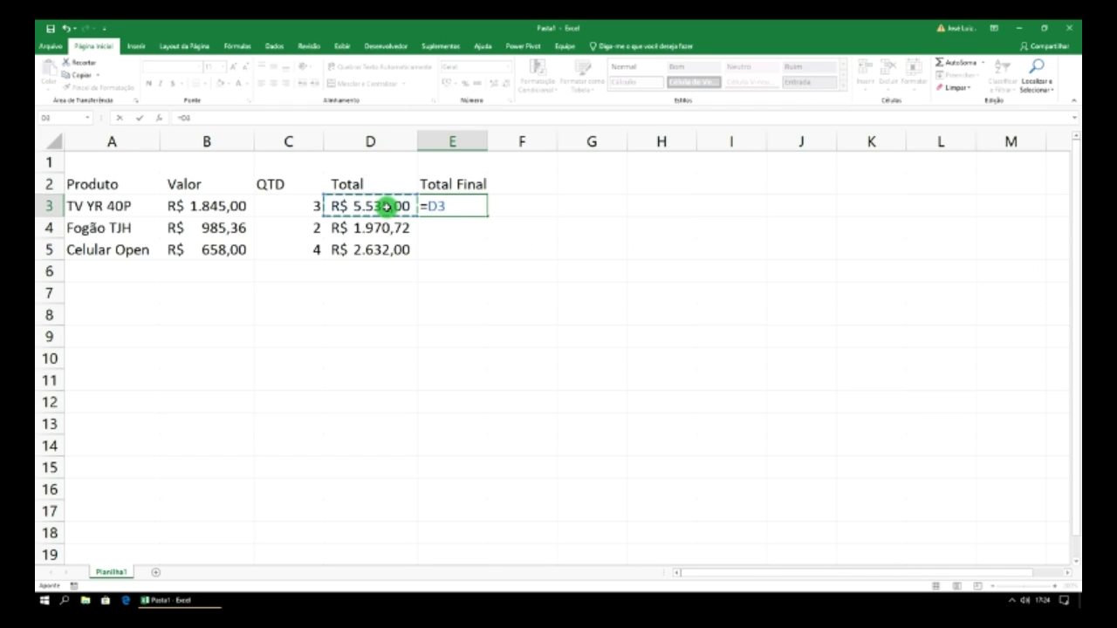
type("*")
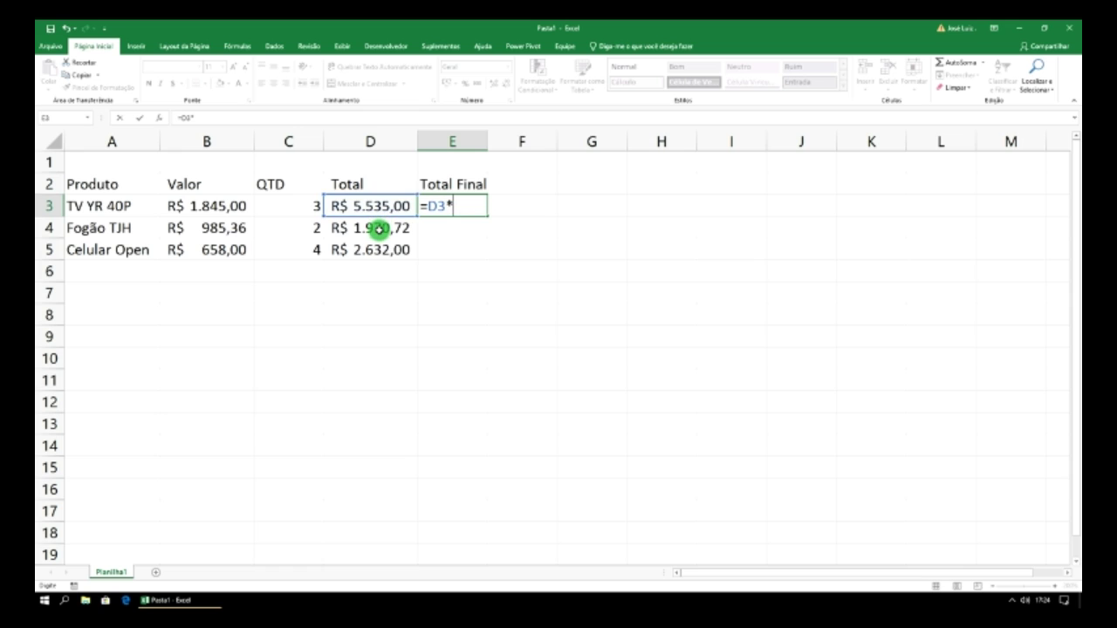
left_click(378, 228)
type("*")
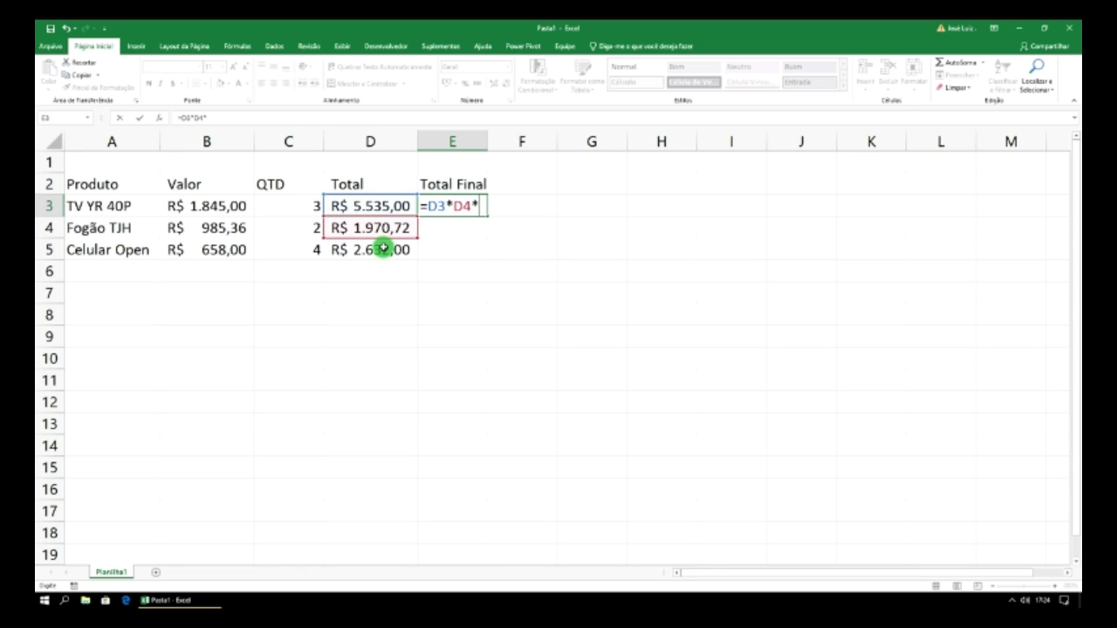
key("BackSpace")
key("BackSpace")
key("BackSpace")
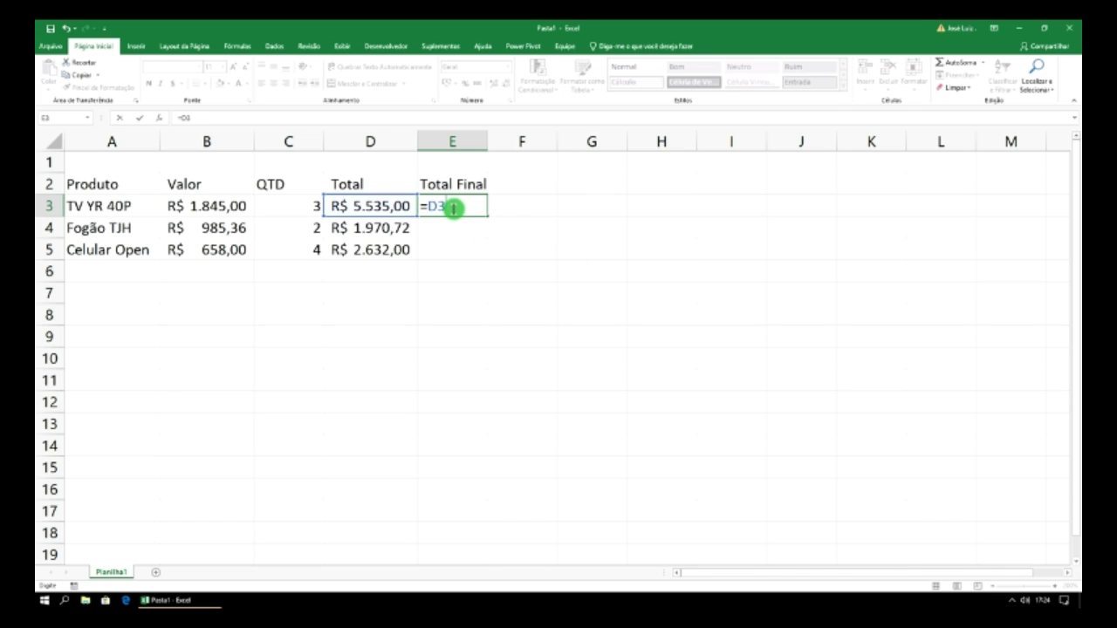
left_click(385, 231)
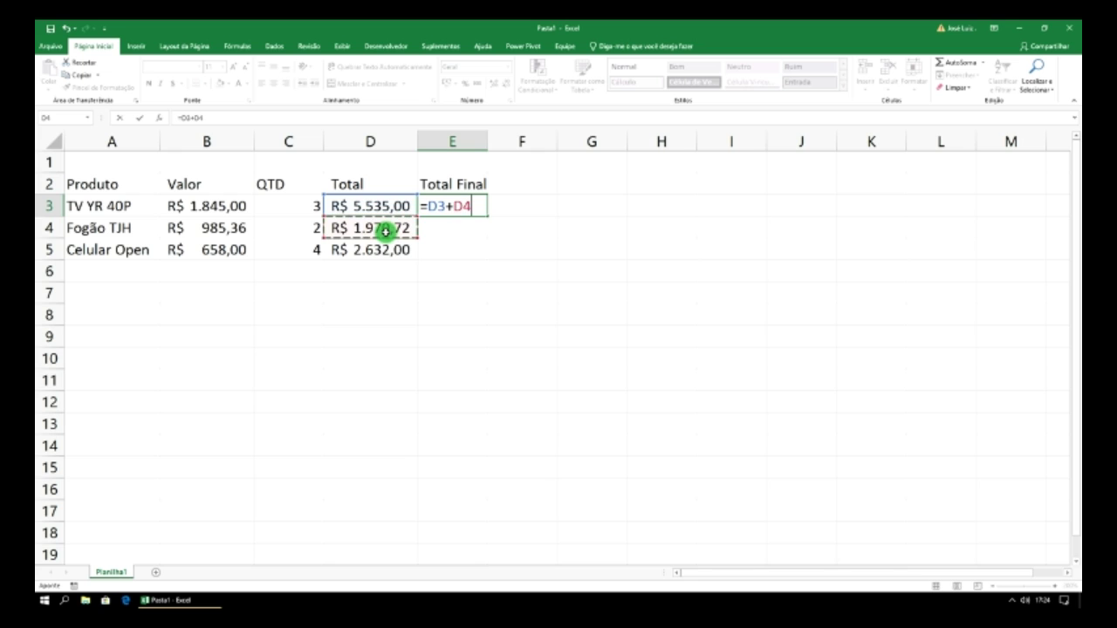
type("+")
left_click(374, 249)
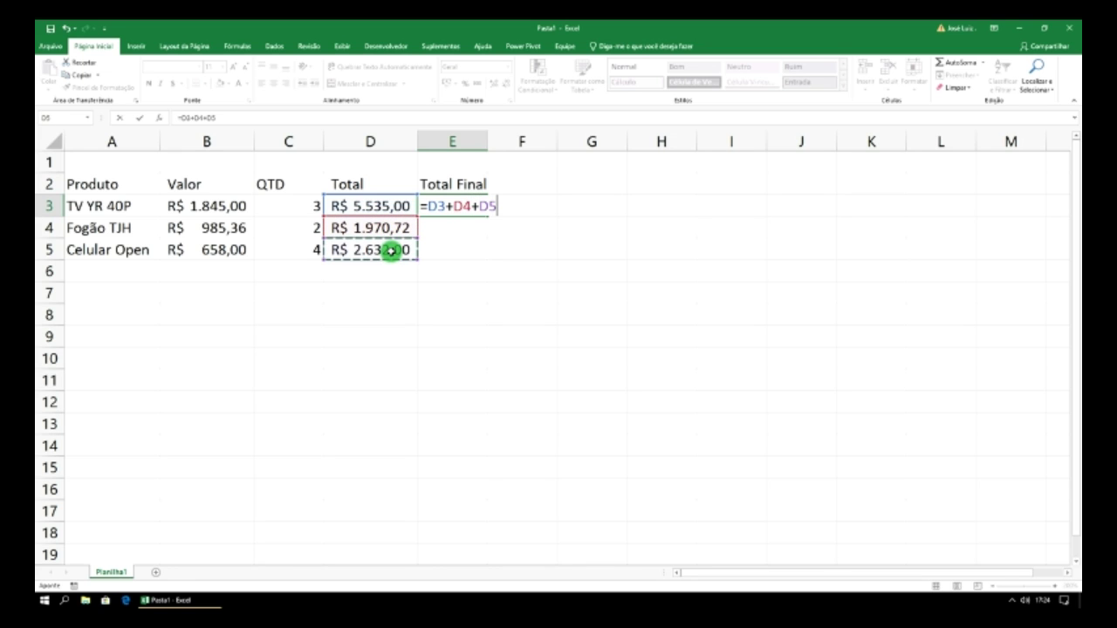
key("Return")
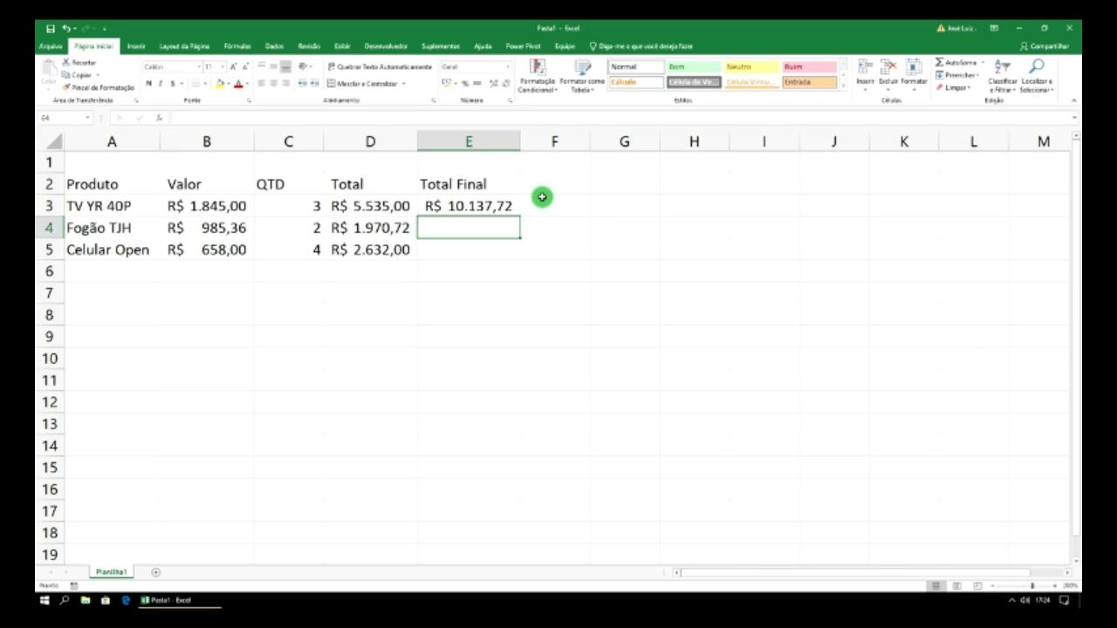
left_click(461, 206)
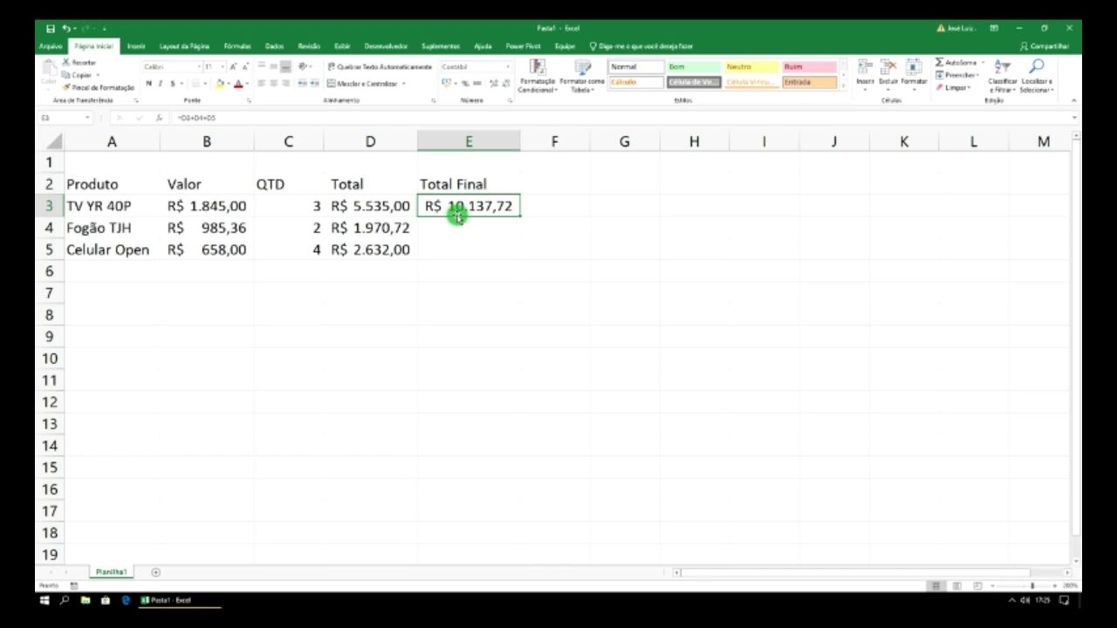
- Add the header Total Produtos in F2 and autofit column F
left_click(544, 191)
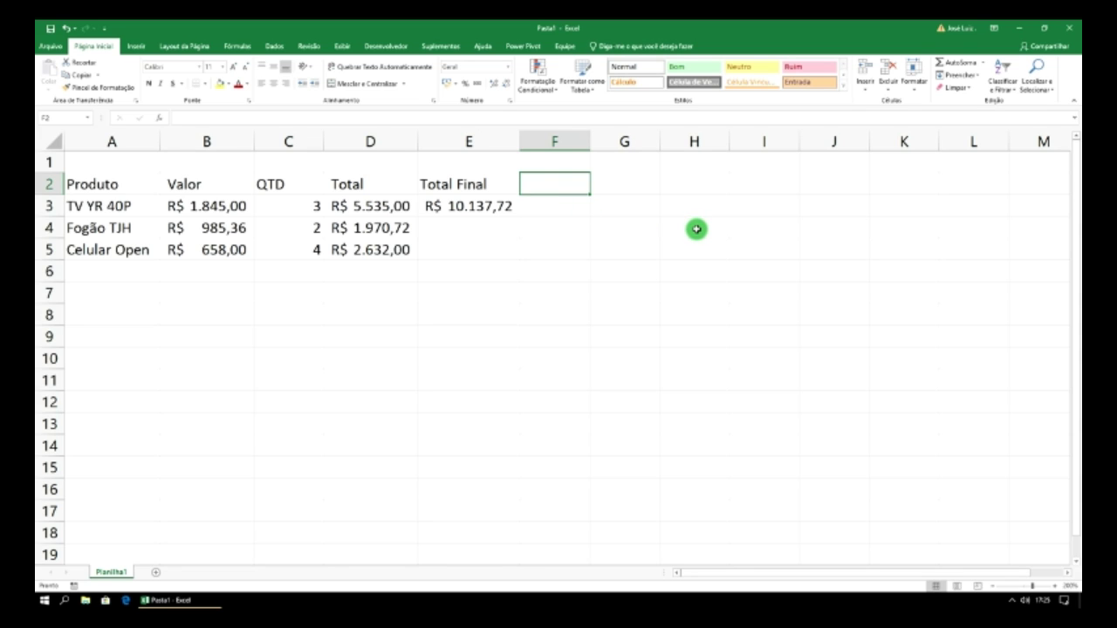
type("To")
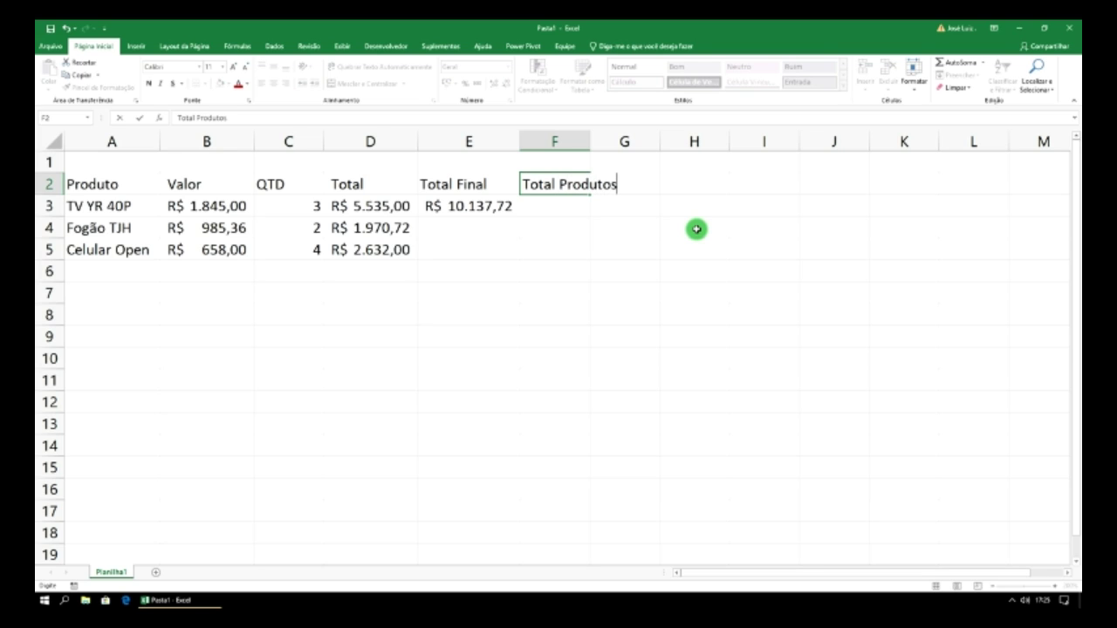
type("tal Produtos")
double_click(589, 138)
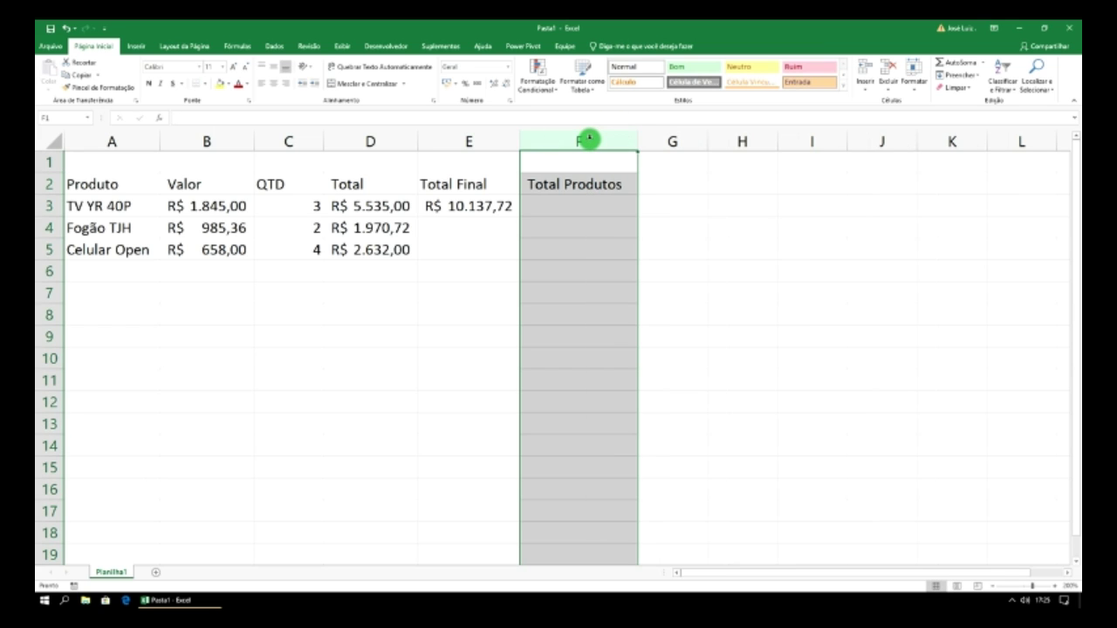
left_click(589, 212)
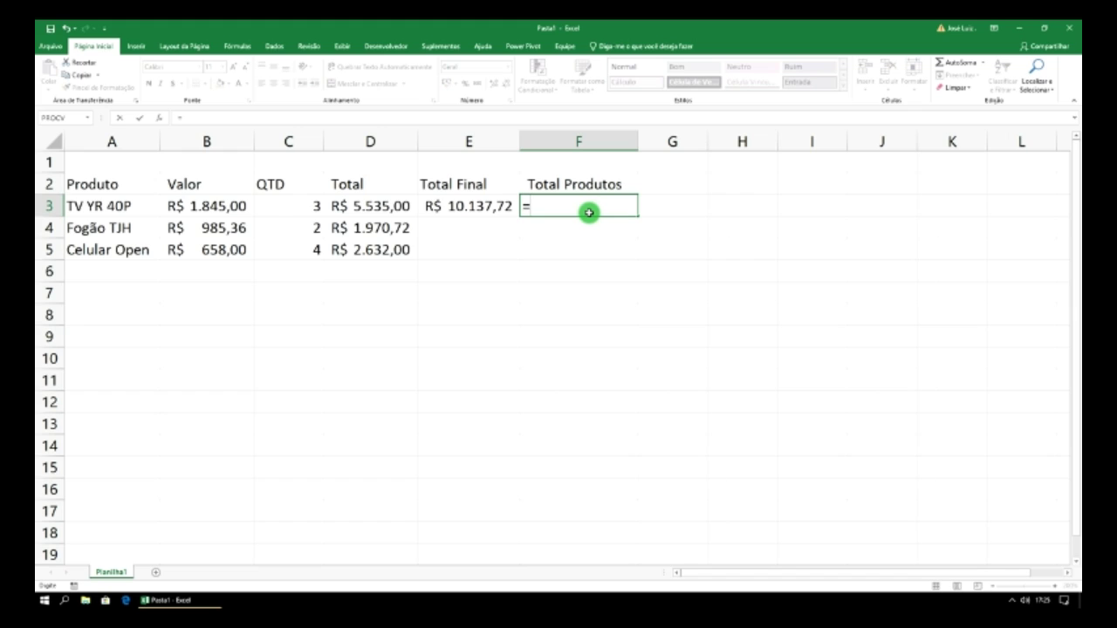
- Enter =C3+C4+C5 in F3, declining Excel's correction prompt, to show 9
left_click(292, 205)
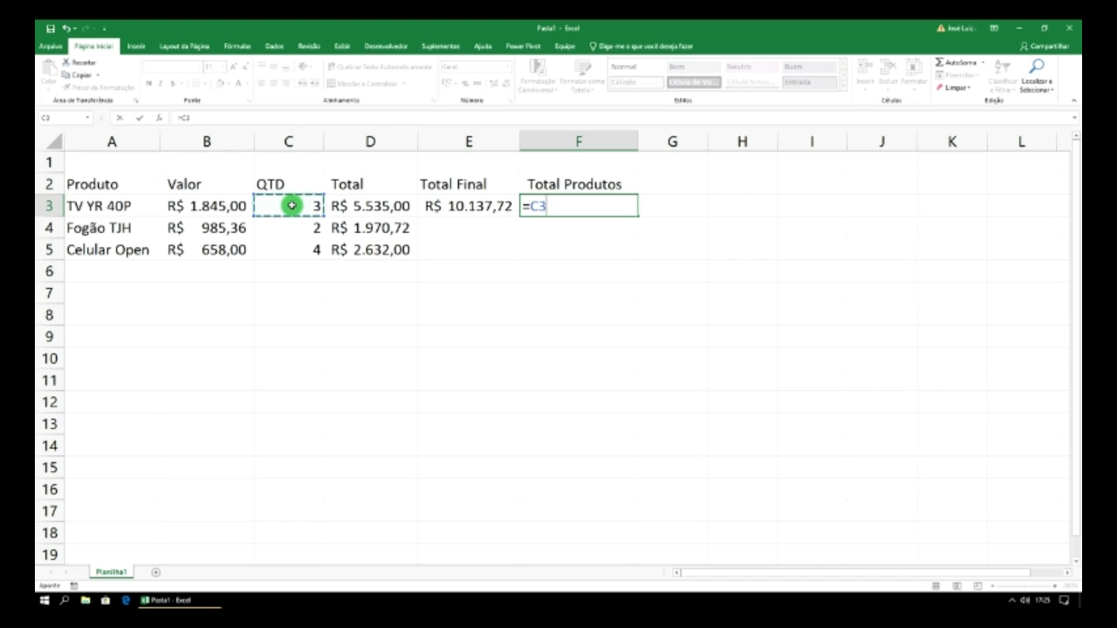
type("*")
left_click(300, 229)
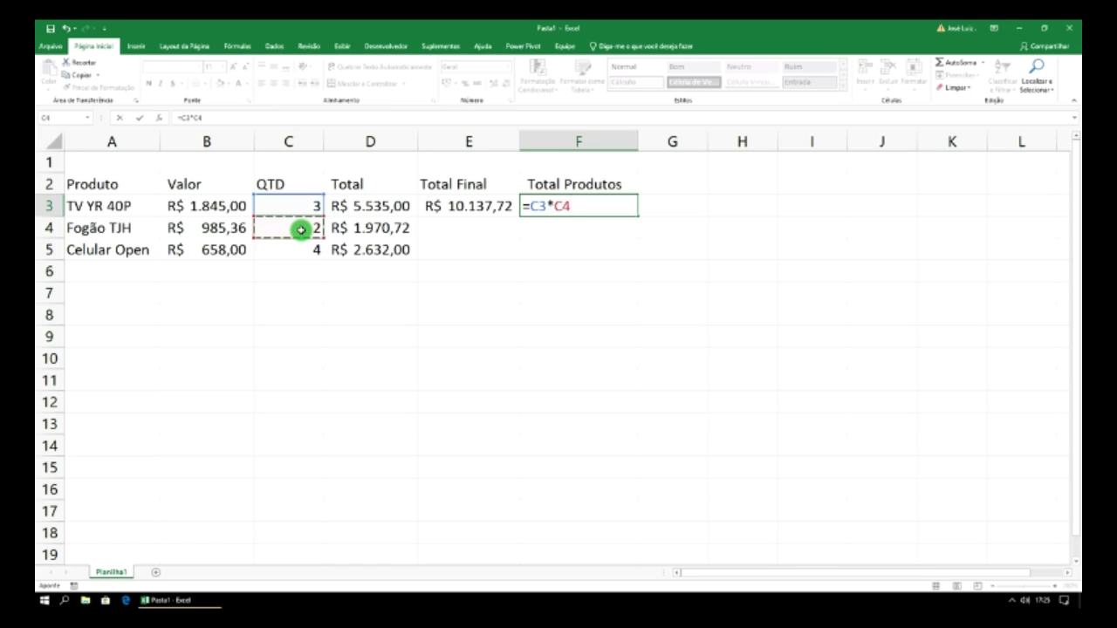
key("BackSpace")
key("BackSpace")
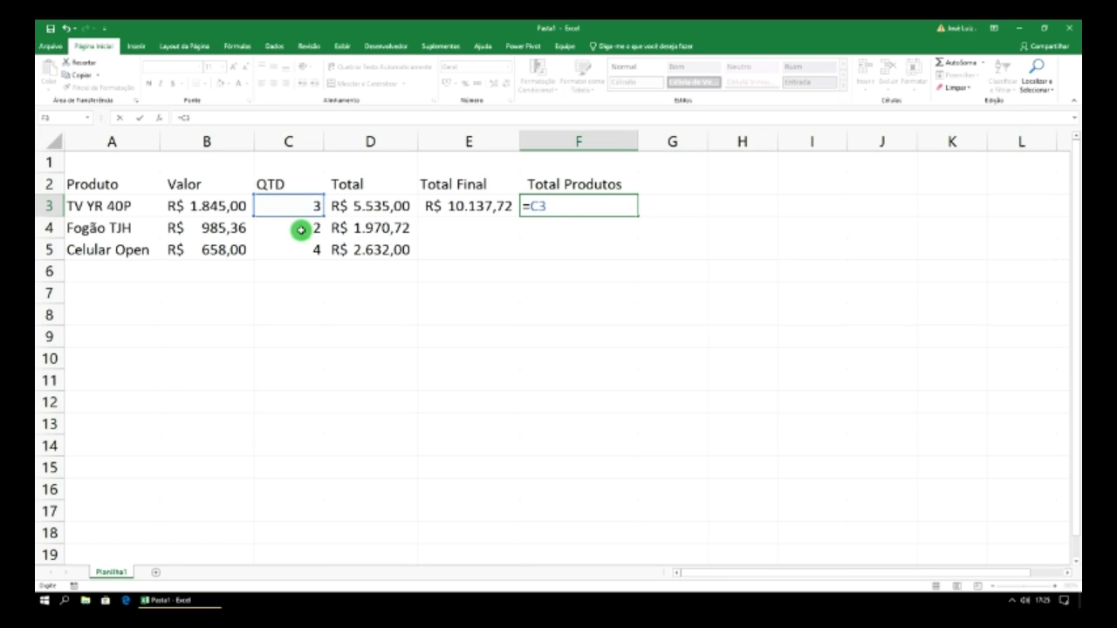
left_click(300, 229)
type("+")
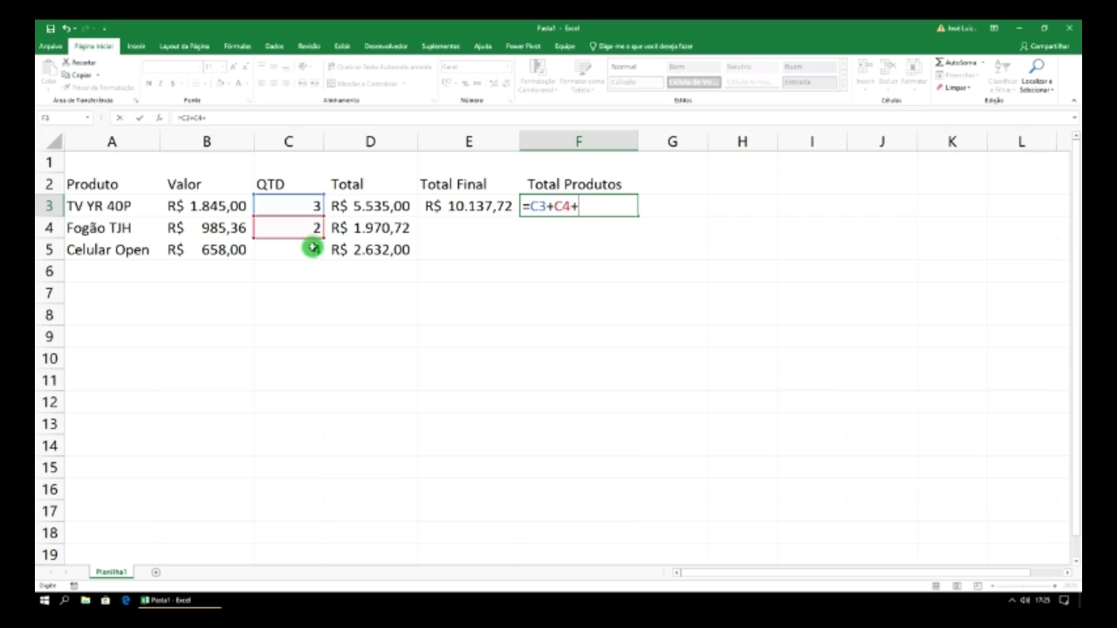
left_click(312, 252)
type("+")
key("Return")
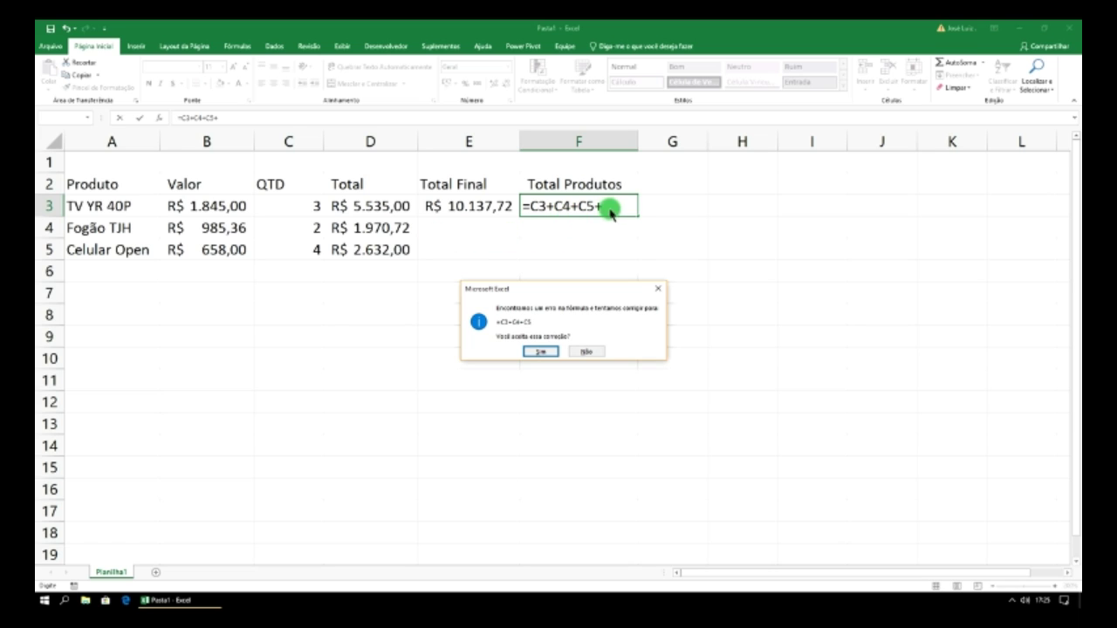
left_click(585, 351)
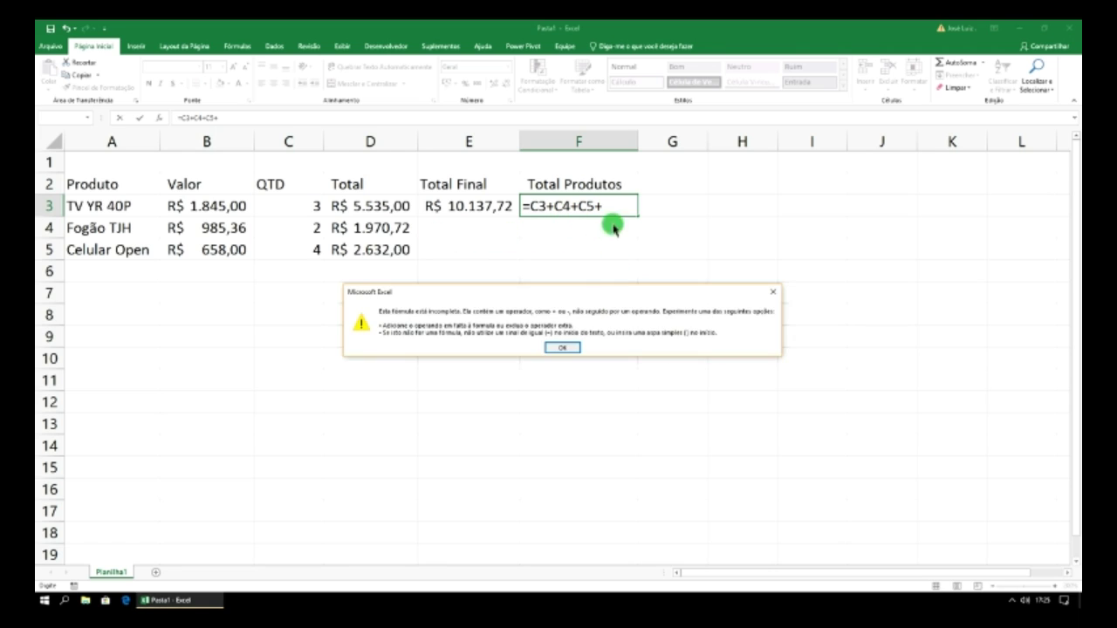
left_click(563, 347)
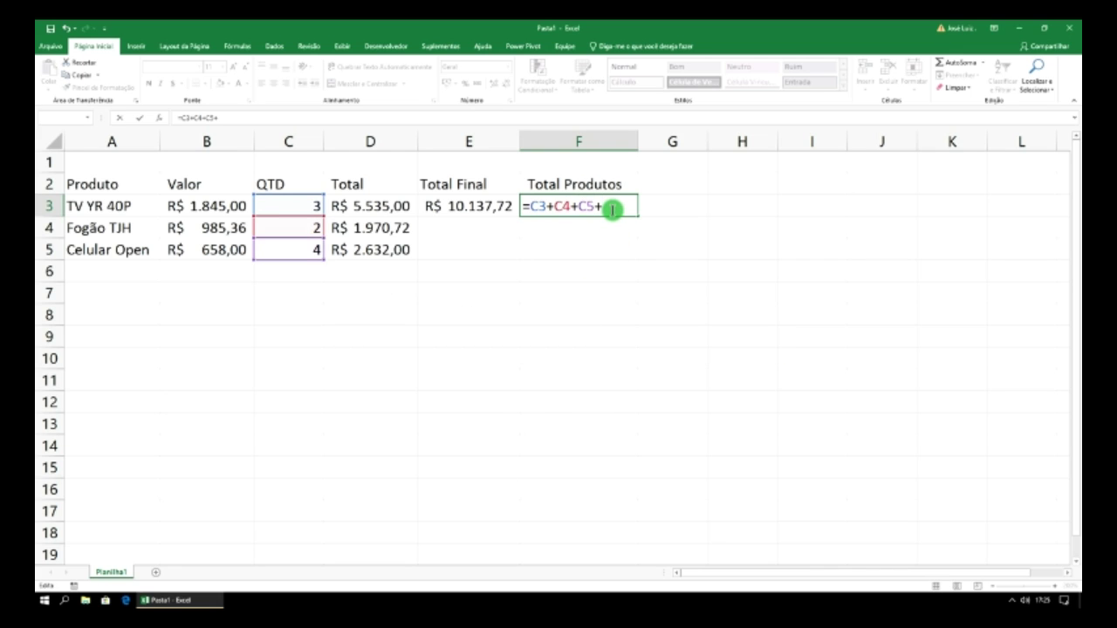
key("Return")
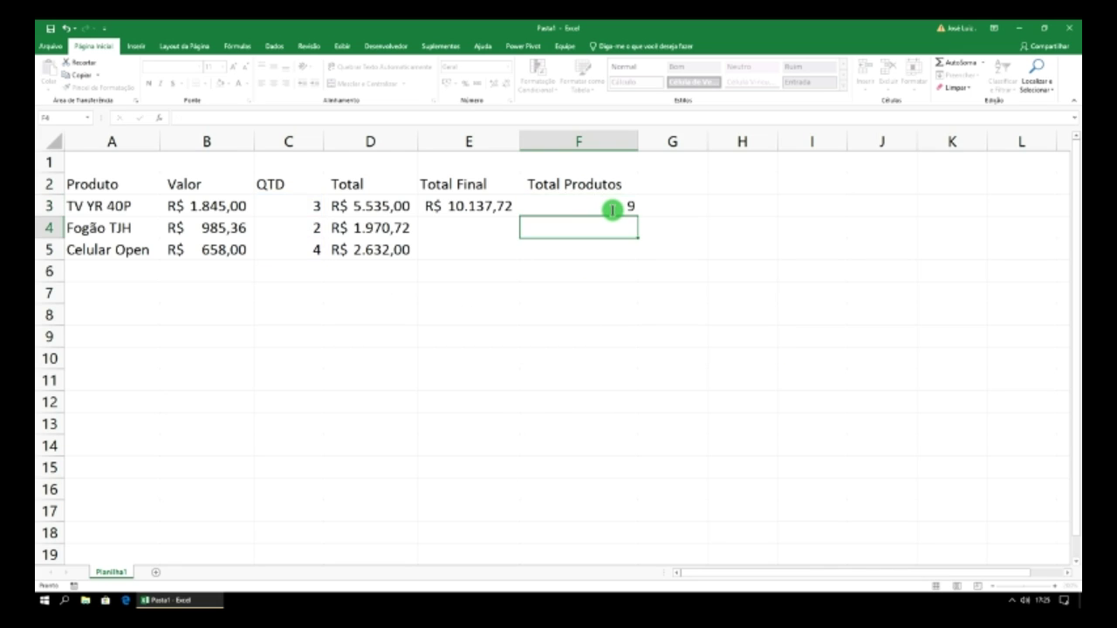
- Merge and centre A1:F1 and title it Sistema de Vendas
left_click(605, 204)
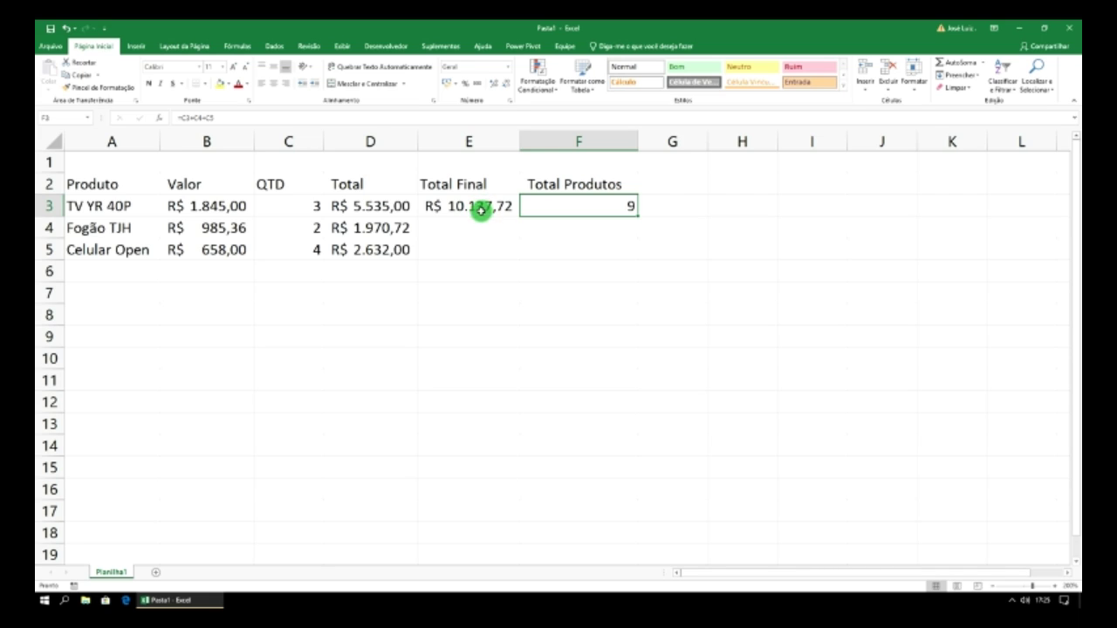
left_click(94, 165)
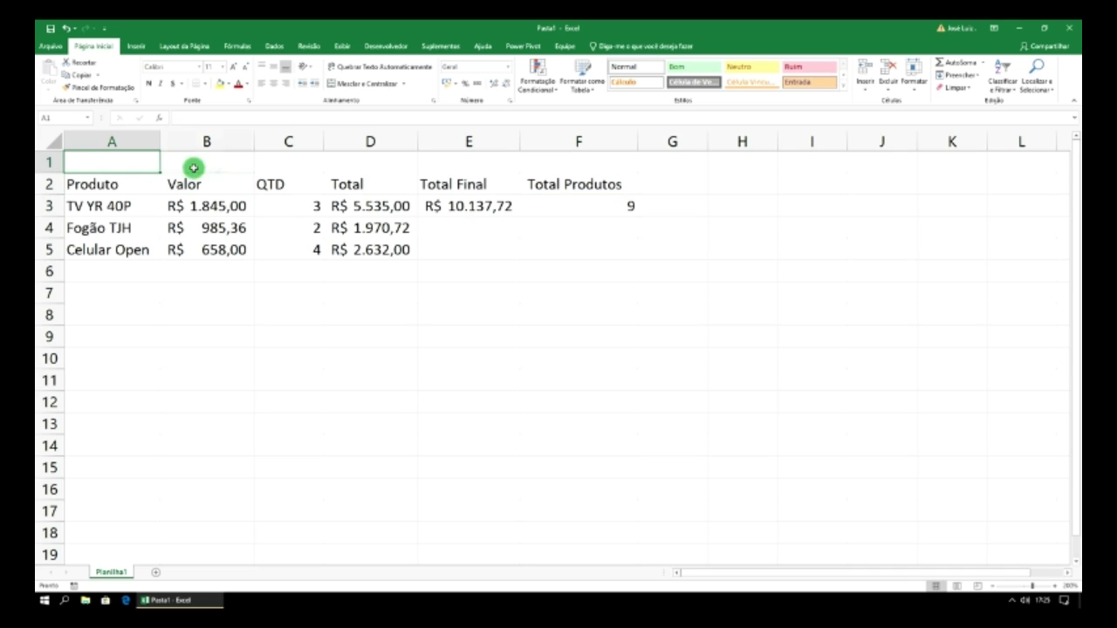
left_click_drag(193, 166, 547, 167)
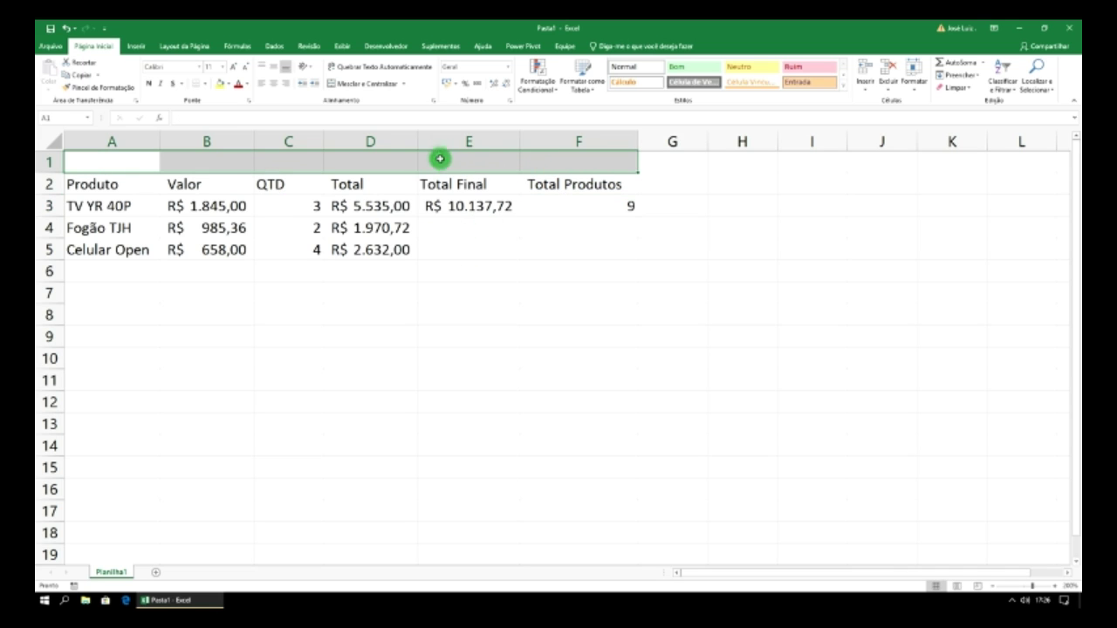
left_click(370, 84)
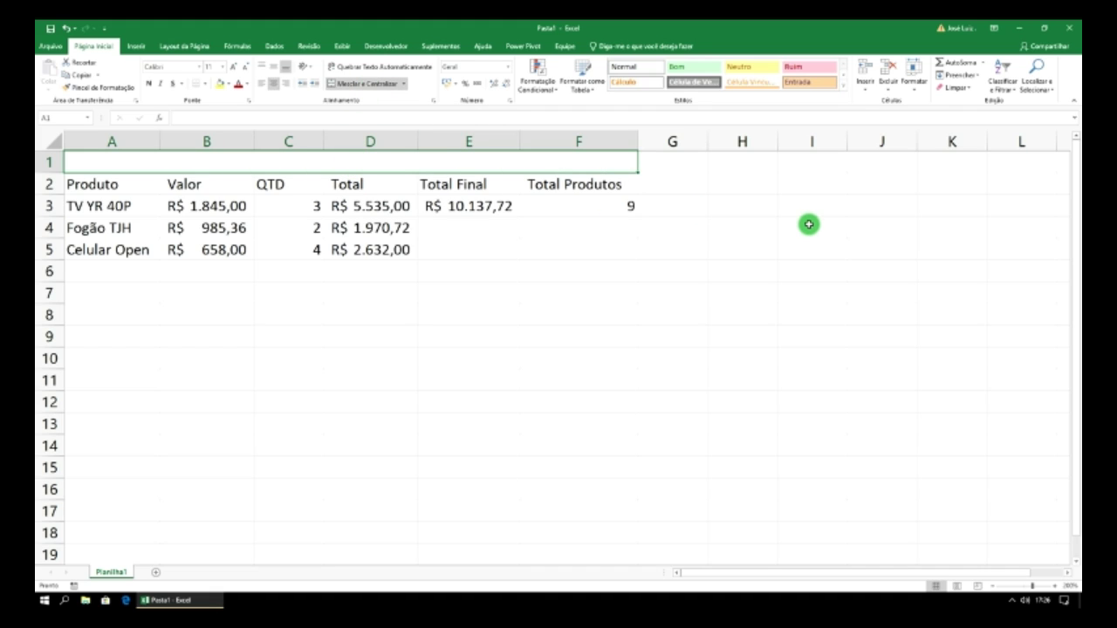
type("Sistema")
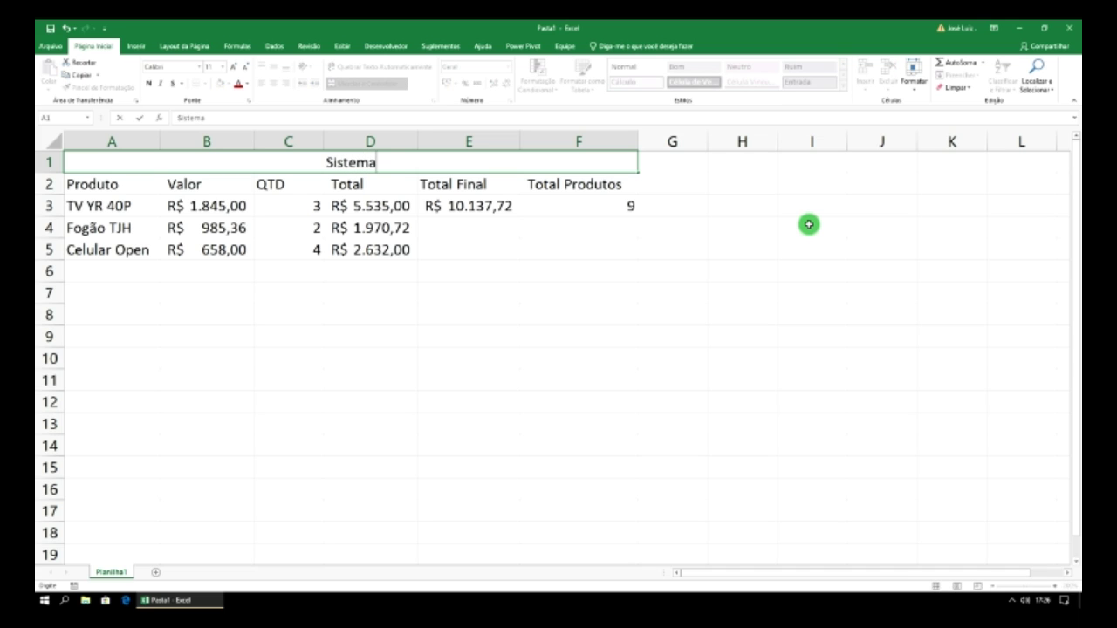
type(" de Vendas")
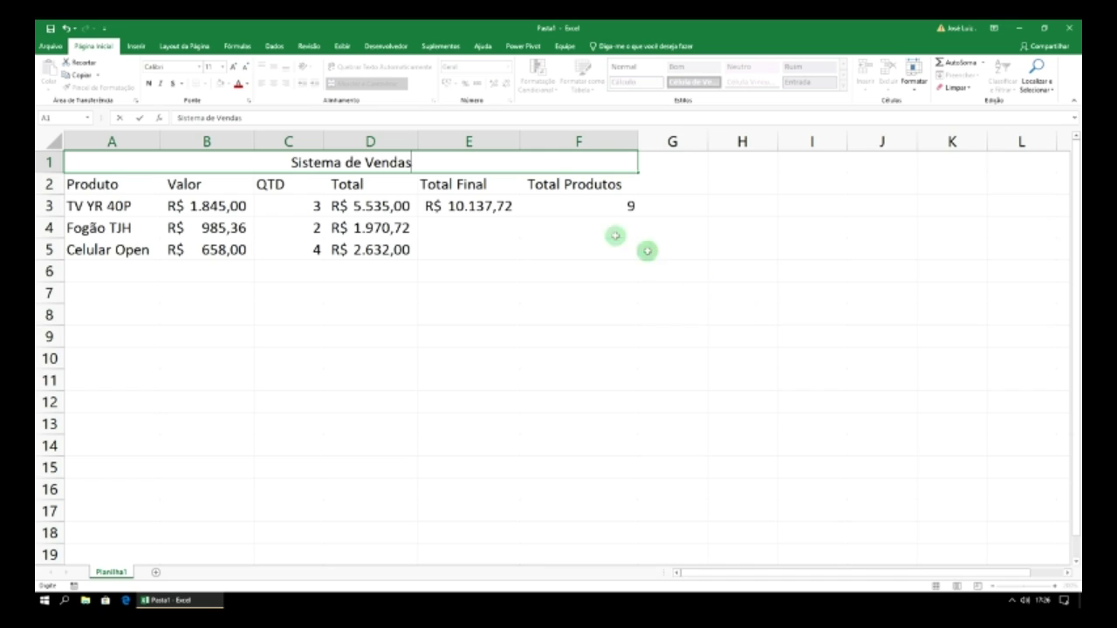
left_click(527, 220)
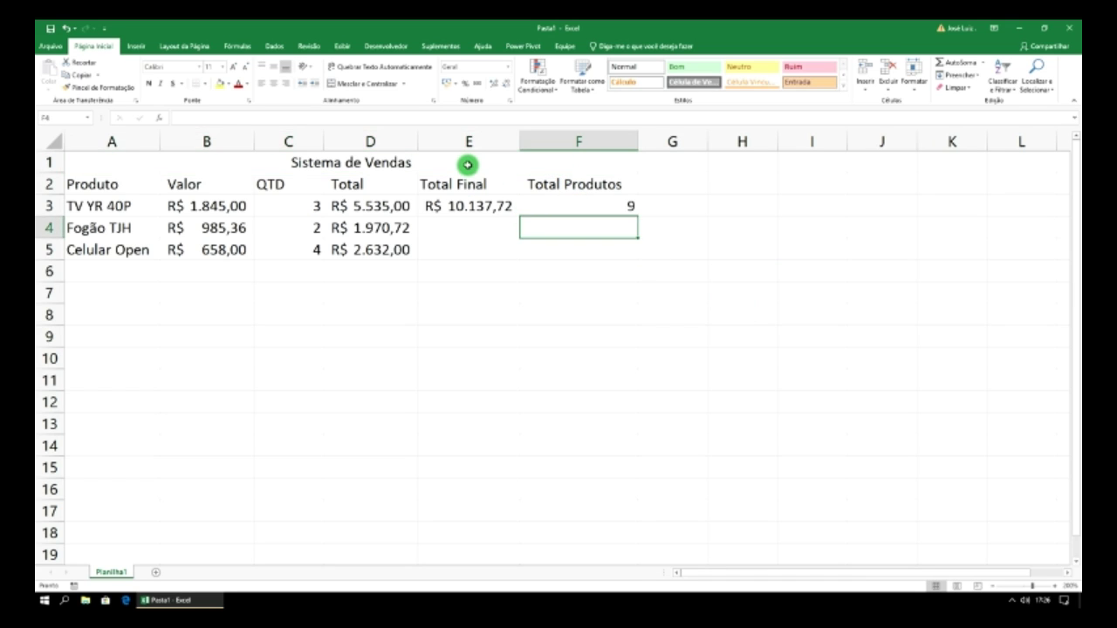
- Apply Todas as Bordas to the whole table A1:F5
left_click_drag(466, 163, 472, 247)
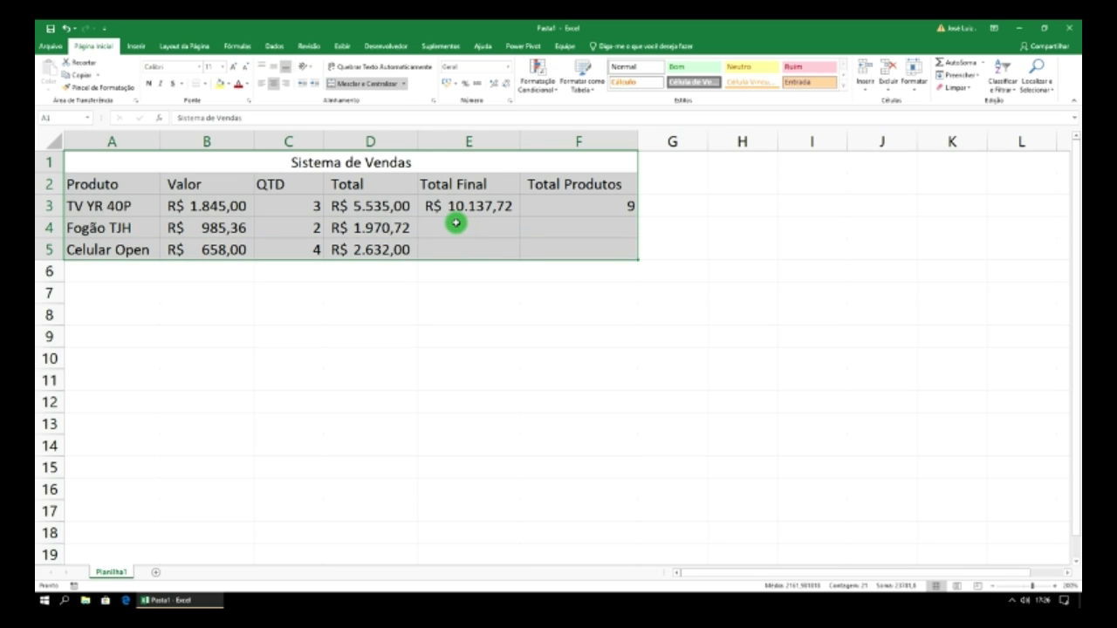
left_click(206, 84)
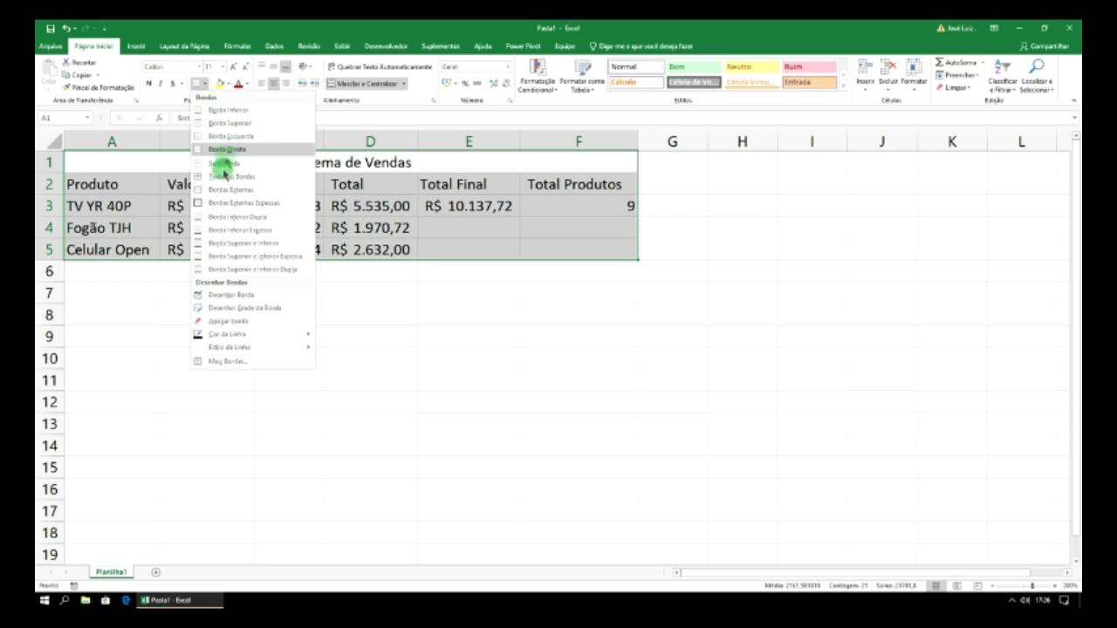
left_click(231, 177)
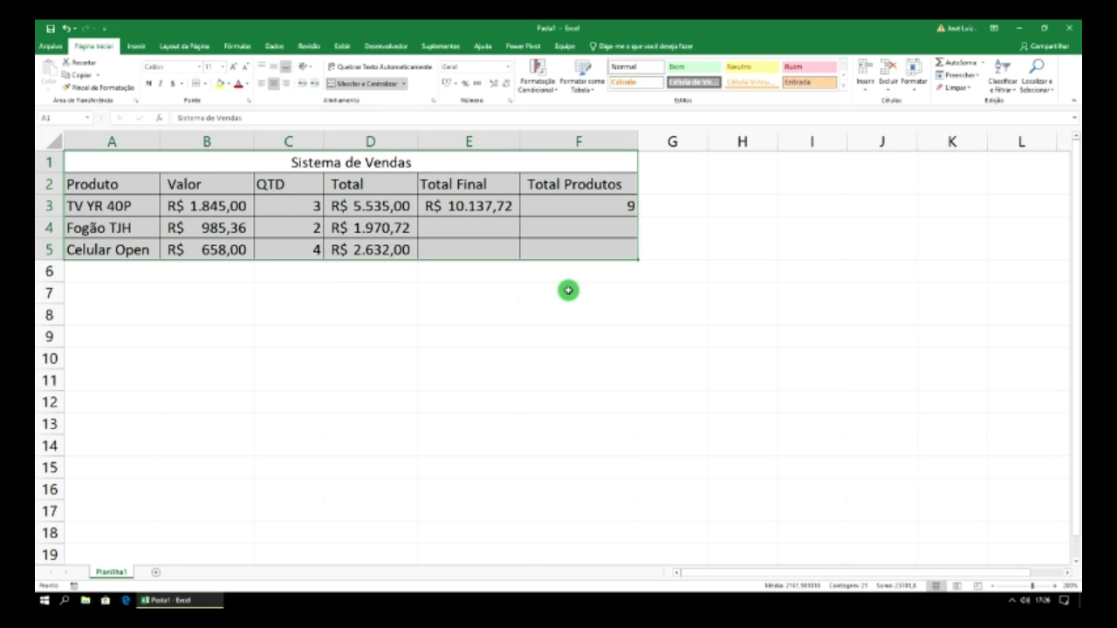
- Rename the Planilha1 sheet to Sistema de Vendas
right_click(112, 573)
left_click(153, 470)
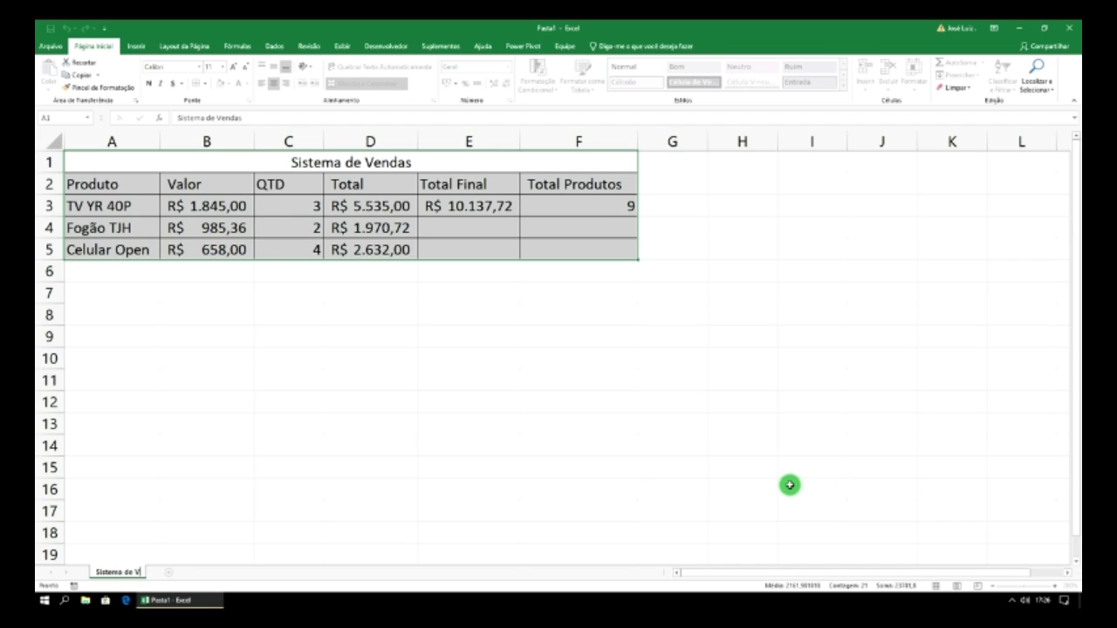
type("Sistema de Vendas")
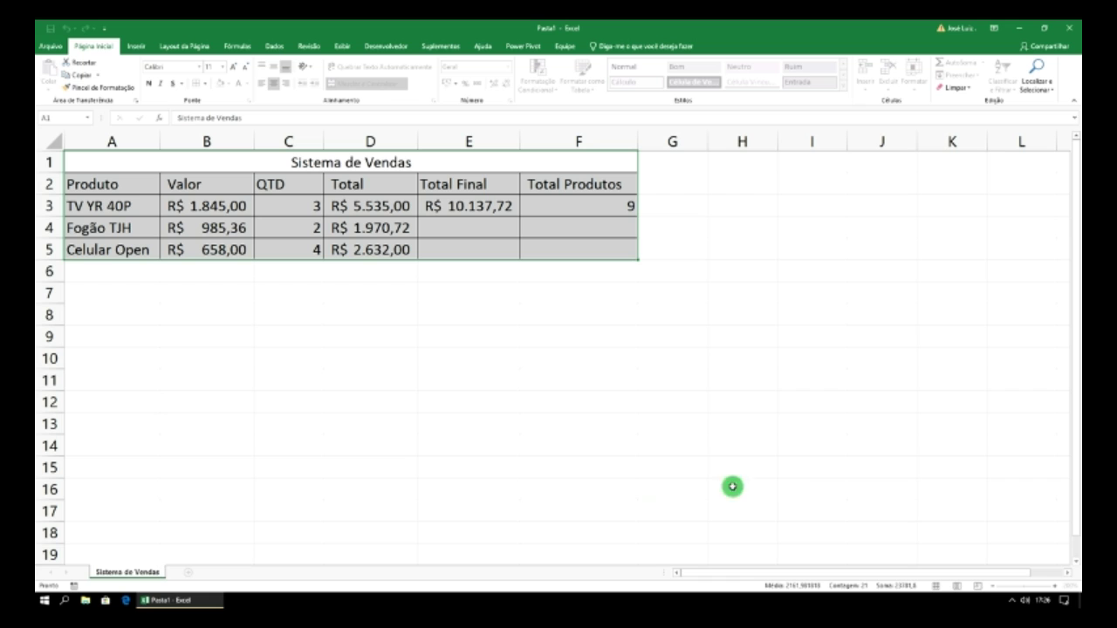
left_click(321, 419)
- Give the sheet tab a colour from Cor da Guia
right_click(161, 576)
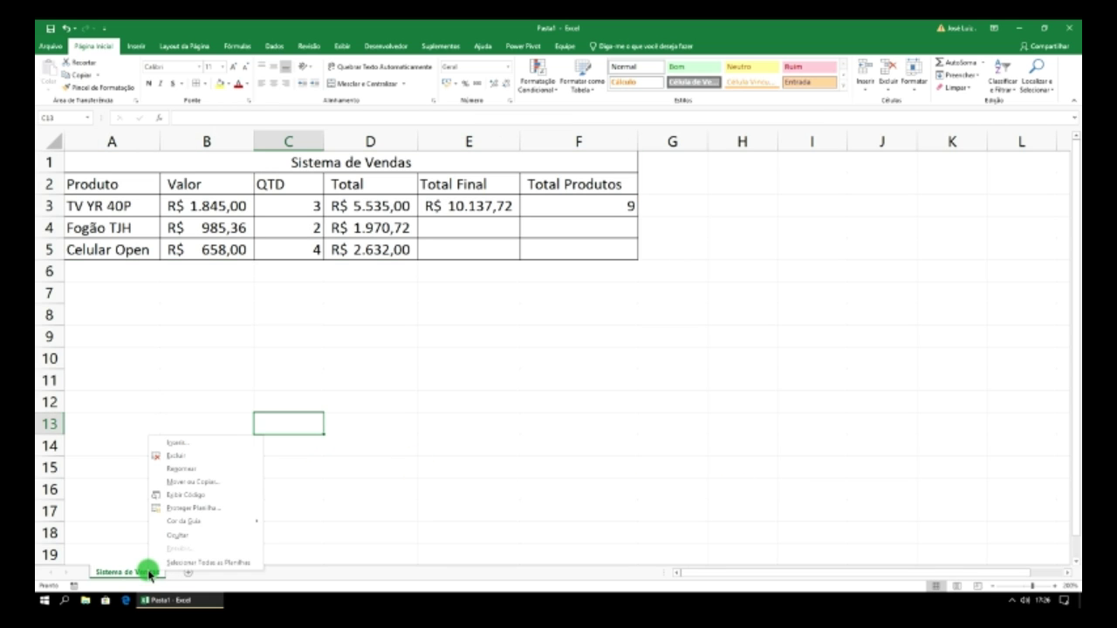
mouse_move(209, 527)
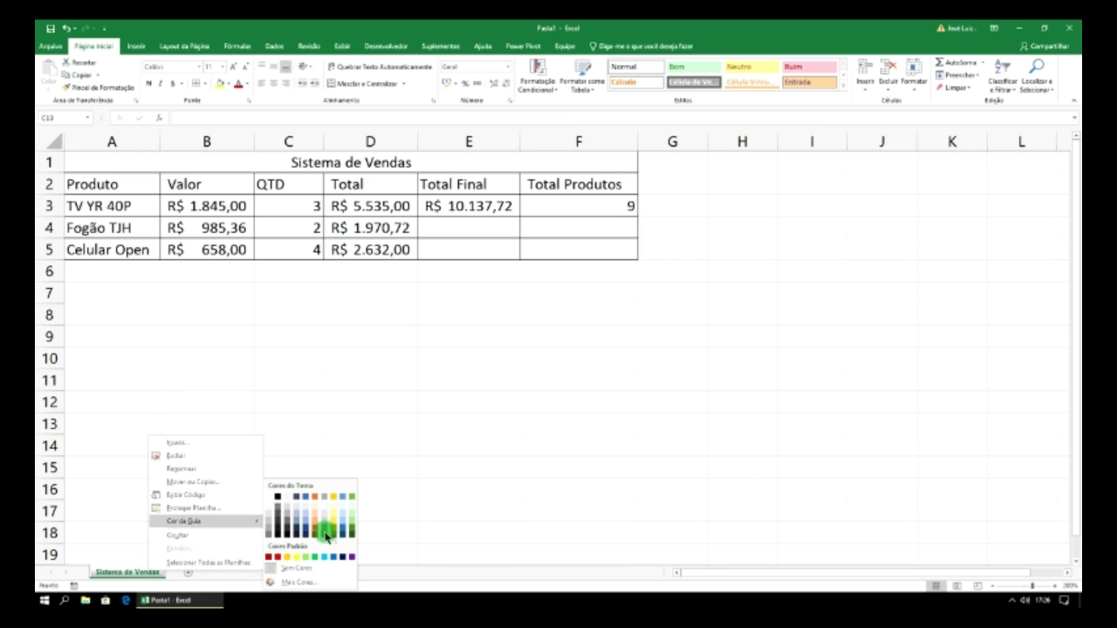
left_click(349, 524)
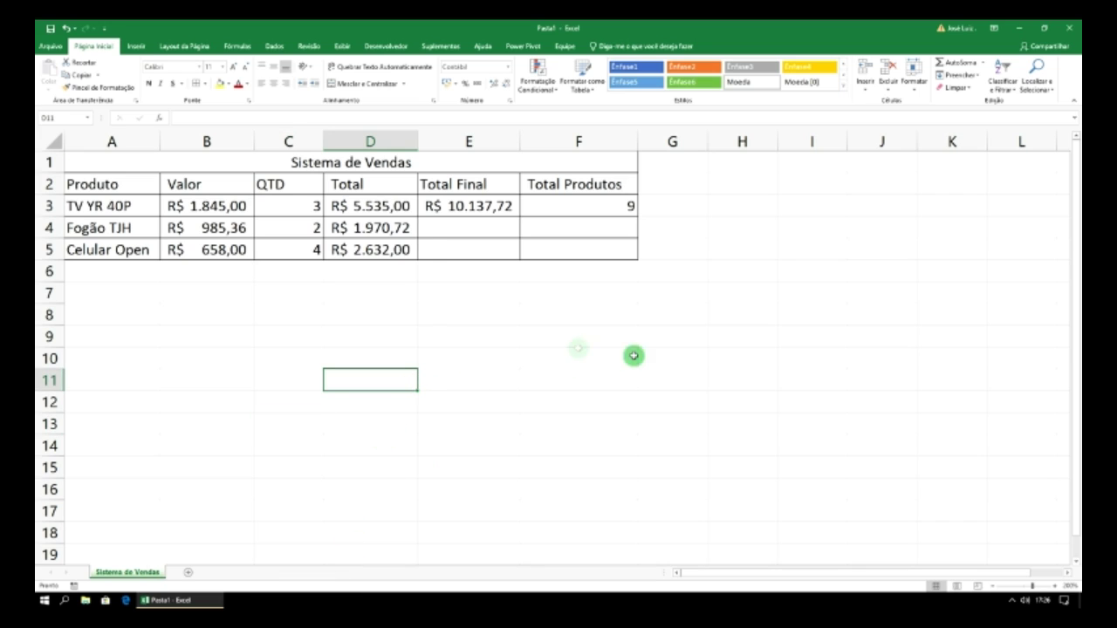
- Fill the title cell dark green and the header row A2:F2 light green
left_click(326, 164)
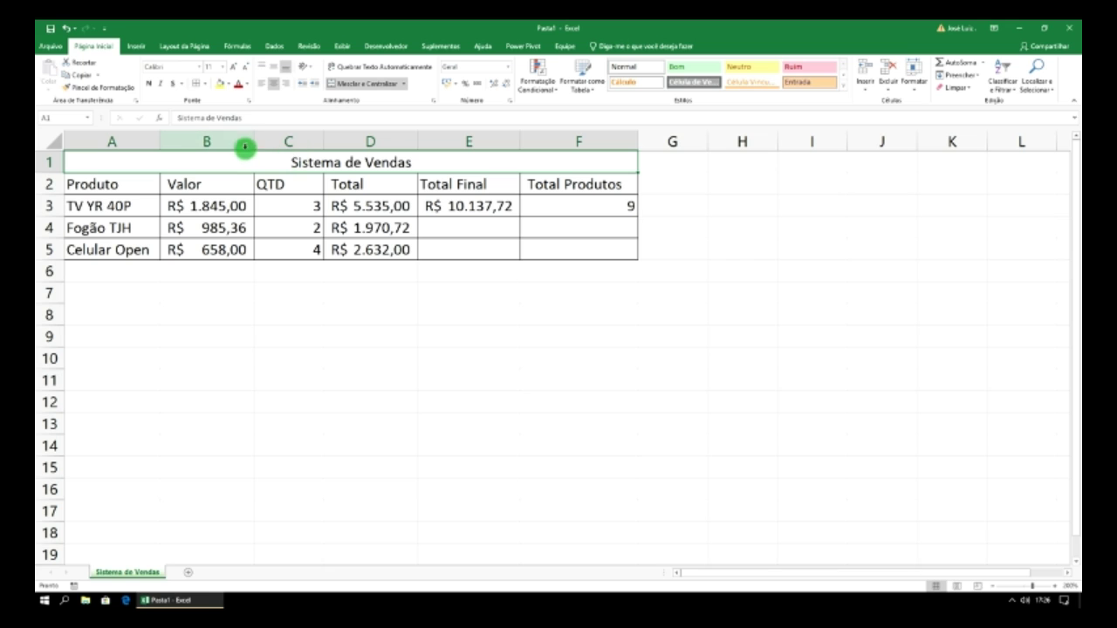
left_click(228, 83)
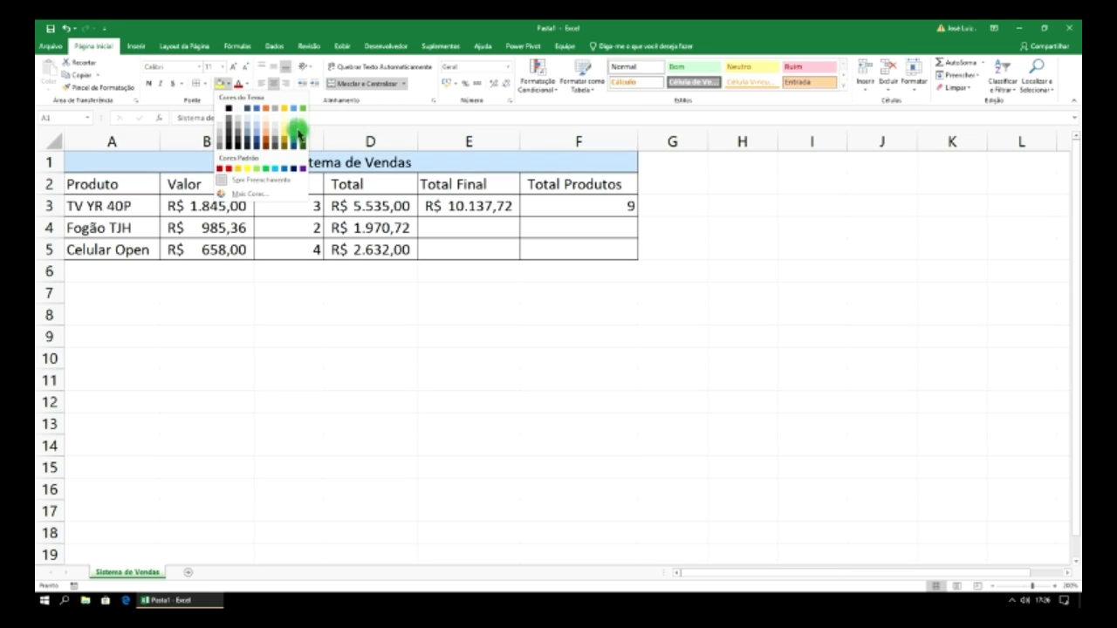
left_click(300, 143)
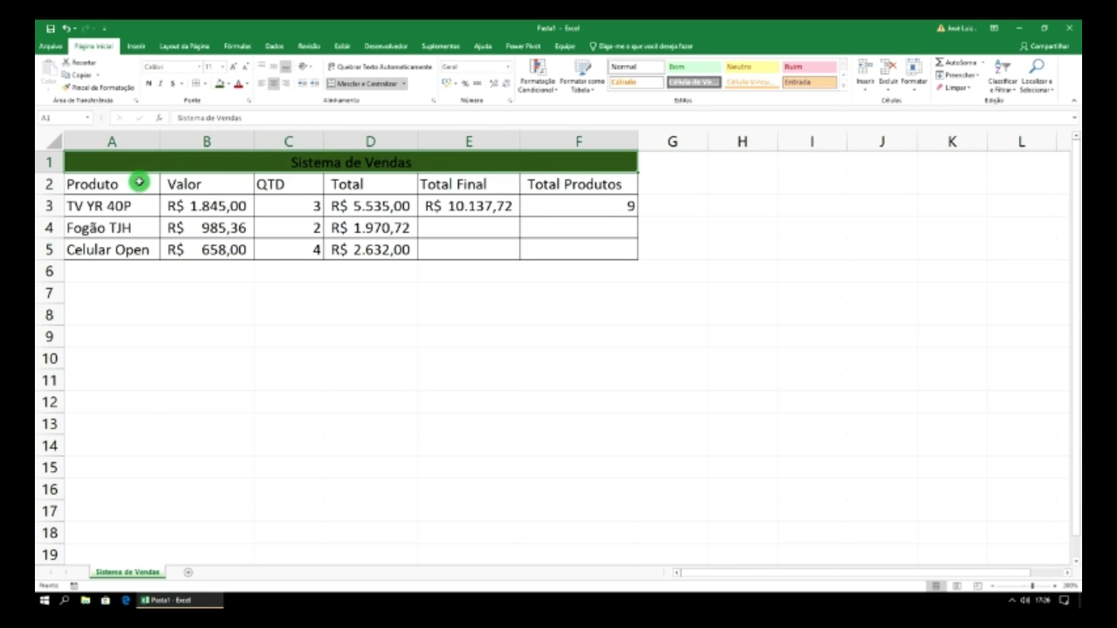
left_click_drag(139, 183, 551, 186)
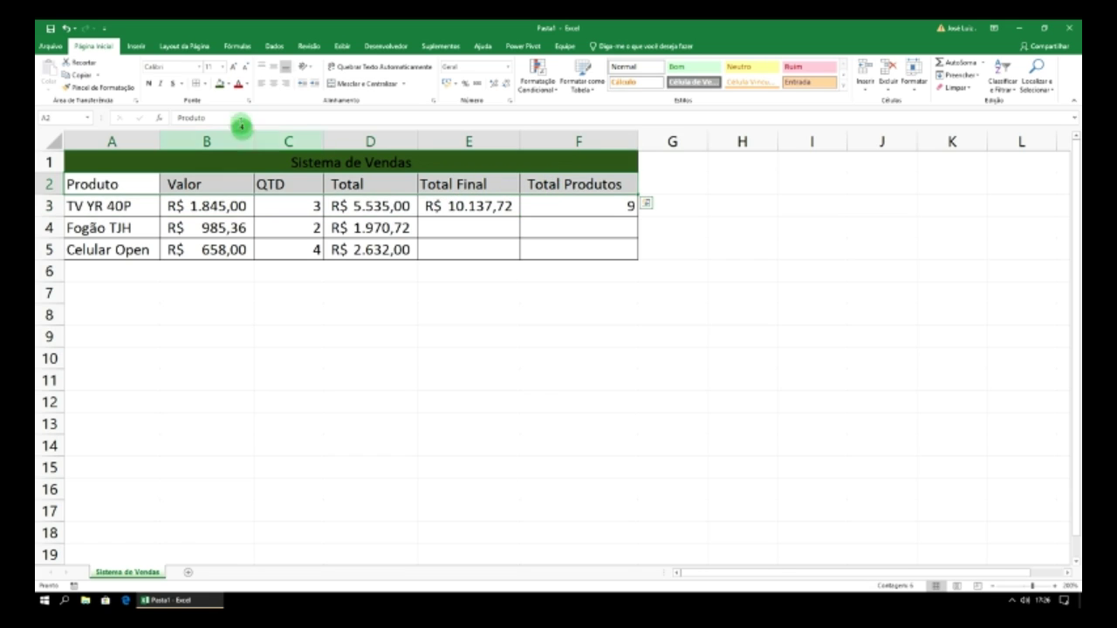
left_click(229, 86)
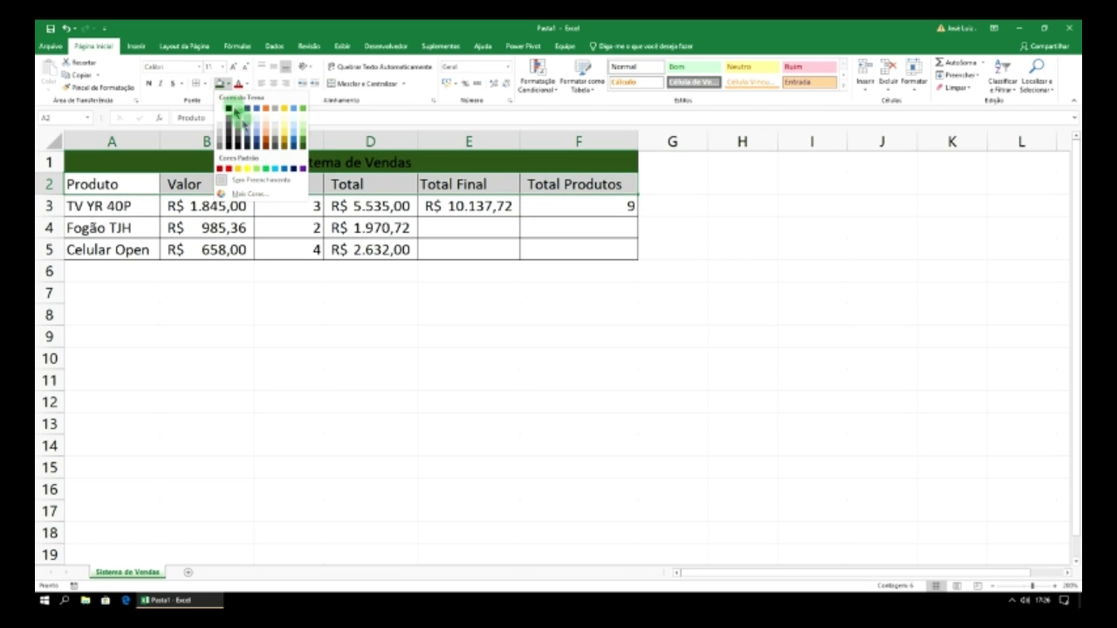
left_click(304, 136)
left_click(247, 292)
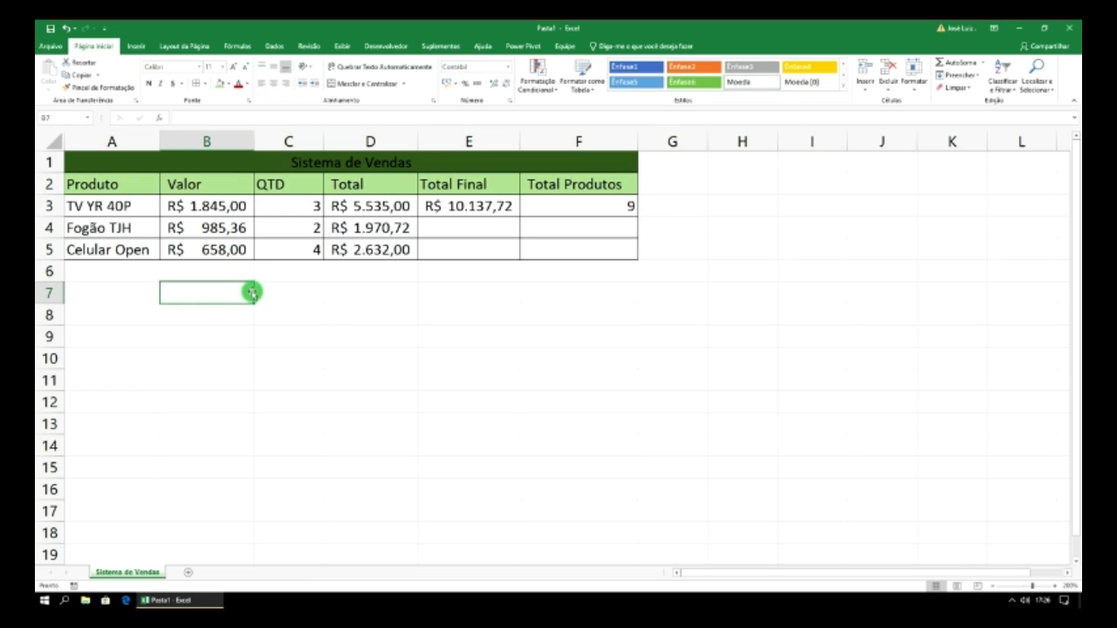
- Fill the empty areas below and to the right of the table black
left_click_drag(109, 272, 992, 558)
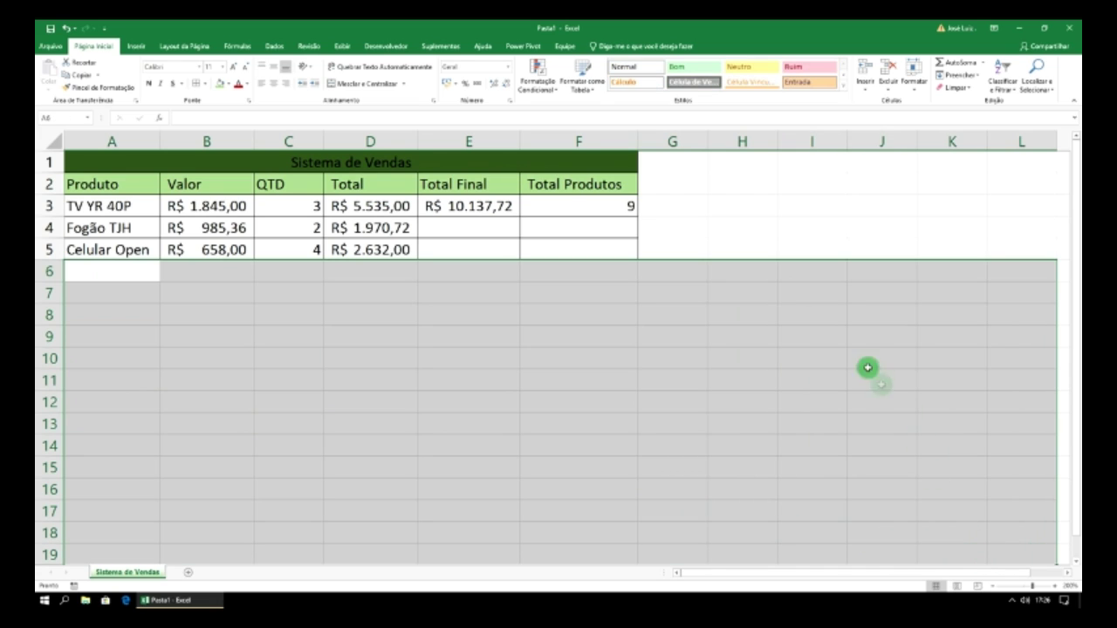
left_click(231, 84)
left_click(226, 108)
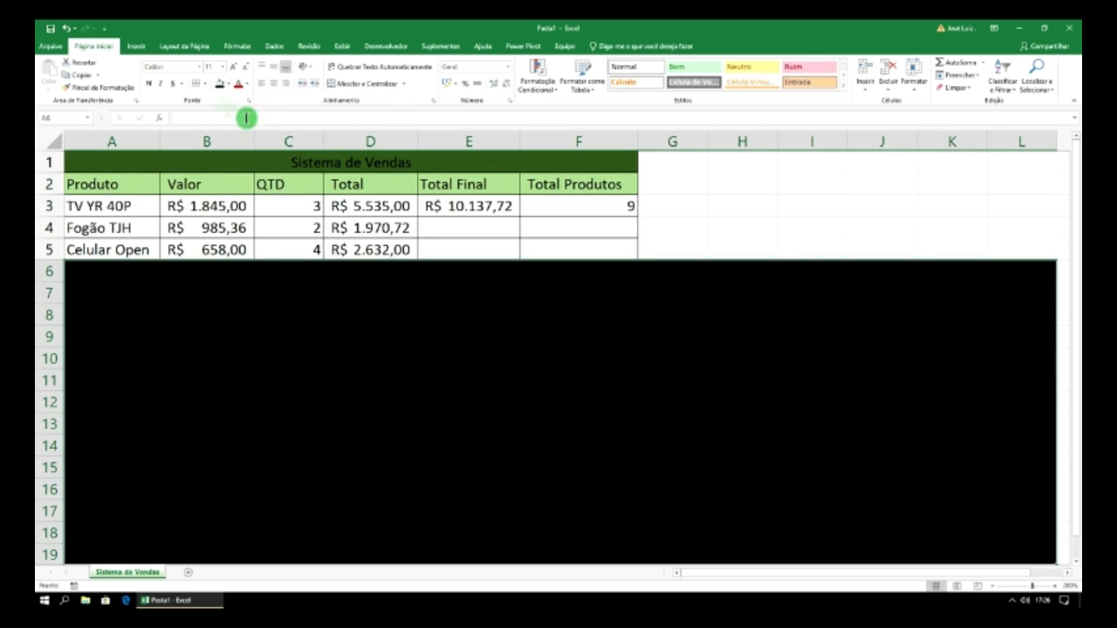
left_click_drag(653, 159, 997, 257)
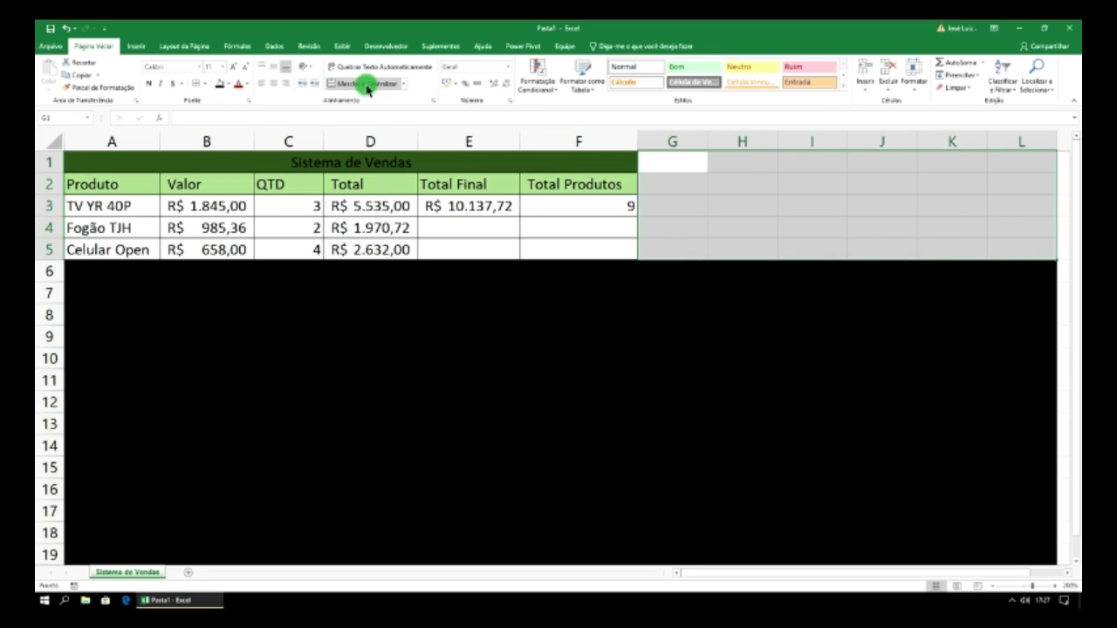
left_click(220, 83)
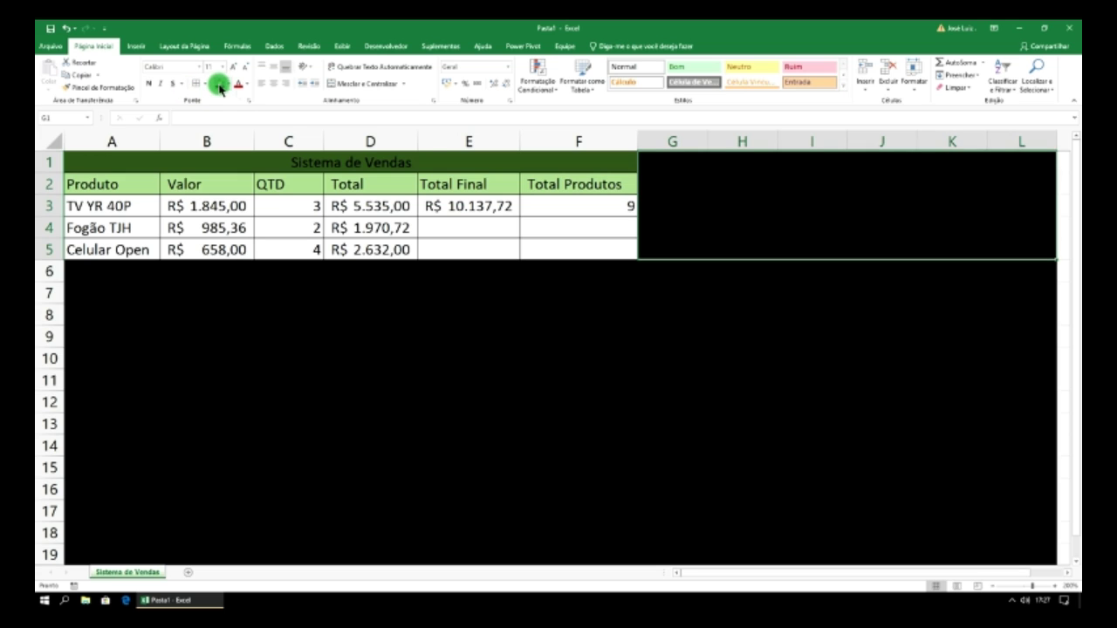
left_click(699, 295)
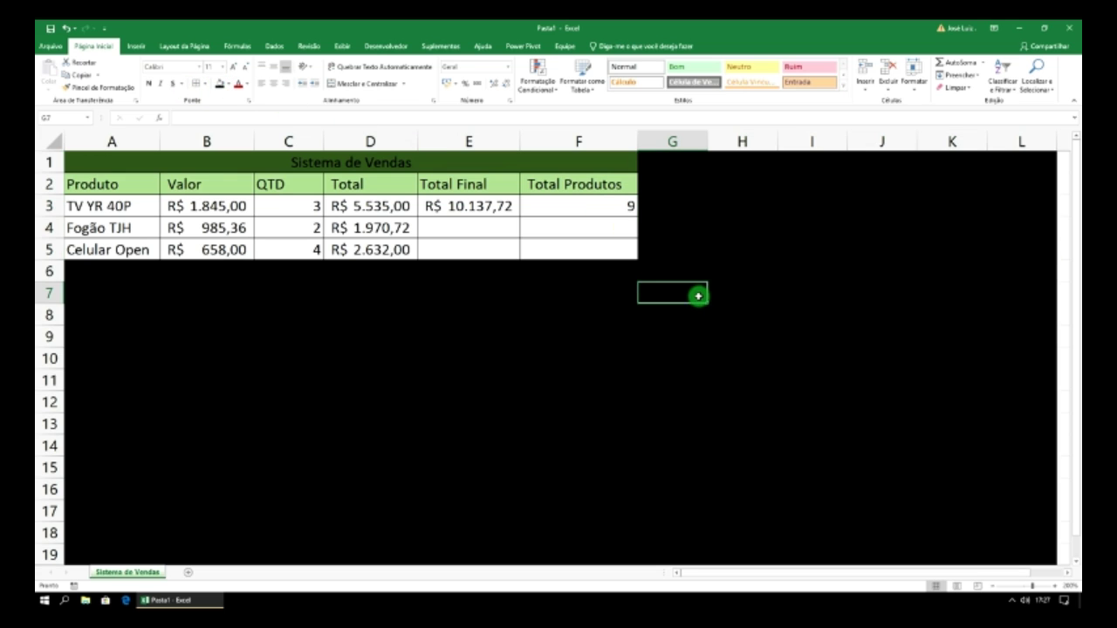
- Fill row 6 beneath the table white
left_click(102, 273)
left_click_drag(102, 273, 579, 271)
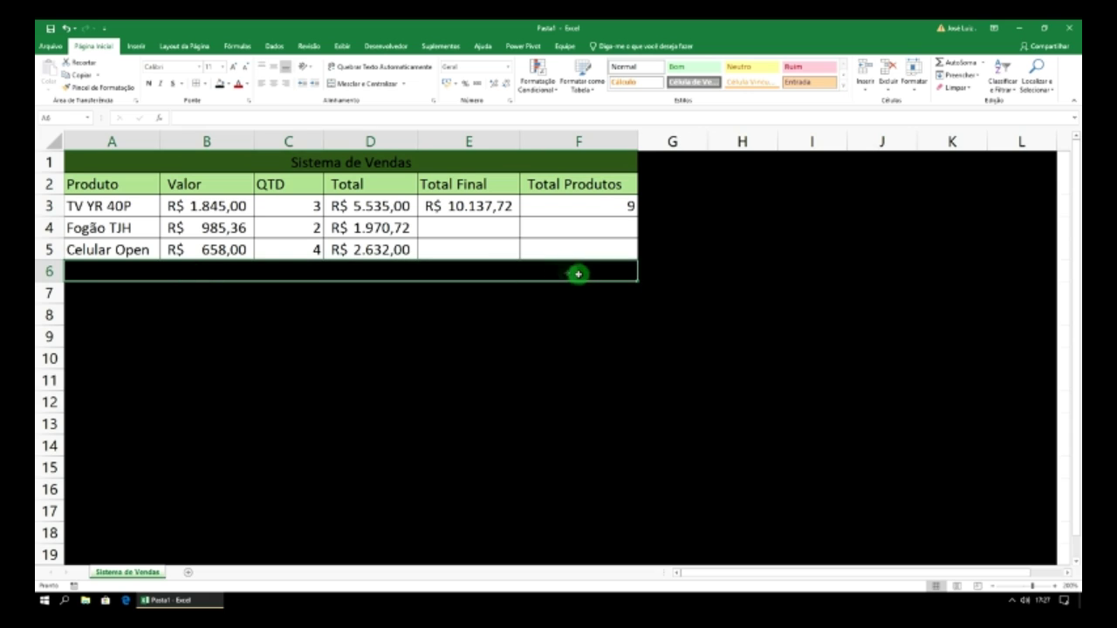
left_click(232, 85)
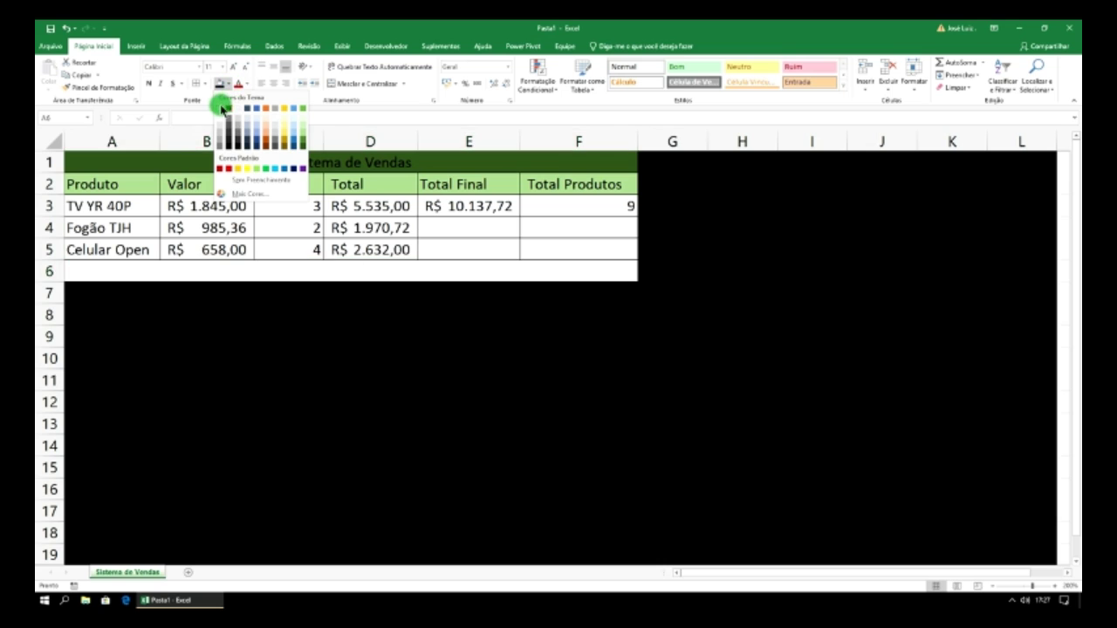
left_click(221, 106)
left_click(239, 314)
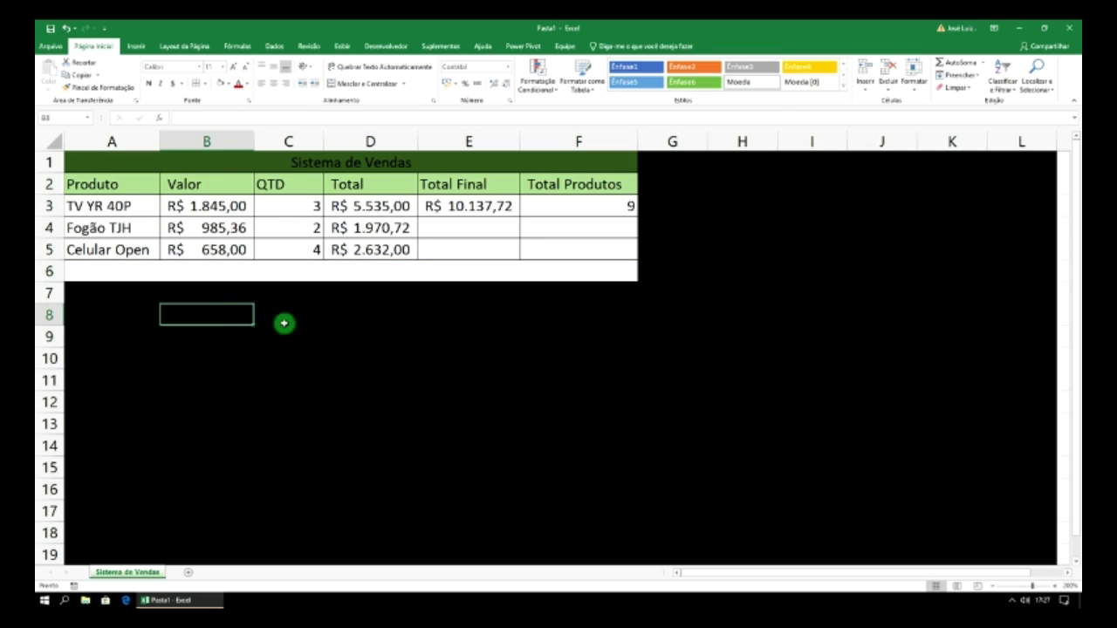
left_click(276, 267)
left_click_drag(122, 267, 545, 271)
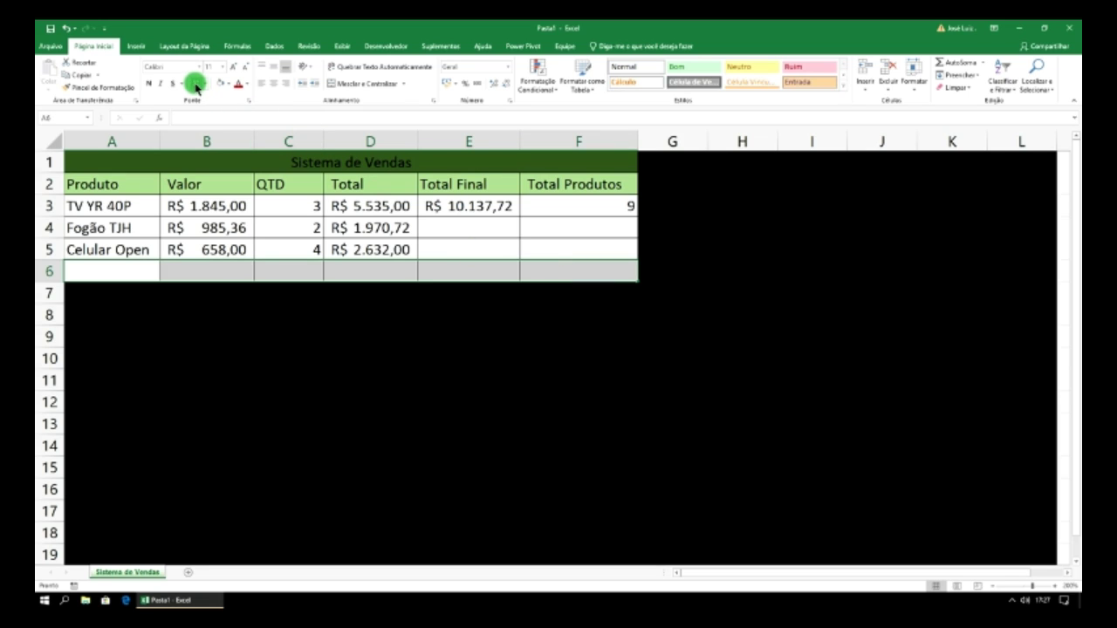
left_click(697, 252)
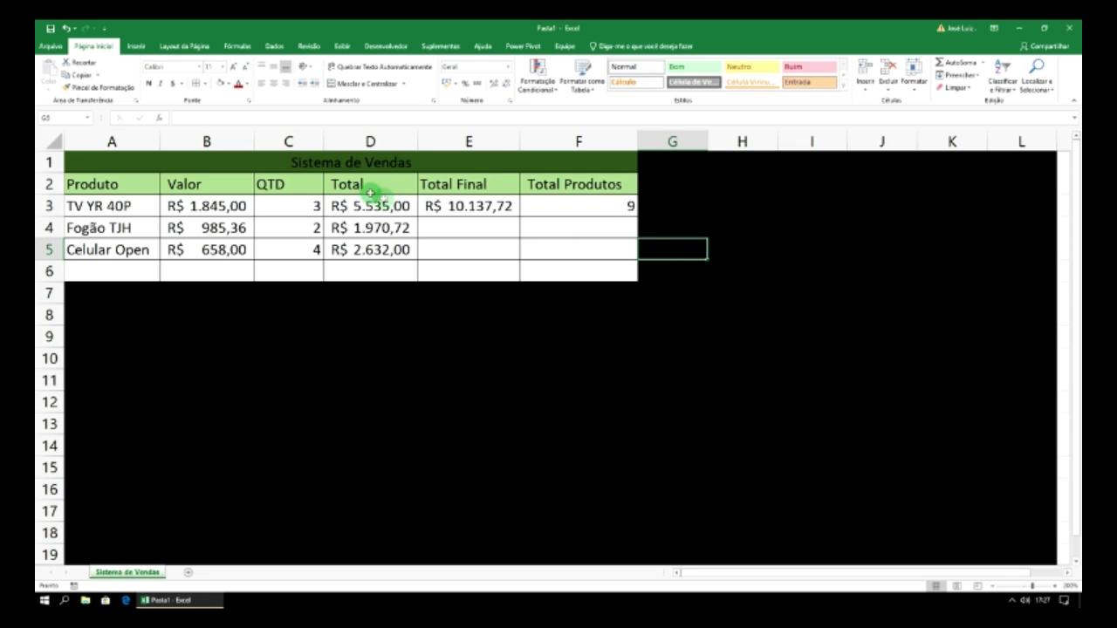
- Make the title and header text a light colour, bold and italic
left_click_drag(262, 163, 312, 190)
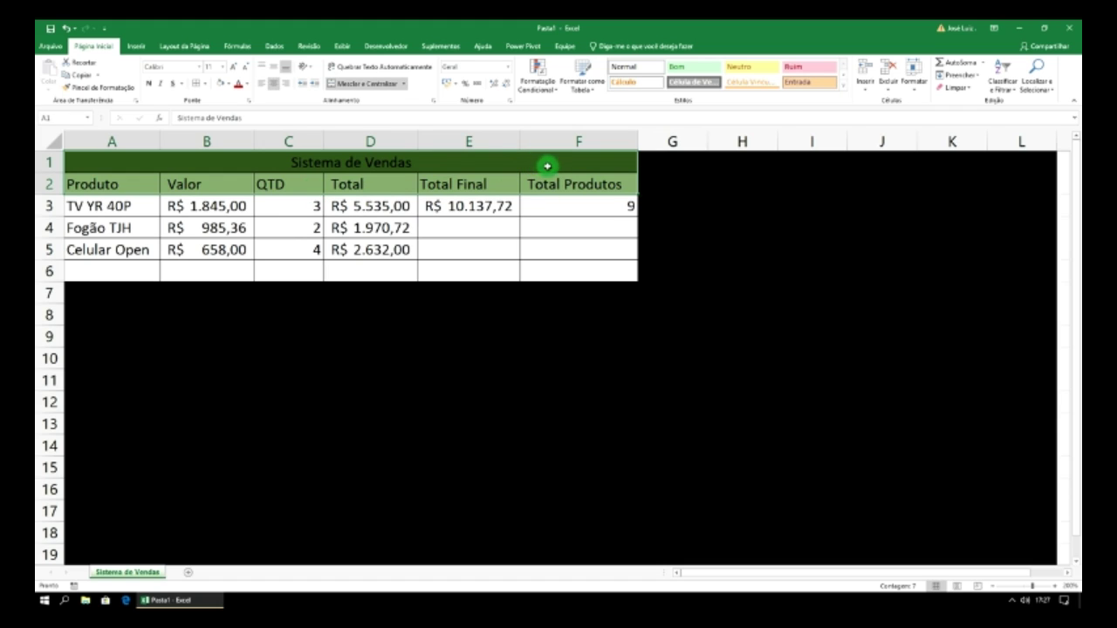
left_click(249, 85)
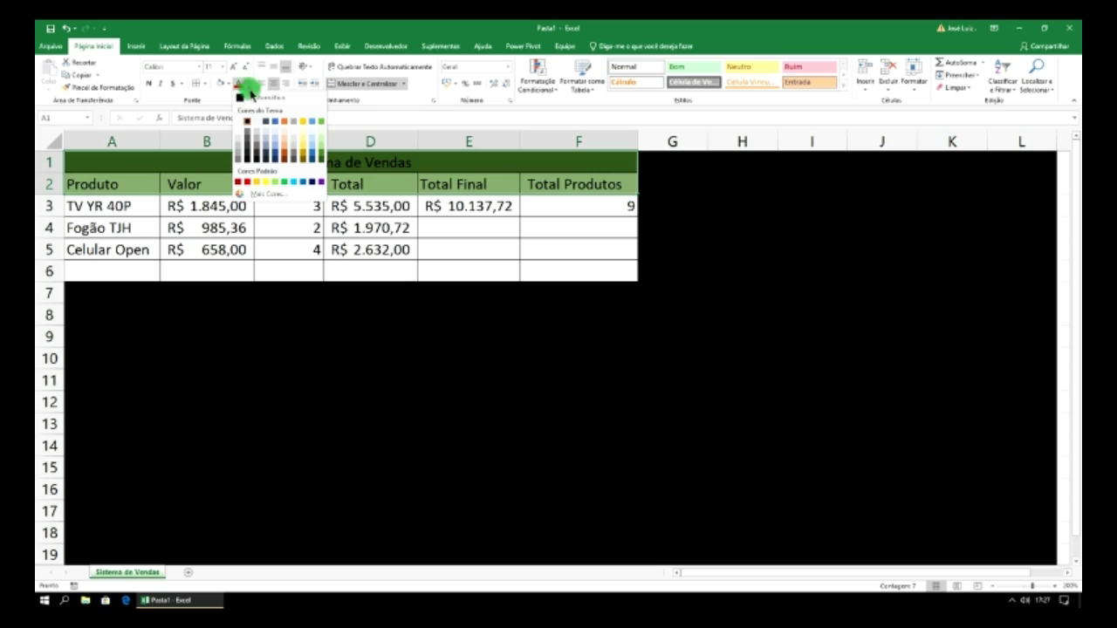
left_click(240, 124)
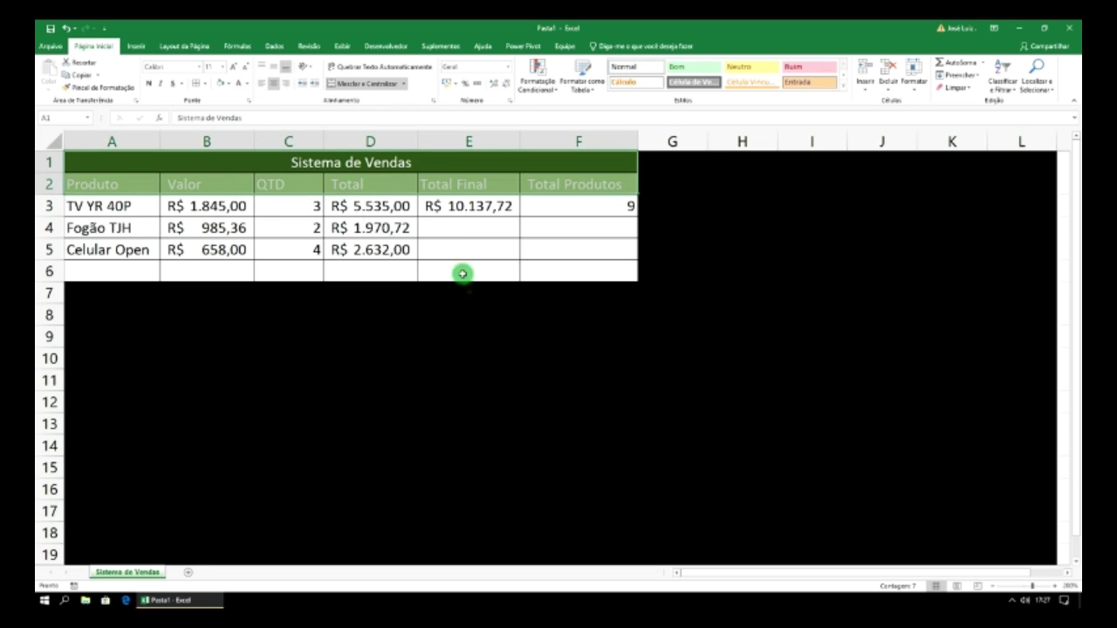
left_click(149, 84)
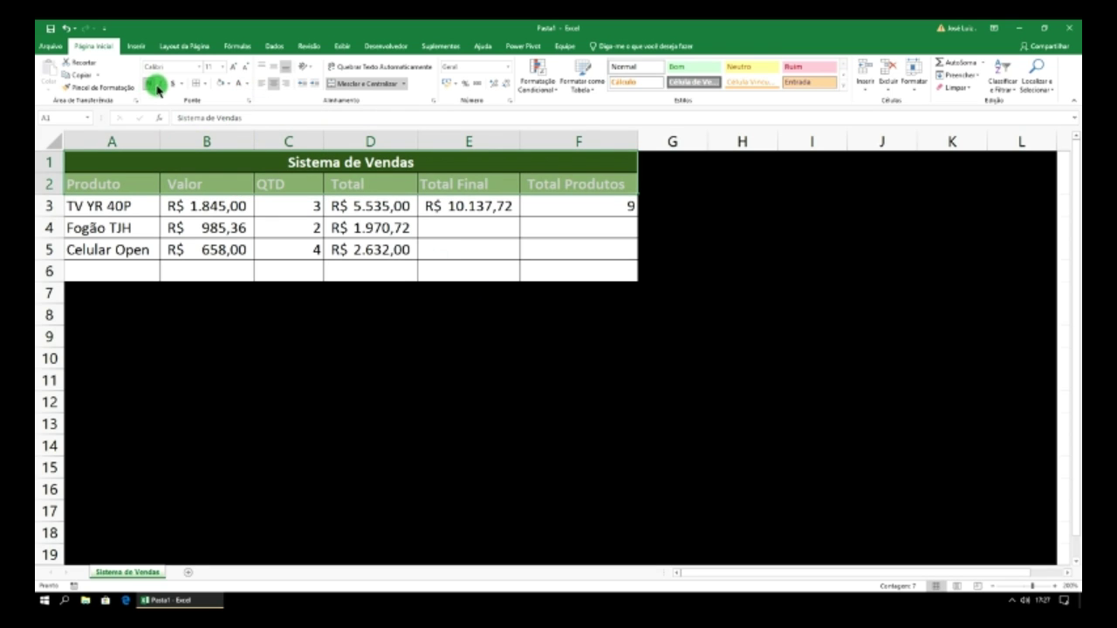
left_click(159, 84)
left_click(721, 260)
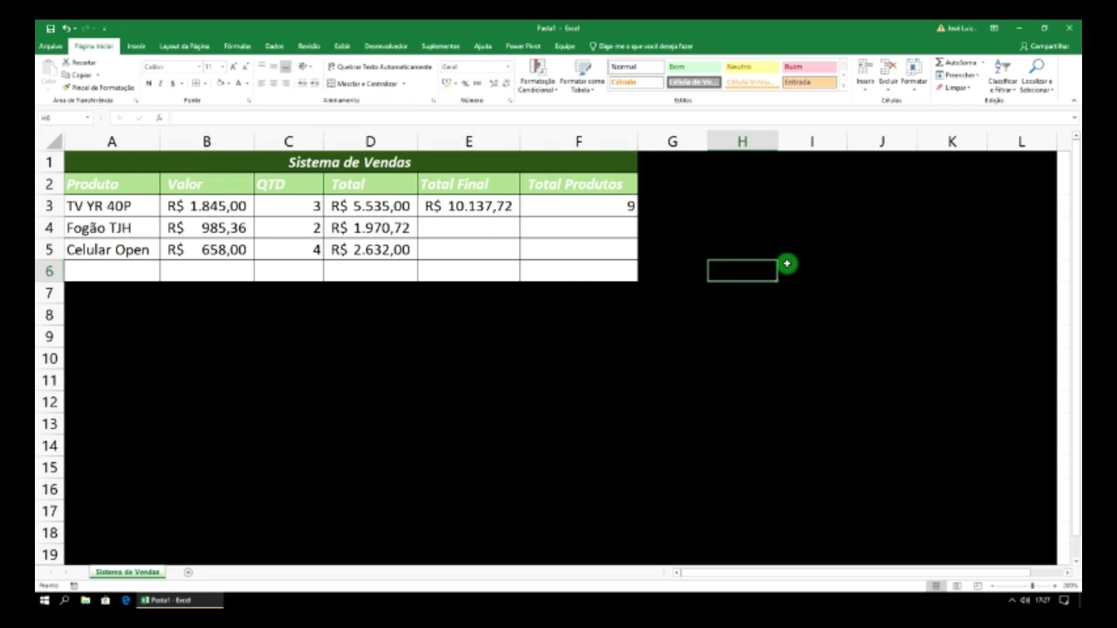
left_click(491, 242)
left_click(713, 251)
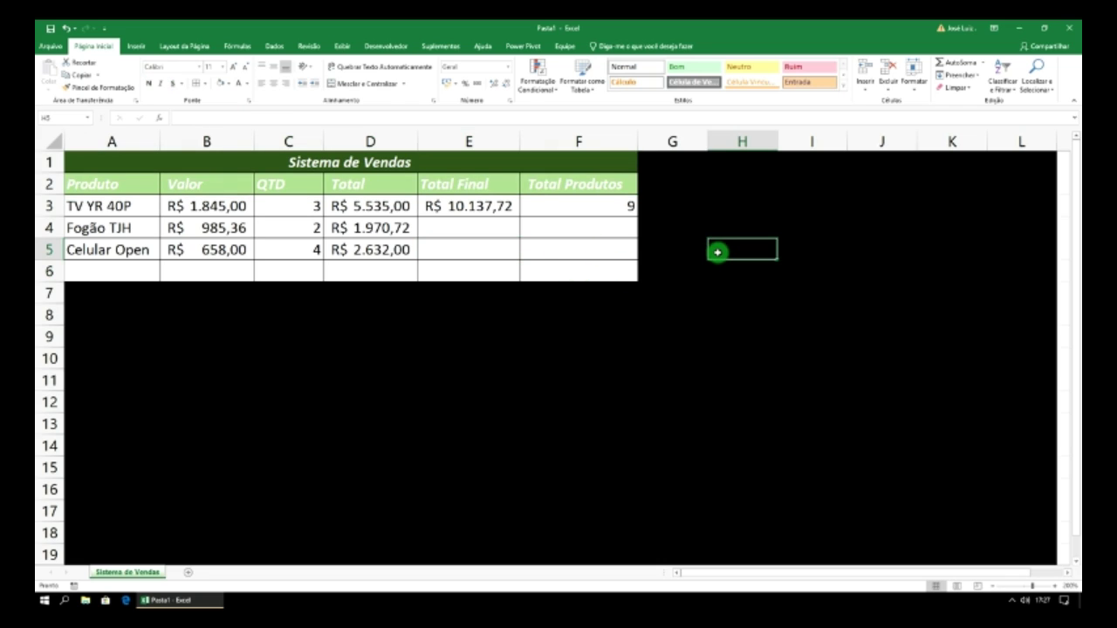
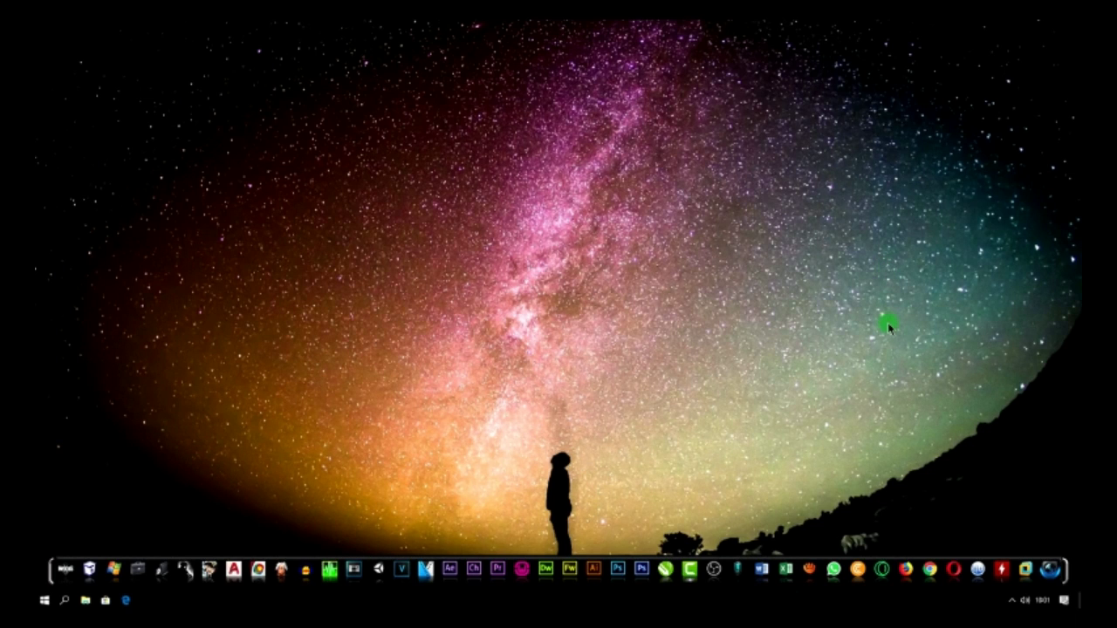
- Launch Excel from the dock and create the blank workbook Pasta1
left_click(787, 569)
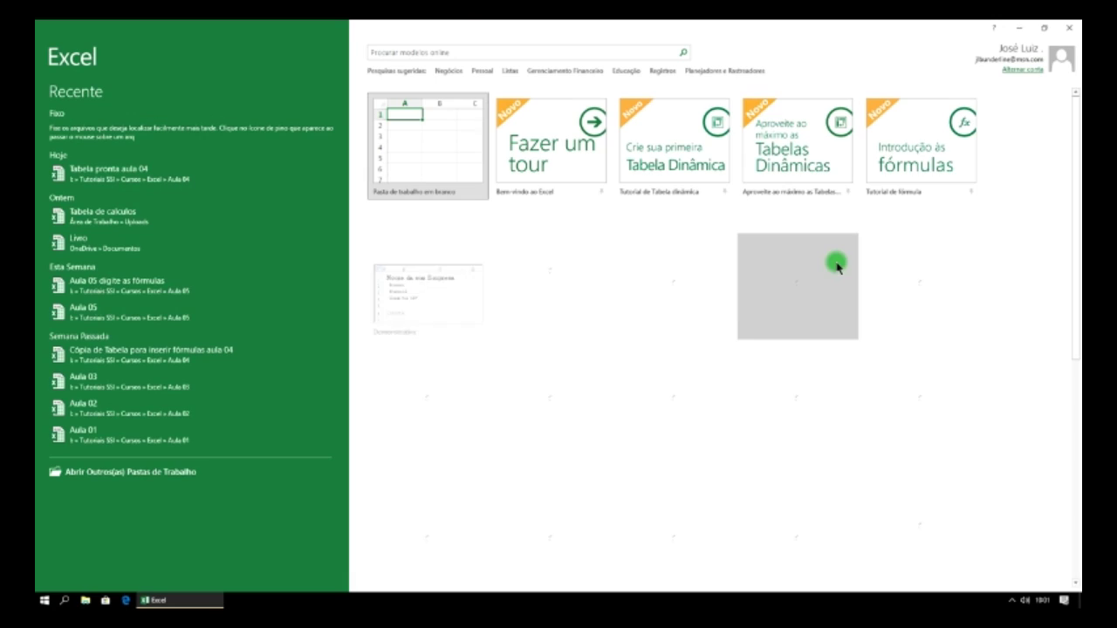
left_click(448, 137)
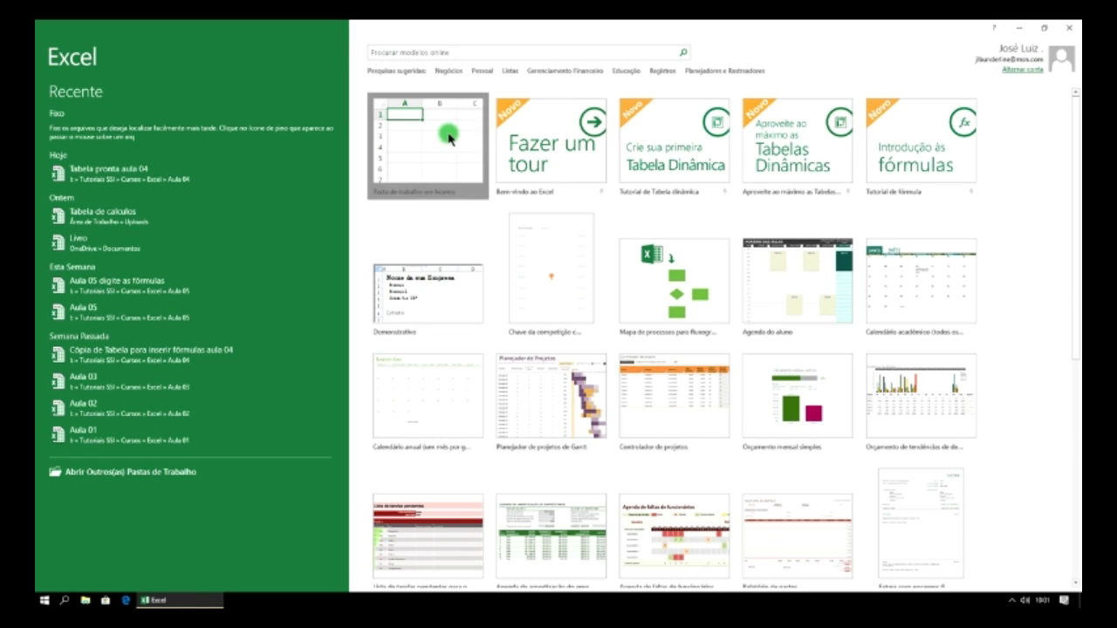
left_click(449, 135)
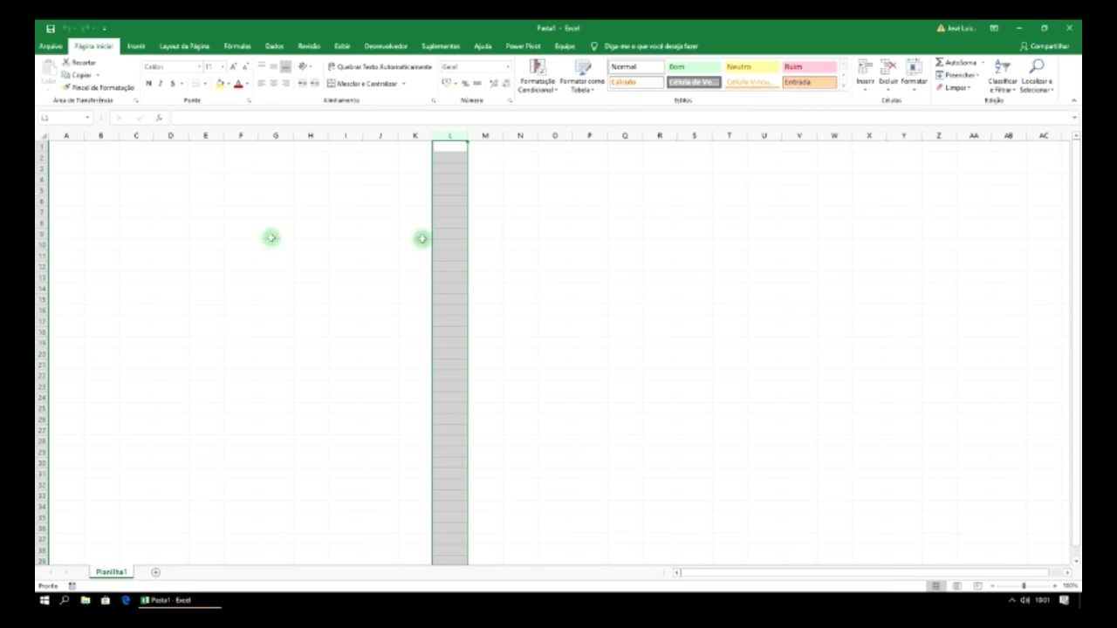
- Select cell A2 and zoom the sheet view in by five increments
left_click(67, 158)
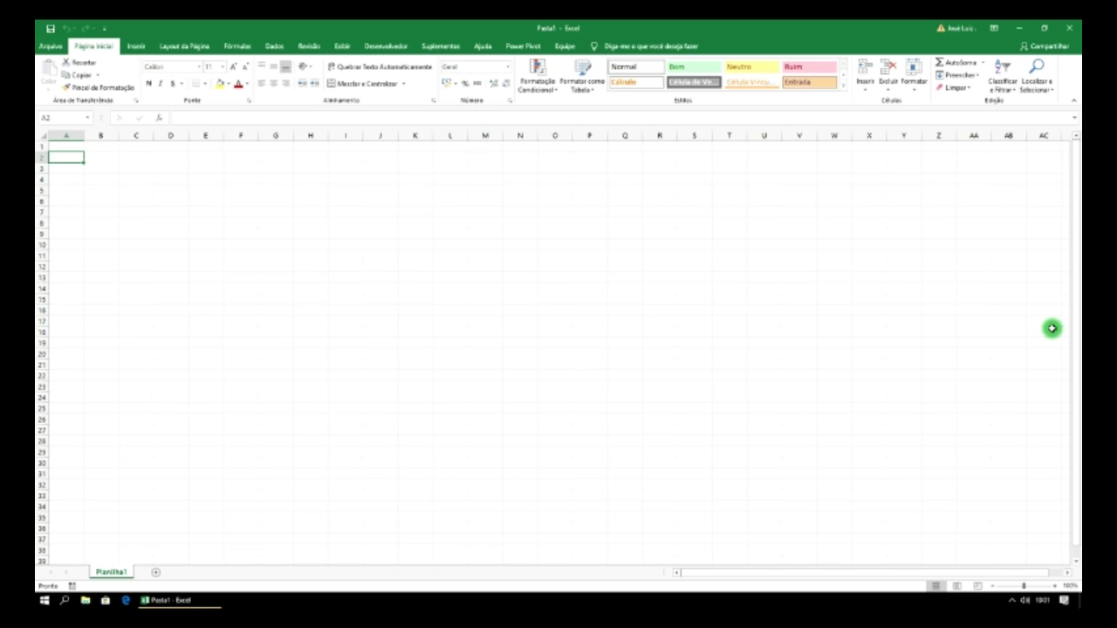
left_click(1055, 587)
left_click(1055, 587)
left_click(1055, 586)
left_click(1055, 587)
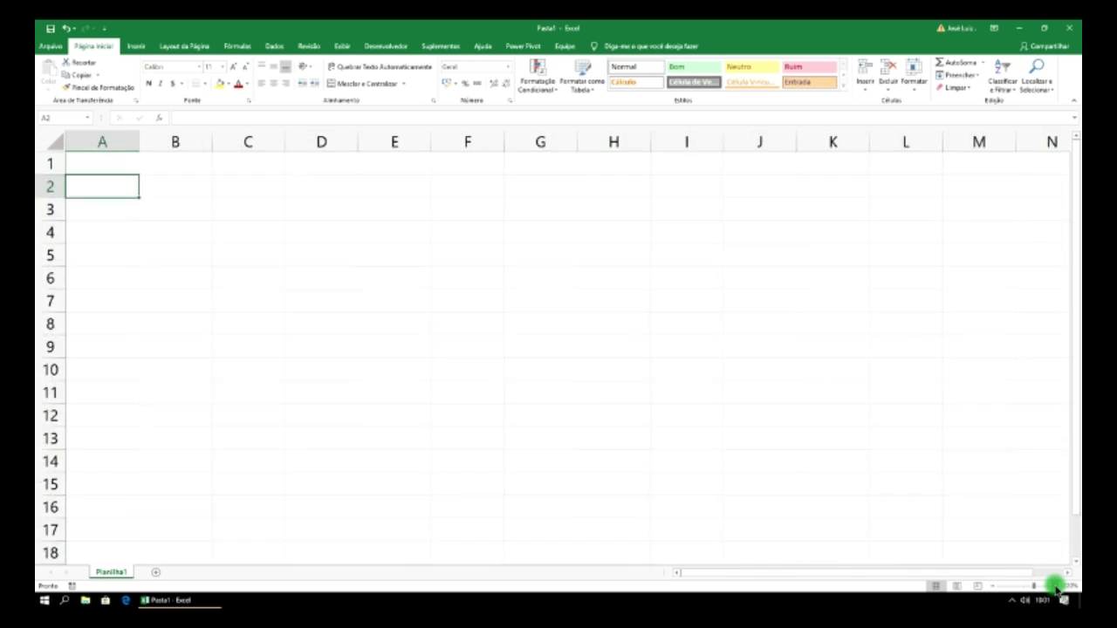
left_click(1055, 586)
left_click(1055, 586)
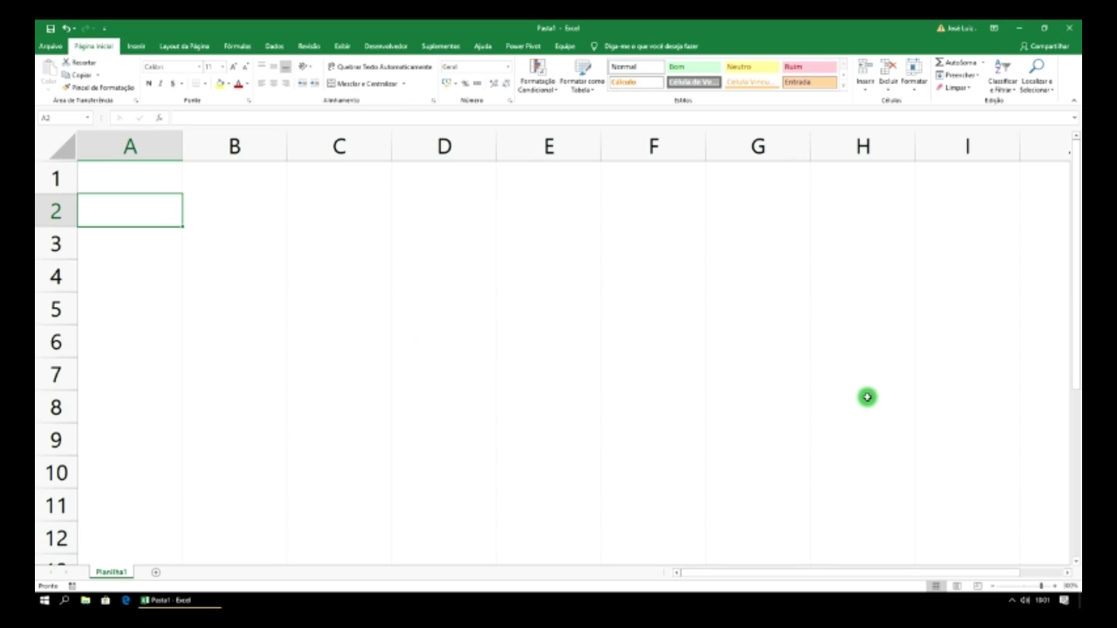
- Enter headers Produtos, Valor, N° Parcelas and Valor Parcelas across A2:D2
type("Produtos")
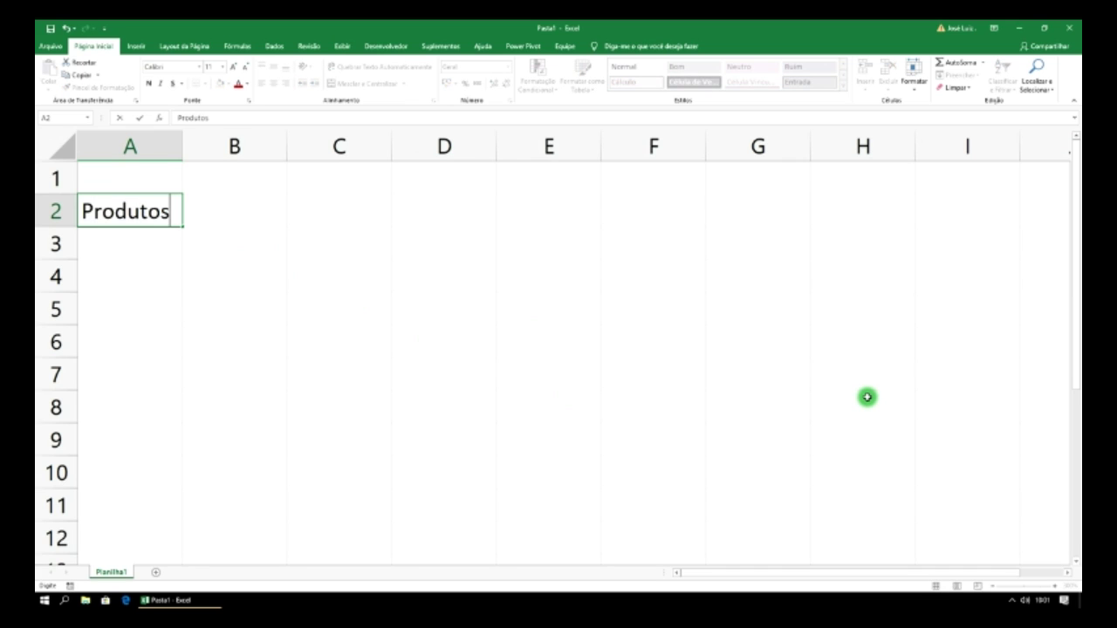
key("Tab")
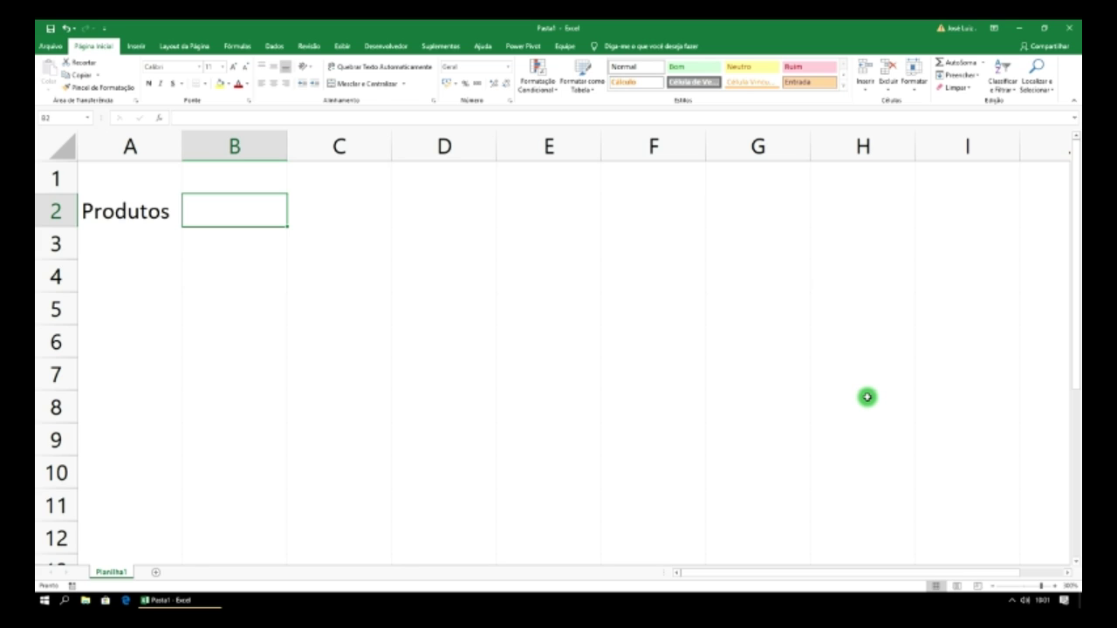
type("Valor")
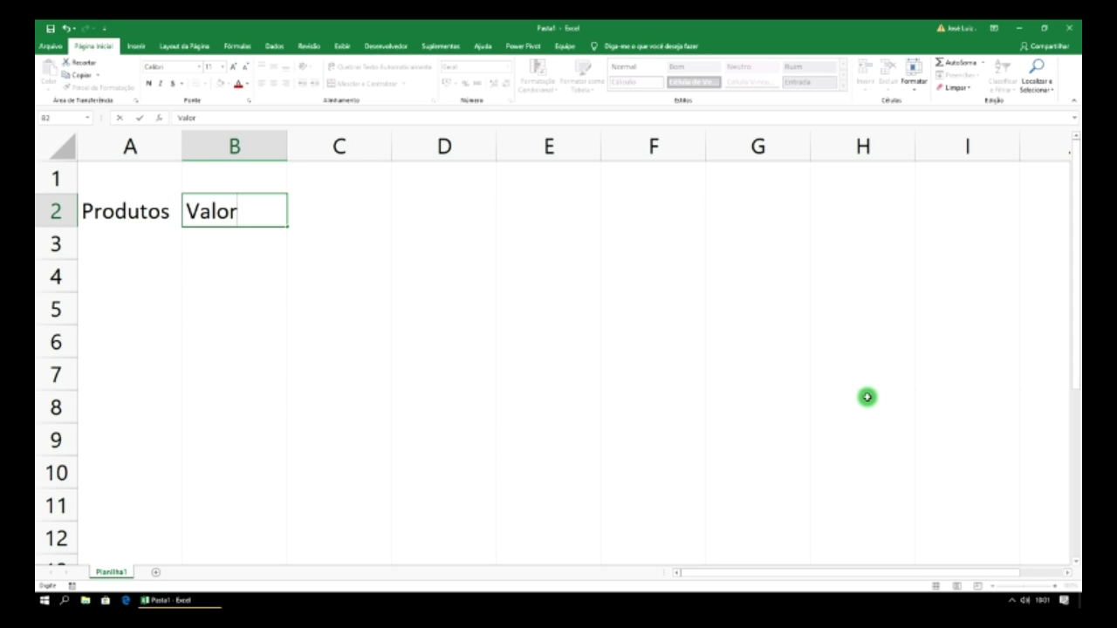
key("Tab")
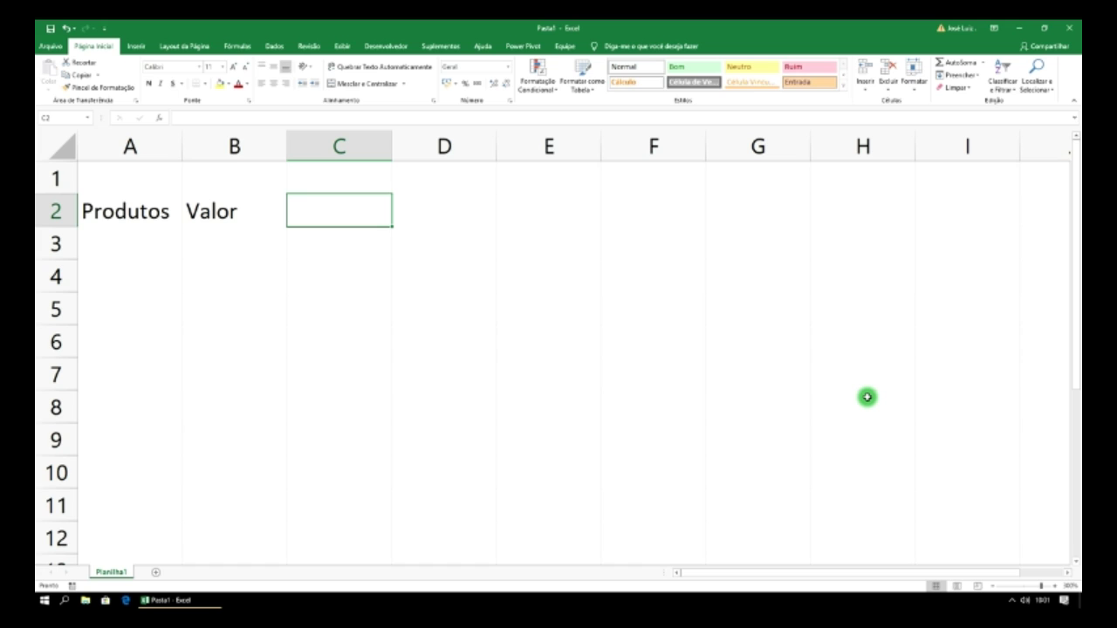
type("N")
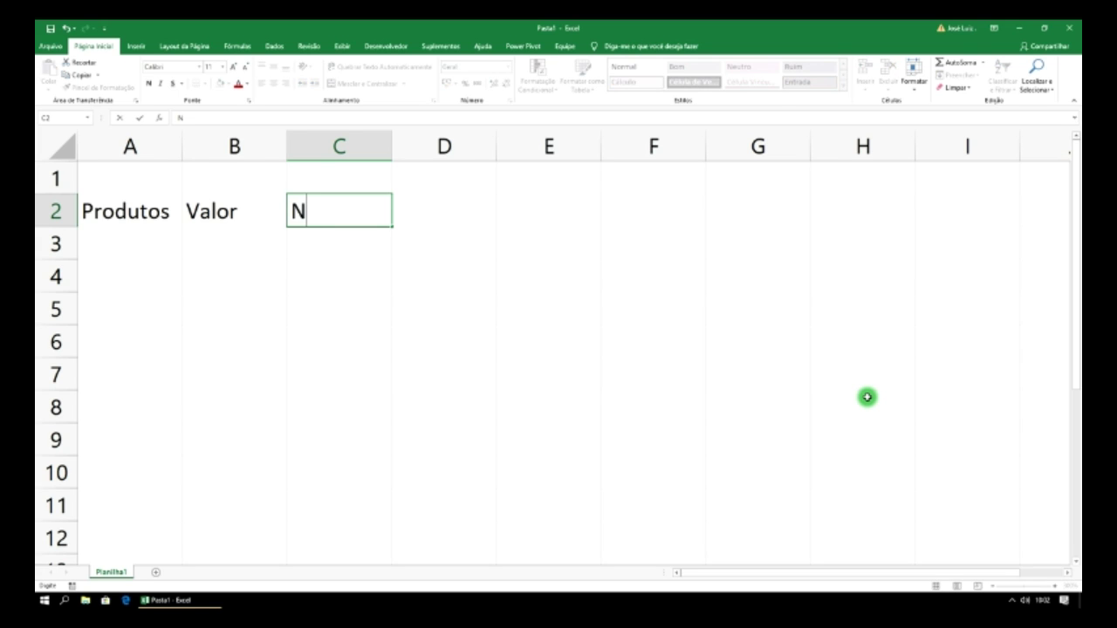
type("° Parcelas")
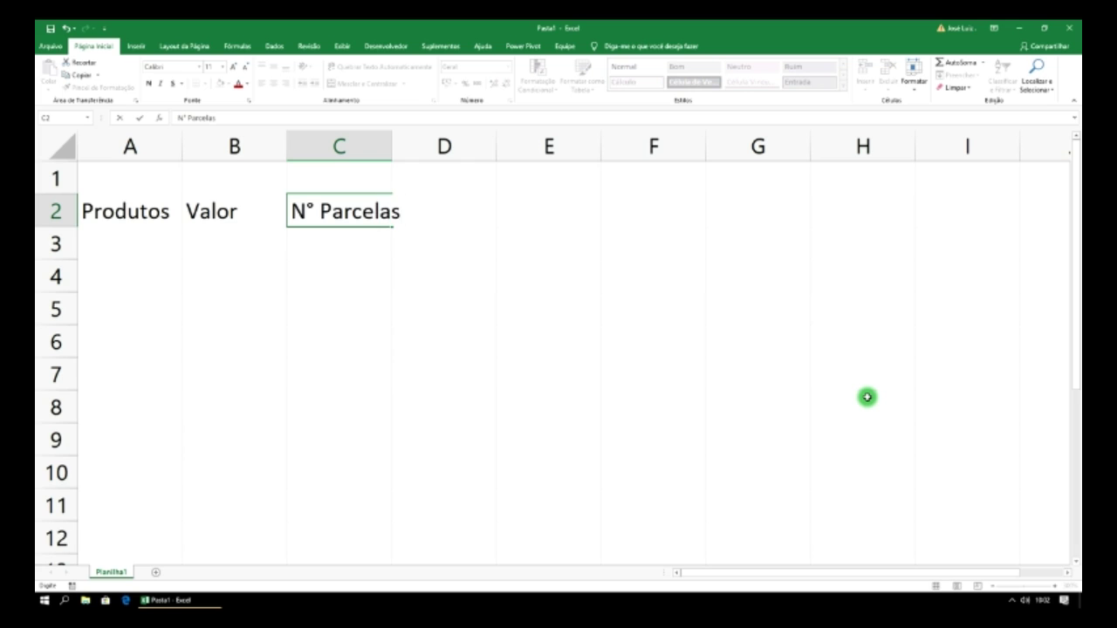
key("Tab")
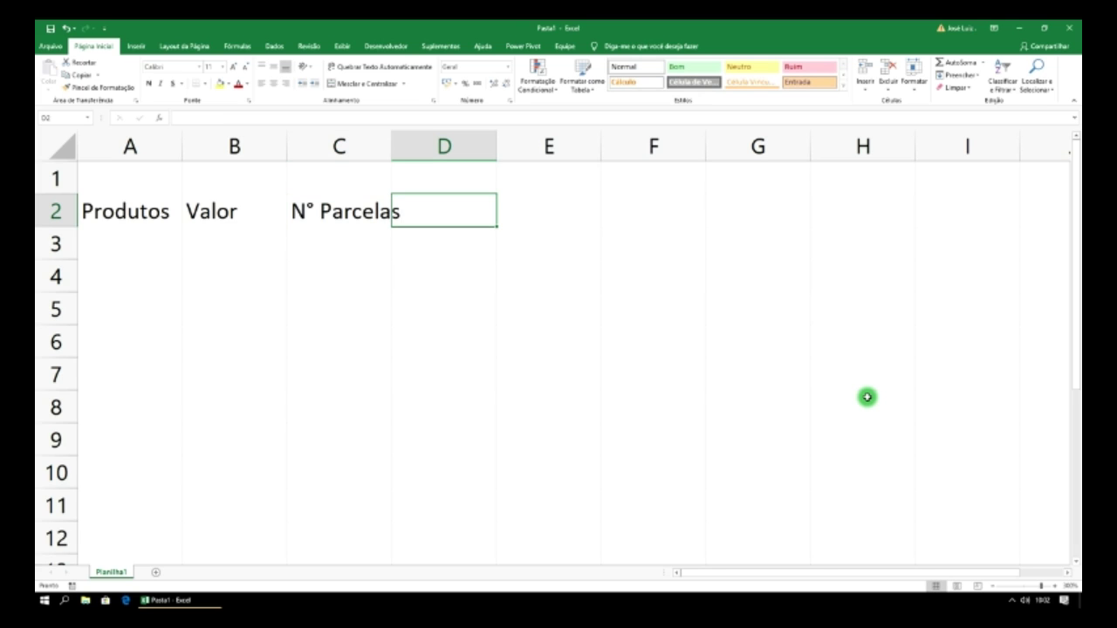
type("Val")
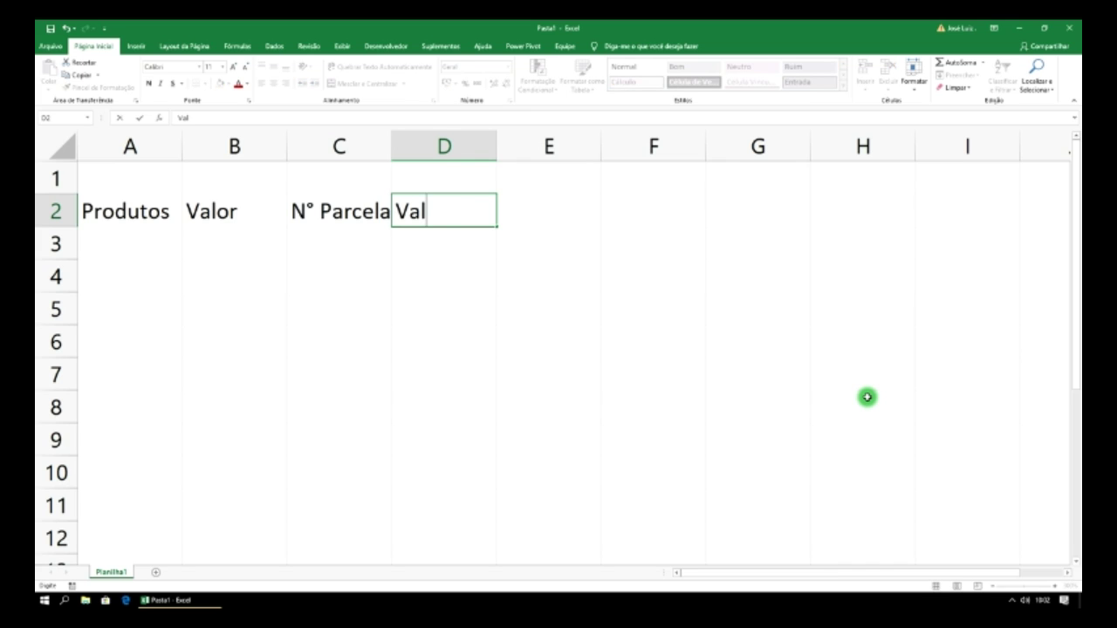
type("or Pa")
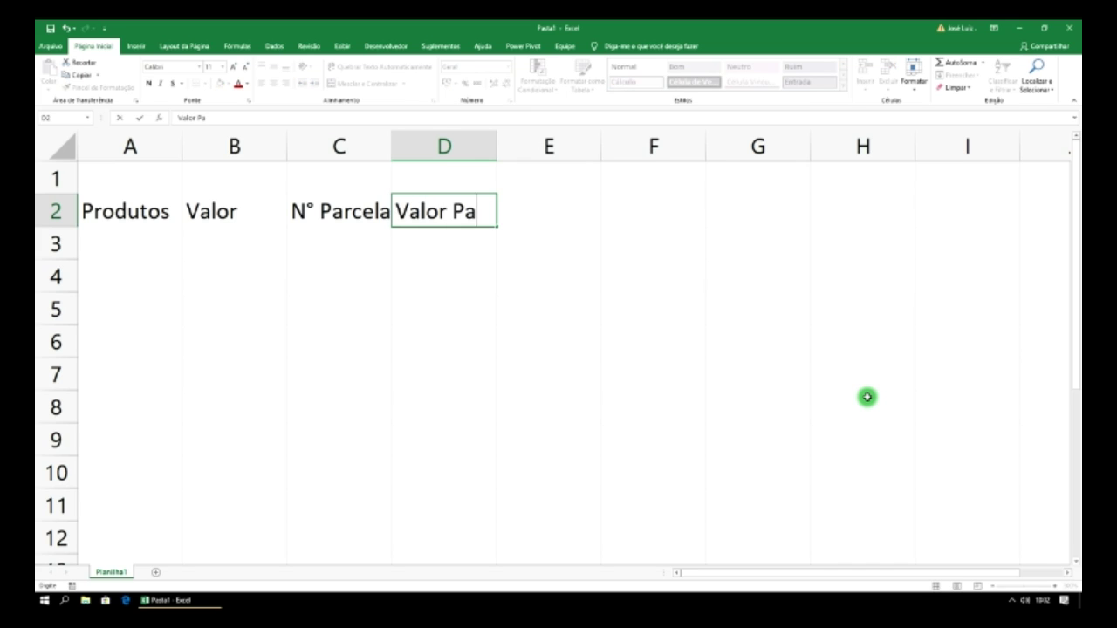
type("rcelas")
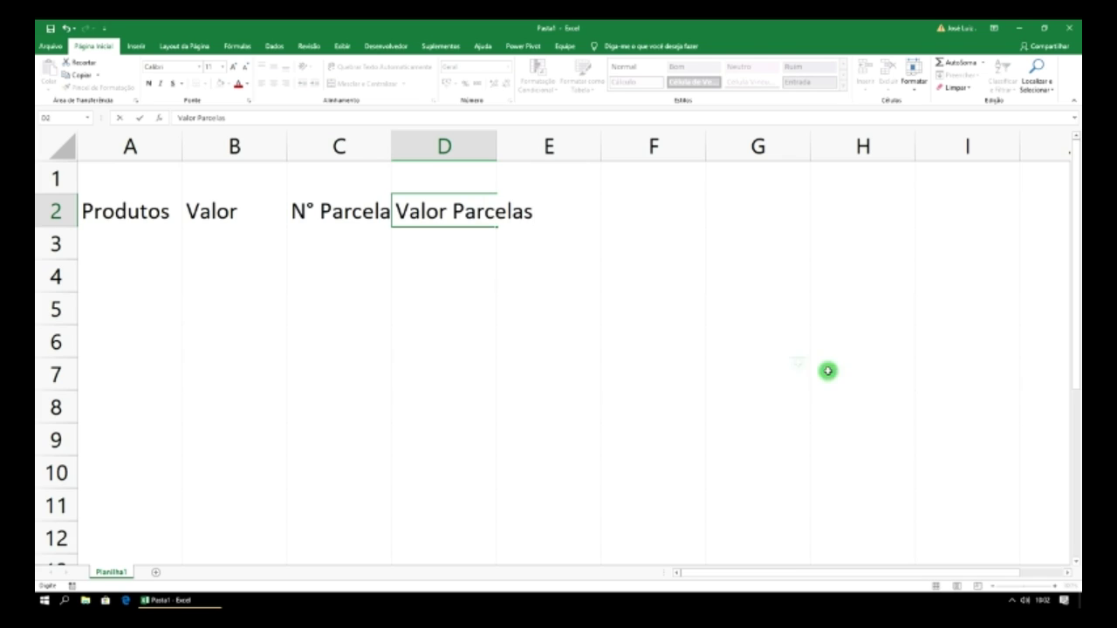
- Autofit columns D and C to their headers
left_click(494, 143)
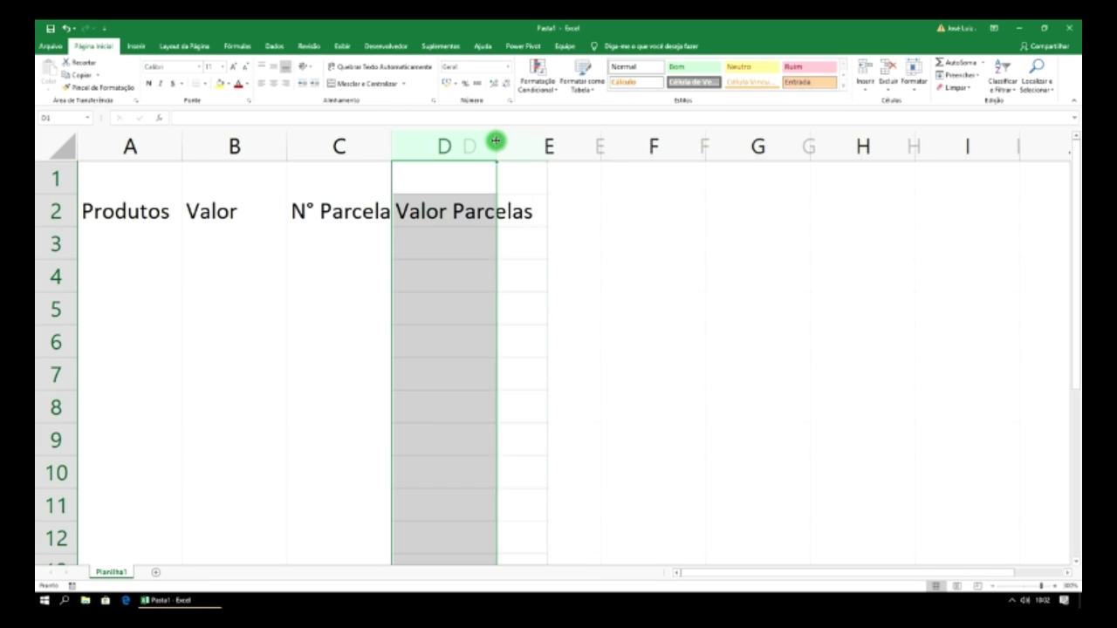
double_click(496, 143)
double_click(392, 145)
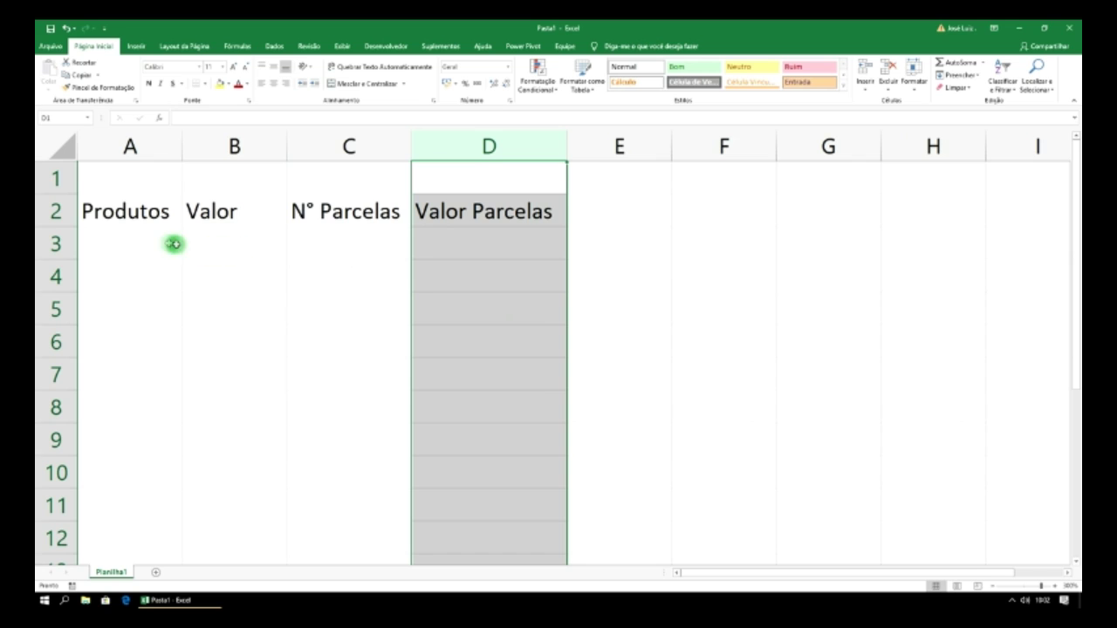
- Merge and centre A1:D1 with the title 'Sistema de Parcelas'
left_click_drag(157, 182, 454, 185)
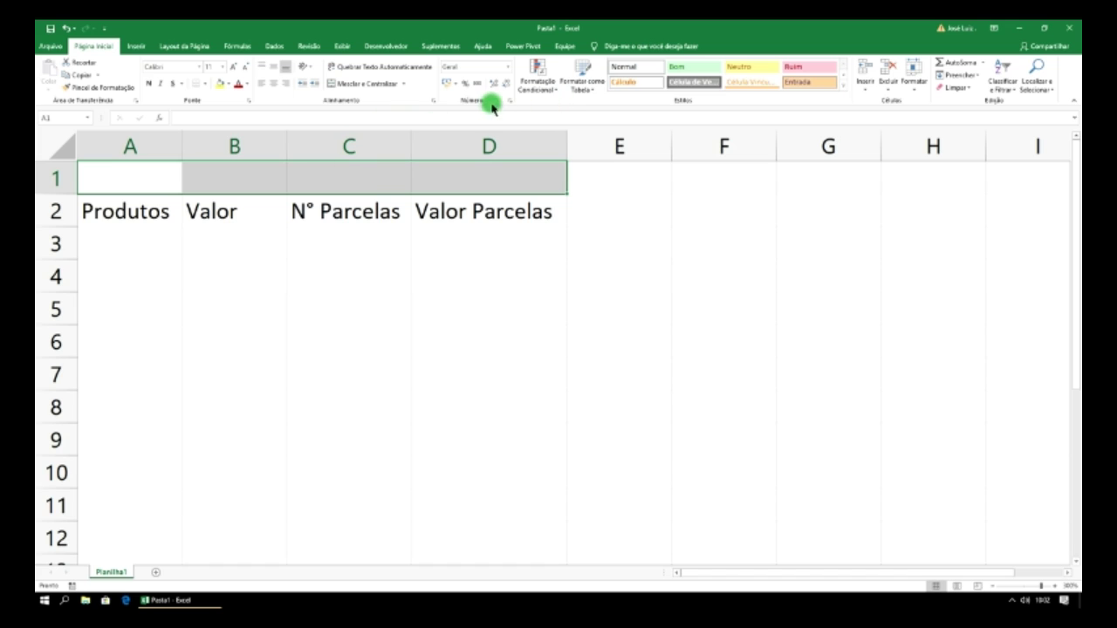
left_click(358, 83)
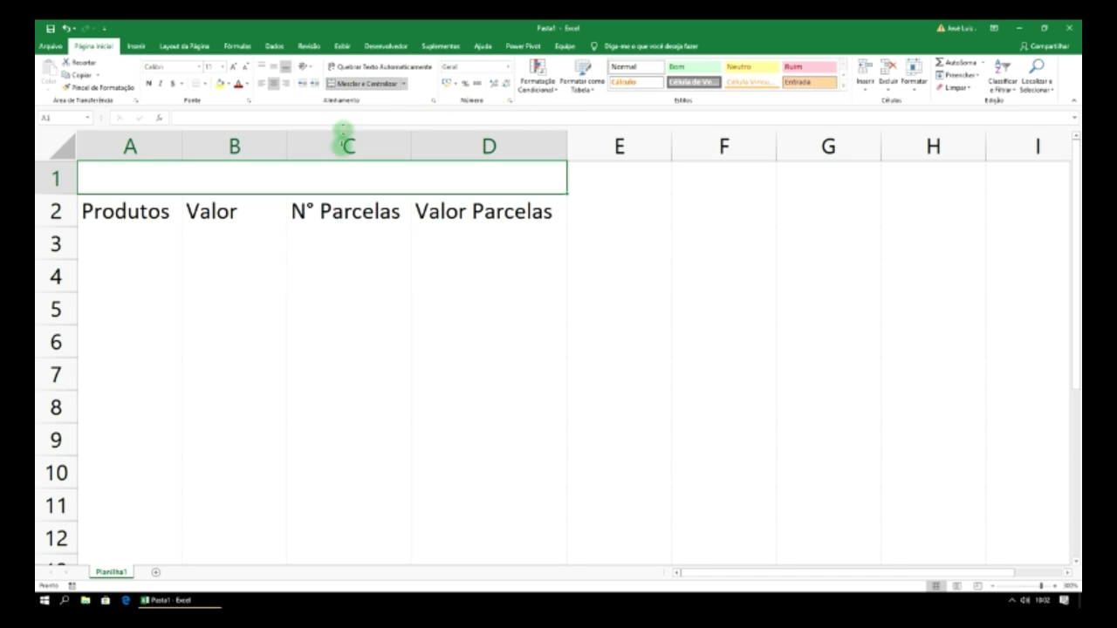
type("Siste")
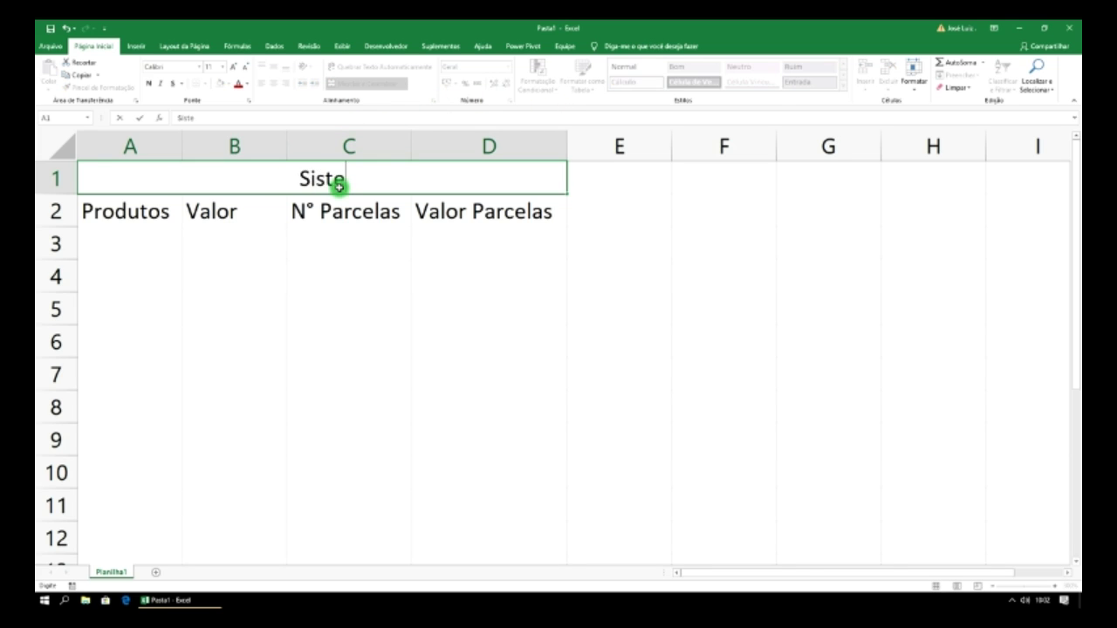
type("ma de ")
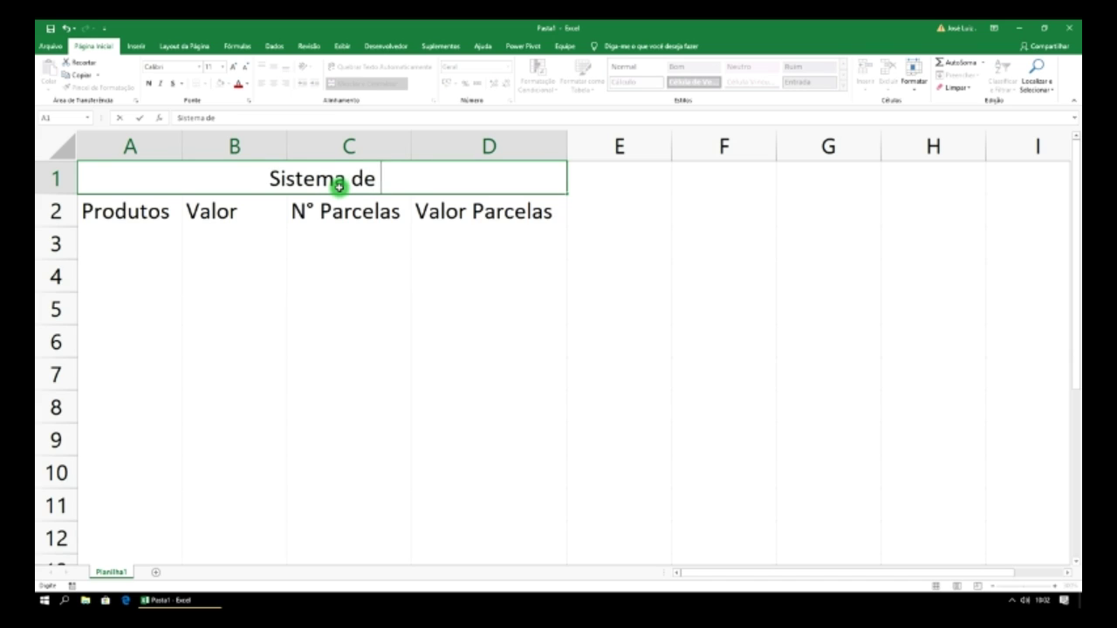
type("Parcelas")
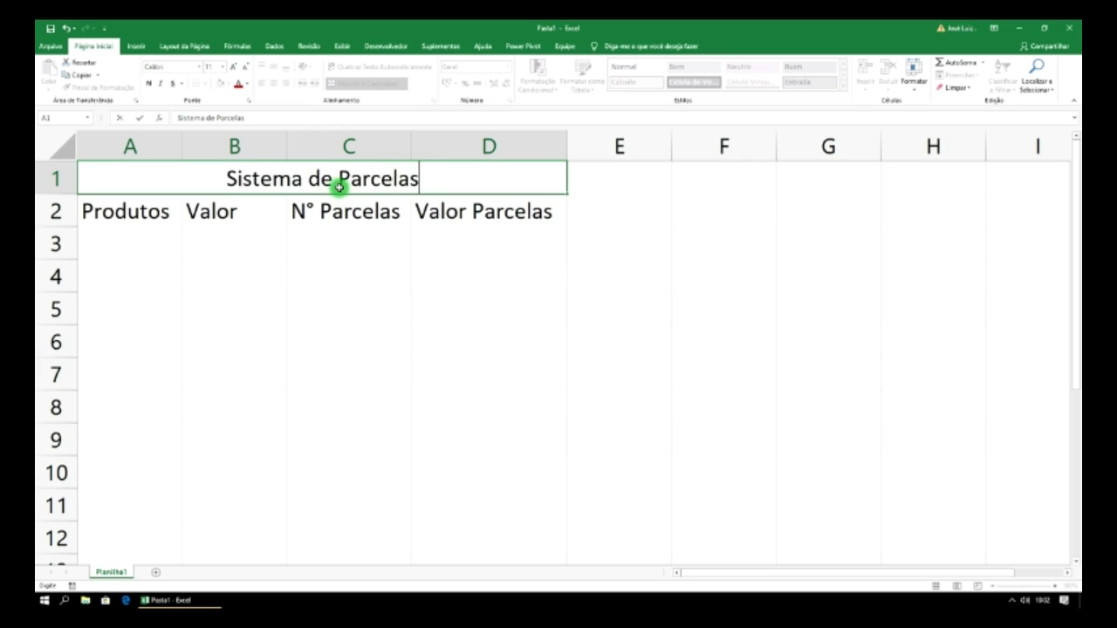
- Rename the worksheet tab to 'Sistema de Parcelas'
right_click(120, 577)
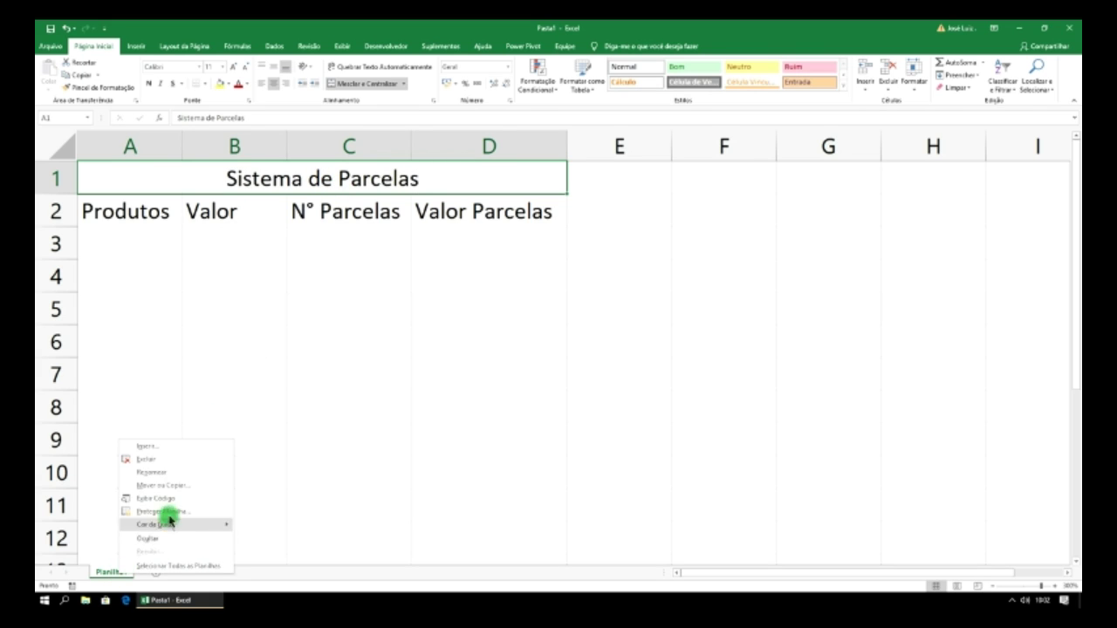
left_click(171, 471)
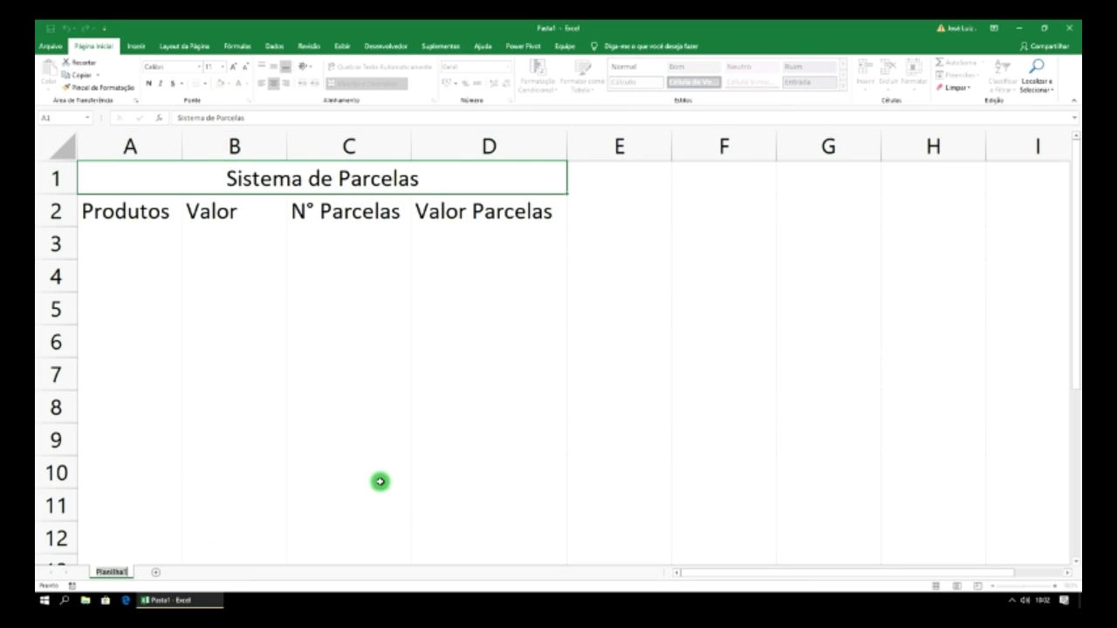
type("Sistema de Parcelas")
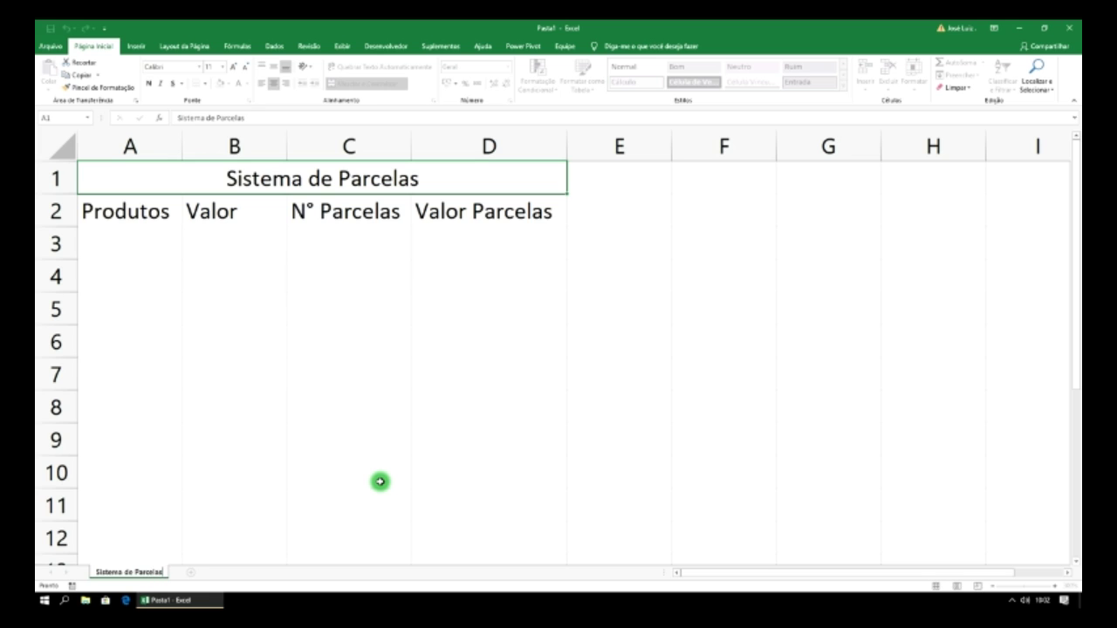
left_click(380, 482)
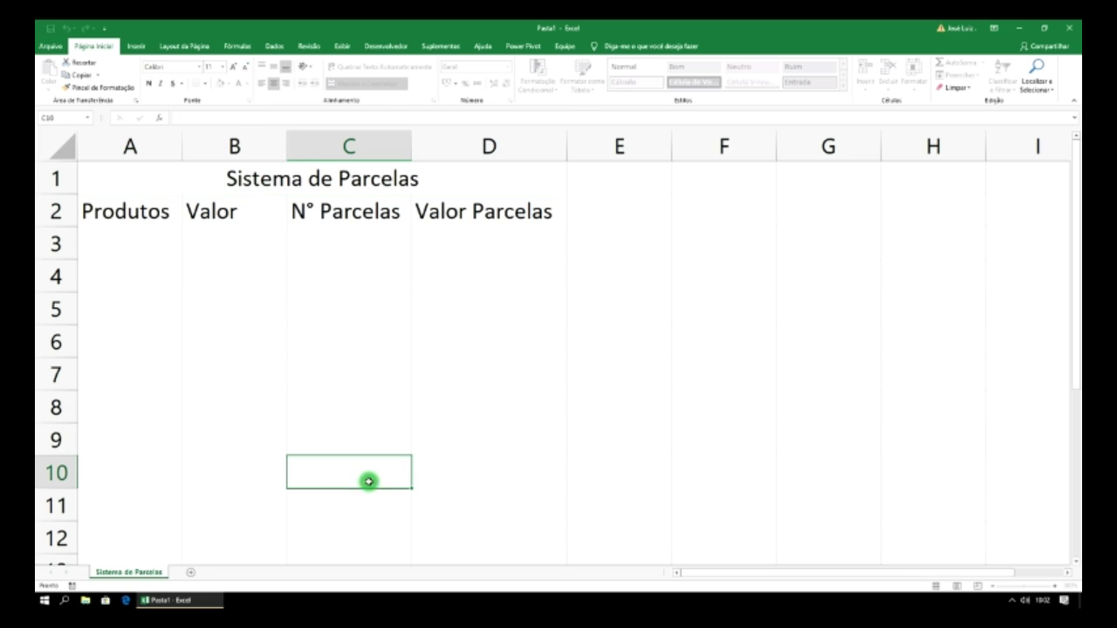
- Give the worksheet tab a colour
right_click(156, 573)
mouse_move(185, 527)
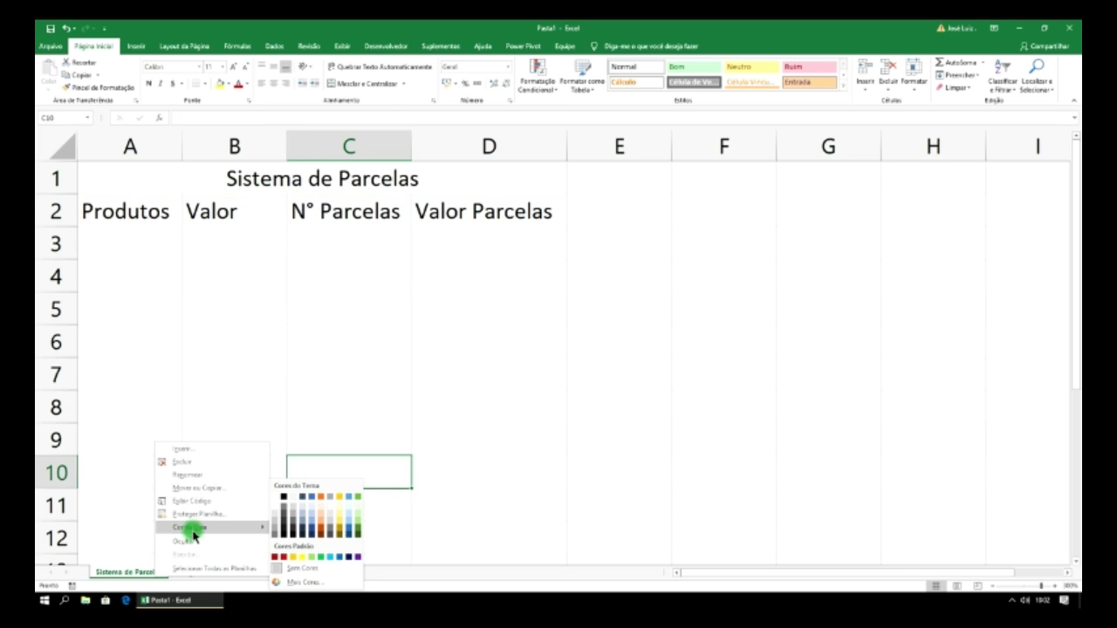
left_click(276, 558)
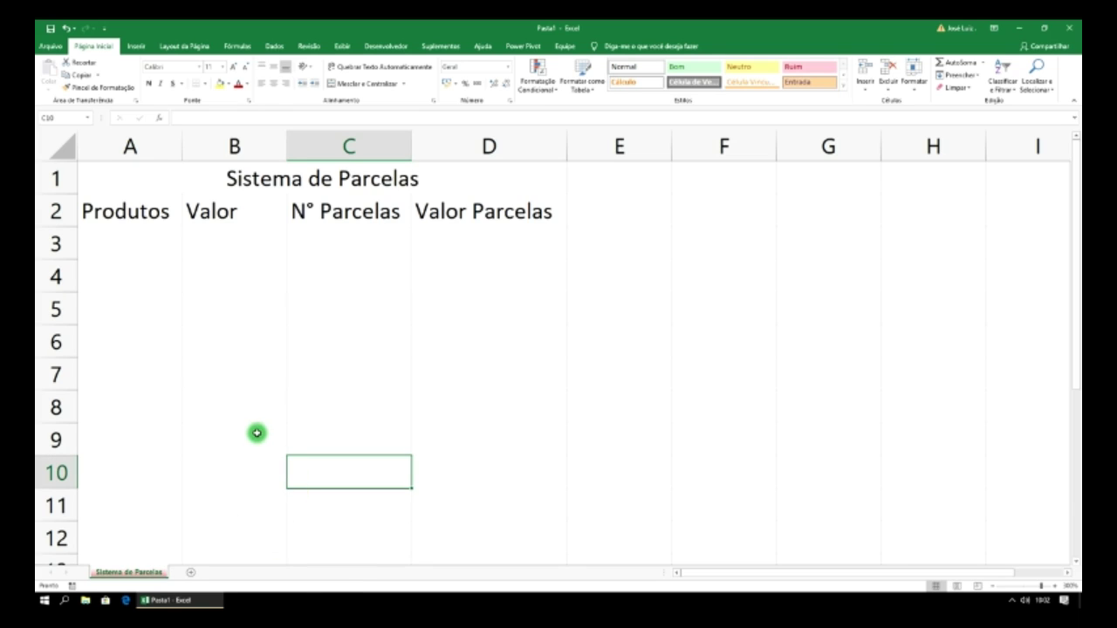
left_click(156, 256)
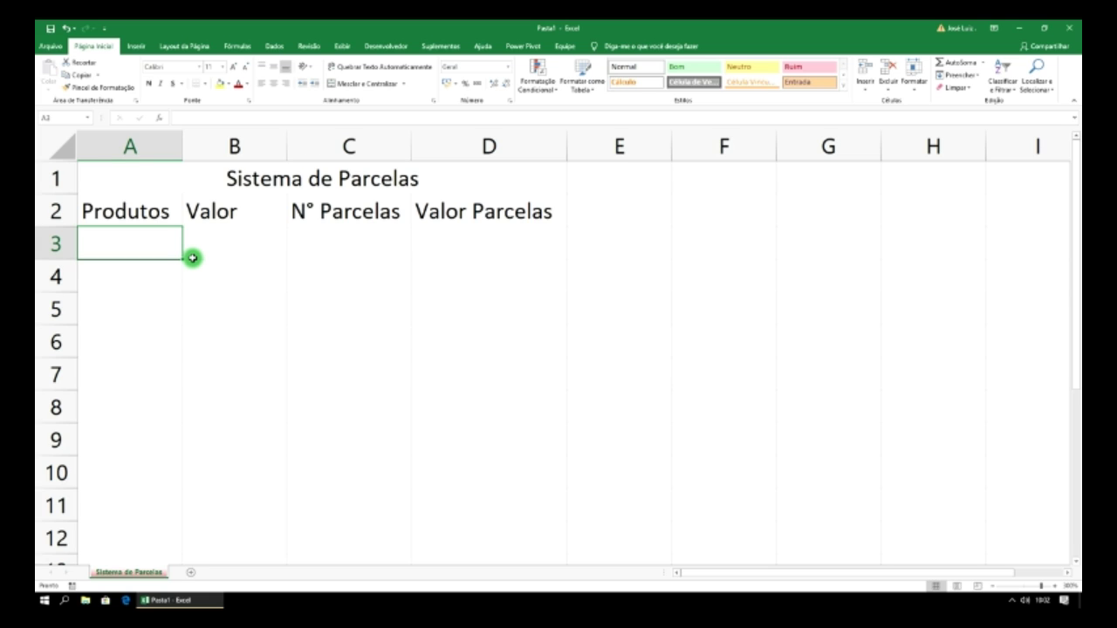
- Enter 'Sofa Completo Laura' in A3 and autofit column A to it
type("Sofa")
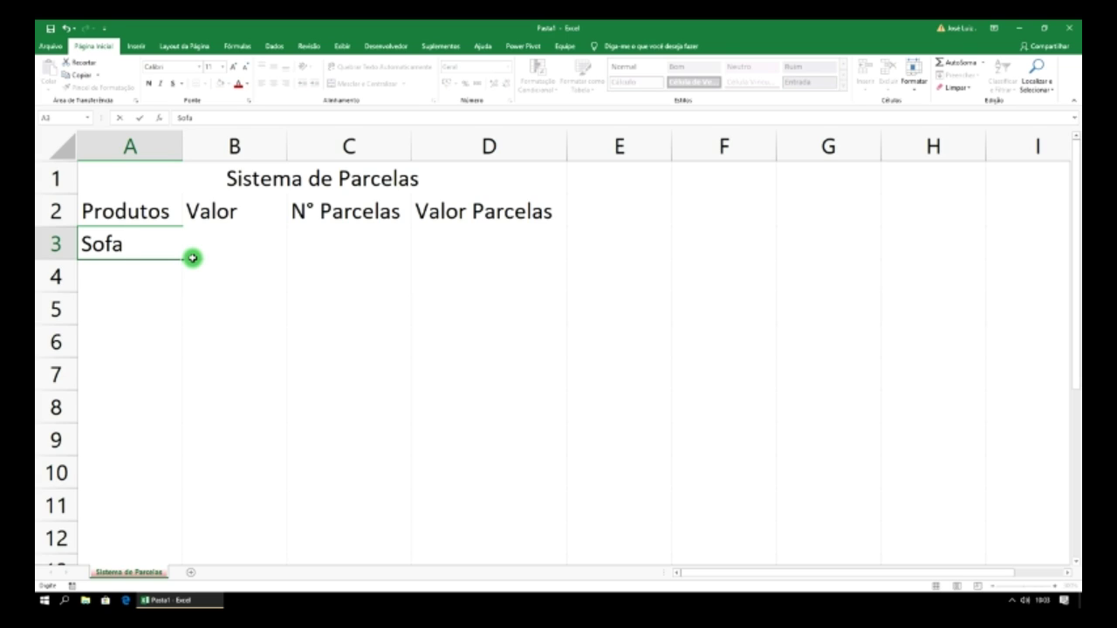
type(" Completo")
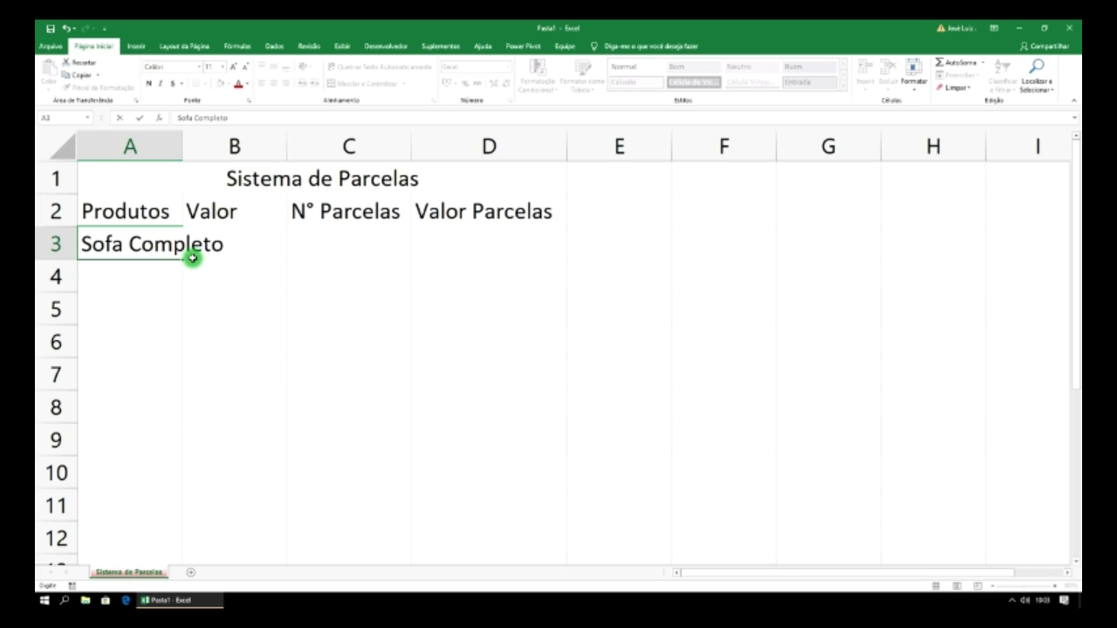
type("Laura")
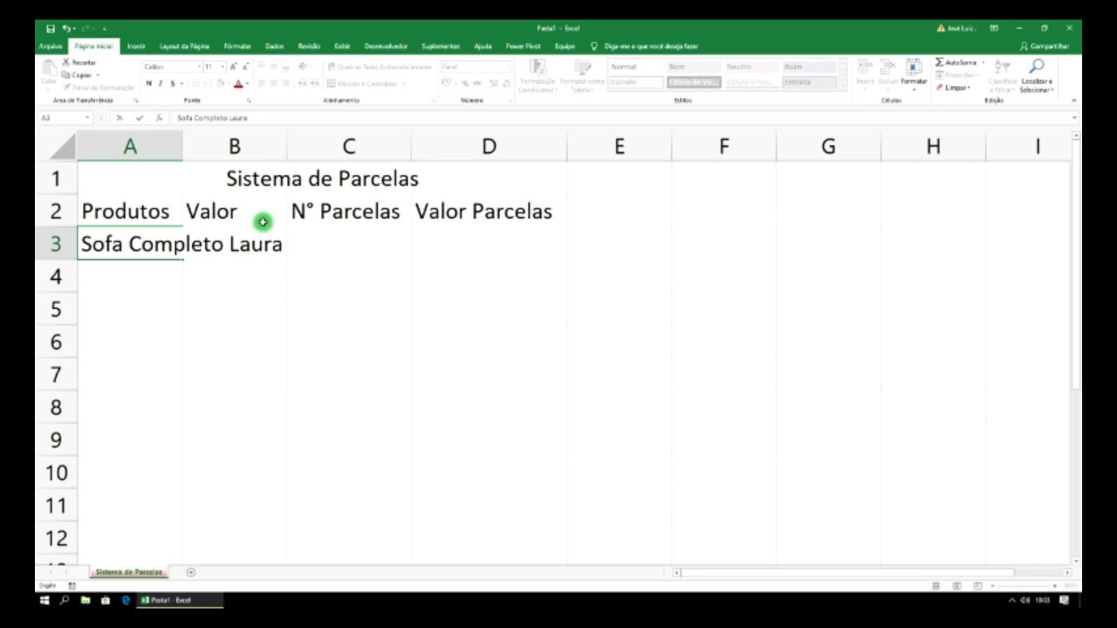
left_click(179, 145)
double_click(182, 145)
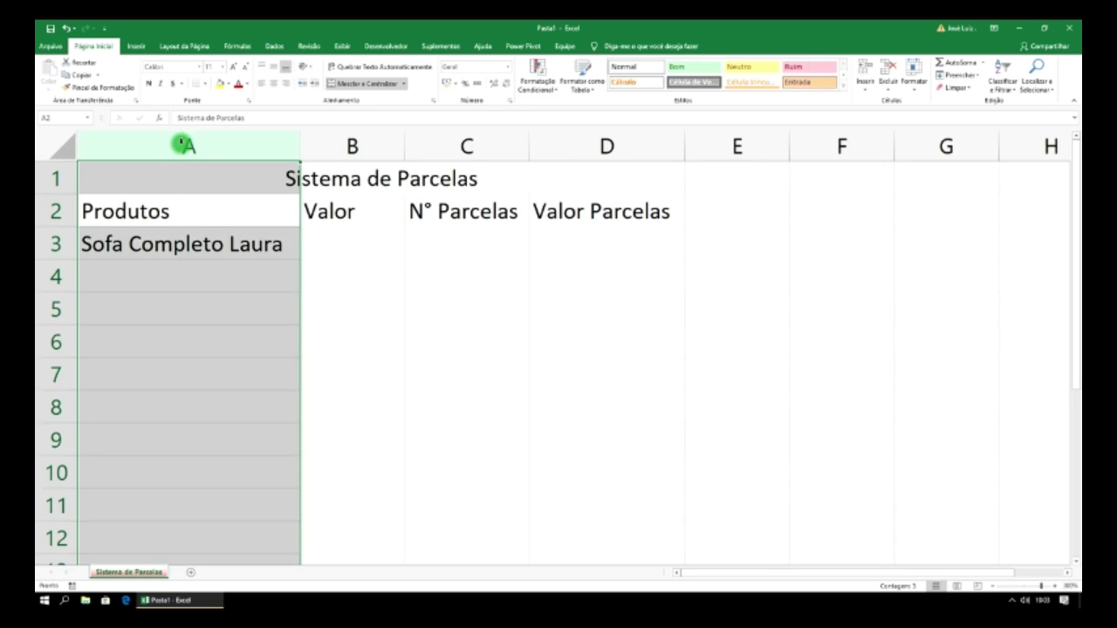
- Enter the sofa's price 1622,50 in B3
left_click(328, 254)
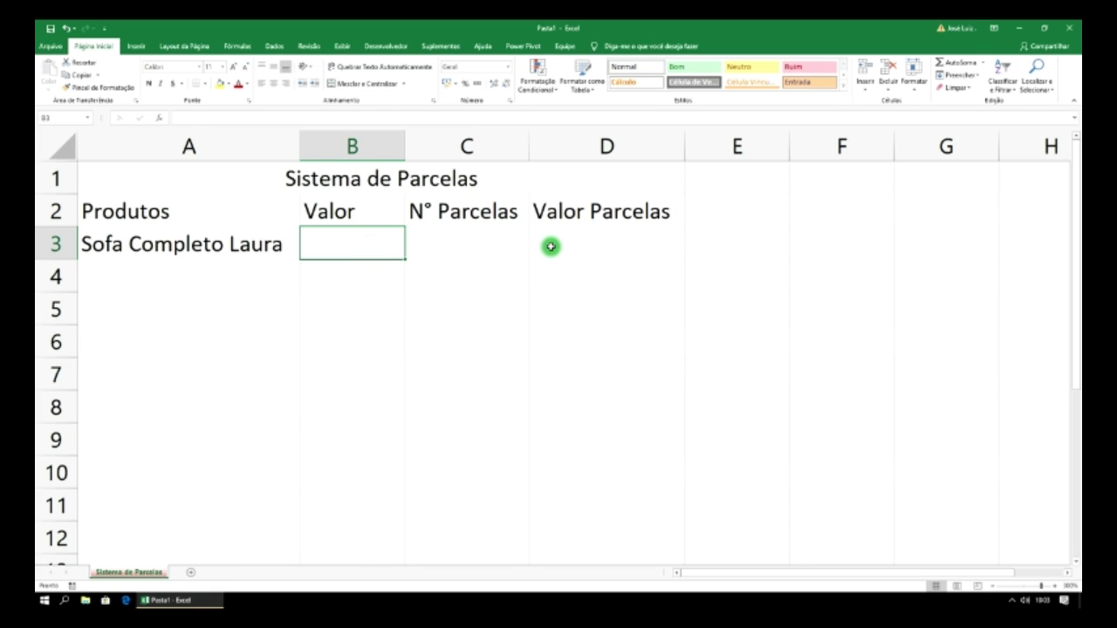
type("1622")
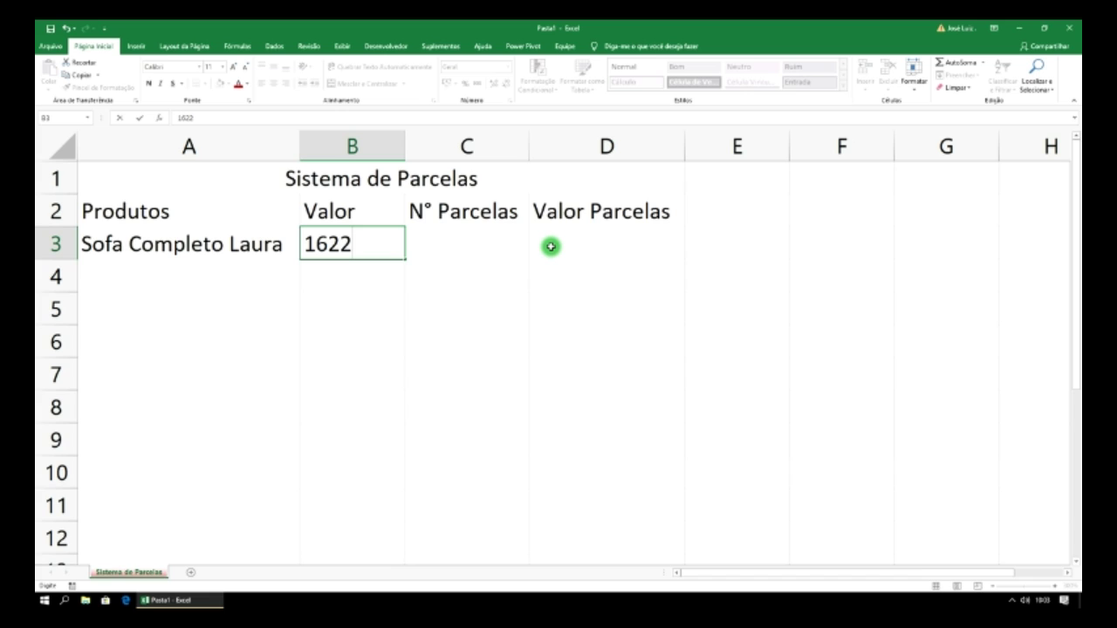
type("05")
key("BackSpace")
key("BackSpace")
type(",")
type("22")
key("BackSpace")
key("BackSpace")
type("50")
key("Return")
- Apply Accounting currency format to column B, showing R$ 1.622,50
left_click(394, 246)
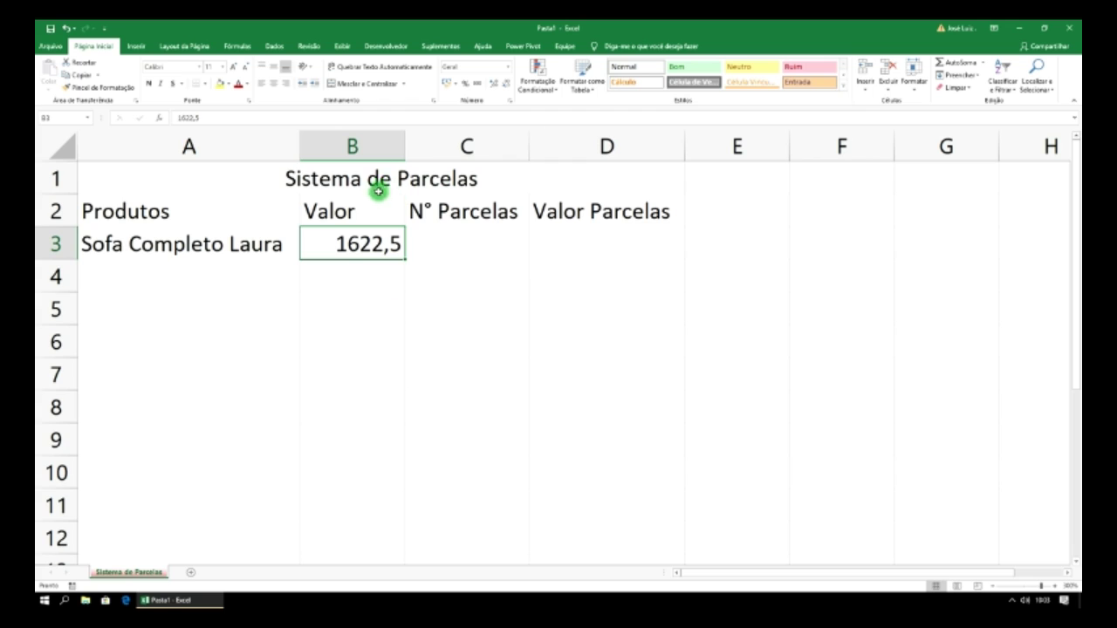
left_click(371, 145)
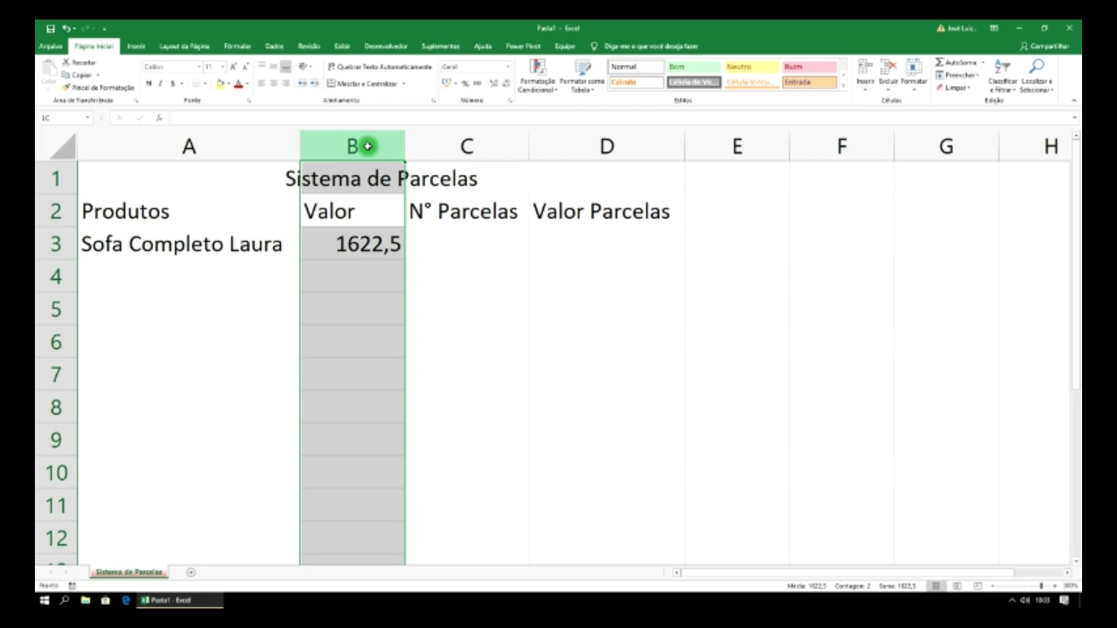
left_click(447, 85)
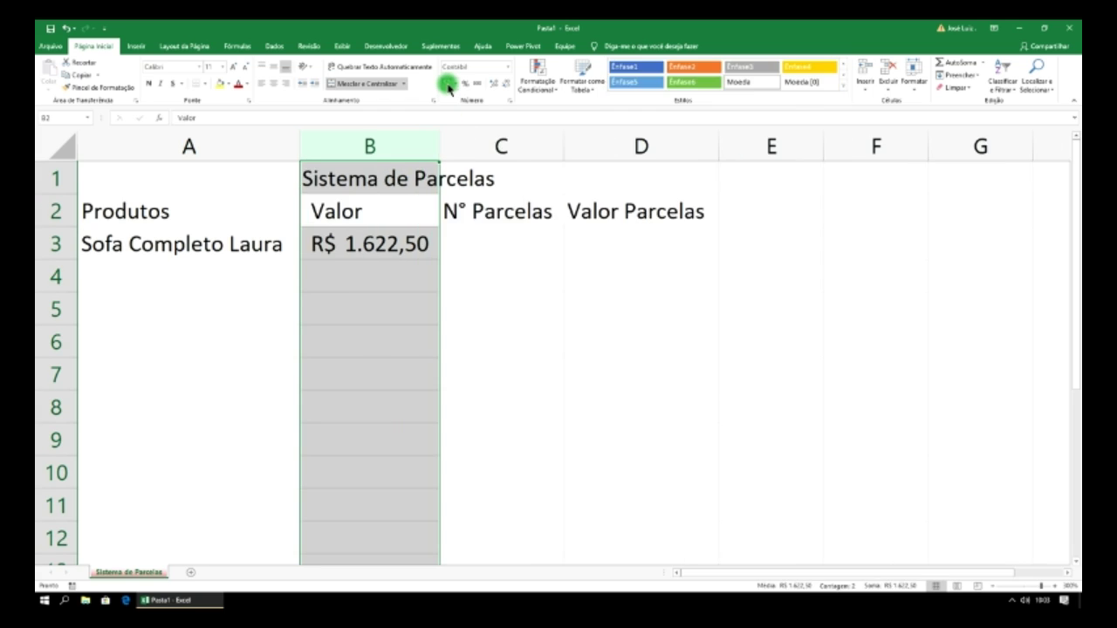
left_click(486, 244)
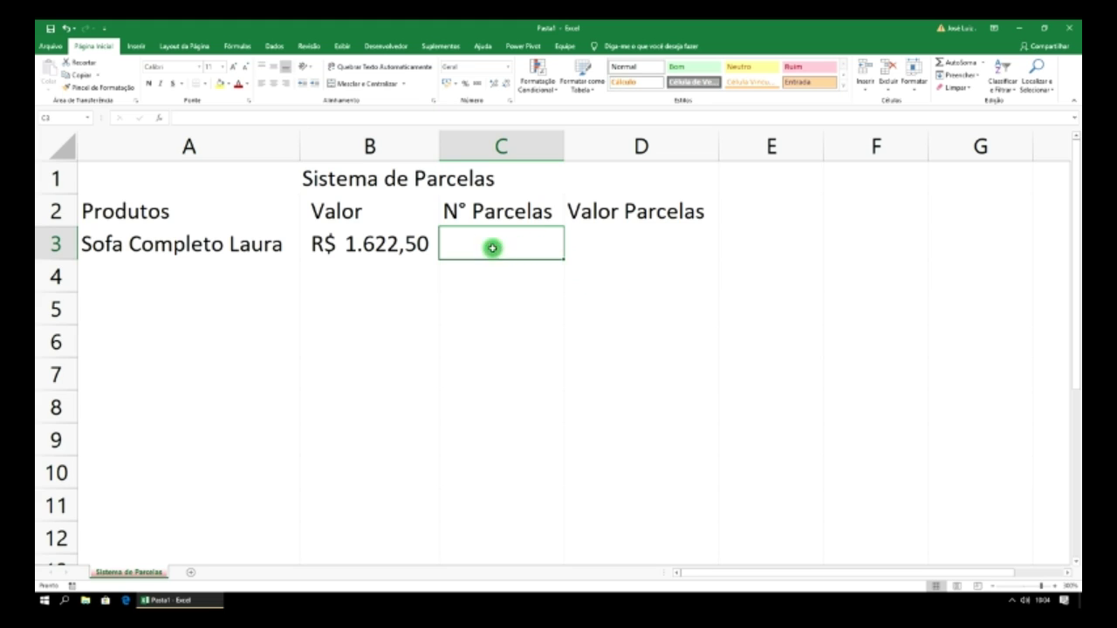
left_click(618, 252)
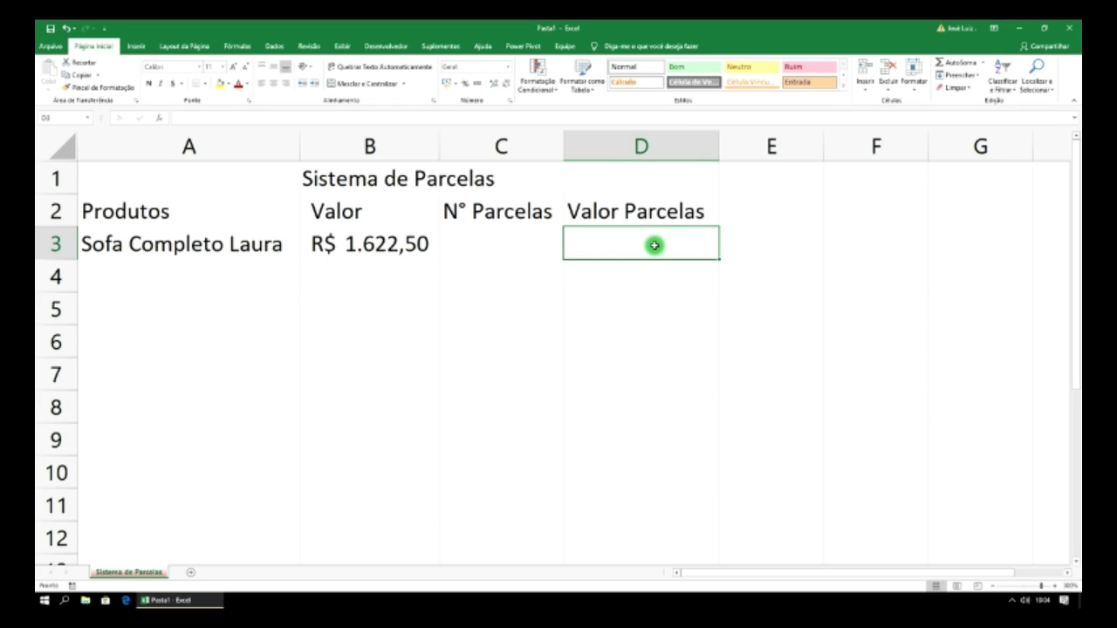
- Enter the formula =B3/C3 in D3 for the sofa's installment value
type("=")
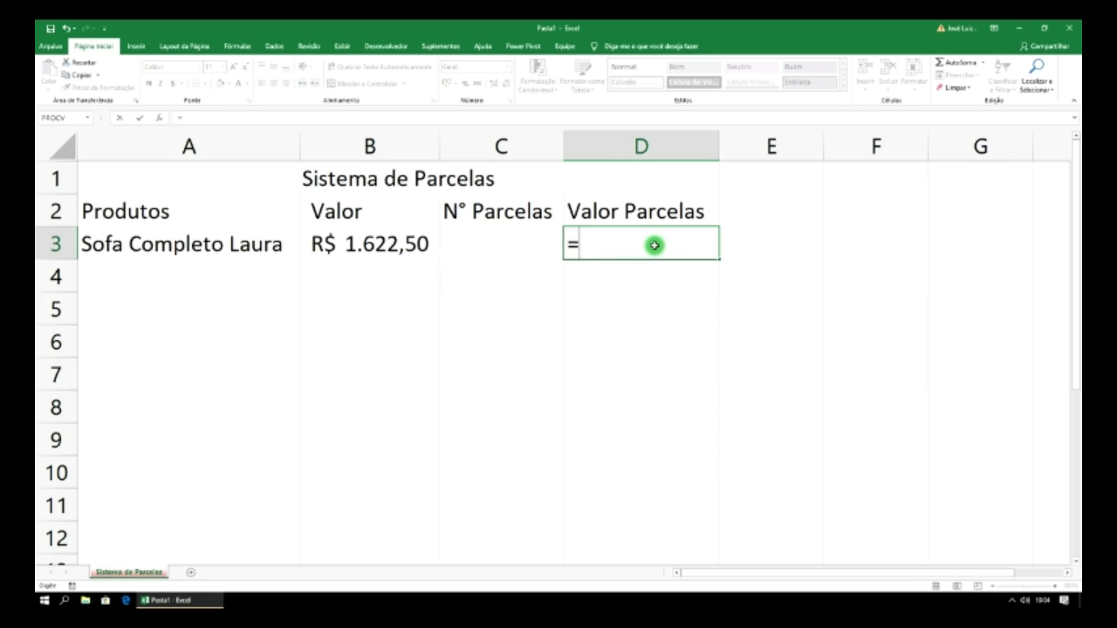
left_click(416, 243)
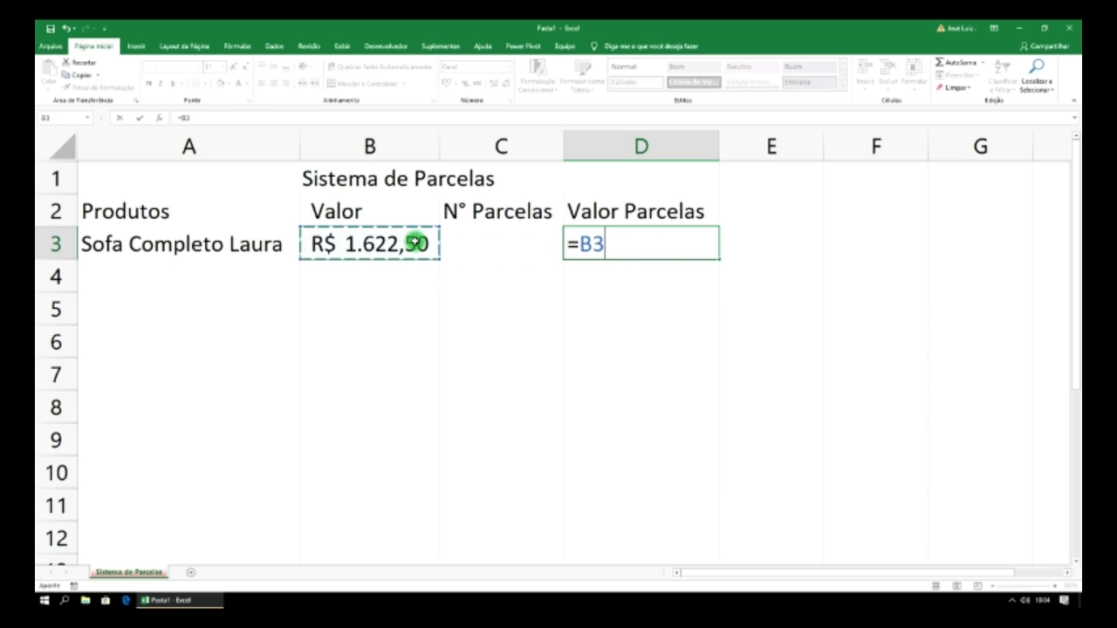
type("/")
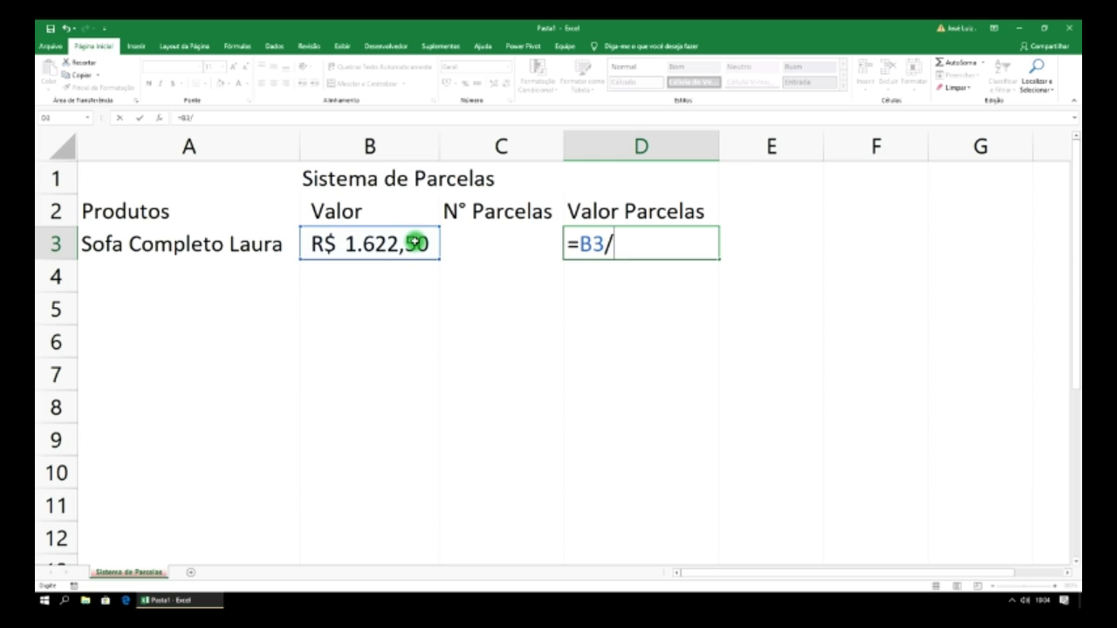
left_click(505, 243)
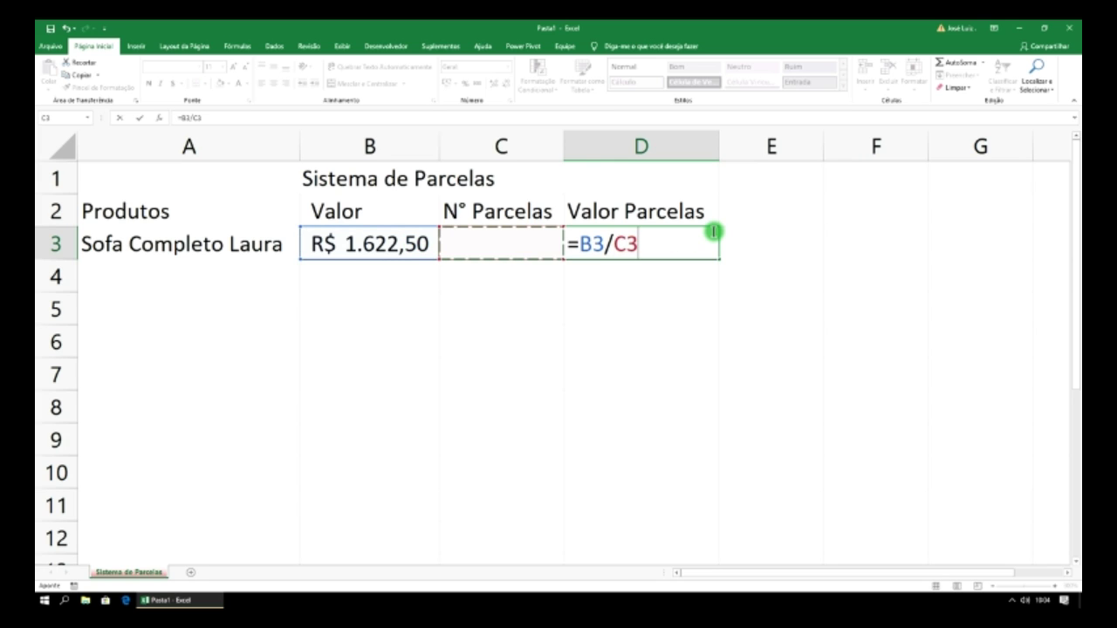
key("Return")
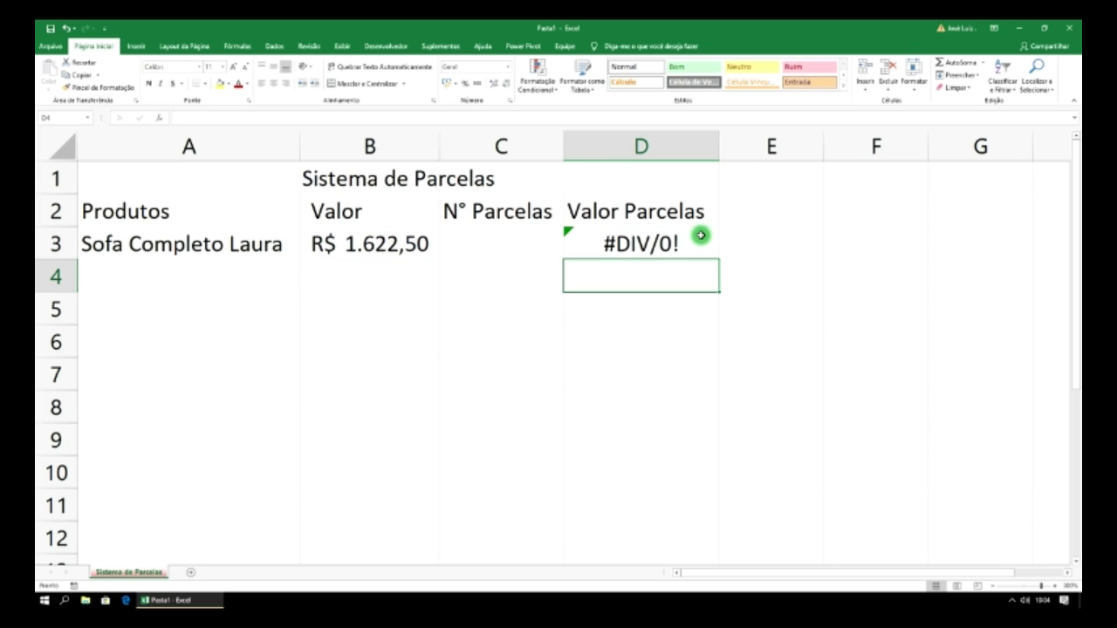
left_click(684, 242)
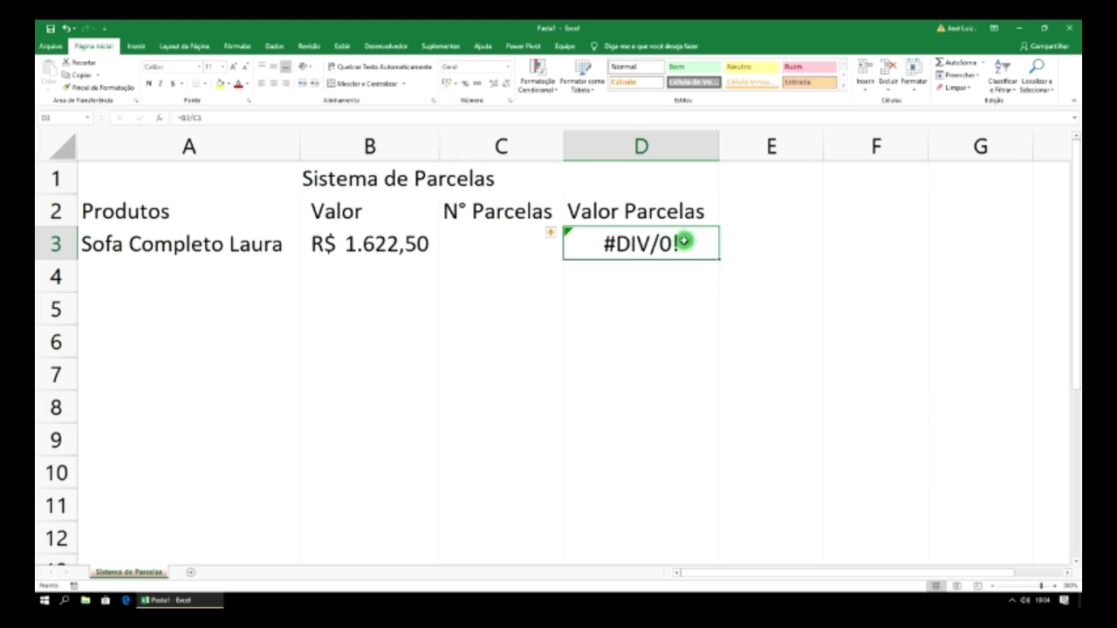
left_click(499, 241)
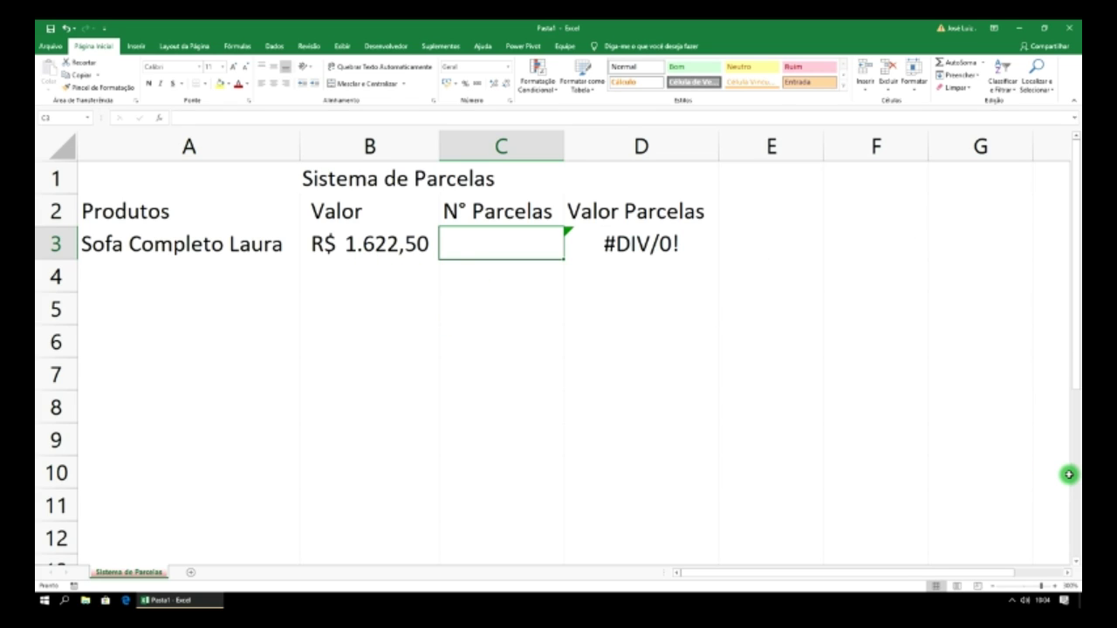
- Enter 3 installments in C3, replacing an initial 2, so D3 shows 540,8333333
type("2")
key("Return")
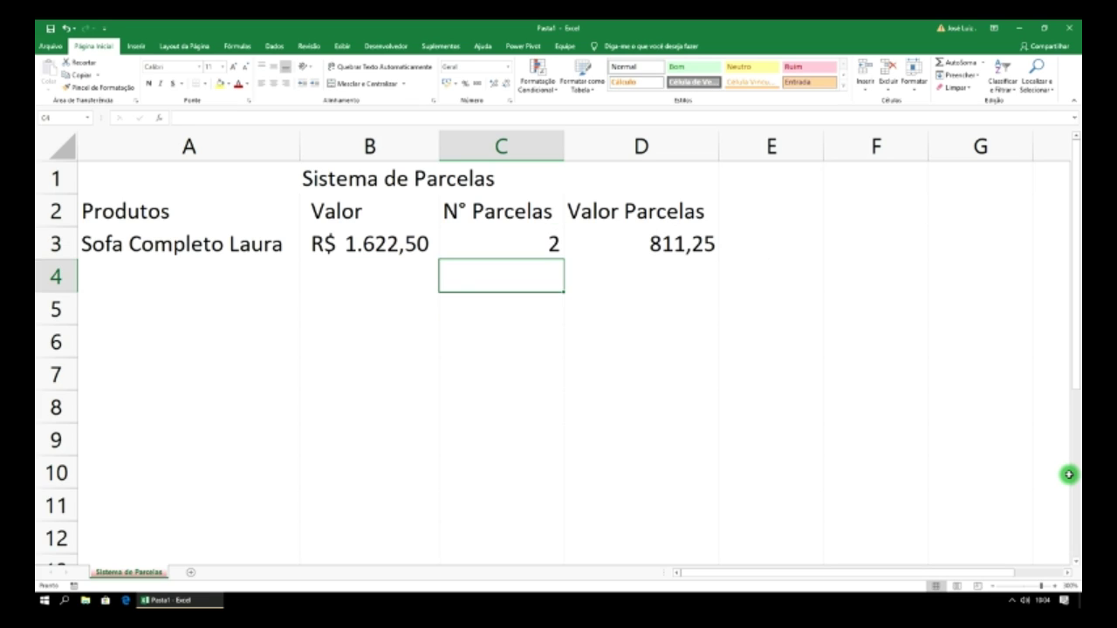
key("Up")
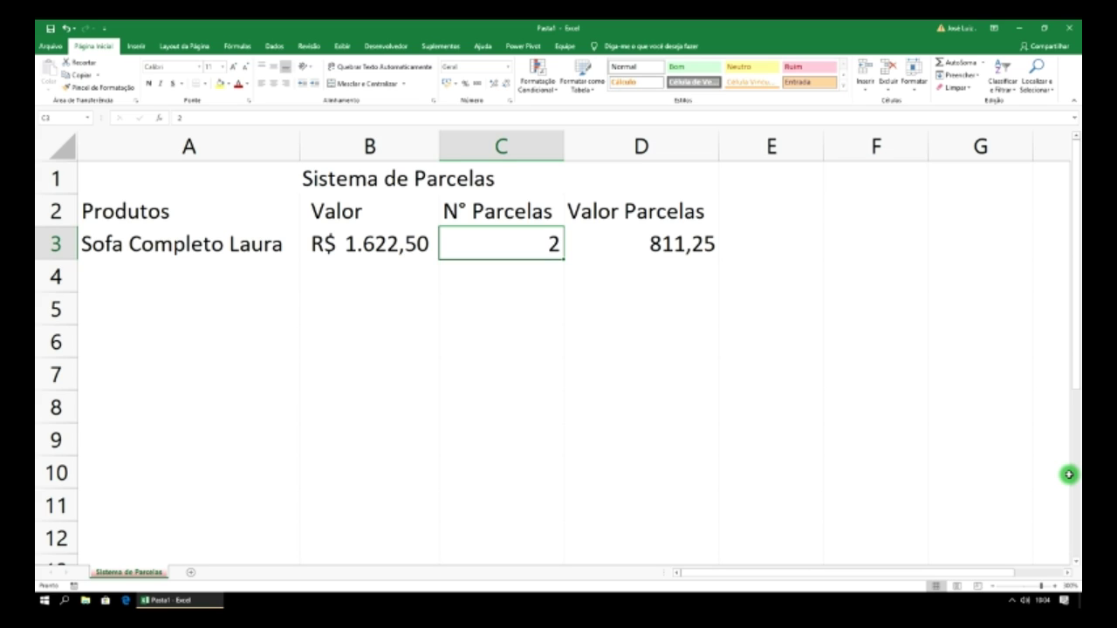
key("Return")
key("Up")
type("3")
key("Return")
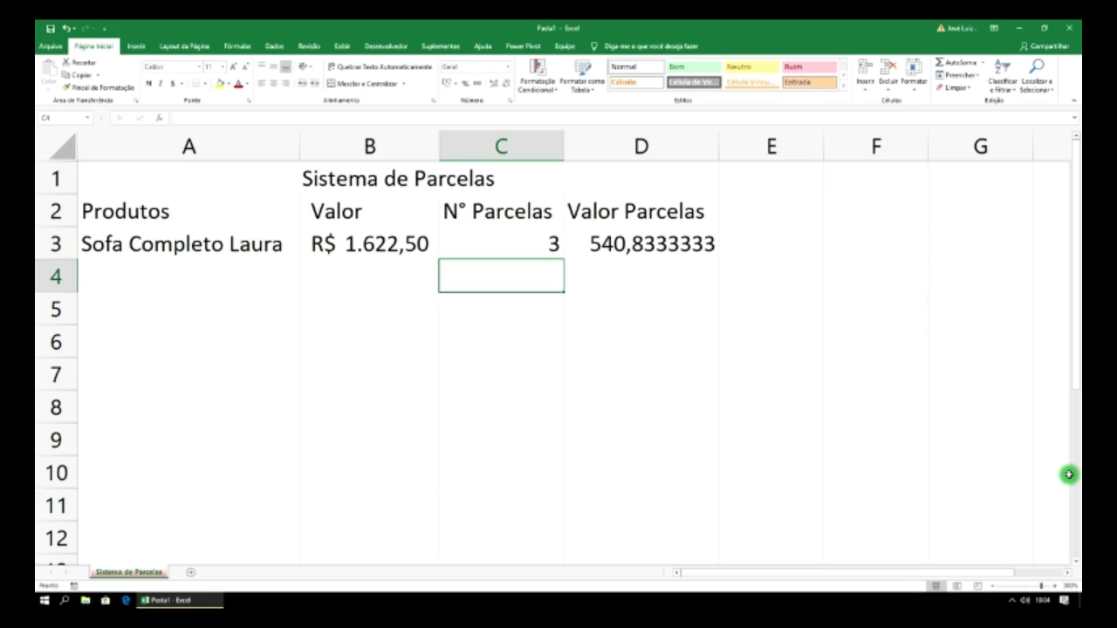
key("Up")
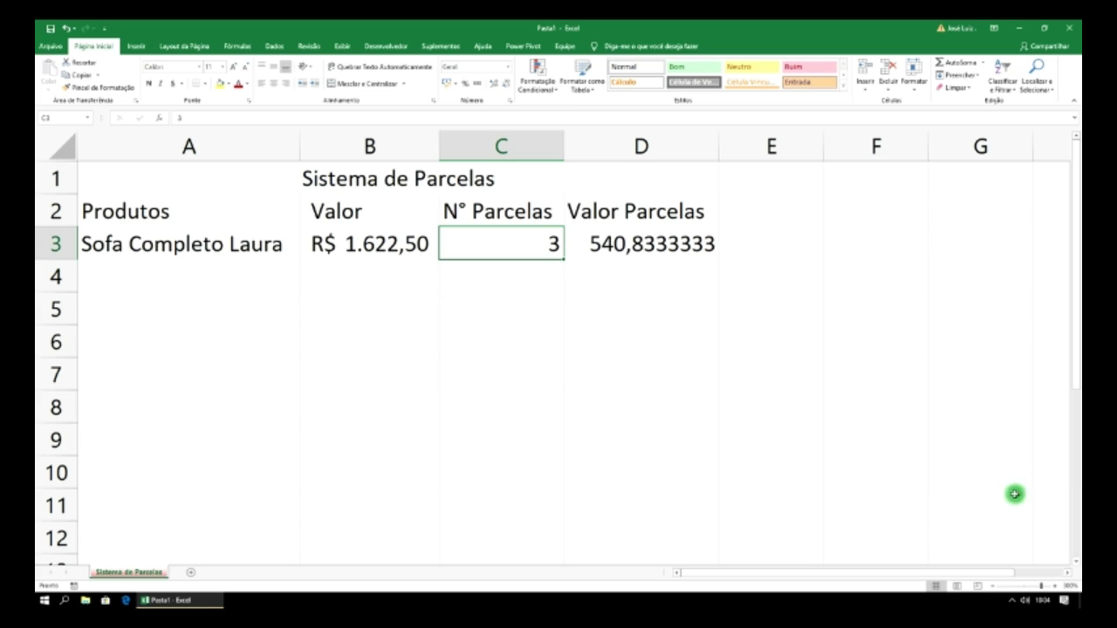
left_click(680, 247)
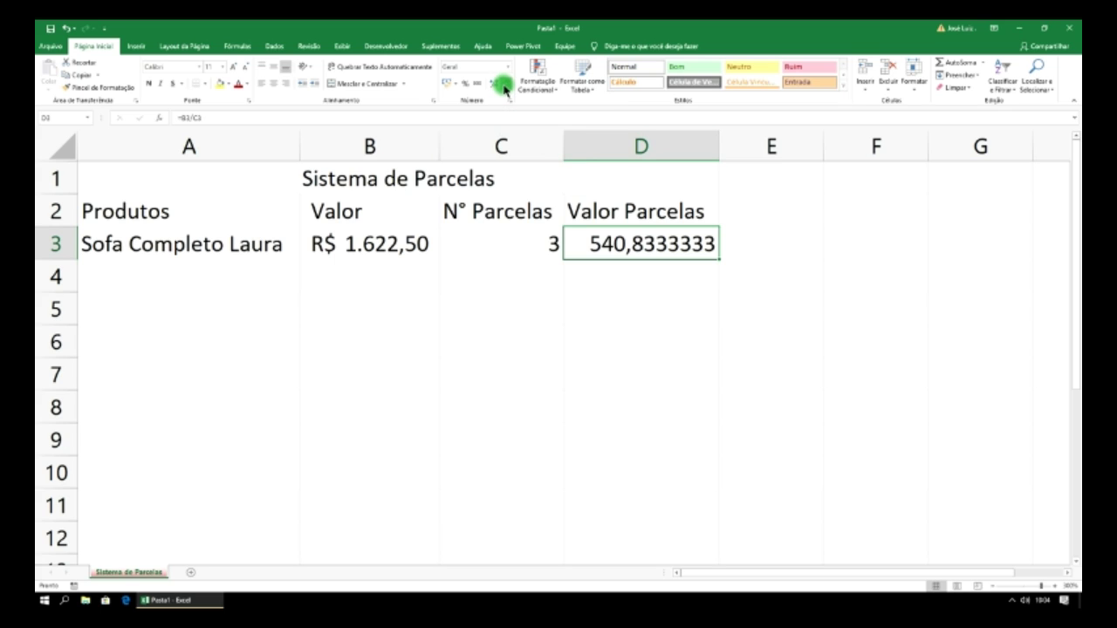
left_click(504, 90)
left_click(504, 90)
left_click(505, 90)
left_click(505, 90)
left_click(505, 89)
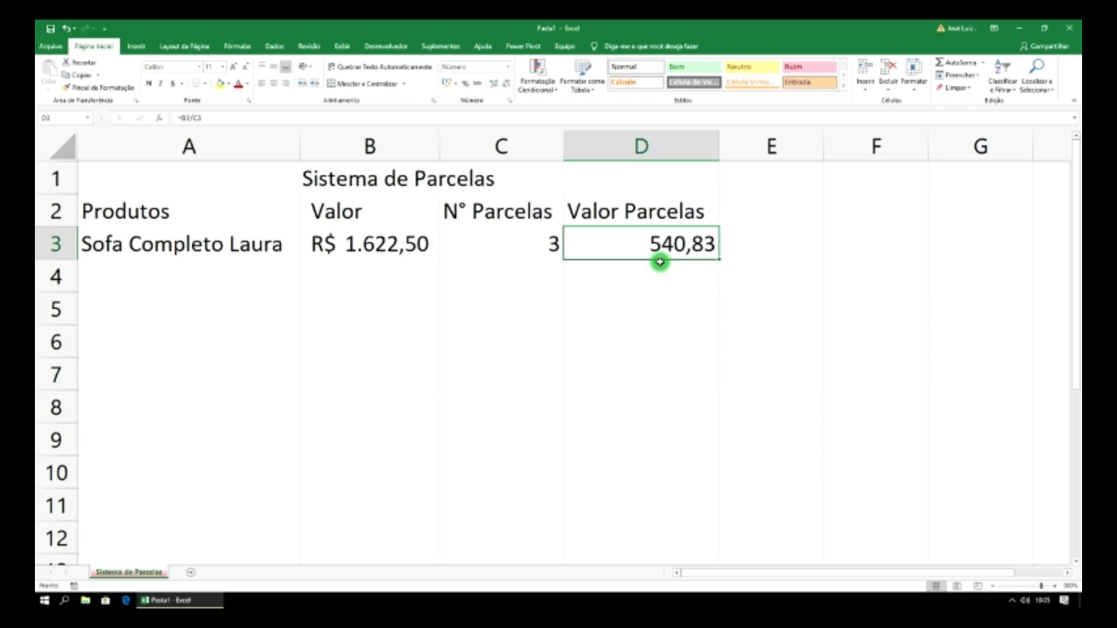
left_click(550, 247)
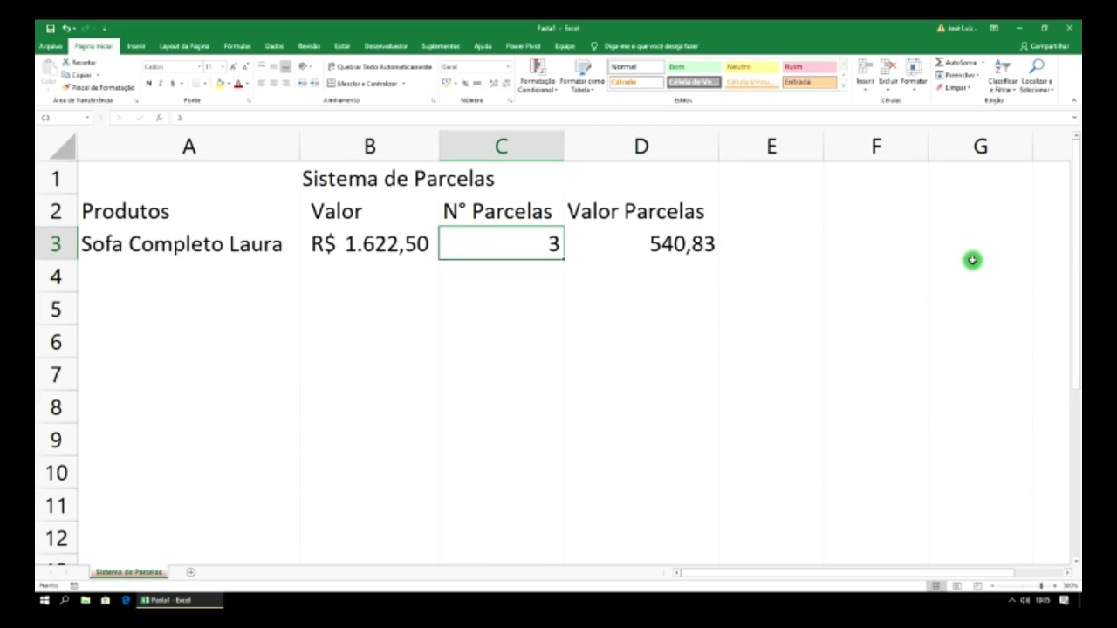
type("4")
key("Return")
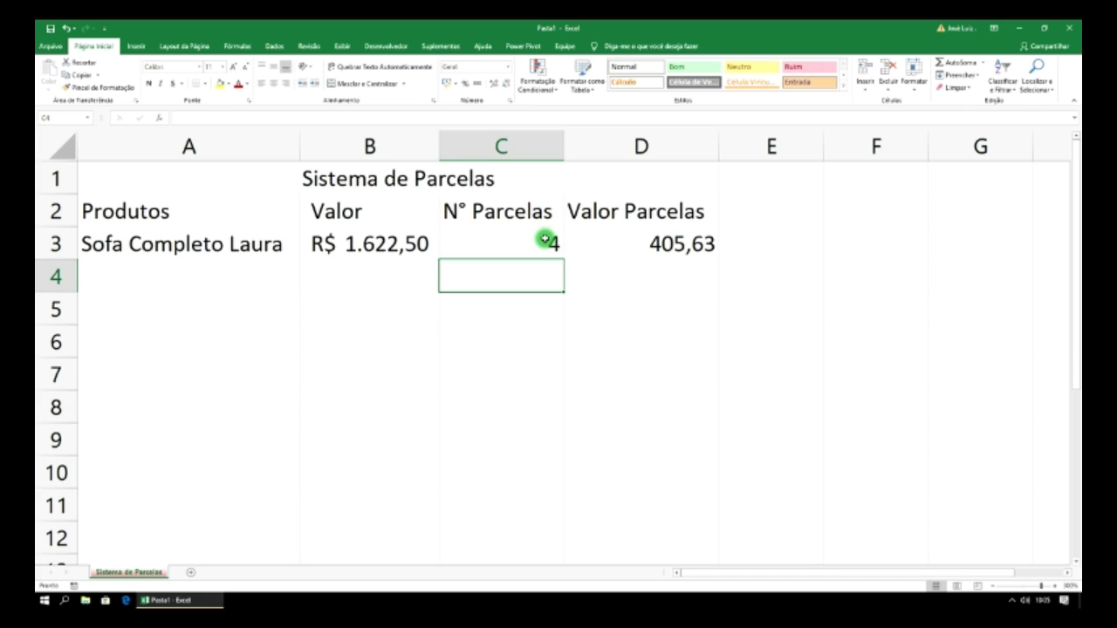
left_click(544, 240)
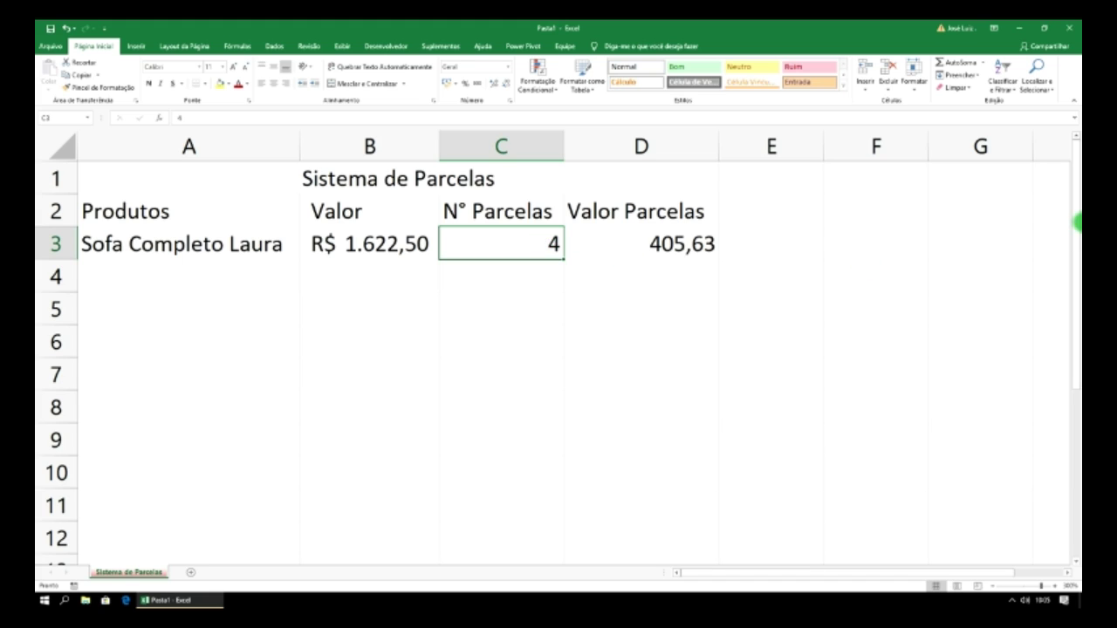
type("10")
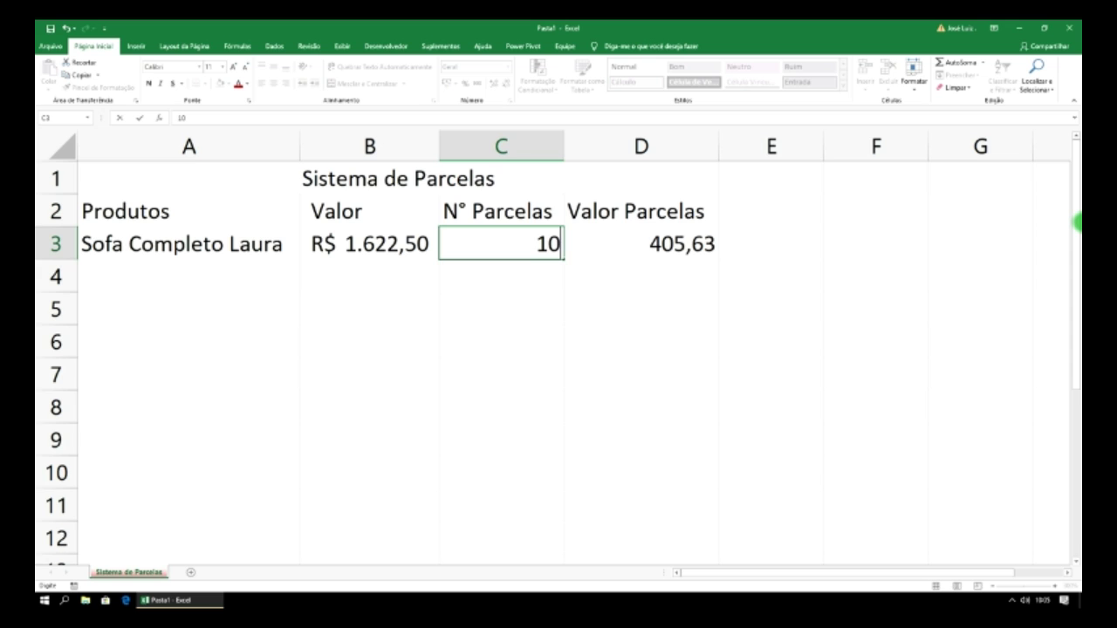
key("Return")
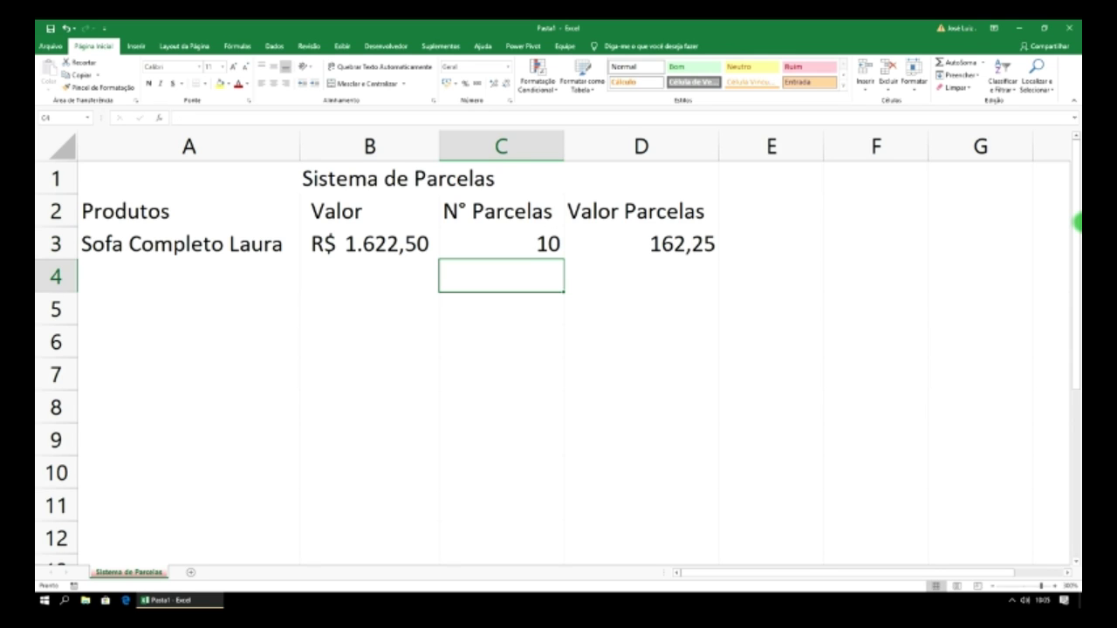
left_click(684, 242)
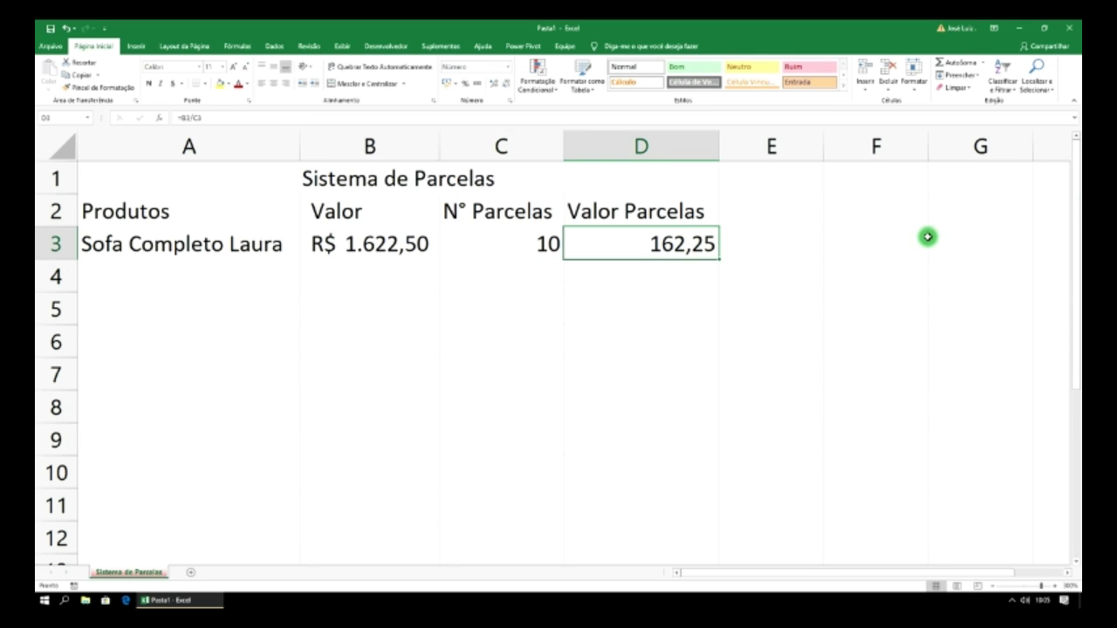
left_click(550, 247)
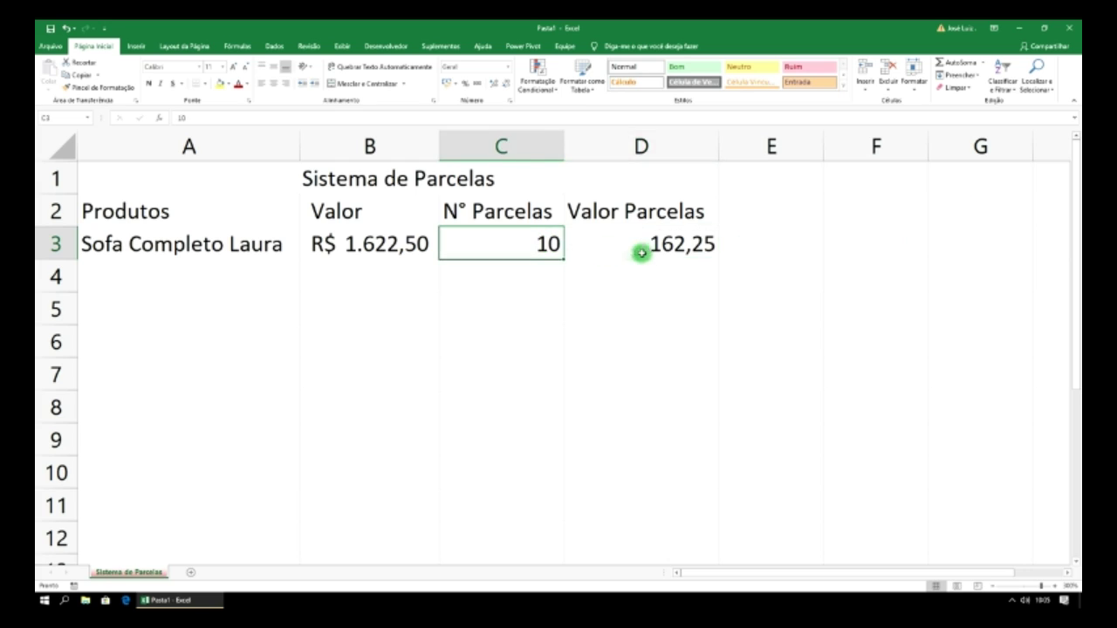
left_click(641, 251)
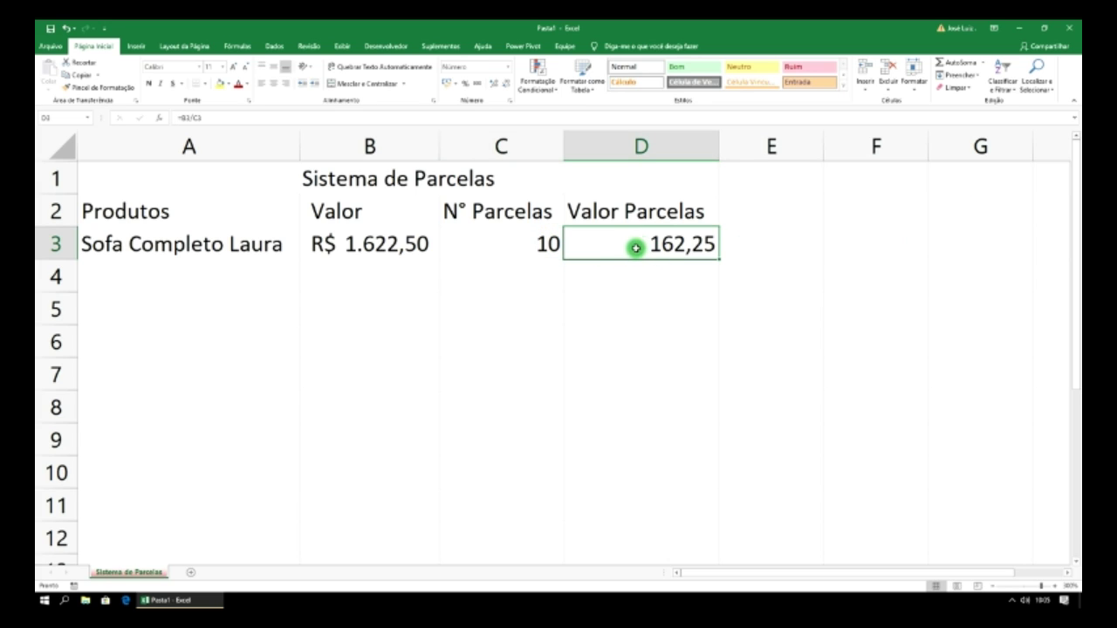
left_click(247, 284)
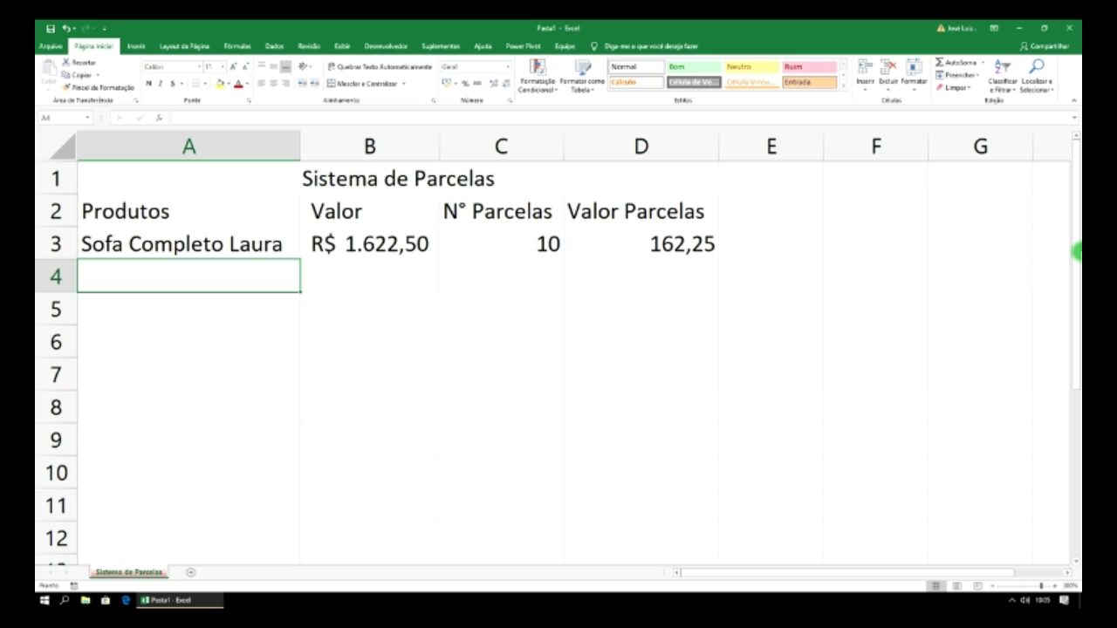
- Enter 'TV 65 LK' in A4 with a price of 3600 in B4
type("TV")
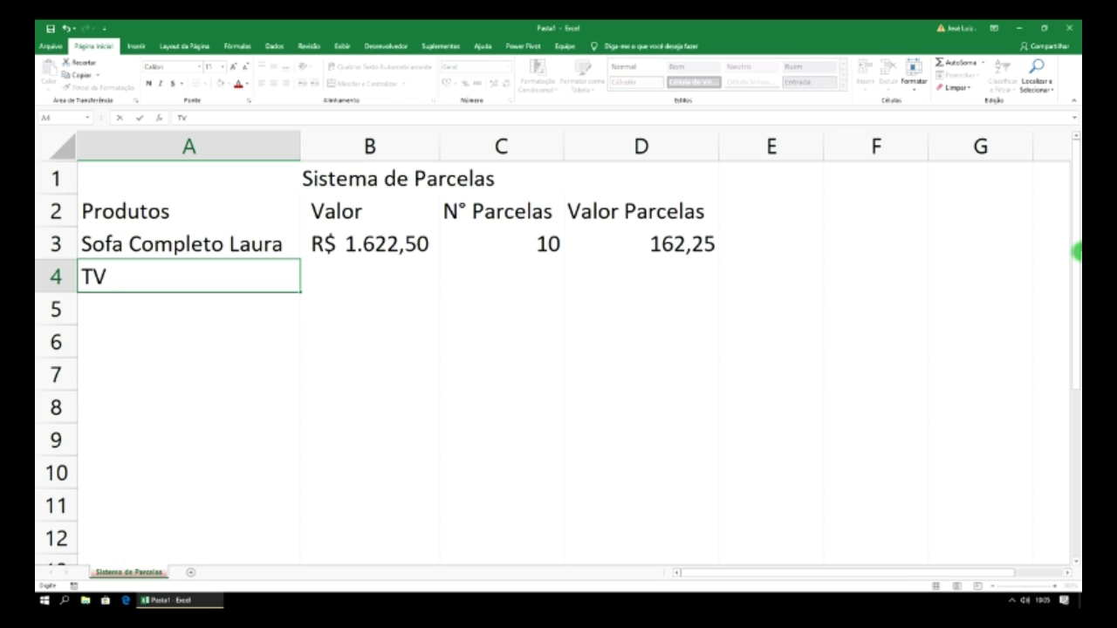
type(" 65 LK")
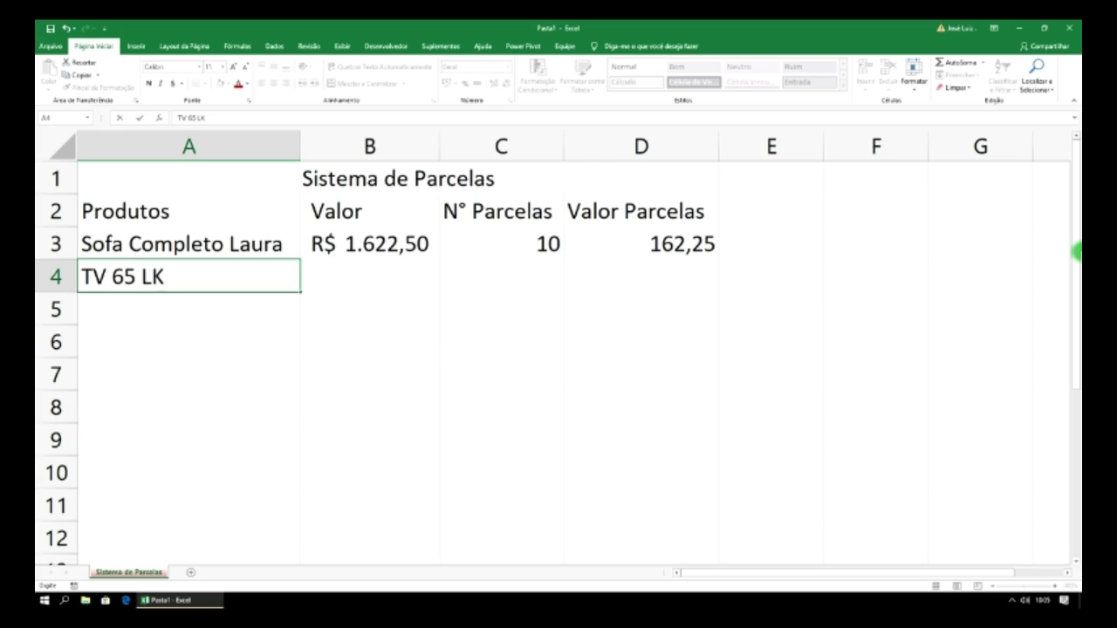
left_click(410, 278)
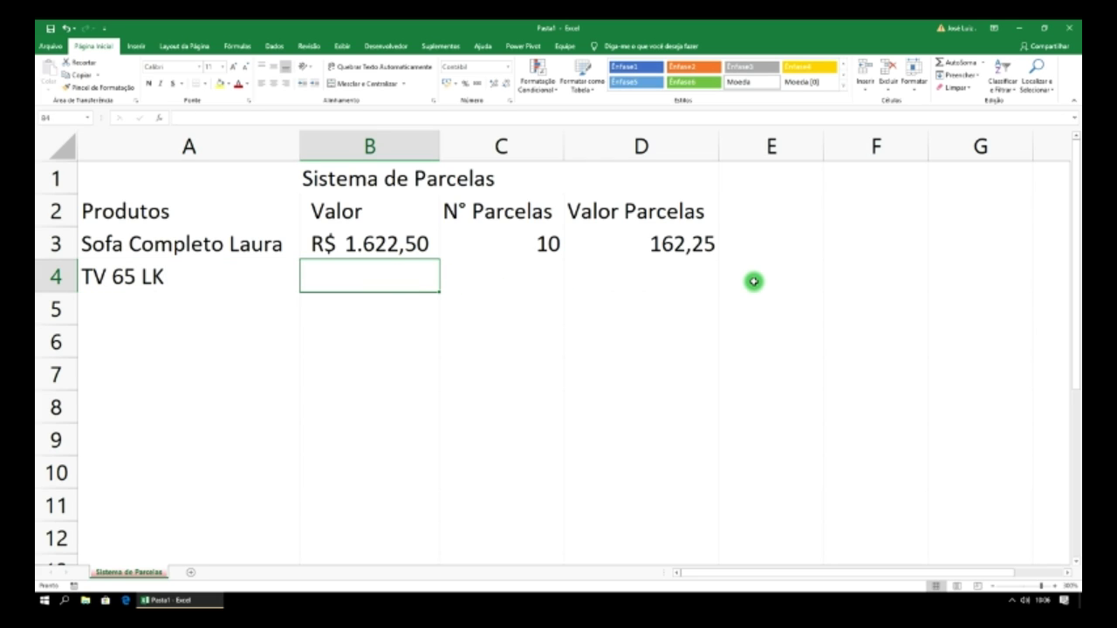
type("3600")
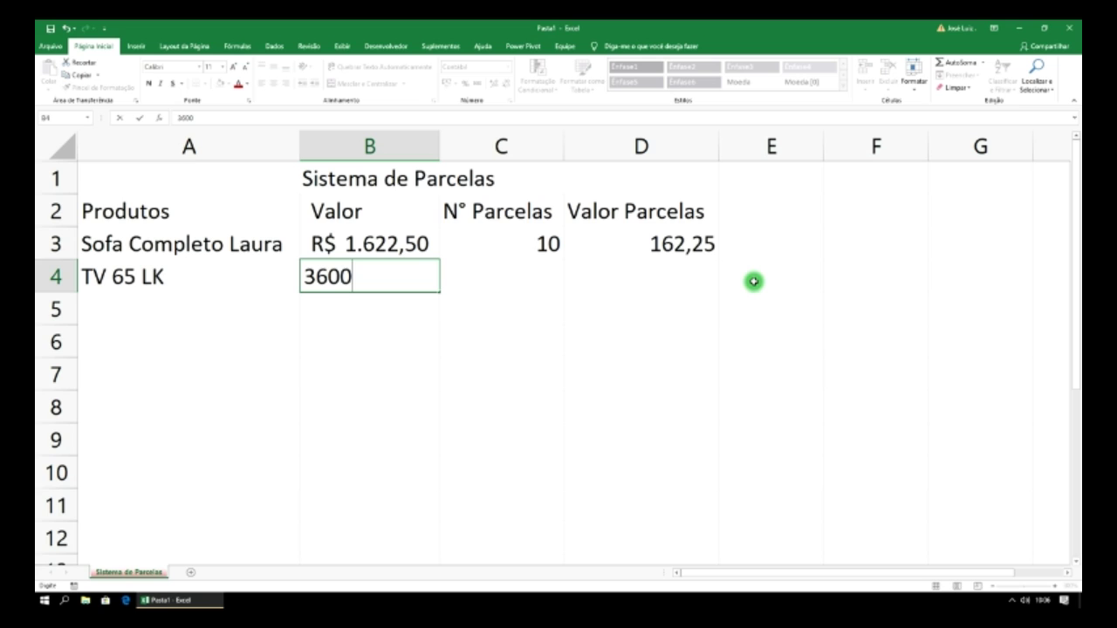
key("Return")
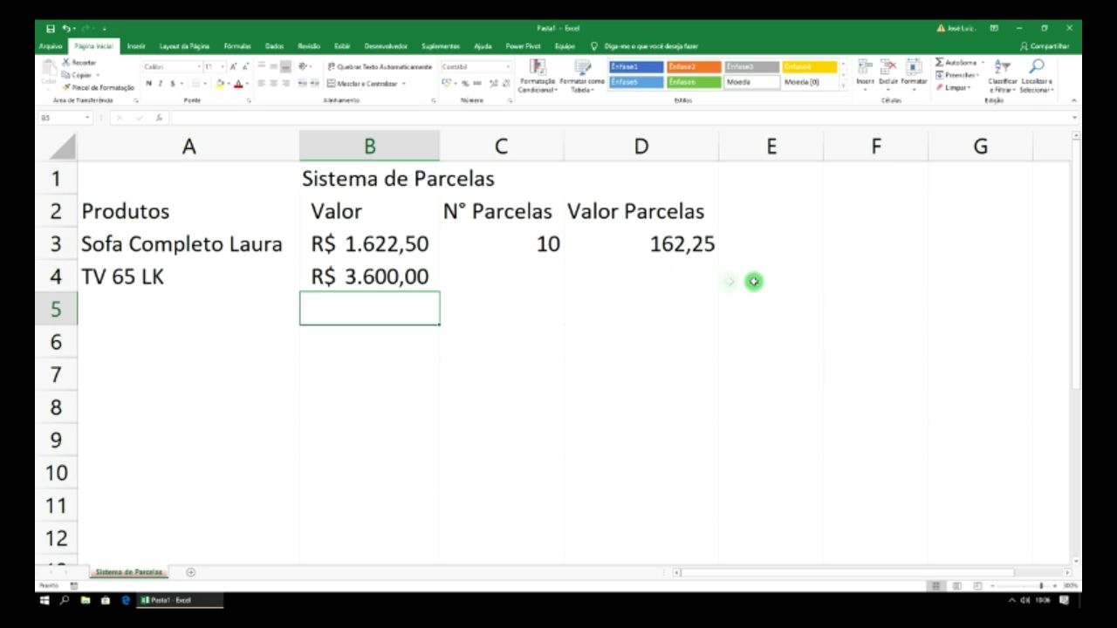
left_click(532, 274)
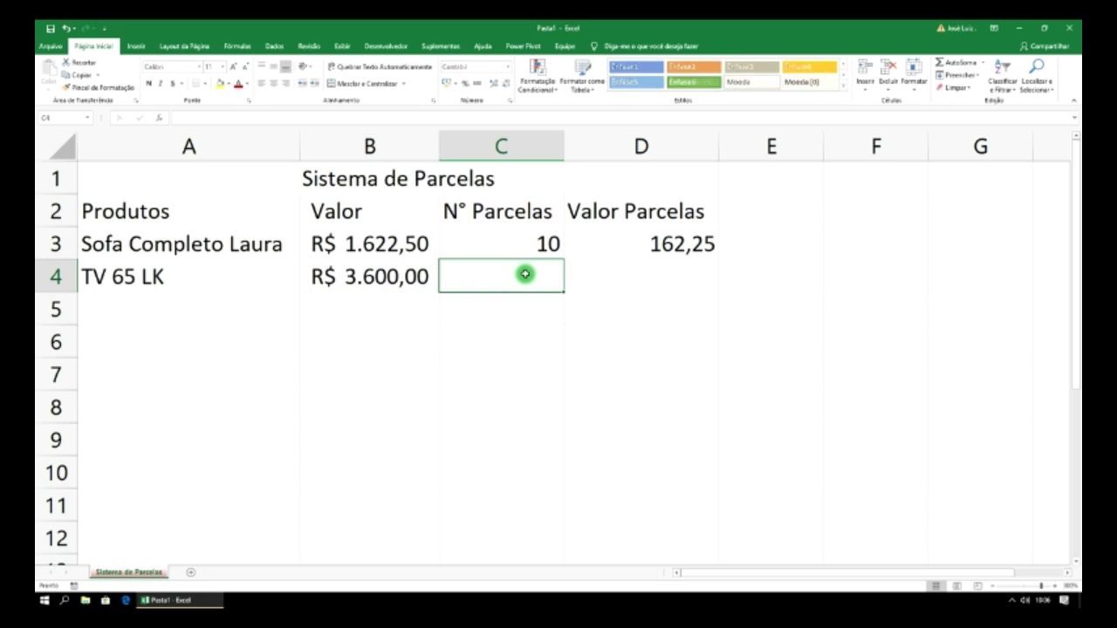
left_click(631, 276)
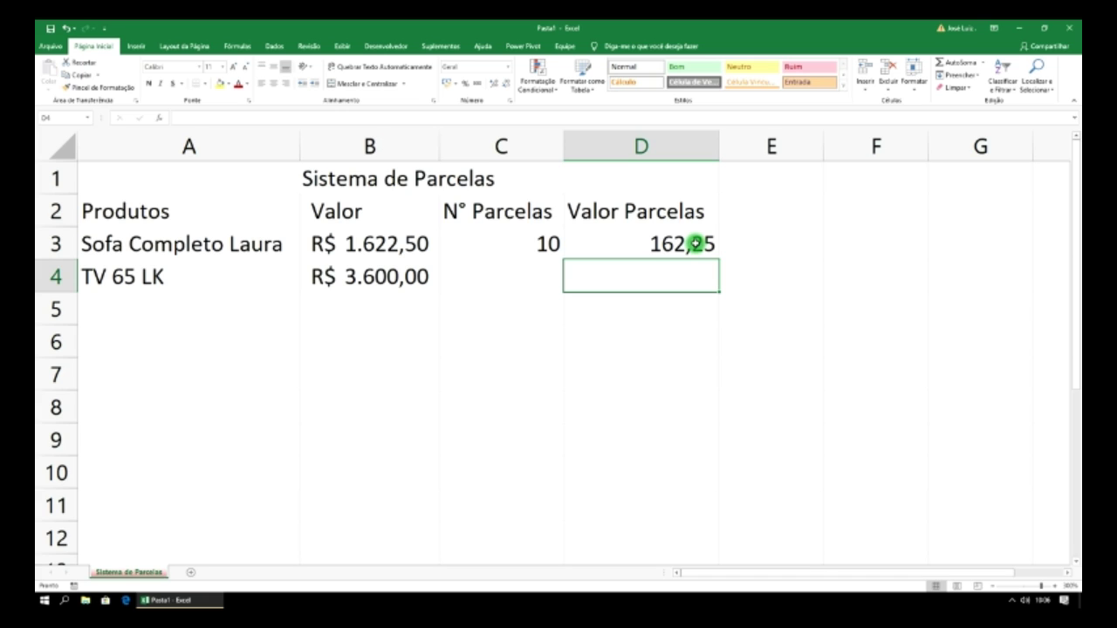
- Fill D3's formula down to D4 and enter 10 installments in C4, giving 360,00
left_click(696, 245)
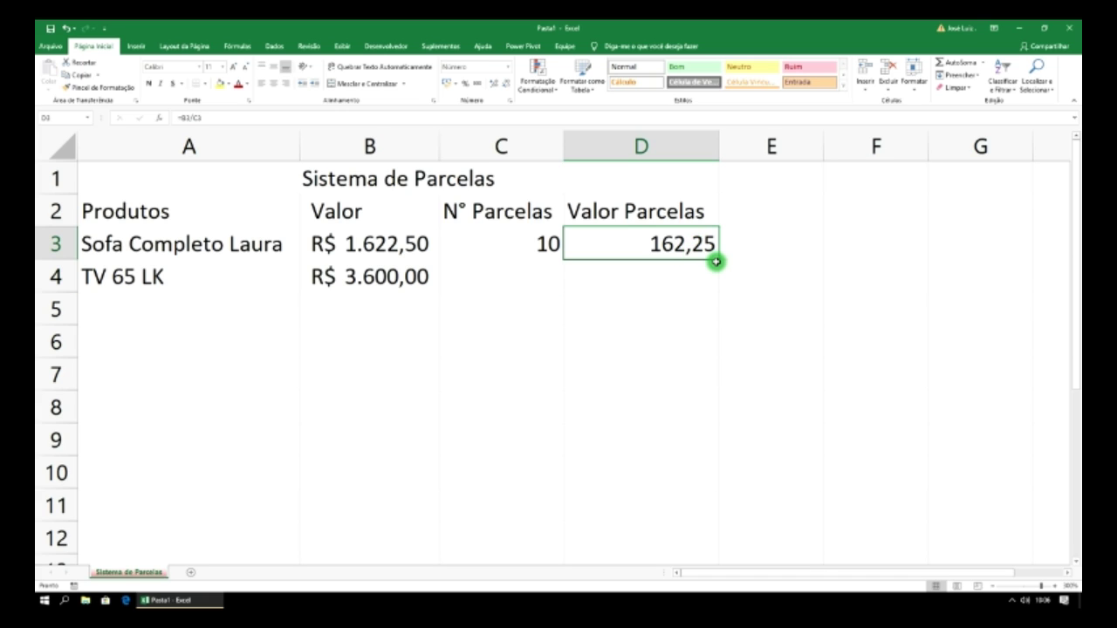
left_click_drag(719, 258, 718, 283)
left_click(669, 279)
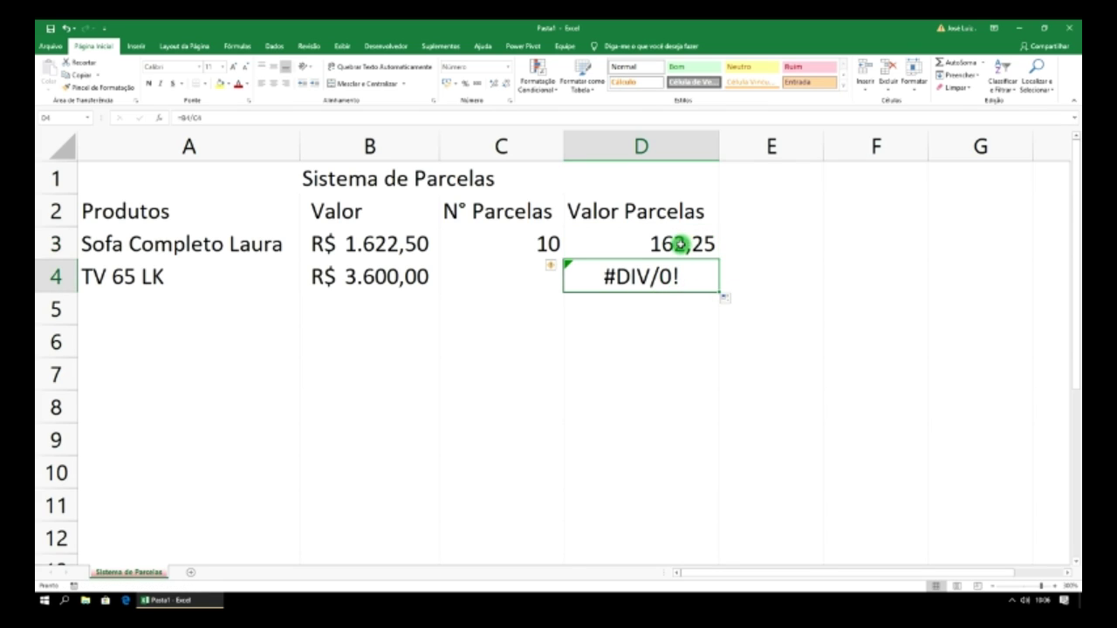
left_click(524, 279)
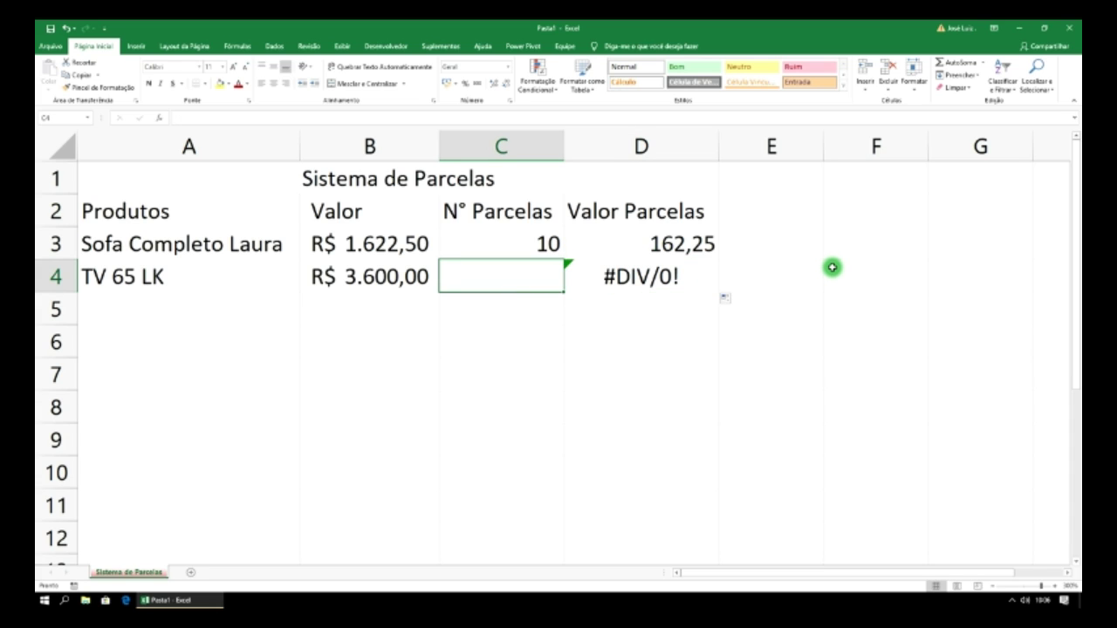
type("10")
key("Return")
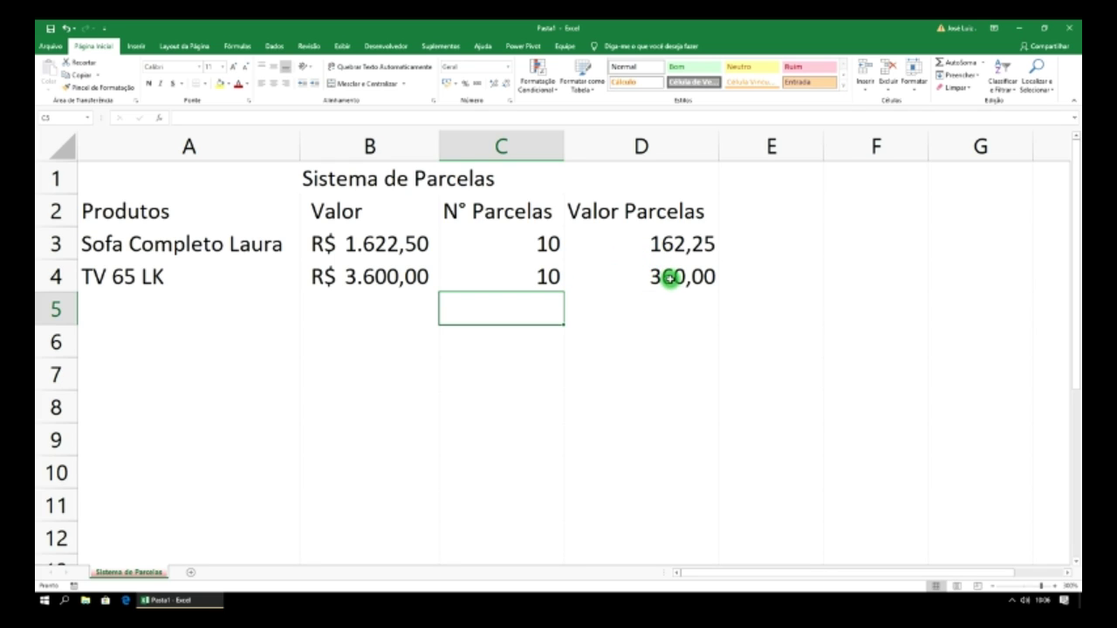
left_click(761, 205)
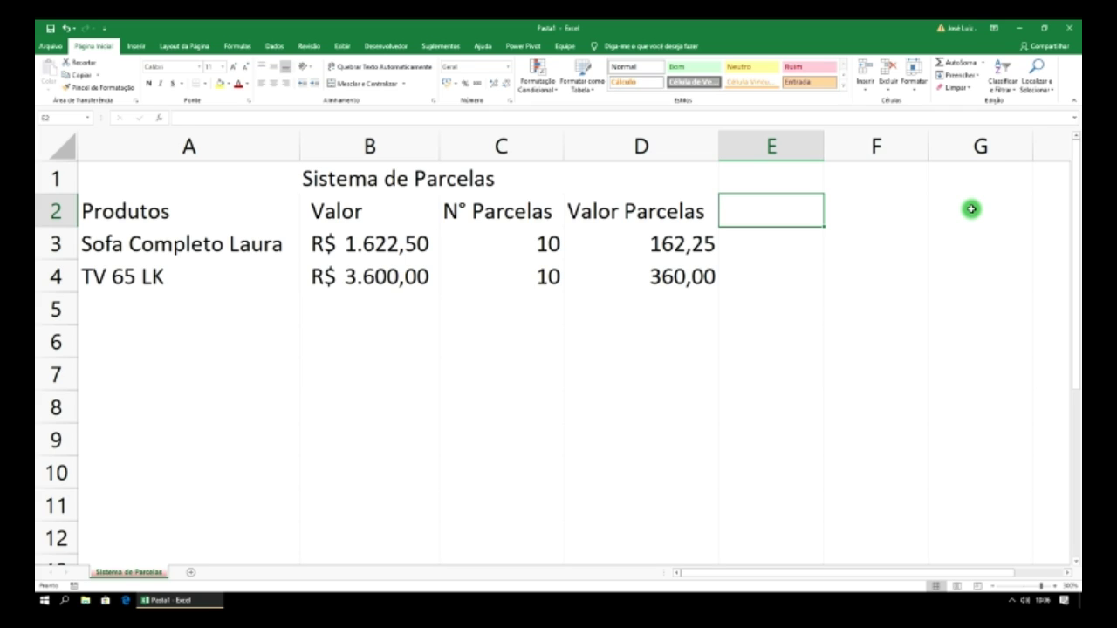
- Add the header 'Total Final' in E2 and the formula =D3+D4 in E3, showing 522,25
type("T")
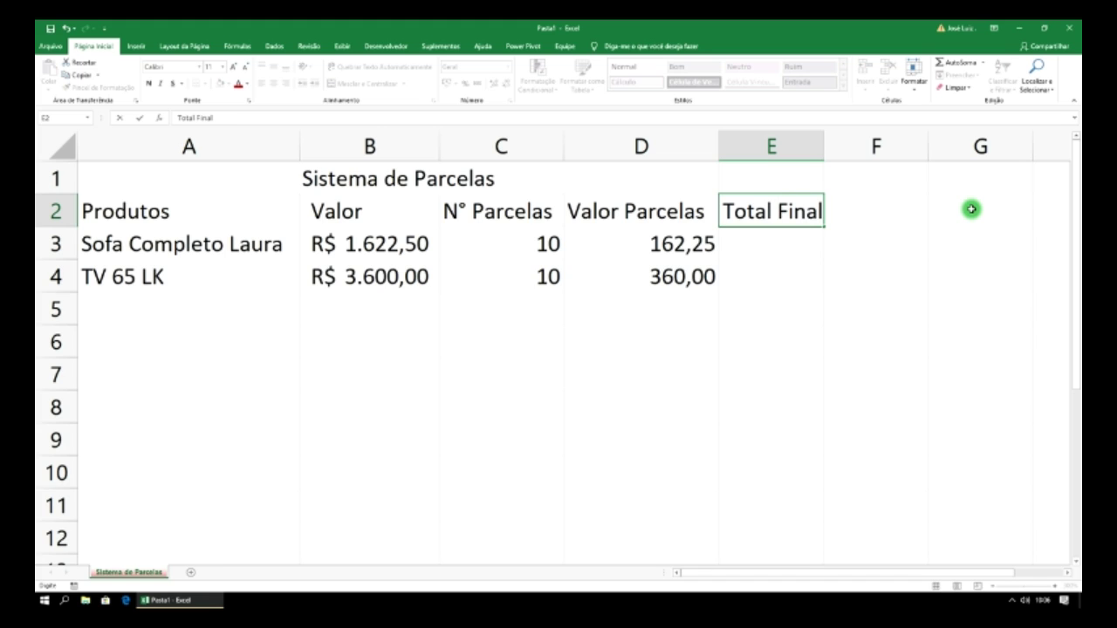
type("otal Final")
left_click(787, 244)
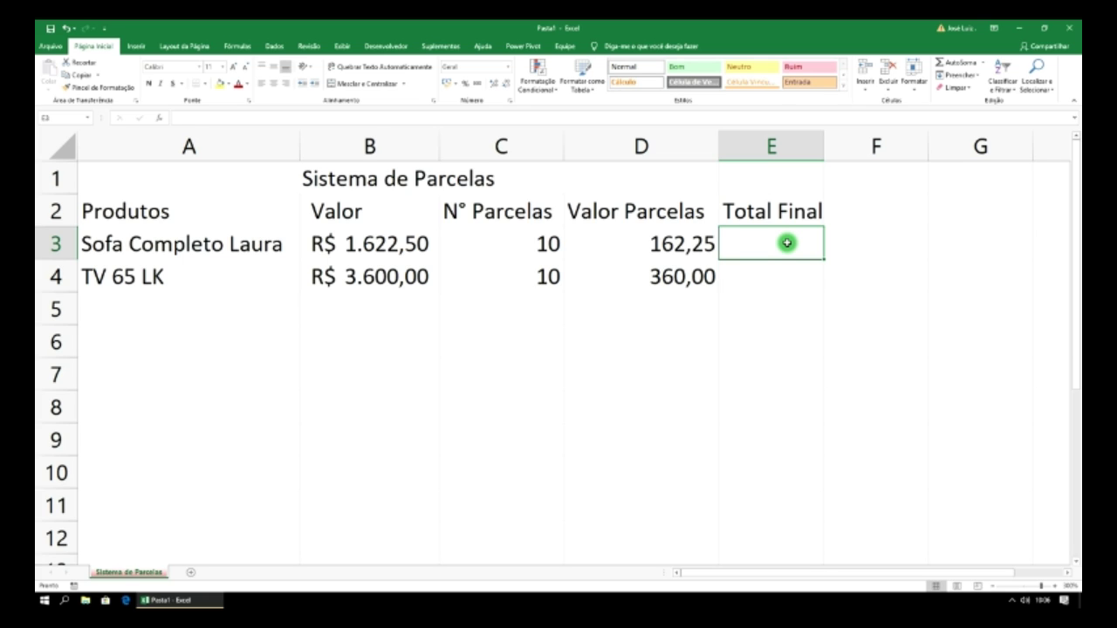
type("=")
left_click(660, 242)
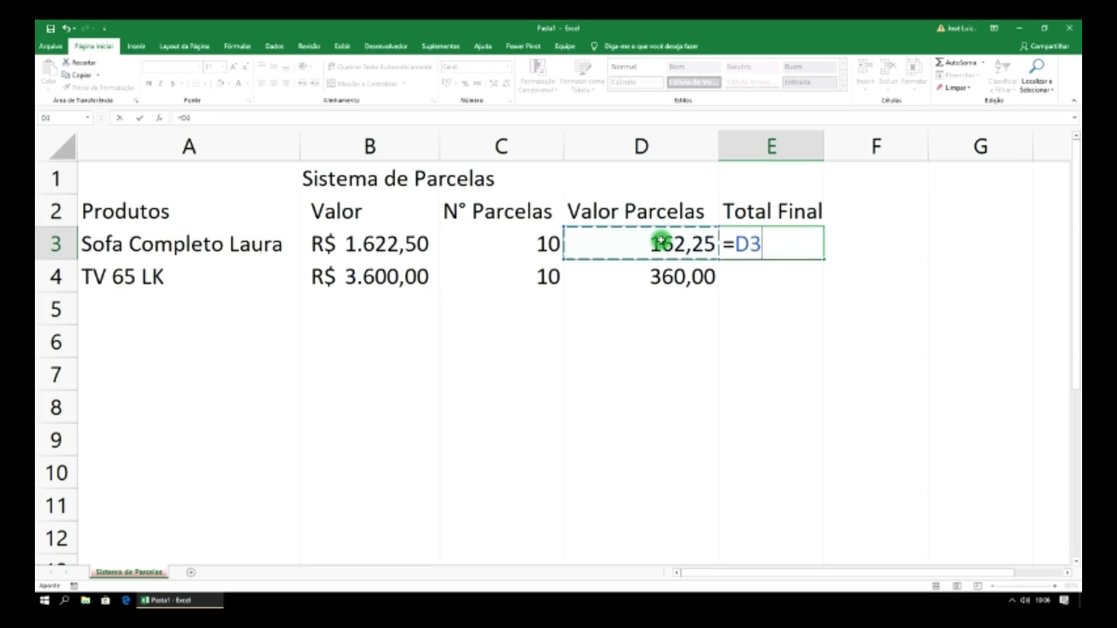
type("+")
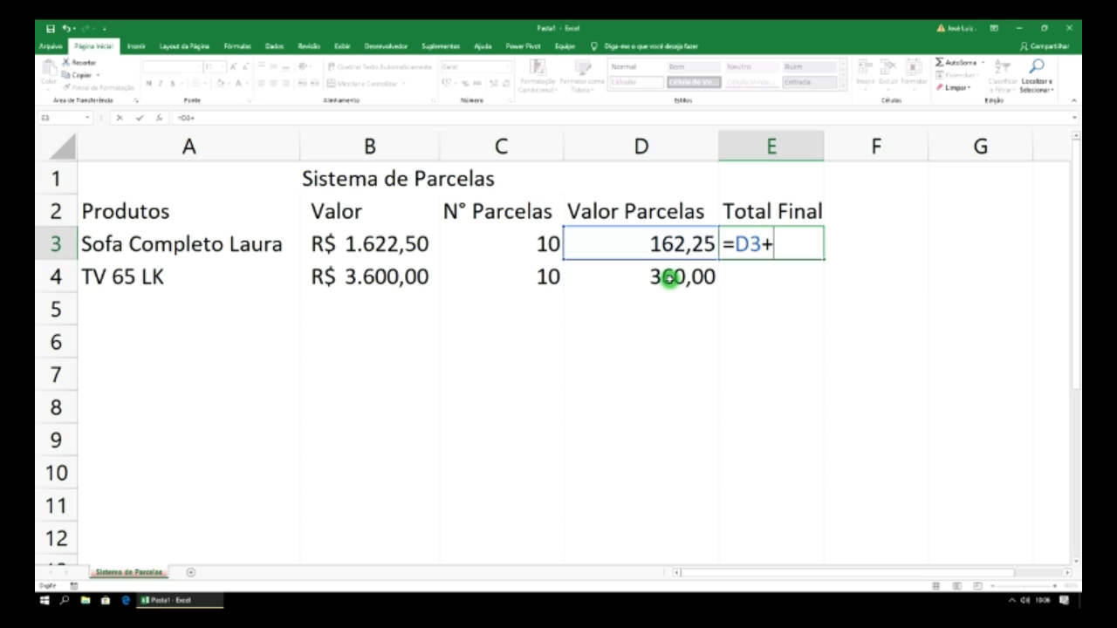
left_click(669, 280)
key("Return")
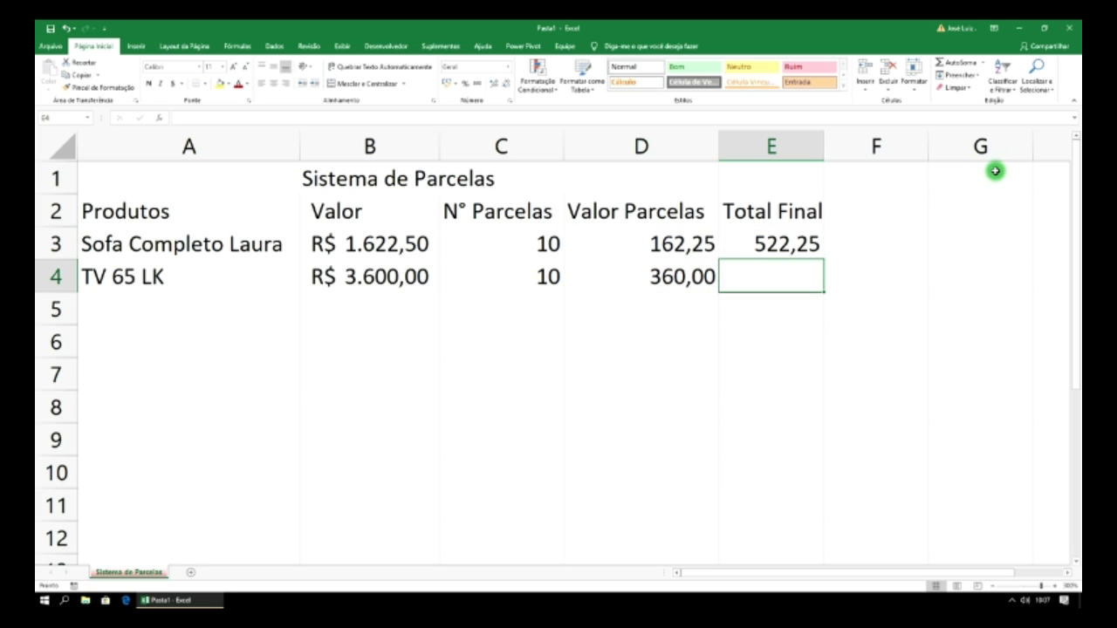
left_click(790, 244)
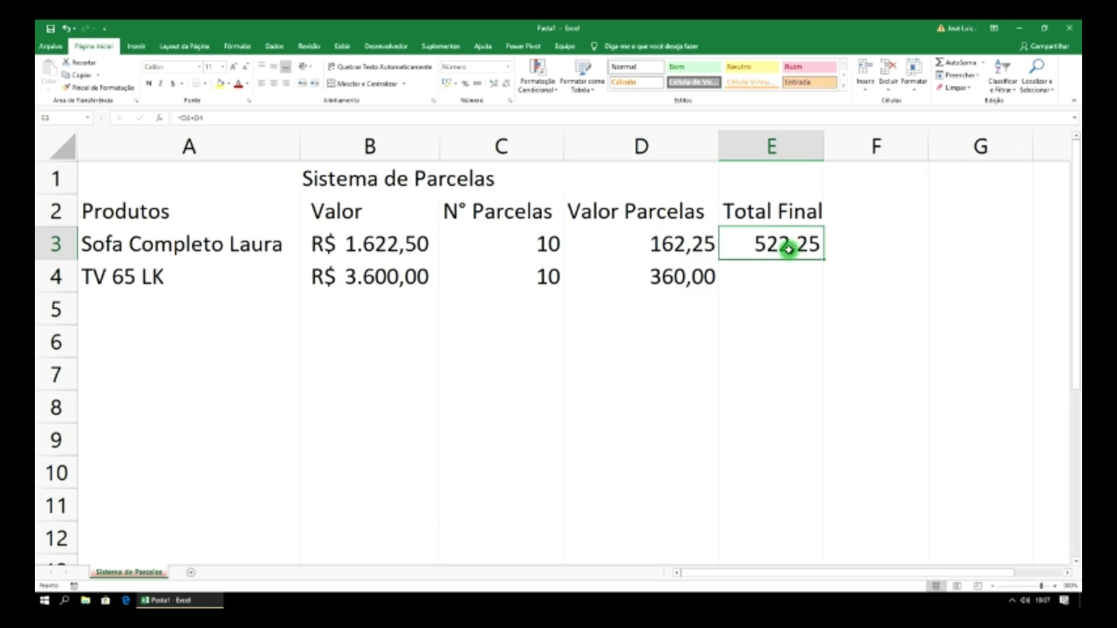
left_click(774, 145)
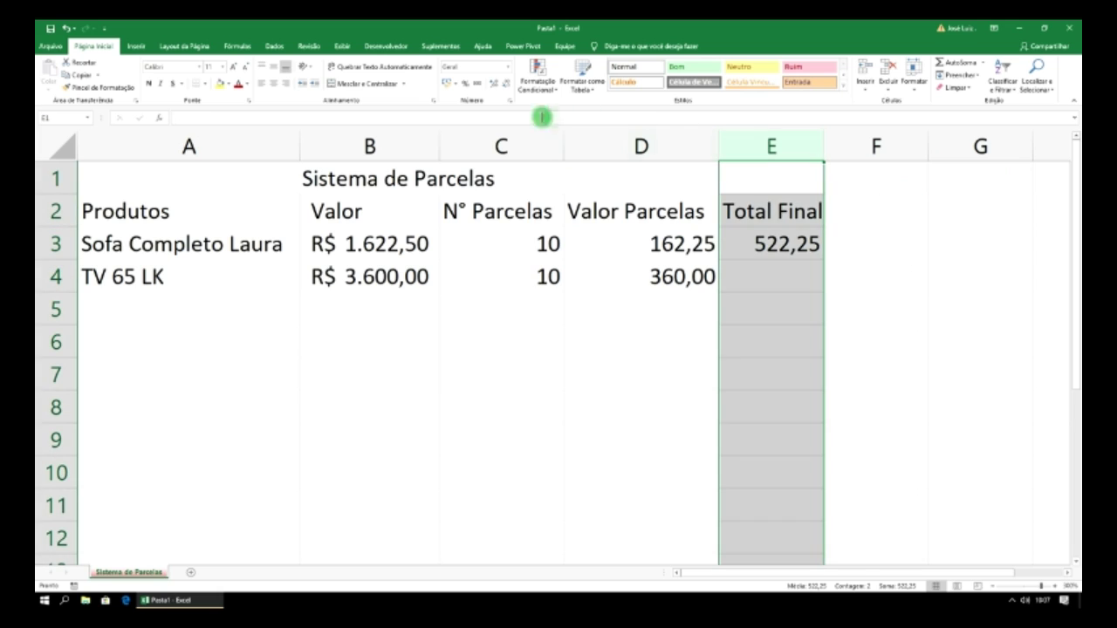
- Apply Accounting R$ format to the Total Final and Valor Parcelas columns
left_click(445, 83)
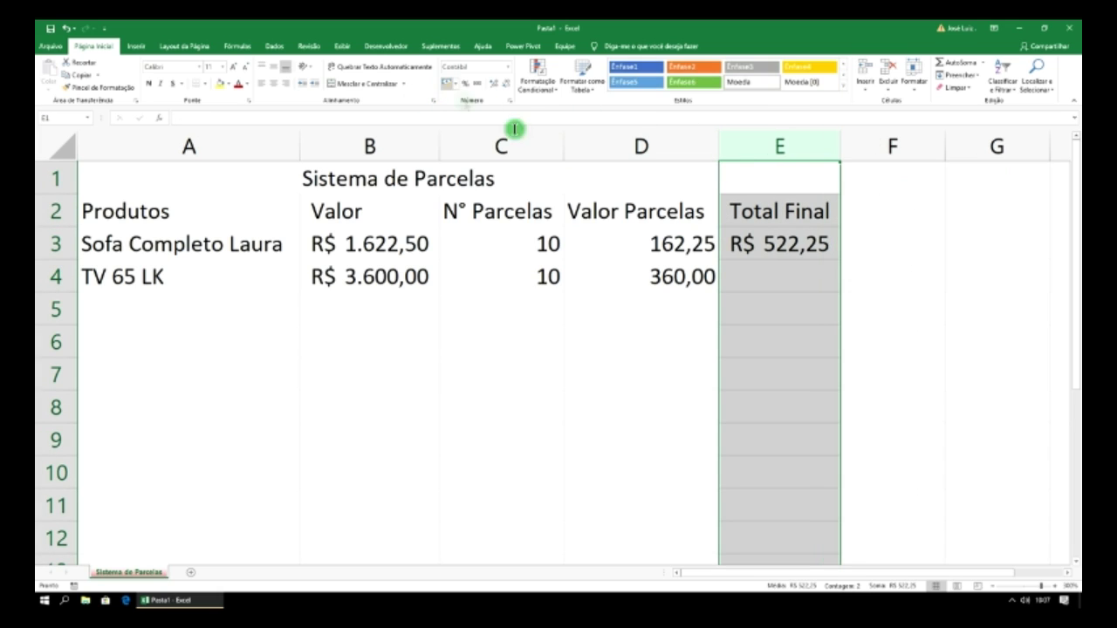
left_click(643, 145)
left_click(447, 83)
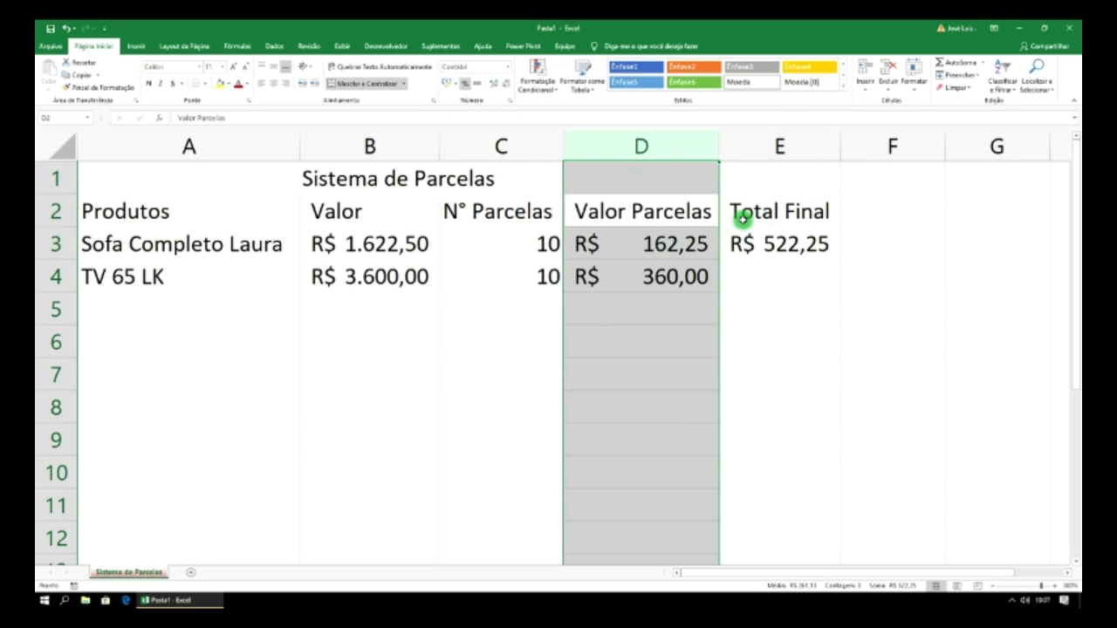
left_click(789, 245)
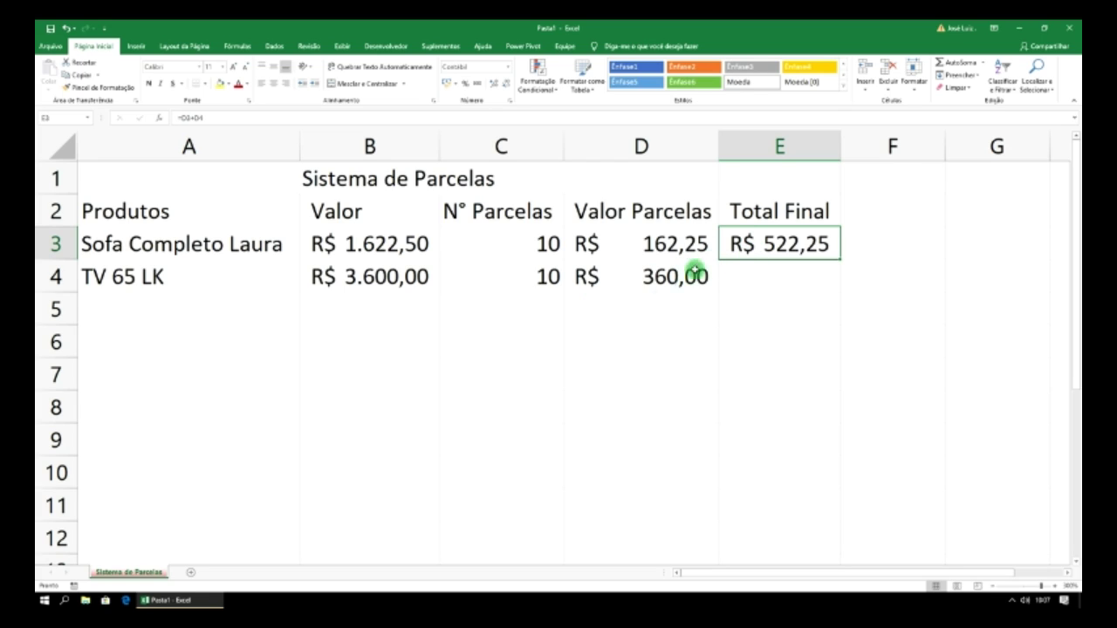
- Change the TV's installments in C4 to 11, dropping the total to R$ 489,52
left_click(541, 281)
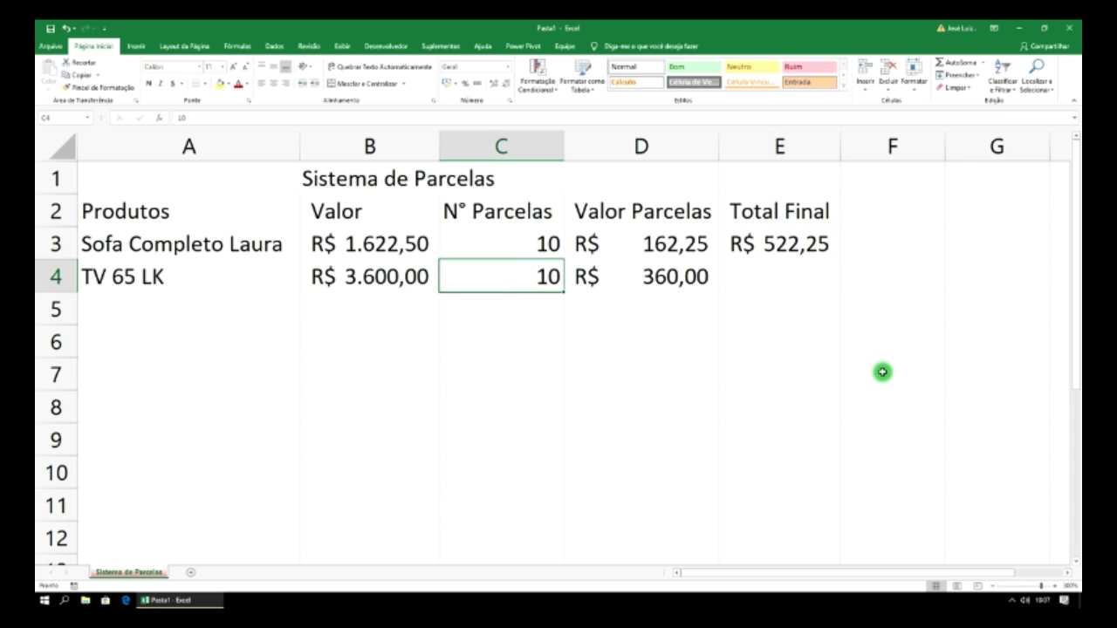
type("11")
key("Return")
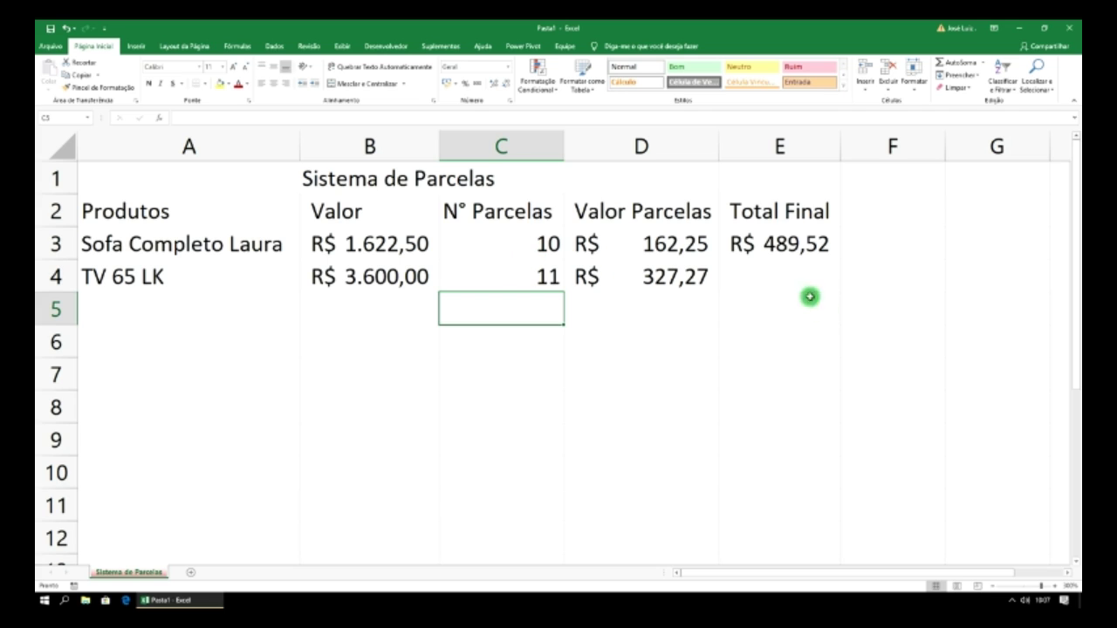
left_click(786, 277)
left_click(780, 245)
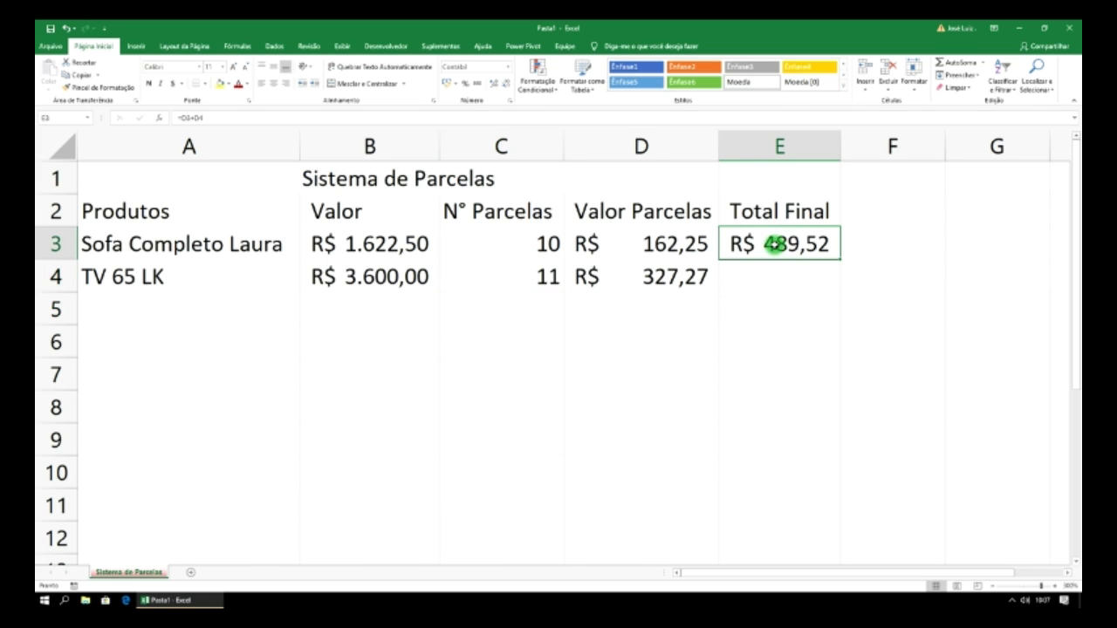
left_click_drag(749, 187, 656, 175)
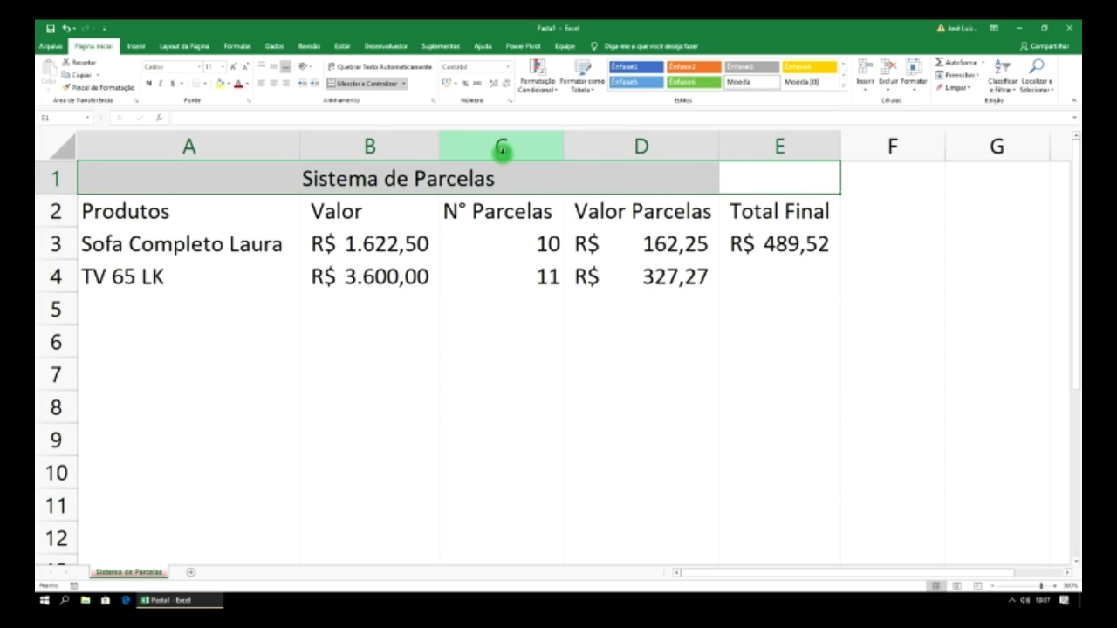
- Undo the old merge and merge-centre the Sistema de Parcelas title across A1:E1
left_click(381, 85)
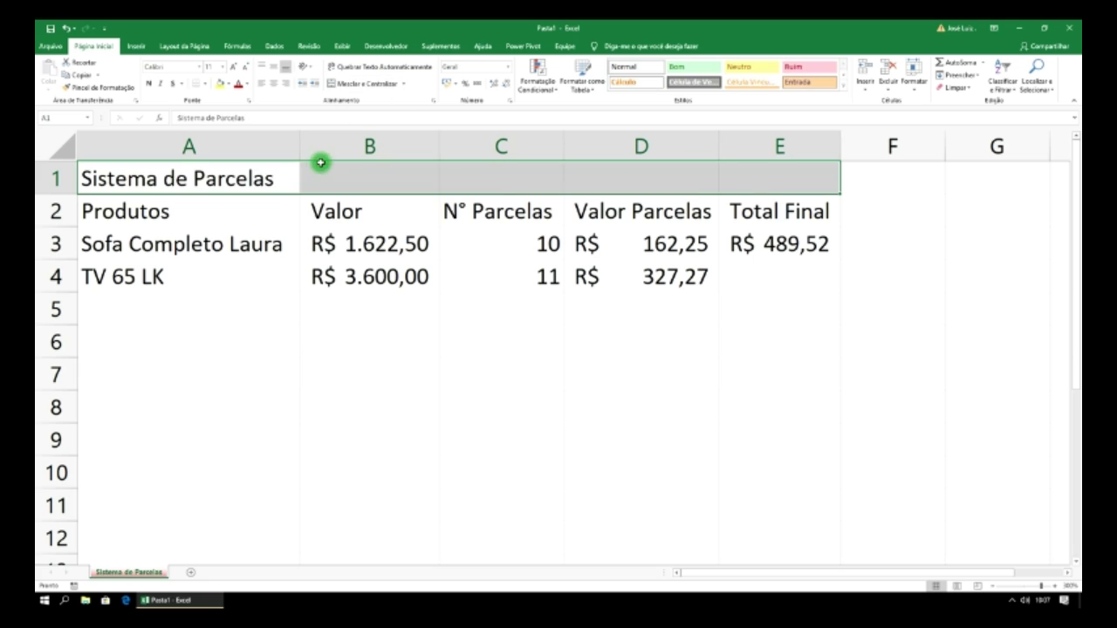
left_click(266, 180)
left_click(276, 249)
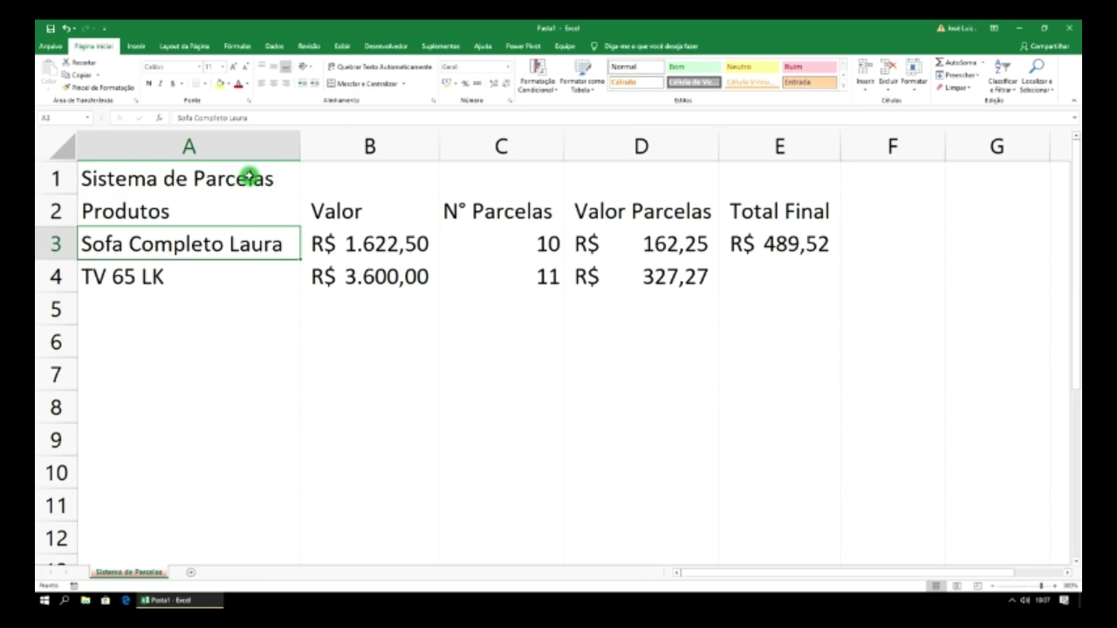
left_click_drag(253, 178, 730, 169)
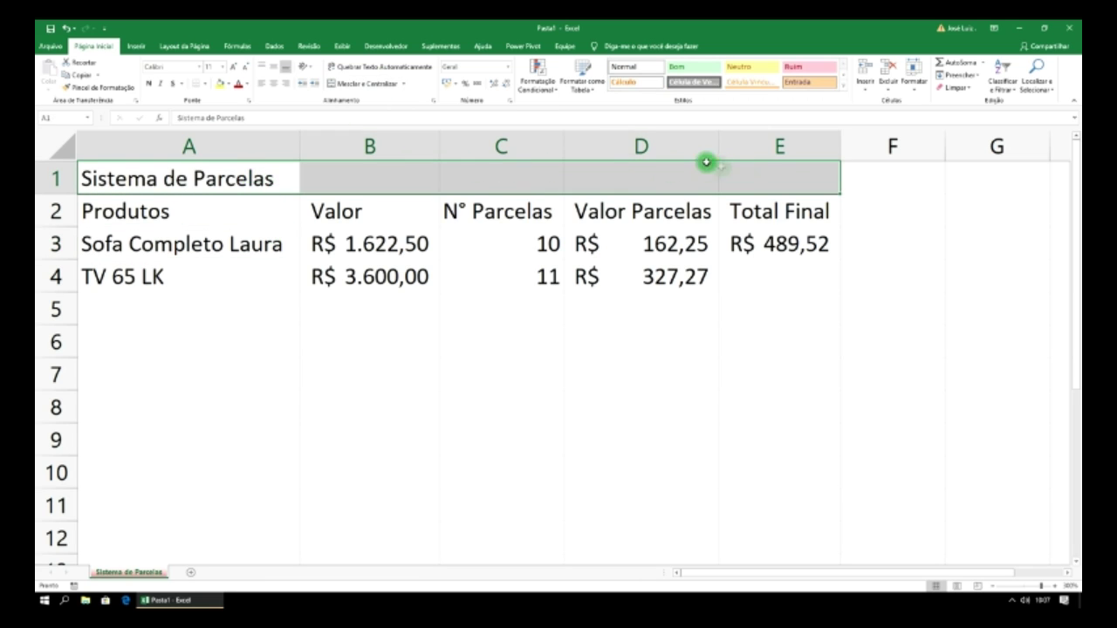
left_click(372, 85)
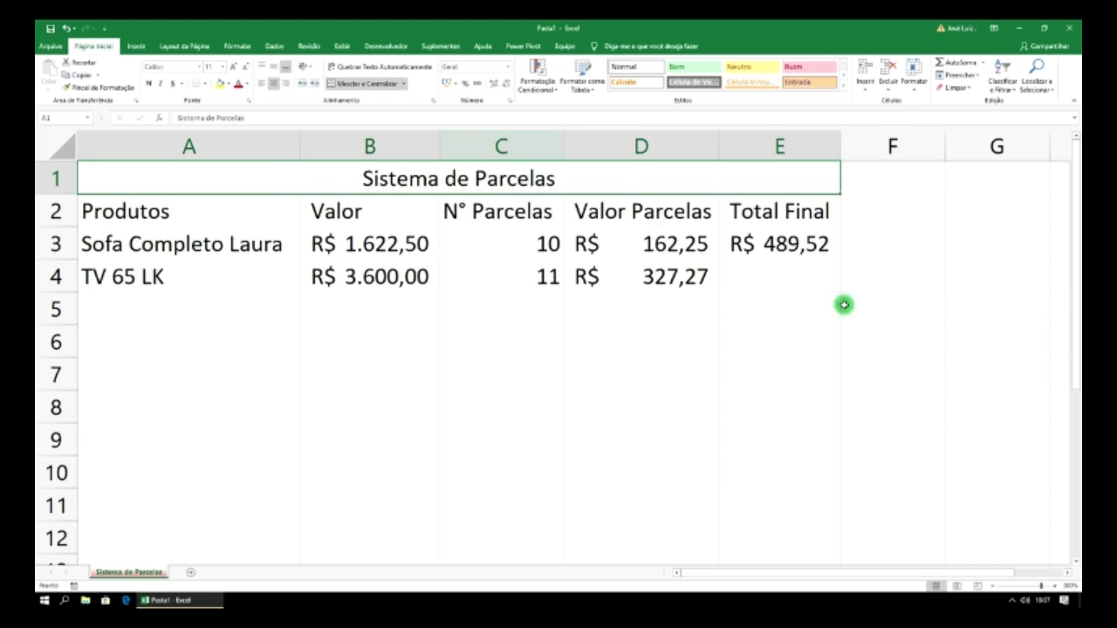
left_click_drag(867, 185, 1054, 524)
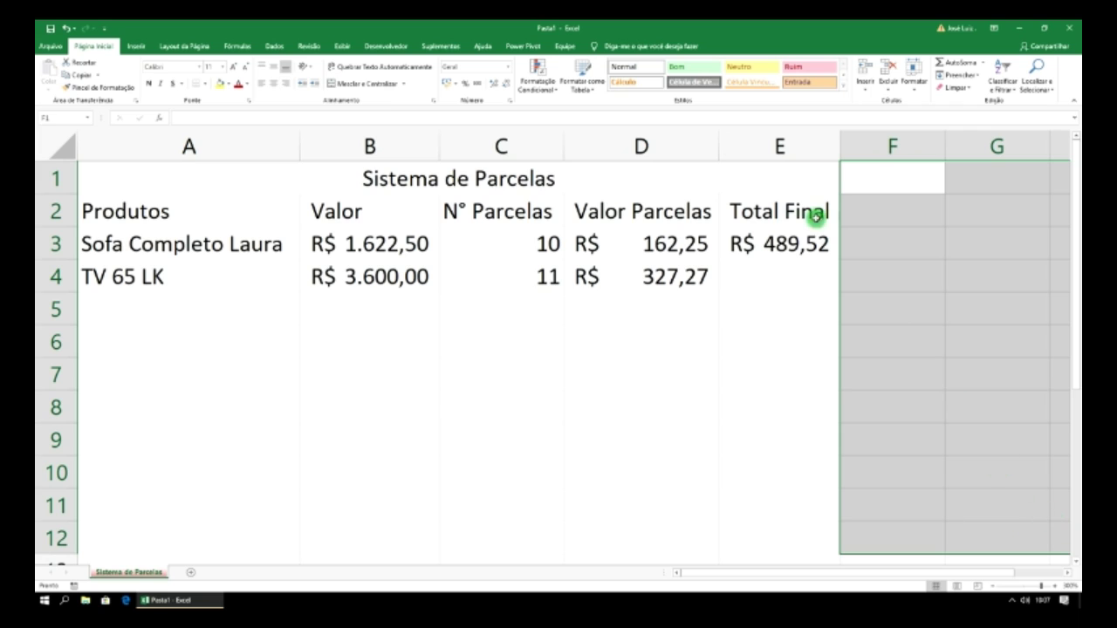
- Fill F1:G12 black and give the title cell a medium blue fill with white text
left_click(229, 84)
left_click(229, 108)
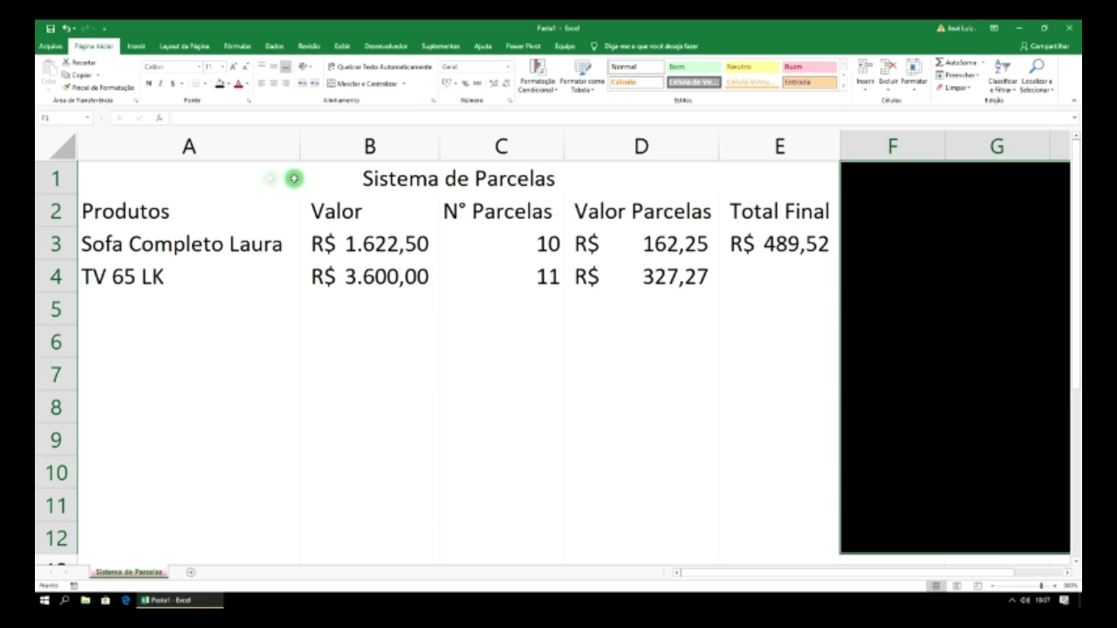
left_click(244, 179)
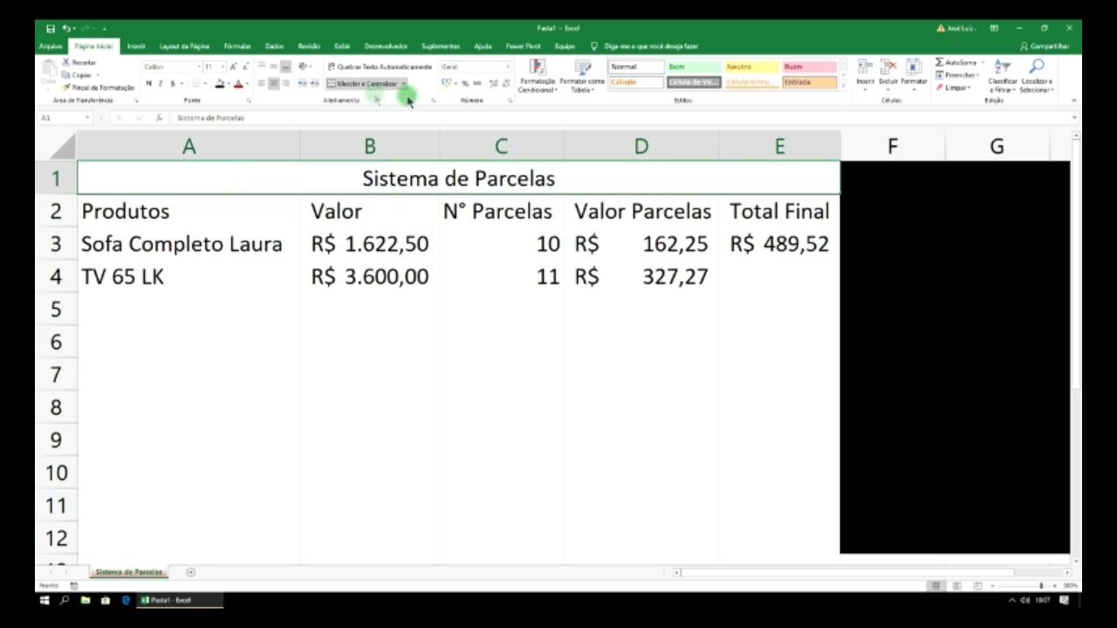
left_click(231, 85)
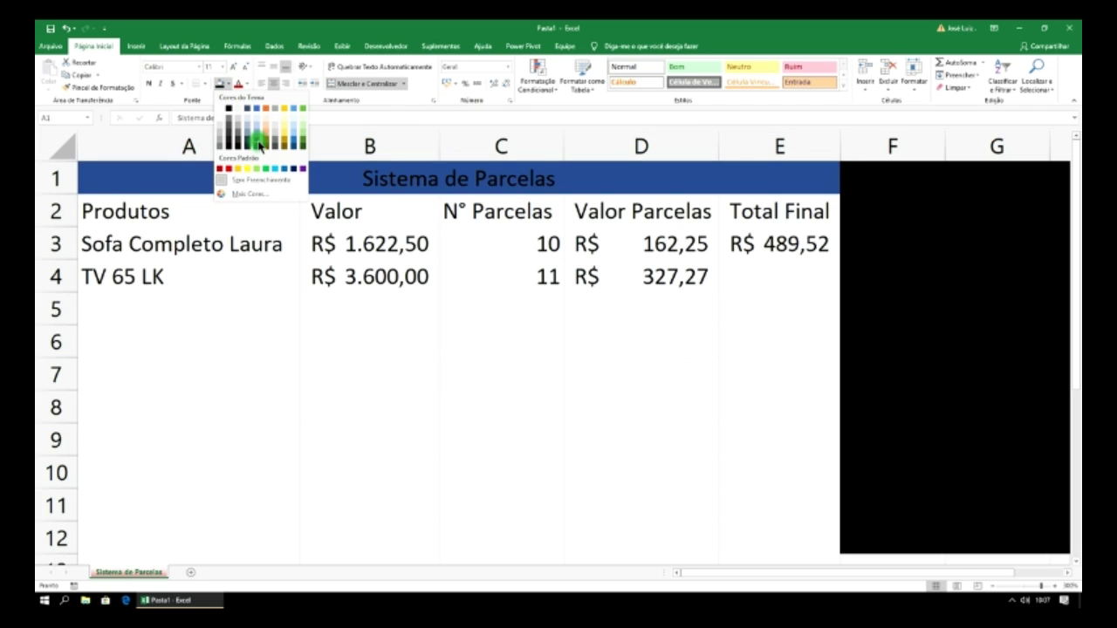
left_click(258, 138)
left_click(246, 85)
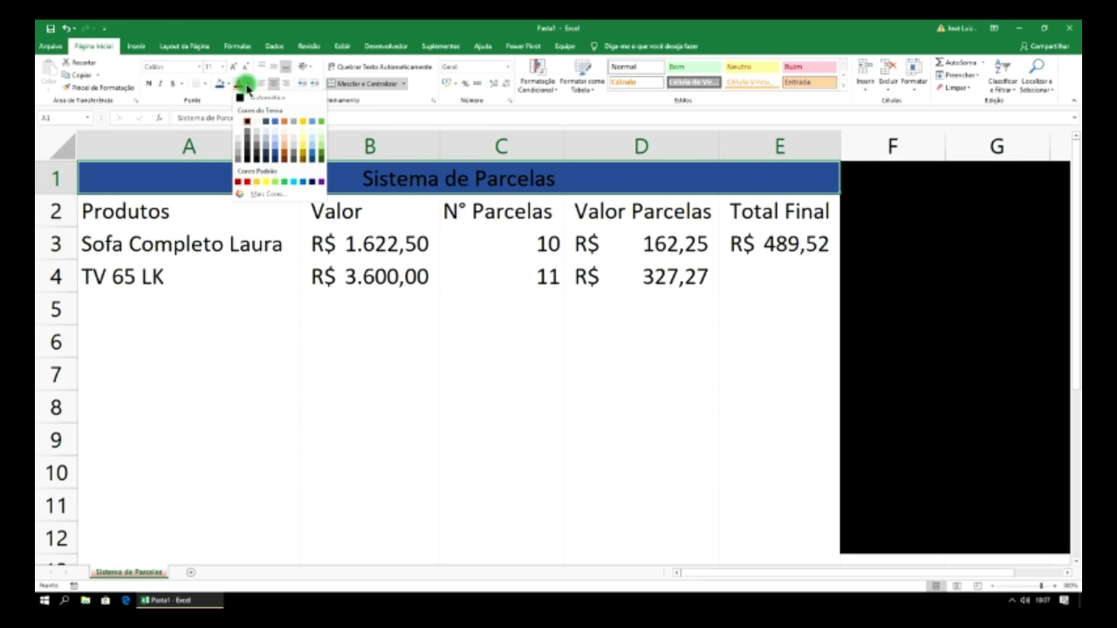
left_click(242, 117)
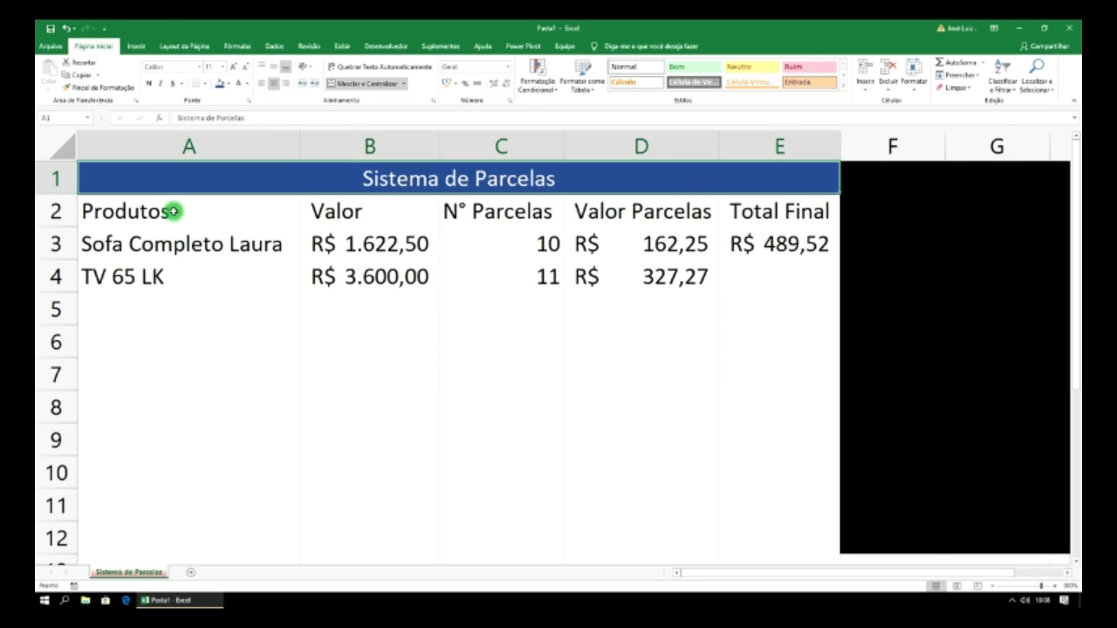
- Fill the header row A2:E2 green and the data area A3:E12 orange
left_click_drag(172, 210, 733, 214)
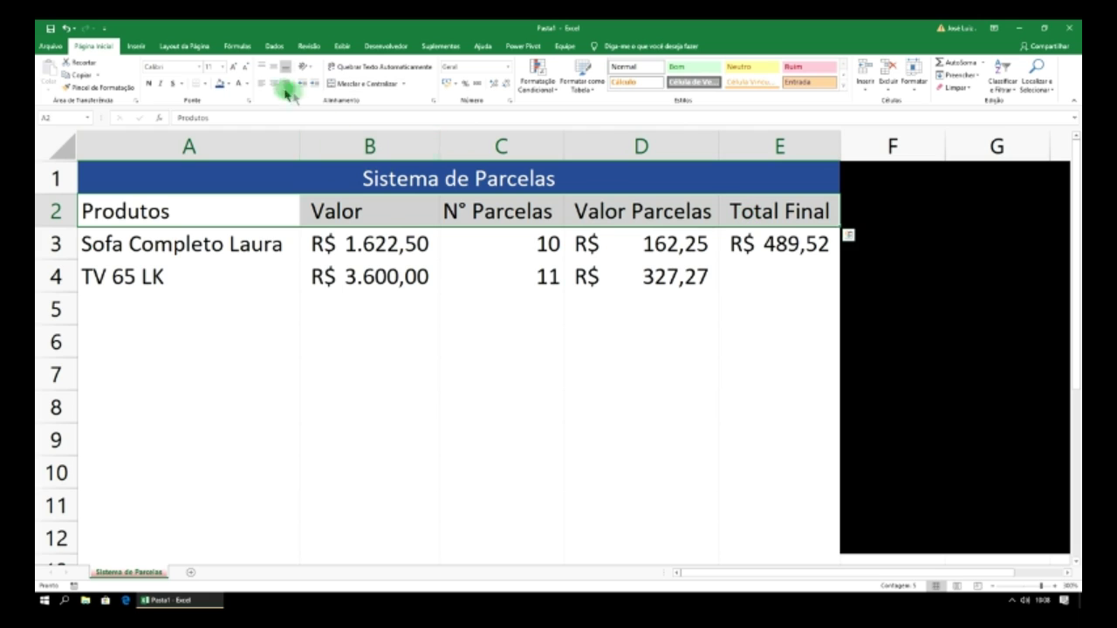
left_click(229, 83)
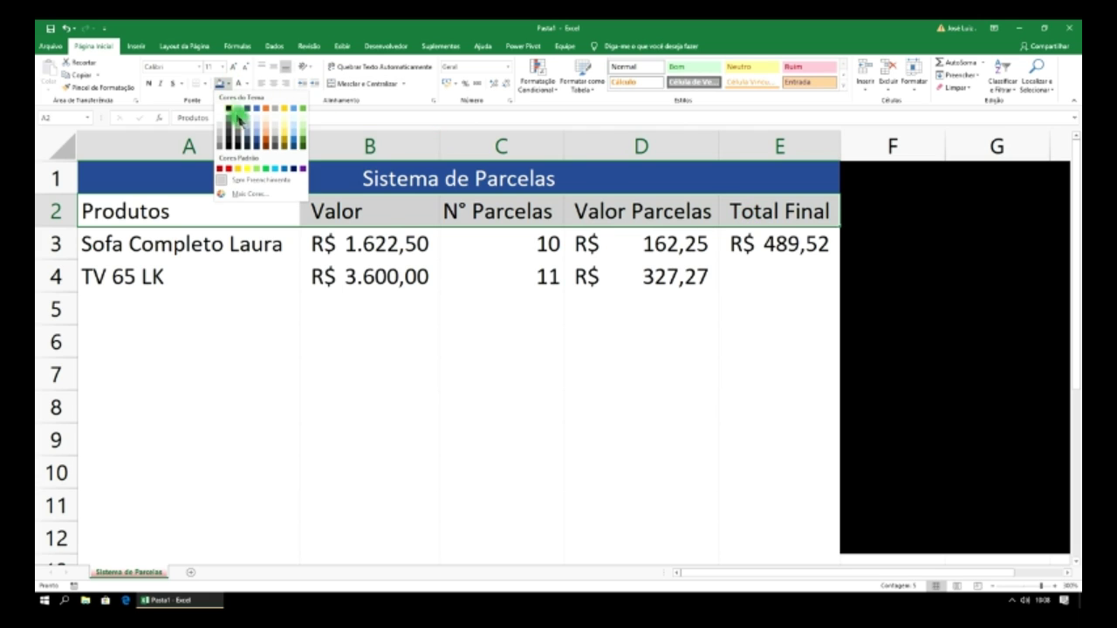
left_click(302, 109)
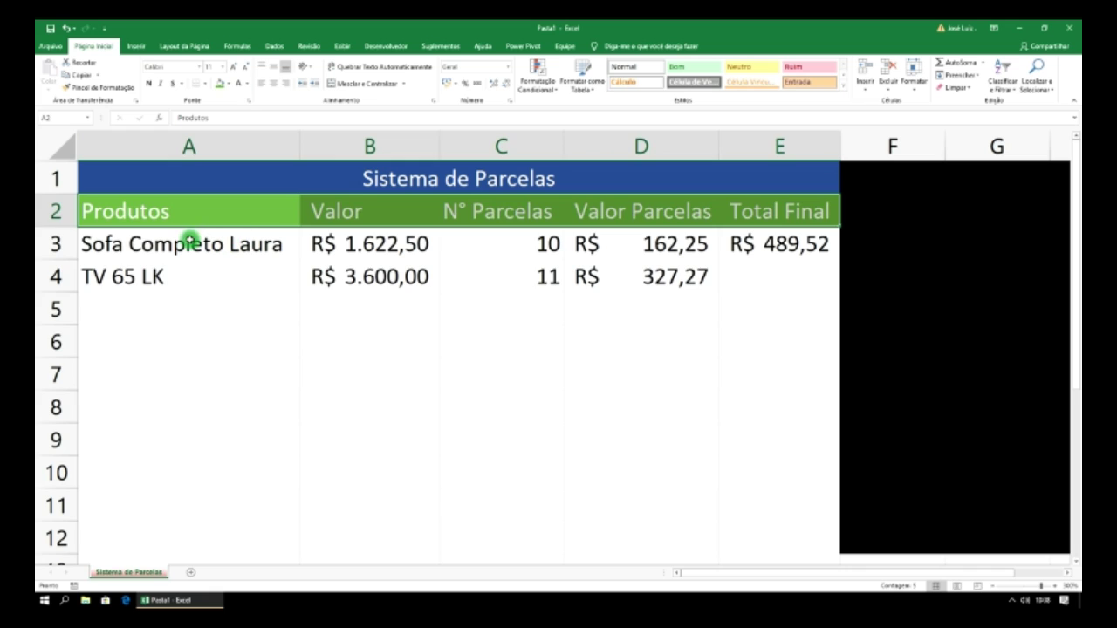
left_click_drag(187, 245, 187, 276)
left_click_drag(392, 332, 742, 537)
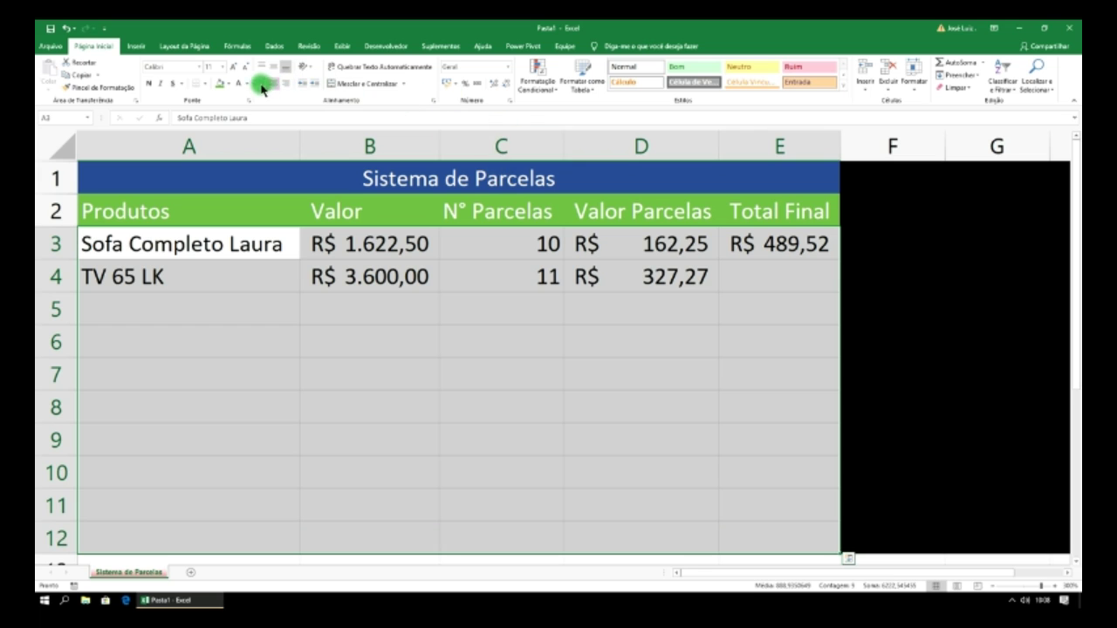
left_click(229, 83)
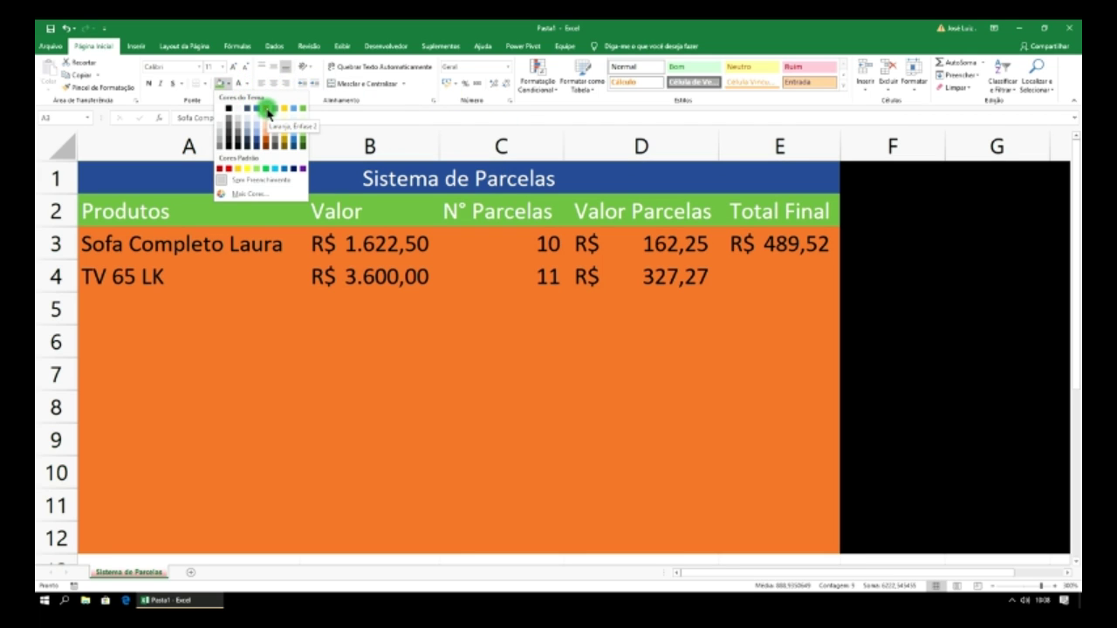
left_click(267, 112)
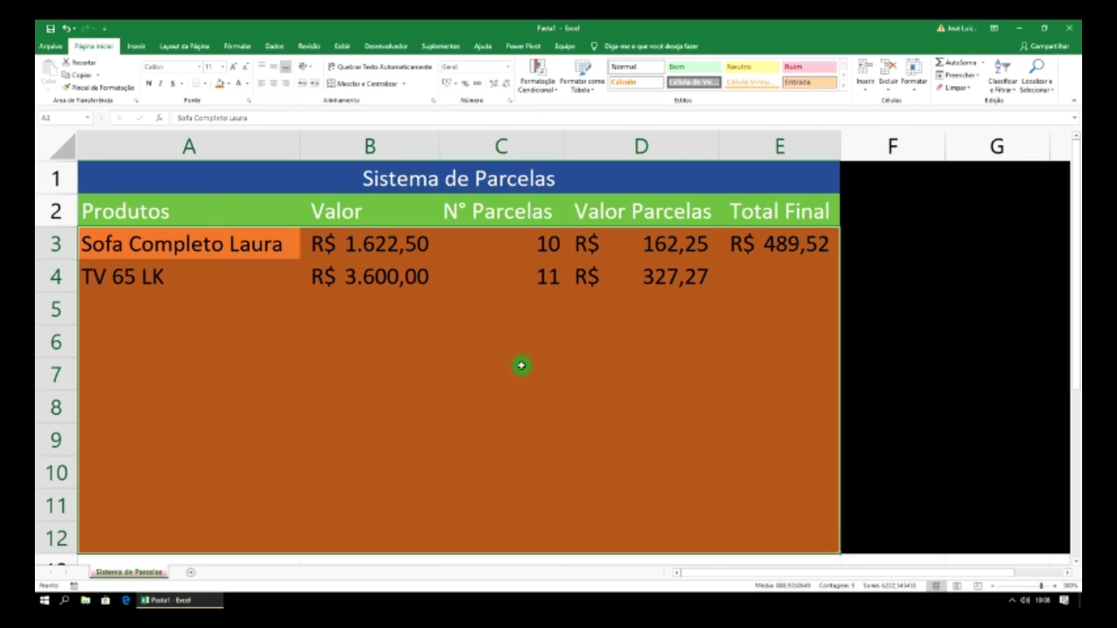
left_click(524, 367)
- Apply Todas as Bordas (all borders) to the whole table A1:E12
left_click_drag(679, 290, 672, 249)
left_click(463, 252)
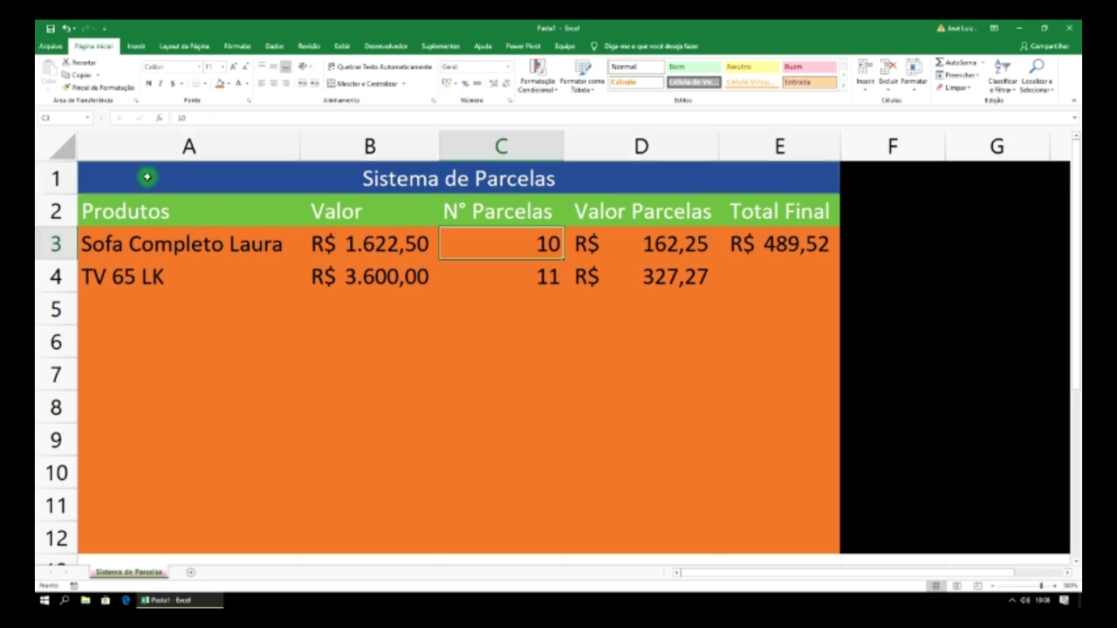
mouse_move(144, 175)
left_mouse_down()
mouse_move(241, 379)
mouse_move(287, 521)
mouse_move(300, 526)
left_mouse_up()
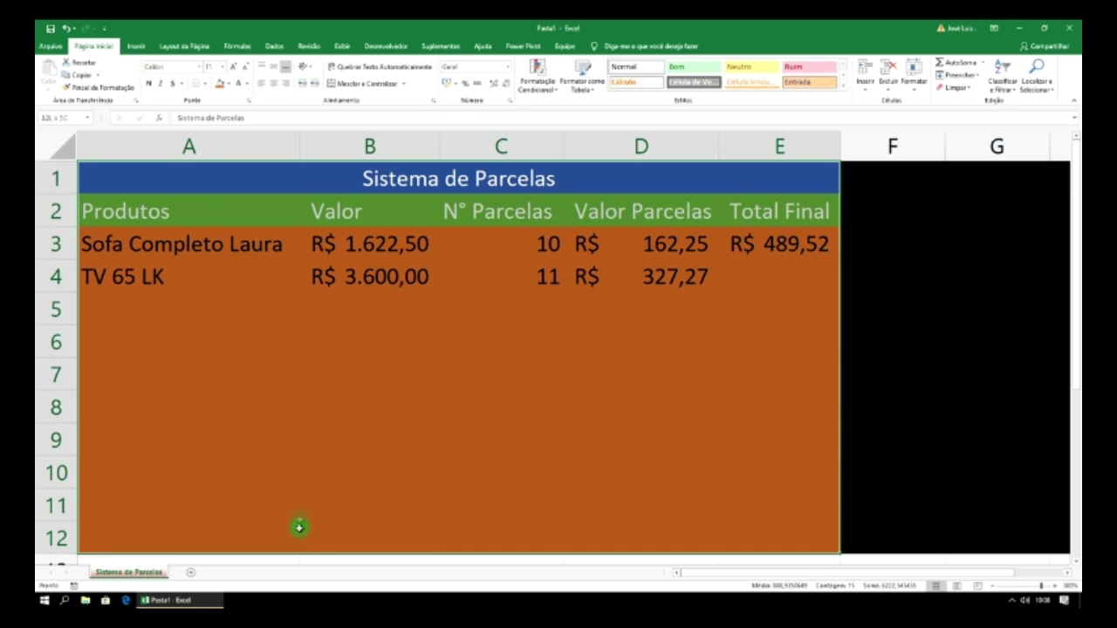
left_click(205, 83)
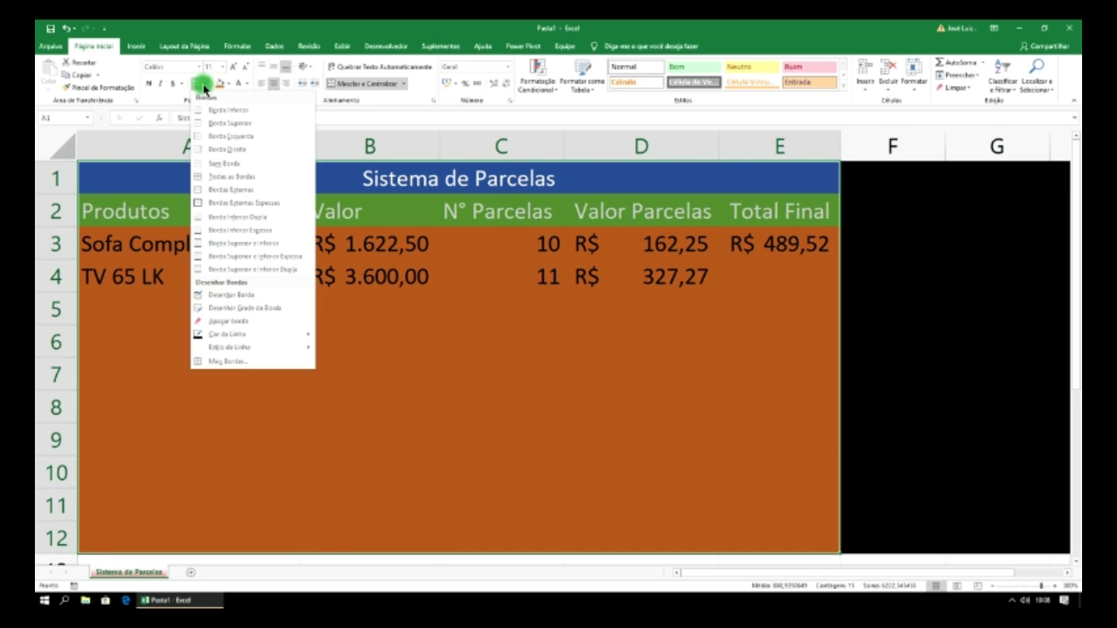
left_click(242, 177)
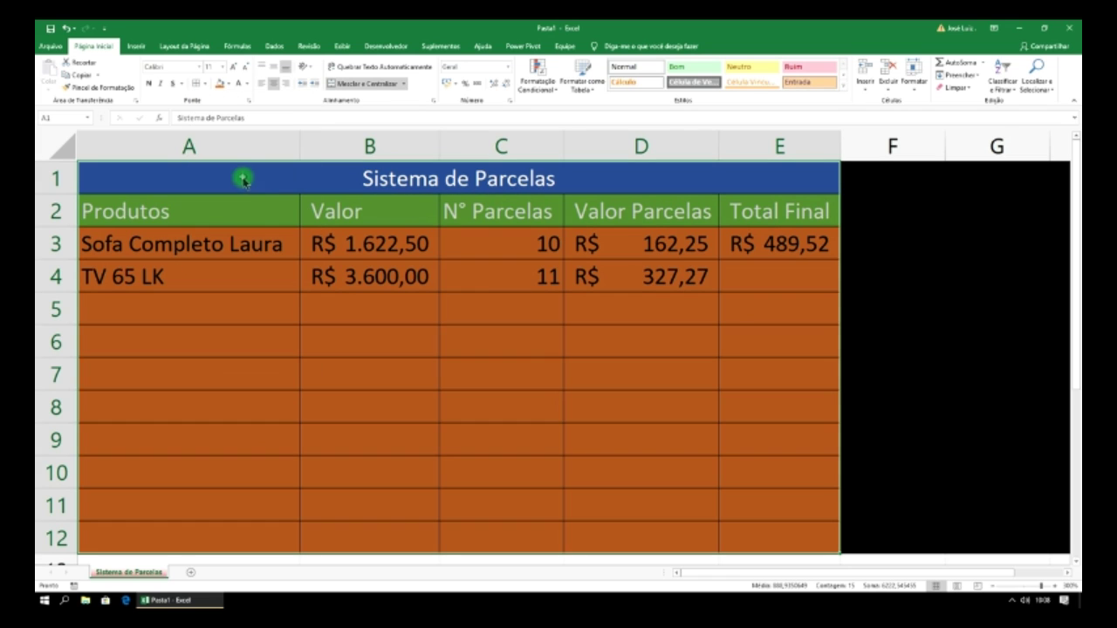
left_click(483, 283)
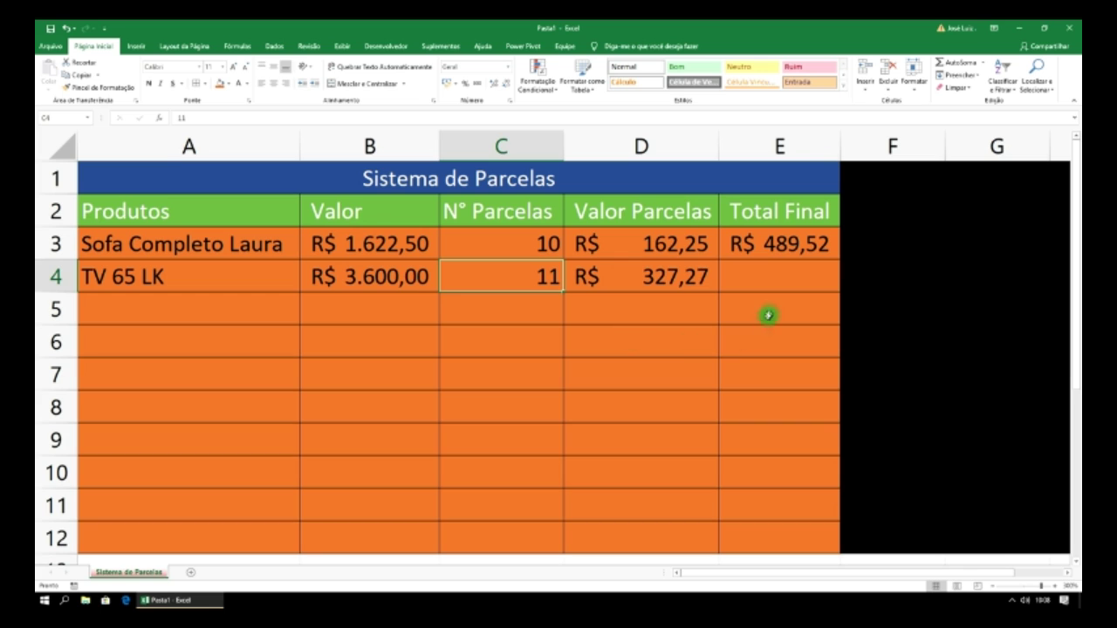
- Copy the =B4/C4 installment formula from D4 down into D5
left_click(264, 308)
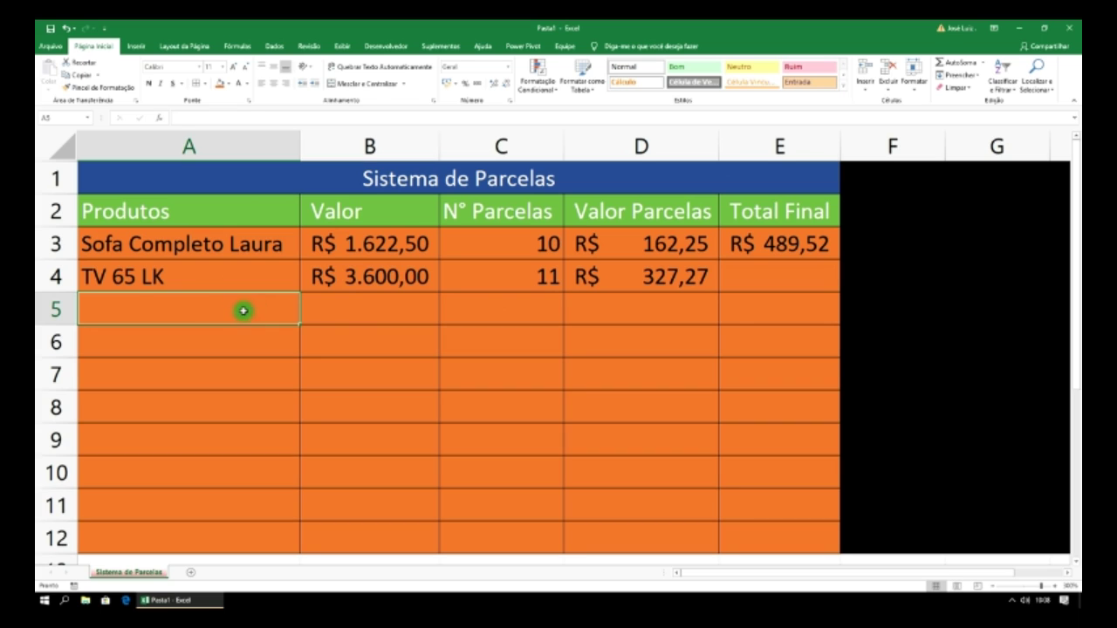
left_click(363, 316)
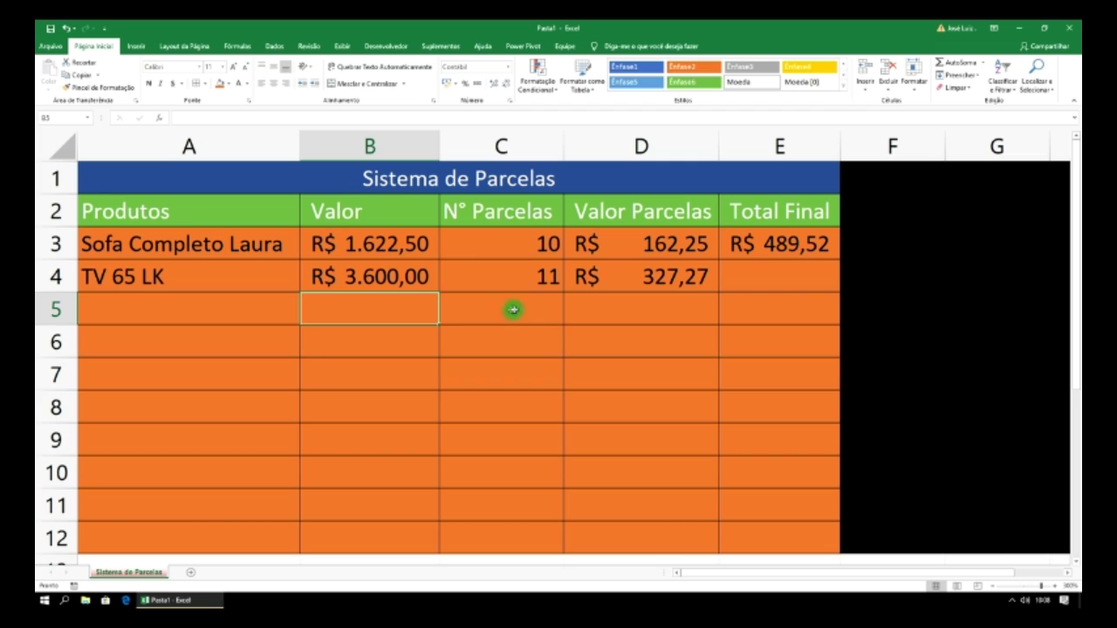
left_click(554, 306)
left_click(690, 276)
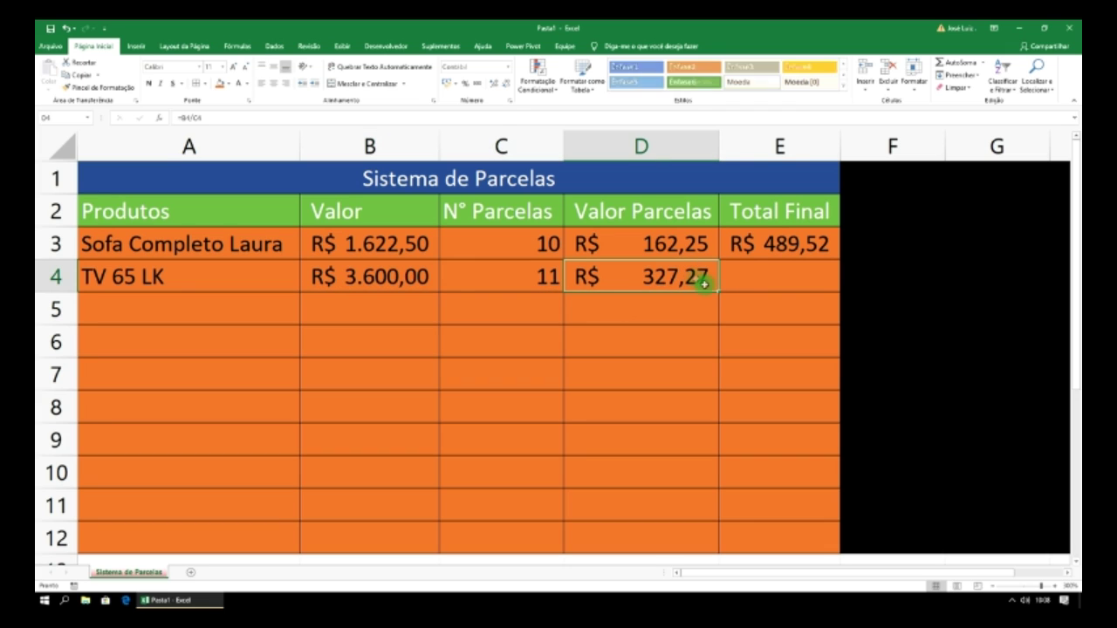
left_click_drag(718, 293, 714, 316)
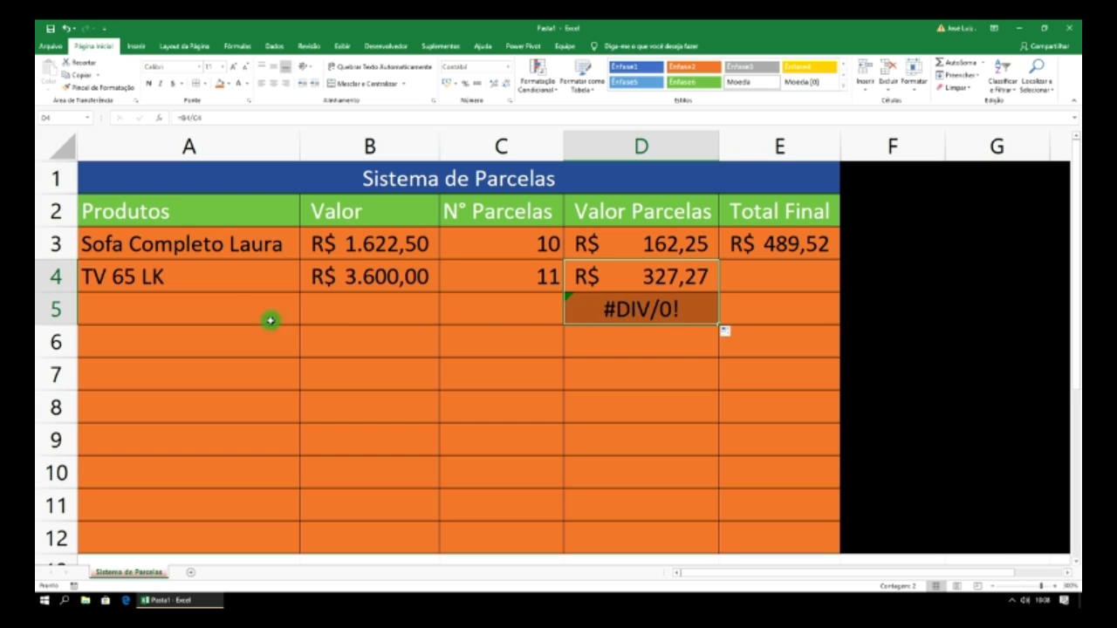
left_click(196, 310)
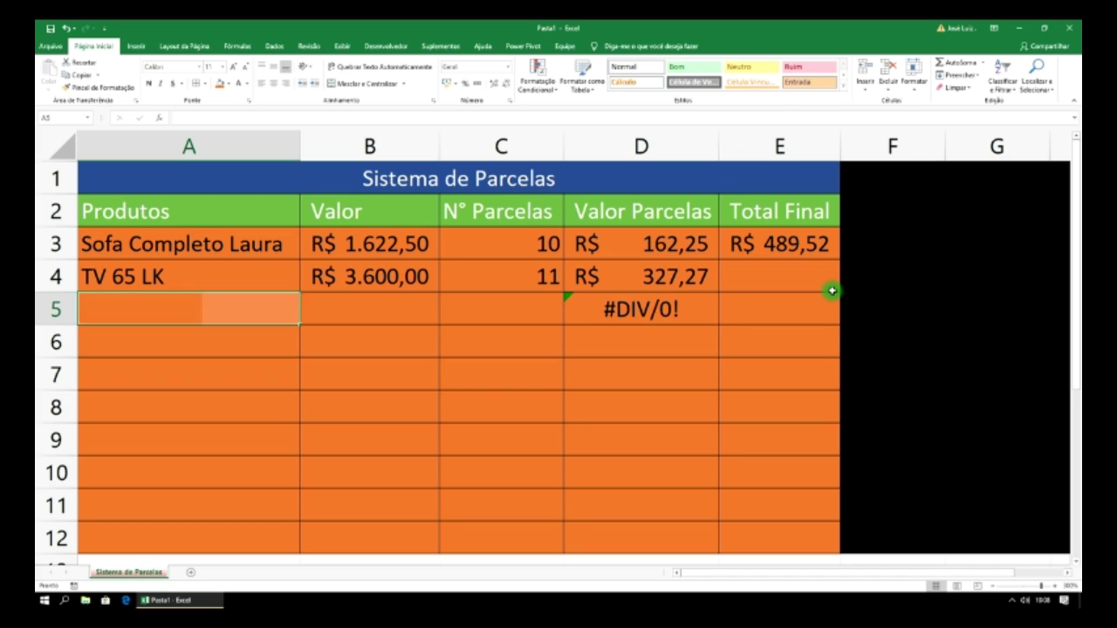
- Enter 'Telefone sem fio Telelux' in A5 and widen column A to fit it
type("Telefone sem fio Tel")
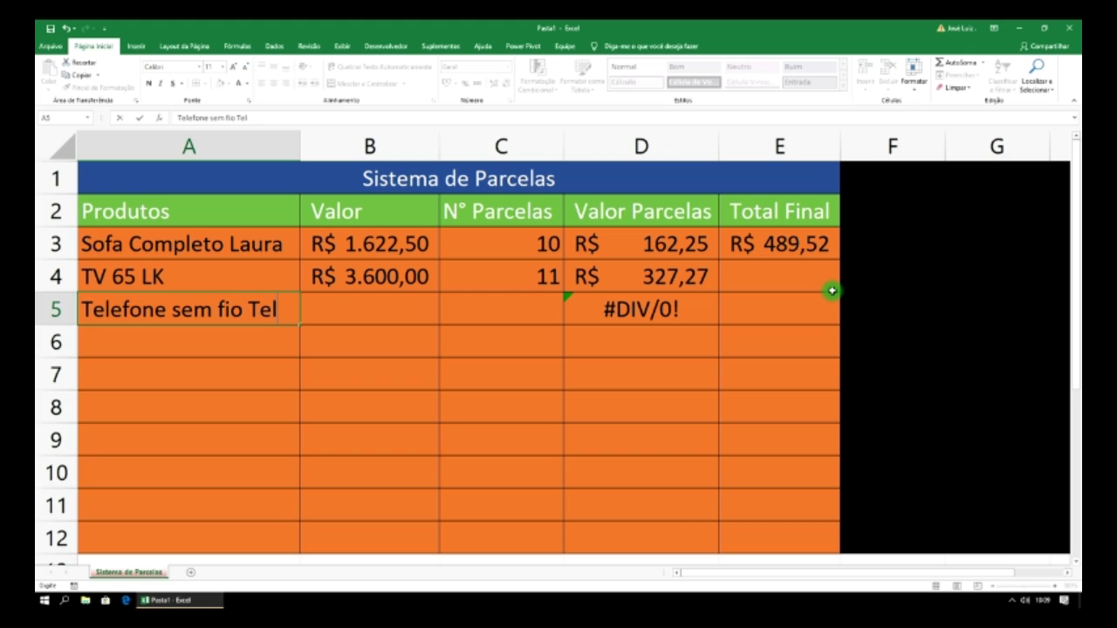
type("ux")
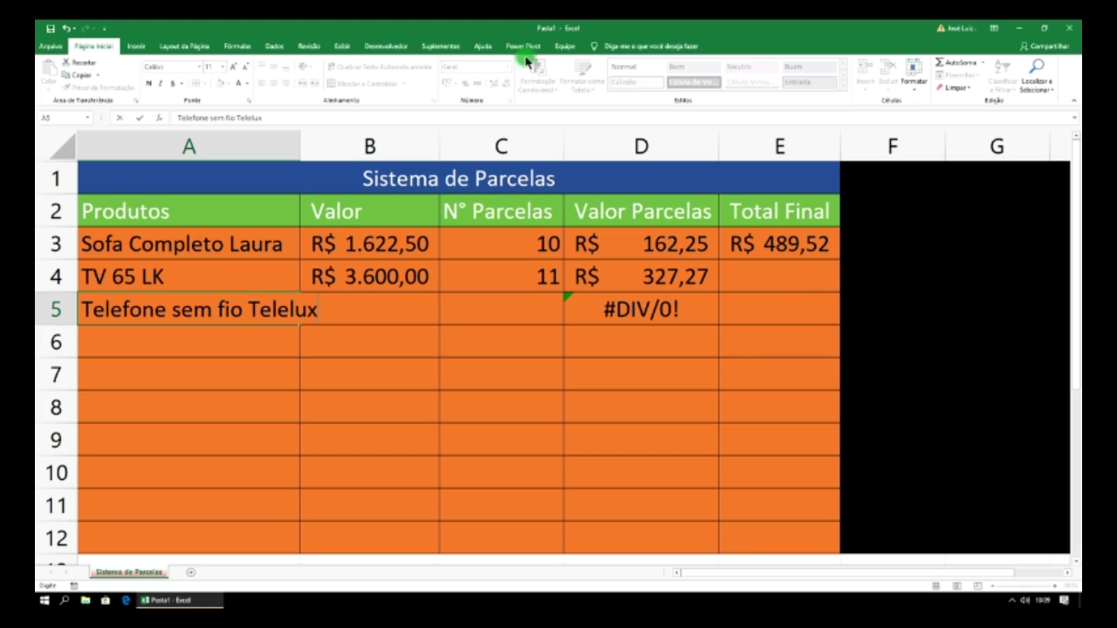
left_click_drag(301, 140, 346, 141)
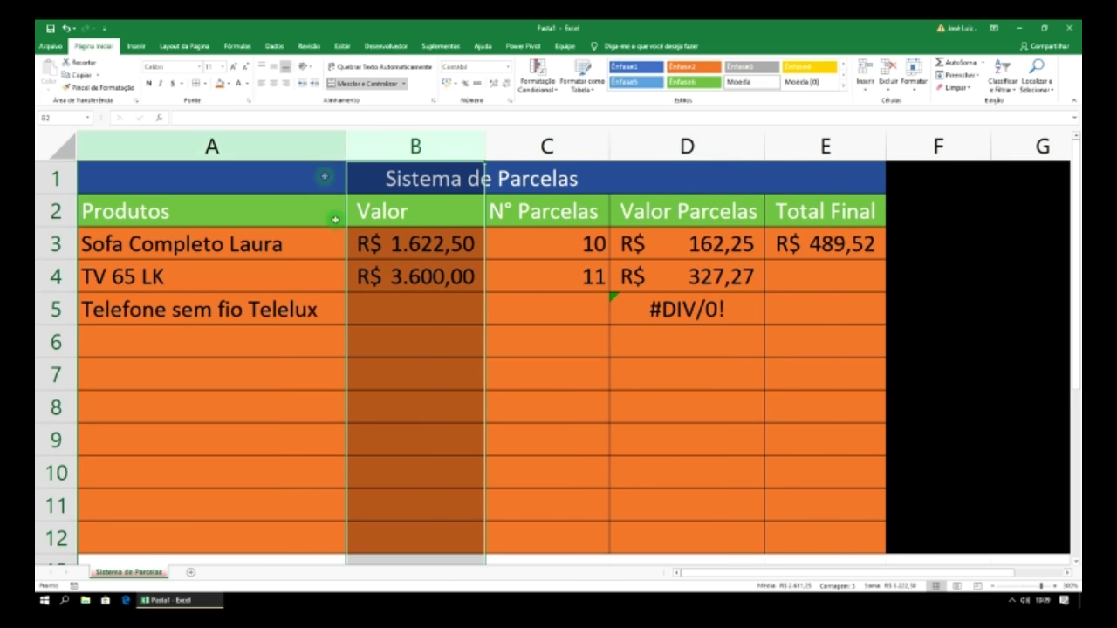
- Enter the price 125 in B5 and 2 installments in C5
left_click(374, 306)
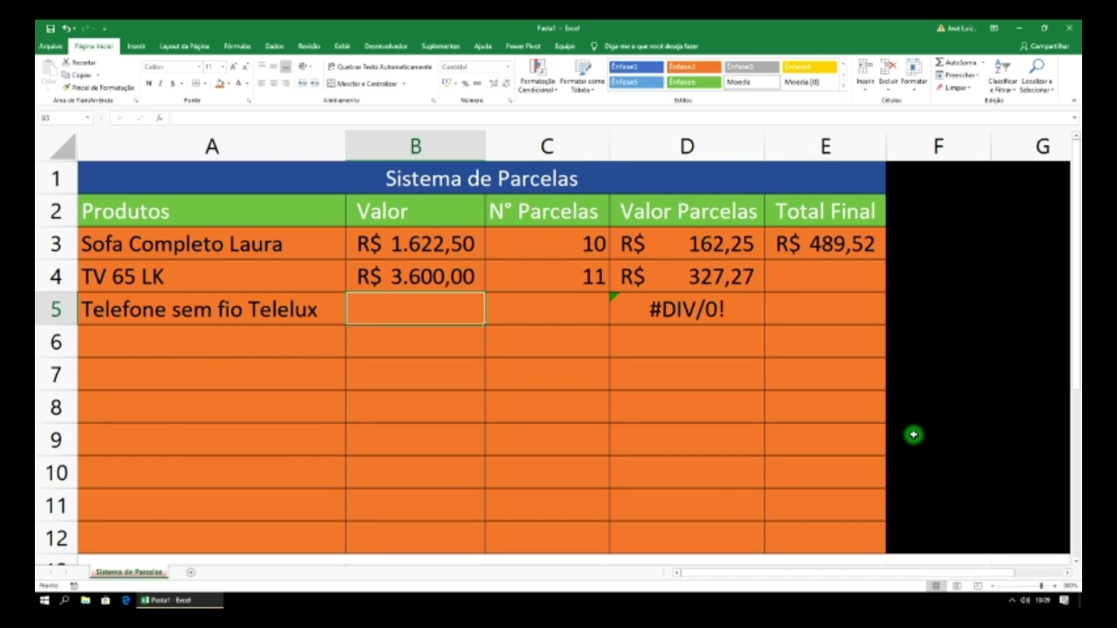
type("125")
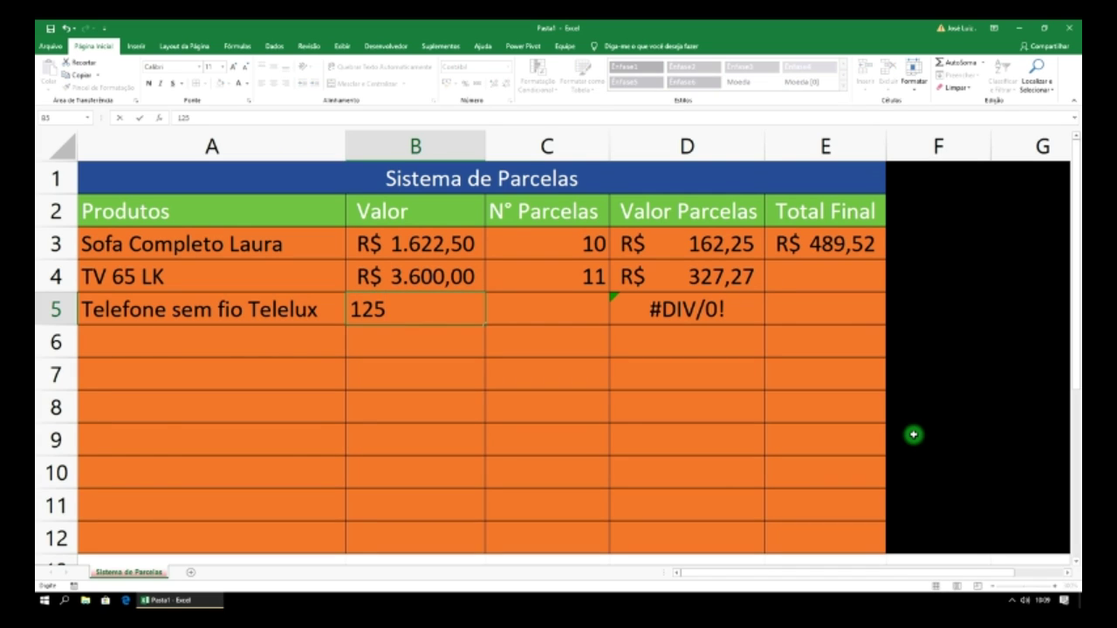
key("Return")
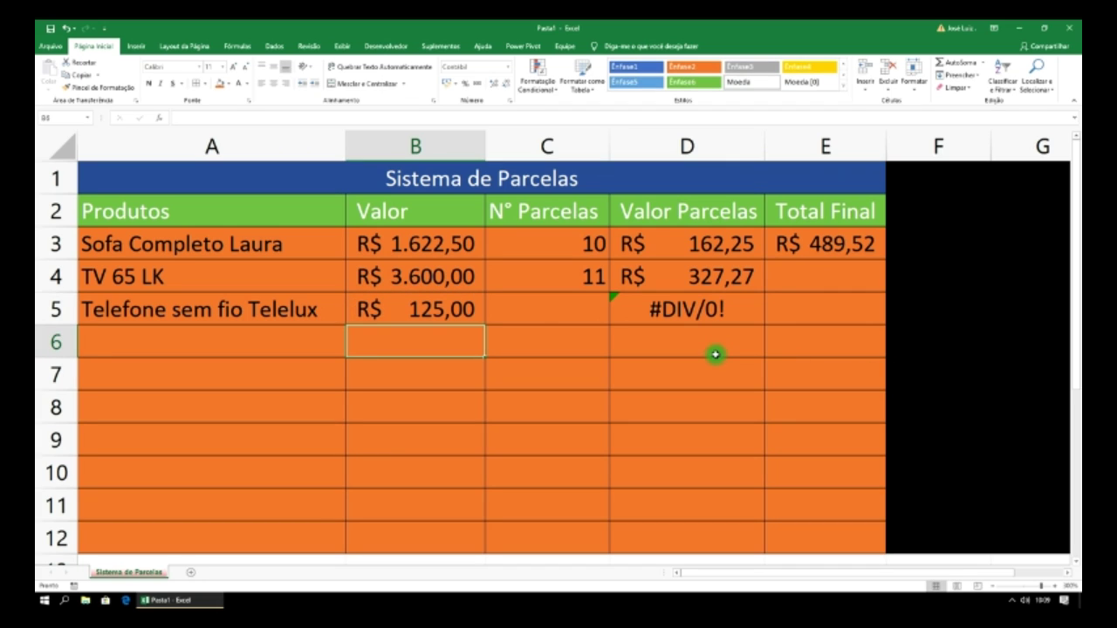
left_click(584, 309)
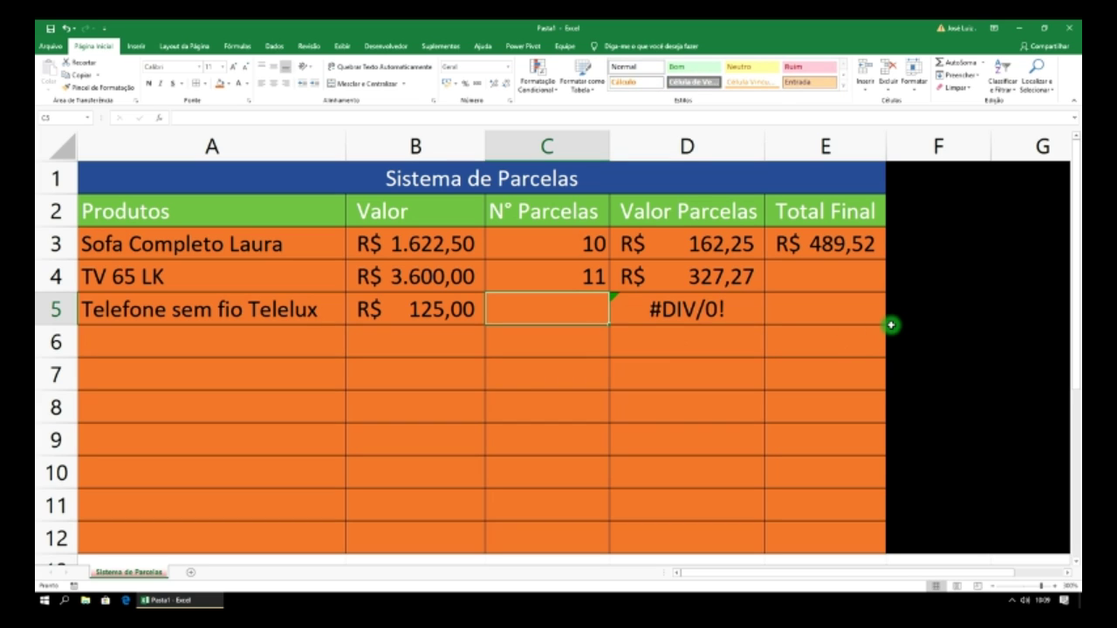
type("2")
key("Return")
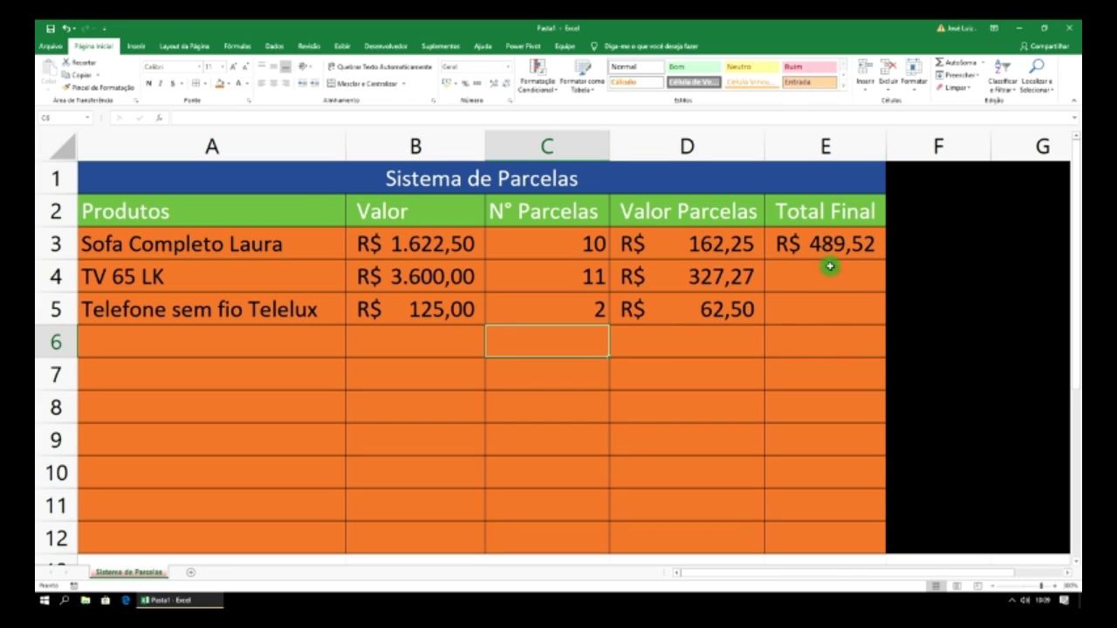
- Extend the Total Final formula in E3 to =D3+D4+D5
left_click(827, 248)
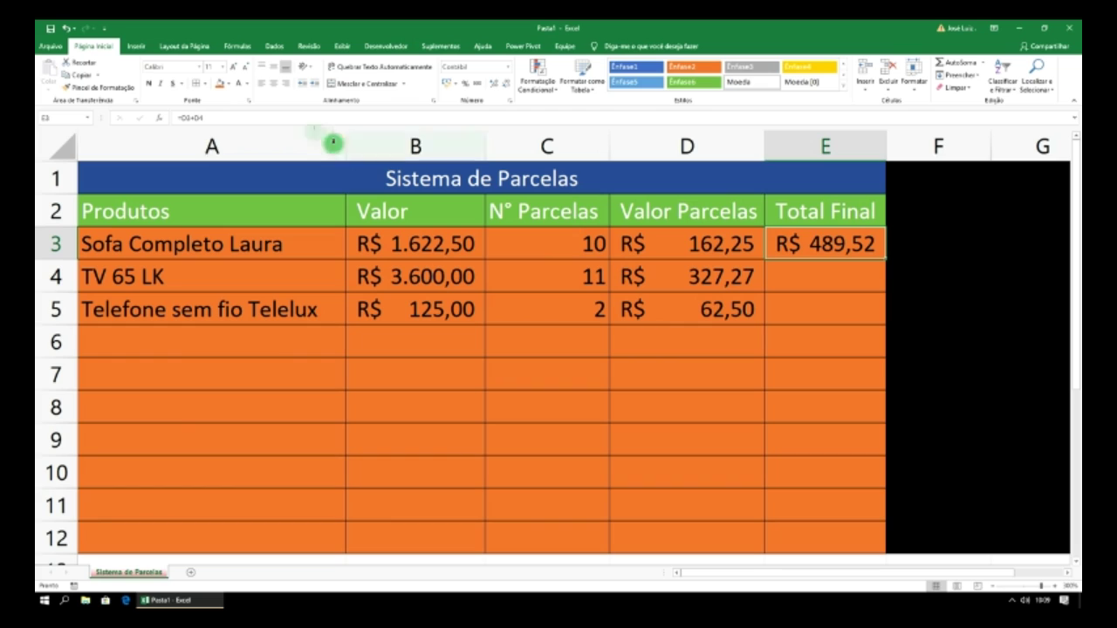
left_click(253, 118)
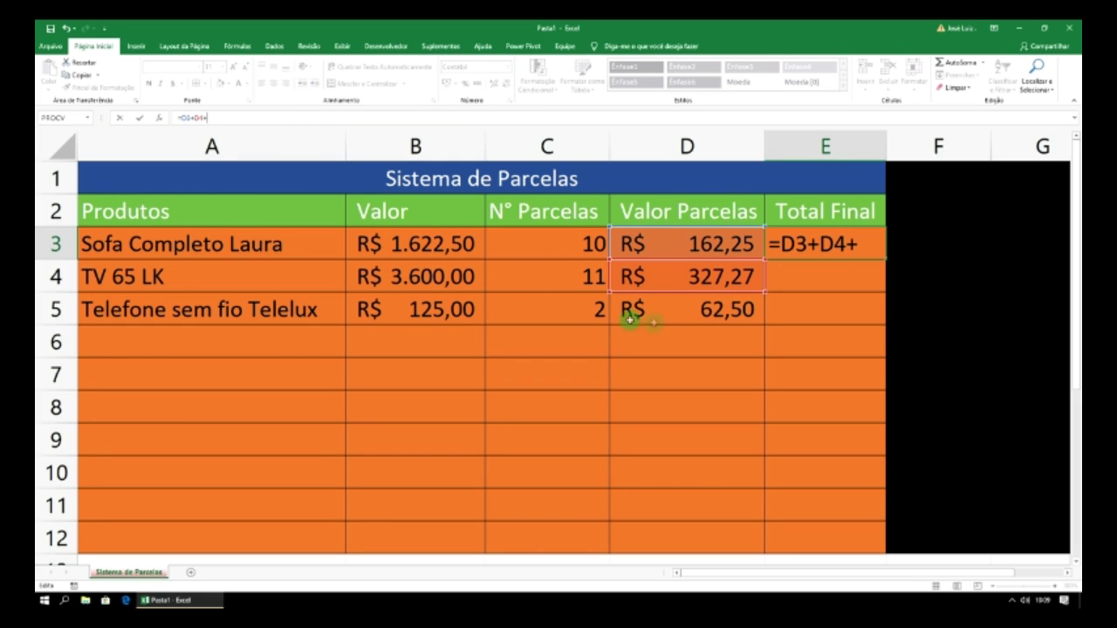
left_click(676, 316)
key("Return")
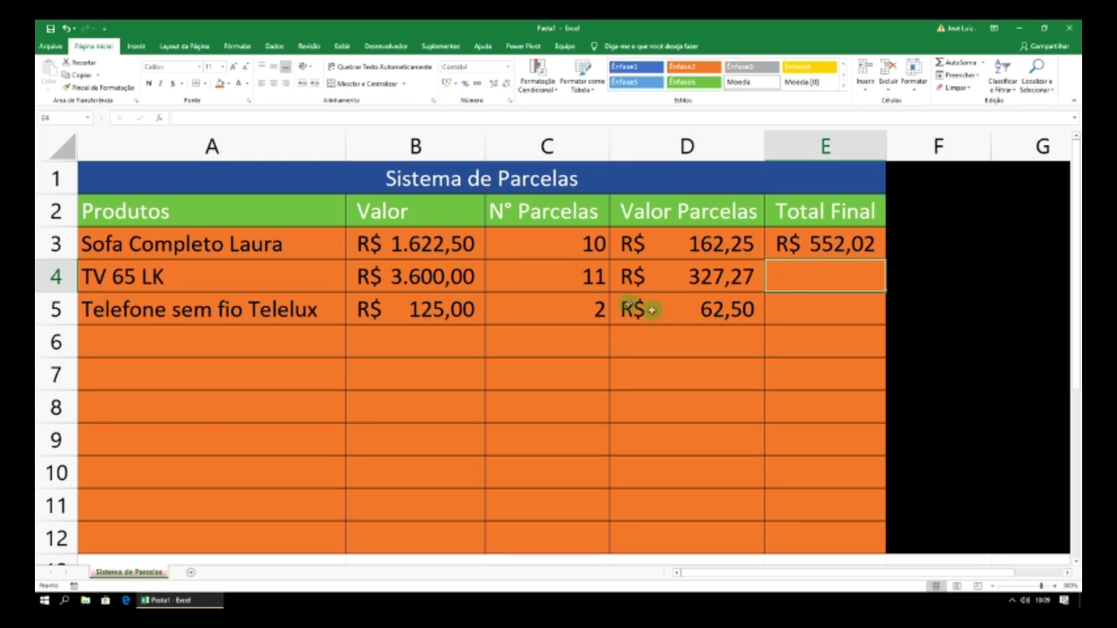
- Set 12 installments for both the TV in C4 and the sofa in C3
left_click(576, 277)
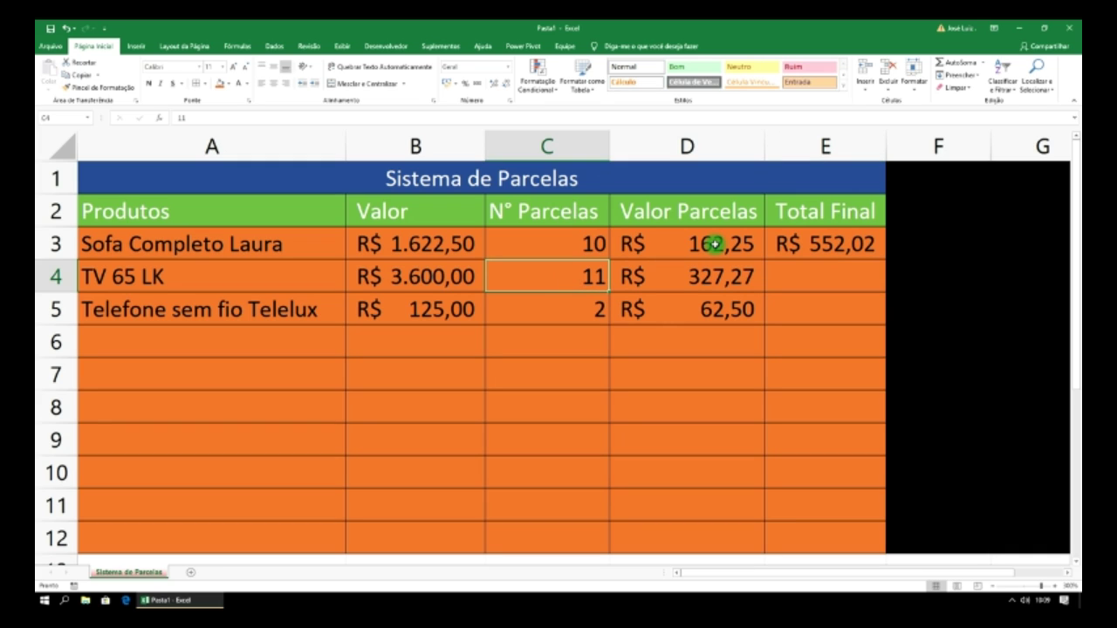
type("12")
key("Return")
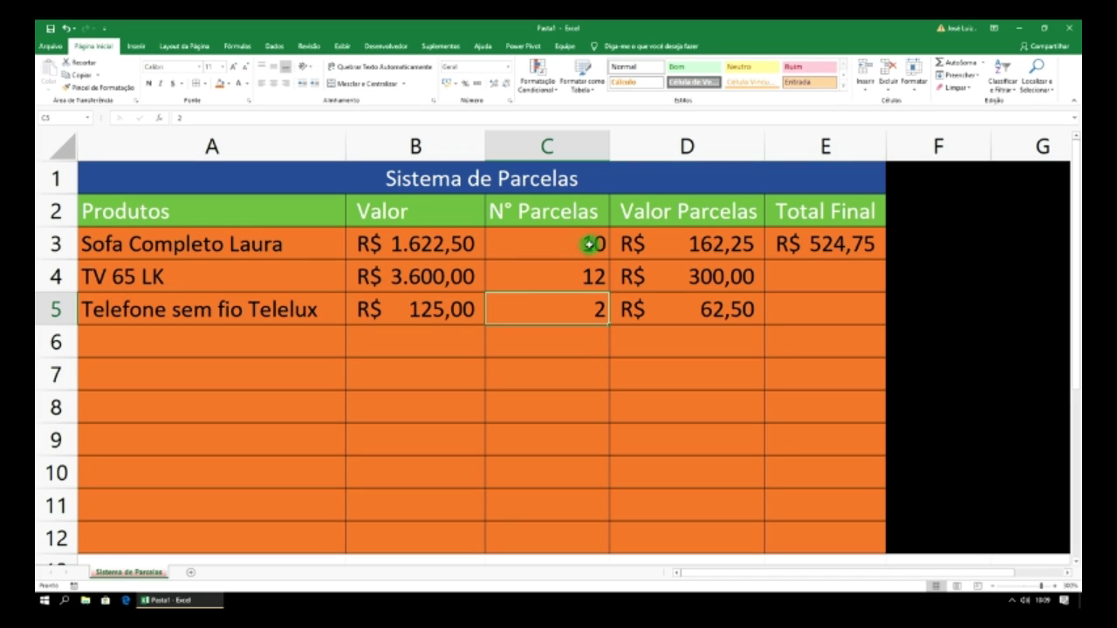
left_click(573, 267)
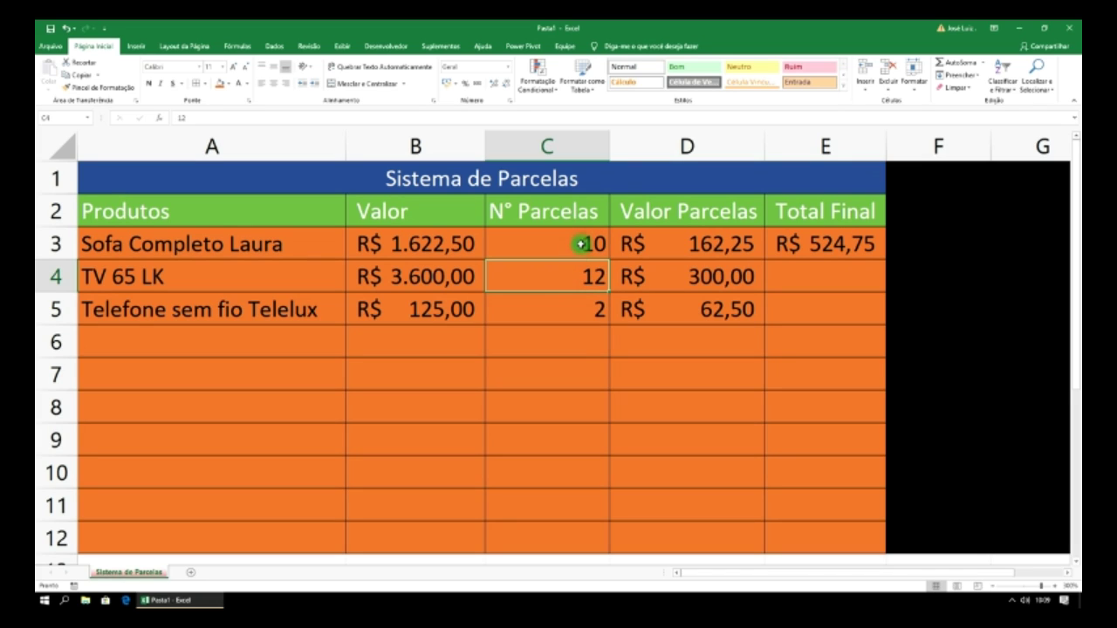
left_click(580, 244)
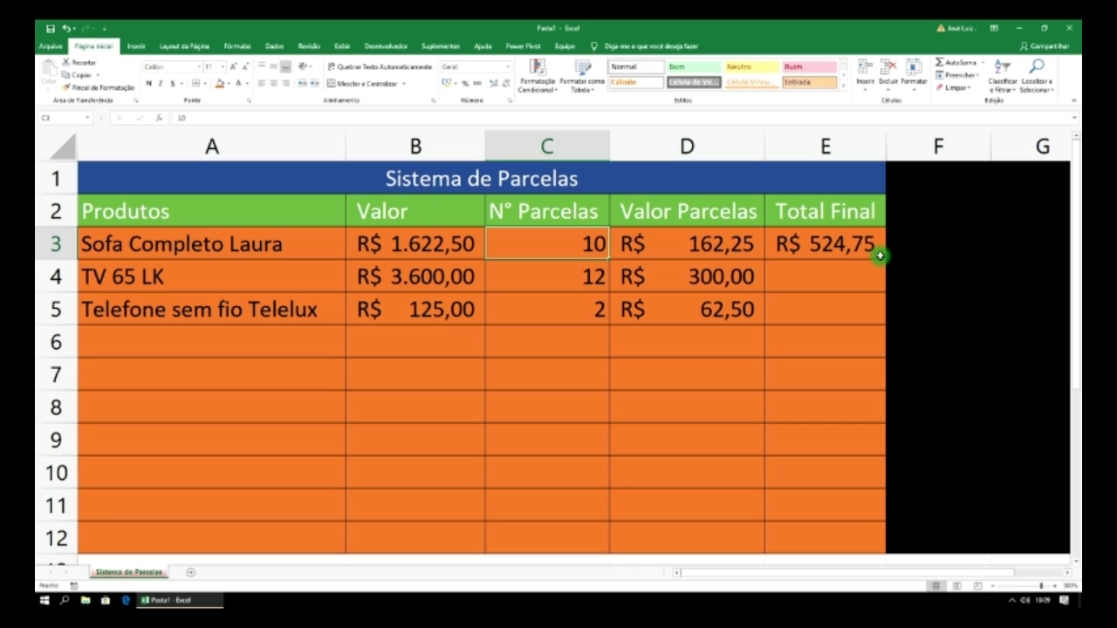
type("12")
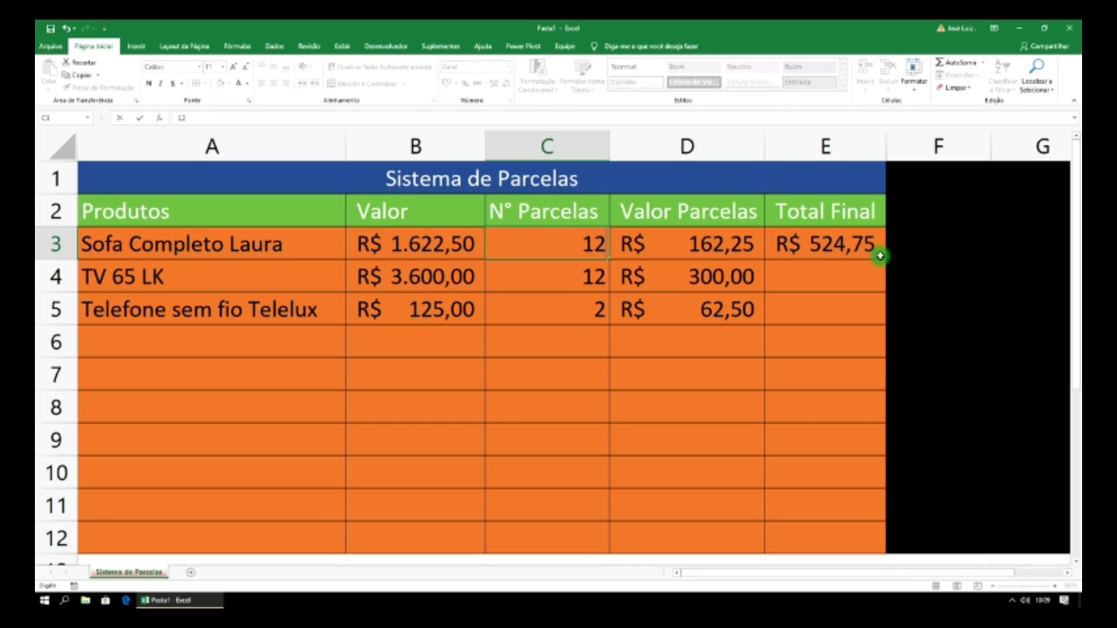
key("Return")
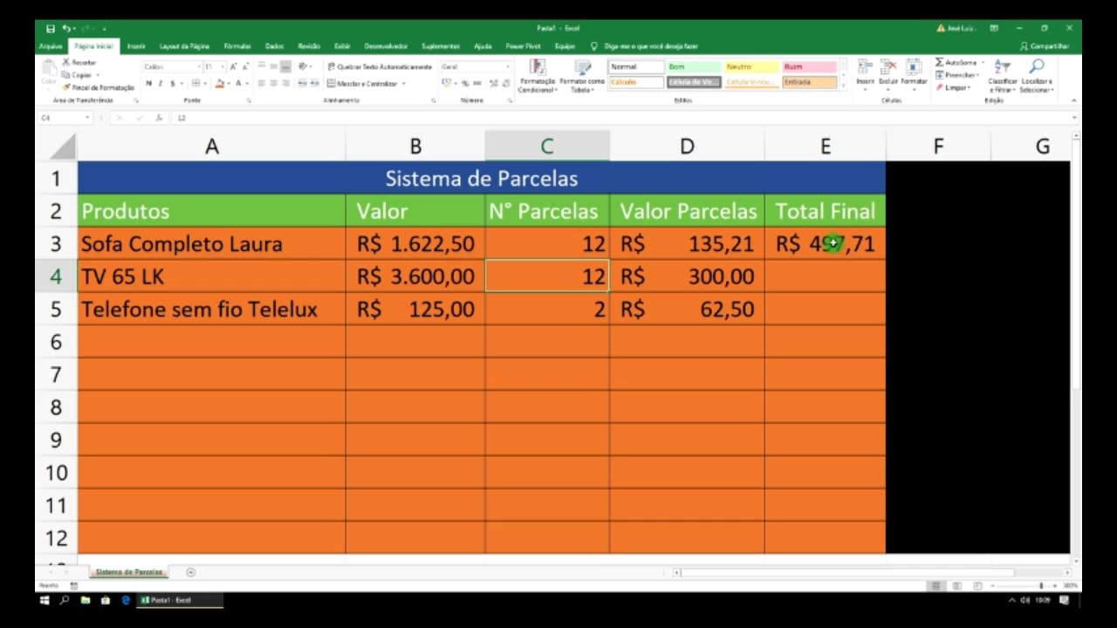
left_click(834, 248)
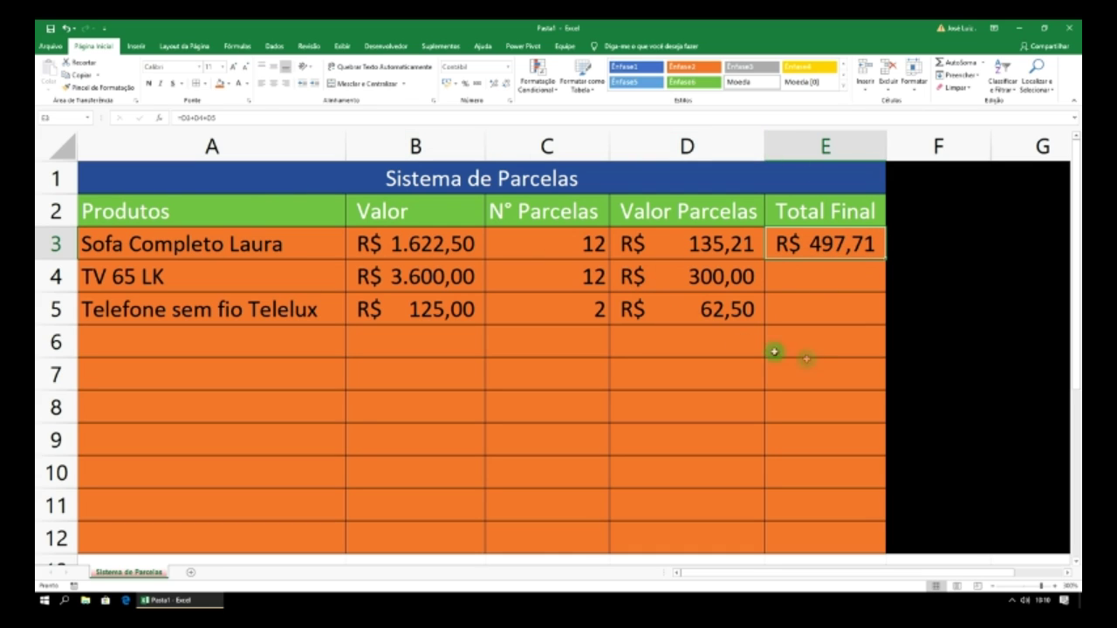
left_click(297, 366)
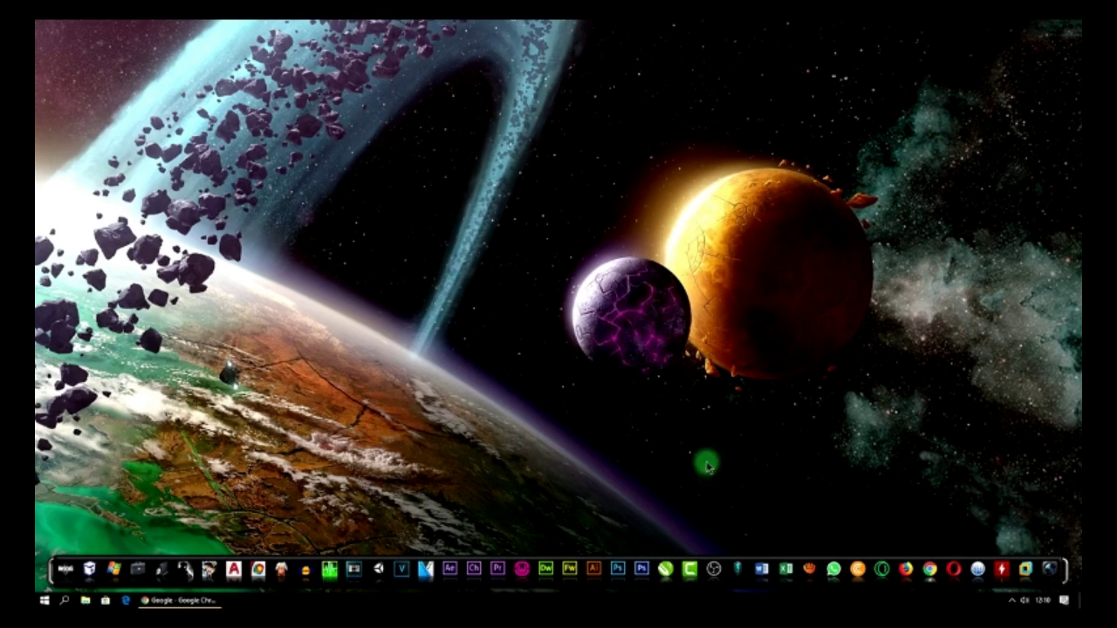
- Launch Excel, maximize the blank Pasta1 workbook and zoom the sheet in
left_click(784, 563)
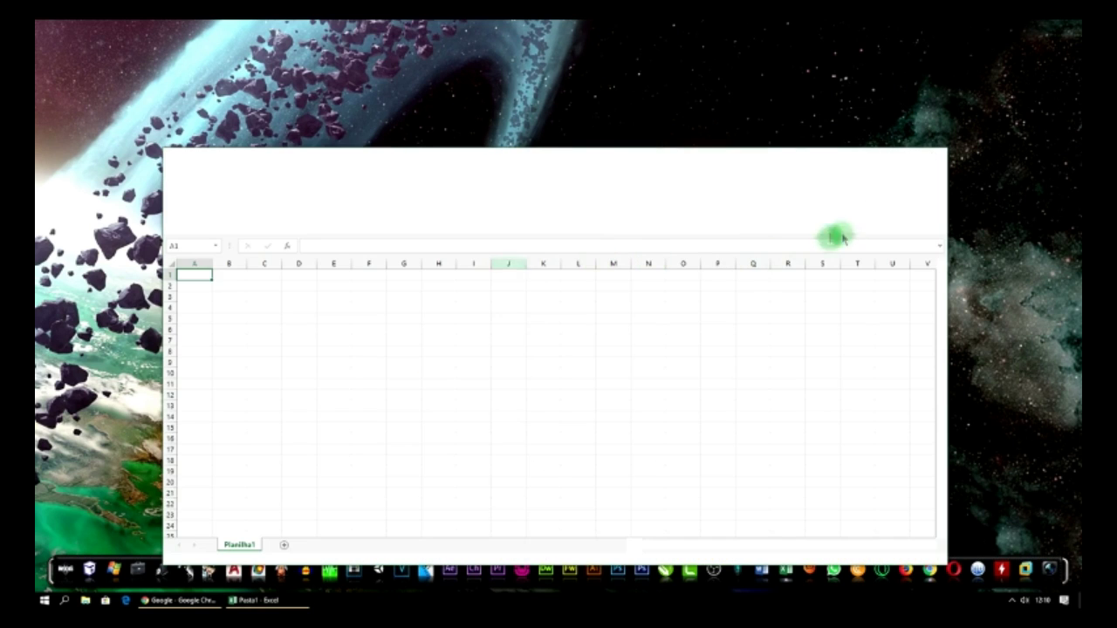
left_click(910, 156)
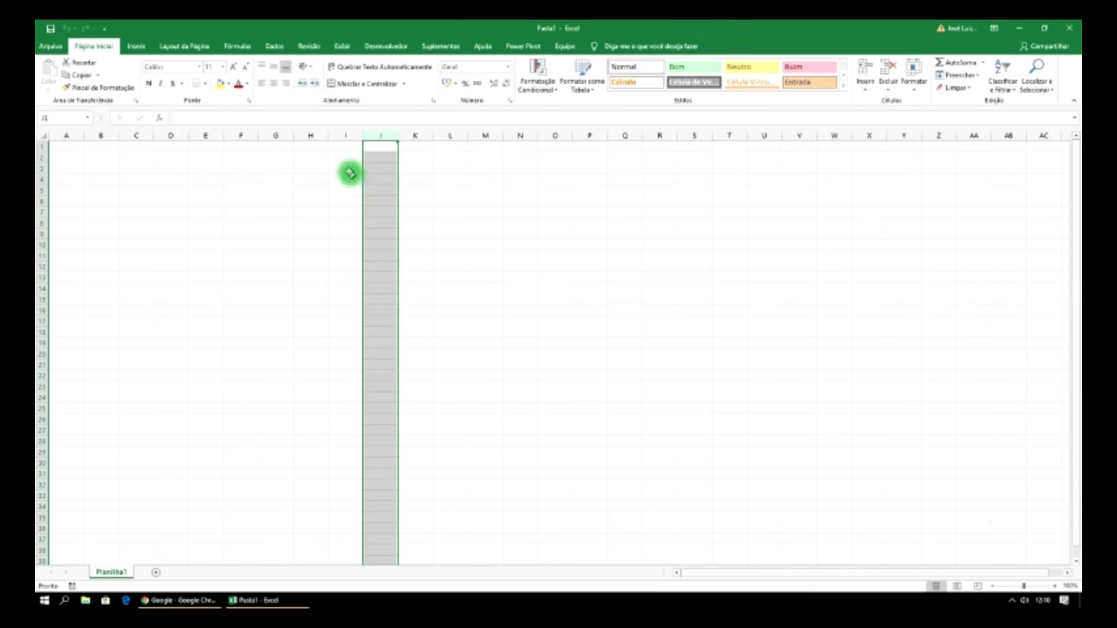
left_click(316, 158)
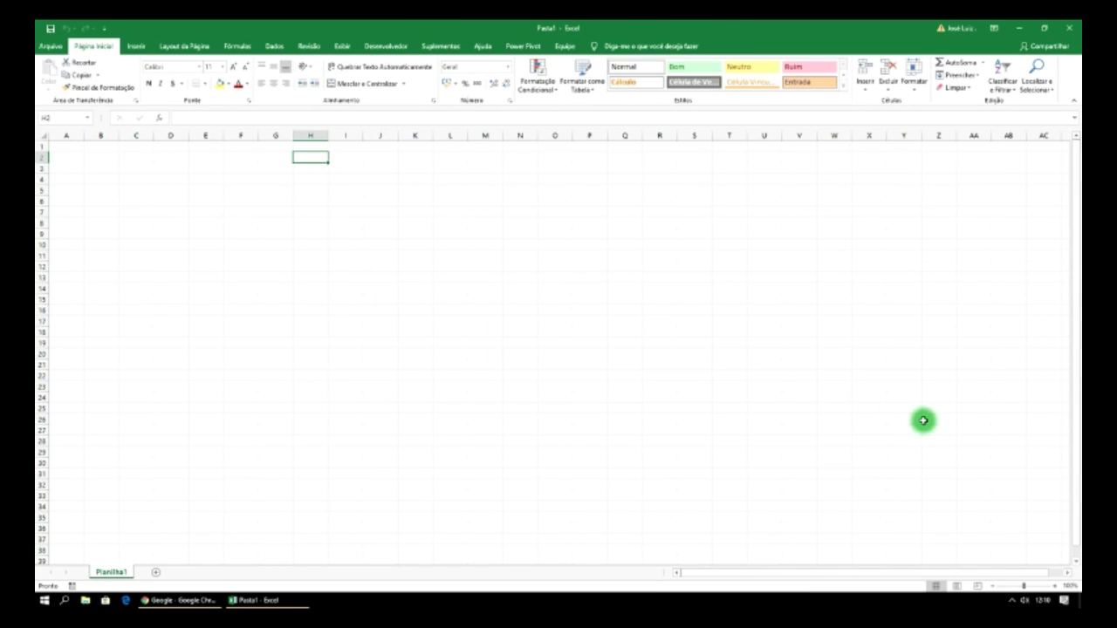
left_click(1054, 586)
left_click(1055, 586)
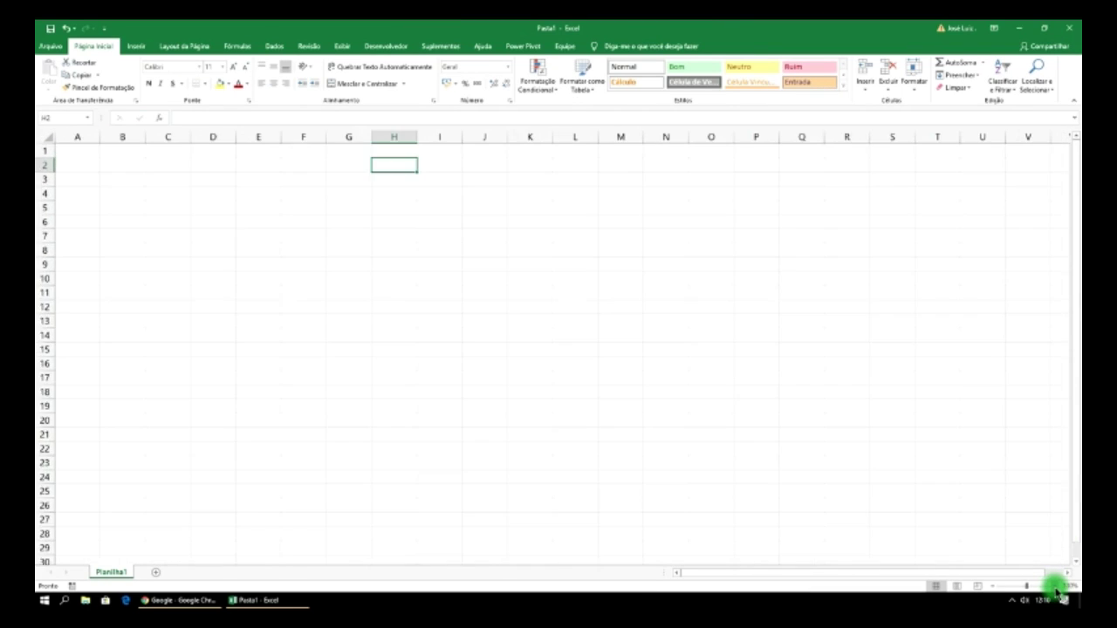
left_click(1054, 586)
left_click(1055, 586)
left_click(1054, 587)
left_click(1054, 586)
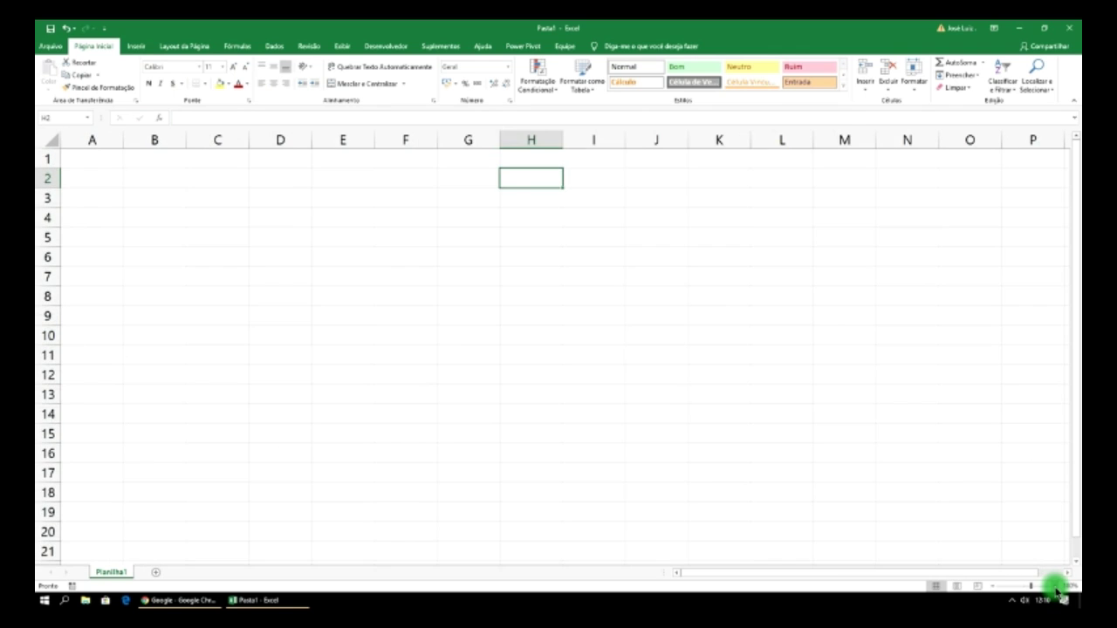
left_click(1055, 586)
left_click(1054, 587)
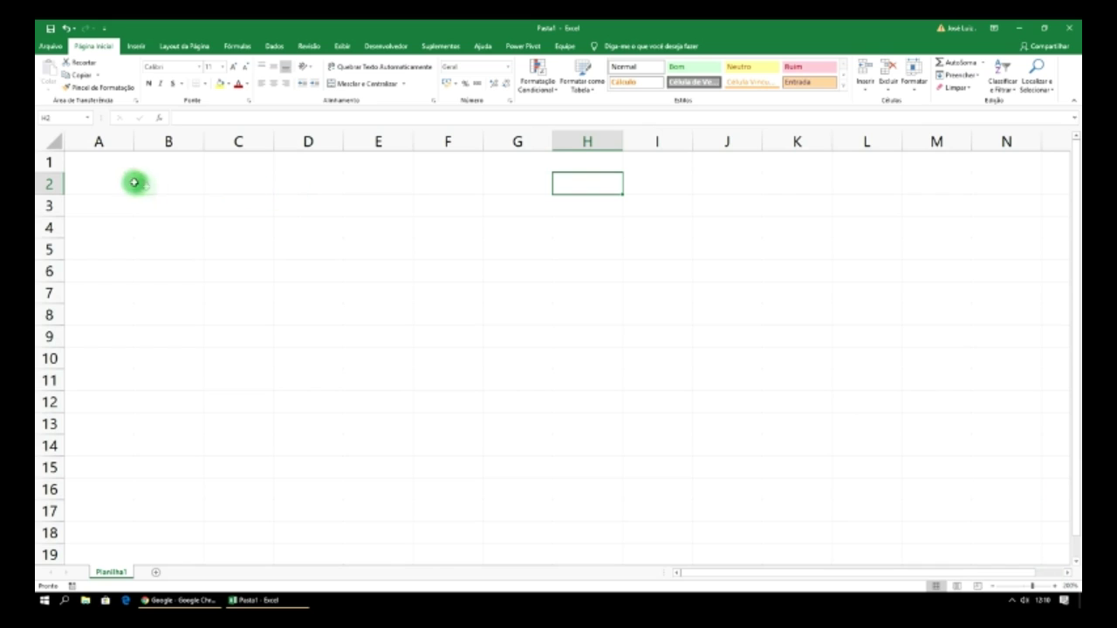
left_click(97, 184)
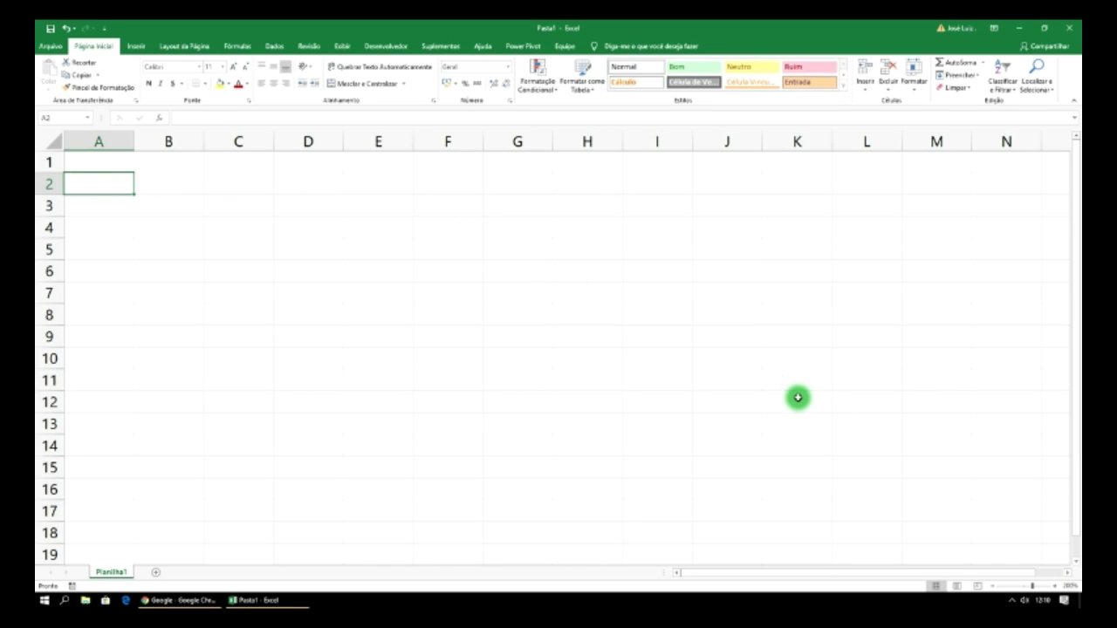
left_click(1056, 587)
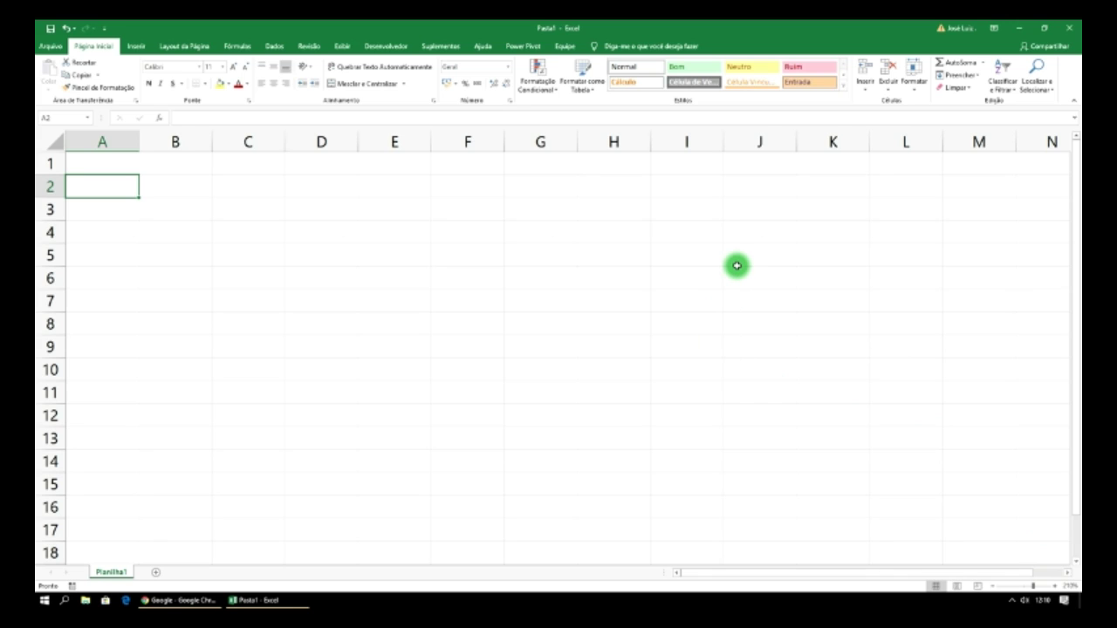
- Type the headers Valor, Taxa and Total in A2, B2 and C2
type("Valor")
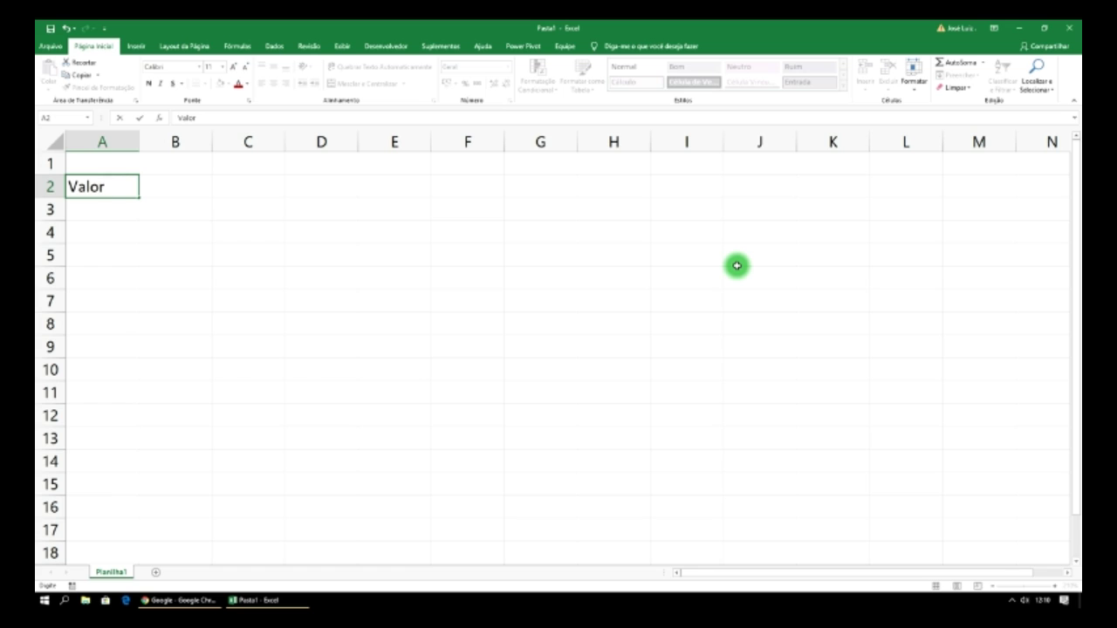
key("ctrl+Return")
key("Tab")
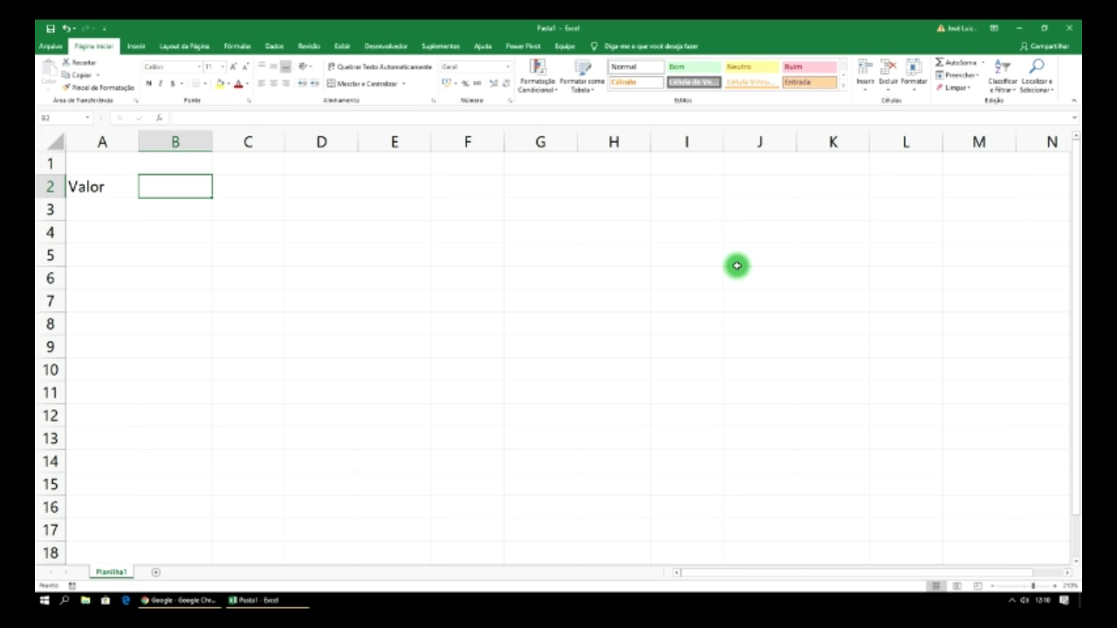
type("Taxa")
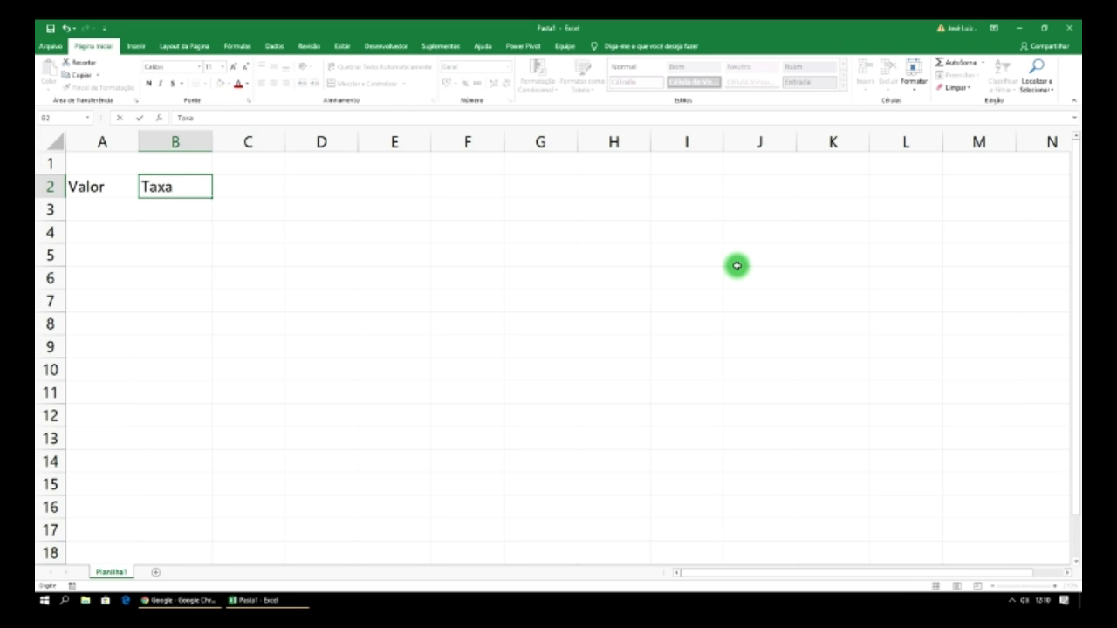
key("Tab")
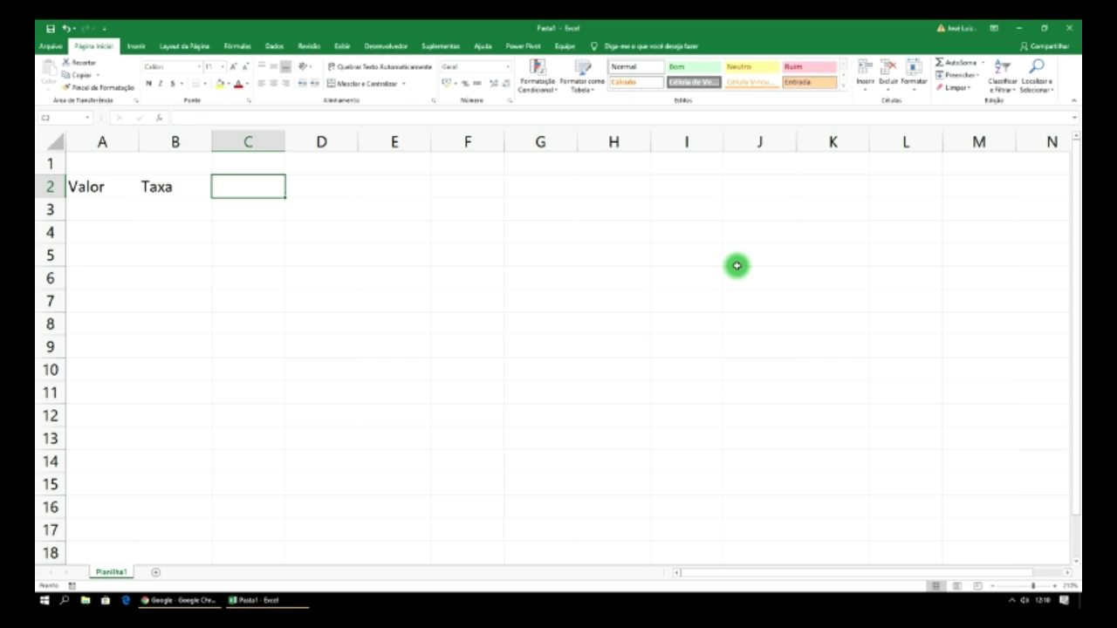
type("Tota")
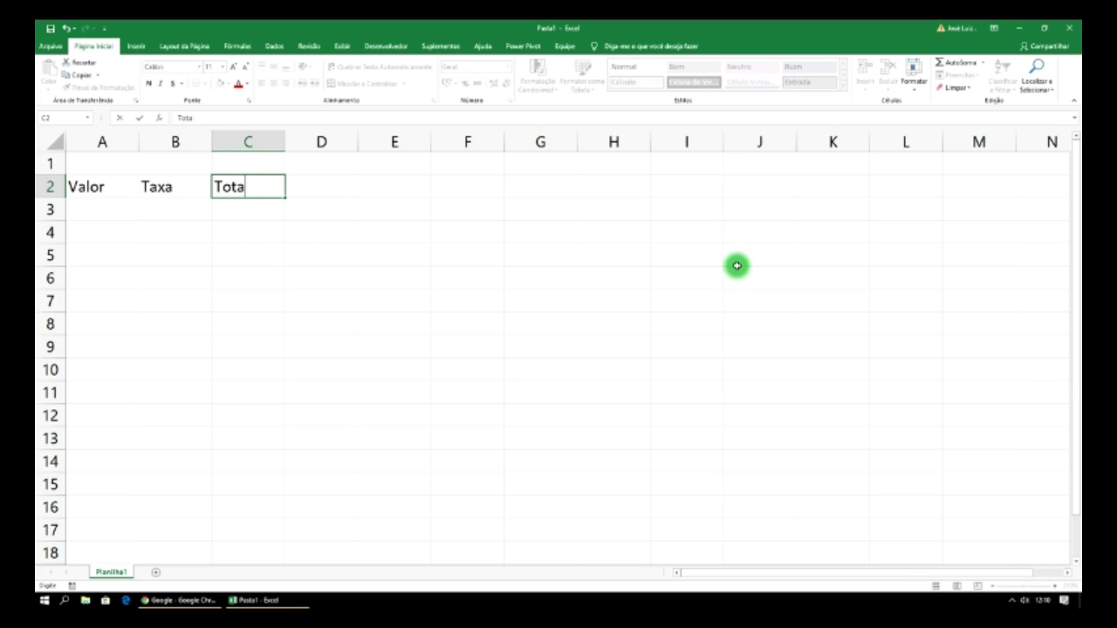
type("l")
- Enter the 10% interest rate in cell C1
left_click(259, 162)
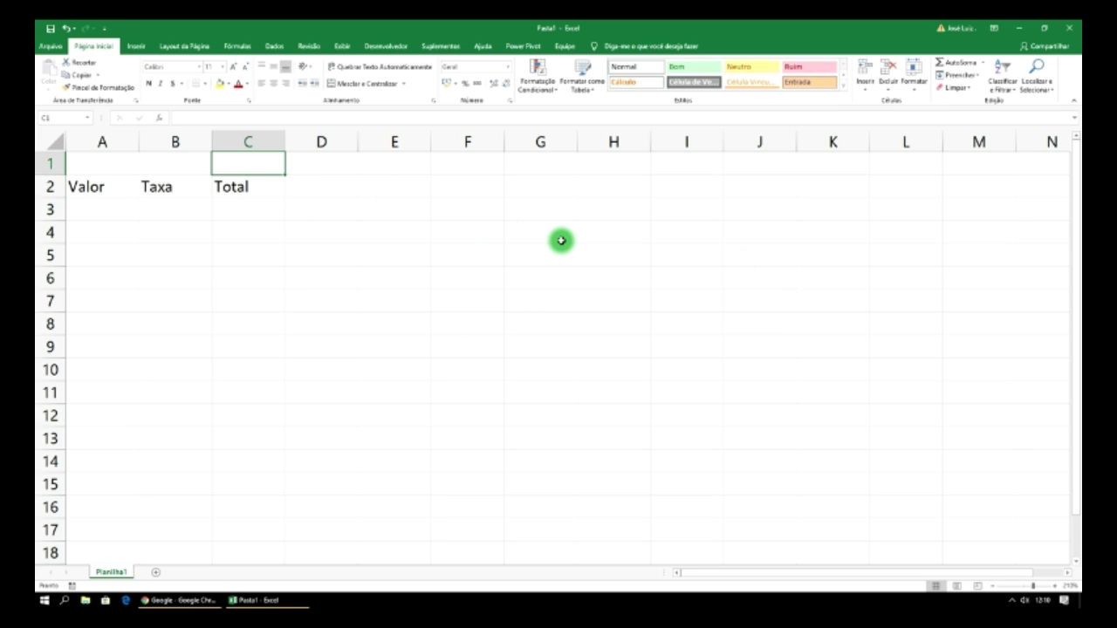
type("10")
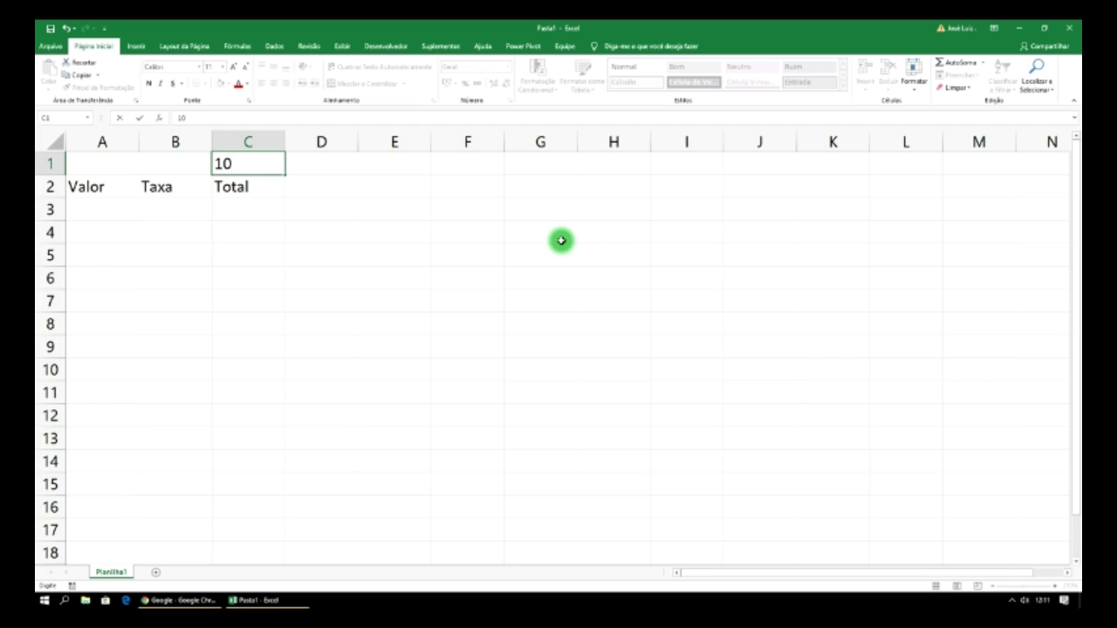
type("%")
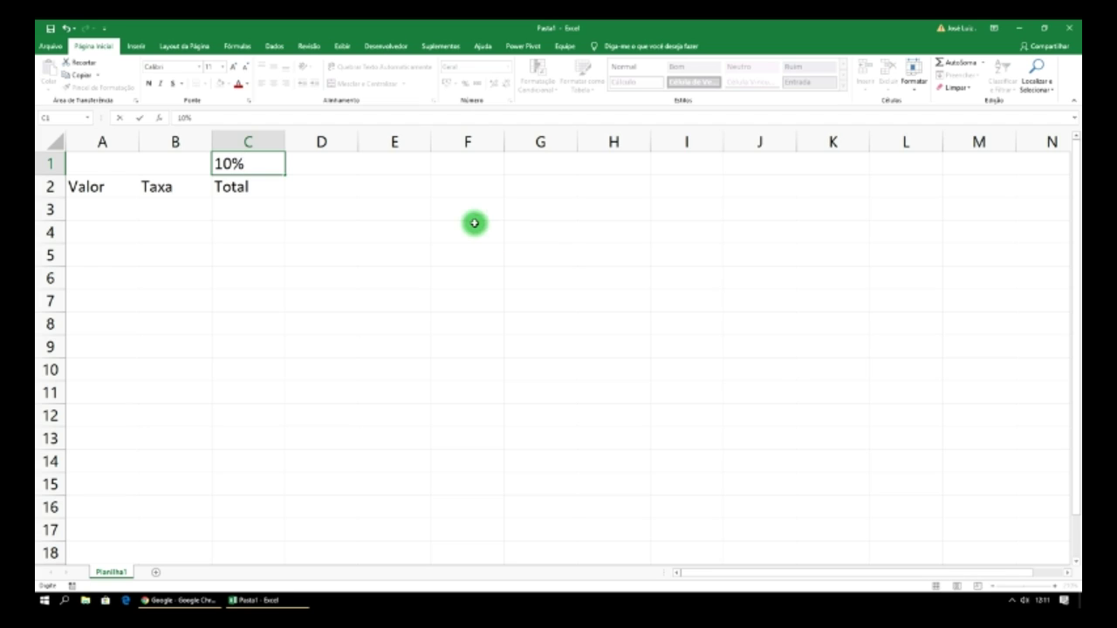
left_click(308, 179)
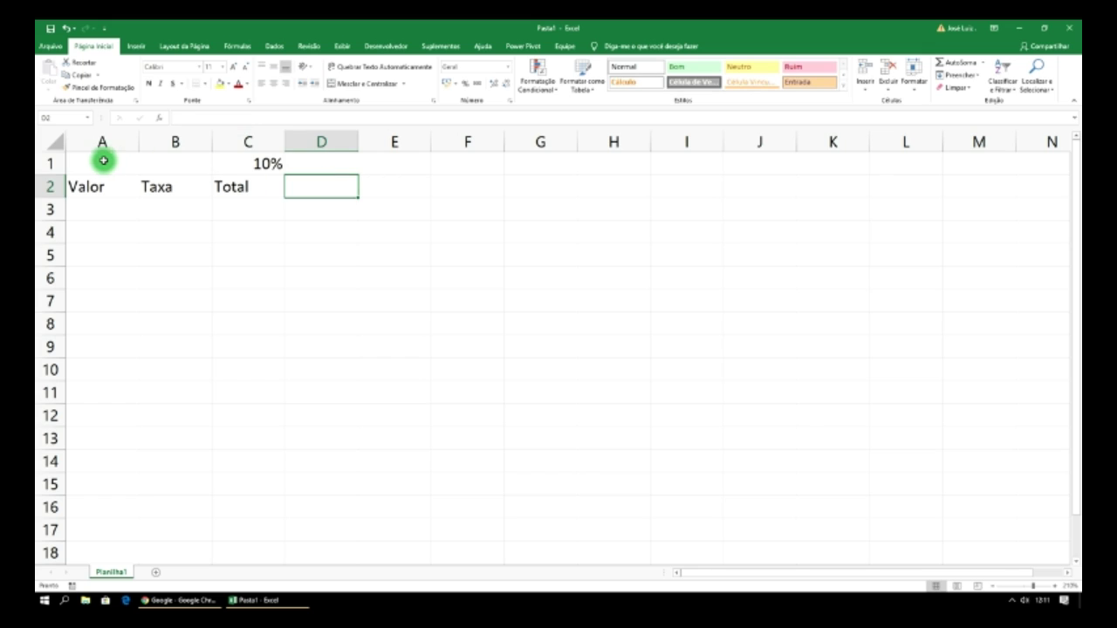
- Merge and centre A1:B1 and type the title 'Sistema de Juros' in it
left_click_drag(103, 161, 155, 162)
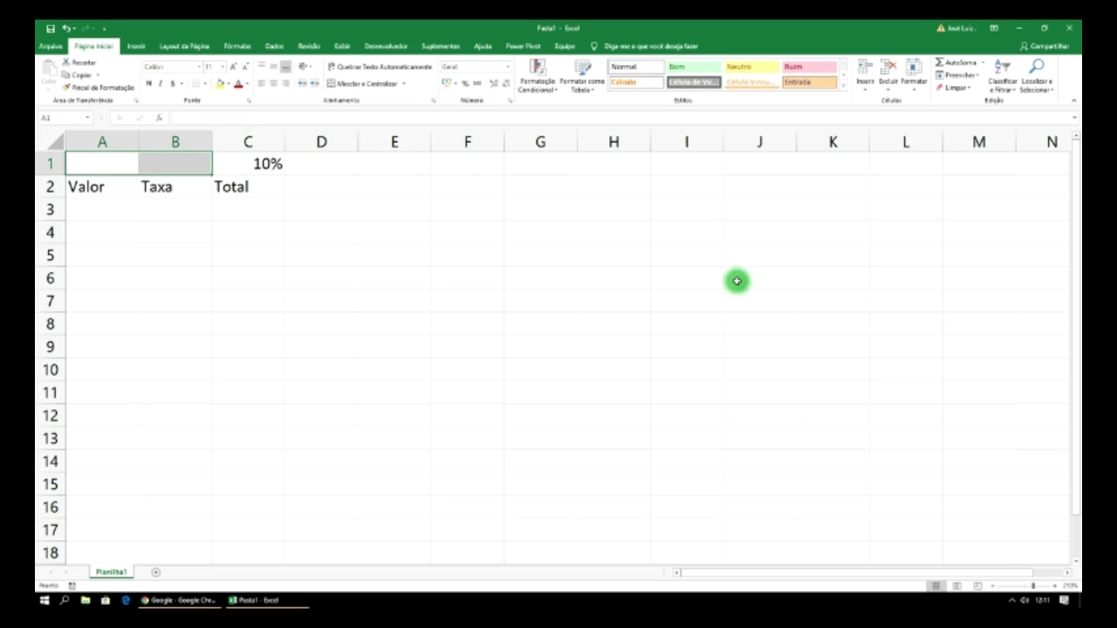
left_click(1055, 590)
left_click(1055, 590)
left_click(1055, 590)
left_click(1055, 590)
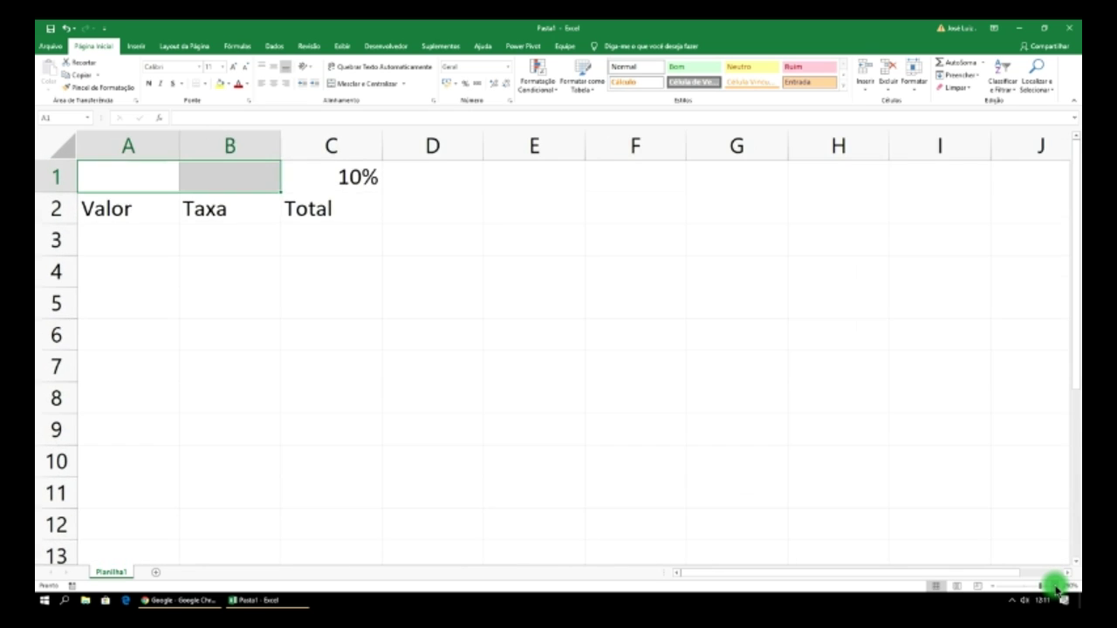
left_click(1055, 590)
left_click(1055, 590)
left_click(1055, 590)
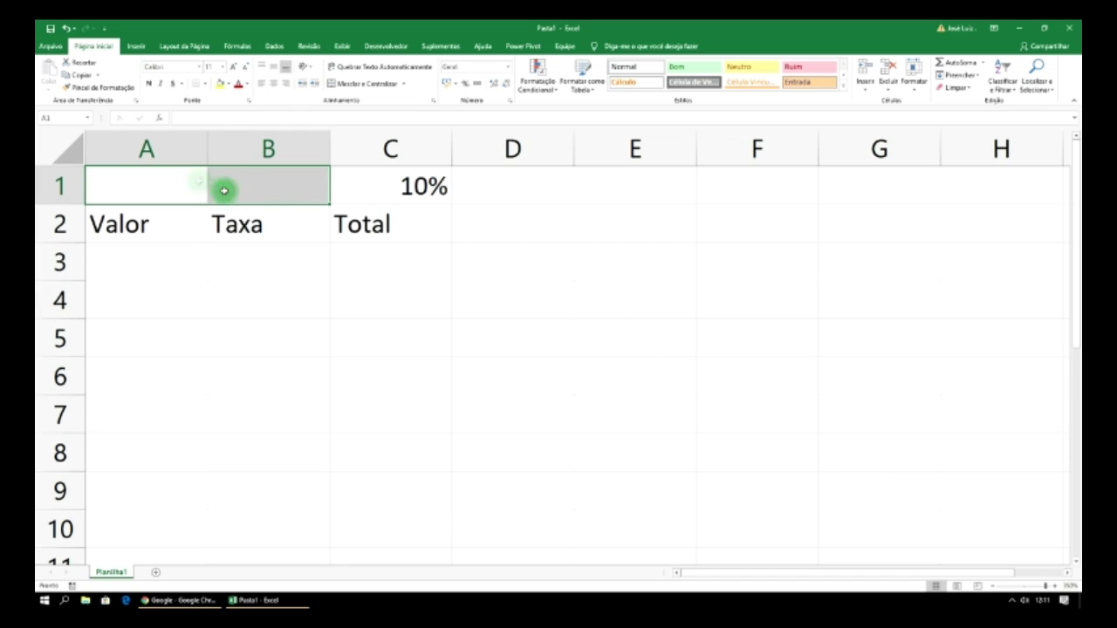
left_click(371, 84)
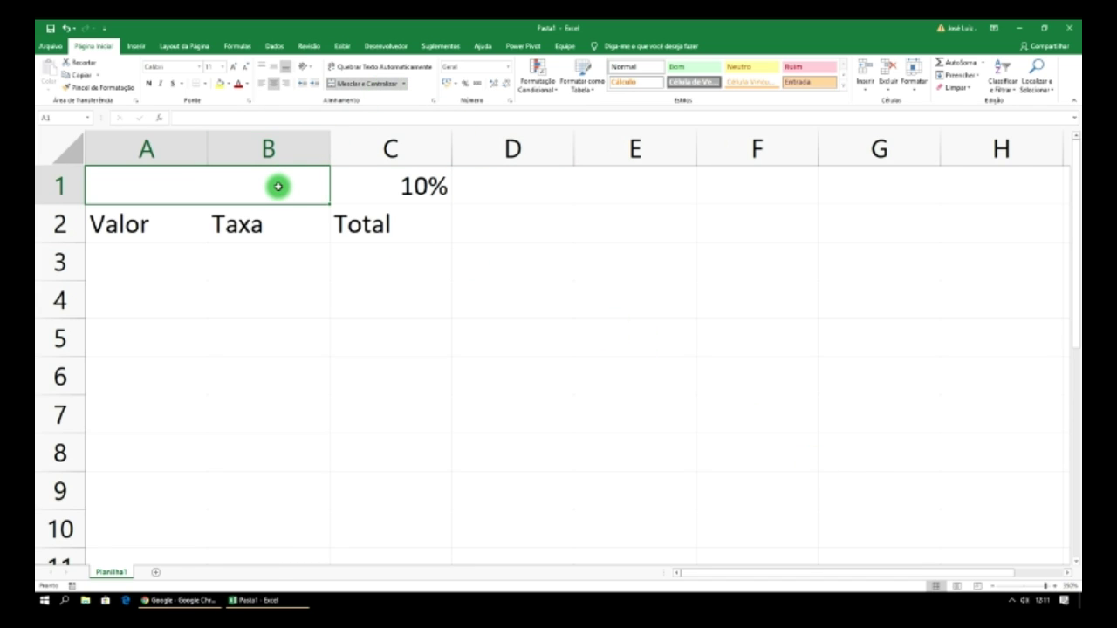
type("Sist")
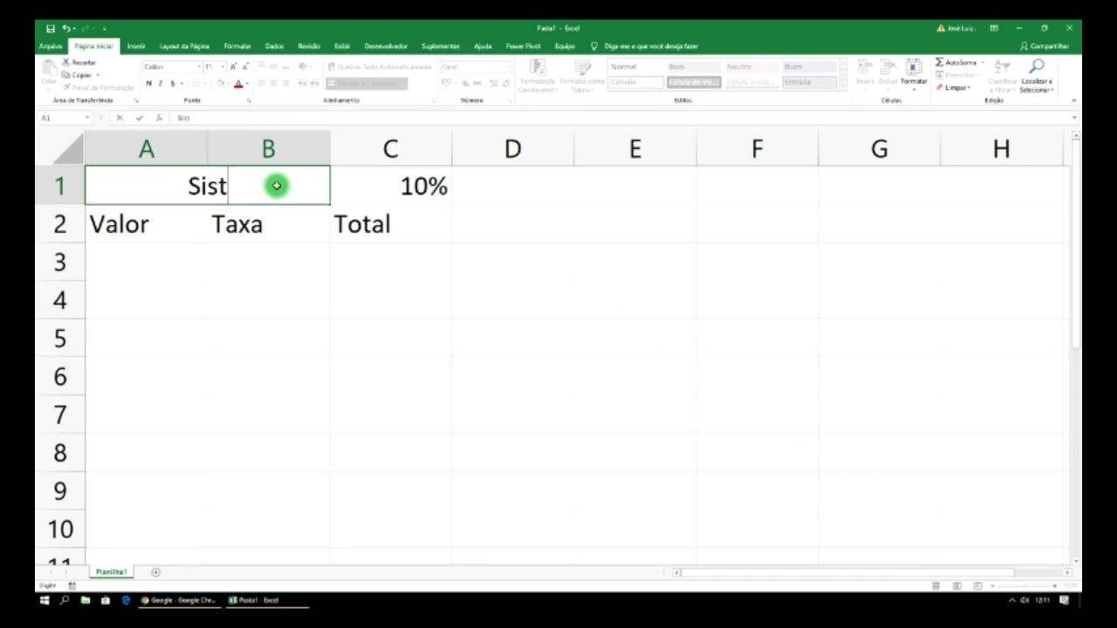
type("ema de")
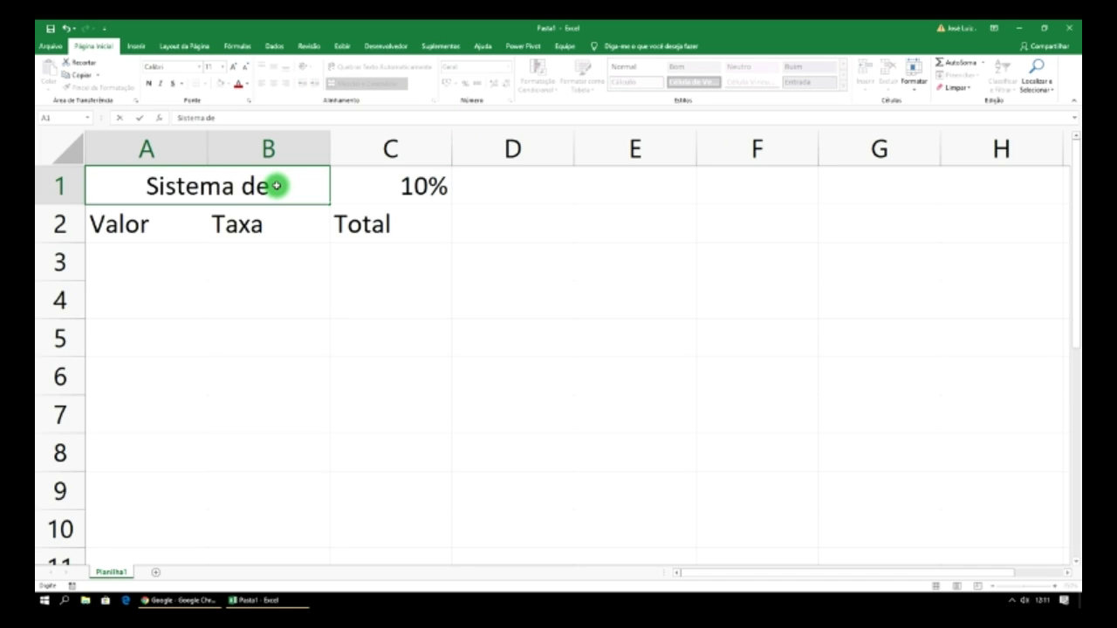
type(" Juros")
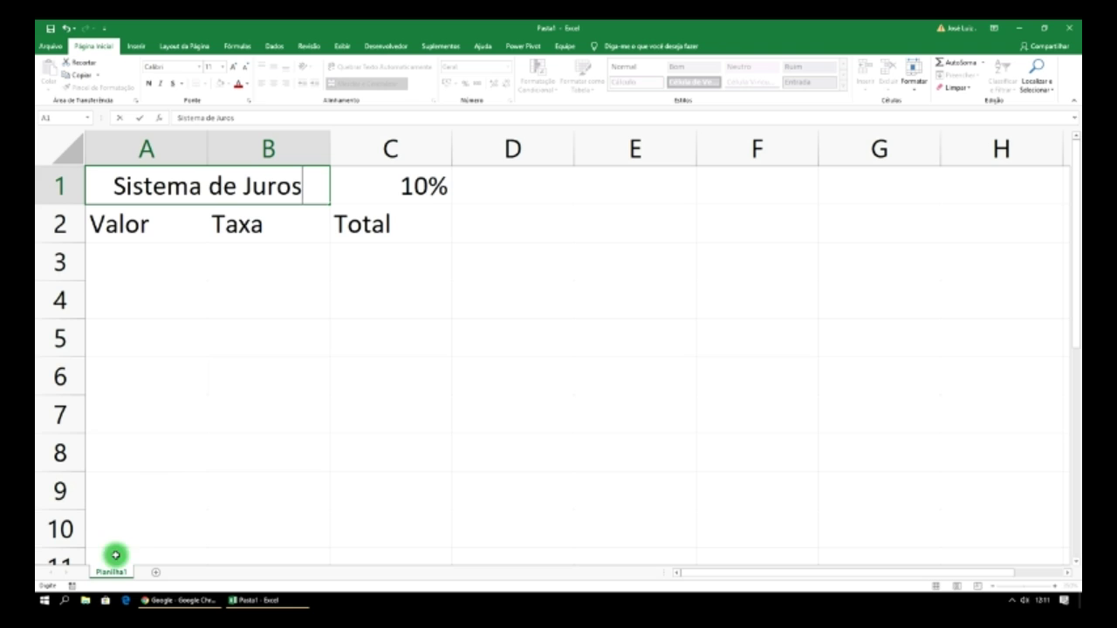
- Rename the sheet to Sistema de Juros and colour its tab green
right_click(112, 572)
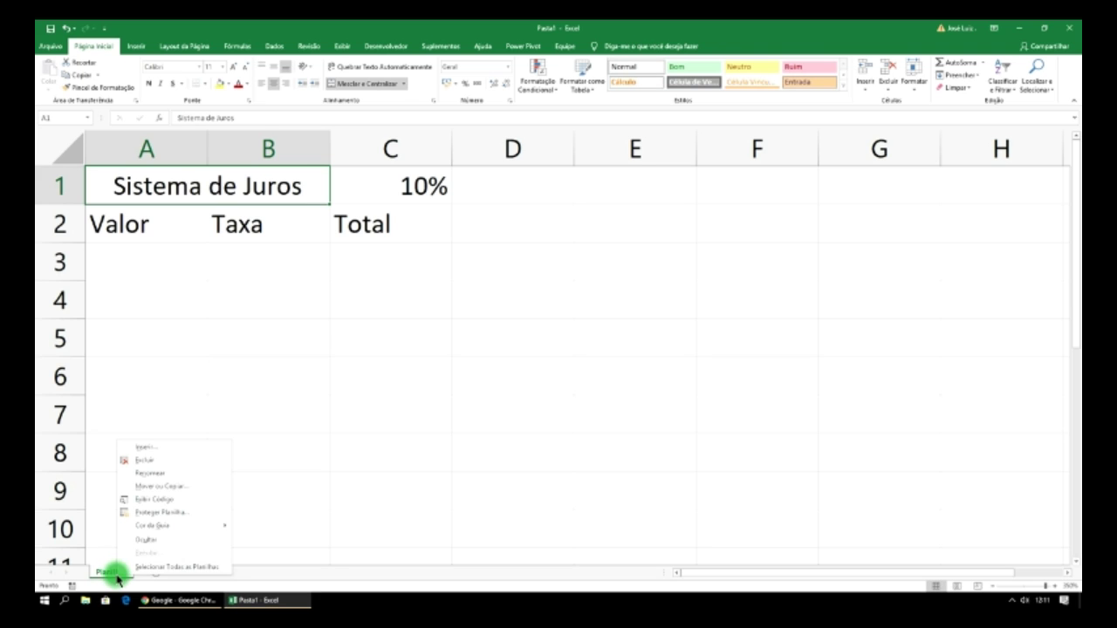
left_click(173, 472)
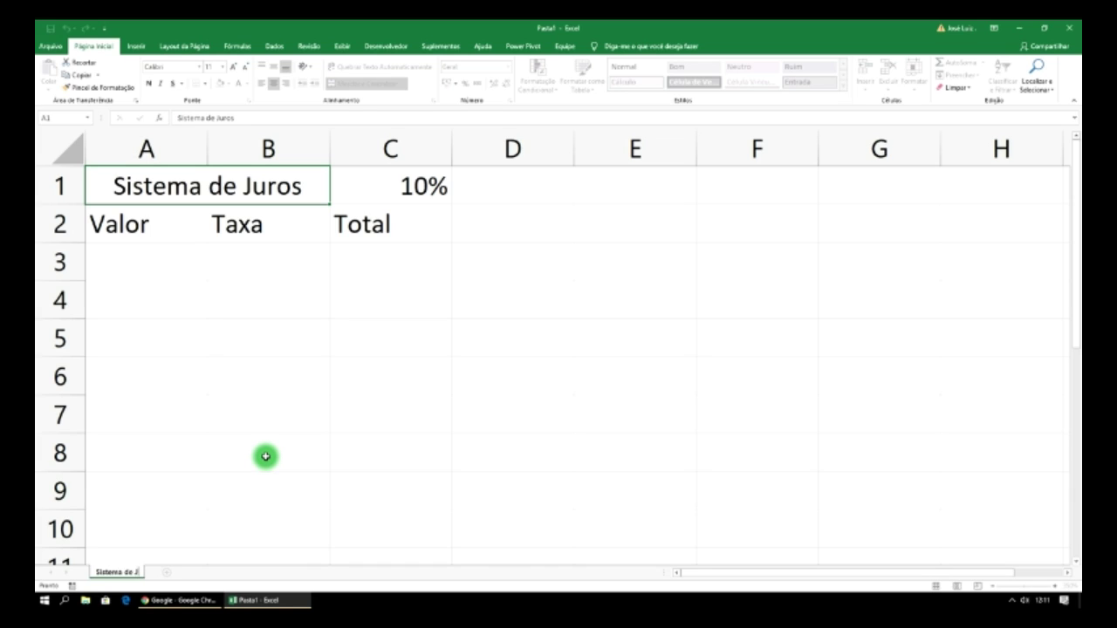
left_click(266, 456)
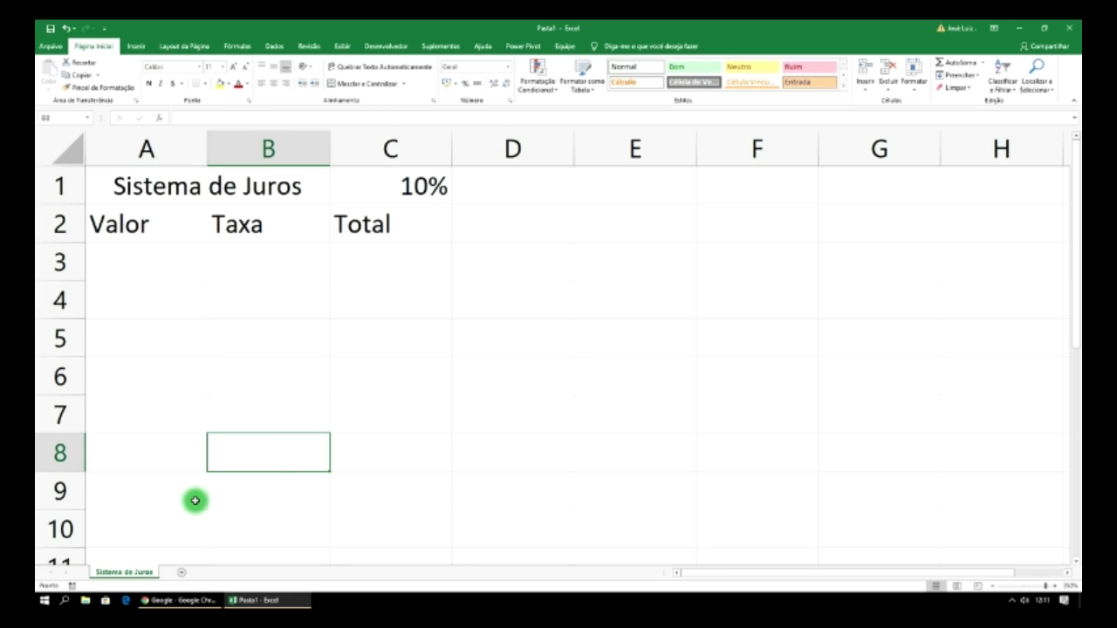
right_click(137, 574)
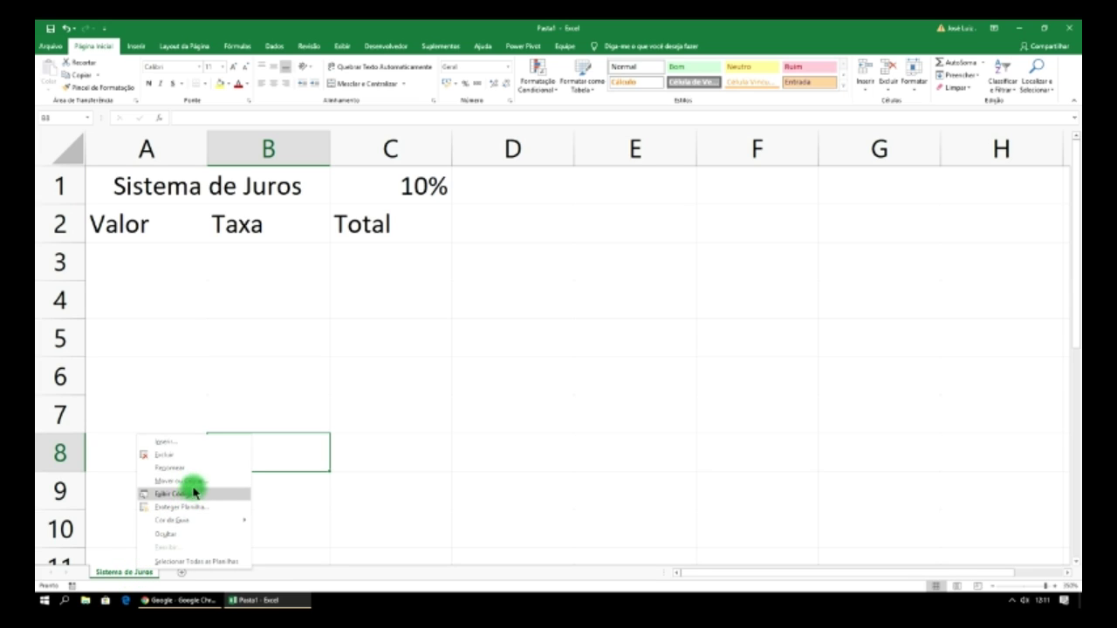
mouse_move(187, 520)
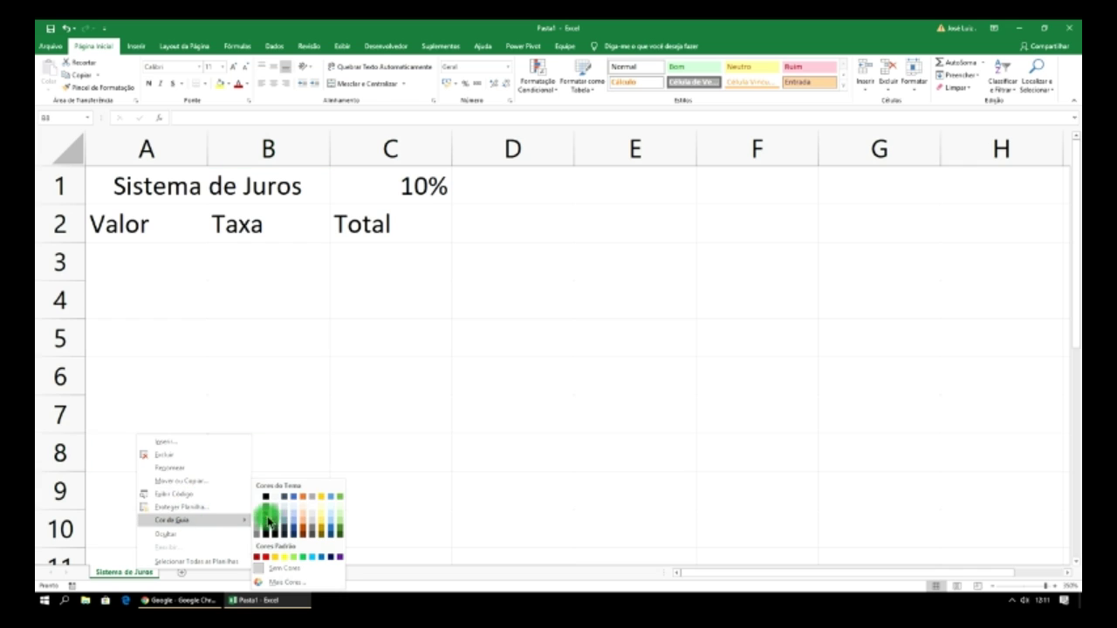
left_click(339, 495)
left_click(325, 420)
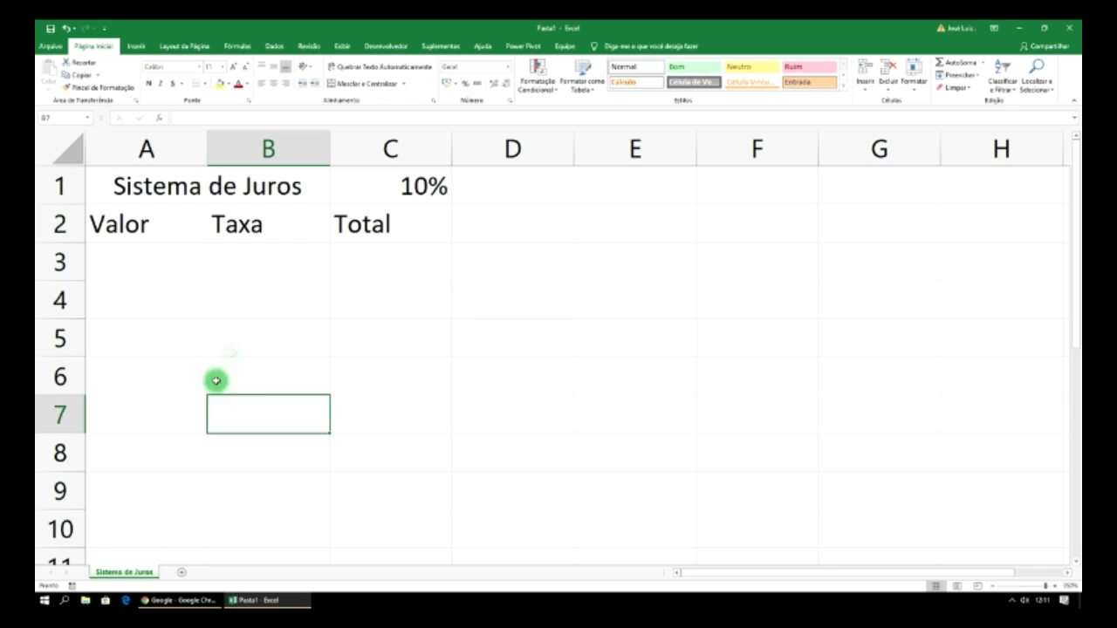
- Add a blank Planilha2 sheet, then return to Sistema de Juros at cell A3
left_click(182, 572)
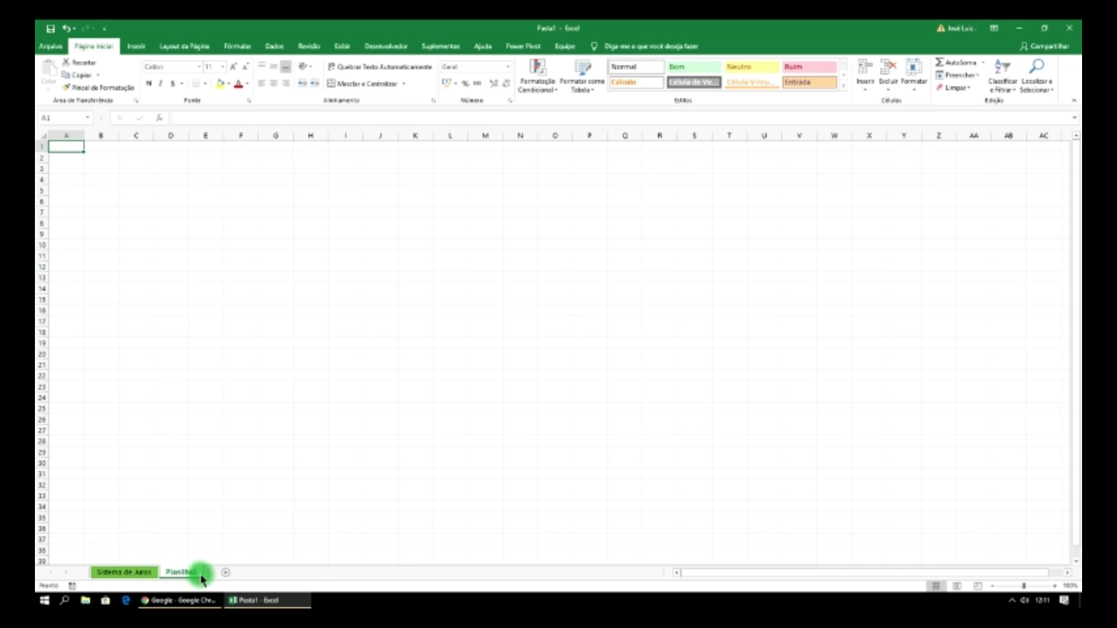
left_click(122, 572)
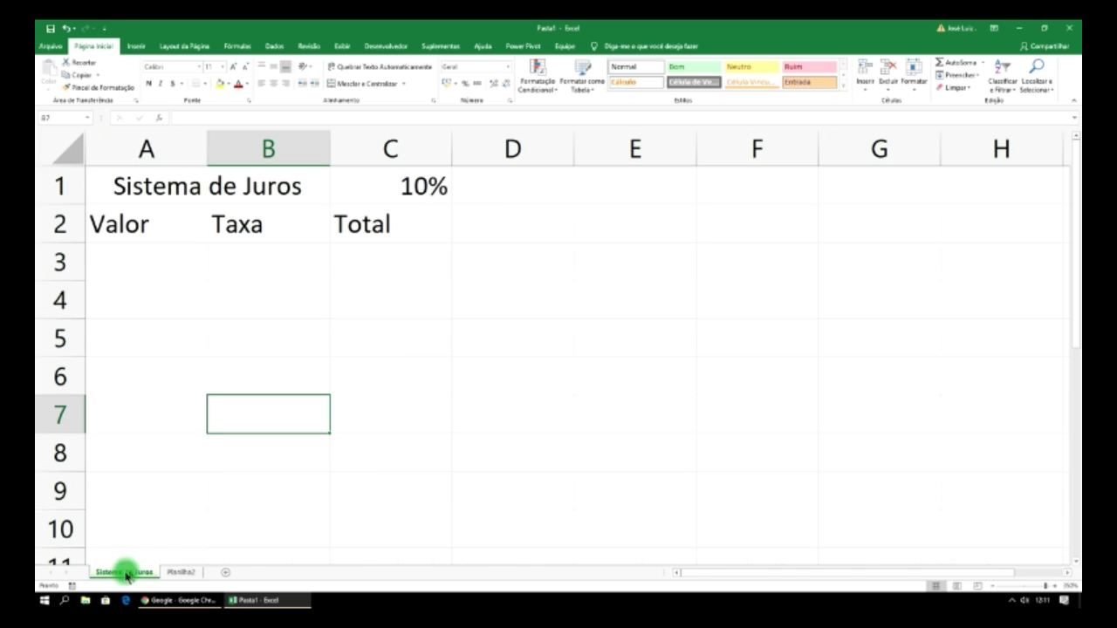
left_click(130, 273)
- Enter 100 as the first Valor in A3
type("100")
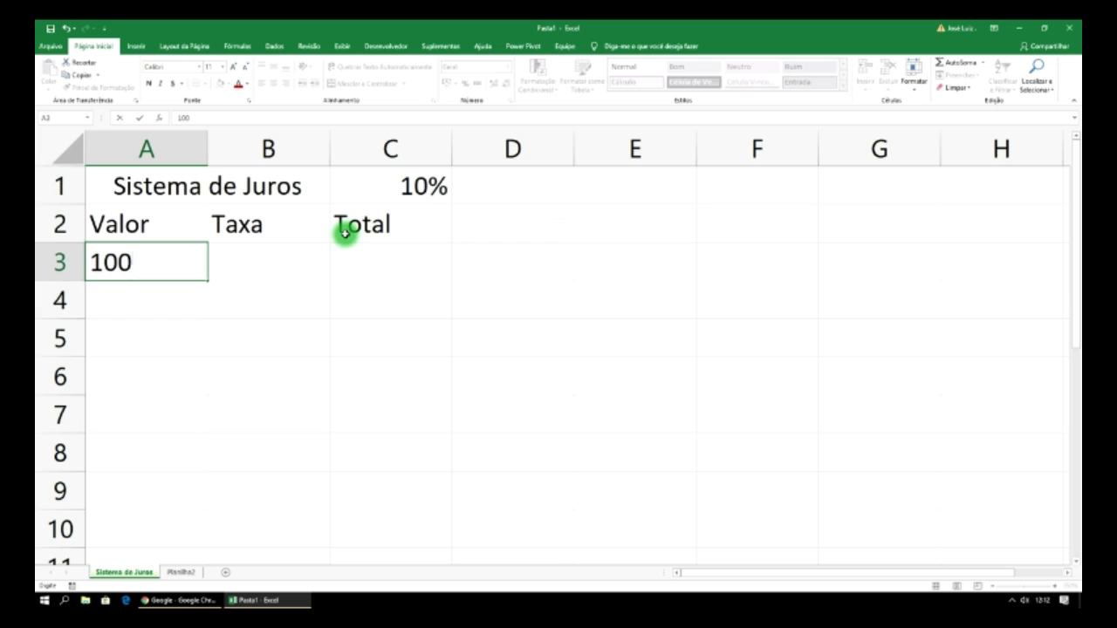
left_click(270, 353)
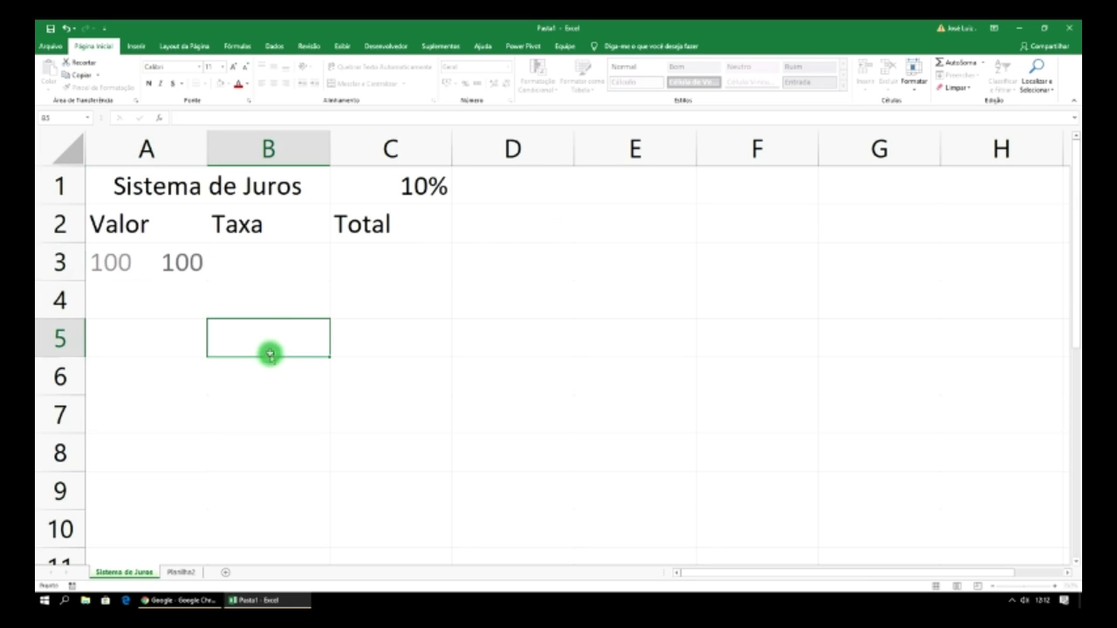
left_click(259, 260)
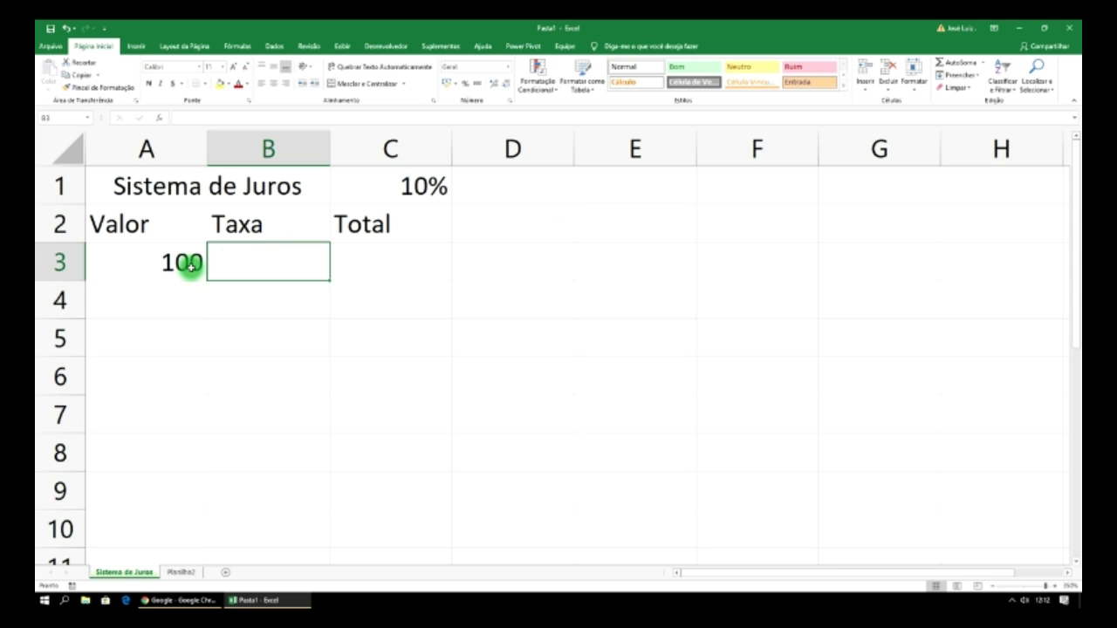
left_click(187, 263)
- Apply the Contábil accounting currency format to columns A and B and to C3:C9
left_click(154, 148)
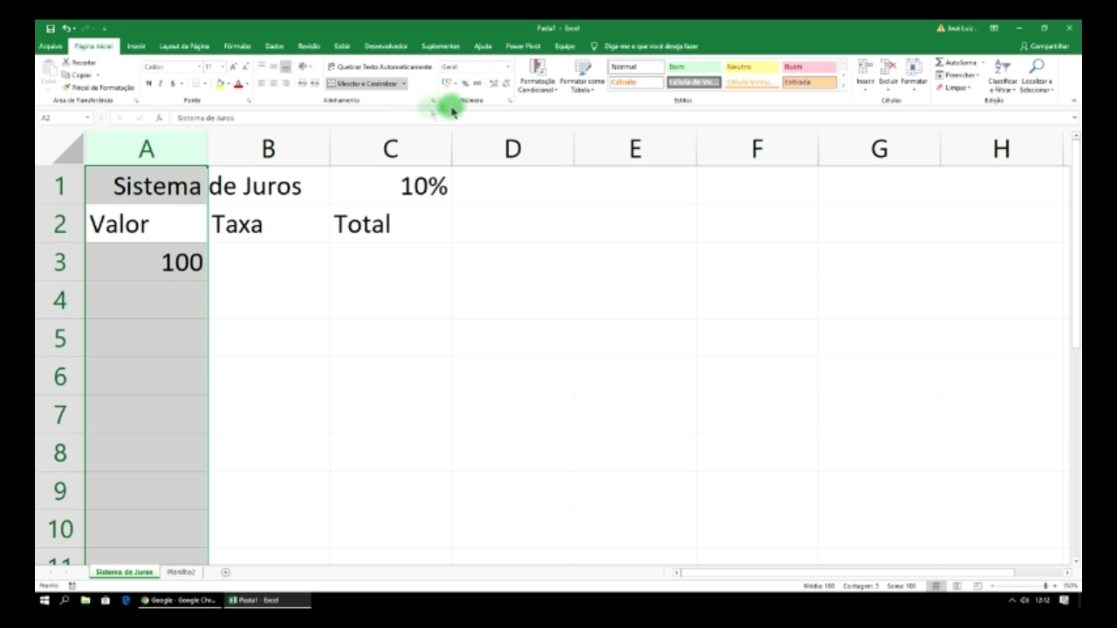
left_click(445, 82)
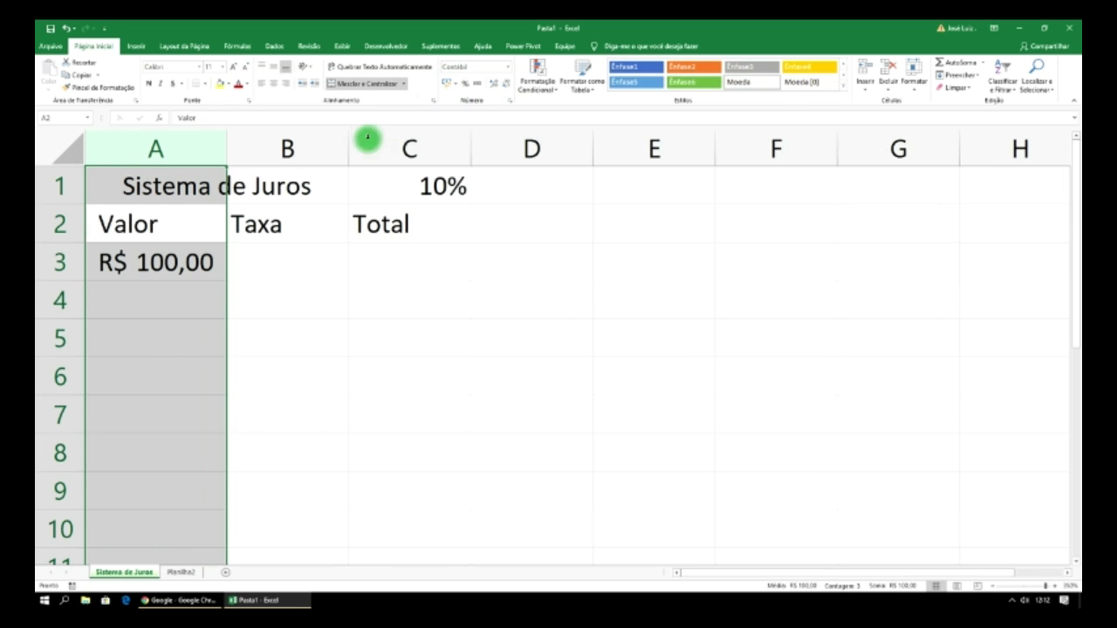
left_click(287, 148)
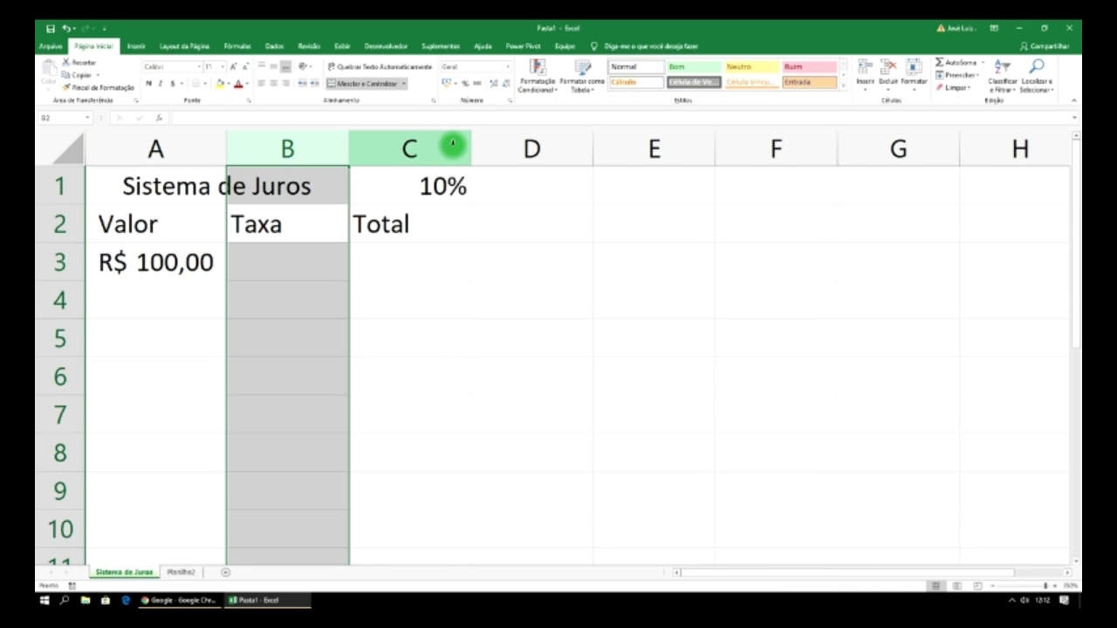
left_click(449, 82)
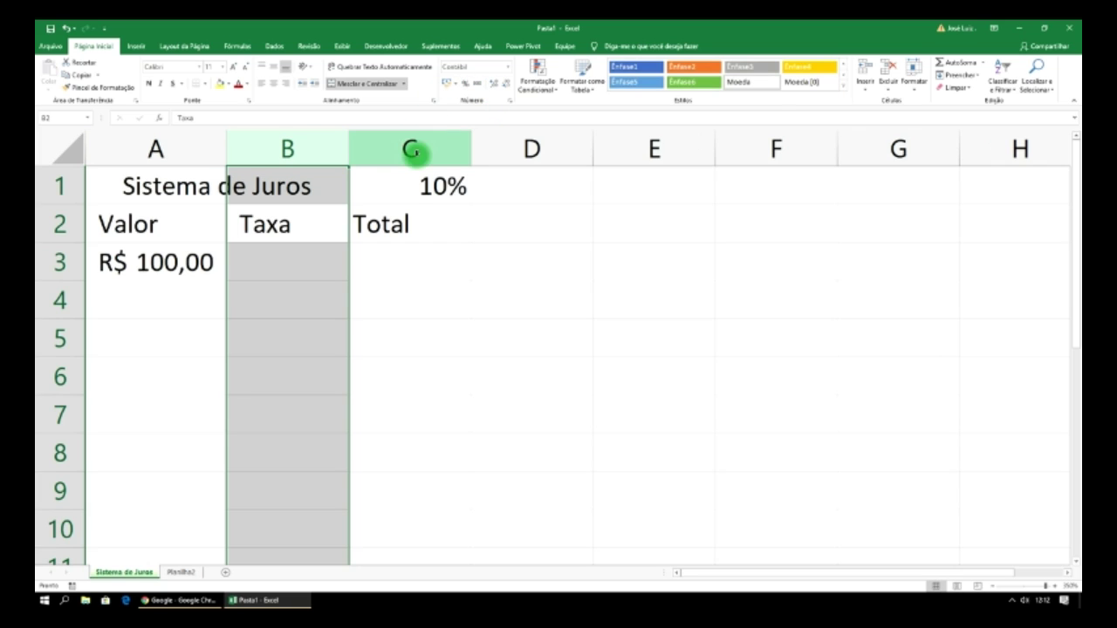
left_click(400, 271)
left_click_drag(400, 271, 432, 490)
left_click(448, 83)
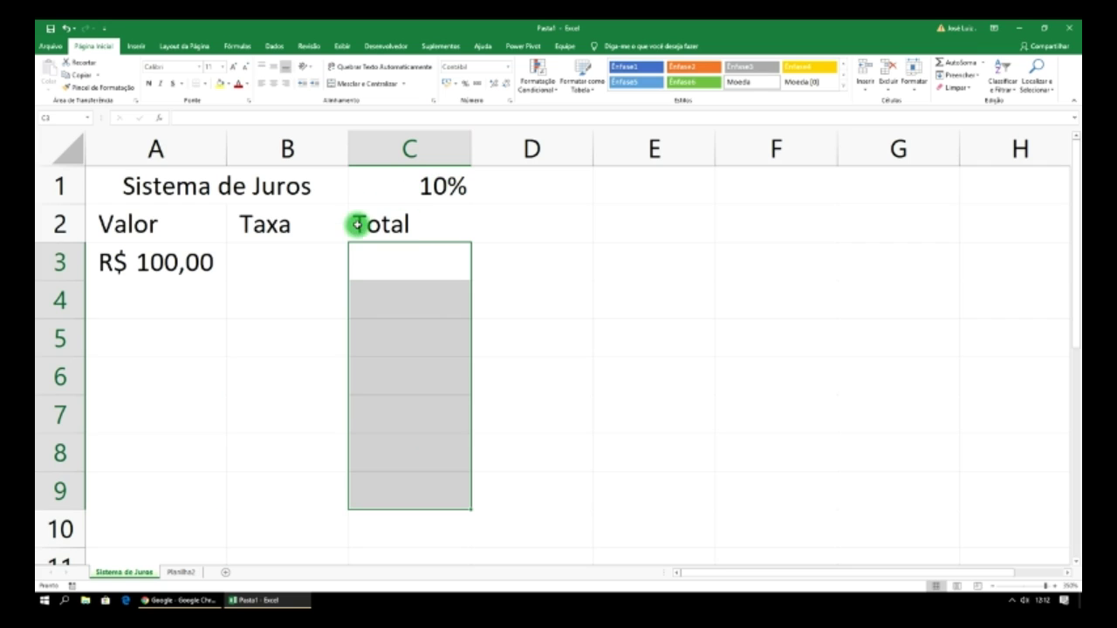
left_click(270, 264)
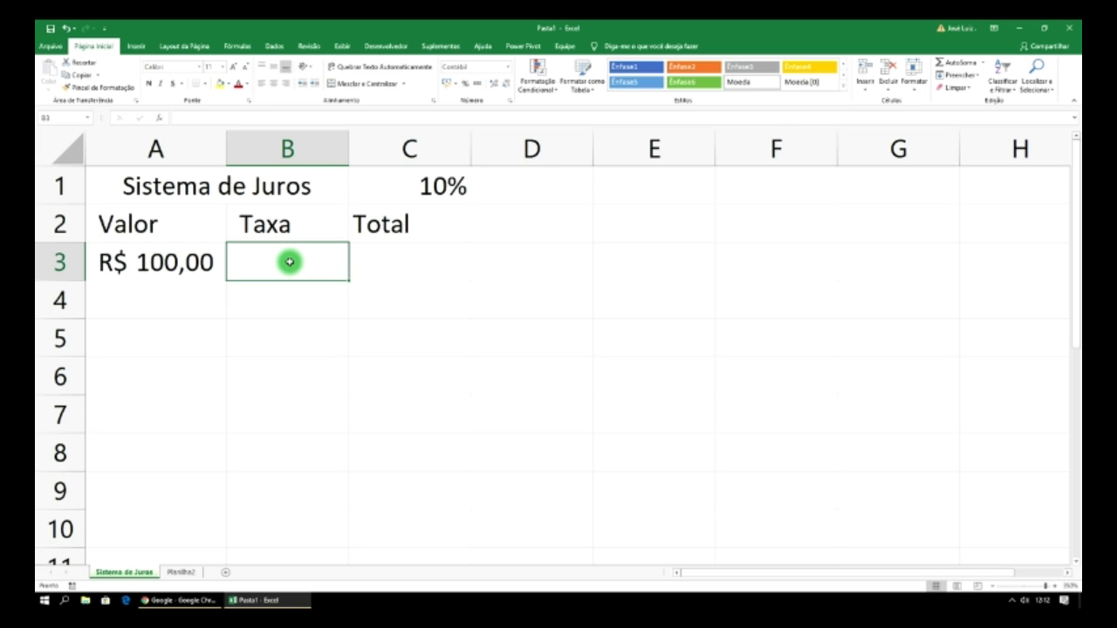
- Enter =A3*C1 in B3 so the Taxa is the Valor times the 10% rate
type("=")
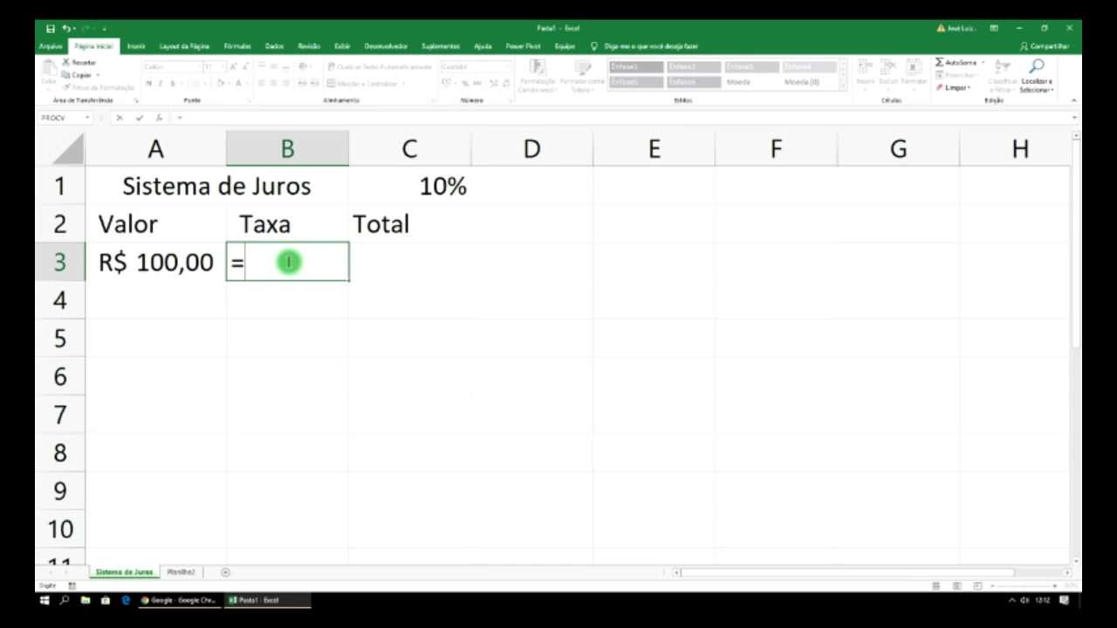
left_click(187, 262)
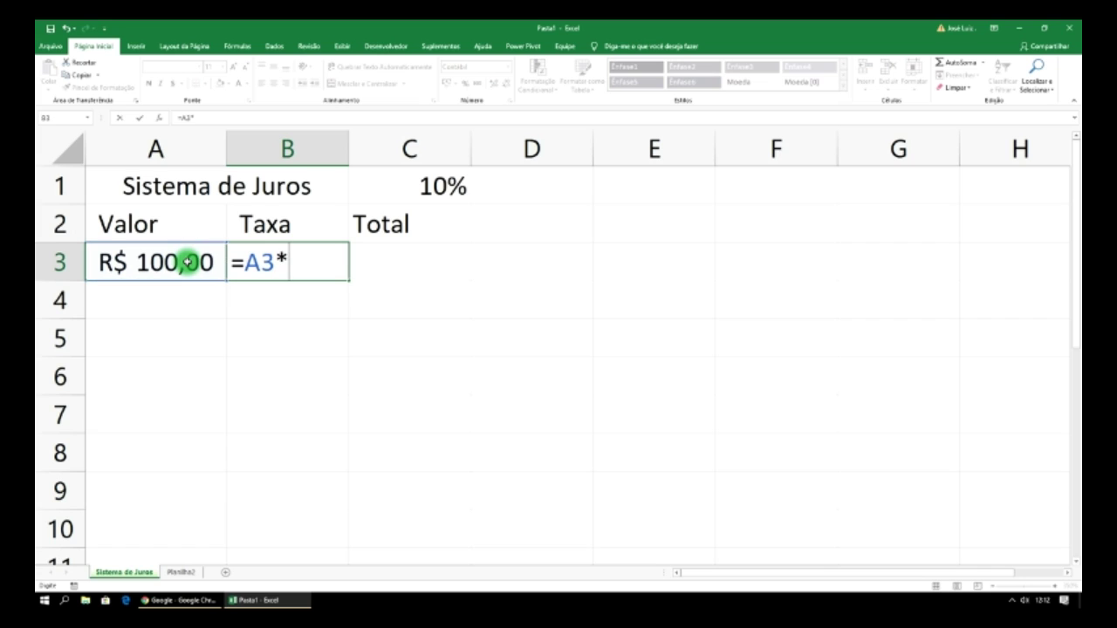
left_click(417, 186)
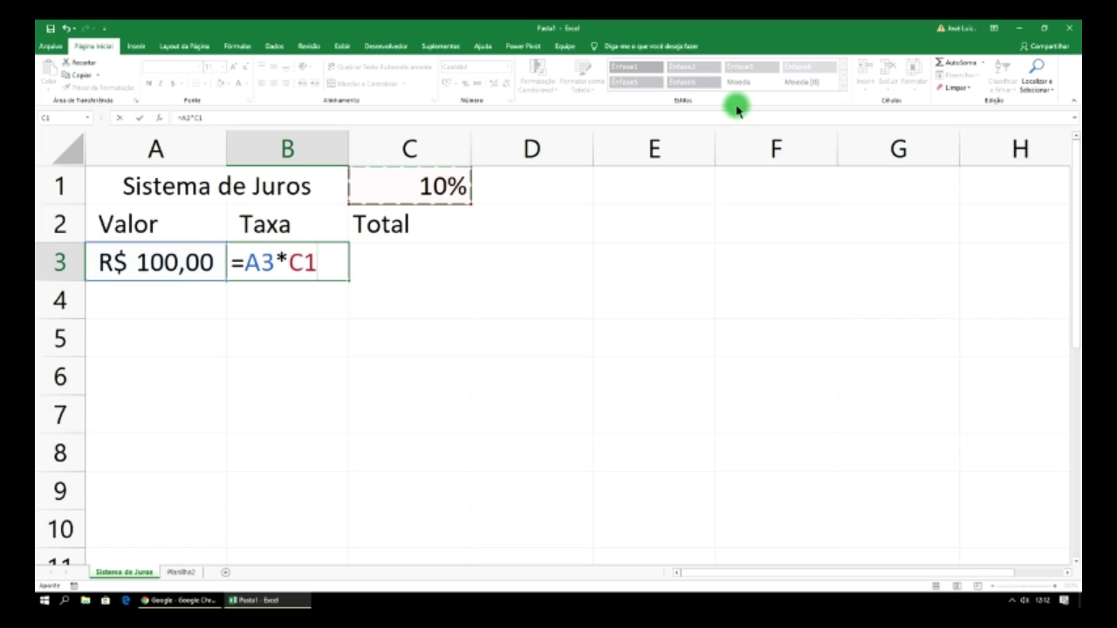
key("Return")
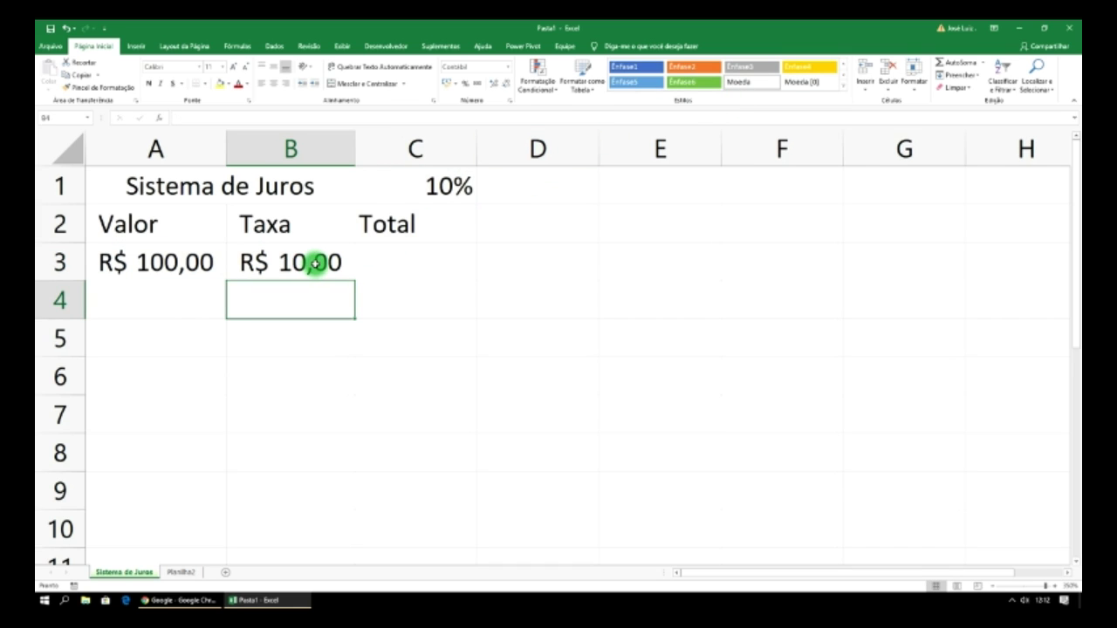
- Change the Valor in A3 to 150, then to 177,50, so the Taxa shows R$ 17,75
left_click(197, 259)
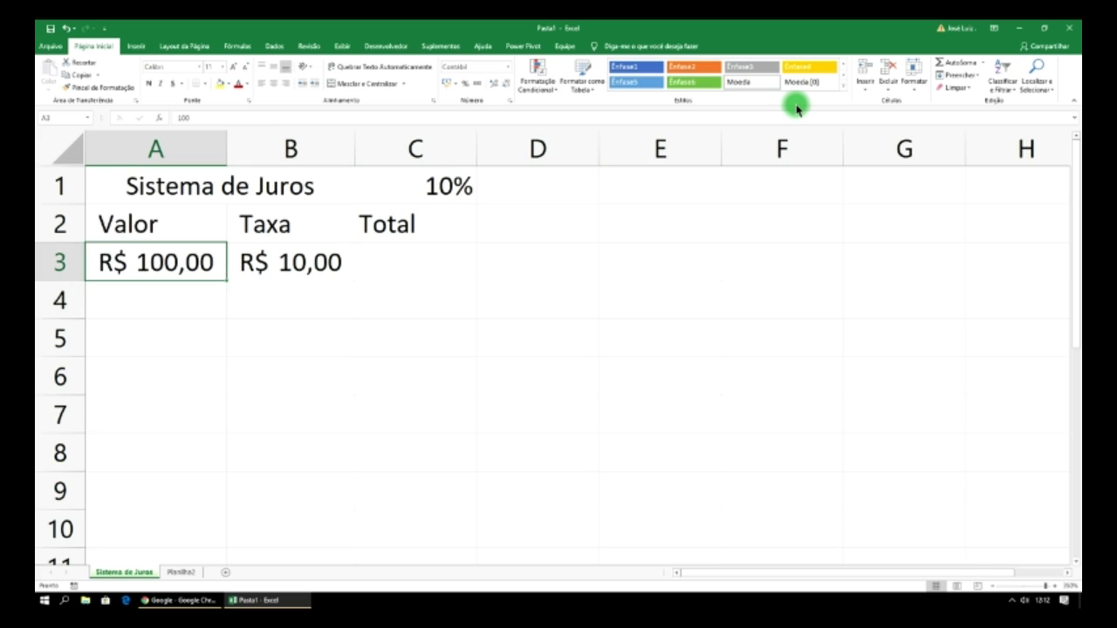
type("150")
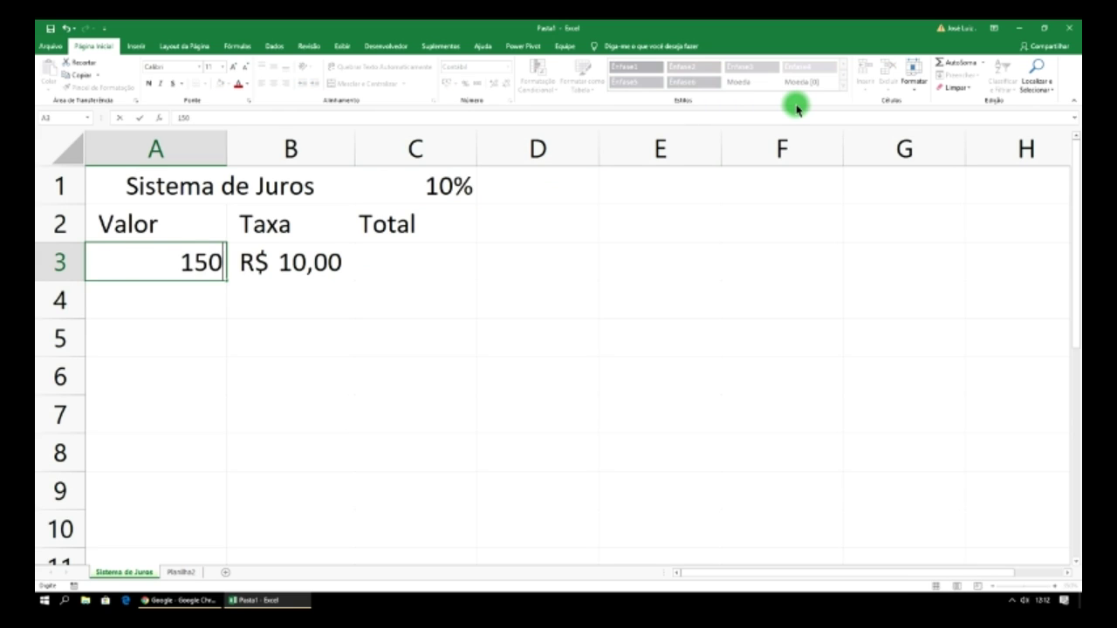
key("Return")
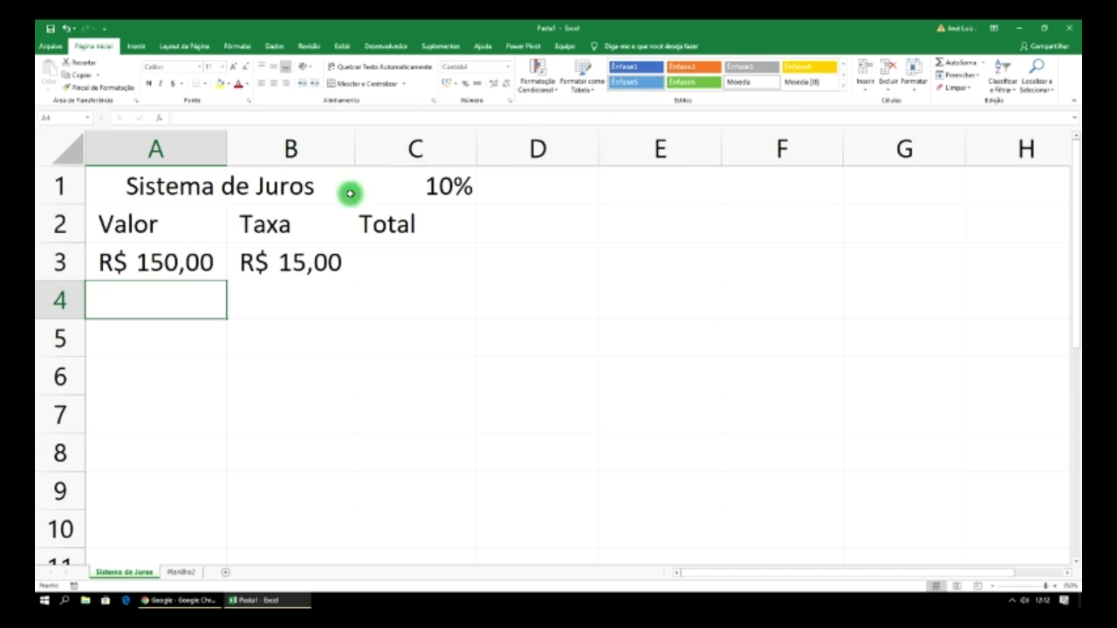
left_click(200, 262)
type("1")
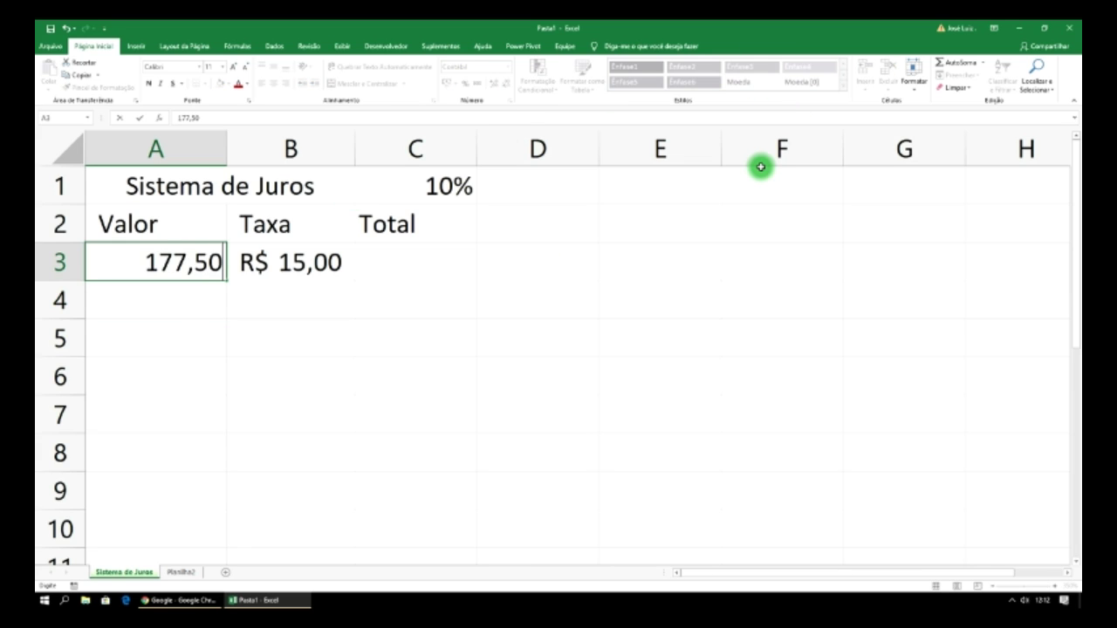
type("77,50")
key("Return")
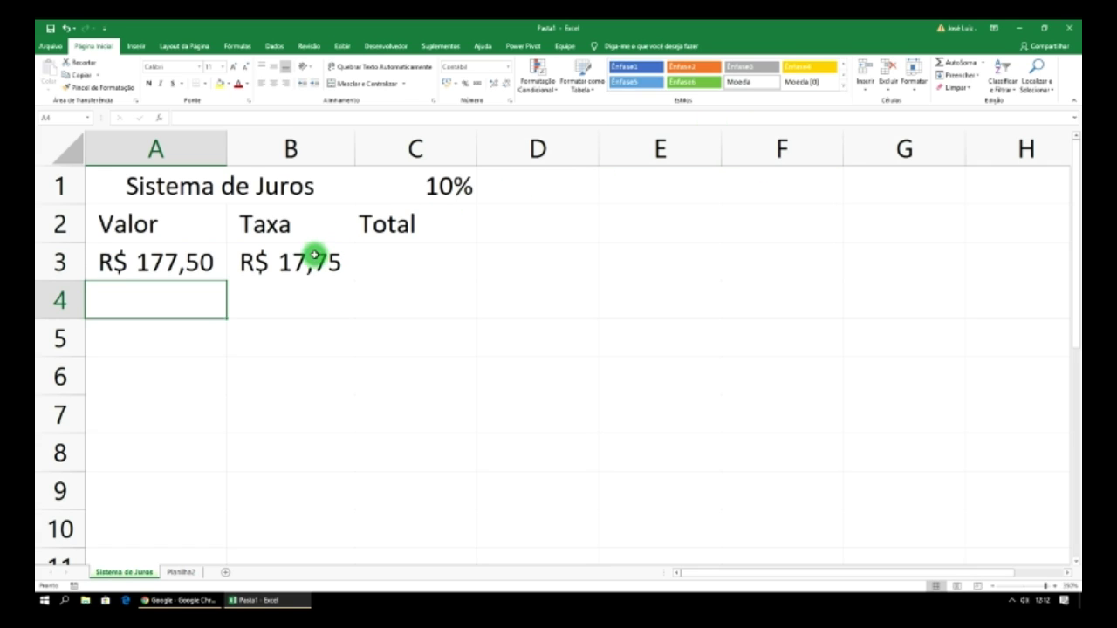
left_click(385, 262)
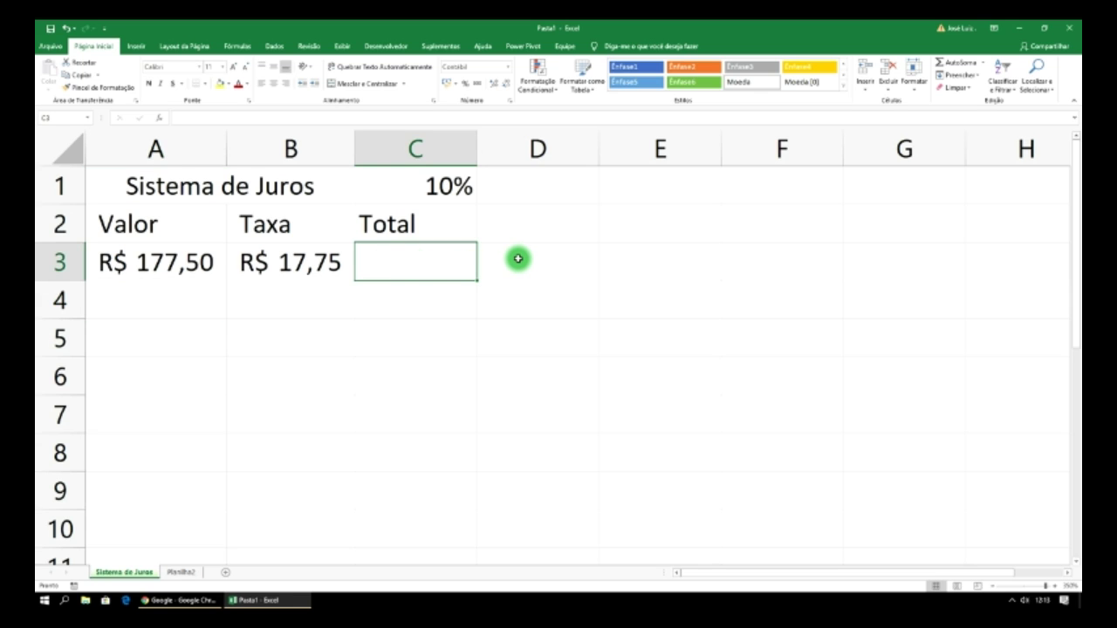
- Enter a Total formula in C3 combining A3 and B3 (R$ 195,25) and narrow column C
type("=")
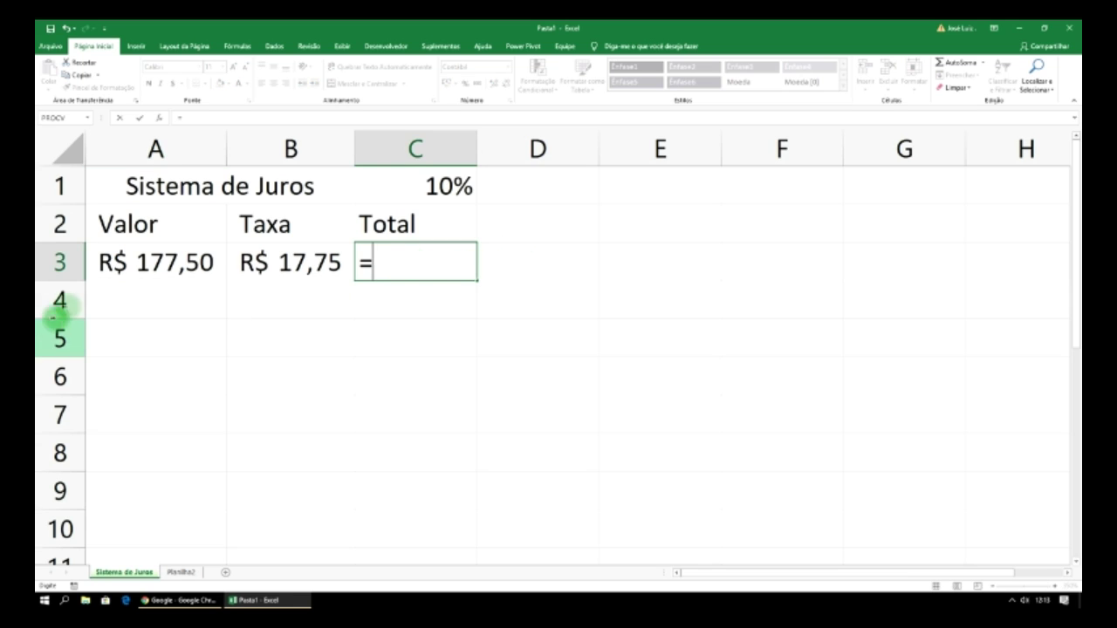
left_click(143, 262)
type("-")
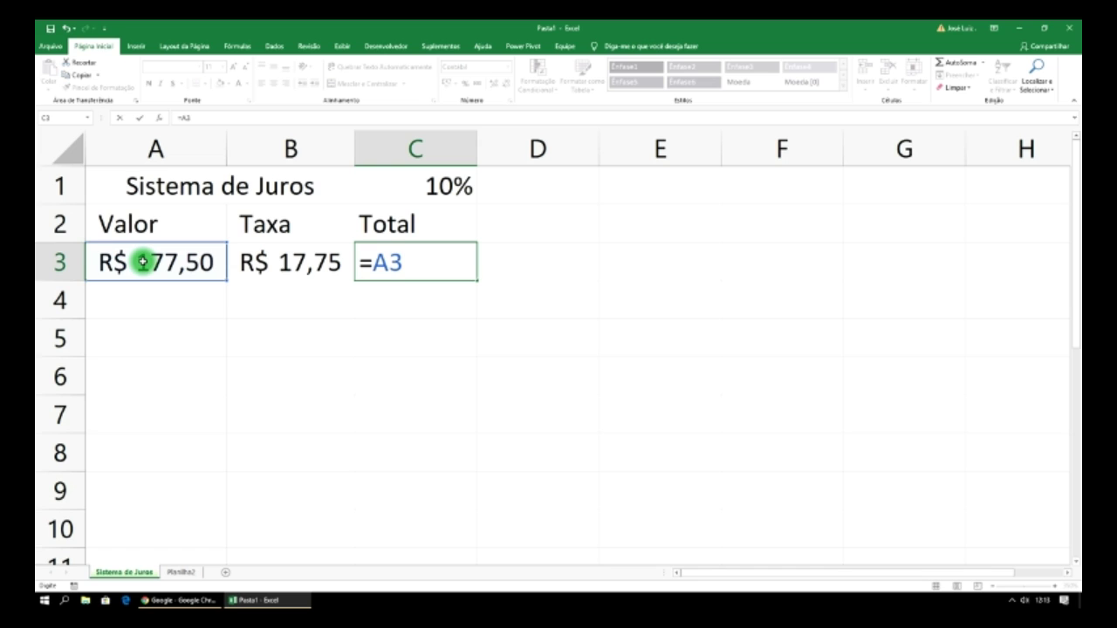
left_click(281, 260)
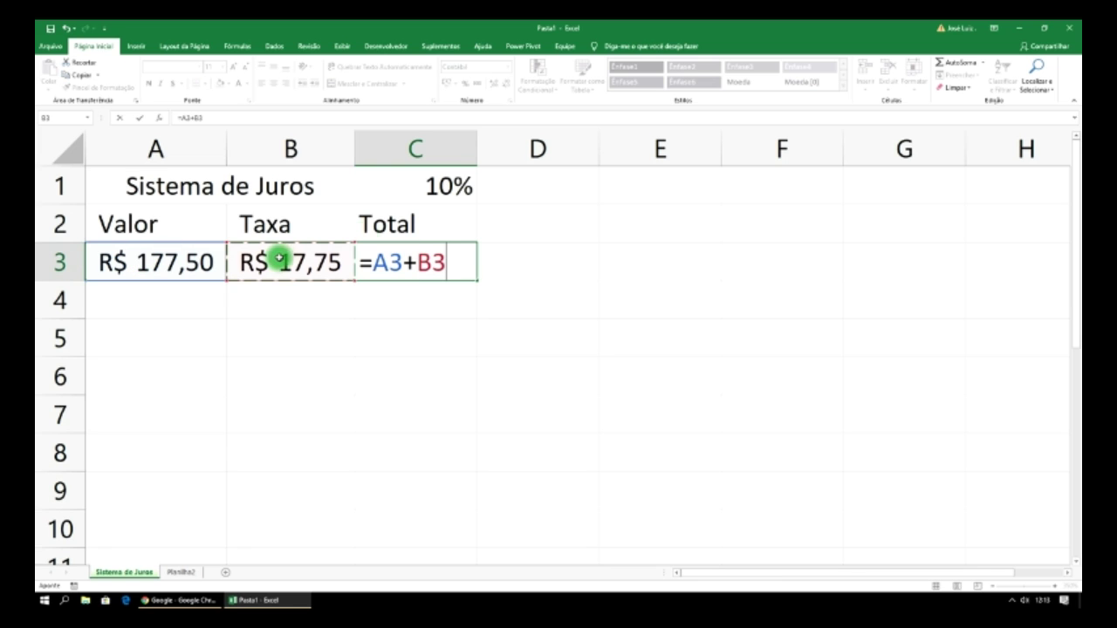
key("Return")
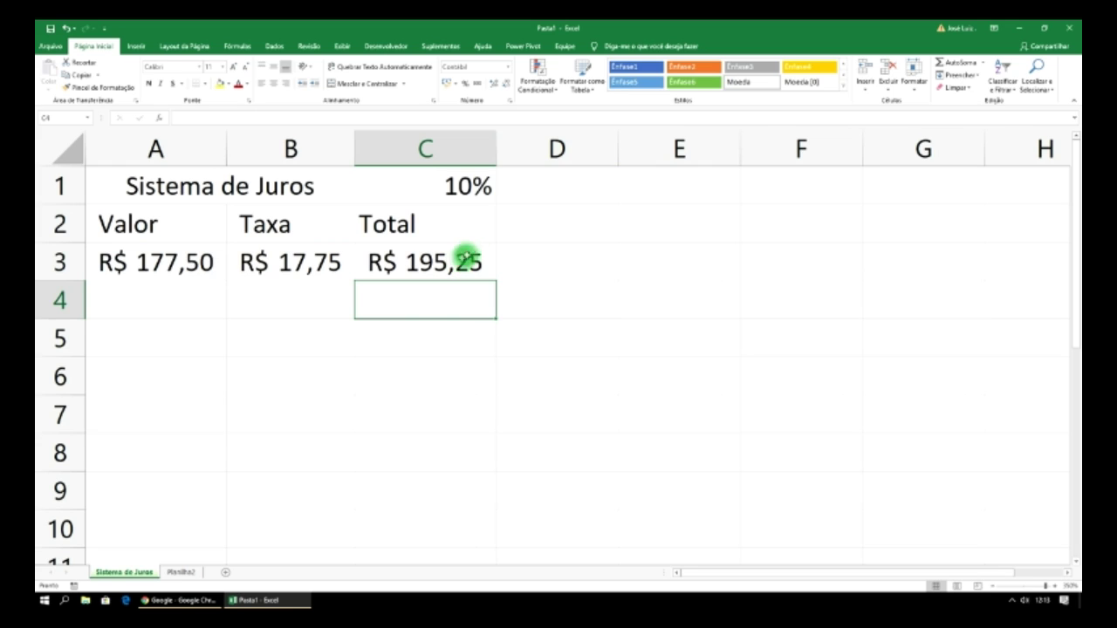
mouse_move(497, 144)
left_mouse_down()
mouse_move(469, 146)
mouse_move(501, 147)
left_mouse_up()
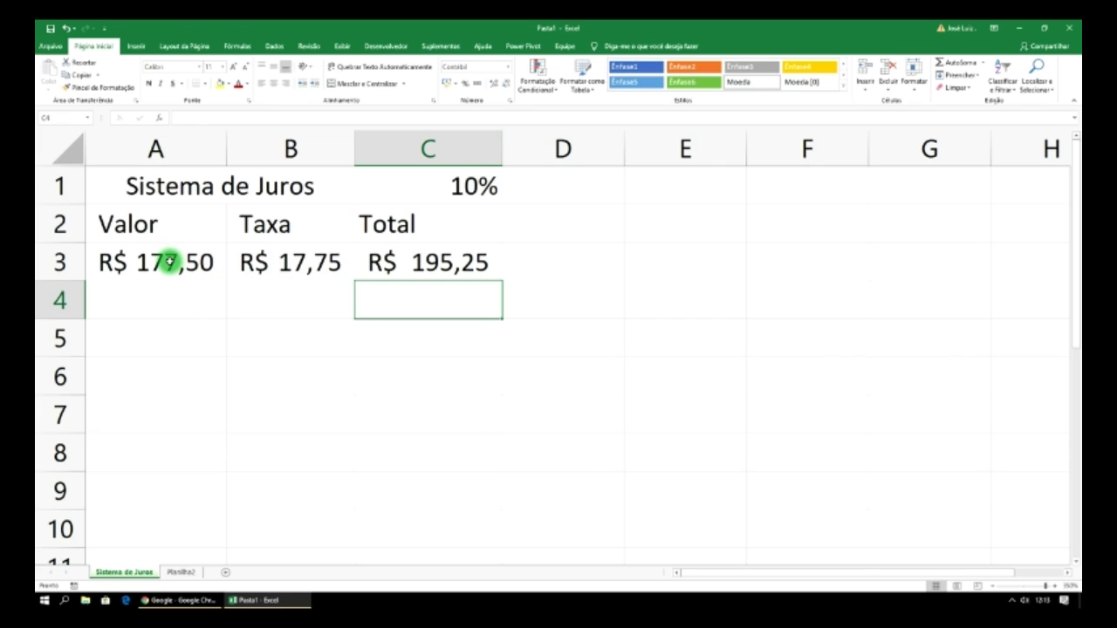
left_click(169, 262)
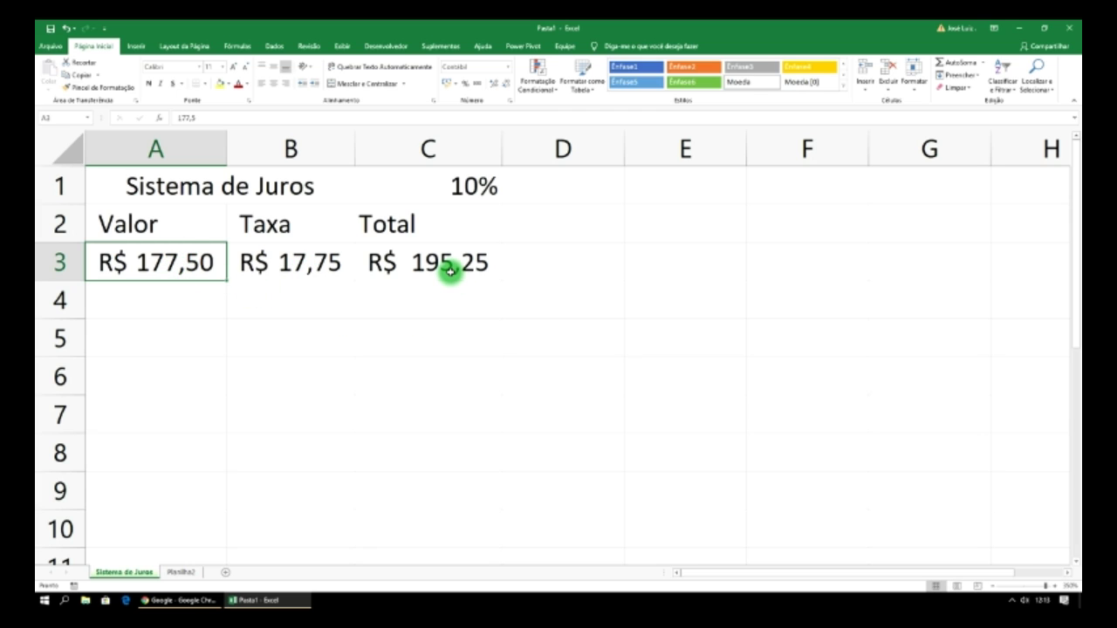
left_click(195, 305)
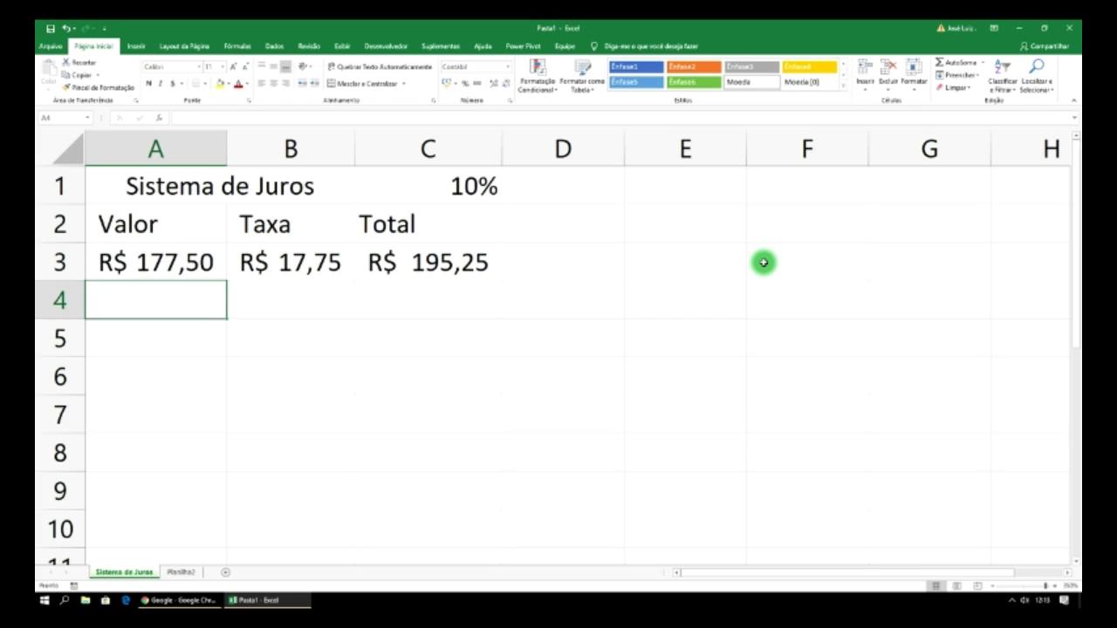
- Enter 1345,99 in A4 and fill the Taxa formula into B4, fixing its reference to C1
type("2")
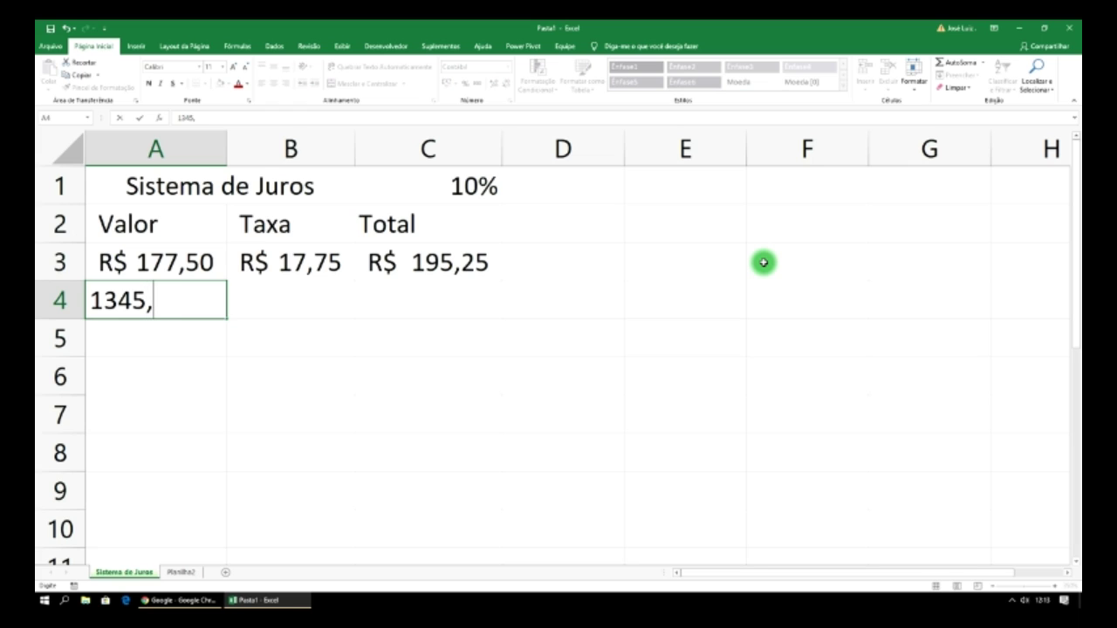
left_click(332, 297)
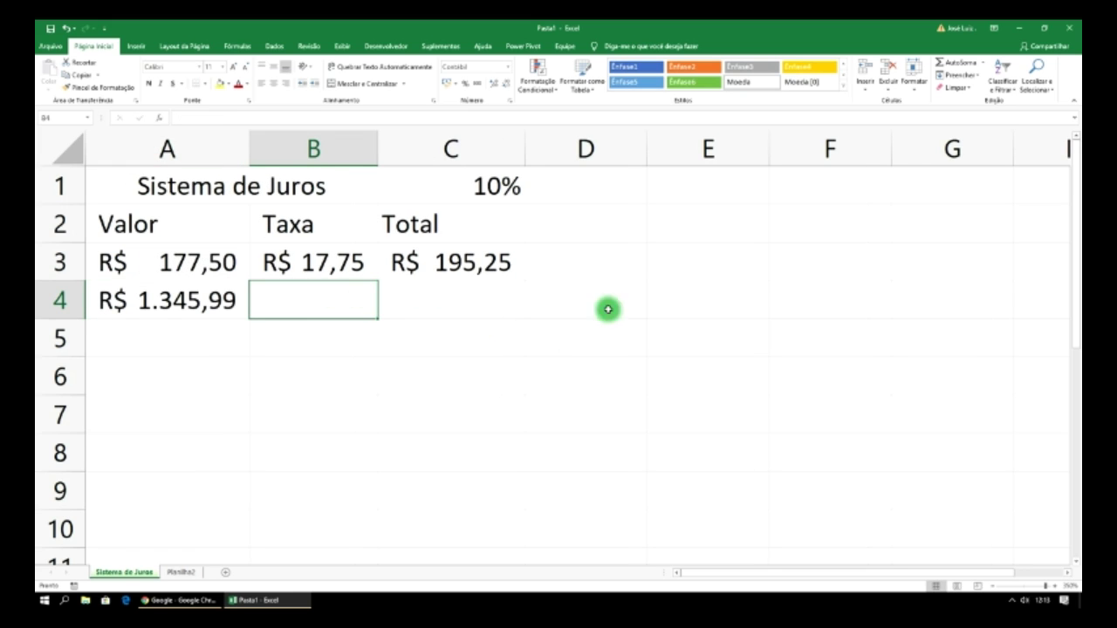
left_click(345, 273)
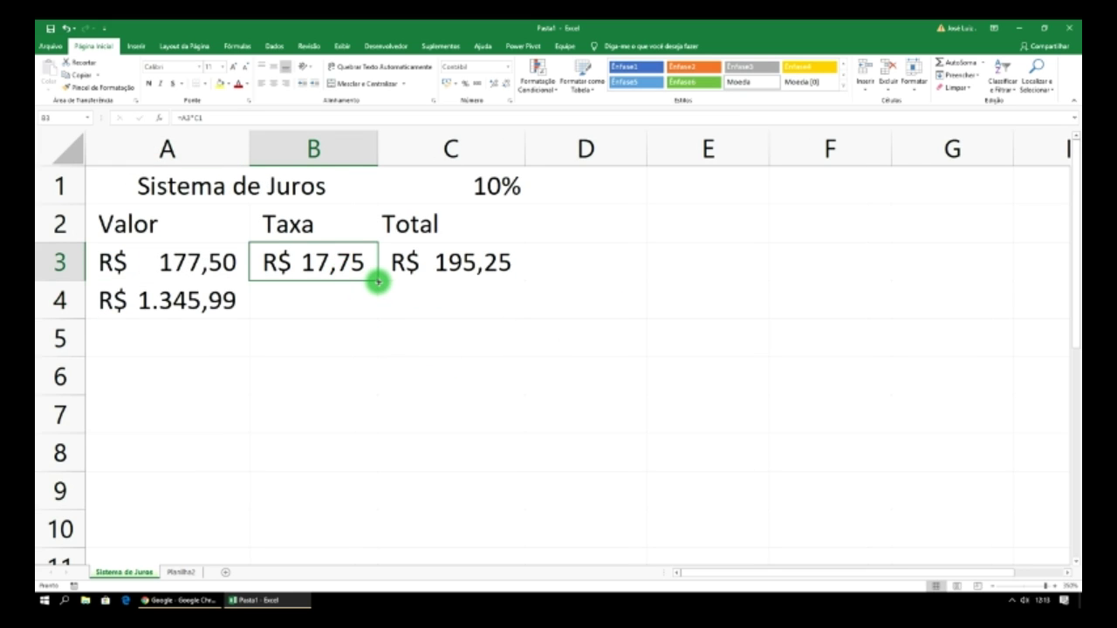
left_click_drag(378, 281, 375, 309)
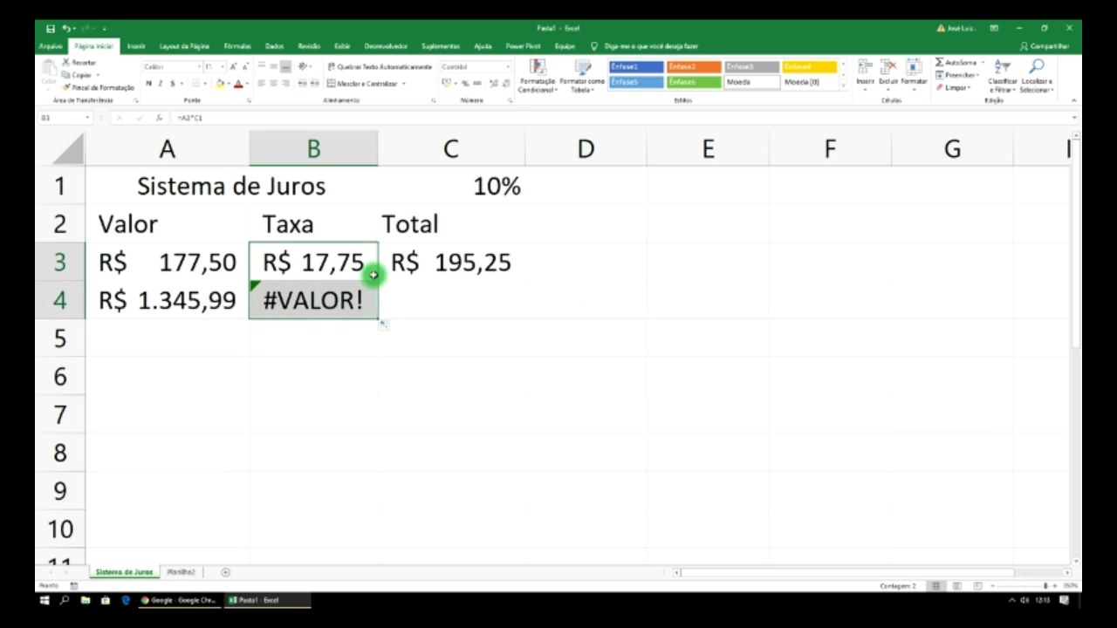
left_click(306, 302)
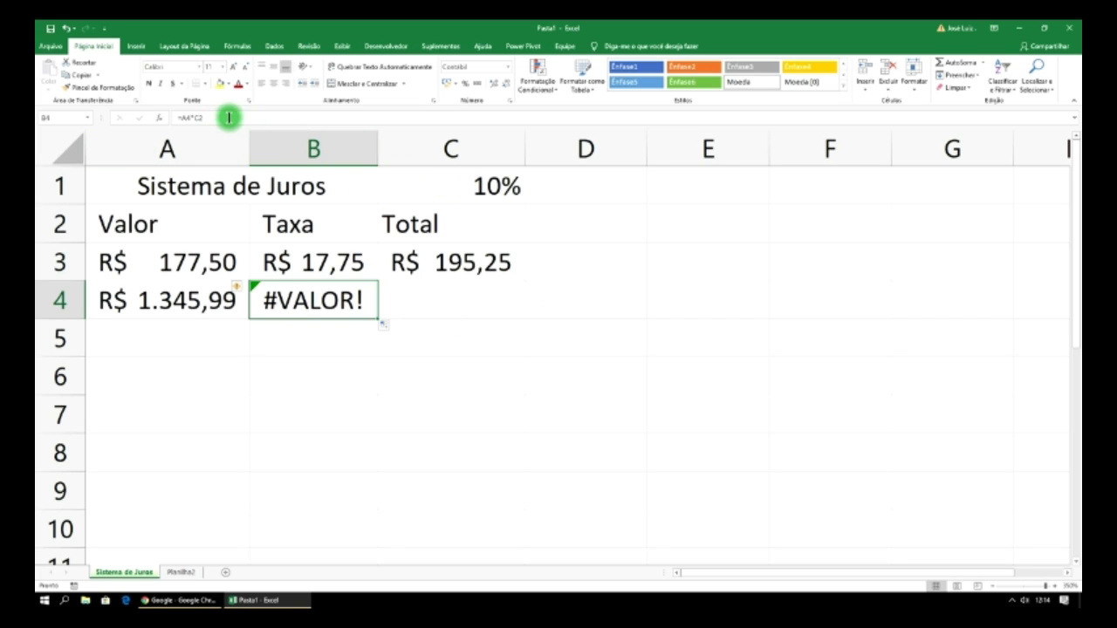
left_click(228, 117)
key("BackSpace")
type("1")
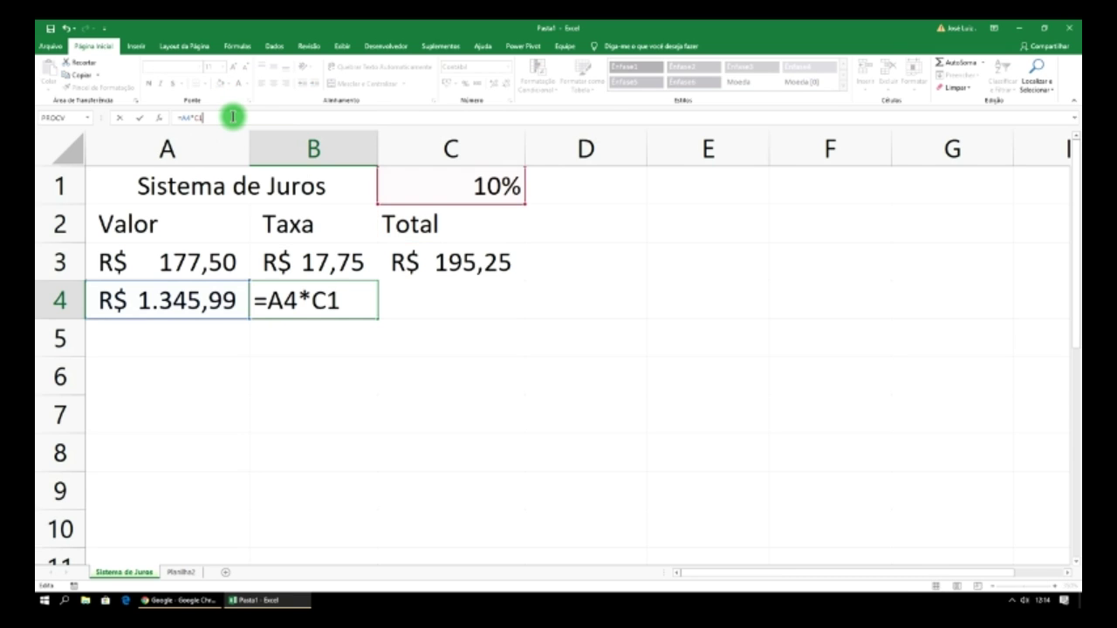
key("Return")
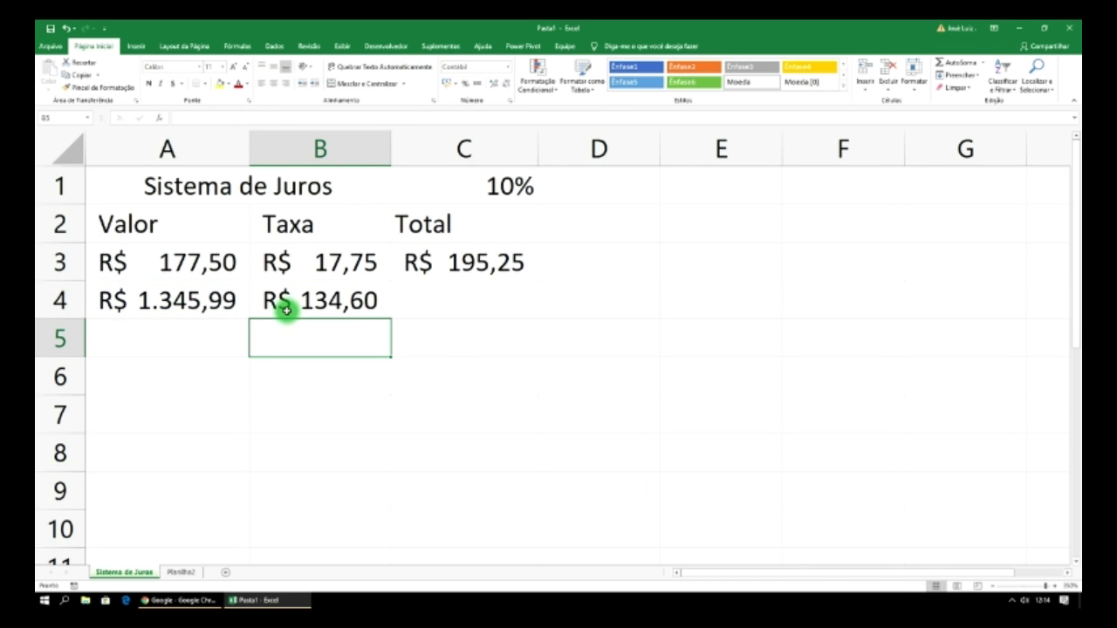
- Fill the Total formula down into C4 (R$ 1.480,59) and autofit column C
left_click(360, 302)
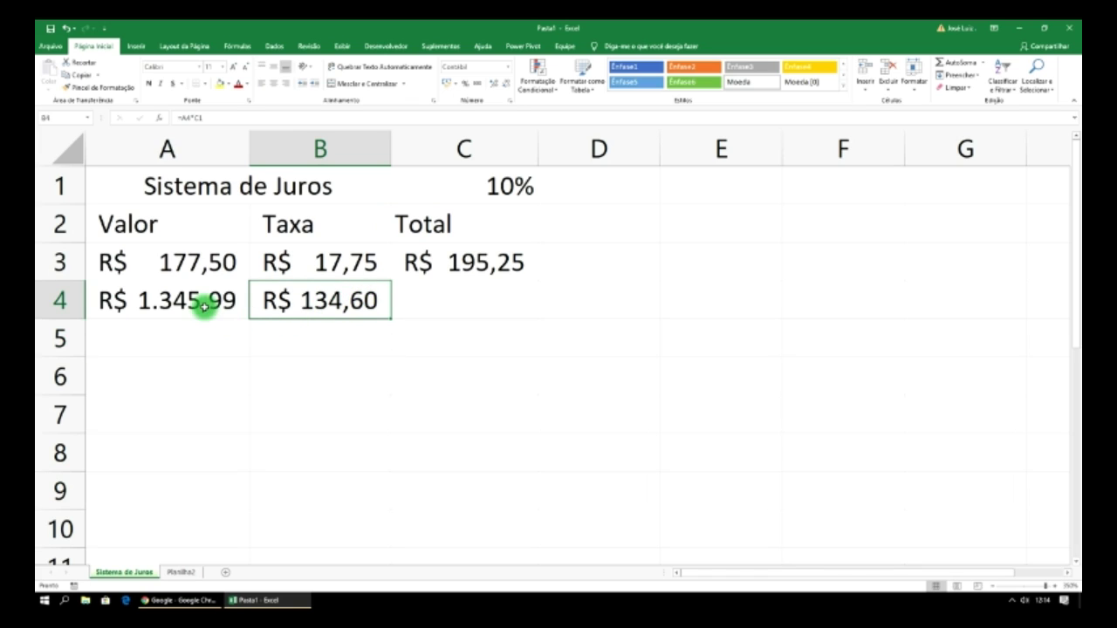
left_click(506, 264)
left_click_drag(539, 280, 534, 310)
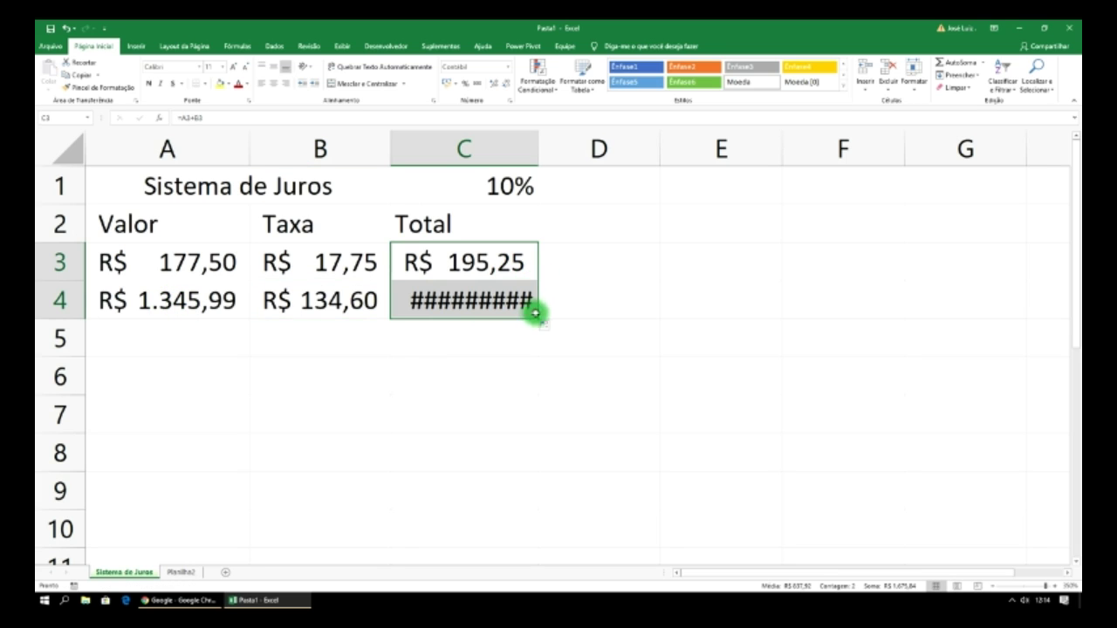
double_click(537, 146)
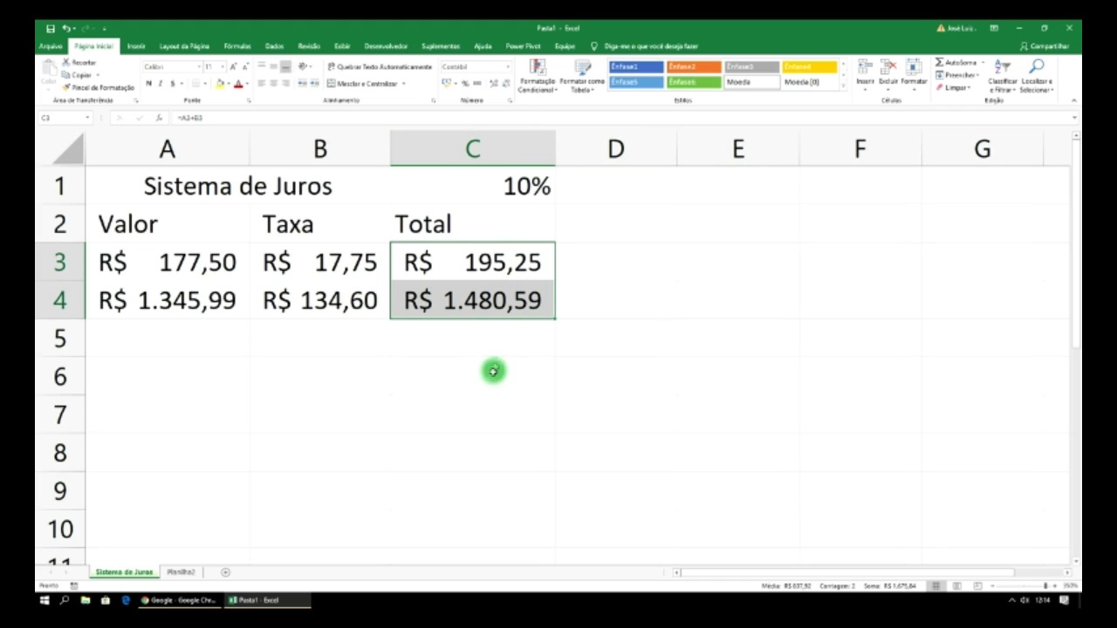
left_click(500, 345)
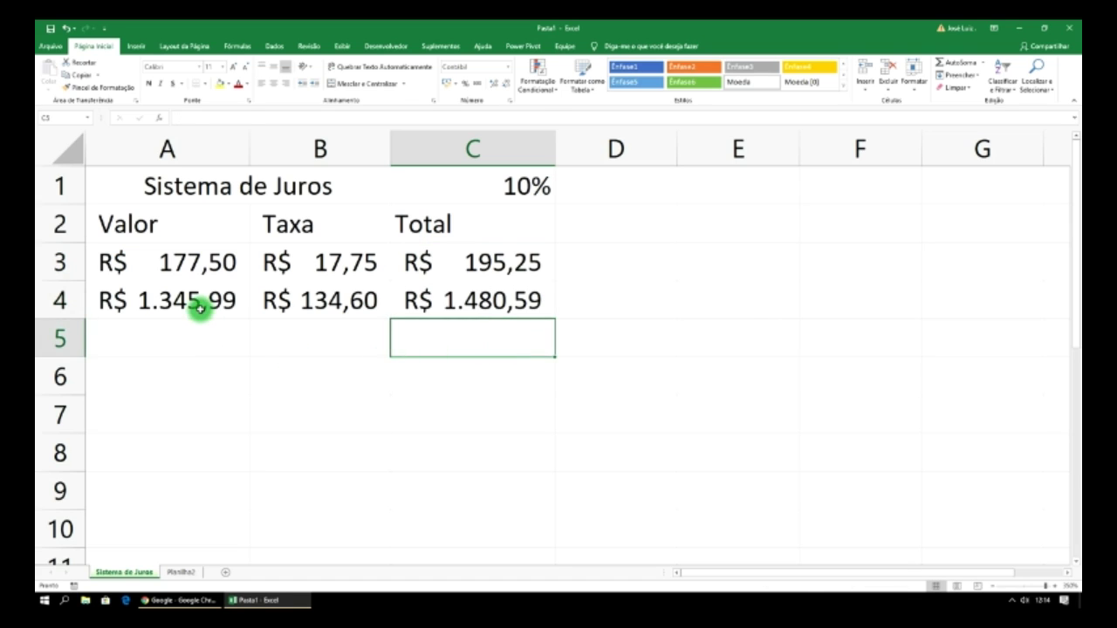
left_click(195, 306)
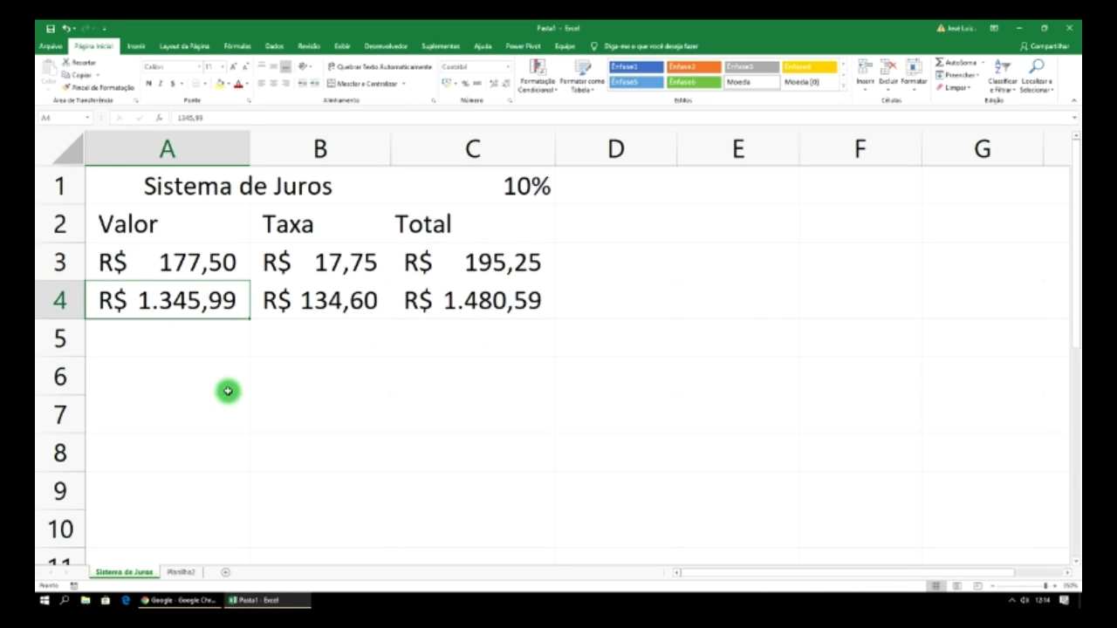
left_click(489, 302)
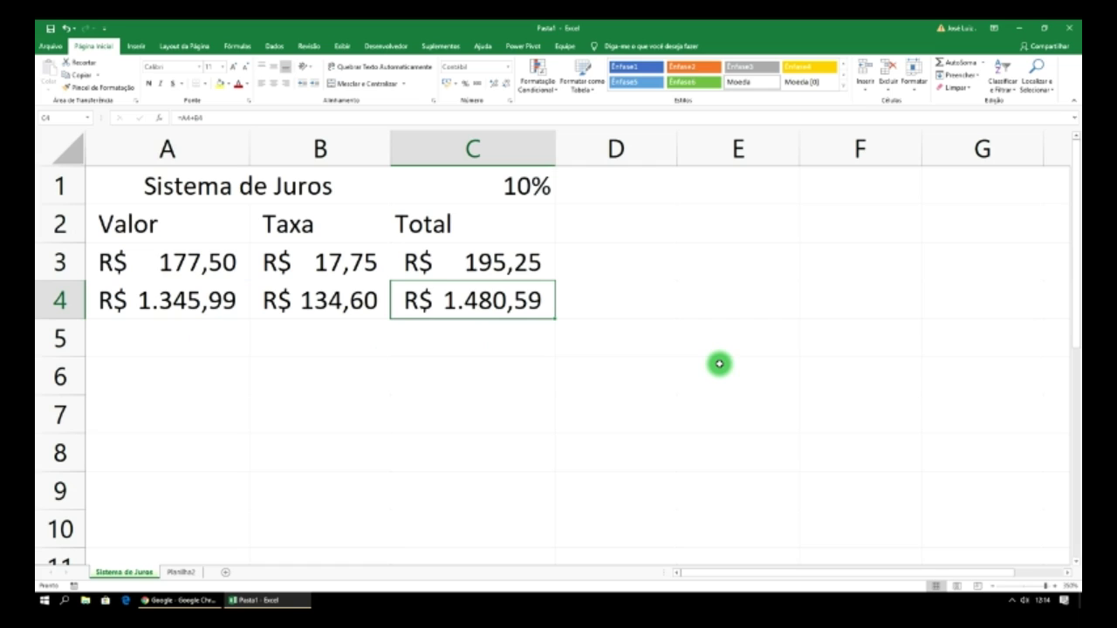
- Enter 80 in A5 and fill the Taxa formula into B5, changing C2 to C1
left_click(200, 339)
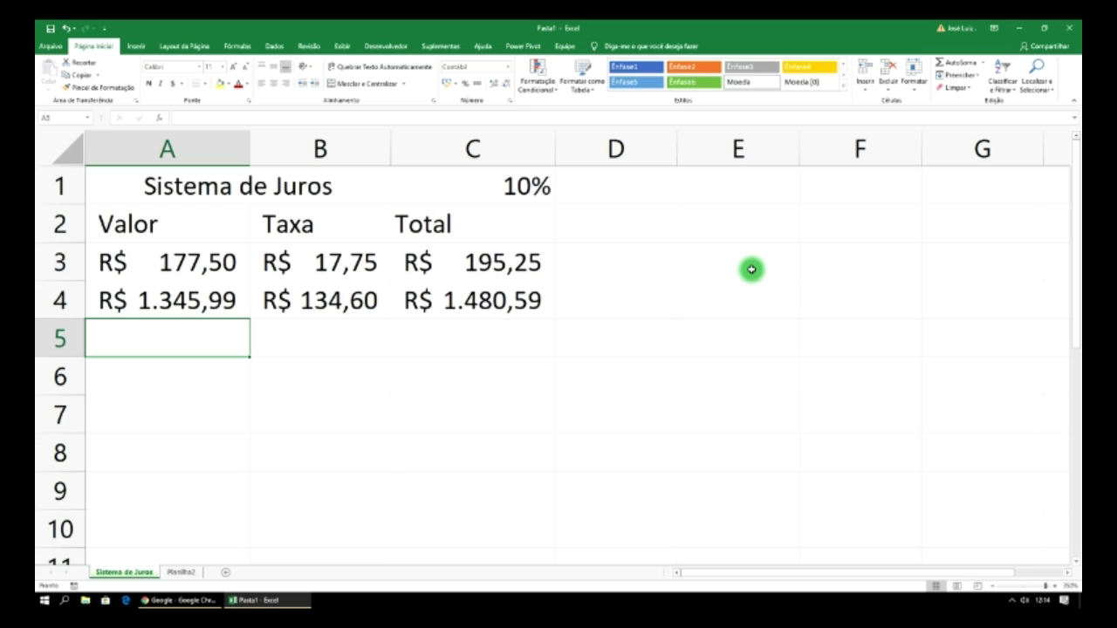
type("80")
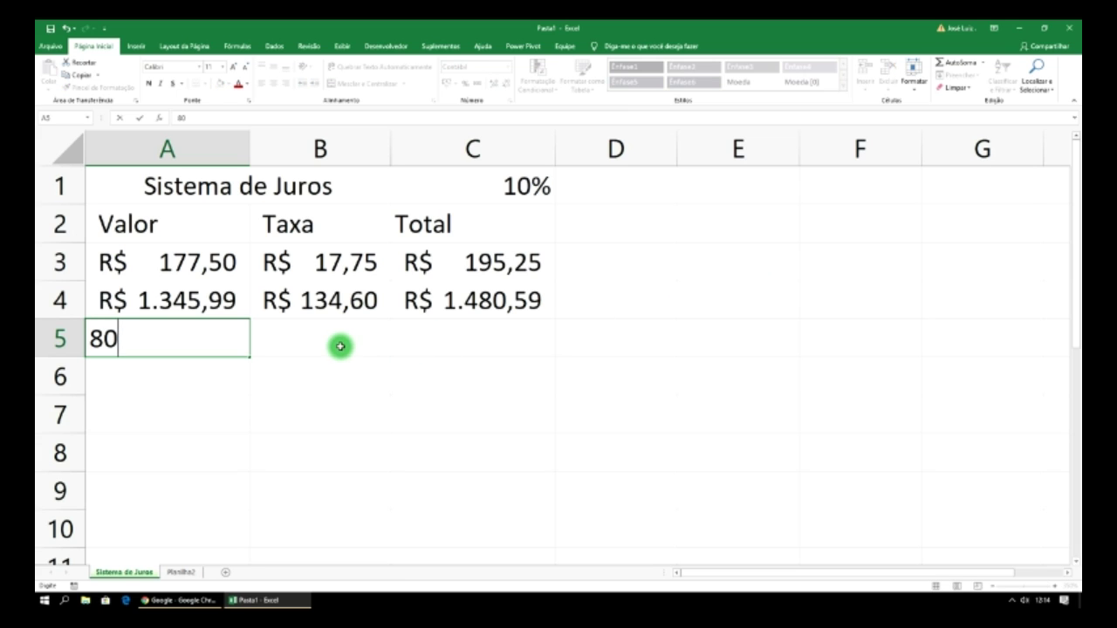
left_click(340, 346)
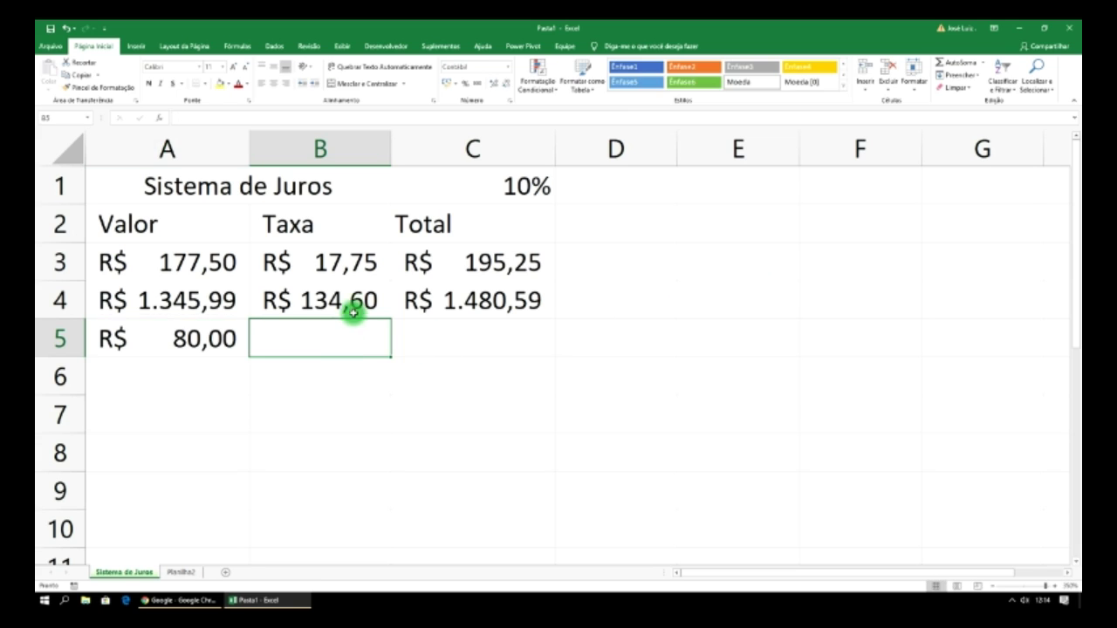
left_click(357, 309)
left_click_drag(390, 320, 382, 342)
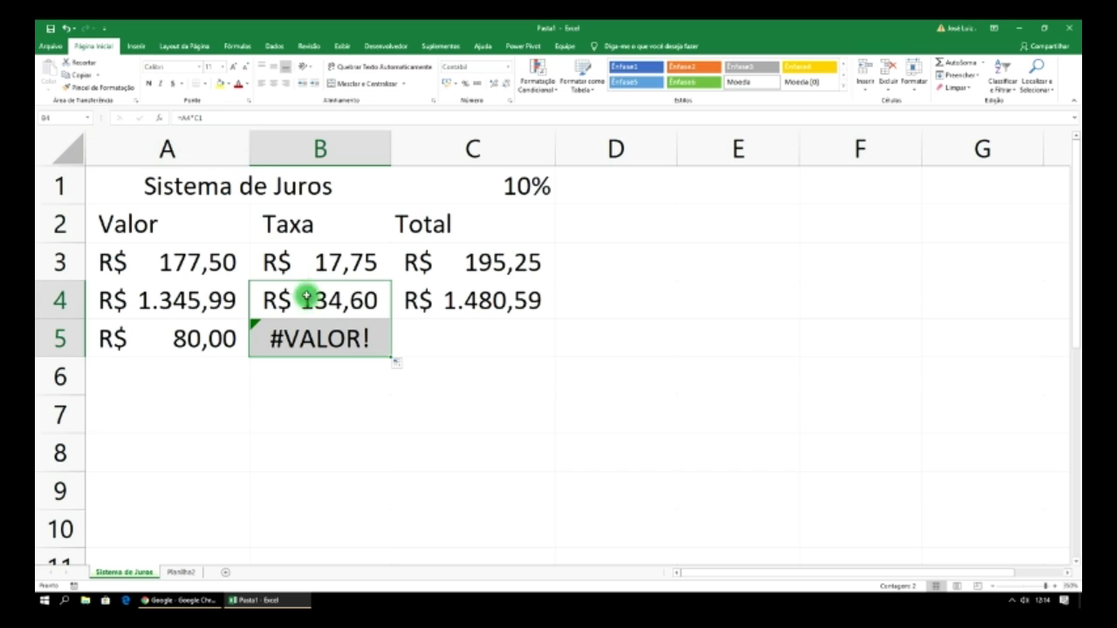
left_click(327, 336)
left_click(217, 120)
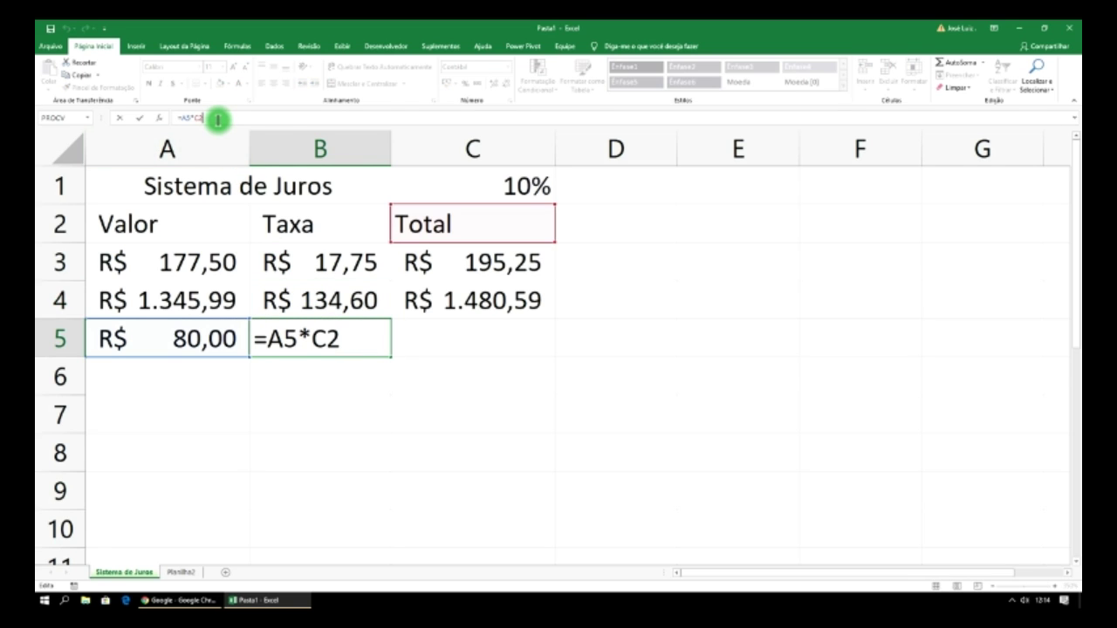
key("BackSpace")
type("1")
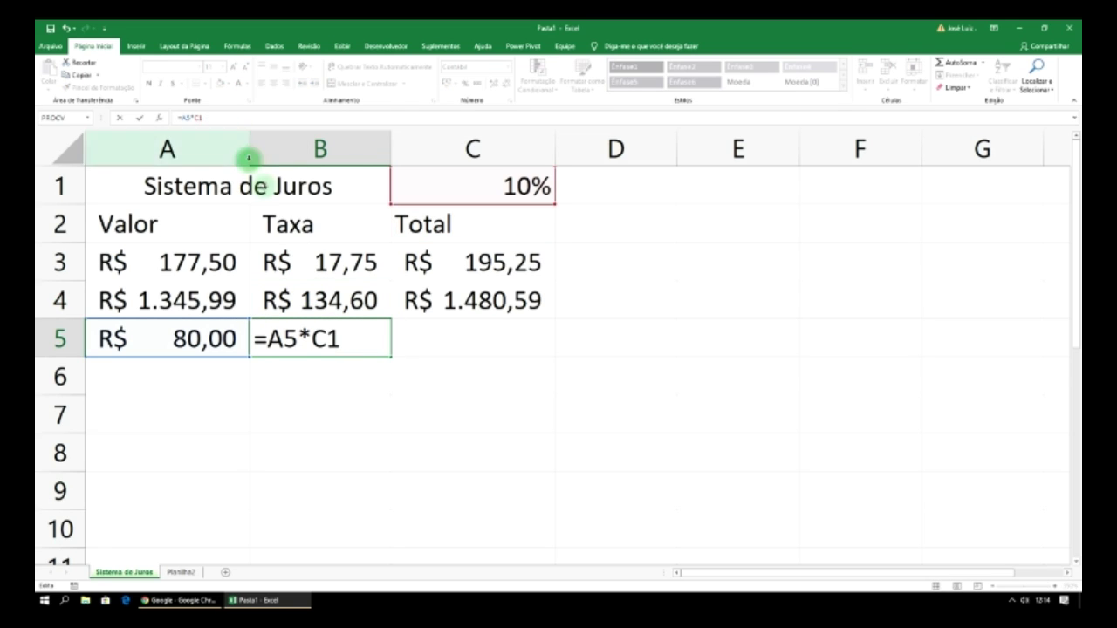
left_click(486, 327)
- Fill the Total formula down into C5, giving R$ 88,00
left_click(515, 298)
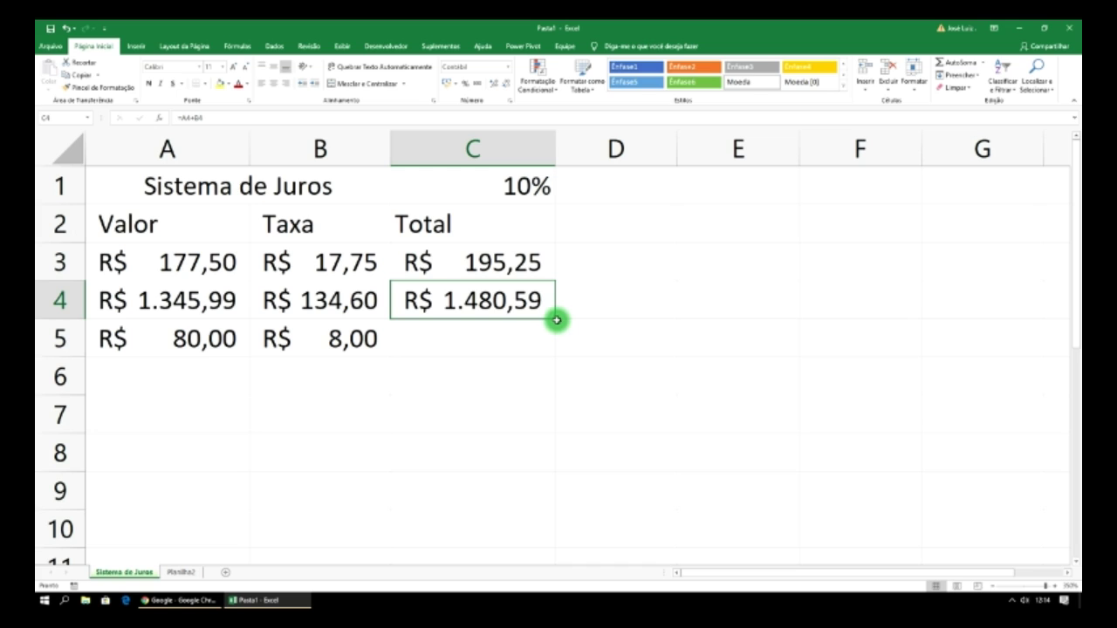
left_click_drag(556, 320, 550, 349)
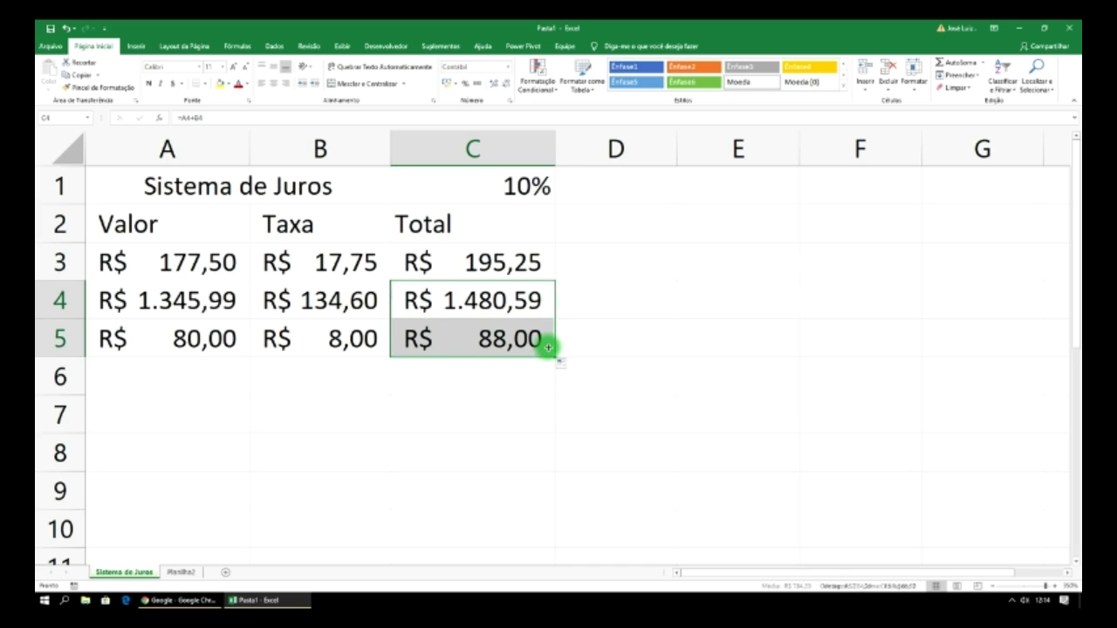
left_click(529, 186)
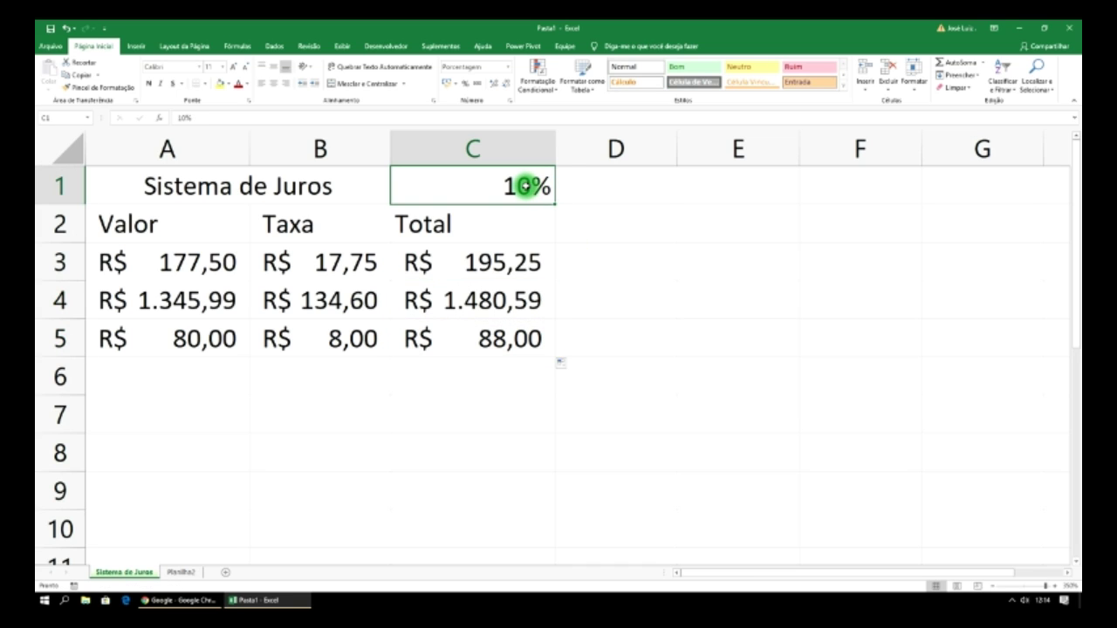
left_click(183, 119)
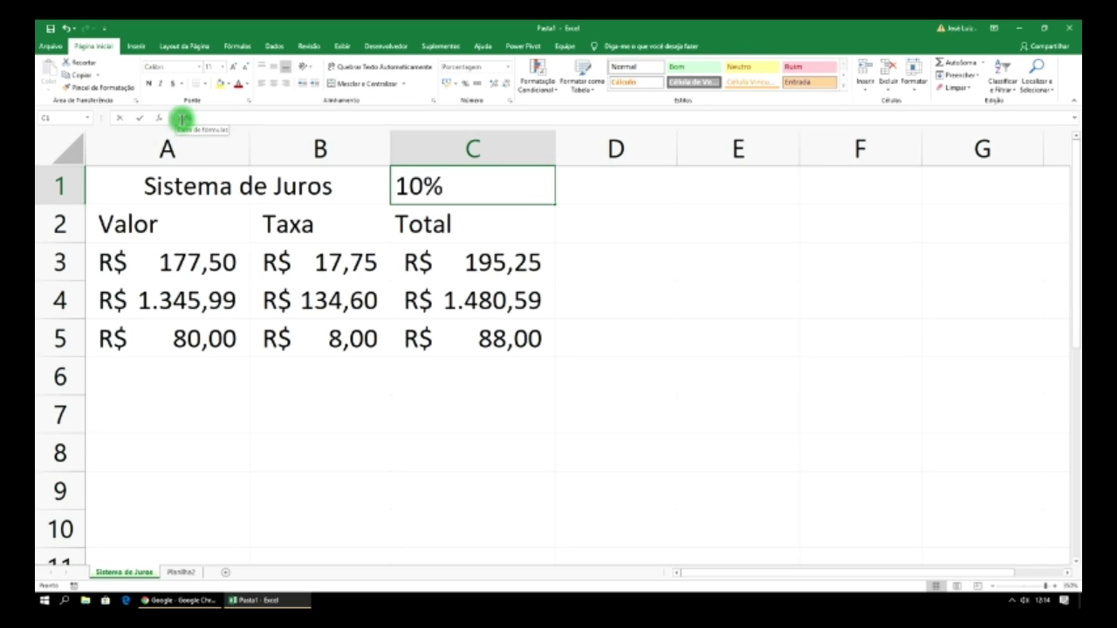
left_click(167, 119)
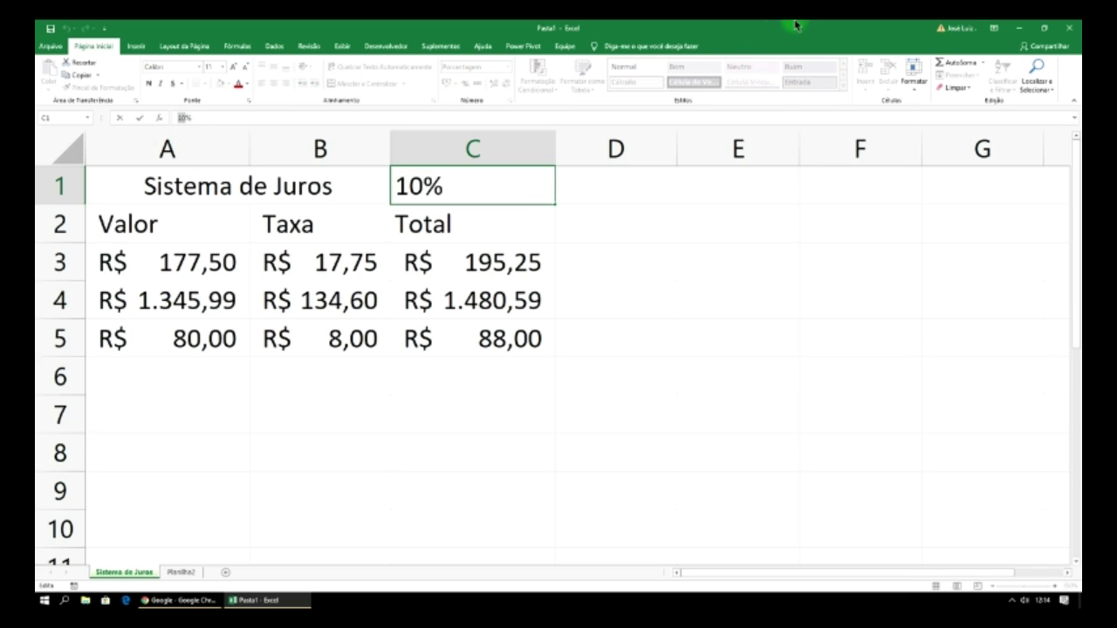
type("9")
key("Return")
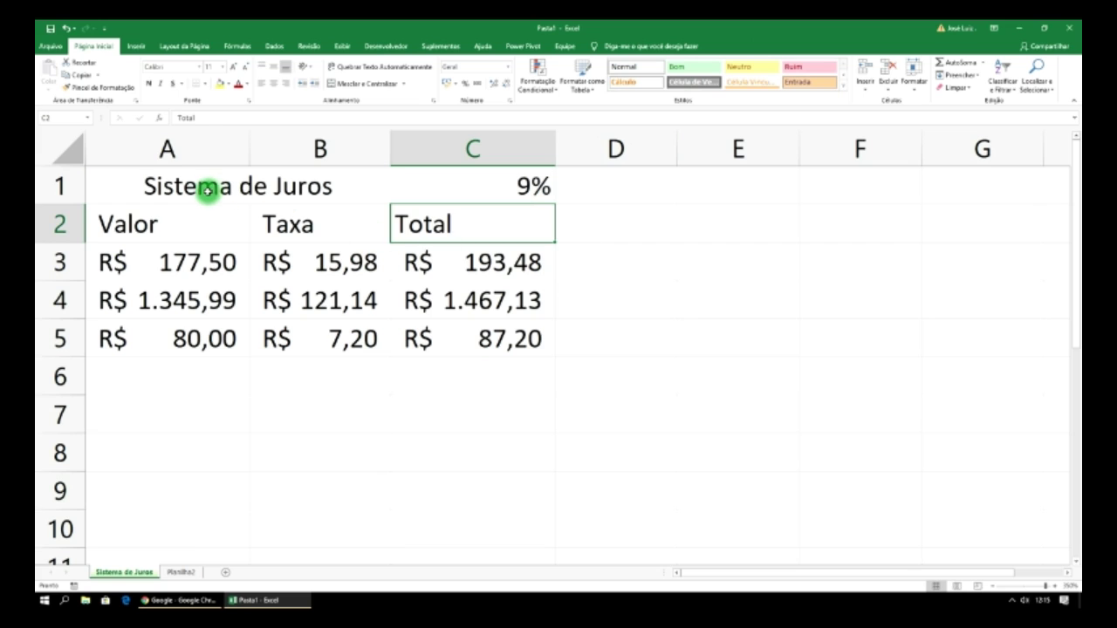
left_click(185, 185)
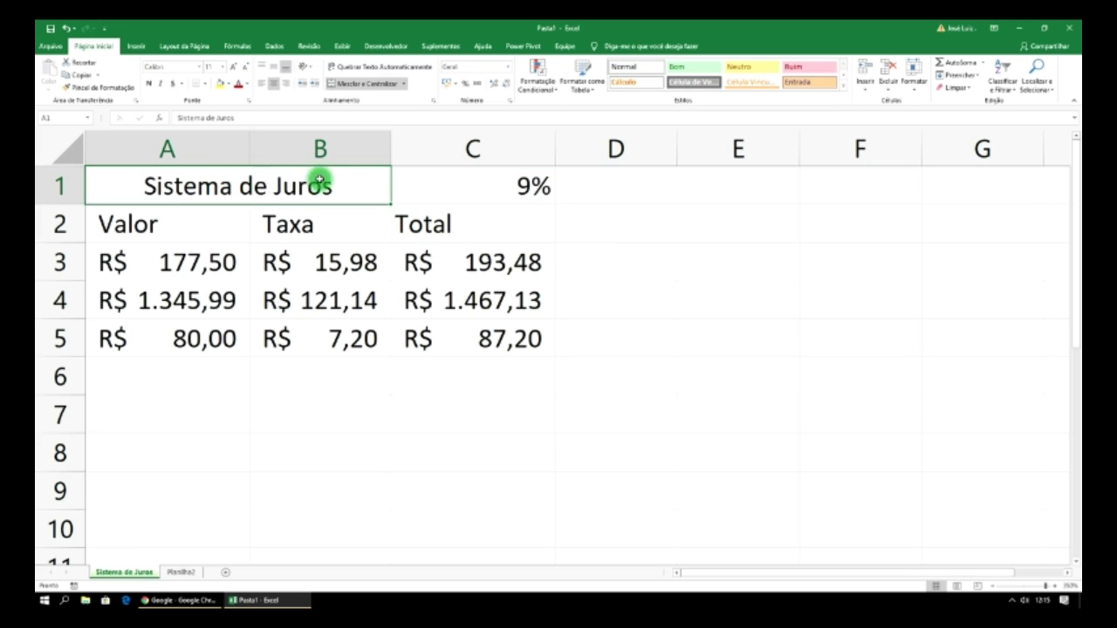
- Fill the Sistema de Juros title cell blue and the 9% rate cell light blue
left_click(230, 86)
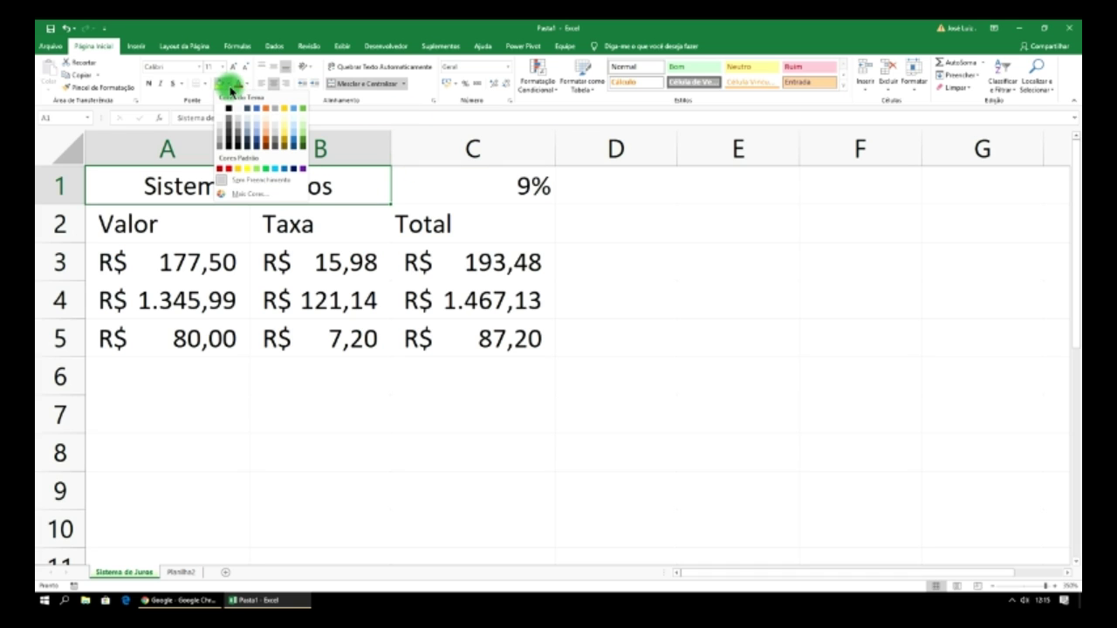
left_click(253, 110)
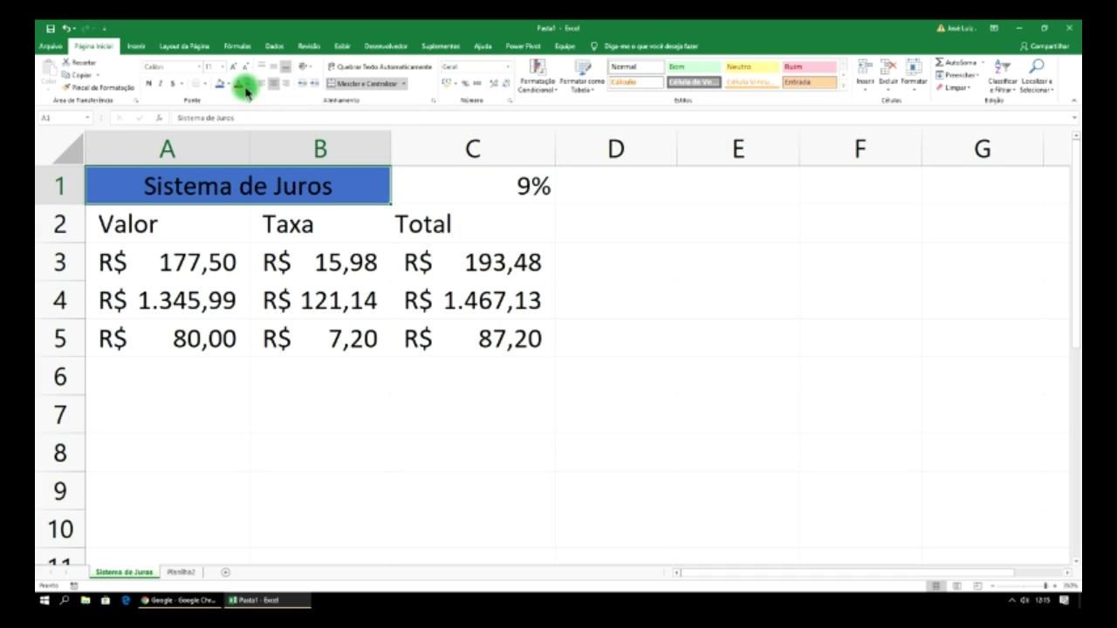
left_click(474, 181)
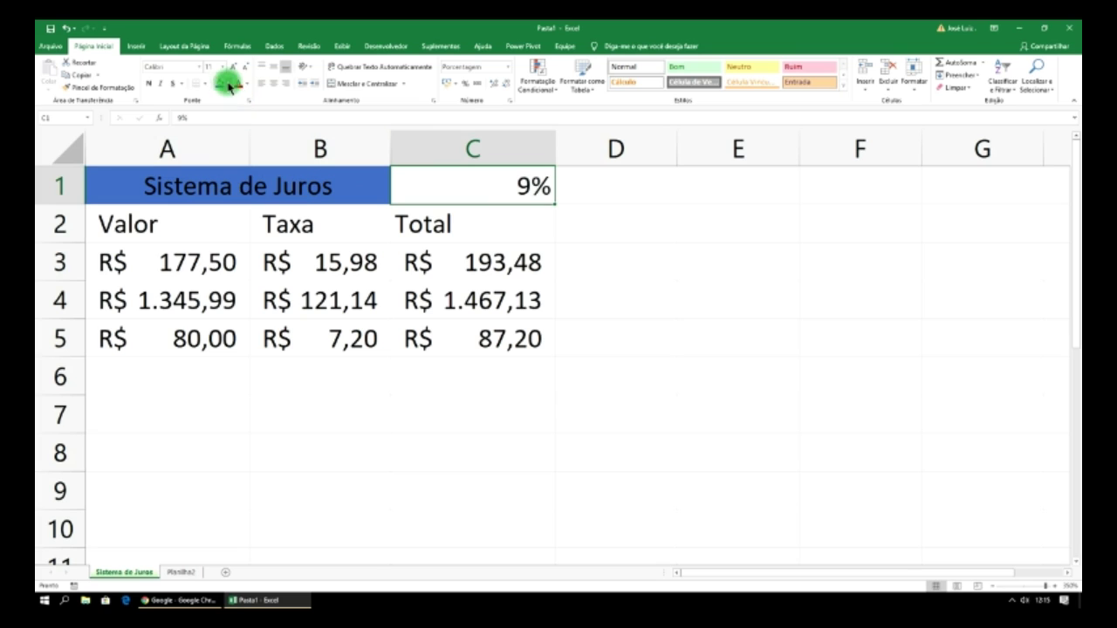
left_click(228, 84)
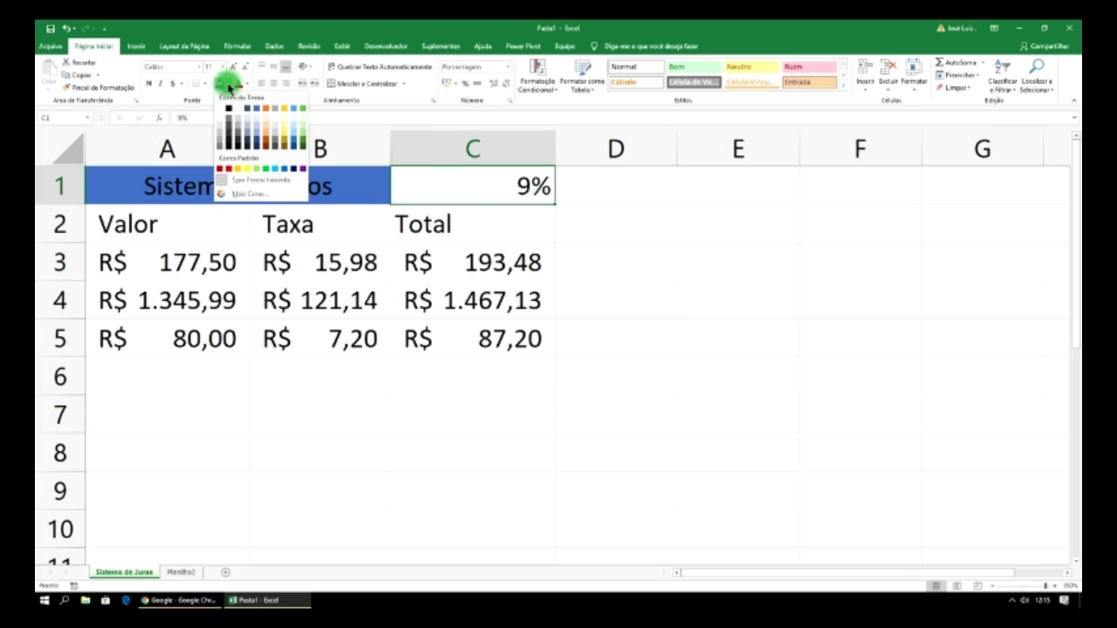
left_click(259, 133)
- Fill the Valor, Taxa and Total header cells dark blue
left_click(183, 226)
left_click_drag(266, 224, 443, 224)
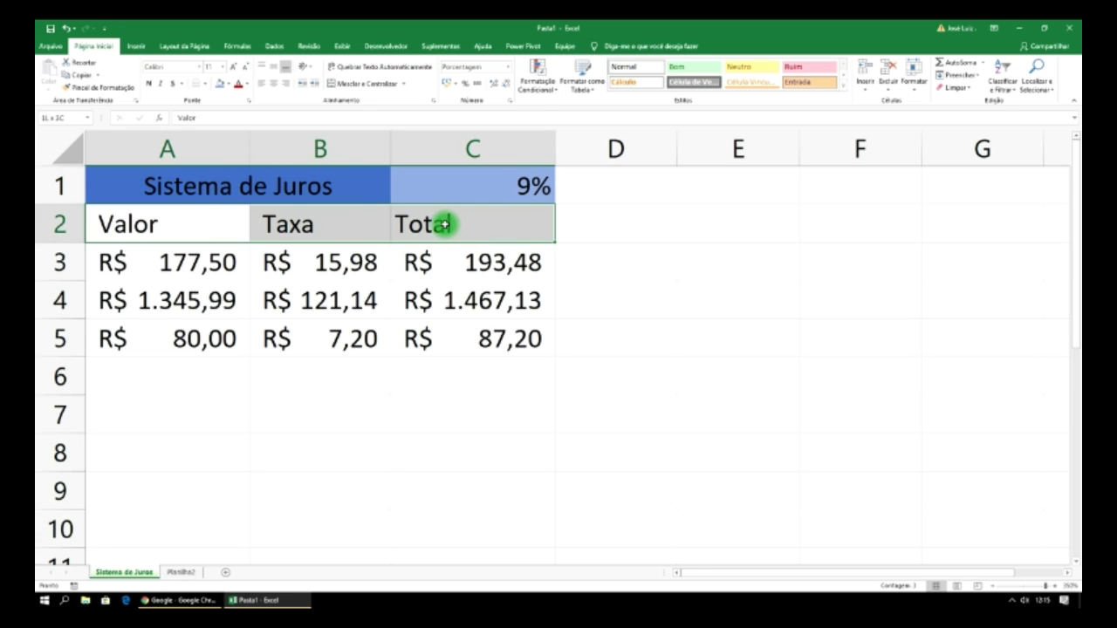
left_click(229, 85)
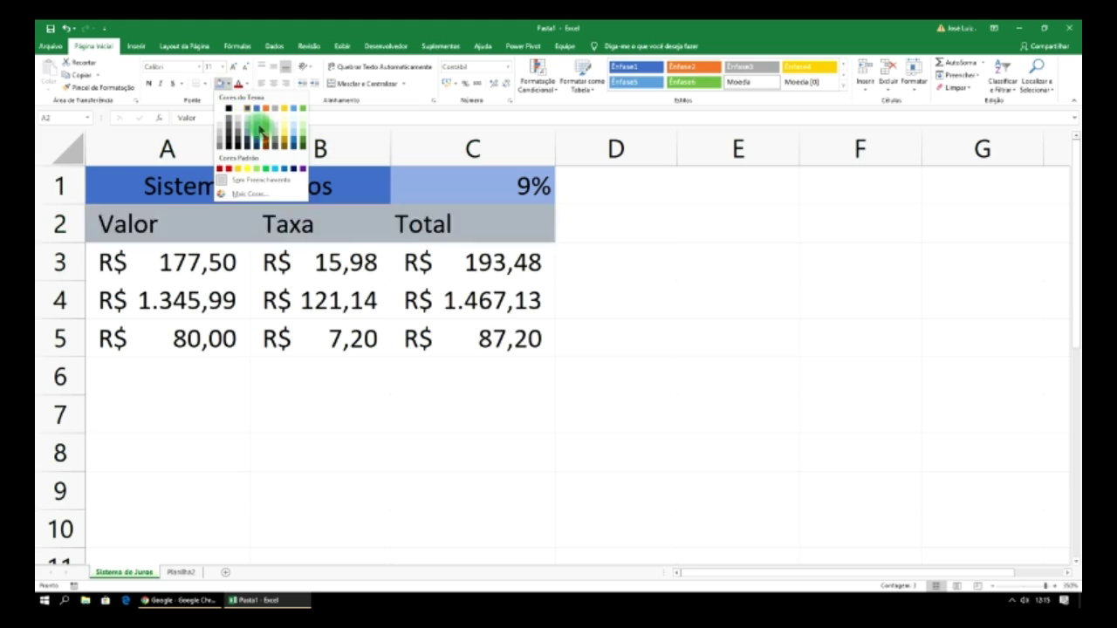
left_click(258, 150)
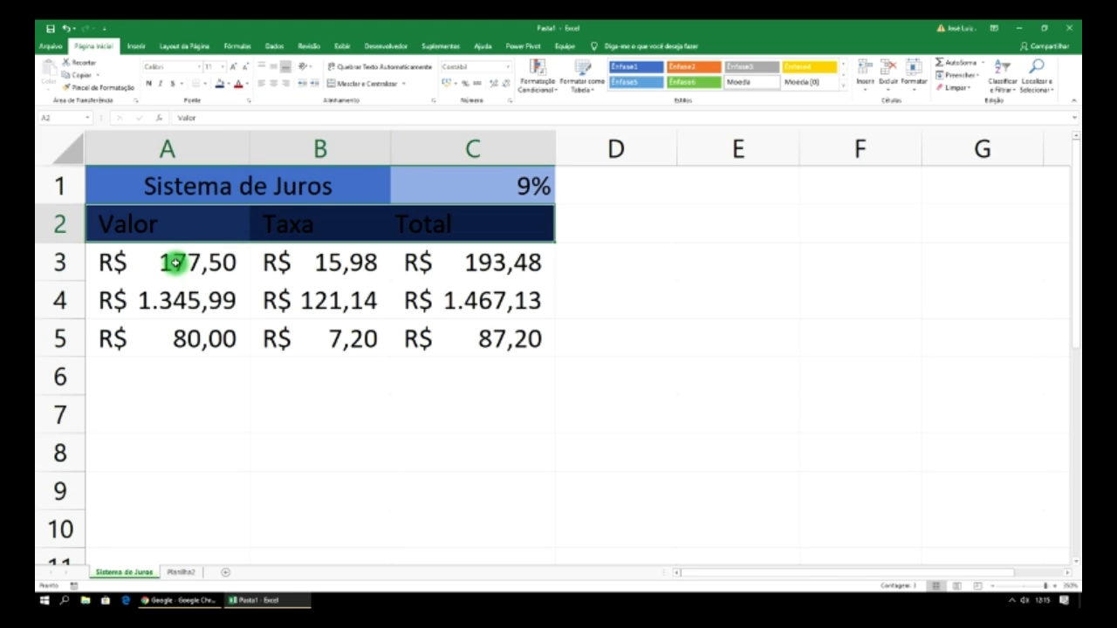
left_click_drag(175, 266, 251, 336)
left_click_drag(584, 188, 970, 543)
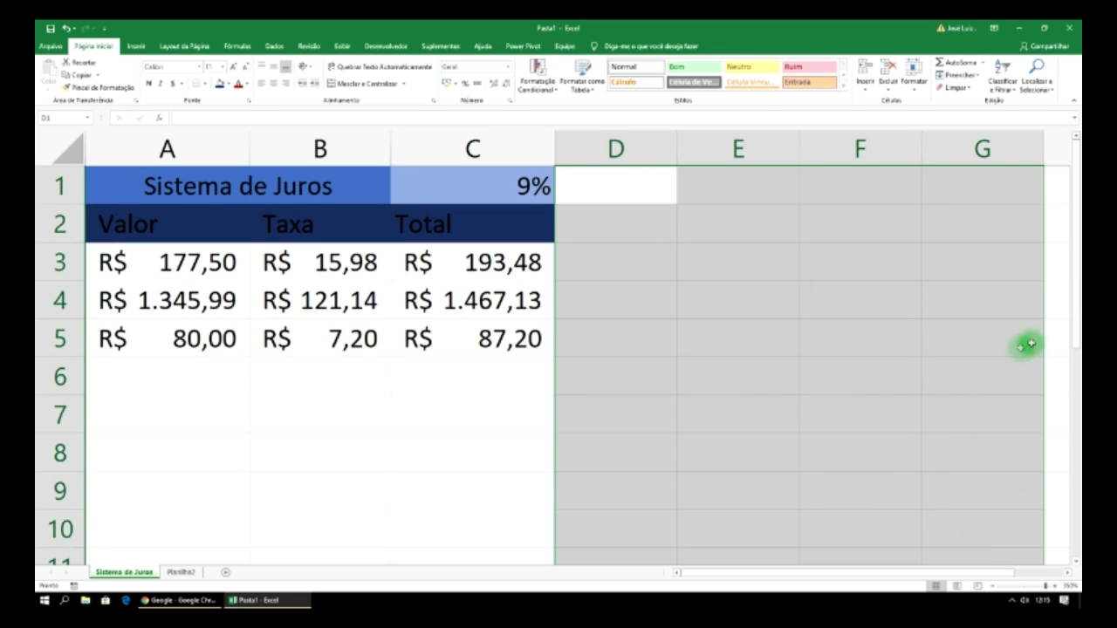
- Fill the empty cells beside and below the table black
double_click(625, 183)
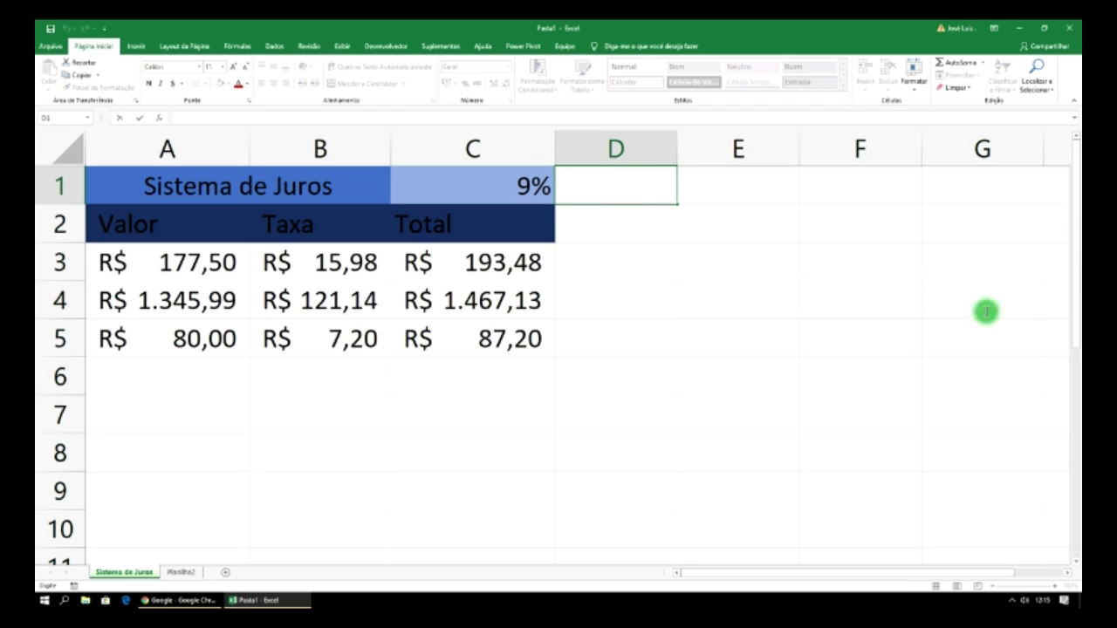
left_click(885, 230)
left_click_drag(646, 183, 1012, 565)
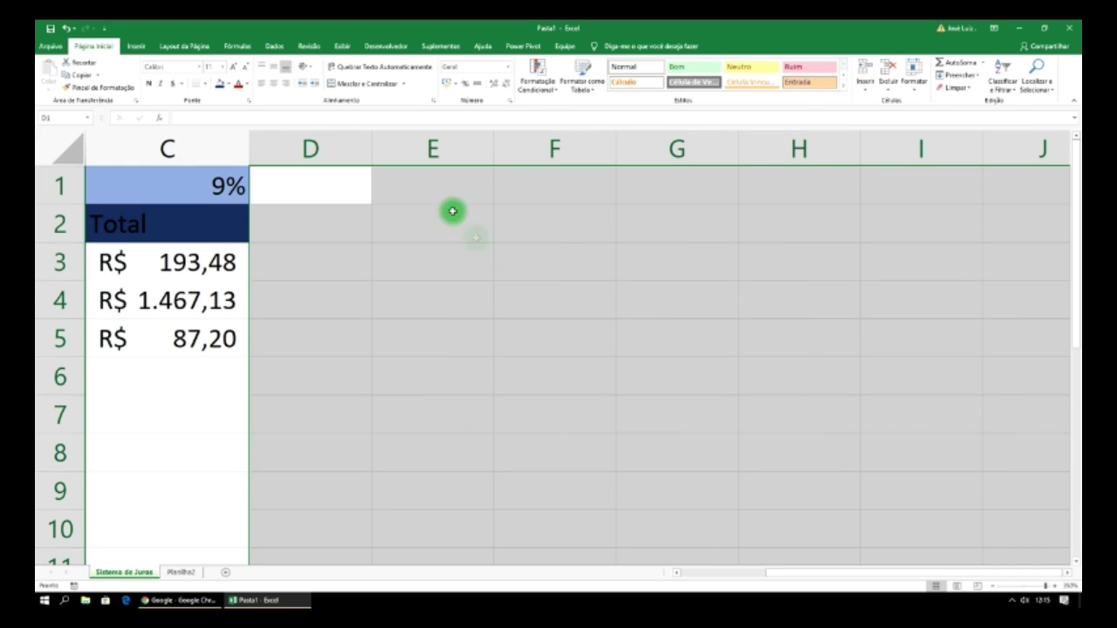
left_click(231, 85)
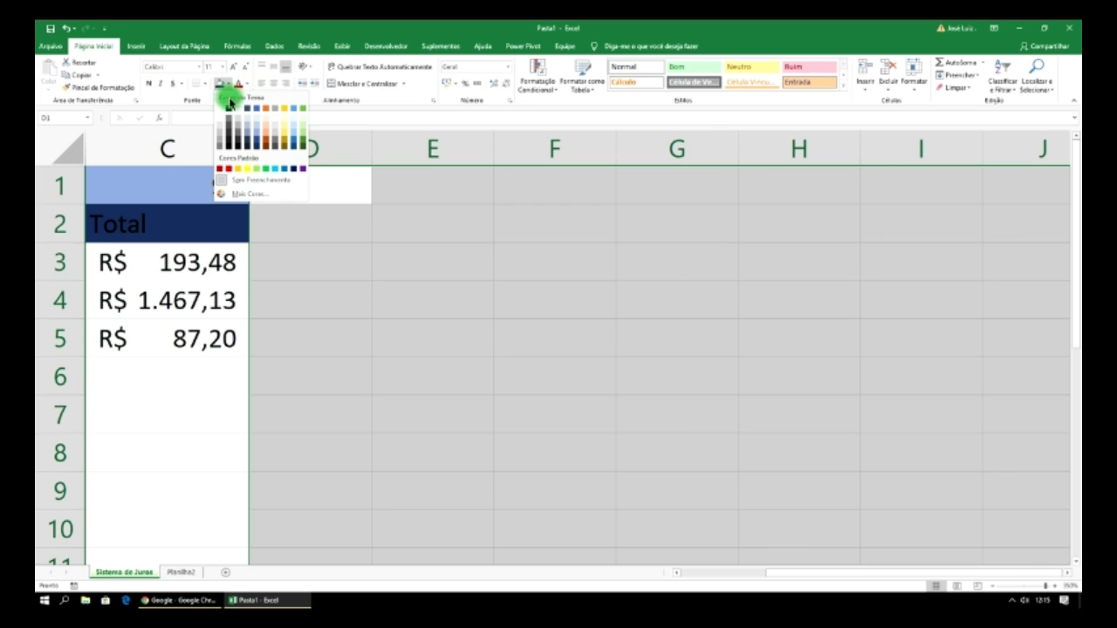
left_click(228, 110)
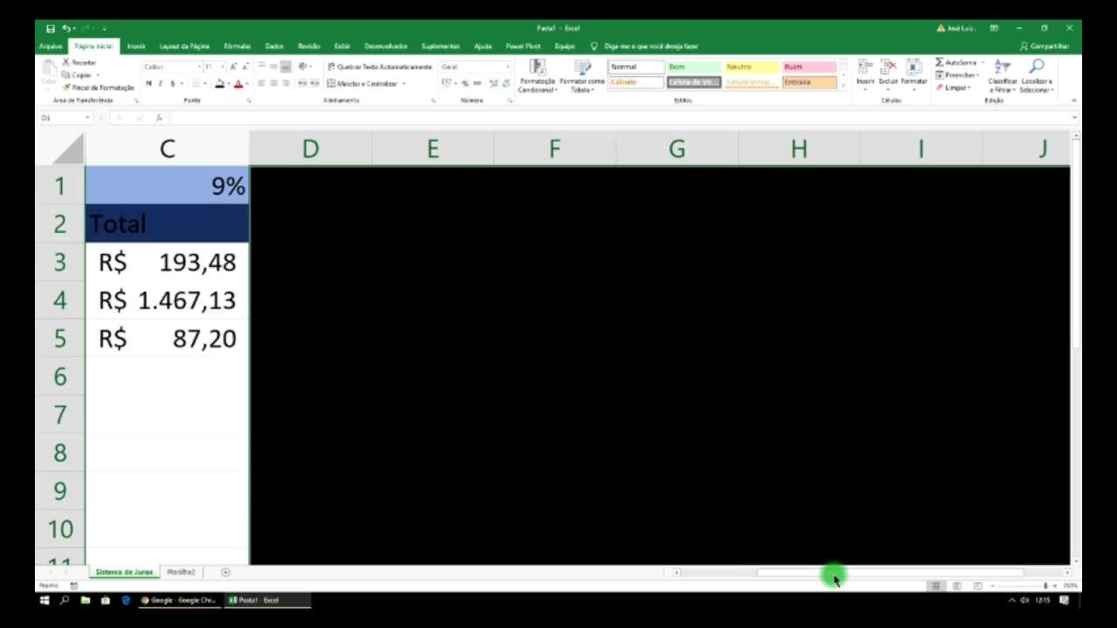
left_click_drag(831, 576, 738, 576)
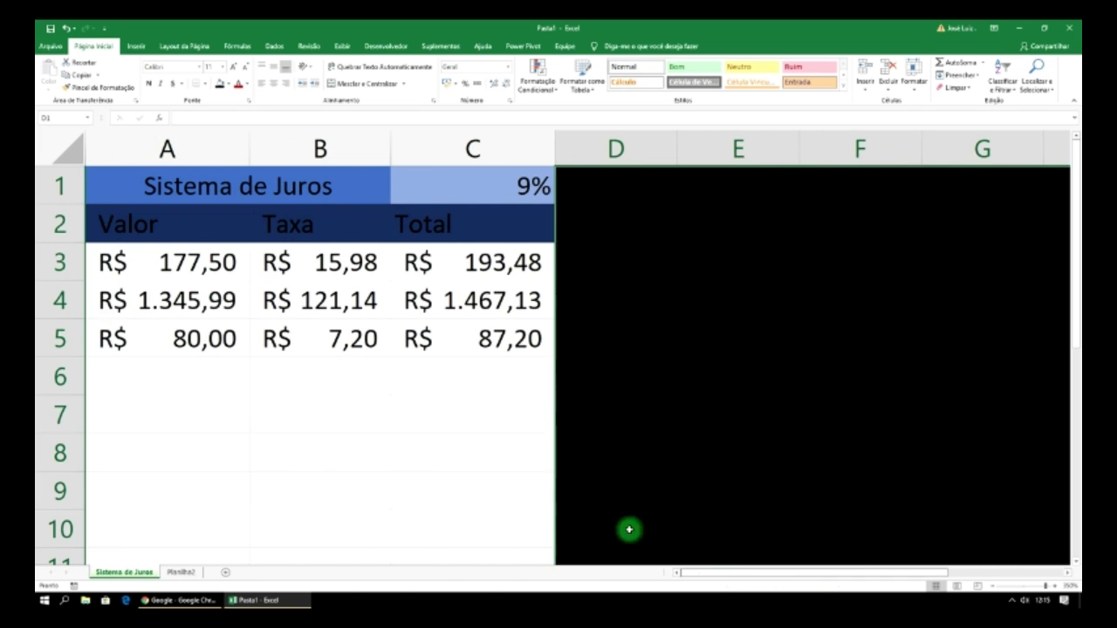
left_click_drag(526, 375, 218, 522)
double_click(202, 526)
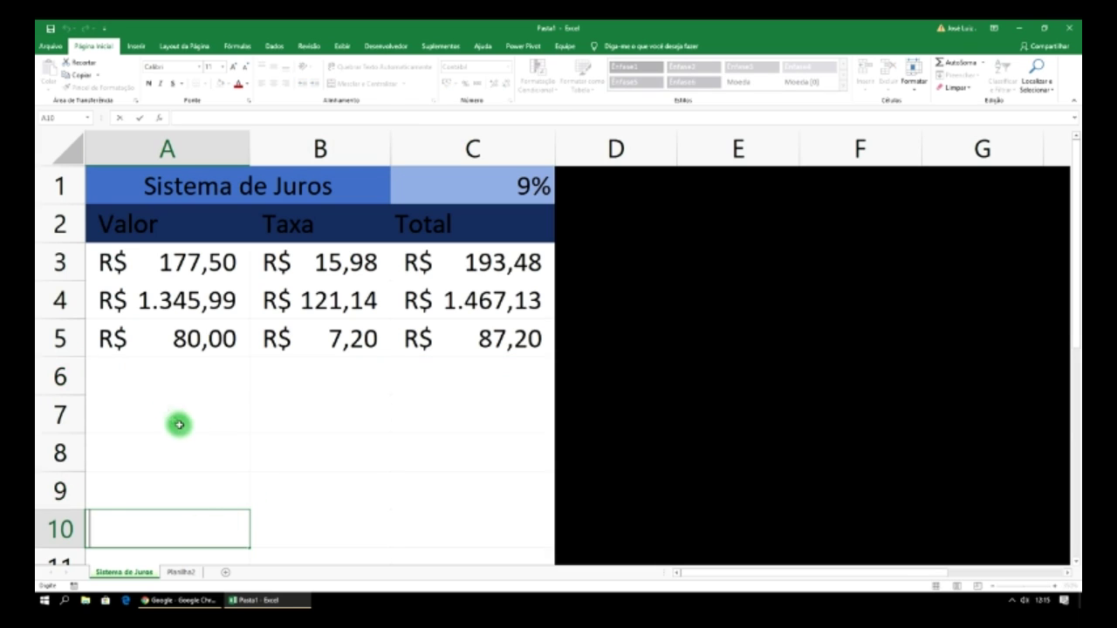
left_click_drag(144, 369, 462, 559)
left_click(220, 85)
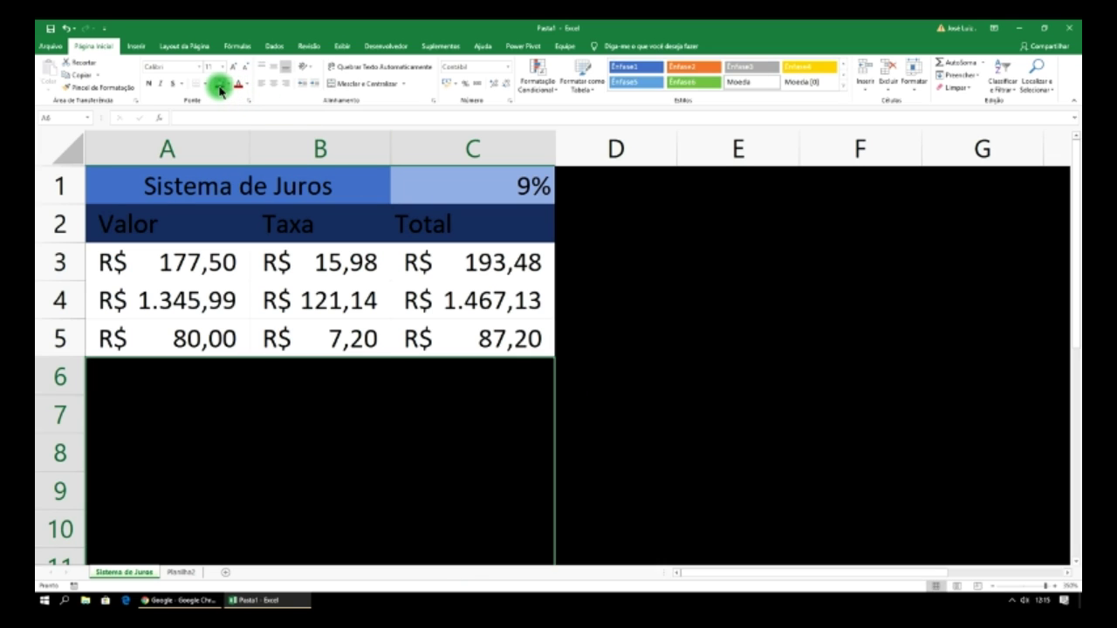
left_click(701, 282)
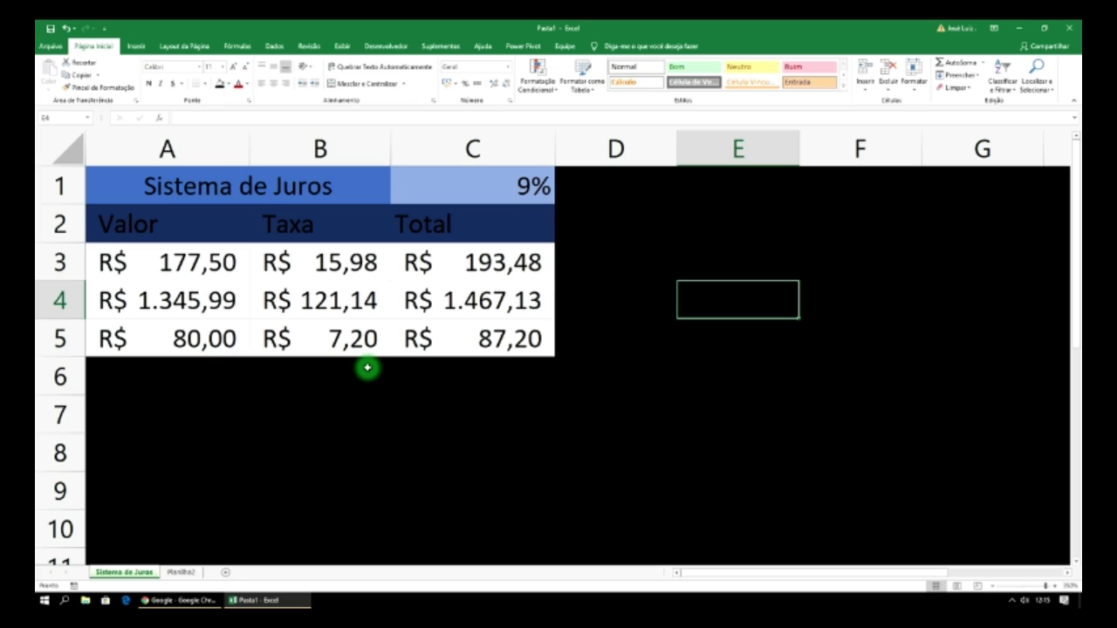
- Set rows 6 to 8 under the table (A6:C8) back to No Fill
left_click_drag(480, 368, 184, 450)
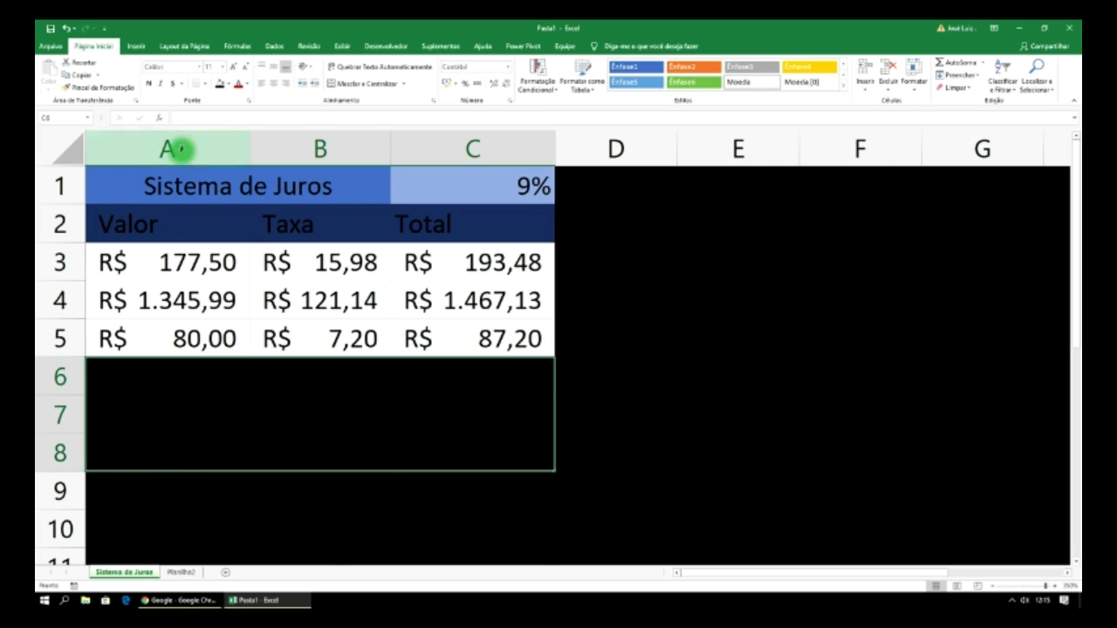
left_click(227, 84)
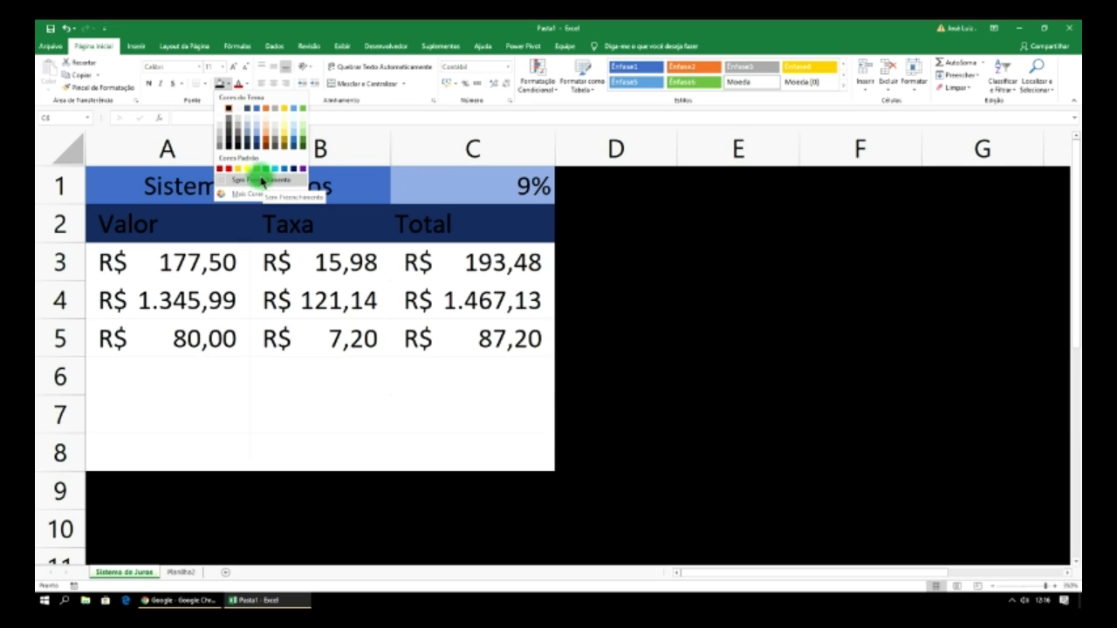
left_click(261, 182)
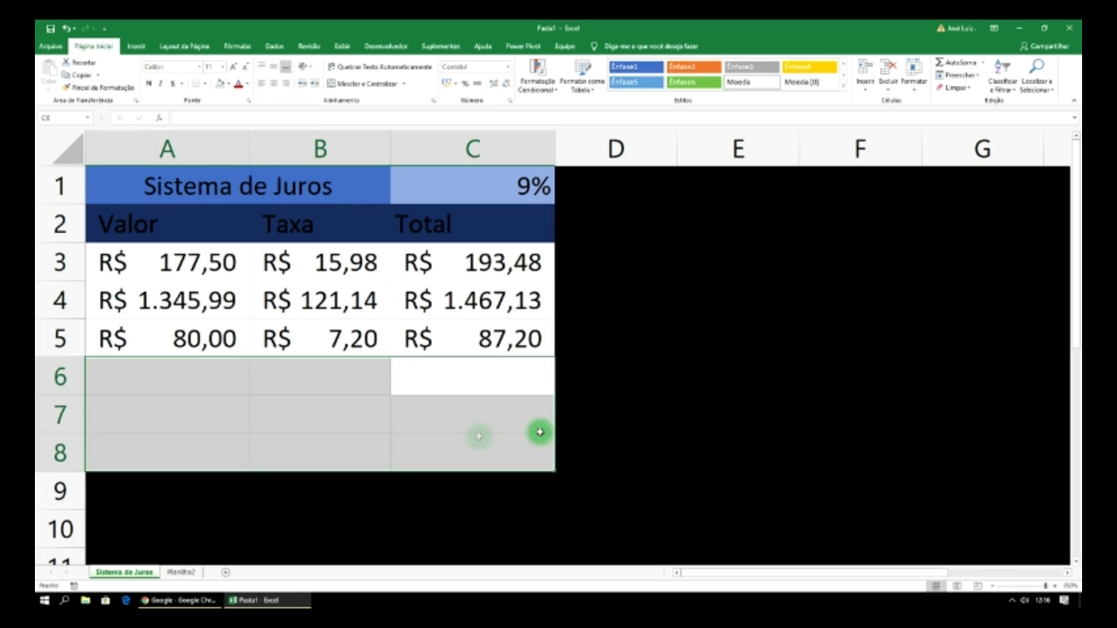
left_click(715, 363)
type("=")
left_click_drag(262, 194, 415, 450)
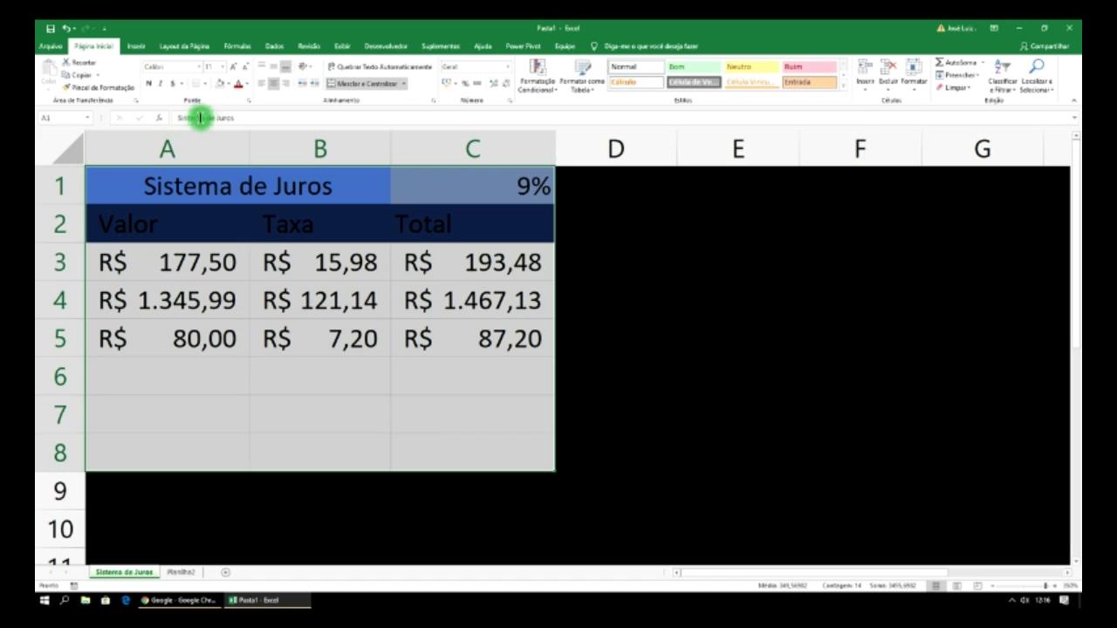
- Apply All Borders to A1:C8 and check the bordered table
left_click(206, 84)
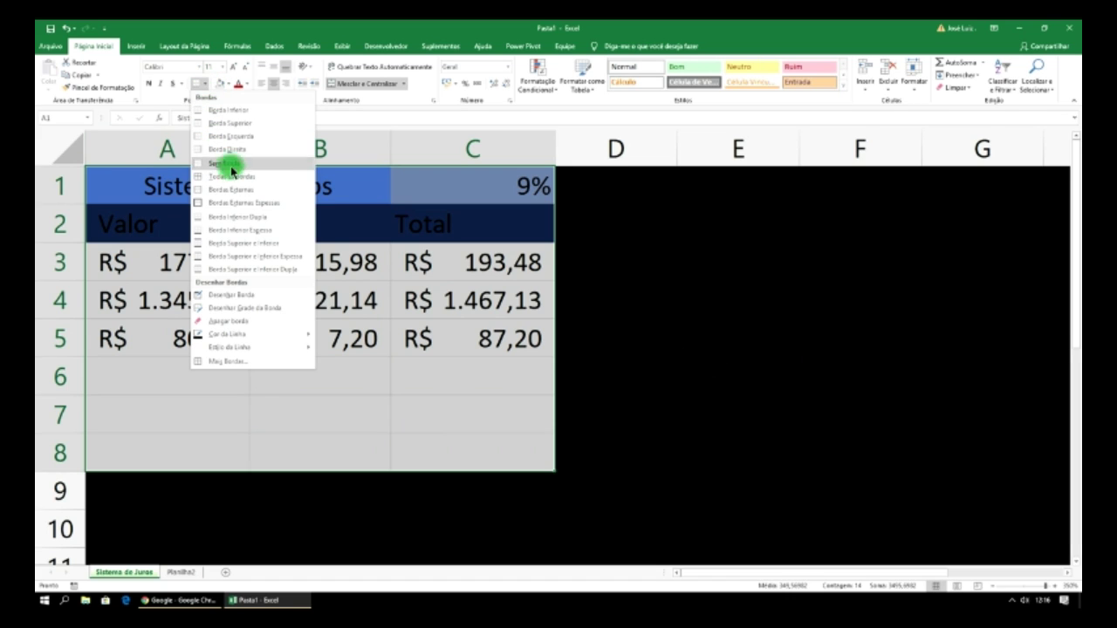
left_click(231, 180)
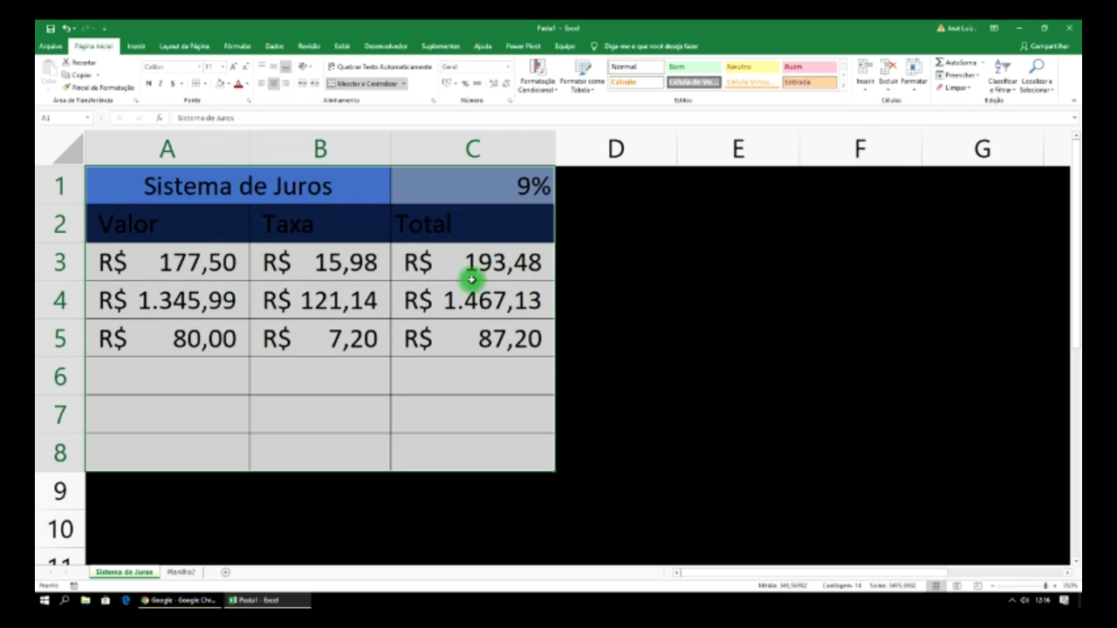
left_click(645, 273)
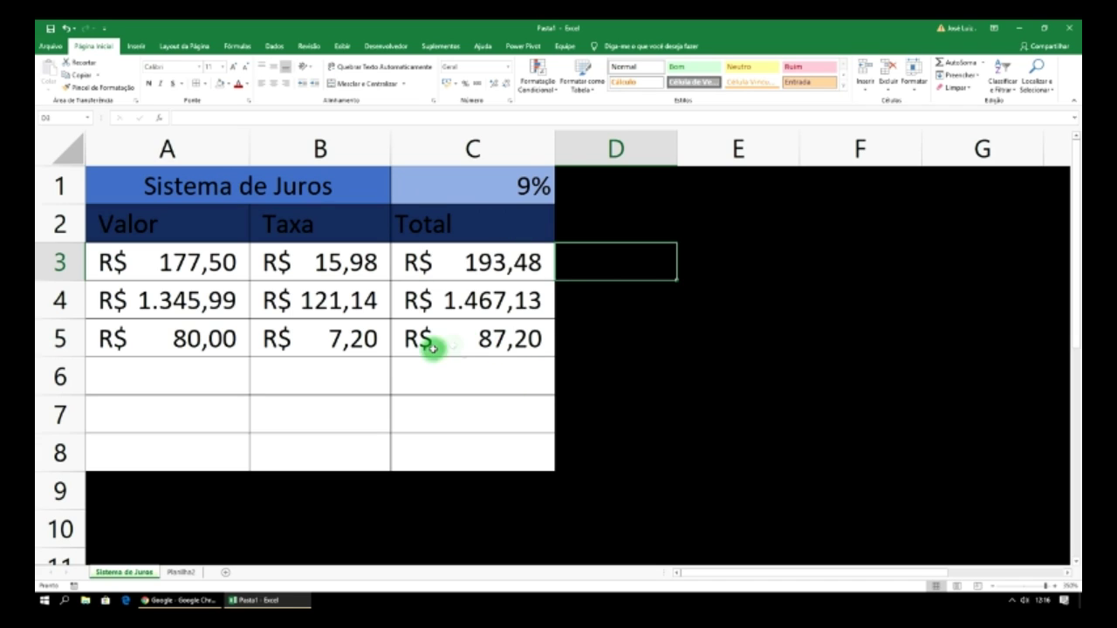
left_click(730, 276)
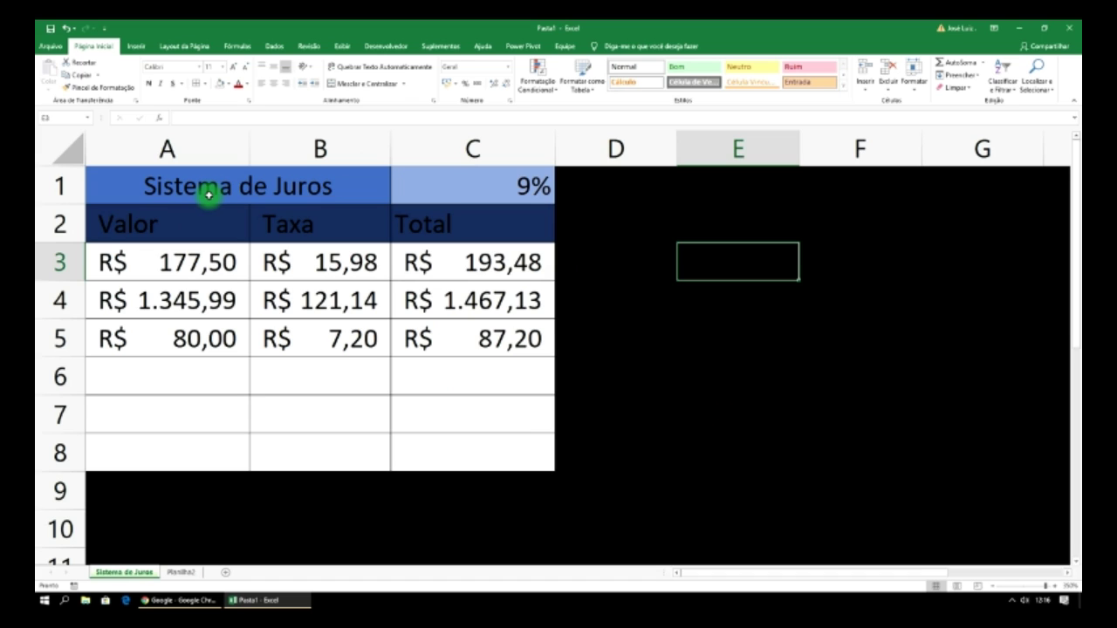
left_click(624, 316)
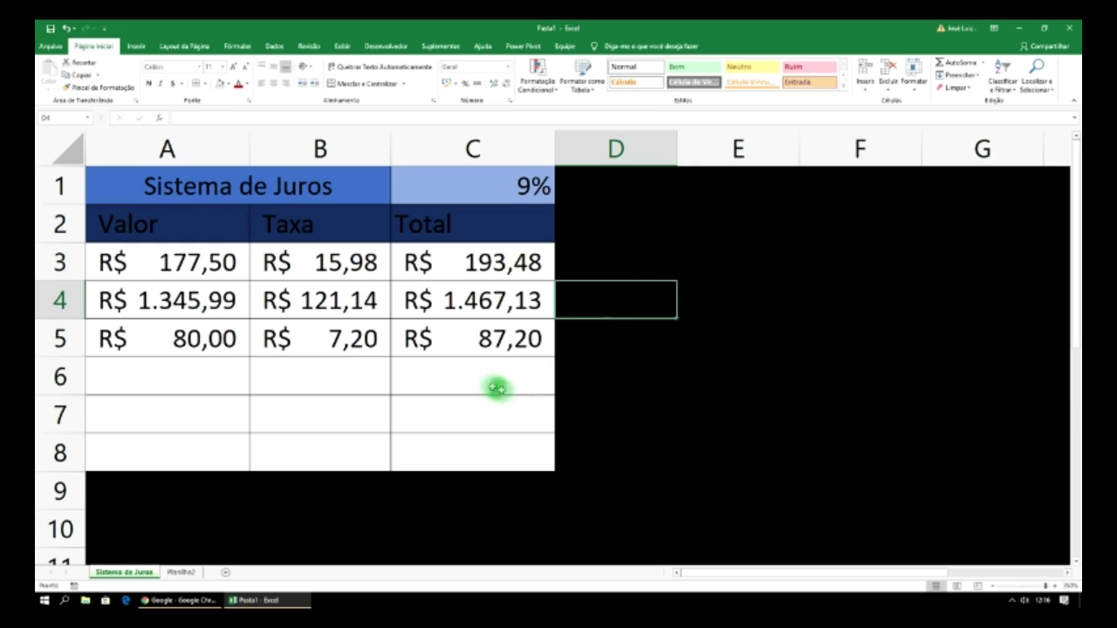
left_click(470, 372)
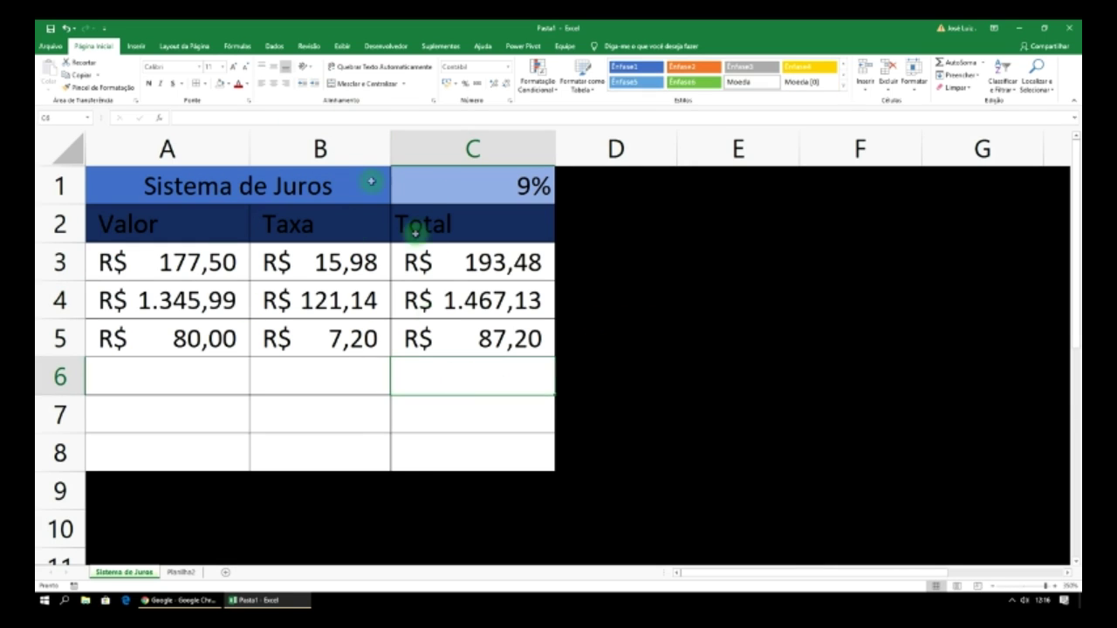
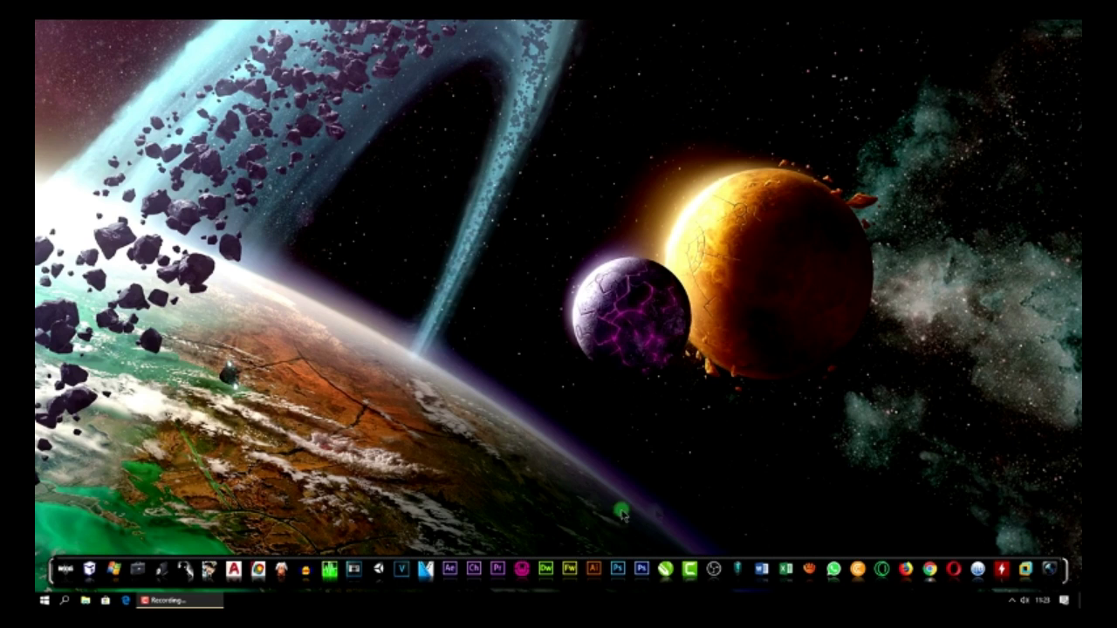
- Launch Excel and create a new blank workbook, Pasta1
left_click_drag(786, 569, 766, 323)
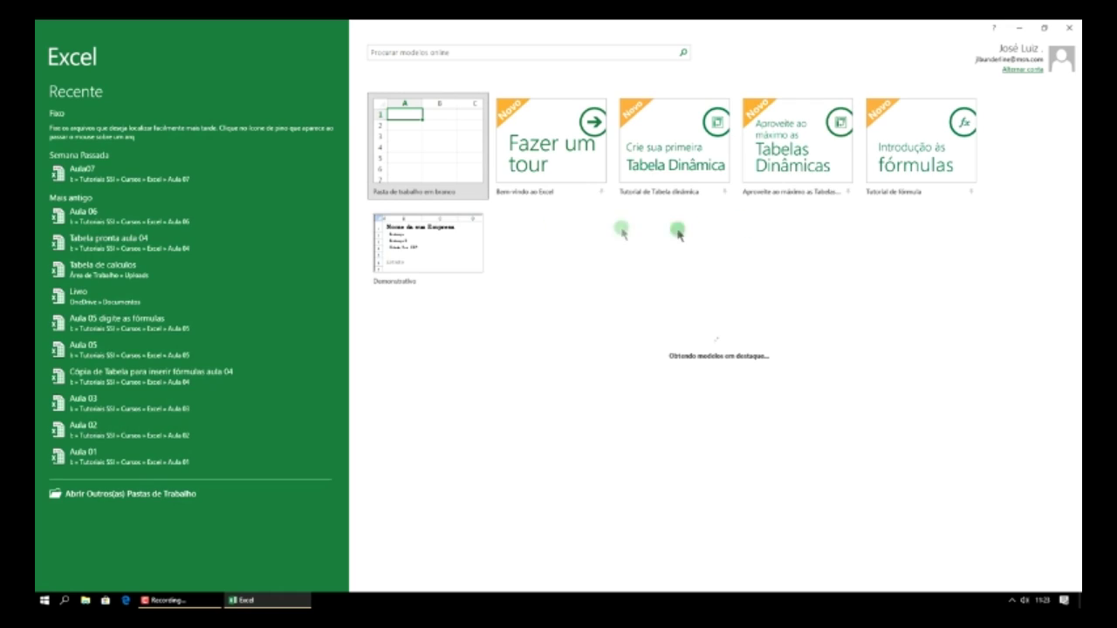
left_click(428, 164)
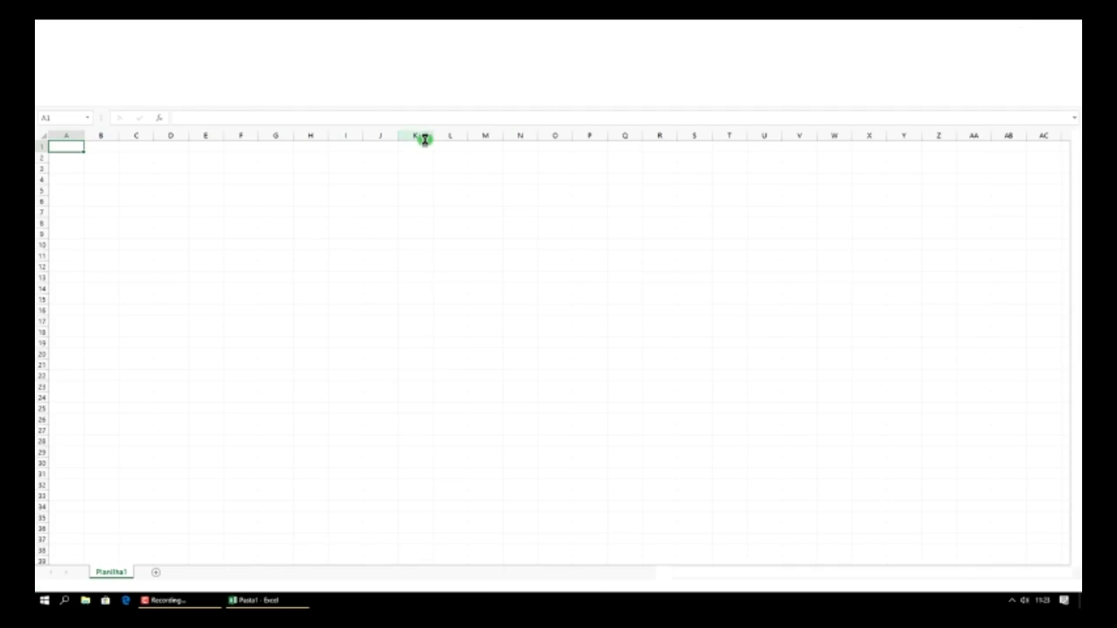
left_click(424, 137)
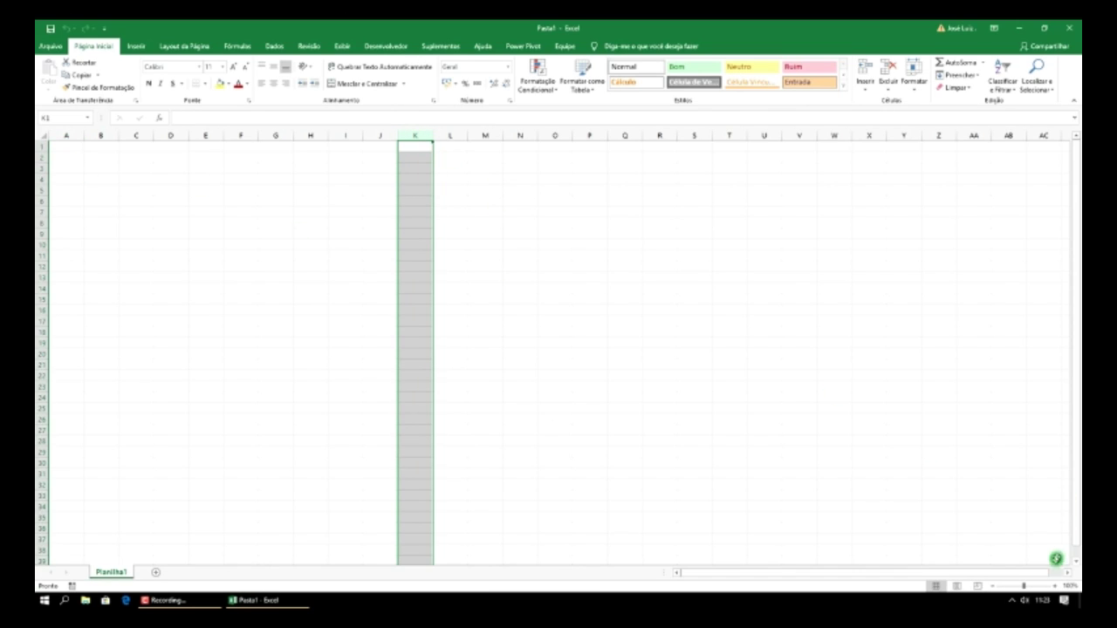
- Zoom in on the Planilha1 sheet and select cell A2
left_click(1054, 587)
left_click(1054, 586)
left_click(1055, 588)
left_click(1054, 588)
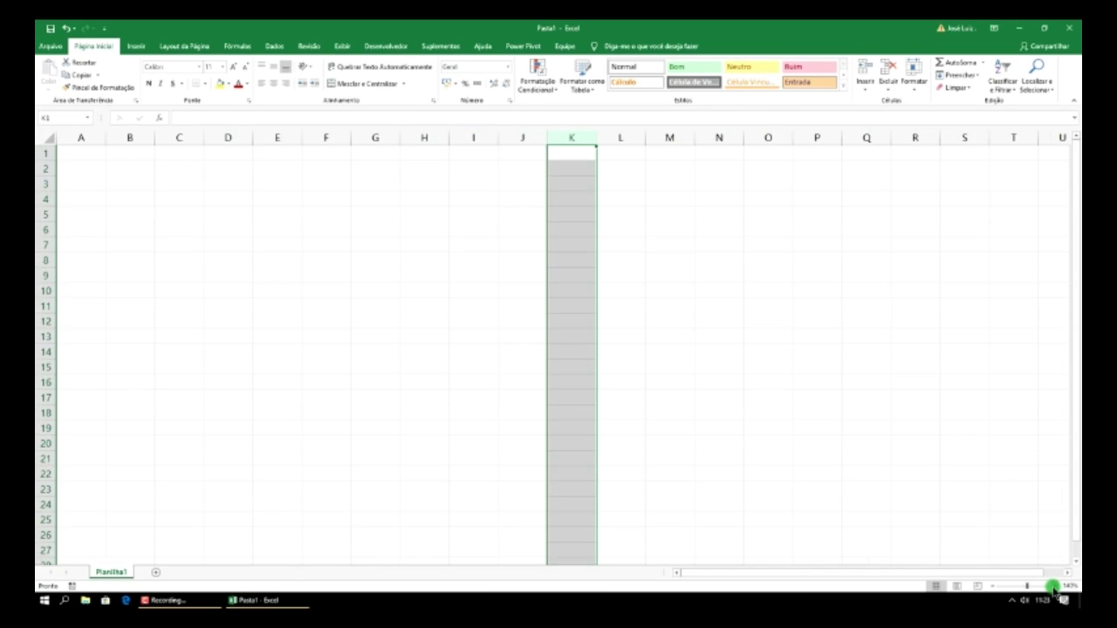
left_click(1054, 588)
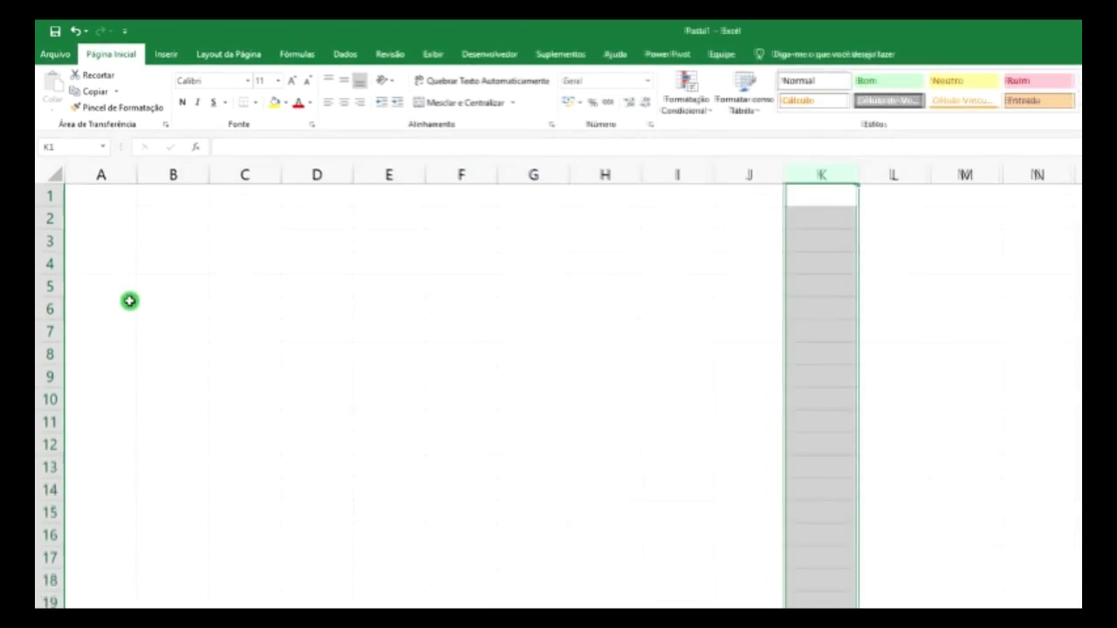
left_click(106, 222)
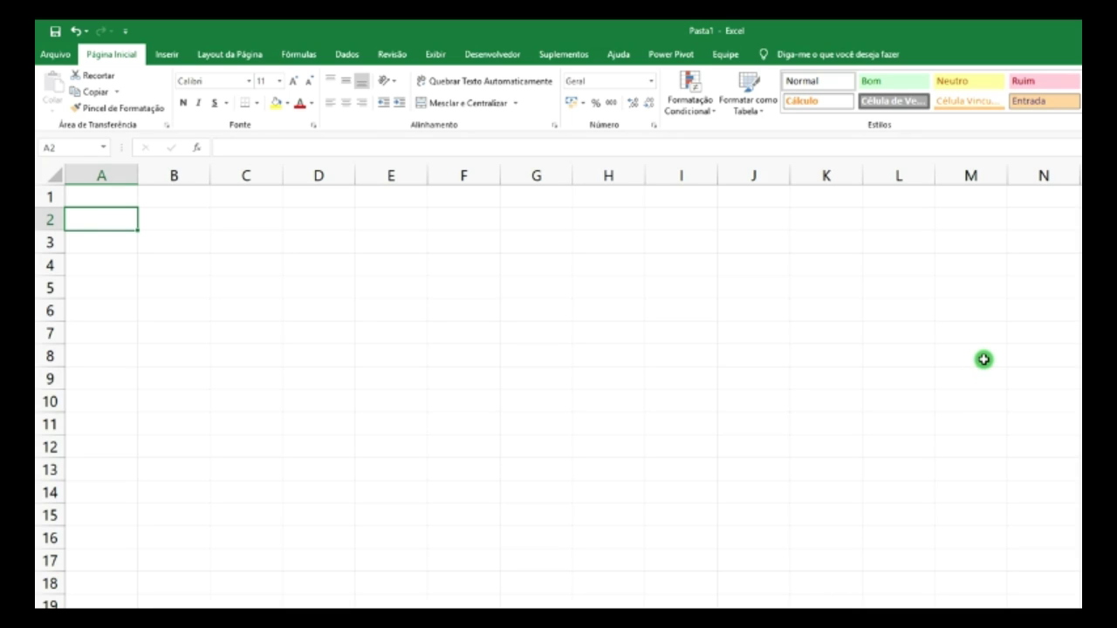
- Enter the headings Produtos in A2 and QTD in B2
type("Produtos")
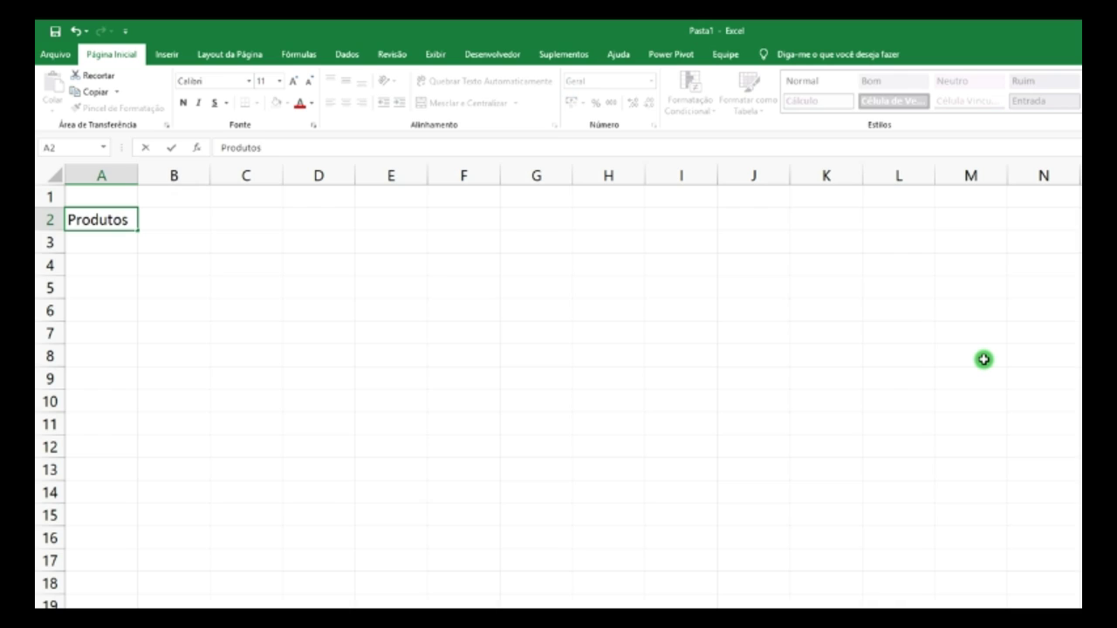
key("Tab")
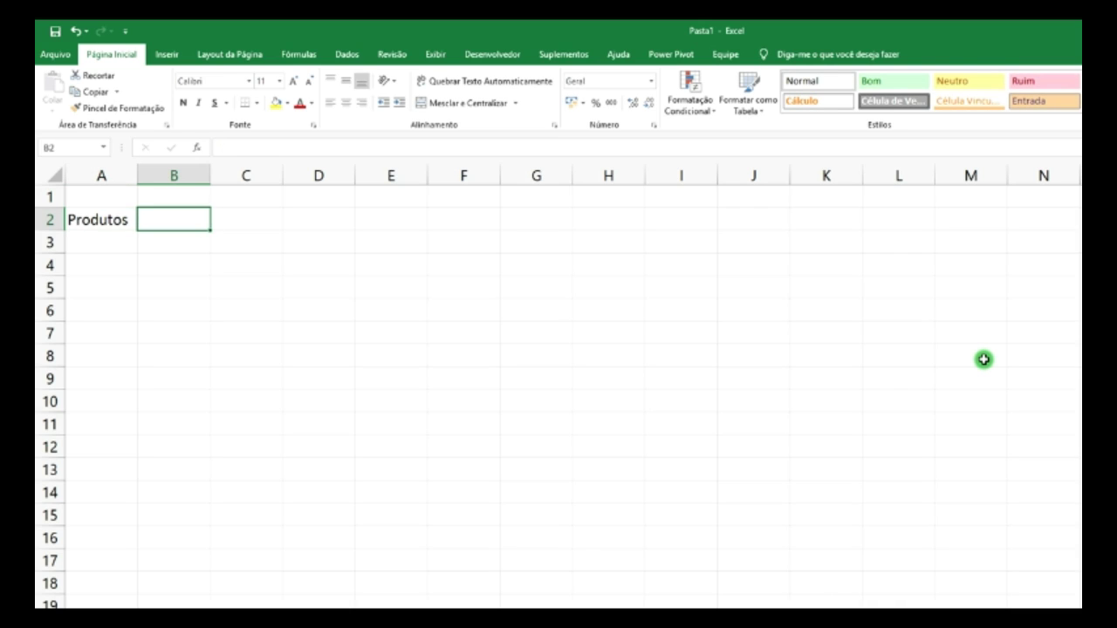
type("QTS")
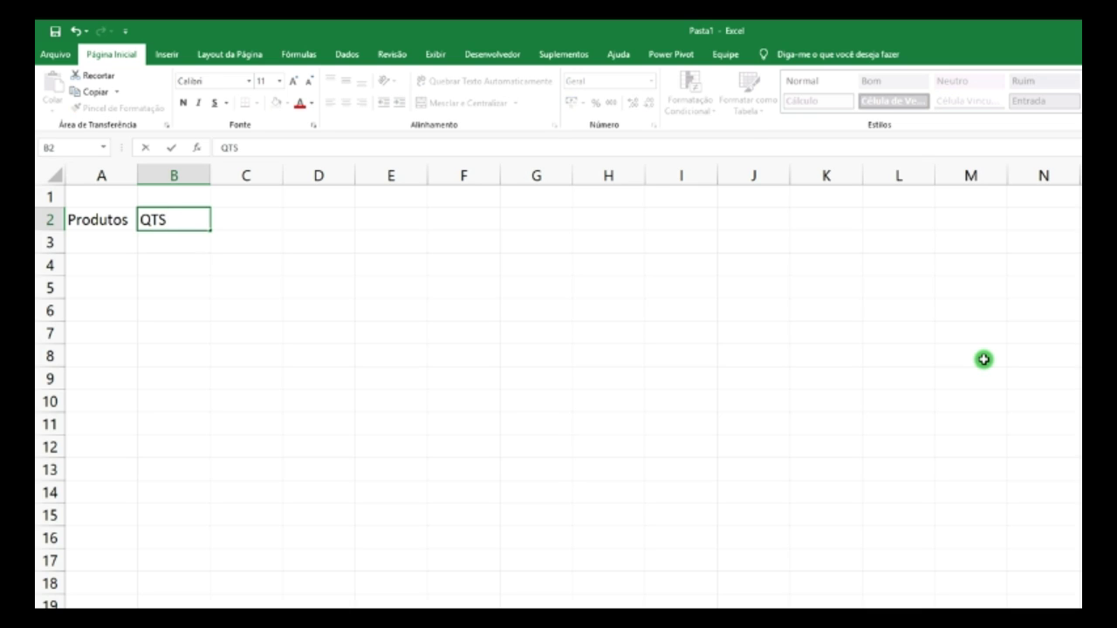
key("BackSpace")
type("D")
key("Tab")
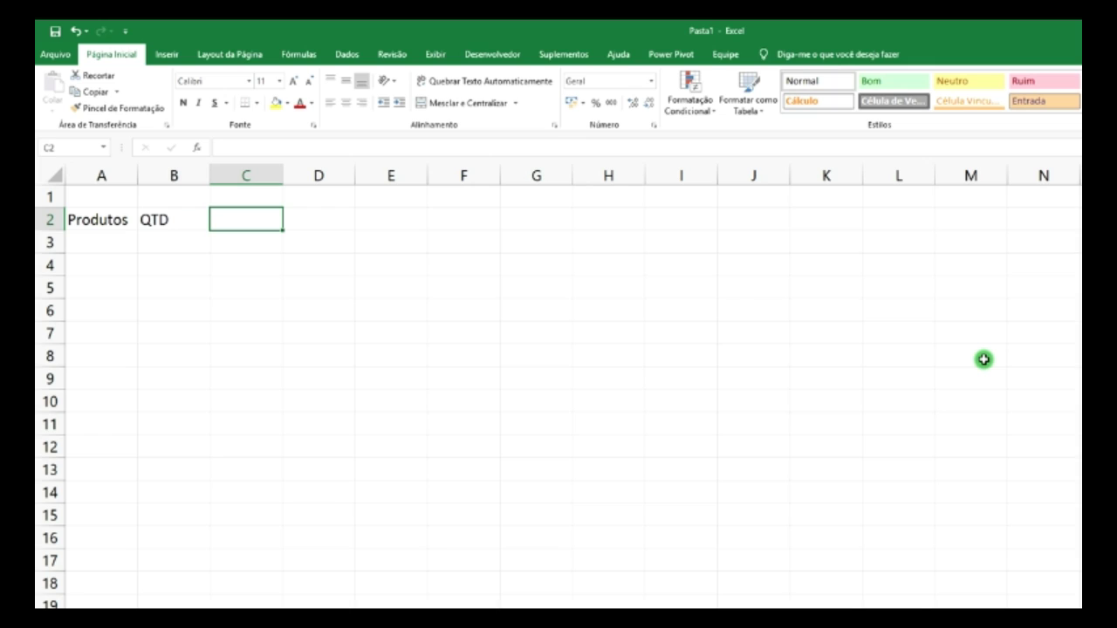
- Enter the headings Valor in C2 and Total in D2
type("Valor")
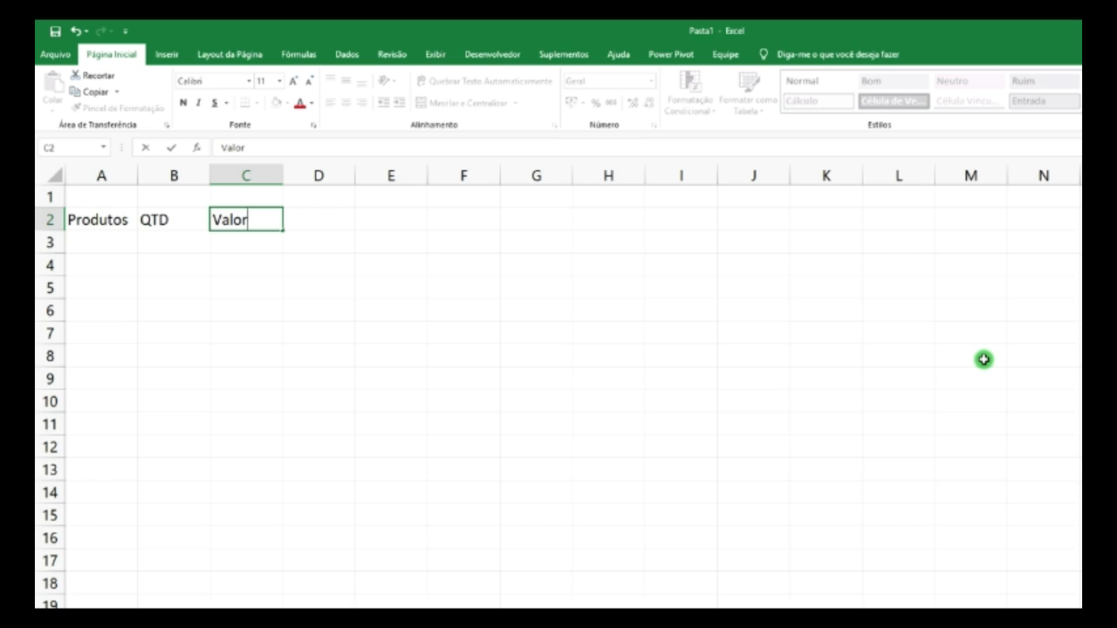
key("Return")
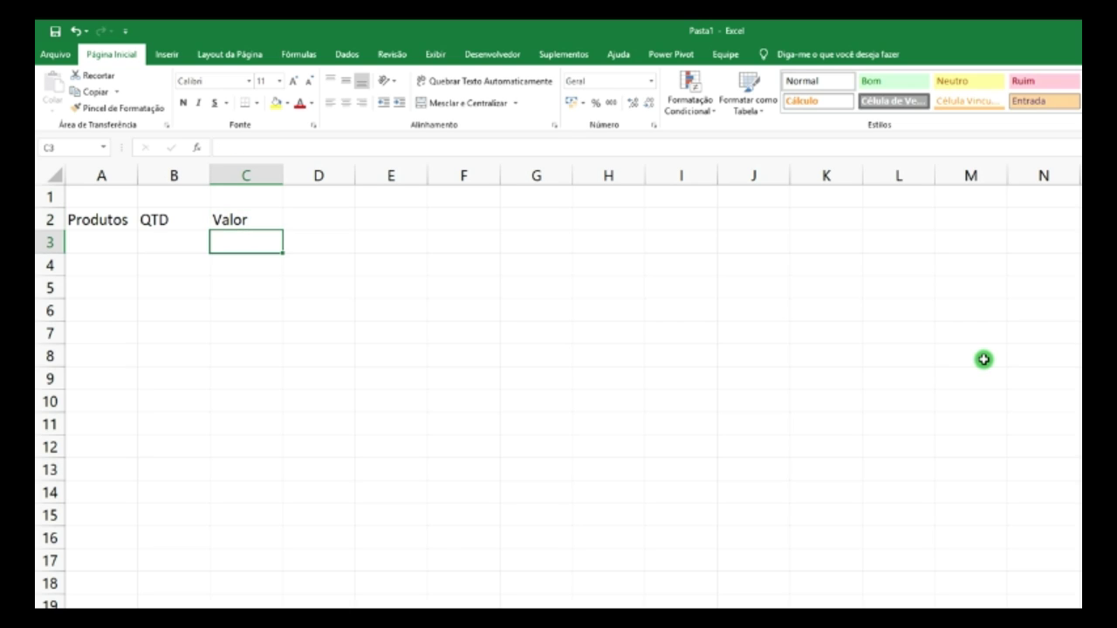
key("Left")
key("Left")
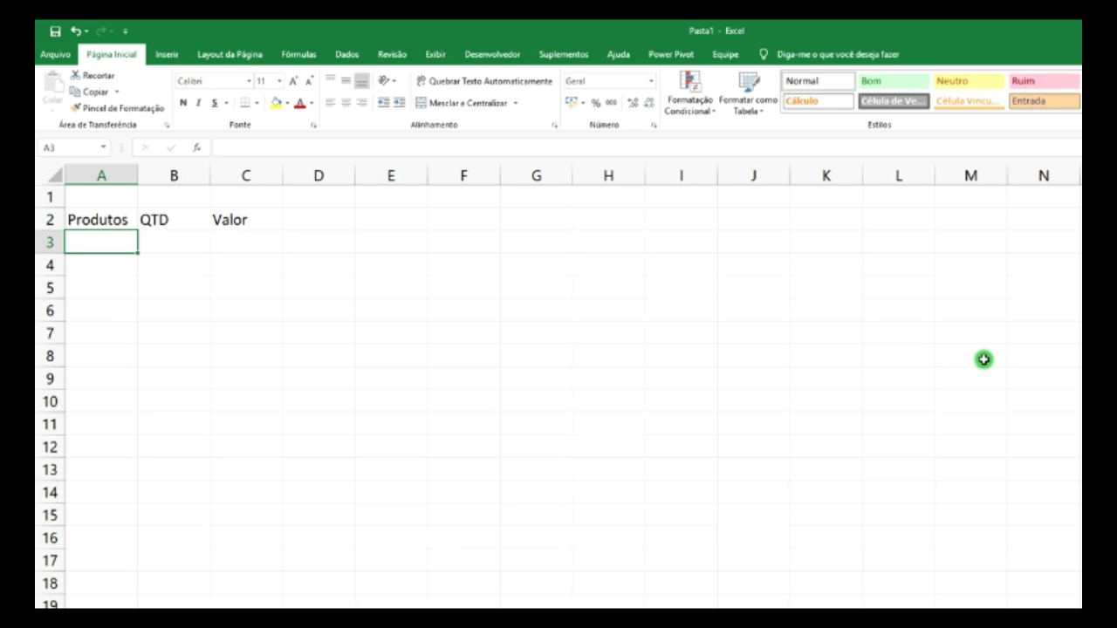
key("Right")
key("Right")
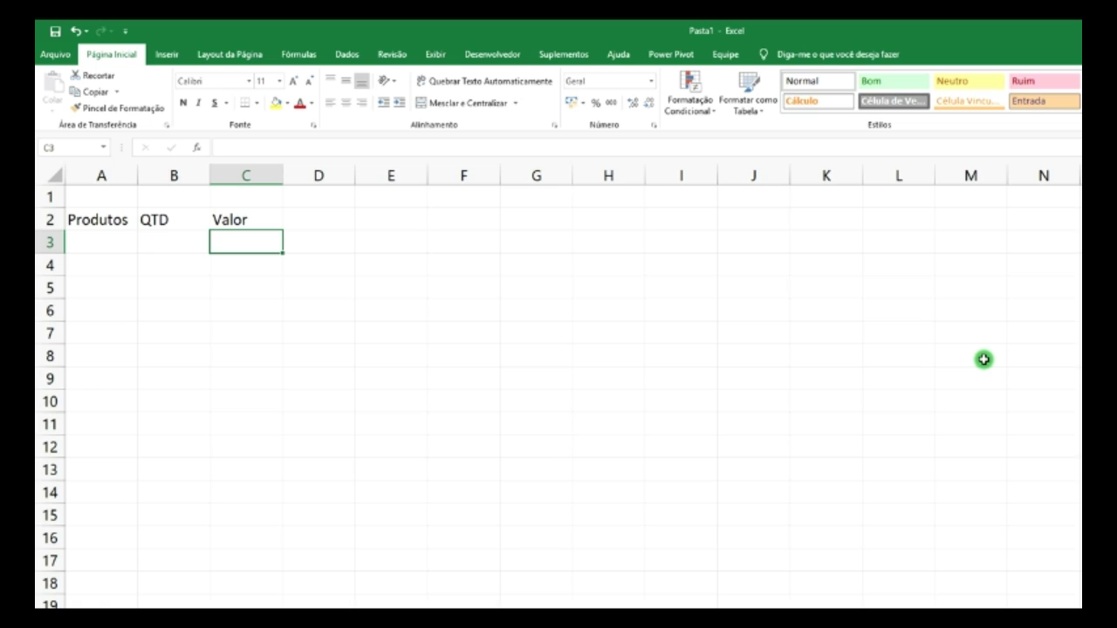
key("Right")
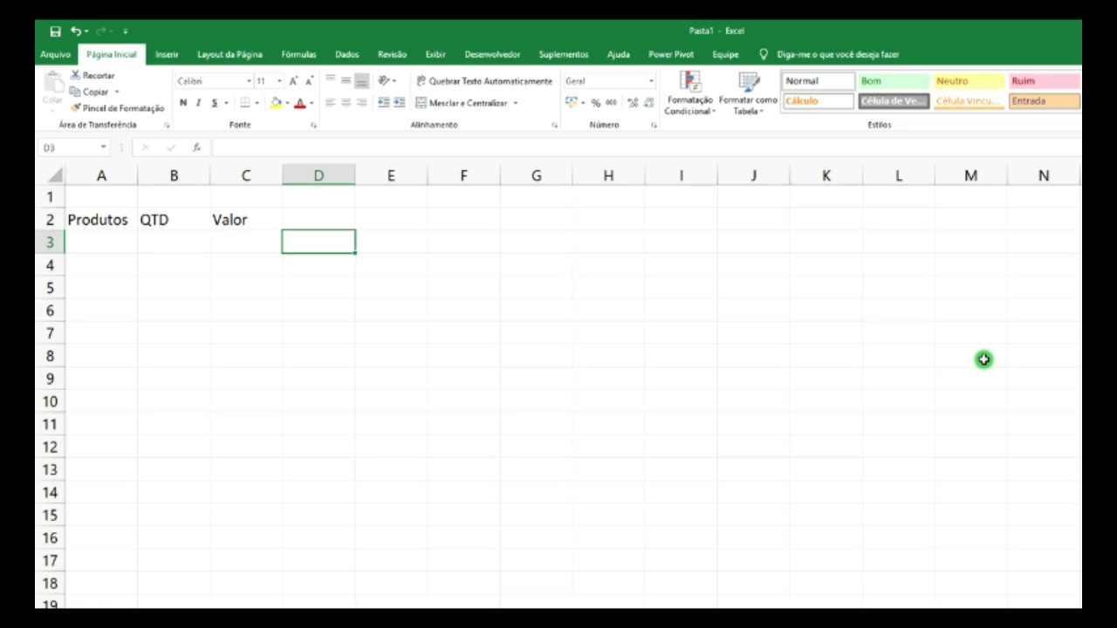
key("Up")
type("Total")
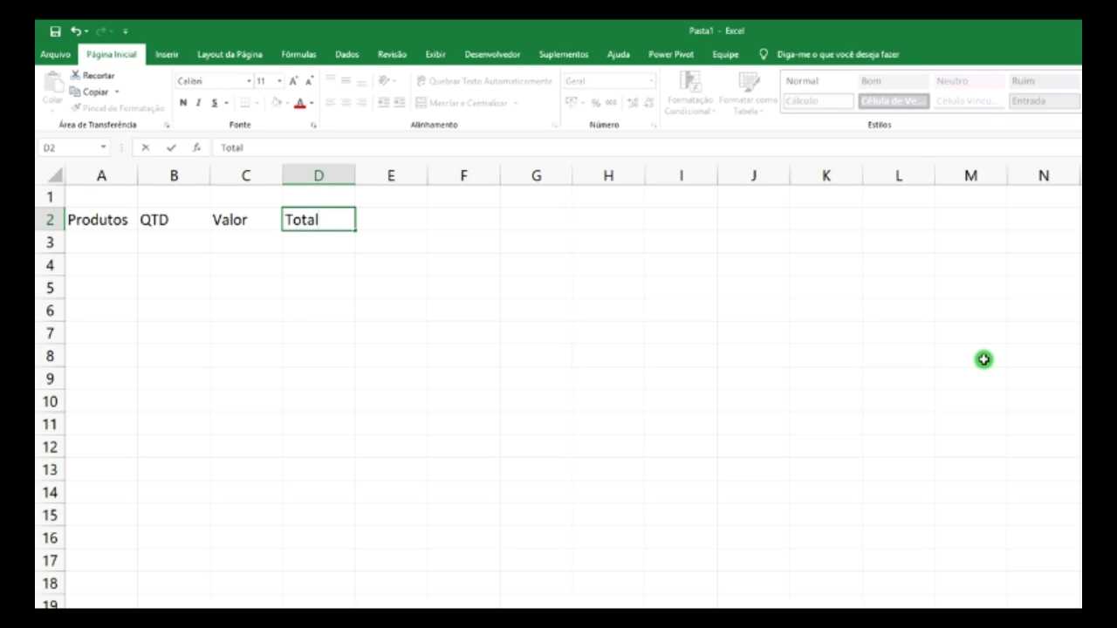
key("Return")
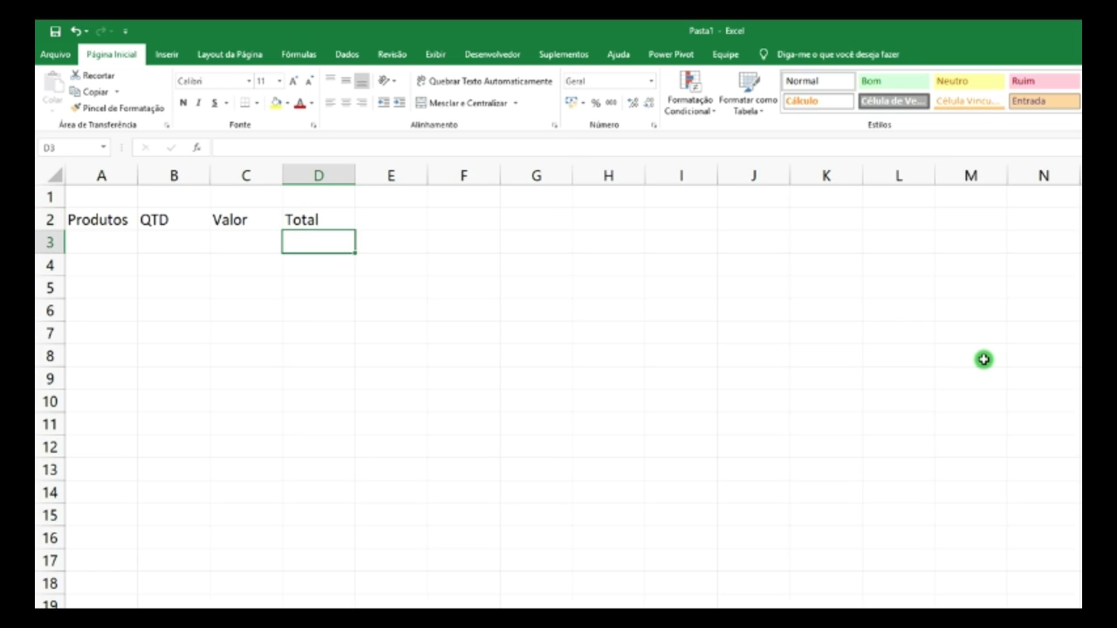
key("Left")
key("Left")
key("Left")
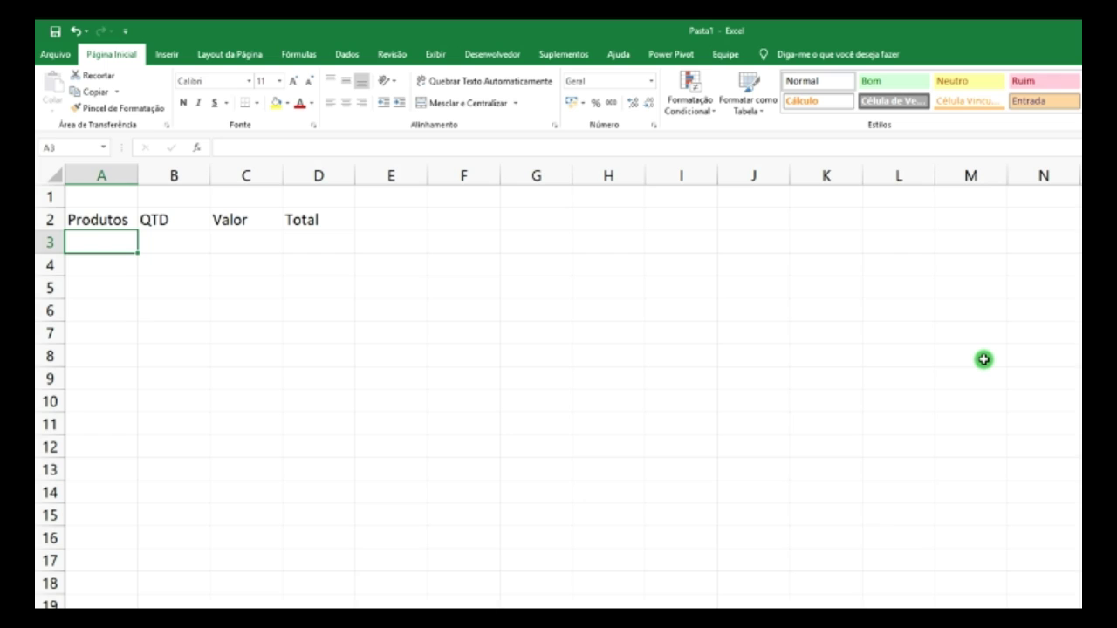
- Enter product Forno Telk with quantity 2 in A3:B3
type("Forno")
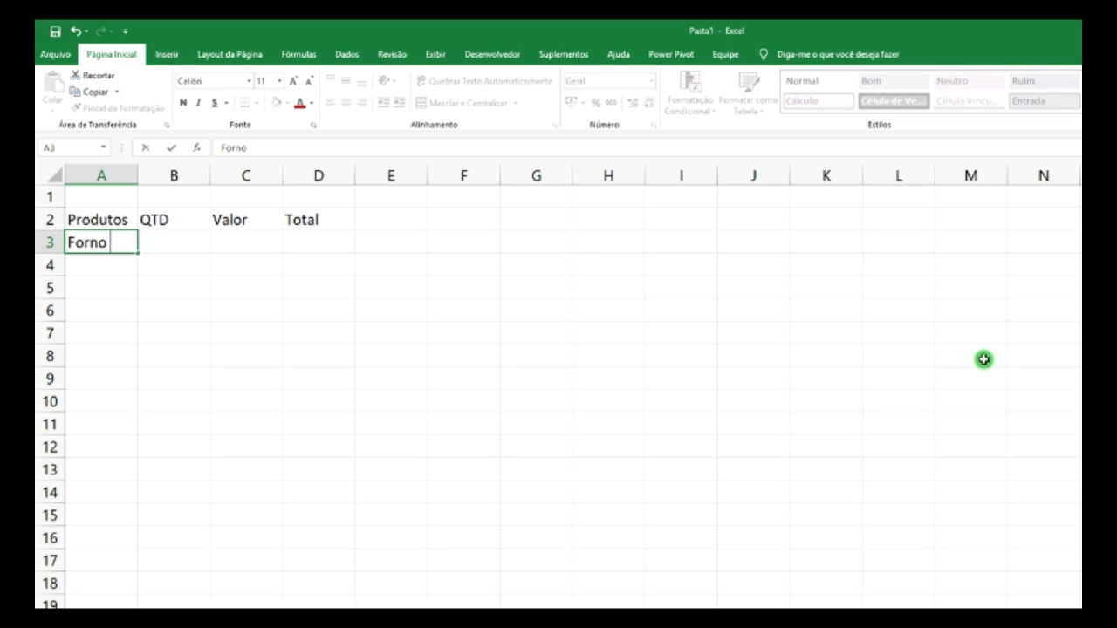
type(" Telk")
left_click(192, 243)
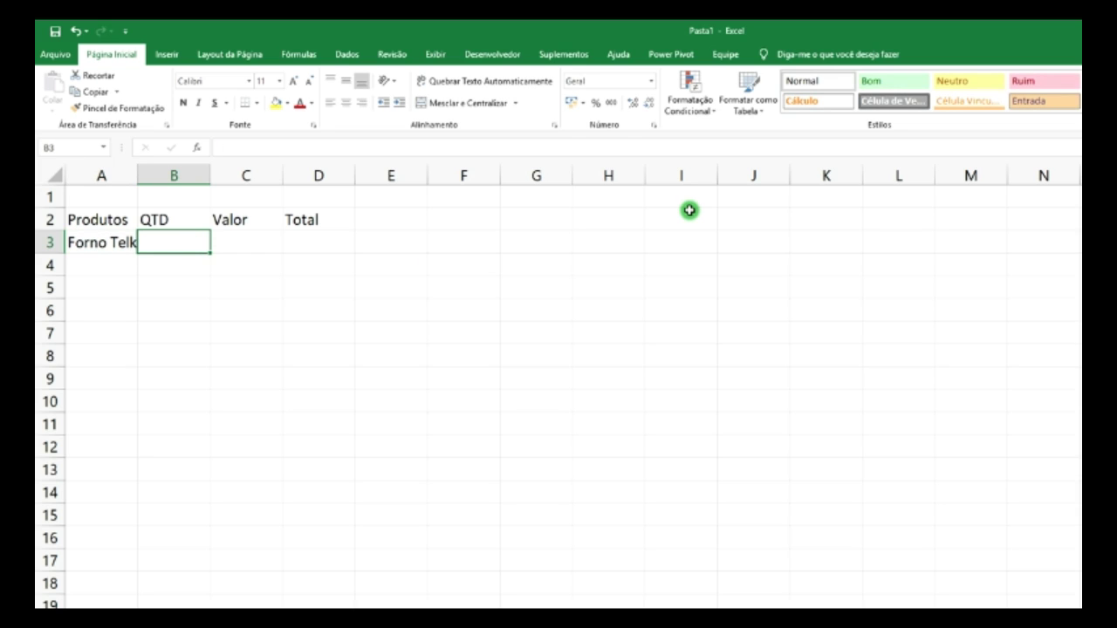
type("2")
key("Tab")
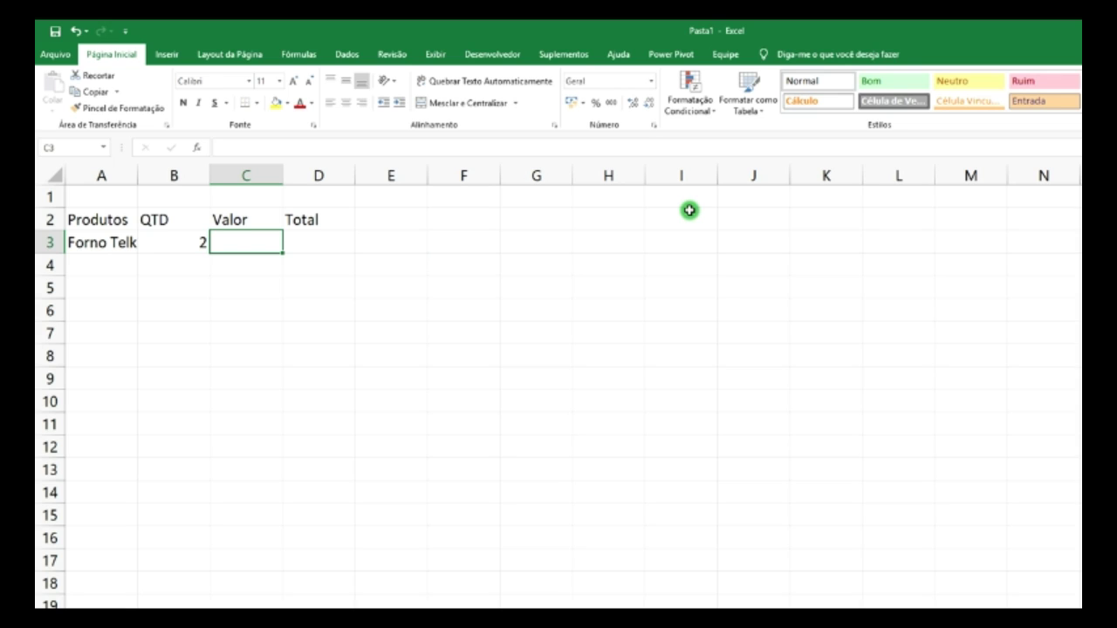
- Format columns C and D as Accounting currency and enter 2635 in C3
left_click(247, 175)
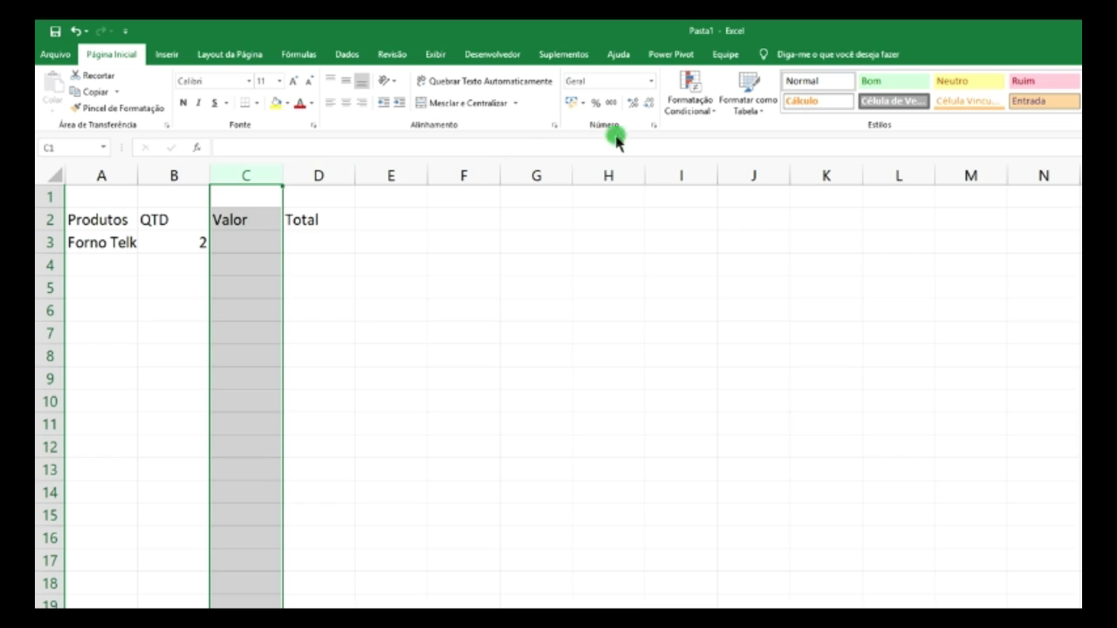
left_click(312, 176)
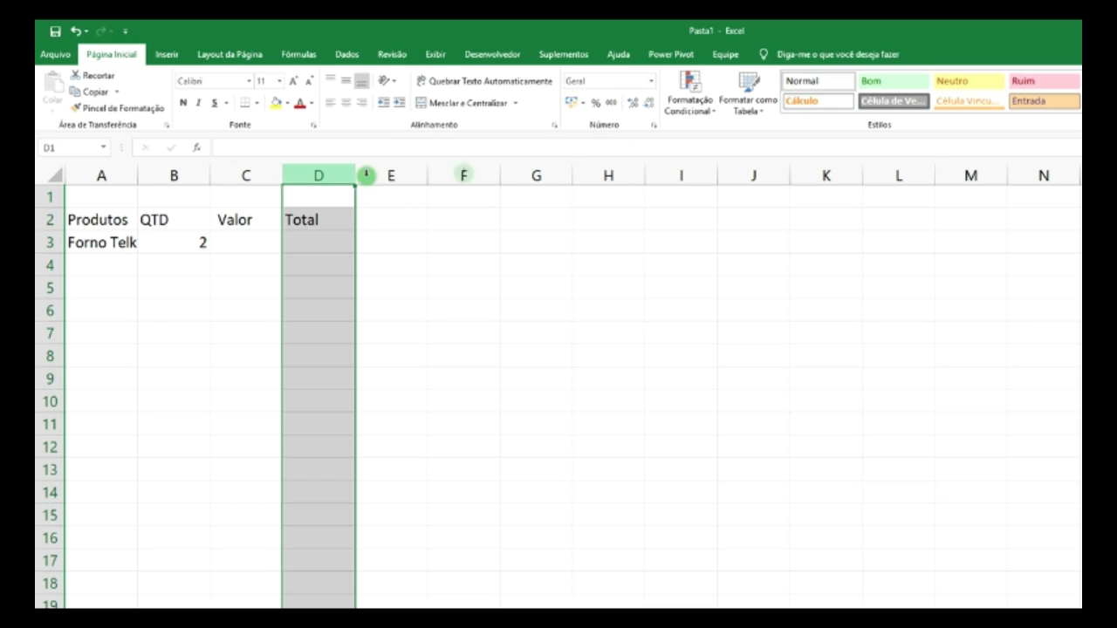
left_click(572, 102)
left_click(246, 247)
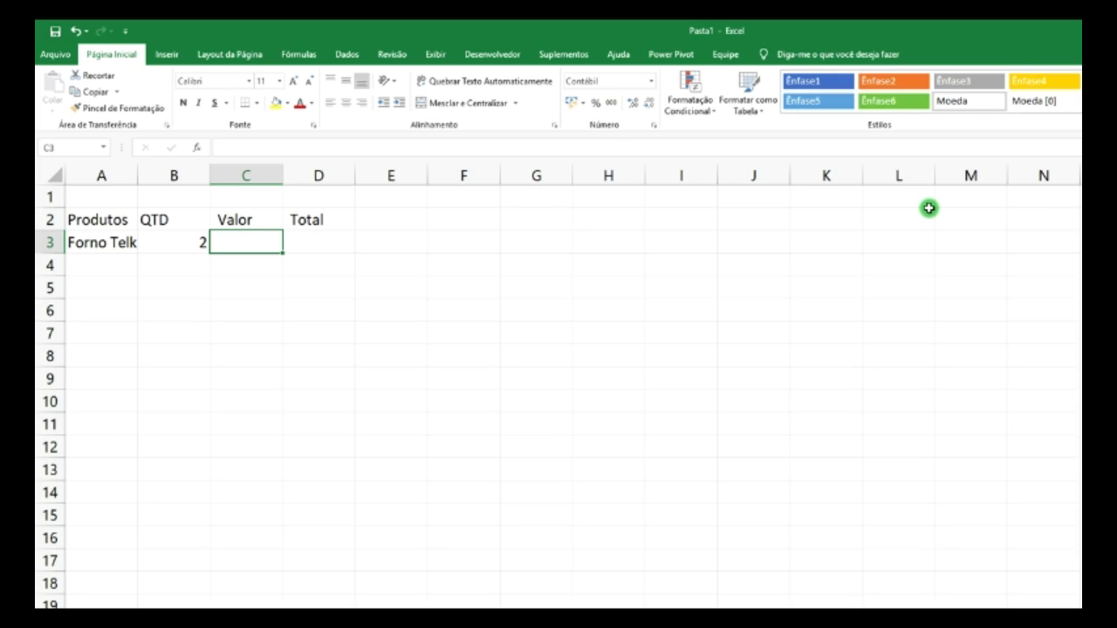
type("26")
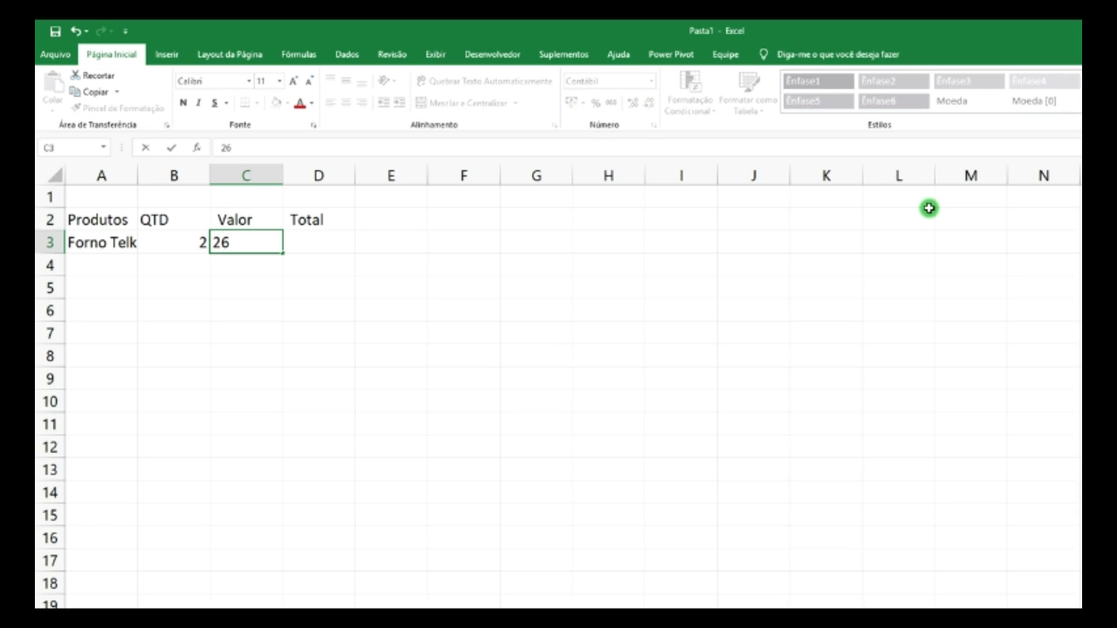
type("35")
key("Return")
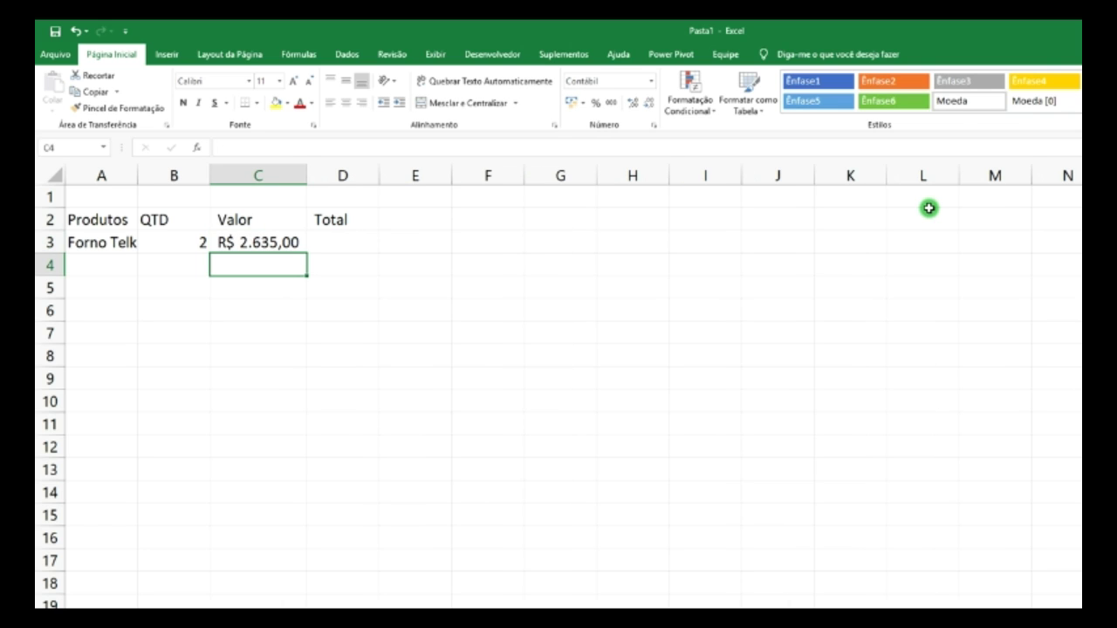
mouse_move(305, 171)
left_mouse_down()
mouse_move(285, 176)
mouse_move(305, 172)
left_mouse_up()
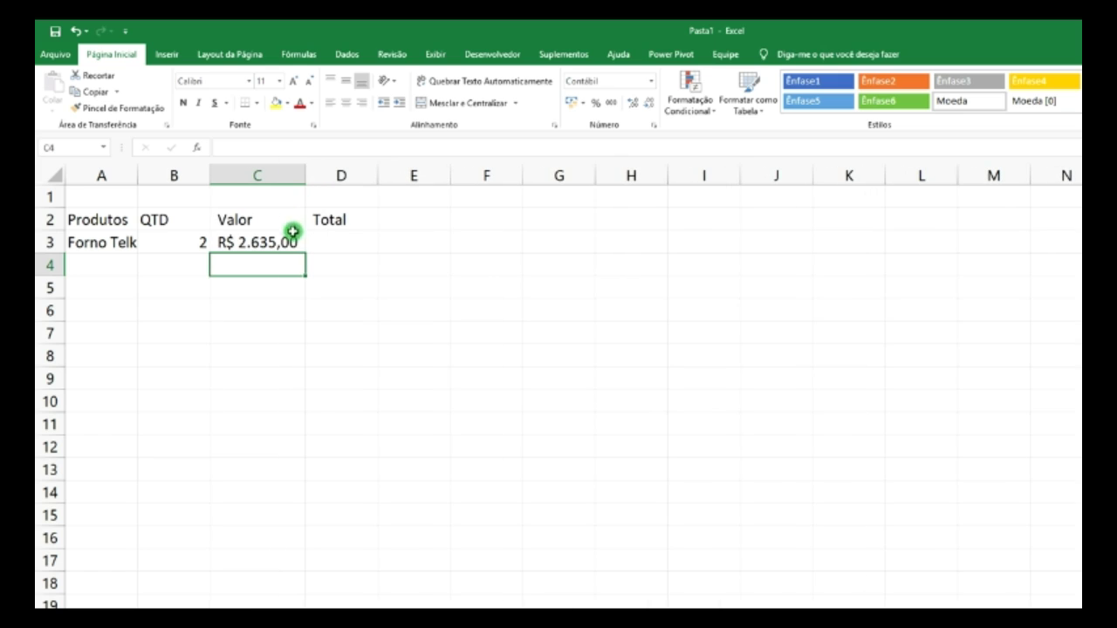
- Enter the formula =B3*C3 in D3 to compute the Total
left_click(342, 240)
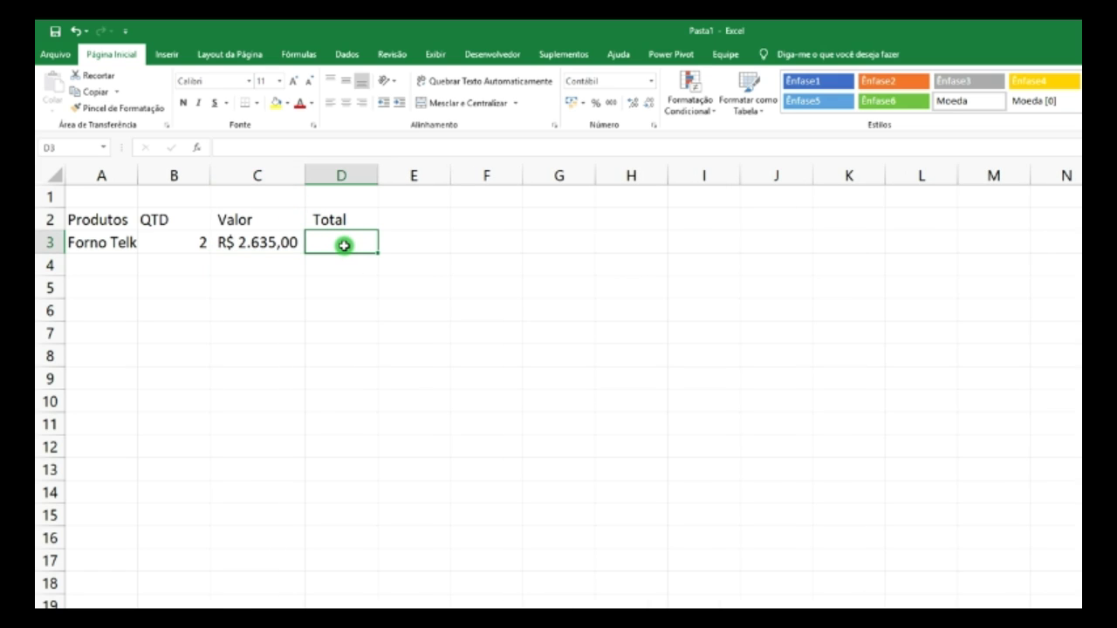
type("=")
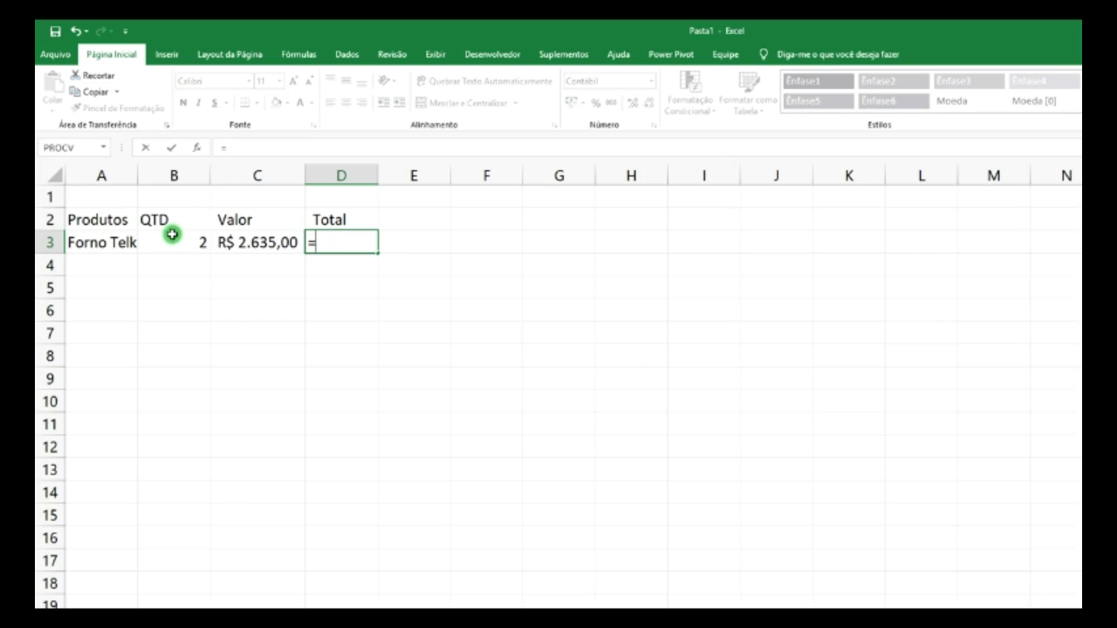
left_click(177, 245)
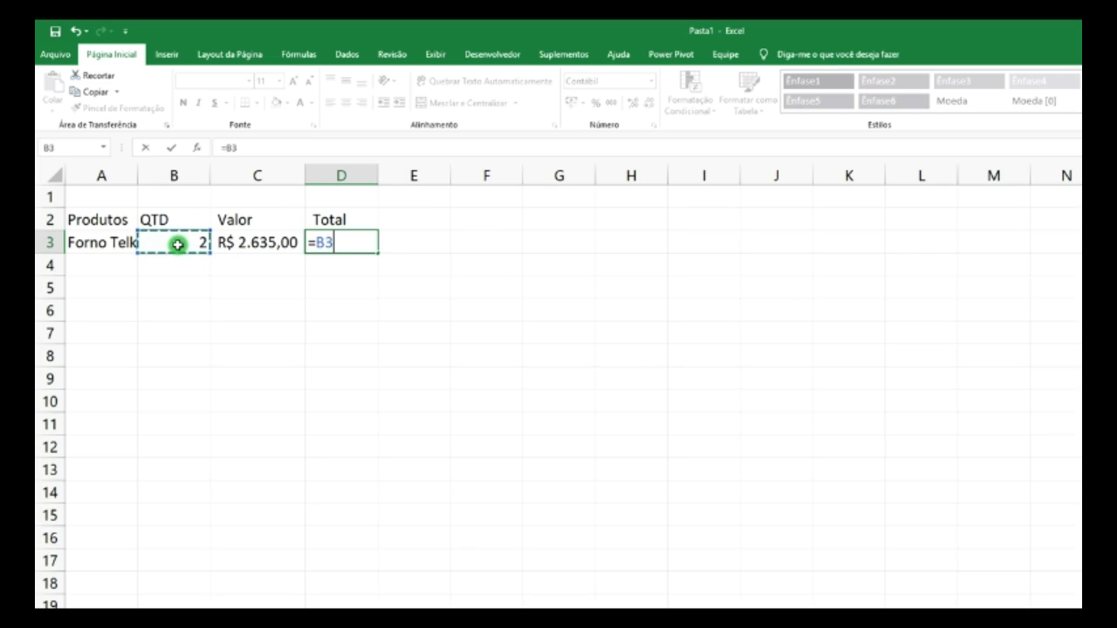
type("*")
left_click(254, 244)
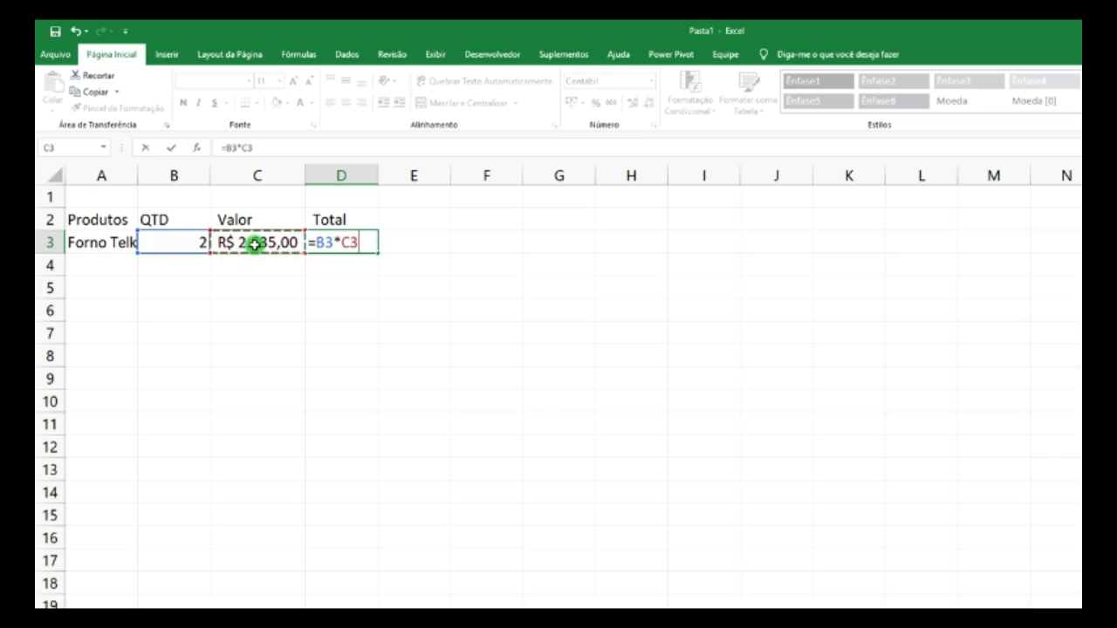
key("Return")
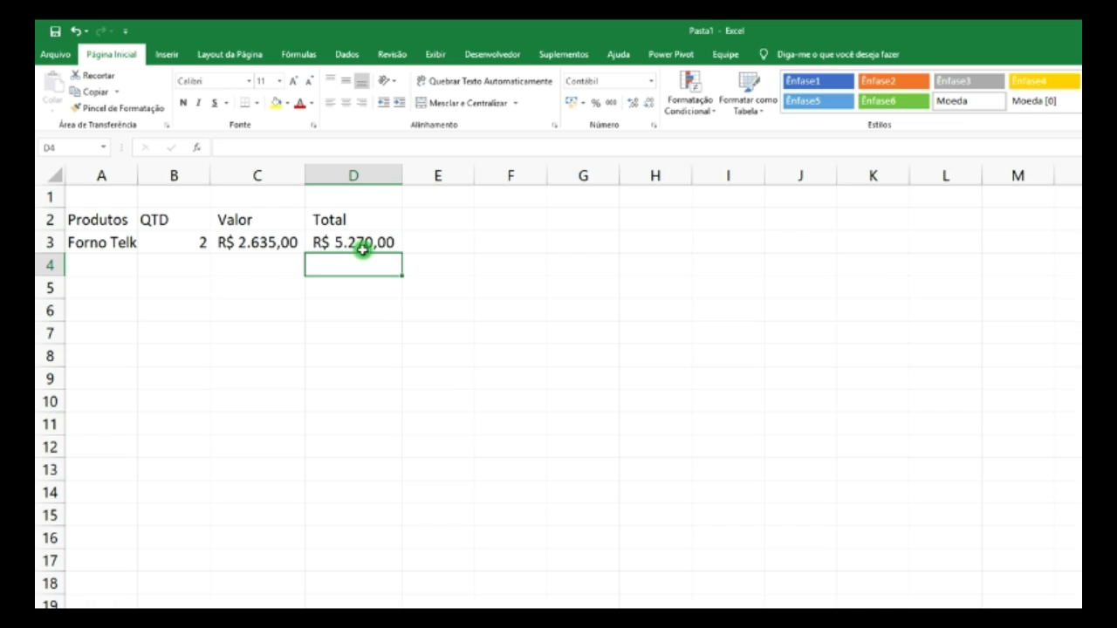
- Change the quantity in B3 to 3, making the Total R$ 7.905,00
left_click(179, 242)
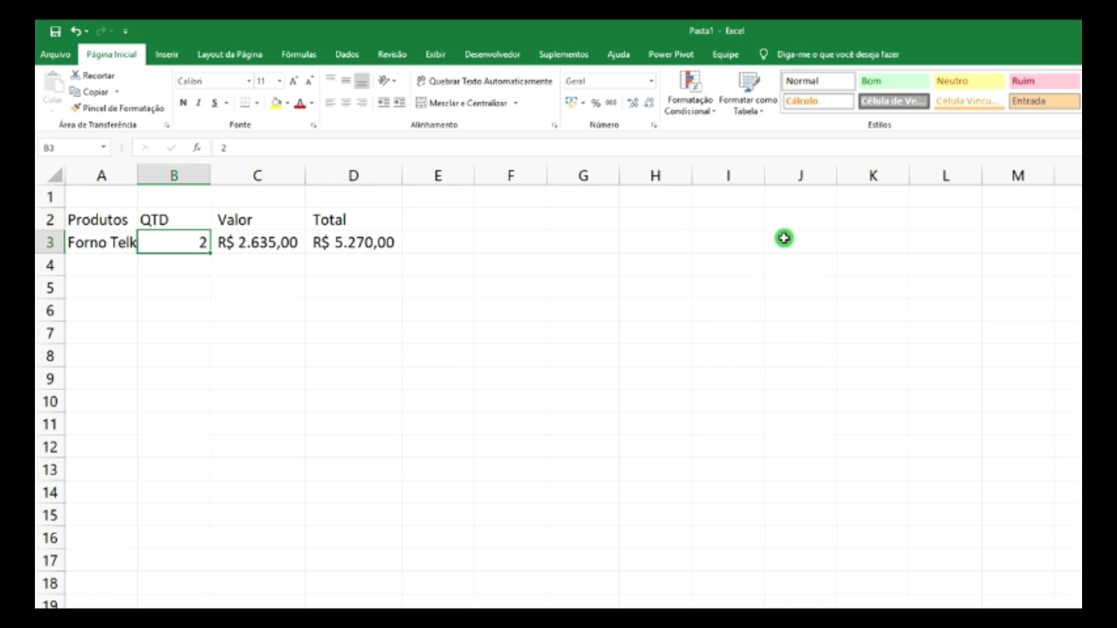
type("3")
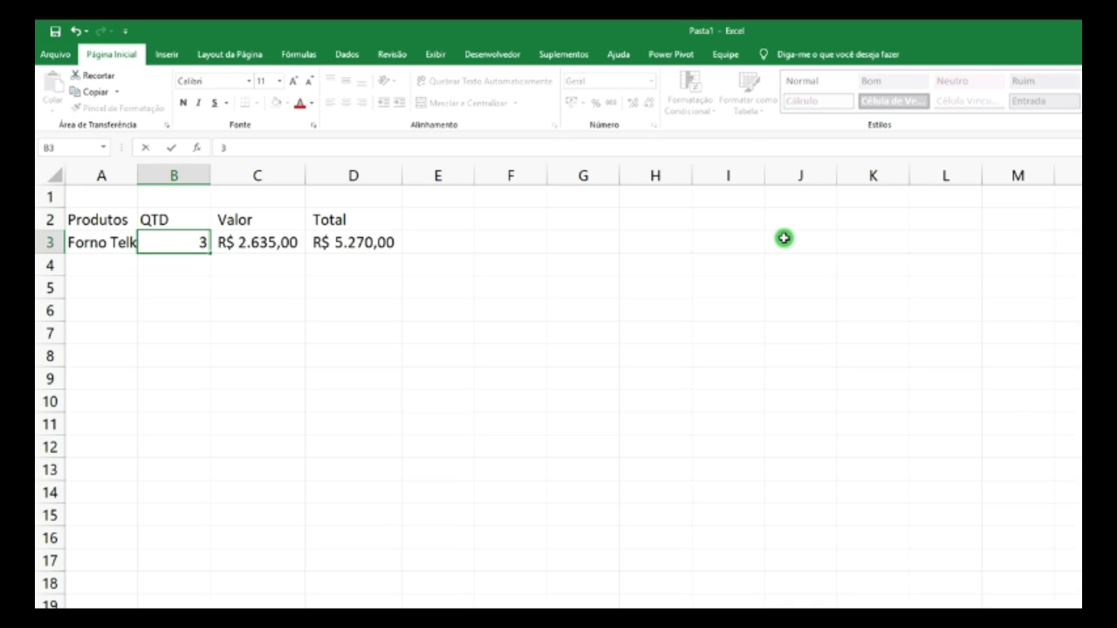
key("Return")
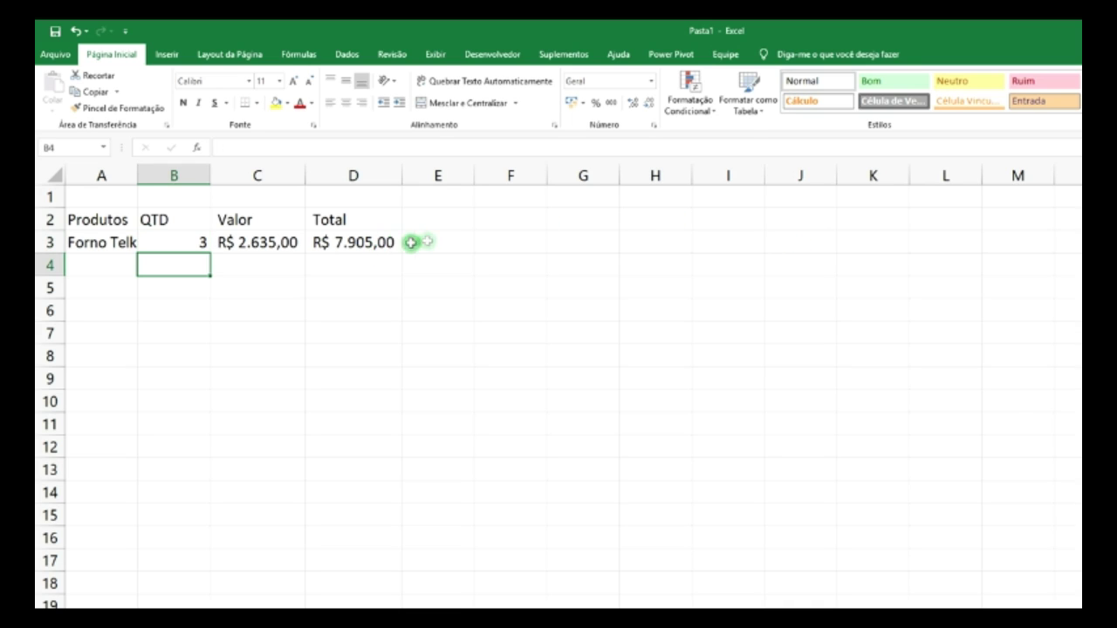
left_click(432, 218)
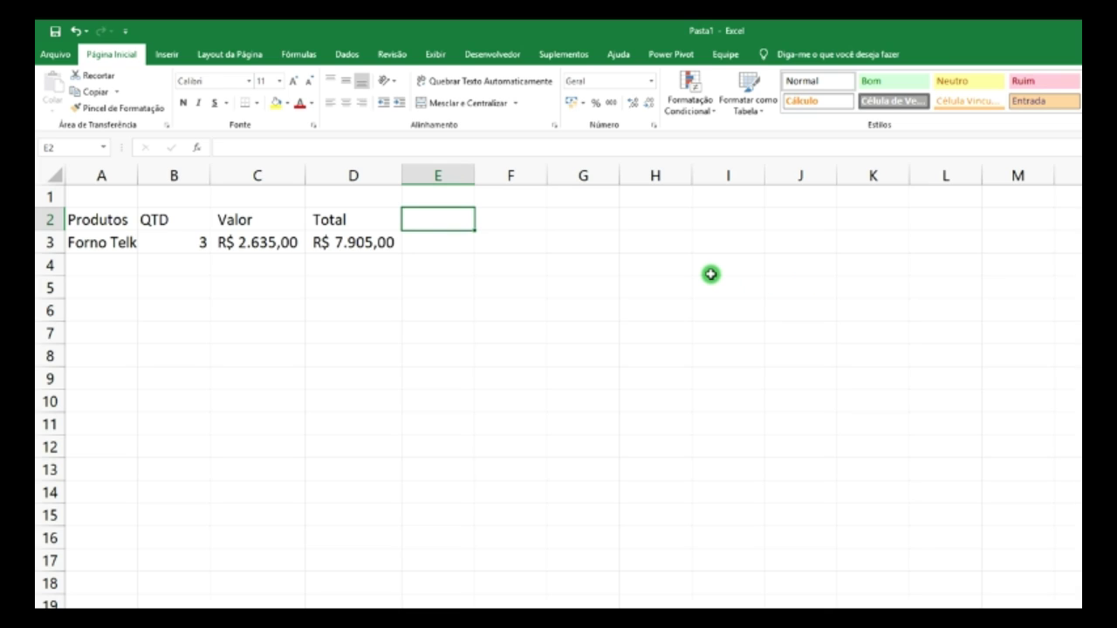
- Add headers Nº Parcelas in E2 and Valor Parcelas in F2, auto-fitting both columns
type("Nº")
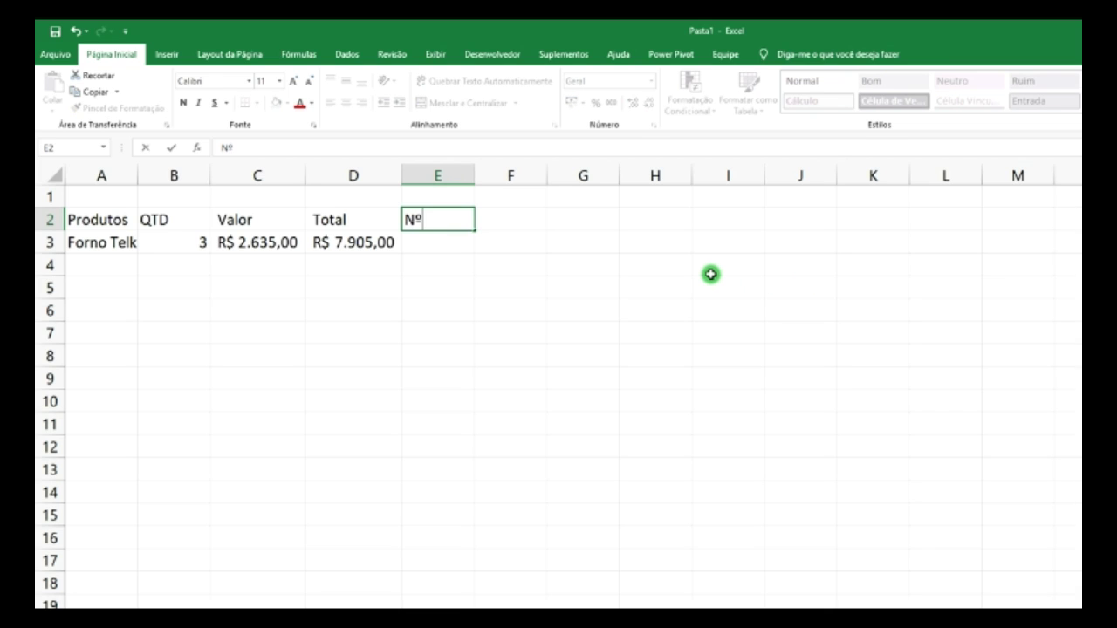
type(" Parcelas")
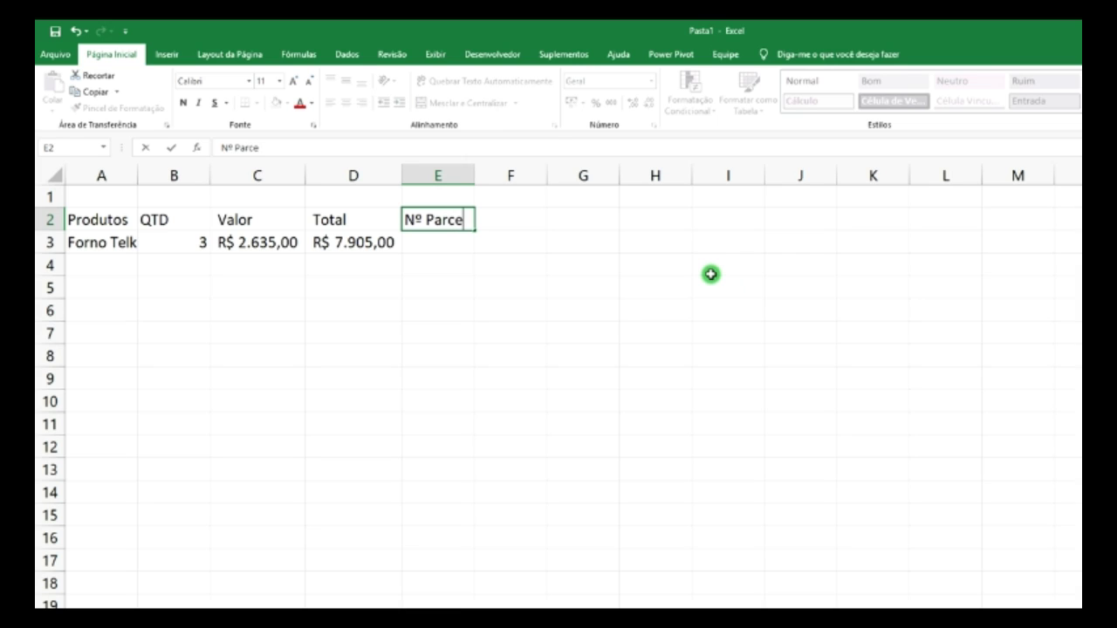
left_click(470, 175)
double_click(475, 173)
left_click(526, 217)
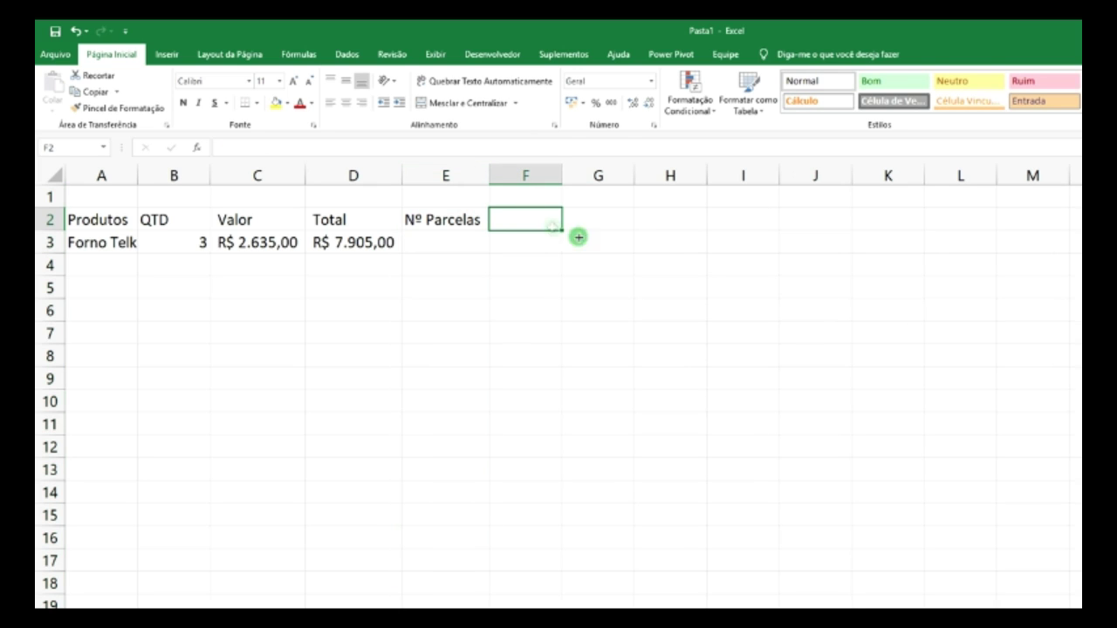
type("Varlo")
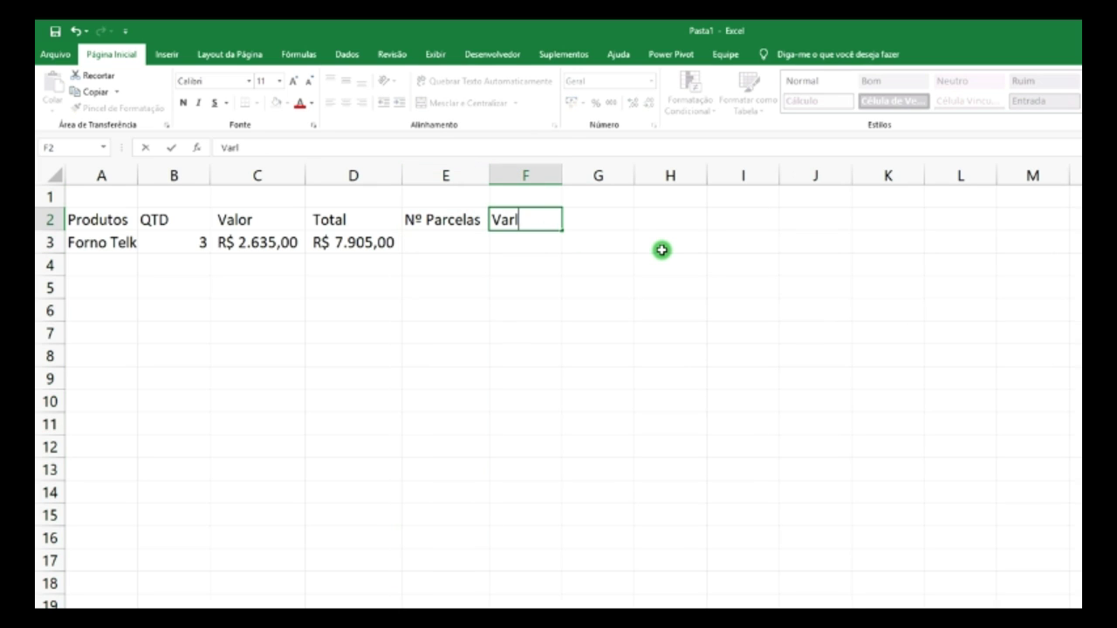
key("BackSpace")
key("BackSpace")
key("BackSpace")
type("lor Parce")
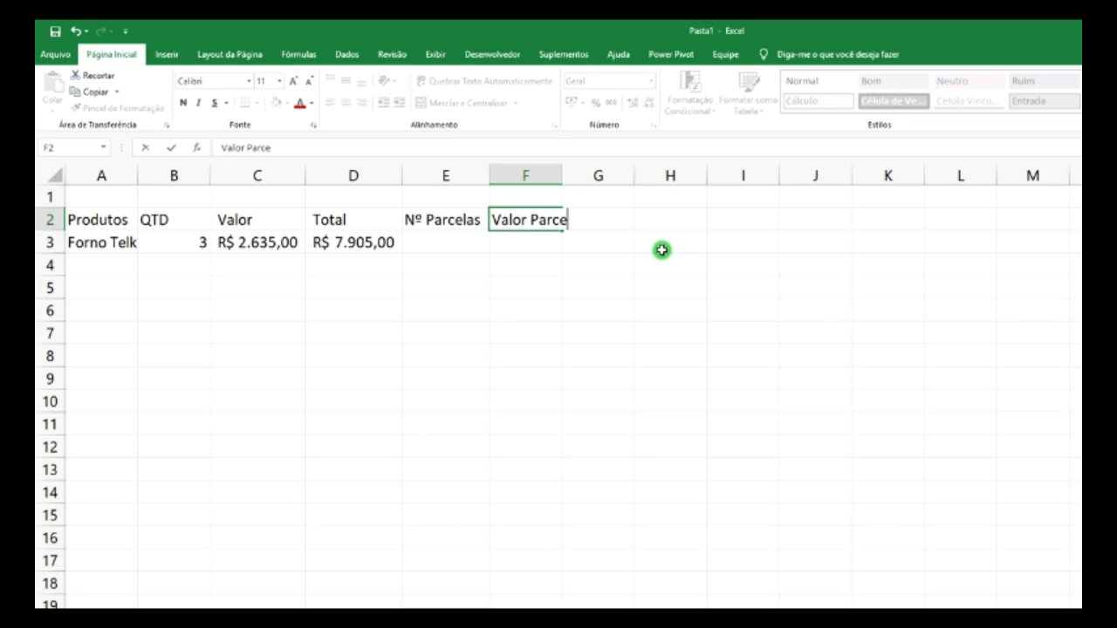
type("las")
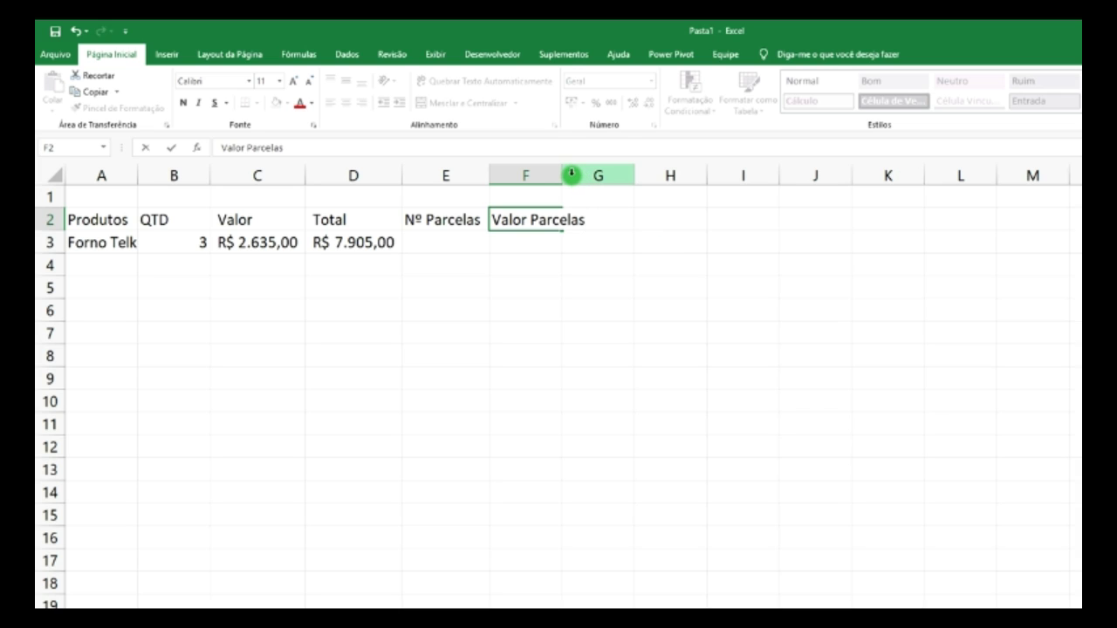
left_click(559, 174)
double_click(561, 171)
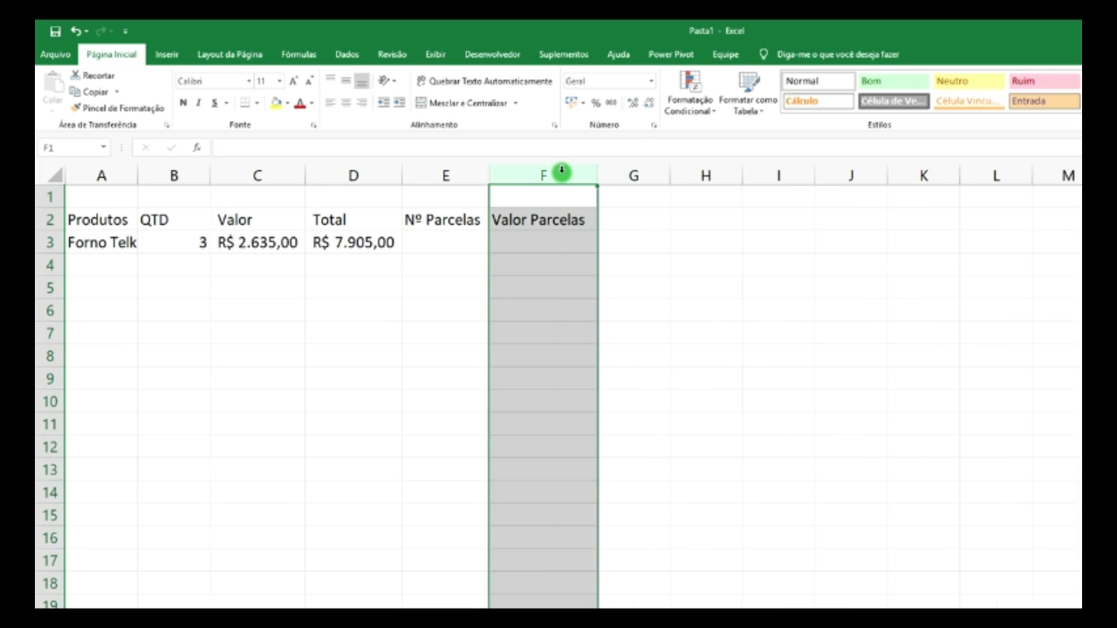
left_click(450, 244)
- Enter the formula =D3/E3 in F3 for the installment value
left_click(573, 242)
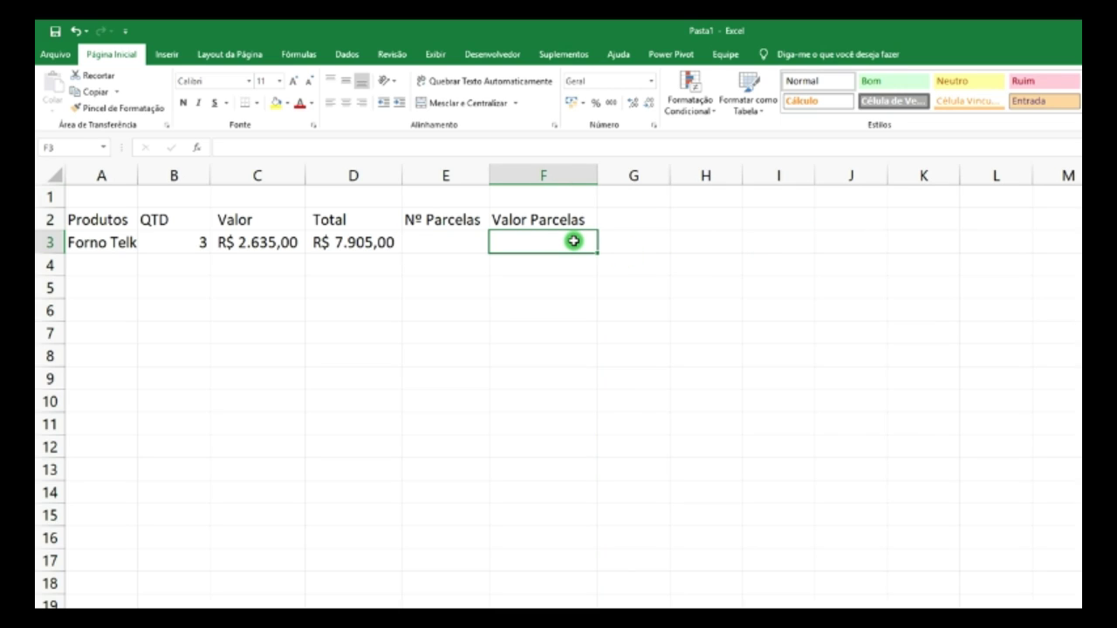
type("=")
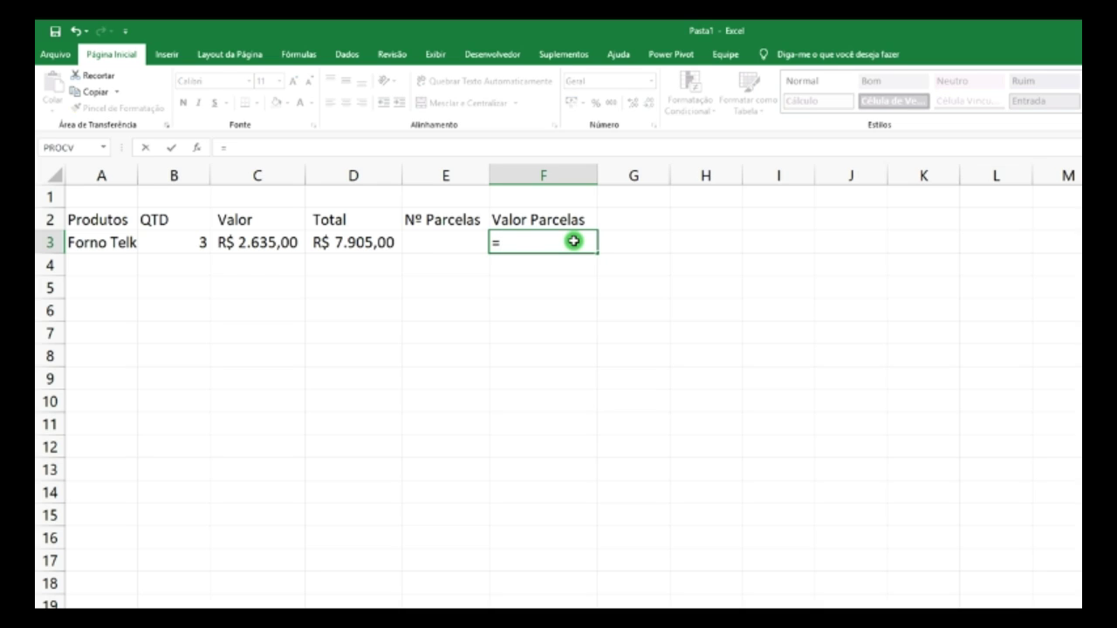
left_click(368, 243)
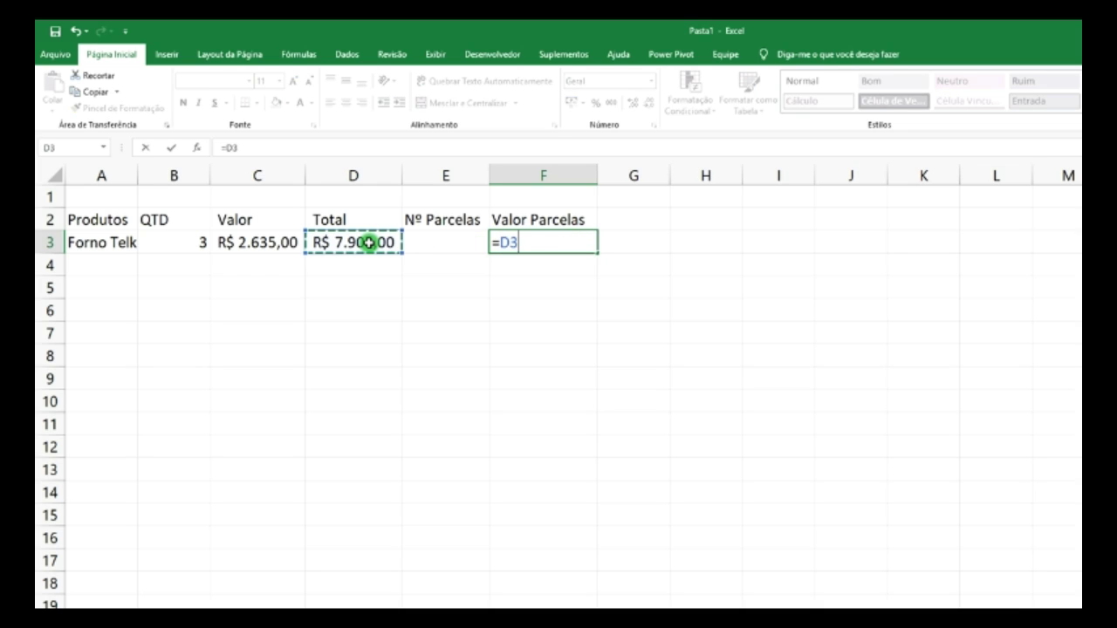
type("/")
left_click(437, 243)
key("Return")
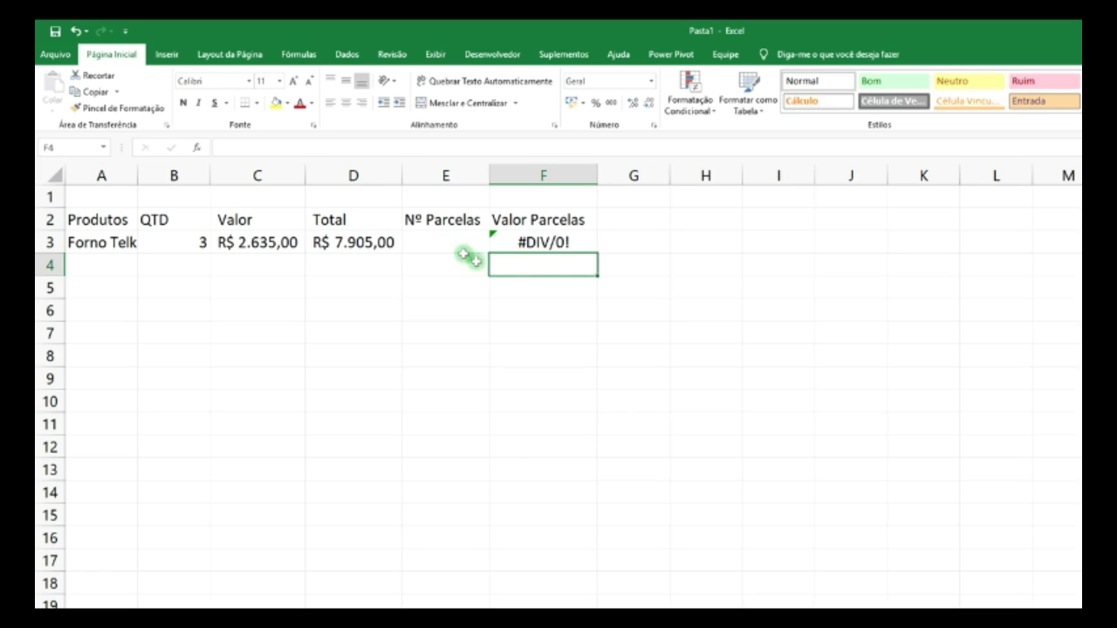
- Set 6 installments in E3 and format column F as Accounting, showing R$ 1.317,50
left_click(454, 244)
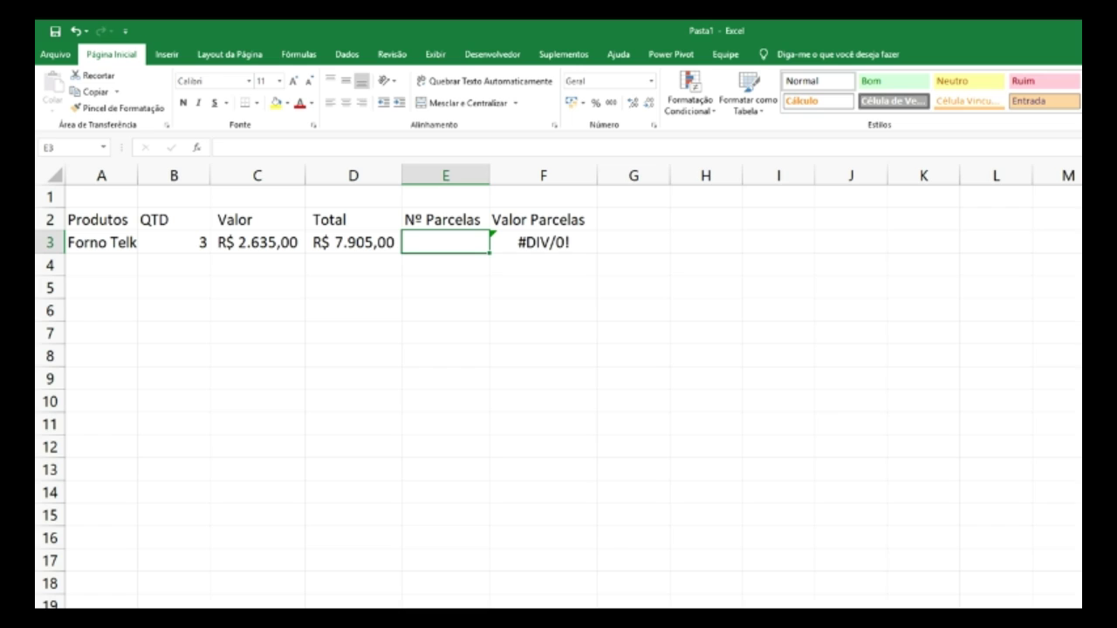
type("6")
key("Return")
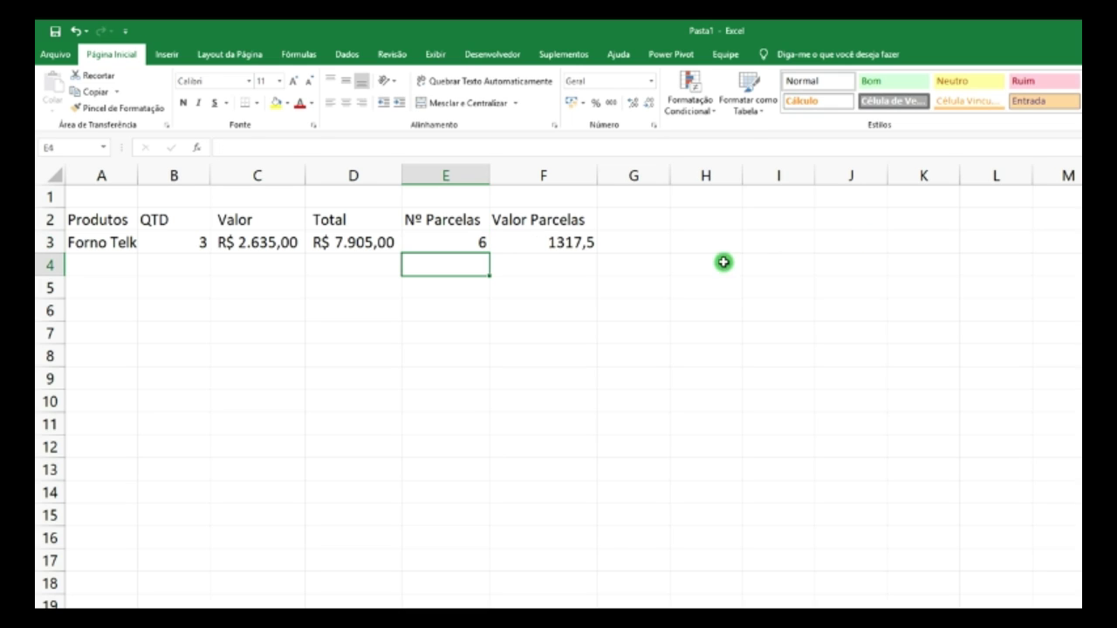
left_click(566, 175)
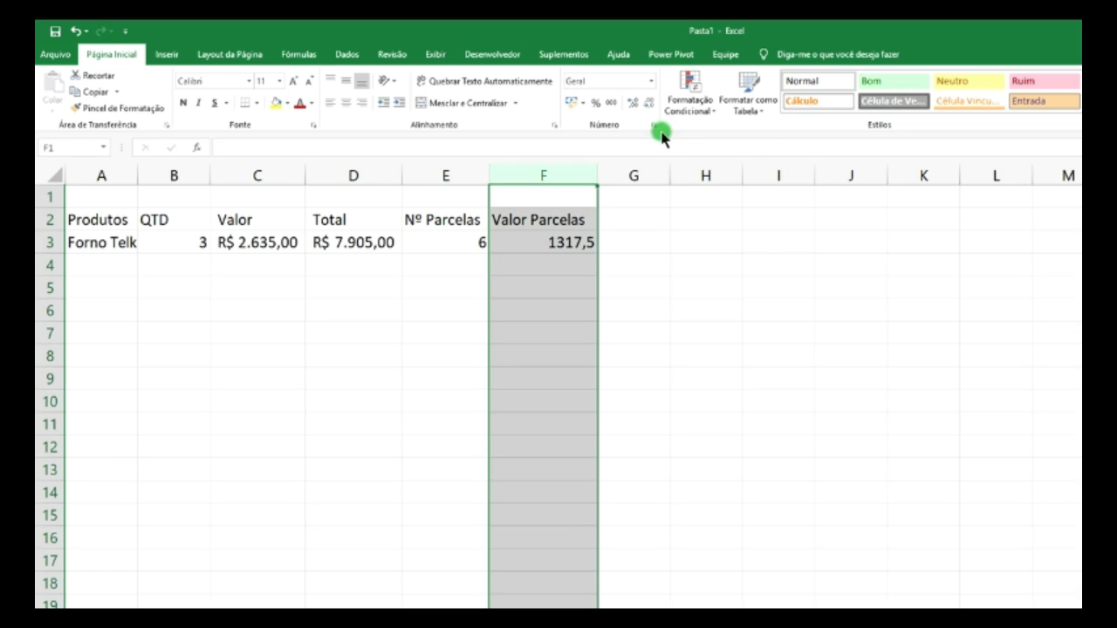
left_click(570, 102)
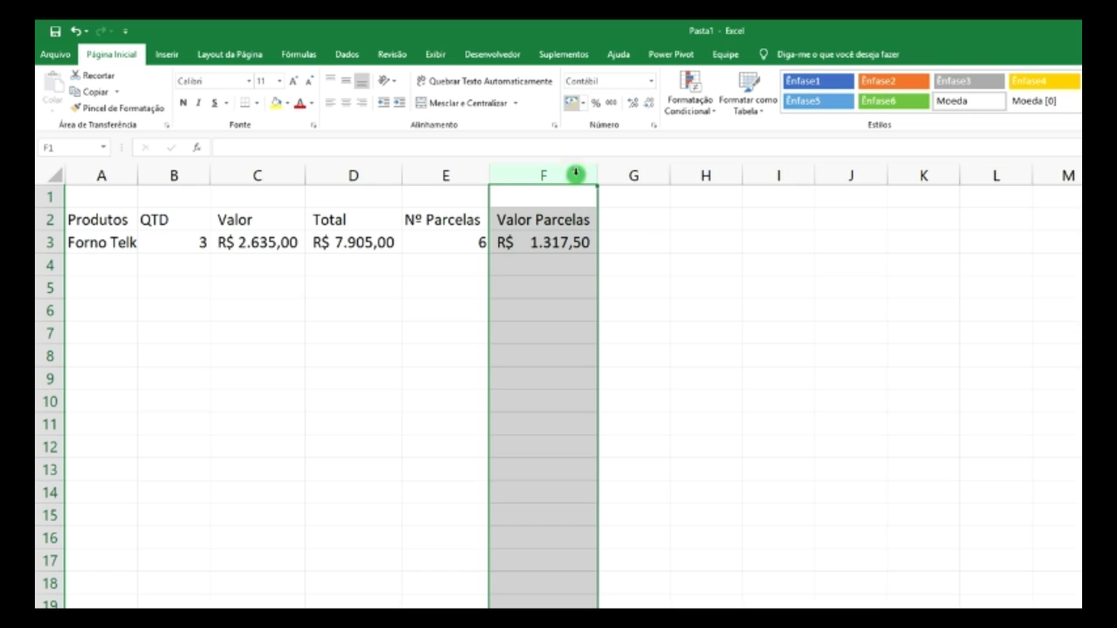
left_click(452, 245)
left_click(550, 249)
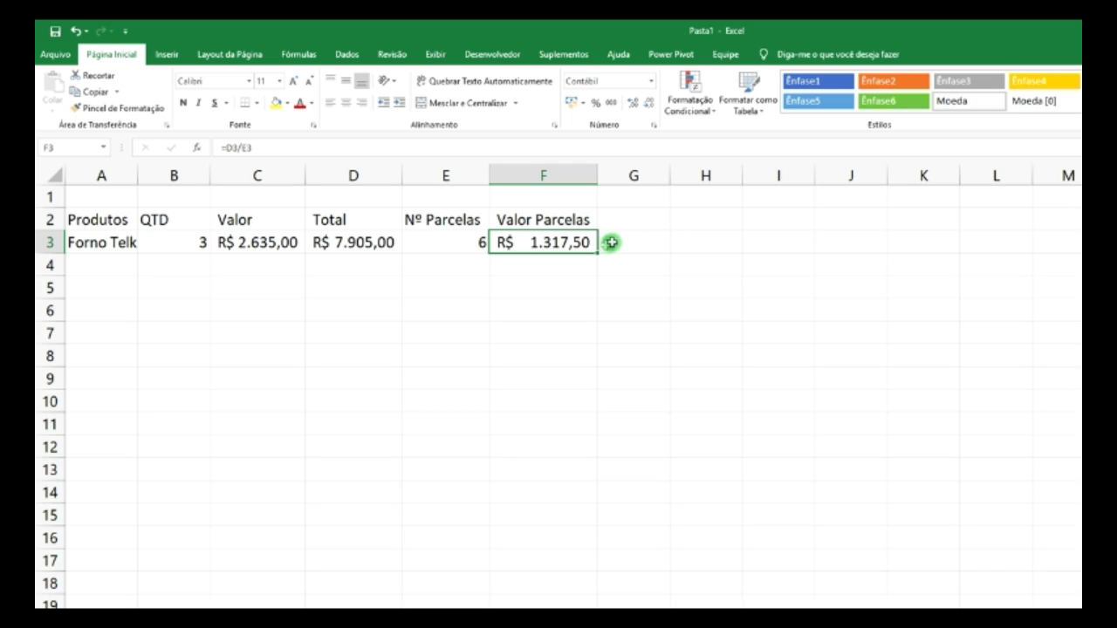
- Enter a 10% interest rate in cell K1
left_click(446, 240)
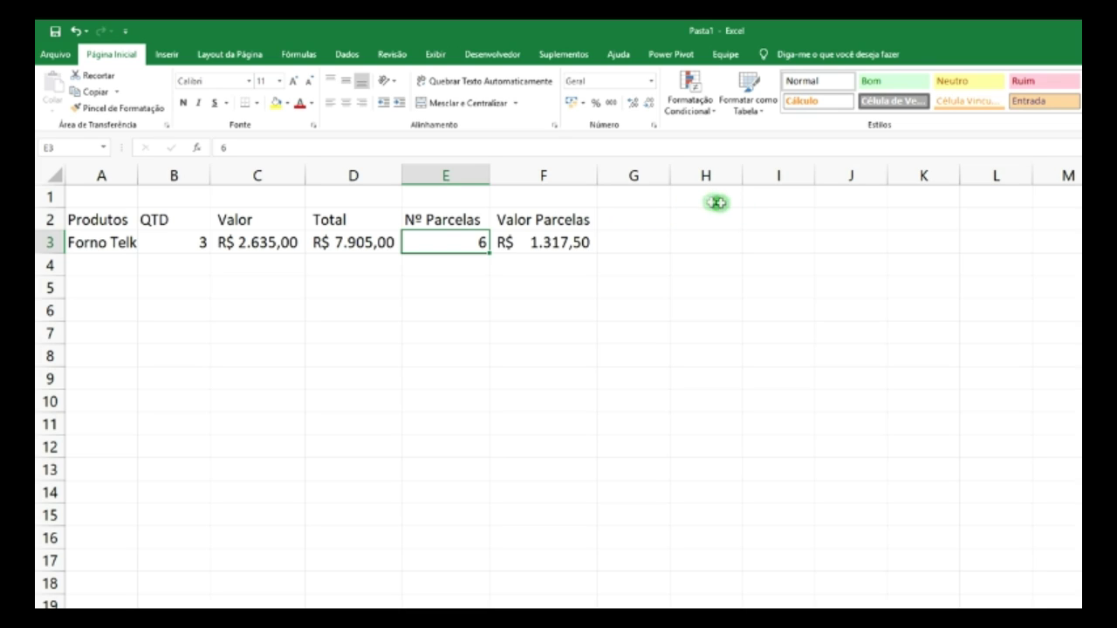
left_click(714, 198)
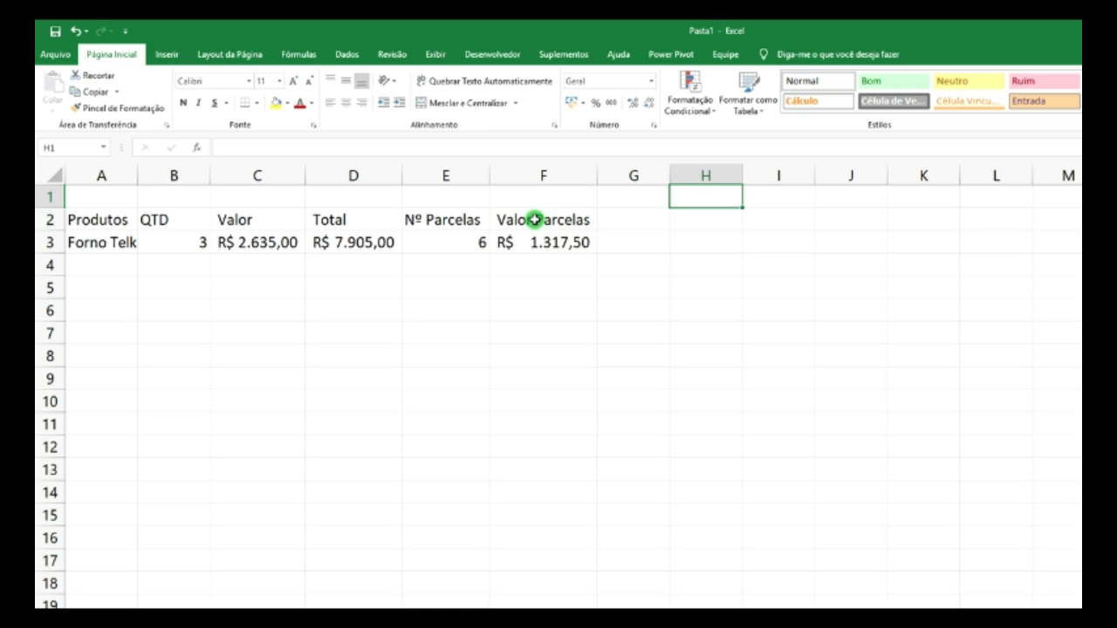
left_click(632, 222)
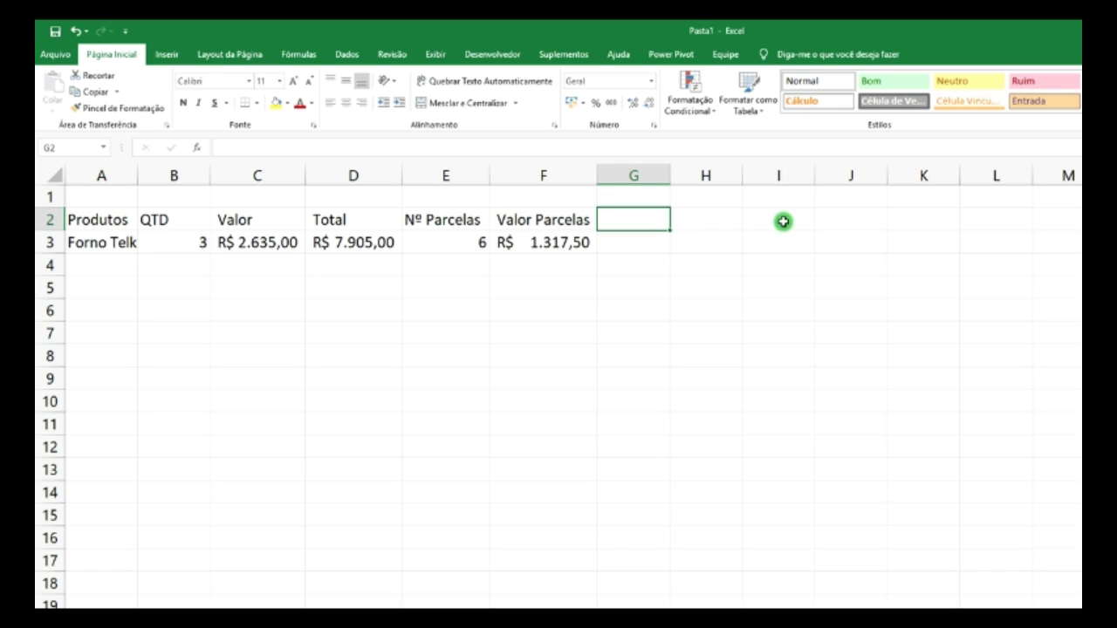
left_click(918, 195)
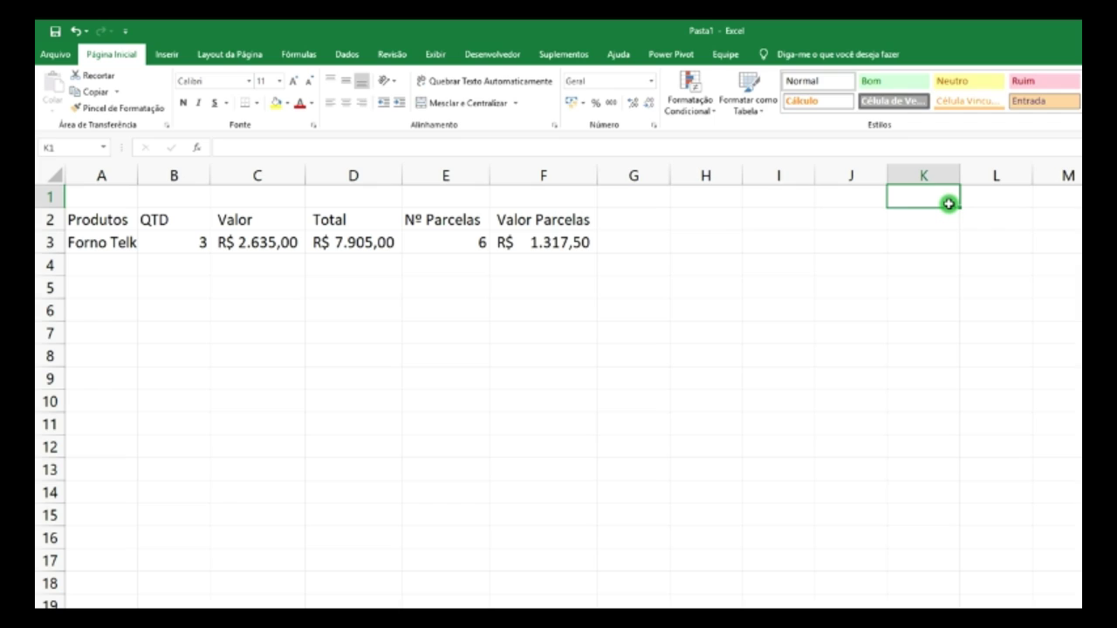
type("10")
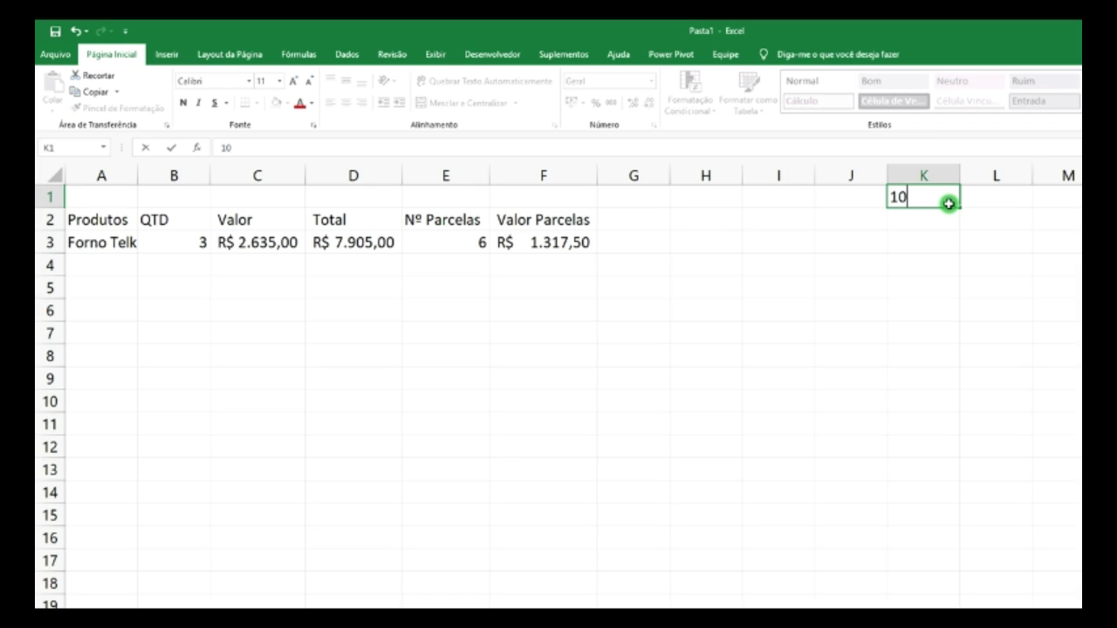
type("%")
left_click(825, 264)
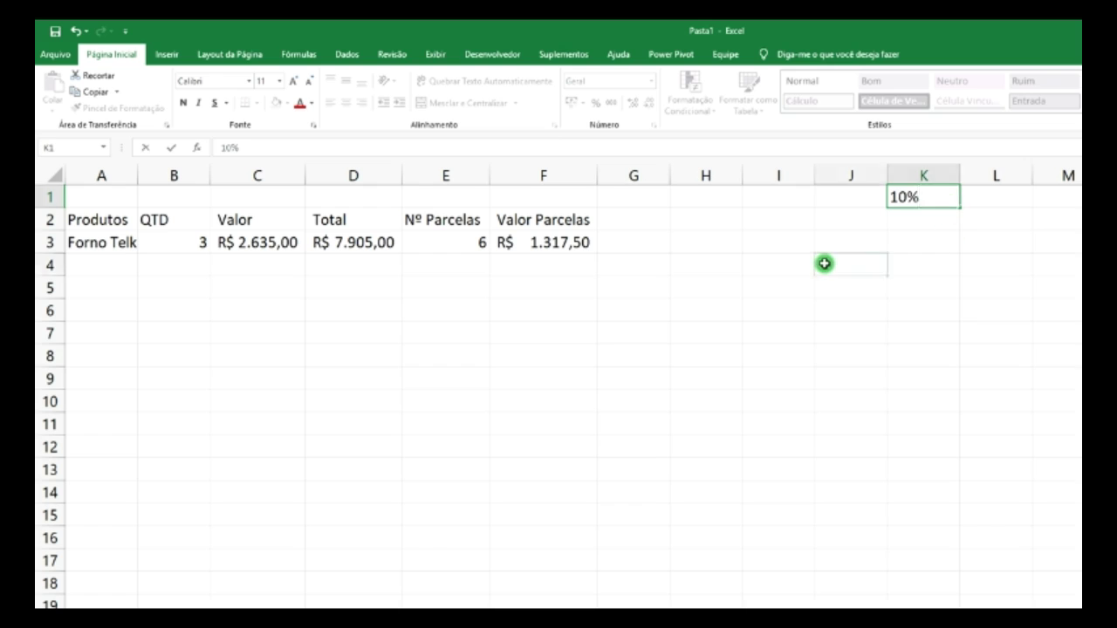
left_click(617, 220)
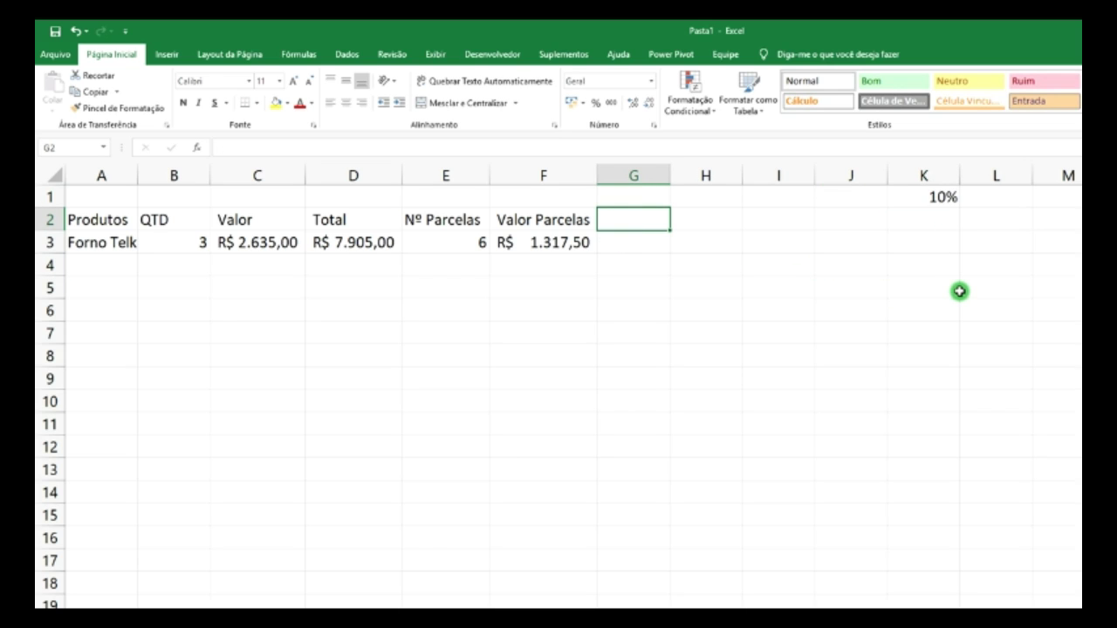
- Add the header 'Parcela com Juros' in G2, auto-fit column G, and begin a G3 formula
type("T")
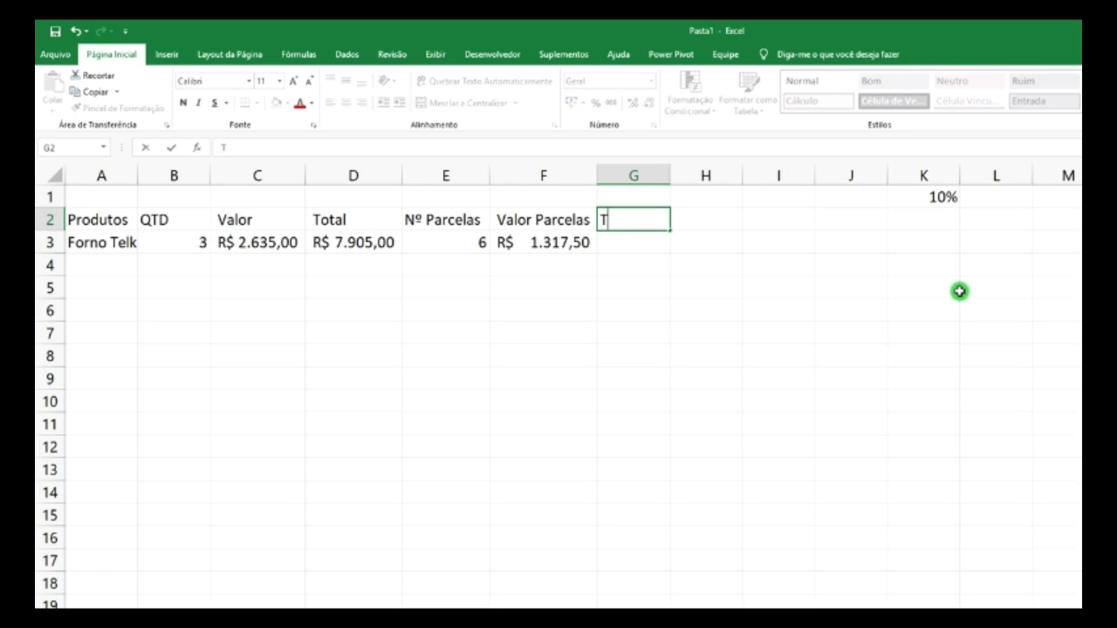
key("BackSpace")
type("Parcela com Juro")
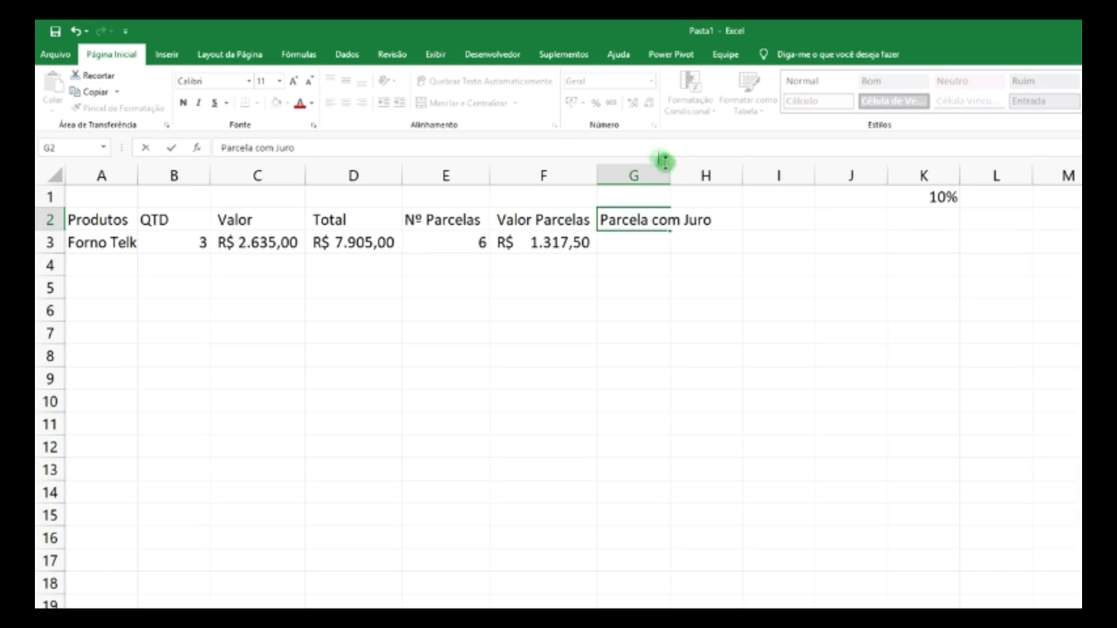
double_click(670, 176)
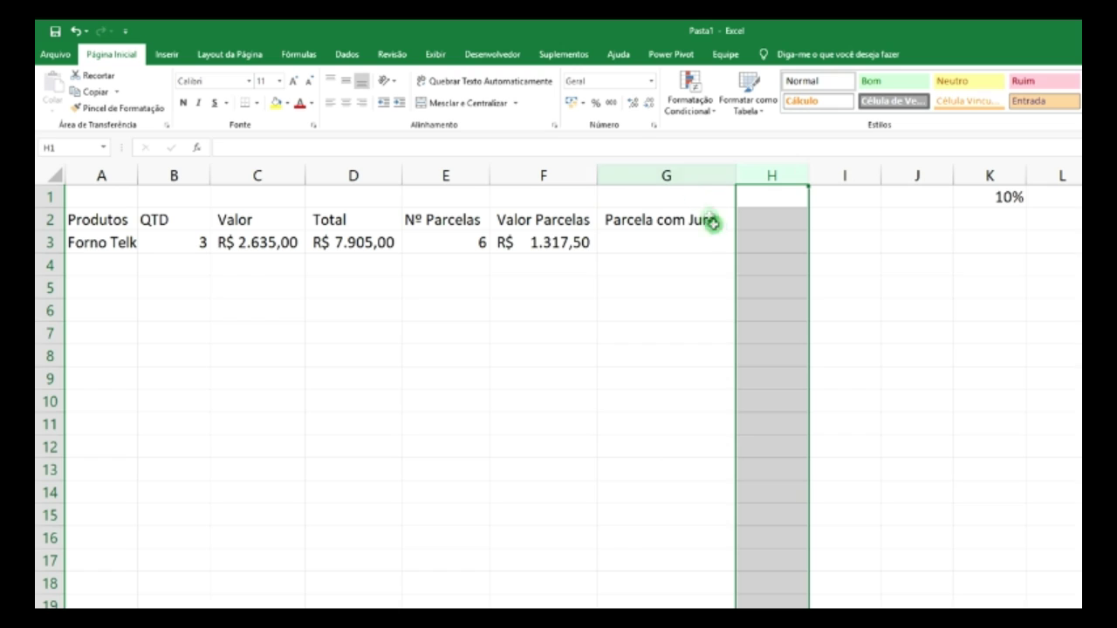
left_click(713, 247)
double_click(721, 222)
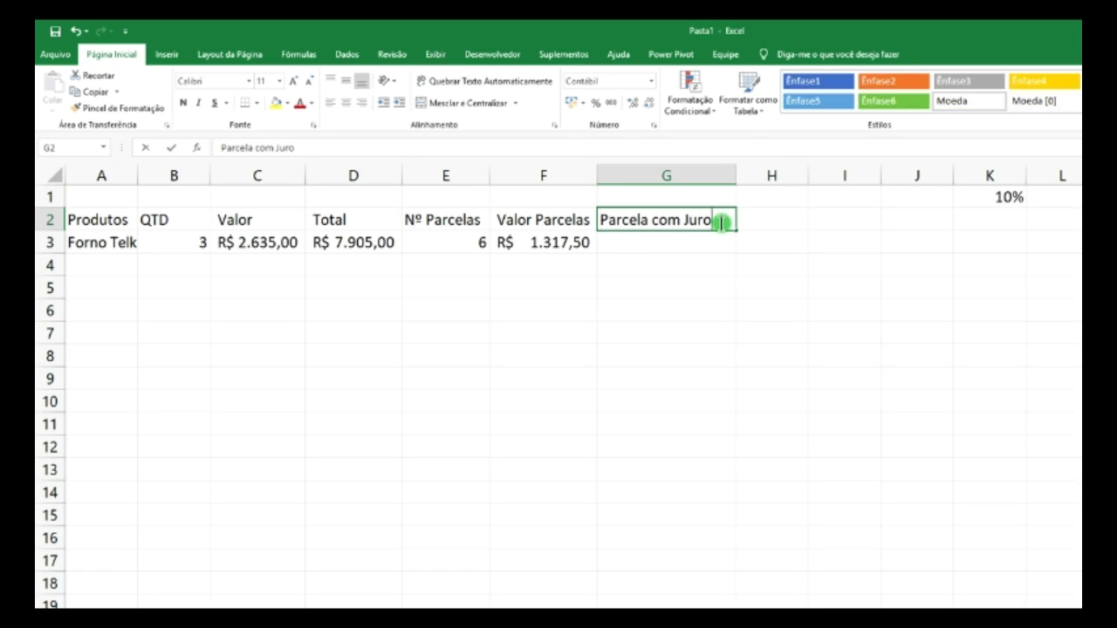
type("s")
left_click(658, 241)
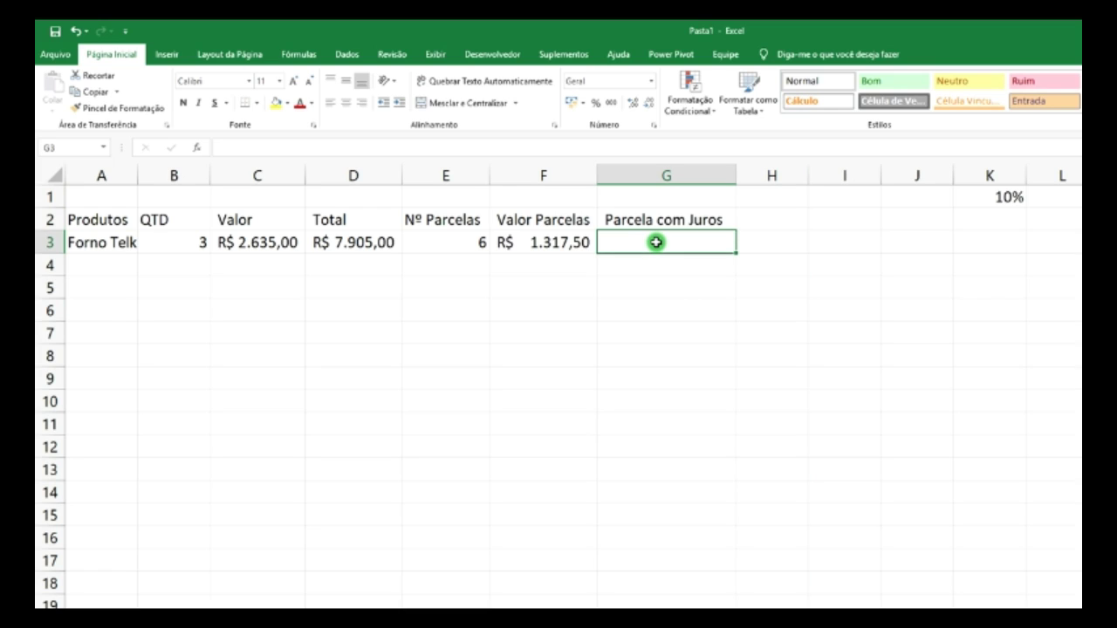
type("=(")
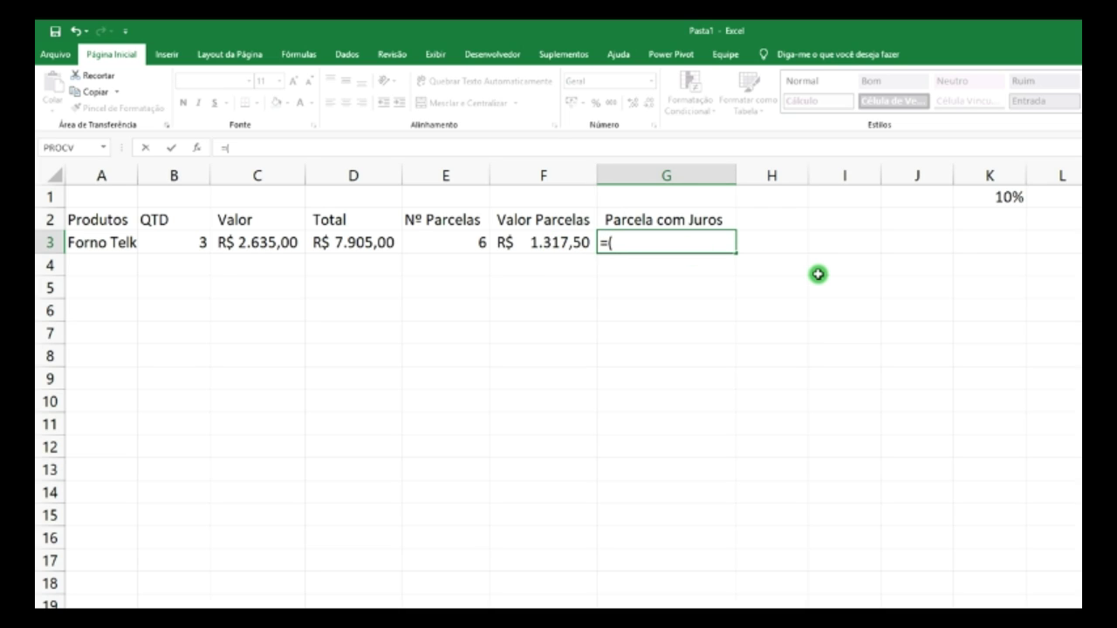
- Complete =(F3*K1)+F3 in G3, giving R$ 1.449,25, and review the F3 and G3 formulas
left_click(559, 244)
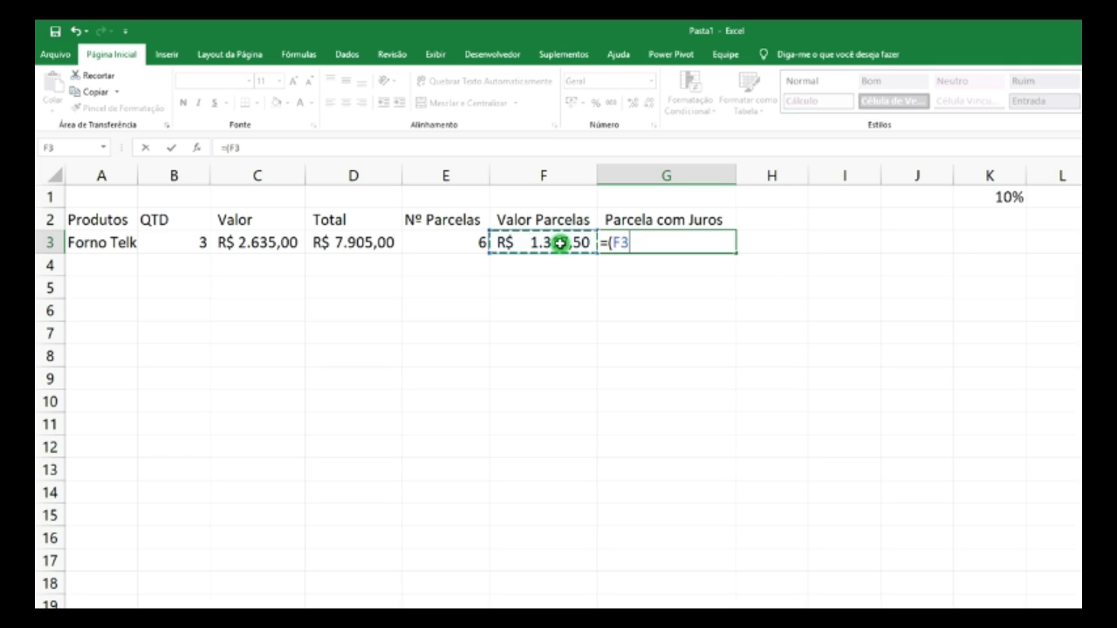
type("*")
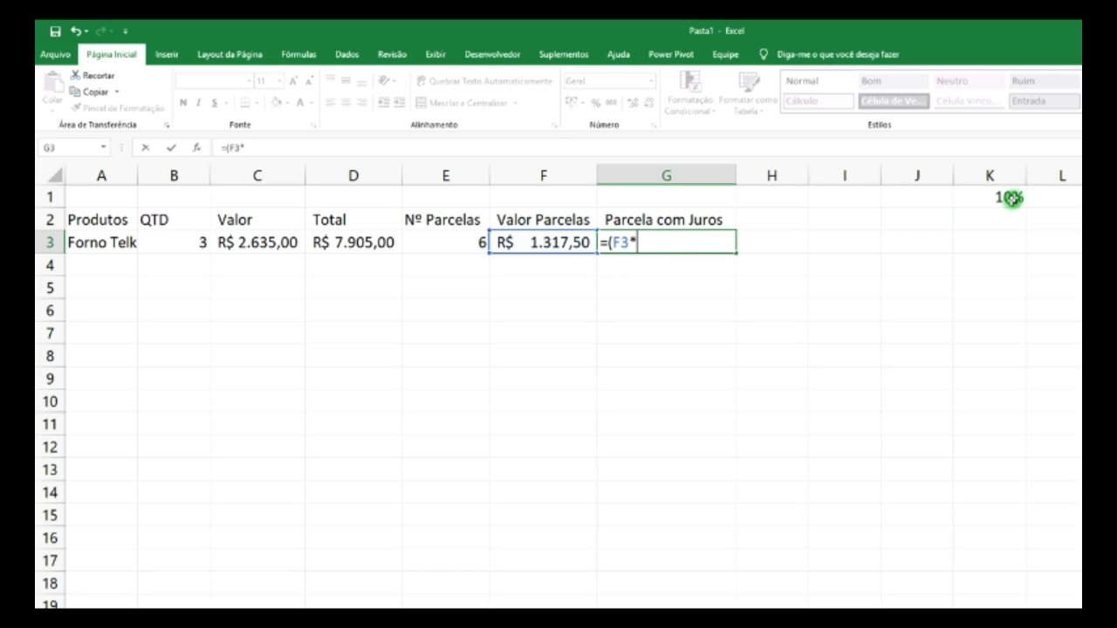
left_click(1015, 196)
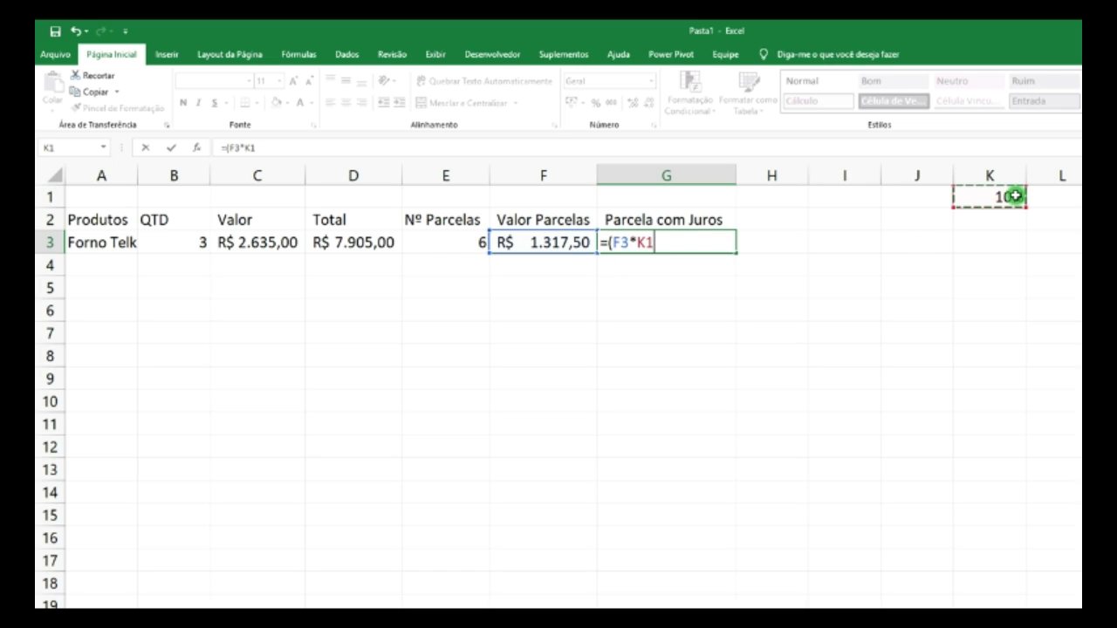
type(")+")
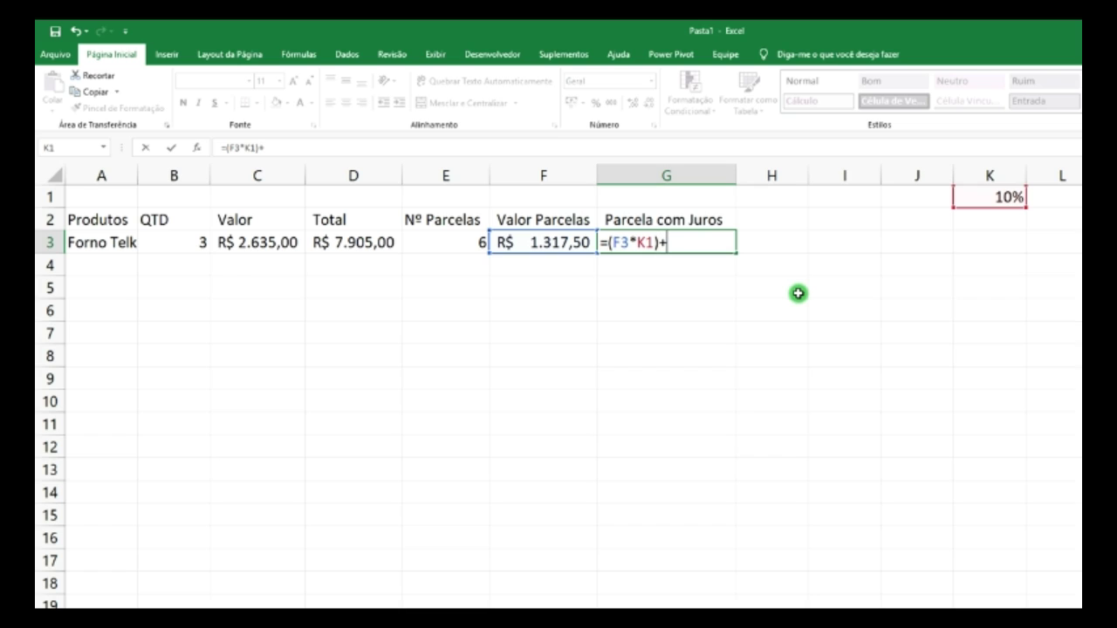
left_click(565, 245)
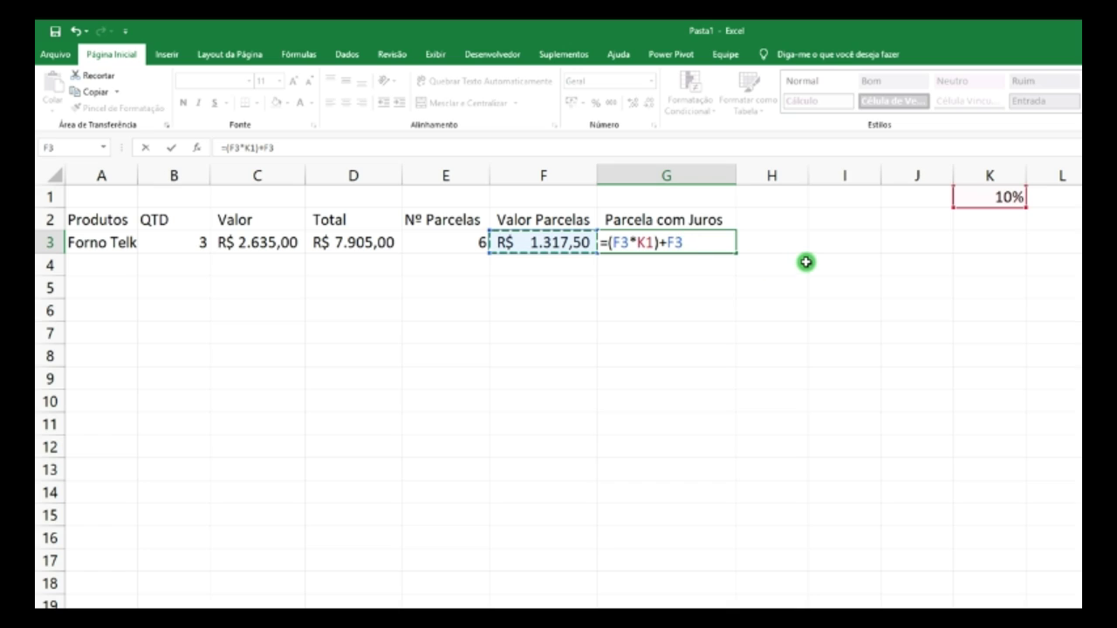
key("Return")
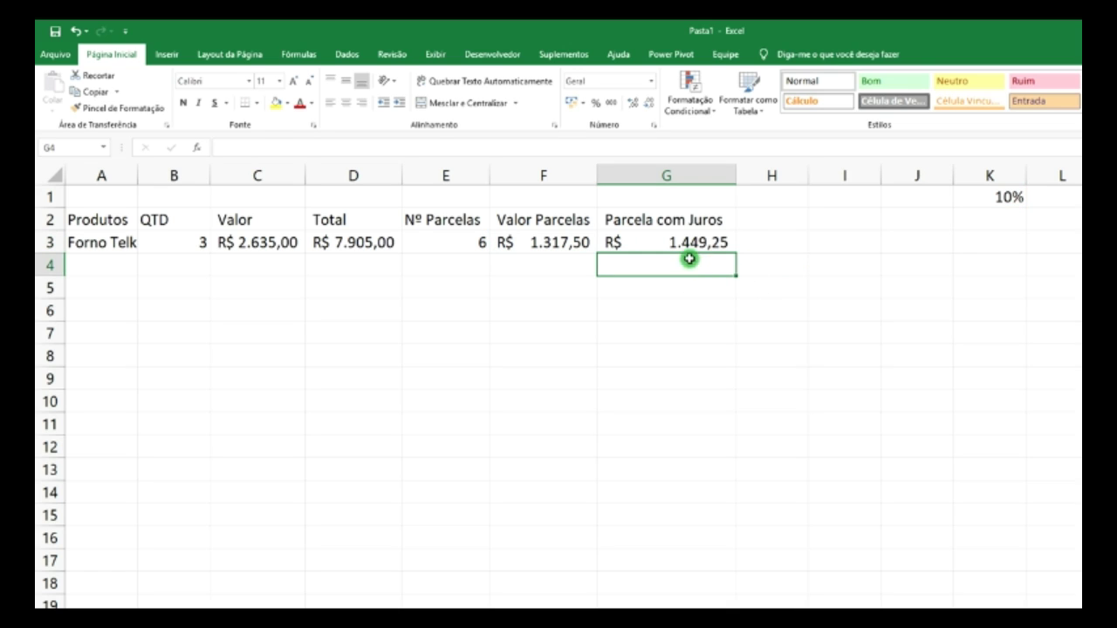
left_click(679, 243)
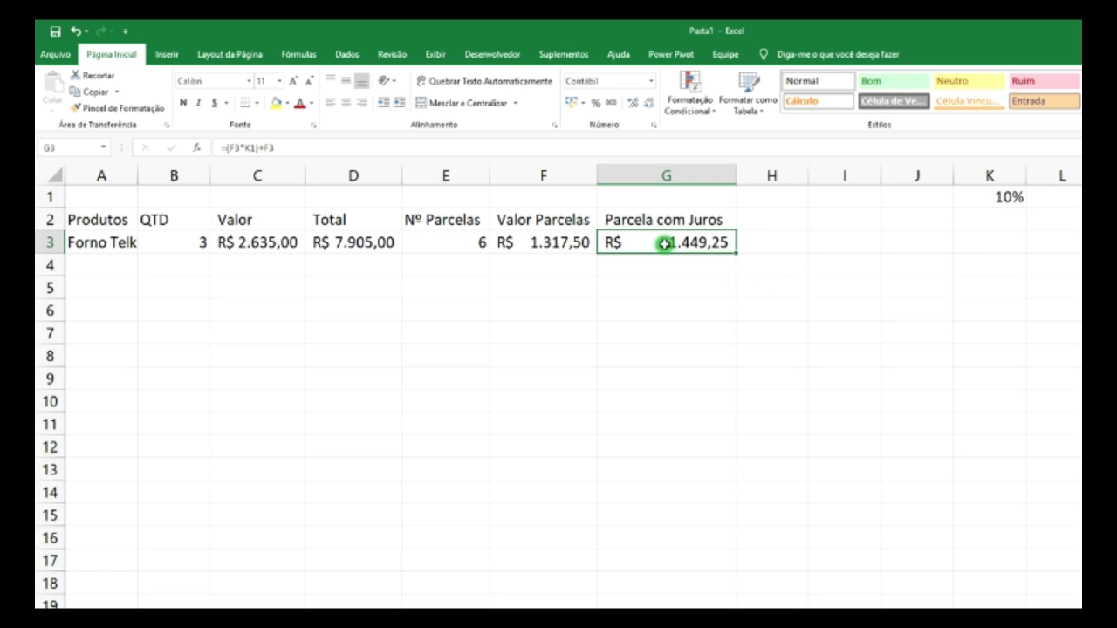
left_click(565, 244)
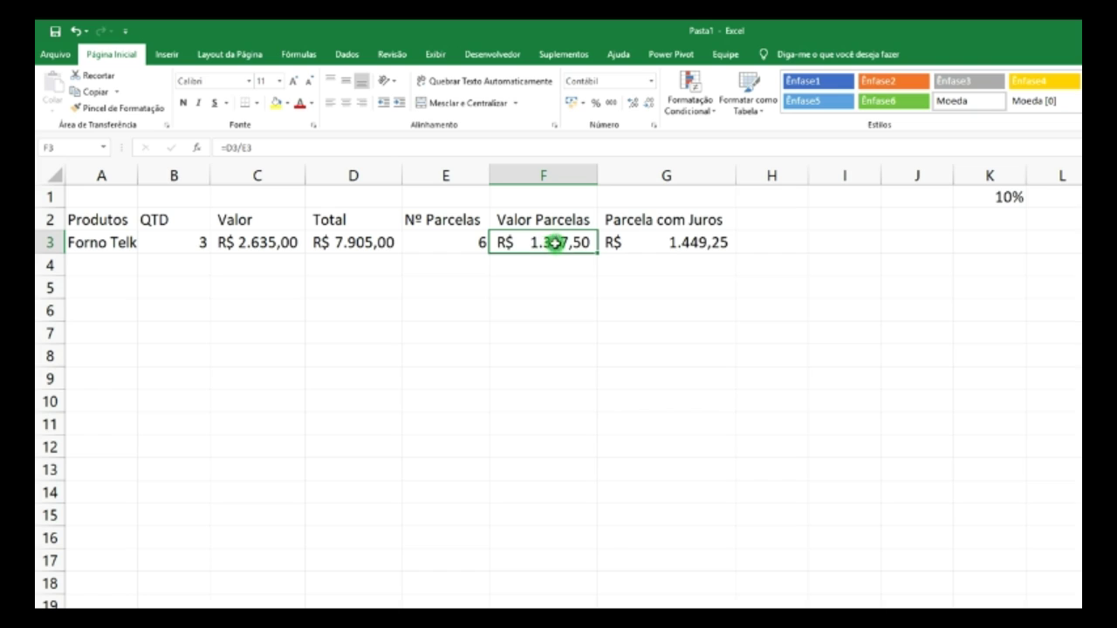
left_click(674, 247)
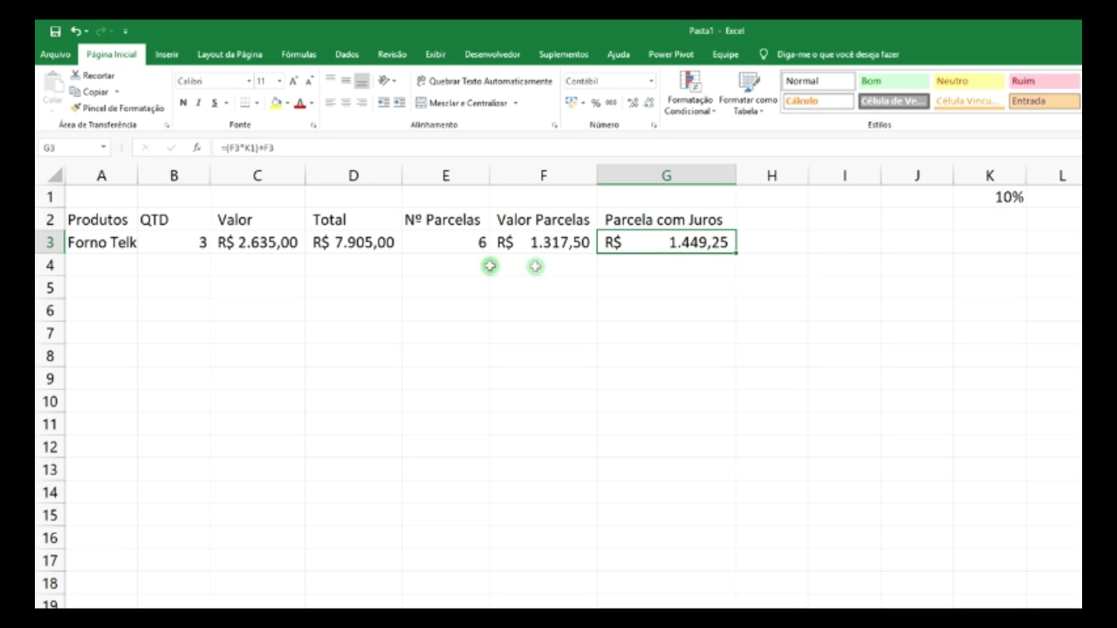
- Enter Batedeira Telk in A4, auto-fit column A, and set its quantity to 2
left_click(114, 265)
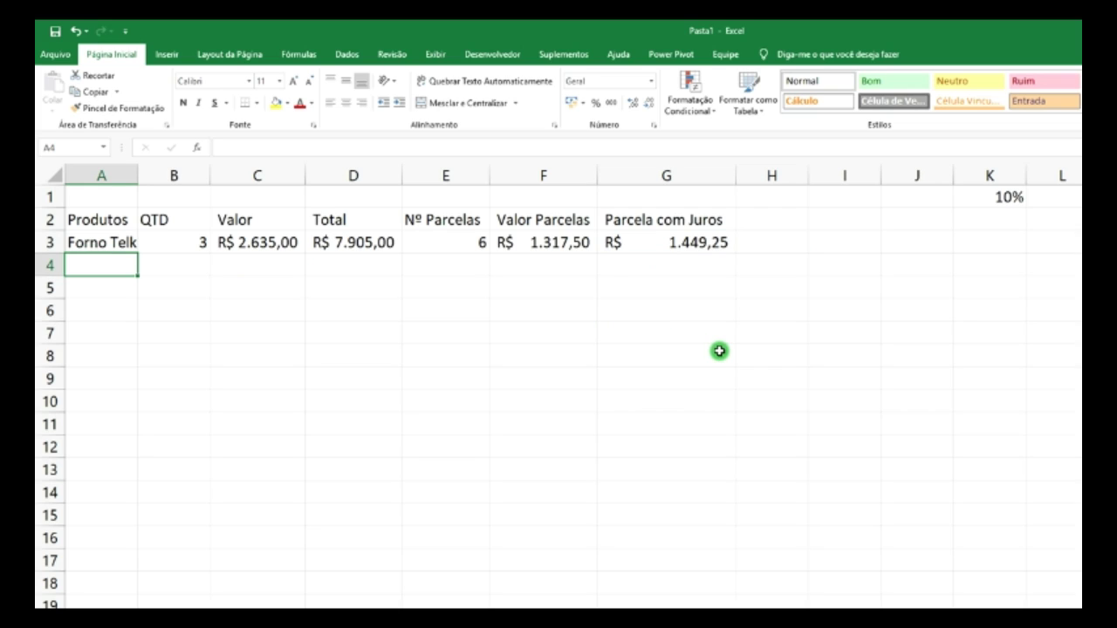
type("Batedeira Telk")
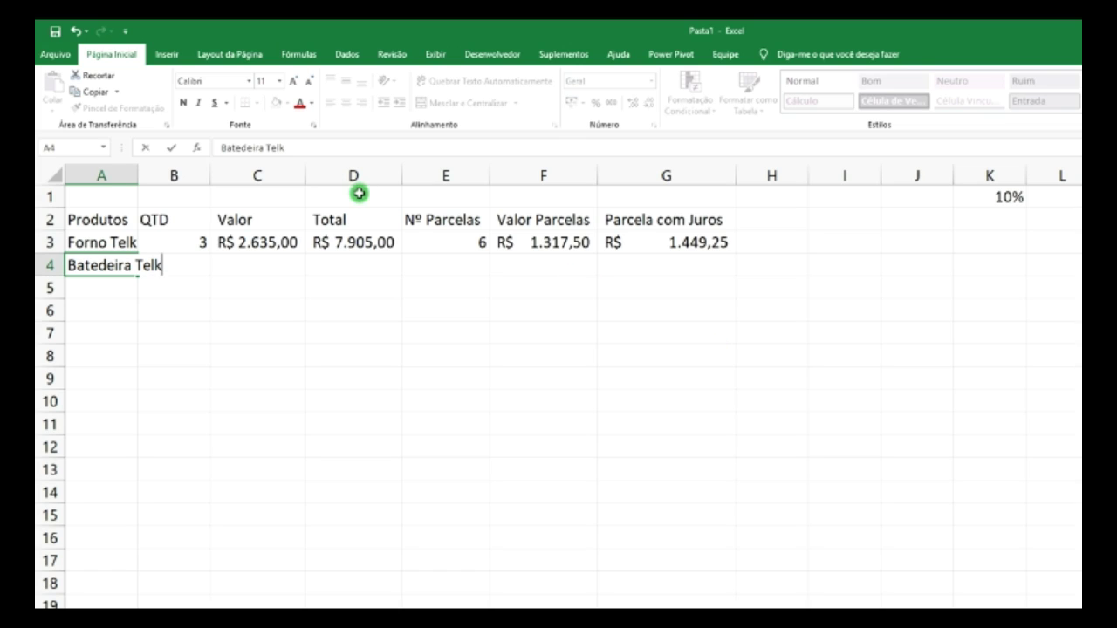
double_click(138, 176)
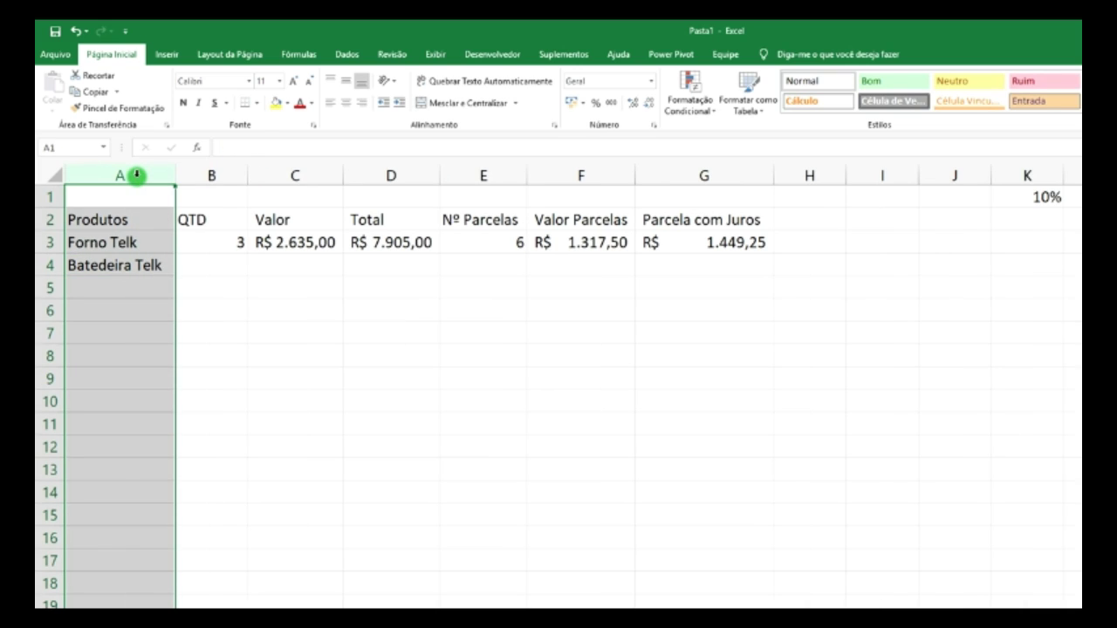
left_click(219, 266)
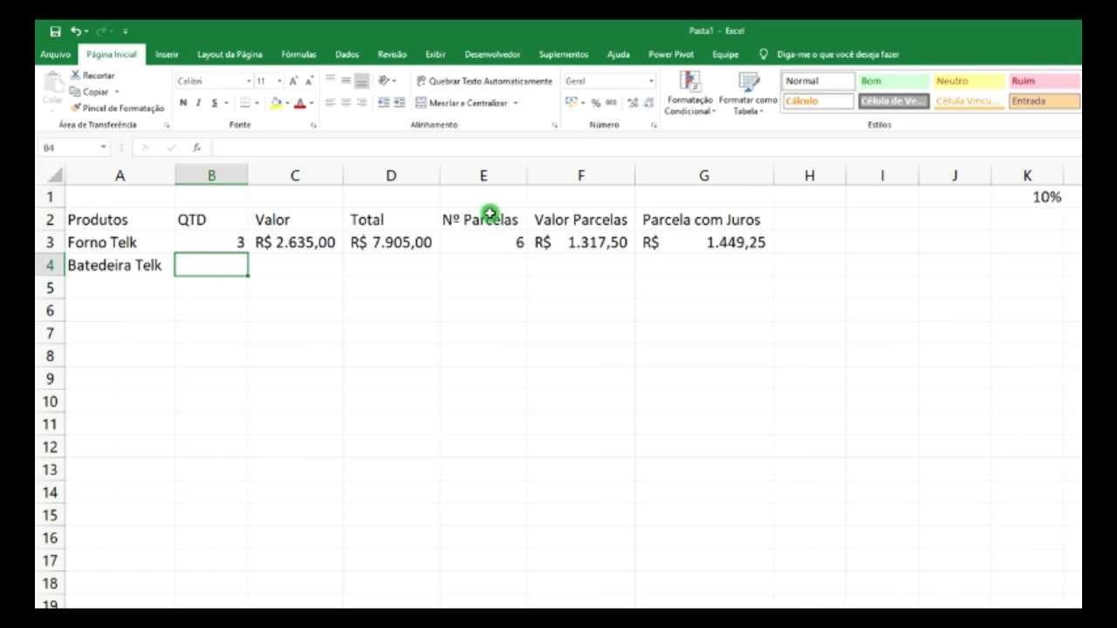
type("2")
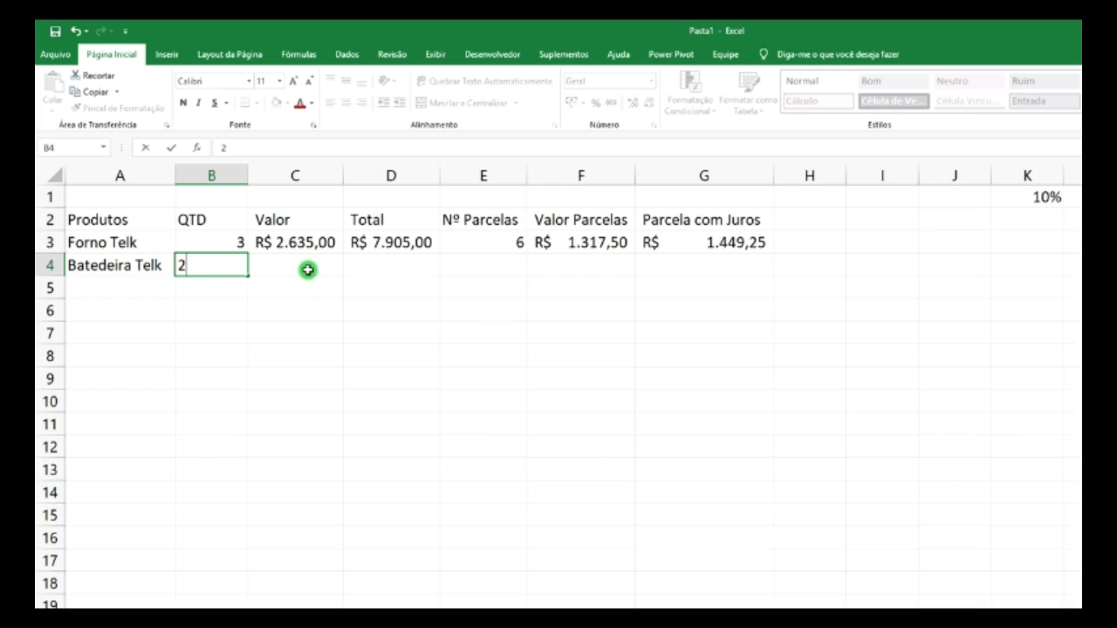
left_click(435, 253)
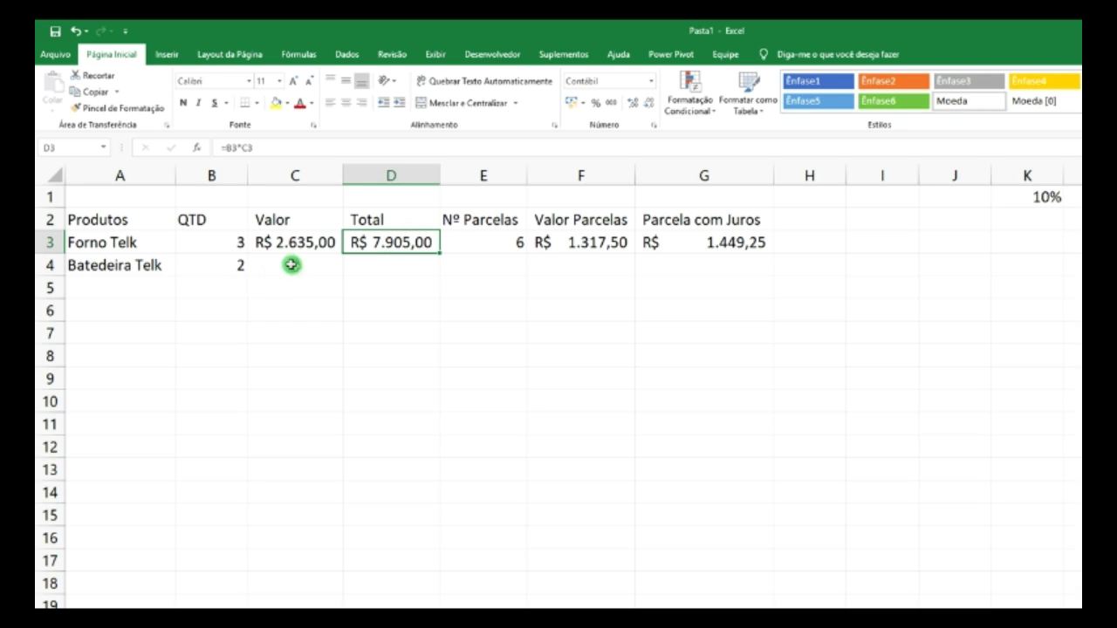
- Fill the D3, F3 and G3 formulas down to row 9
left_click_drag(440, 252, 439, 395)
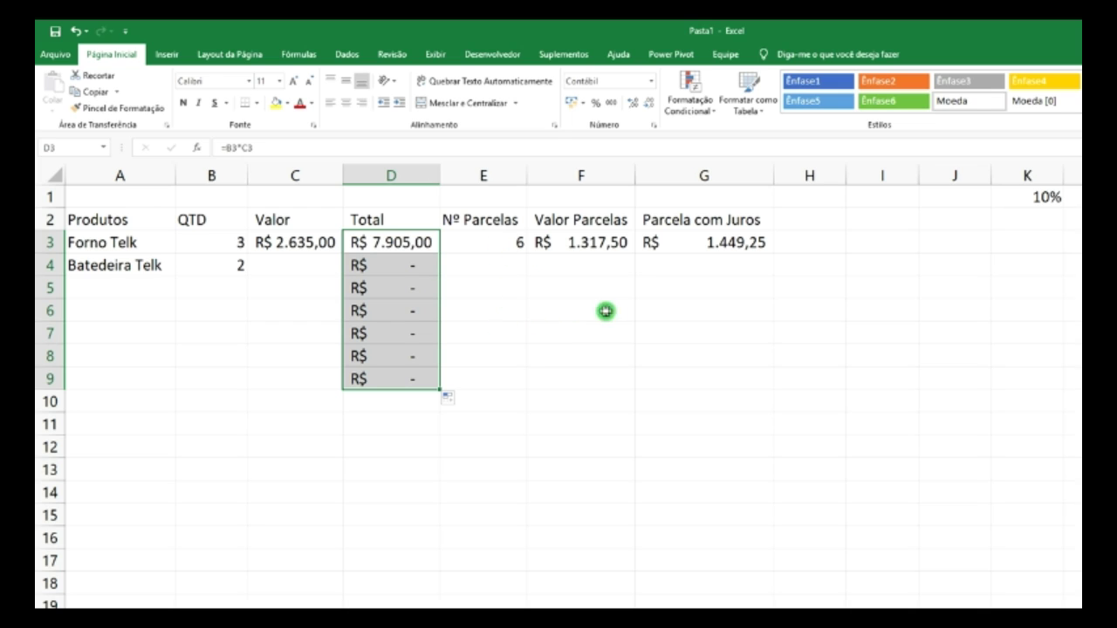
left_click(628, 251)
left_click_drag(635, 255, 633, 382)
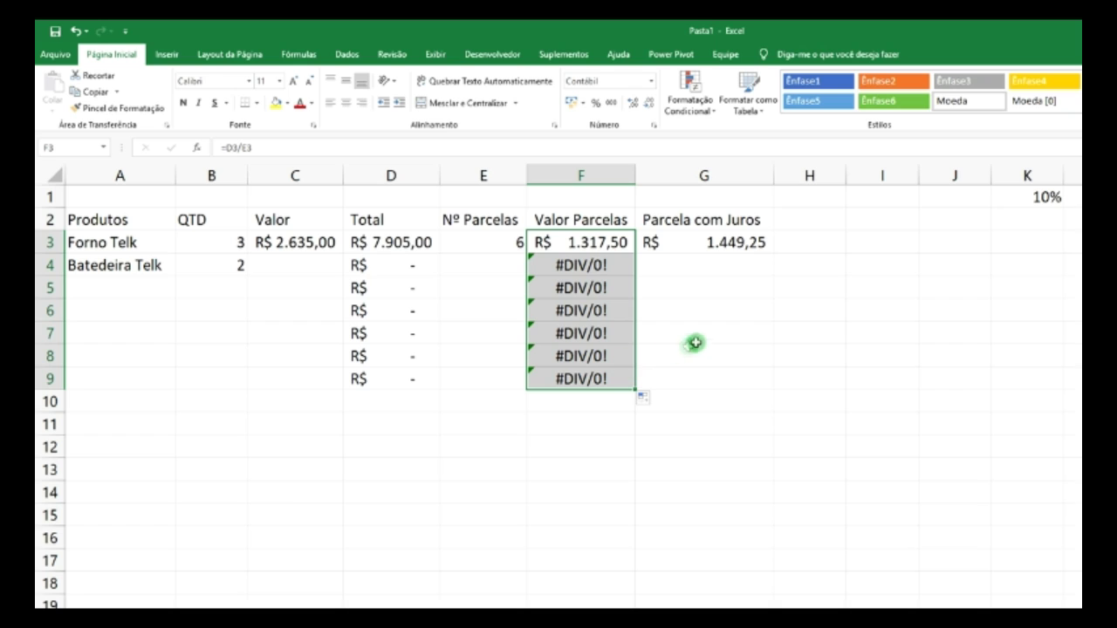
left_click(743, 244)
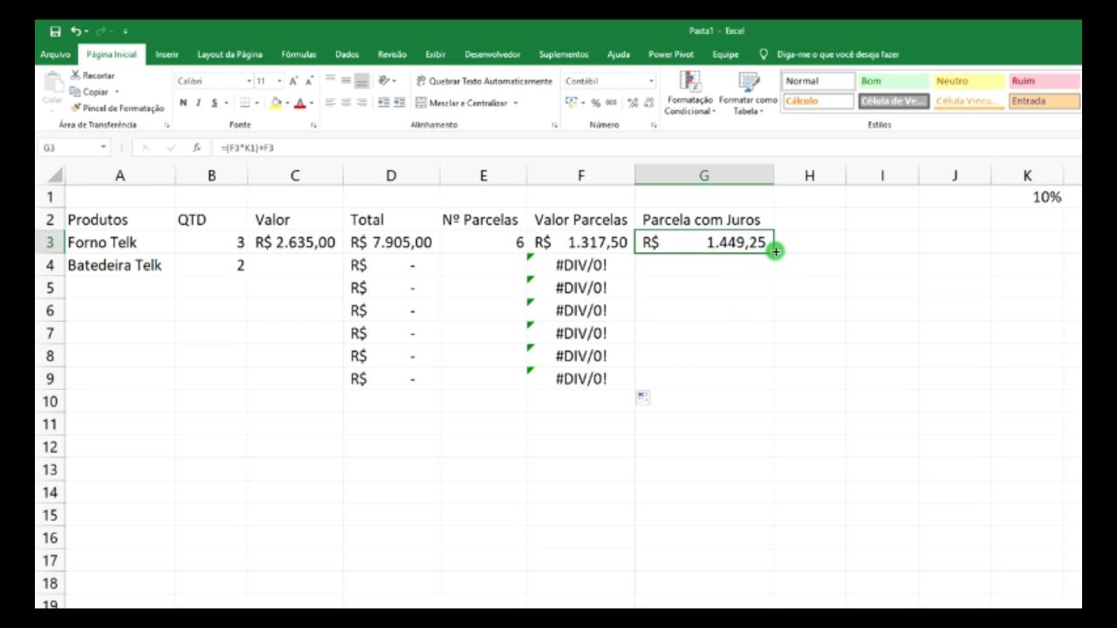
left_click_drag(775, 251, 771, 383)
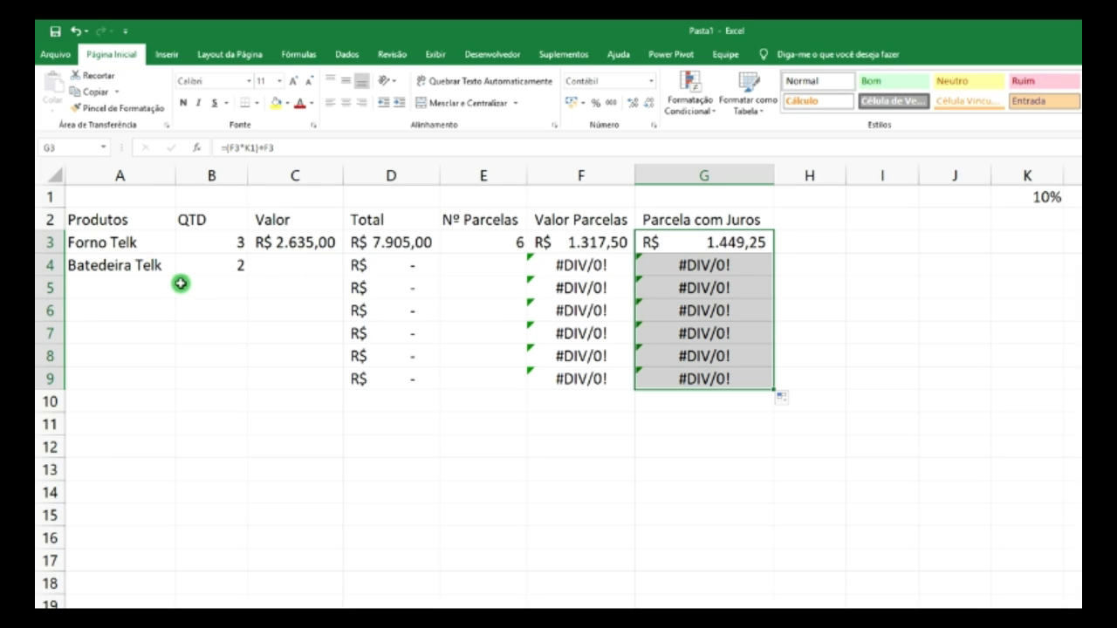
- Price Batedeira Telk at 95,80 in C4 and change its installments in E4 from 2 to 3
left_click(287, 267)
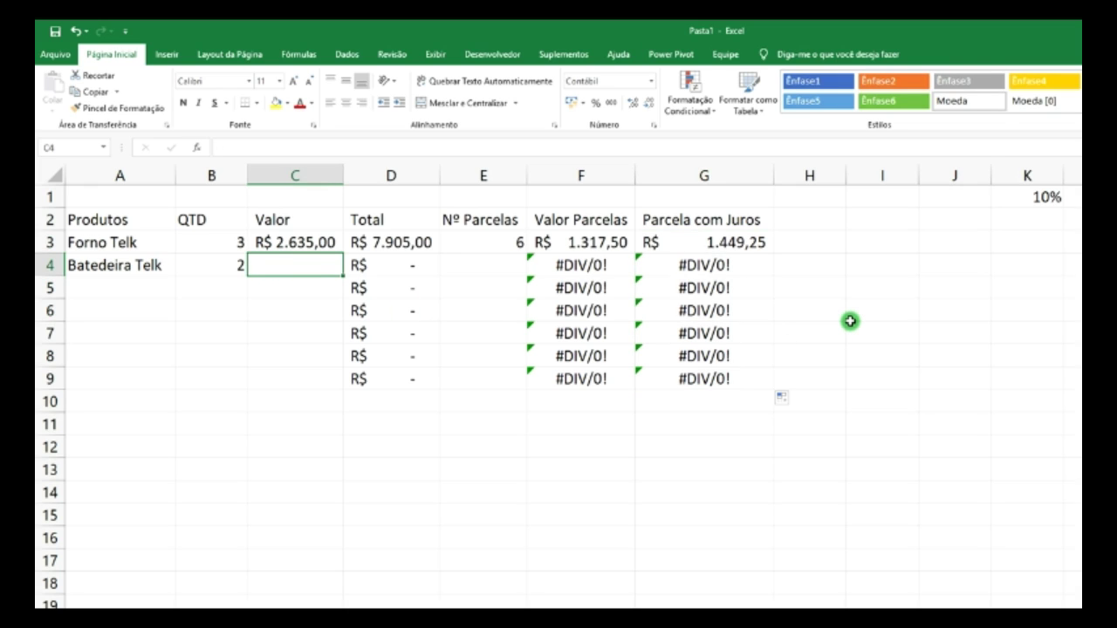
type("95,80")
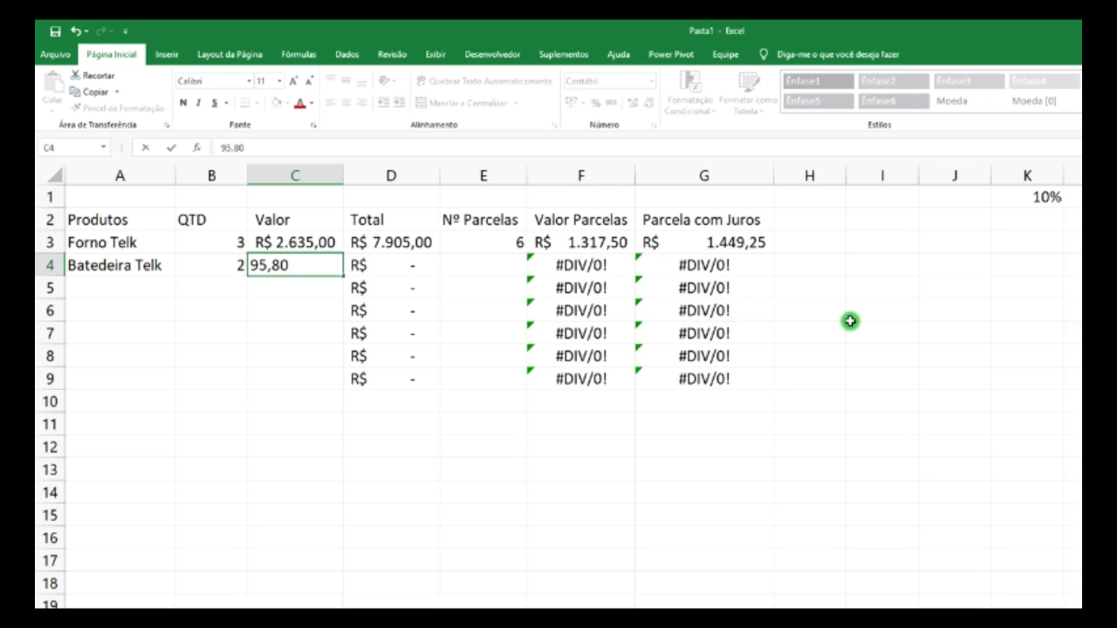
key("Return")
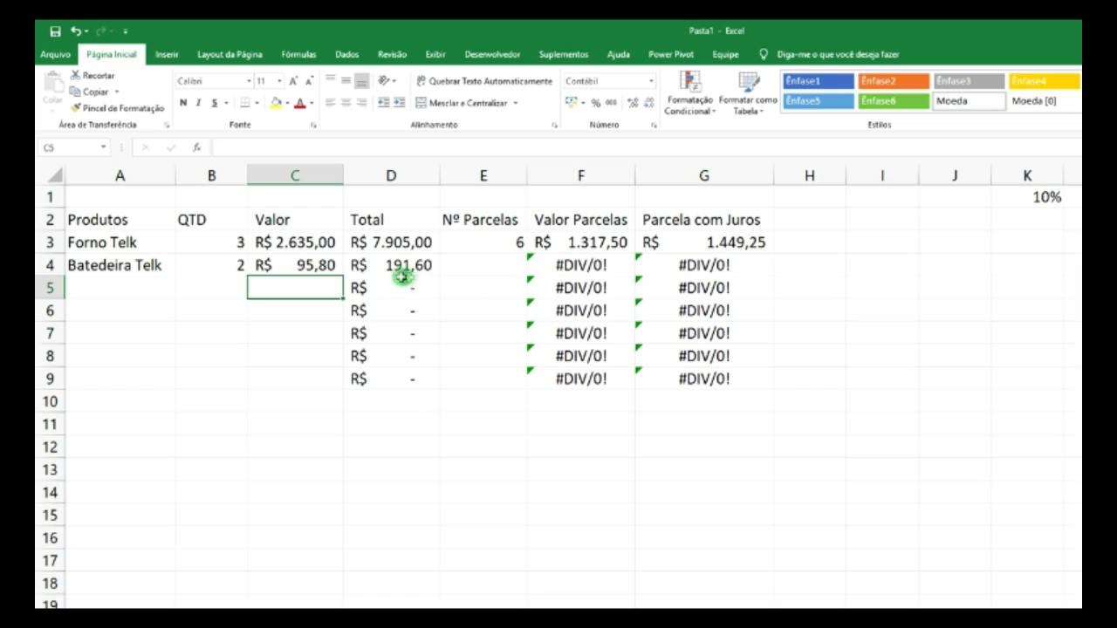
left_click(494, 263)
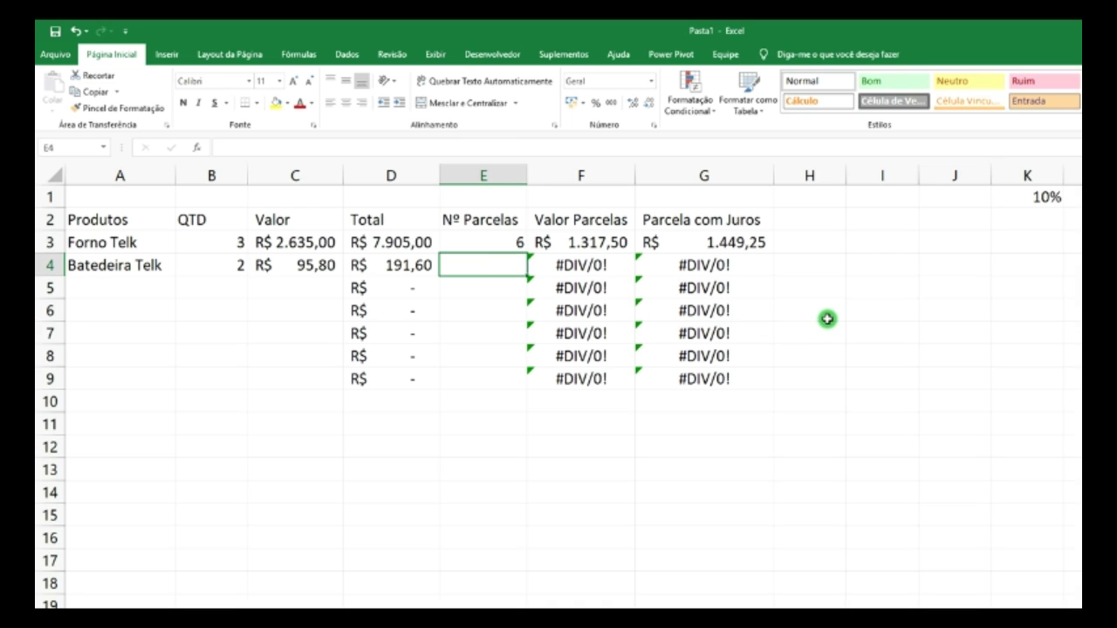
type("2")
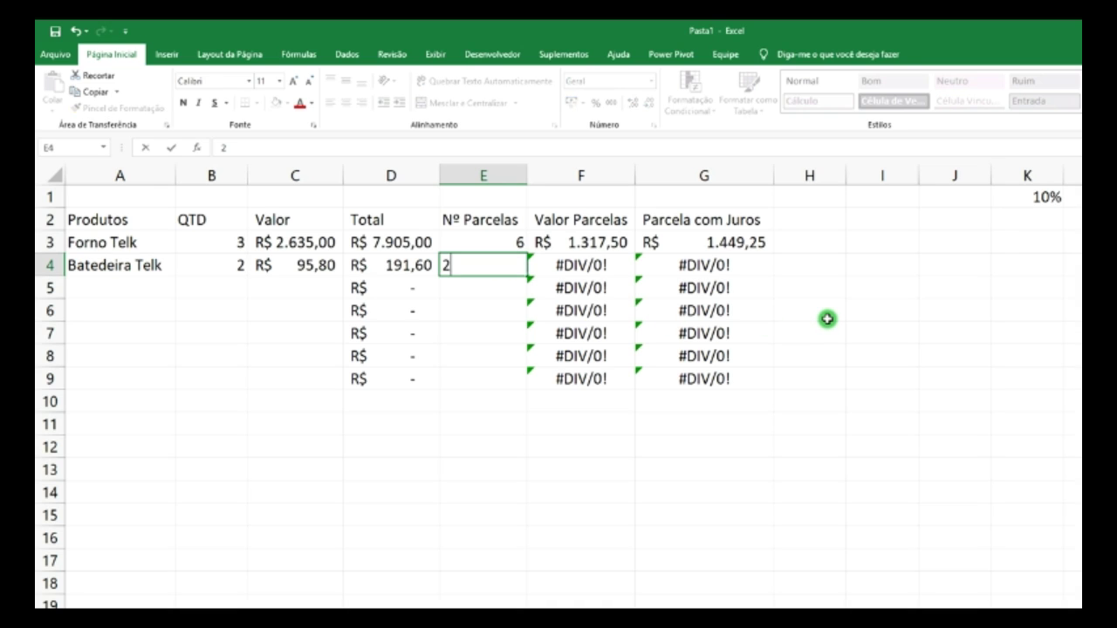
key("Return")
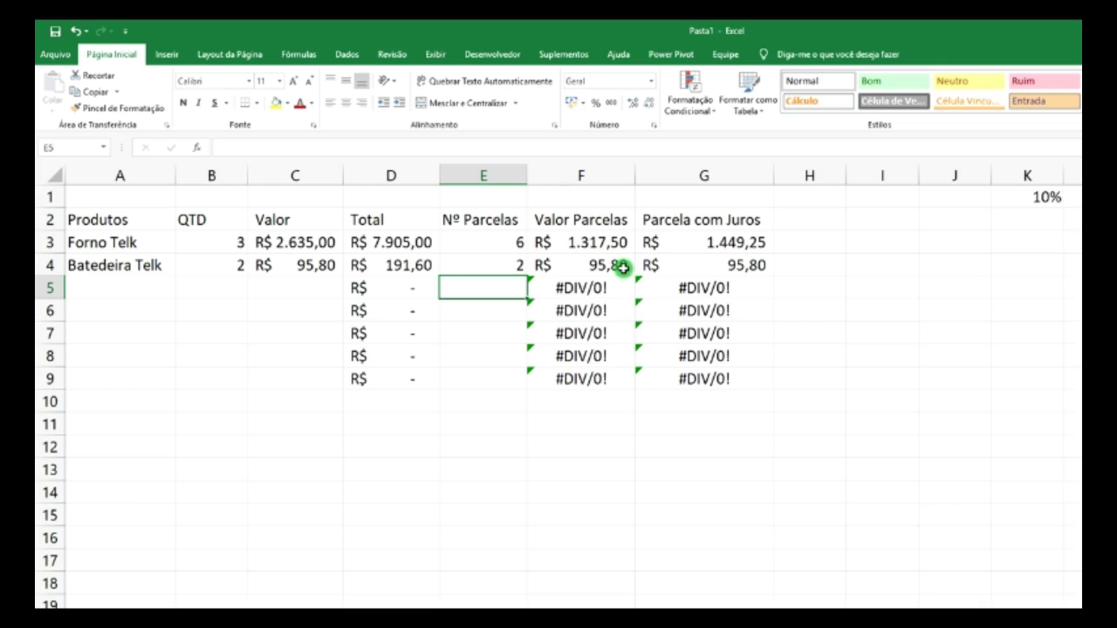
left_click(515, 267)
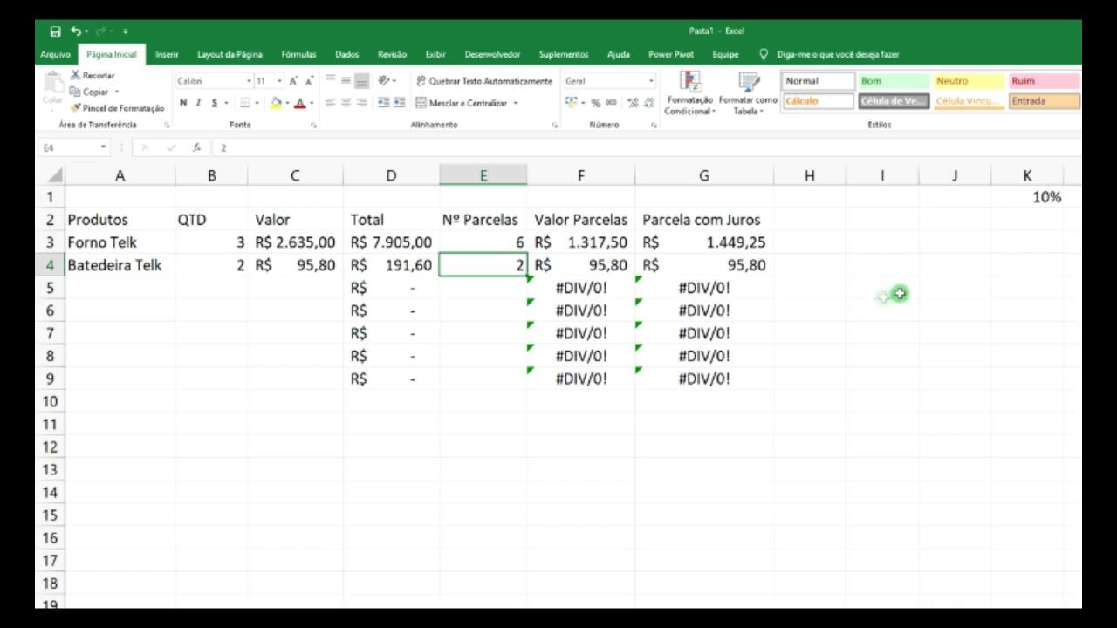
type("3")
key("Return")
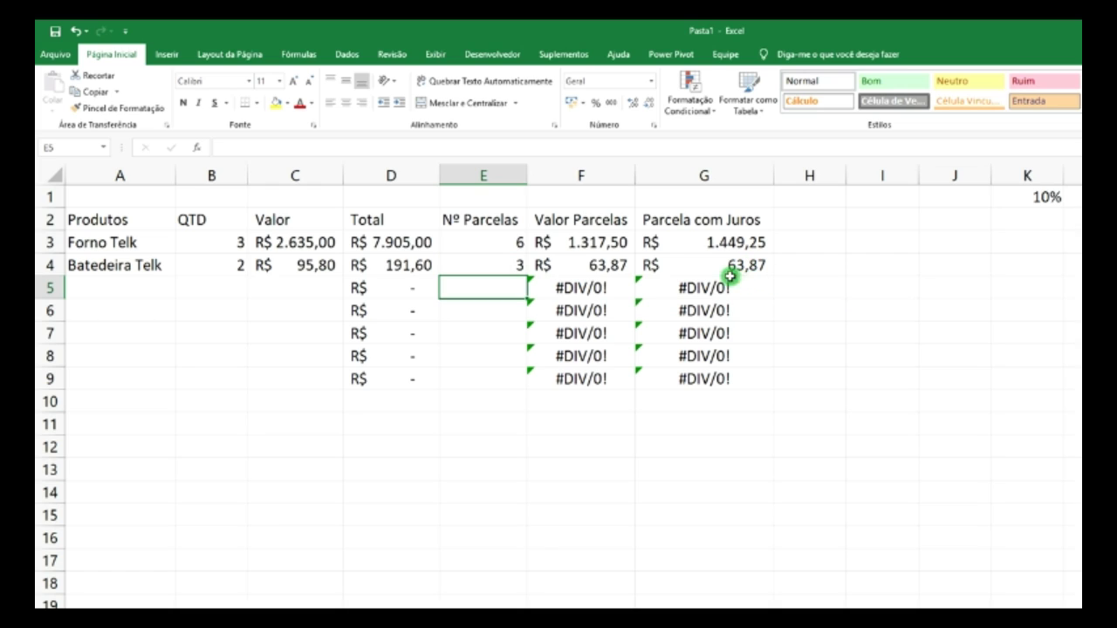
left_click(594, 261)
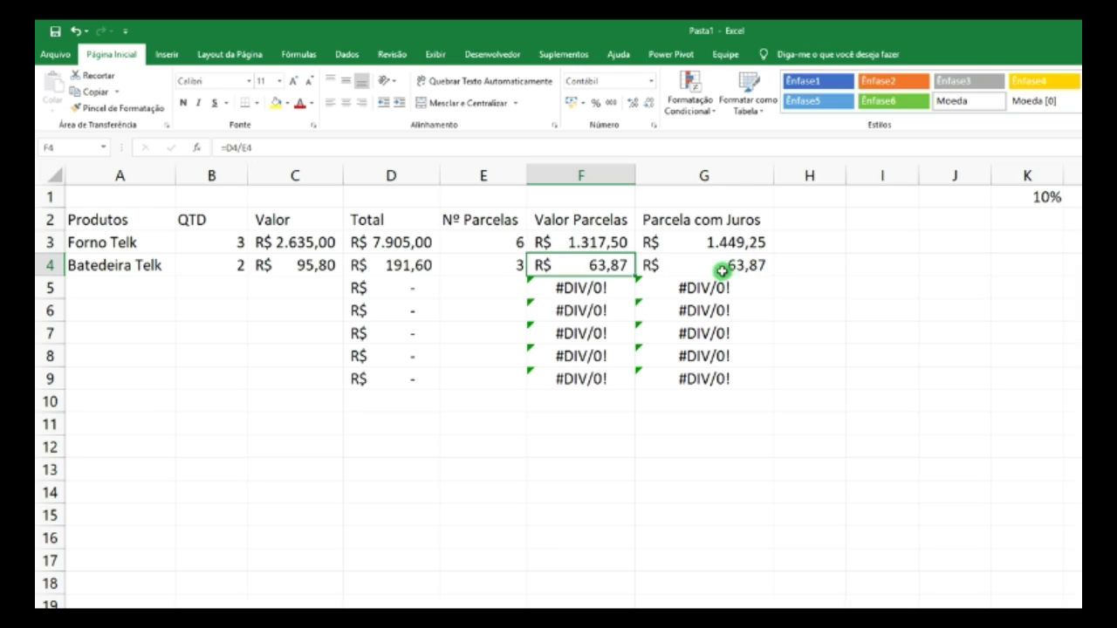
left_click(742, 244)
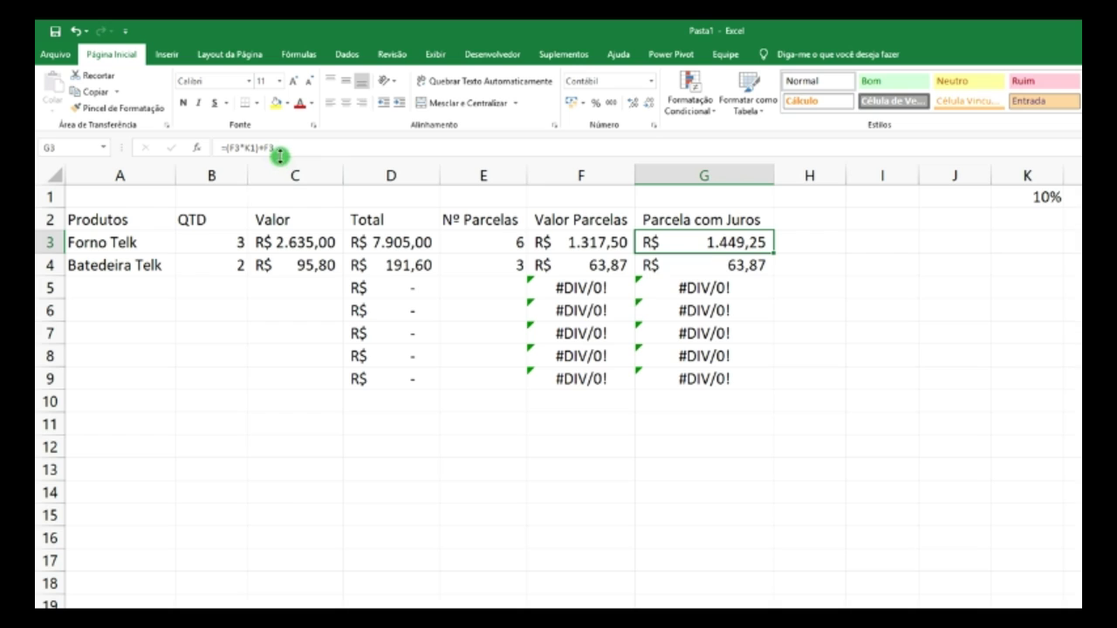
left_click(735, 270)
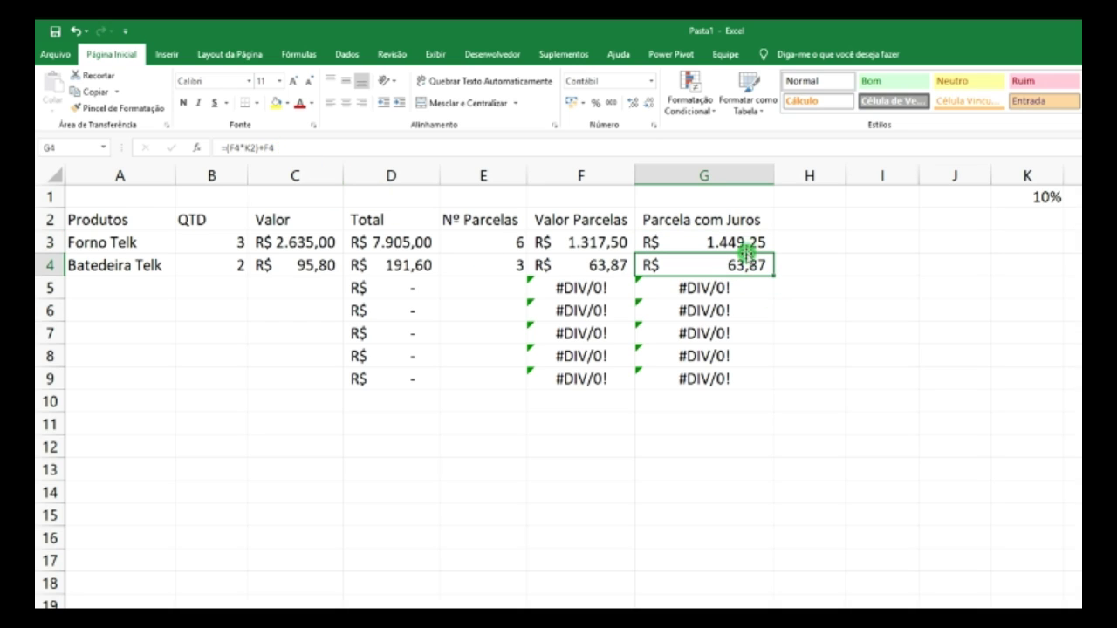
left_click(738, 243)
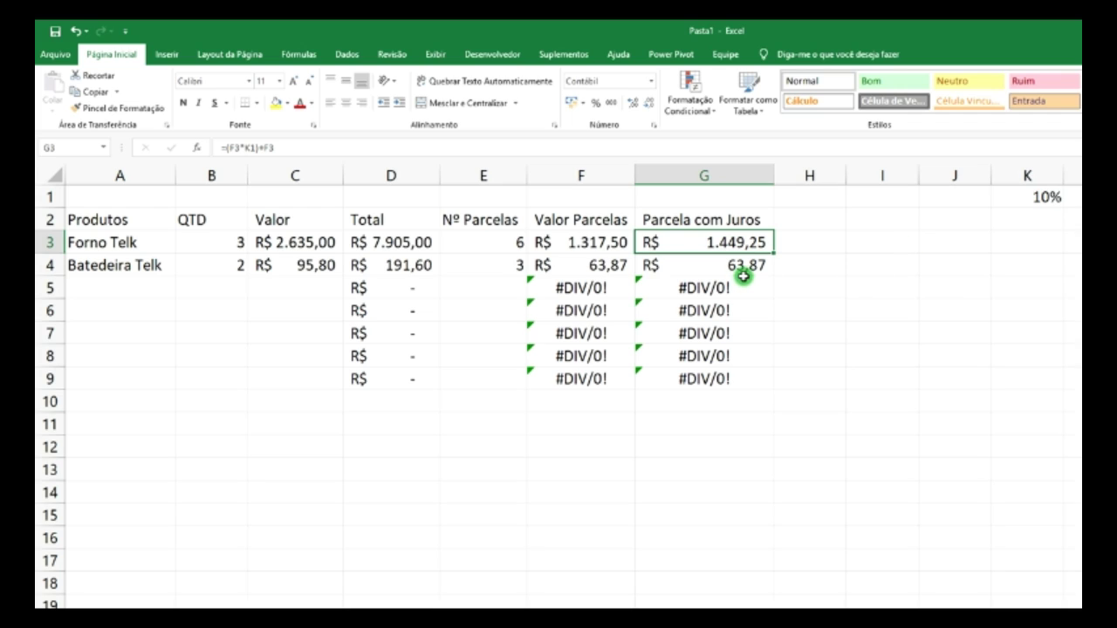
left_click_drag(737, 267, 736, 383)
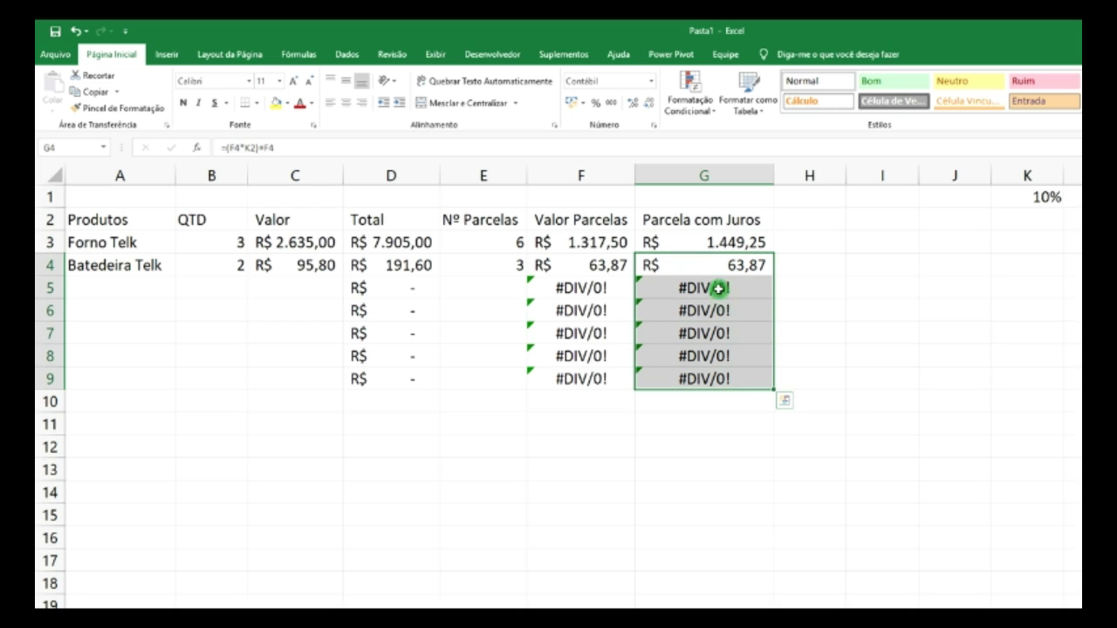
- Clear G4:G9 and change G3 to =(F3*$K$1)+F3 with an absolute K1 rate
key("Delete")
left_click(737, 244)
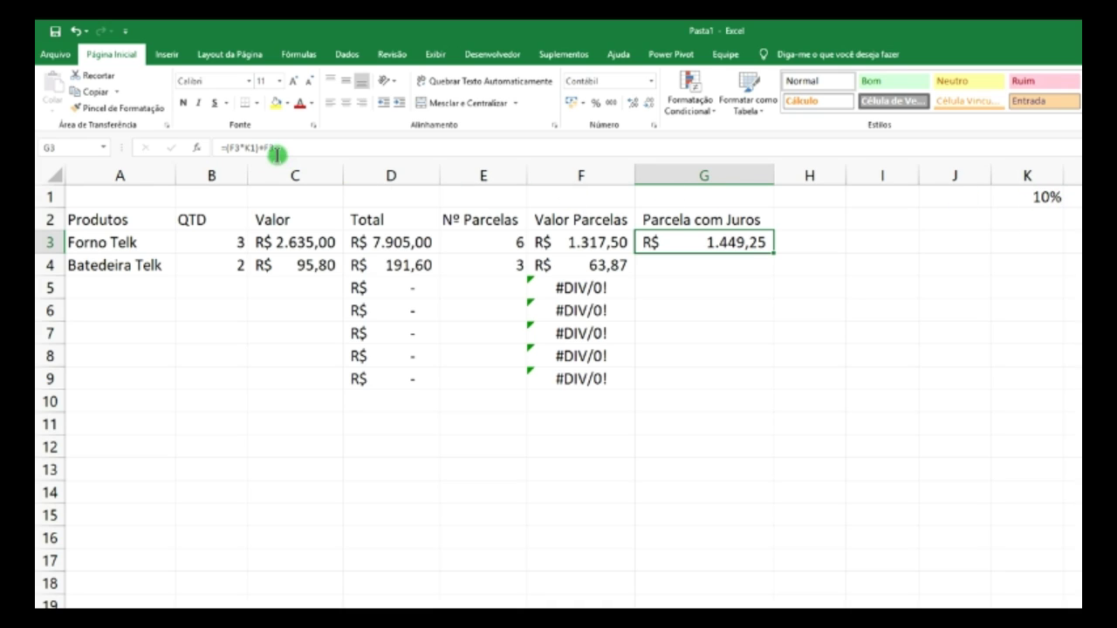
left_click(892, 263)
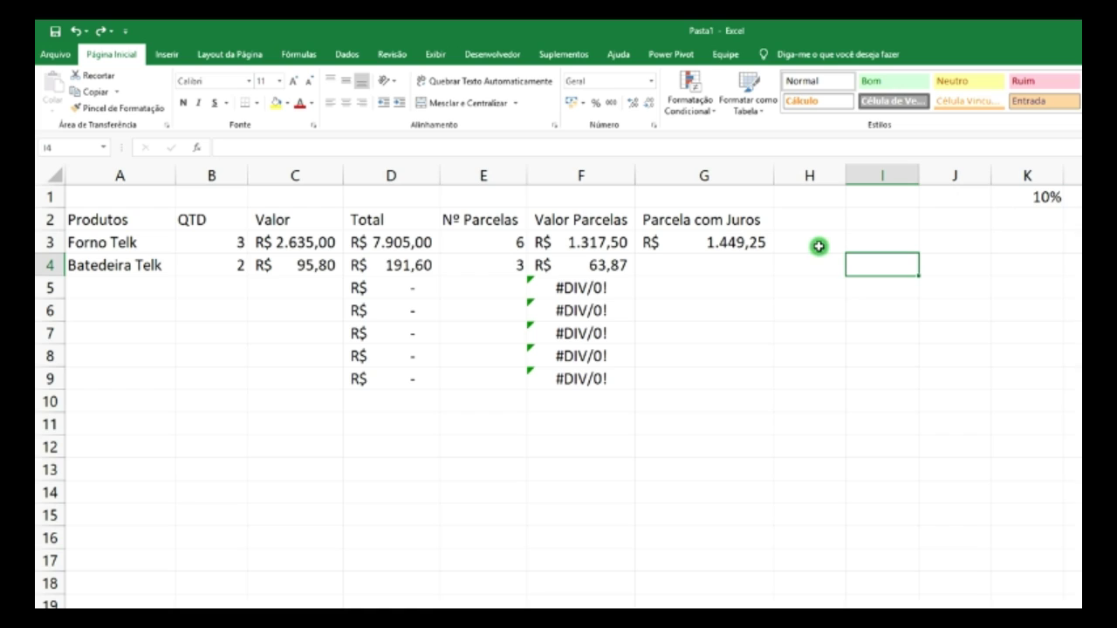
left_click(727, 245)
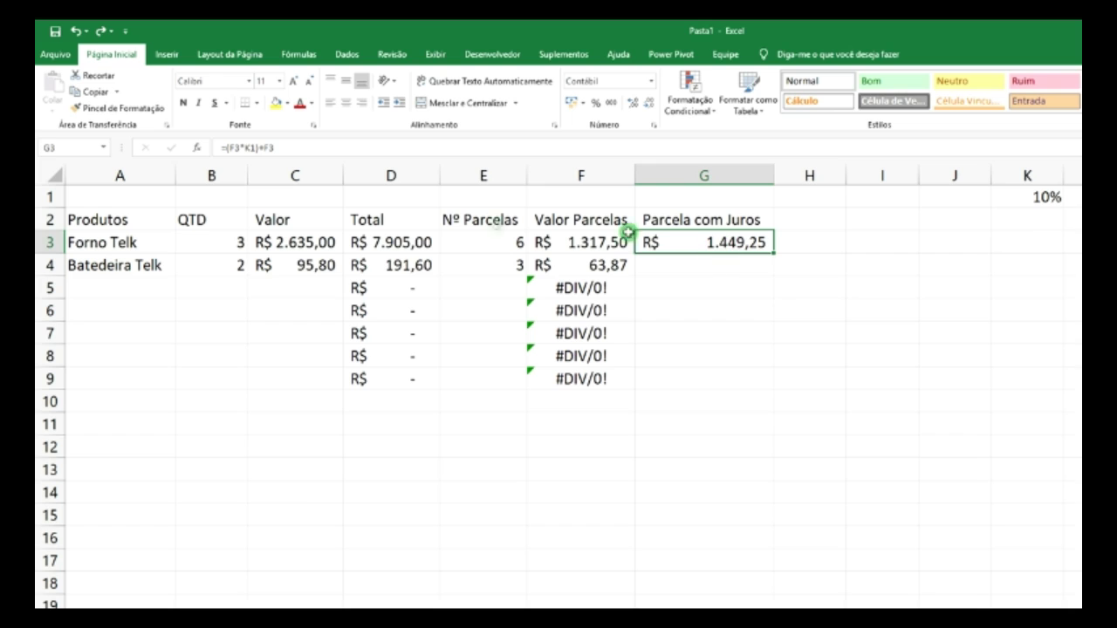
left_click(248, 148)
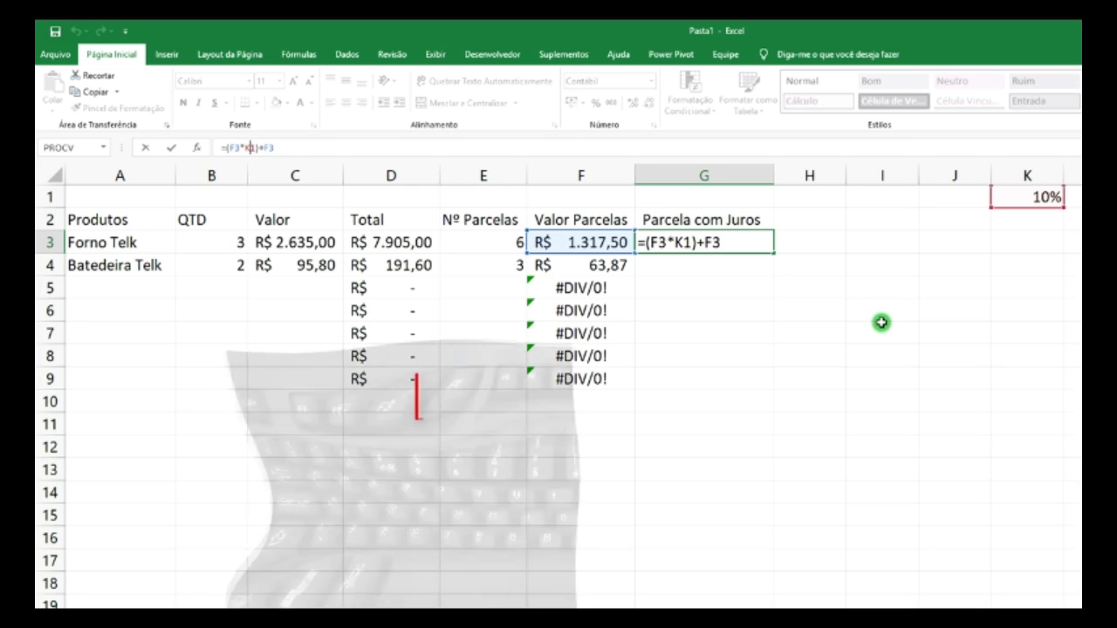
key("F4")
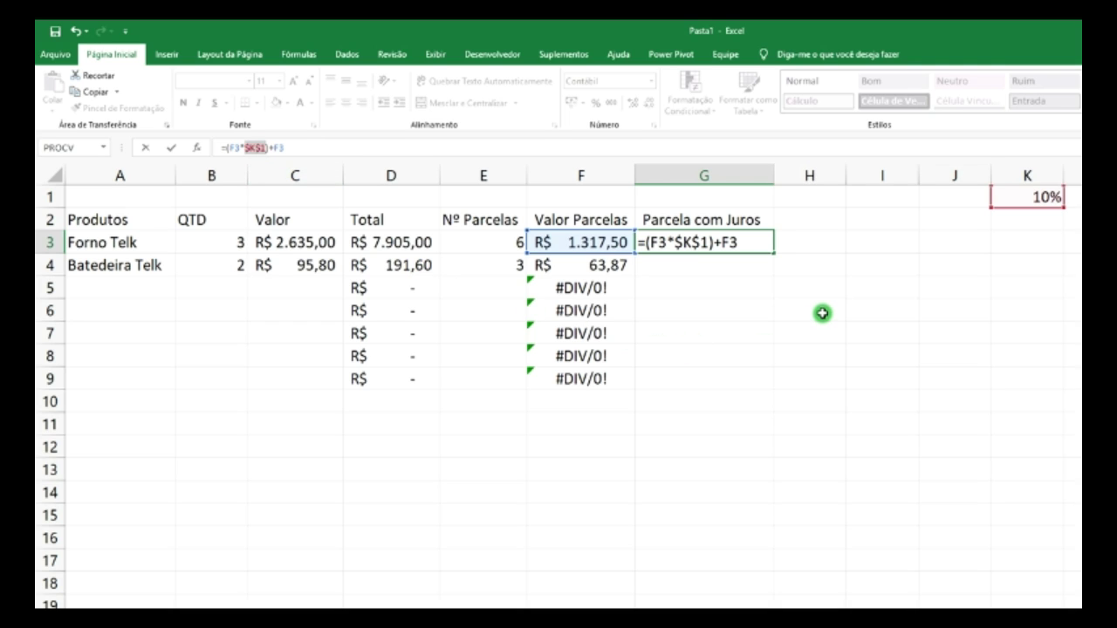
key("Return")
left_click(736, 242)
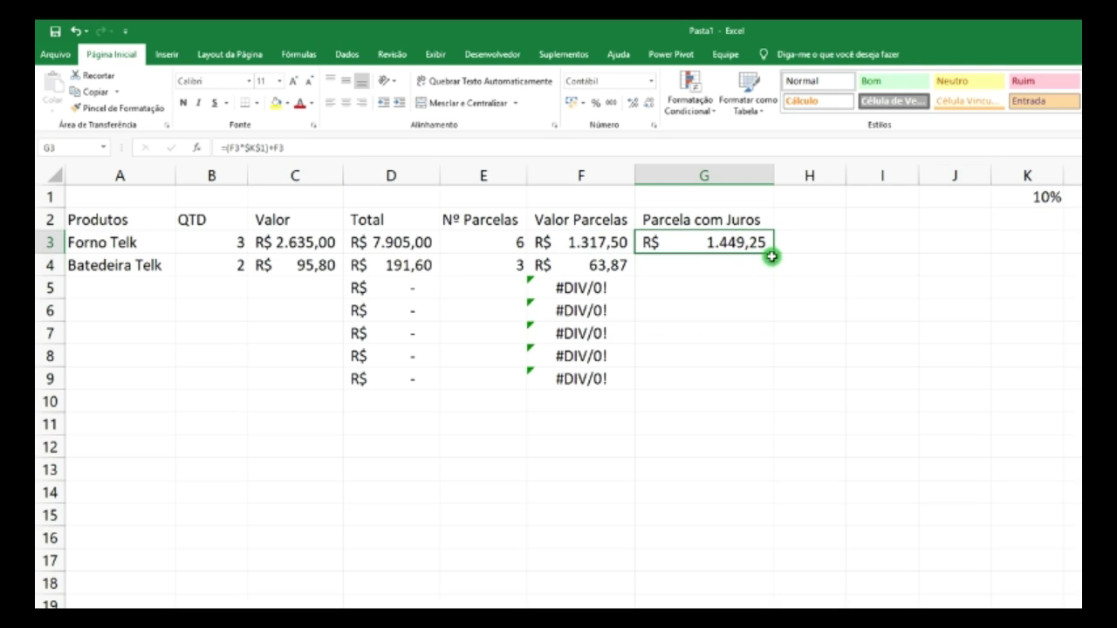
- Fill the G3 interest formula down through G9
left_click_drag(778, 250, 776, 381)
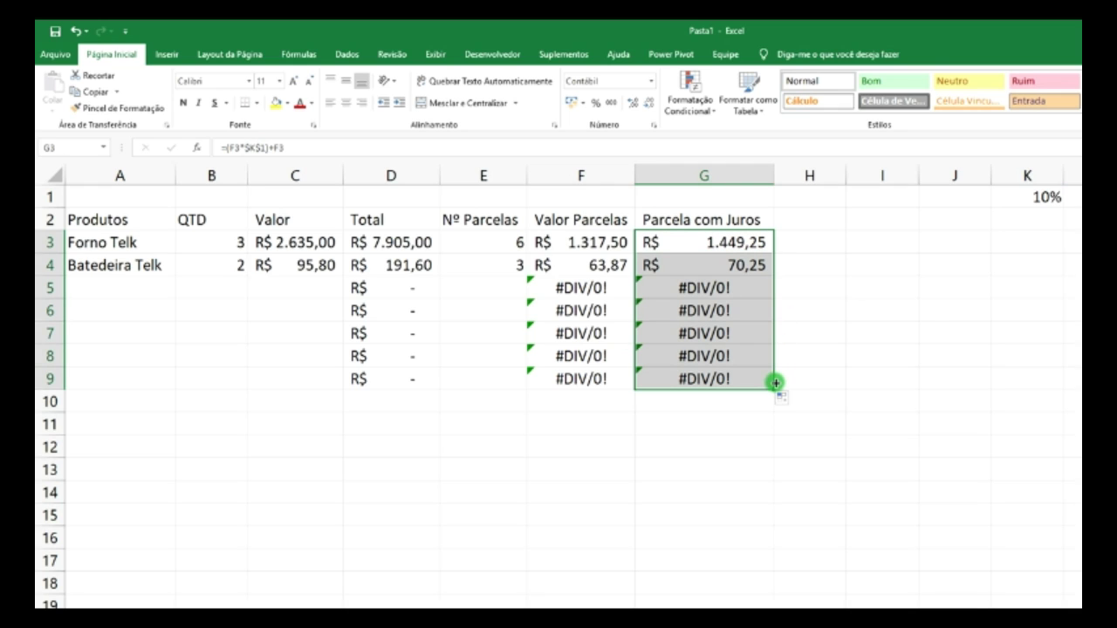
left_click(750, 264)
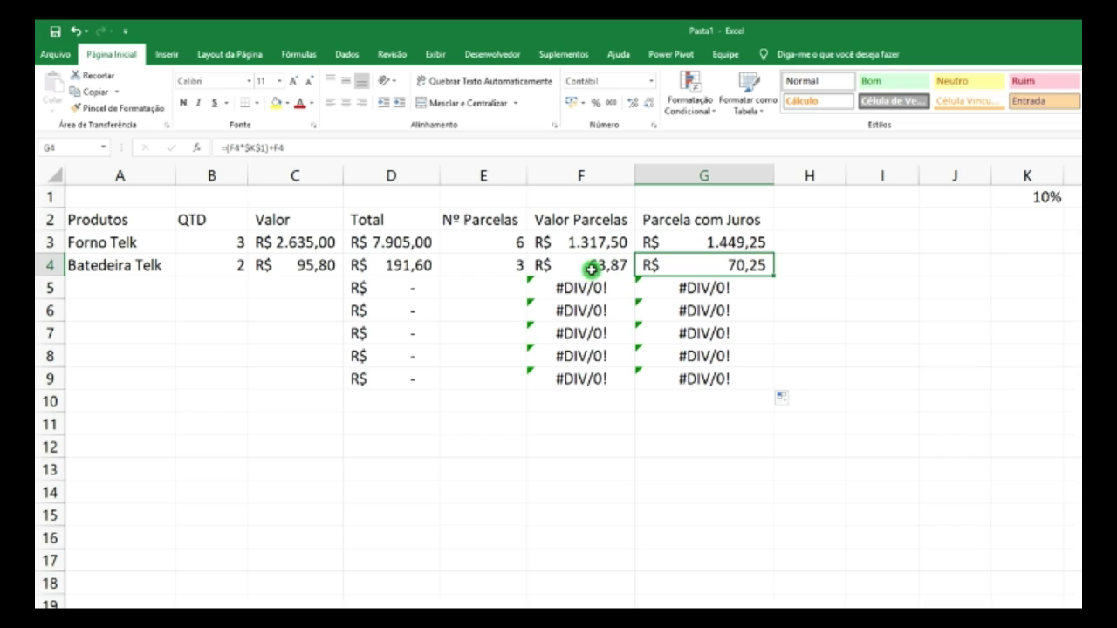
left_click(505, 267)
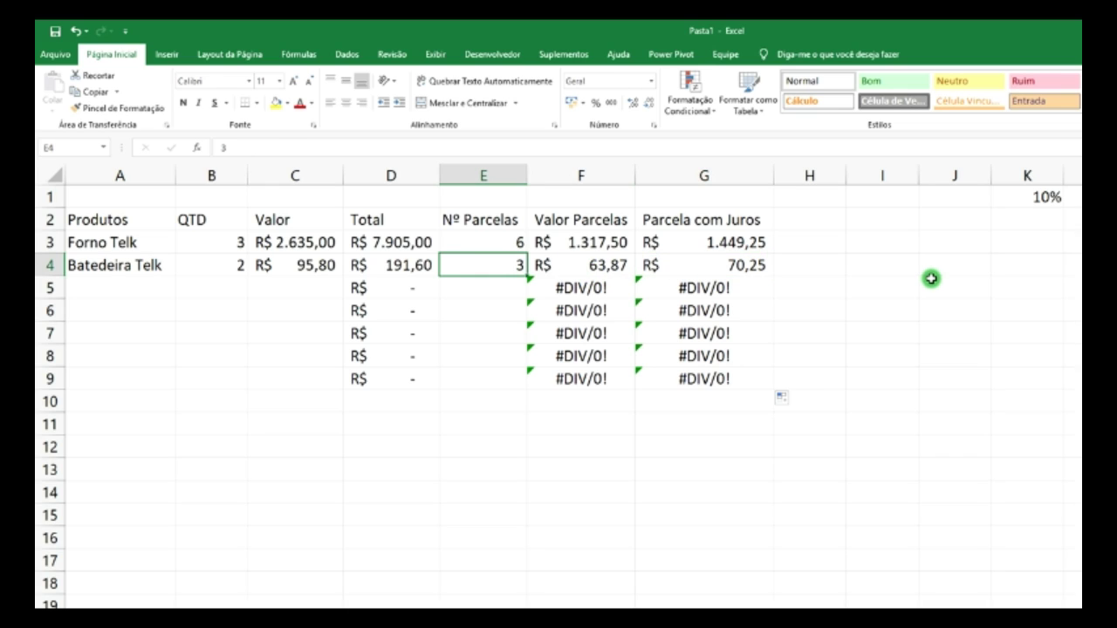
- Change the Batedeira Telk quantity in B4 to 3
left_click(225, 269)
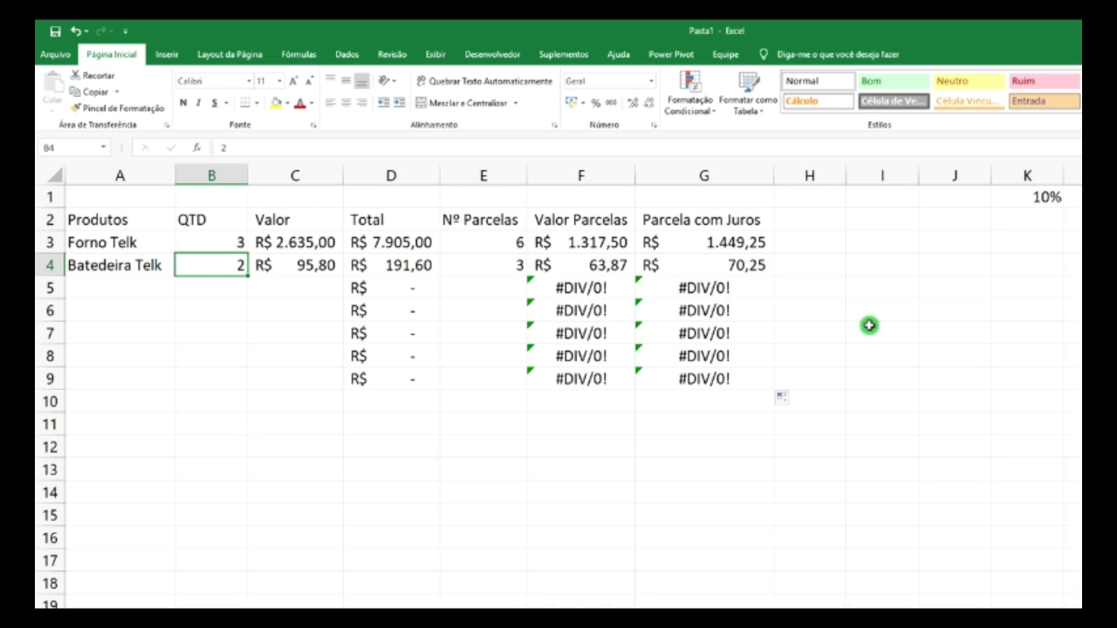
type("3")
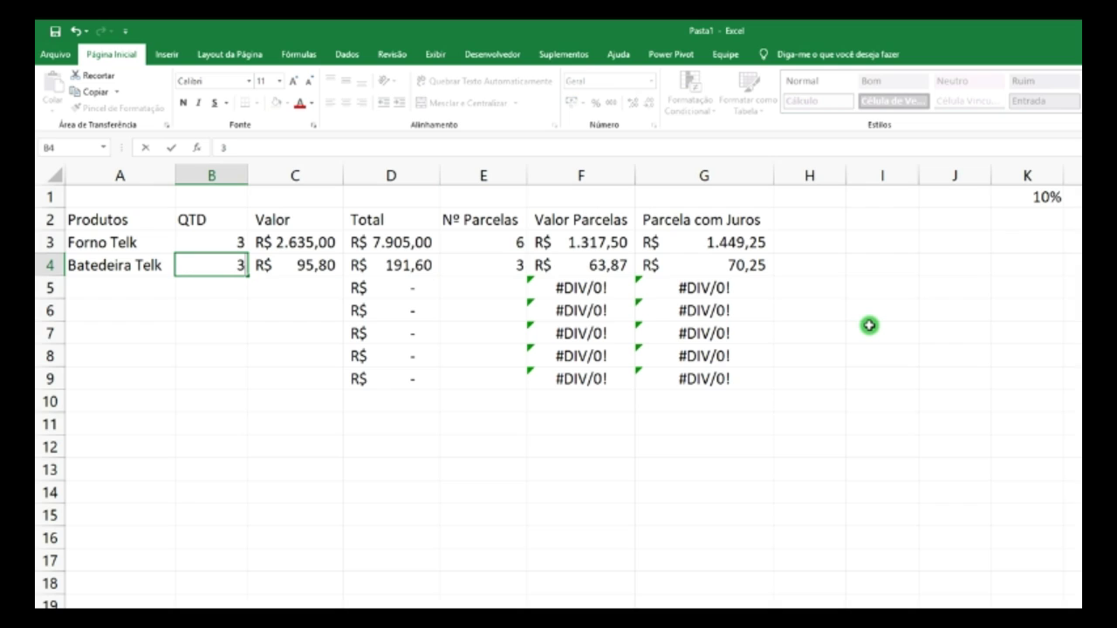
key("Return")
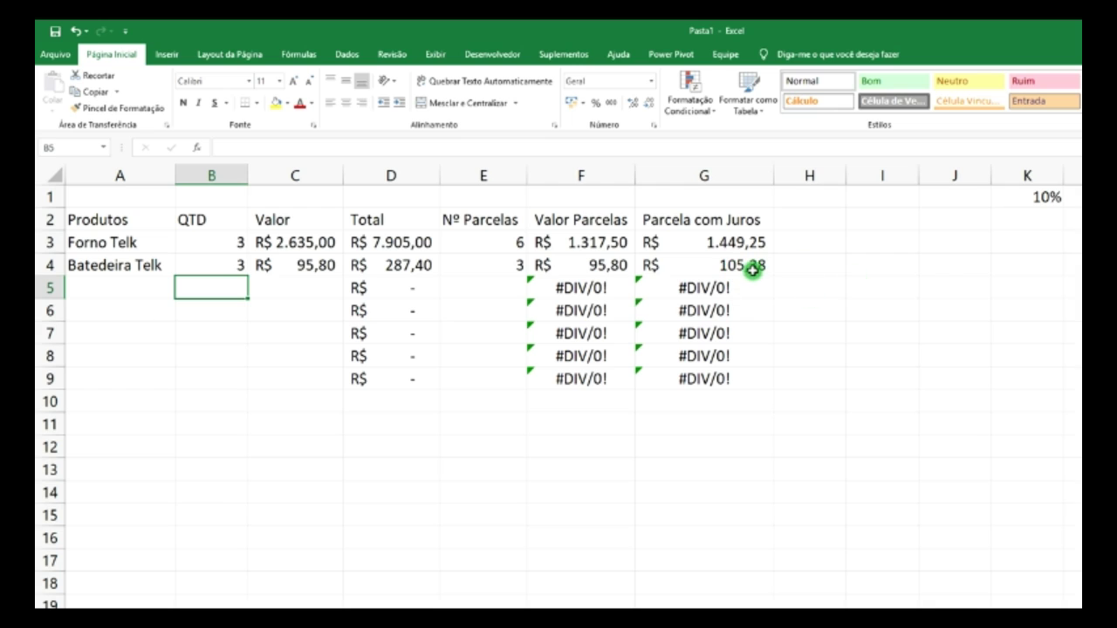
- Enter the heading 'Total Parcelado' in H2 and autofit column H to it
left_click(809, 221)
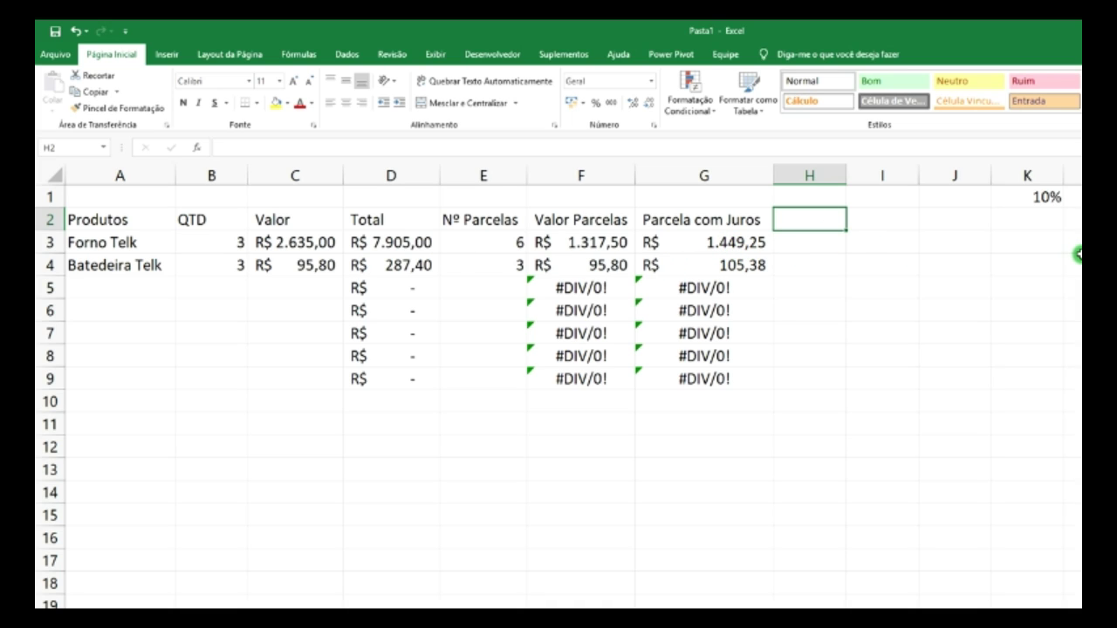
type("Tota")
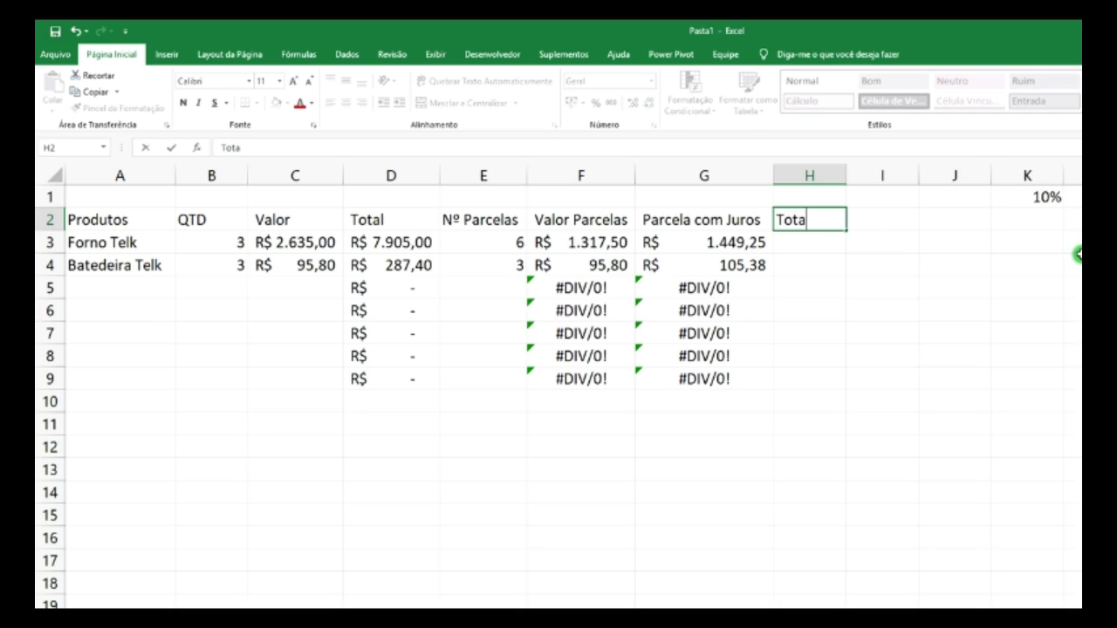
type("l Parcelado")
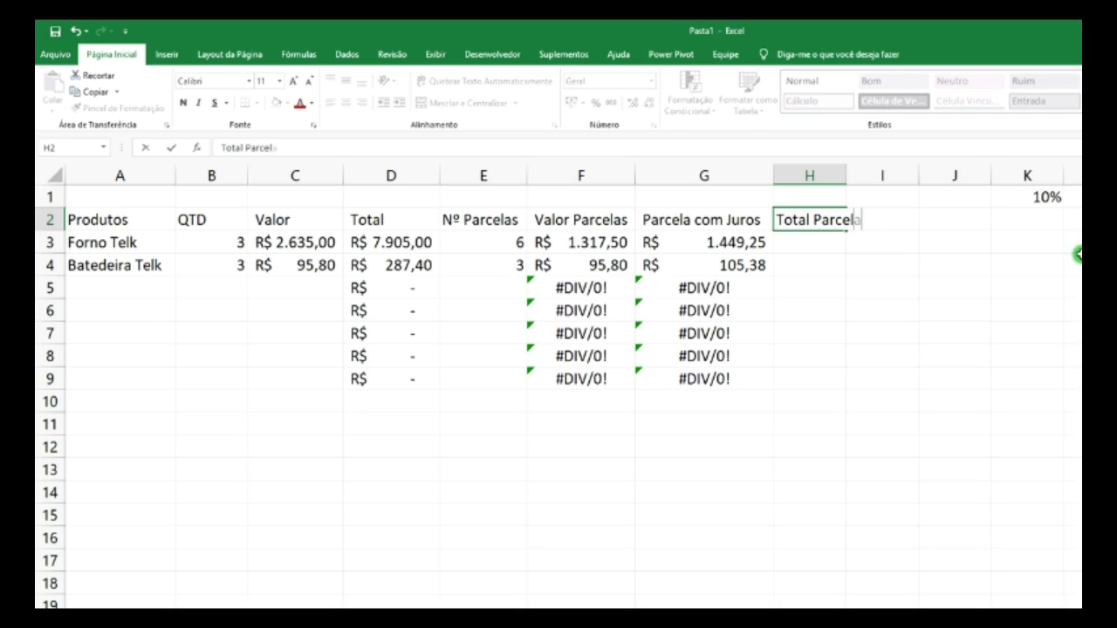
double_click(847, 174)
left_click(855, 237)
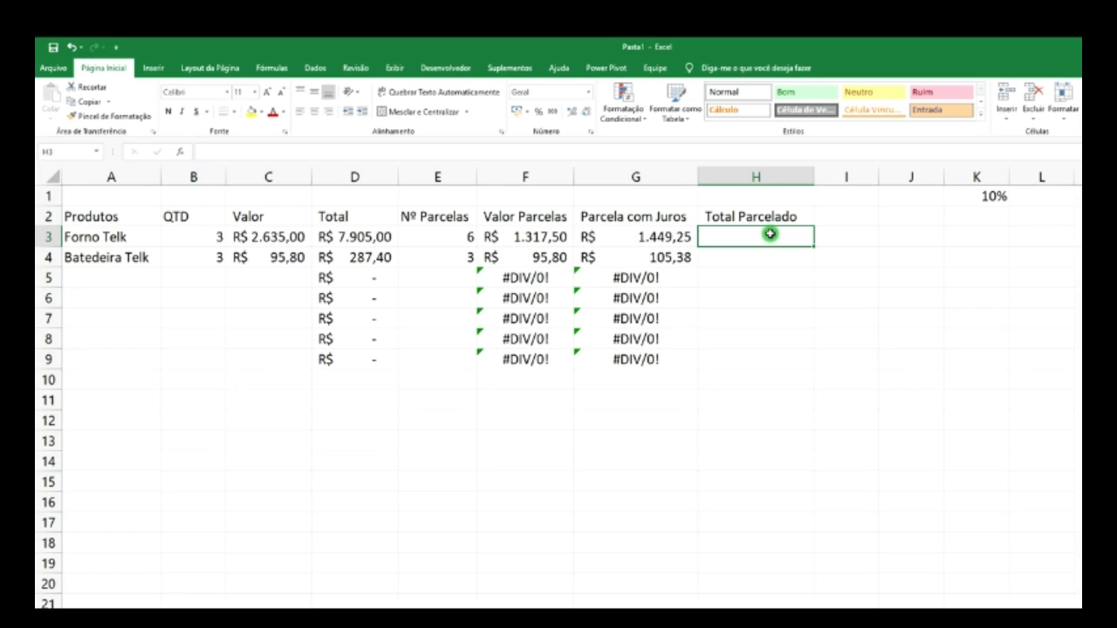
left_click(663, 236)
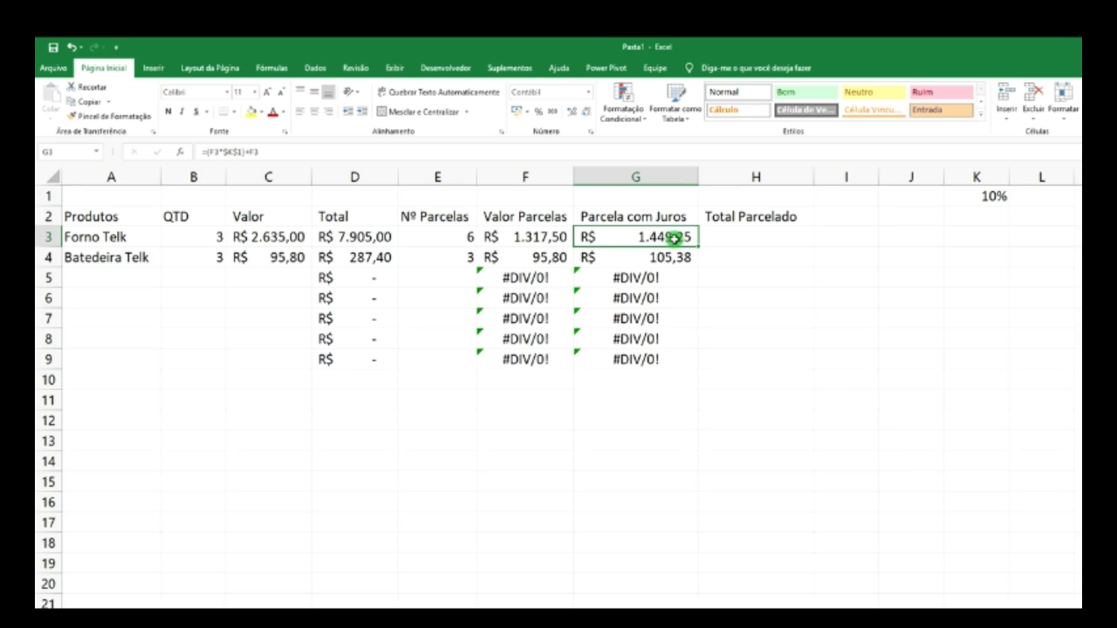
- Enter =G3*E3 in H3, giving Forno Telk a Total Parcelado of R$ 8.695,50
left_click(755, 237)
type("=")
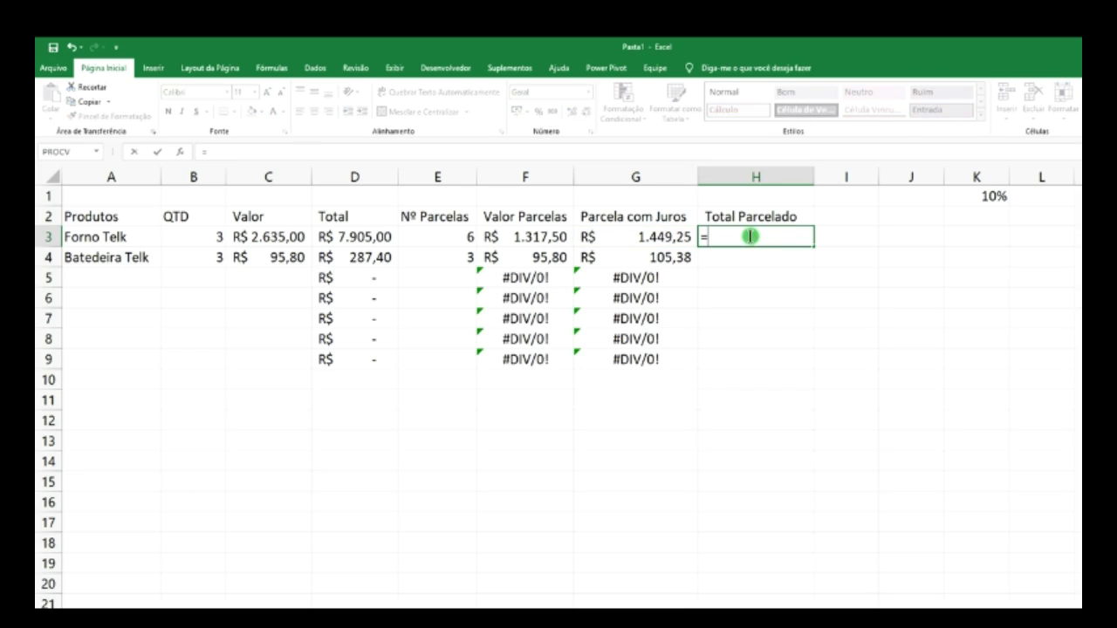
left_click(661, 237)
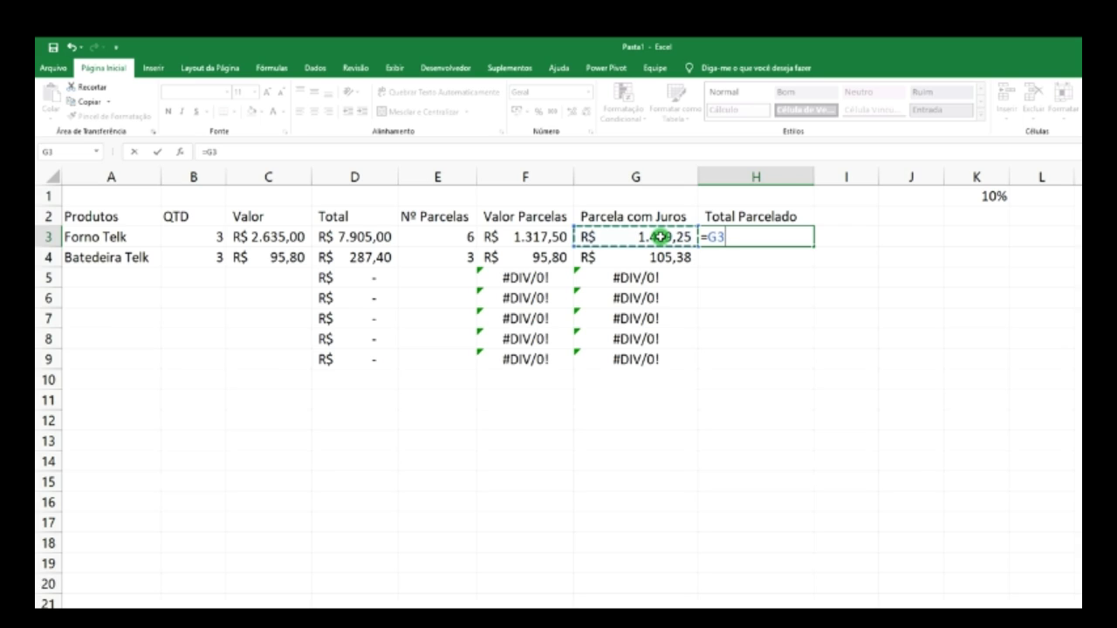
type("*")
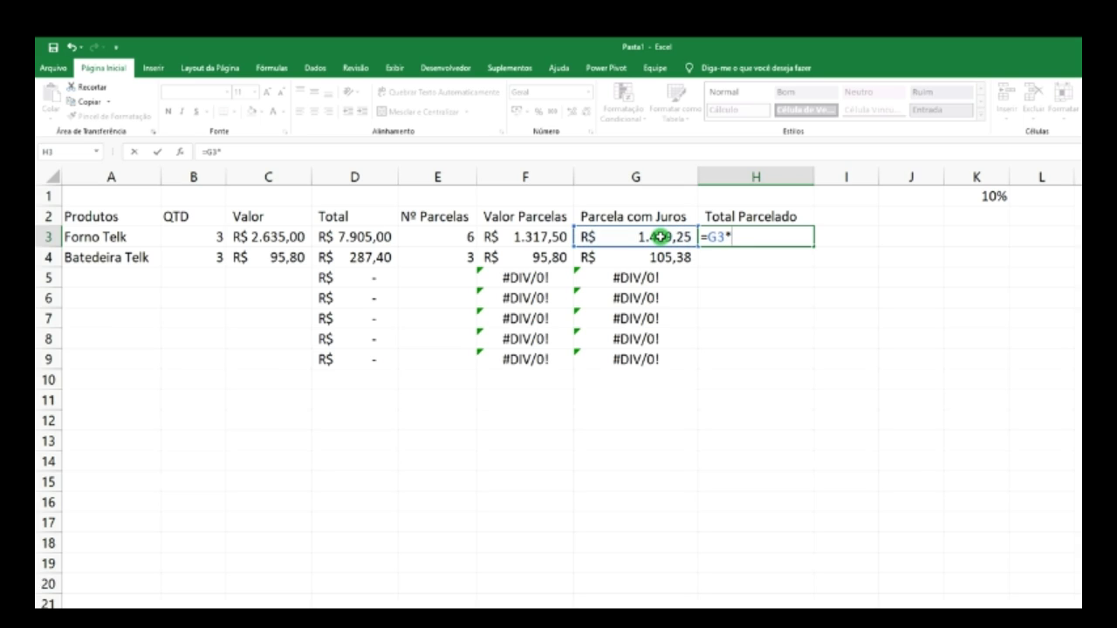
left_click(463, 236)
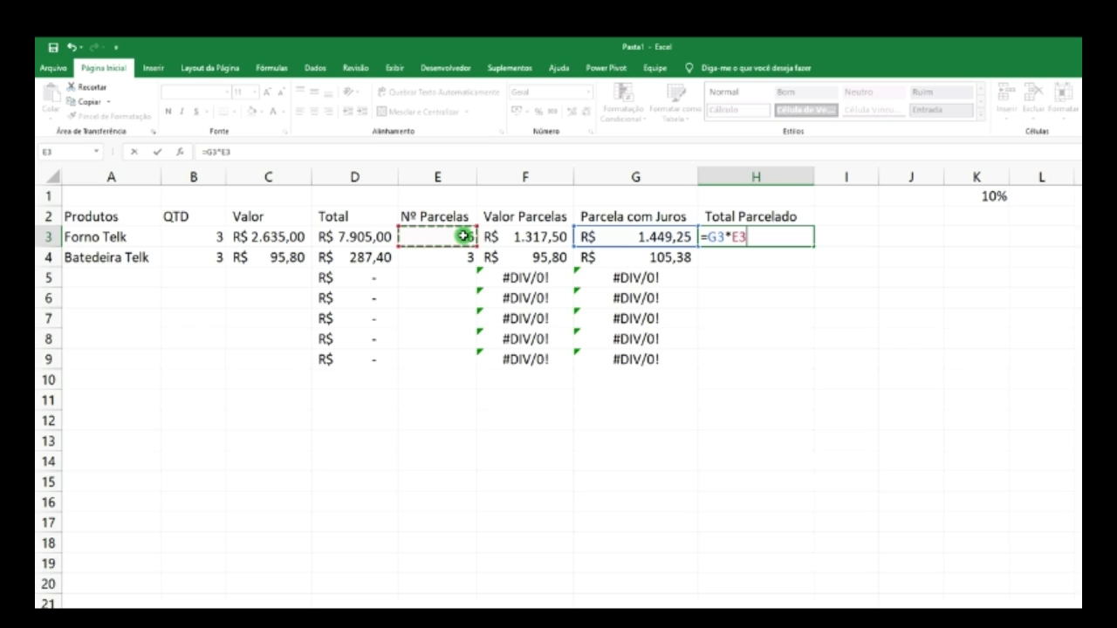
key("Return")
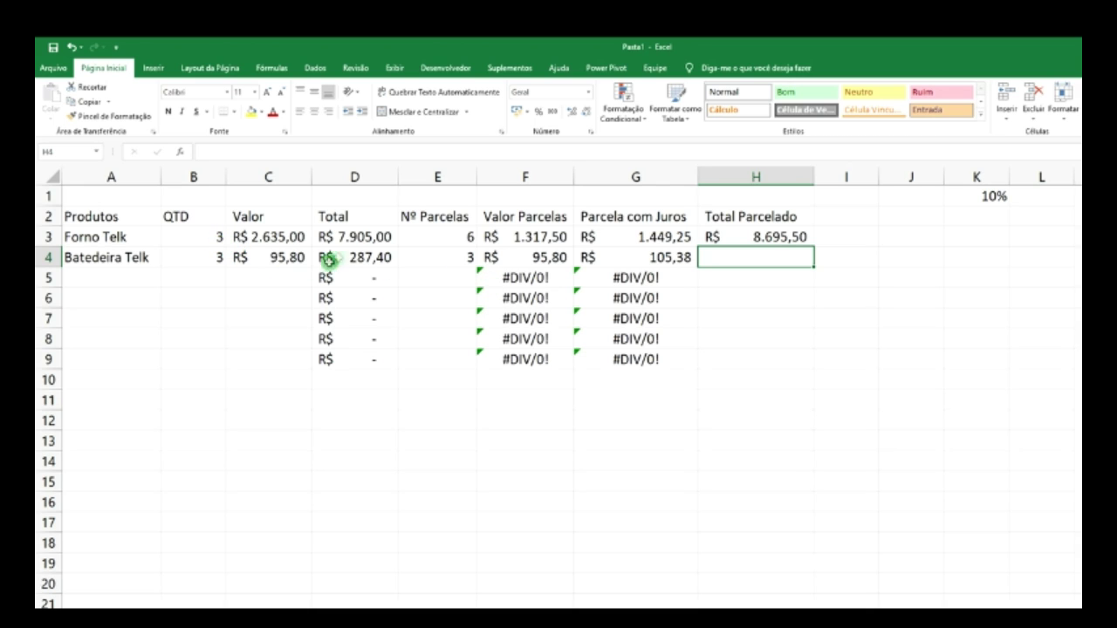
left_click(348, 237)
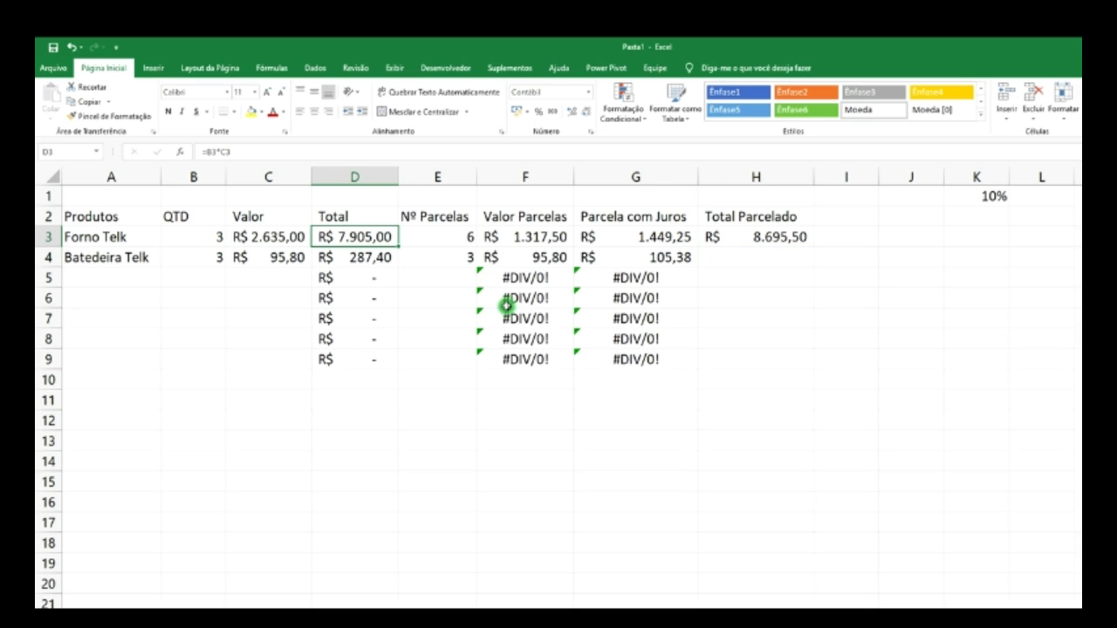
left_click(759, 238)
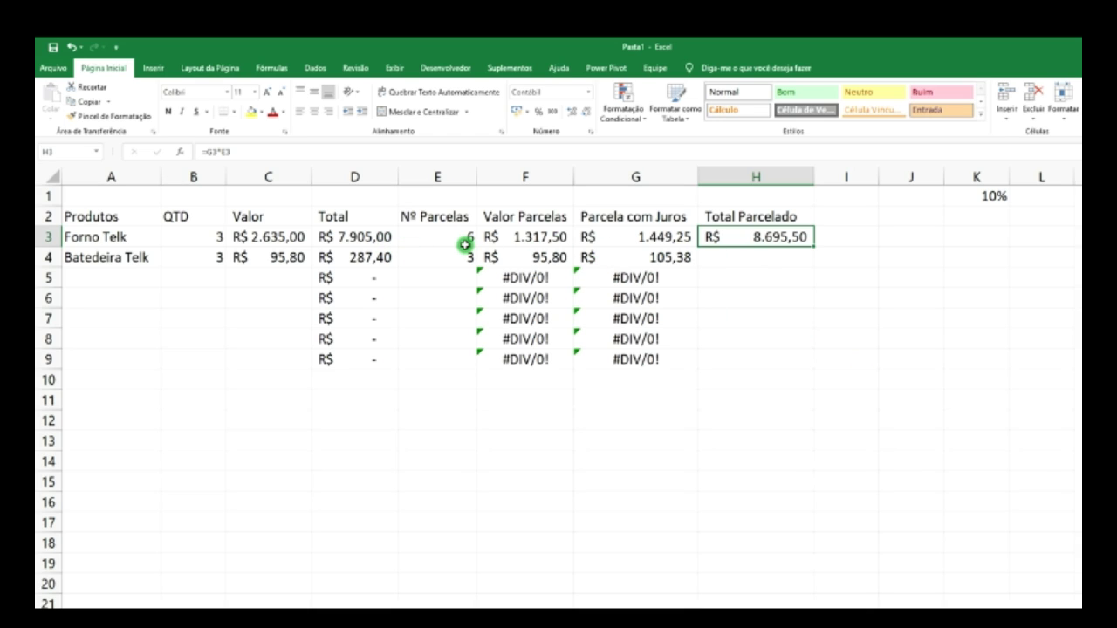
- Enter the heading 'Total com Desconto' in I2 and autofit column I
left_click(847, 216)
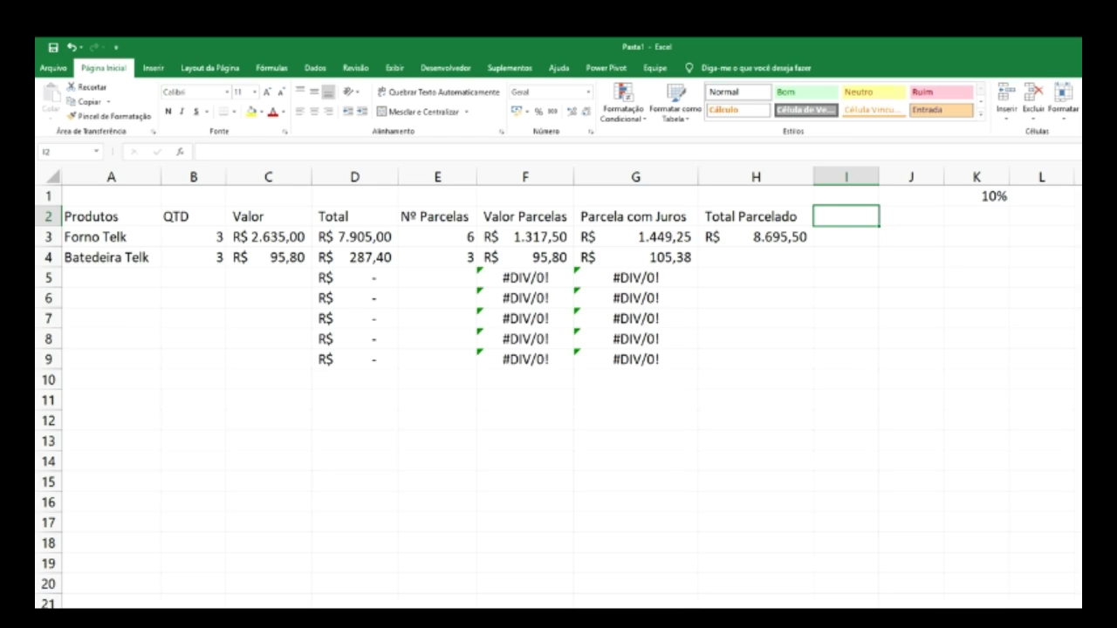
type("Total co")
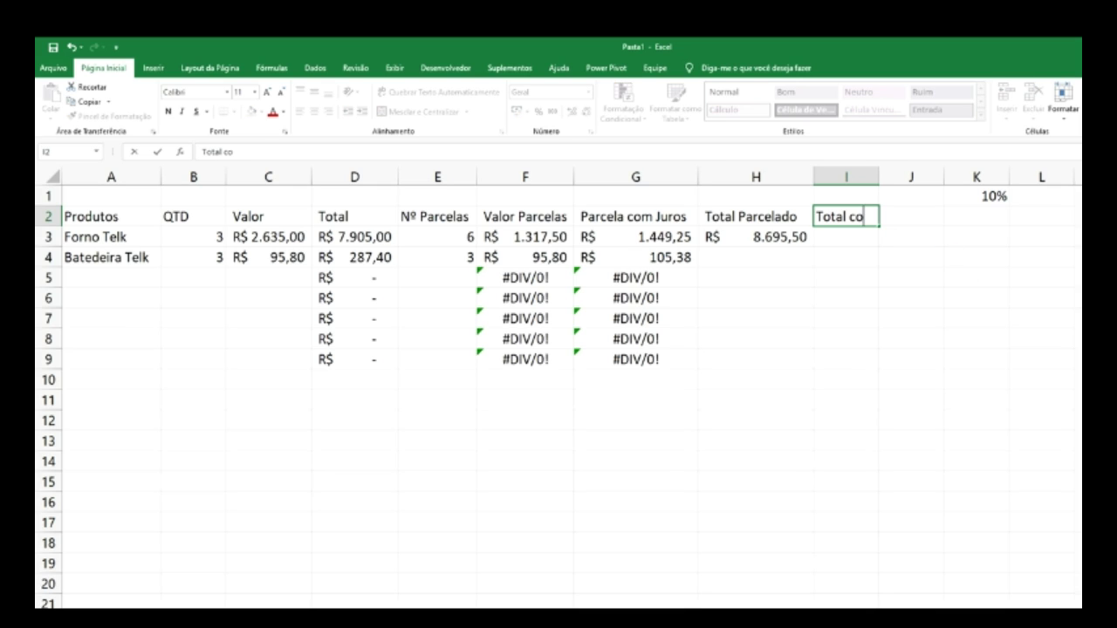
type("m Desconto")
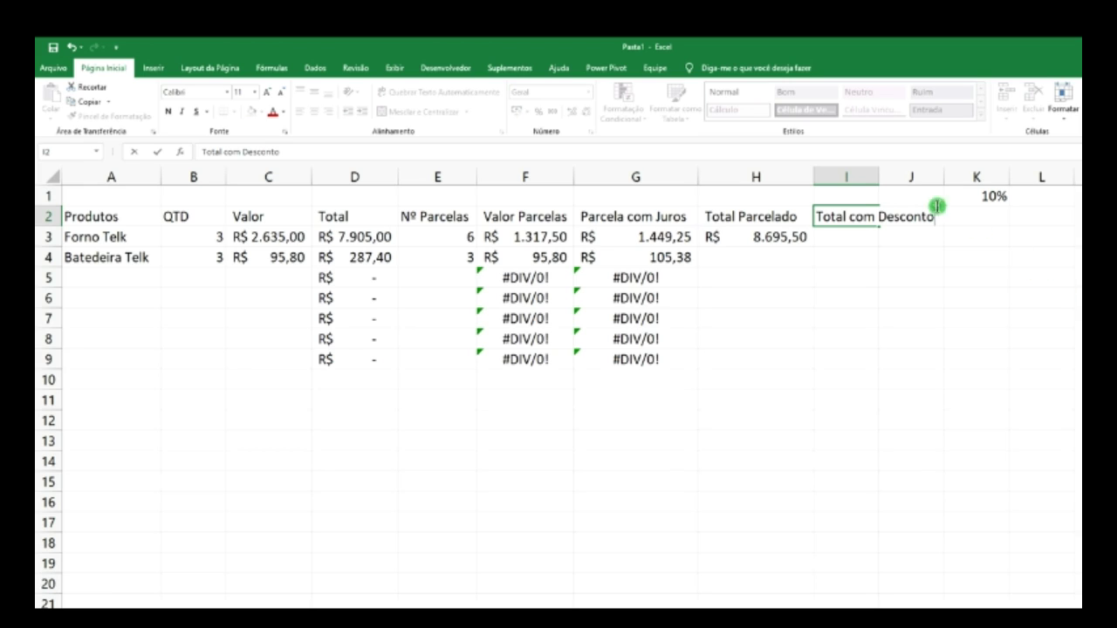
left_click(873, 176)
double_click(881, 176)
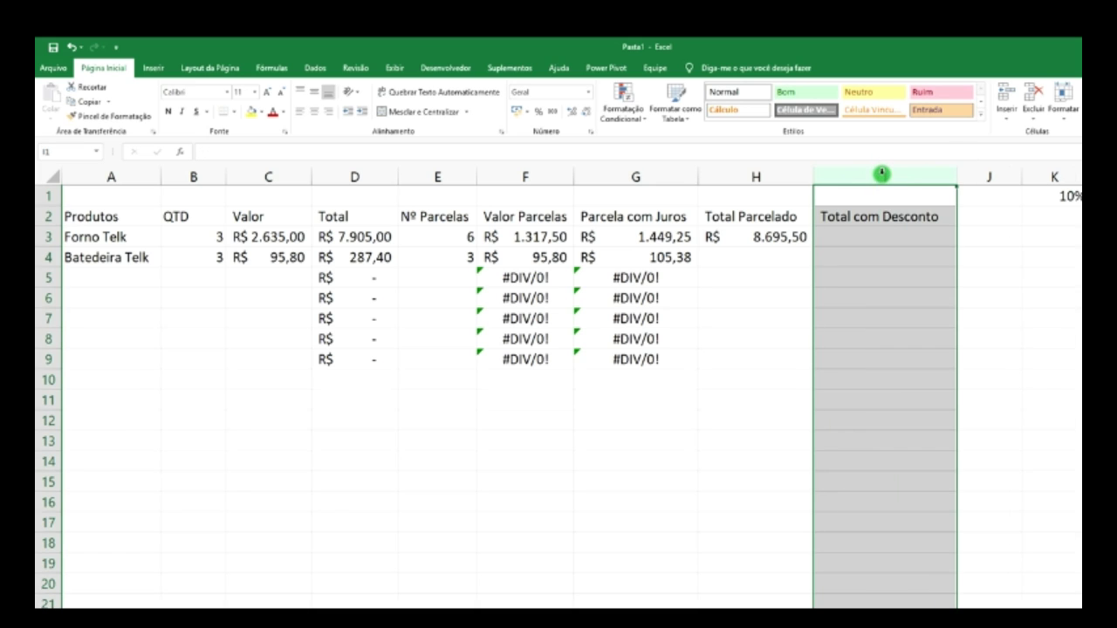
left_click(910, 241)
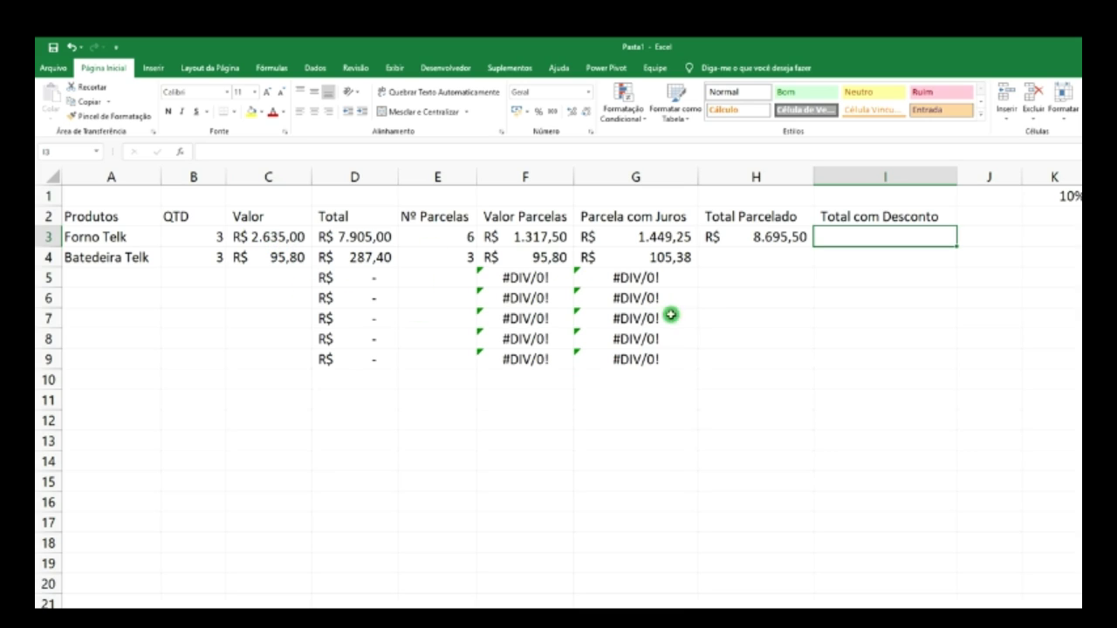
- Fill the H3 Total Parcelado formula down through H9
left_click(785, 238)
left_click_drag(813, 247, 814, 360)
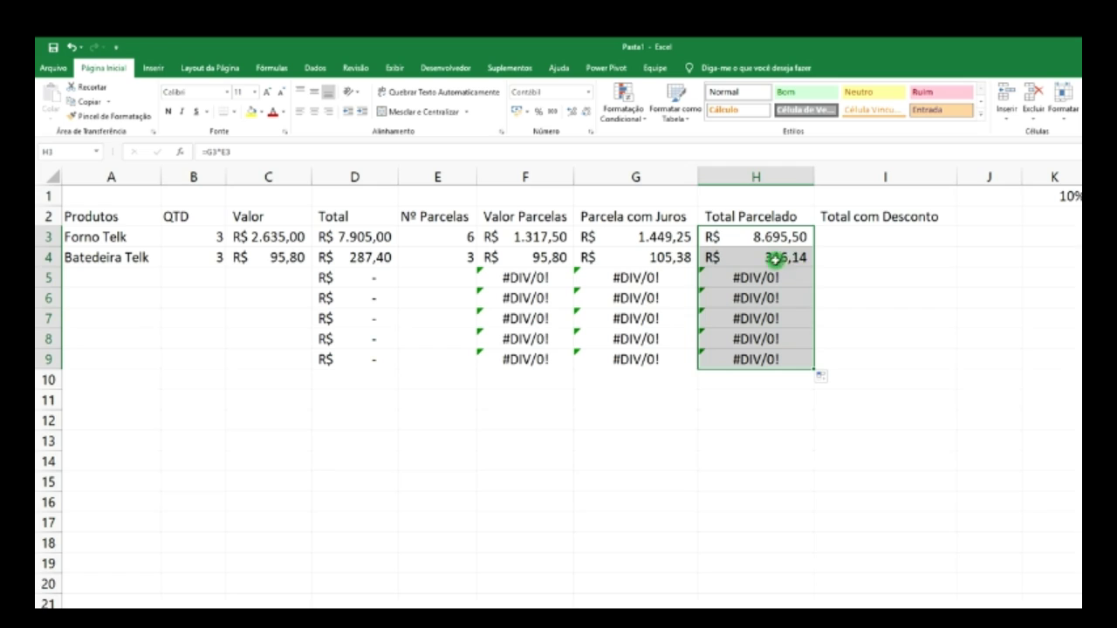
left_click(887, 236)
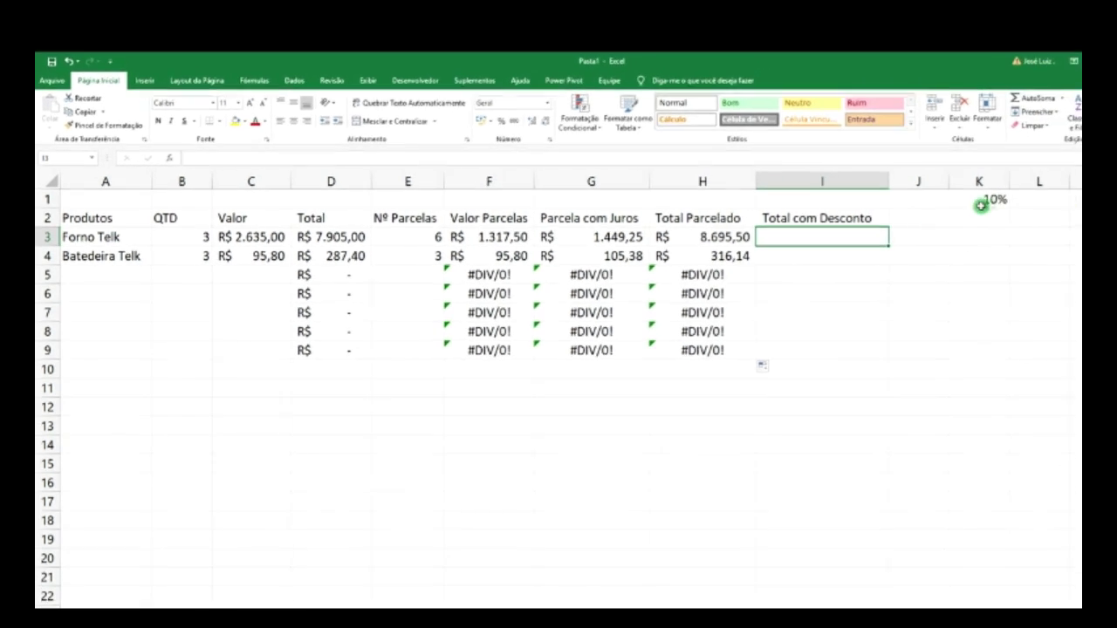
- Enter a 9% discount rate in L1, next to the 10% rate in K1
left_click(1042, 199)
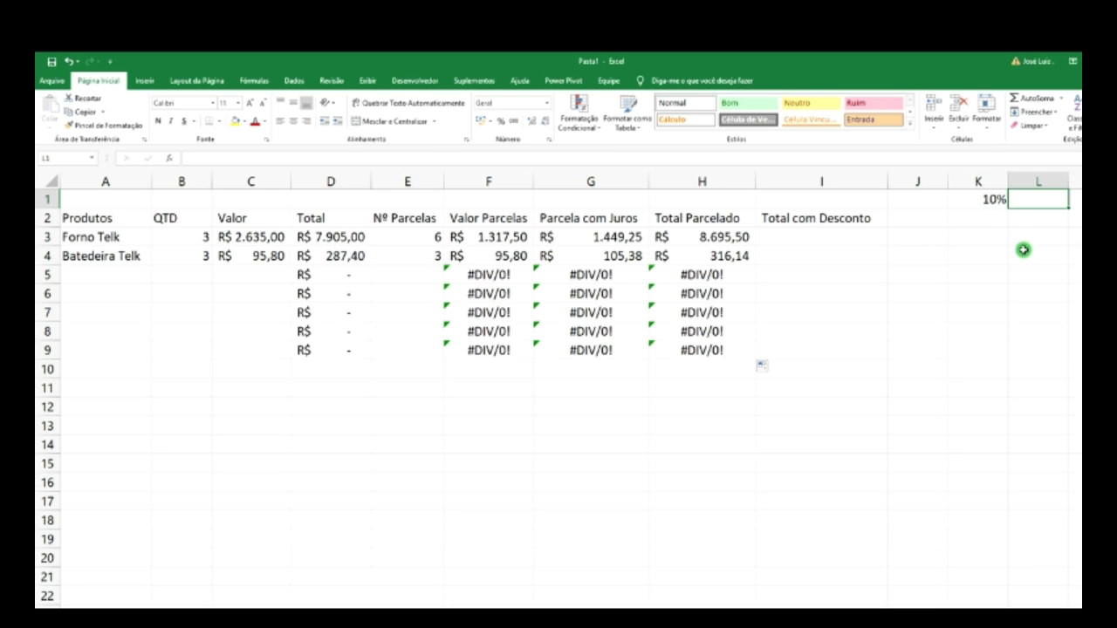
type("9")
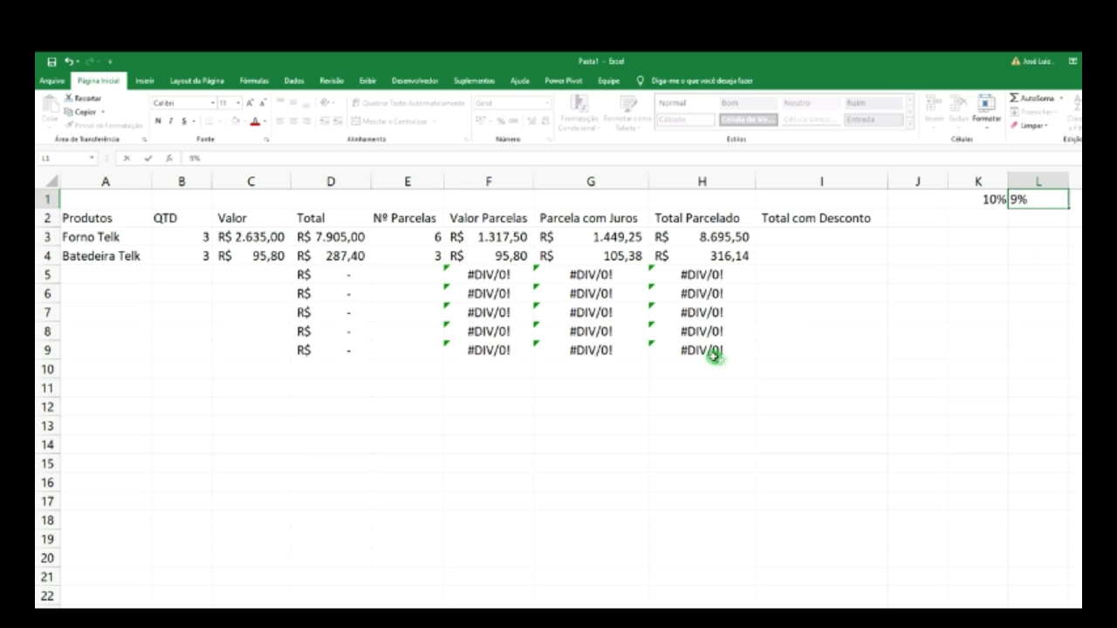
left_click(1044, 221)
left_click(838, 238)
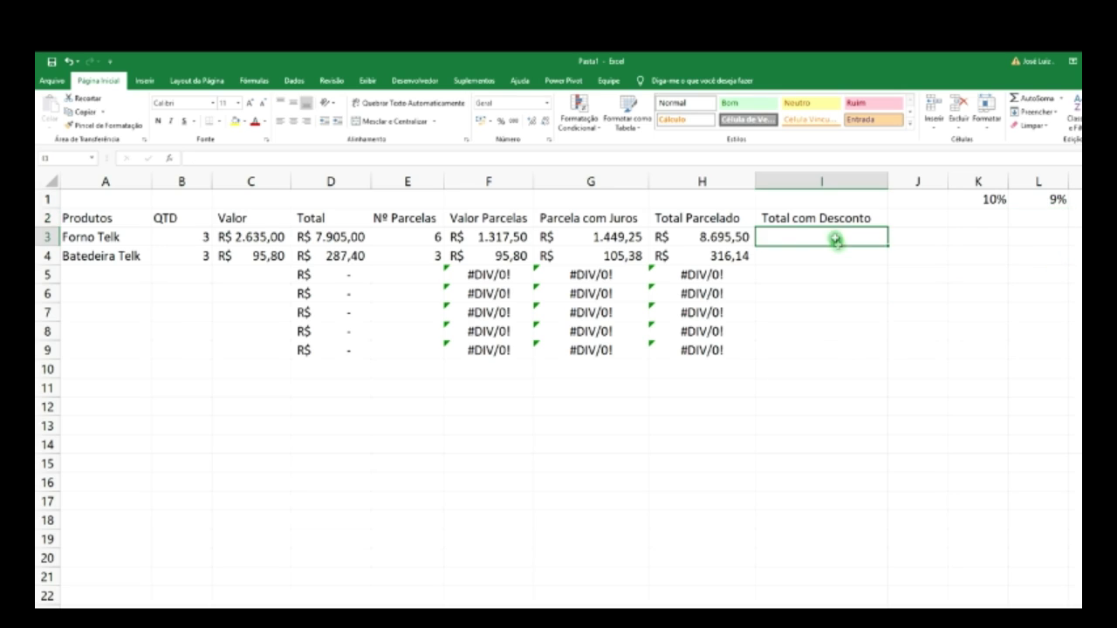
- Build a first discount formula in I3 from the H3 total and the L1 rate
type("=")
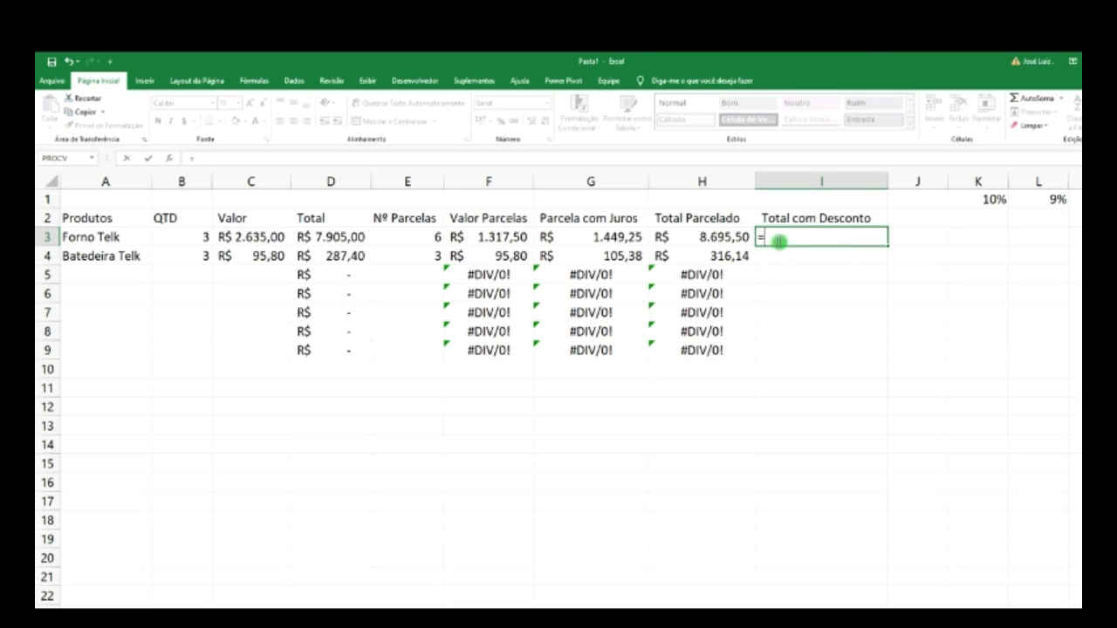
left_click(728, 236)
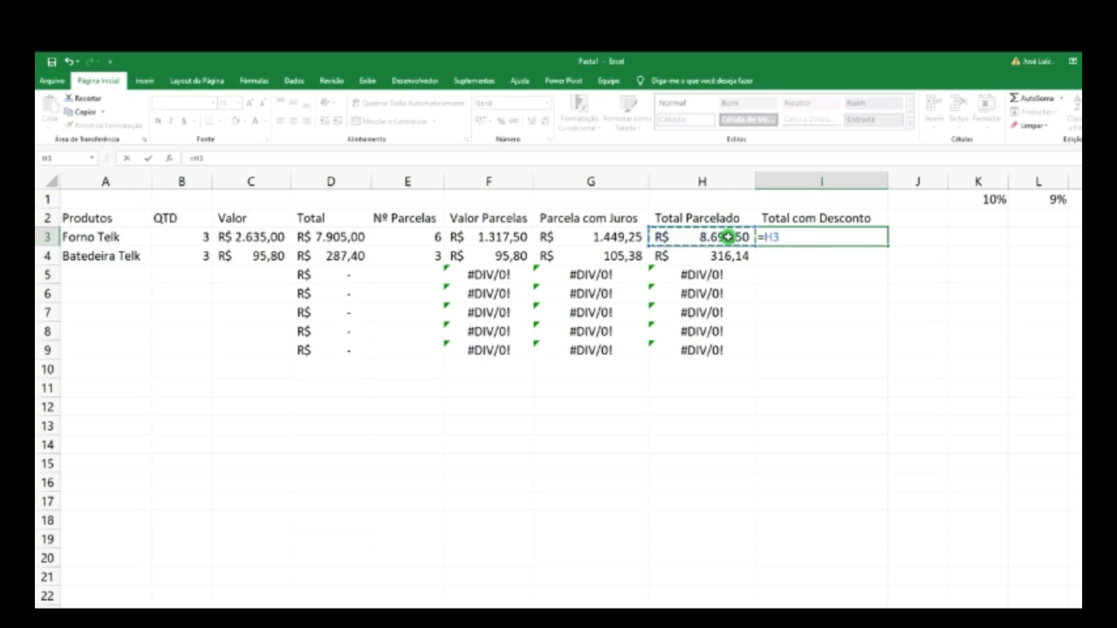
key("BackSpace")
key("BackSpace")
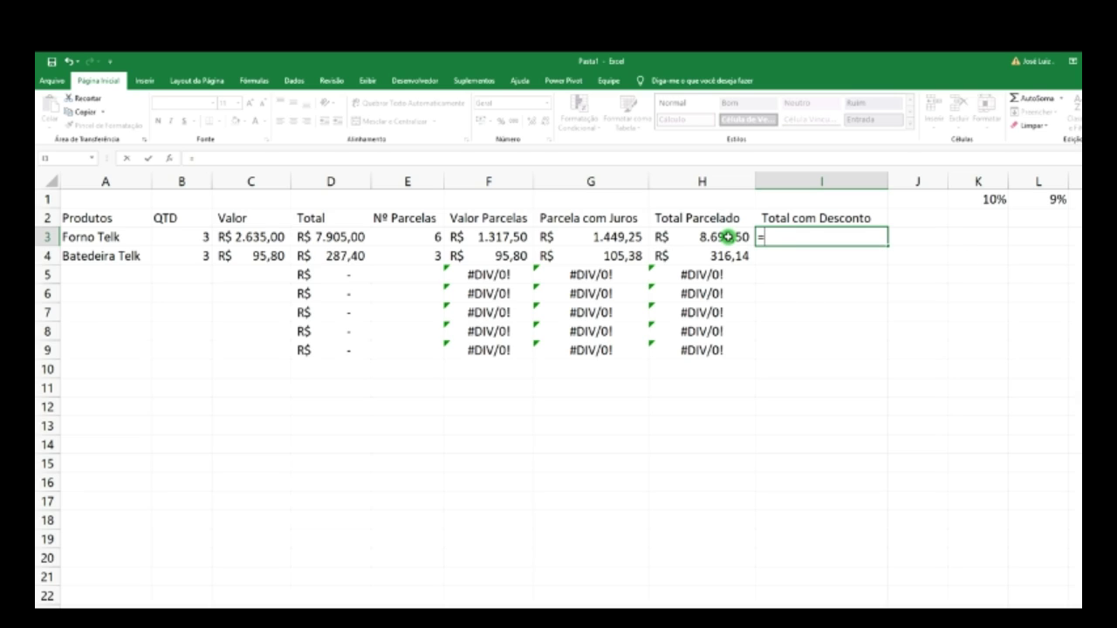
left_click(727, 236)
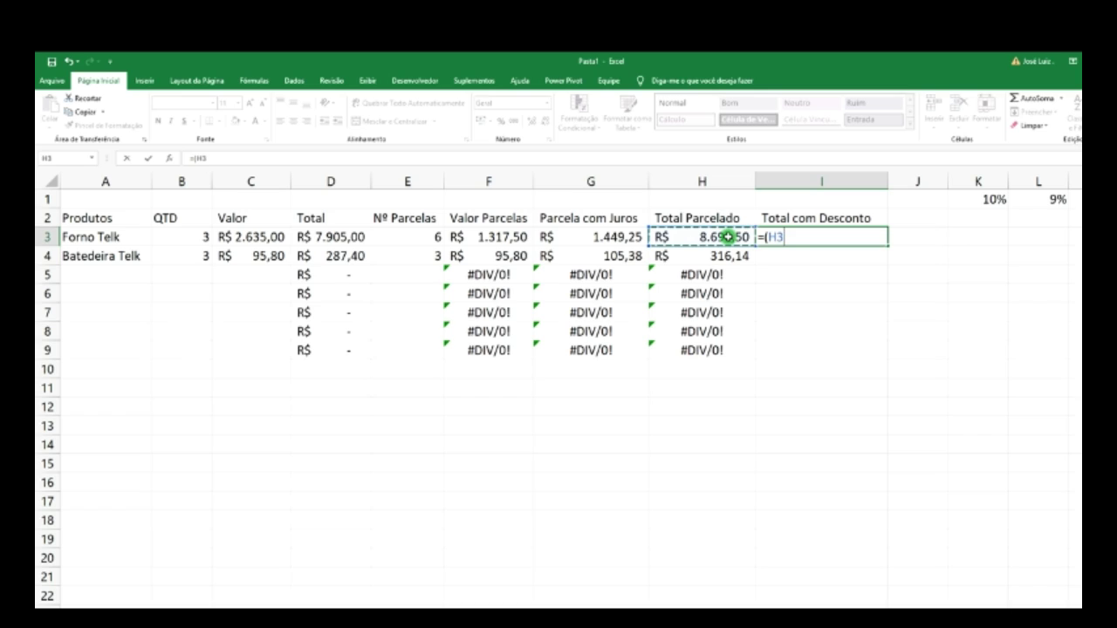
type("*")
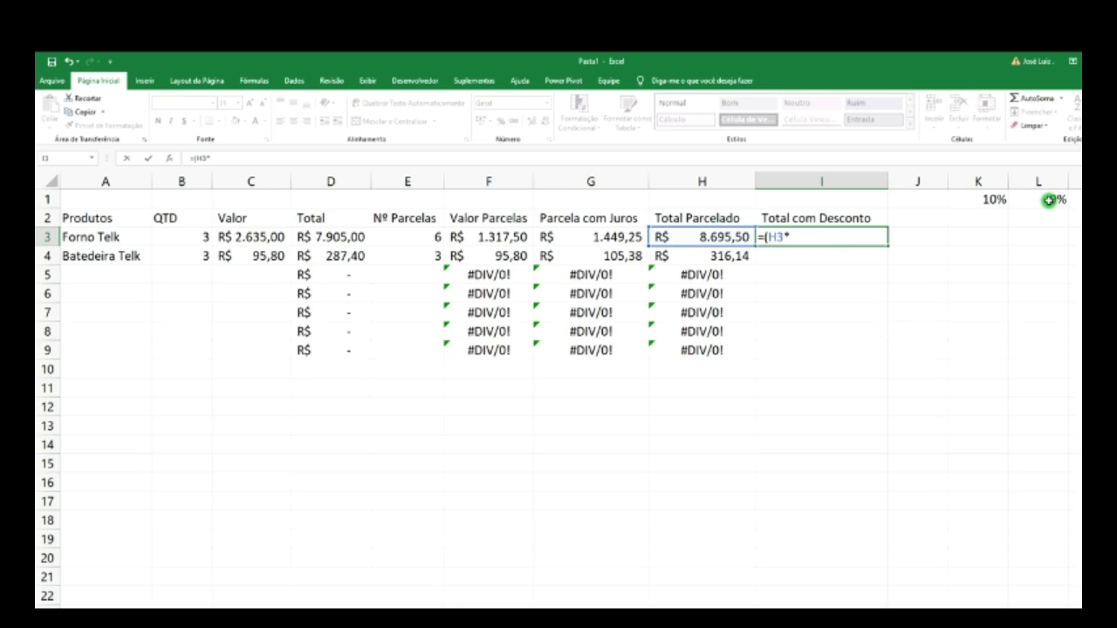
left_click(1049, 201)
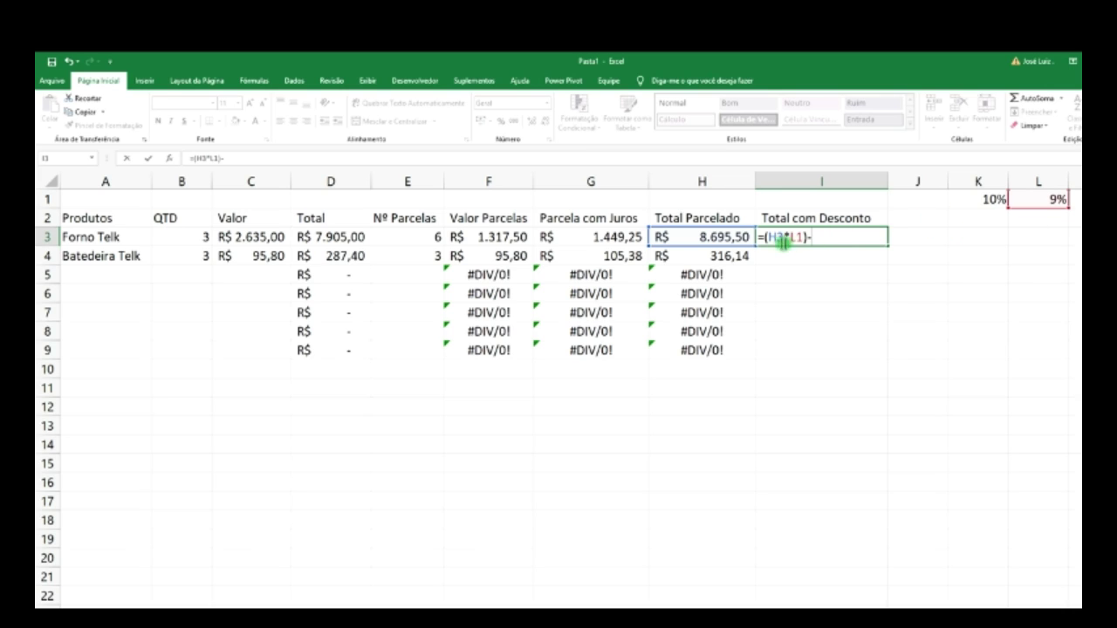
left_click(721, 237)
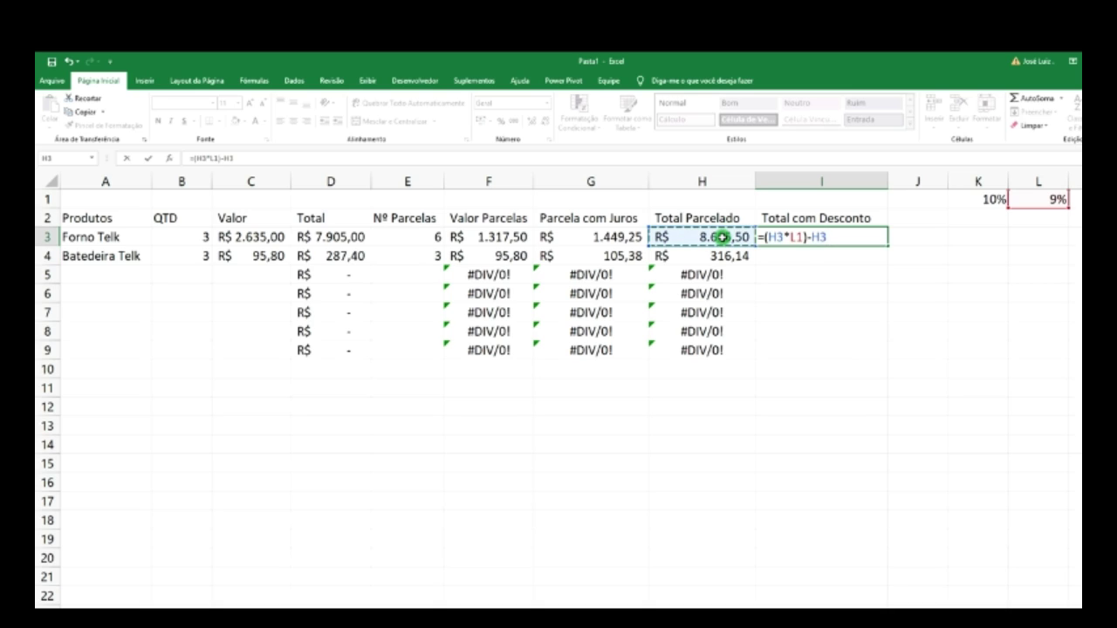
key("Return")
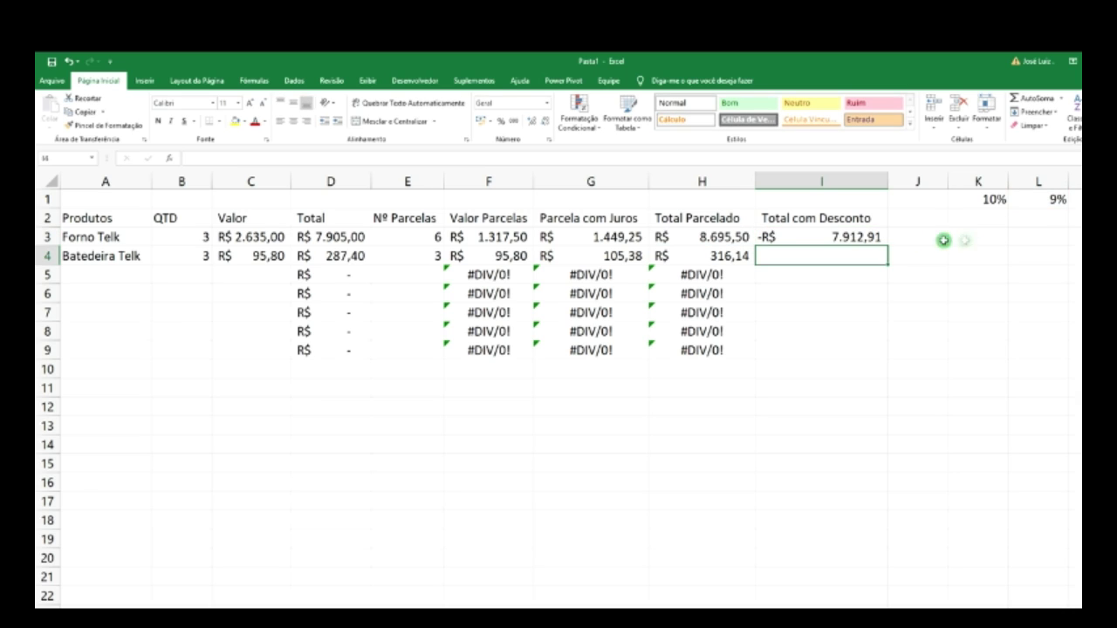
left_click(843, 235)
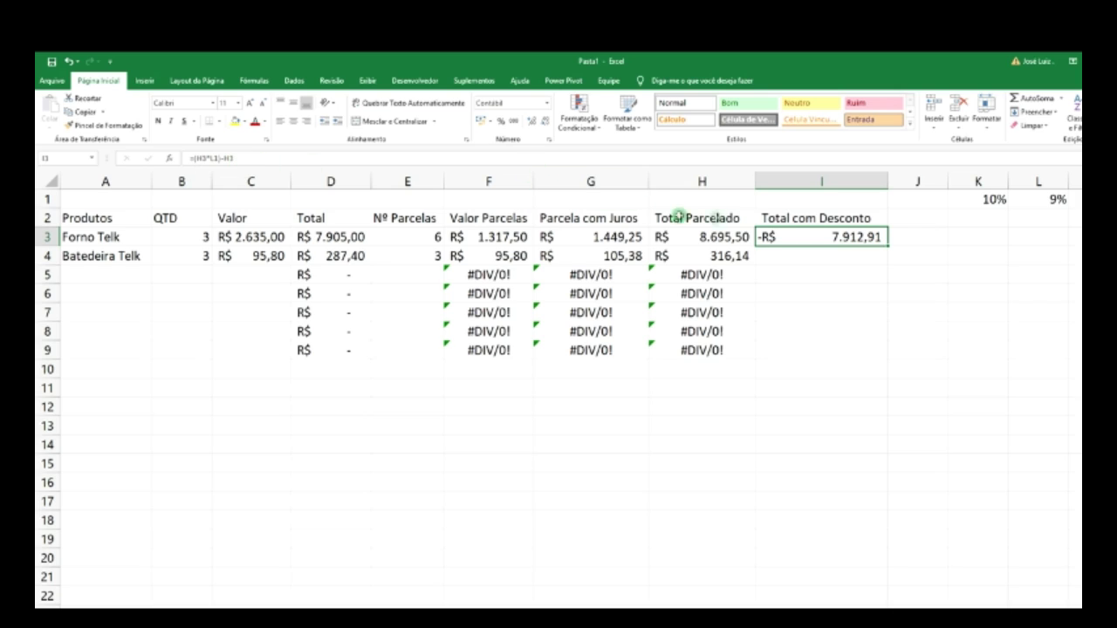
- Rewrite I3 as =(D3*L1)-D3, giving Forno Telk -R$ 7.193,55
left_click(273, 163)
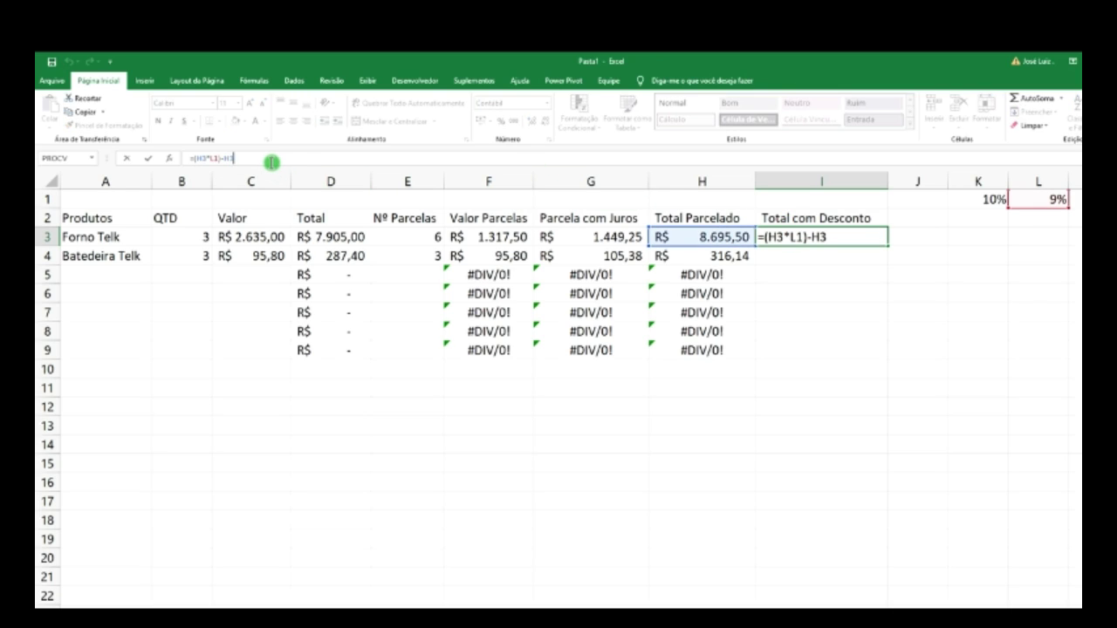
key("BackSpace")
key("BackSpace")
key("BackSpace")
key("BackSpace")
key("BackSpace")
key("BackSpace")
key("BackSpace")
key("BackSpace")
key("BackSpace")
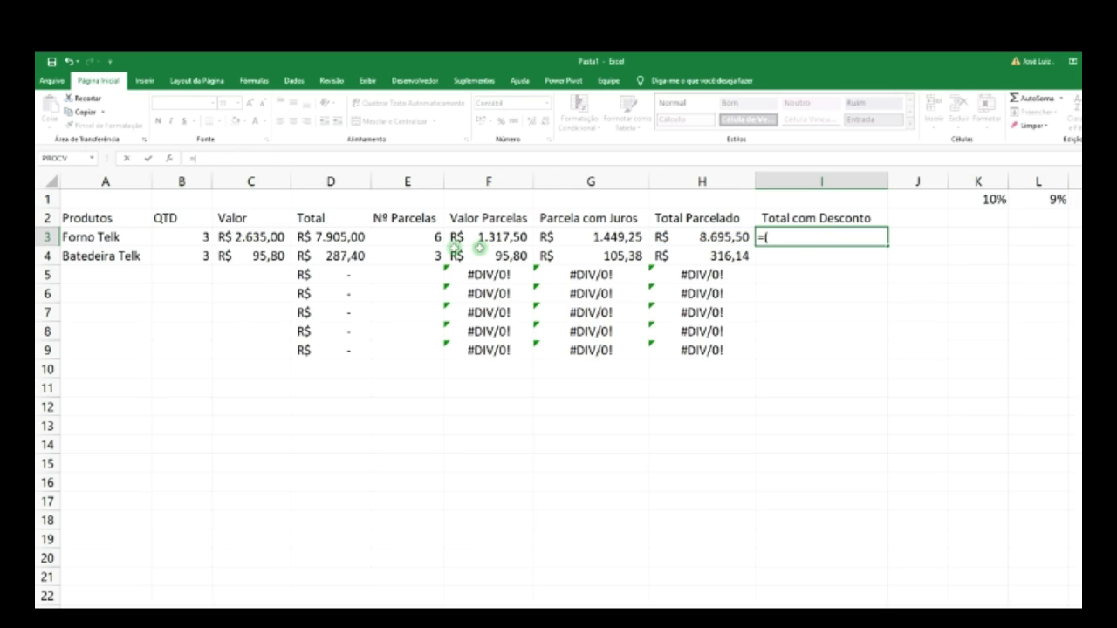
left_click(349, 238)
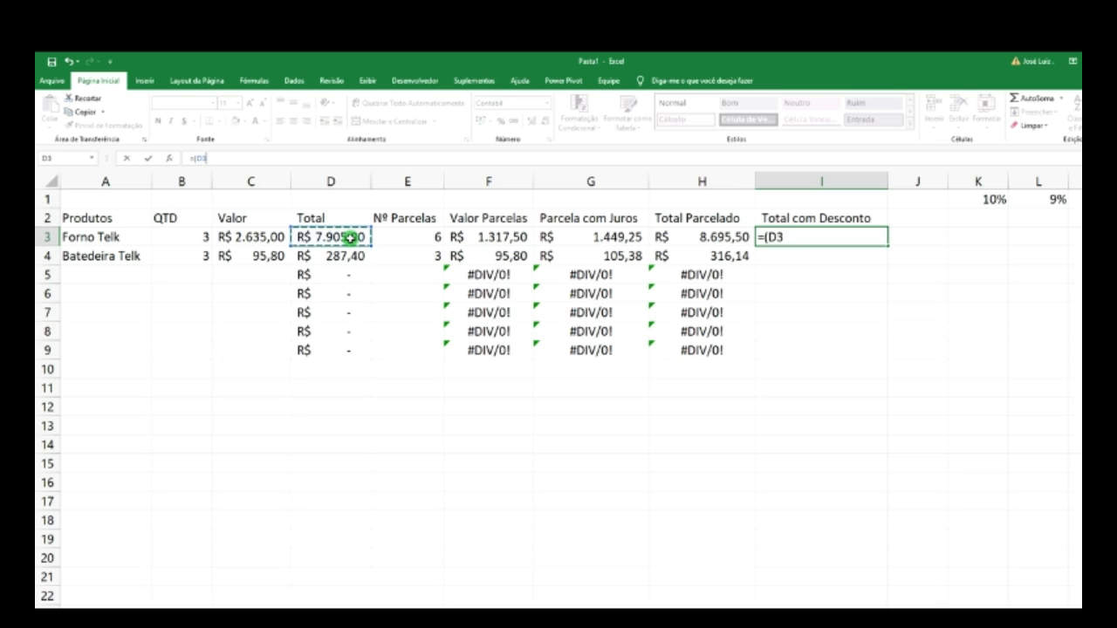
type("*")
left_click(1049, 200)
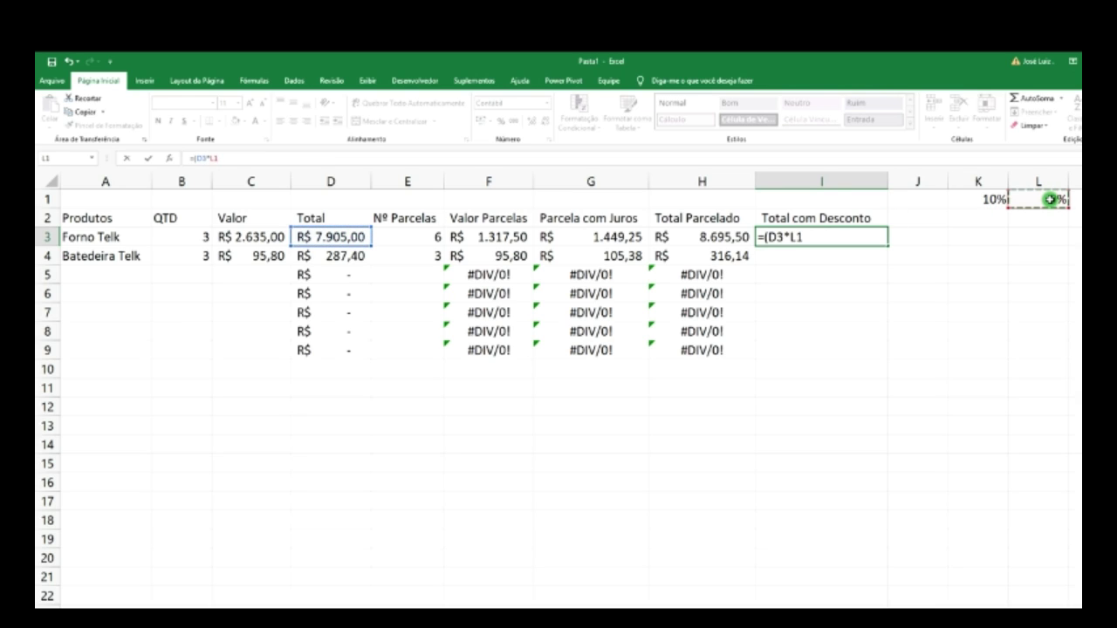
type(")-")
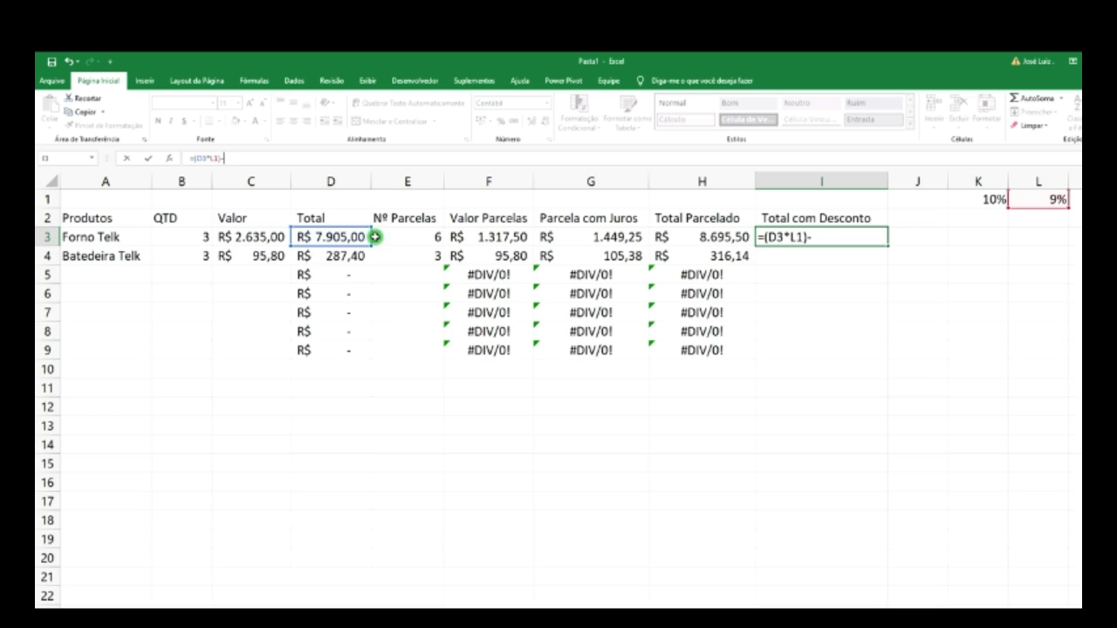
left_click(344, 236)
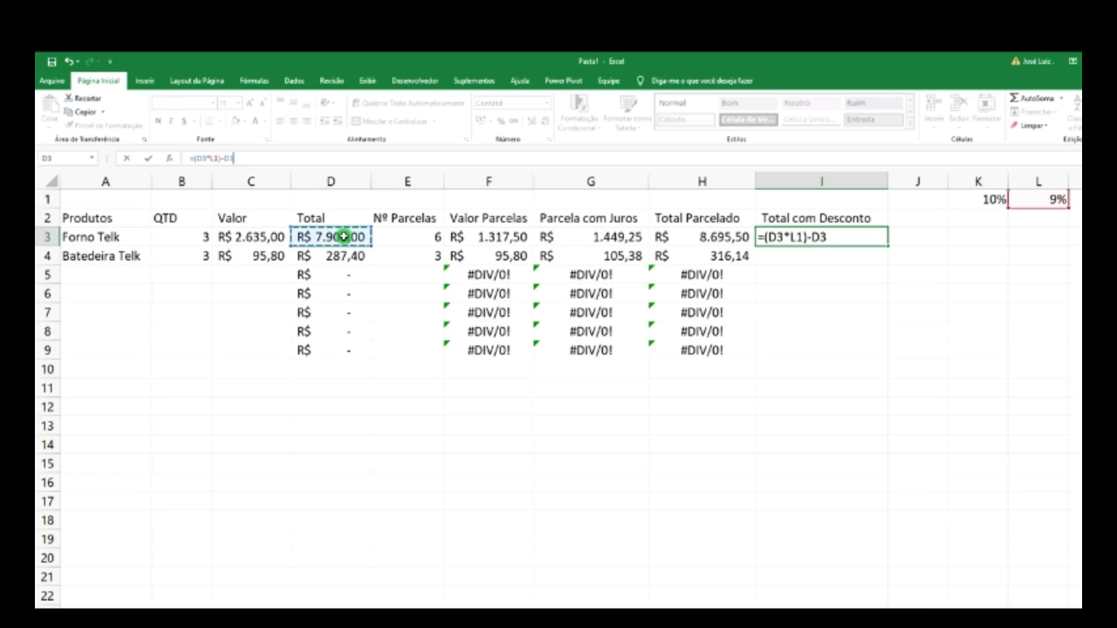
key("Return")
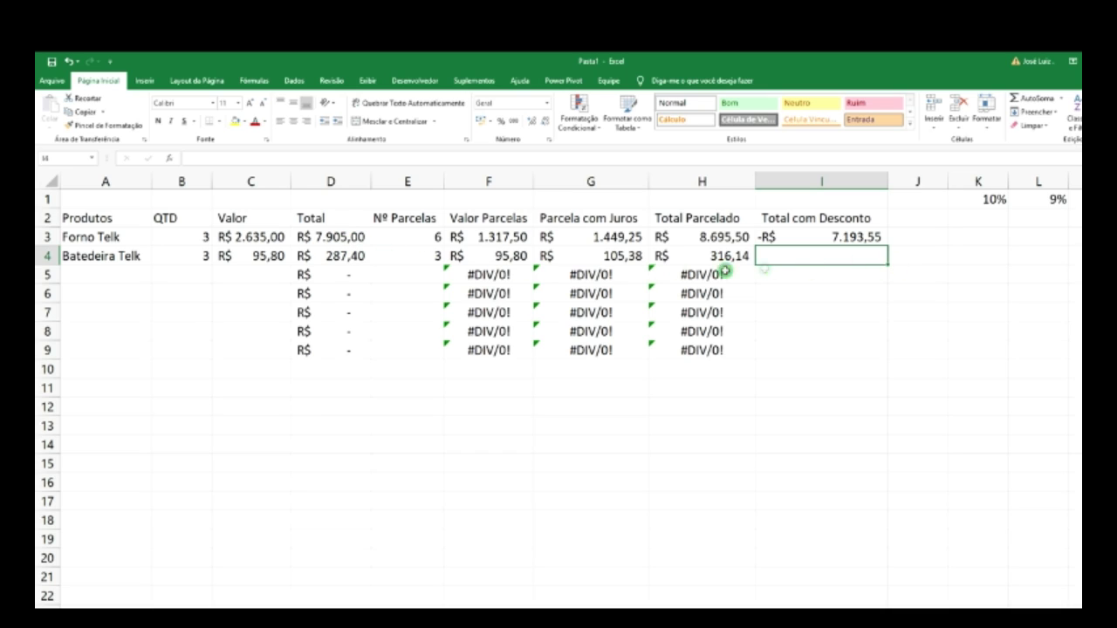
- Copy the I3 discount formula down, then lock its rate reference as $L$1
left_click(856, 237)
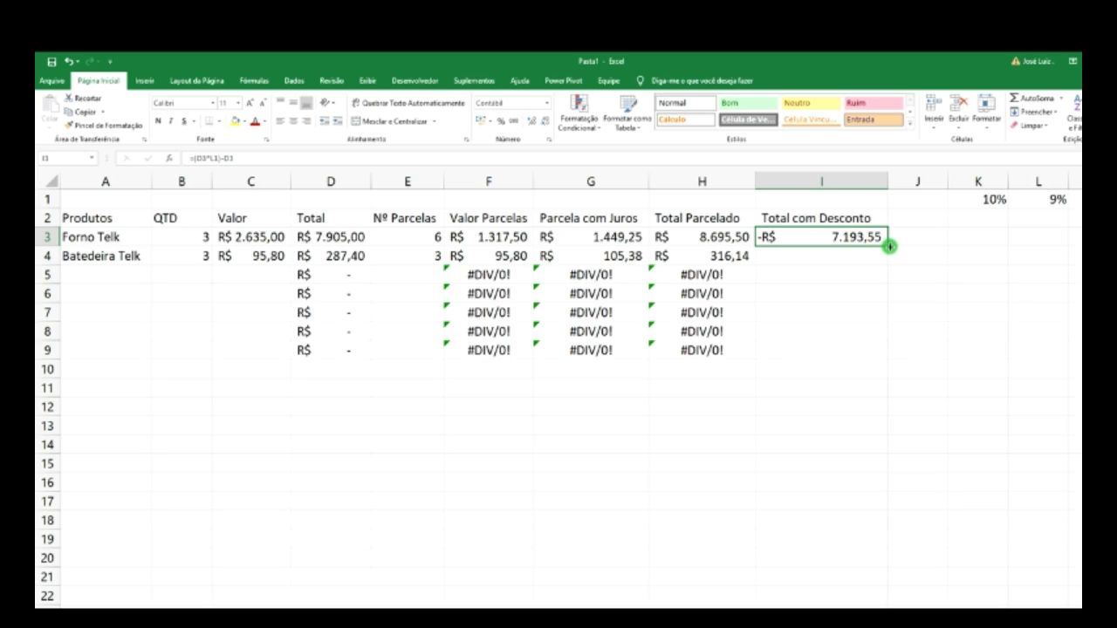
left_click_drag(889, 246, 884, 353)
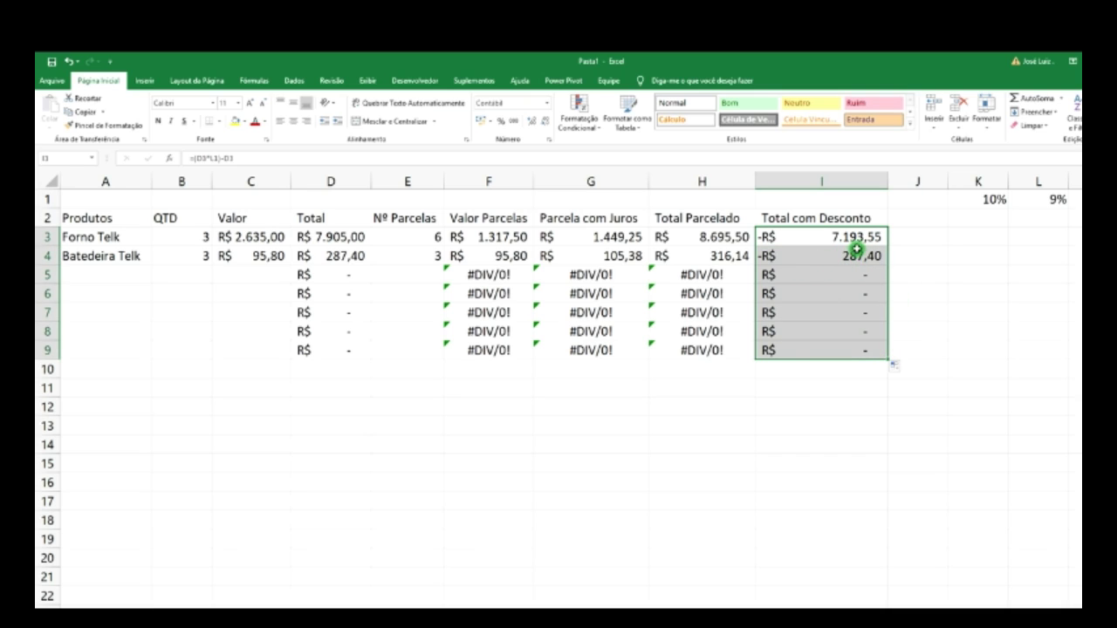
left_click(848, 262)
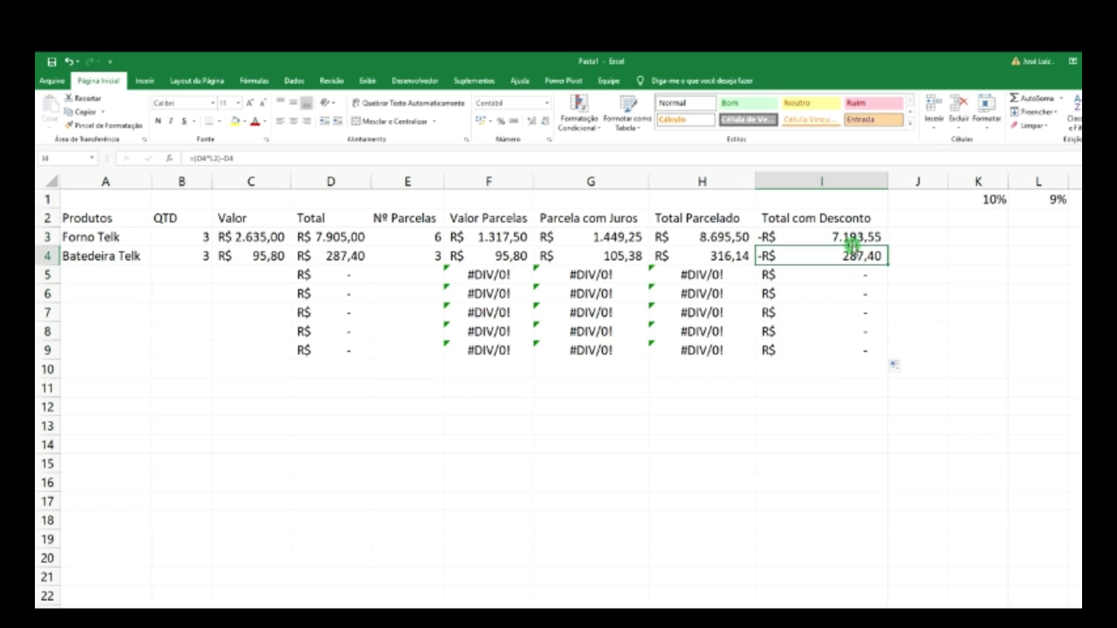
left_click(851, 243)
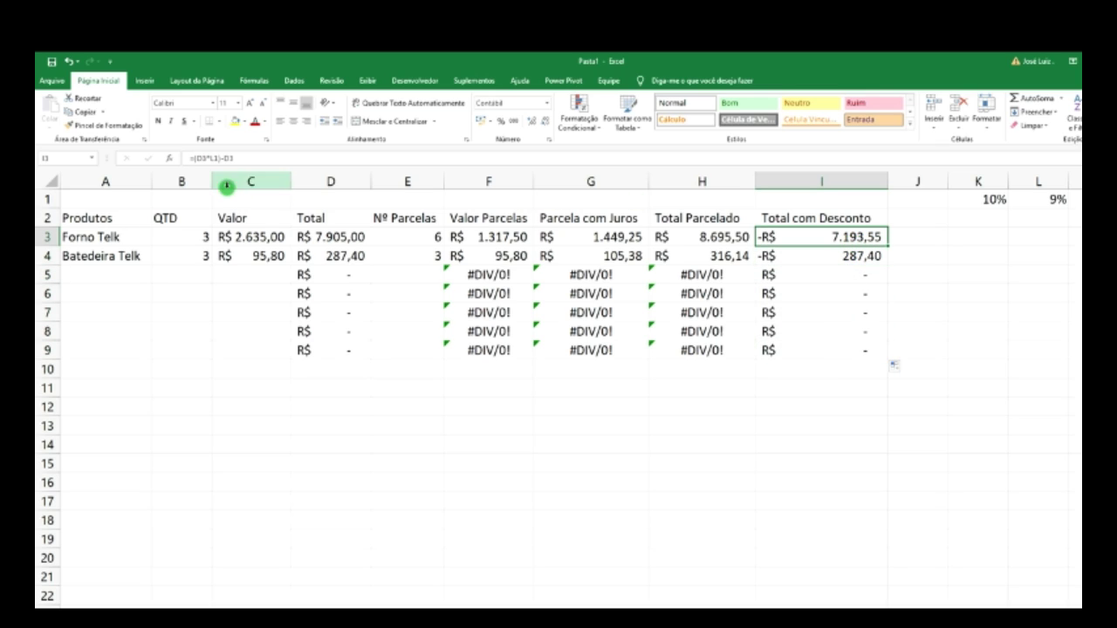
left_click(212, 160)
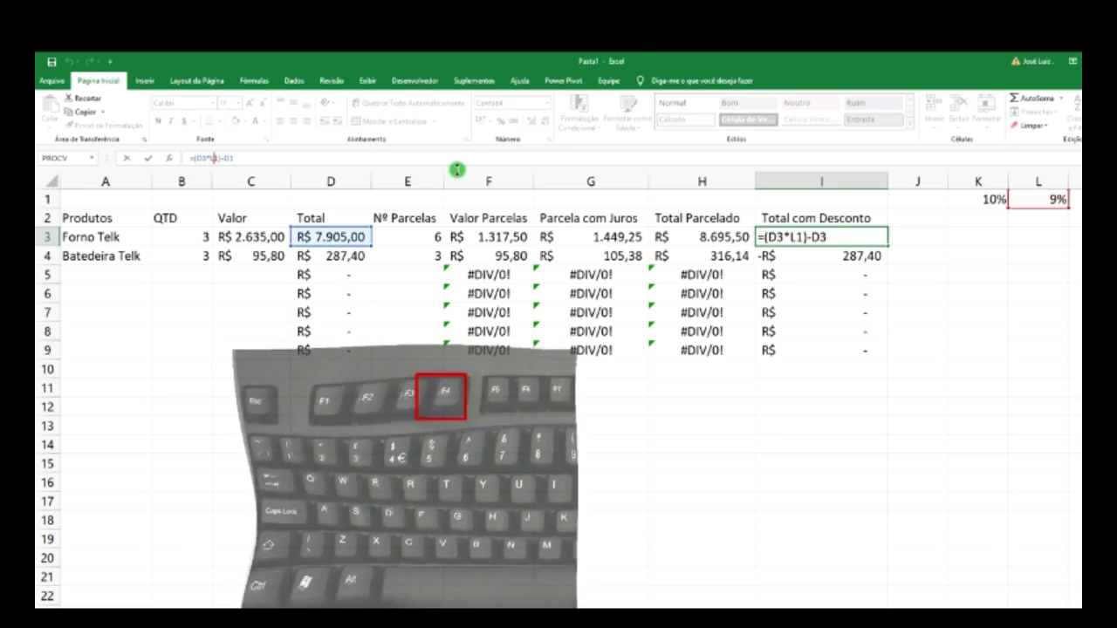
key("F4")
key("Return")
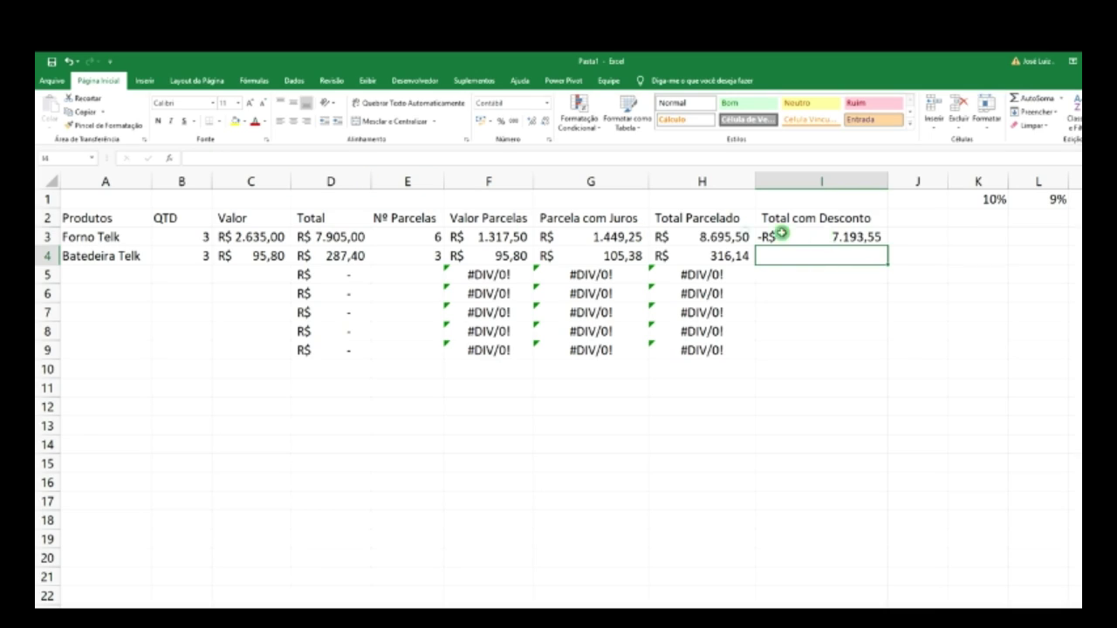
- Refill the corrected discount formula down to I9 and review the G, H and I formulas
left_click(838, 236)
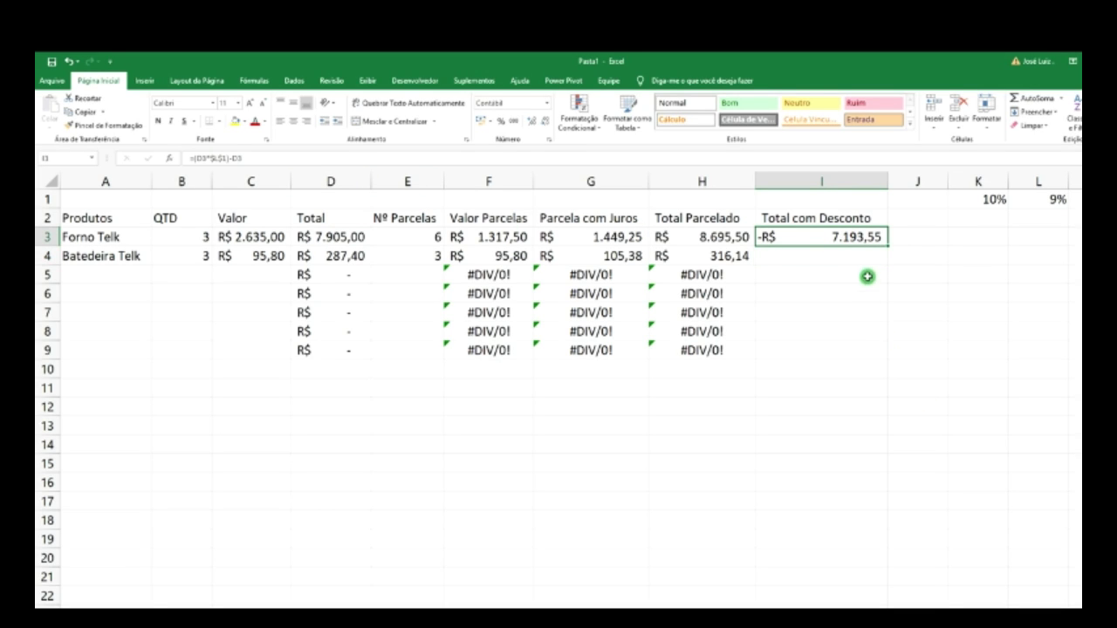
left_click_drag(888, 246, 878, 352)
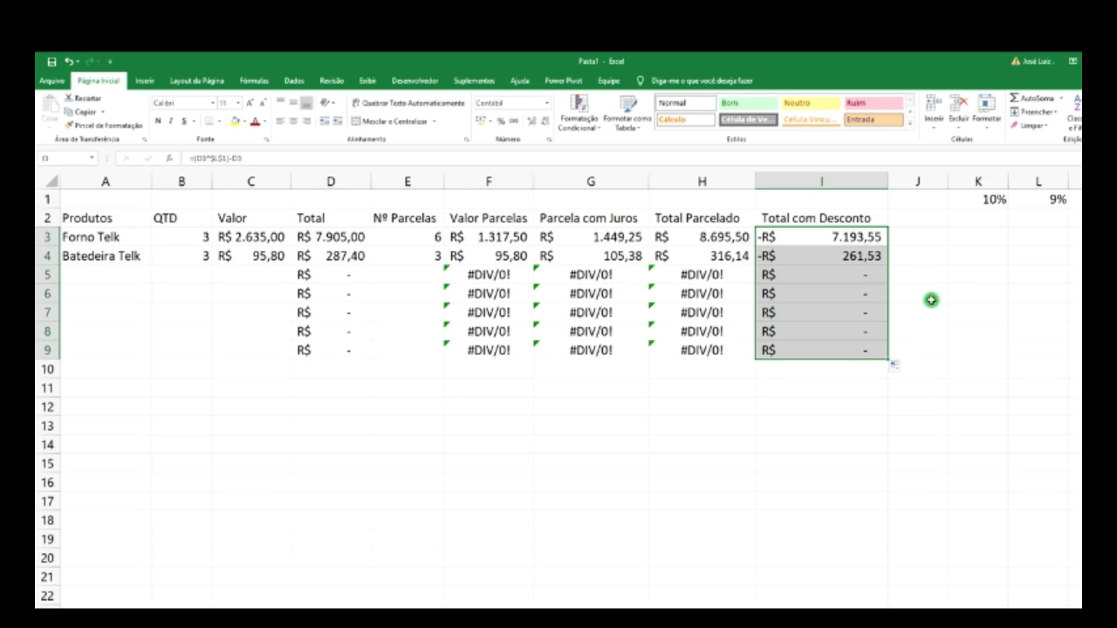
left_click(959, 254)
left_click(916, 275)
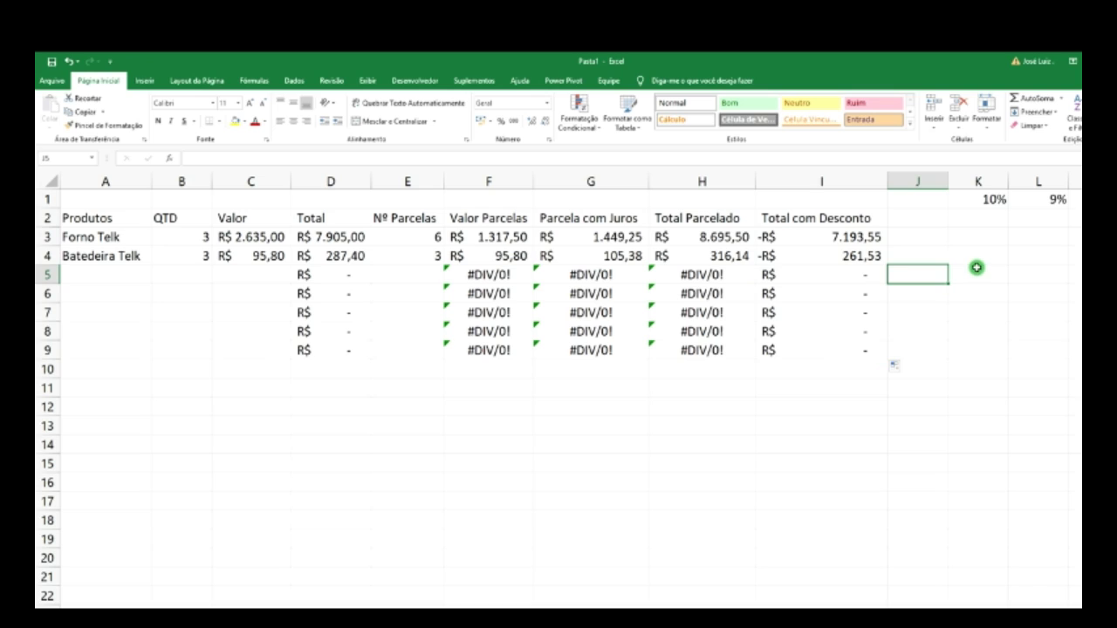
left_click(859, 256)
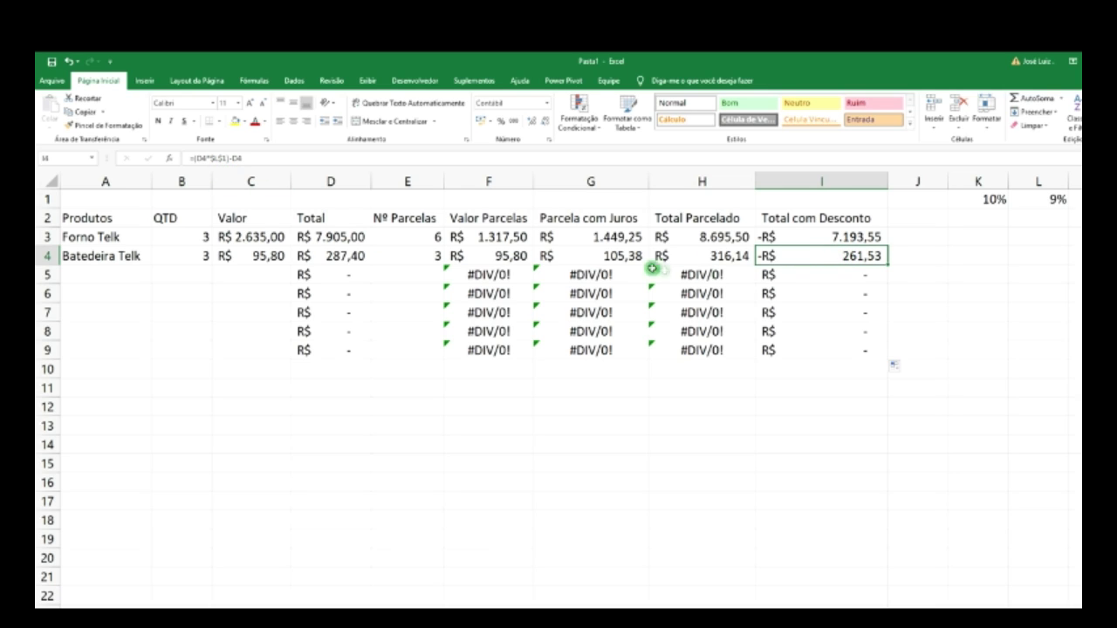
left_click(840, 237)
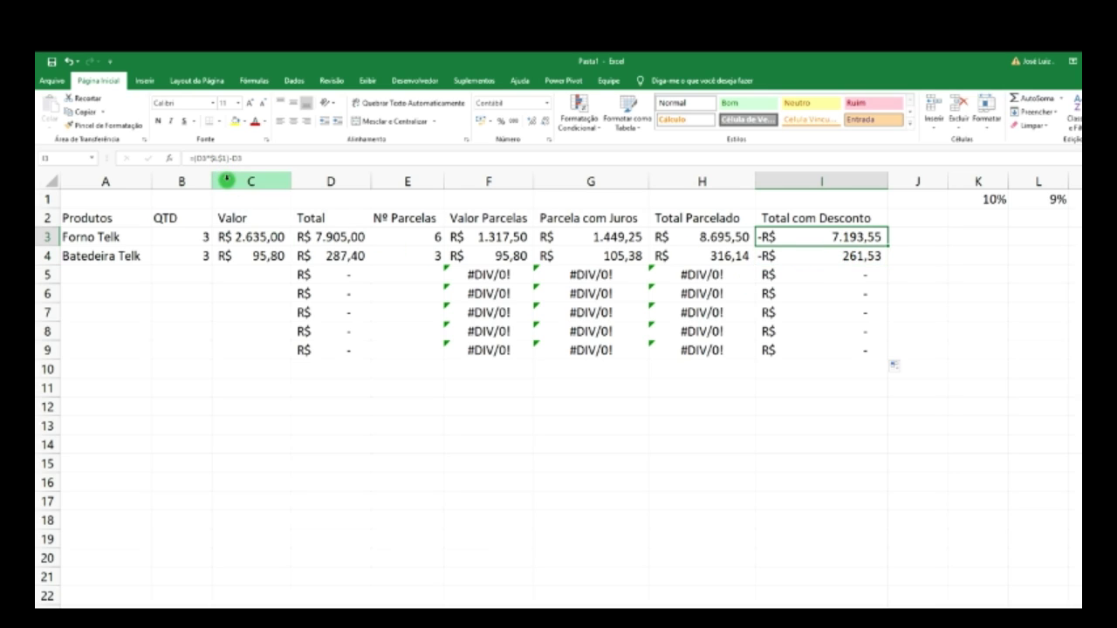
left_click(728, 259)
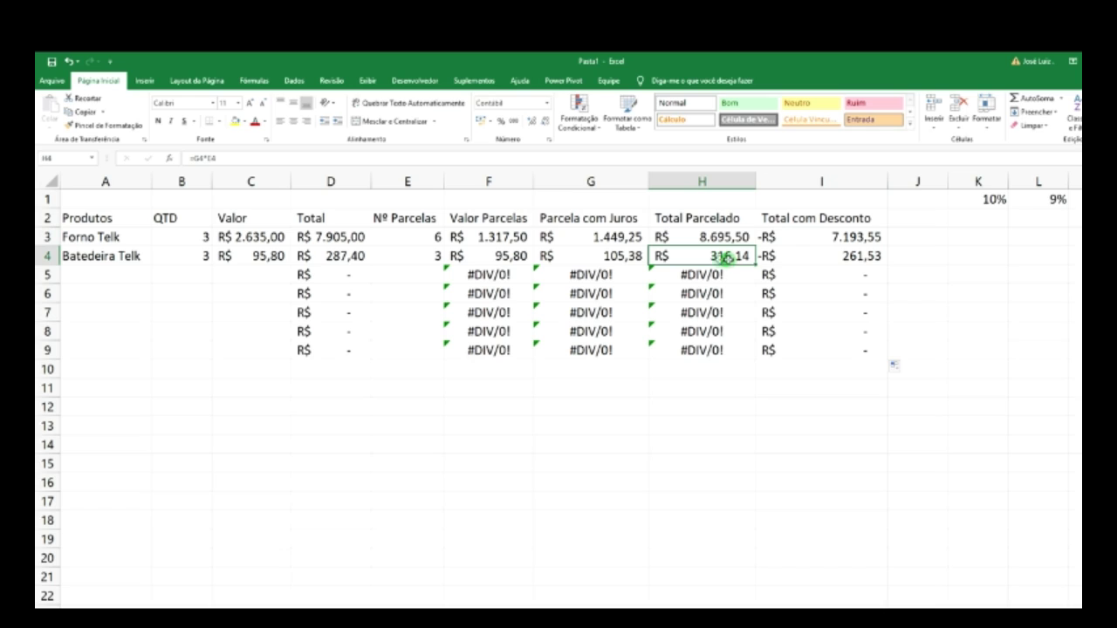
left_click(615, 258)
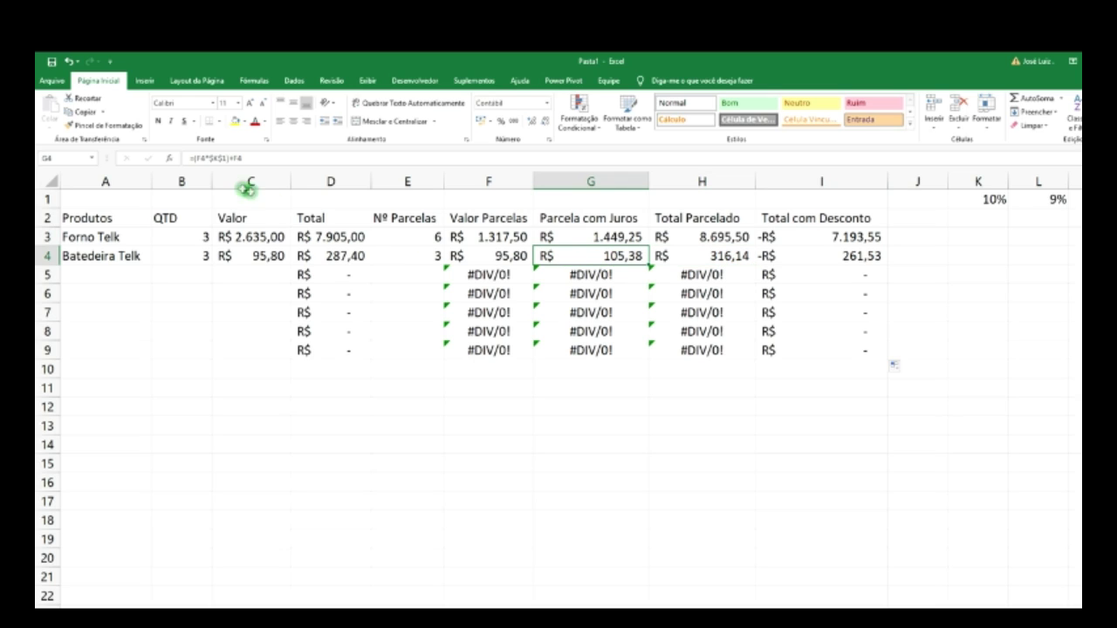
left_click(608, 235)
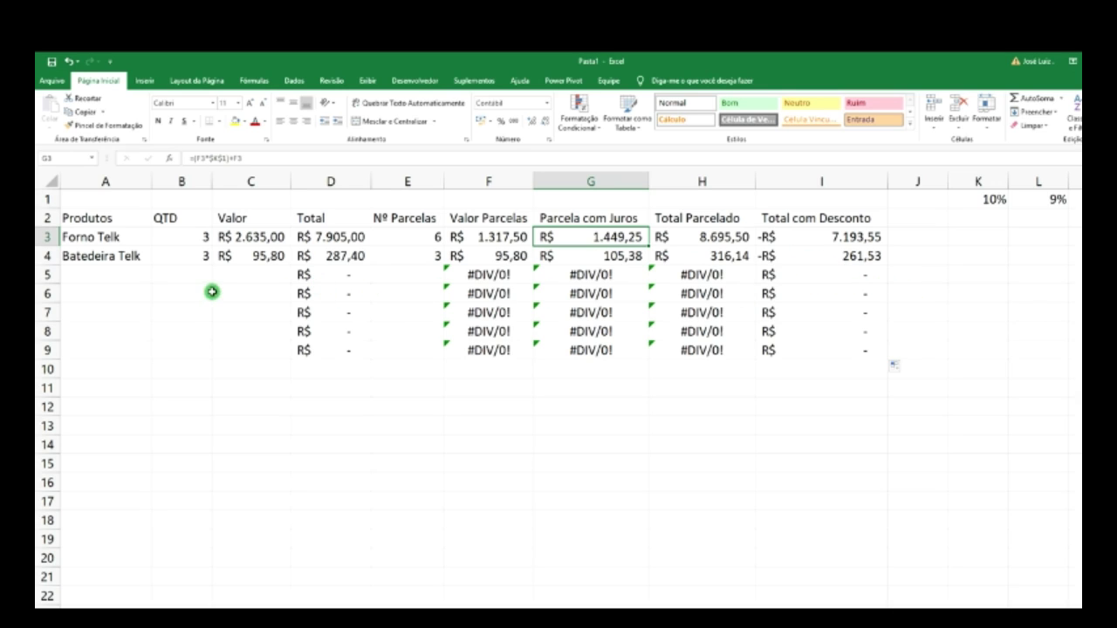
left_click(106, 280)
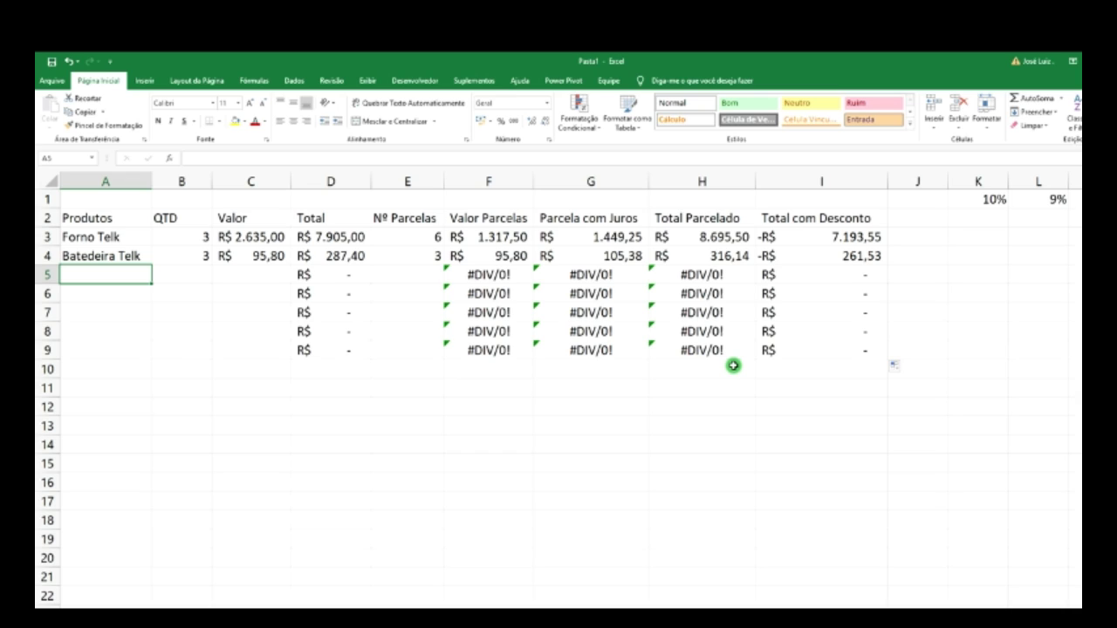
- Add Geladeira Telk in row 5 with quantity 2 and price R$ 4.500,00
type("Geladeira Telk")
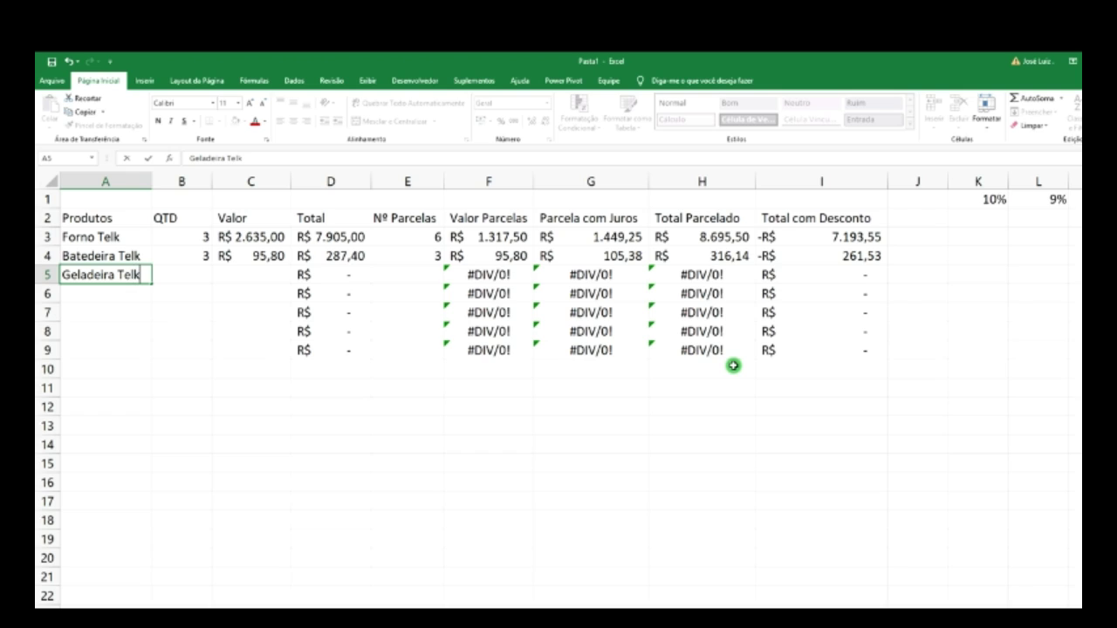
left_click(183, 274)
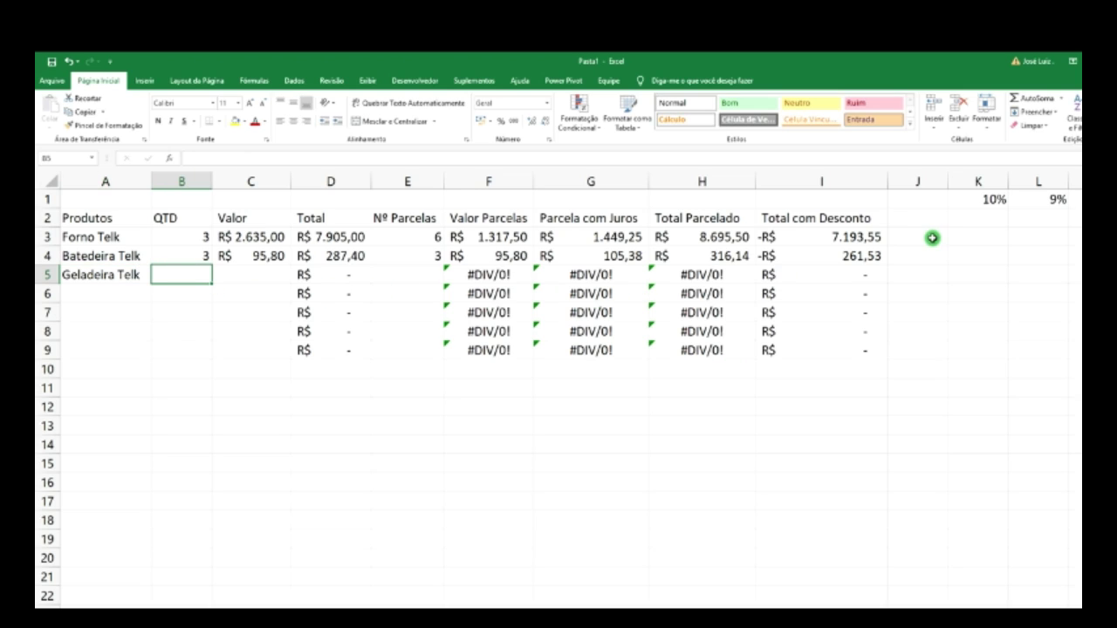
type("2")
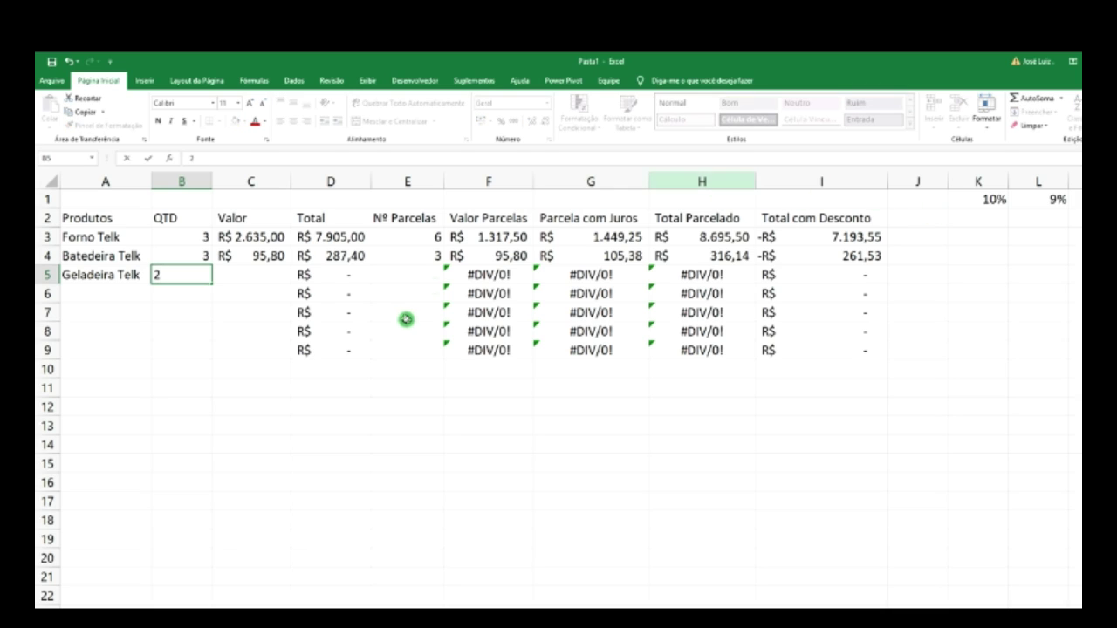
left_click(271, 275)
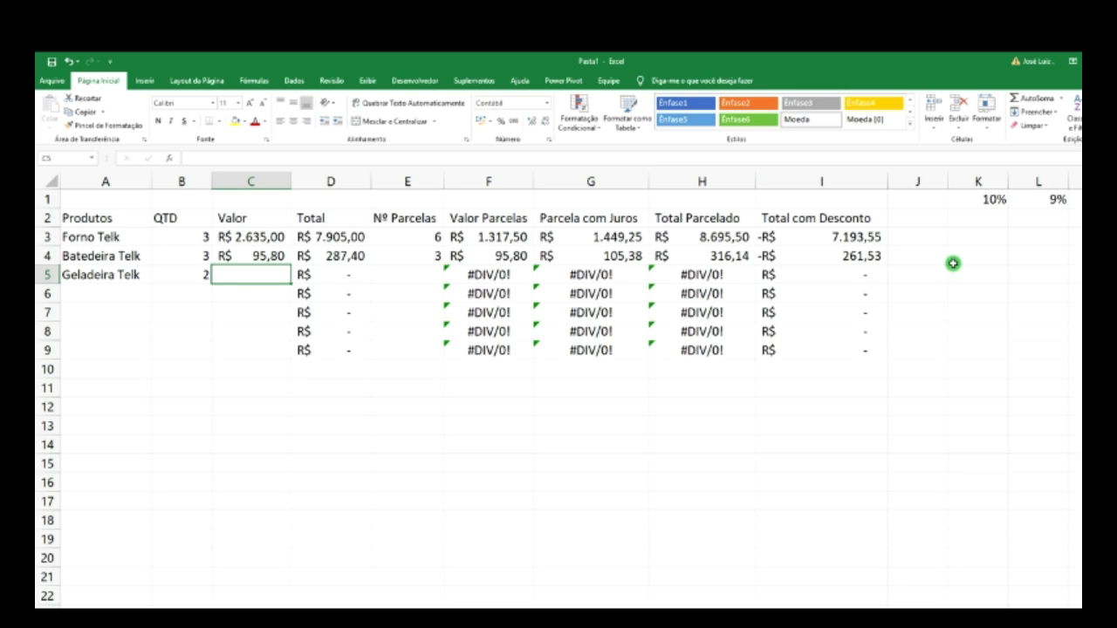
type("4.")
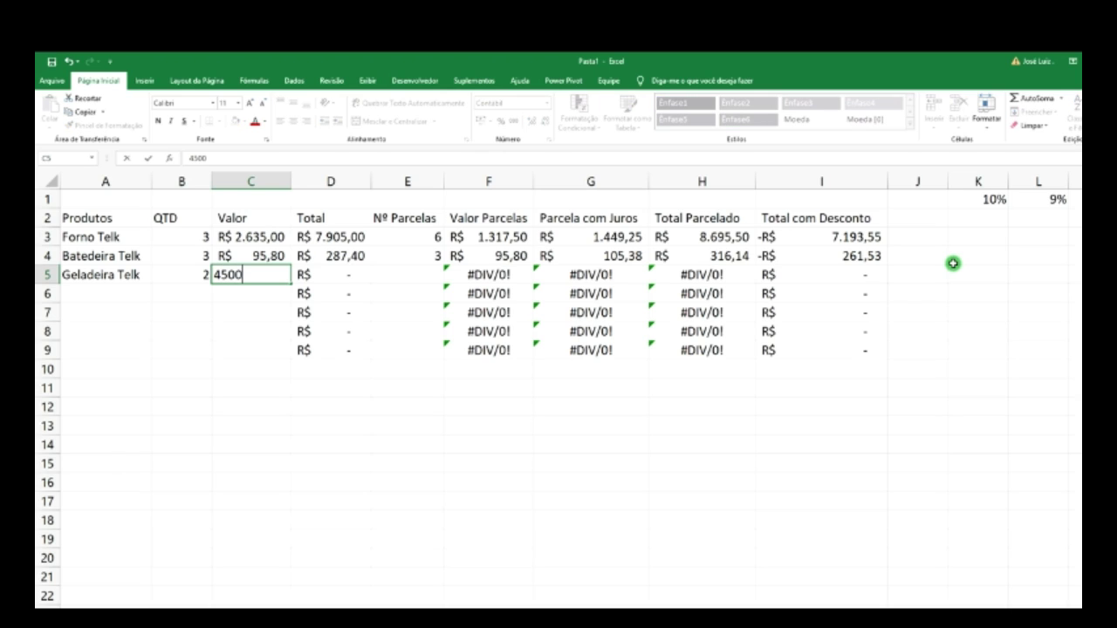
type("500")
key("Return")
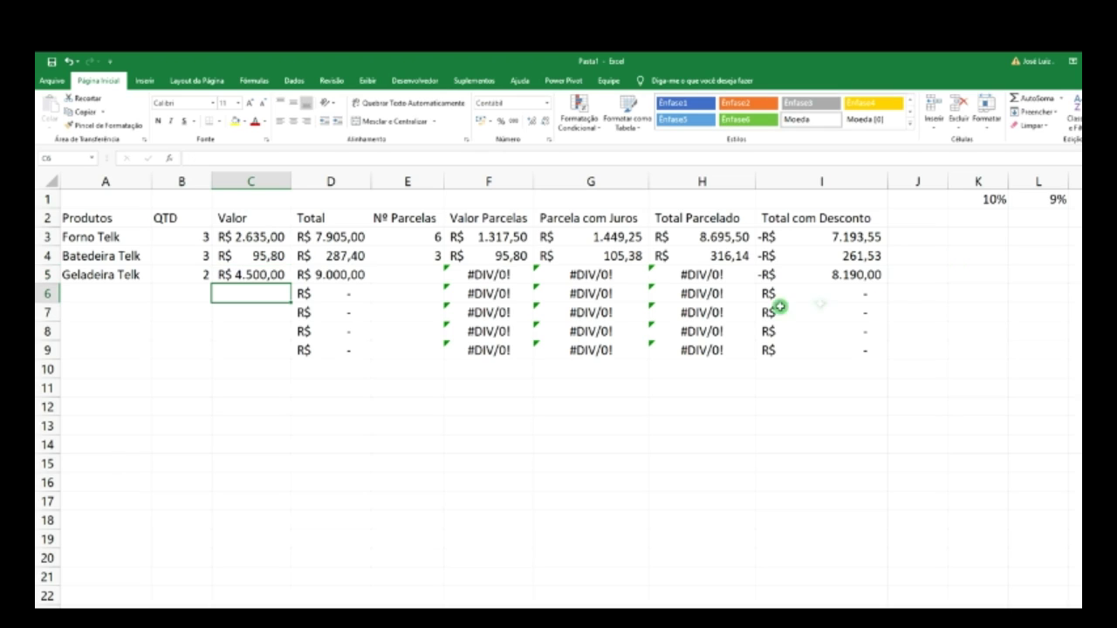
- Set Geladeira Telk's installments in E5 to 15, giving R$ 600,00 each
left_click(431, 276)
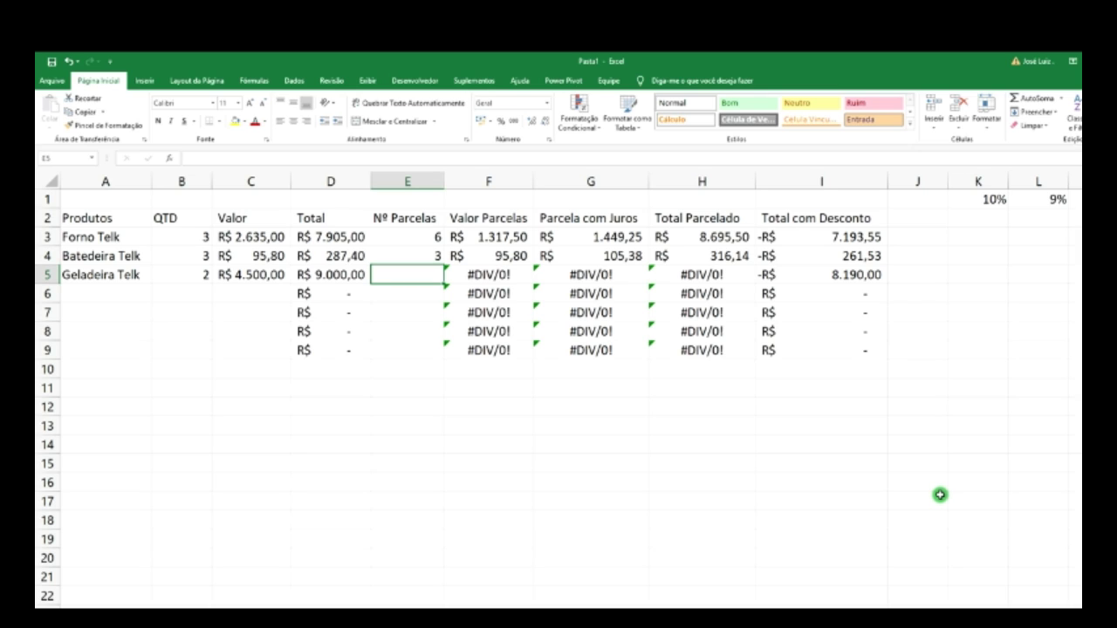
type("15")
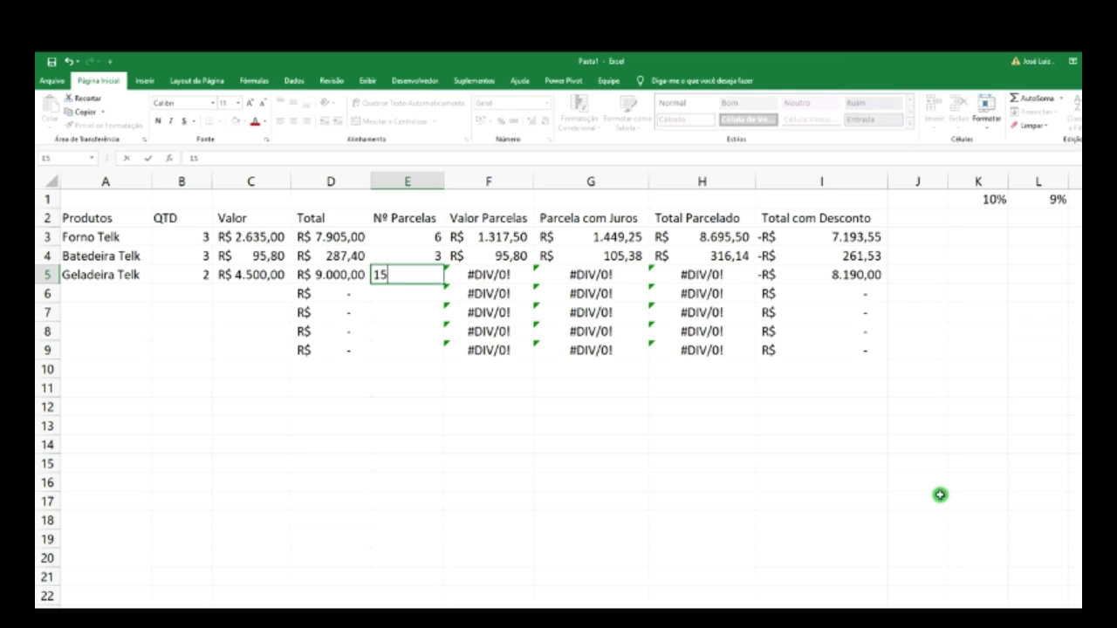
key("Return")
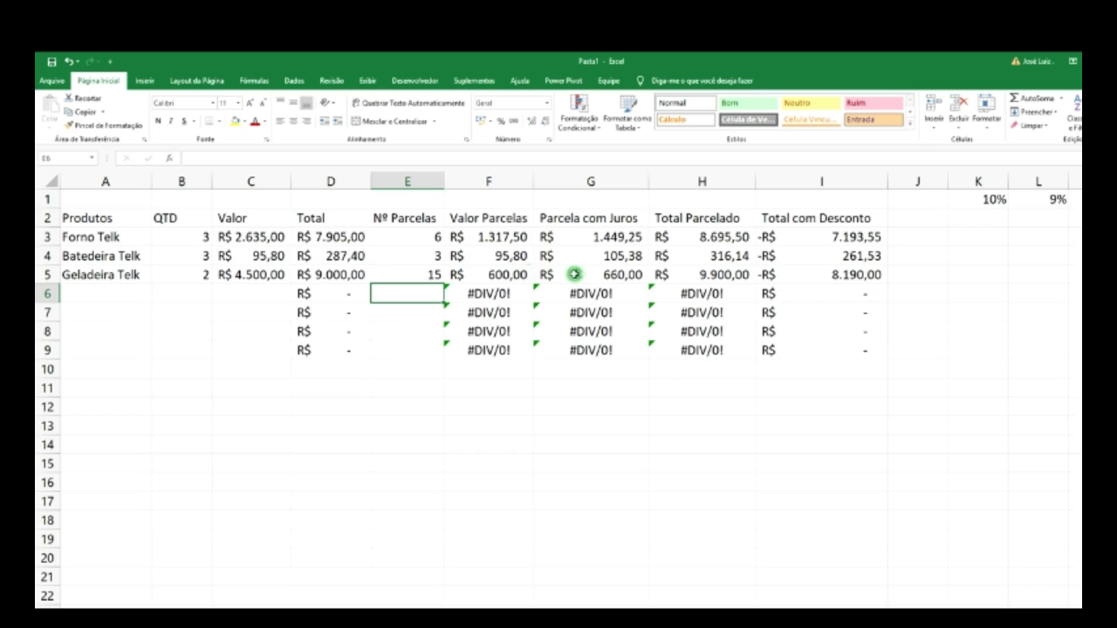
left_click(419, 275)
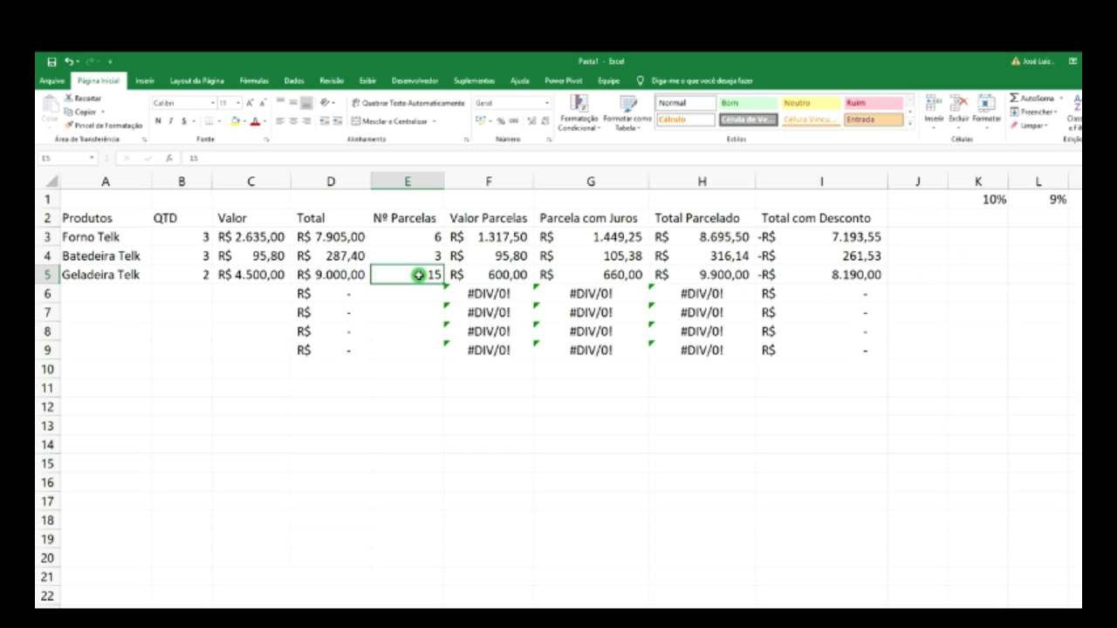
left_click(507, 276)
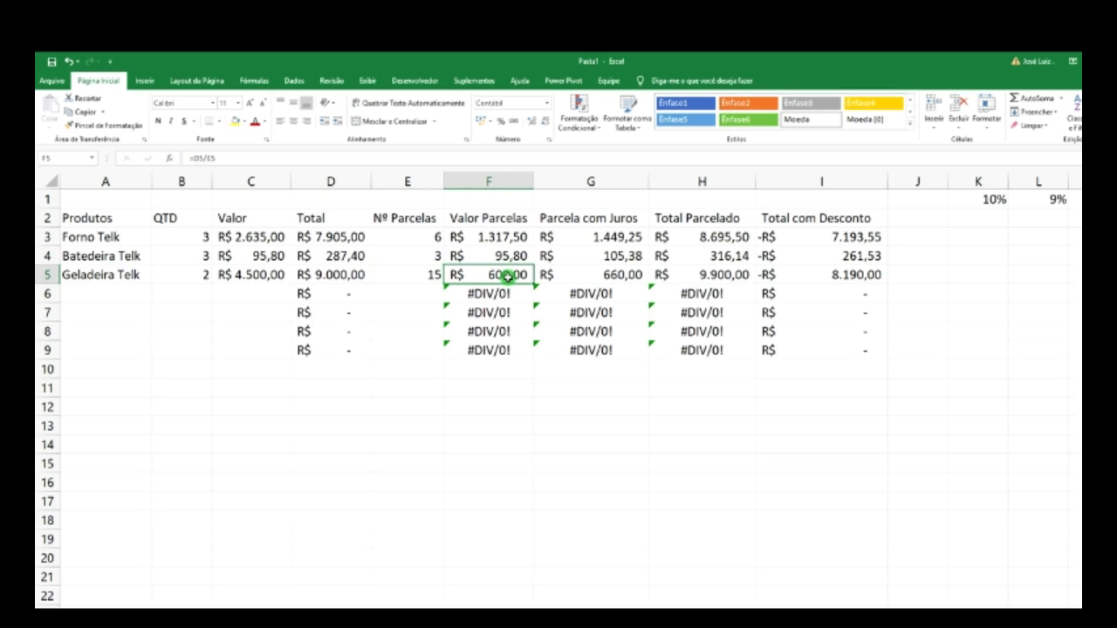
left_click(622, 276)
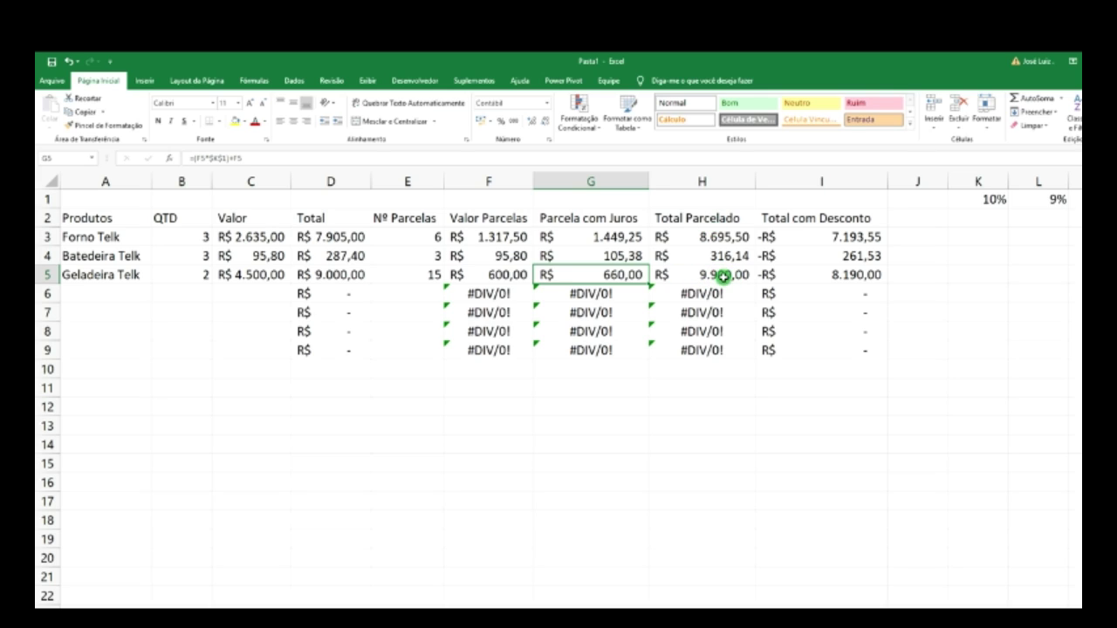
left_click(723, 276)
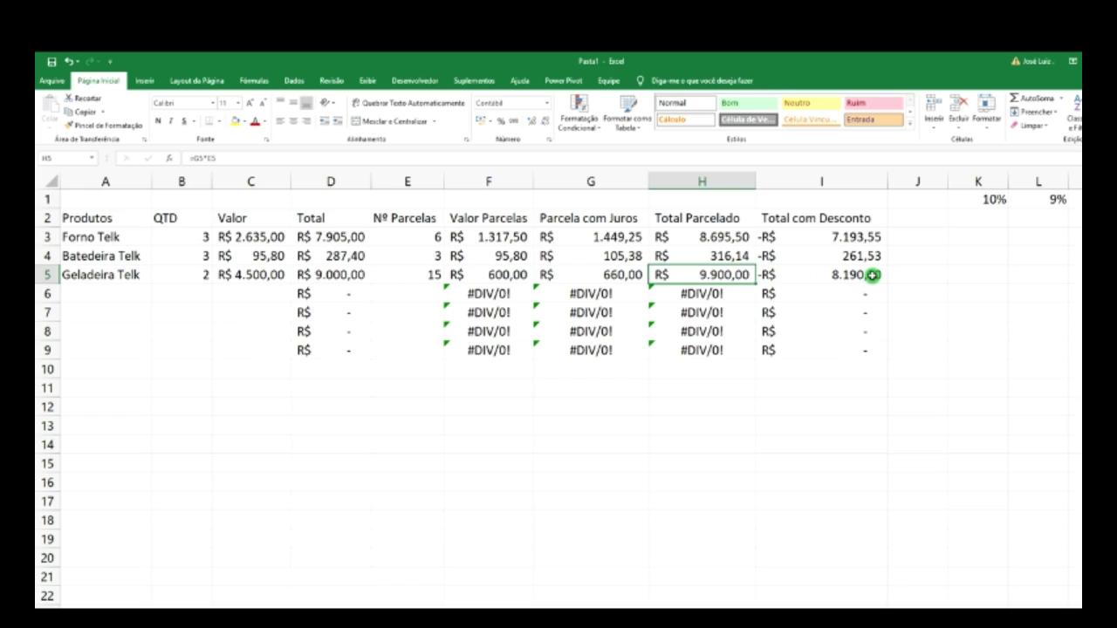
left_click(871, 275)
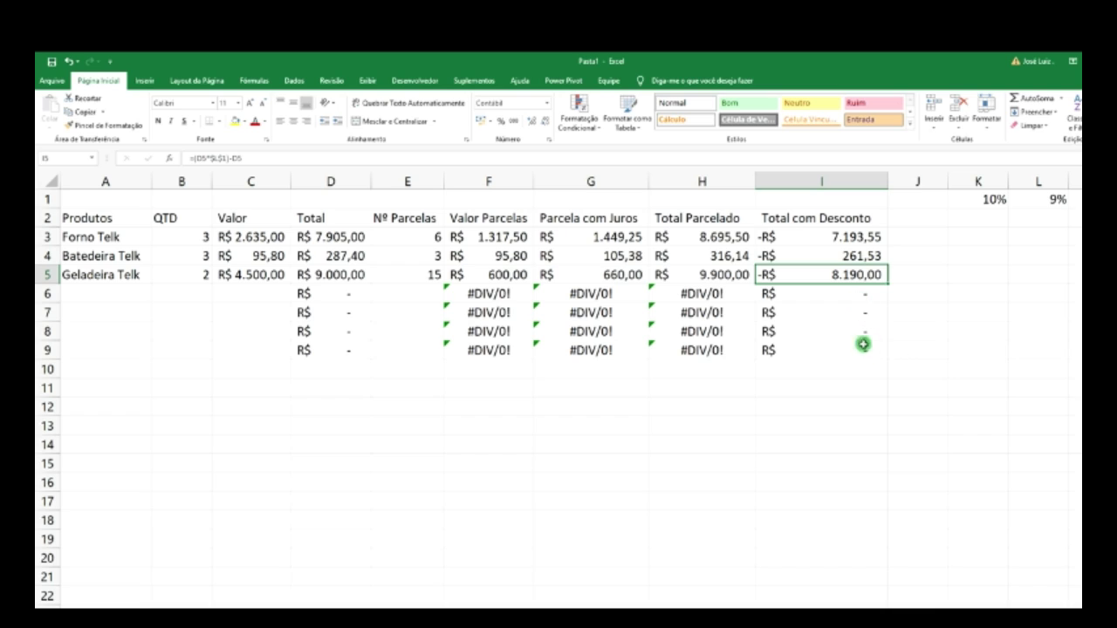
left_click(346, 275)
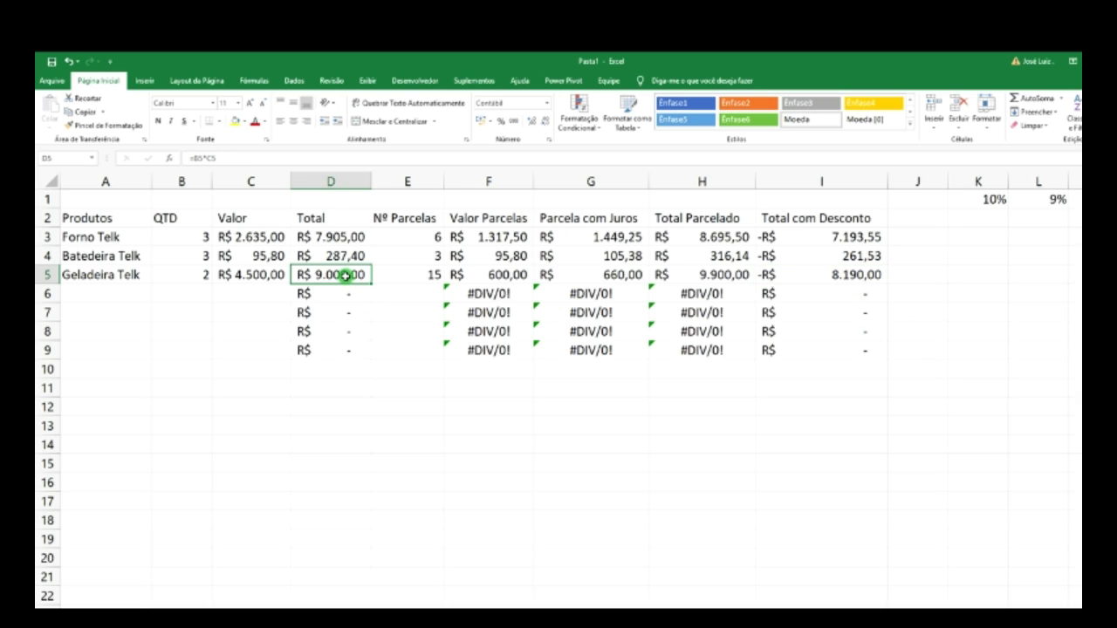
left_click(868, 275)
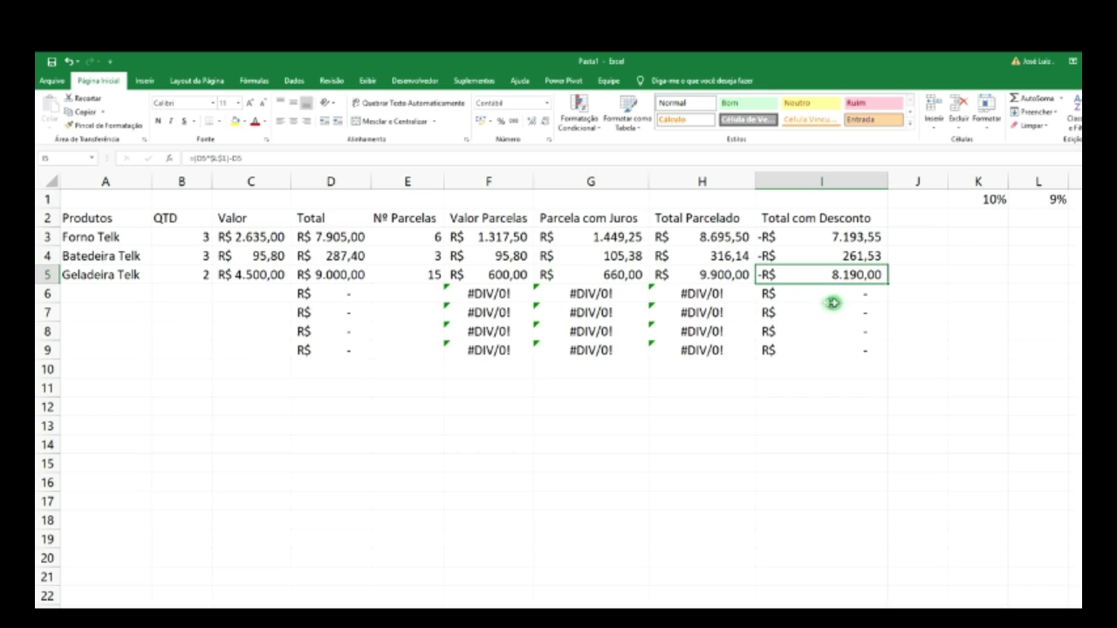
left_click(907, 219)
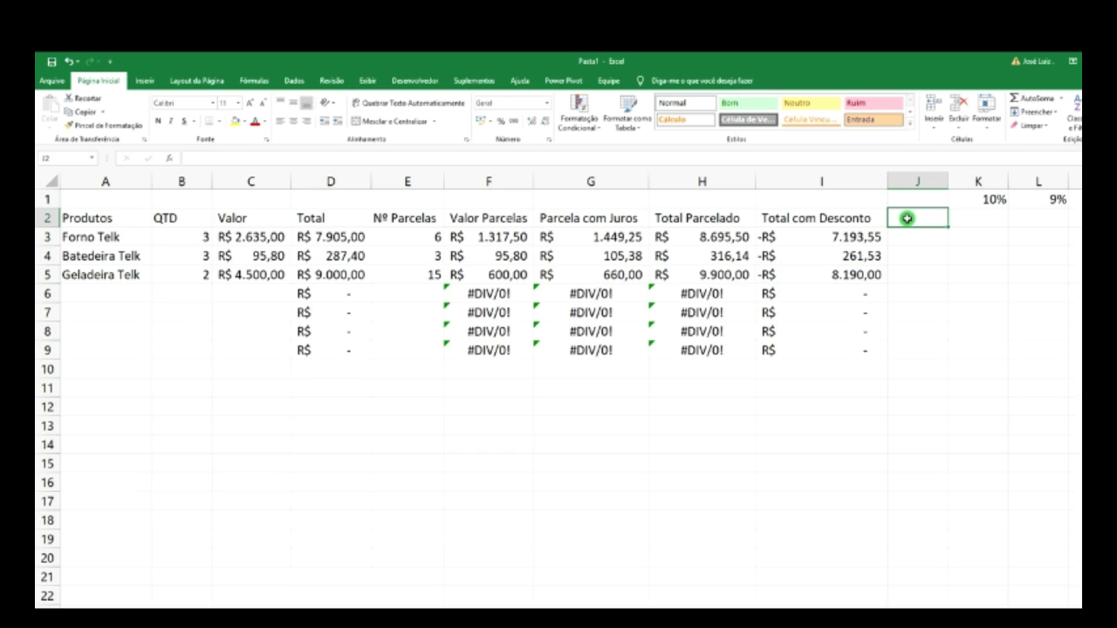
- Label J2 'Total Final' and select the Total com Desconto values in column I
type("Total Final")
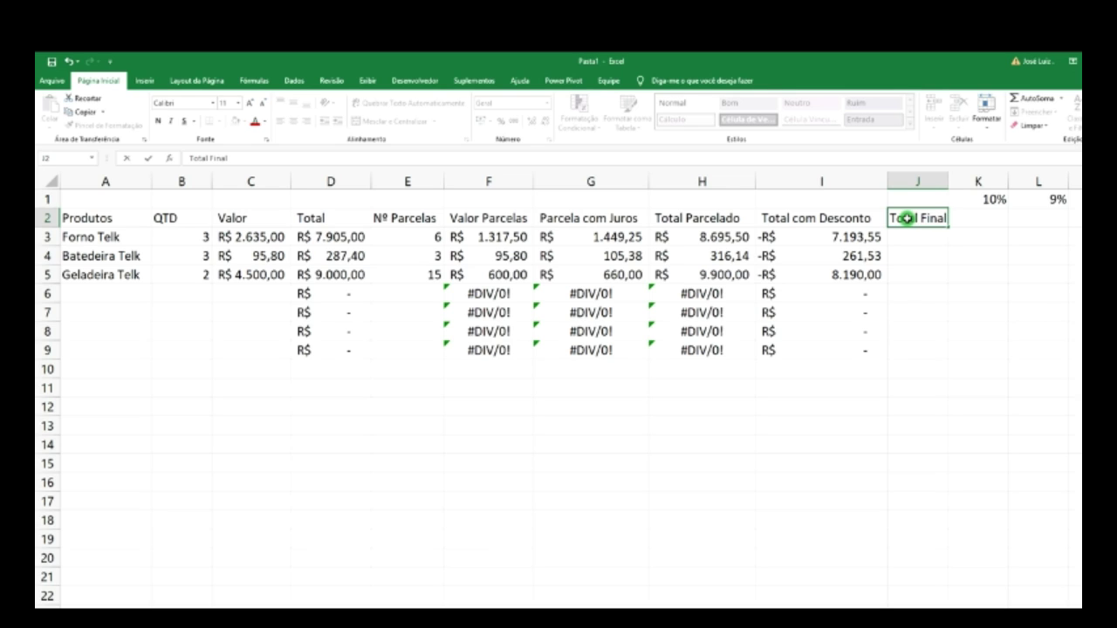
left_click(924, 277)
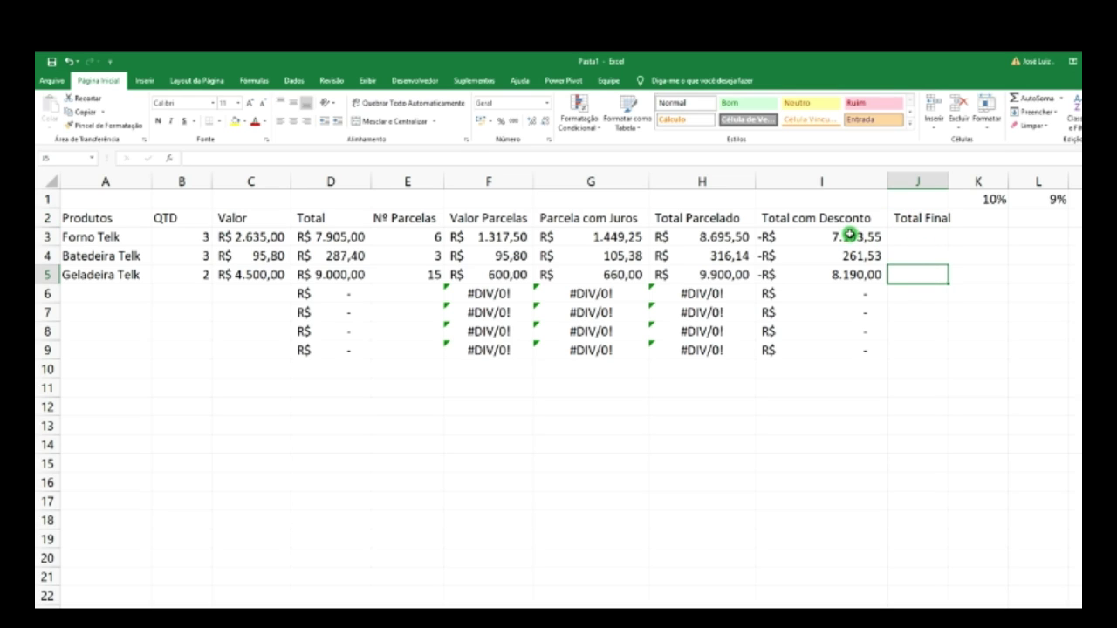
left_click(849, 236)
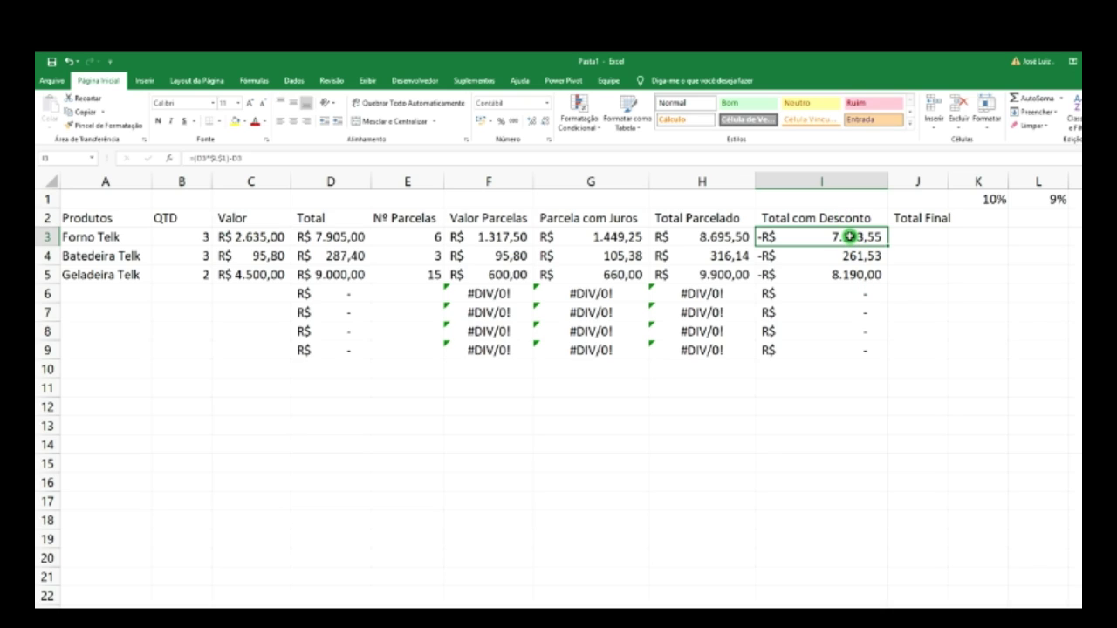
left_click_drag(849, 236, 843, 349)
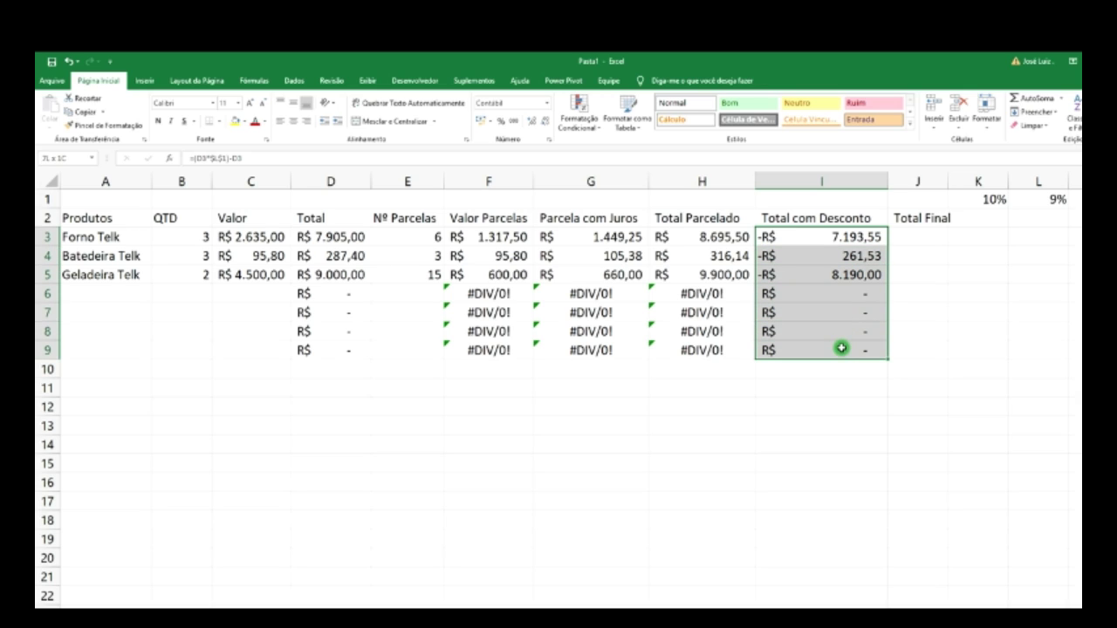
- Enter =SOMA(I3:I23) in J3 so the grand total shows -R$ 15.645,08
left_click(914, 237)
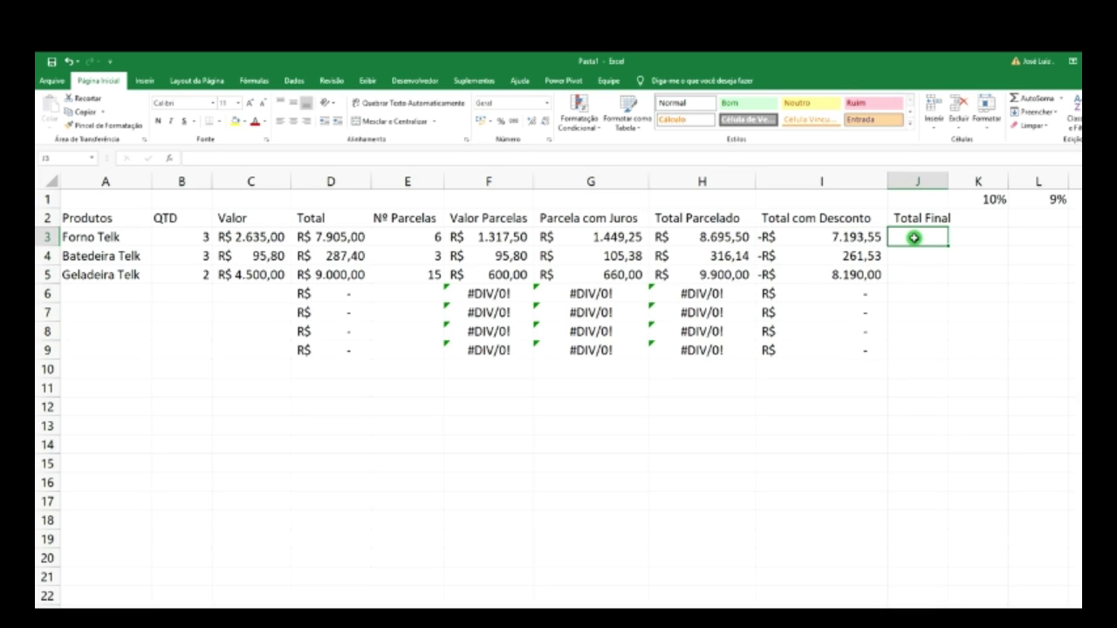
type("=")
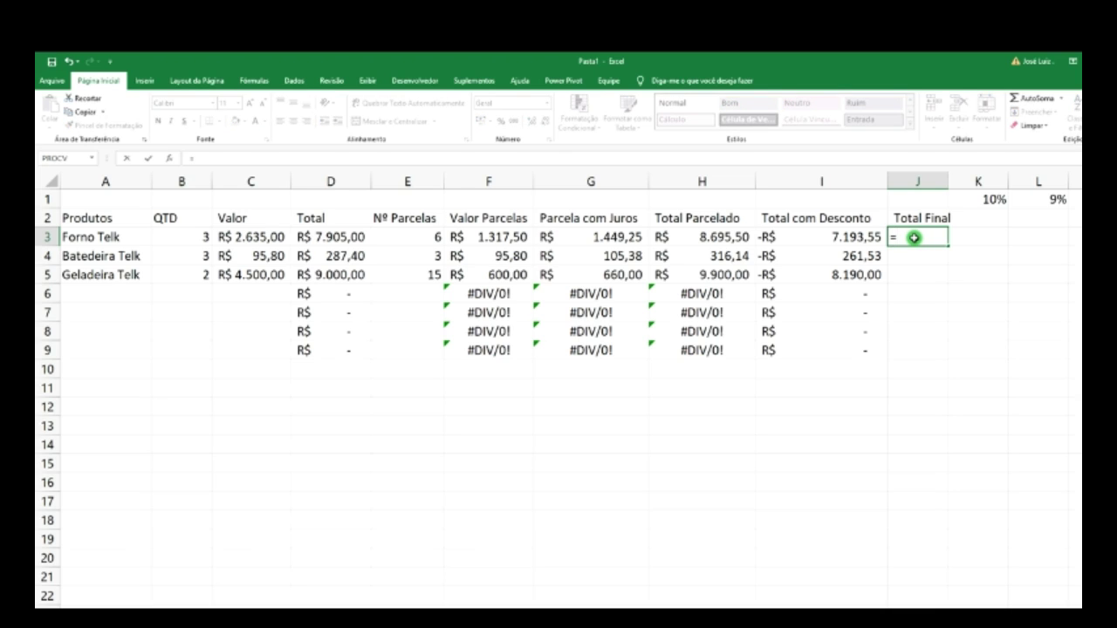
type("soma")
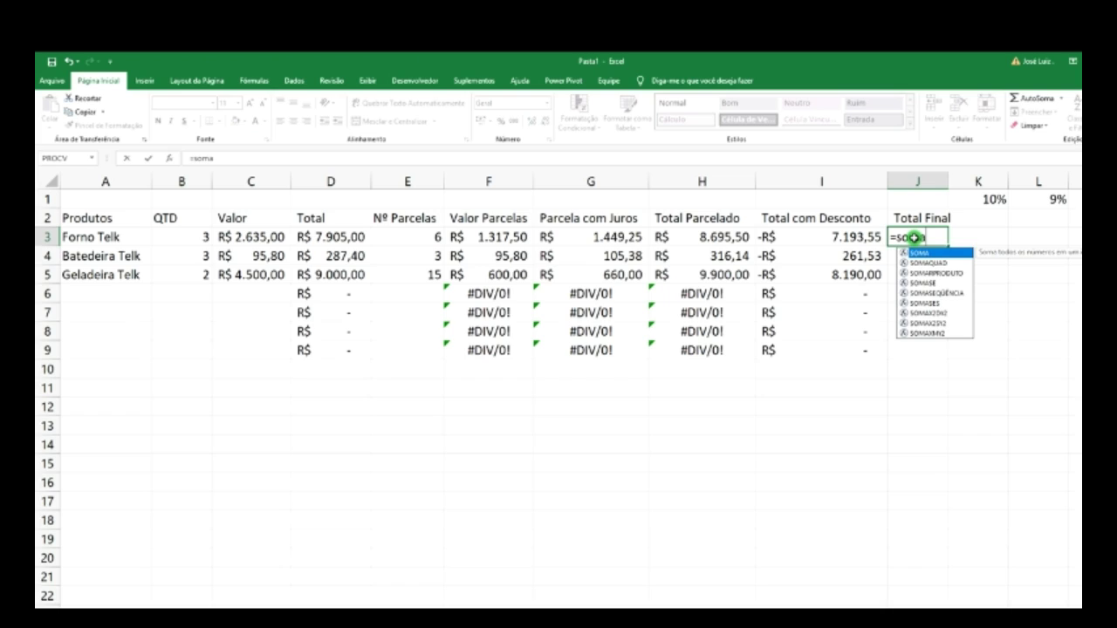
type("(")
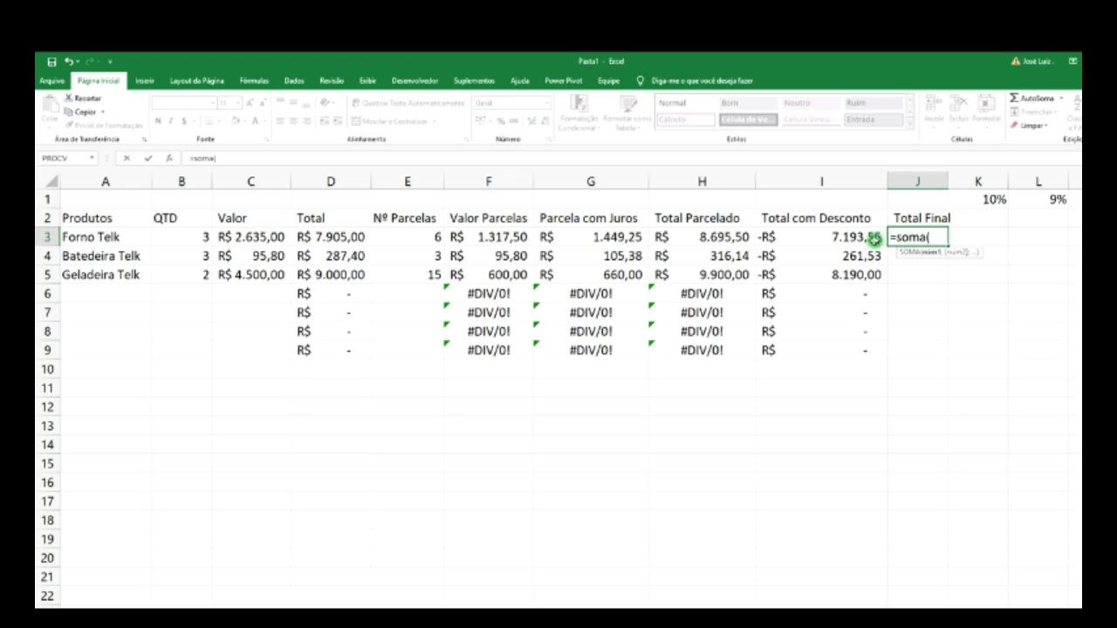
left_click(850, 237)
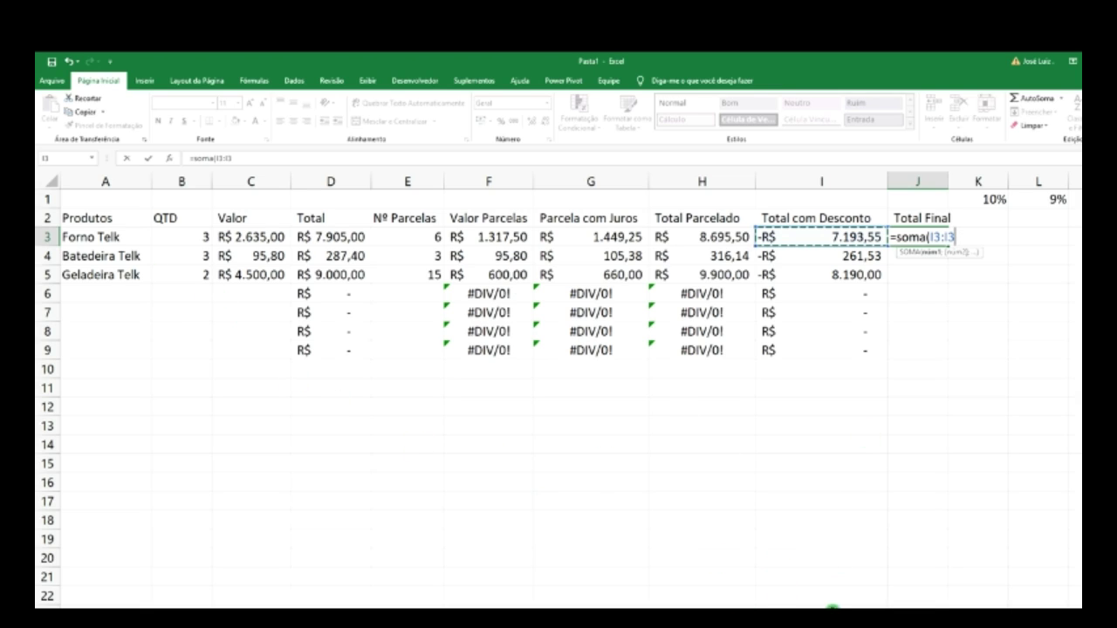
left_click_drag(821, 237, 821, 615)
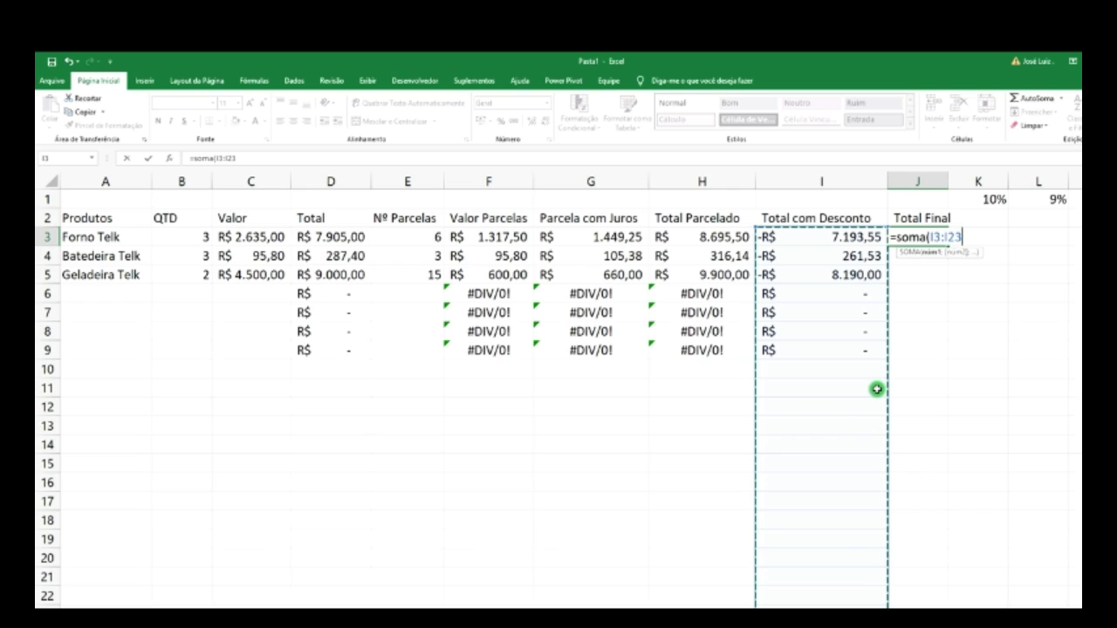
type(")")
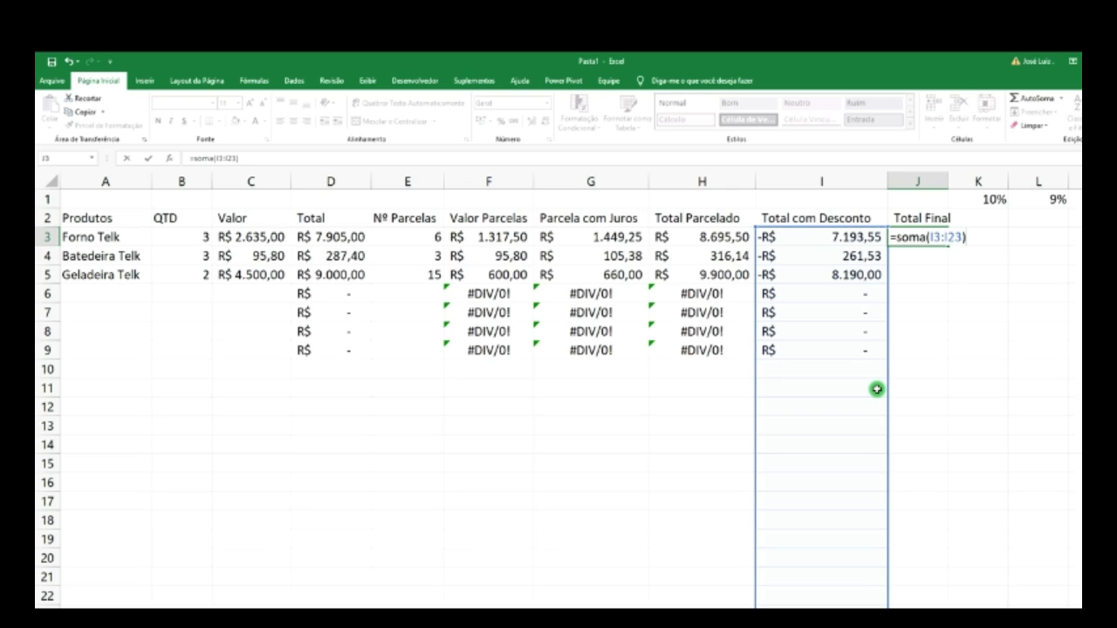
key("Return")
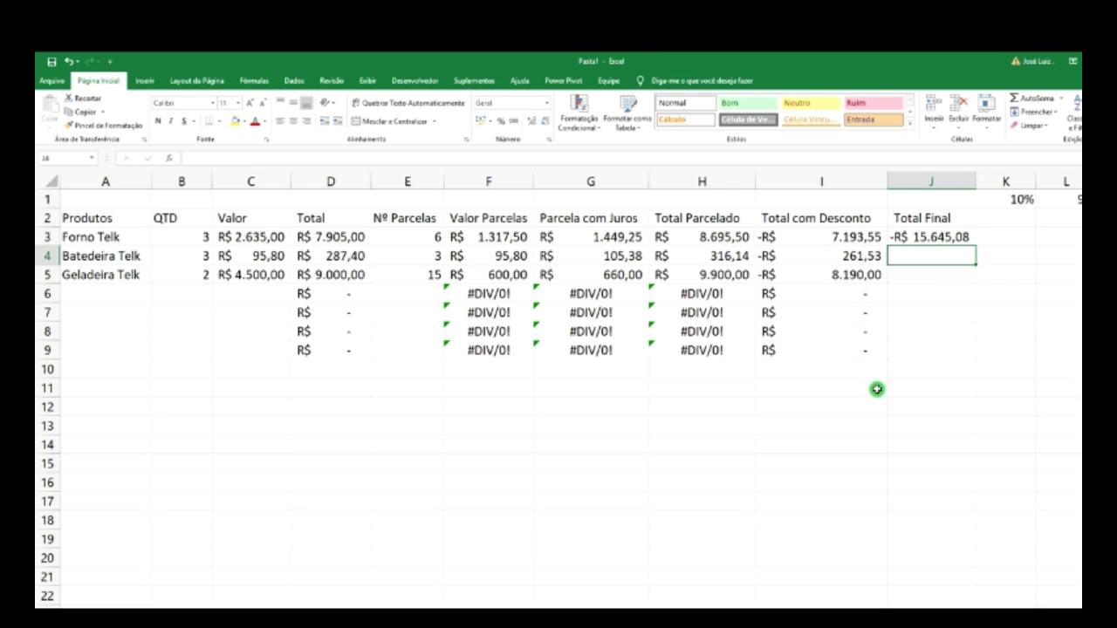
- Add Torradeira in row 6 with quantity 5 and price R$ 85,00
left_click(943, 237)
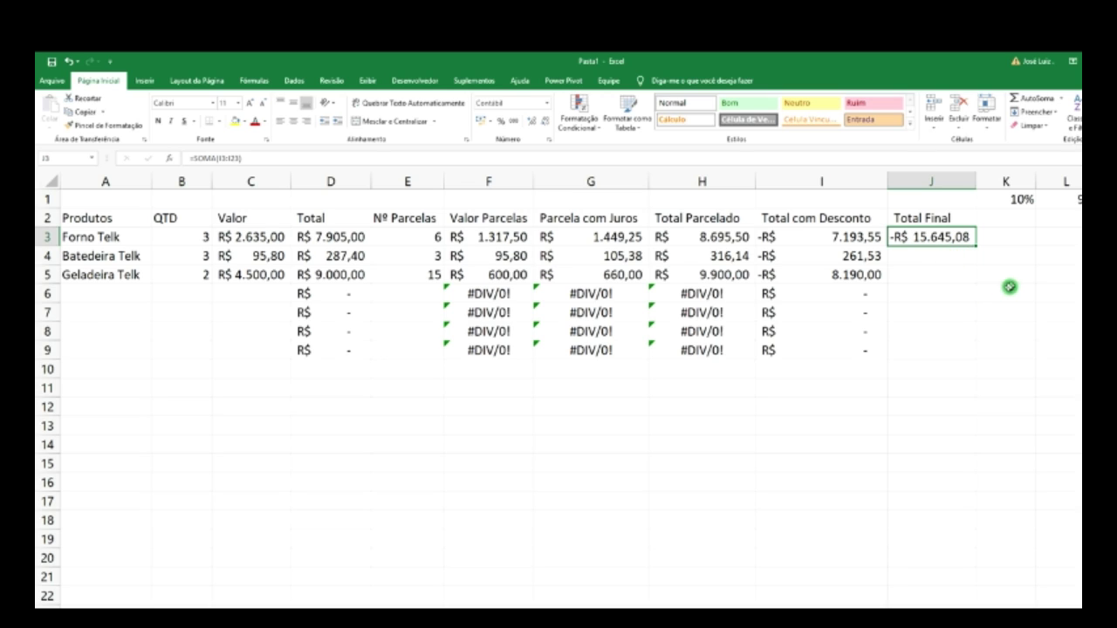
left_click(1006, 270)
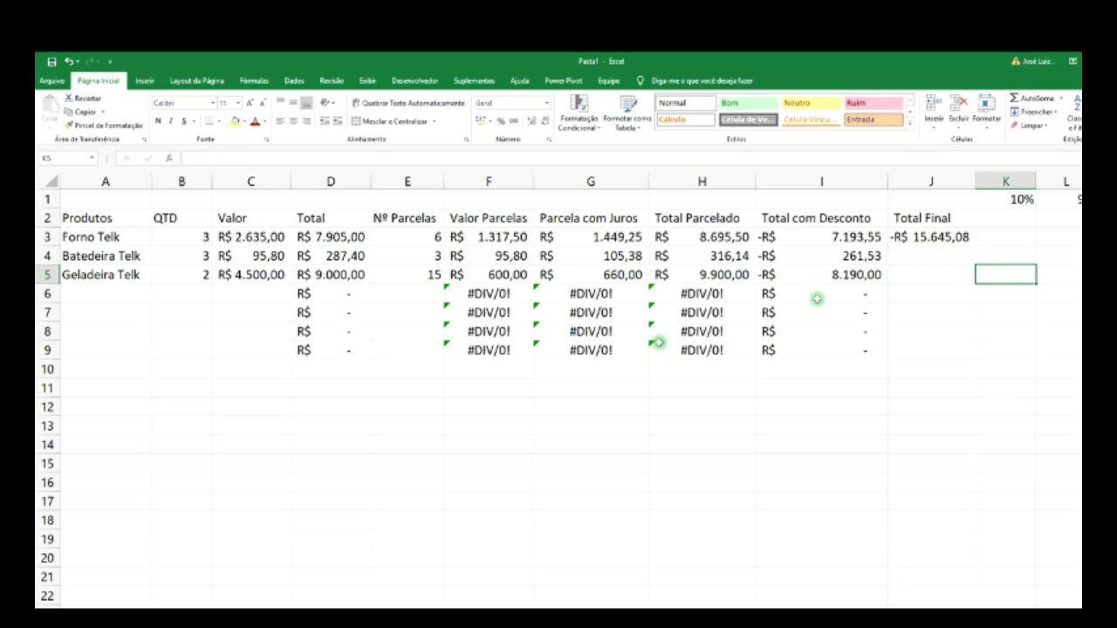
left_click(105, 297)
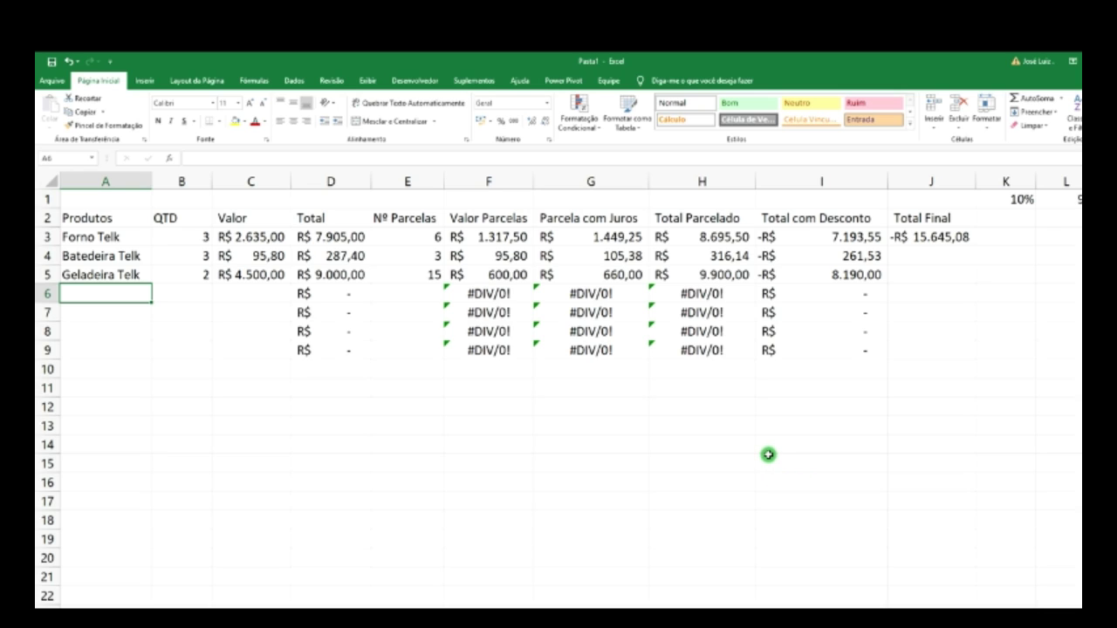
type("Ca")
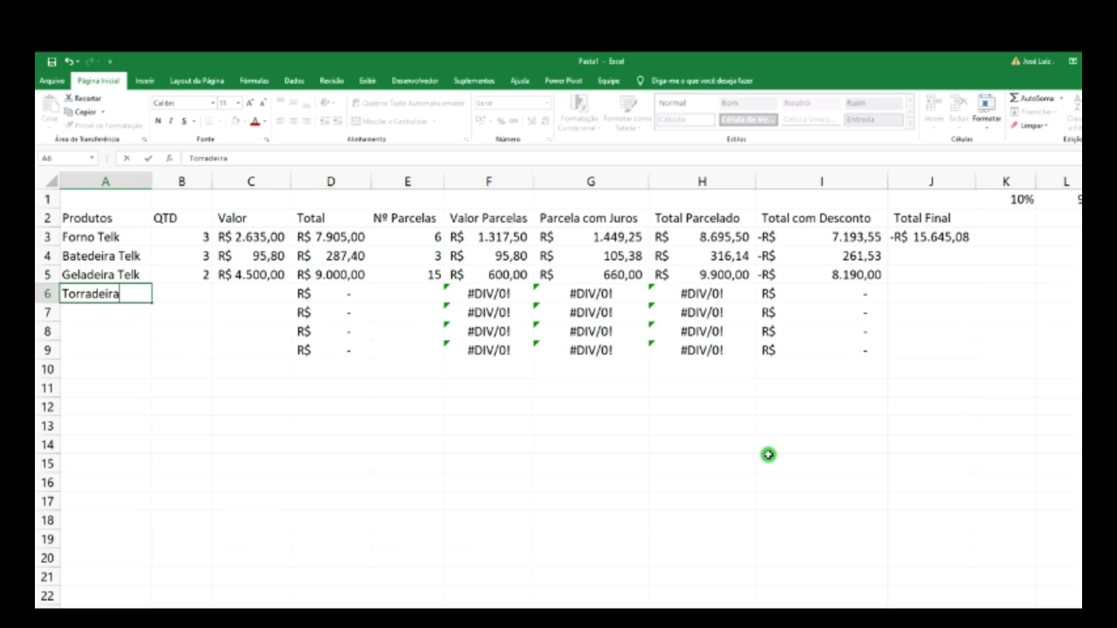
left_click(193, 302)
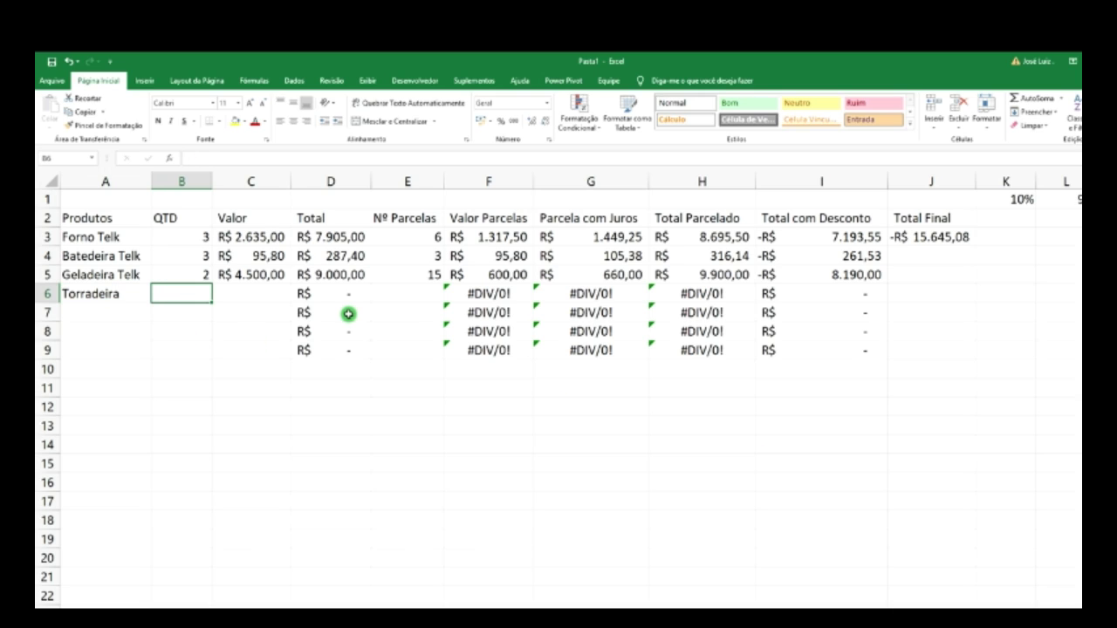
type("5")
left_click(272, 299)
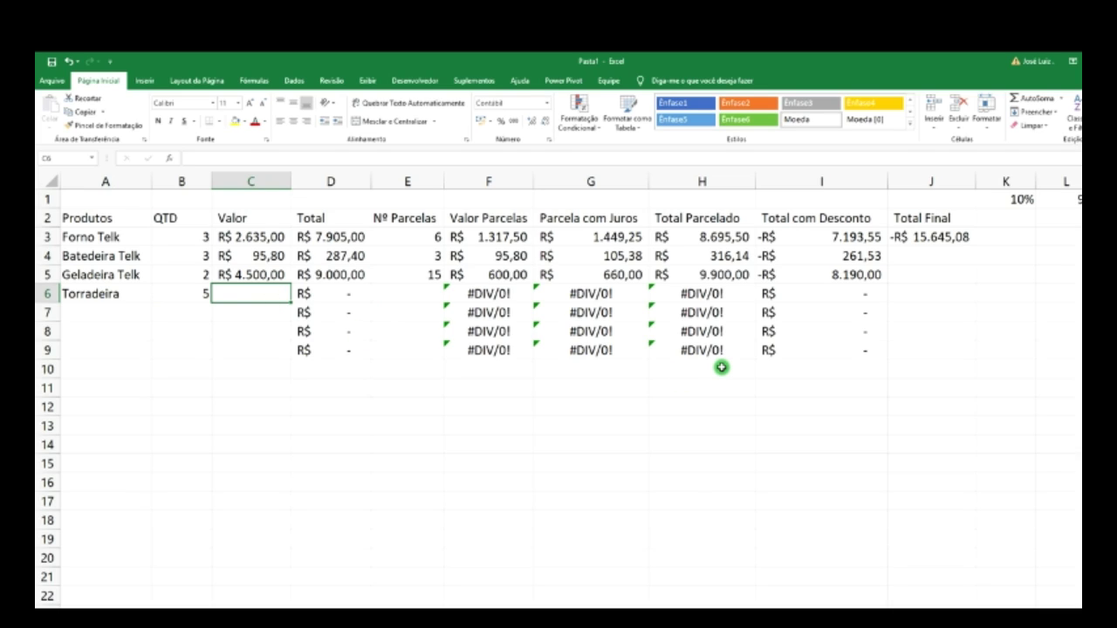
type("85")
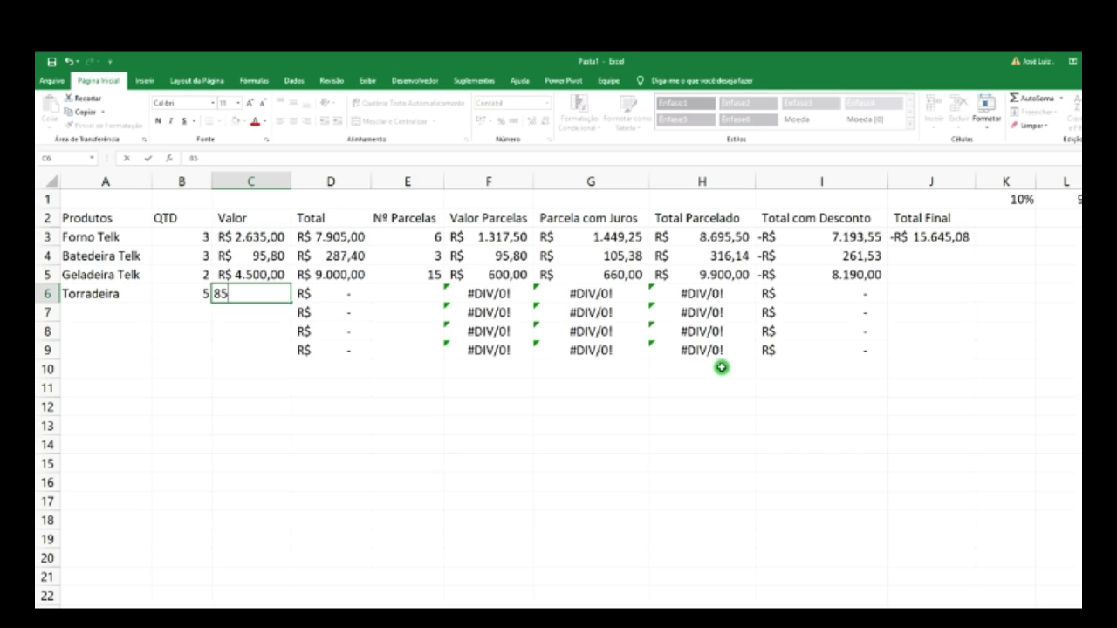
key("Return")
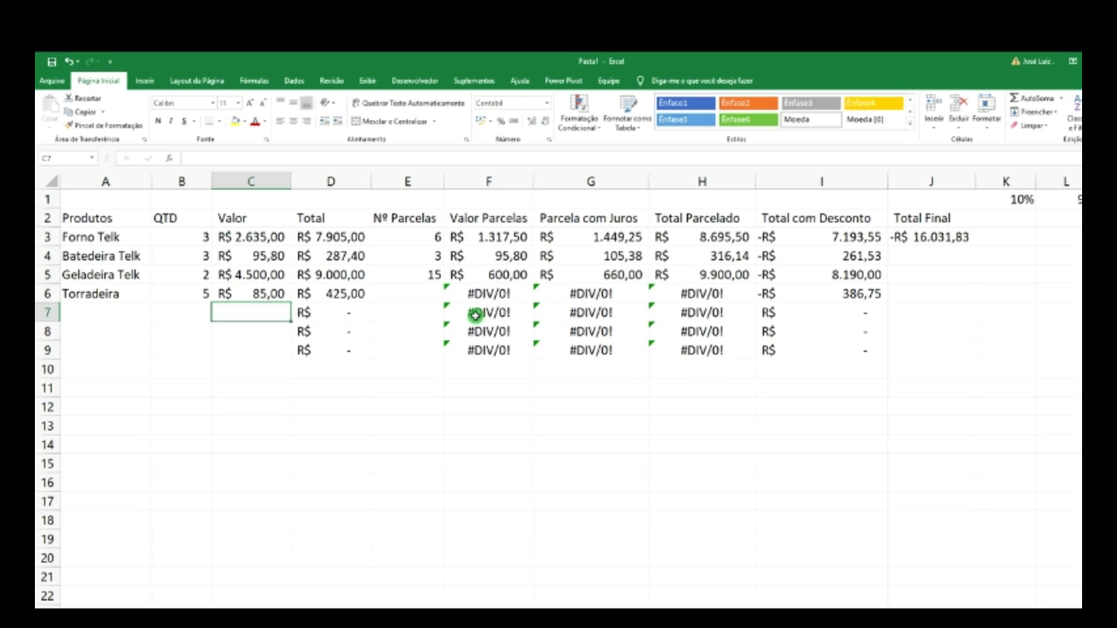
left_click(409, 295)
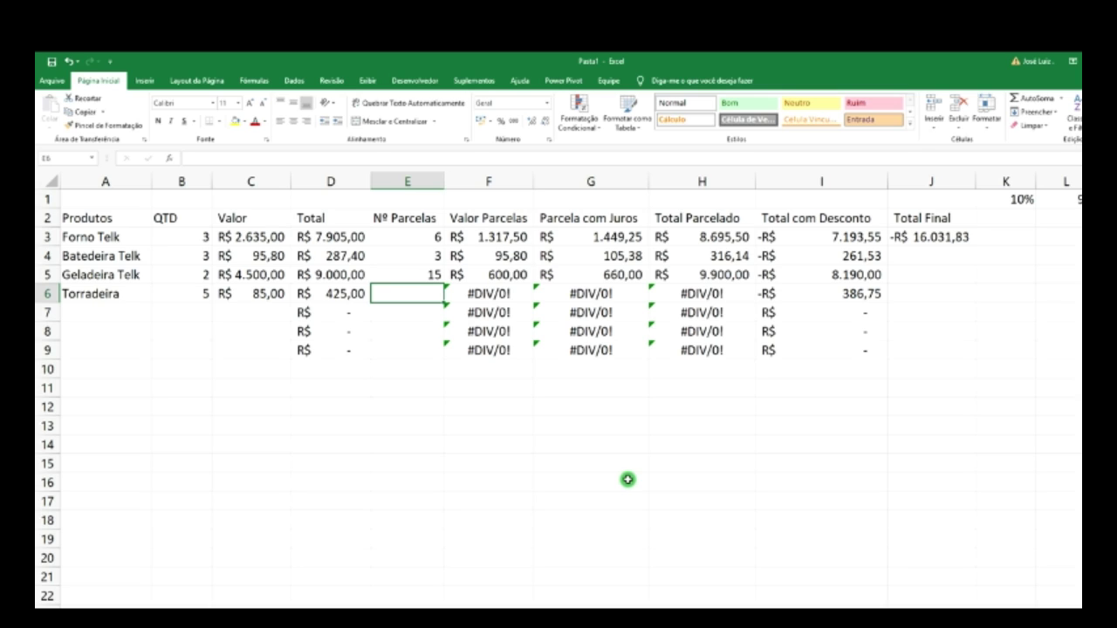
- Enter 3 installments for Torradeira in E6 and review the F6–I6 formulas
type("3")
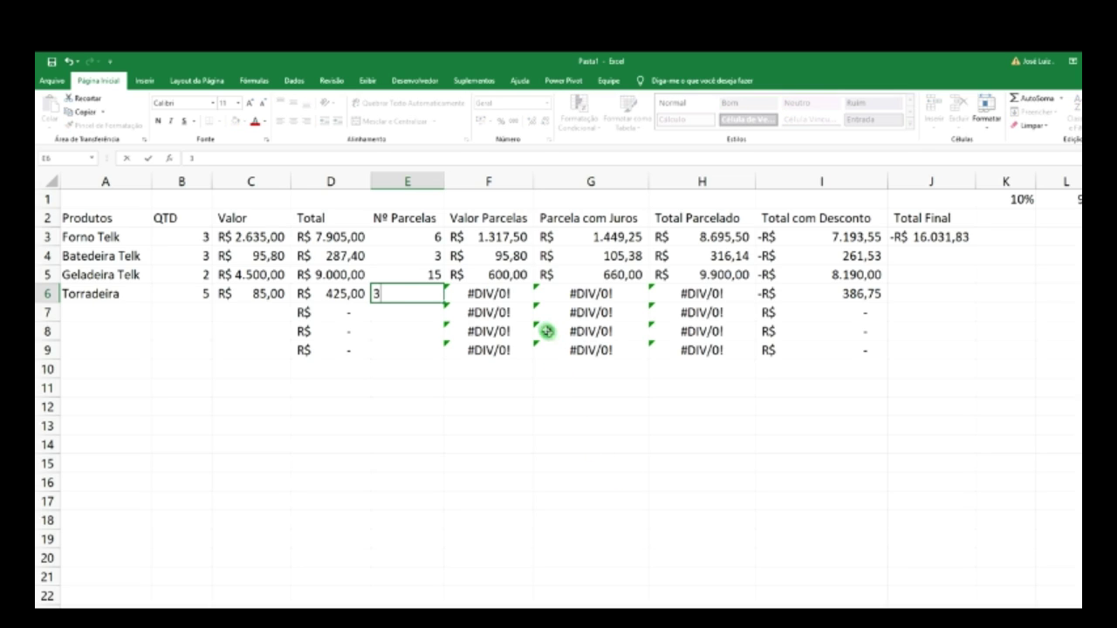
key("Return")
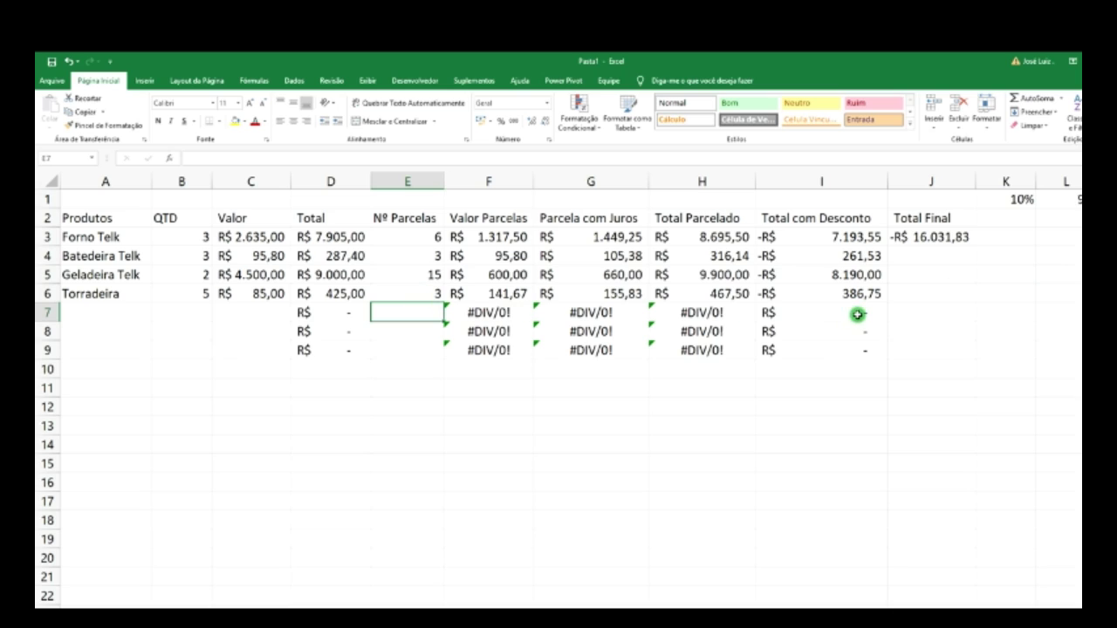
left_click(504, 298)
left_click(592, 299)
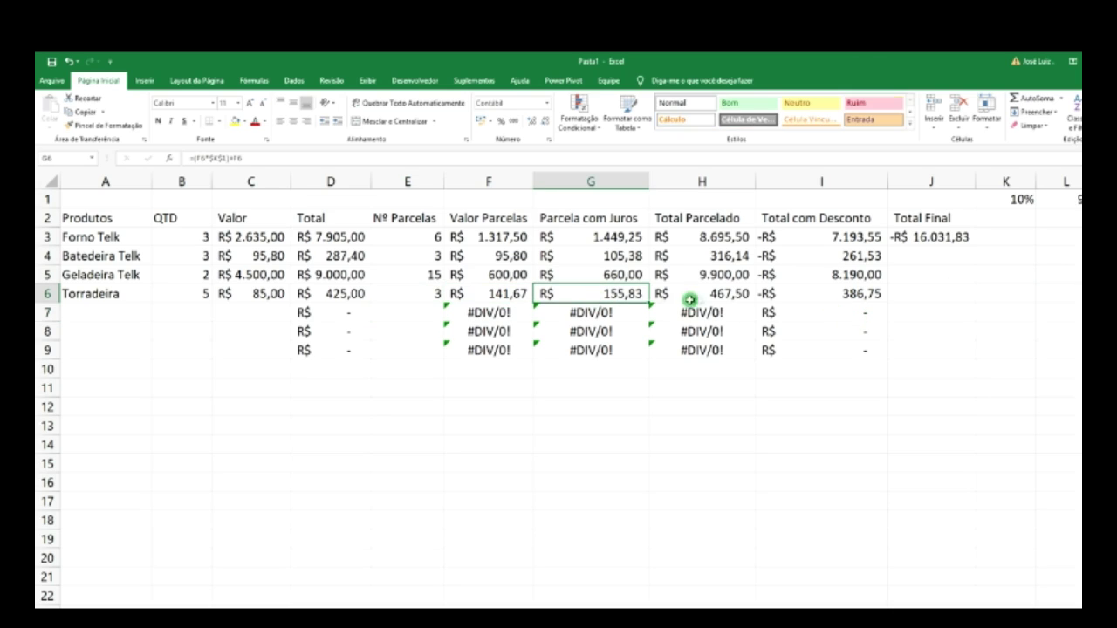
left_click(727, 300)
left_click(837, 300)
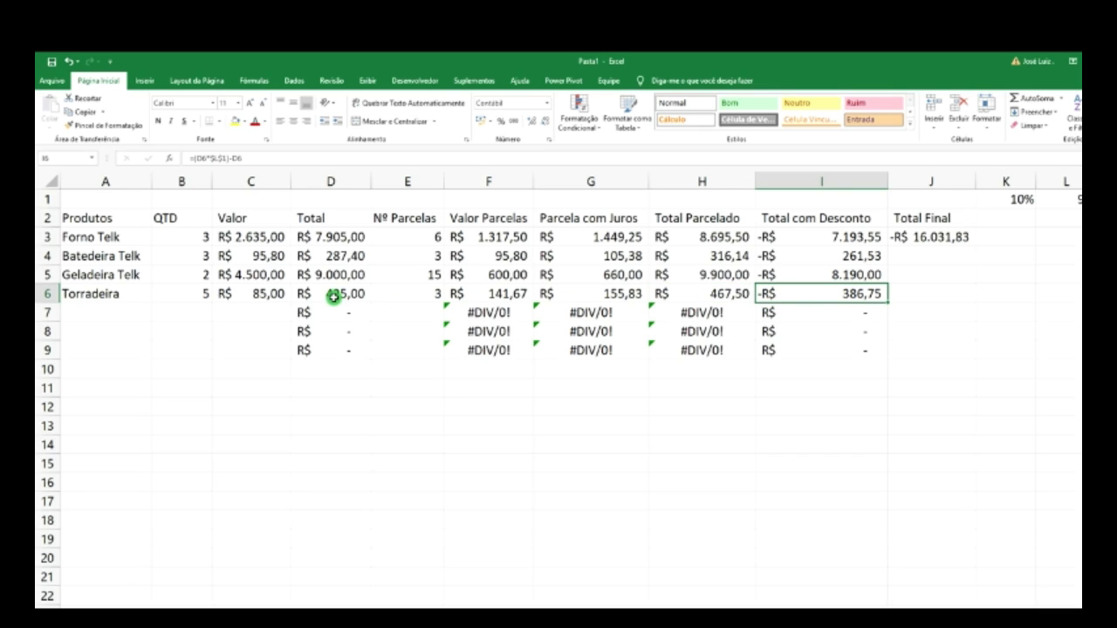
- Check Torradeira's quantity and price and the Total Final sum formula in J3
left_click(199, 297)
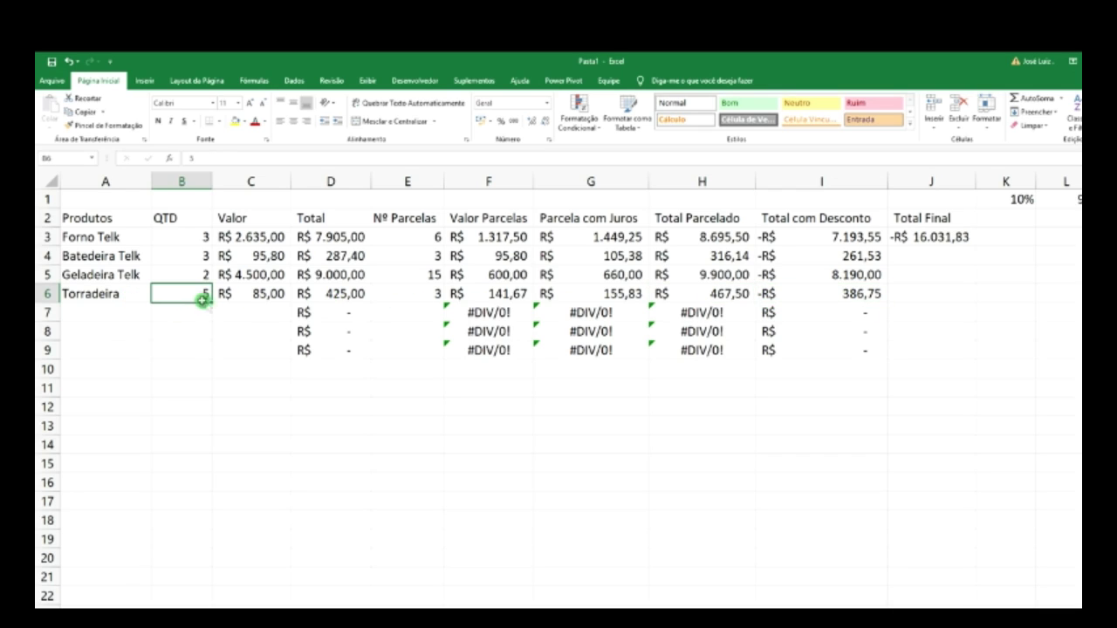
left_click(266, 296)
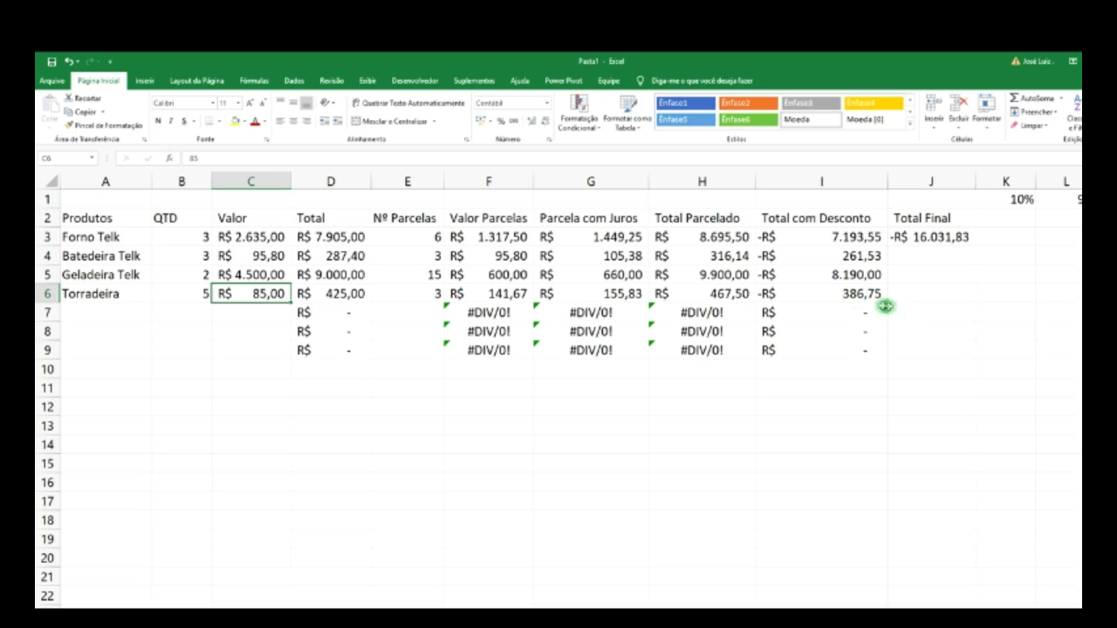
left_click(973, 241)
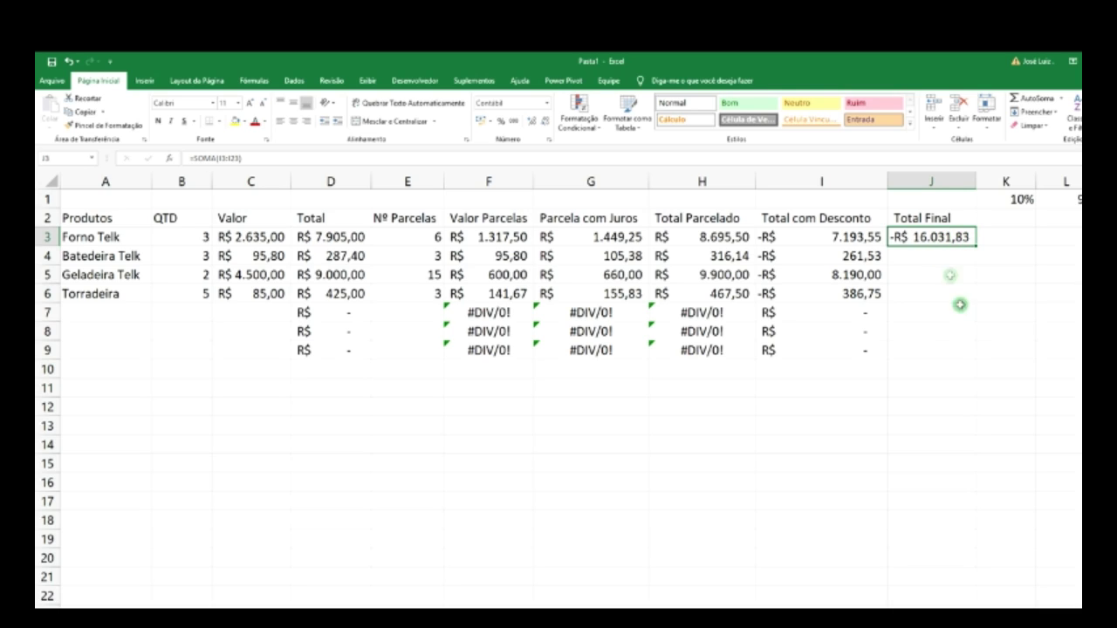
left_click(1007, 242)
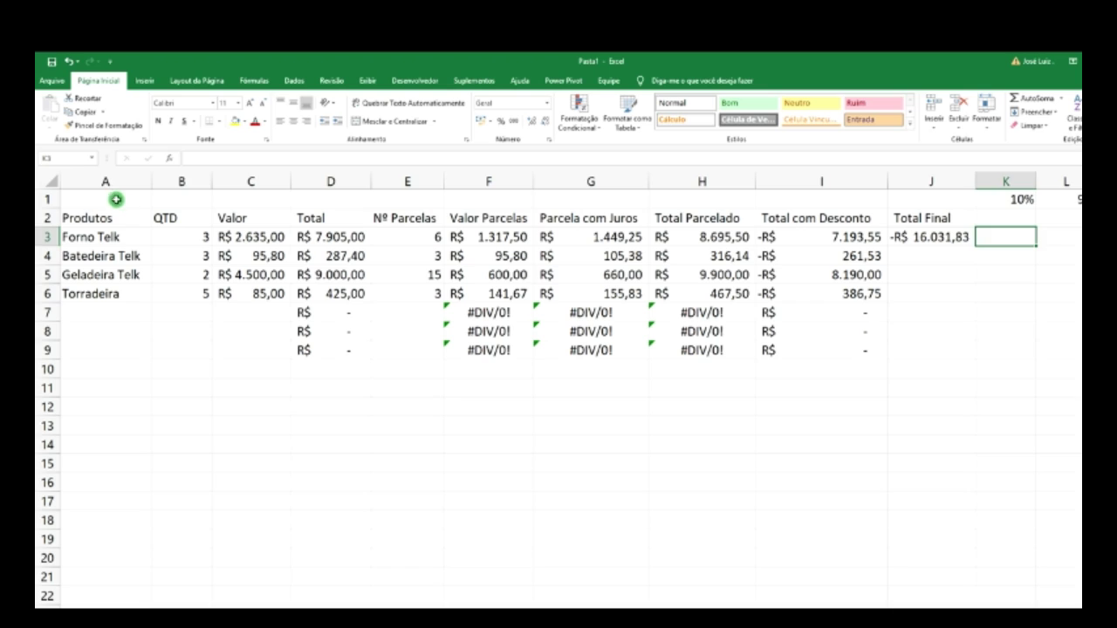
- Merge and centre A1:J1 and enter the title 'Sistema completo de Vendas'
left_click_drag(109, 200, 929, 202)
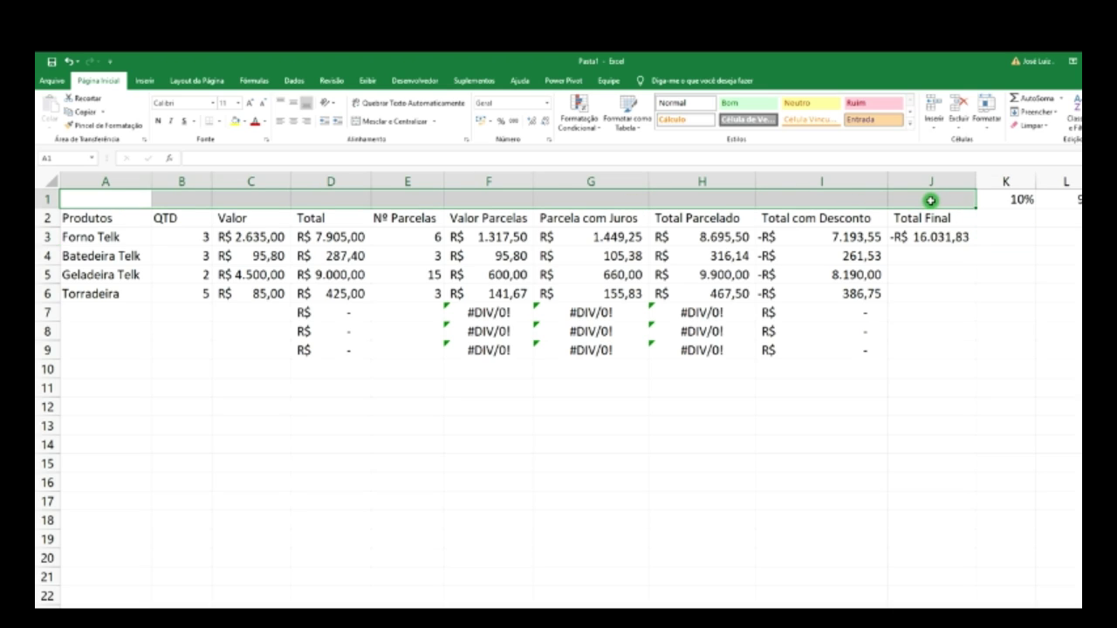
left_click(370, 123)
type("Sis")
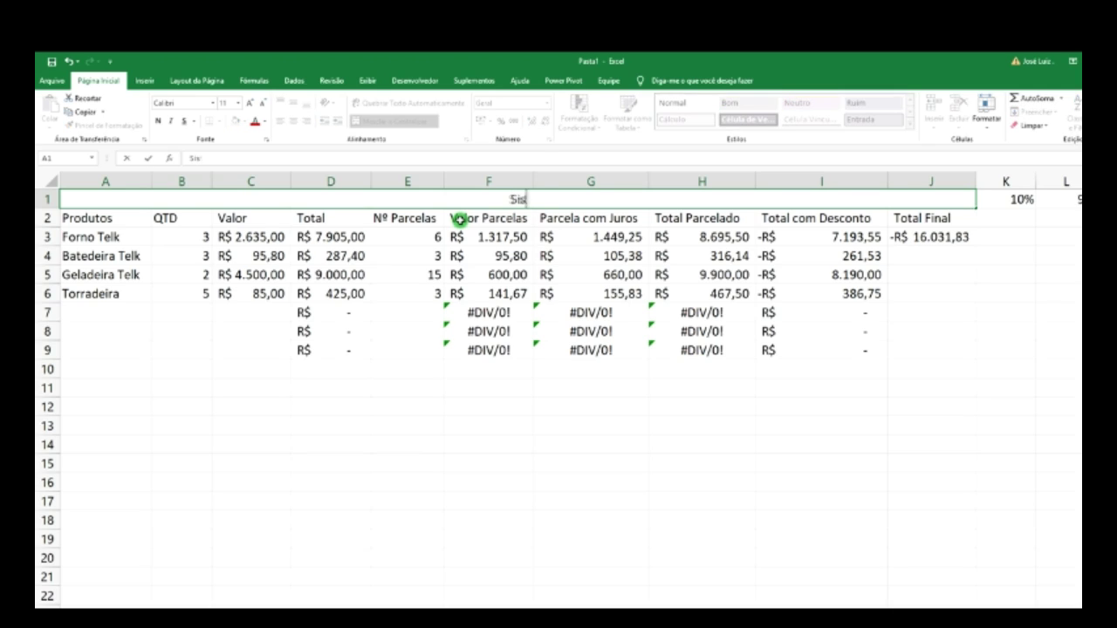
type("tema complt")
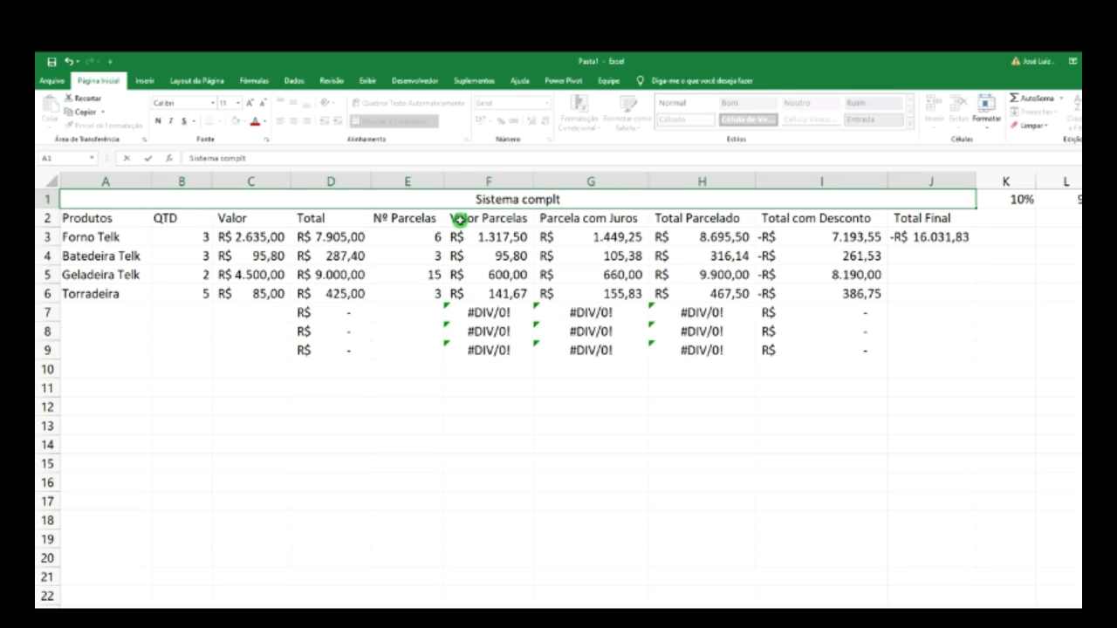
key("BackSpace")
type("eto")
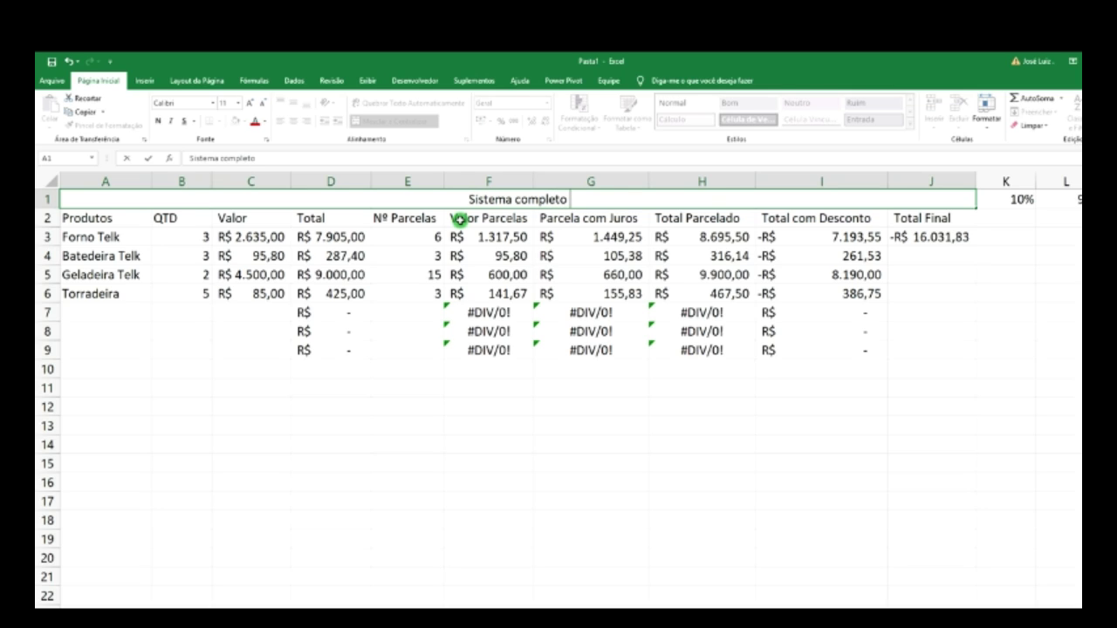
type(" de V")
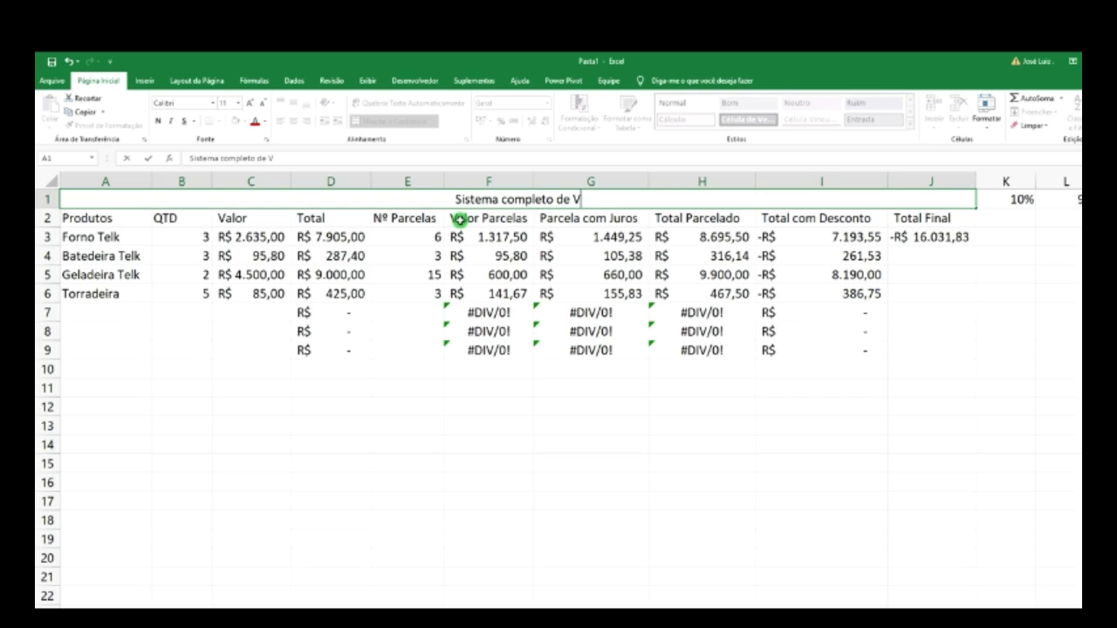
type("endas")
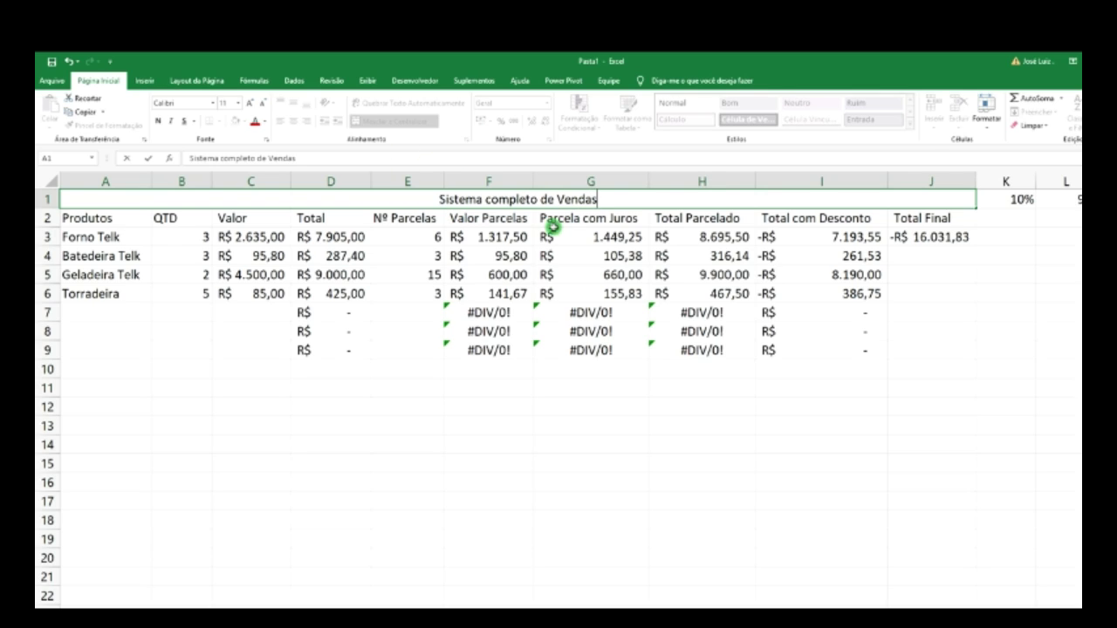
left_click(687, 217)
left_click(588, 193)
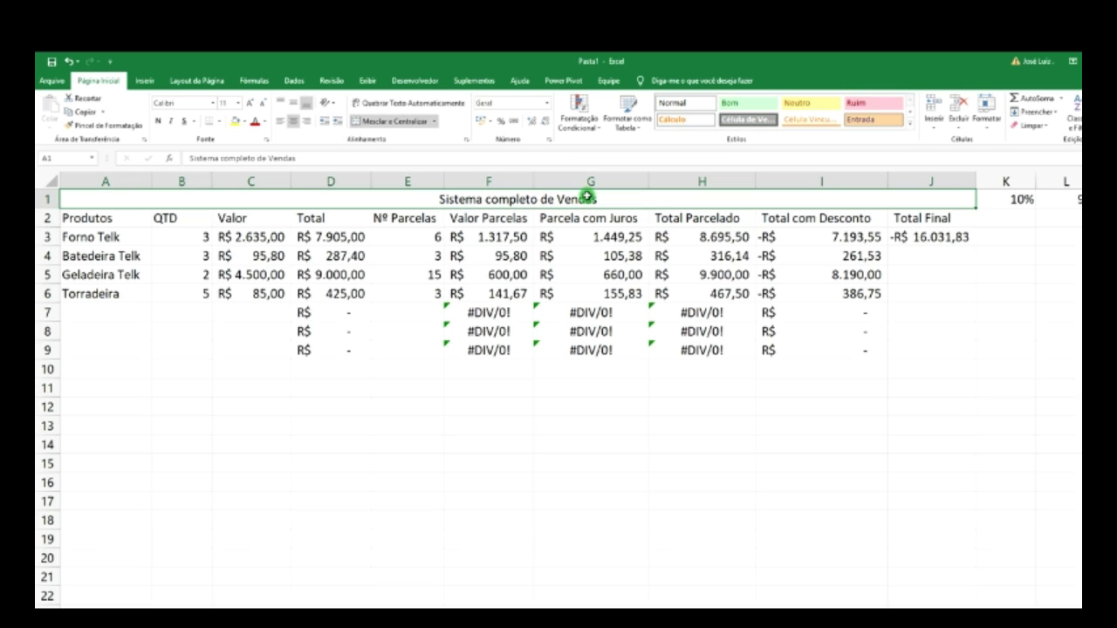
- Give the title cell a black fill with white text
left_click(248, 121)
left_click(246, 148)
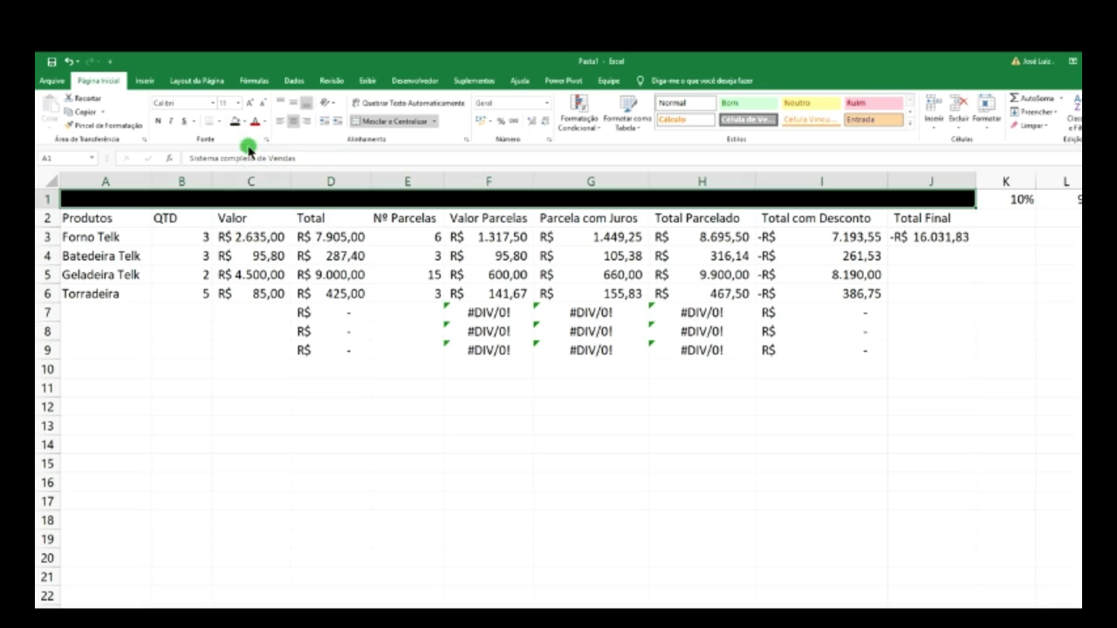
left_click(264, 121)
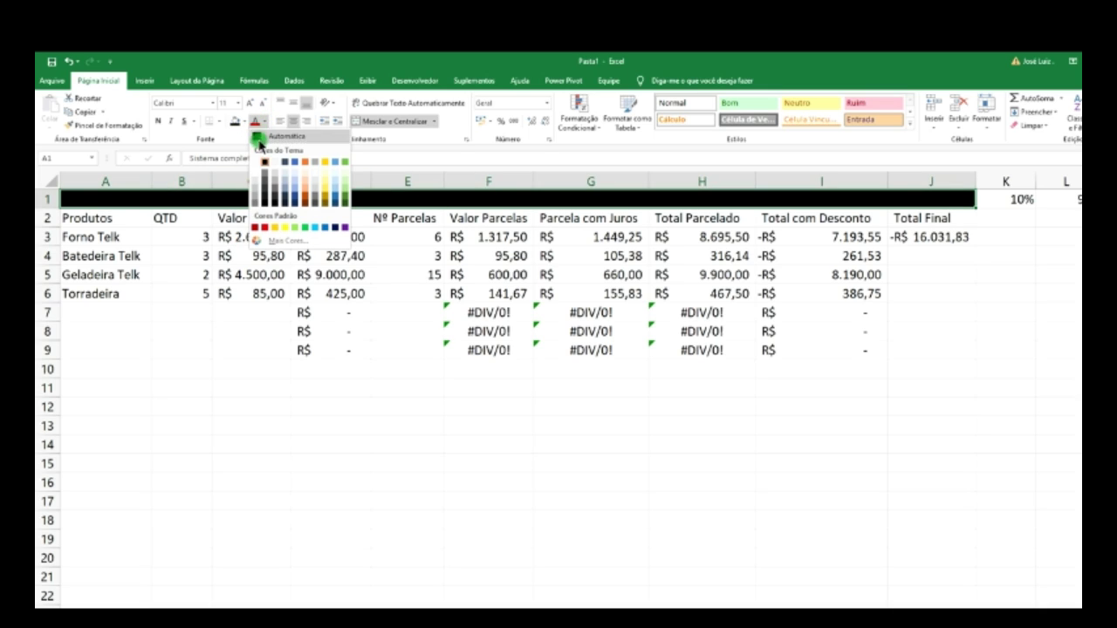
left_click(258, 163)
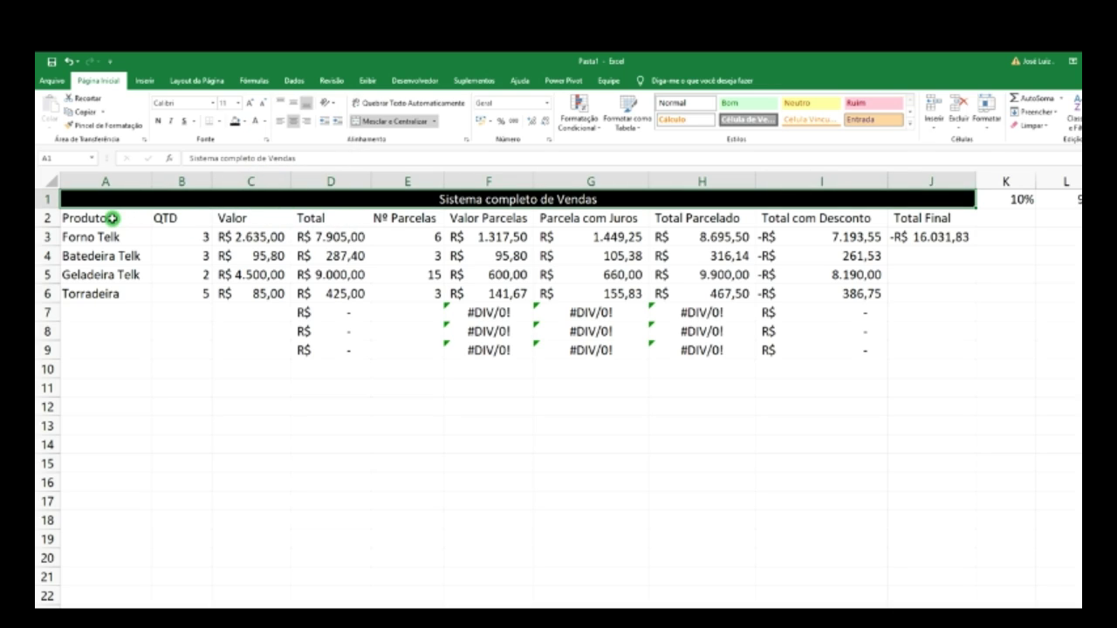
- Fill the header row A2:J2 blue, then select the cells beneath the rate values
left_click_drag(95, 218, 960, 218)
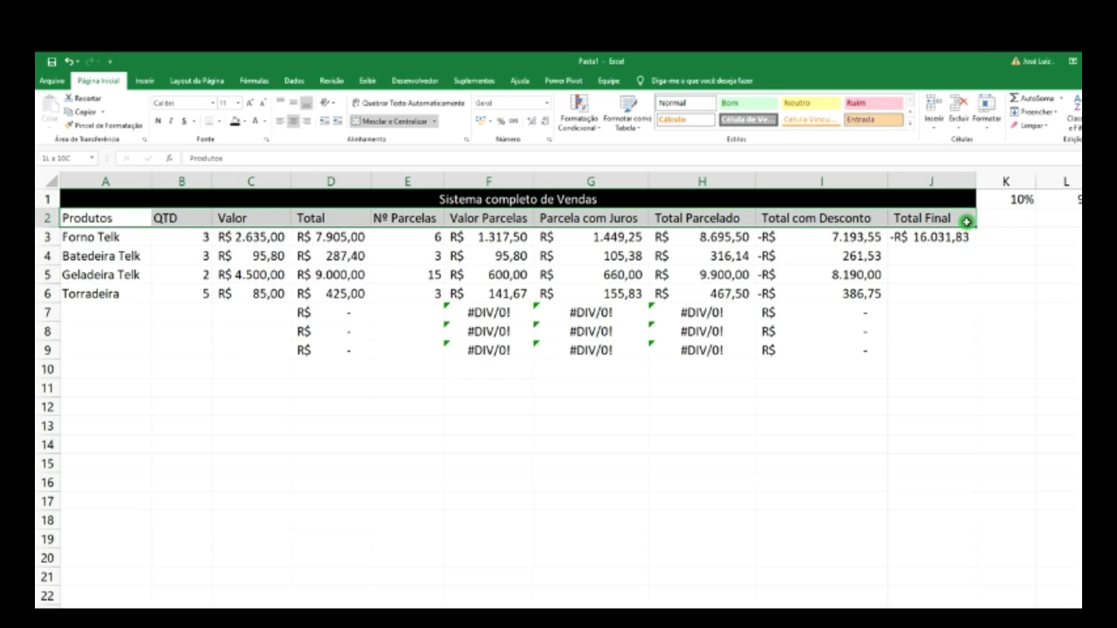
left_click(245, 121)
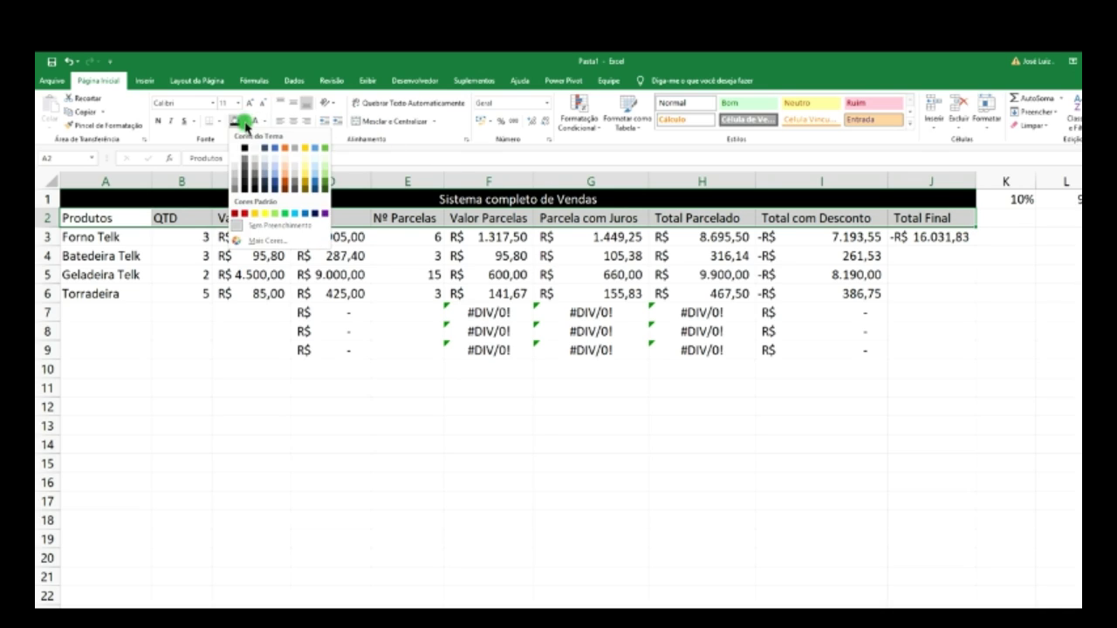
left_click(276, 151)
left_click(107, 237)
left_click_drag(106, 236, 125, 328)
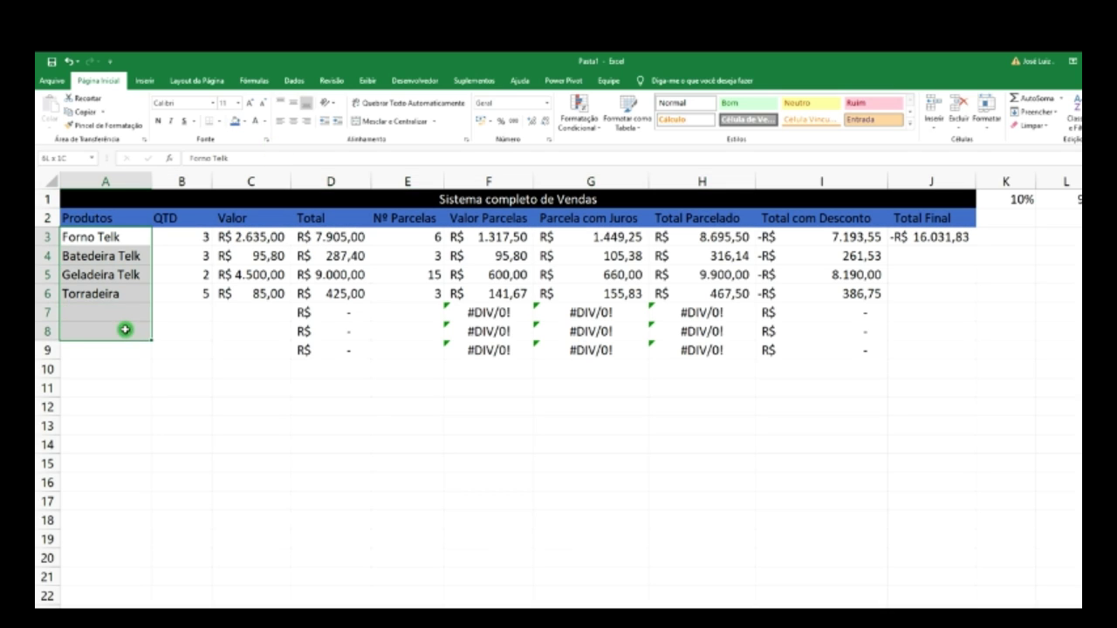
left_click(1024, 261)
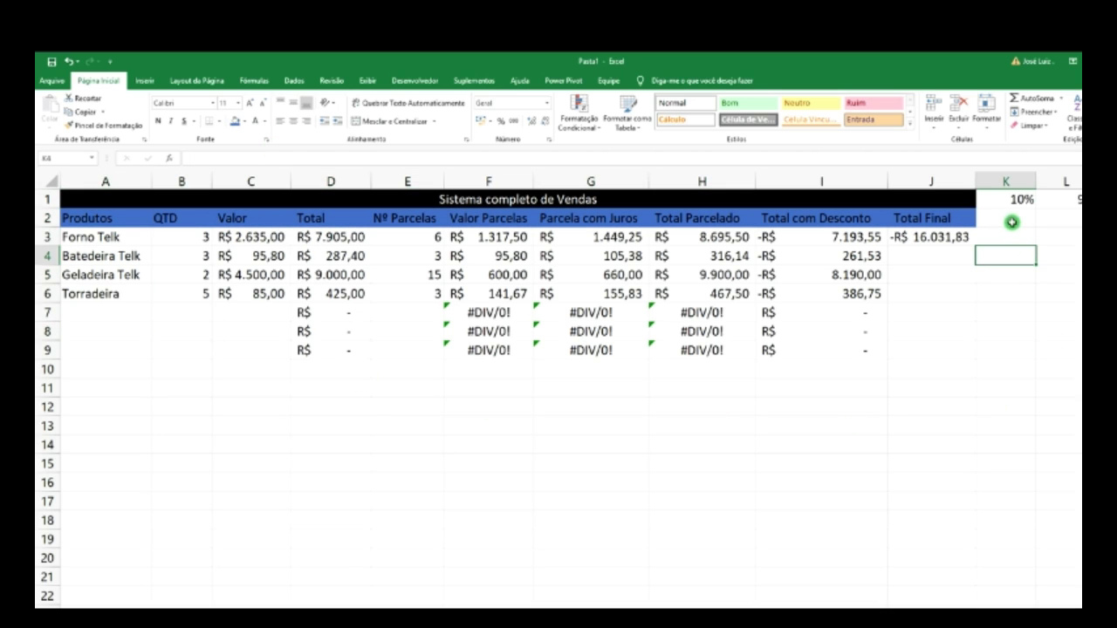
left_click_drag(1002, 217, 1081, 606)
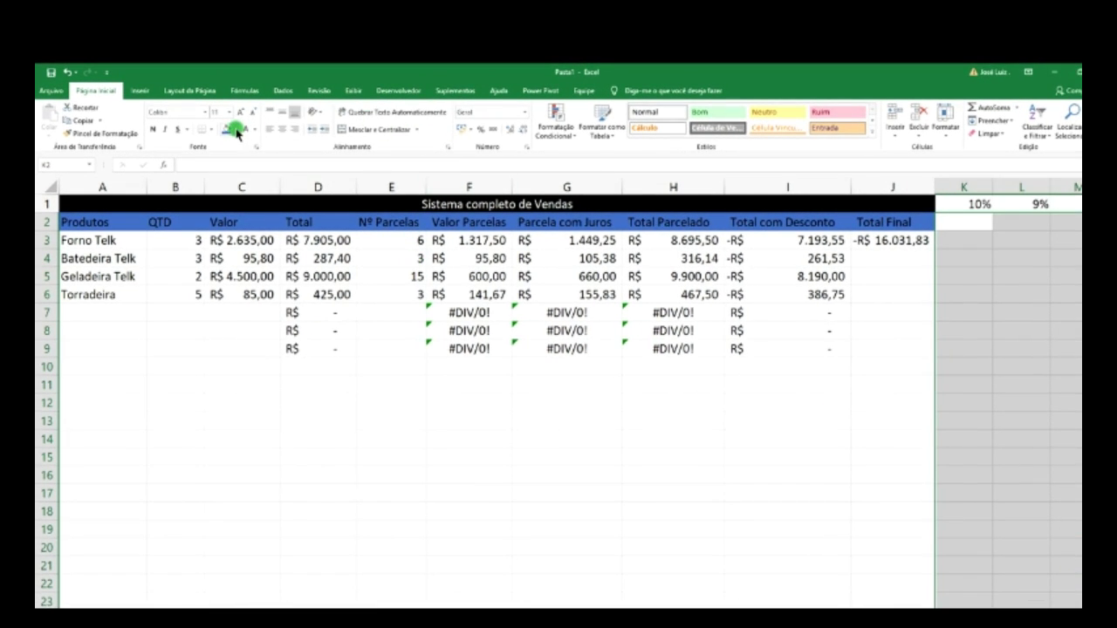
- Fill the cells beneath the rates black and the 10% and 9% rate cells blue
left_click(233, 130)
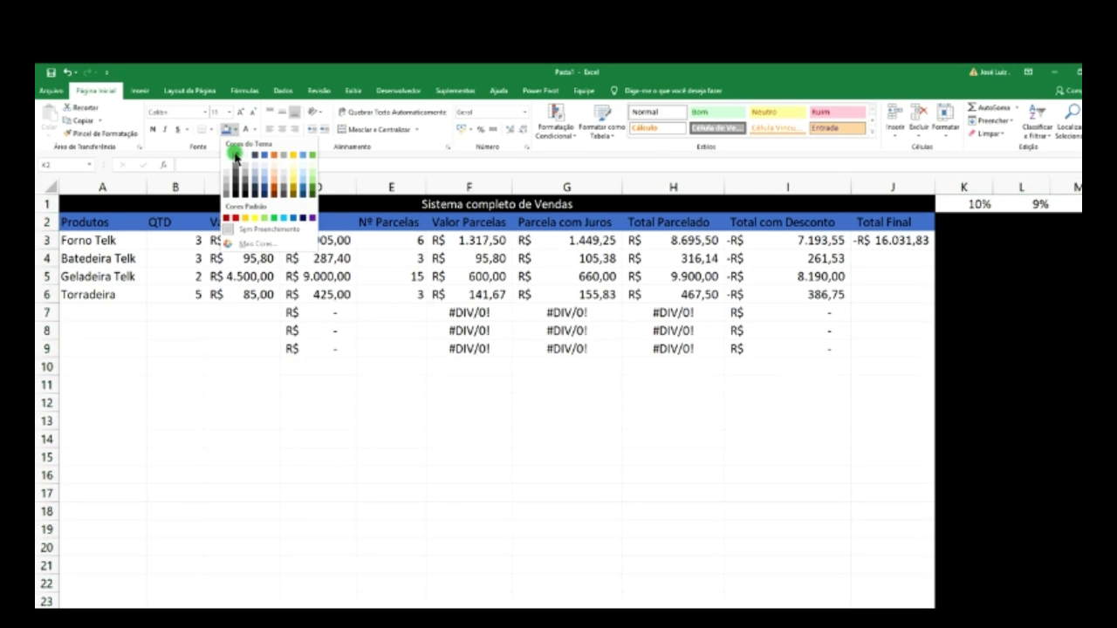
left_click(235, 157)
left_click_drag(970, 204, 1043, 205)
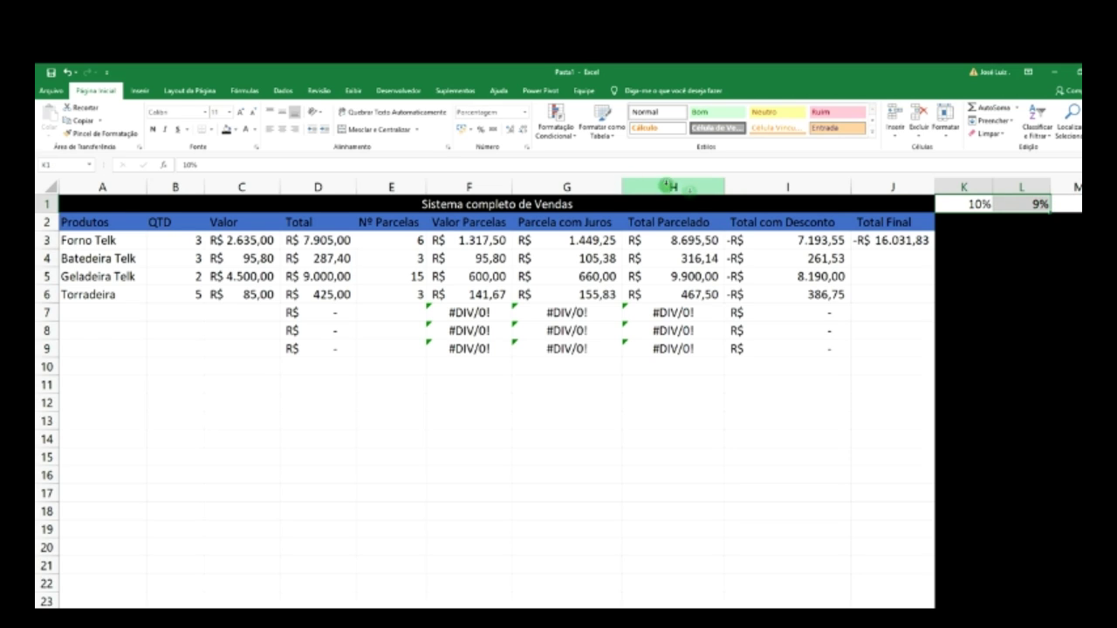
left_click(234, 130)
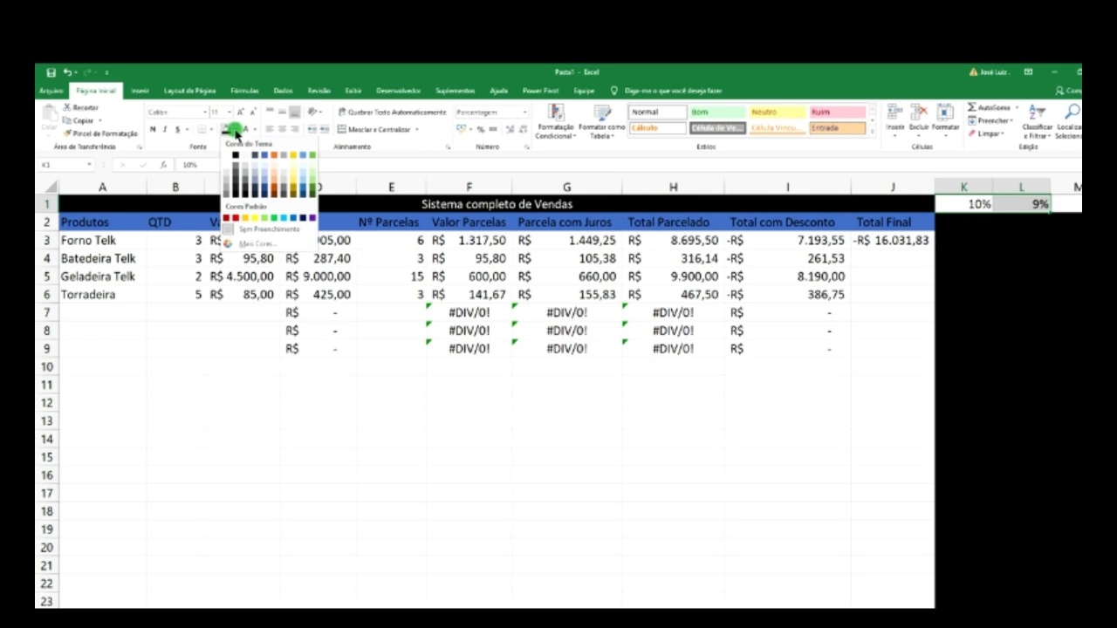
left_click(266, 159)
- Fill cell M1 black and clear the selection to view the formatting
left_click_drag(960, 187, 1021, 186)
left_click(1065, 206)
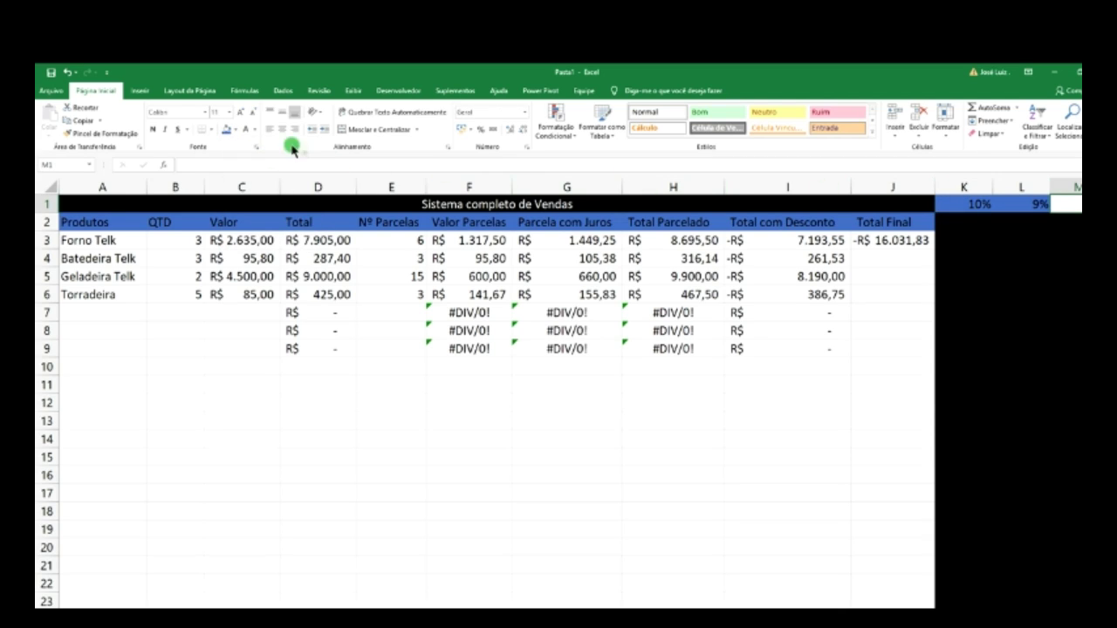
left_click(233, 130)
left_click(236, 155)
scroll(531, 254, "right", 5)
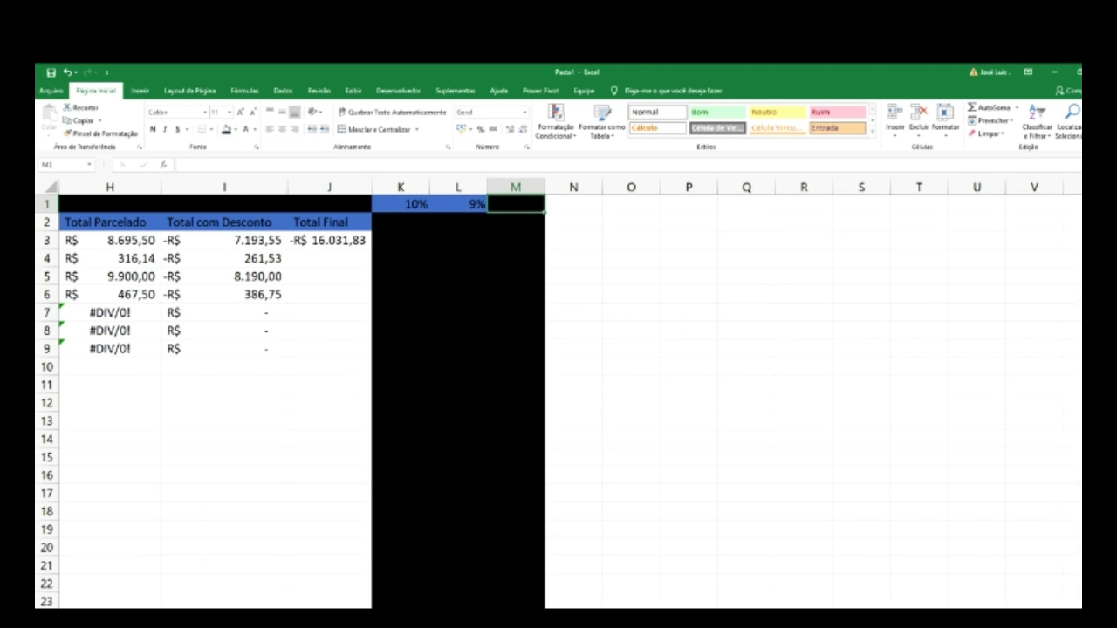
scroll(558, 393, "left", 5)
left_click(705, 439)
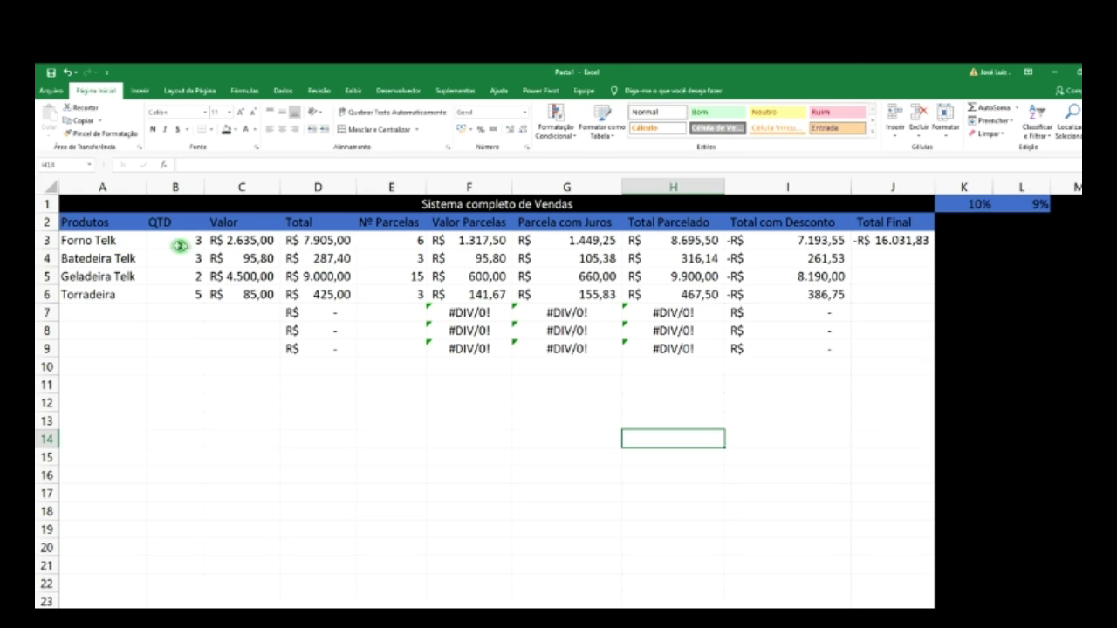
- Copy the =B*C Total formula from D9 down through D14
left_click(260, 240)
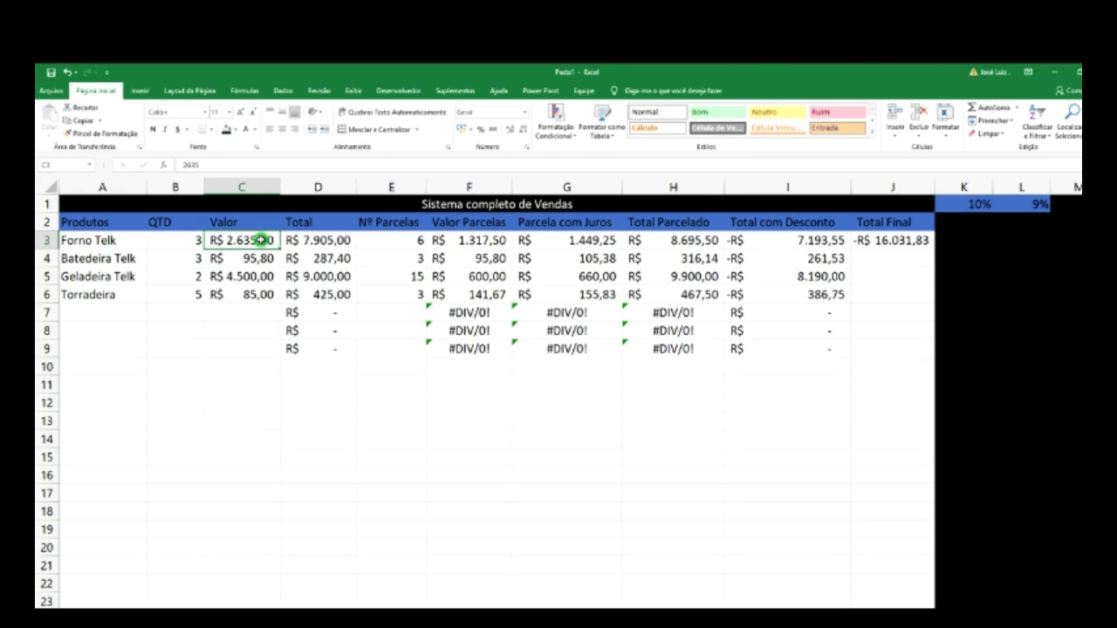
left_click(320, 242)
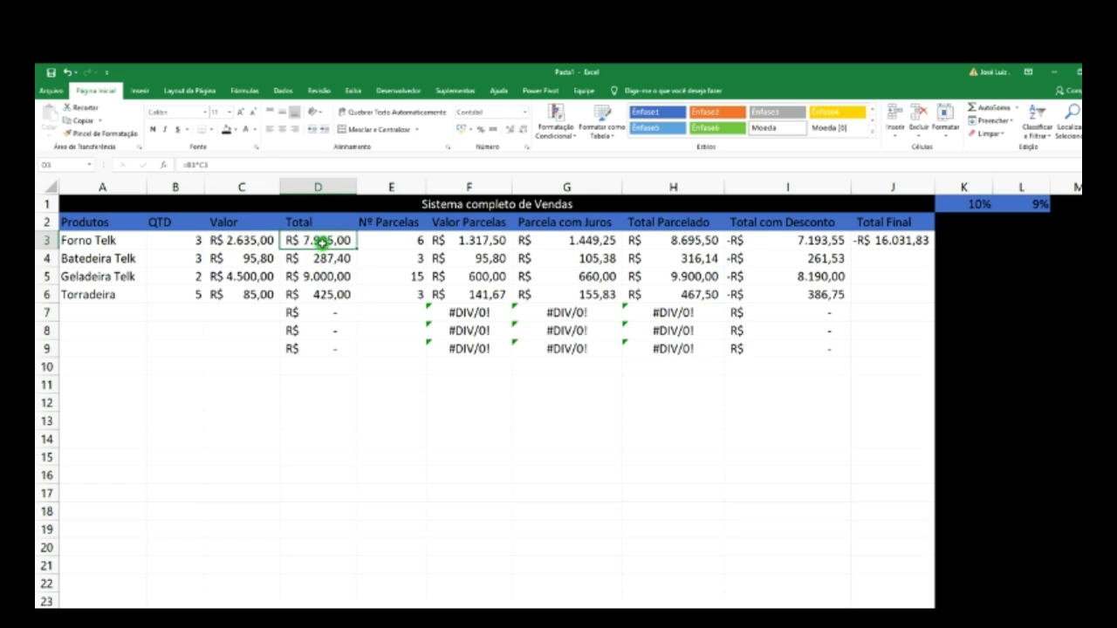
left_click(355, 353)
left_click_drag(355, 359, 353, 441)
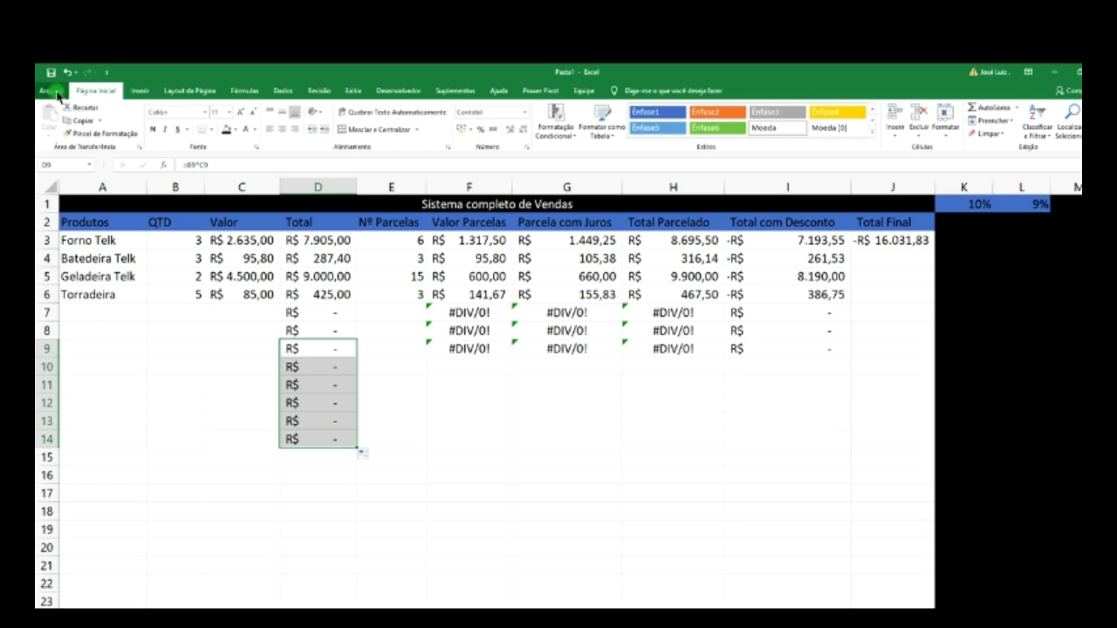
left_click(57, 92)
- Save the workbook as Pasta1 in the Área de Trabalho folder via Salvar como
left_click(70, 203)
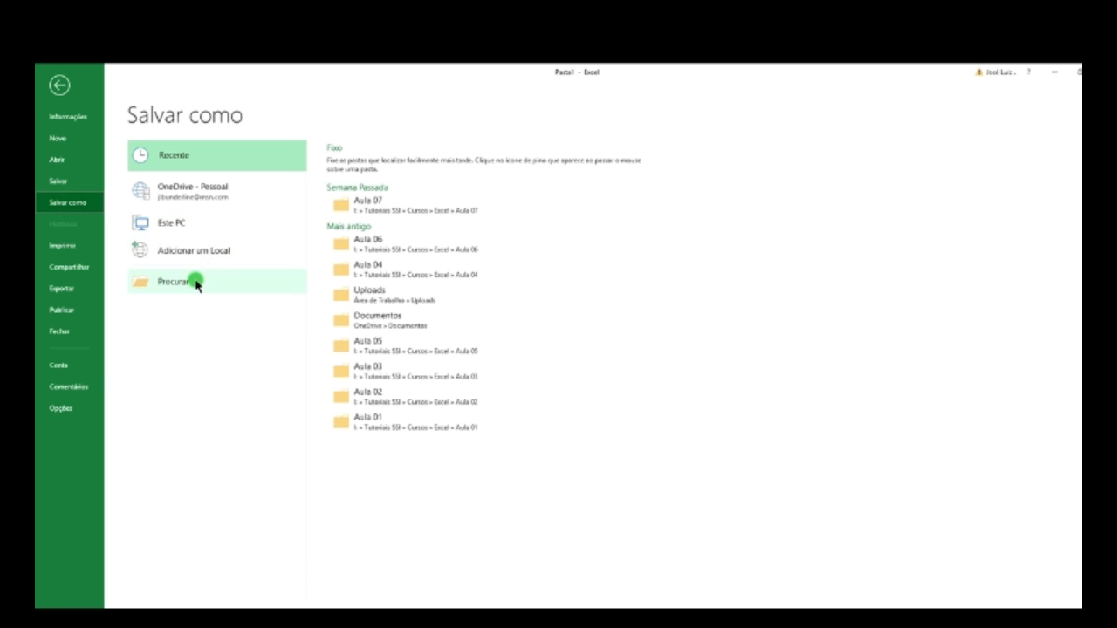
left_click(196, 282)
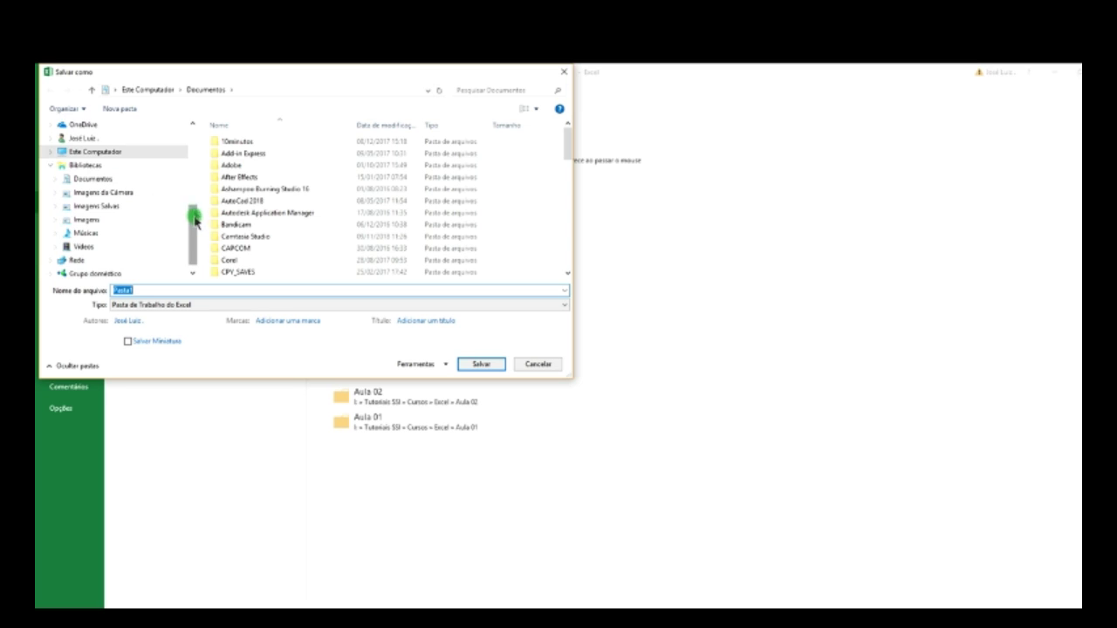
left_click_drag(196, 222, 187, 137)
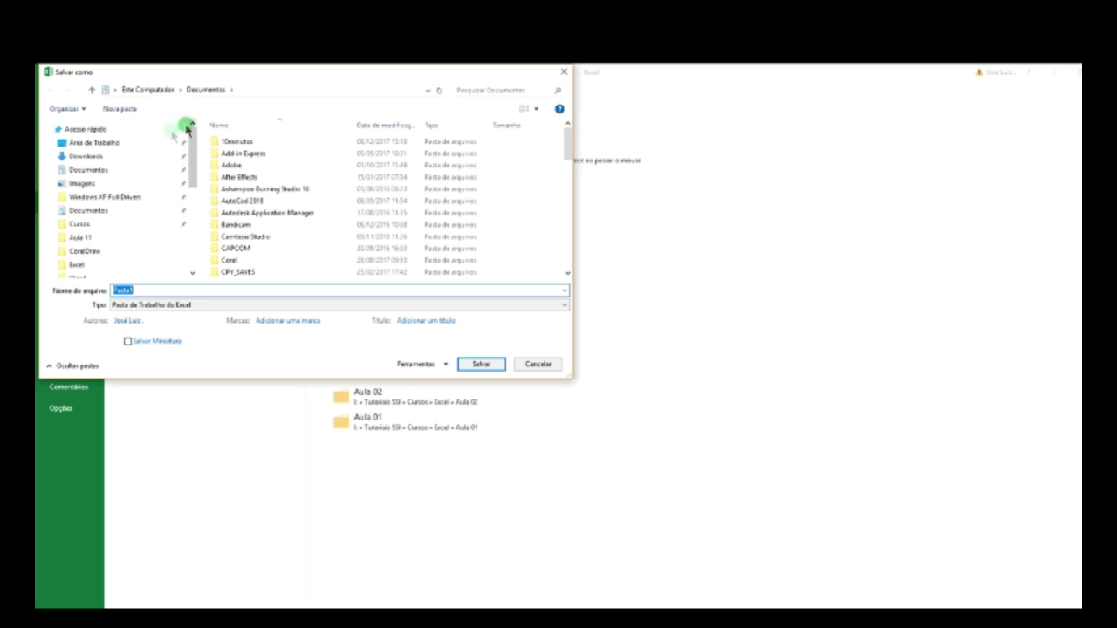
left_click(145, 142)
left_click(476, 365)
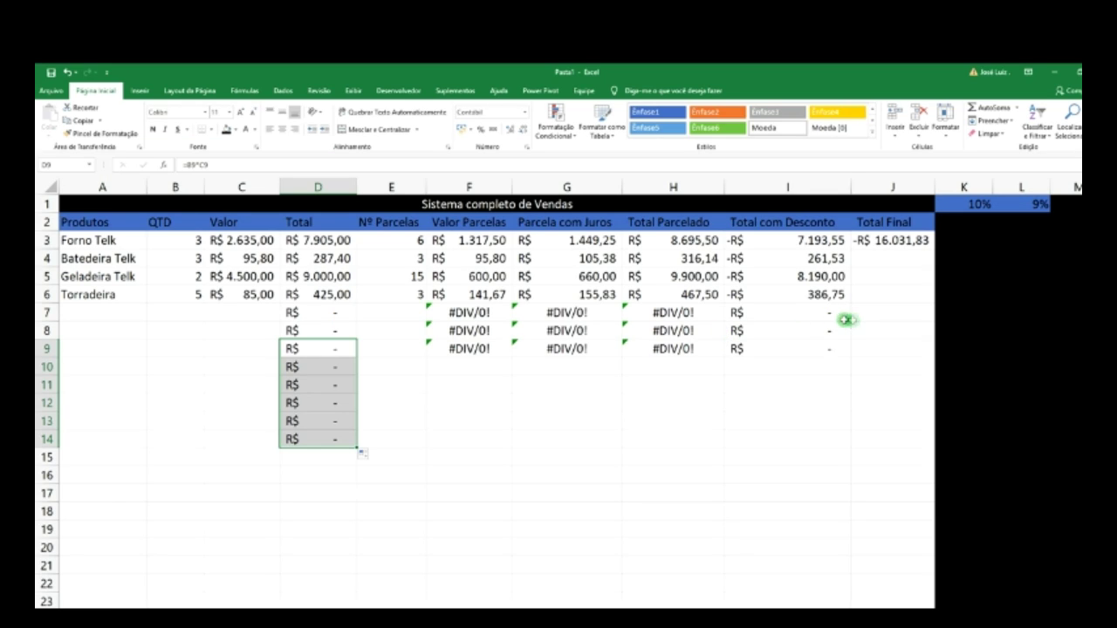
- Delete the product names, quantities and prices in A3:A6, B3:B6 and C3:C6
left_click(834, 346)
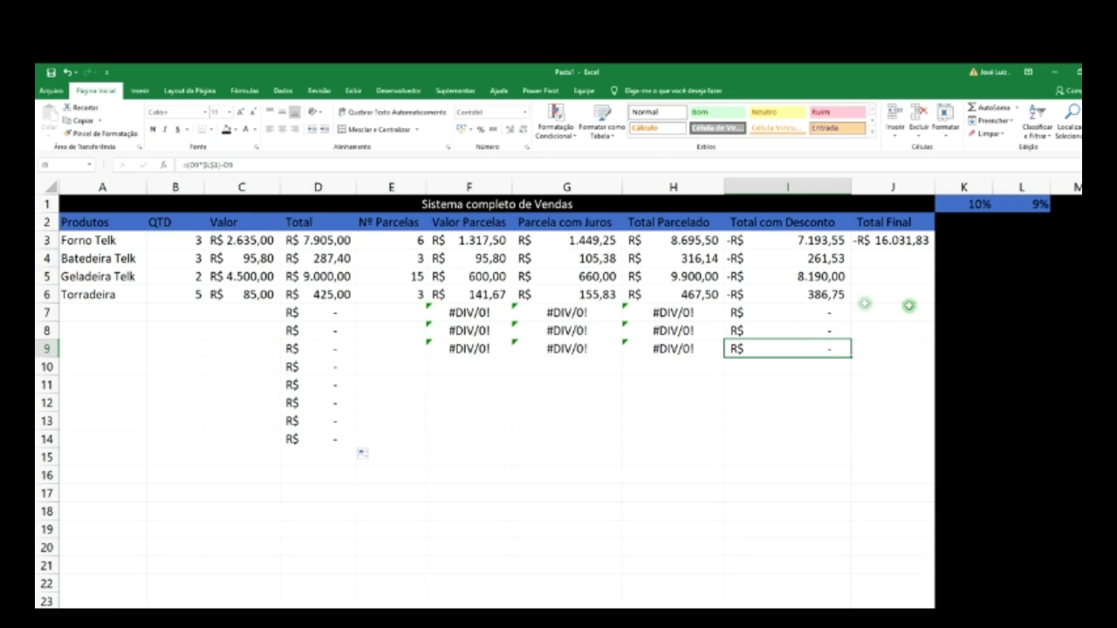
left_click_drag(97, 245, 96, 297)
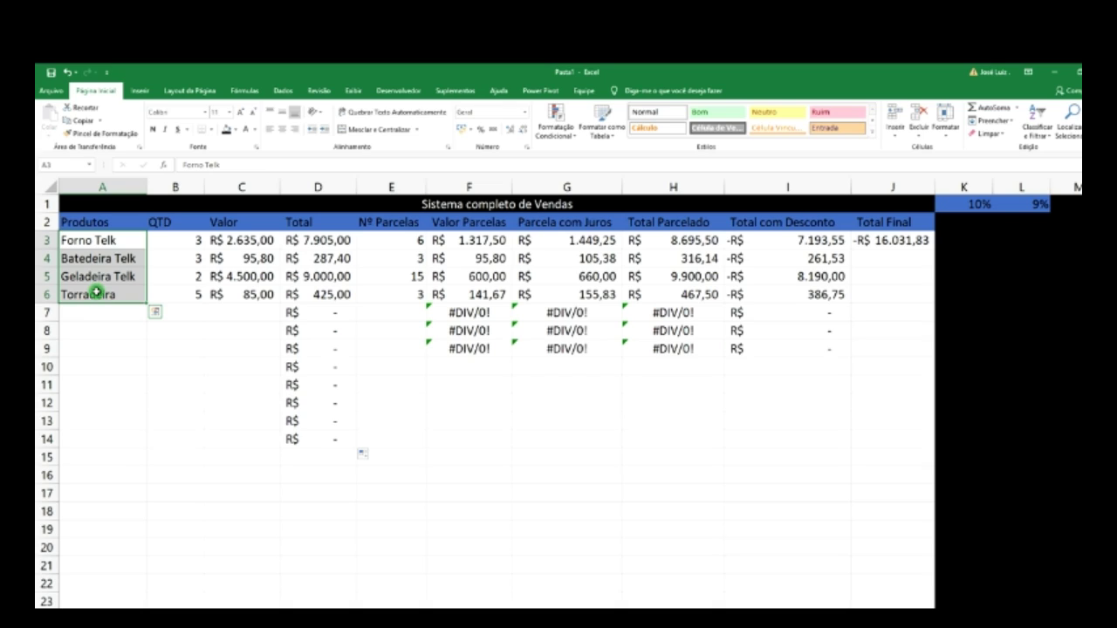
key("Delete")
left_click_drag(180, 240, 180, 294)
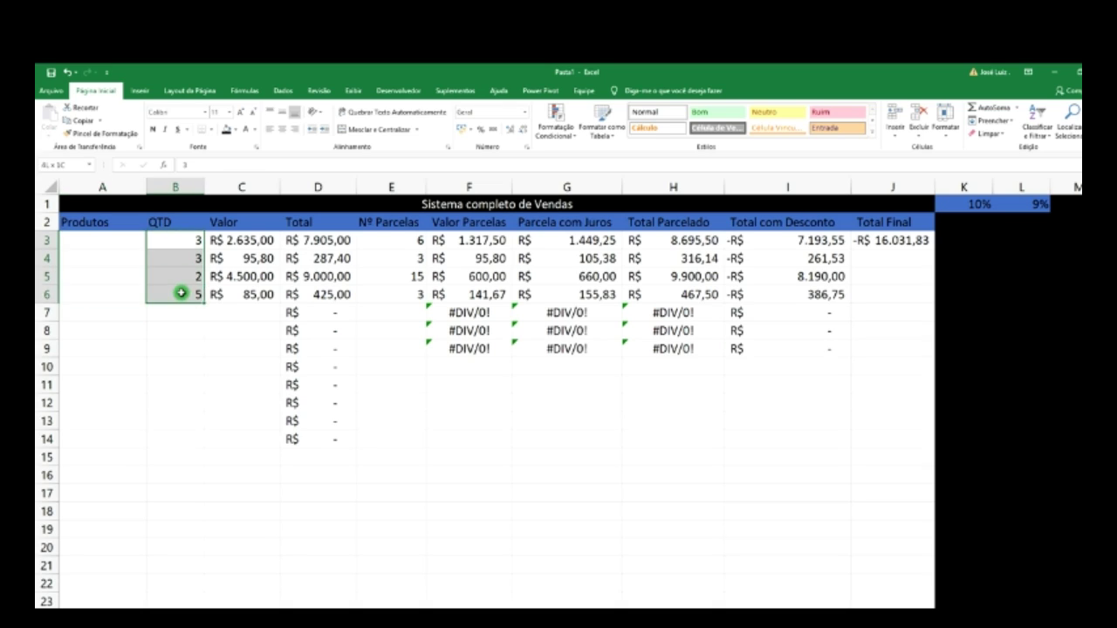
key("Delete")
left_click_drag(239, 240, 241, 294)
key("Delete")
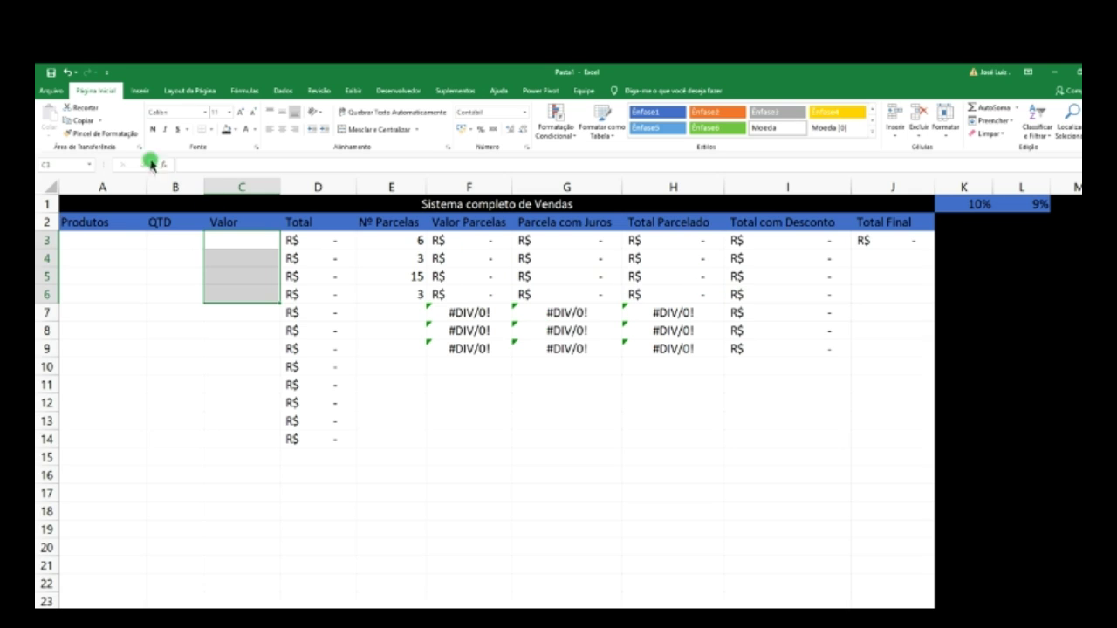
left_click(52, 91)
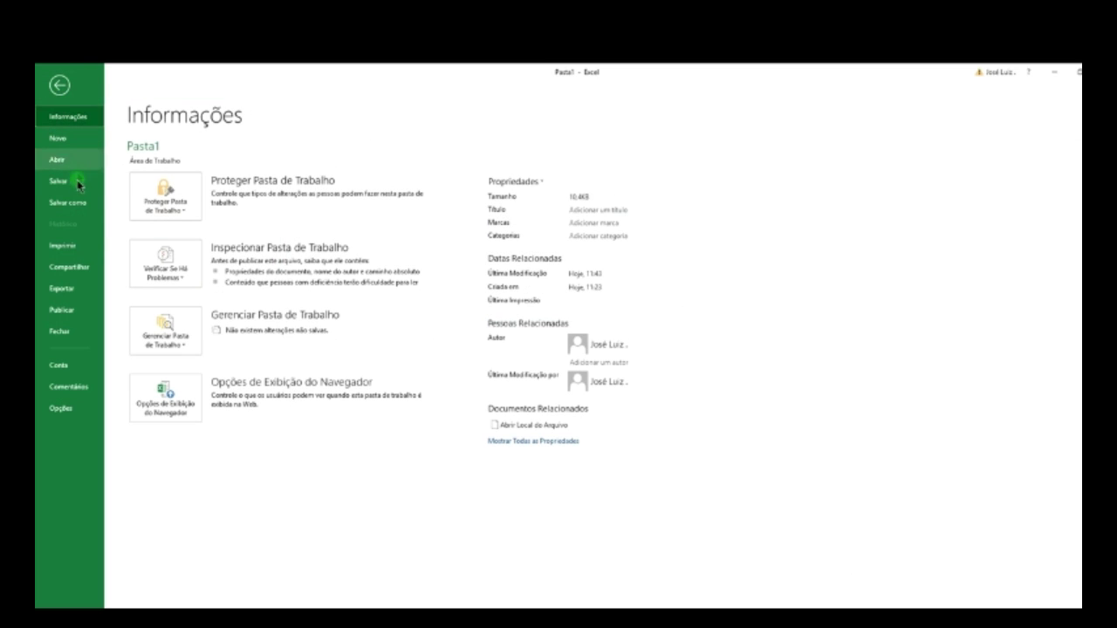
- Save the emptied sheet to Área de Trabalho with the file name 'Sistema base'
left_click(70, 203)
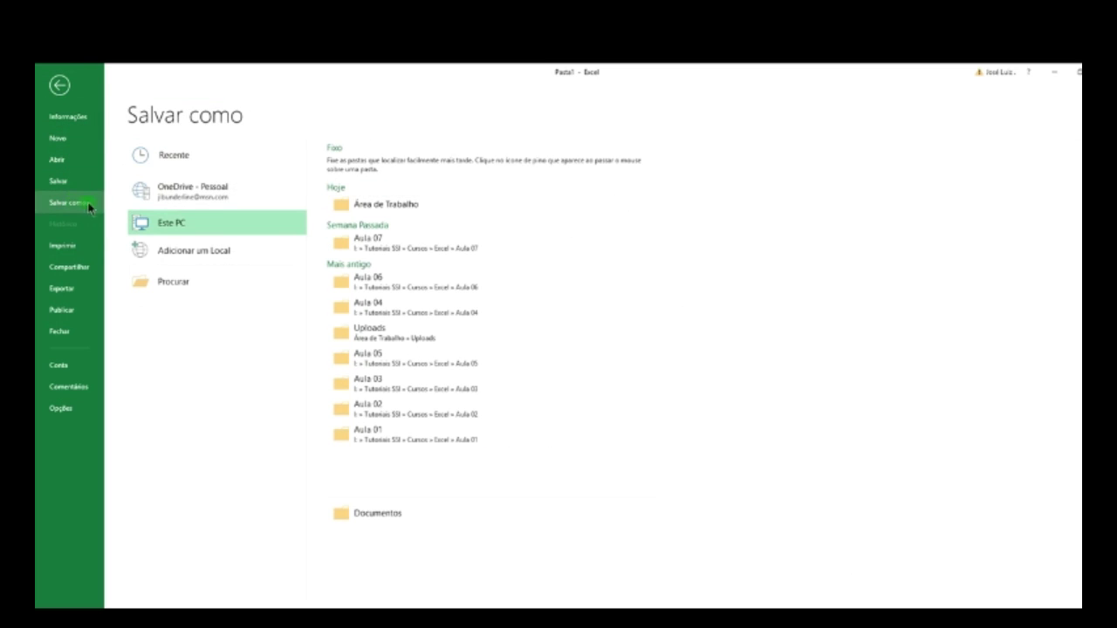
left_click(367, 206)
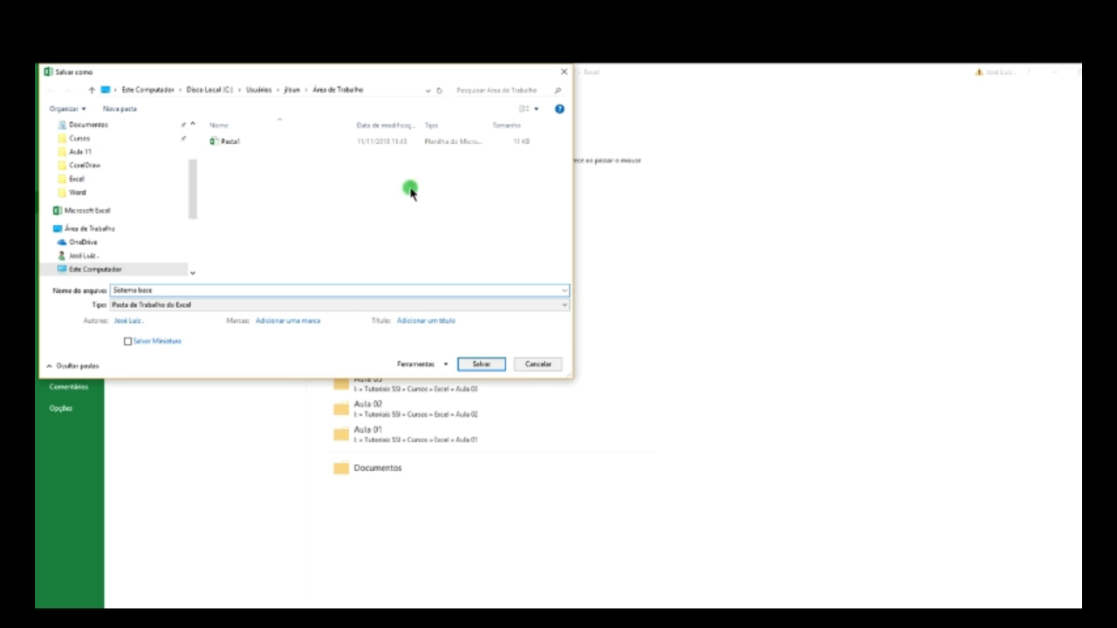
left_click(482, 364)
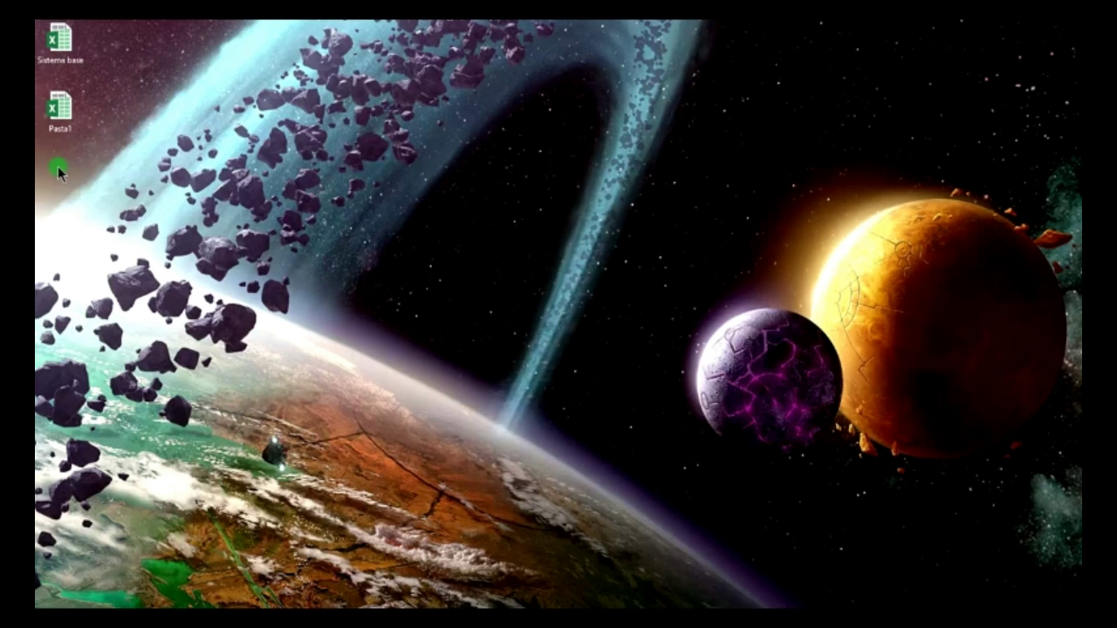
- Reopen Sistema base from the desktop and check the emptied cells A3, B3 and C3
double_click(59, 39)
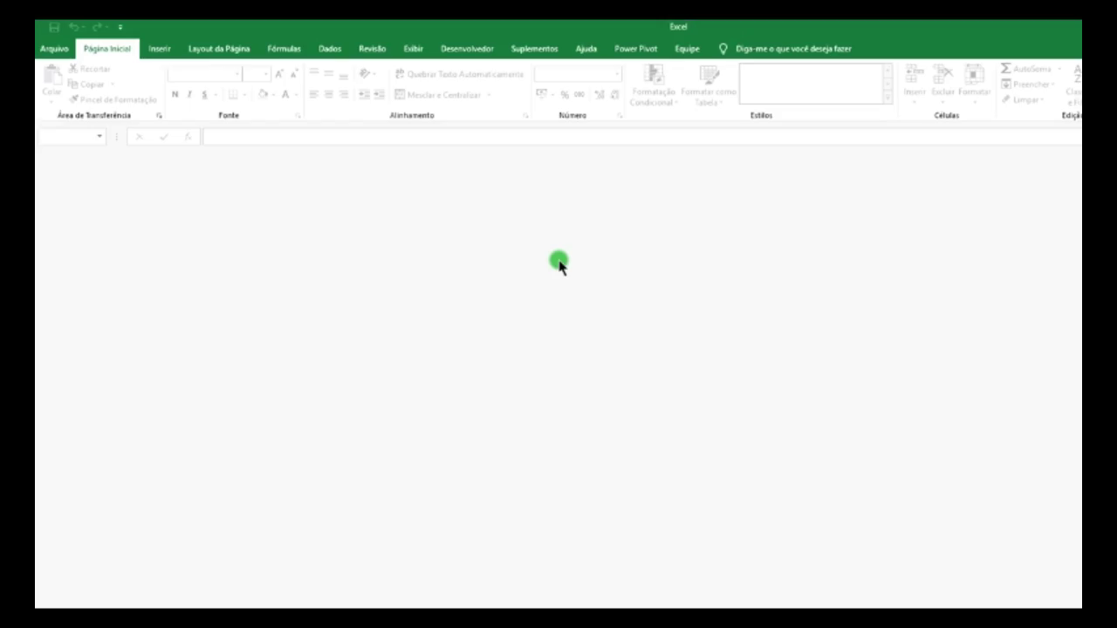
left_click(122, 230)
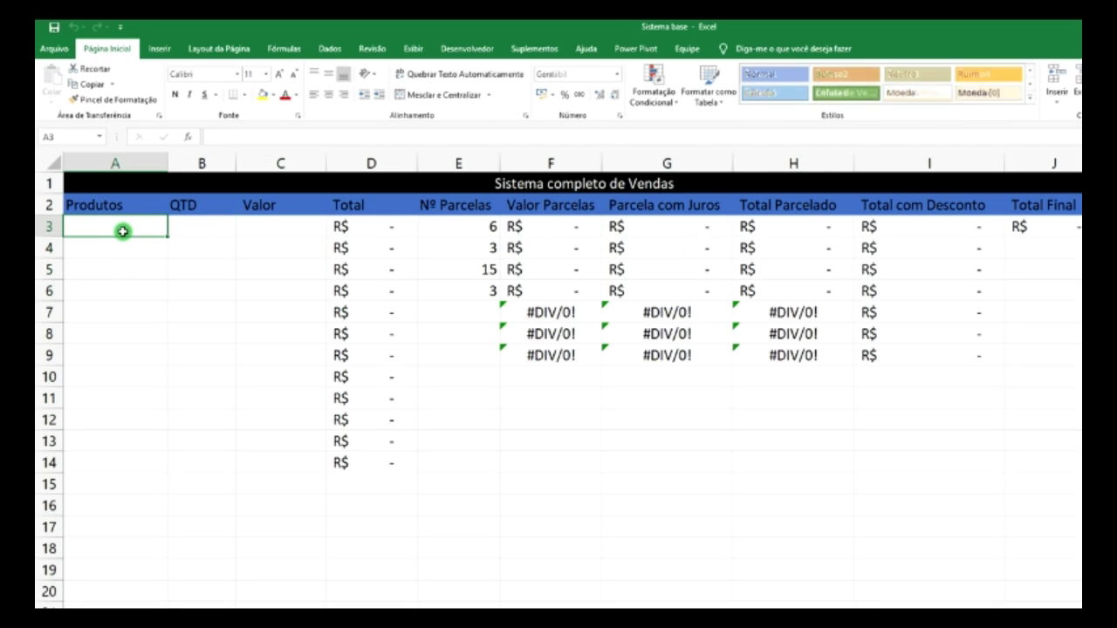
left_click(200, 226)
left_click(298, 231)
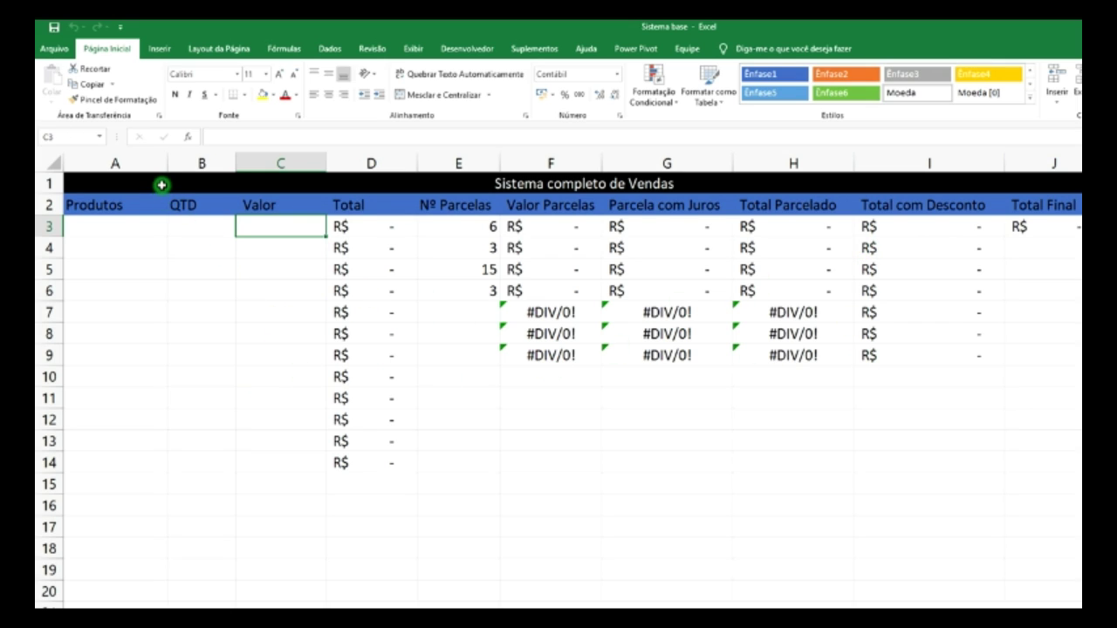
- Apply Todas as Bordas to the range selected from A1 across to column J
left_click_drag(161, 185, 238, 625)
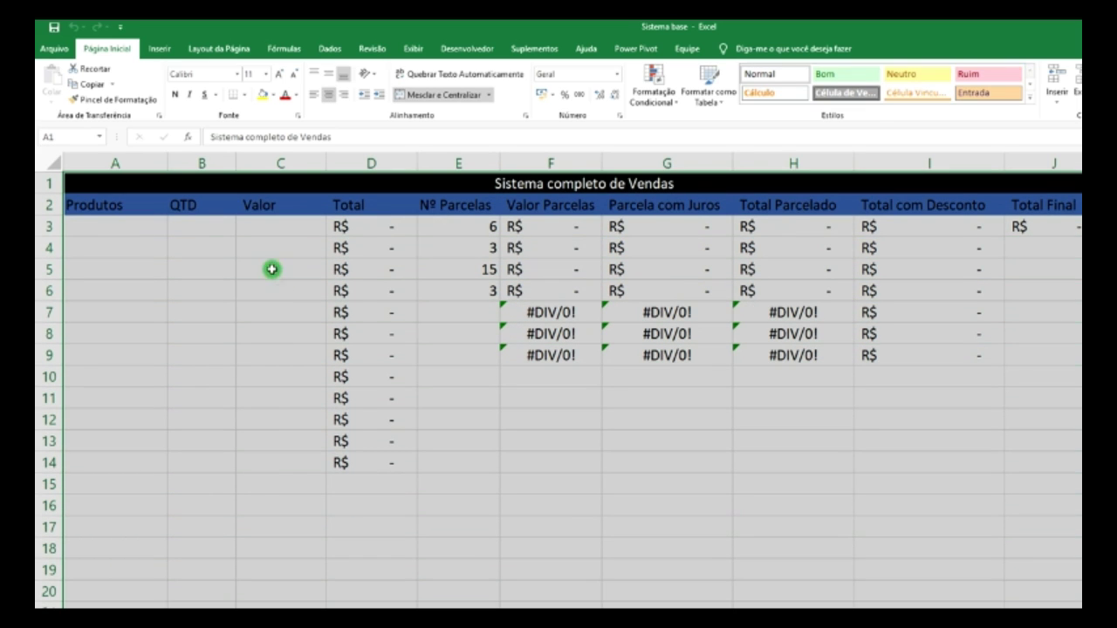
left_click(243, 95)
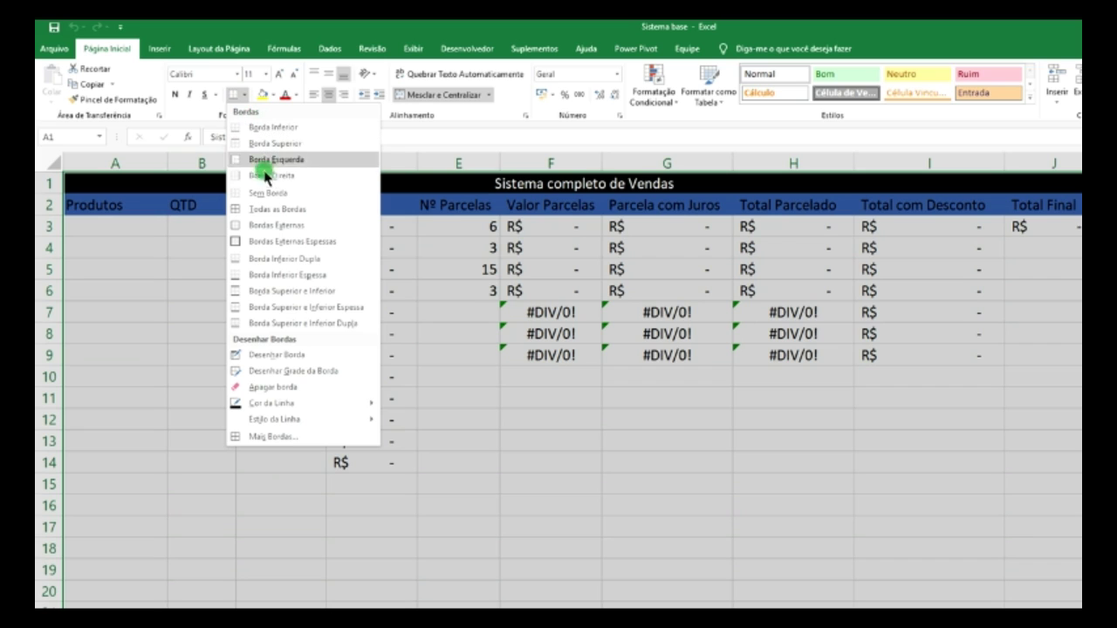
left_click(274, 211)
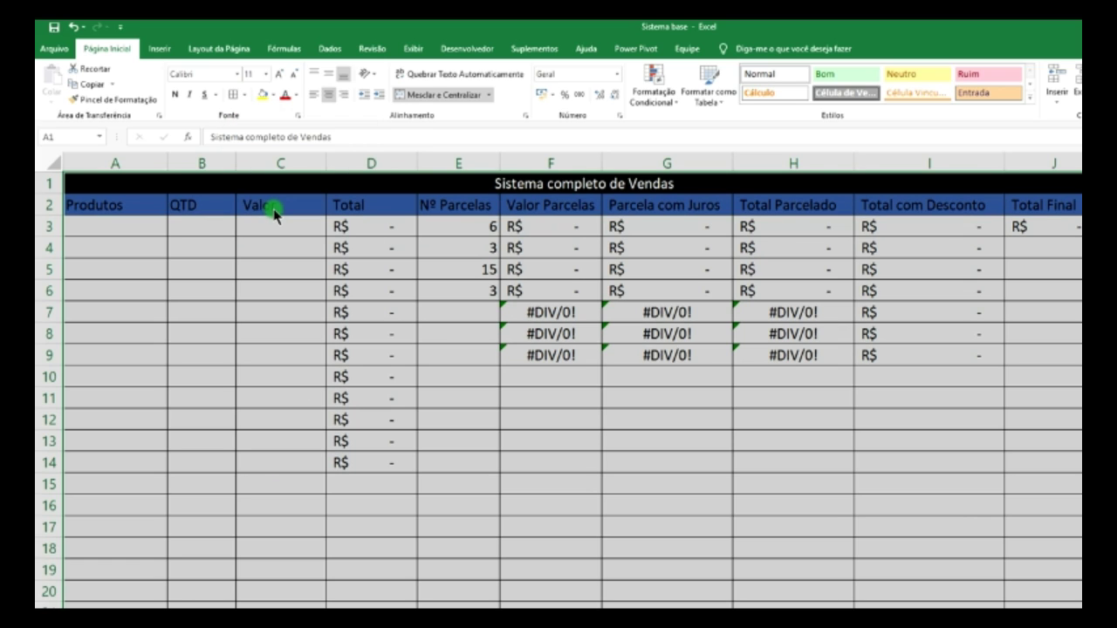
left_click(488, 372)
- Reapply all borders to the table rows 1–6 and check them in print preview
left_click_drag(131, 191, 447, 426)
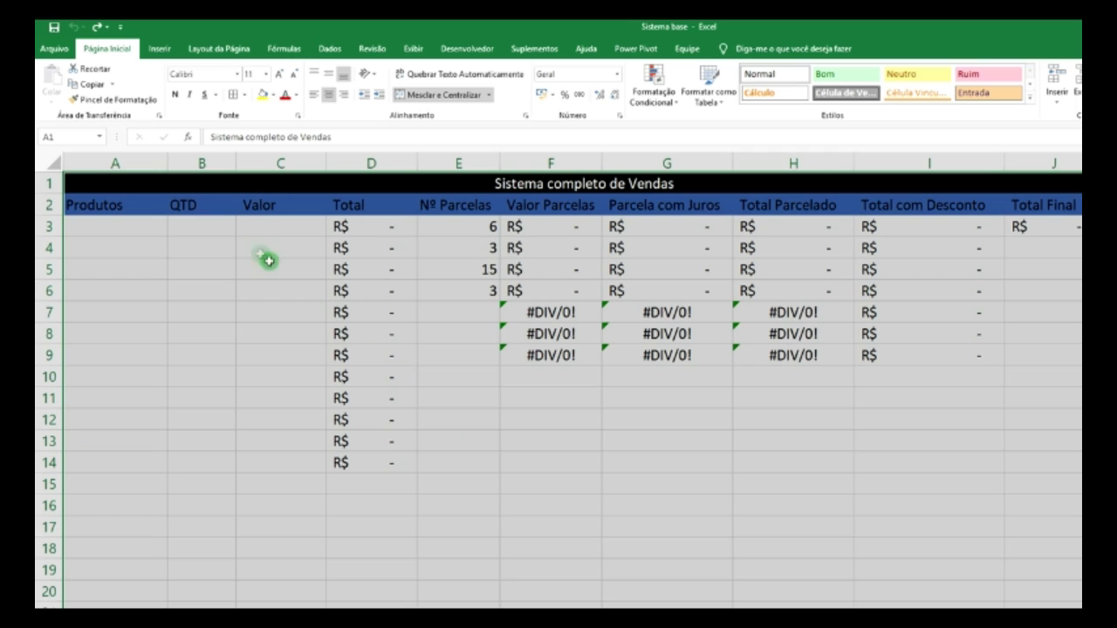
left_click_drag(157, 184, 232, 295)
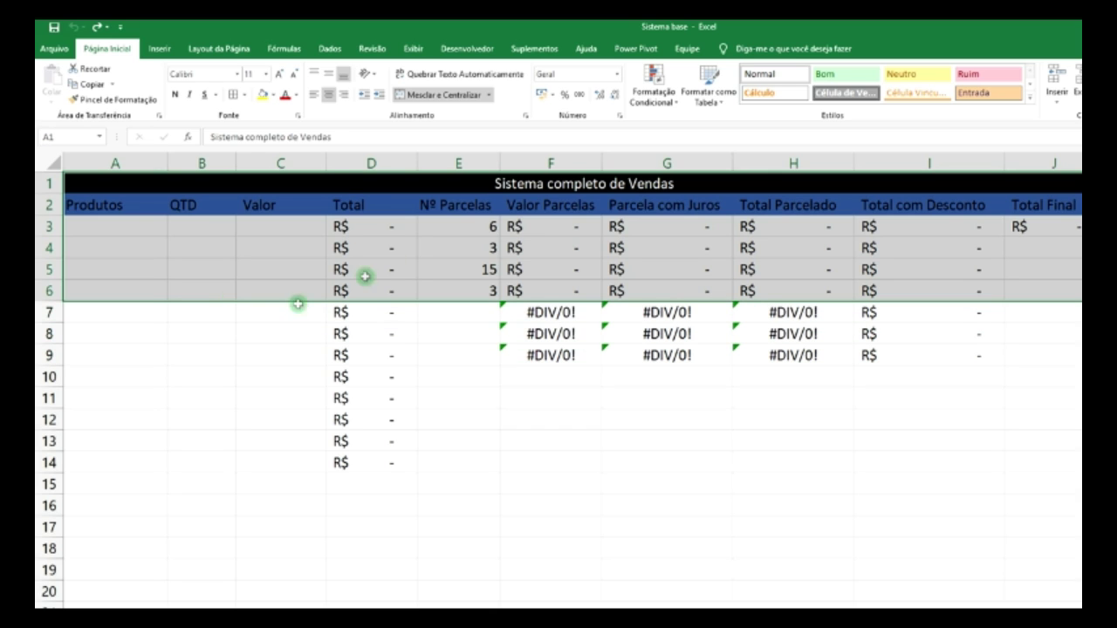
left_click(244, 96)
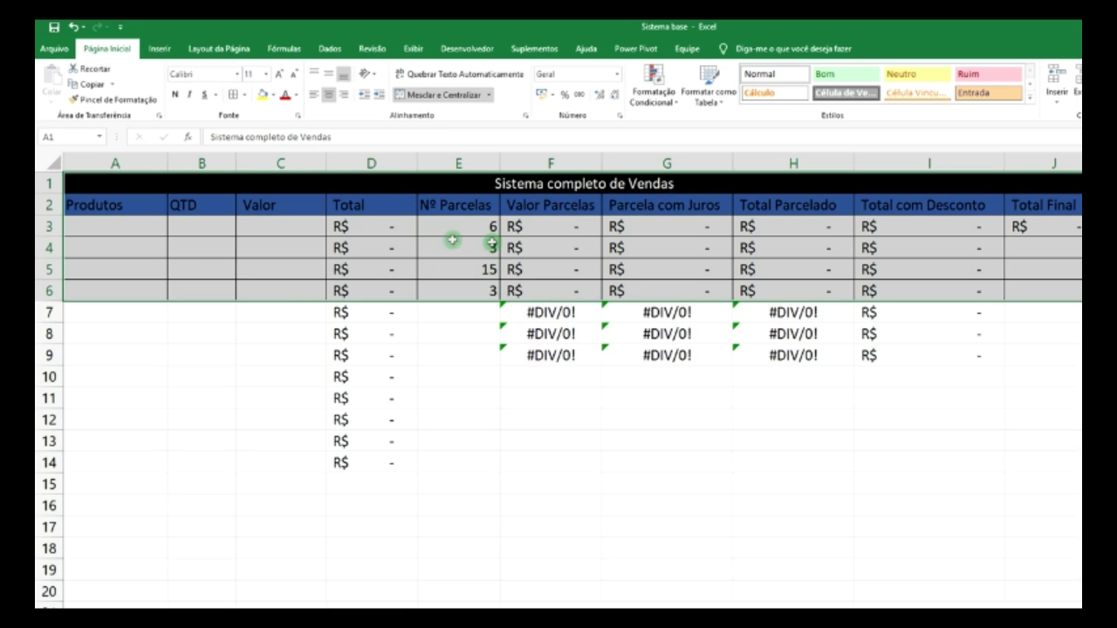
key("ctrl+p")
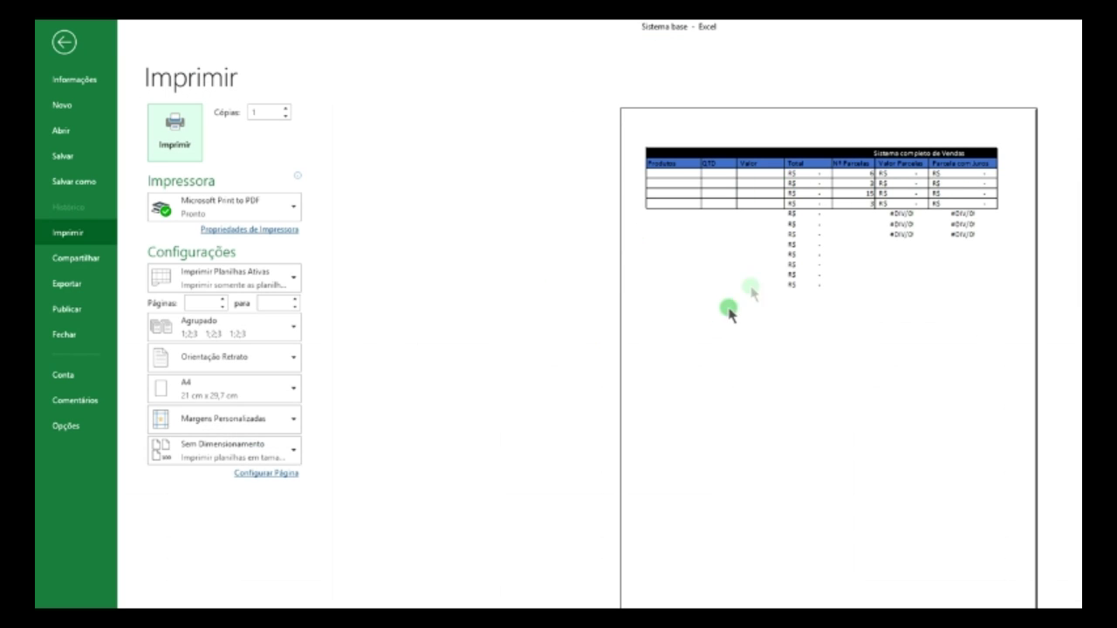
key("Escape")
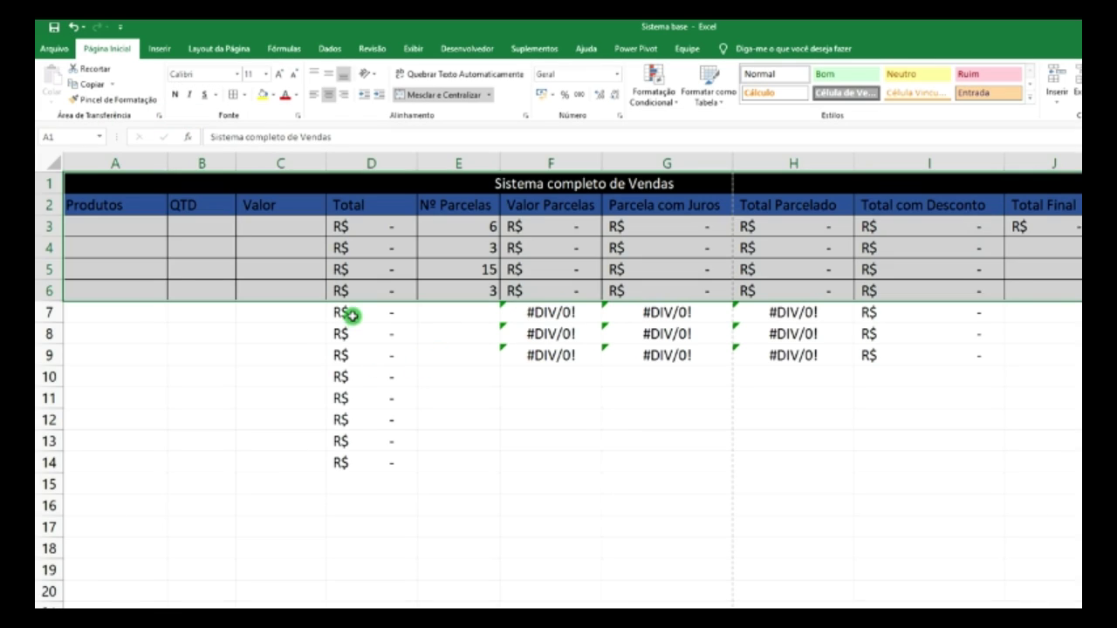
left_click_drag(352, 316, 931, 436)
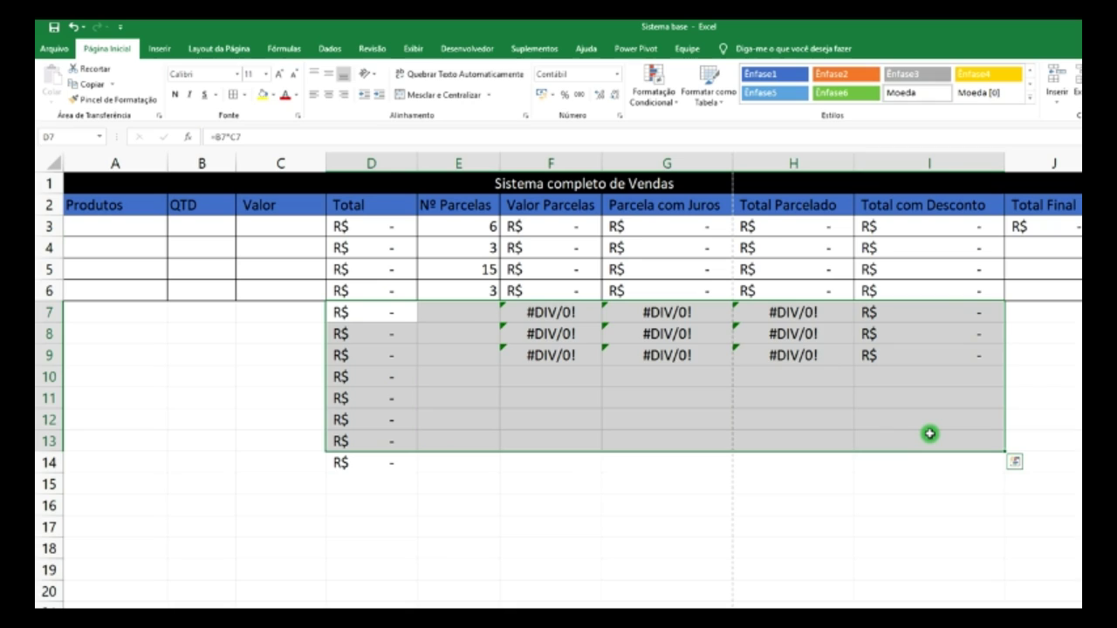
- Clear the leftover formulas in D7:I13 and the stray Total in D14
key("Delete")
left_click(375, 464)
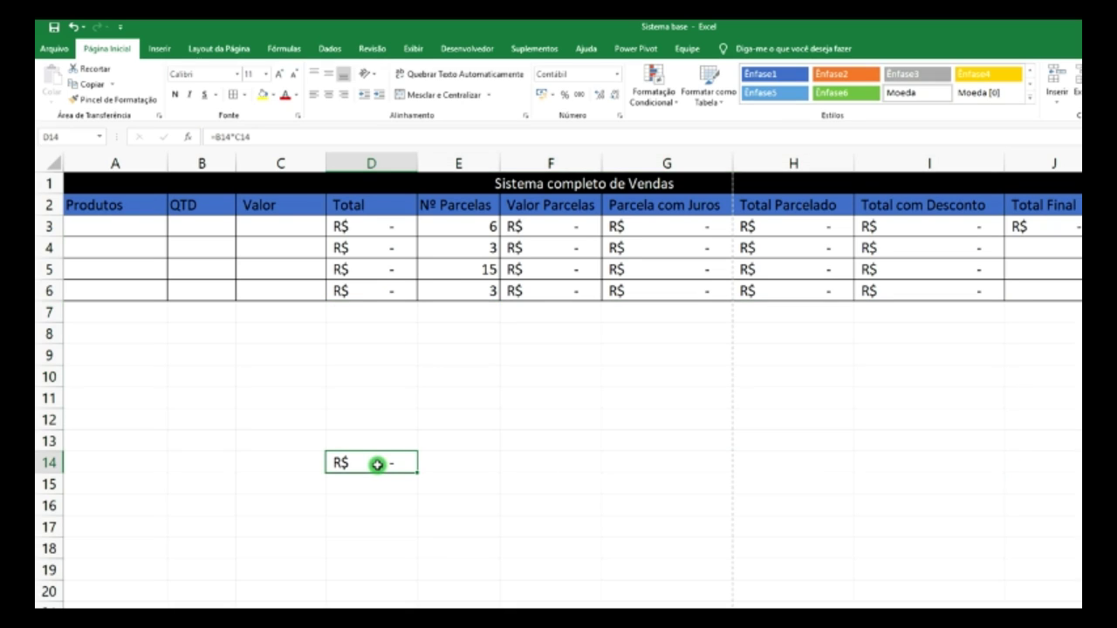
key("Delete")
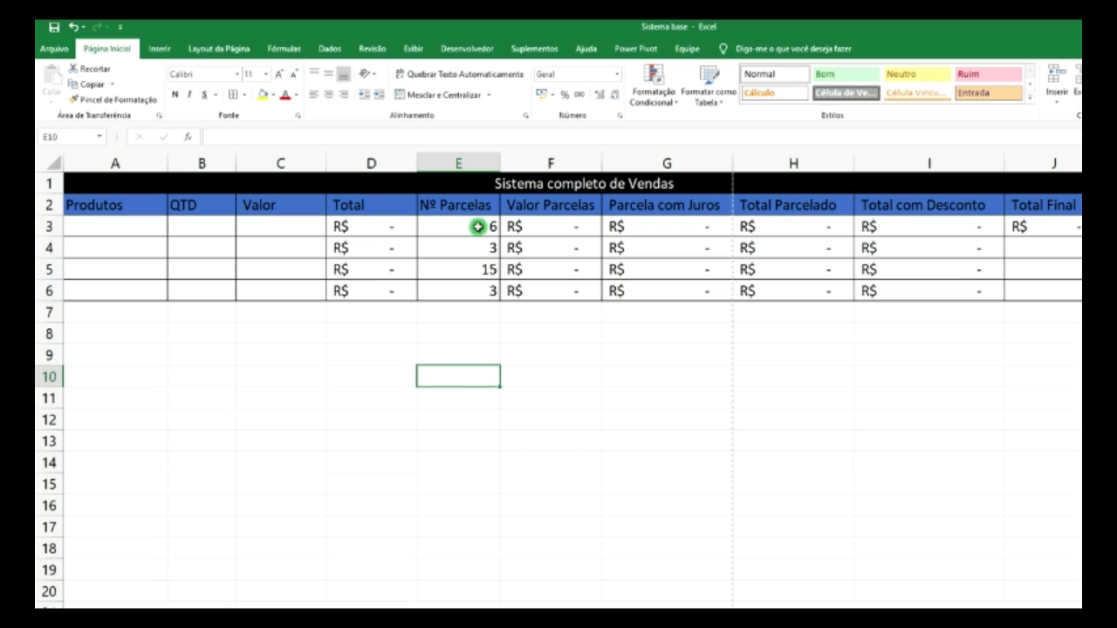
- Empty the Nº Parcelas values in E3:E6, leaving columns F–H at #DIV/0!
left_click_drag(481, 226, 484, 290)
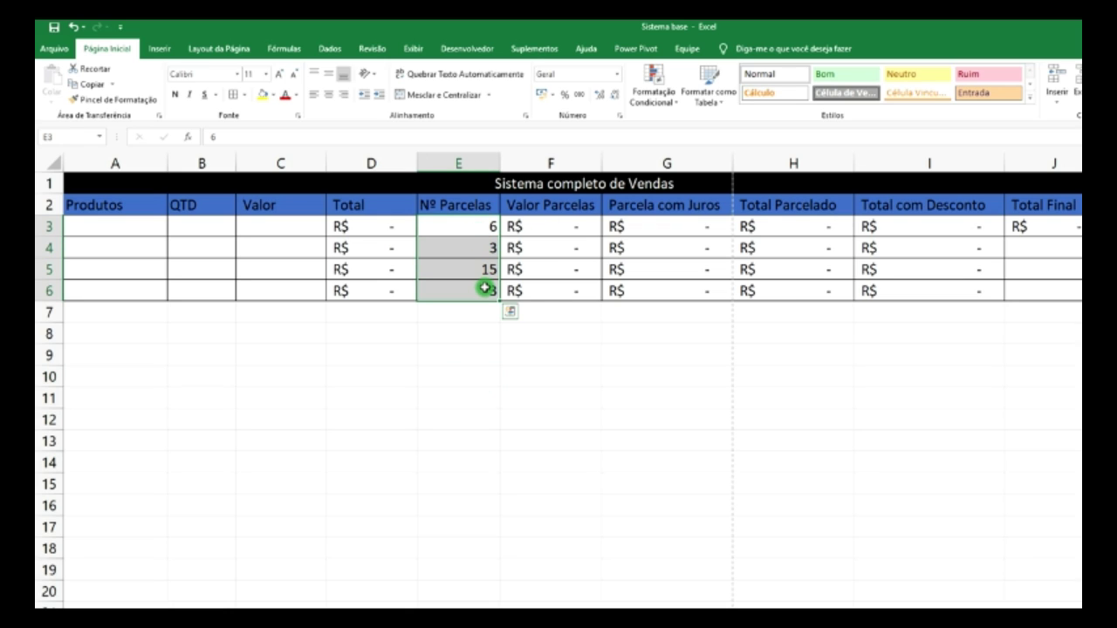
key("Delete")
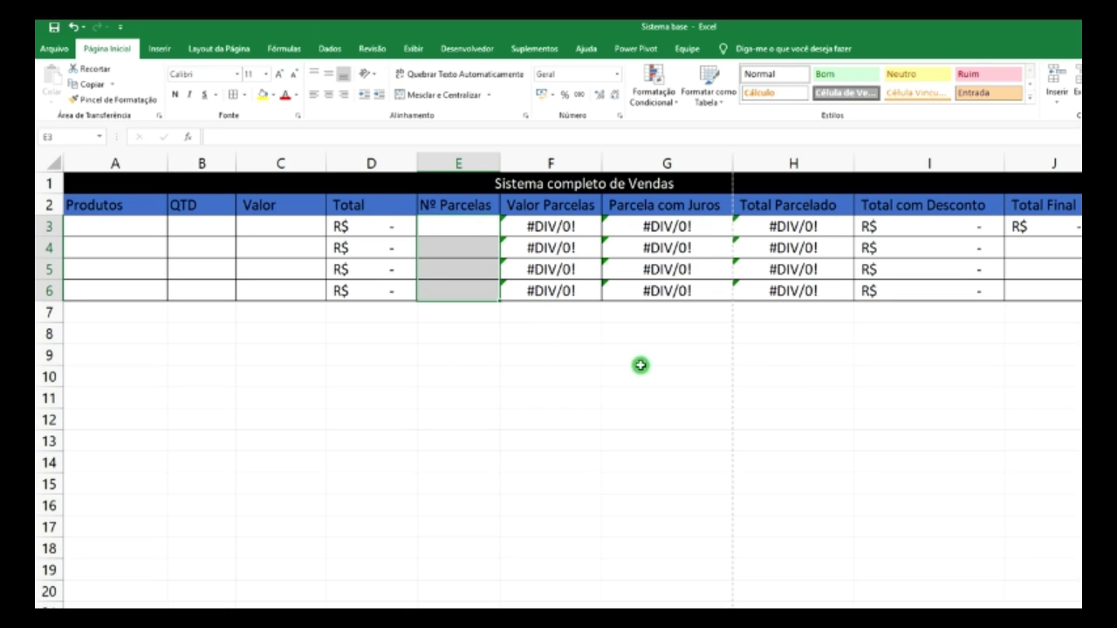
left_click(640, 363)
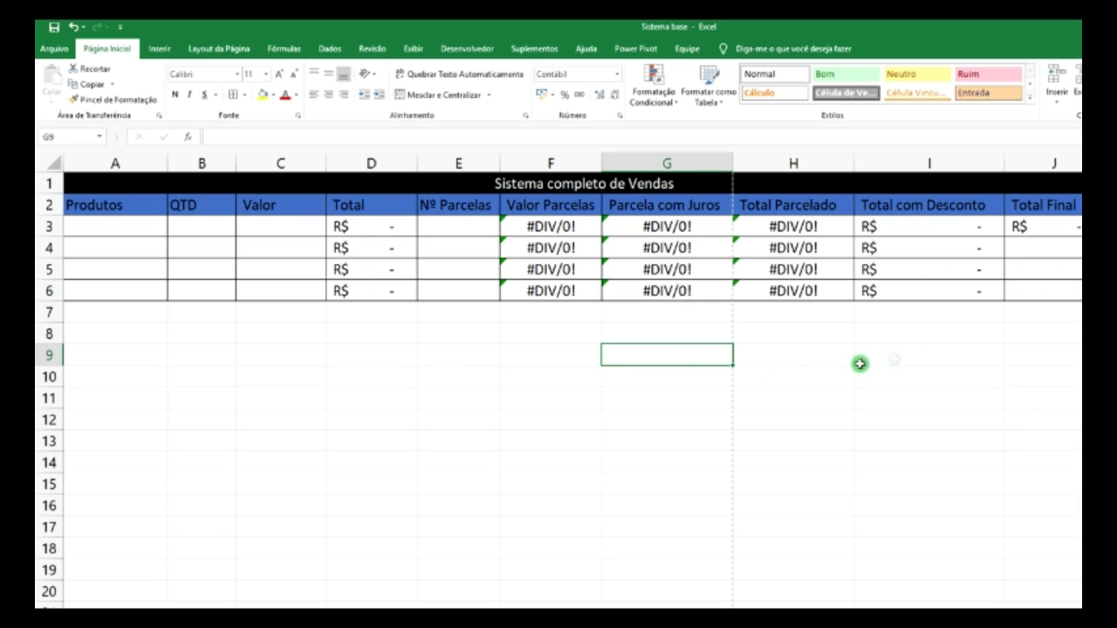
left_click(1037, 251)
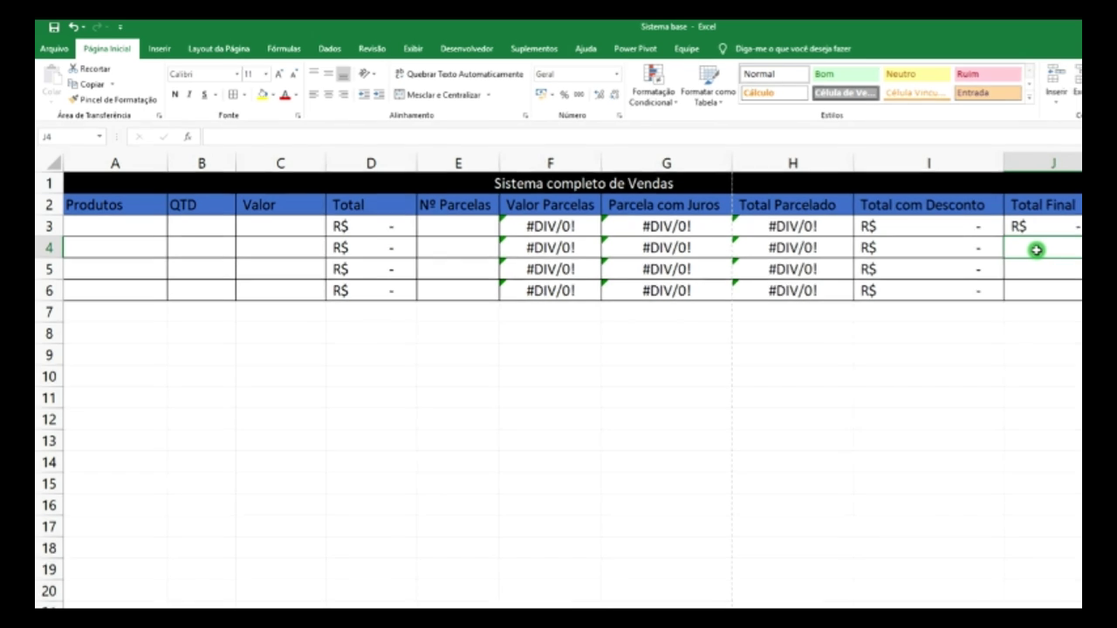
- Enter =HOJE() in J4 and =AGORA() in J5
type("=")
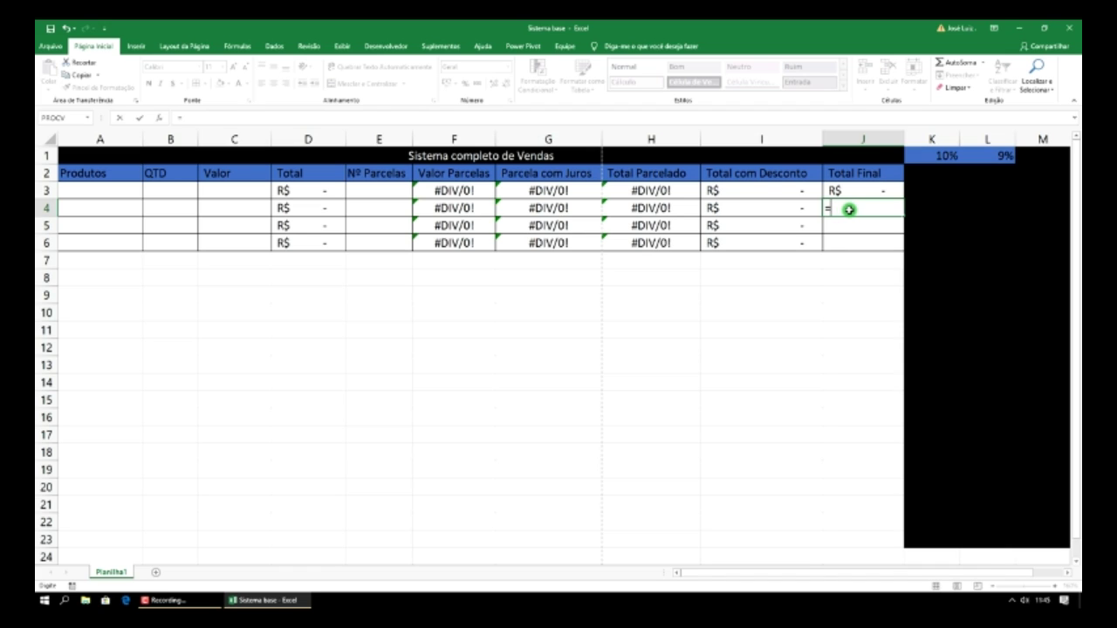
type("hoje")
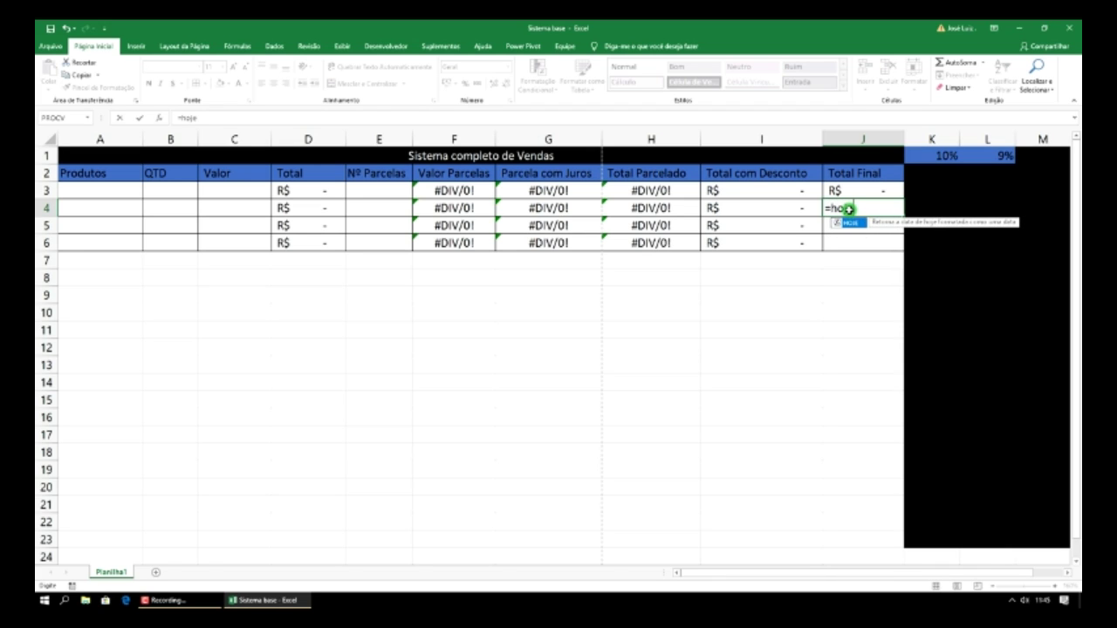
type("()")
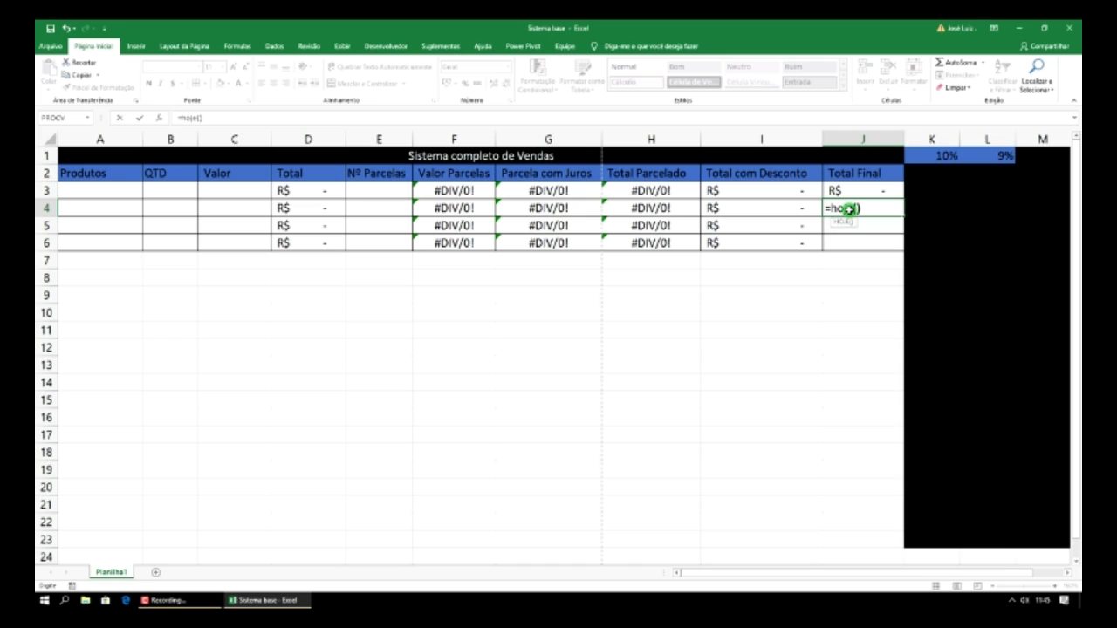
key("Return")
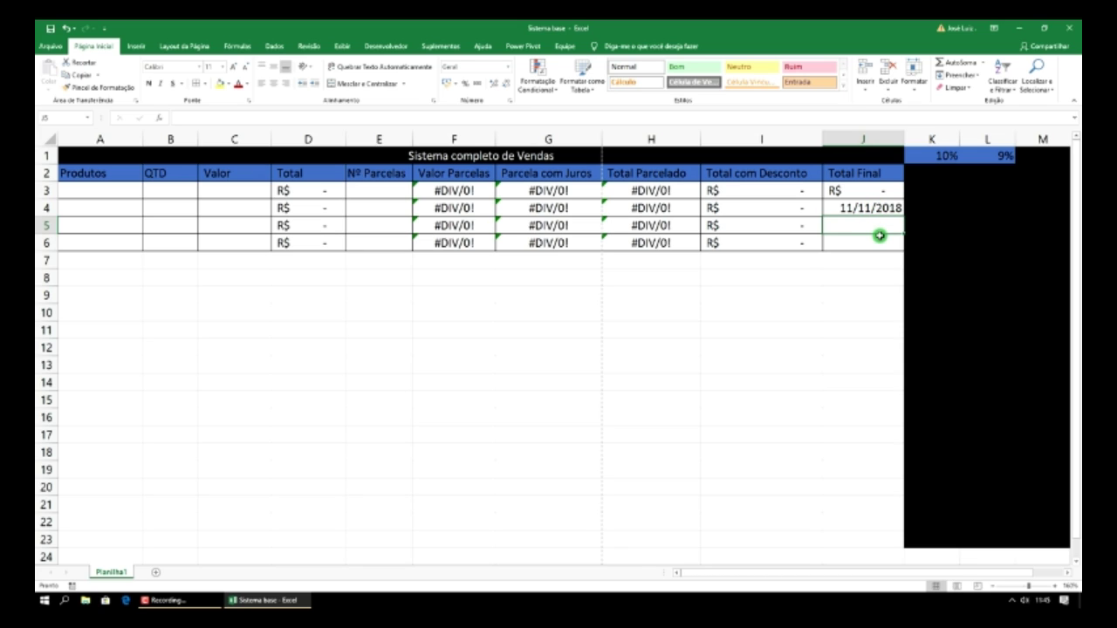
type("=ago")
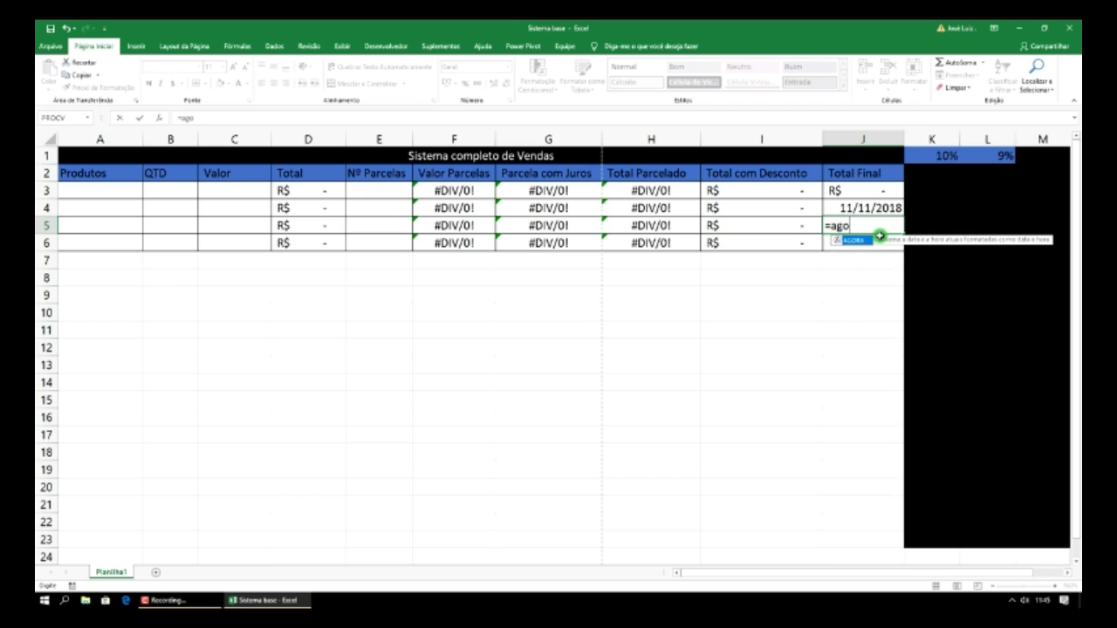
type("ra()")
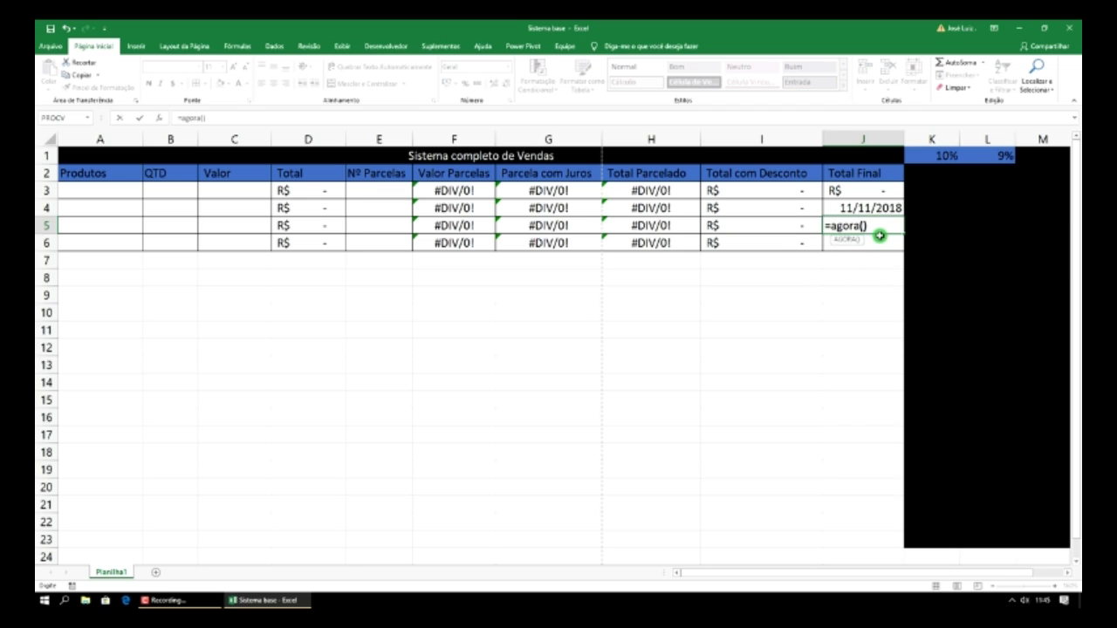
key("Return")
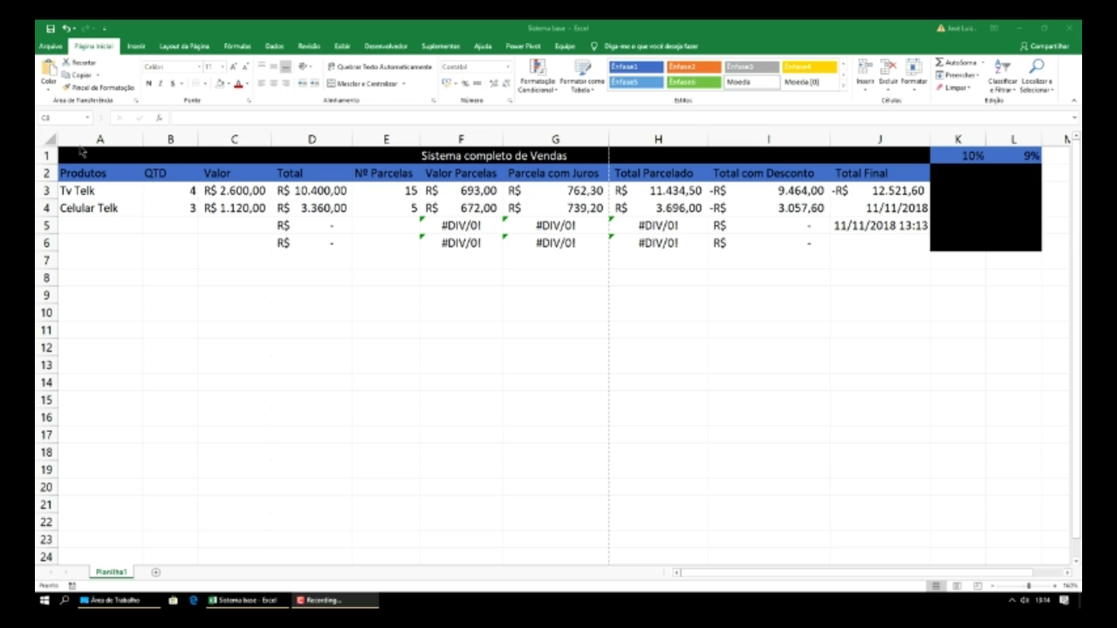
- Apply Todas as Bordas to A1:L6, including the K and L rate cells
left_click(50, 47)
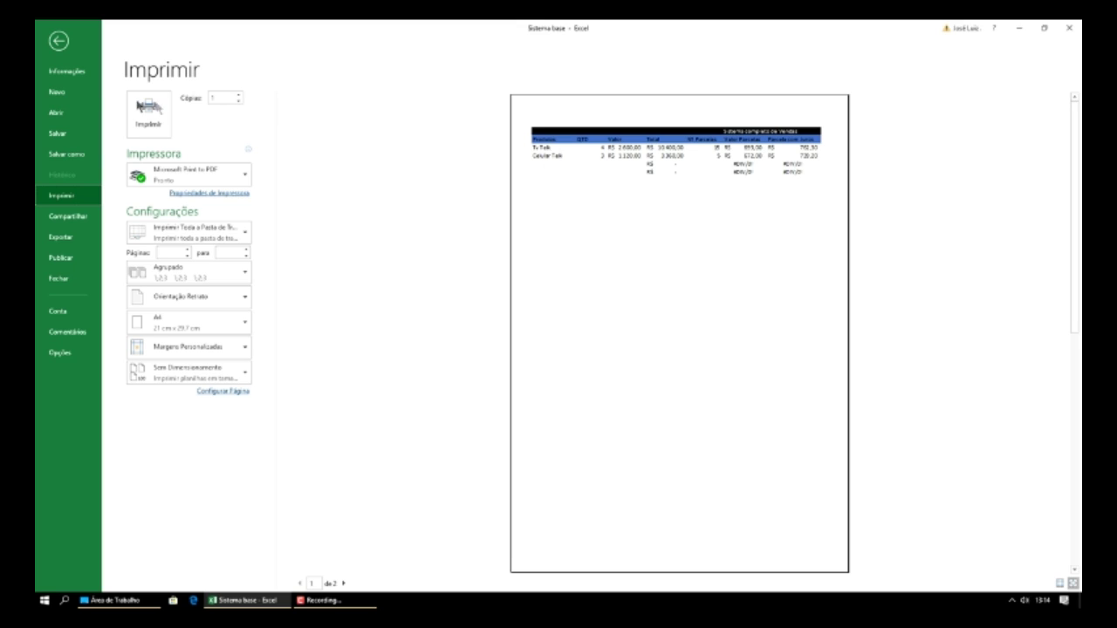
left_click(58, 44)
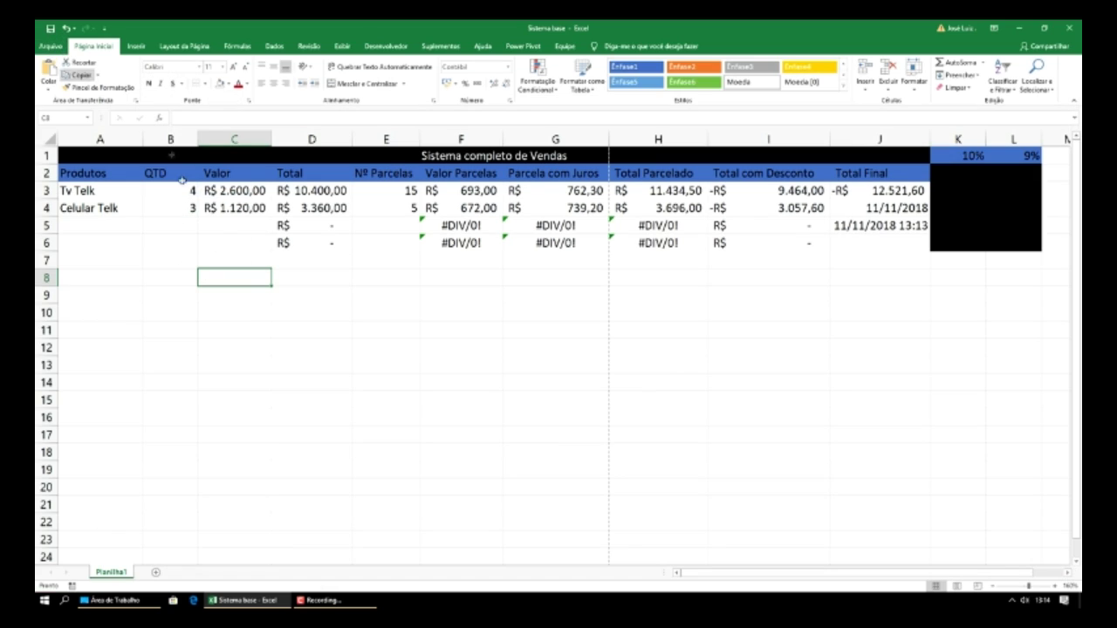
left_click_drag(336, 156, 583, 262)
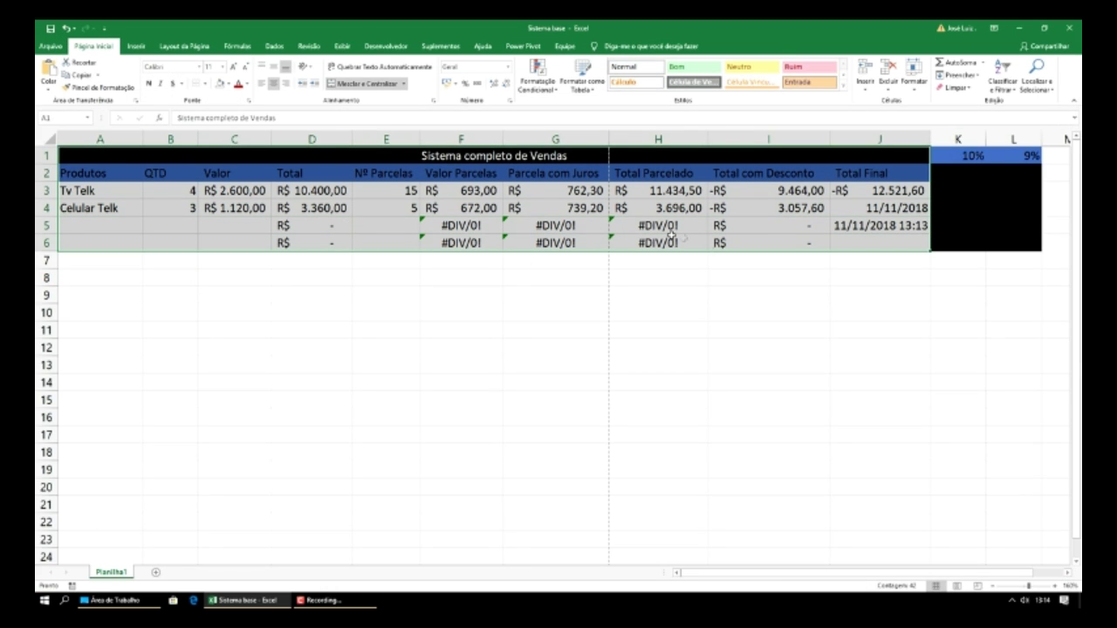
left_click_drag(413, 157, 1003, 245)
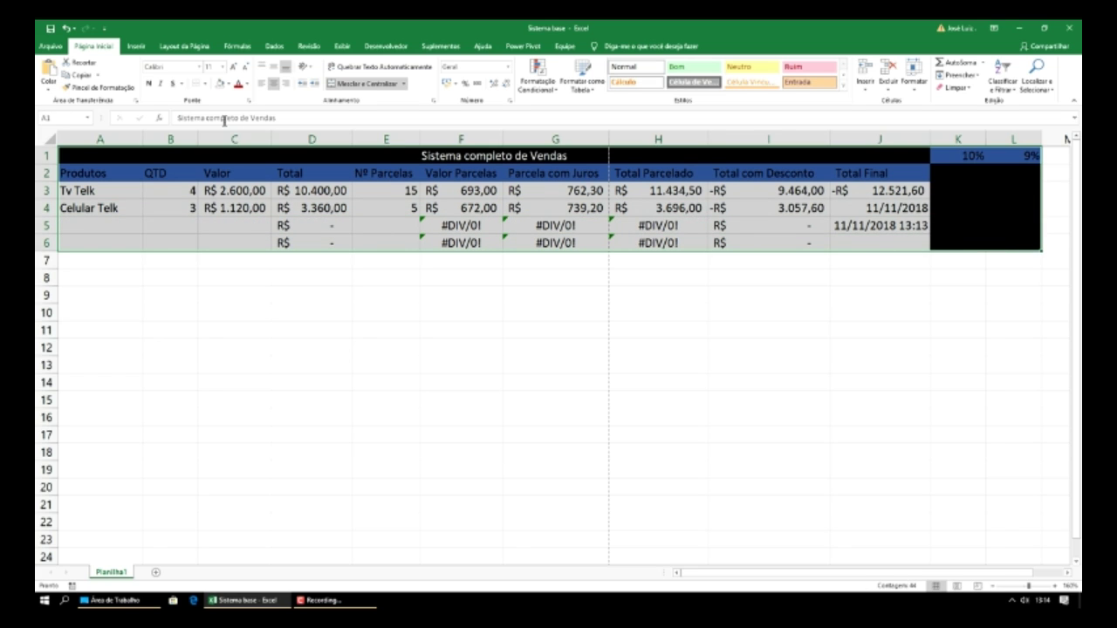
left_click(205, 84)
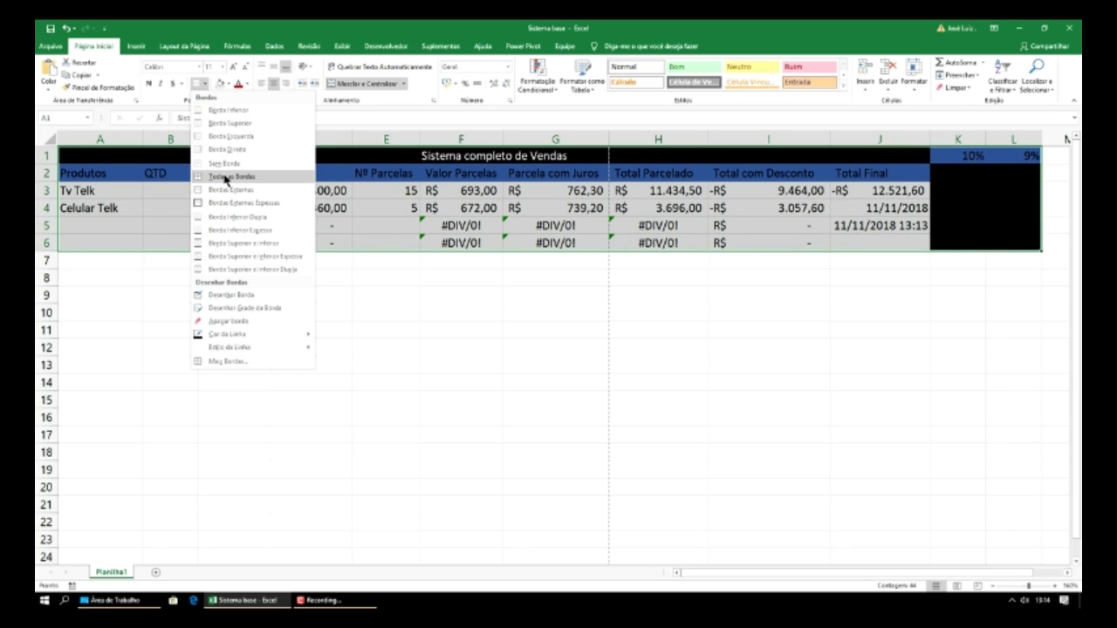
left_click(227, 180)
- Check the print preview to confirm the new borders on every table cell
left_click(51, 45)
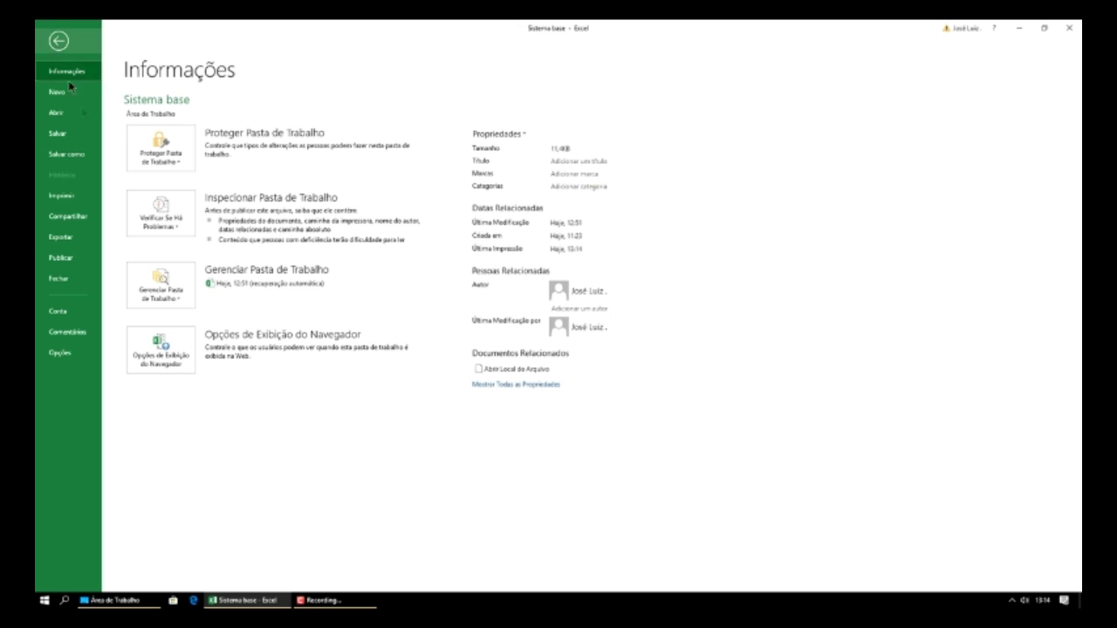
left_click(76, 195)
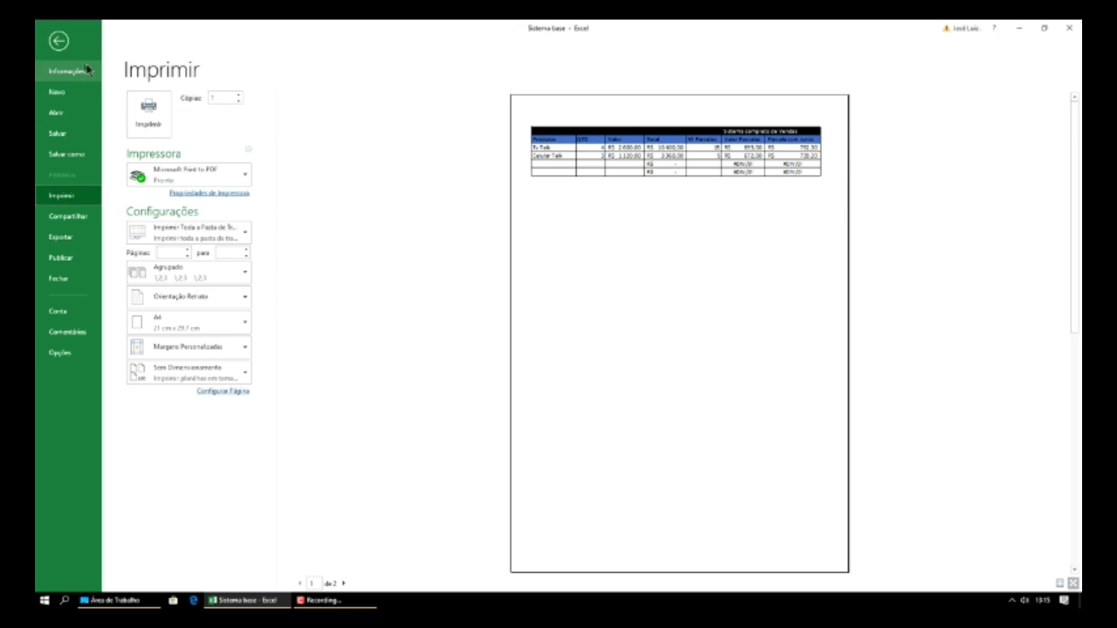
left_click(58, 42)
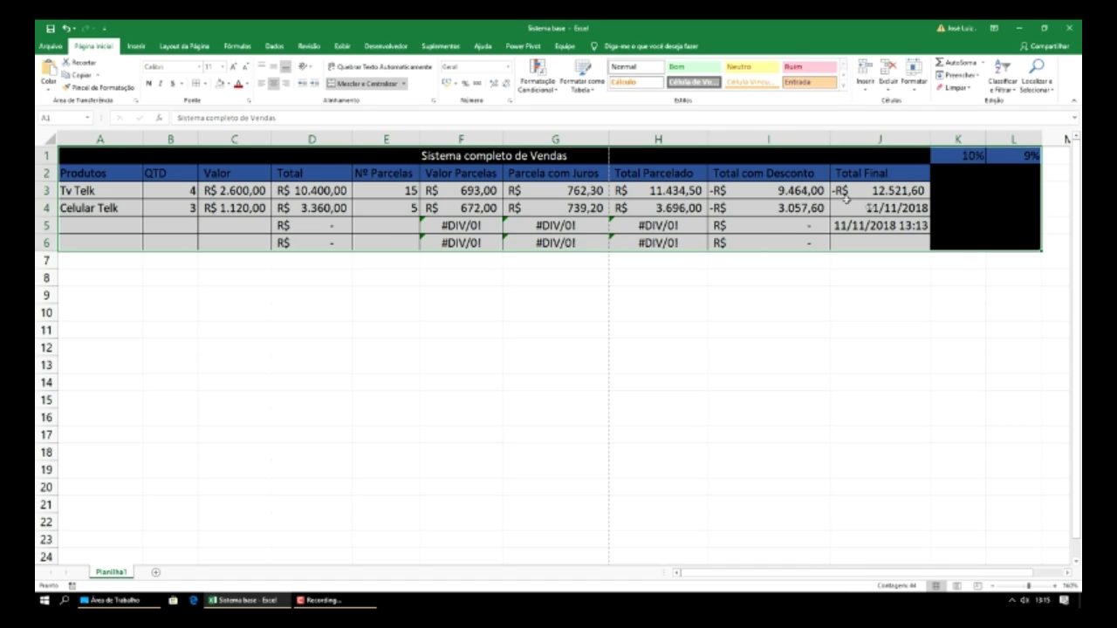
- Narrow columns A, C, D and K to fit their contents
left_click(340, 295)
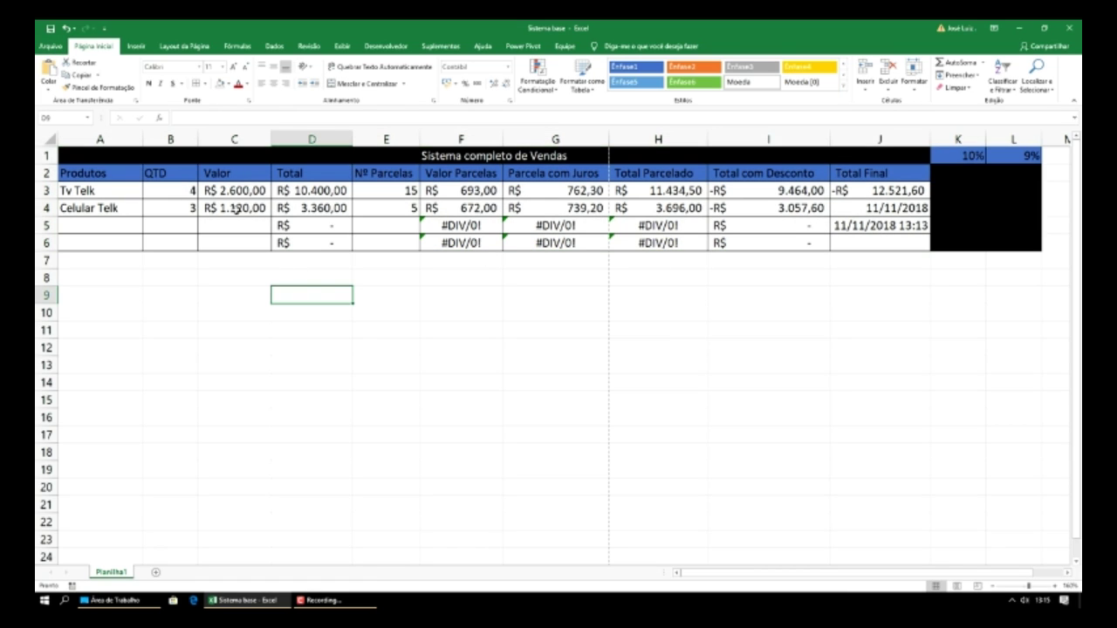
mouse_move(142, 140)
left_mouse_down()
mouse_move(121, 140)
mouse_move(174, 140)
mouse_move(147, 139)
left_mouse_up()
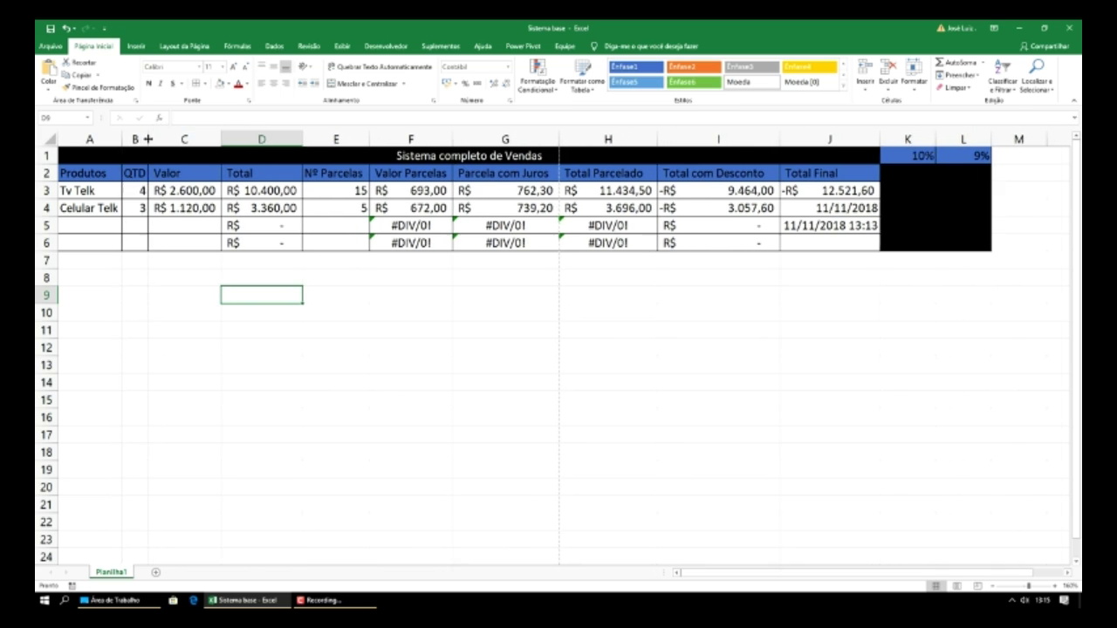
left_click(147, 139)
left_click_drag(221, 138, 222, 140)
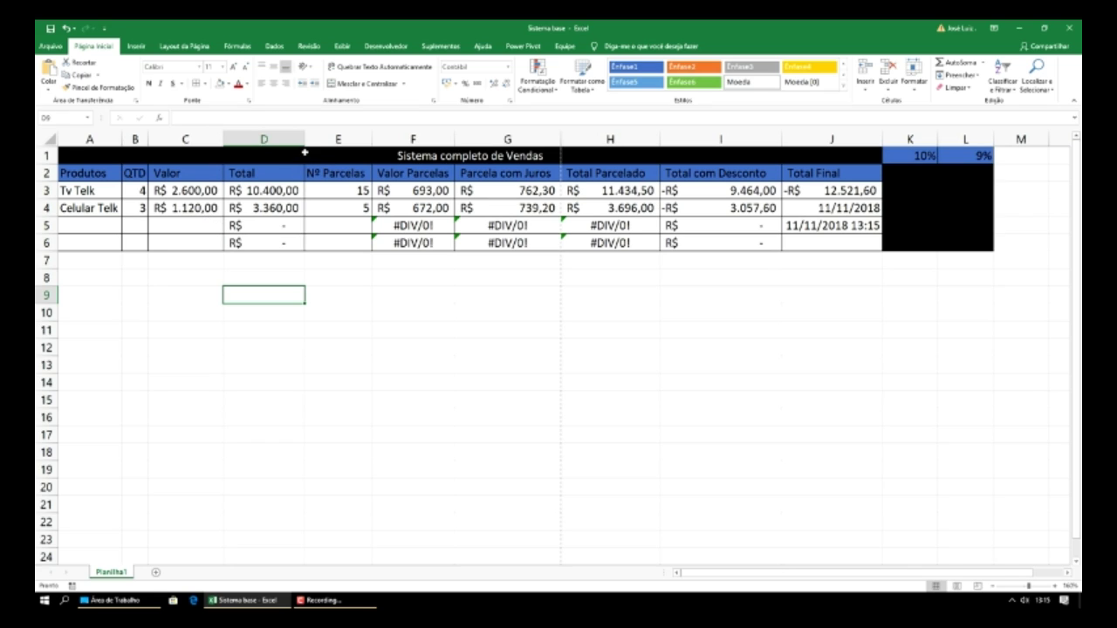
left_click_drag(305, 142, 367, 140)
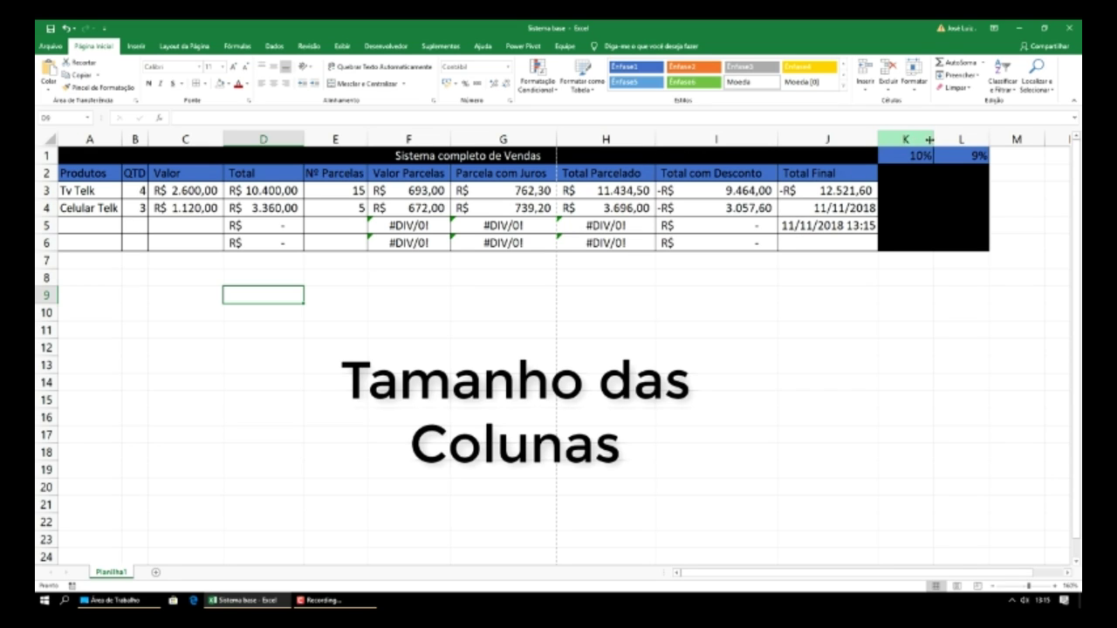
mouse_move(933, 138)
left_mouse_down()
mouse_move(910, 138)
mouse_move(952, 138)
mouse_move(934, 137)
left_mouse_up()
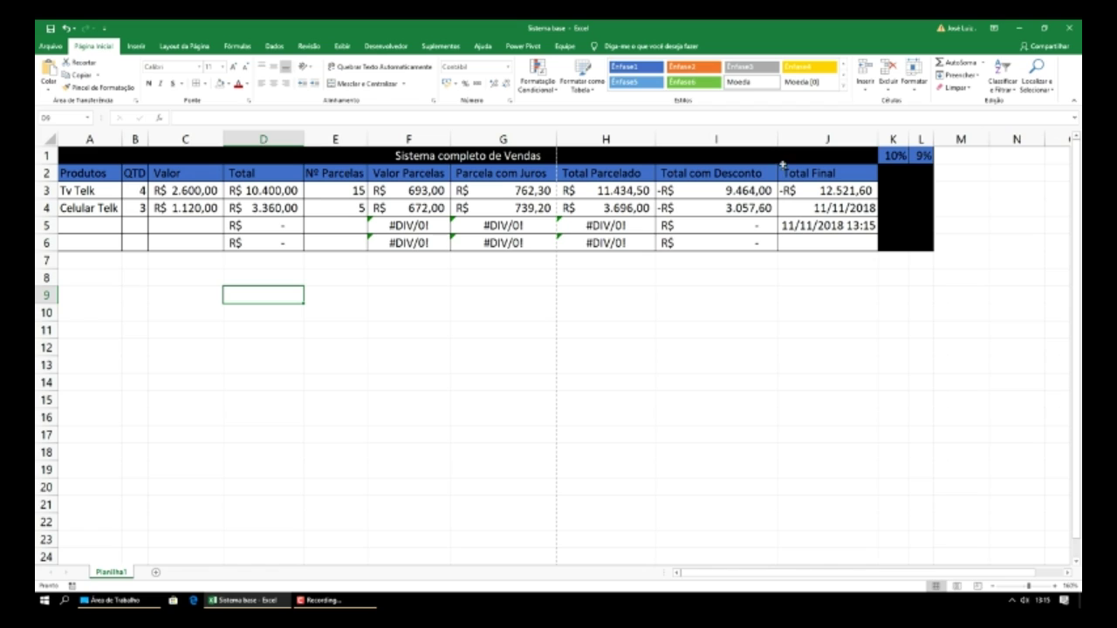
- Narrow columns I, H, G and F, and trim column D slightly more
left_click_drag(778, 146, 764, 143)
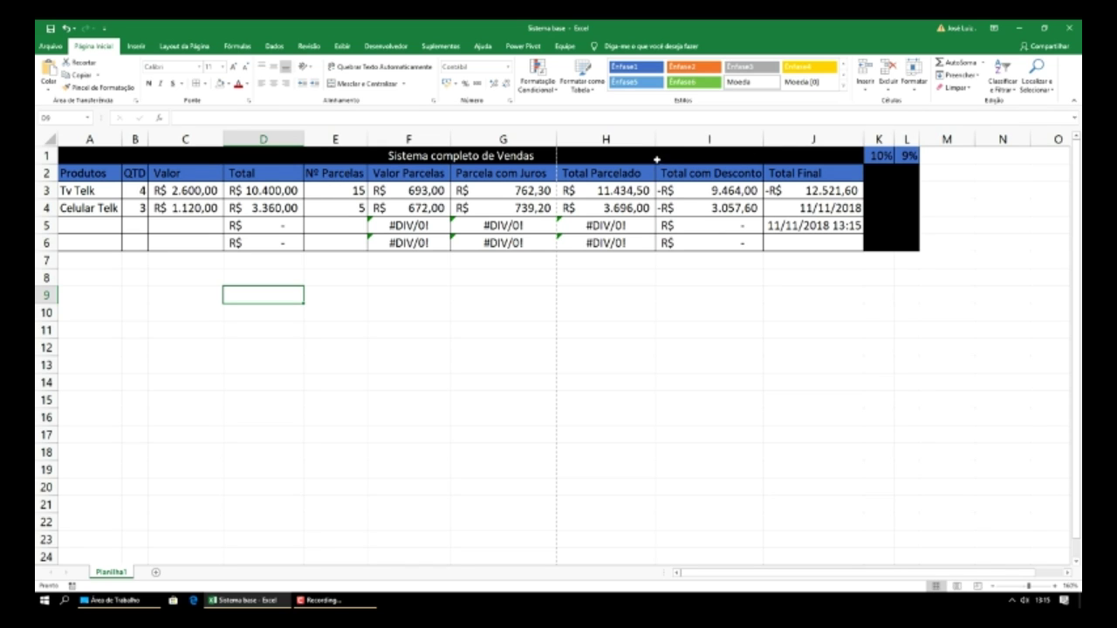
left_click_drag(655, 142, 643, 140)
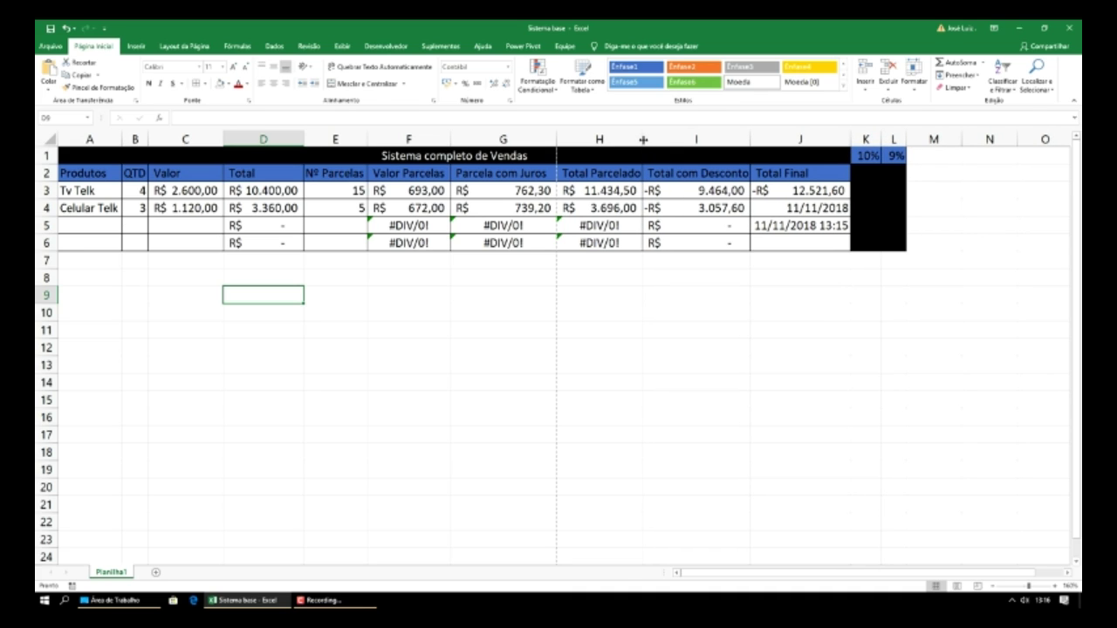
left_click_drag(554, 139, 546, 139)
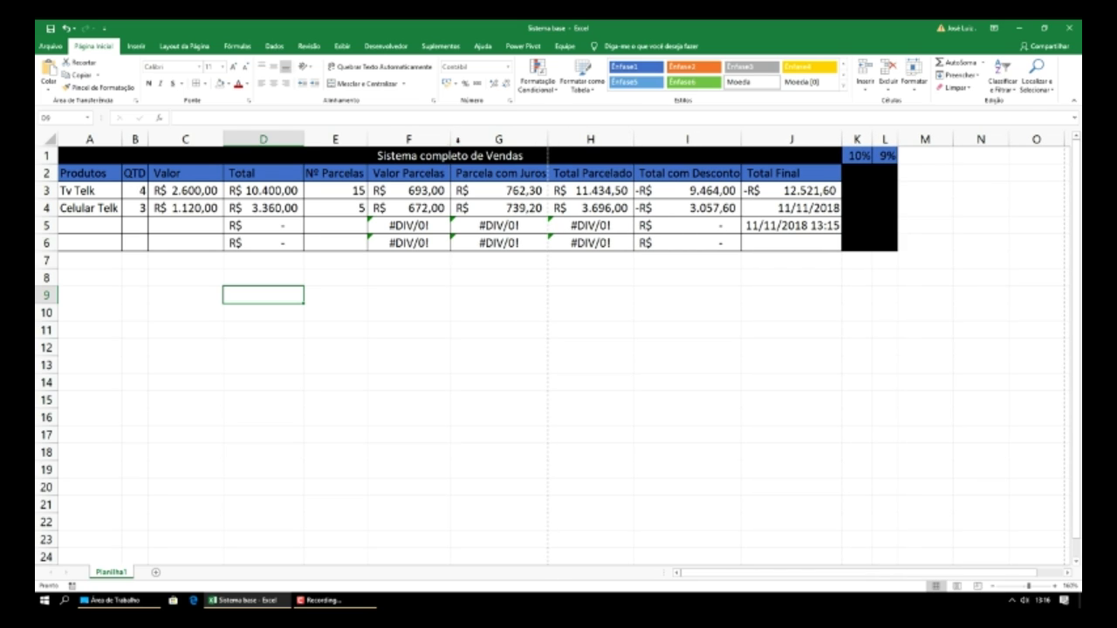
left_click_drag(451, 139, 446, 140)
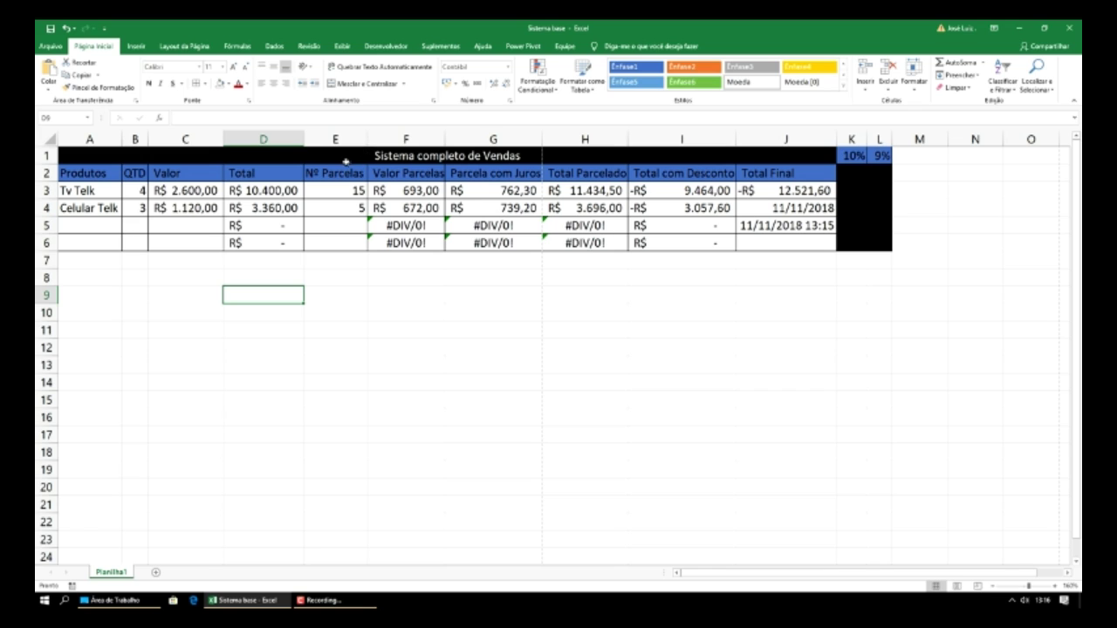
left_click_drag(304, 138, 304, 139)
- Set print scaling to Ajustar Planilha em Uma Página, then go back to the worksheet
left_click(50, 46)
left_click(68, 195)
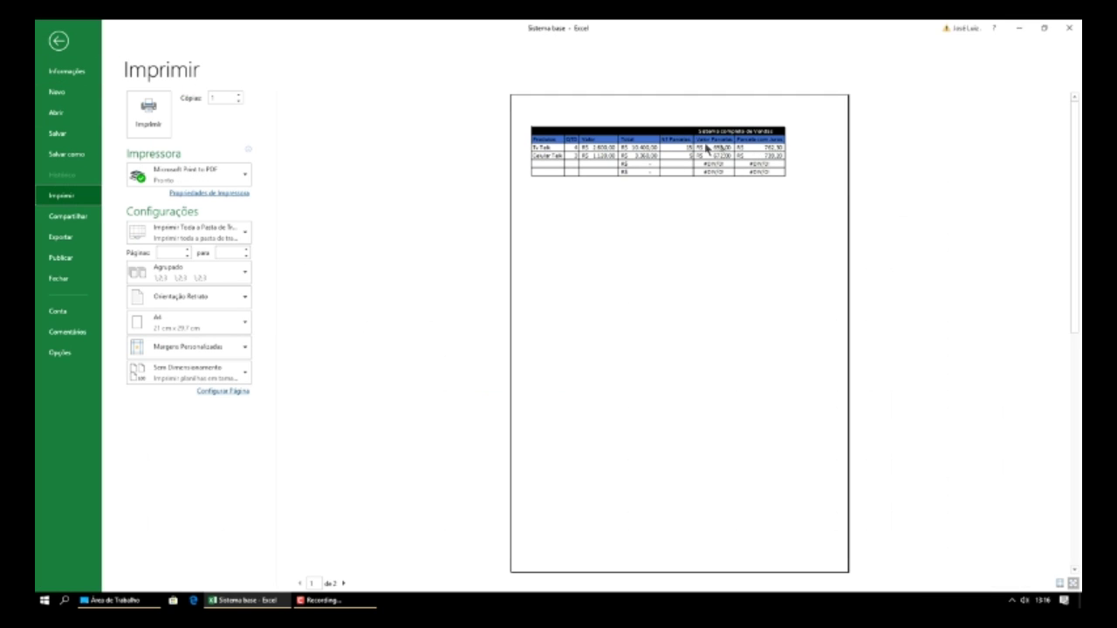
left_click(184, 375)
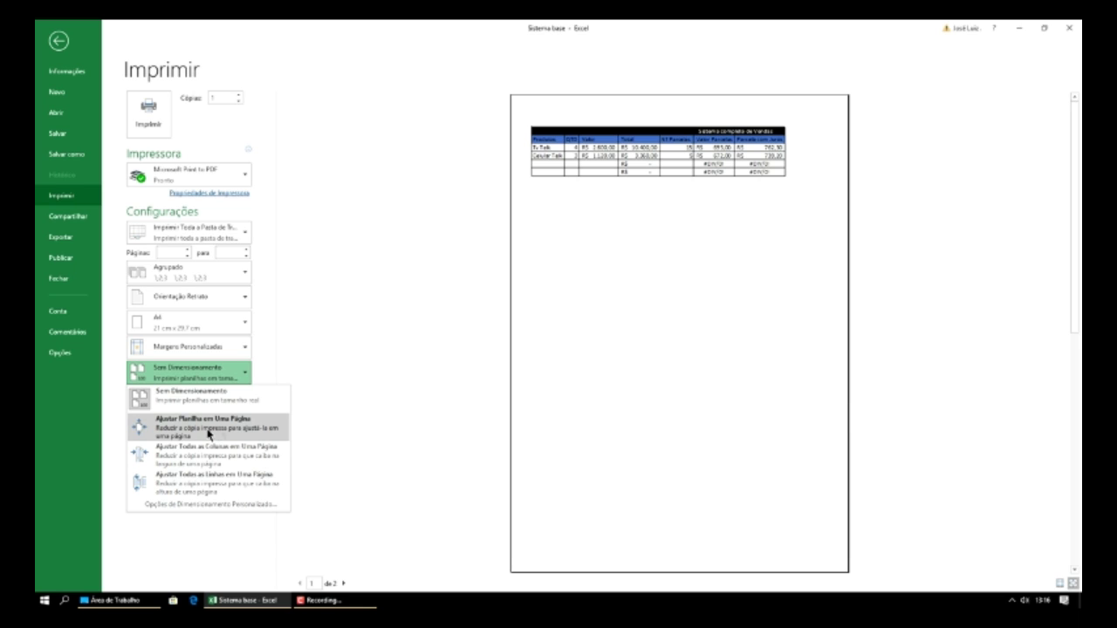
left_click(207, 429)
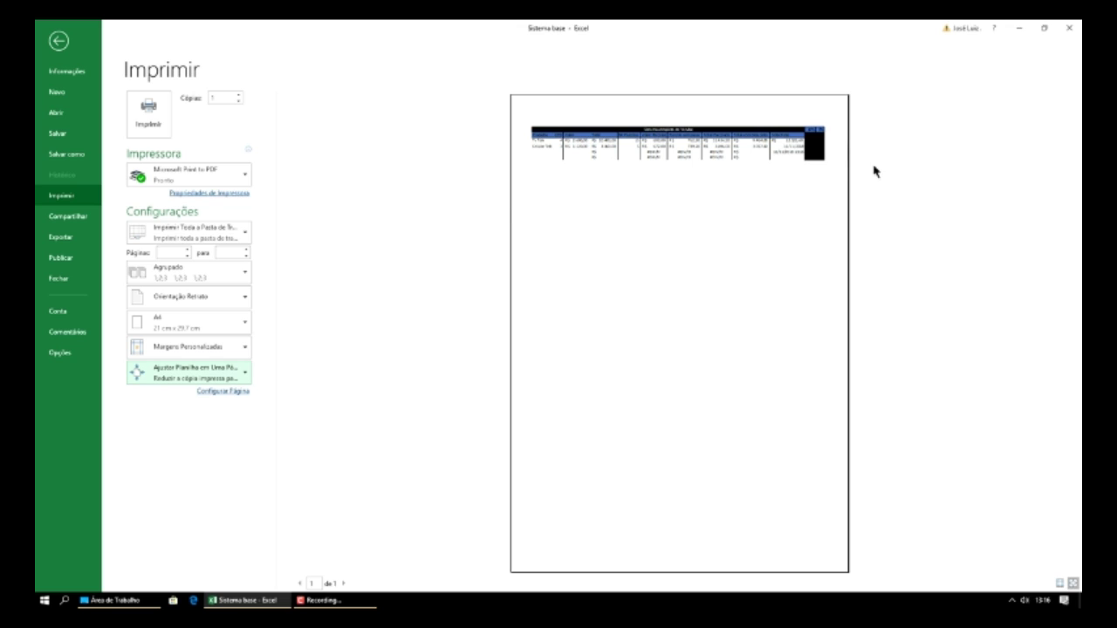
left_click(412, 169)
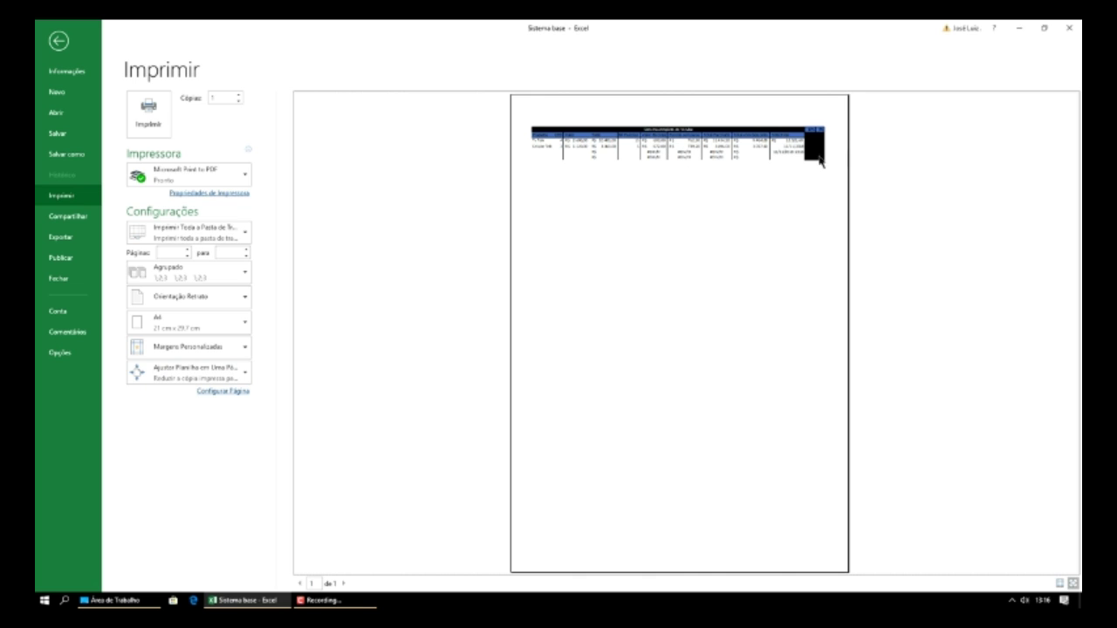
key("Escape")
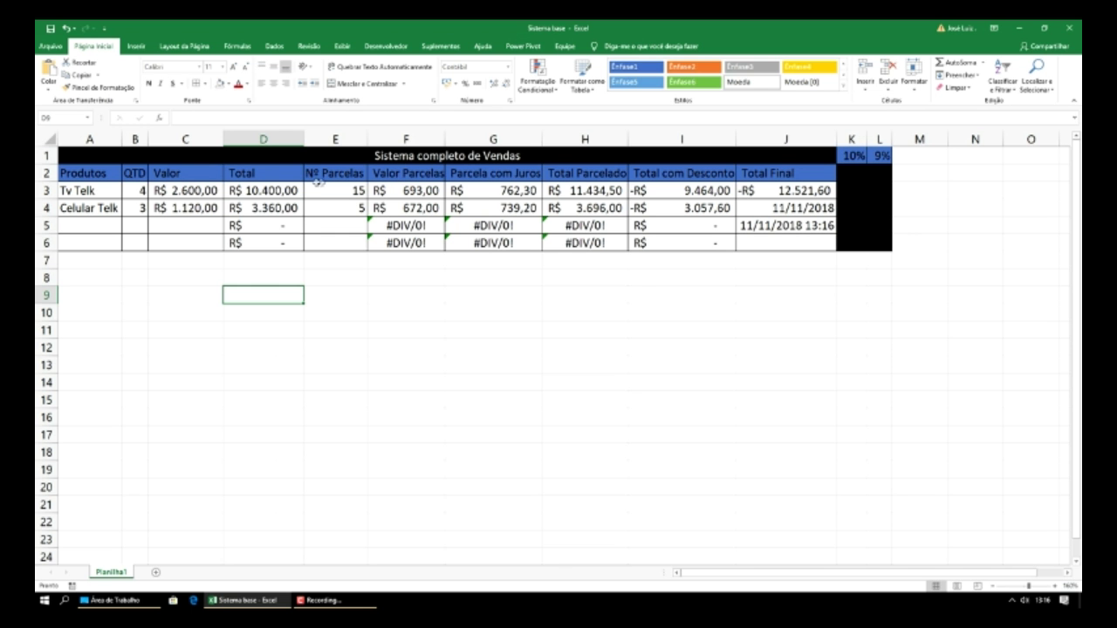
- Edit headers F2, G2 and I2 to read V Parcelas, Parcela c Juros and Total c Desconto
left_click(387, 175)
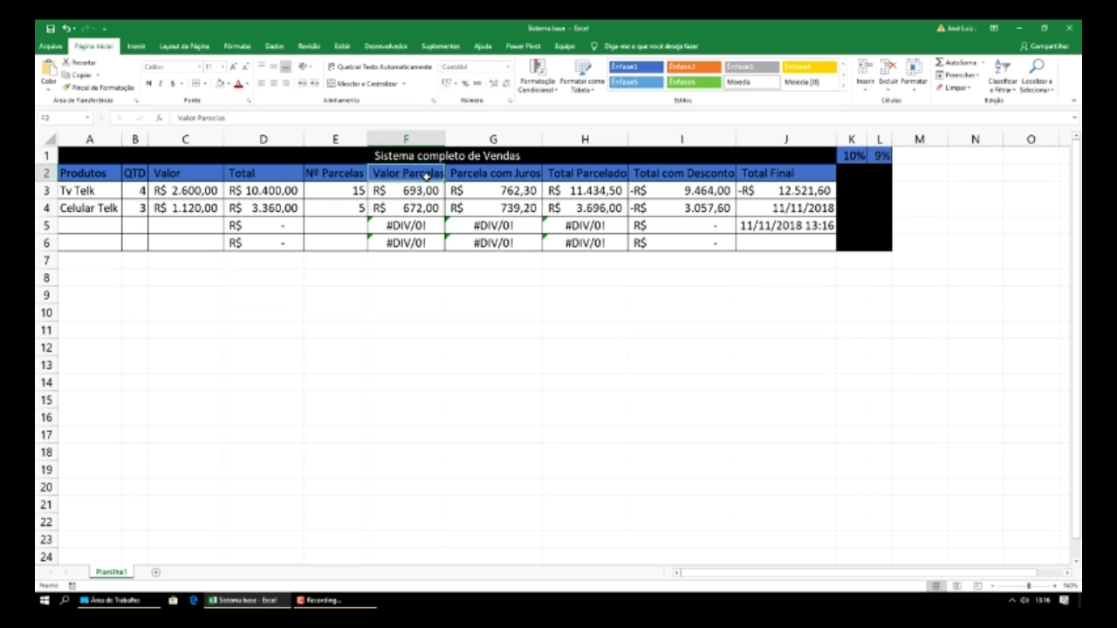
double_click(424, 175)
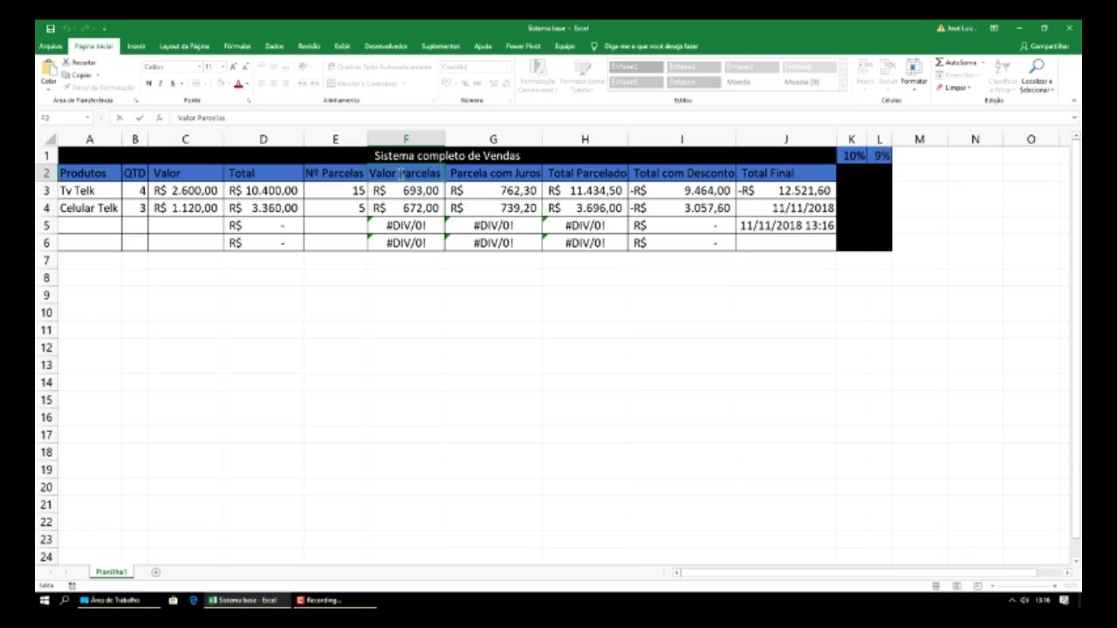
key("BackSpace")
key("BackSpace")
key("BackSpace")
key("BackSpace")
key("BackSpace")
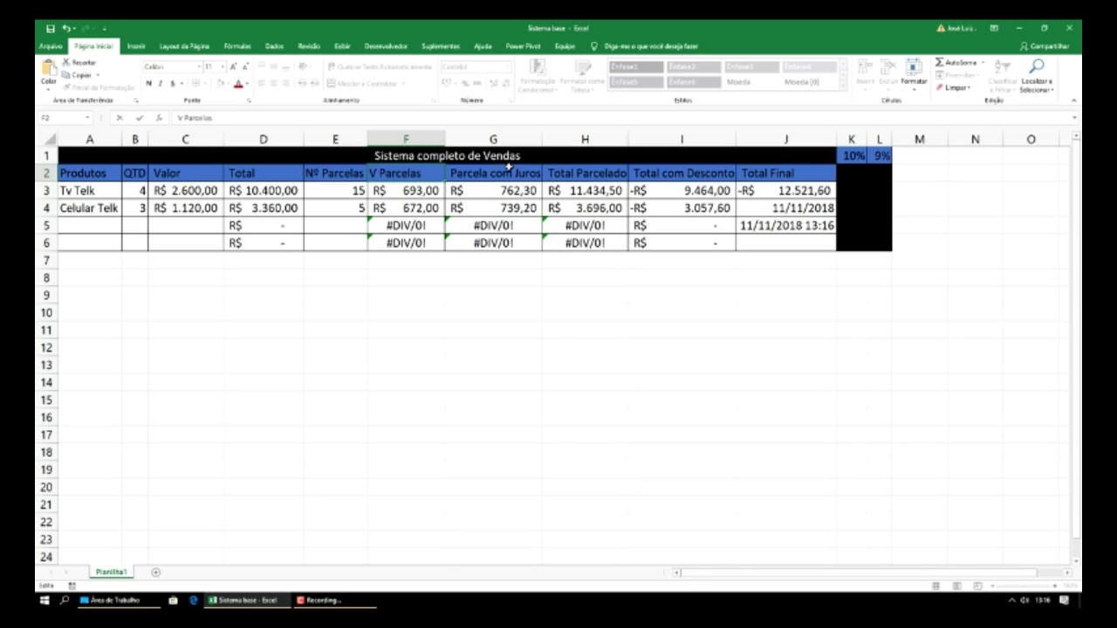
left_click(506, 171)
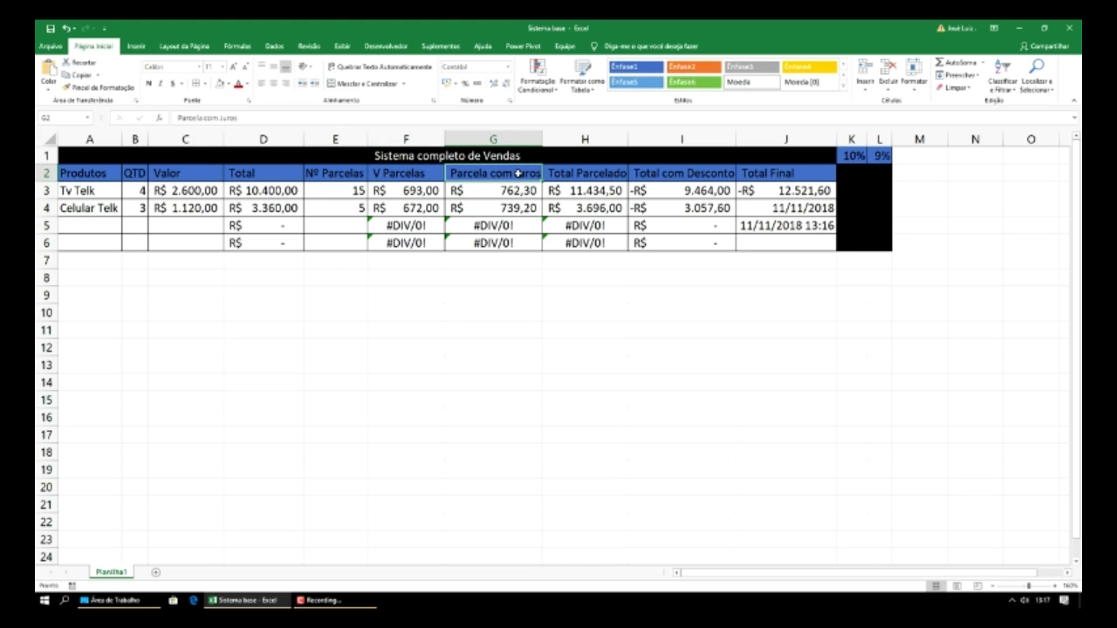
double_click(510, 173)
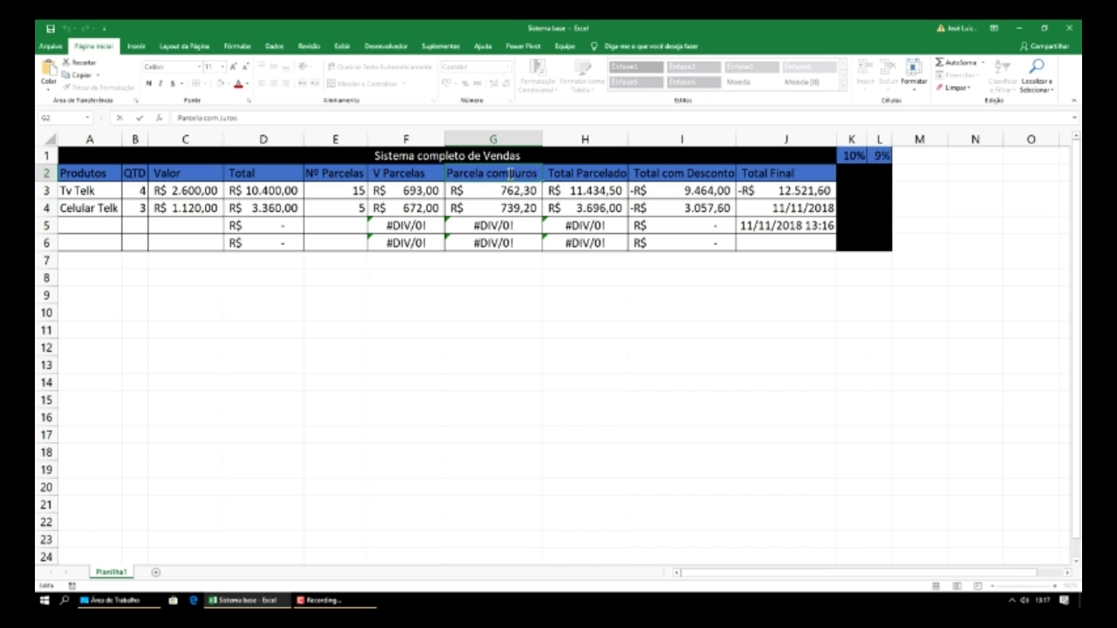
key("BackSpace")
key("BackSpace")
key("BackSpace")
key("Tab")
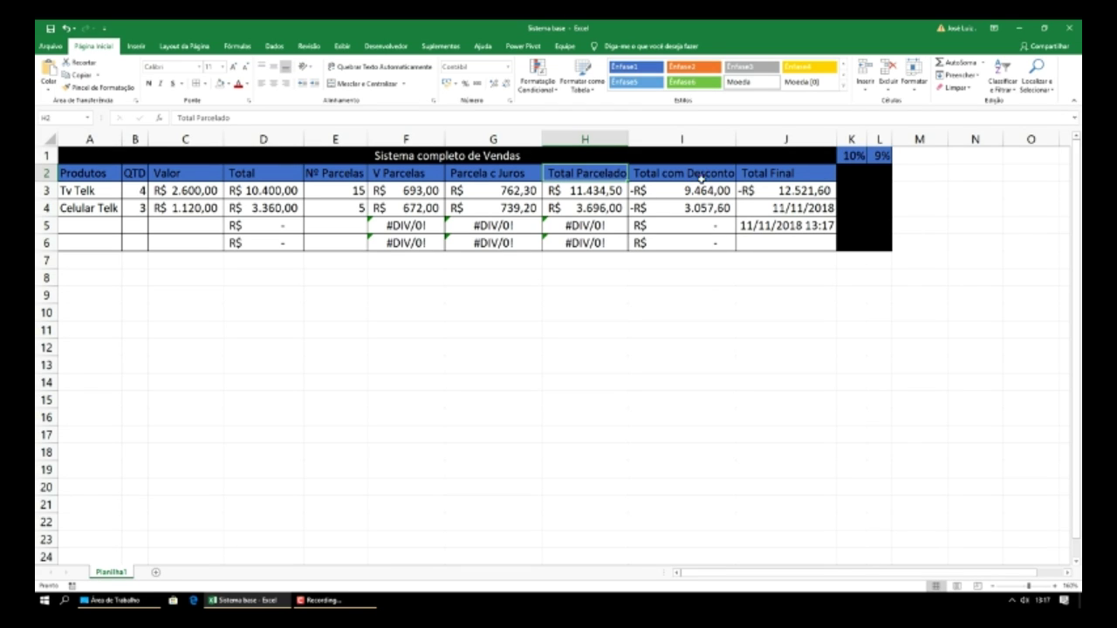
left_click(683, 172)
double_click(683, 173)
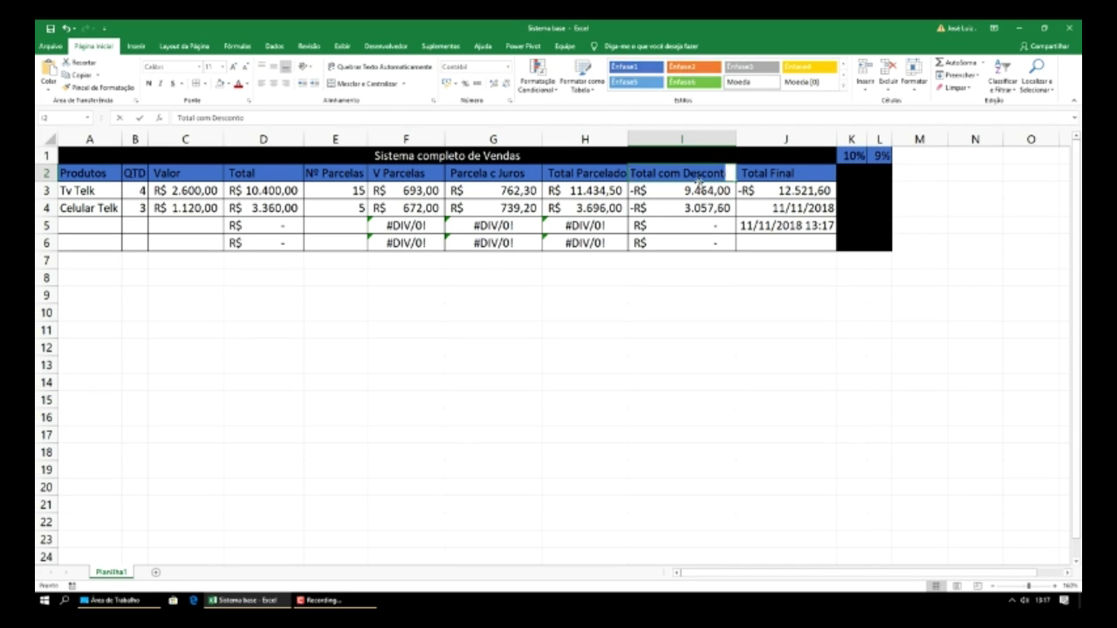
key("BackSpace")
key("BackSpace")
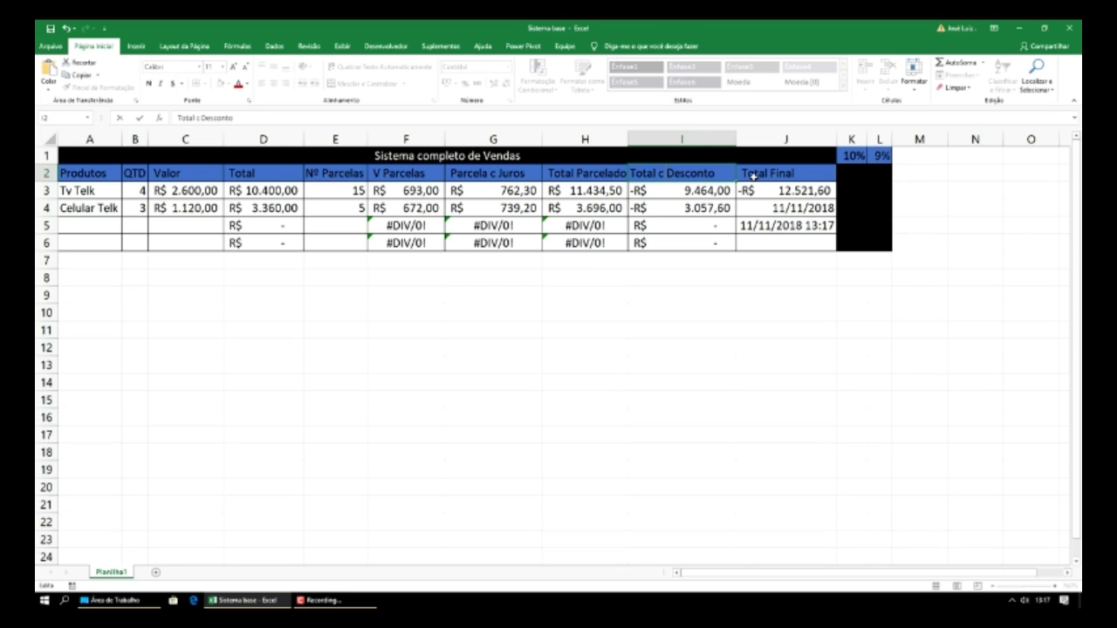
left_click(736, 154)
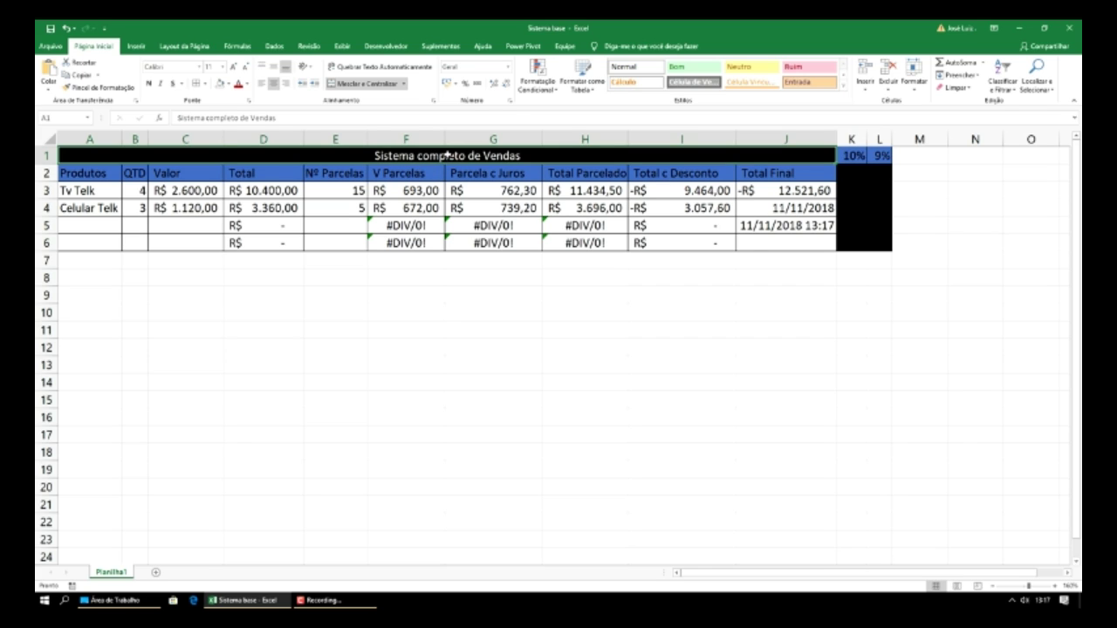
- Narrow columns F, G, H and I to fit the abbreviated headers, then open the File view
left_click_drag(445, 139, 439, 140)
left_click_drag(538, 139, 520, 144)
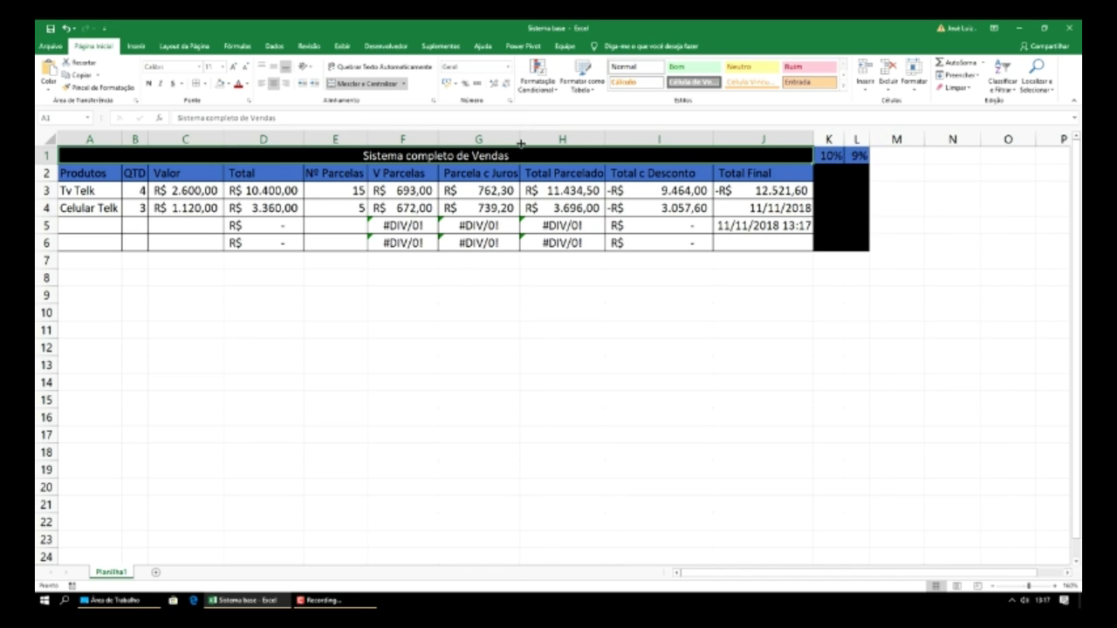
left_click_drag(604, 136, 610, 140)
left_click_drag(713, 138, 699, 138)
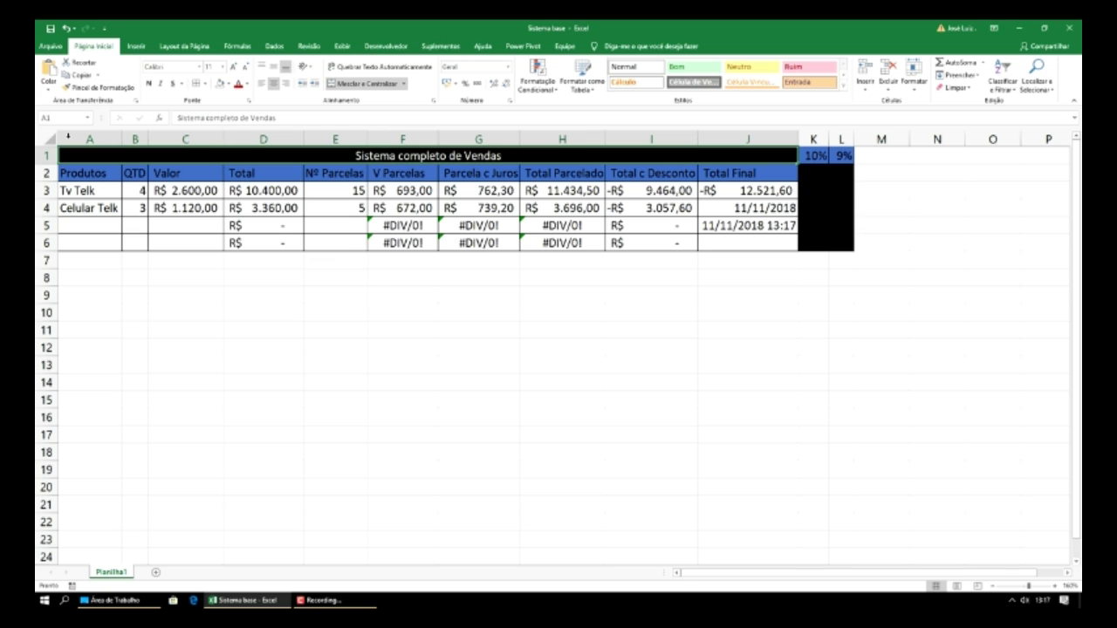
left_click(51, 45)
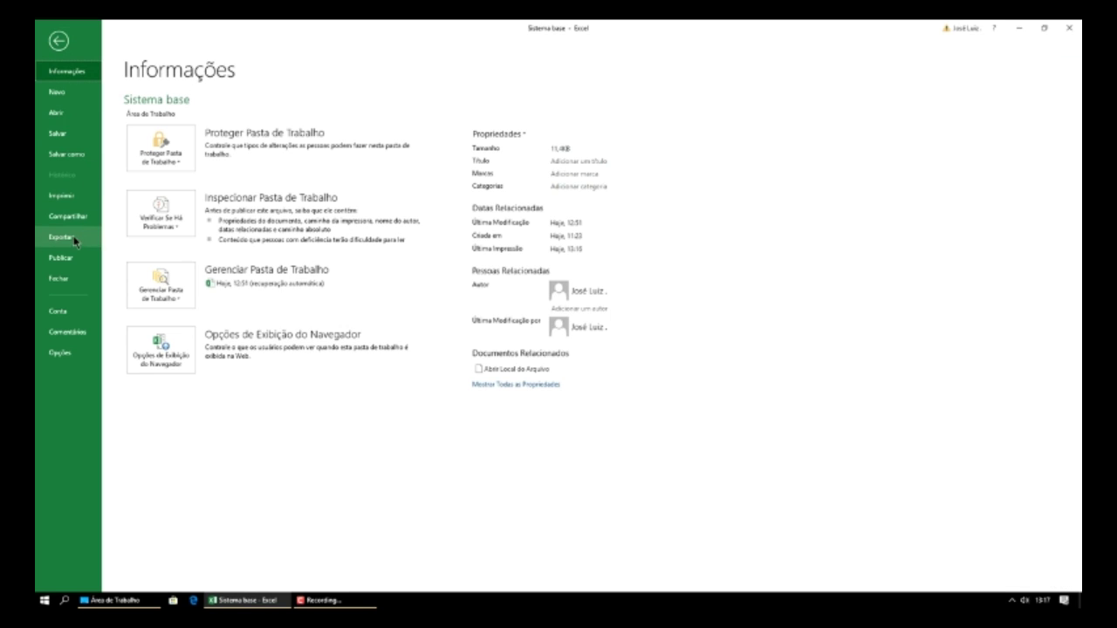
- Preview the narrowed table on its single printed page, then exit the preview
left_click(58, 194)
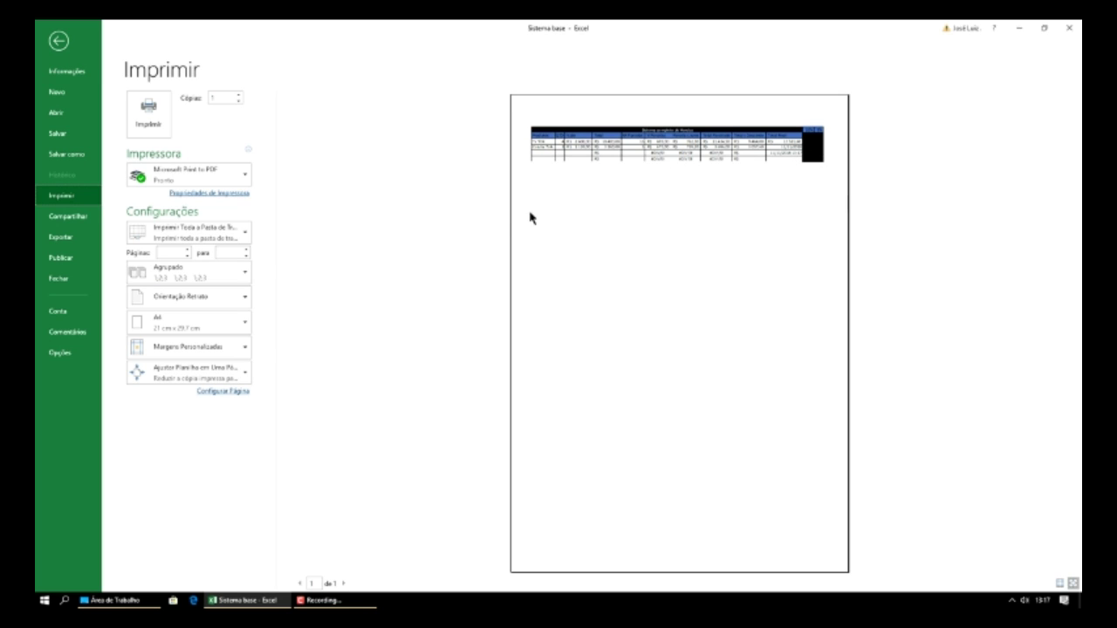
key("Escape")
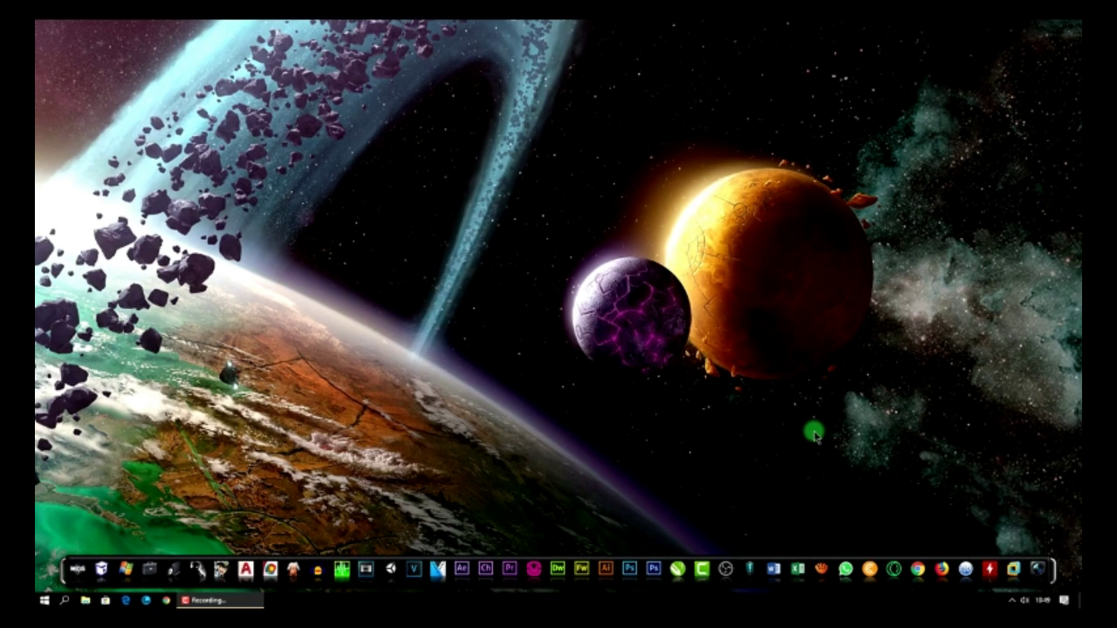
- Relaunch Excel, create blank workbook Pasta1 and maximize its window
left_click(798, 569)
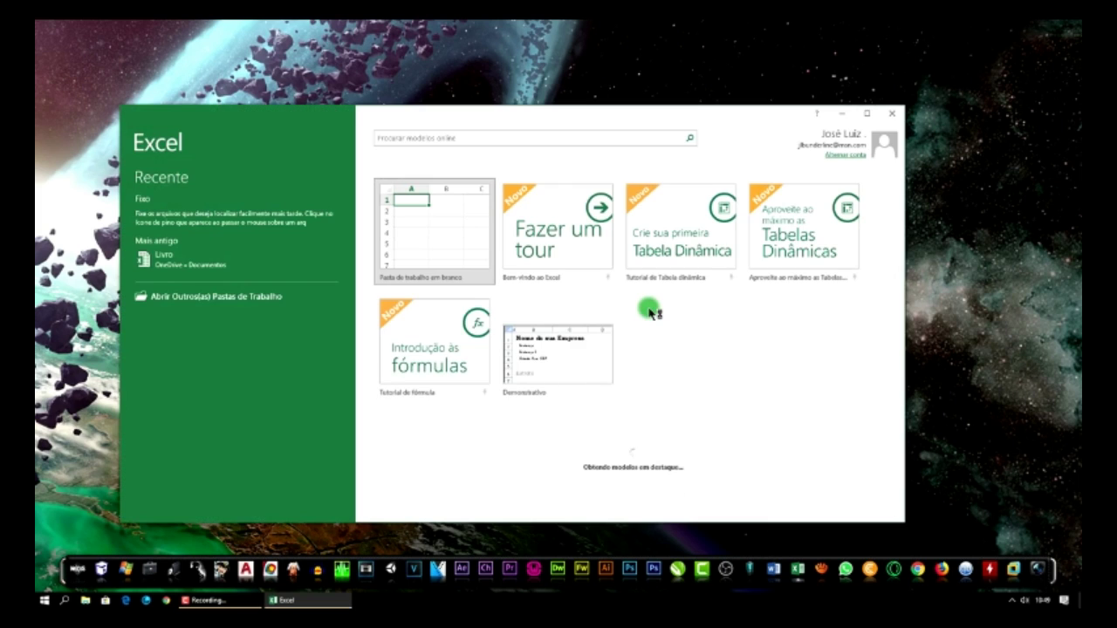
left_click(437, 228)
left_click(868, 114)
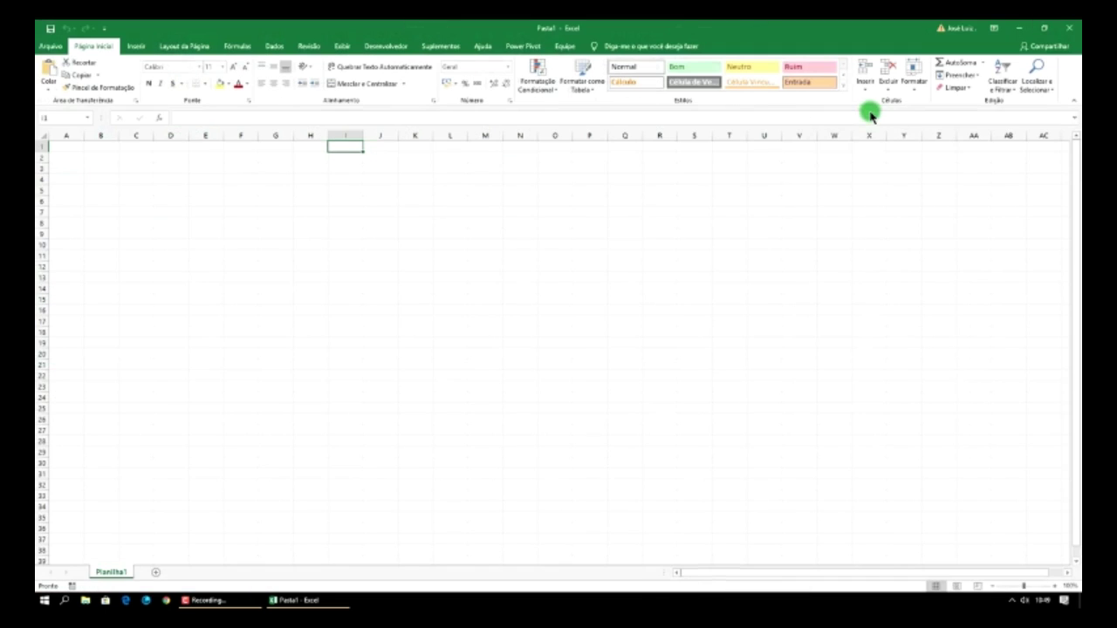
- Zoom in and enter 'Operações' in A2, widening column A to fit it
left_click(1055, 586)
left_click(1056, 585)
left_click(1055, 585)
left_click(1055, 586)
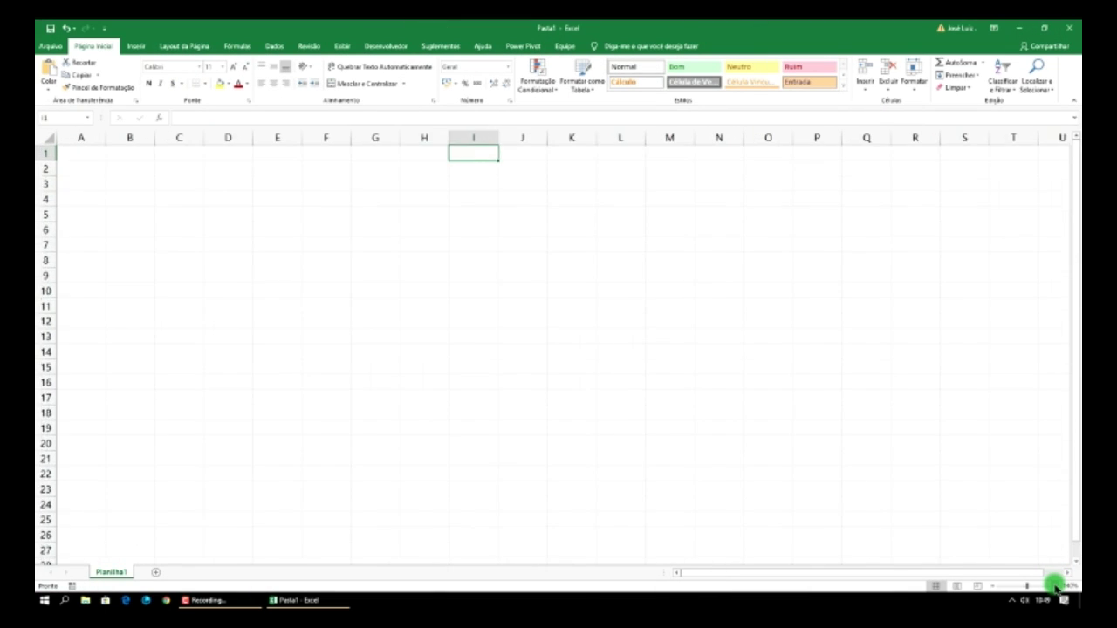
left_click(1055, 586)
left_click(1056, 586)
left_click(1055, 586)
left_click(1055, 586)
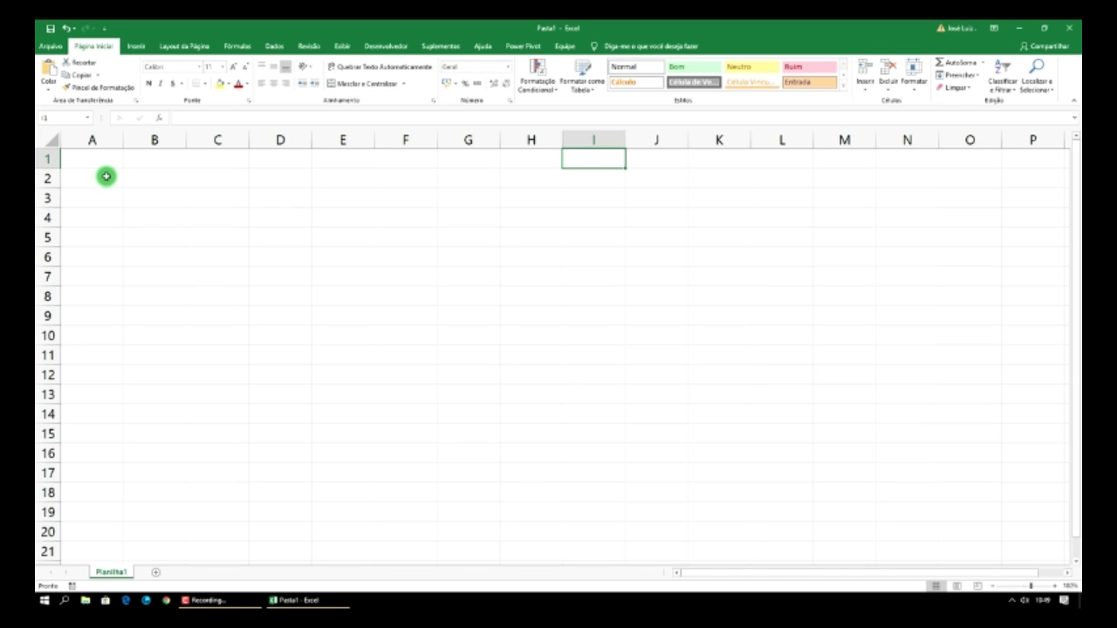
left_click(99, 178)
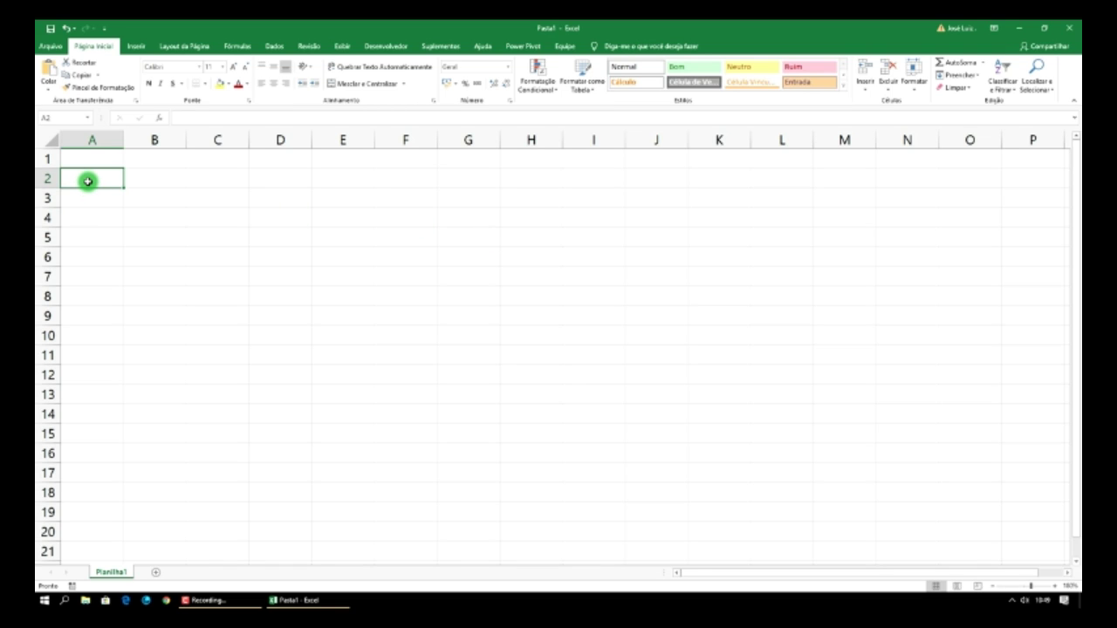
type("O")
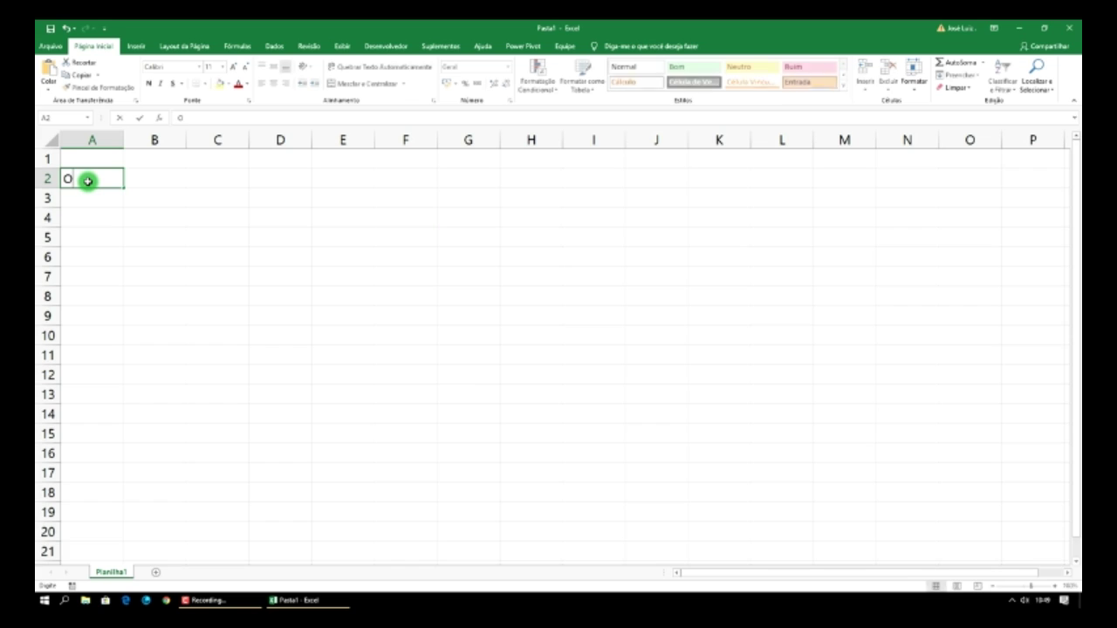
type("perações")
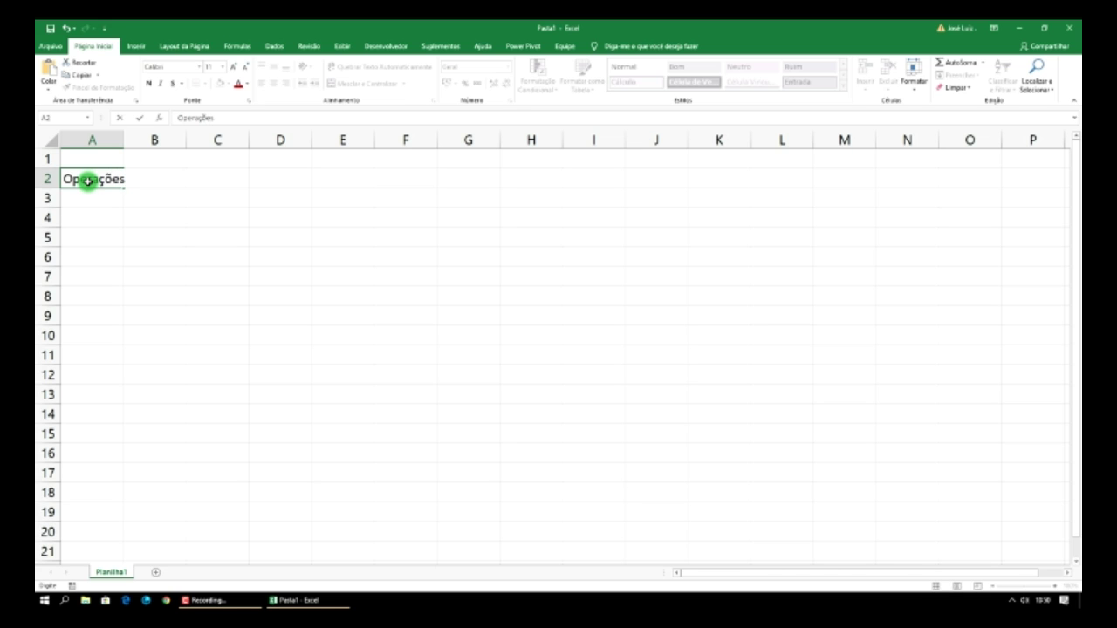
left_click(124, 140)
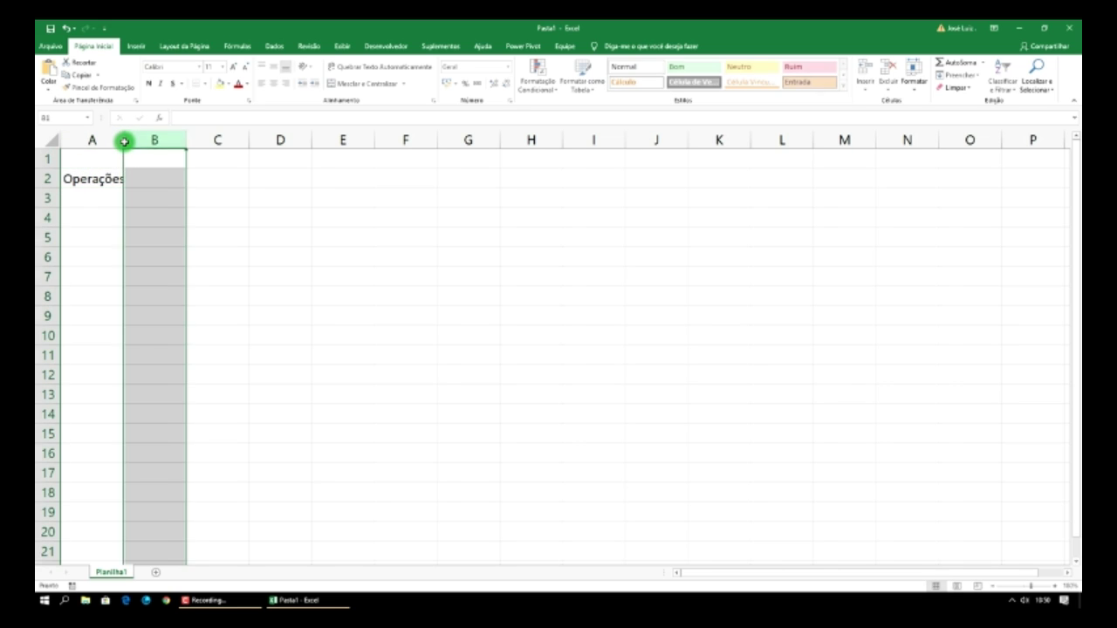
double_click(123, 141)
- Enter Valor 1 in B2, fill Valor 2 and Valor 3 into C2:D2, and add Resultado in E2
left_click(150, 180)
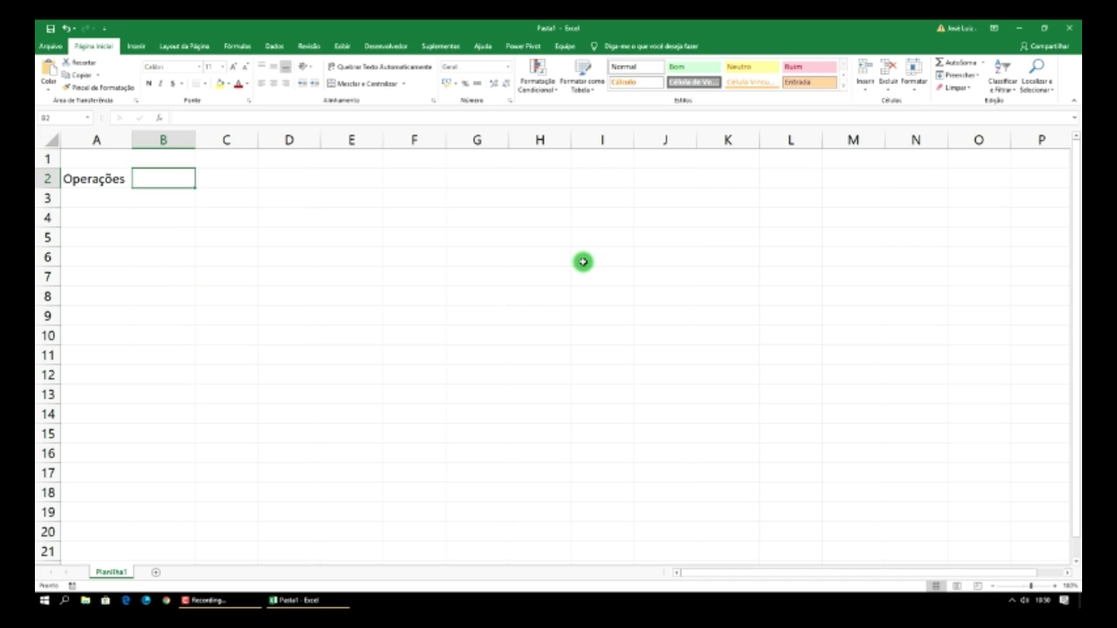
type("Valor")
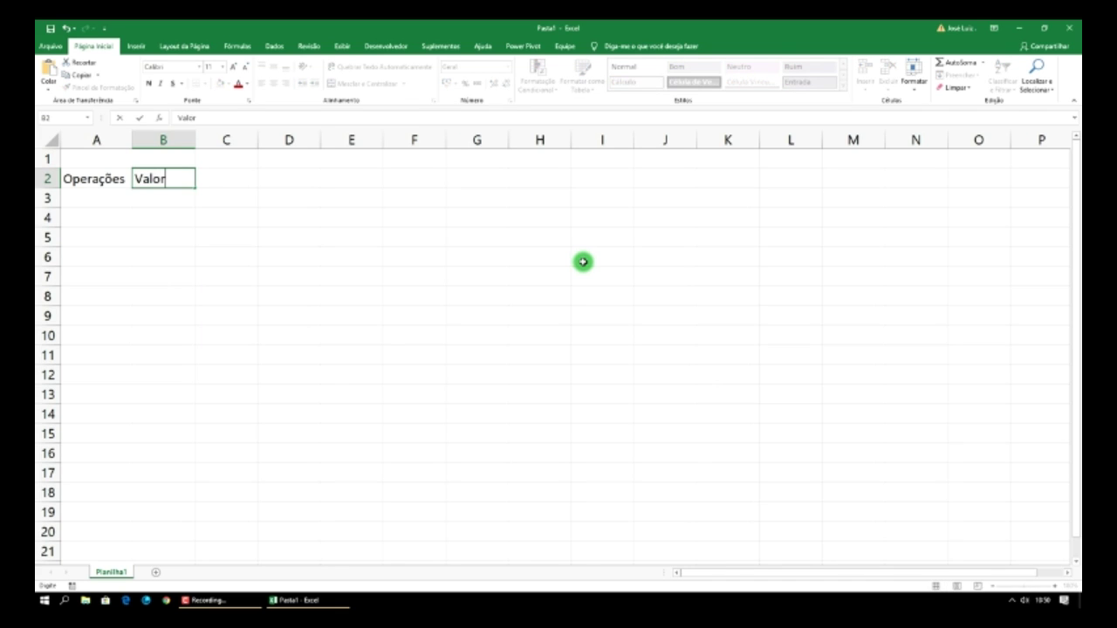
type(" 1")
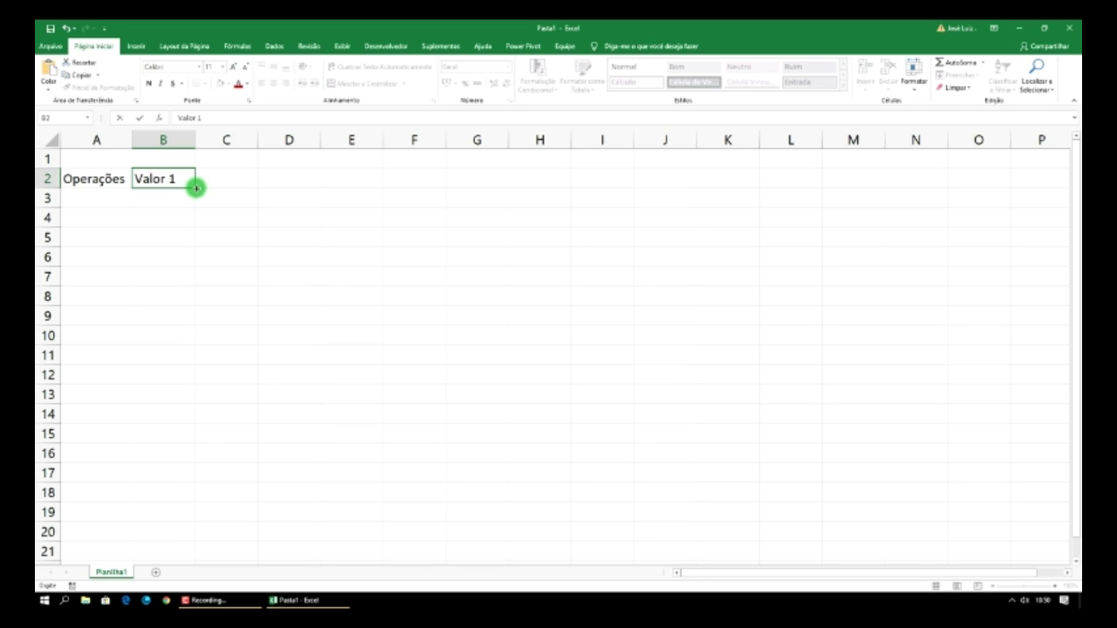
mouse_move(195, 187)
left_mouse_down()
mouse_move(239, 187)
mouse_move(195, 190)
left_mouse_up()
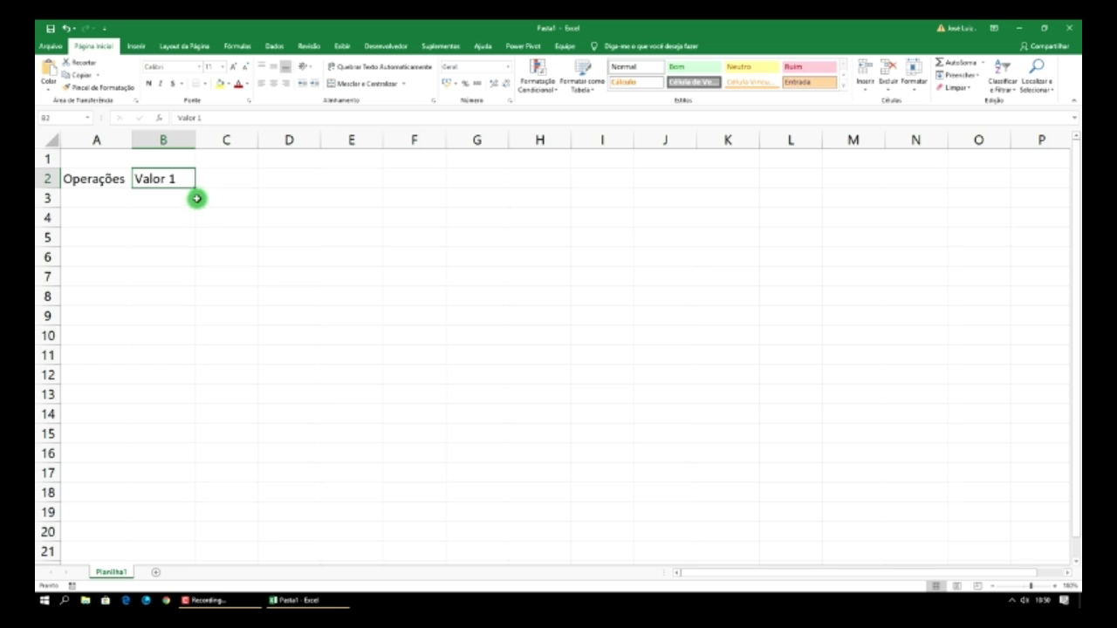
left_click_drag(195, 188, 295, 180)
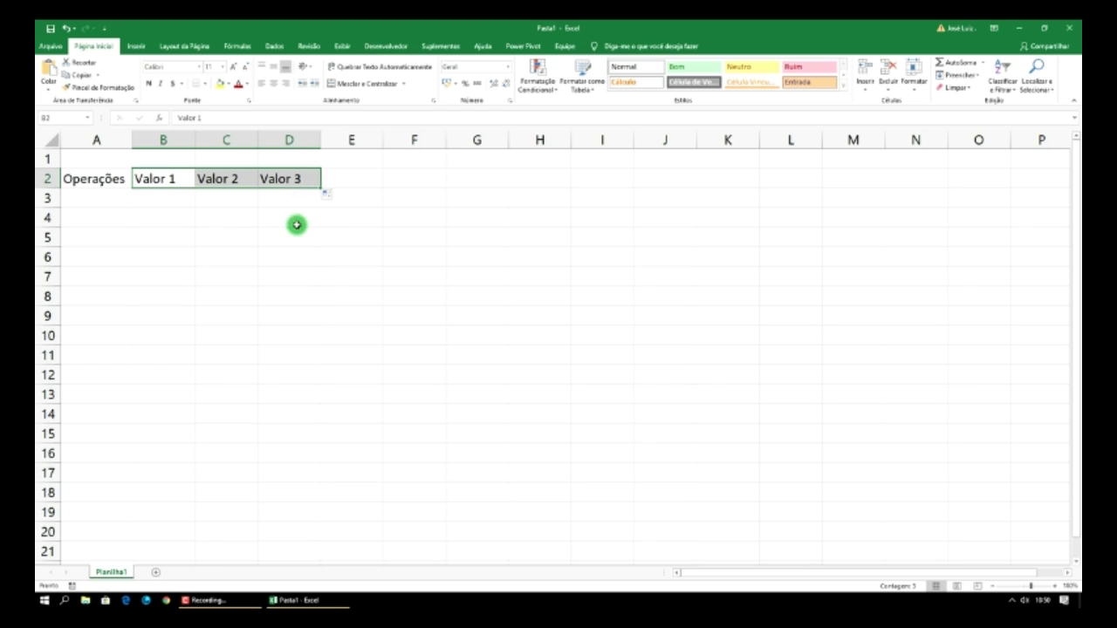
left_click(352, 182)
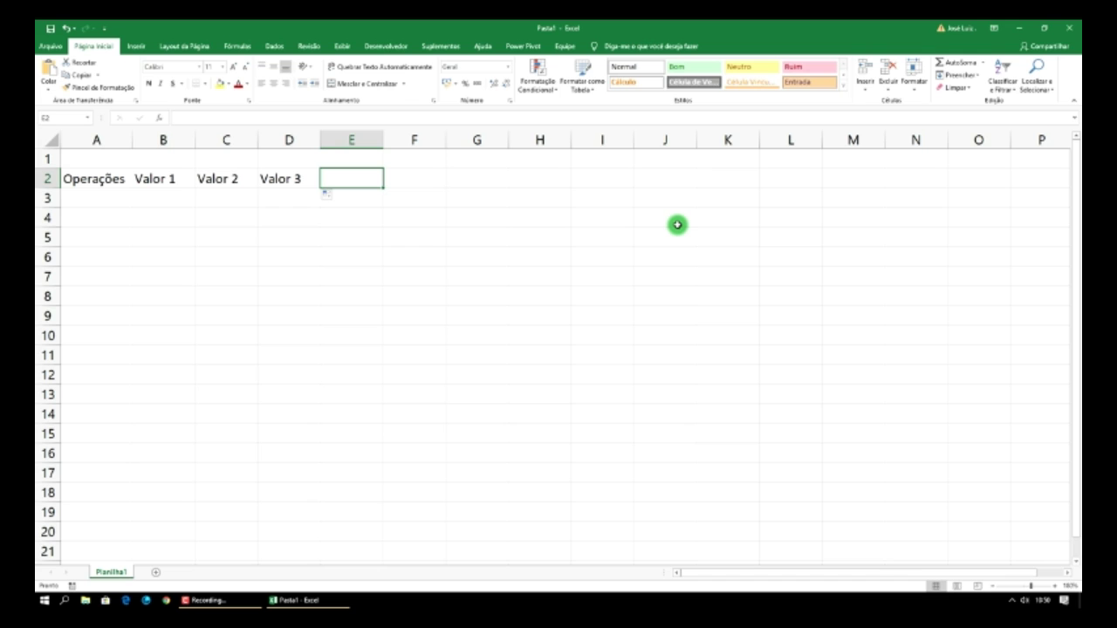
type("Resultad")
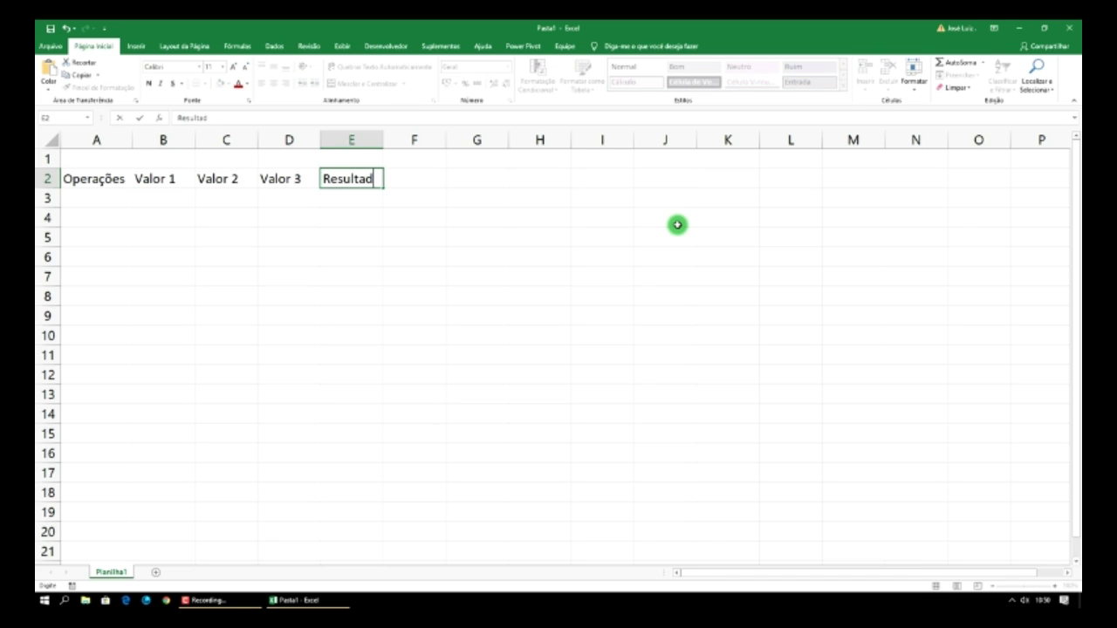
type("o")
key("Return")
key("Left")
key("Left")
key("Left")
key("Left")
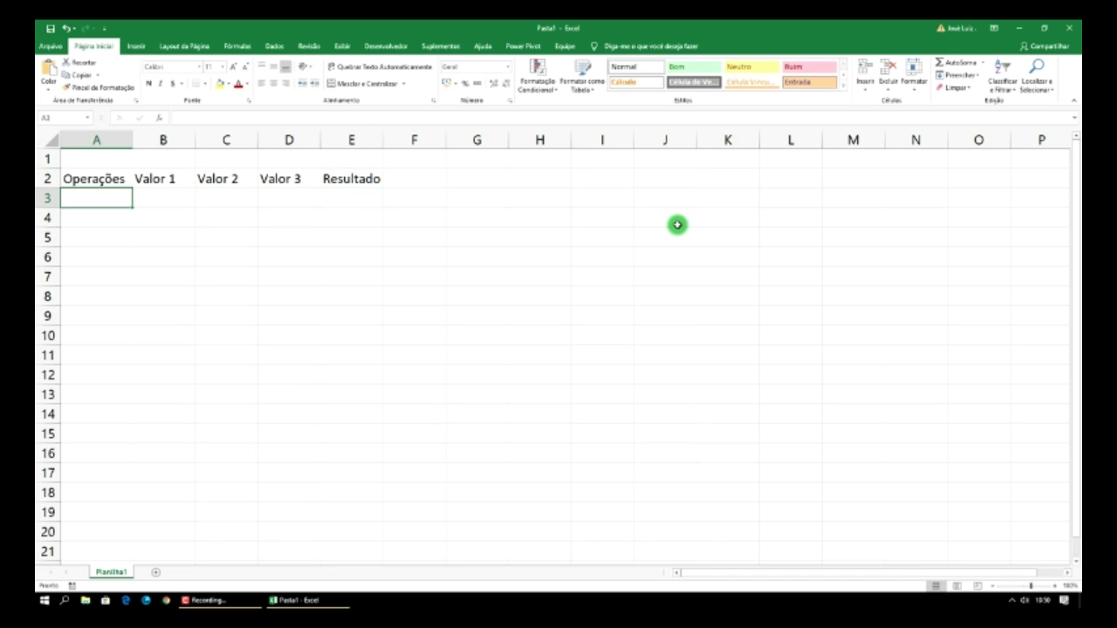
- Enter 5, 7, 12 in row 3 and 3, 9, 25 in row 4 of B:D
key("Right")
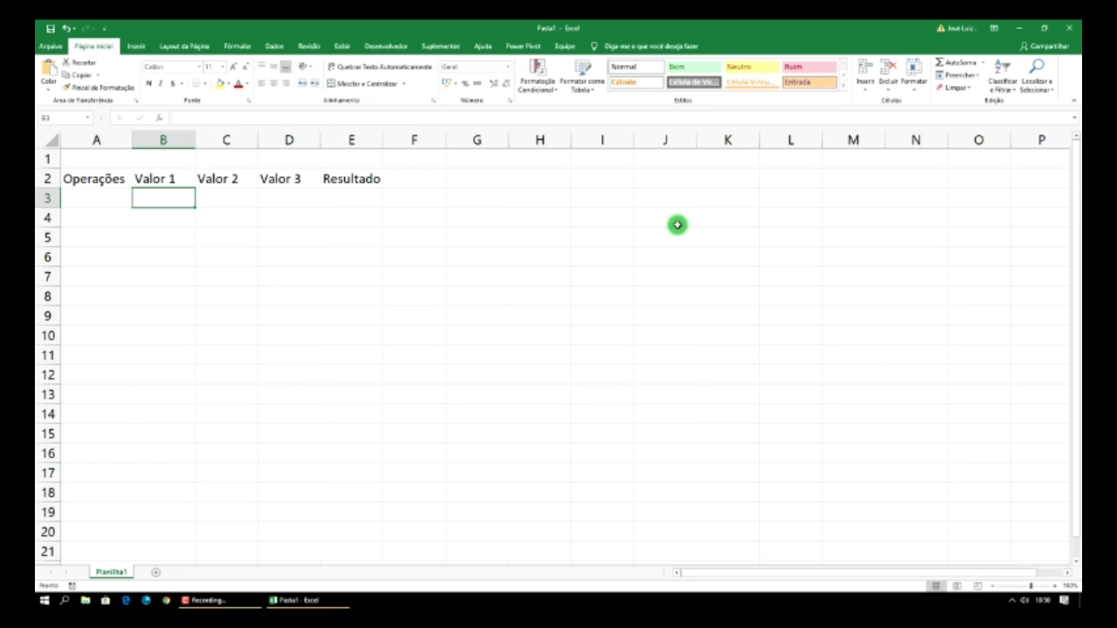
type("5")
key("Tab")
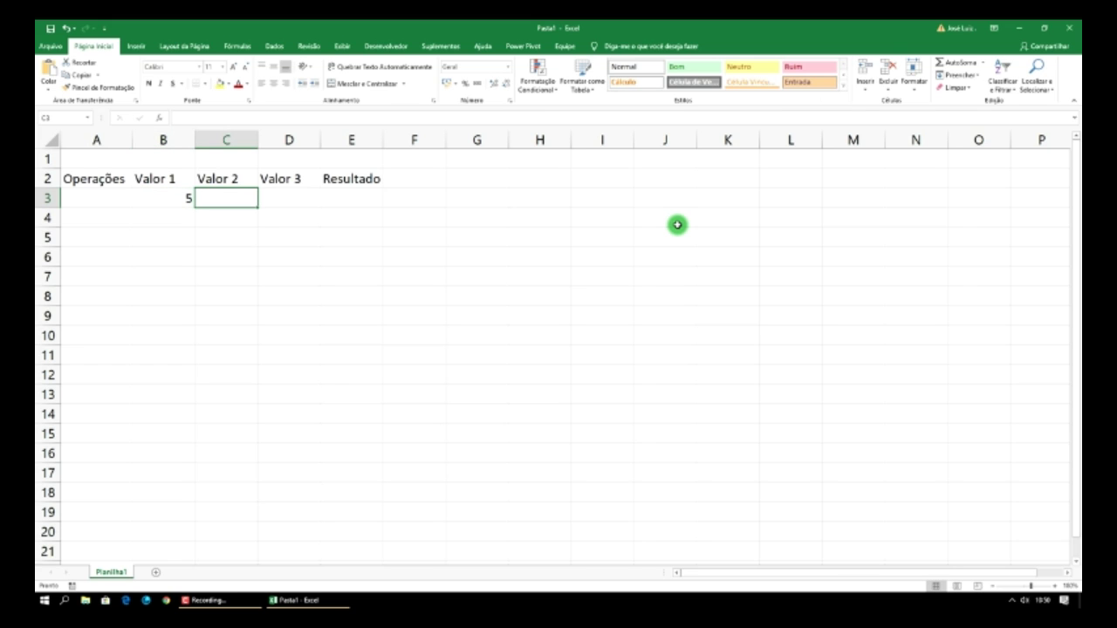
type("7")
key("Tab")
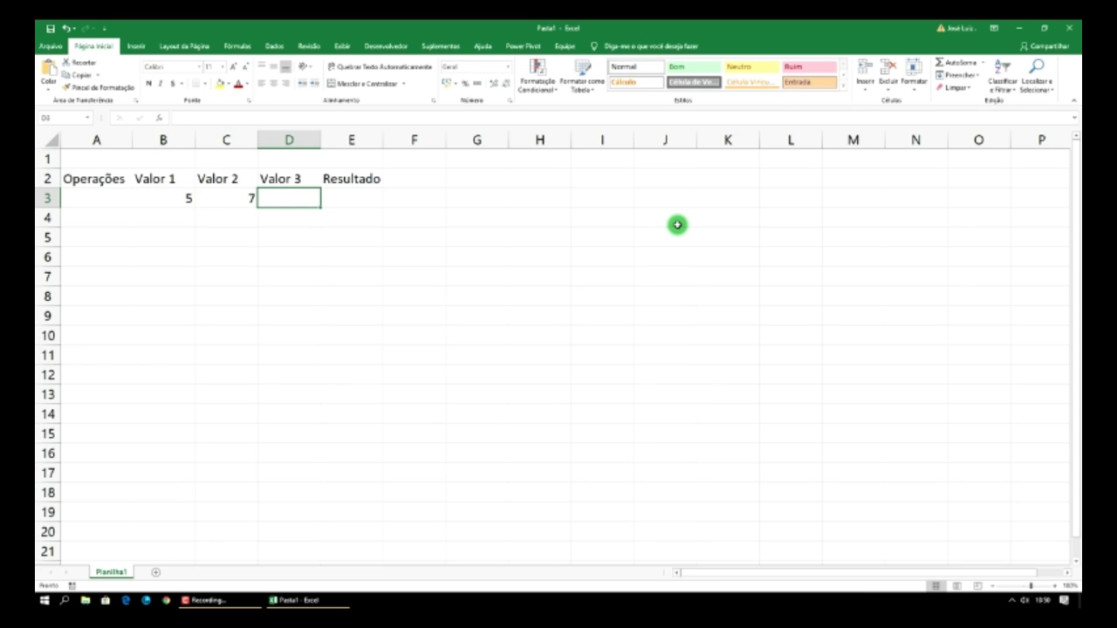
type("12")
key("Return")
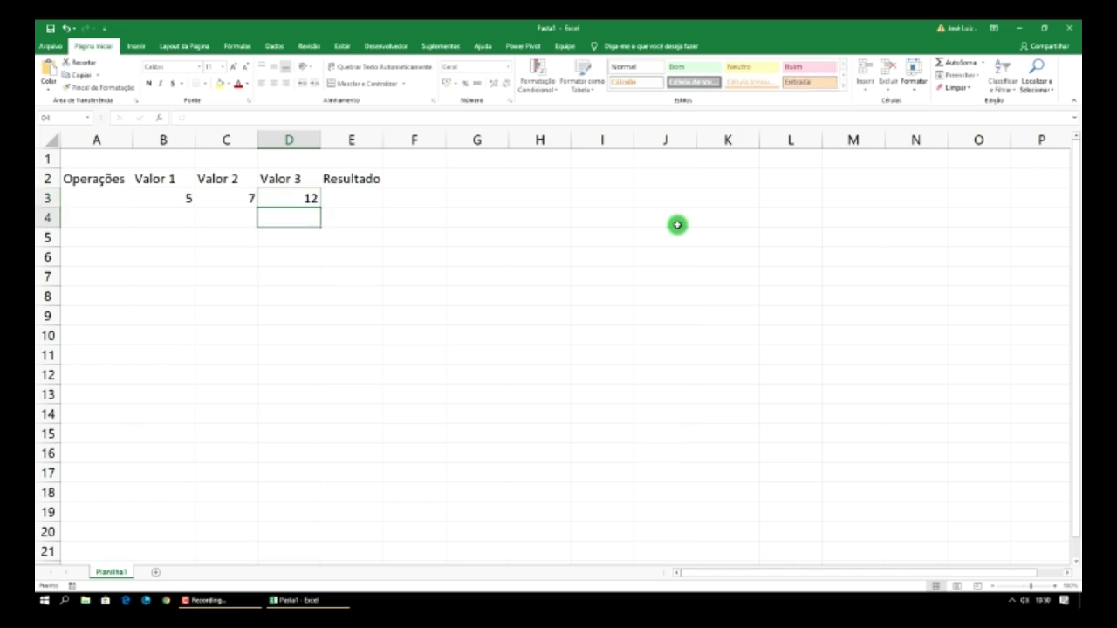
key("Left")
key("Left")
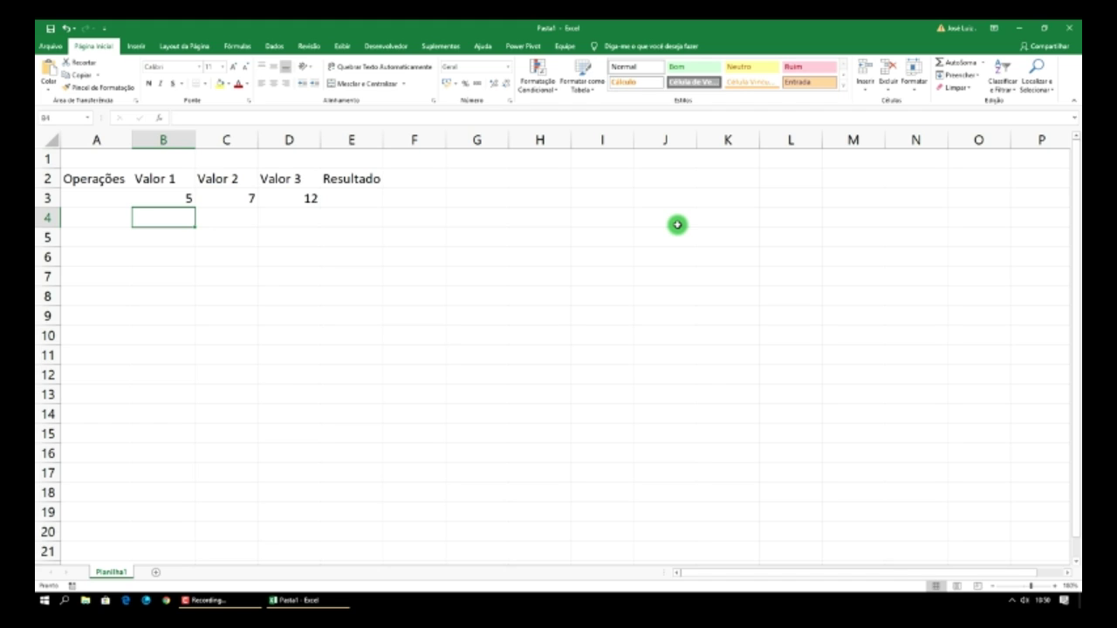
type("3")
key("Tab")
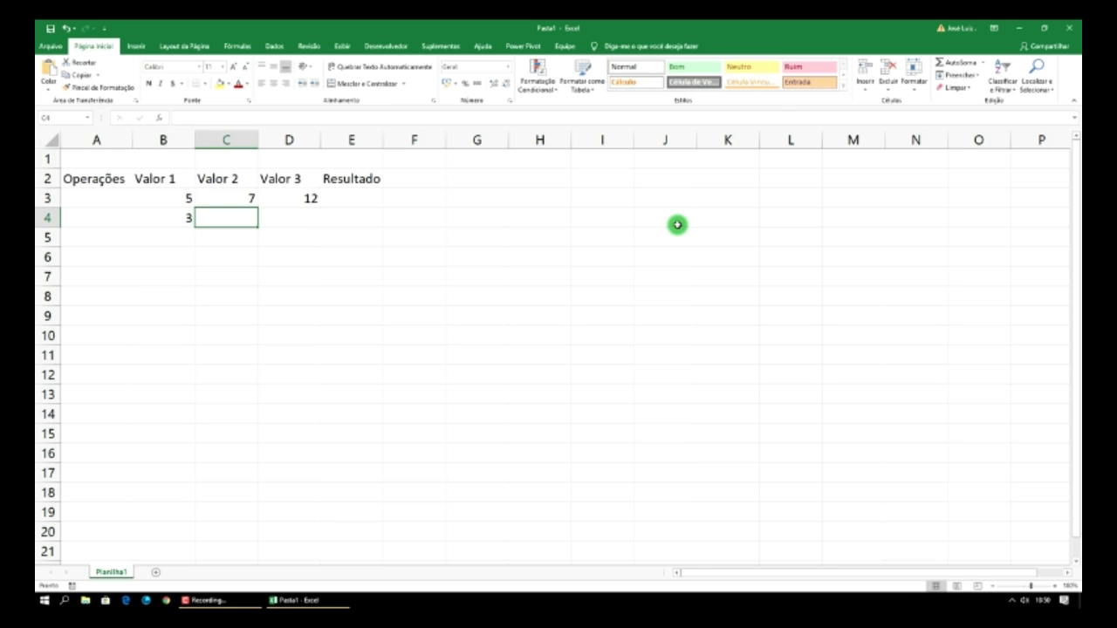
type("9")
key("Tab")
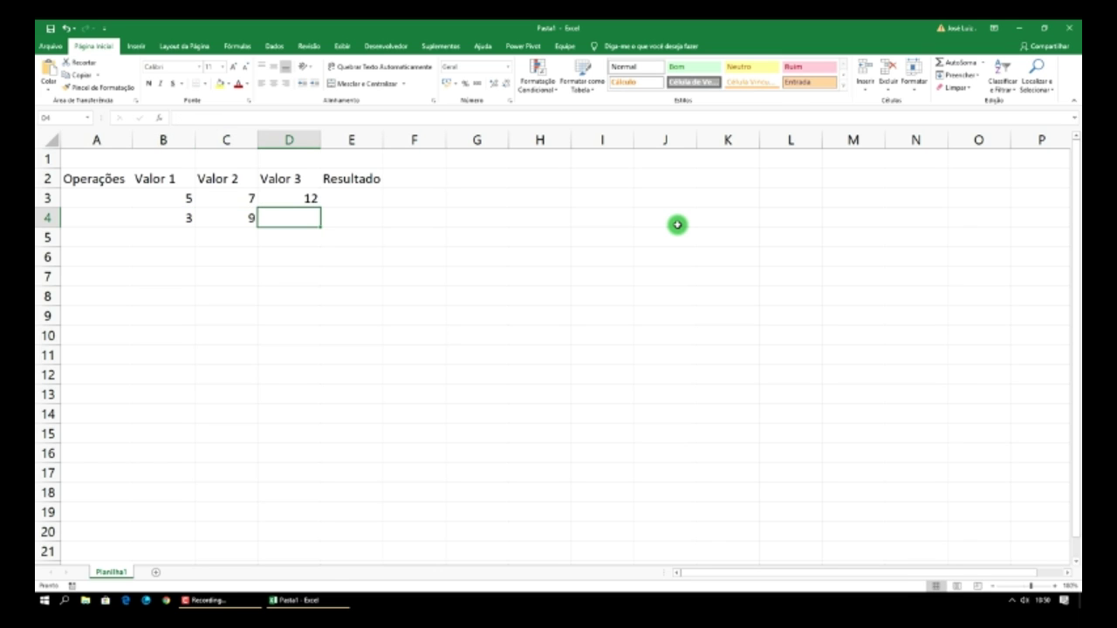
type("25")
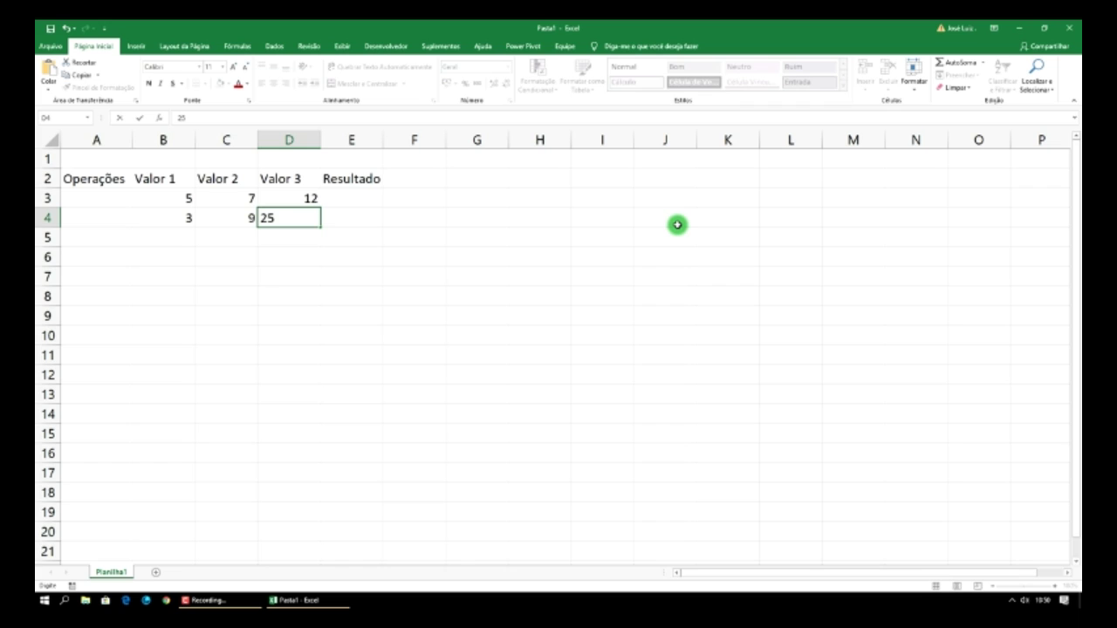
key("Return")
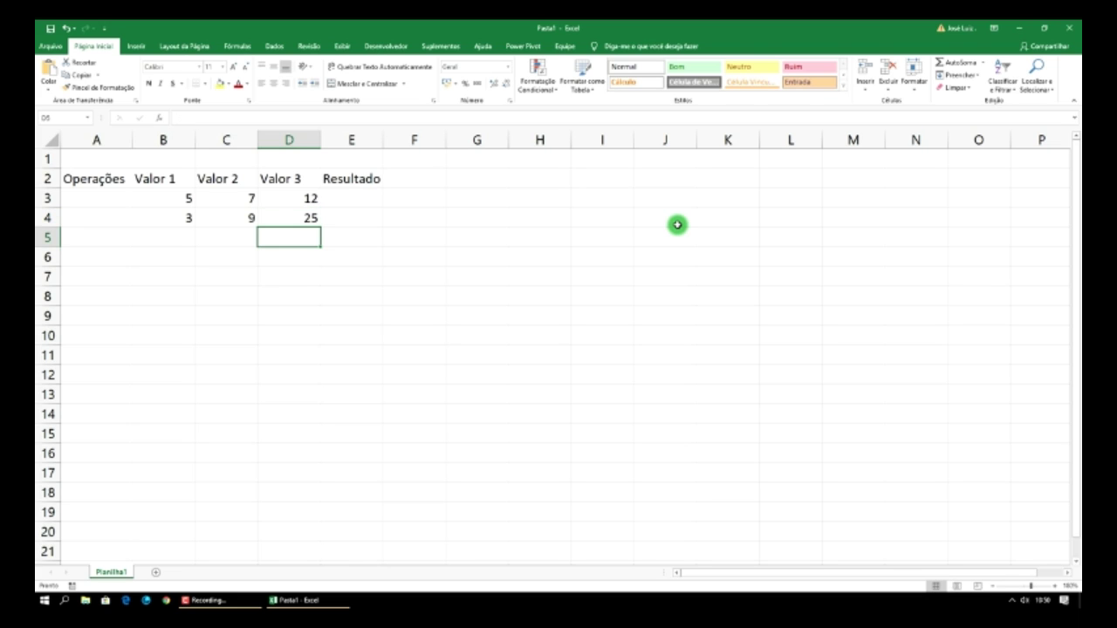
- Enter 41, 27, 3 in row 5 and 9, 11, 15 in row 6, correcting C6 from 100 to 11
key("Left")
key("Left")
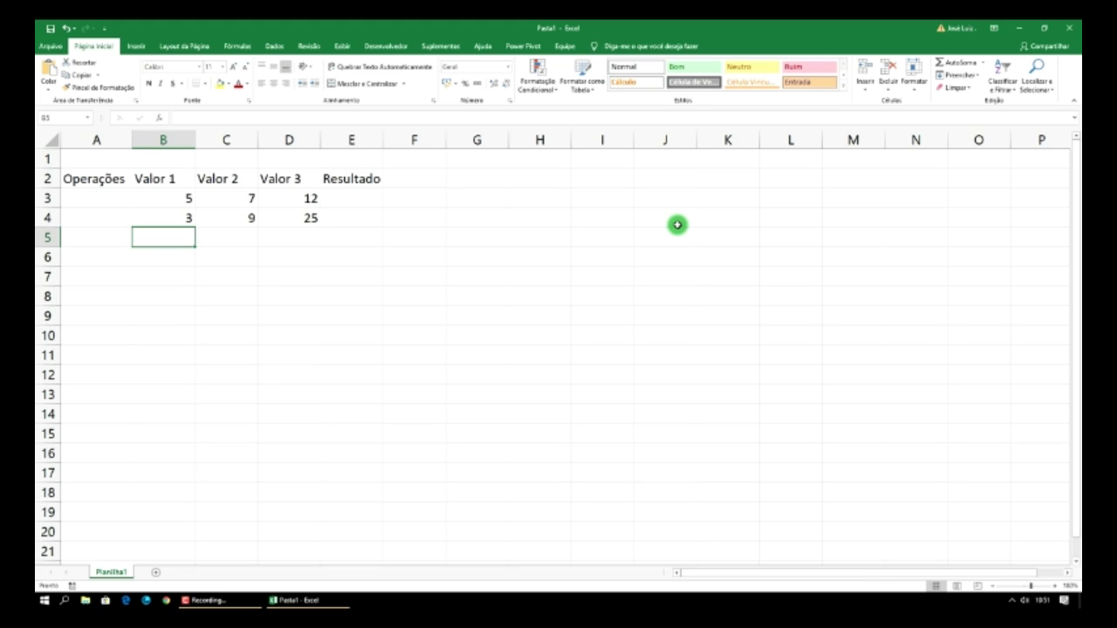
type("41")
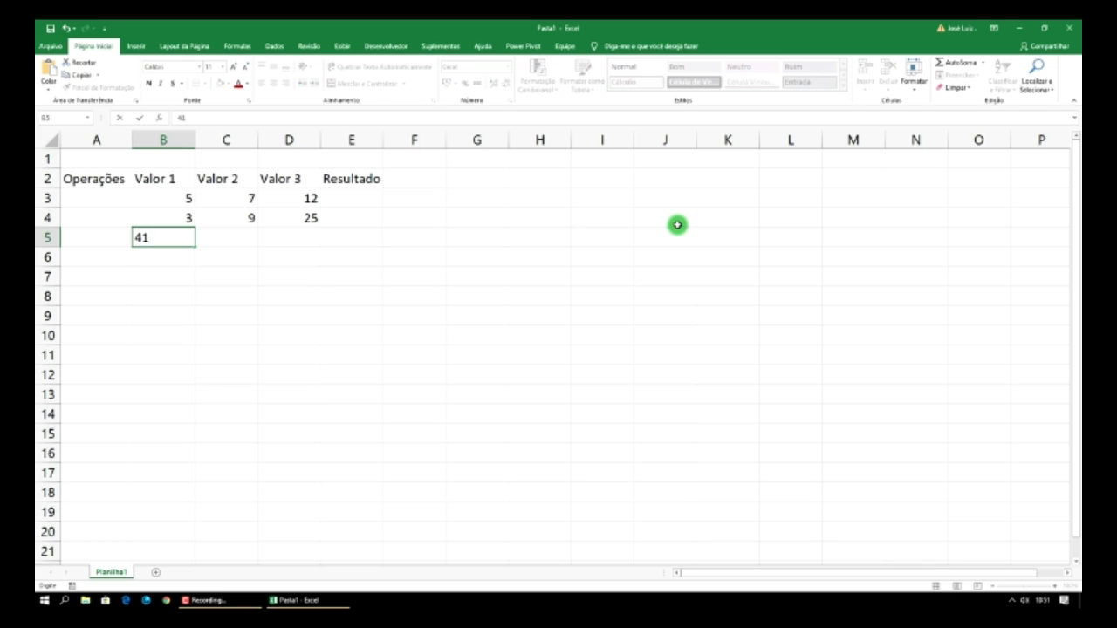
key("Tab")
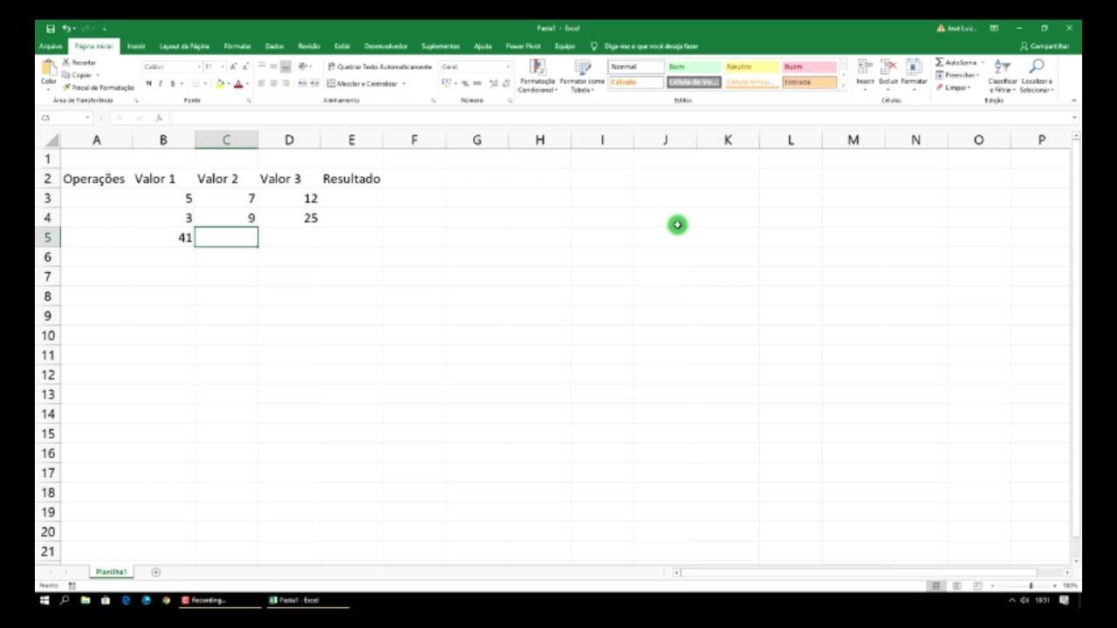
type("27")
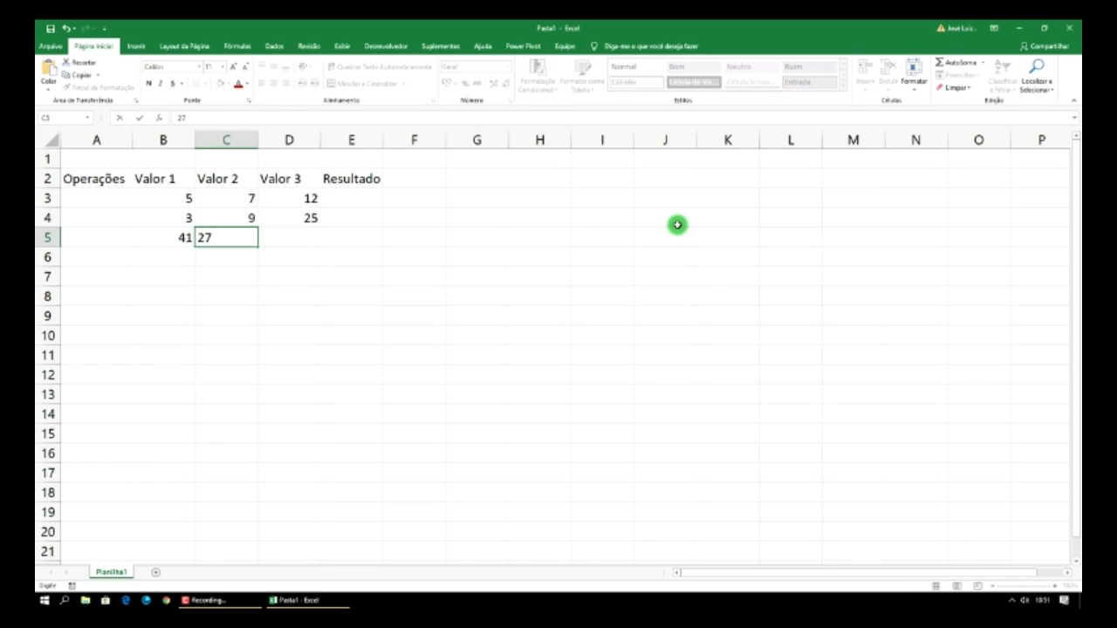
key("Tab")
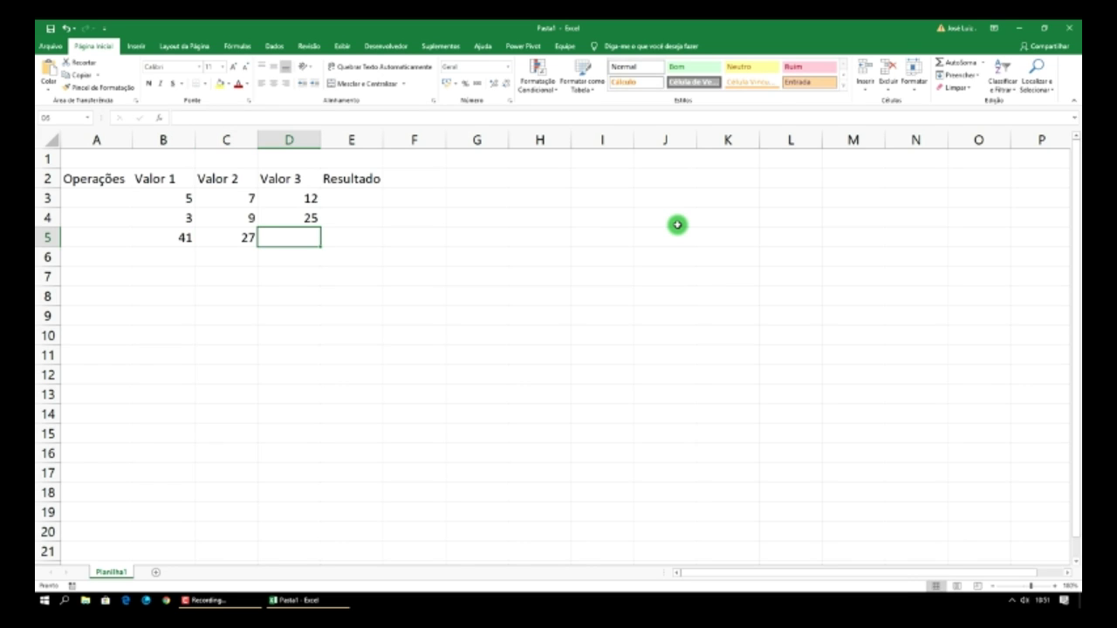
type("3")
key("Return")
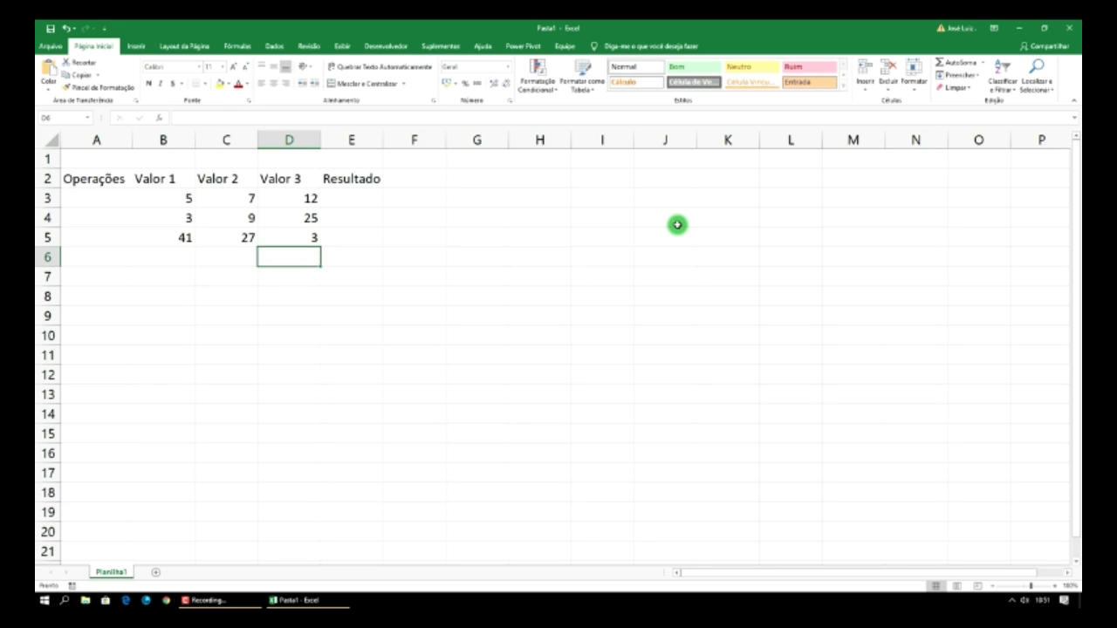
key("Left")
key("Left")
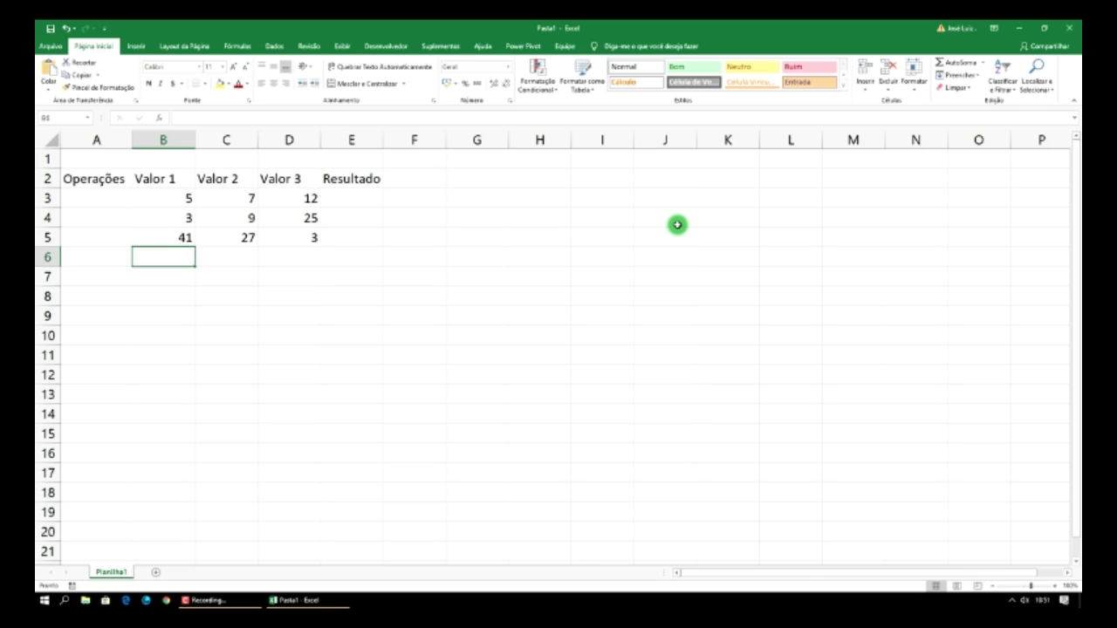
type("9")
key("Tab")
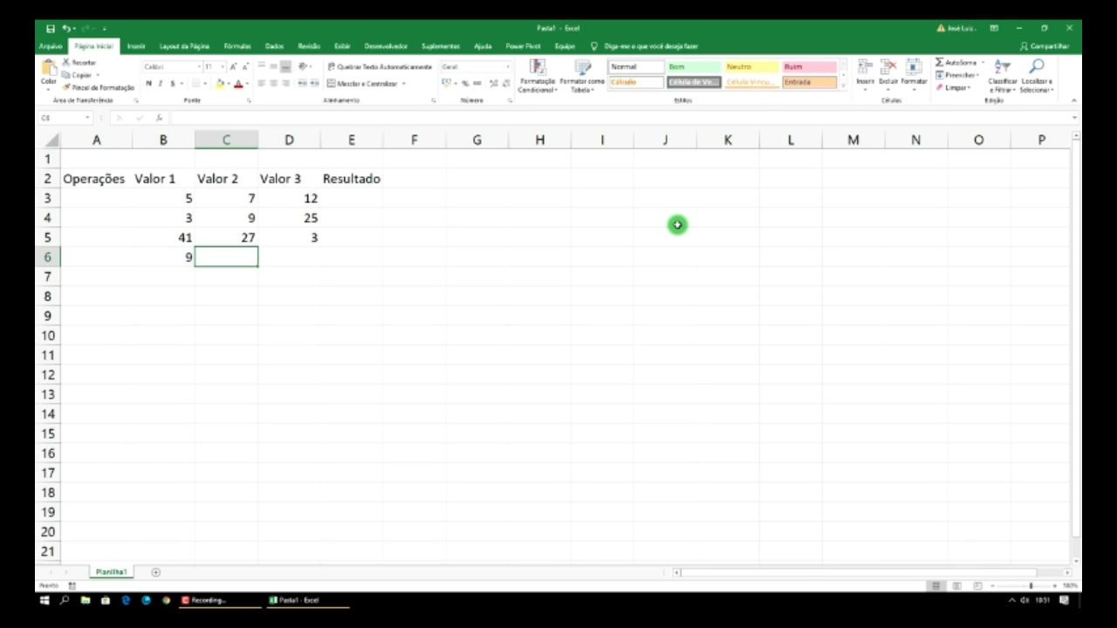
type("100")
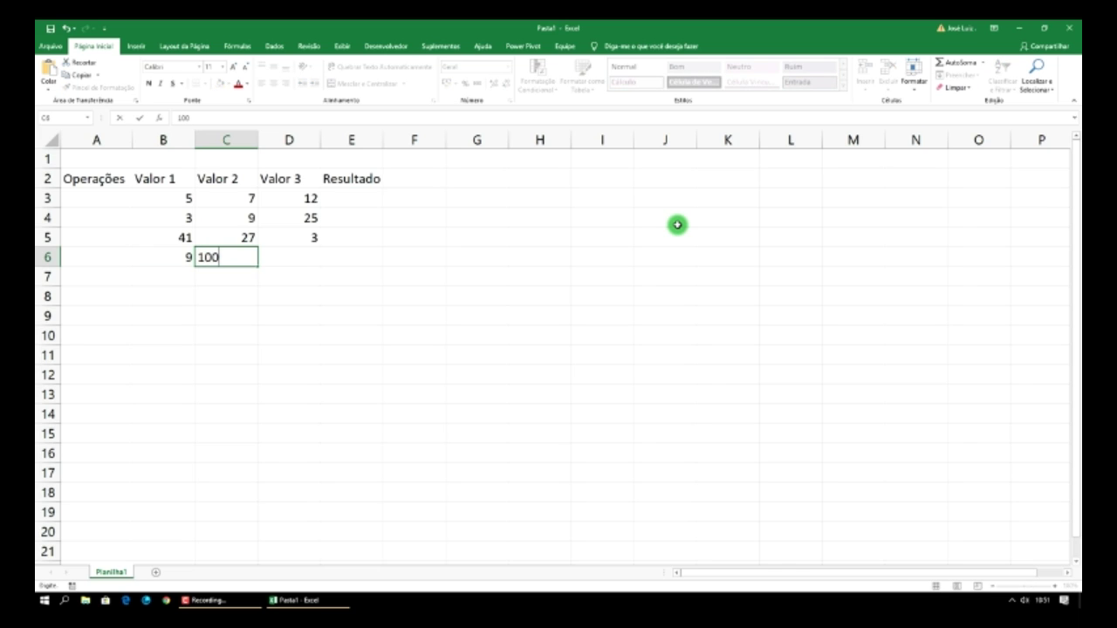
key("Tab")
key("Left")
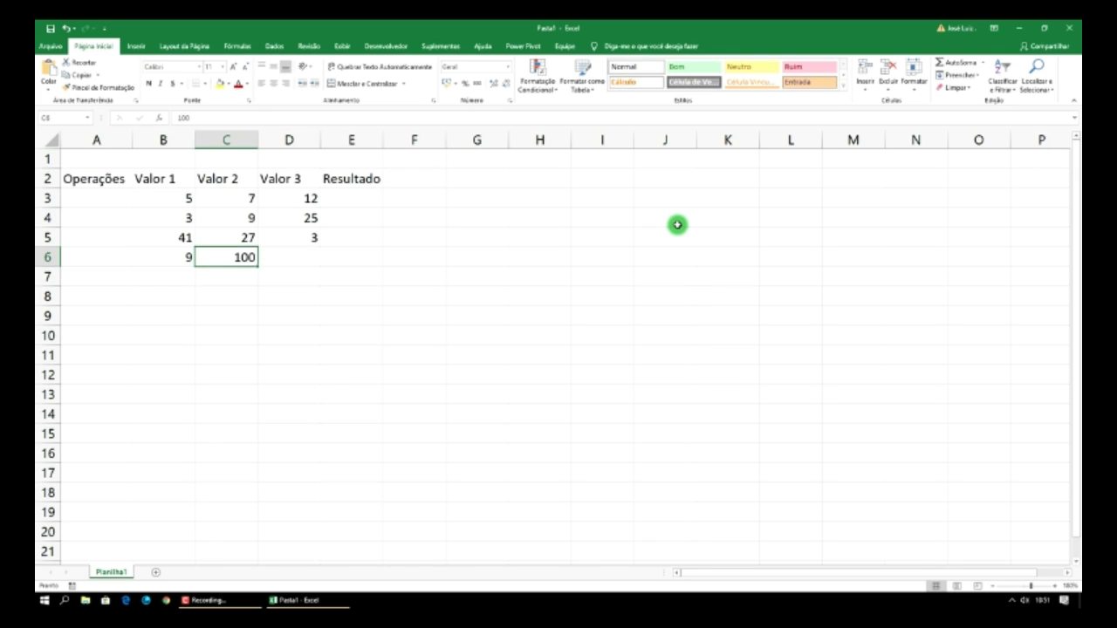
type("11")
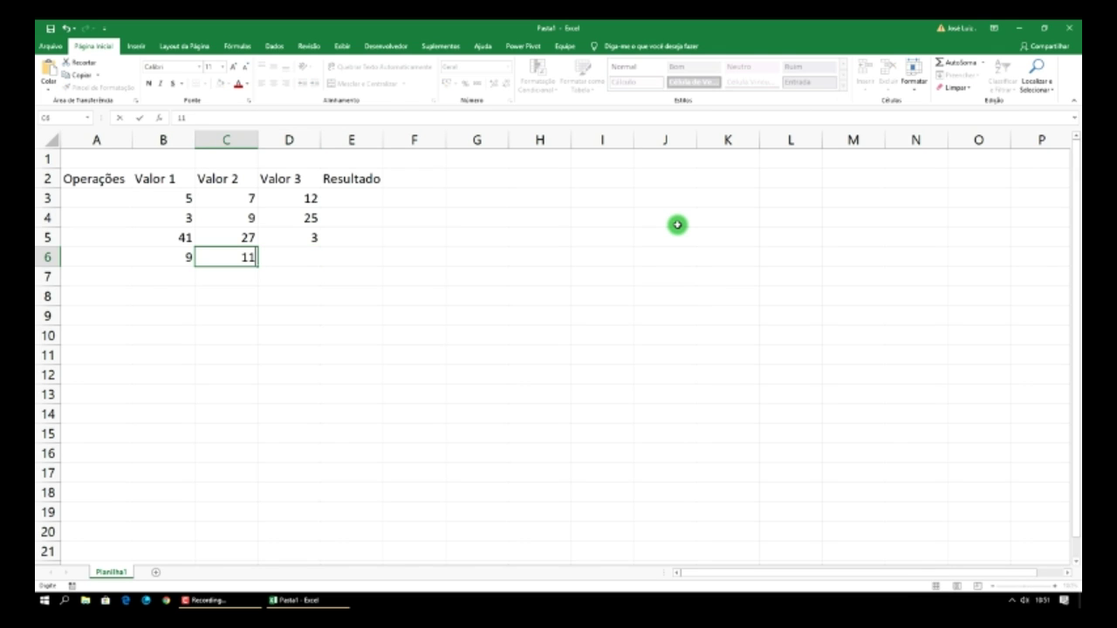
key("Tab")
type("15")
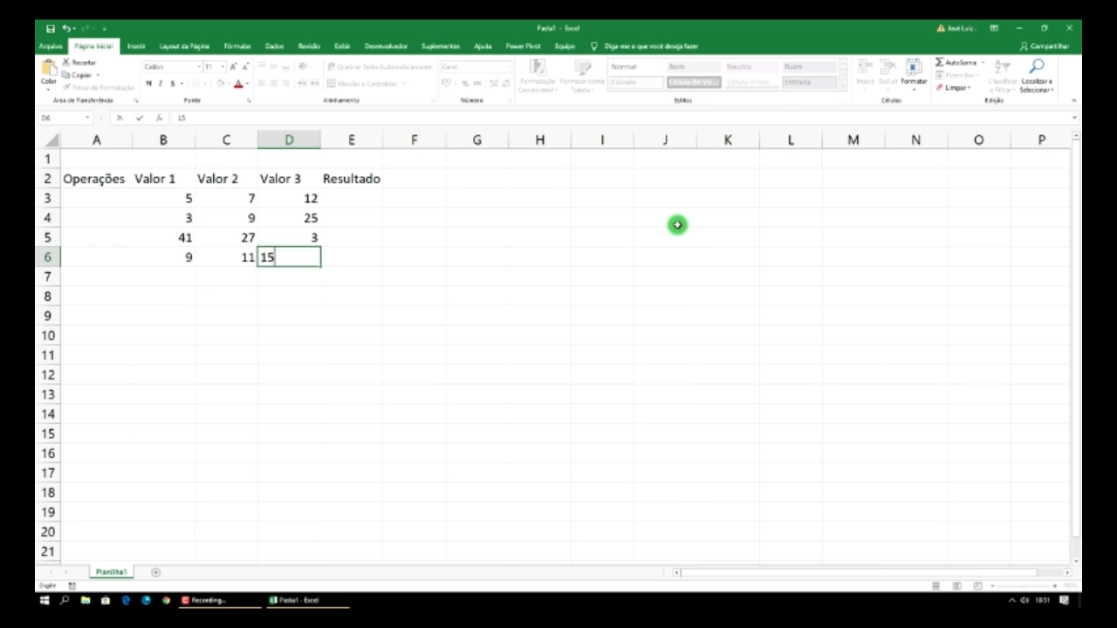
key("Tab")
key("Left")
- Type the labels Soma, Minimo, Máximo and Média into cells A3 through A6
key("Home")
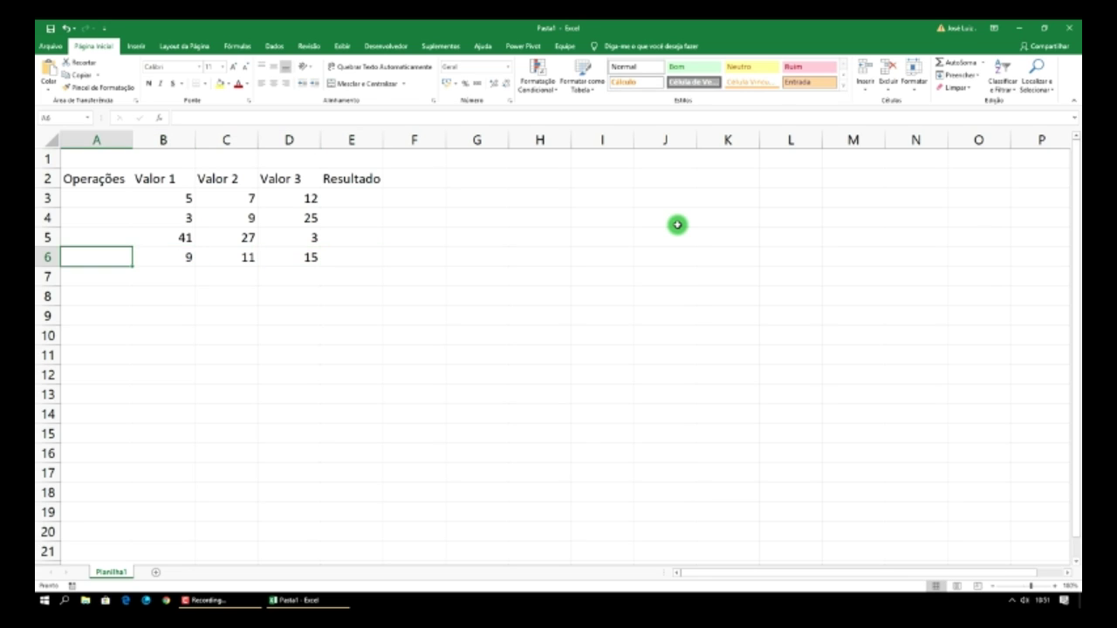
key("Up")
key("Up")
key("Up")
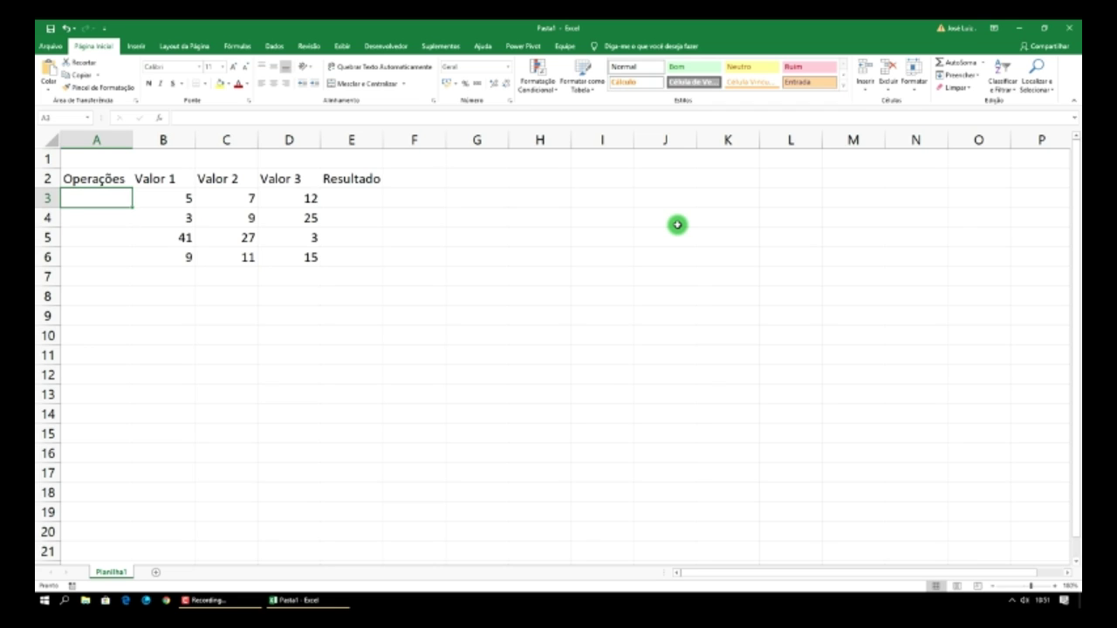
type("So")
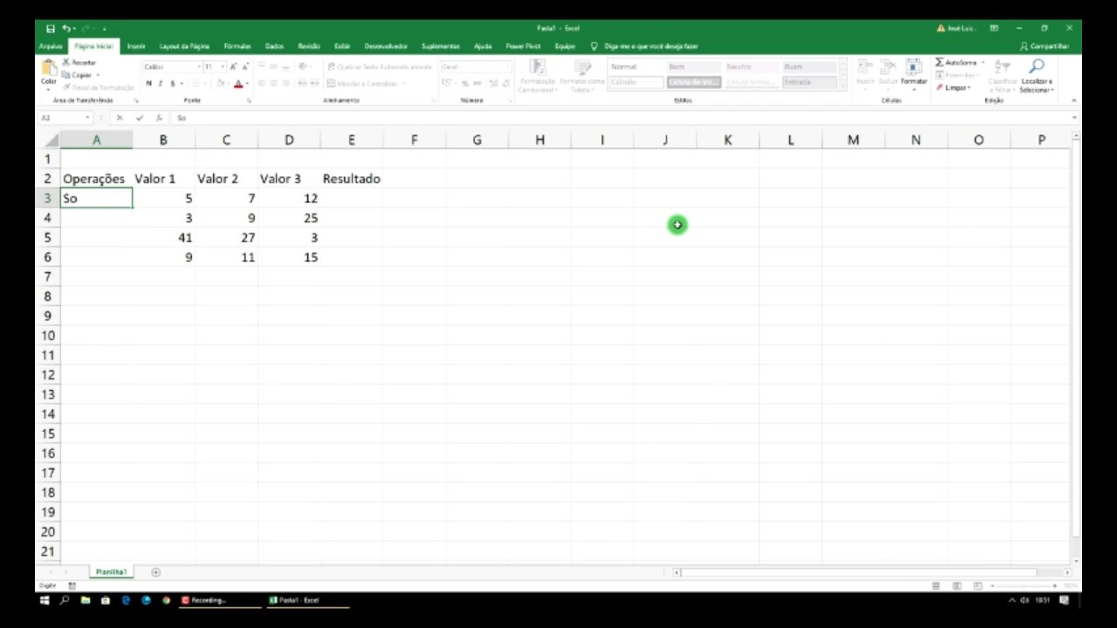
type("ma")
key("Return")
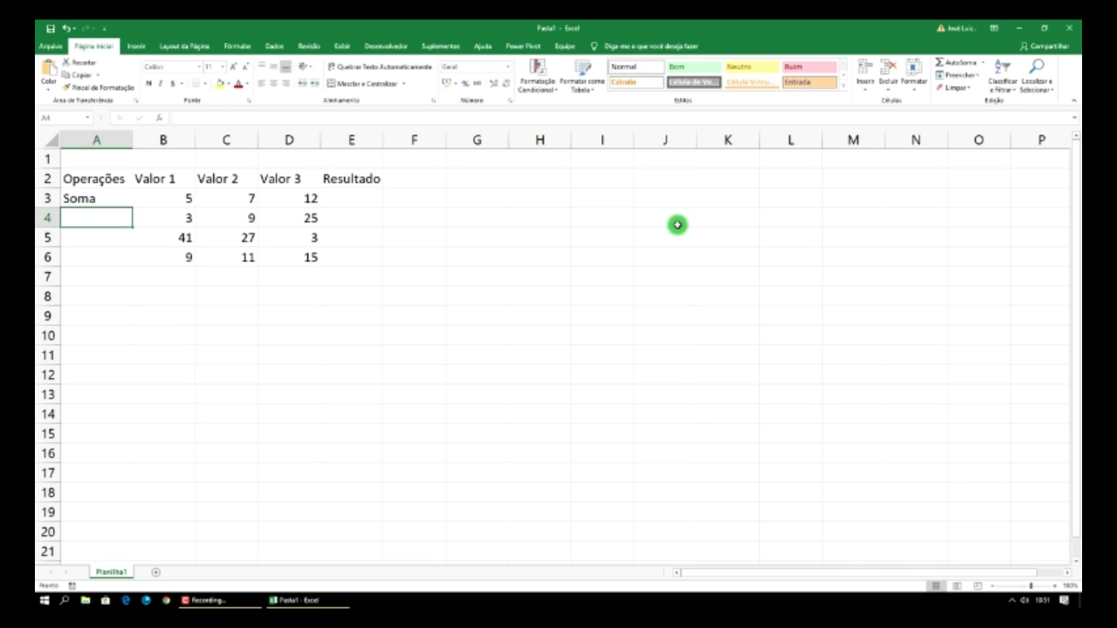
type("Minimo")
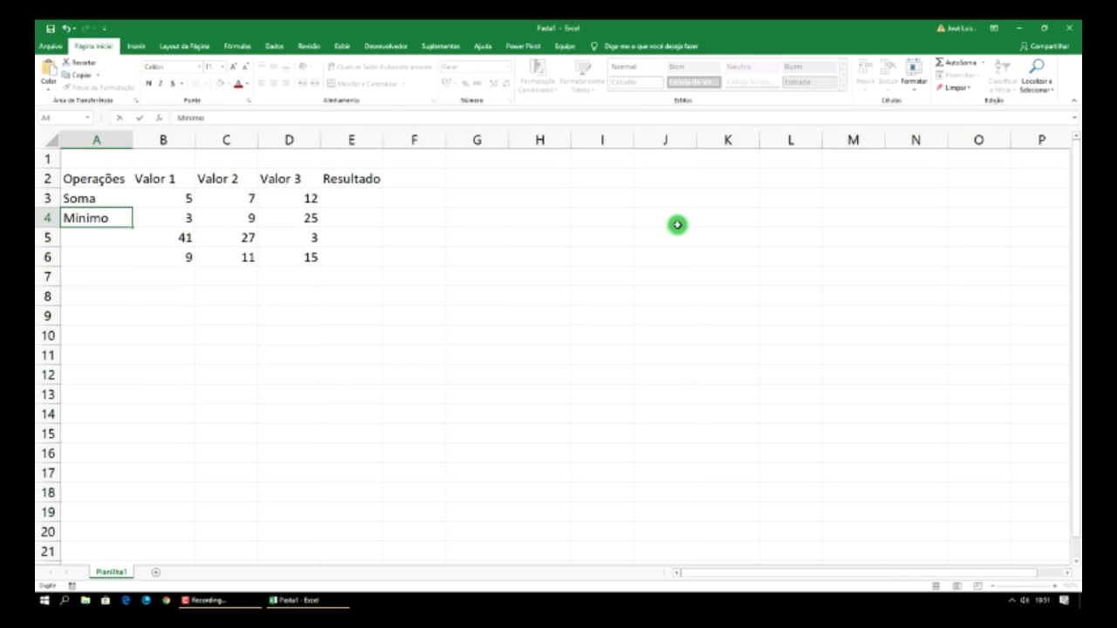
key("Return")
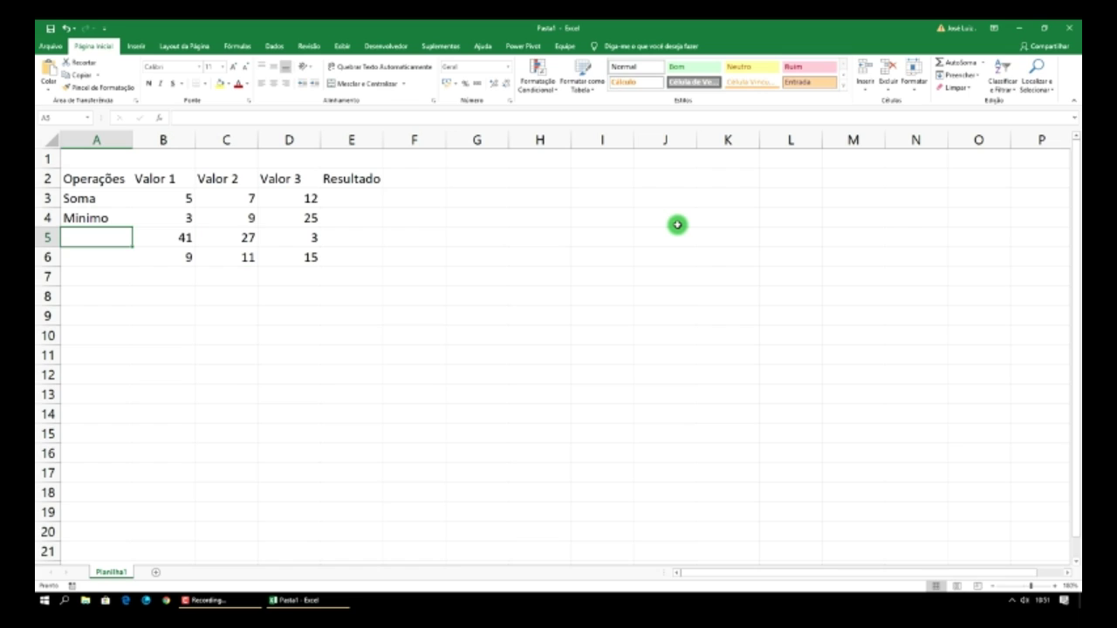
type("Máxu")
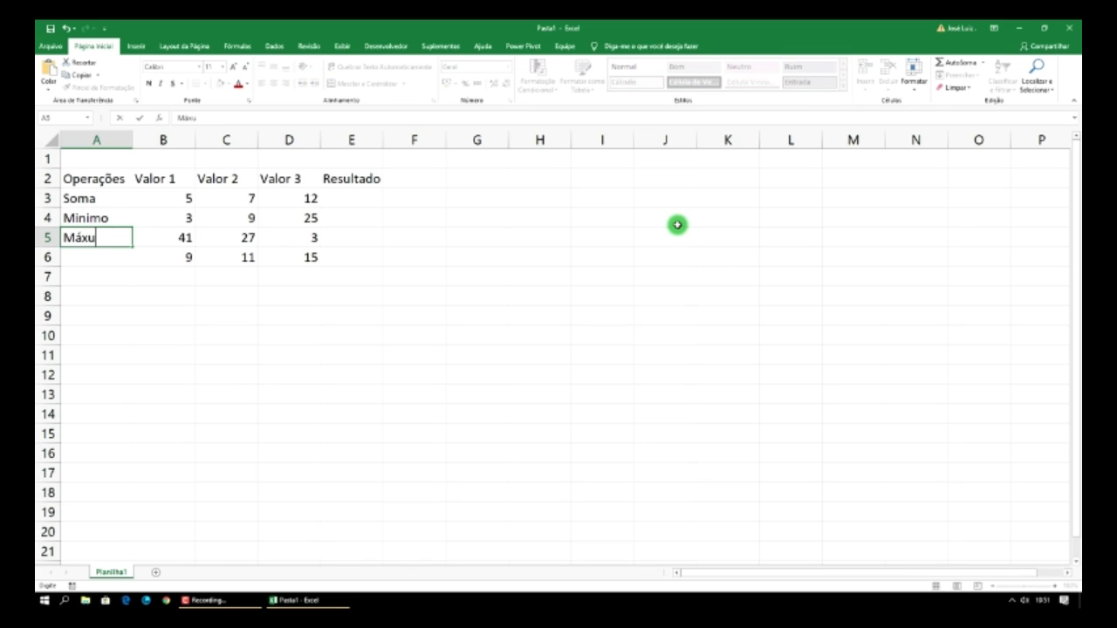
key("BackSpace")
type("imo")
key("Return")
type("M")
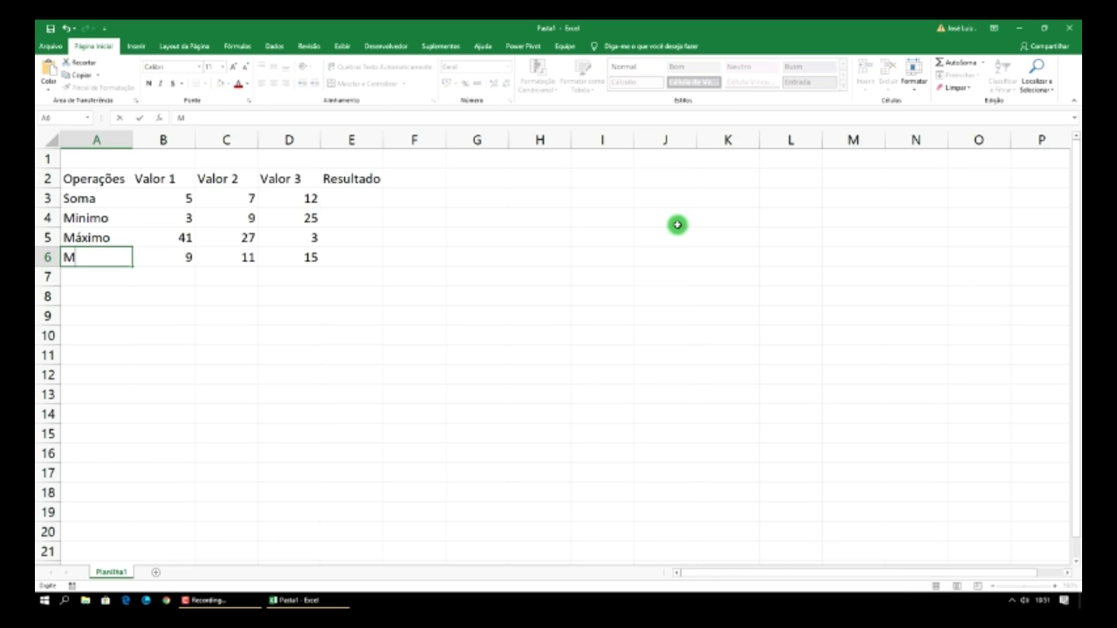
type("édia")
key("Tab")
key("Tab")
key("Tab")
key("Tab")
key("Up")
key("Up")
key("Up")
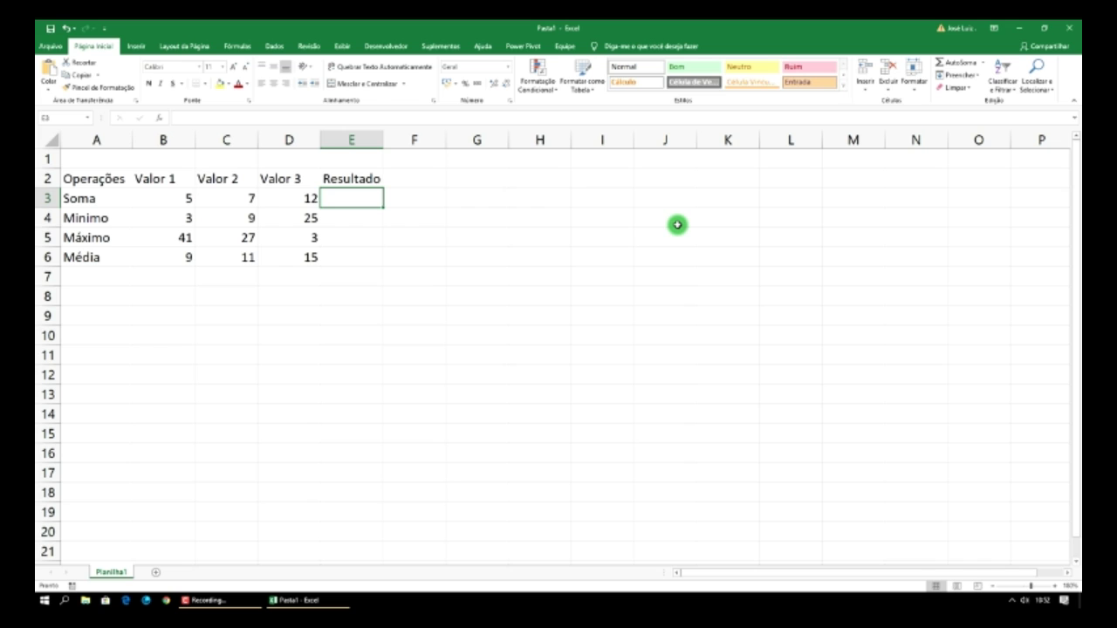
- Enter the formula =B3+C3+D3 in E3 so the Soma result shows 24
type("=")
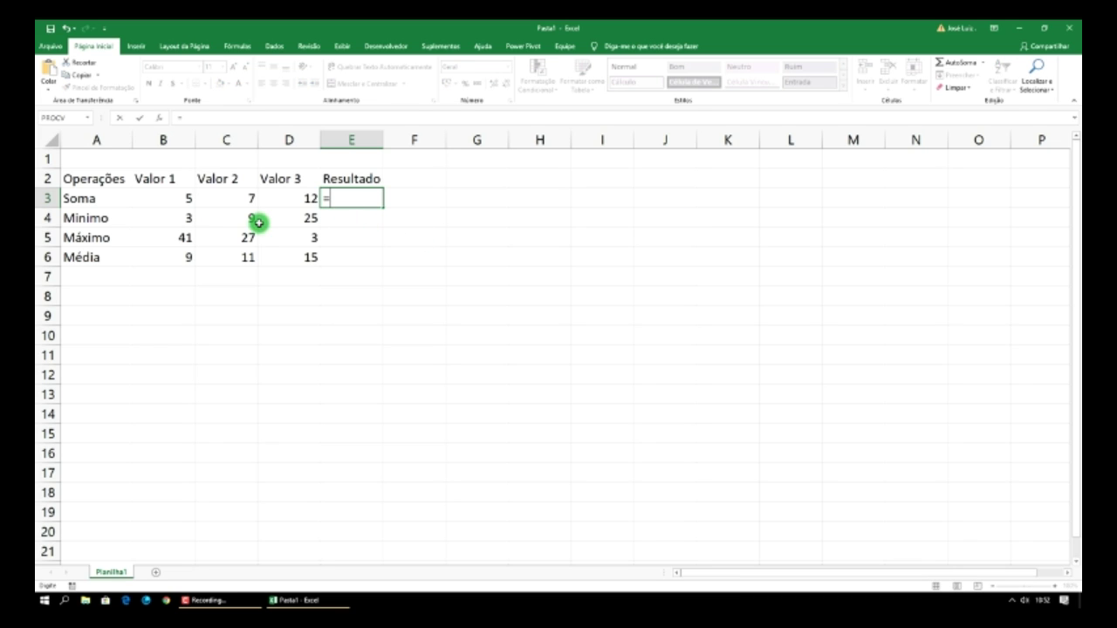
left_click(177, 201)
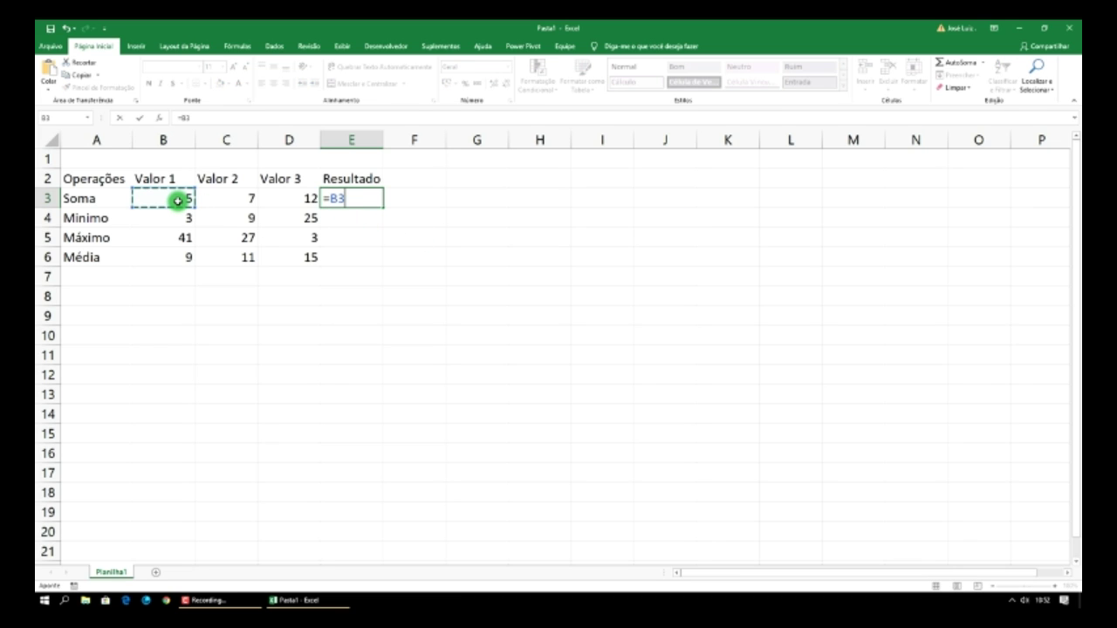
type("+")
left_click(222, 203)
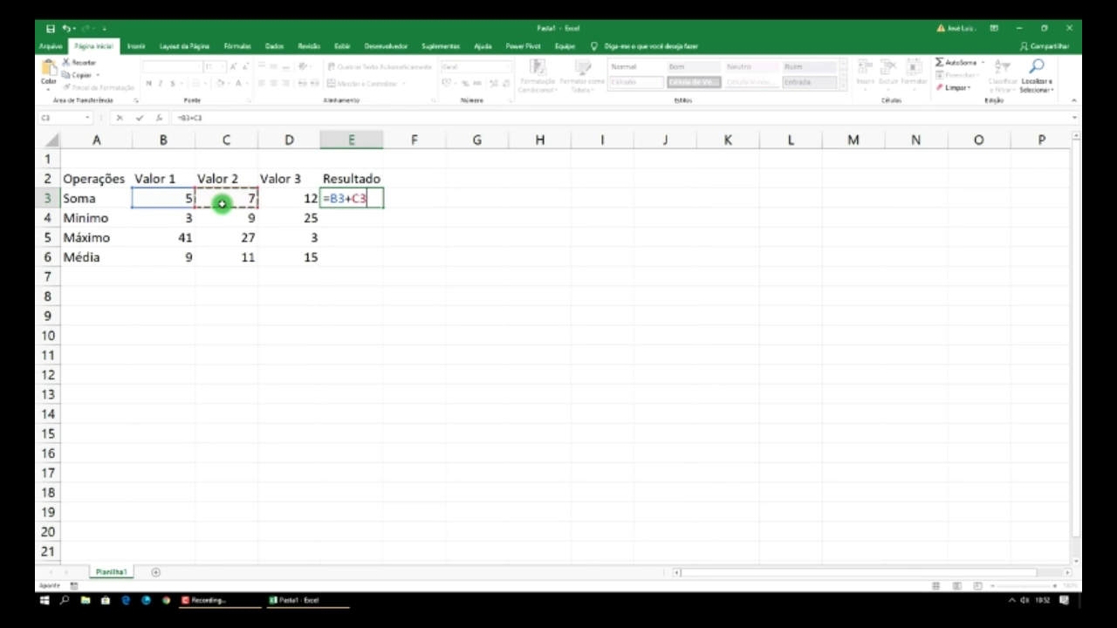
type("+")
left_click(296, 199)
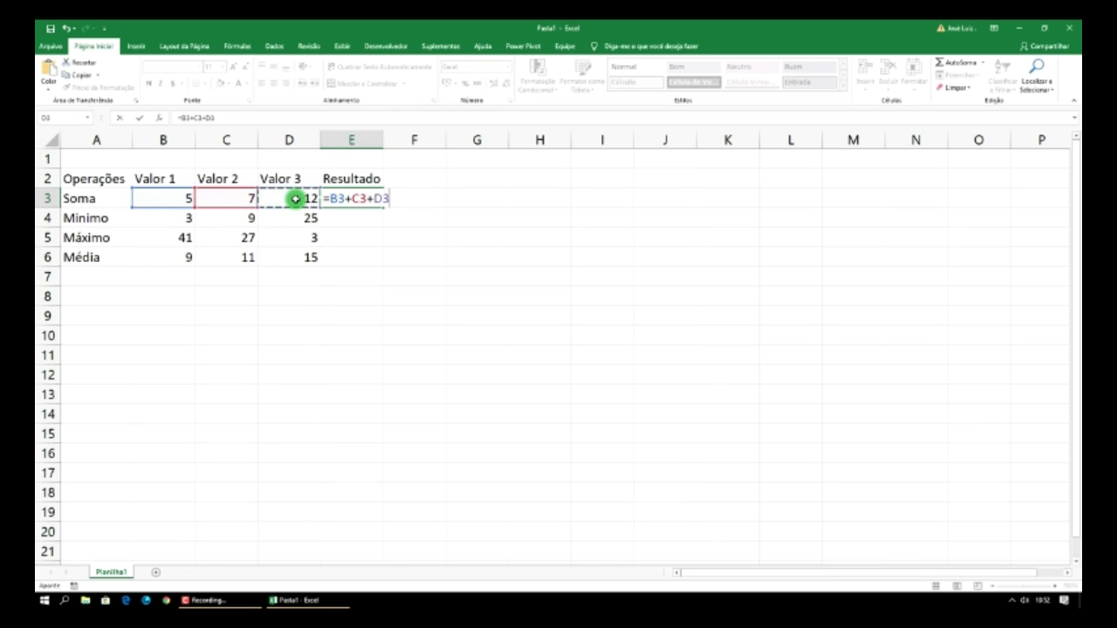
type("+")
key("BackSpace")
key("Return")
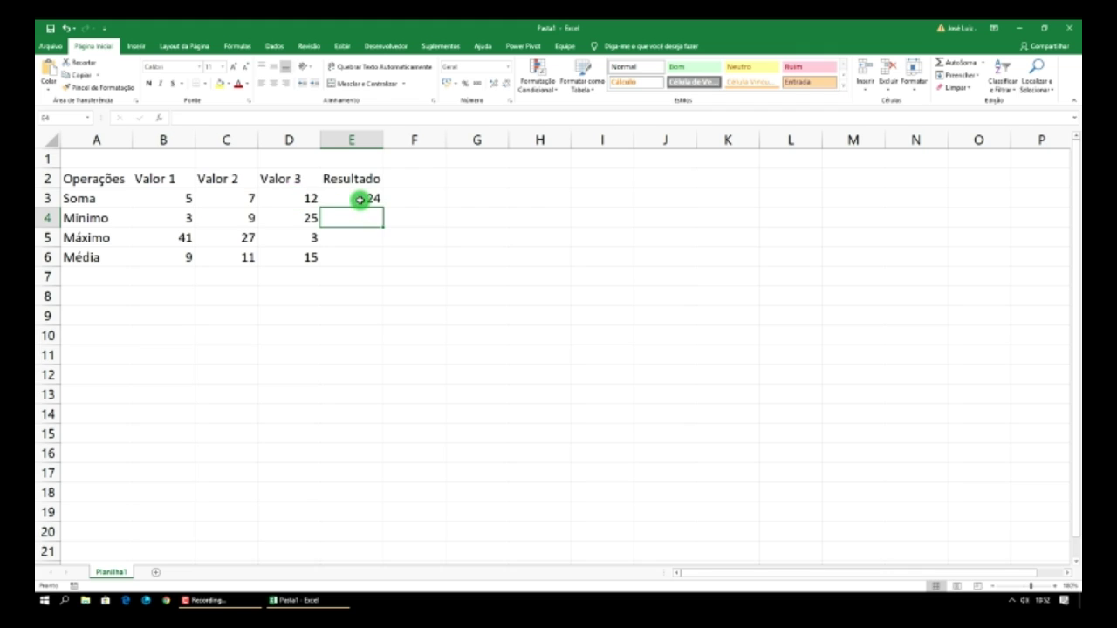
left_click(359, 199)
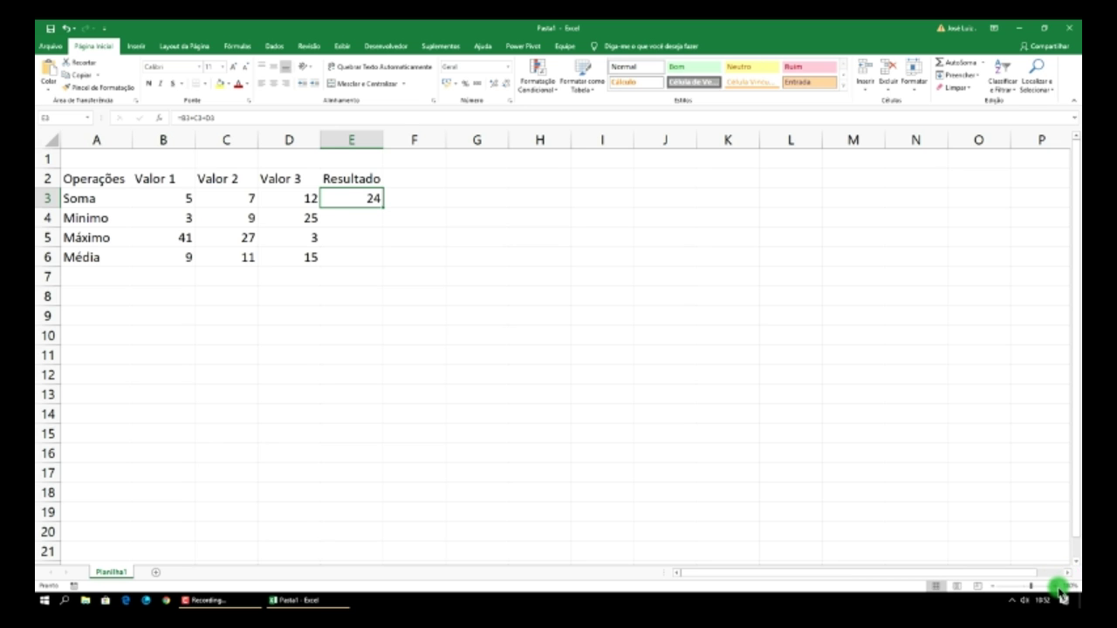
- Zoom the sheet in several steps and delete the Soma formula from E3
left_click(1055, 586)
left_click(1055, 585)
left_click(1059, 586)
left_click(1059, 585)
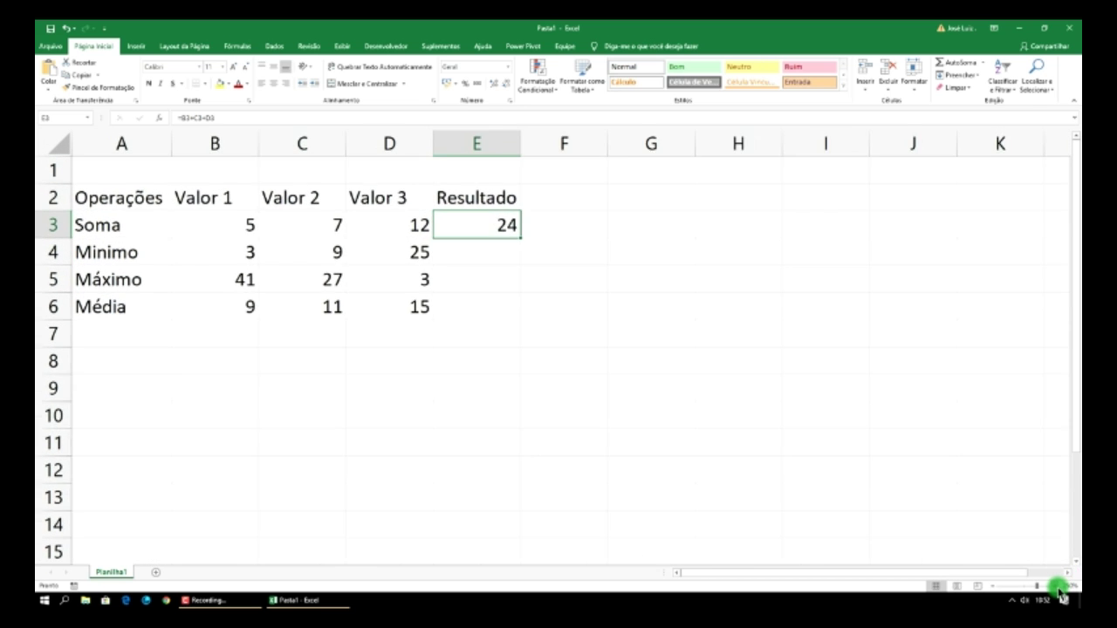
left_click(1059, 586)
left_click(1059, 586)
left_click(1059, 586)
left_click(1059, 586)
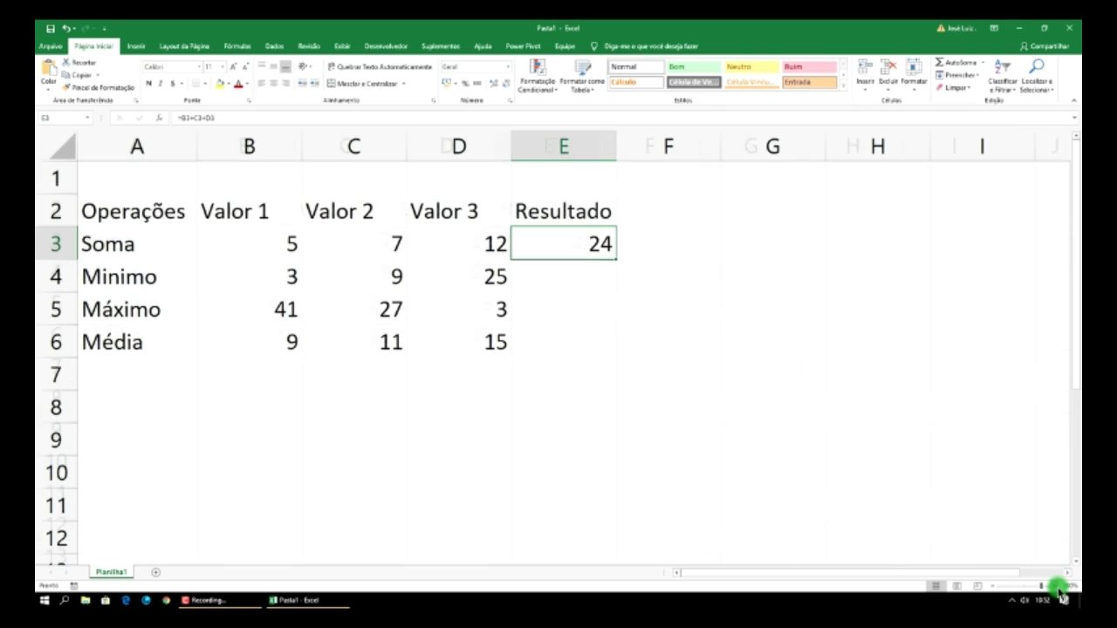
left_click(1059, 586)
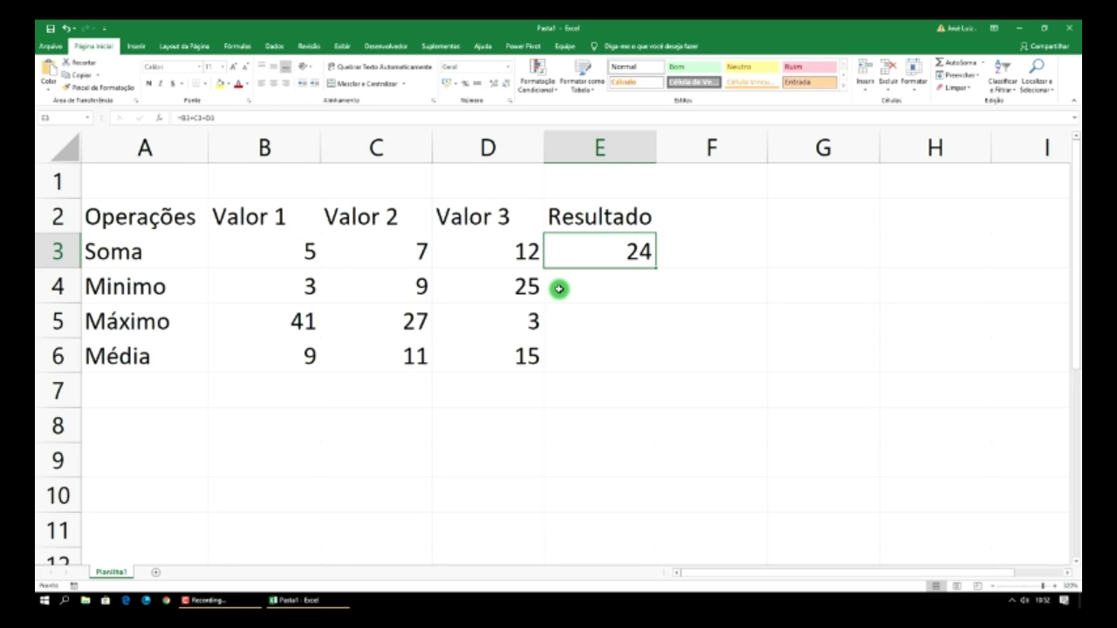
key("Delete")
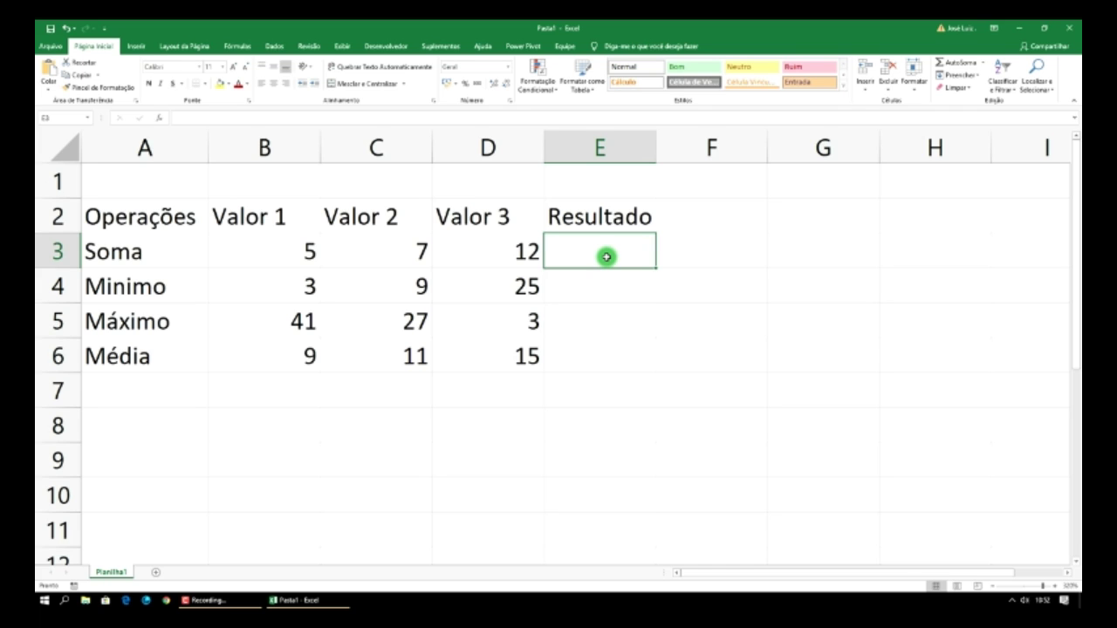
- Enter =SOMA(B3:D3) in E3 so the Soma result shows 24
type("=")
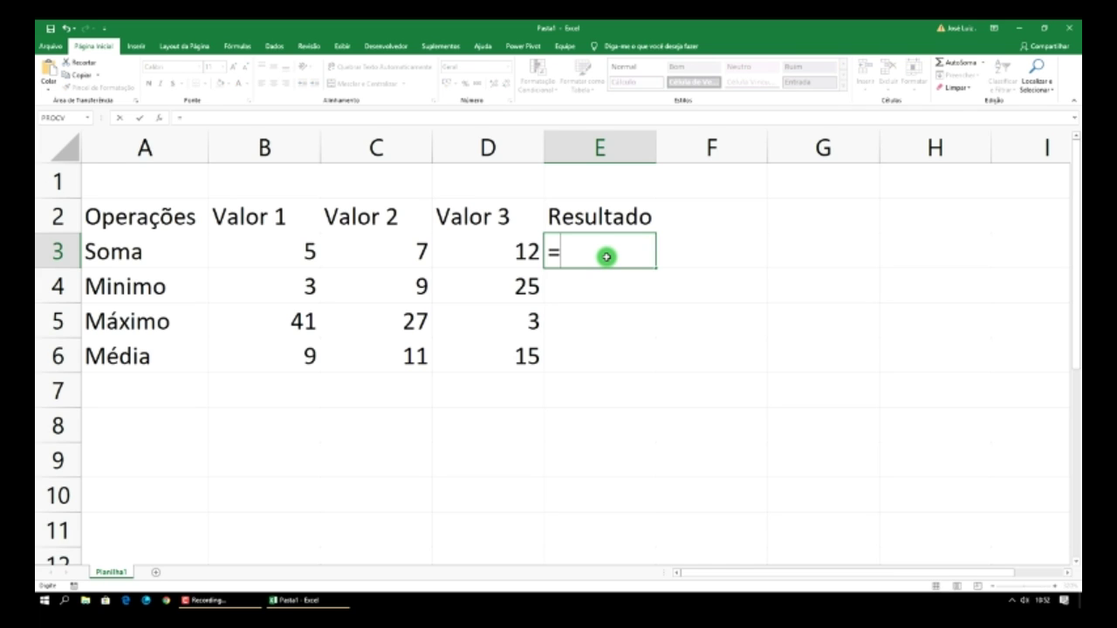
type("soma")
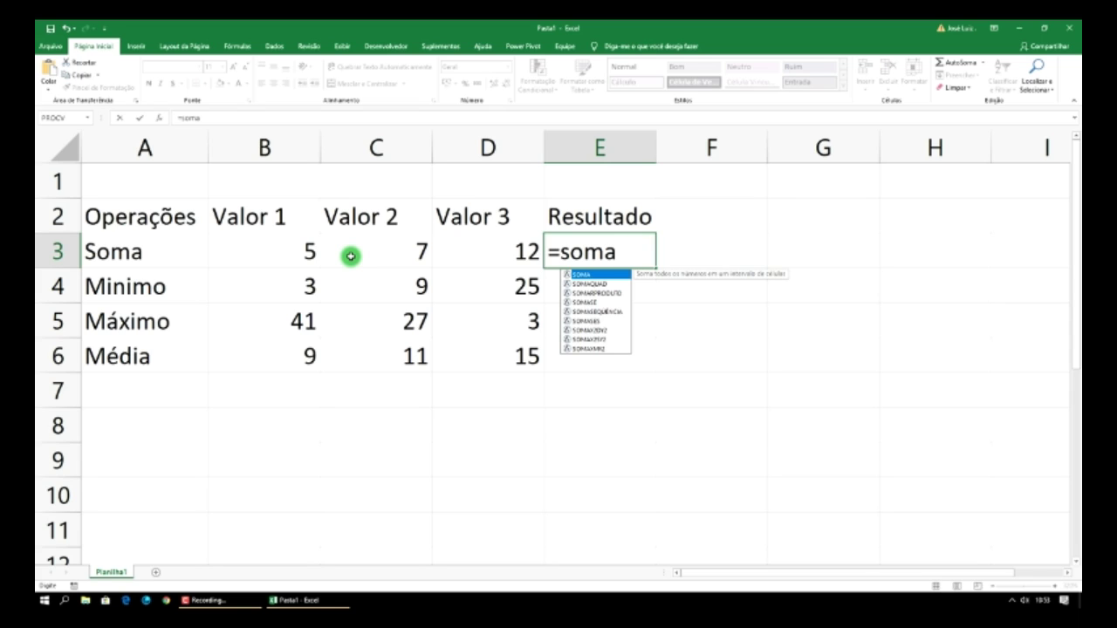
type("(")
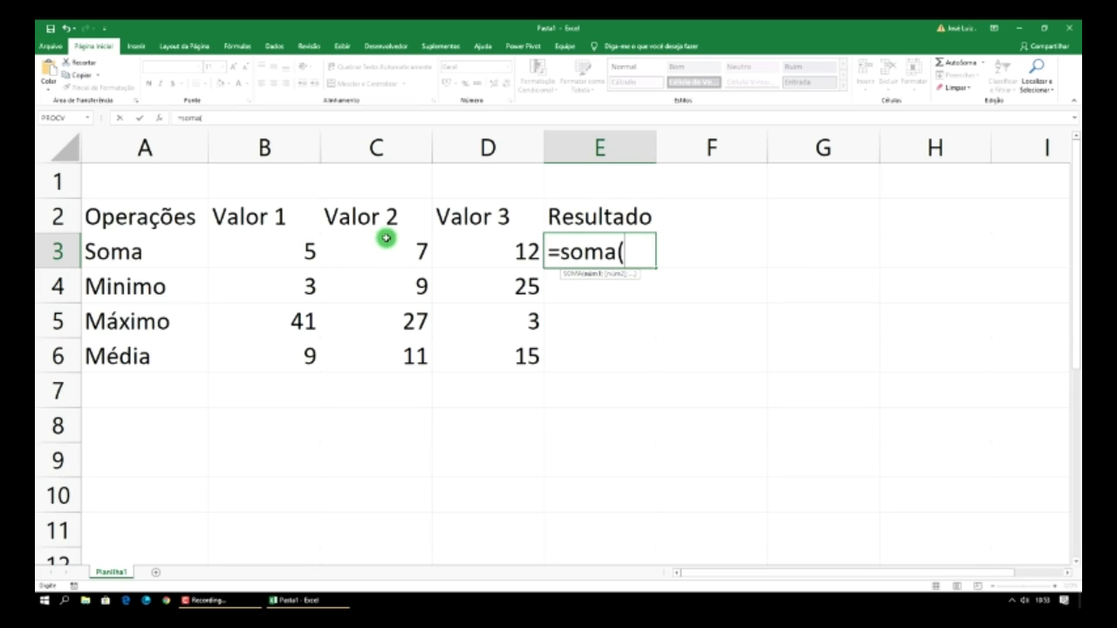
left_click(308, 251)
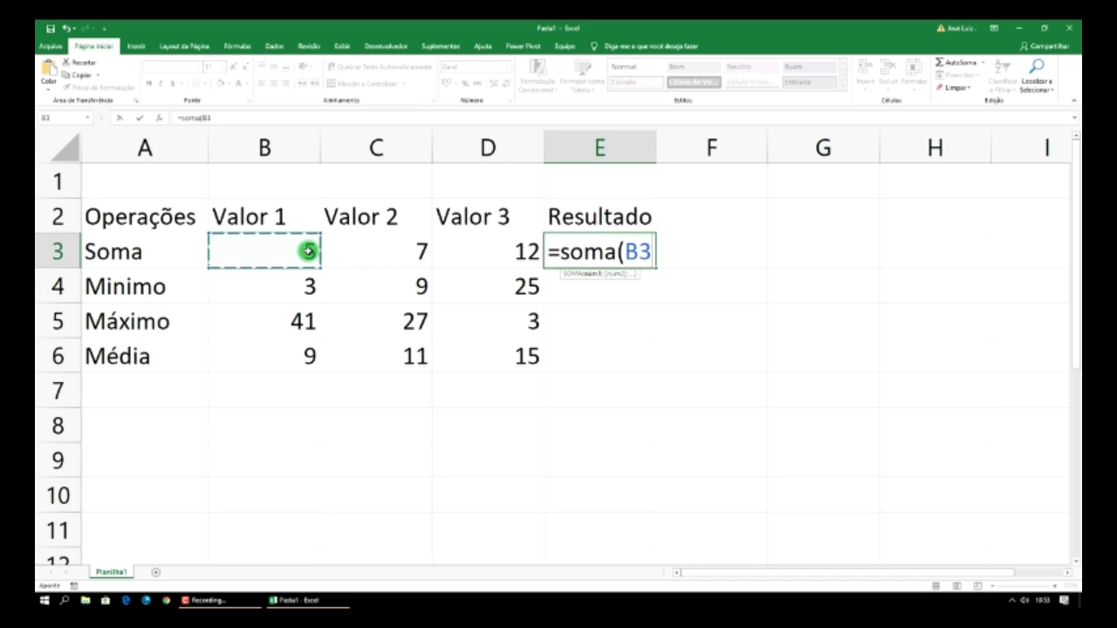
key("F8")
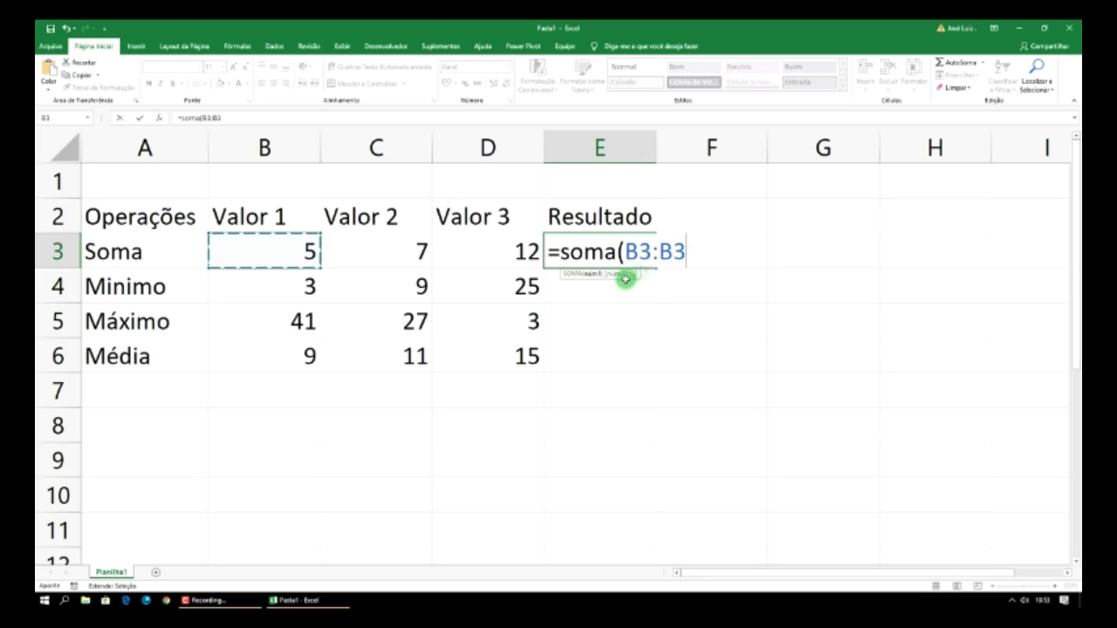
left_click(511, 253)
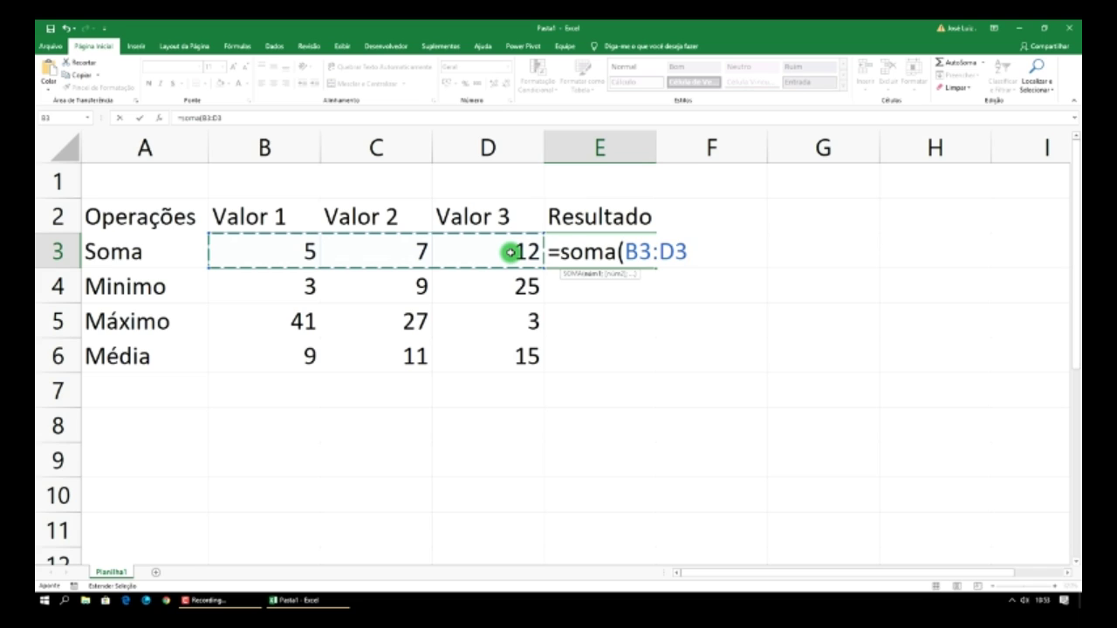
type(")")
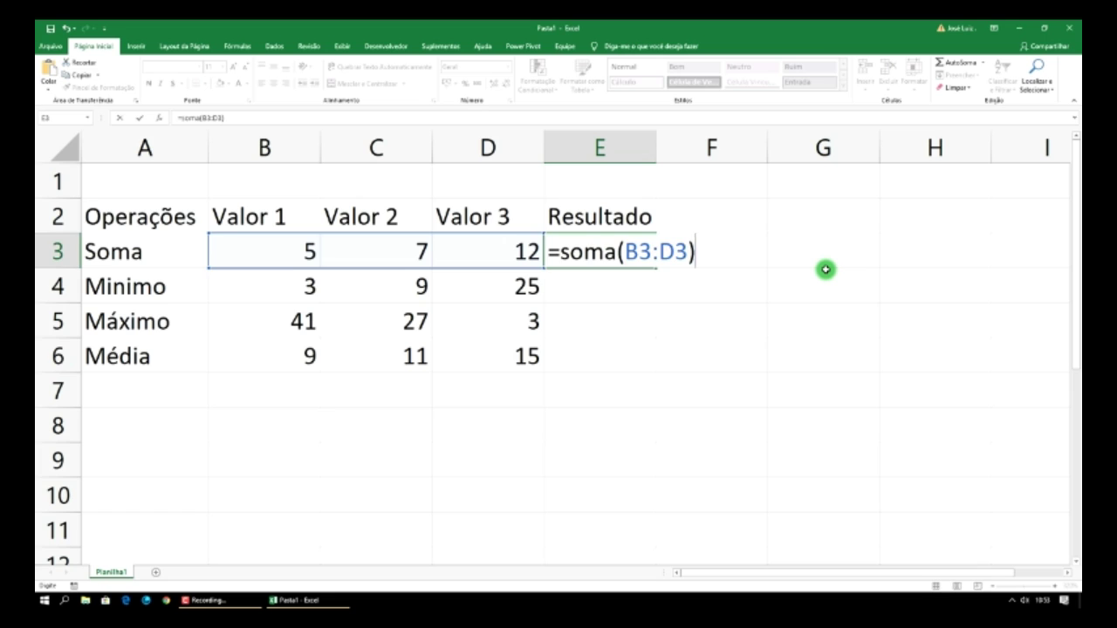
key("Return")
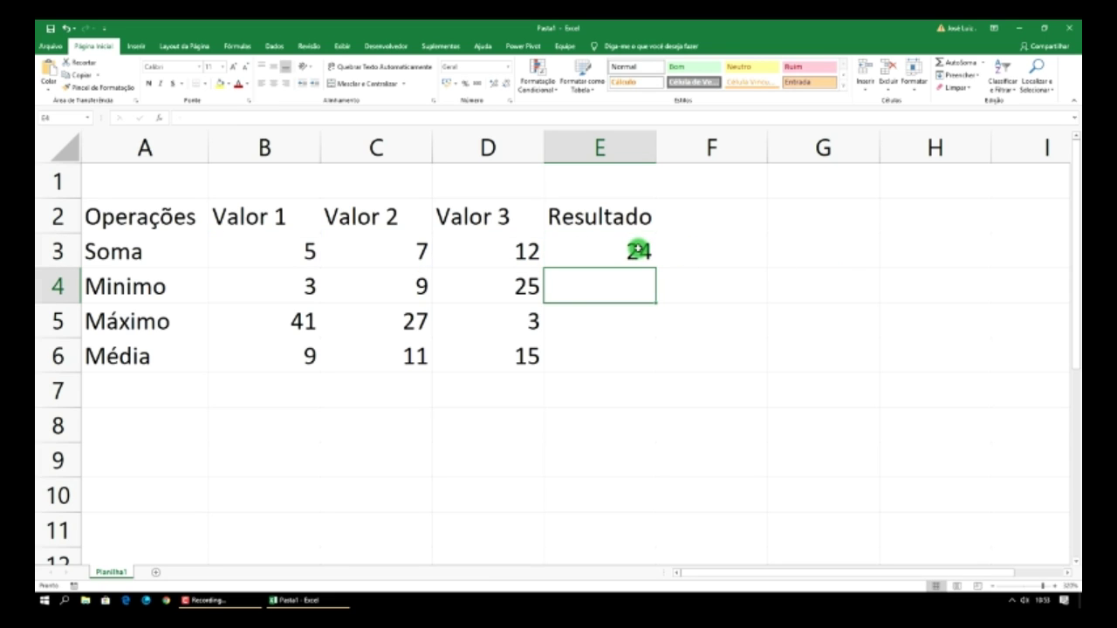
- Change Valor 3 in D3 from 12 to 9 so the Soma result becomes 21
left_click(641, 251)
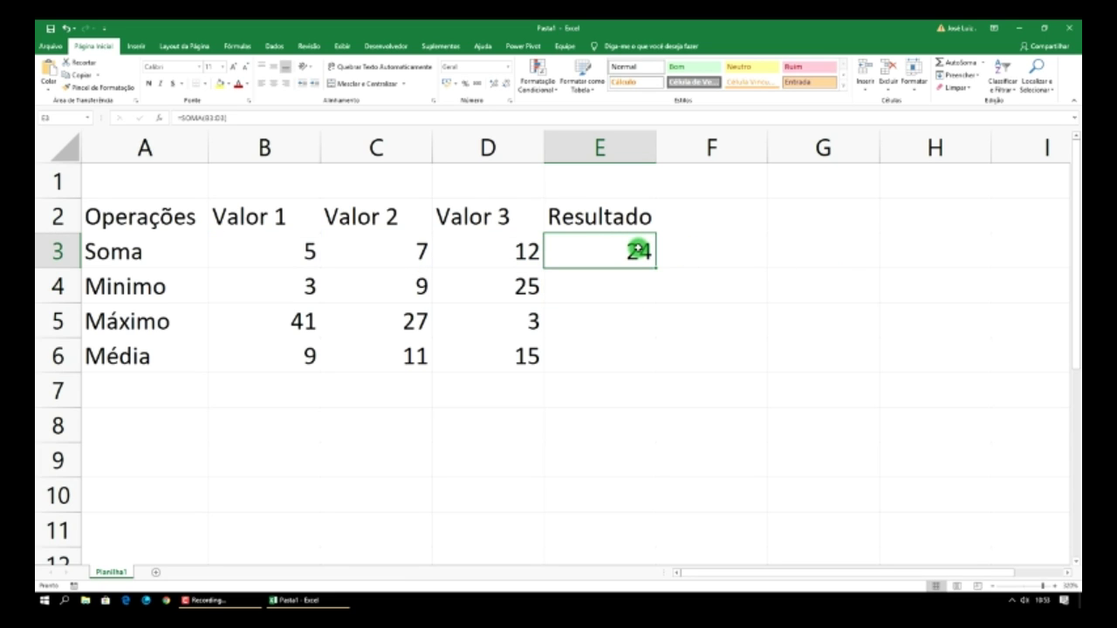
left_click(512, 250)
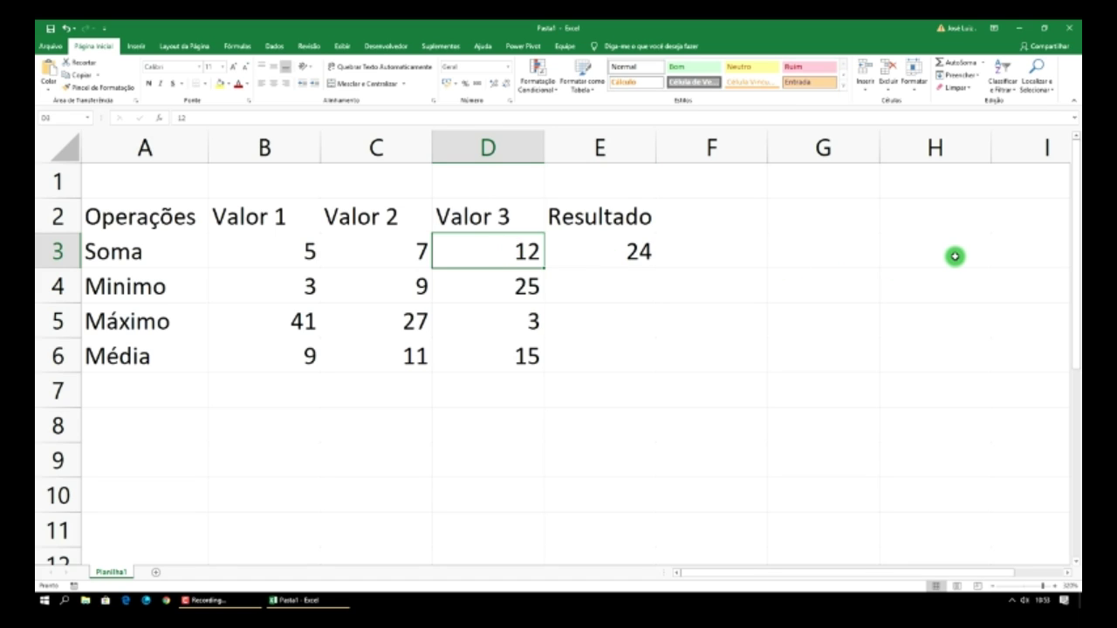
type("9")
key("Return")
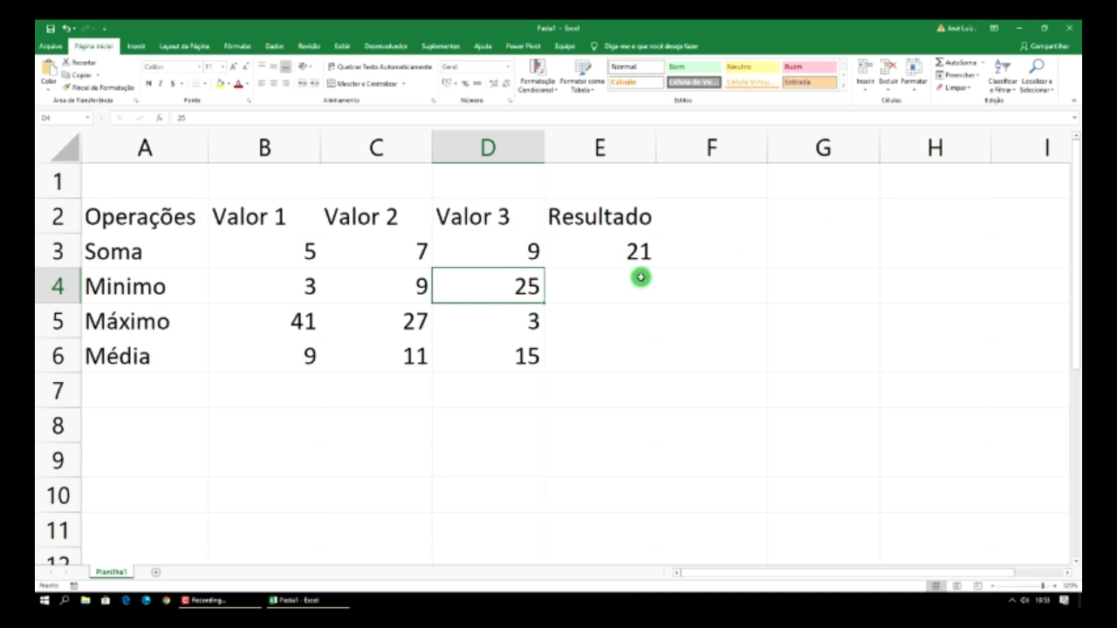
left_click(608, 287)
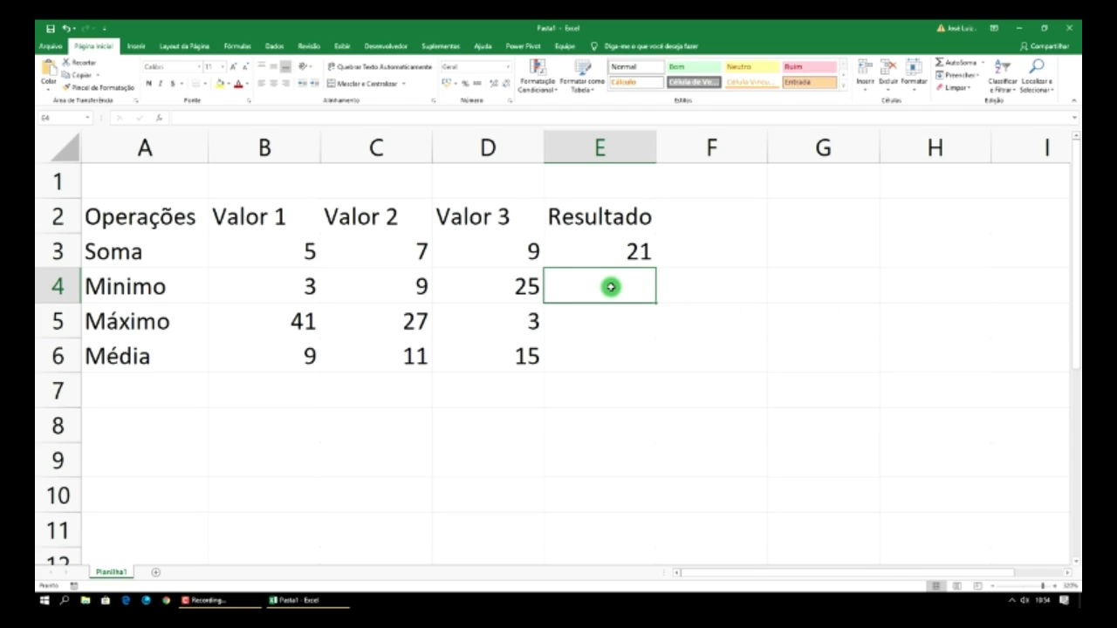
- Enter =MÍNIMO(B4:D4) in E4, showing 3 as the row's minimum
type("=mi")
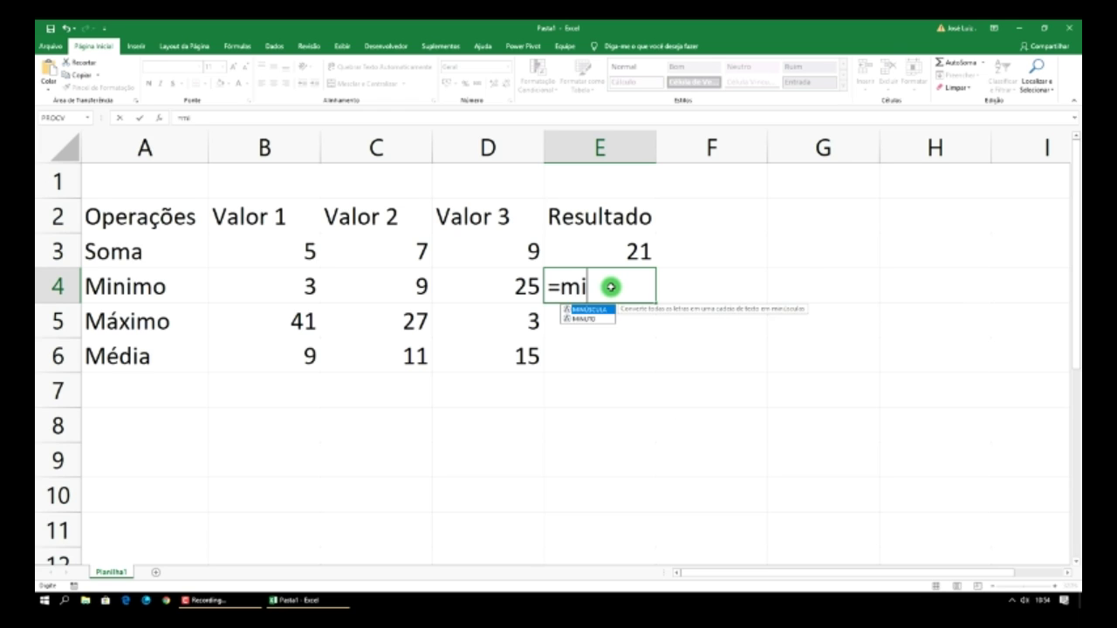
type("nimo")
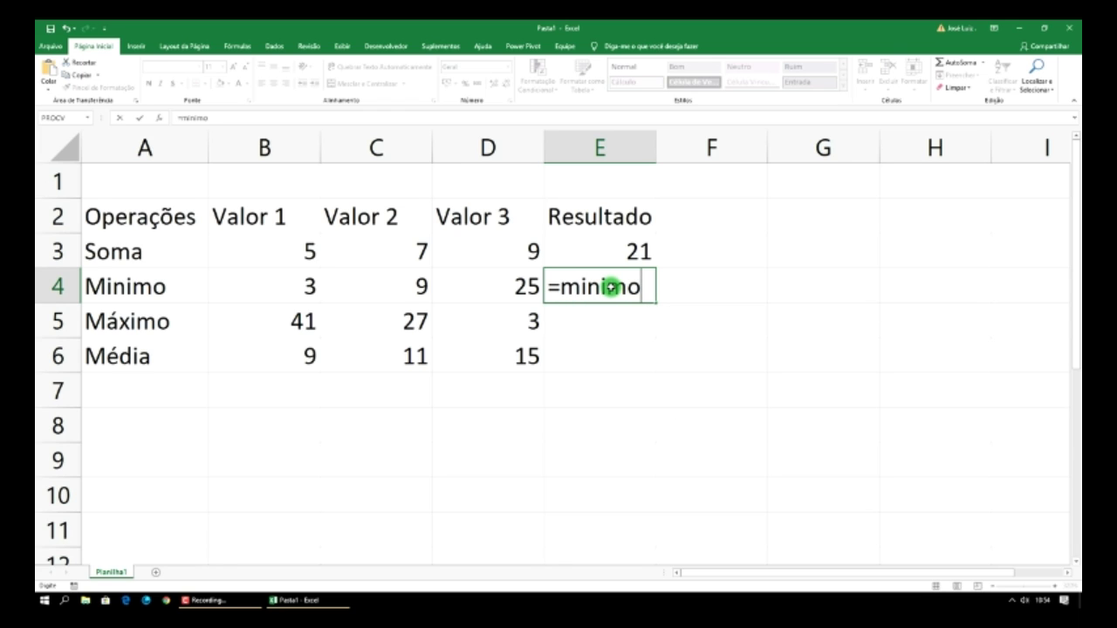
type("(")
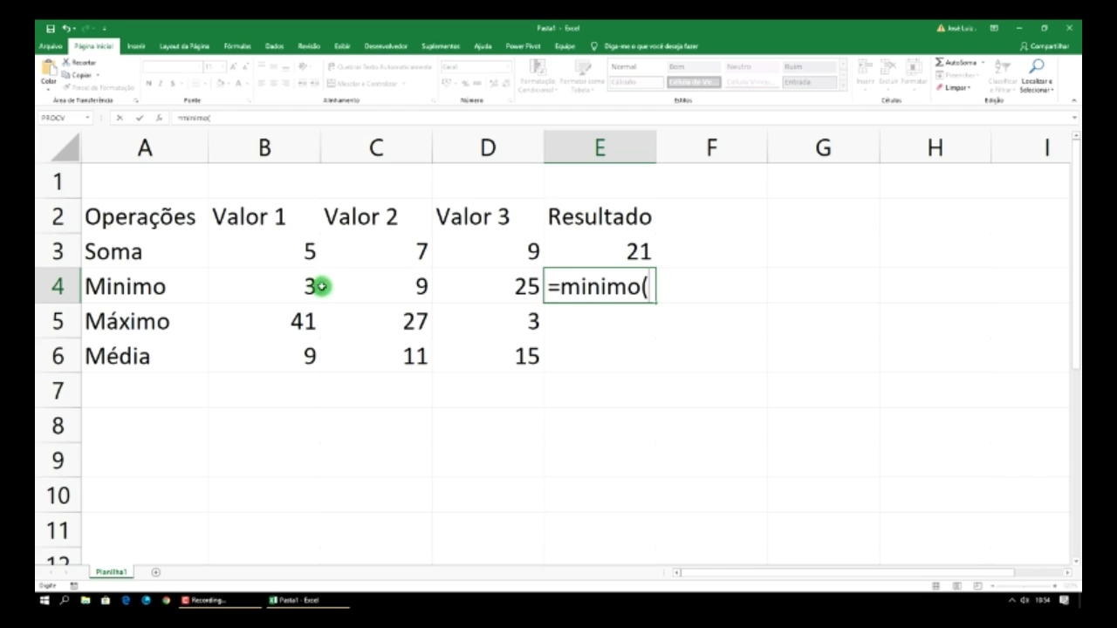
left_click(312, 288)
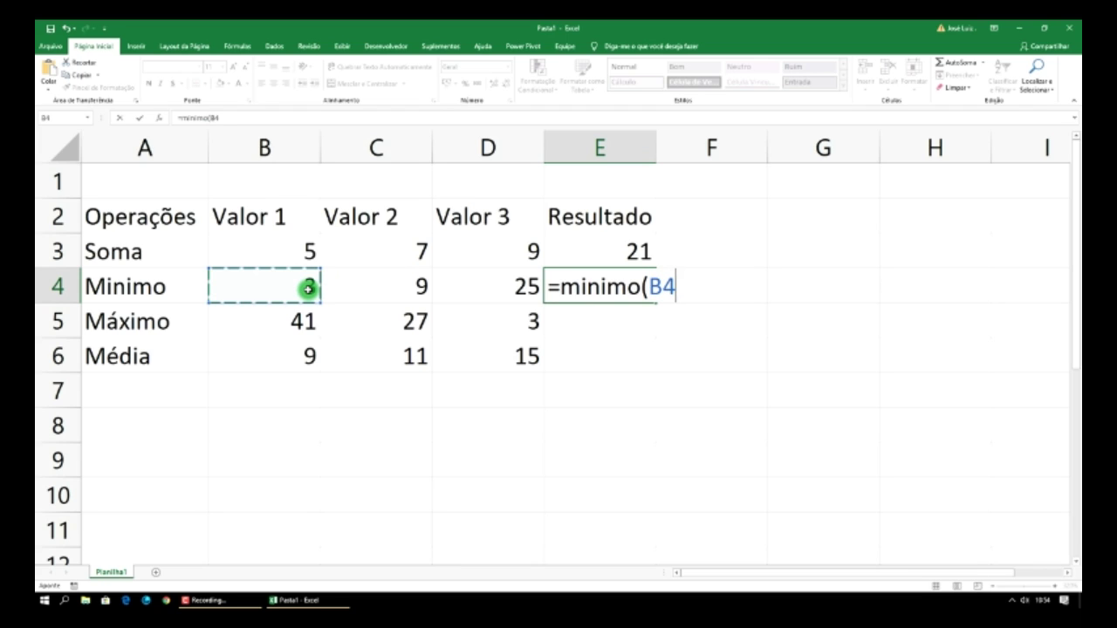
key("F8")
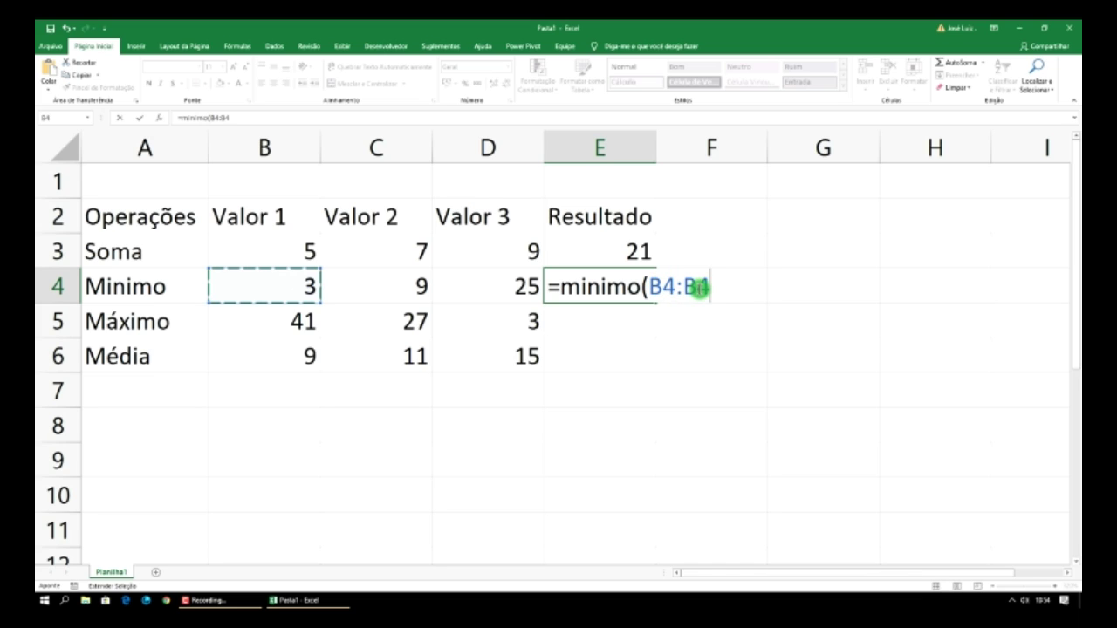
left_click(528, 285, "shift")
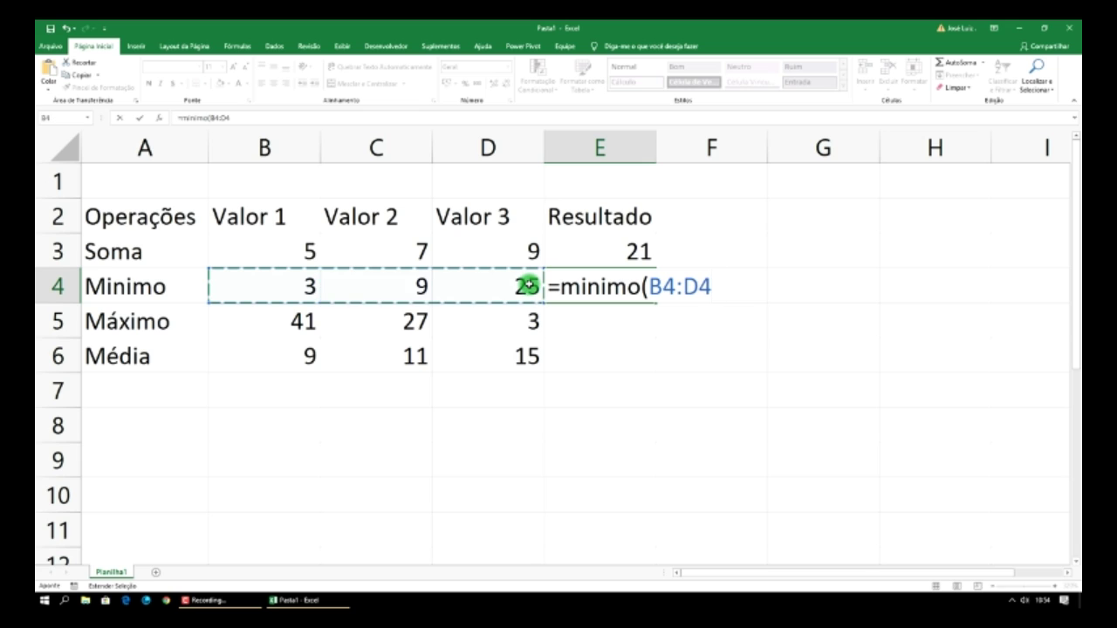
type(")")
key("Return")
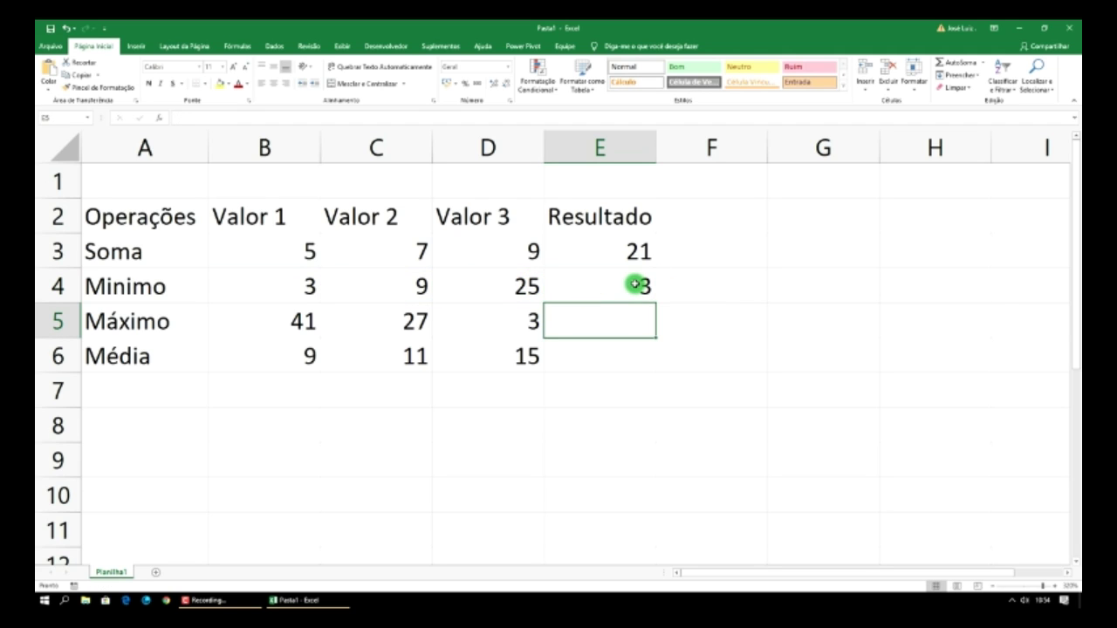
- Change Valor 2 in C4 to -10 so the Minimo result updates to -10
left_click(421, 289)
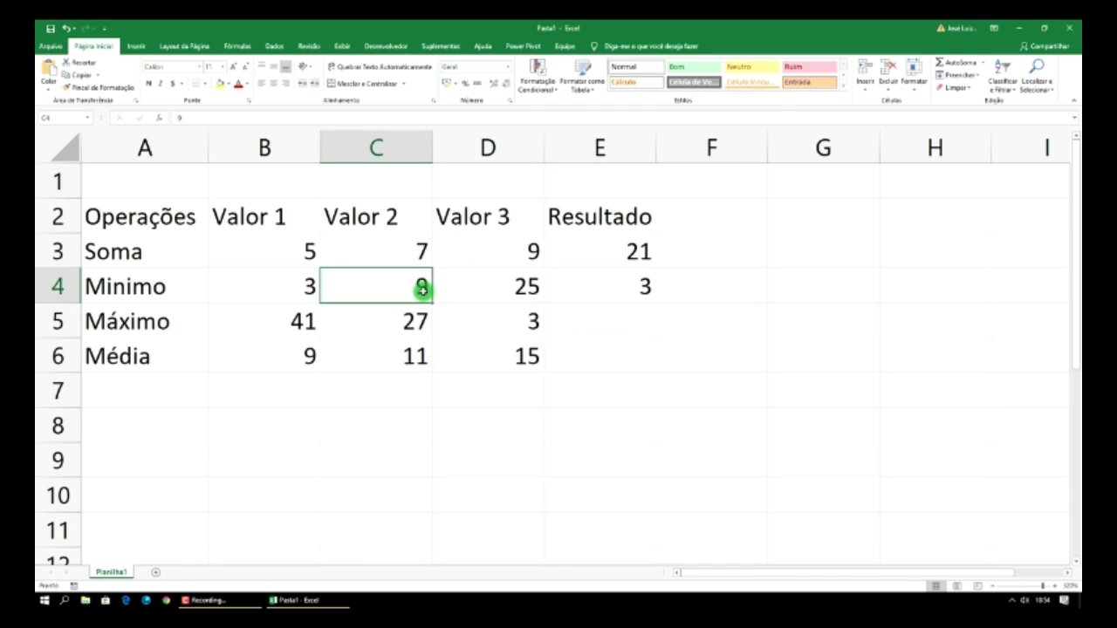
type("1")
key("Return")
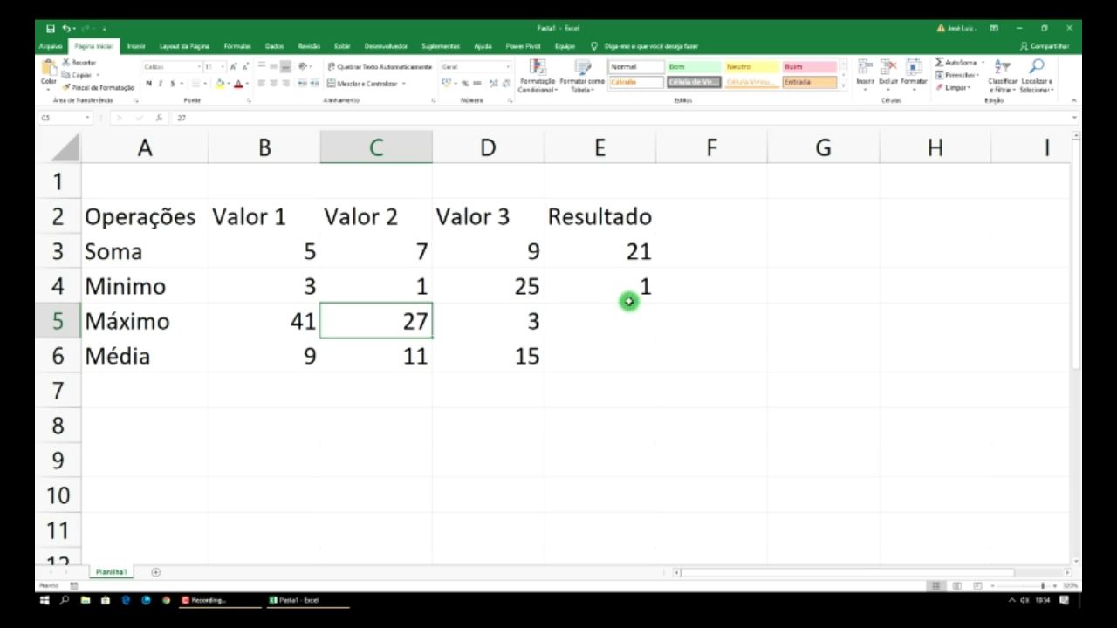
left_click(419, 287)
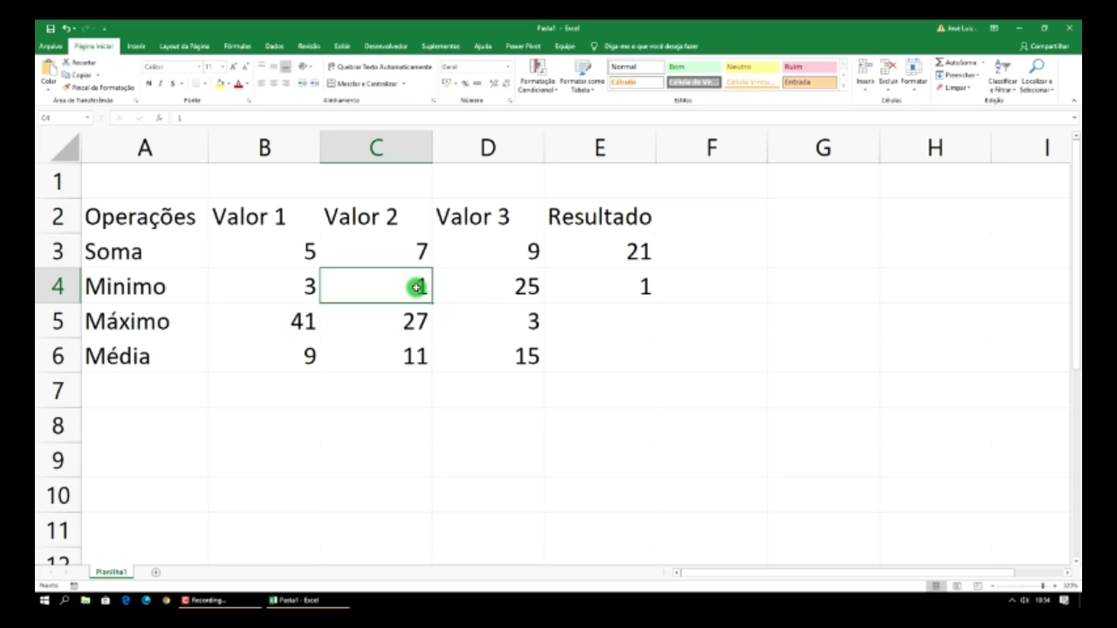
type("=")
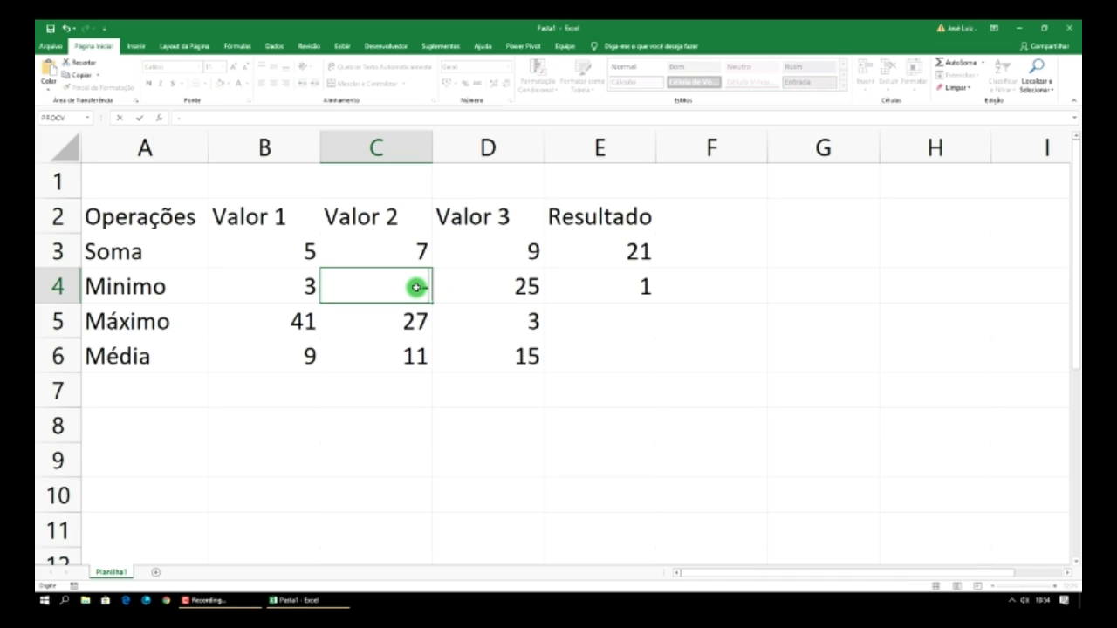
type("10")
key("Return")
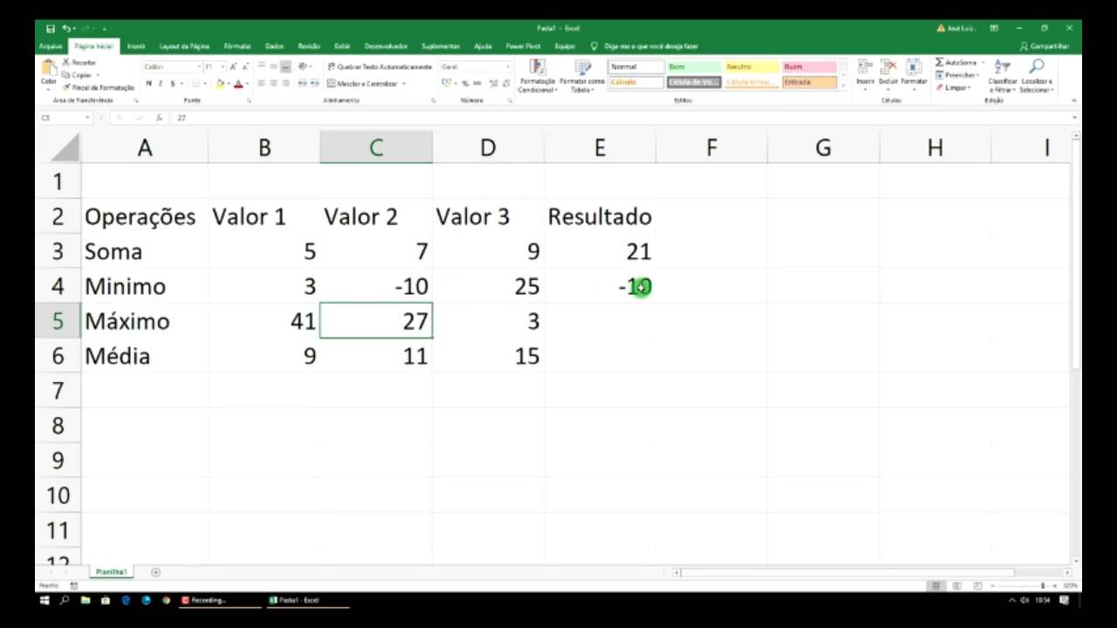
left_click(602, 323)
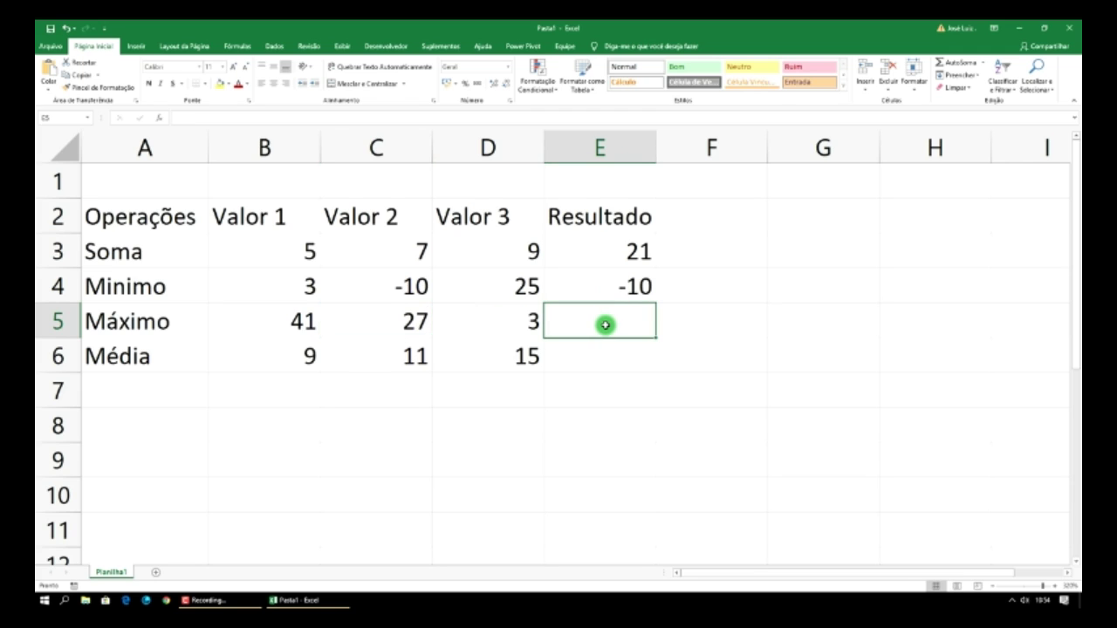
- Enter =MÁXIMO(B5:D5) in E5 using the function autocomplete, showing 41
type("=")
type("maximo(")
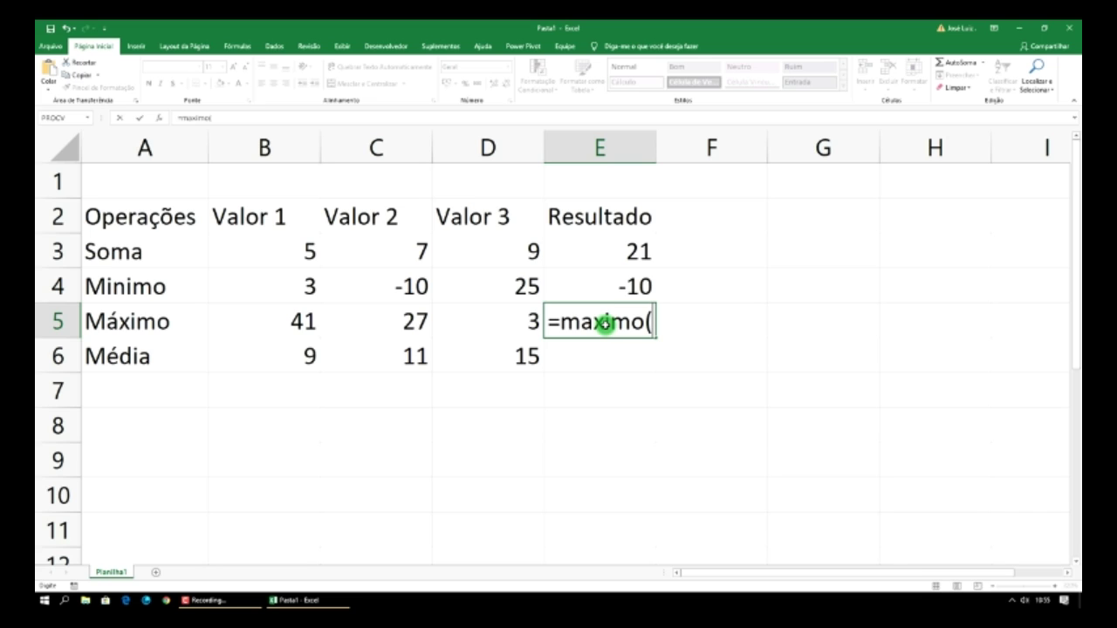
key("BackSpace")
key("BackSpace")
key("BackSpace")
key("BackSpace")
key("BackSpace")
key("BackSpace")
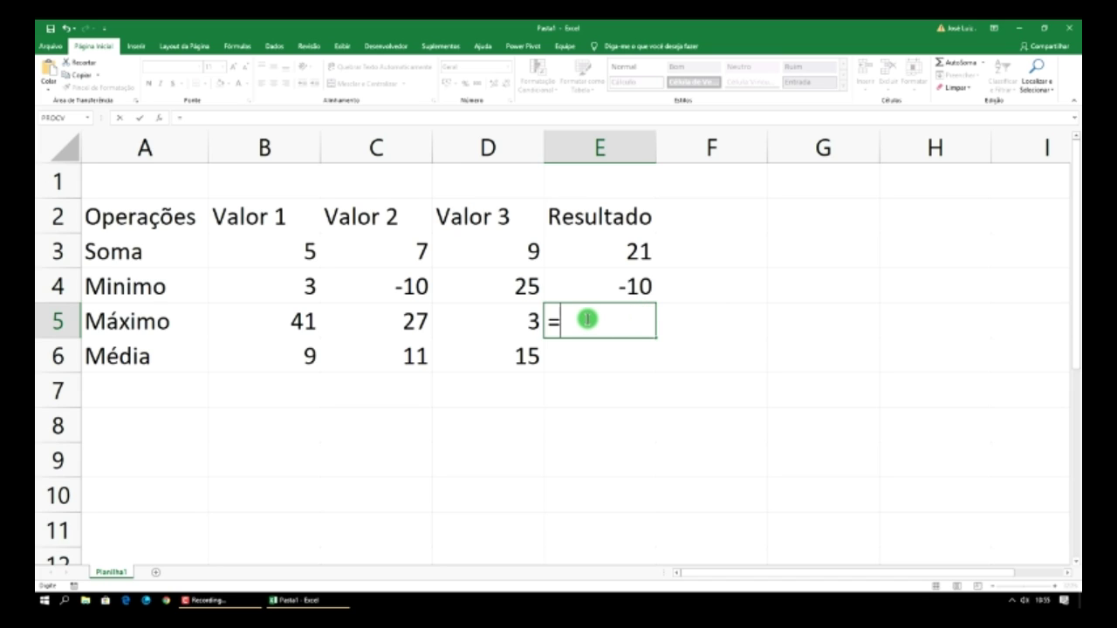
type("m")
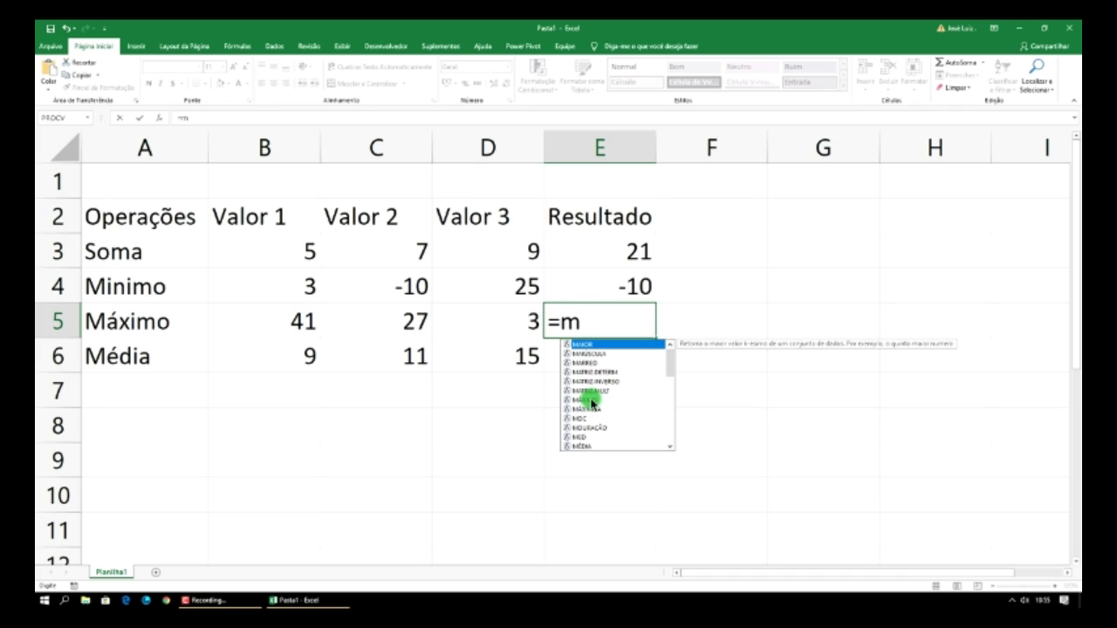
left_click(591, 401)
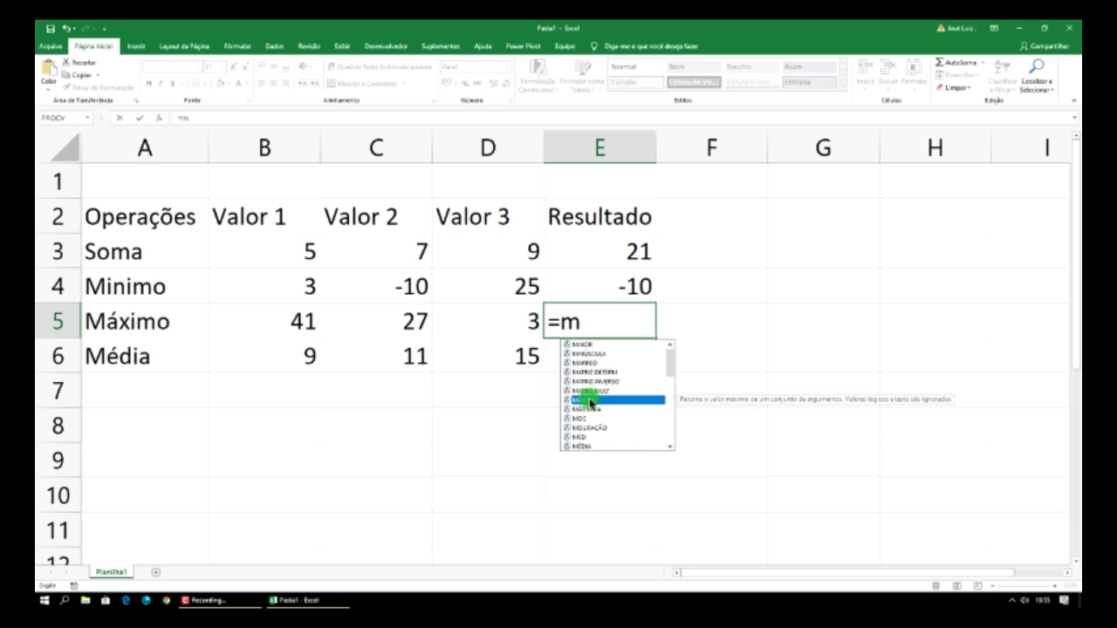
double_click(591, 401)
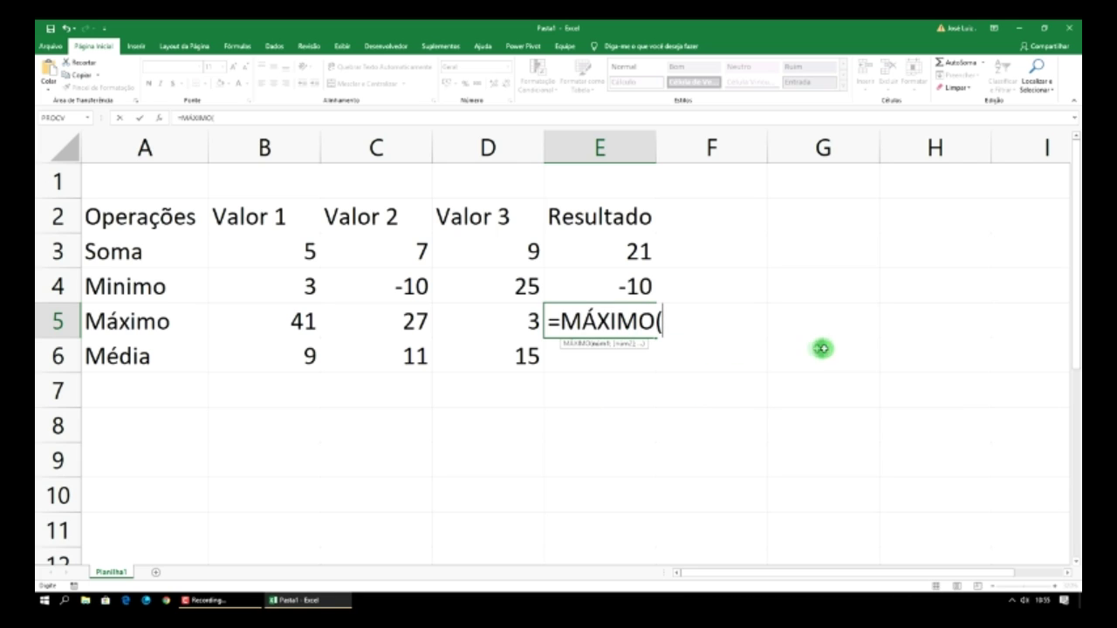
left_click(304, 324)
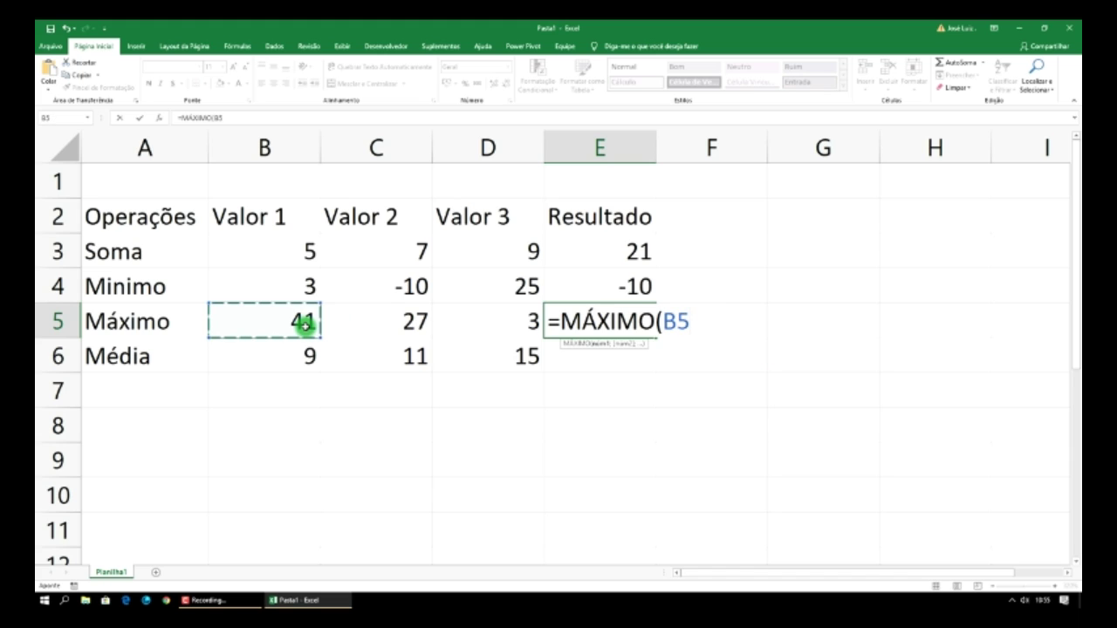
left_click_drag(303, 324, 504, 327)
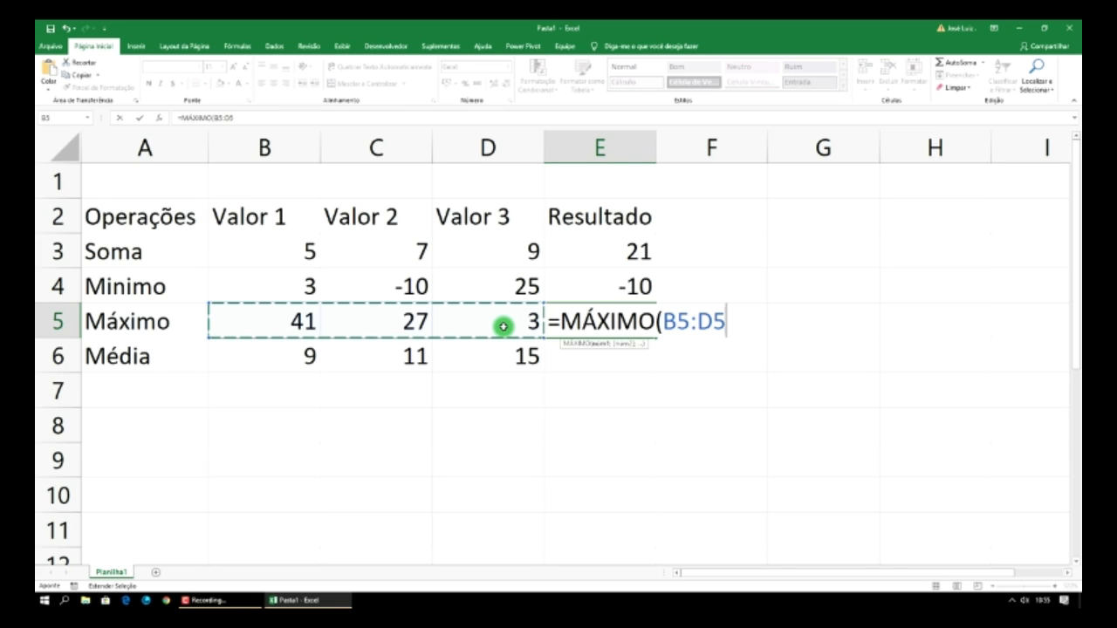
key("Return")
left_click(614, 320)
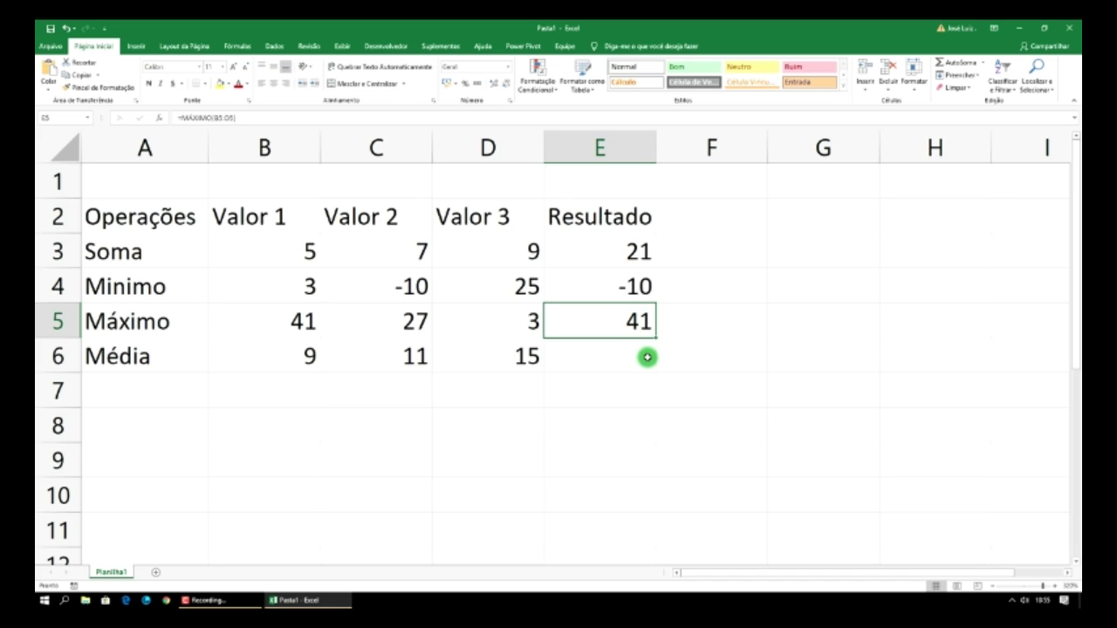
- Enter =MÉDIA(B6:D6) in E6, showing 11,66667 as the row's average
left_click(618, 356)
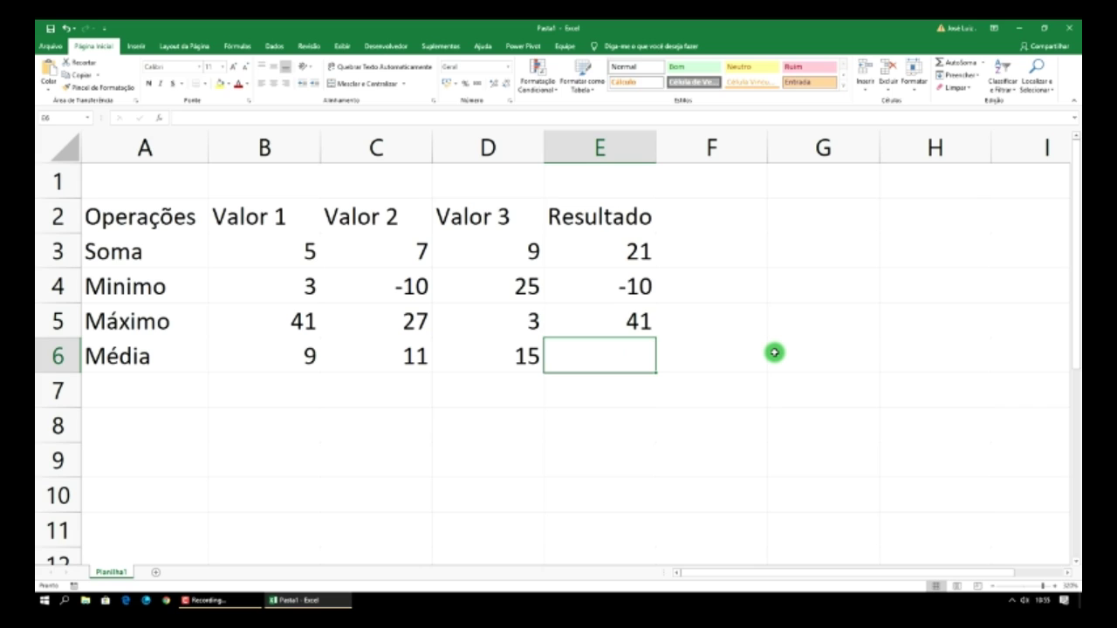
type("=média")
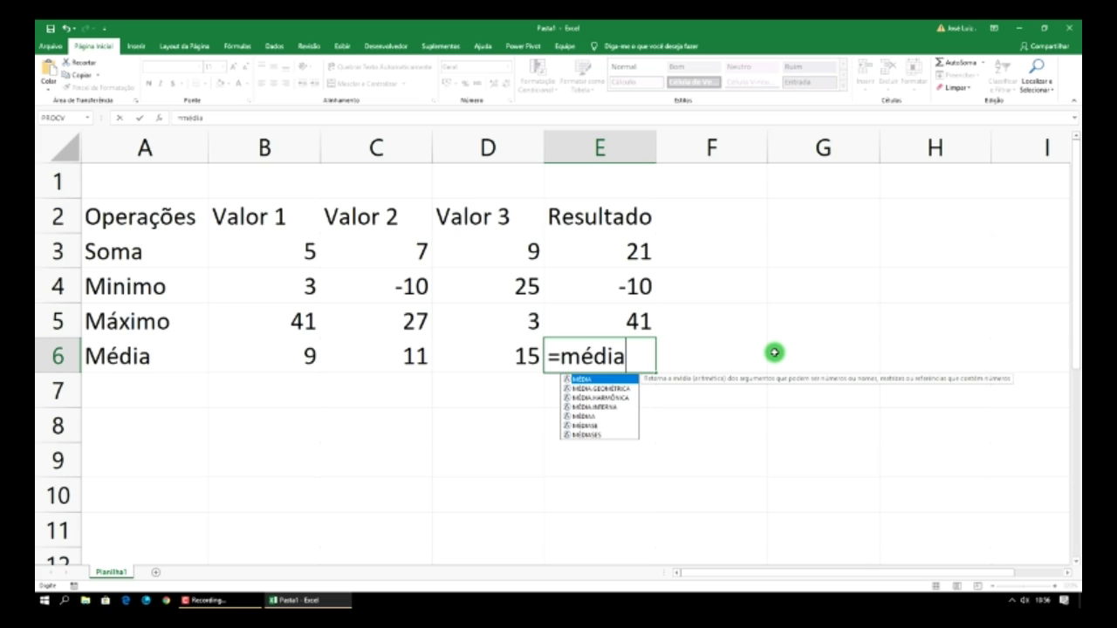
type("(")
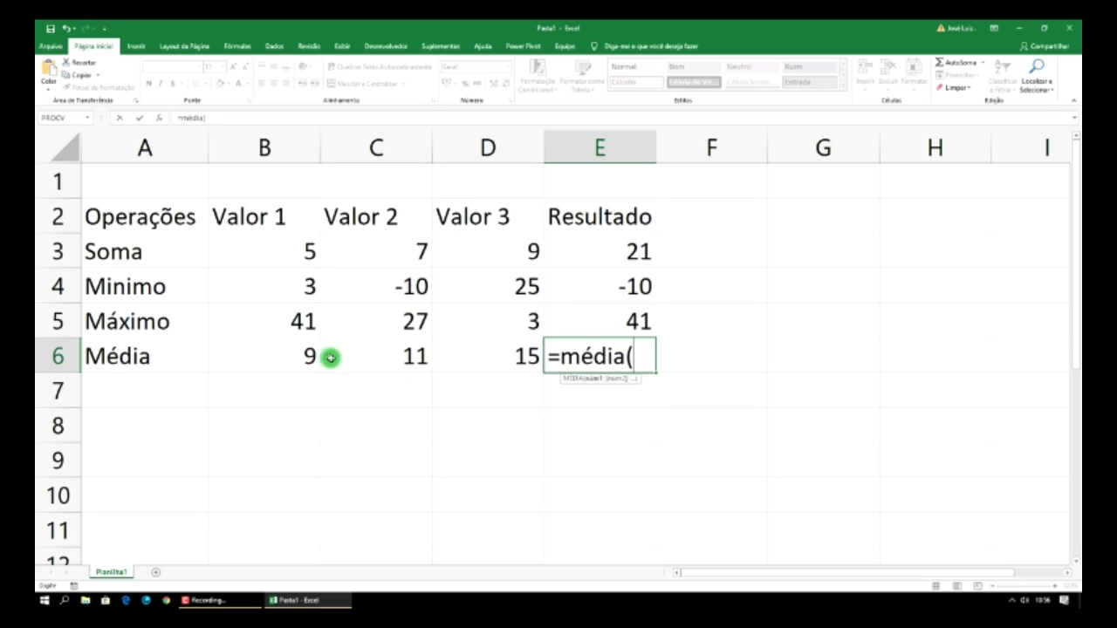
left_click(300, 353)
left_click_drag(300, 352, 497, 357)
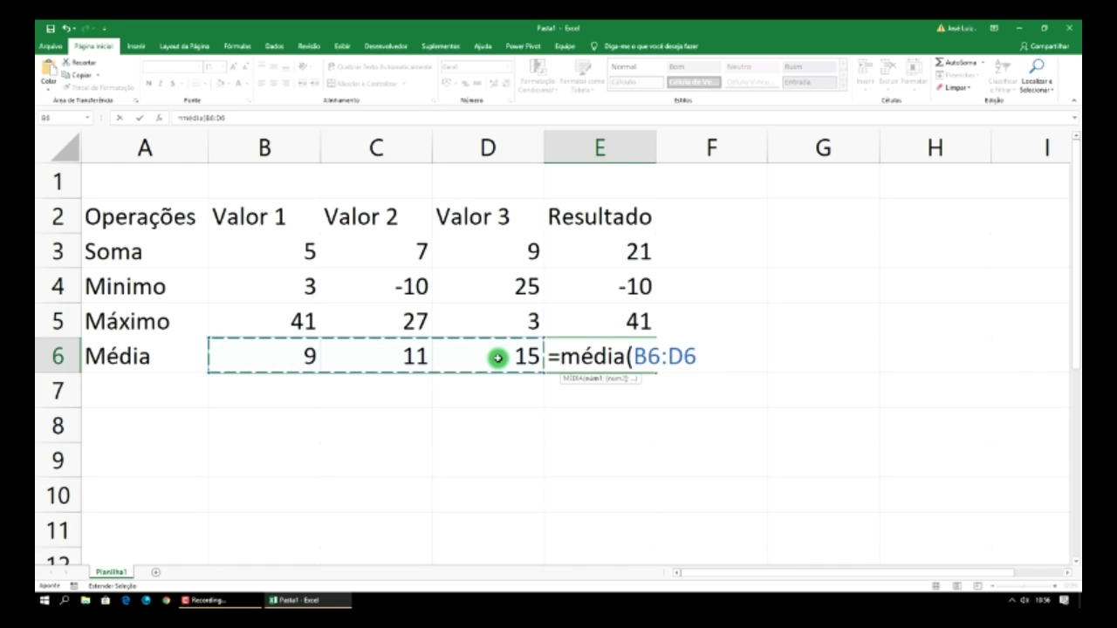
type(")")
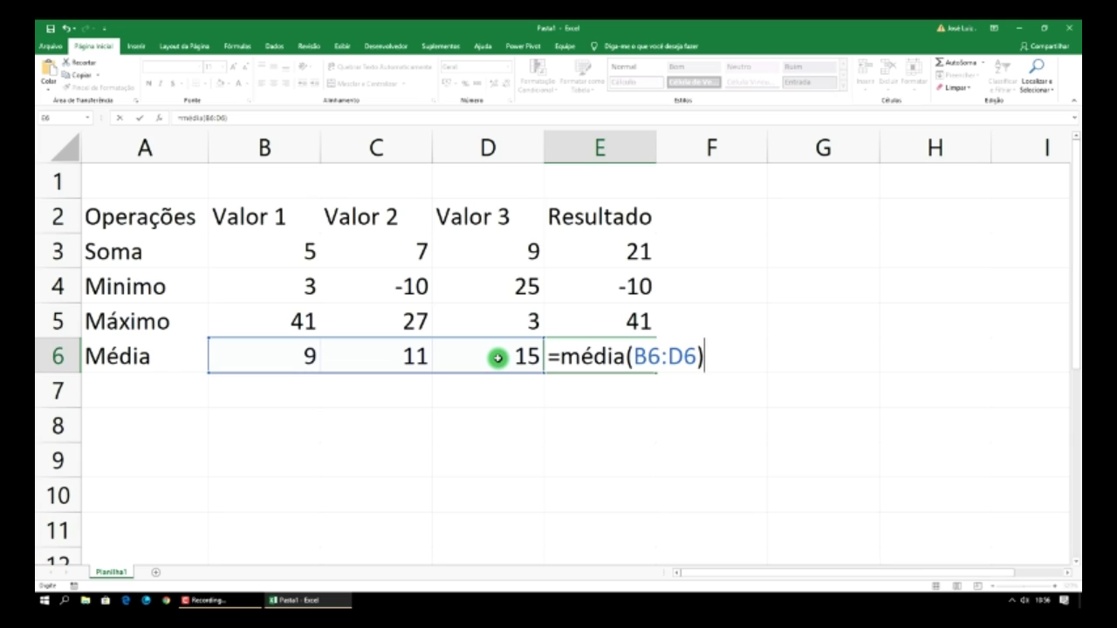
key("BackSpace")
key("Return")
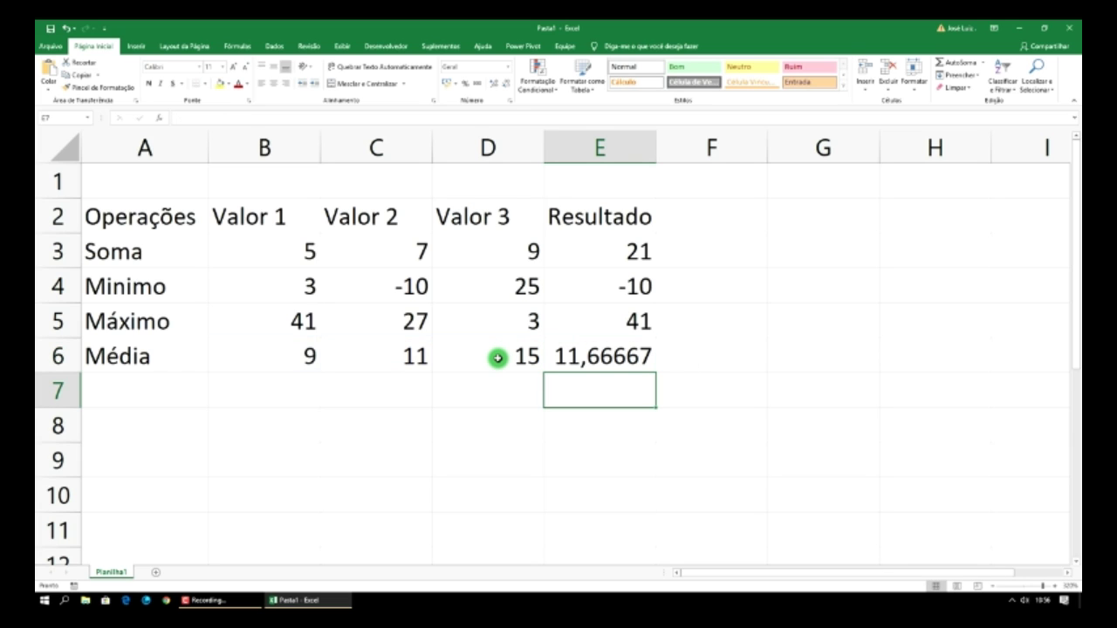
left_click(604, 355)
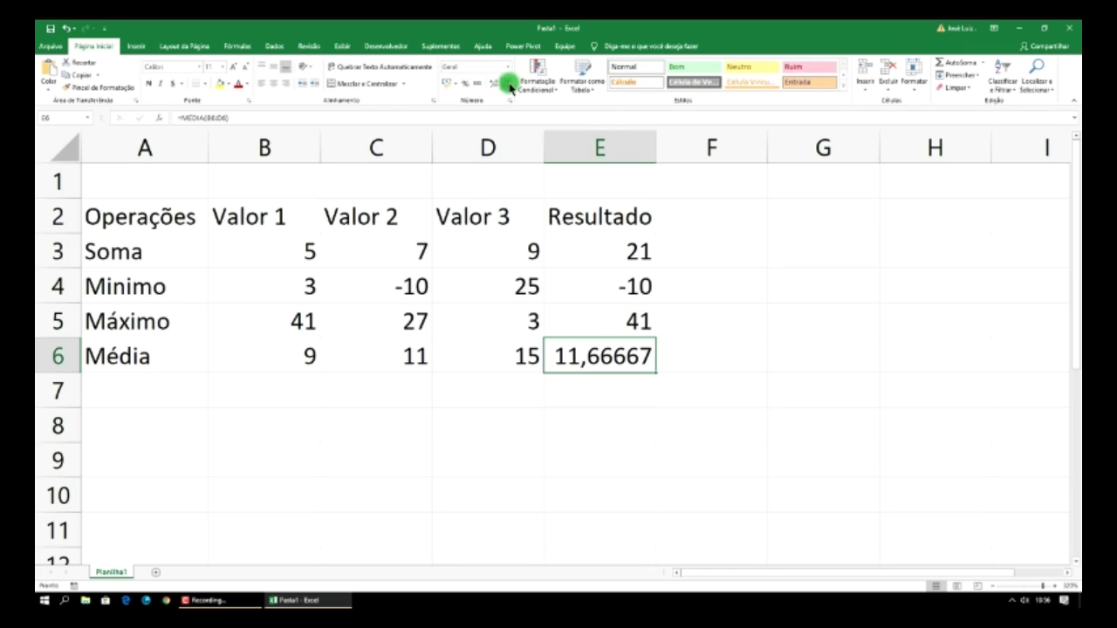
- Reduce the Média result in E6 to two decimals, showing 11,67
left_click(507, 90)
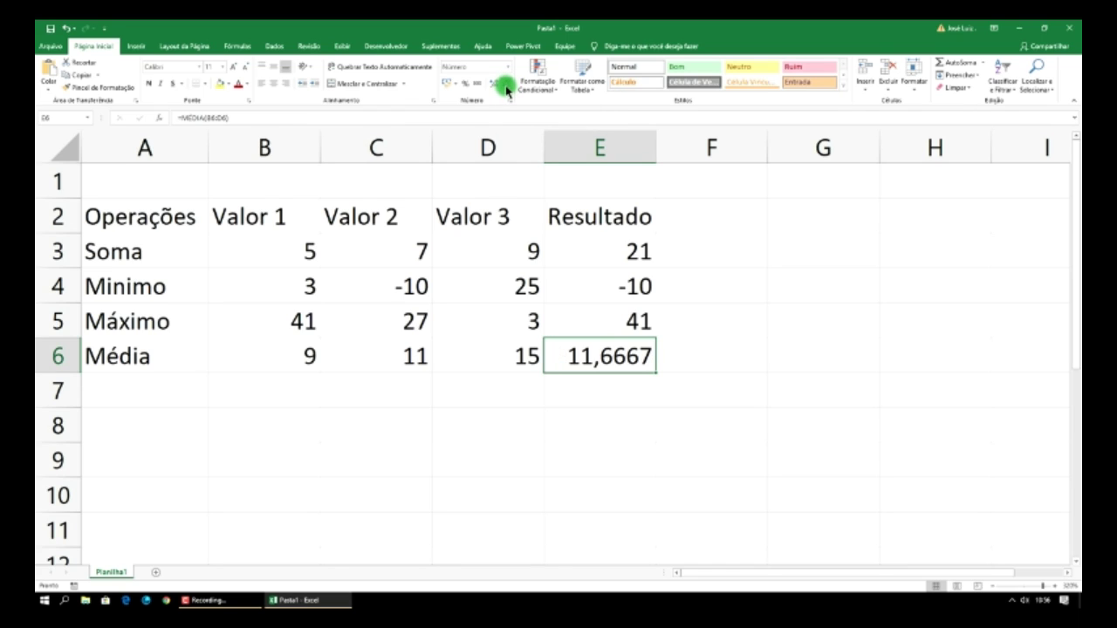
left_click(506, 90)
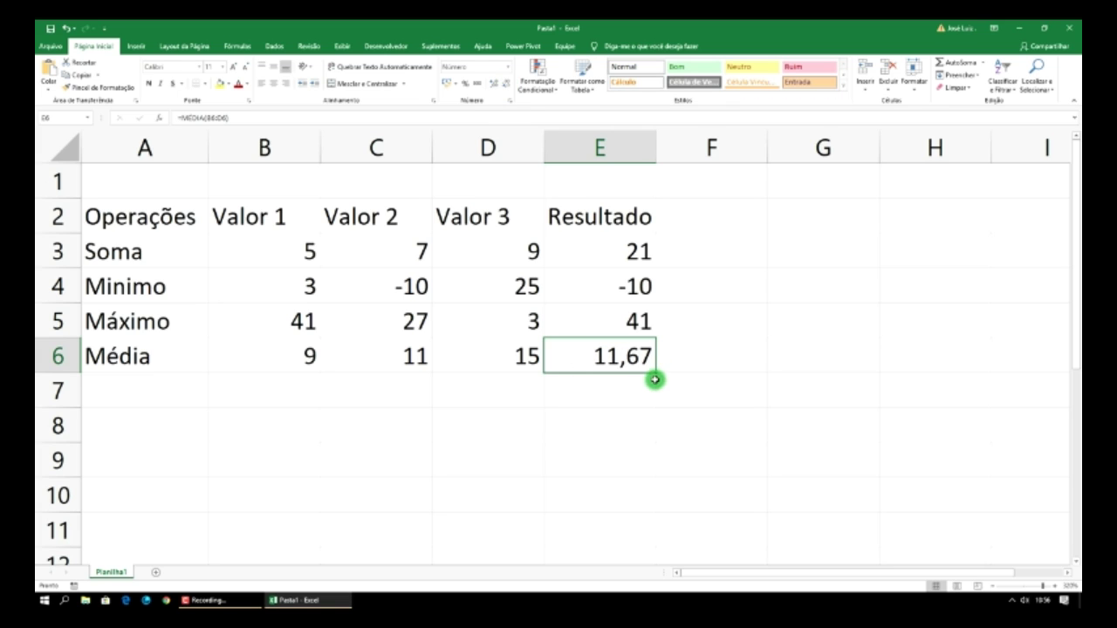
left_click(729, 356)
left_click(621, 425)
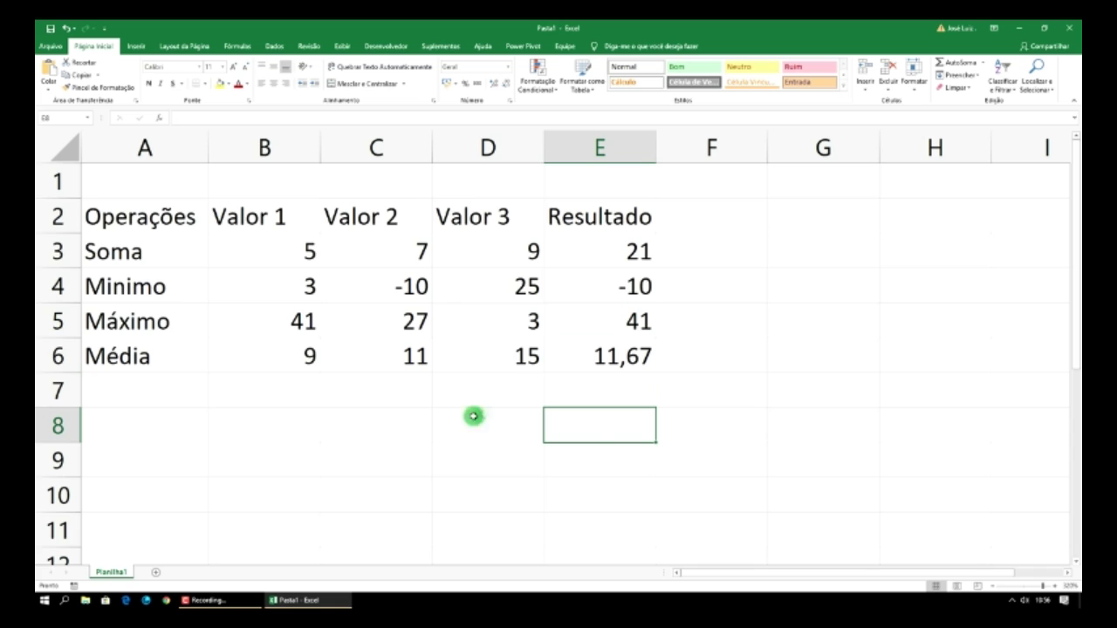
left_click_drag(305, 360, 515, 361)
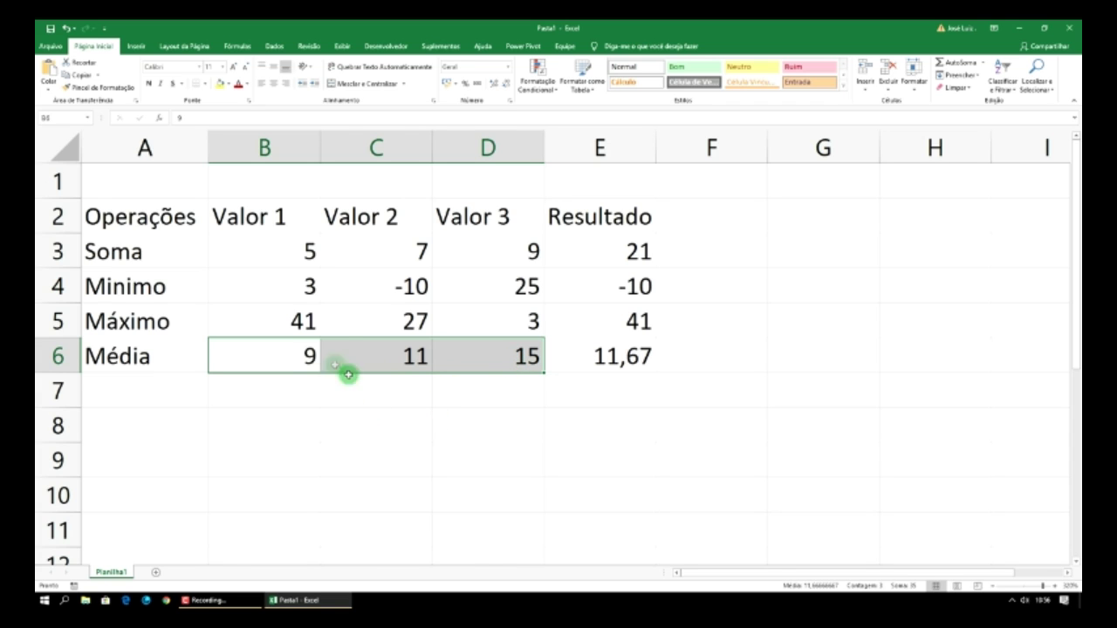
- Enter the test values 9 and 11 in B9 and C9
left_click(287, 459)
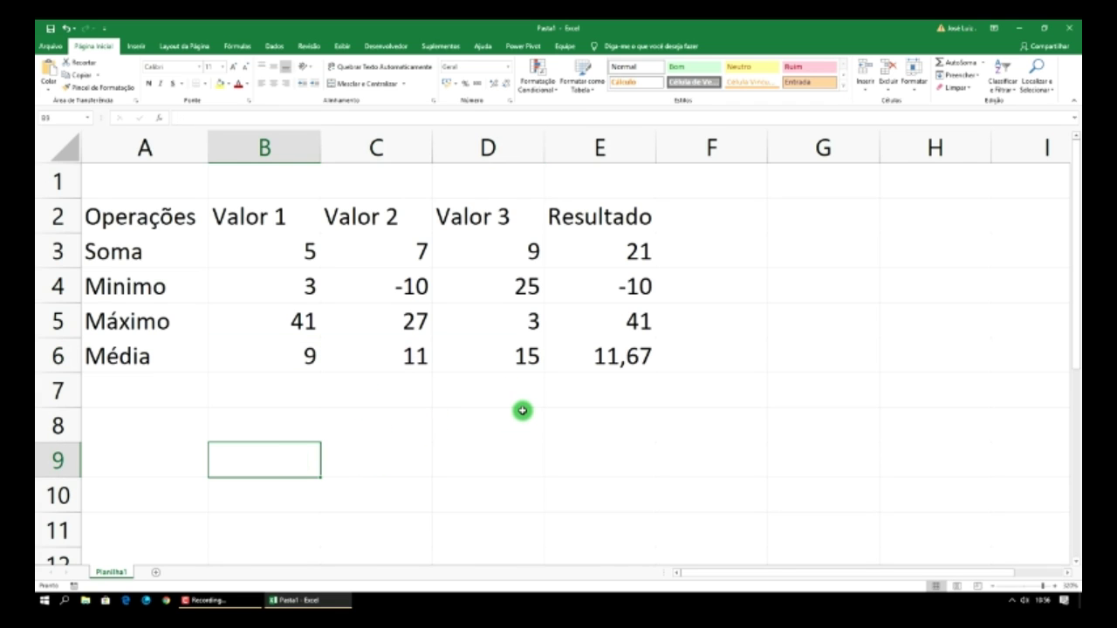
type("9")
key("Tab")
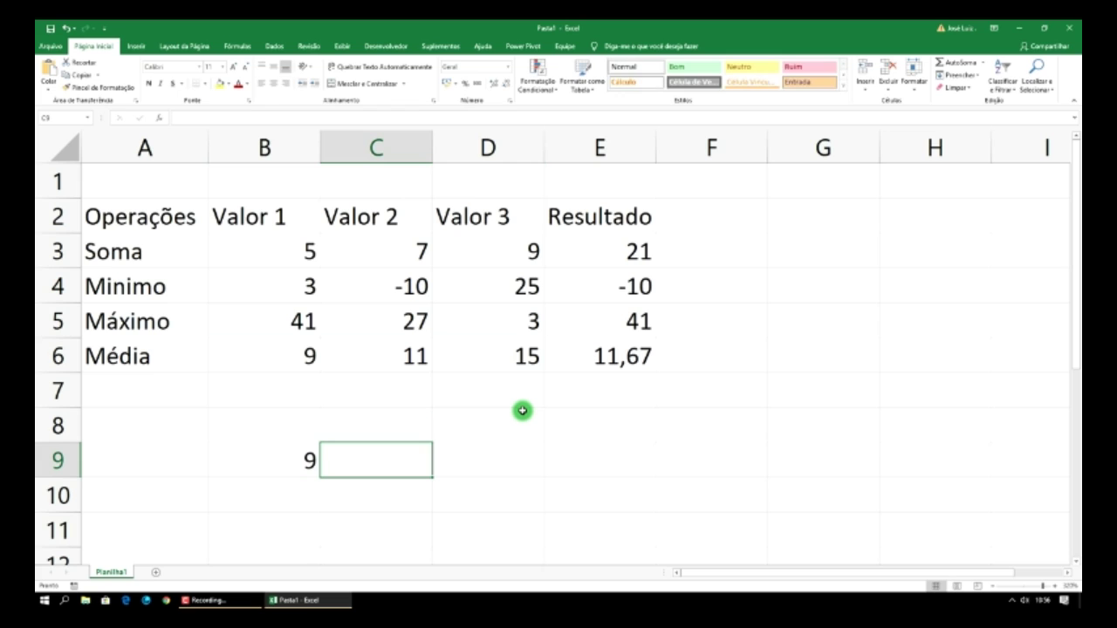
type("11")
key("Tab")
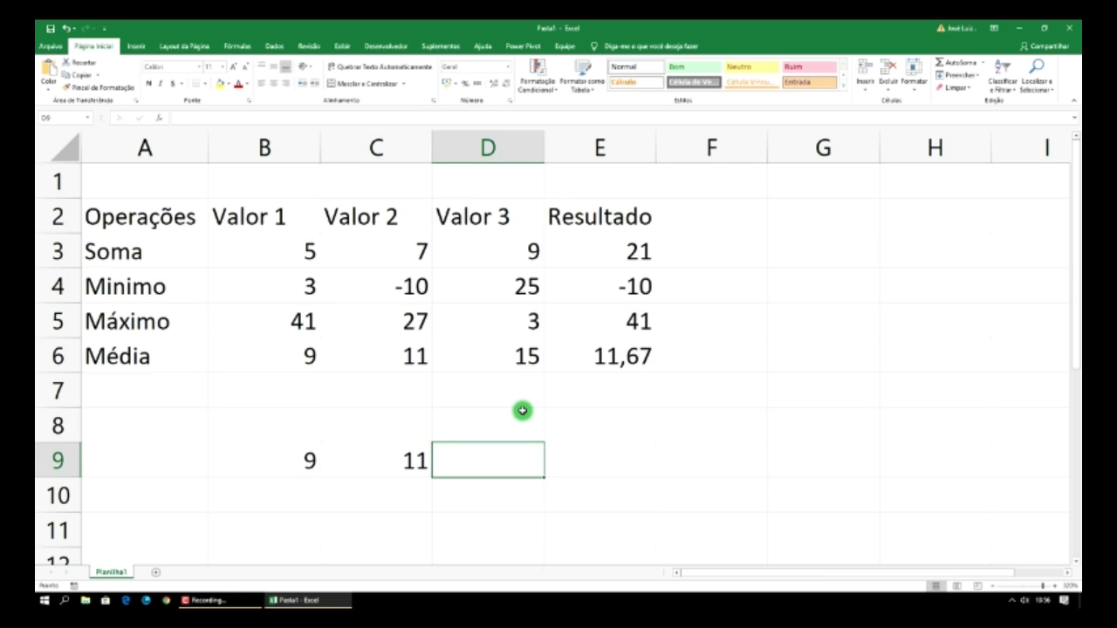
- Put 15 in D9 and enter =(B9+C9+D9)/3 in E9, showing 11,66667
type("15")
left_click(589, 460)
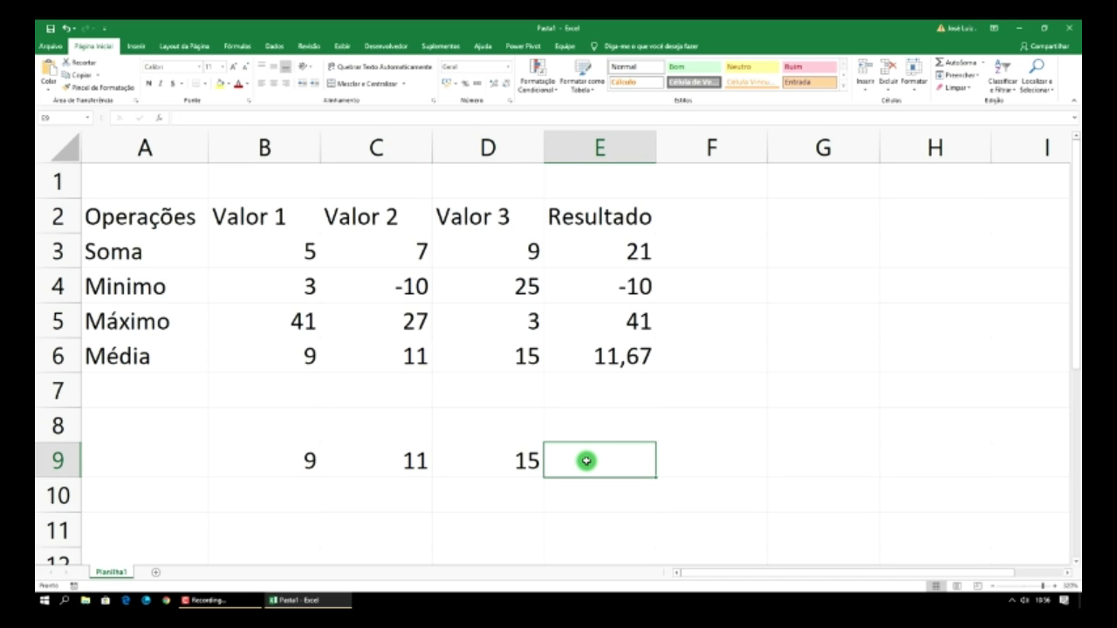
type("=")
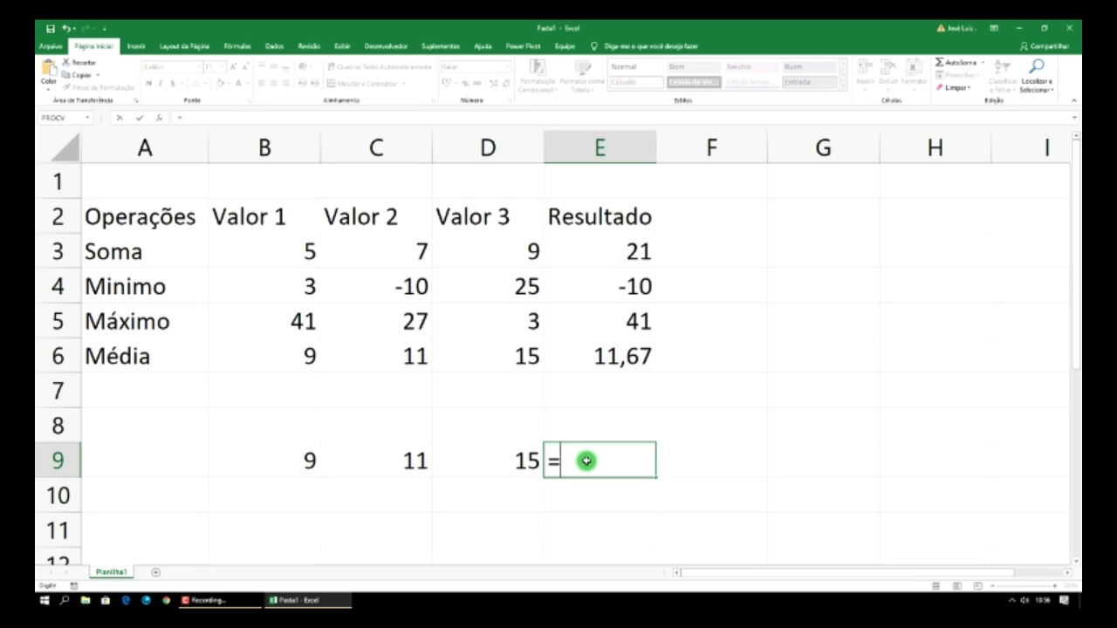
left_click(305, 461)
type("+")
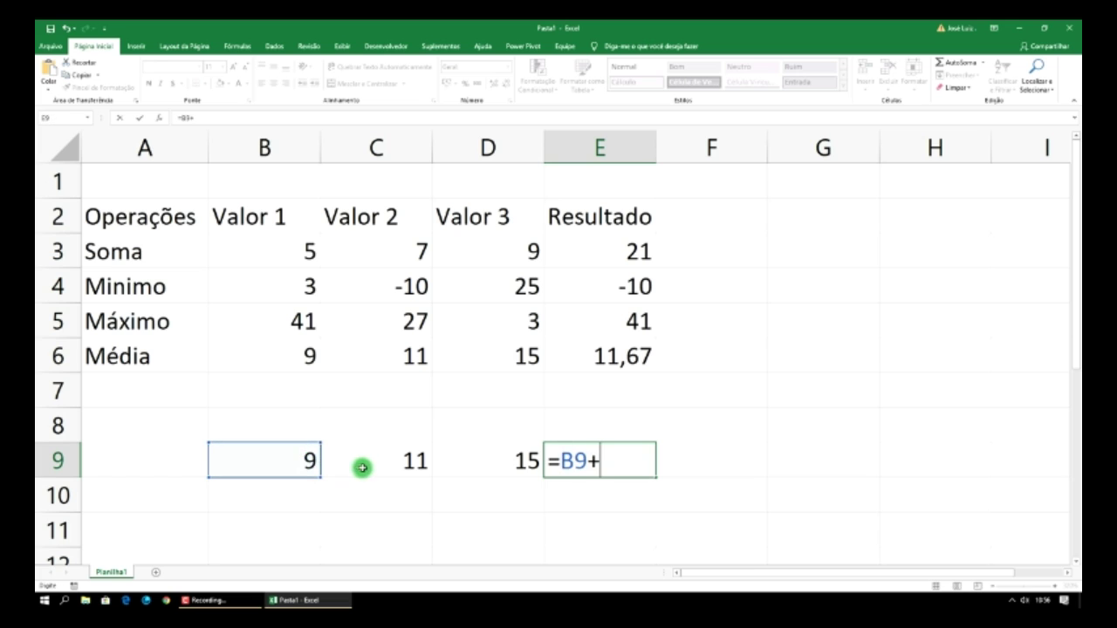
left_click(400, 468)
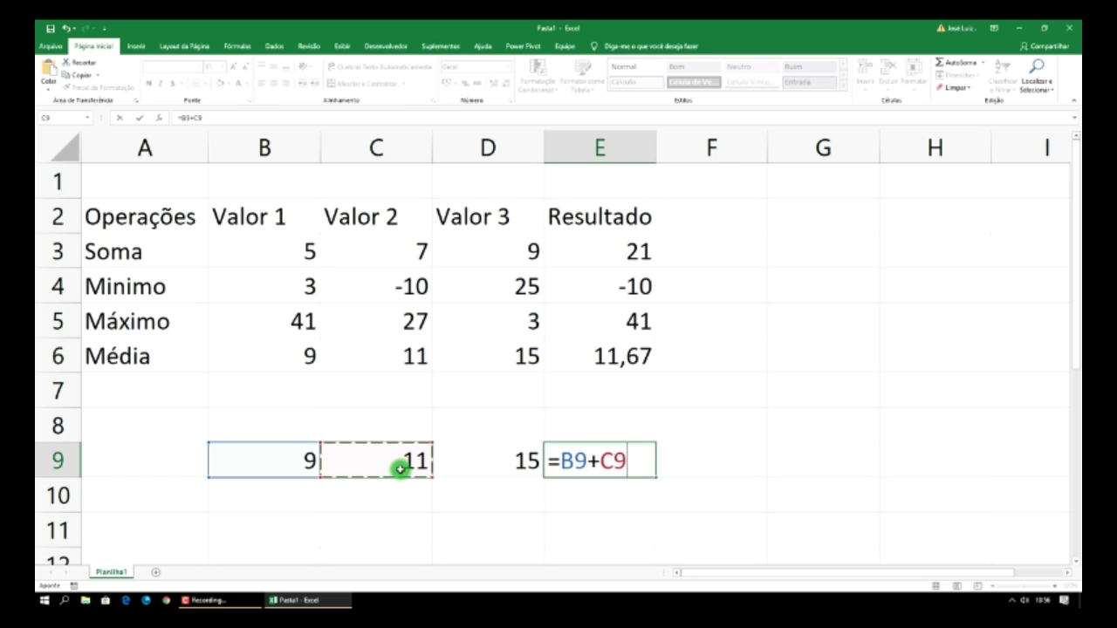
type("+")
left_click(510, 468)
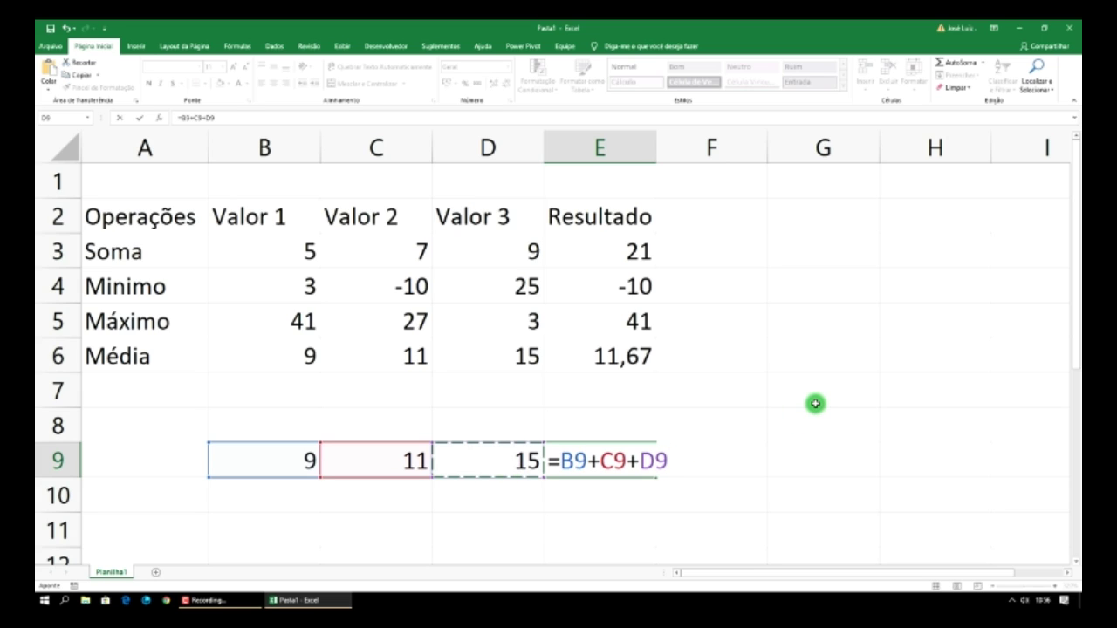
type("/3")
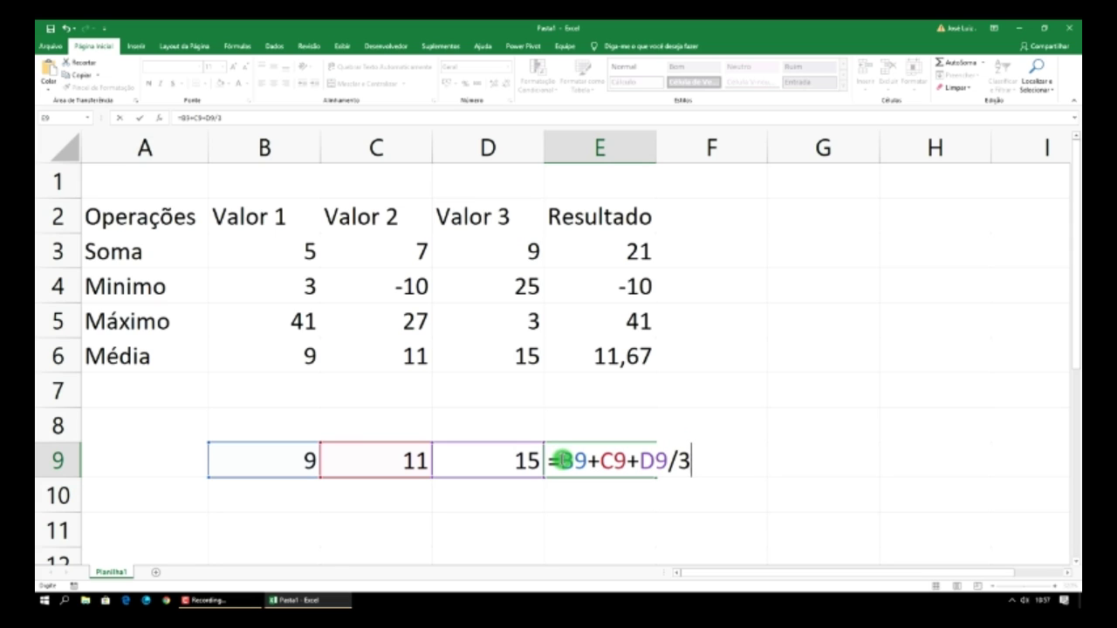
type("(")
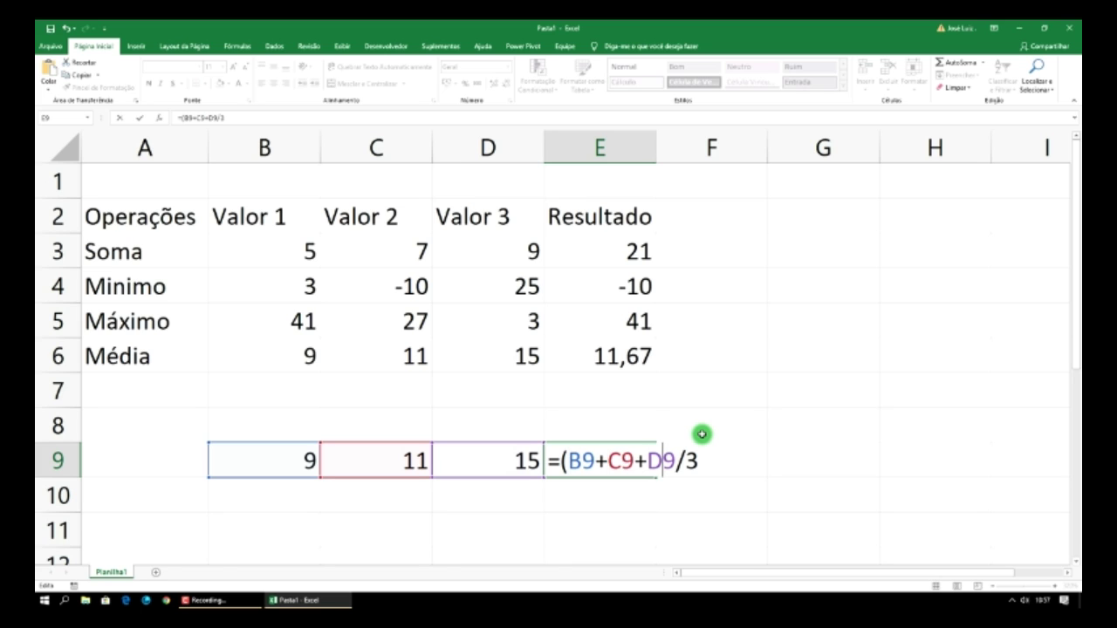
type(")")
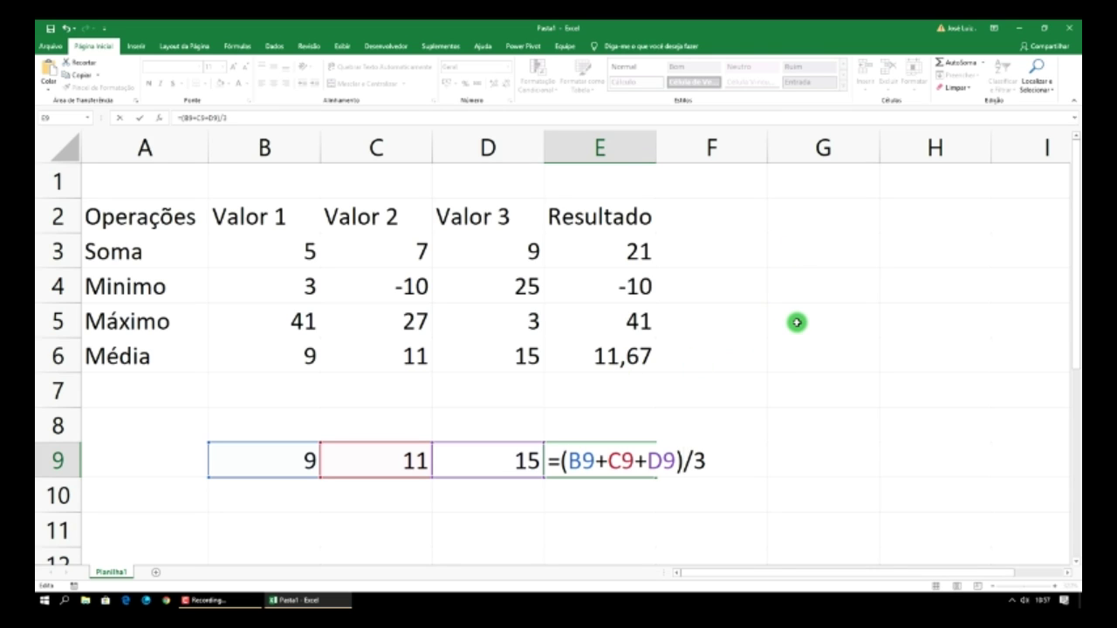
key("Return")
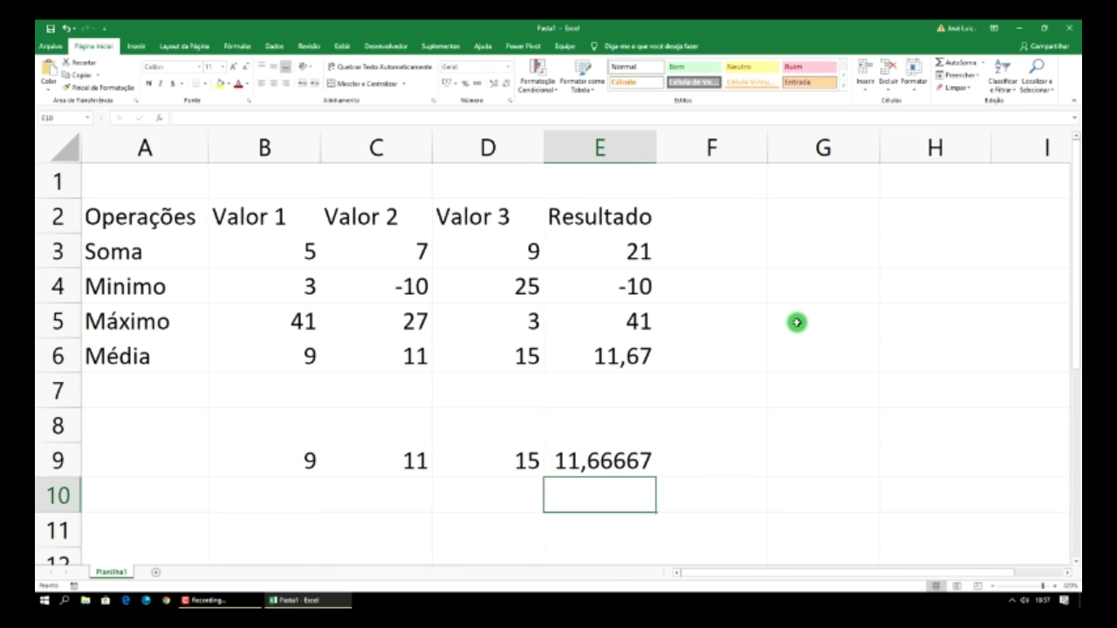
- Round E9's manual average to 11,67 and compare it with E6's MÉDIA formula
left_click(642, 457)
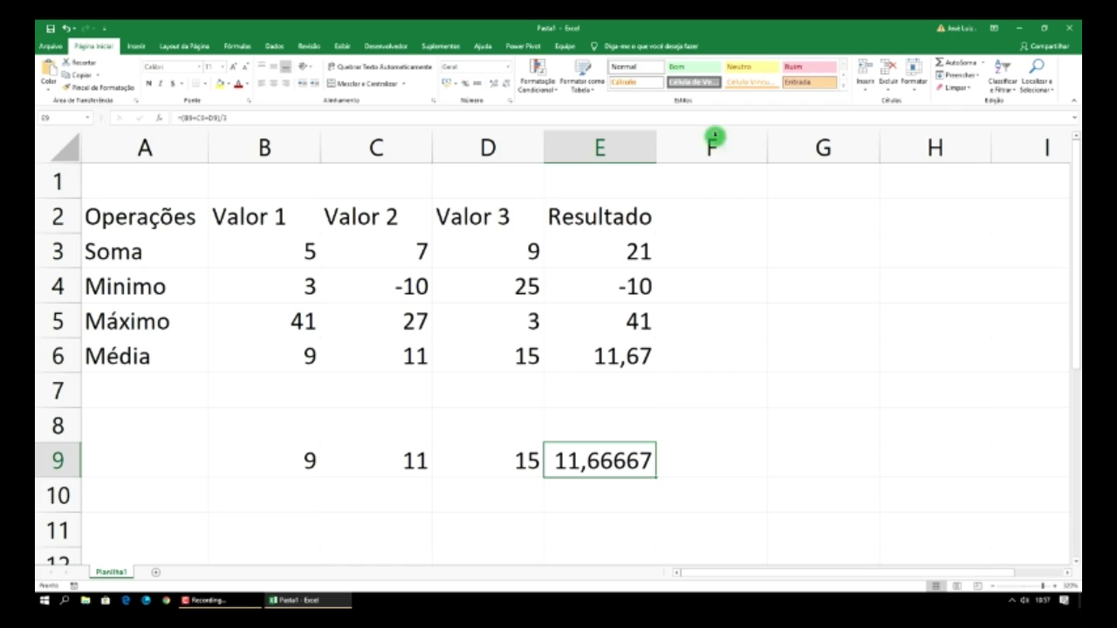
left_click(505, 85)
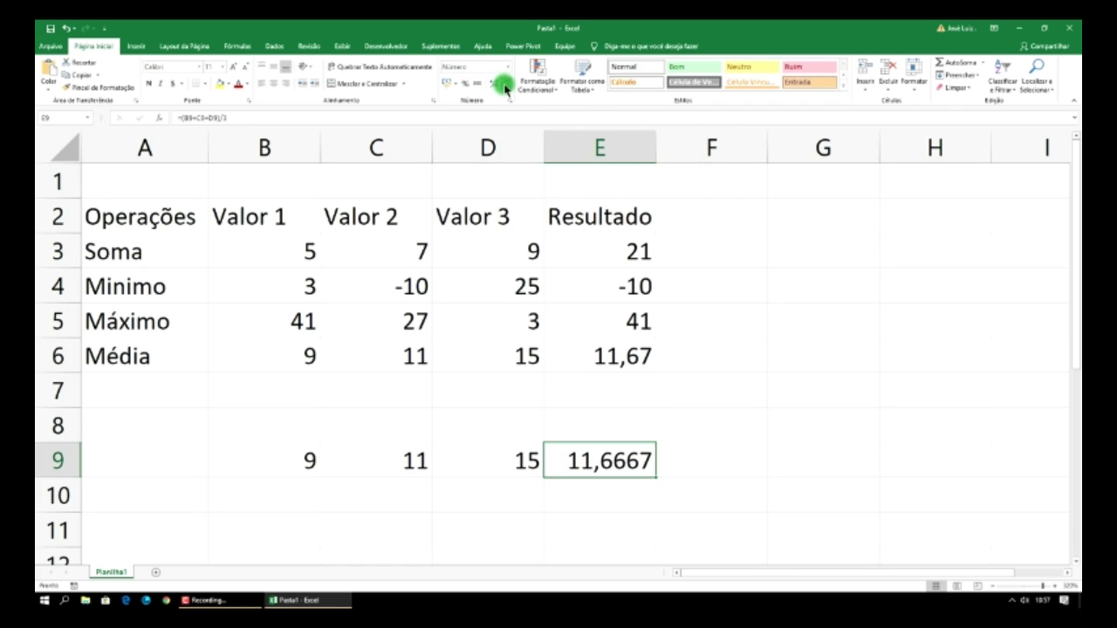
left_click(506, 84)
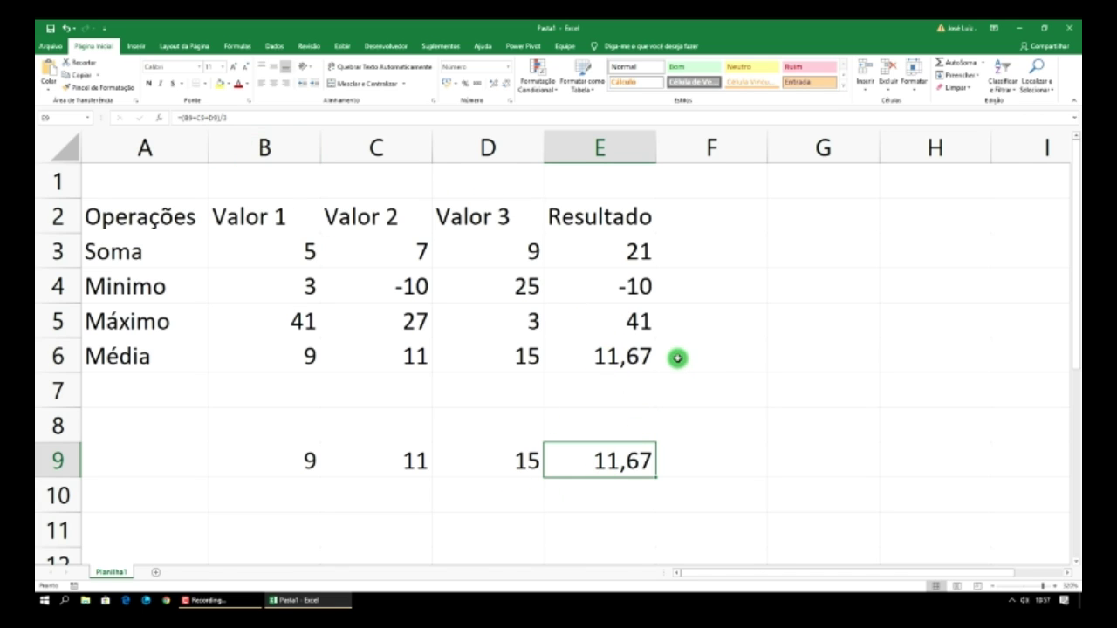
left_click(644, 358)
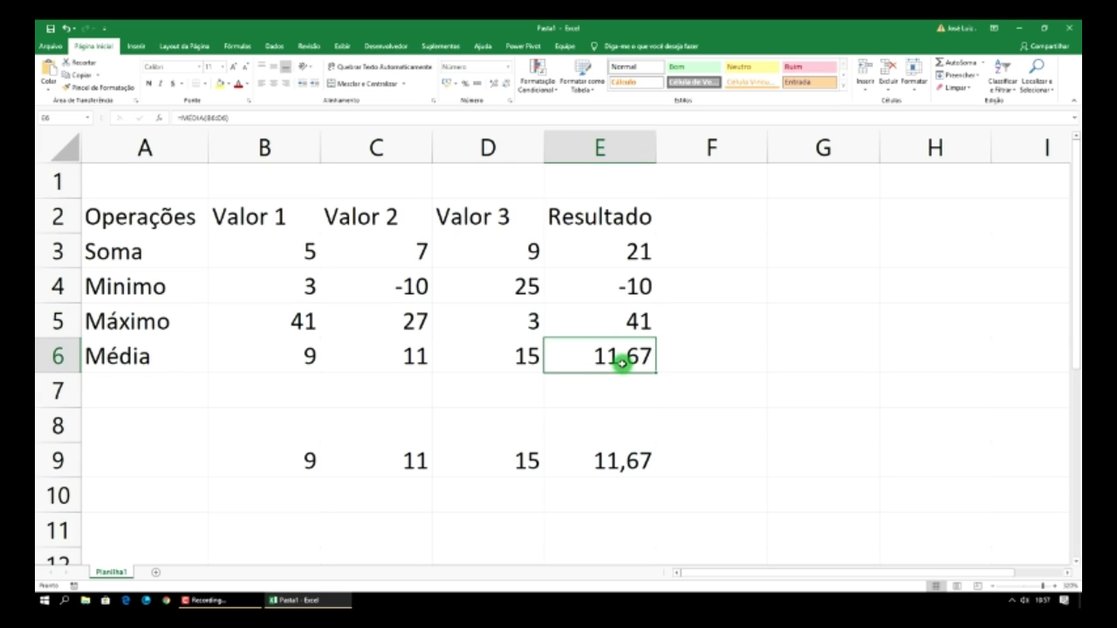
left_click(641, 460)
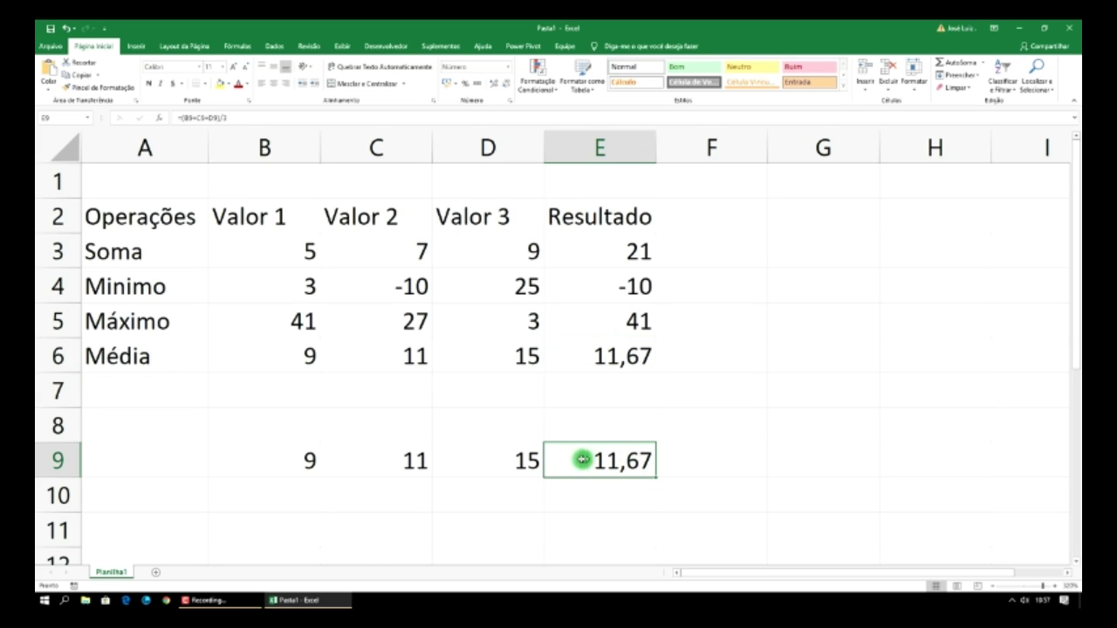
- Clear the practice values and manual average formula from B9:E9
left_click_drag(581, 460, 295, 460)
left_click(515, 458)
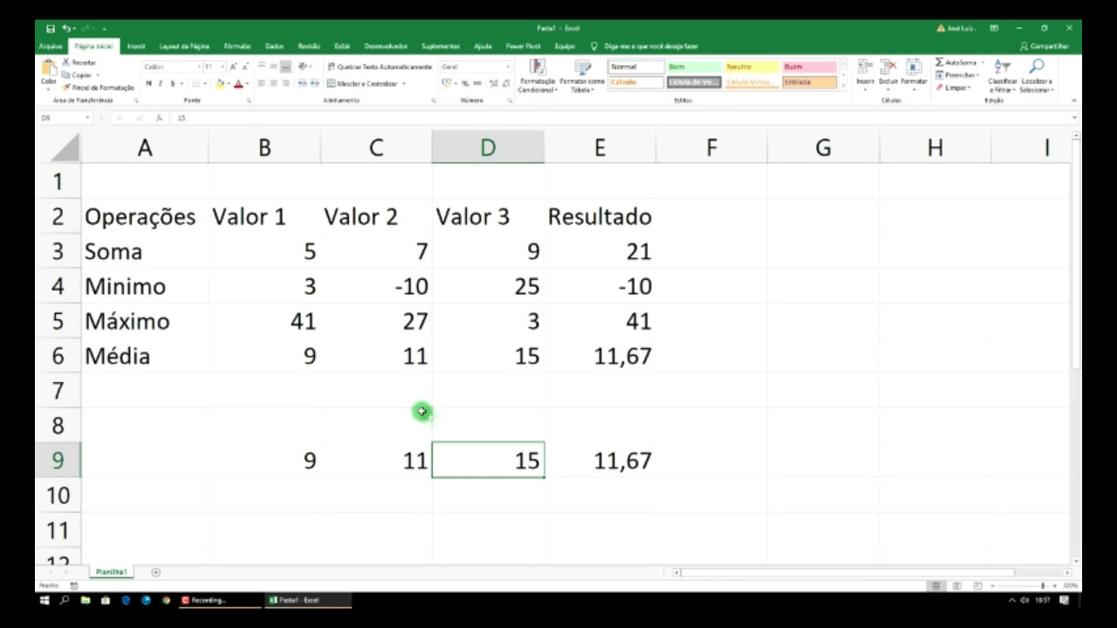
left_click(615, 460)
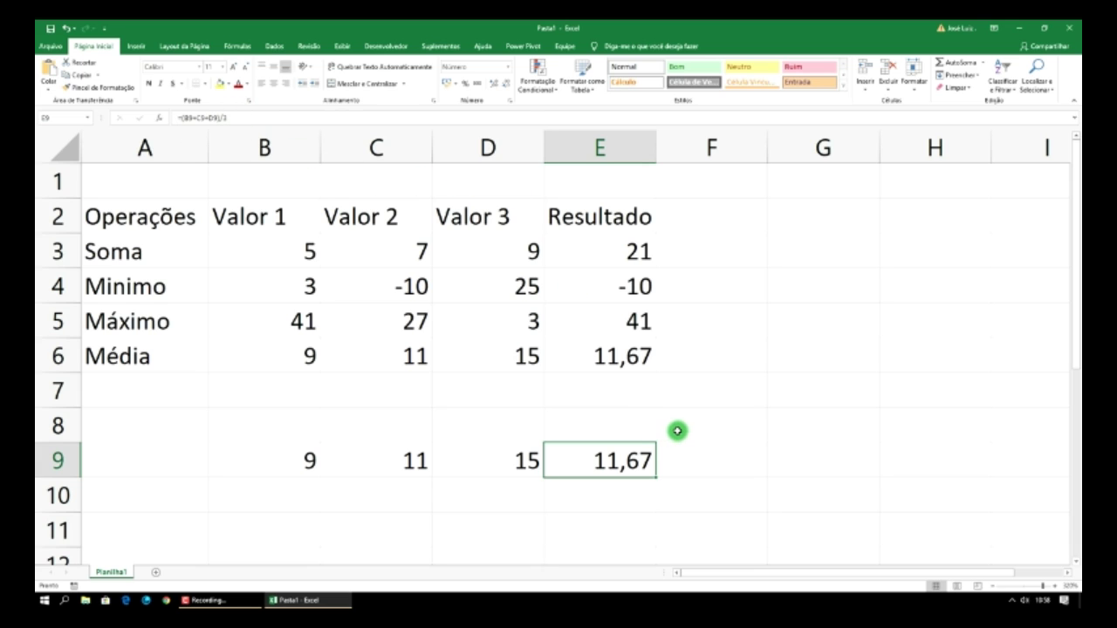
left_click(722, 459)
left_click_drag(644, 459, 317, 460)
key("Delete")
- Merge and centre A1:E1 with the title 'Funções Básicas'
left_click(159, 183)
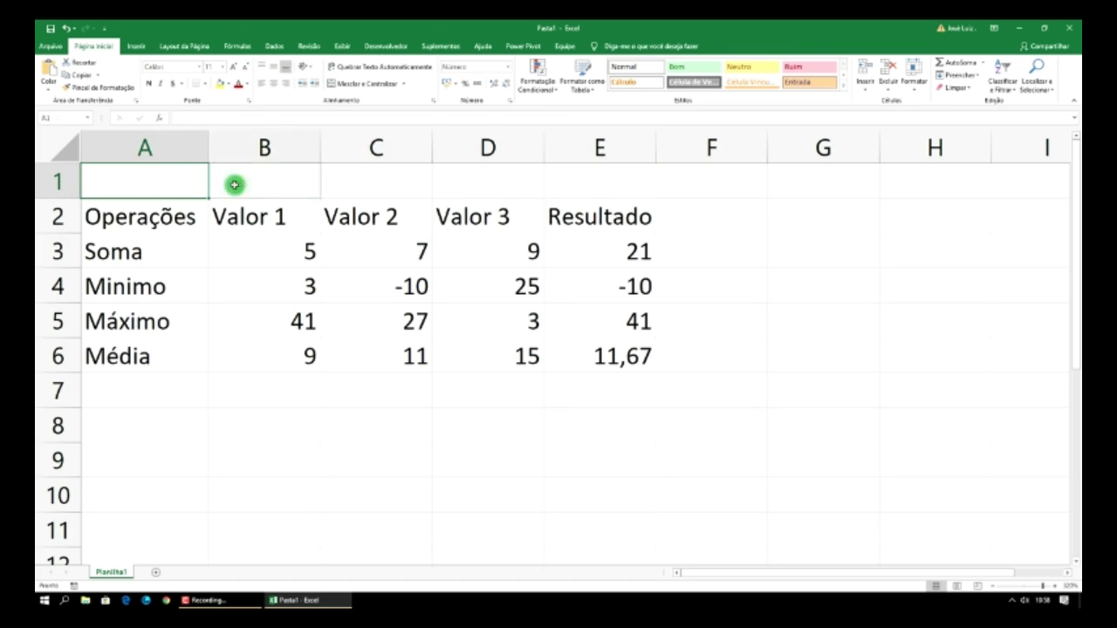
left_click_drag(235, 184, 582, 192)
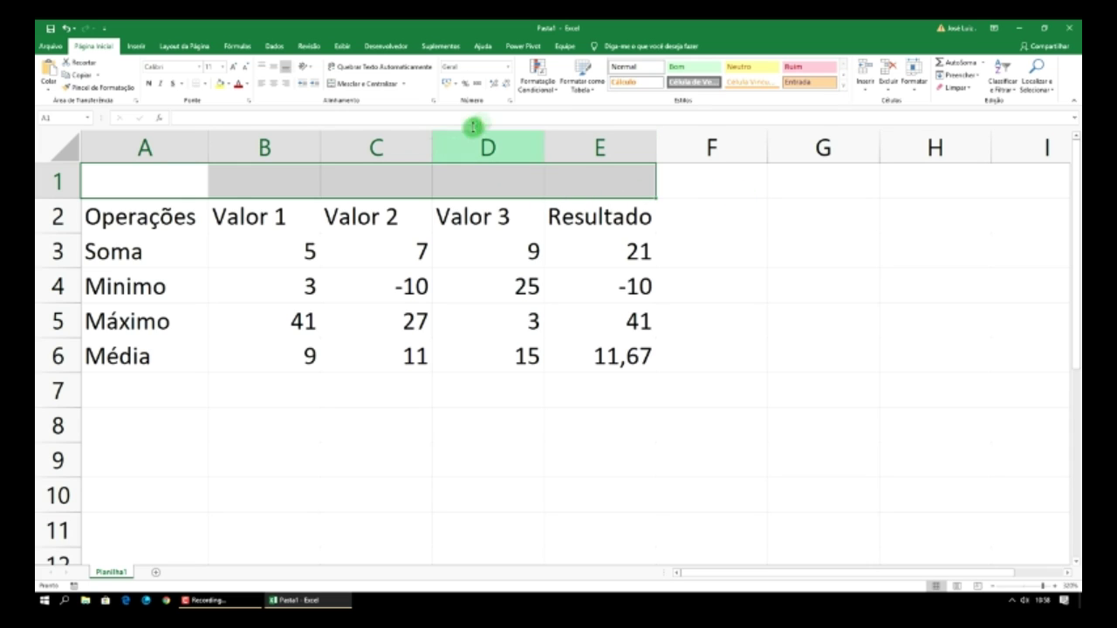
left_click(384, 84)
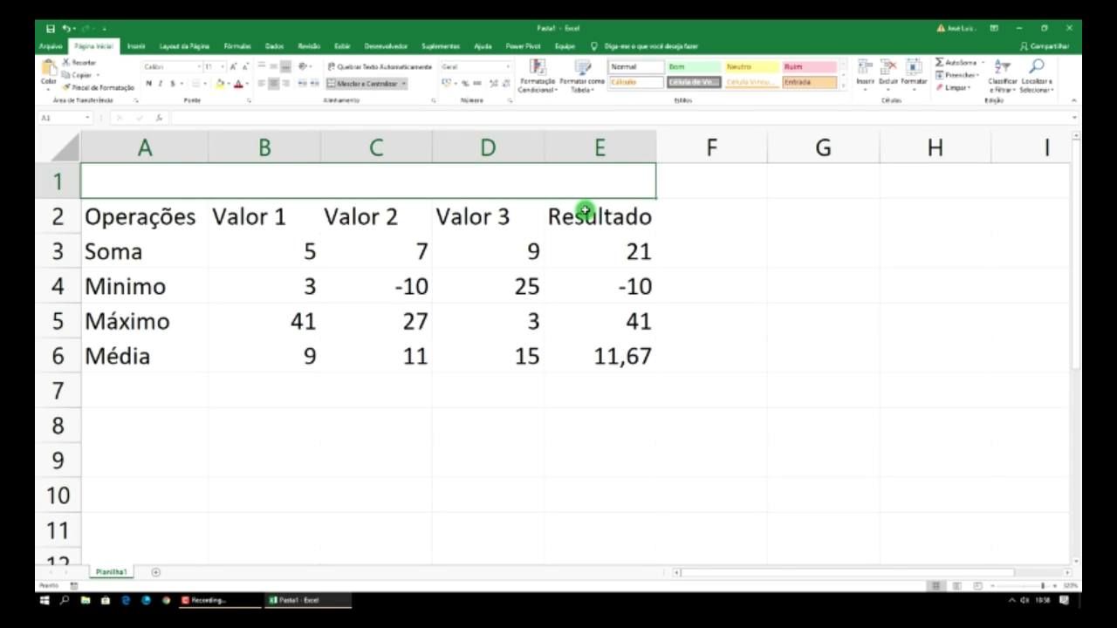
type("Função")
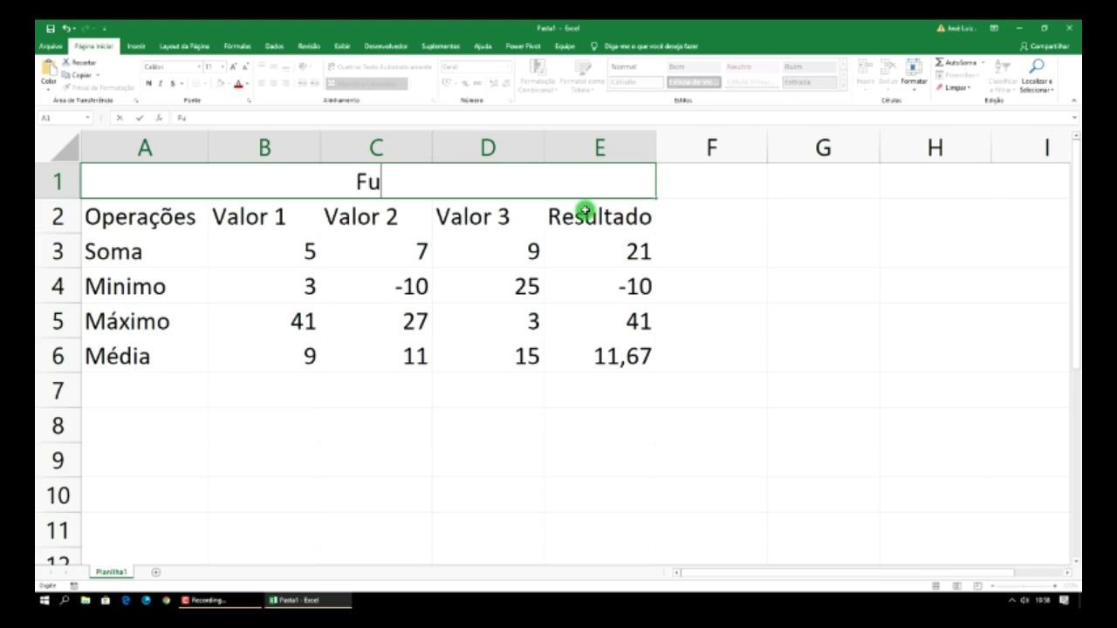
key("BackSpace")
key("BackSpace")
type("ões")
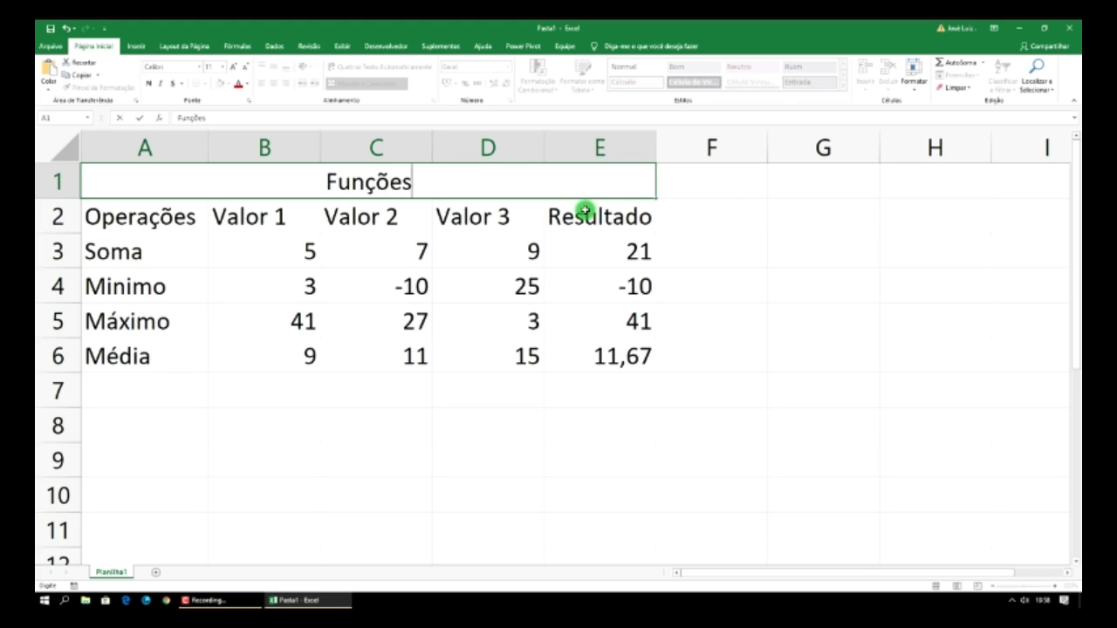
type(" B")
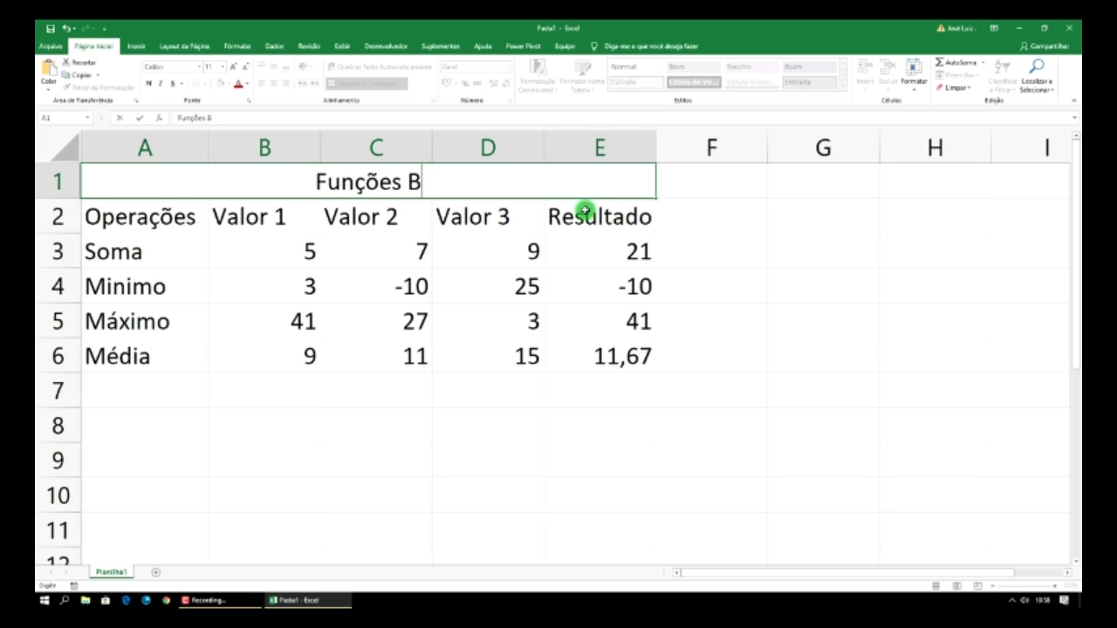
type("ásicas")
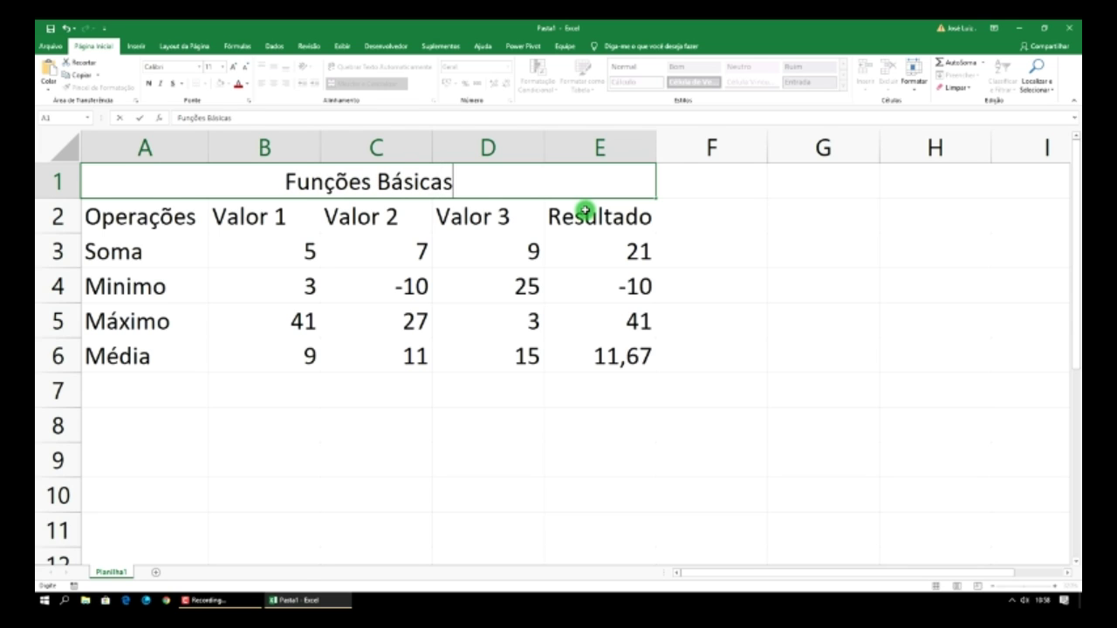
left_click(642, 252)
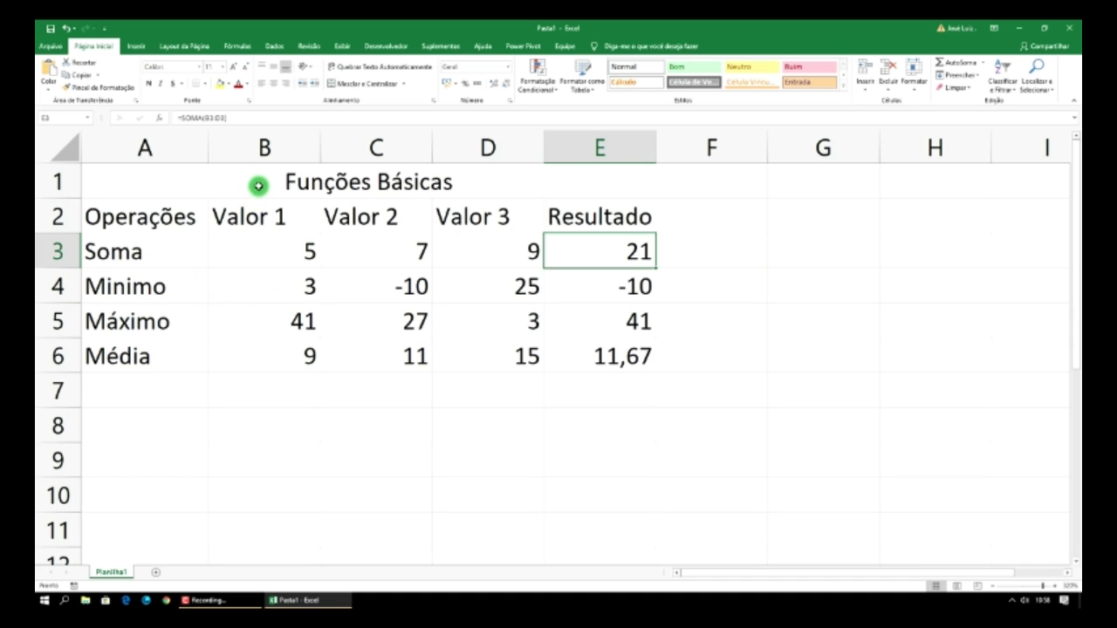
- Apply All Borders to the table A1:E6, then select the title text
left_click_drag(256, 186, 264, 351)
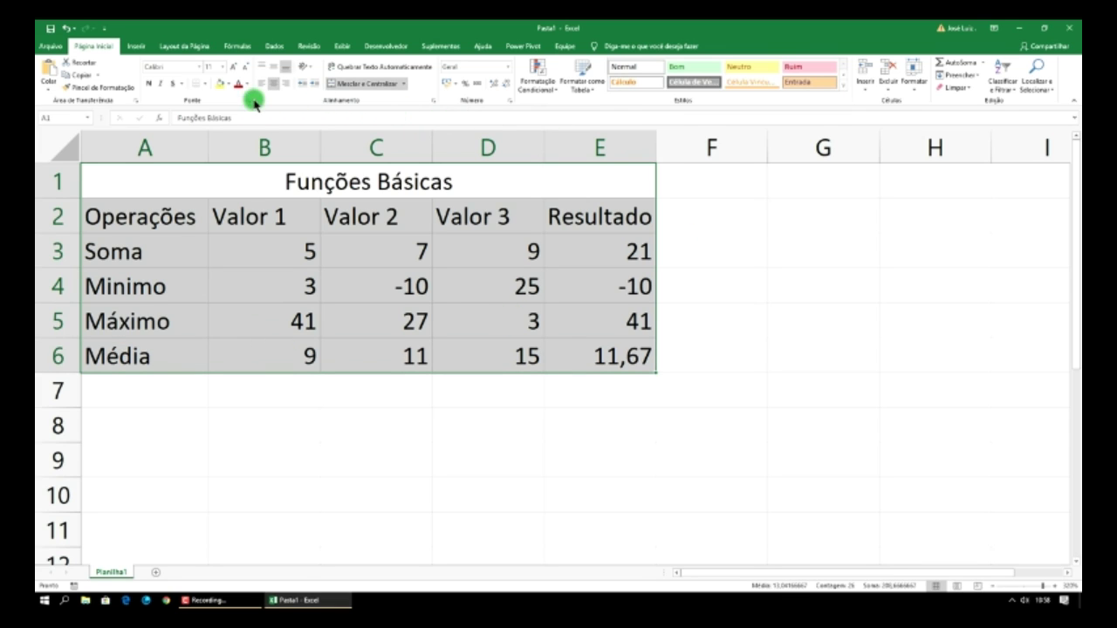
left_click(207, 84)
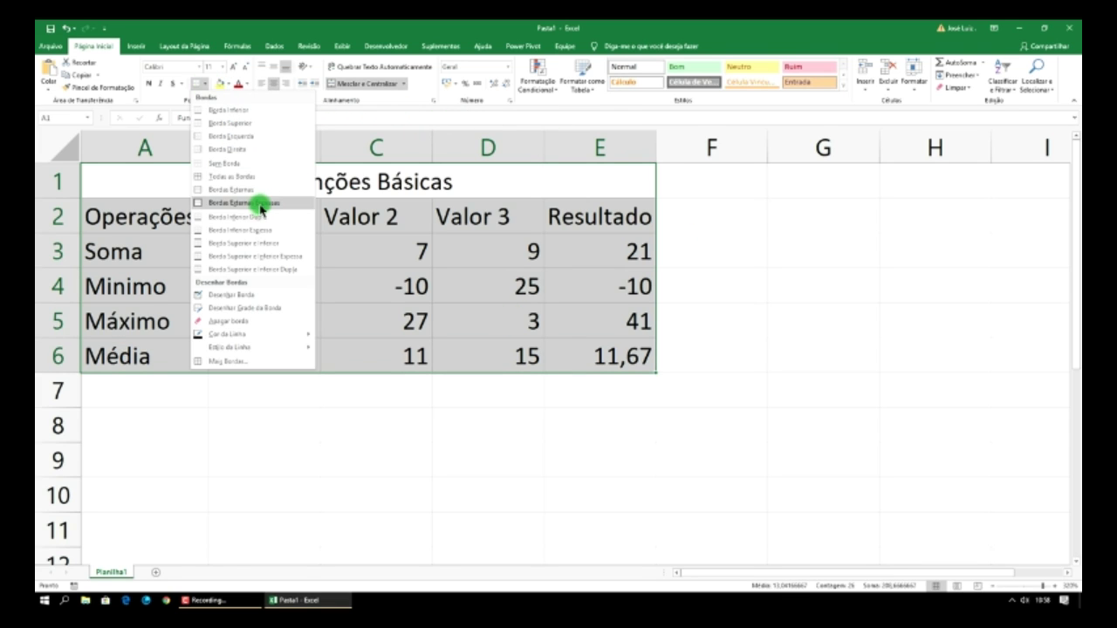
left_click(259, 180)
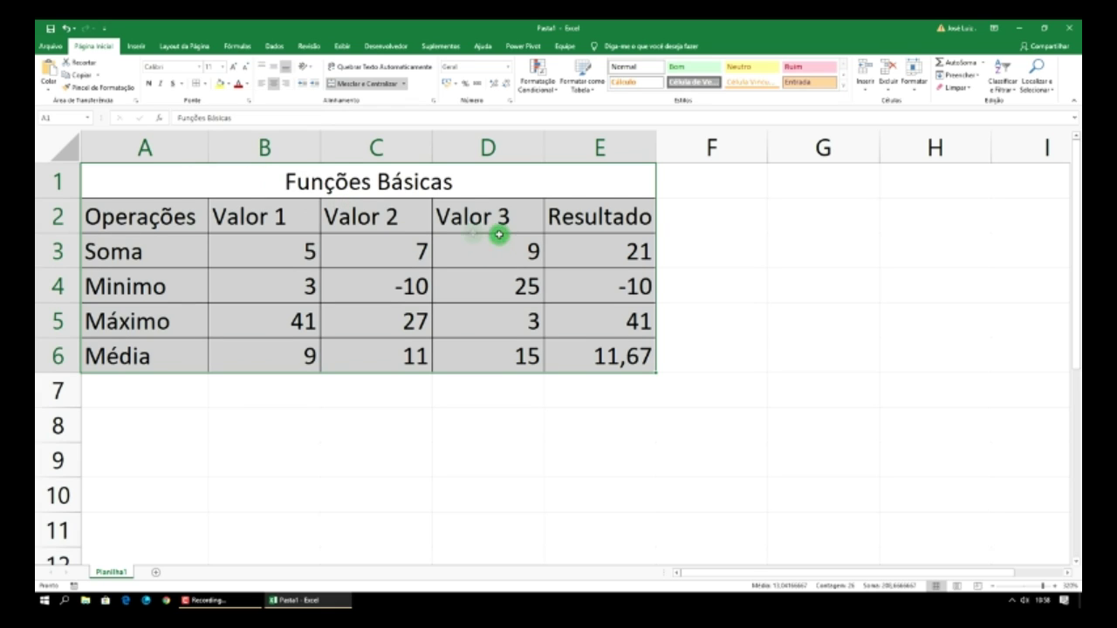
double_click(439, 186)
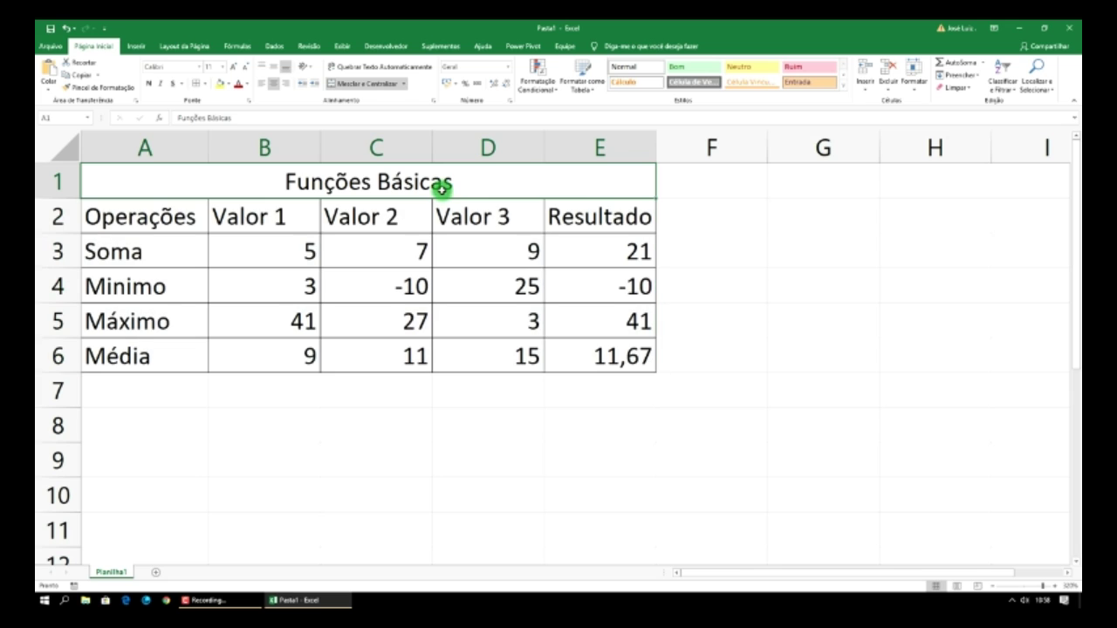
left_click_drag(457, 182, 242, 183)
key("ctrl+c")
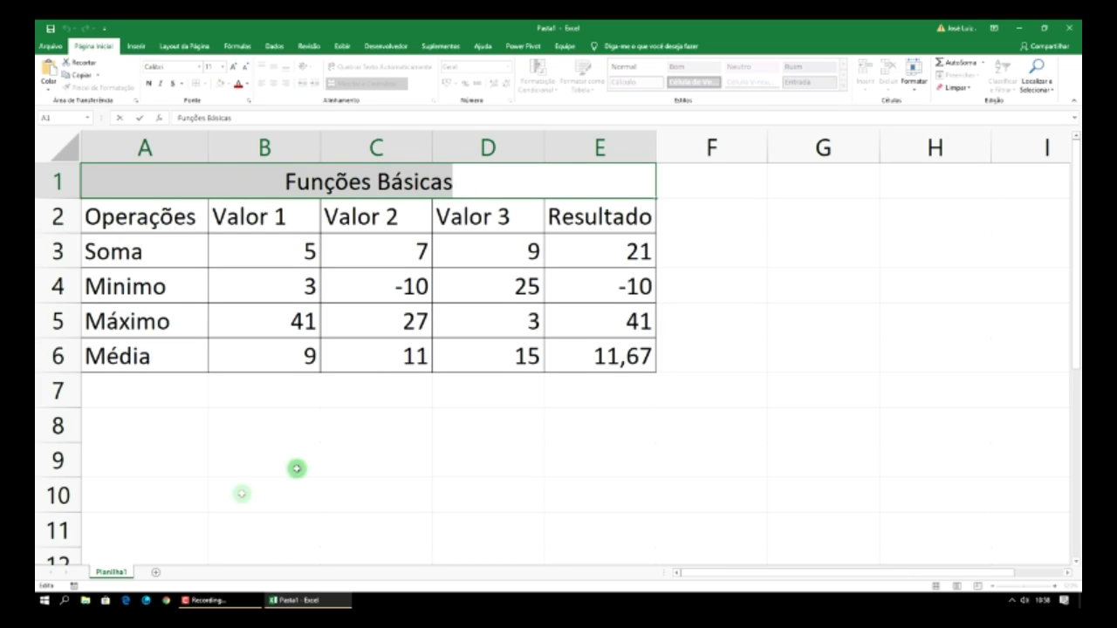
- Rename the first worksheet tab to 'Funções Básicas'
right_click(113, 573)
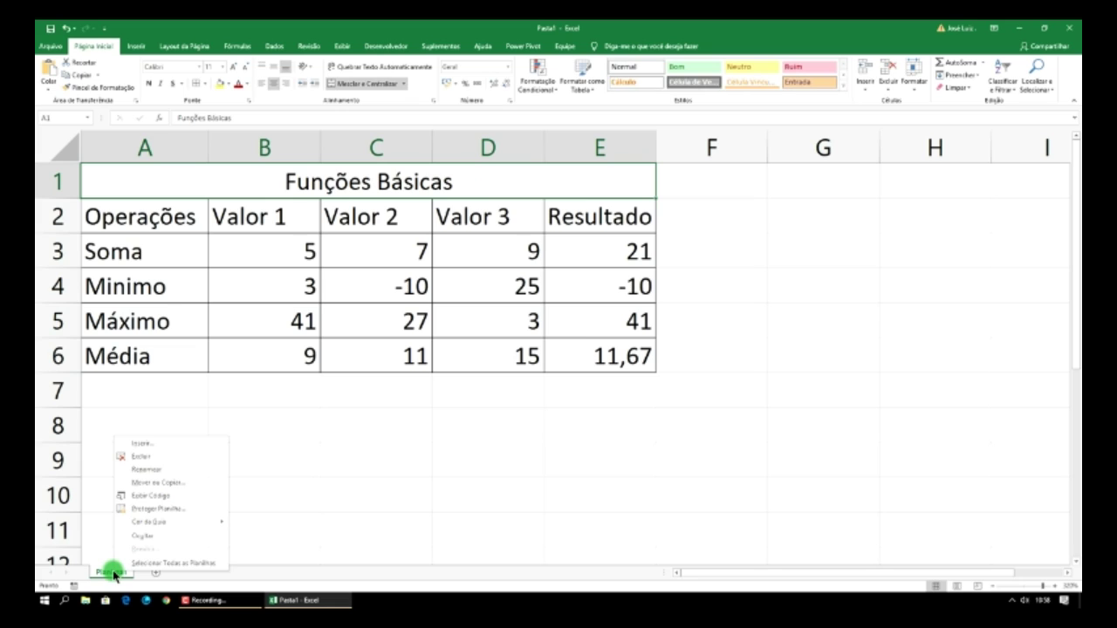
left_click(309, 509)
double_click(112, 573)
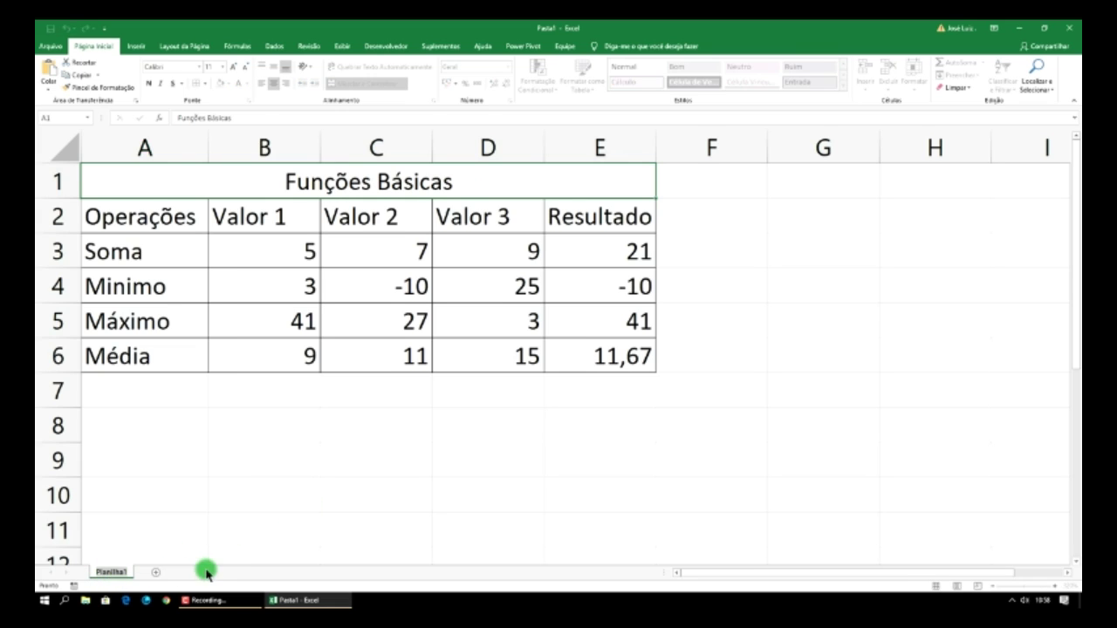
key("ctrl+v")
left_click(293, 491)
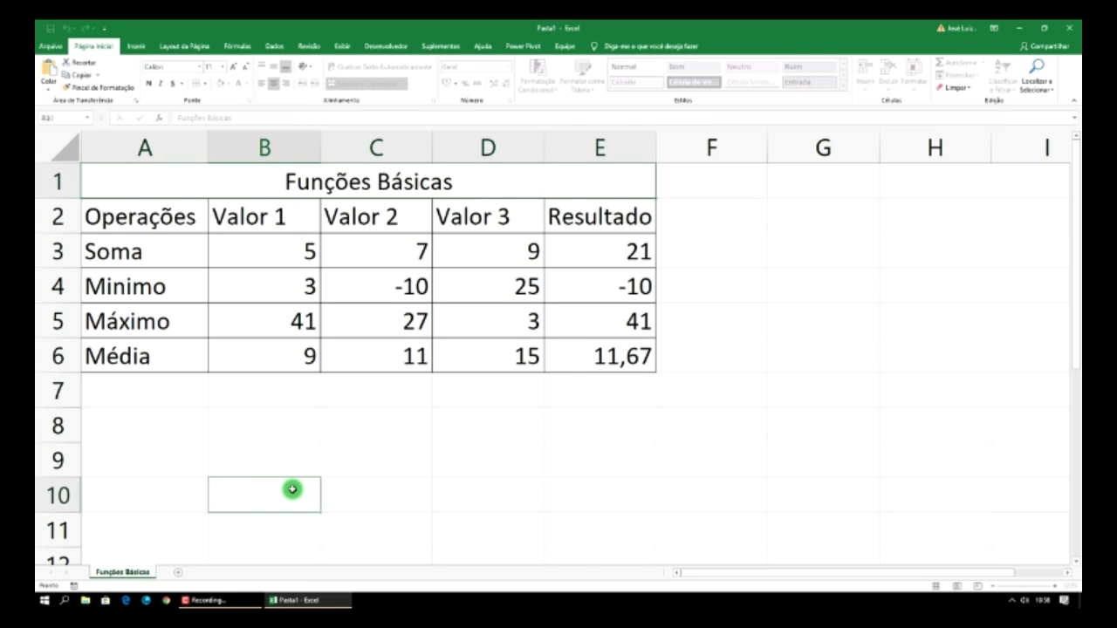
- Colour the Funções Básicas sheet tab green
right_click(137, 571)
mouse_move(229, 518)
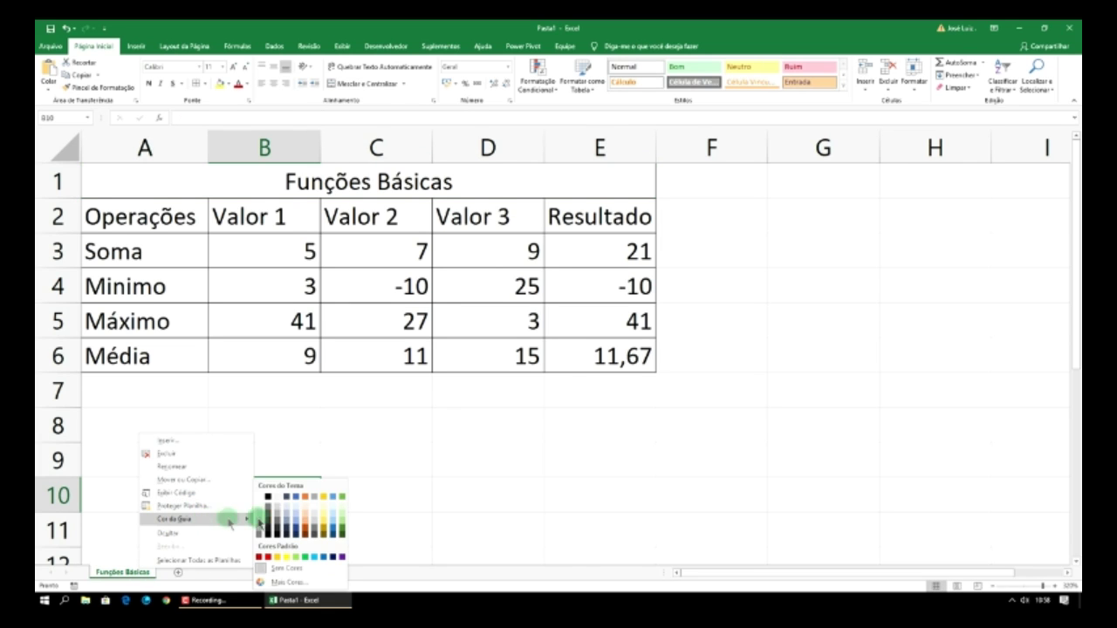
left_click(297, 499)
left_click(352, 432)
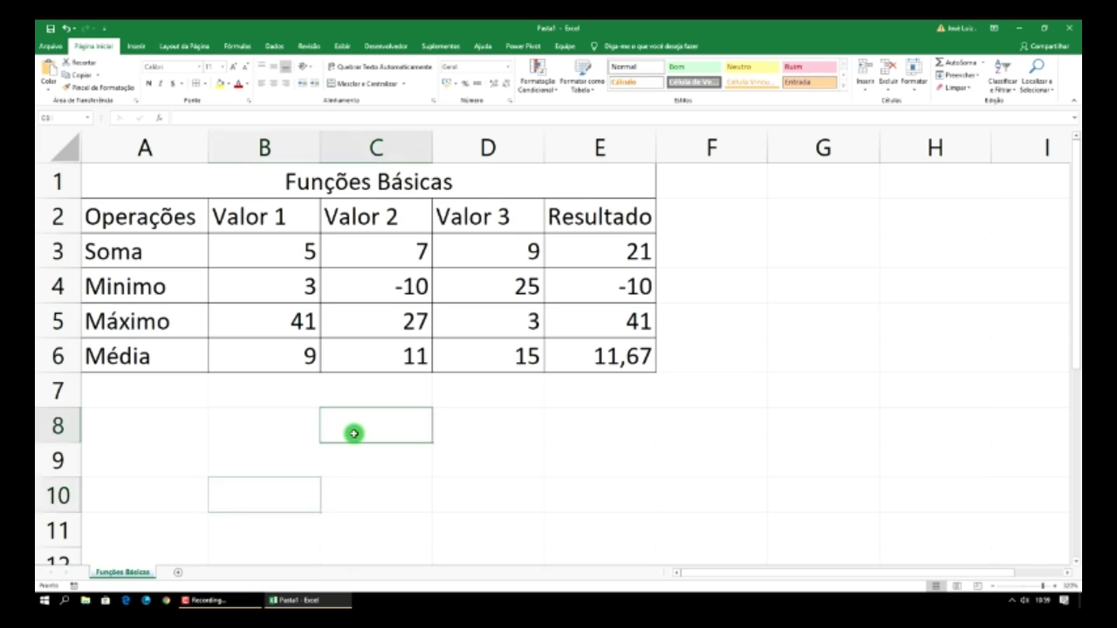
- Add a blank Planilha2 sheet, then return to the Funções Básicas sheet
left_click(175, 573)
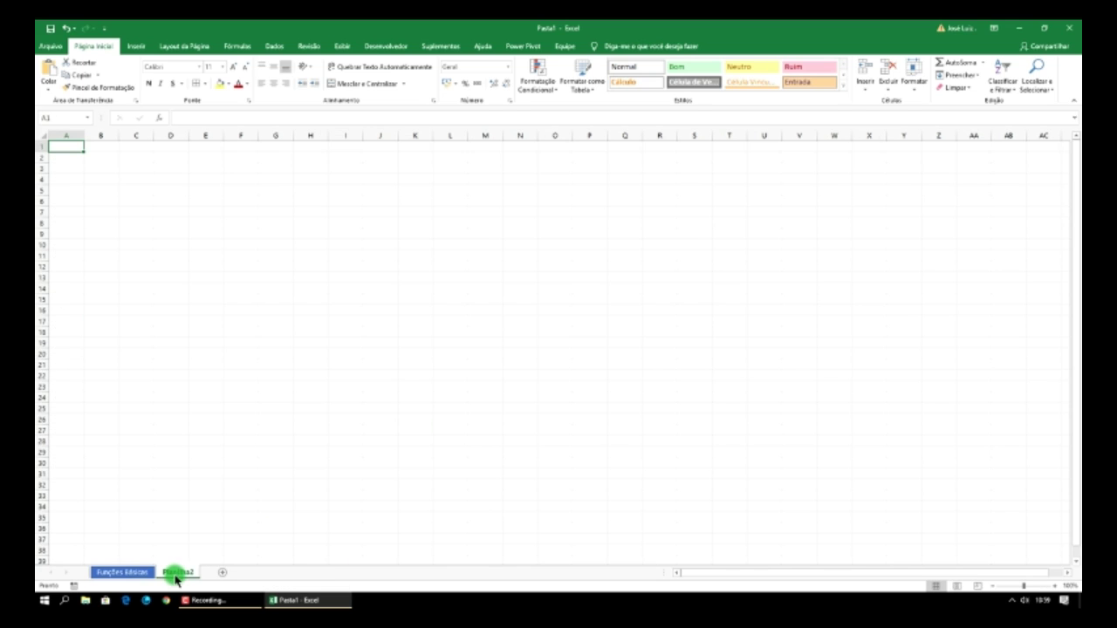
left_click(131, 572)
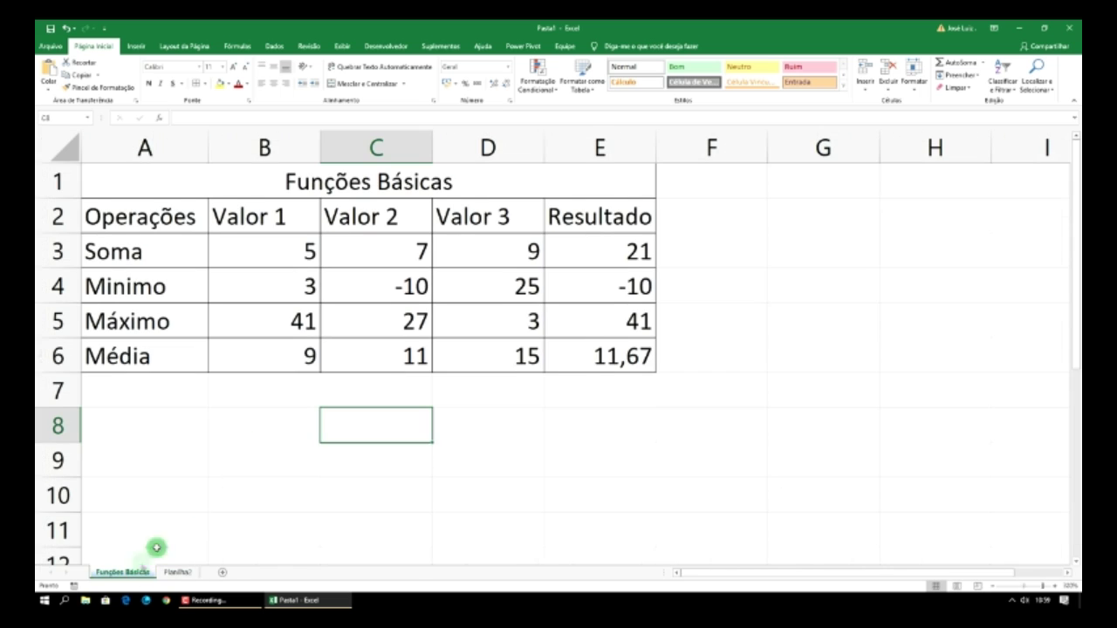
left_click(744, 288)
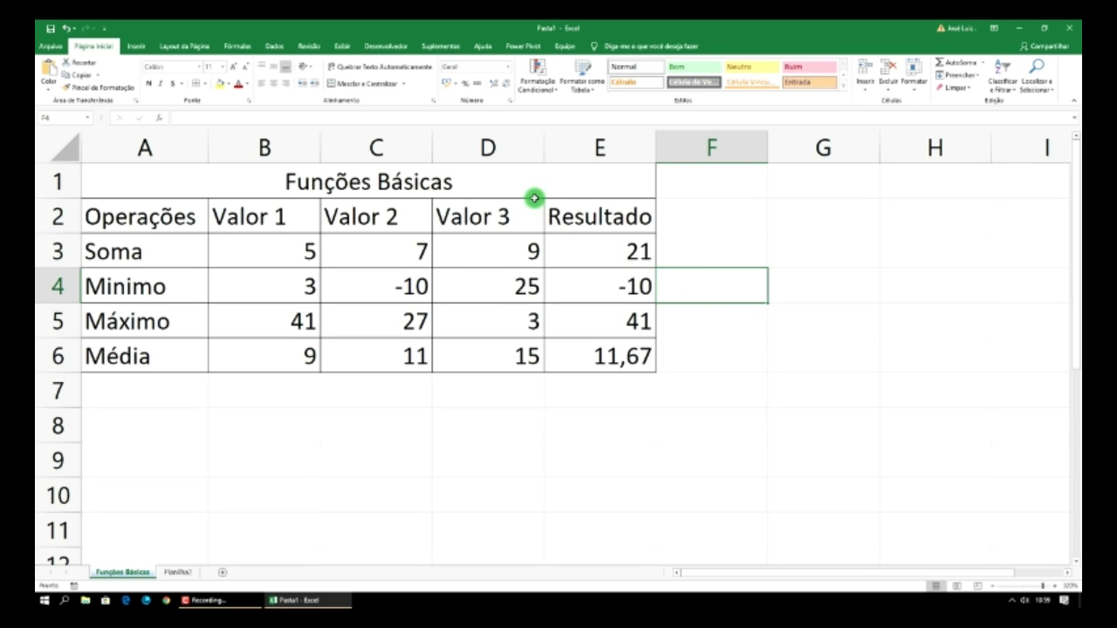
- Fill the merged title cell with strong blue and header row A2:E2 with medium blue
left_click(498, 183)
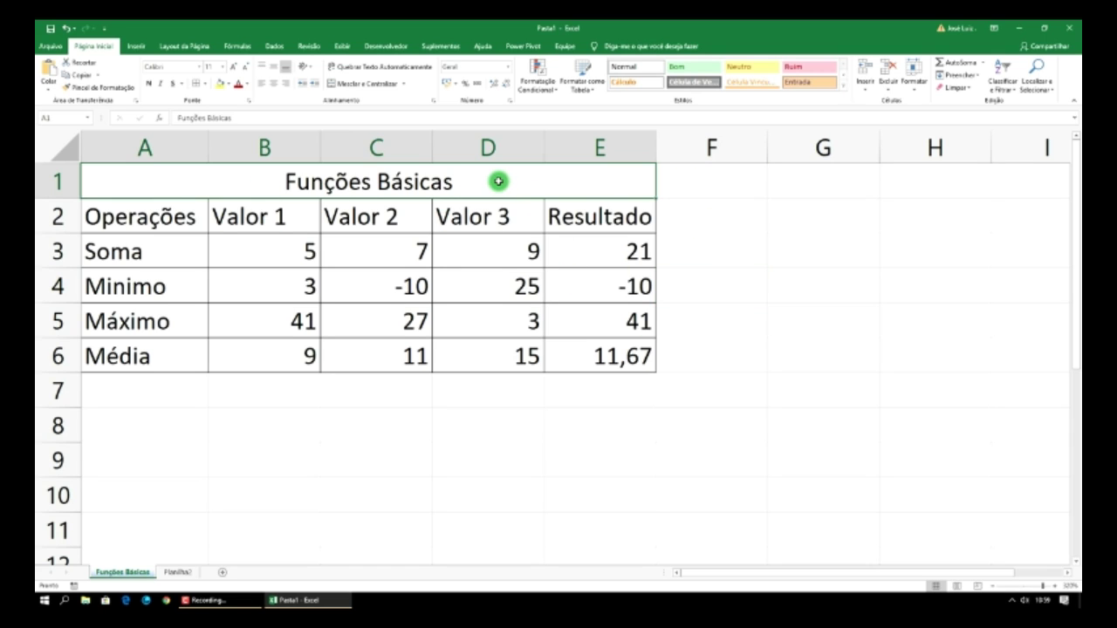
left_click(227, 84)
left_click(256, 114)
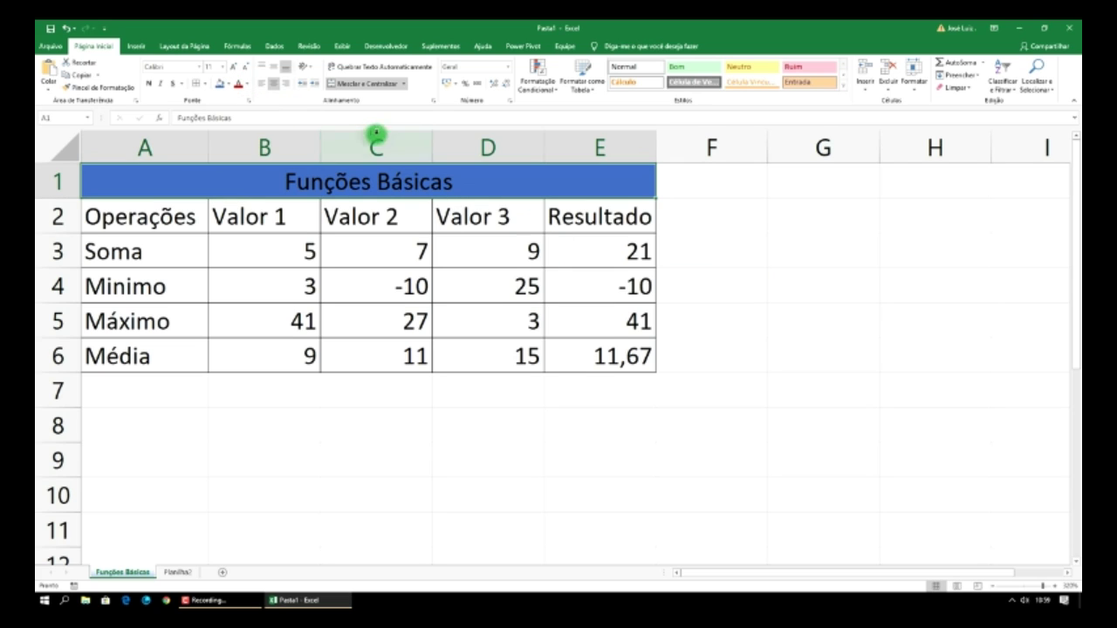
left_click_drag(155, 218, 581, 222)
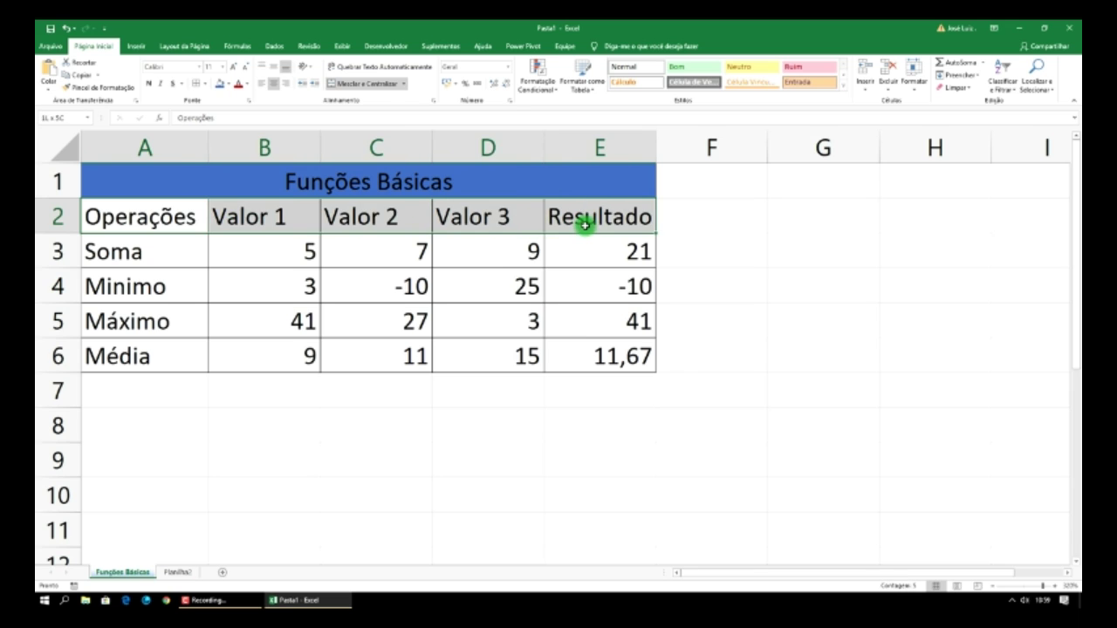
left_click(227, 84)
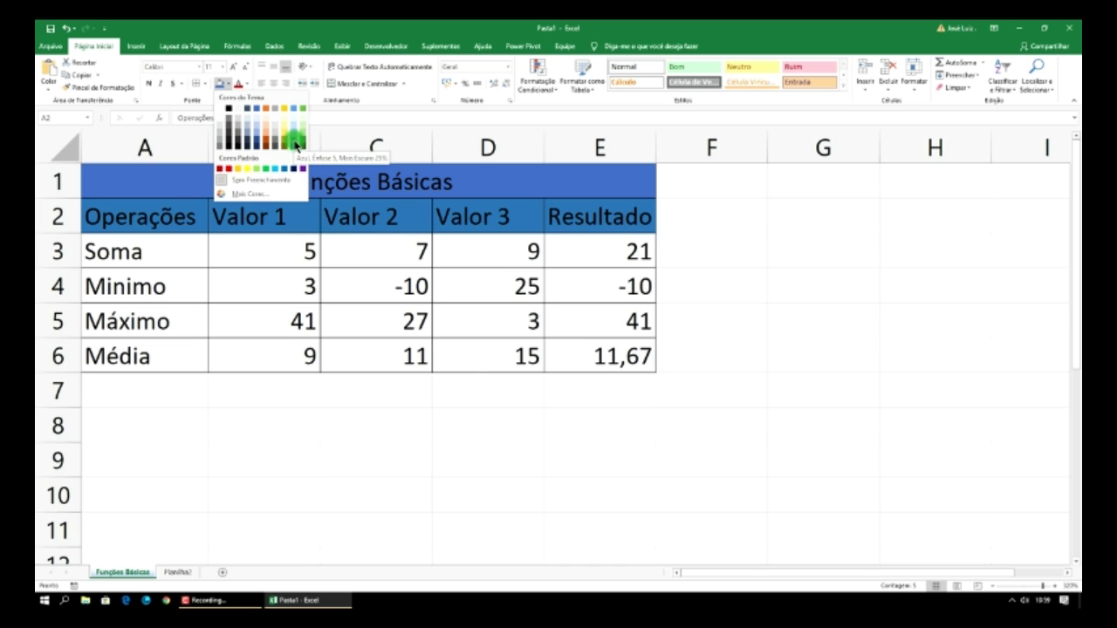
left_click(297, 144)
- Shade the data rows A3:E6, Soma to Média, light blue
left_click_drag(108, 244, 586, 352)
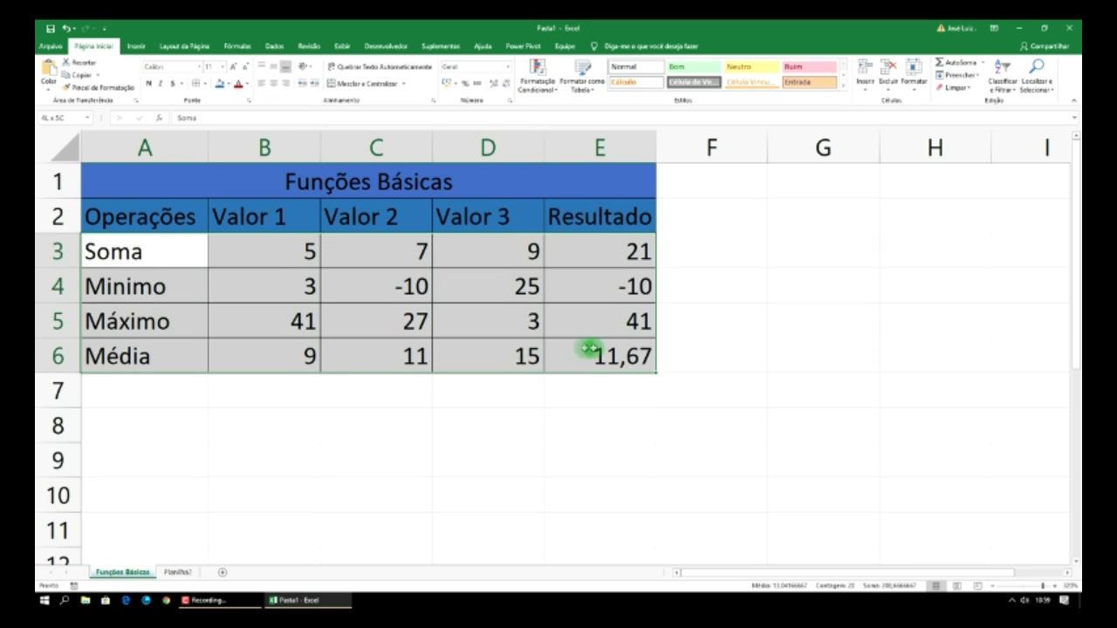
left_click(230, 84)
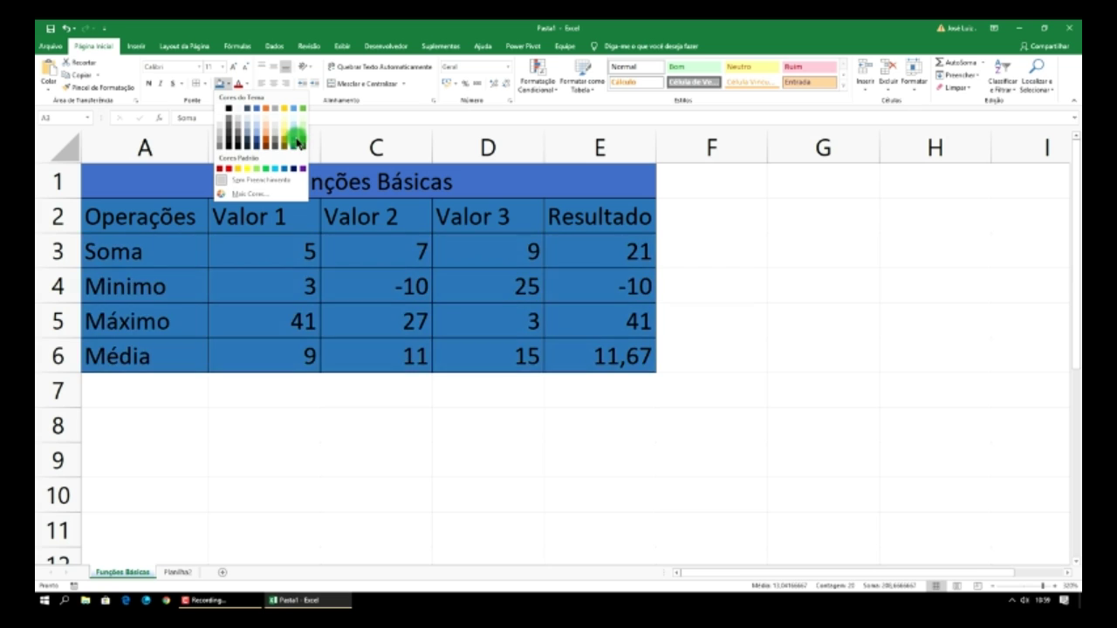
left_click(294, 130)
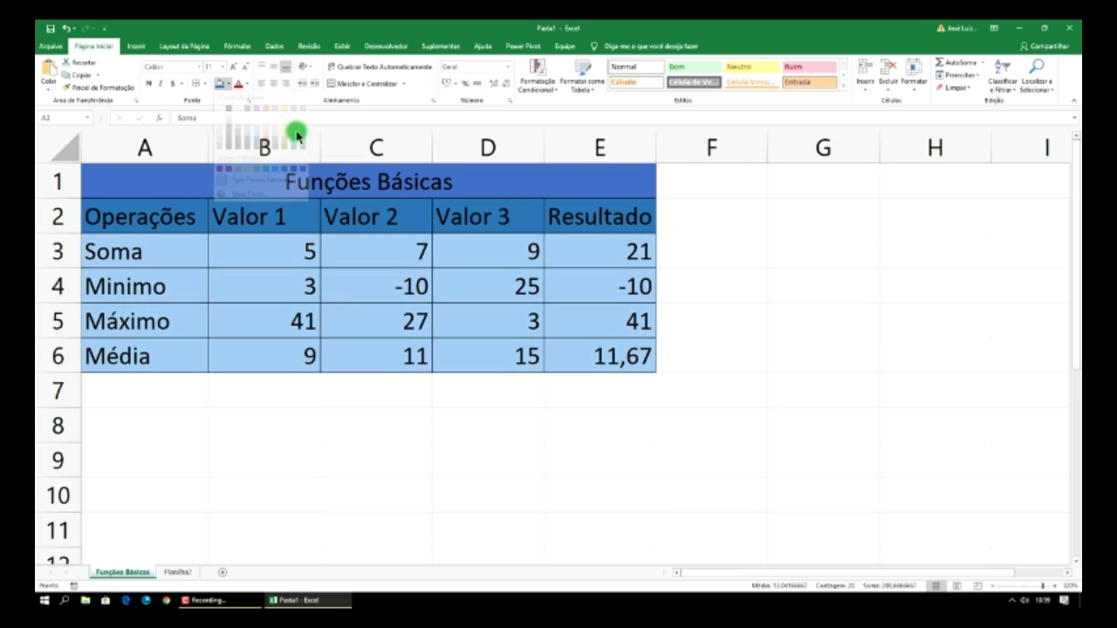
left_click(716, 220)
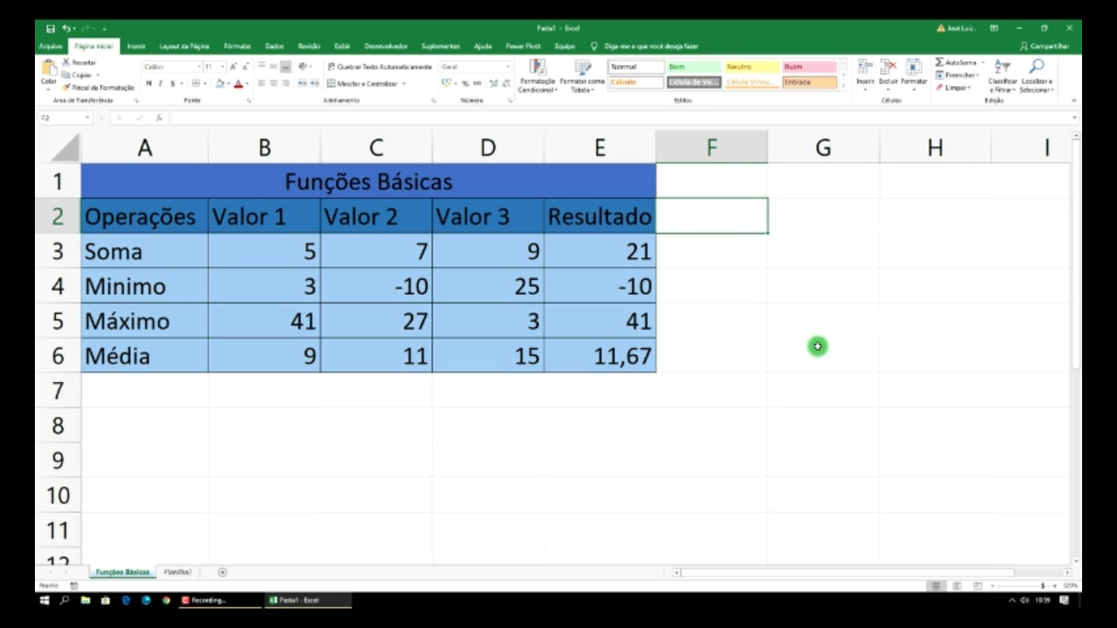
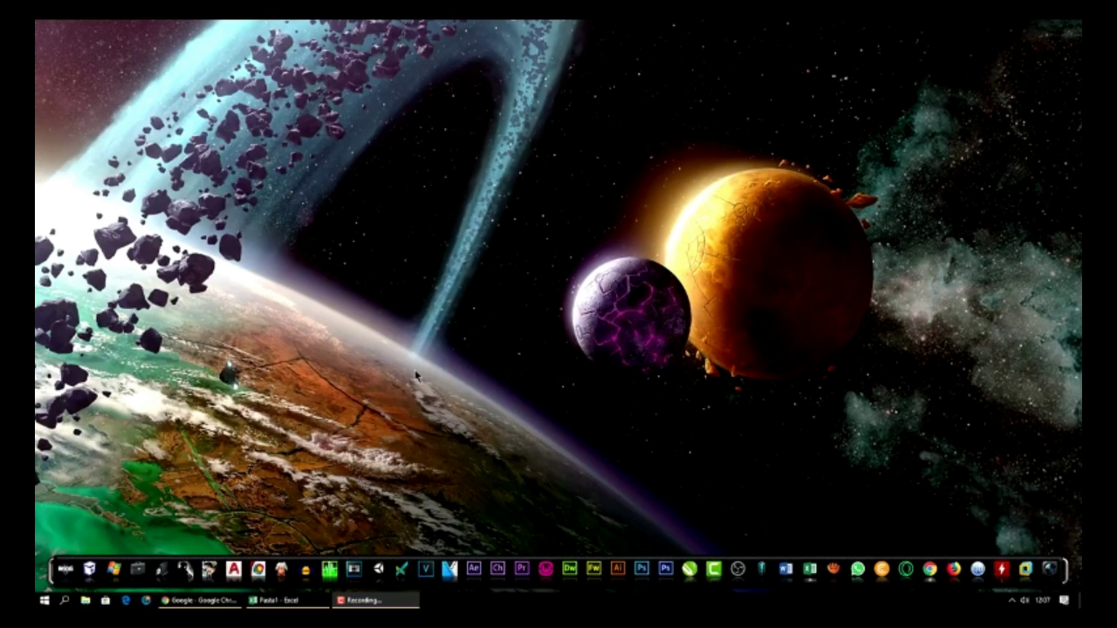
- Restore the Pasta1 Excel window from the taskbar
left_click(288, 601)
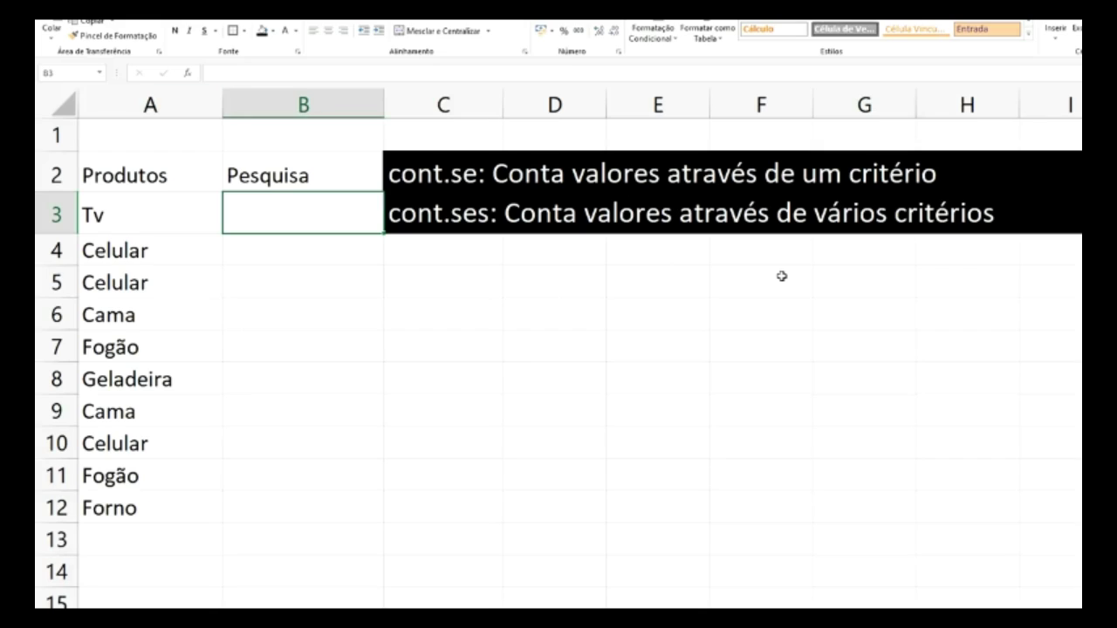
- Enter =CONT.SE(A3:A12;"Cama") in B3 to count Cama in the product list
type("=")
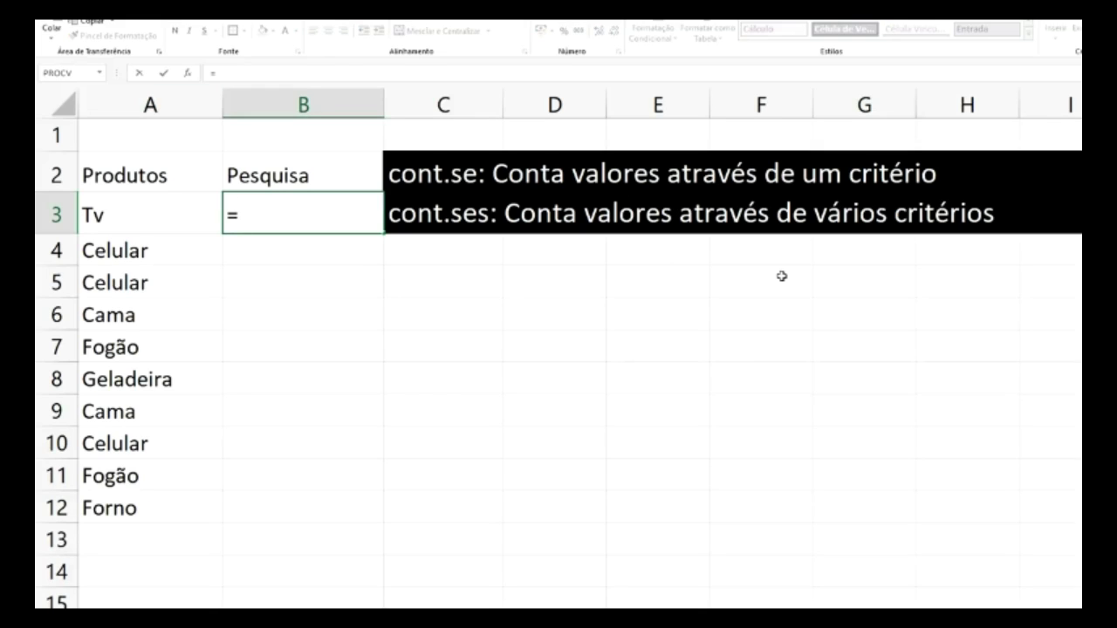
type("cont")
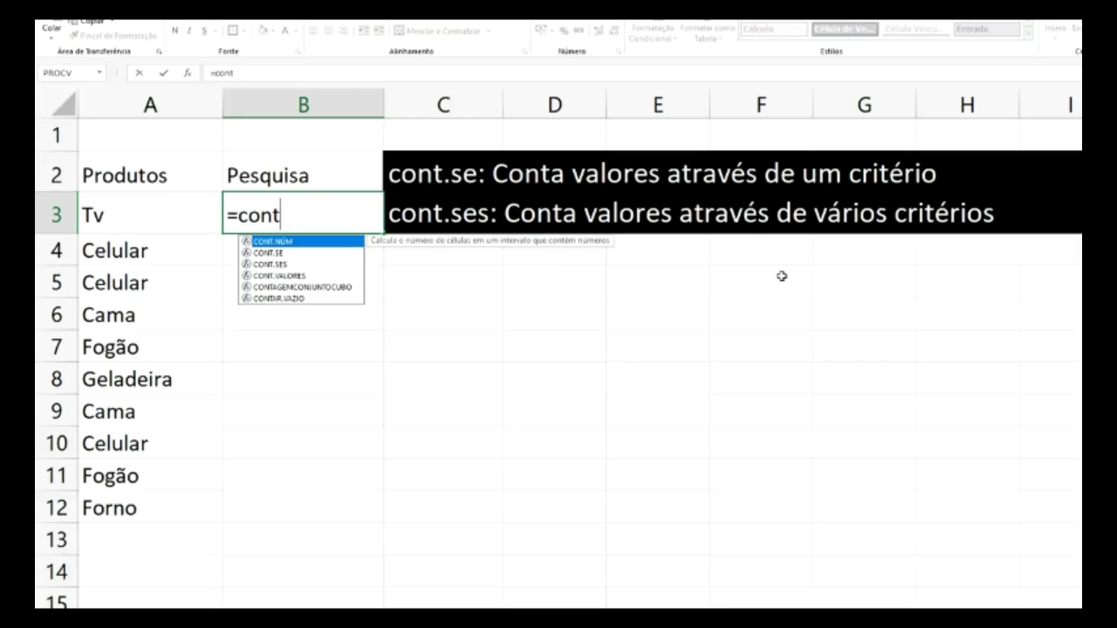
type(".se")
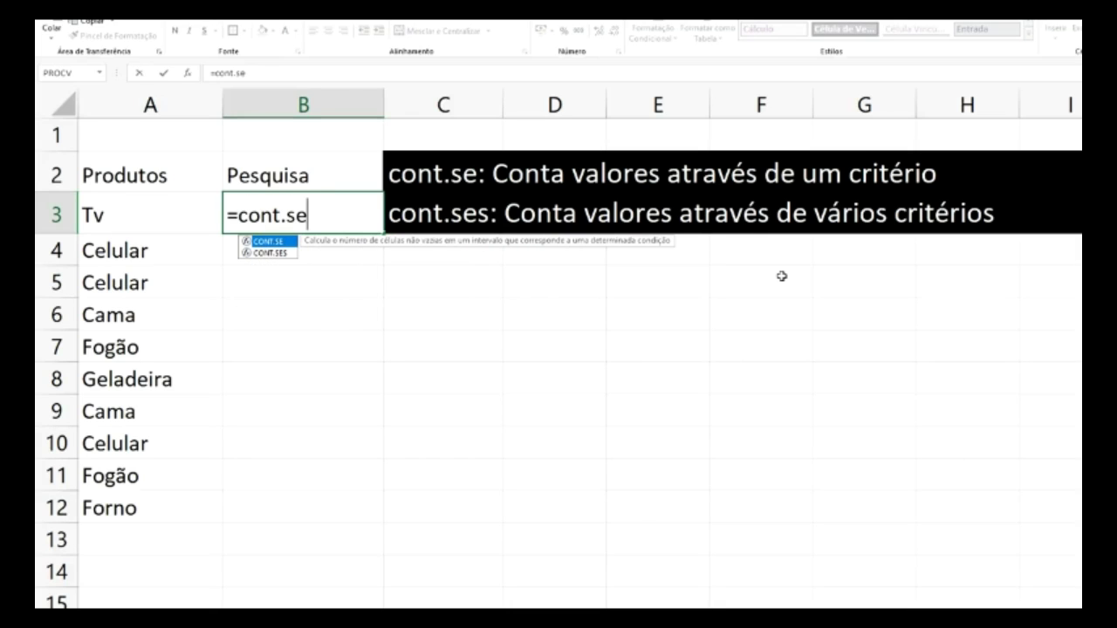
type("(")
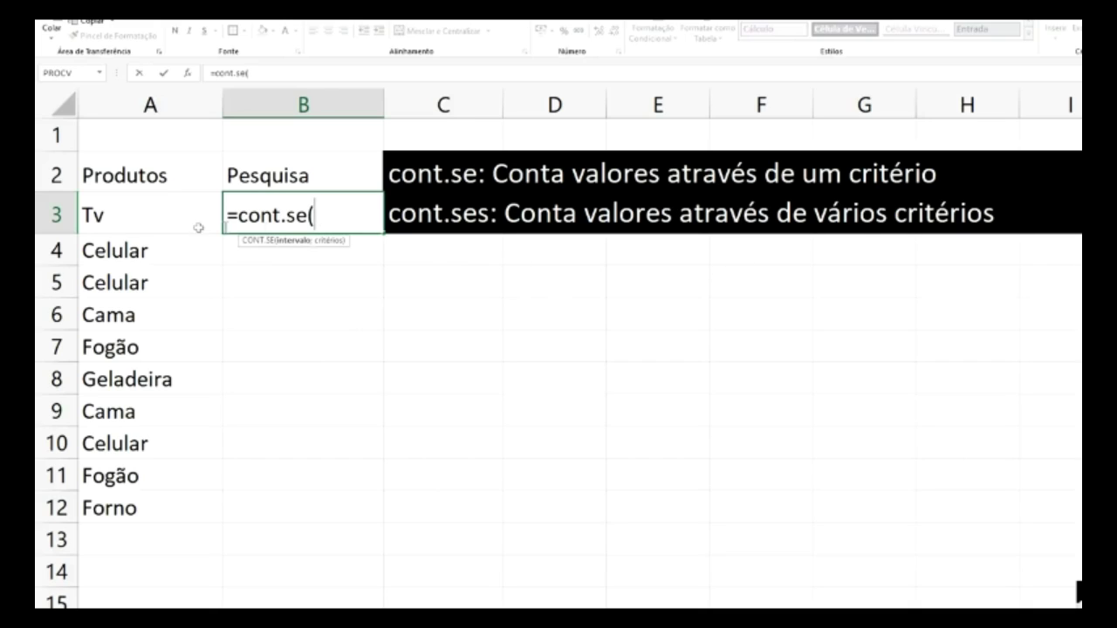
left_click_drag(123, 211, 125, 506)
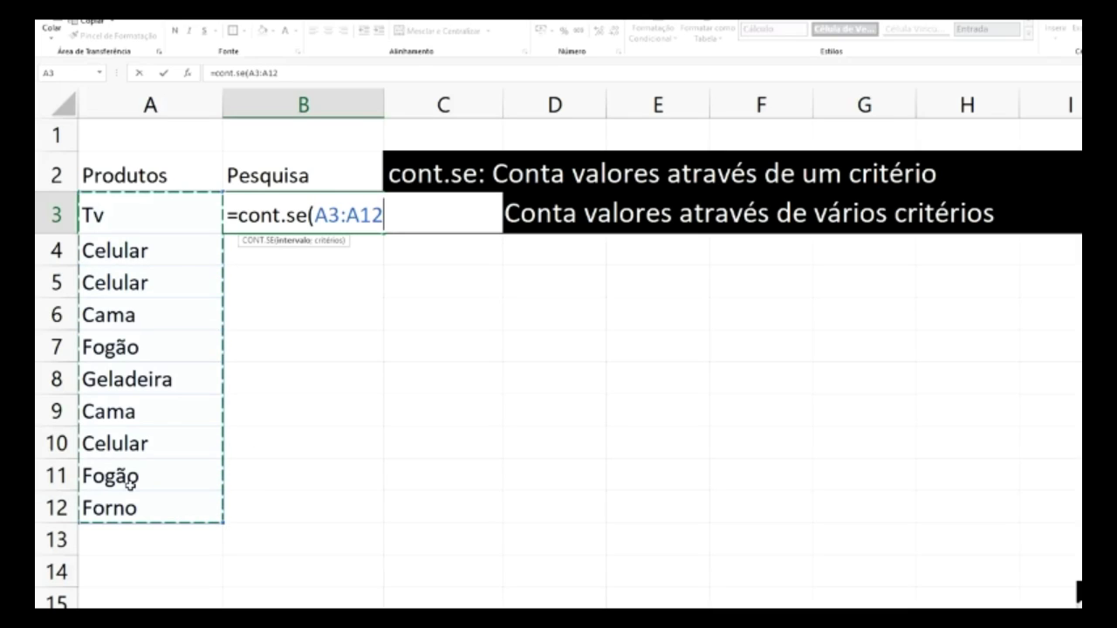
type(";")
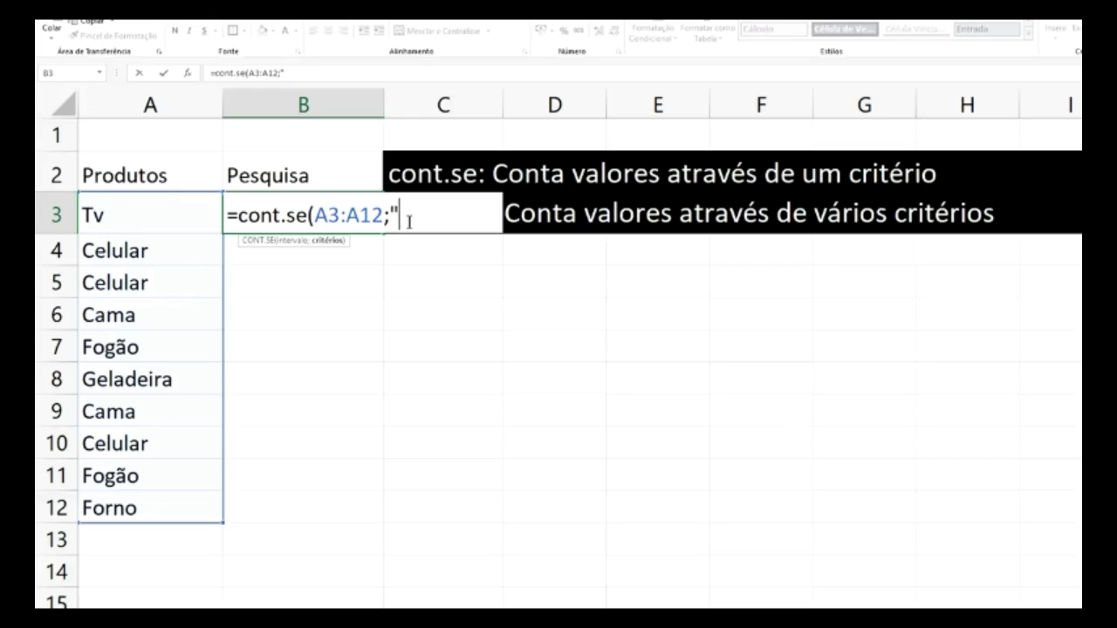
type("Cama")
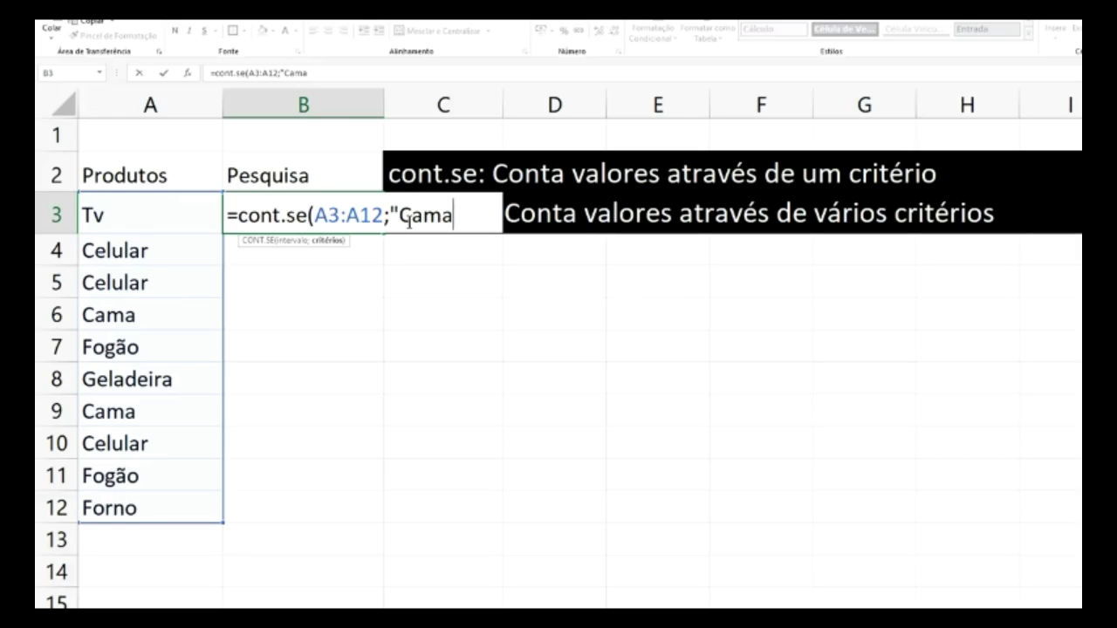
type("\")")
key("Return")
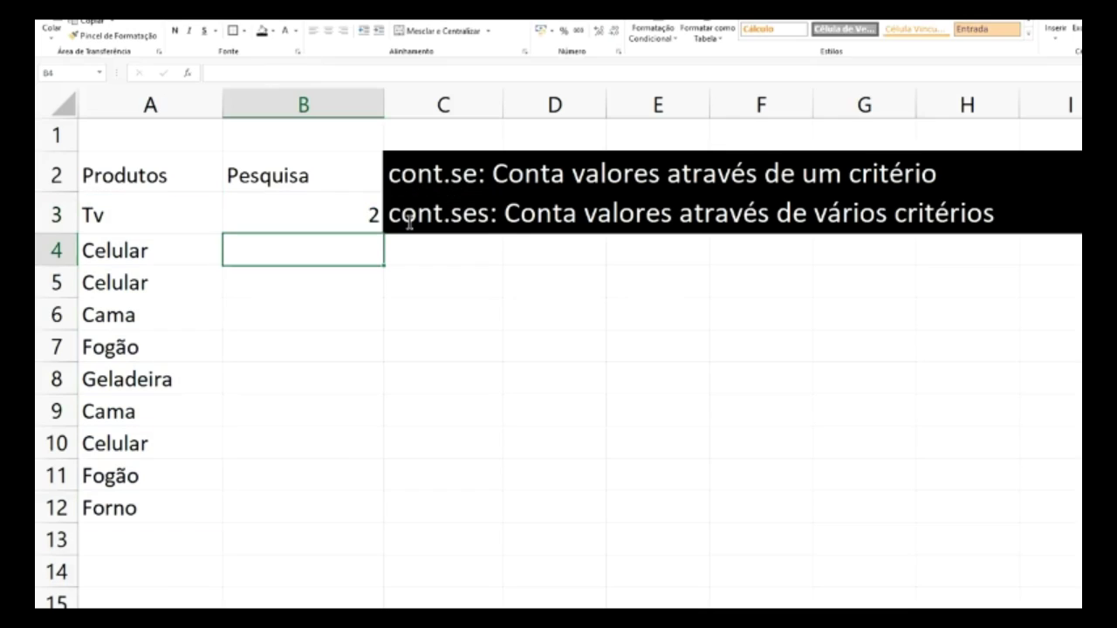
- Change the B3 criterion from Cama to "Celular", giving a count of 3
left_click(349, 213)
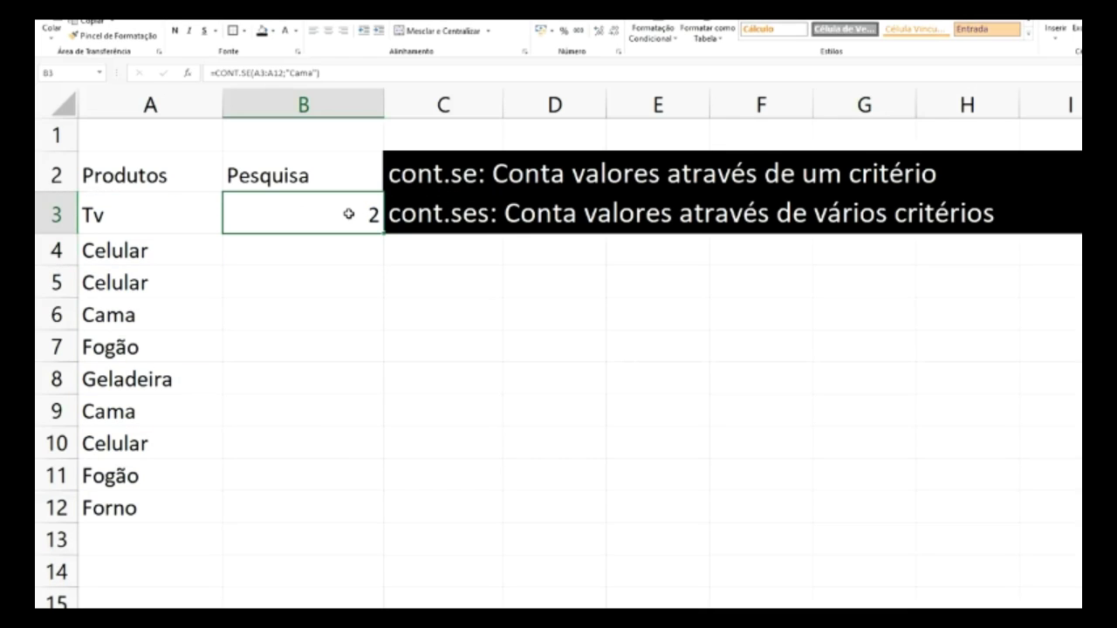
left_click(312, 75)
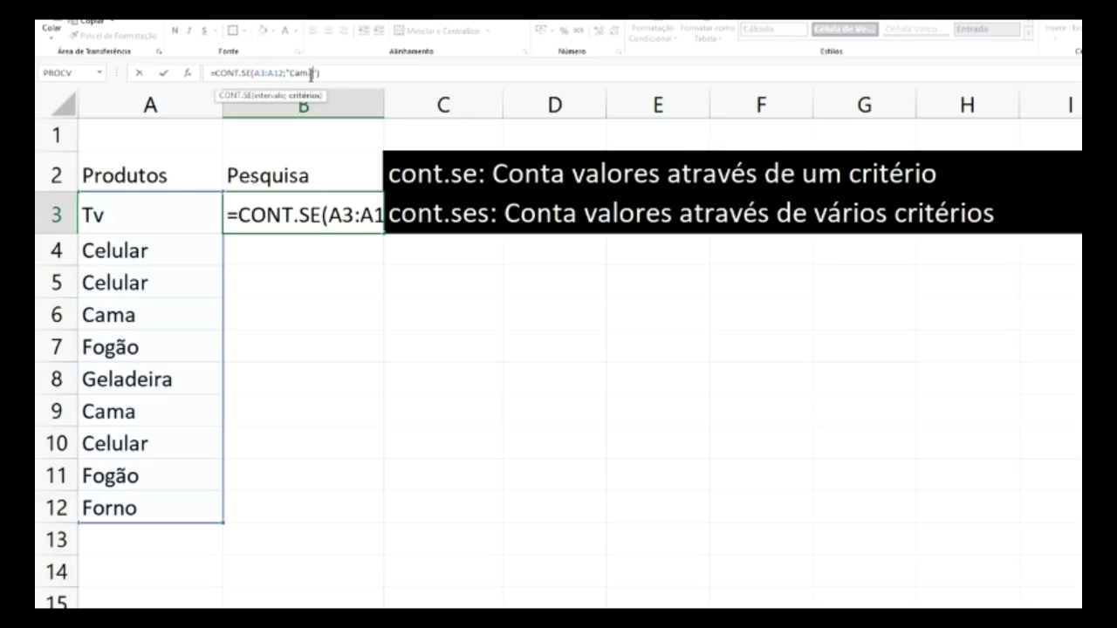
key("BackSpace")
key("BackSpace")
key("BackSpace")
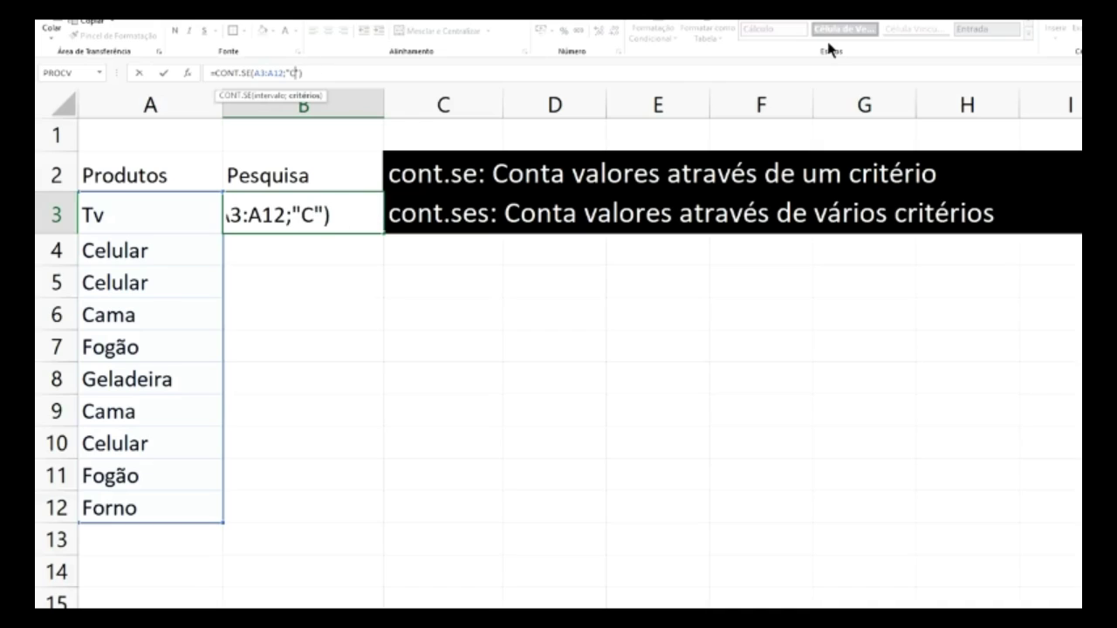
type("elular")
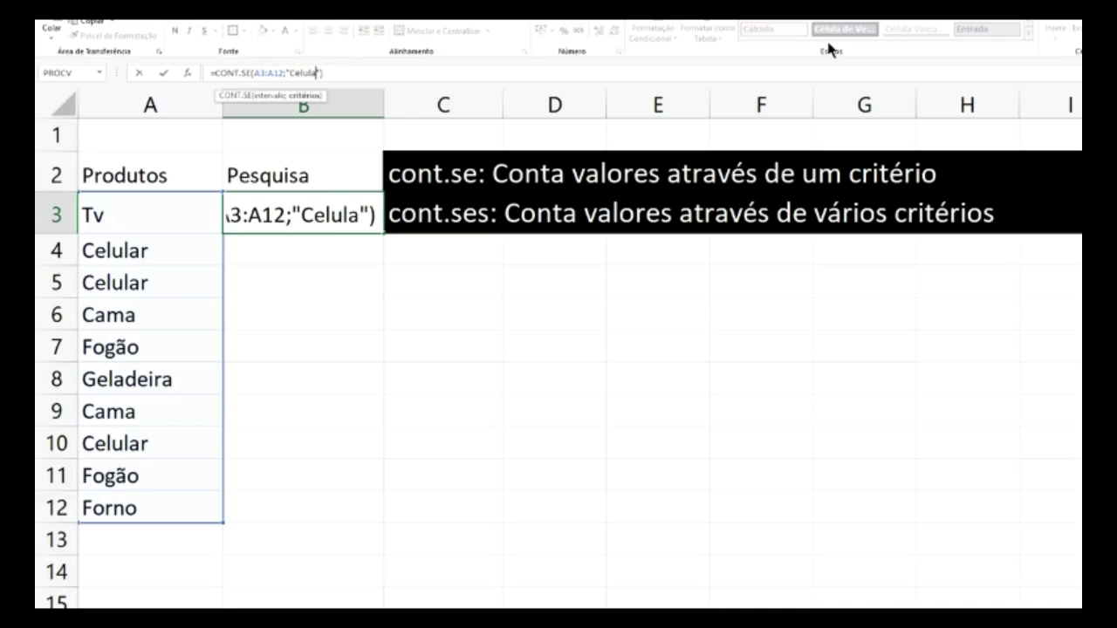
key("Return")
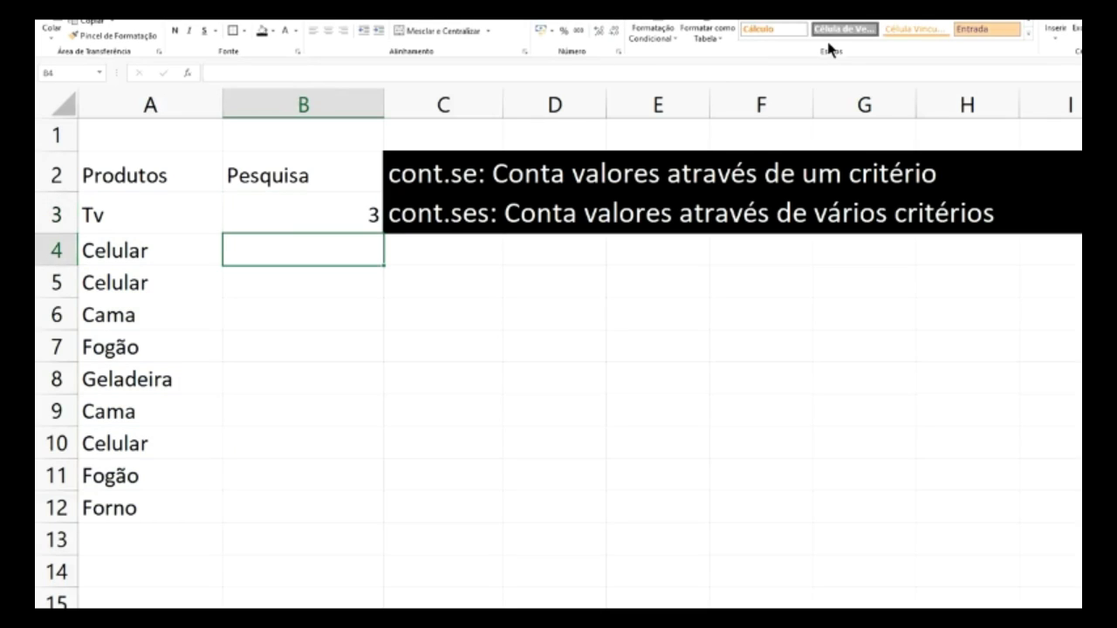
left_click(366, 220)
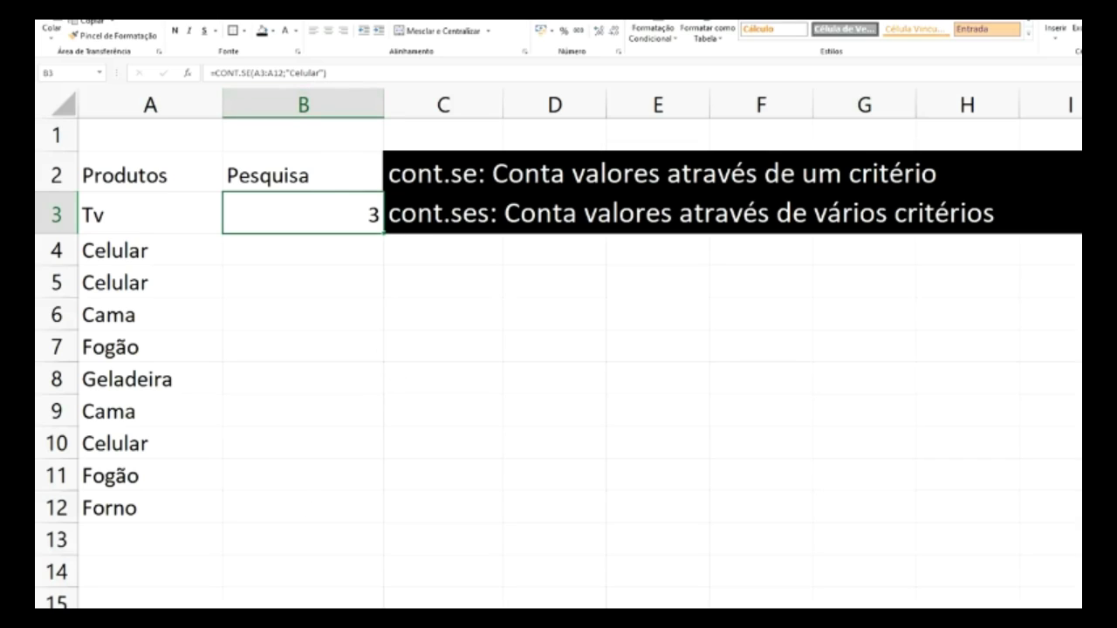
- Switch to a blank sheet using the sheet tab's menu
right_click(134, 615)
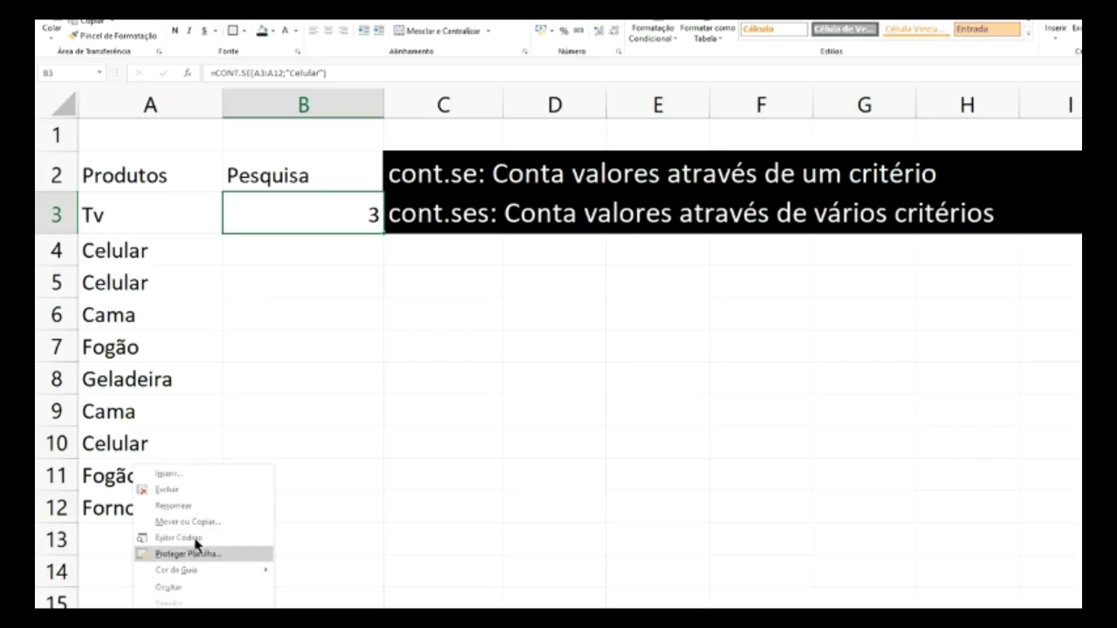
left_click(199, 506)
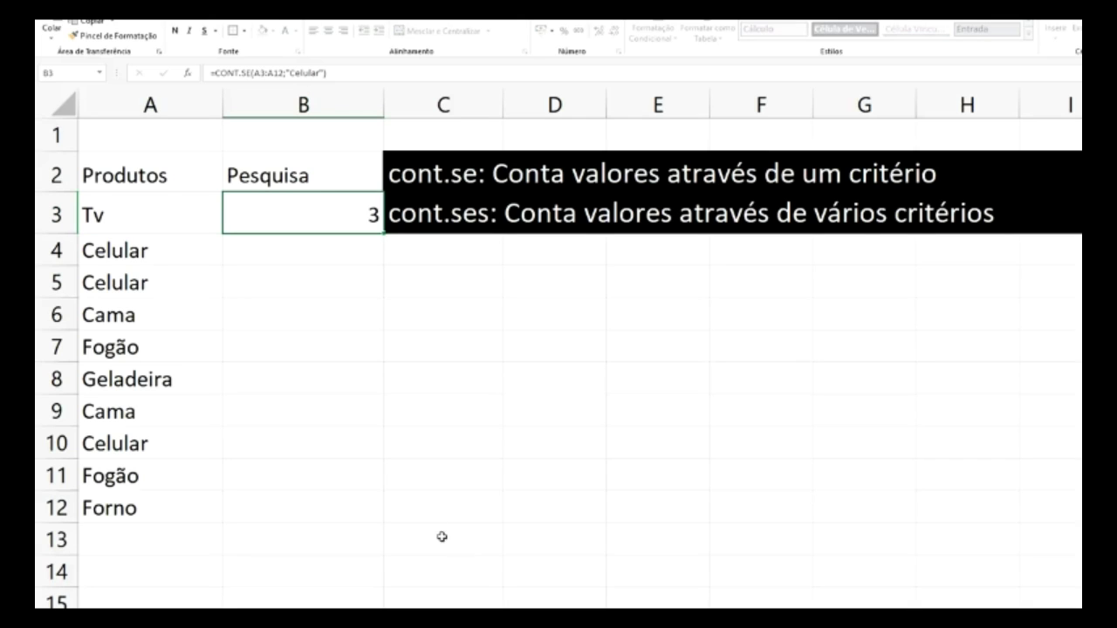
left_click(292, 513)
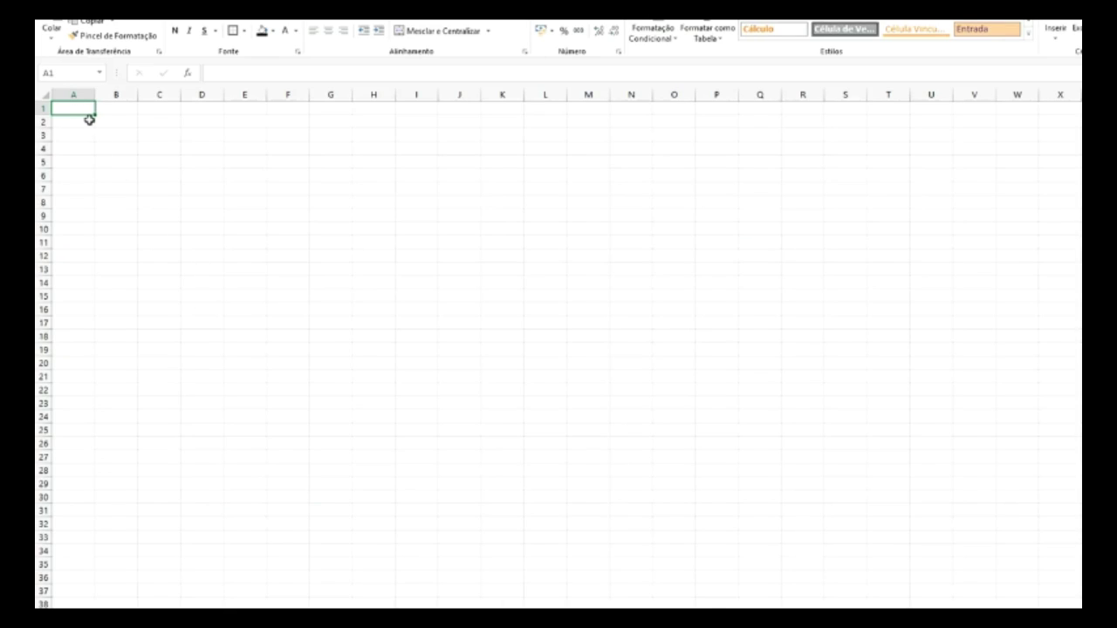
scroll(377, 277, "up", 10)
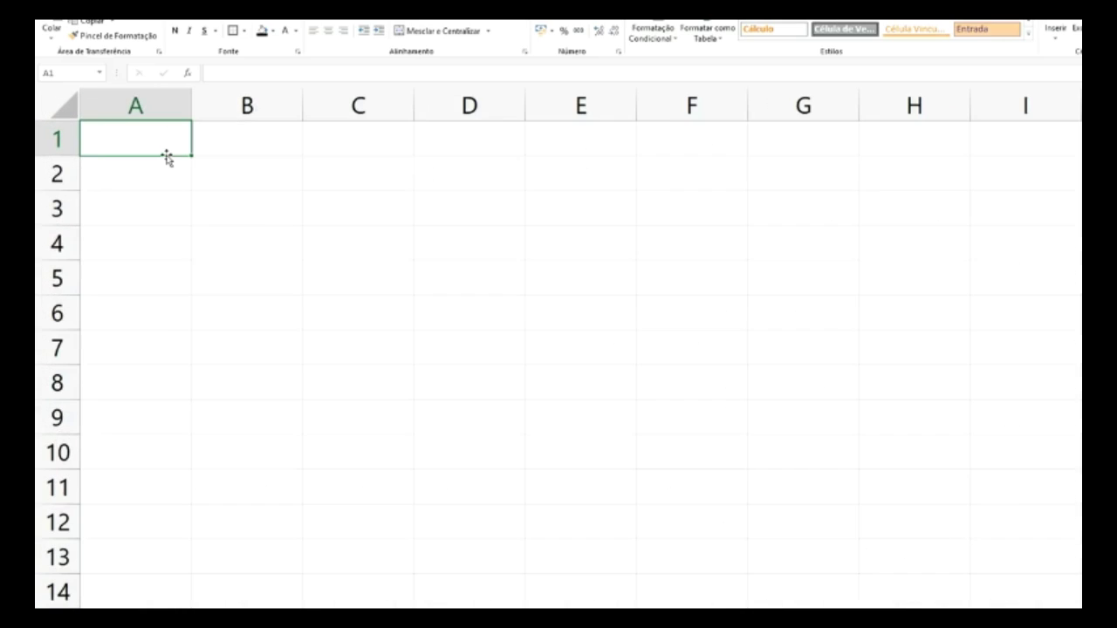
- Enter 'Cadastro Produtos' in A1 and autofit column A to the heading
type("Ca")
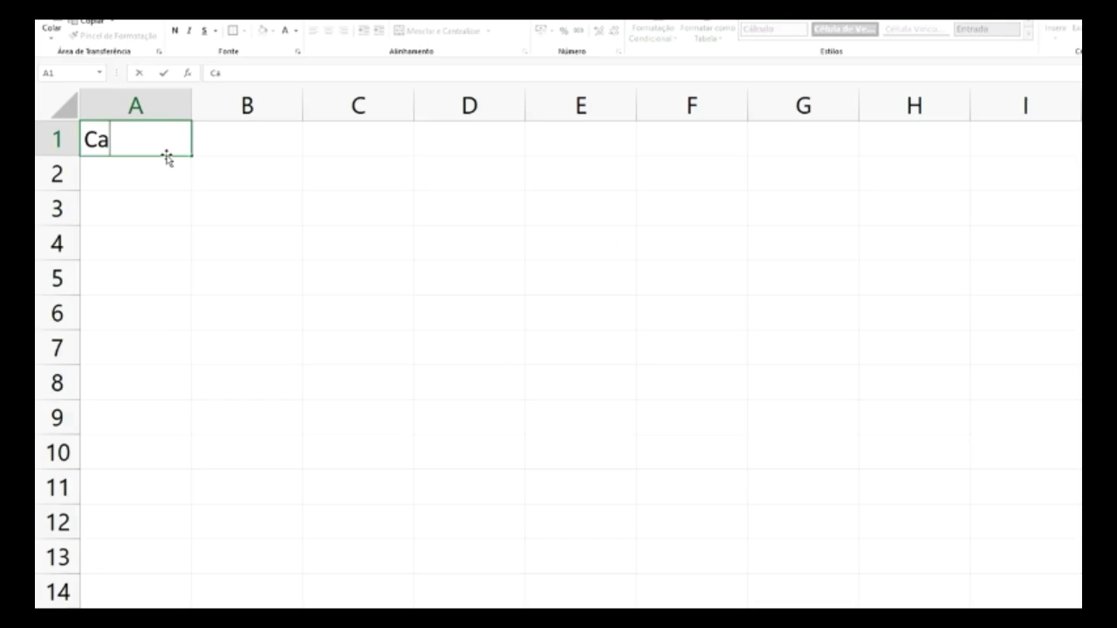
type("dastro")
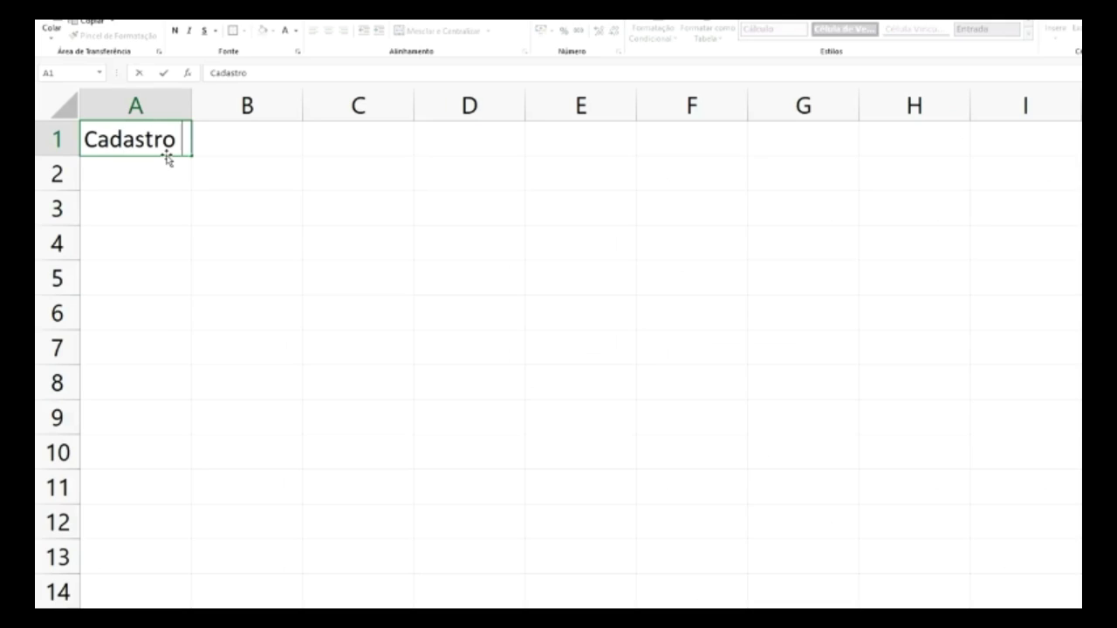
type(" Prod")
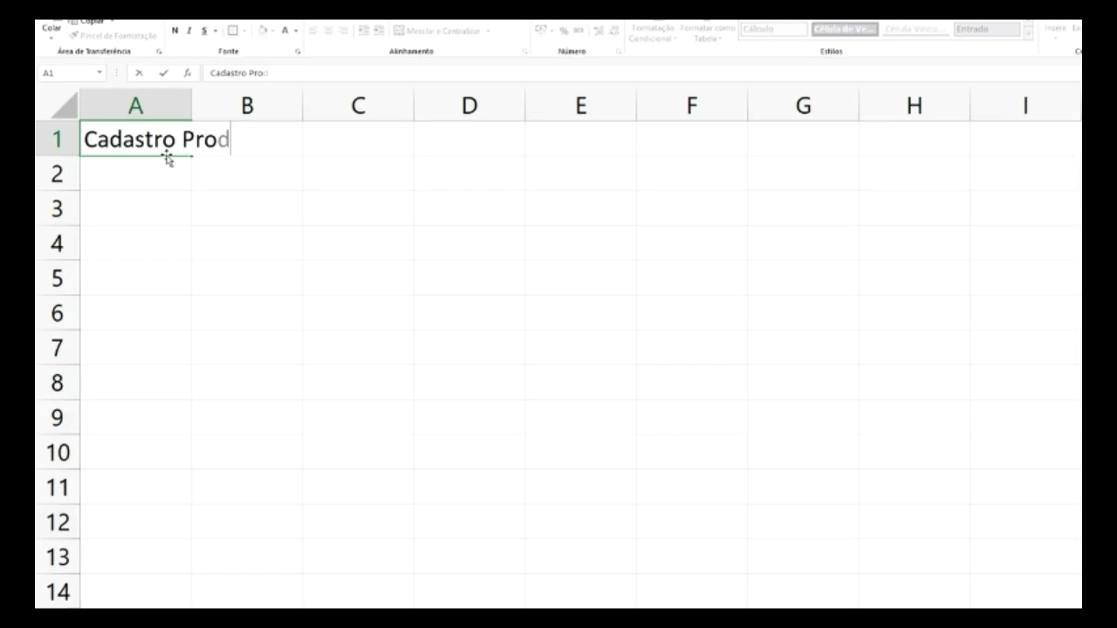
type("utos")
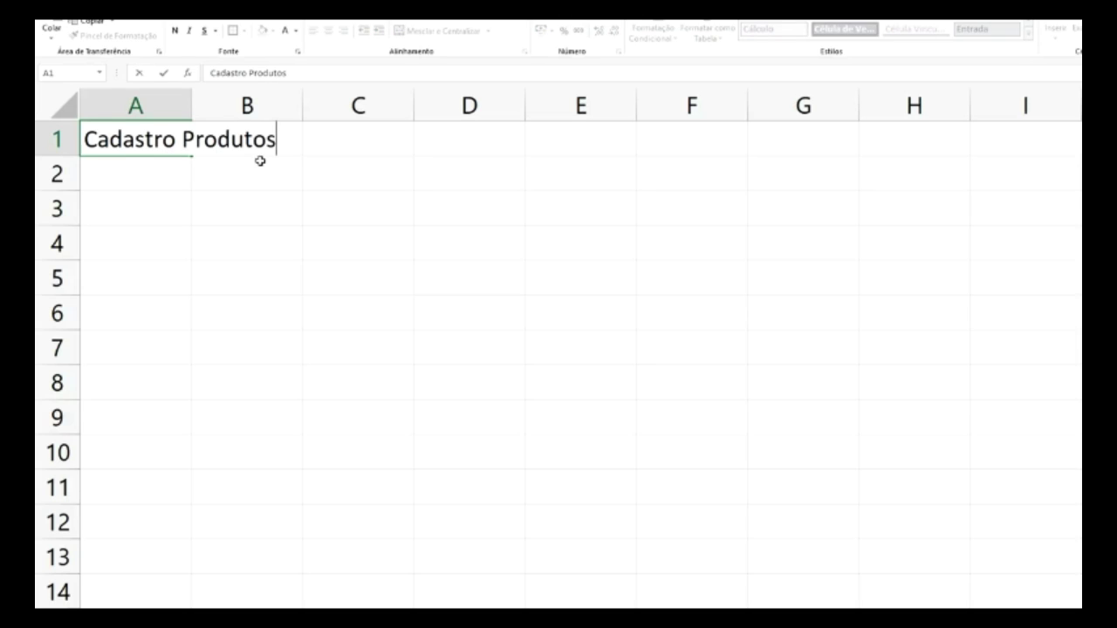
left_click(260, 166)
double_click(191, 102)
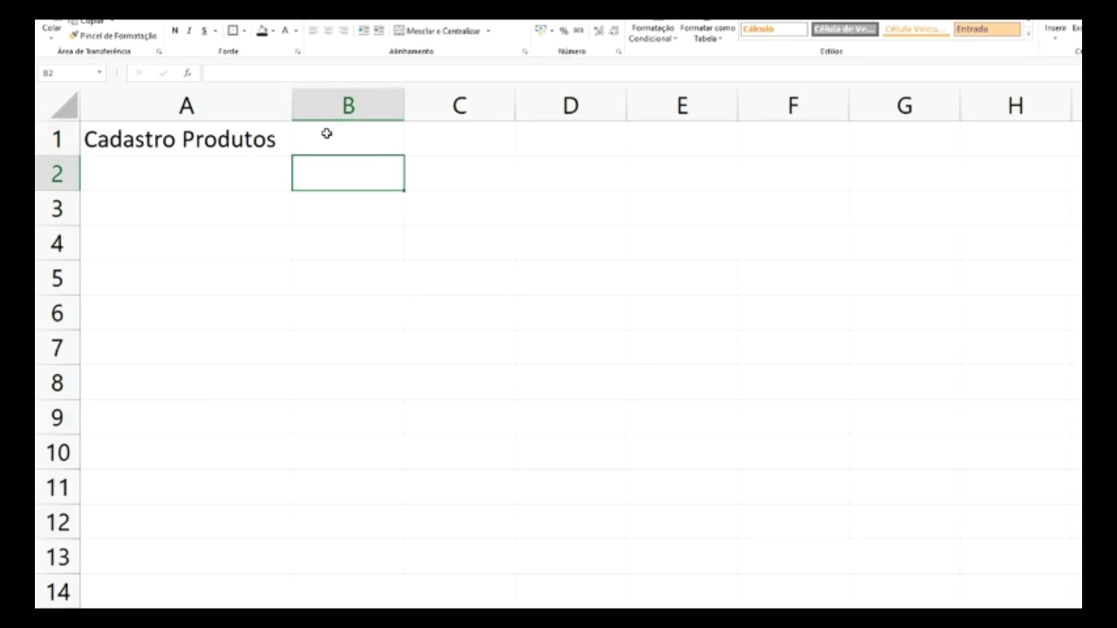
left_click(327, 133)
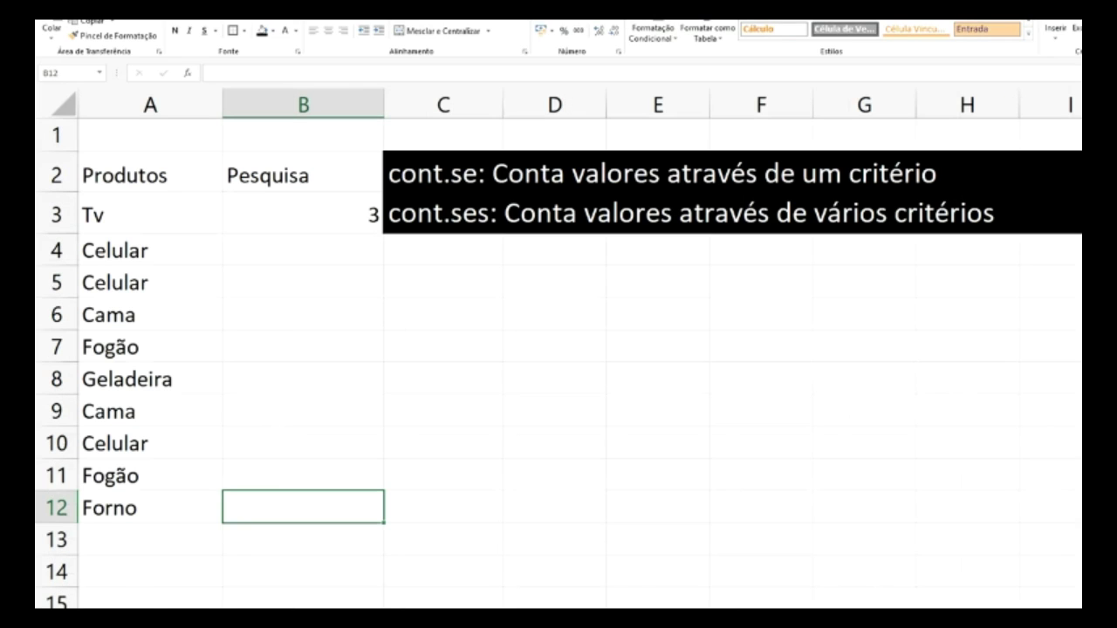
- Copy Tv, Celular and Cama from the product list into Cadastro Produtos A2:A4
left_click(118, 218)
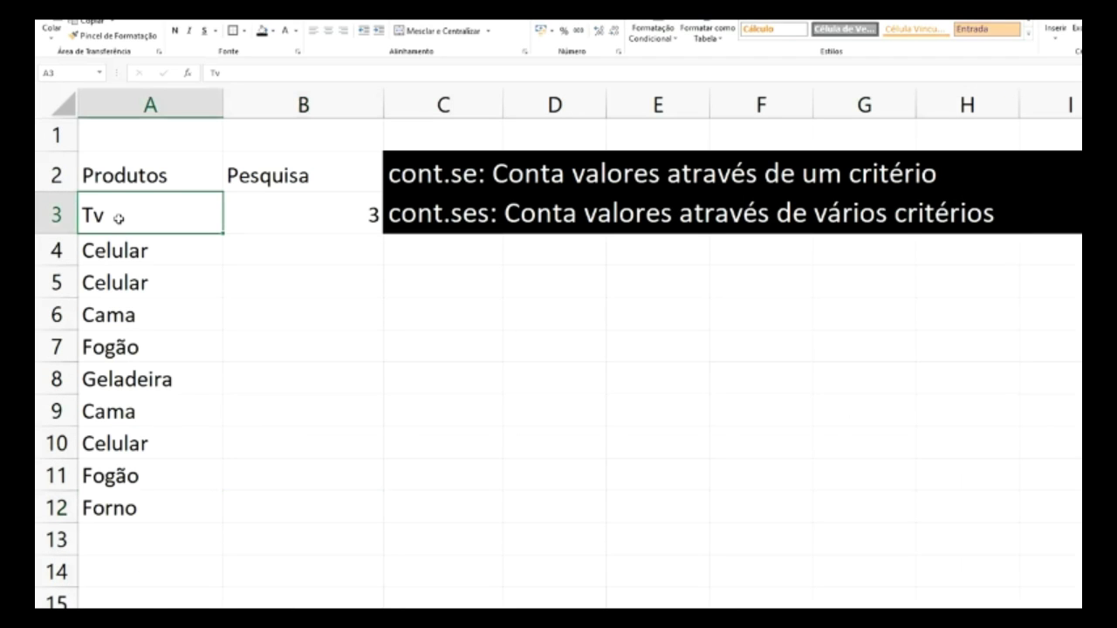
key("ctrl+c")
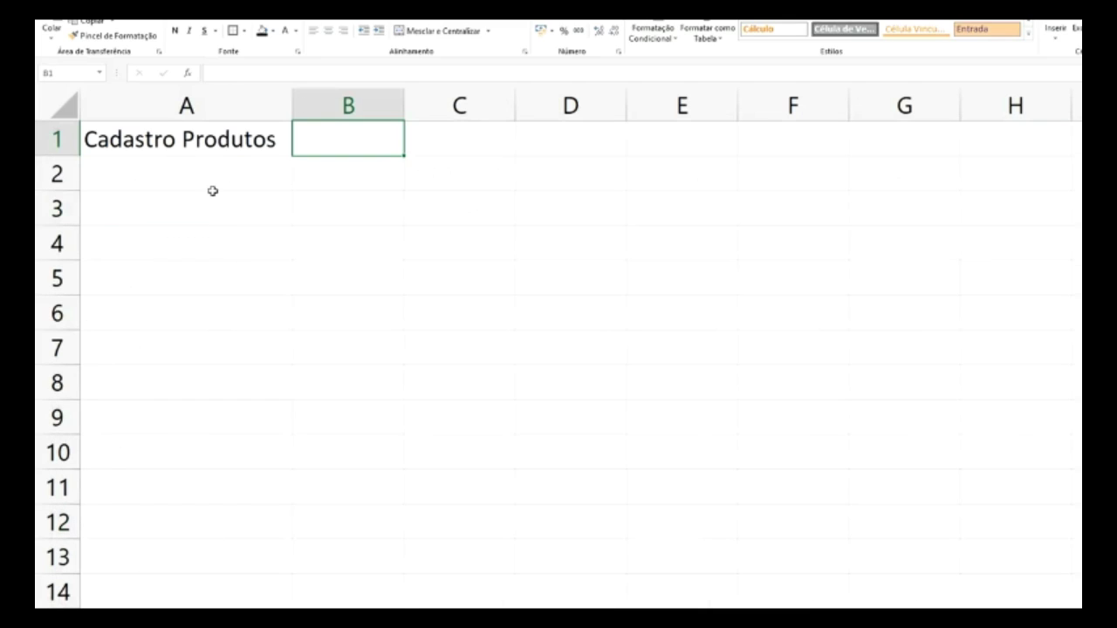
left_click(181, 178)
key("ctrl+v")
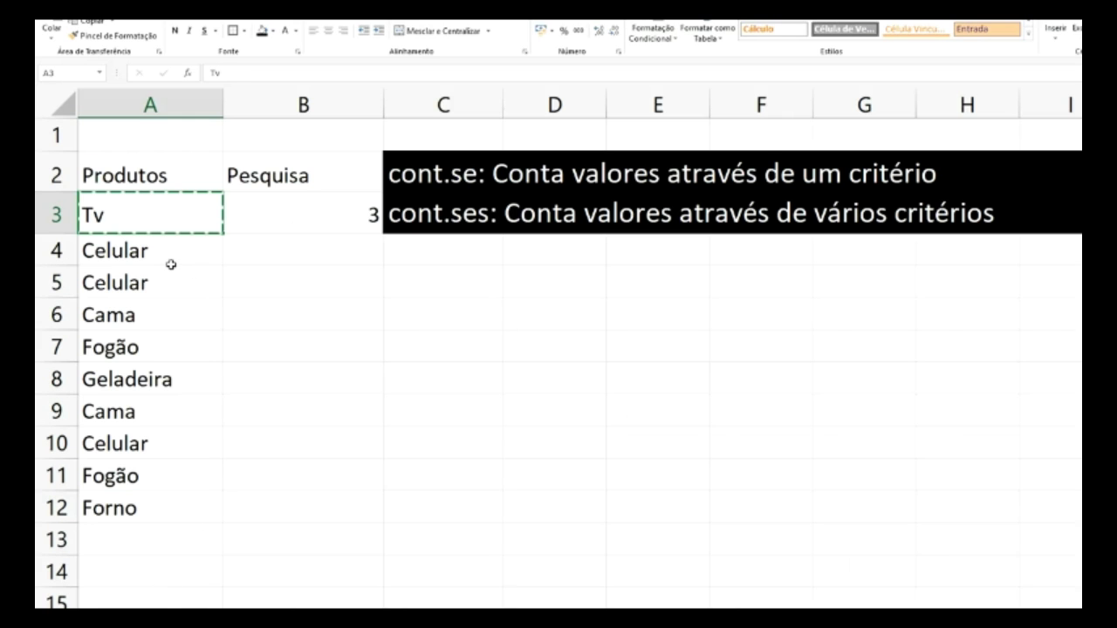
left_click(159, 259)
key("ctrl+c")
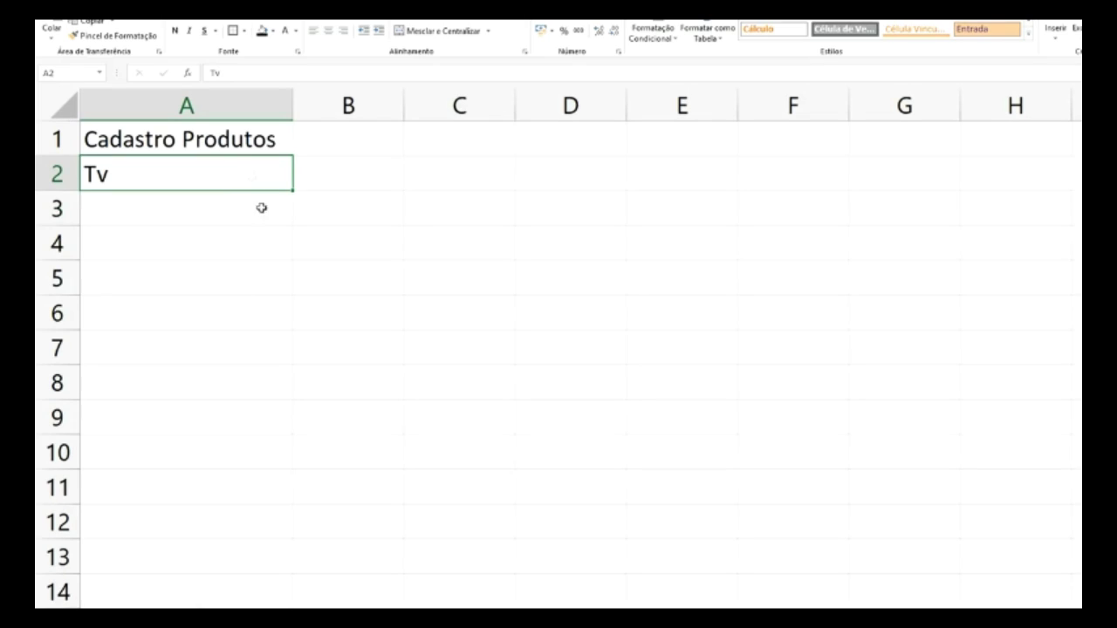
left_click(219, 204)
key("ctrl+v")
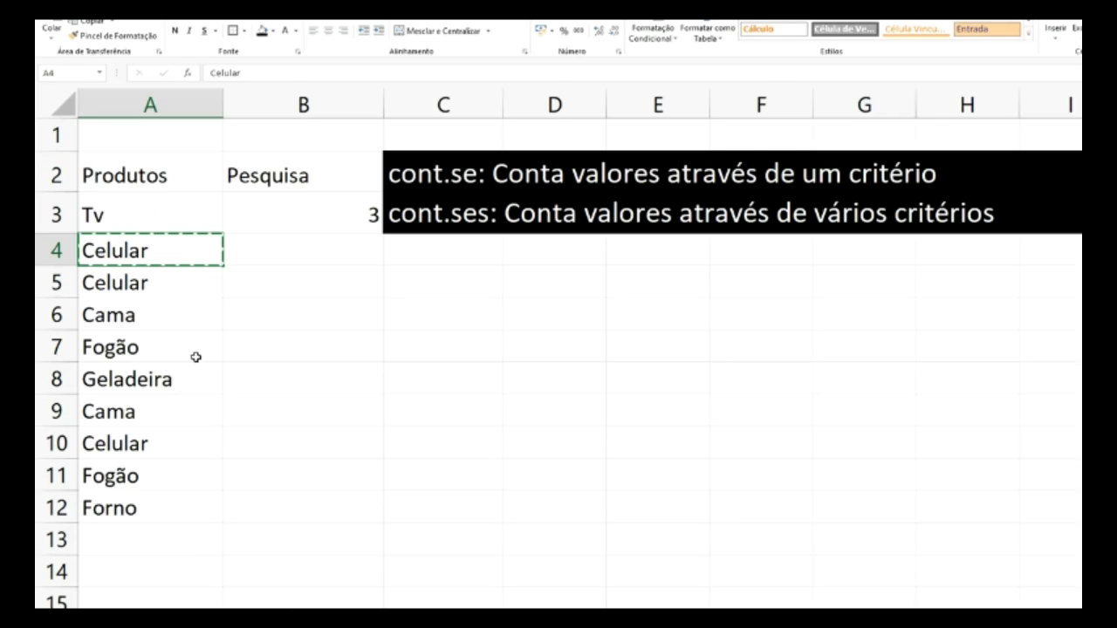
left_click(126, 319)
key("ctrl+c")
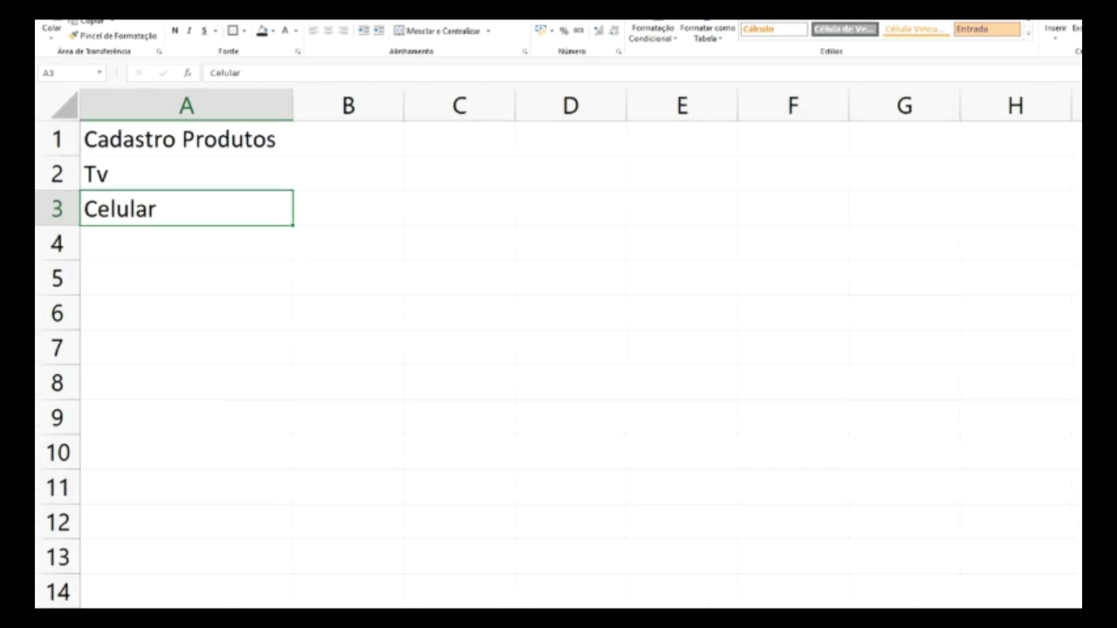
left_click(197, 253)
key("ctrl+v")
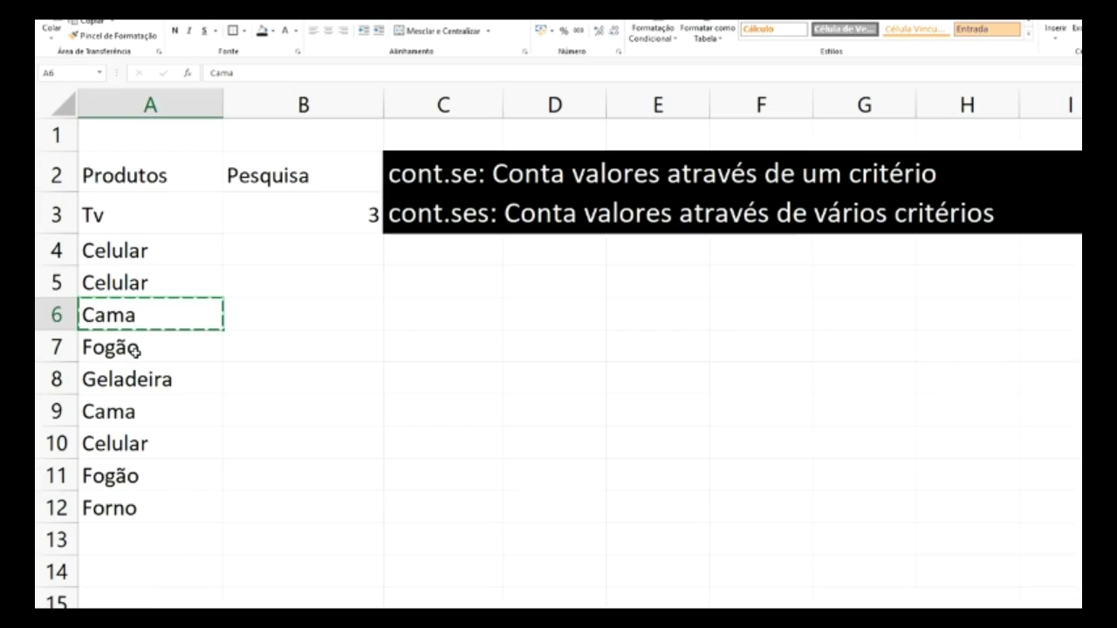
- Copy Fogão, Geladeira and Forno into Cadastro Produtos A5:A7
left_click(131, 353)
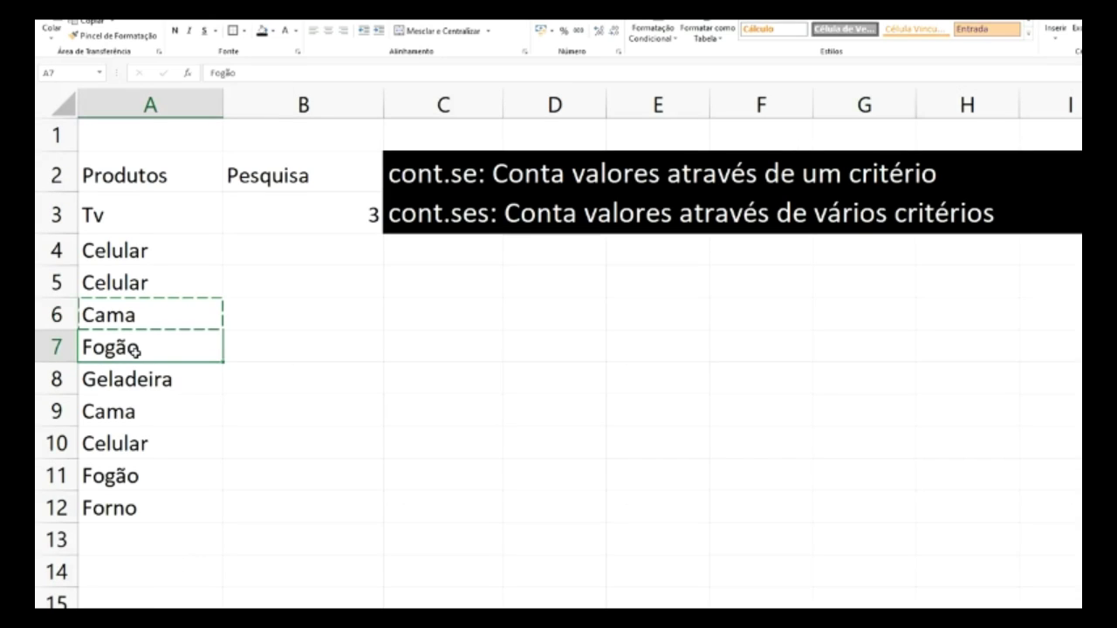
key("ctrl+c")
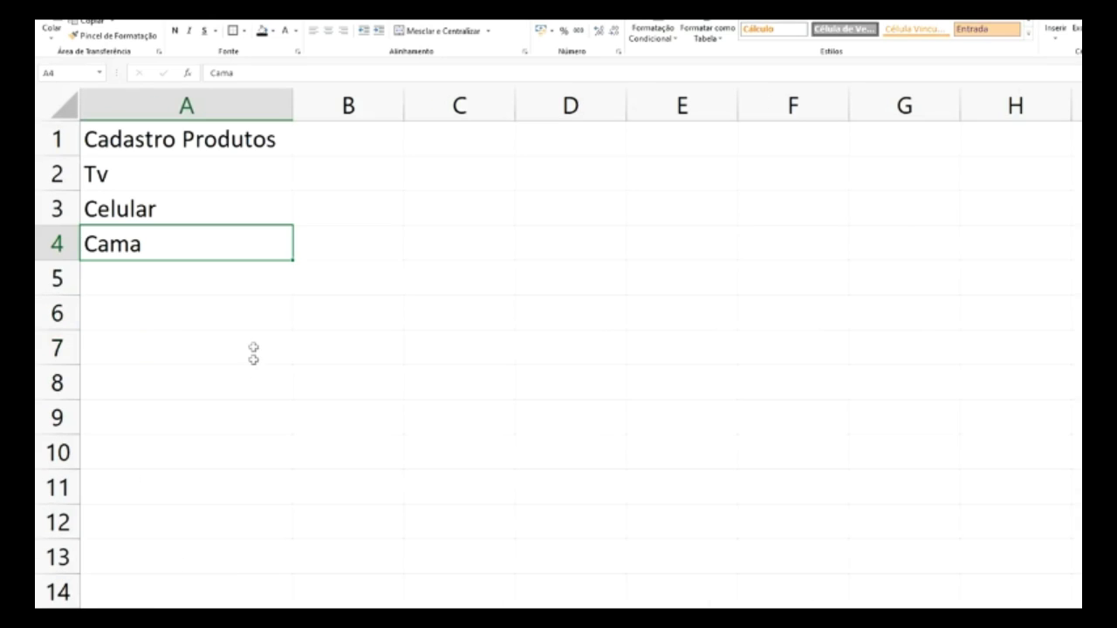
left_click(219, 280)
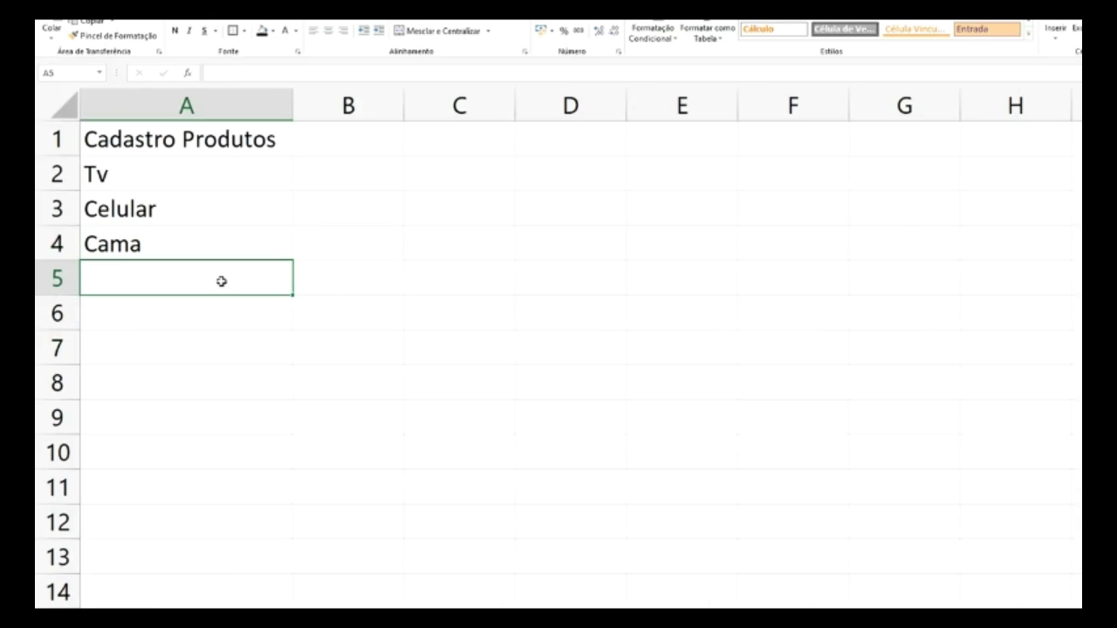
key("ctrl+v")
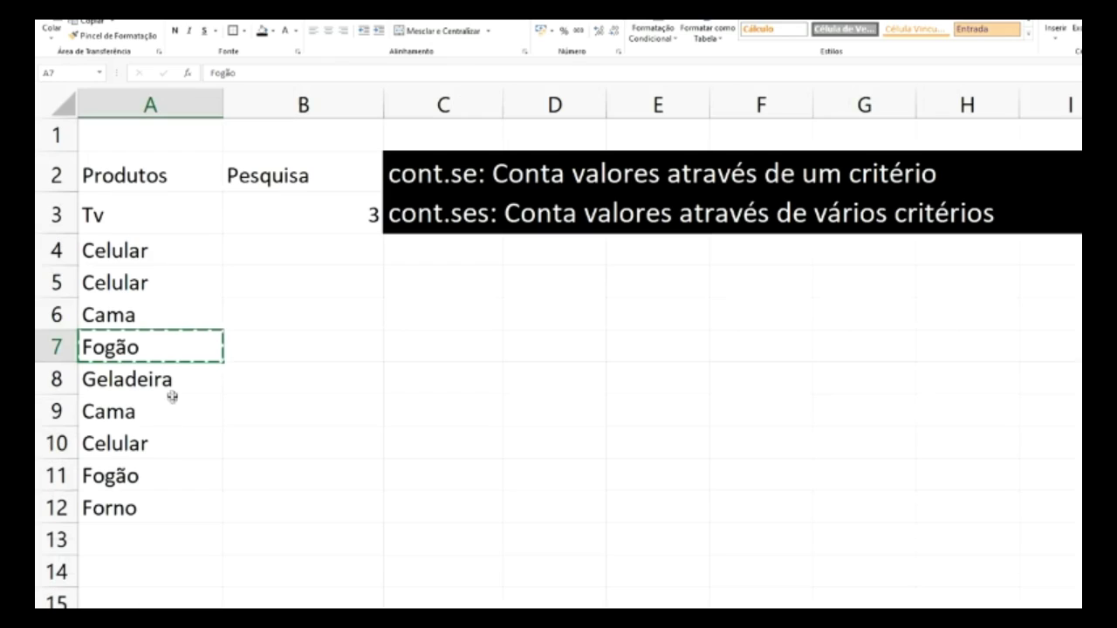
left_click(172, 385)
key("ctrl+c")
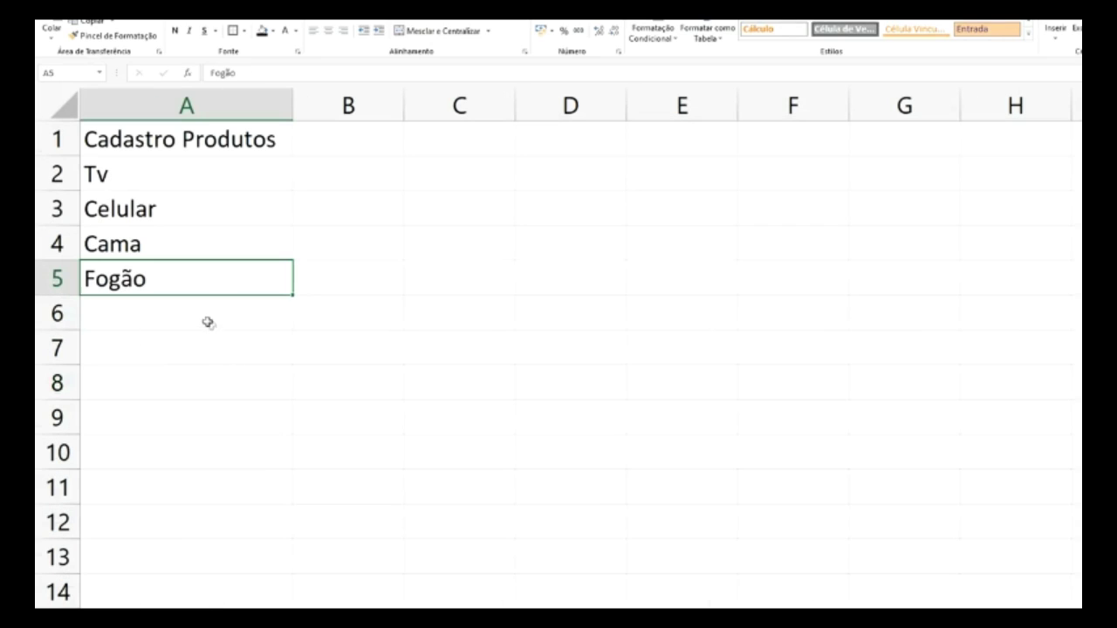
left_click(207, 319)
key("ctrl+v")
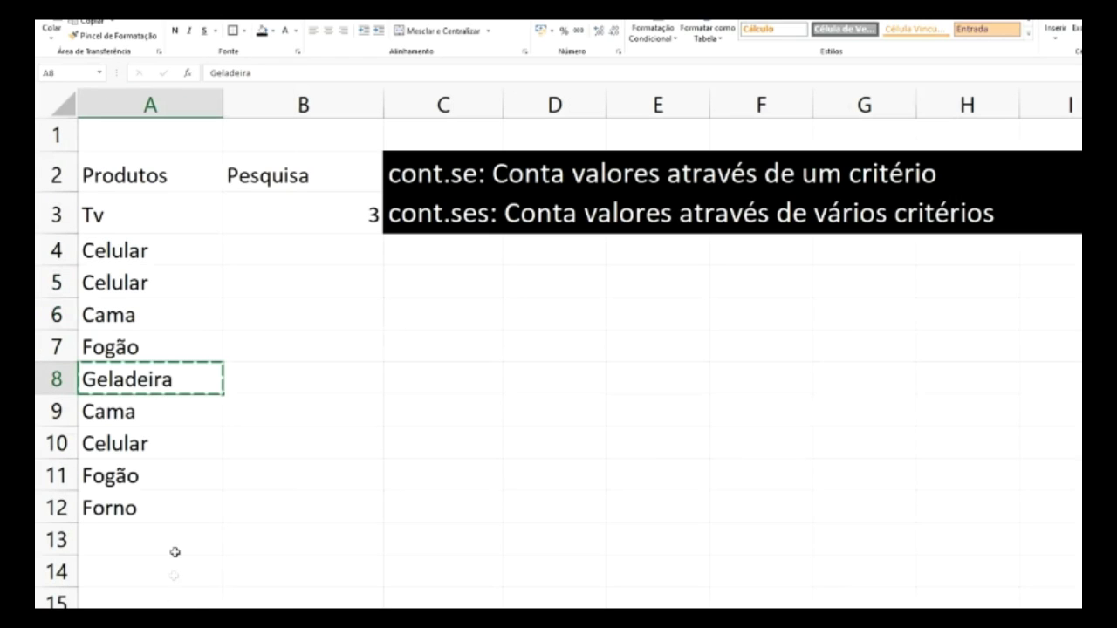
left_click(134, 508)
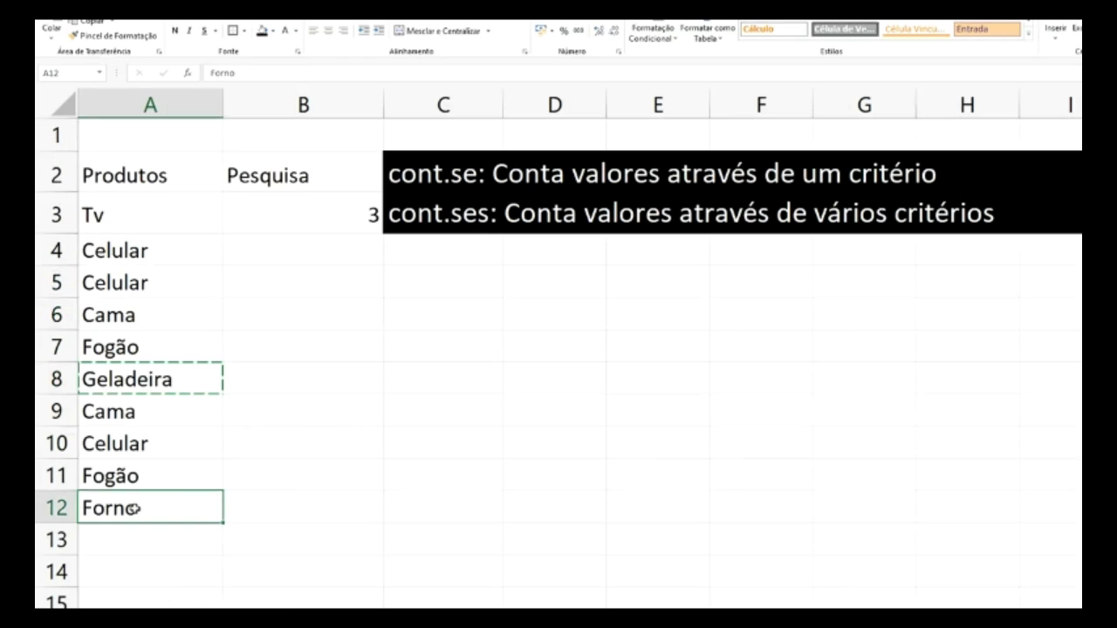
key("ctrl+c")
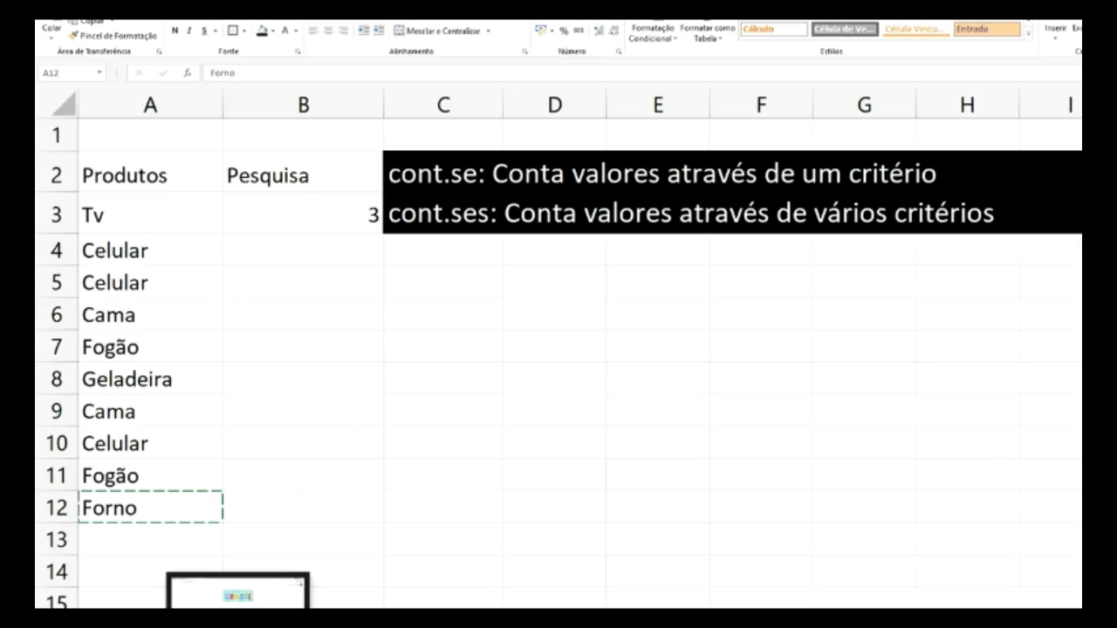
left_click(194, 607)
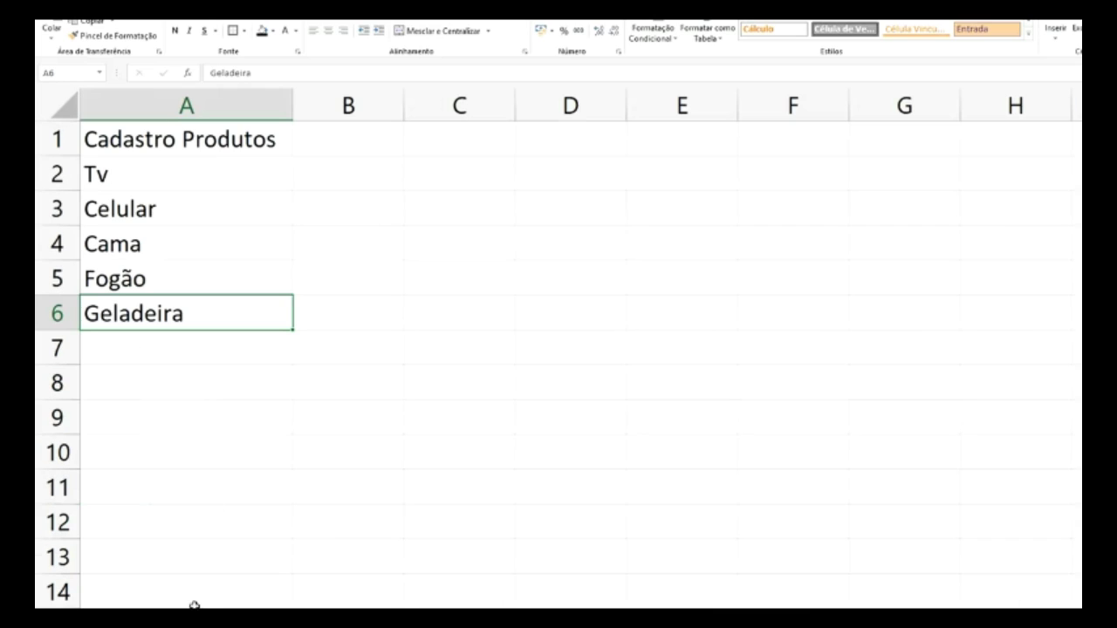
left_click(185, 344)
key("ctrl+v")
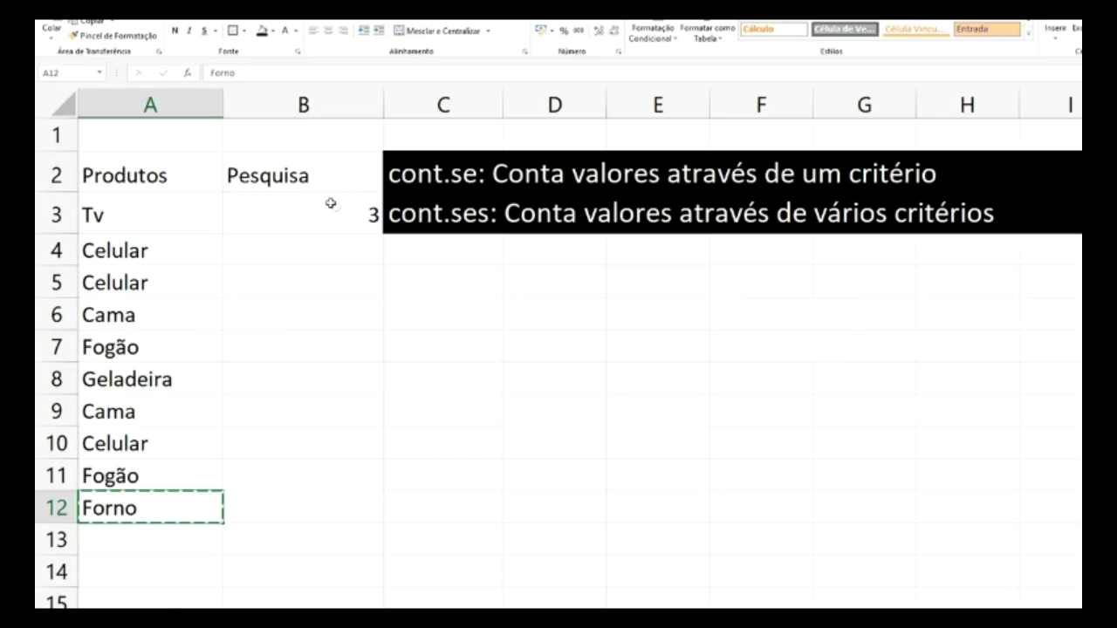
left_click(307, 179)
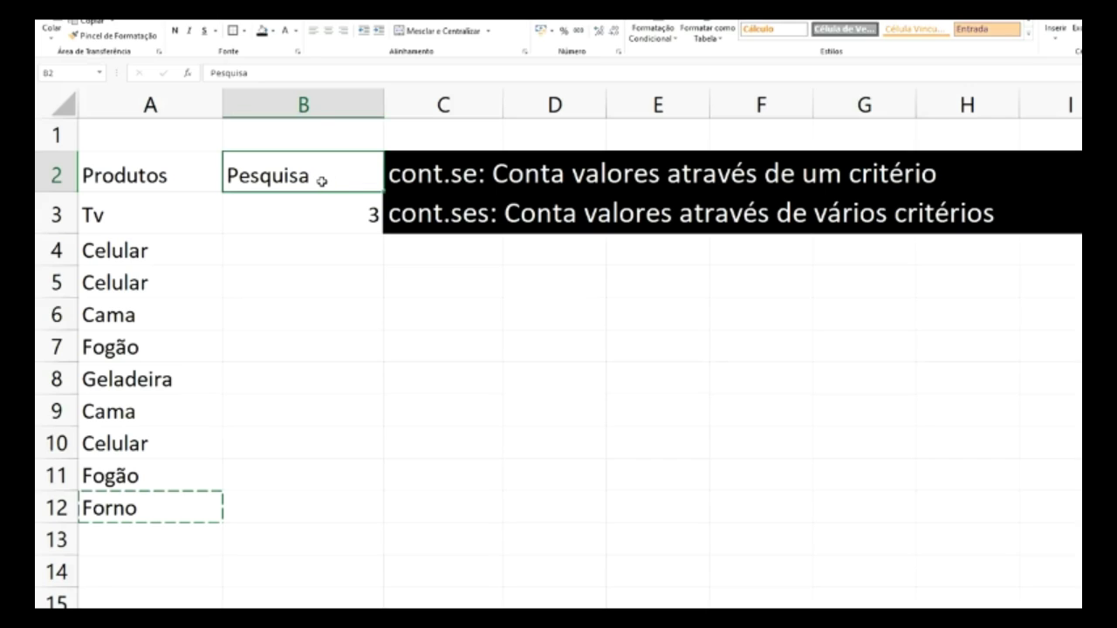
- Replace the B3 count formula with the text 'Selecione o produto abaixo'
left_click(352, 217)
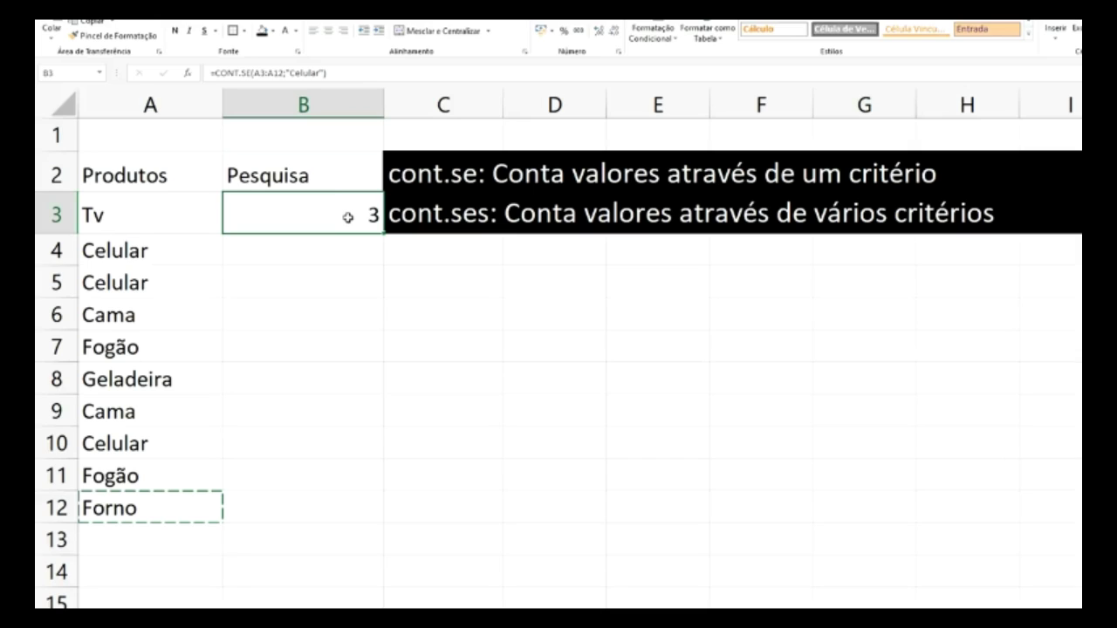
key("Delete")
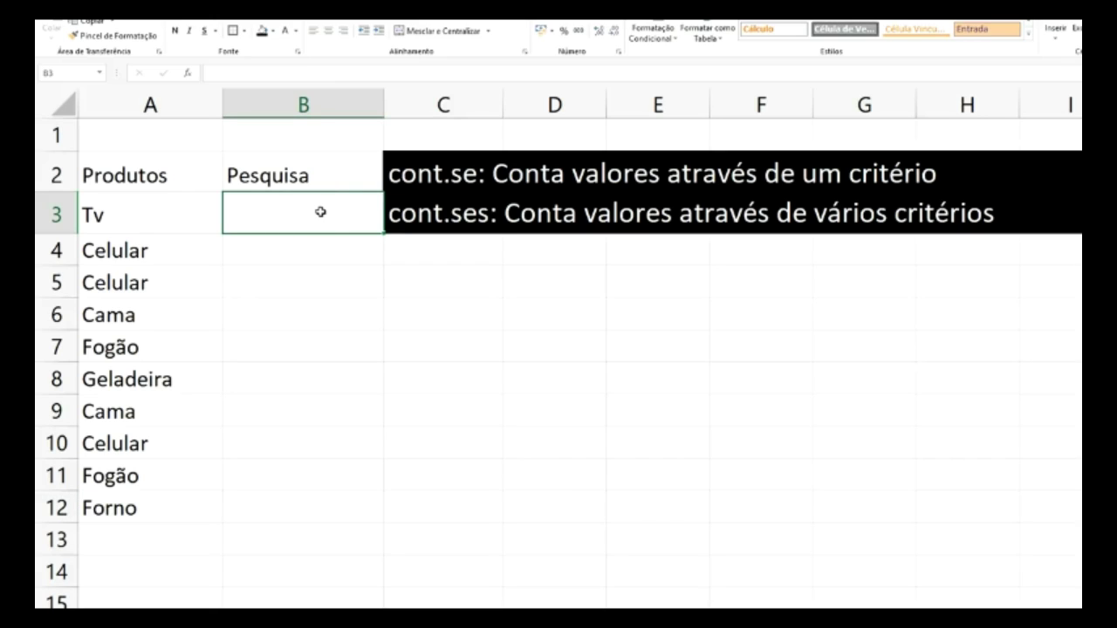
type("Sel")
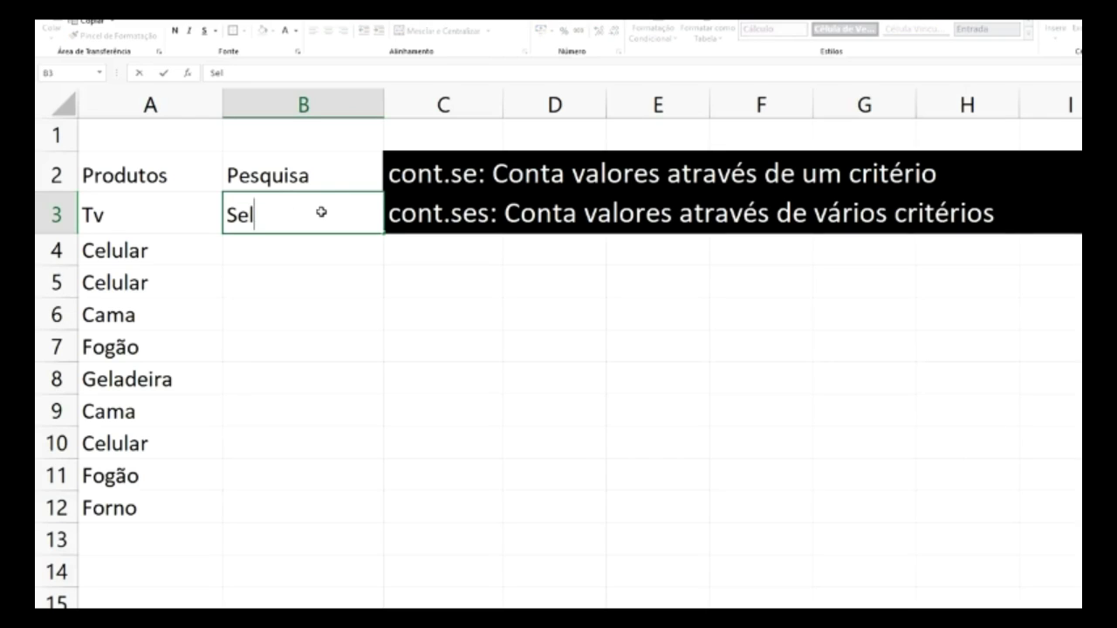
type("iecione")
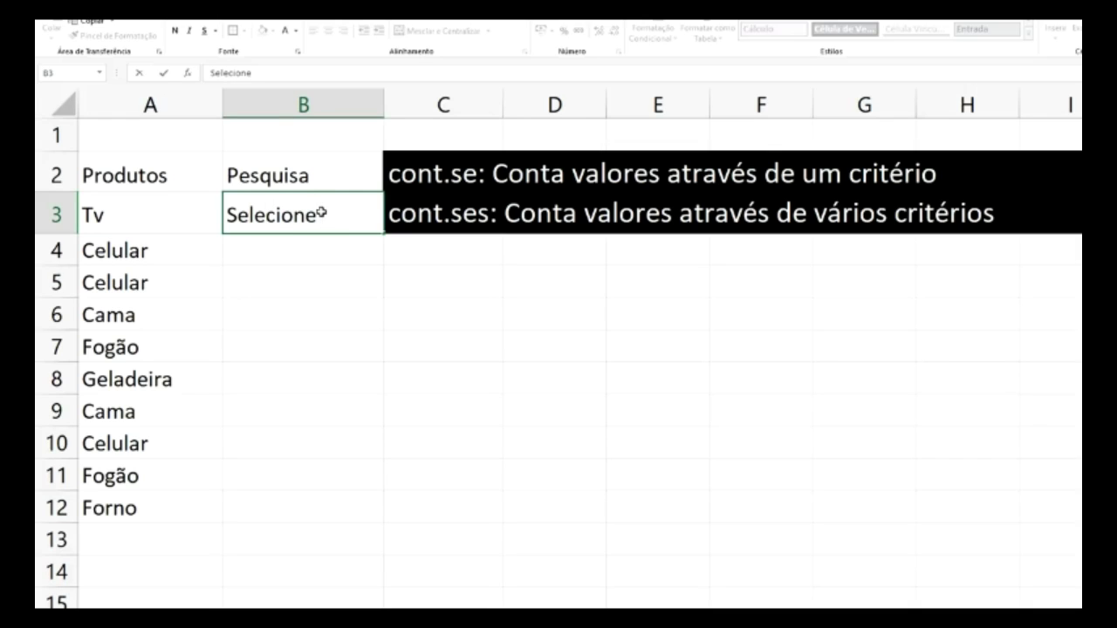
type(" o produto abaixo")
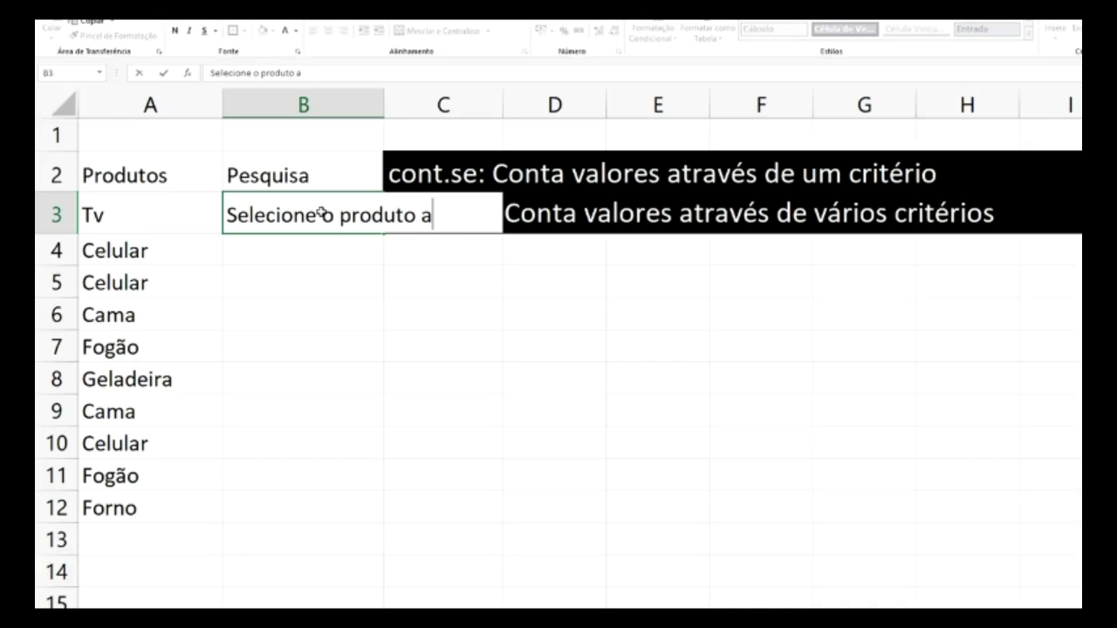
left_click(383, 289)
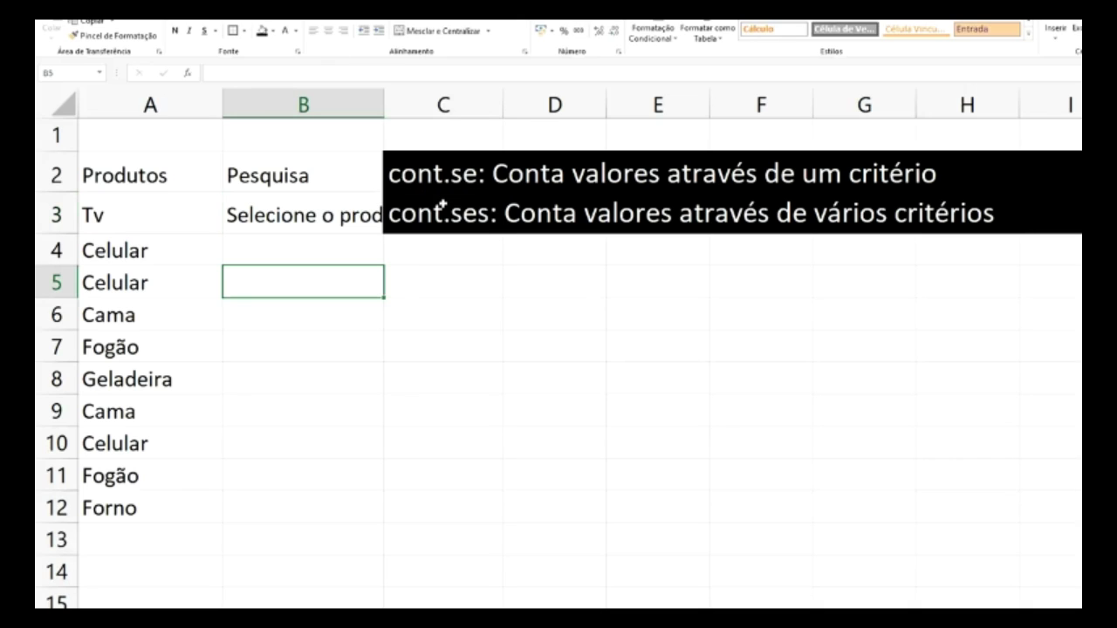
- Move the merged cont.se/cont.ses caption block down beside rows 4–5
left_click(395, 161)
left_click_drag(395, 162, 422, 212)
left_click_drag(441, 154, 618, 162)
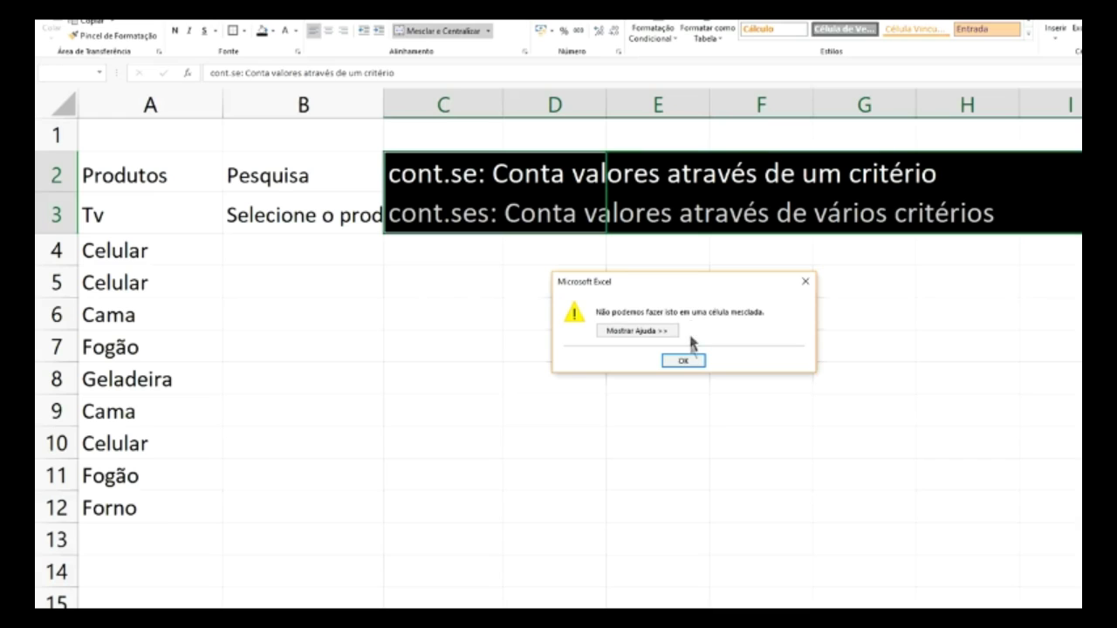
left_click(685, 361)
left_click(553, 210)
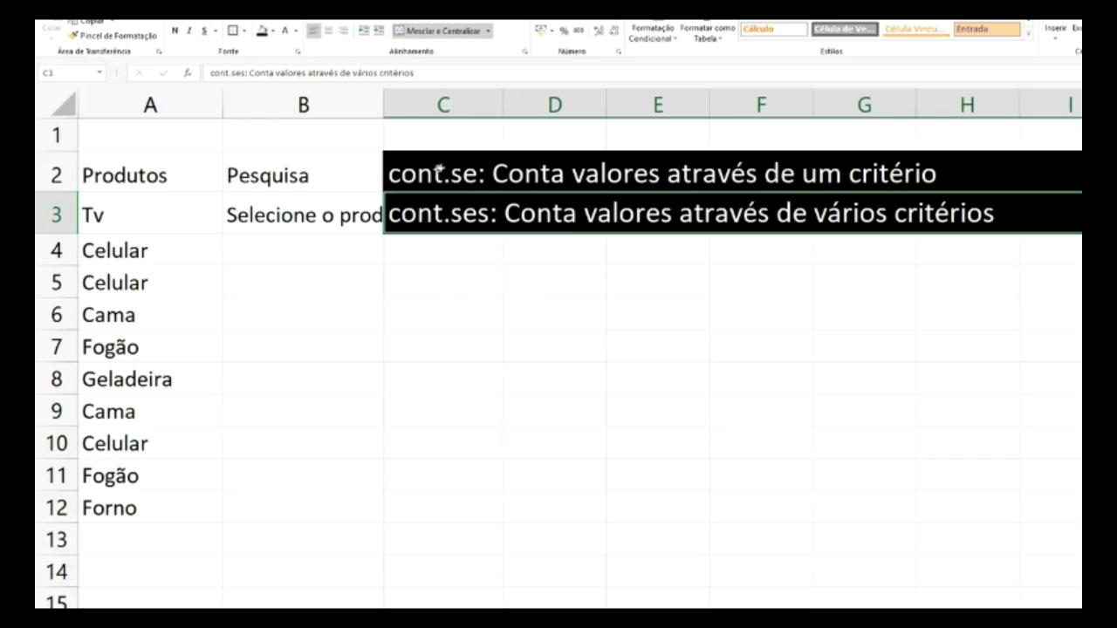
left_click_drag(401, 175, 404, 215)
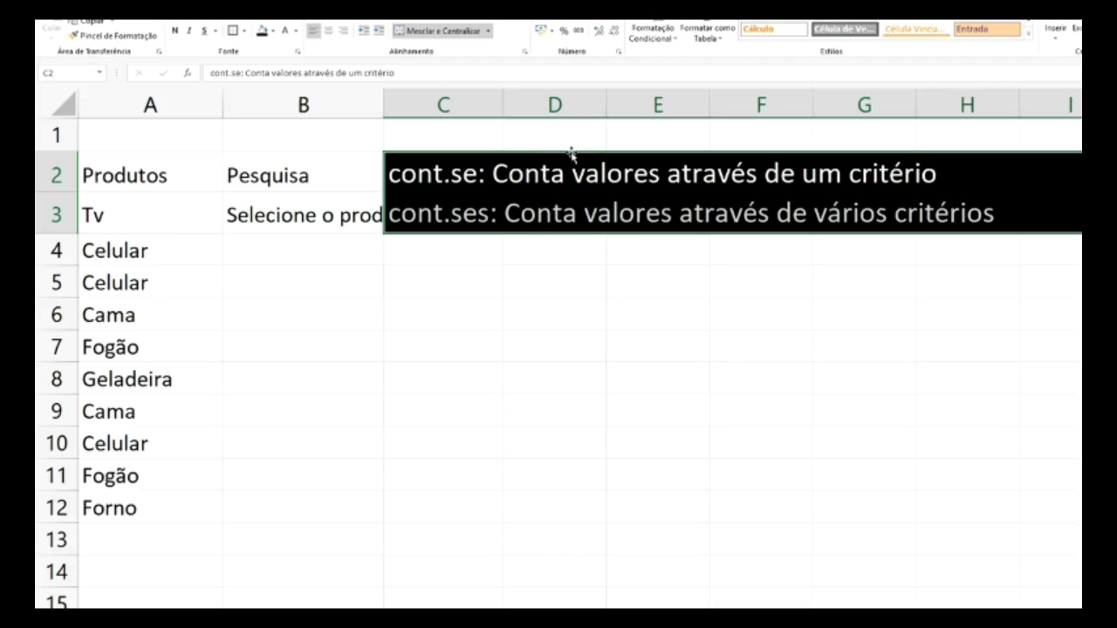
left_click_drag(569, 154, 673, 192)
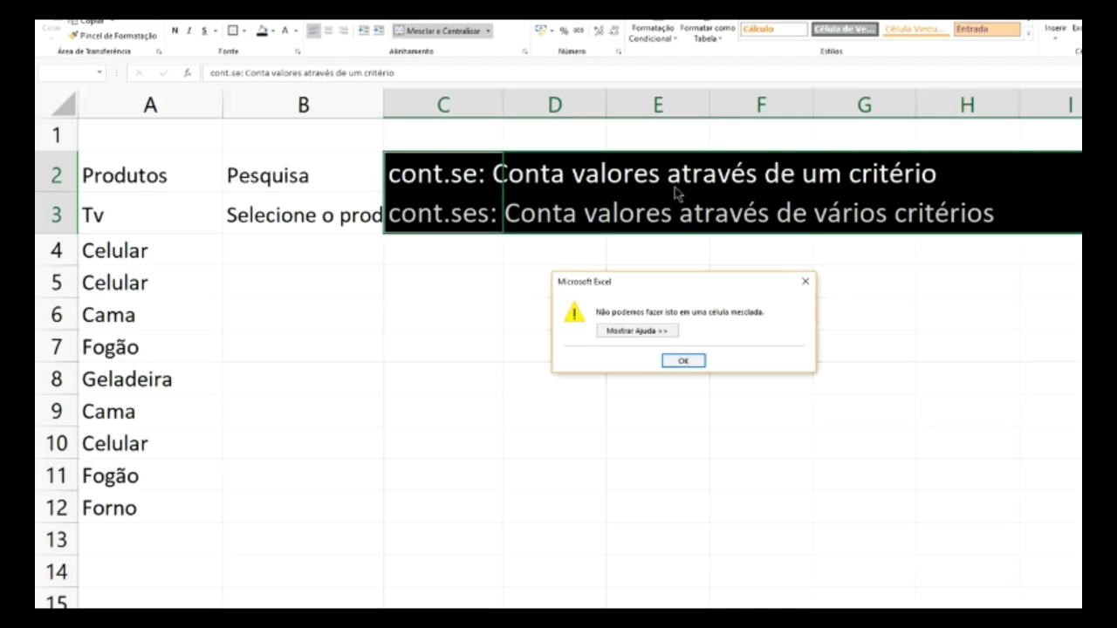
left_click(684, 360)
left_click(443, 172)
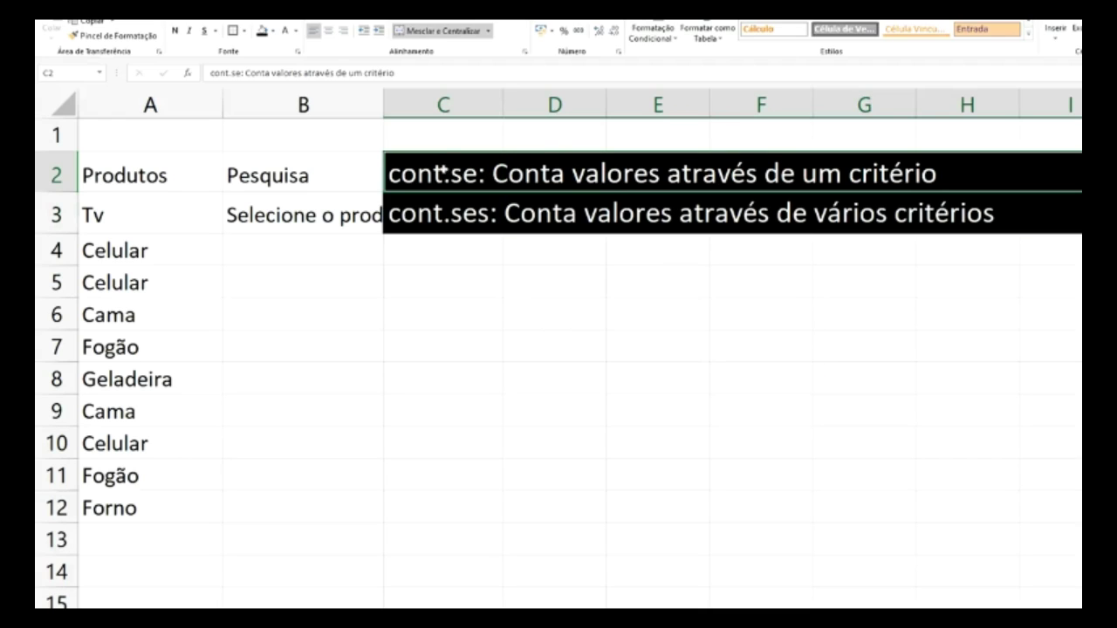
left_click_drag(443, 172, 542, 301)
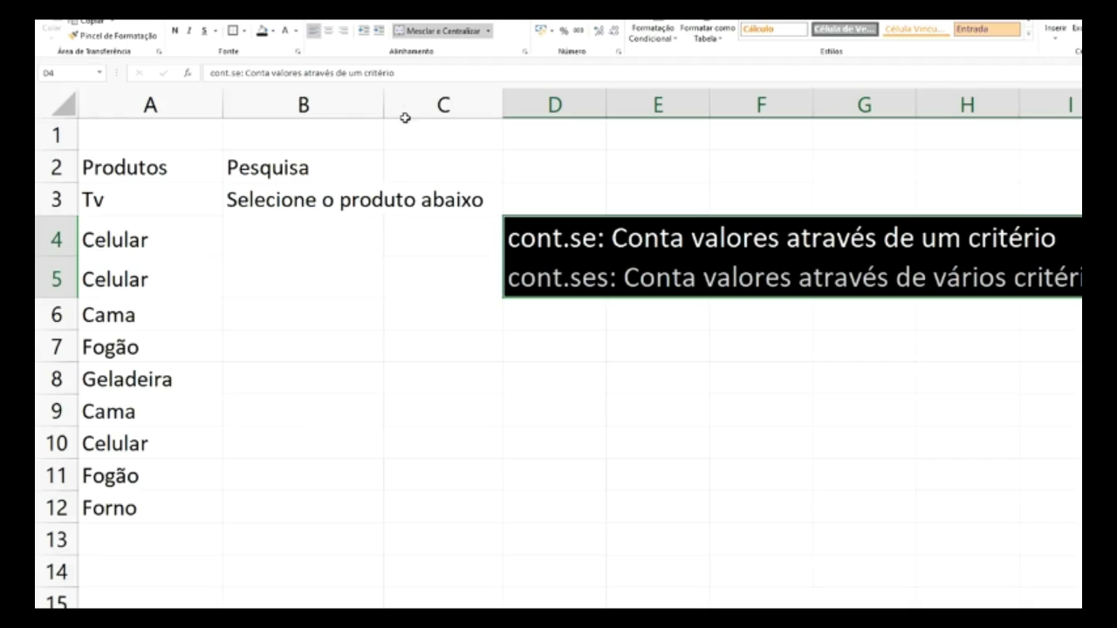
- Autofit column B to the prompt text and select B4 for the dropdown
double_click(384, 92)
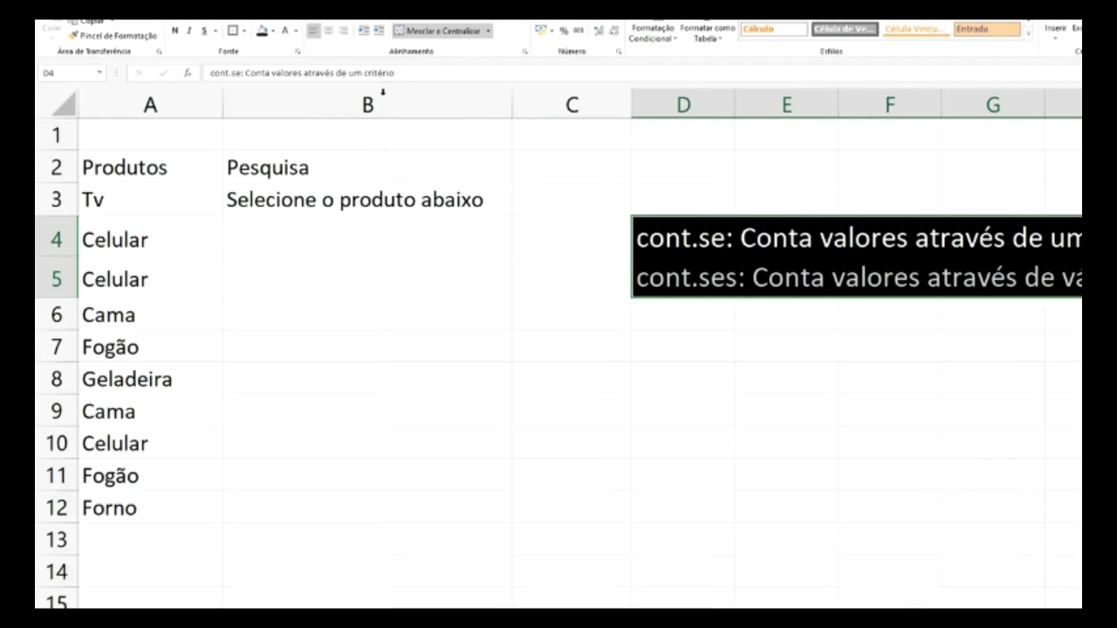
left_click(311, 237)
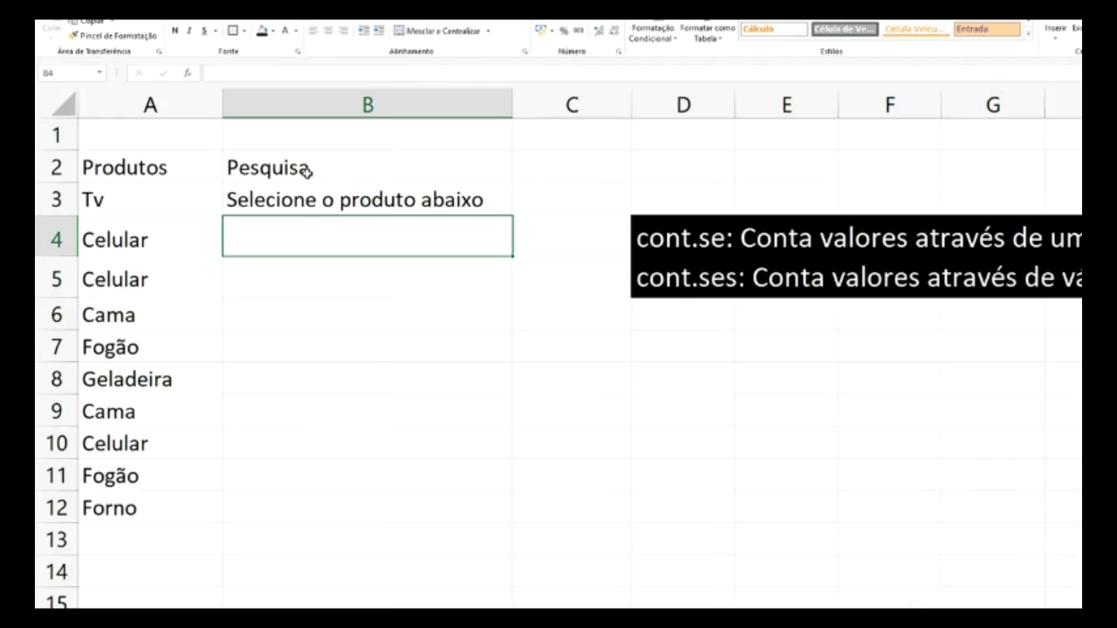
left_click(302, 201)
left_click(305, 170)
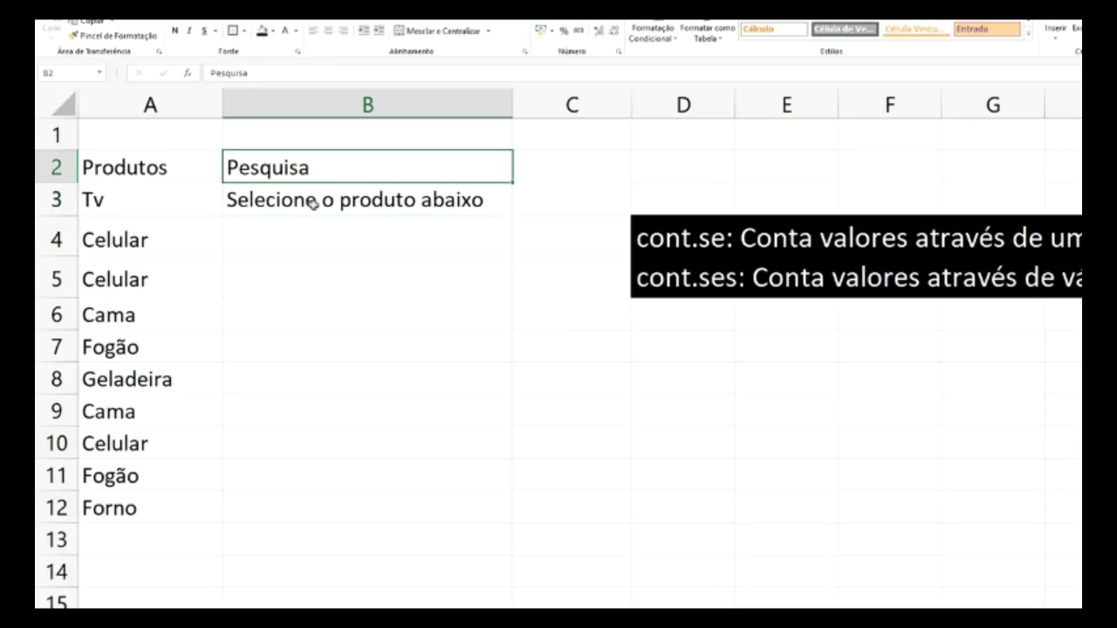
left_click(302, 245)
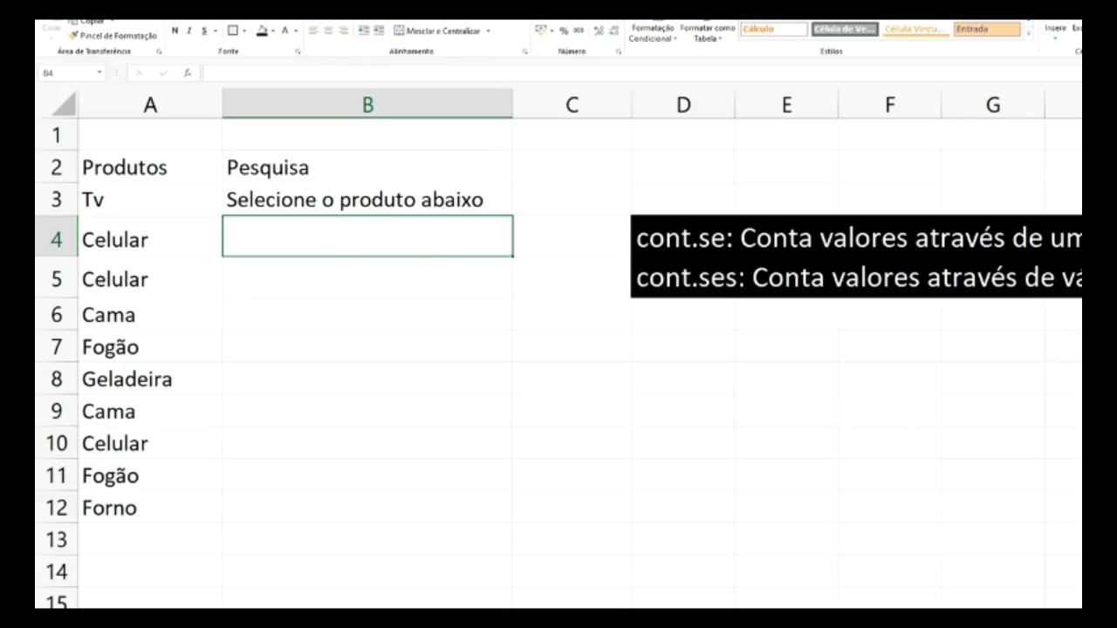
key("alt+s")
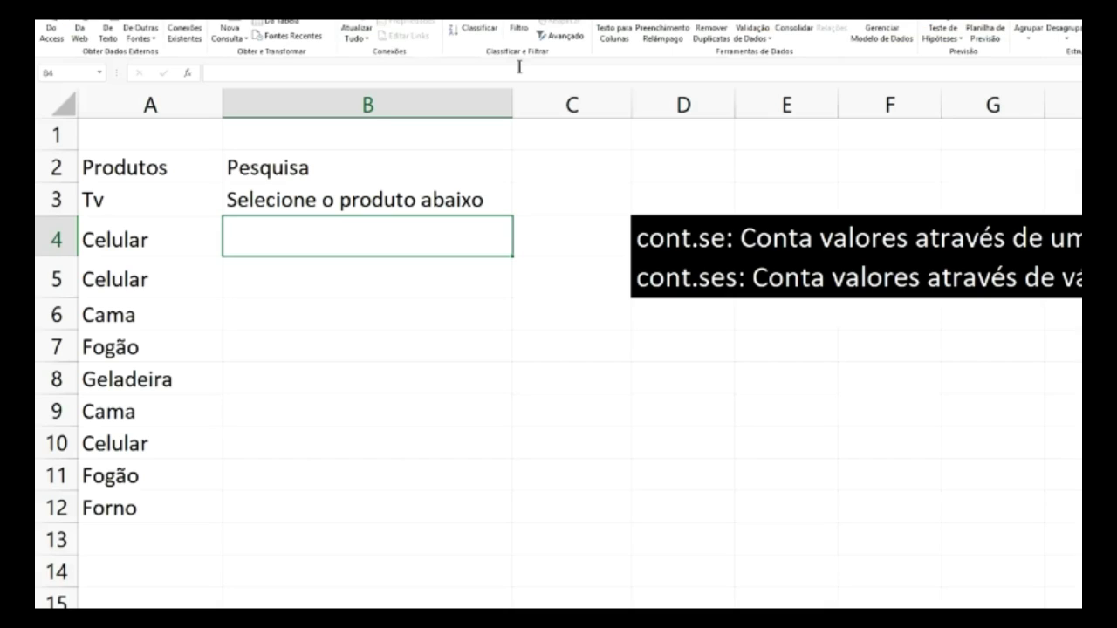
- Add List data validation to B4 with source Planilha2!A2:A7
left_click(758, 20)
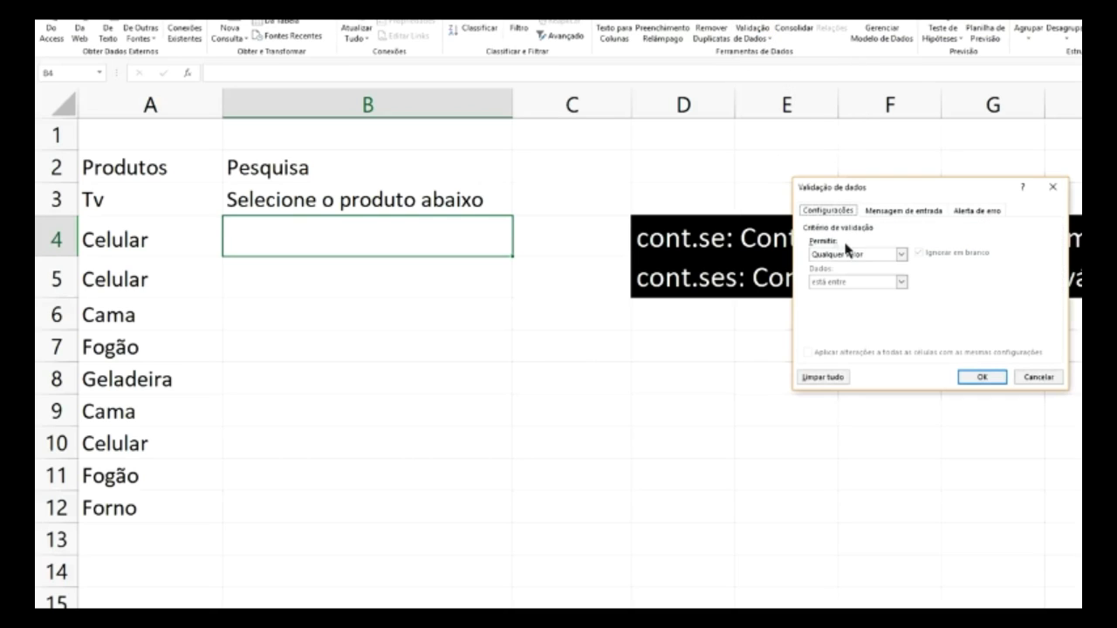
left_click(902, 254)
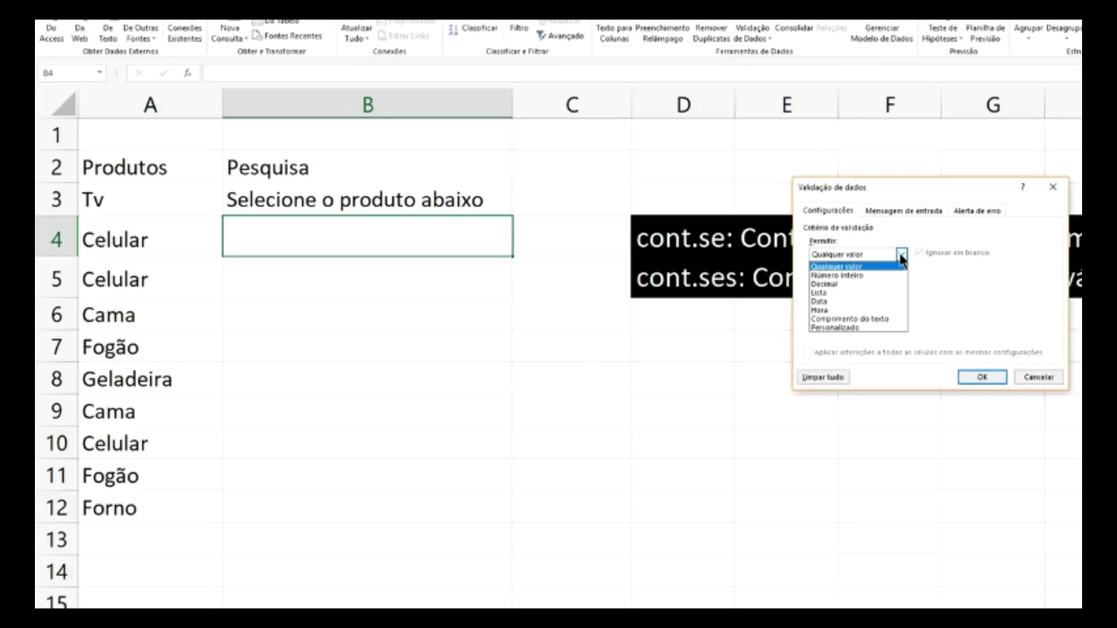
left_click(855, 294)
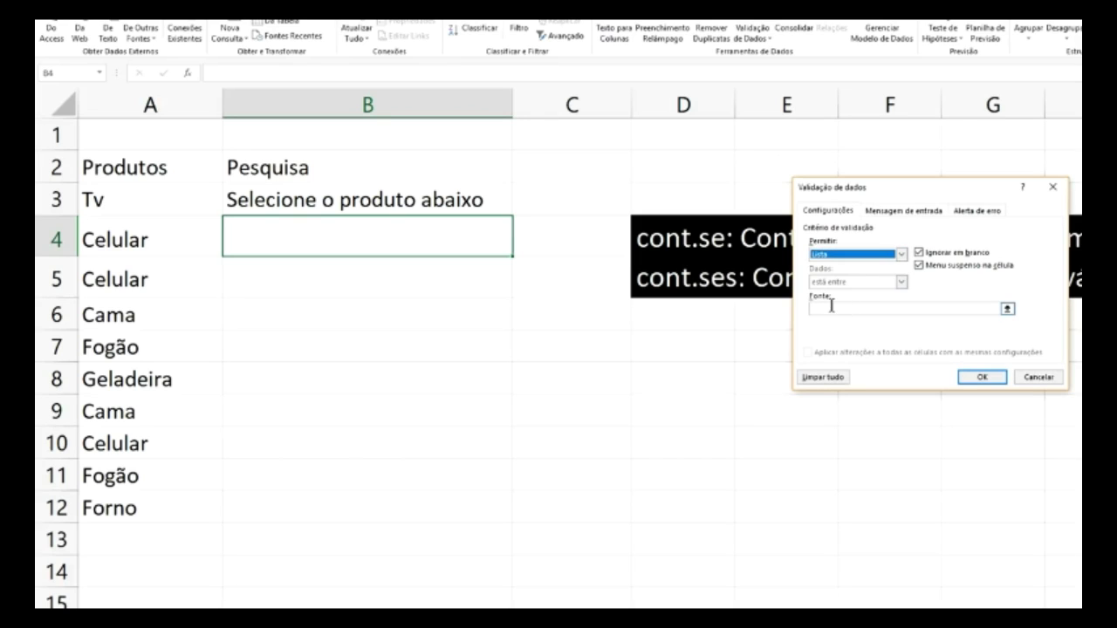
left_click(1007, 310)
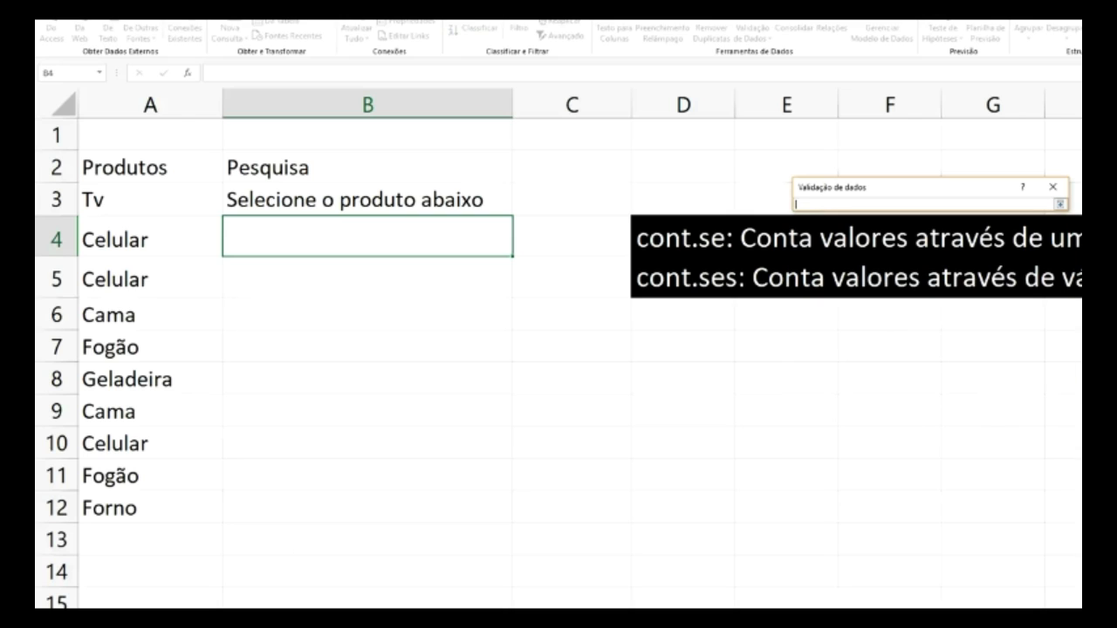
key("ctrl+Page_Down")
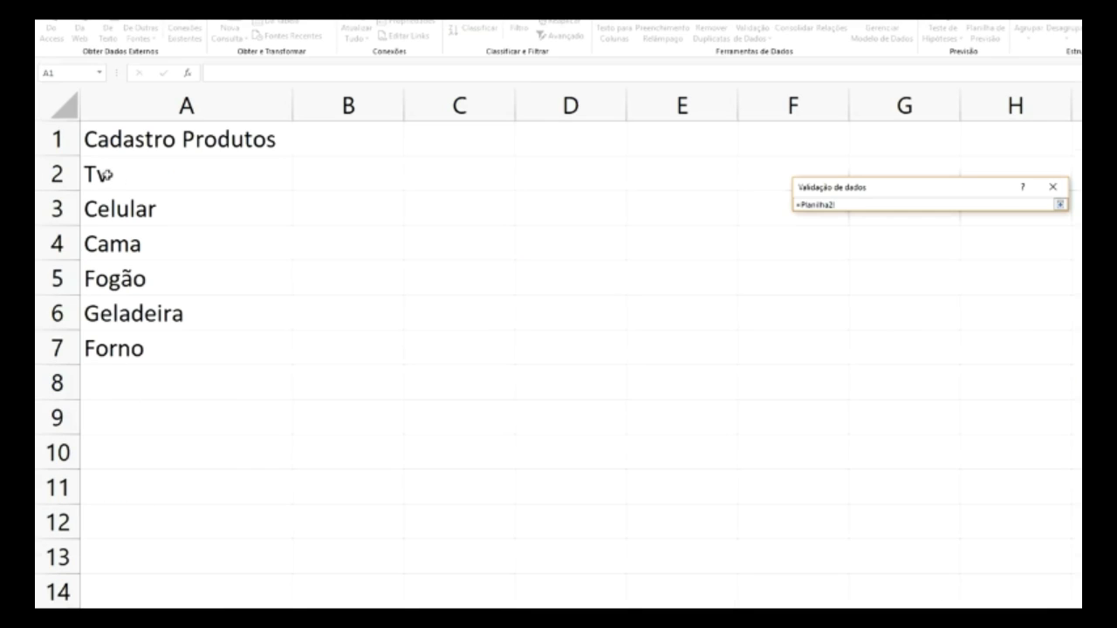
left_click_drag(114, 174, 132, 343)
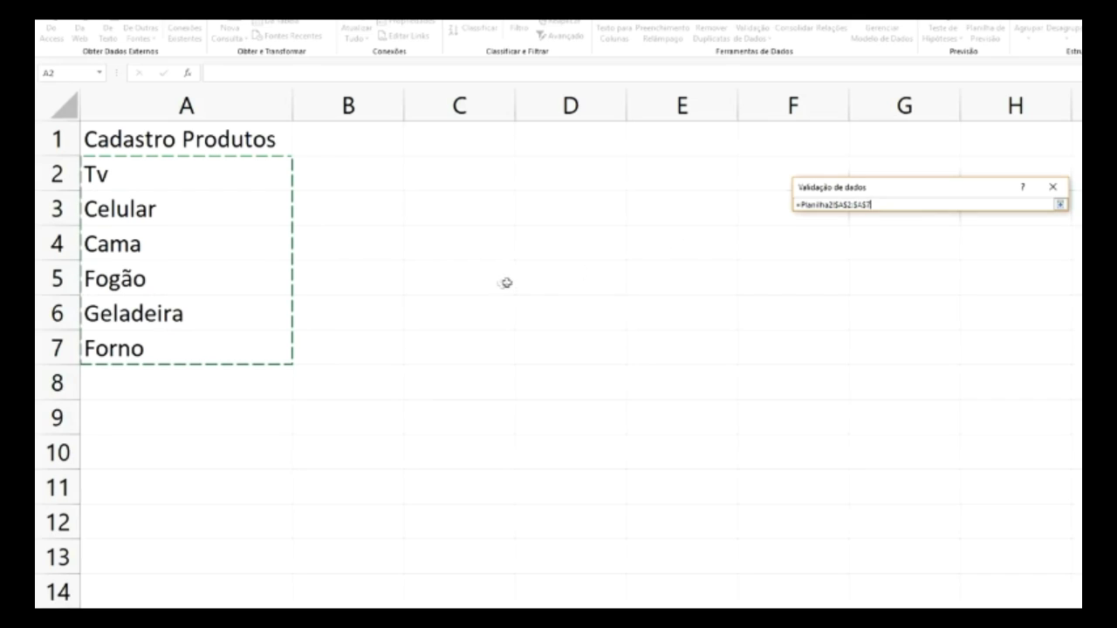
left_click(1061, 205)
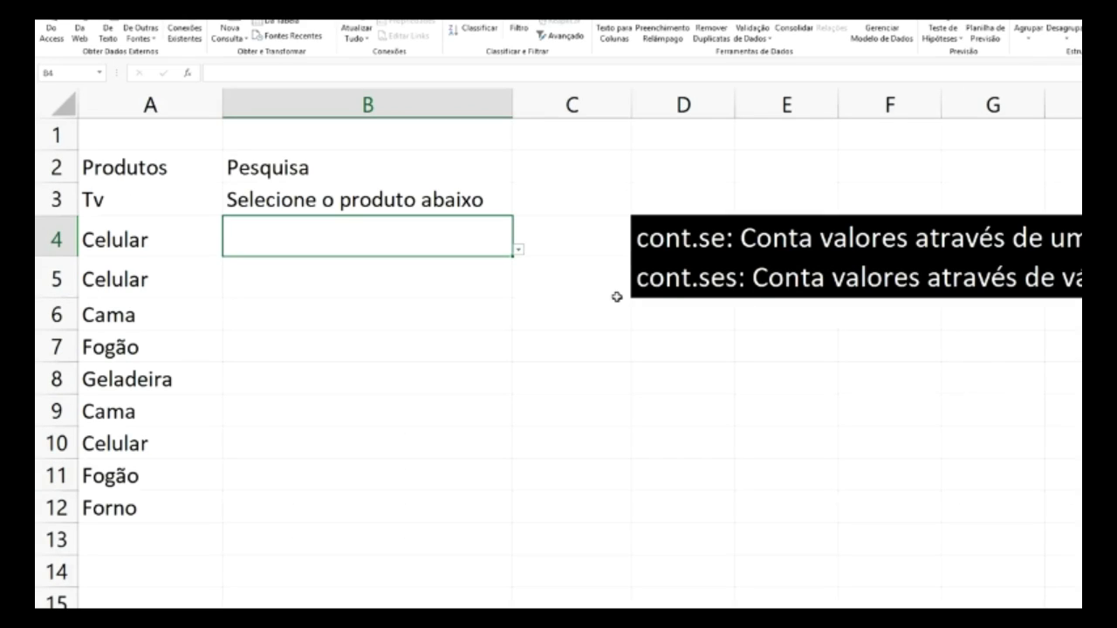
- Test the B4 dropdown by choosing Geladeira, then Tv
left_click(519, 251)
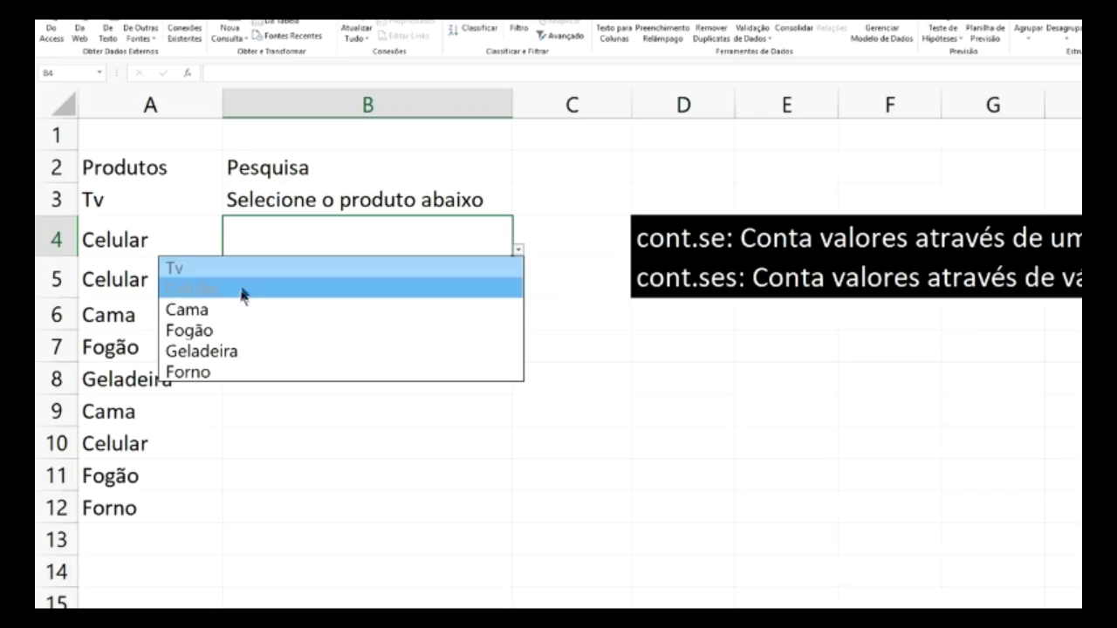
left_click(242, 351)
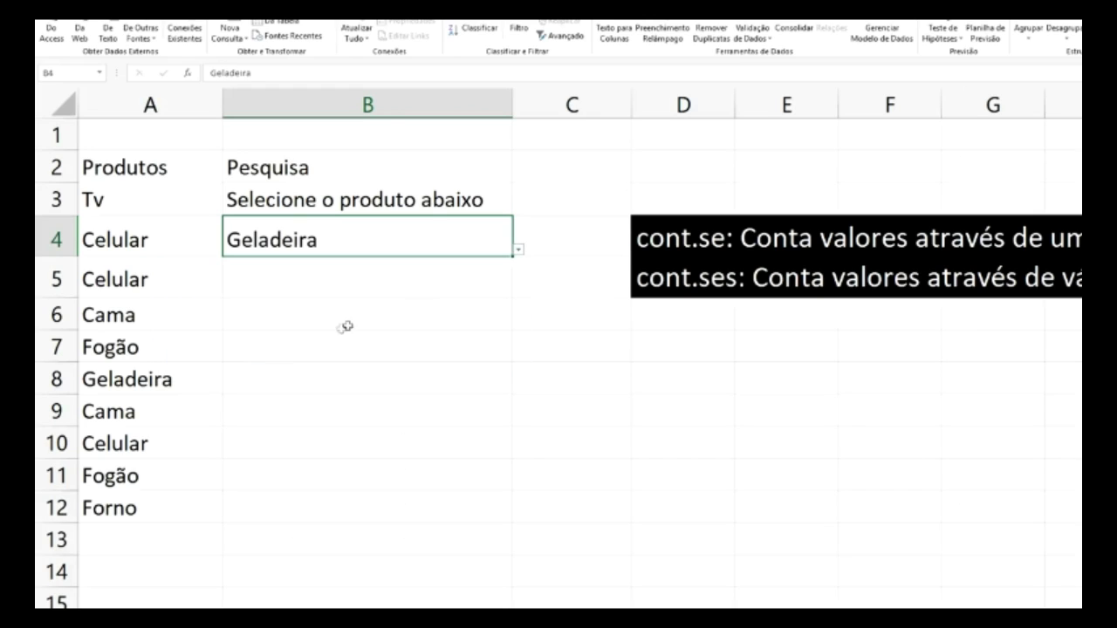
left_click(520, 254)
left_click(252, 268)
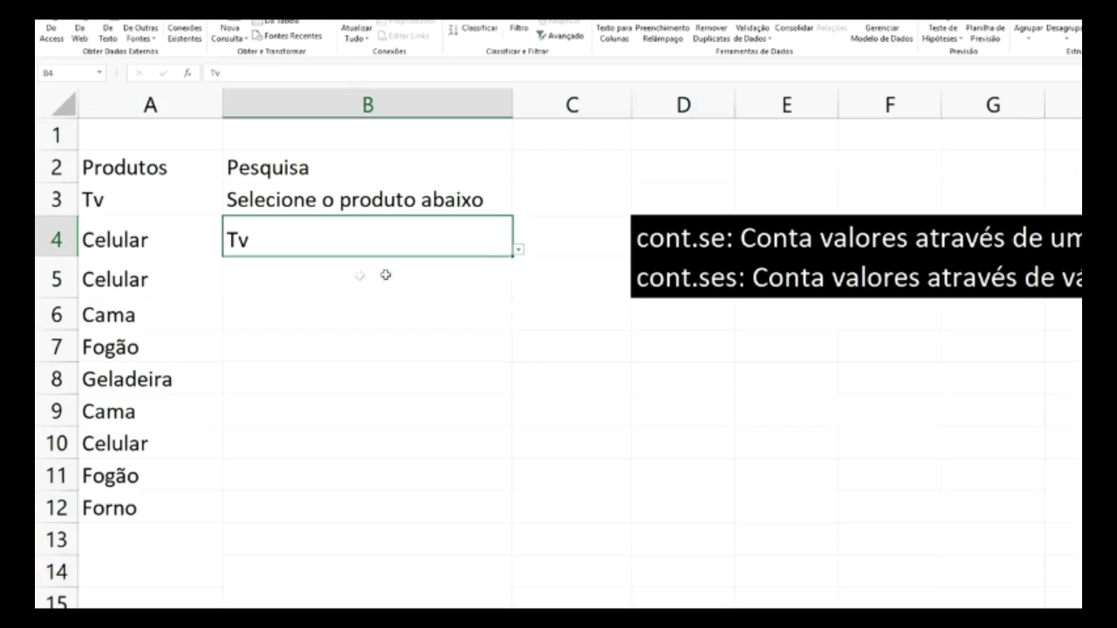
left_click(582, 184)
left_click(437, 242)
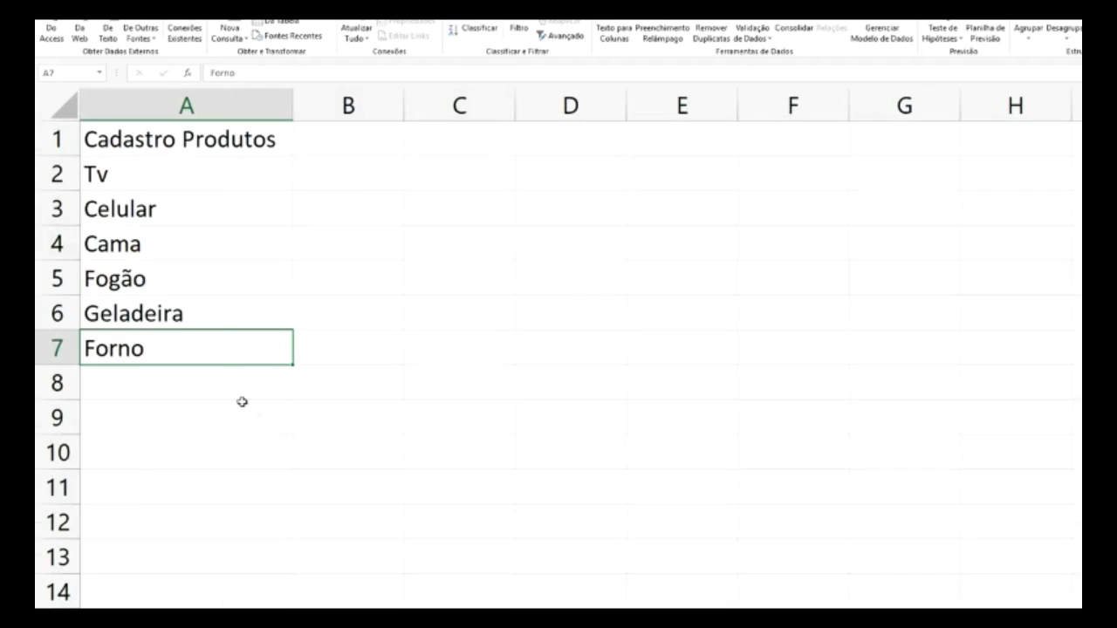
- Shift the product names down to A3:A8 and enter Selecione in A2
left_click(120, 177)
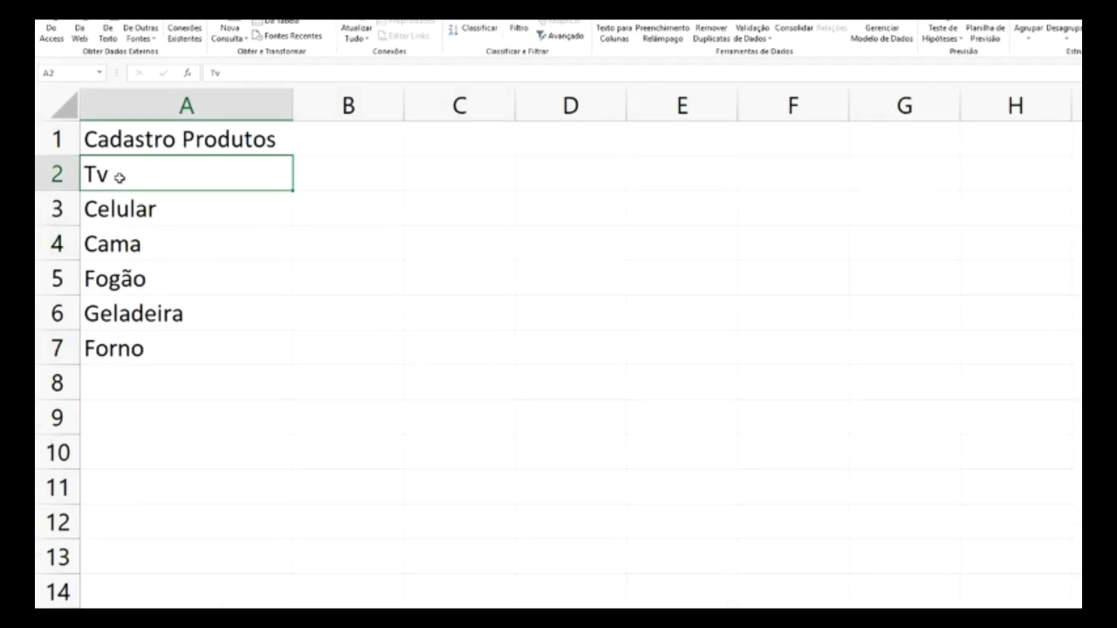
left_click_drag(120, 175, 137, 341)
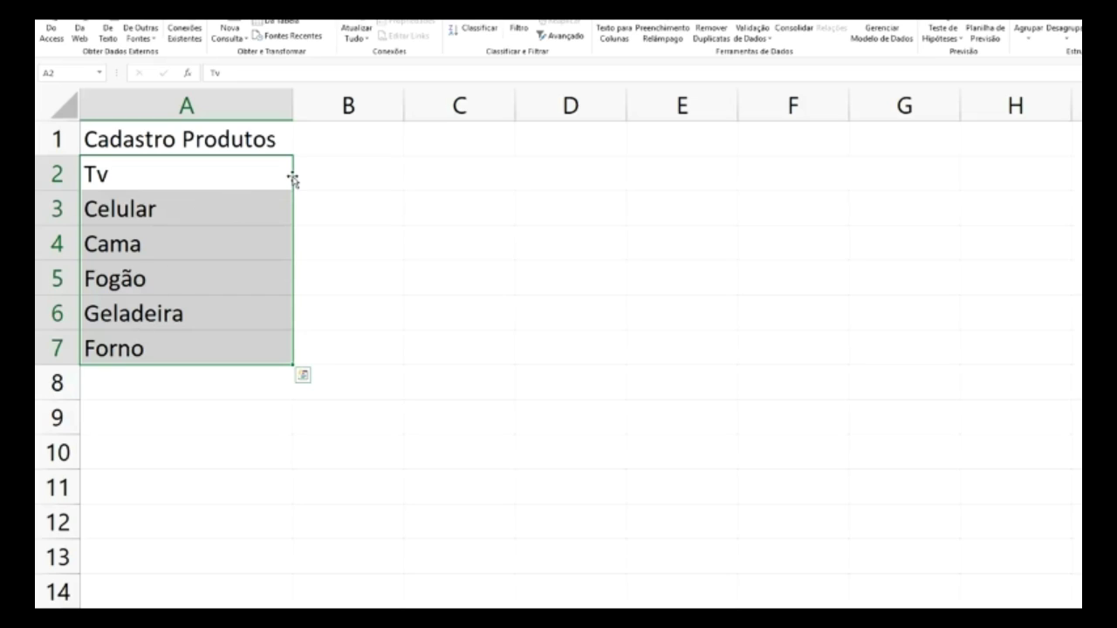
left_click_drag(293, 180, 288, 210)
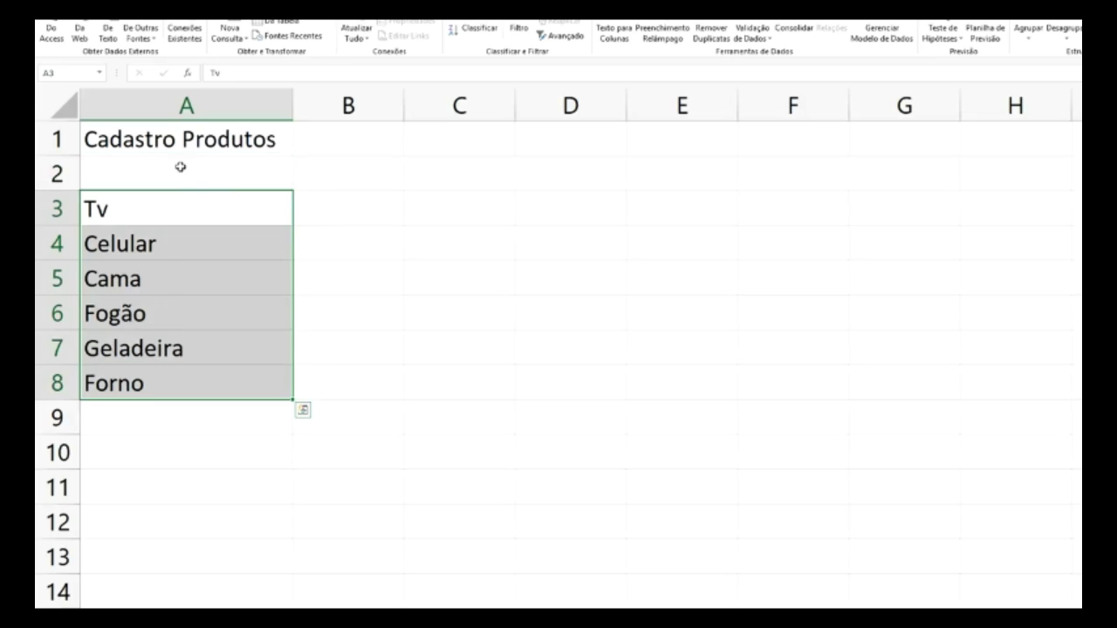
left_click(157, 179)
type("Se")
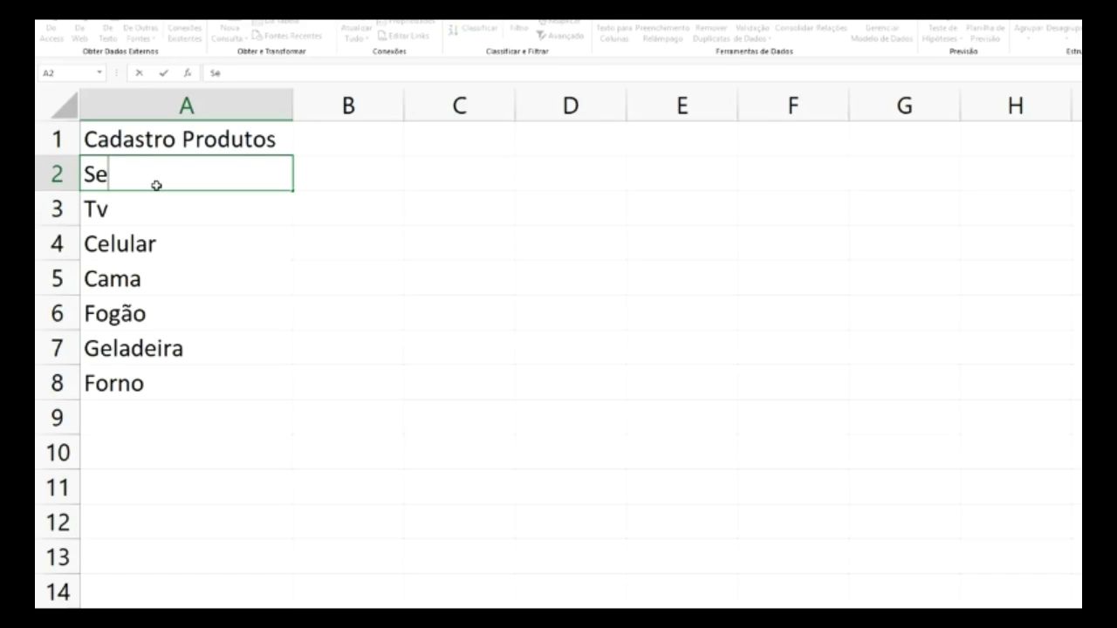
type("lecione")
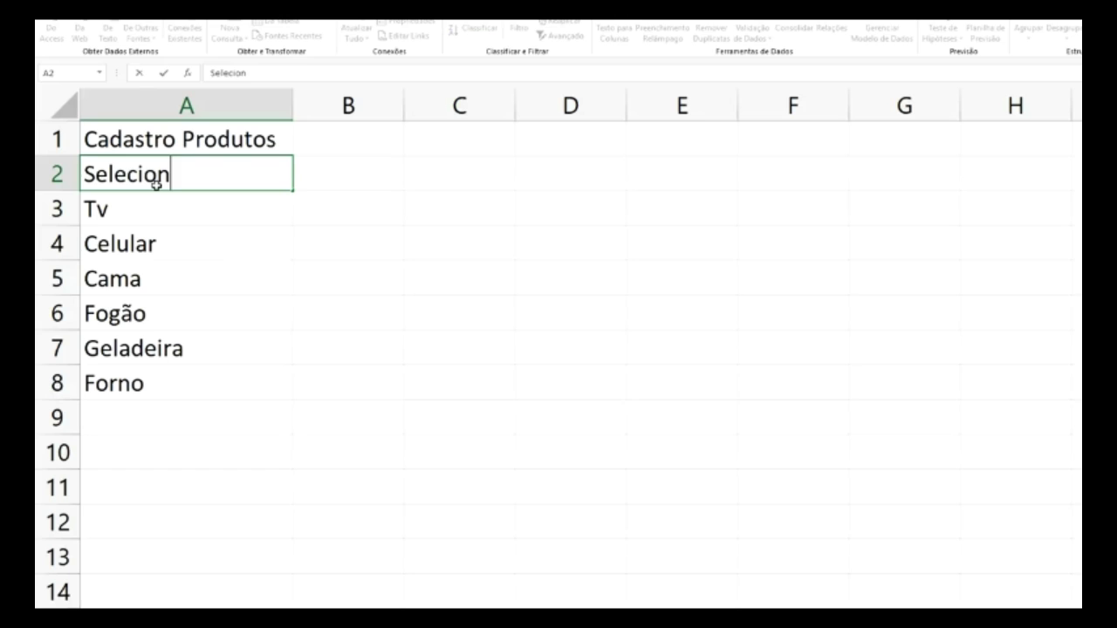
left_click(229, 252)
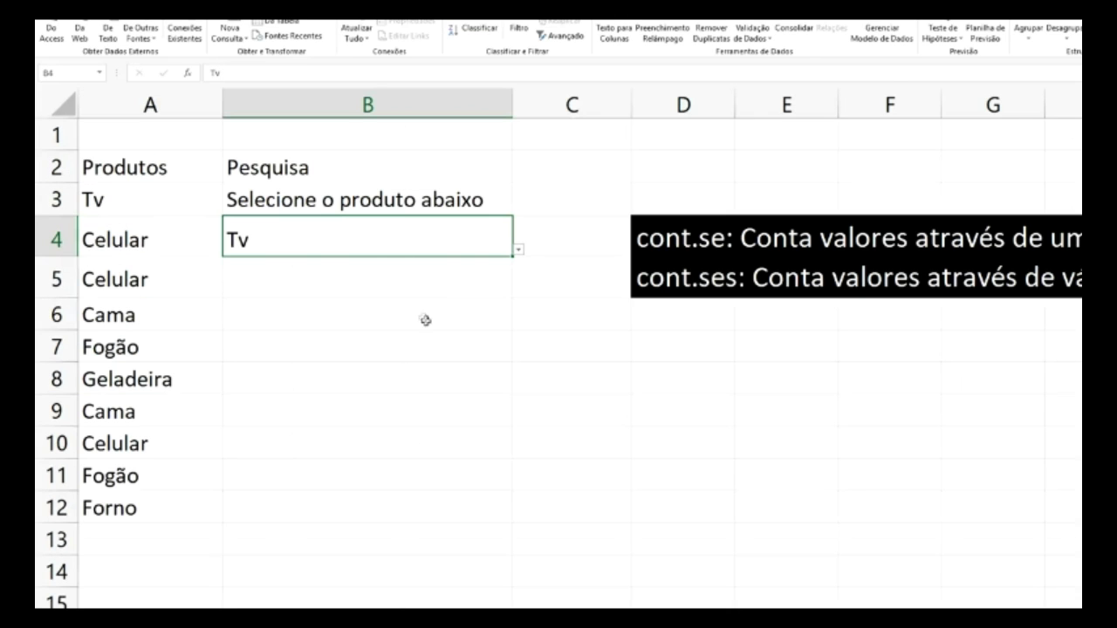
- Clear B4 and change its validation list source to A2:A8
key("Delete")
left_click(752, 26)
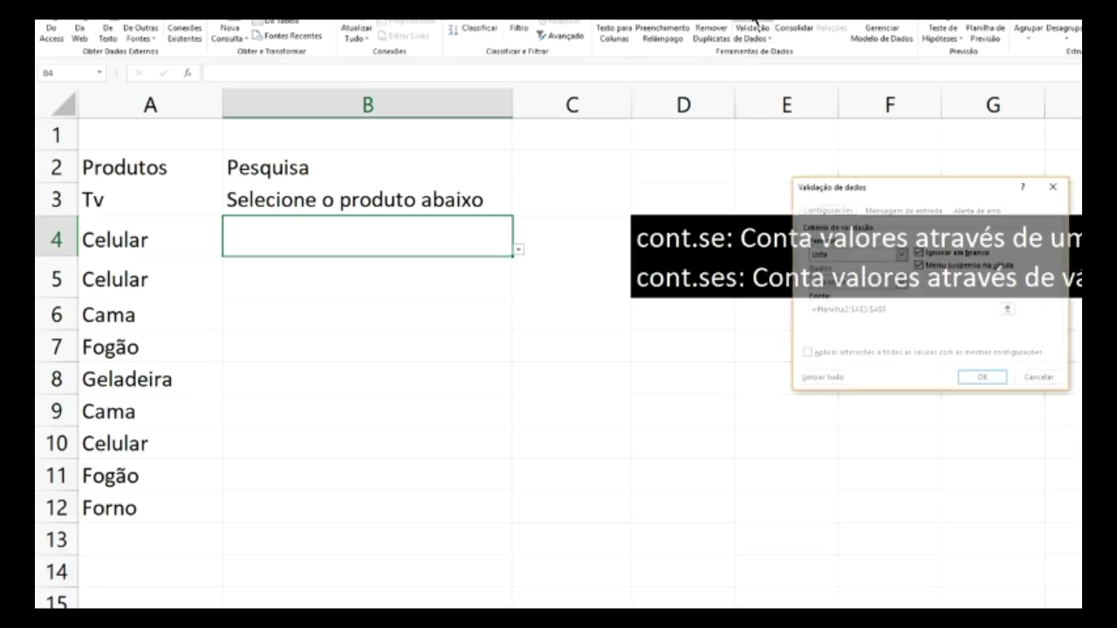
left_click(1008, 311)
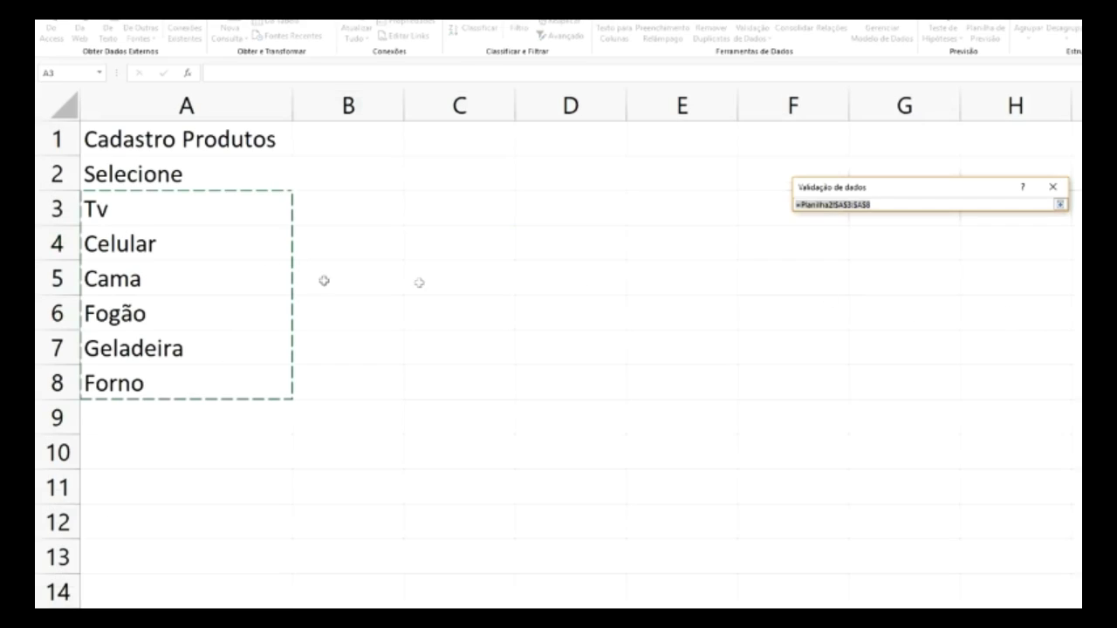
left_click(157, 175)
left_click_drag(158, 174, 167, 384)
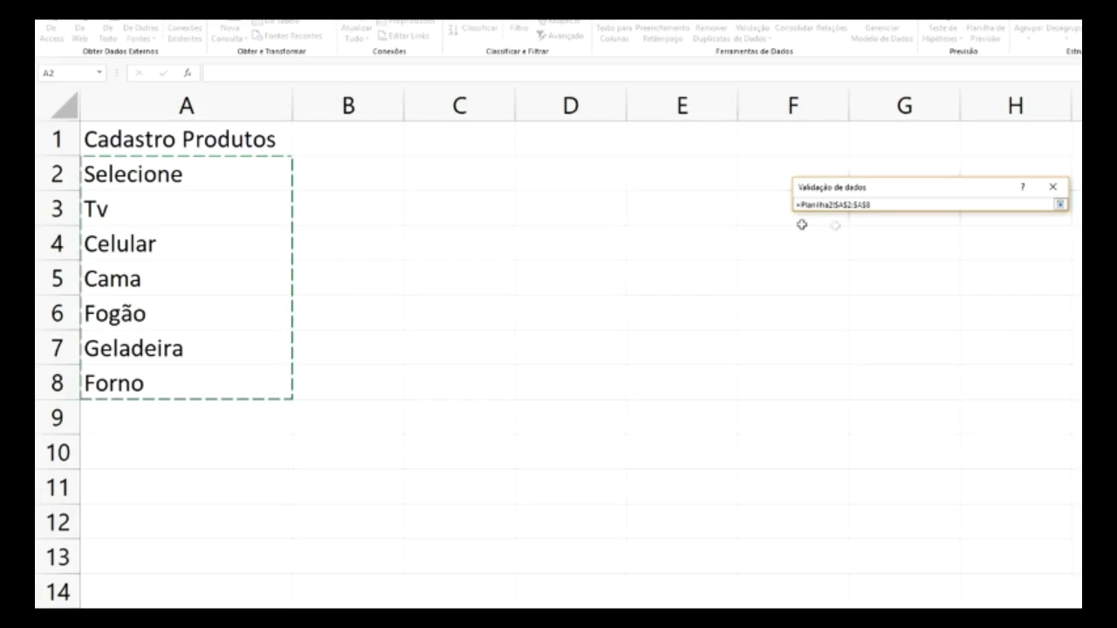
left_click(1061, 206)
left_click(984, 381)
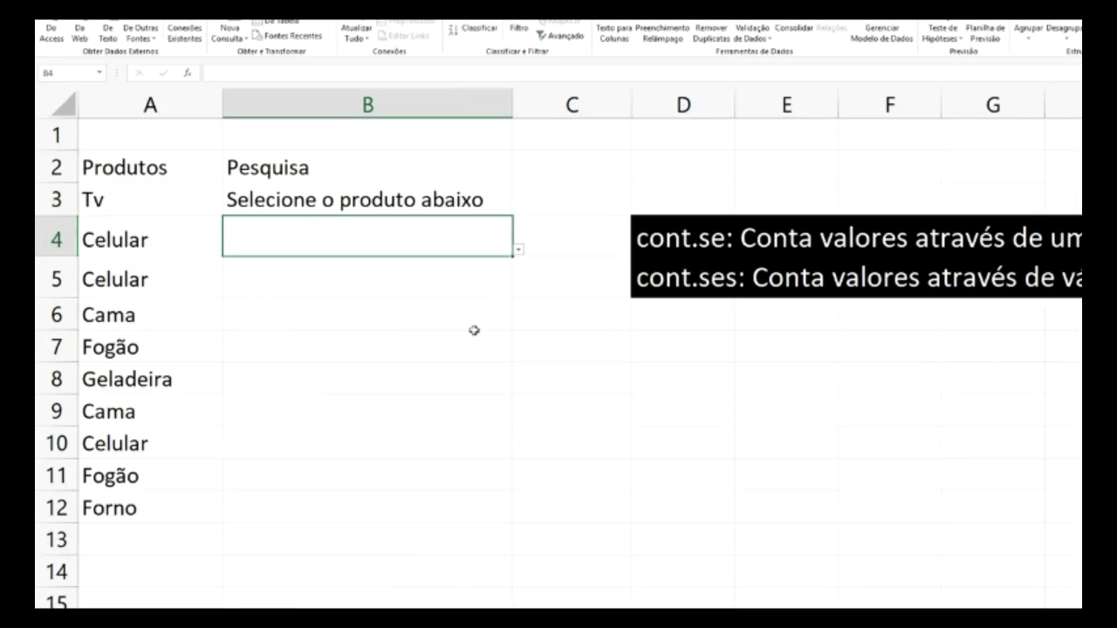
- Test the B4 dropdown by choosing Celular, then Selecione
left_click(518, 250)
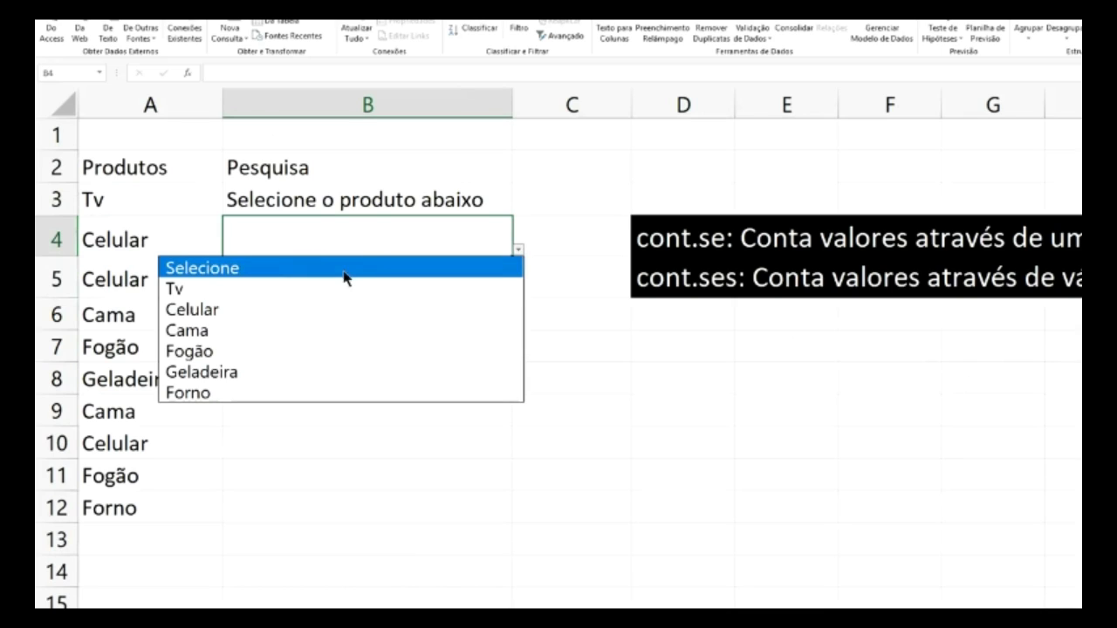
left_click(214, 309)
left_click(594, 189)
left_click(350, 237)
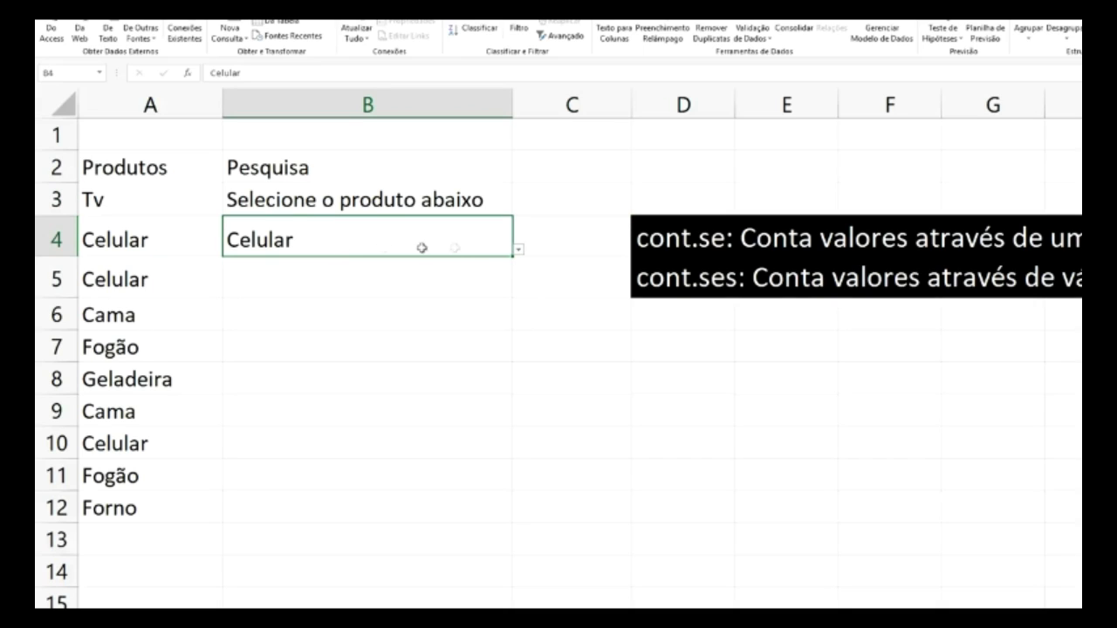
left_click(518, 251)
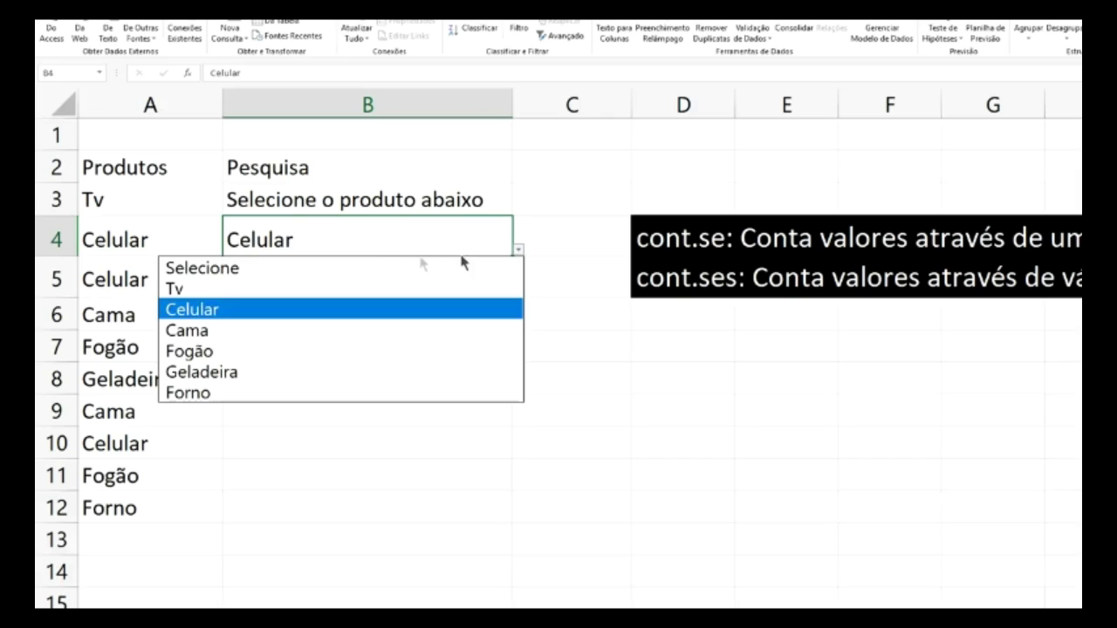
left_click(287, 269)
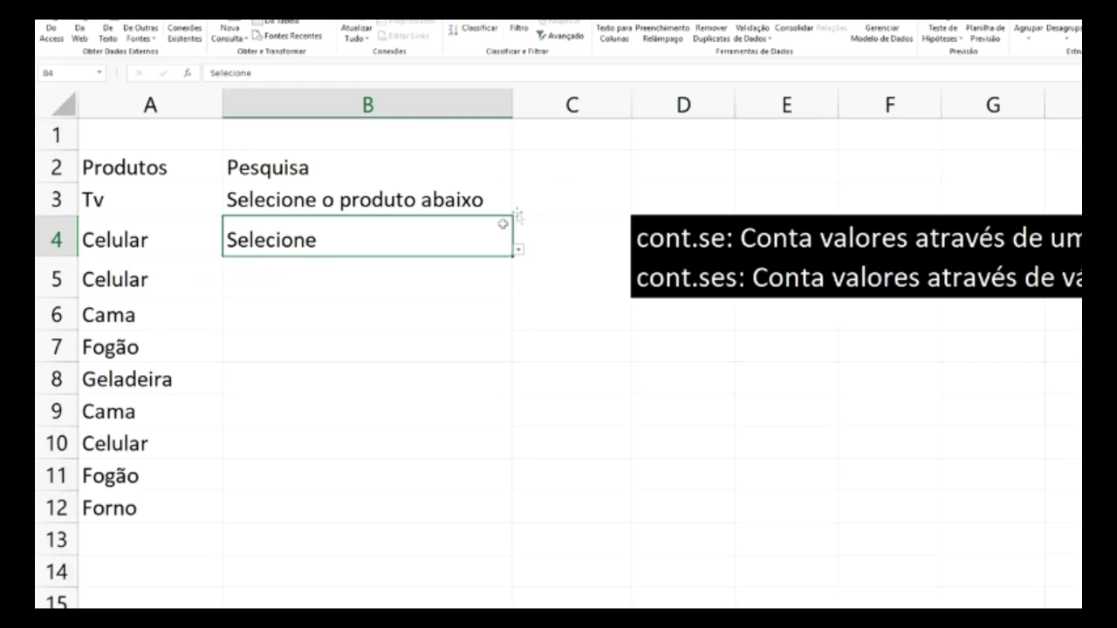
left_click(582, 220)
left_click(429, 324)
left_click(434, 242)
left_click(518, 251)
left_click(565, 185)
- Type 'Sele' into B4 and cancel the validation error that rejects it
left_click(566, 197)
left_click(434, 237)
type("Sele")
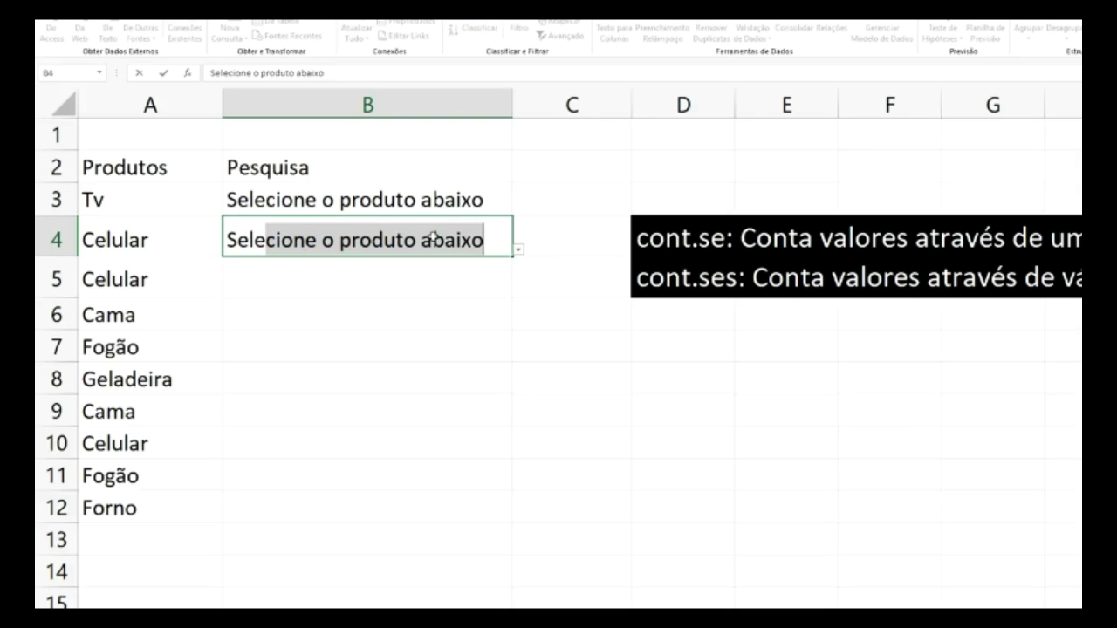
key("Return")
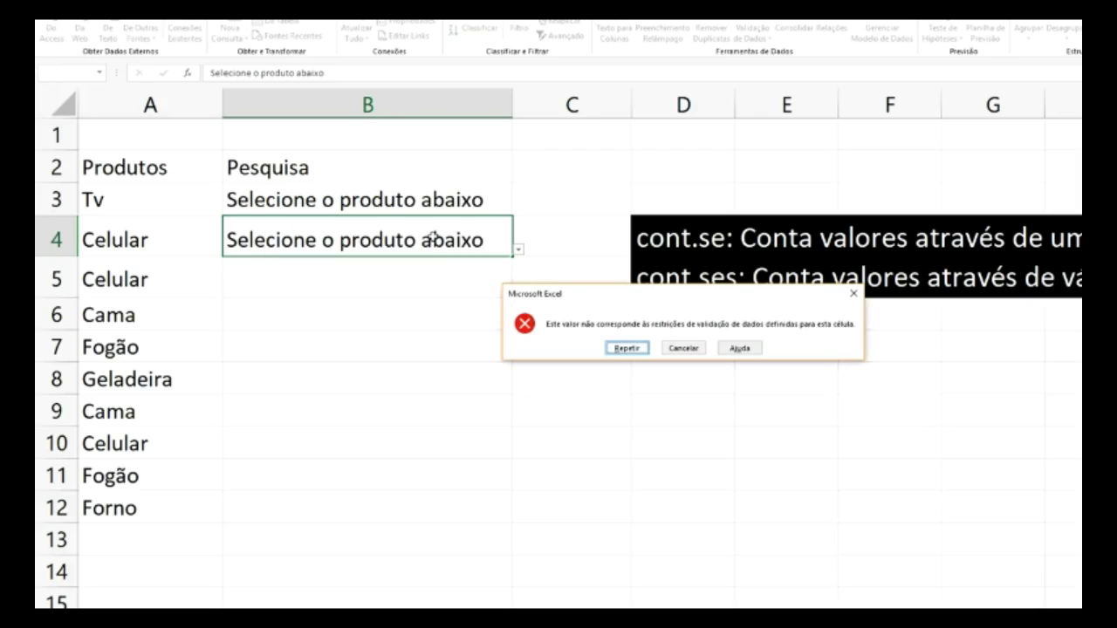
left_click(699, 347)
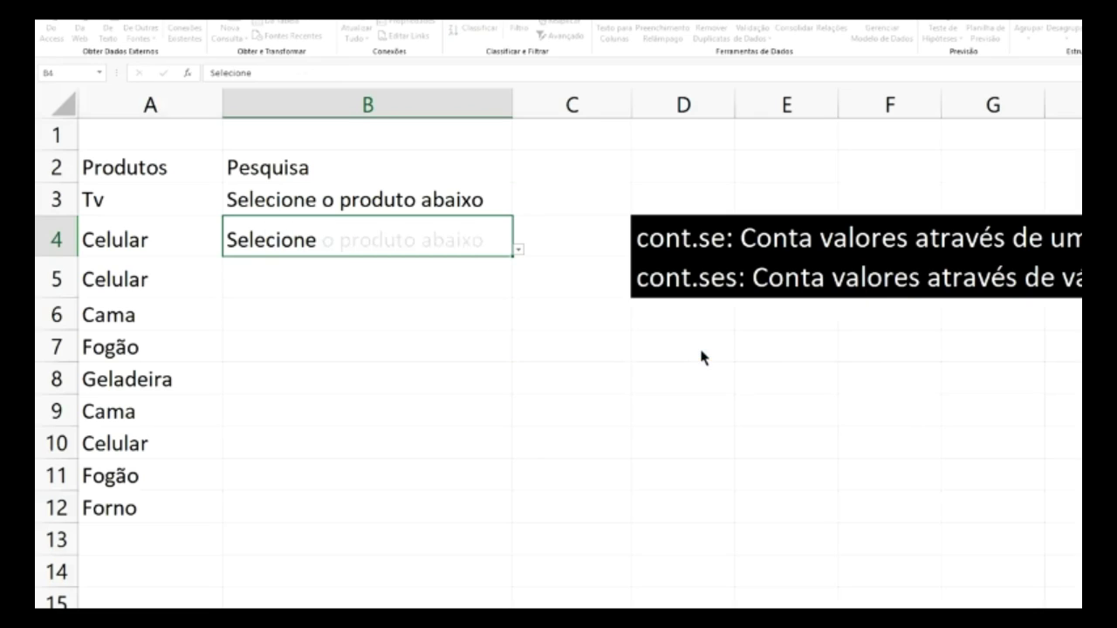
- Reselect B4 and show its product dropdown list again
left_click(447, 322)
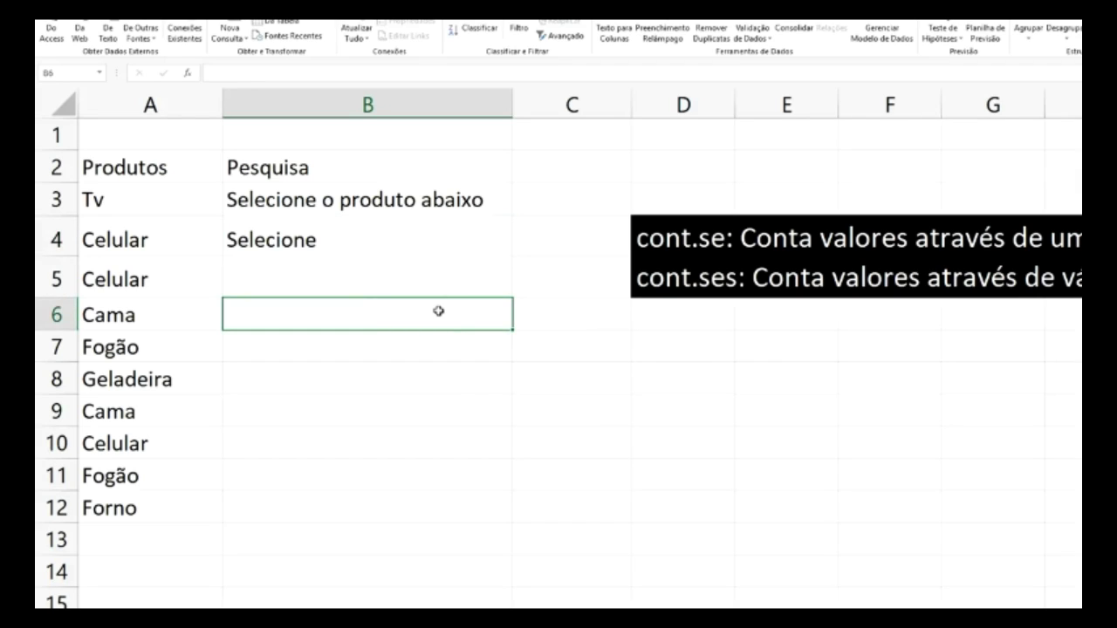
left_click(481, 400)
left_click(411, 240)
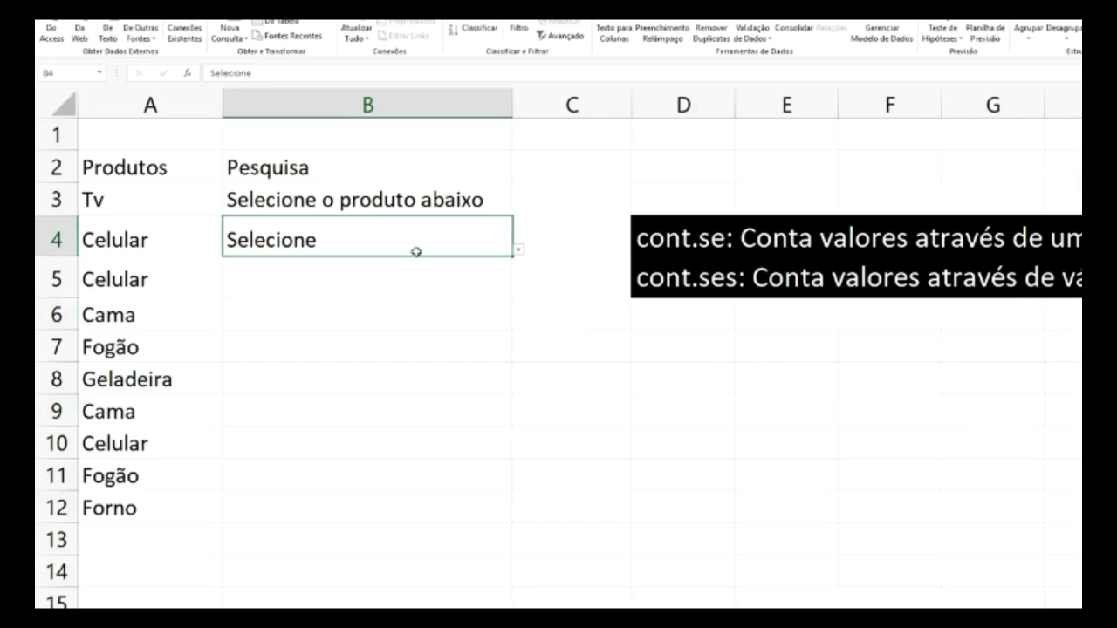
left_click(533, 339)
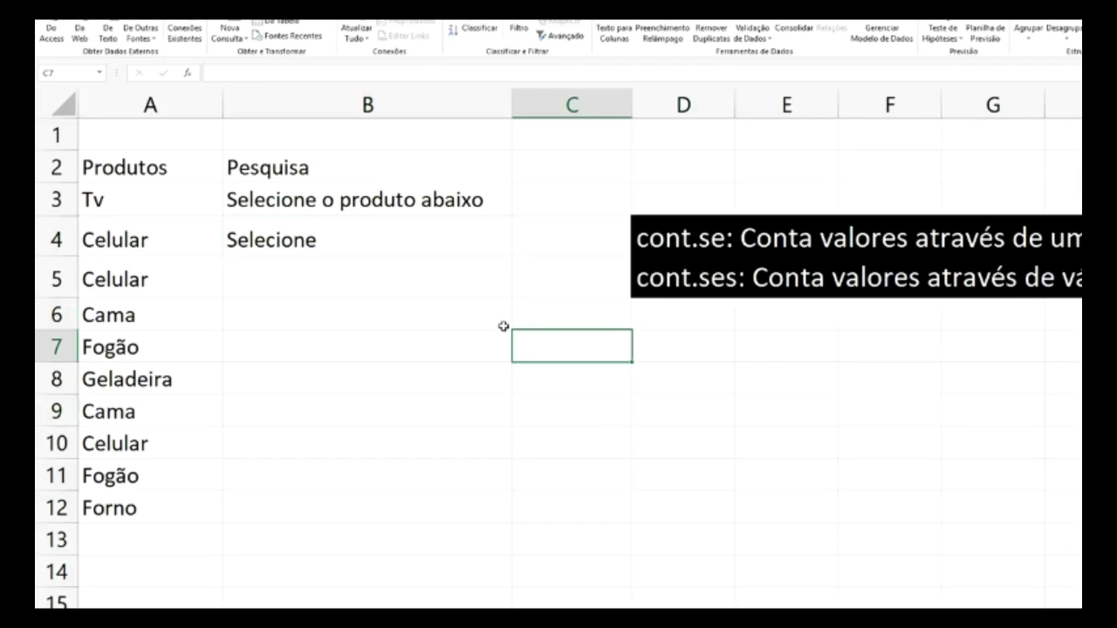
left_click(428, 315)
left_click(441, 237)
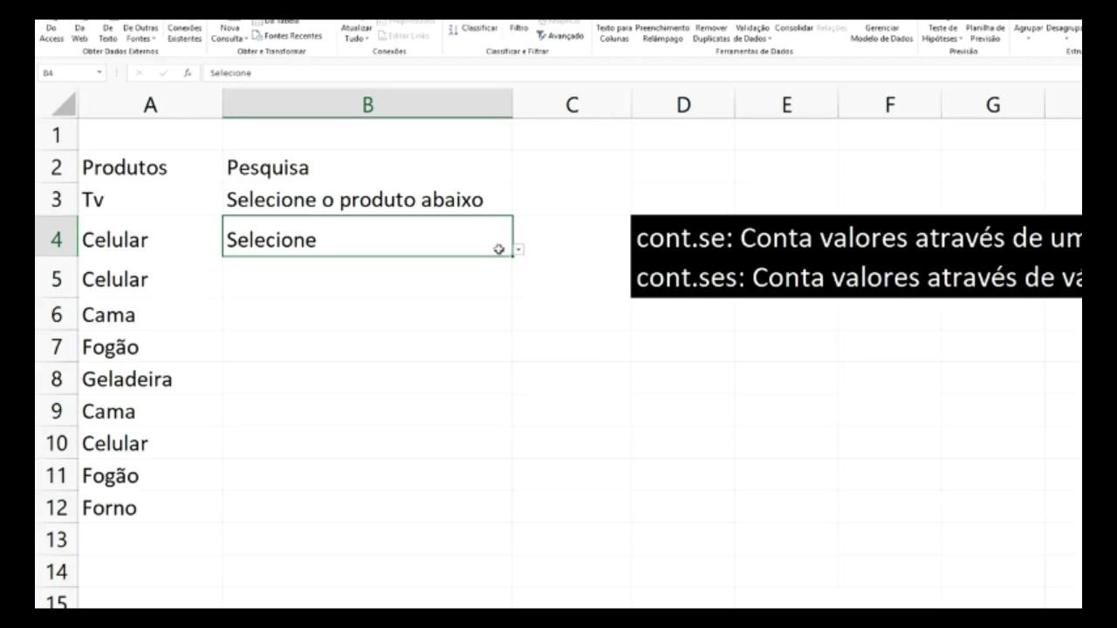
left_click(520, 251)
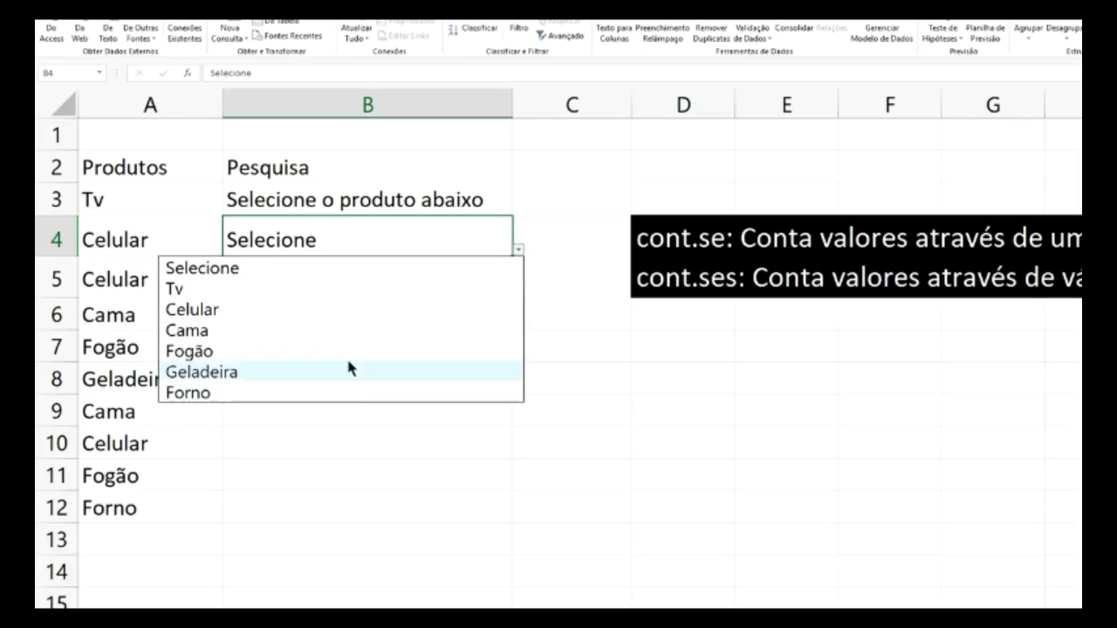
- Set B4 to Geladeira, delete the cell, then undo the deletion
left_click(349, 370)
left_click(605, 367)
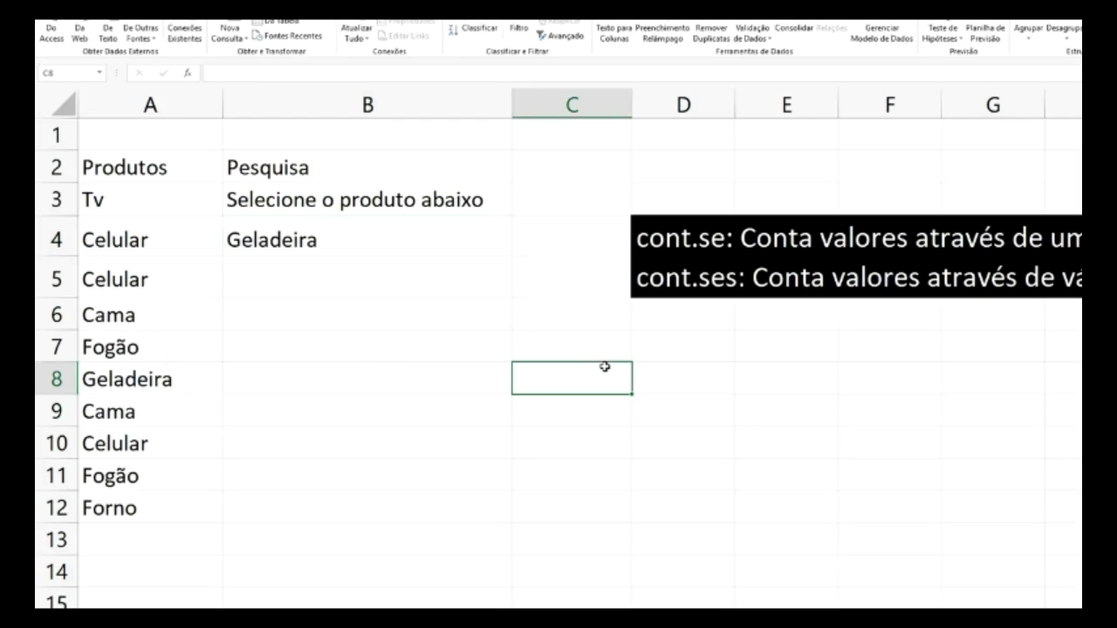
left_click(471, 248)
right_click(415, 241)
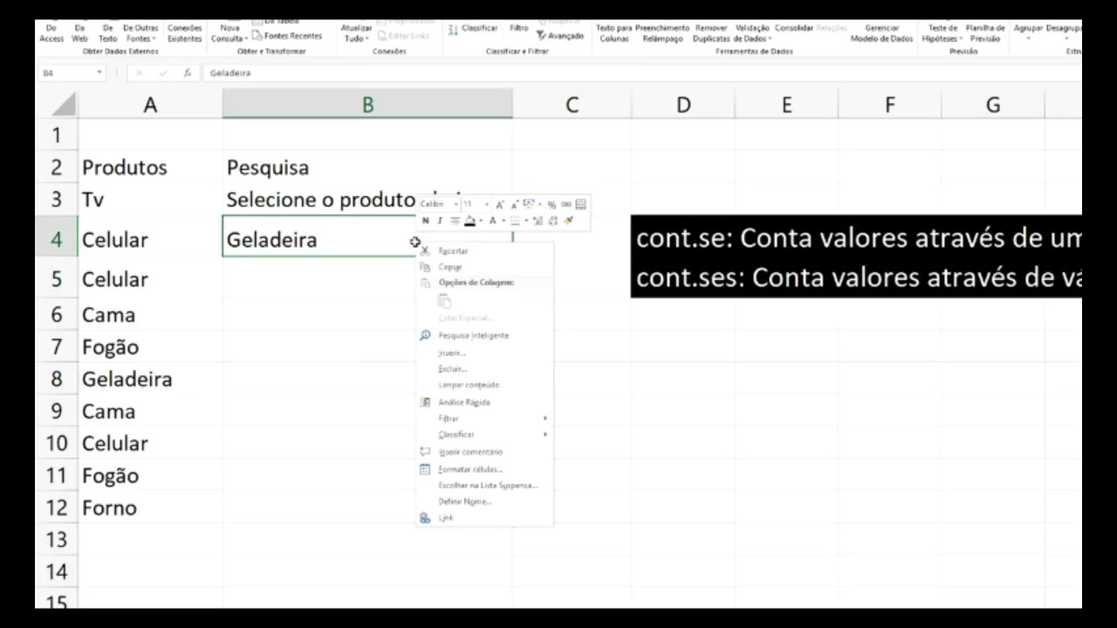
left_click(485, 370)
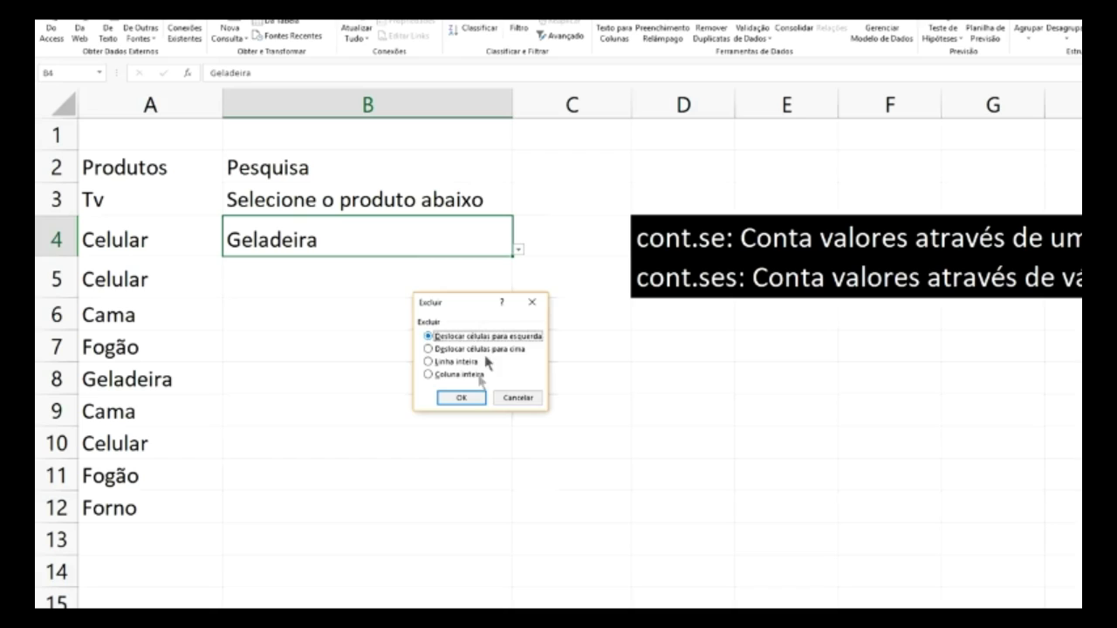
left_click(470, 400)
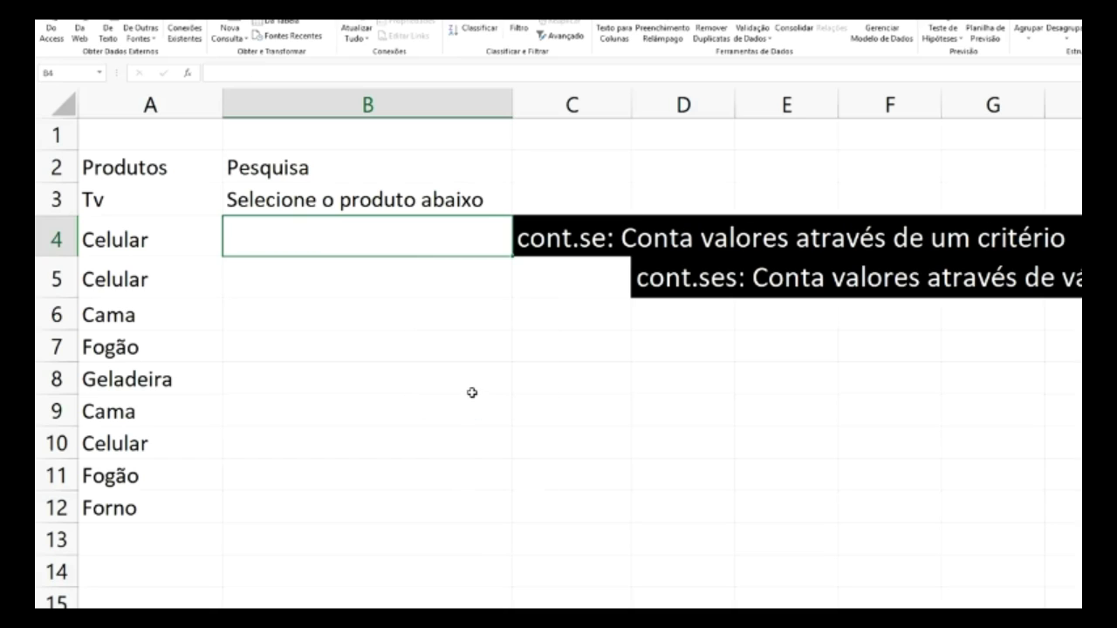
key("ctrl+z")
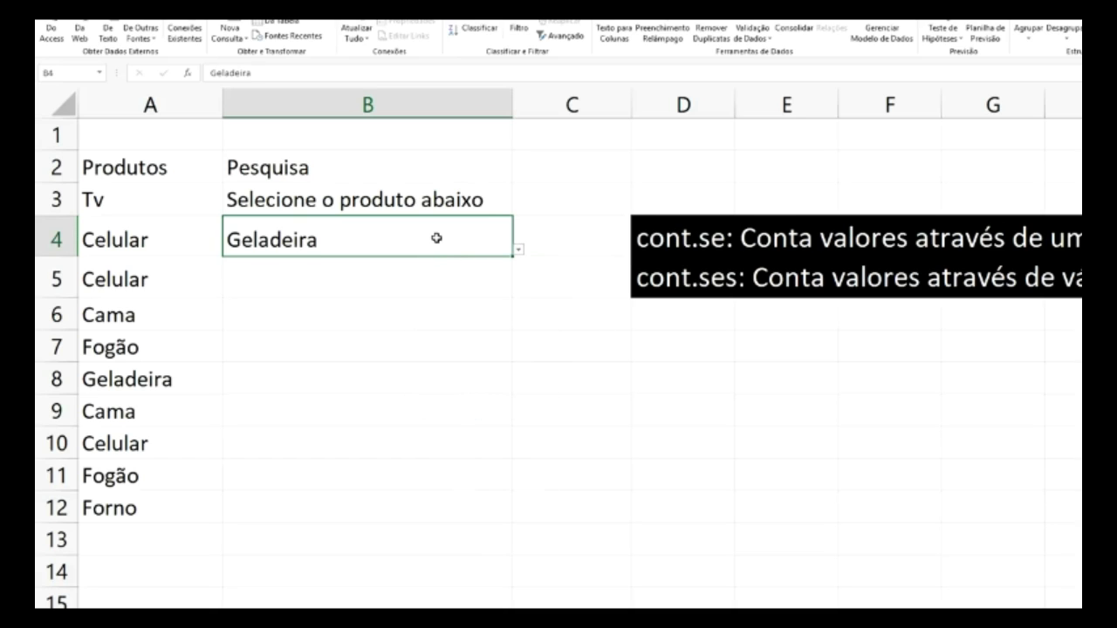
- Delete B4 shifting cells up, then type Selecione into B4
right_click(424, 236)
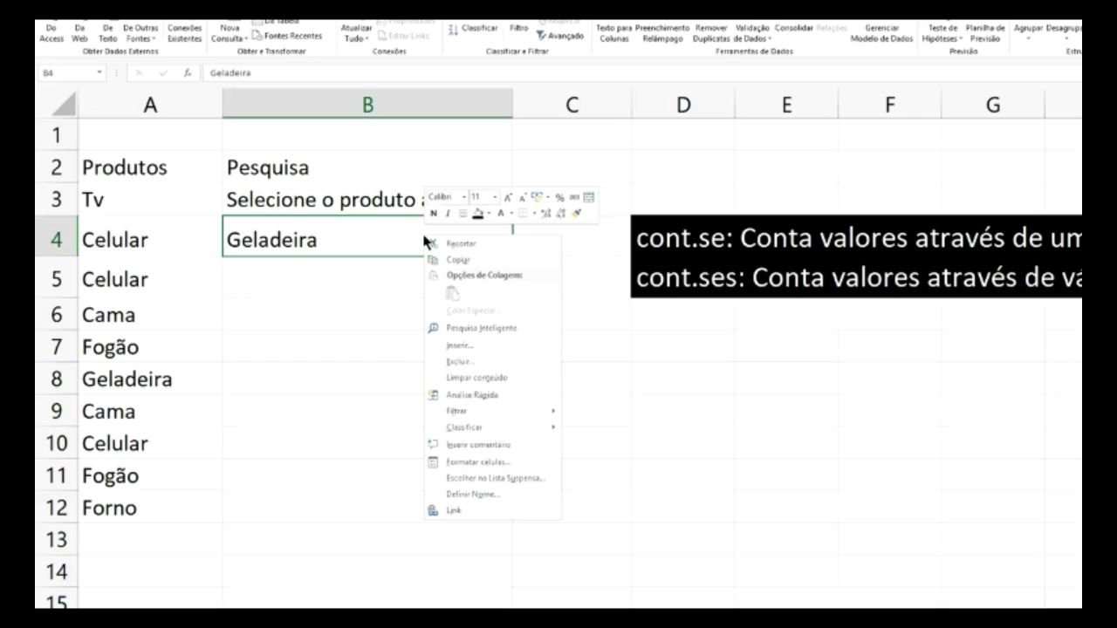
left_click(471, 362)
left_click(491, 347)
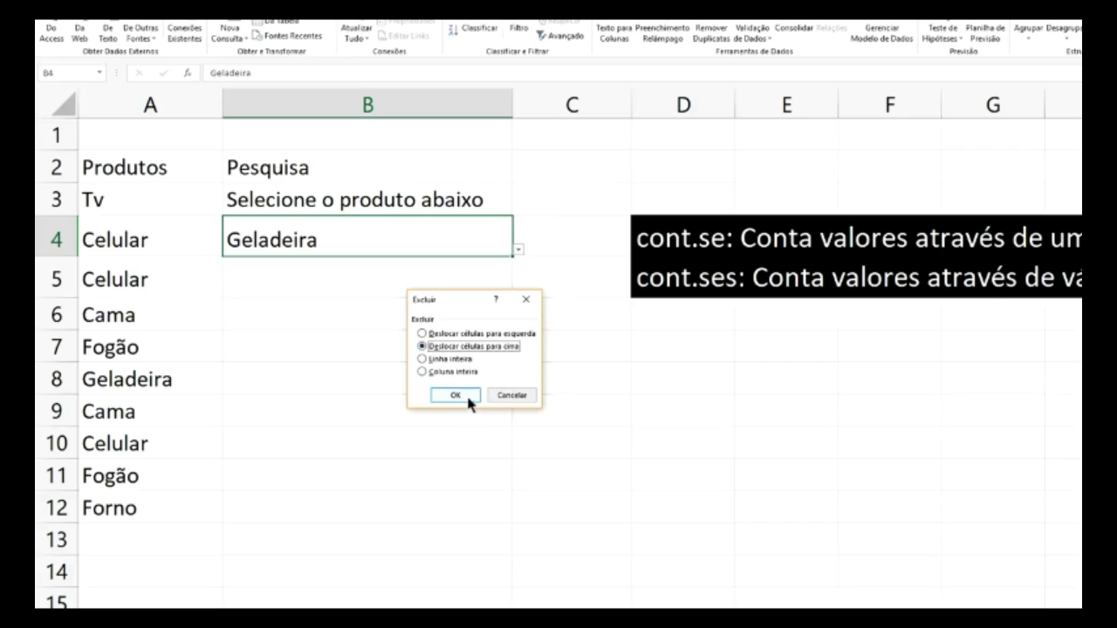
left_click(462, 395)
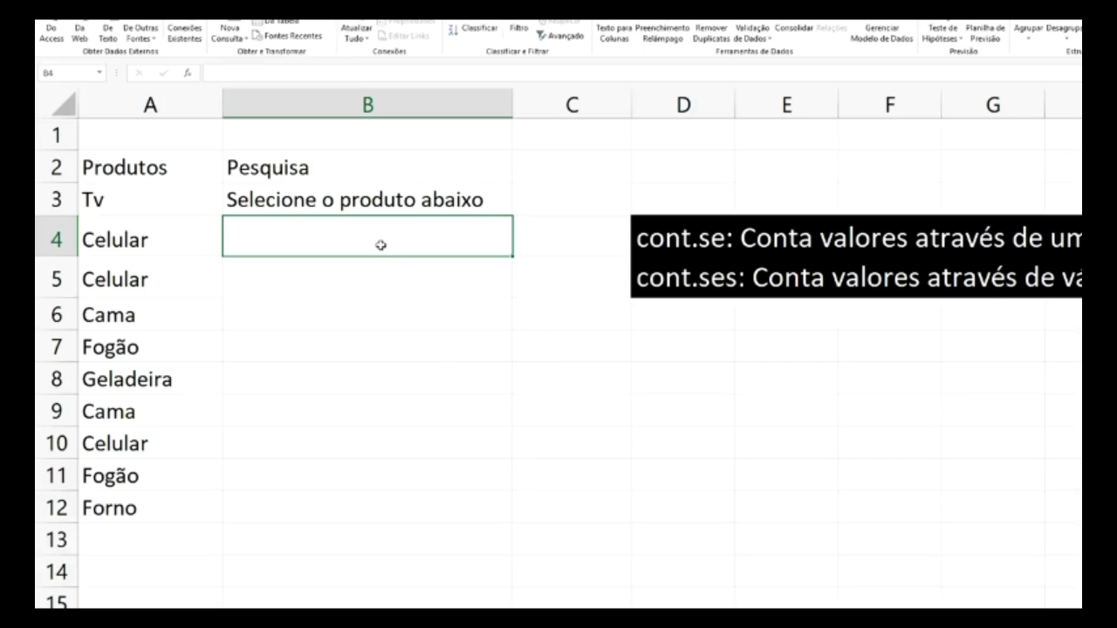
type("Sel")
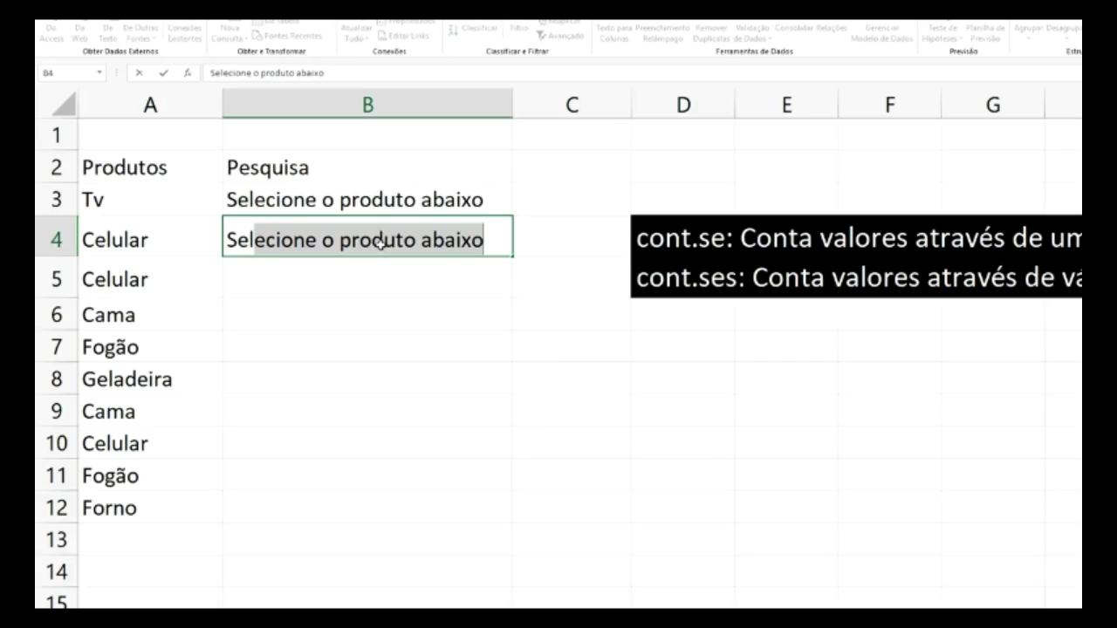
type("ecione")
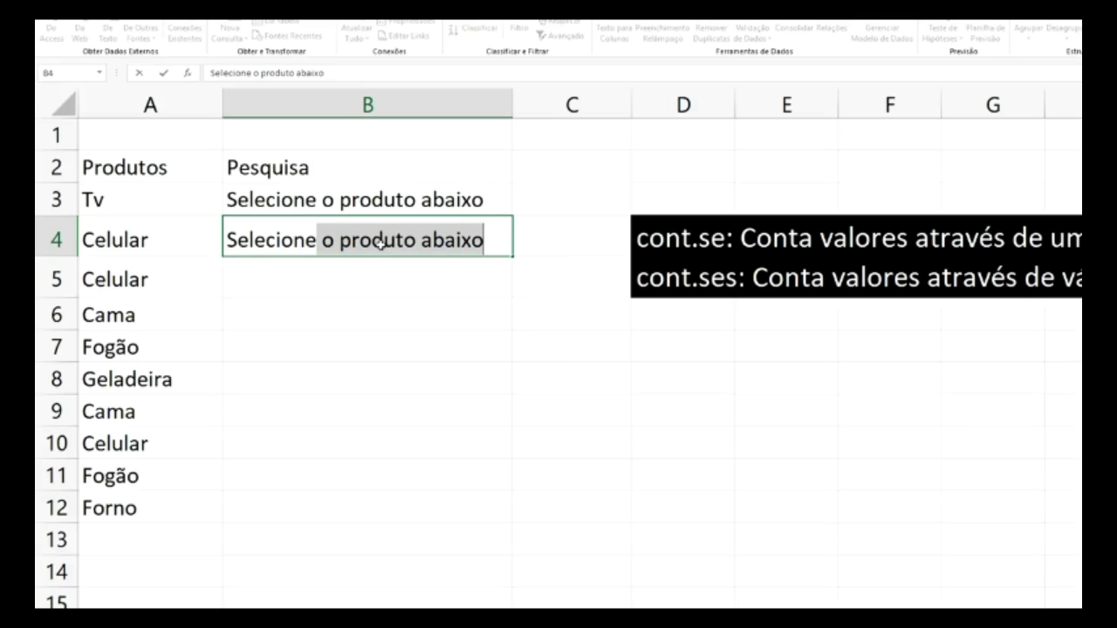
key("BackSpace")
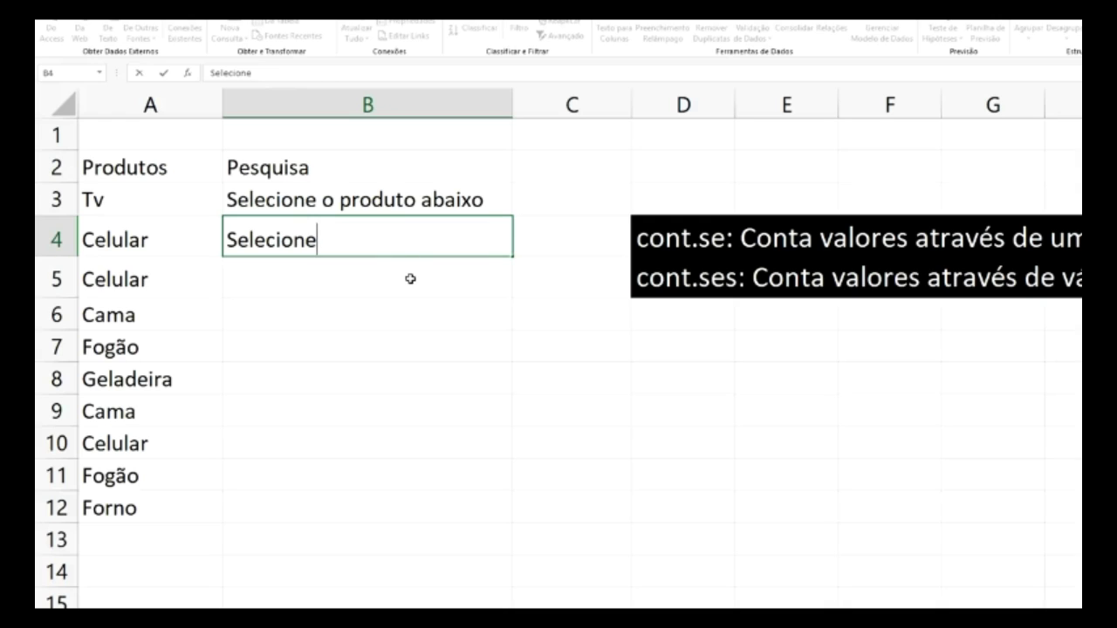
left_click(410, 280)
left_click(396, 234)
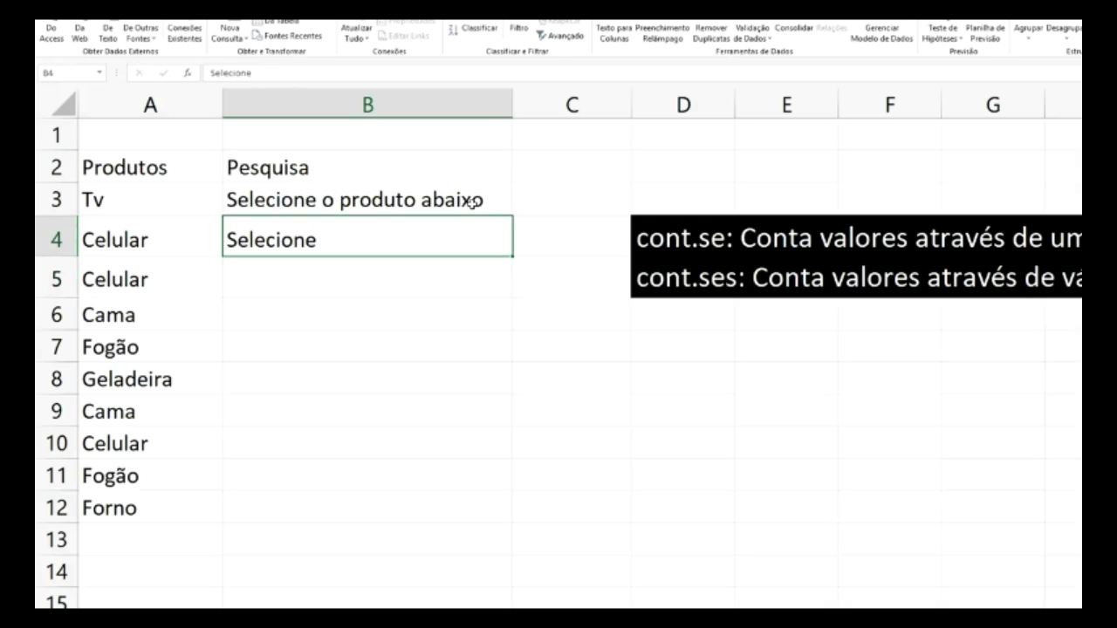
- Apply a List validation to B4 sourced from Planilha2!A3:A8, the products Tv to Forno
left_click(756, 24)
left_click(902, 254)
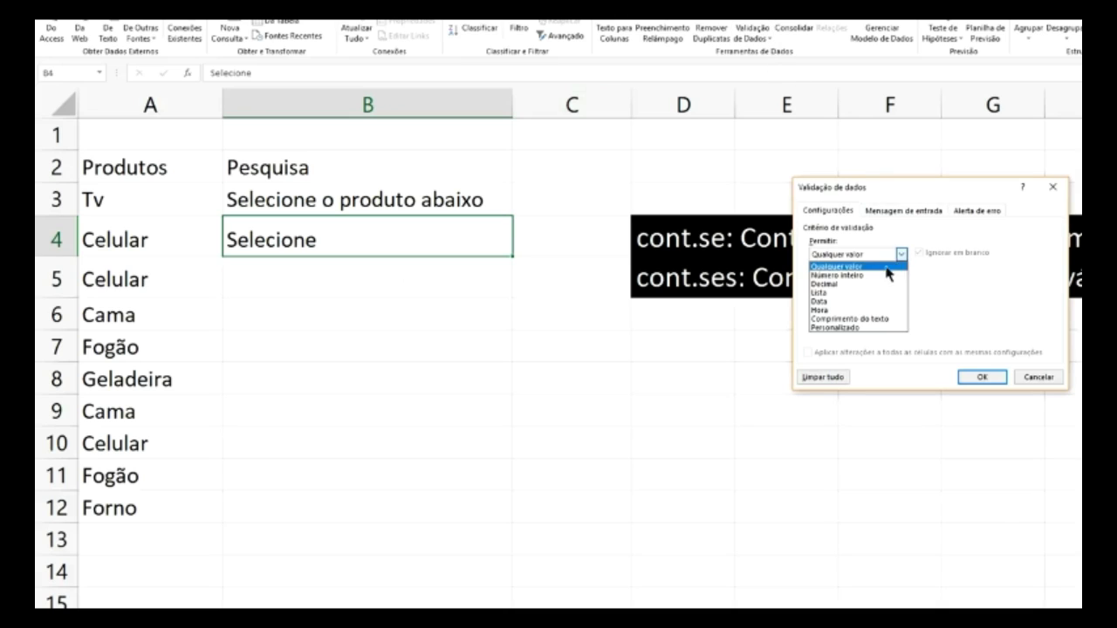
left_click(843, 290)
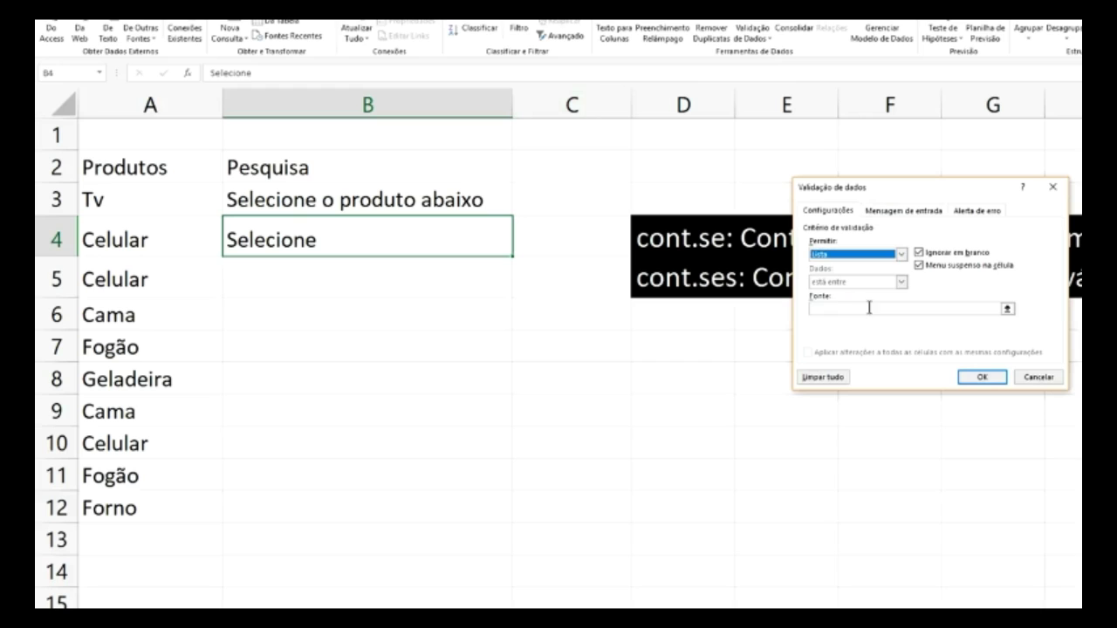
left_click(1008, 309)
left_click(195, 577)
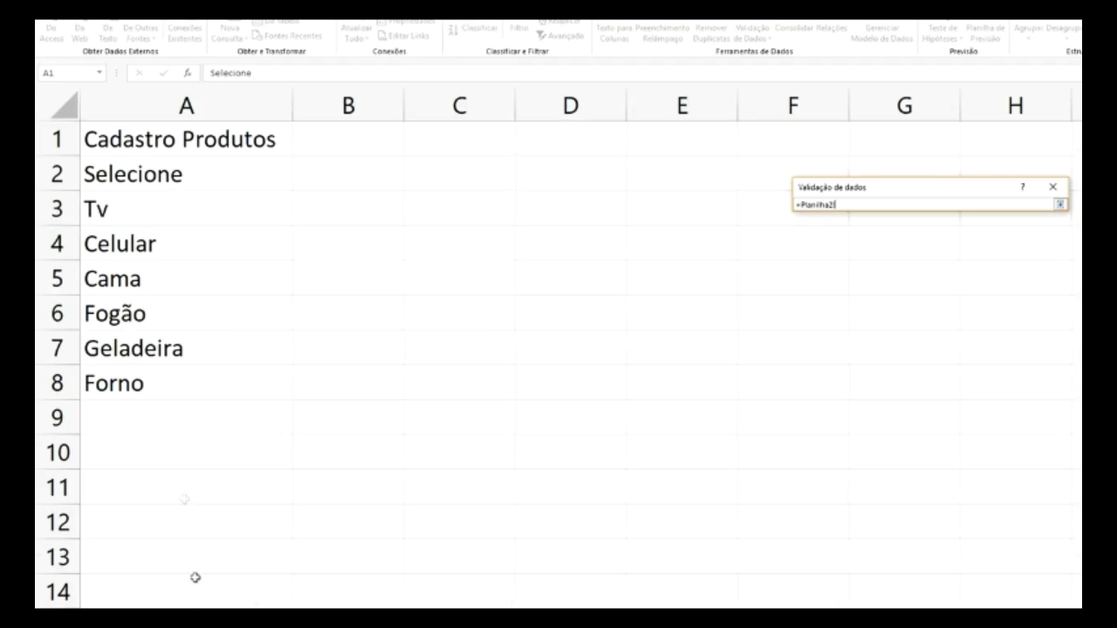
left_click_drag(112, 212, 142, 380)
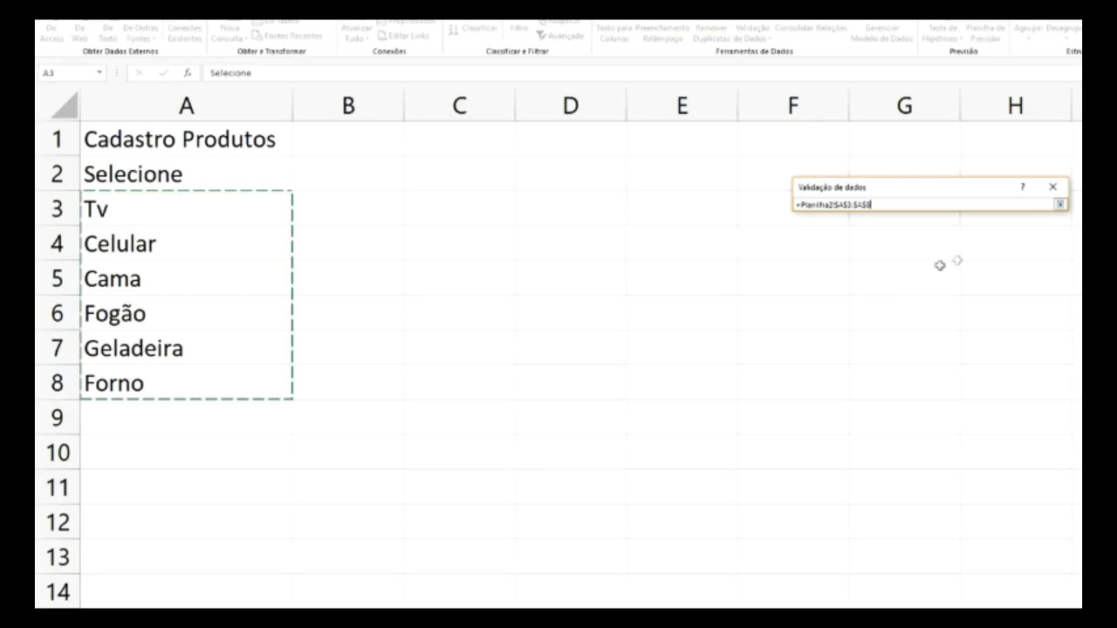
left_click(1061, 204)
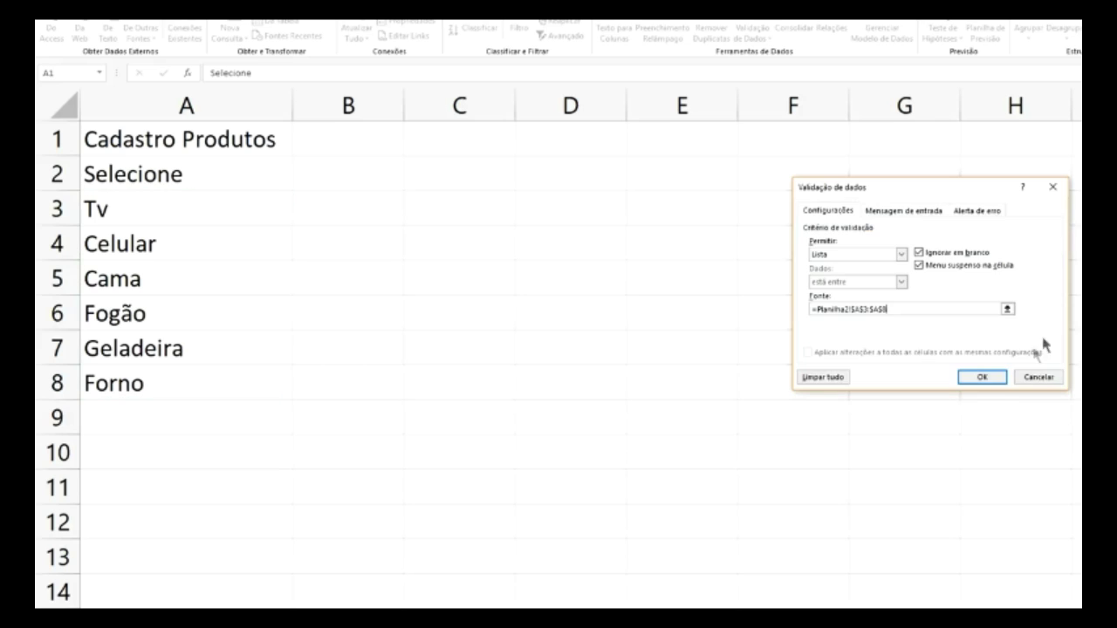
left_click(999, 381)
left_click(664, 347)
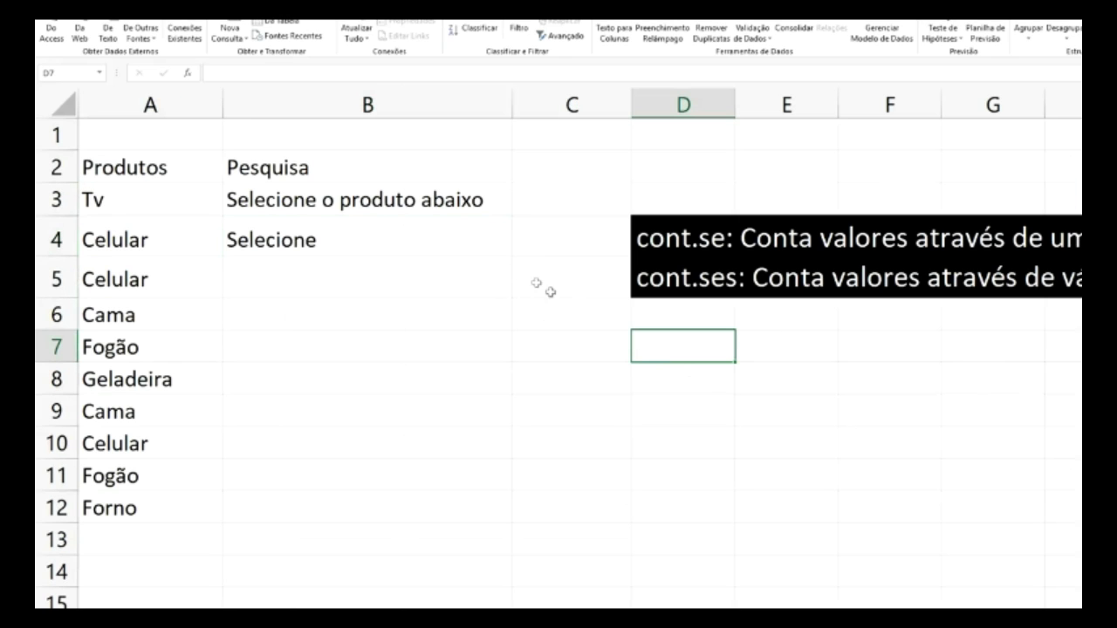
- Choose Cama from B4's product dropdown
left_click(434, 247)
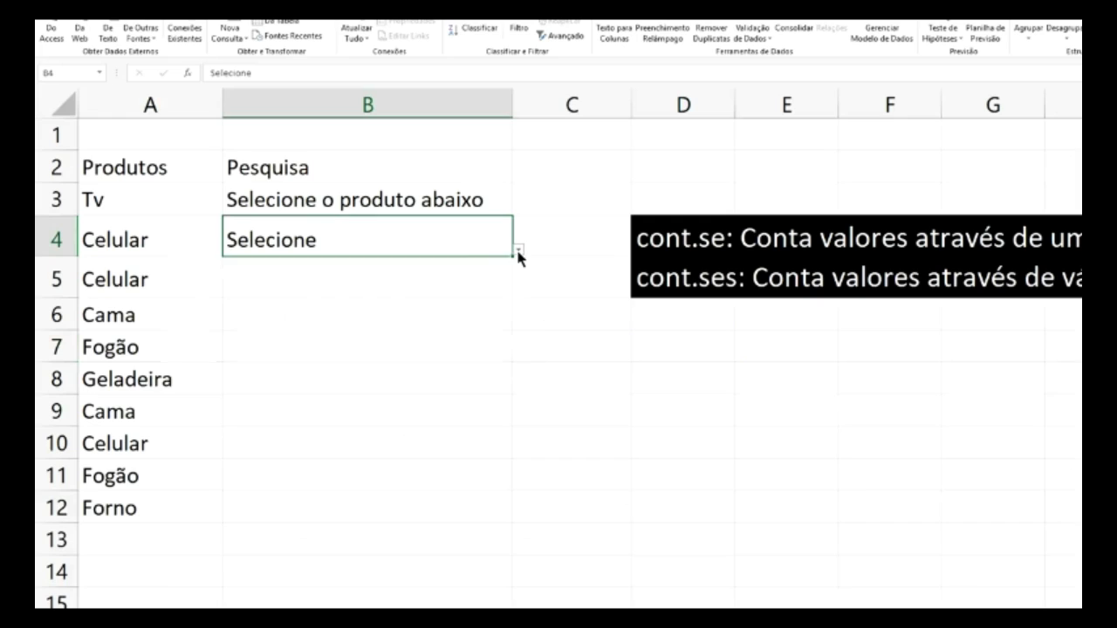
left_click(518, 251)
left_click(350, 312)
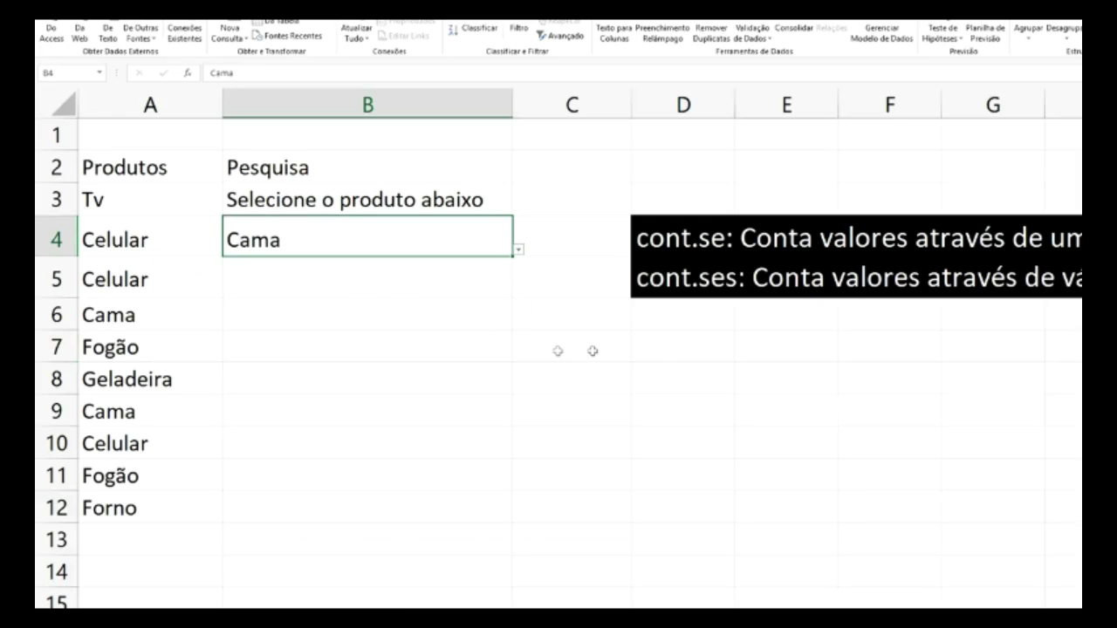
left_click(522, 333)
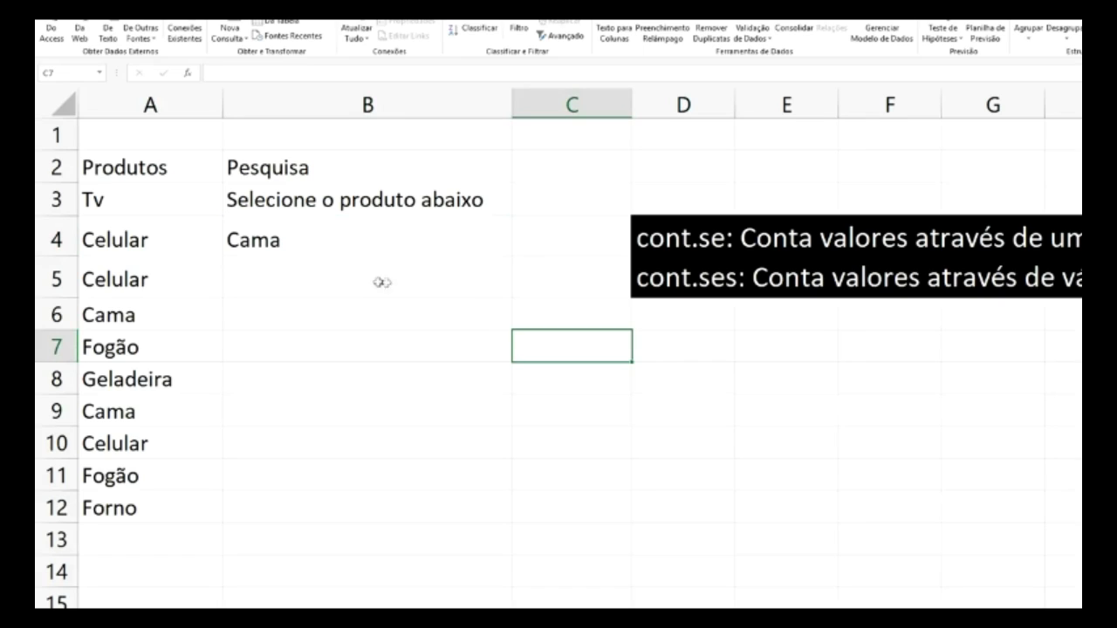
- Enter 'Quantidade de Produto Abaixo' in B5 and widen column B to fit it
left_click(299, 281)
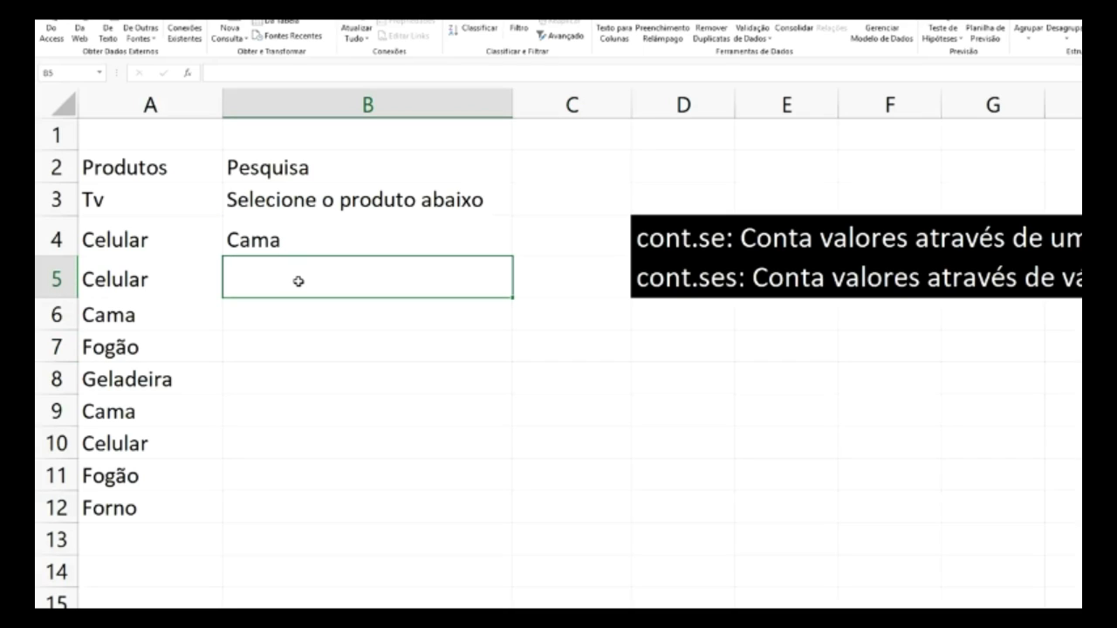
type("Q")
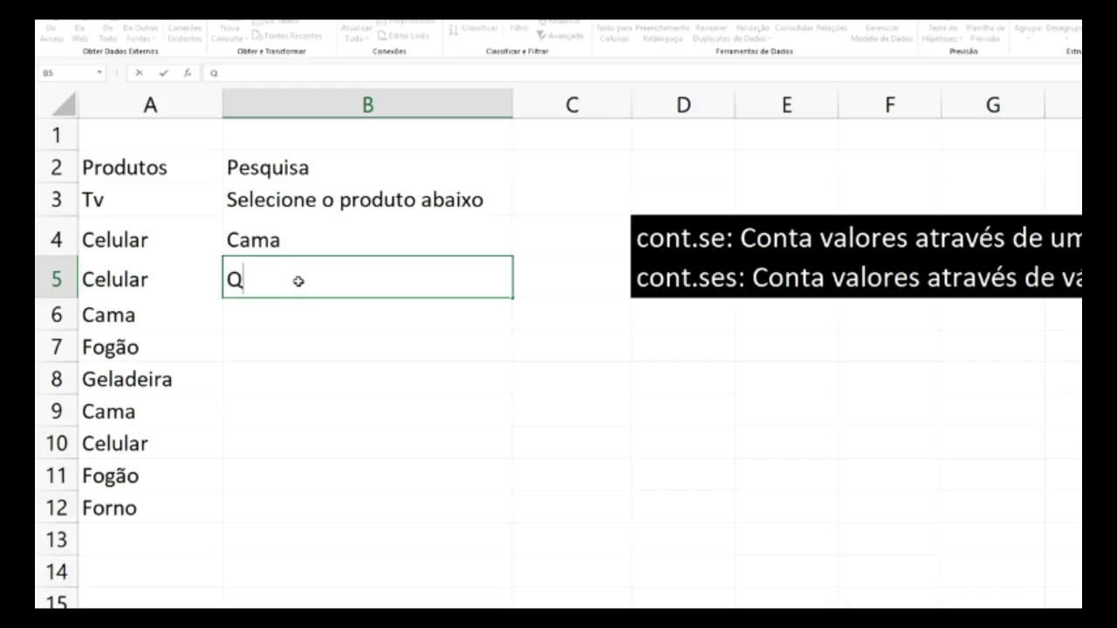
type("uantidade ")
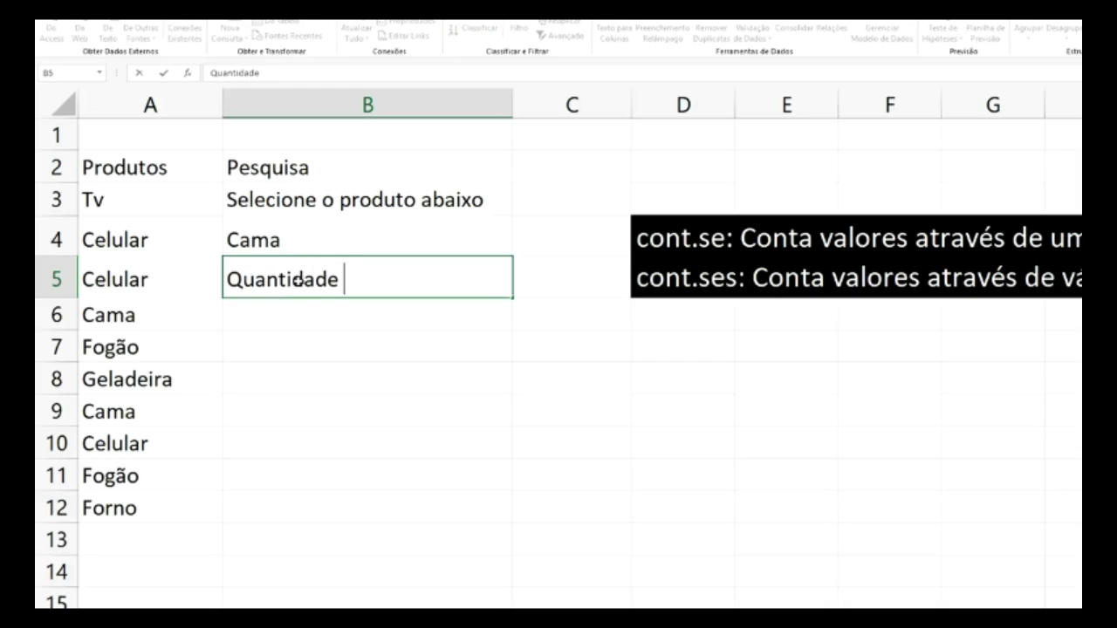
type("de")
type("Produto")
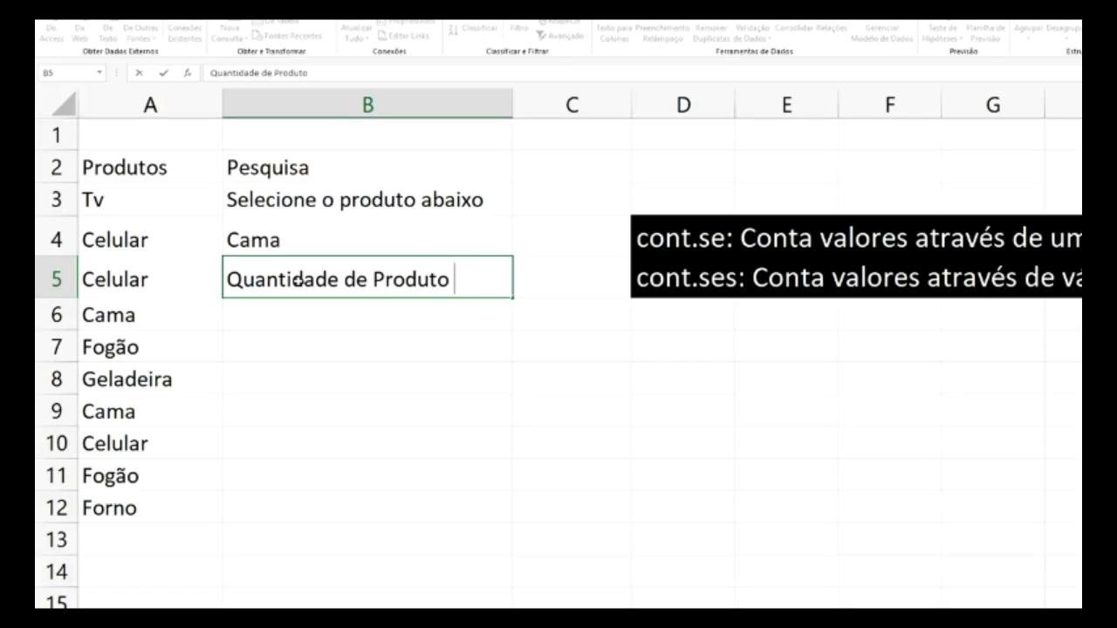
type("Abaixo")
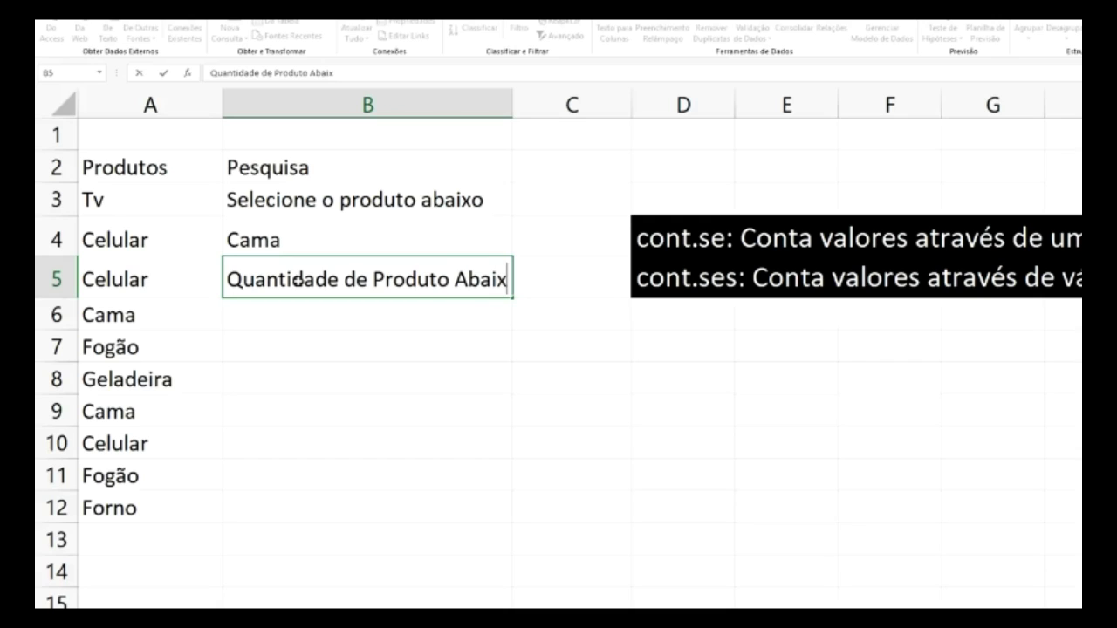
left_click(512, 99)
left_click_drag(513, 100, 548, 100)
left_click(550, 178)
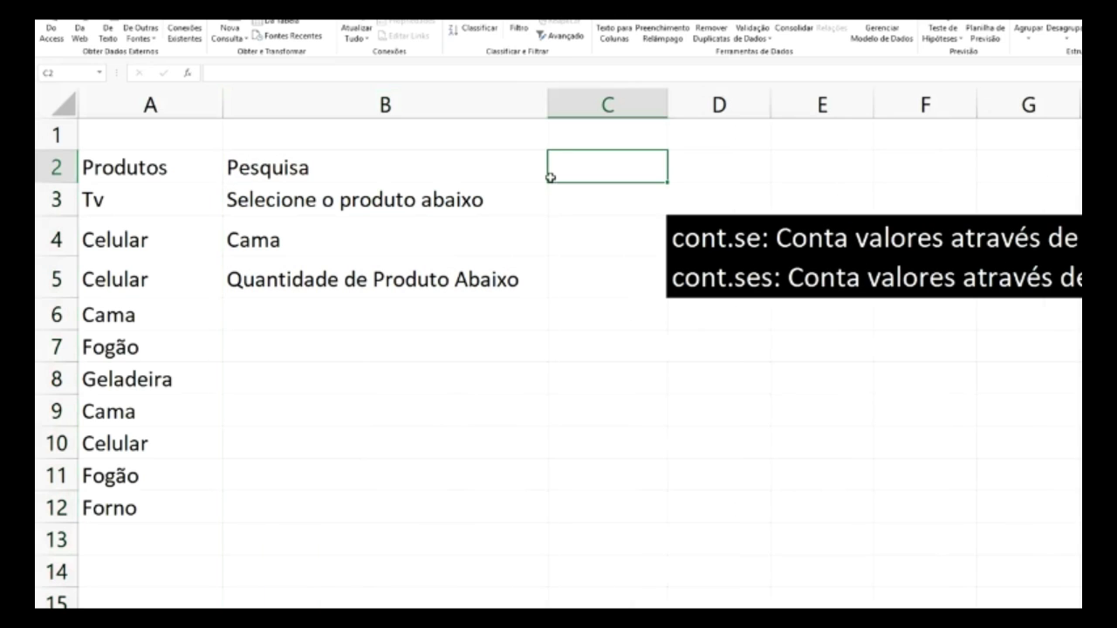
left_click(419, 319)
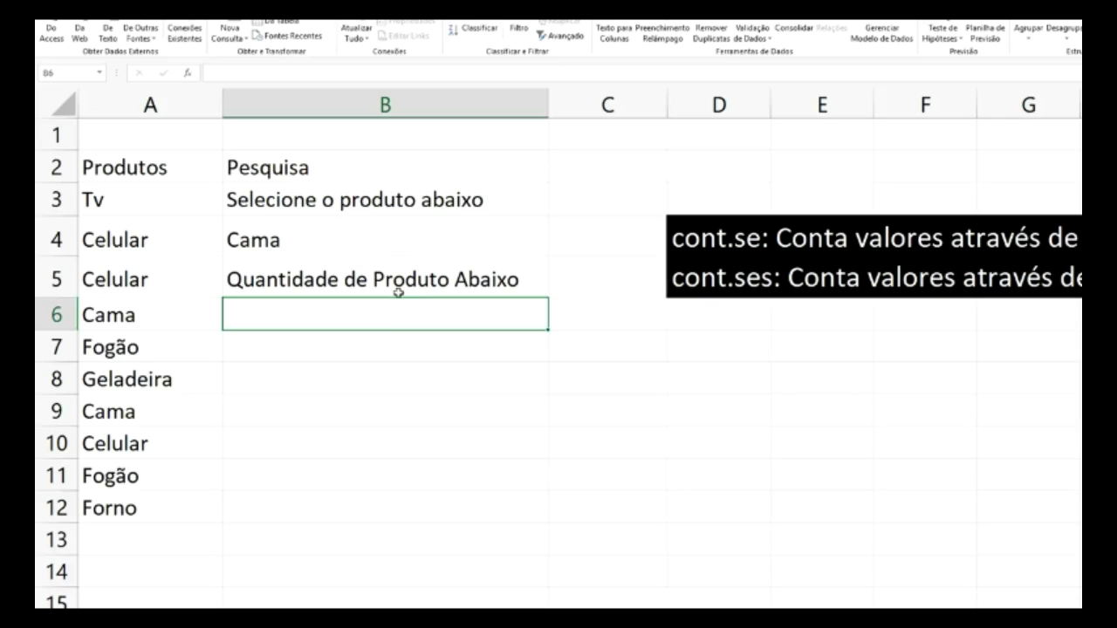
- Enter =cont.se(A3:A12;B4) in B6, which returns 2 for Cama
type("=")
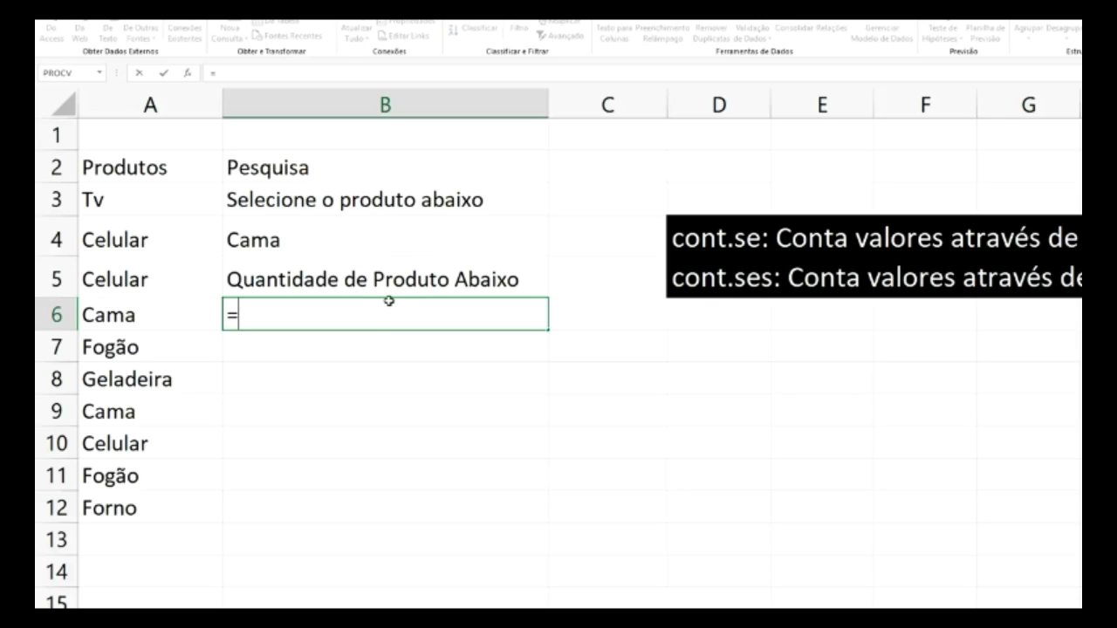
type("co")
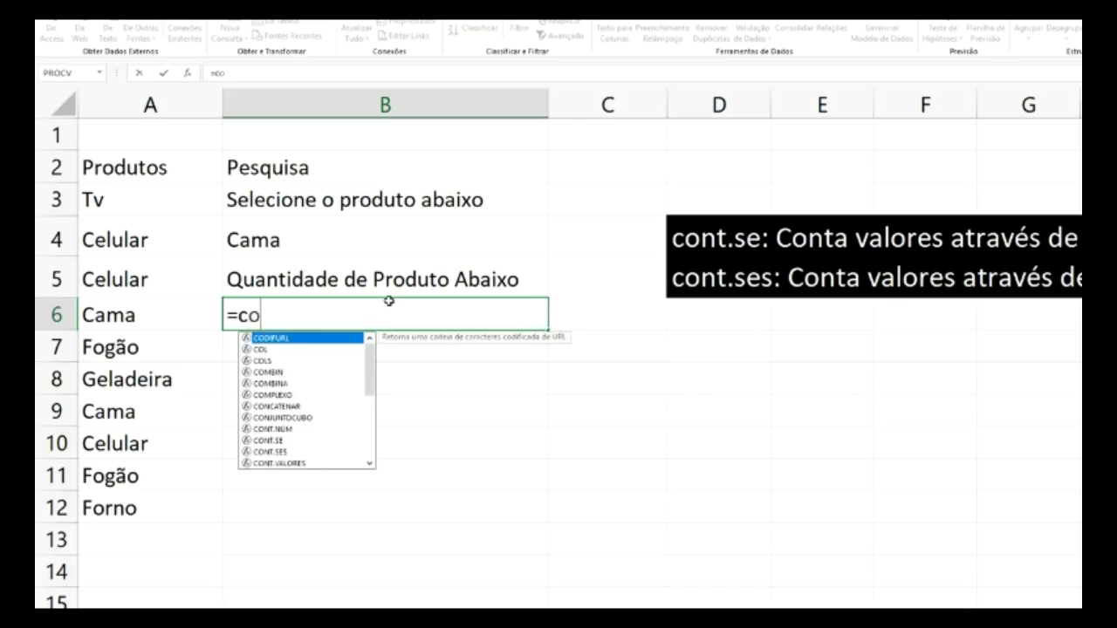
type("nt.se")
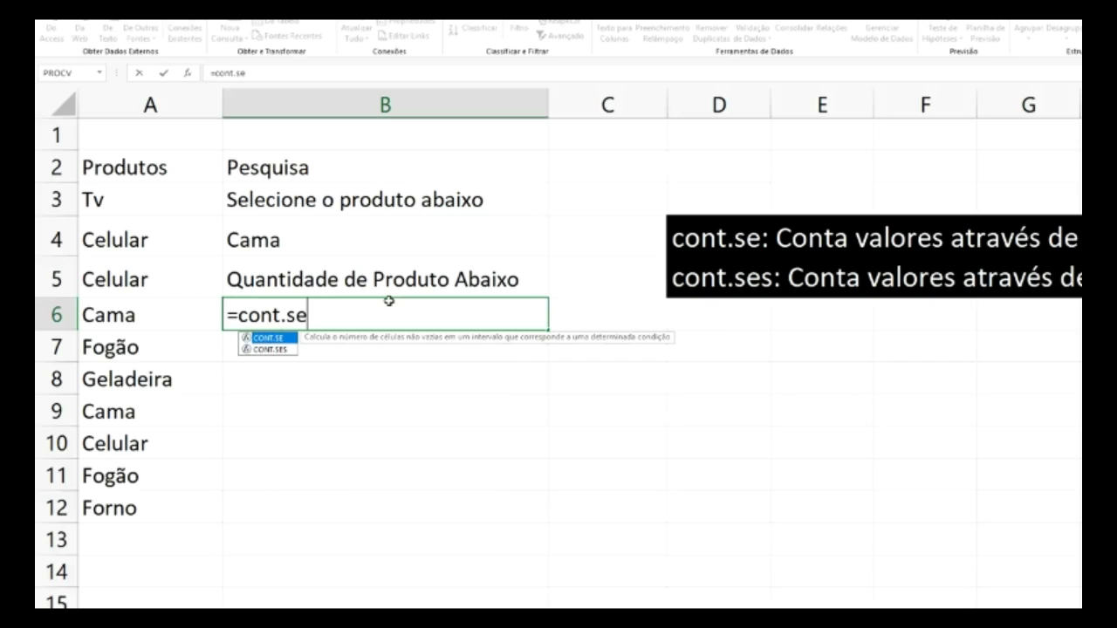
type("(")
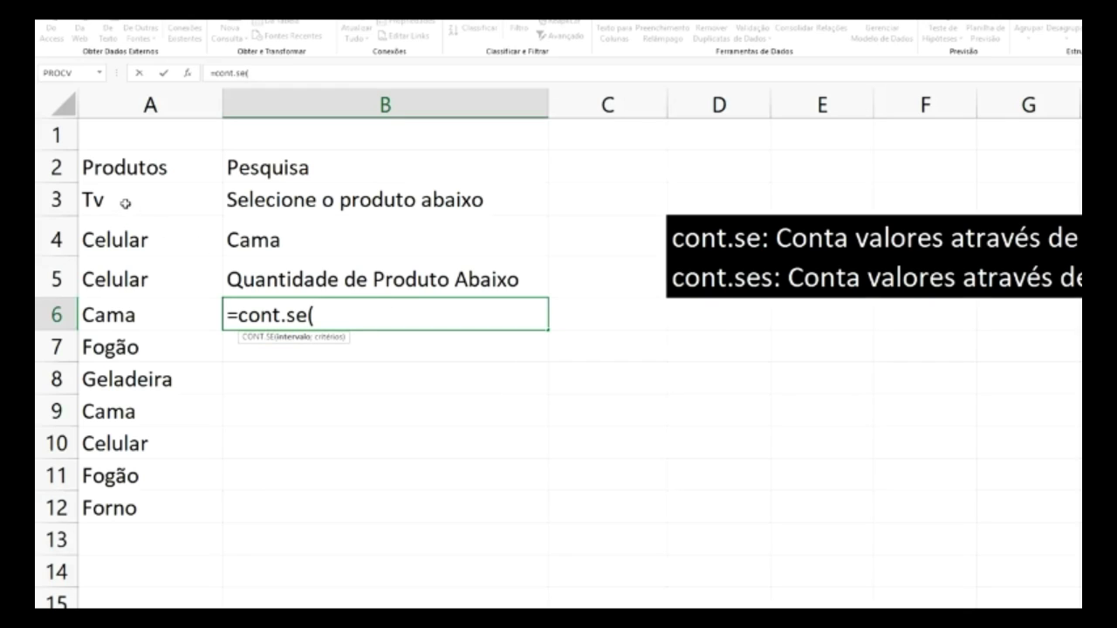
left_click(121, 205)
left_click_drag(122, 216, 135, 505)
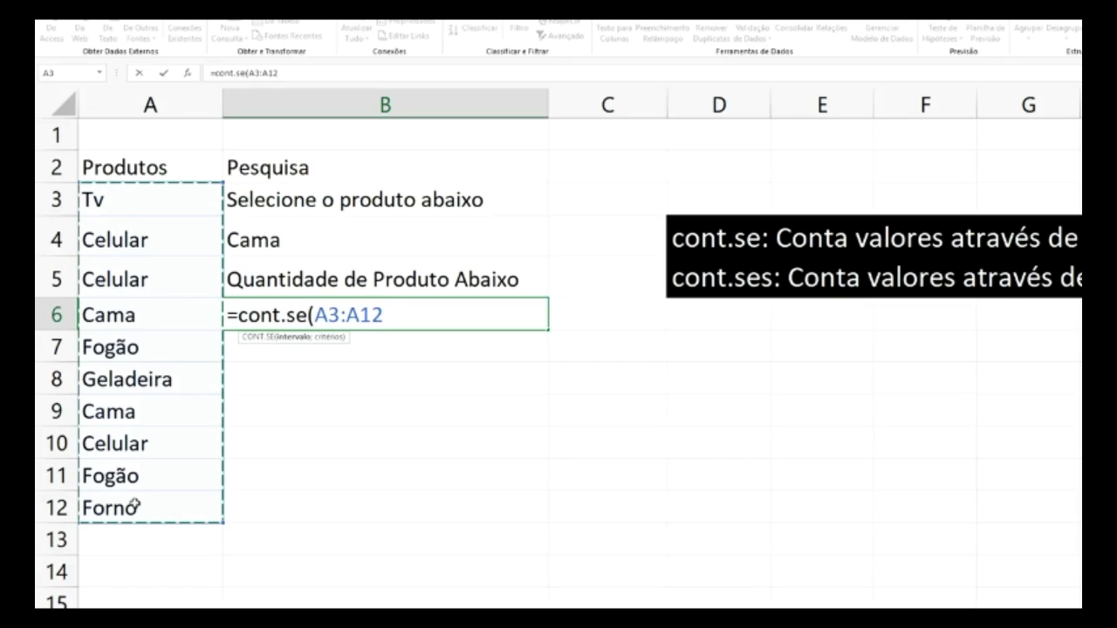
type(";")
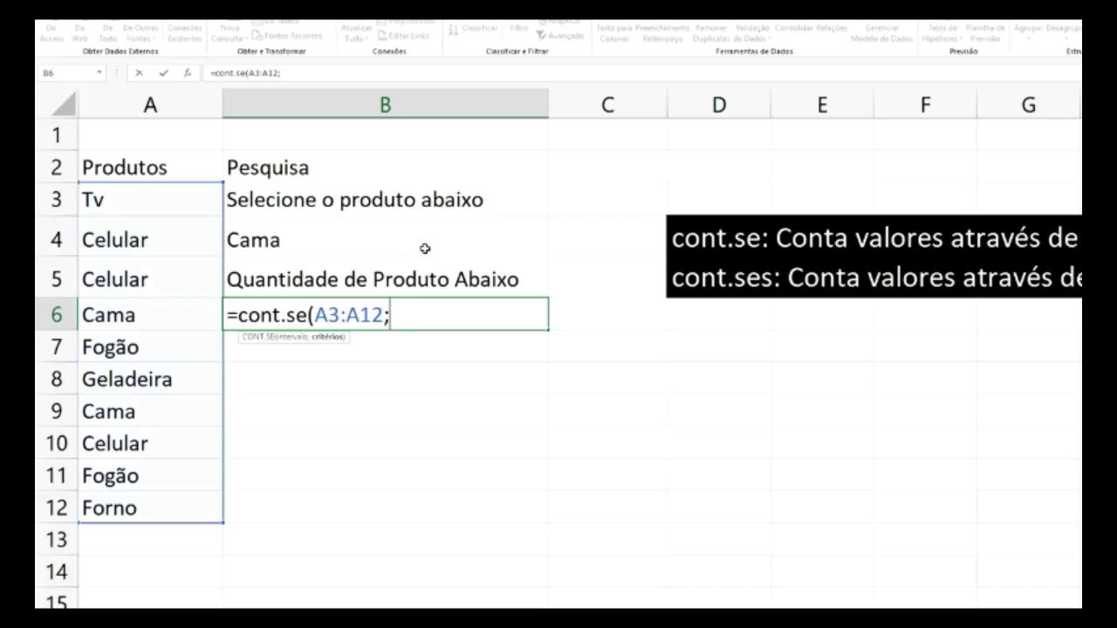
left_click(370, 240)
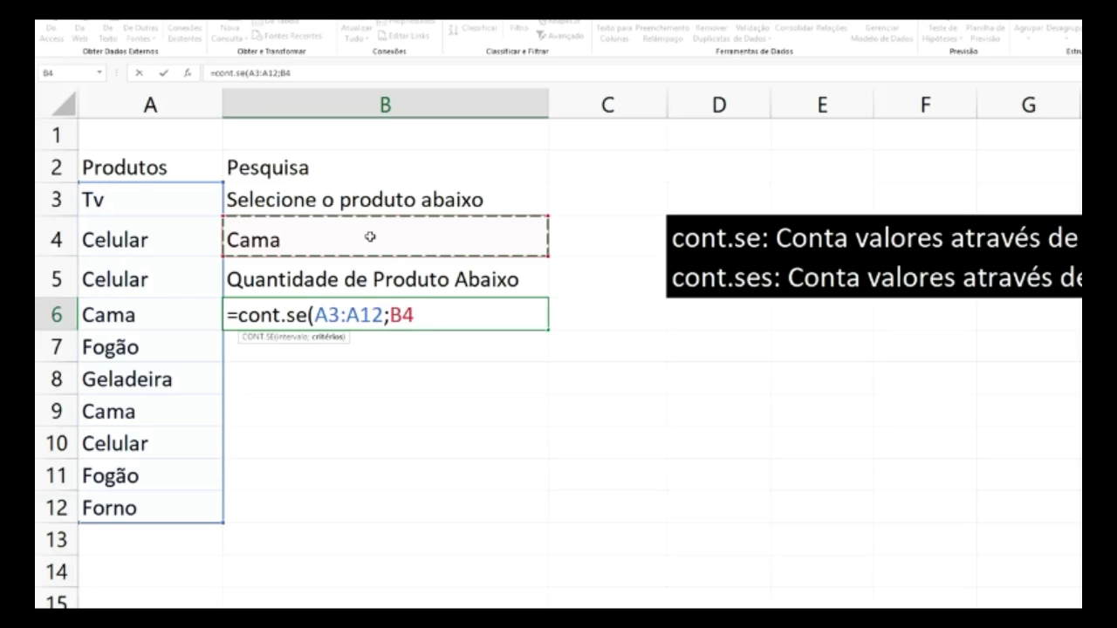
type(")")
key("Return")
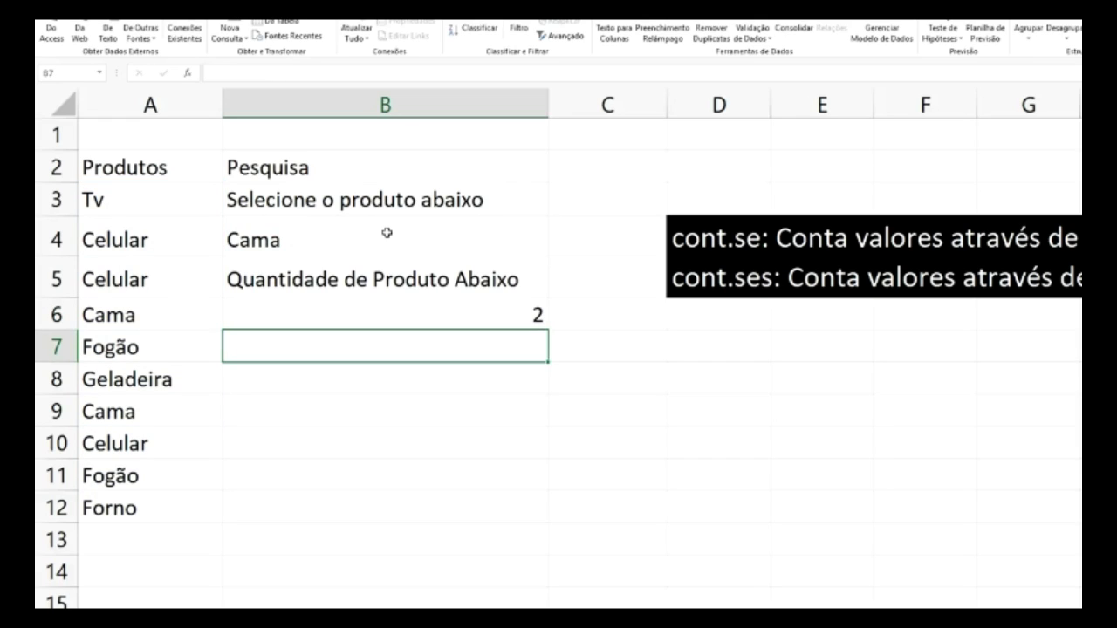
- Pick Fogão, then Celular, then Tv from B4's dropdown, watching the B6 count update
left_click(388, 234)
left_click(554, 251)
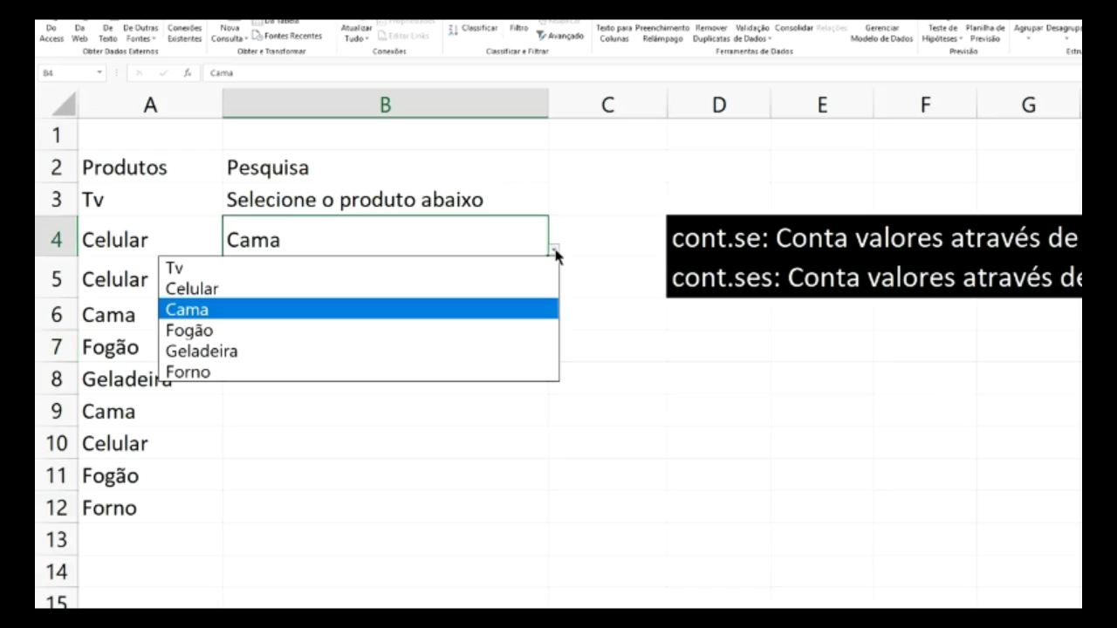
left_click(312, 331)
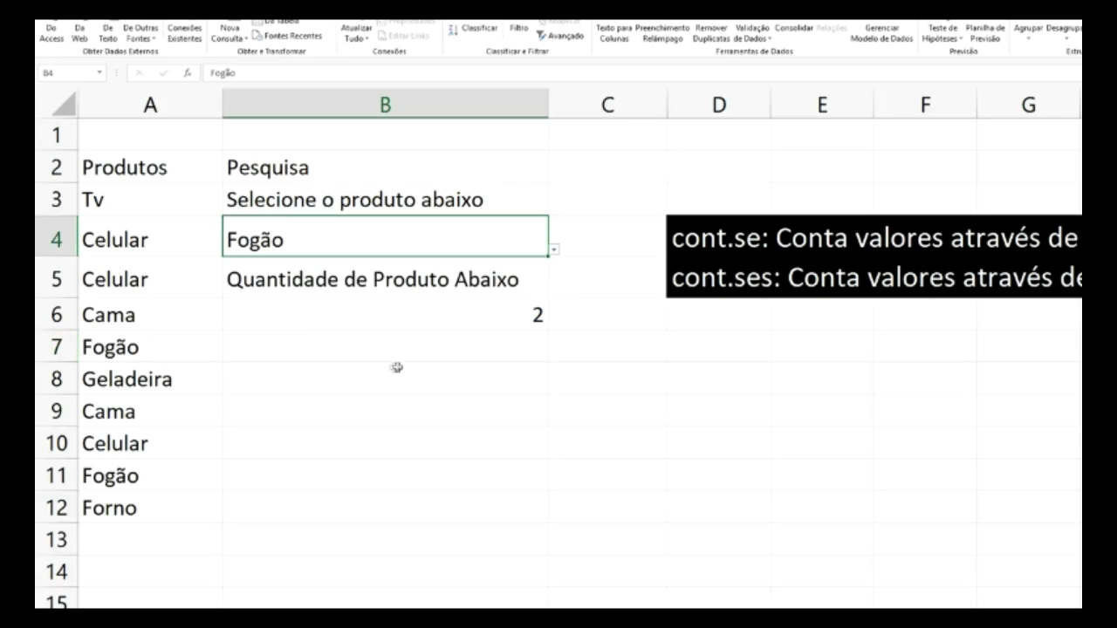
left_click(554, 252)
left_click(346, 288)
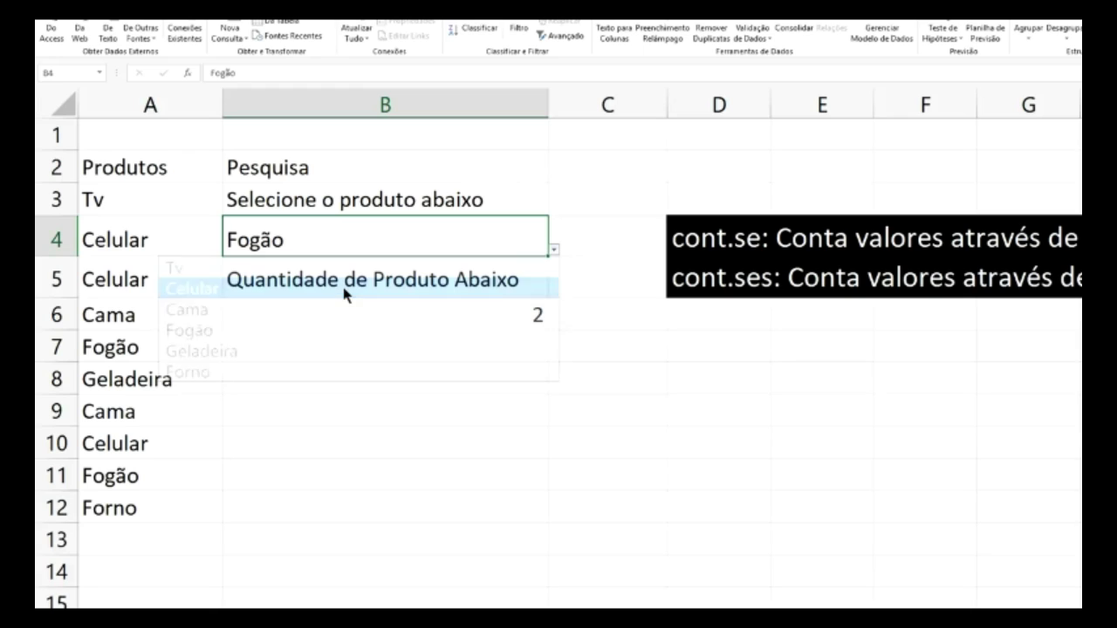
left_click(554, 252)
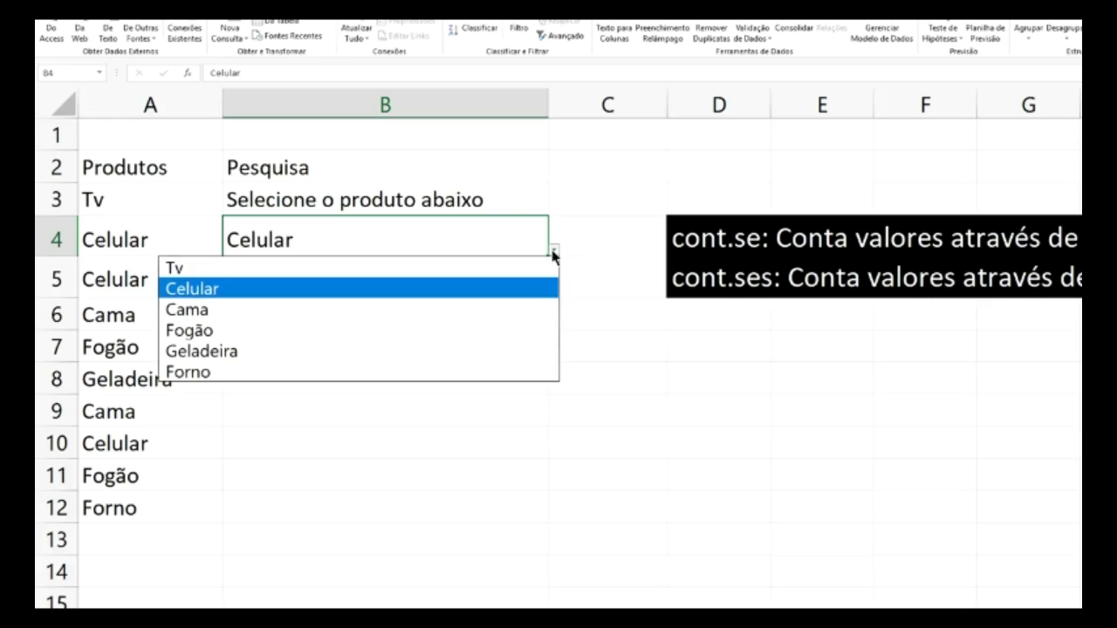
left_click(325, 268)
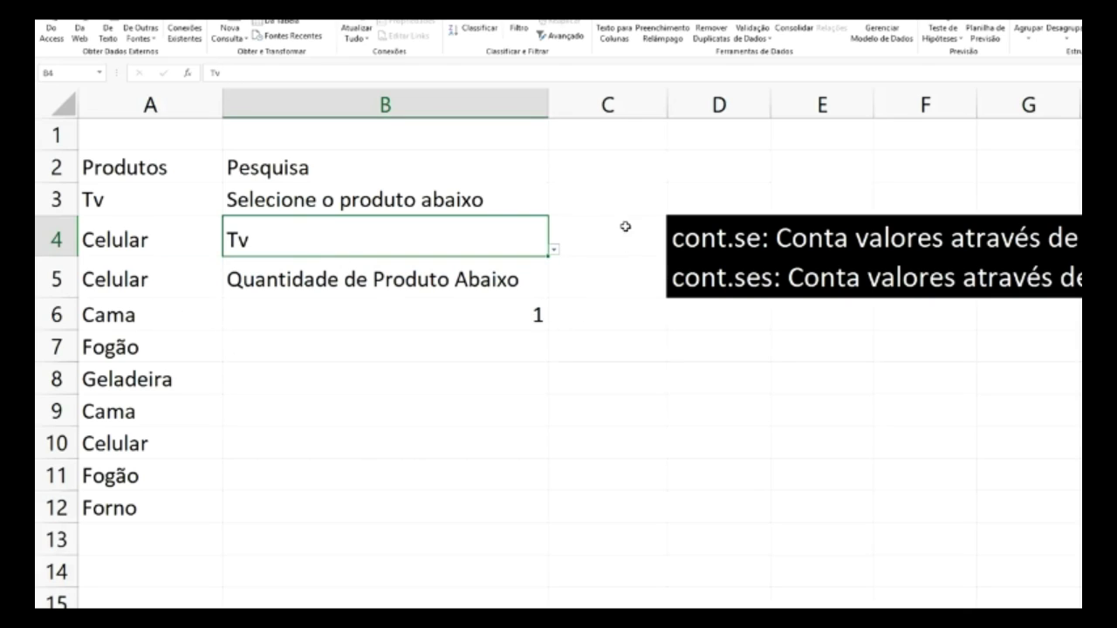
- Reopen B4's product list twice and dismiss it, keeping Tv selected
left_click(612, 180)
left_click(494, 241)
left_click(553, 253)
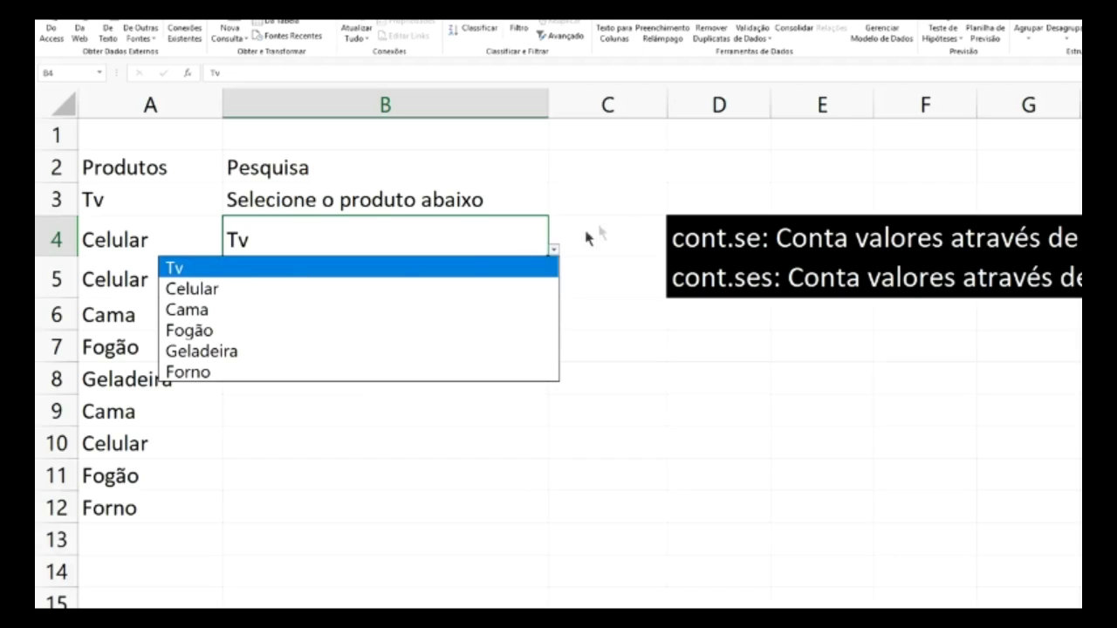
key("Escape")
left_click(630, 208)
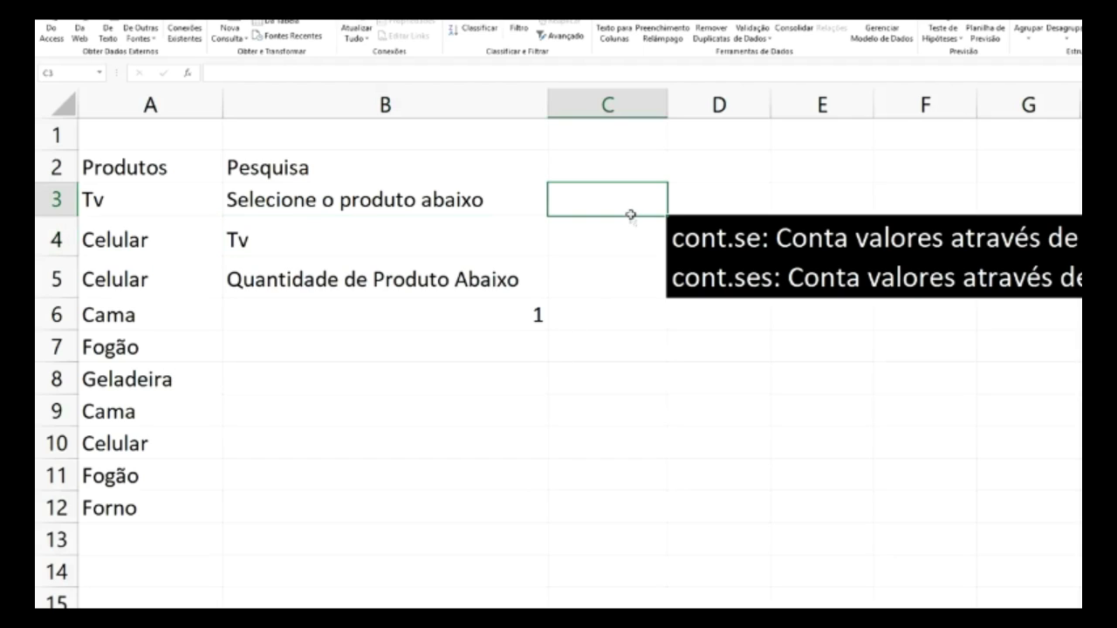
left_click(498, 240)
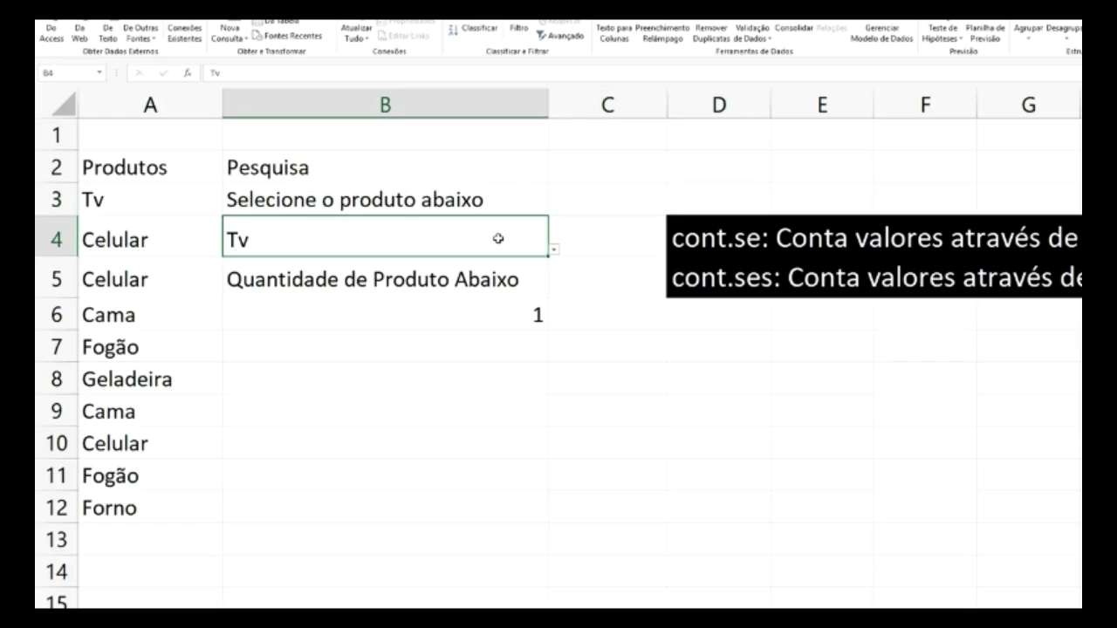
left_click(553, 251)
key("Escape")
left_click(192, 616)
right_click(192, 616)
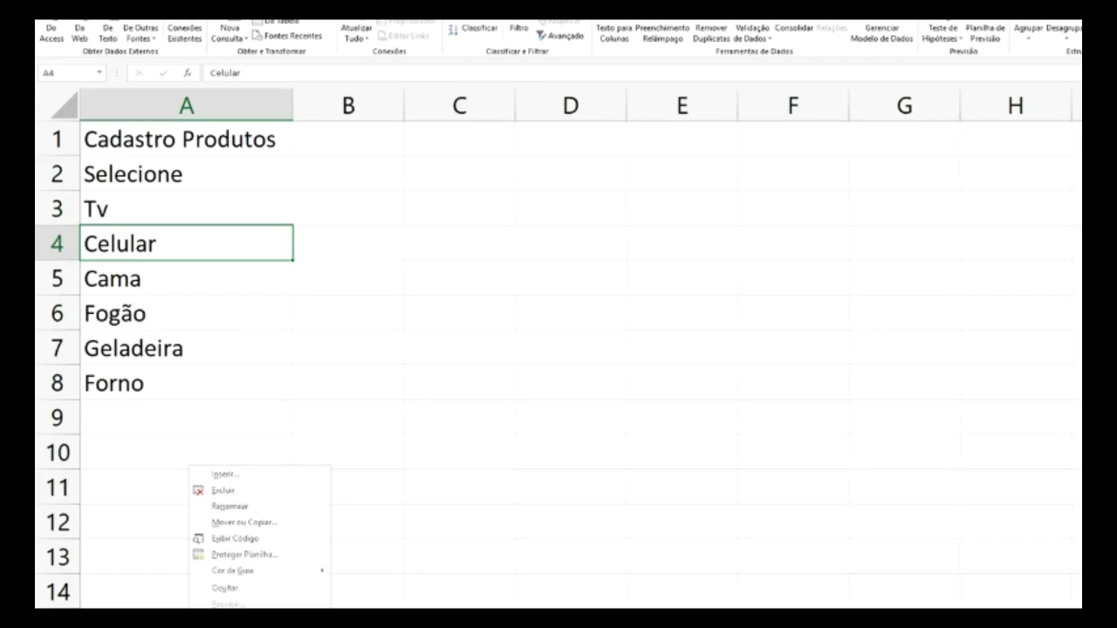
left_click(250, 508)
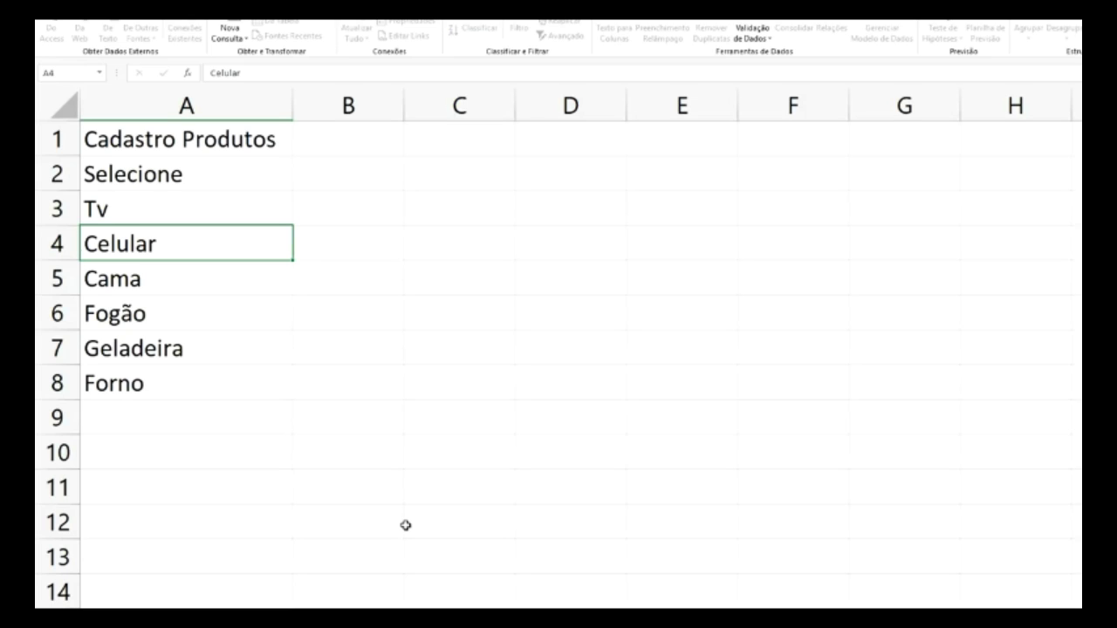
key("Return")
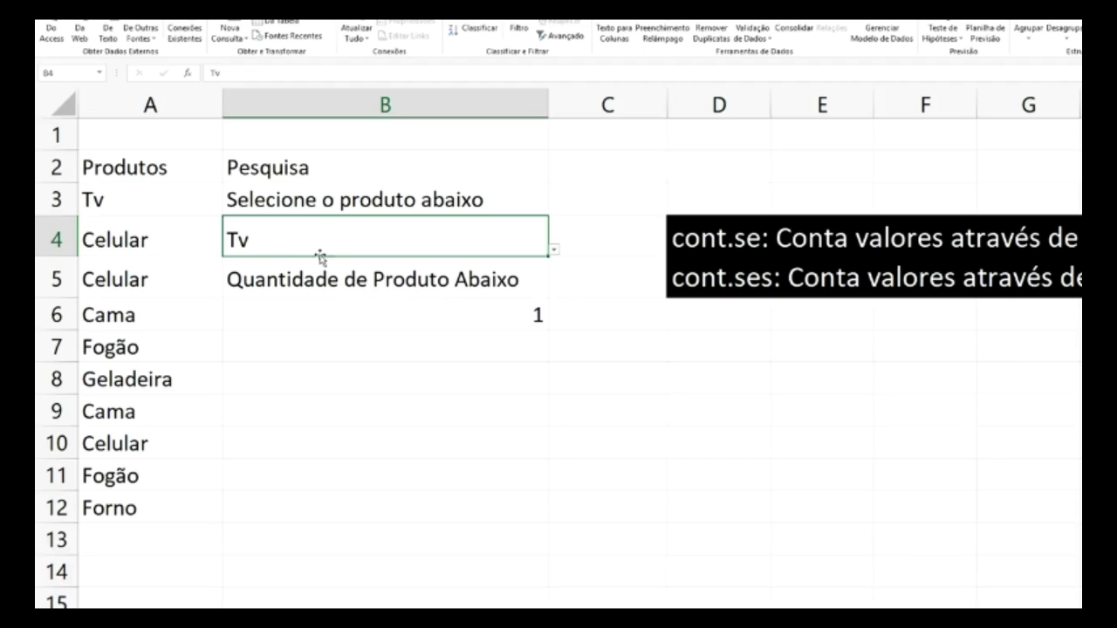
- Merge and centre A1:B1 and title it 'Pesquisa Produto'
left_click(553, 250)
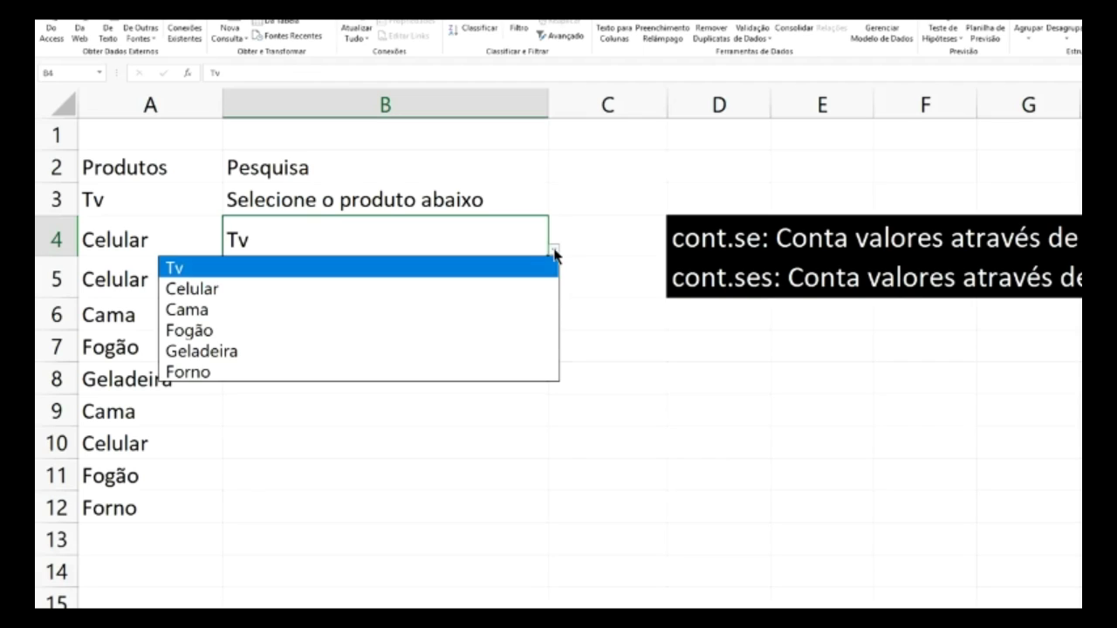
key("Escape")
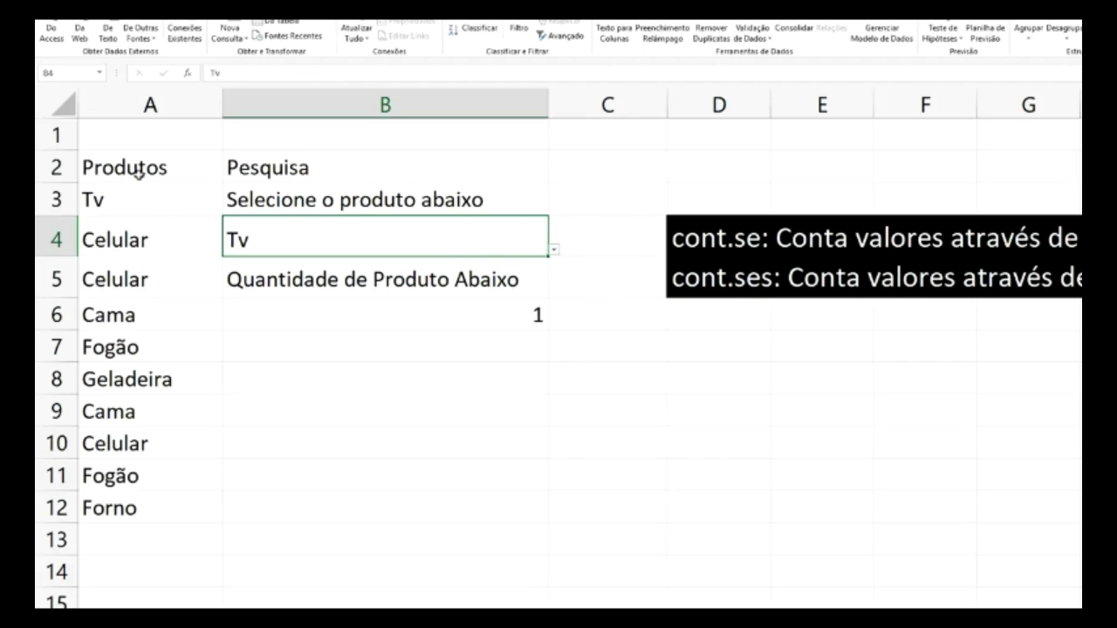
left_click_drag(328, 134, 130, 132)
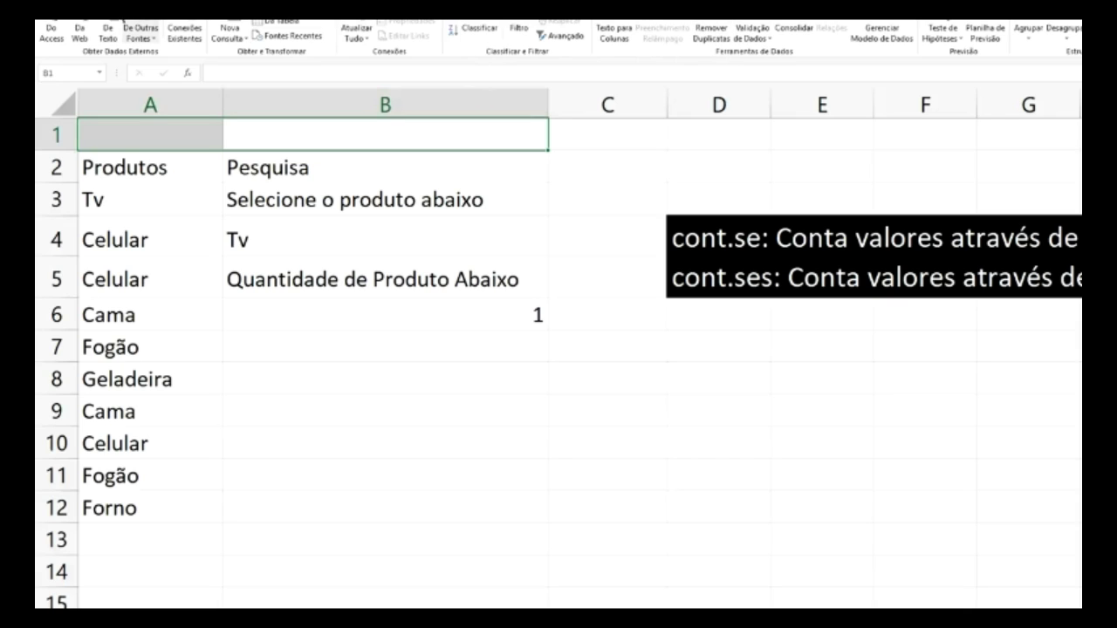
left_click(96, 9)
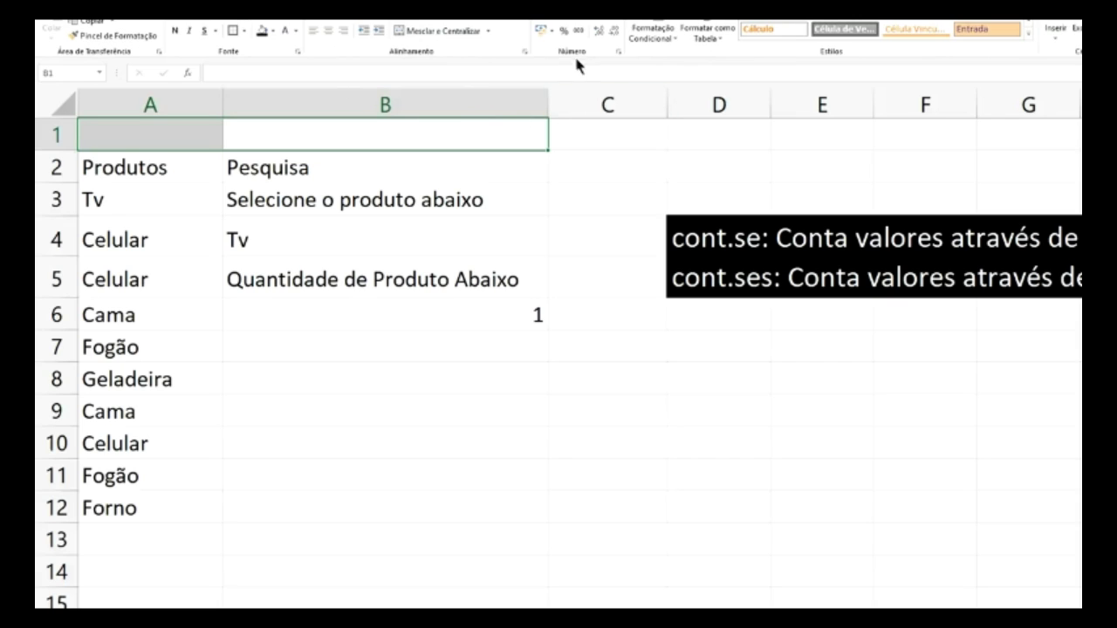
left_click(467, 34)
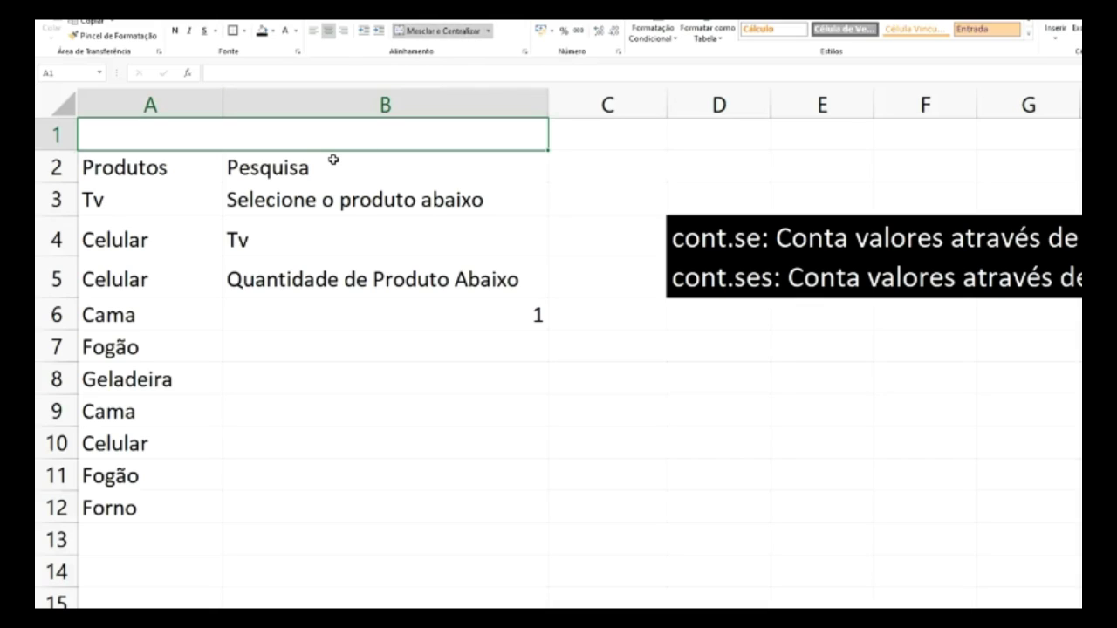
type("Pesqu")
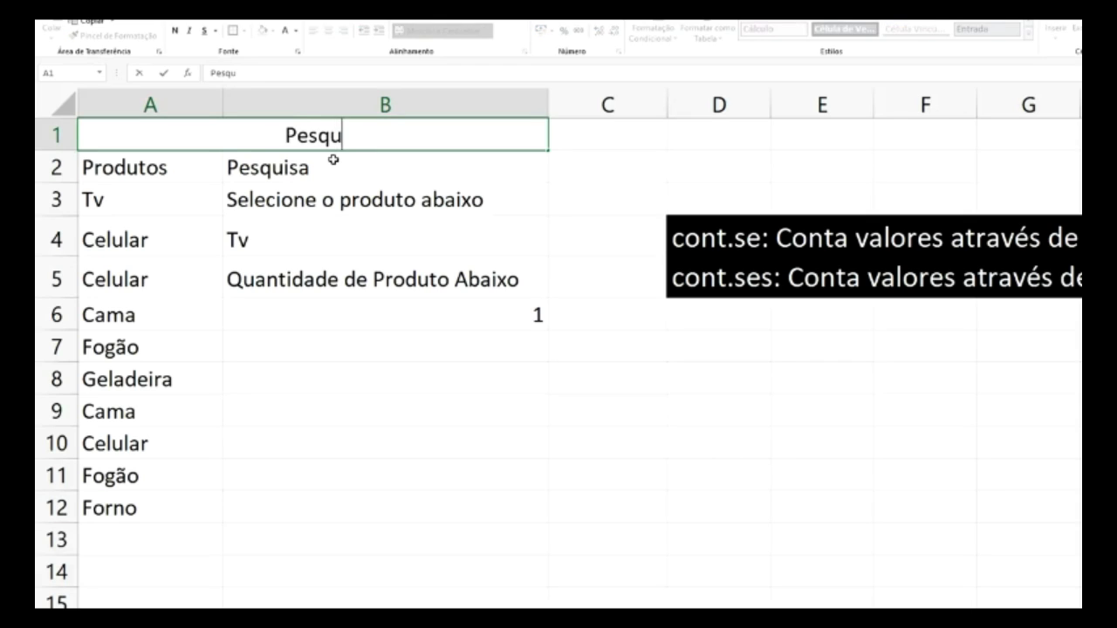
type("isas")
key("BackSpace")
type("P")
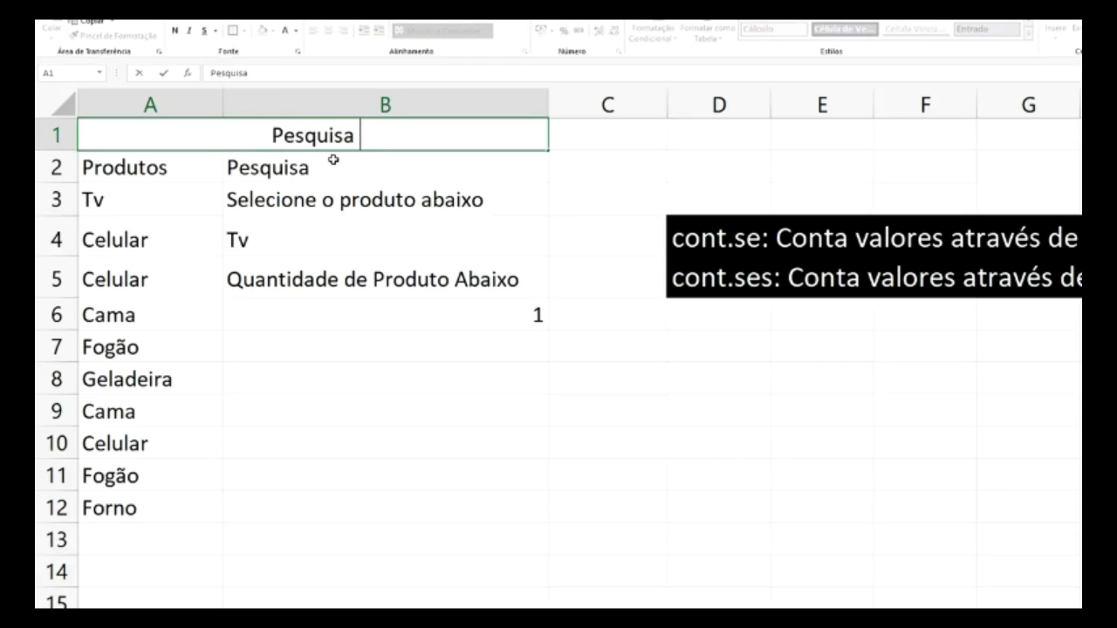
type("roduto")
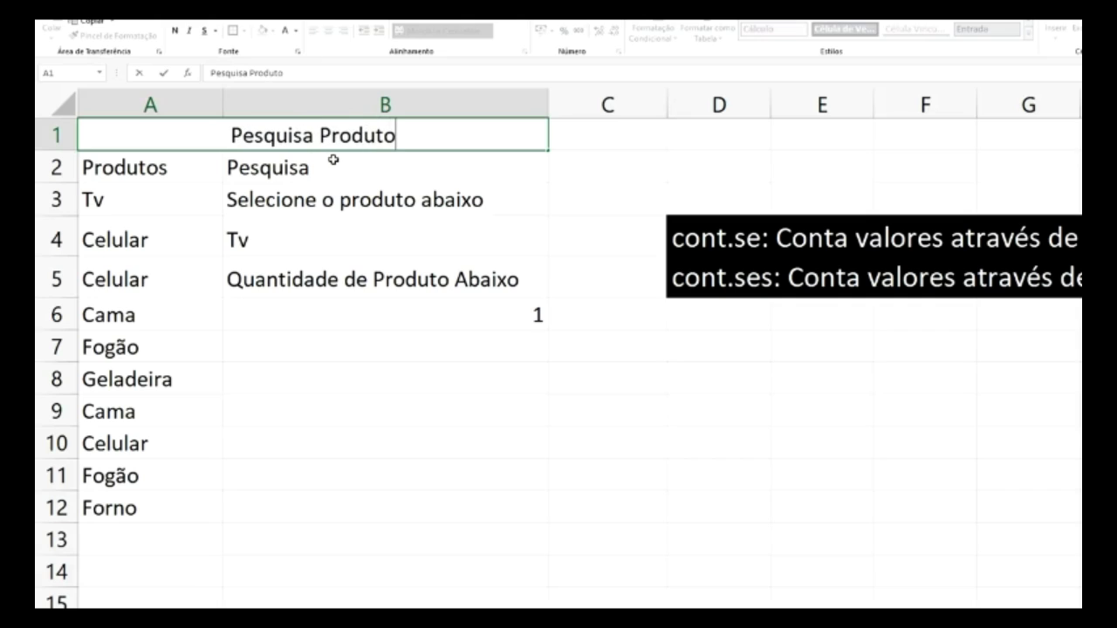
key("Return")
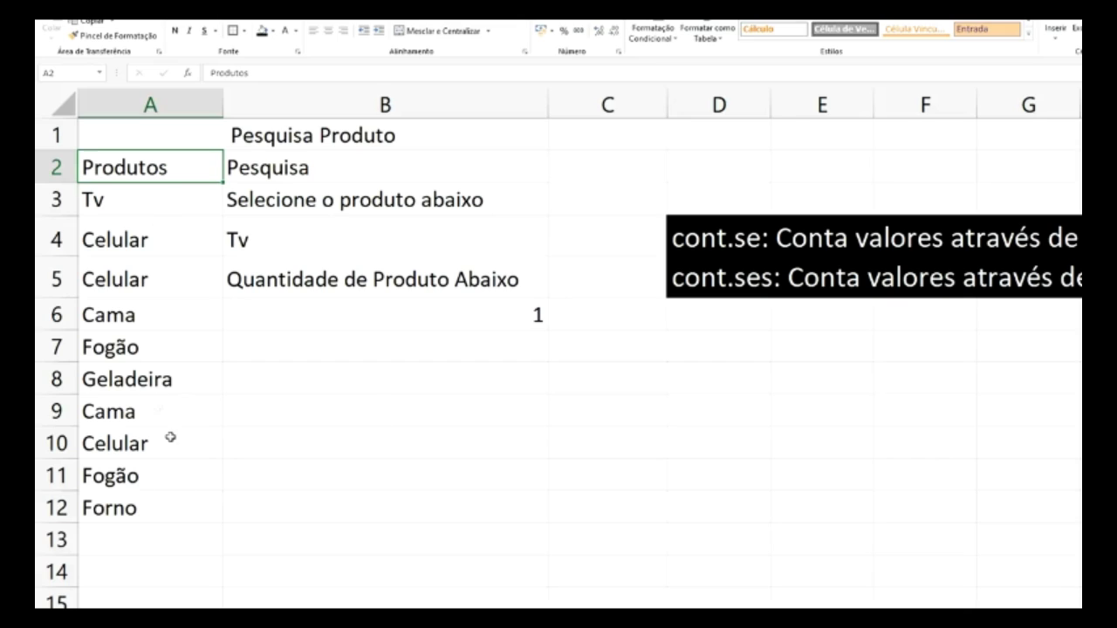
- Add Celular in A13 and batedeira in A14 to the product column
left_click(150, 541)
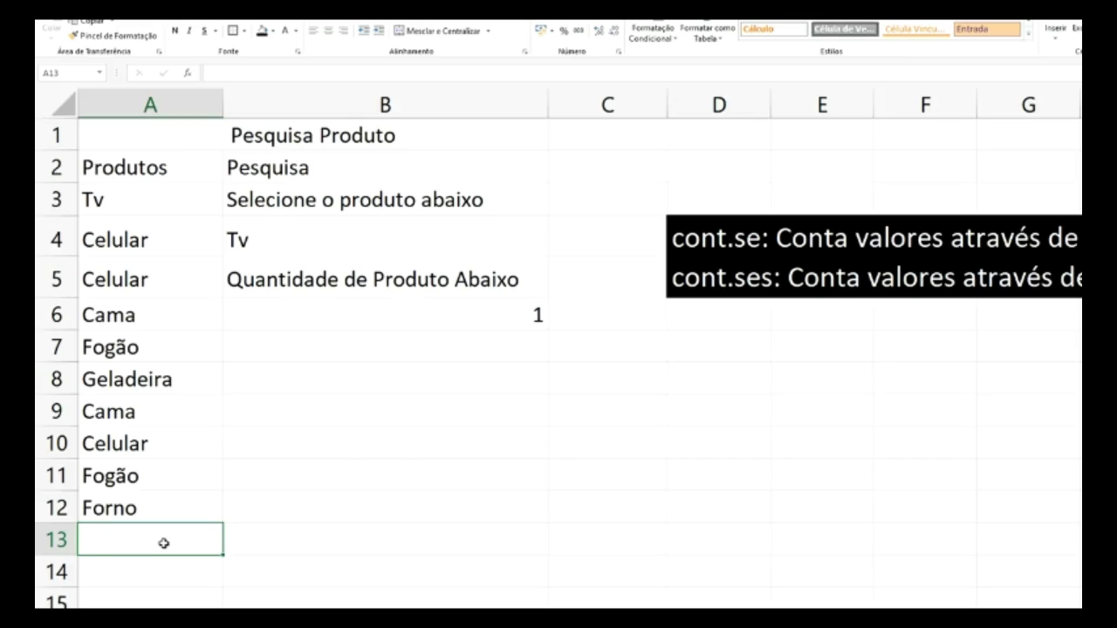
type("Celular")
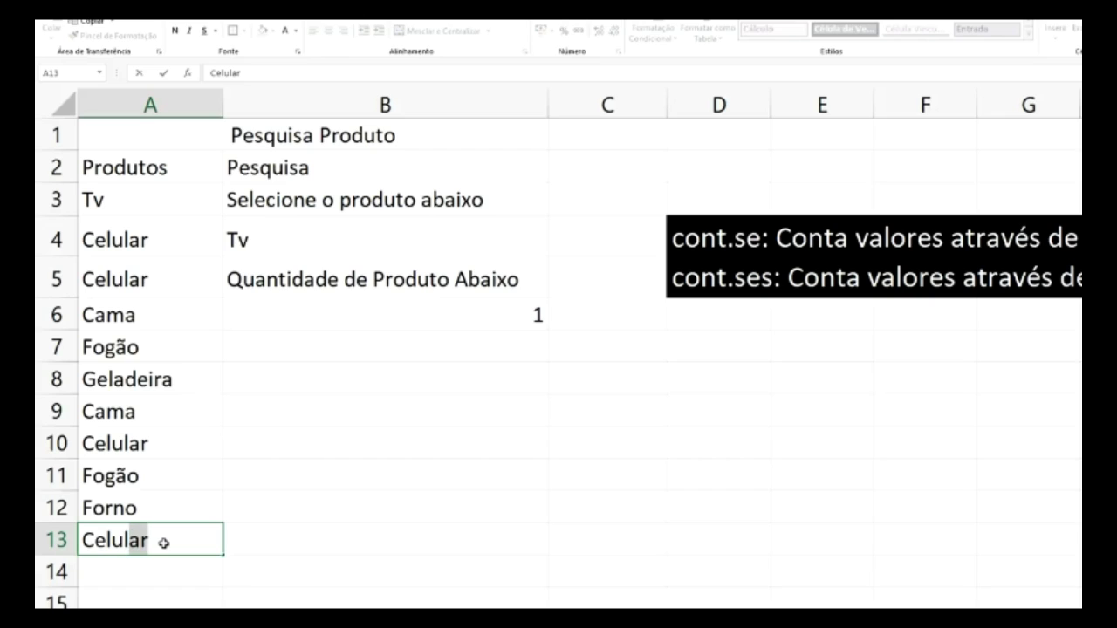
key("Return")
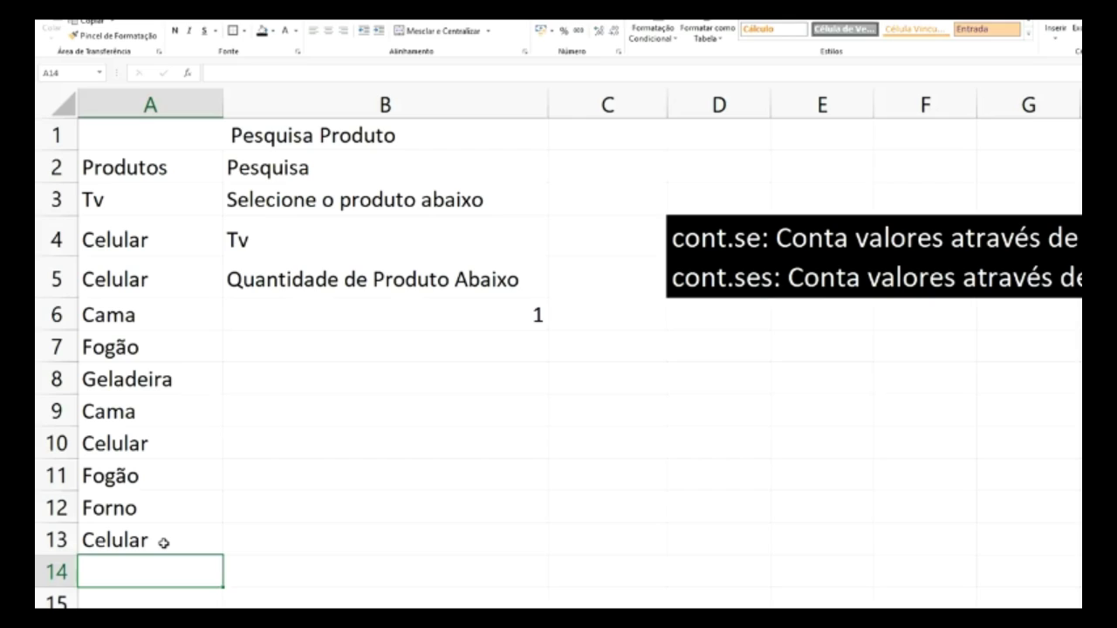
type("batedeira")
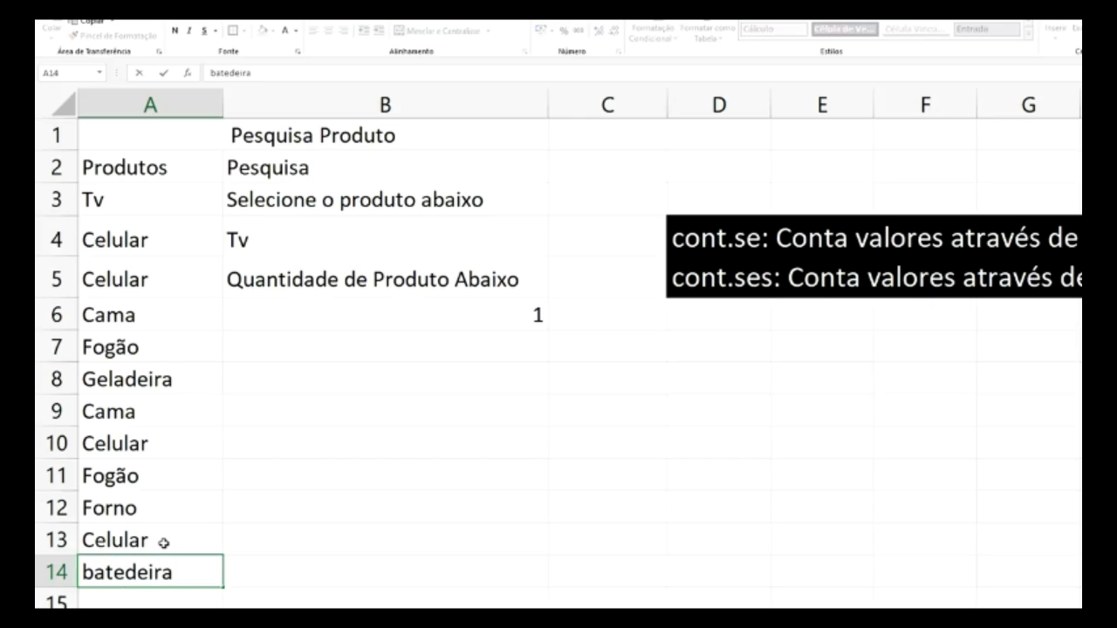
left_click(323, 534)
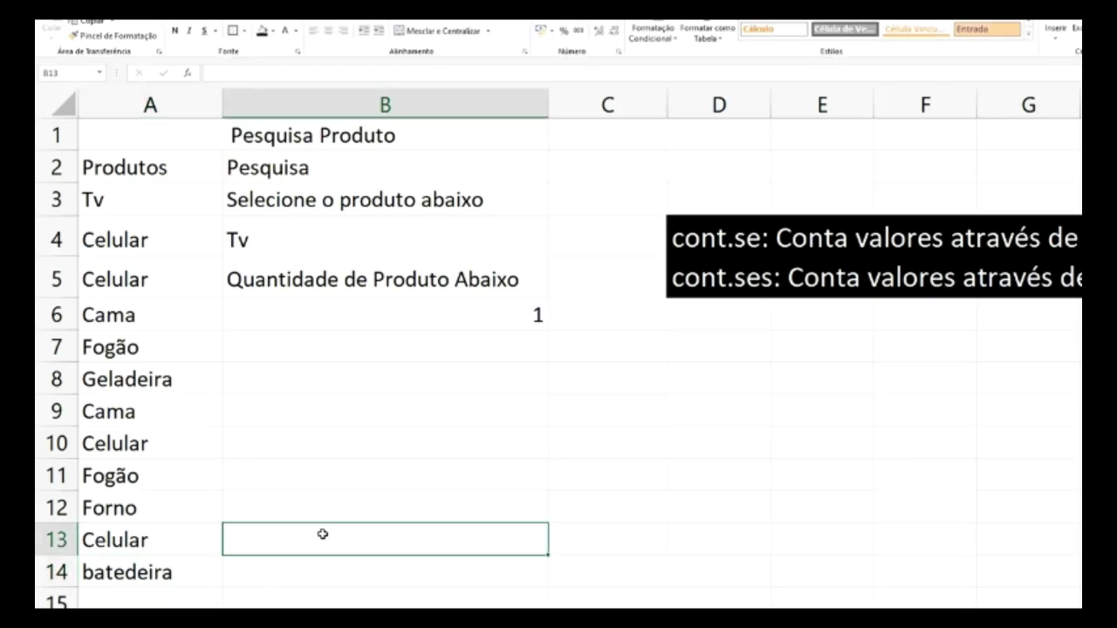
- Check B4's dropdown for the new products, closing it unchanged
left_click(505, 232)
left_click(554, 251)
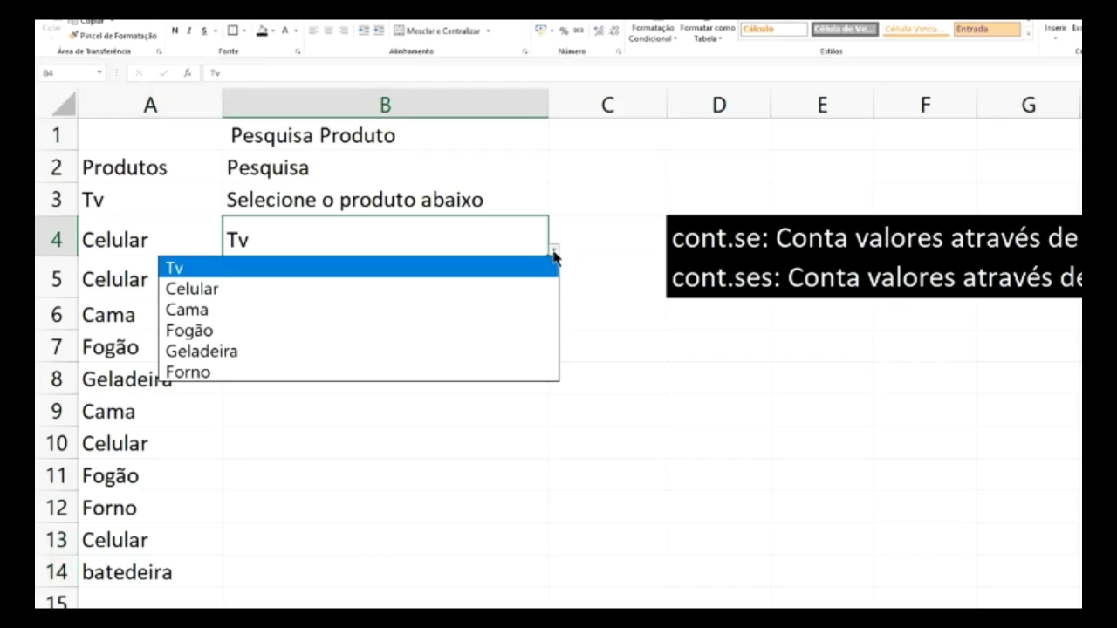
key("Escape")
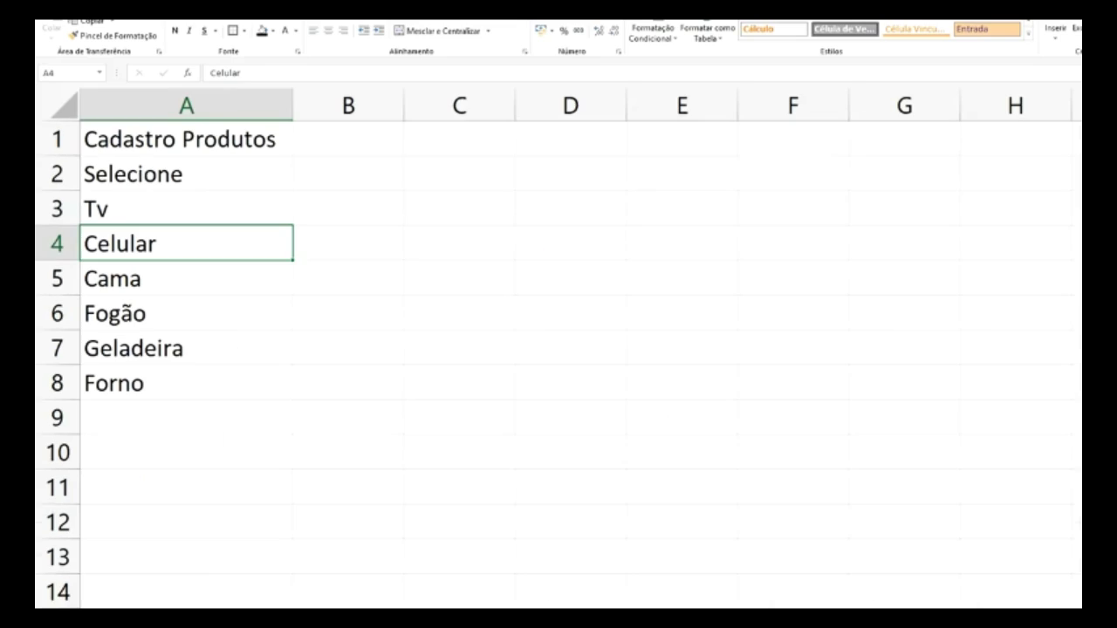
- Enter Batedeira below Forno, inspect the B6 count formula, and check B4's dropdown
left_click(131, 415)
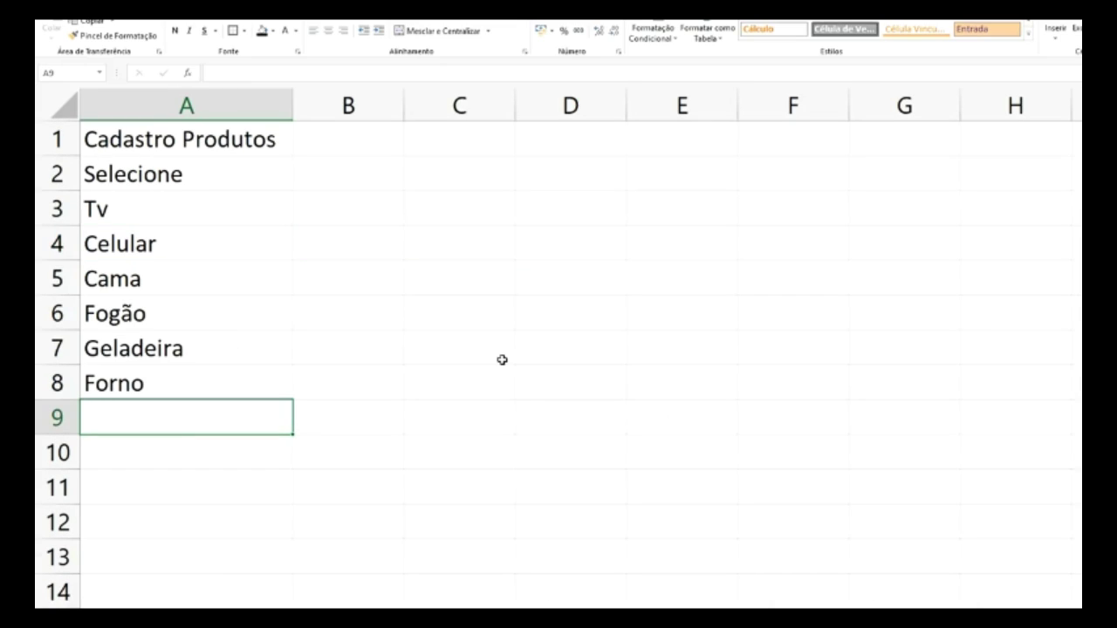
type("Batedeira")
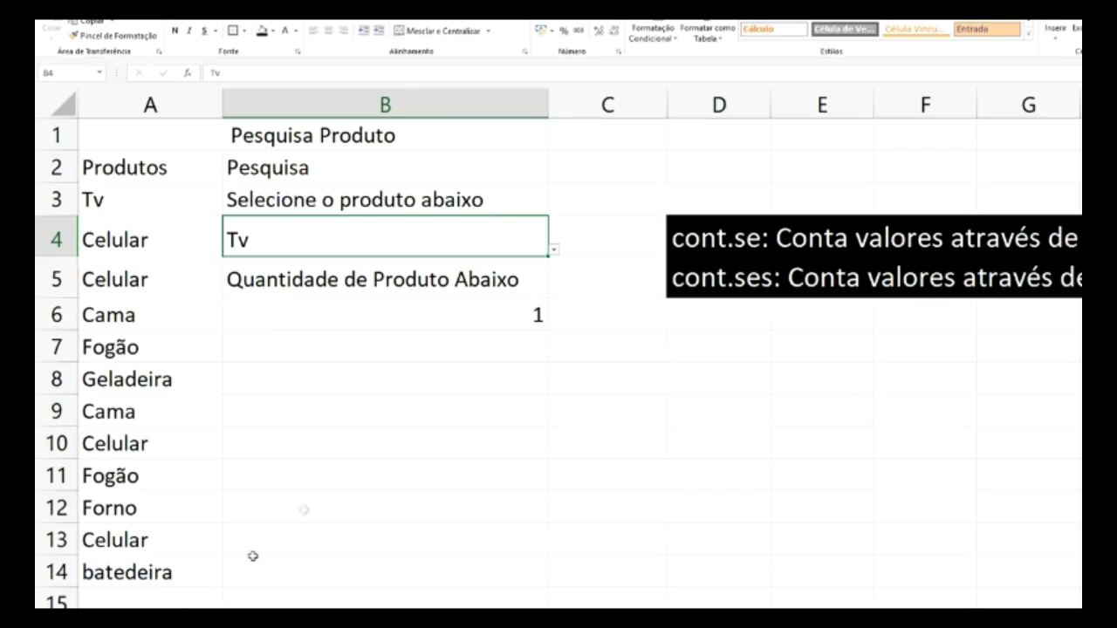
left_click(360, 404)
left_click(503, 310)
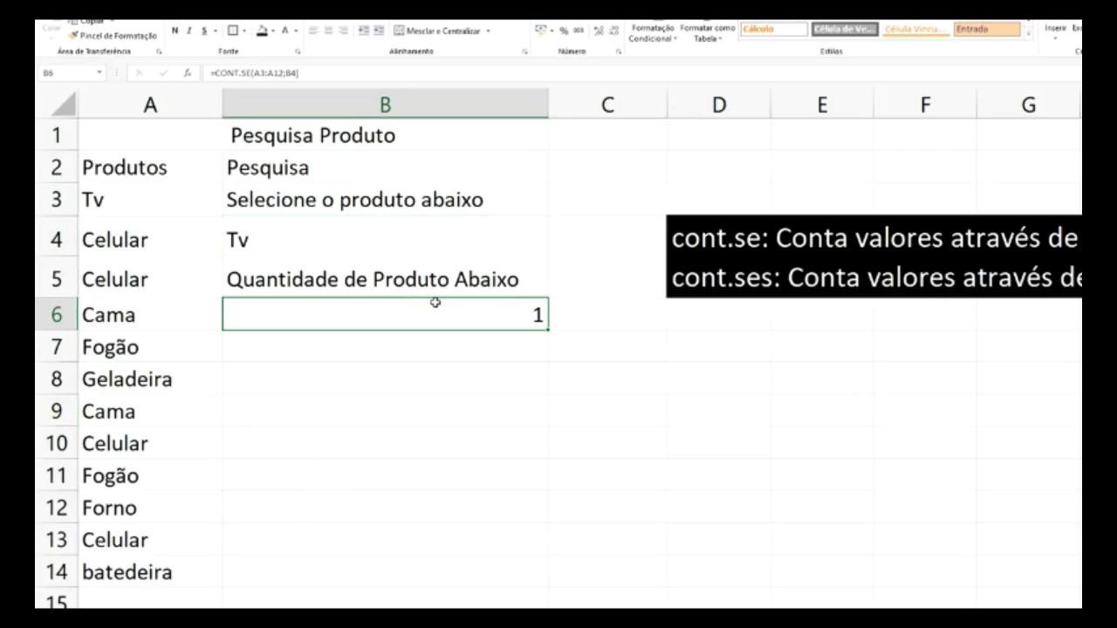
left_click(414, 236)
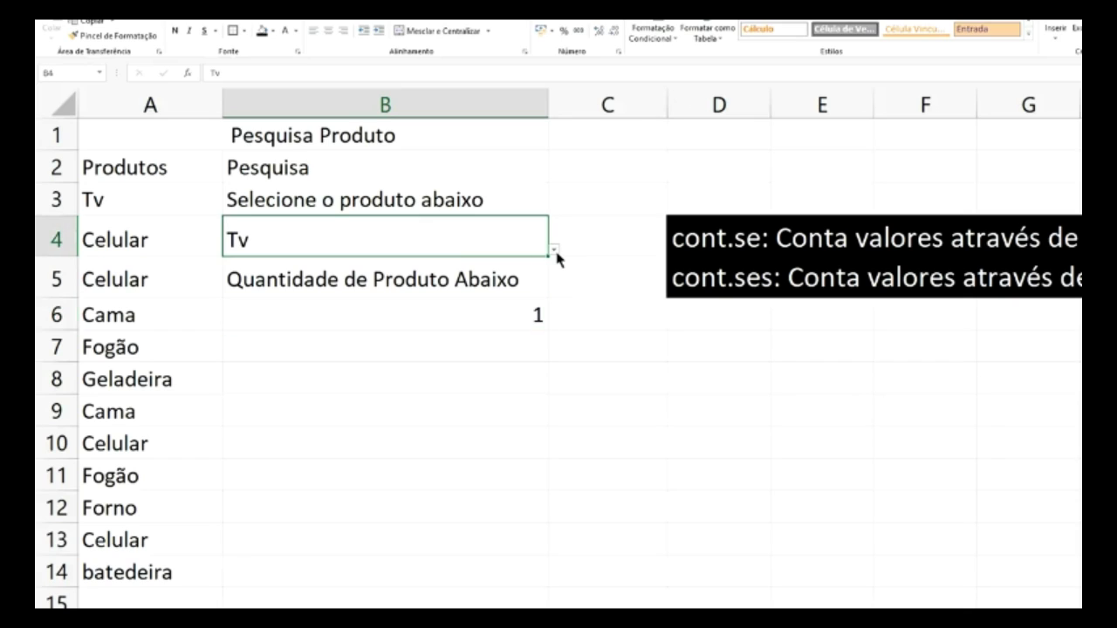
left_click(554, 251)
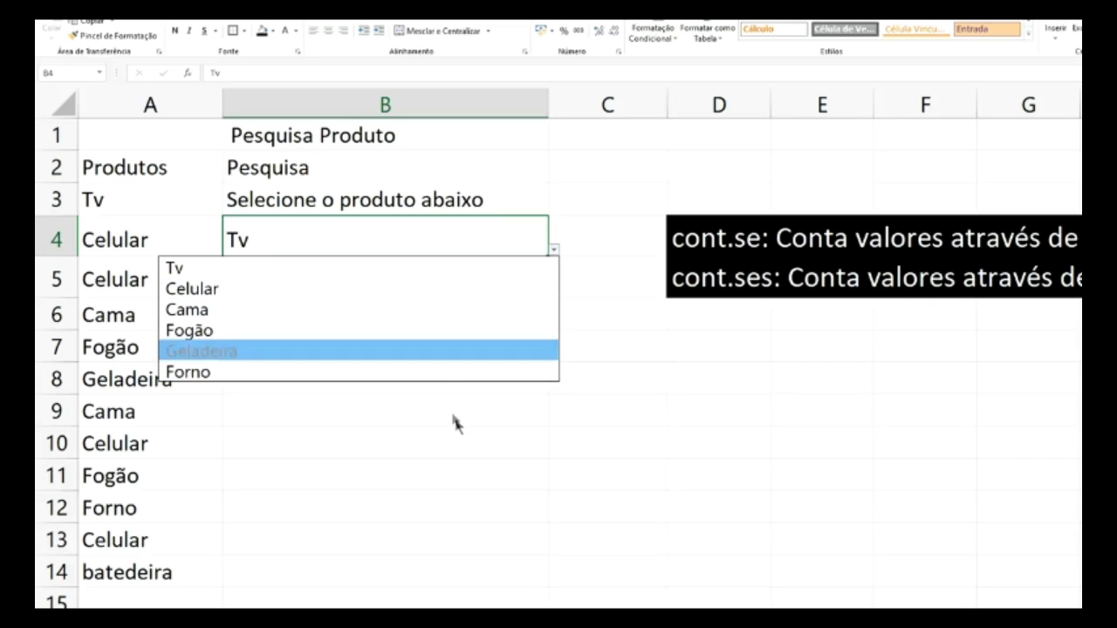
key("Escape")
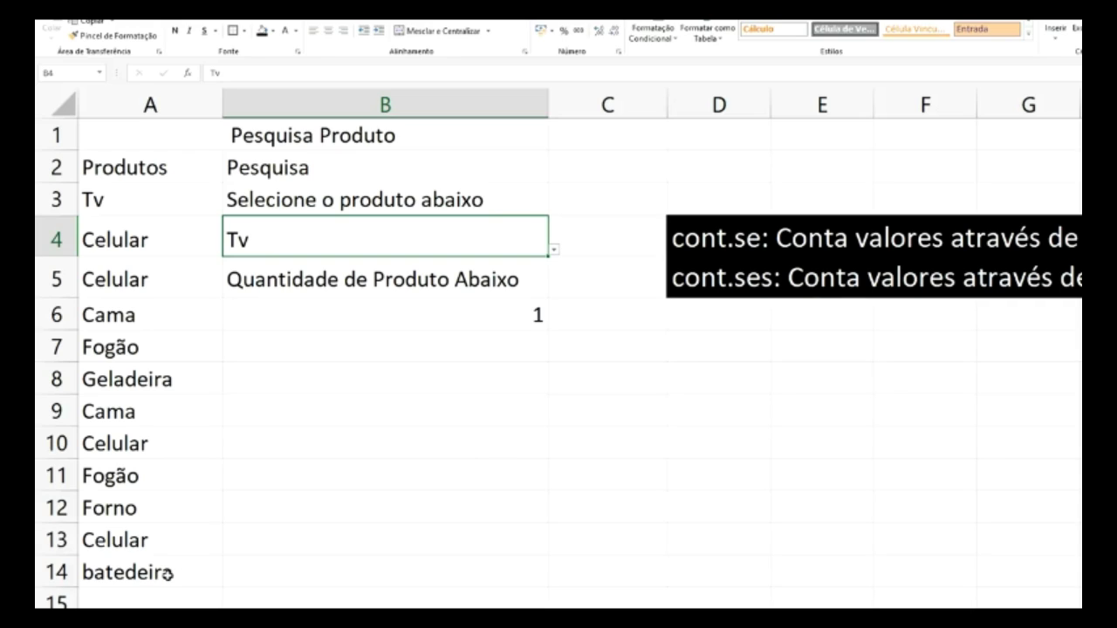
- Clear the stray batedeira entry from A14 and reselect B4
left_click(166, 574)
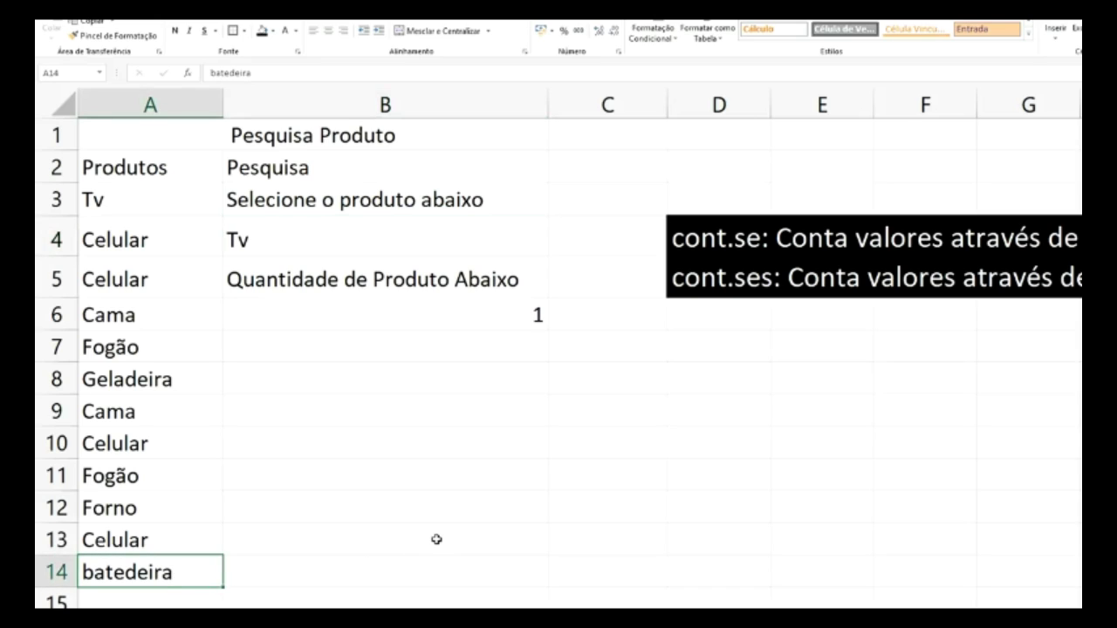
key("Delete")
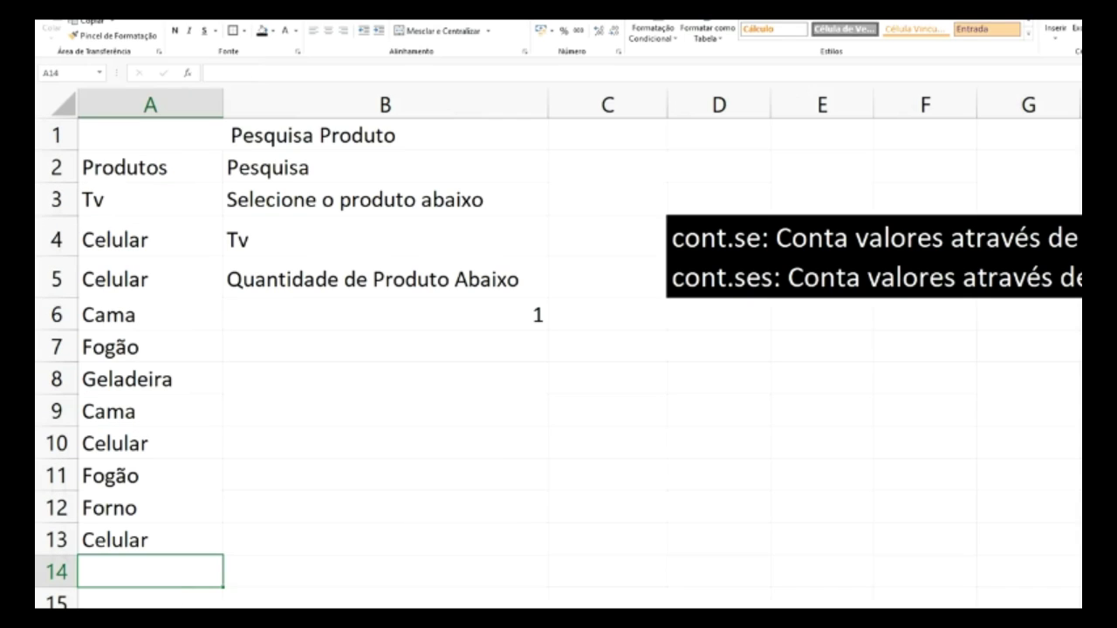
left_click(473, 316)
left_click(426, 238)
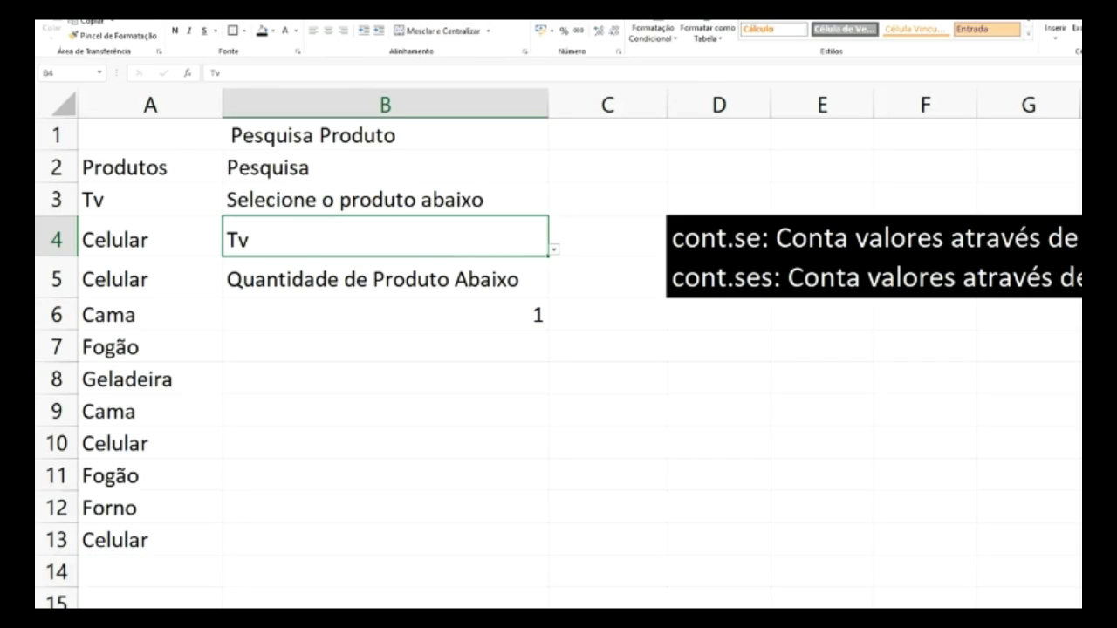
key("alt+s")
- Change B4's list source to Cadastros!A2:A30 and confirm the dropdown lists Selecione through Batedeira
left_click(753, 32)
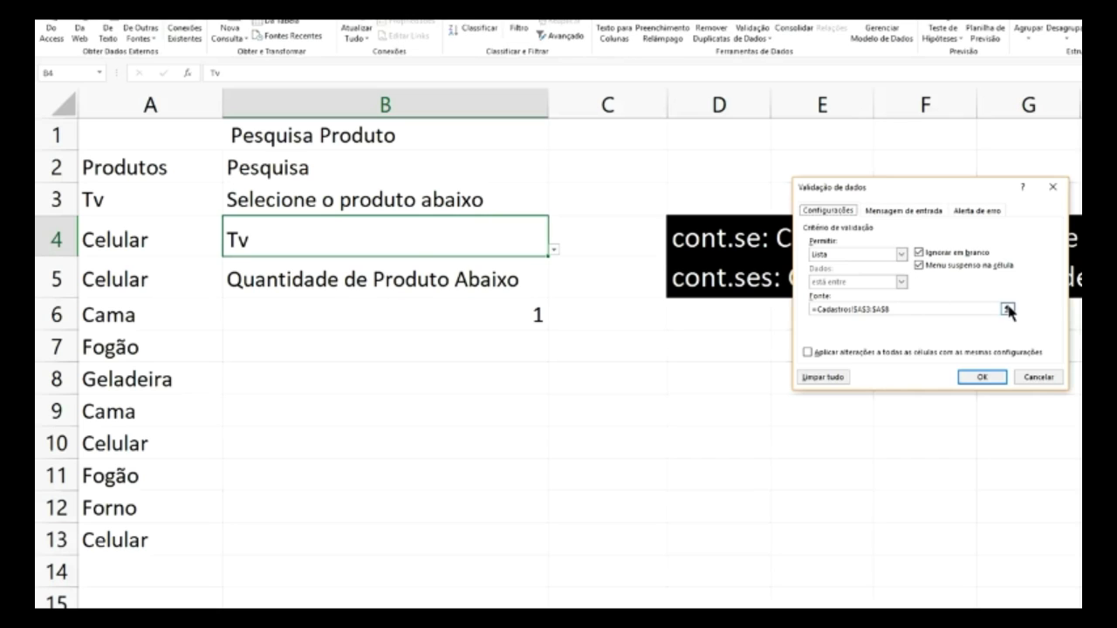
left_click(1008, 308)
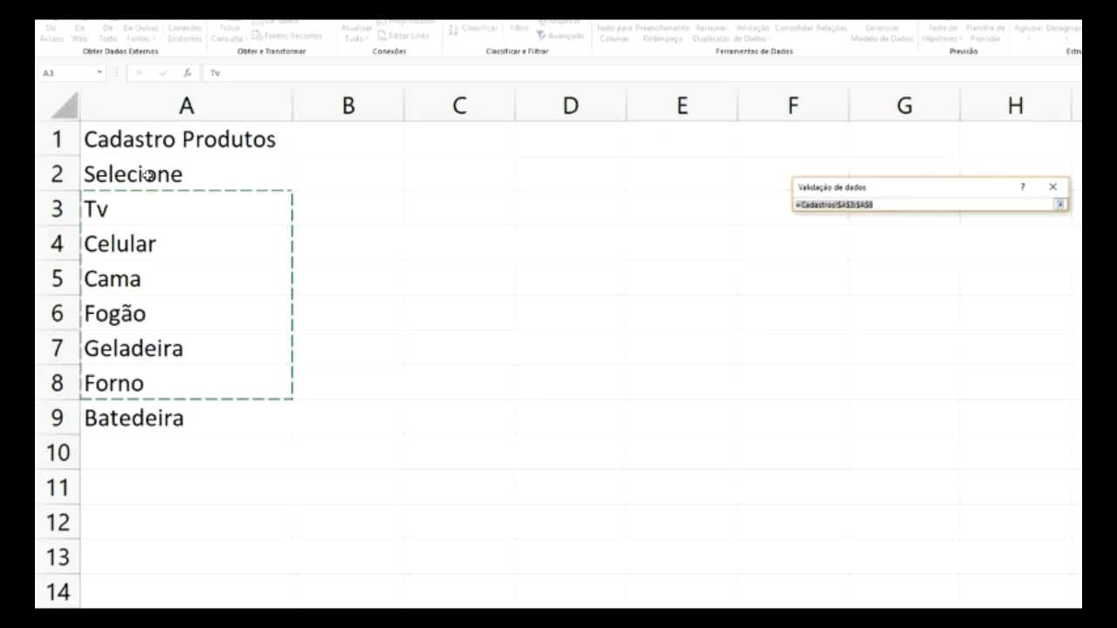
left_click_drag(145, 179, 179, 577)
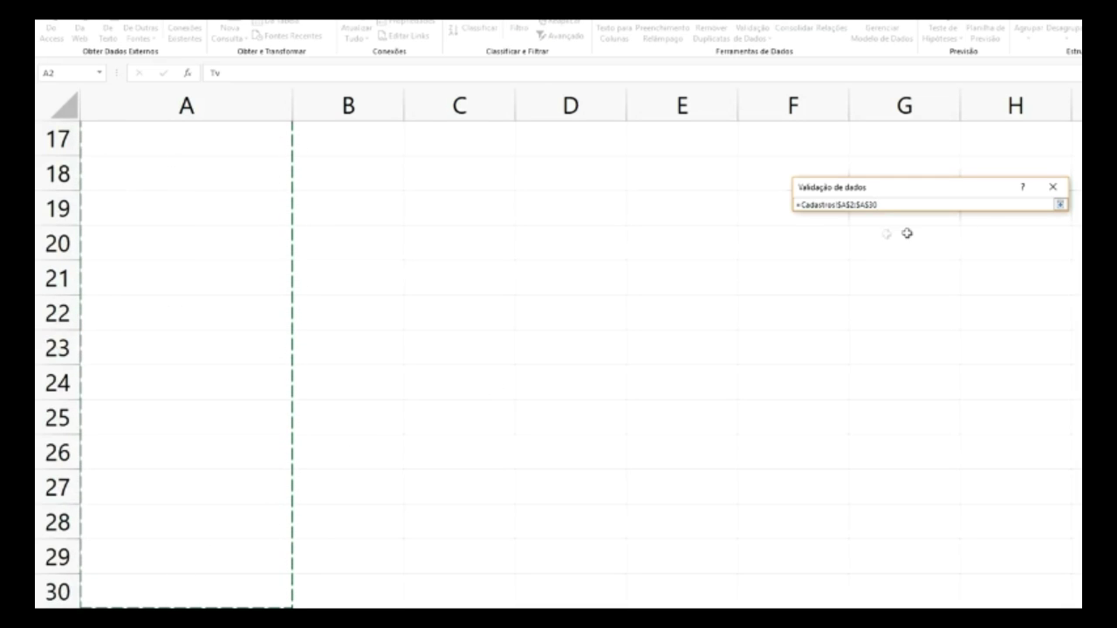
left_click(1061, 206)
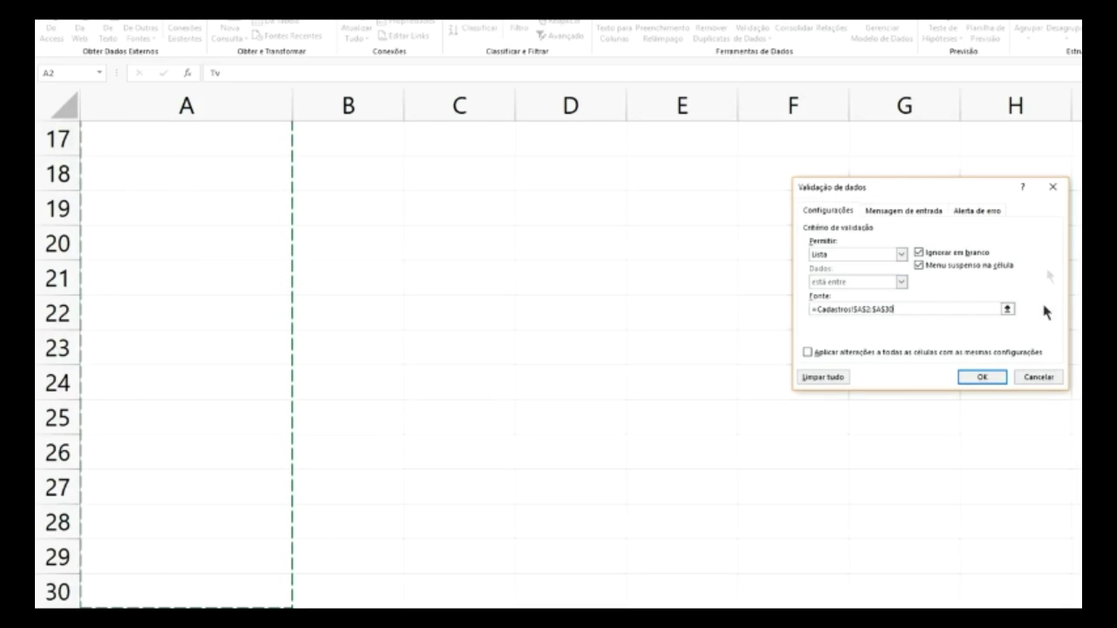
left_click(980, 382)
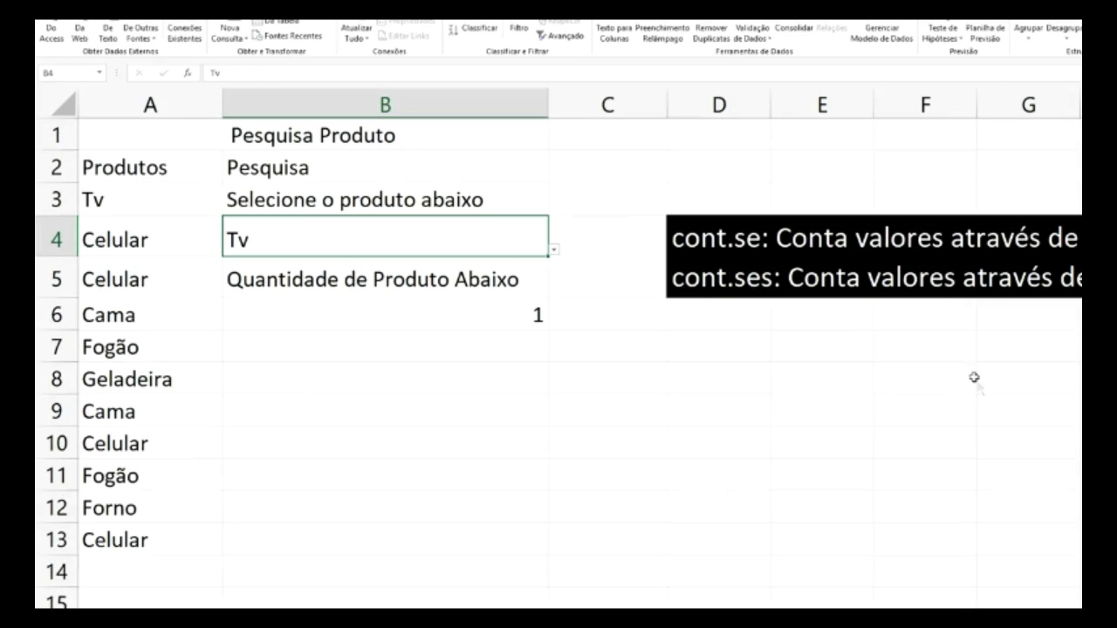
left_click(553, 250)
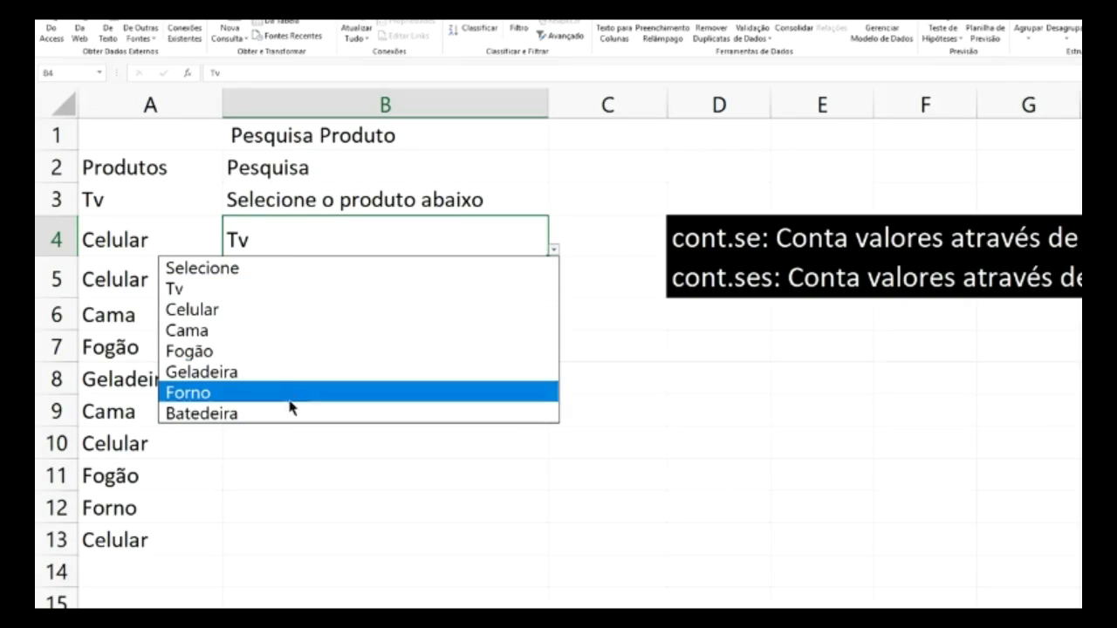
key("Escape")
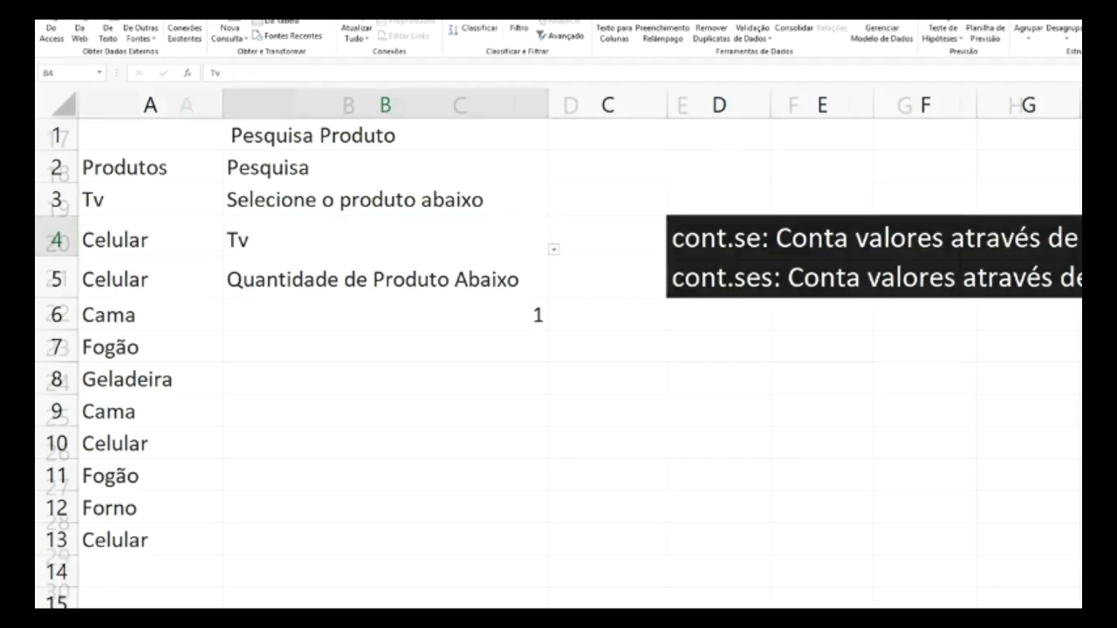
- Add 'Secador de Cabelos' below the products on the Cadastros sheet
scroll(162, 386, "up", 5)
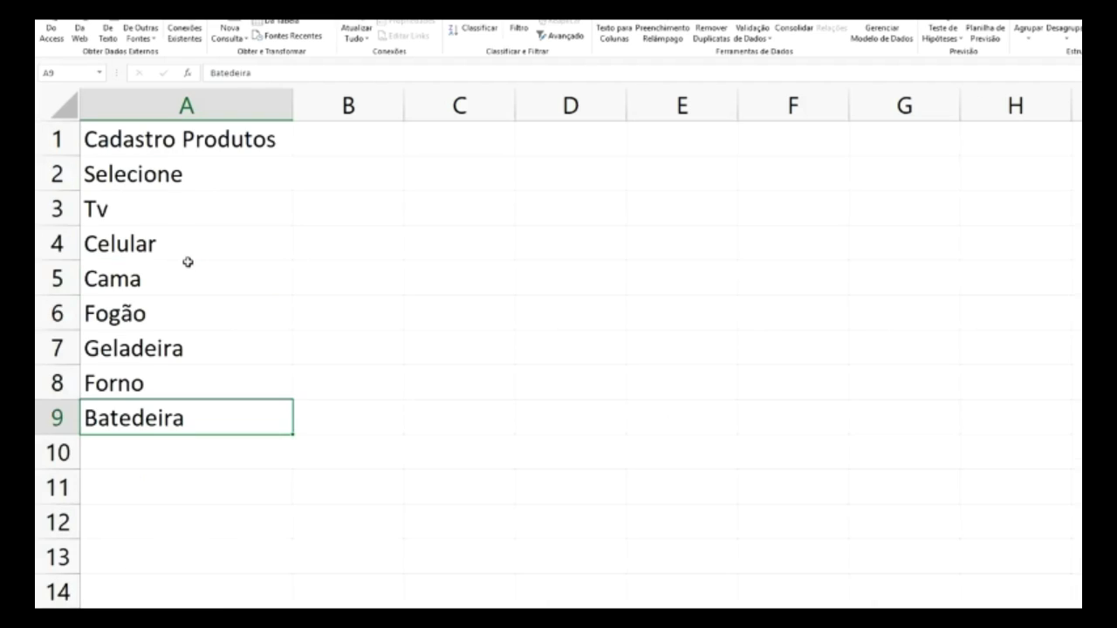
scroll(188, 262, "down", 3)
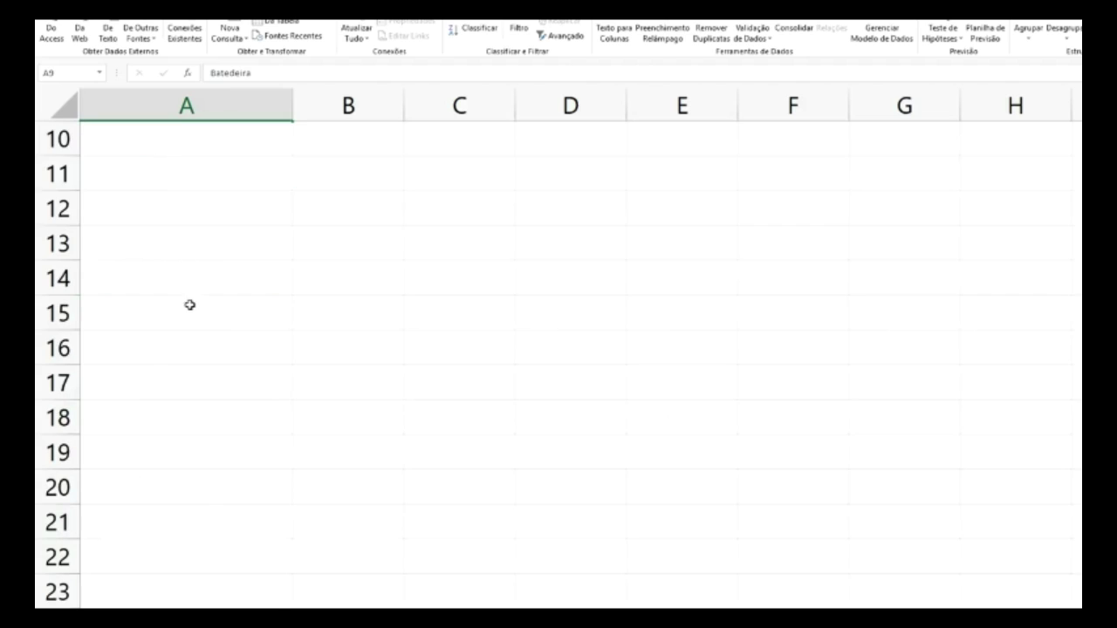
scroll(187, 305, "up", 2)
left_click(174, 350)
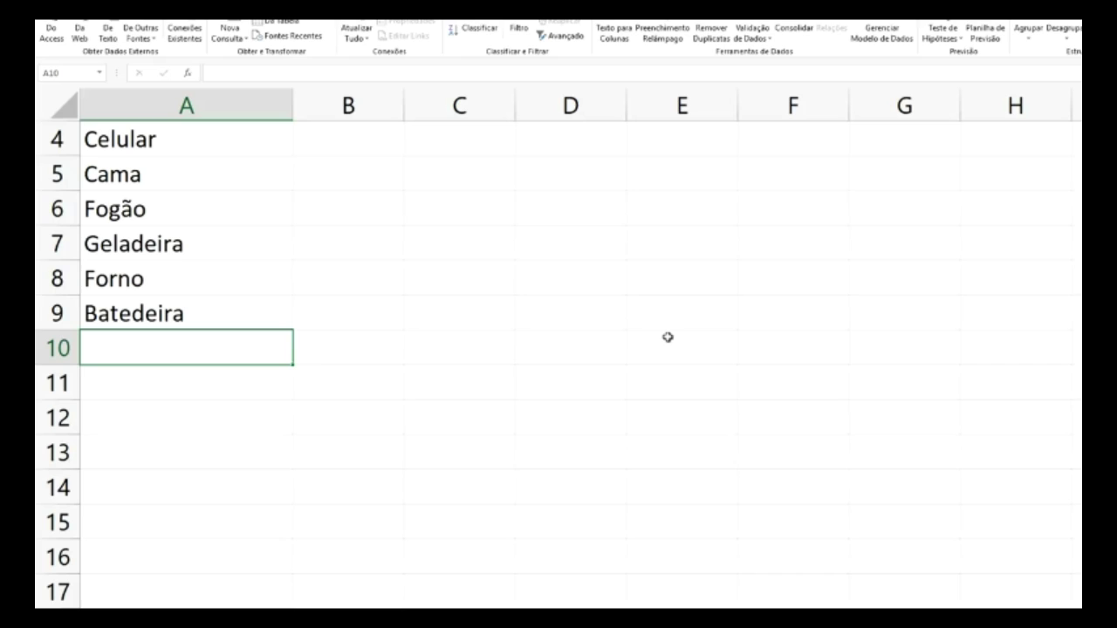
type("Secador de")
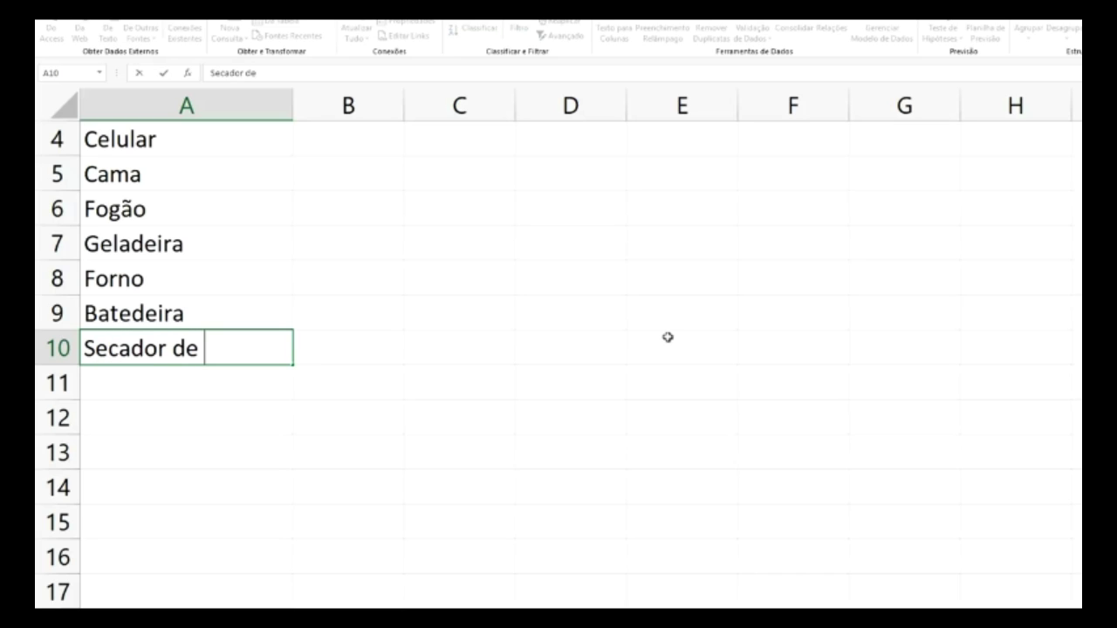
type(" Cabelos")
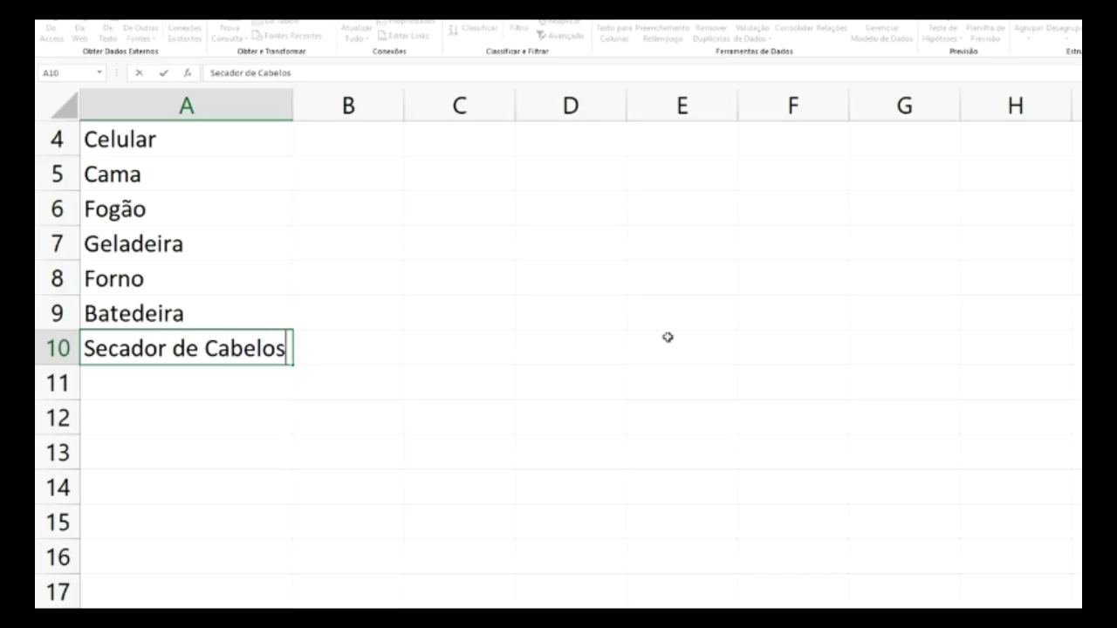
left_click(594, 288)
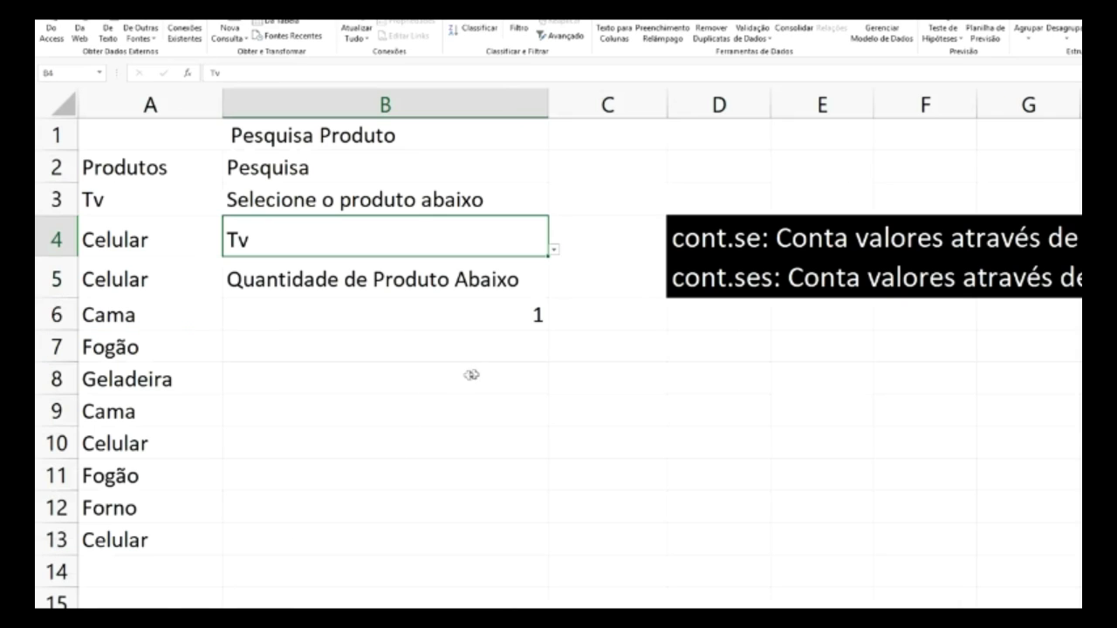
- Check B4's product list, dismissing it without changing the selection
left_click(471, 377)
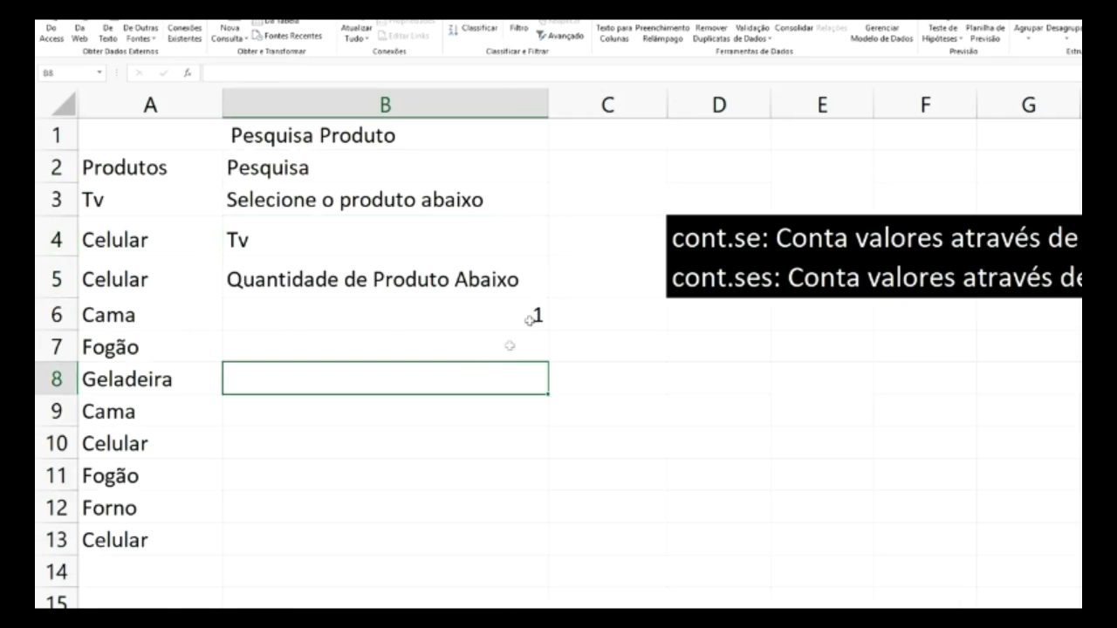
left_click(530, 250)
left_click(553, 250)
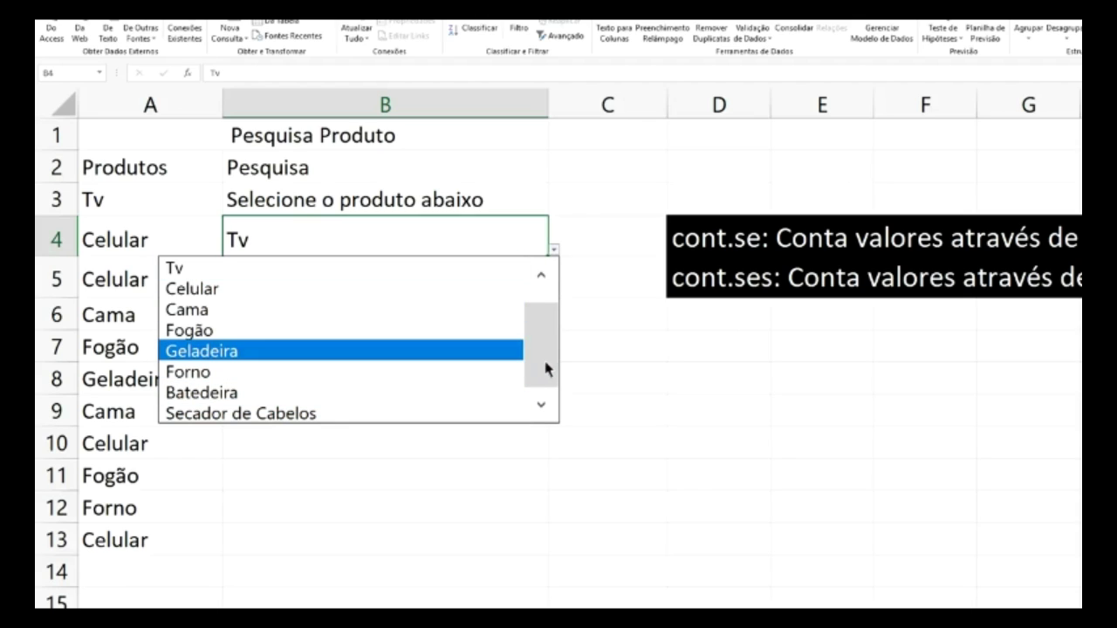
left_click(542, 278)
key("Escape")
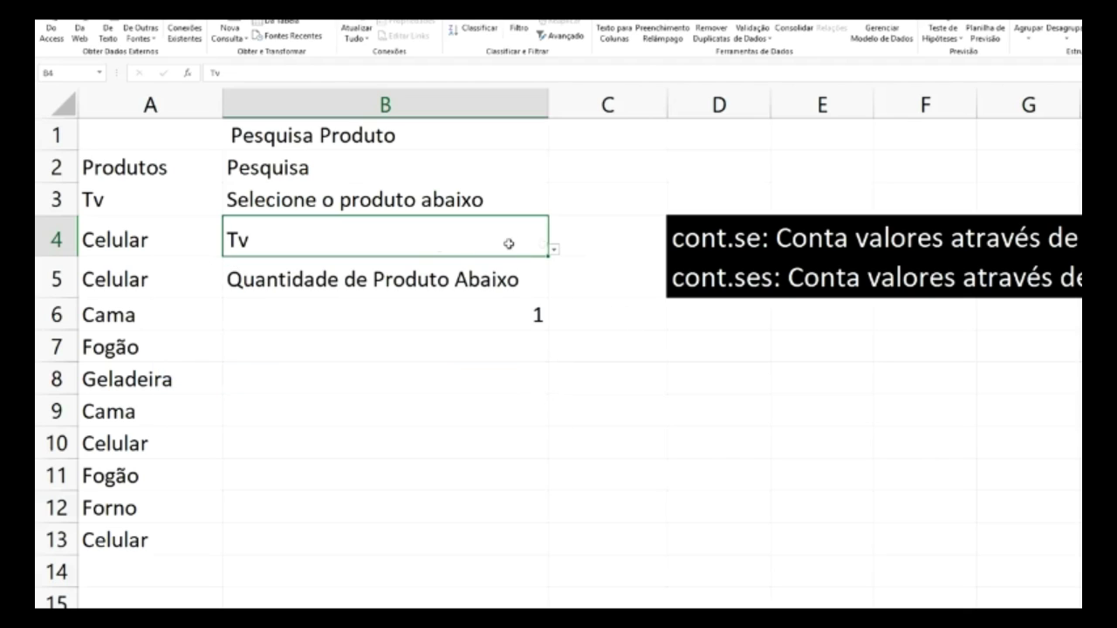
- Choose Celular in B4 so the B6 count shows 3
key("ctrl+Page_Down")
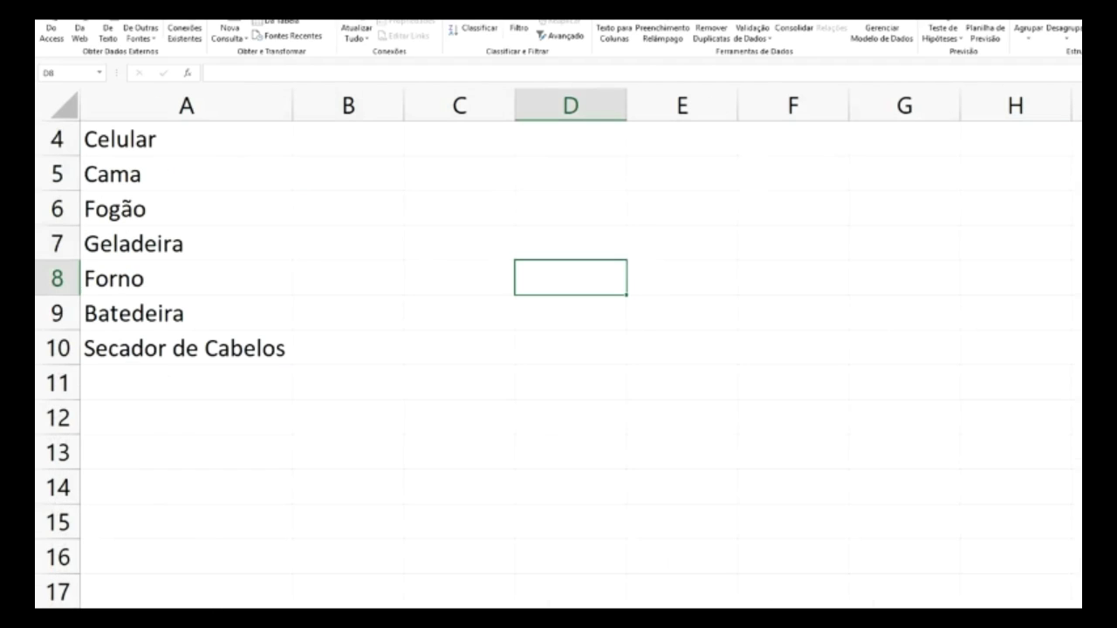
key("ctrl+Page_Up")
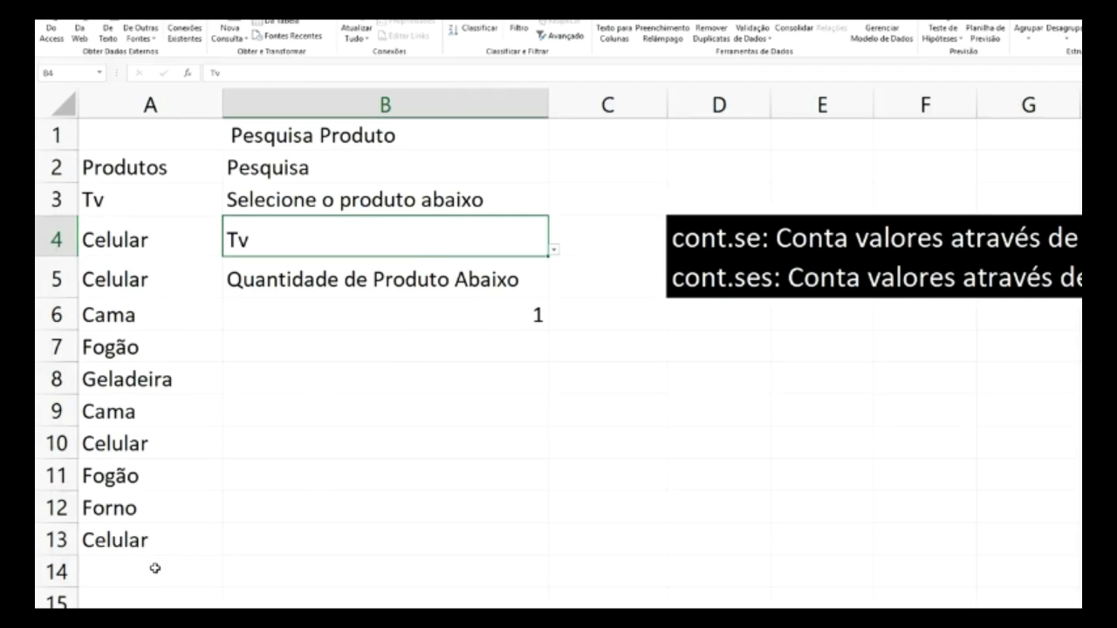
left_click(554, 251)
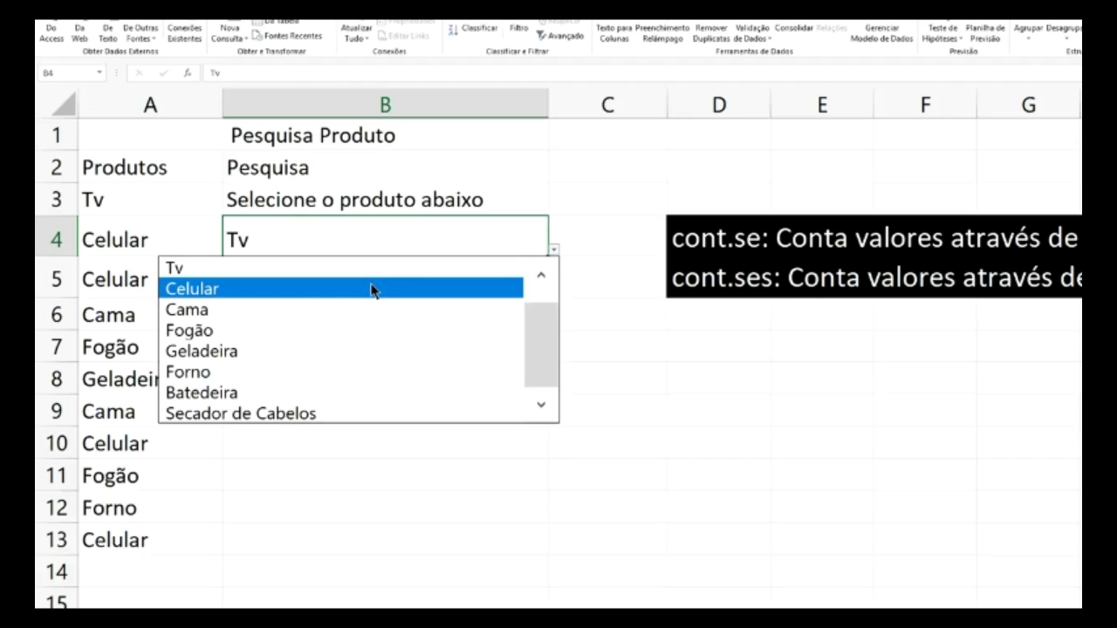
left_click(372, 289)
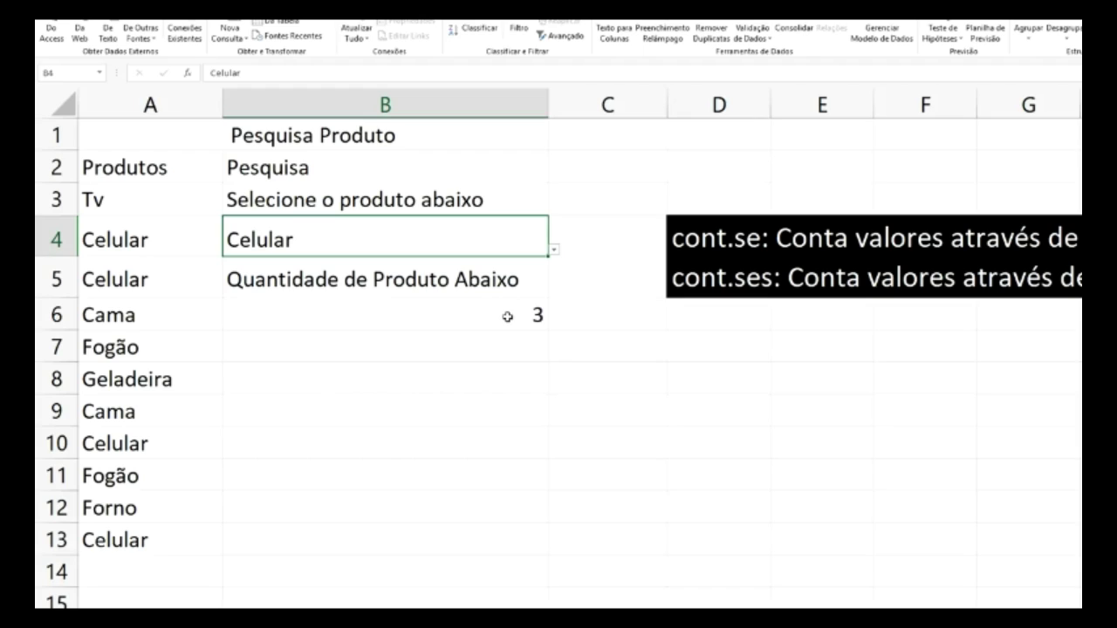
left_click(507, 316)
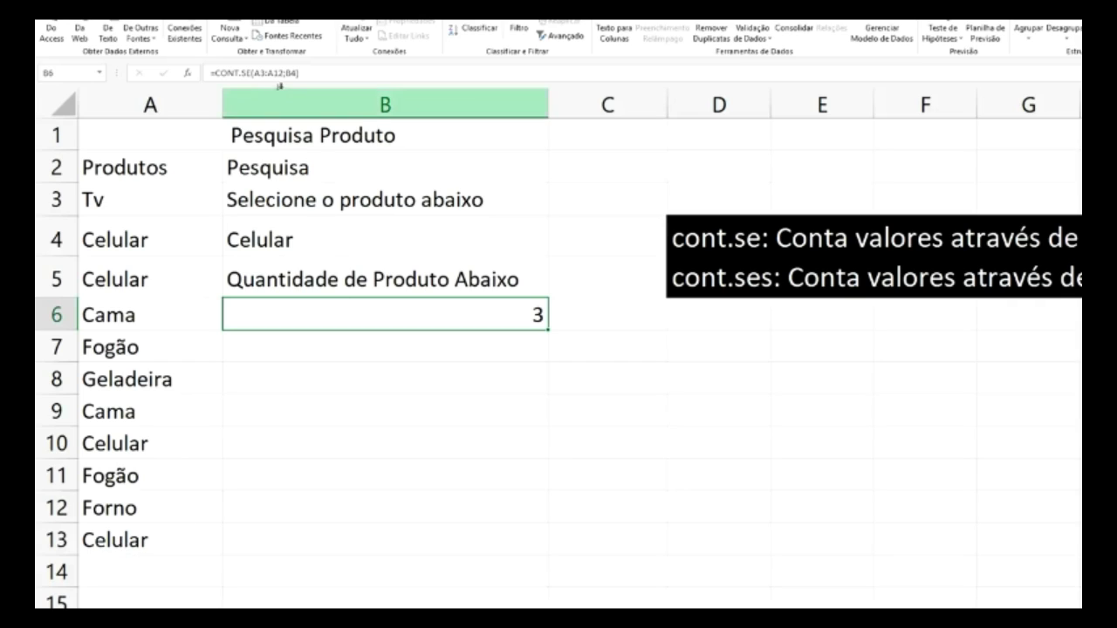
- Change B6's formula to =CONT.SE(A3:A1000;B4), raising the Celular count to 4
left_click(283, 74)
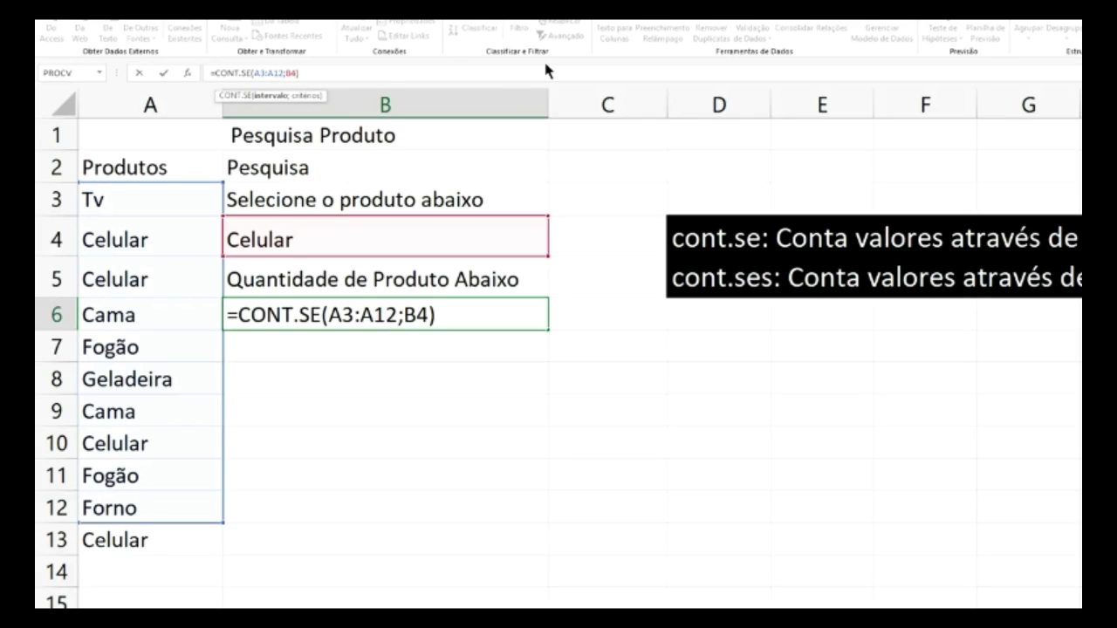
key("BackSpace")
key("BackSpace")
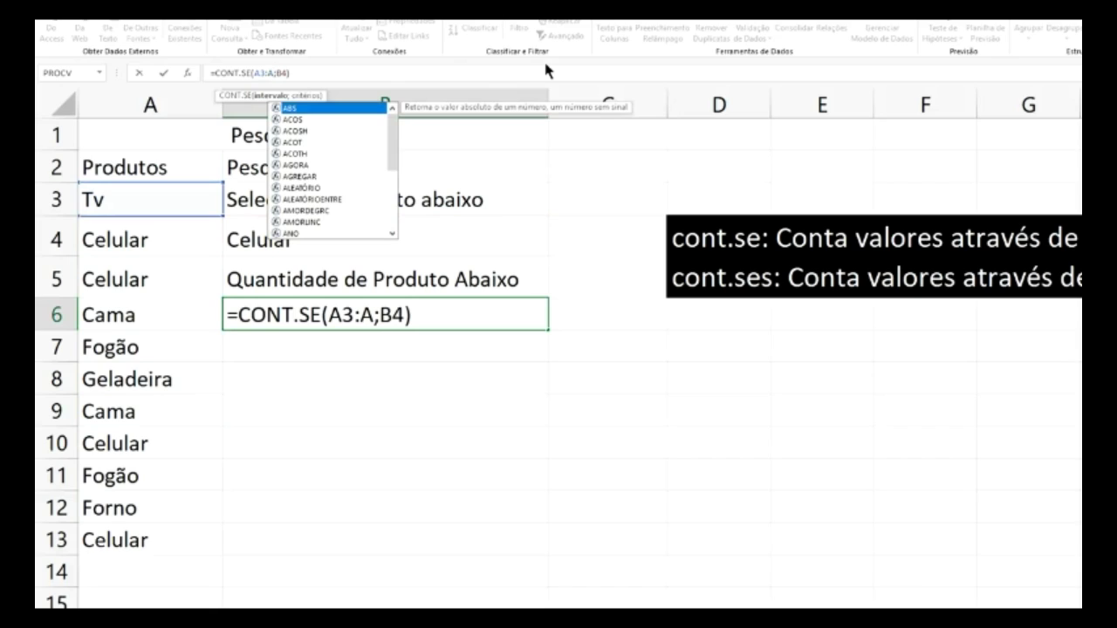
type("100")
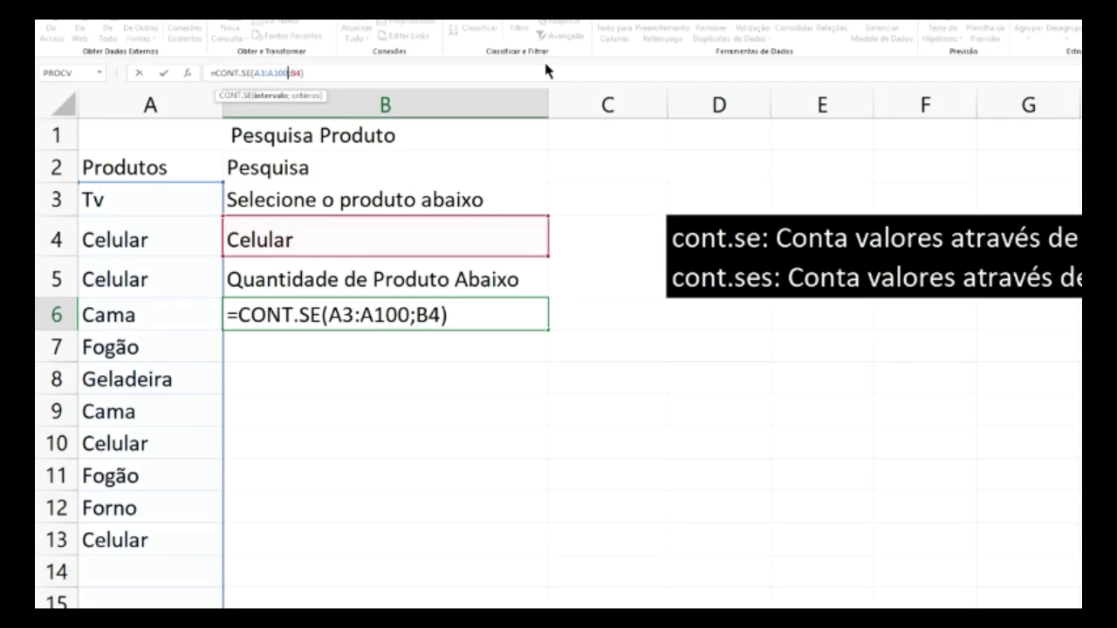
type("0")
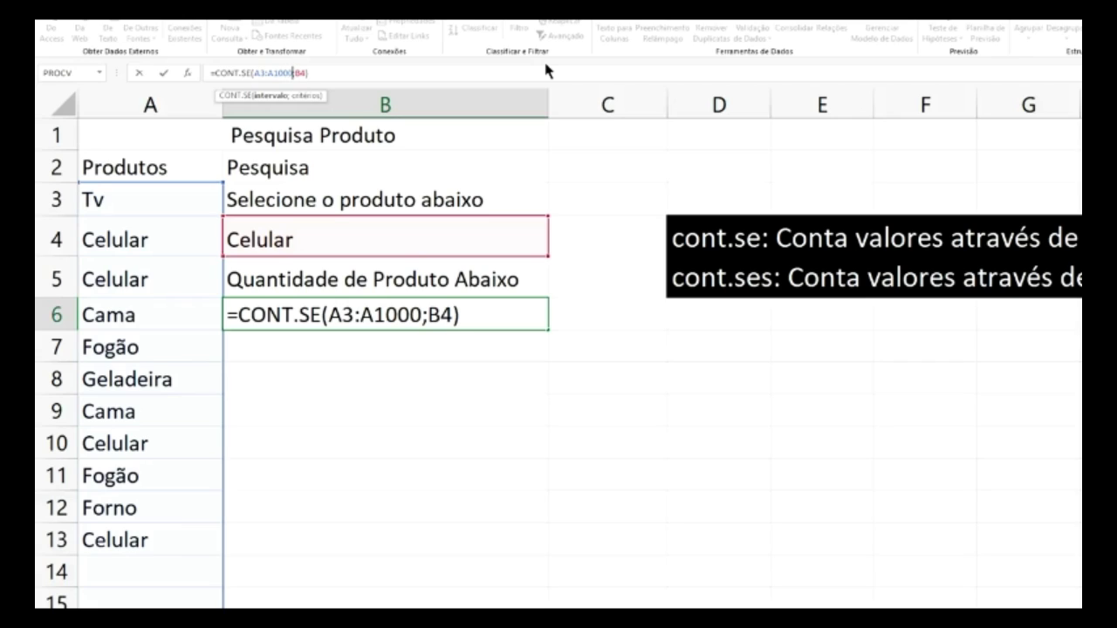
key("Return")
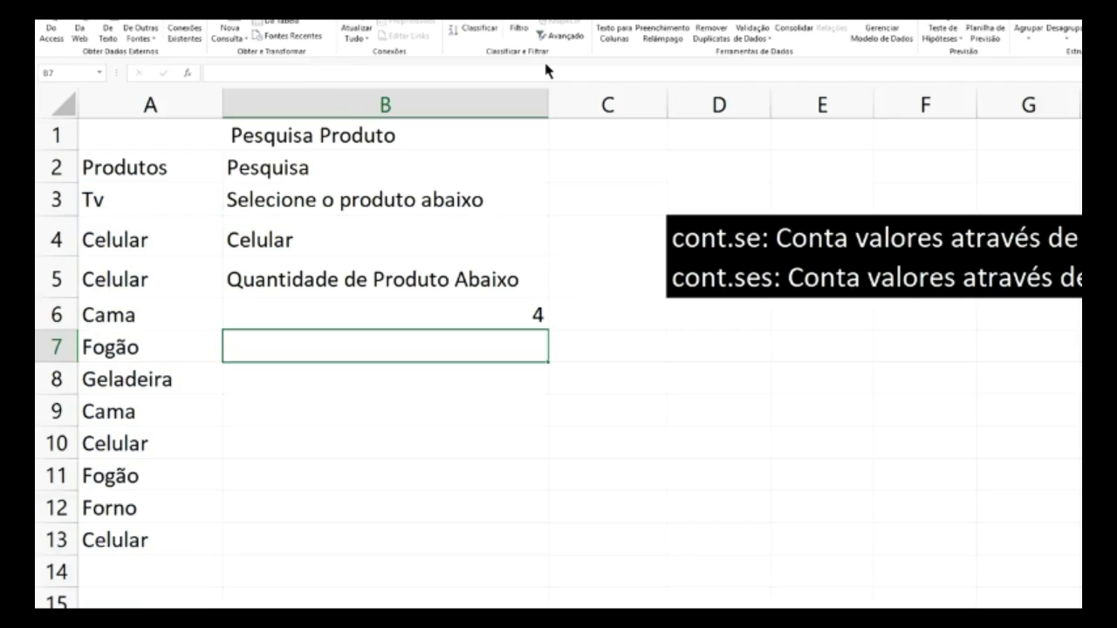
- Enter 'Secador de cabelos' in A14 and autofit column A to its longest entry
left_click(499, 323)
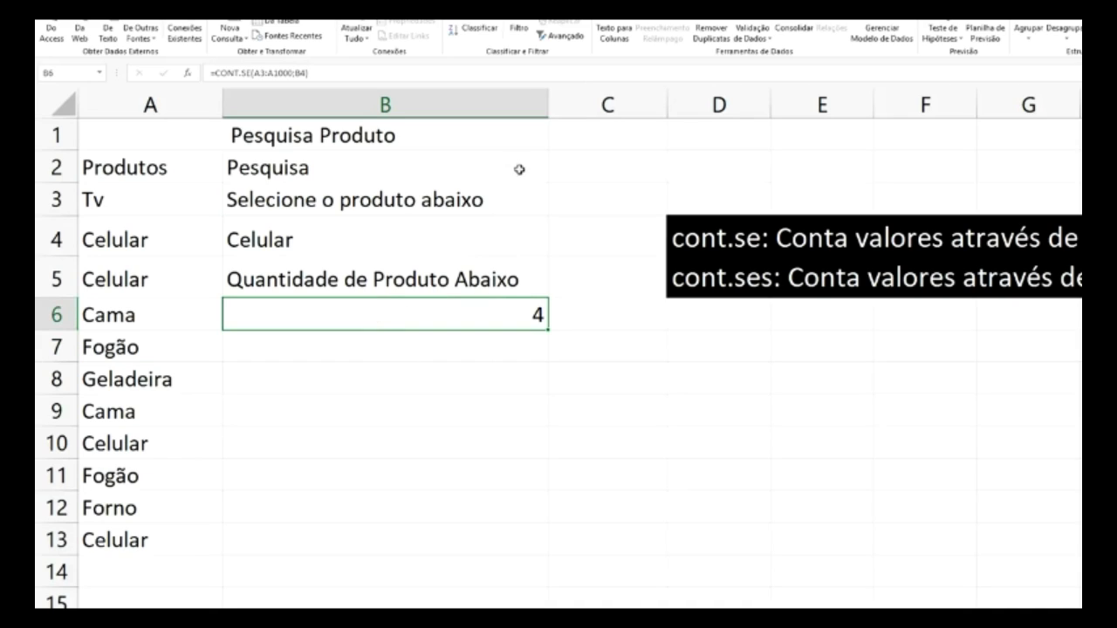
left_click(475, 236)
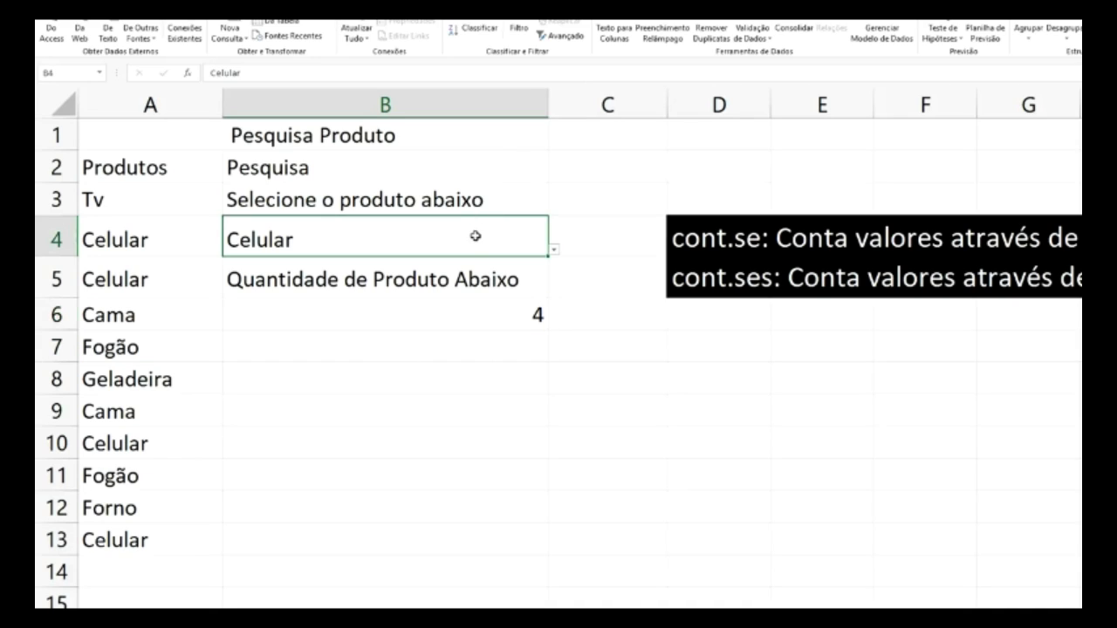
left_click(157, 568)
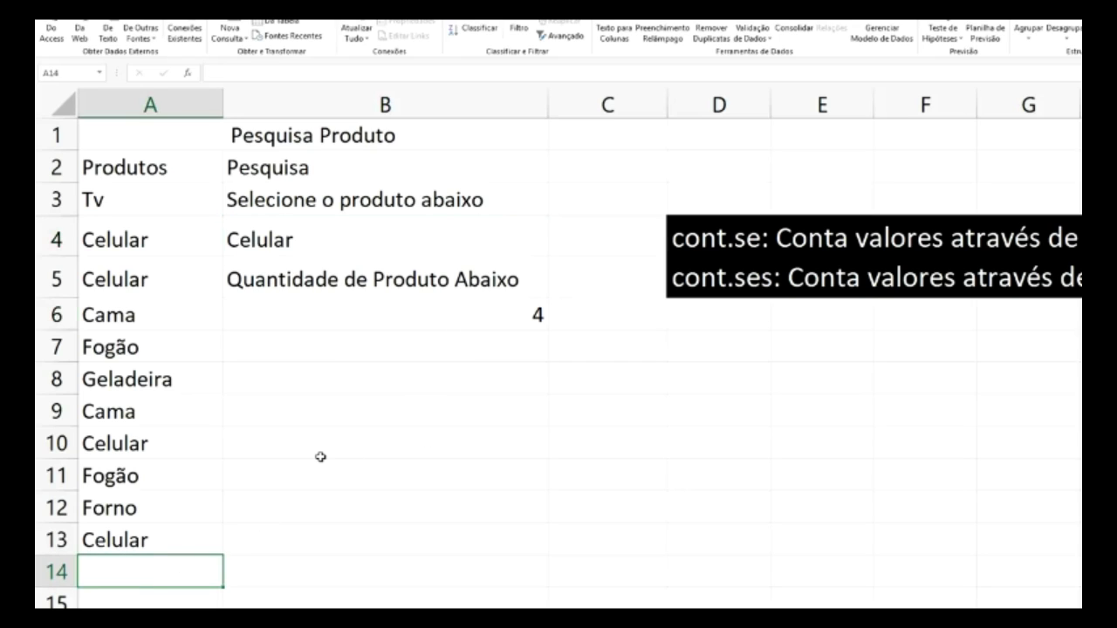
type("Sec")
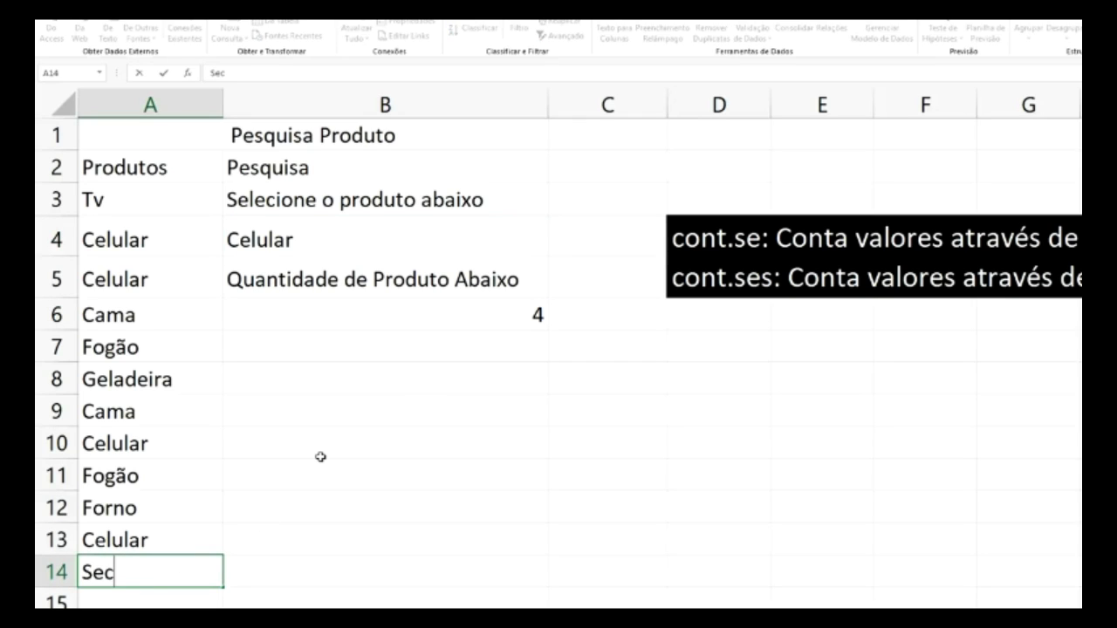
type("ador de")
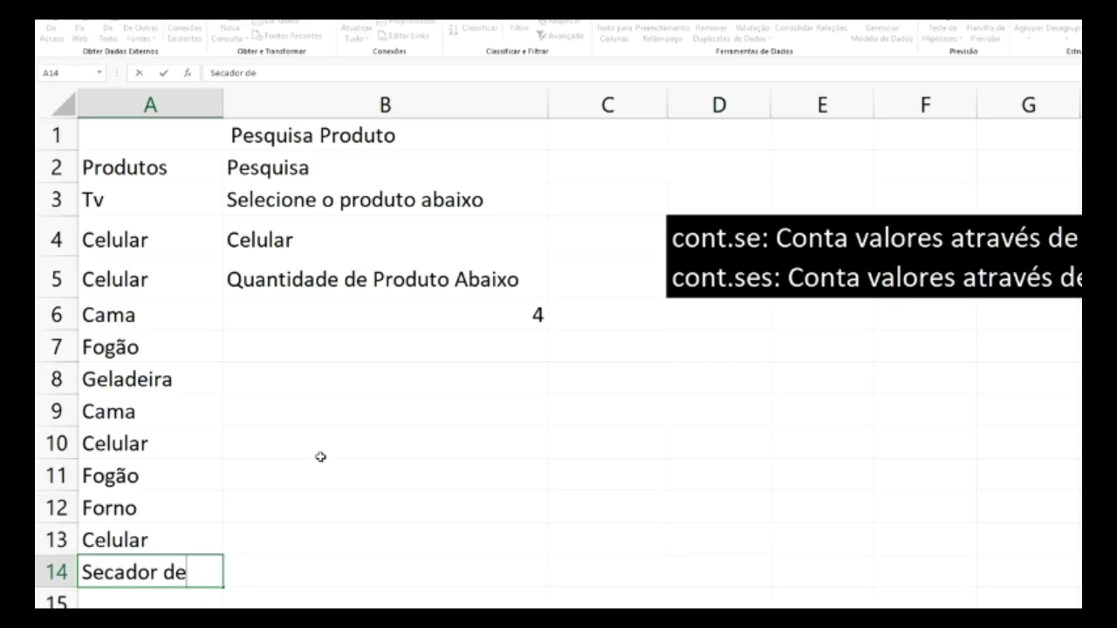
type(" cabelos")
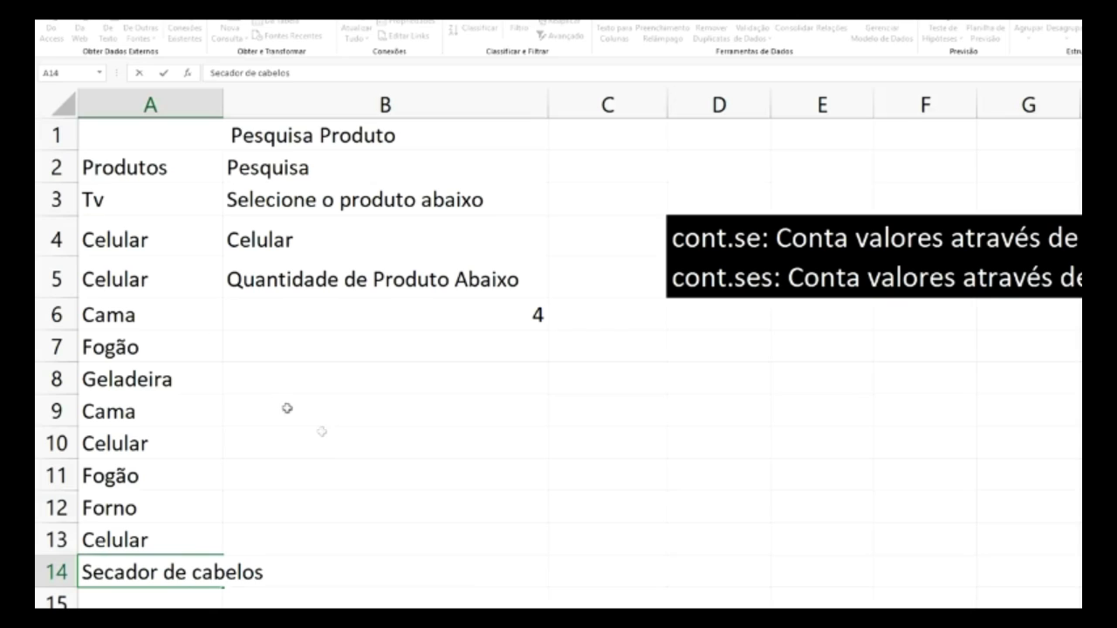
left_click(218, 103)
double_click(223, 103)
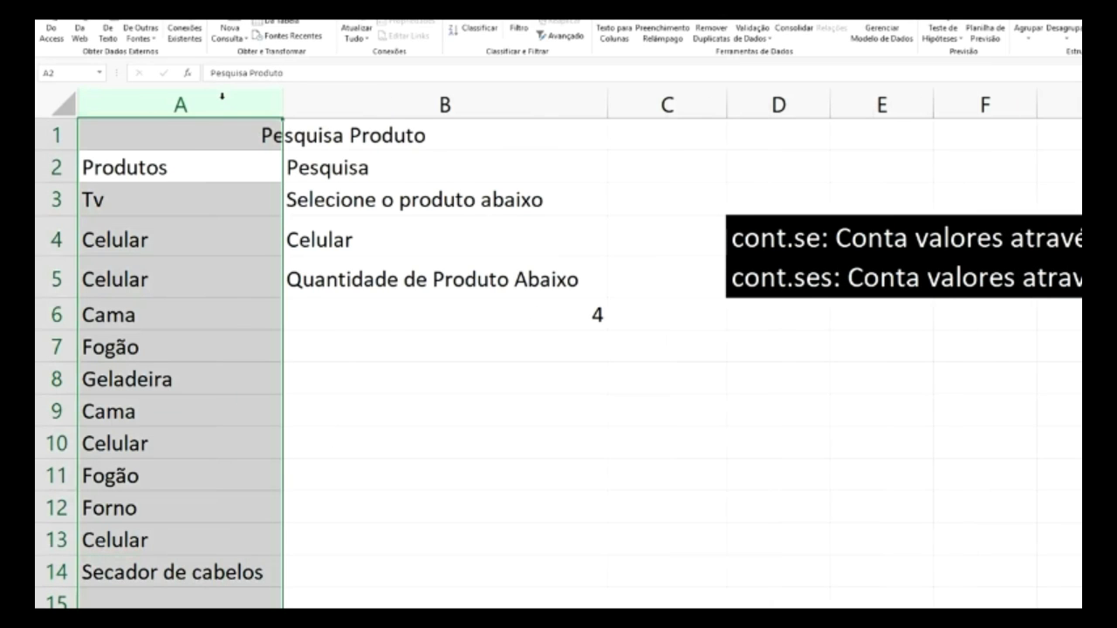
left_click(363, 379)
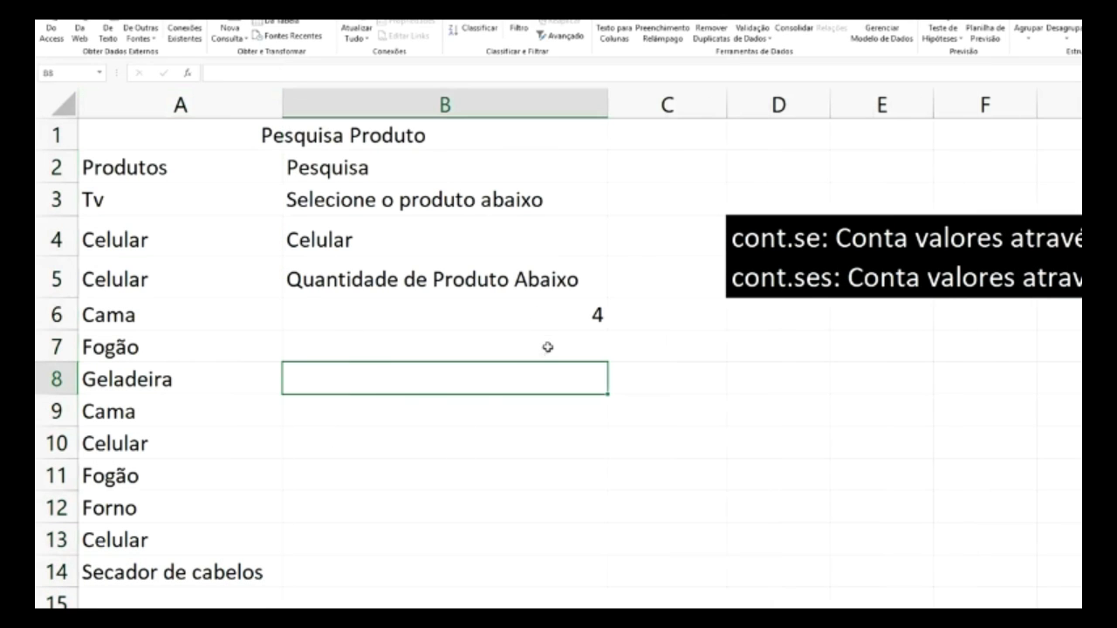
- Choose Secador de Cabelos in B4's dropdown for a count of 1, and copy A14
left_click(538, 249)
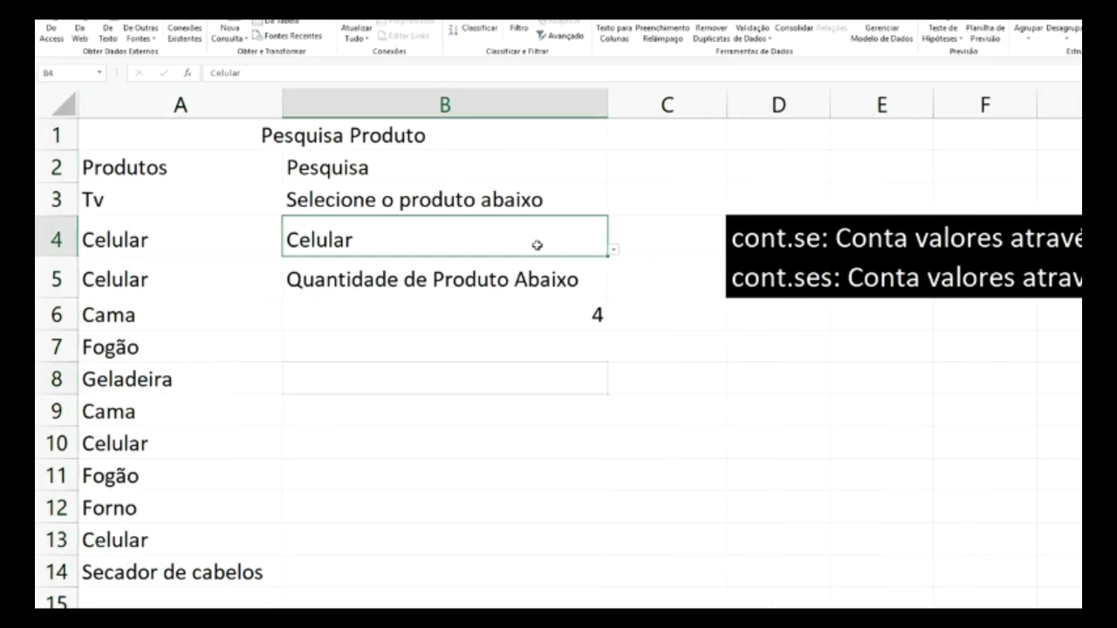
left_click(613, 251)
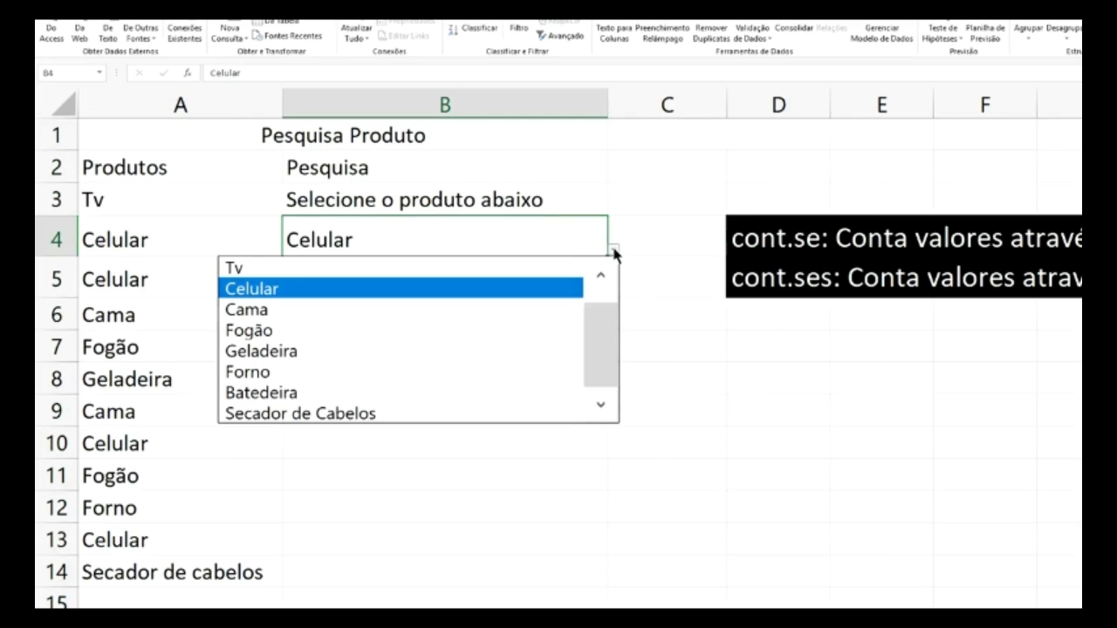
left_click(414, 416)
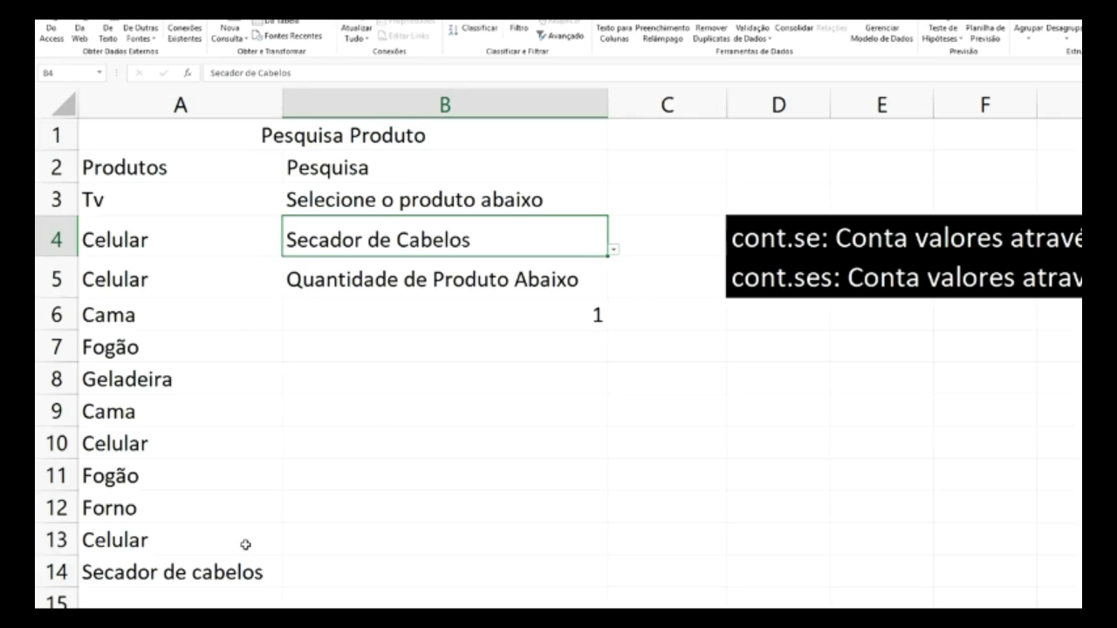
left_click(227, 571)
key("ctrl+c")
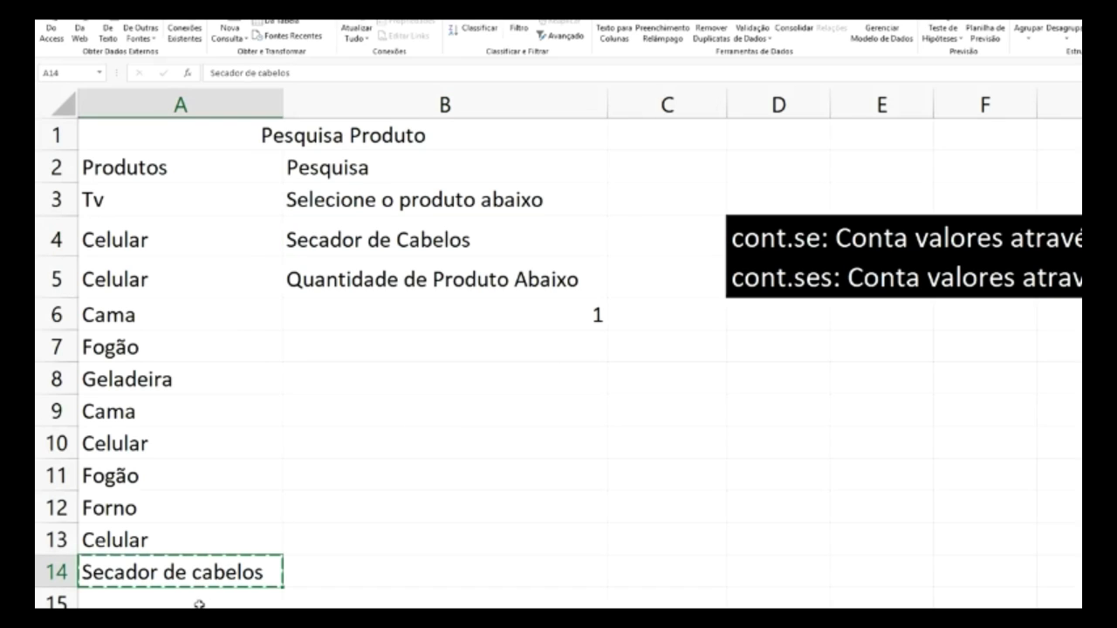
- Paste 'Secador de cabelos' into each cell from A15 through A19
left_click(200, 604)
key("ctrl+v")
scroll(294, 566, "down", 2)
left_click(247, 424)
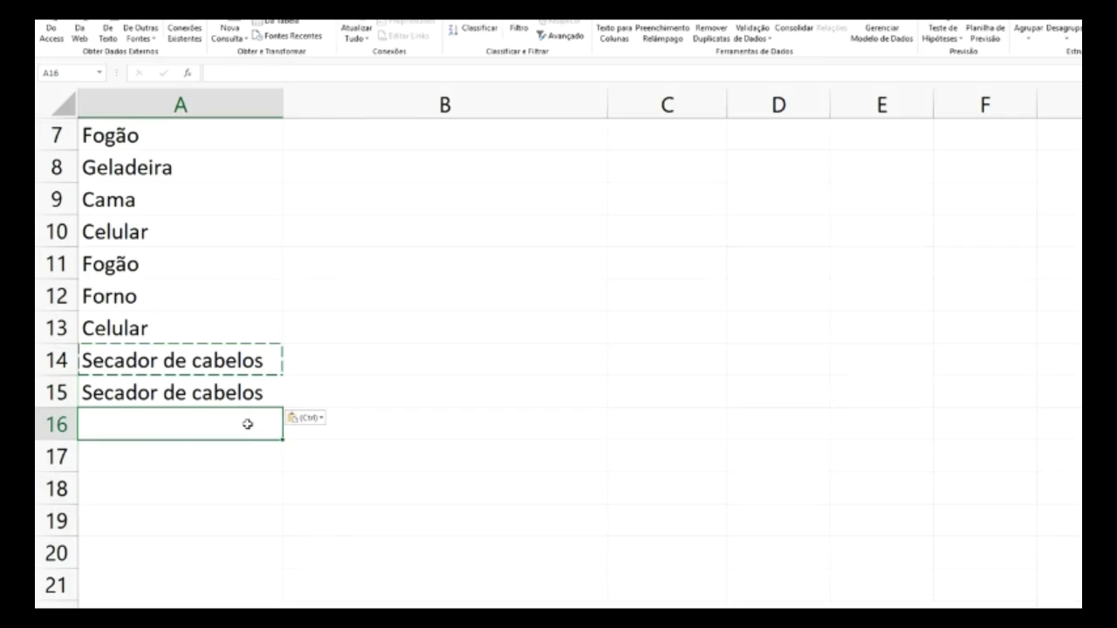
key("ctrl+v")
left_click(237, 456)
key("ctrl+v")
left_click(229, 506)
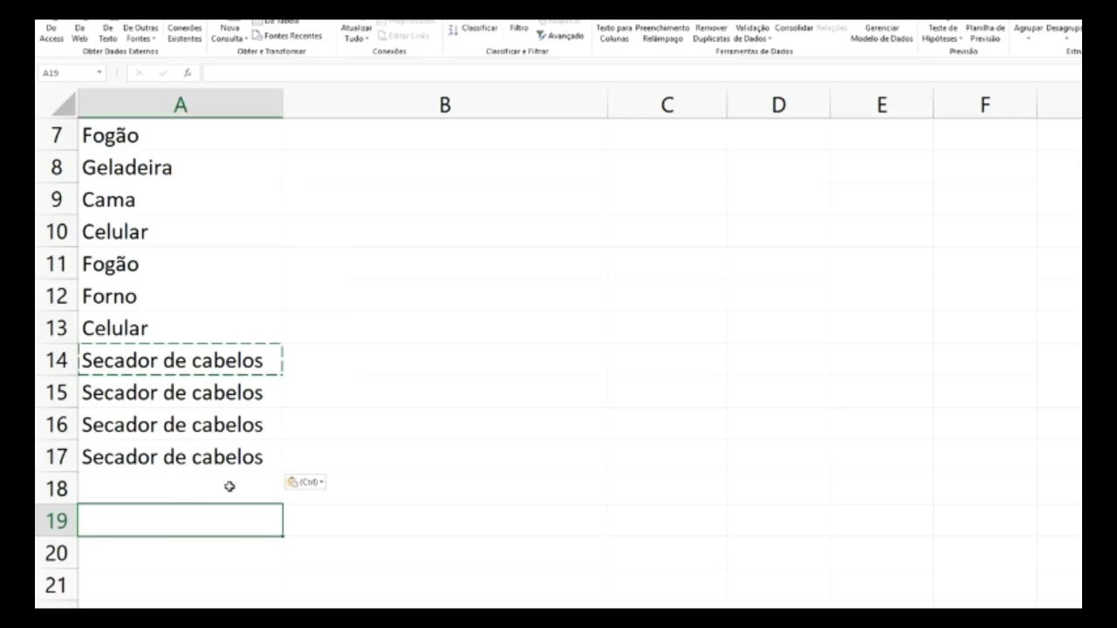
left_click(229, 486)
key("ctrl+v")
left_click(205, 523)
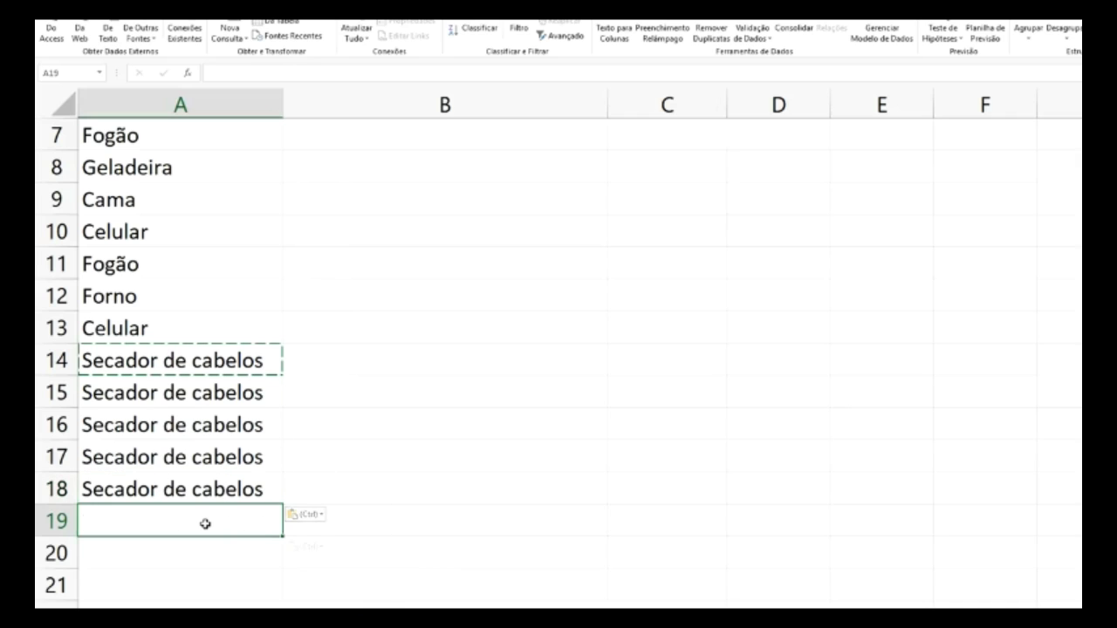
key("ctrl+v")
scroll(459, 393, "up", 2)
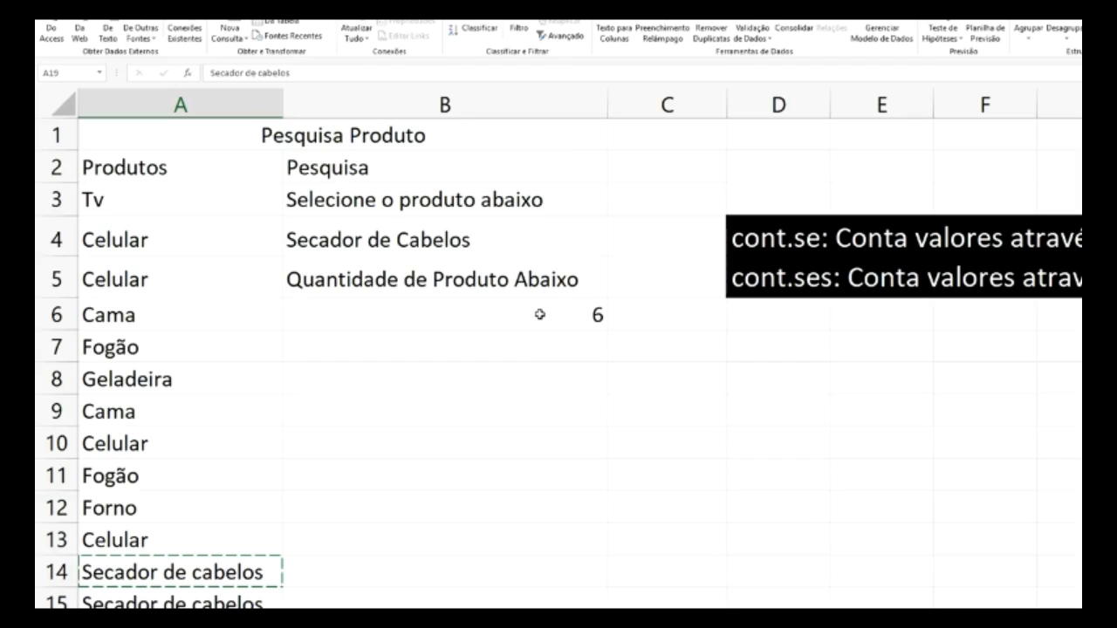
- Cancel the pending copy and clear A14, leaving the B6 count at 5
left_click(528, 281)
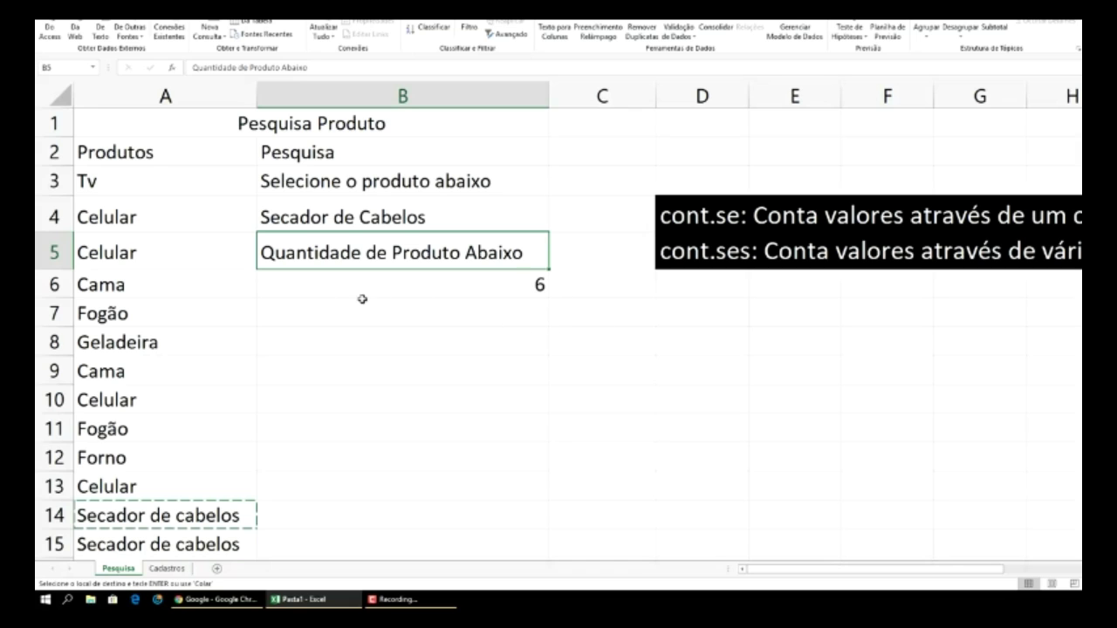
scroll(265, 299, "down", 2)
scroll(288, 307, "up", 1)
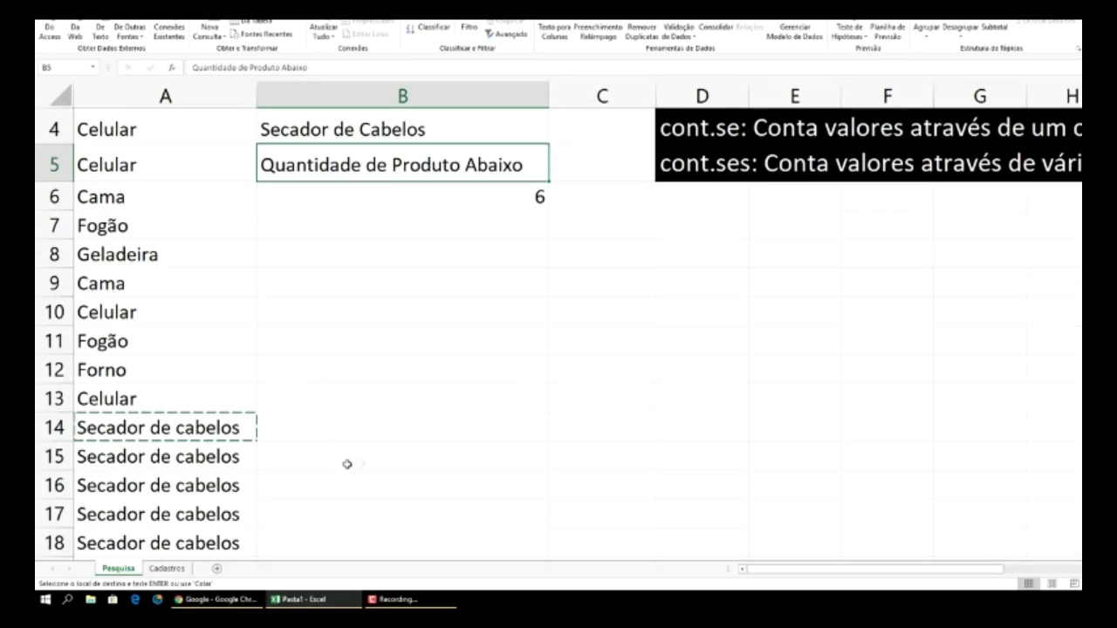
left_click(225, 459)
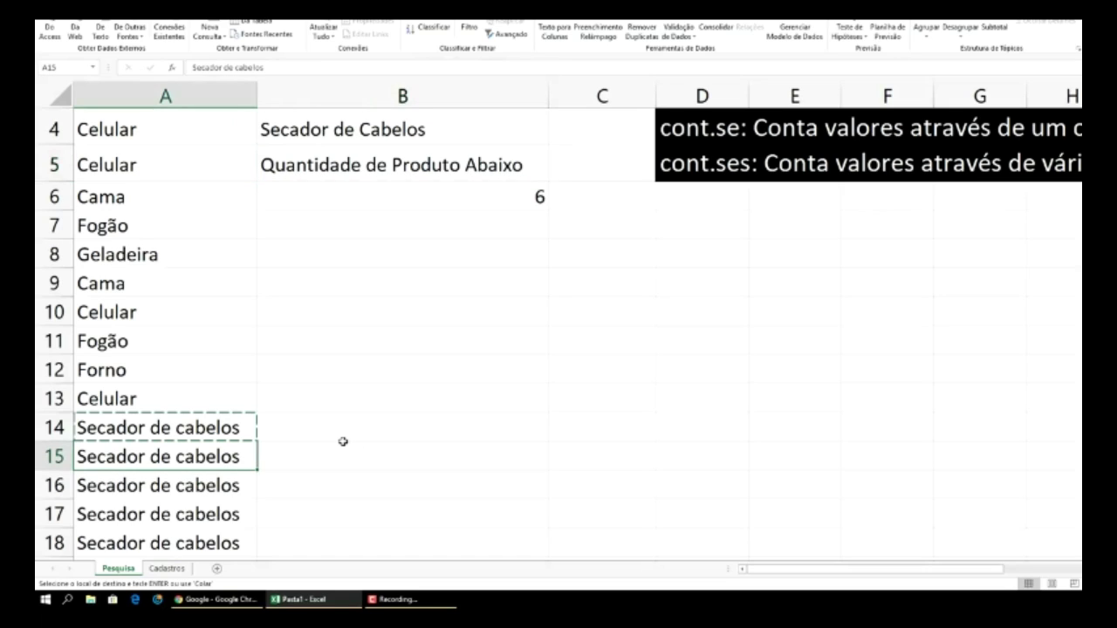
left_click(384, 447)
key("Escape")
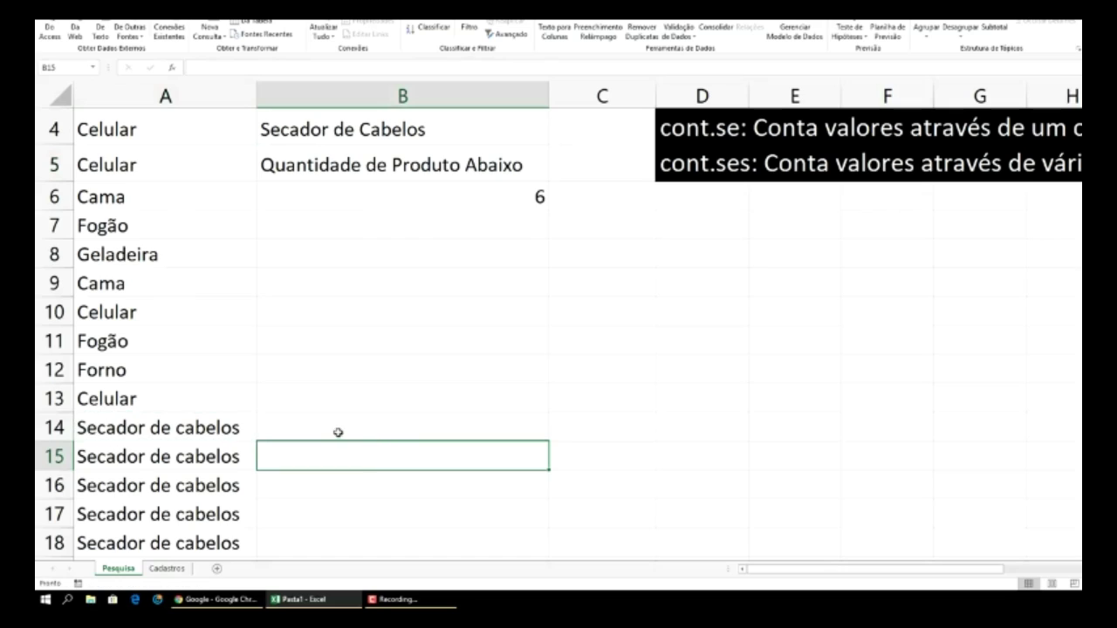
left_click(234, 430)
key("Delete")
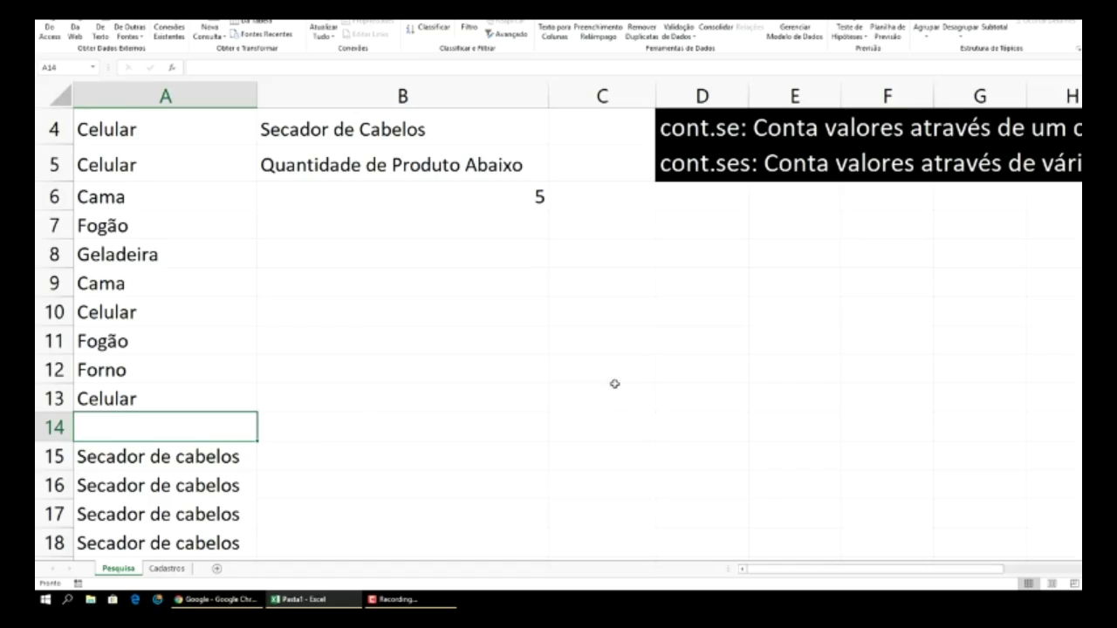
scroll(602, 375, "up", 1)
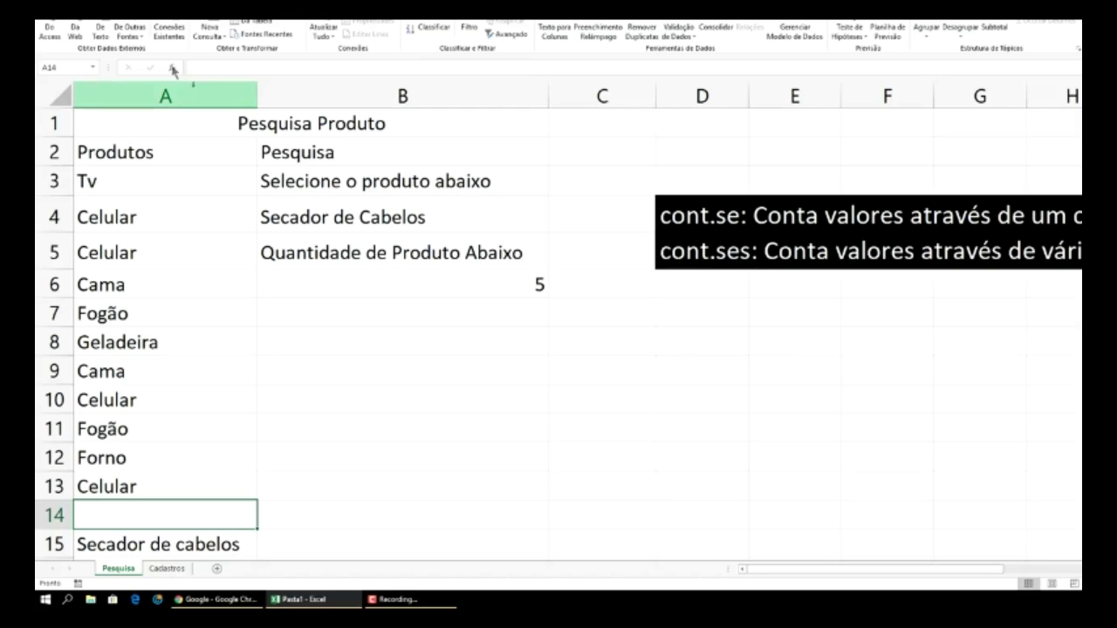
- Save the workbook as 'Contse' in the Área de Trabalho (Desktop) folder
left_click(48, 19)
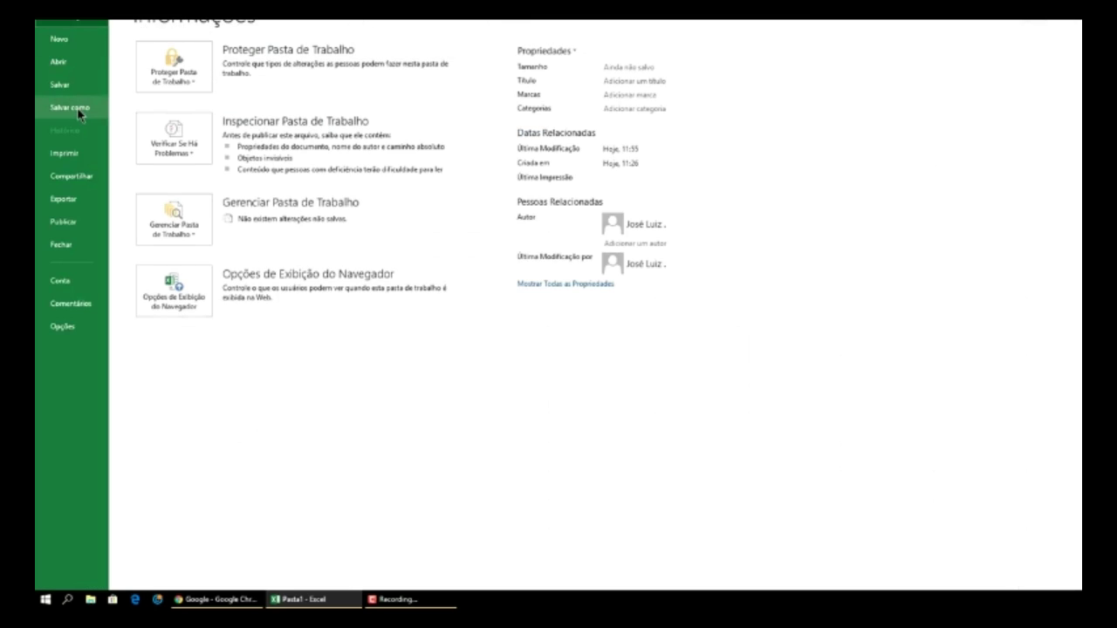
left_click(78, 108)
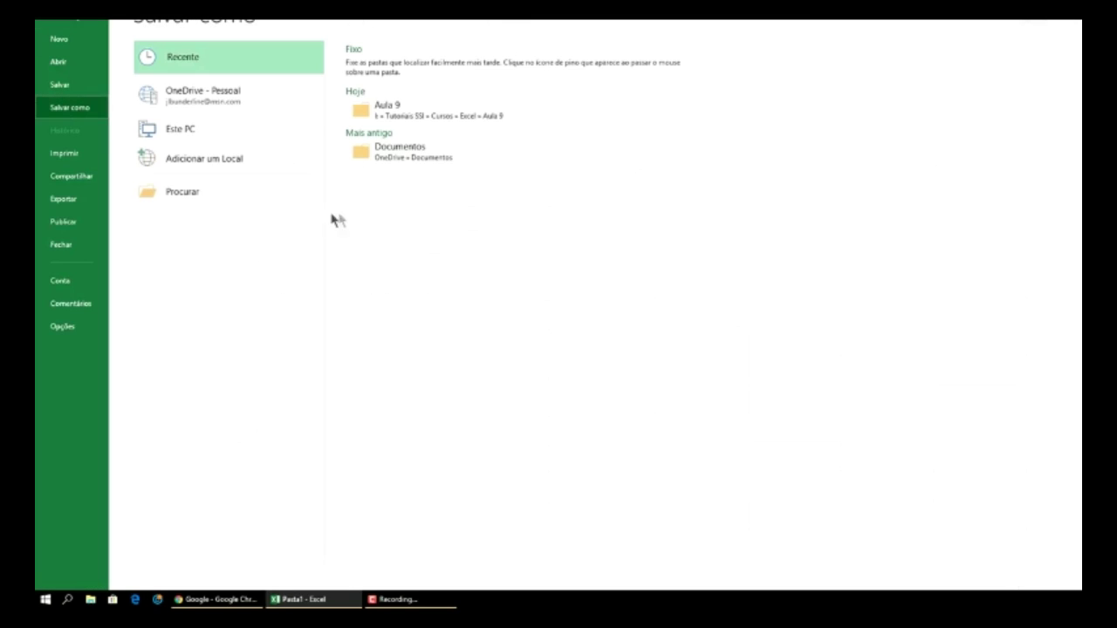
left_click(188, 200)
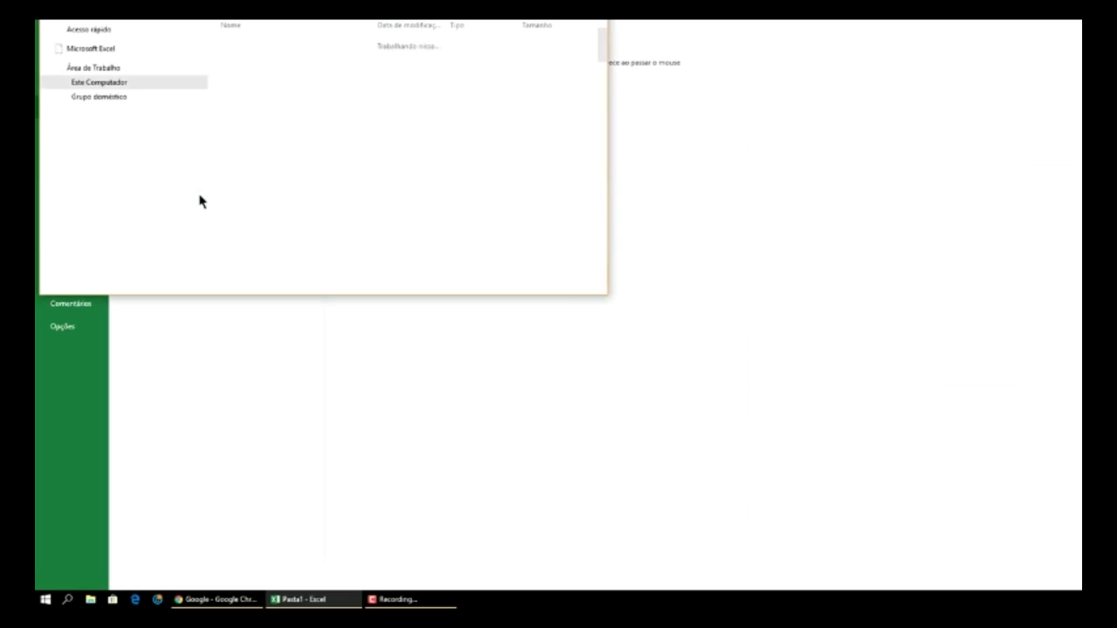
left_click(119, 141)
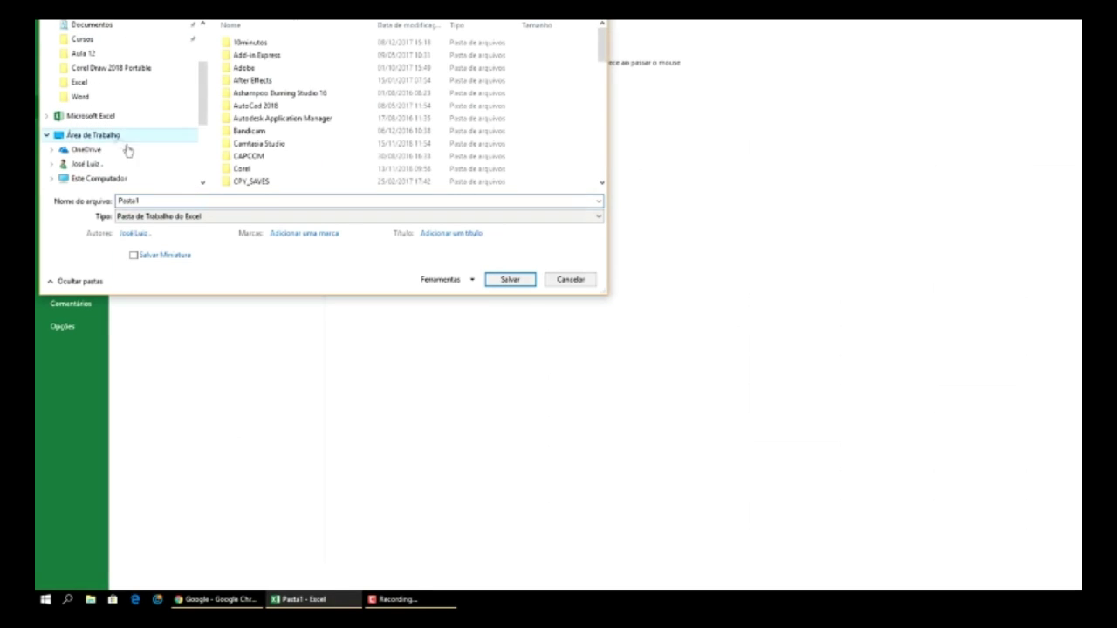
left_click(515, 280)
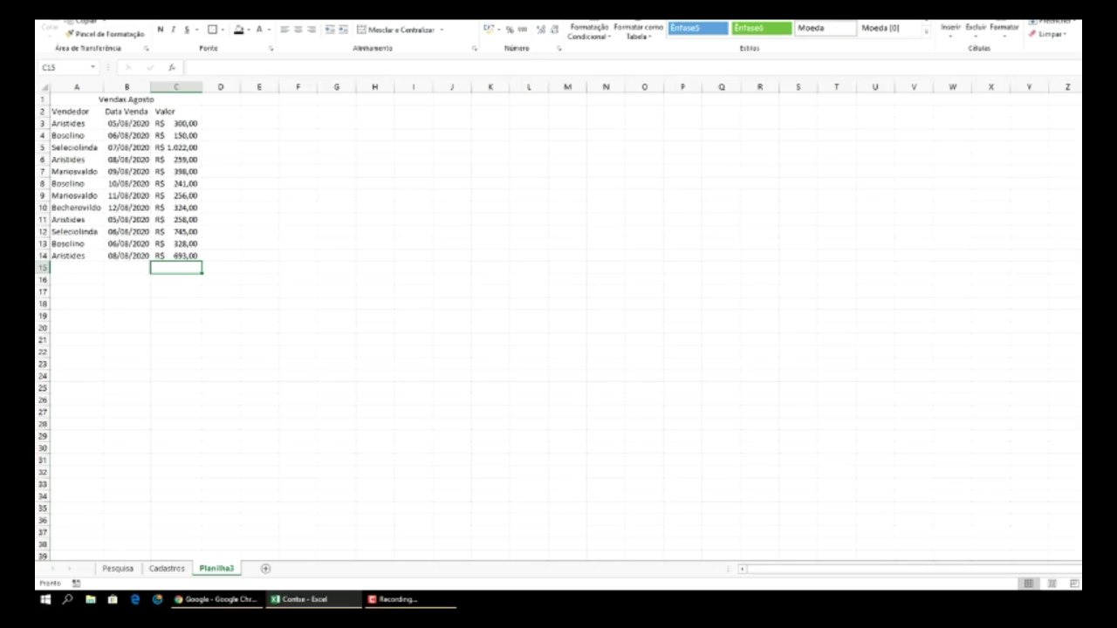
- Rename the Planilha3 sheet tab to 'Vendas Agosto'
scroll(558, 323, "up", 5, "ctrl")
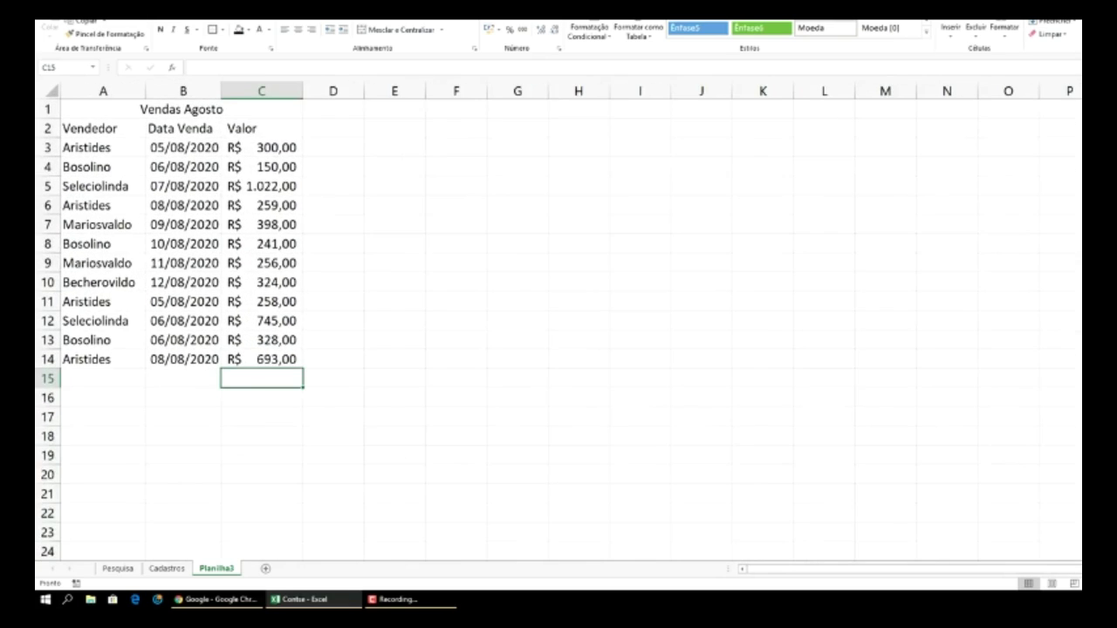
scroll(559, 323, "up", 3, "ctrl")
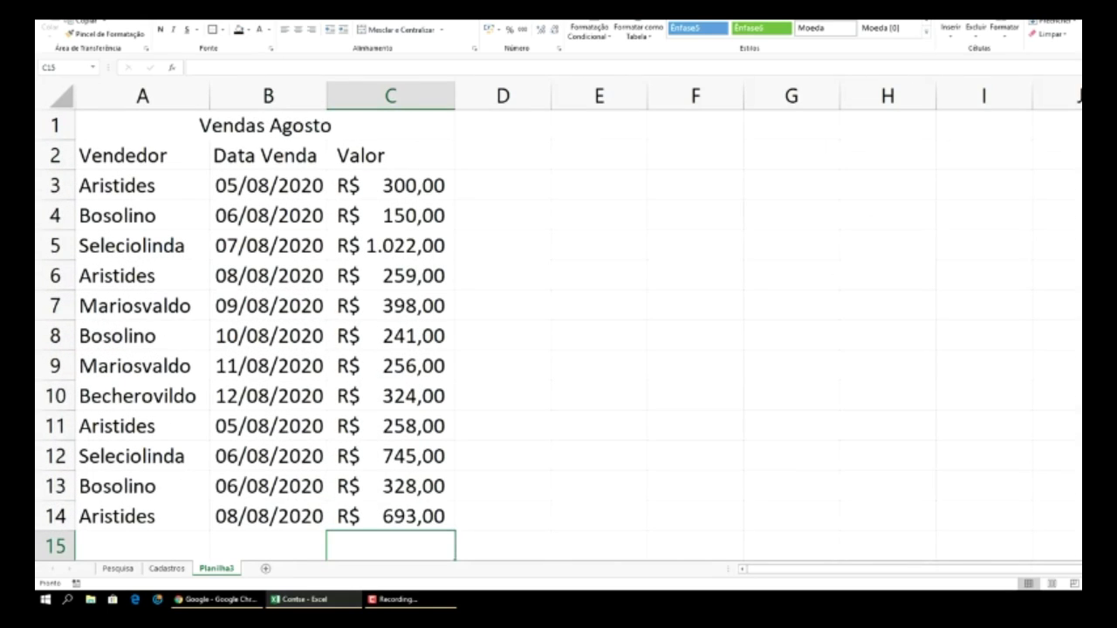
scroll(558, 323, "down", 1, "ctrl")
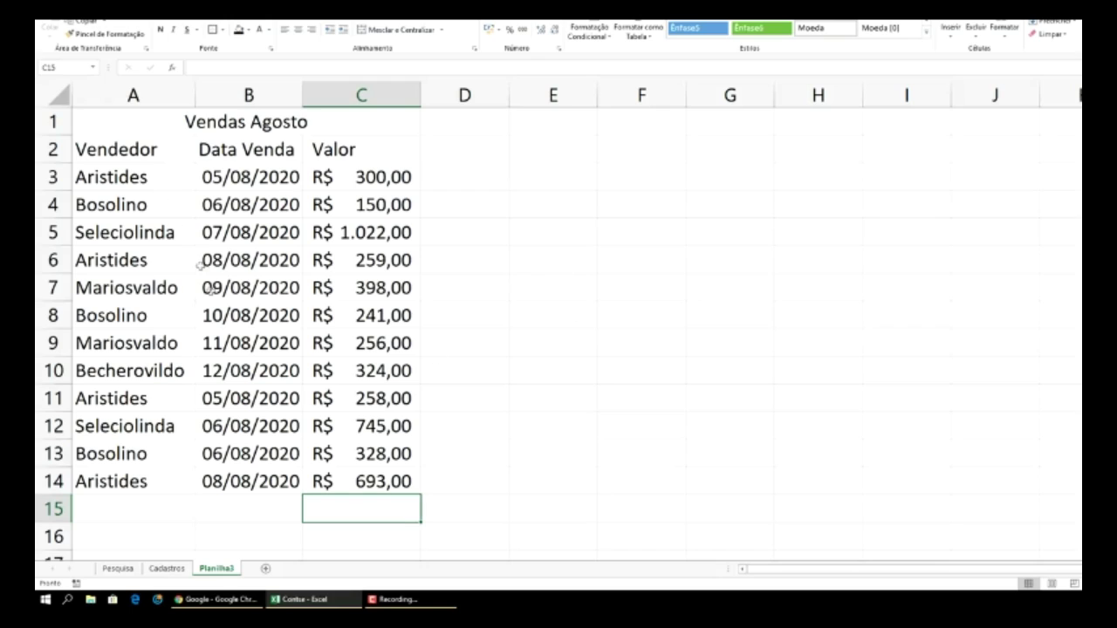
right_click(221, 573)
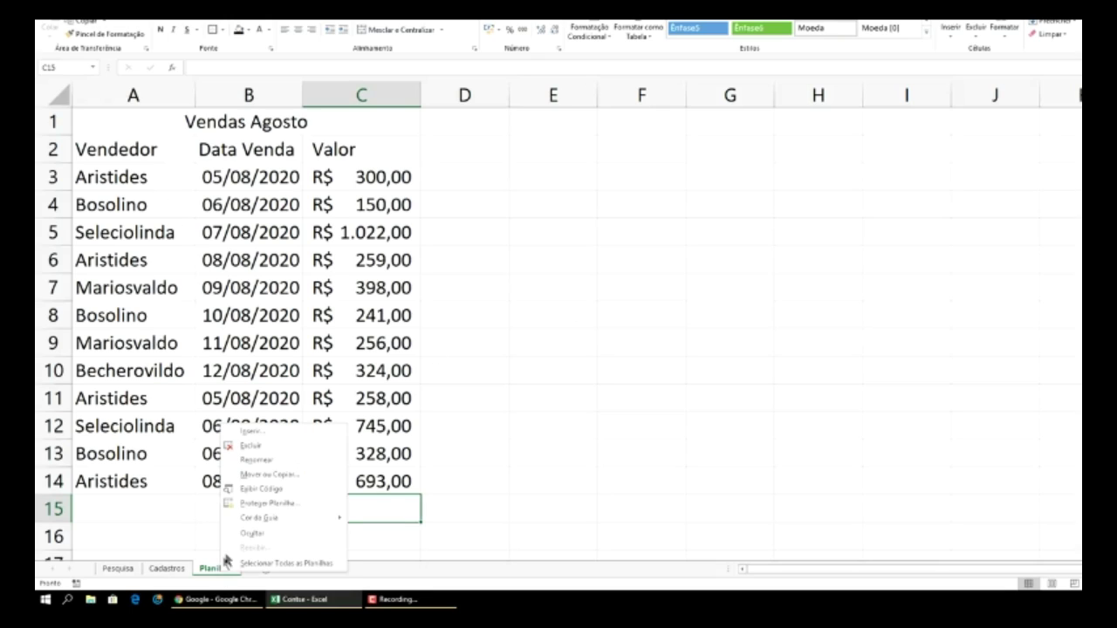
left_click(257, 460)
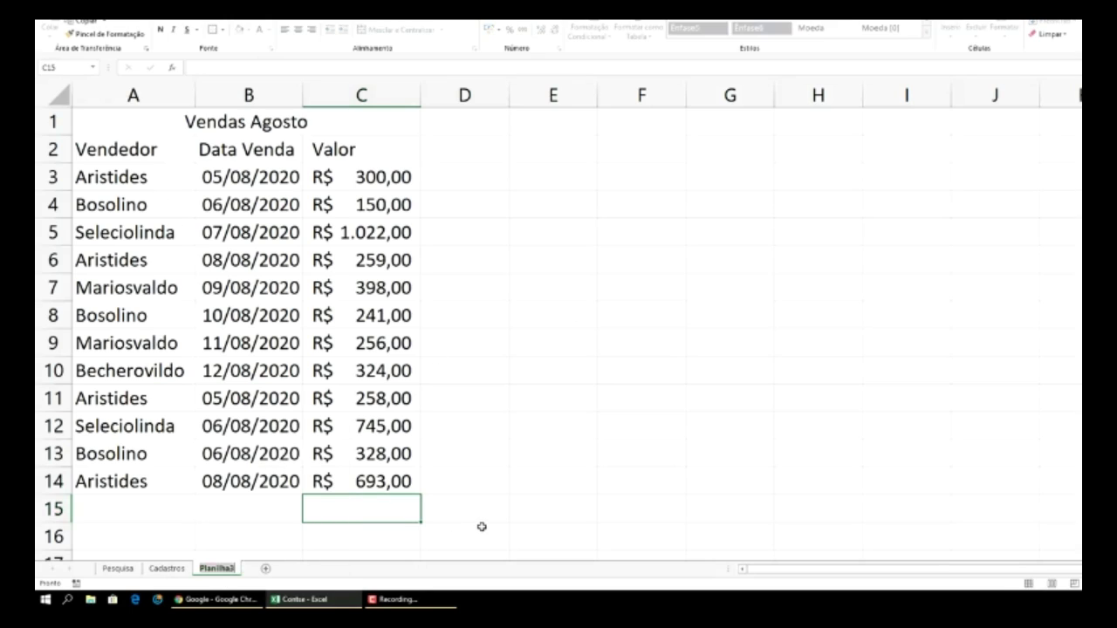
type("Vendas Agosto")
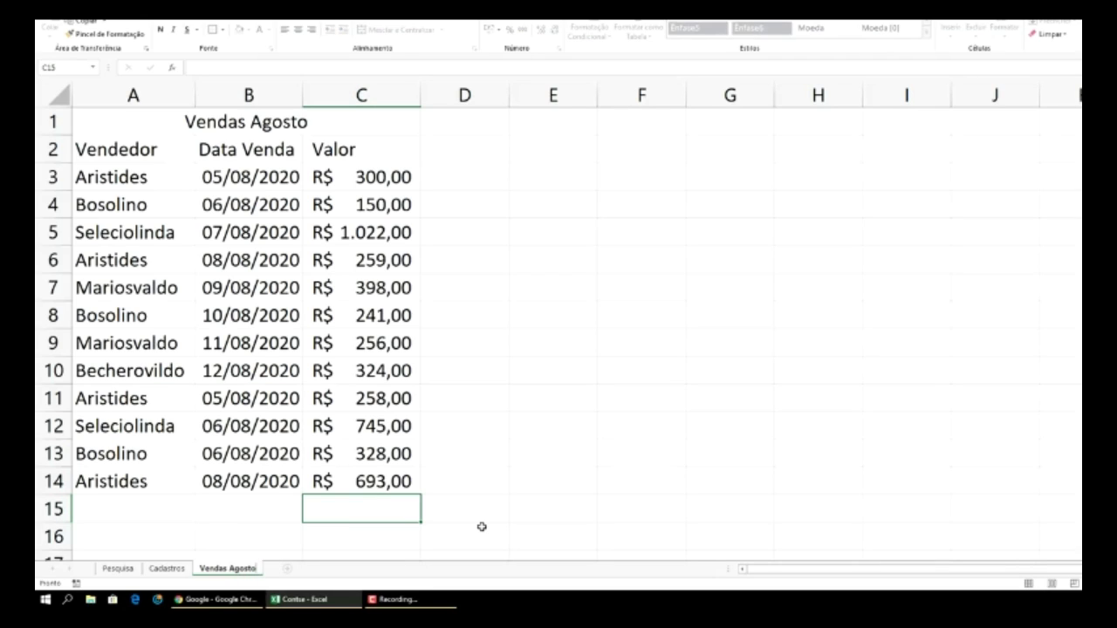
key("Return")
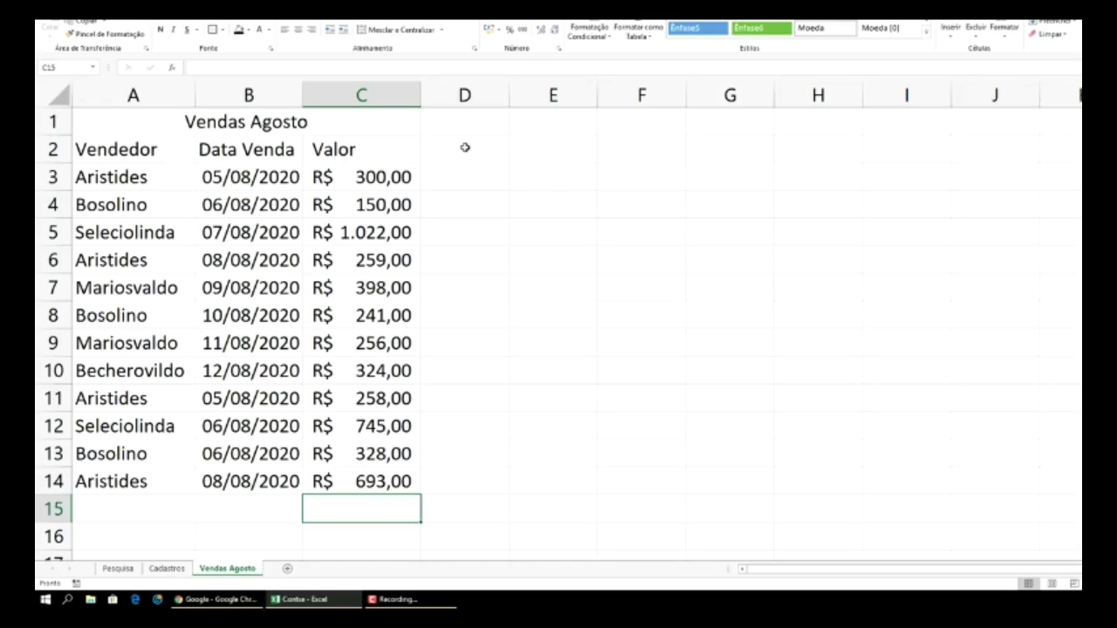
- Enter 'Defina Vendedor abaixo' in E1 and autofit column E to it
left_click(540, 126)
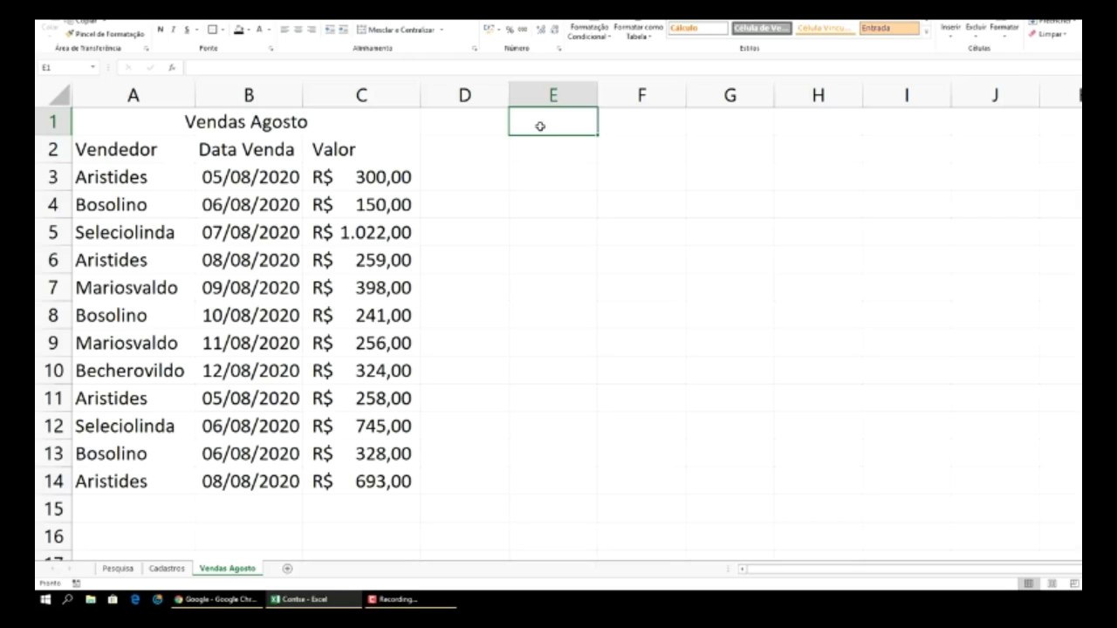
type("Defina")
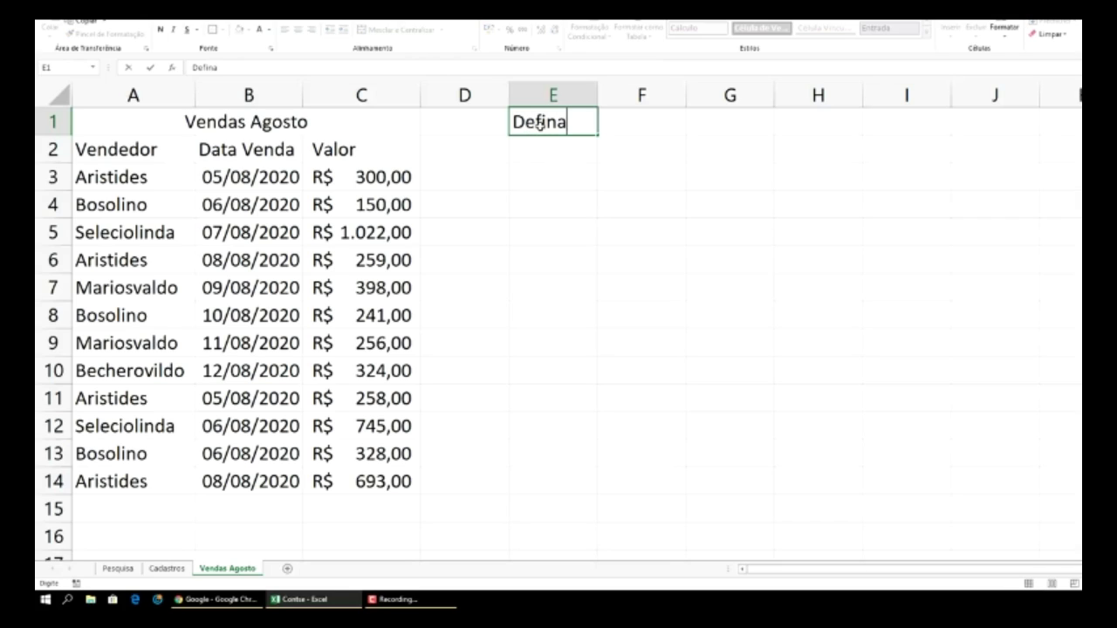
type(" Vendedor ")
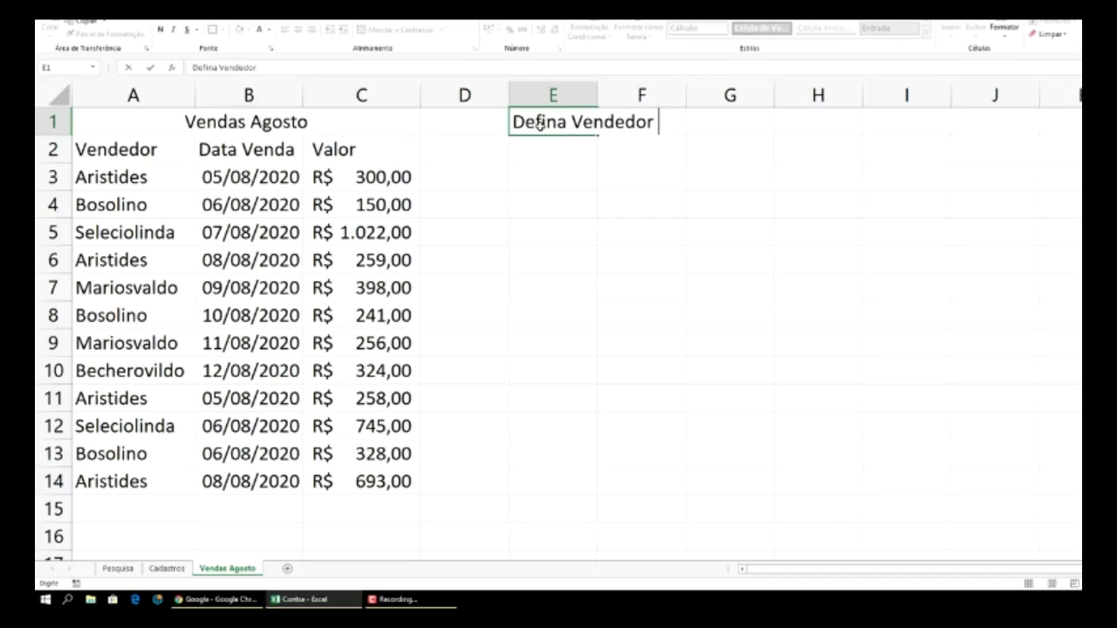
type("abaixo")
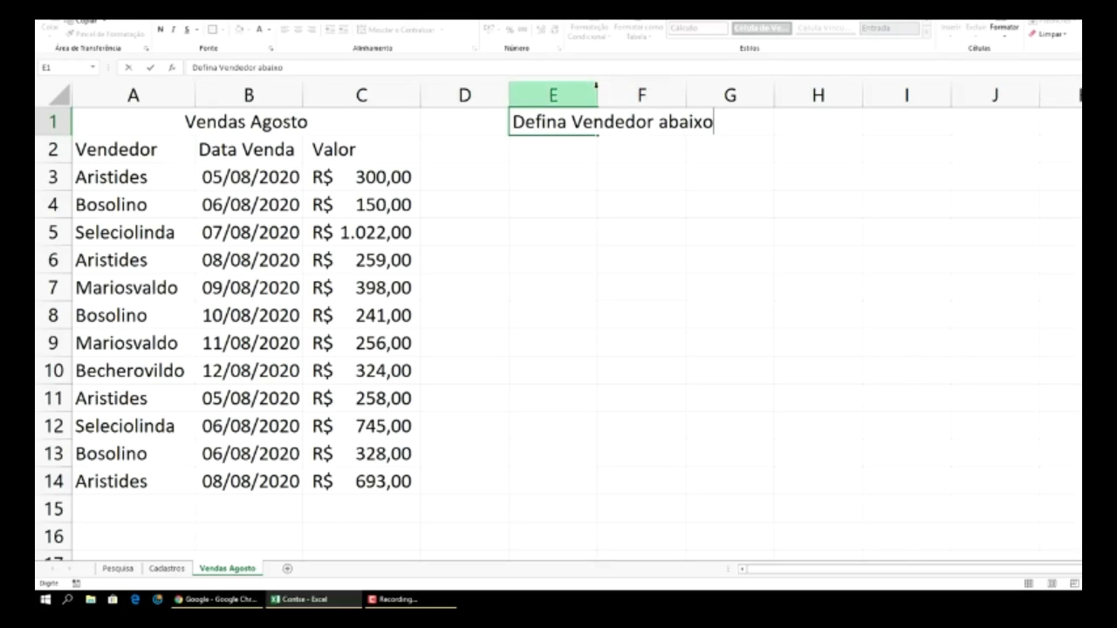
left_click(592, 88)
double_click(597, 87)
- Enter 'Defina Data abaixo' in E3
left_click(566, 178)
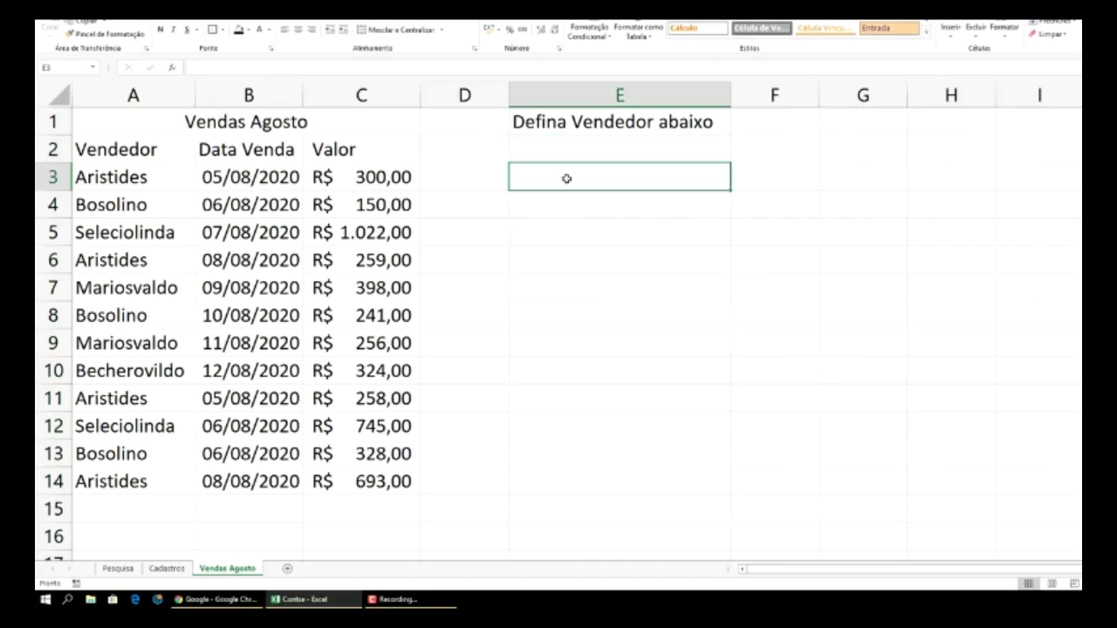
type("Defina")
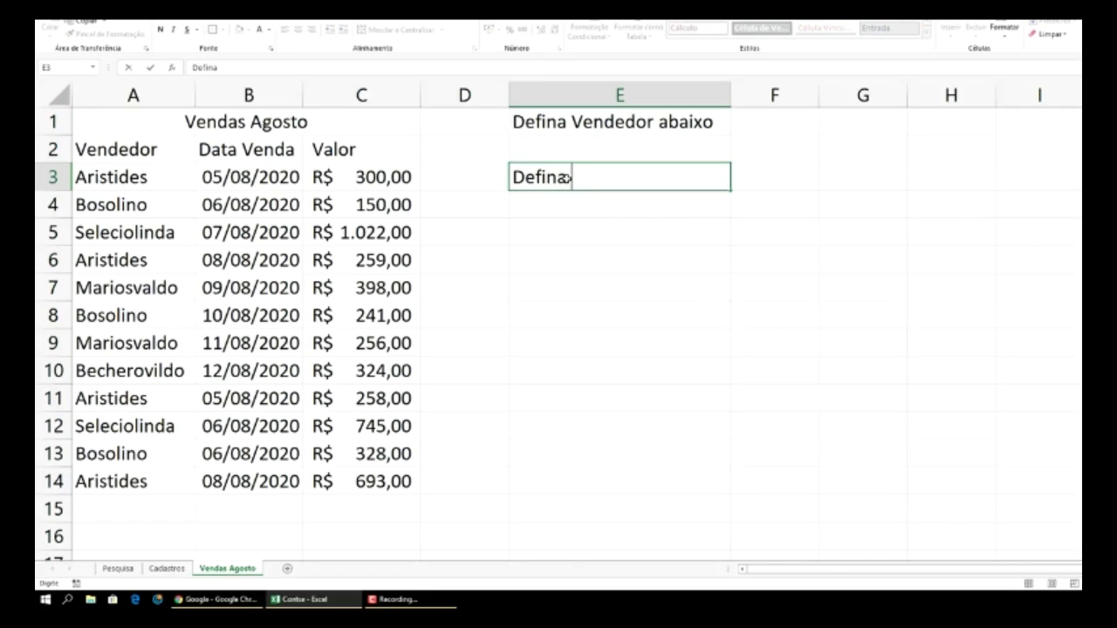
type(" Data abaixo")
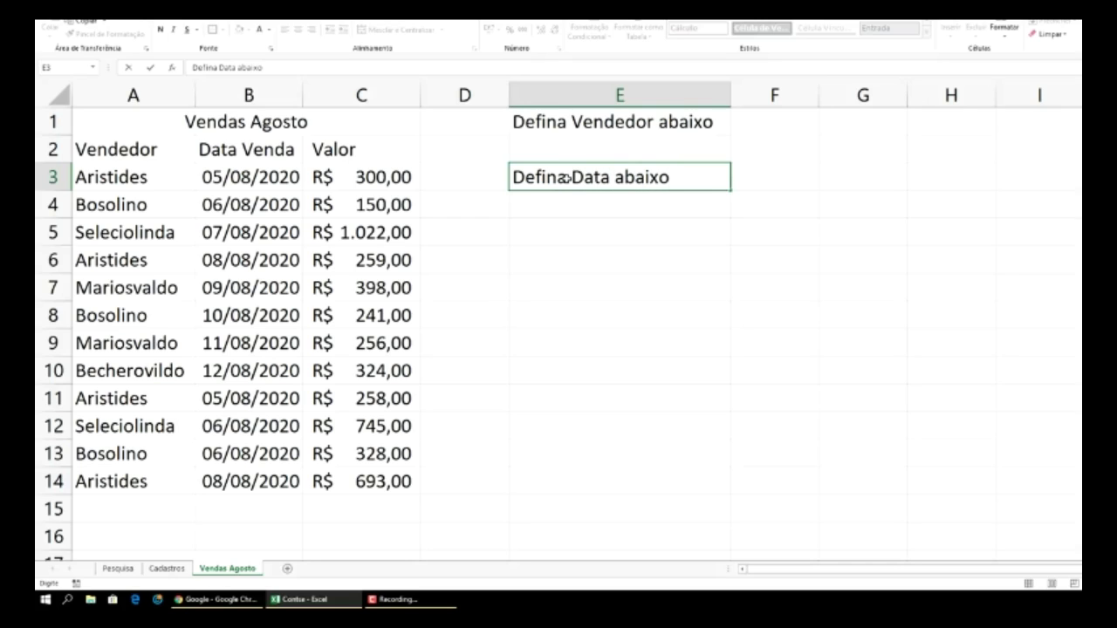
key("Return")
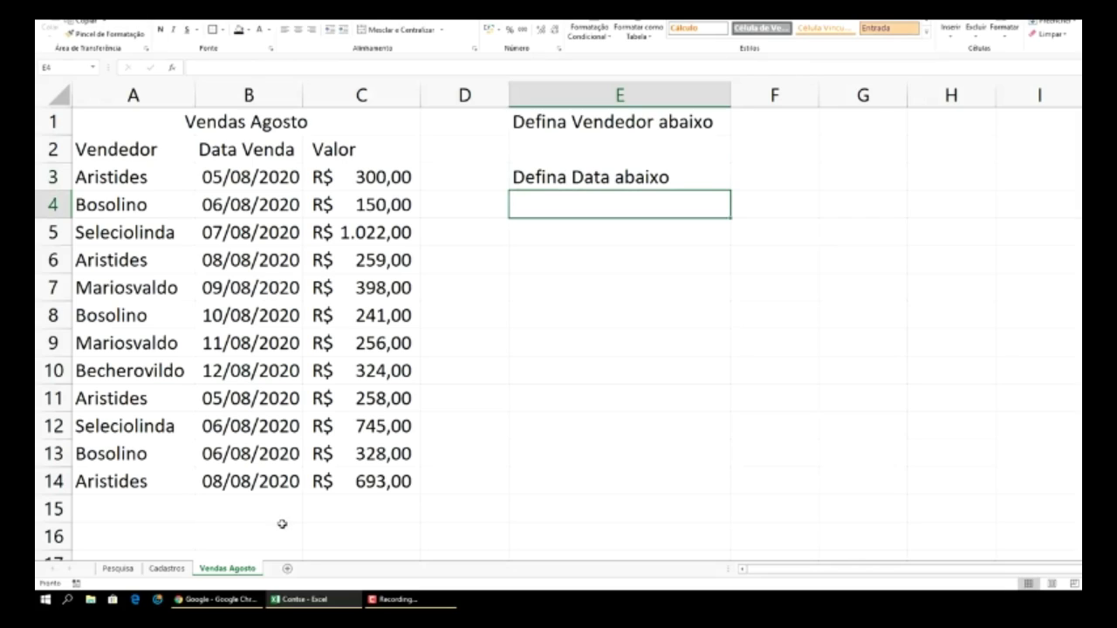
- On the Cadastros sheet, enter 'Cadastro Vendedores' in B1 and autofit column B
left_click(168, 569)
scroll(224, 228, "up", 1)
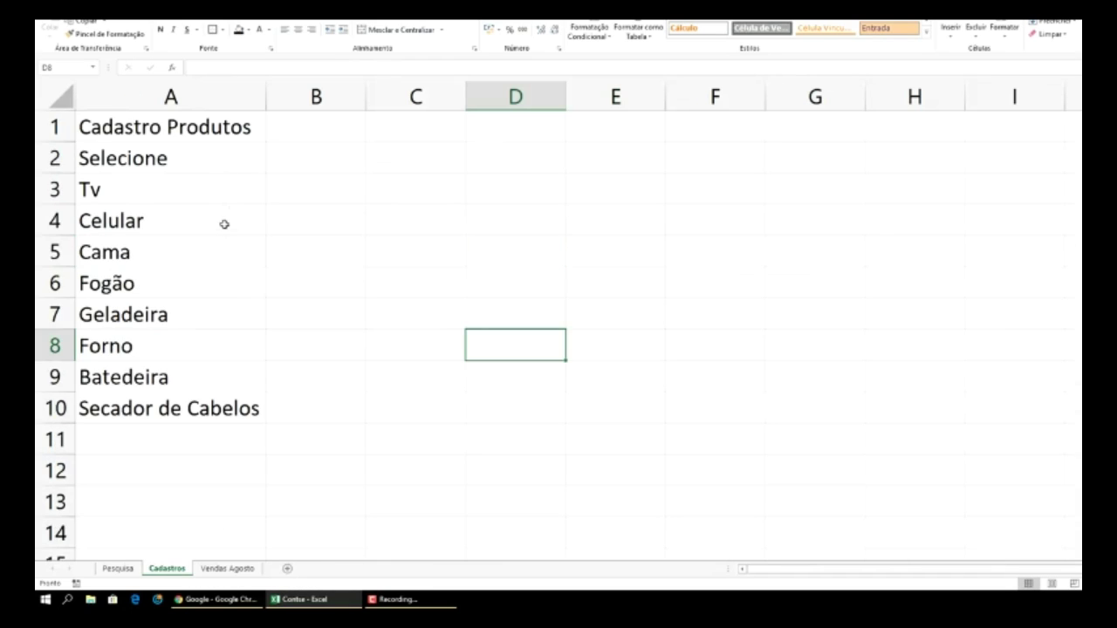
left_click(302, 132)
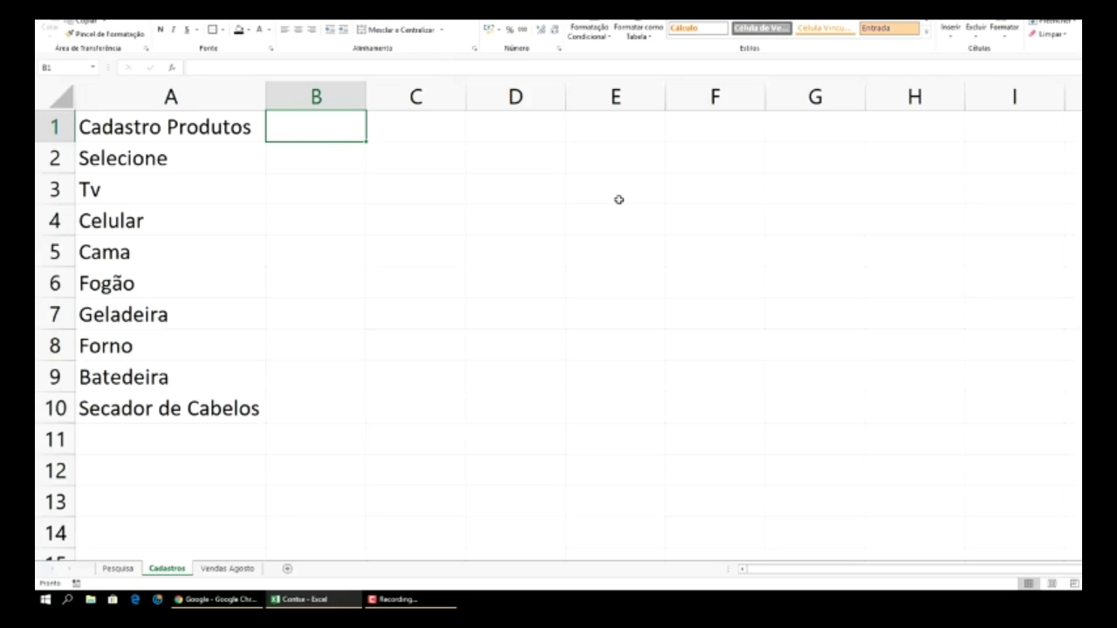
type("Cadastro")
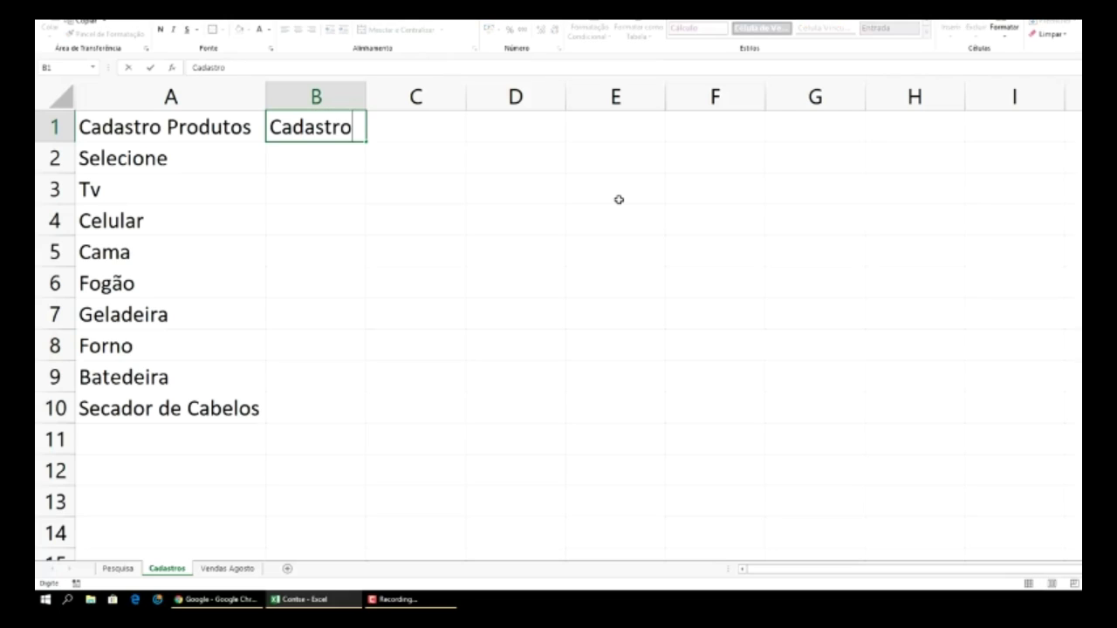
type(" Vende")
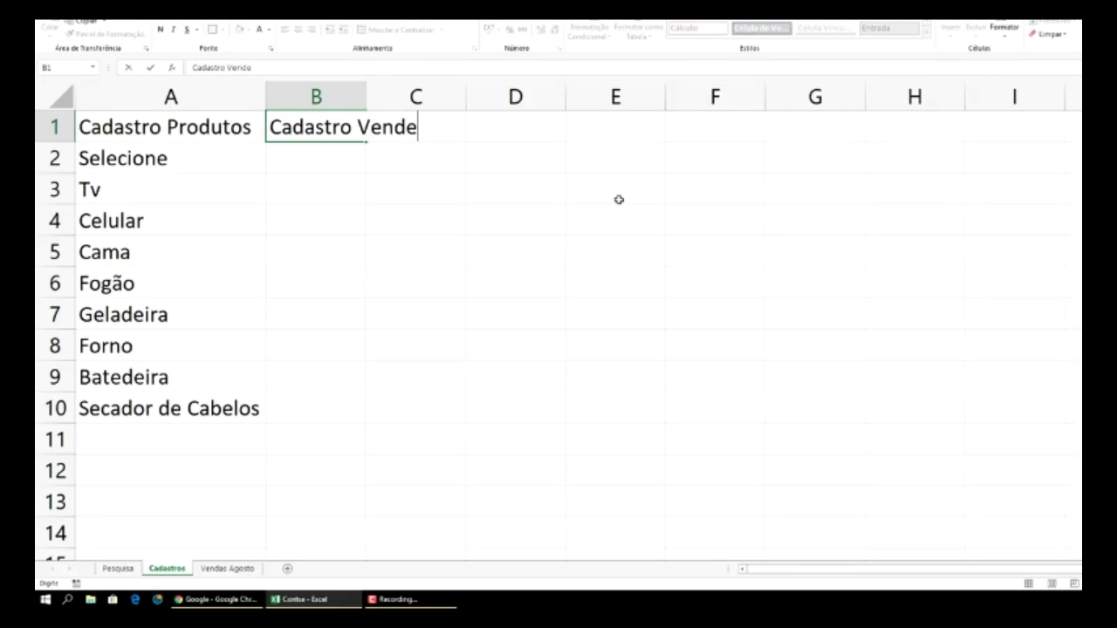
type("dores")
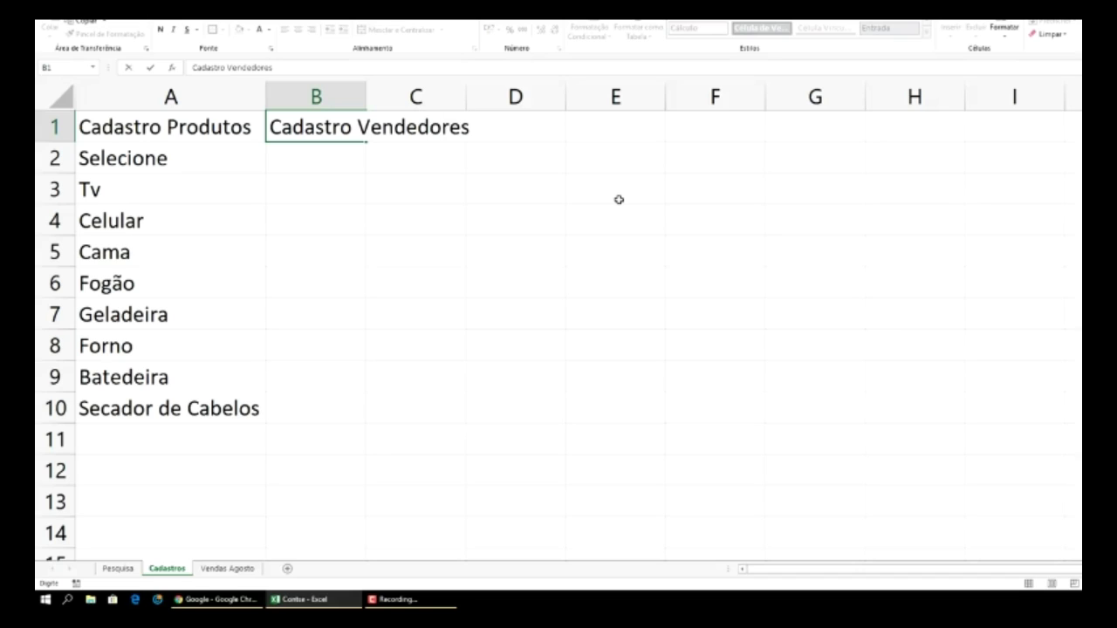
left_click(345, 96)
double_click(366, 96)
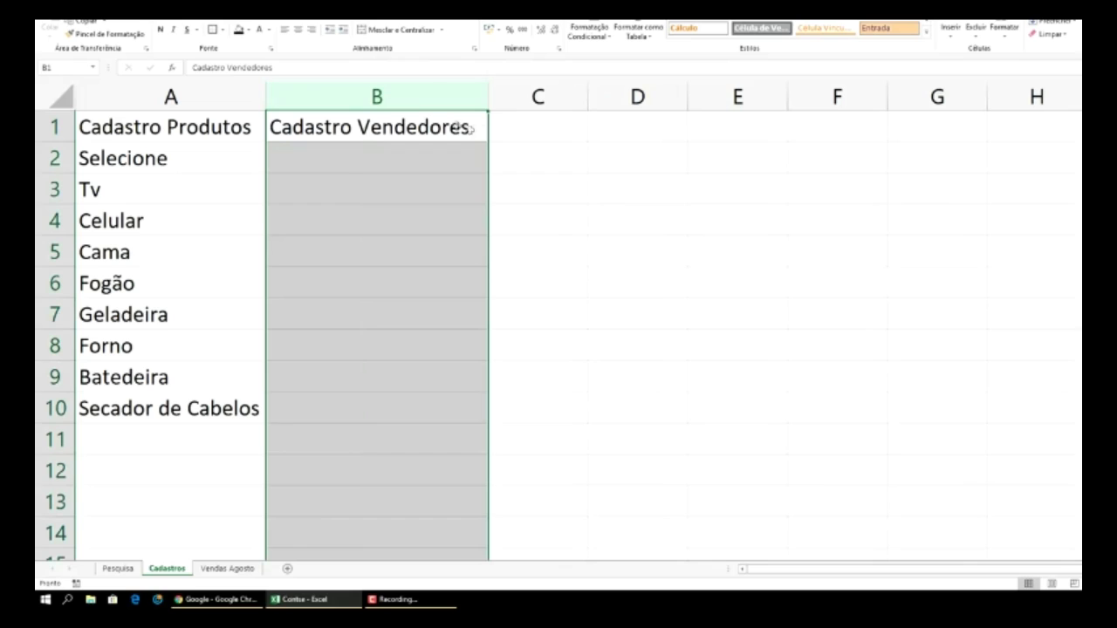
- Enter 'Cadastro Datas' in C1 and autofit column C
left_click(528, 132)
type("Cadastro ")
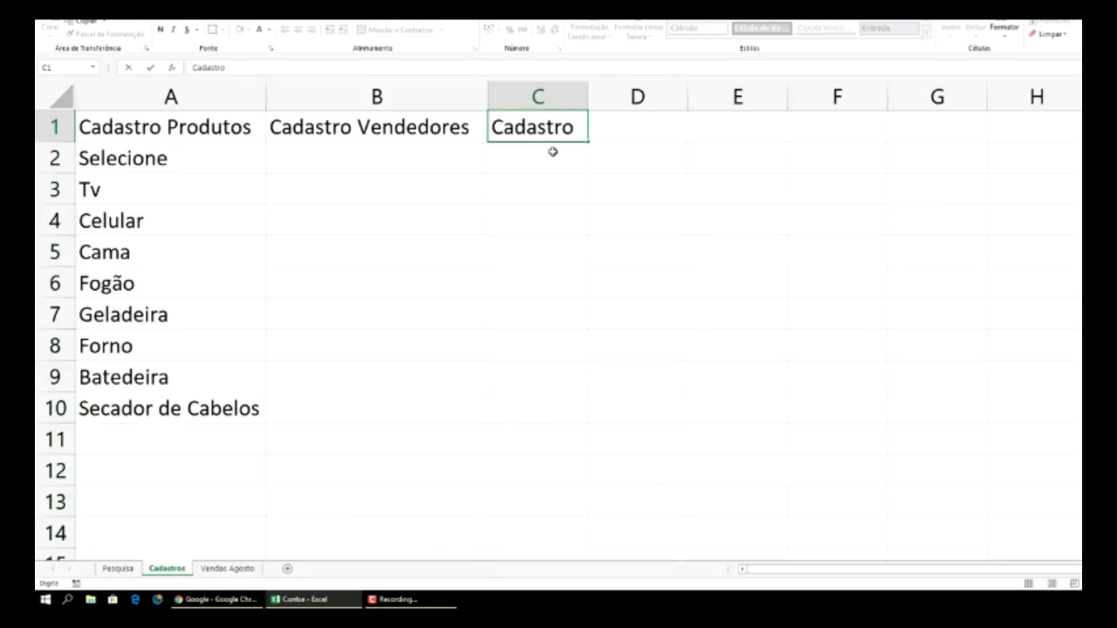
type("Datas")
key("Return")
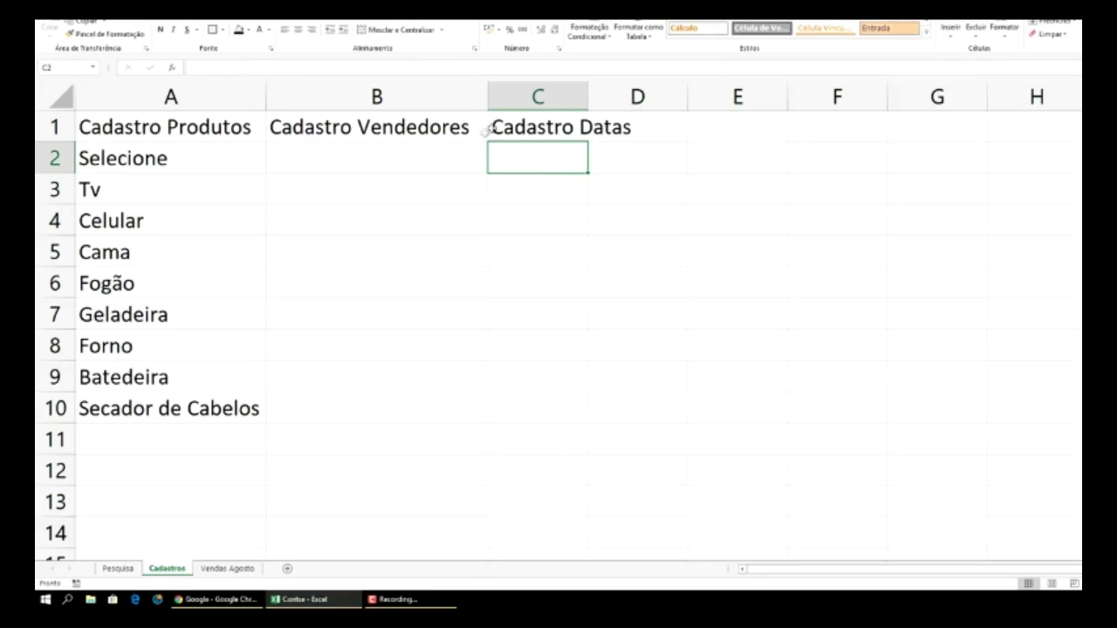
double_click(588, 96)
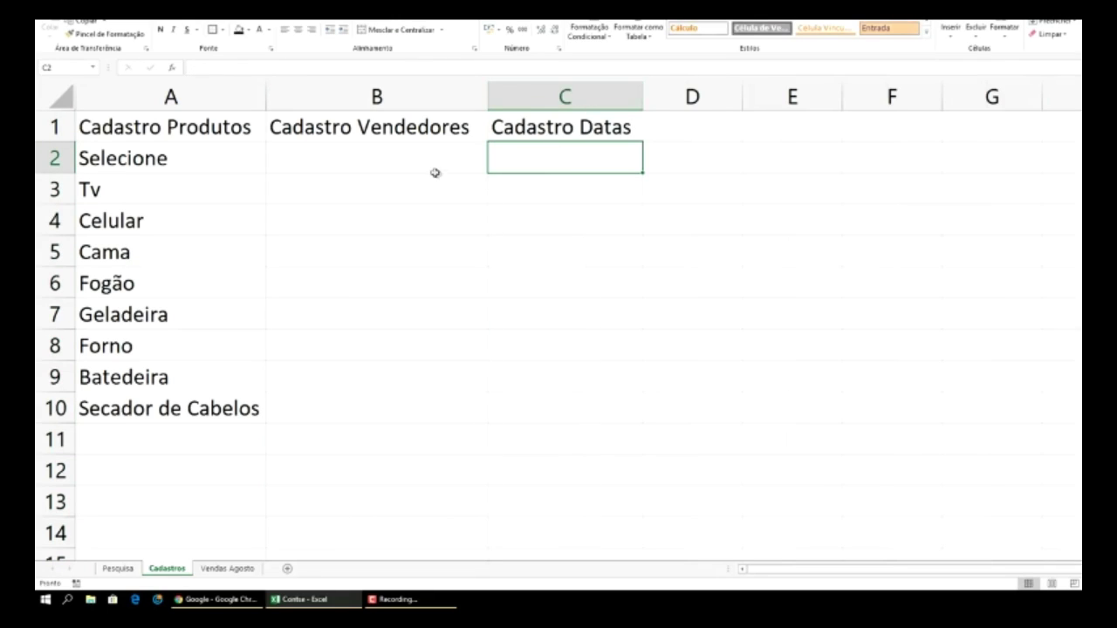
- Copy Aristides, Bosolino and Seleciolinda from Vendas Agosto into Cadastros C2:C4
left_click(230, 570)
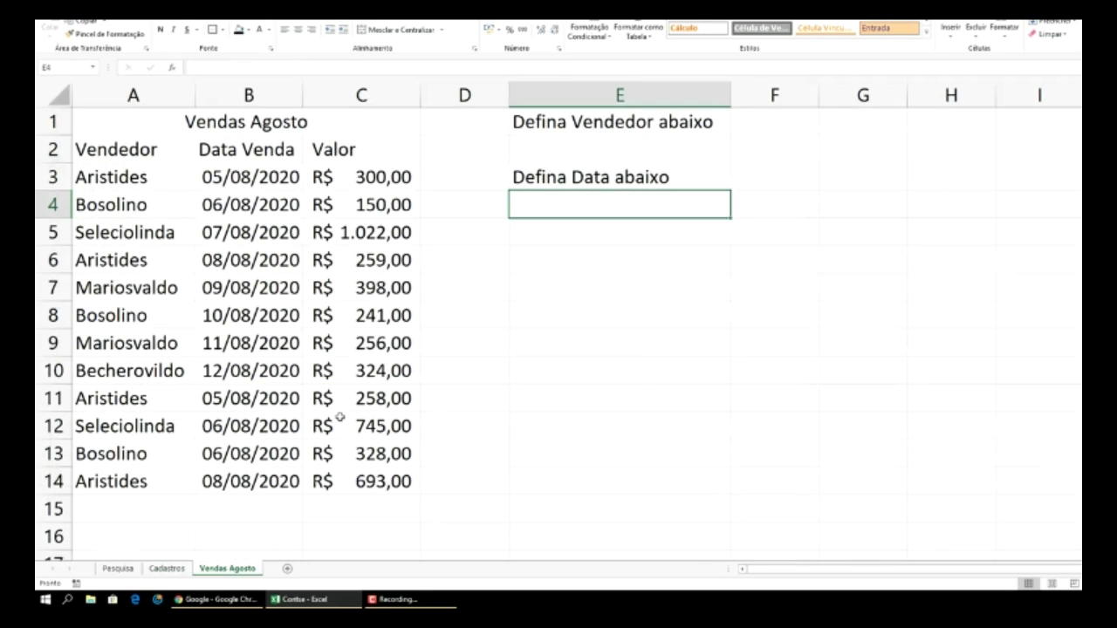
left_click(129, 179)
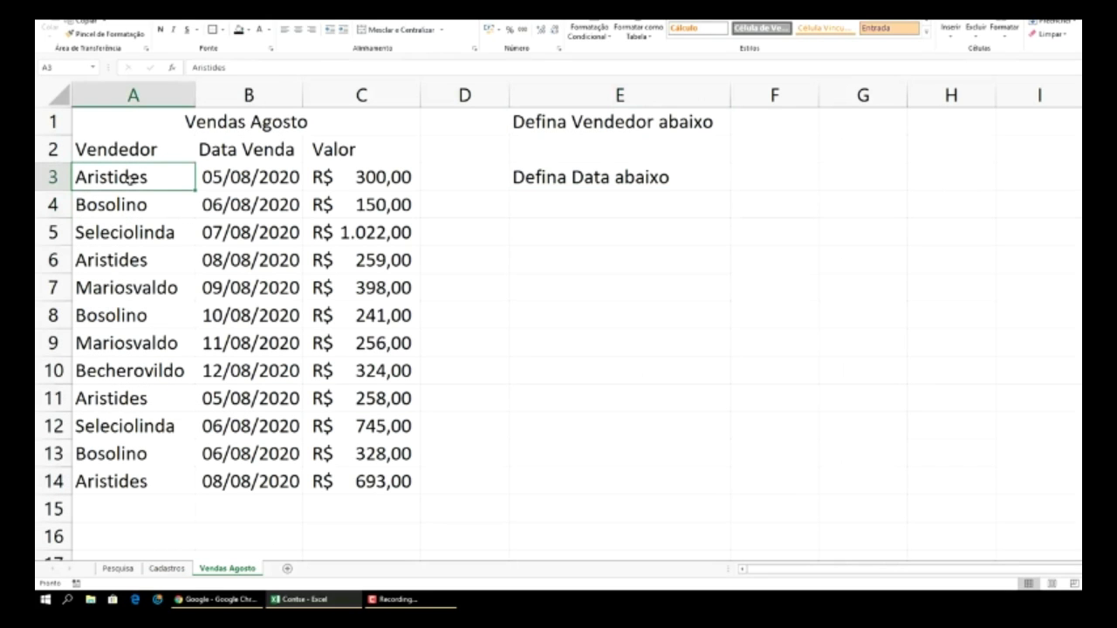
key("ctrl+c")
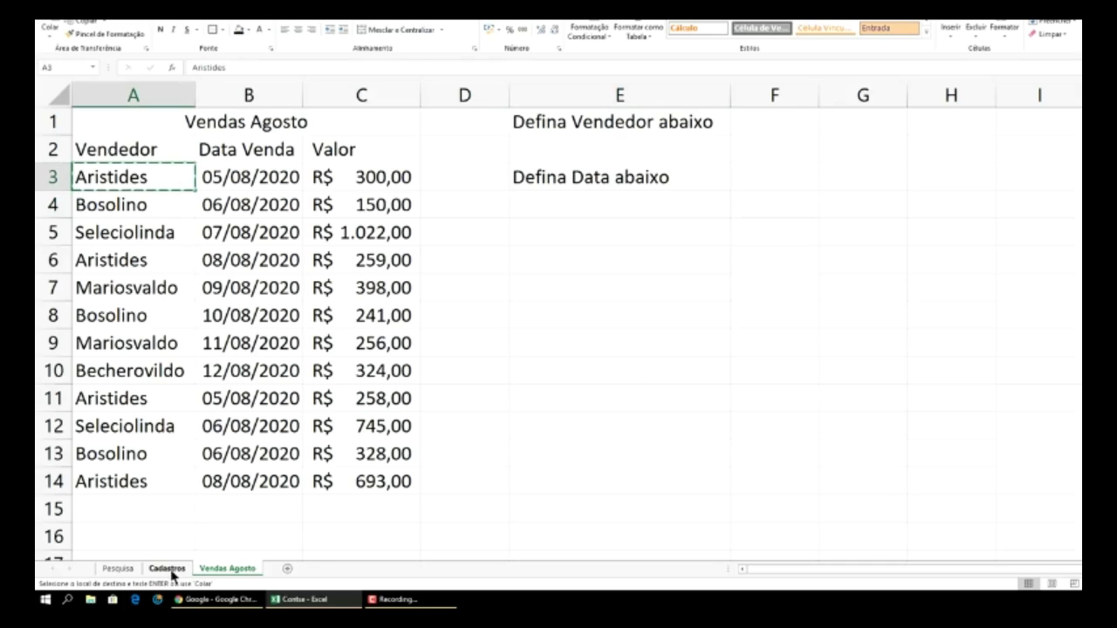
left_click(167, 568)
key("ctrl+v")
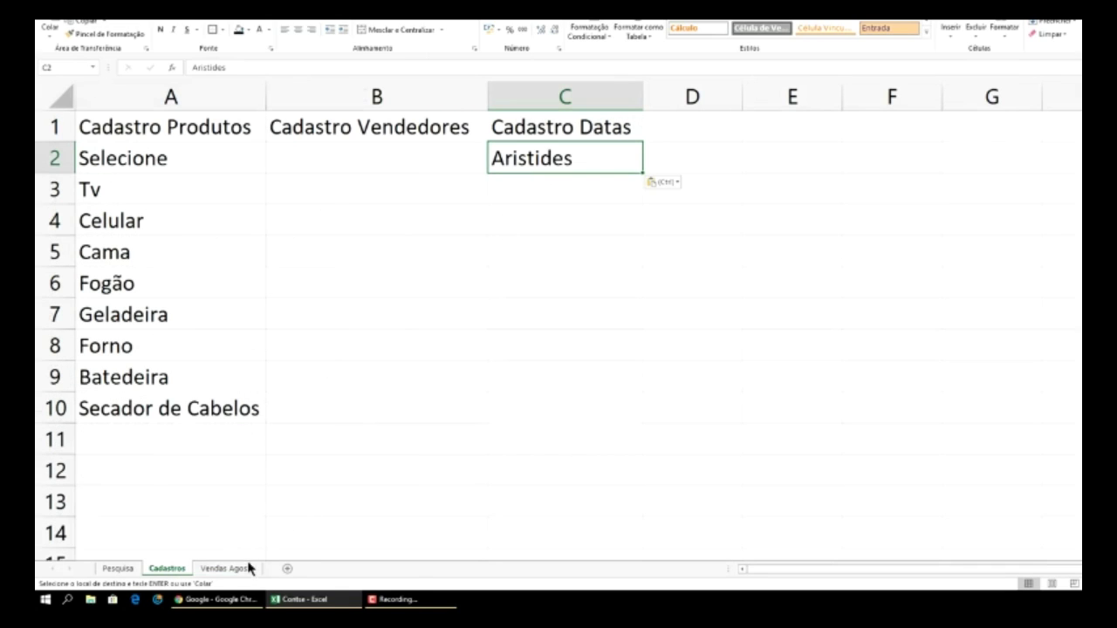
left_click(248, 568)
left_click(142, 205)
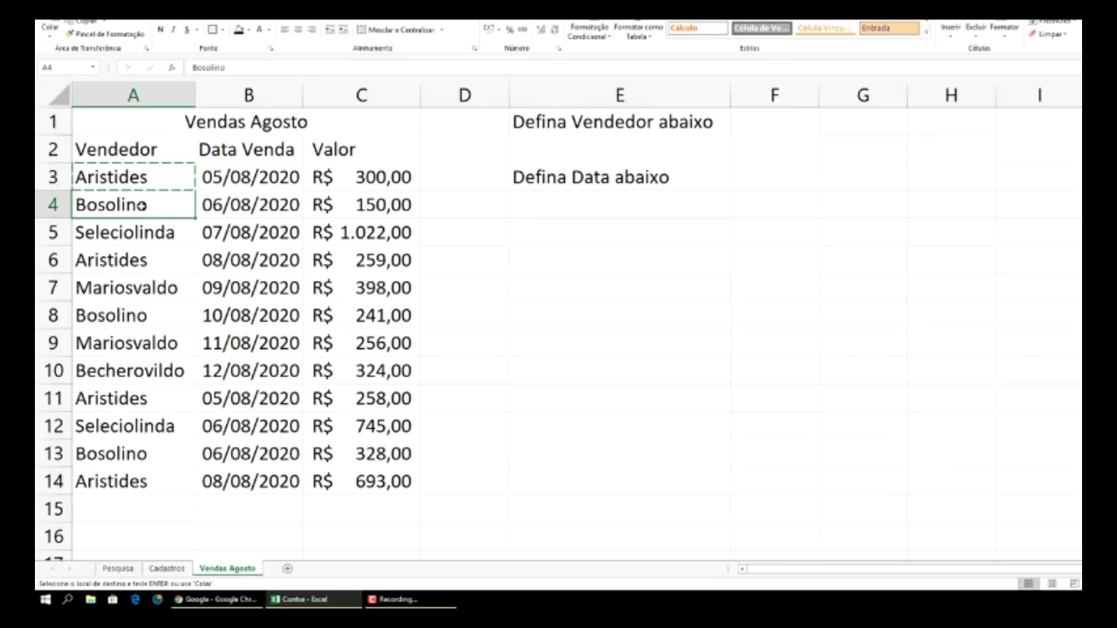
left_click(179, 568)
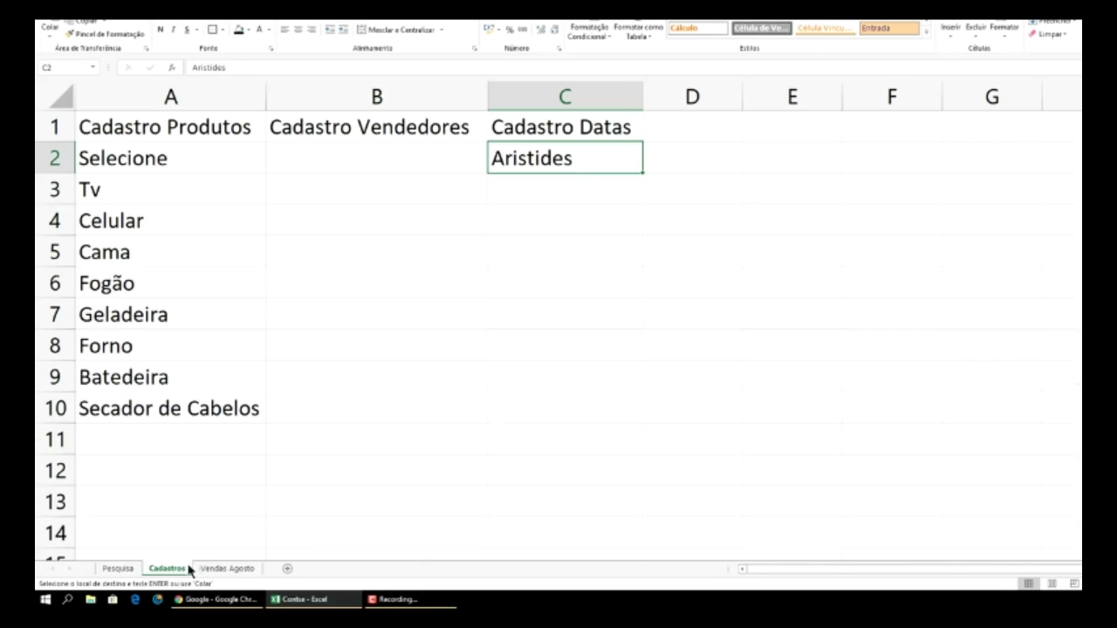
left_click(582, 191)
key("ctrl+v")
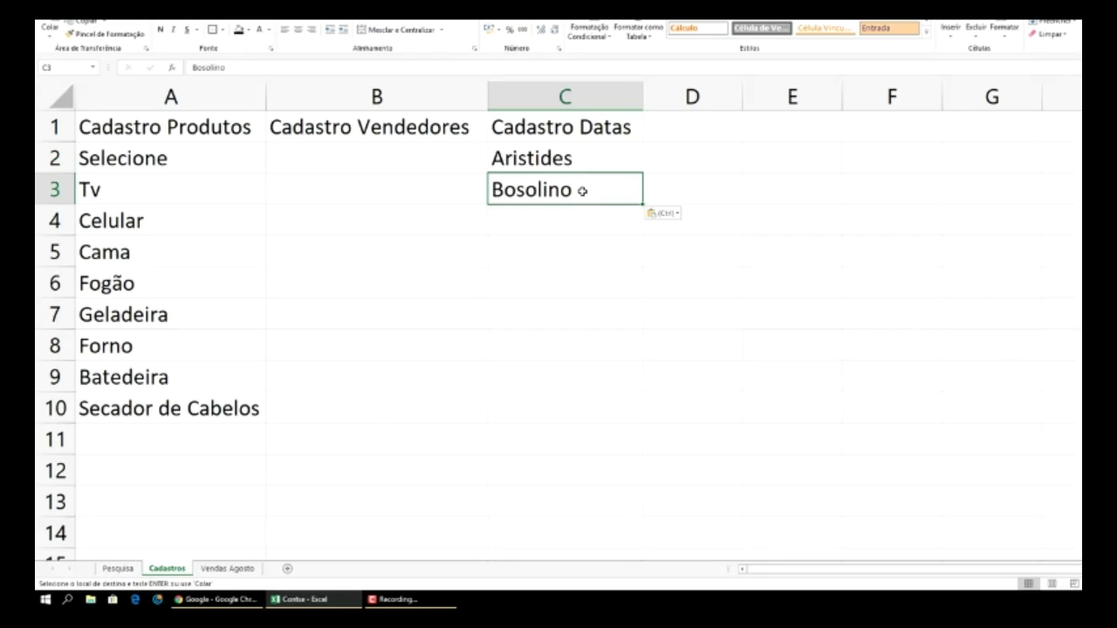
left_click(231, 568)
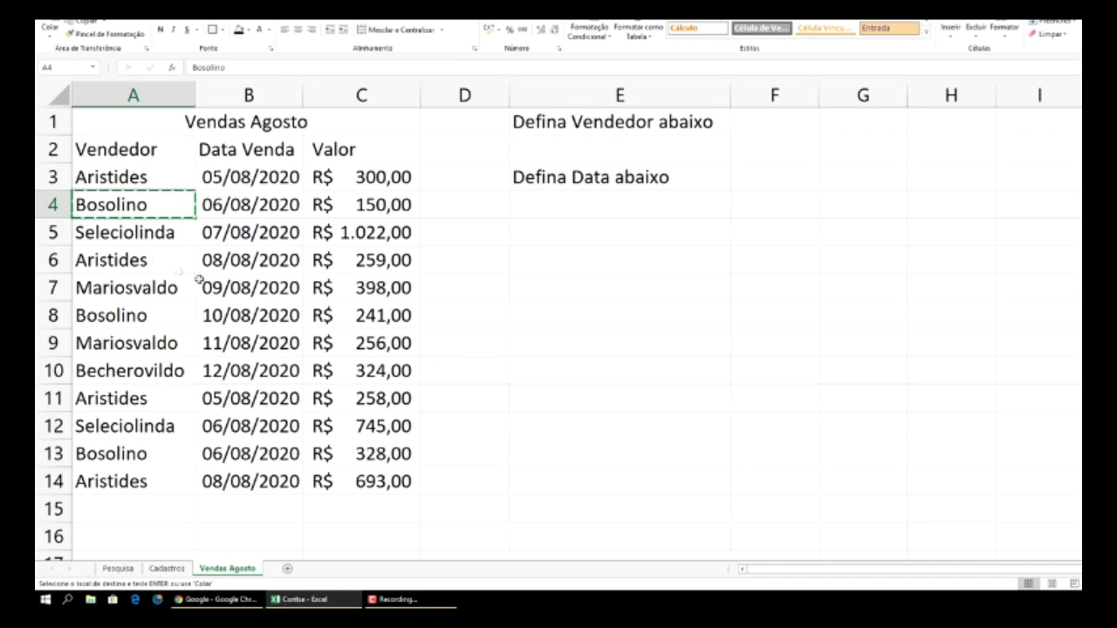
left_click(151, 235)
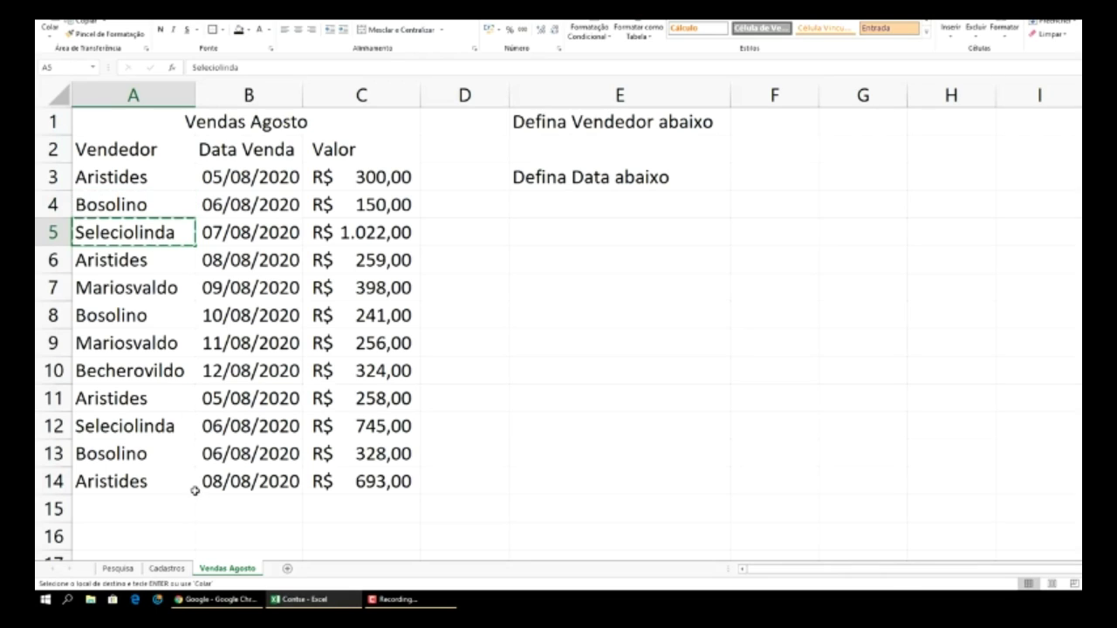
left_click(167, 569)
left_click(549, 220)
key("ctrl+v")
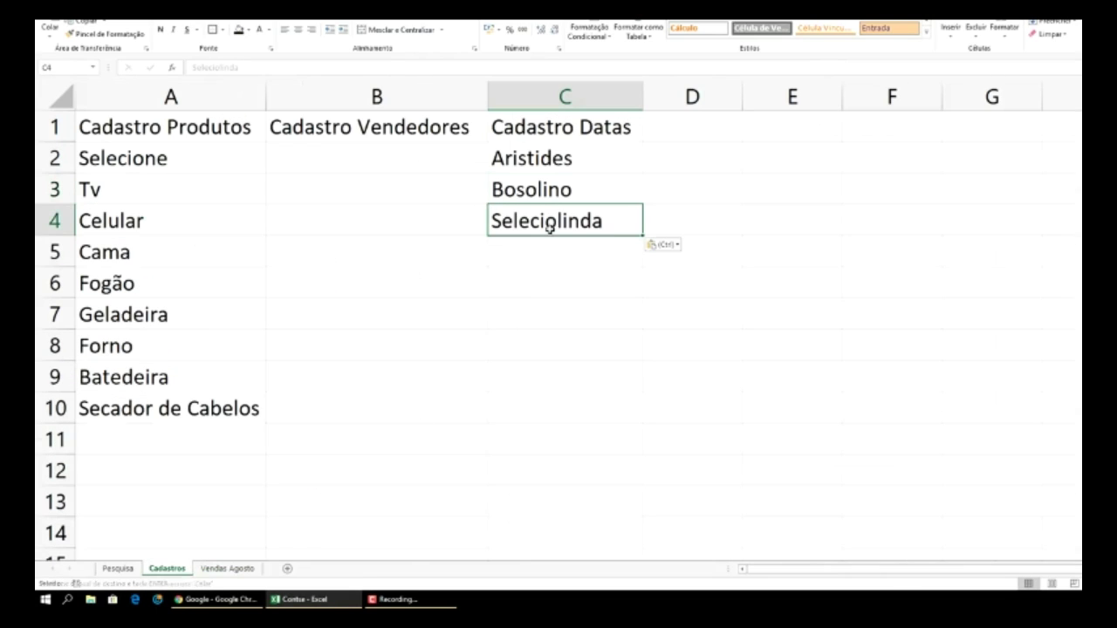
- Copy Mariosvaldo and Becherovildo from Vendas Agosto into Cadastros C5:C6
left_click(228, 568)
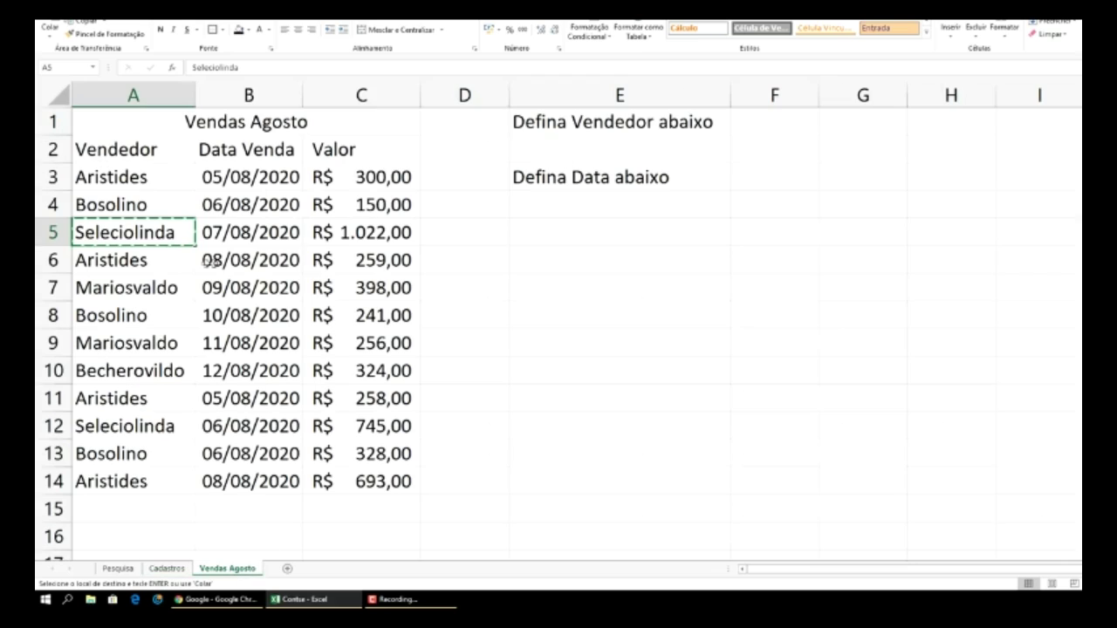
left_click(167, 288)
key("ctrl+c")
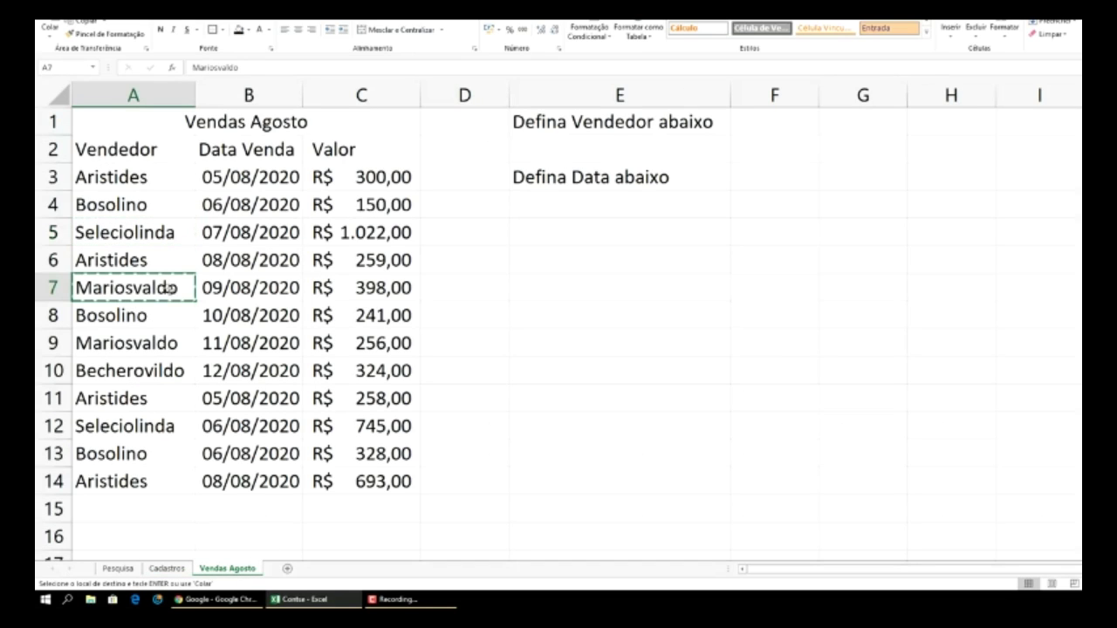
left_click(167, 568)
left_click(541, 255)
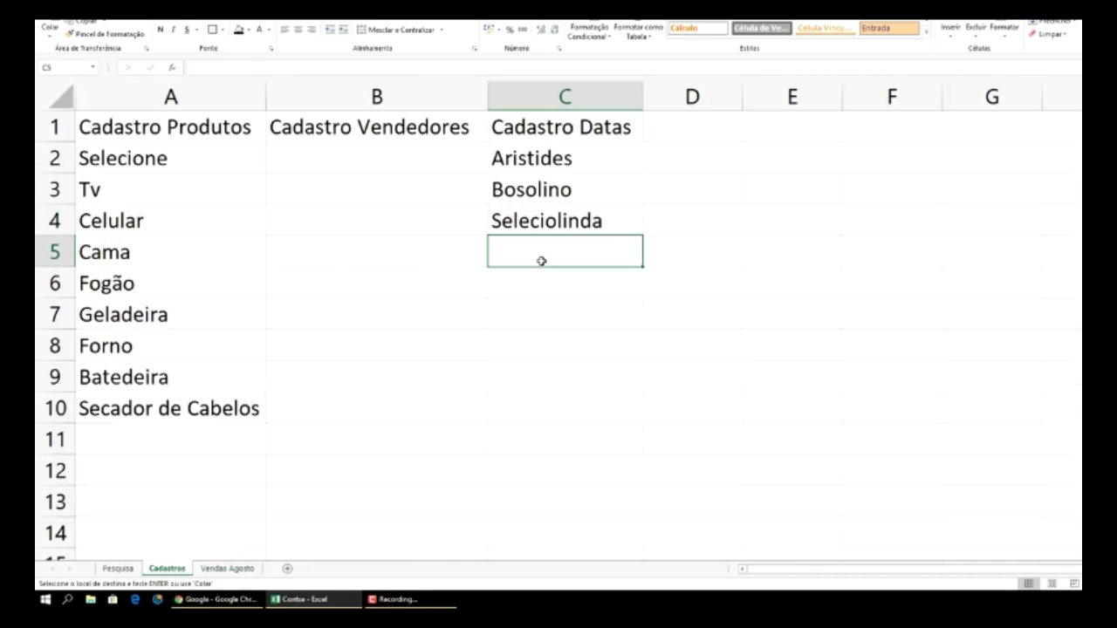
key("ctrl+v")
left_click(252, 570)
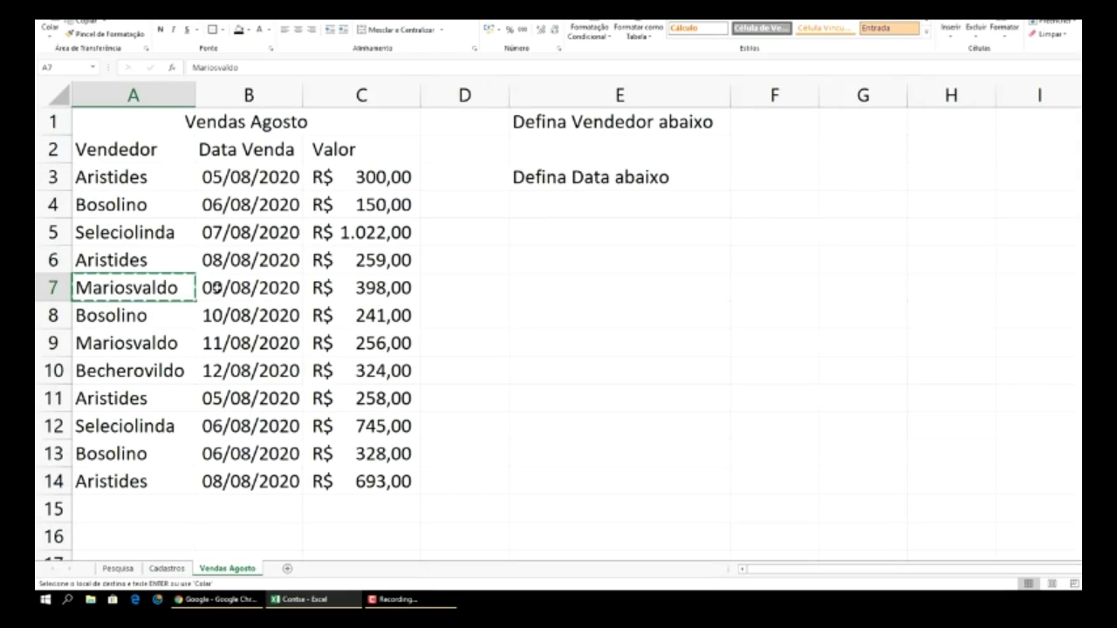
left_click(155, 374)
key("ctrl+c")
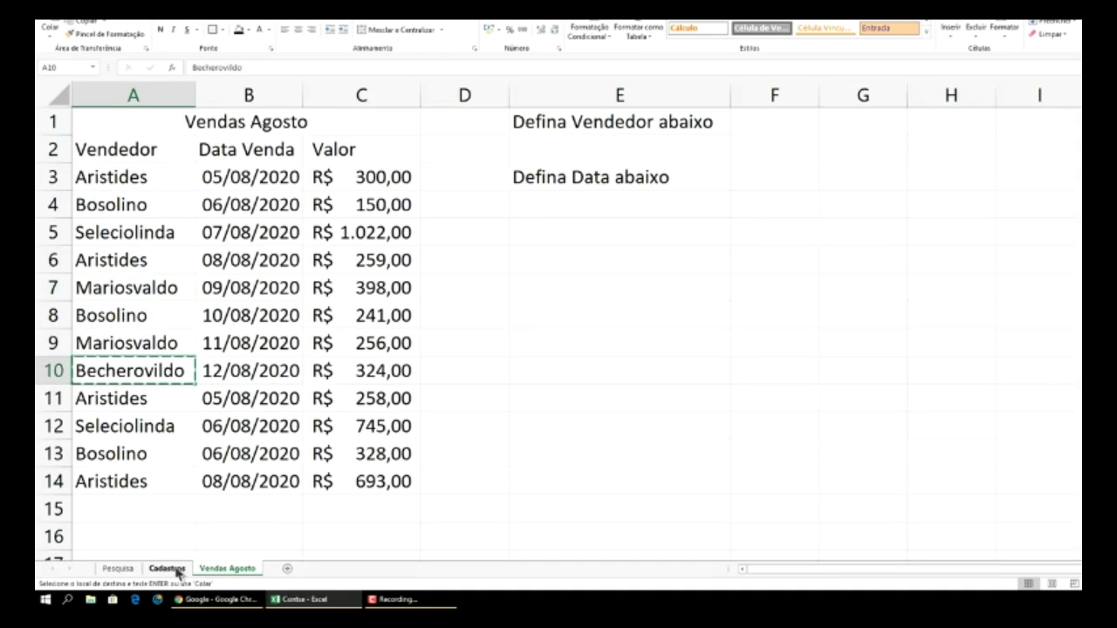
left_click(170, 569)
left_click(545, 280)
key("ctrl+v")
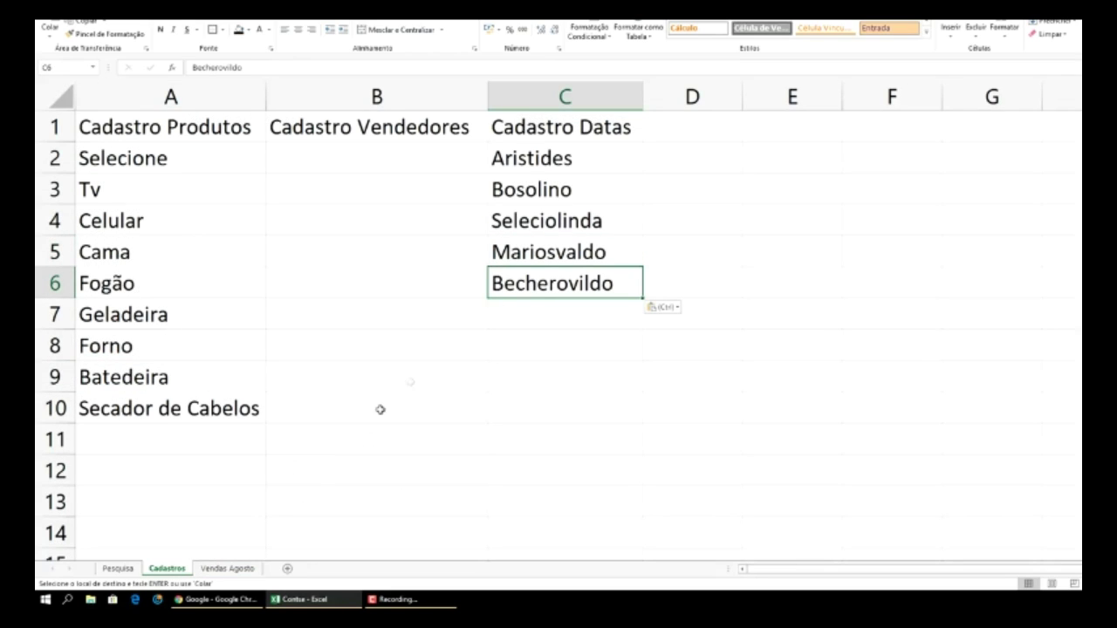
left_click(229, 569)
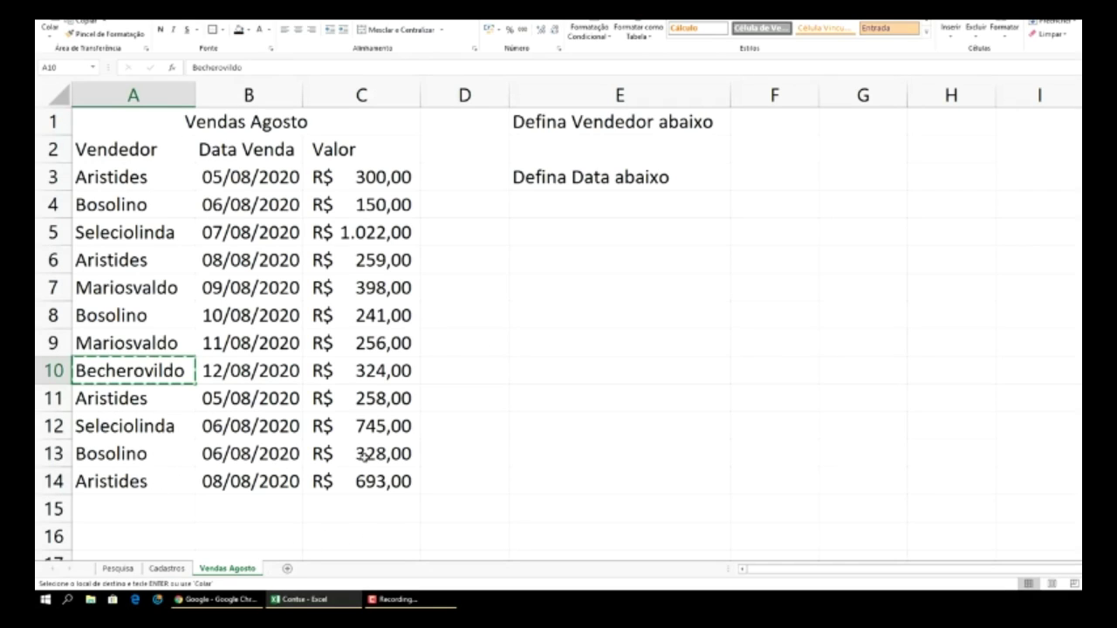
left_click(166, 569)
key("ctrl+v")
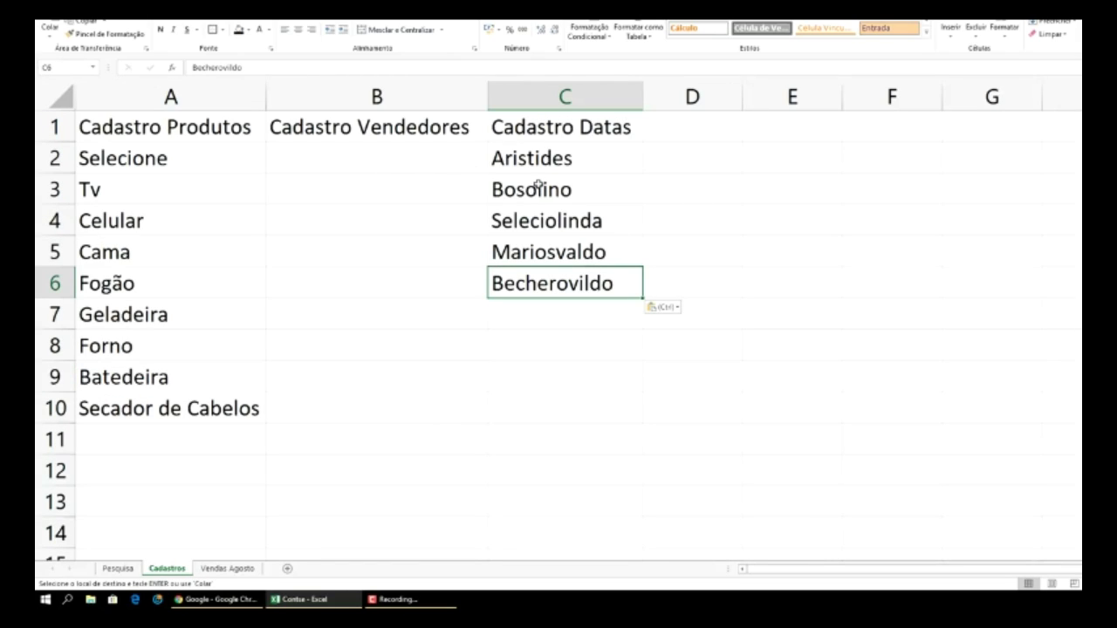
left_click(728, 195)
- Move the five seller names from C2:C6 to B2:B6 under Cadastro Vendedores
left_click_drag(566, 157, 599, 283)
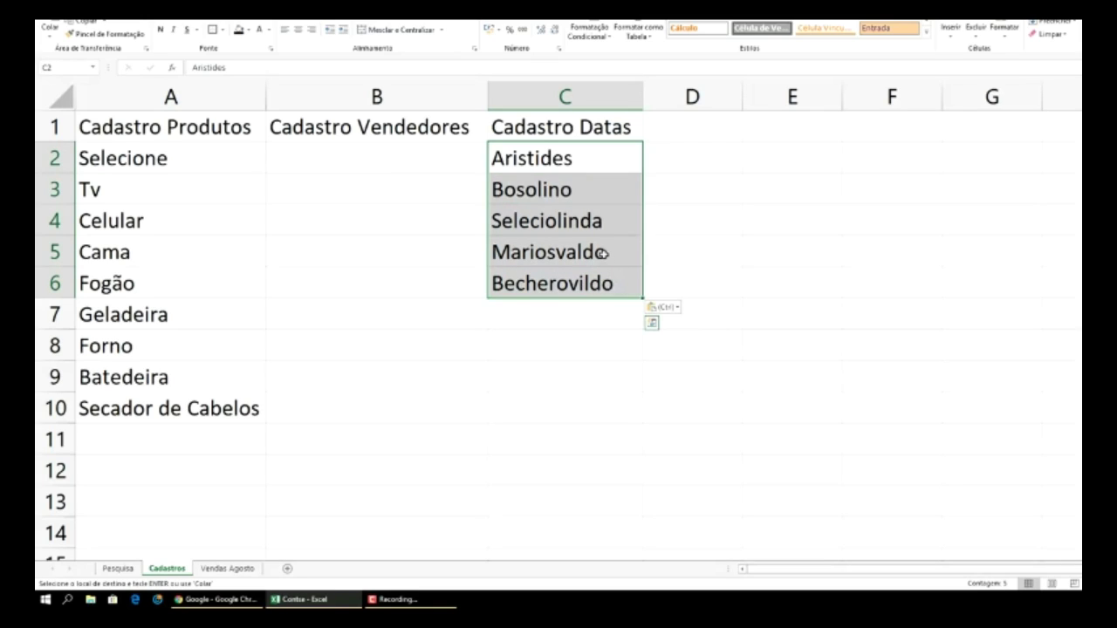
key("ctrl+c")
left_click(364, 156)
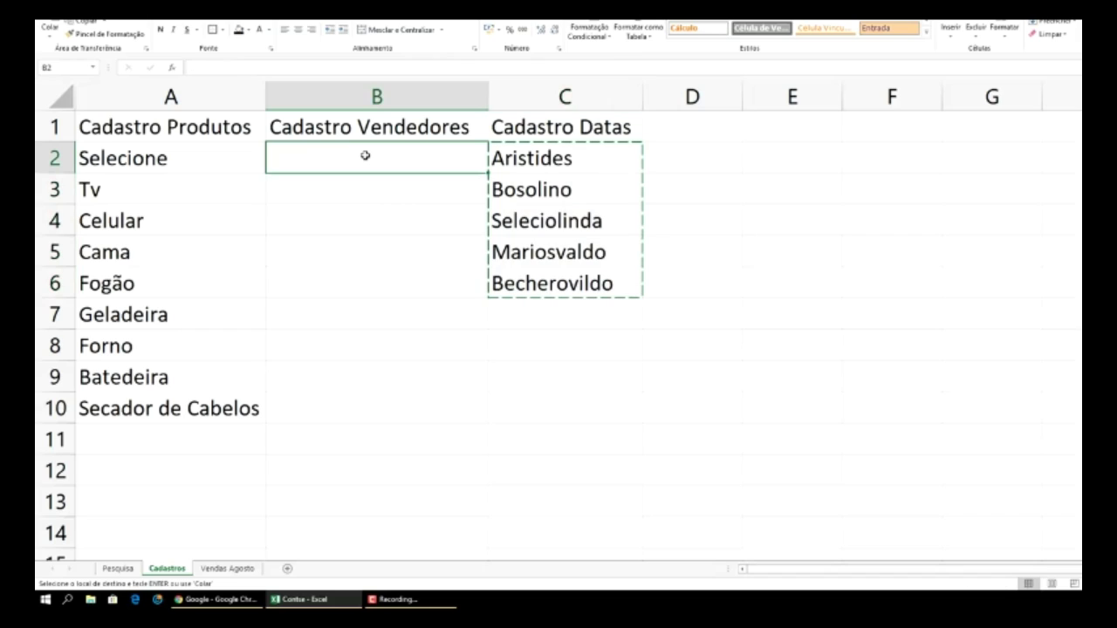
key("ctrl+v")
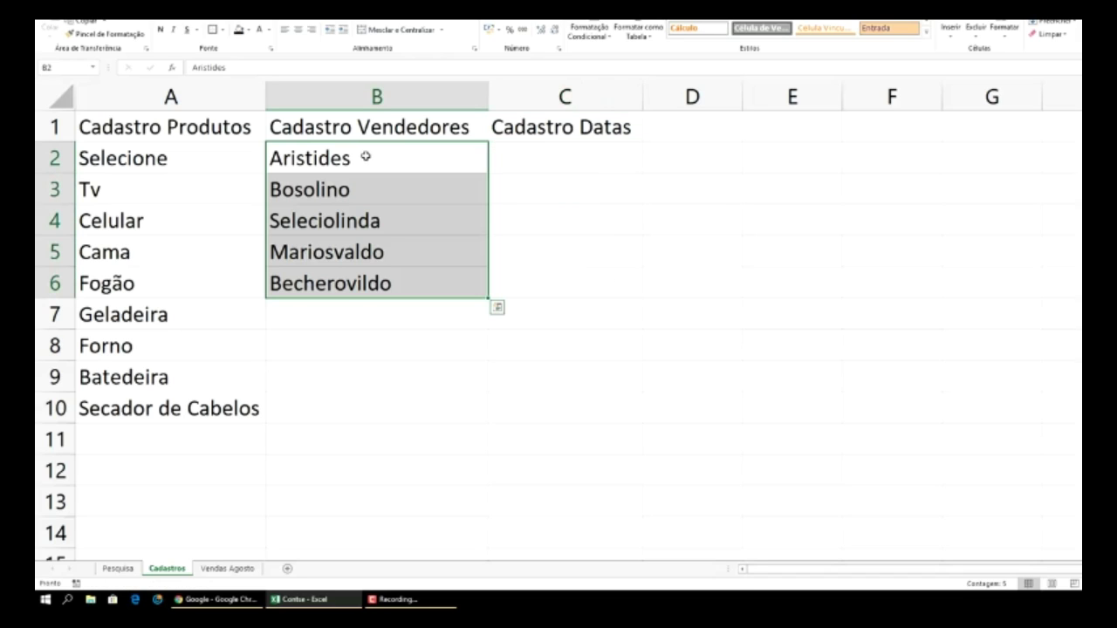
left_click(535, 158)
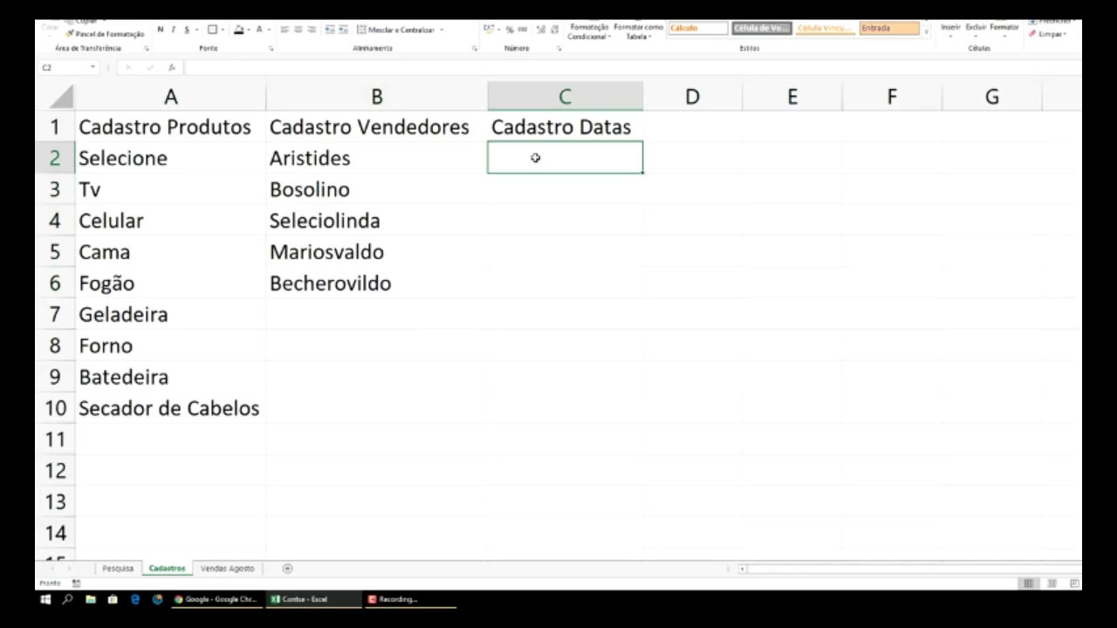
- Enter 01/08/2020 in C2 and fill it down to 31/08/2020 in C32
type("01/")
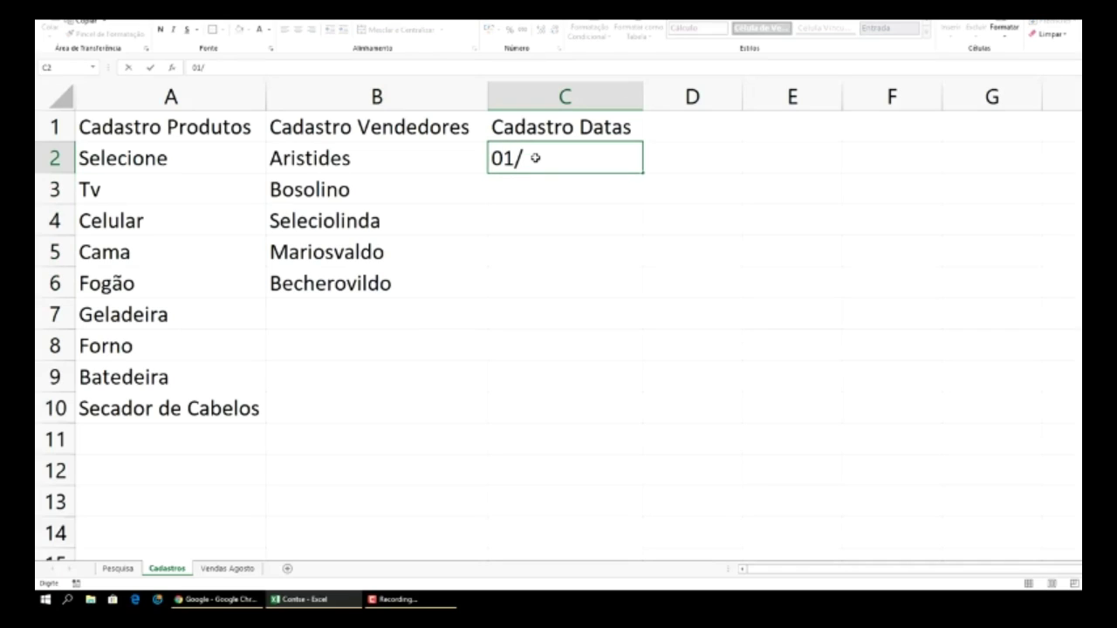
type("08/2020")
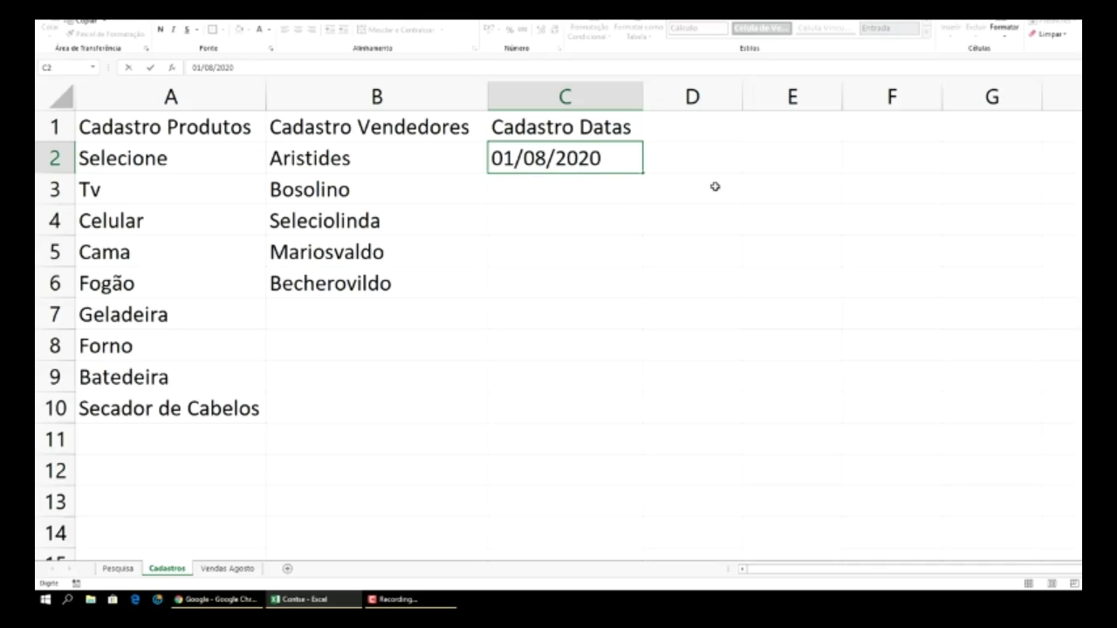
left_click(715, 186)
left_click(639, 169)
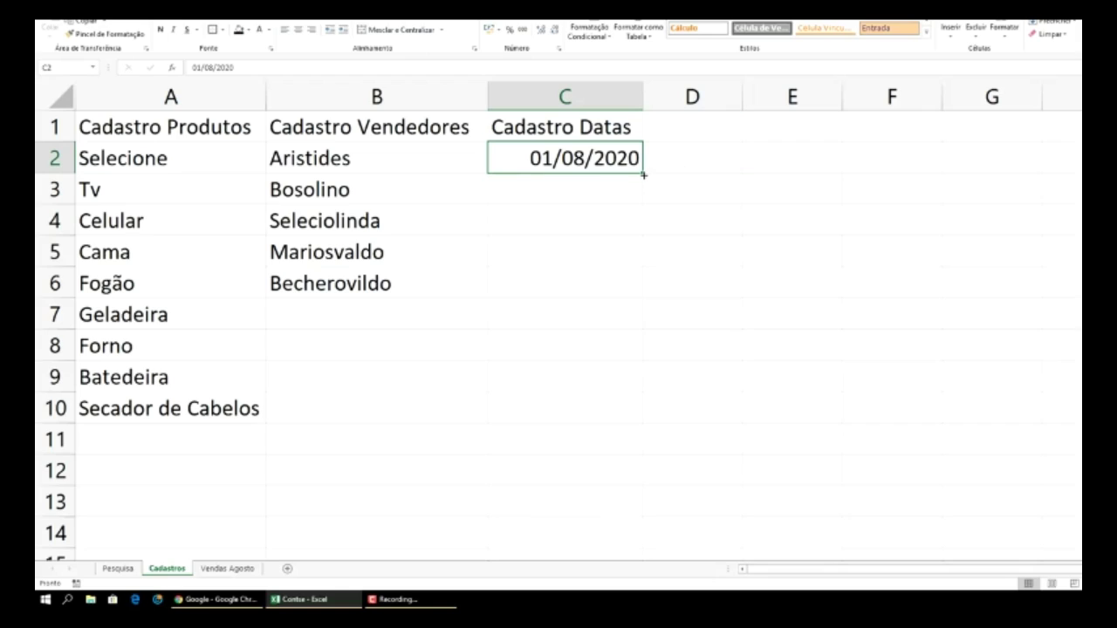
left_click_drag(642, 174, 607, 467)
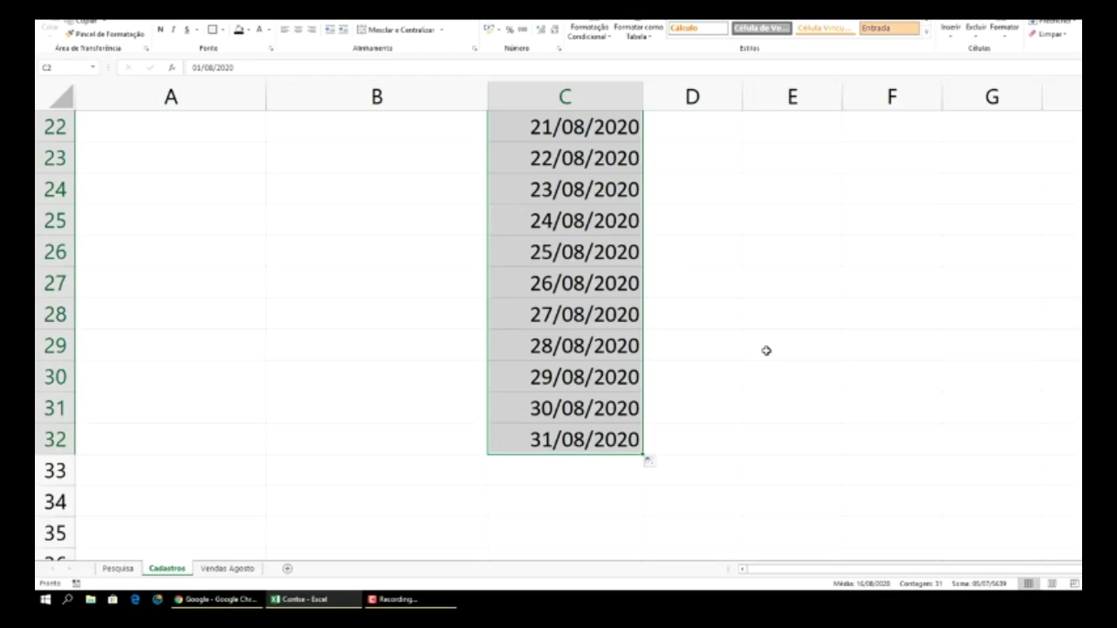
scroll(766, 349, "up", 7)
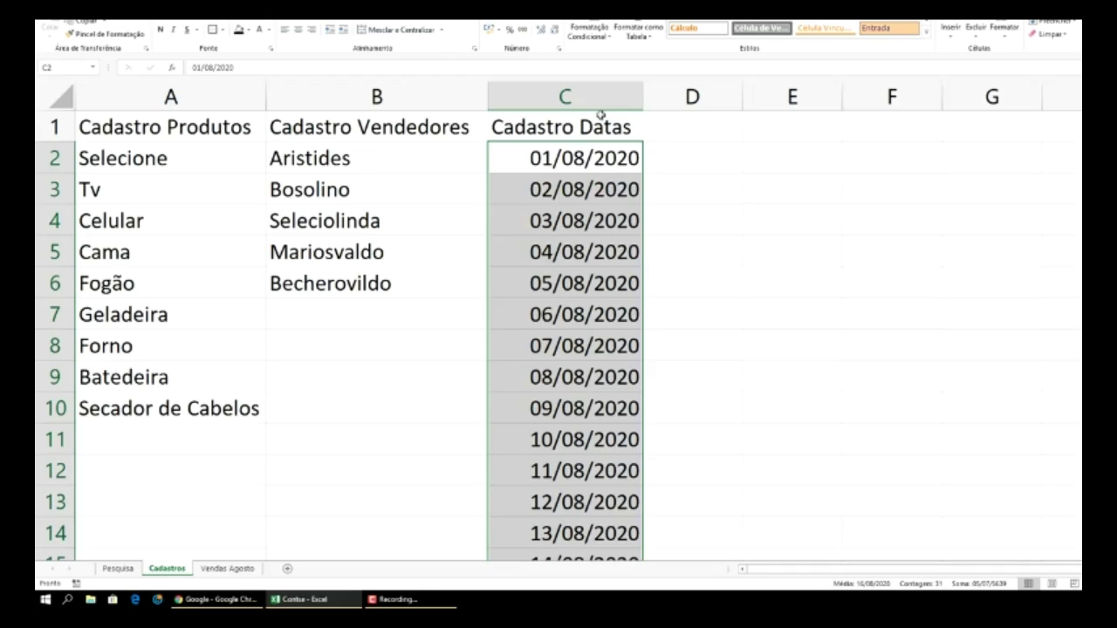
left_click(608, 127)
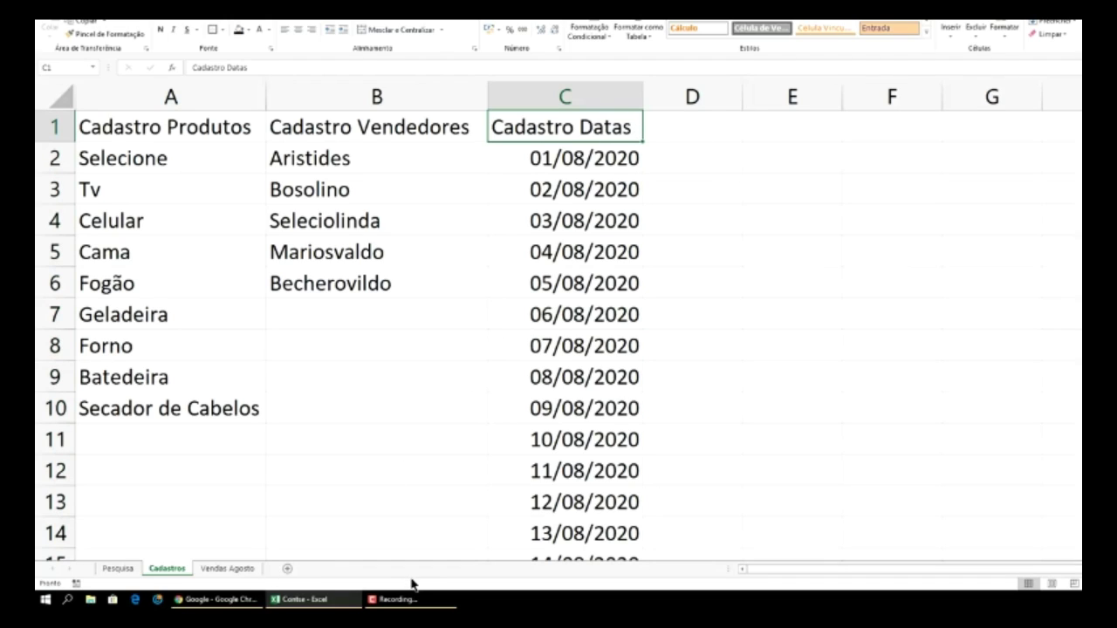
- Give Vendas Agosto E2 a list validation sourced from the seller names in Cadastros column B
left_click(228, 569)
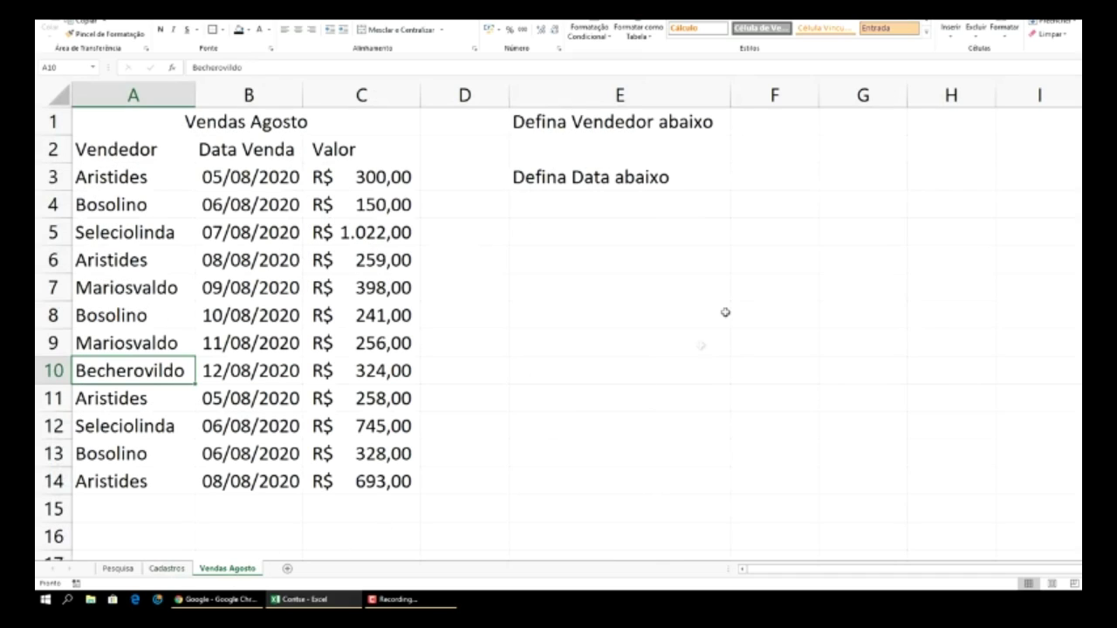
left_click(633, 150)
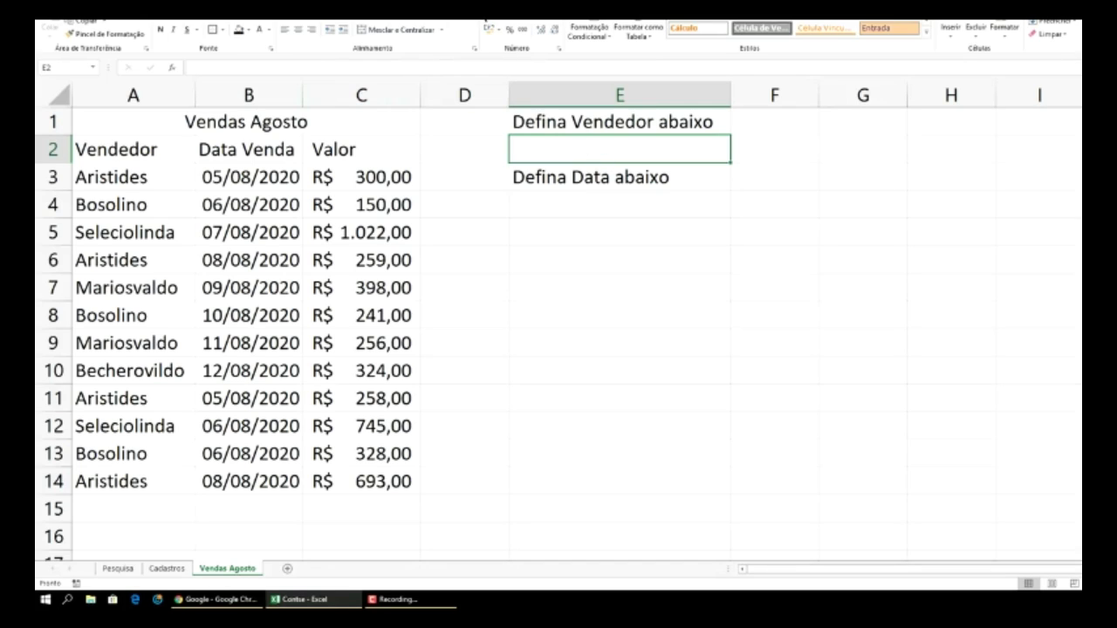
left_click(244, 9)
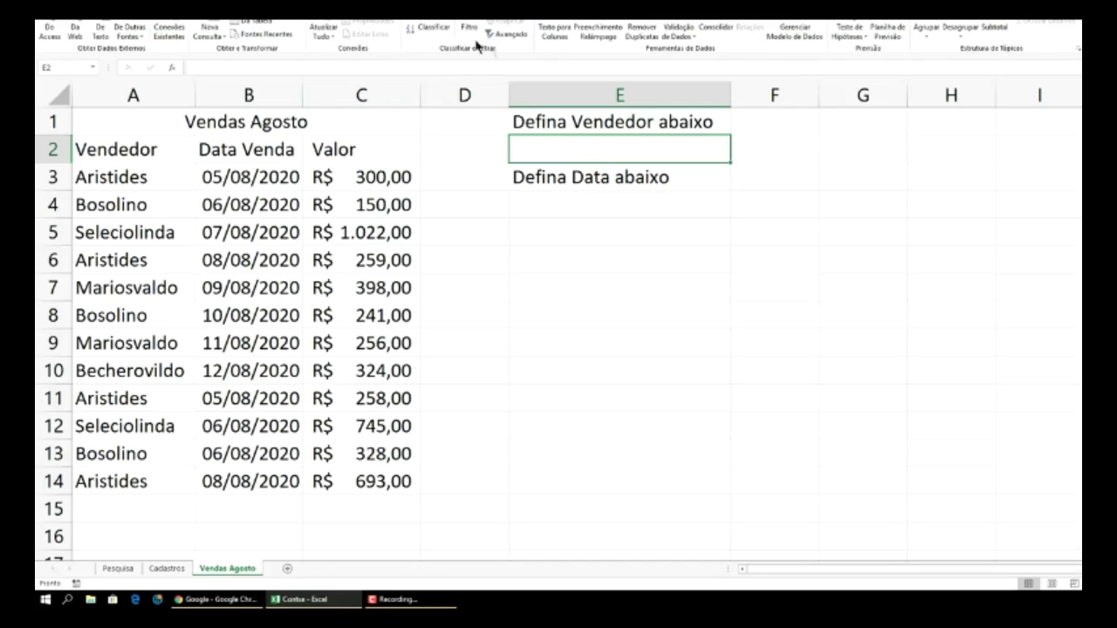
left_click(683, 24)
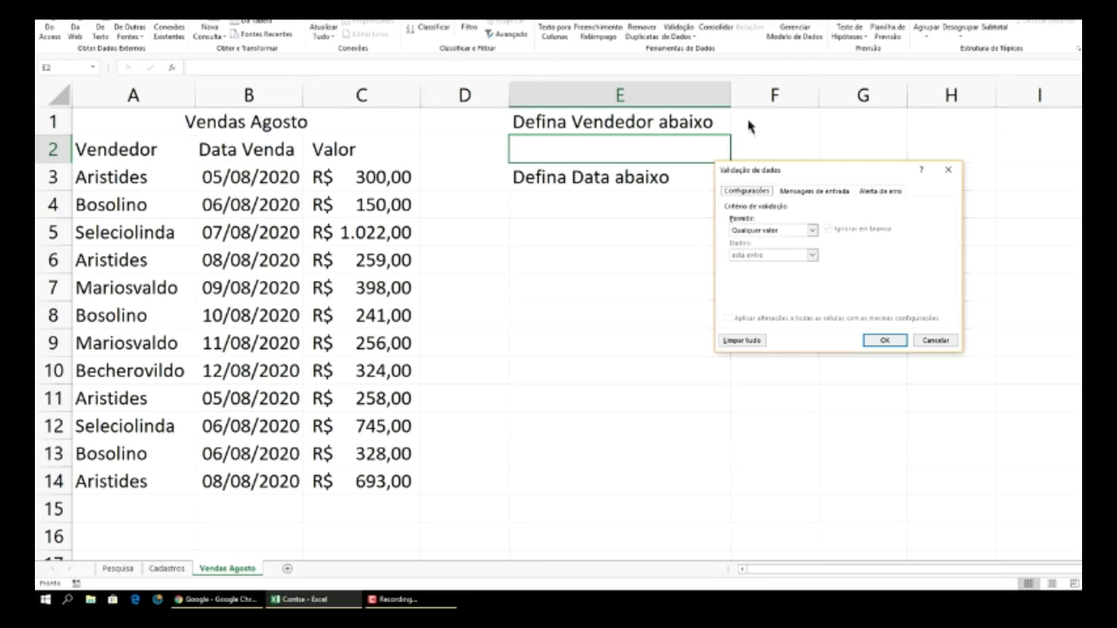
left_click(813, 230)
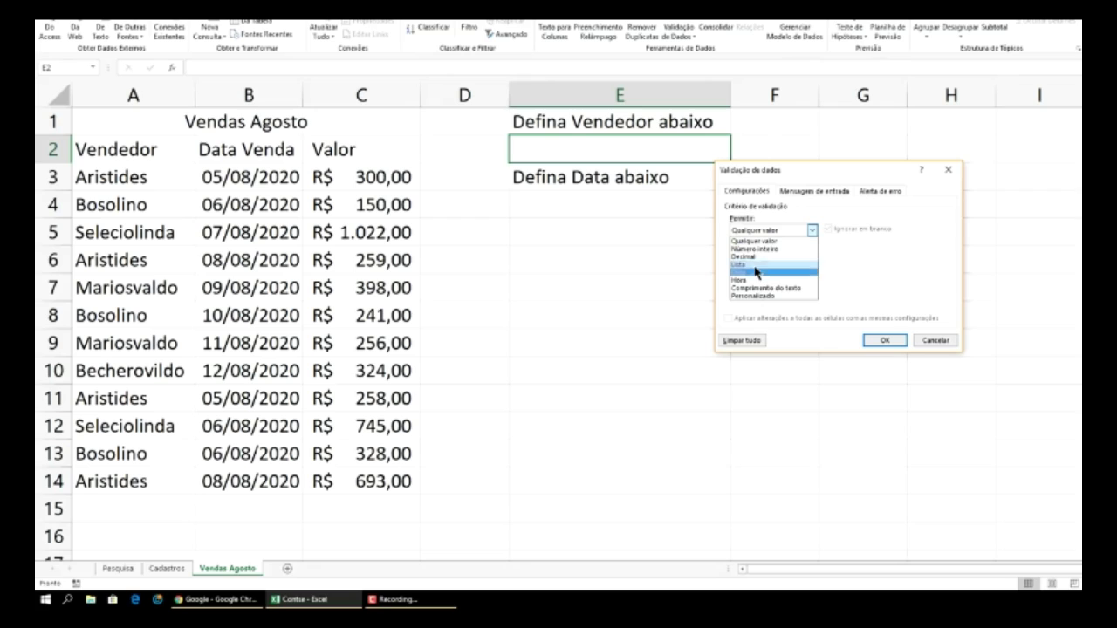
left_click(755, 265)
left_click(908, 279)
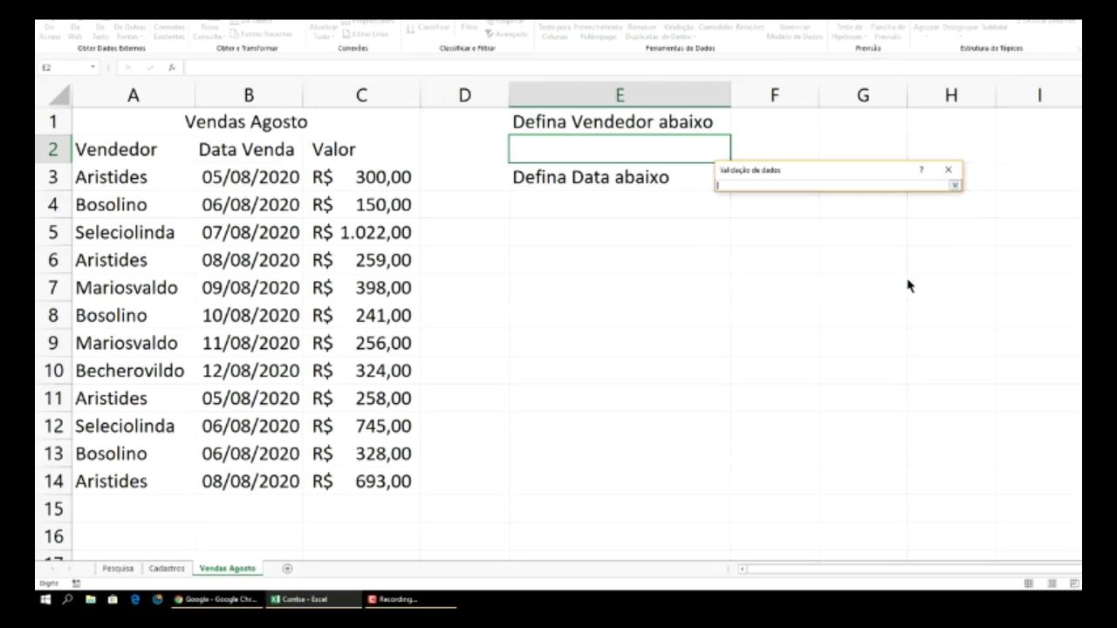
left_click(171, 569)
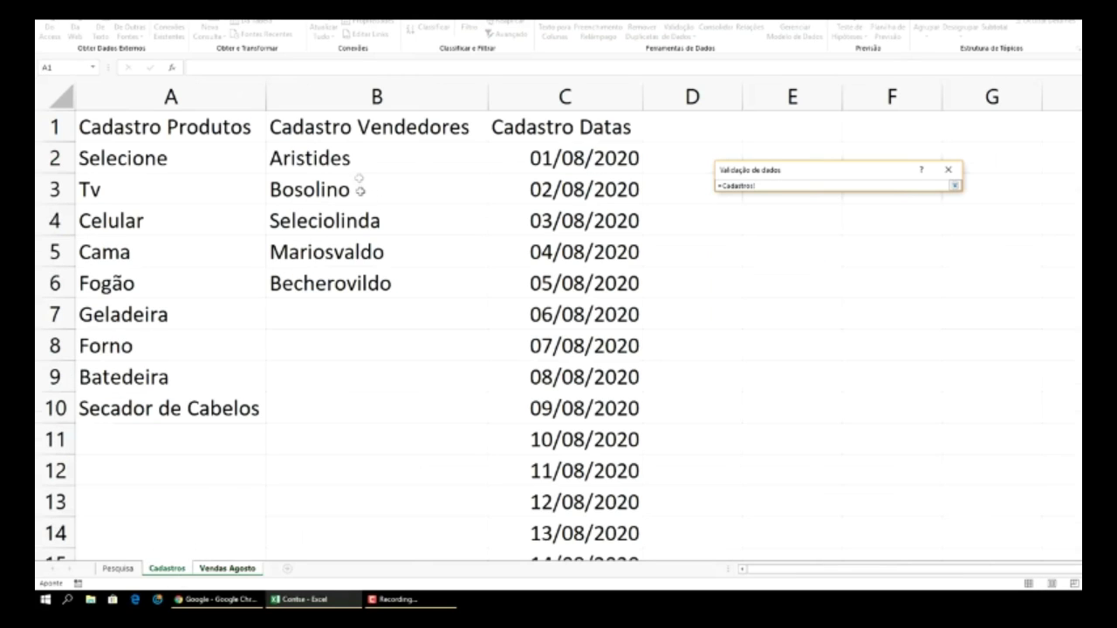
left_click_drag(348, 154, 366, 494)
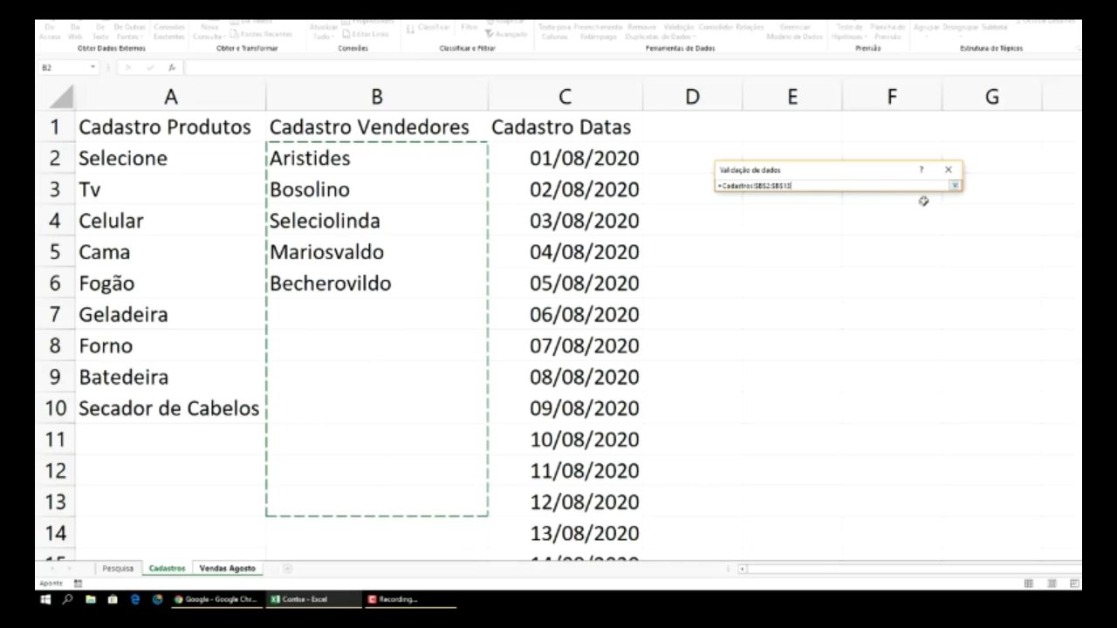
left_click(955, 185)
left_click(890, 342)
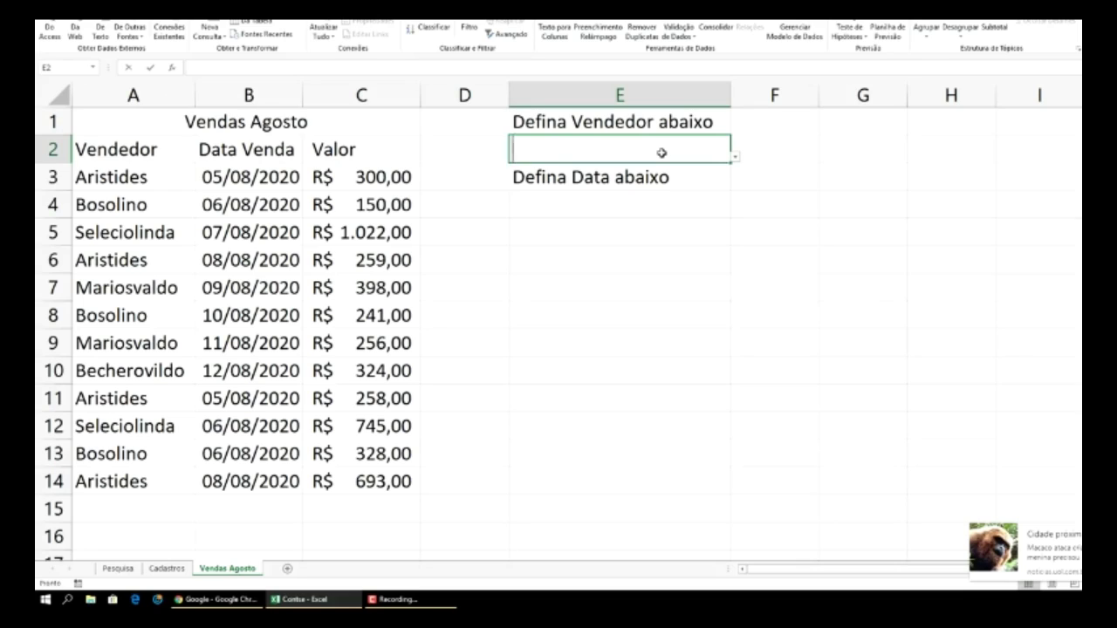
- Enter the placeholder 'Selecione' in E2, retrying after the validation rejects it
type("Selecione")
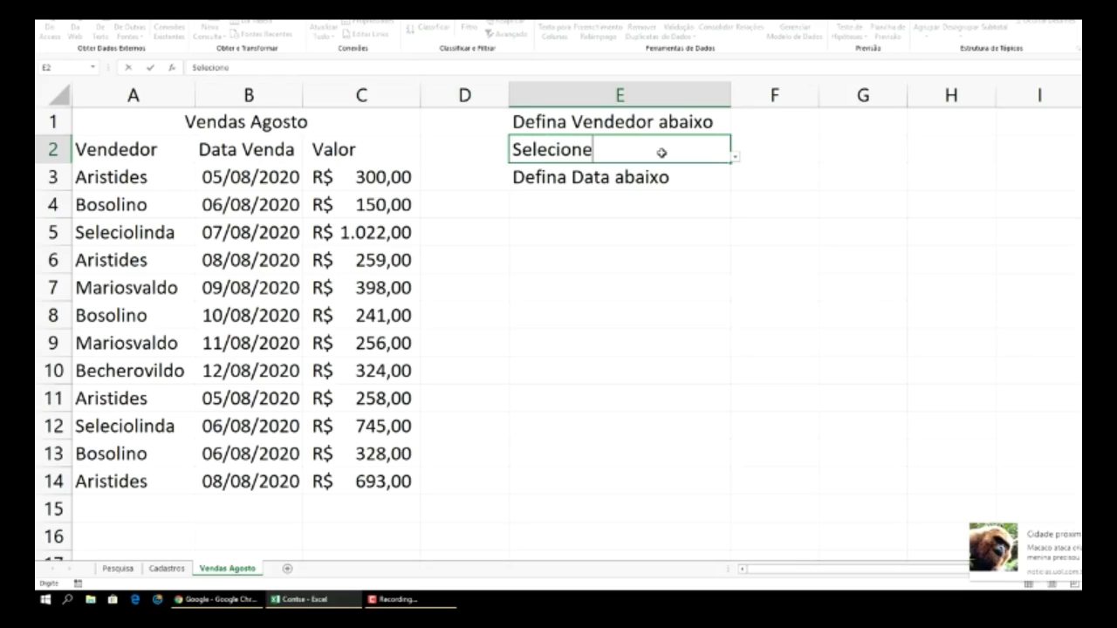
key("Return")
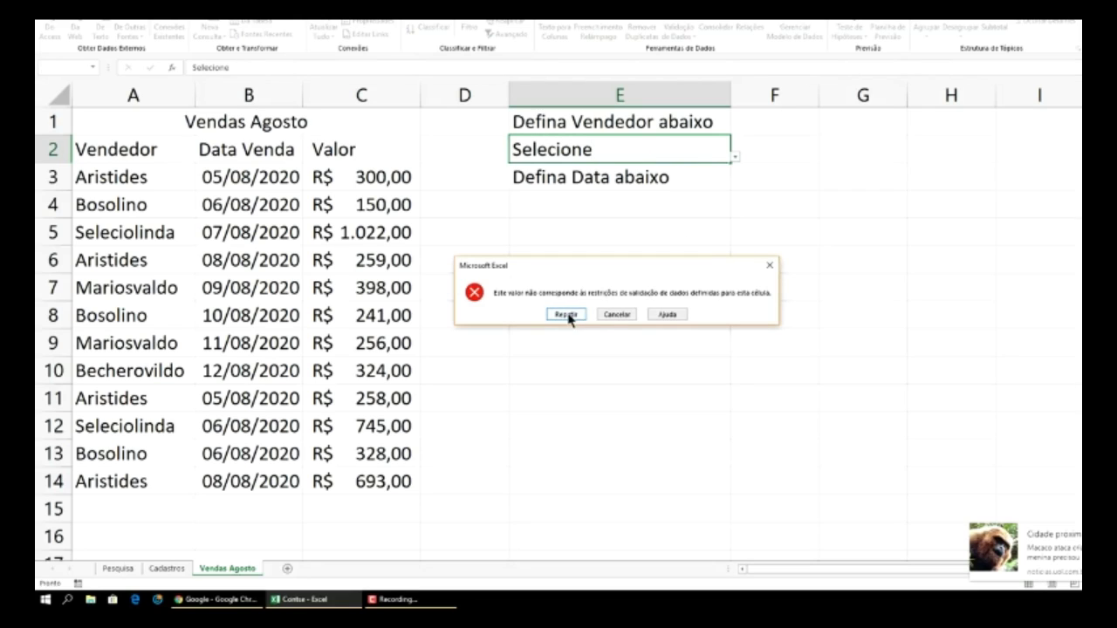
left_click(617, 316)
left_click(728, 225)
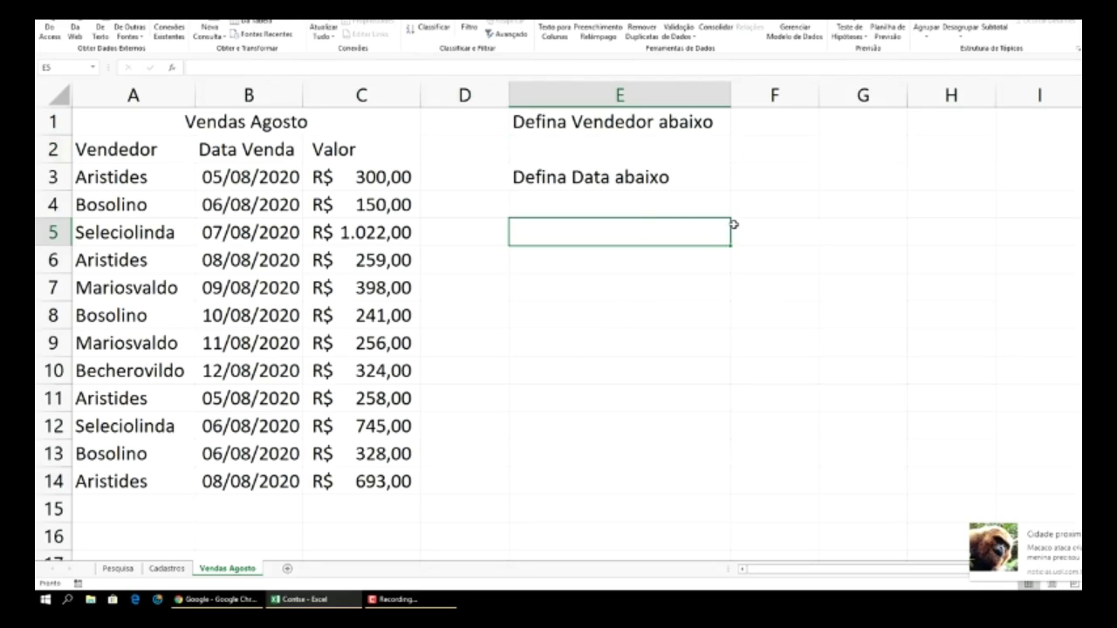
left_click(699, 153)
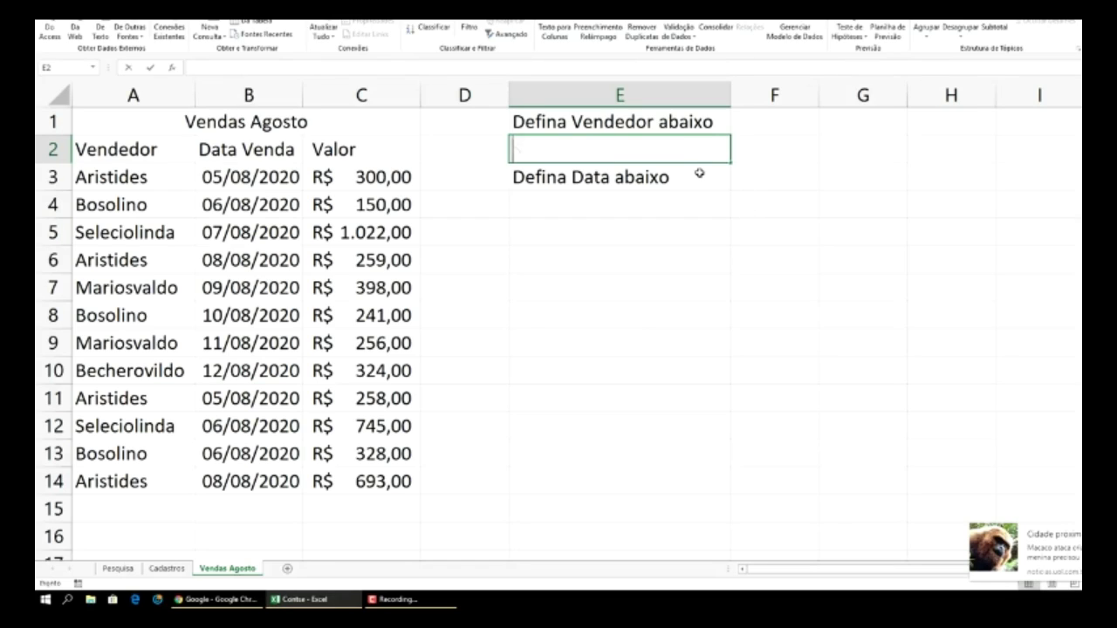
type("Selecione")
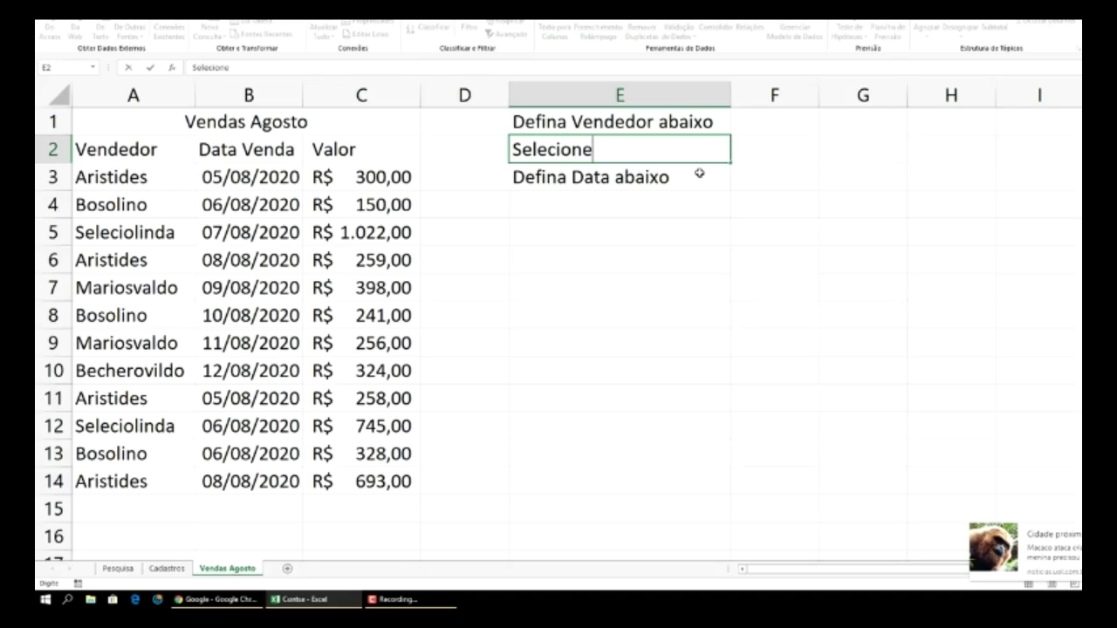
left_click(670, 222)
- Copy the 'Selecione' placeholder from E2 into E4
left_click(603, 148)
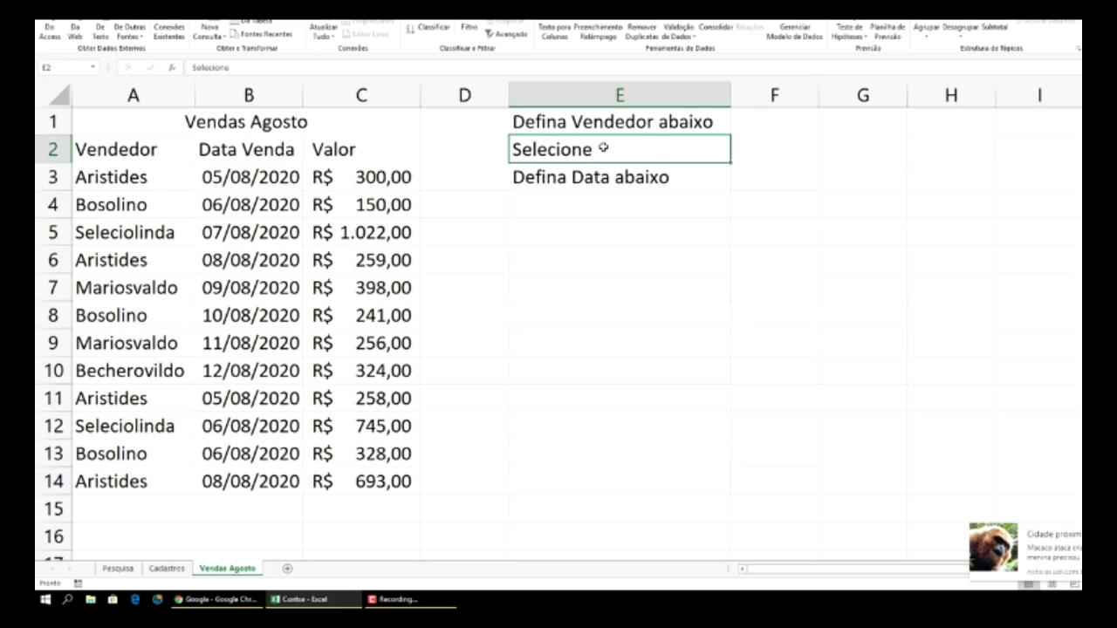
key("ctrl+c")
left_click(605, 205)
key("ctrl+v")
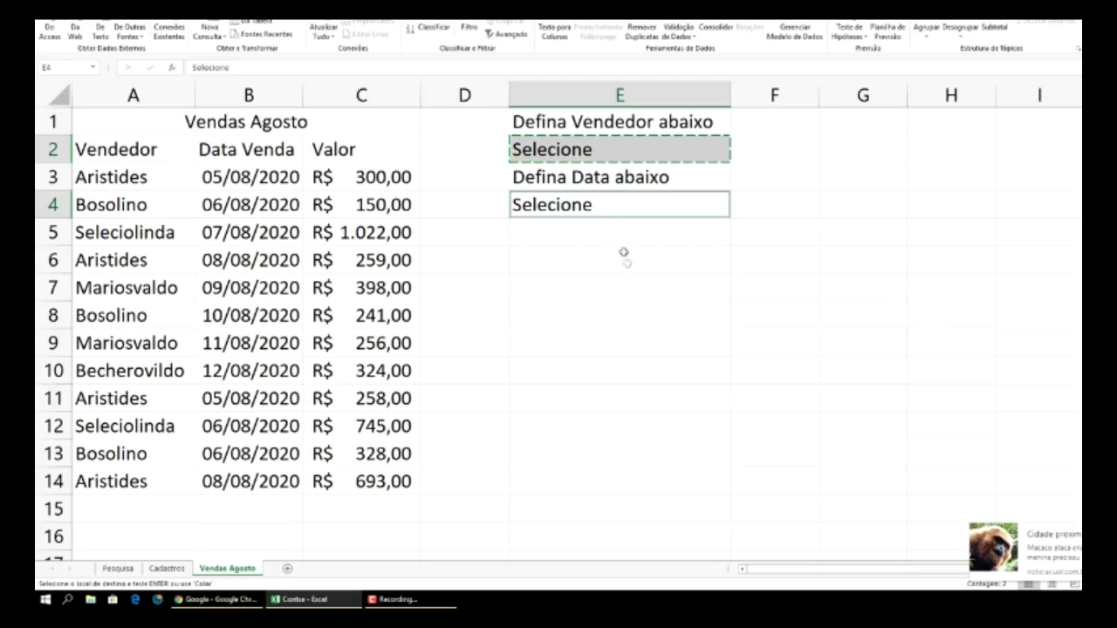
left_click(776, 208)
left_click(667, 150)
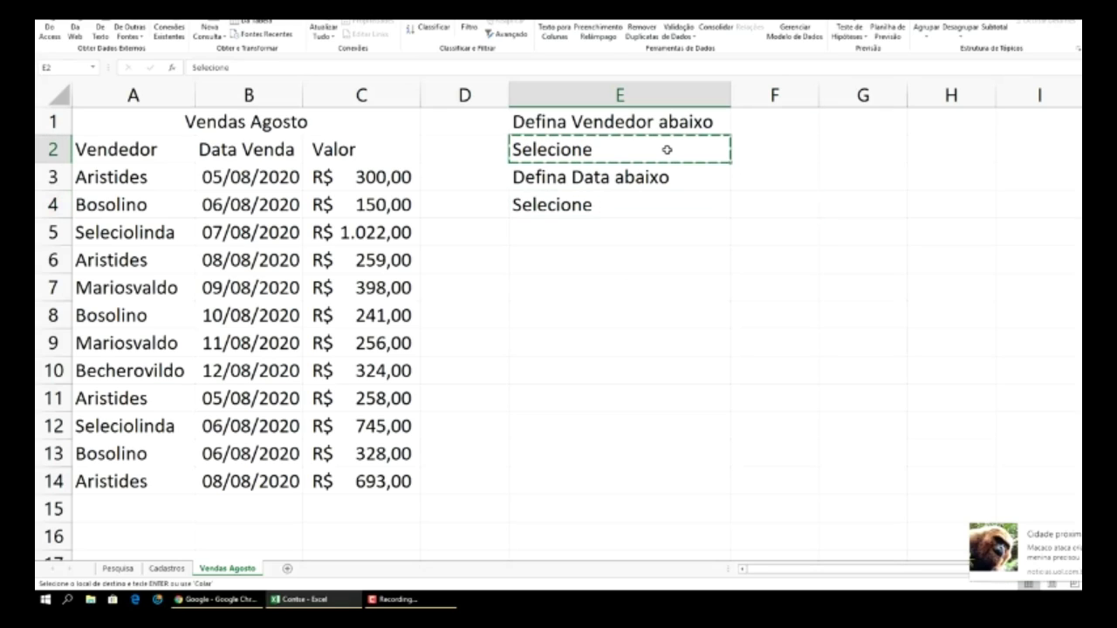
key("Escape")
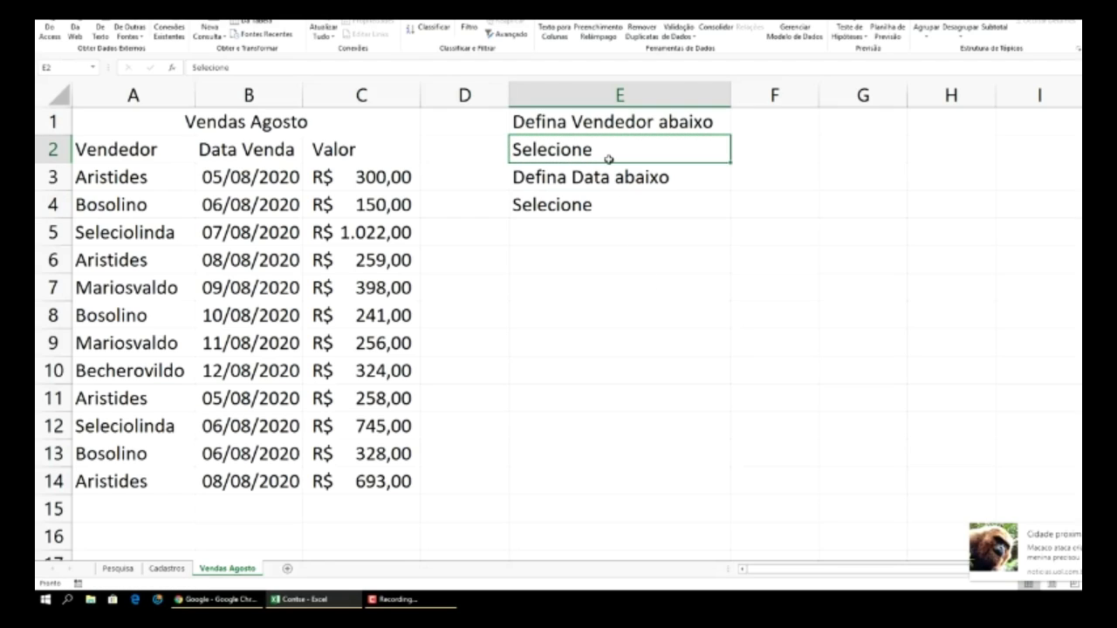
- Reapply E2's list validation with source Cadastros!$B$2:$B$14, the seller names
left_click(681, 26)
left_click(810, 230)
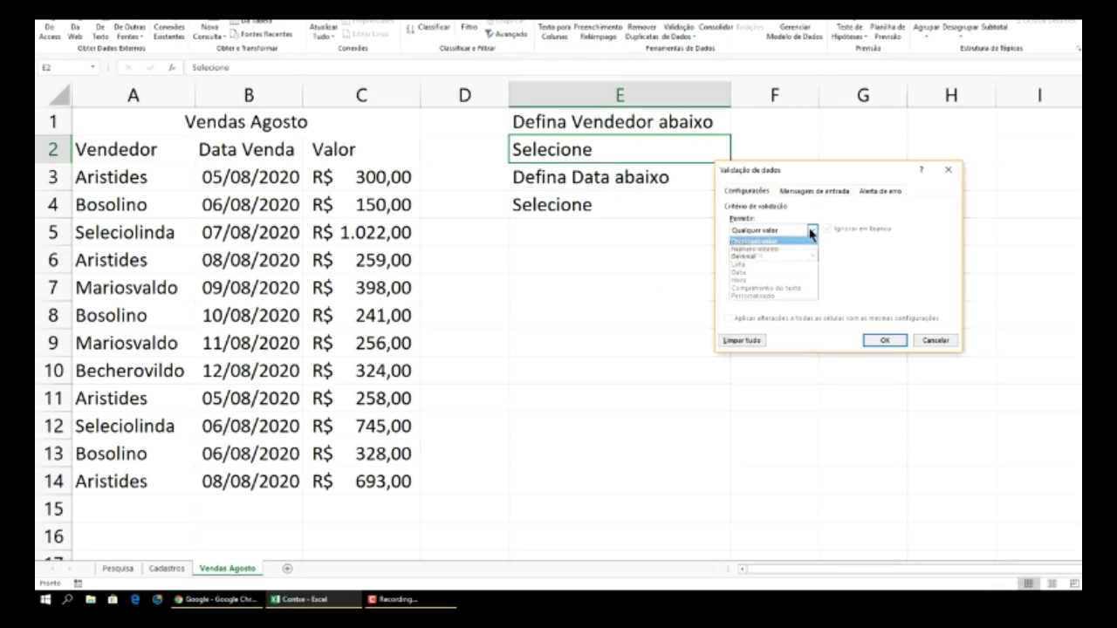
left_click(775, 264)
left_click(906, 281)
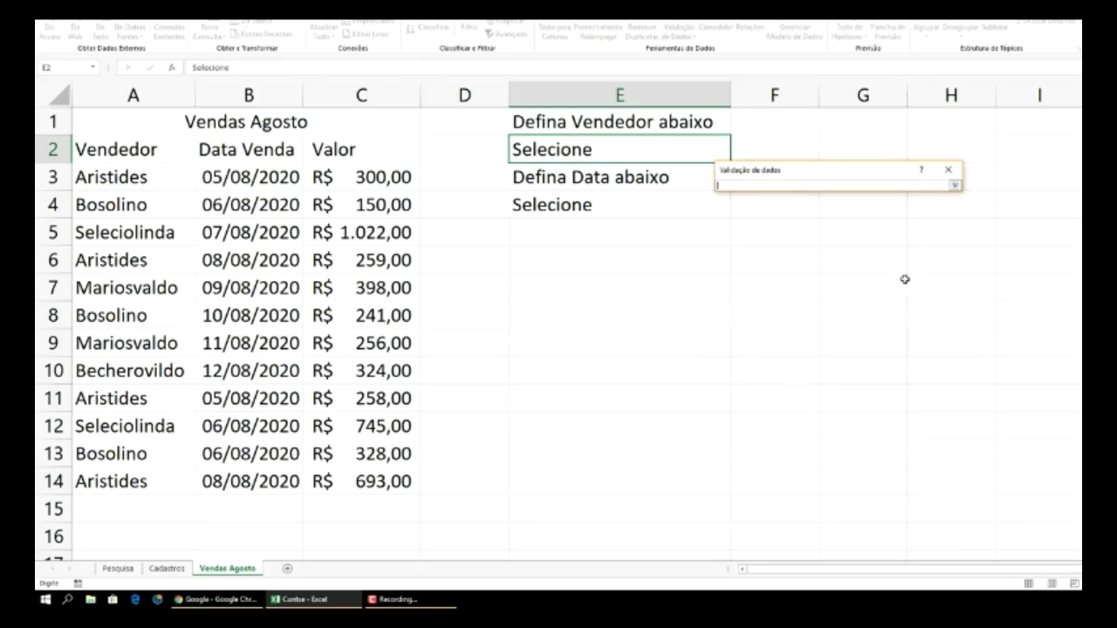
left_click(955, 186)
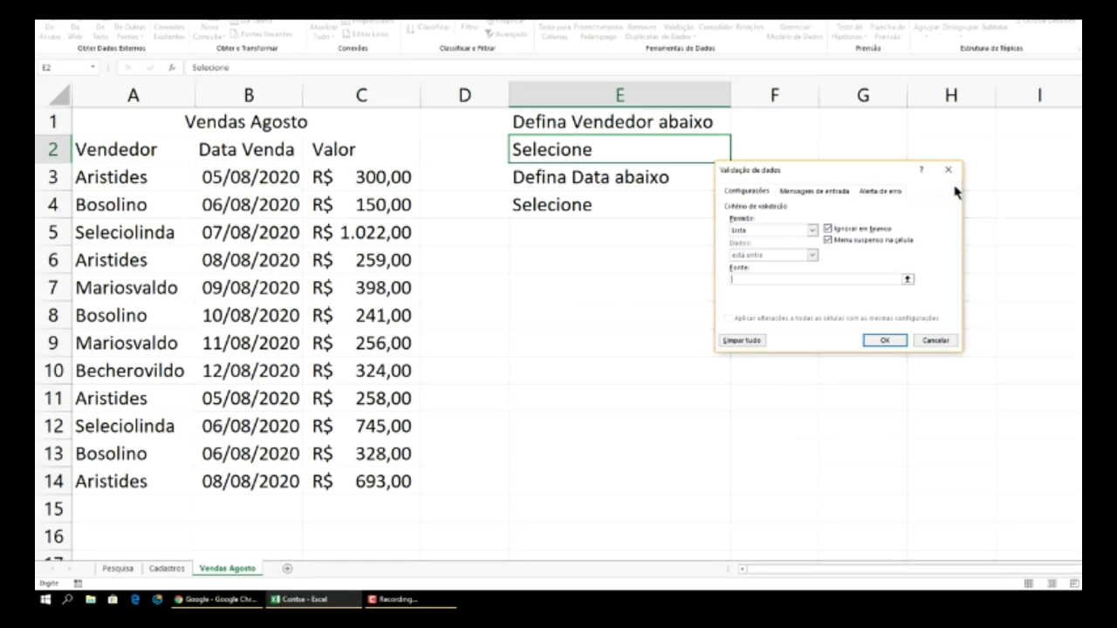
left_click(907, 280)
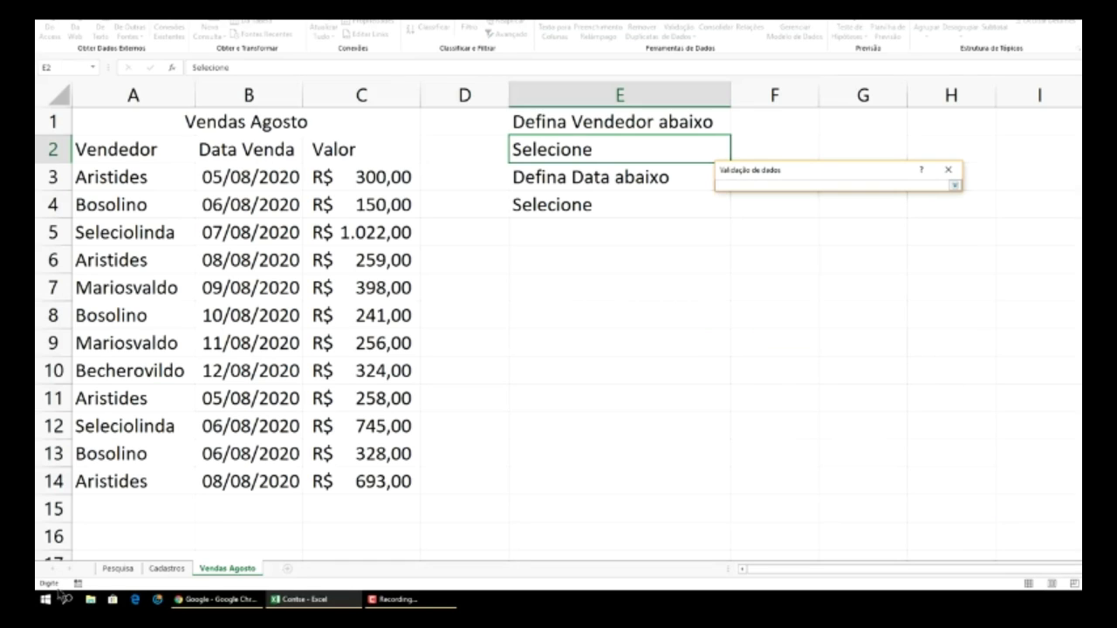
left_click(167, 568)
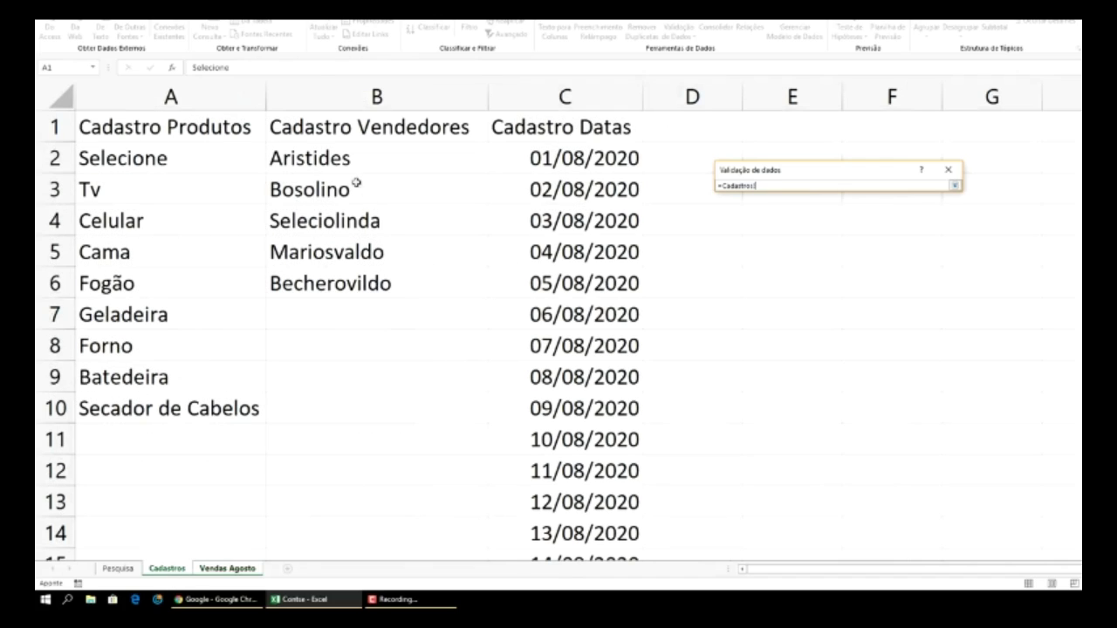
left_click_drag(336, 155, 386, 522)
left_click(955, 186)
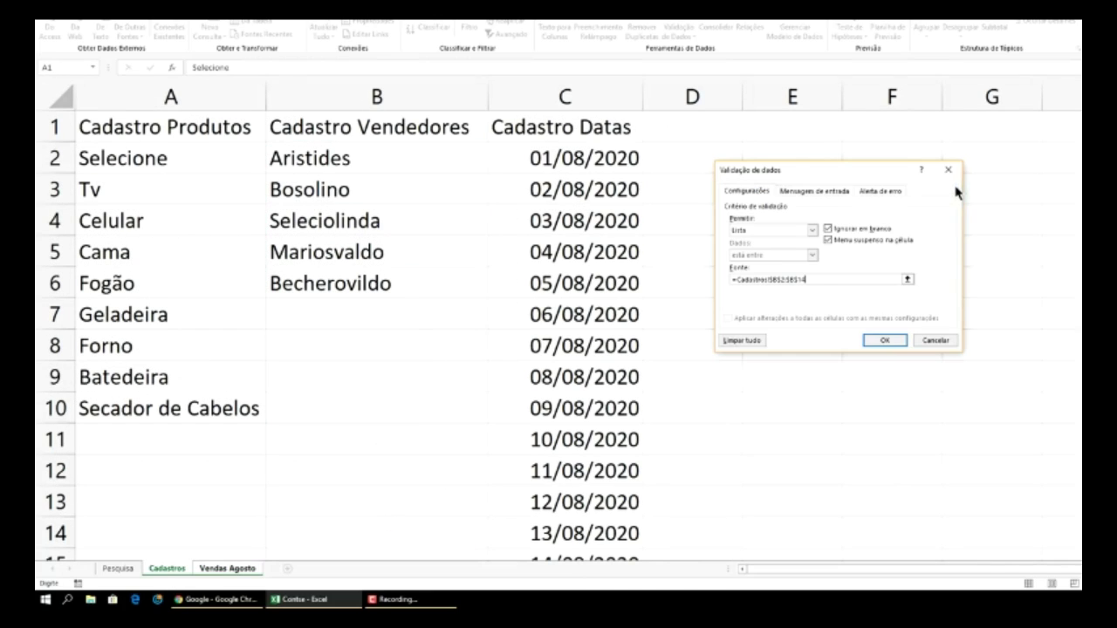
left_click(883, 339)
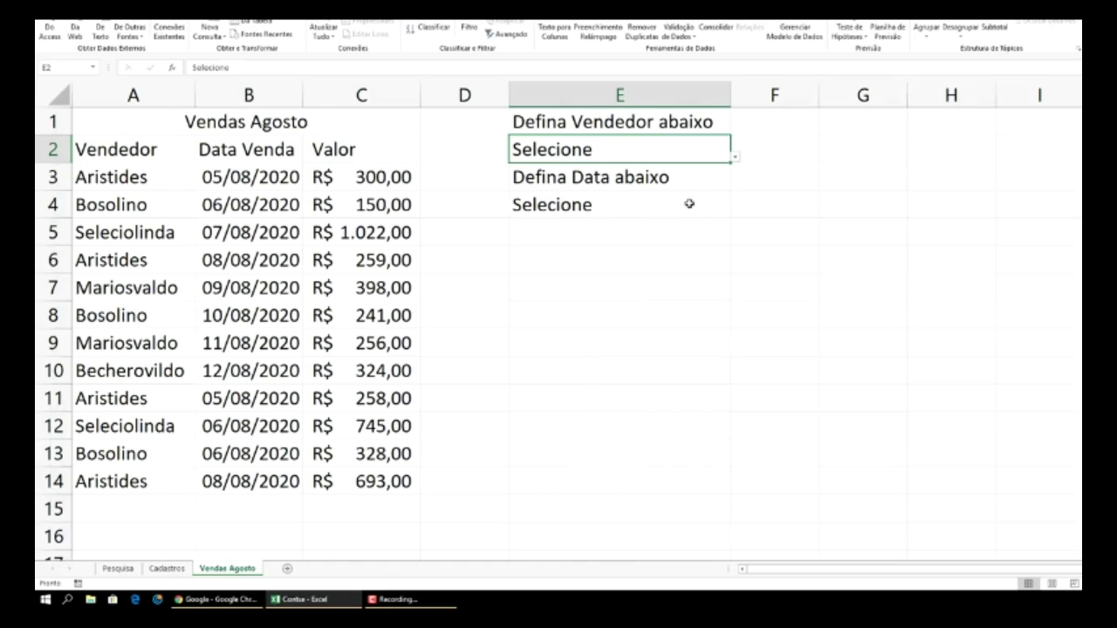
left_click(663, 213)
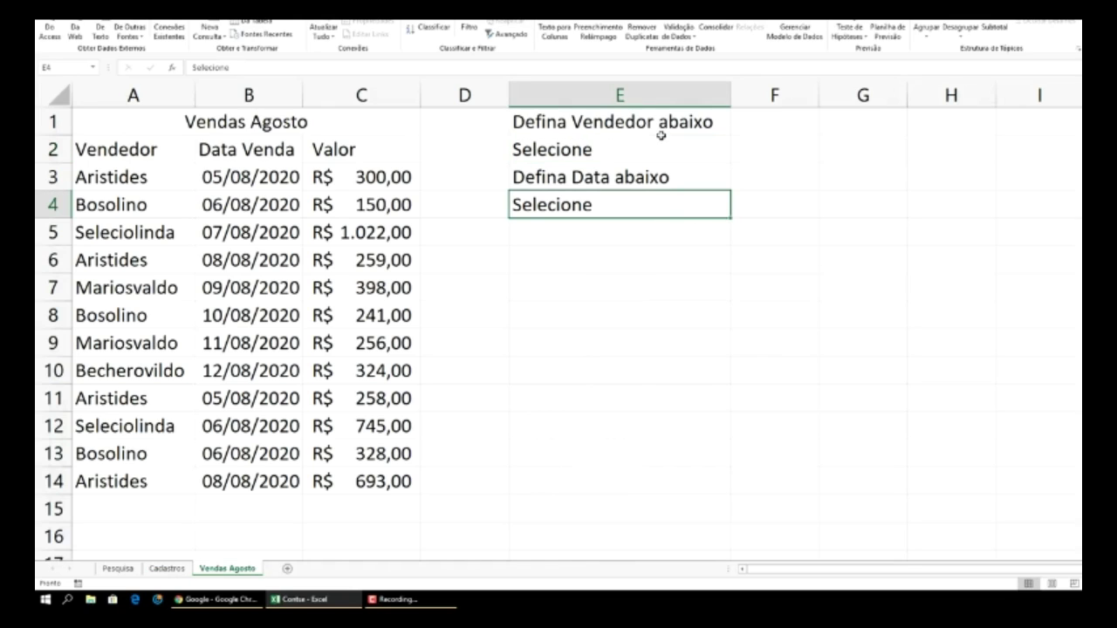
- Give E4 a list validation sourced from the August dates in Cadastros!$C$2:$C$32
left_click(683, 28)
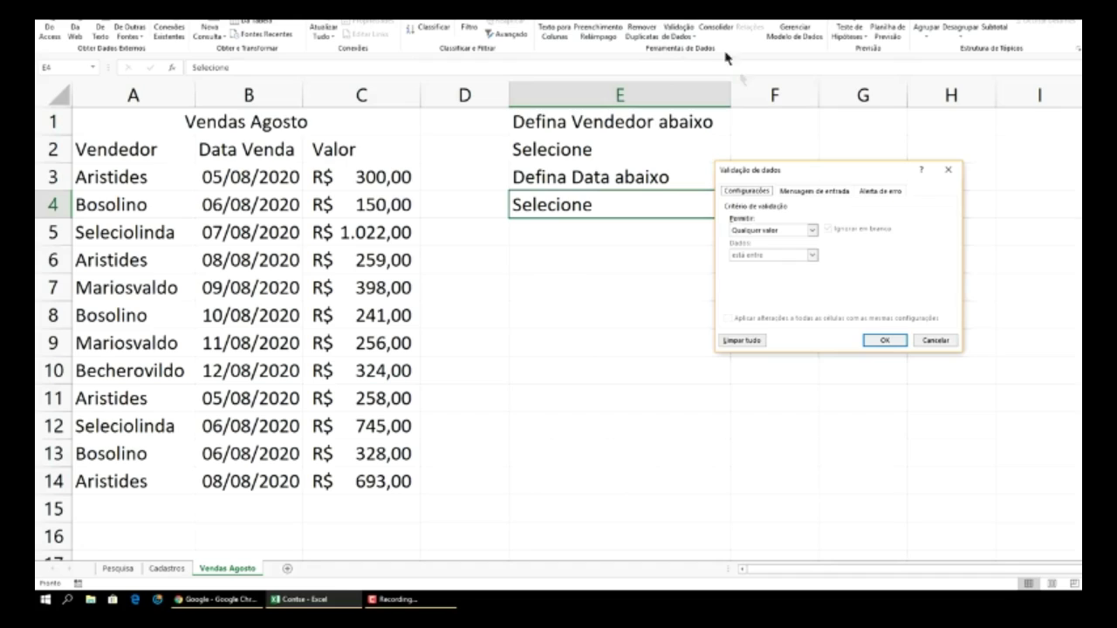
left_click(813, 231)
left_click(776, 263)
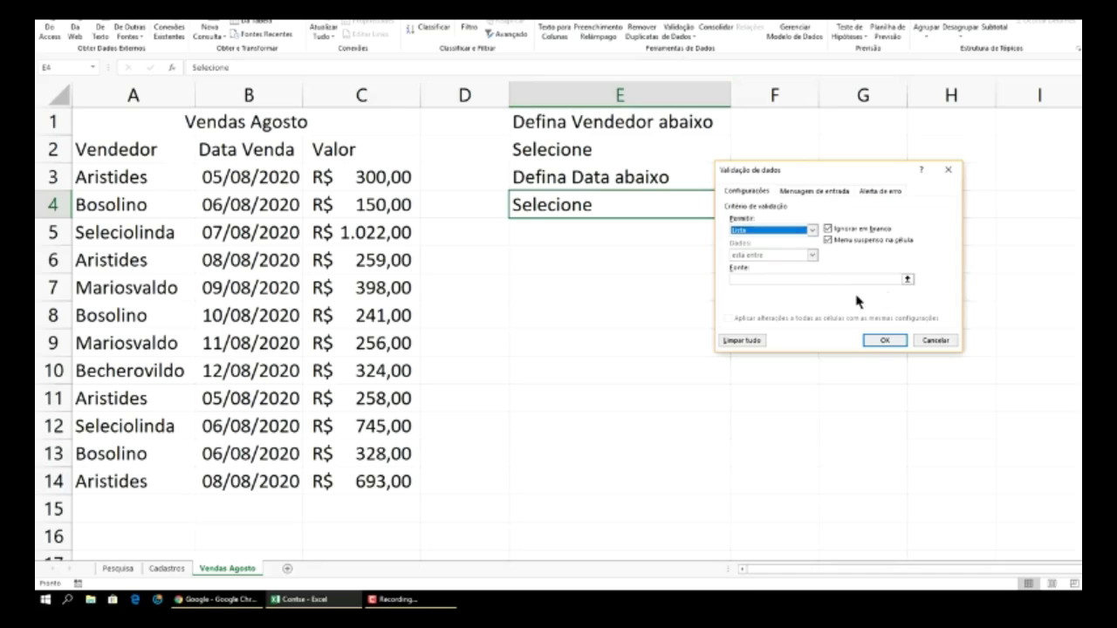
left_click(909, 280)
left_click(955, 186)
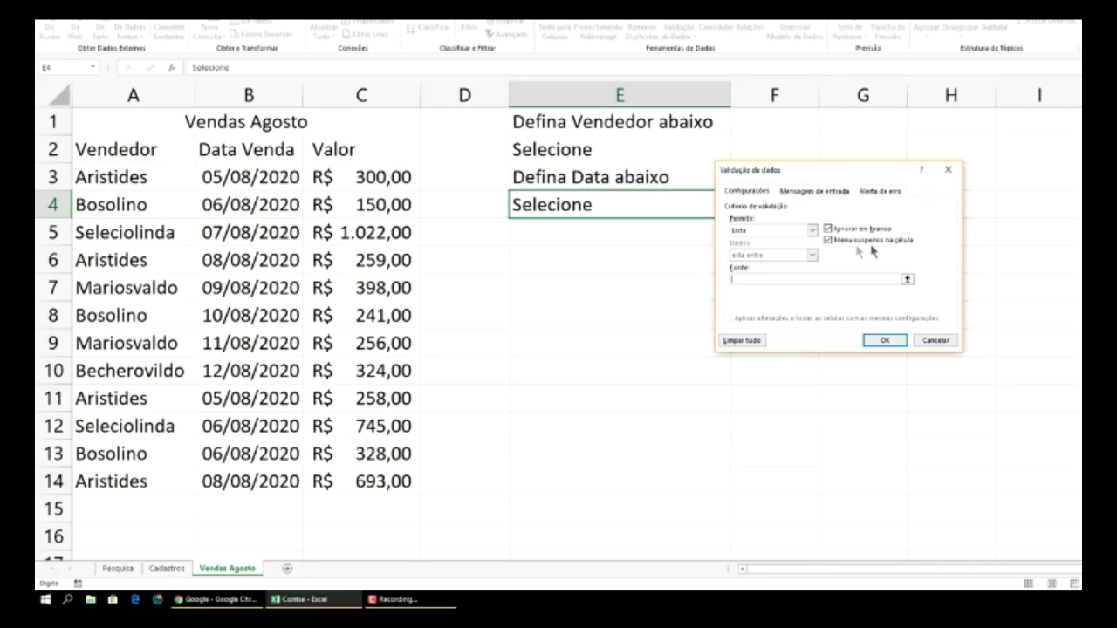
left_click(178, 569)
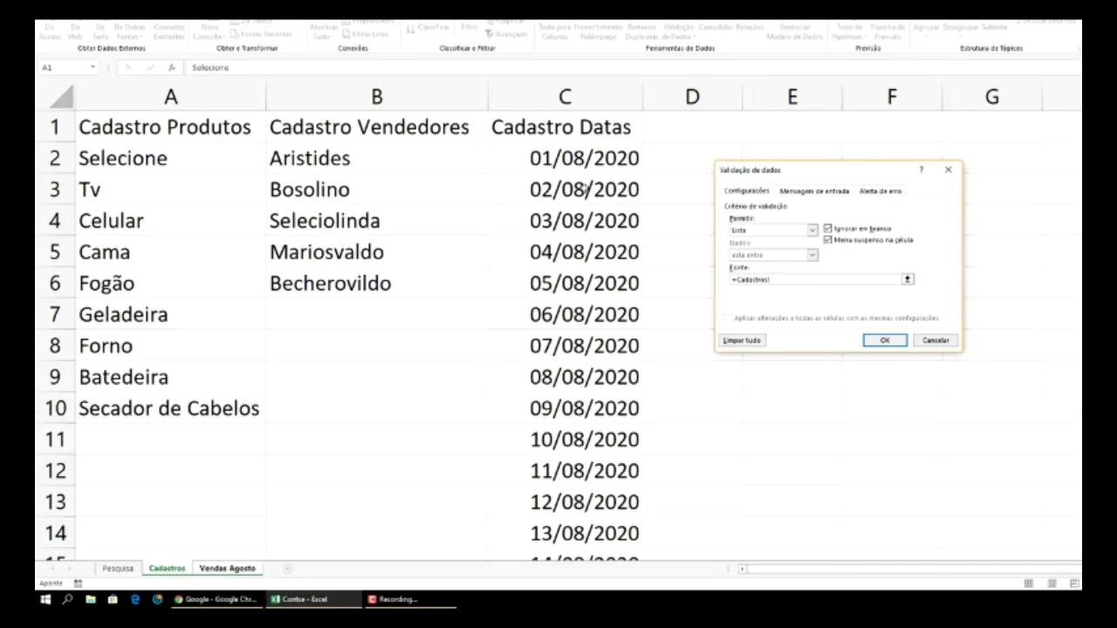
left_click_drag(580, 159, 604, 506)
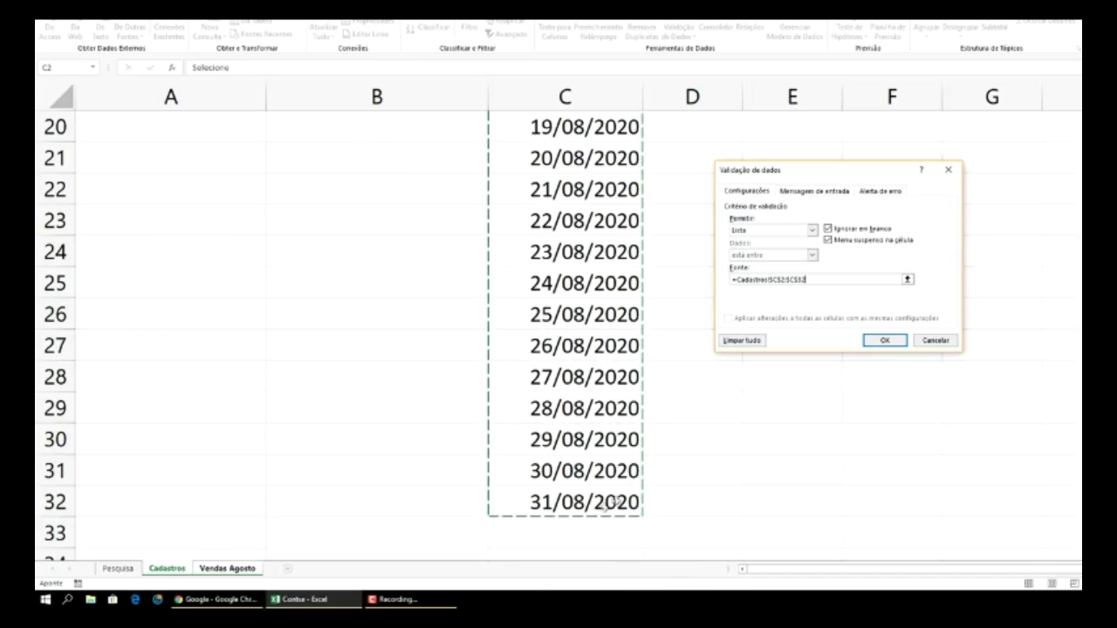
left_click(880, 341)
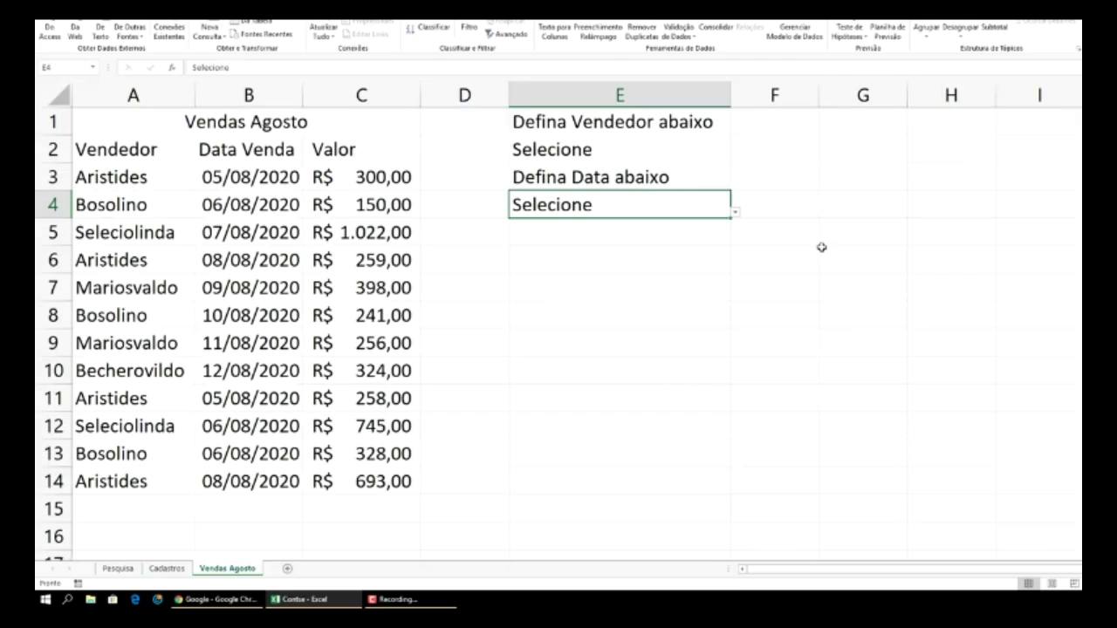
- Pick Aristides in E2's dropdown and 02/08/2020 in E4's dropdown
left_click(718, 154)
left_click(735, 157)
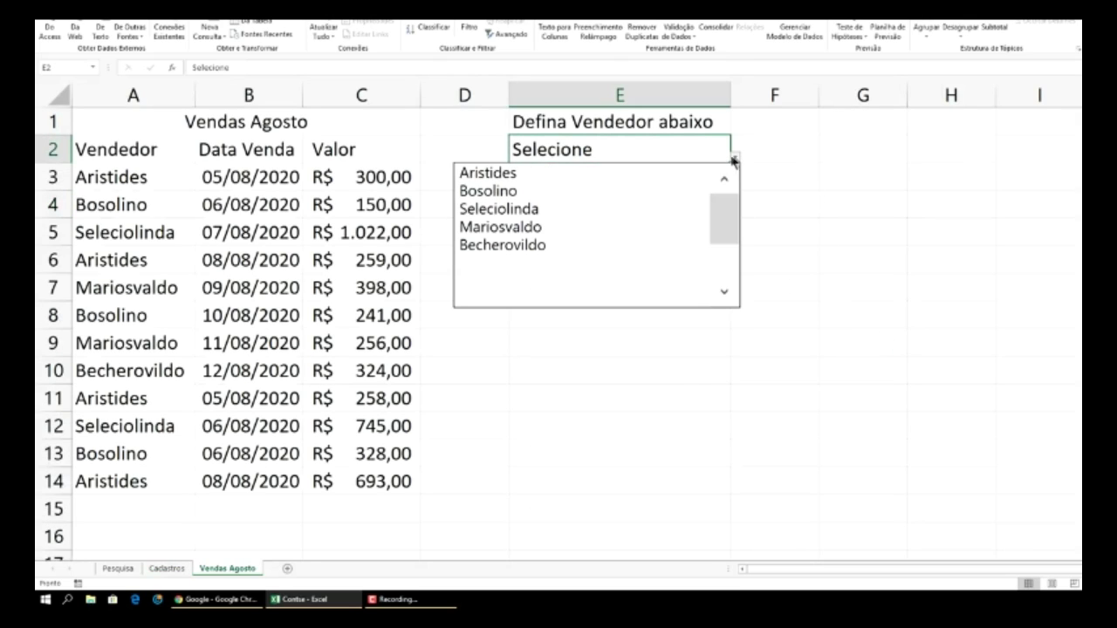
left_click(687, 176)
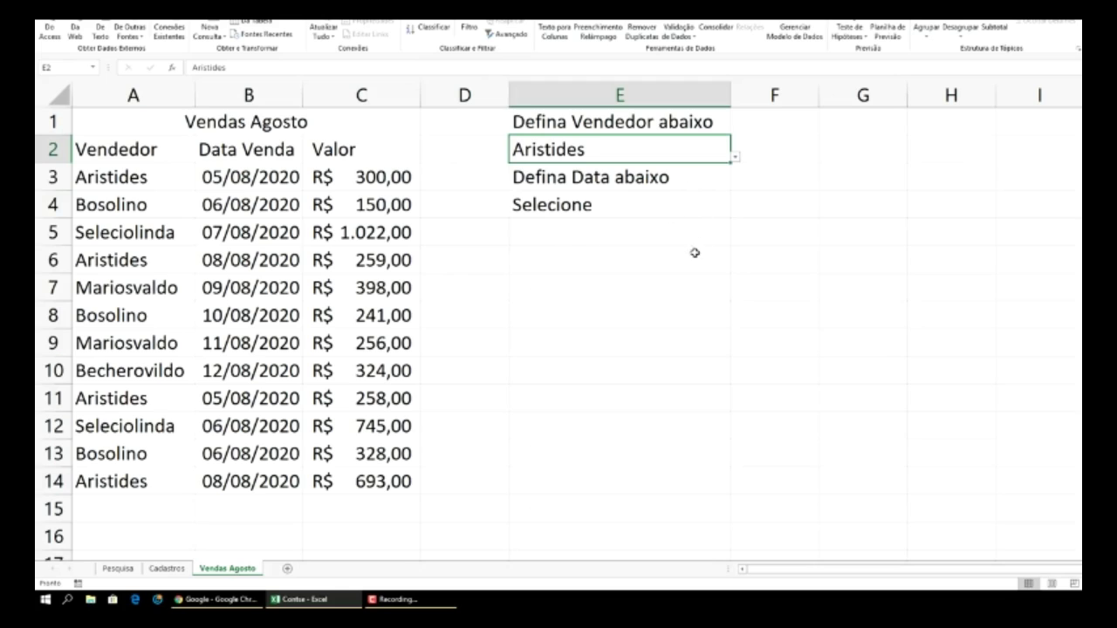
left_click(708, 206)
left_click(735, 214)
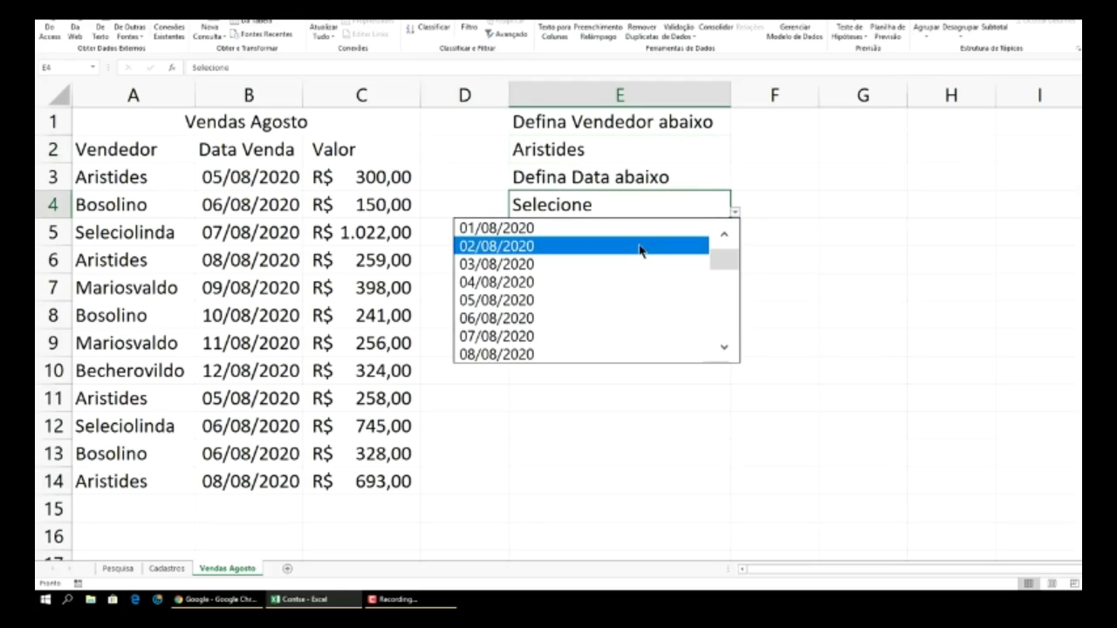
left_click(599, 247)
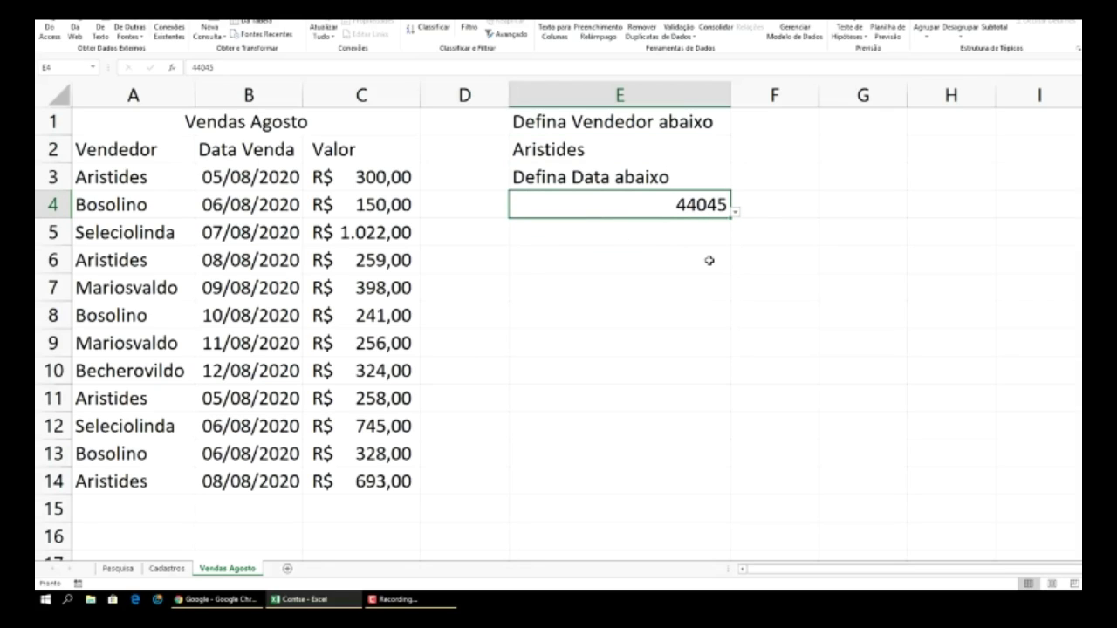
- Open Formatar células for E4, which shows the raw serial 44045
left_click(737, 214)
left_click(814, 205)
left_click(821, 184)
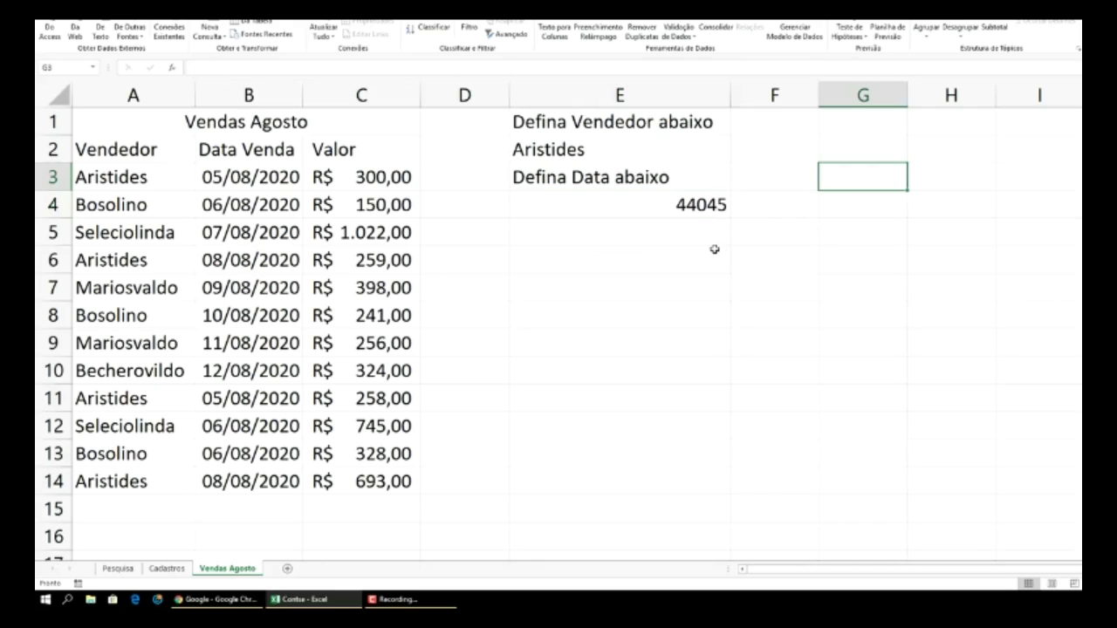
left_click(690, 213)
right_click(687, 209)
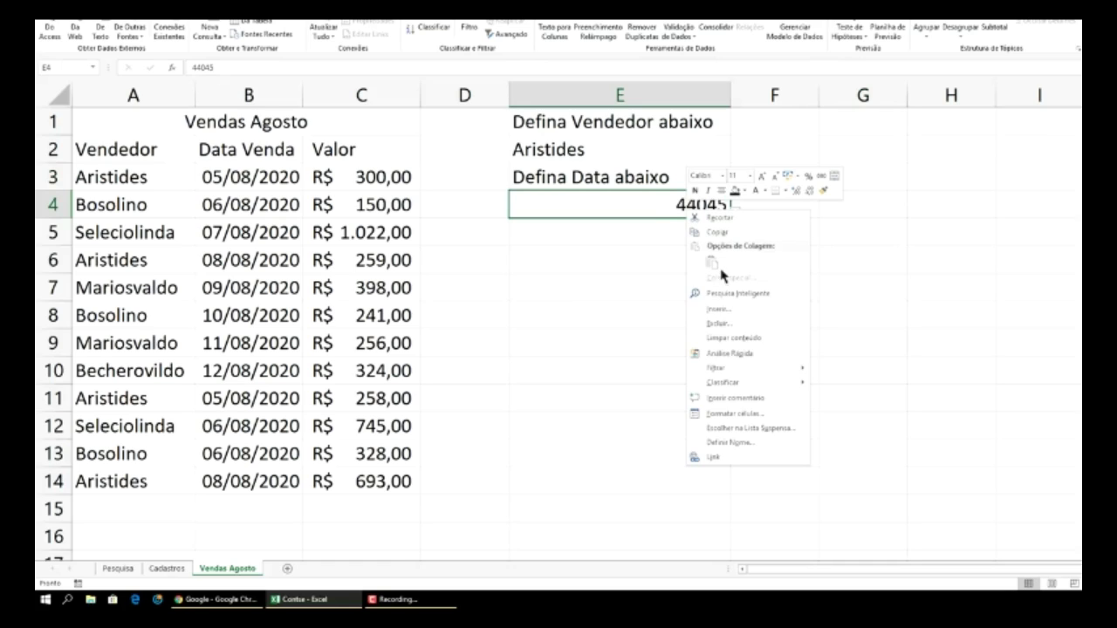
left_click(738, 413)
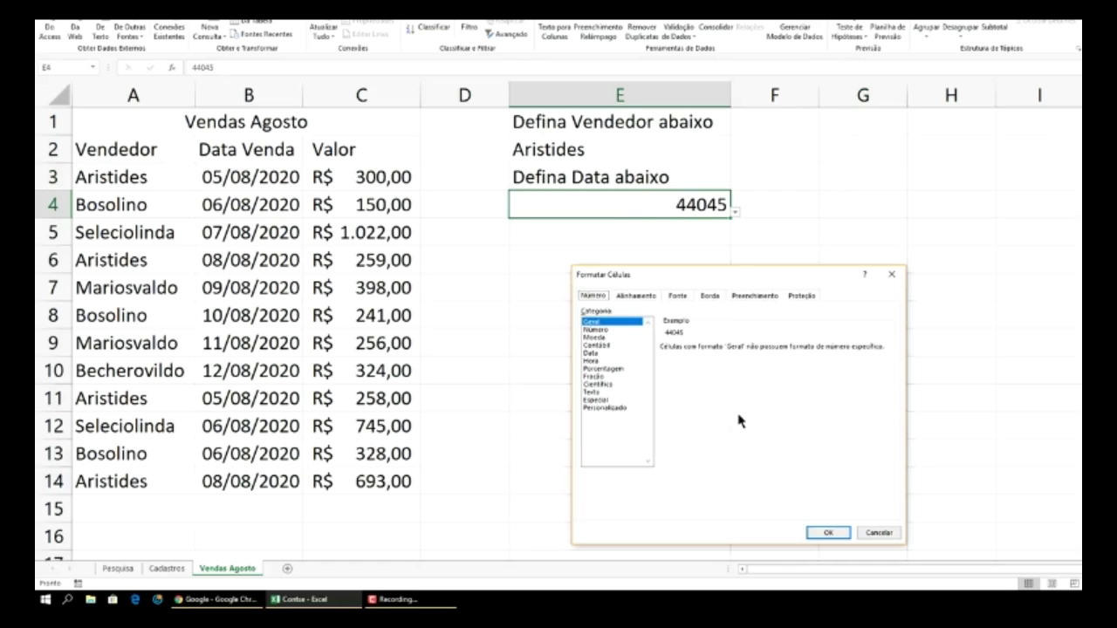
- Format E4 with the Data category and pick 06/08/2020 from its dropdown
left_click(591, 353)
left_click(831, 533)
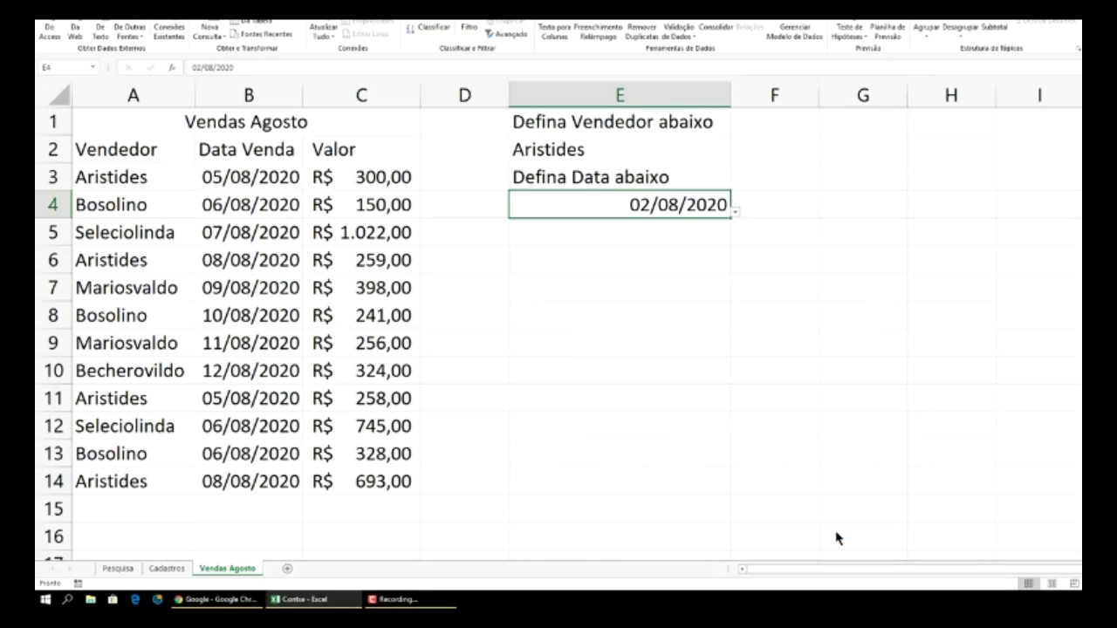
left_click(736, 212)
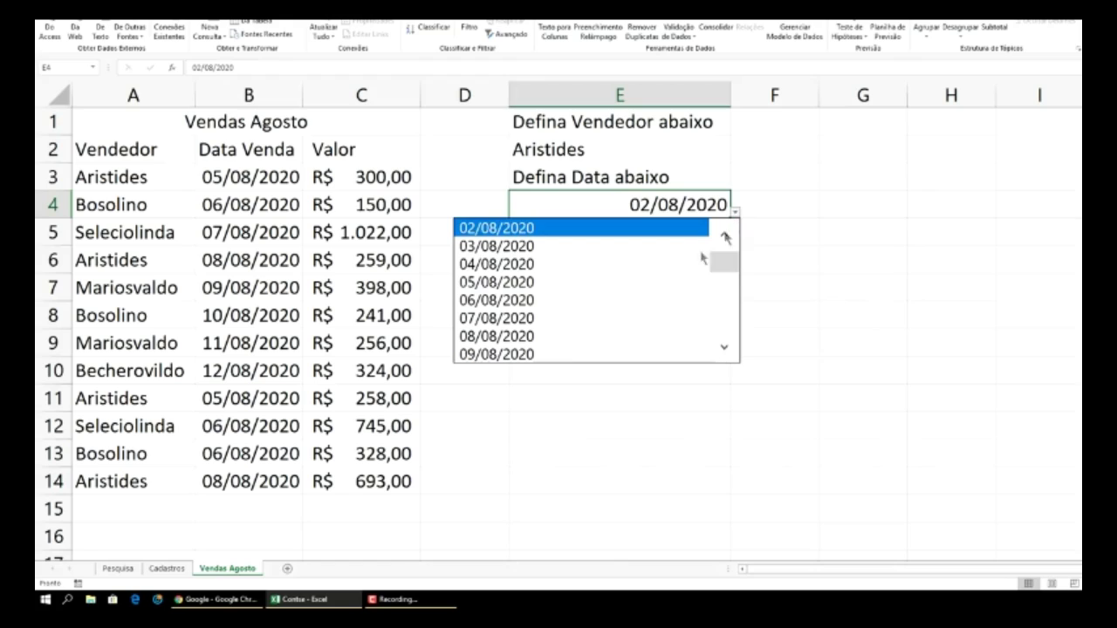
left_click(600, 308)
- Check E2's seller list without changing it and move on to cell E5
left_click(827, 234)
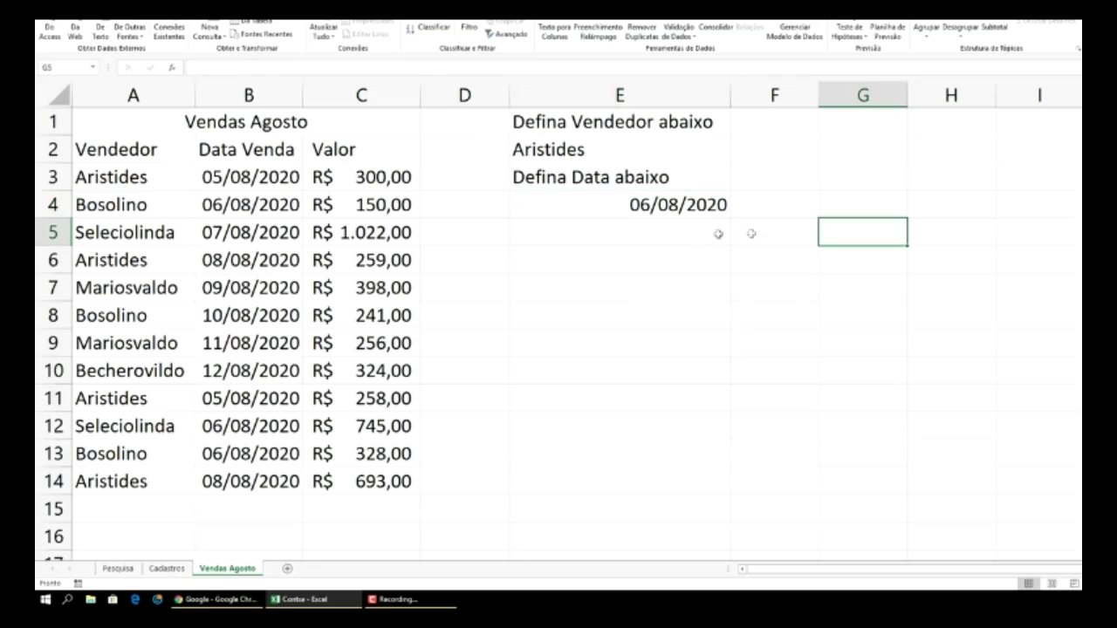
left_click(655, 152)
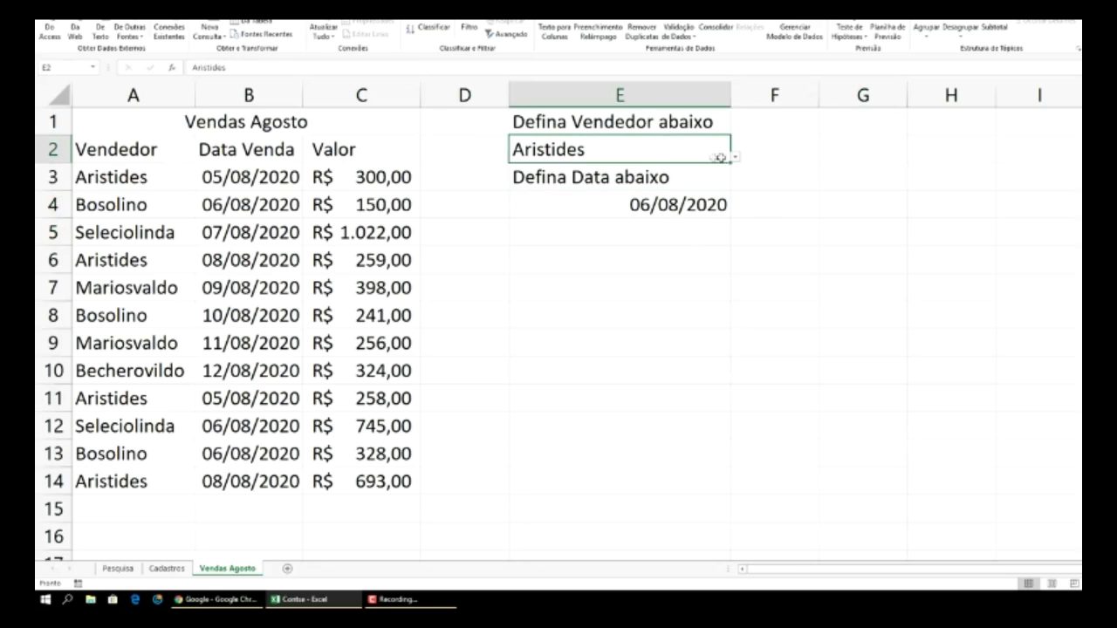
left_click(735, 157)
left_click(736, 157)
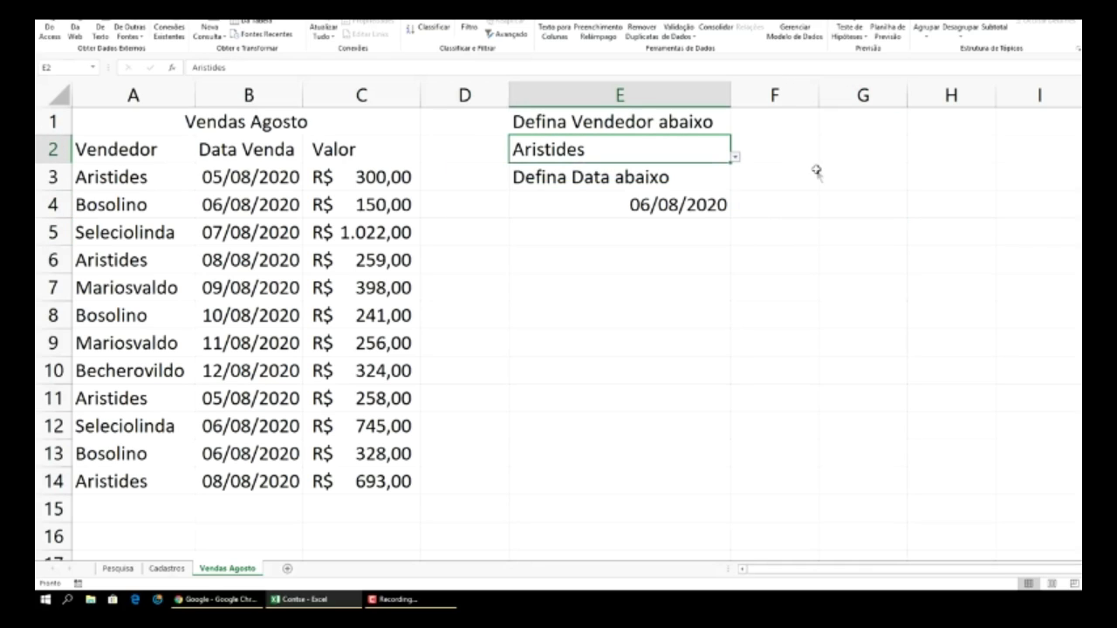
left_click(821, 233)
left_click(584, 239)
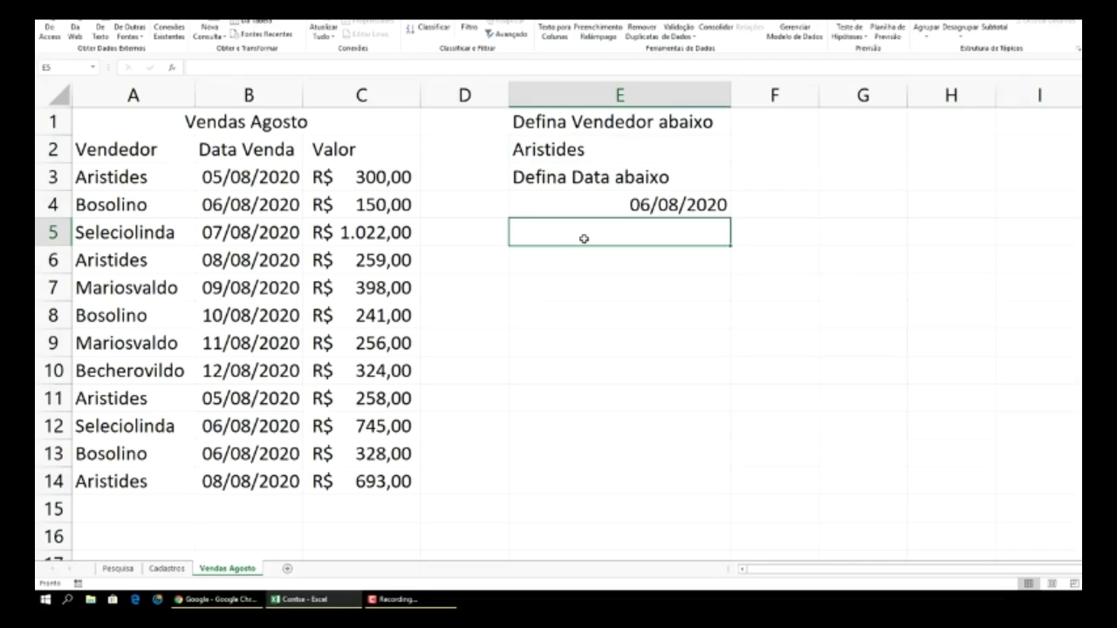
- Enter the label 'Número de vendas Abaixo' in E5
type("Nú")
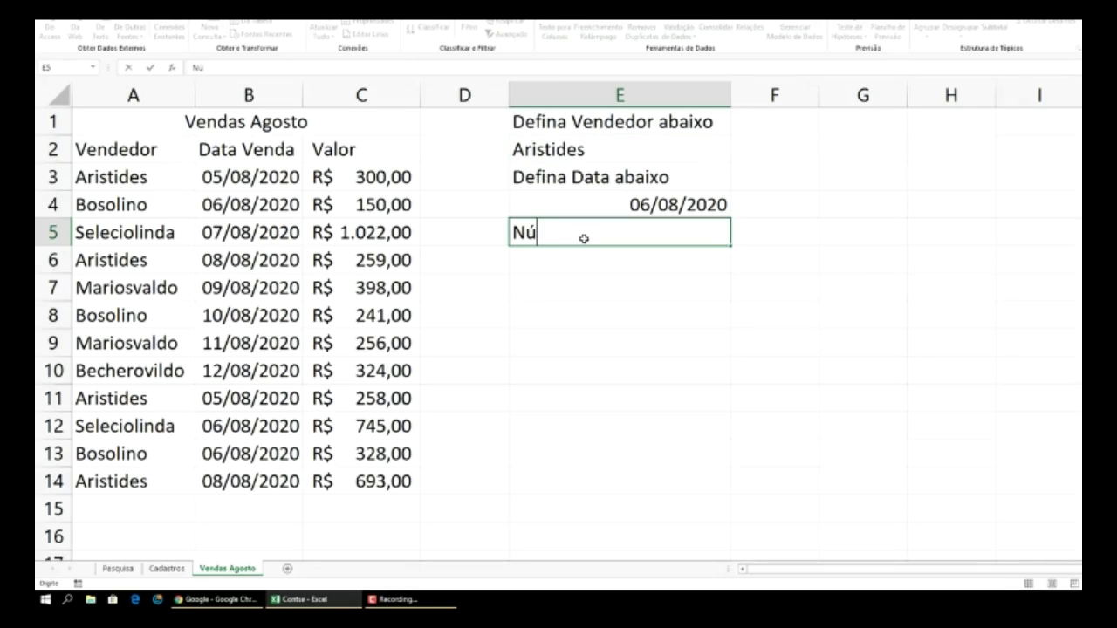
type("mero de ")
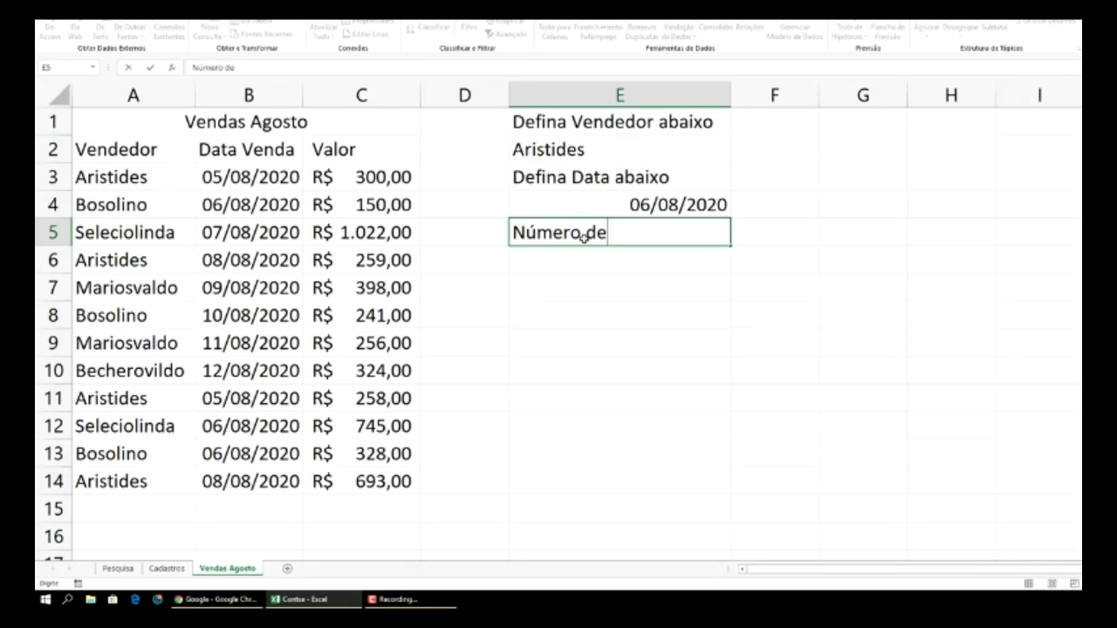
type("vendas")
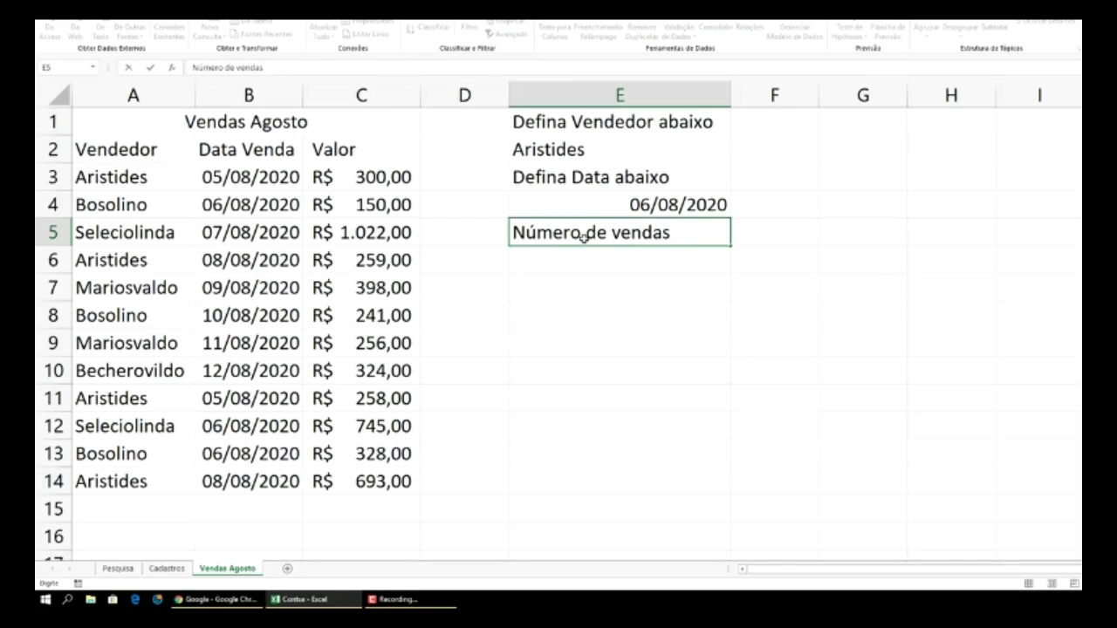
type(" Abaixo")
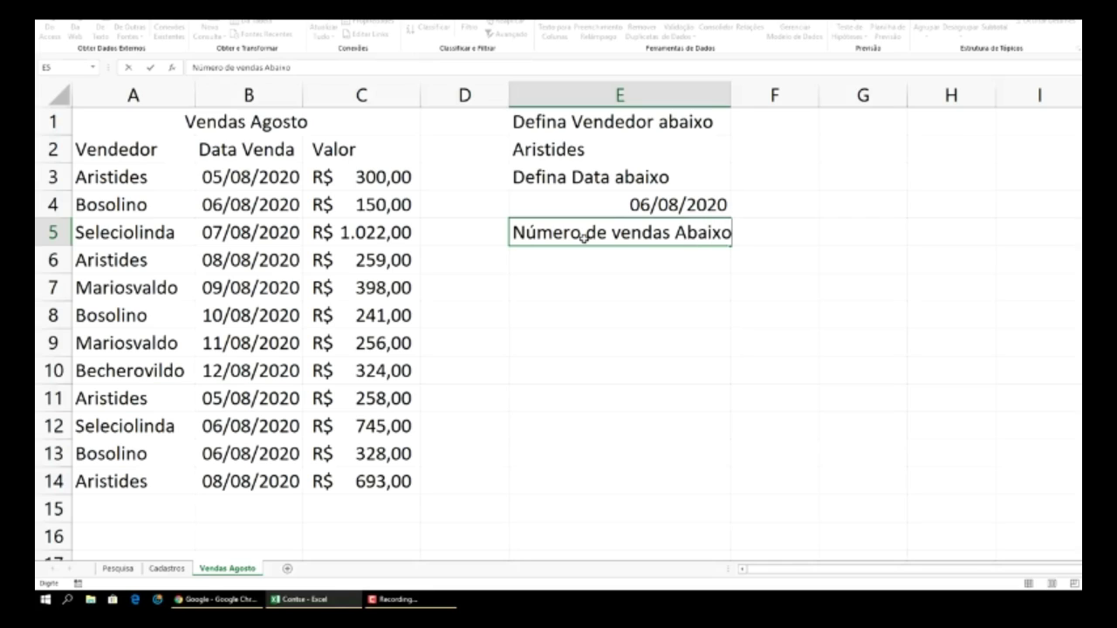
left_click(634, 286)
left_click(672, 123)
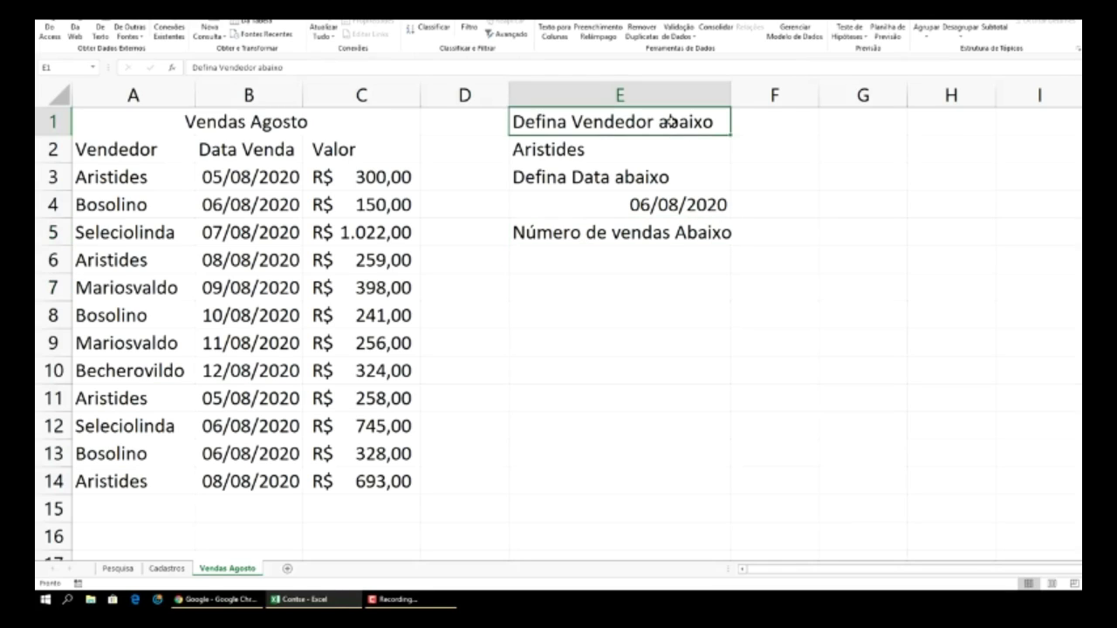
left_click(826, 226)
- Select the three label cells E1, E3 and E5 together
left_click(639, 127)
left_click(573, 177, "ctrl")
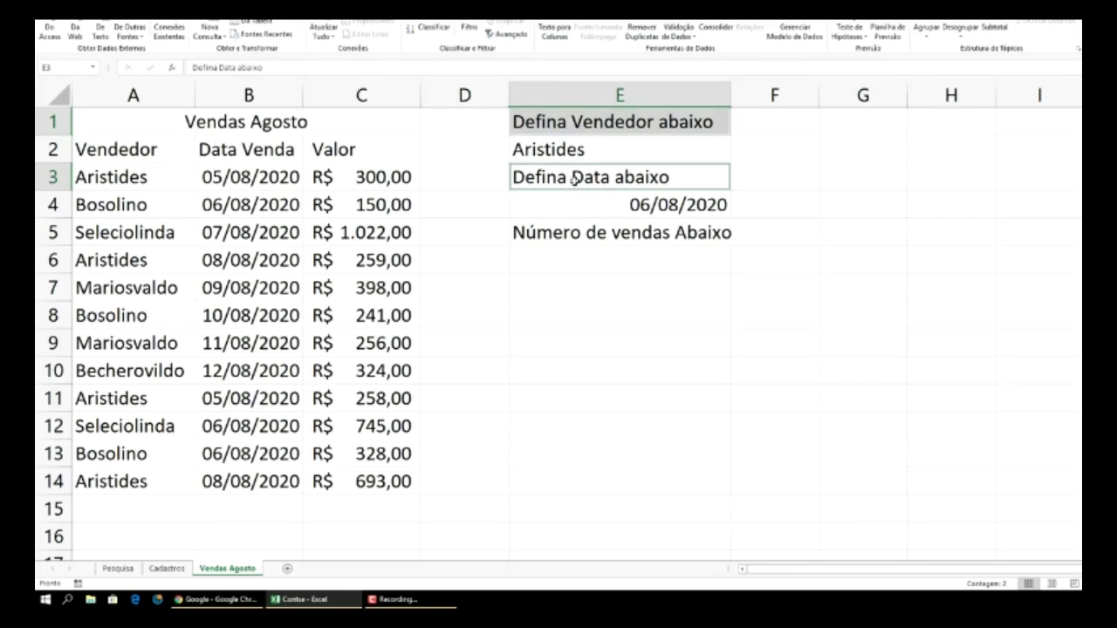
left_click(600, 232, "ctrl")
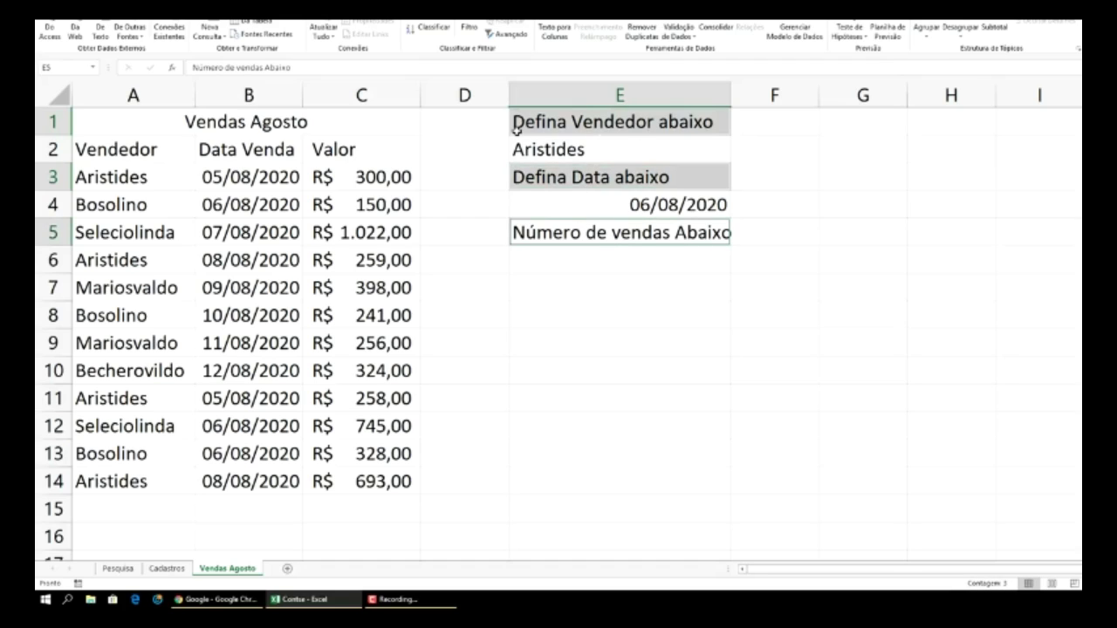
- Give labels E1, E3 and E5 black fill with white text, and widen column E
left_click(100, 10)
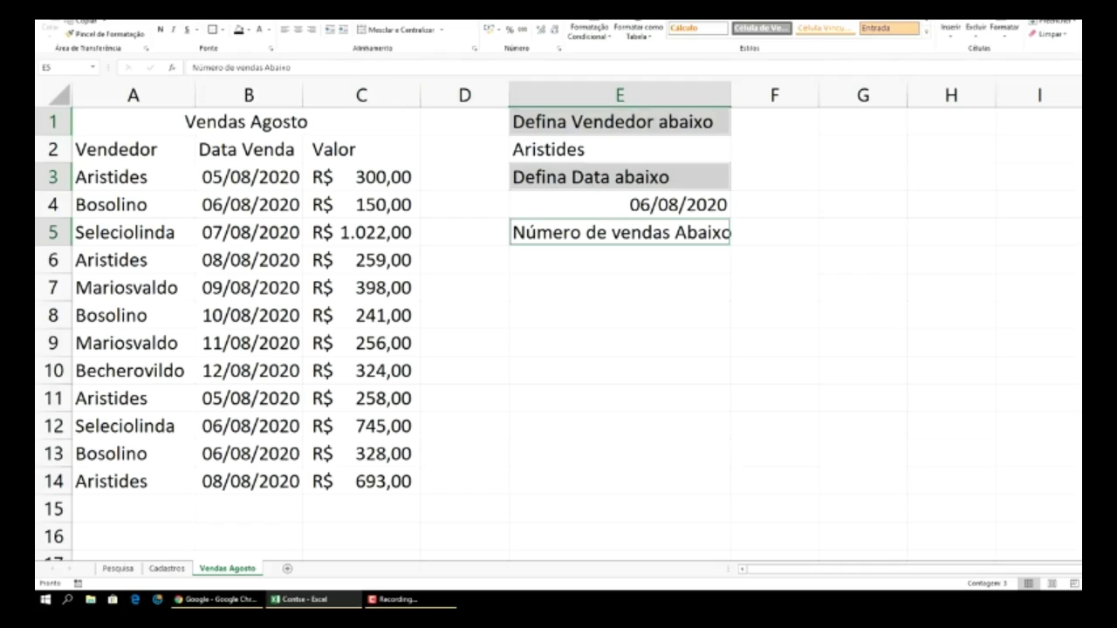
left_click(248, 31)
left_click(249, 58)
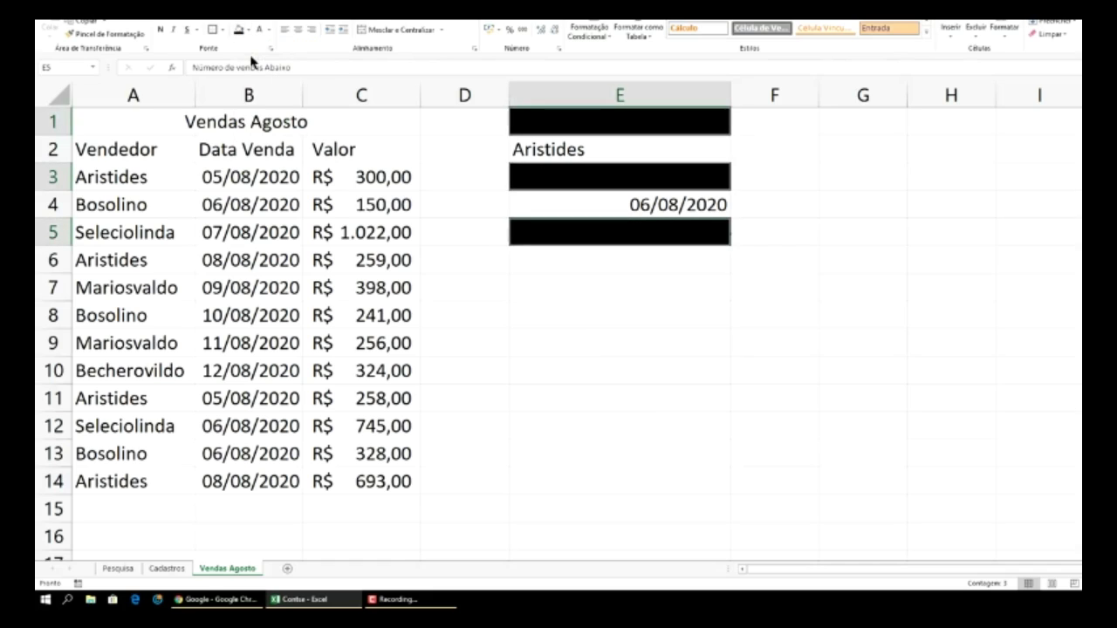
left_click(269, 29)
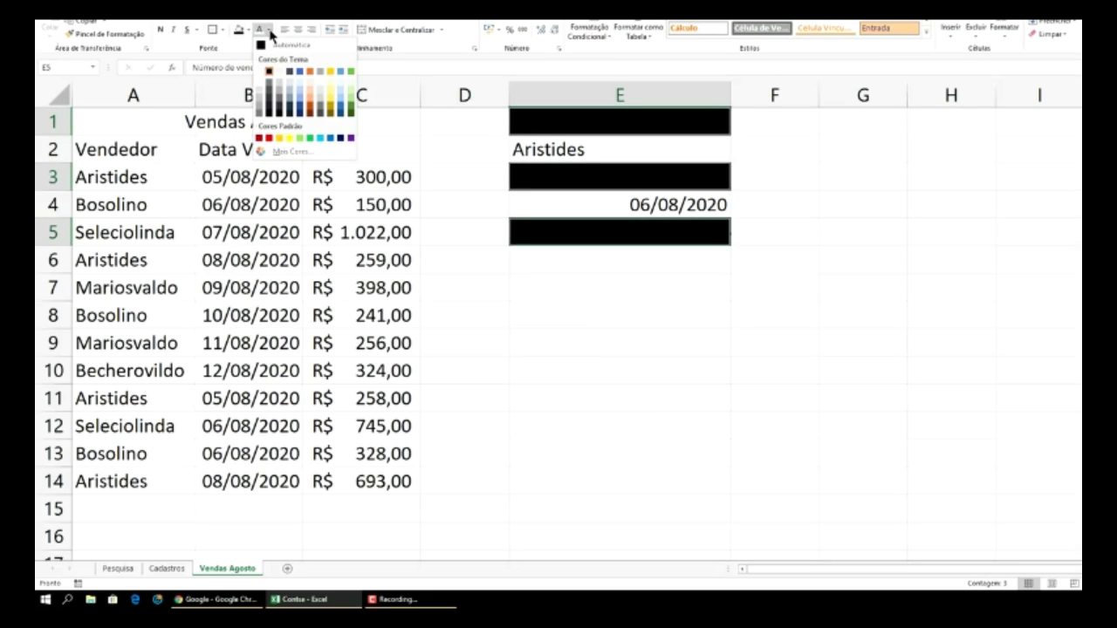
left_click(262, 74)
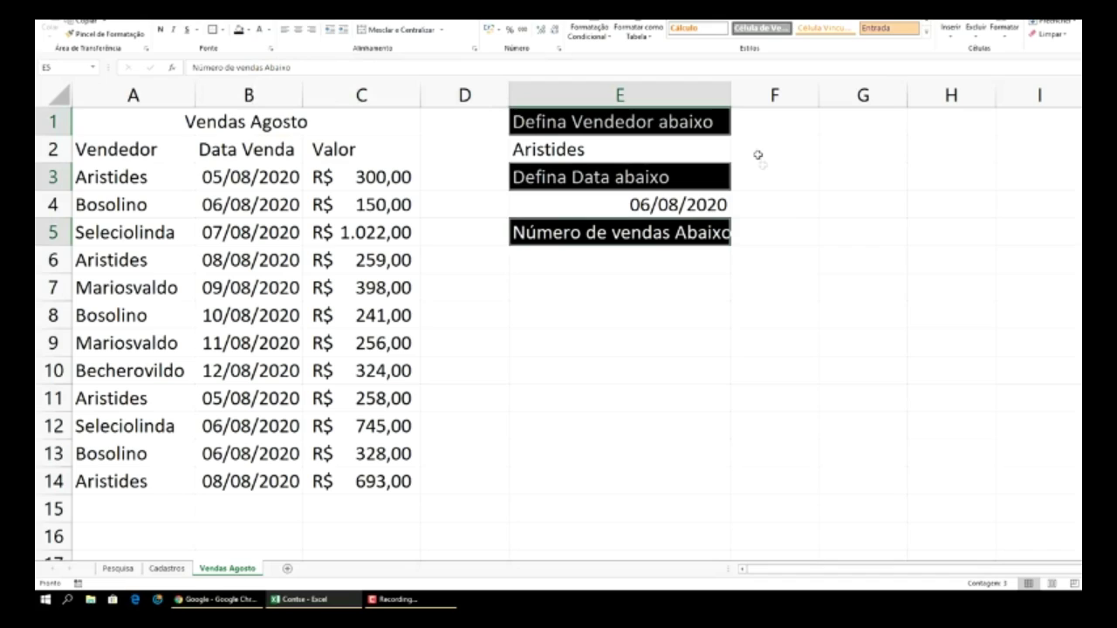
left_click_drag(731, 95, 749, 95)
left_click(816, 220)
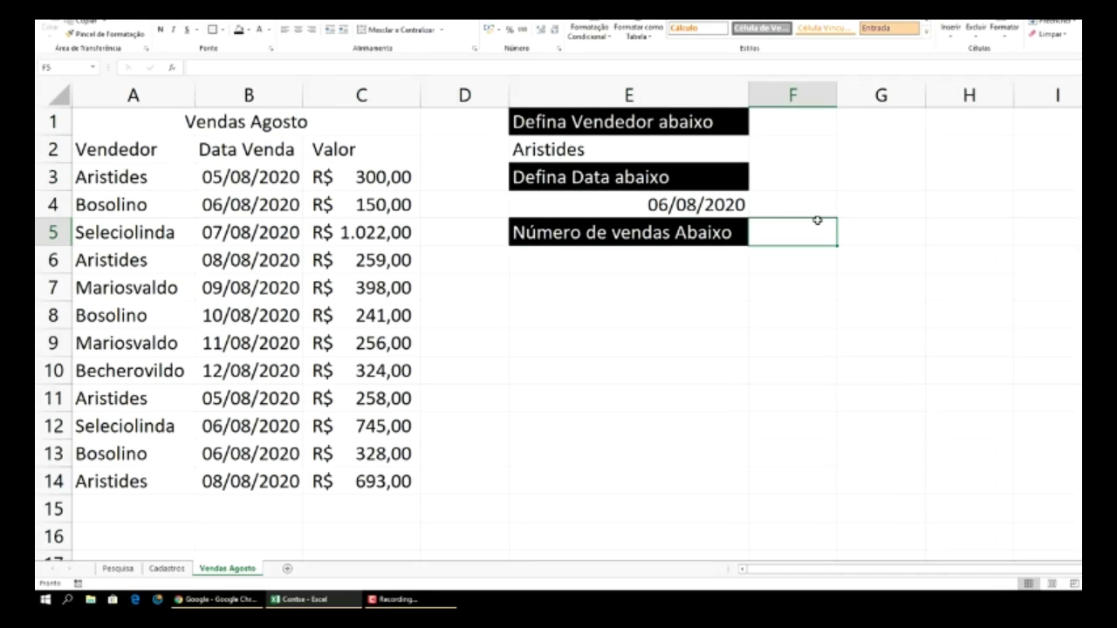
- Fill the input cells E2, E4 and E6 peach
left_click(665, 149)
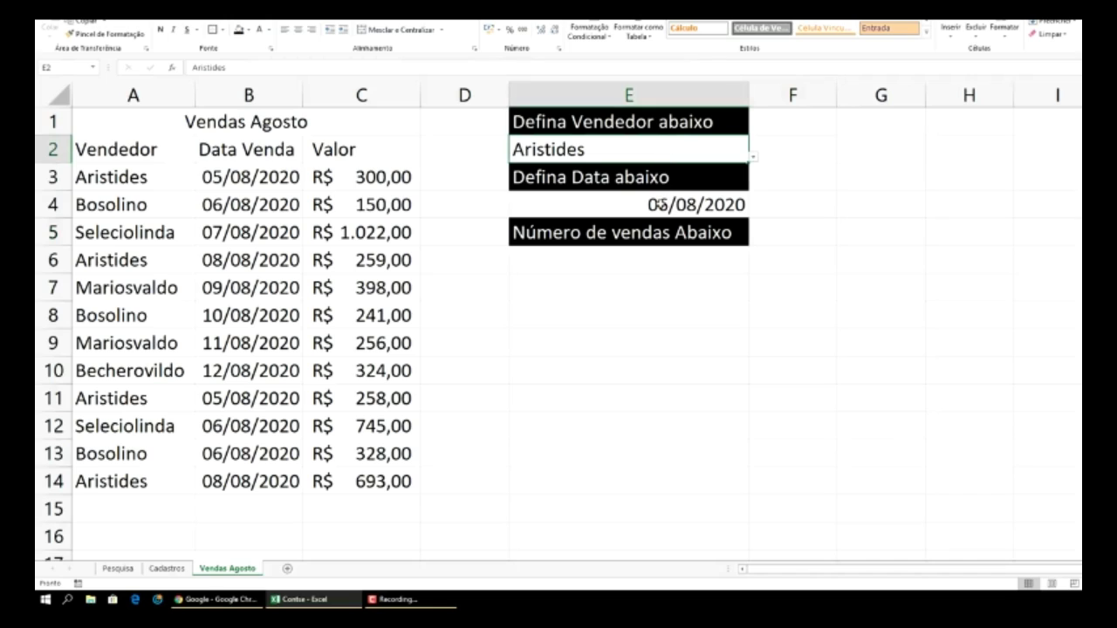
left_click(656, 204, "ctrl")
left_click(656, 268, "ctrl")
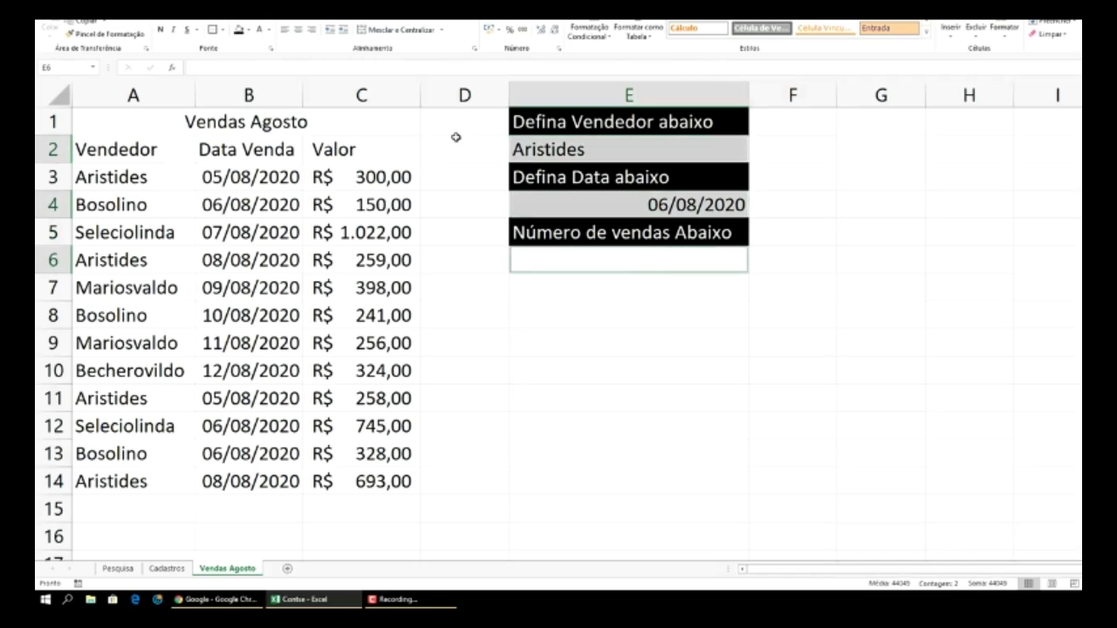
left_click(249, 29)
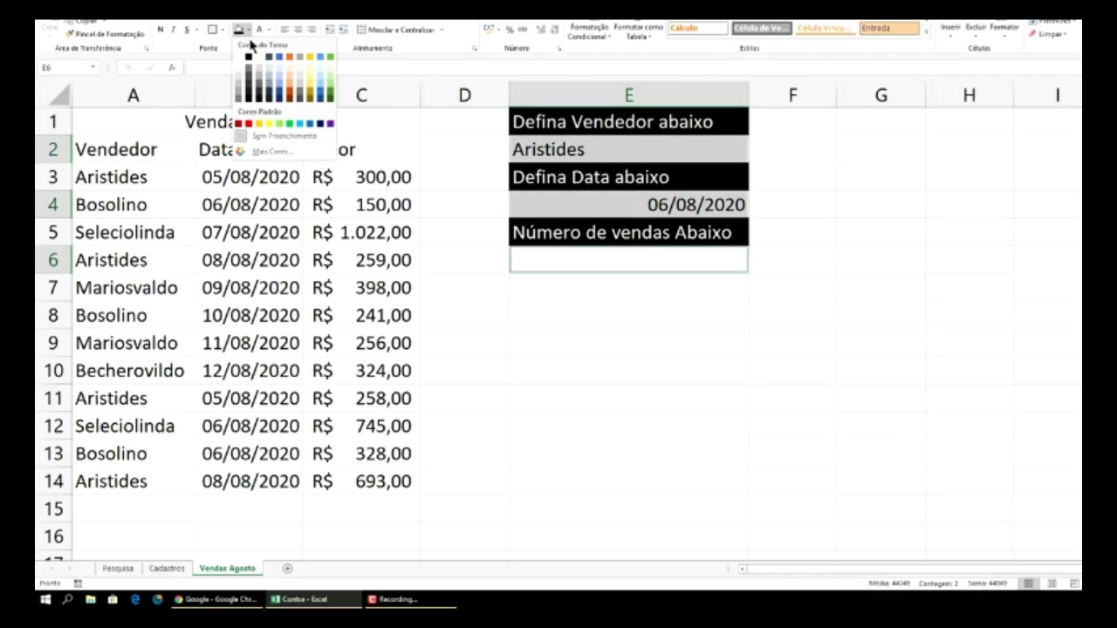
left_click(291, 91)
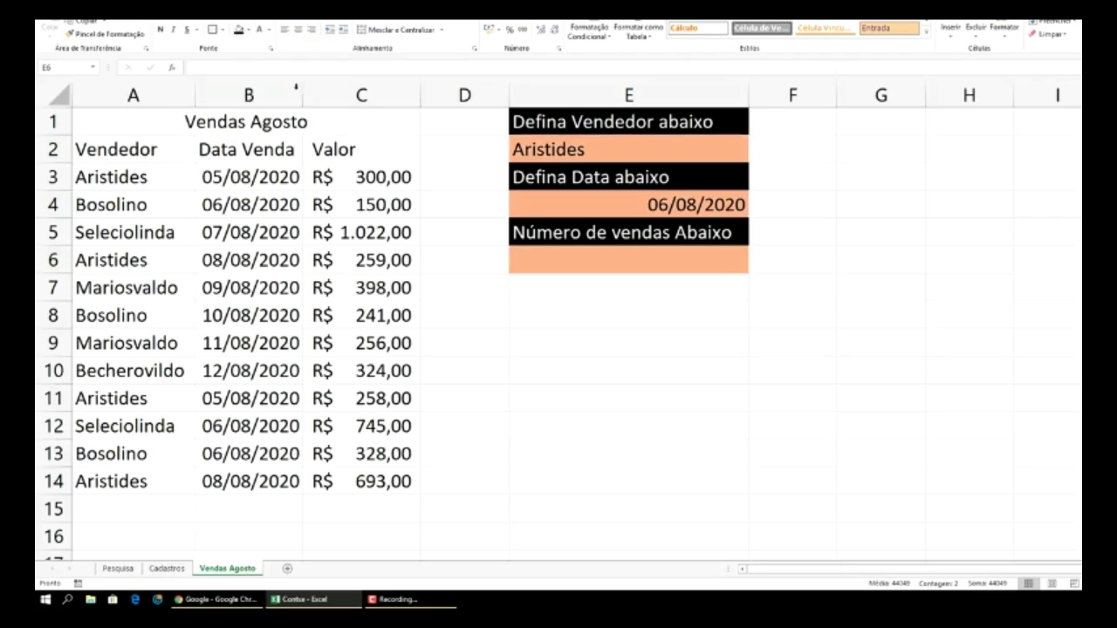
left_click(930, 229)
left_click(828, 228)
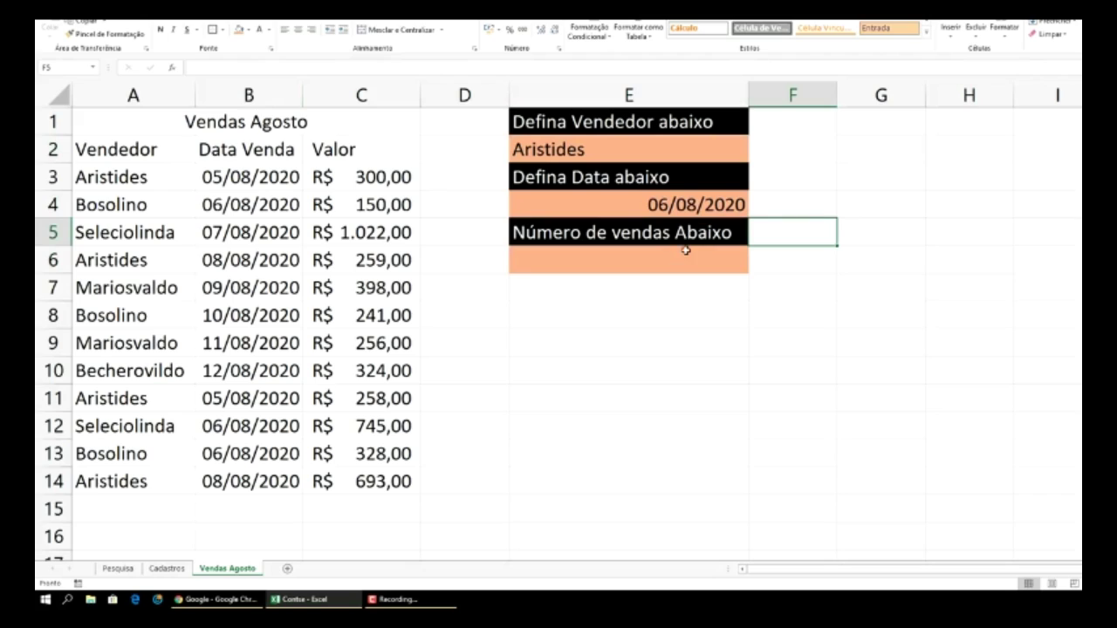
- Left-align the date in E4 and select E6 for the formula
left_click(641, 154)
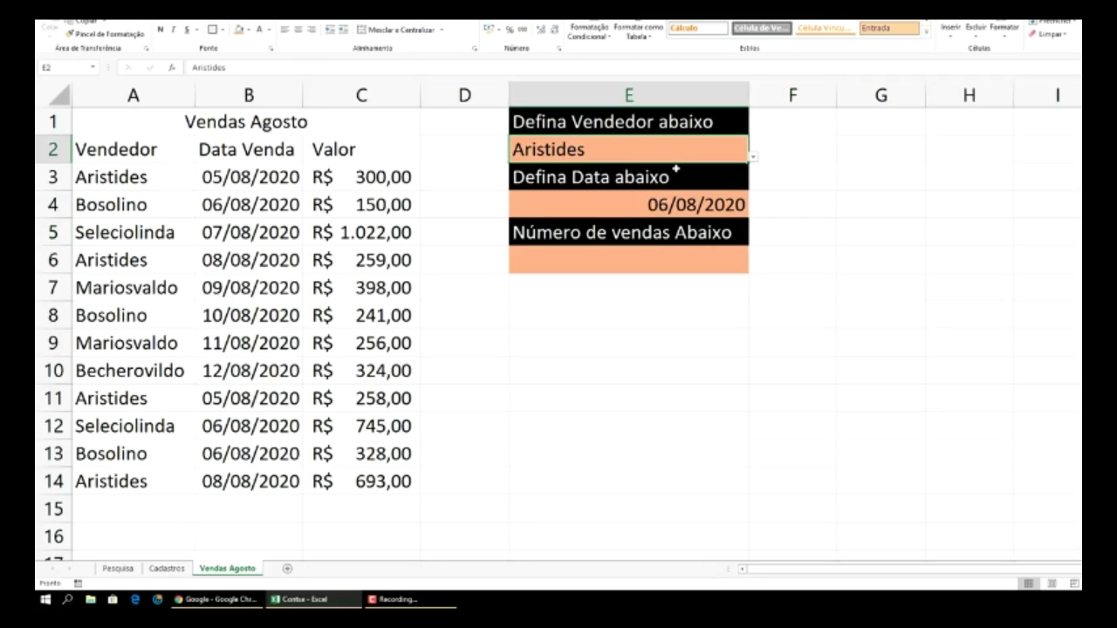
left_click(690, 205)
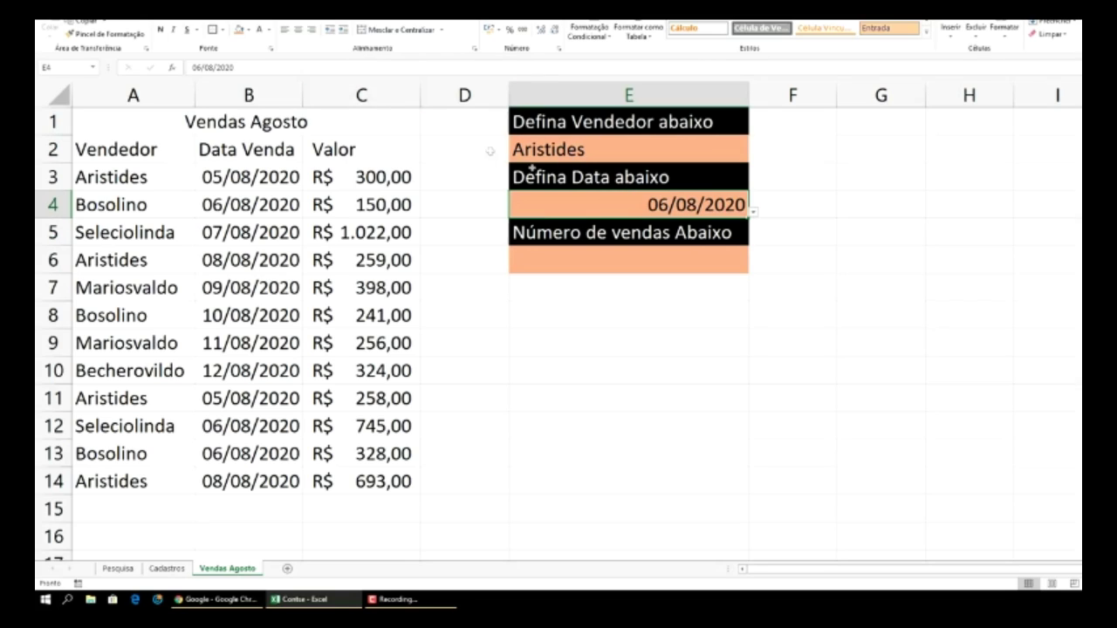
left_click(285, 30)
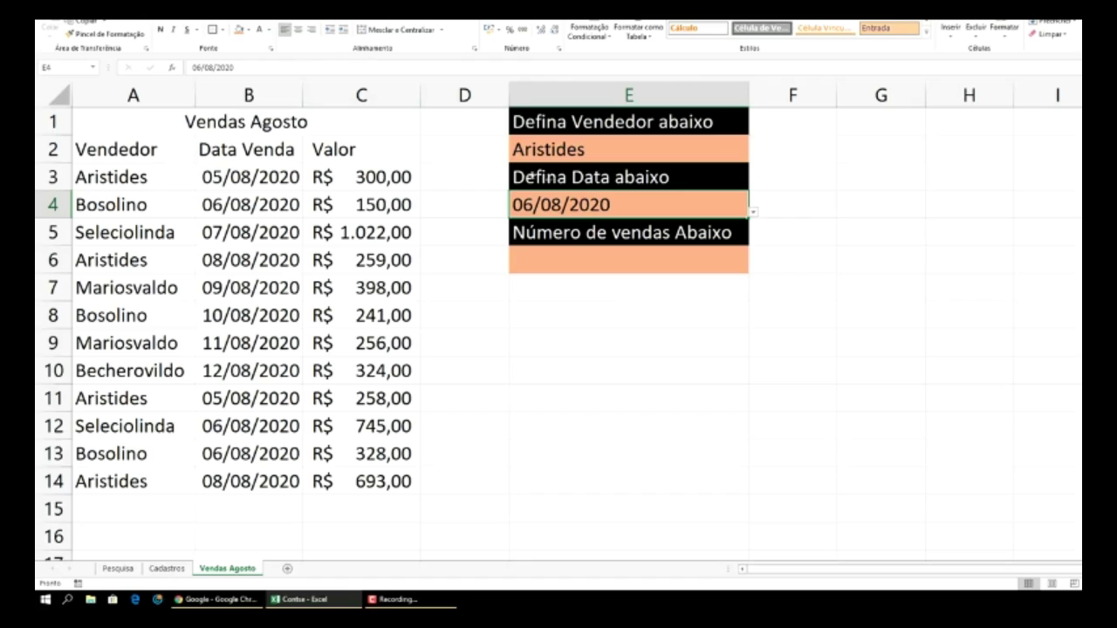
left_click(646, 261)
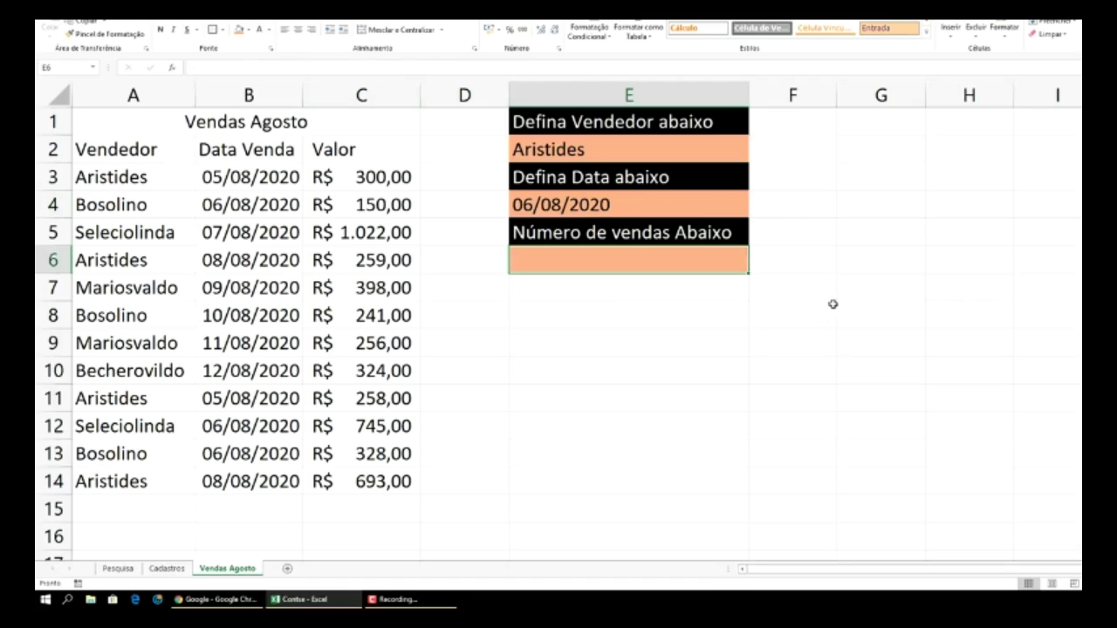
left_click(851, 241)
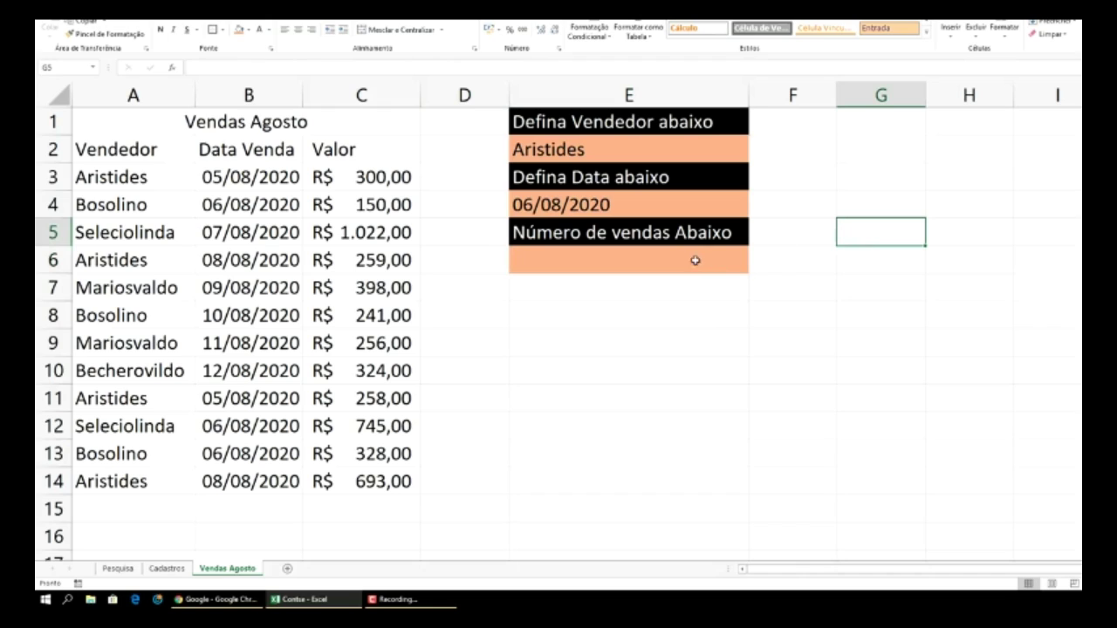
left_click(46, 601)
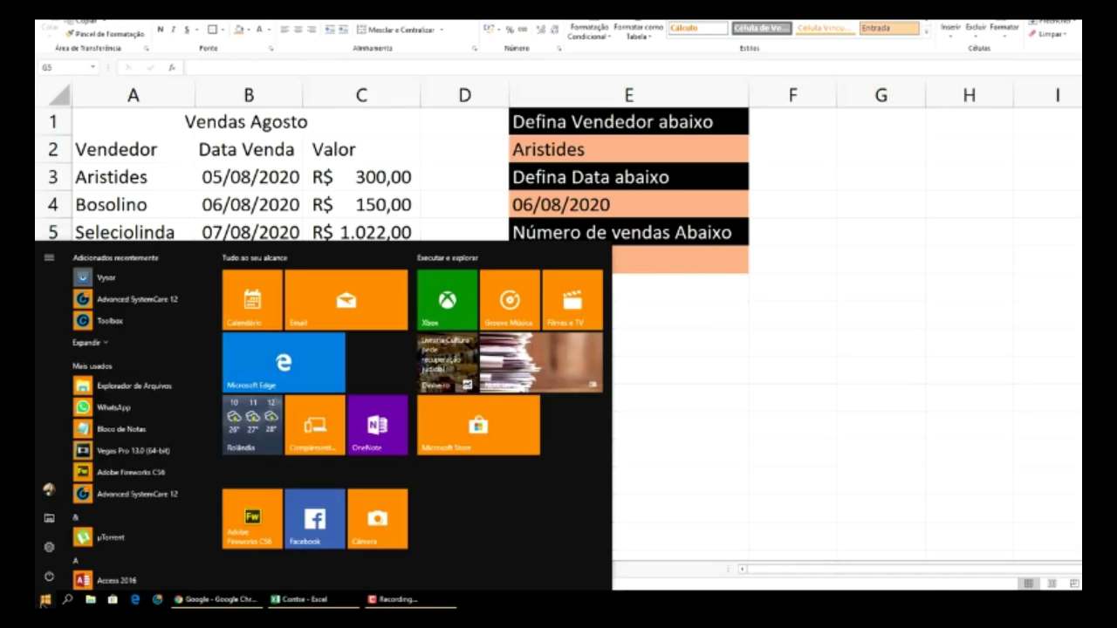
left_click(46, 601)
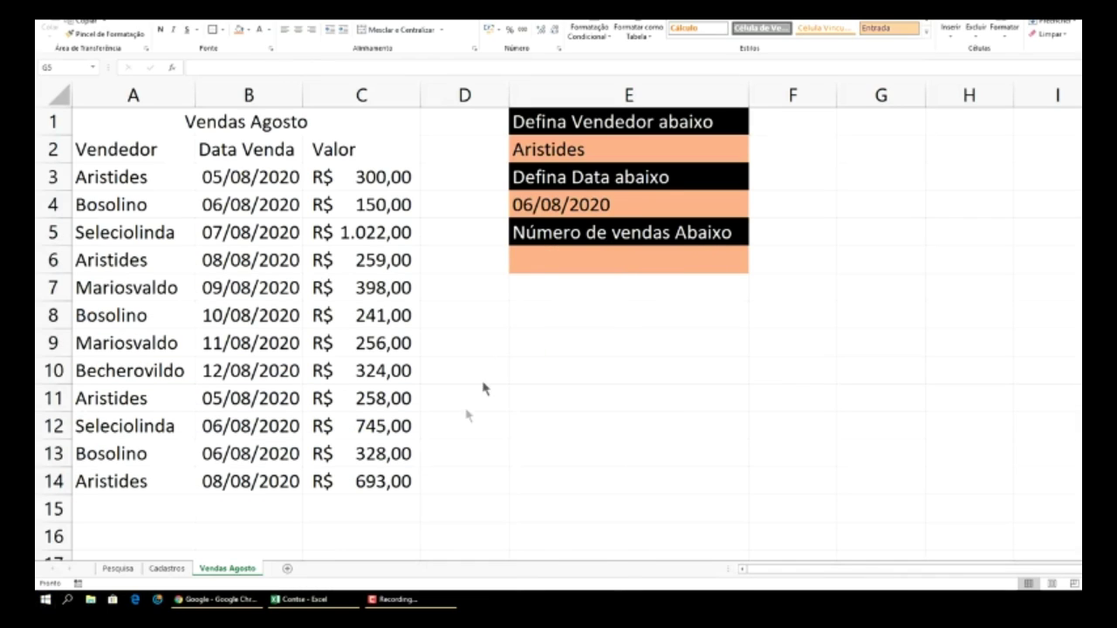
left_click(564, 257)
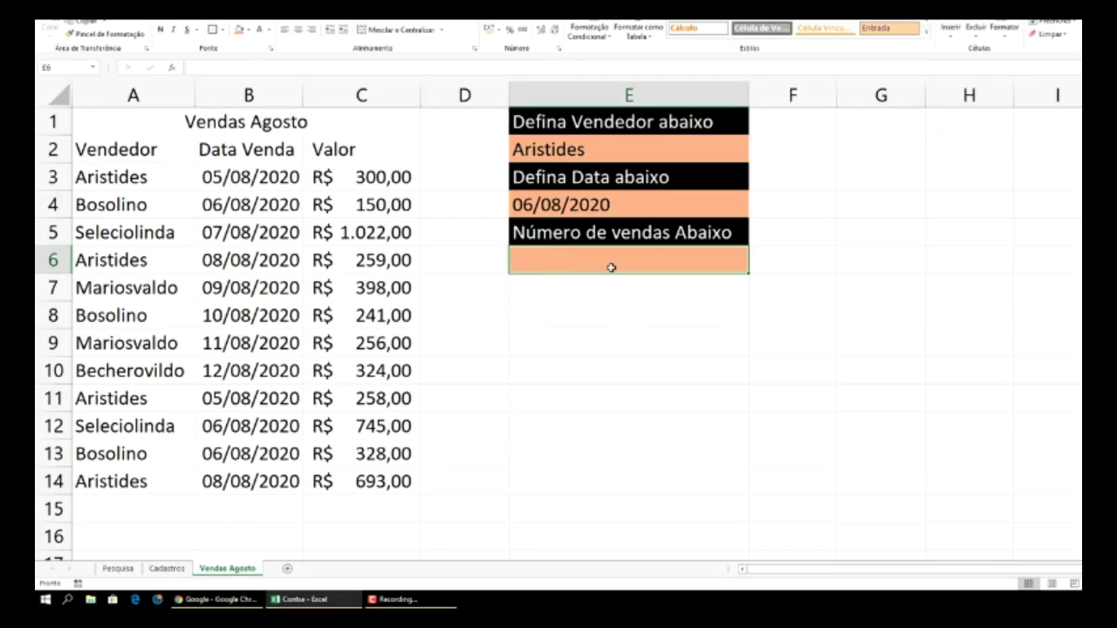
- Enter =CONT.SES(A3:A14;E2;B3:B14;E4) in E6 to count sales by seller and date
type("=con")
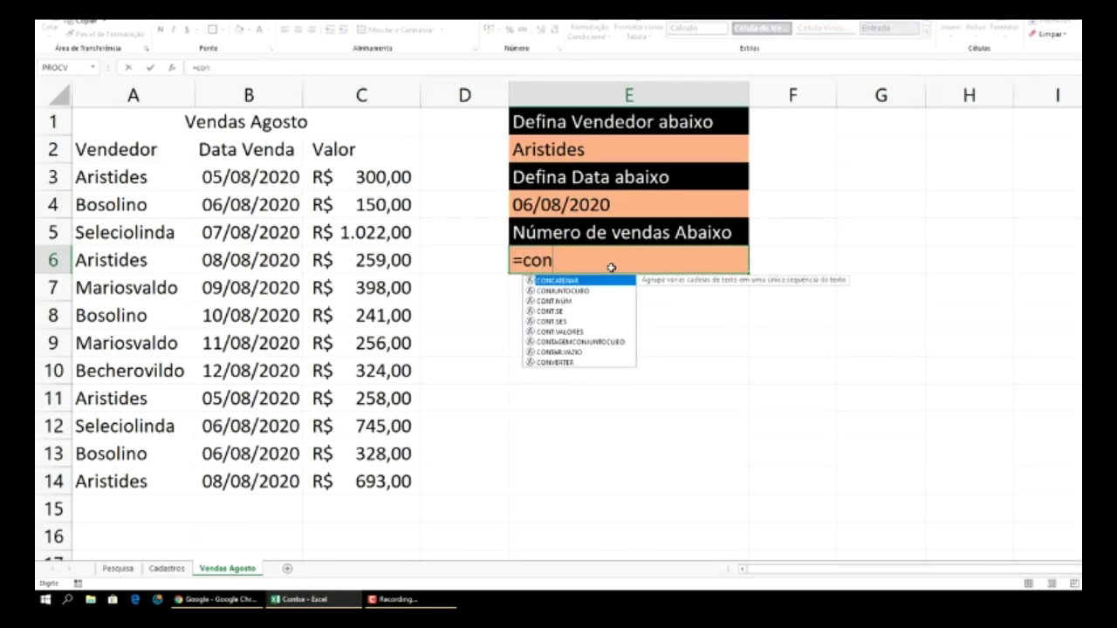
type("t.")
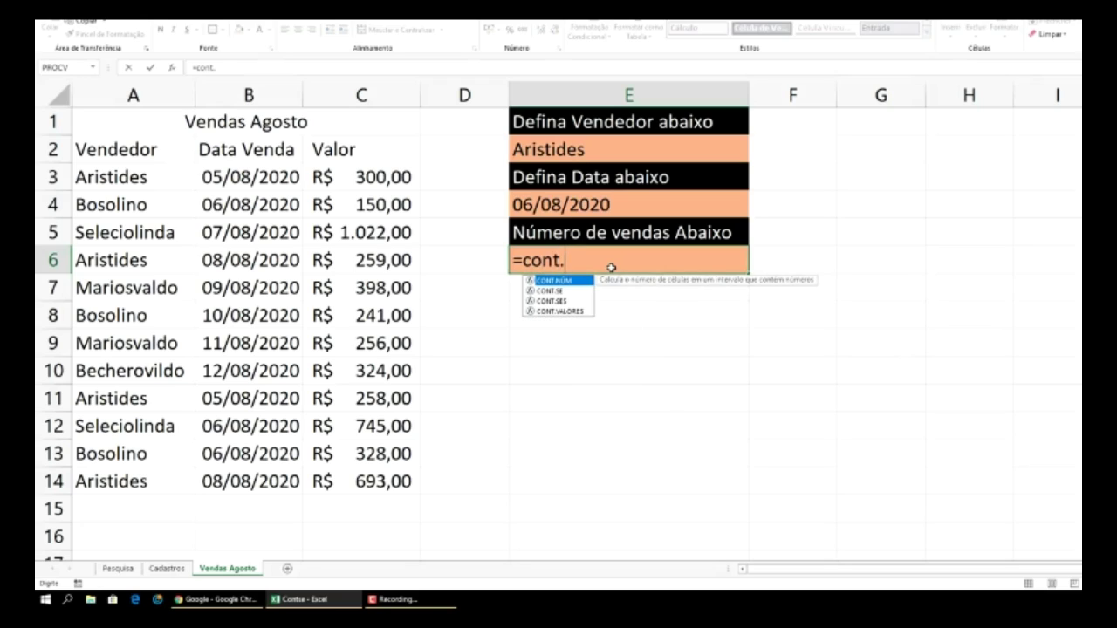
type("ses")
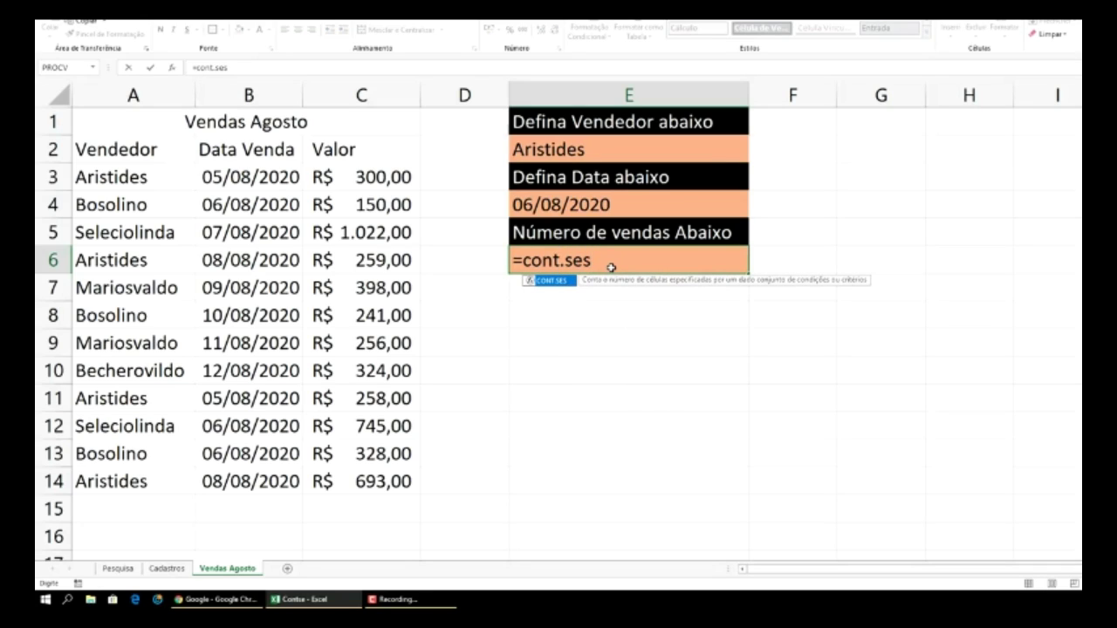
type("(")
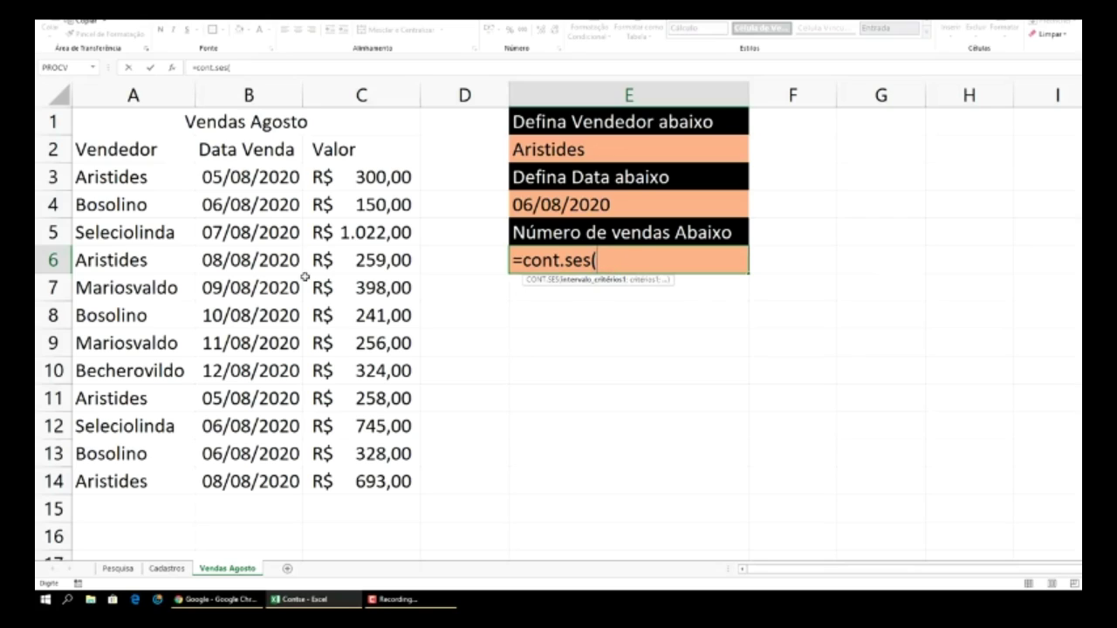
left_click_drag(109, 180, 115, 474)
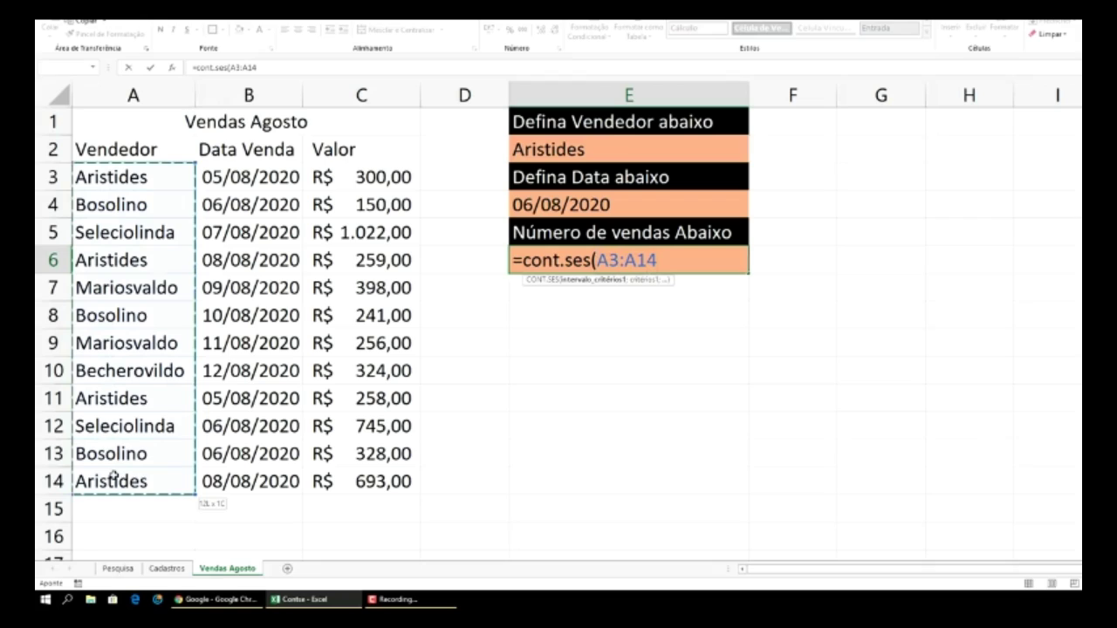
left_click_drag(114, 475, 114, 478)
type(";")
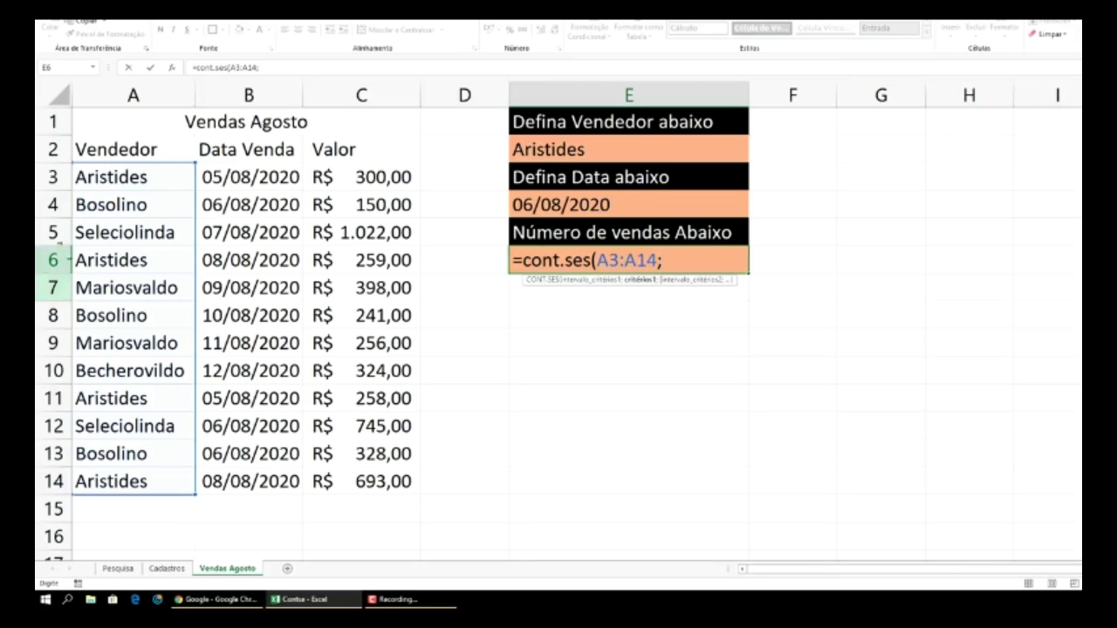
left_click(584, 151)
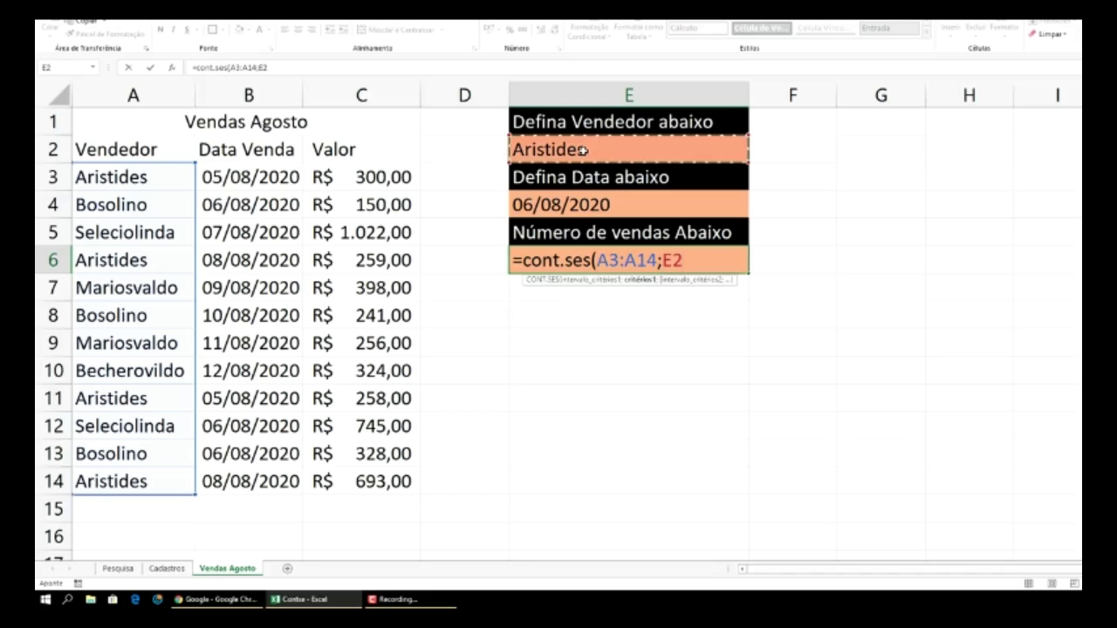
type(";")
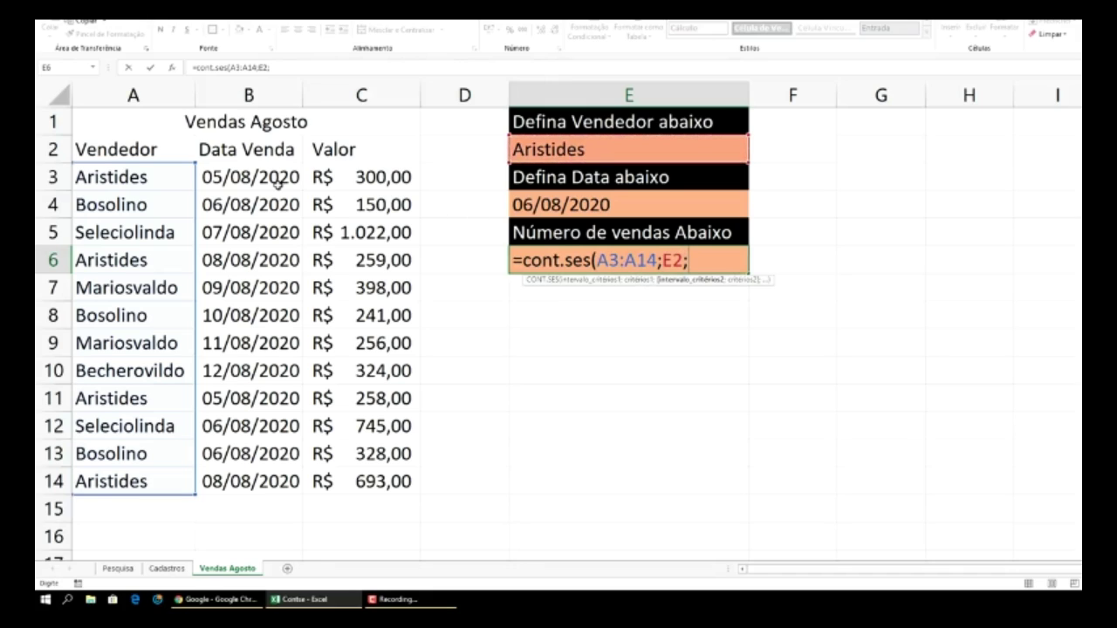
left_click_drag(263, 178, 267, 471)
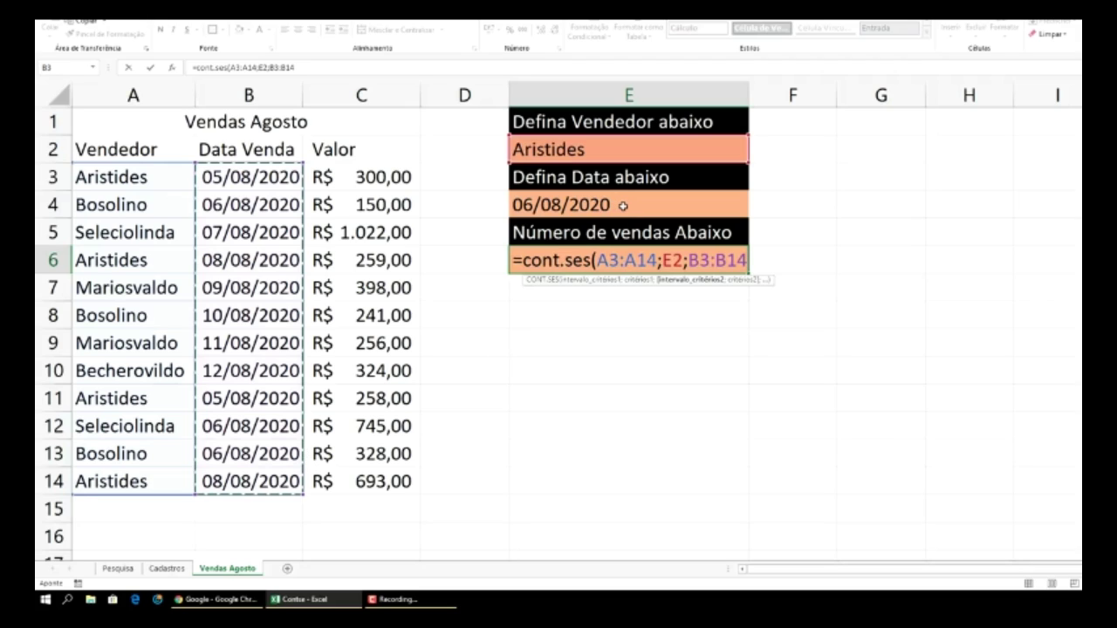
type(";")
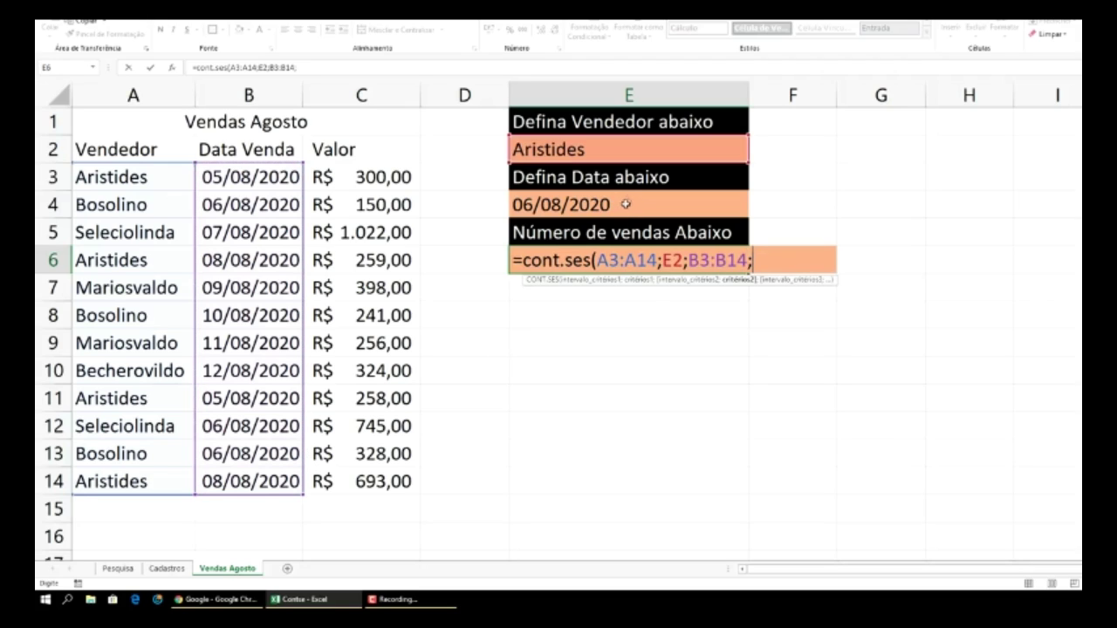
left_click(582, 206)
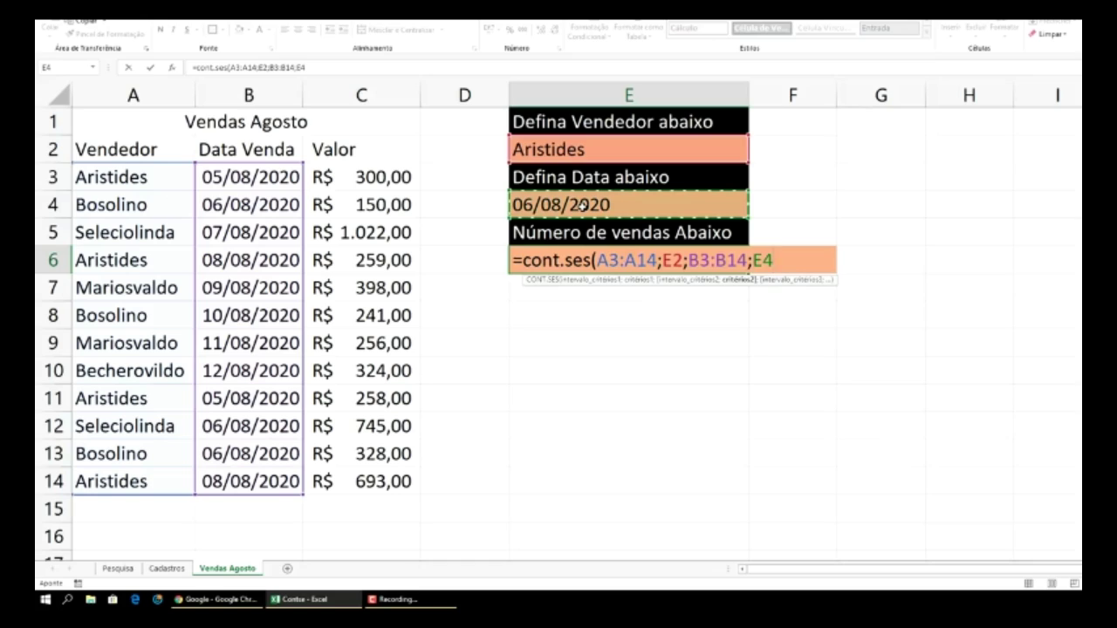
type(")")
key("Return")
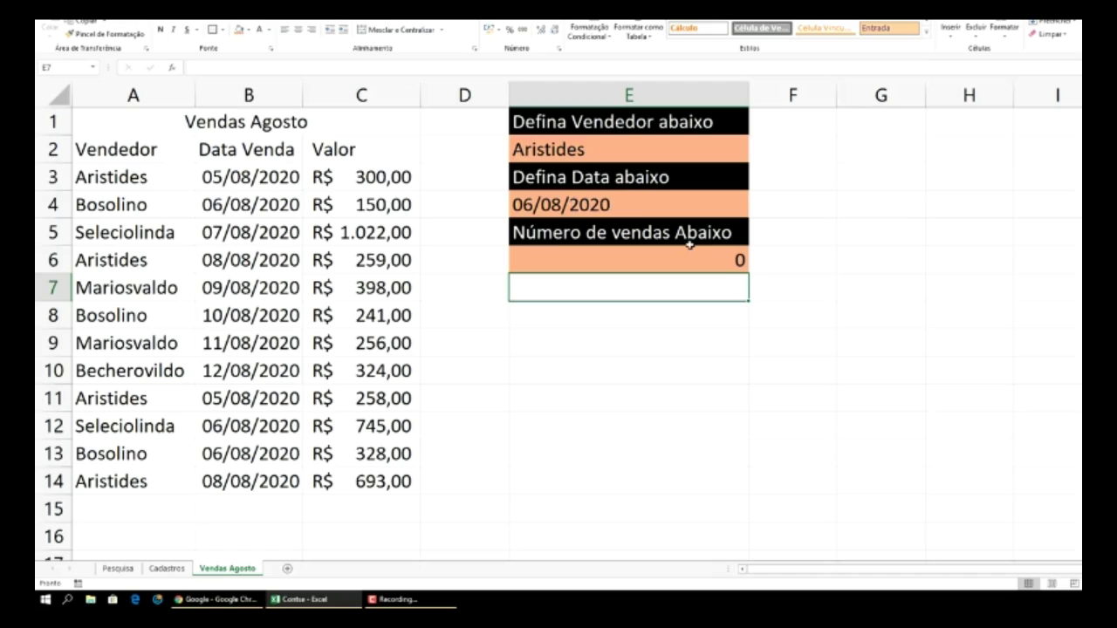
- Pick 05/08/2020 in E4 and compare it with the Aristides sales in rows 3 and 11
left_click(667, 204)
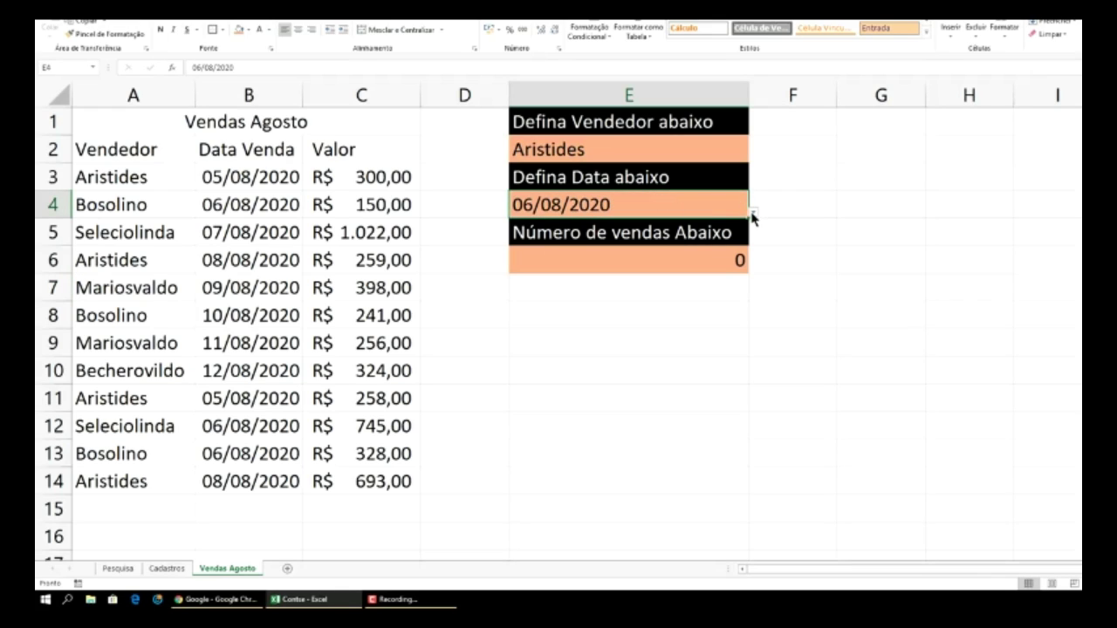
left_click(752, 213)
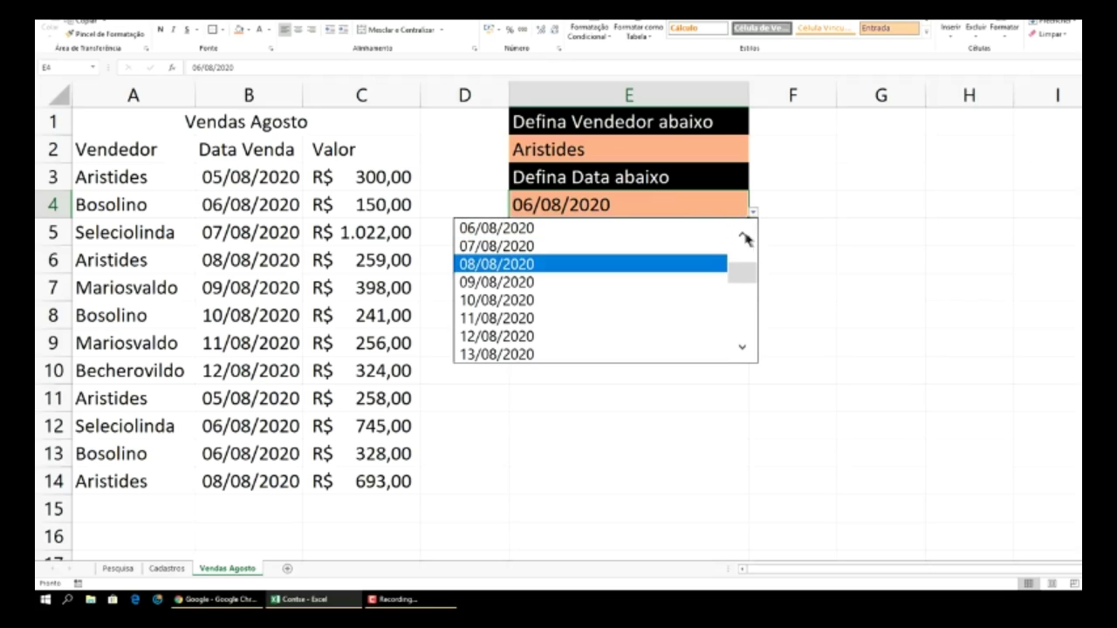
left_click(744, 240)
left_click(580, 228)
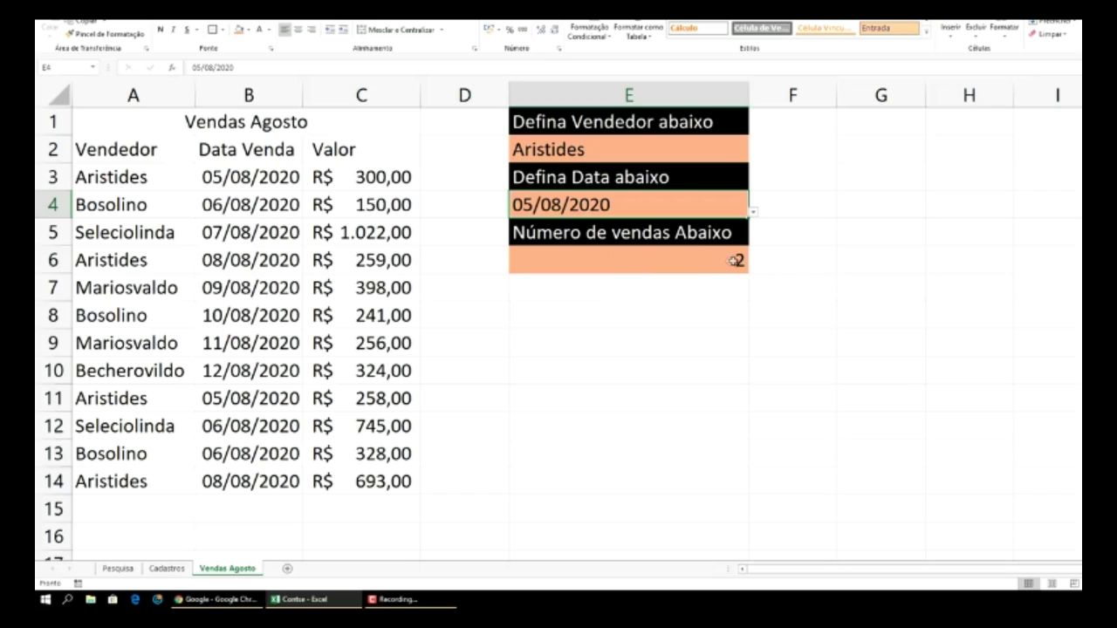
left_click(237, 180)
left_click(248, 403)
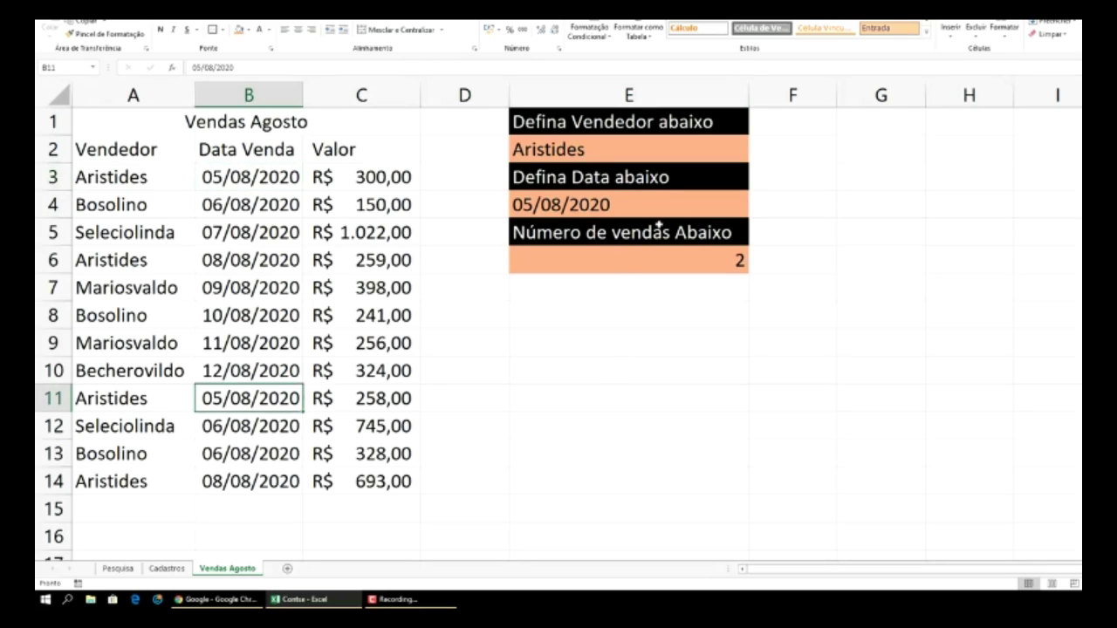
- Choose Mariosvaldo in E2 and 11/08/2020 in E4, then check the count in E6
left_click(703, 156)
left_click(756, 158)
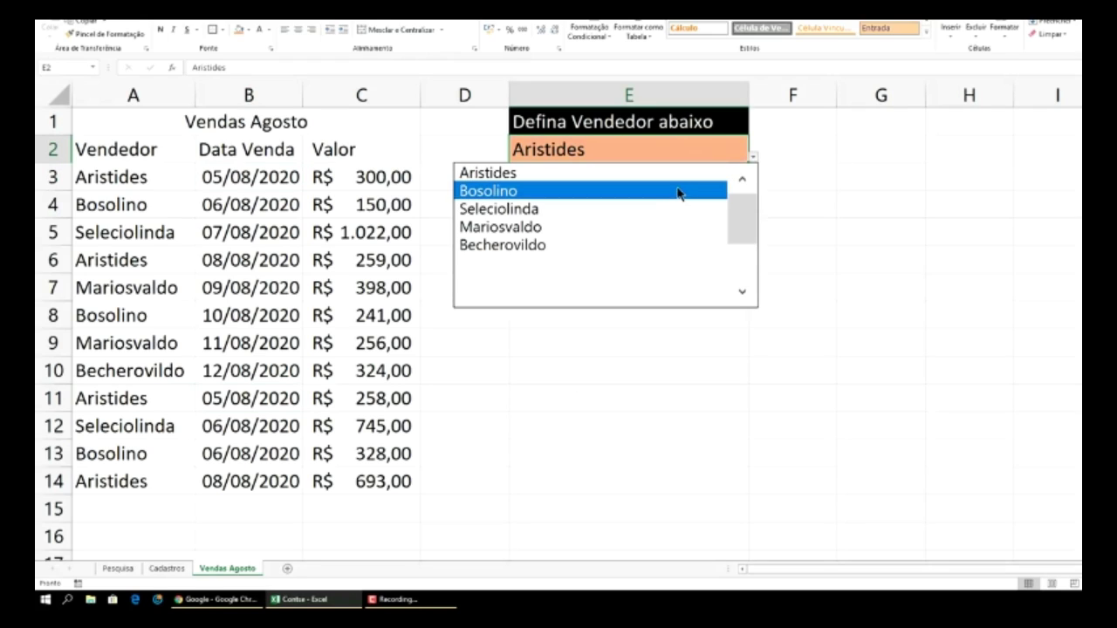
left_click(623, 228)
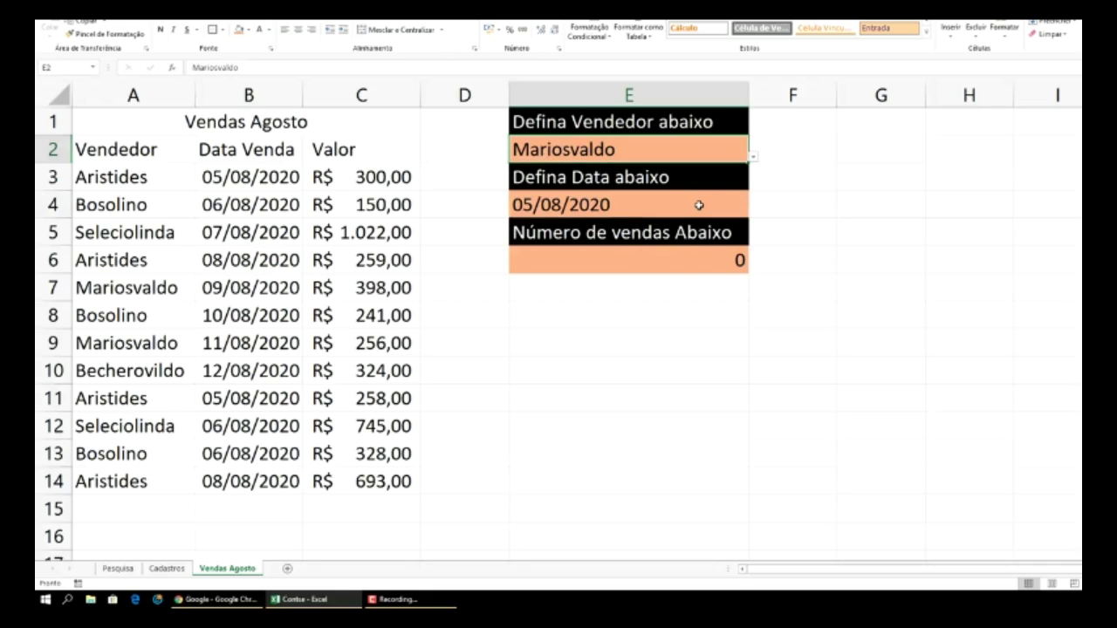
left_click(699, 205)
left_click(754, 214)
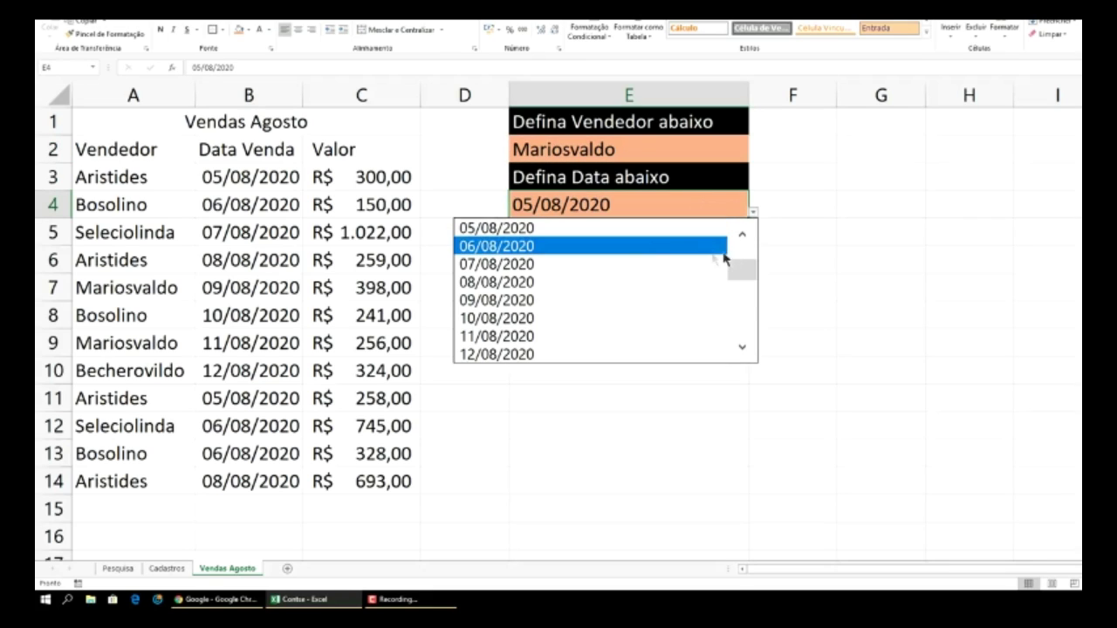
left_click(641, 247)
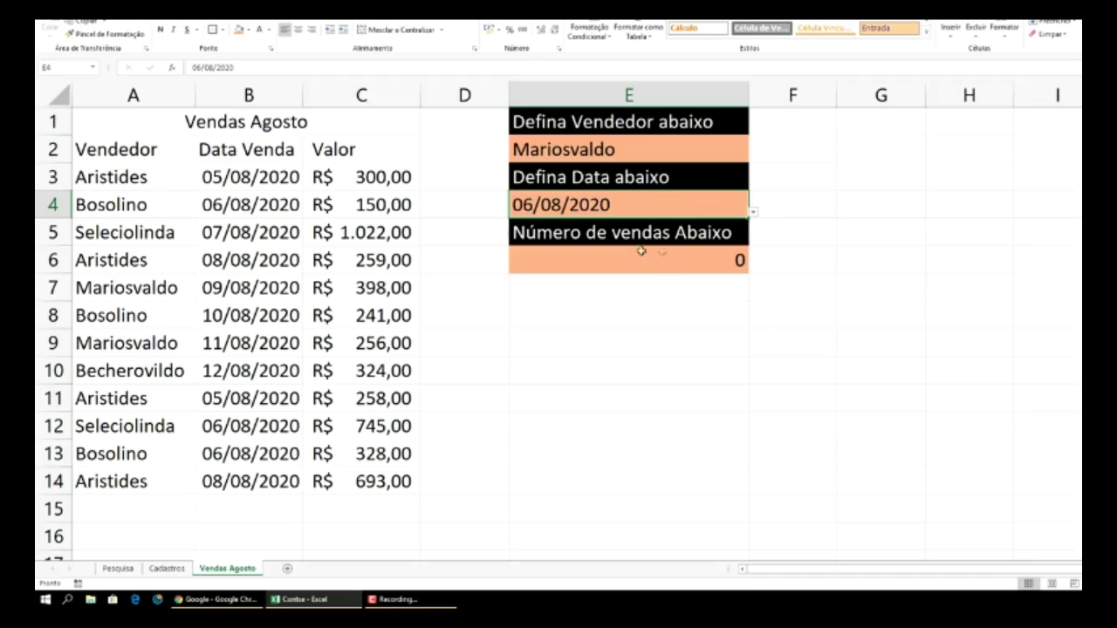
left_click(753, 214)
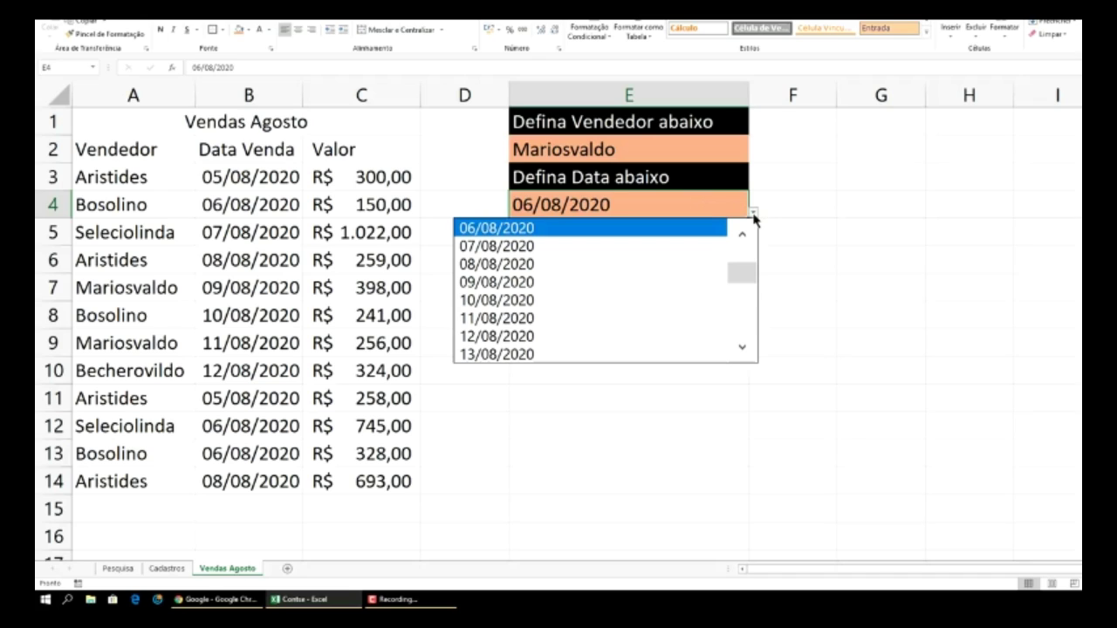
left_click(567, 318)
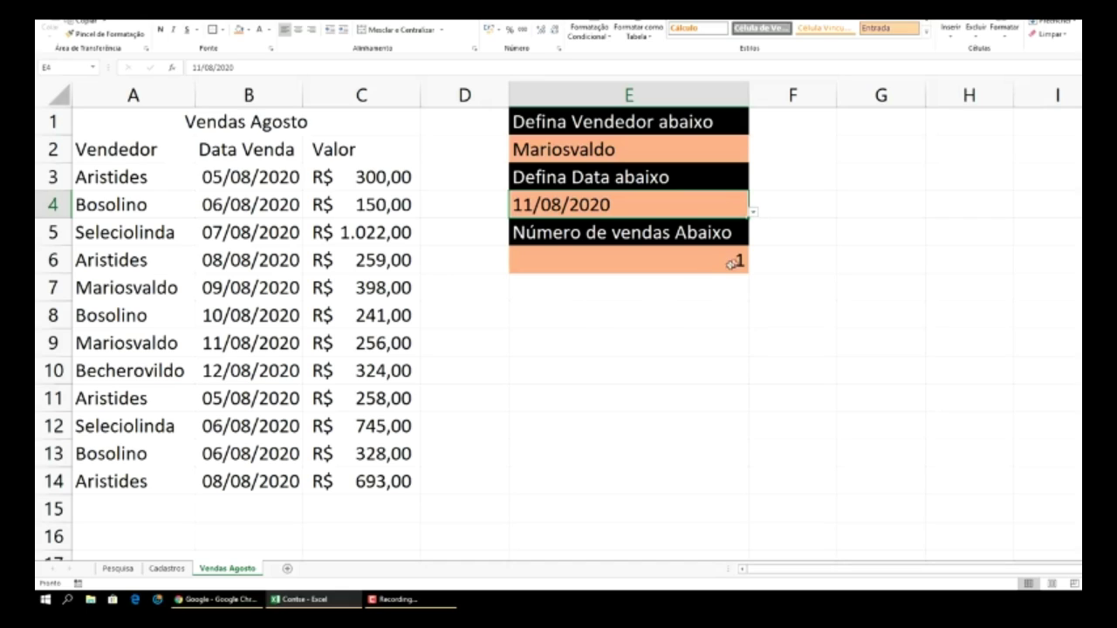
left_click(863, 223)
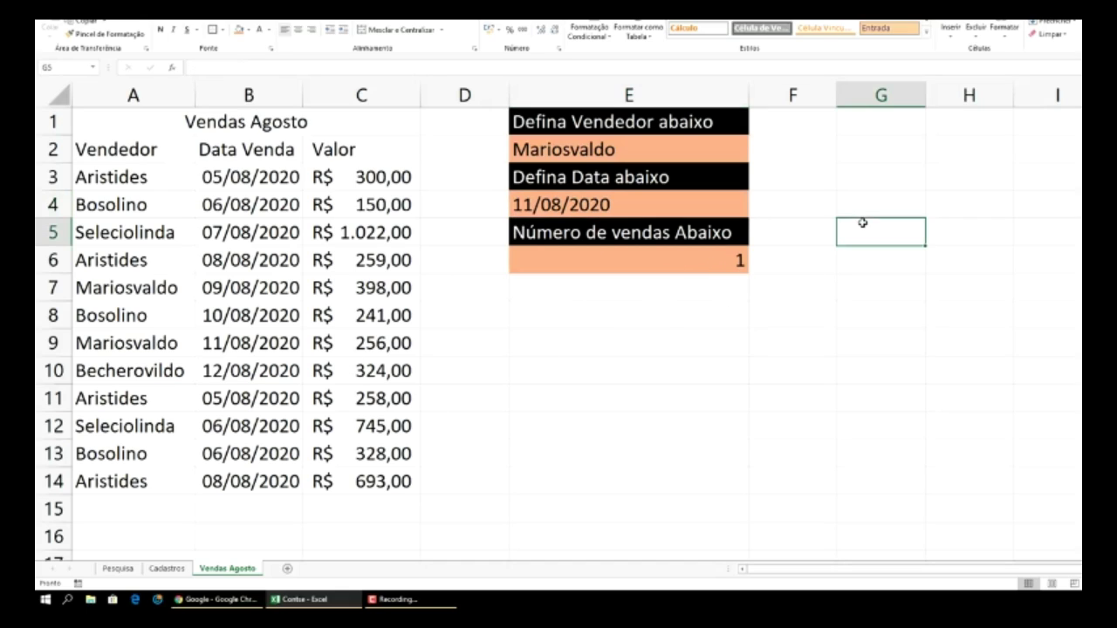
left_click(688, 259)
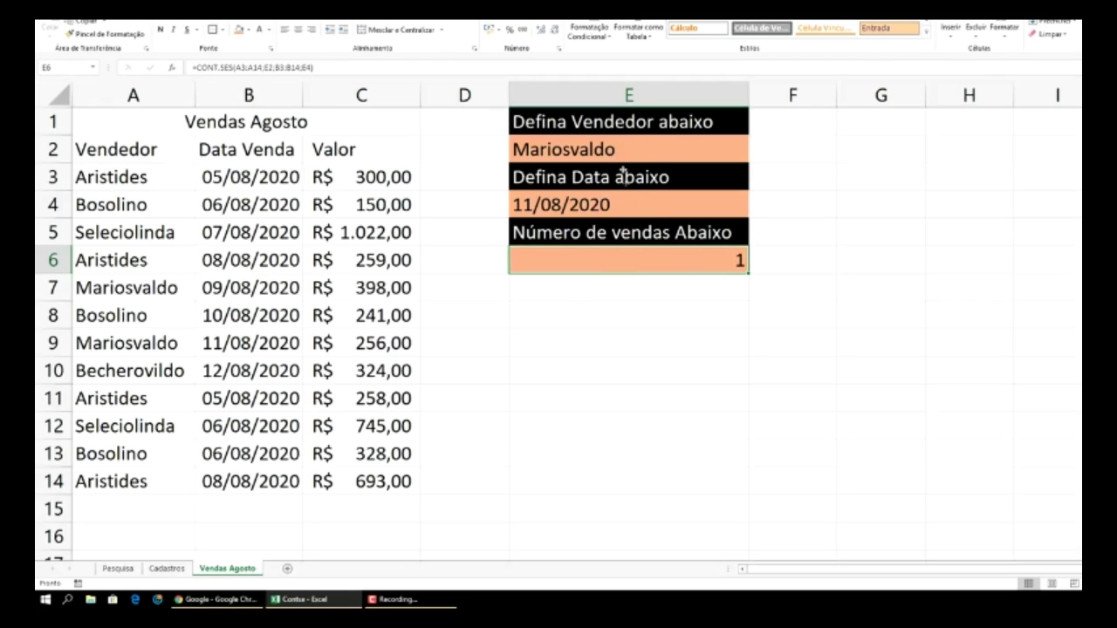
left_click(631, 313)
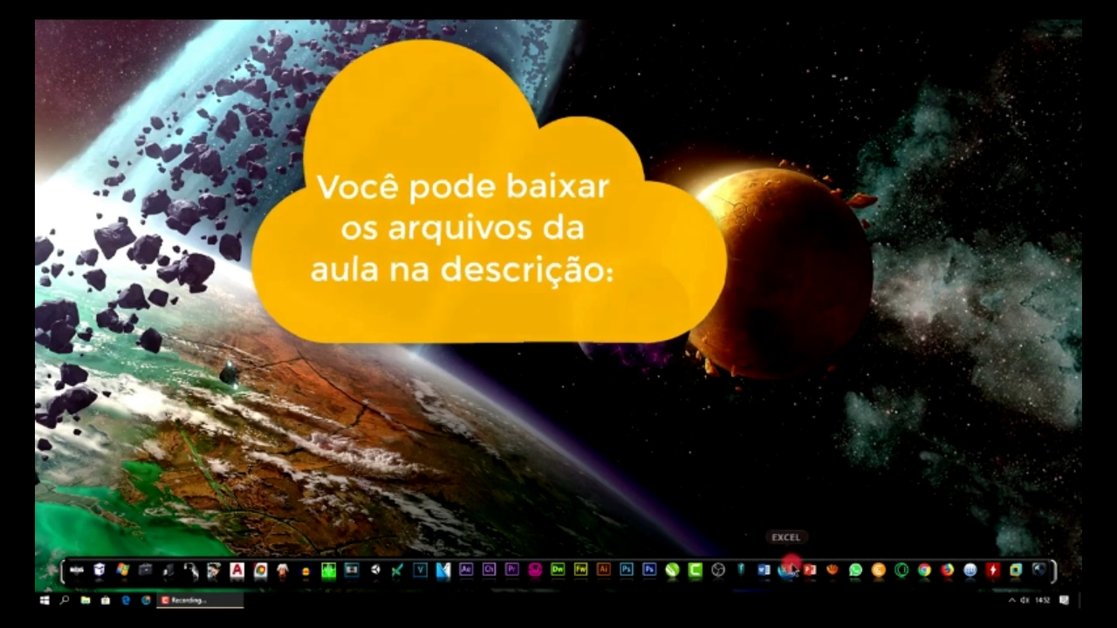
- Launch Excel from its desktop taskbar icon
left_click(786, 570)
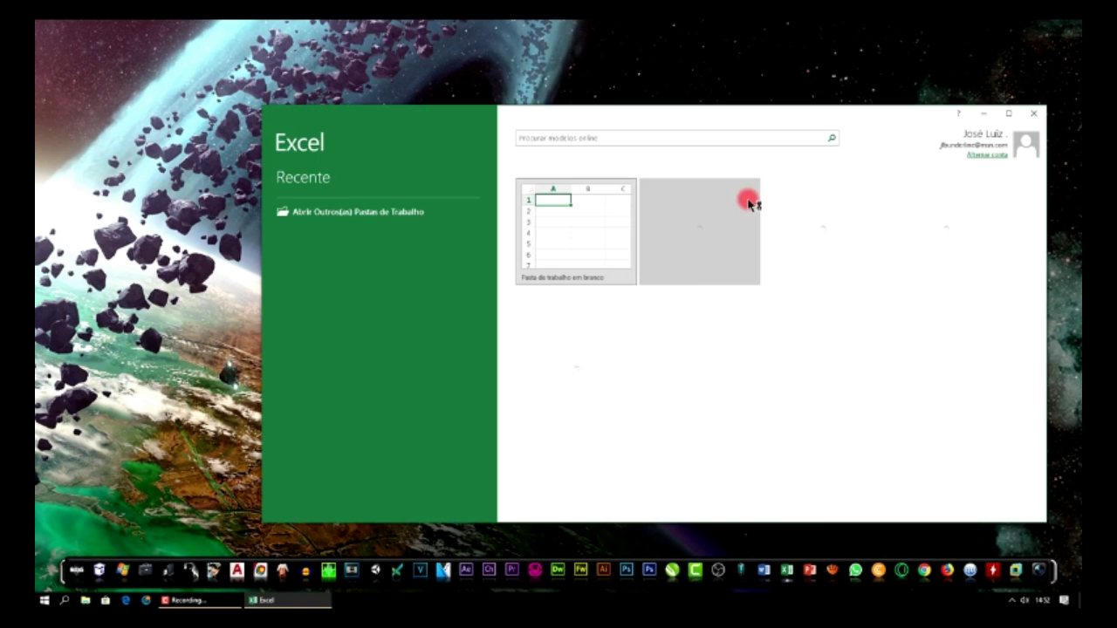
- Maximize the start screen and create a new blank workbook, Pasta1
left_click(1008, 114)
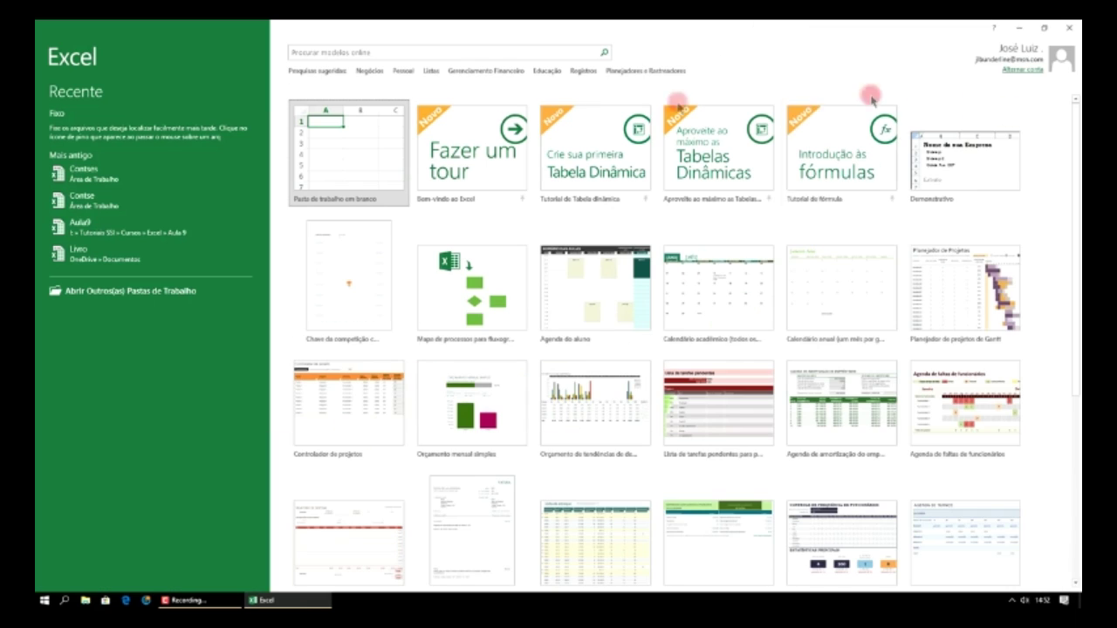
left_click(347, 150)
left_click(342, 137)
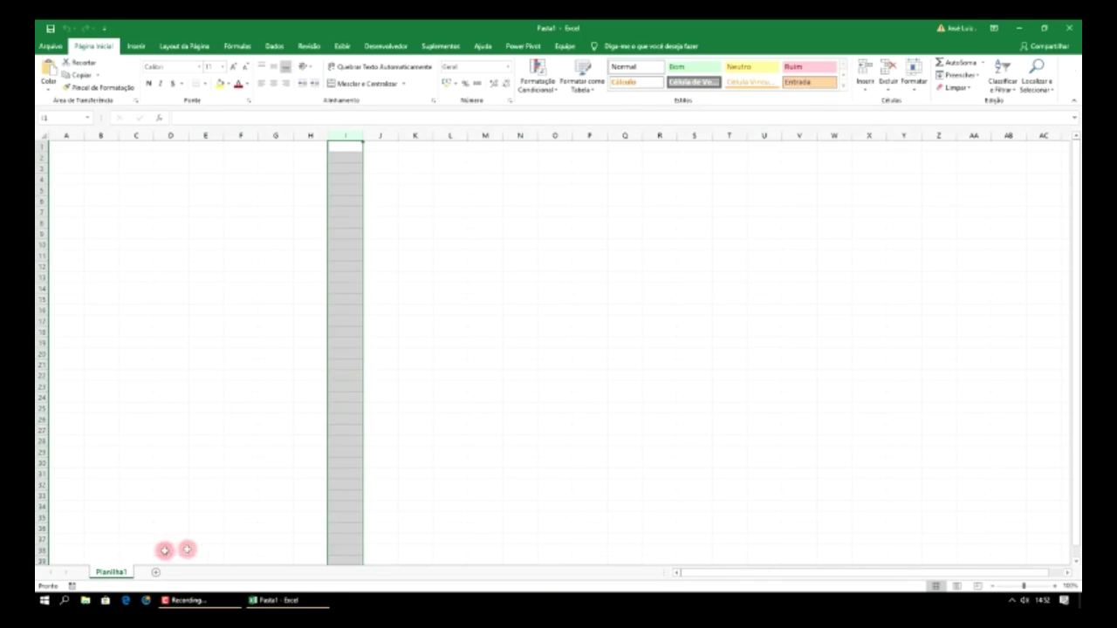
- Add a second sheet, Planilha2, and zoom in on it
left_click(154, 572)
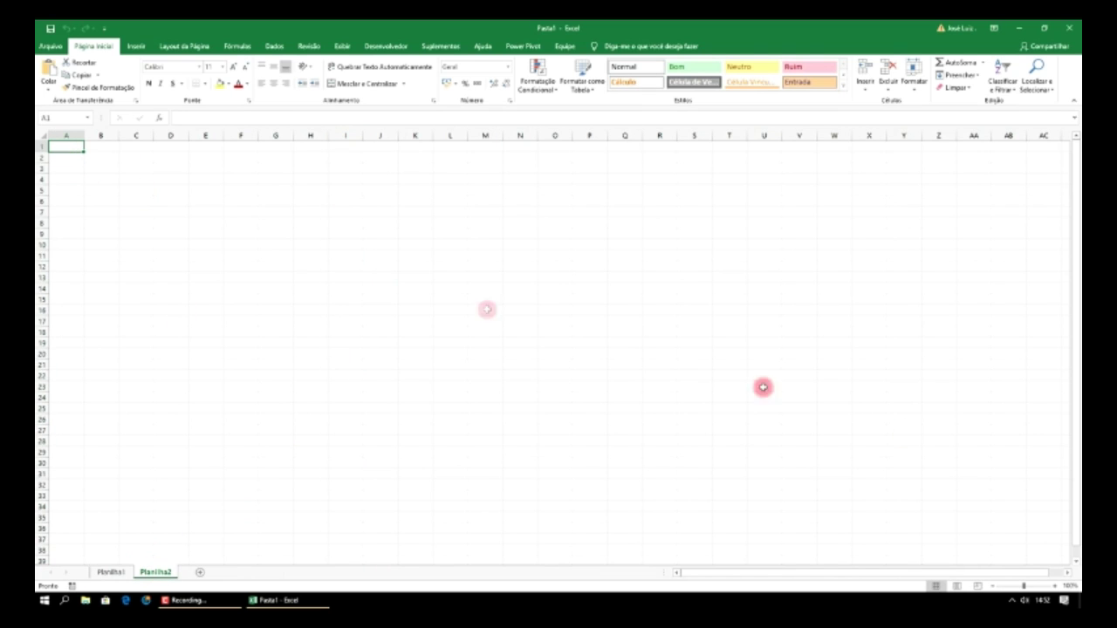
left_click(1052, 589)
left_click(1052, 589)
left_click(1053, 589)
left_click(1053, 590)
left_click(1054, 588)
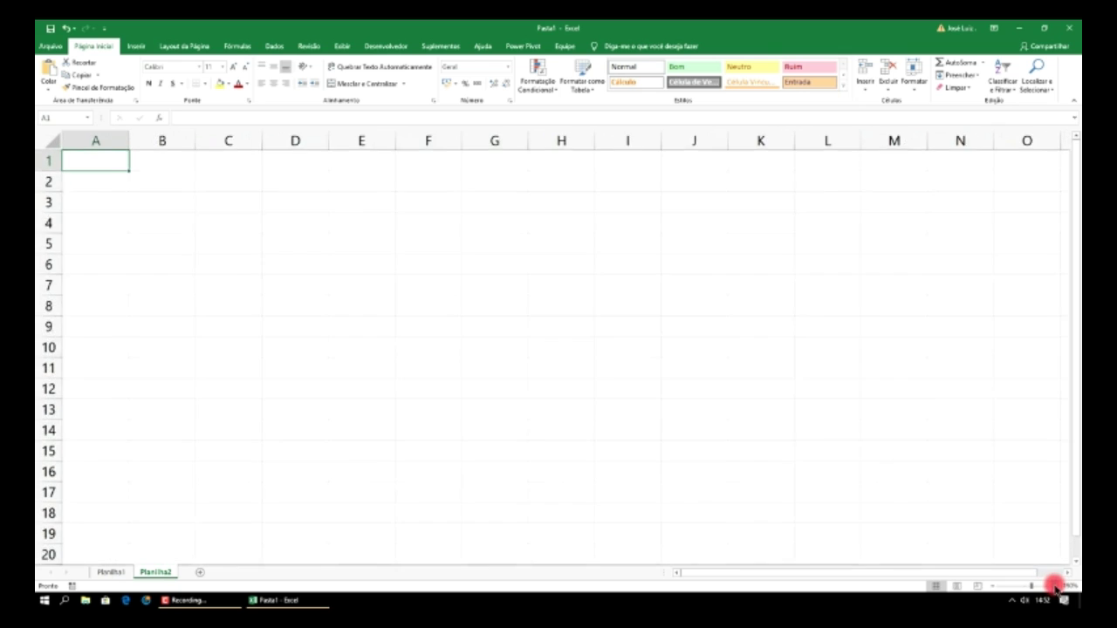
left_click(1054, 589)
left_click(1053, 587)
left_click(1053, 587)
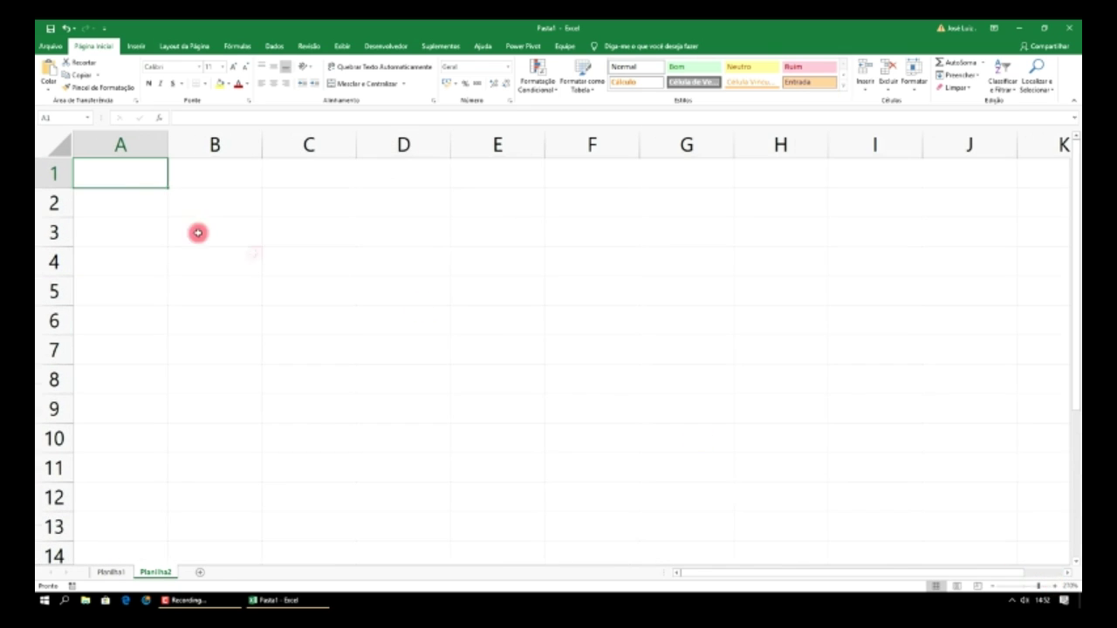
left_click(115, 202)
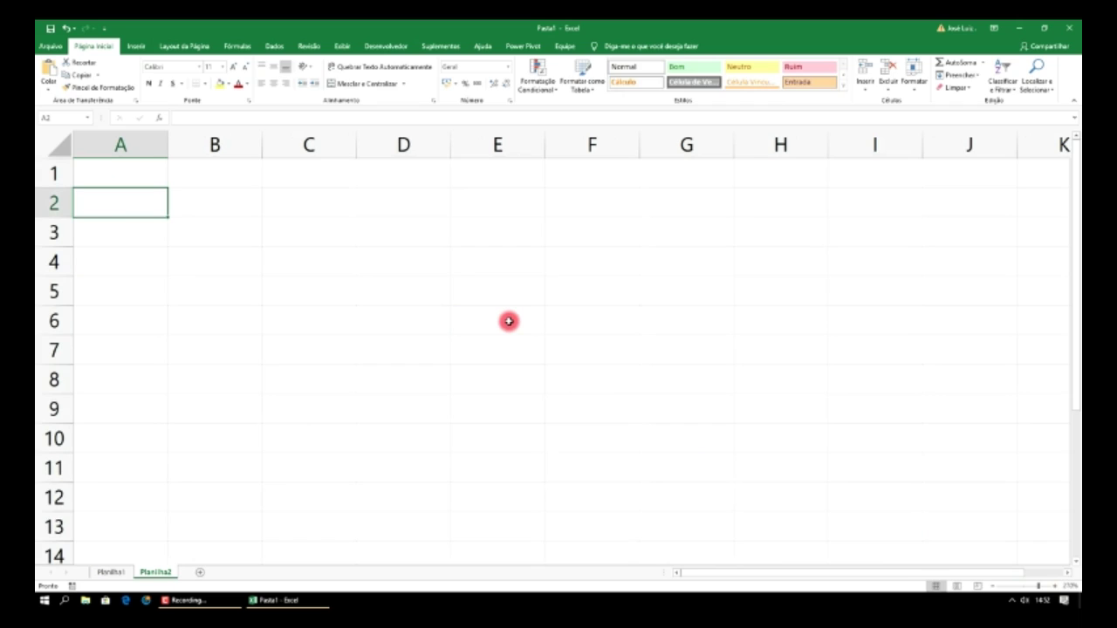
- Enter the headers Nome:, Fone and Endereço in A2:C2 and widen column C
type("Nome")
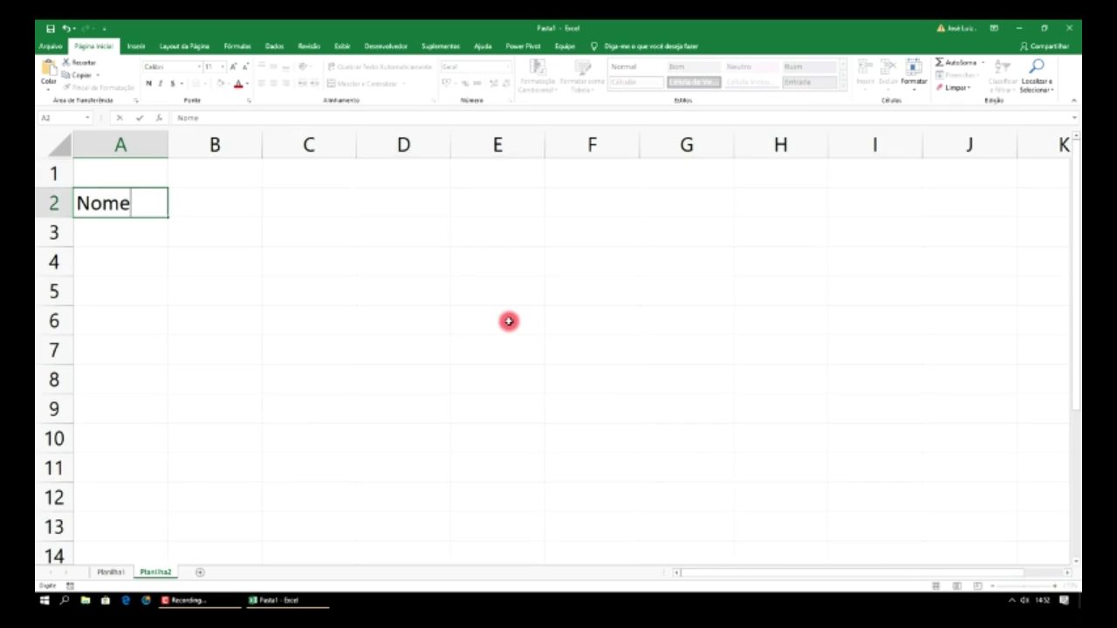
type(":")
key("Tab")
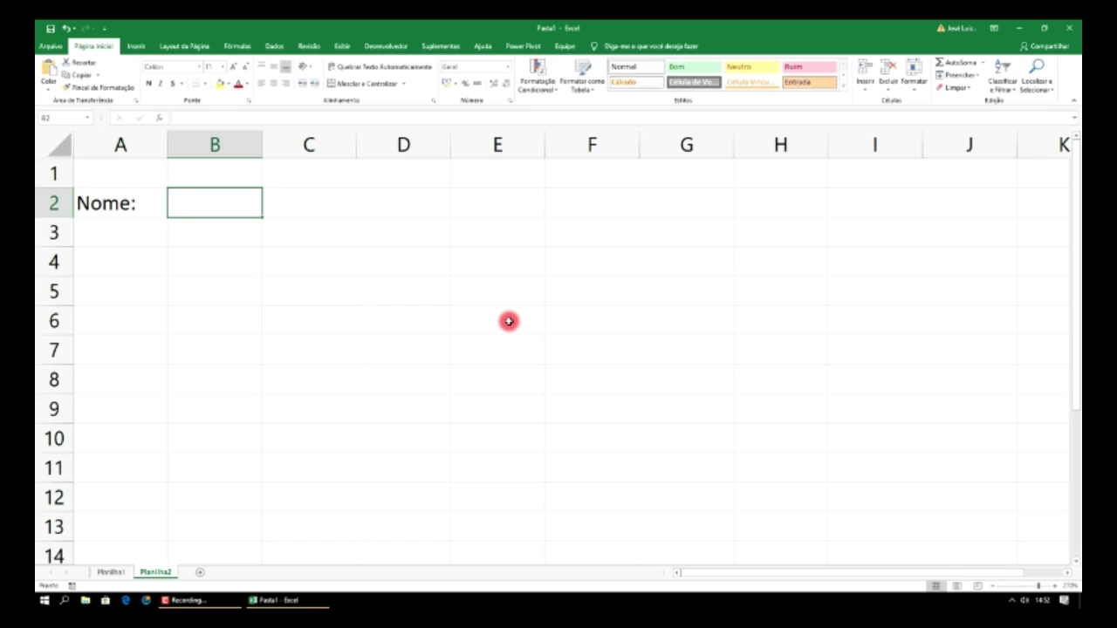
type("Fone:")
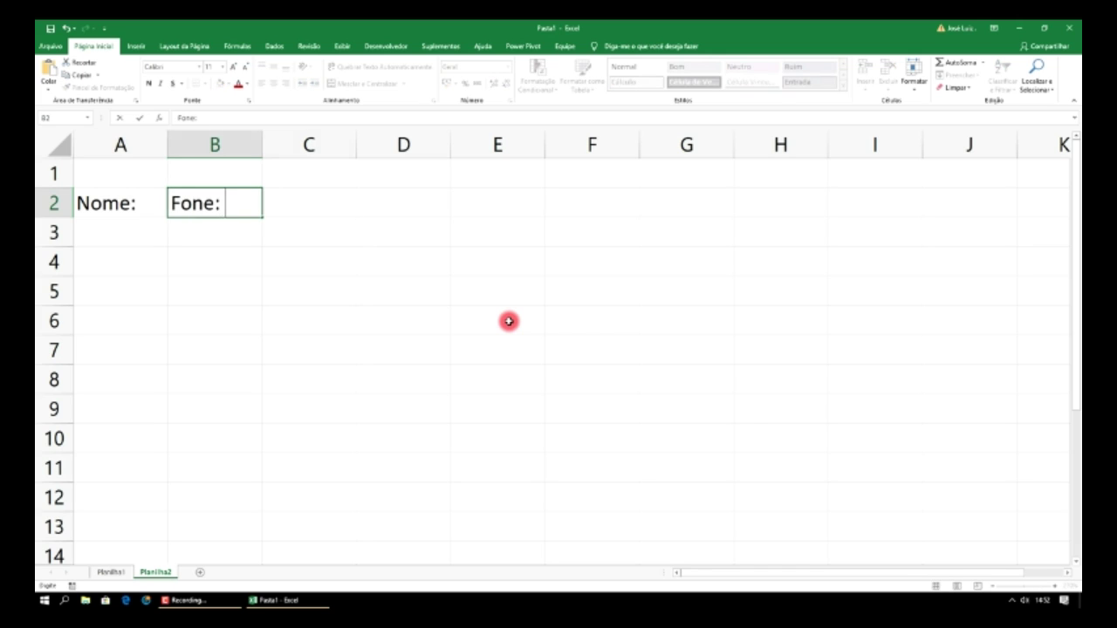
key("Tab")
type("En")
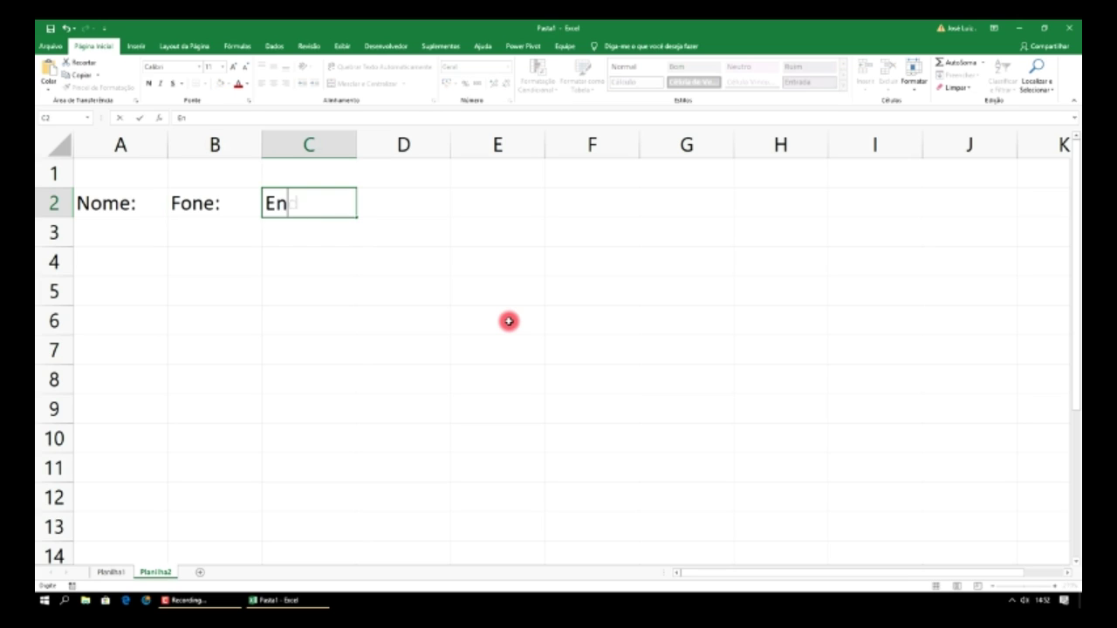
type("dereçop")
key("BackSpace")
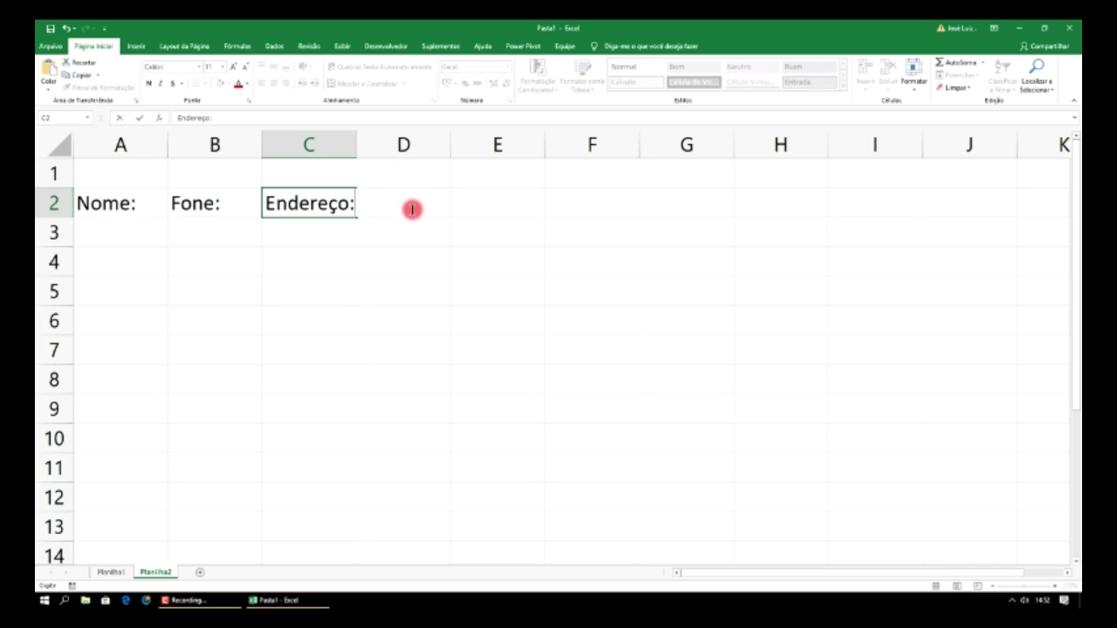
left_click(363, 144)
left_click_drag(355, 144, 363, 144)
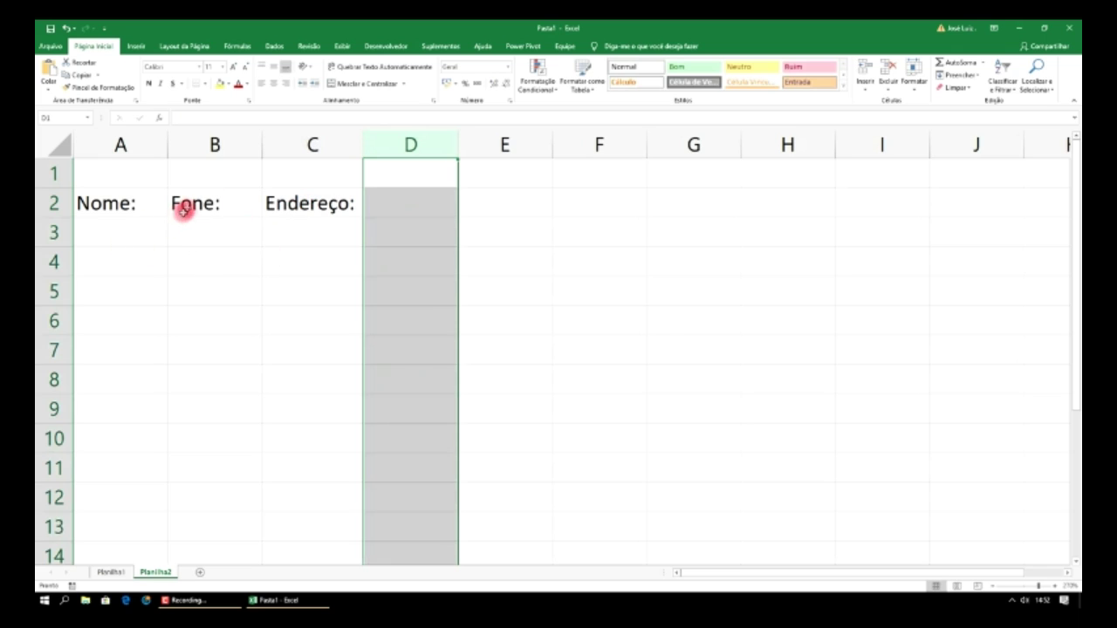
- Merge and centre A1:C1 and type the title 'Cadastro Clientes'
left_click(120, 173)
left_click_drag(121, 172, 292, 179)
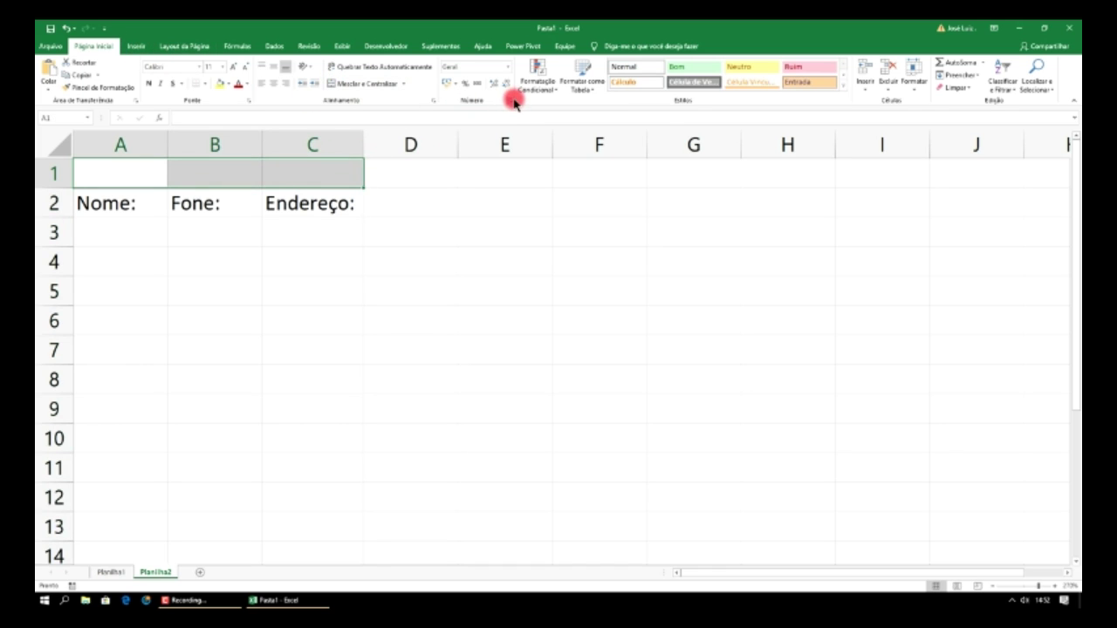
left_click(367, 83)
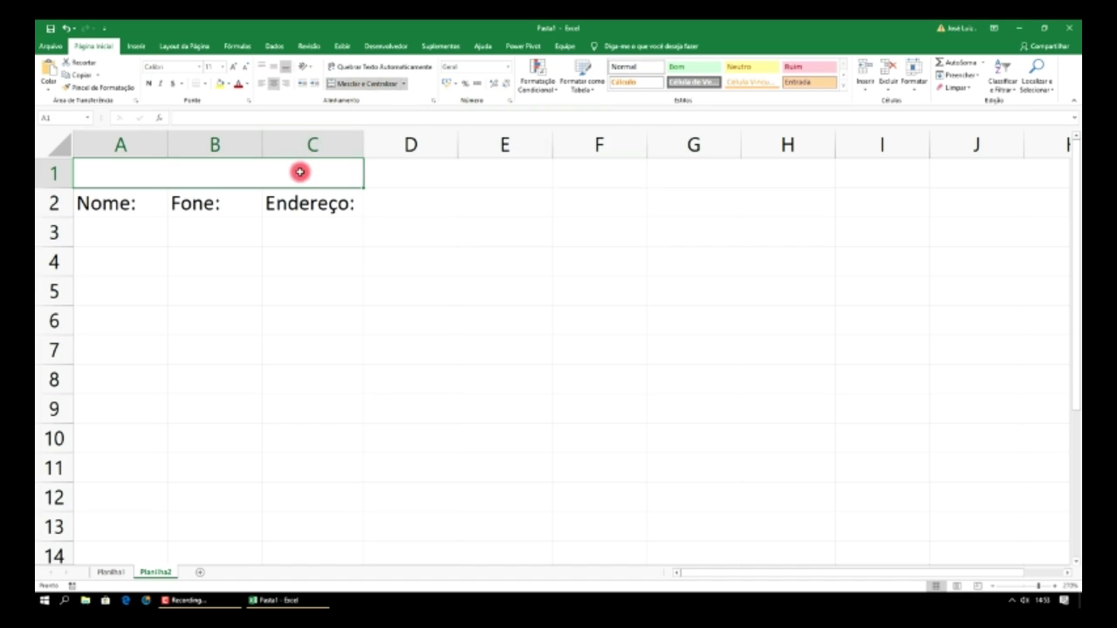
type("C")
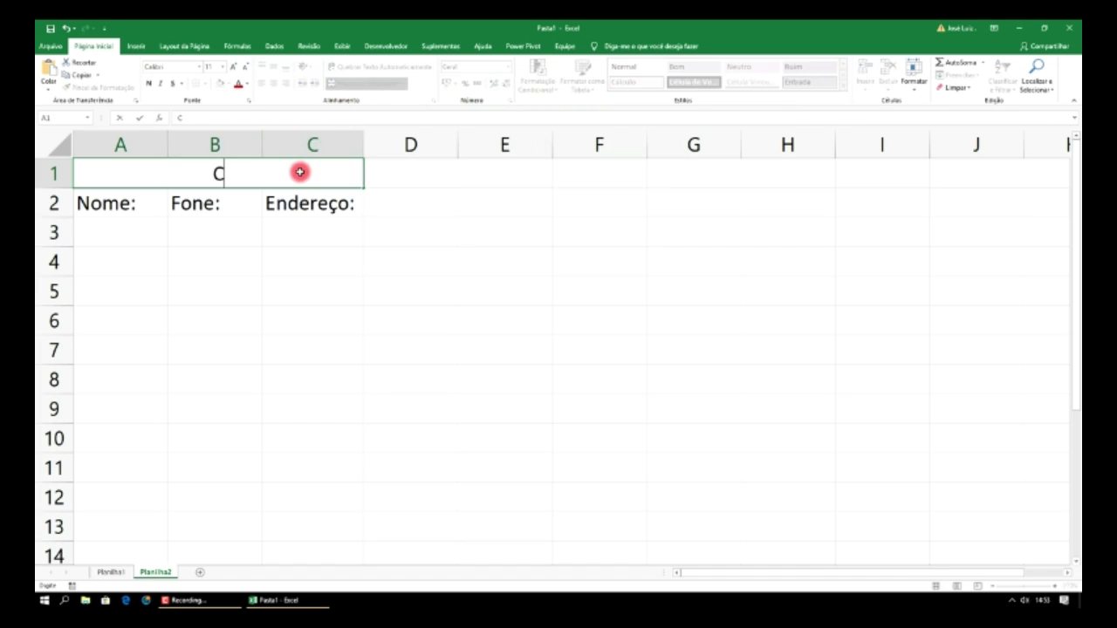
type("adastro")
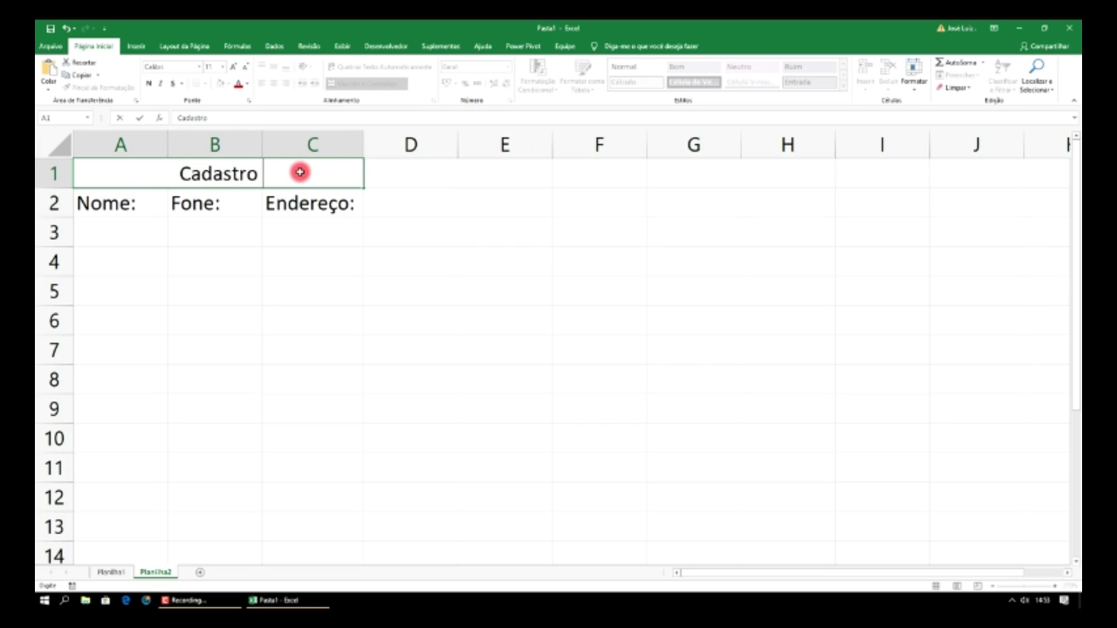
type(" Clientes")
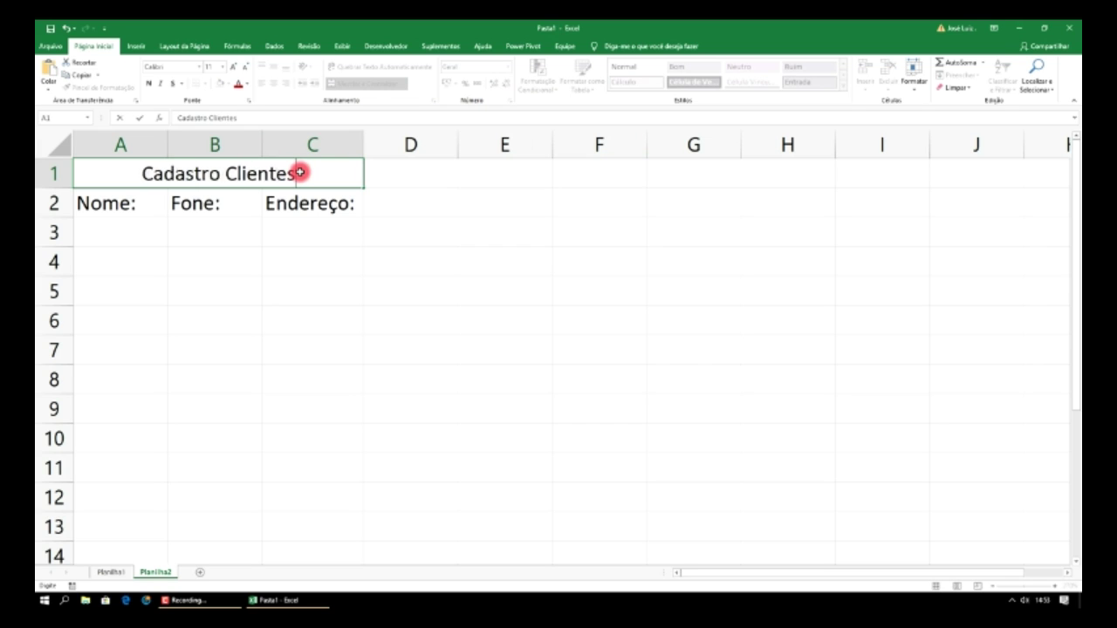
- Rename the second sheet to Cad_Clientes
right_click(155, 571)
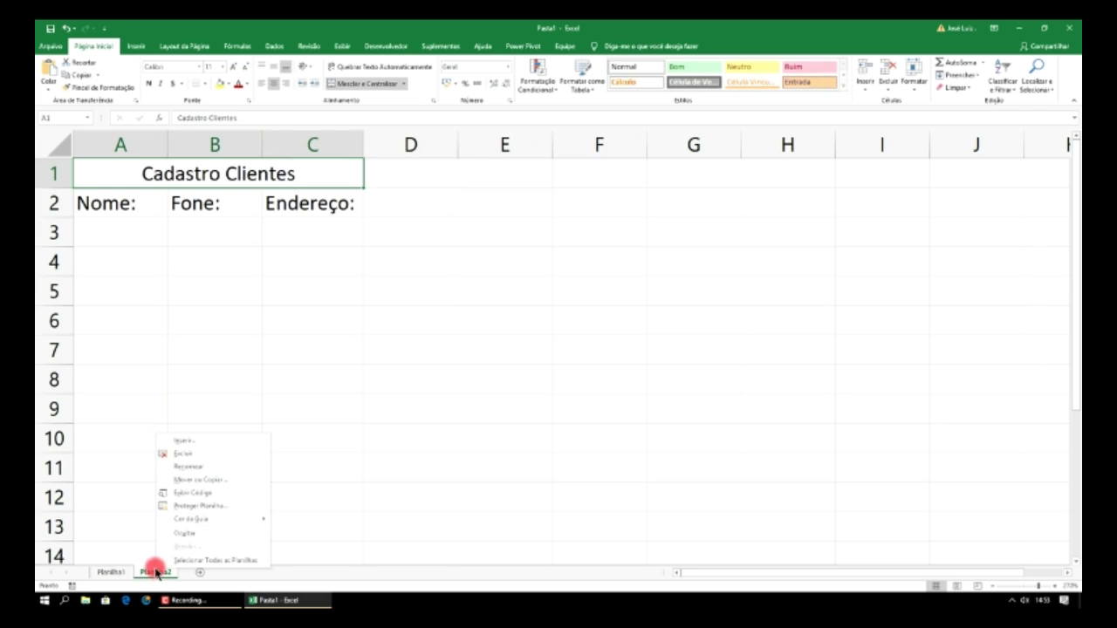
left_click(210, 472)
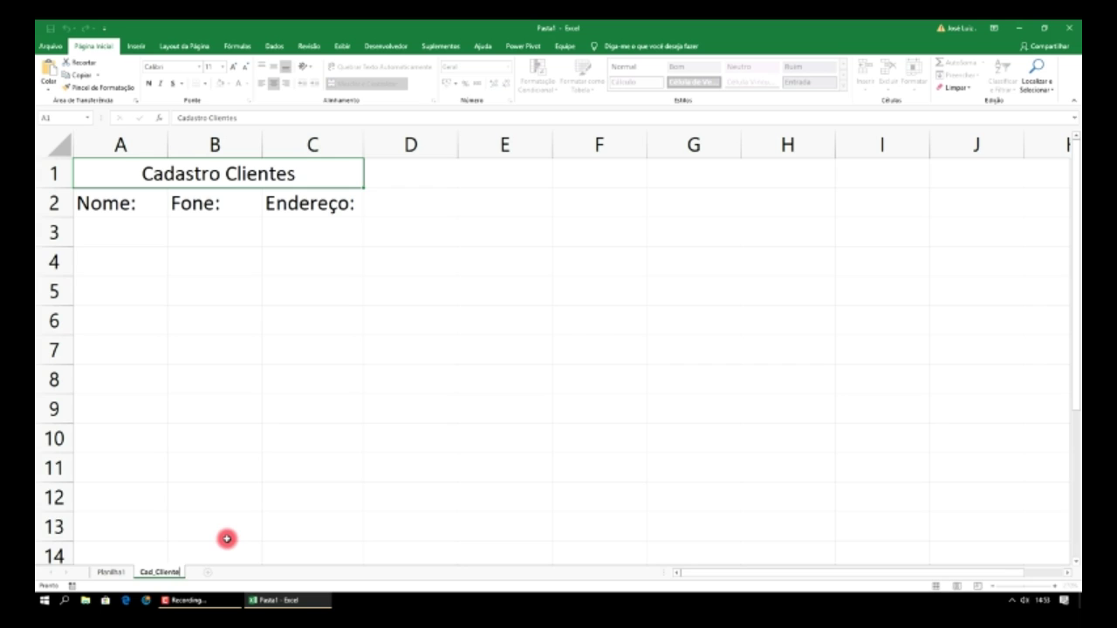
left_click(193, 492)
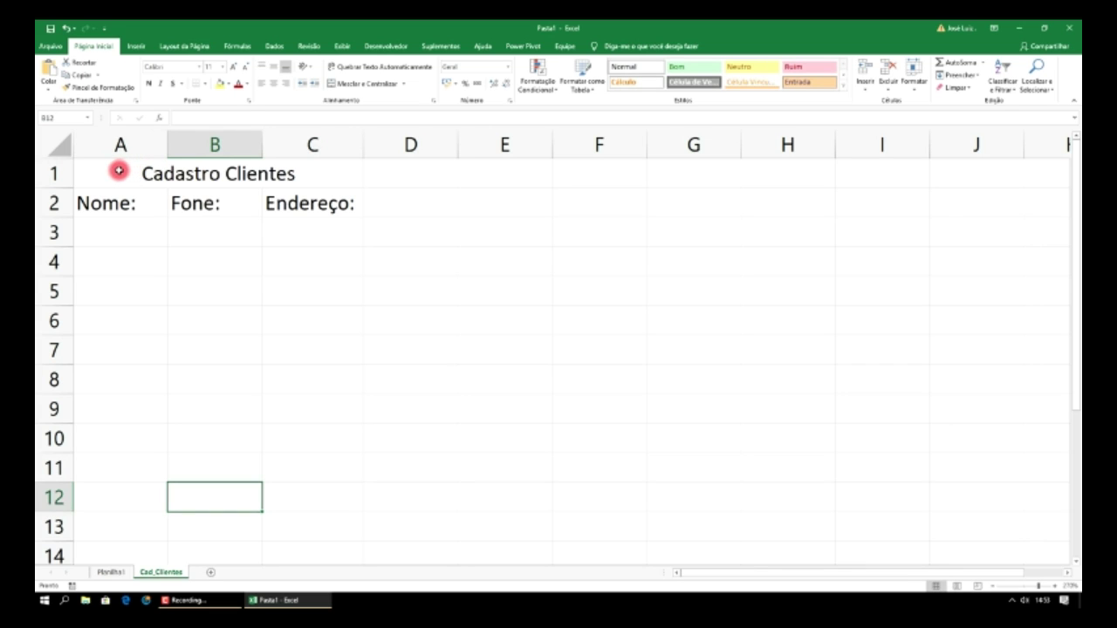
- Cut A1:C2 and paste the title and headers at A1 of a new sheet, Planilha3
left_click_drag(119, 170, 142, 197)
key("ctrl+c")
right_click(297, 203)
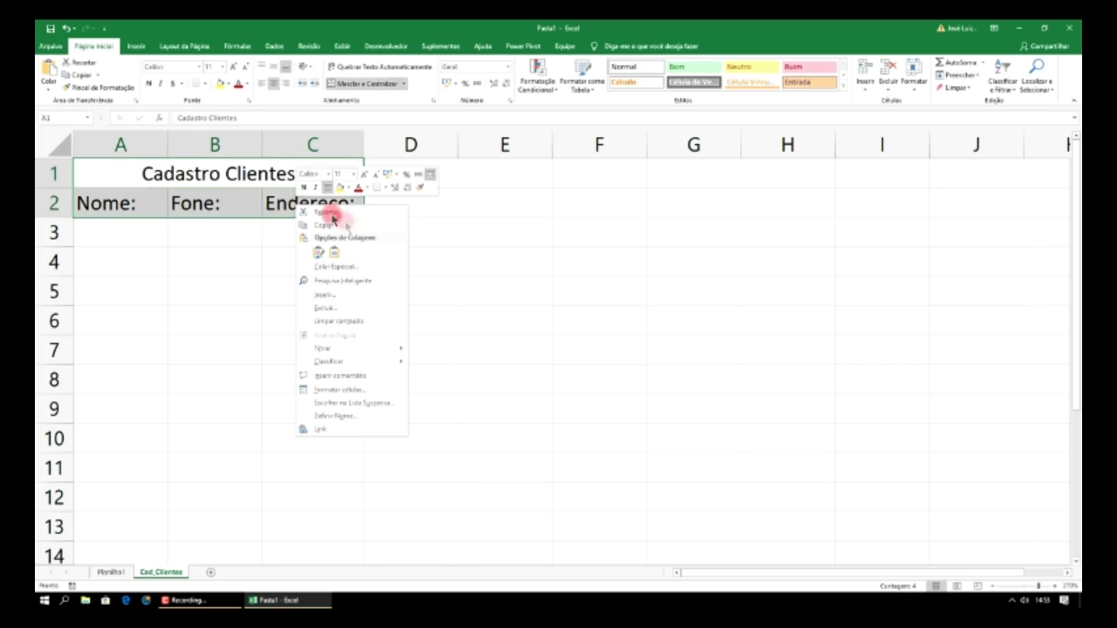
left_click(335, 219)
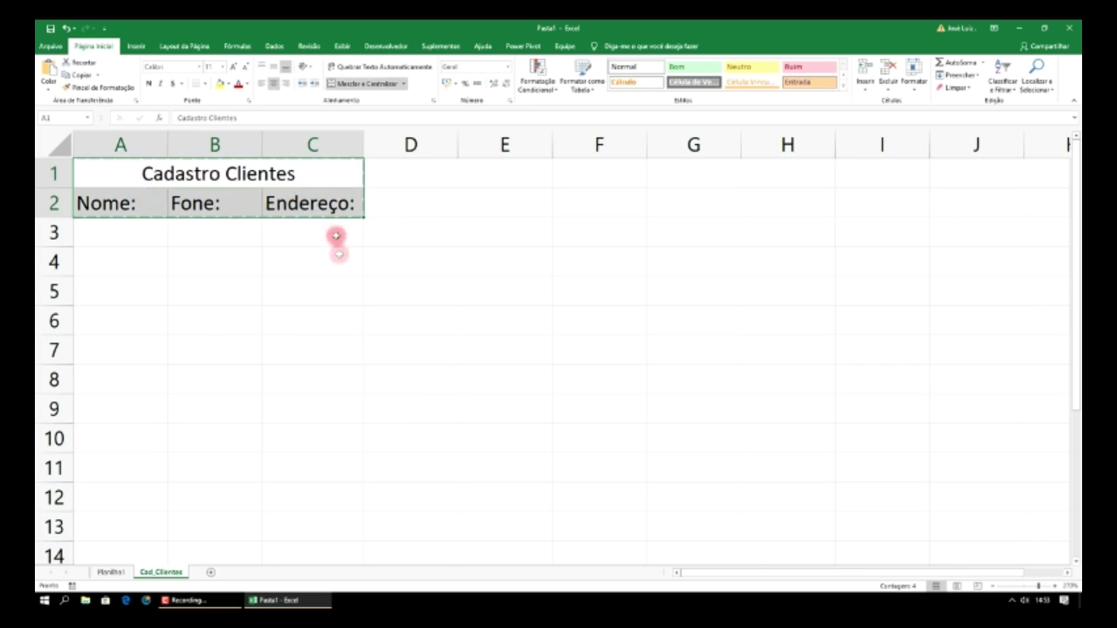
left_click(215, 572)
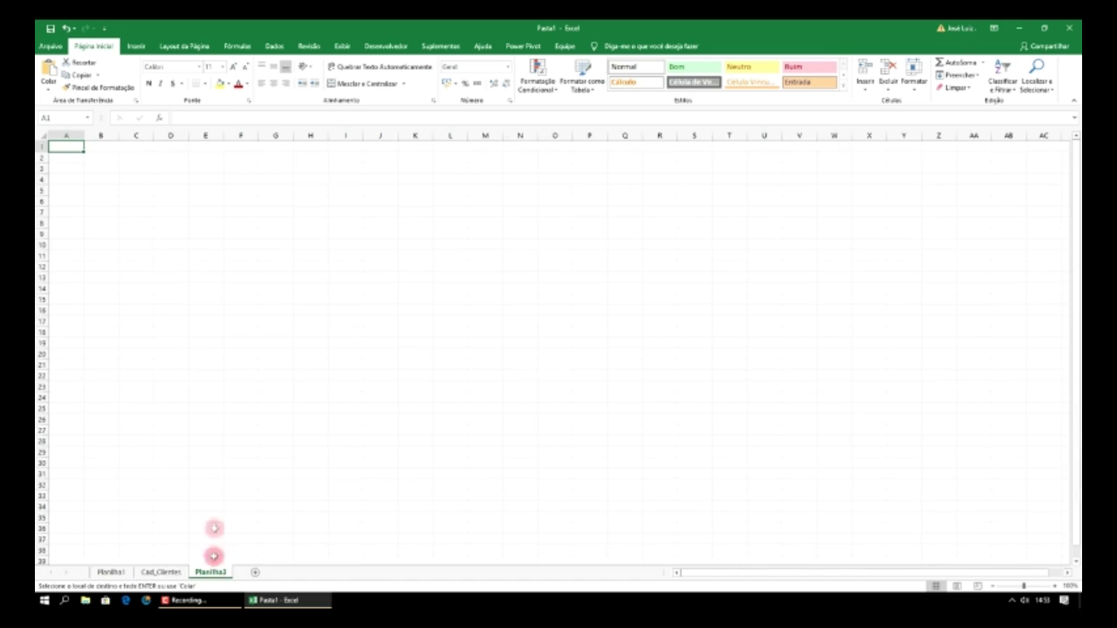
left_click(1055, 586)
left_click(1055, 585)
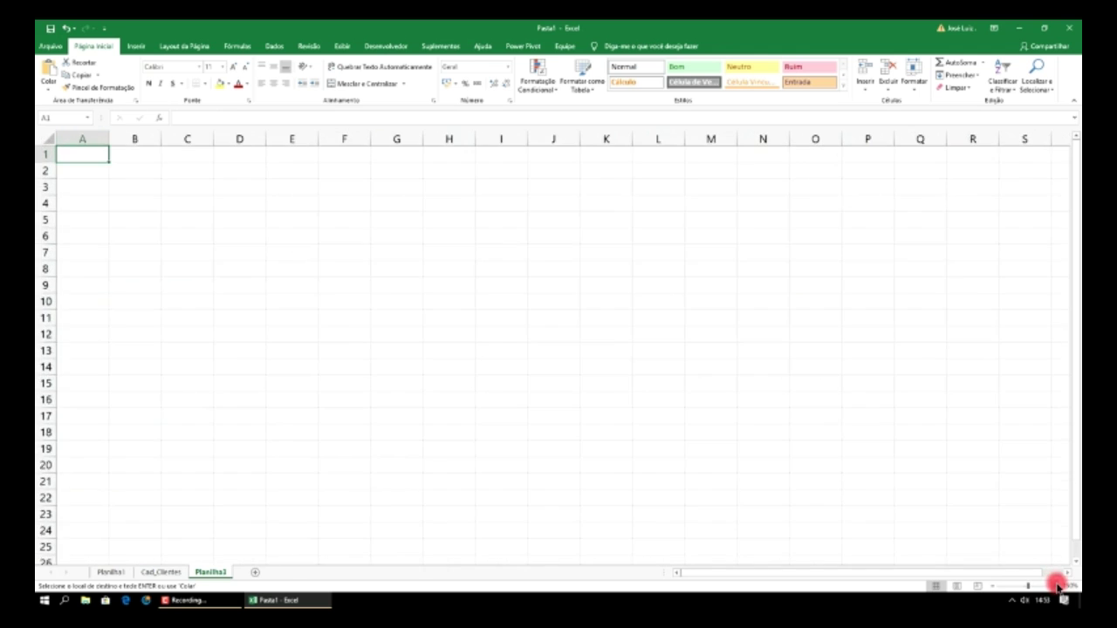
left_click(1055, 585)
left_click(1054, 585)
left_click(1057, 587)
left_click(1056, 586)
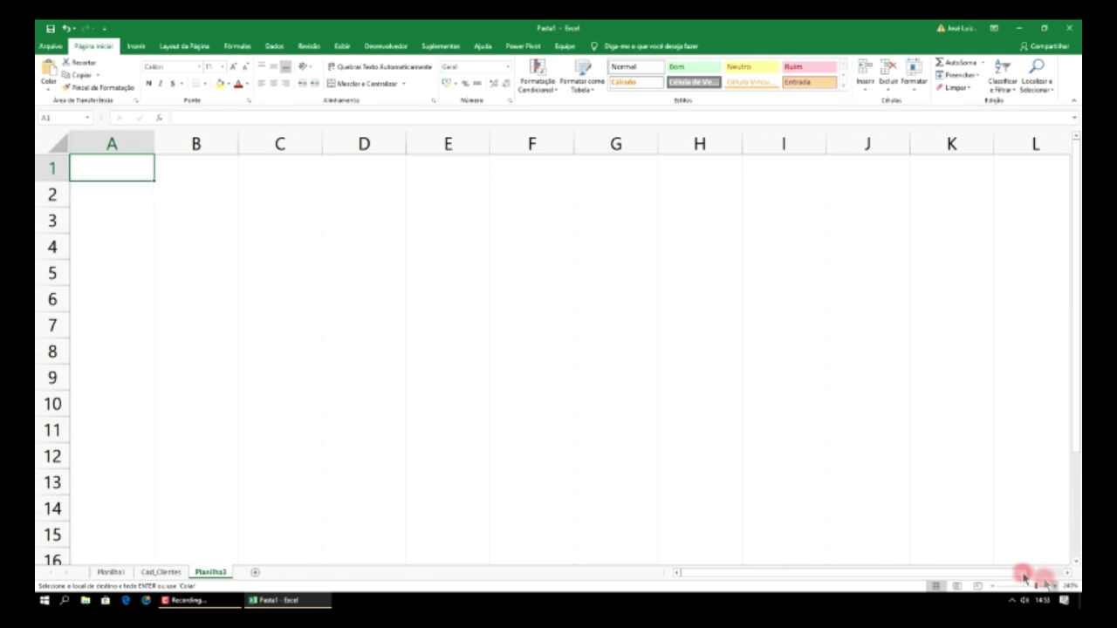
key("ctrl+v")
- Edit the pasted title to remove the word 'Clientes'
left_click(232, 168)
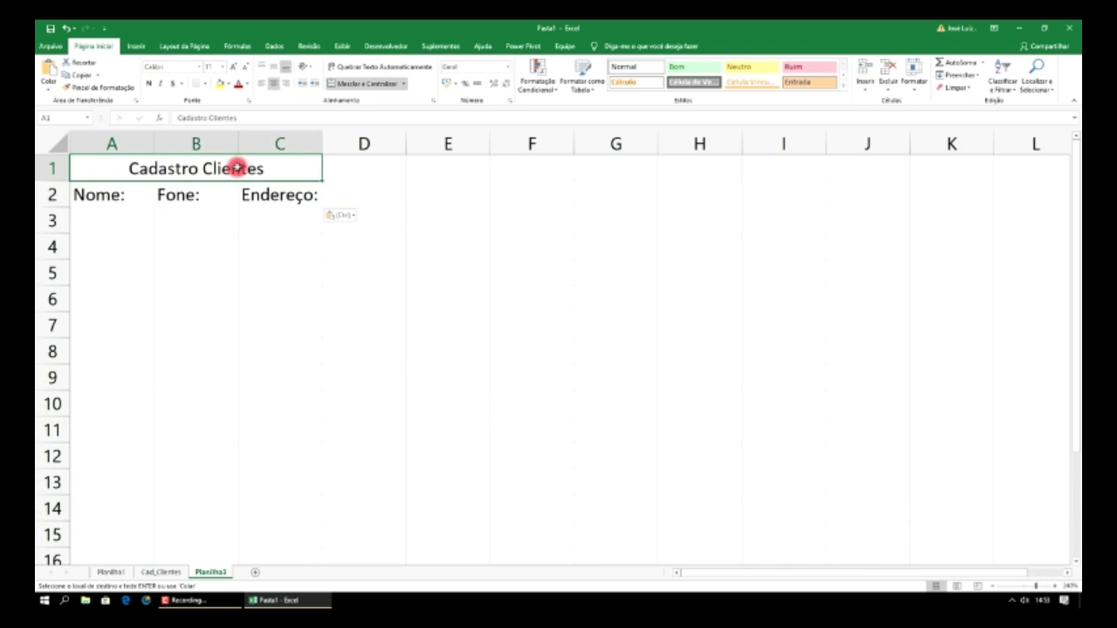
double_click(269, 168)
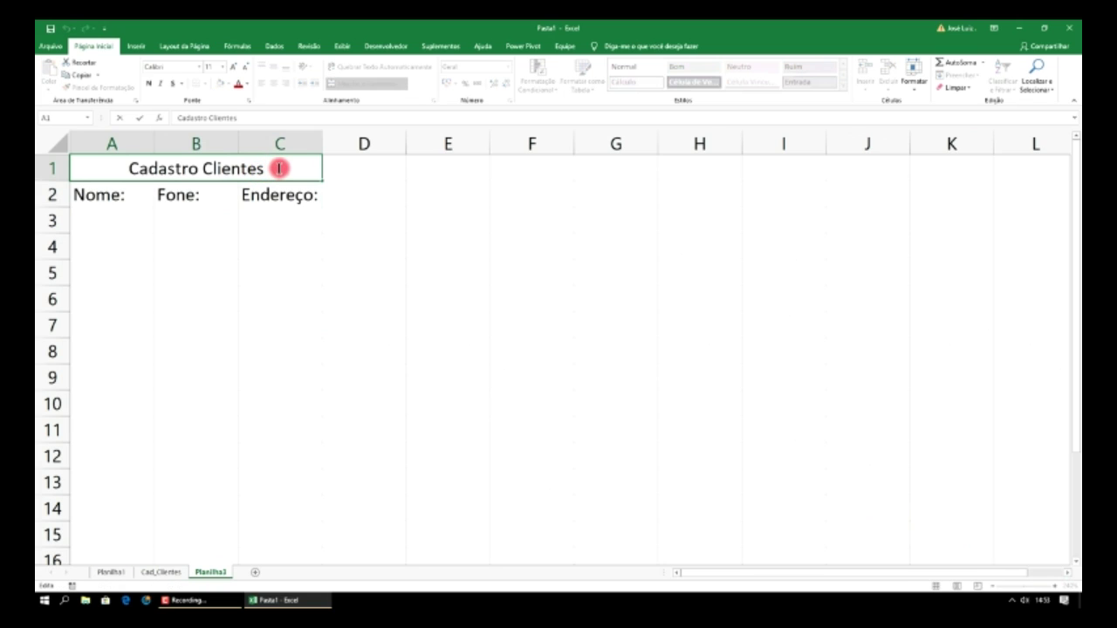
key("BackSpace")
key("BackSpace")
key("BackSpace")
key("BackSpace")
key("BackSpace")
key("BackSpace")
key("BackSpace")
key("BackSpace")
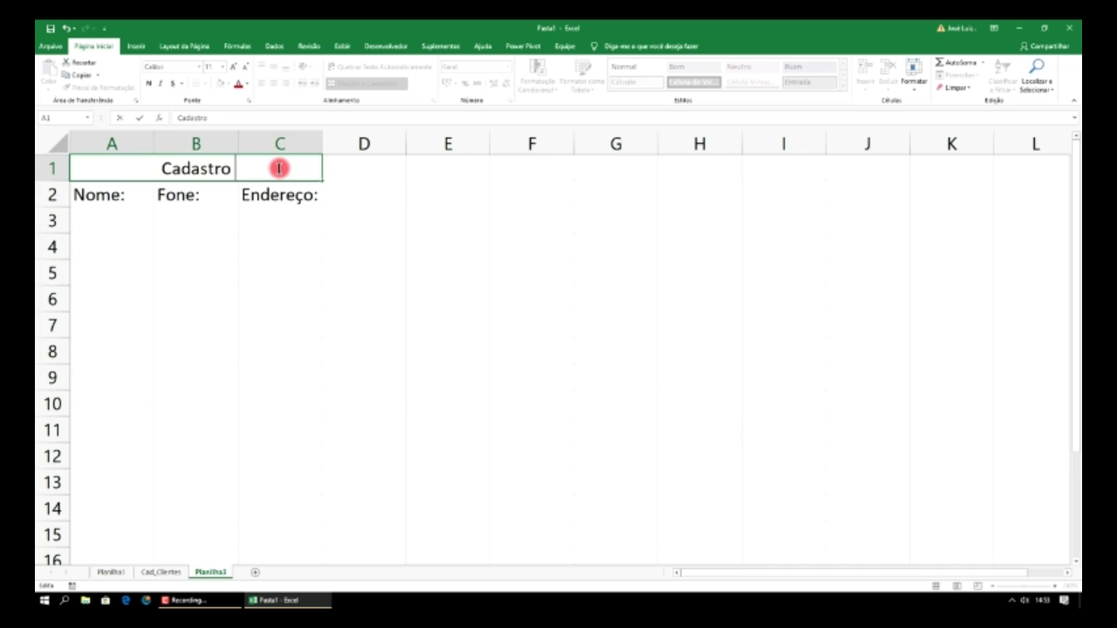
- Complete the title as 'Cadastro Funcionários' and rename the Planilha3 tab to Cad_Func
type("Funcio")
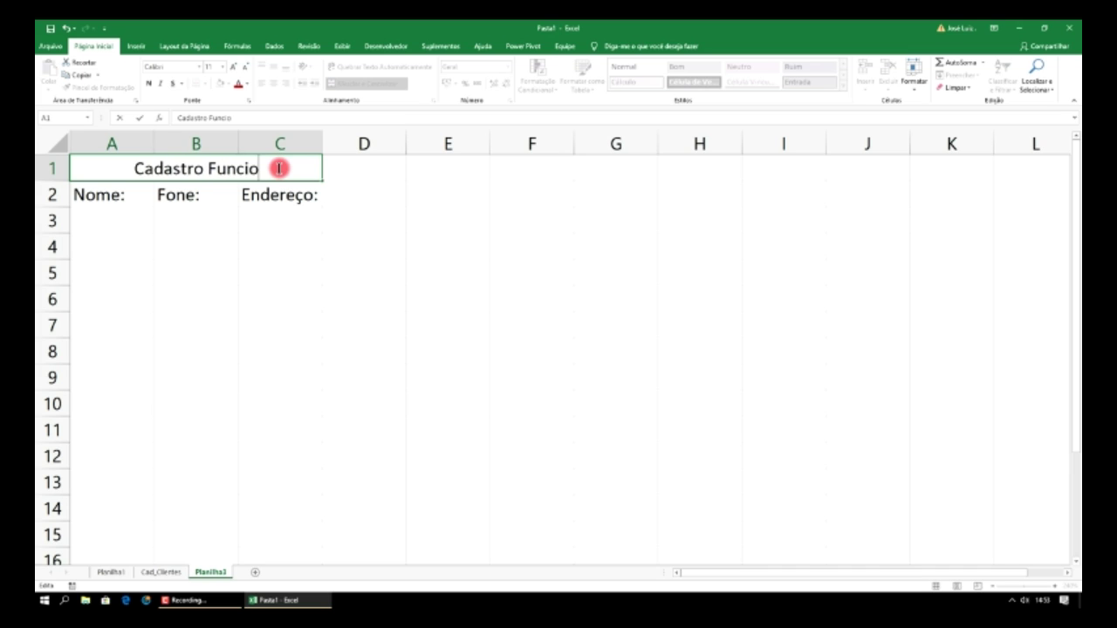
type("nários")
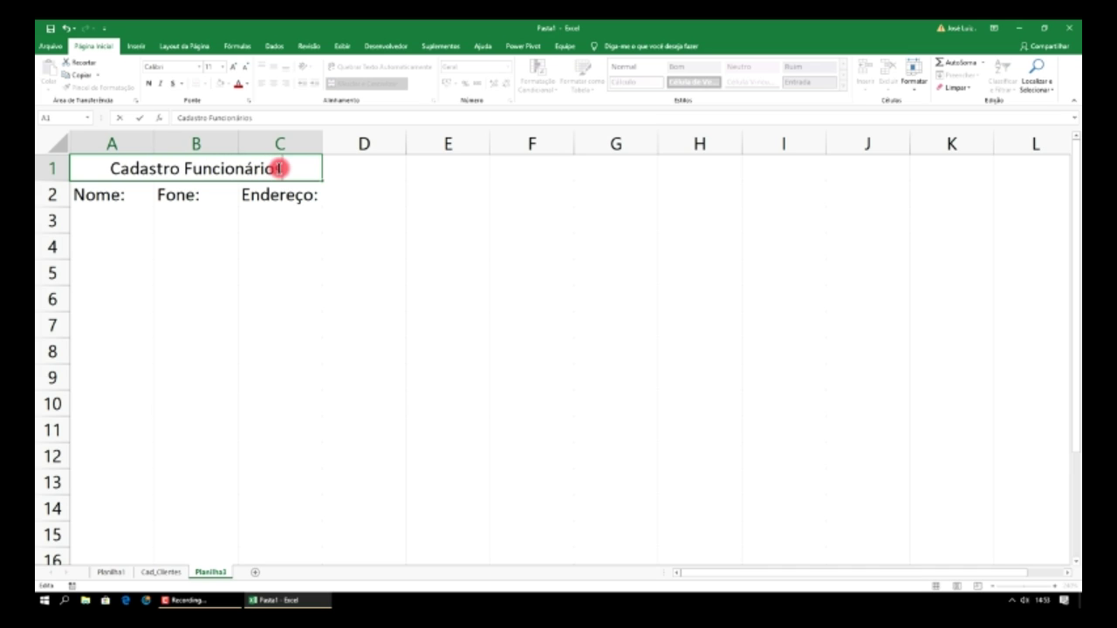
left_click(282, 219)
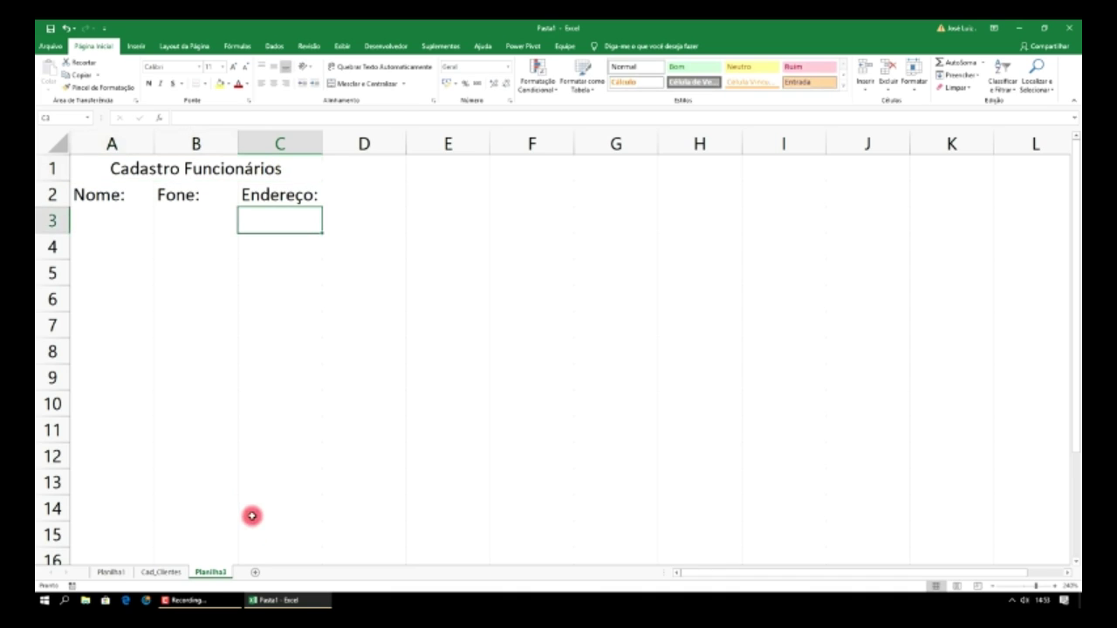
right_click(214, 573)
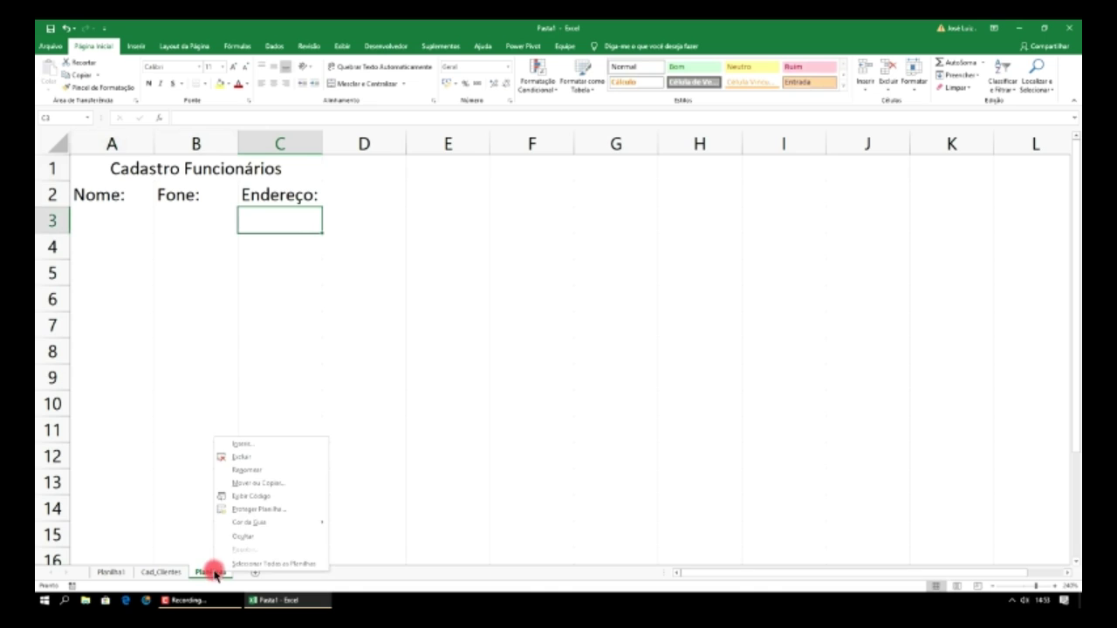
left_click(245, 470)
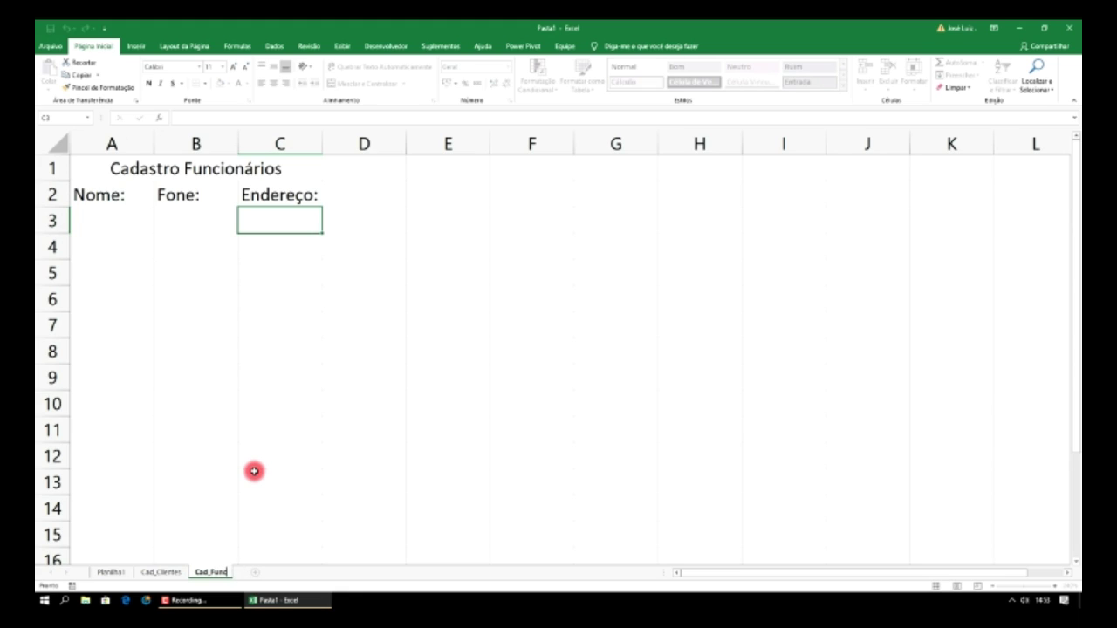
left_click(251, 471)
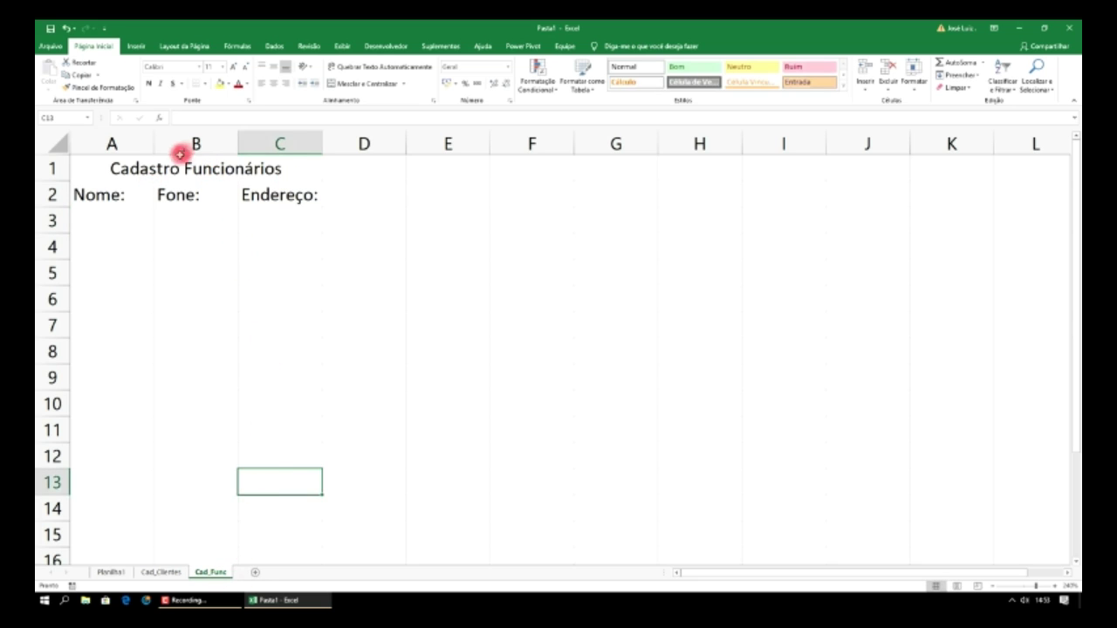
- Add a fourth blank sheet and zoom in on it
left_click(185, 436)
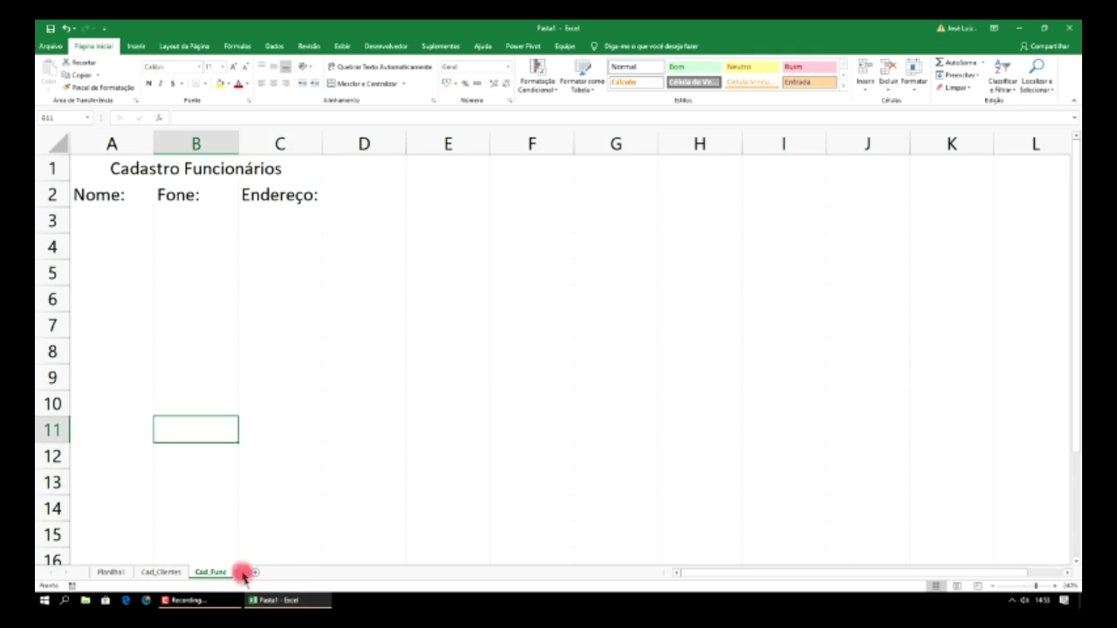
left_click(256, 575)
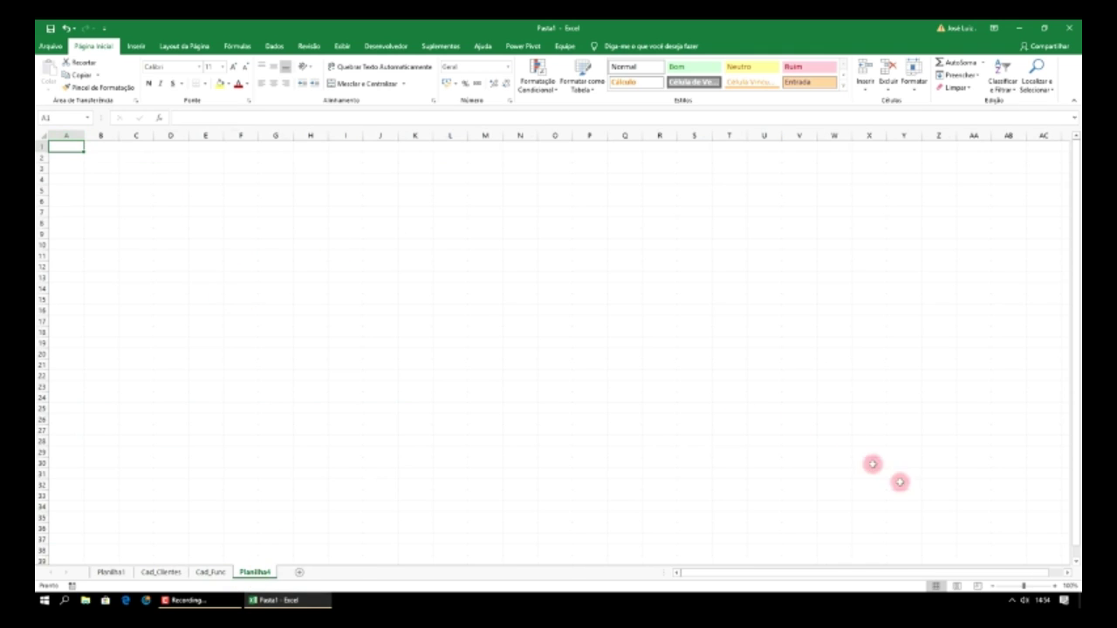
left_click(1056, 586)
left_click(1056, 585)
left_click(1056, 586)
left_click(1056, 586)
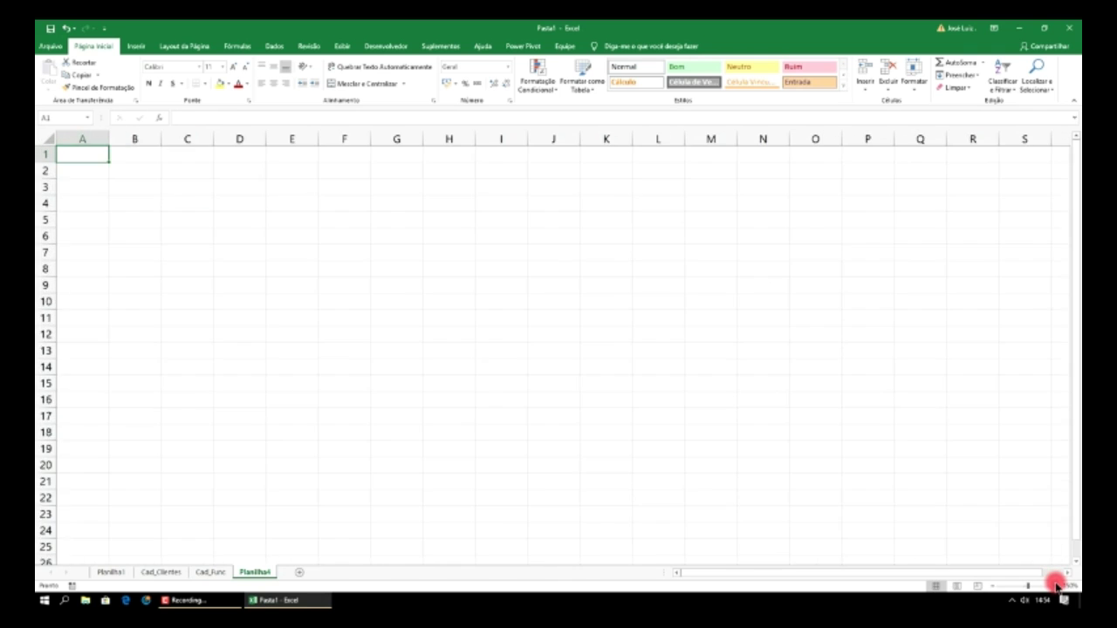
left_click(1056, 586)
left_click(1056, 586)
left_click(1056, 585)
left_click(1056, 585)
left_click(1056, 585)
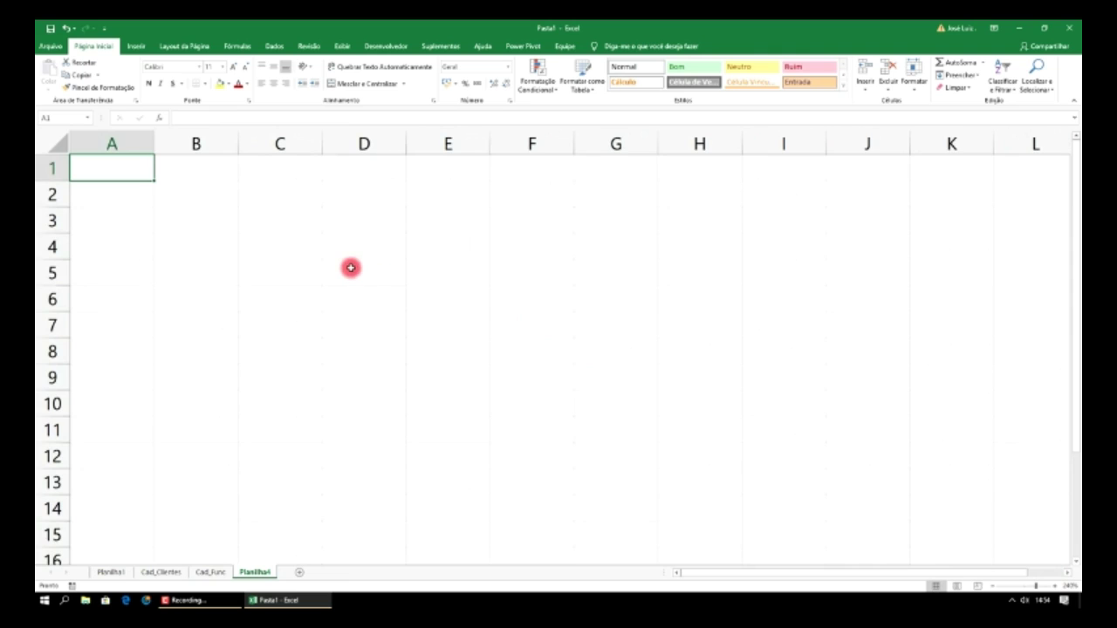
- Copy the title and headers A1:C2 from Cad_Func into the new sheet
left_click(212, 572)
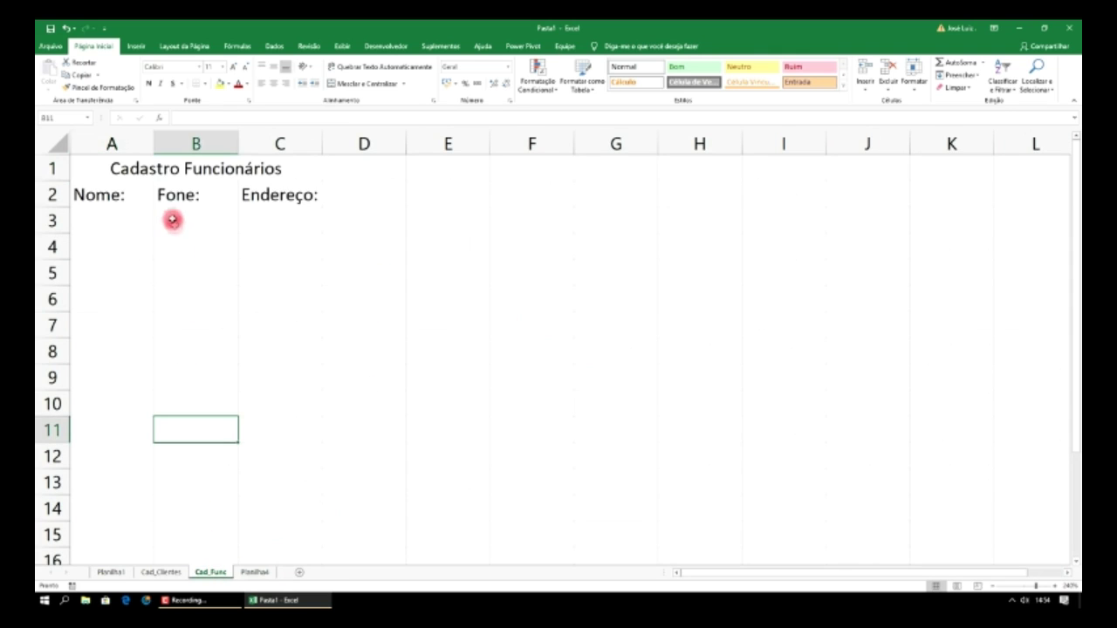
left_click_drag(149, 168, 195, 194)
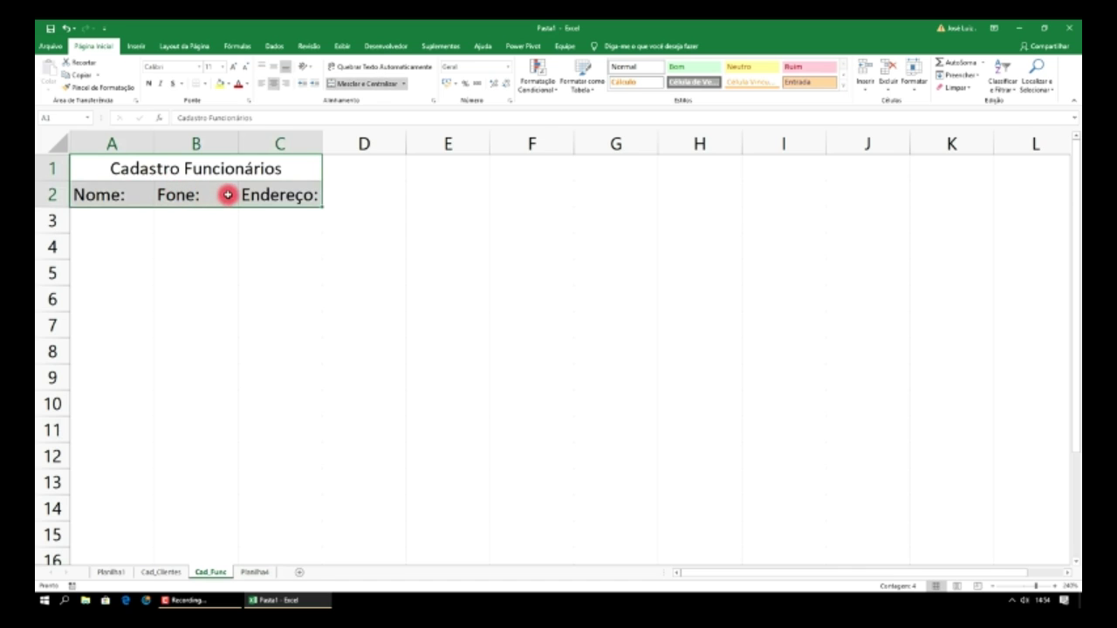
key("ctrl+c")
left_click(254, 571)
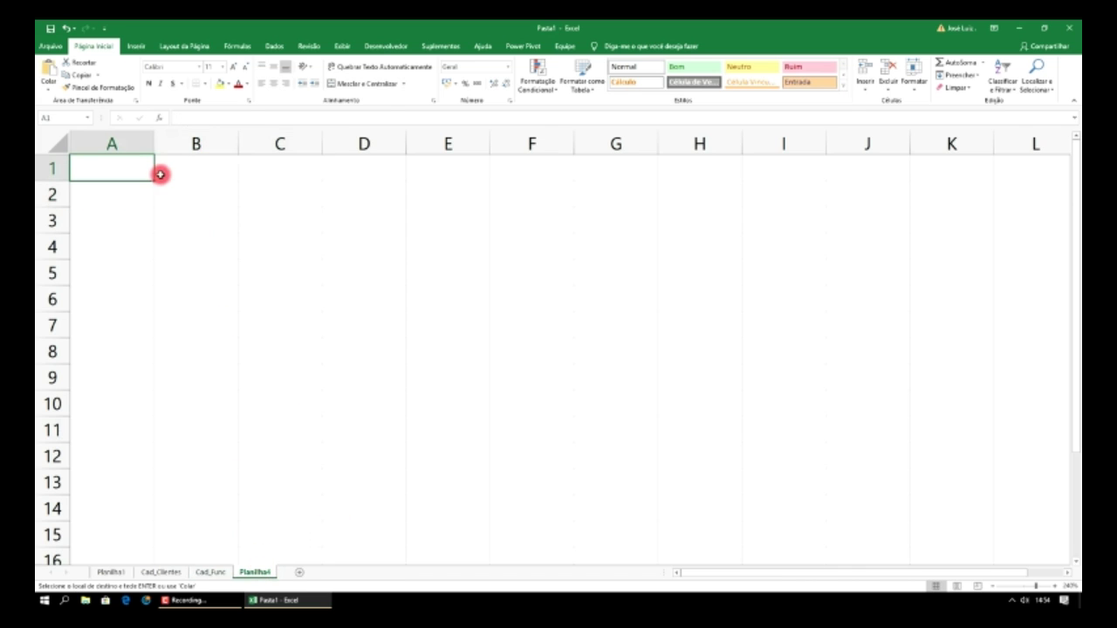
key("ctrl+v")
- Change the copied title to 'Cadastro Fornecedores' and start renaming the sheet tab
double_click(287, 169)
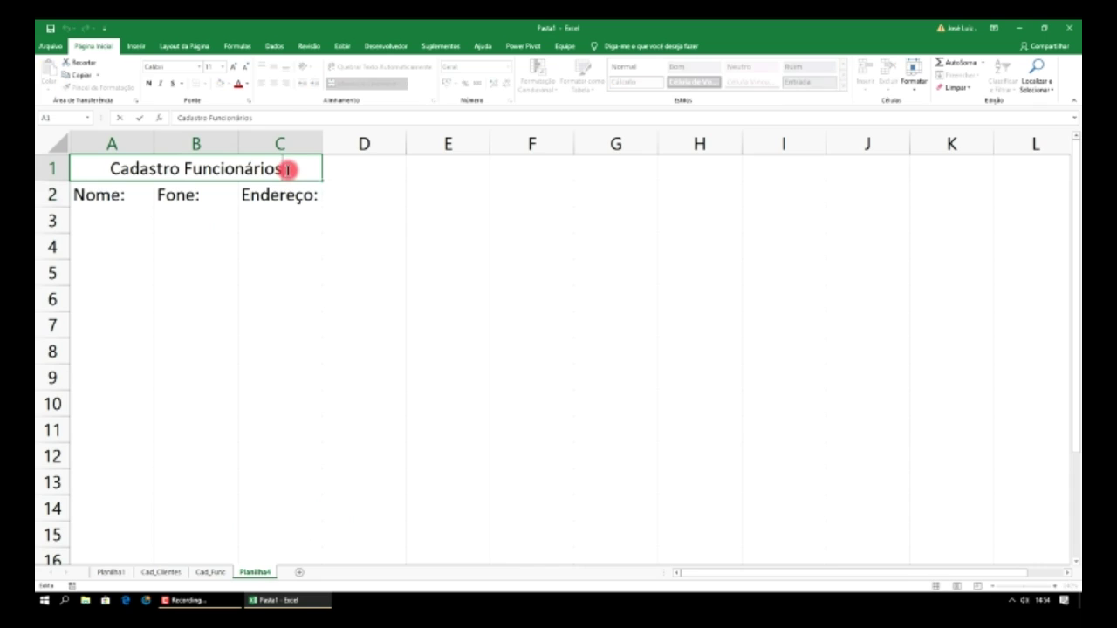
left_click_drag(287, 169, 193, 173)
type("or")
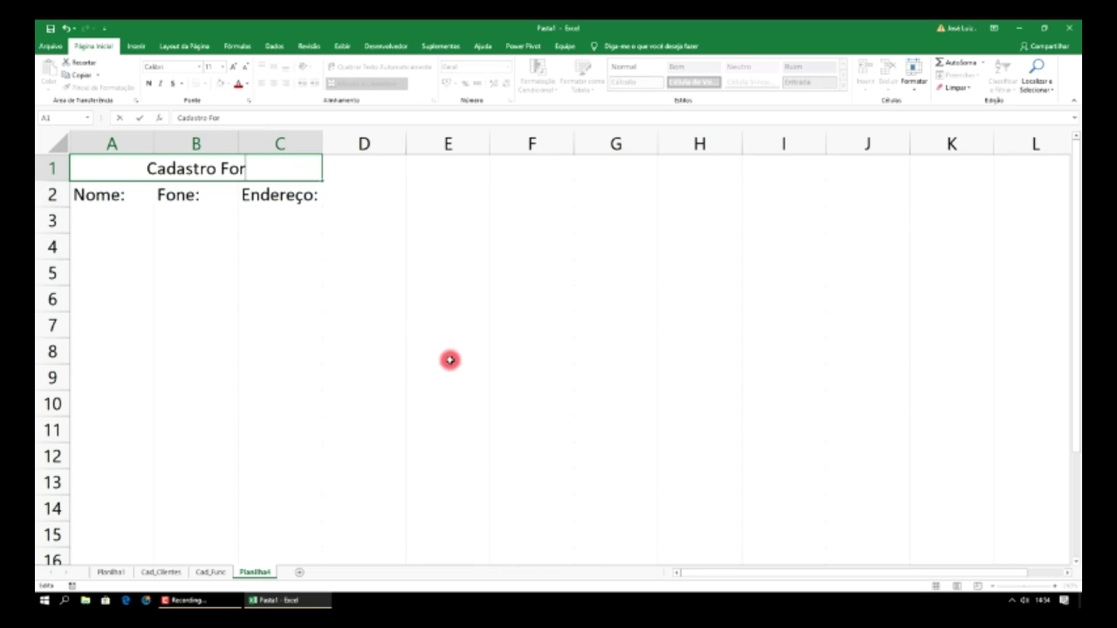
type("necedores")
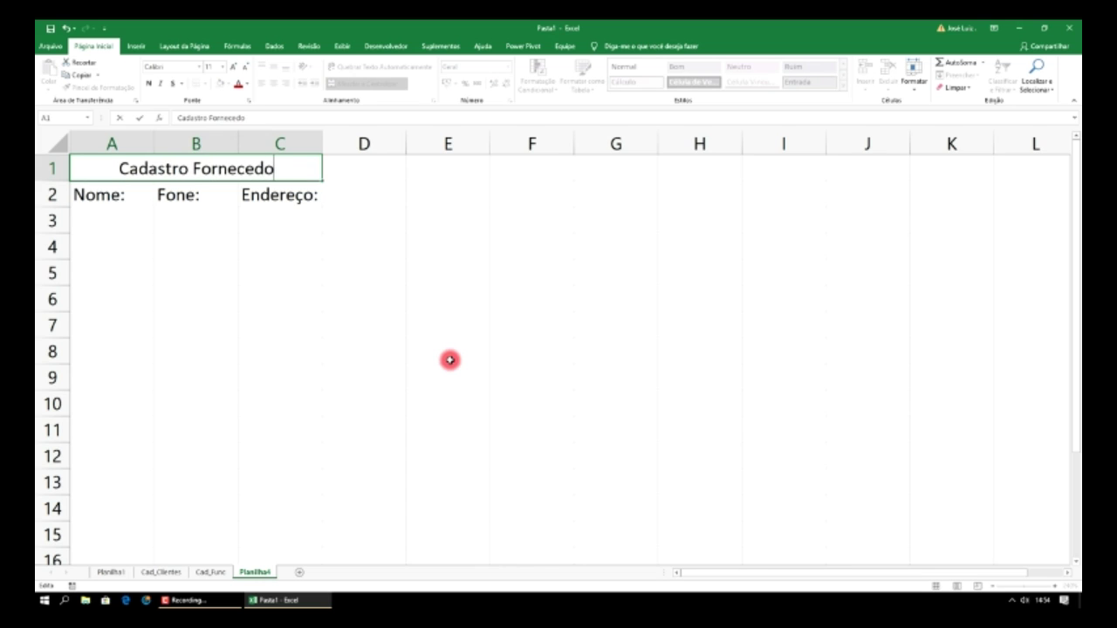
right_click(261, 574)
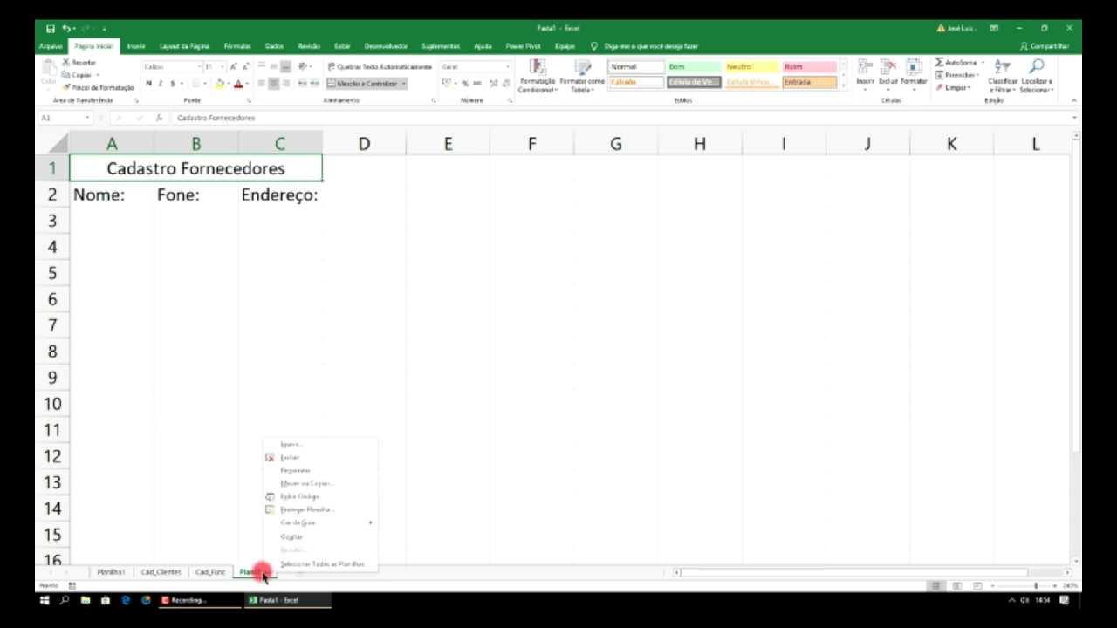
left_click(319, 469)
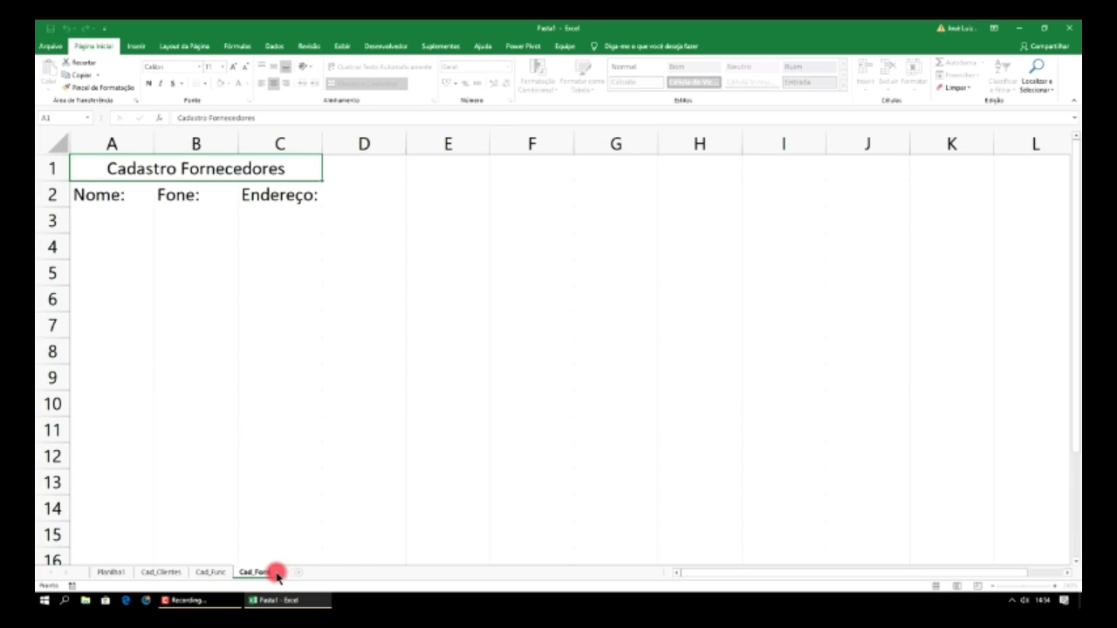
- Confirm the tab name Cad_Forn and go to cell A3 on Cad_Clientes
left_click(280, 321)
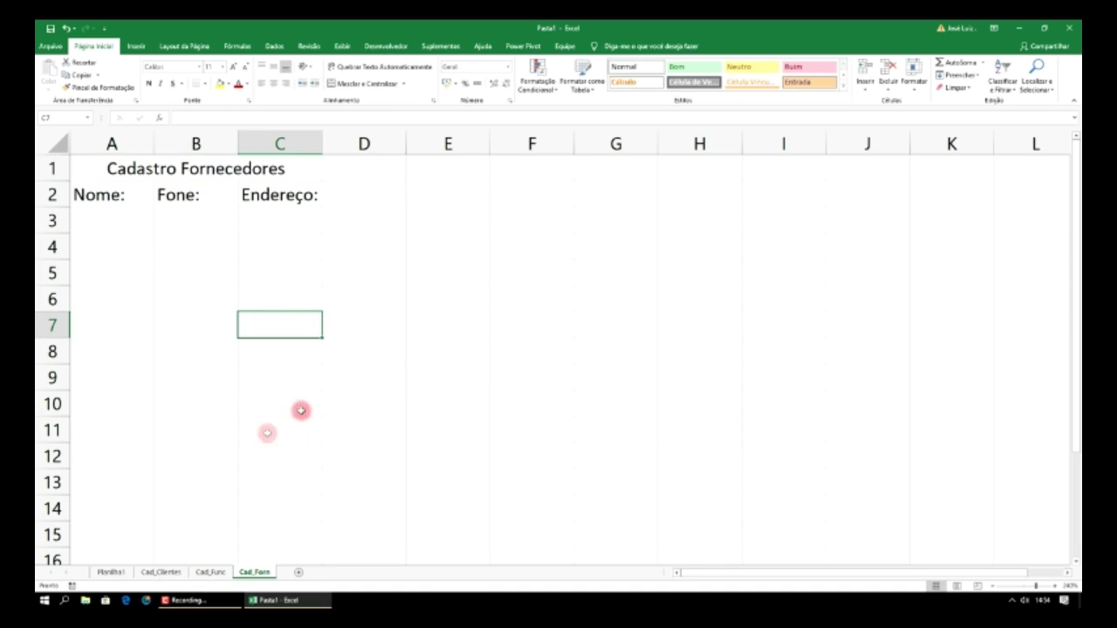
left_click(162, 572)
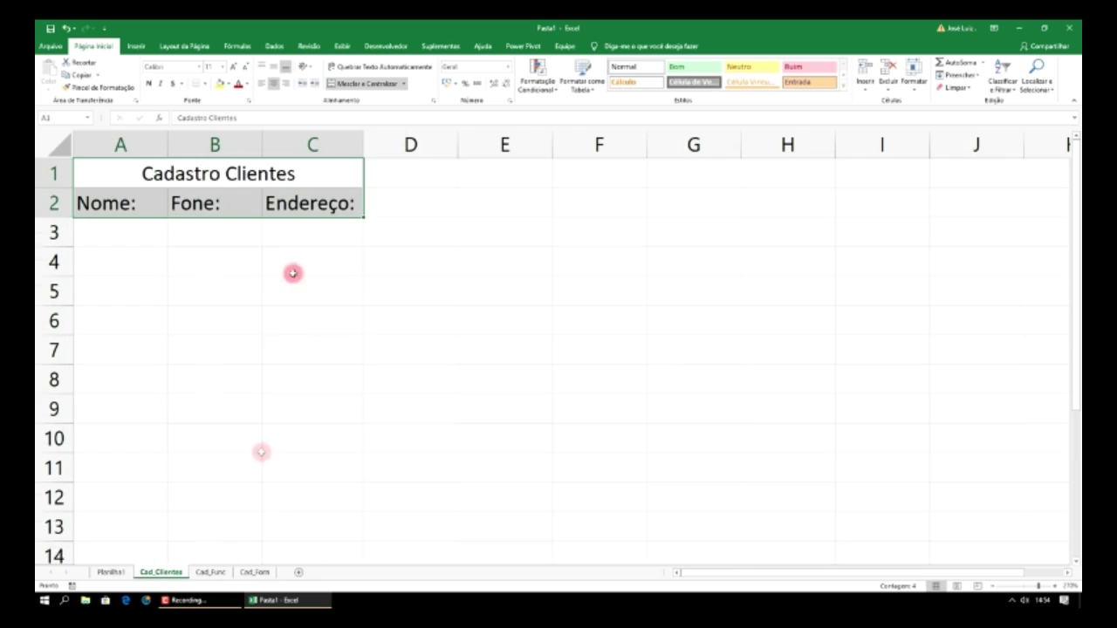
left_click(354, 236)
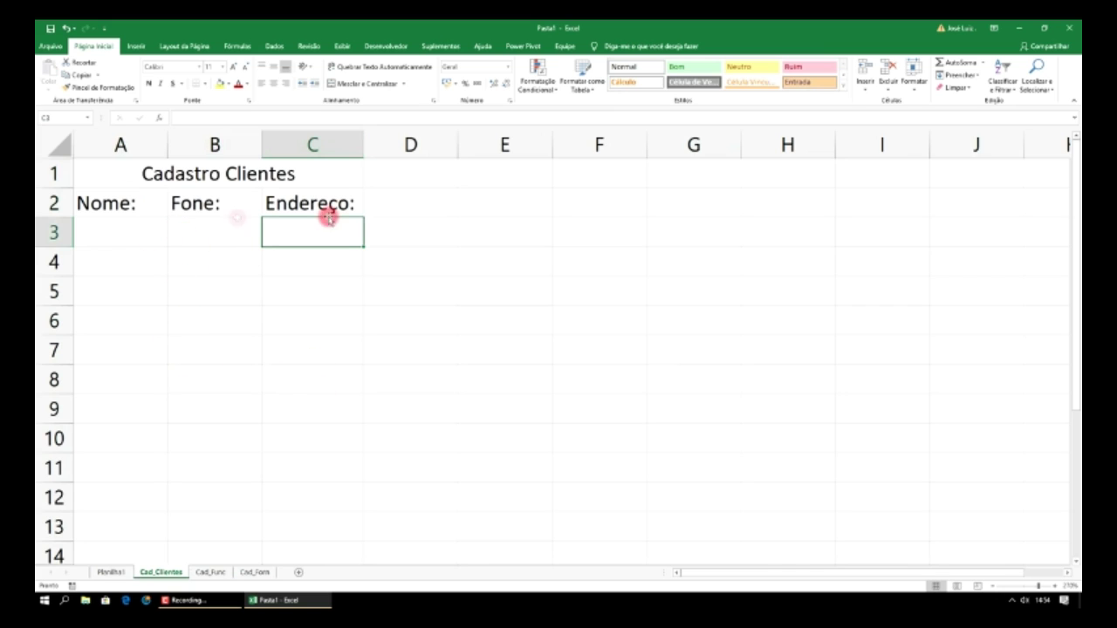
left_click(211, 572)
left_click(255, 573)
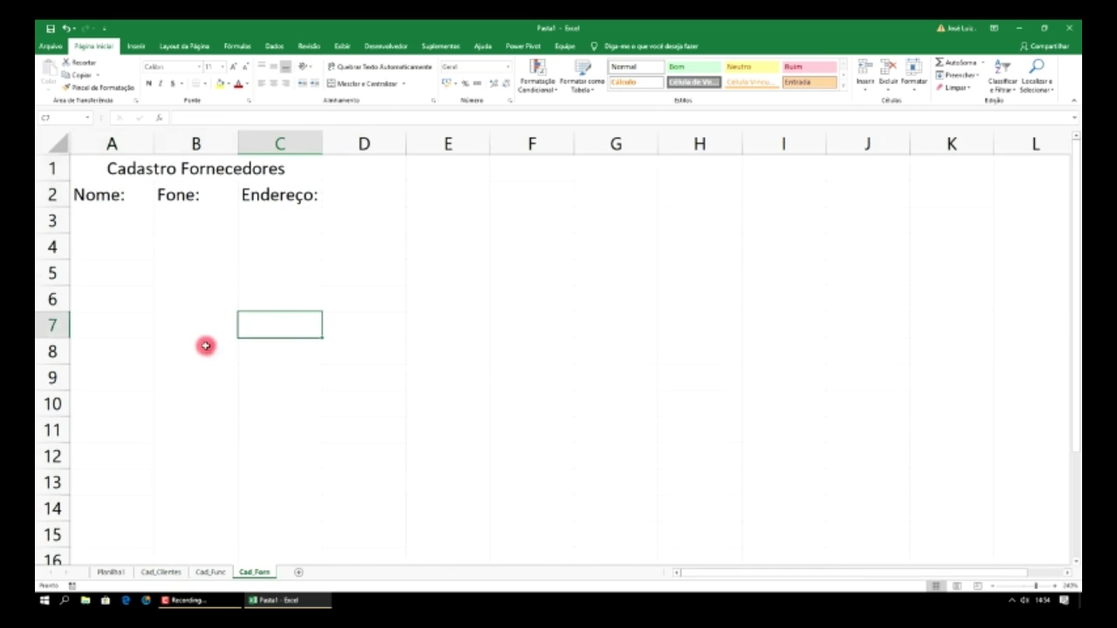
left_click(120, 226)
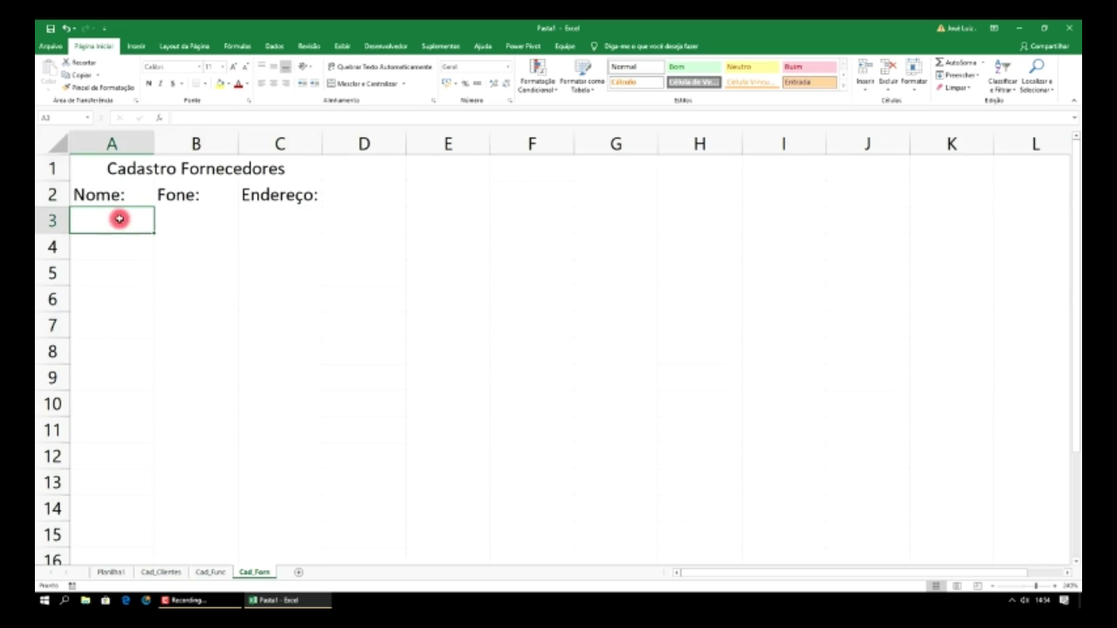
left_click(162, 572)
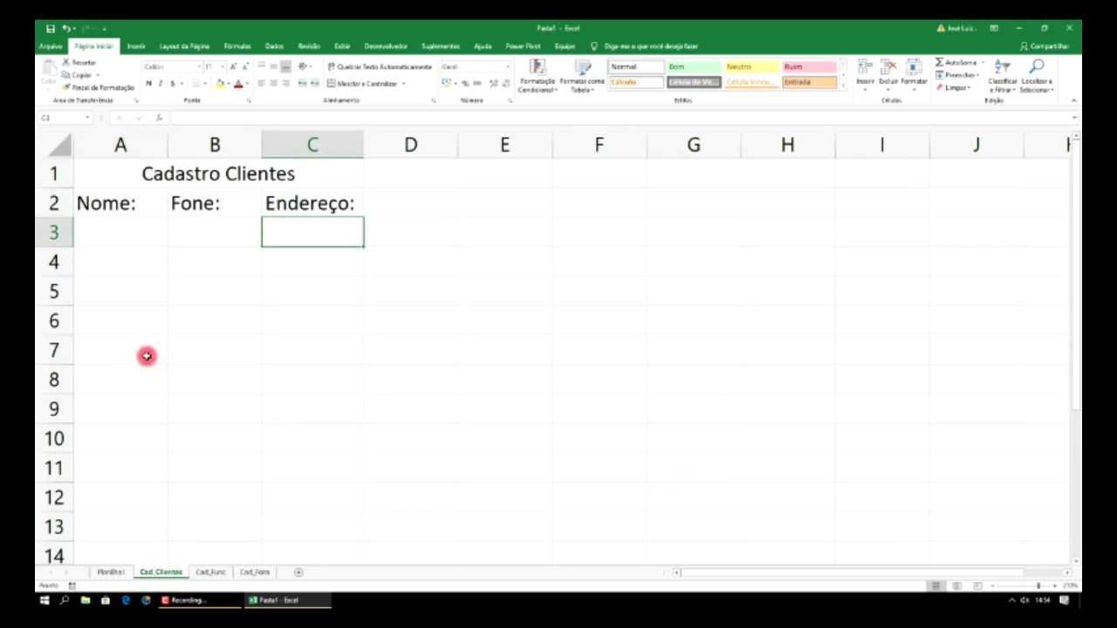
left_click(143, 236)
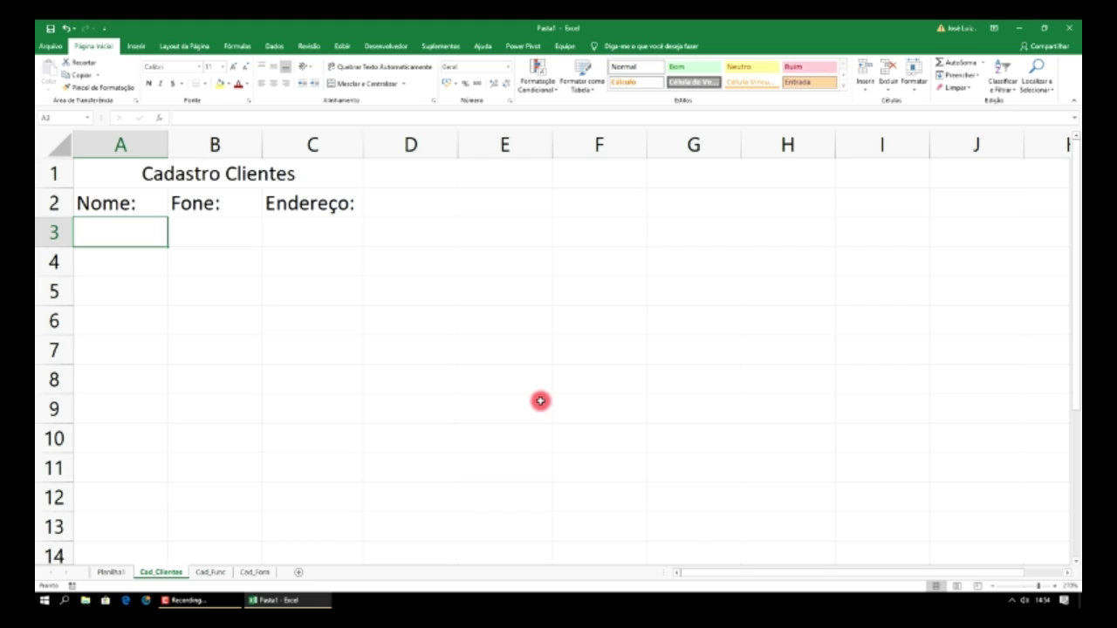
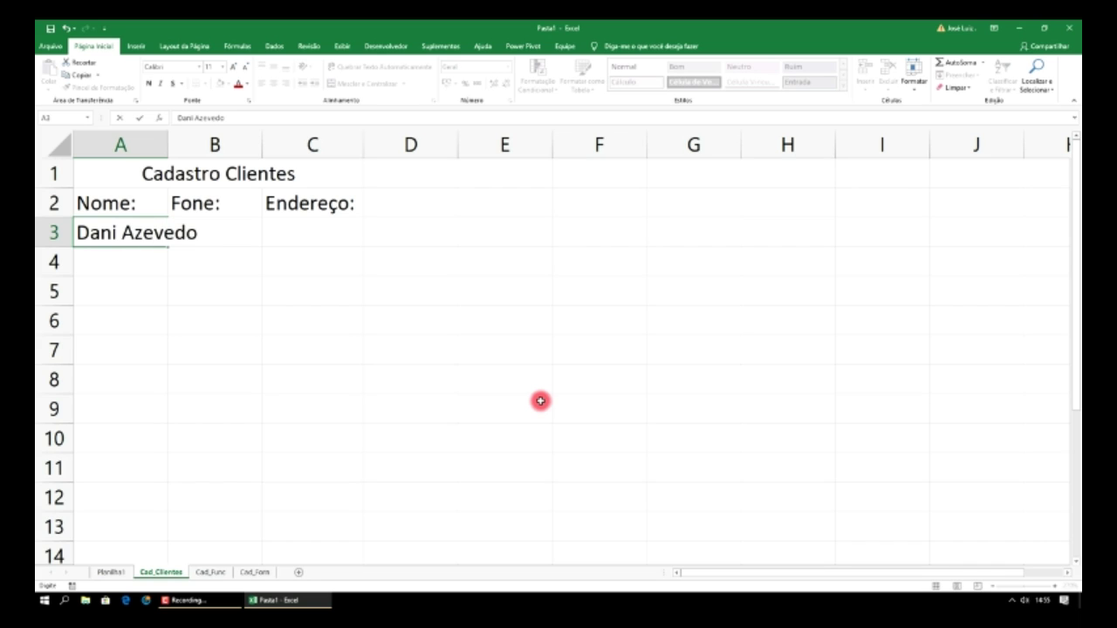
- Enter the client's name, phone and address in A3:C3, autofit each column, and select the row
left_click(215, 271)
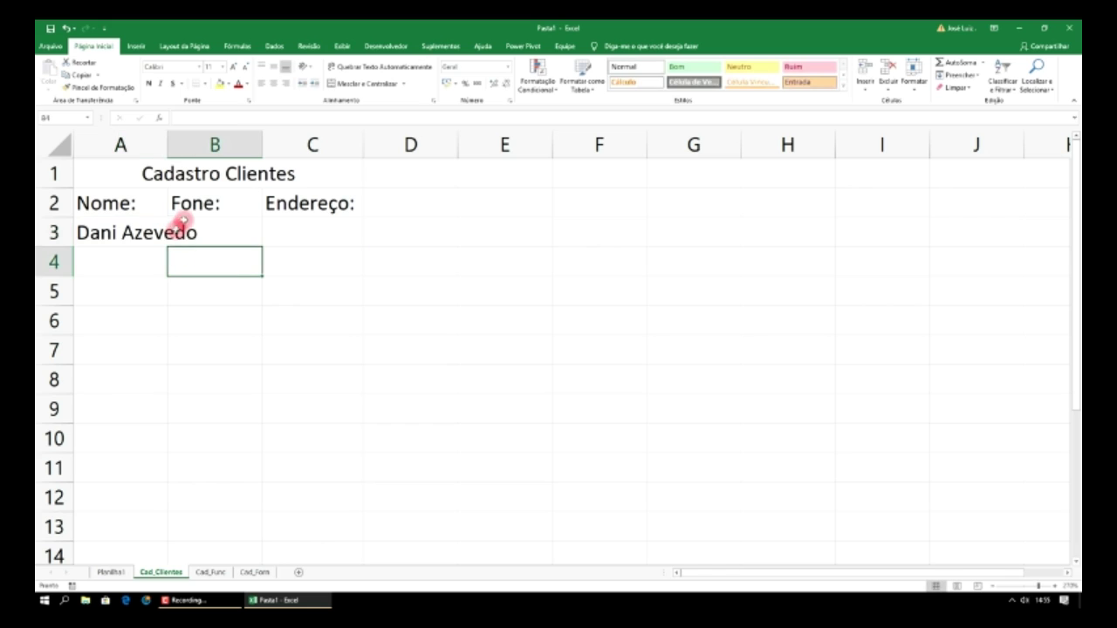
double_click(169, 137)
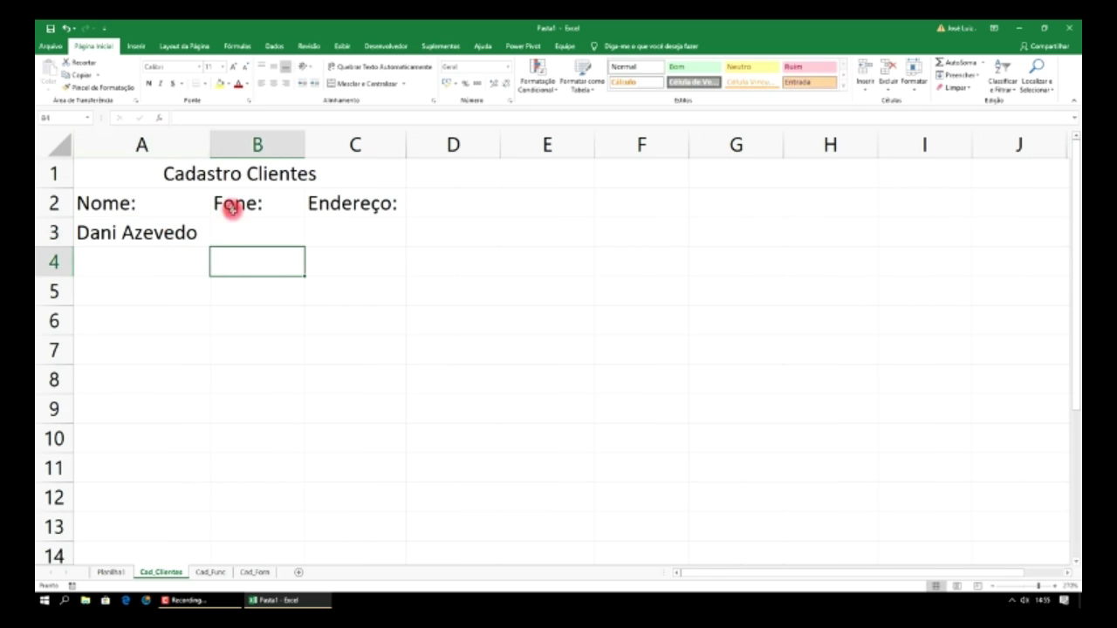
left_click(244, 229)
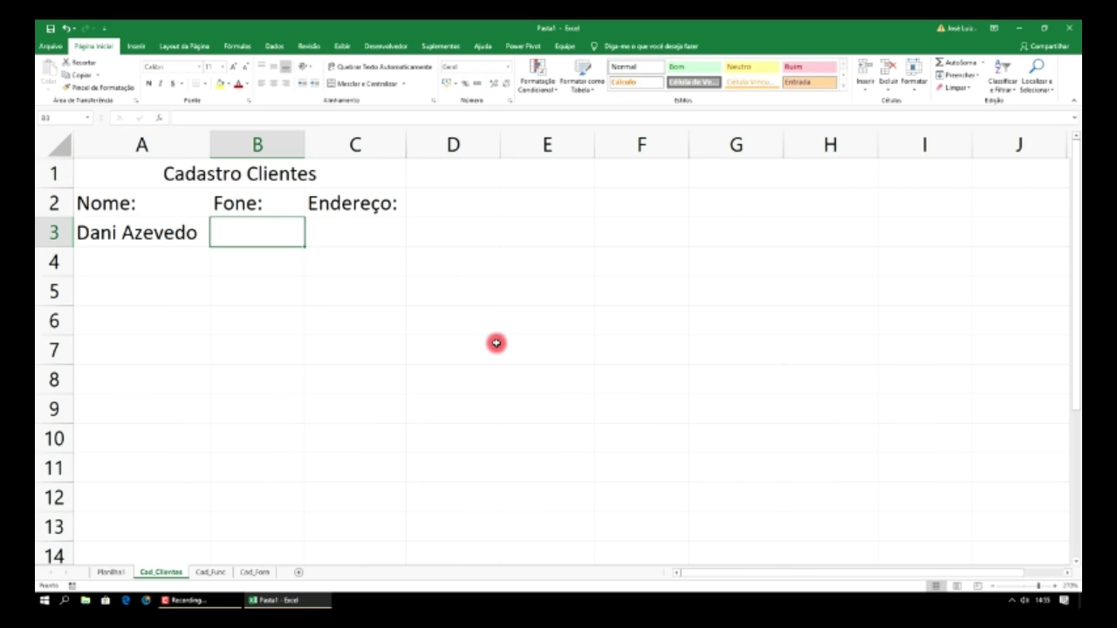
type("3015-2525")
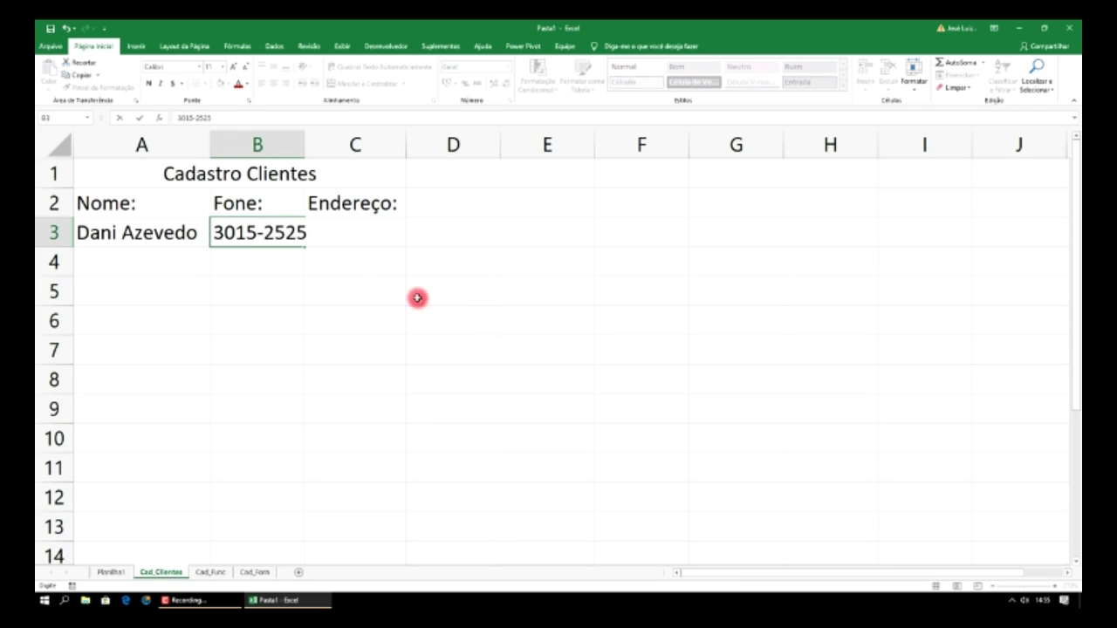
double_click(306, 144)
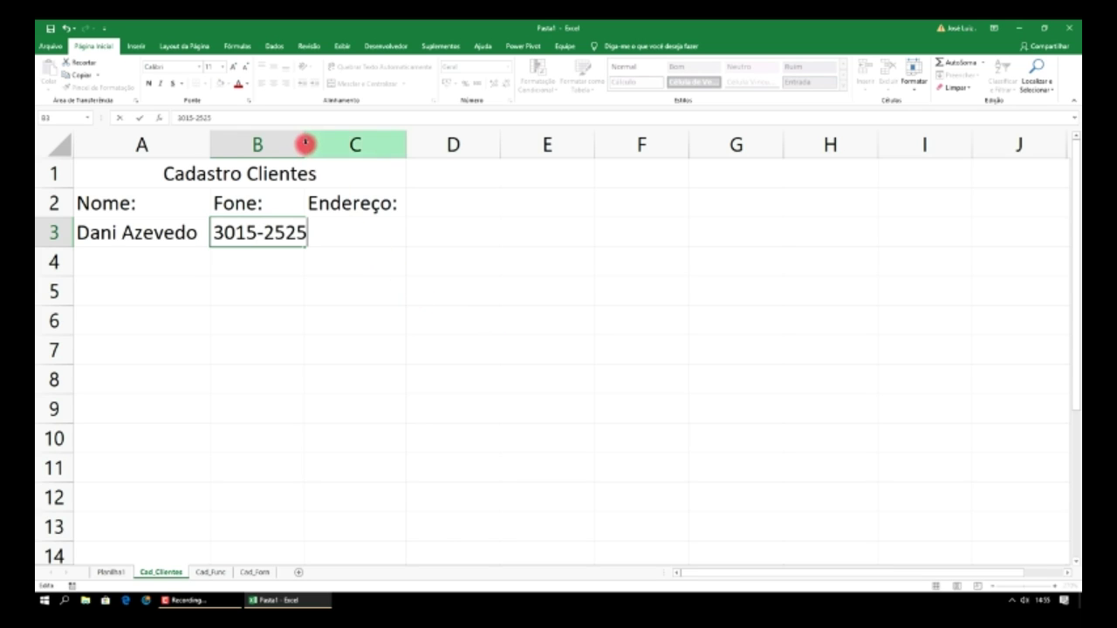
left_click(333, 238)
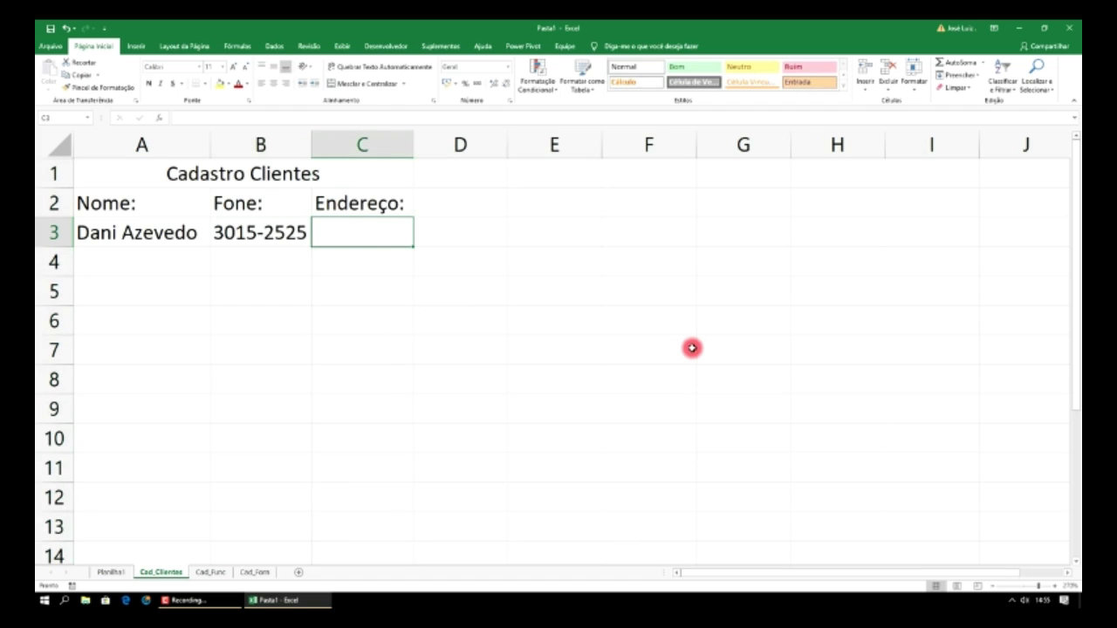
type("Rua Das Ameixas")
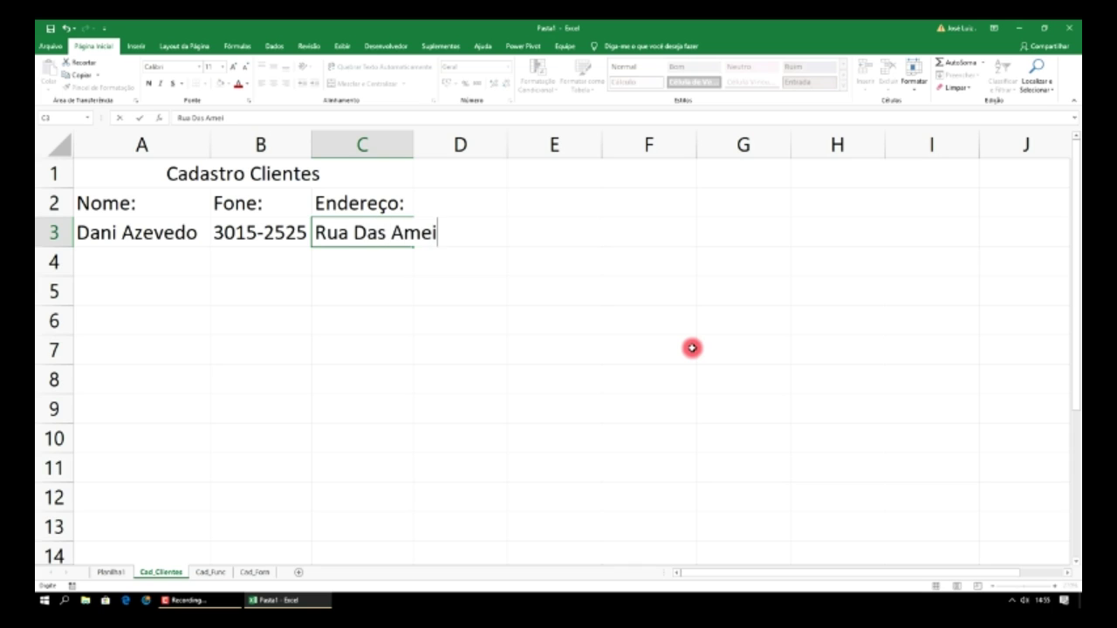
double_click(414, 142)
left_click(414, 316)
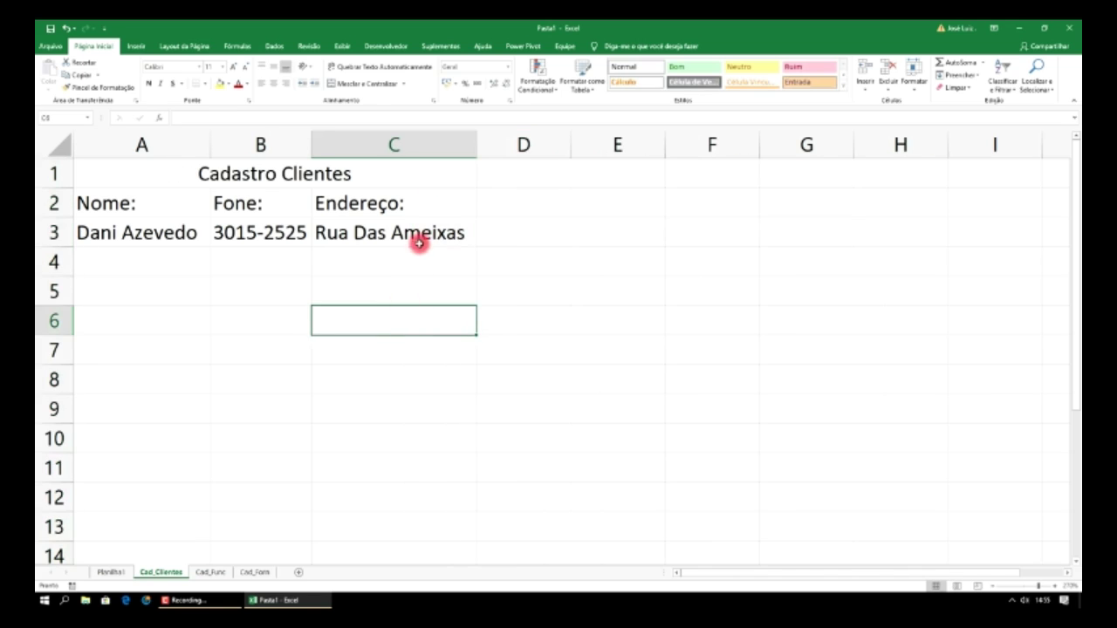
left_click_drag(397, 232, 137, 229)
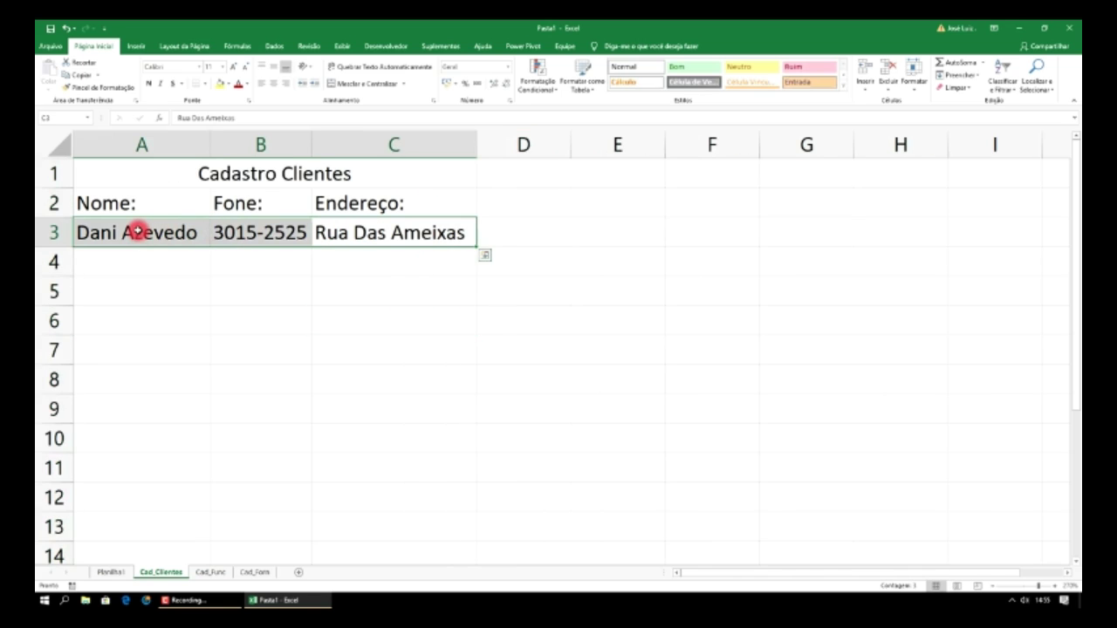
- Paste the client record into A3:C3 of Cad_Func and autofit columns A to C
key("ctrl+c")
left_click(211, 572)
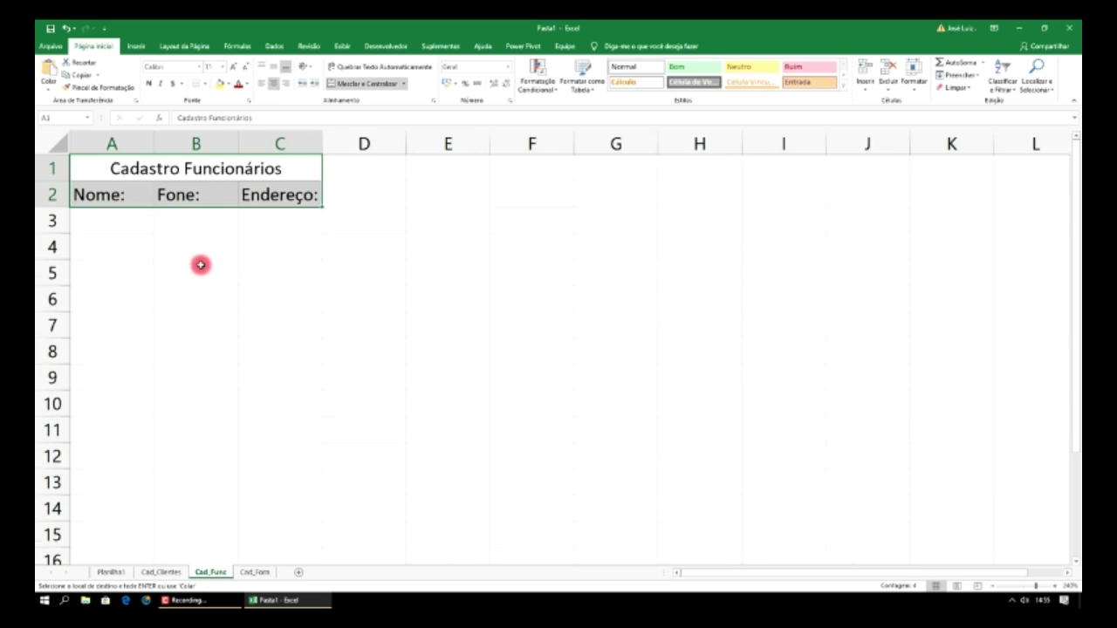
left_click(132, 224)
left_click_drag(130, 222, 280, 225)
key("ctrl+v")
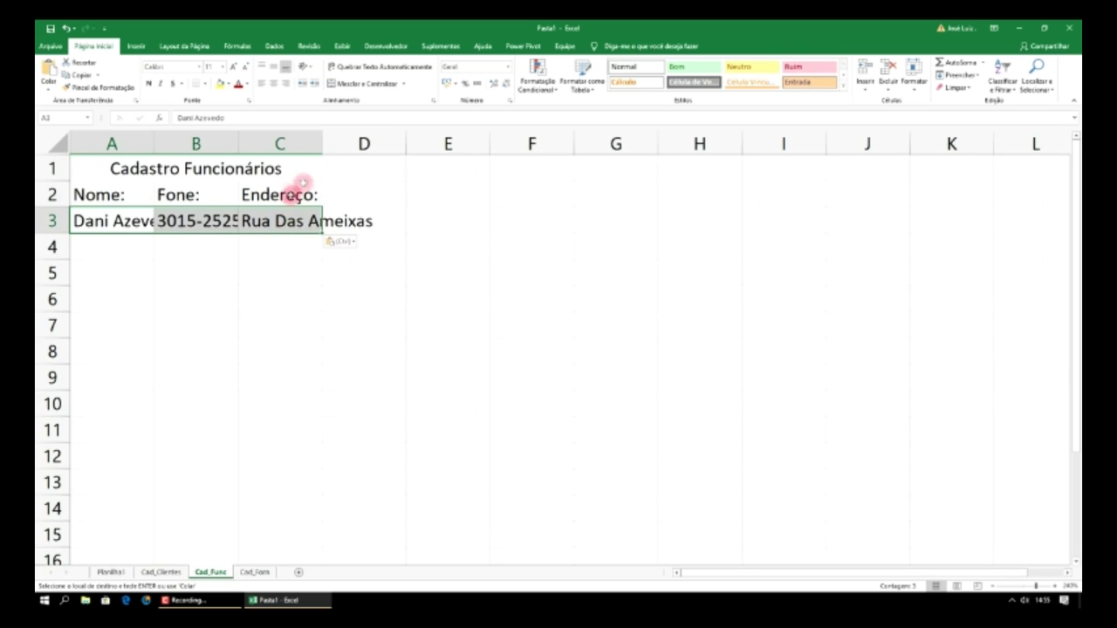
double_click(154, 139)
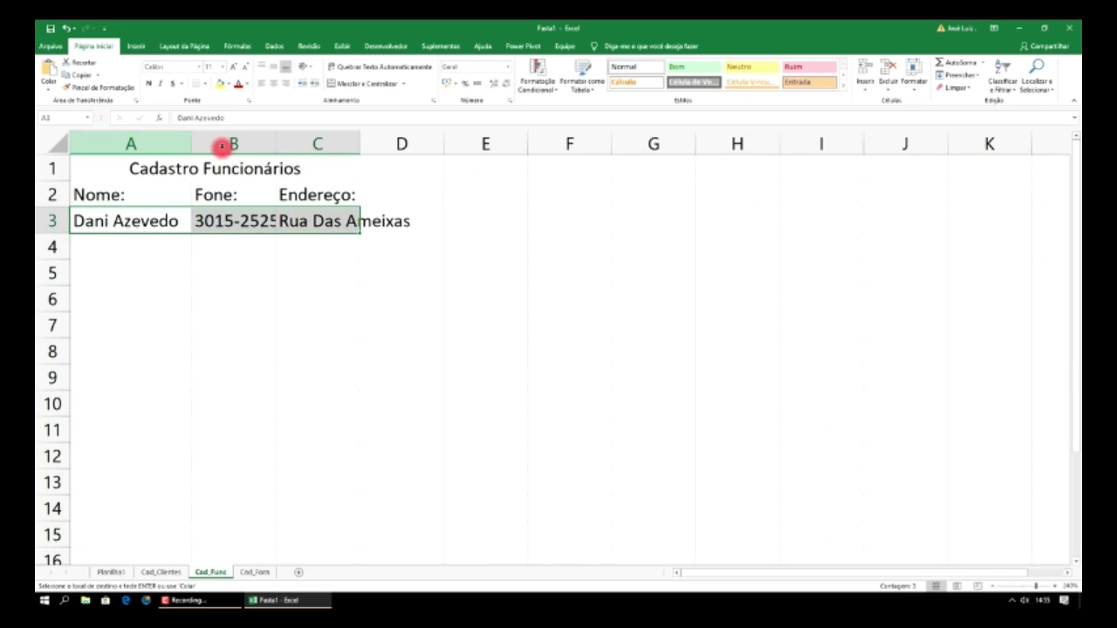
double_click(275, 142)
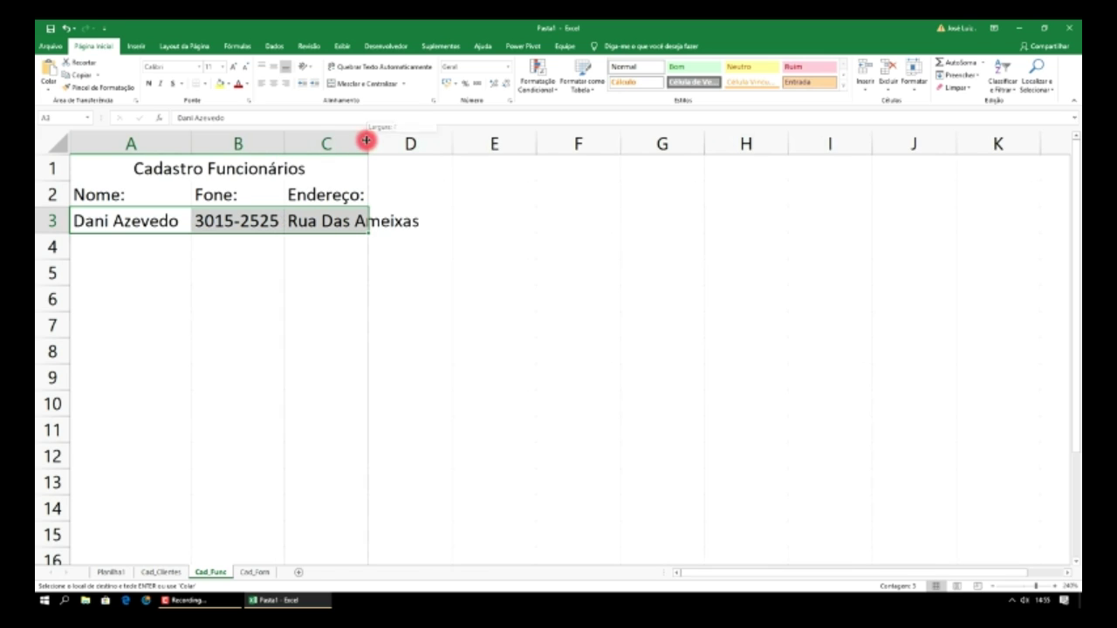
double_click(368, 142)
- Replace the name in A3 with an employee's name and copy A3:C3
left_click(183, 221)
double_click(182, 220)
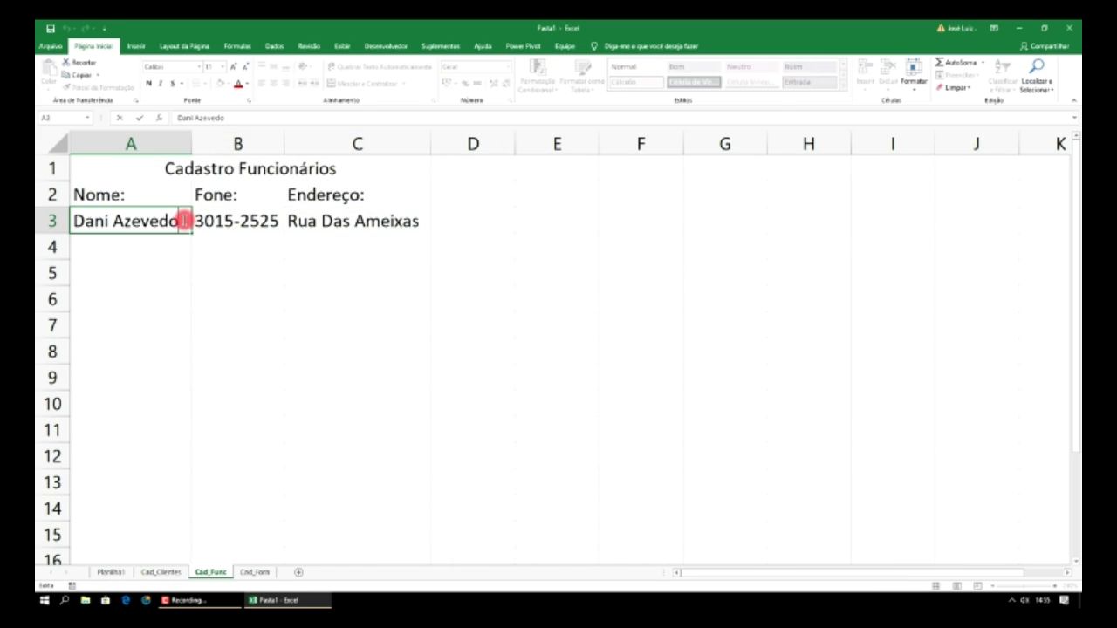
left_click_drag(179, 221, 39, 221)
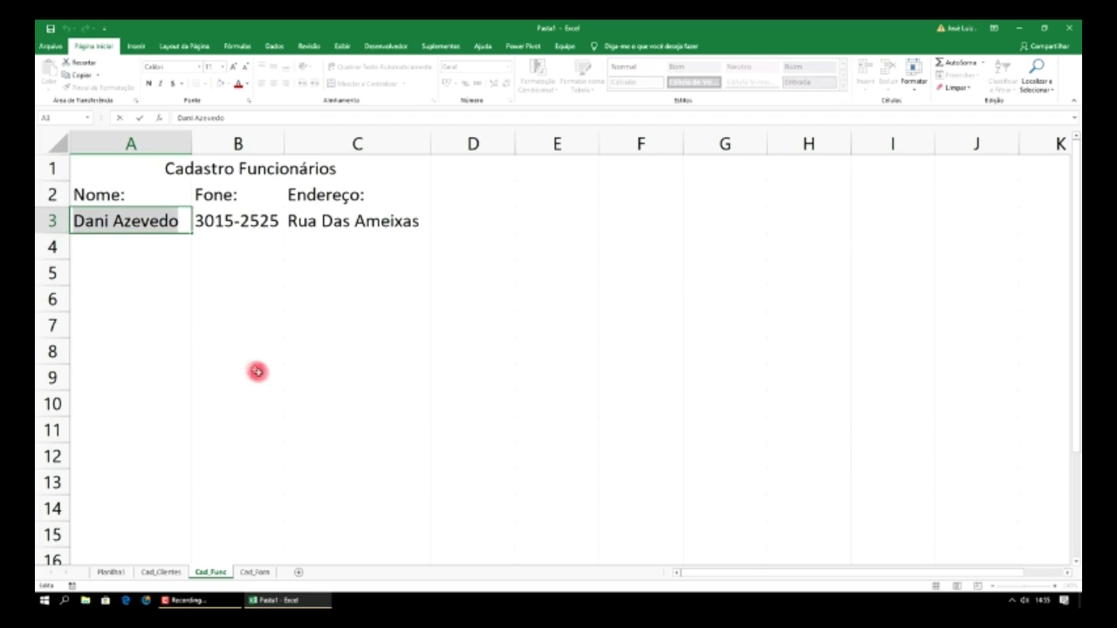
type("Osvaldo")
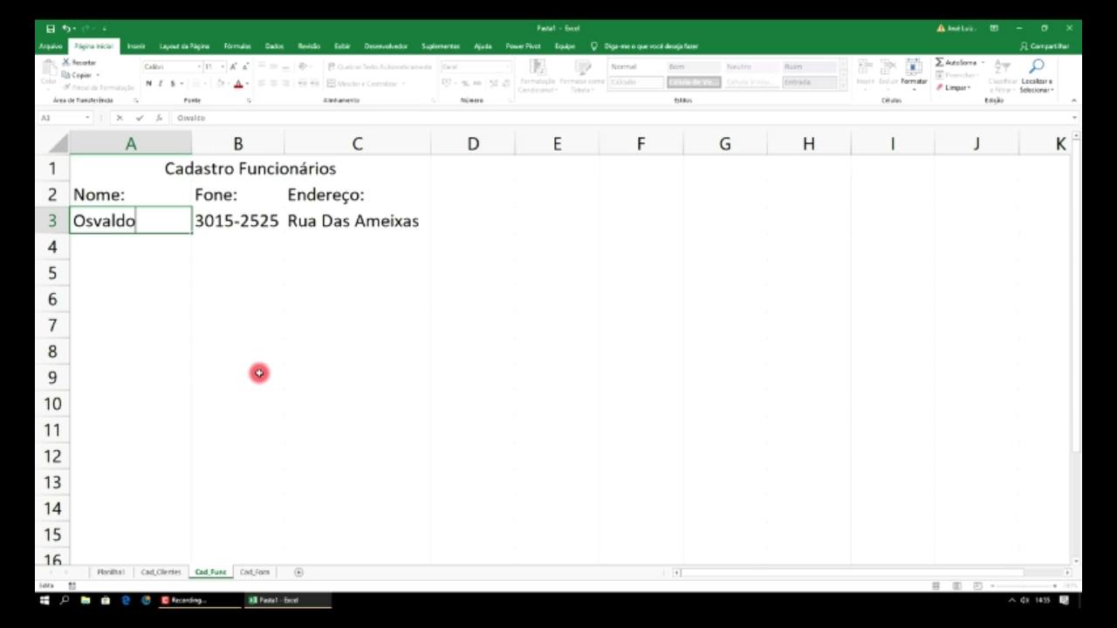
left_click(259, 373)
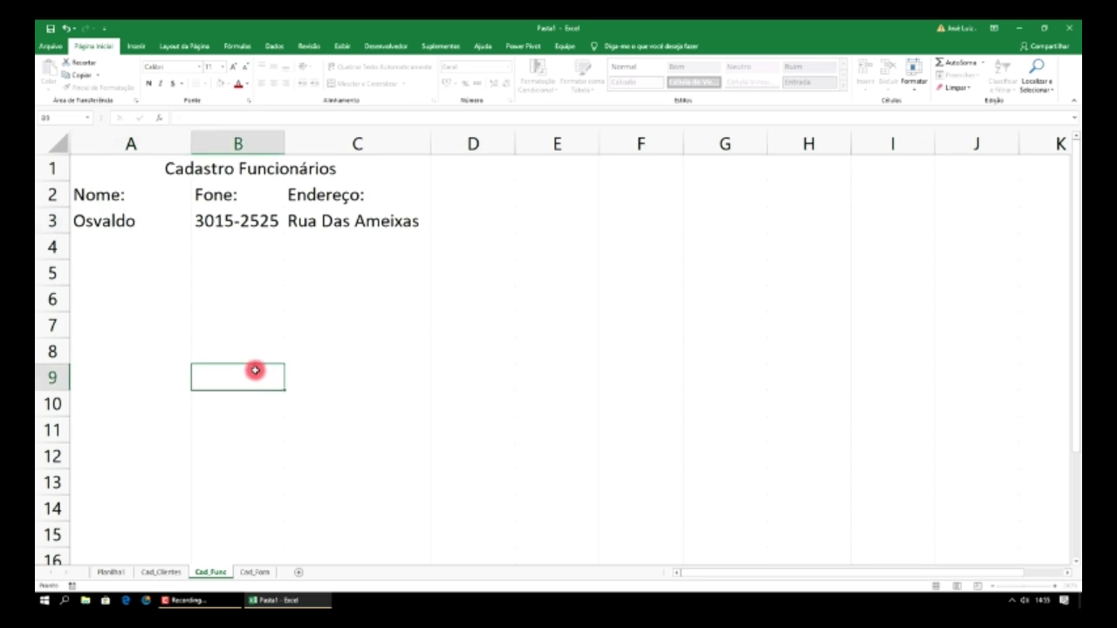
left_click_drag(112, 219, 340, 225)
key("ctrl+c")
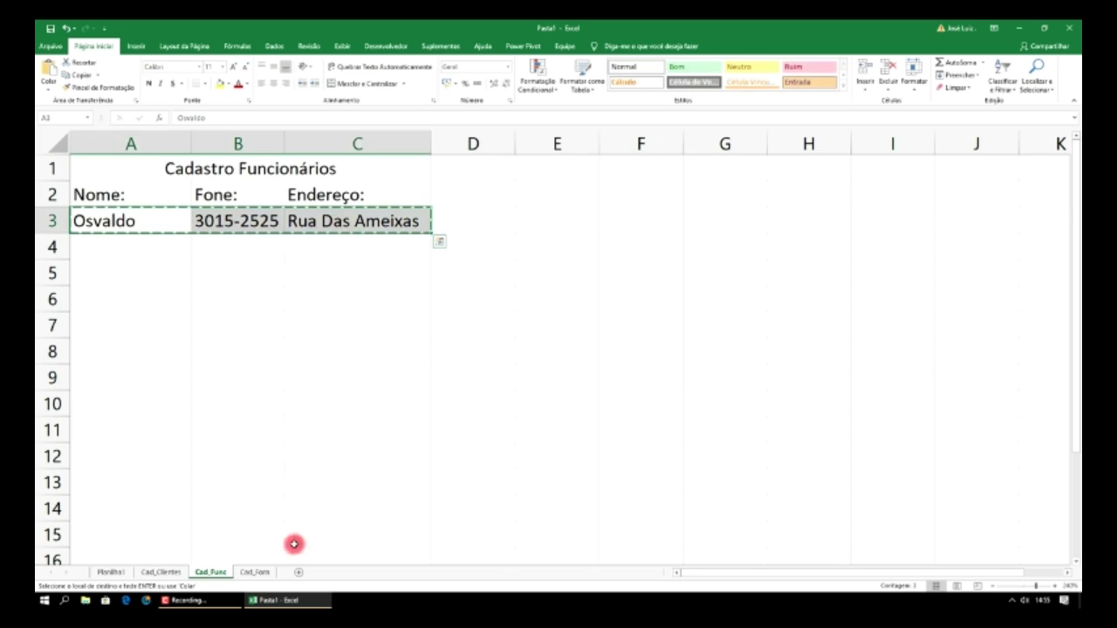
- Paste the employee record into A3:C3 of Cad_Forn and autofit columns B and C
left_click(256, 572)
left_click_drag(140, 220, 295, 220)
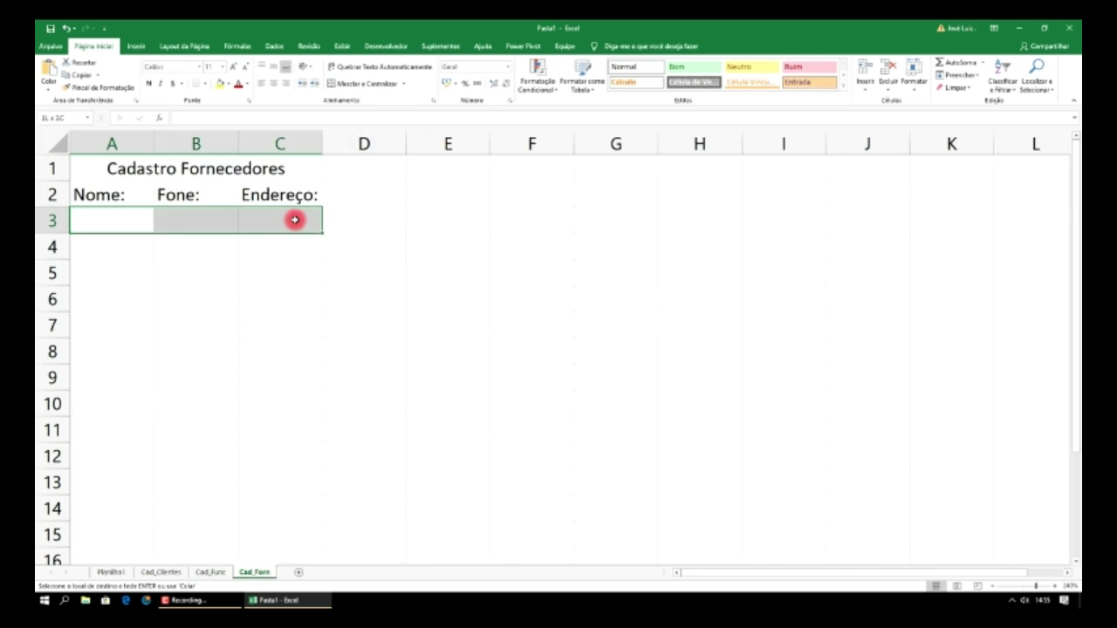
key("ctrl+v")
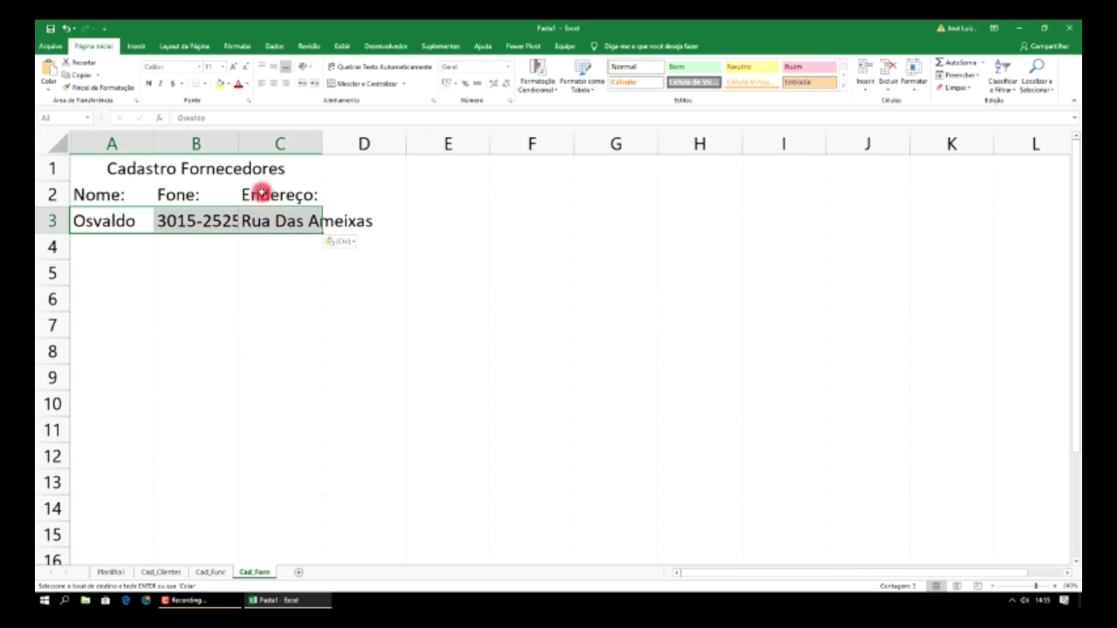
double_click(238, 141)
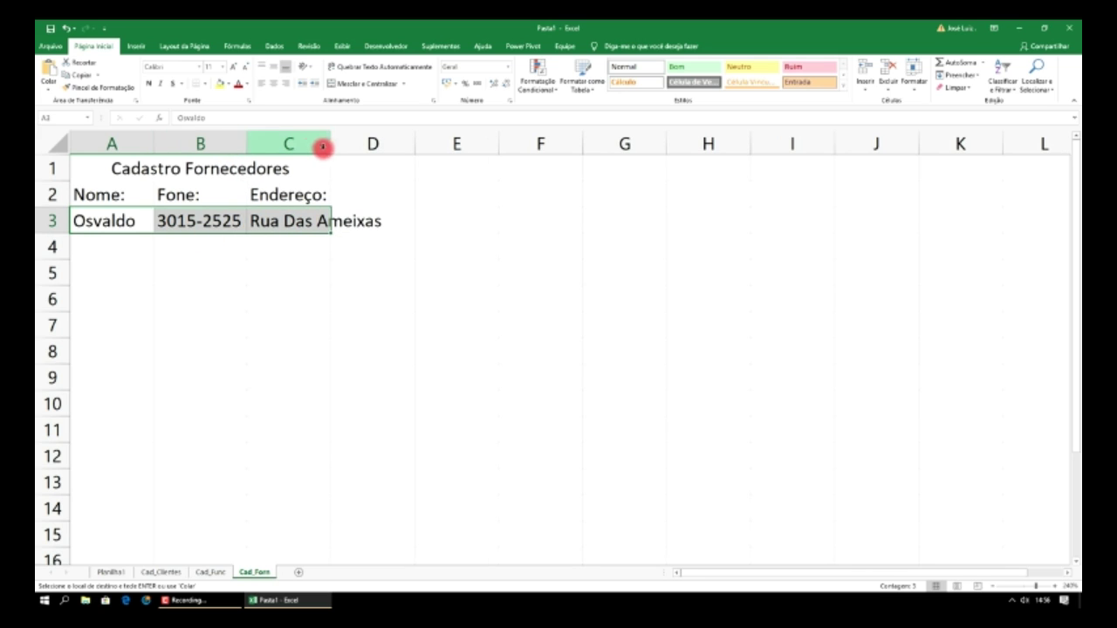
double_click(330, 141)
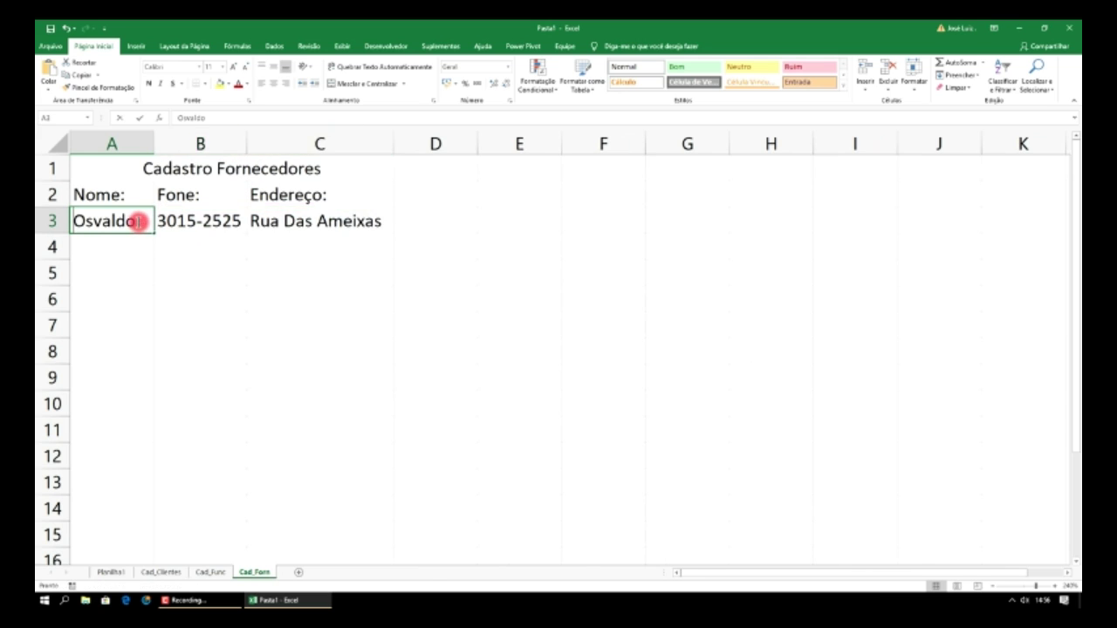
- Replace the name in A3 with a supplier's name
double_click(137, 221)
left_click_drag(137, 221, 39, 223)
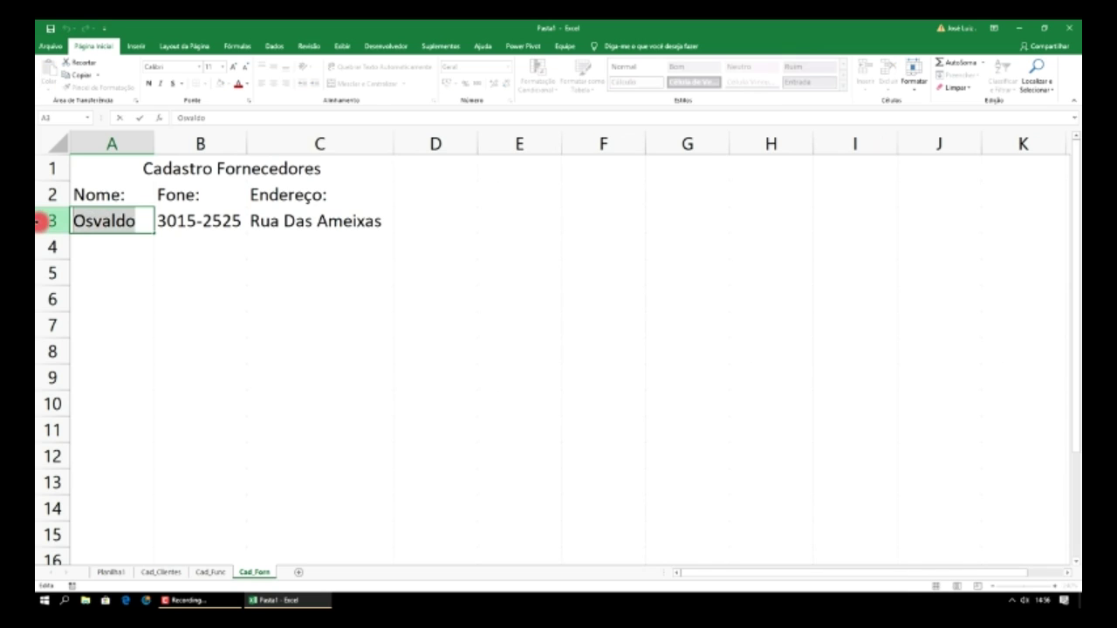
left_click(39, 221)
key("Delete")
type("Cristina")
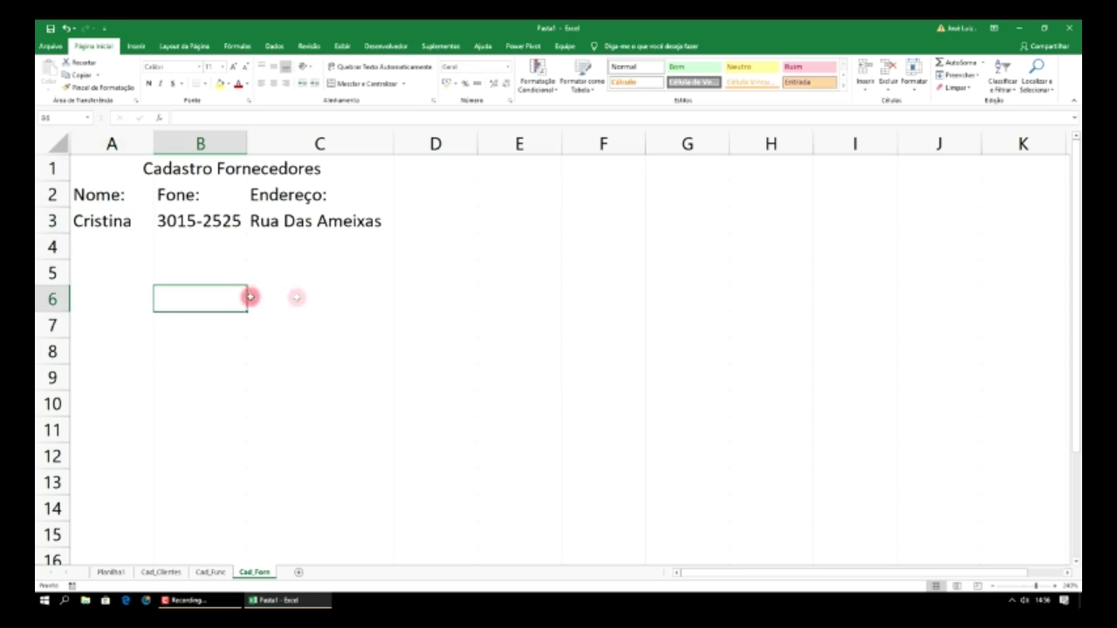
left_click(361, 295)
left_click(121, 572)
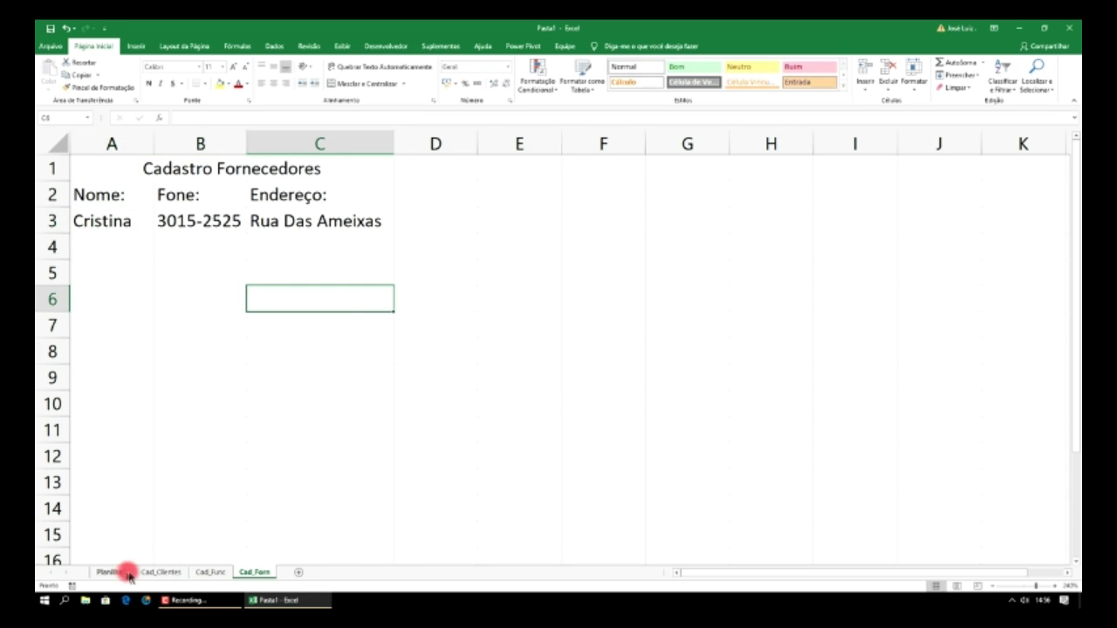
- Rename the Planilha1 sheet to Sistema
right_click(117, 573)
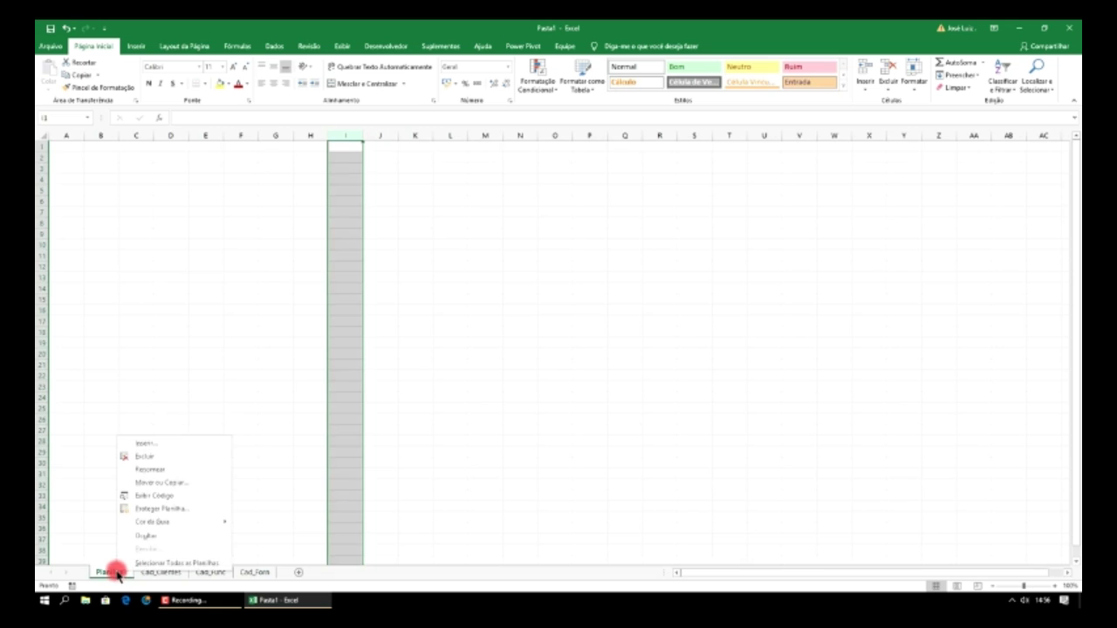
left_click(162, 470)
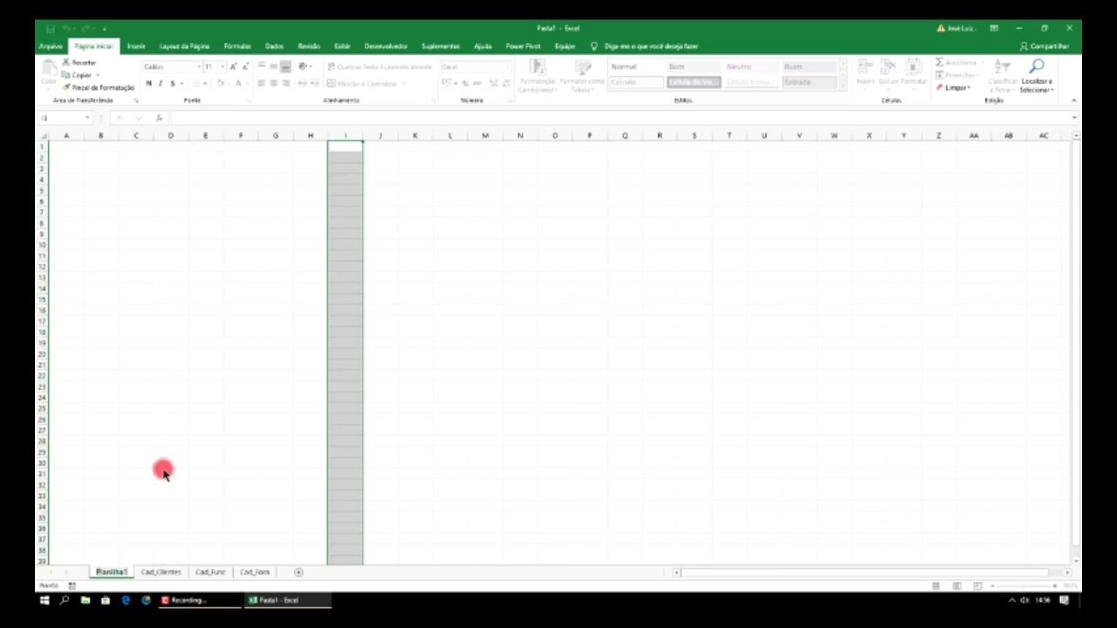
type("Sistema")
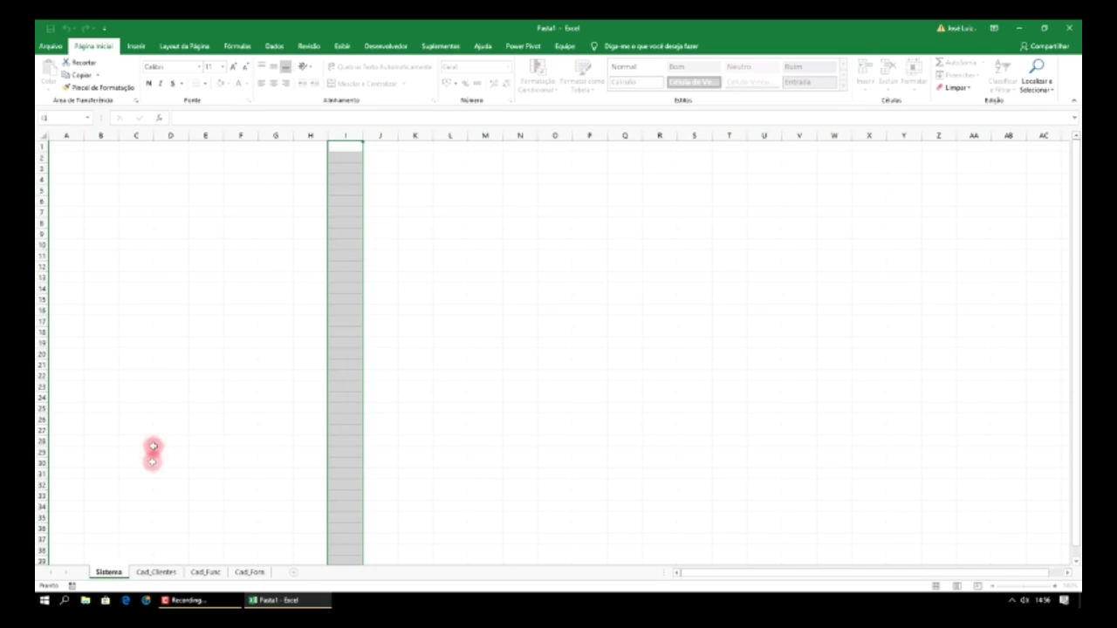
left_click(150, 374)
left_click(103, 200)
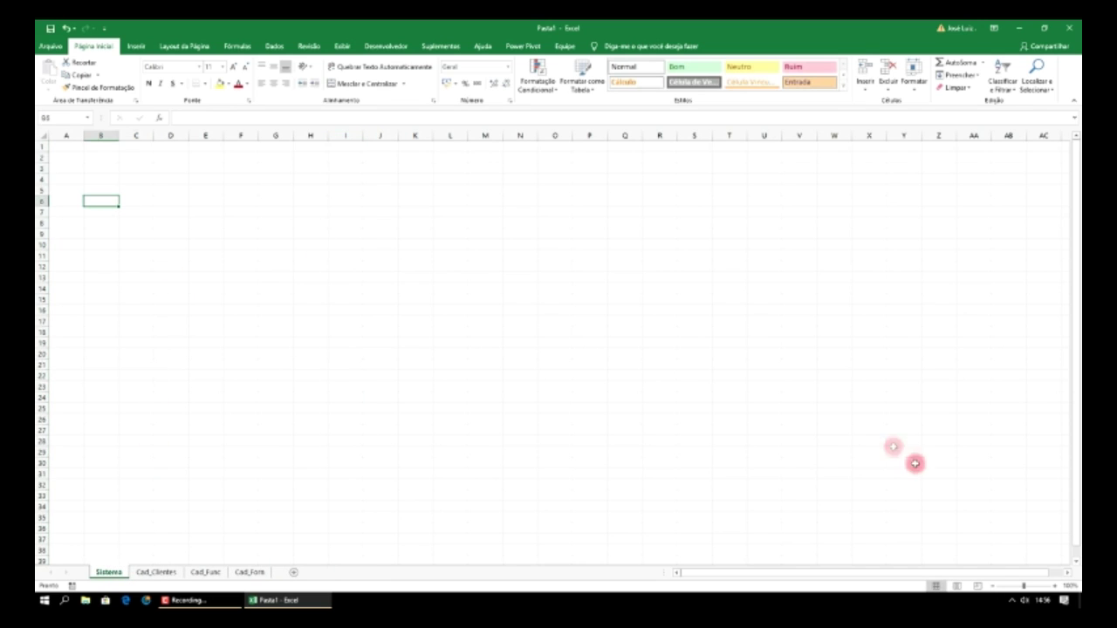
- Zoom the Sistema sheet in strongly using the status-bar zoom control
left_click(1054, 586)
left_click(1054, 586)
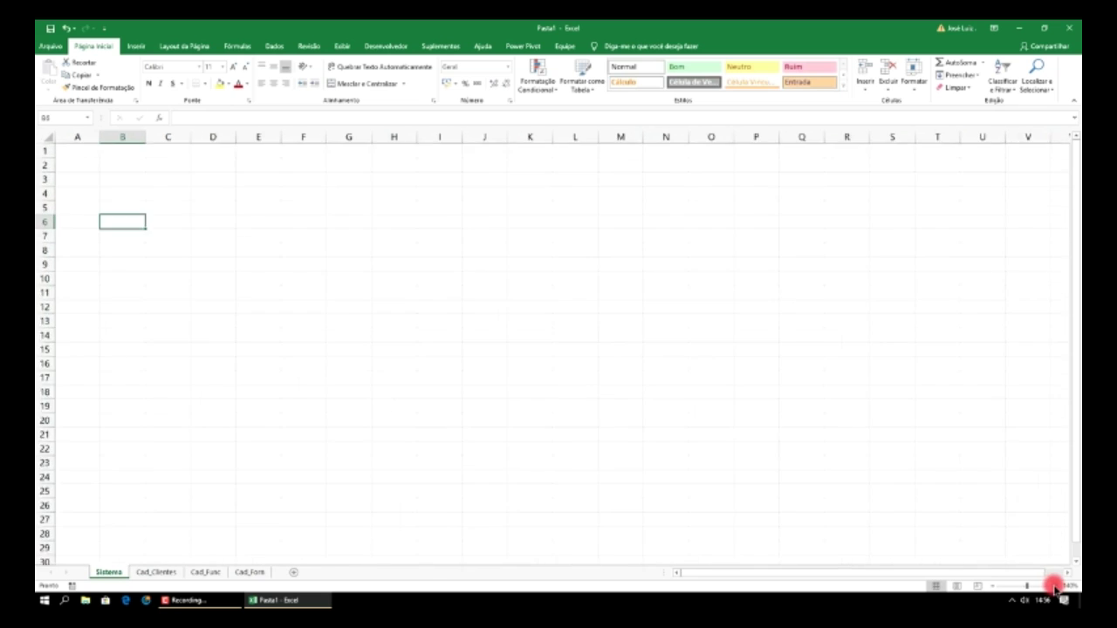
left_click(1053, 587)
left_click(1054, 587)
left_click(1054, 586)
left_click(1053, 586)
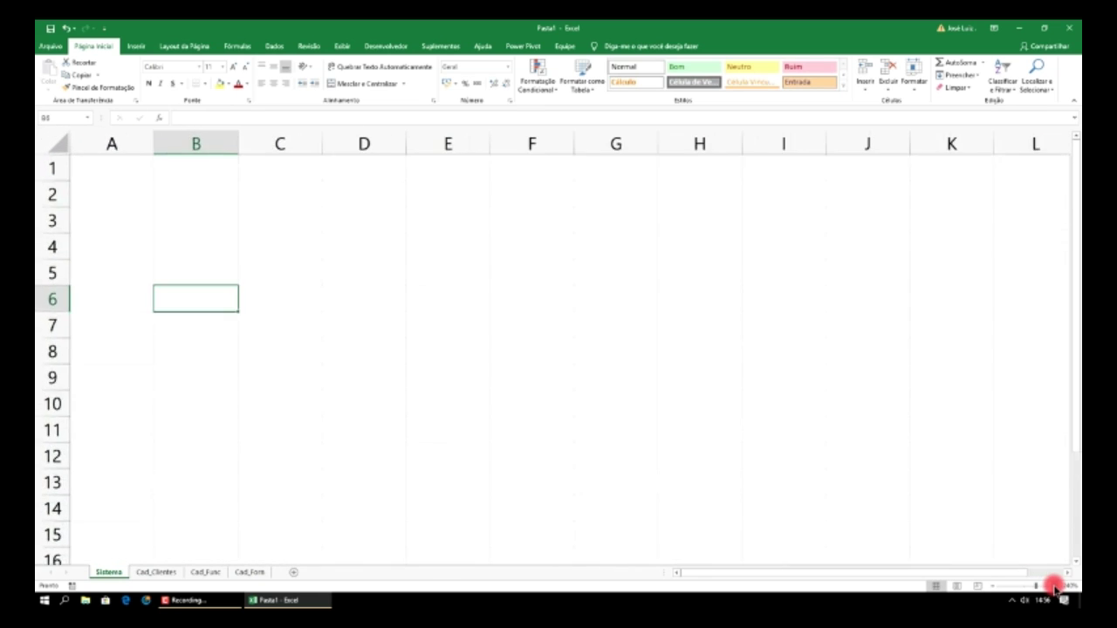
left_click(1053, 587)
left_click(1053, 586)
left_click(1053, 586)
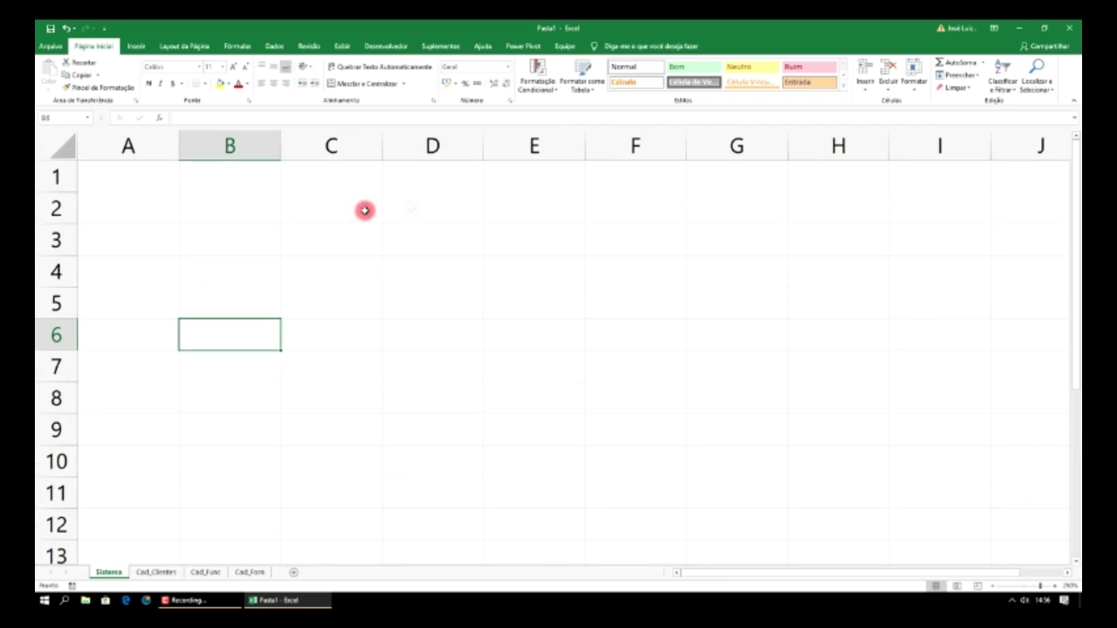
- Draw a rectangle from A1 across to column H and give it a yellow style
left_click(137, 45)
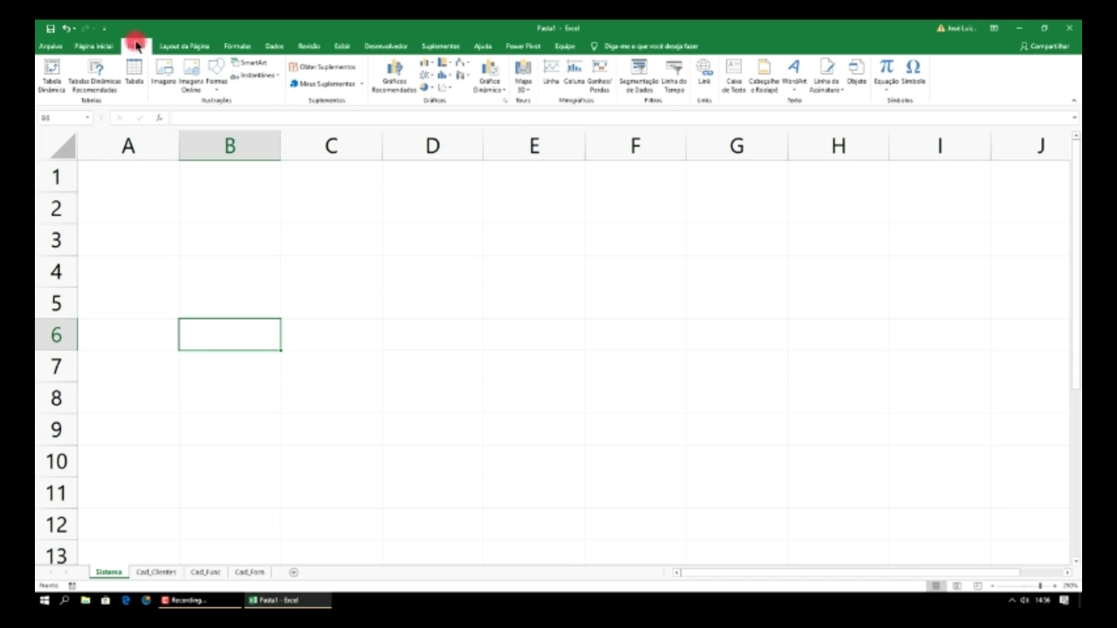
left_click(218, 80)
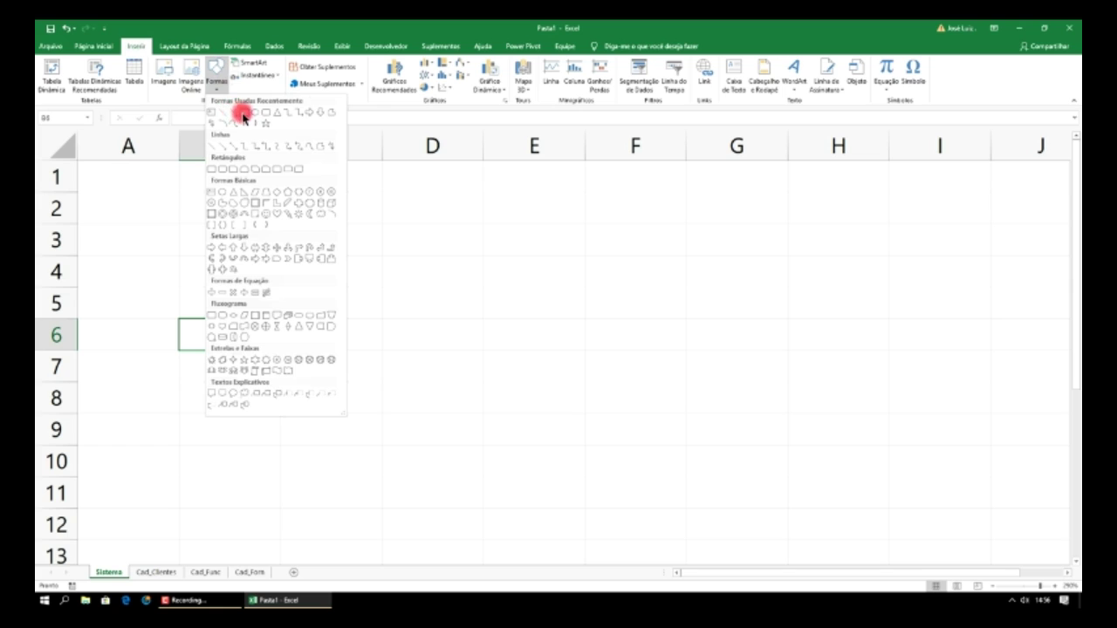
left_click(242, 113)
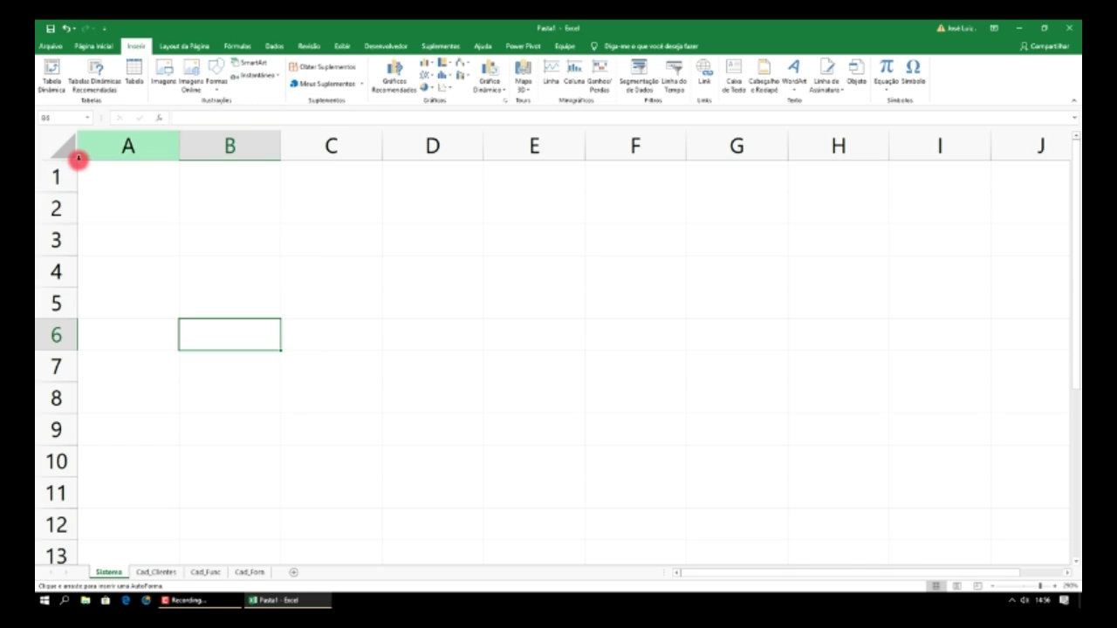
left_click_drag(77, 162, 887, 563)
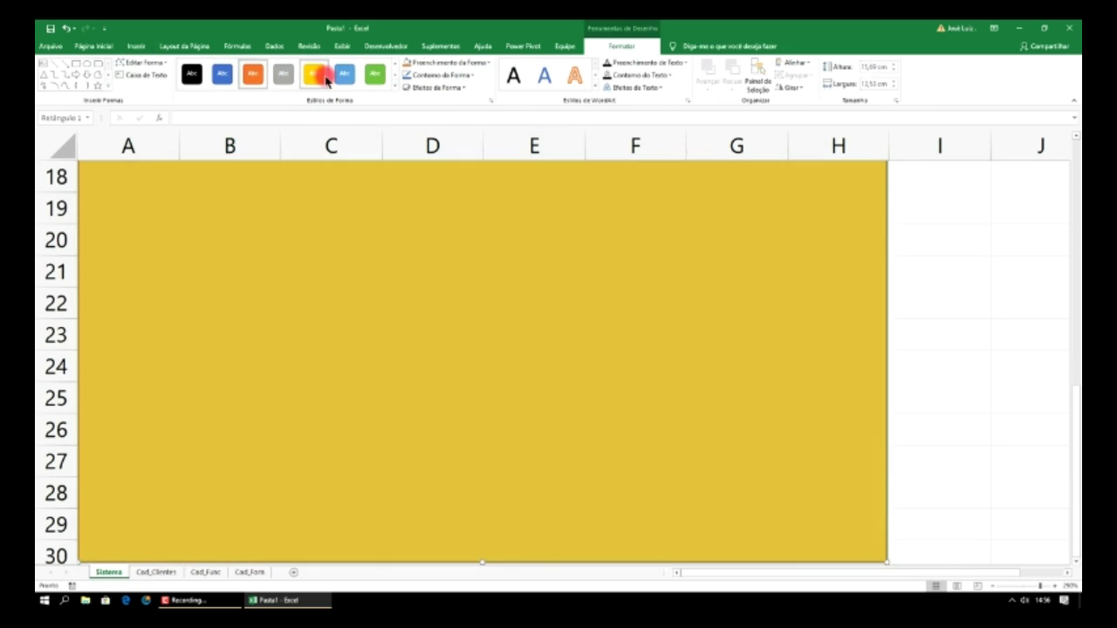
left_click(316, 75)
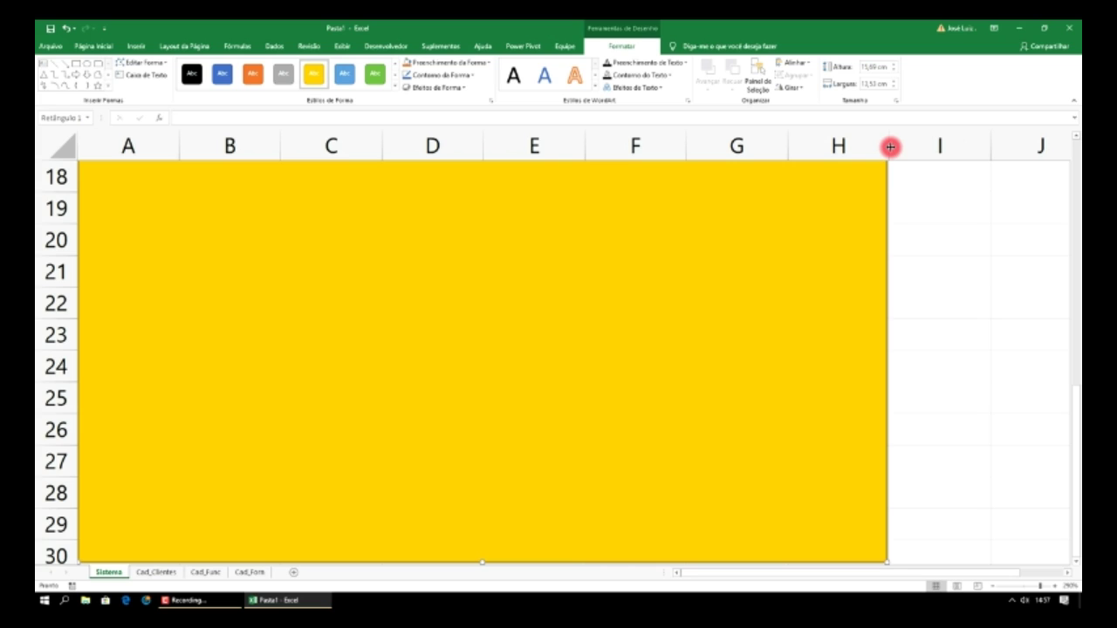
left_click_drag(889, 148, 890, 147)
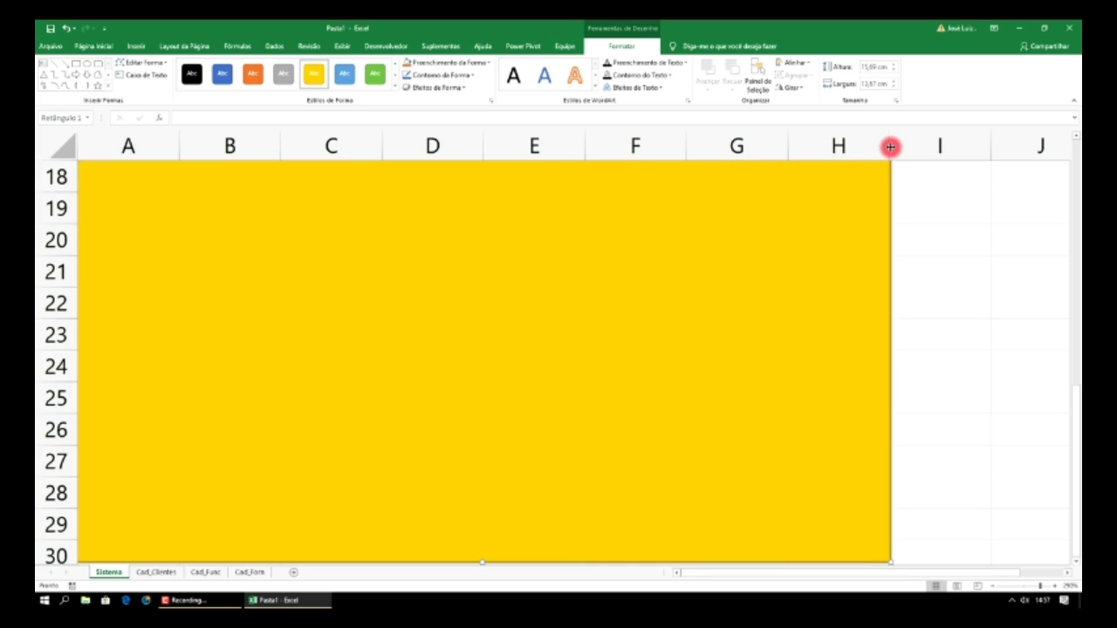
- Hide all columns from I through XFD
left_click(895, 147)
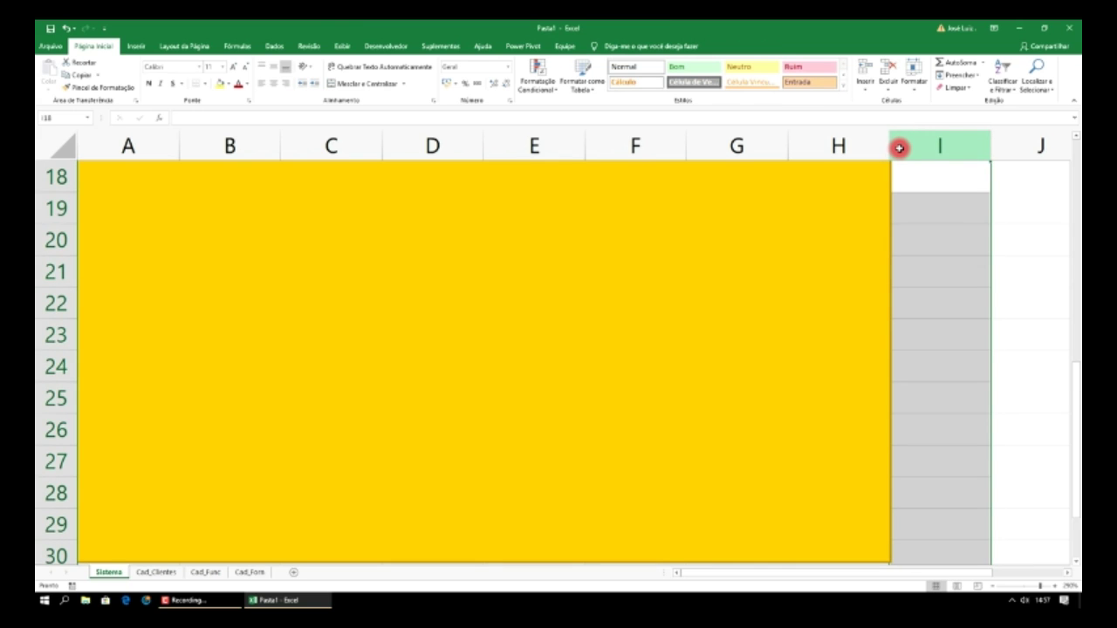
key("ctrl+shift+Right")
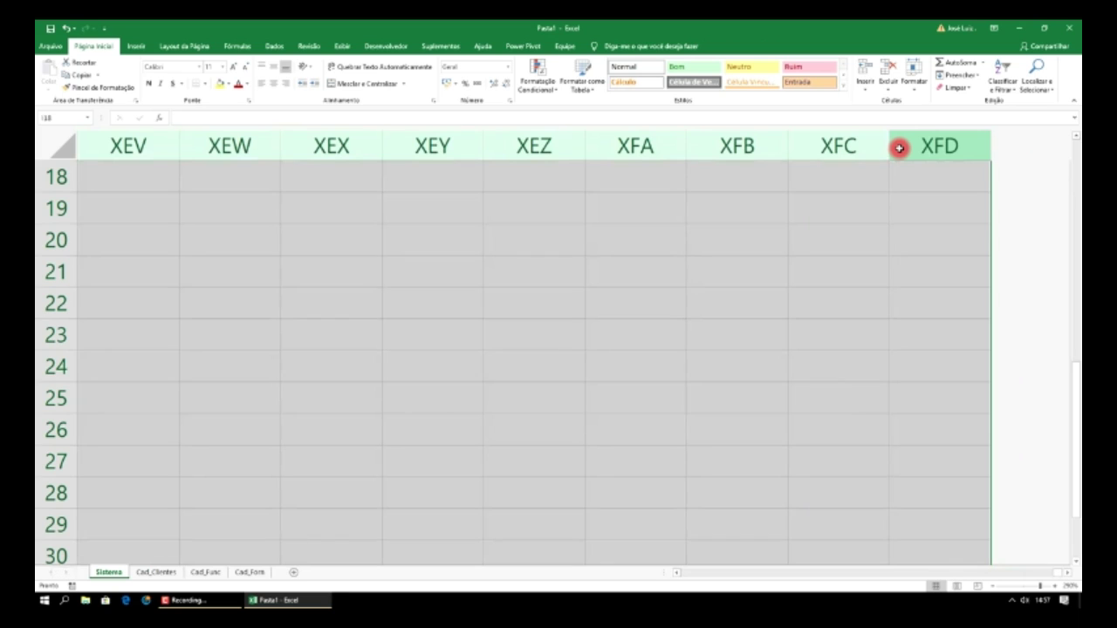
right_click(730, 147)
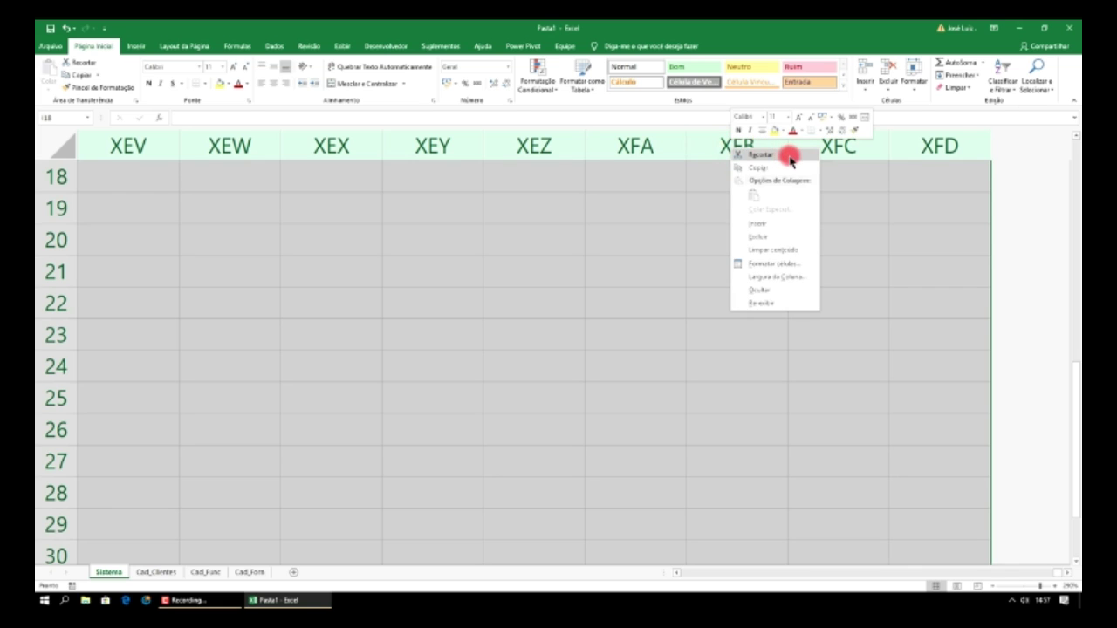
left_click(765, 290)
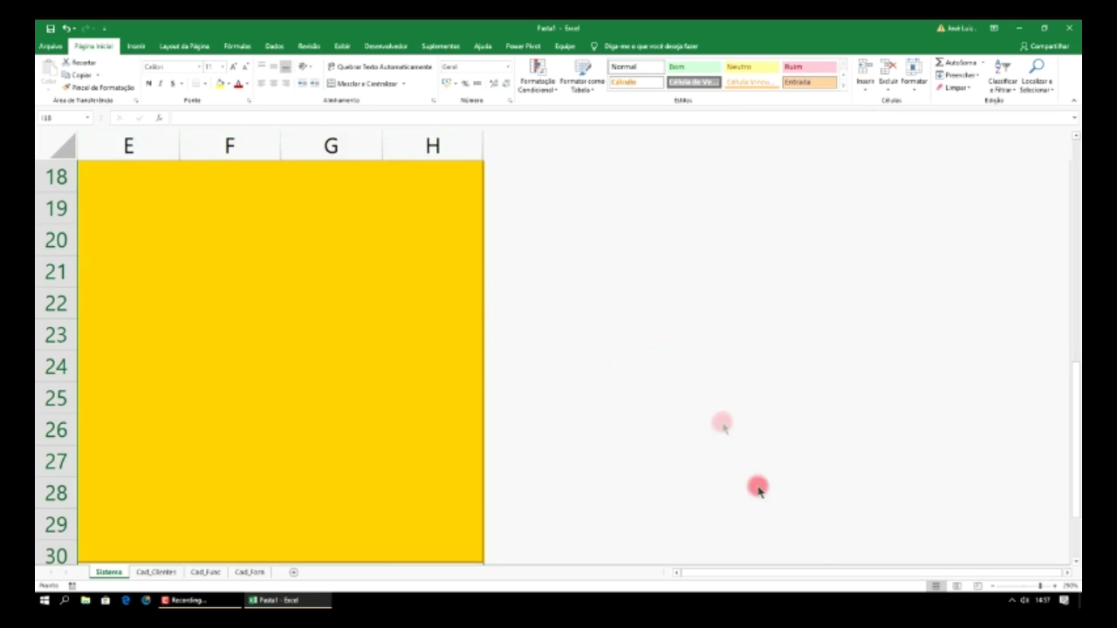
mouse_move(826, 574)
left_mouse_down()
mouse_move(753, 573)
mouse_move(821, 565)
left_mouse_up()
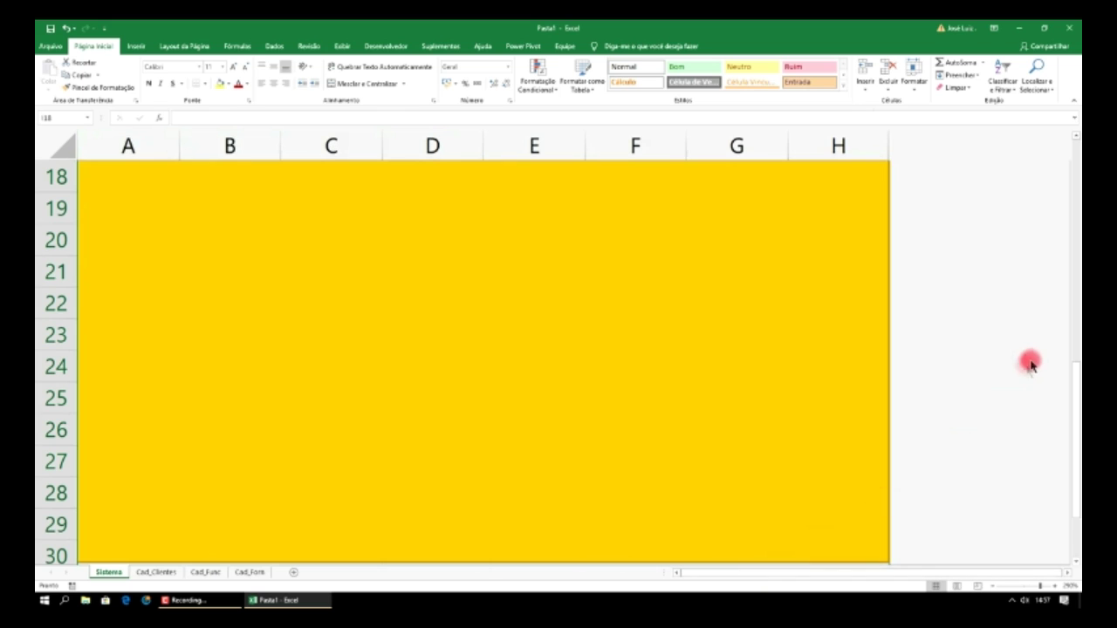
left_click(1077, 195)
scroll(873, 324, "down", 6)
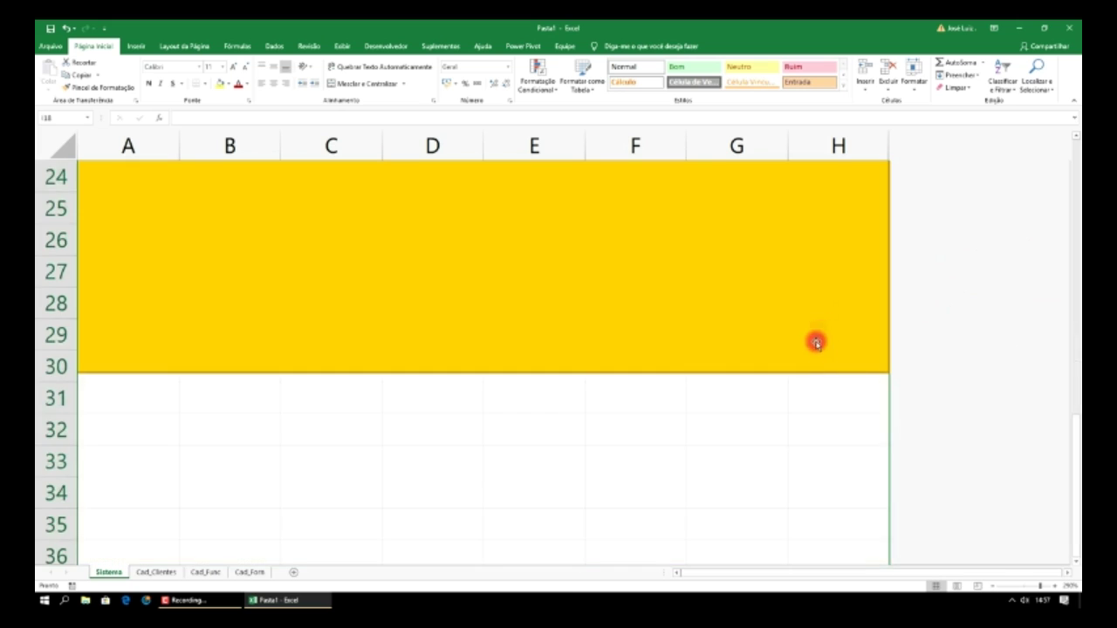
scroll(942, 347, "up", 8)
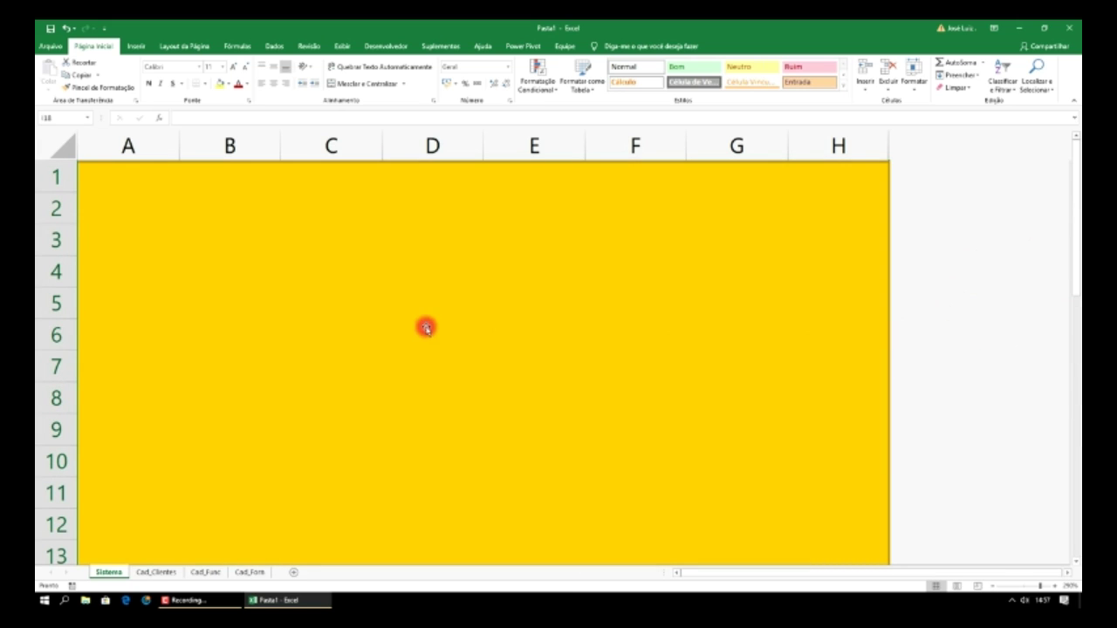
scroll(723, 352, "down", 11)
scroll(419, 343, "up", 3)
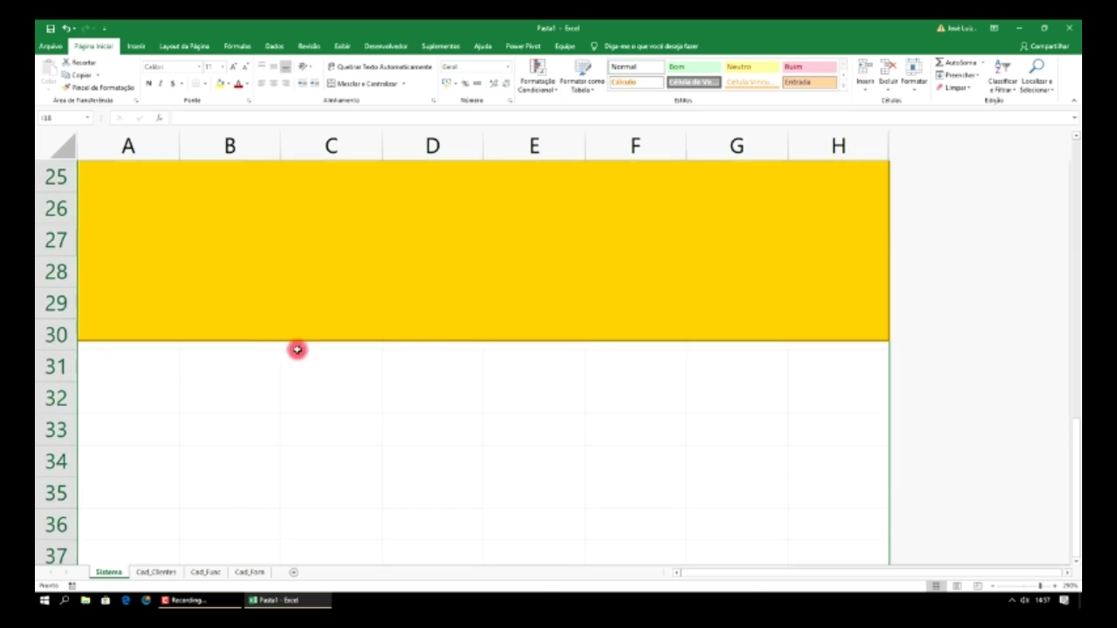
- Hide rows 31 onward and stretch the yellow rectangle's bottom edge down slightly
left_click(55, 367)
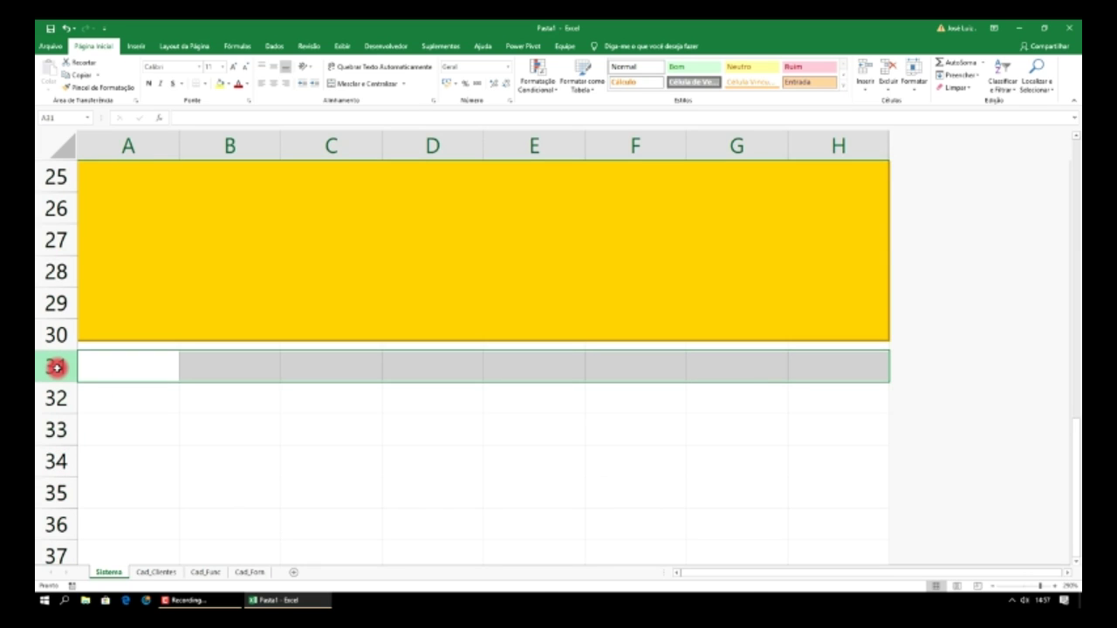
key("ctrl+shift+Down")
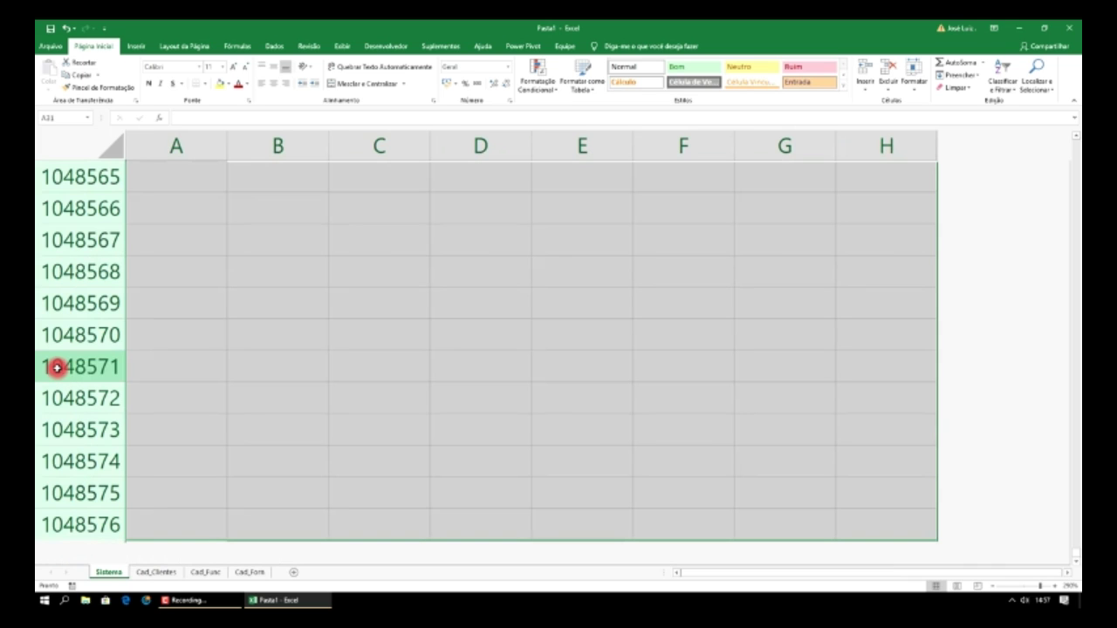
right_click(78, 274)
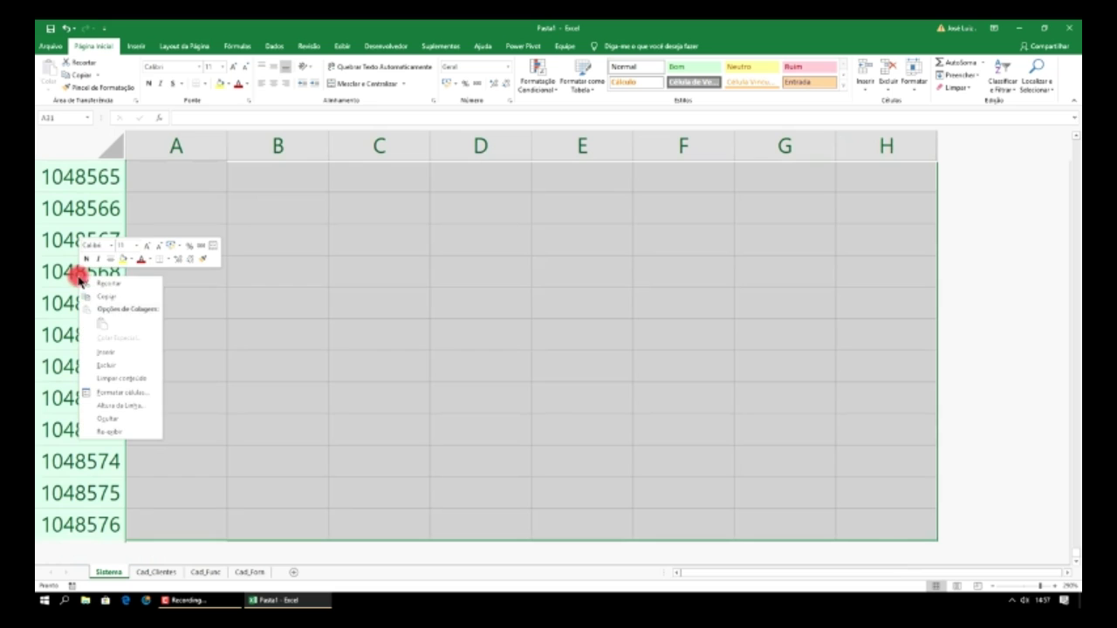
left_click(118, 418)
left_click(376, 285)
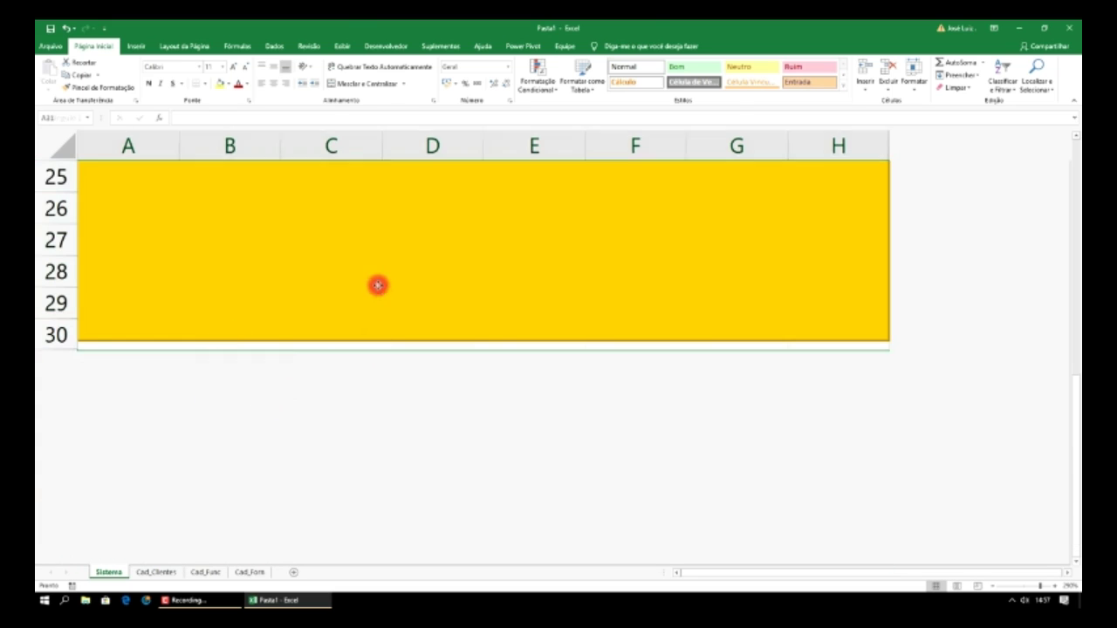
left_click_drag(480, 340, 482, 350)
- Draw a blue rounded rectangle from A1 to about G2 across the panel's top
scroll(921, 296, "up", 8)
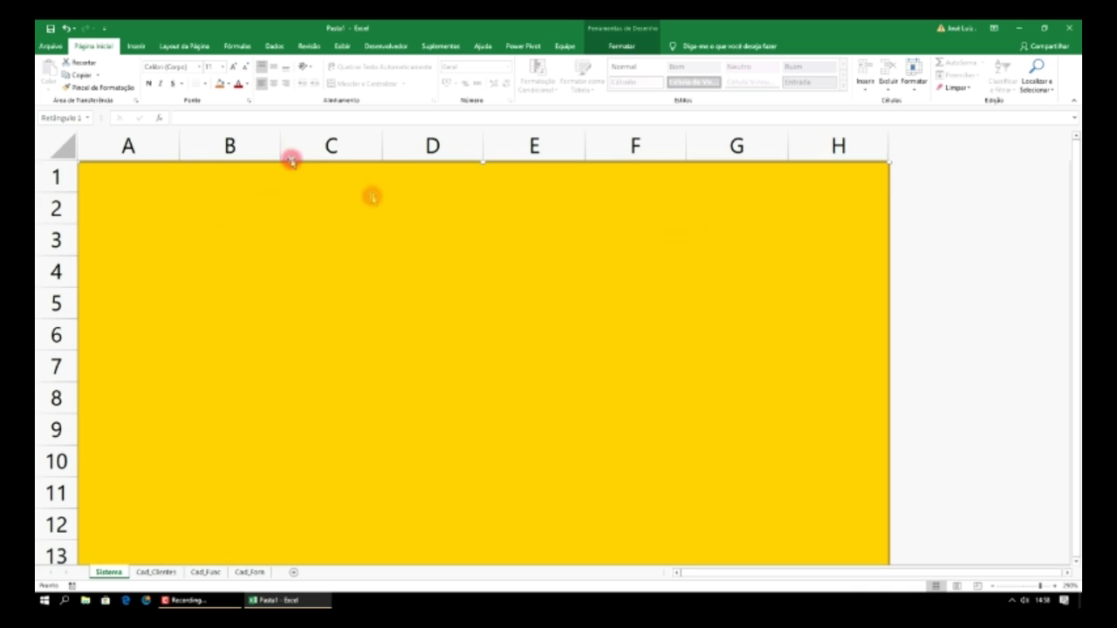
left_click(138, 46)
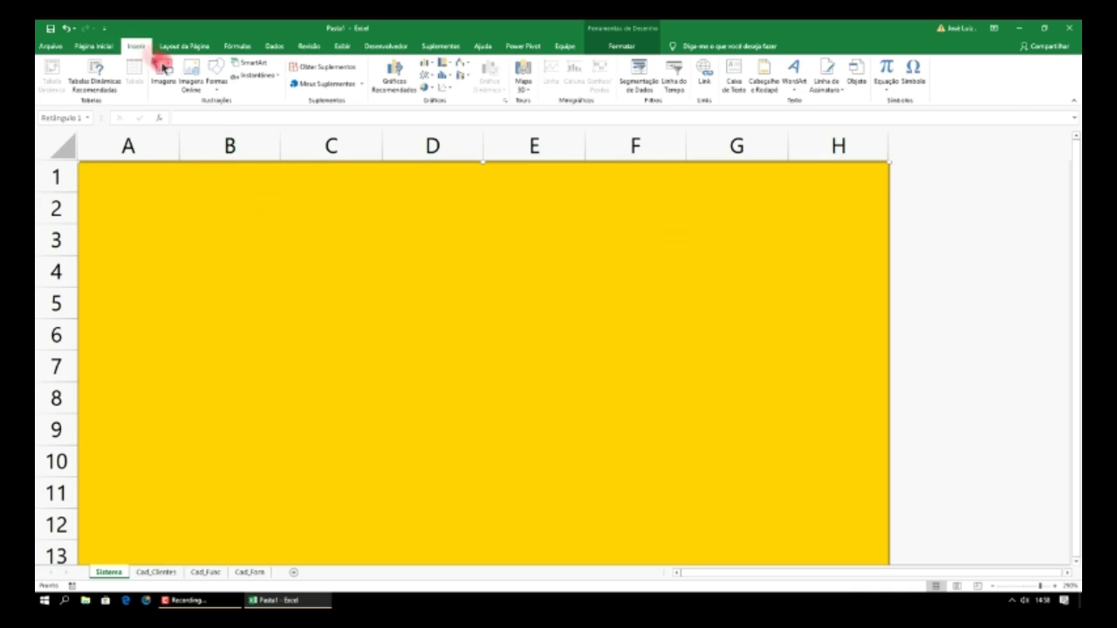
left_click(218, 85)
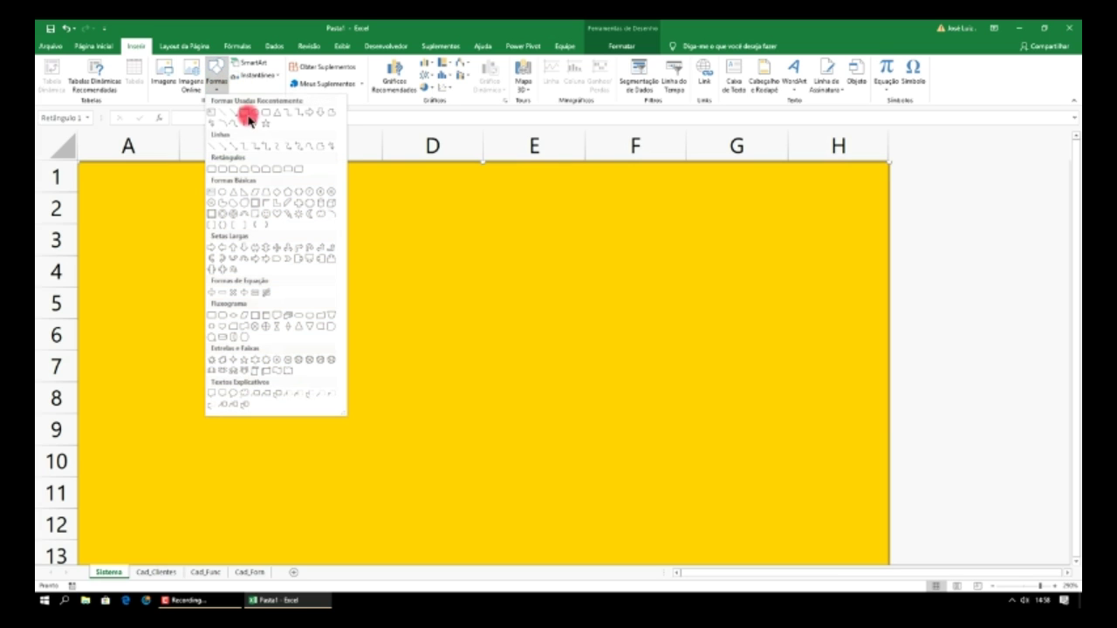
left_click(260, 112)
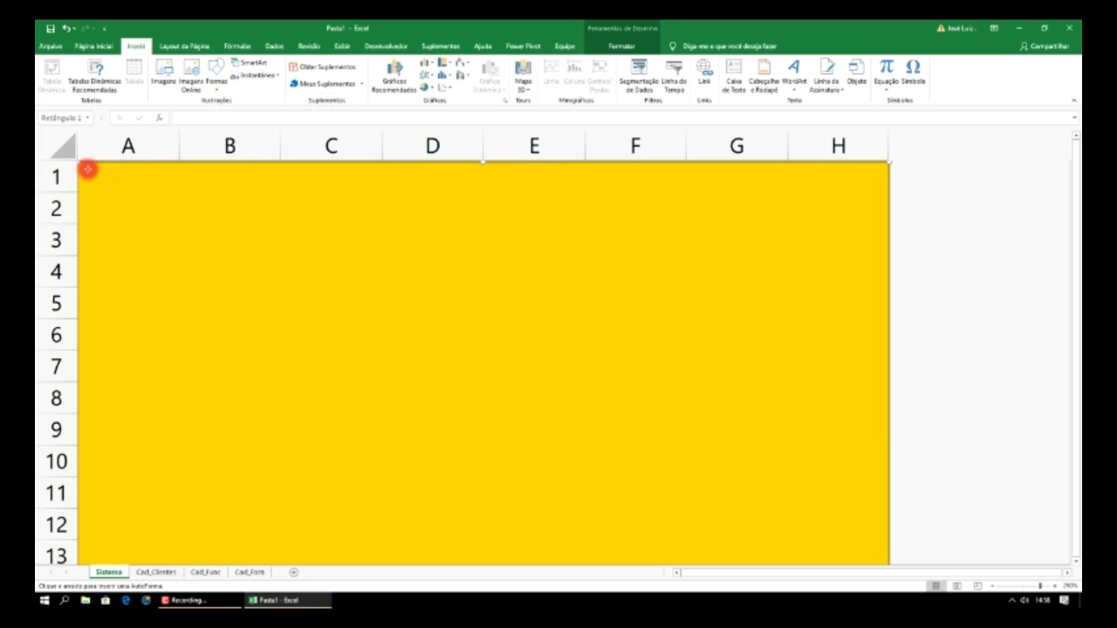
left_click_drag(87, 166, 754, 228)
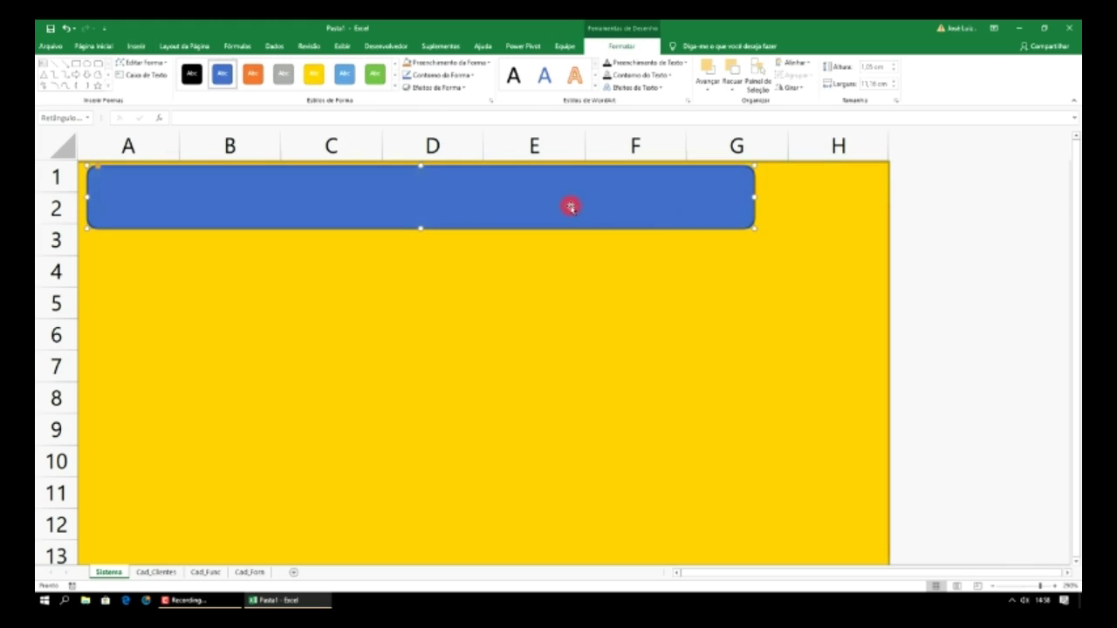
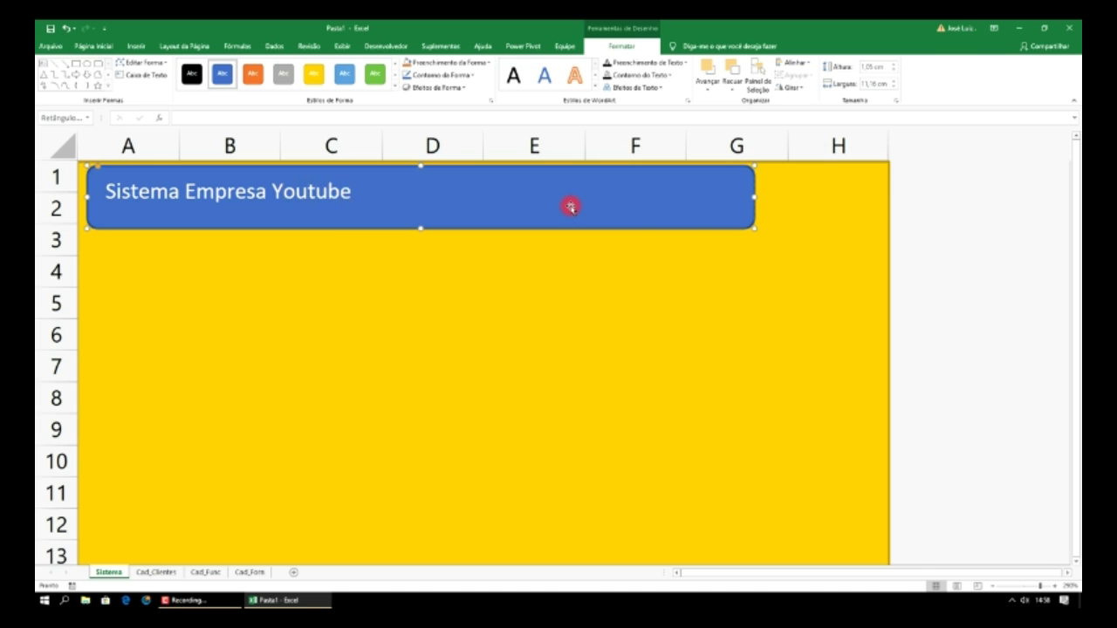
- Make the title banner orange, shorten it to end near column D, and try a blue background fill
left_click(330, 231)
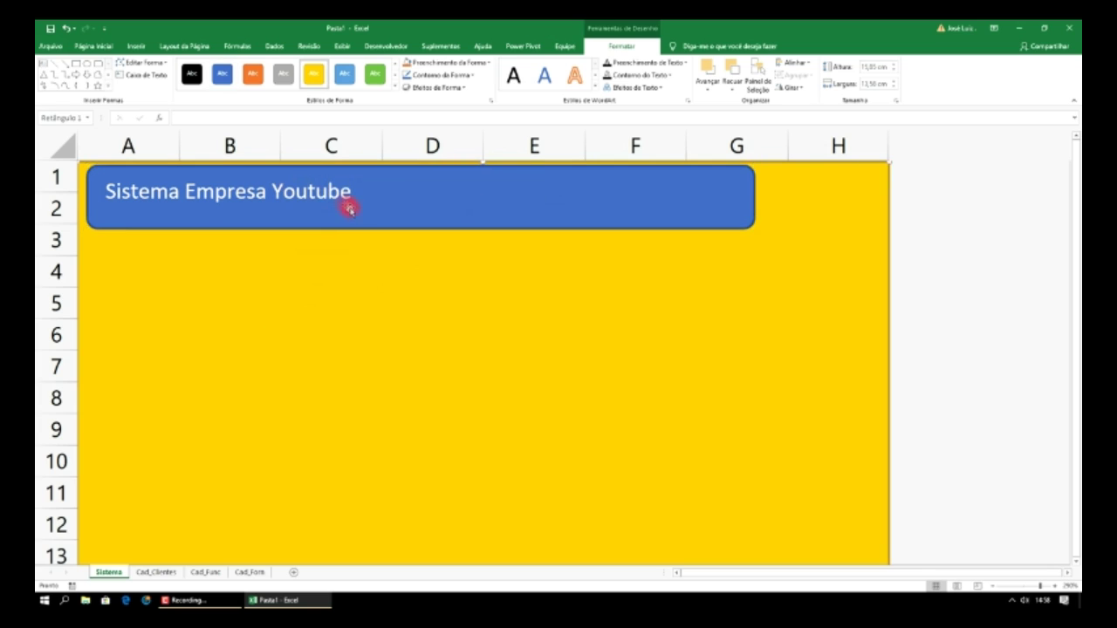
left_click(377, 220)
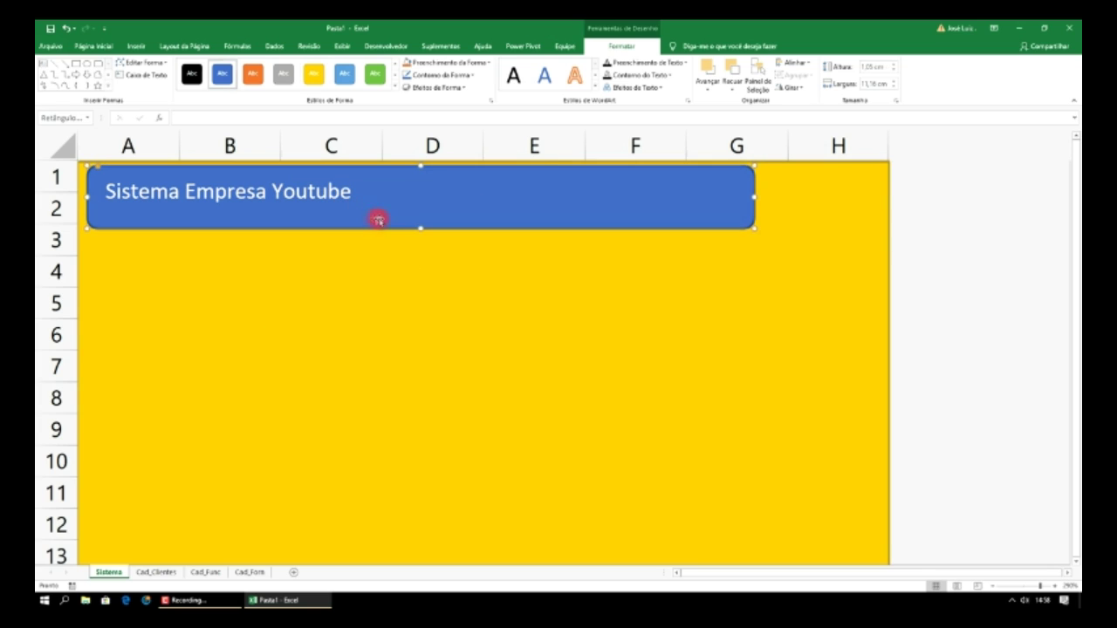
left_click(394, 88)
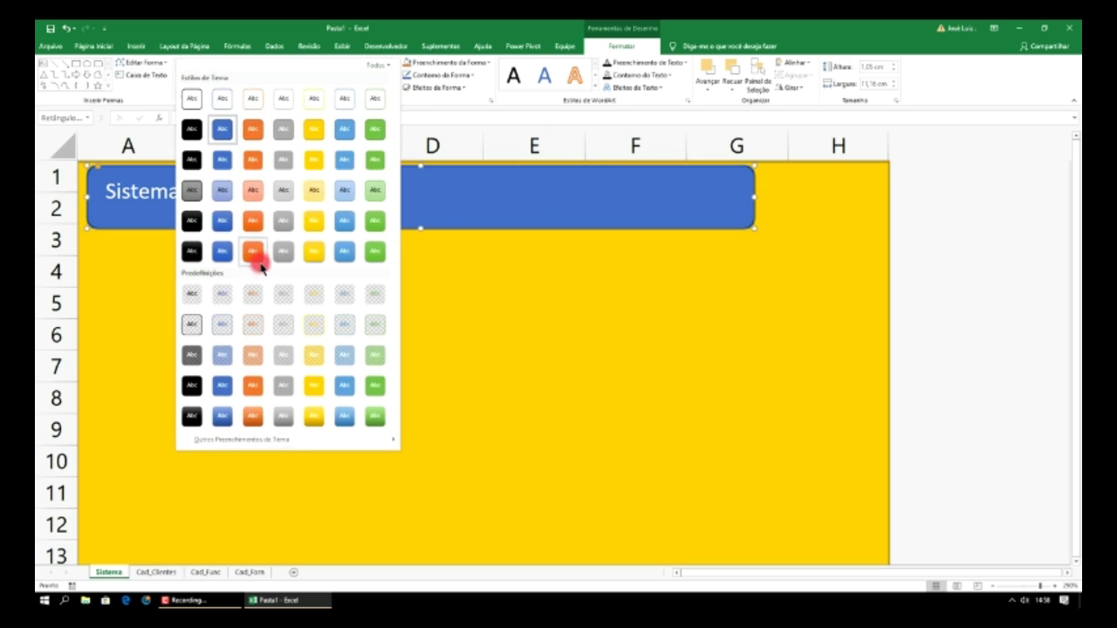
left_click(251, 159)
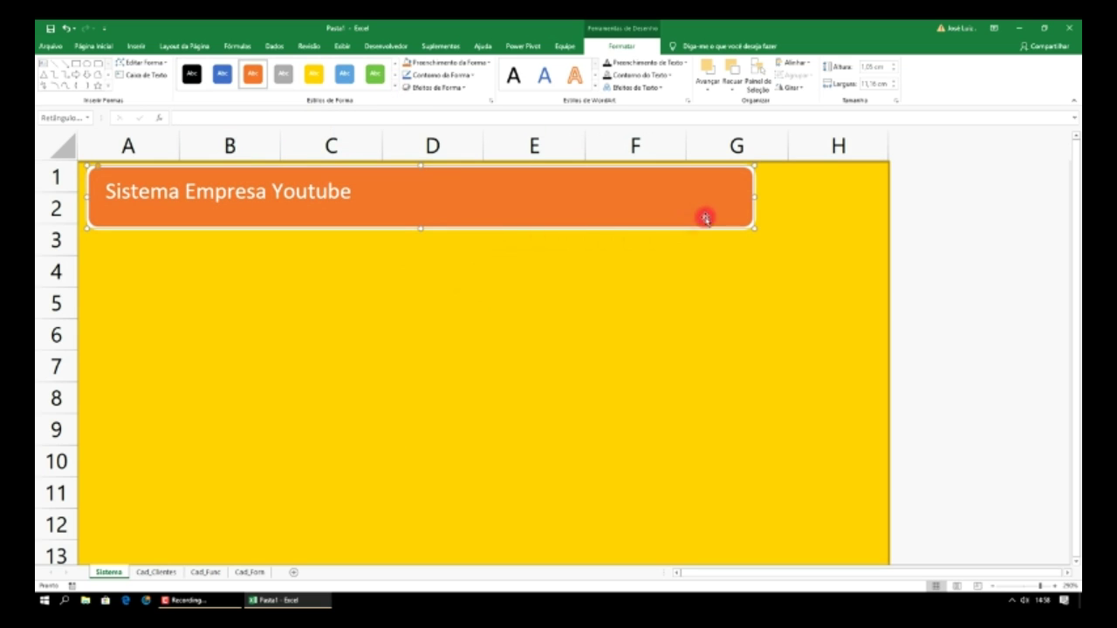
left_click_drag(755, 197, 387, 188)
left_click(411, 196)
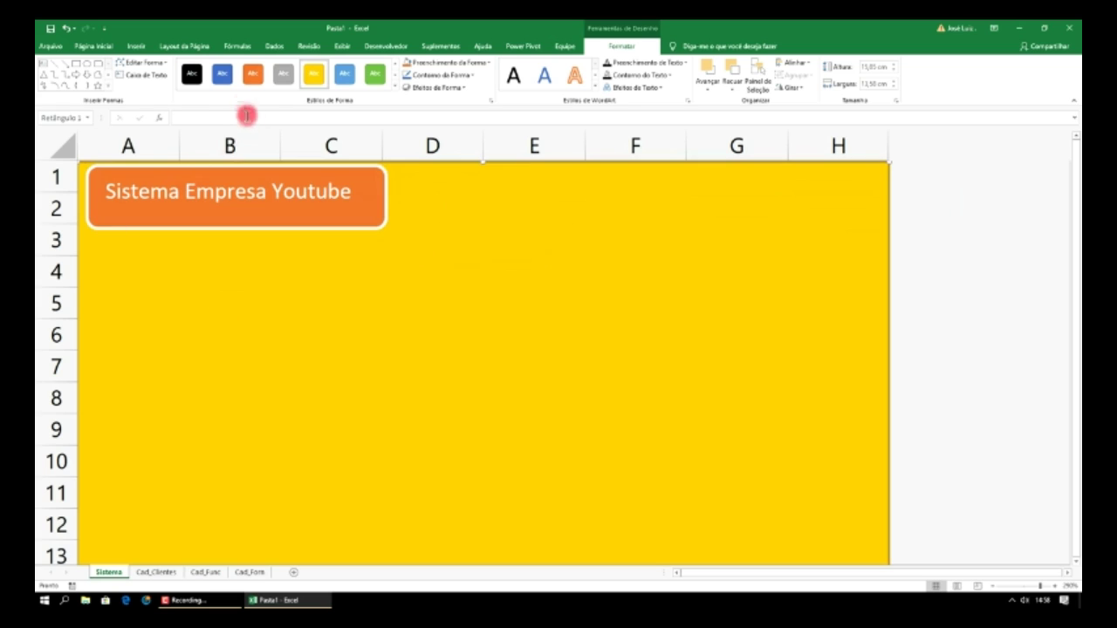
left_click(223, 75)
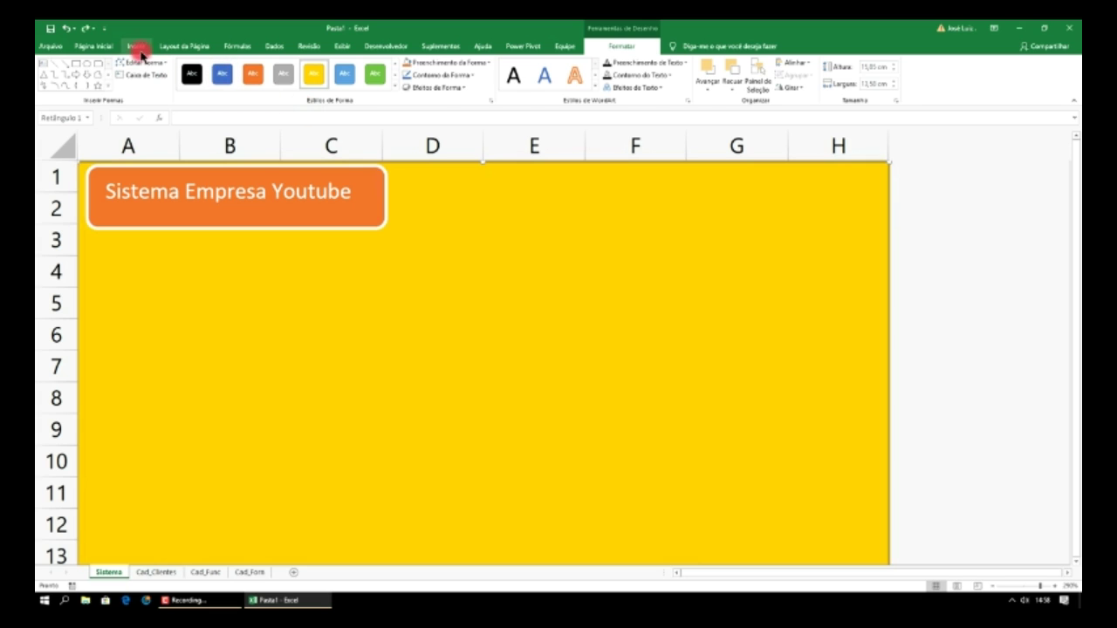
- Draw a green rounded rectangle below the title in rows 5–8, widened to column C
left_click(137, 45)
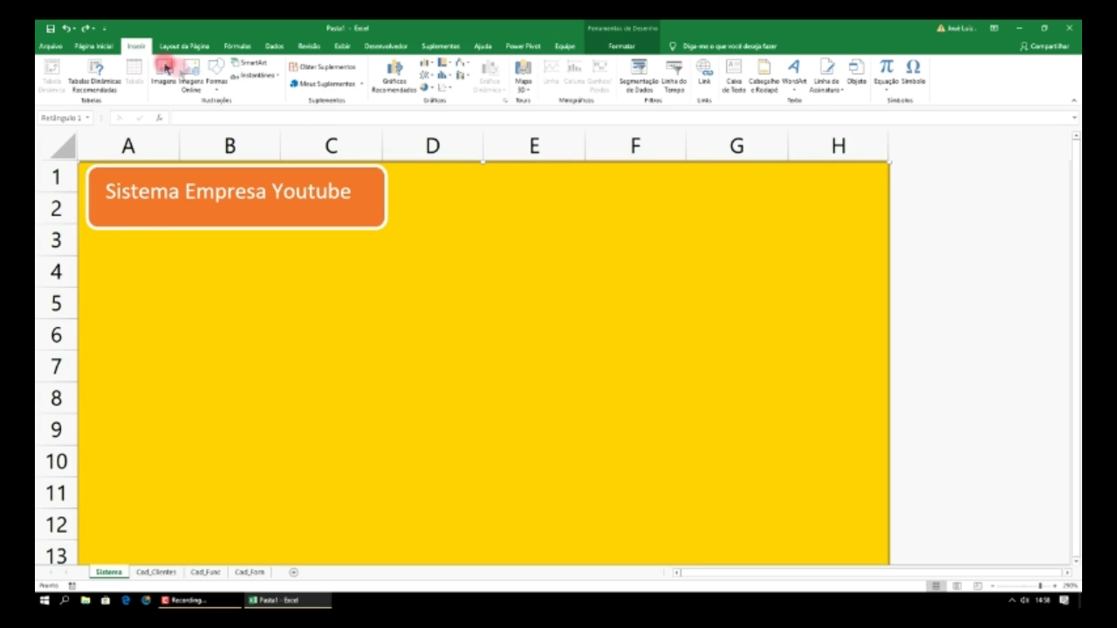
left_click(216, 77)
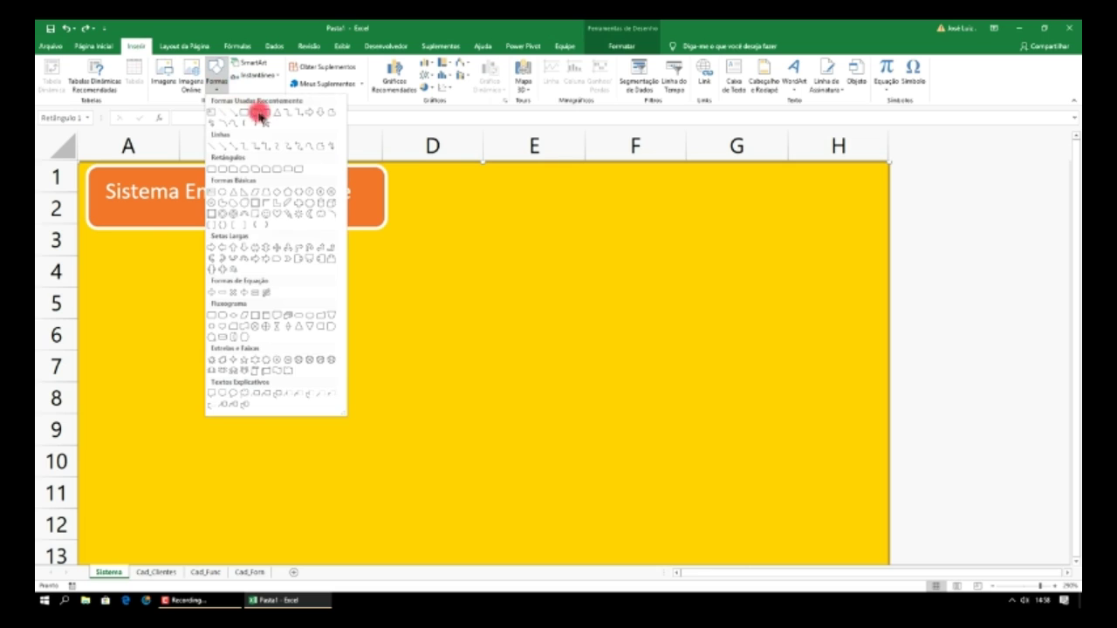
left_click(265, 114)
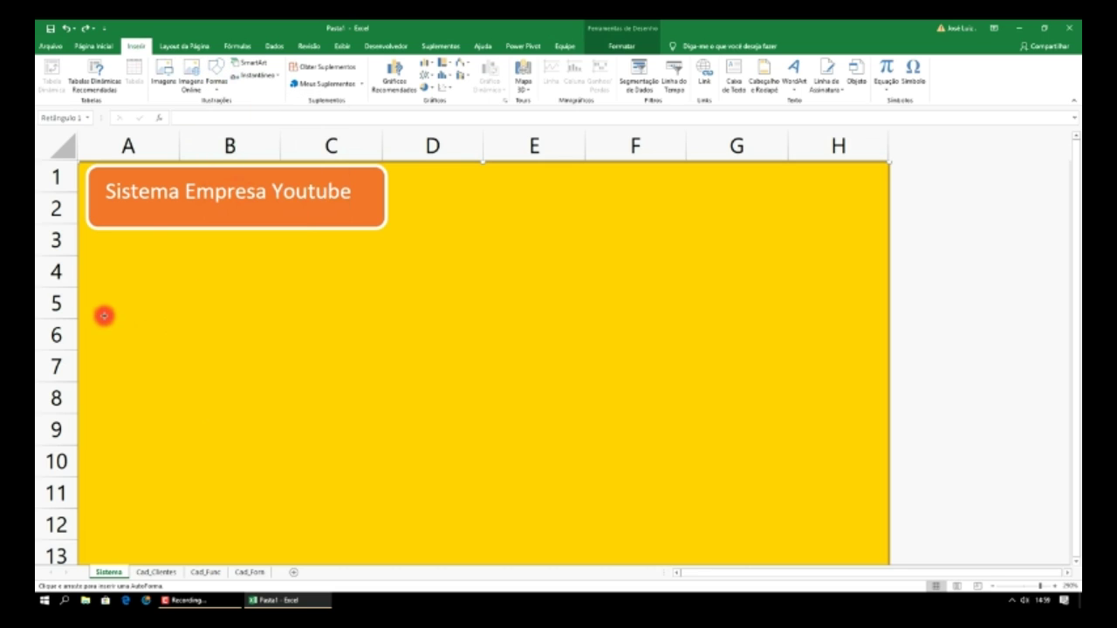
left_click_drag(90, 306, 283, 382)
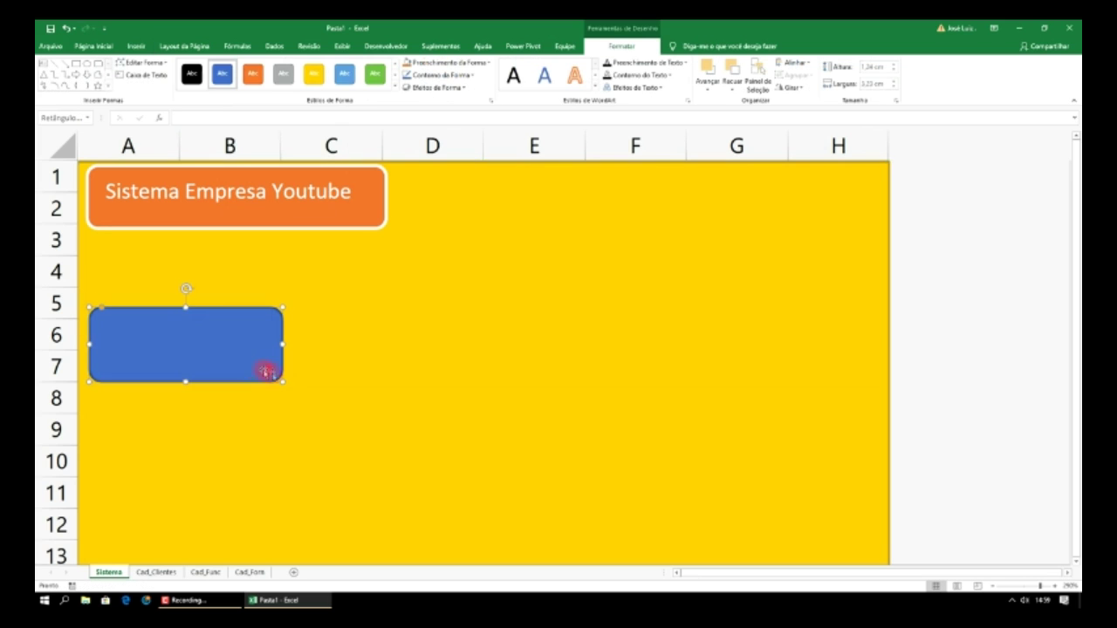
left_click(378, 76)
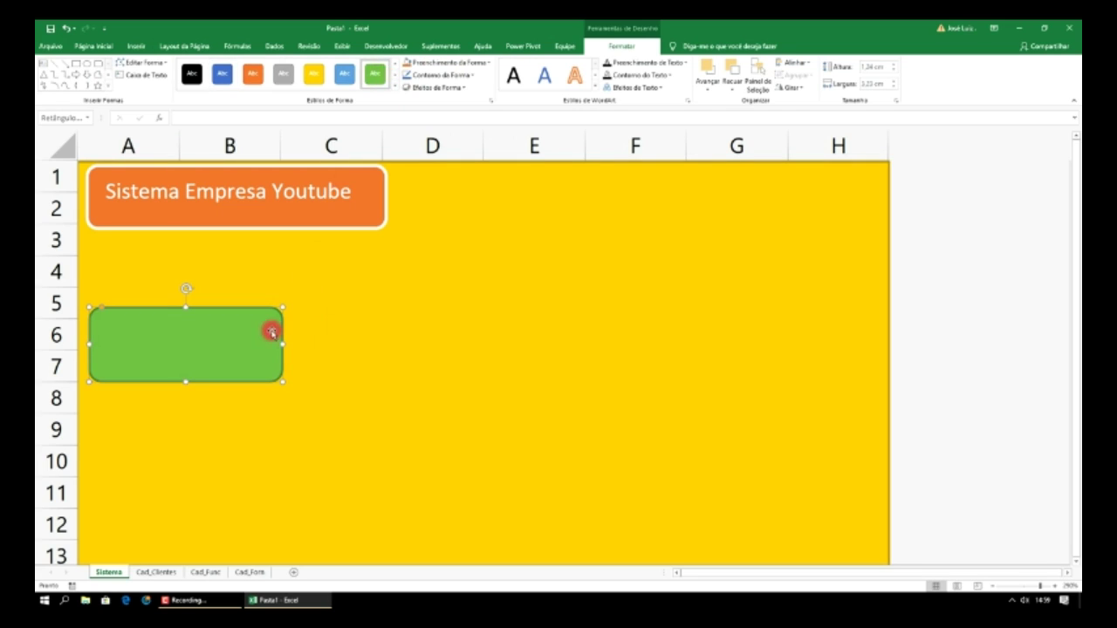
left_click_drag(285, 345, 260, 361)
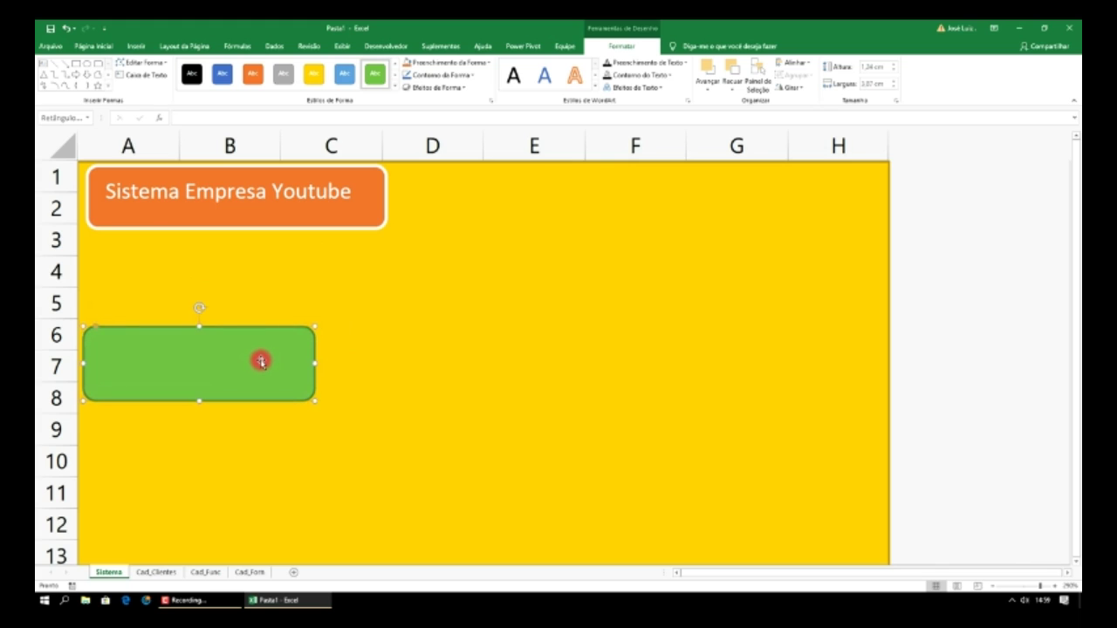
- Duplicate the green rectangle twice and line the three copies up across columns A–G
key("ctrl+d")
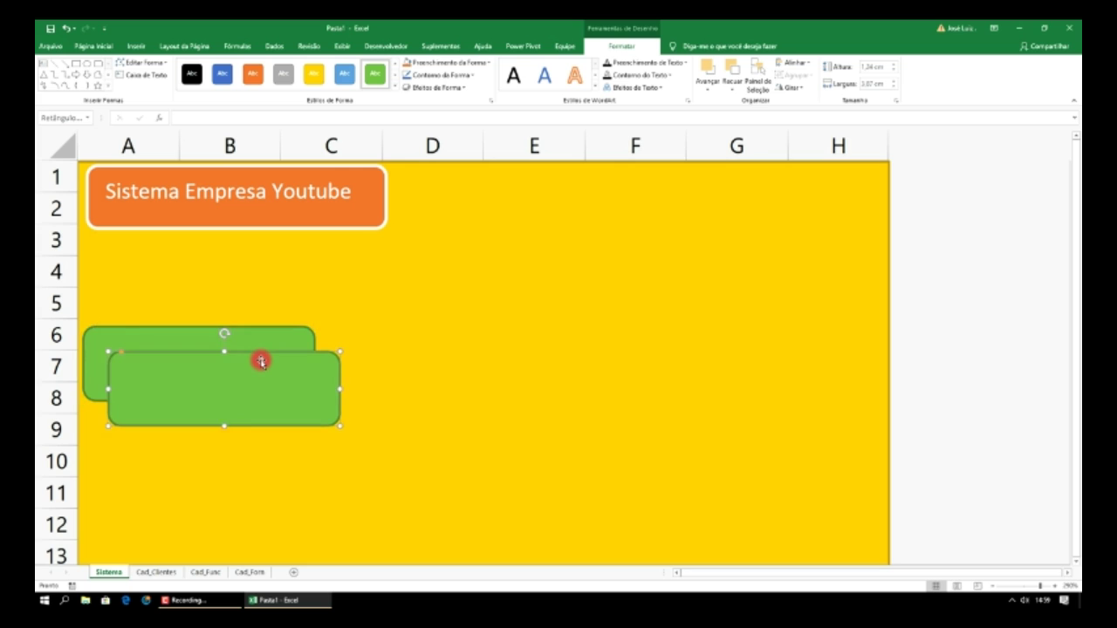
key("ctrl+d")
left_click_drag(242, 407, 650, 378)
left_click_drag(183, 386, 395, 361)
left_click_drag(589, 375, 597, 355)
left_click(598, 354)
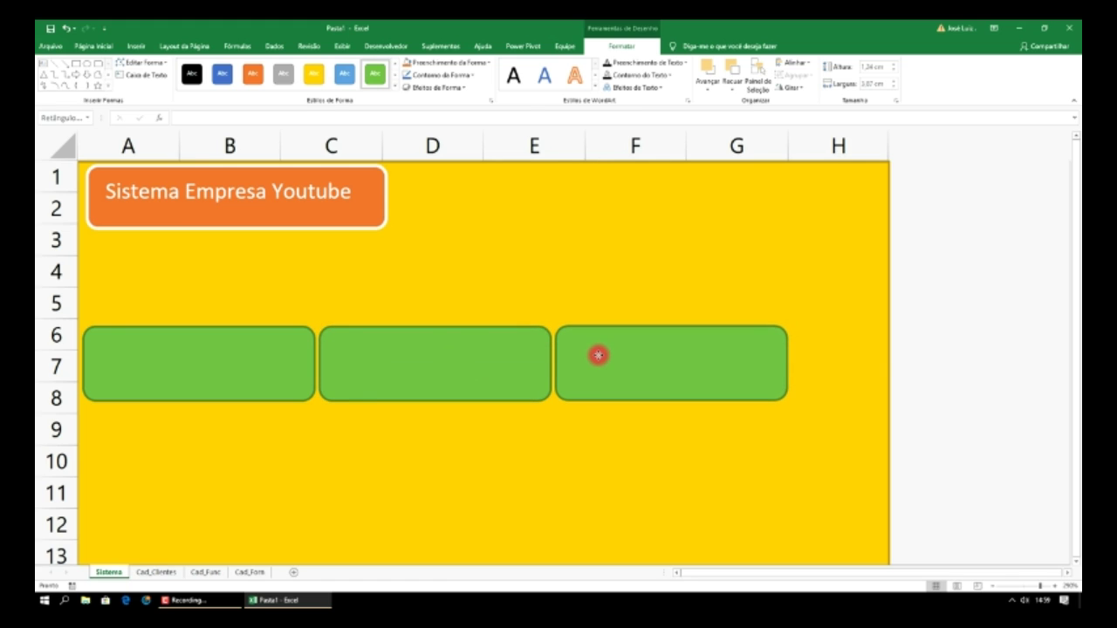
left_click(226, 356)
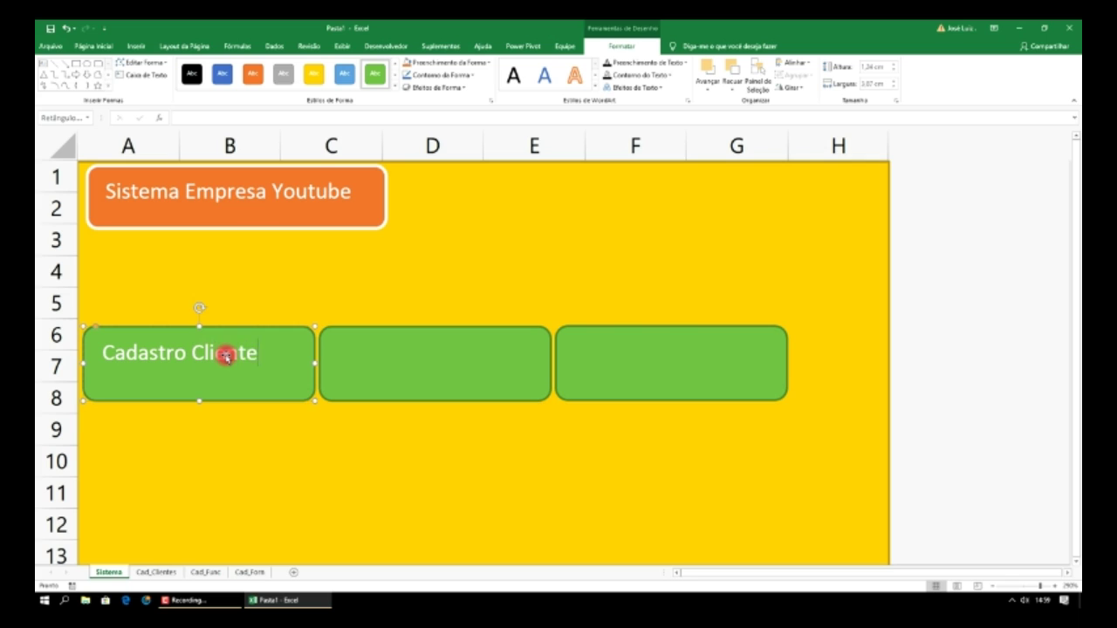
- Set the first button's Calibri label to font size 12 after trying 10 and 14
left_click(332, 356)
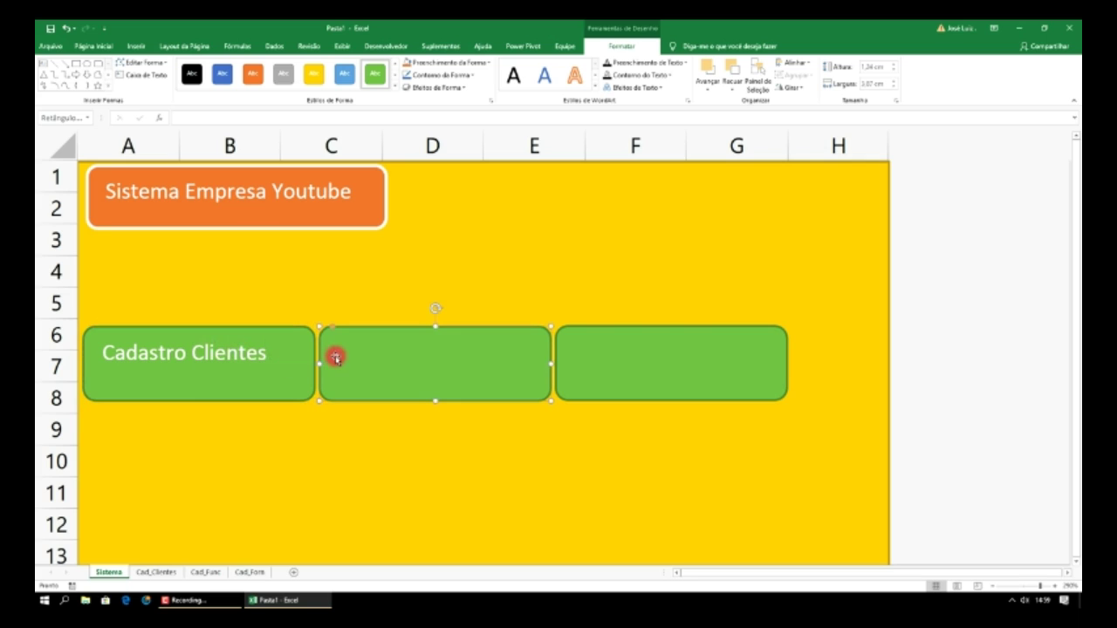
left_click(253, 364)
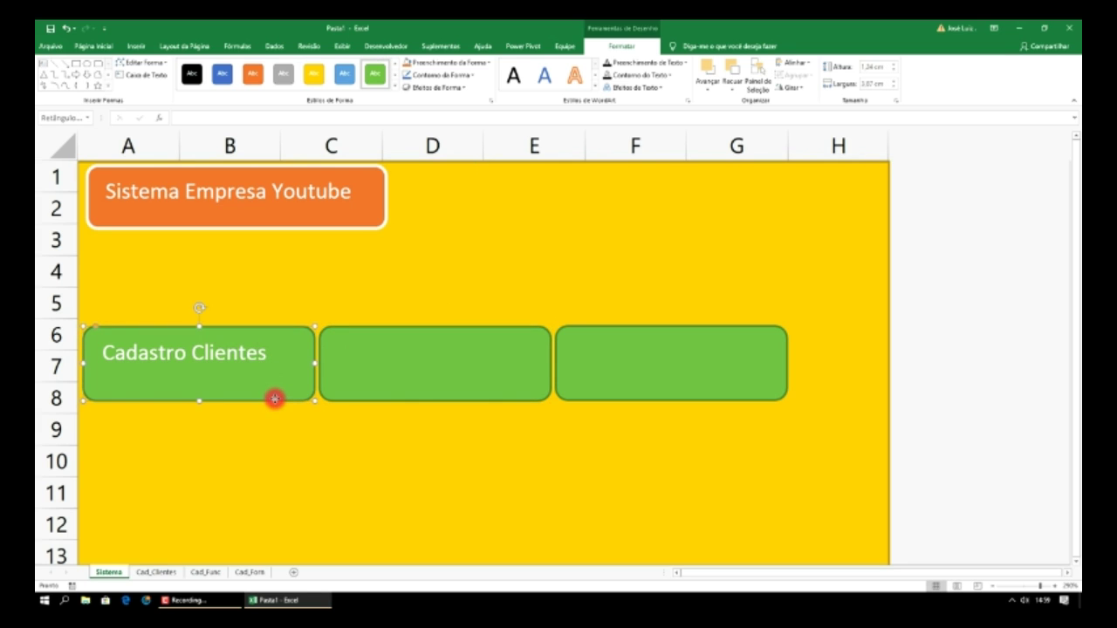
left_click(91, 46)
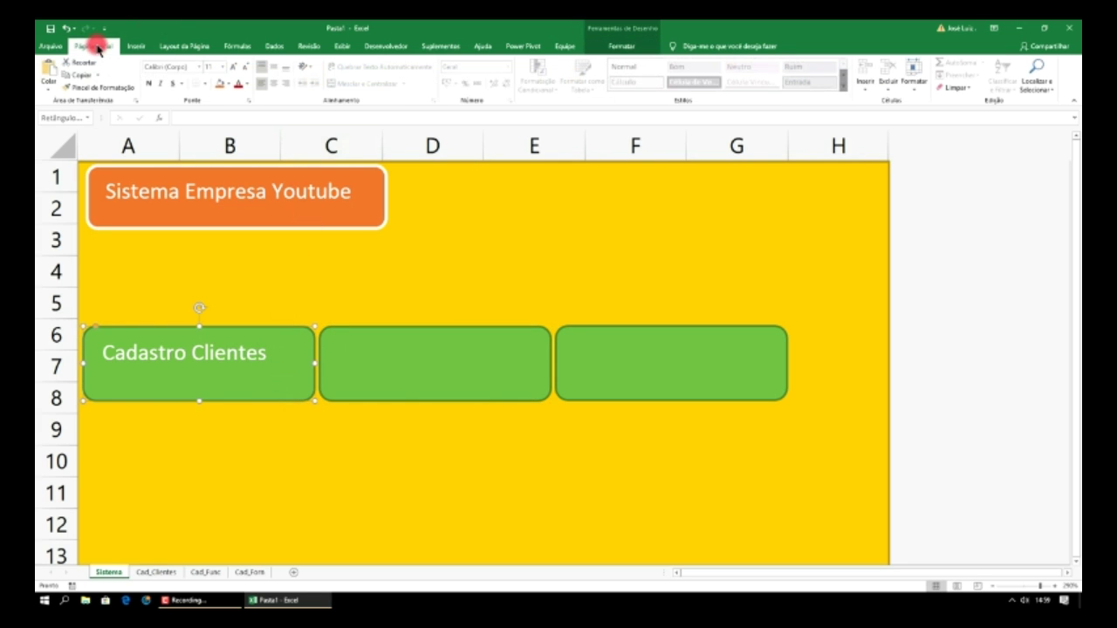
left_click(199, 69)
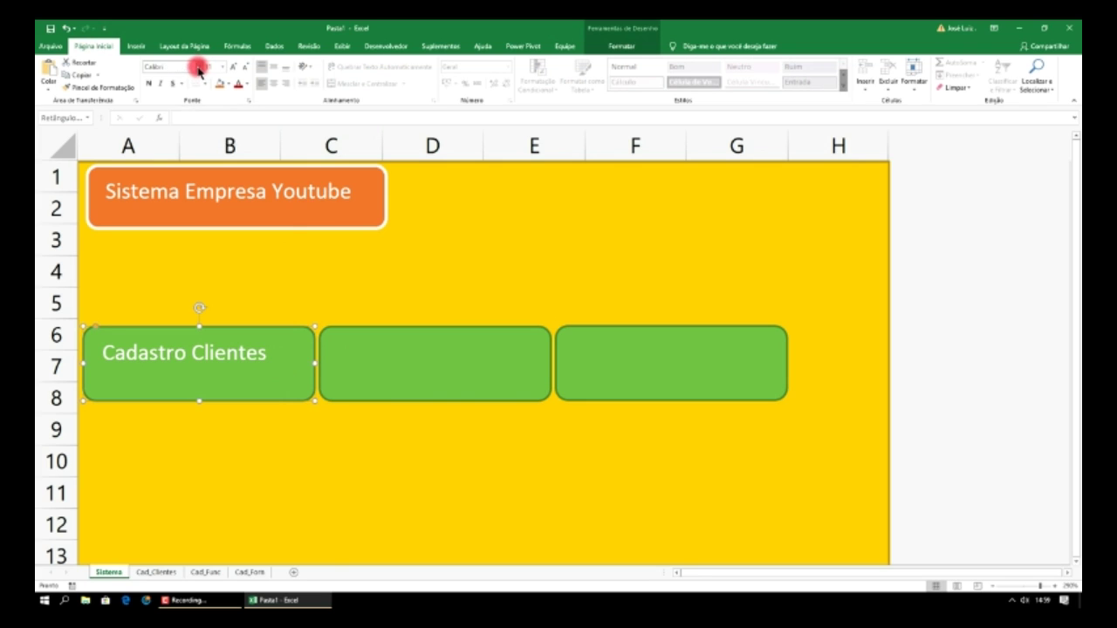
left_click(199, 69)
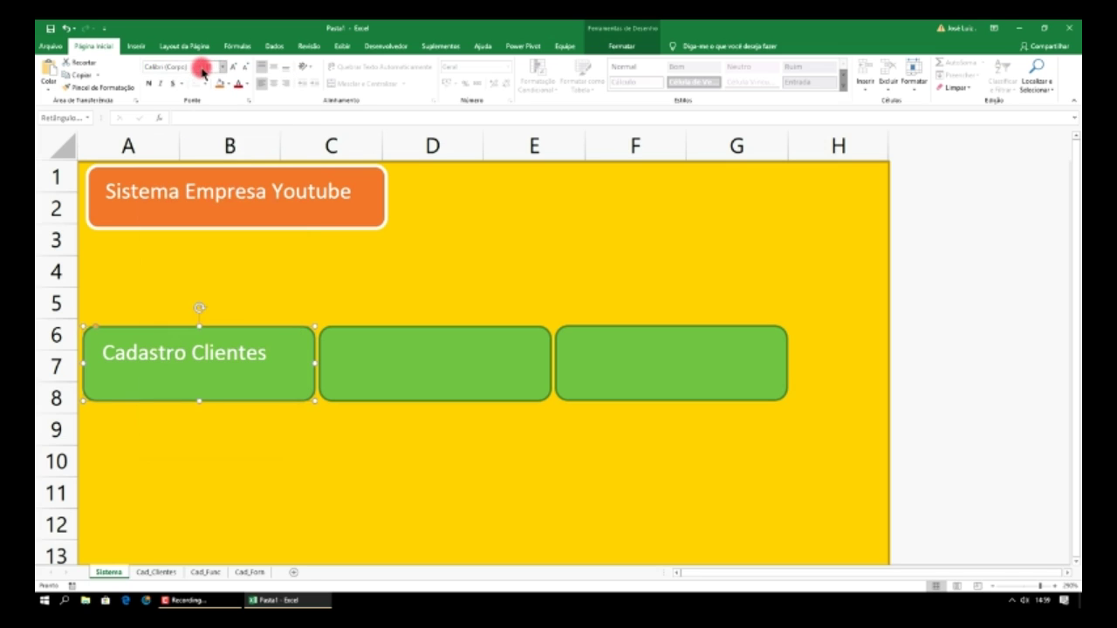
left_click(223, 69)
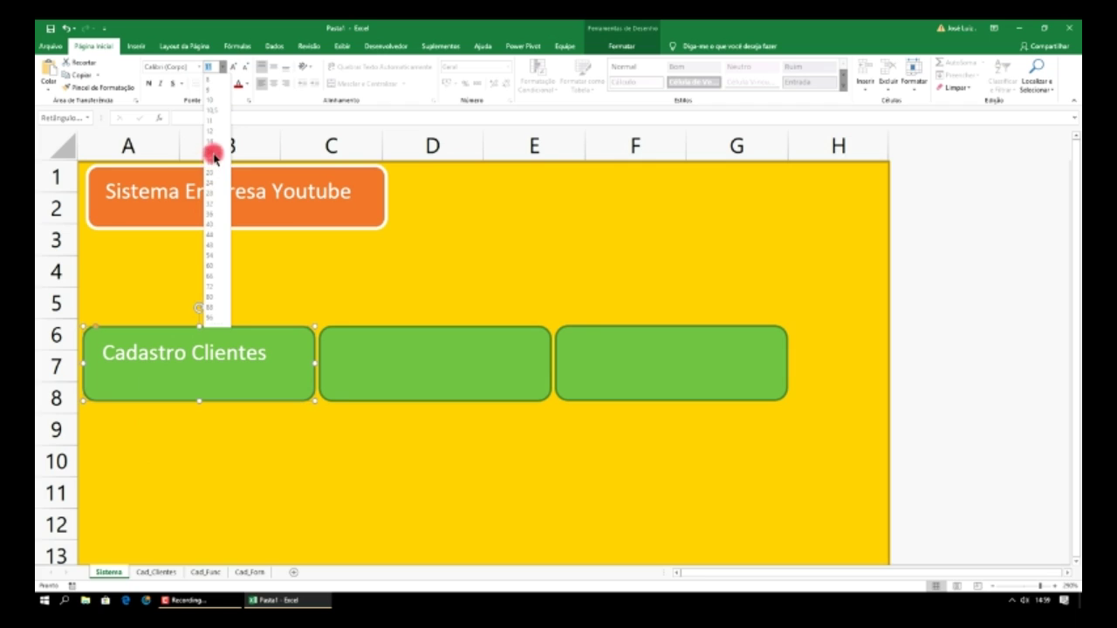
left_click(214, 102)
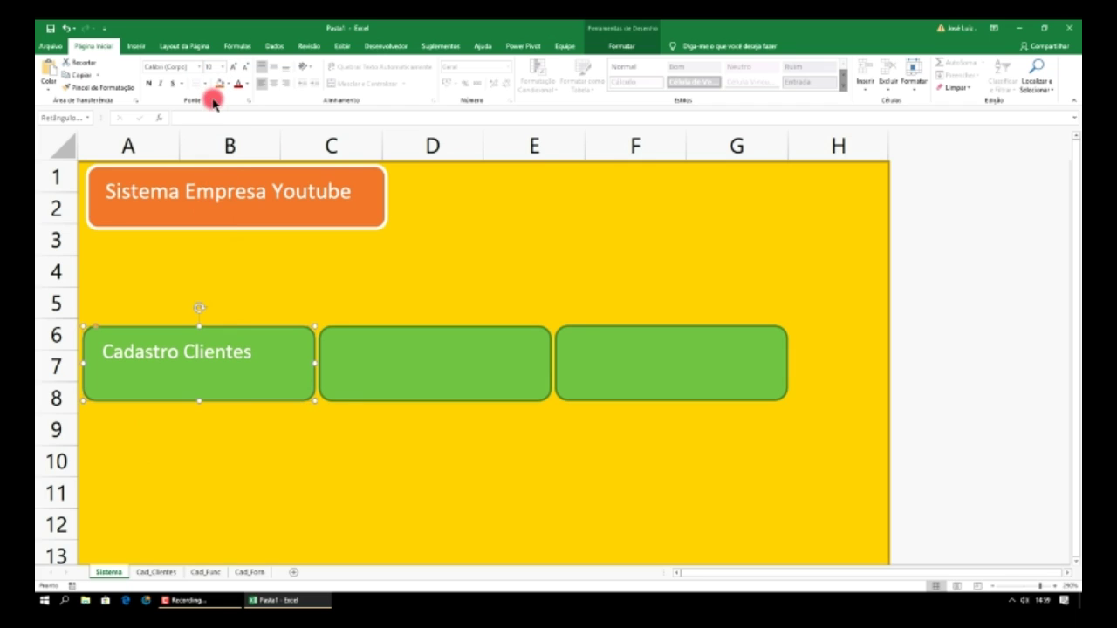
left_click(223, 67)
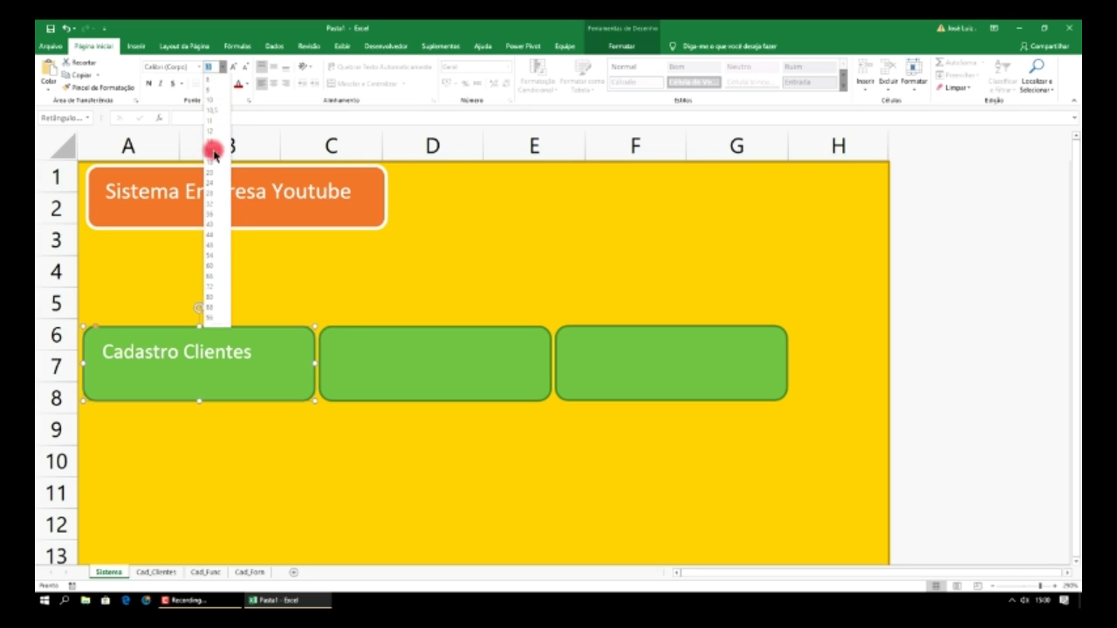
left_click(213, 143)
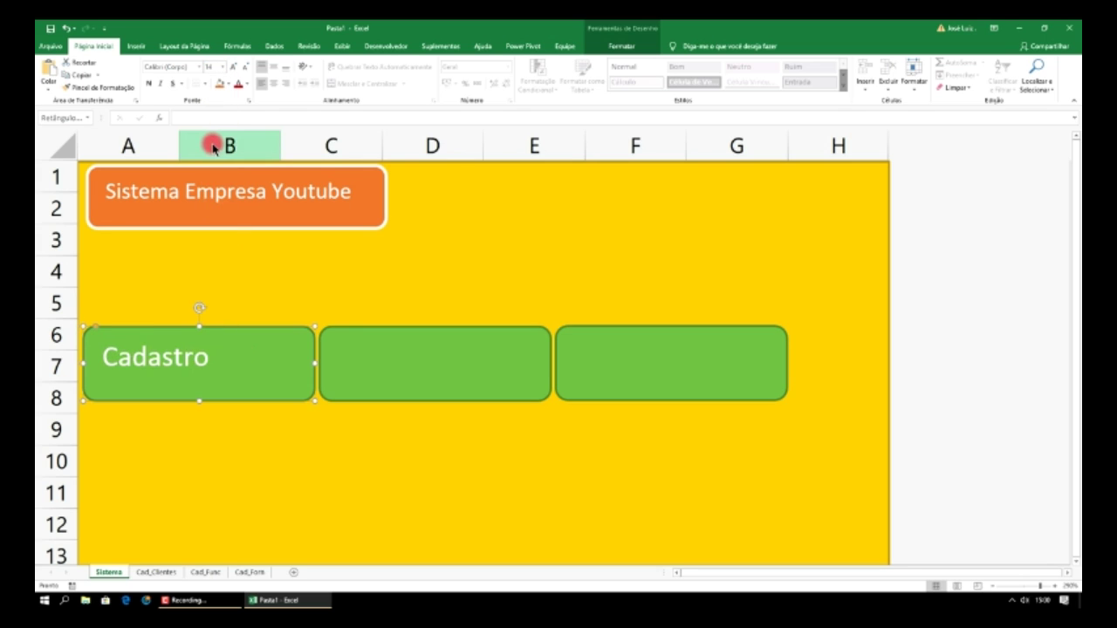
left_click(223, 68)
left_click(214, 131)
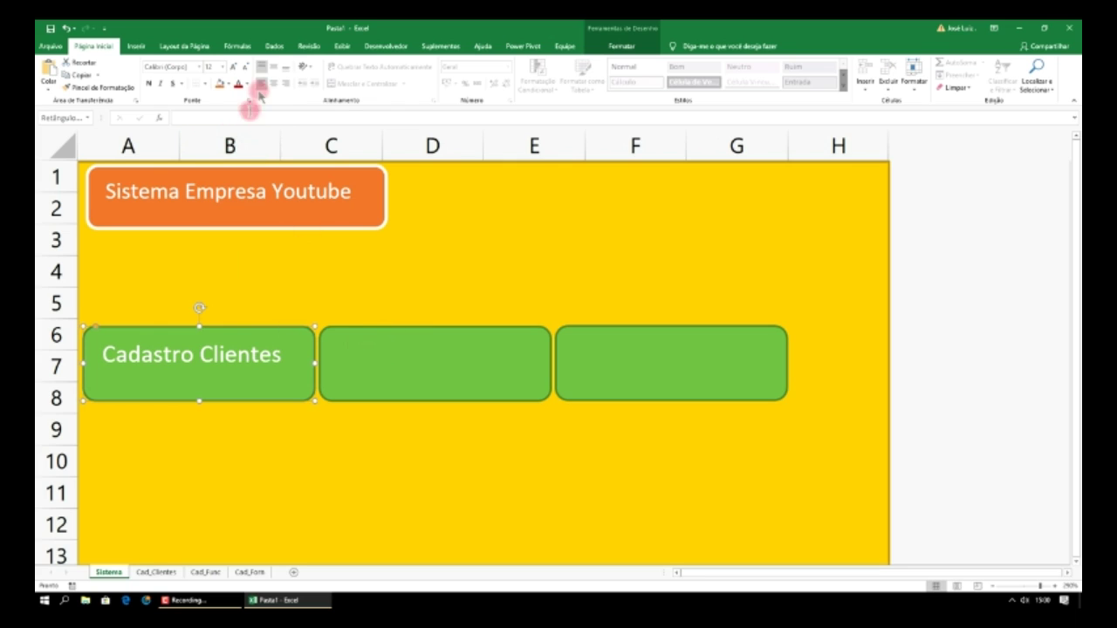
- Centre the Cadastro Clientes label vertically and horizontally, then select the word Cadastro
left_click(273, 68)
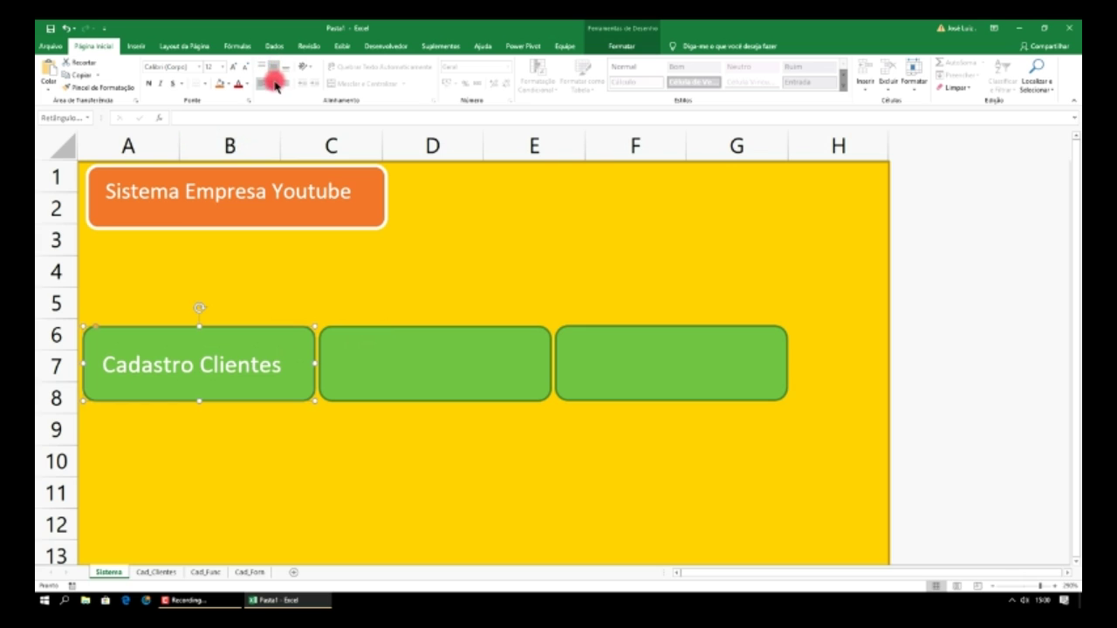
left_click(273, 84)
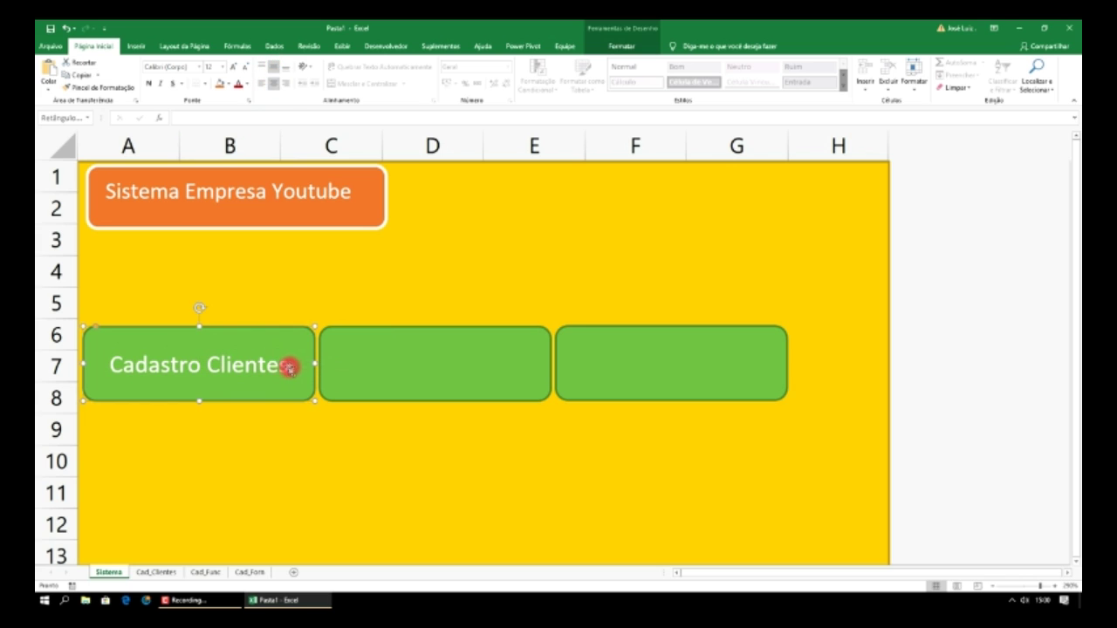
left_click(219, 365)
left_click_drag(199, 364, 103, 364)
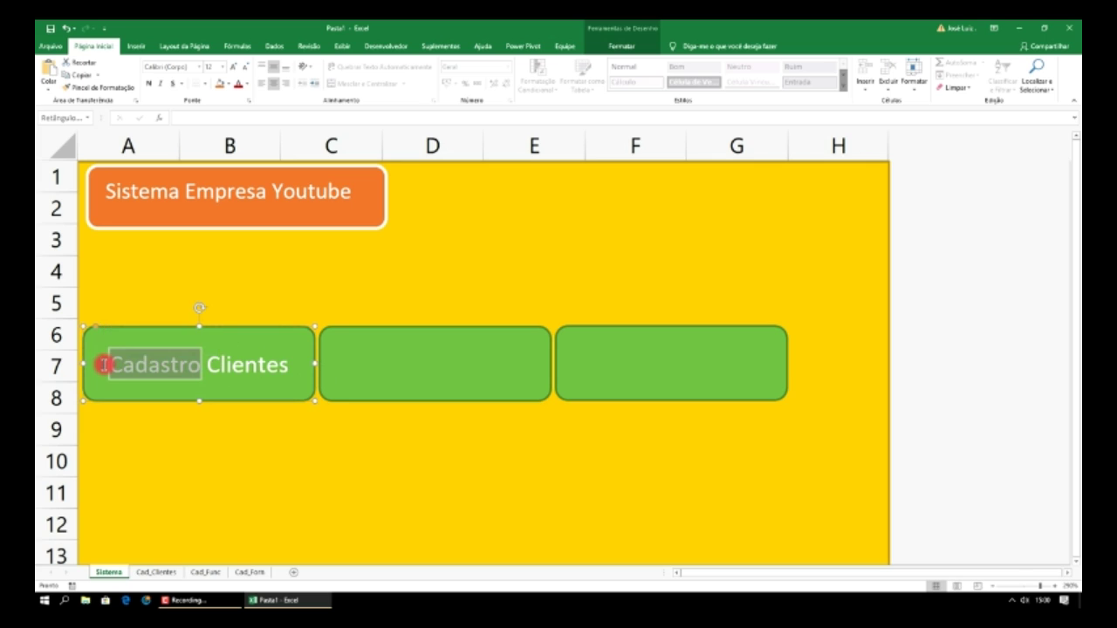
- Paste the copied Cadastro onto the middle rectangle, reposition it, then delete the picture
left_click(405, 358)
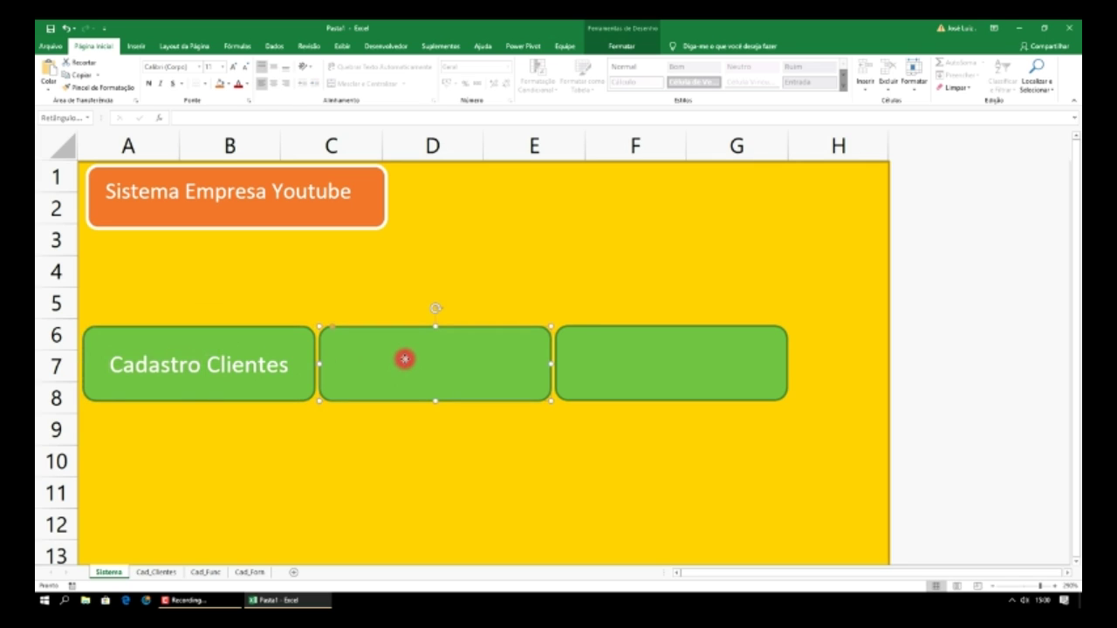
key("ctrl+v")
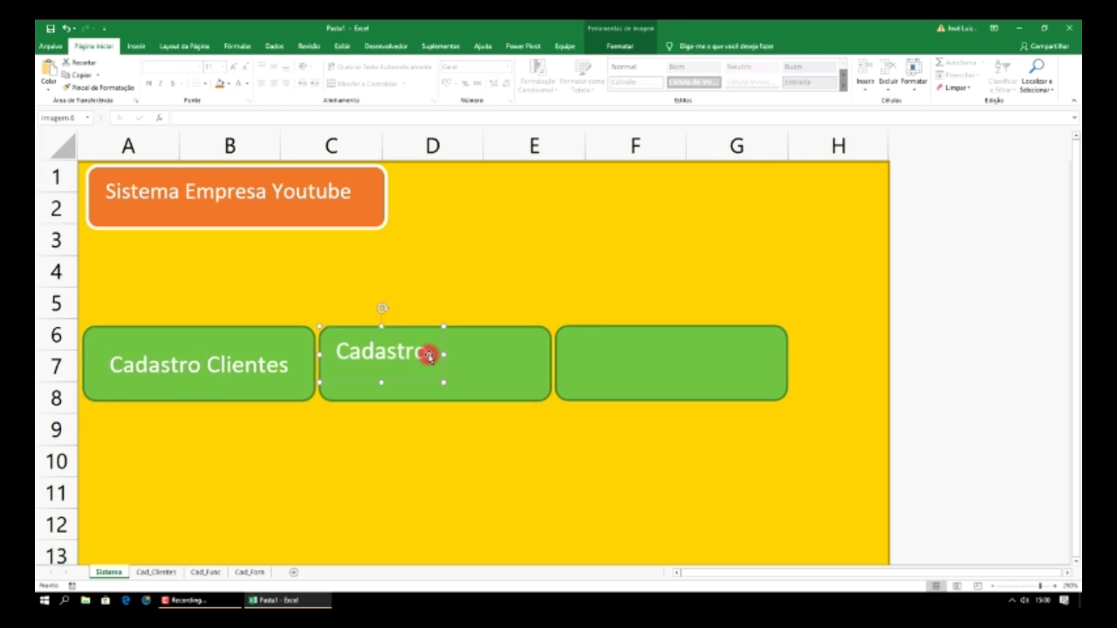
double_click(428, 356)
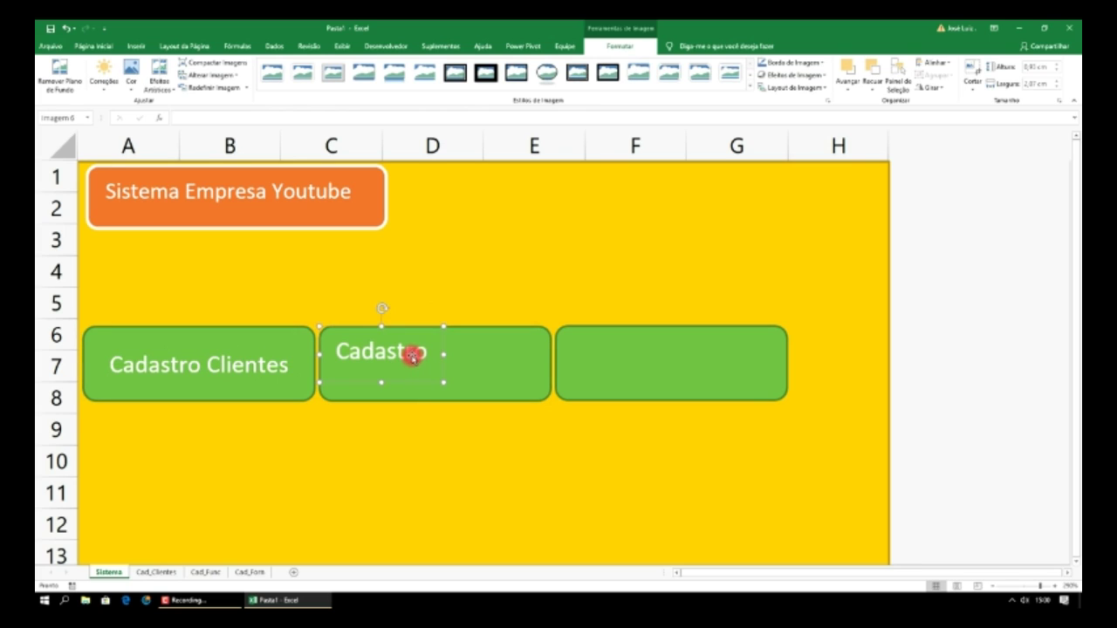
left_click_drag(427, 356, 431, 365)
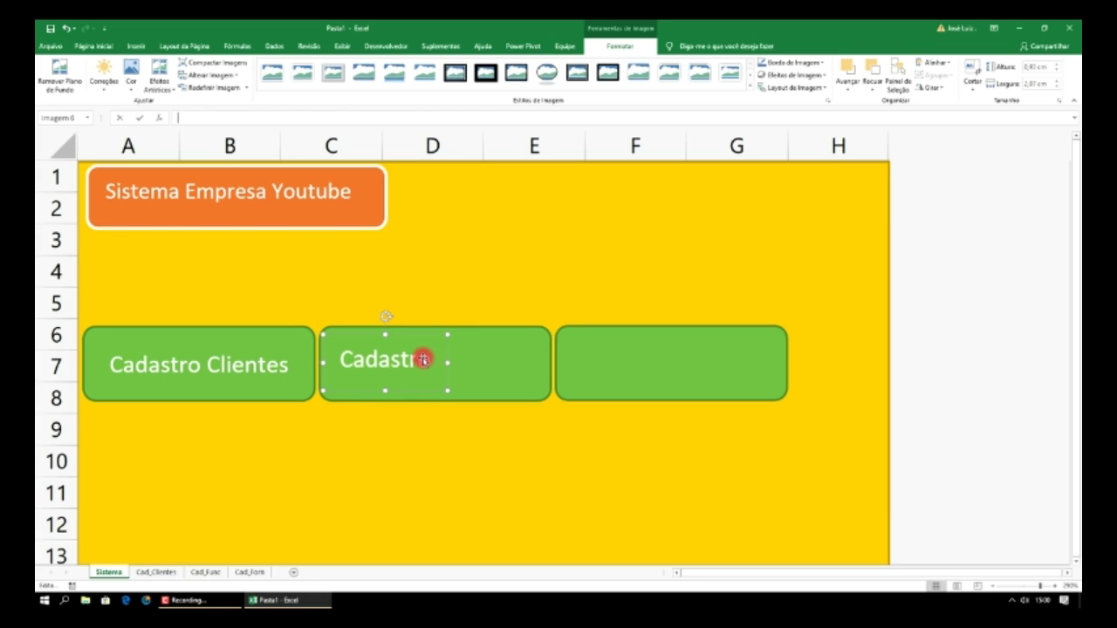
left_click(426, 358)
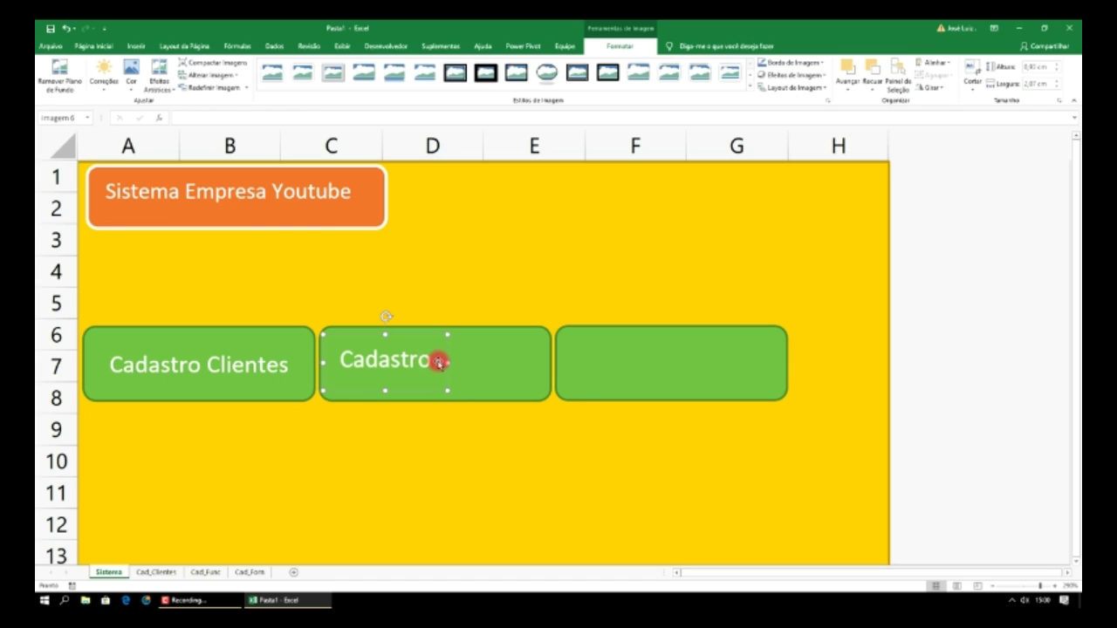
left_click_drag(439, 362, 434, 366)
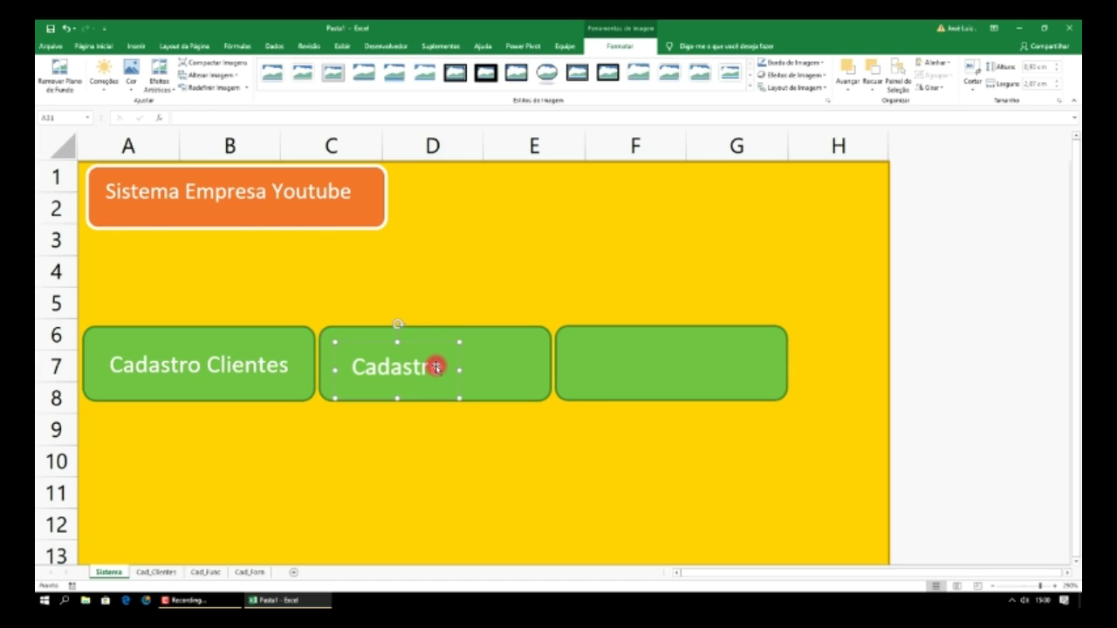
key("Delete")
- Type 'Cadastro Funcionários' in the middle rectangle and set it to size 10
left_click(399, 353)
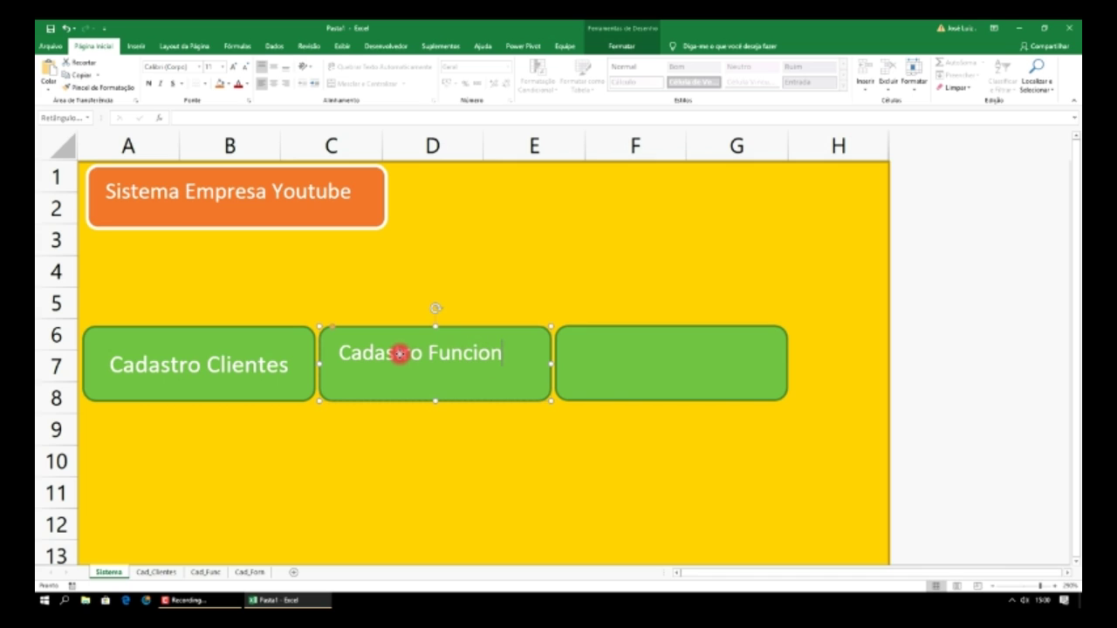
type("ios")
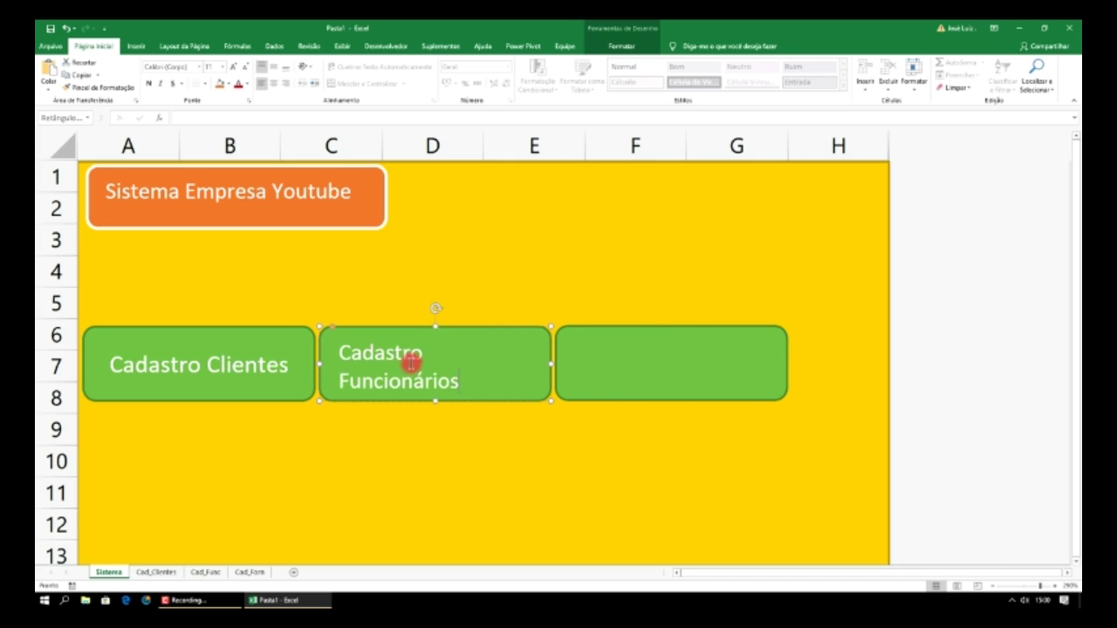
key("ctrl+BackSpace")
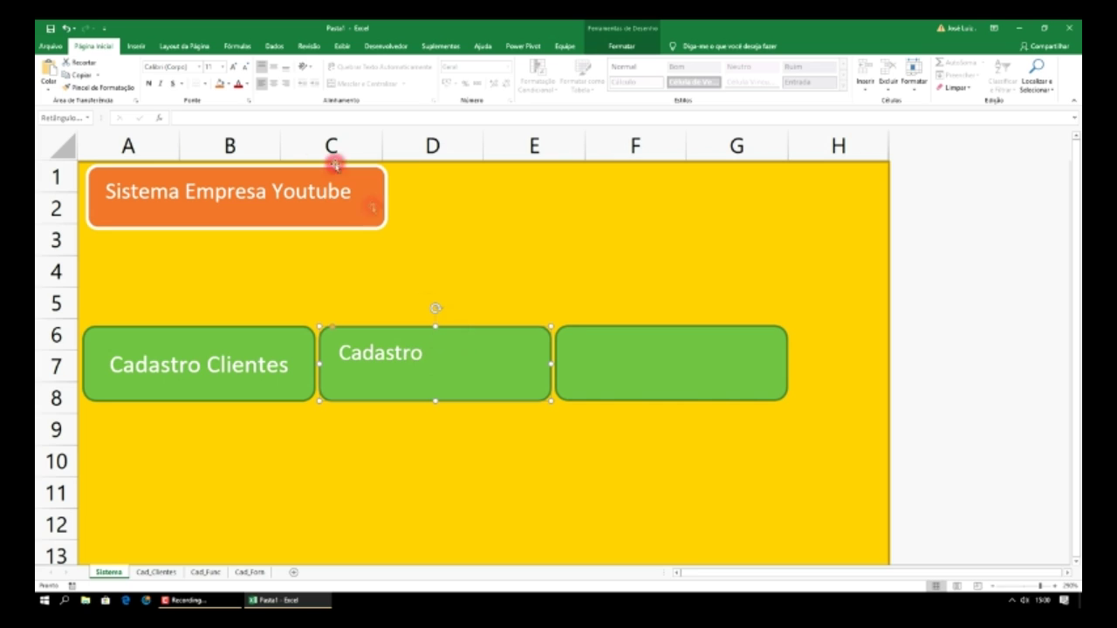
left_click(222, 67)
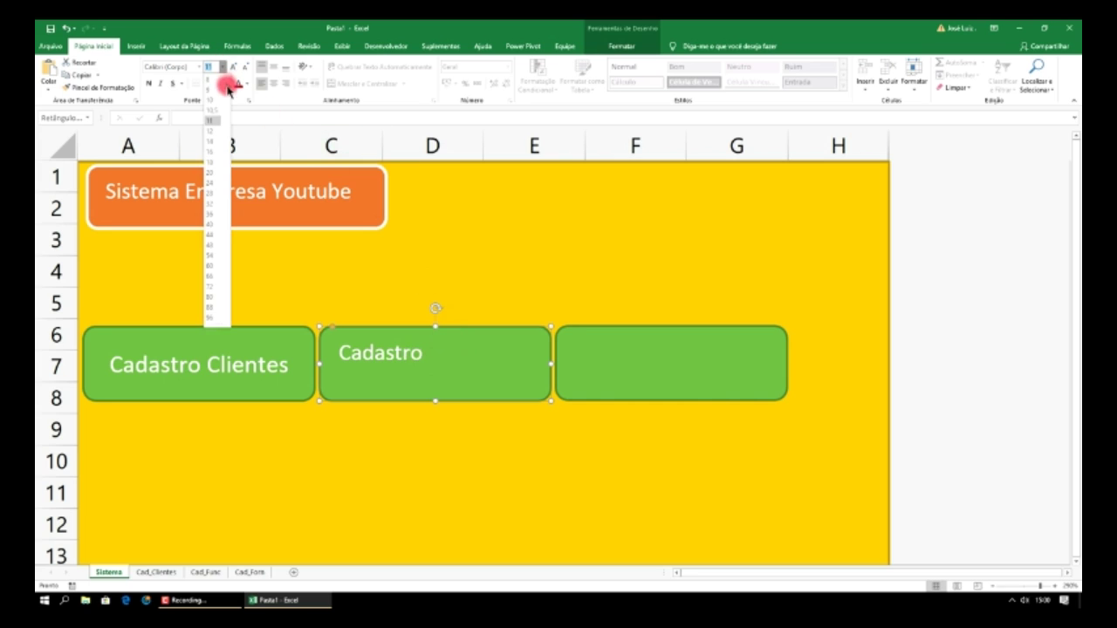
left_click(215, 105)
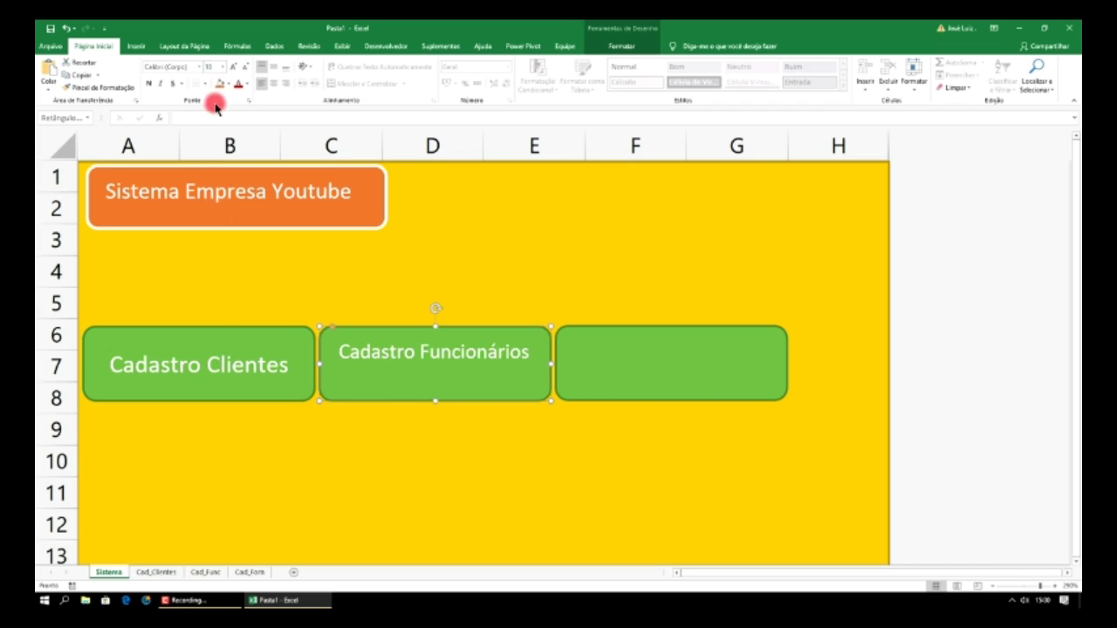
- Set Cadastro Clientes to size 10 and centre Cadastro Funcionários both ways in its shape
left_click(278, 335)
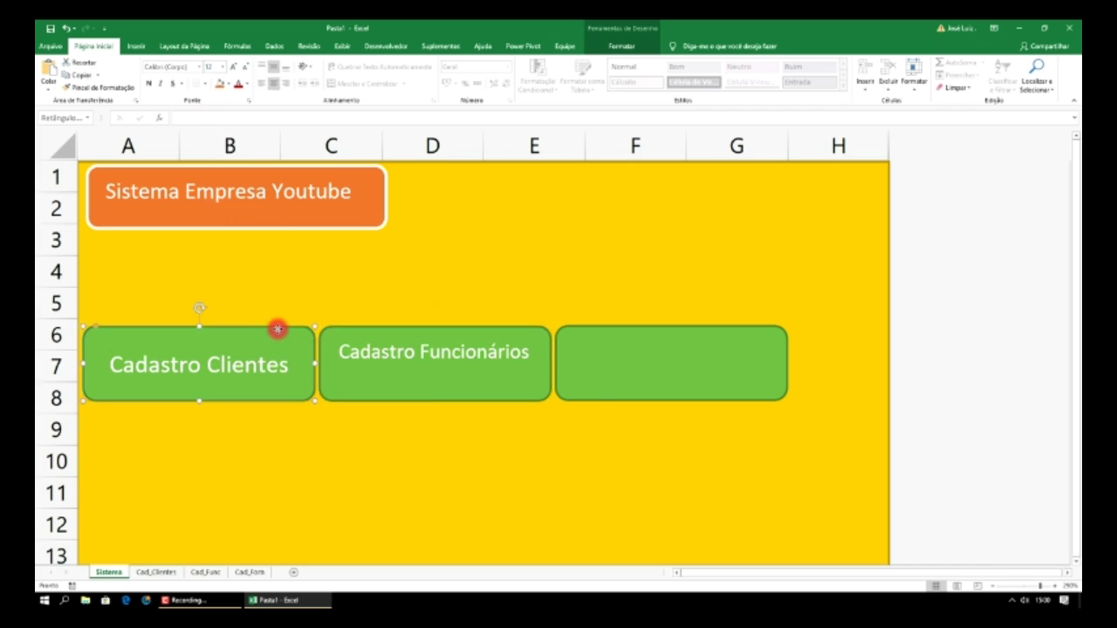
left_click(224, 67)
left_click(215, 100)
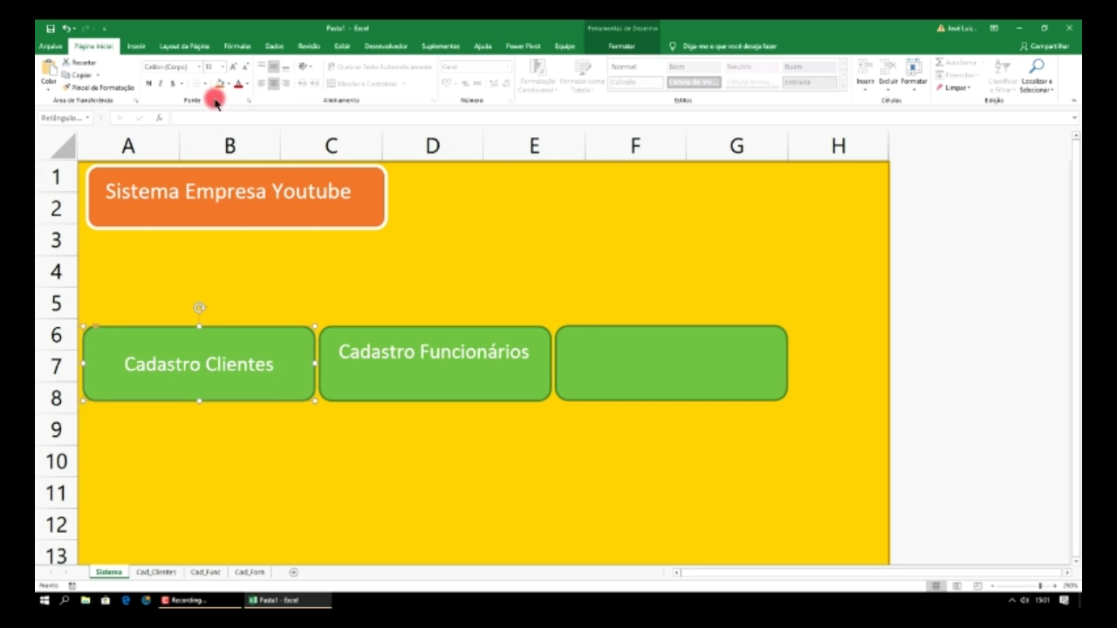
left_click(408, 332)
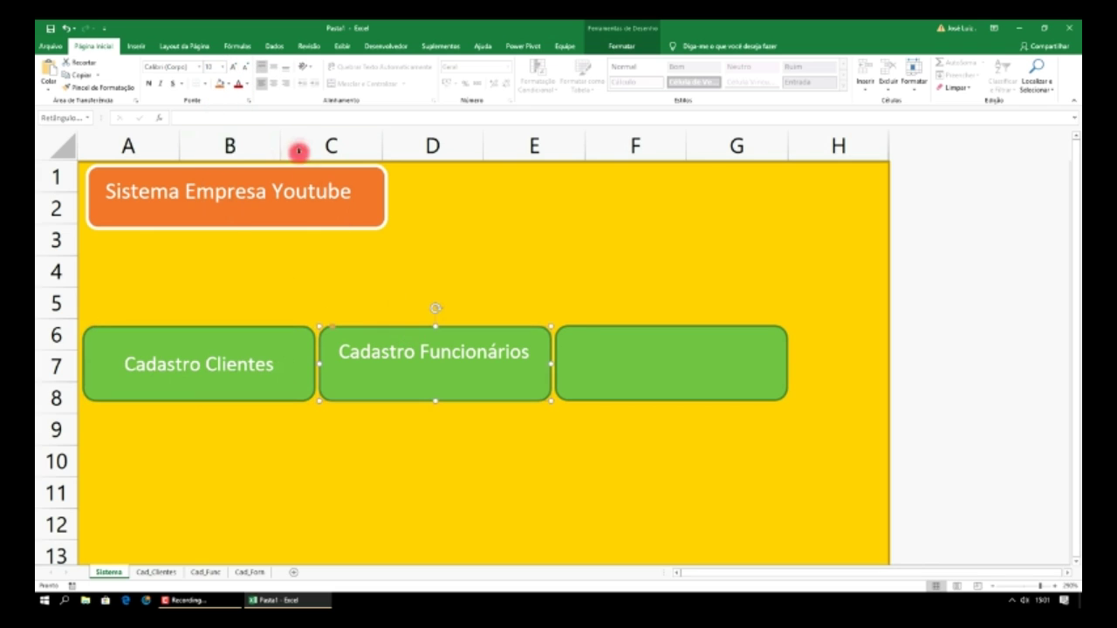
left_click(272, 68)
left_click(273, 83)
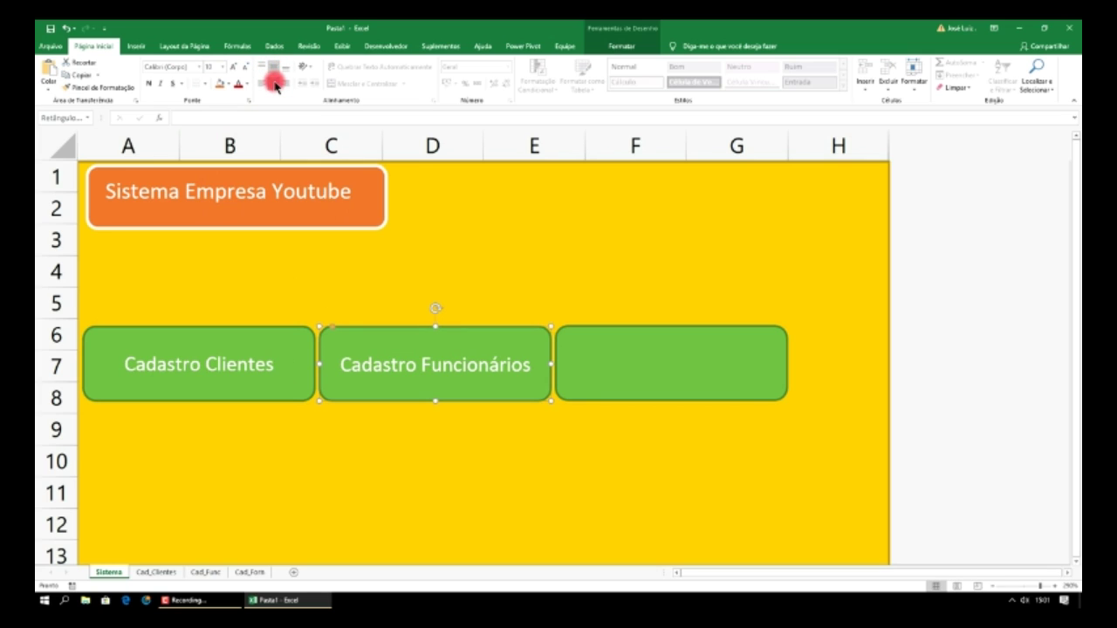
left_click(615, 352)
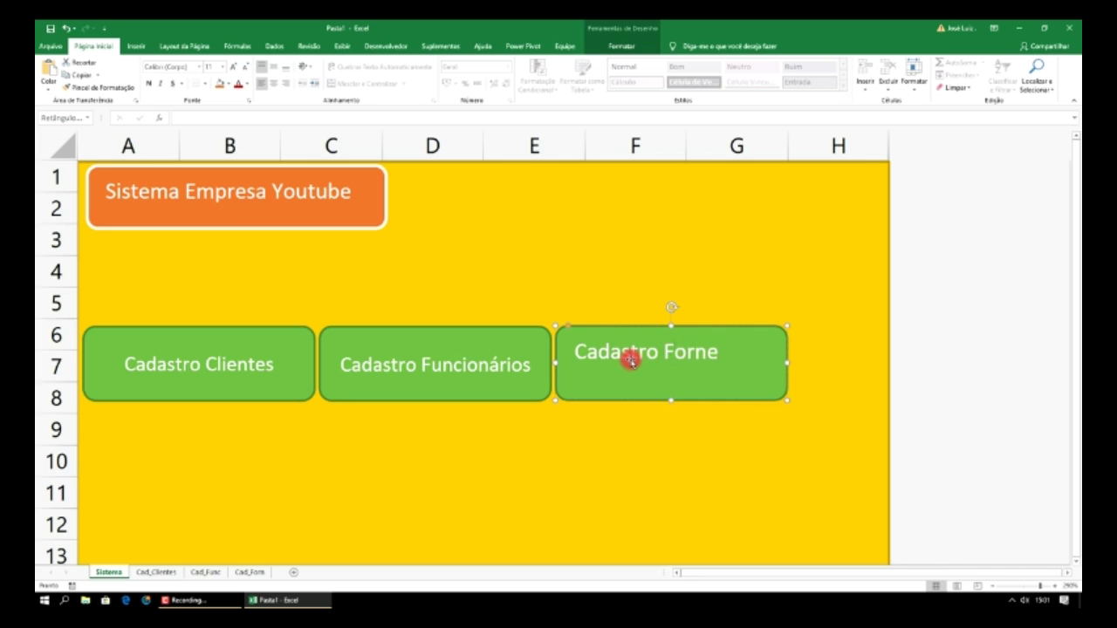
- Type 'Cadastro Fornecedores' in the third button, size it 10, and centre it
type("Cadastro Fornecedores")
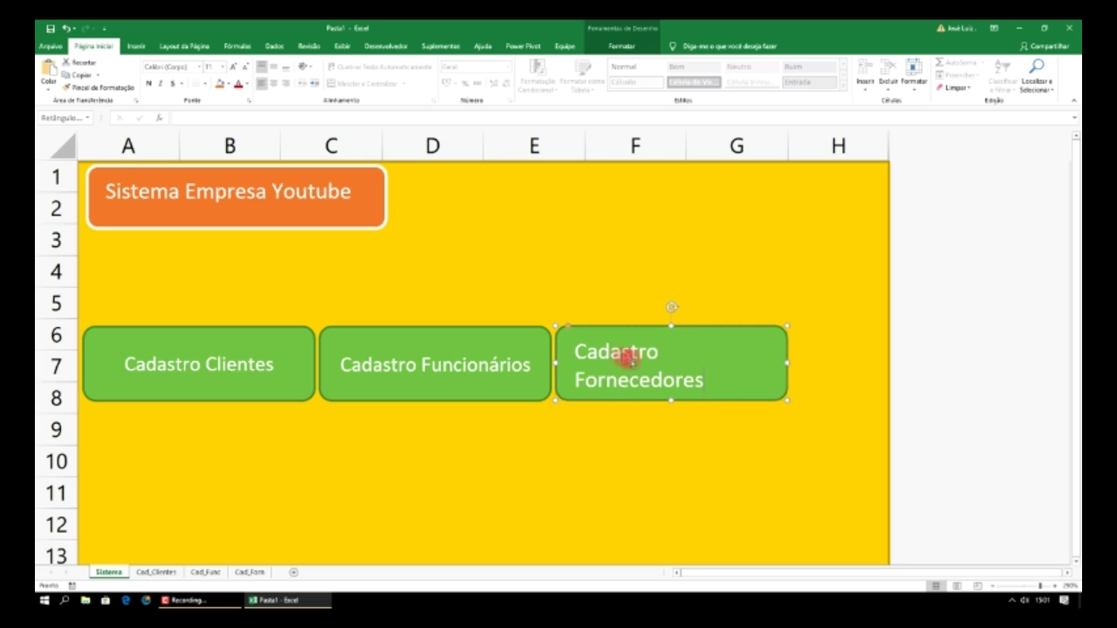
key("ctrl+BackSpace")
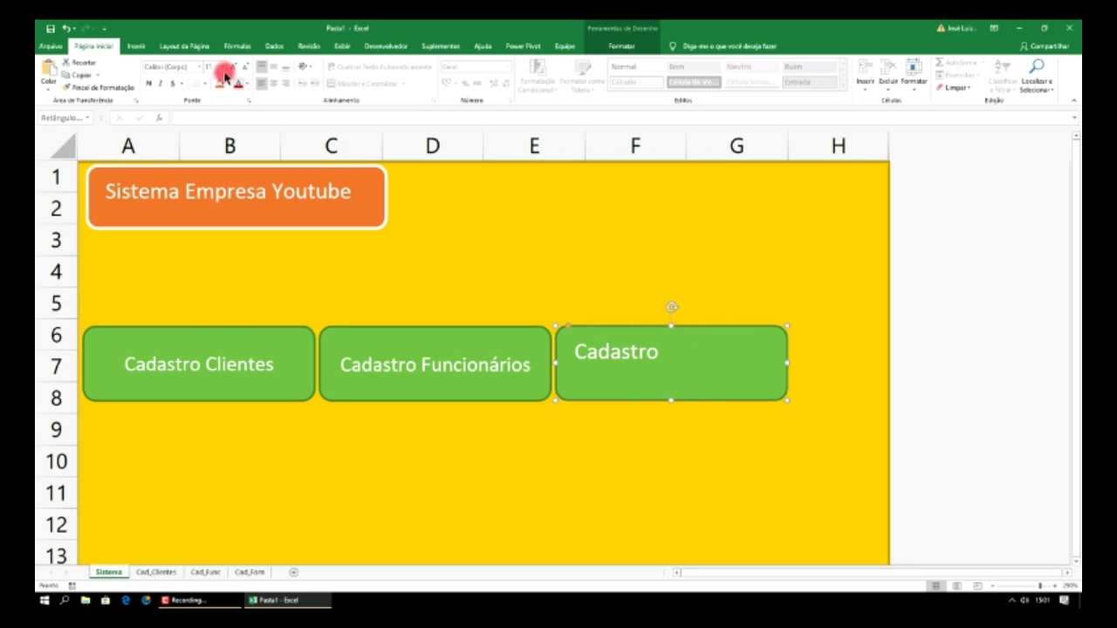
left_click(223, 70)
left_click(215, 100)
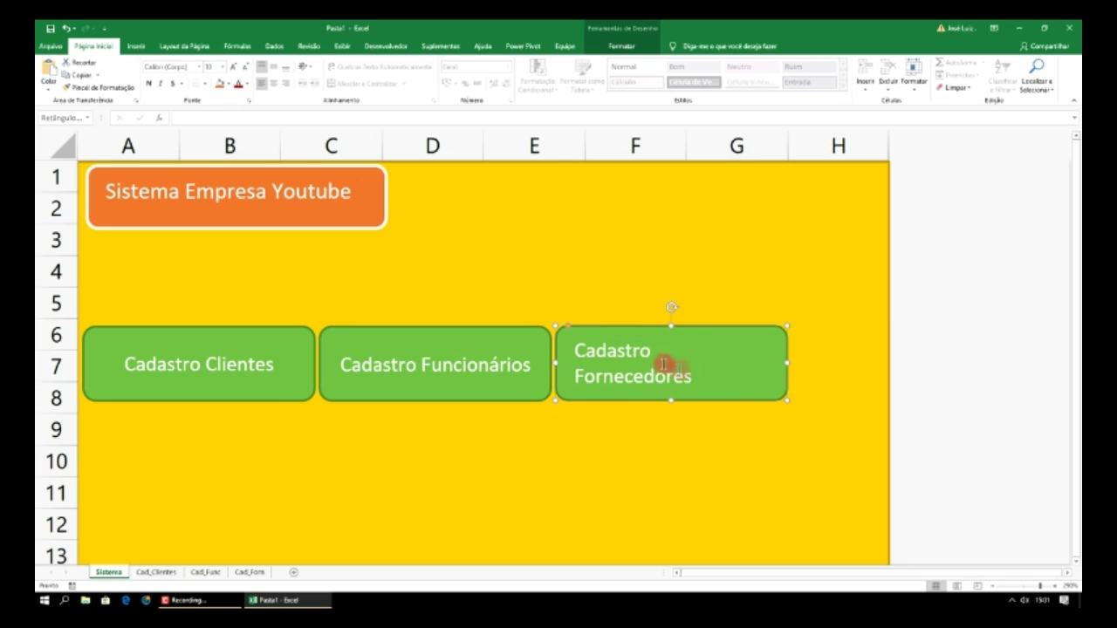
left_click(274, 83)
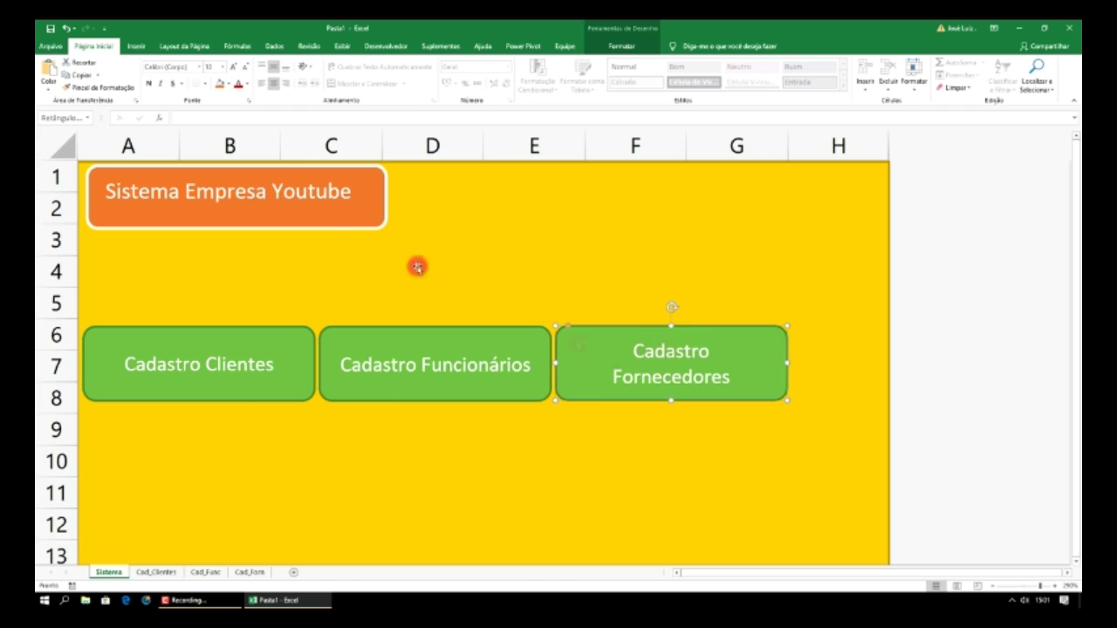
- Shrink all three button labels (Fornecedores, Funcionários, Clientes) to font size 9
left_click(222, 68)
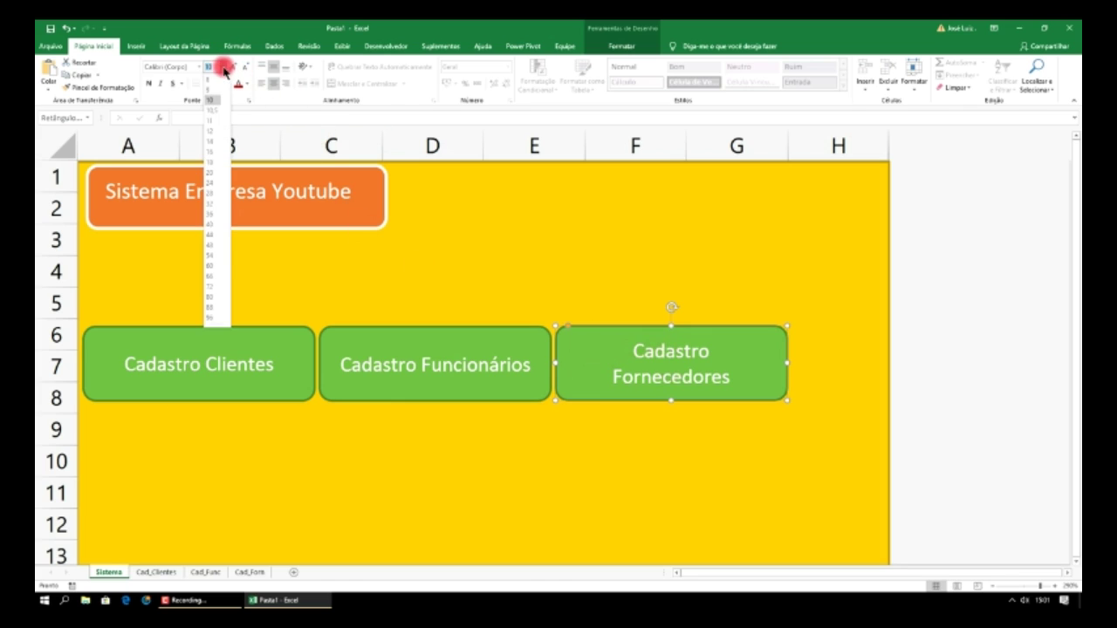
left_click(210, 89)
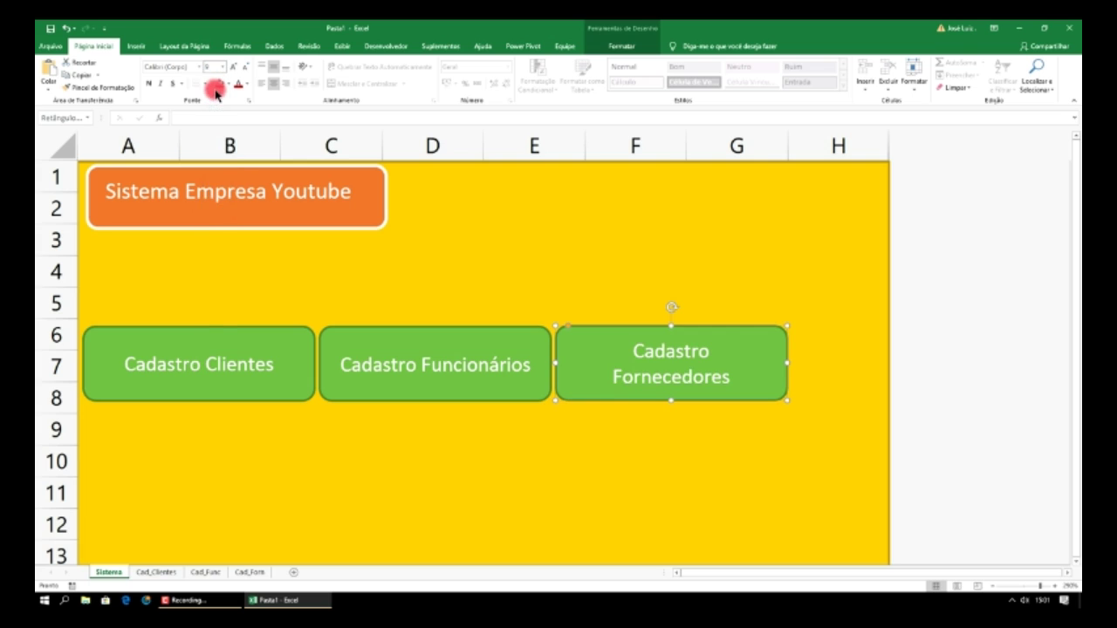
left_click(452, 328)
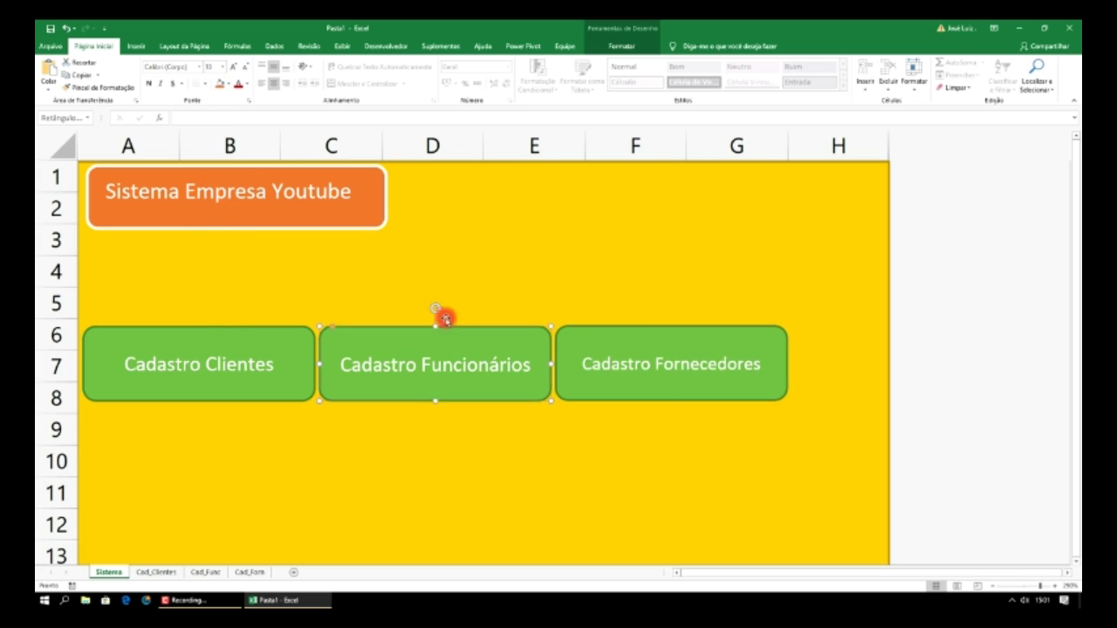
left_click(224, 68)
left_click(214, 88)
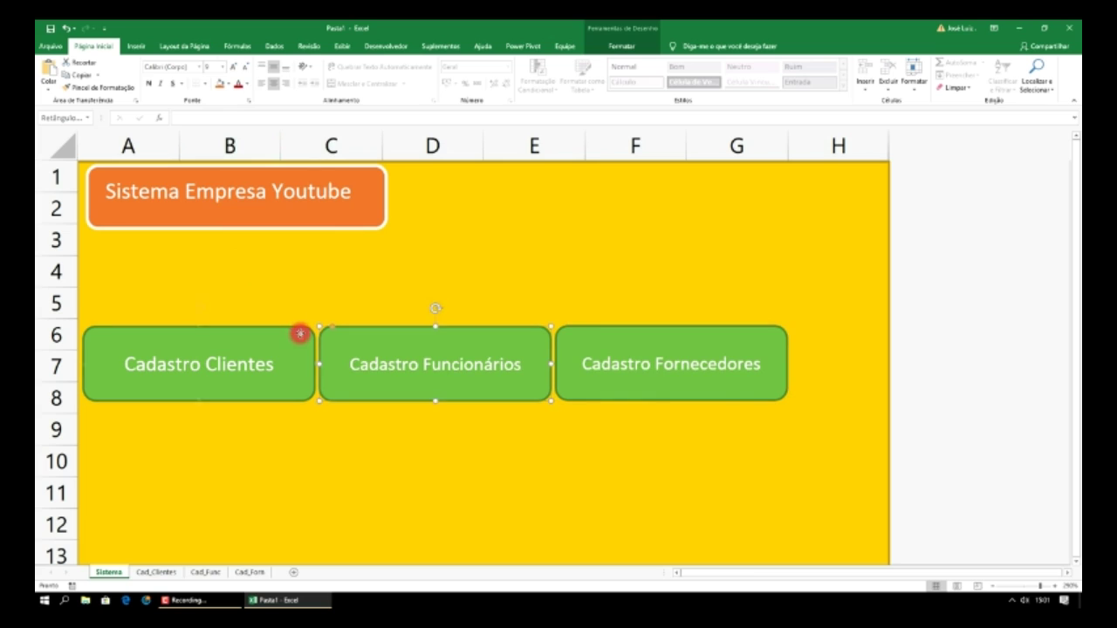
left_click(300, 334)
left_click(224, 67)
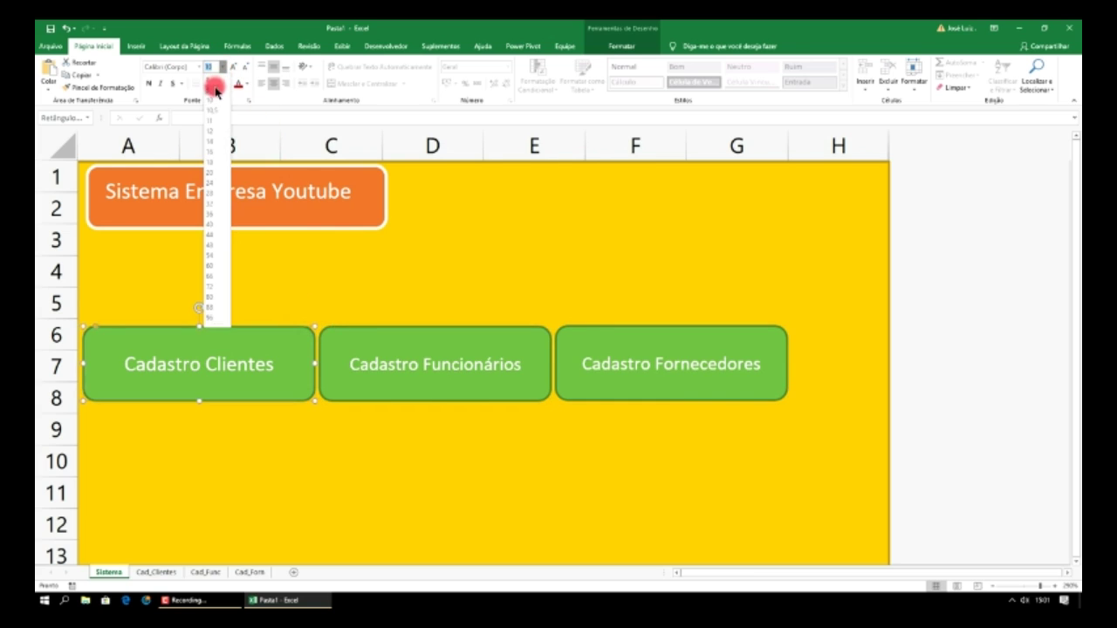
left_click(215, 88)
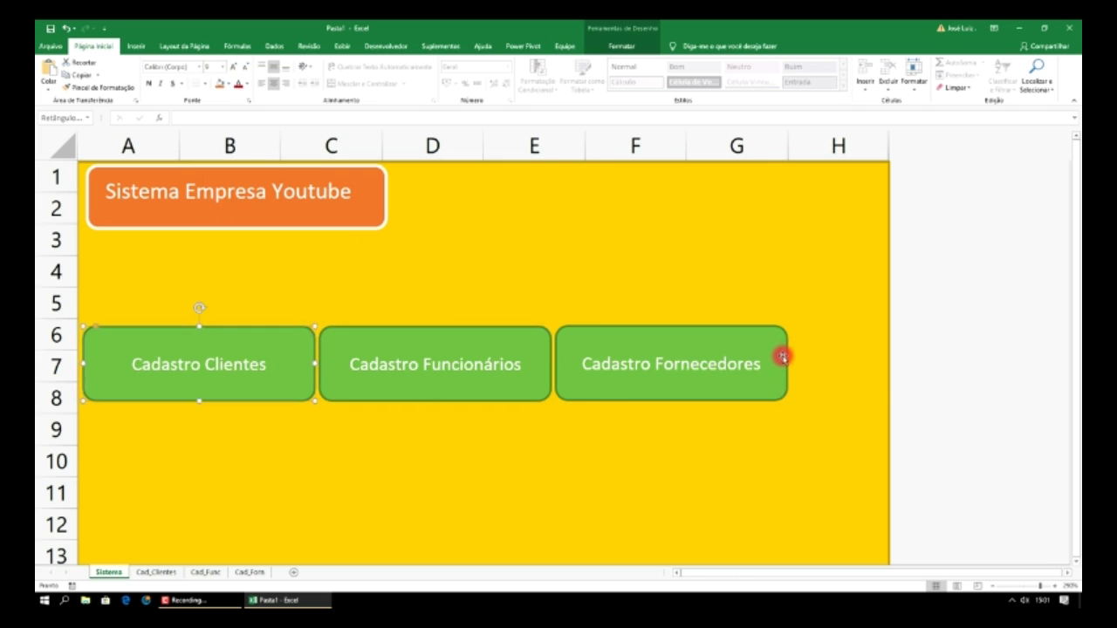
- Select the three buttons together, nudge them slightly with the arrow keys, then deselect
left_click(719, 339)
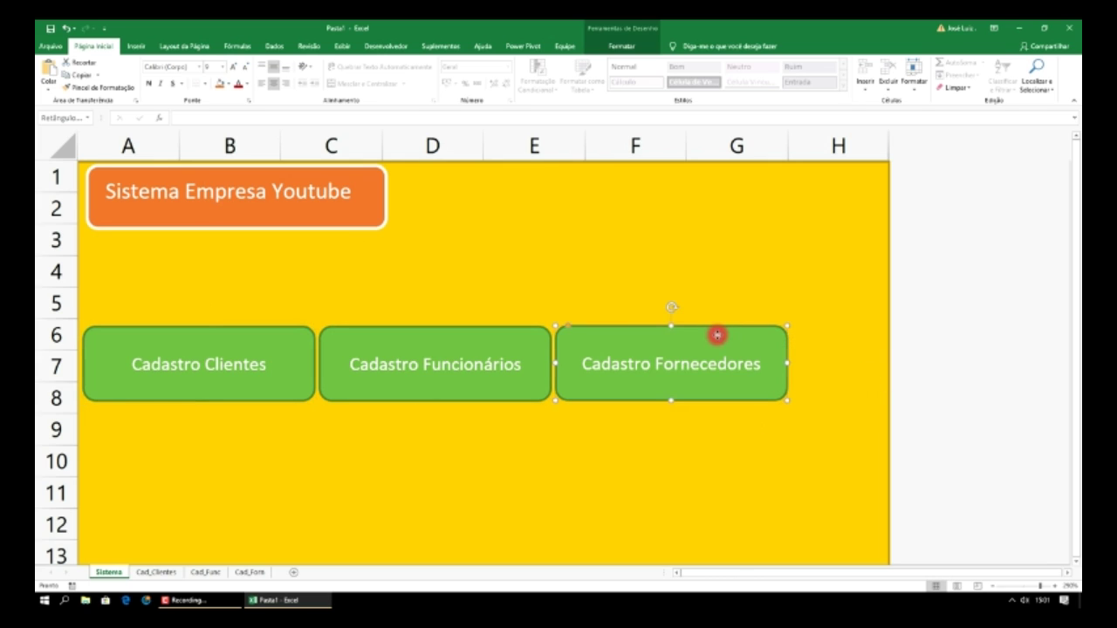
left_click(521, 335, "shift")
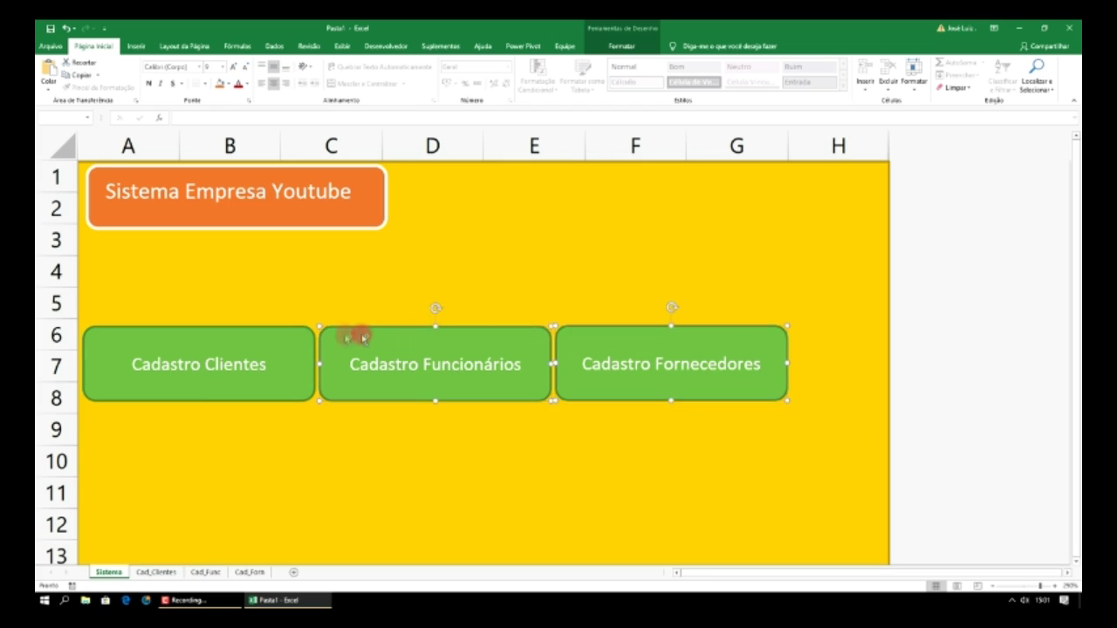
left_click(301, 336, "shift")
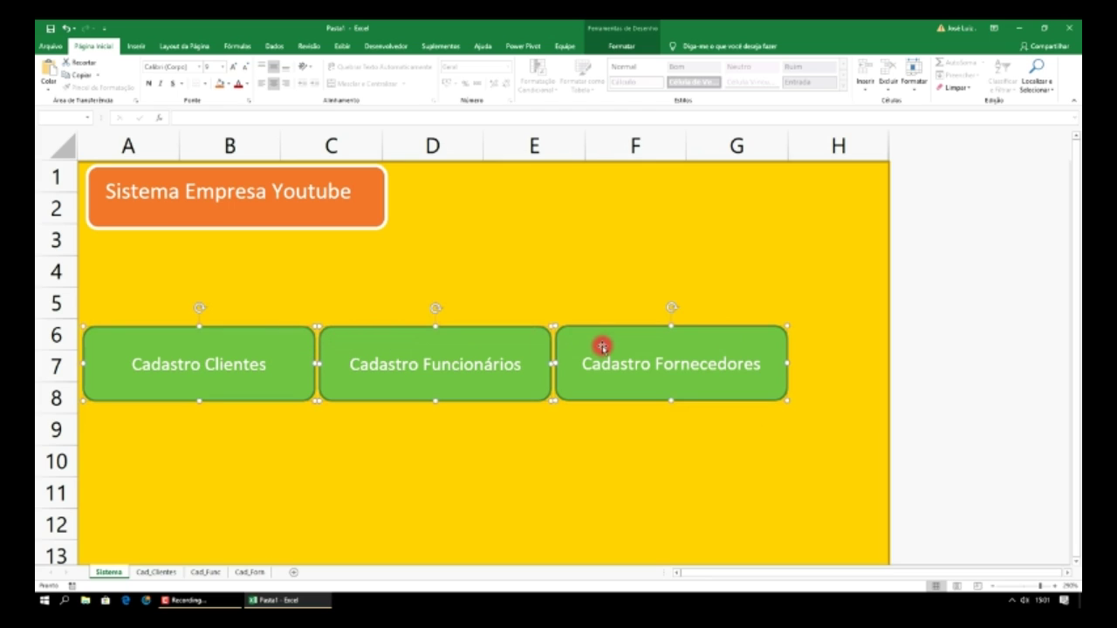
key("Right")
key("Right")
key("Right")
key("Right")
key("Right")
key("Right")
key("Right")
key("Right")
key("Right")
key("Right")
key("Right")
key("Right")
key("Right")
key("Right")
key("Right")
key("Right")
key("Right")
key("Right")
key("Right")
key("Right")
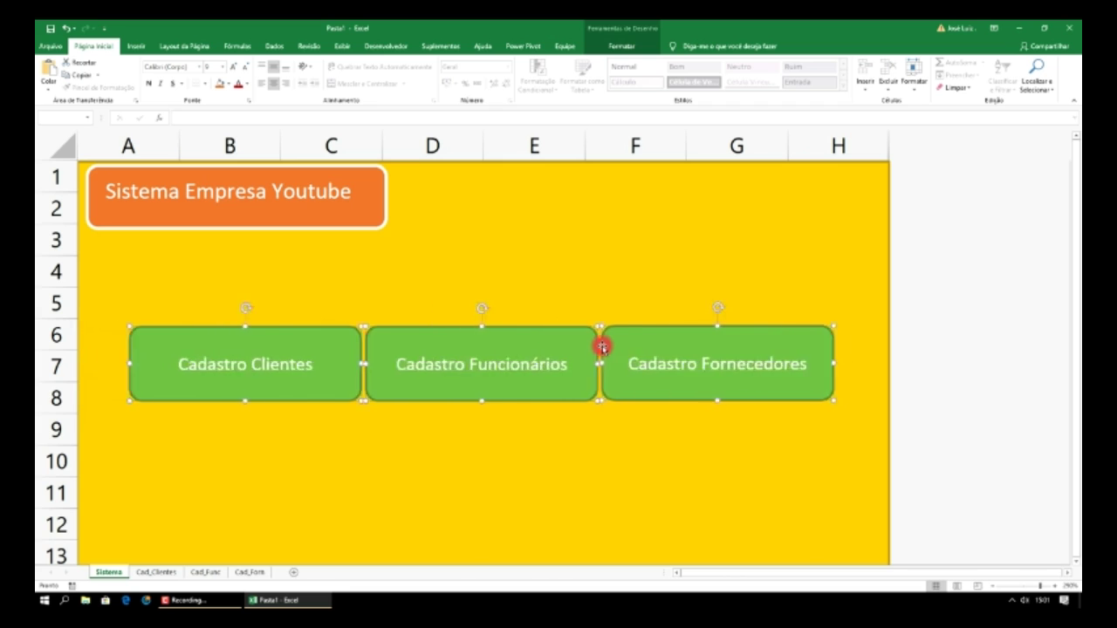
key("Left")
key("Left")
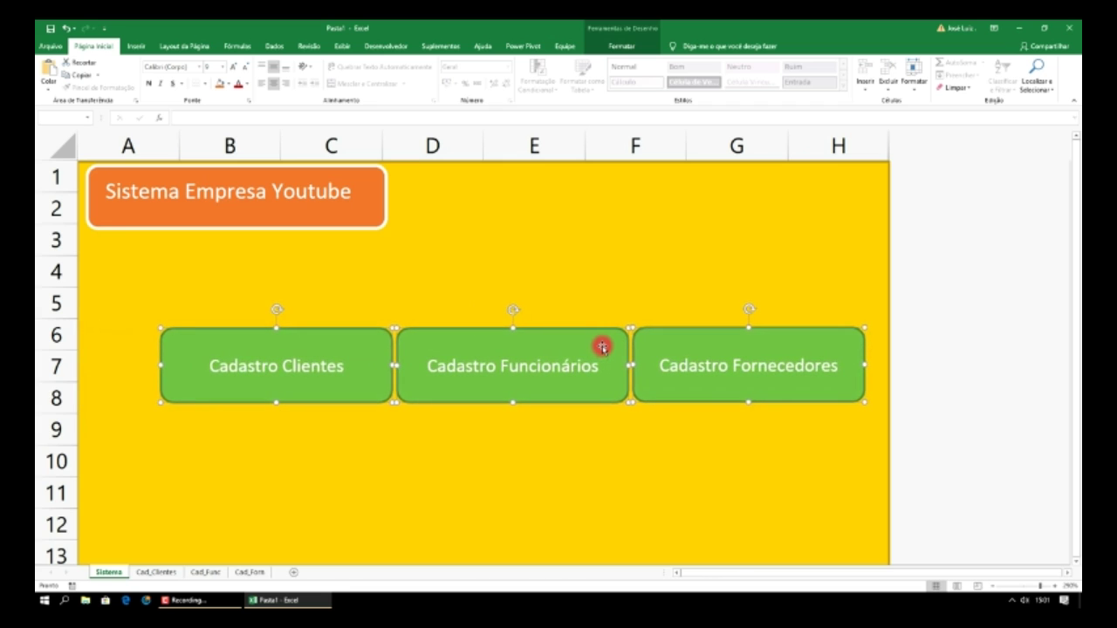
key("Left")
key("Left")
key("Left")
key("Left")
key("Left")
key("Left")
key("Down")
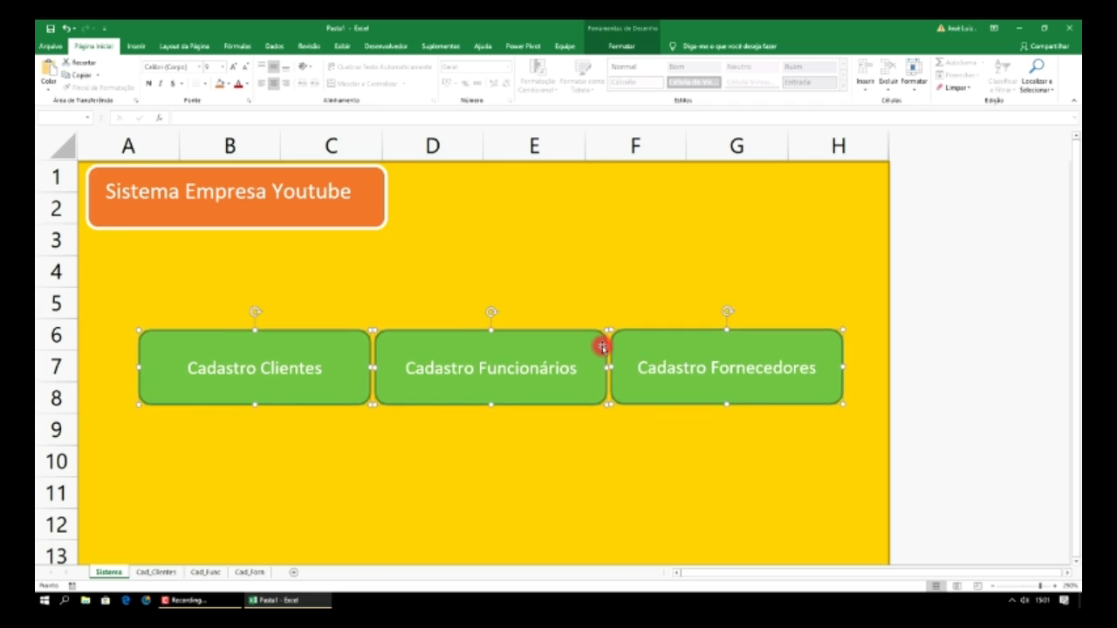
left_click(647, 242)
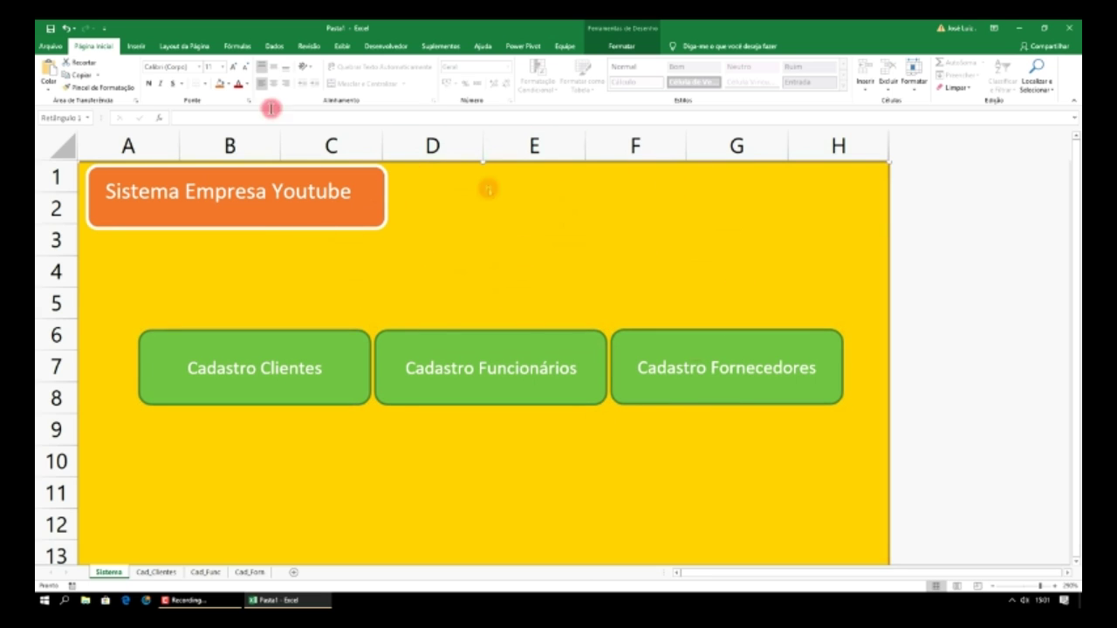
- Use Salvar como to store the workbook on the Área de Trabalho as 'Sistema Empresa'
left_click(54, 47)
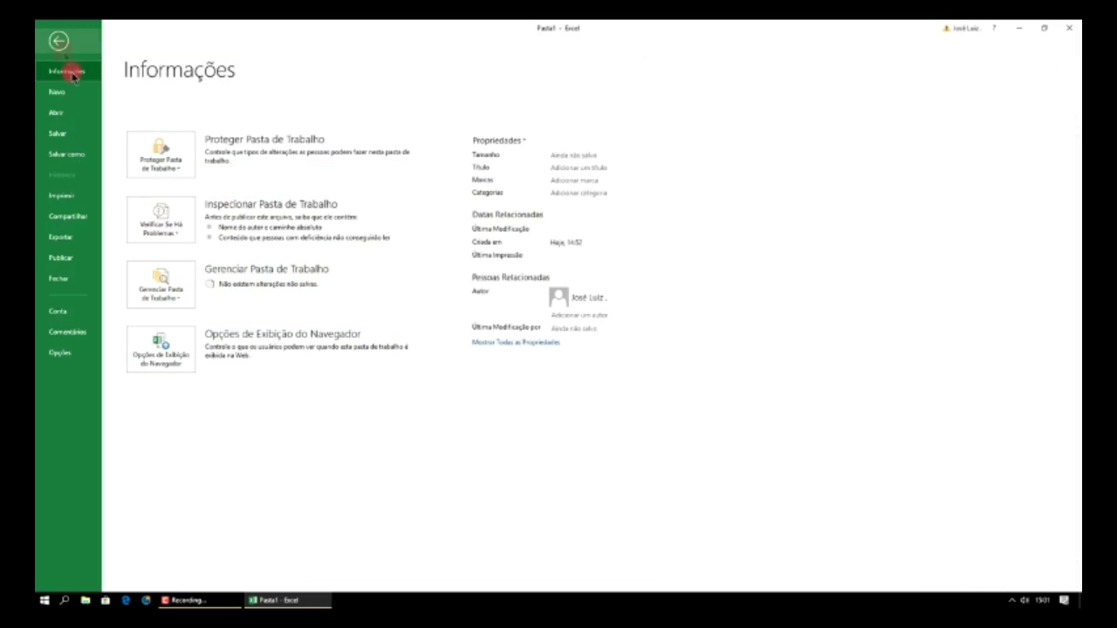
left_click(75, 154)
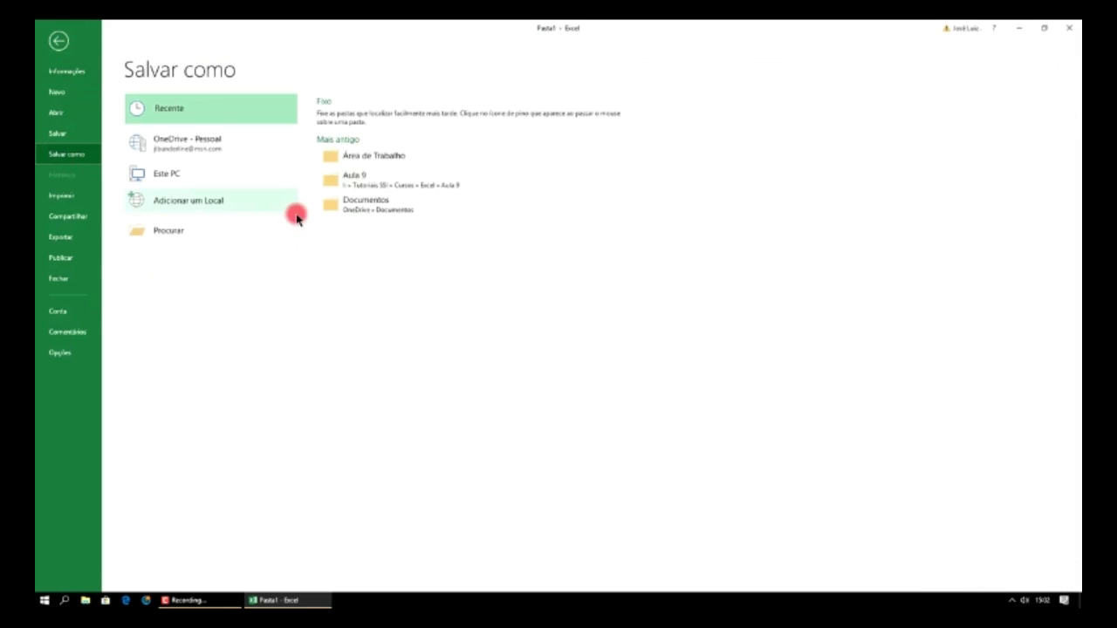
left_click(380, 155)
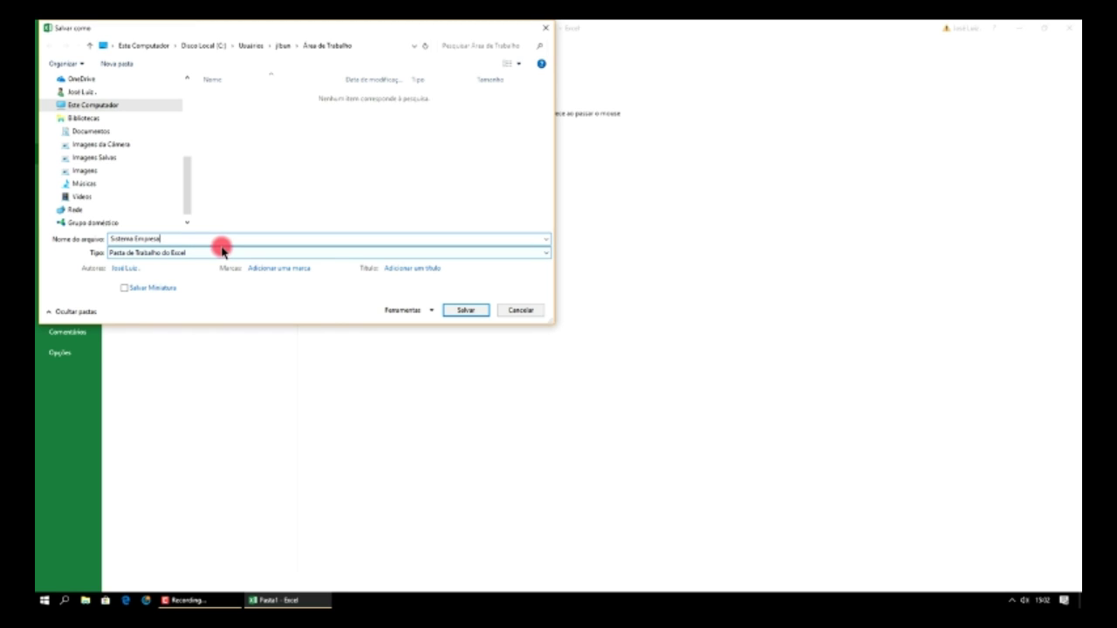
type("Sistema Empresa")
left_click(466, 310)
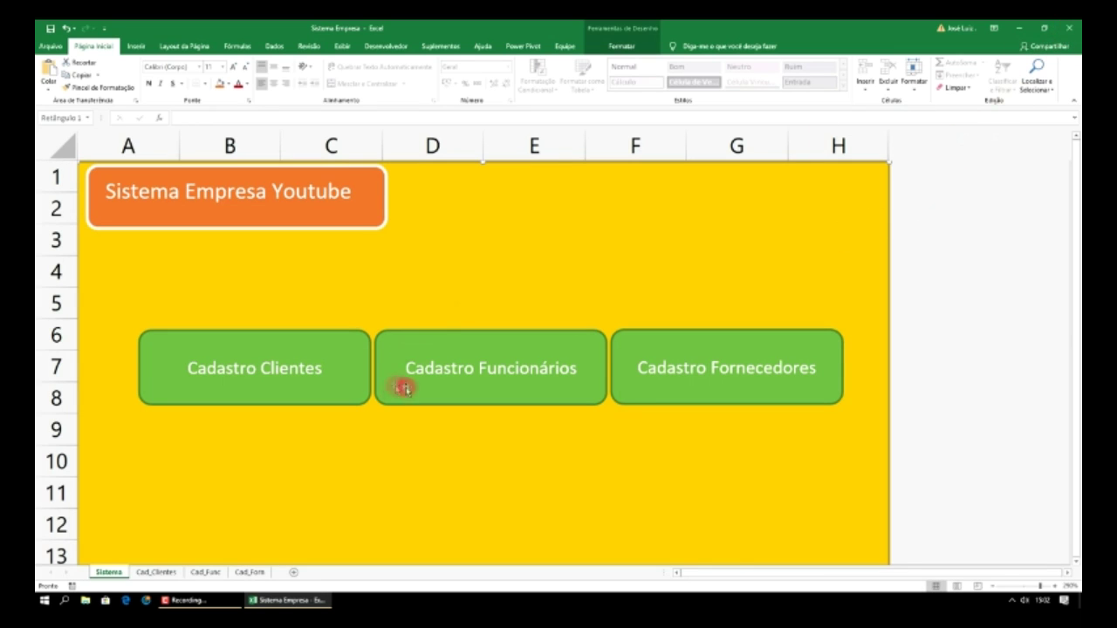
- Hyperlink the Cadastro Clientes button to the Cad_Clientes sheet in this document
right_click(323, 347)
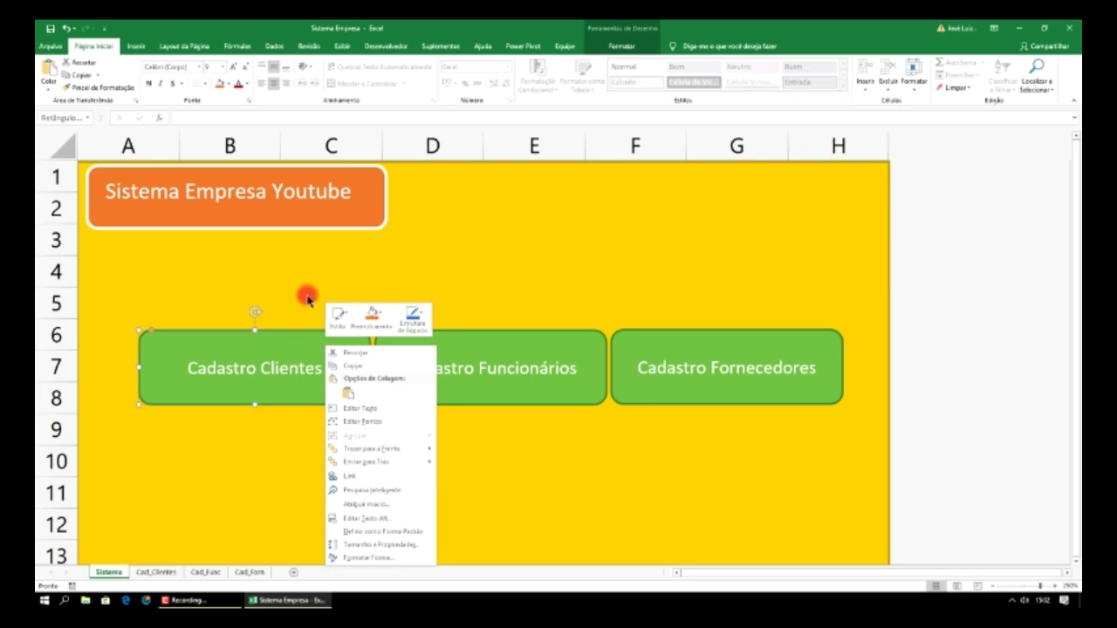
left_click(291, 370)
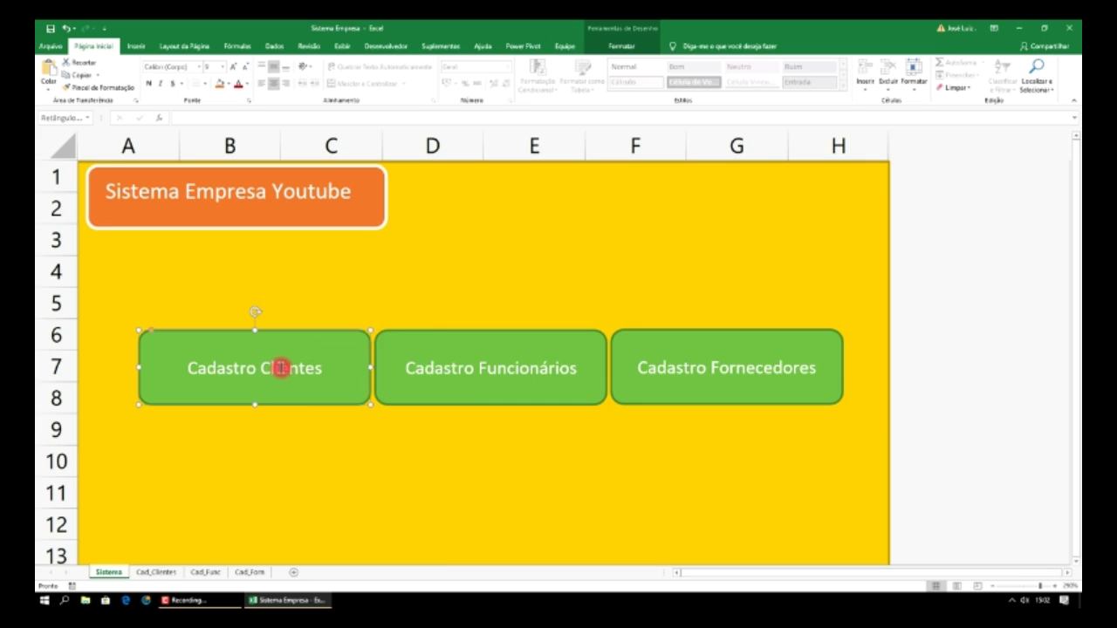
right_click(343, 340)
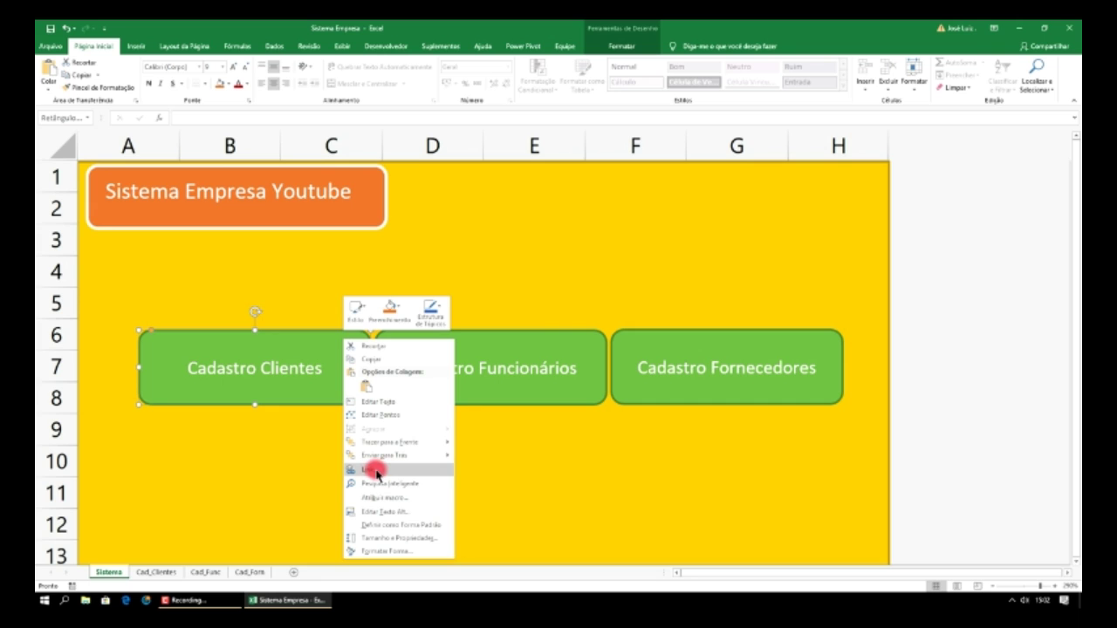
left_click(375, 471)
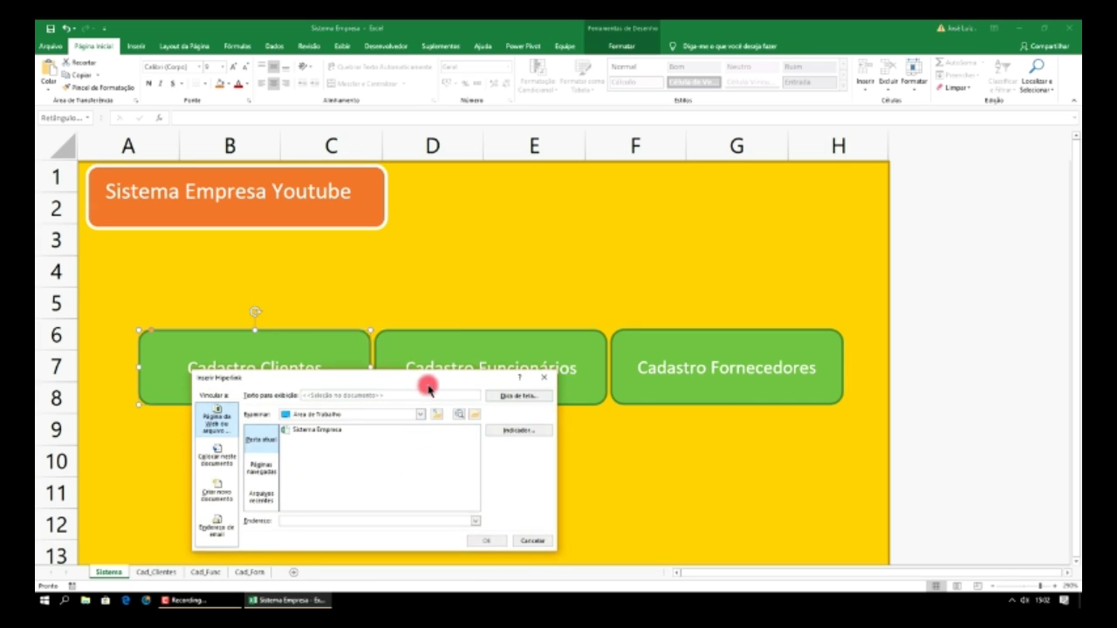
left_click_drag(428, 384, 648, 202)
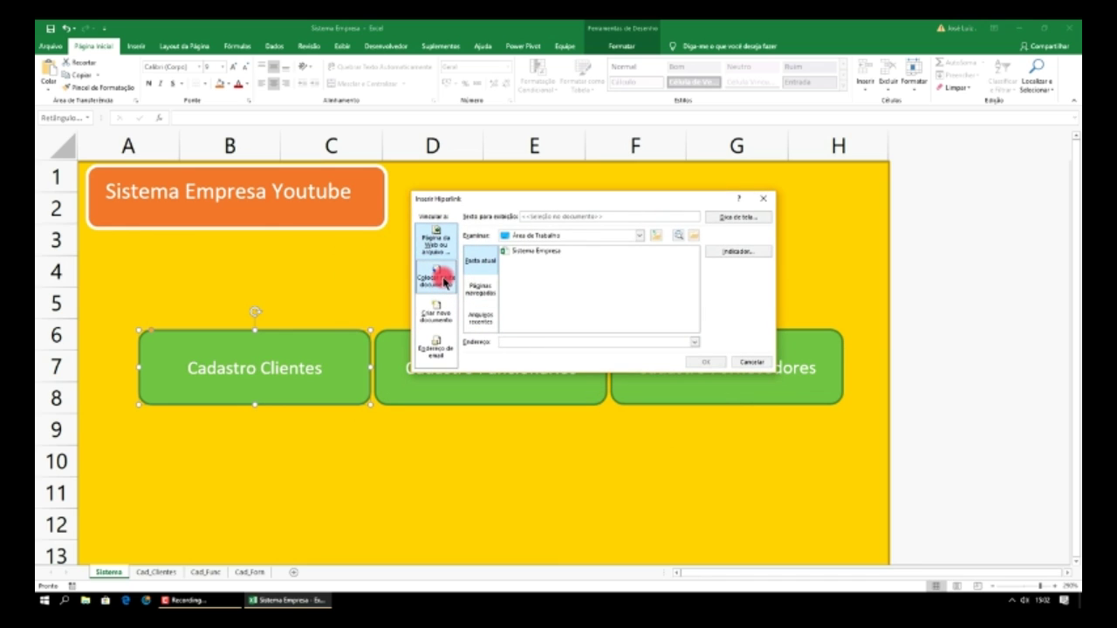
left_click(441, 279)
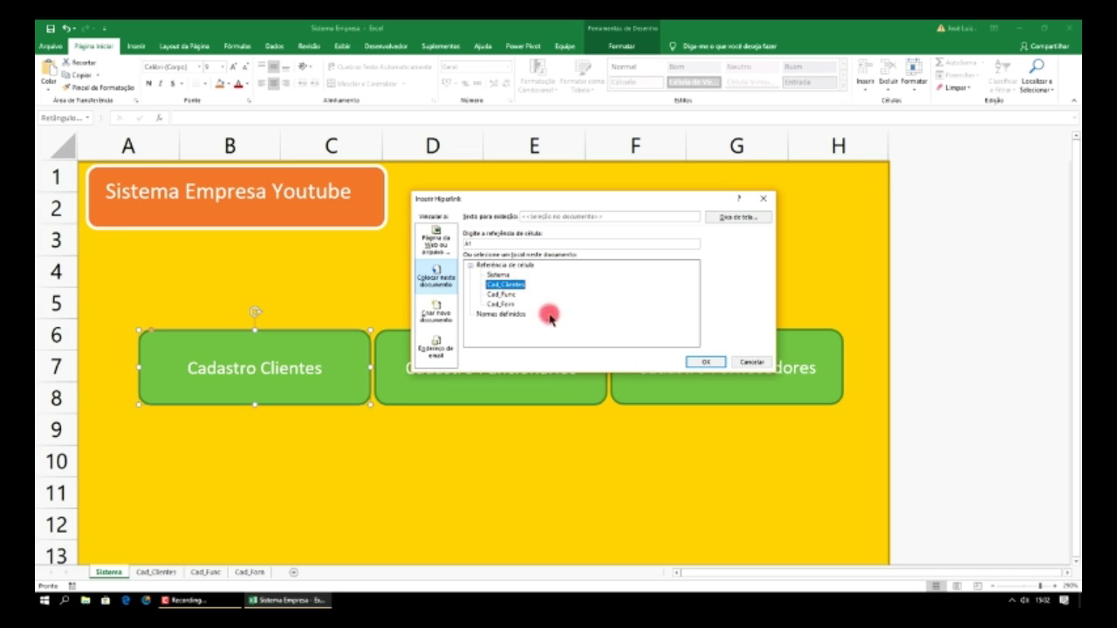
left_click(700, 363)
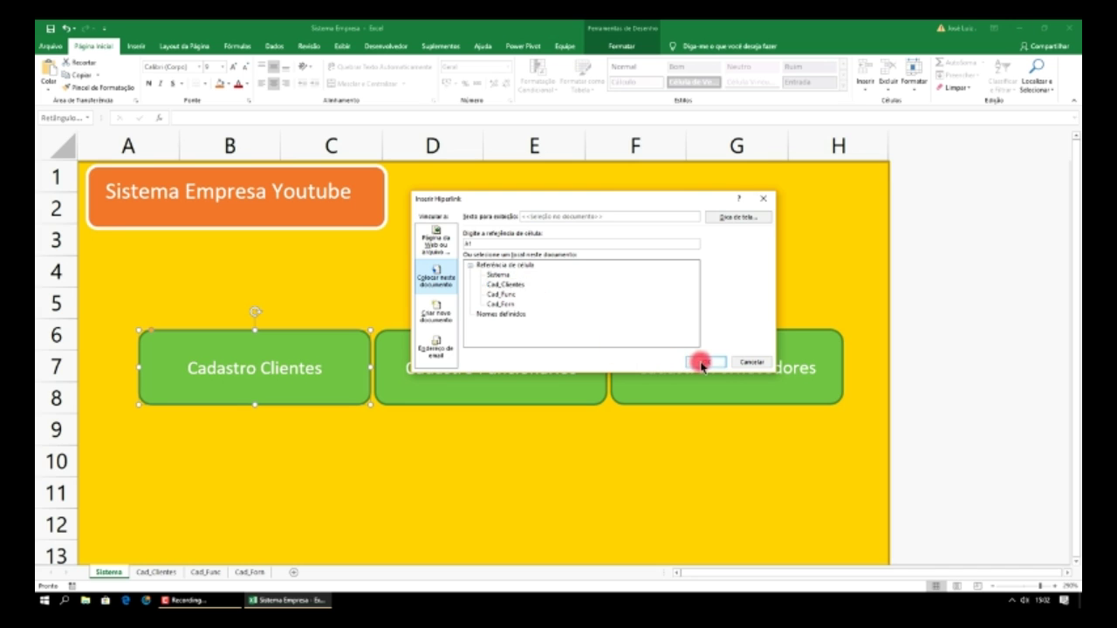
left_click(703, 362)
- Link Cadastro Funcionários to Cad_Func and Cadastro Fornecedores to Cad_Form
right_click(590, 341)
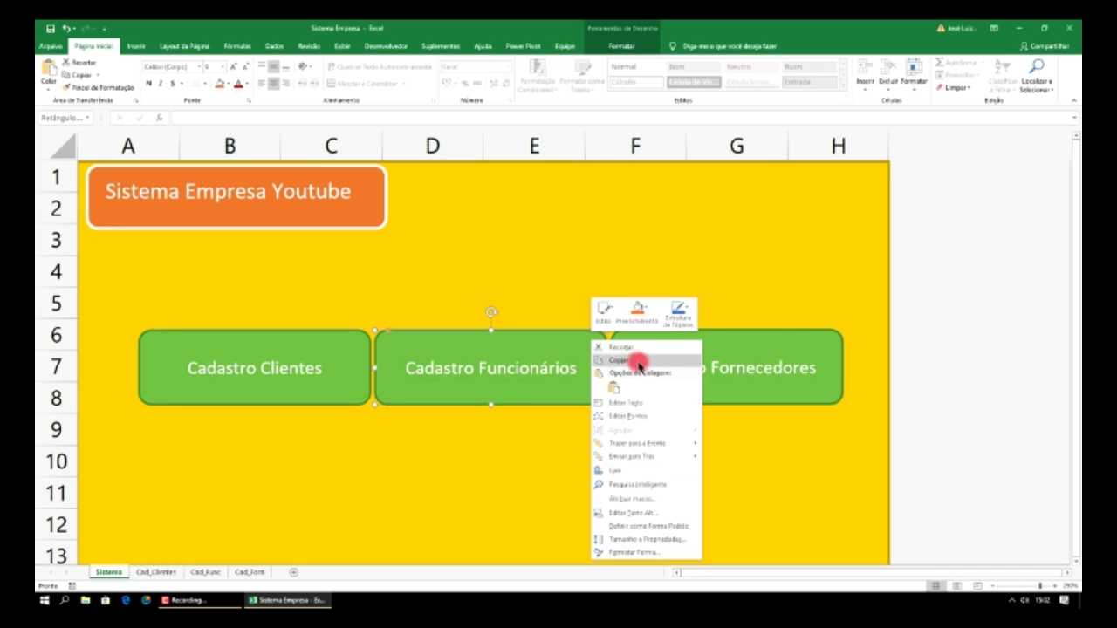
left_click(622, 472)
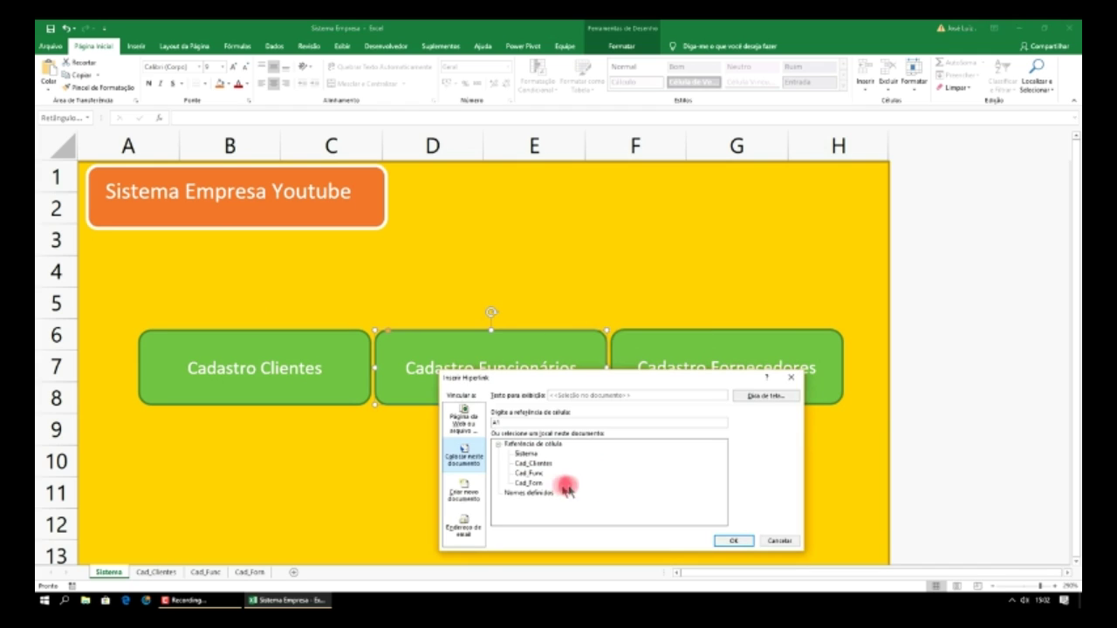
left_click(724, 541)
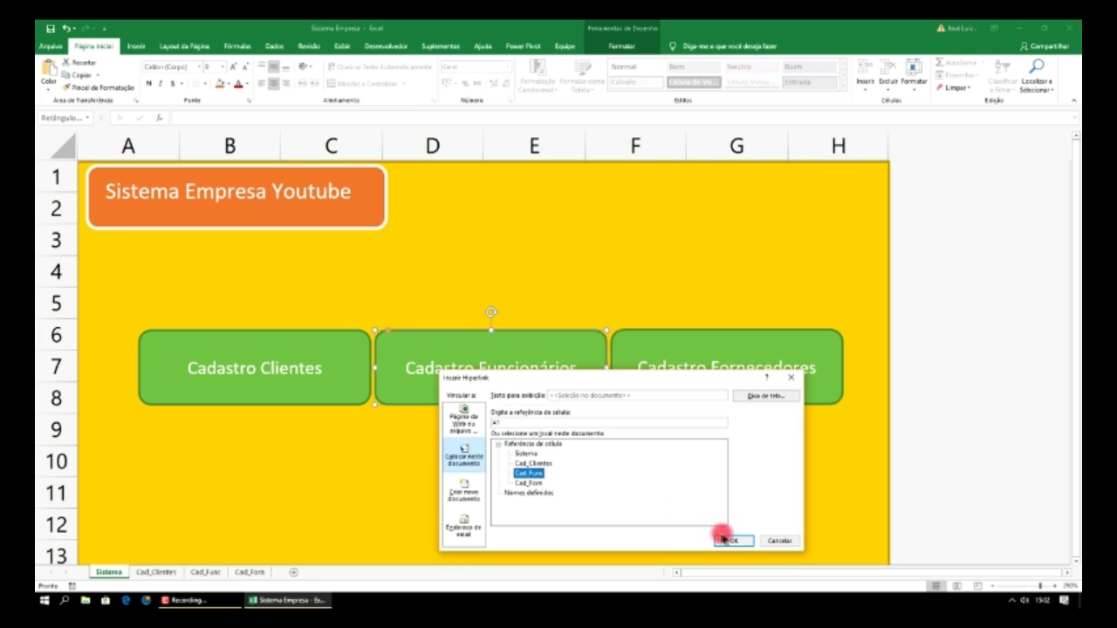
right_click(668, 331)
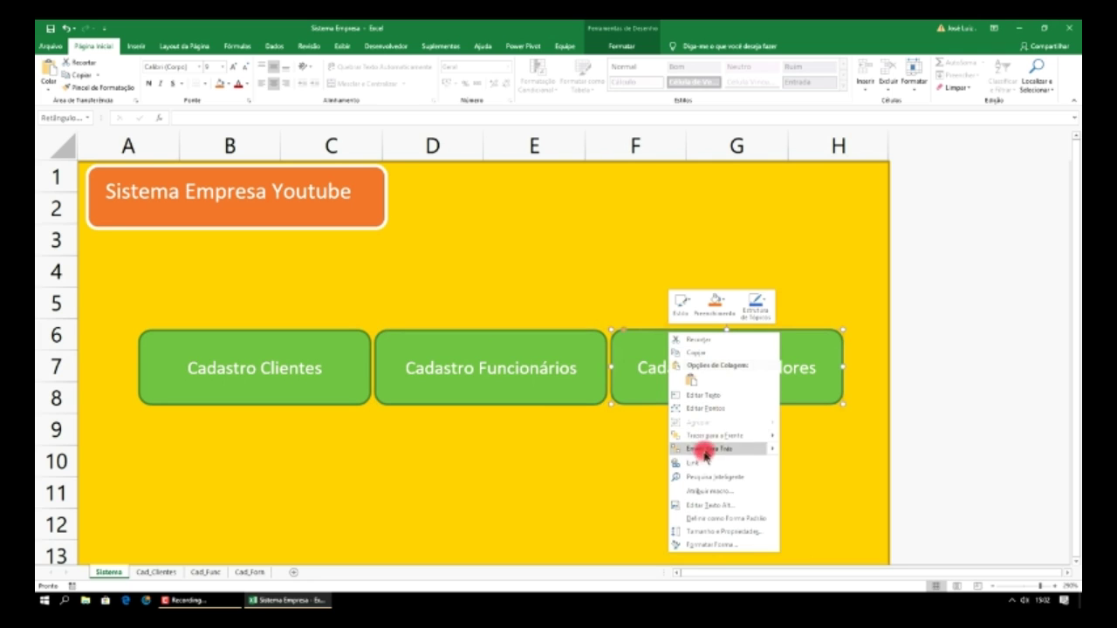
left_click(703, 465)
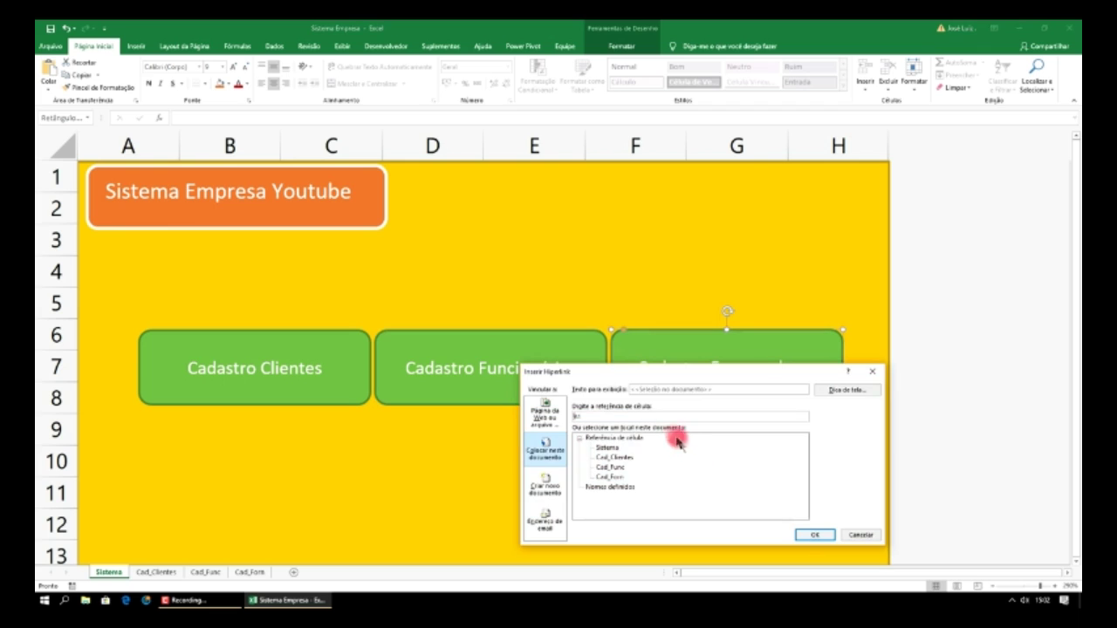
left_click(618, 477)
left_click(820, 533)
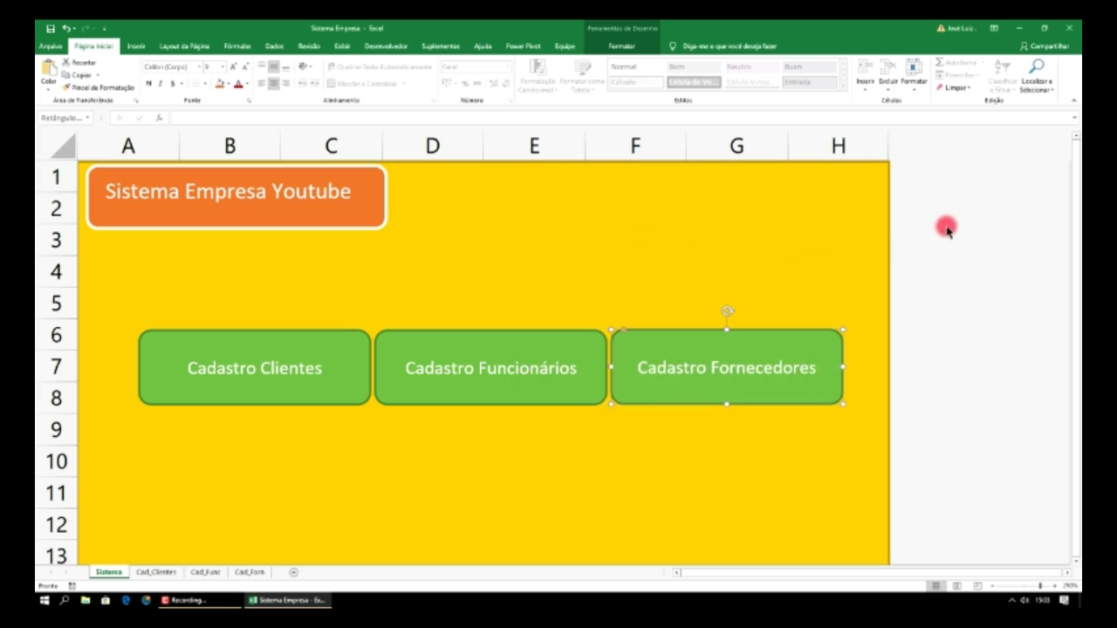
- Deselect the button, then follow the Cadastro Funcionários link to the Cad_Func sheet
left_click(717, 209)
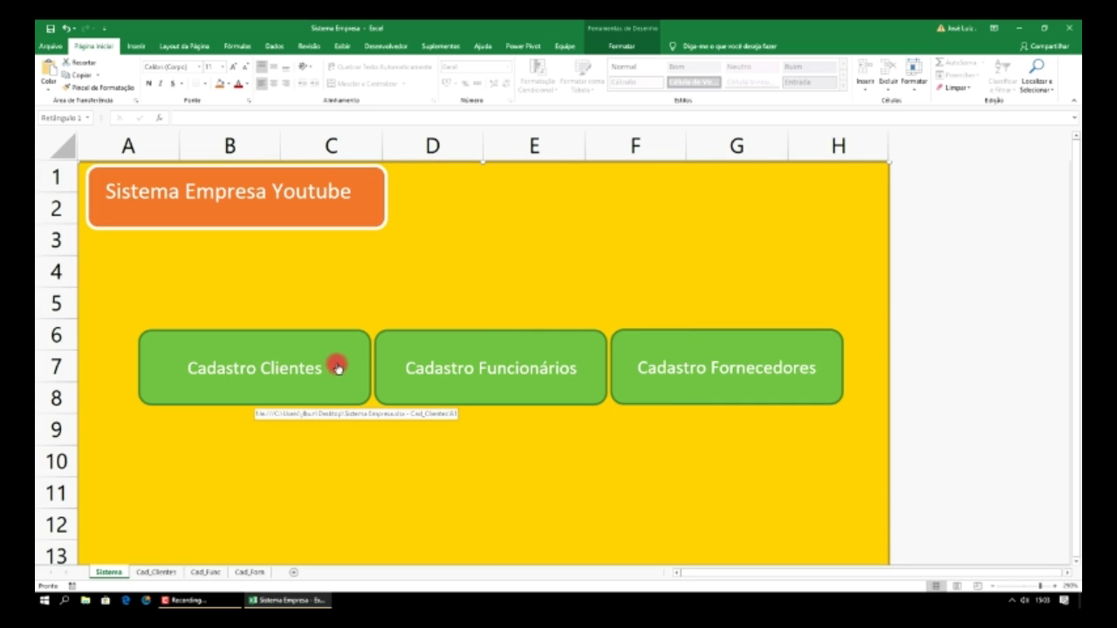
left_click(532, 346)
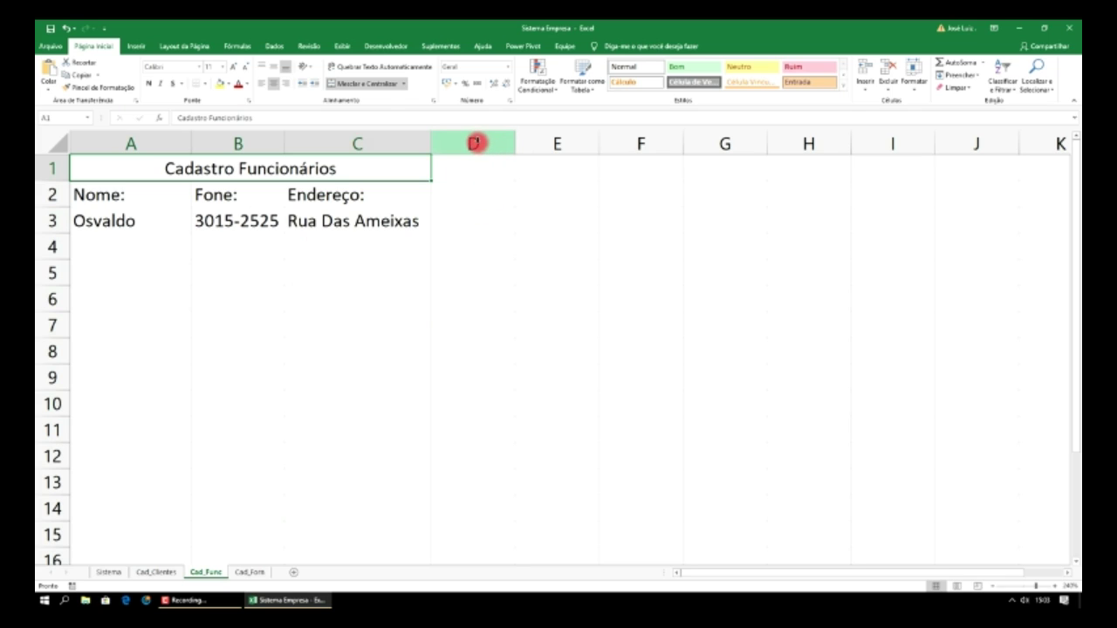
- Try hiding columns D through XFD, undo it, hide E onward, then restore them
left_click(473, 143)
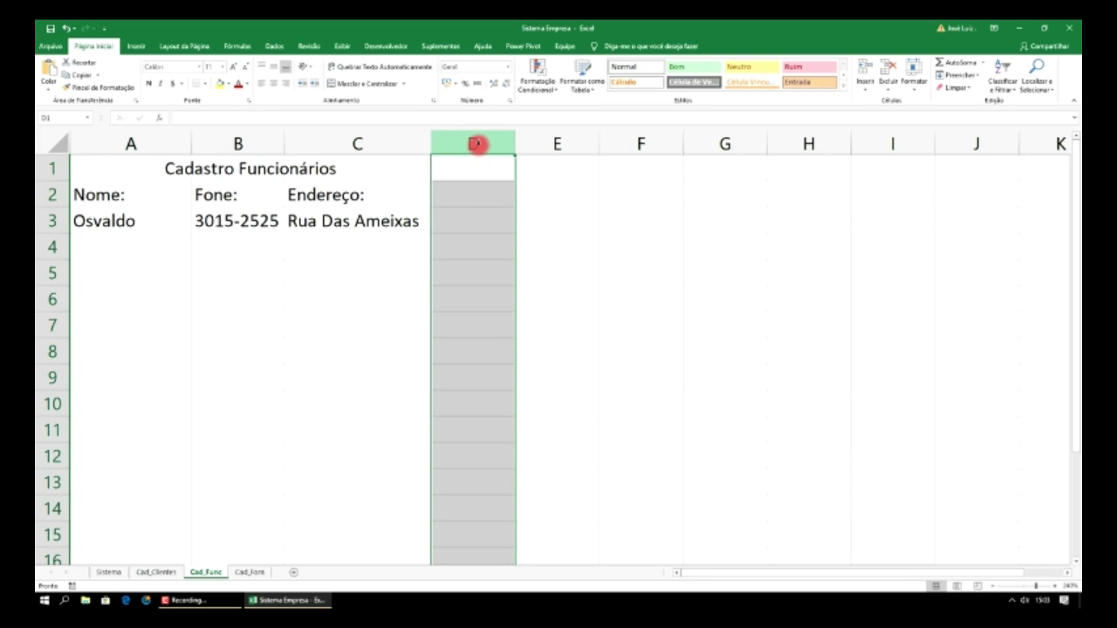
key("ctrl+shift+Right")
right_click(523, 149)
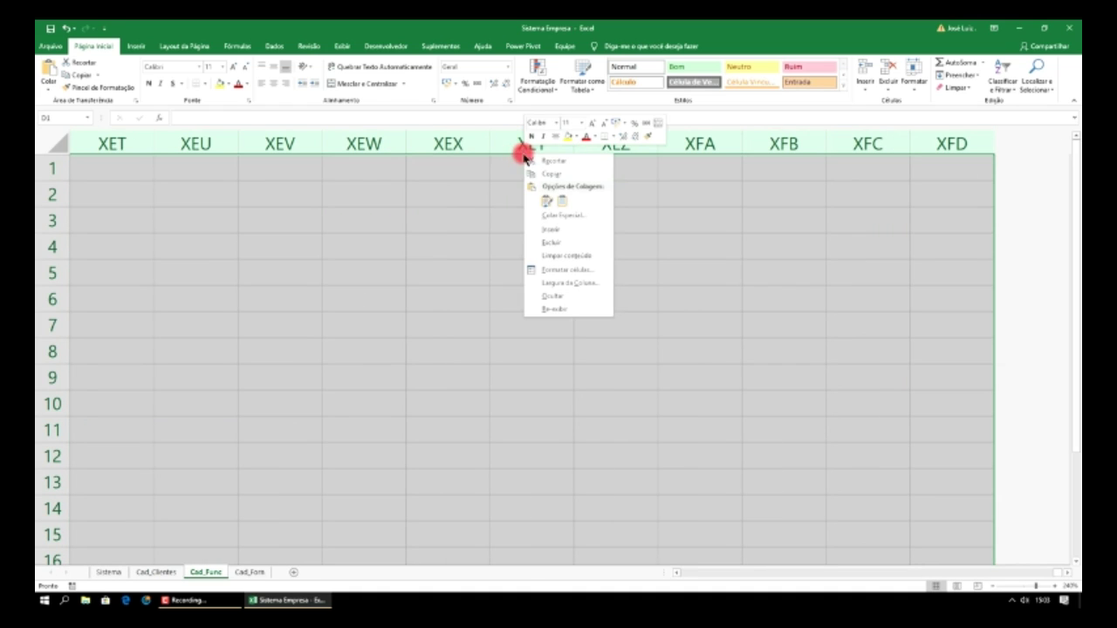
left_click(556, 295)
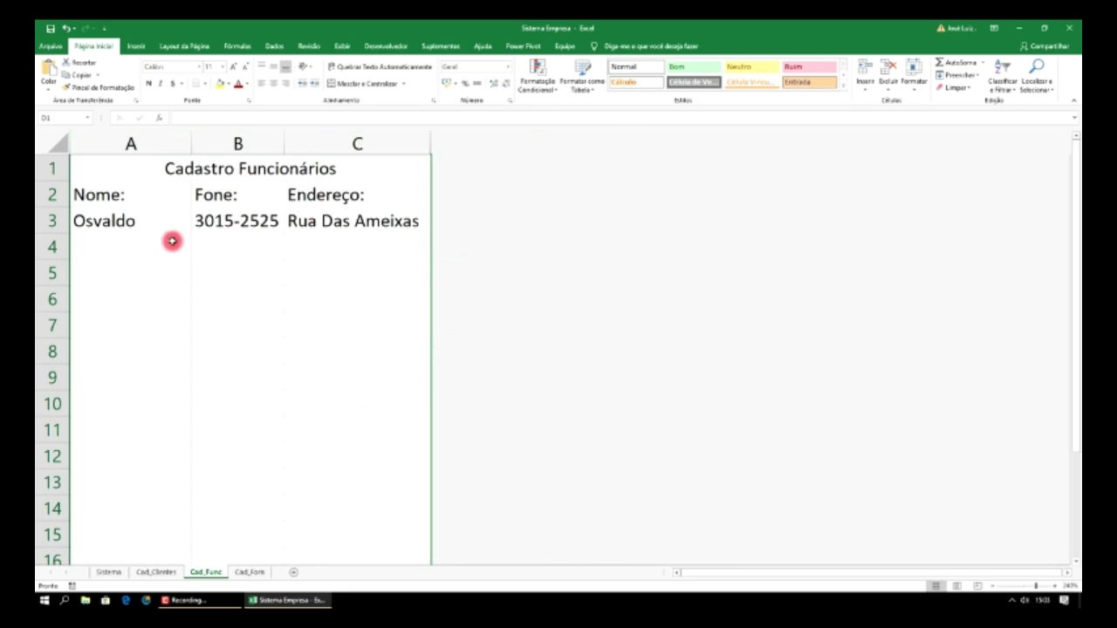
left_click(335, 222)
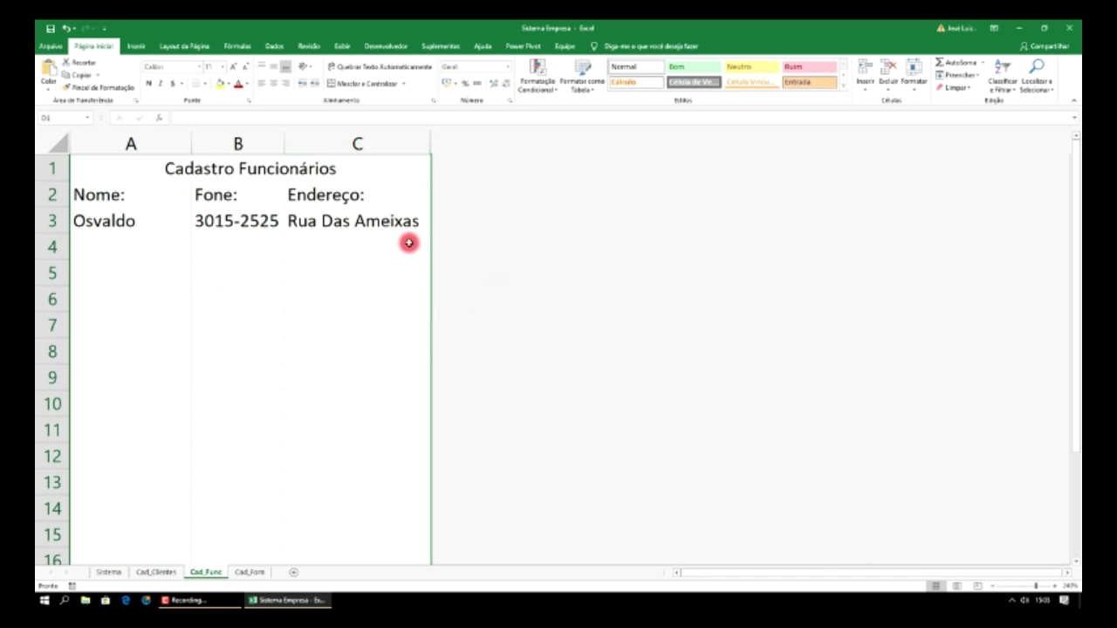
key("ctrl+z")
left_click(480, 219)
left_click(547, 140)
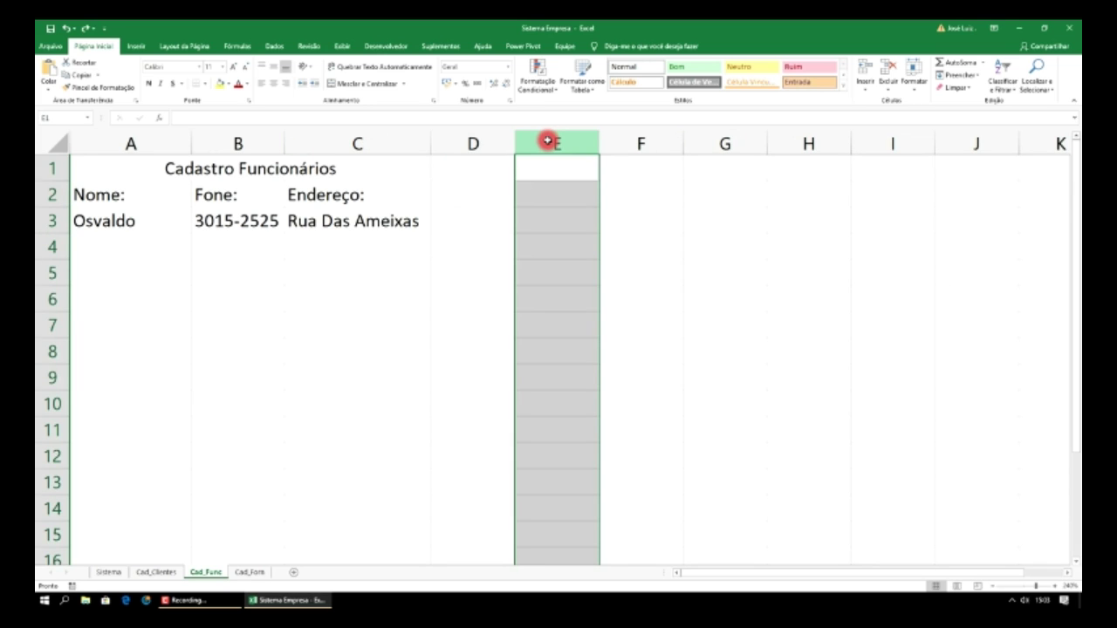
key("ctrl+shift+Right")
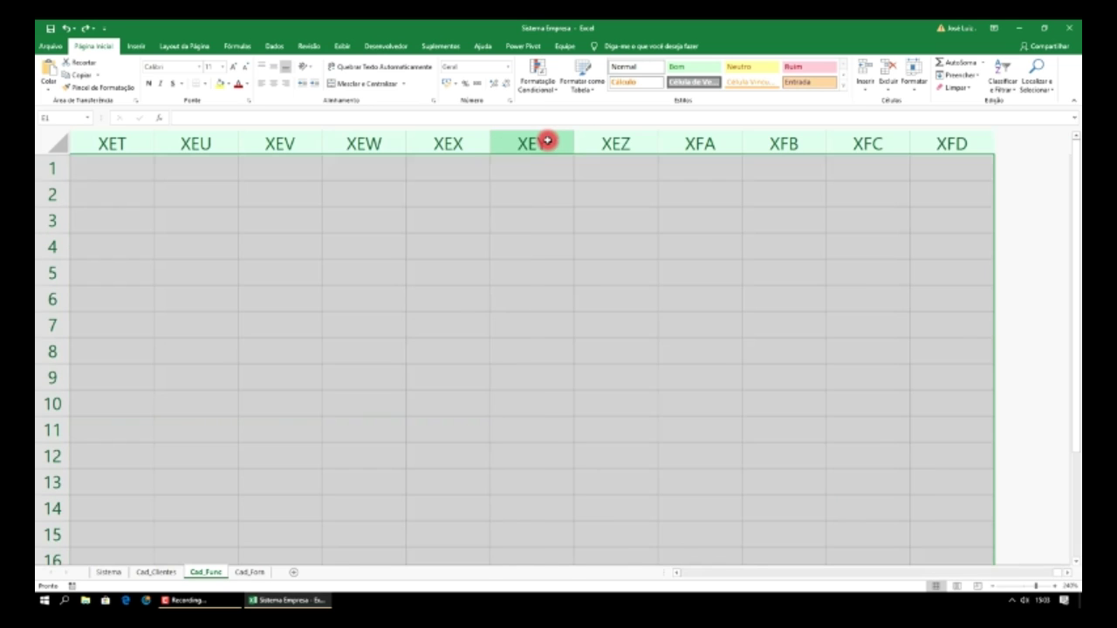
right_click(533, 142)
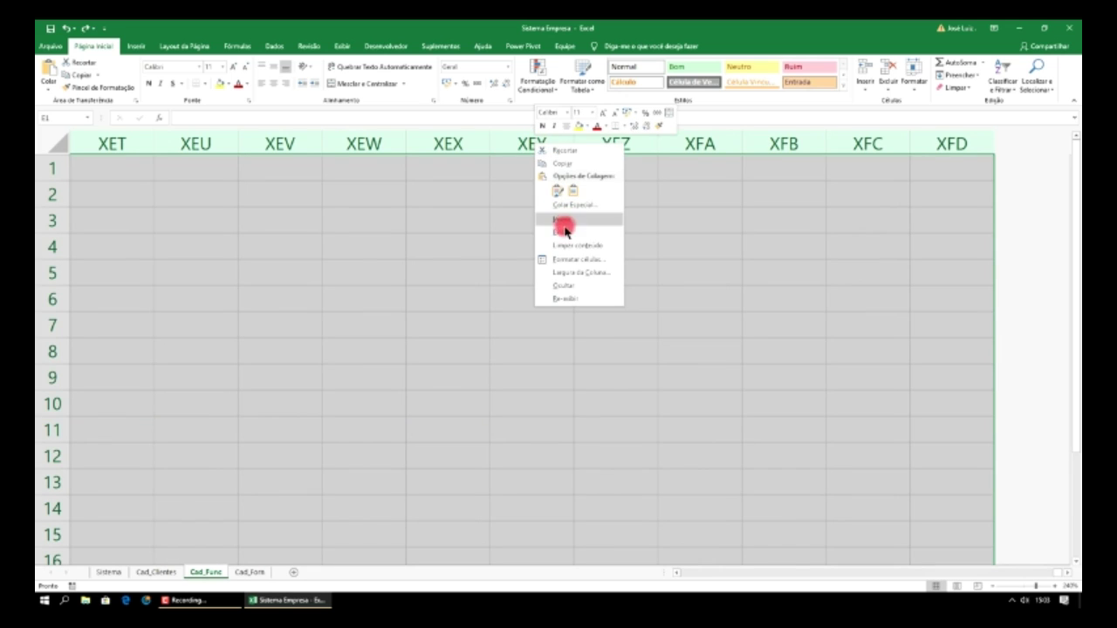
left_click(568, 286)
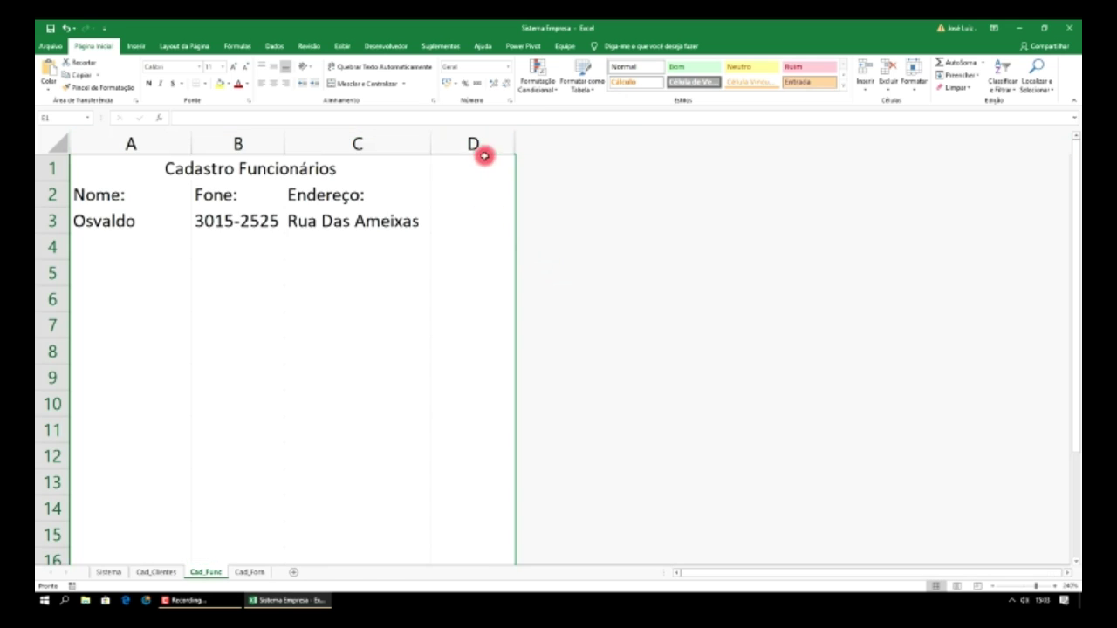
left_click_drag(516, 146, 582, 150)
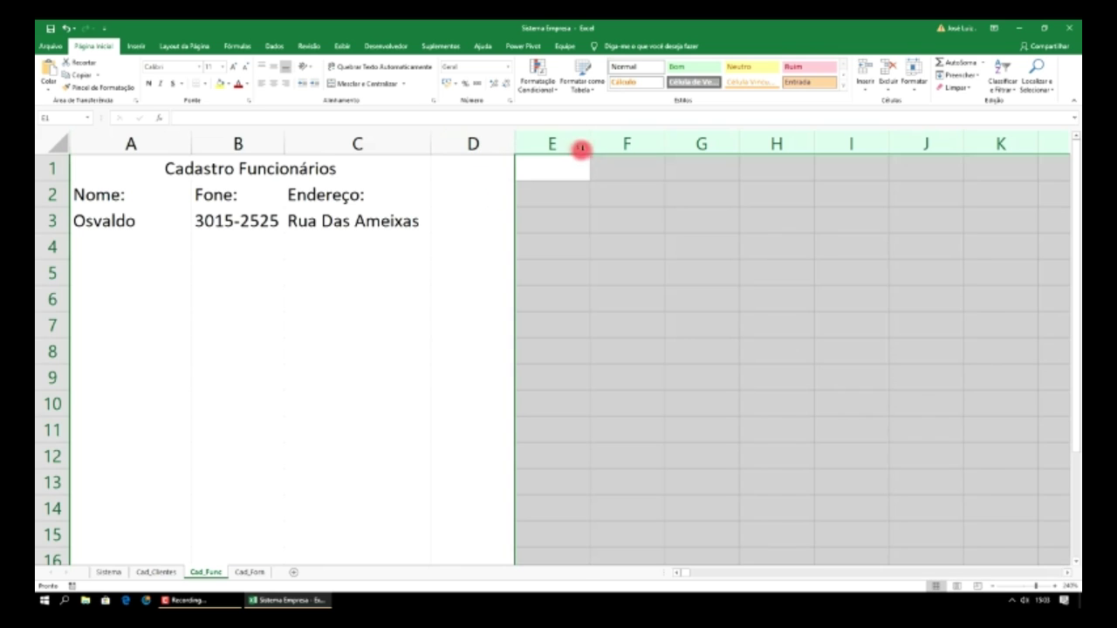
- Widen column D and hide columns E through XFD
left_click_drag(514, 142, 601, 150)
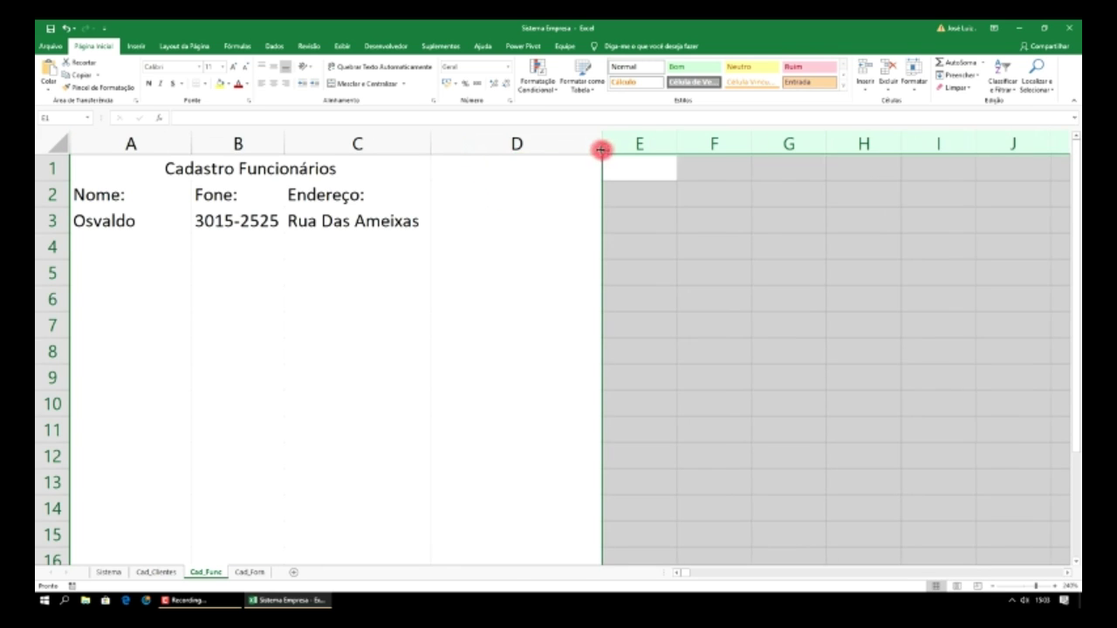
left_click(631, 145)
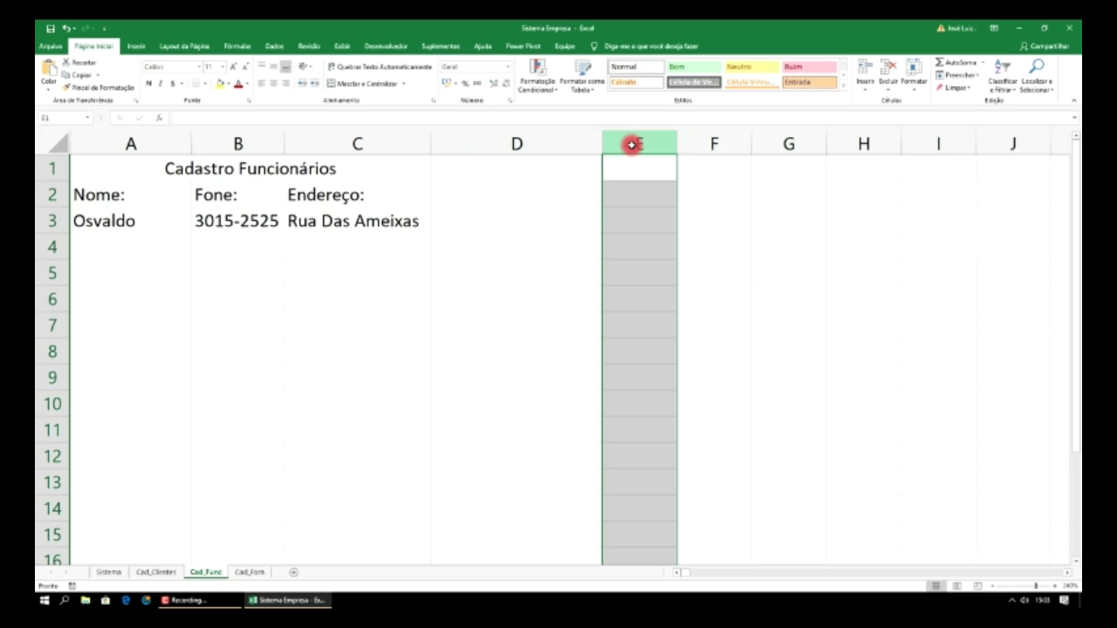
key("ctrl+shift+Right")
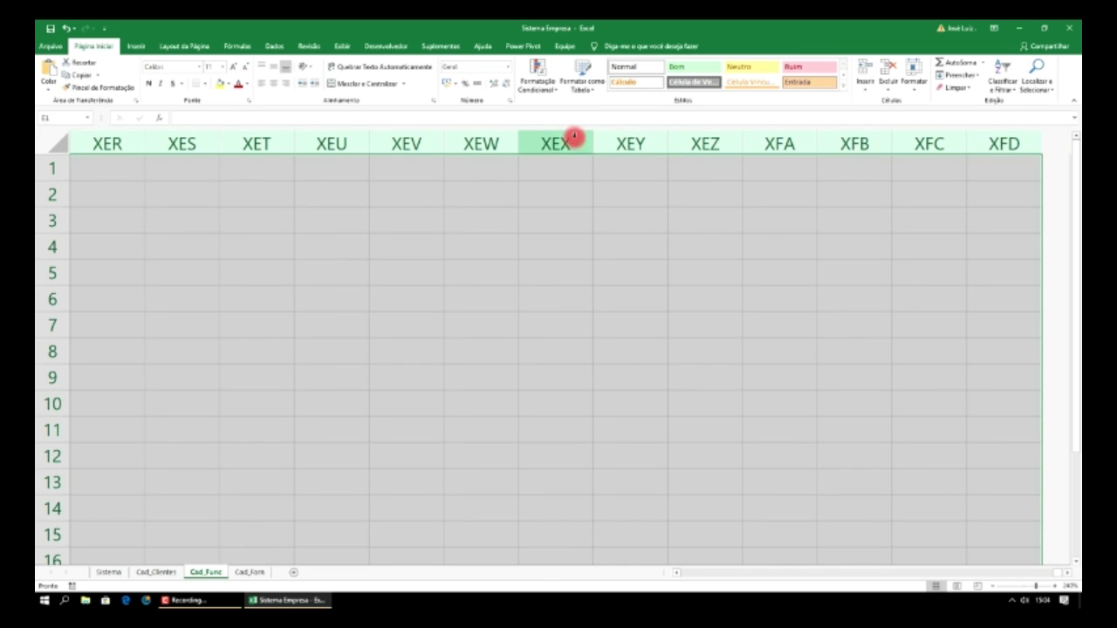
right_click(566, 143)
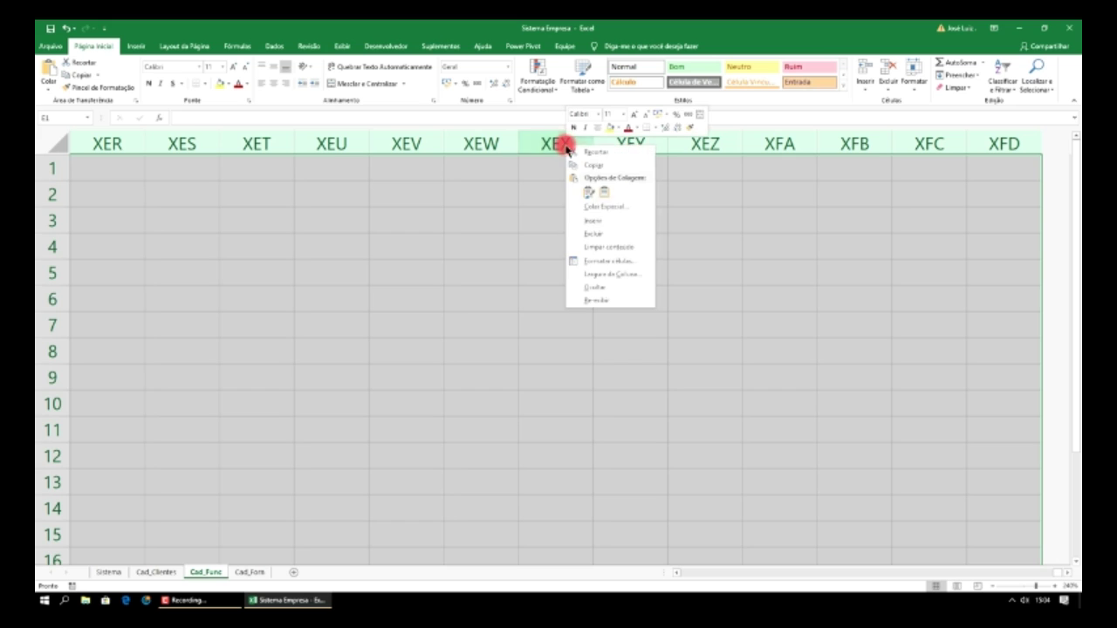
left_click(598, 287)
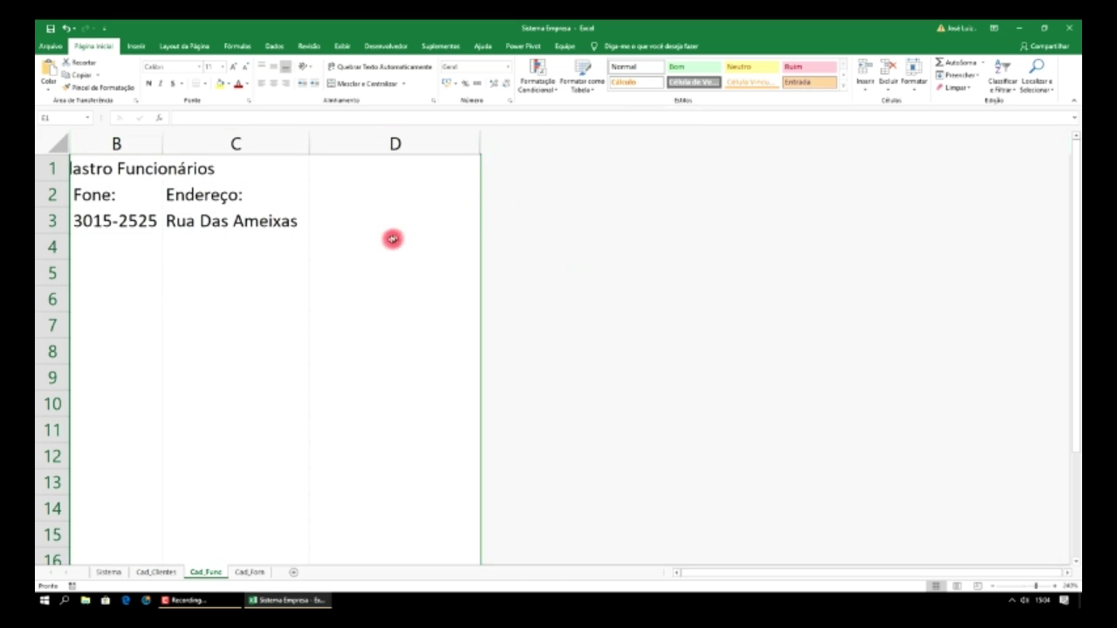
- Select all of column D and apply Mesclar e Centralizar to merge it
left_click(374, 218)
left_click(359, 172)
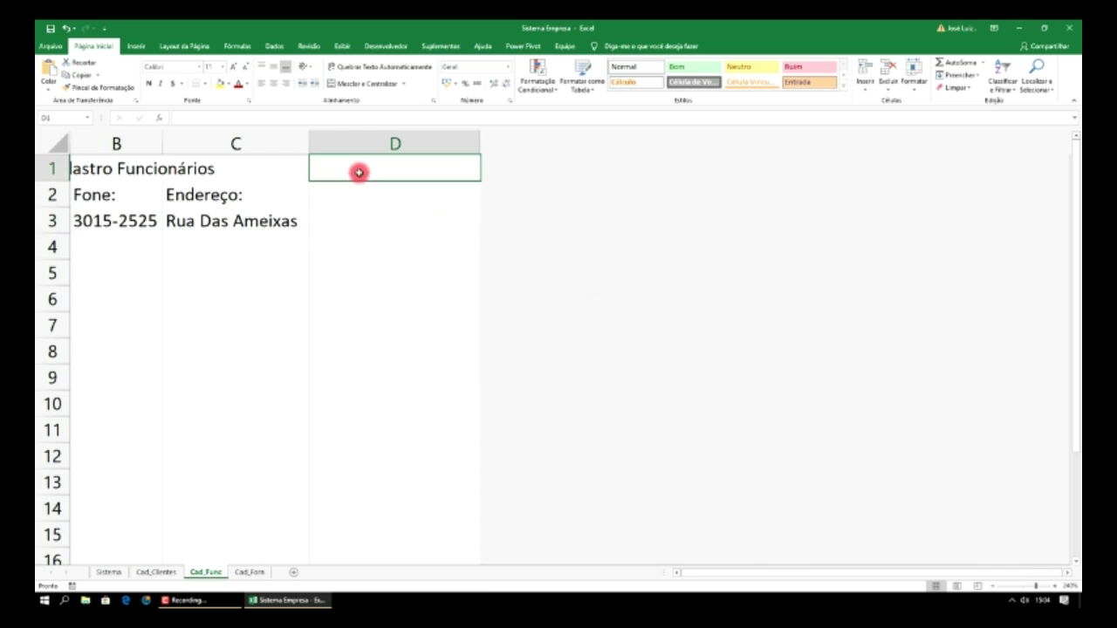
left_click(361, 147)
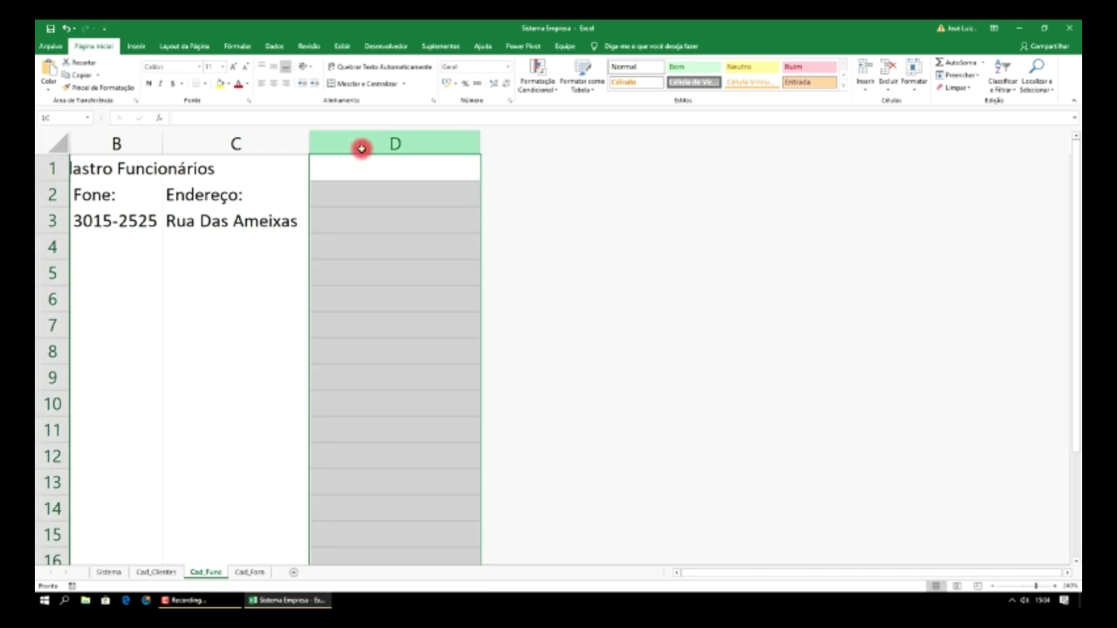
left_click(366, 84)
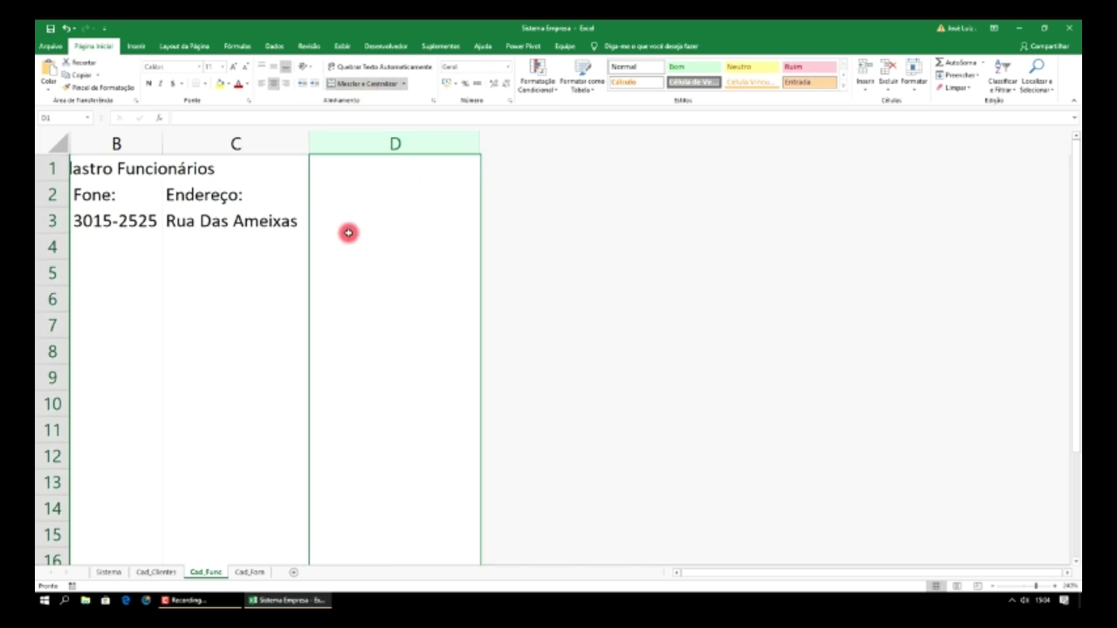
- Draw a rounded rectangle shape spanning column D
left_click(135, 48)
left_click(216, 81)
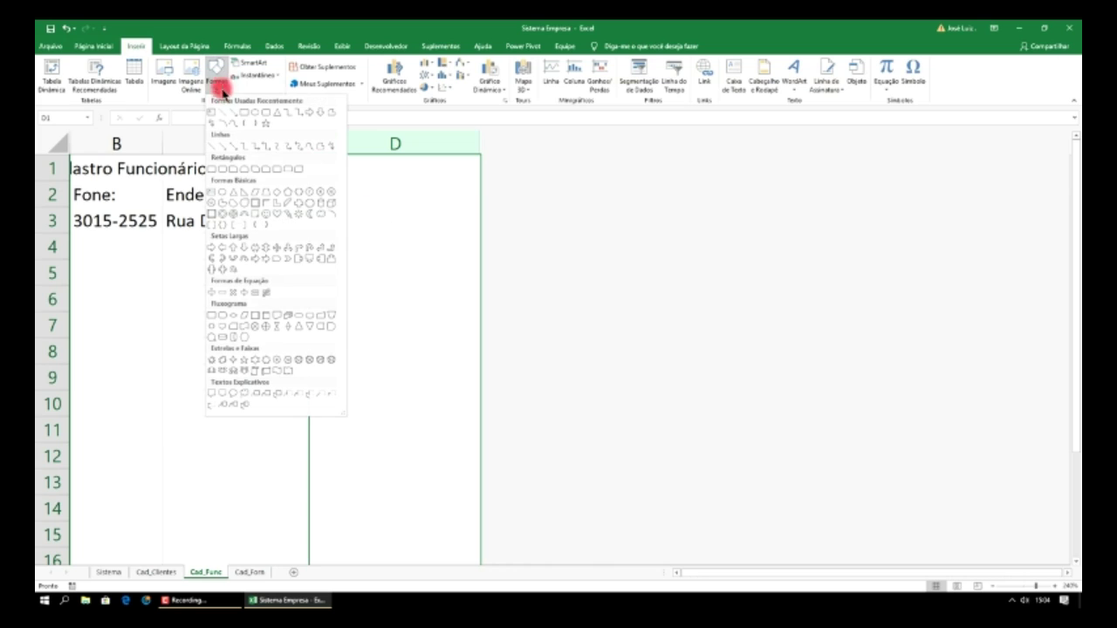
left_click(266, 113)
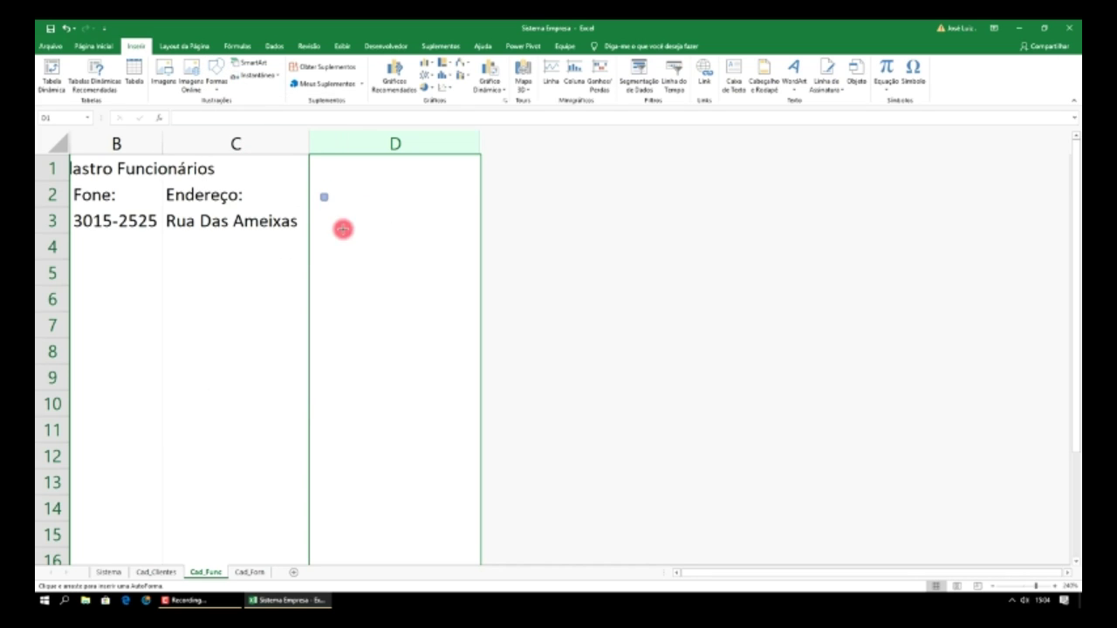
mouse_move(321, 194)
left_mouse_down()
mouse_move(406, 274)
mouse_move(476, 270)
left_mouse_up()
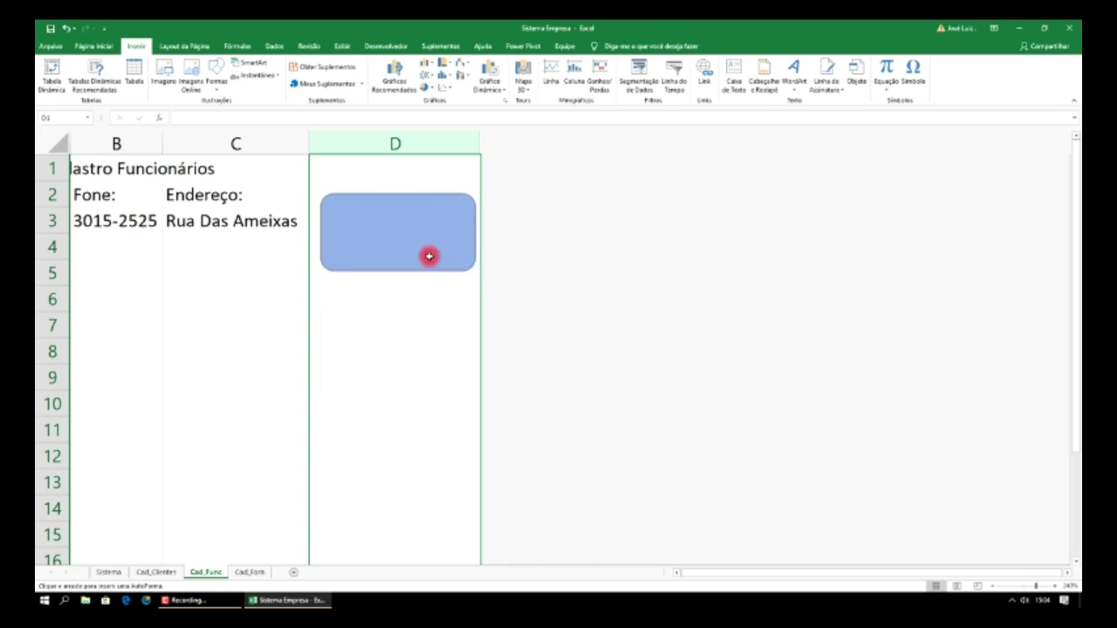
left_click_drag(321, 231, 313, 232)
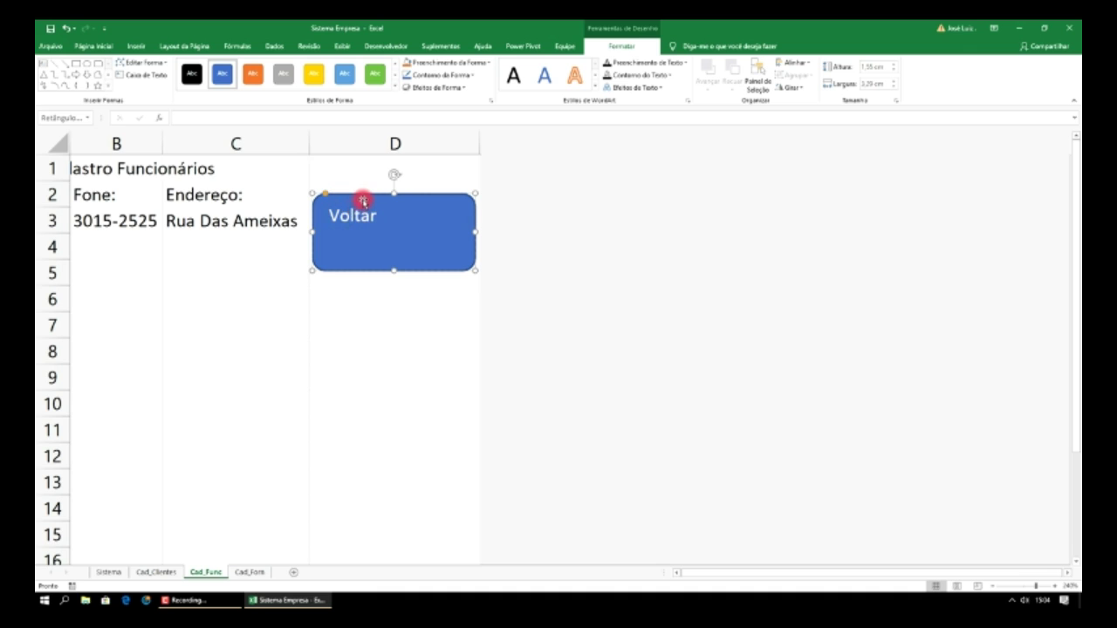
- Set the Voltar text to size 20, centred vertically and horizontally
left_click(94, 45)
left_click(223, 66)
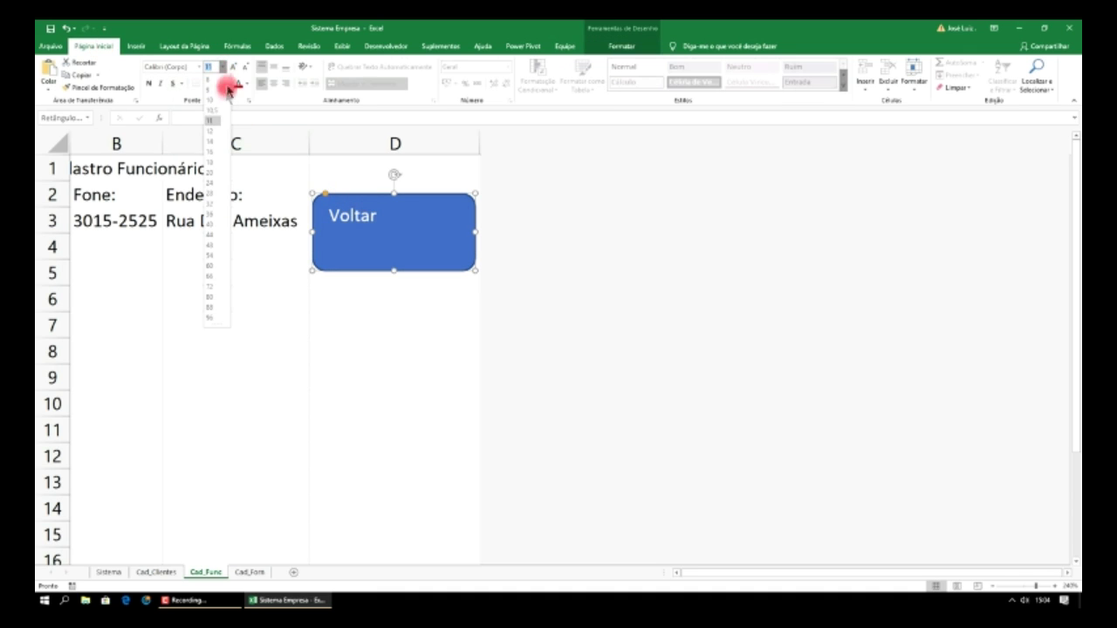
left_click(211, 174)
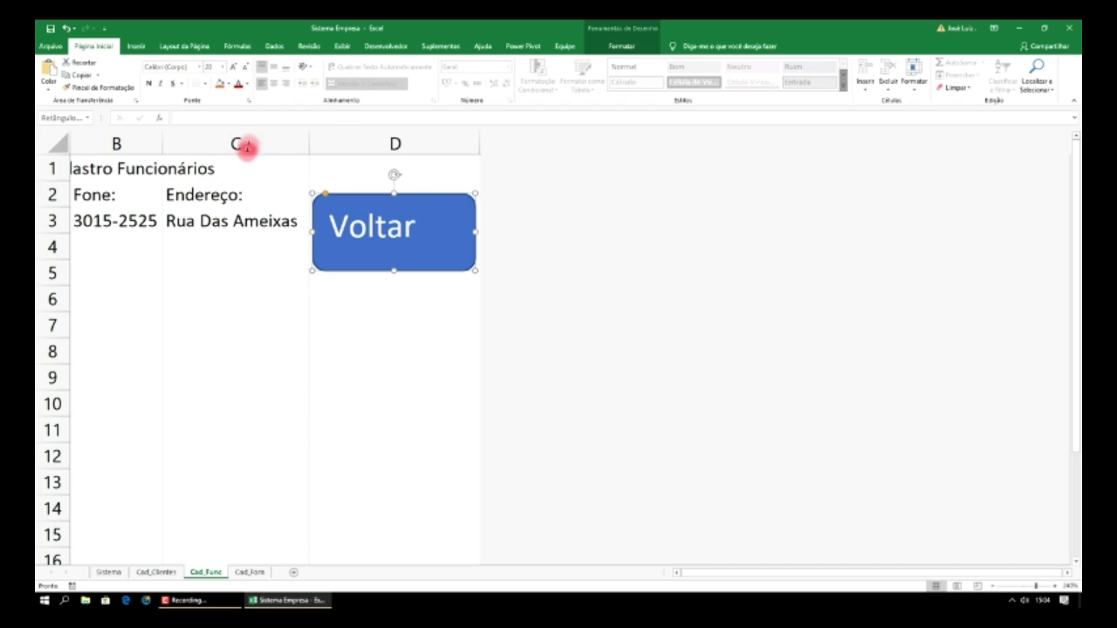
left_click(275, 70)
left_click(273, 82)
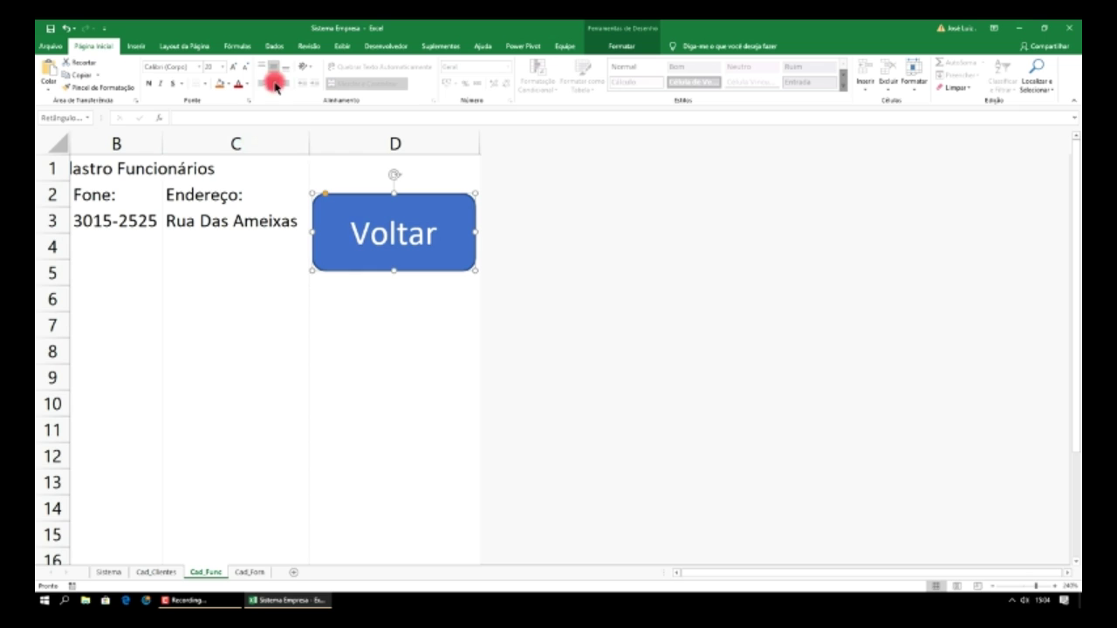
- Hyperlink the Voltar shape to the Sistema sheet in this workbook and follow it
right_click(460, 204)
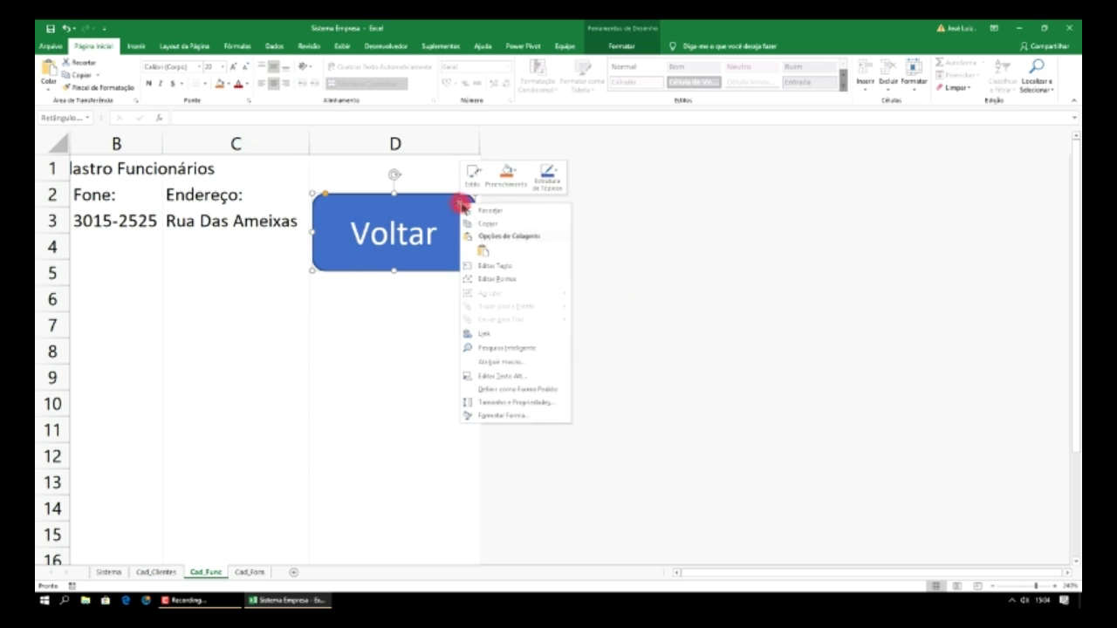
left_click(491, 333)
left_click(341, 323)
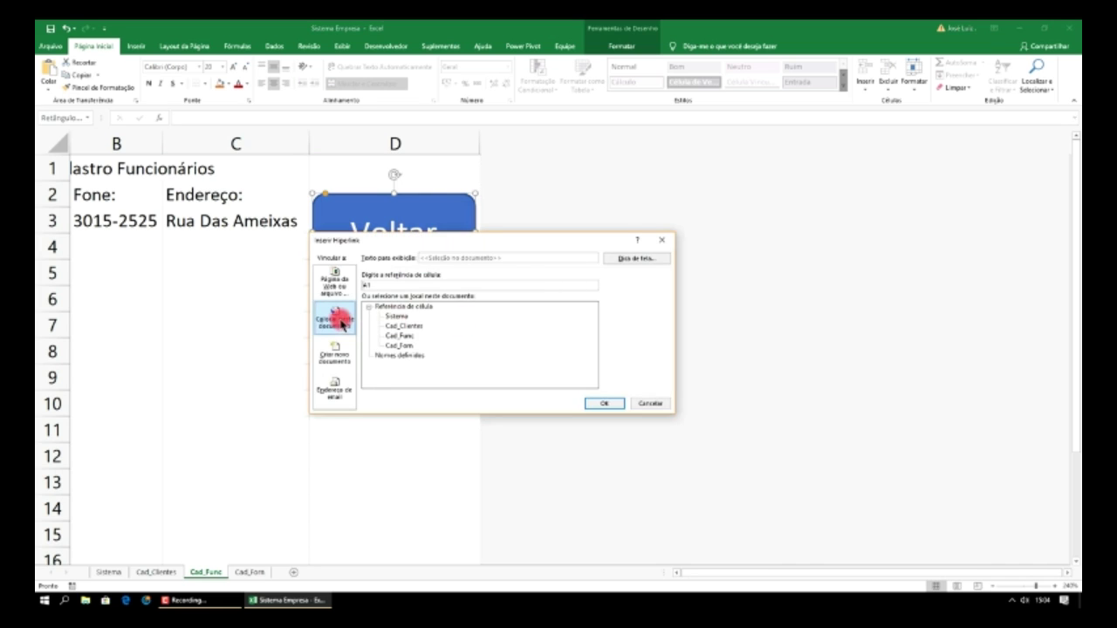
left_click(389, 320)
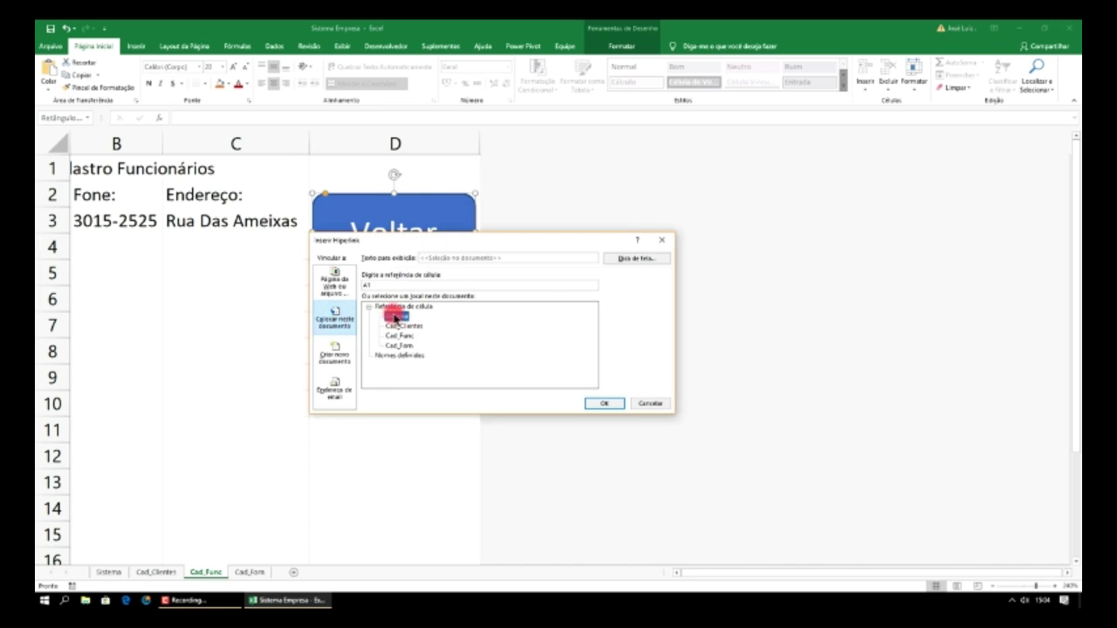
left_click(602, 404)
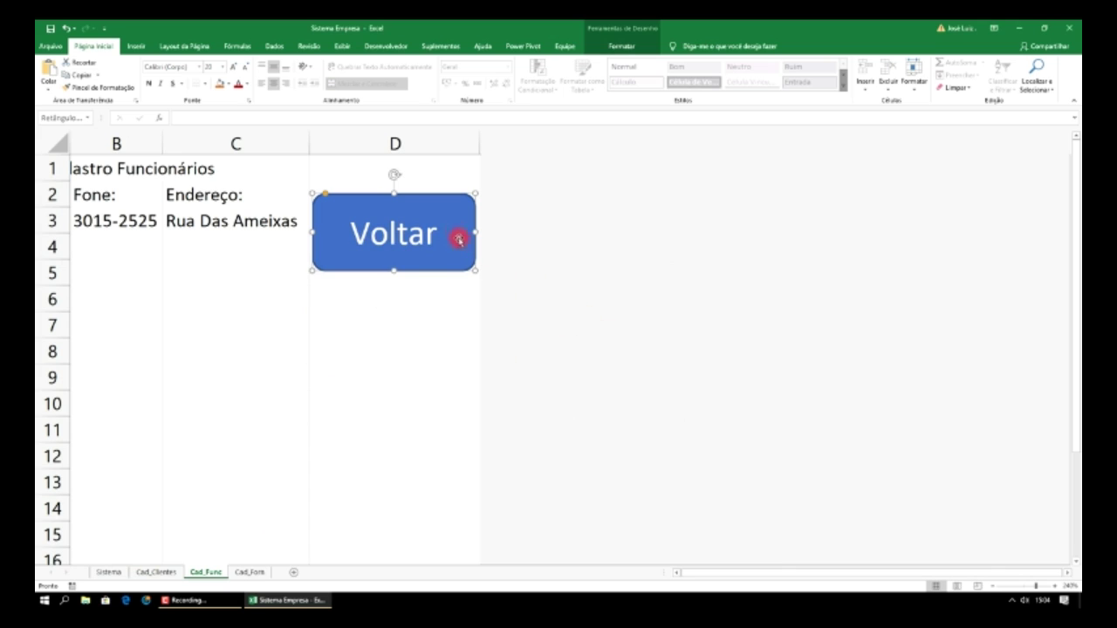
key("Escape")
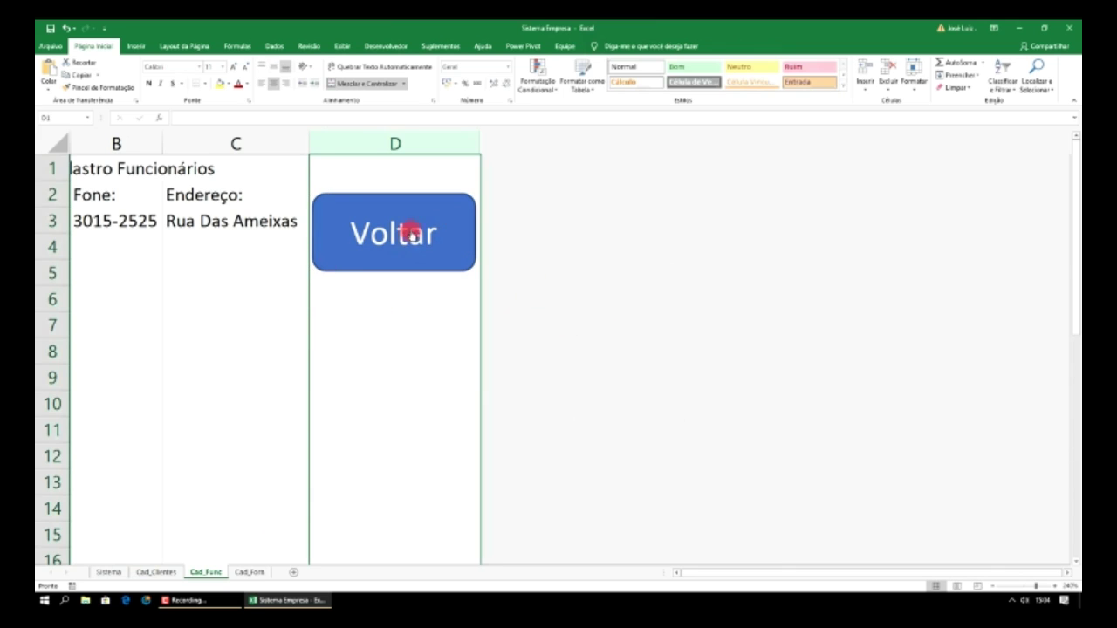
left_click(410, 234)
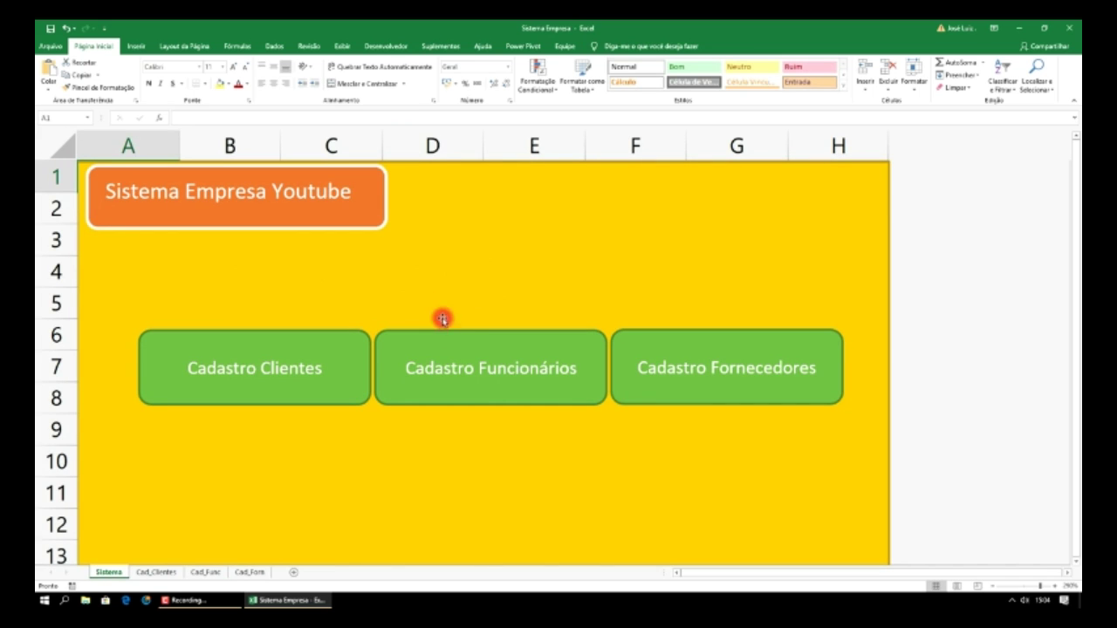
- Test the Cadastro Funcionários and Voltar links between Sistema and Cad_Func
left_click(471, 354)
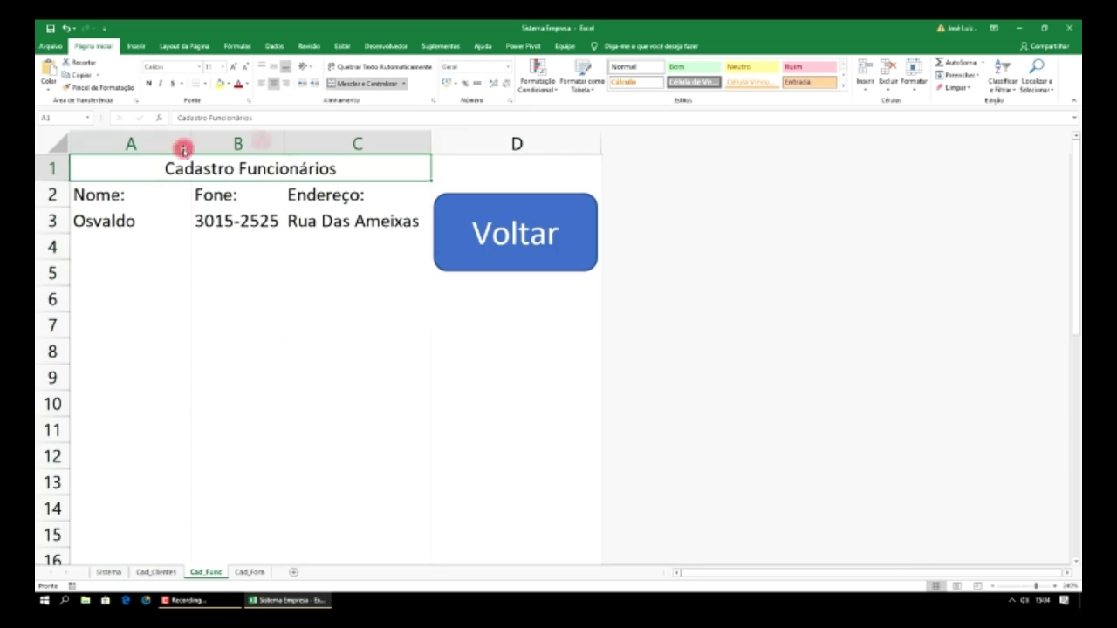
left_click(474, 234)
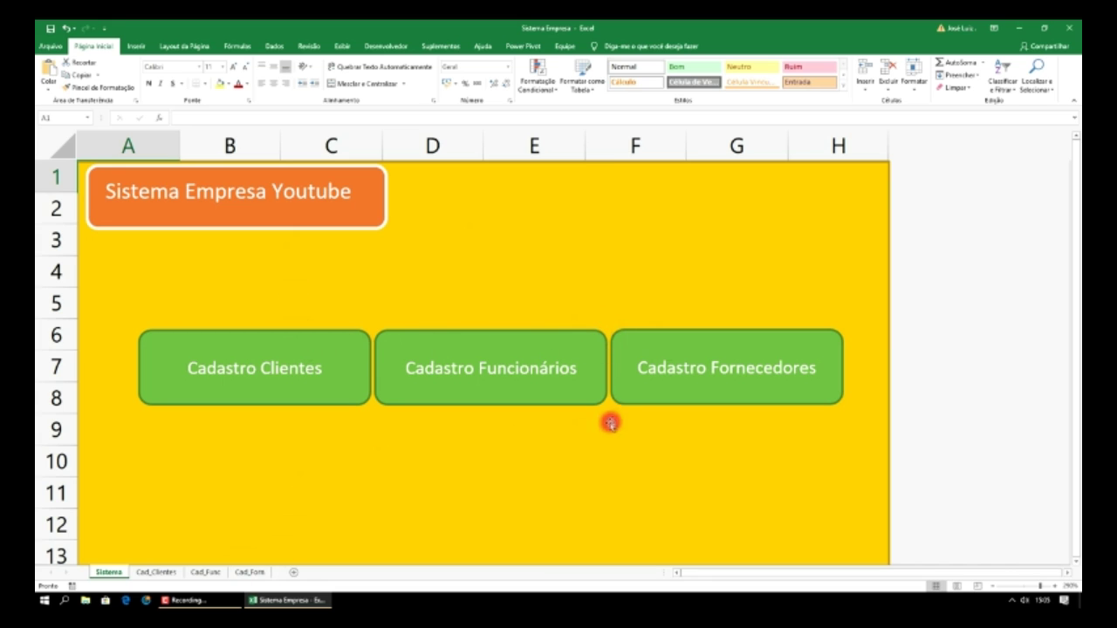
left_click(532, 378)
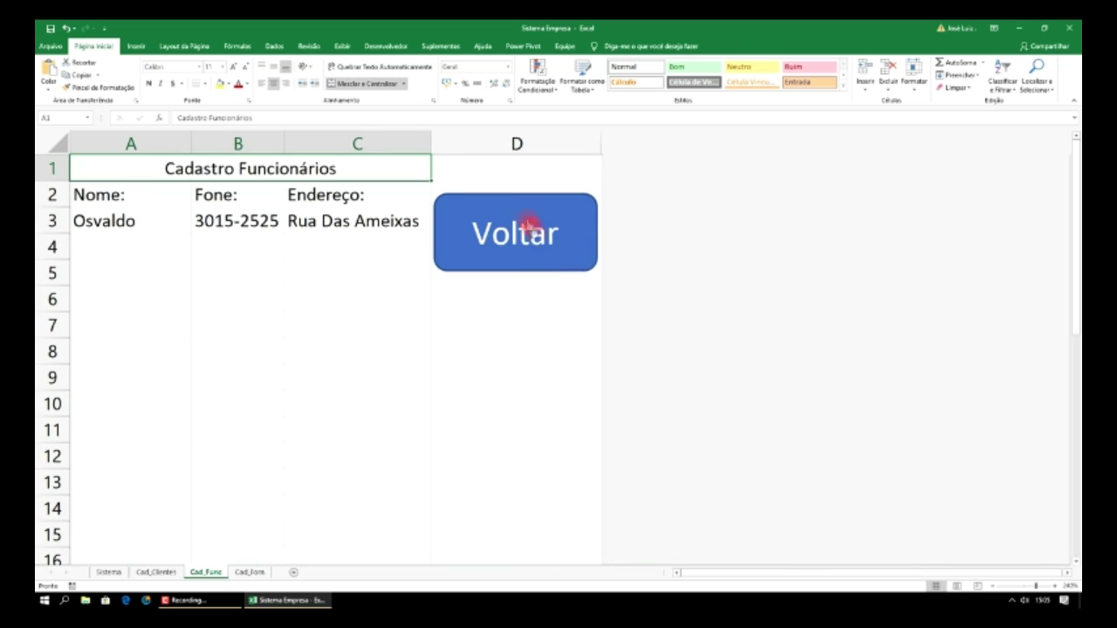
- Copy the Voltar button and switch to the Cad_Clientes sheet
right_click(580, 207)
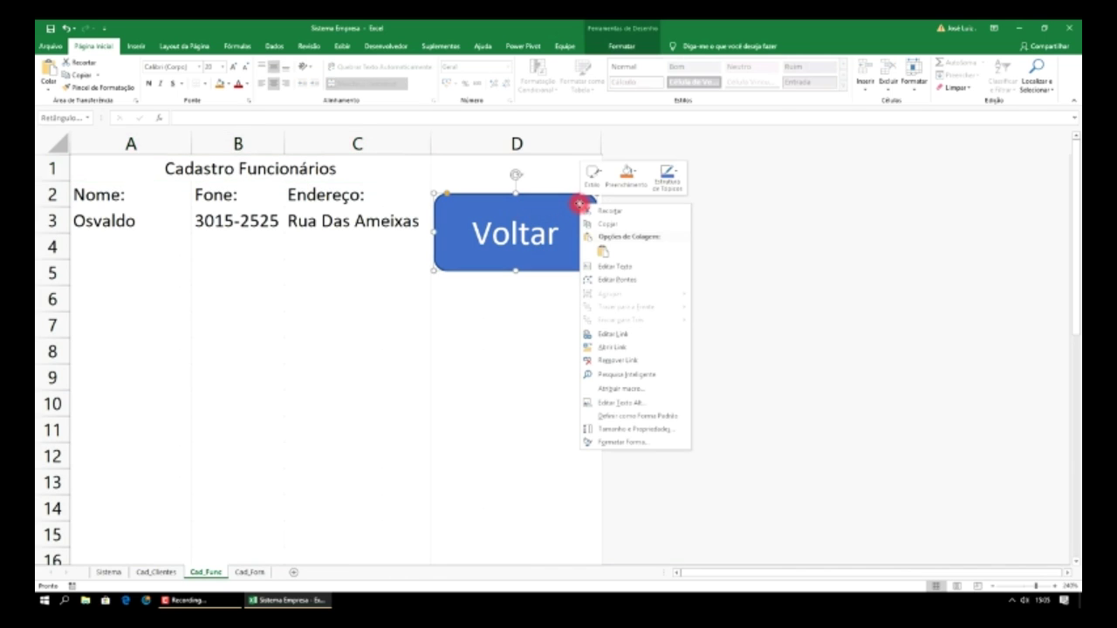
left_click(620, 225)
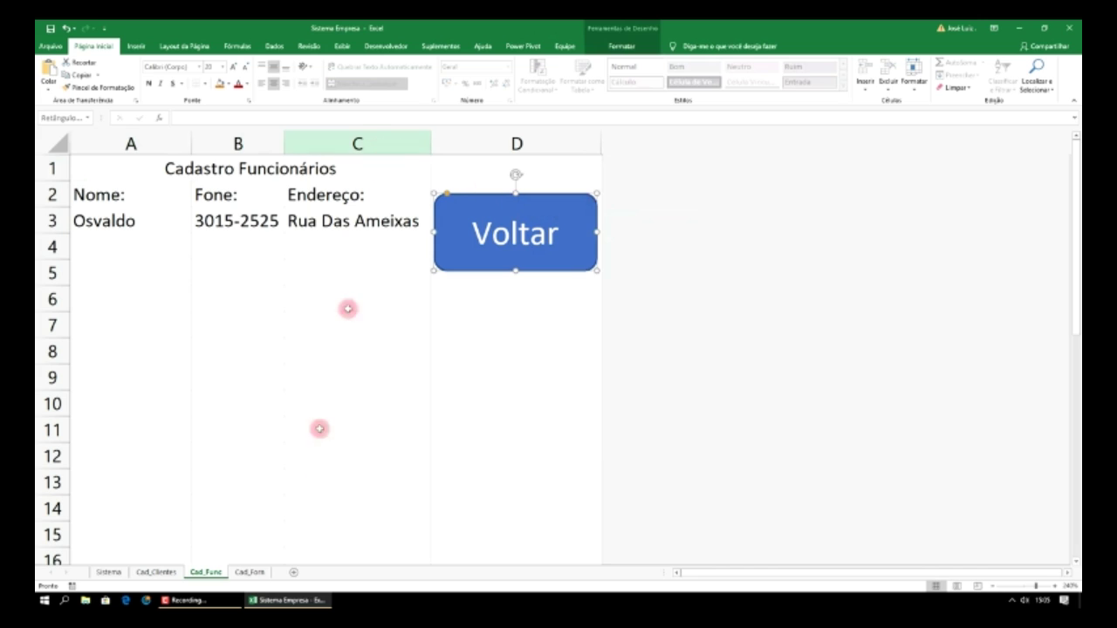
left_click(169, 575)
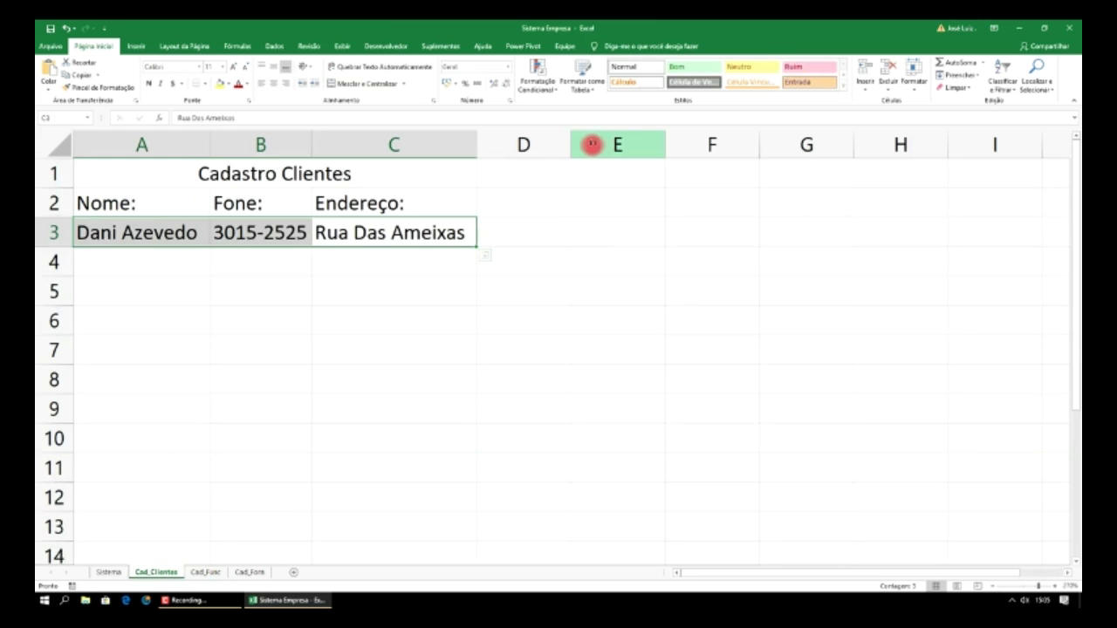
- Widen column D and hide columns E through XFD
left_click_drag(571, 145, 672, 154)
left_click(692, 145)
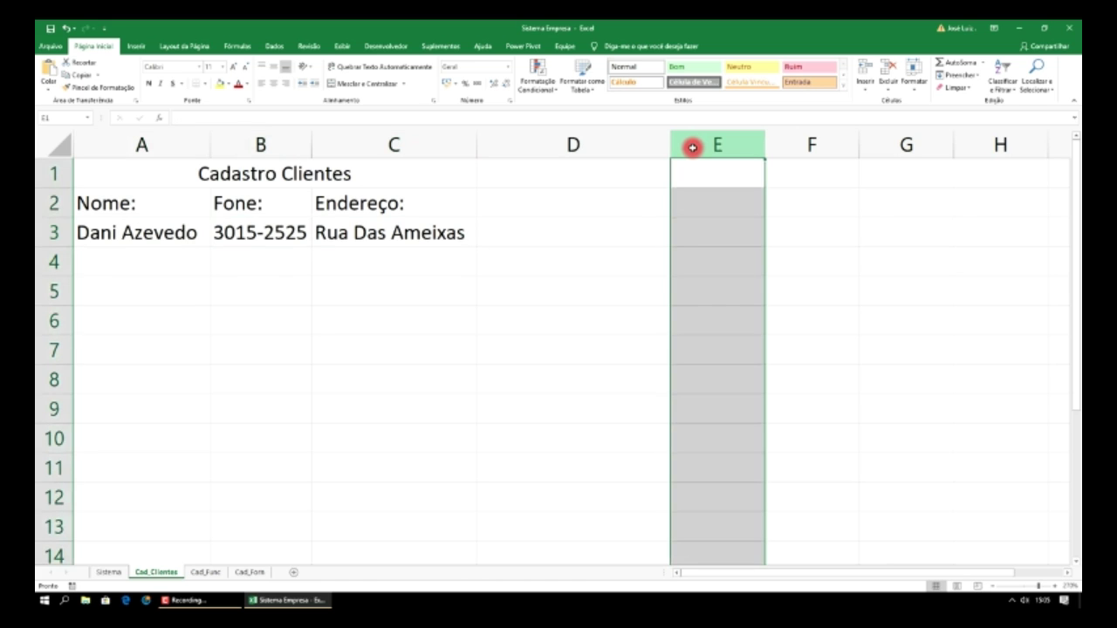
key("ctrl+shift+Right")
right_click(691, 147)
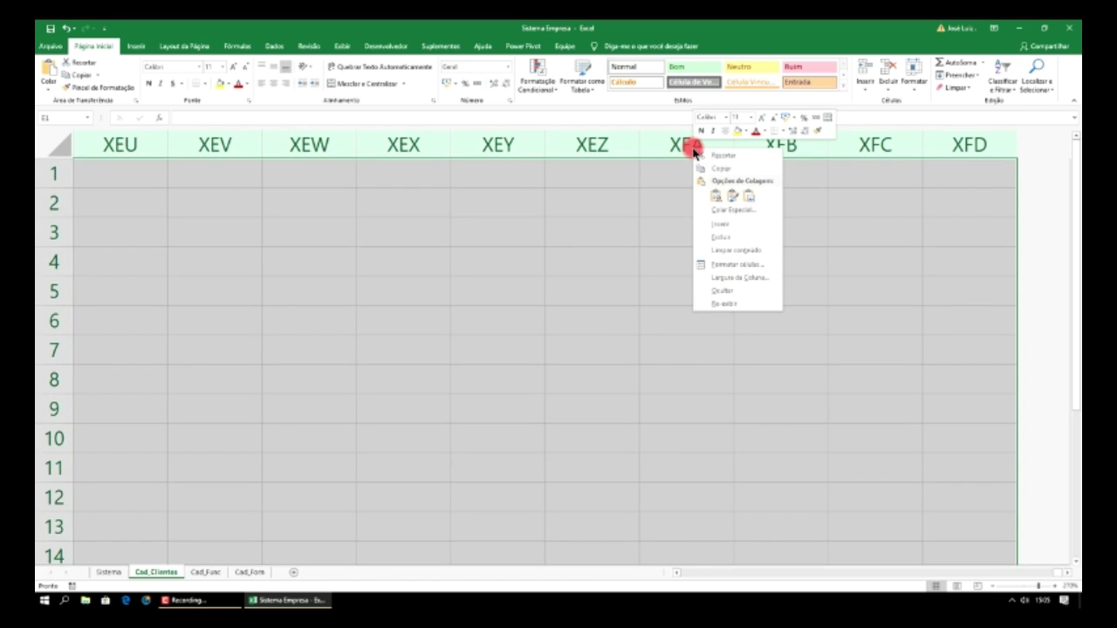
left_click(726, 291)
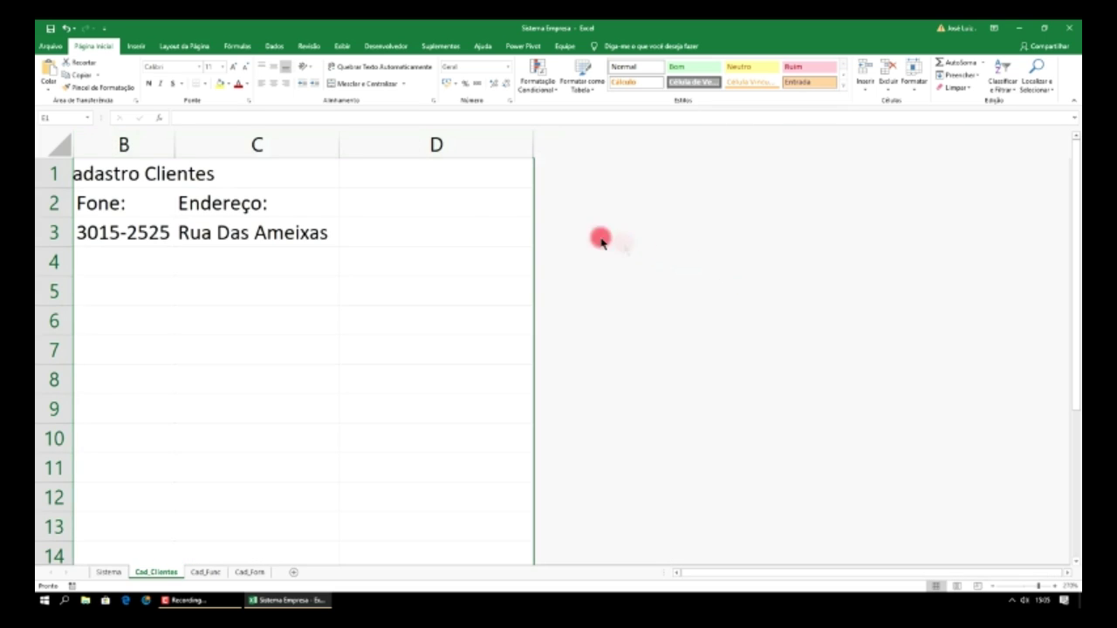
left_click(464, 147)
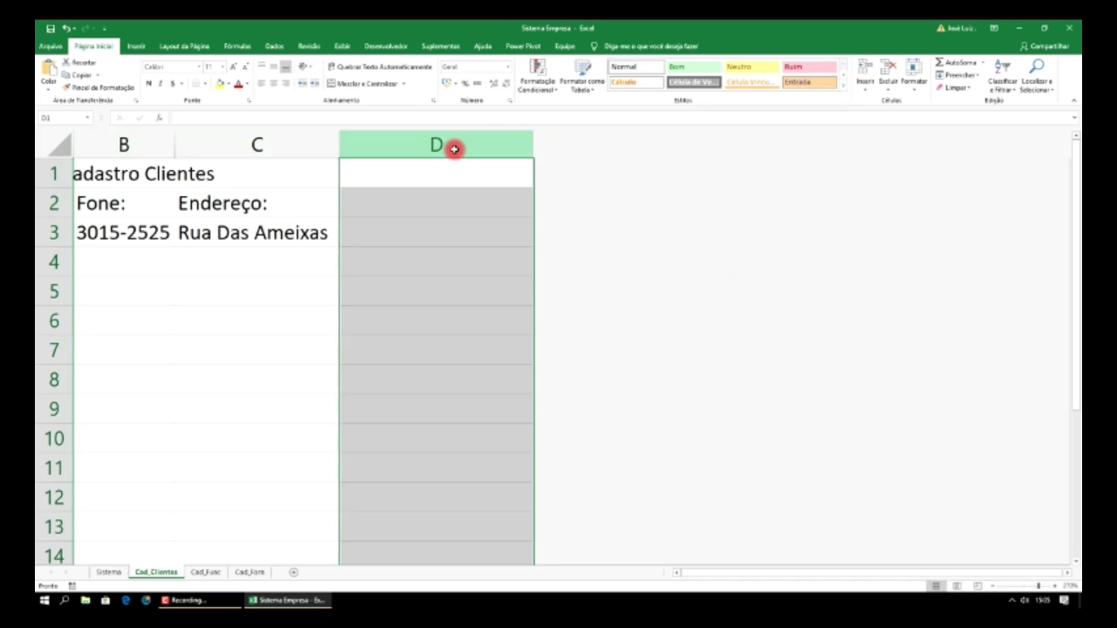
- Merge column D, paste the Voltar button and move it down to rows 2–4
left_click(368, 83)
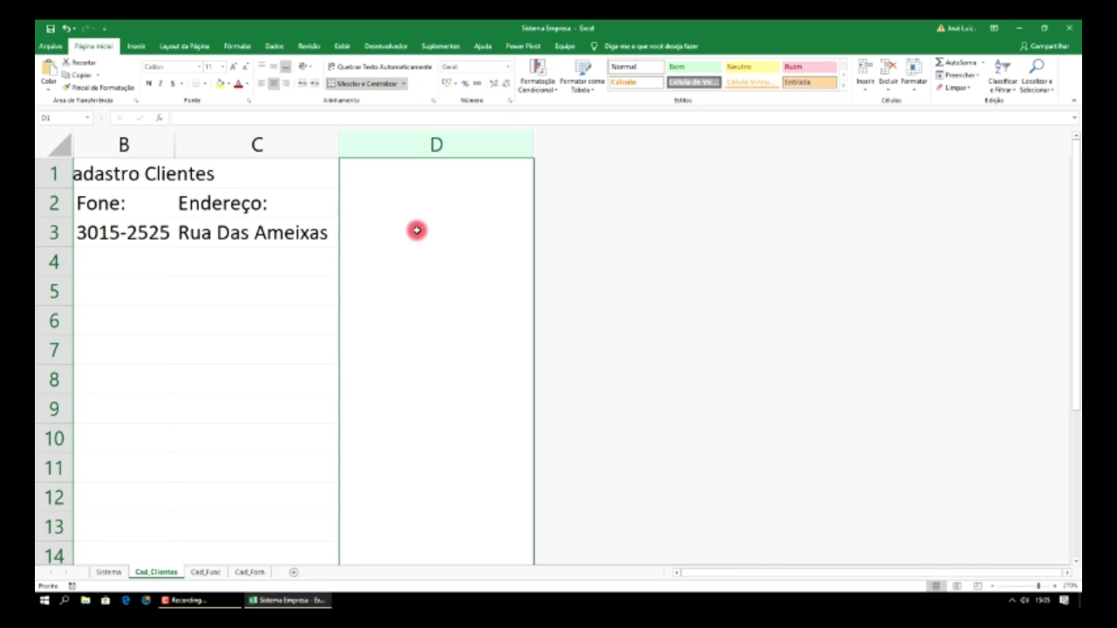
key("ctrl+v")
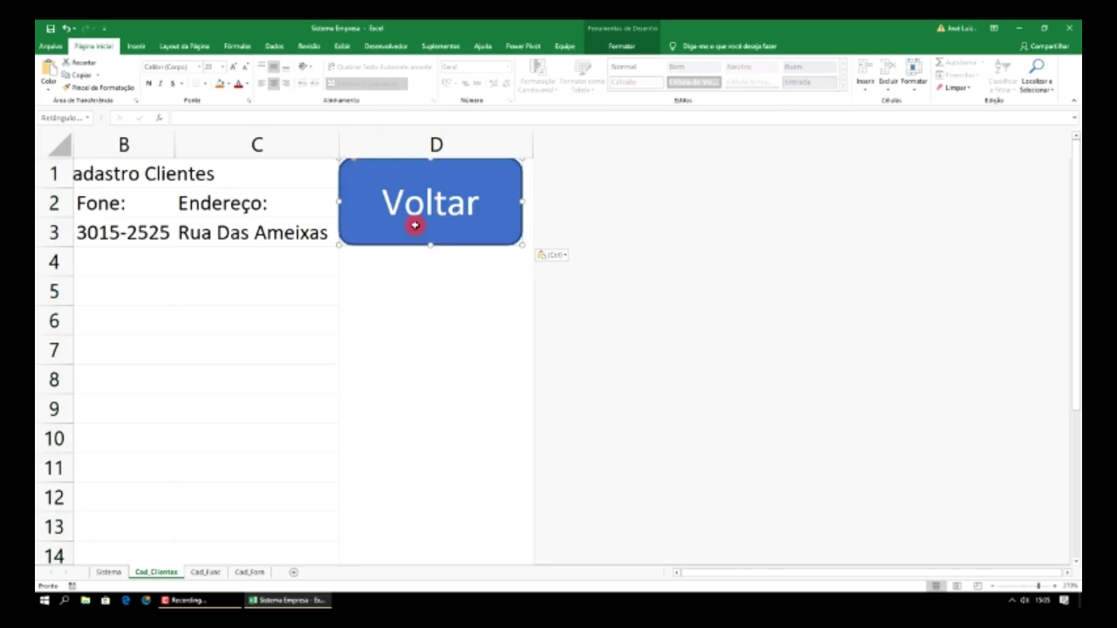
left_click_drag(453, 244, 461, 290)
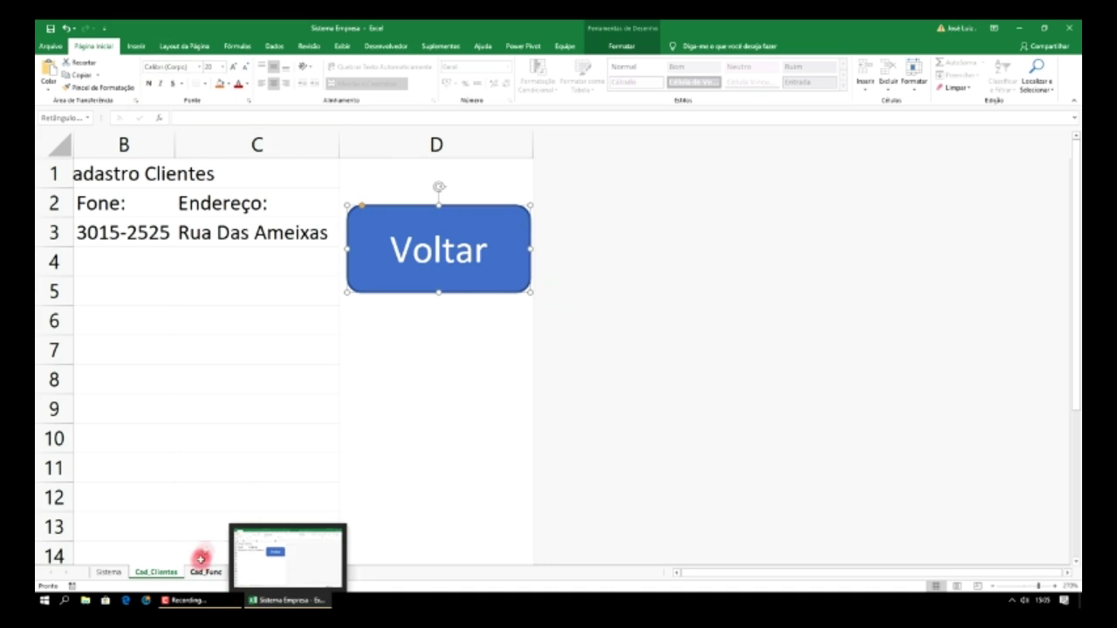
- On Cad_Forn, widen column D and hide every column from E to the end
left_click(254, 447)
left_click(251, 572)
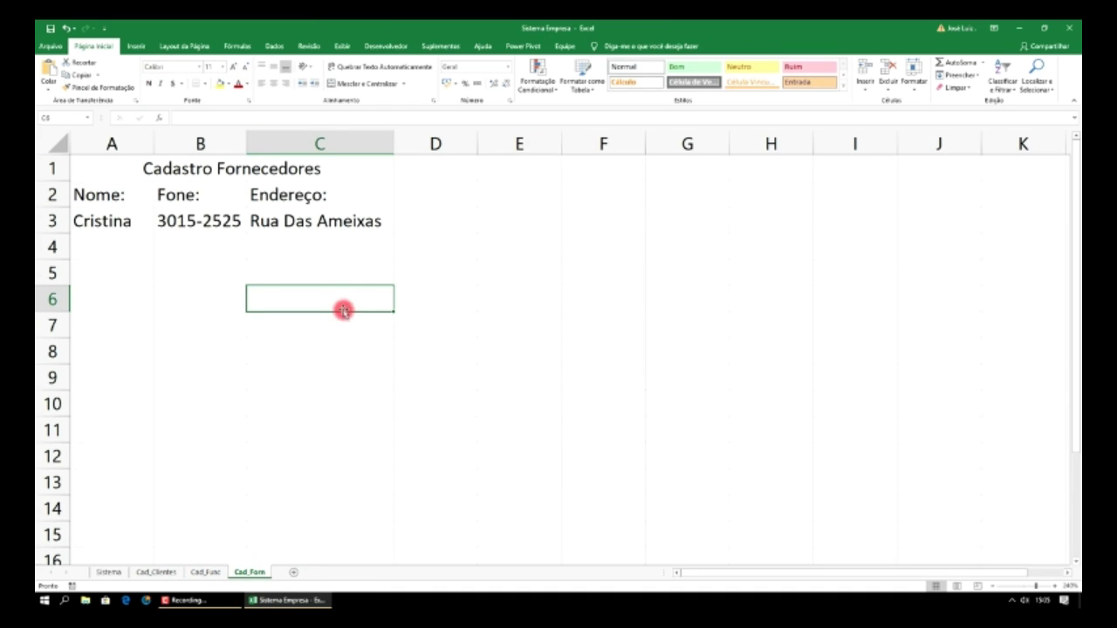
left_click_drag(478, 141, 569, 146)
left_click(602, 145)
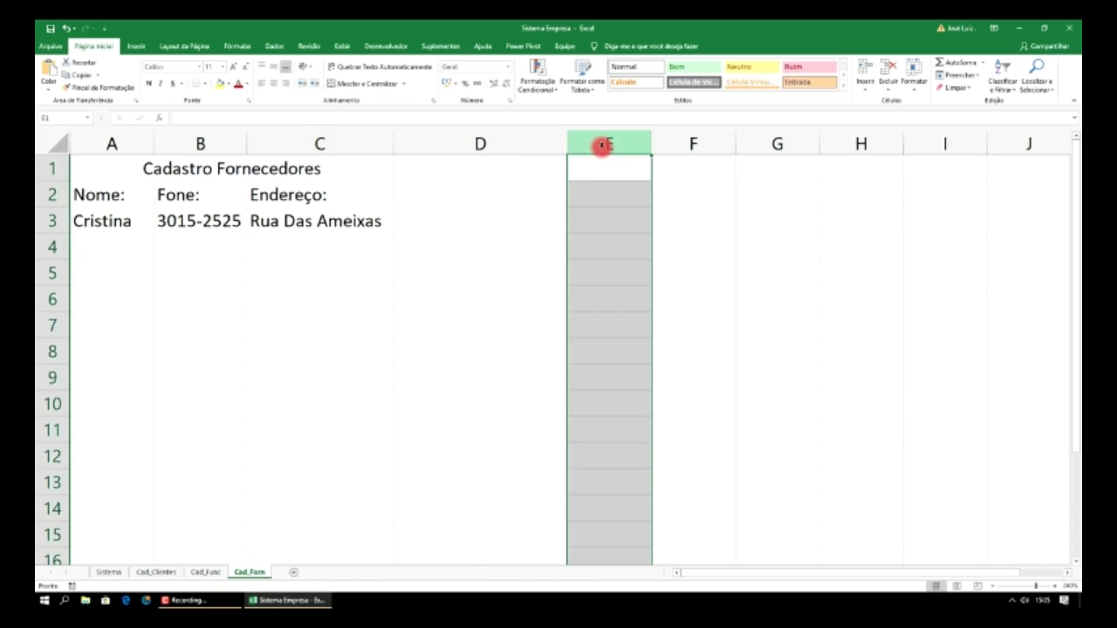
key("ctrl+shift+Right")
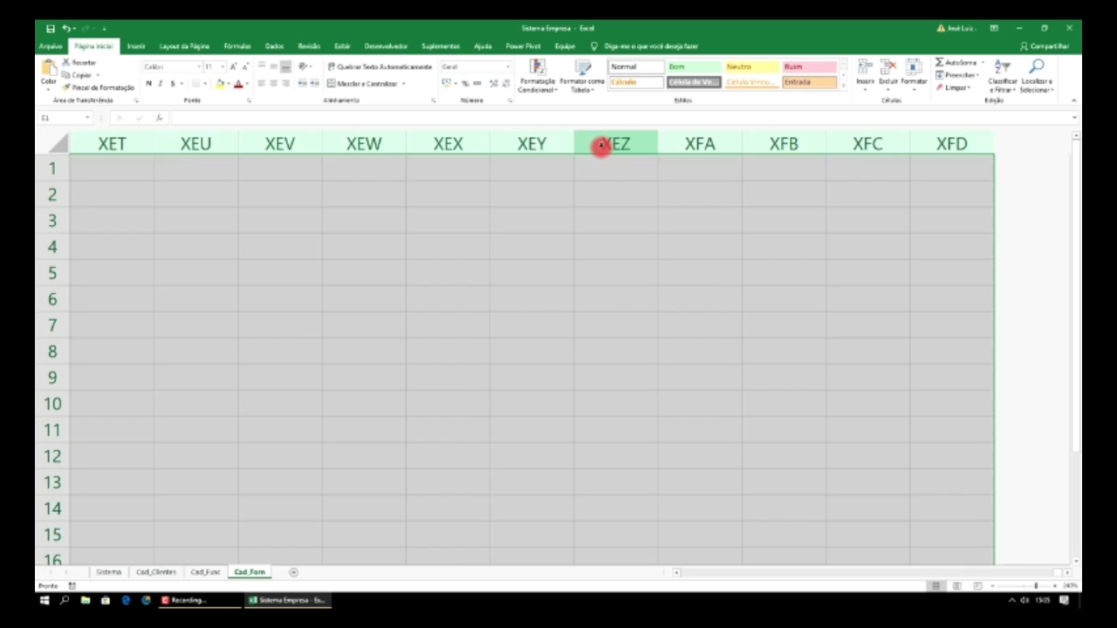
right_click(602, 146)
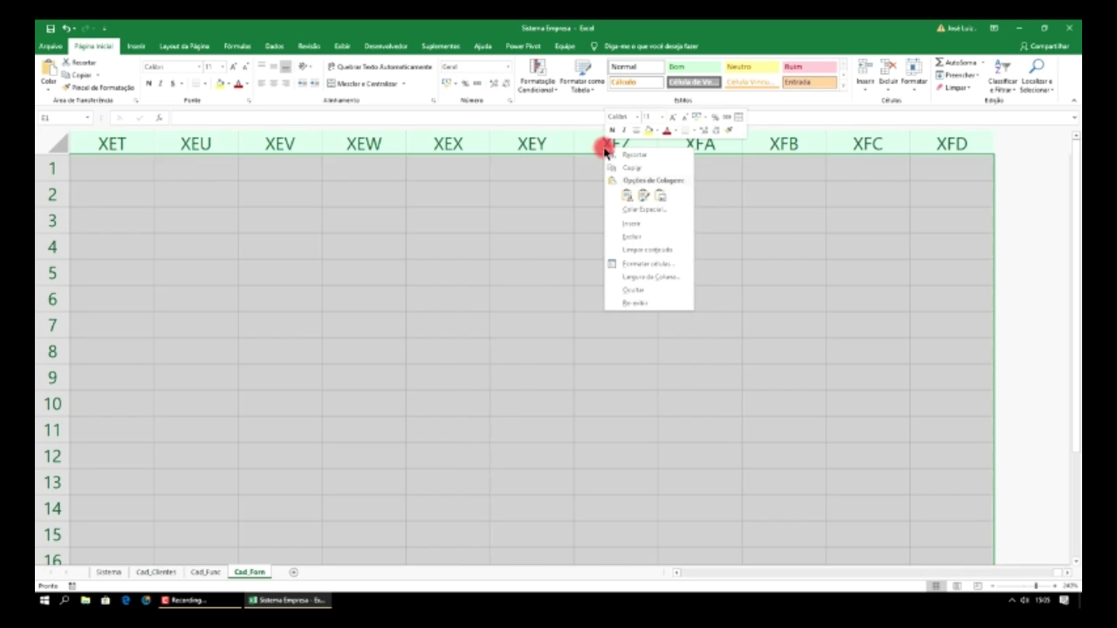
left_click(643, 291)
- Merge column D, paste the Voltar button and place it in rows 3–5
left_click(489, 193)
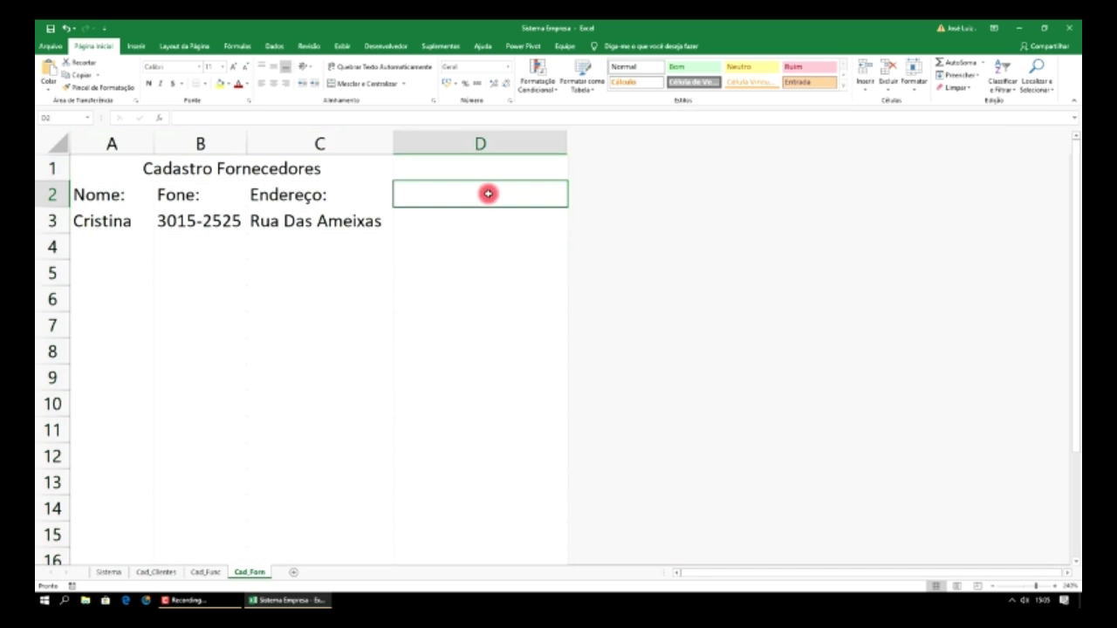
left_click(498, 142)
left_click(368, 83)
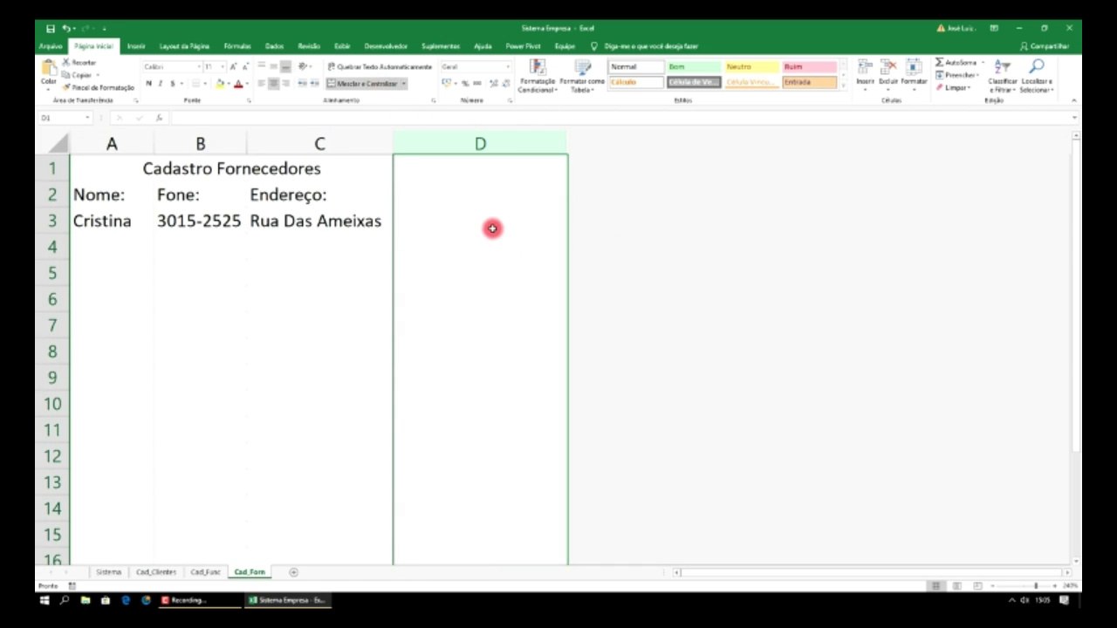
key("ctrl+v")
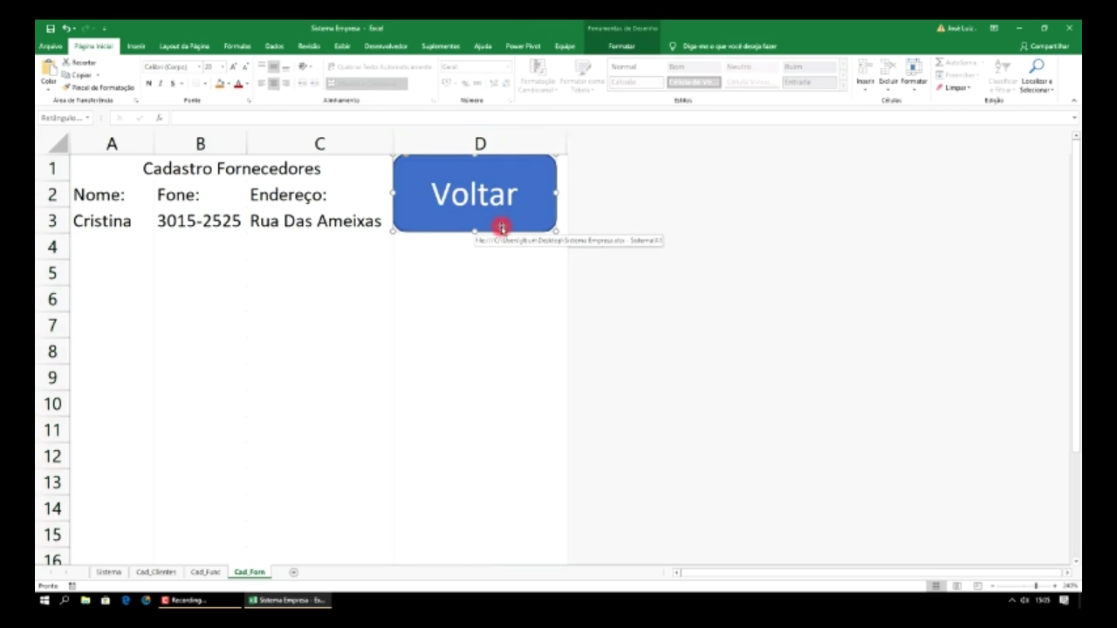
left_click_drag(502, 227, 505, 287)
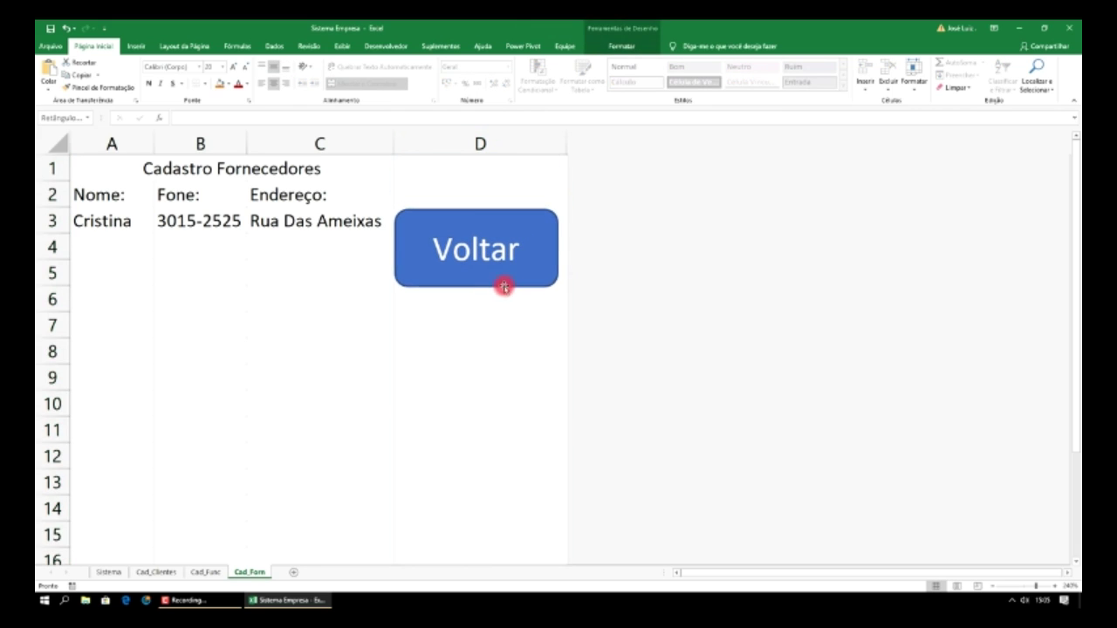
left_click(479, 357)
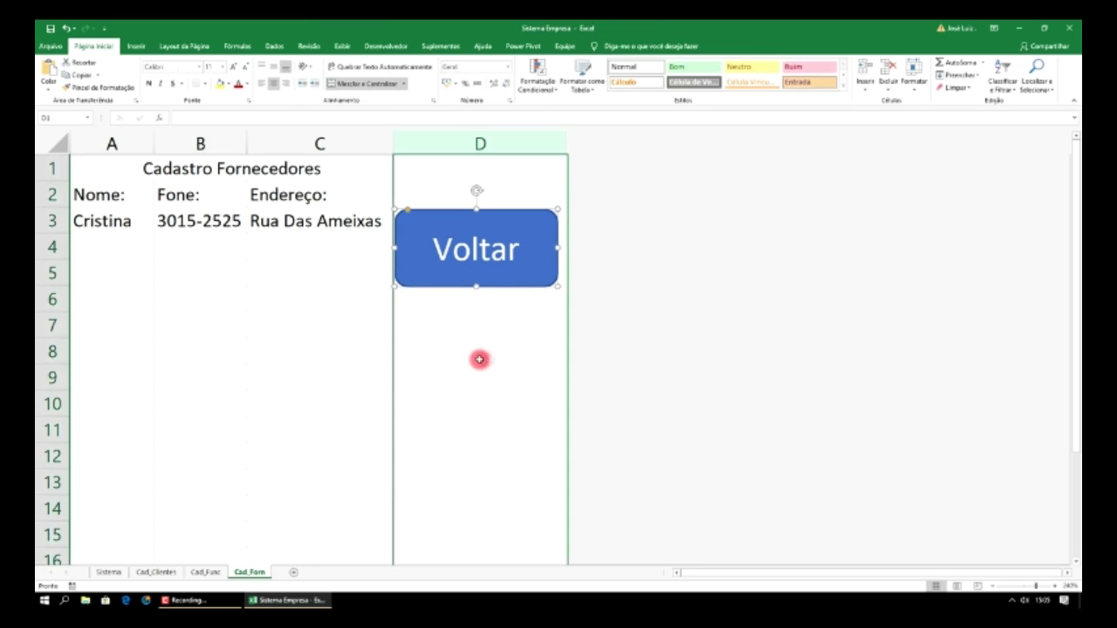
- Test each Cadastro button and its Voltar button for Cad_Clientes, Cad_Func and Cad_Forn
left_click(490, 267)
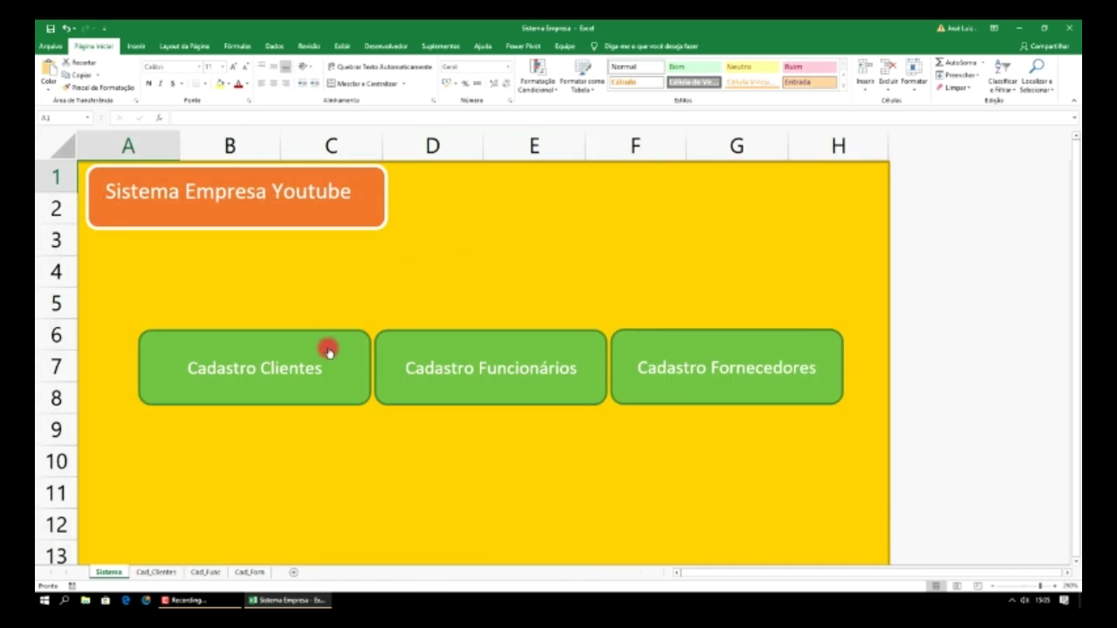
left_click(328, 351)
left_click(547, 231)
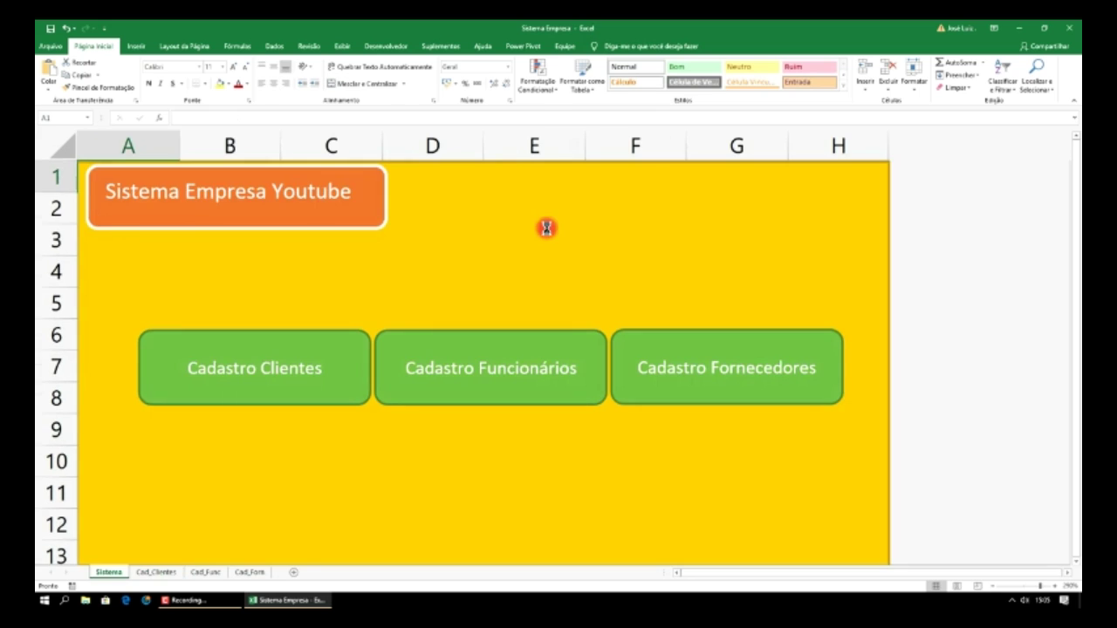
left_click(482, 344)
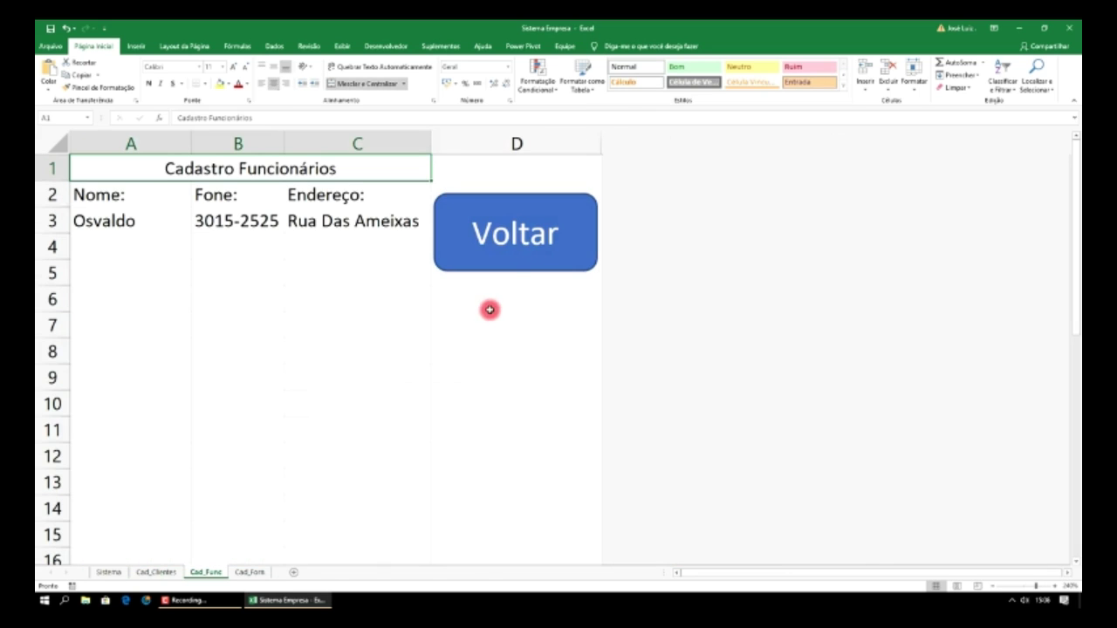
left_click(536, 216)
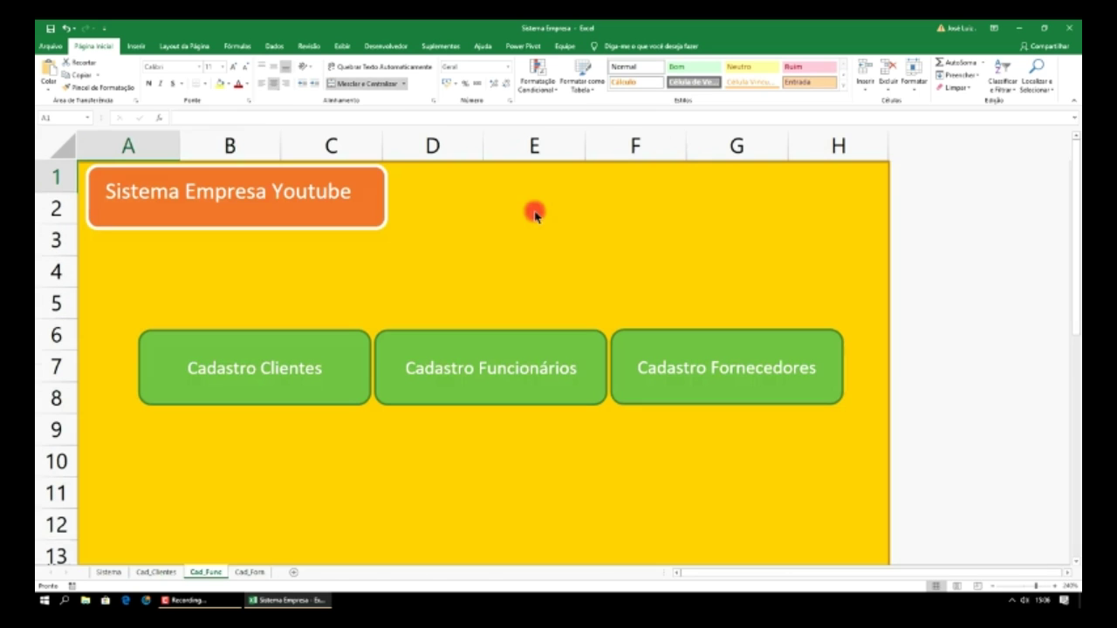
left_click(689, 356)
left_click(518, 230)
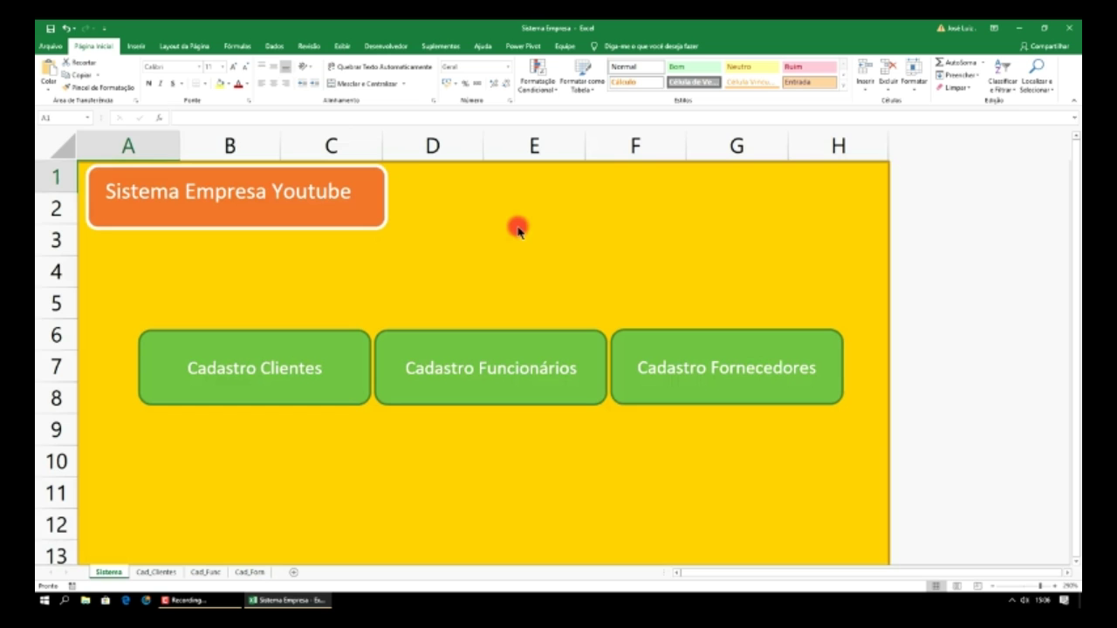
- Click through the Cad_Clientes, Cad_Func and Cad_Forn tabs, finishing on the Sistema sheet
left_click(173, 574)
left_click(210, 574)
left_click(229, 573)
left_click(206, 573)
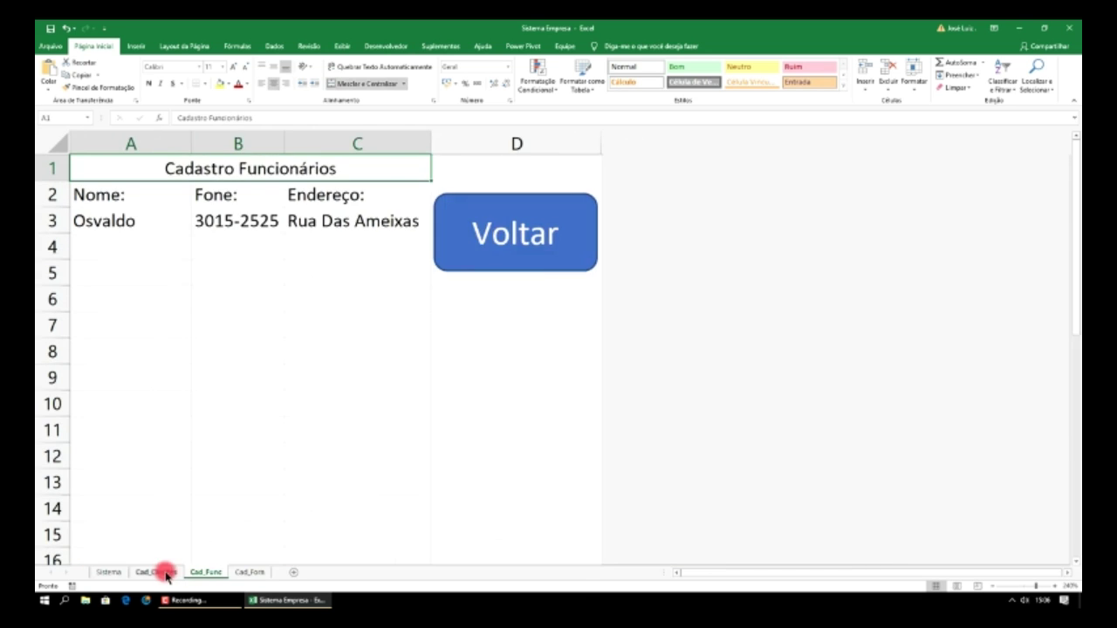
left_click(156, 573)
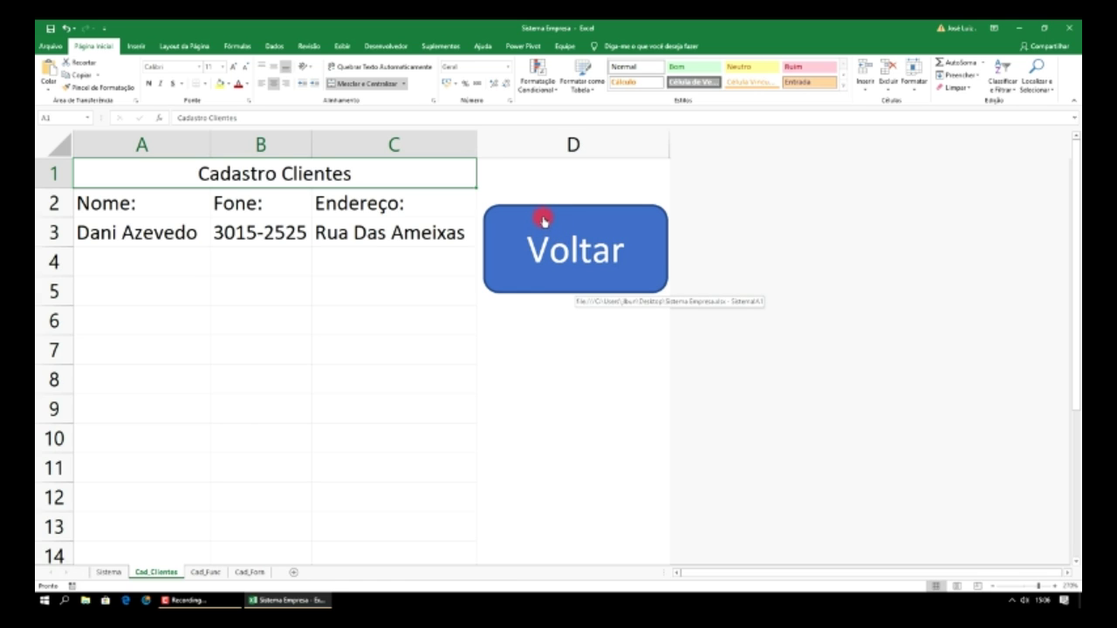
left_click(120, 573)
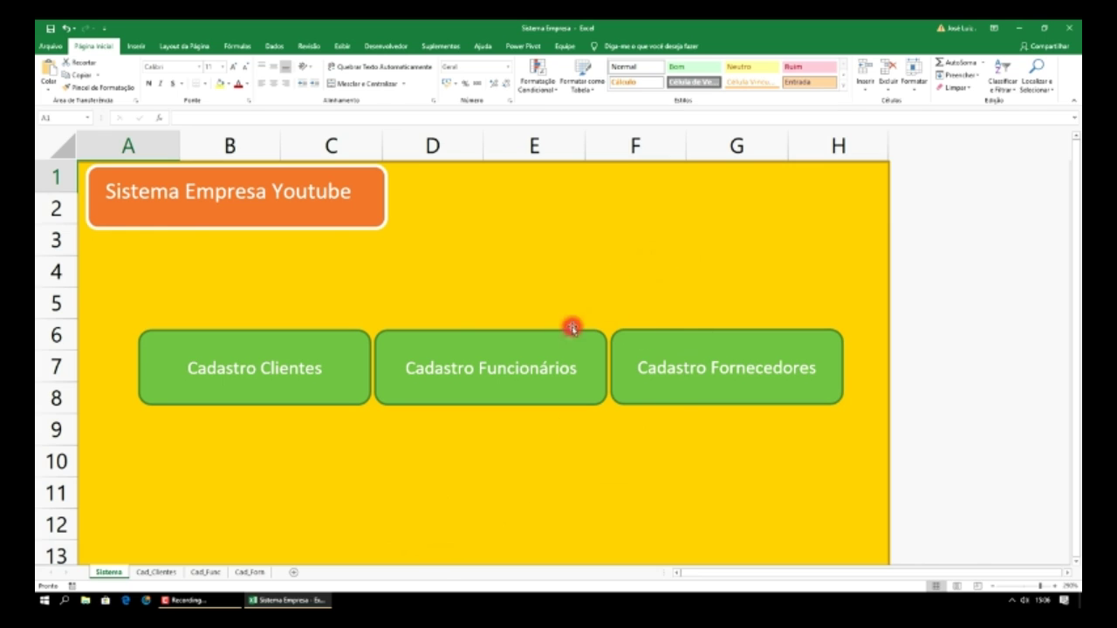
left_click(405, 406)
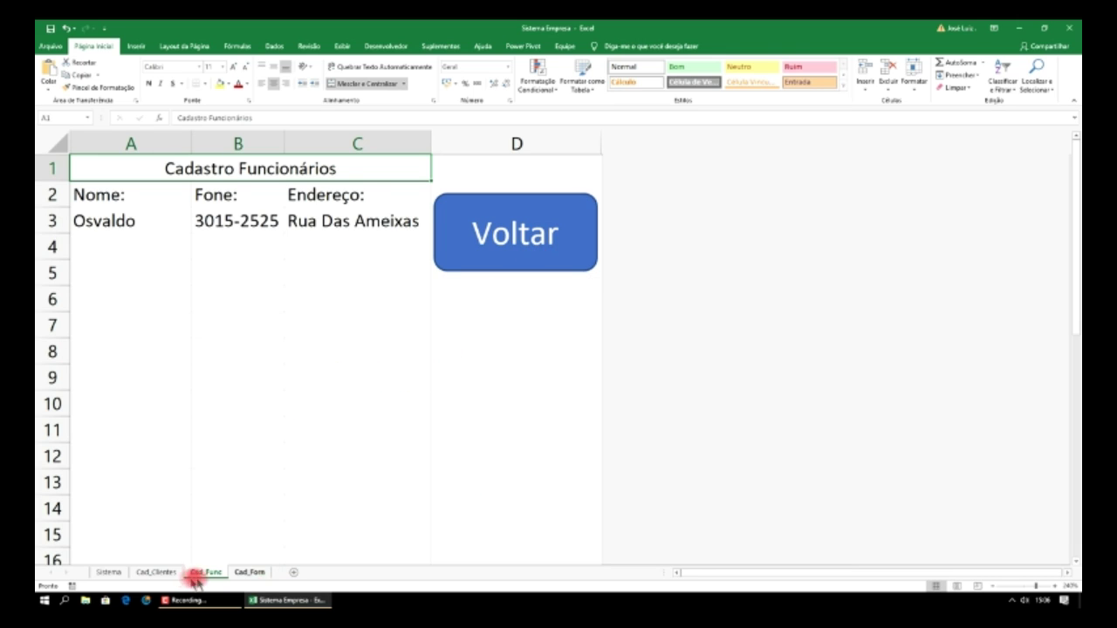
left_click(125, 574)
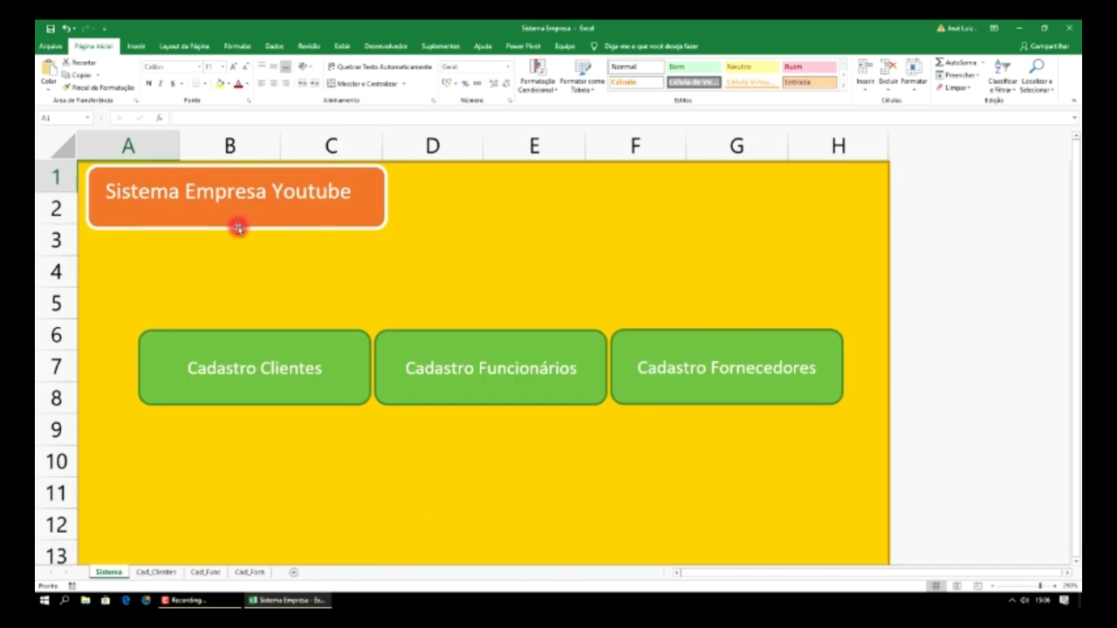
left_click(135, 45)
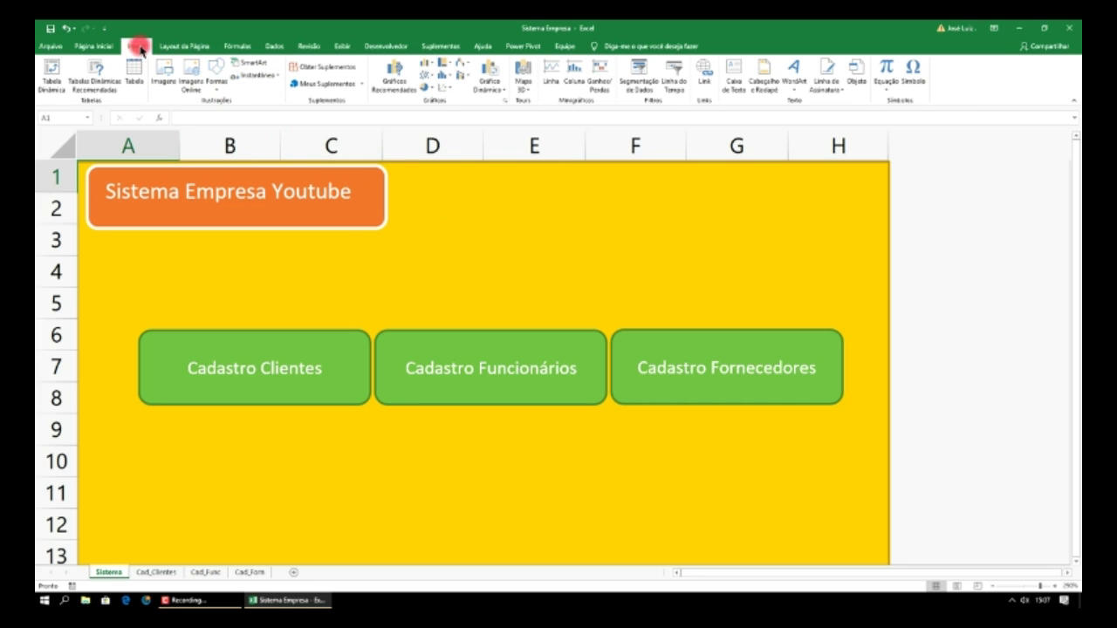
- Draw a rounded rectangle near D2:E3 labelled Acessar Site, then shrink it
left_click(215, 78)
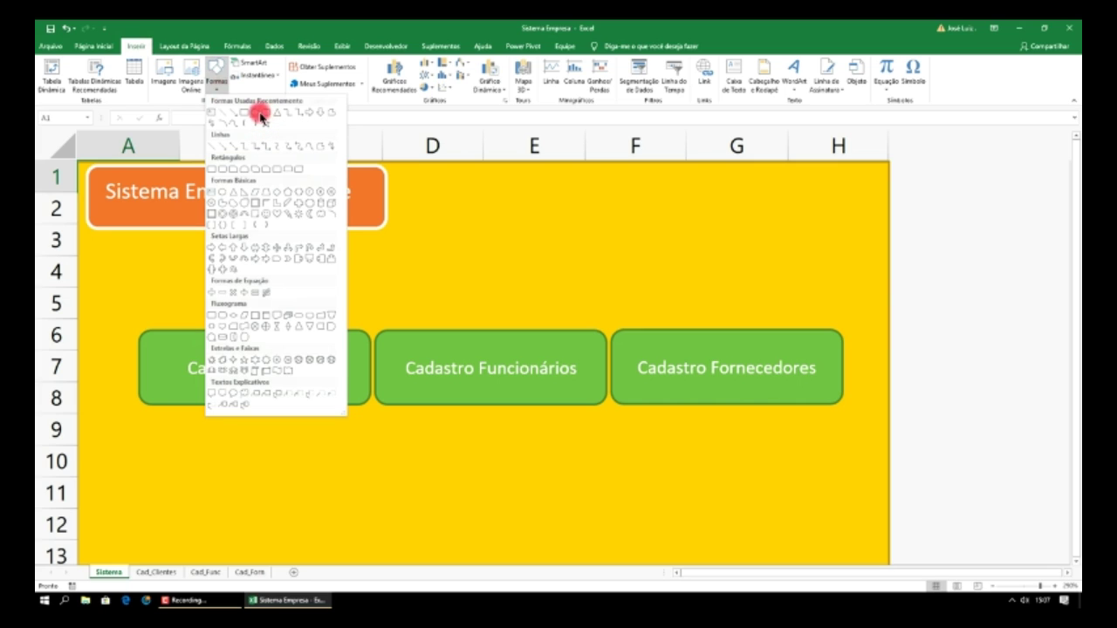
left_click(267, 116)
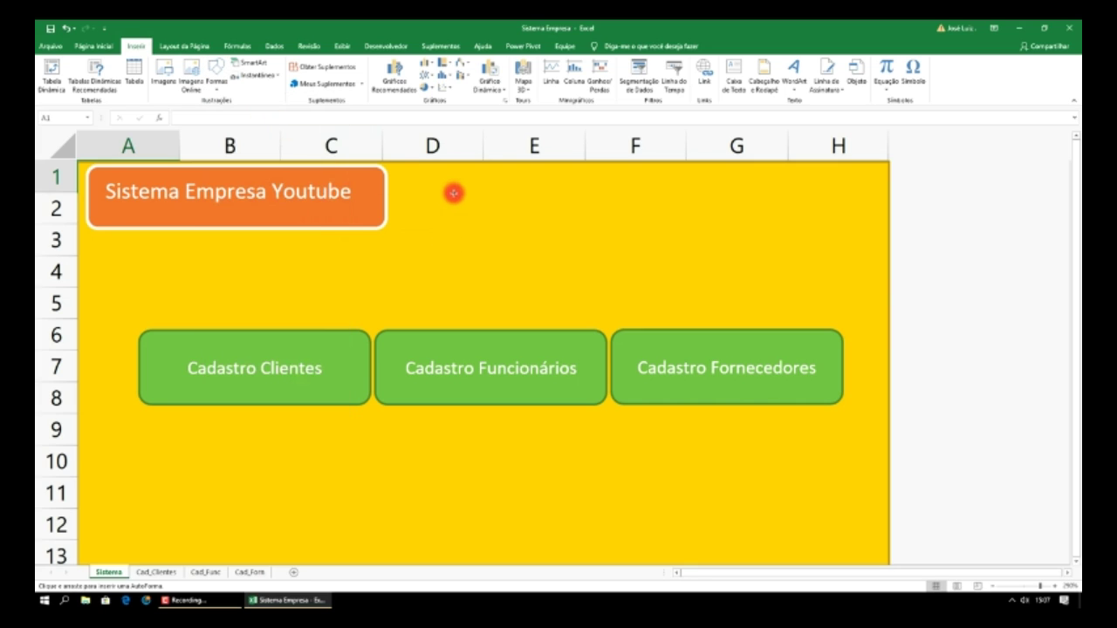
left_click_drag(451, 183, 667, 259)
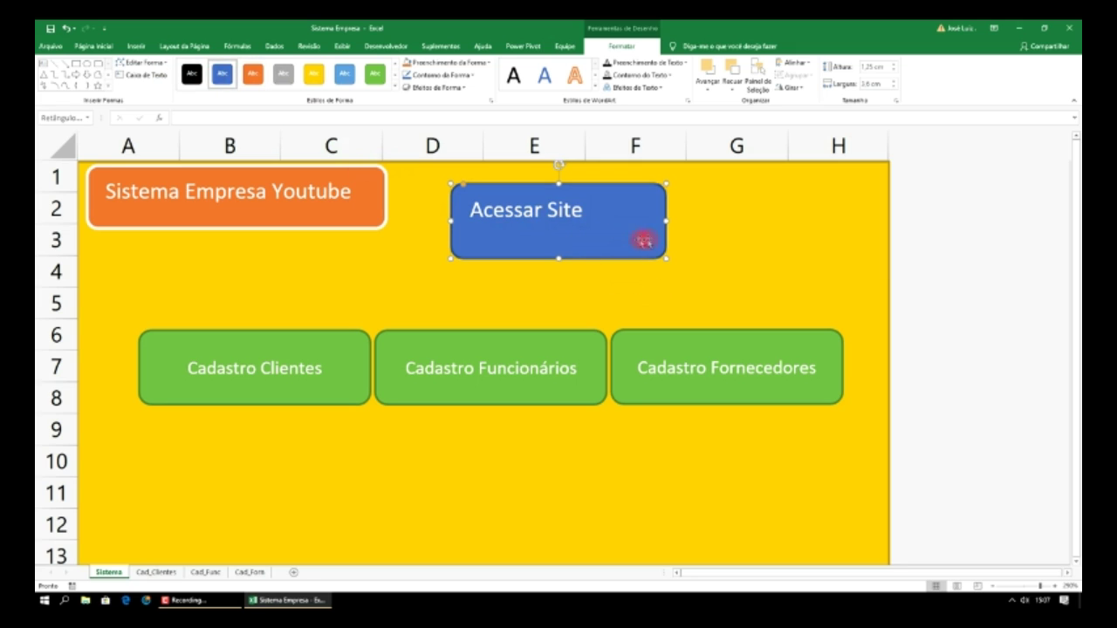
left_click_drag(667, 258, 614, 232)
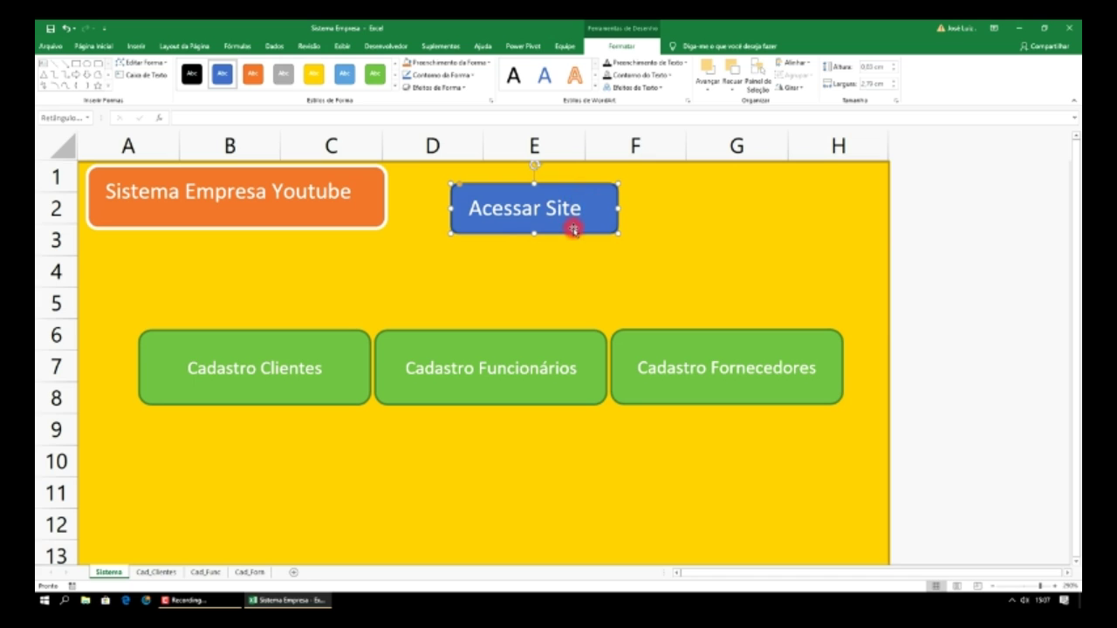
right_click(610, 194)
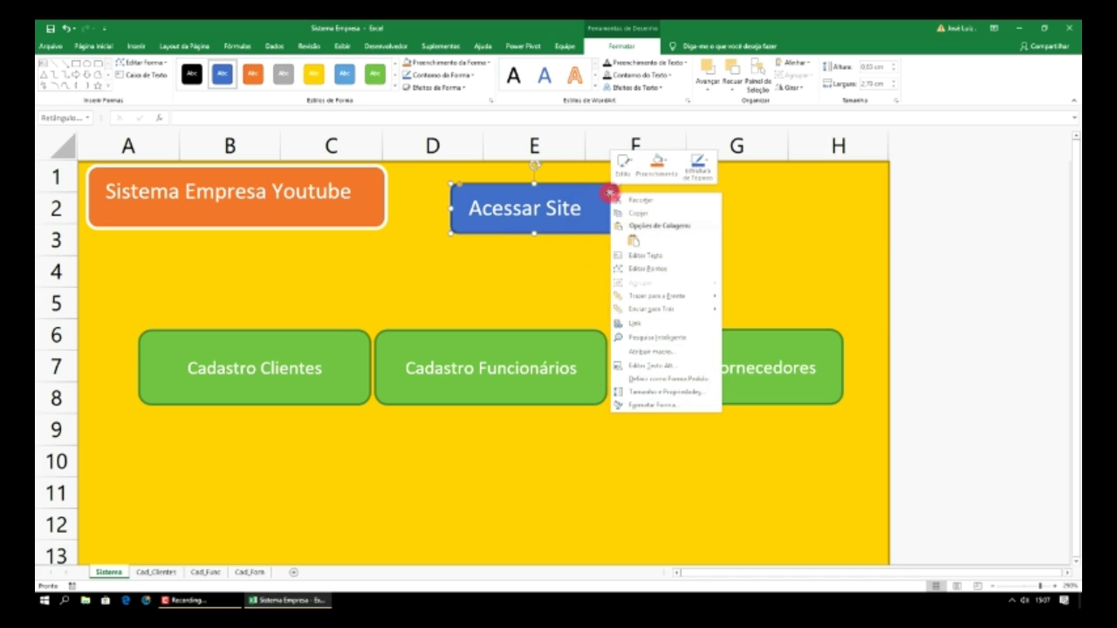
left_click(643, 324)
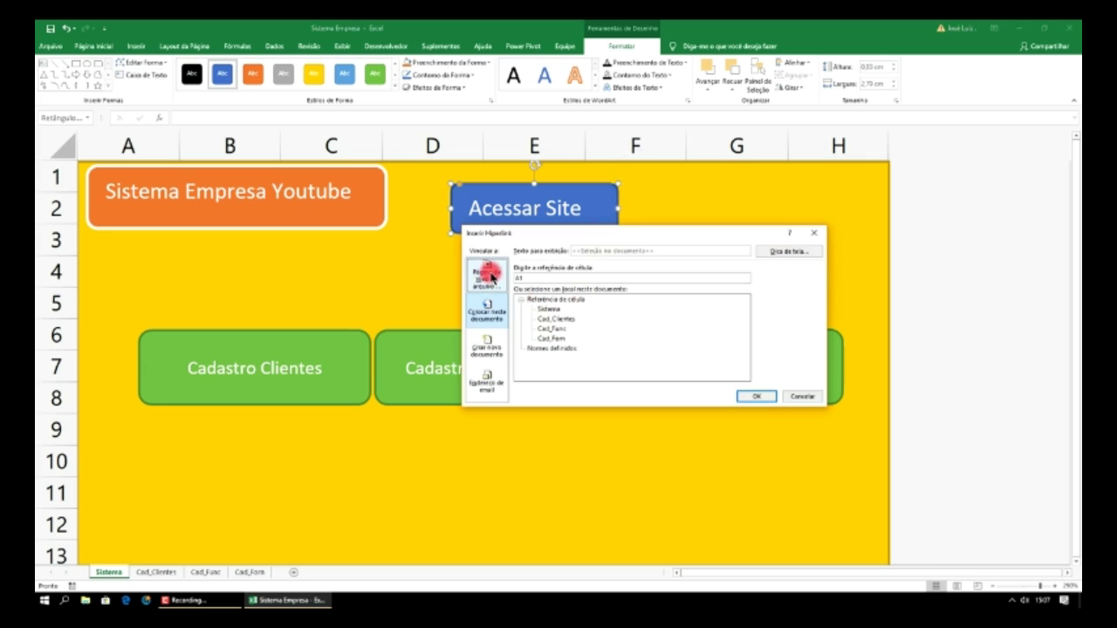
left_click(491, 277)
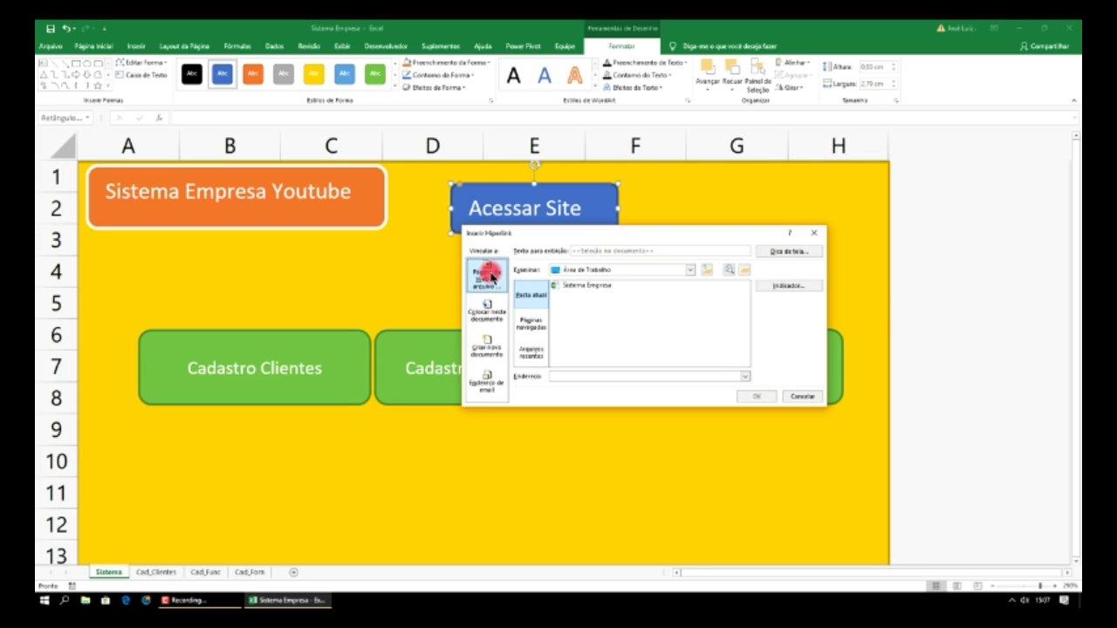
left_click(566, 377)
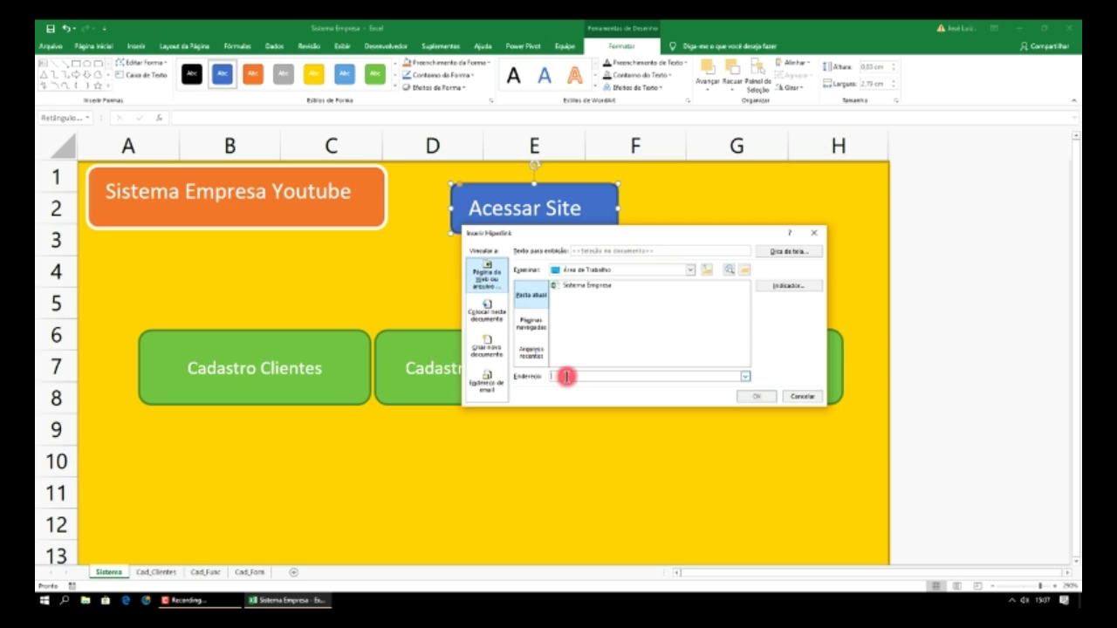
type("http://www.google.com/")
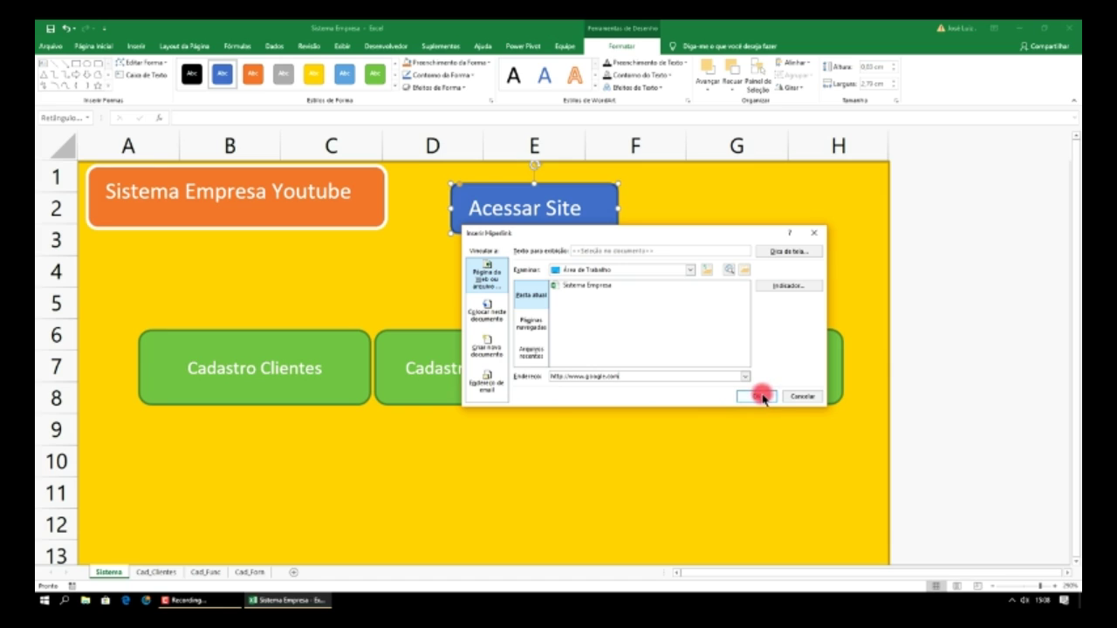
left_click(763, 398)
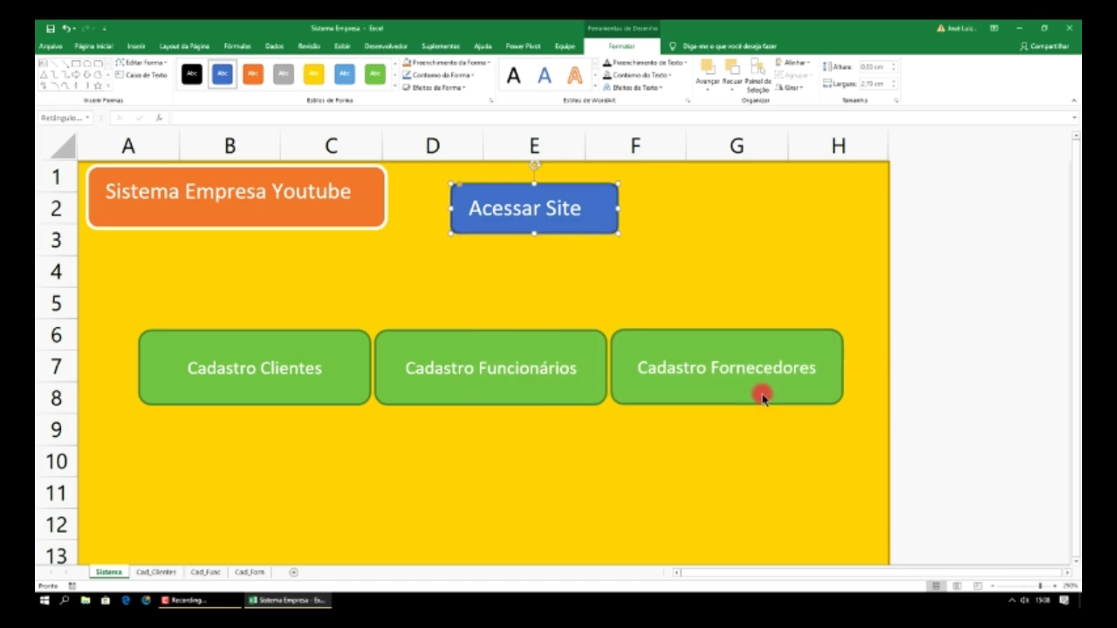
- Click Acessar Site to open Google in the browser, then return to Excel
left_click(715, 247)
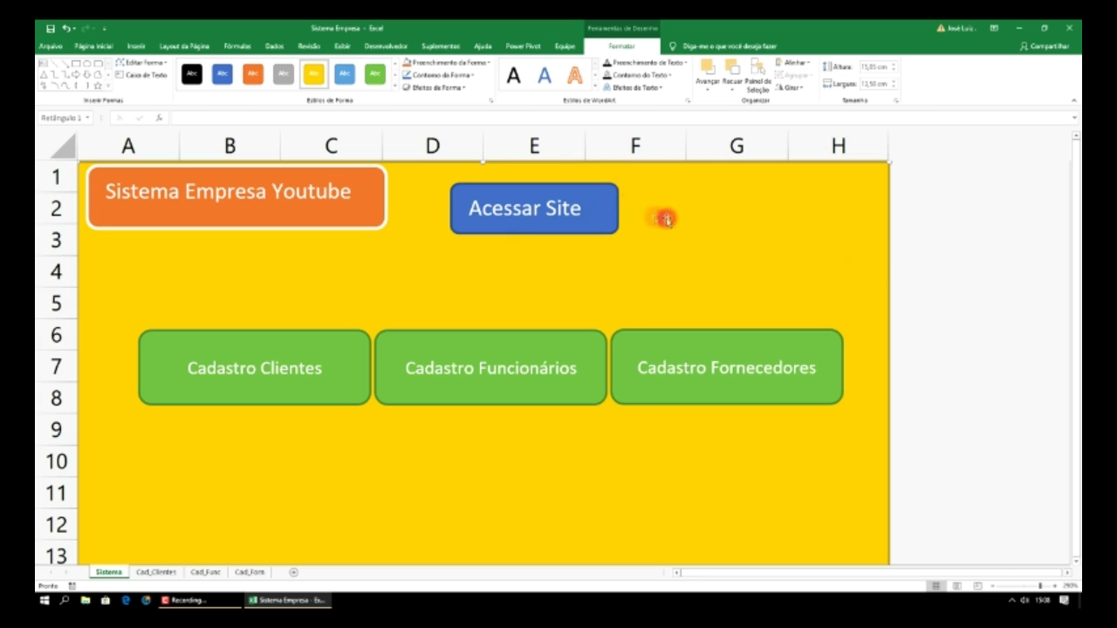
left_click(598, 211)
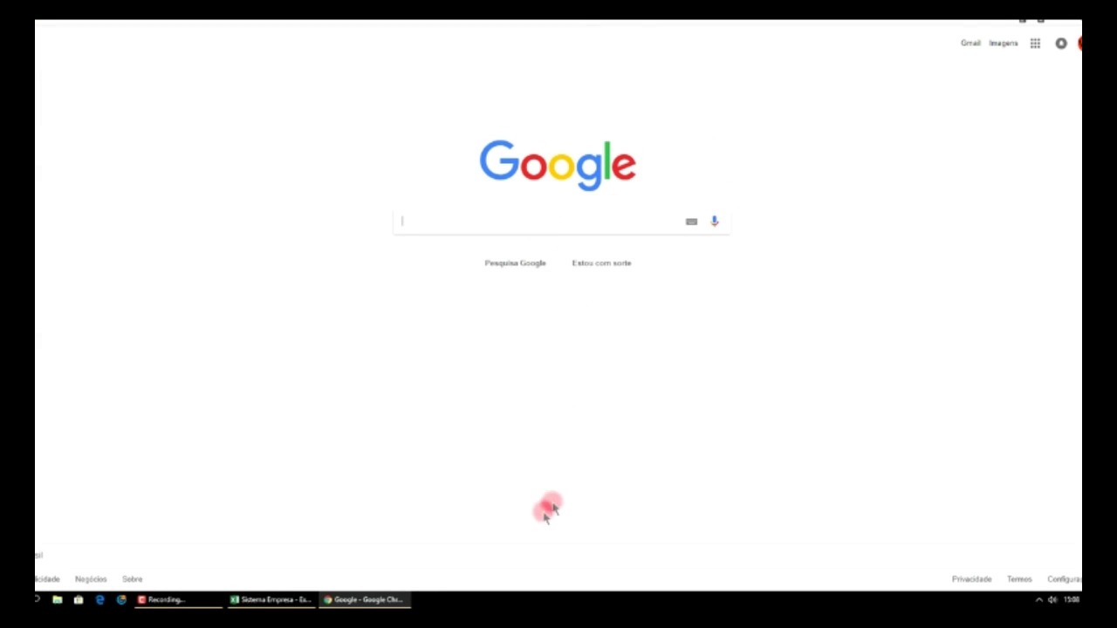
left_click(299, 600)
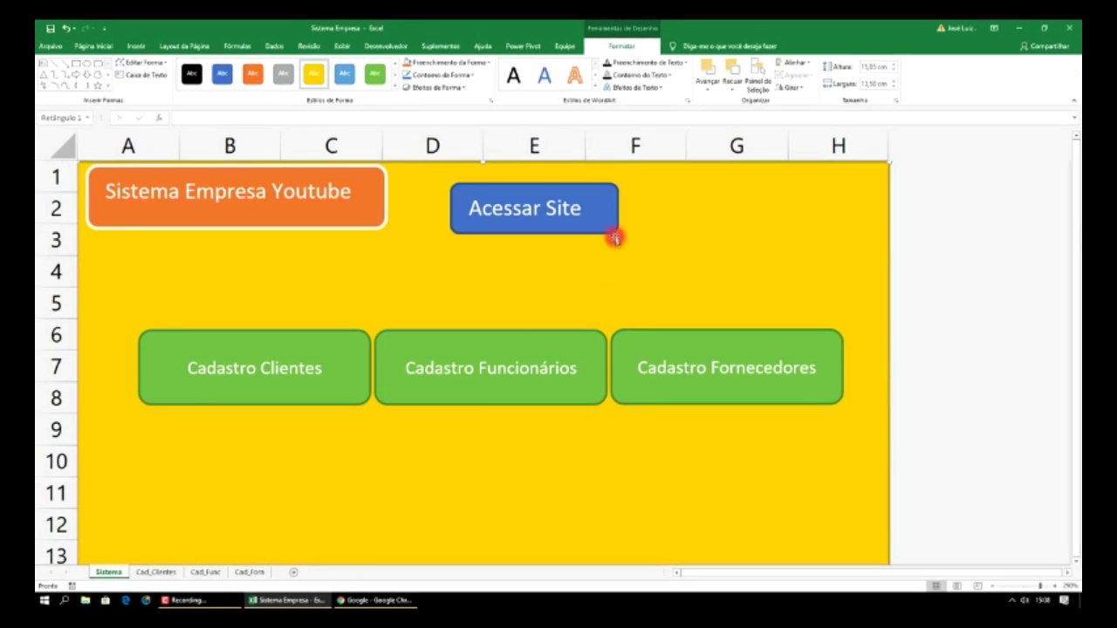
right_click(608, 224)
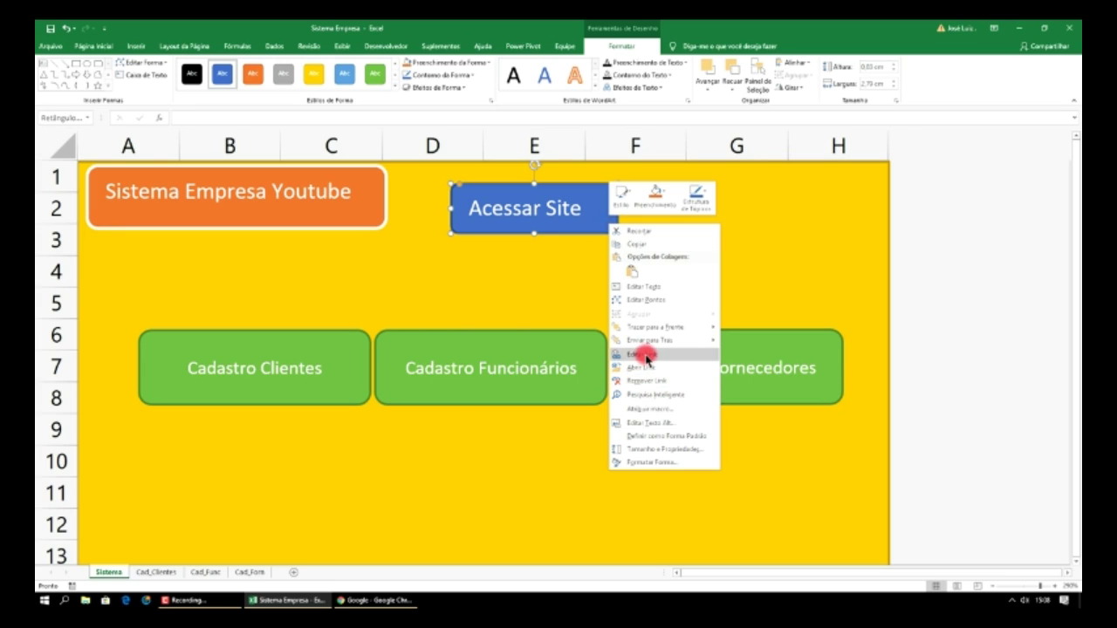
left_click(646, 356)
left_click(635, 408)
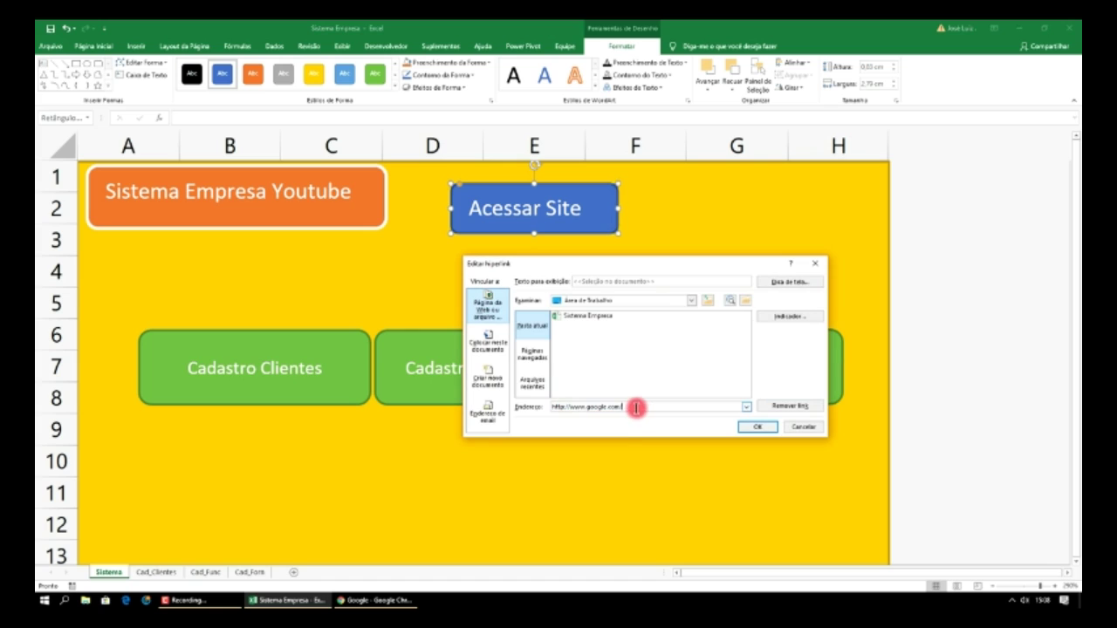
left_click_drag(637, 408, 588, 407)
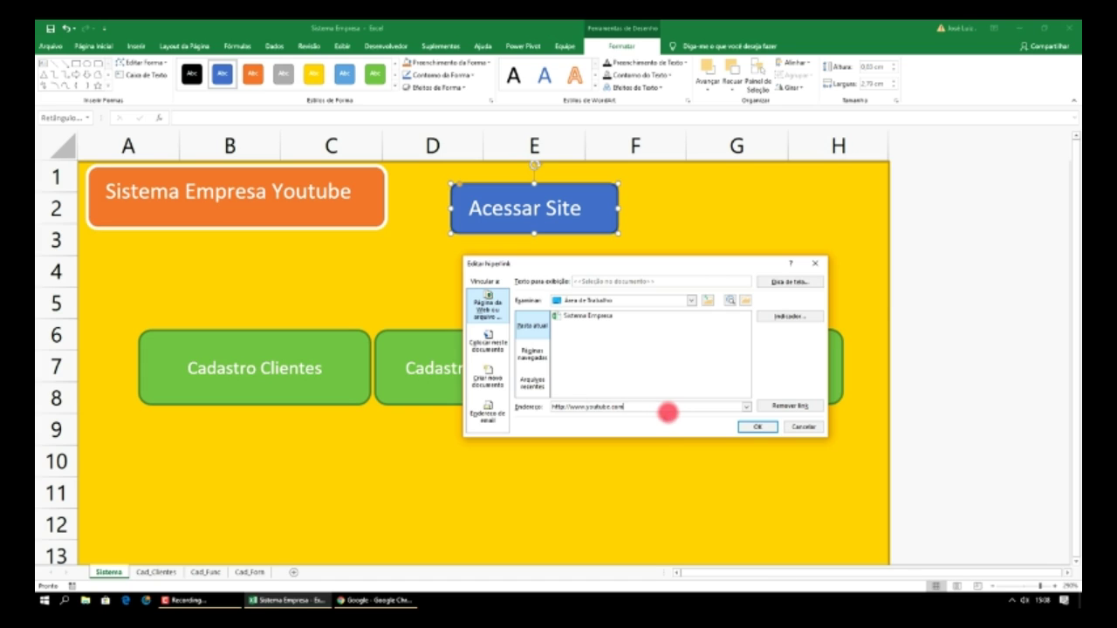
left_click_drag(629, 407, 588, 406)
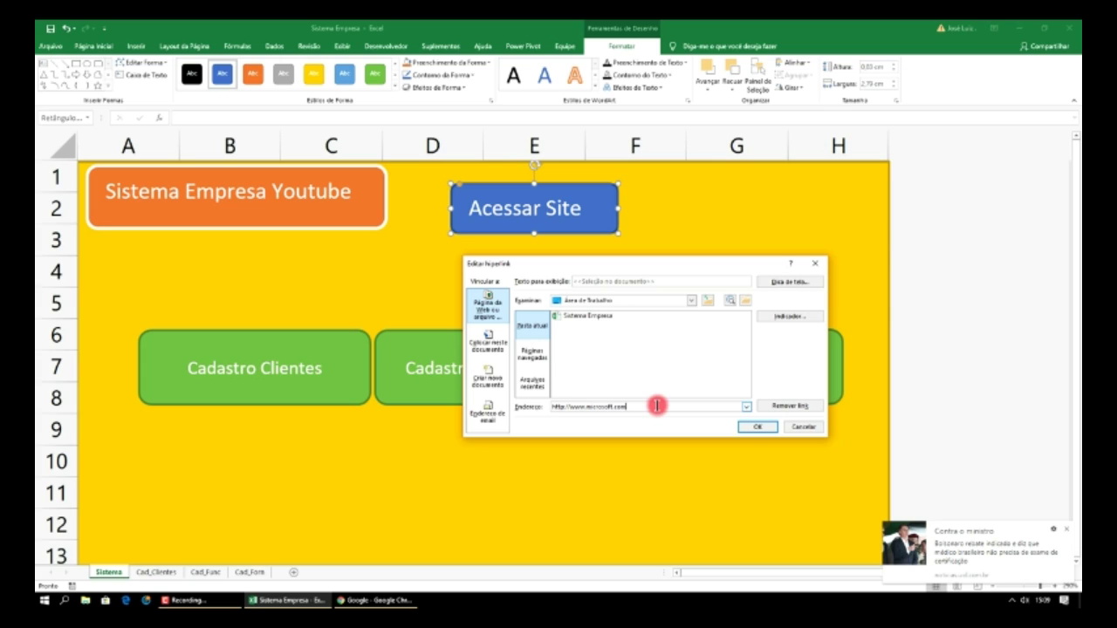
type("r")
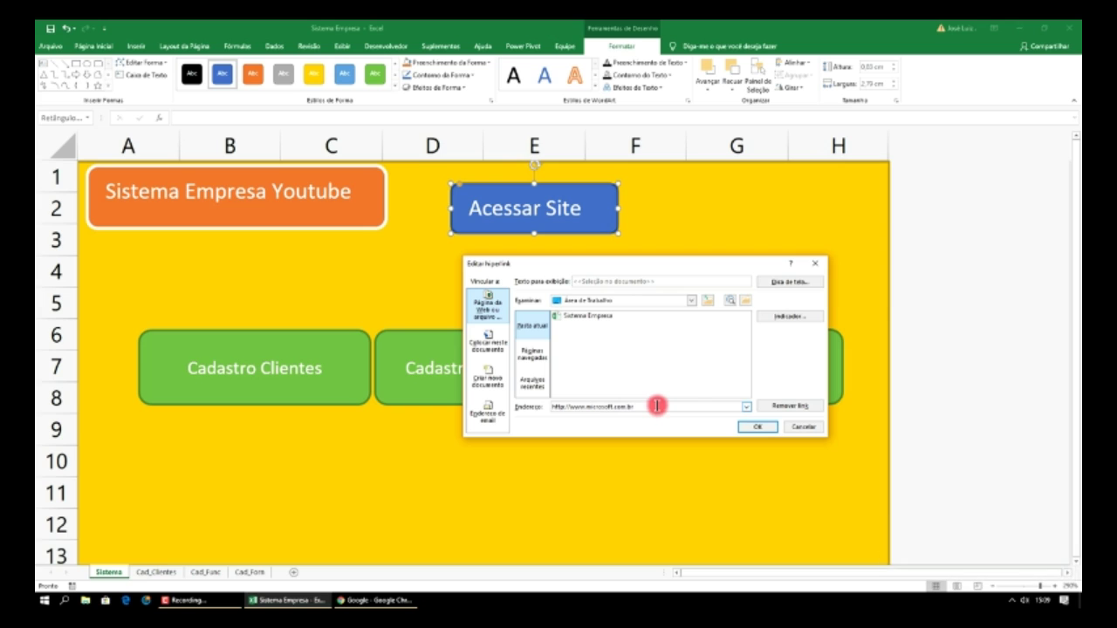
left_click(759, 427)
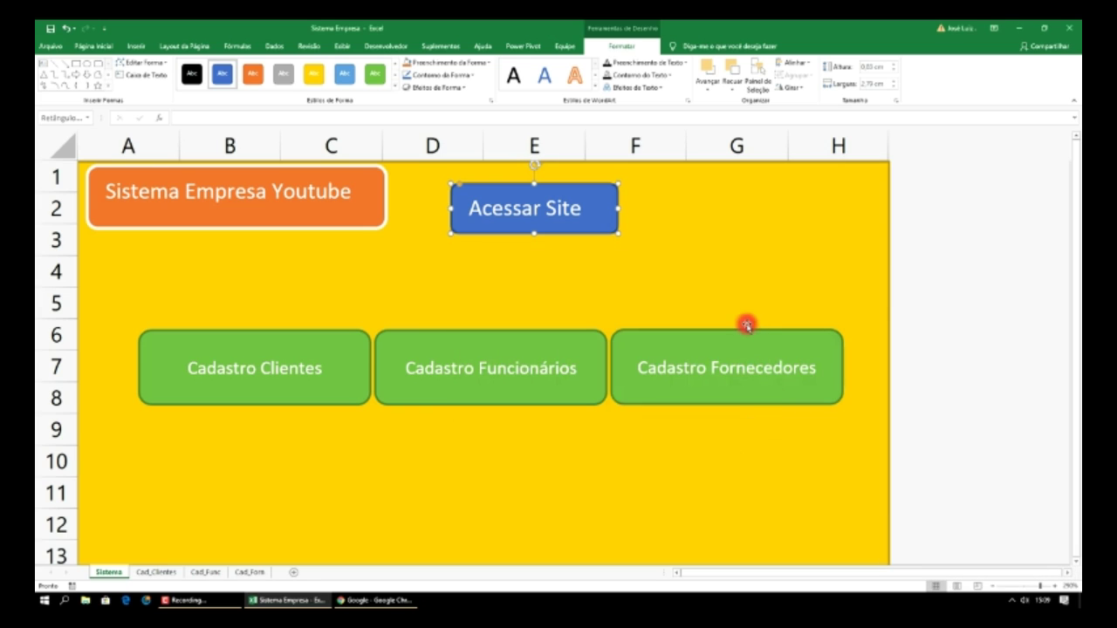
left_click(652, 266)
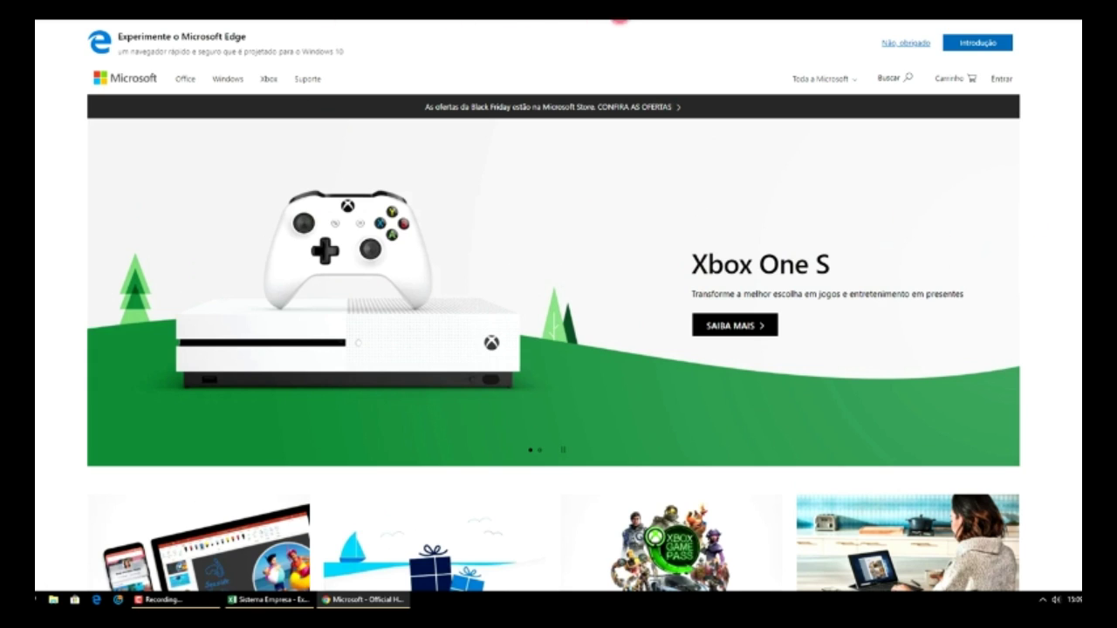
- Close the Microsoft website window with Alt+F4 to return to Excel
key("alt+F4")
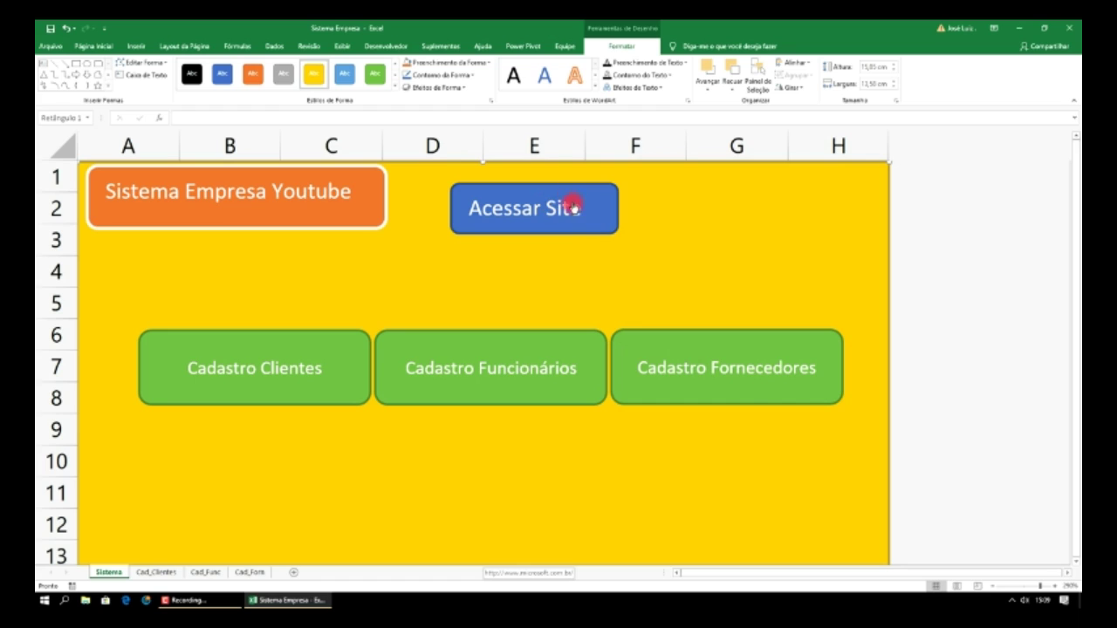
- Retest the Acessar Site link, then save the workbook
left_click(565, 218)
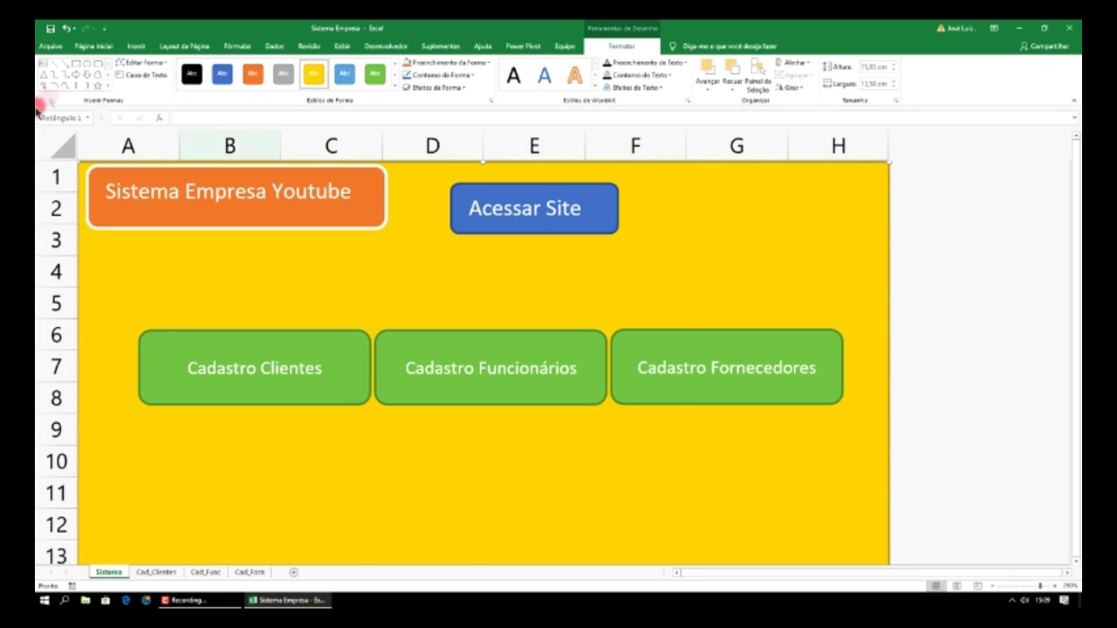
left_click(50, 48)
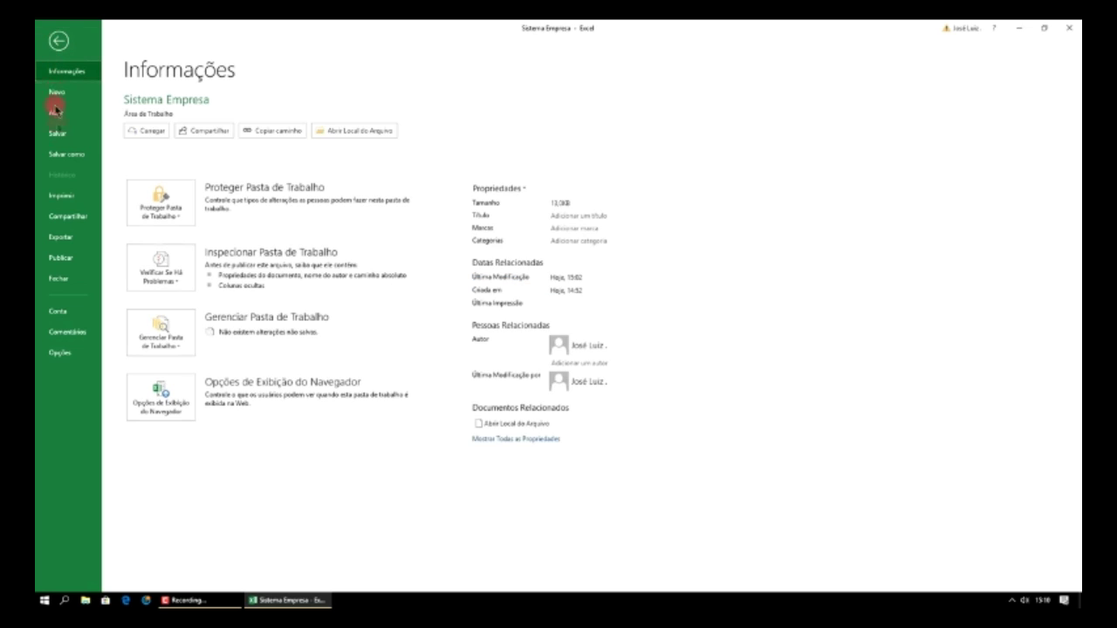
left_click(59, 134)
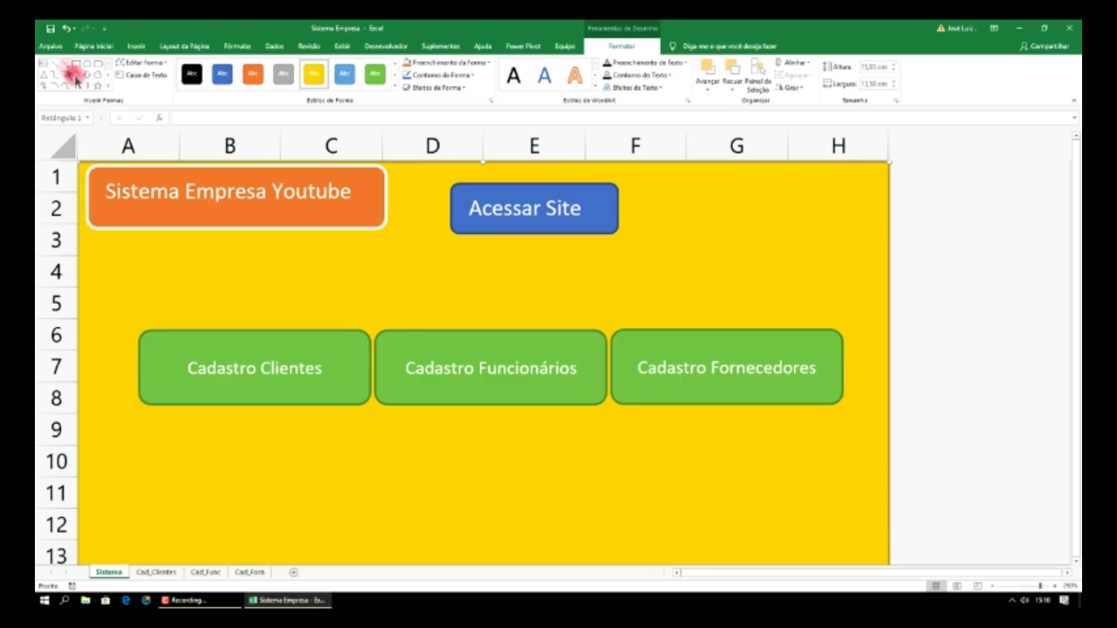
- Save a copy of the workbook on the desktop named 'Sistema Empresa 2'
left_click(49, 48)
left_click(66, 154)
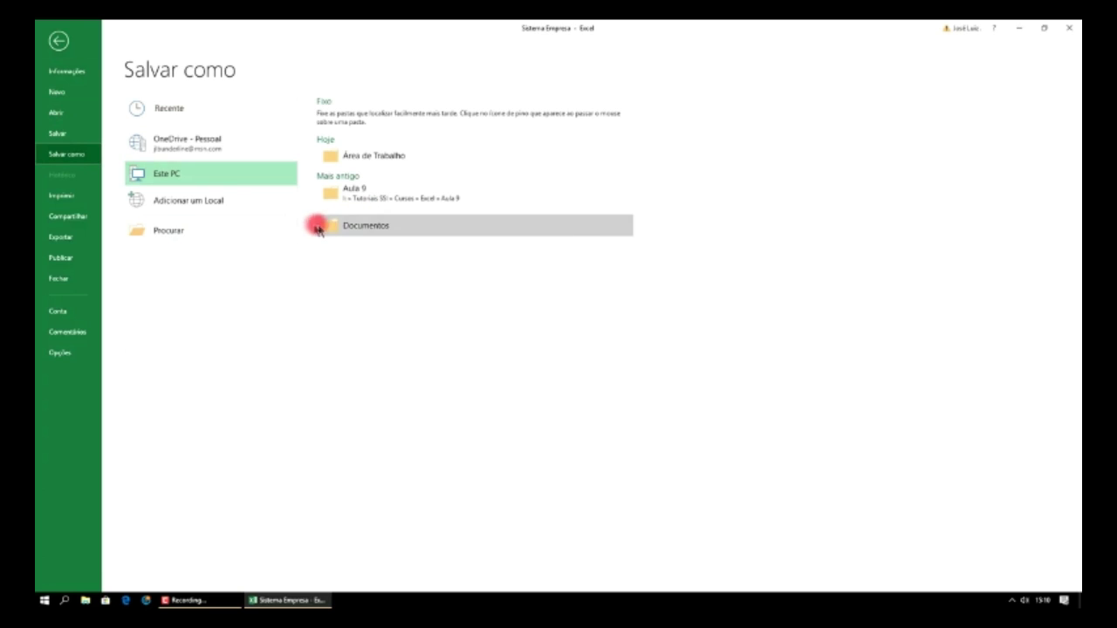
left_click(388, 166)
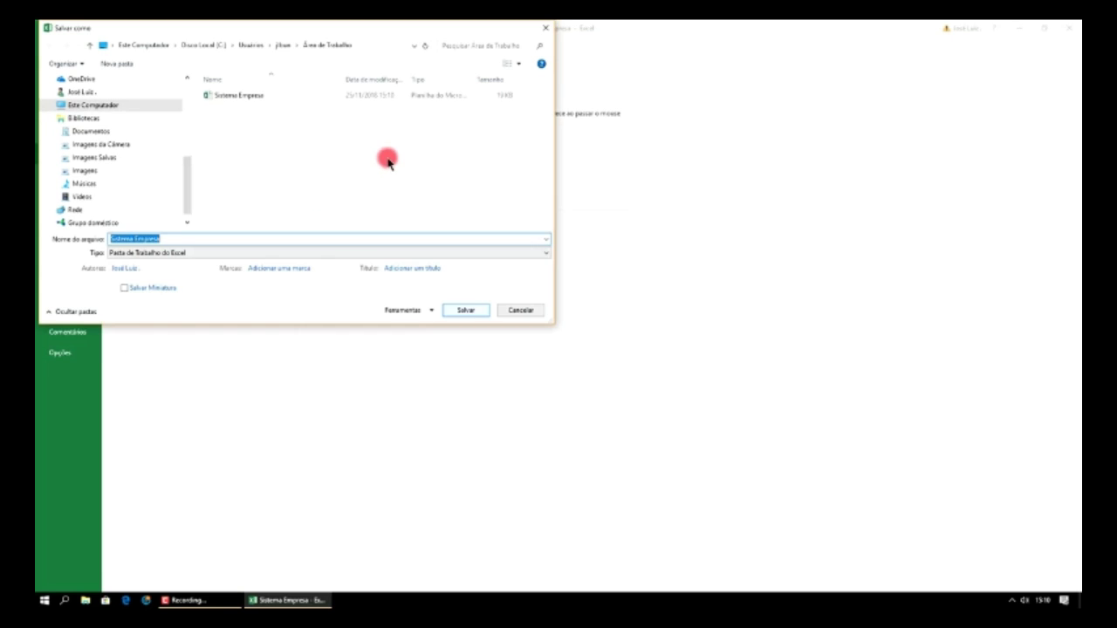
left_click(226, 240)
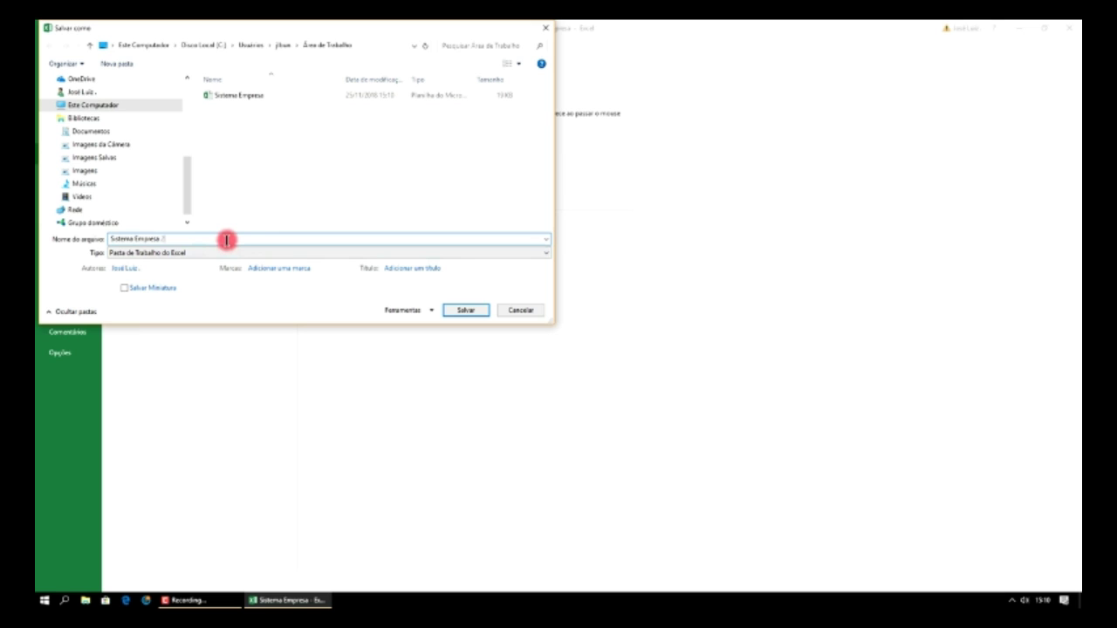
left_click(465, 312)
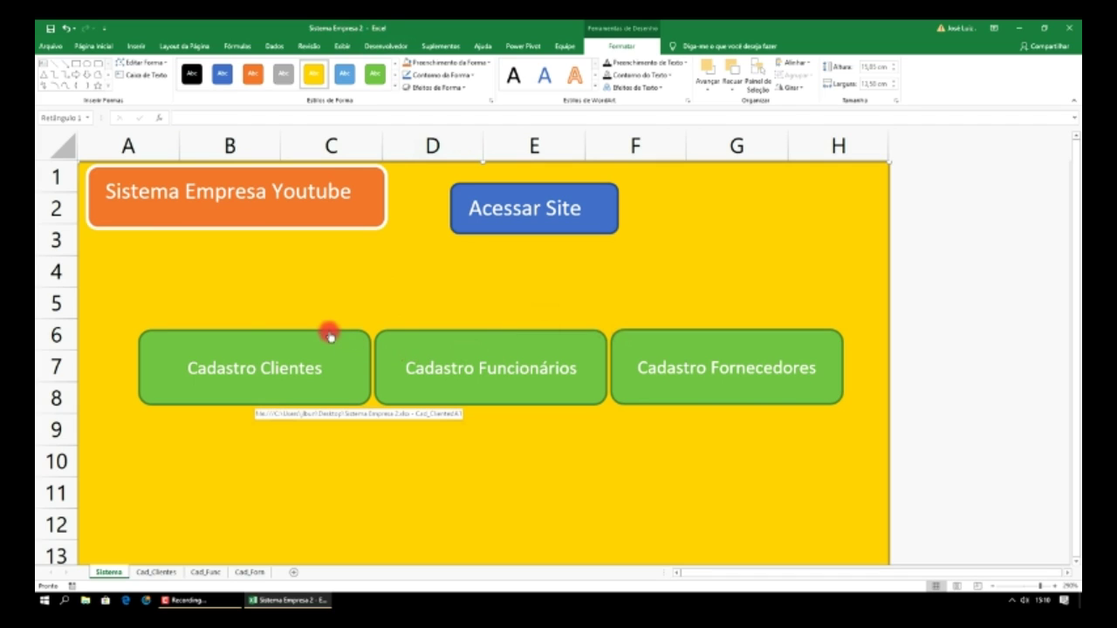
- Try a grey style on Cadastro Clientes, then restyle the yellow background rectangle black
left_click(154, 349, "ctrl")
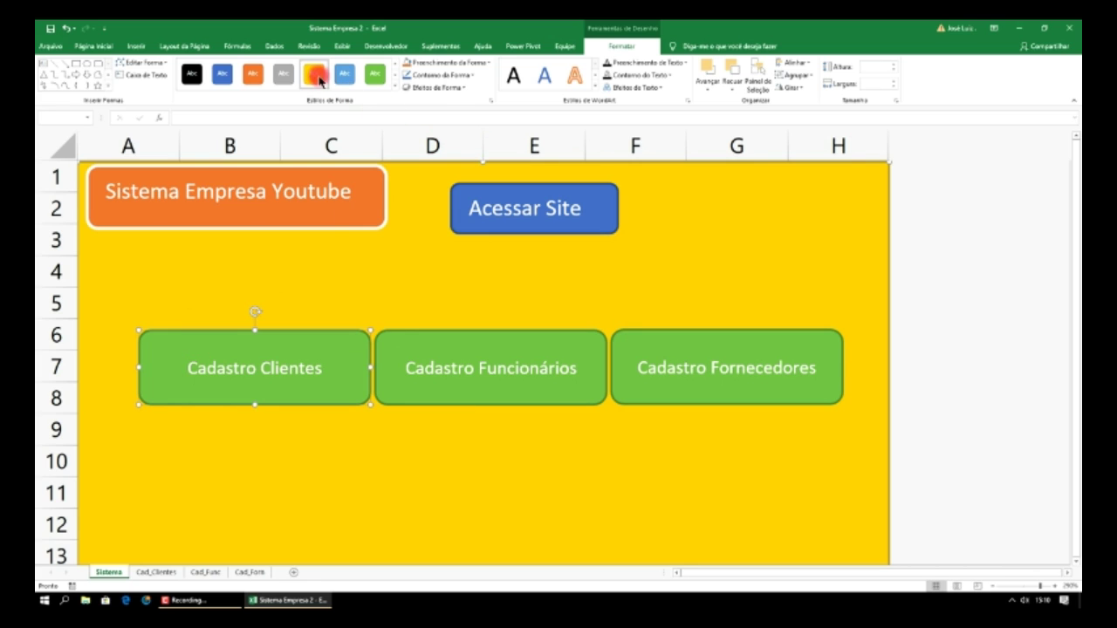
left_click(291, 75)
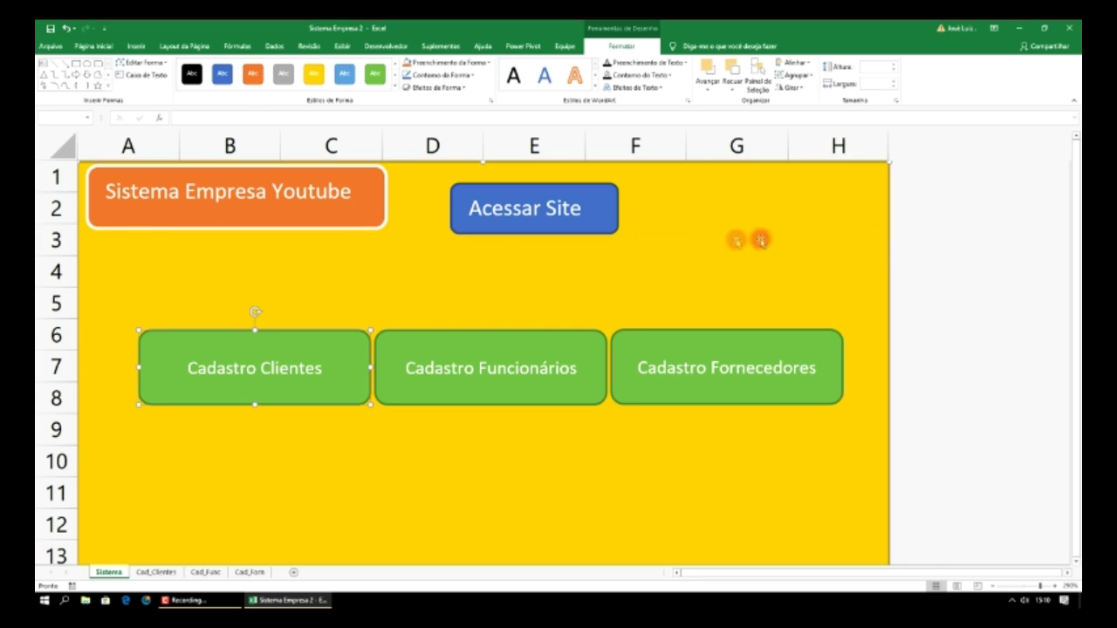
left_click(568, 291)
left_click(733, 269)
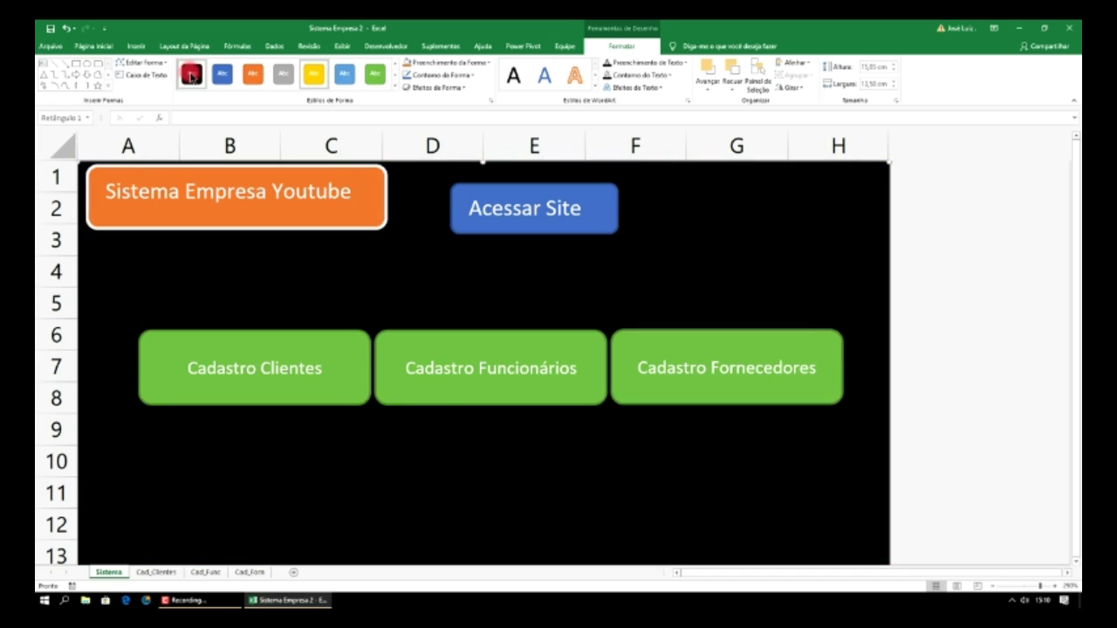
left_click(192, 74)
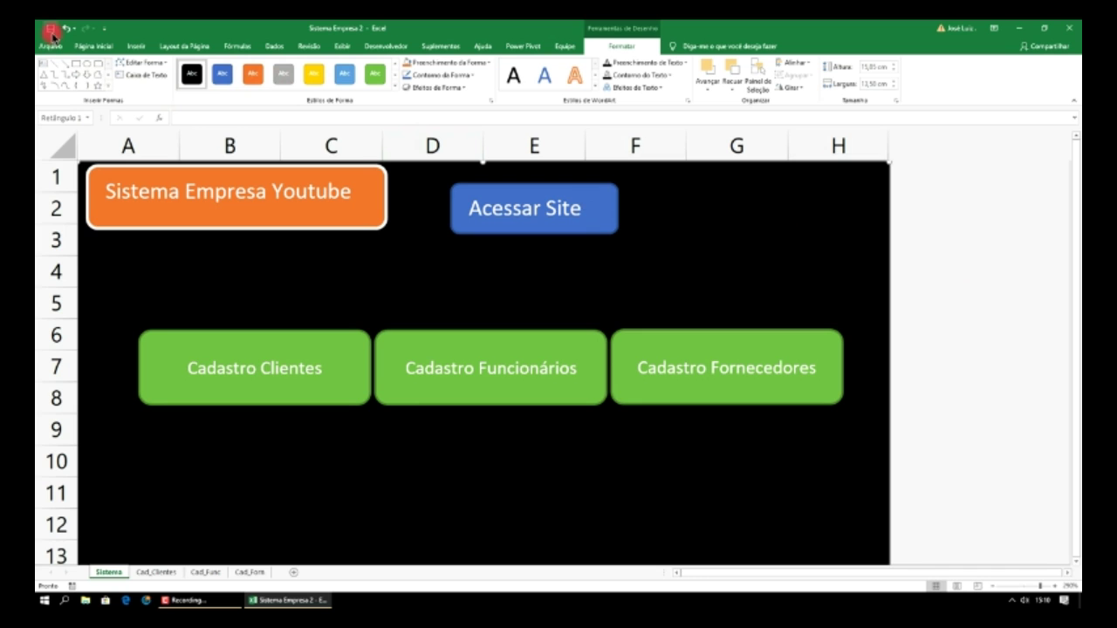
- Close Sistema Empresa 2 and open the original Sistema Empresa workbook from the desktop
left_click(1070, 25)
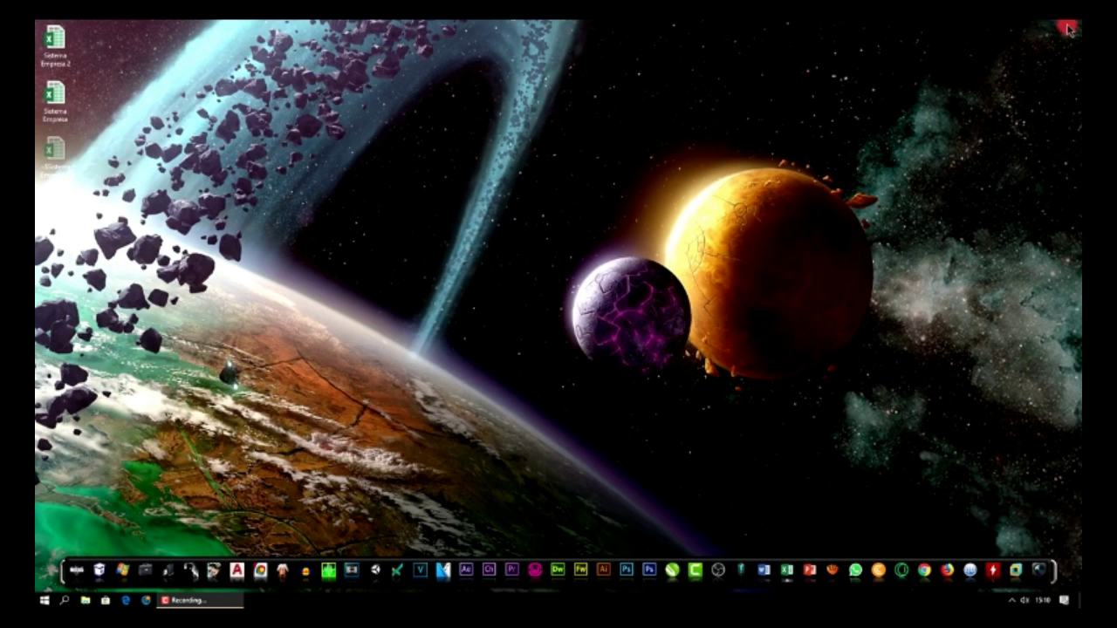
left_click(56, 107)
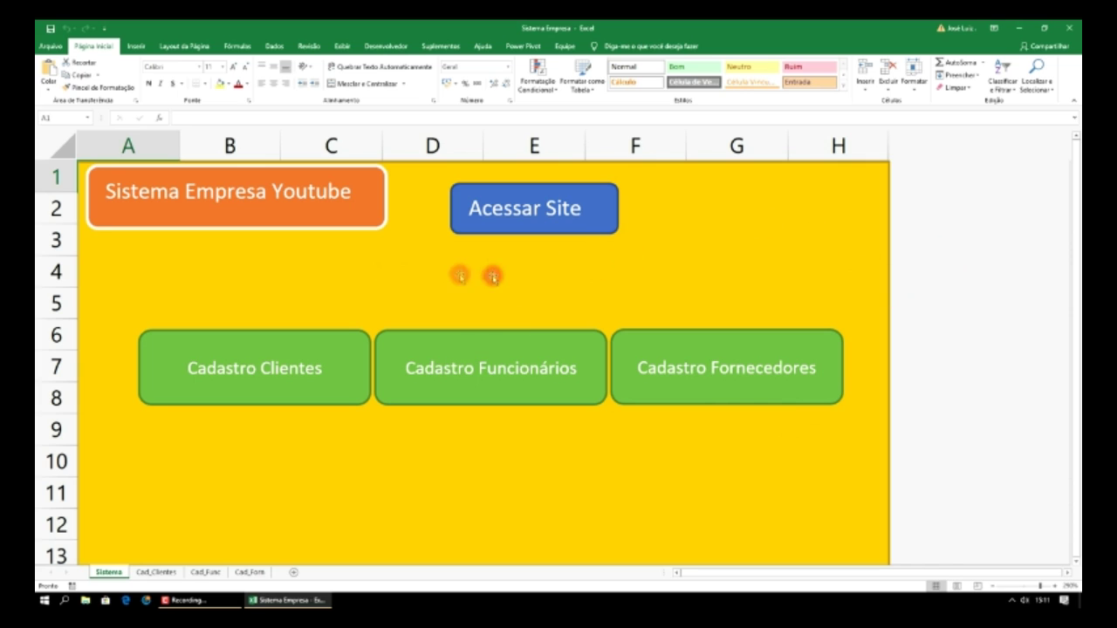
- Draw a rectangle button labelled 'Sistema 2' over F1:G3 beside Acessar Site
left_click(137, 46)
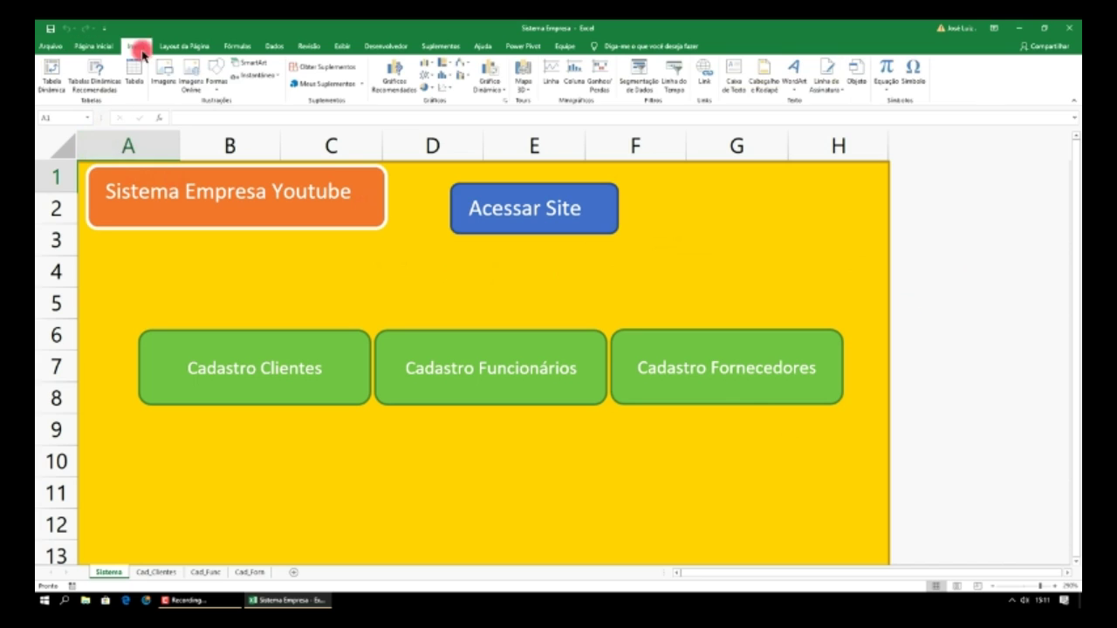
left_click(216, 86)
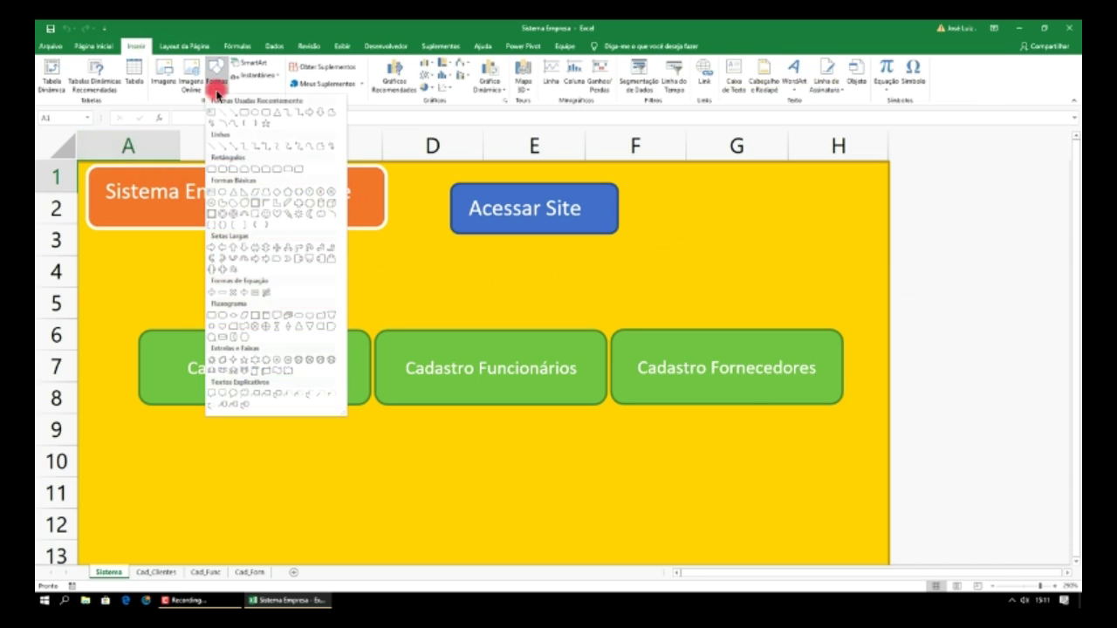
left_click(267, 114)
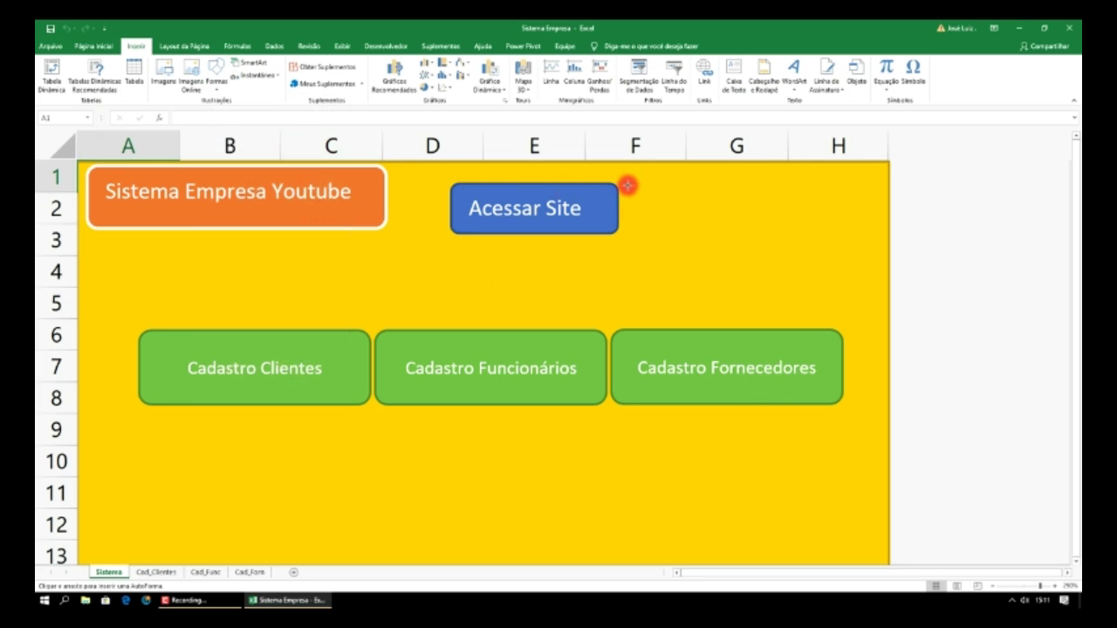
left_click_drag(628, 185, 814, 243)
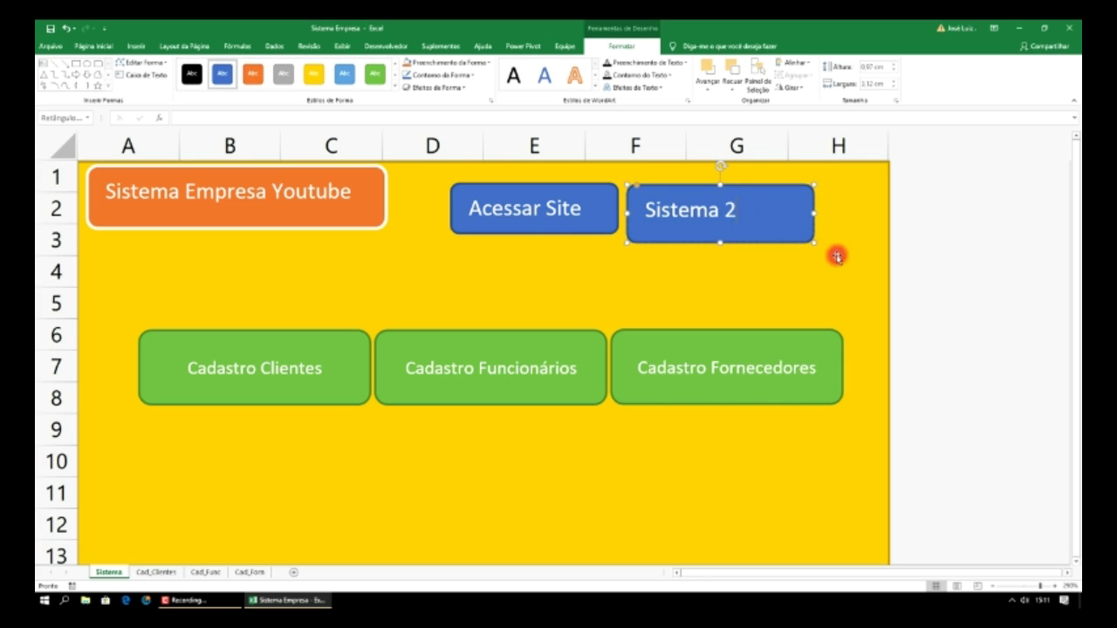
- Hyperlink the Sistema 2 button to the recent file Sistema Empresa 2.xlsx
right_click(763, 232)
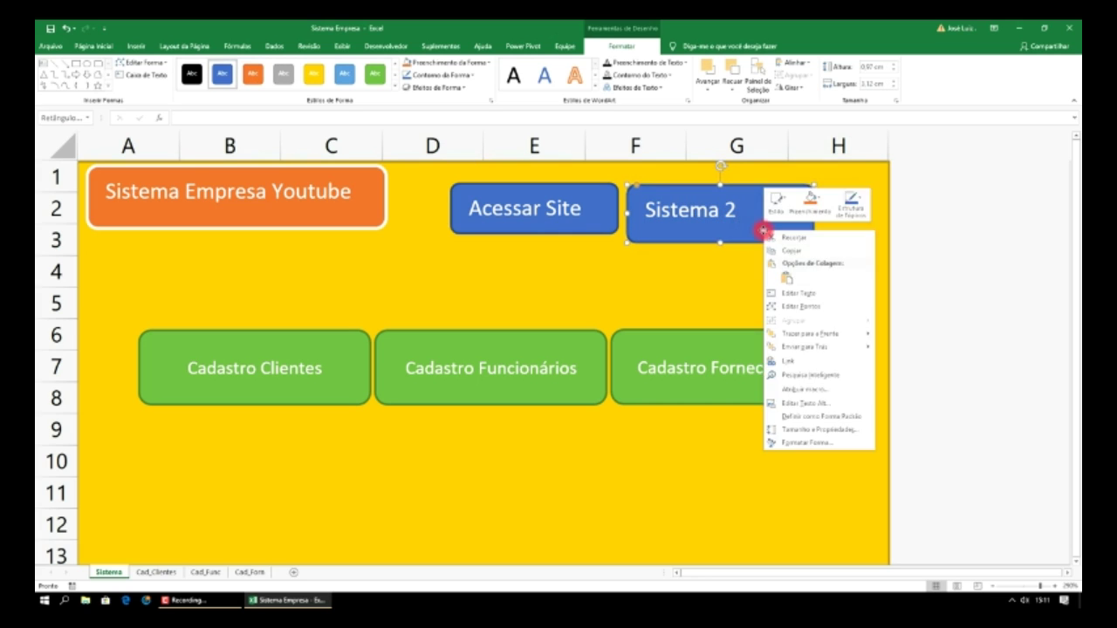
left_click(794, 363)
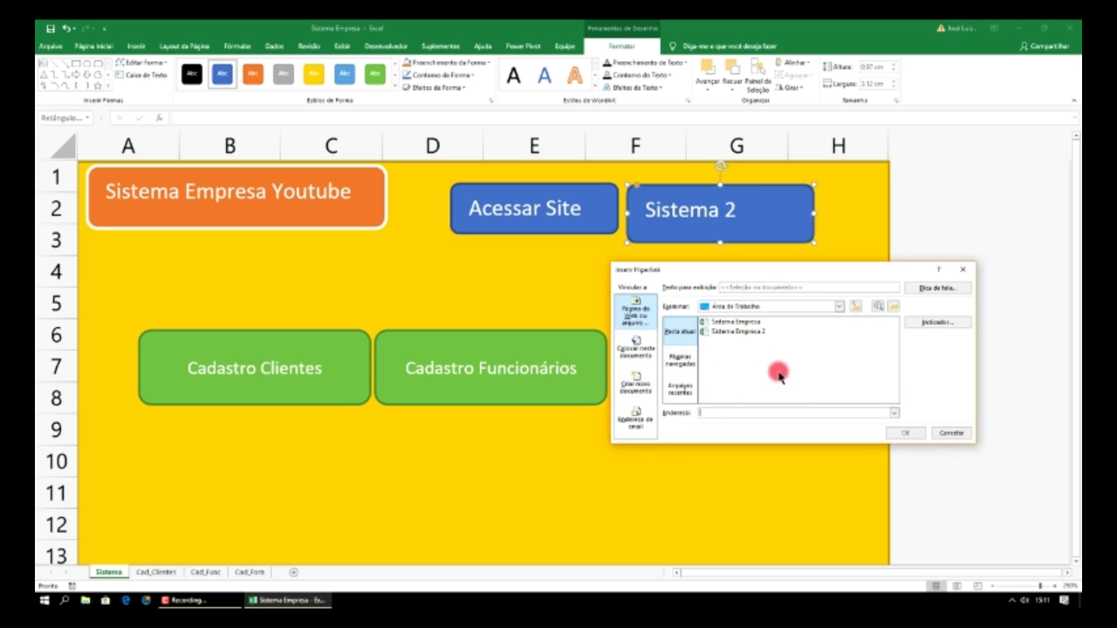
left_click(686, 394)
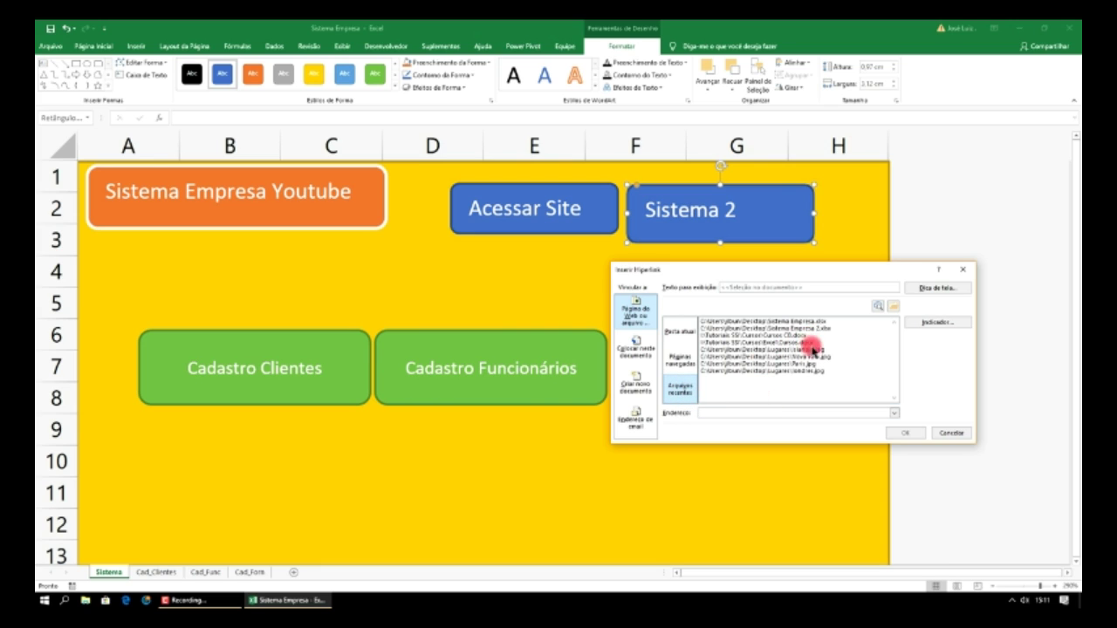
left_click(798, 329)
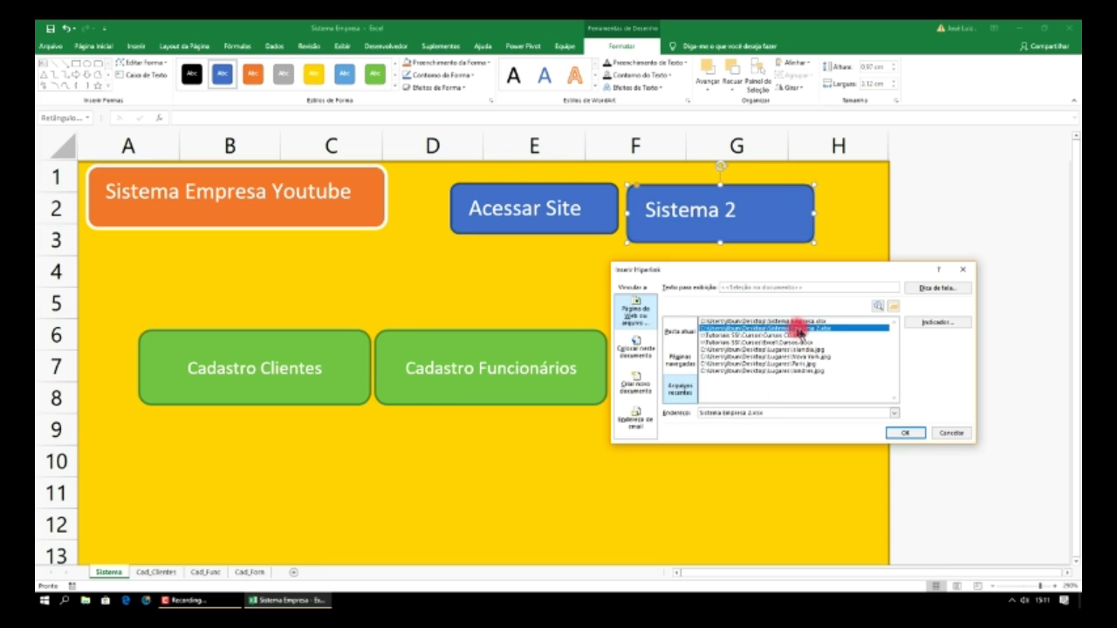
left_click(906, 433)
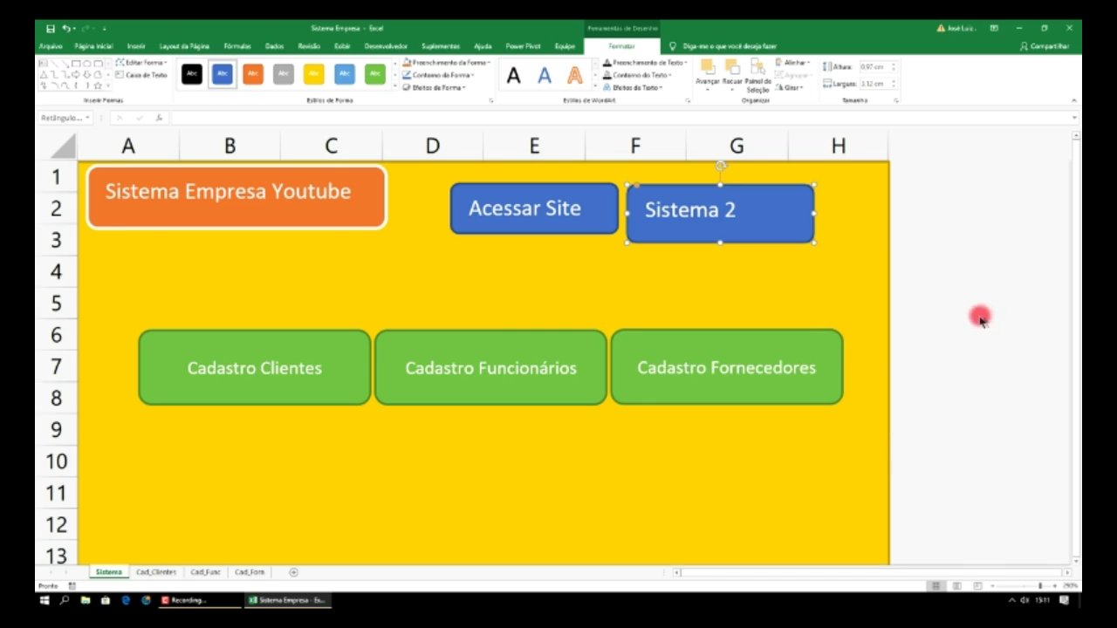
- Draw a 'Sistema Principal' rectangle button around F2:G3, widened with height about 0.94 cm
left_click(635, 297)
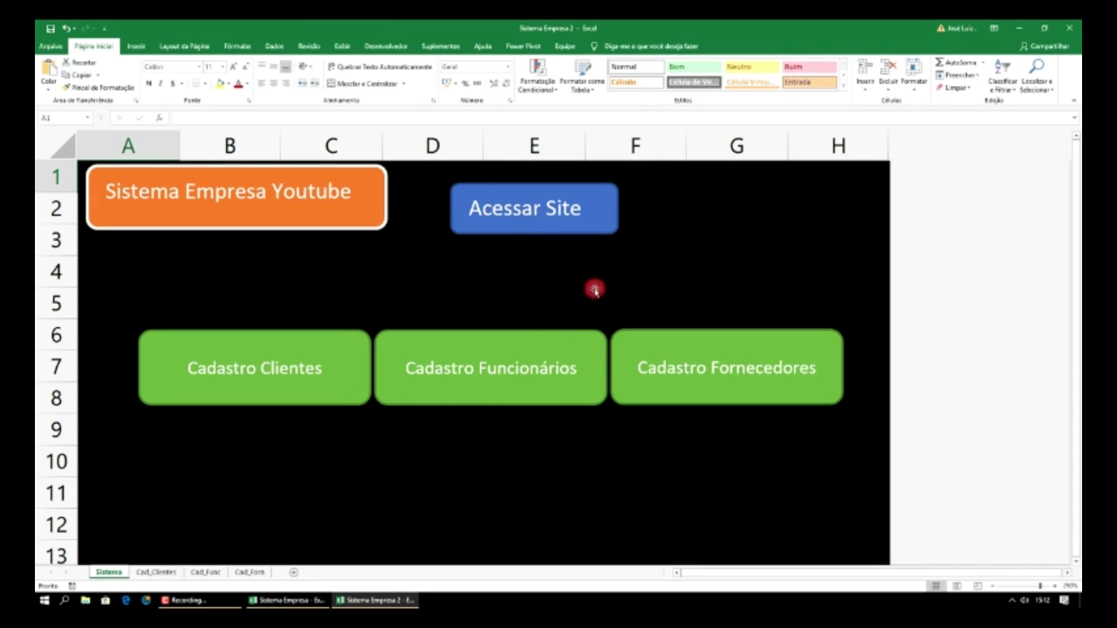
left_click(137, 45)
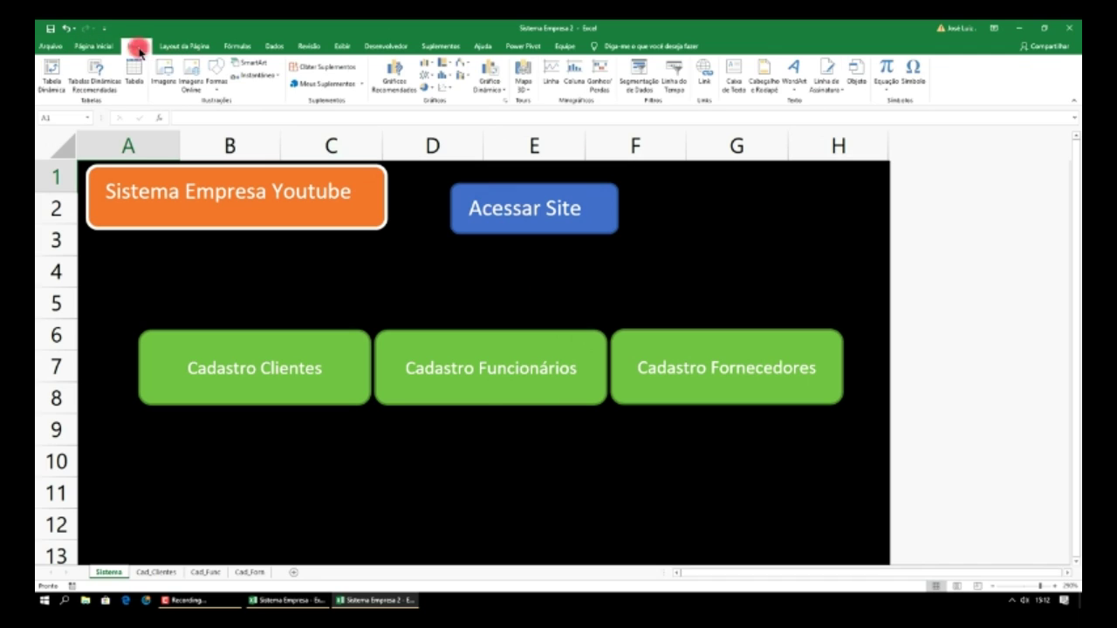
left_click(215, 75)
left_click(264, 115)
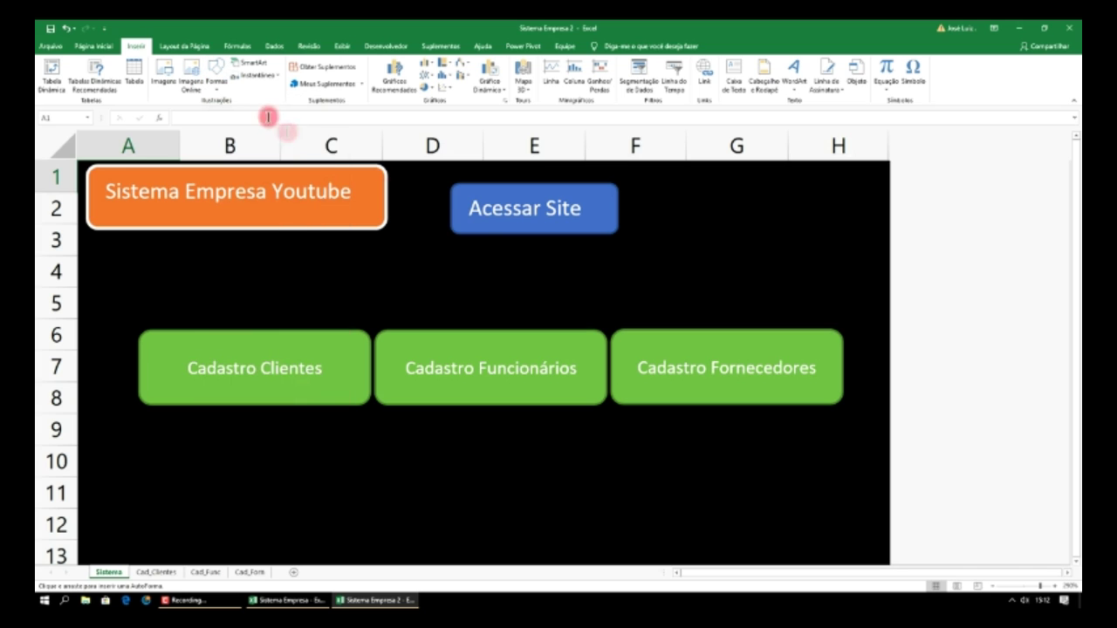
left_click_drag(640, 187, 777, 241)
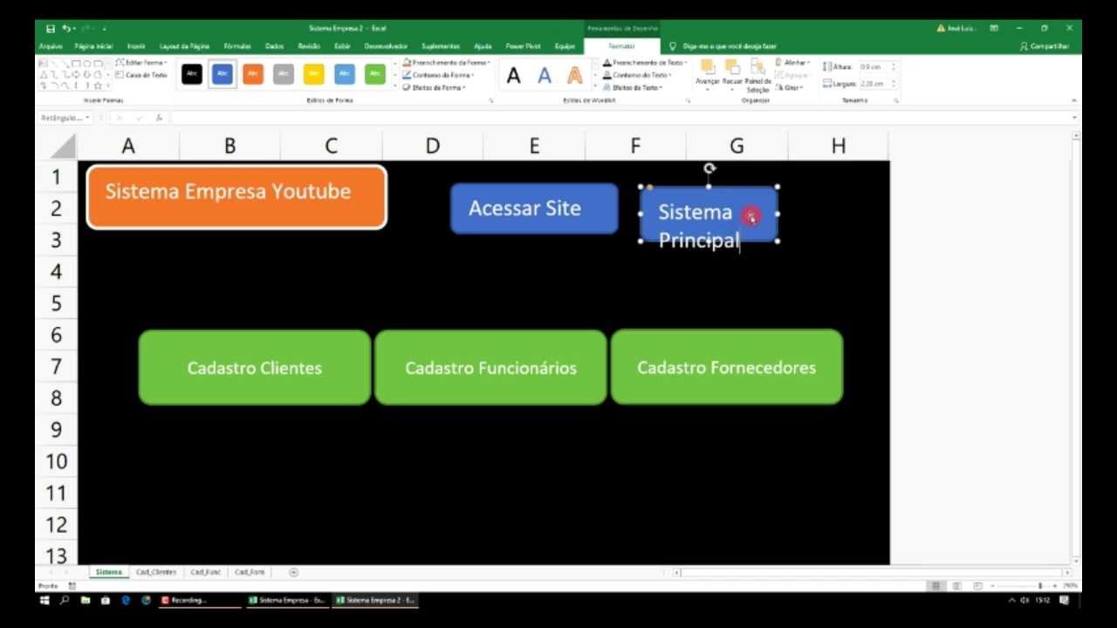
key("ctrl+z")
left_click_drag(778, 240, 847, 226)
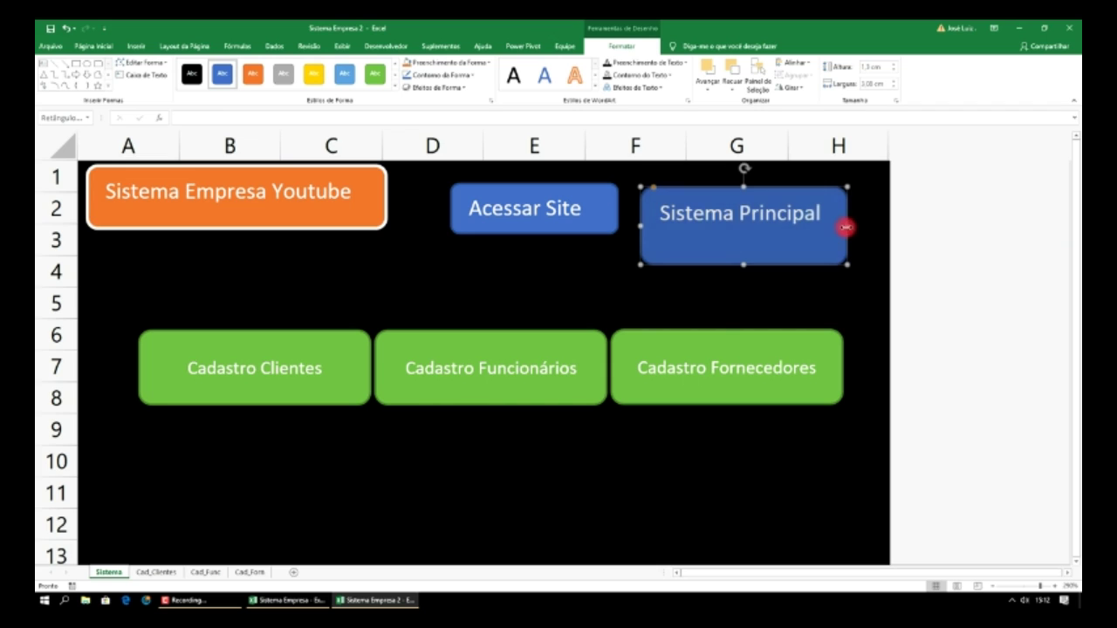
left_click_drag(743, 264, 749, 237)
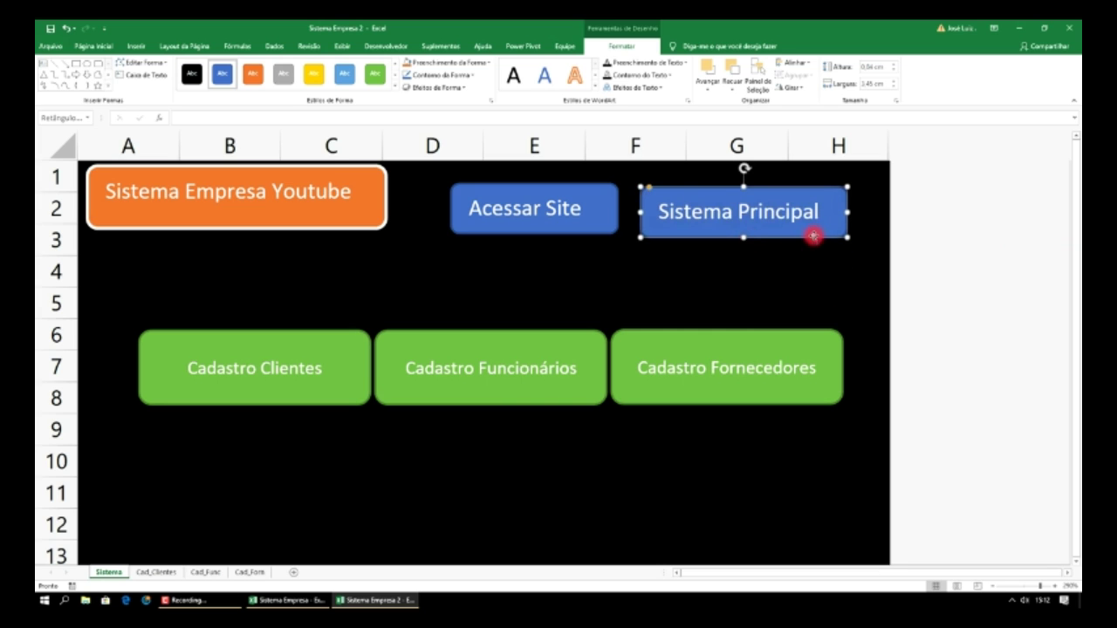
- Hyperlink the Sistema Principal button to Sistema Empresa.xlsx
right_click(812, 236)
left_click(841, 367)
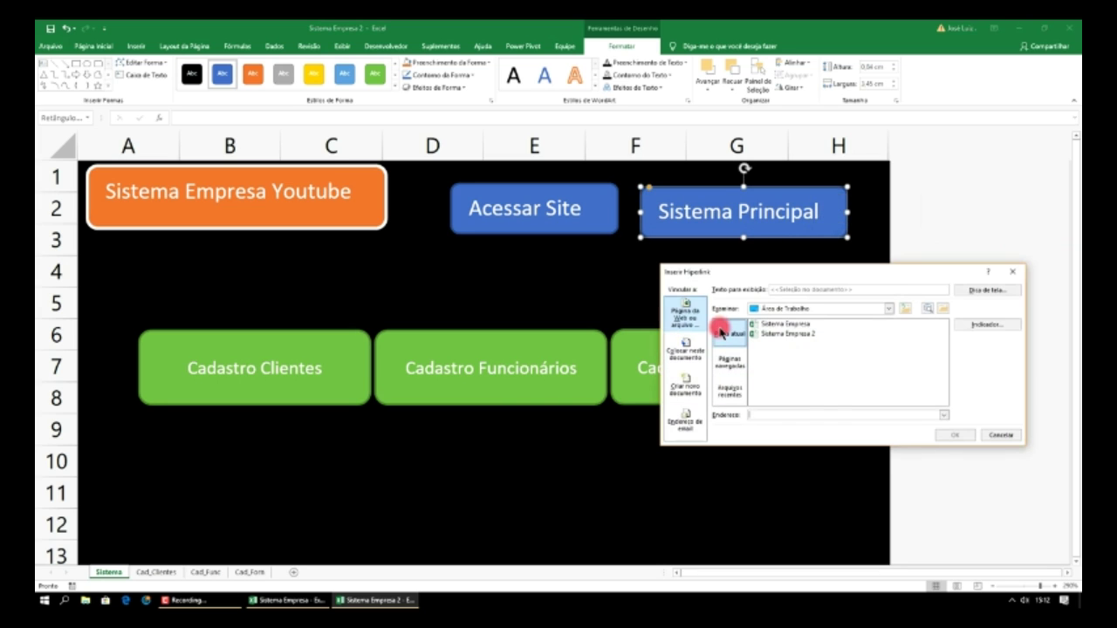
left_click(734, 392)
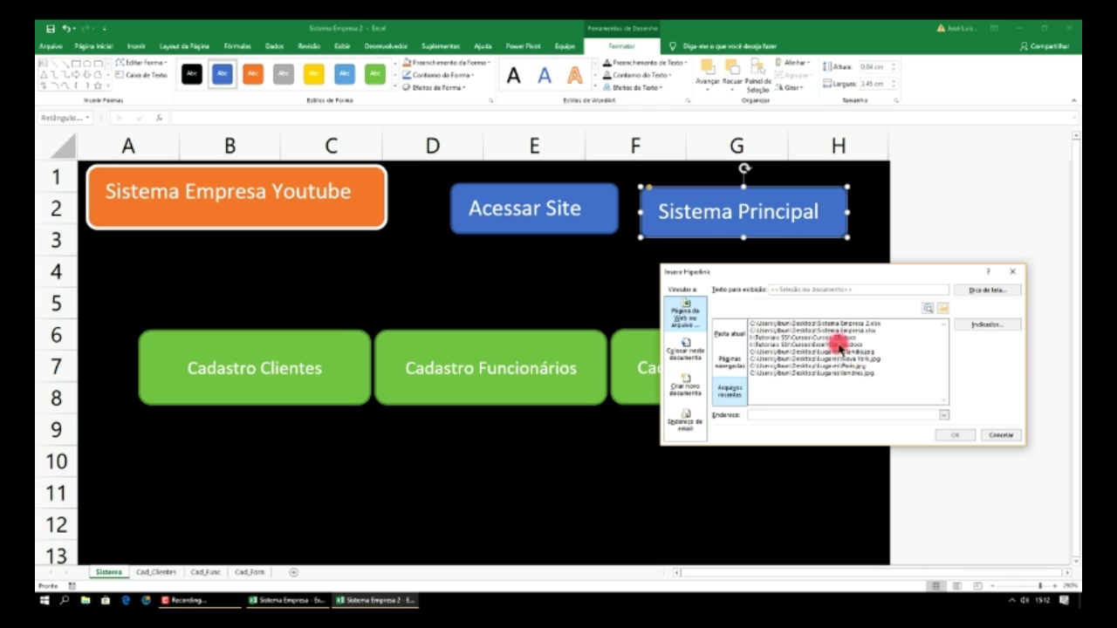
left_click(867, 331)
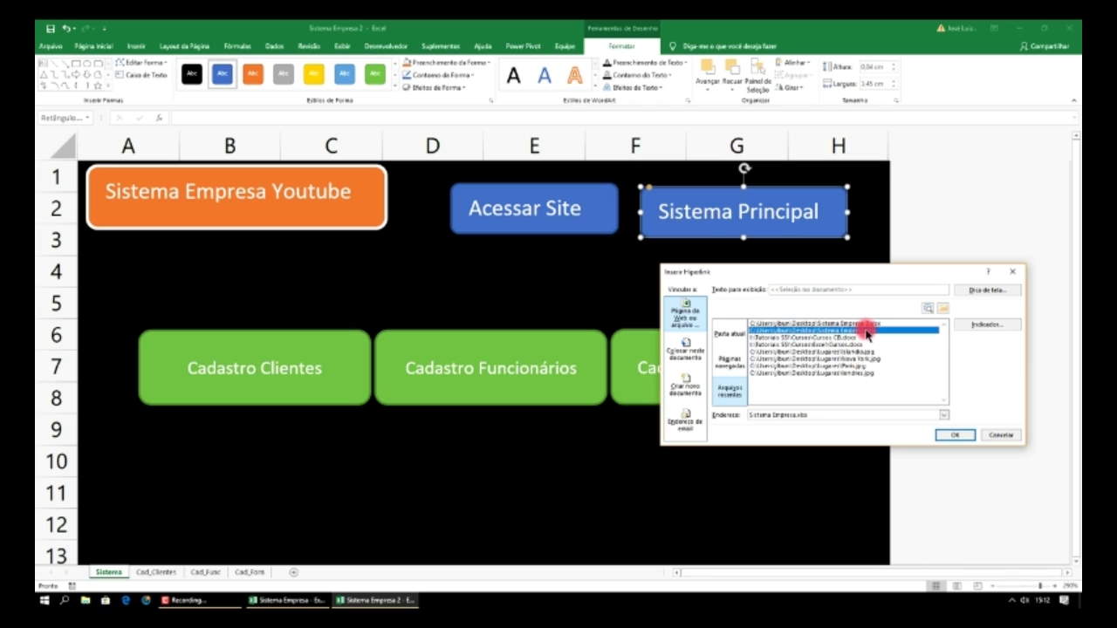
left_click(951, 434)
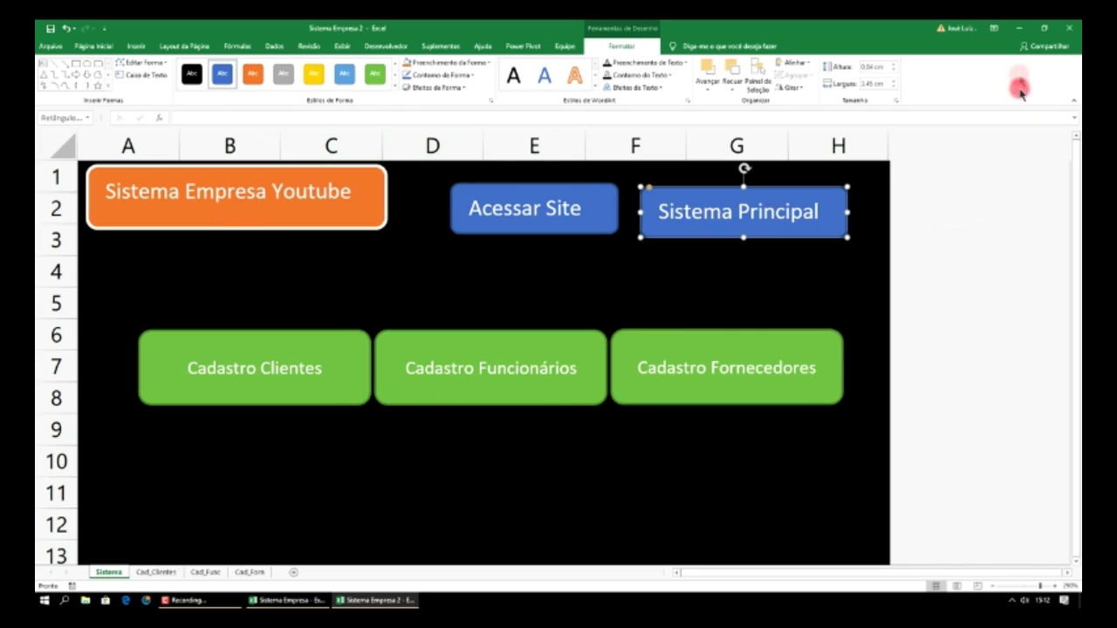
left_click(777, 288)
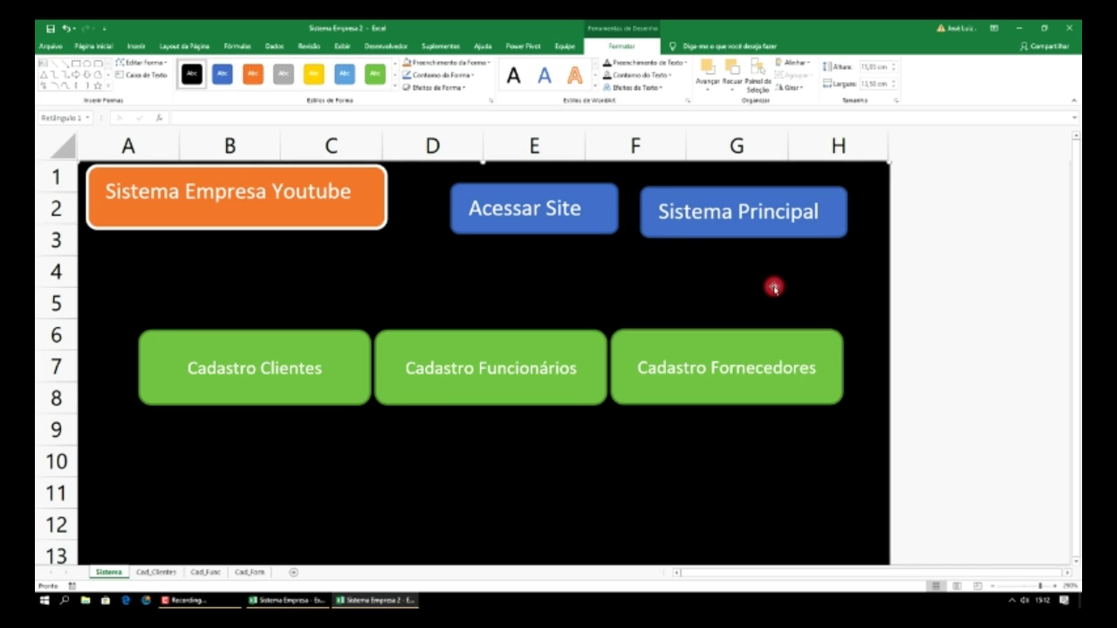
- Follow Sistema Principal and Sistema 2 back and forth, ending on Sistema Empresa 2, then open the Shapes gallery
left_click(742, 219)
left_click(731, 235)
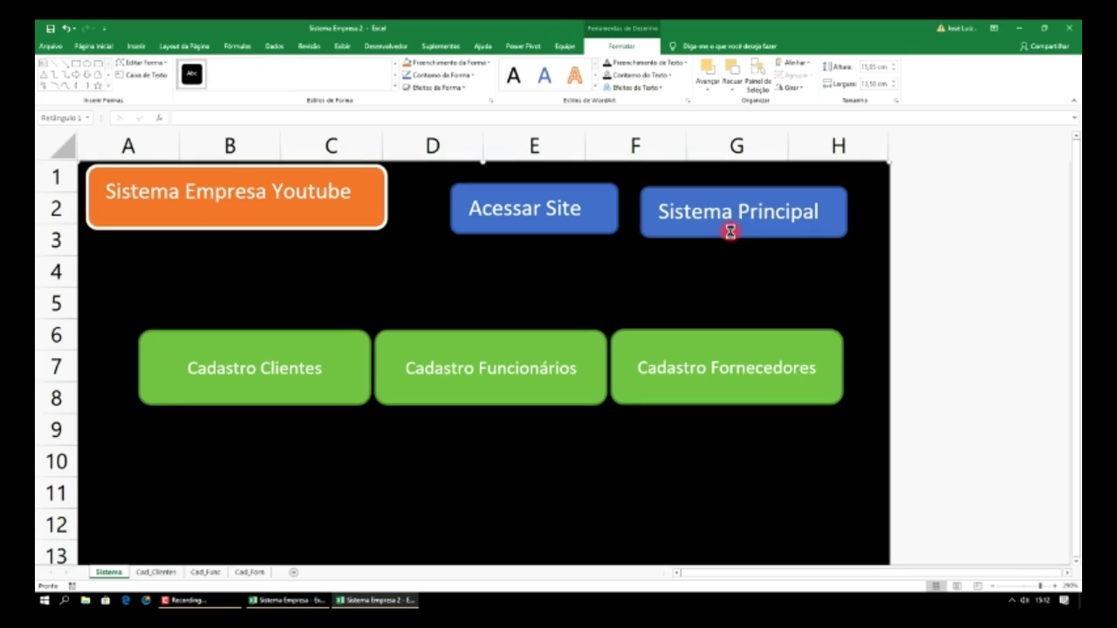
left_click(738, 220)
left_click(727, 226)
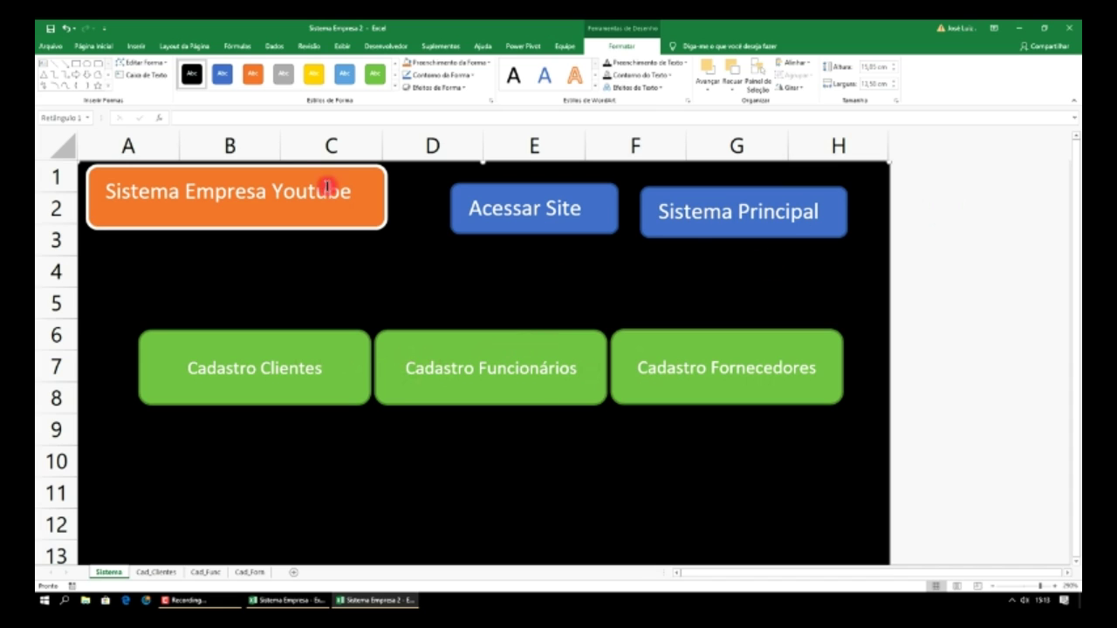
left_click(136, 45)
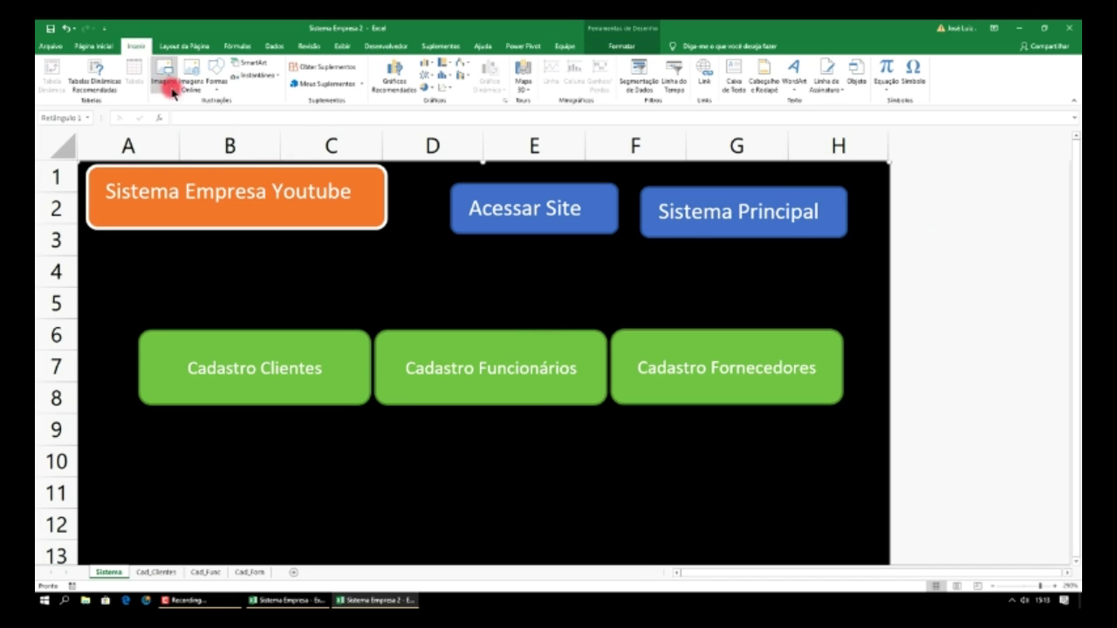
left_click(217, 87)
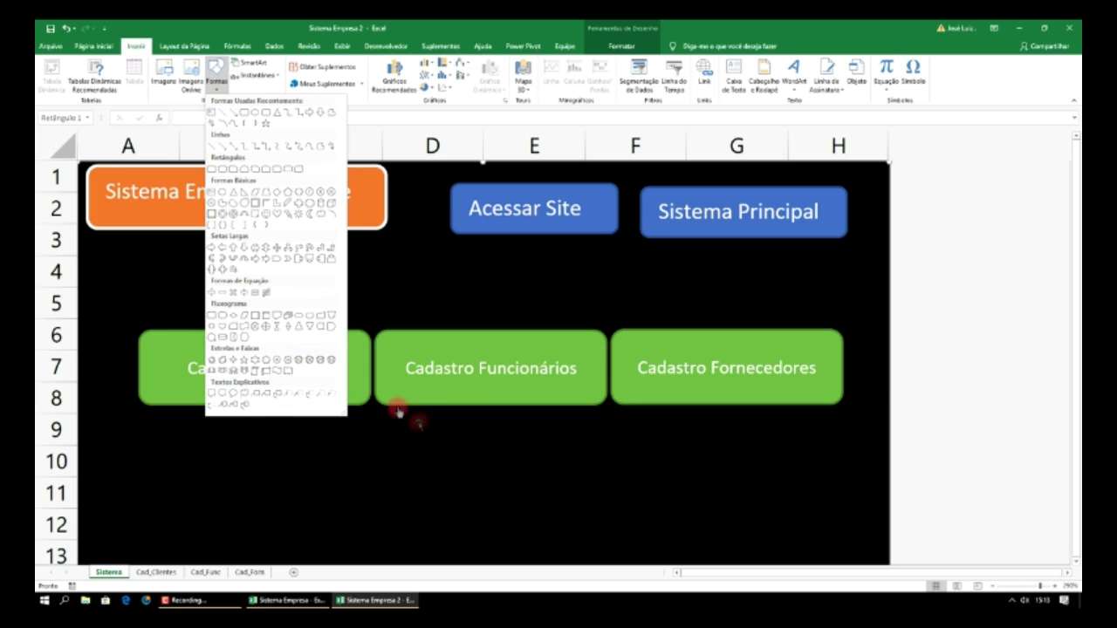
- Dismiss the Shapes gallery without drawing anything
left_click(443, 452)
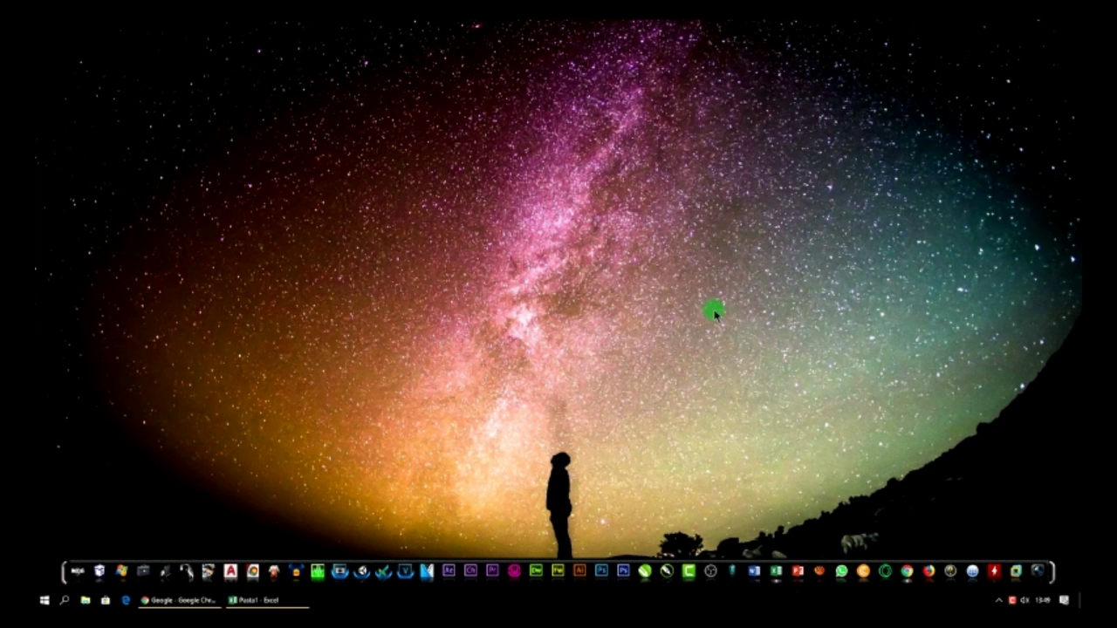
- Bring up the Pasta1 workbook and zoom the sheet in by eleven steps
left_click(294, 601)
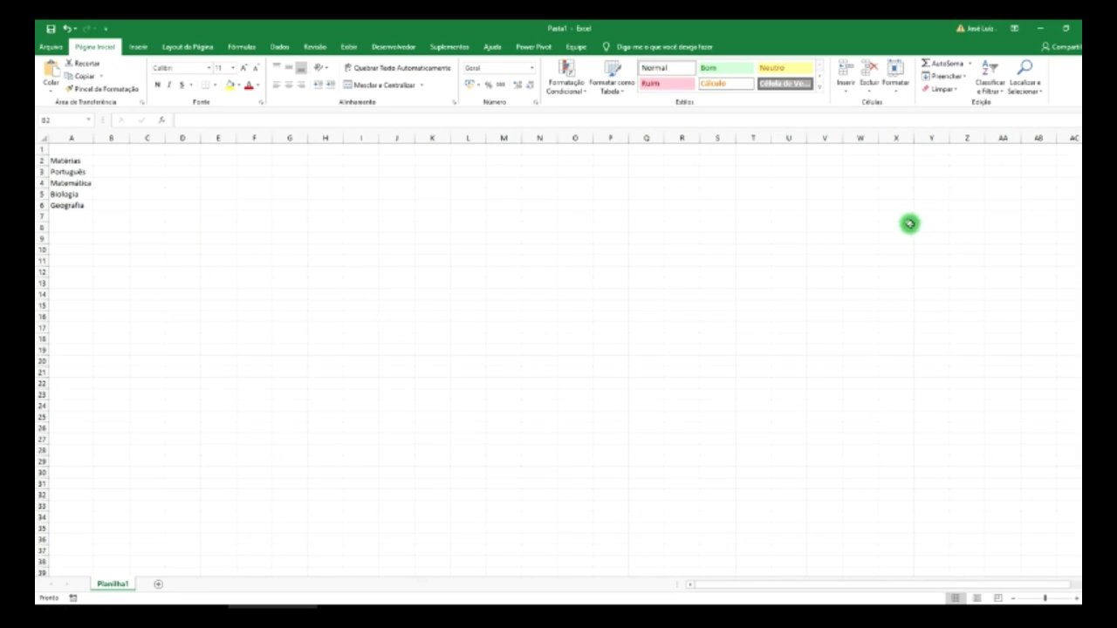
left_click(1077, 599)
left_click(1077, 598)
left_click(1077, 599)
left_click(1077, 598)
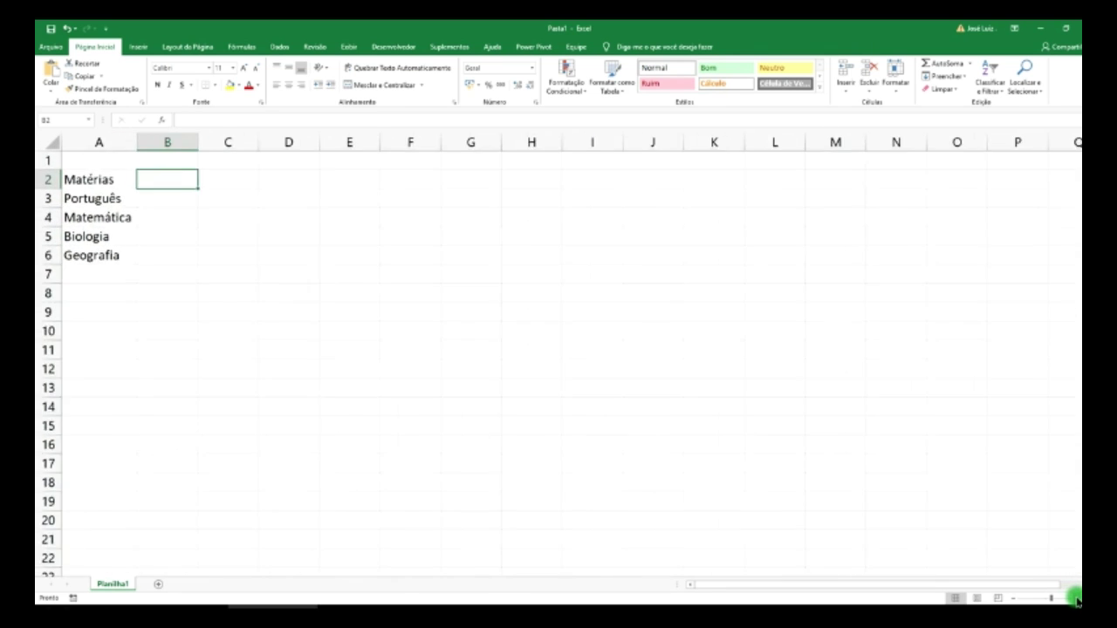
left_click(1077, 599)
left_click(1076, 599)
left_click(1077, 599)
left_click(1077, 599)
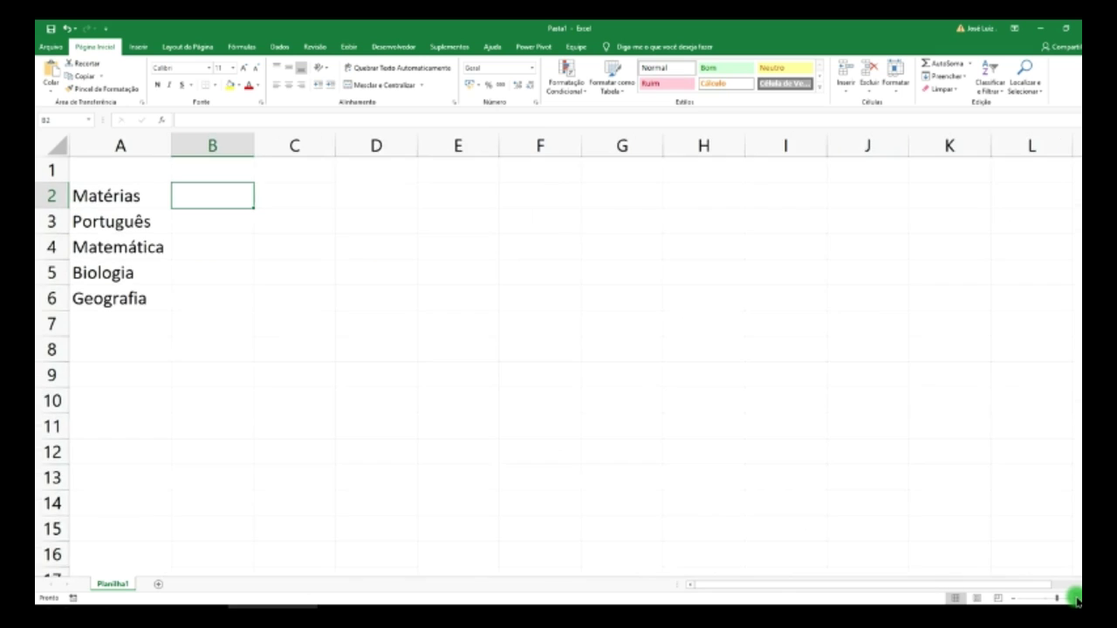
left_click(1077, 598)
left_click(1077, 599)
left_click(1077, 599)
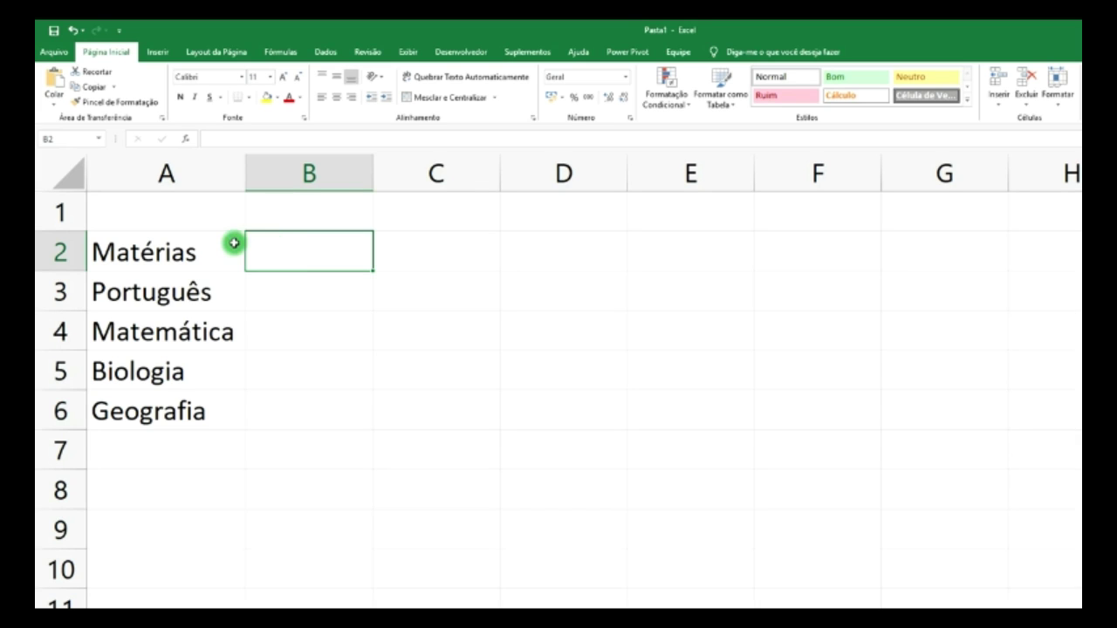
- Enter '1º Bim' in B2 and fill the series through '4º Bim' in E2
left_click(163, 258)
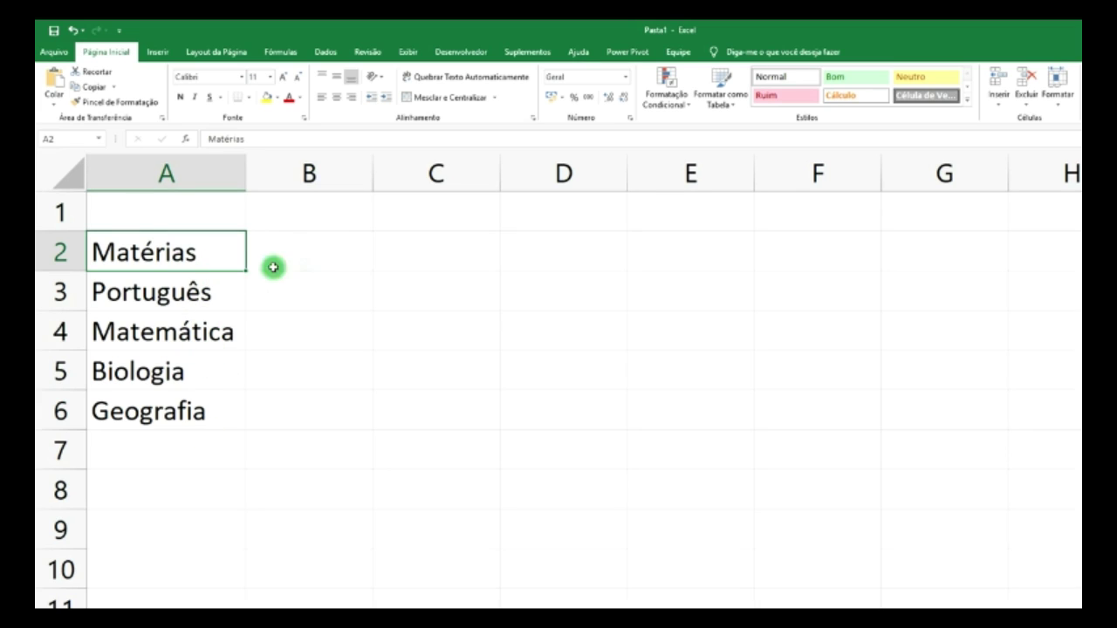
left_click(320, 247)
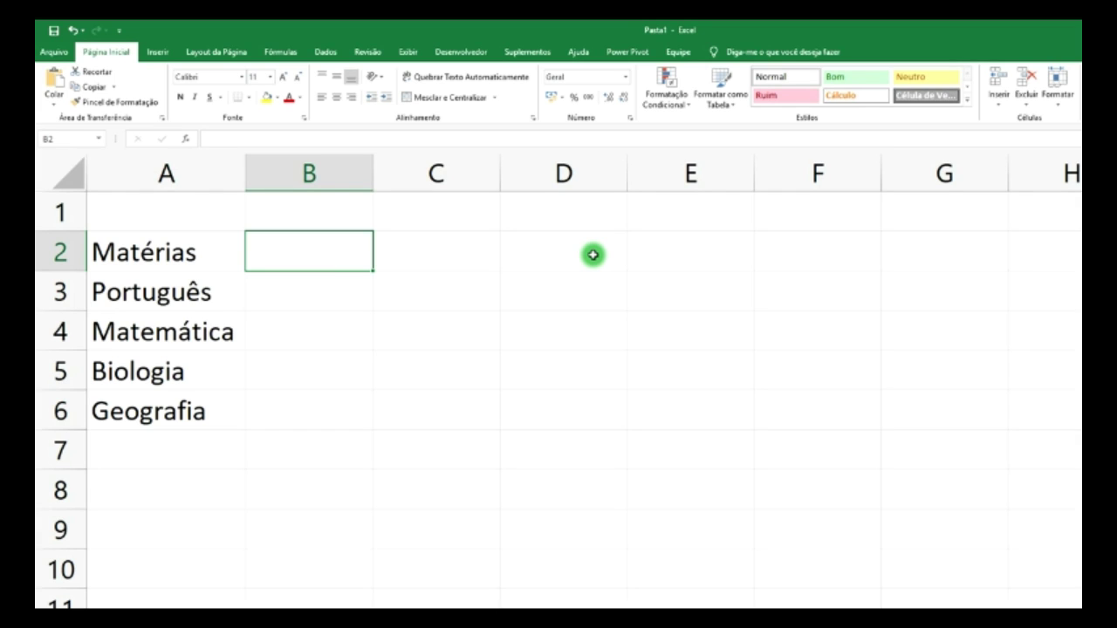
type("1")
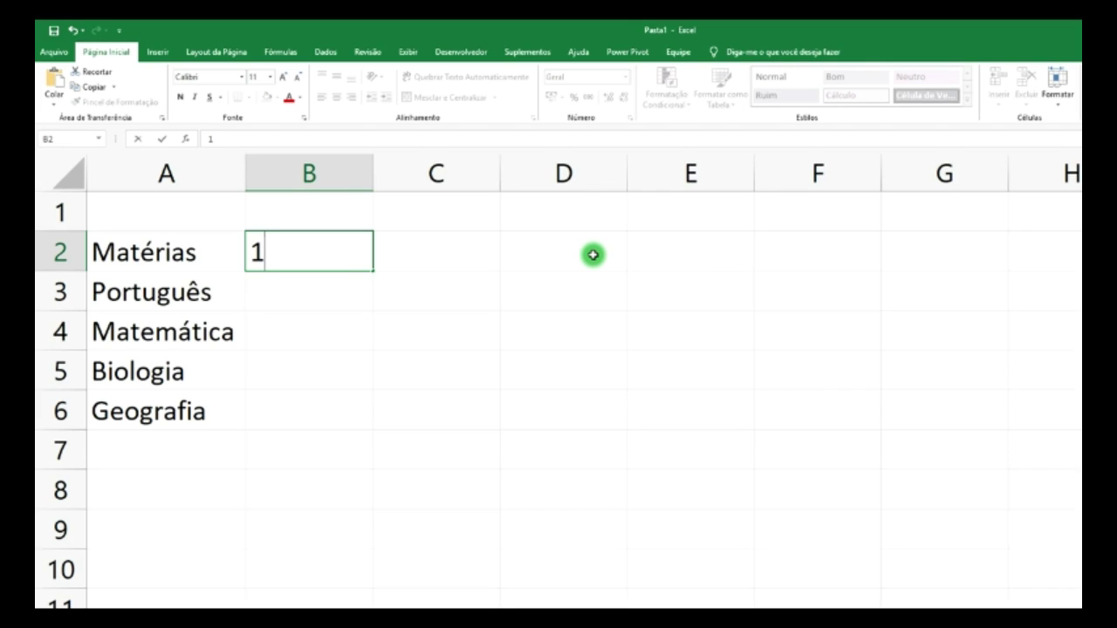
type("º Bim")
key("Left")
key("BackSpace")
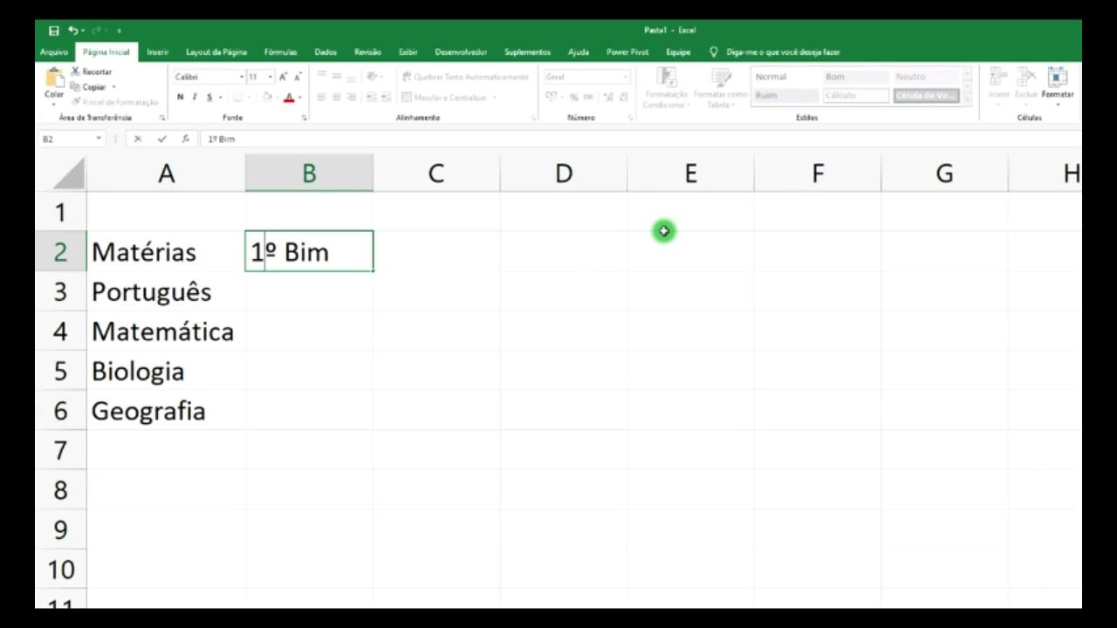
left_click(521, 254)
left_click(388, 251)
left_click(358, 257)
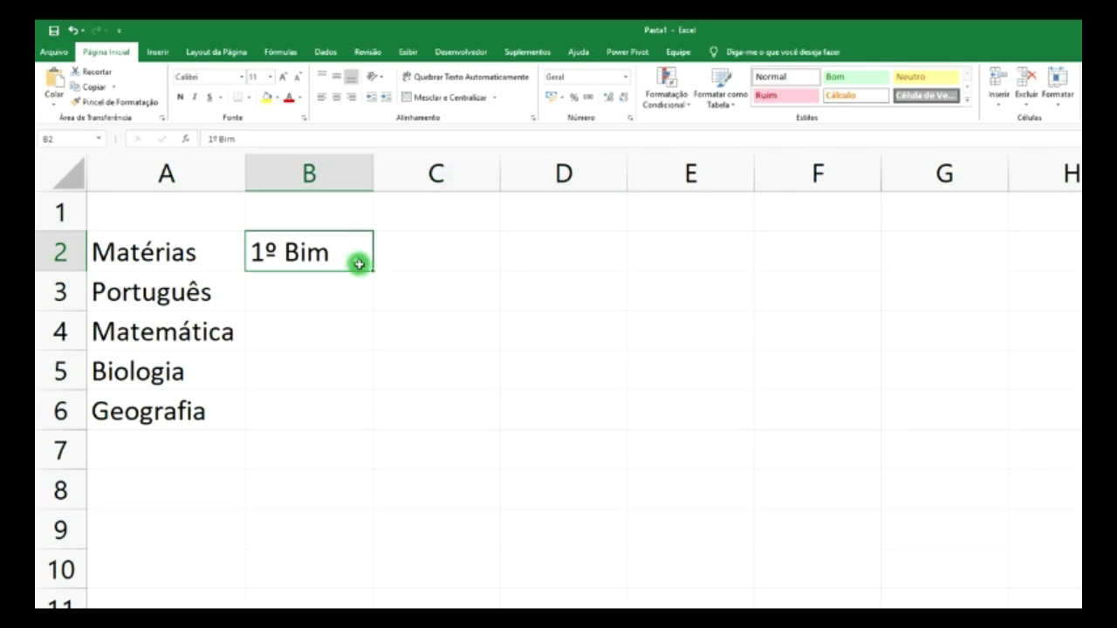
left_click_drag(373, 273, 670, 266)
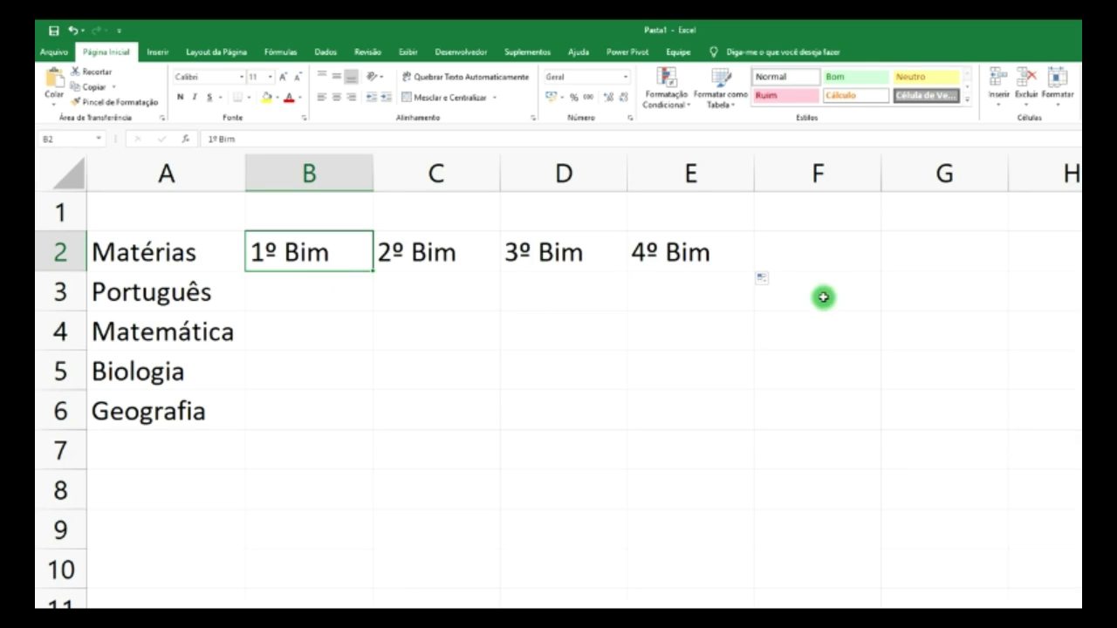
- Add the headers 'Média' in F2 and 'Situação' in G2
left_click(814, 261)
type("Média")
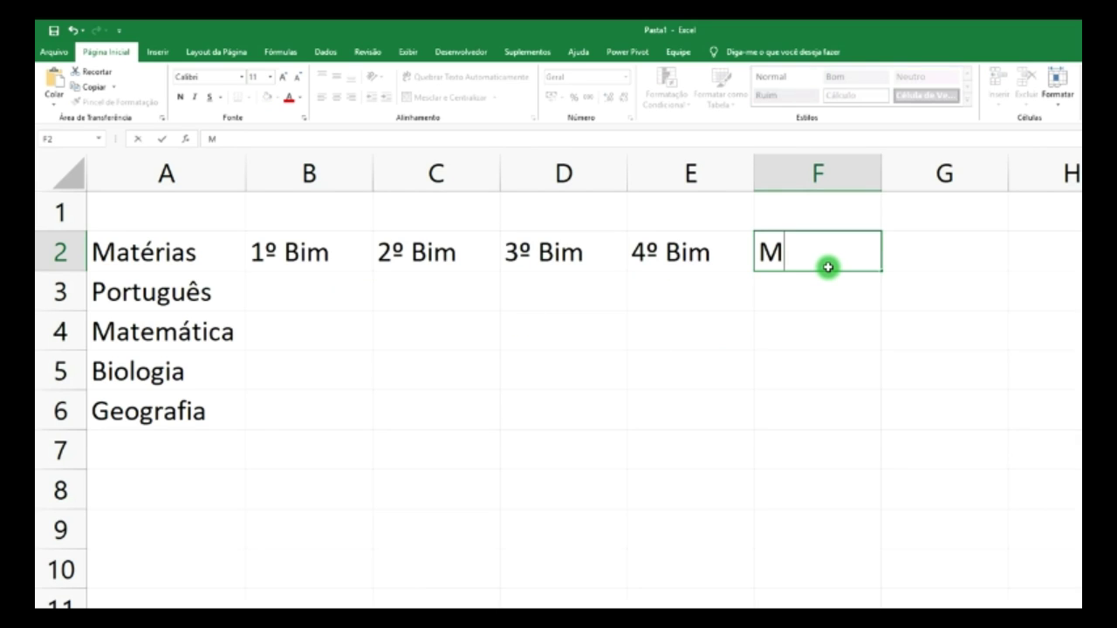
left_click(943, 263)
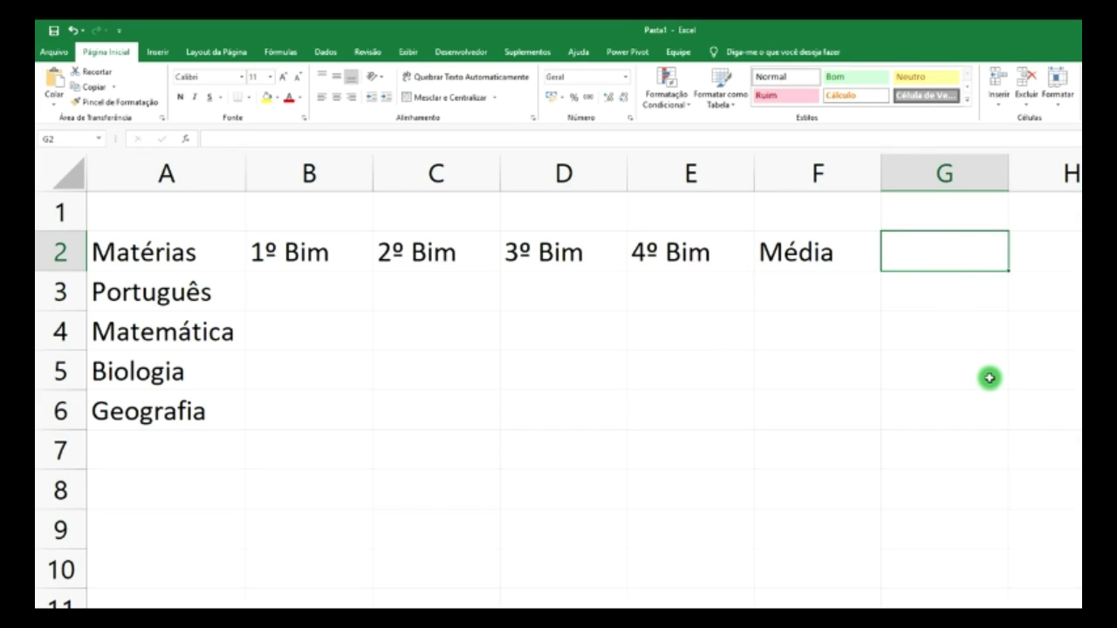
type("S")
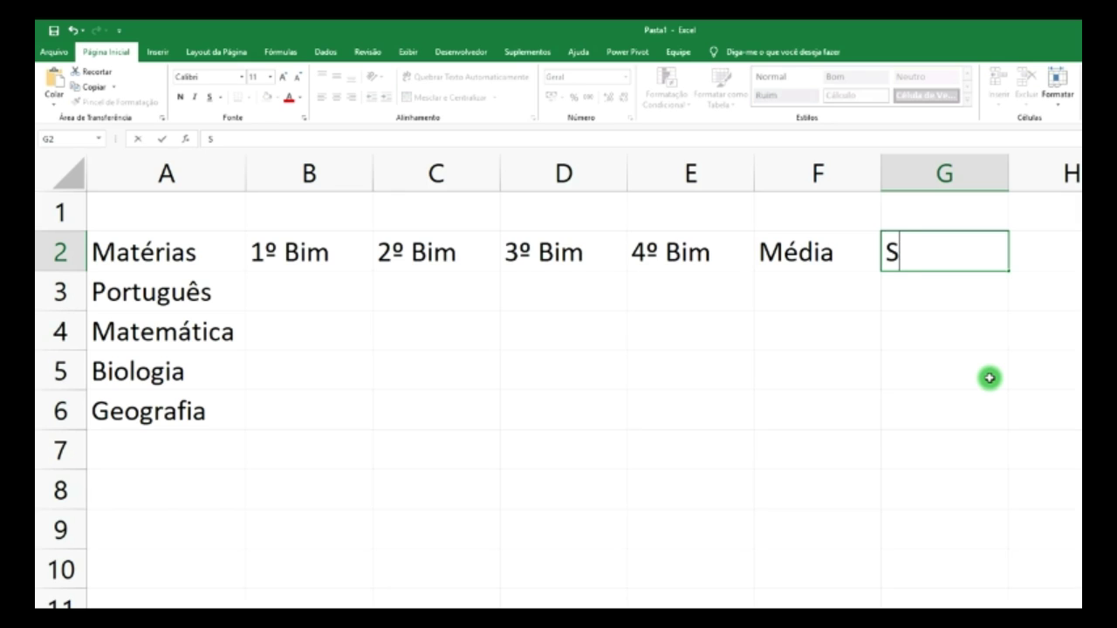
type("ituação")
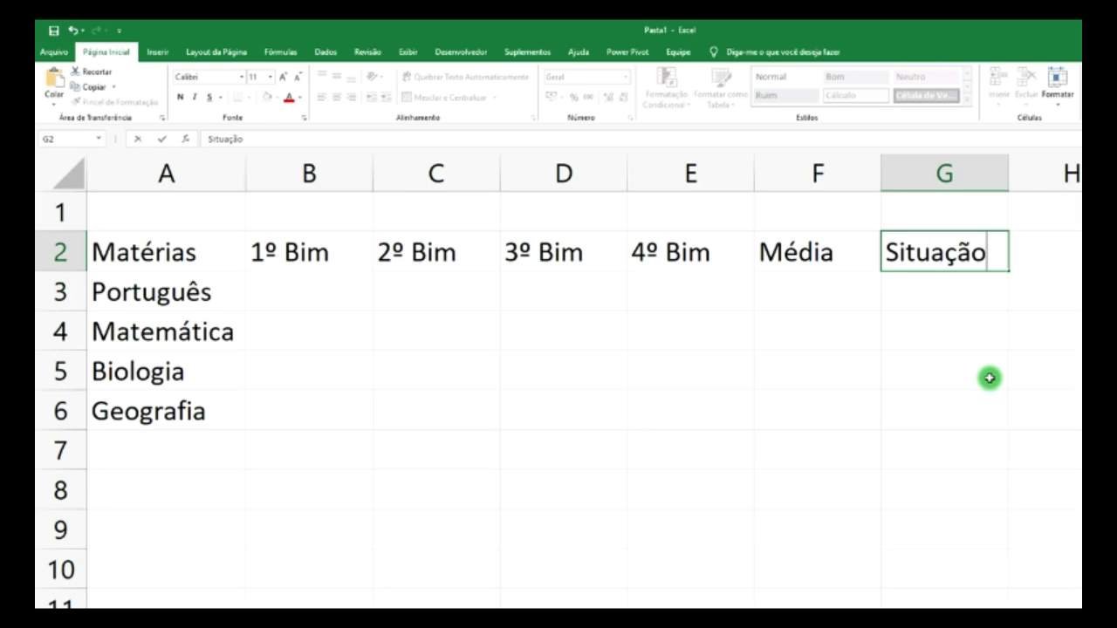
left_click(481, 302)
- Enter Português's grades 7,1, 8,9, 8,2 and 6,5 in B3:E3
left_click(307, 296)
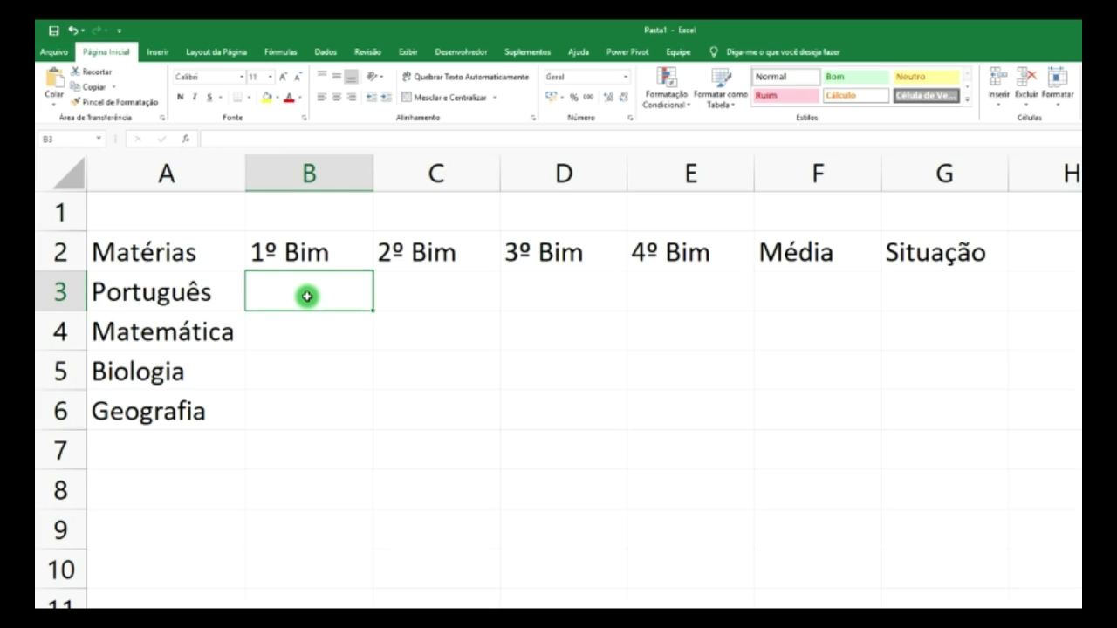
type("7,1")
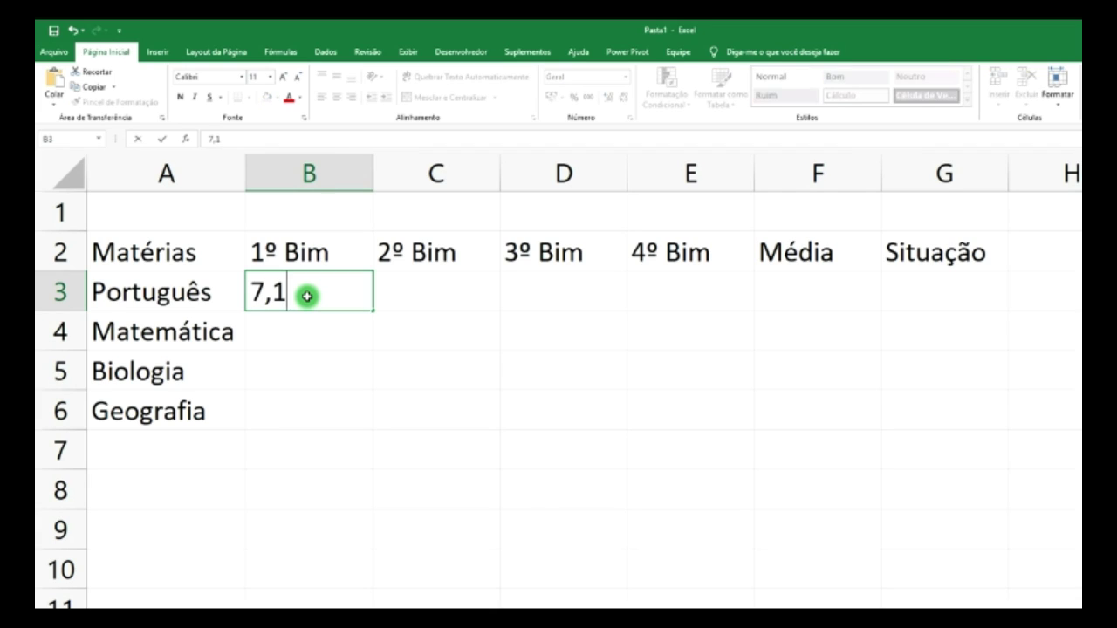
key("Tab")
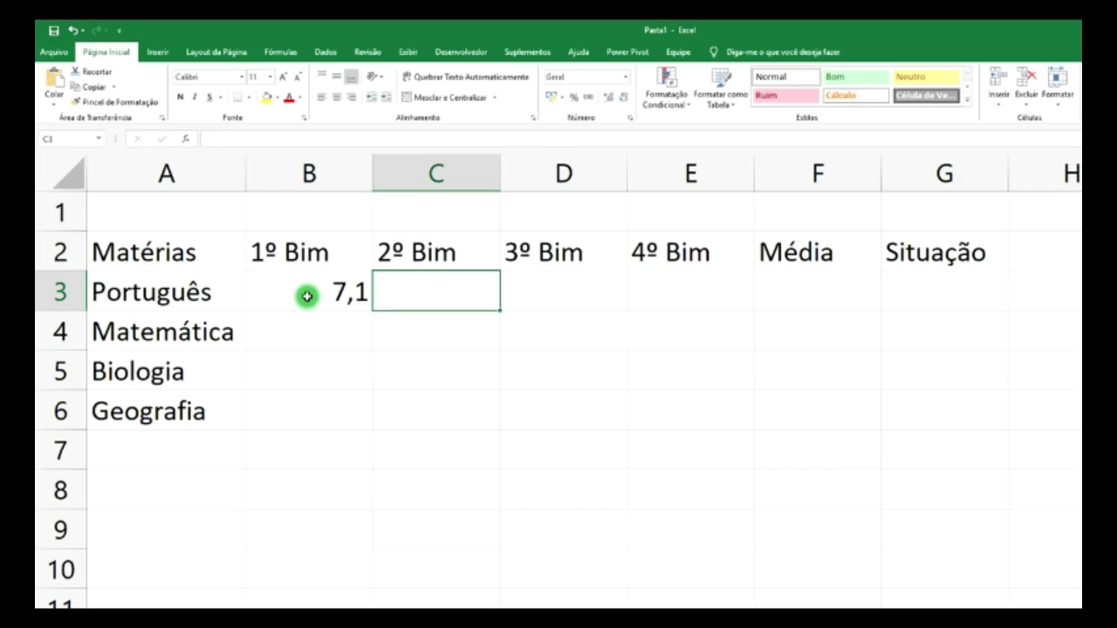
type("8,9")
key("Tab")
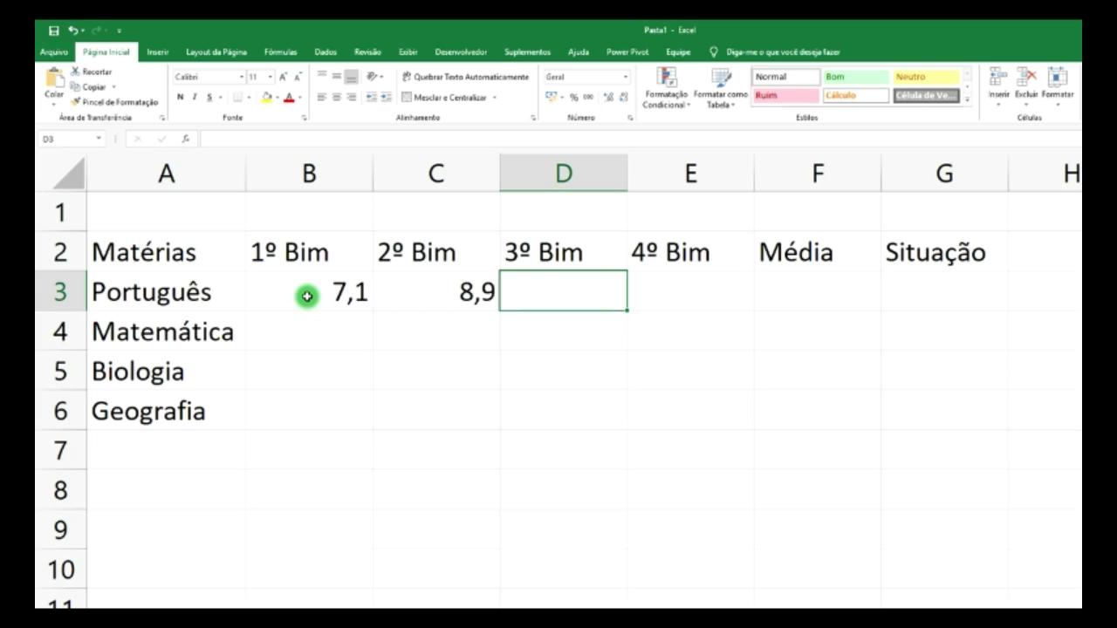
type("8,2")
key("Tab")
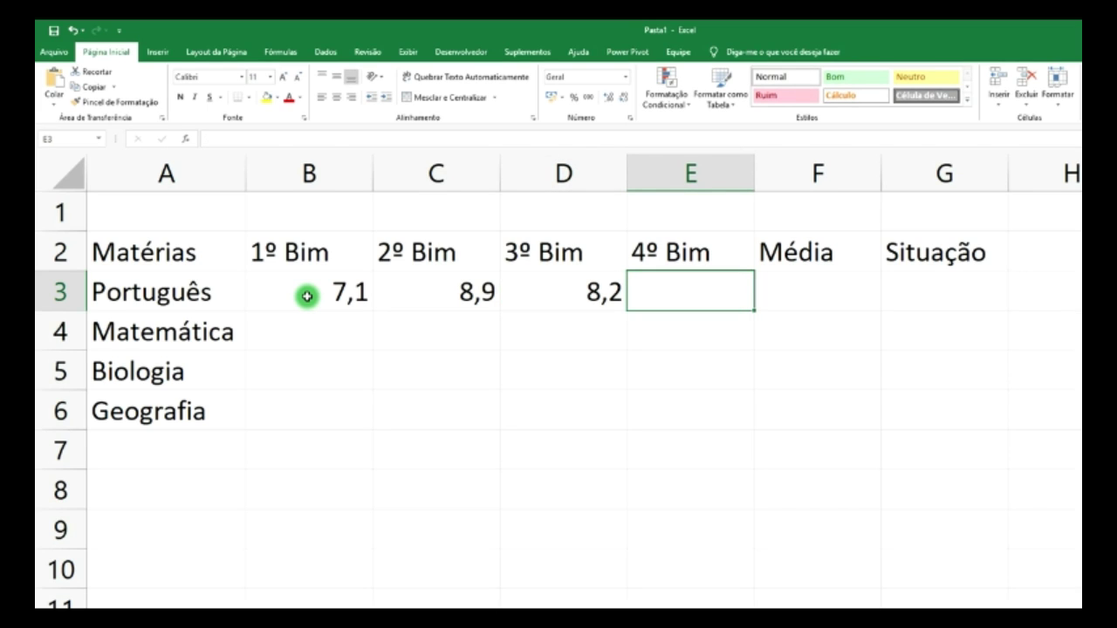
type("6,5")
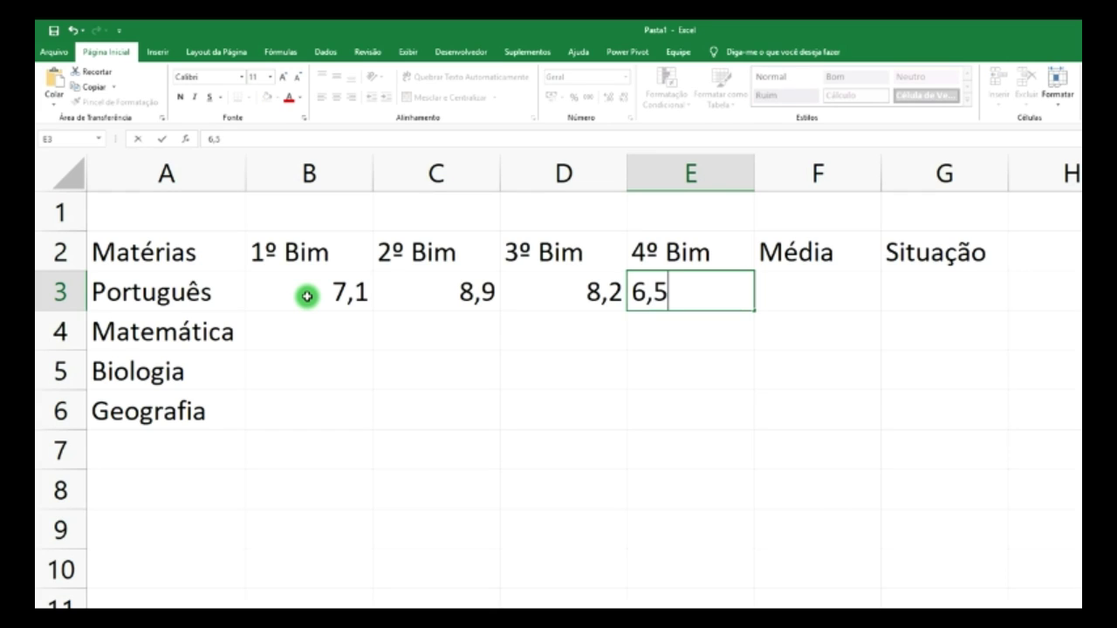
key("Return")
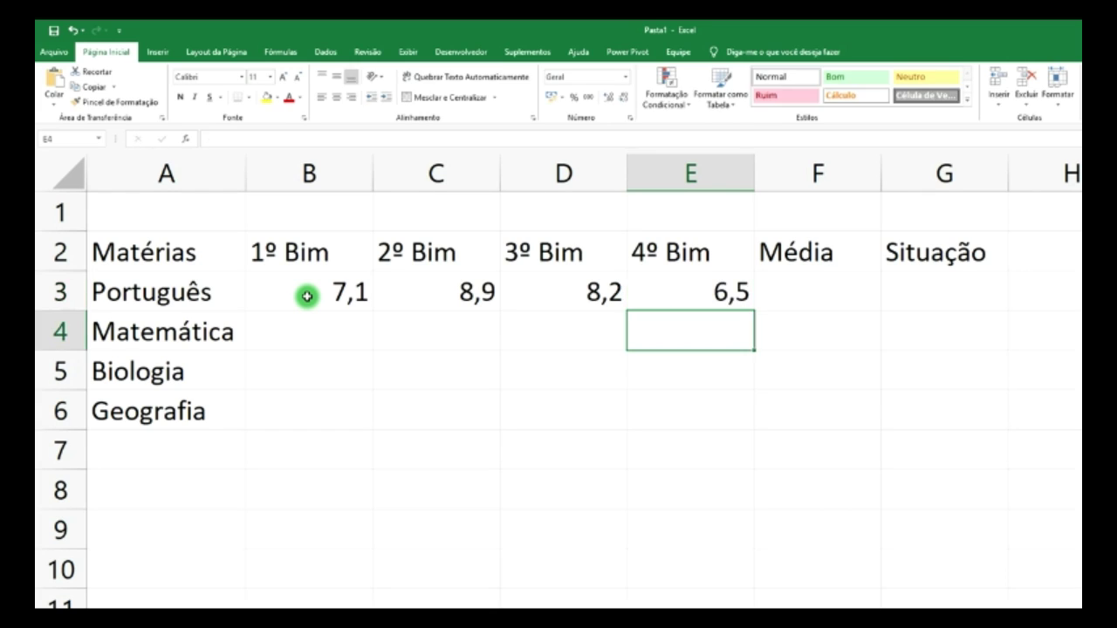
- Enter Matemática's grades 4,5, 5,8, 6,1 and 4,6 in B4:E4
key("Left")
key("Left")
key("Left")
key("Left")
key("Right")
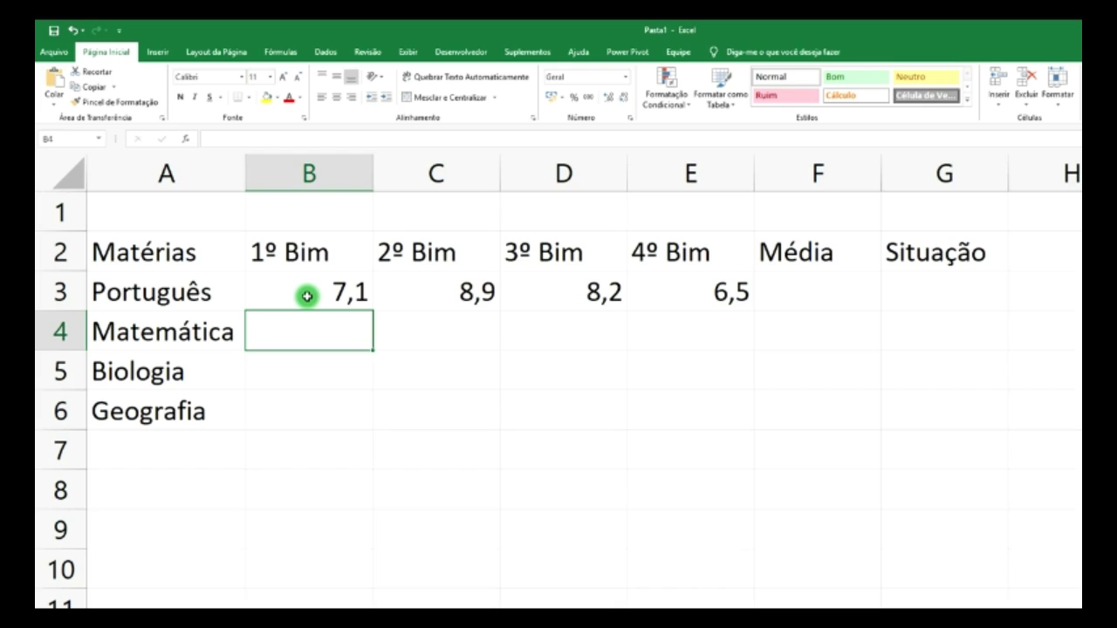
type("4,5")
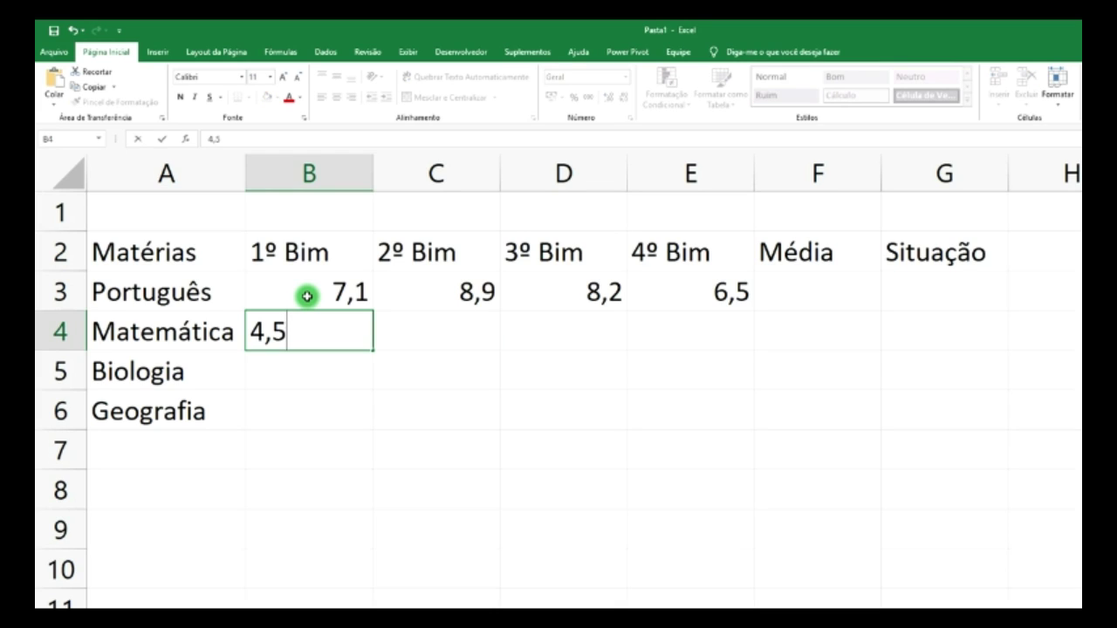
key("Tab")
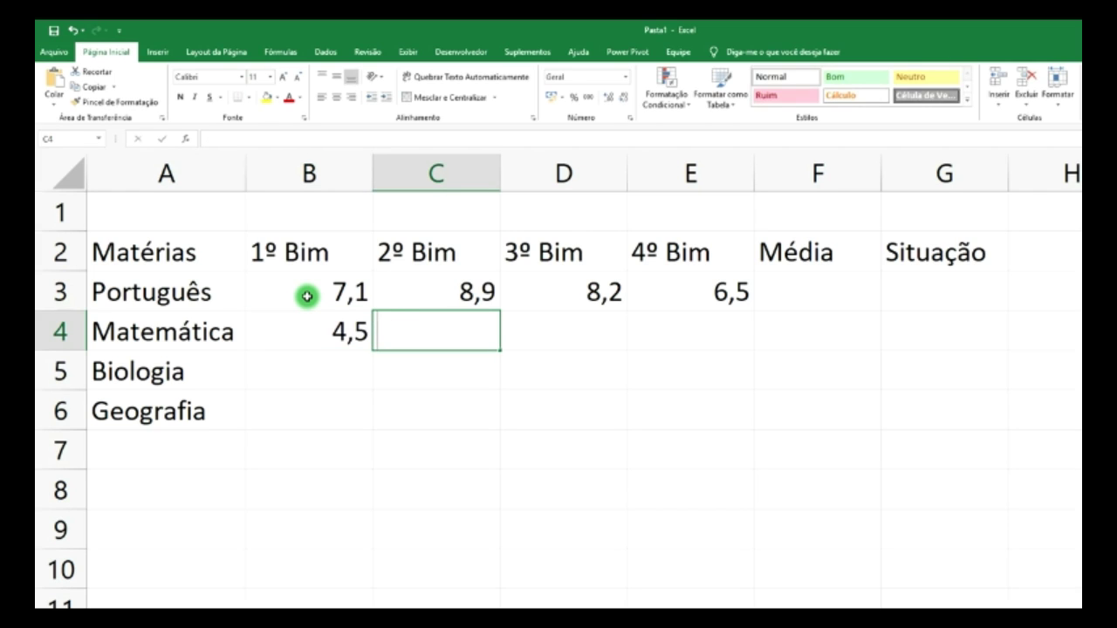
type("5,8")
key("Tab")
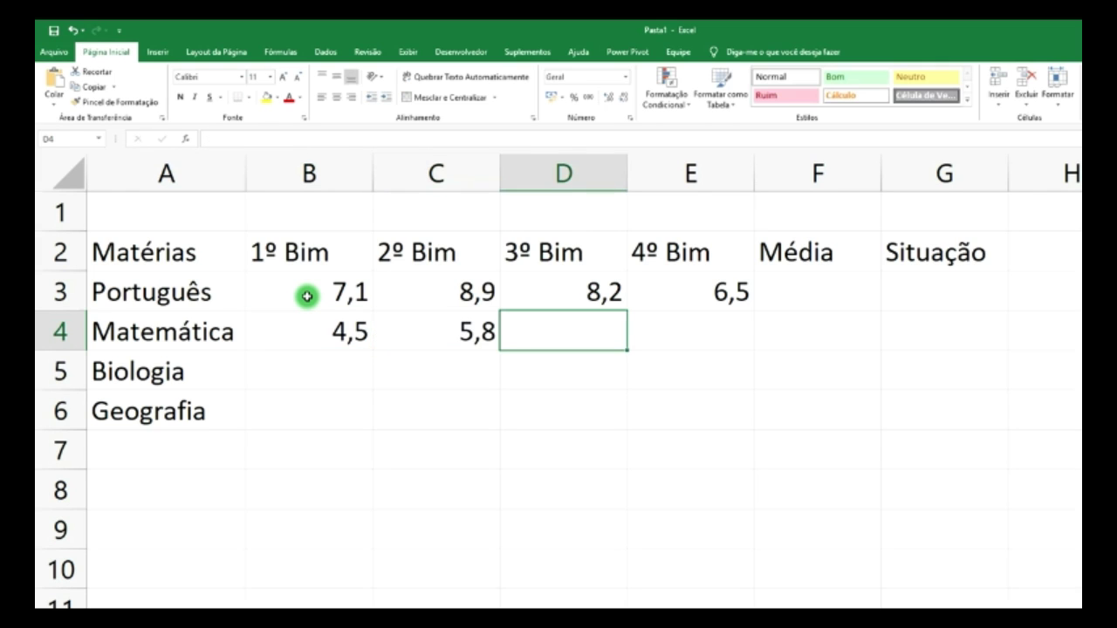
type("6,1")
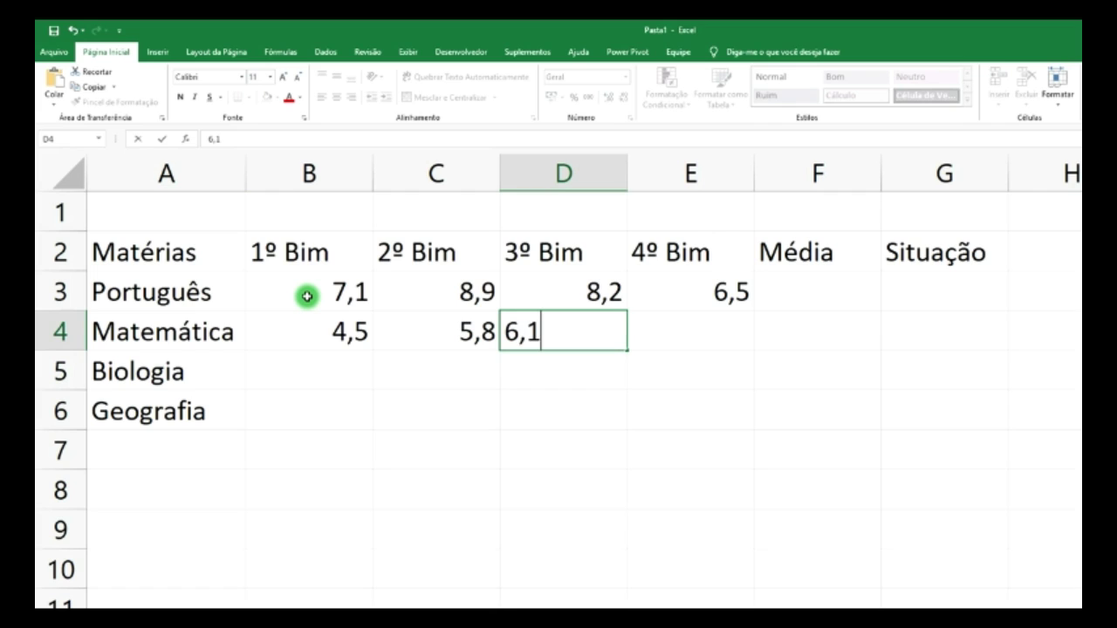
key("Tab")
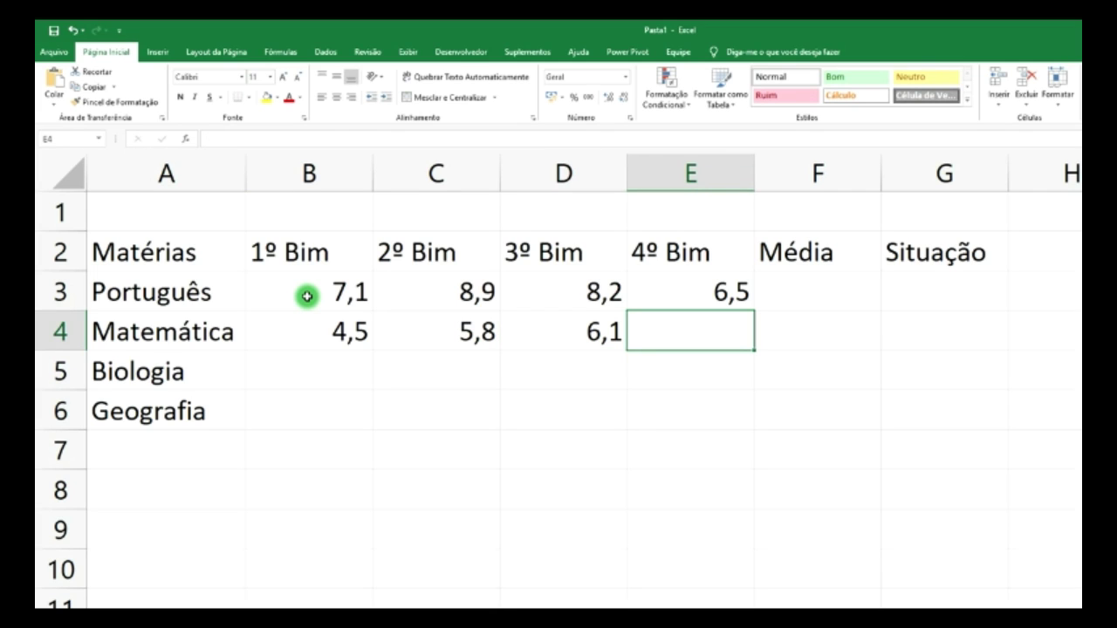
type("4,")
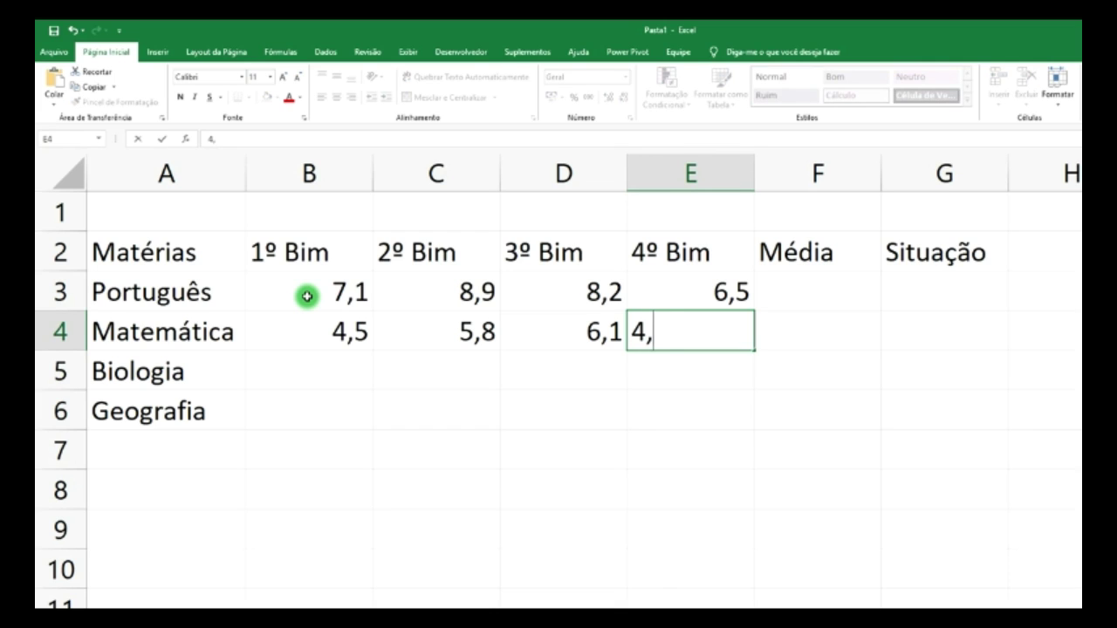
type("6")
key("Return")
- Enter Biologia's grades 9,3, 8,7, 9,6 and 9,1 in B5:E5
key("Left")
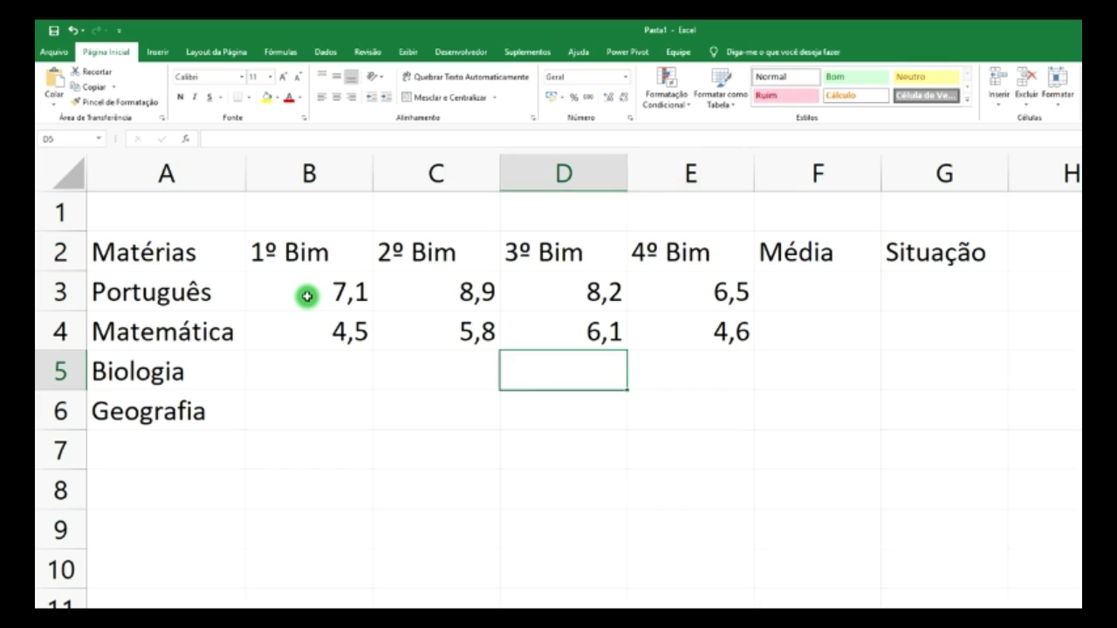
key("Left")
key("Left")
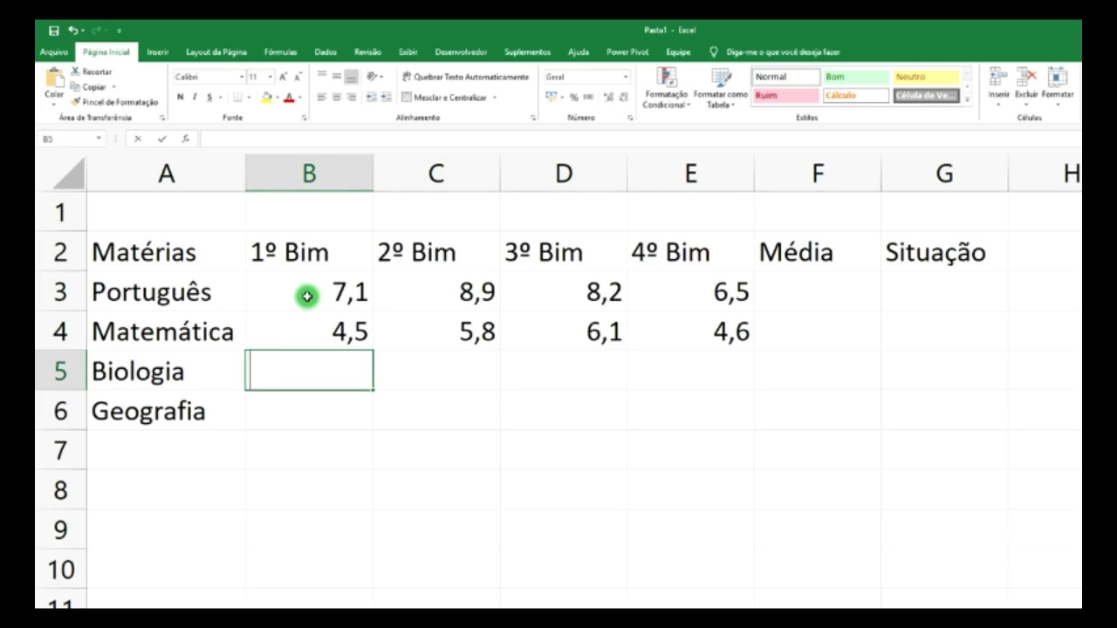
type("9,3")
key("Right")
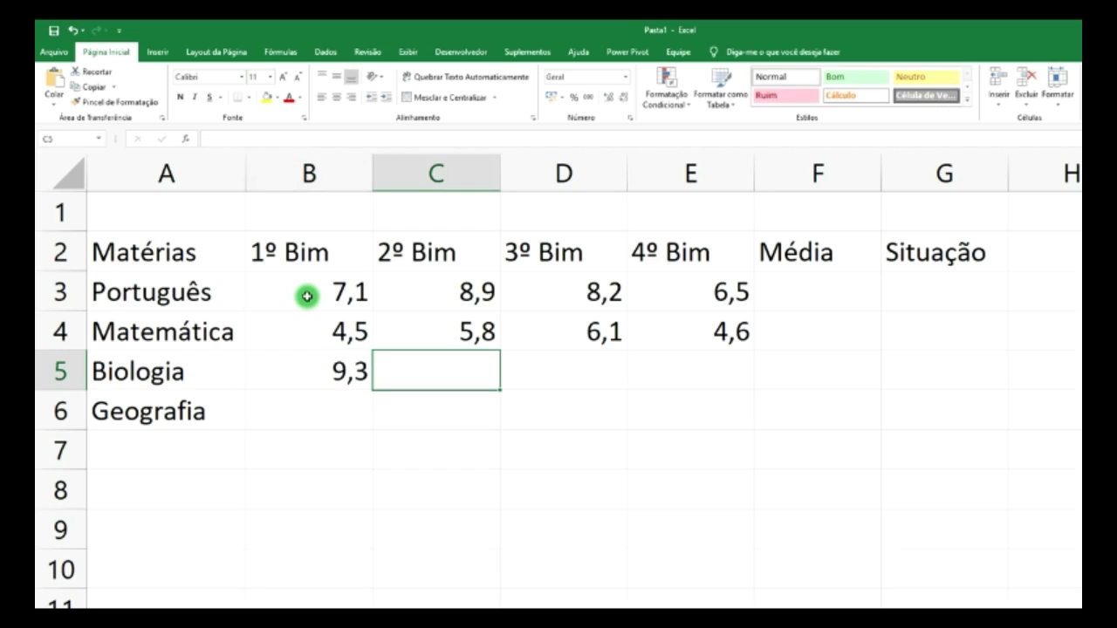
type("8,7")
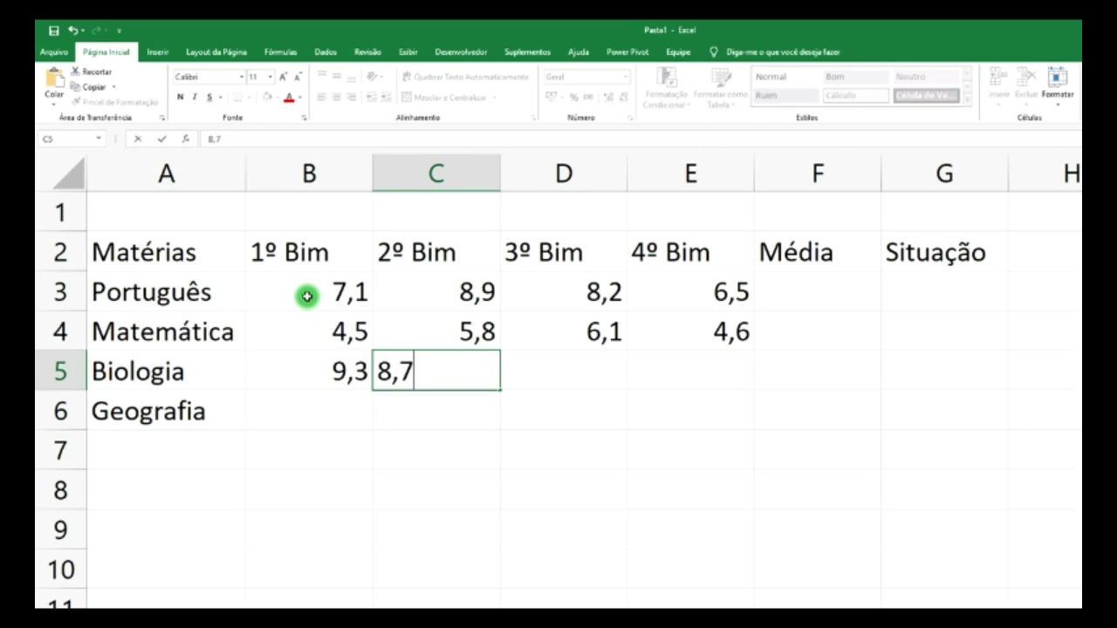
key("Right")
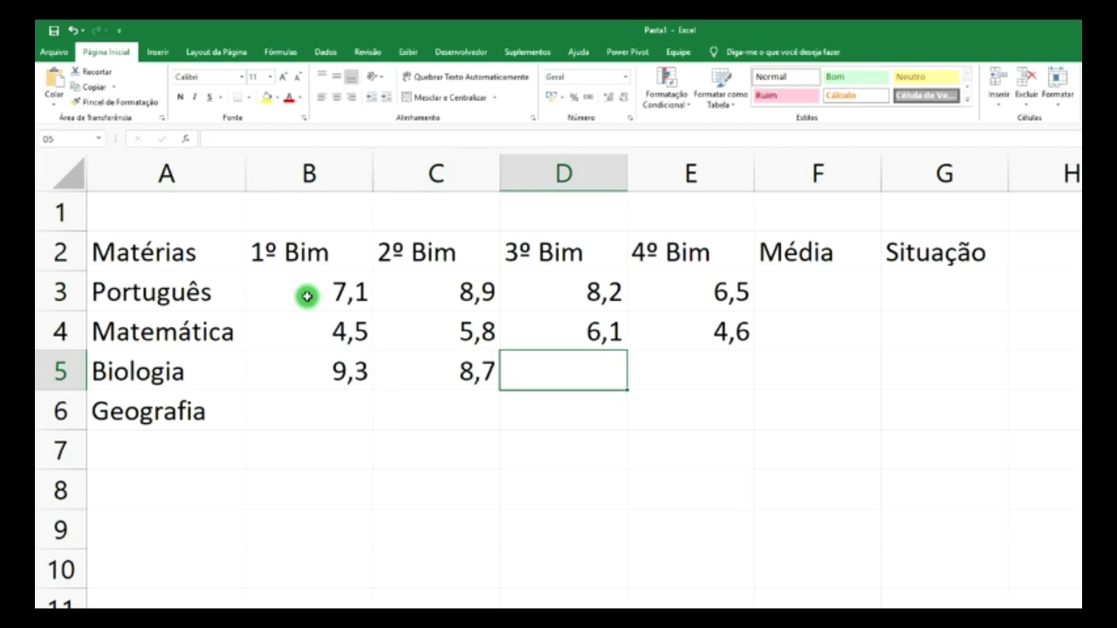
type("9,6")
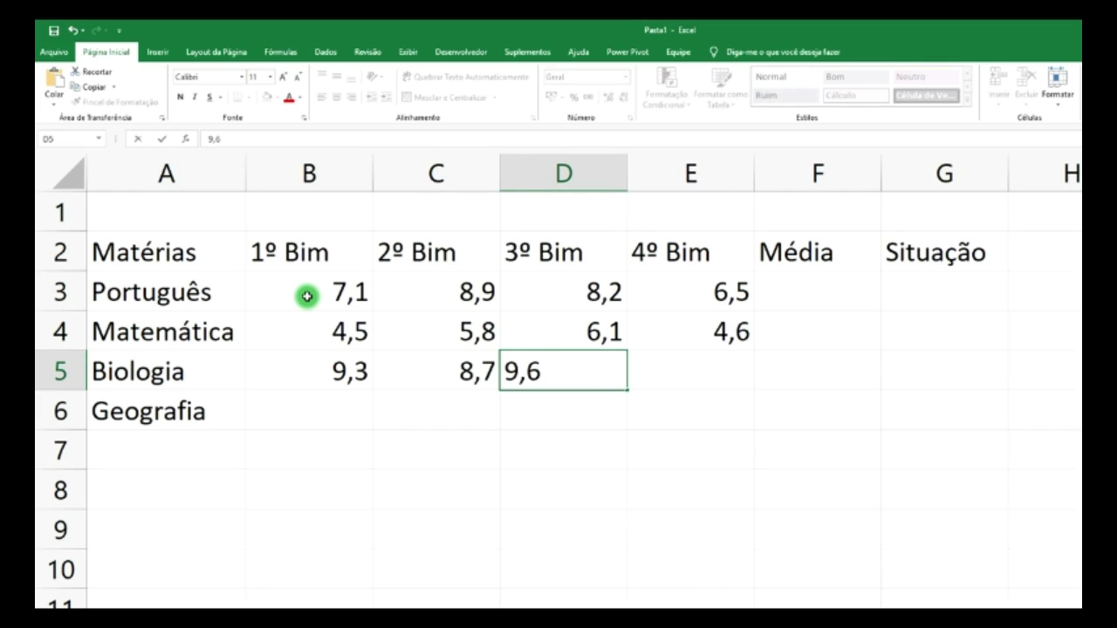
key("Right")
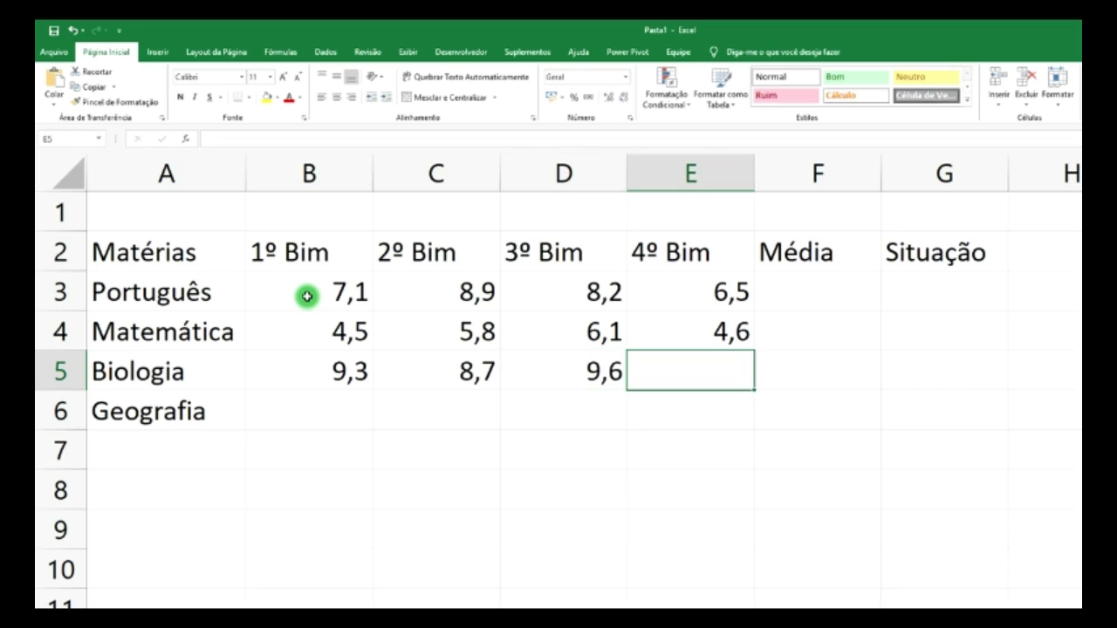
type("9,1")
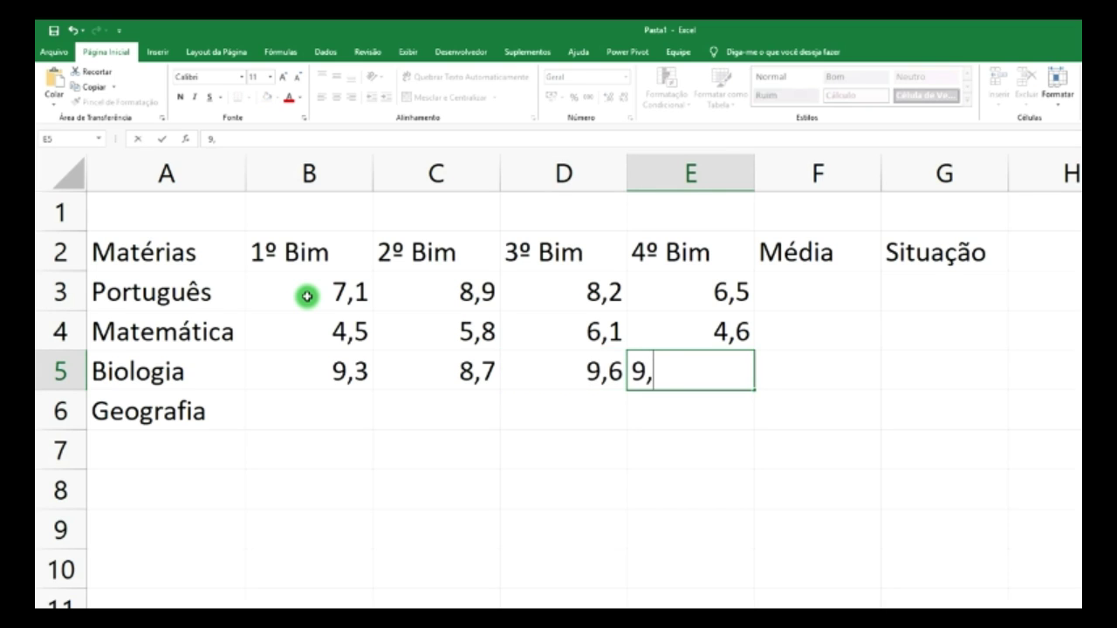
key("Return")
- Enter Geografia's grades 8,8, 8,0, 7,9 and 4,5 in B6:E6
key("Left")
key("Left")
key("Left")
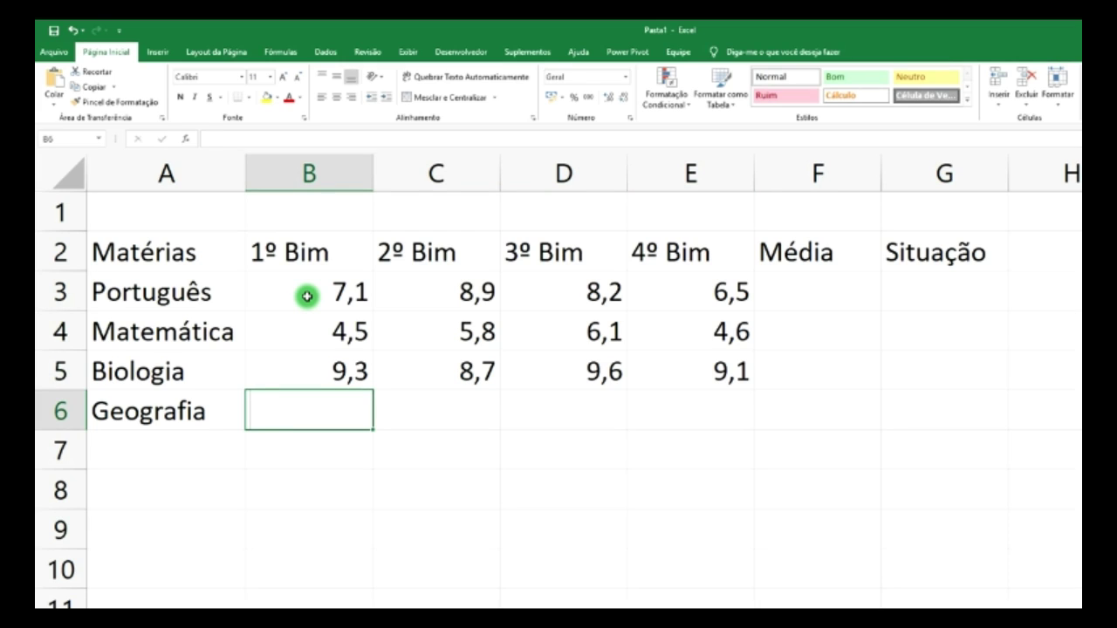
type("8,8")
key("Right")
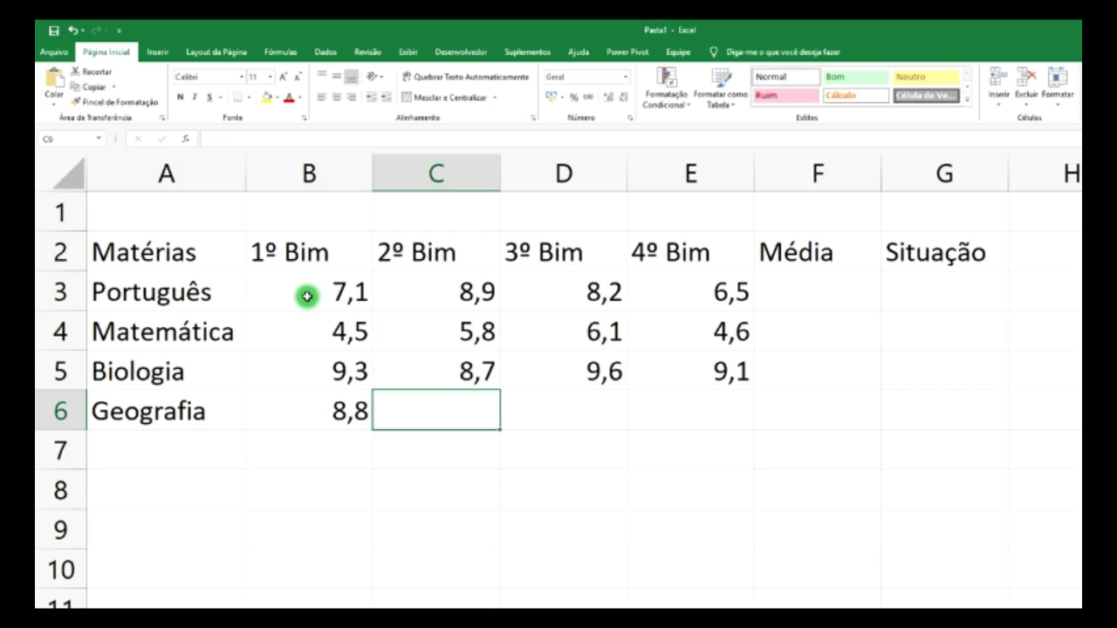
type("8,0")
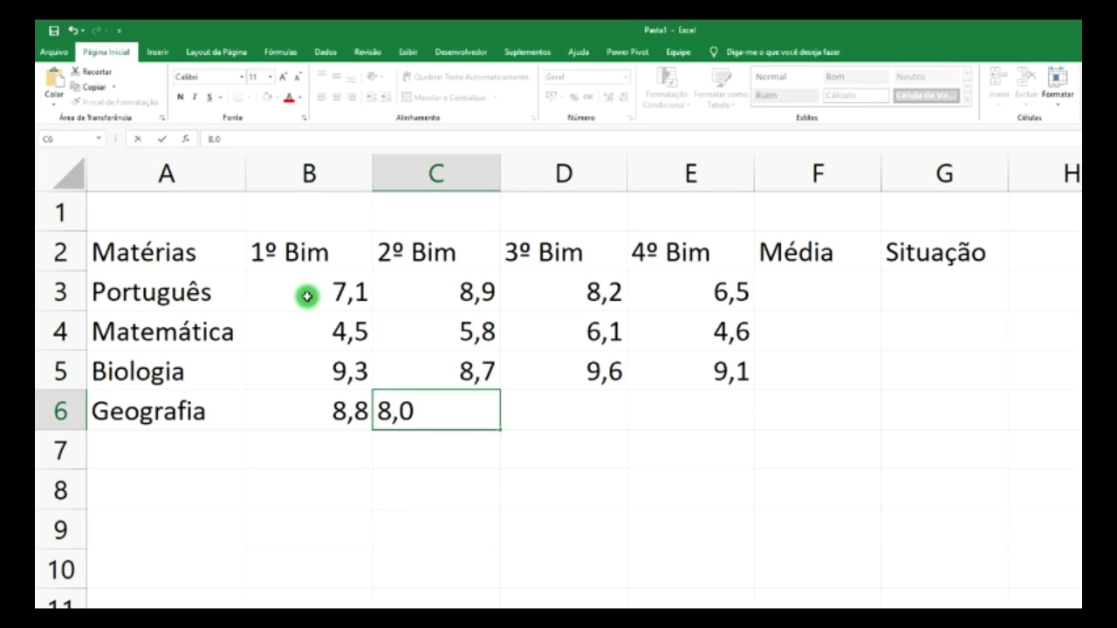
key("Right")
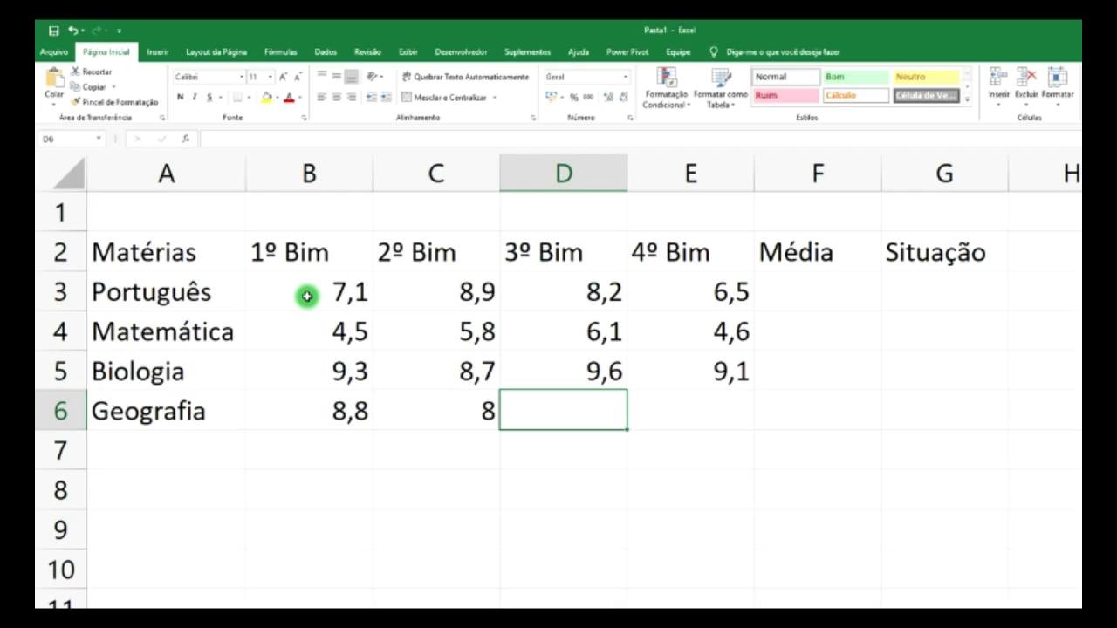
type("7,9")
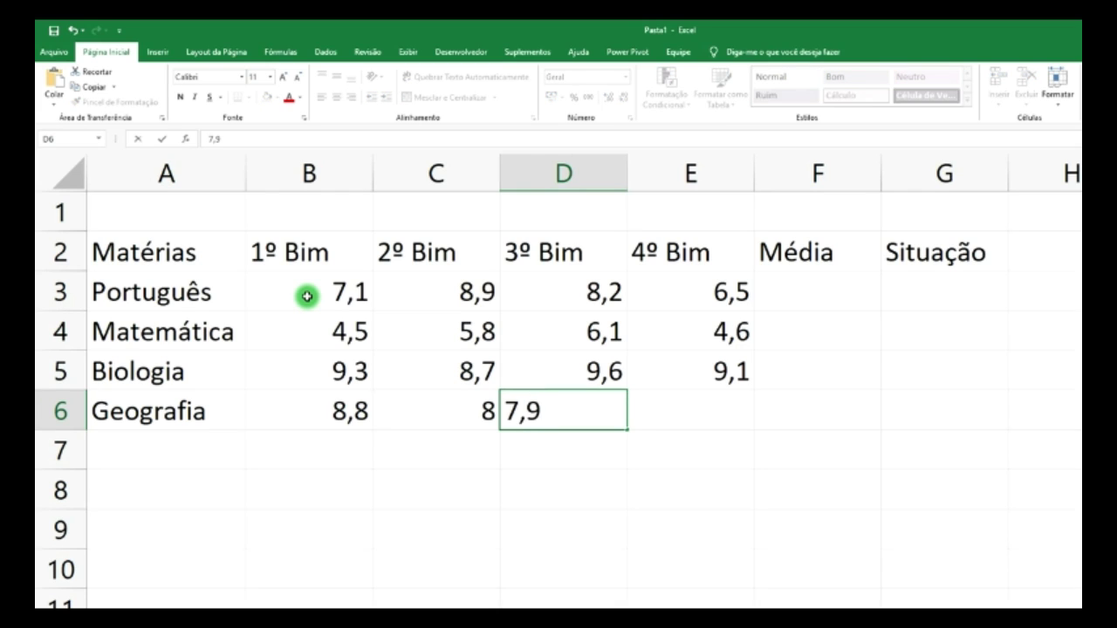
key("Right")
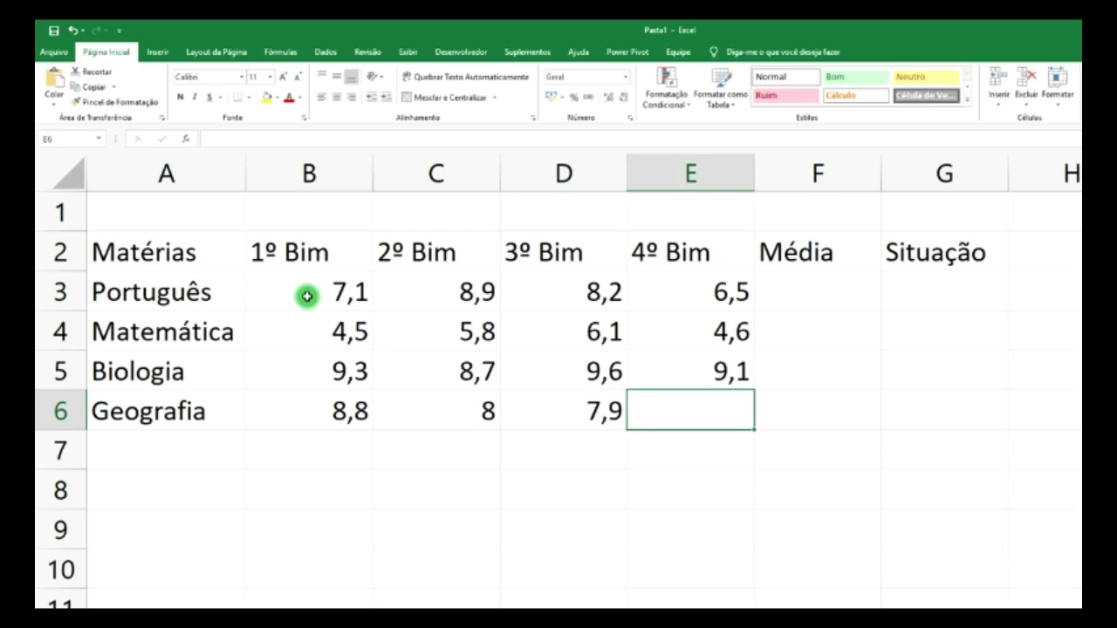
type("4,5")
key("Right")
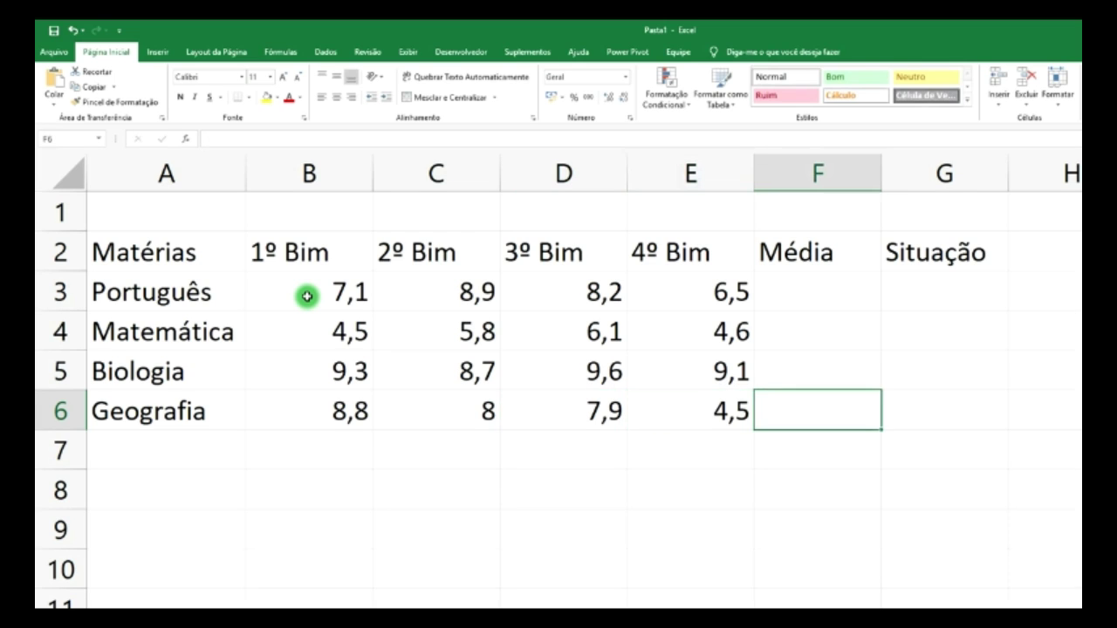
key("Up")
key("Up")
key("Up")
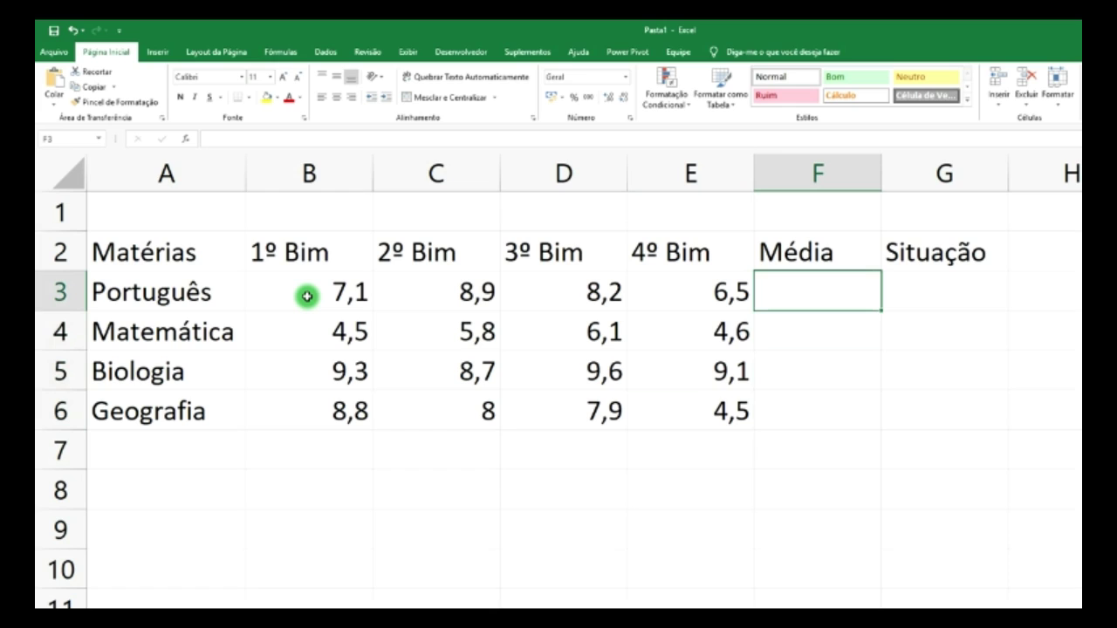
- Enter =MÉDIA(B3:E3) in F3 and reduce its display to one decimal, 7,7
type("=")
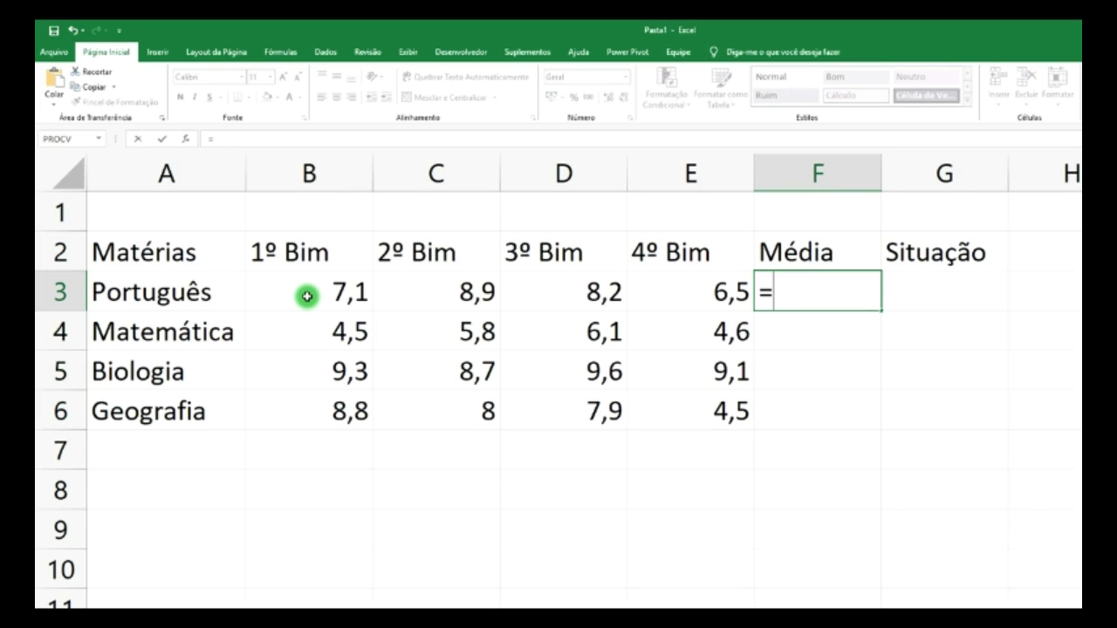
type("méd")
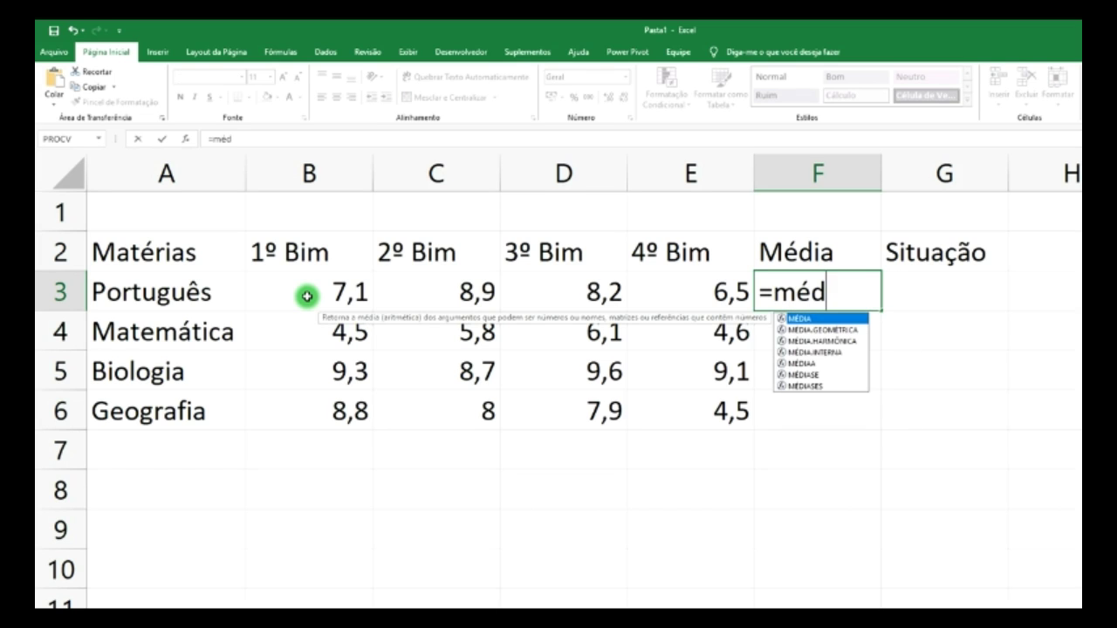
type("ia(")
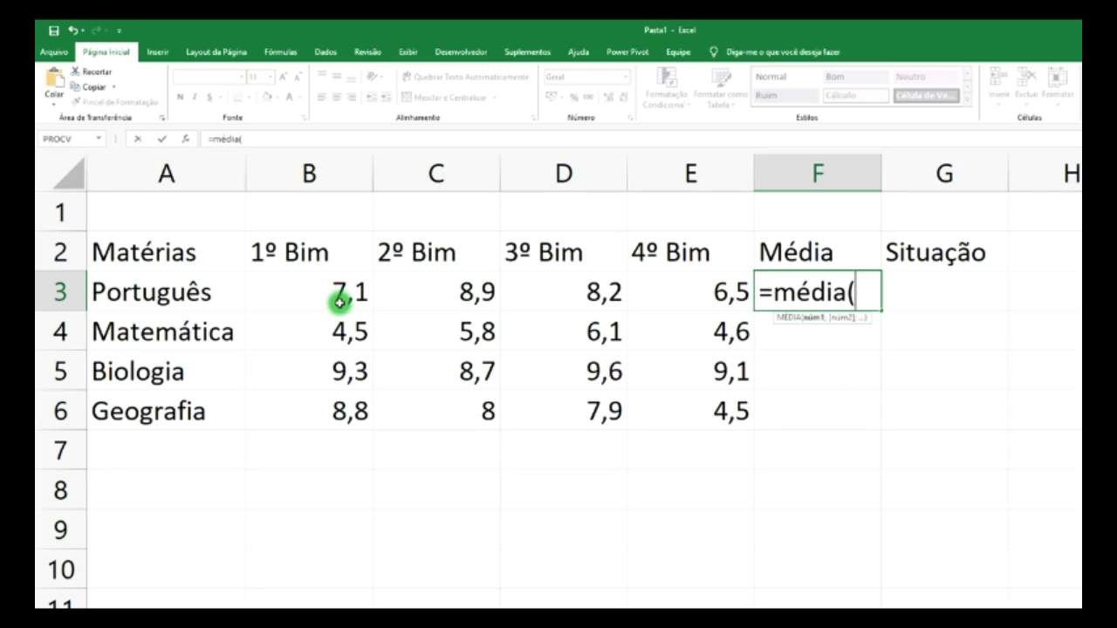
left_click(336, 296)
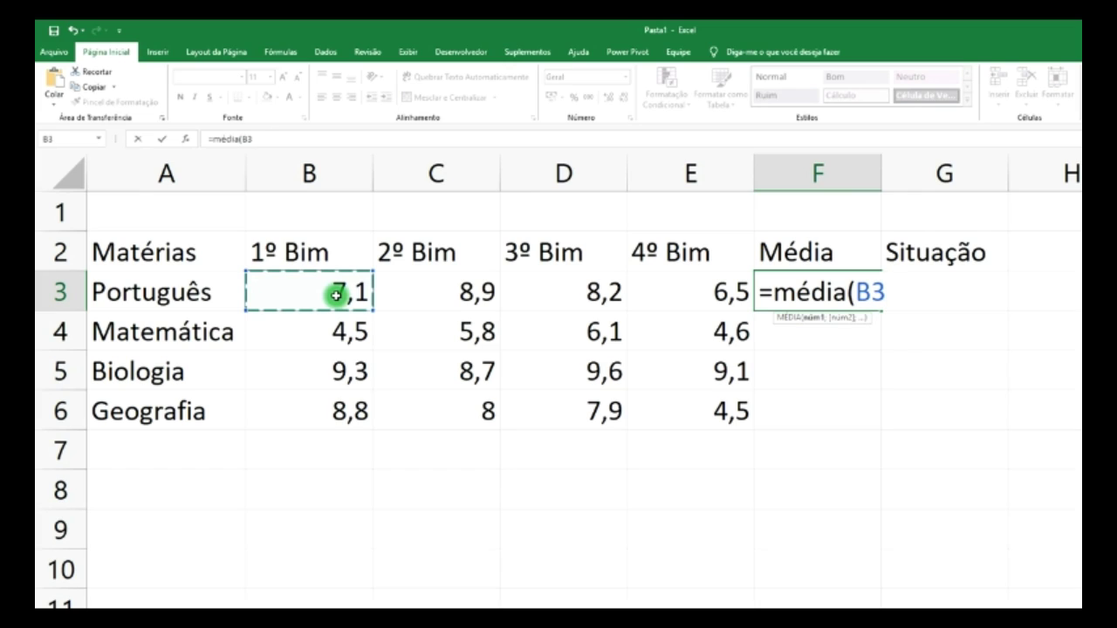
left_click(336, 295, "shift")
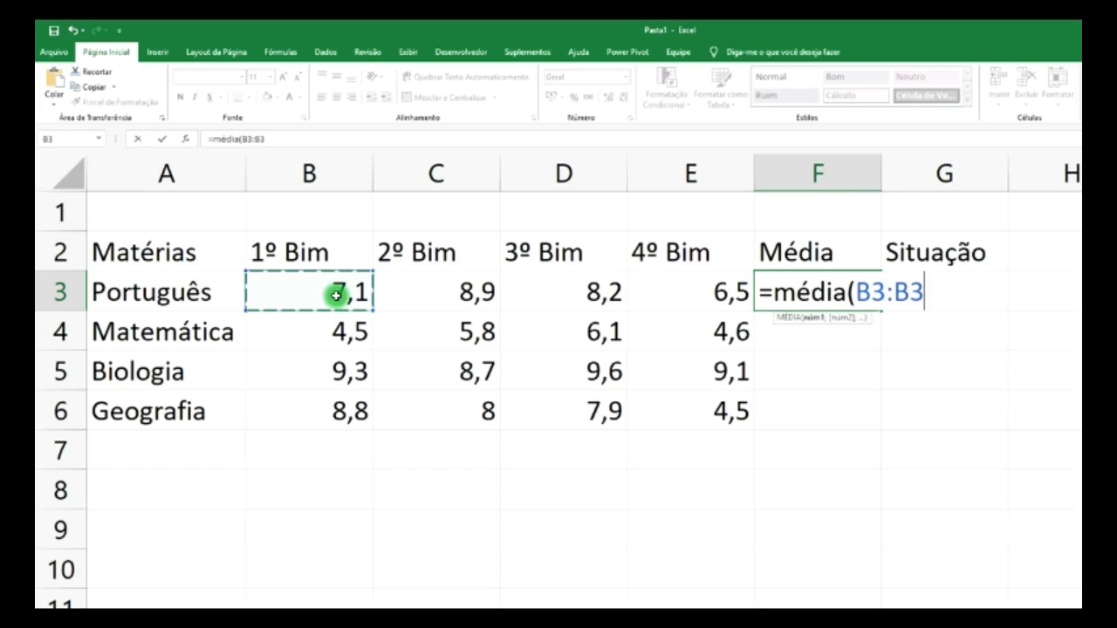
left_click(703, 293, "shift")
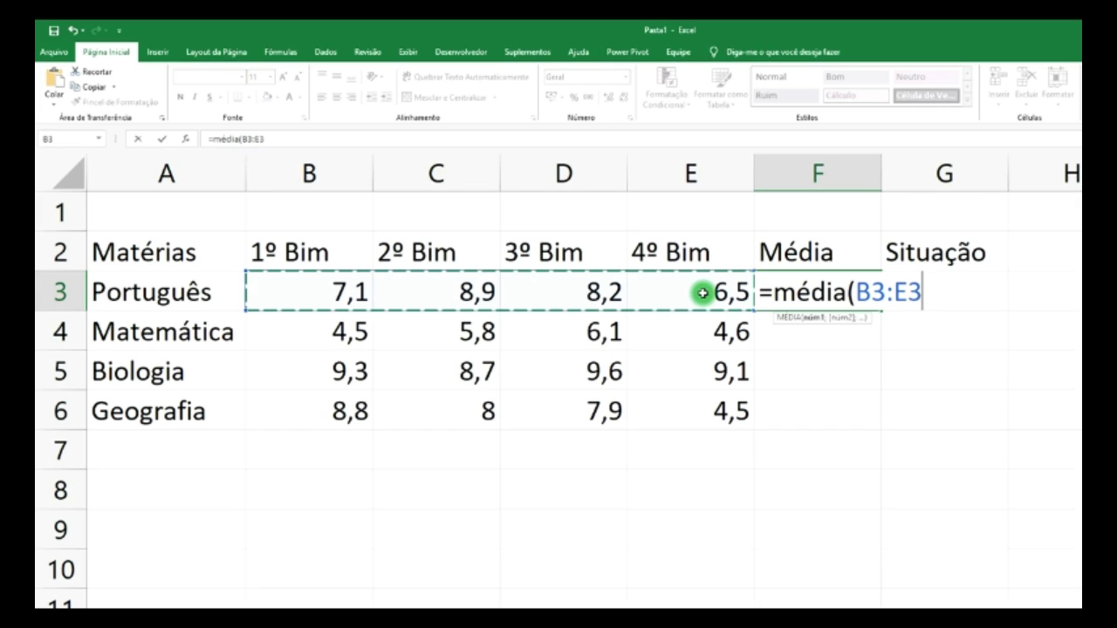
key("Return")
left_click(823, 292)
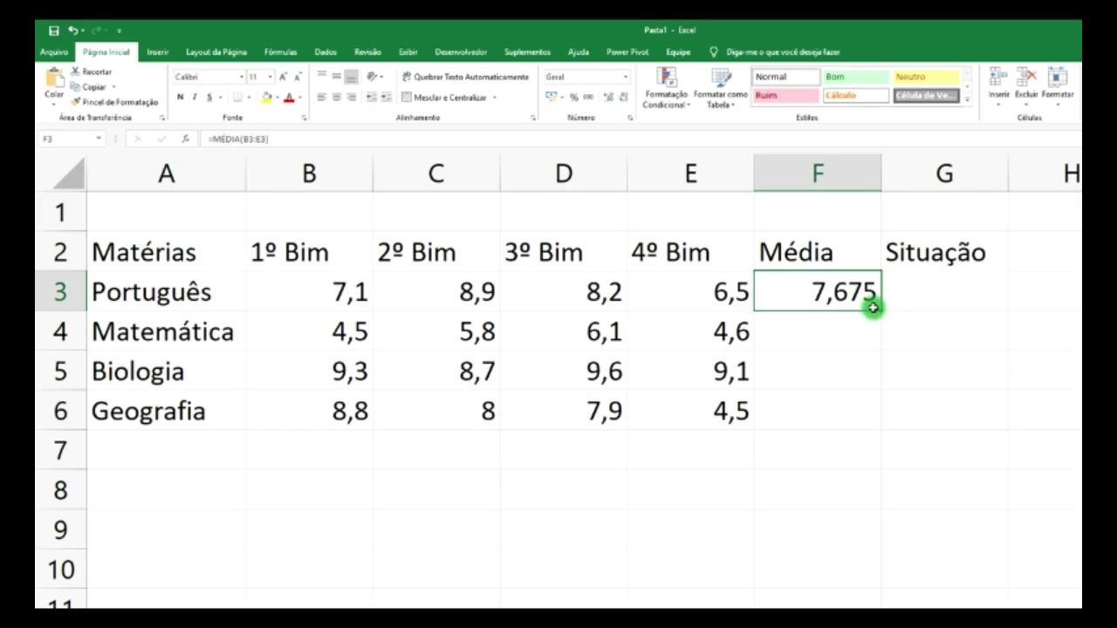
left_click(625, 104)
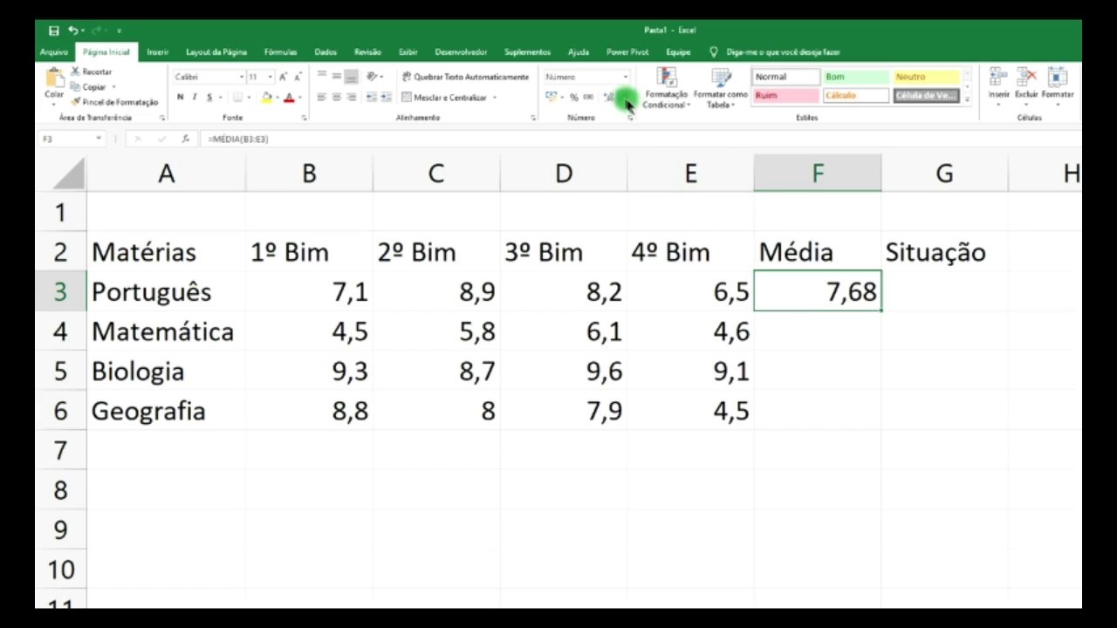
left_click(624, 96)
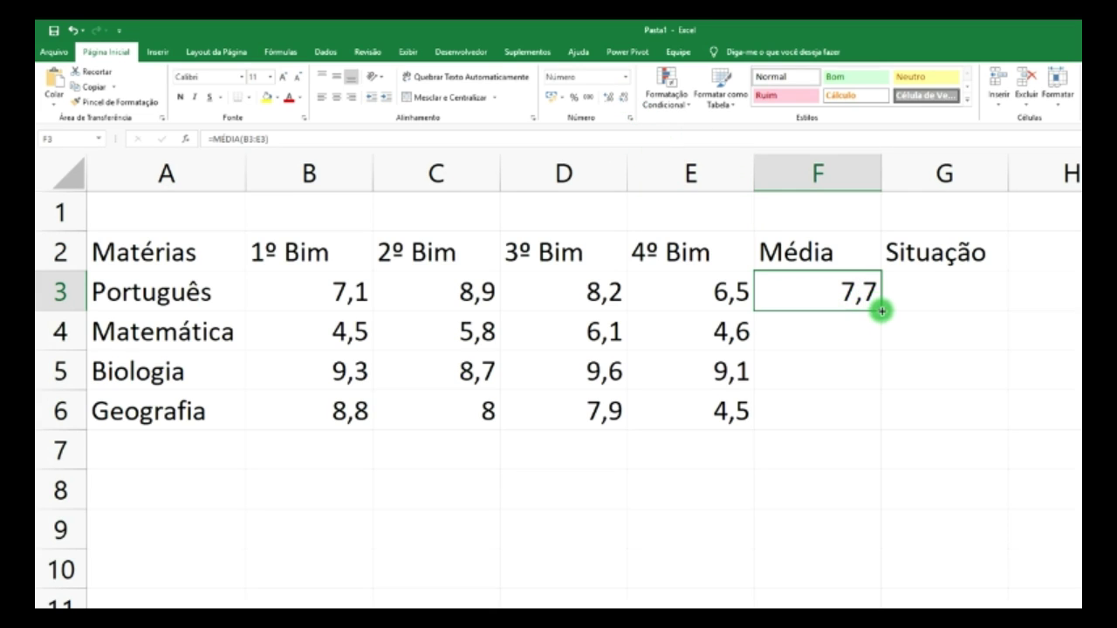
- Fill the Média formula down to Geografia (5,3, 9,2, 7,3) and widen the Situação column
left_click_drag(877, 311, 880, 421)
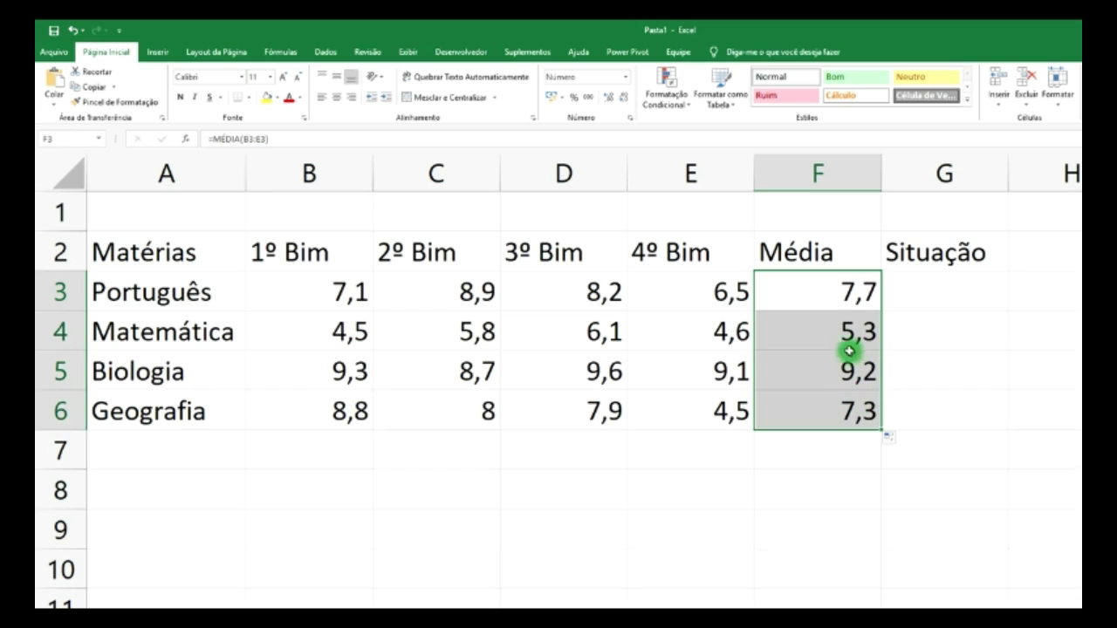
left_click(825, 337)
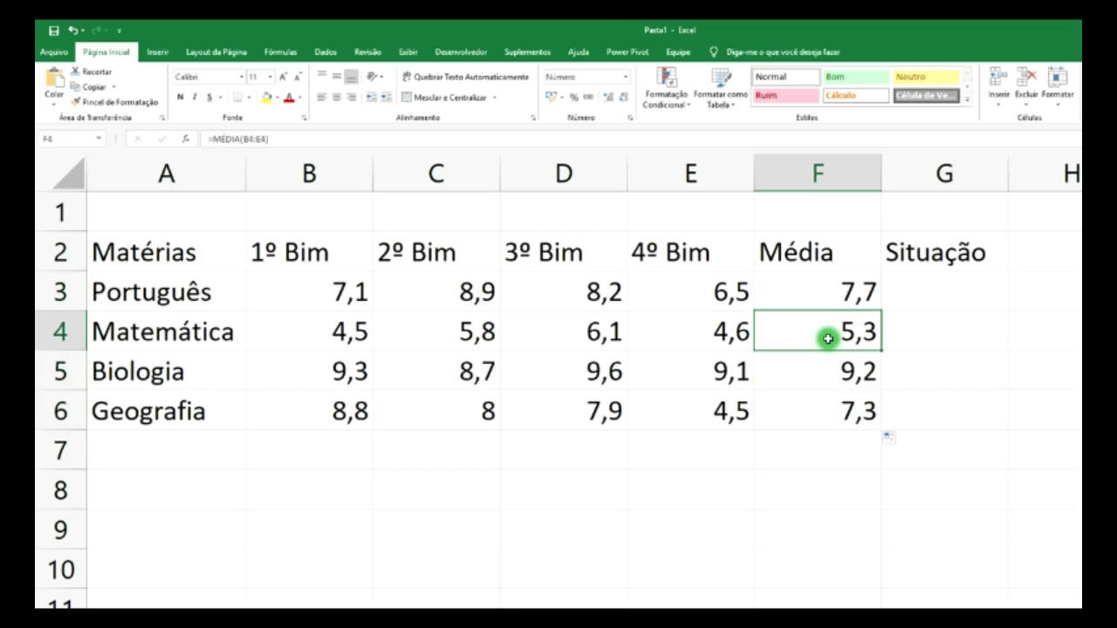
left_click(841, 290)
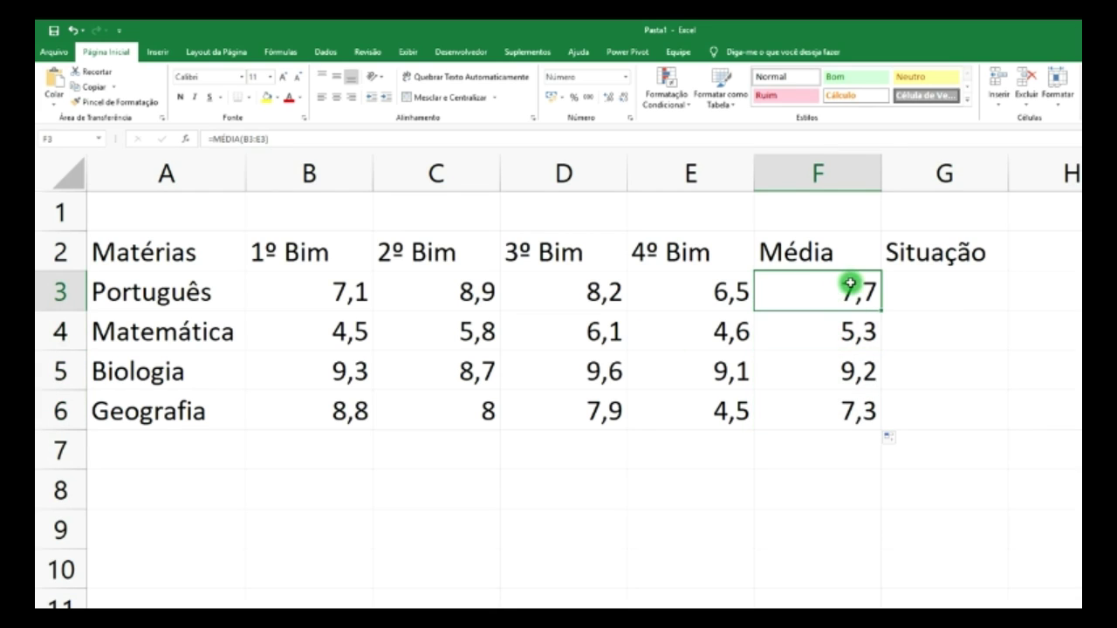
left_click(833, 330)
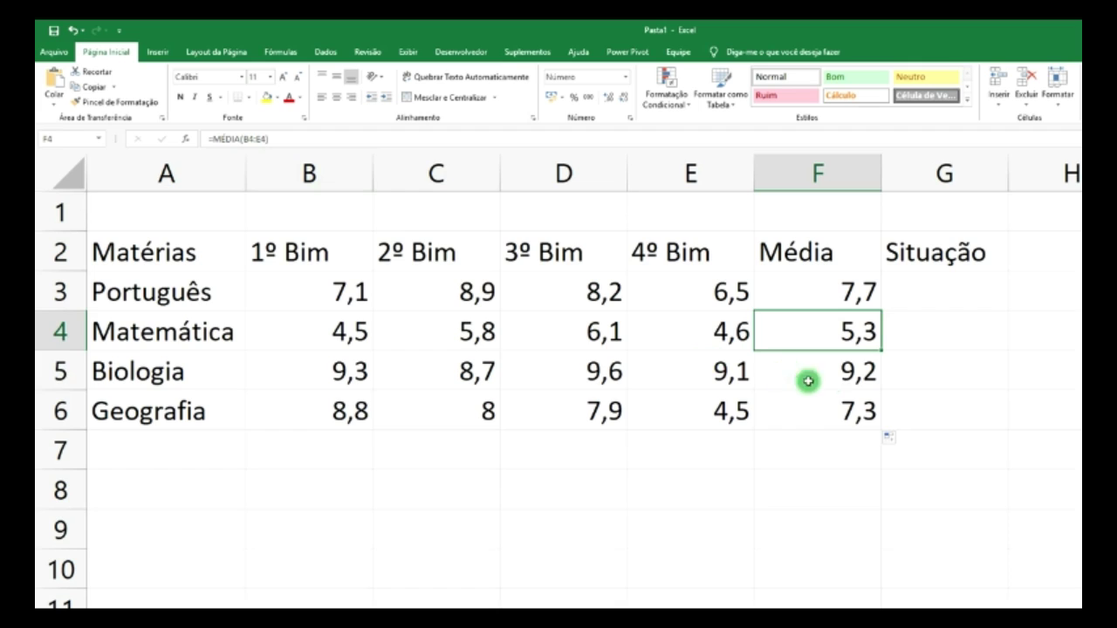
left_click(840, 381)
left_click(837, 405)
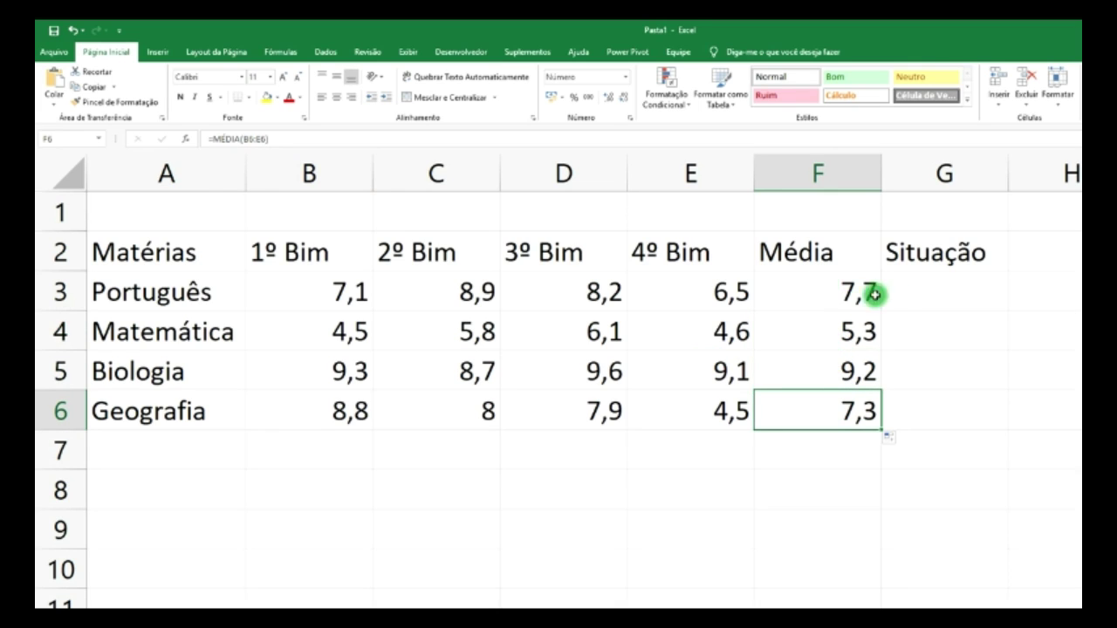
left_click(928, 294)
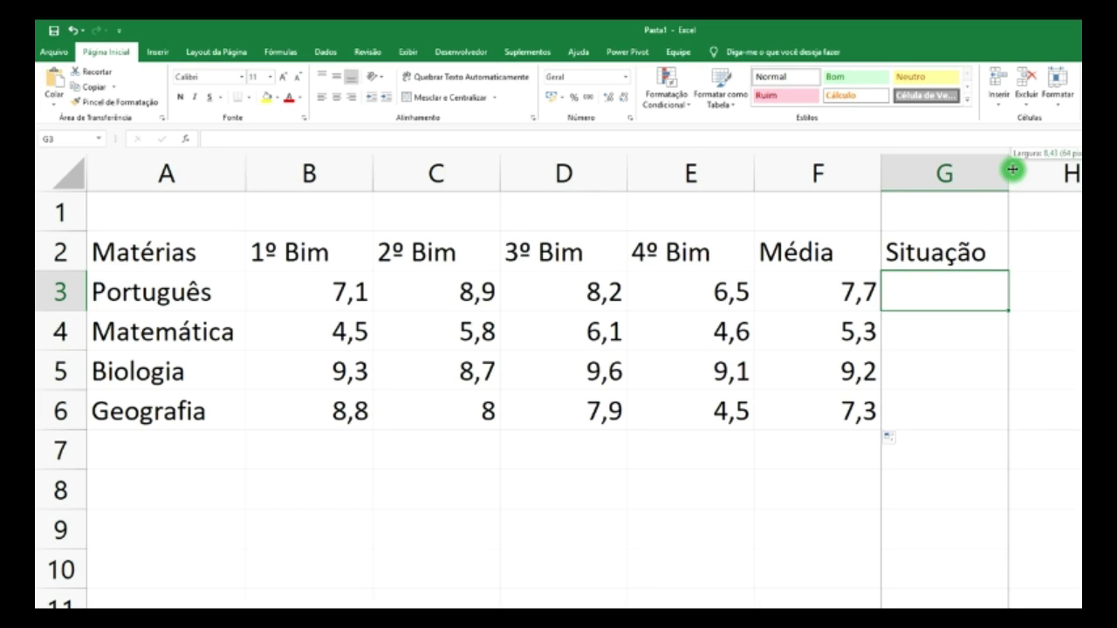
left_click_drag(1010, 169, 1024, 169)
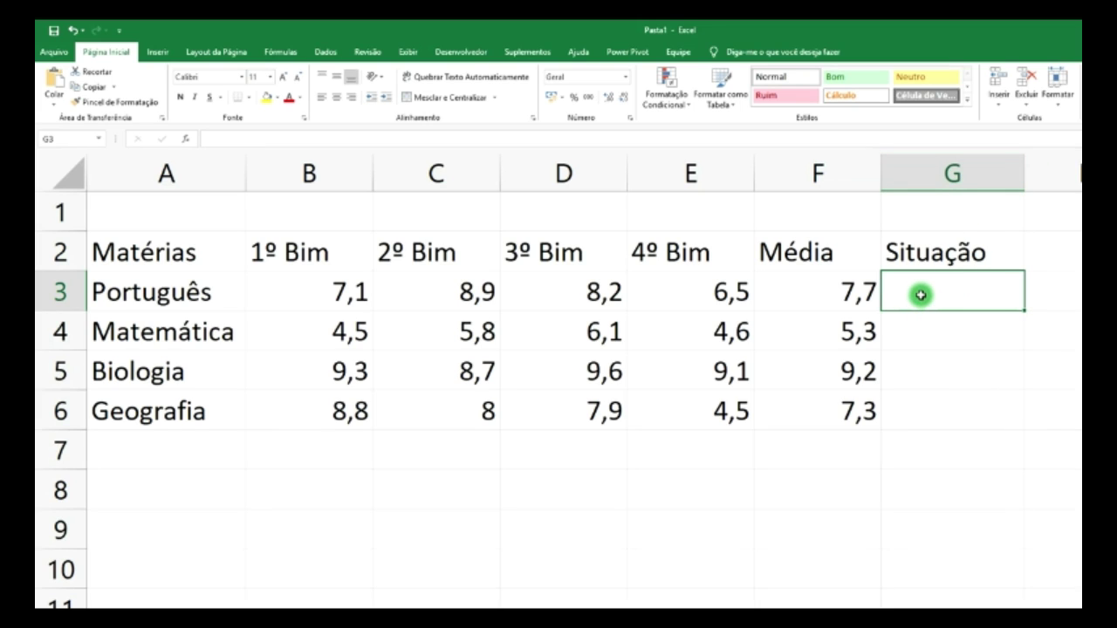
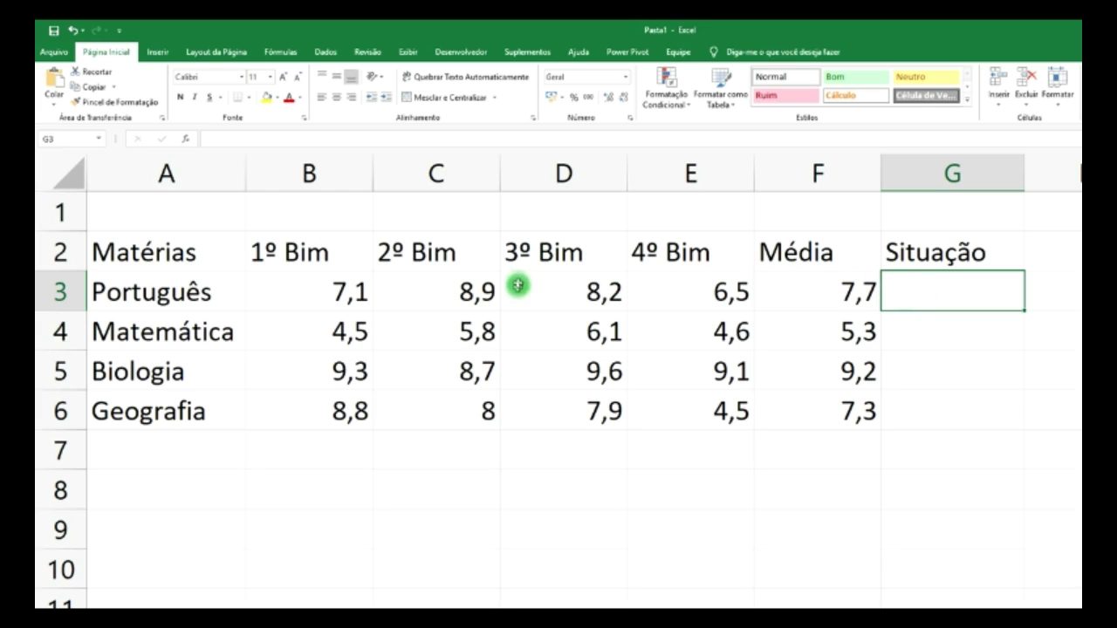
- Review the MÉDIA formulas in F3 and F4, then select the block spanning rows 9–10
left_click(843, 295)
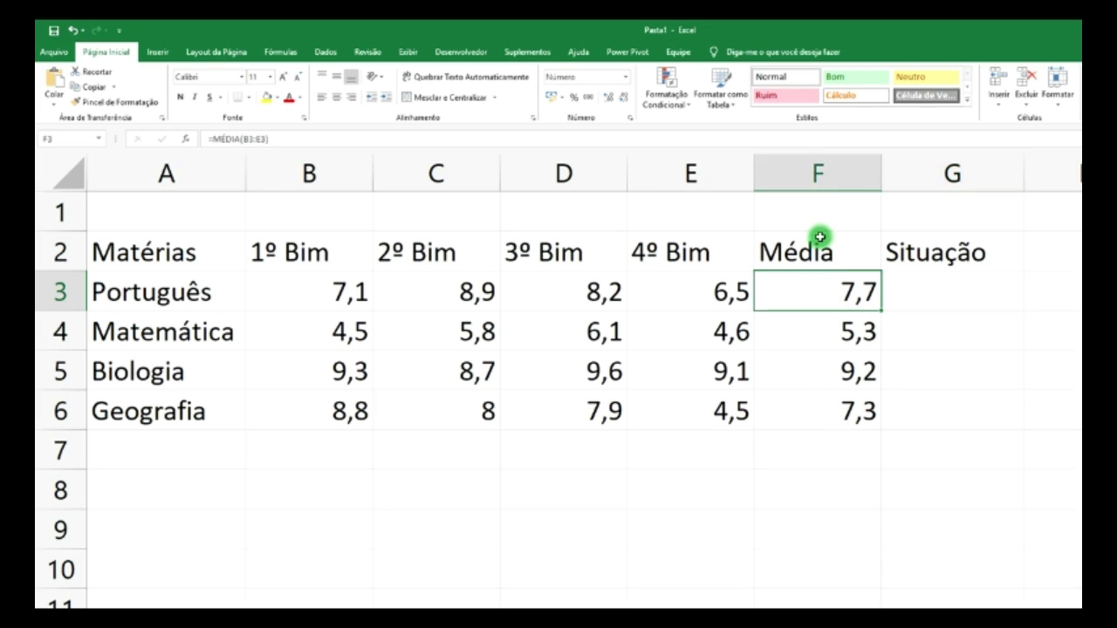
left_click(857, 329)
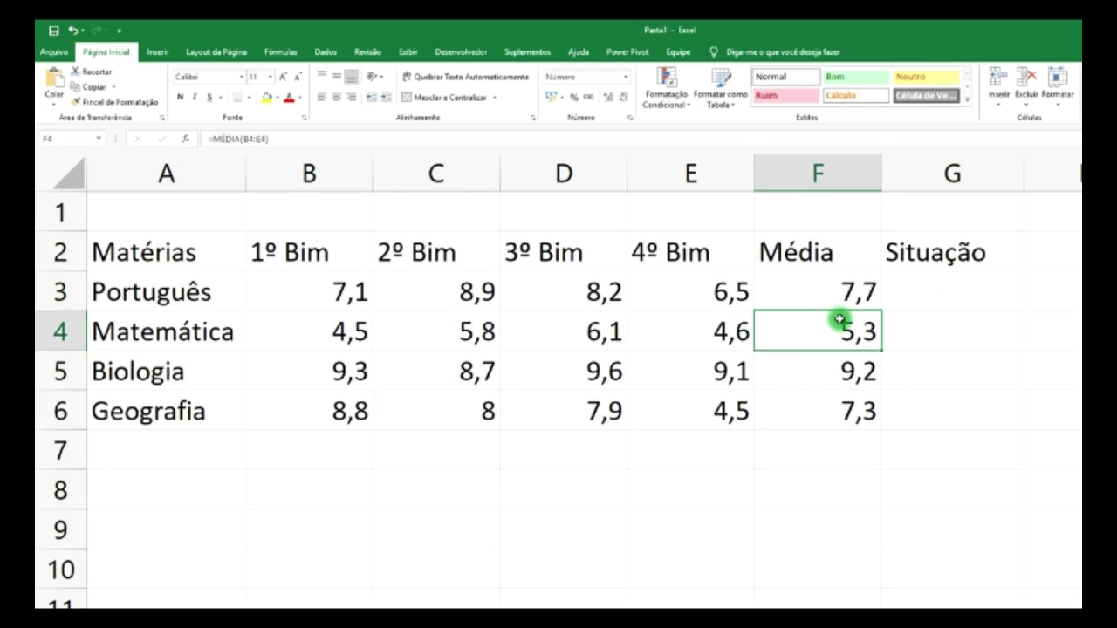
left_click(849, 292)
left_click(904, 289)
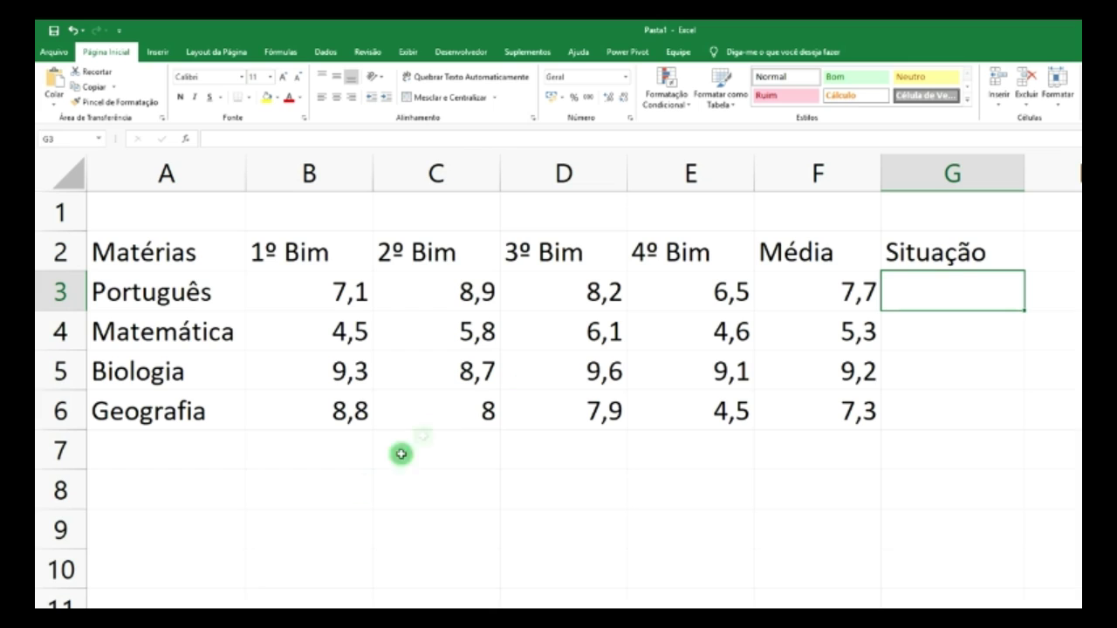
left_click_drag(158, 521, 1080, 551)
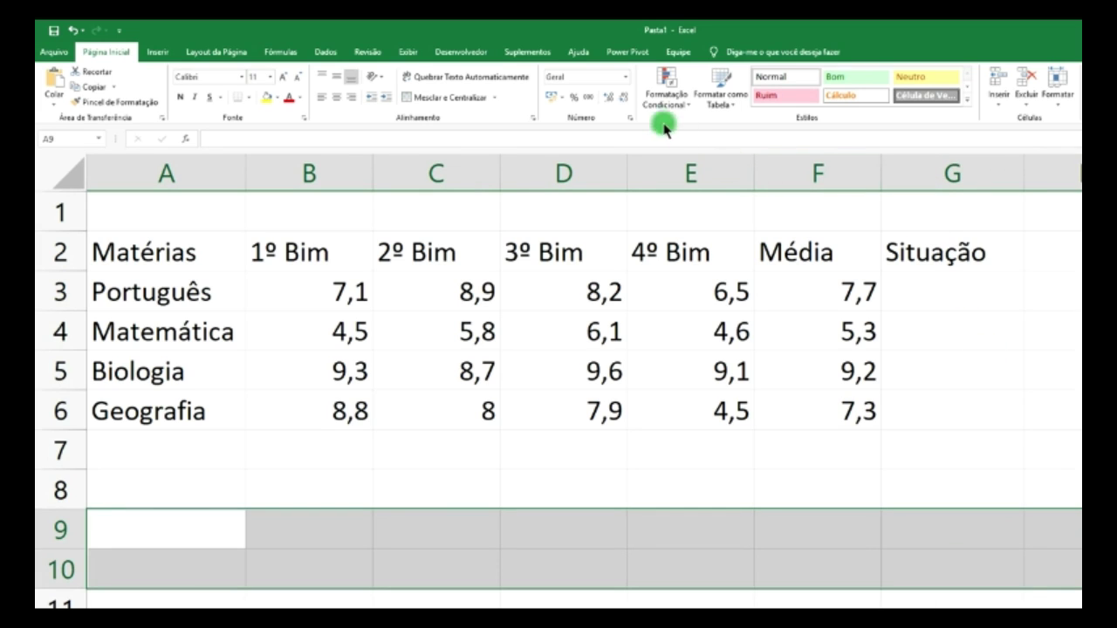
- Merge the rows 9–10 block, enter se(f3>=6;"Aprovado";"Reprovado") in it, and select that text
left_click(444, 97)
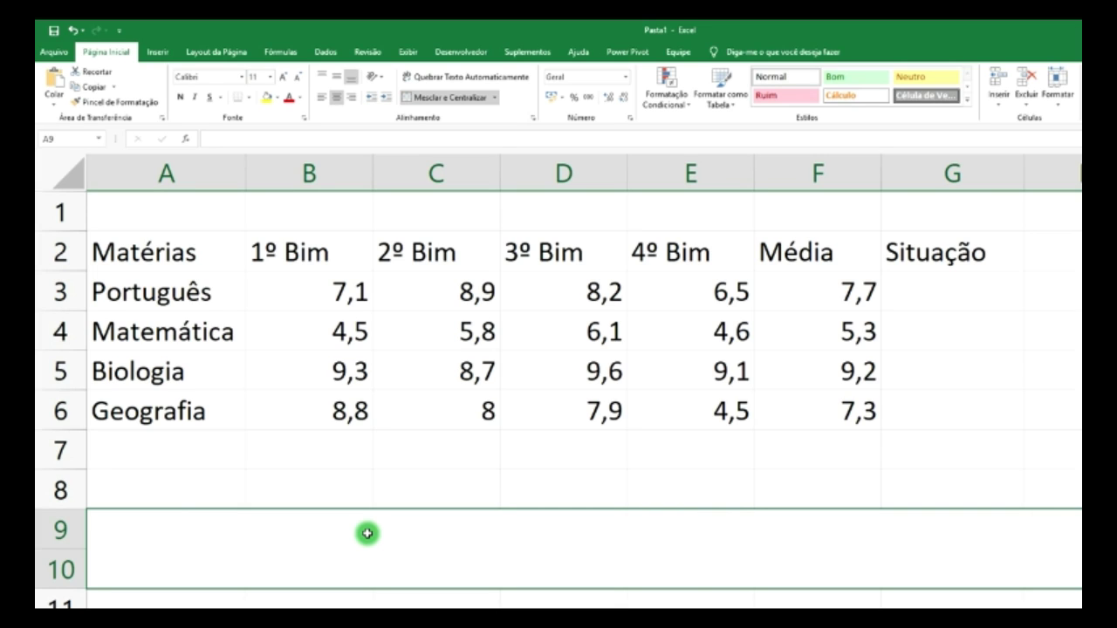
type("se")
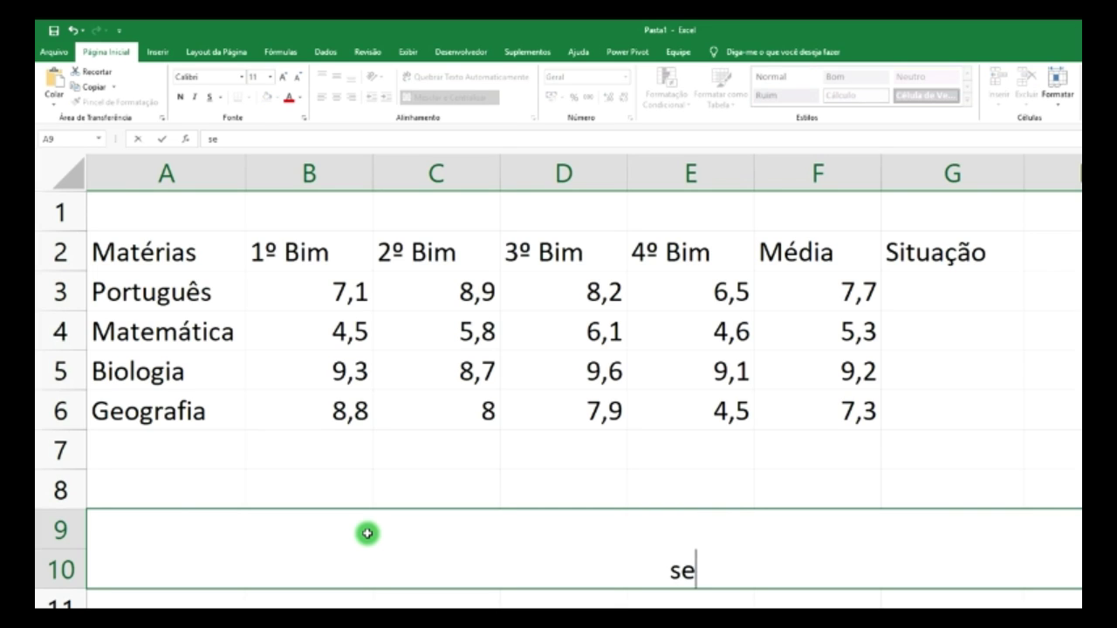
type("(")
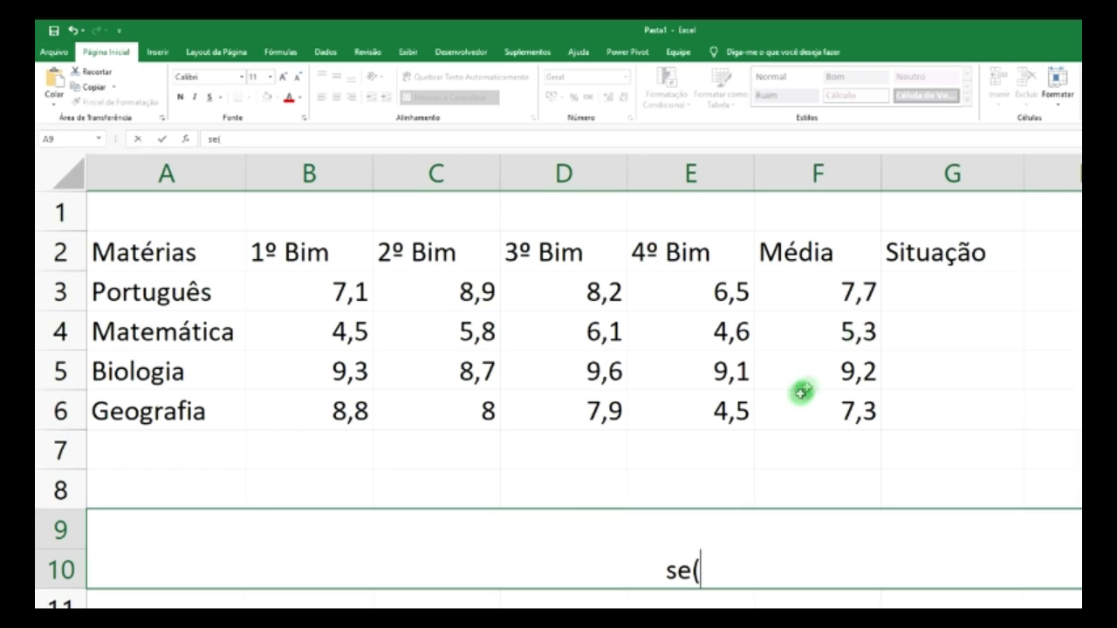
left_click(859, 292)
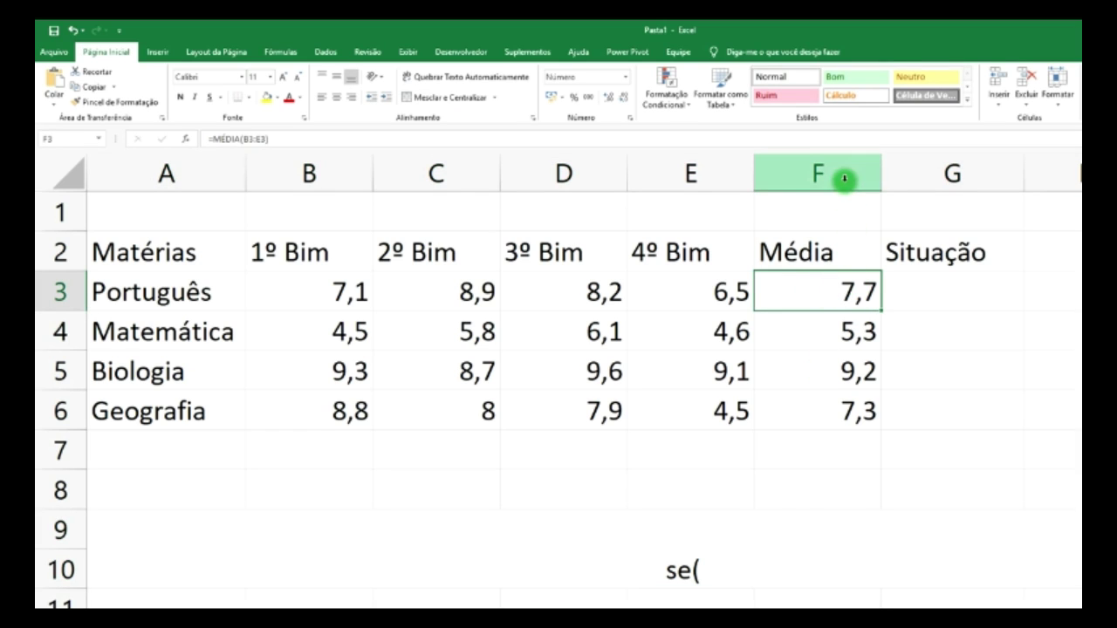
double_click(718, 569)
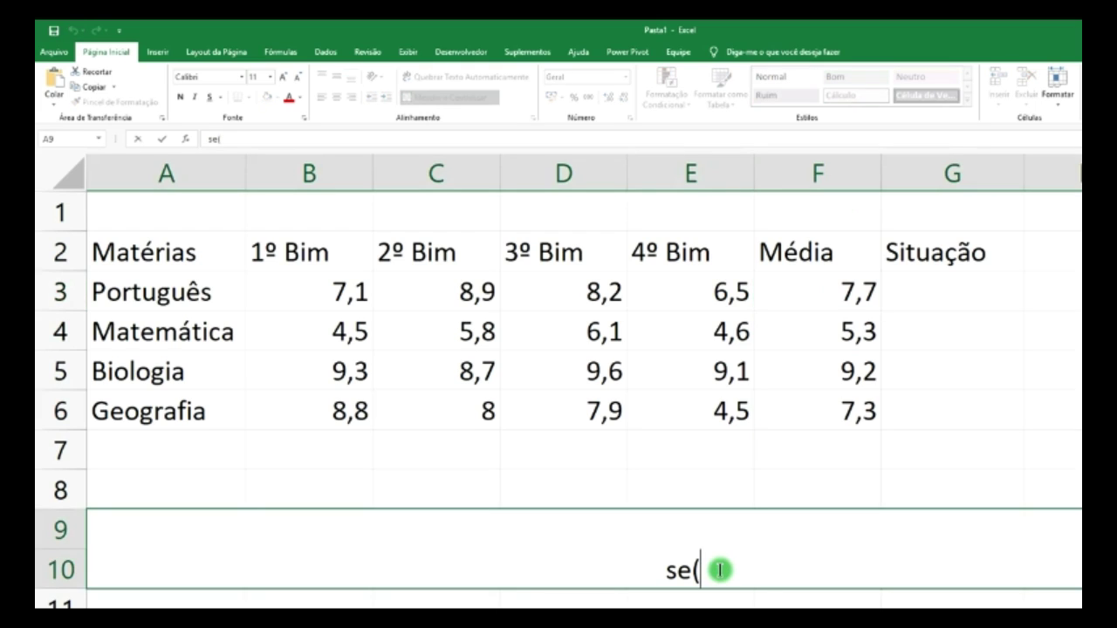
type("f3")
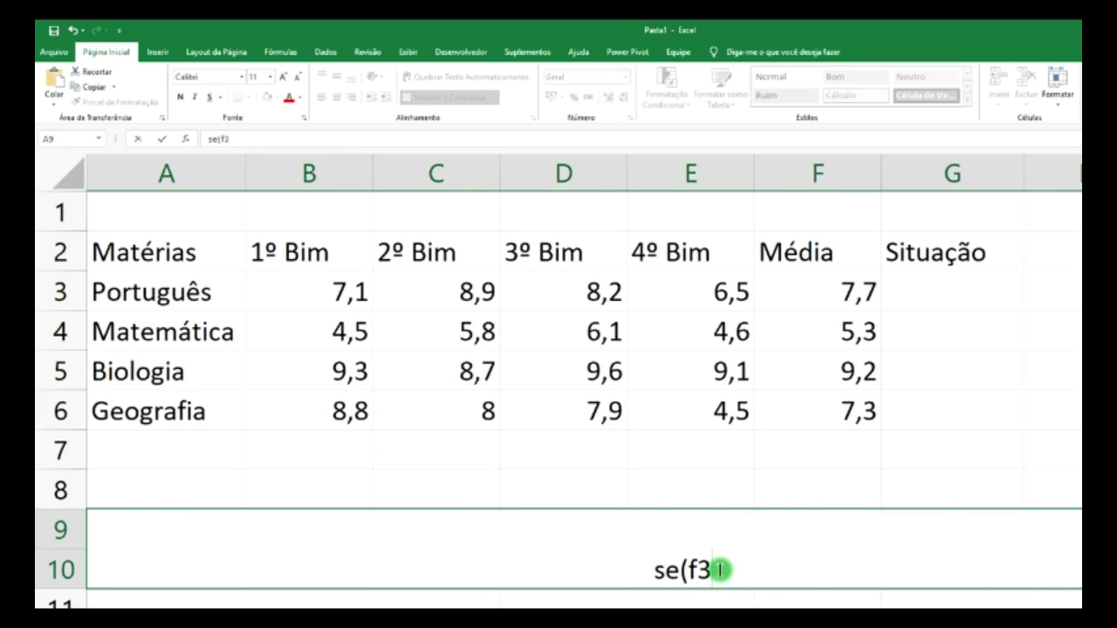
type(">")
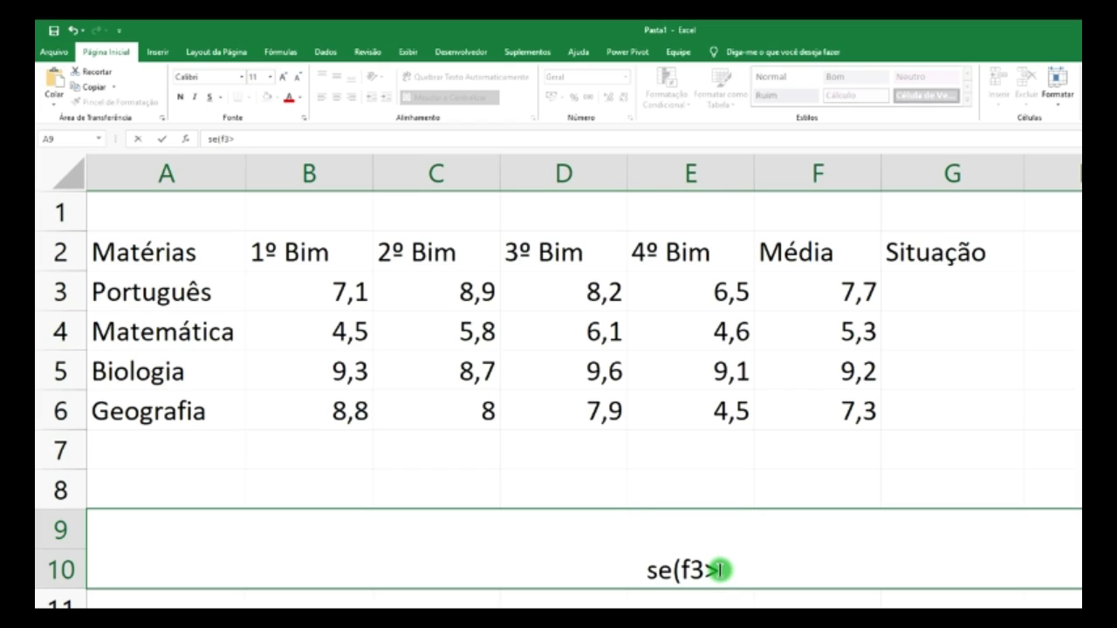
type("=")
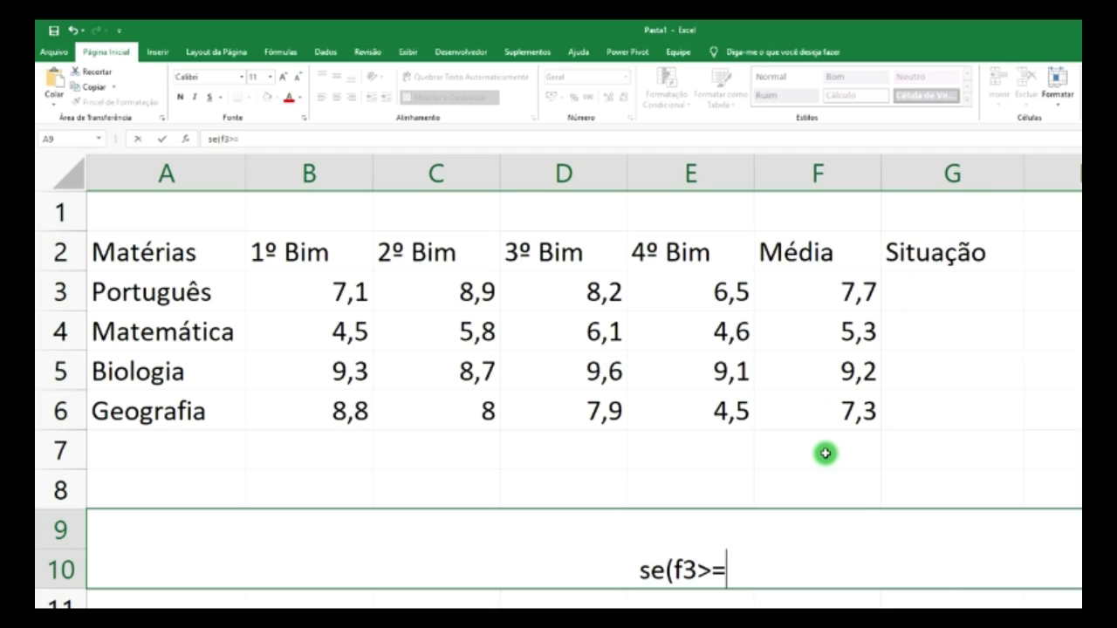
type("6")
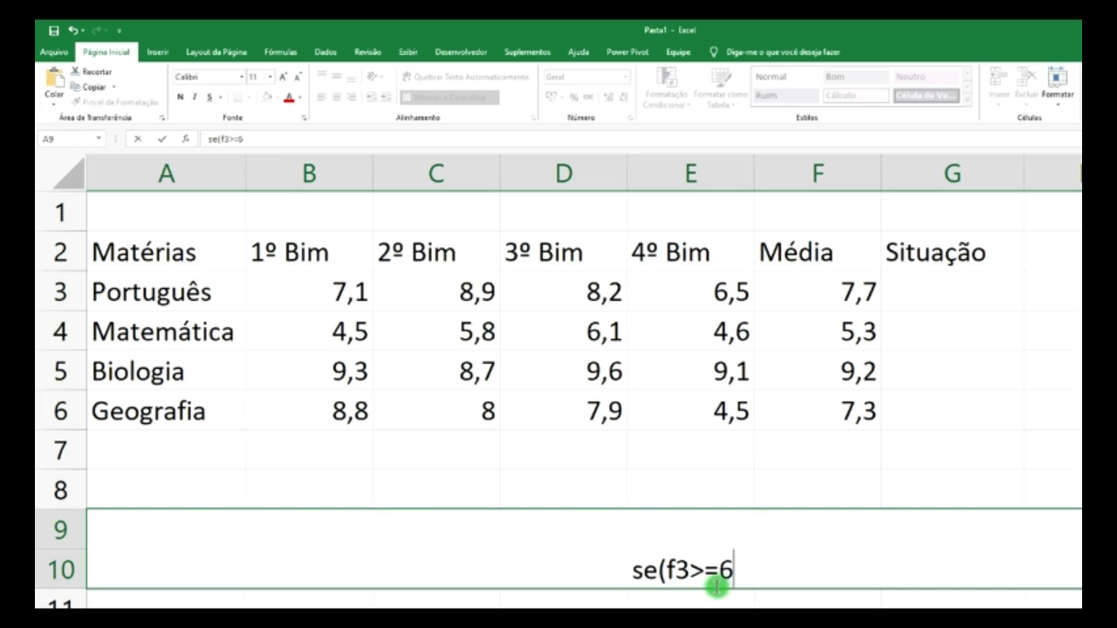
type(";")
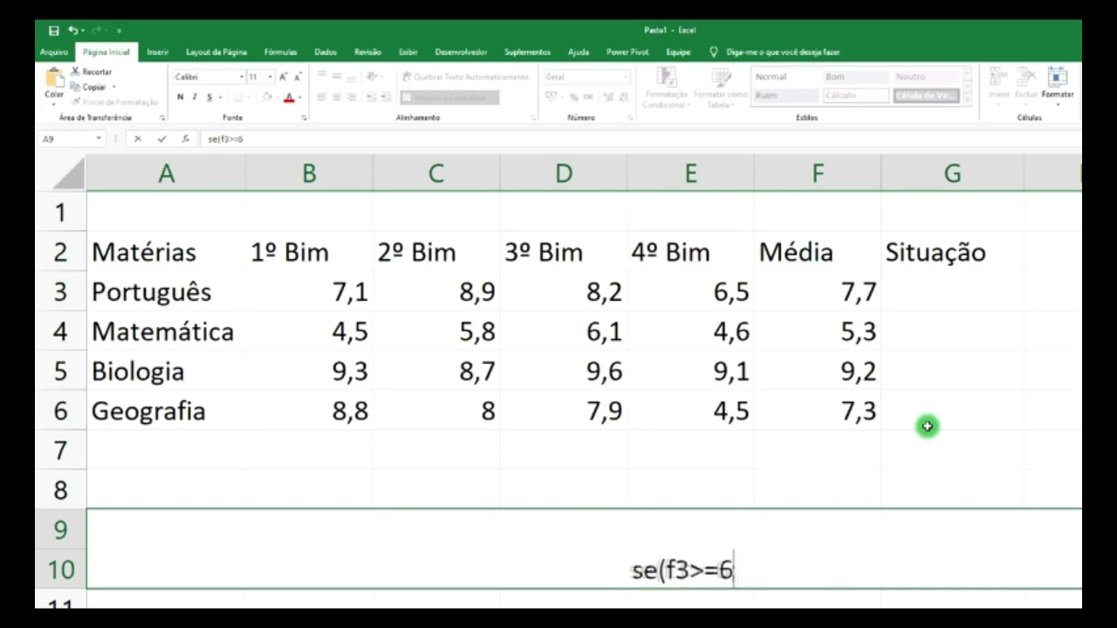
type("\"")
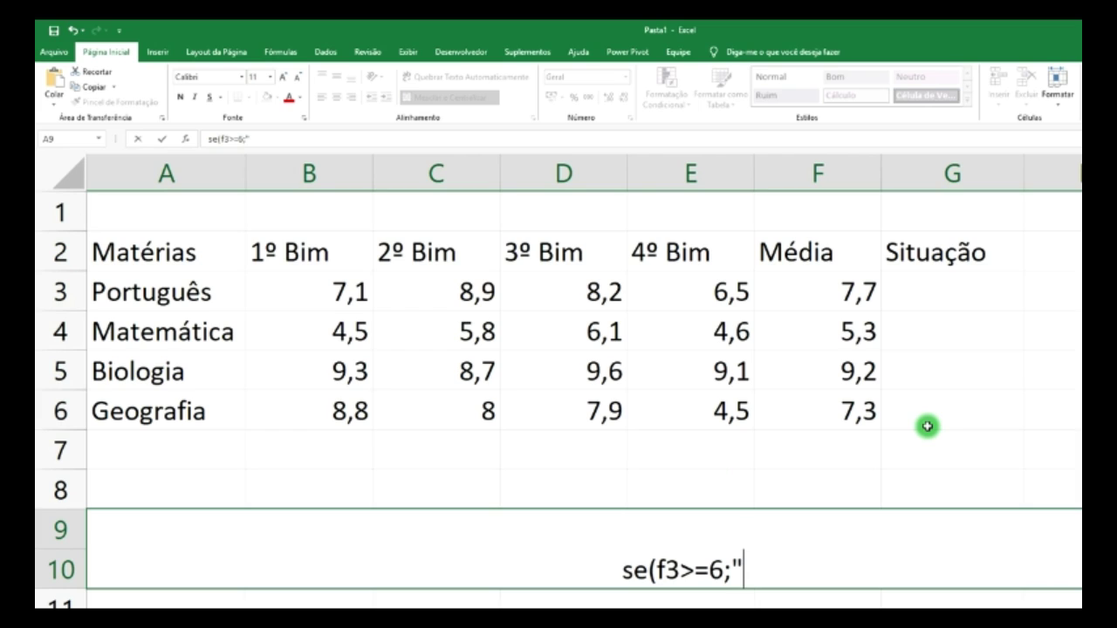
type("Apro")
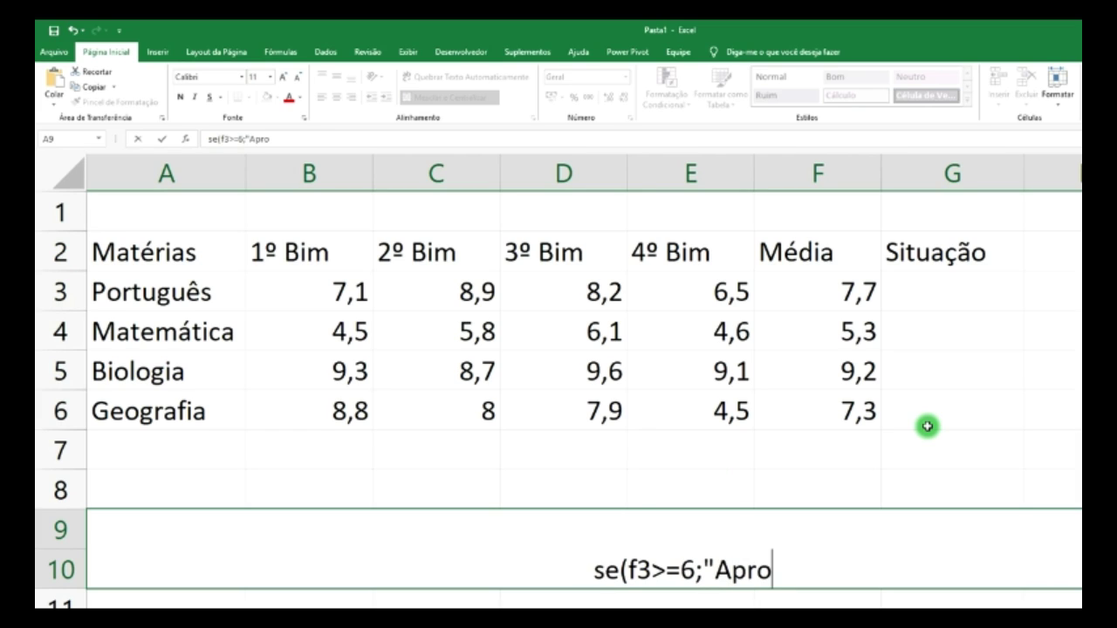
type("vado\"")
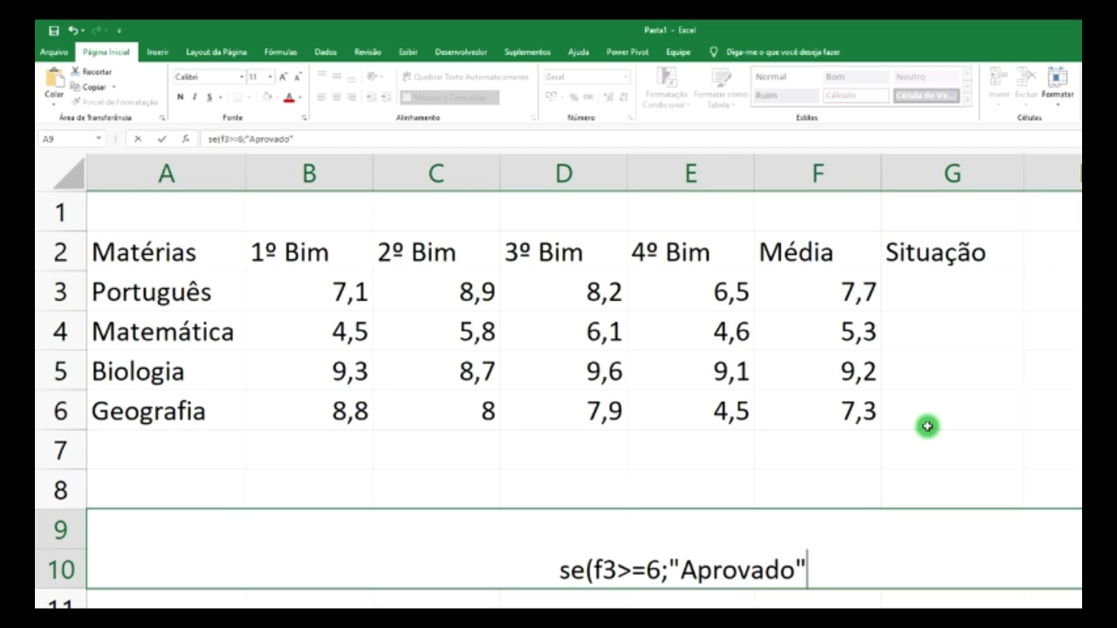
type(";")
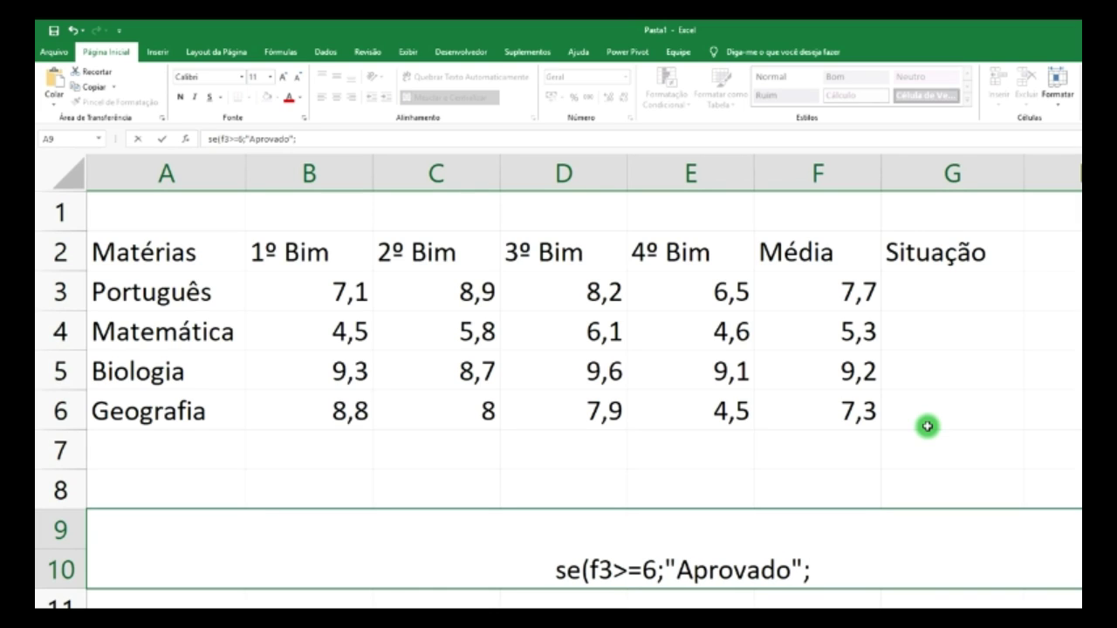
type("\"")
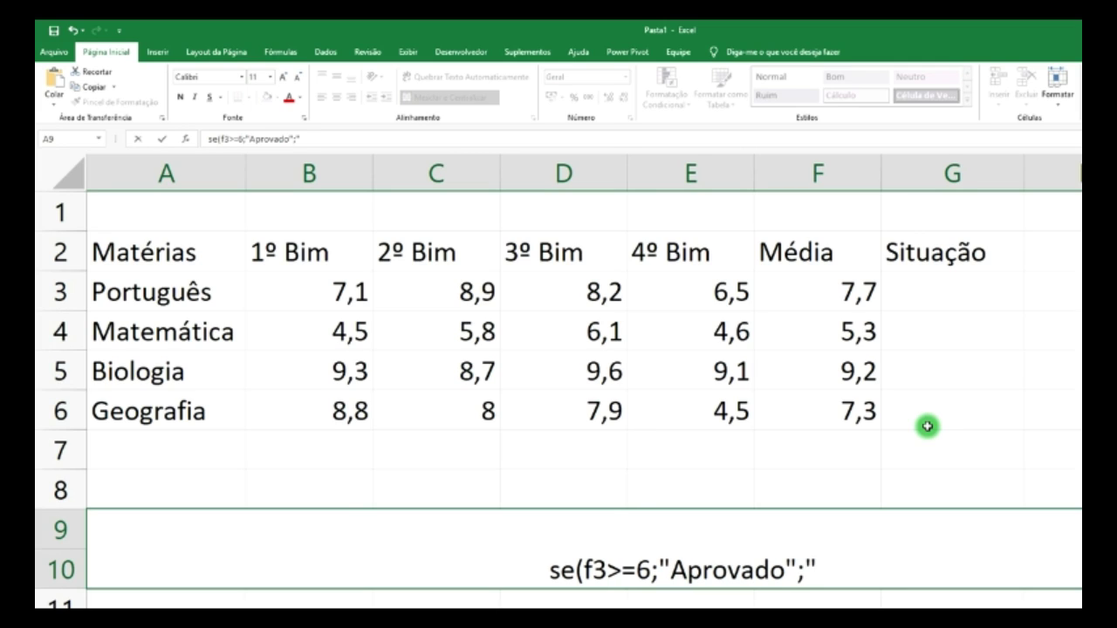
type("Repro")
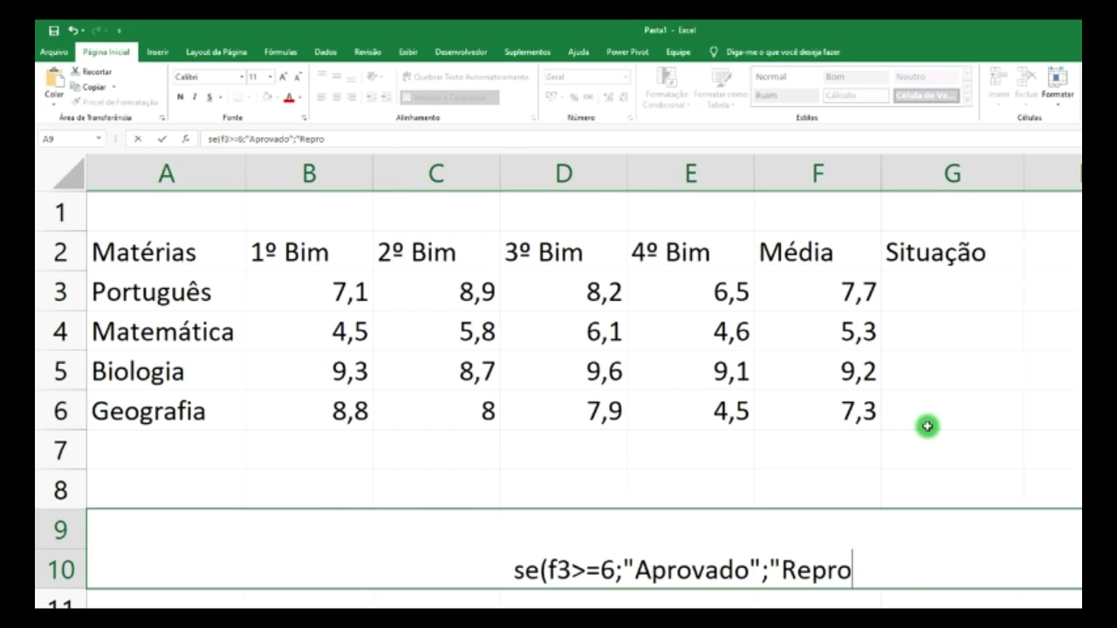
type("vado\"")
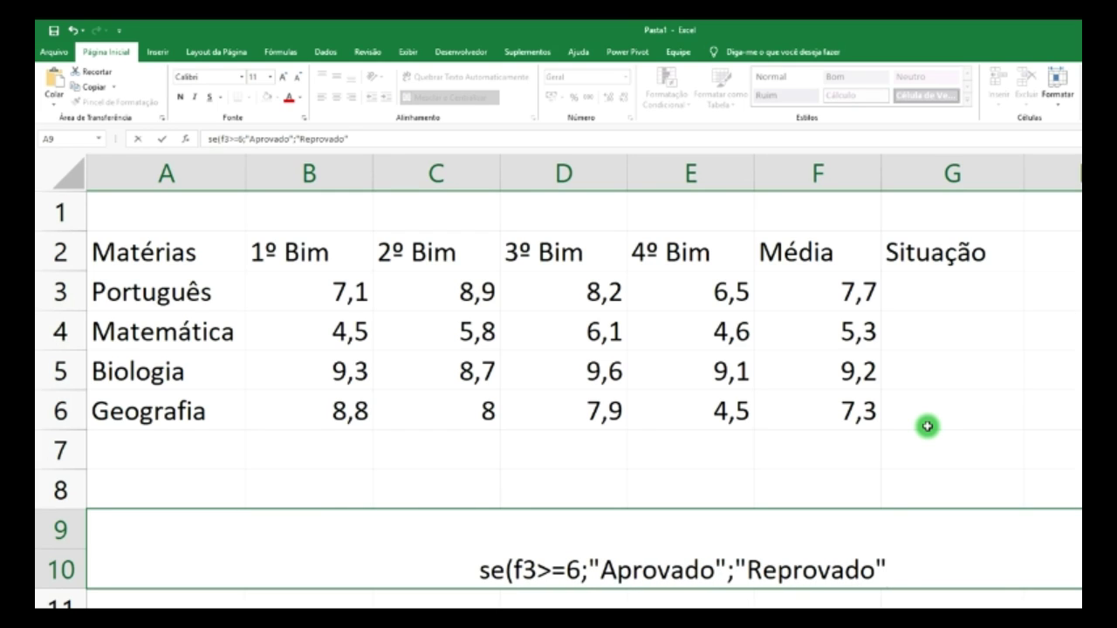
type(")")
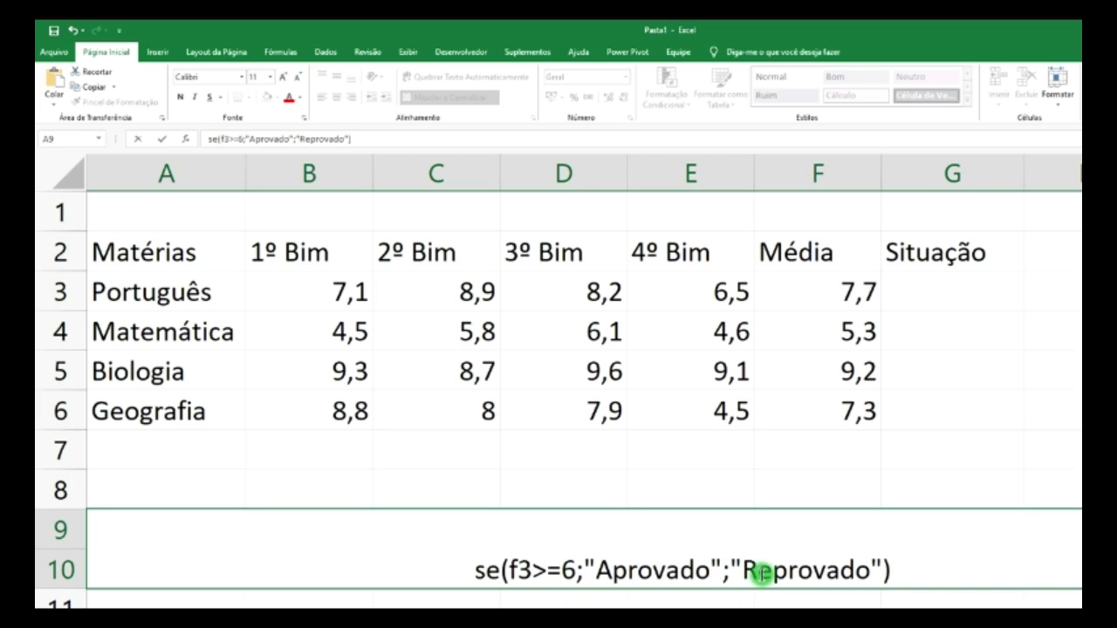
left_click_drag(890, 572, 474, 572)
key("ctrl+c")
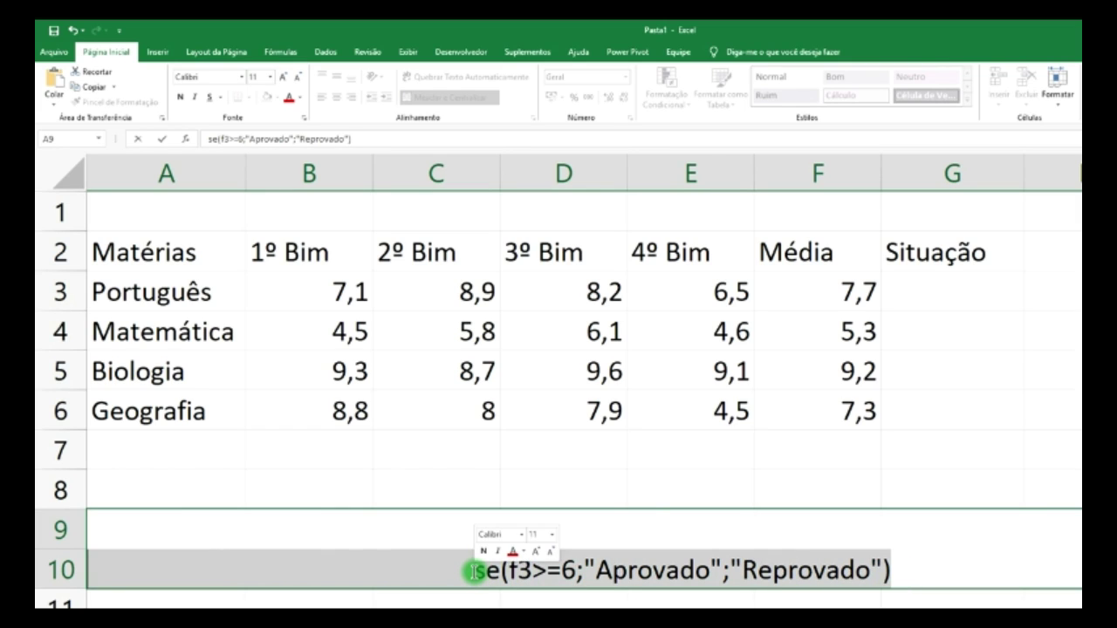
- Paste the drafted SE formula into G3 after an equals sign, giving Aprovado
left_click(930, 294)
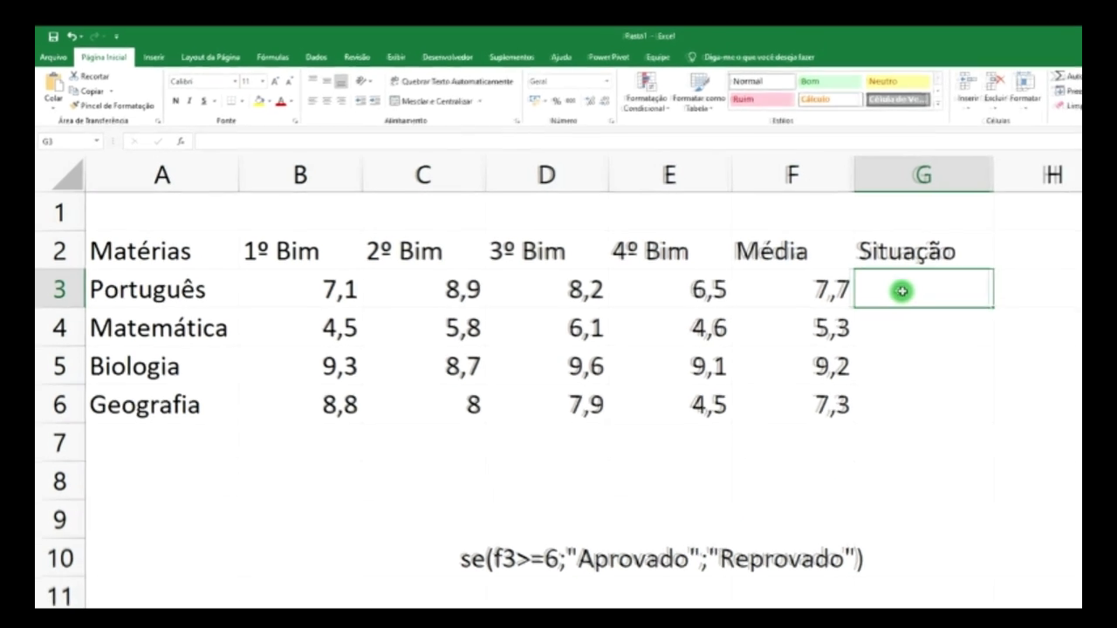
type("=")
key("ctrl+v")
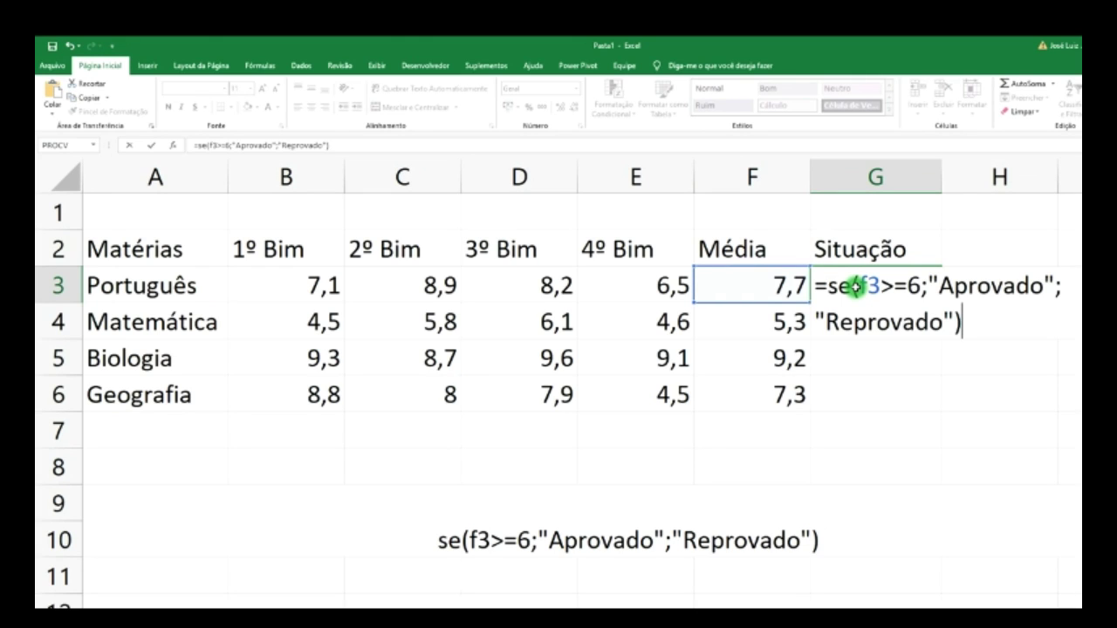
key("Return")
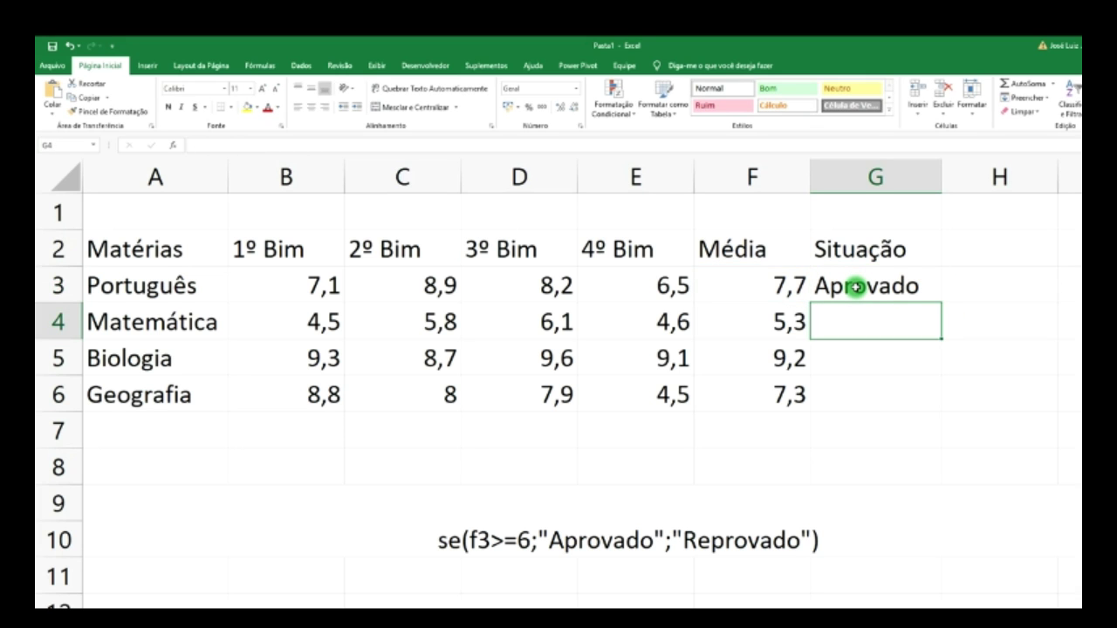
- Change G3's condition to F3<=6 so it shows Reprovado
left_click(856, 287)
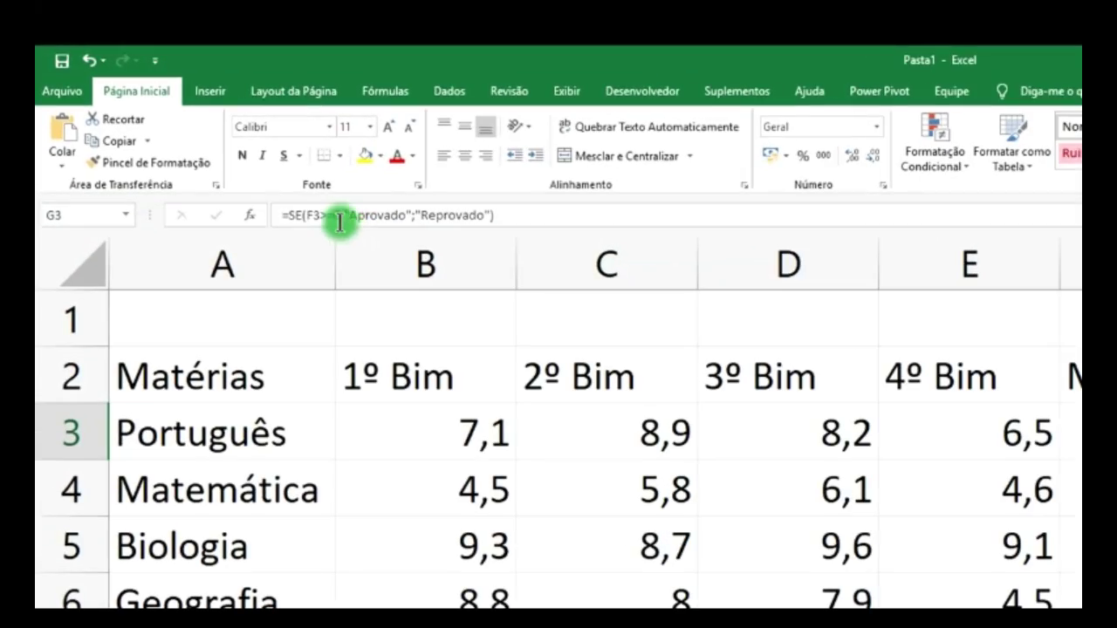
left_click(322, 215)
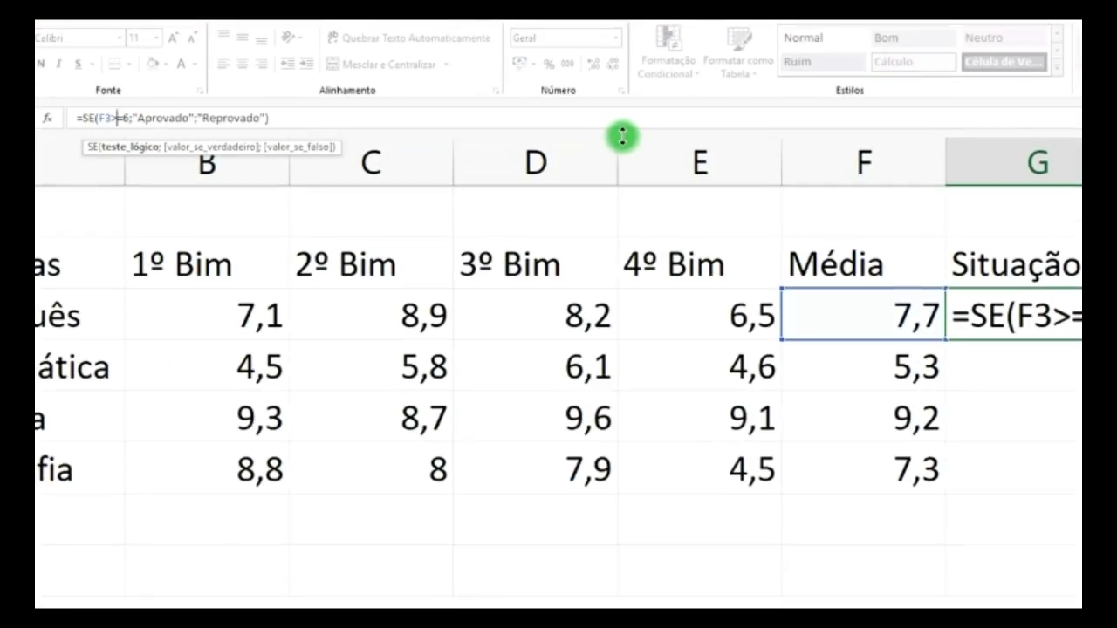
key("BackSpace")
type("<")
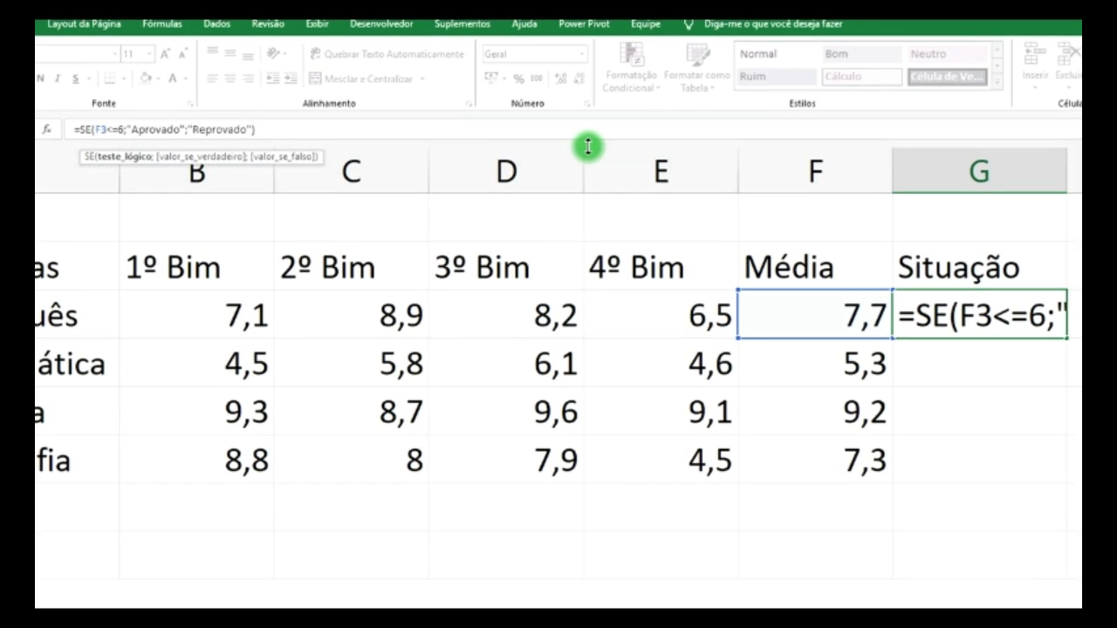
key("Return")
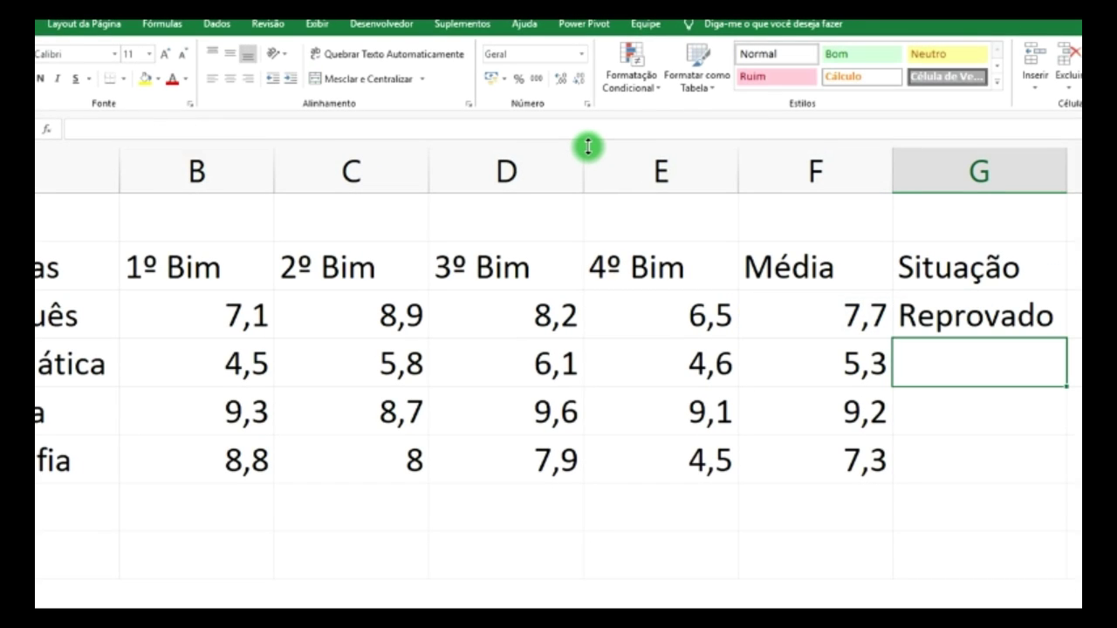
- Try switching G3's comparison sign to >, then cancel and keep the <= formula
left_click(873, 314)
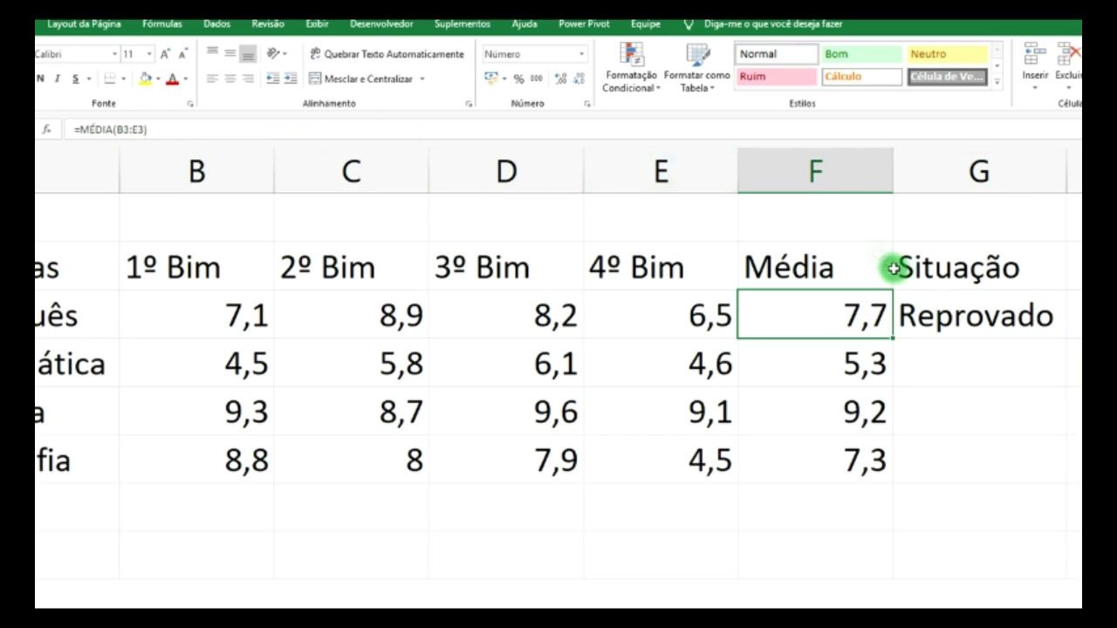
left_click(932, 316)
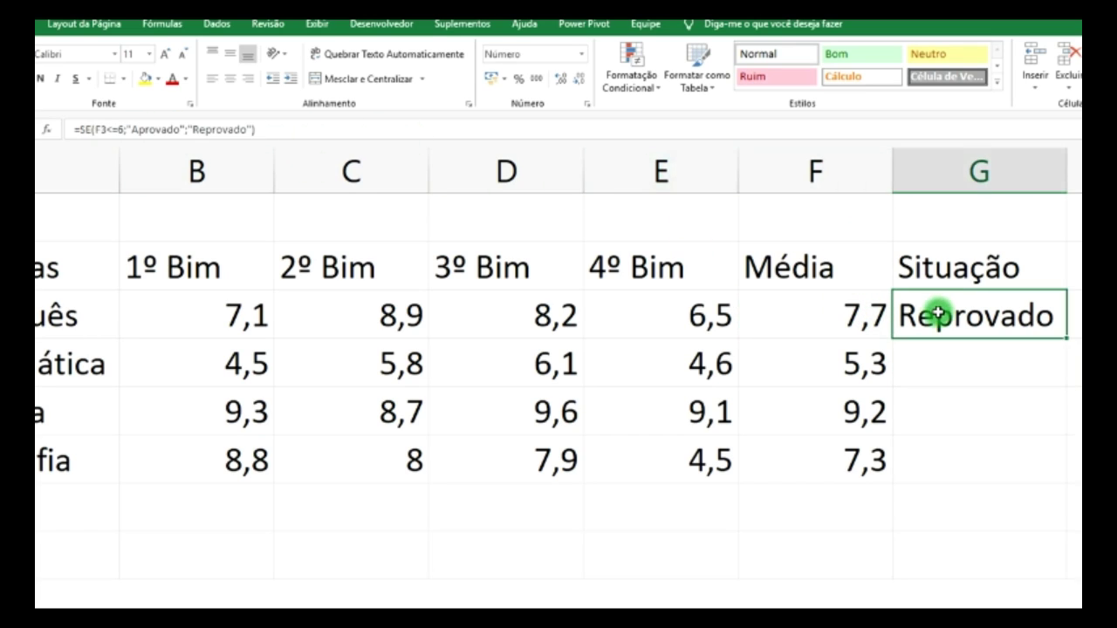
left_click(108, 130)
key("BackSpace")
type("<")
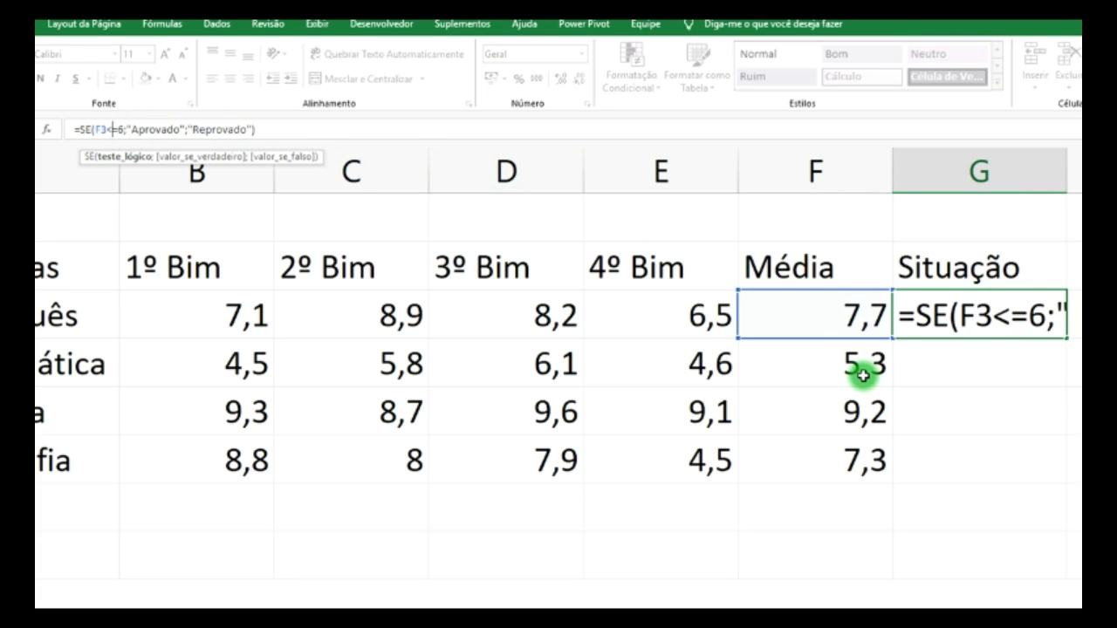
key("BackSpace")
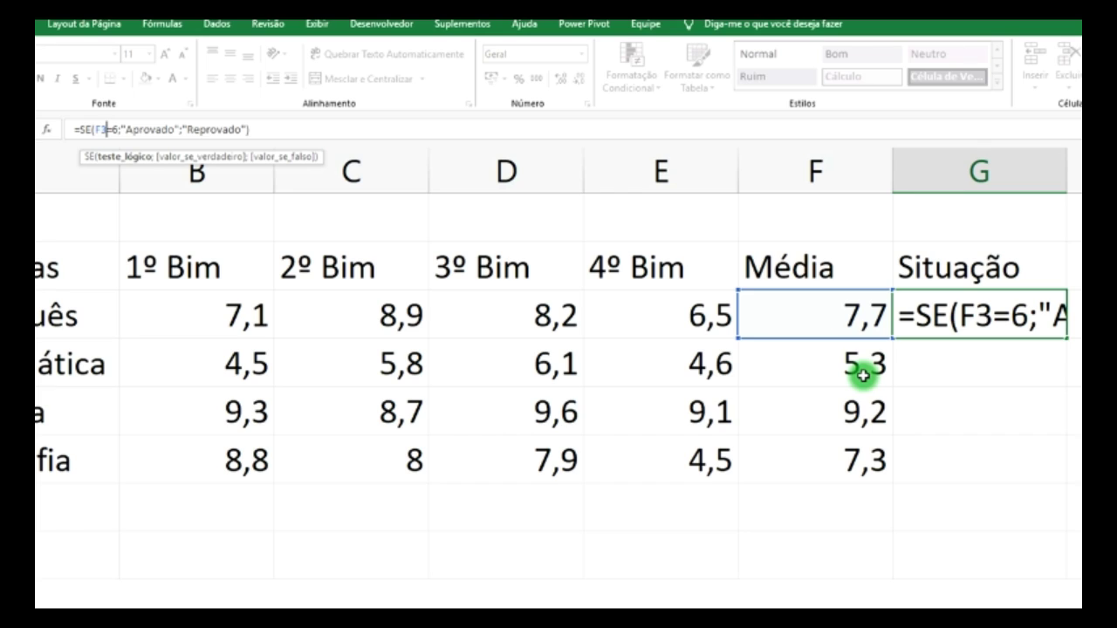
type(">")
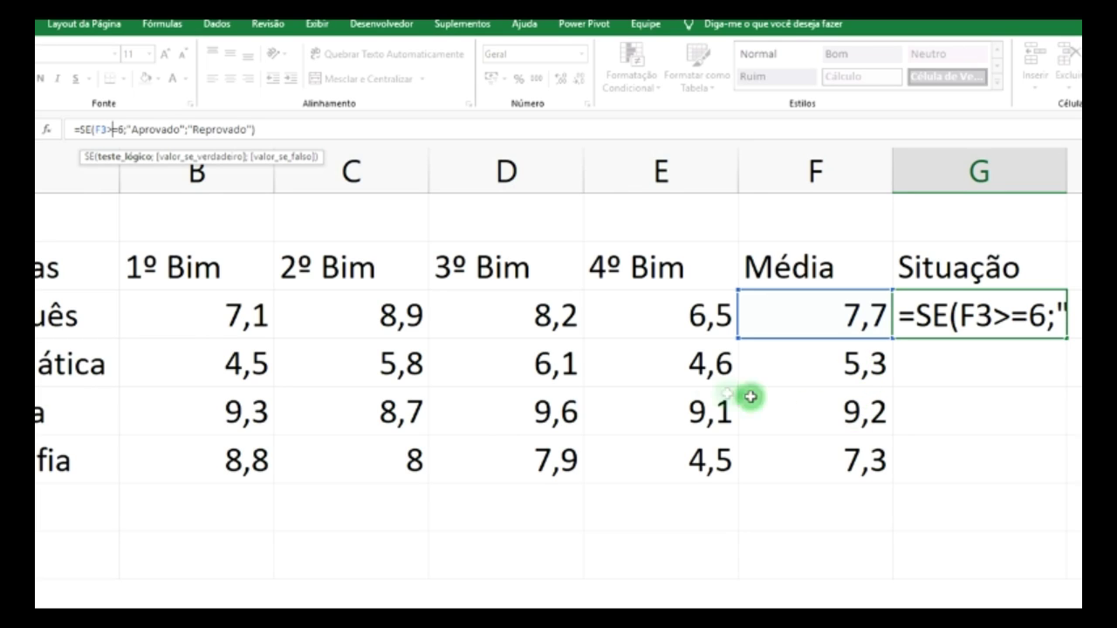
left_click(837, 366)
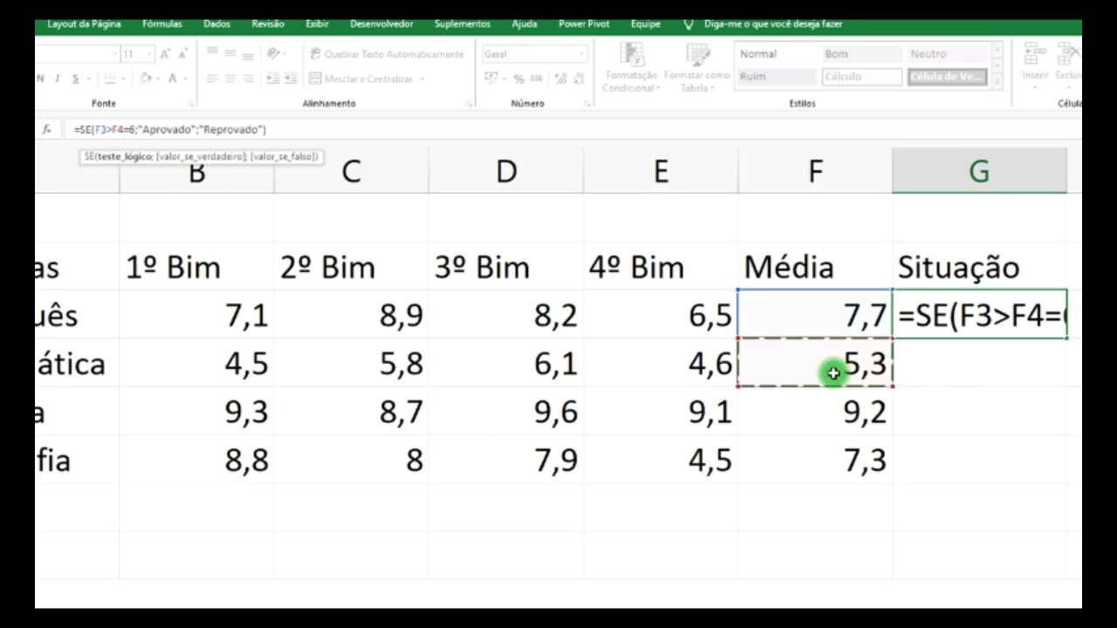
key("Escape")
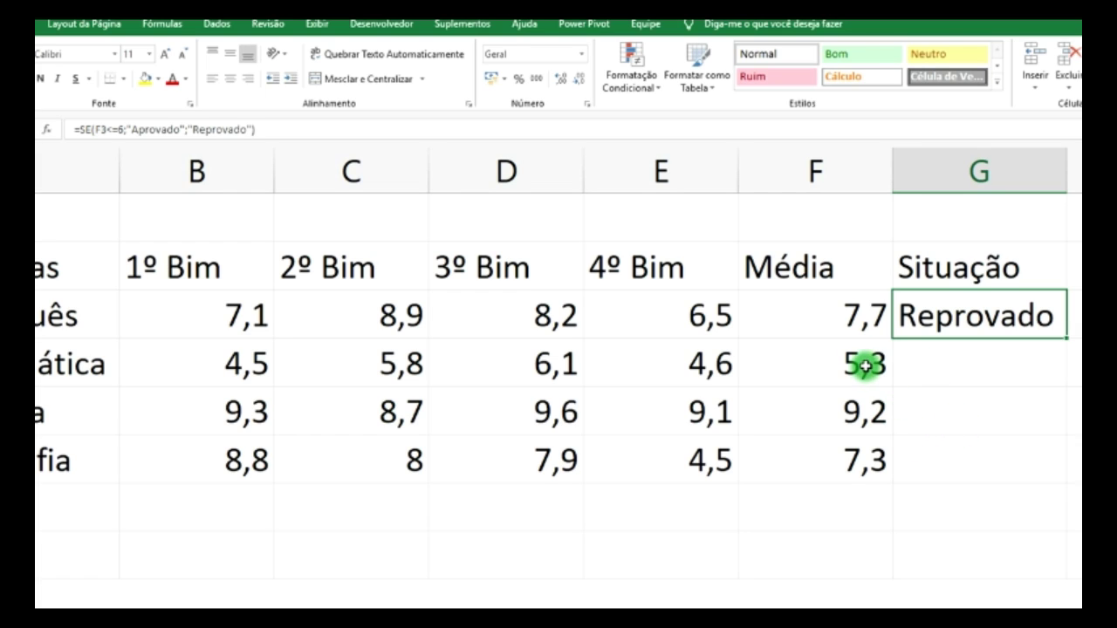
- Fill G3's Situação formula down to G6
left_click(859, 465)
left_click(702, 461)
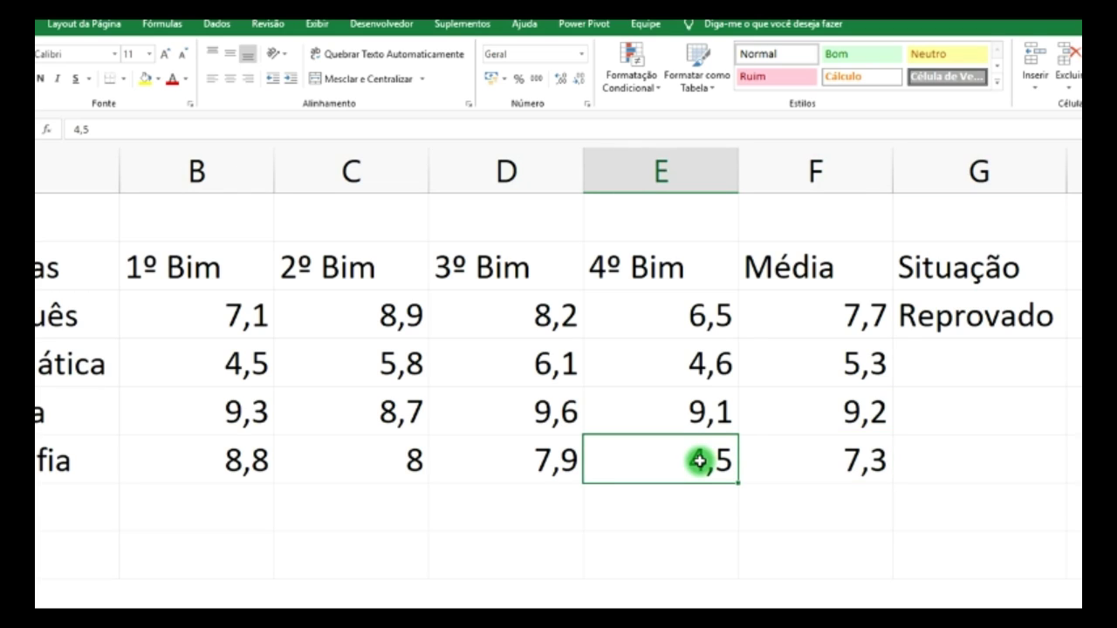
left_click(1063, 330)
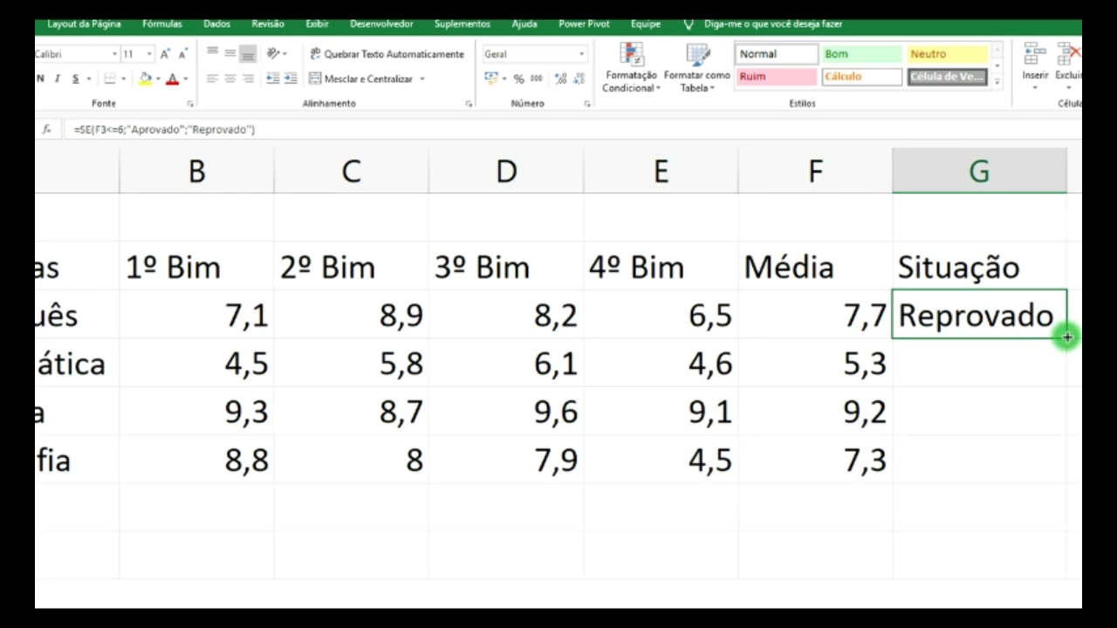
left_click_drag(1067, 338, 1045, 462)
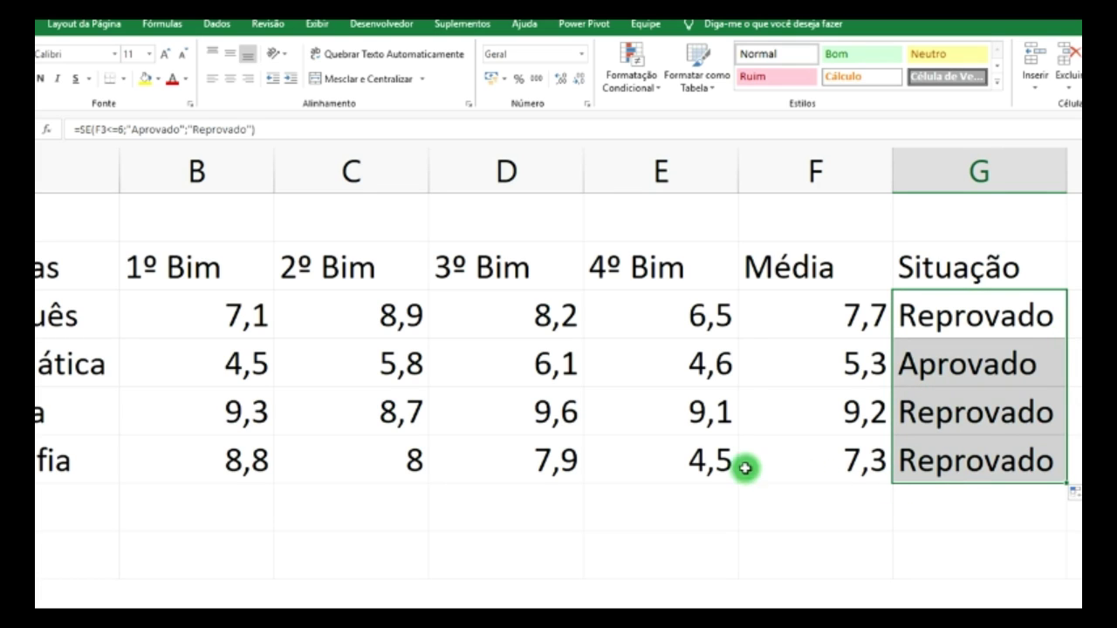
left_click(566, 465)
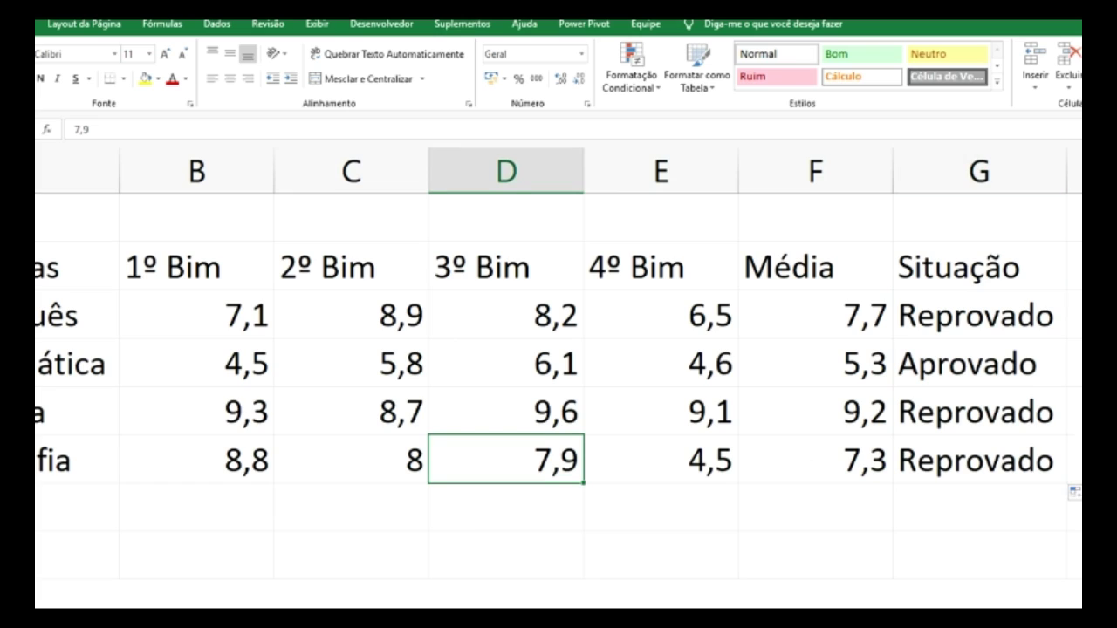
- Set the last subject's 3º Bim grade to 5,1 and 2º Bim grade to 6
type("5,1")
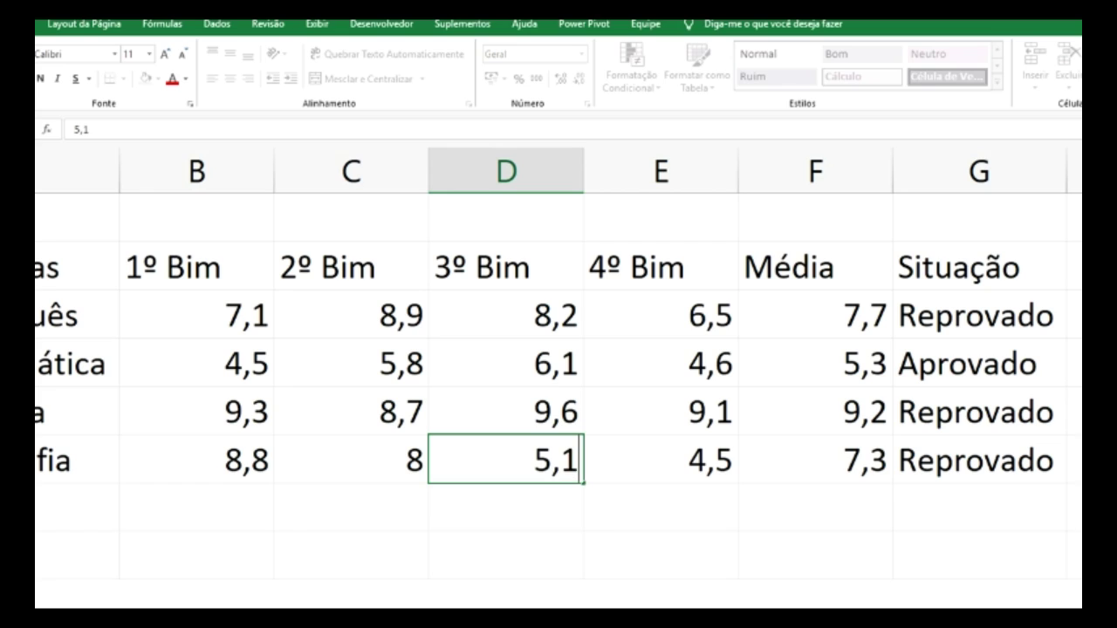
key("Return")
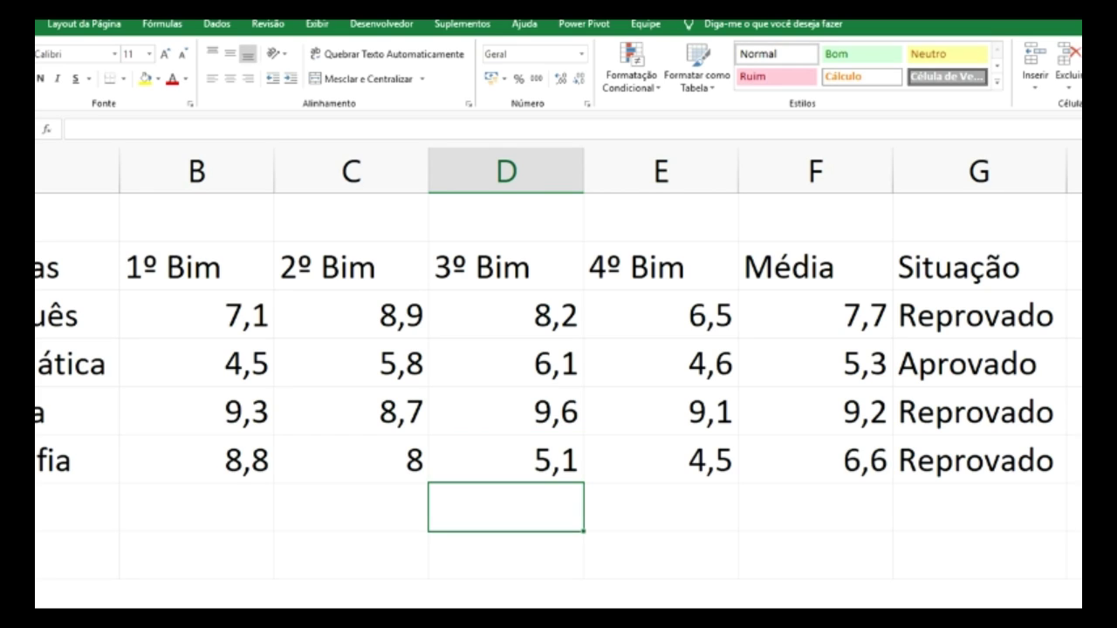
left_click(399, 467)
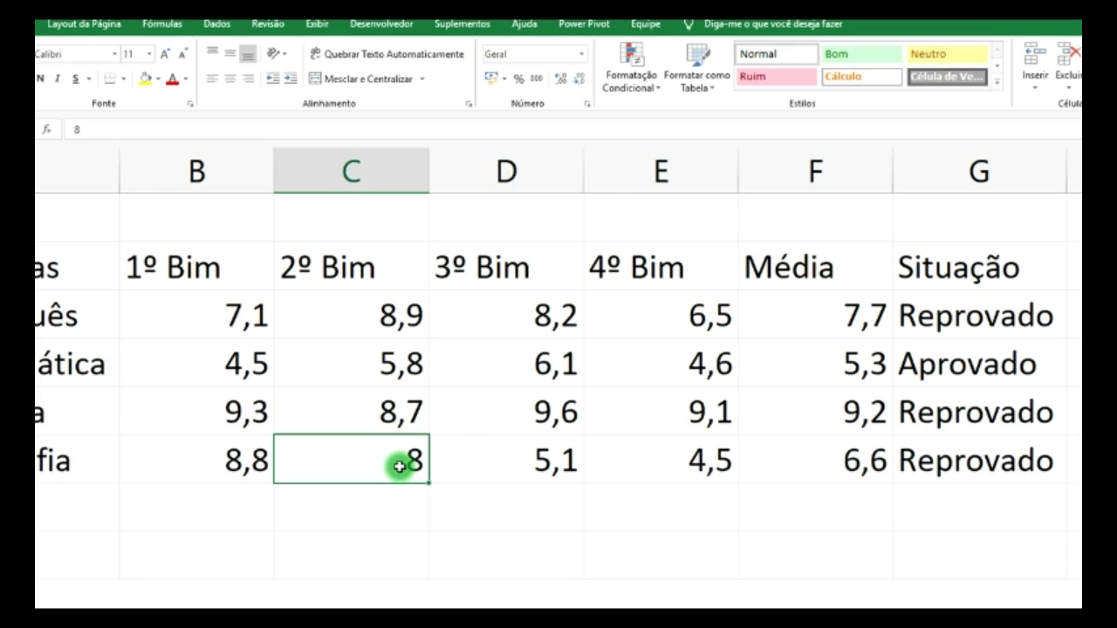
type("6")
key("Return")
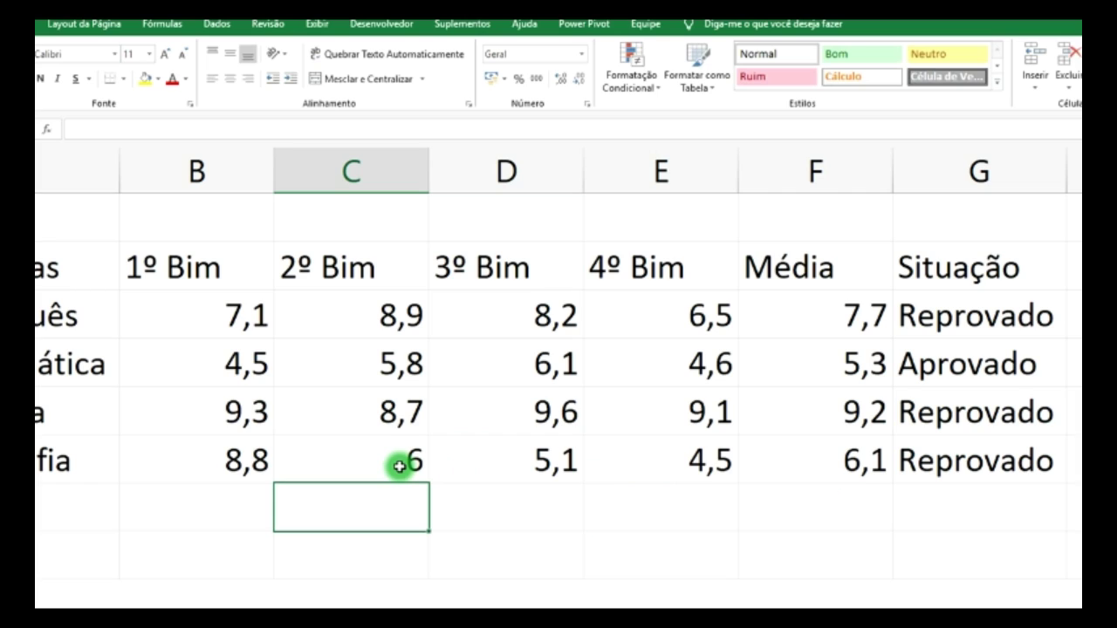
- Set the last subject's 1º Bim grade to 8,6, undoing a trial 8,2
left_click(269, 461)
type("8")
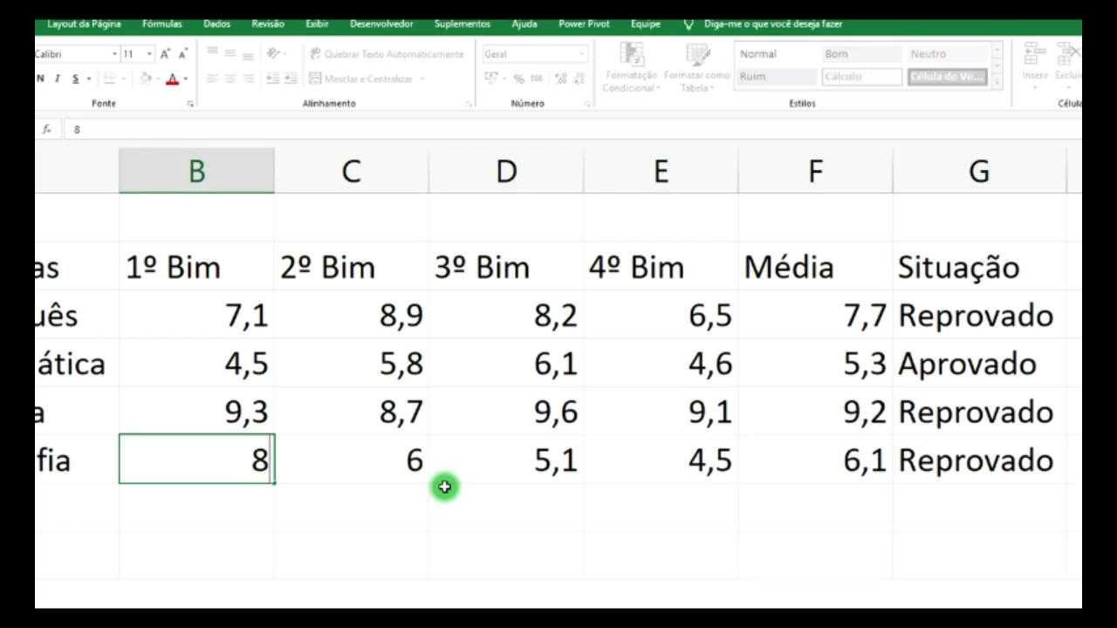
type(",7")
key("Return")
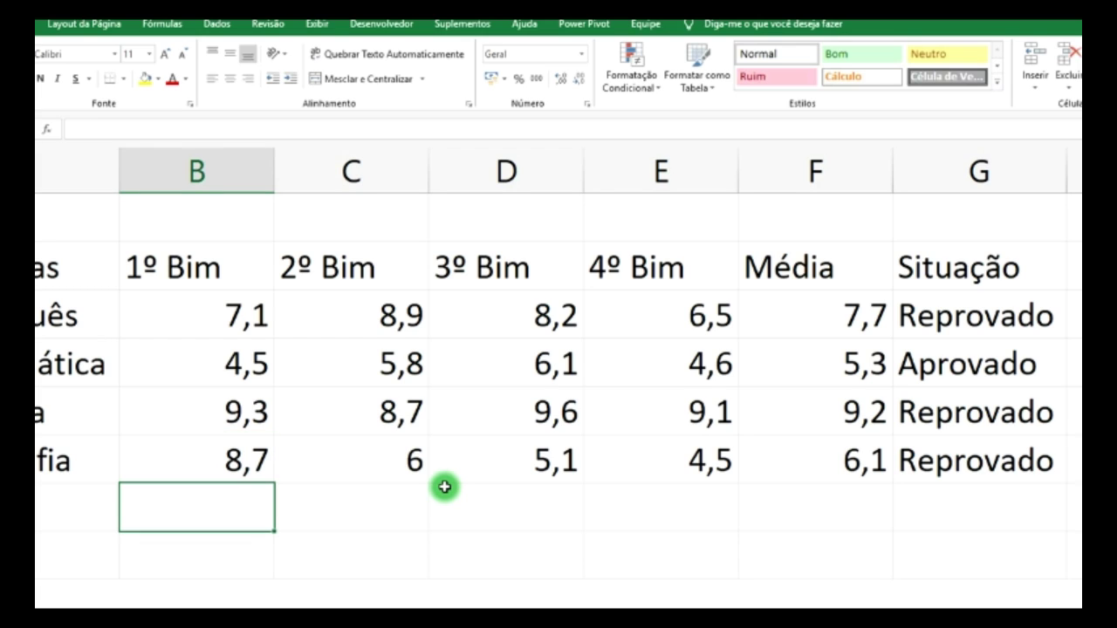
left_click(260, 459)
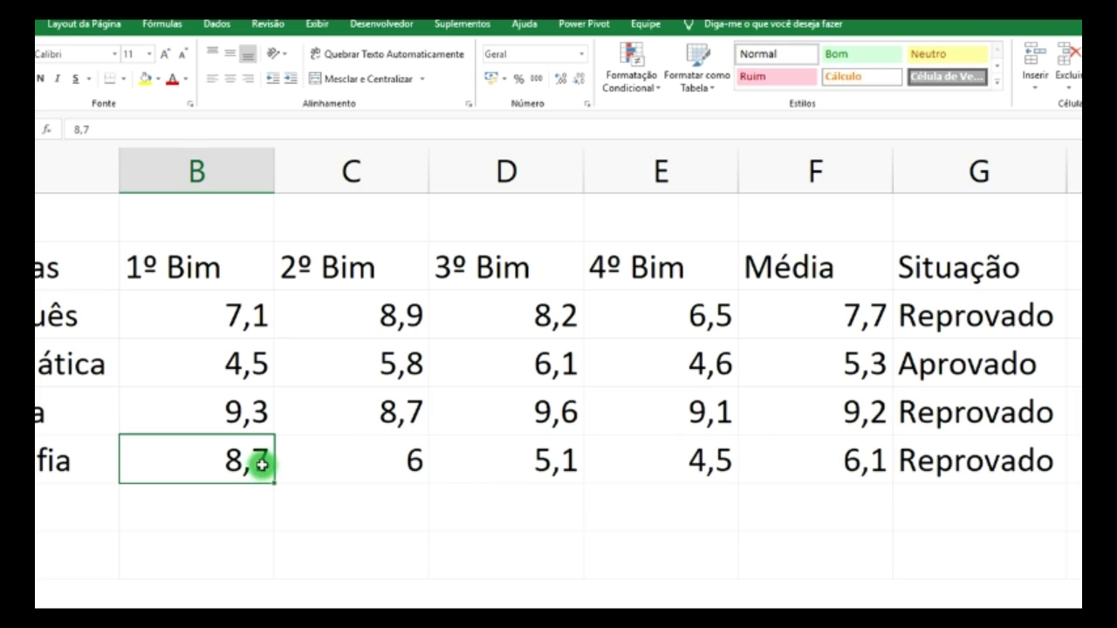
type("8,6")
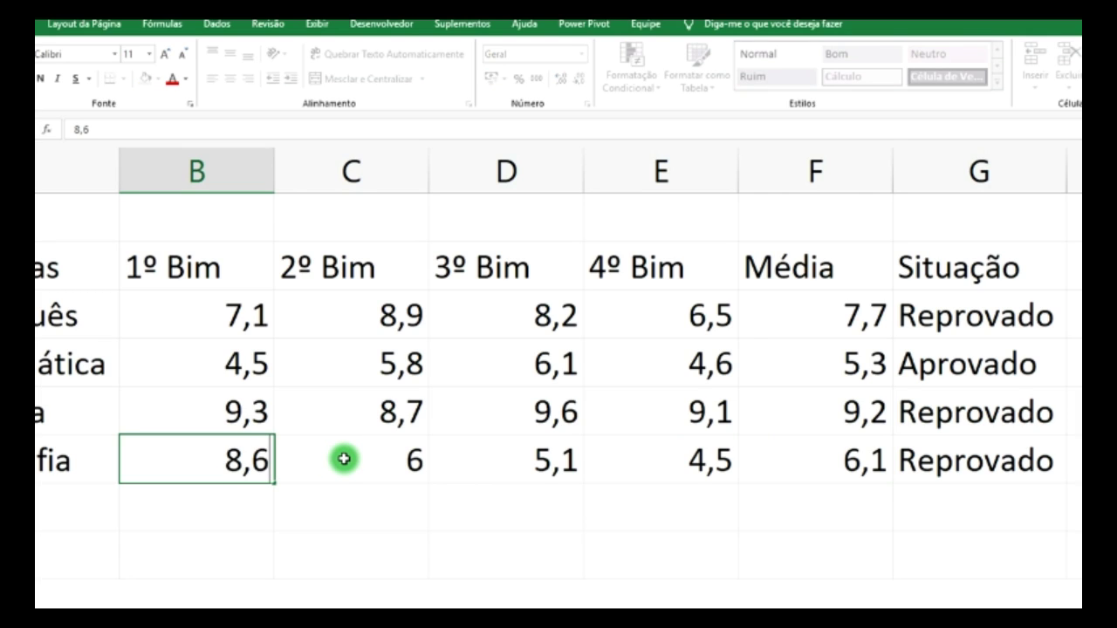
key("Return")
left_click(232, 464)
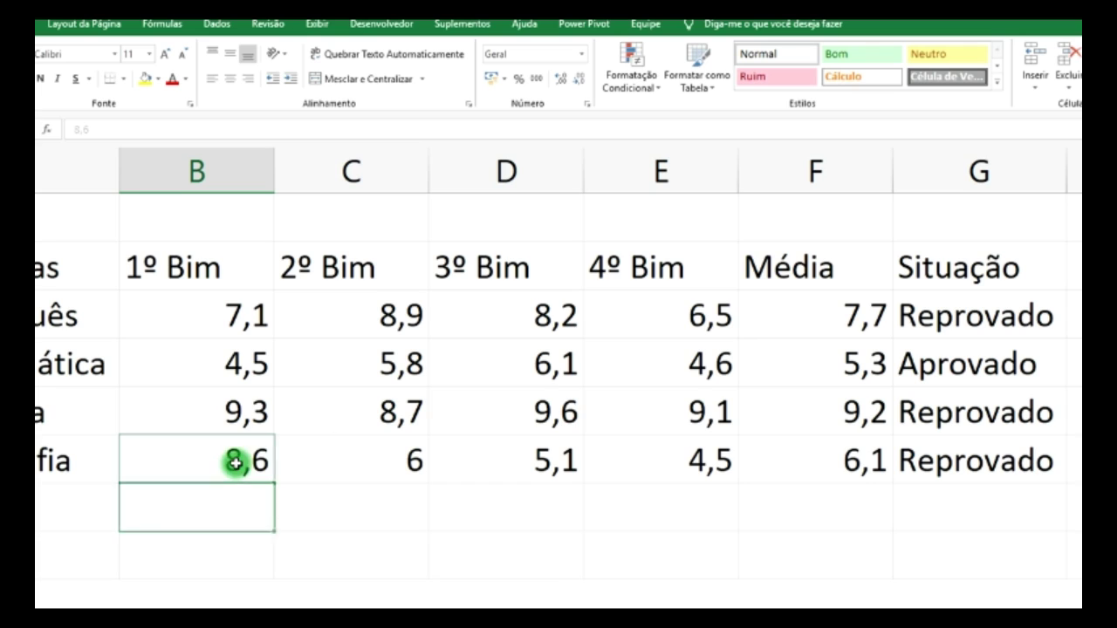
type("8,")
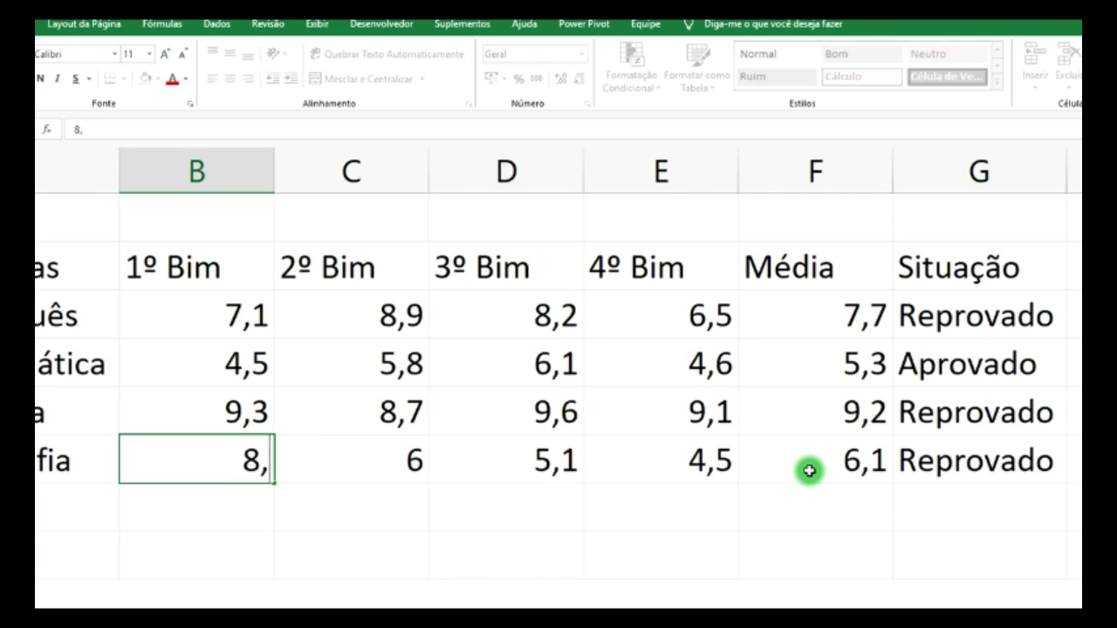
type("2")
key("Return")
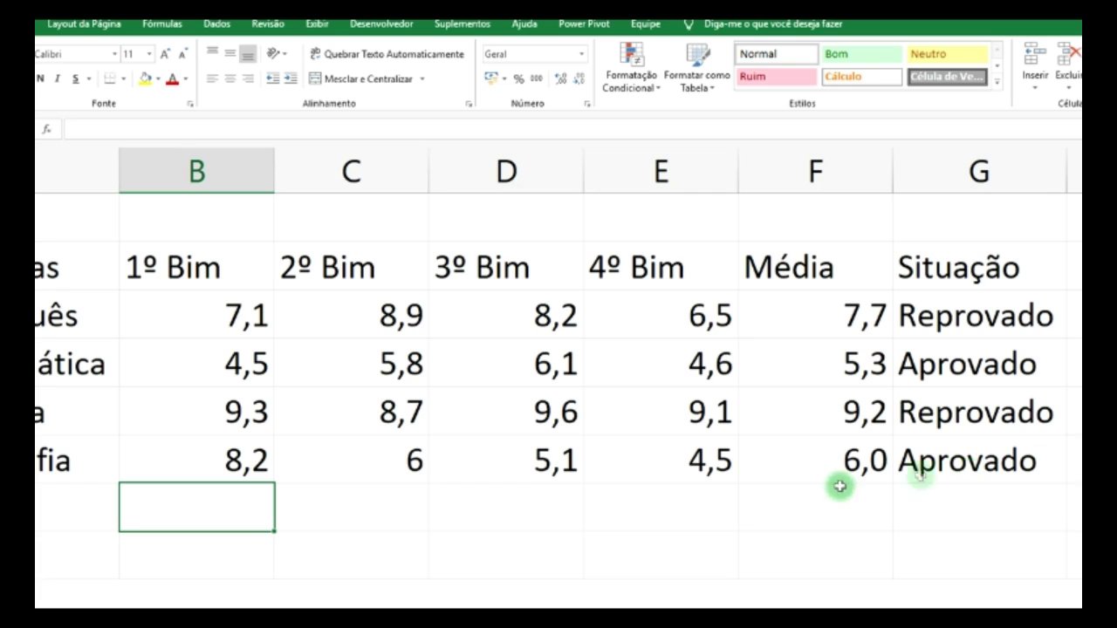
key("ctrl+z")
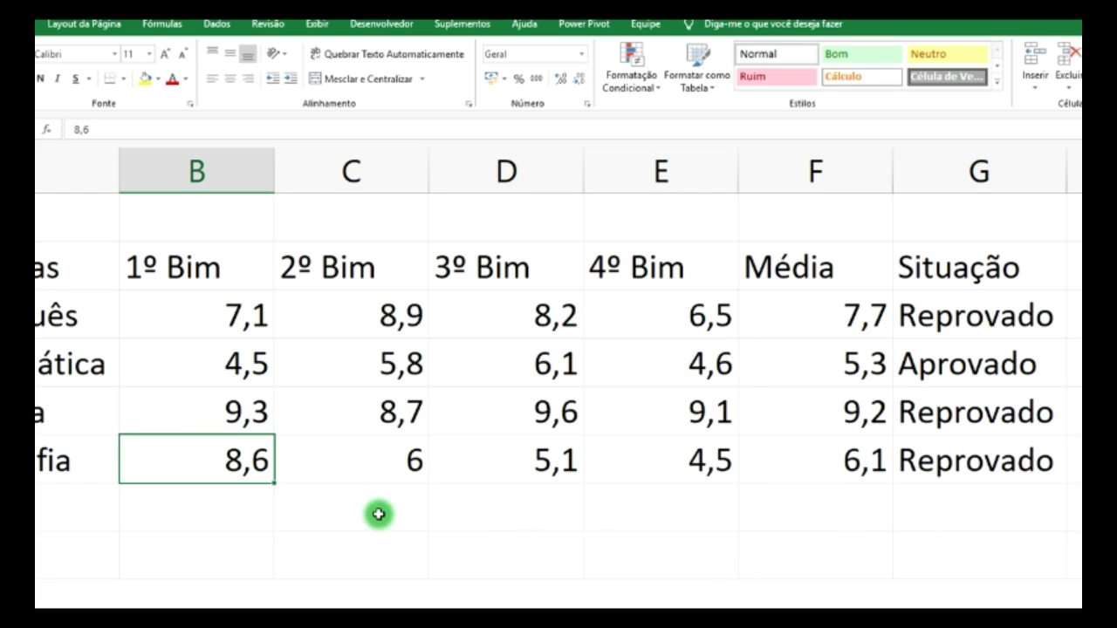
left_click(979, 468)
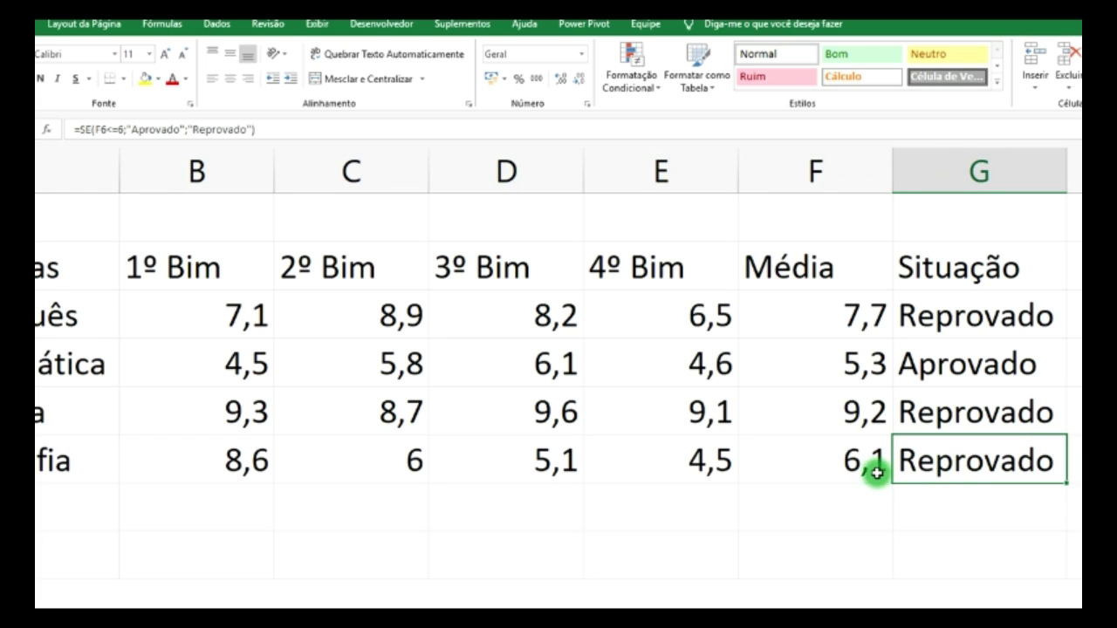
- Correct G6's condition from < to >= so it matches the pass rule
left_click(1074, 466)
left_click(984, 463)
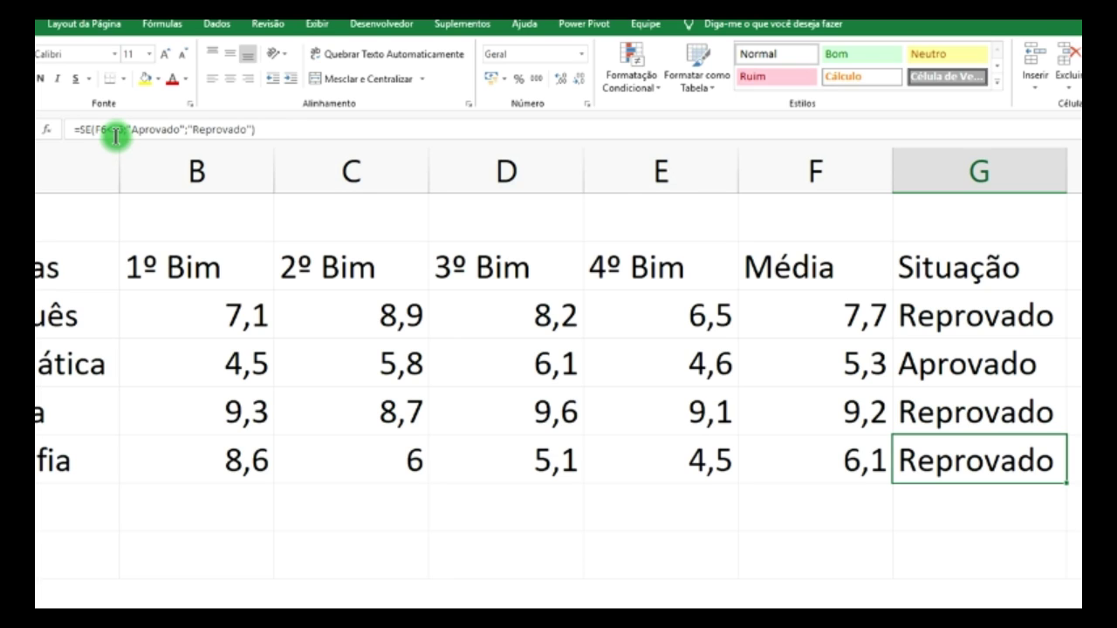
left_click(112, 129)
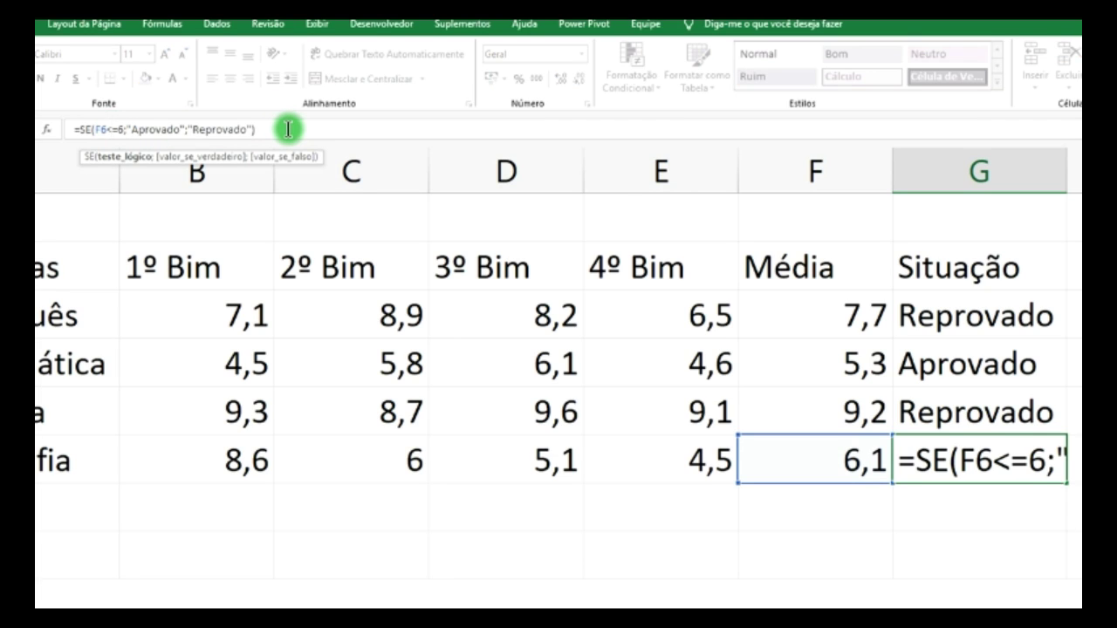
key("BackSpace")
type(">")
key("Return")
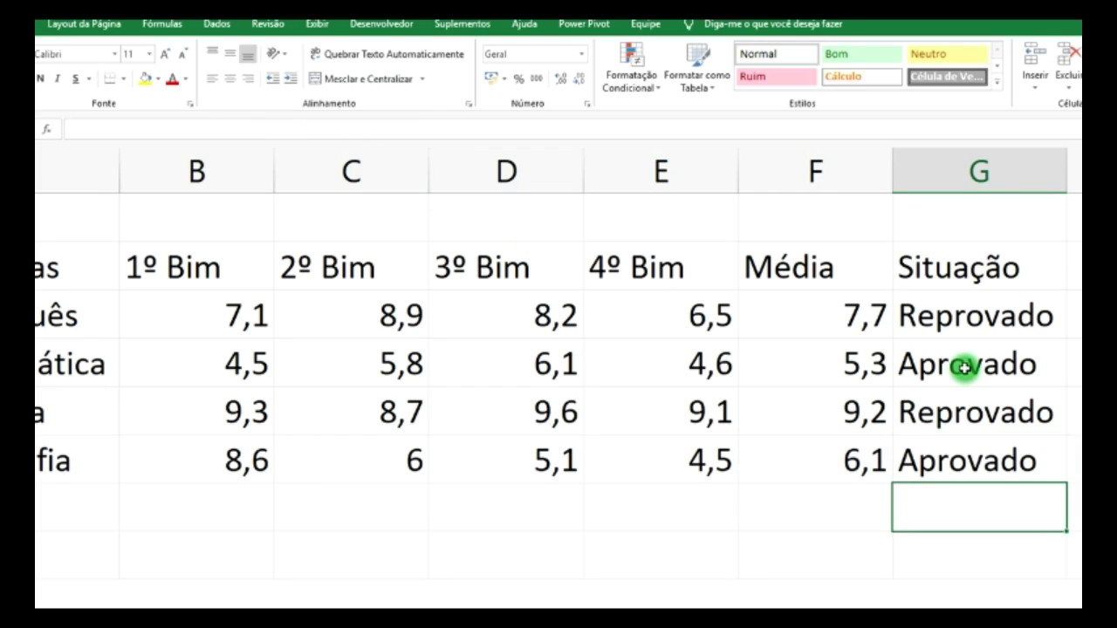
- Correct G3's condition to F3>=6 and fill it down through G6
left_click(1011, 421)
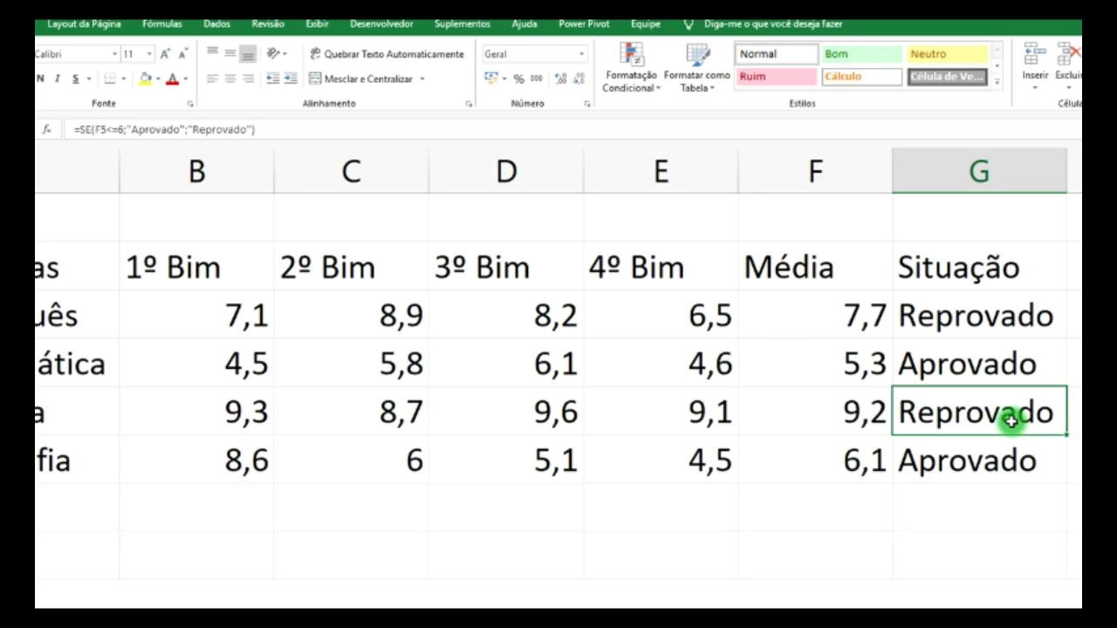
left_click(978, 325)
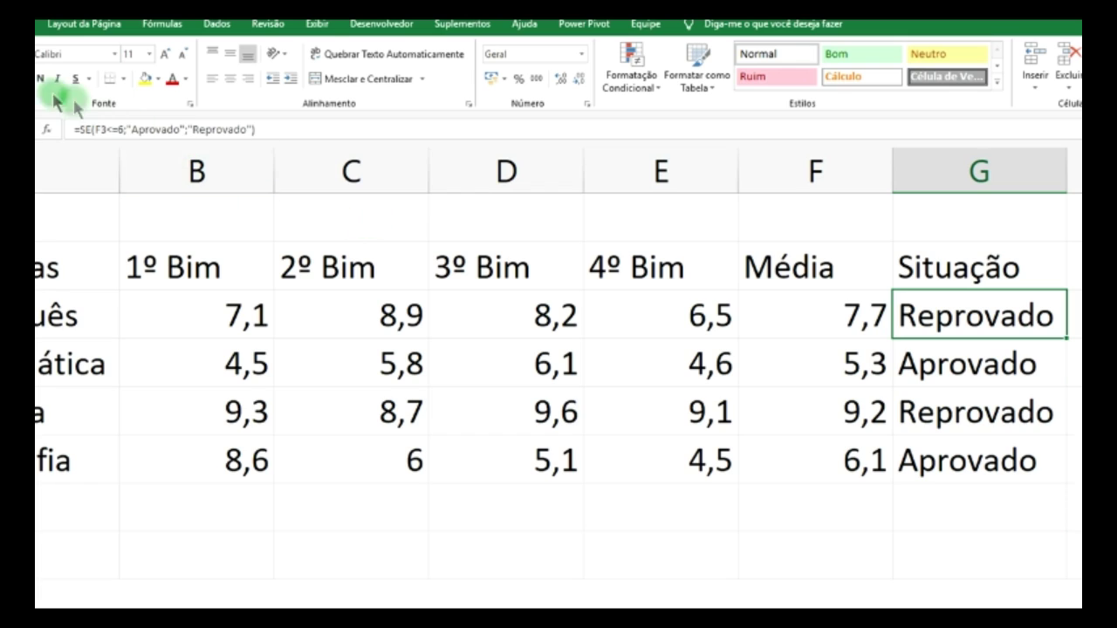
left_click(111, 129)
left_click(181, 130)
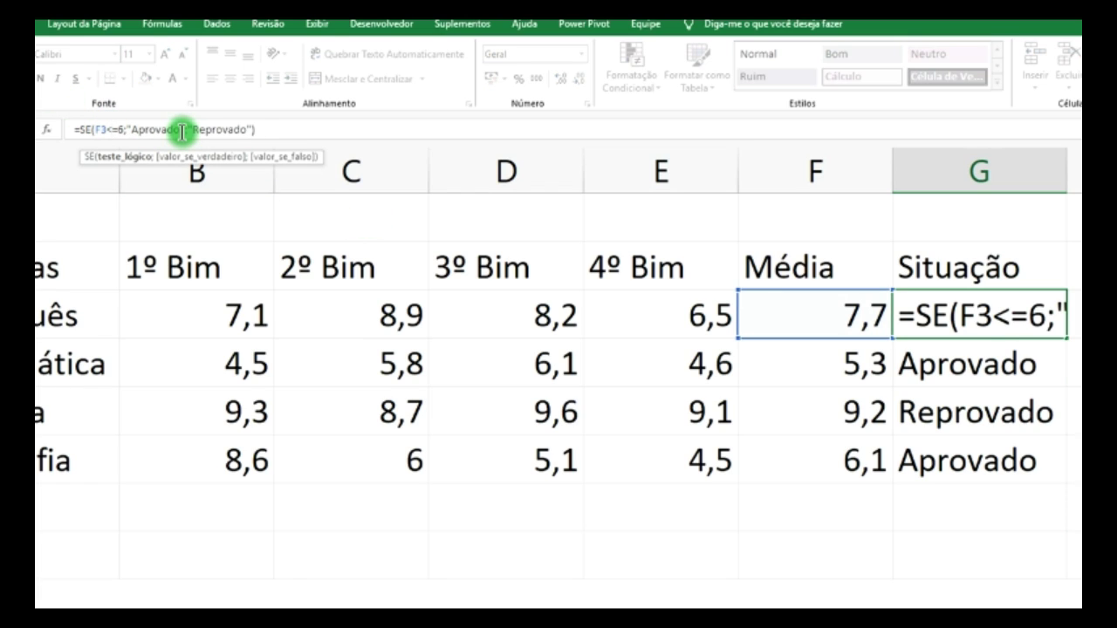
key("BackSpace")
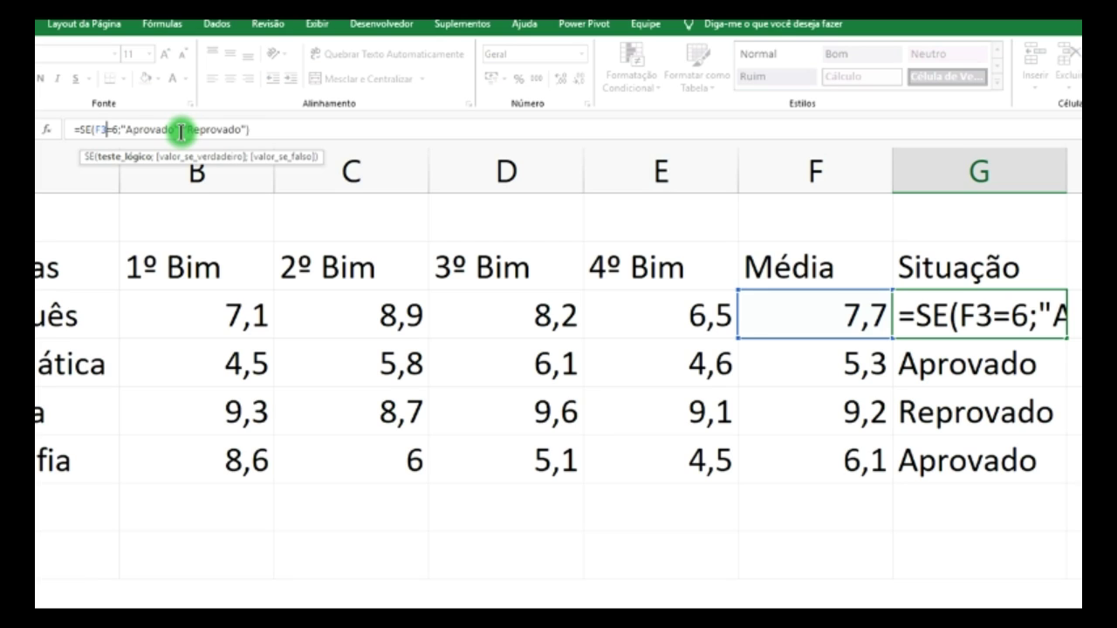
type(">")
key("Return")
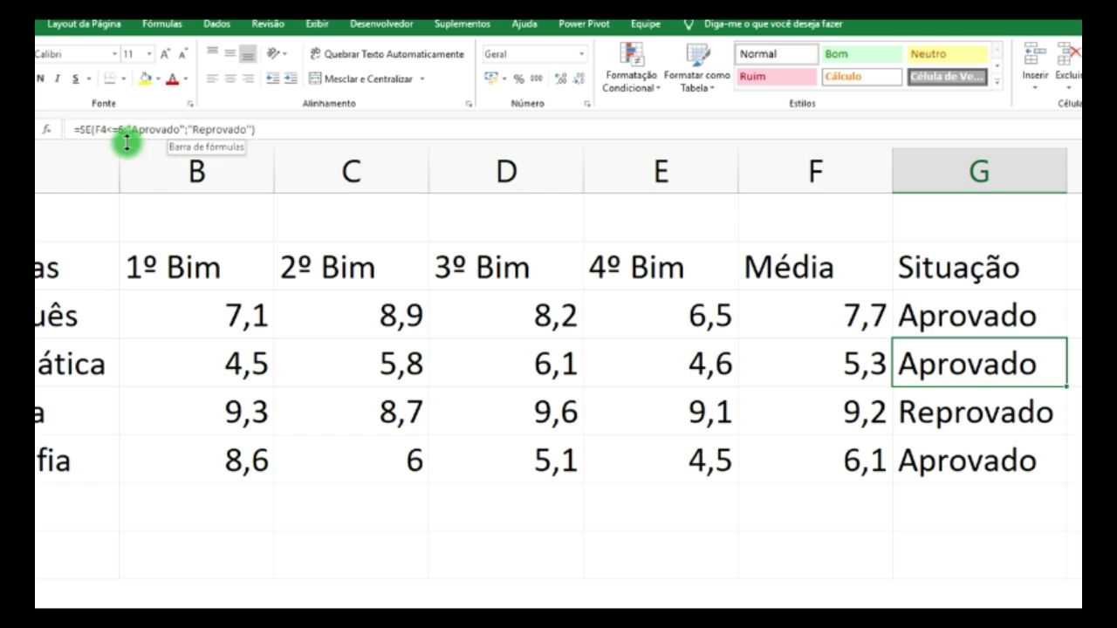
left_click(946, 324)
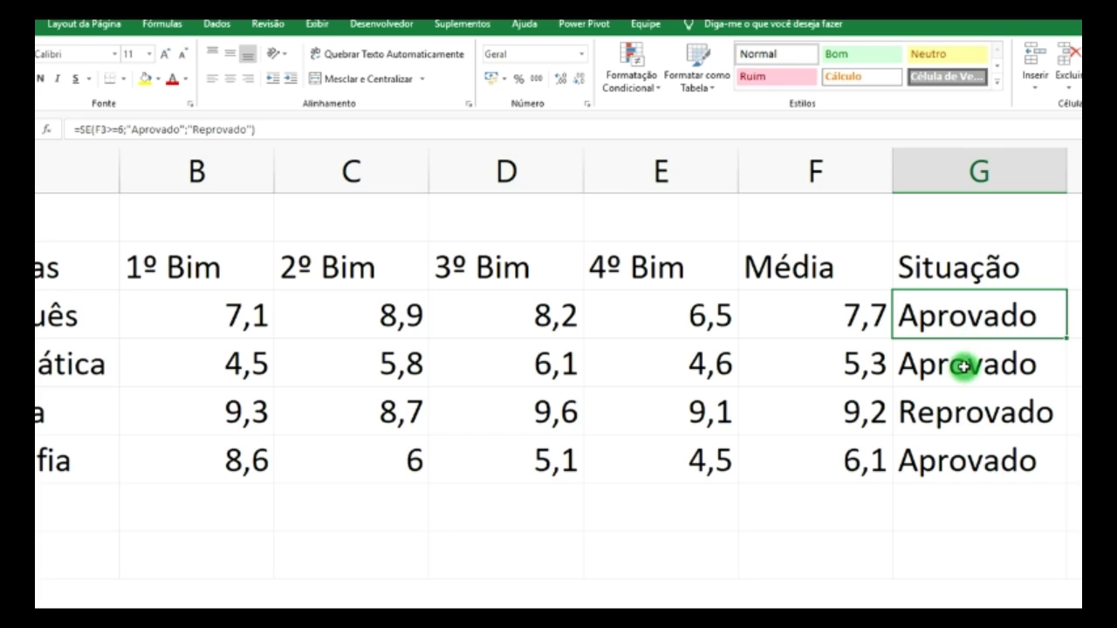
left_click_drag(1069, 337, 1077, 462)
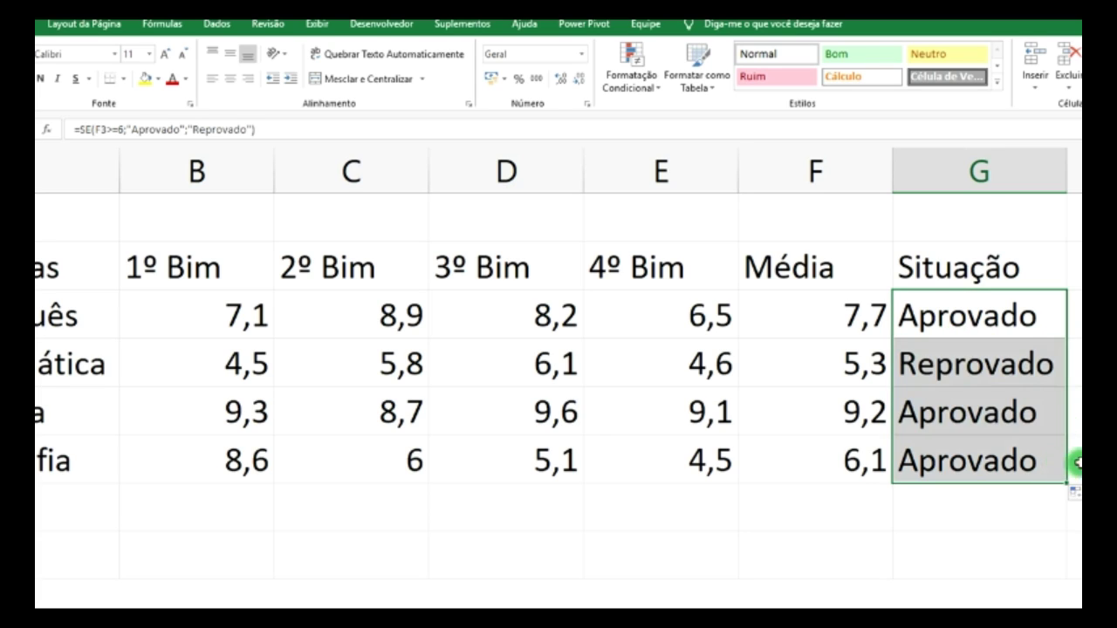
- Change Geografia's 1º Bim grade in B6 to 8,2
left_click(1074, 410)
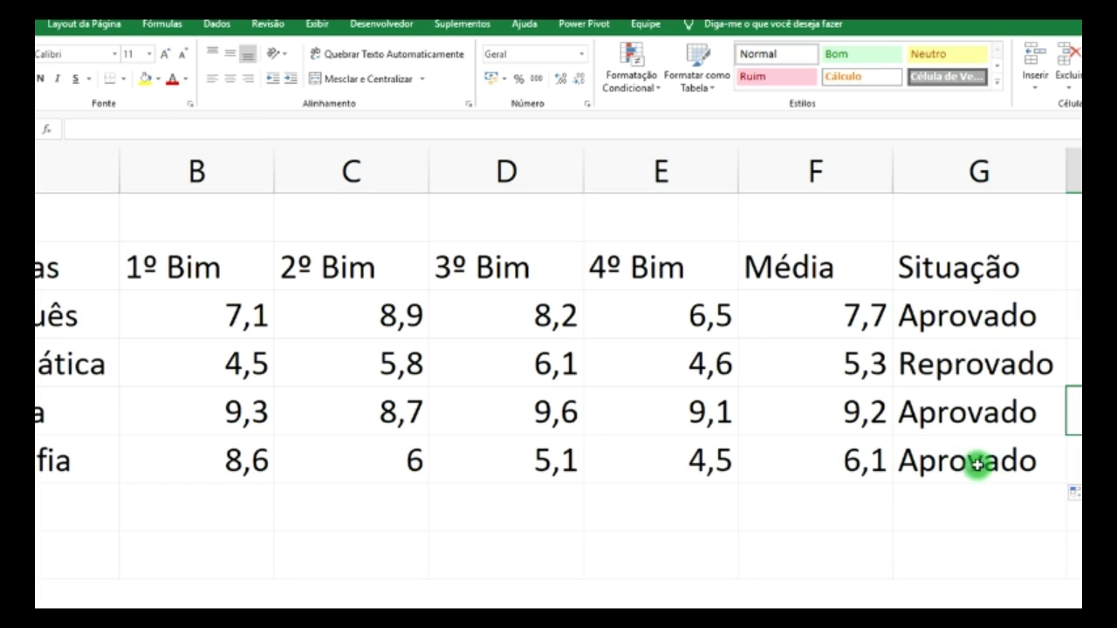
left_click(233, 463)
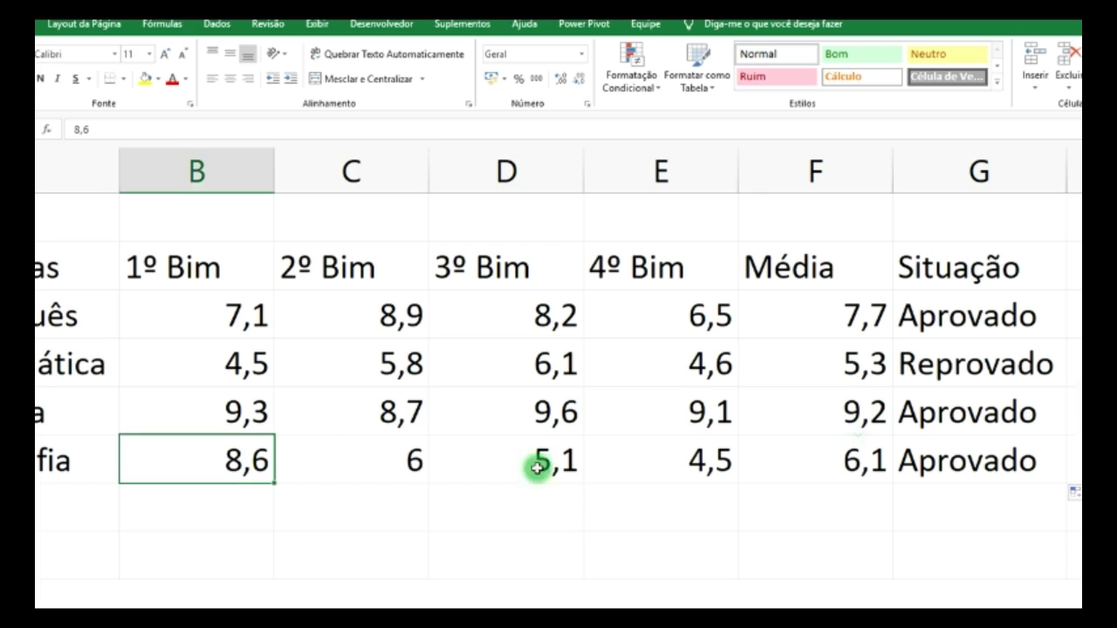
type("8,2")
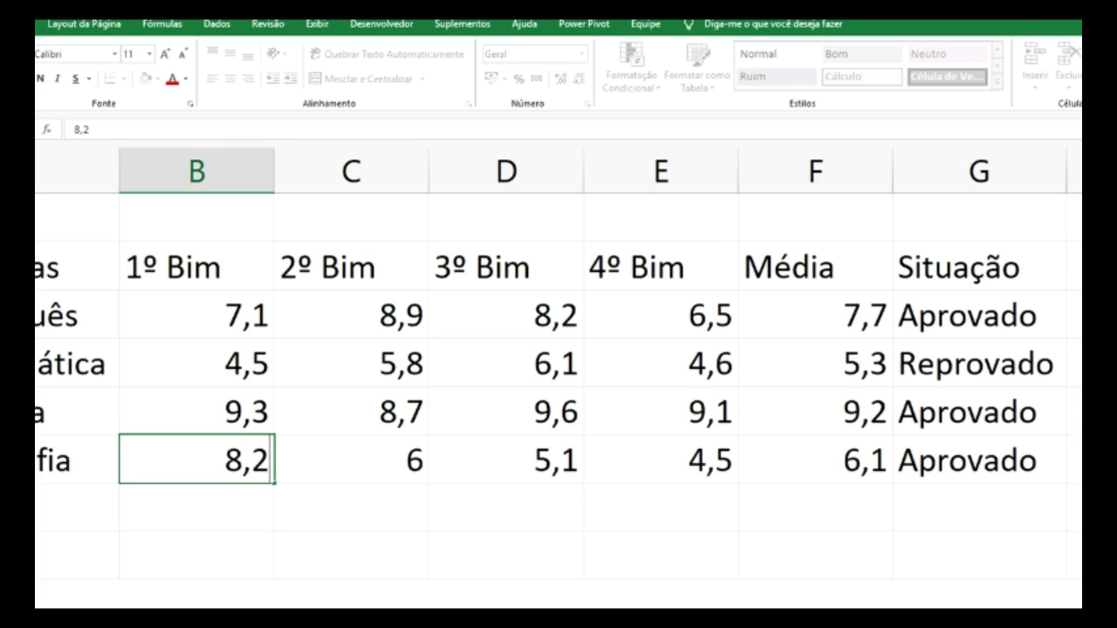
key("Return")
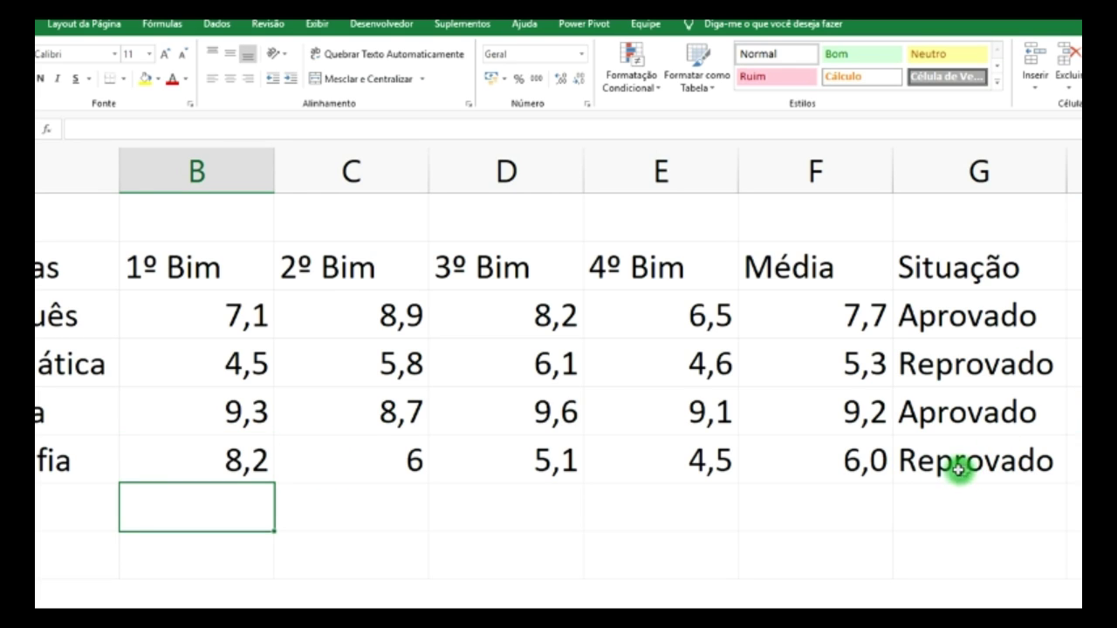
- Edit G6's threshold to 6,0, then review the Situação formulas in G3:G6
left_click(969, 463)
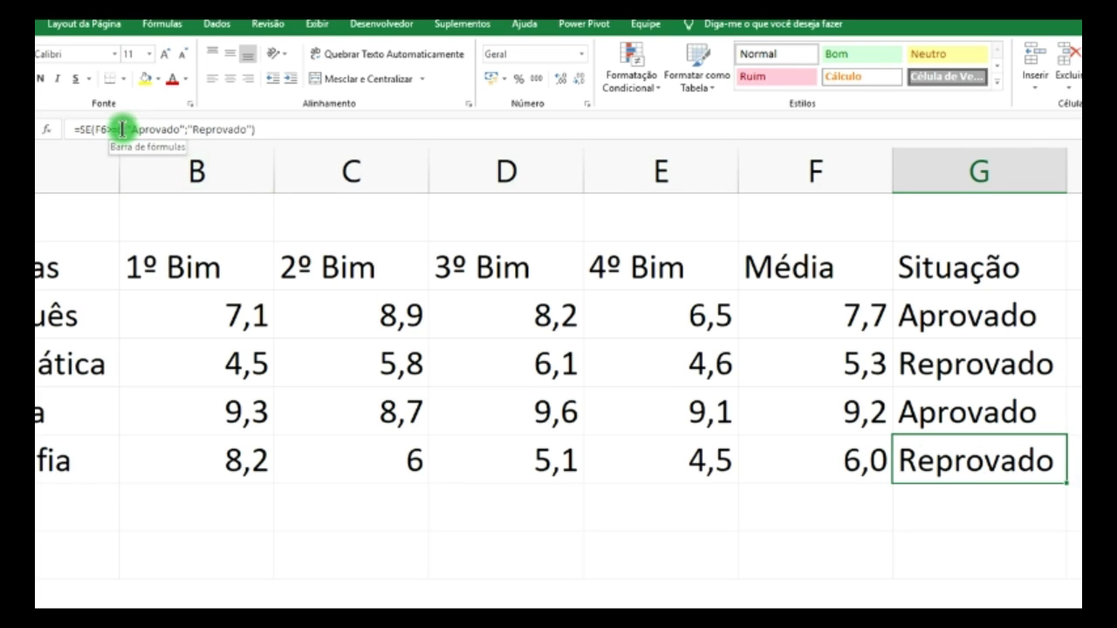
left_click(121, 130)
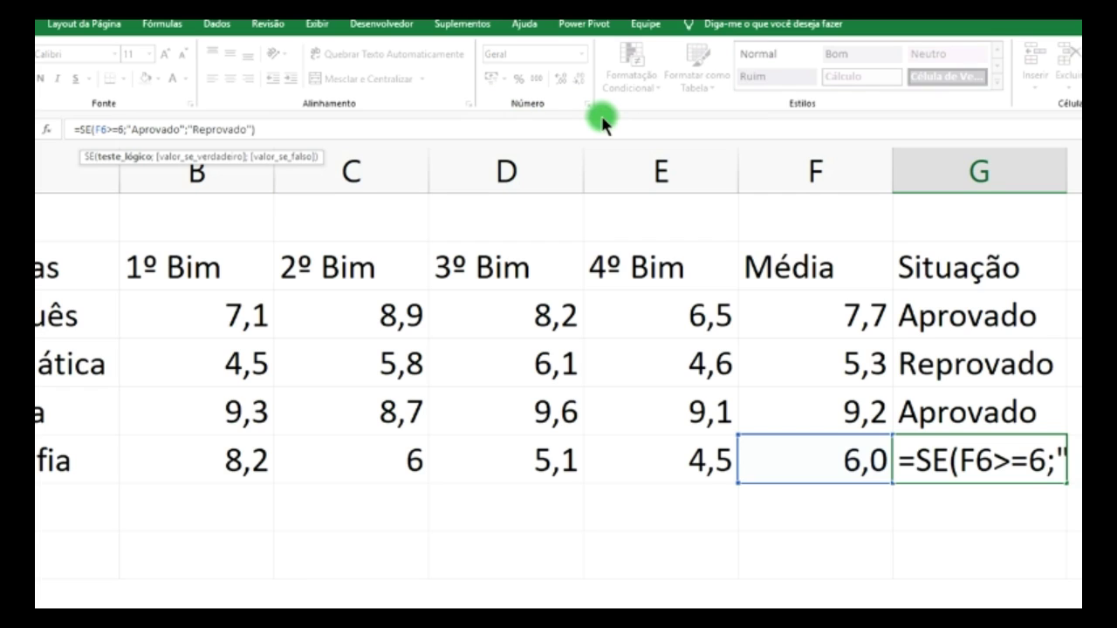
type(",0")
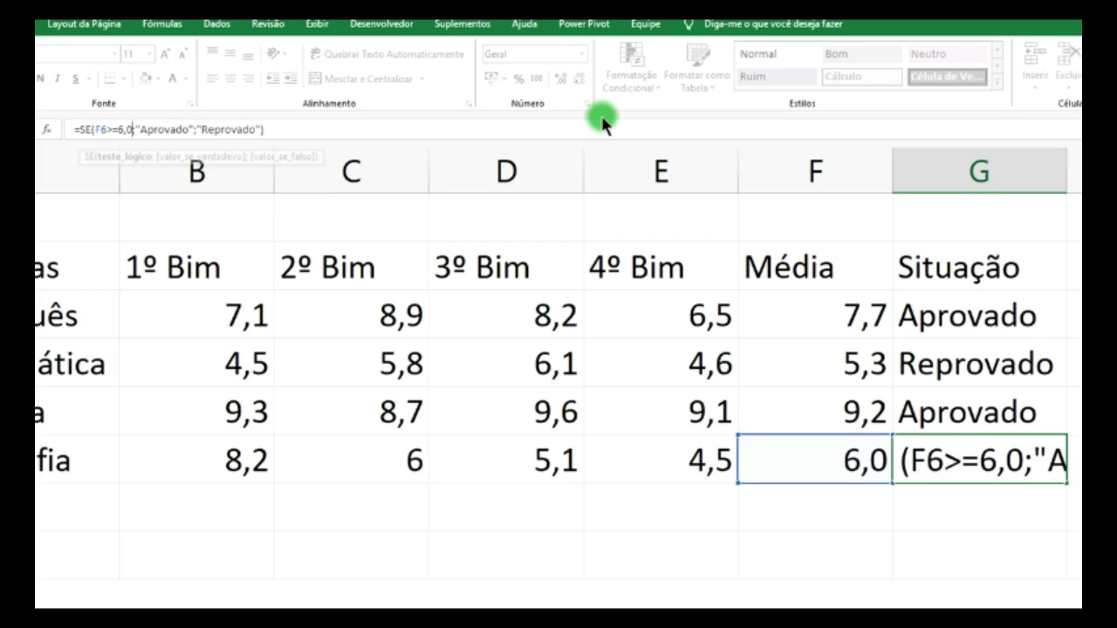
key("Return")
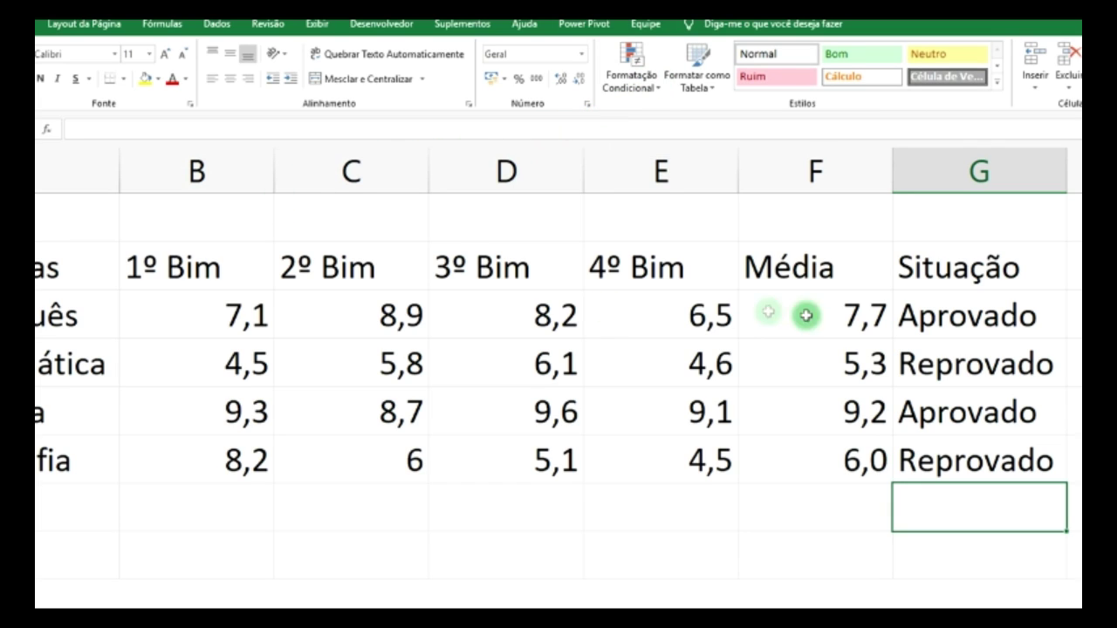
left_click(946, 460)
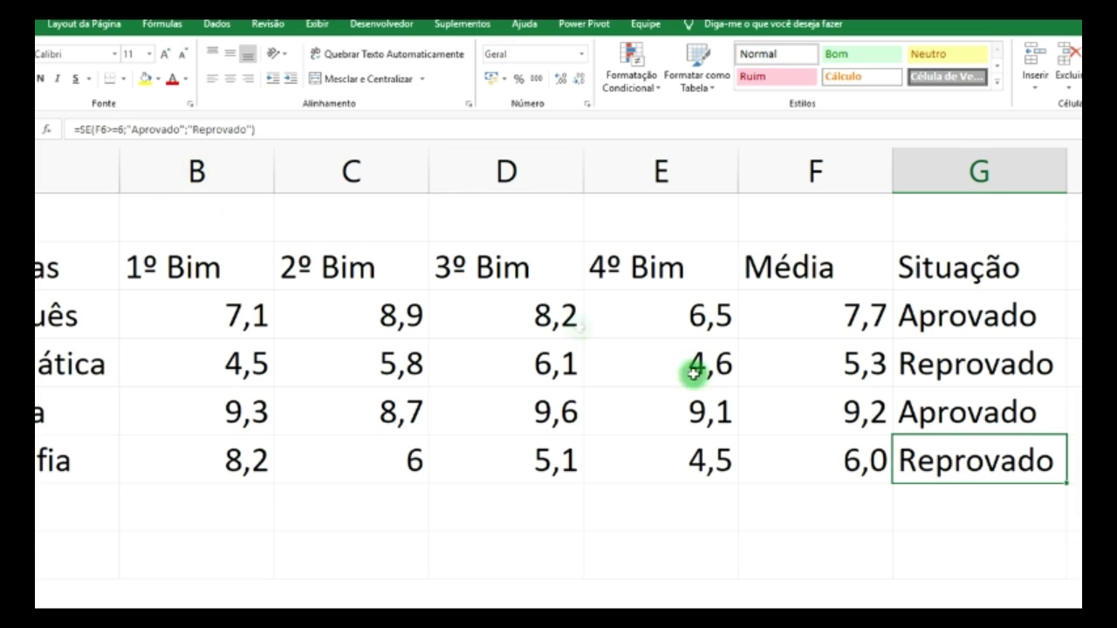
left_click(964, 407)
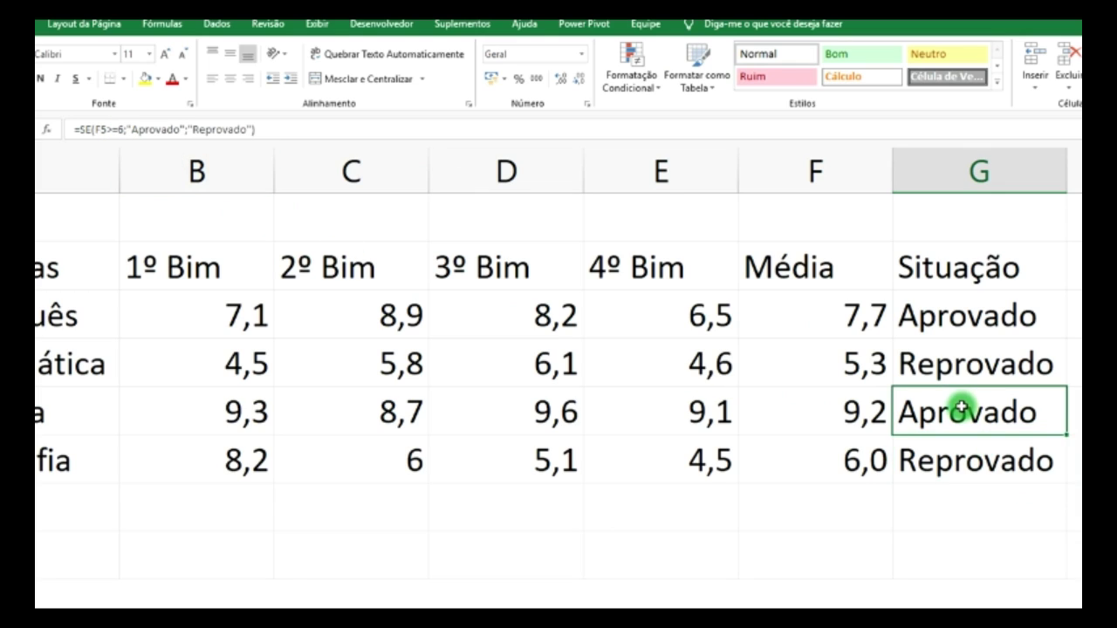
left_click(957, 371)
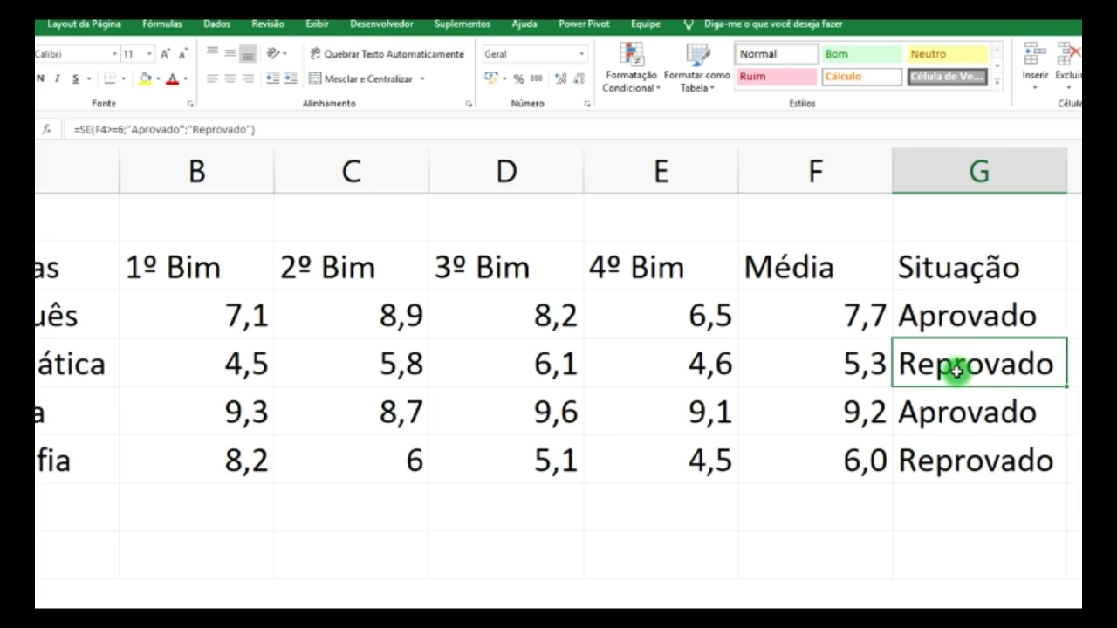
left_click(960, 322)
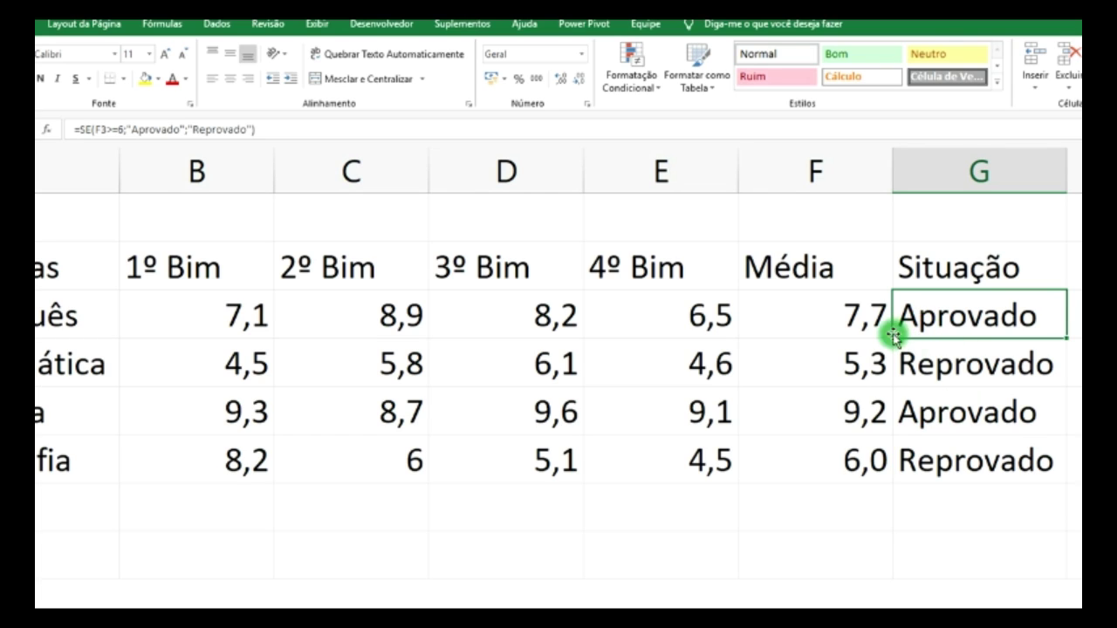
left_click(973, 468)
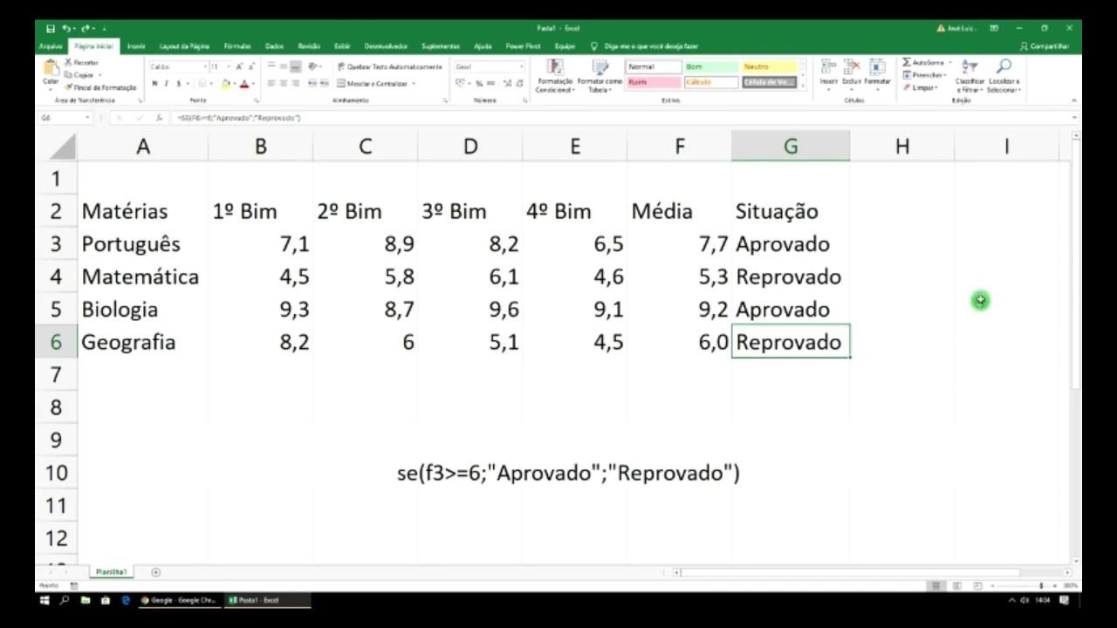
- Change G3's condition from F3>=6 to F3>=5,9
left_click(769, 246)
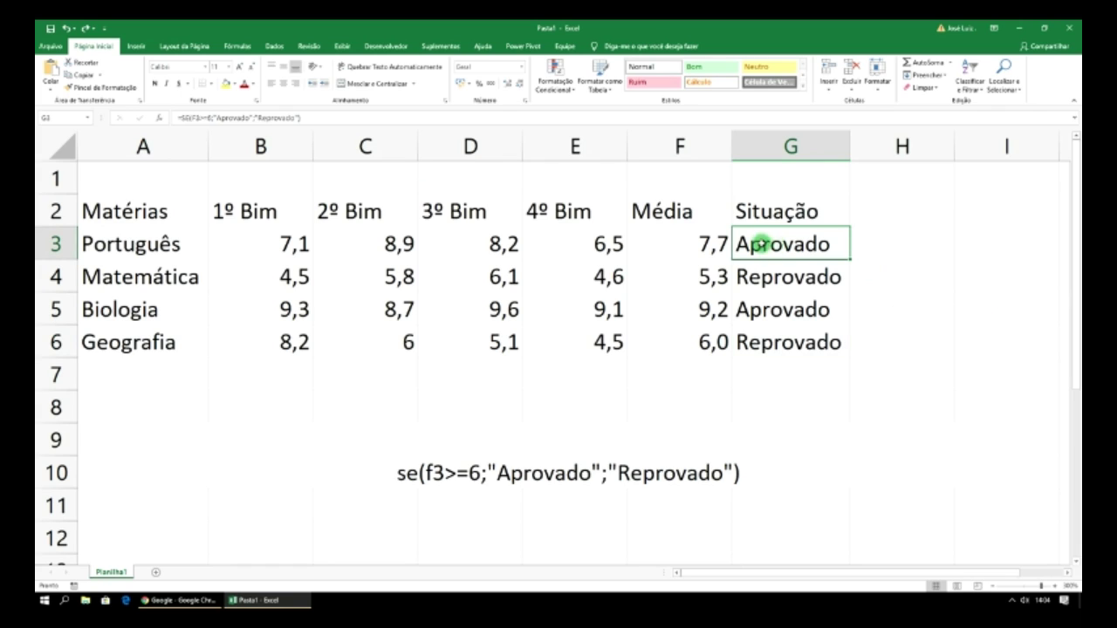
left_click(212, 117)
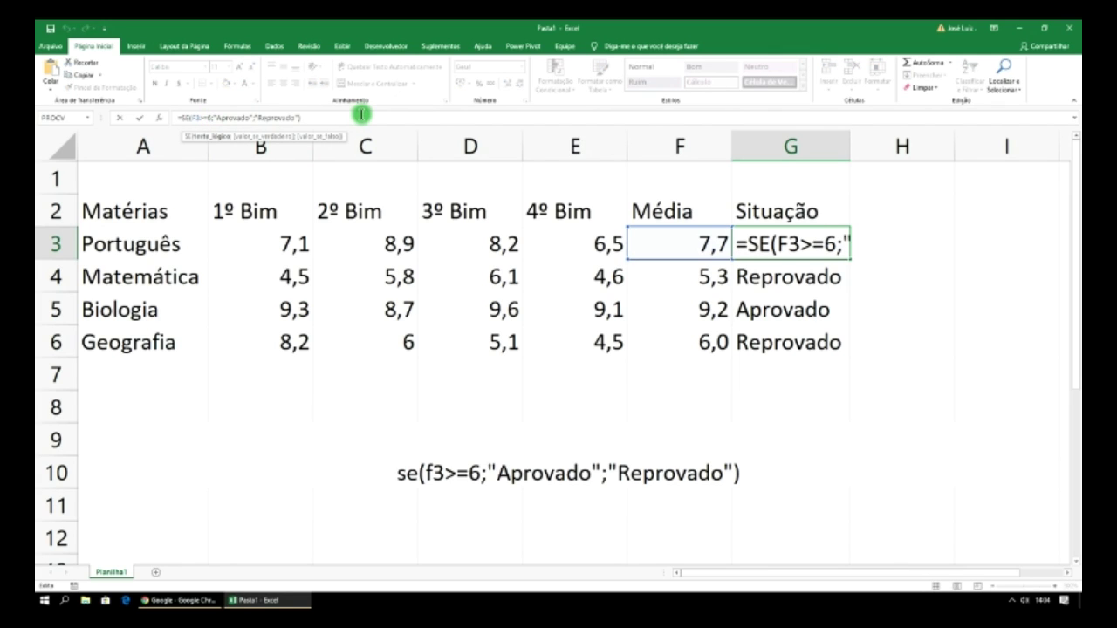
key("BackSpace")
type("5")
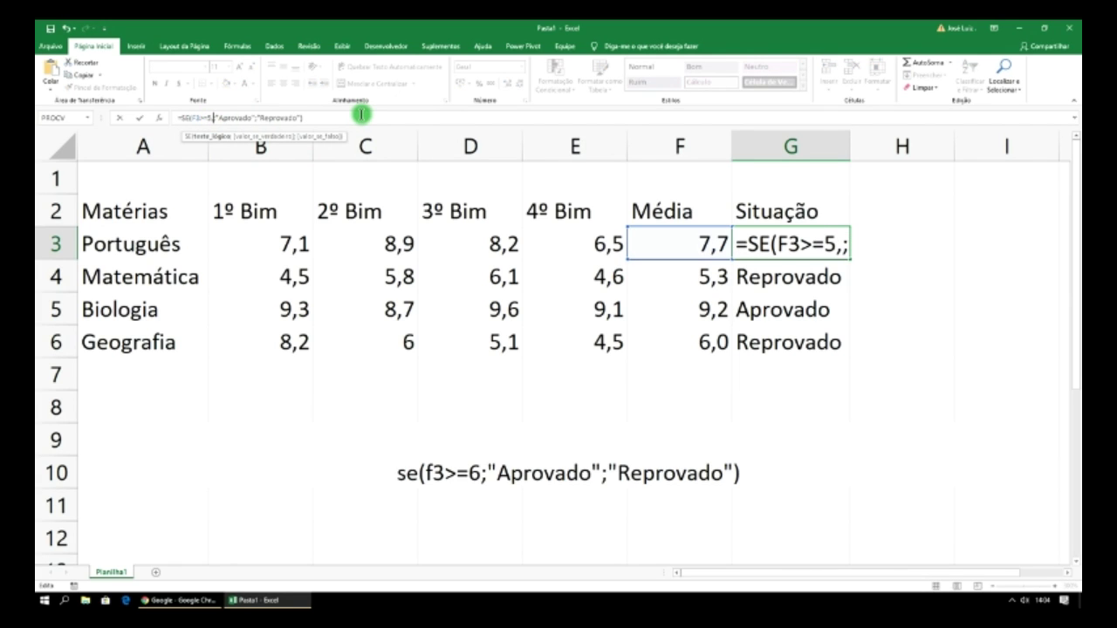
type(",9")
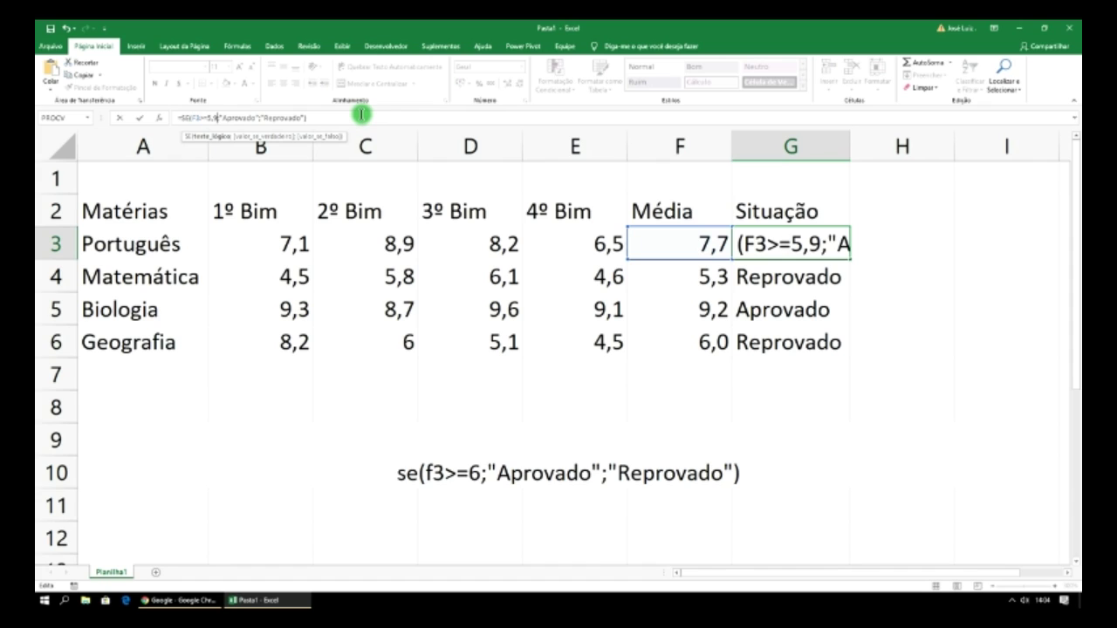
key("Return")
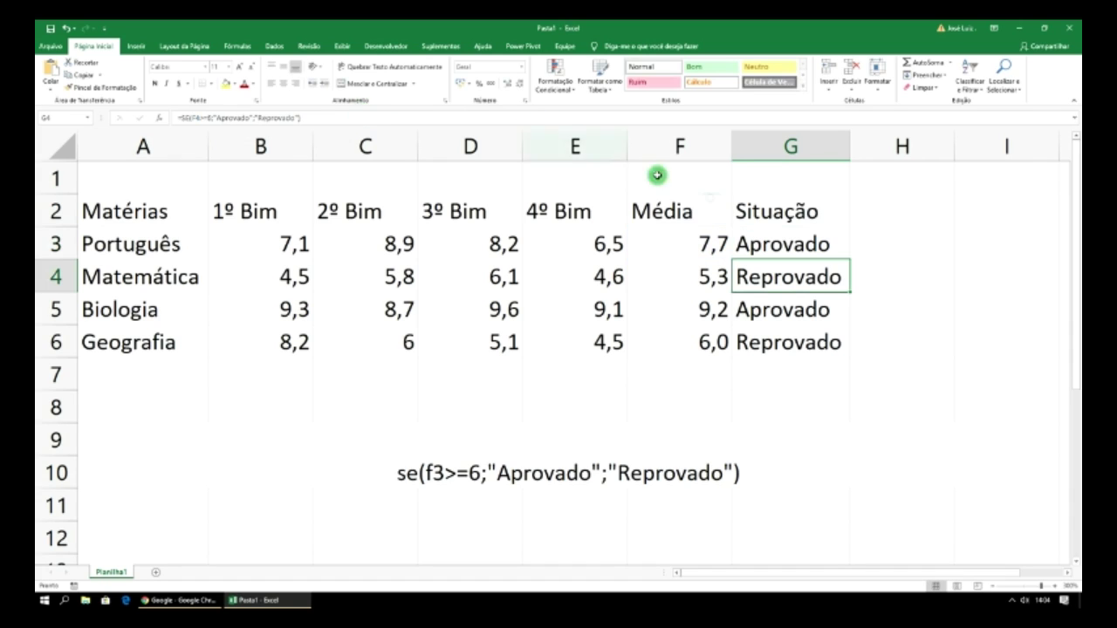
- Fill G3's 5,9-threshold formula down to G6 and check Matemática's result
left_click(772, 236)
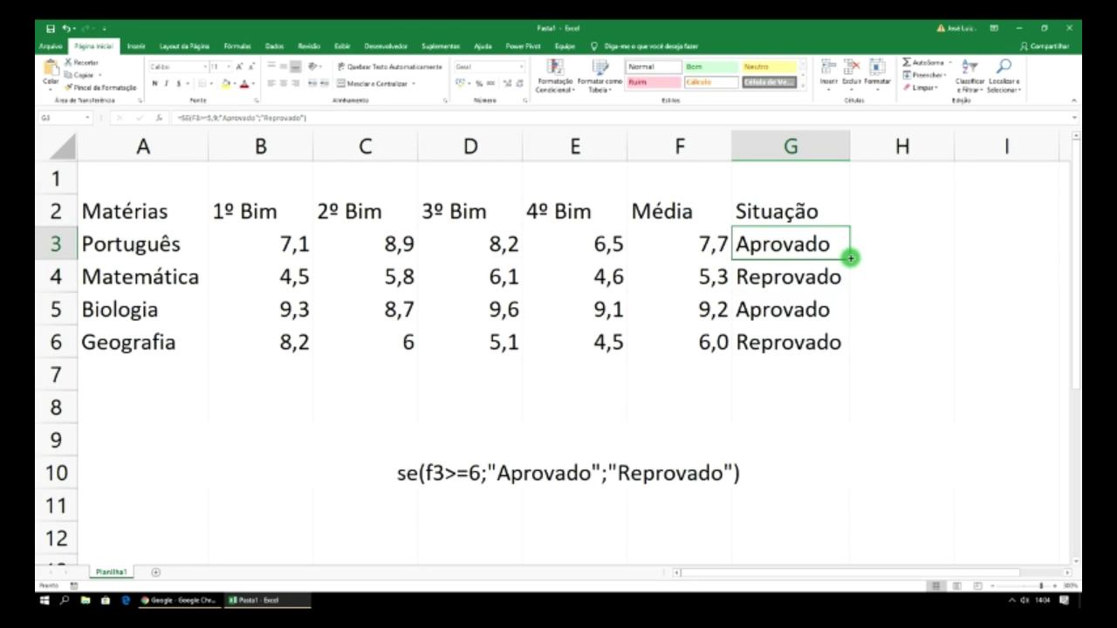
left_click_drag(850, 258, 835, 346)
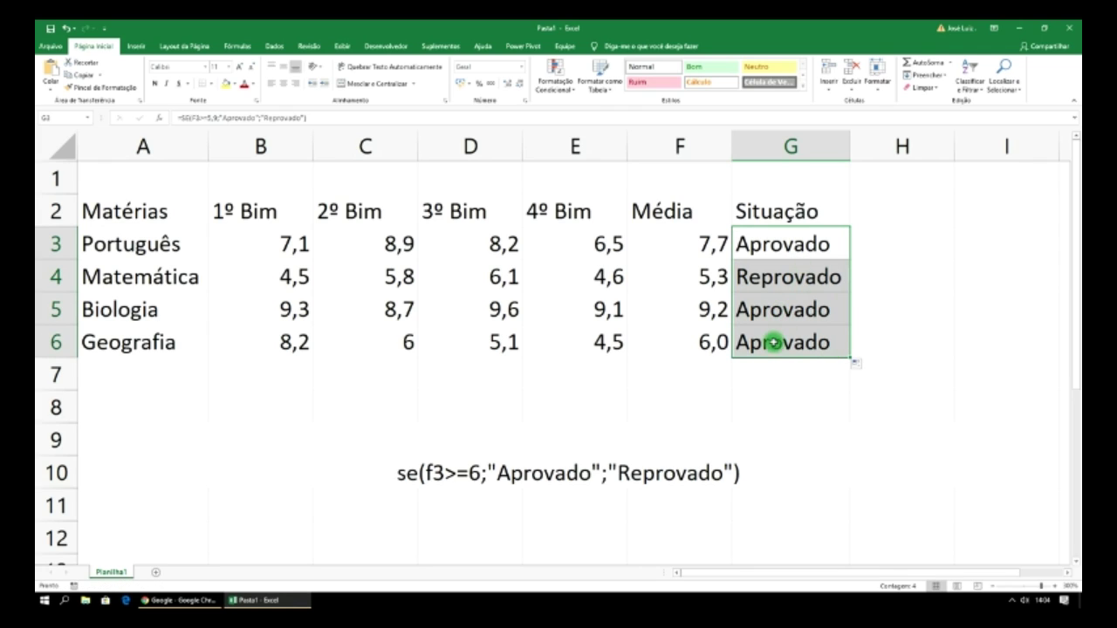
left_click(920, 242)
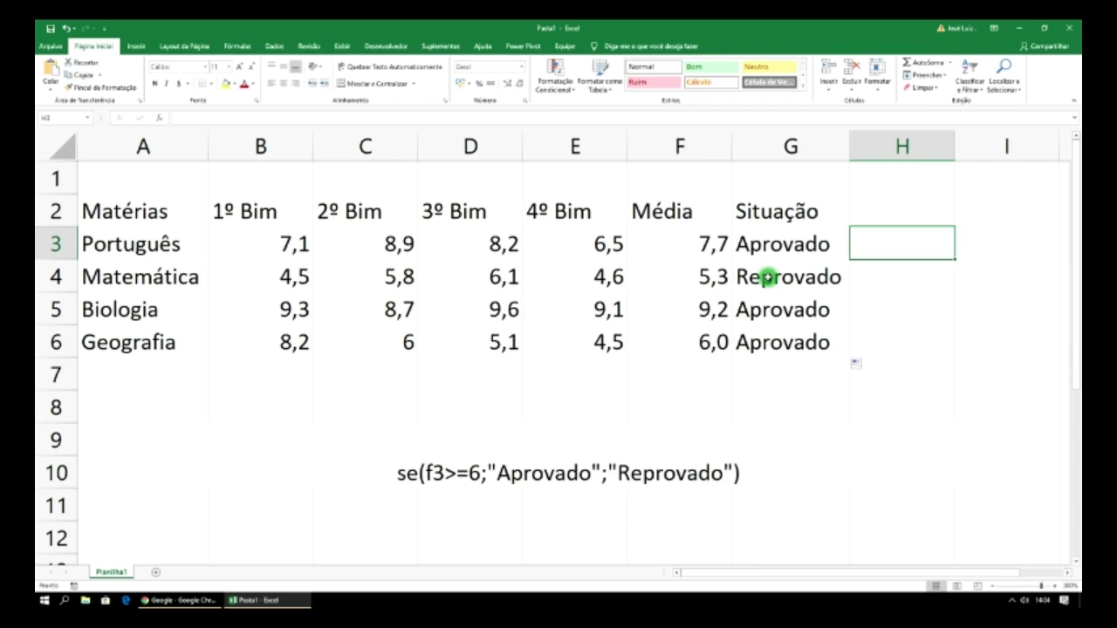
left_click(771, 276)
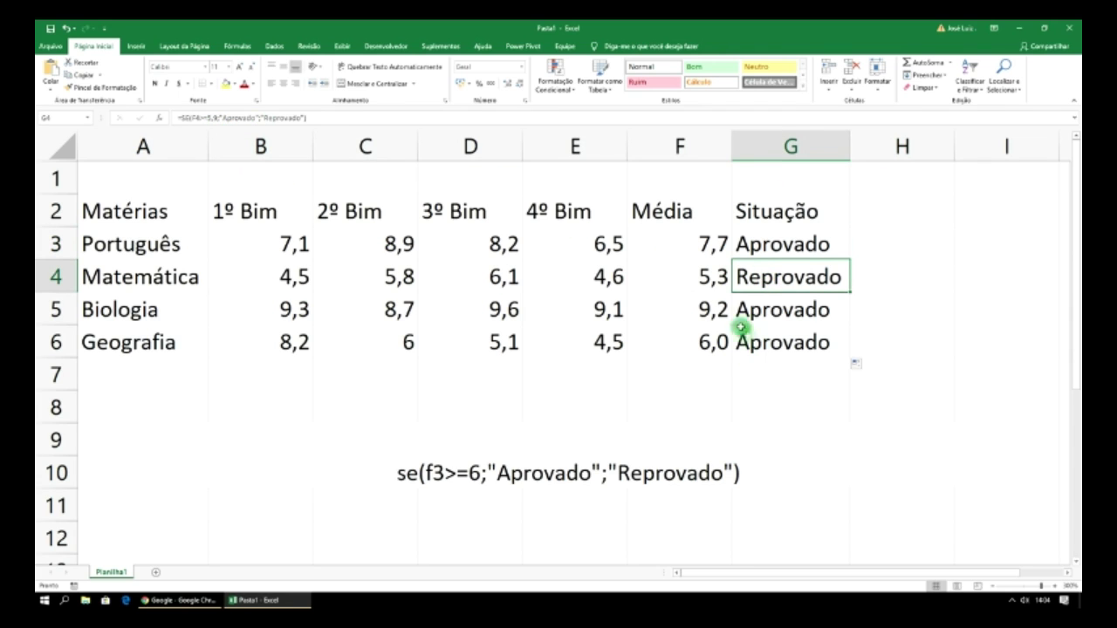
- Try 5,3, 6,1 and 6 as Matemática's 4º Bim grade in E4
left_click(603, 276)
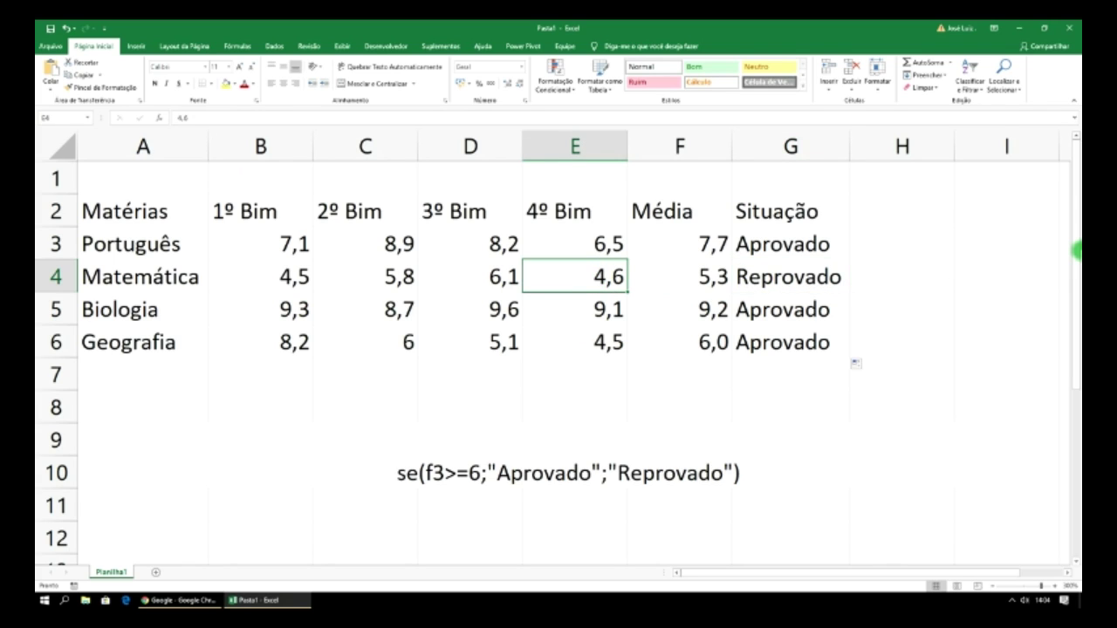
type("5,3")
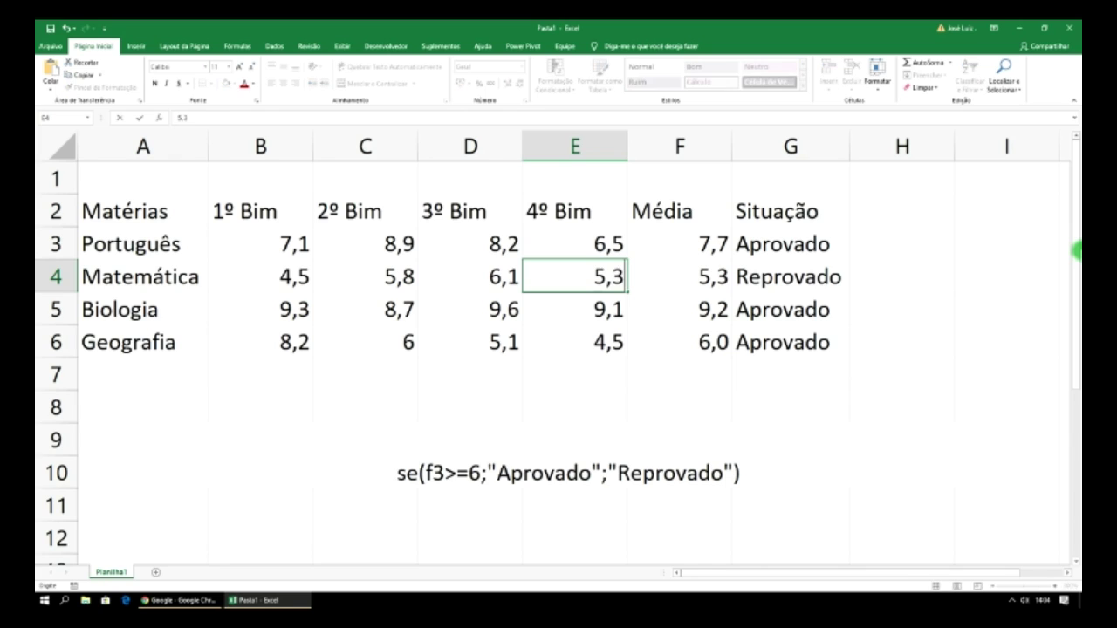
key("Return")
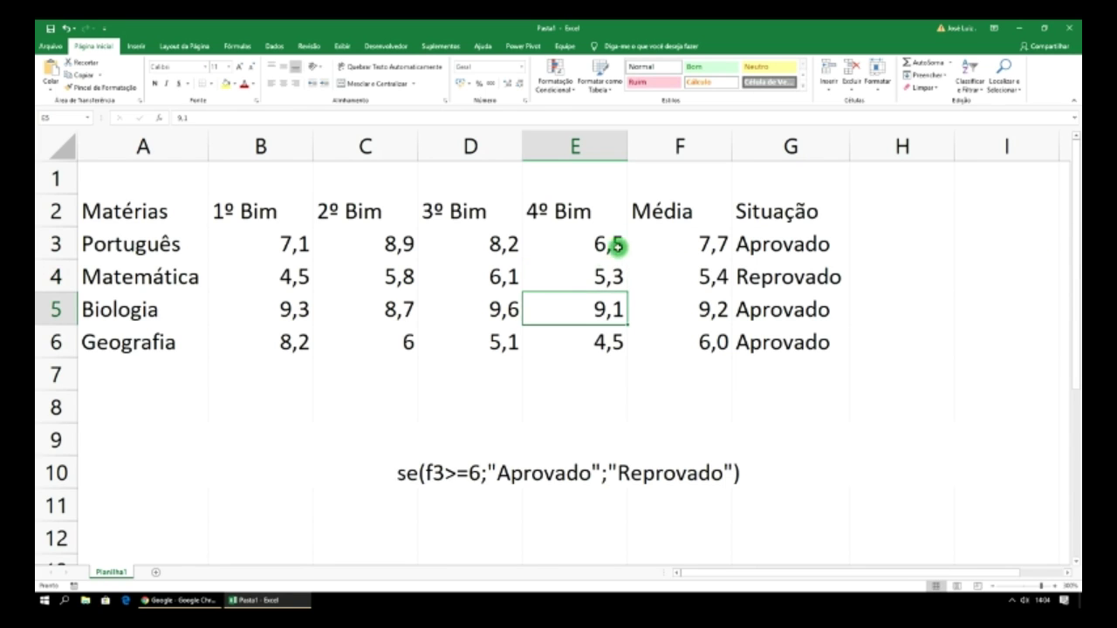
left_click(611, 279)
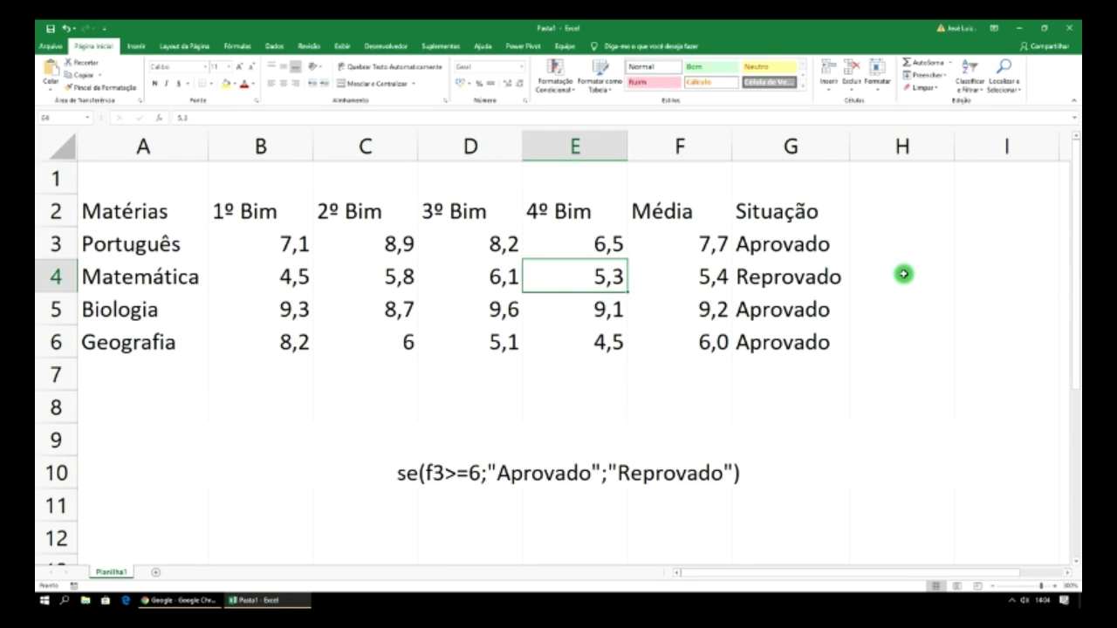
type("6,1")
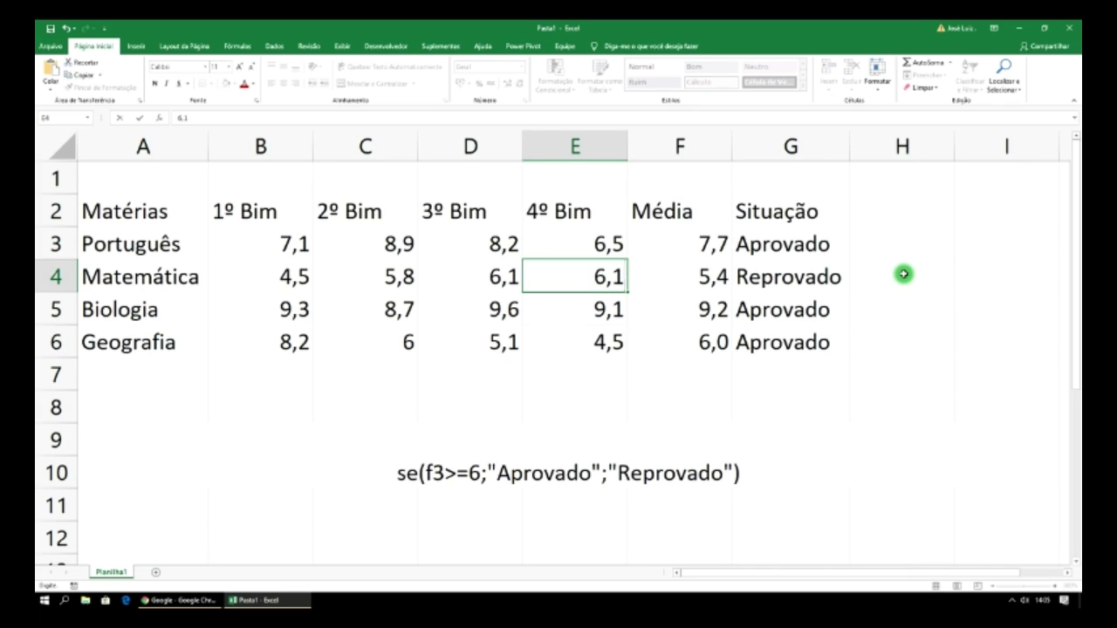
key("Return")
left_click(613, 282)
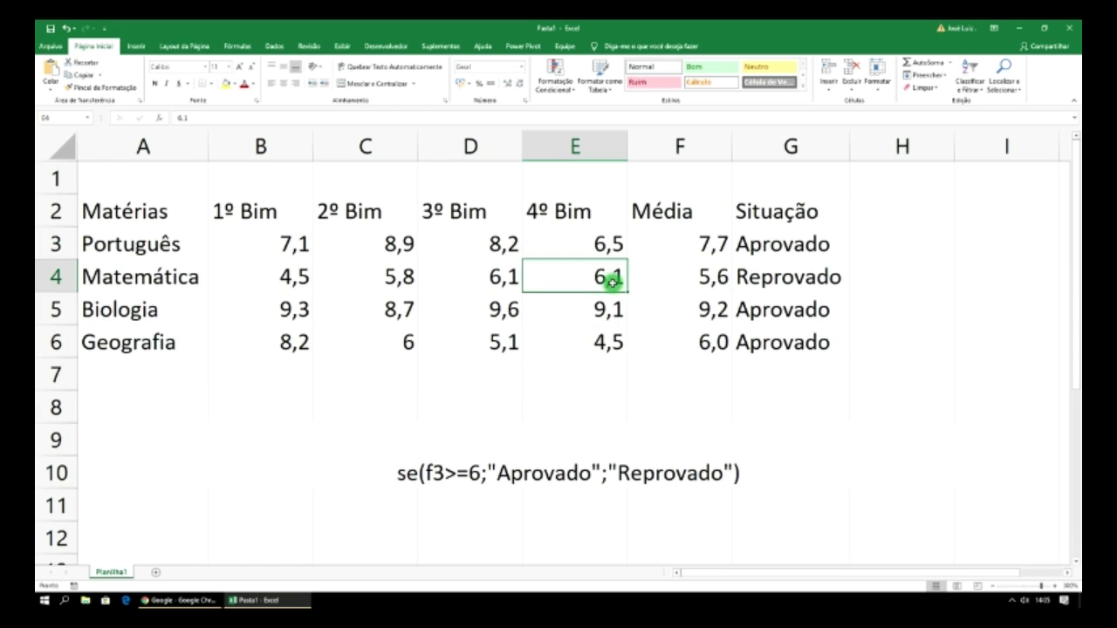
type("6")
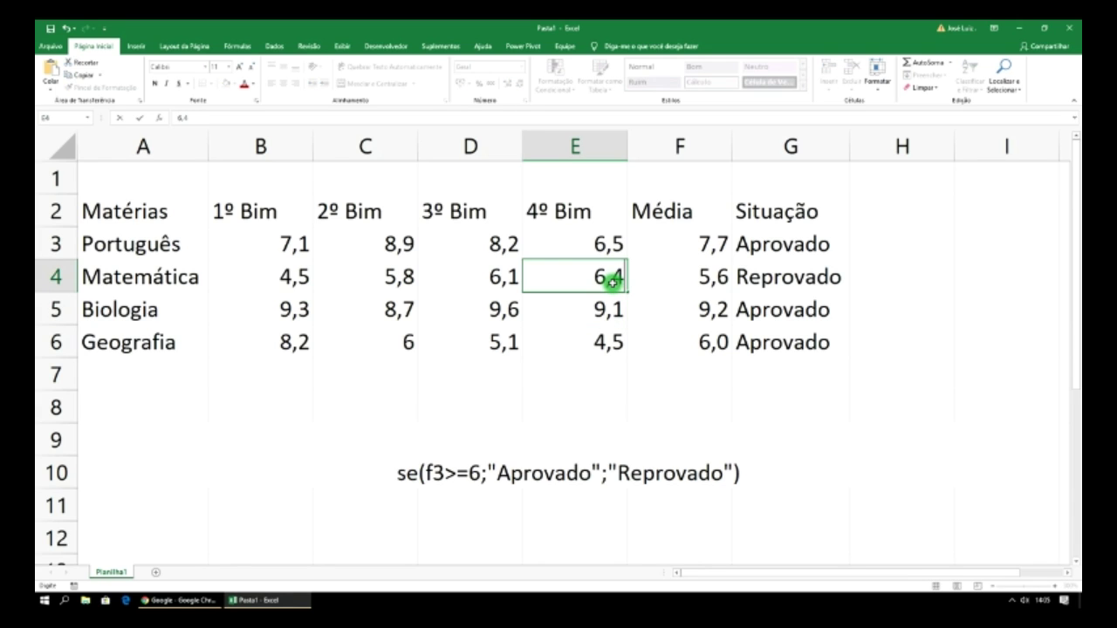
key("Return")
- After trying 6,7 and 6,9, set E4 to 7 and review the averages and results
left_click(603, 280)
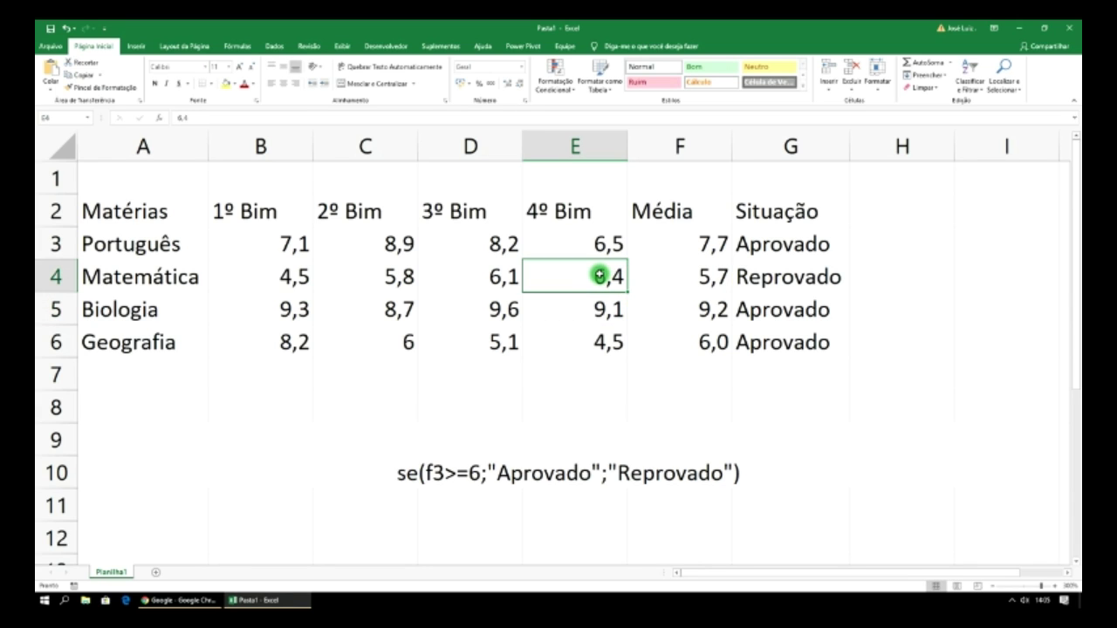
type("6,7")
key("Return")
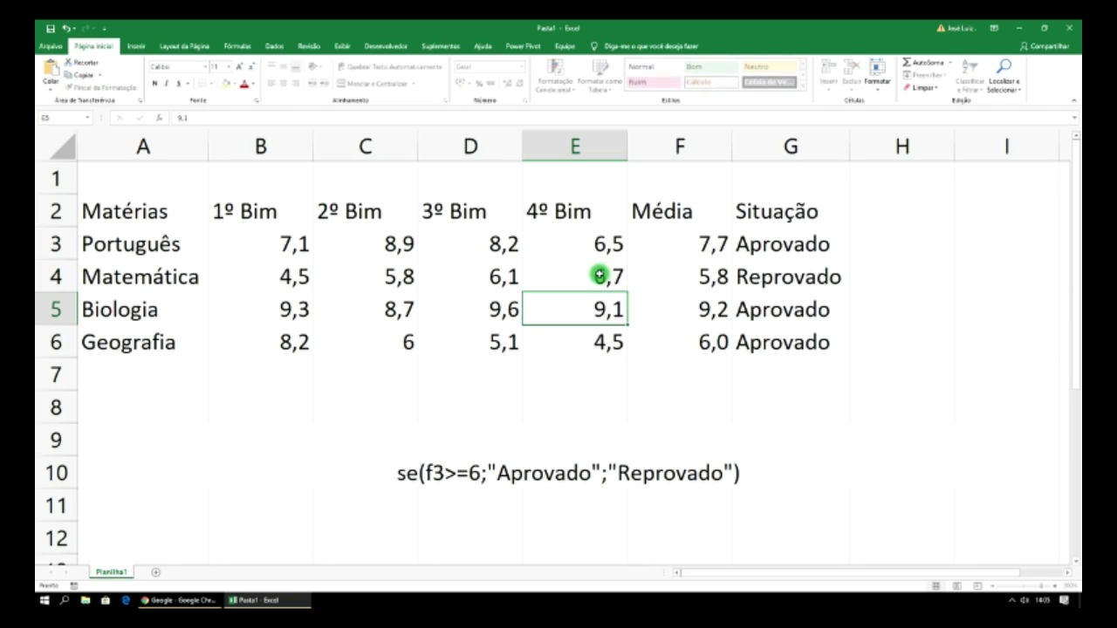
left_click(614, 279)
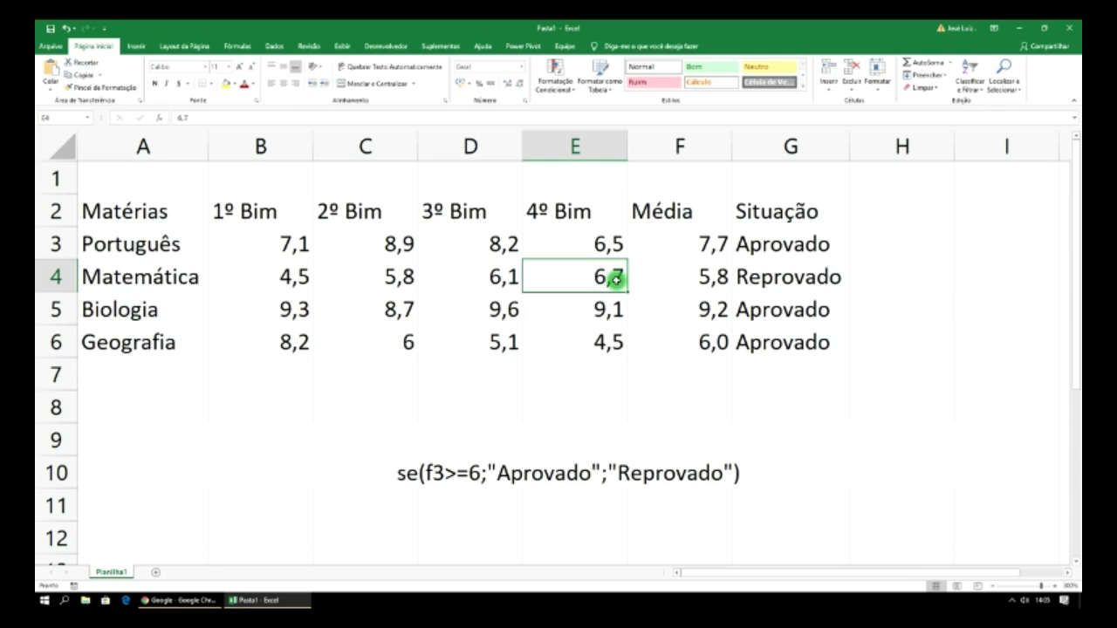
type("6")
key("Return")
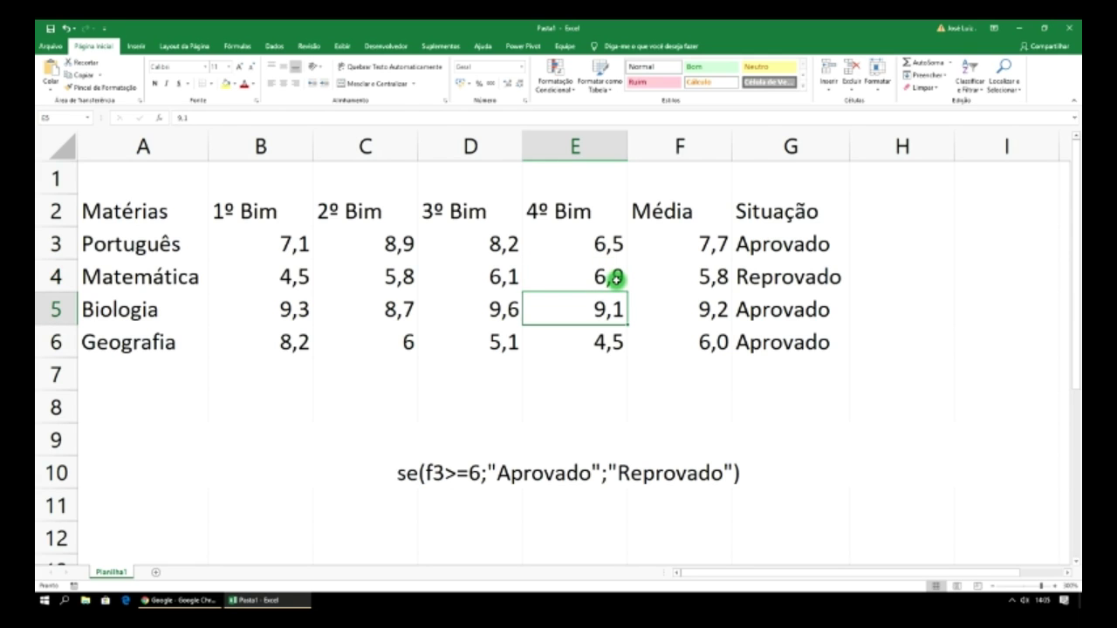
left_click(615, 279)
type("7")
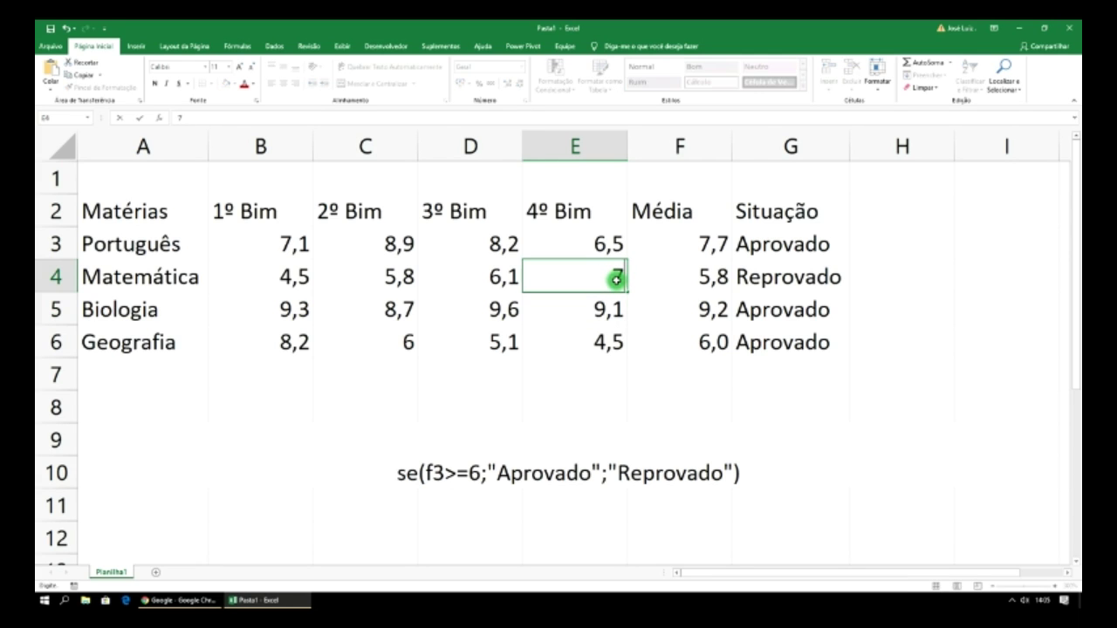
key("Return")
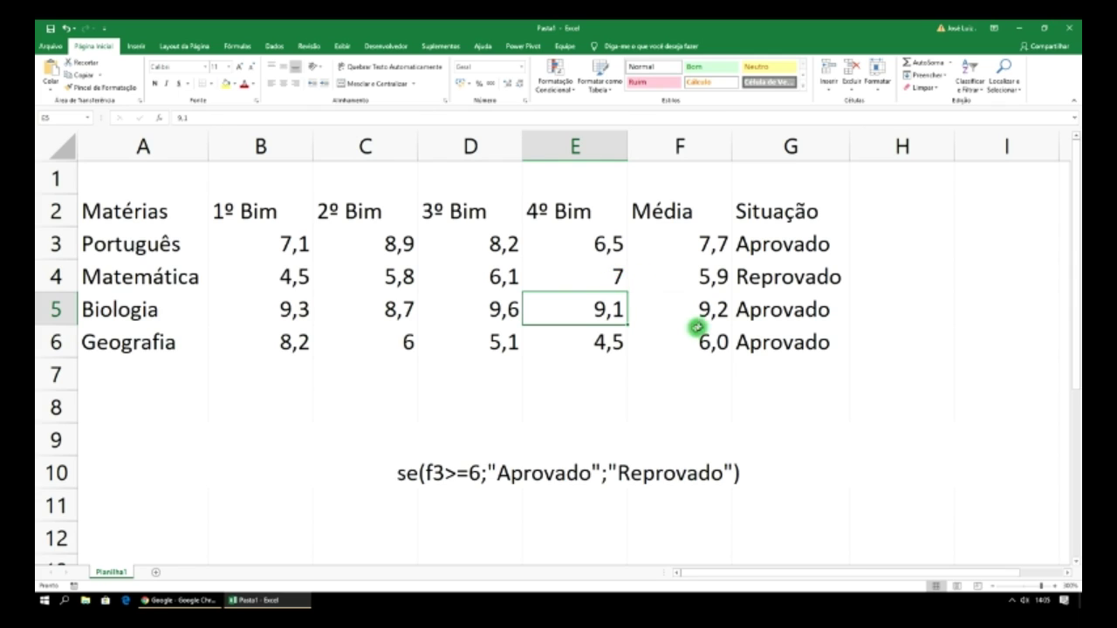
left_click(708, 316)
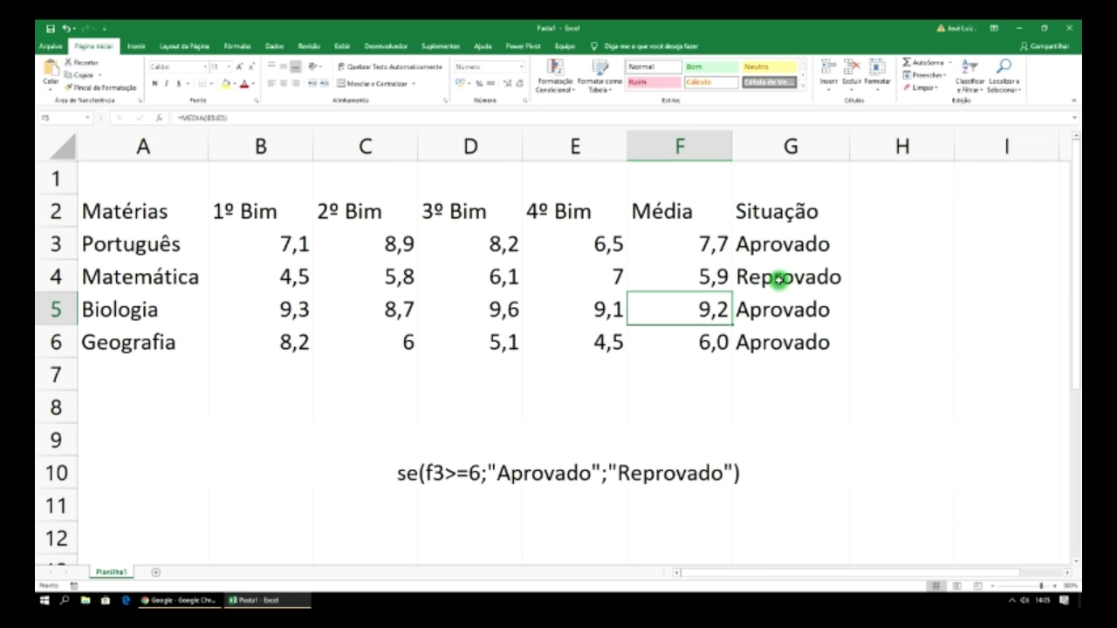
left_click(796, 246)
left_click(777, 281)
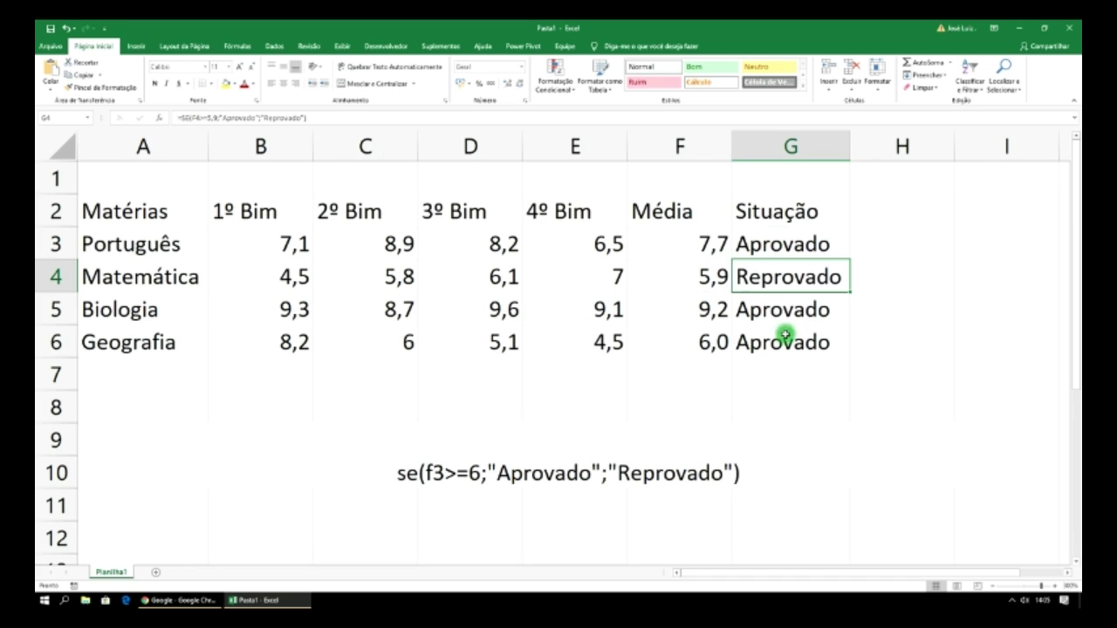
- Merge and centre A1:G1 and type the title Boletim Escolar
left_click(200, 181)
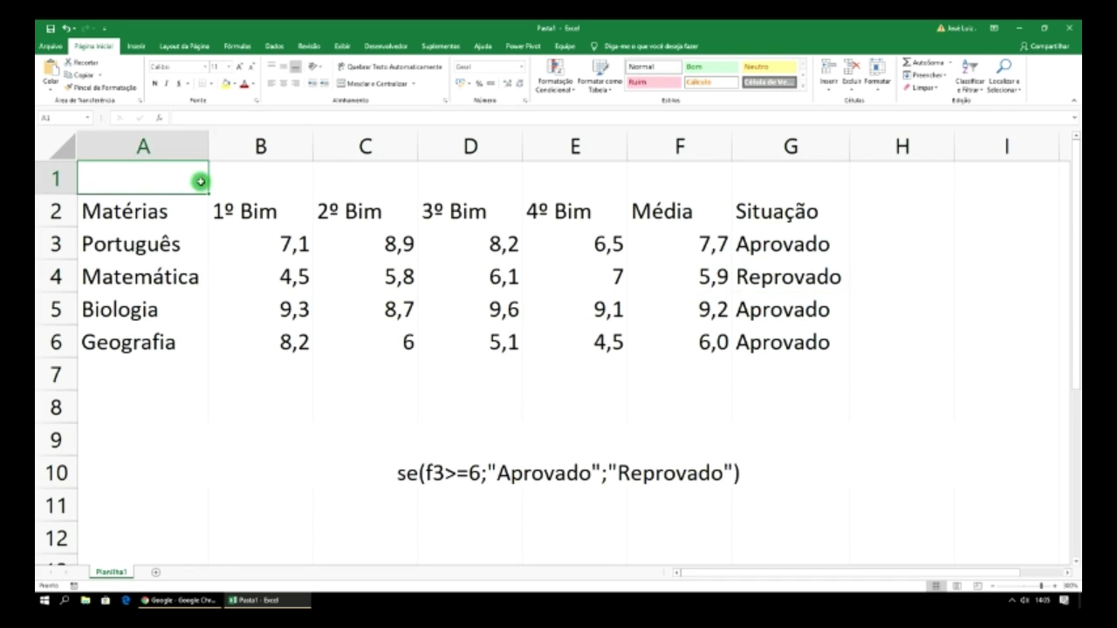
left_click_drag(200, 180, 788, 177)
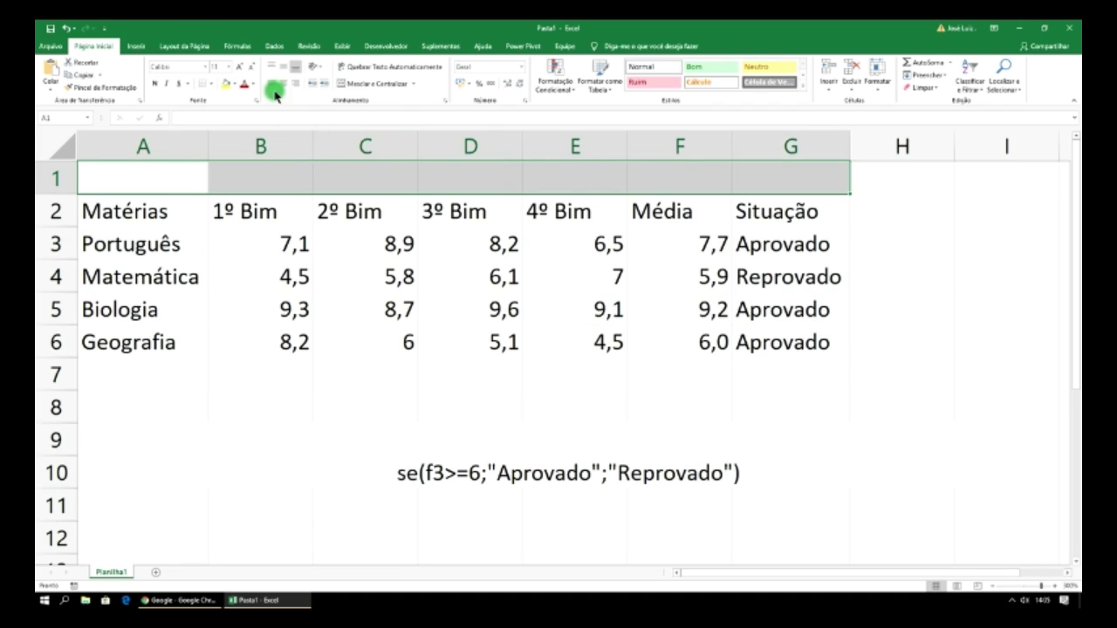
left_click(384, 83)
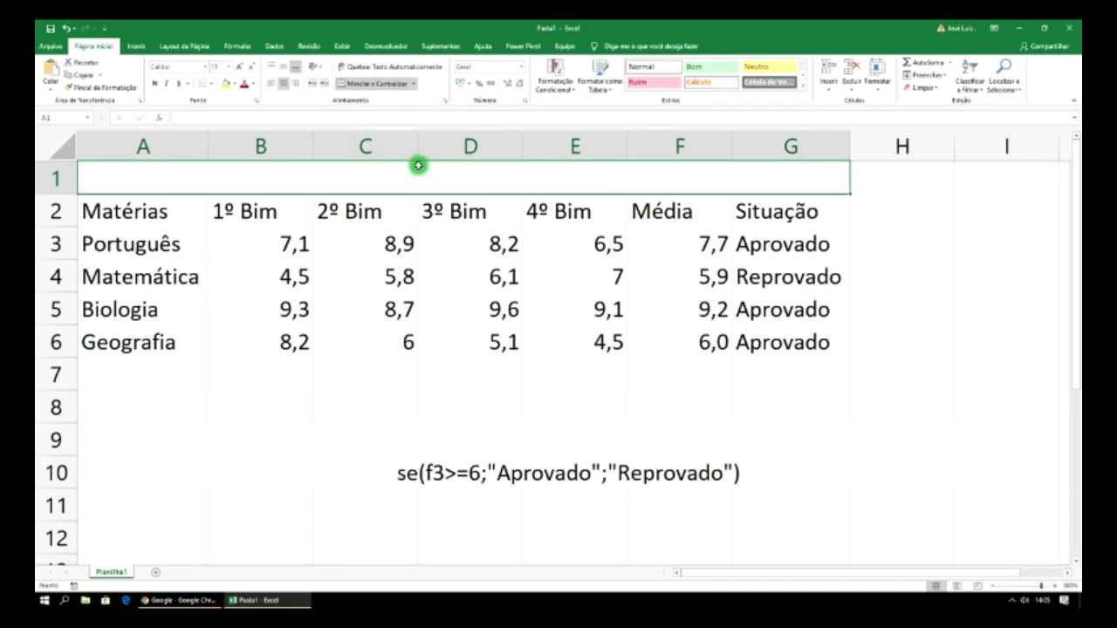
type("Boletim E")
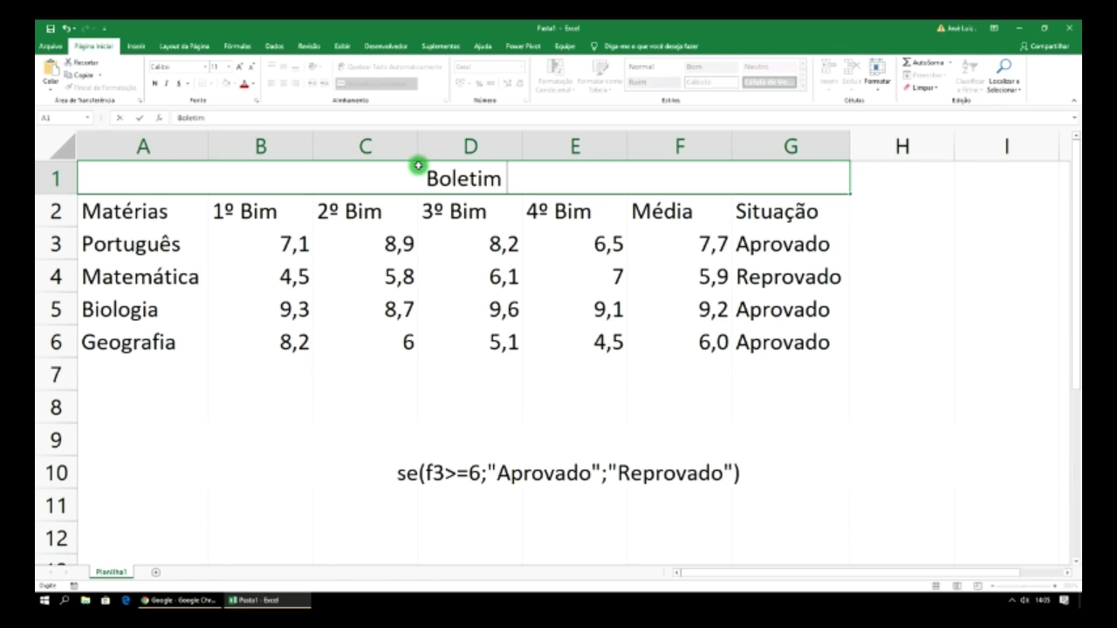
type("scolar")
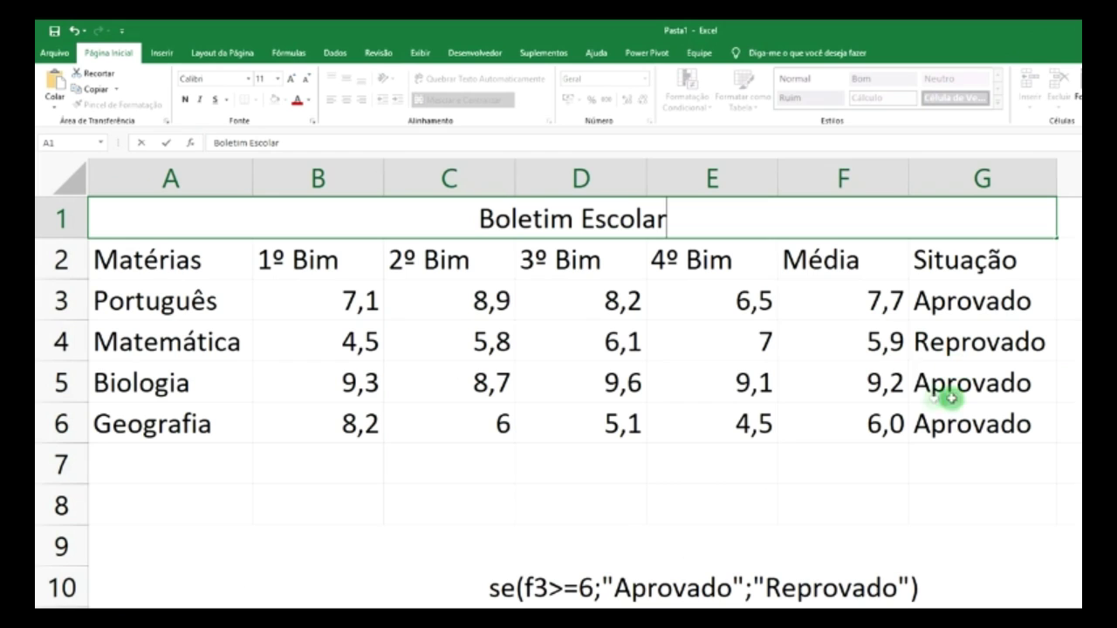
- Apply Todas as Bordas to every cell of the grade table A1:G6
left_click(489, 328)
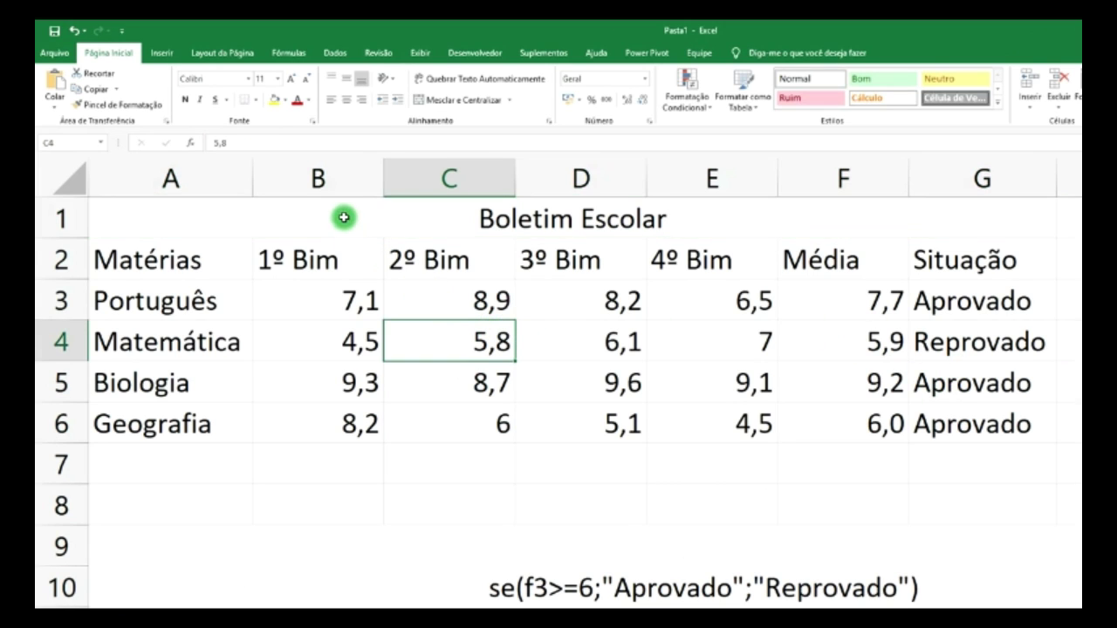
left_click_drag(342, 215, 371, 412)
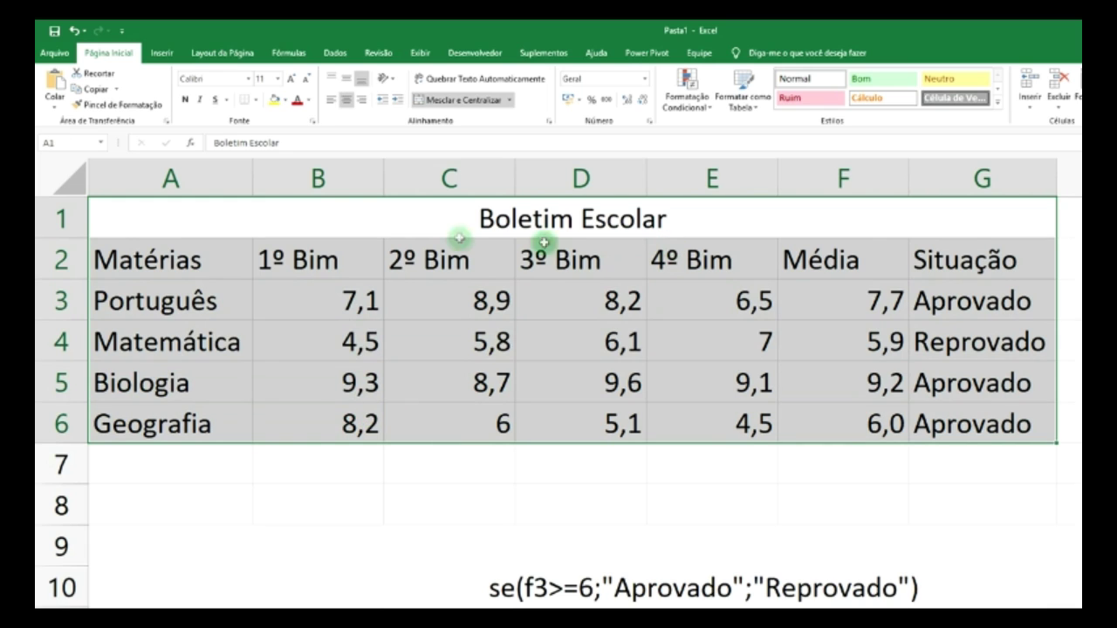
left_click(255, 99)
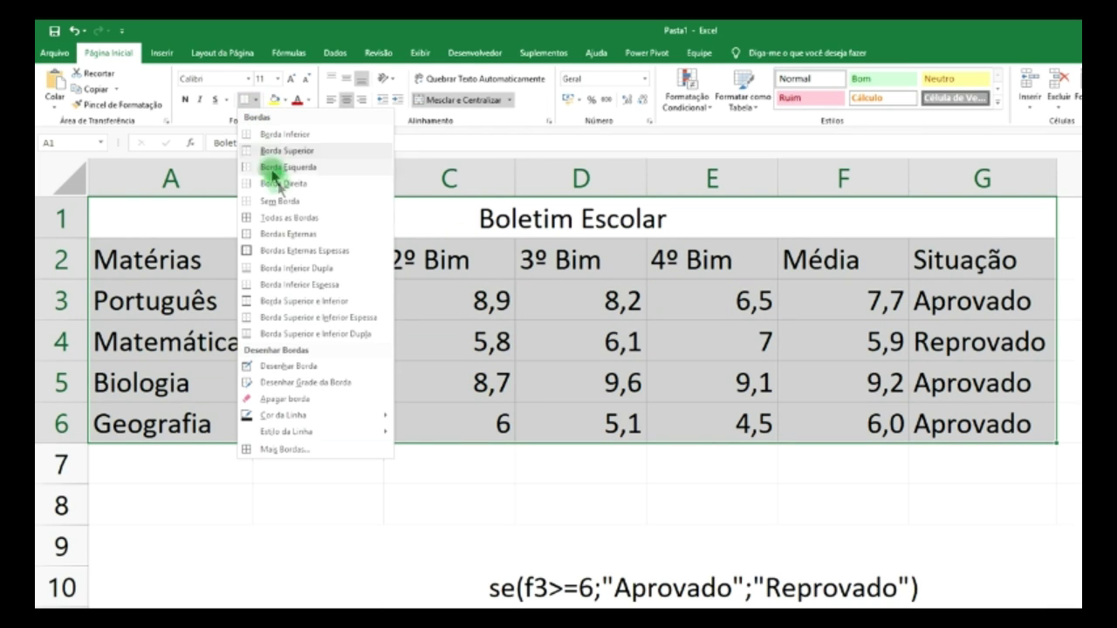
left_click(294, 217)
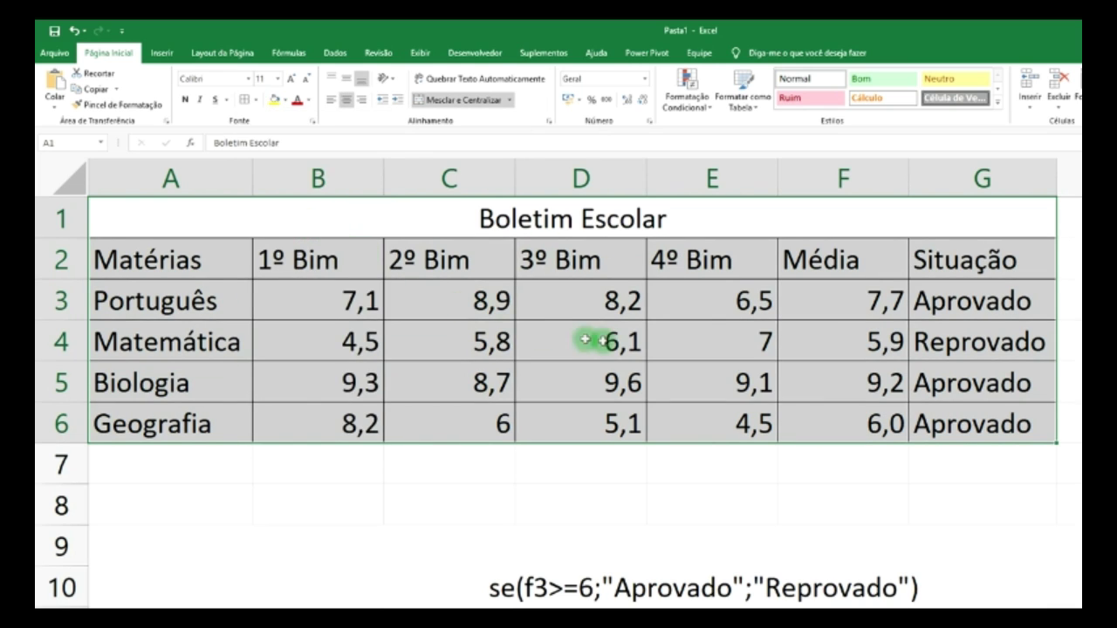
left_click(585, 339)
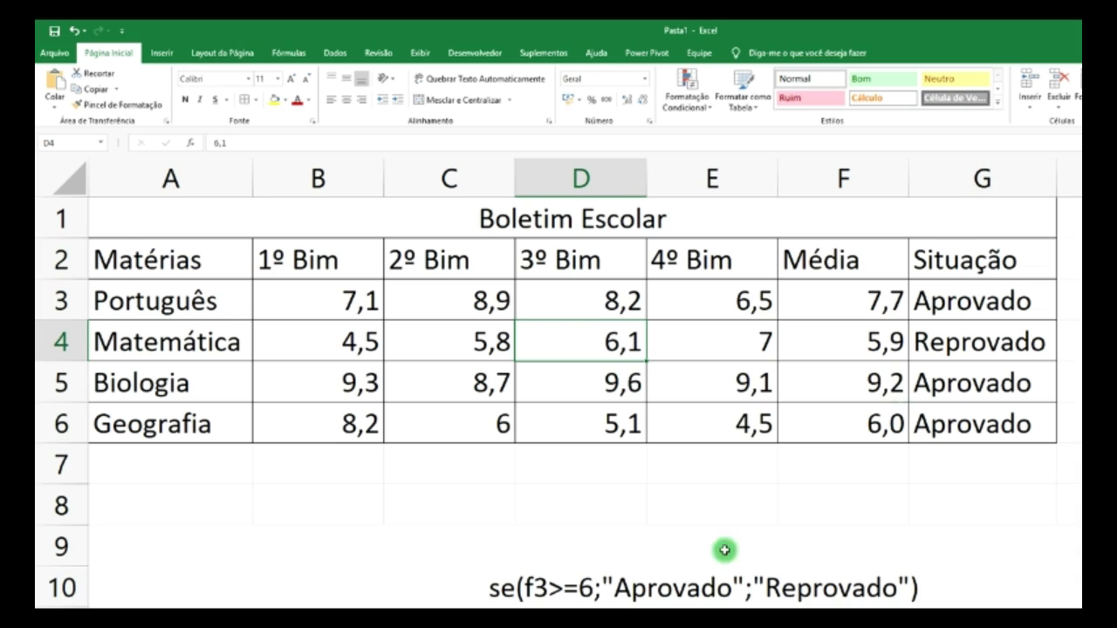
- Change the pass threshold in the A9 note from 6 to 5,9
left_click(590, 590)
double_click(591, 590)
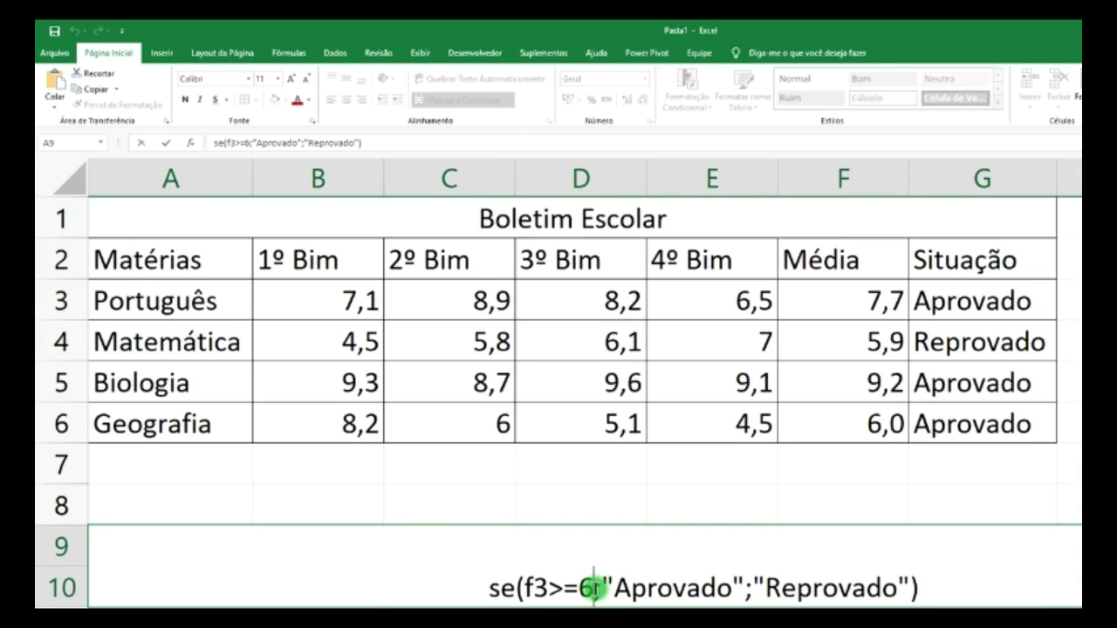
key("BackSpace")
type("5,9")
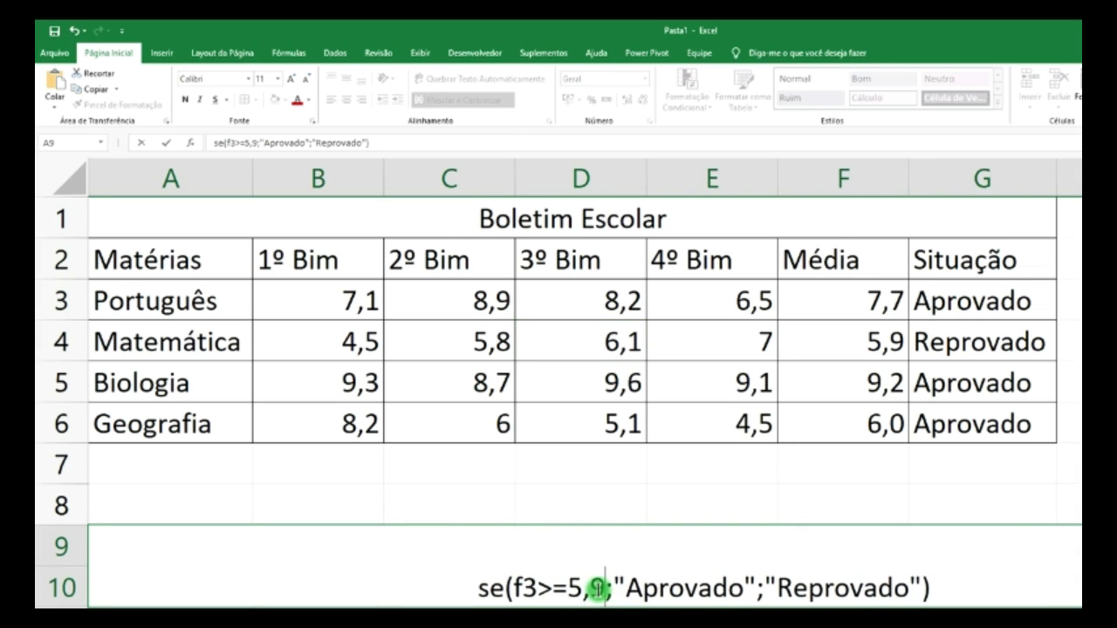
key("Return")
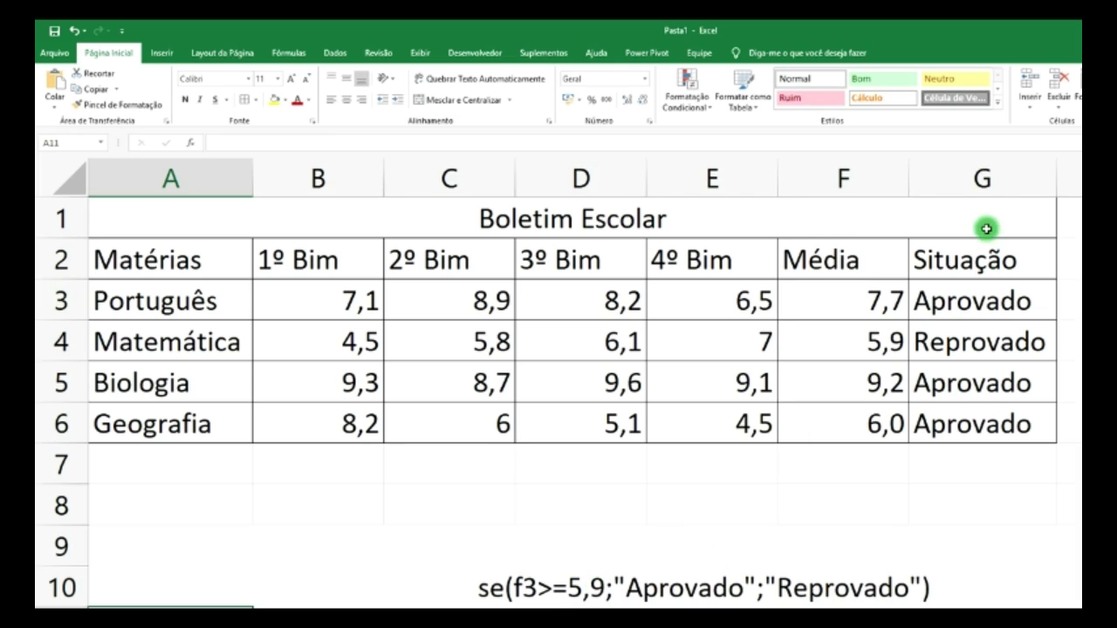
left_click(983, 180)
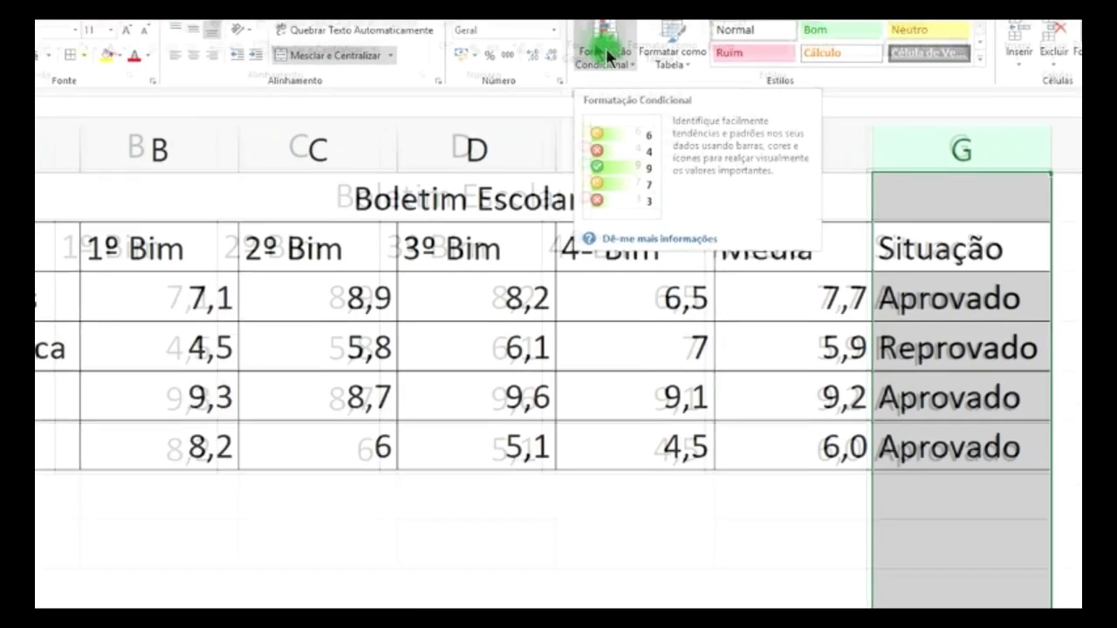
- Create a new conditional rule on column G for cells with specific text containing 'Aprovado'
left_click(675, 101)
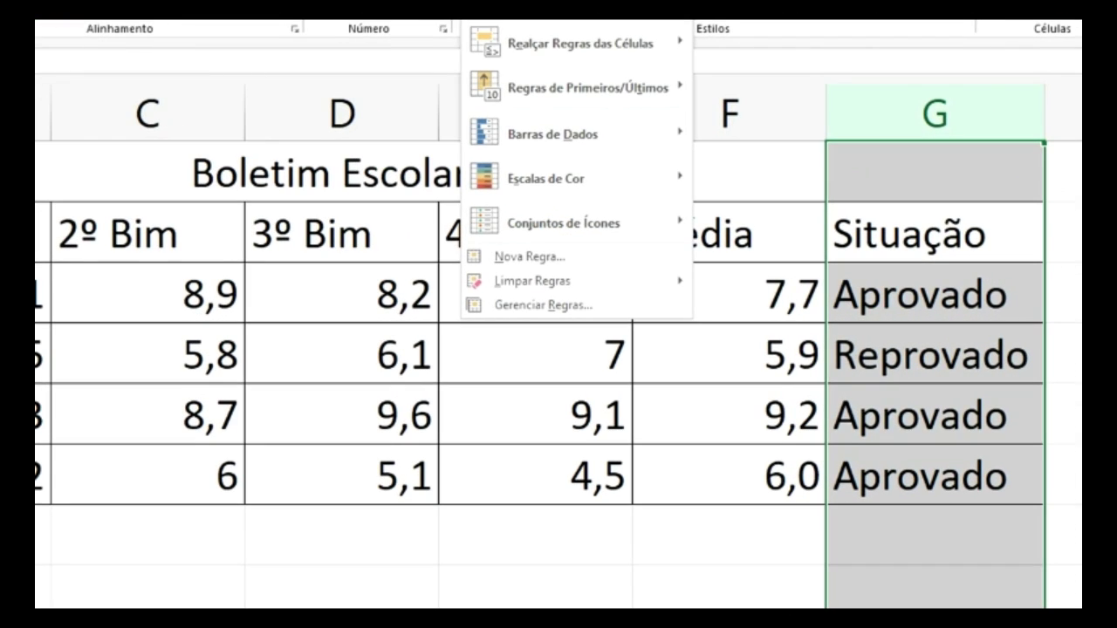
left_click(538, 254)
left_click_drag(793, 219, 324, 162)
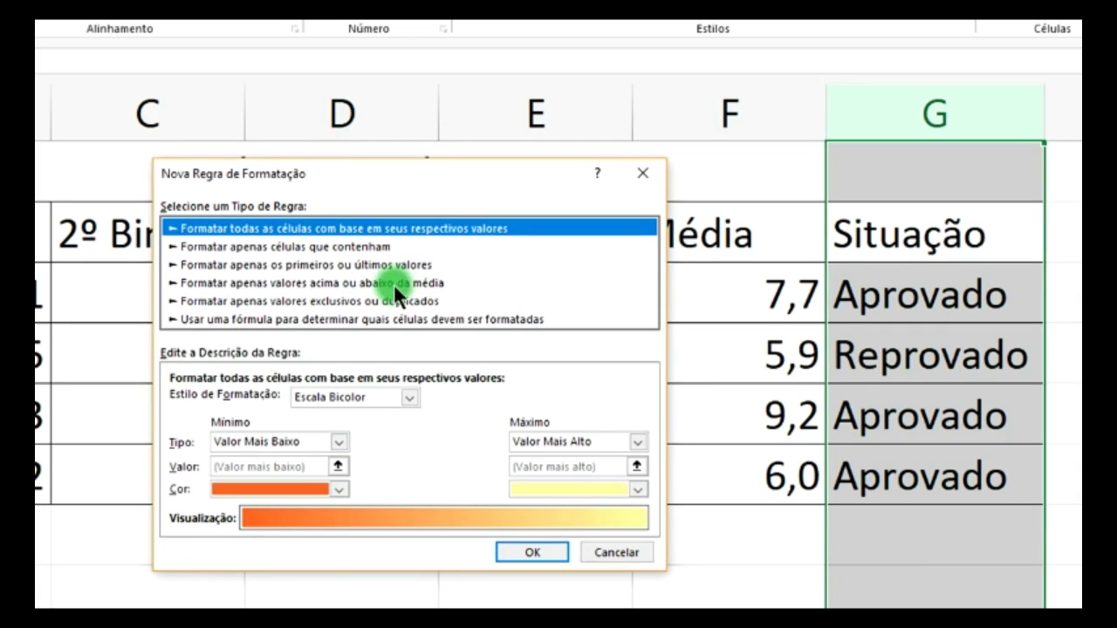
left_click(317, 246)
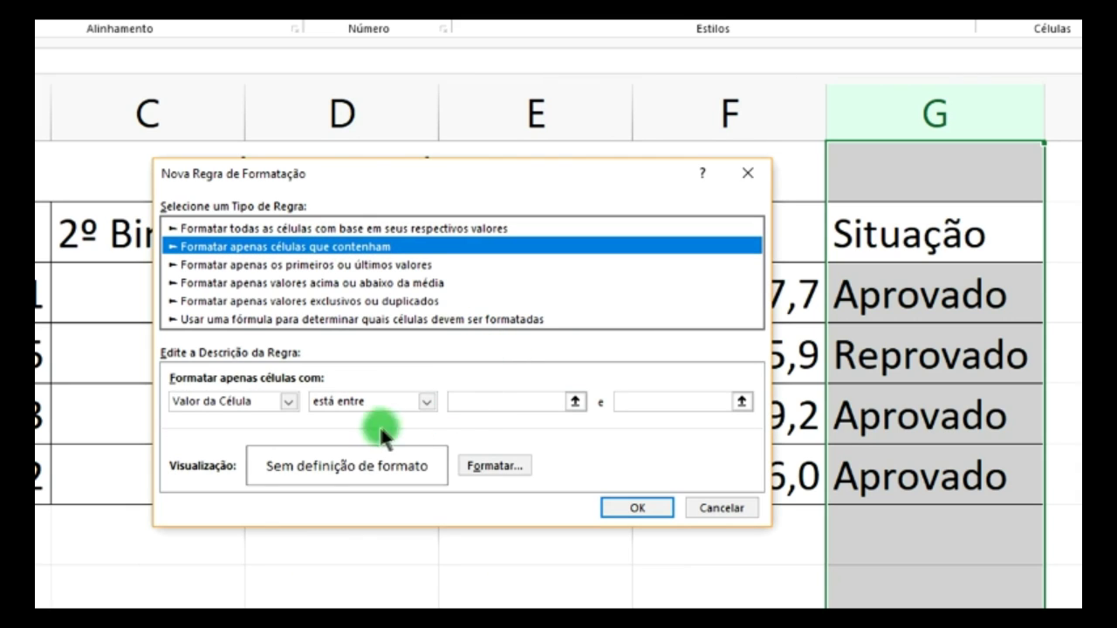
left_click(576, 401)
left_click(897, 357)
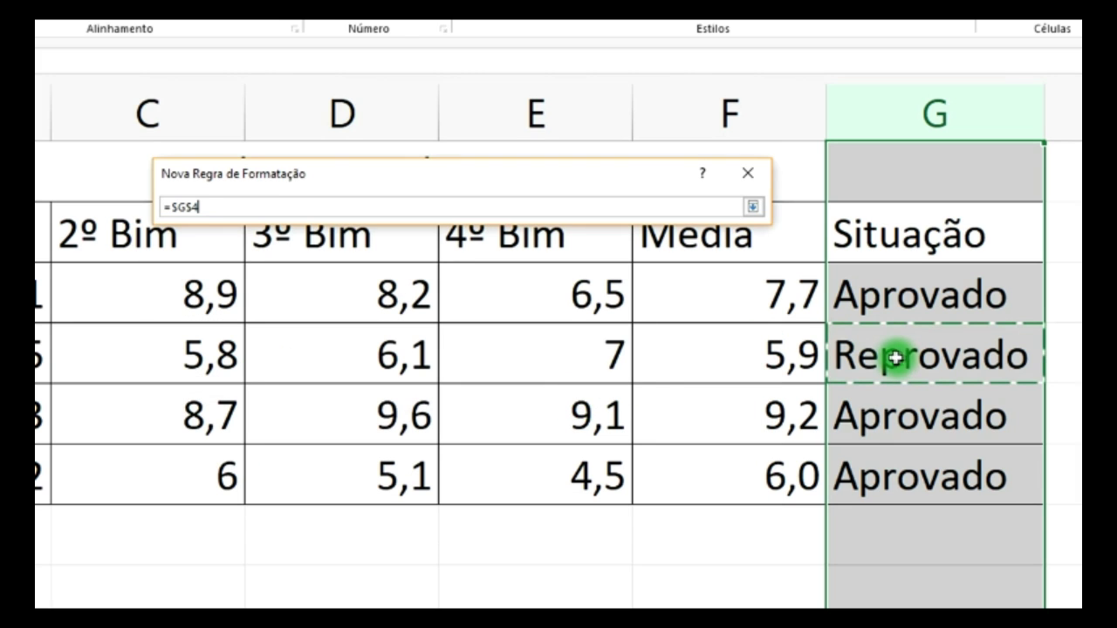
left_click(752, 206)
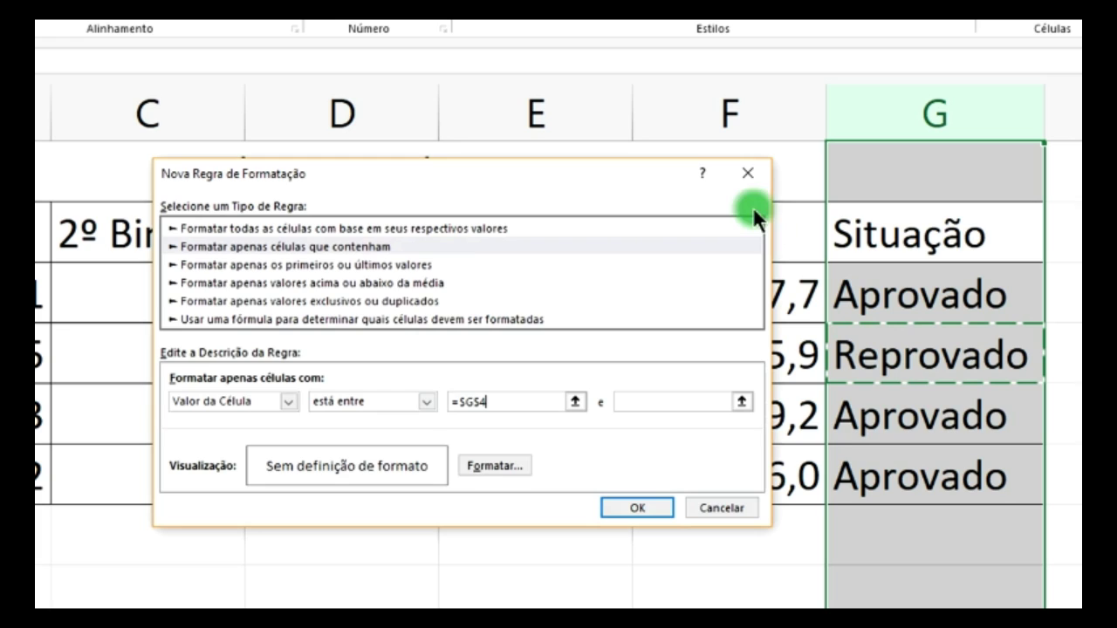
left_click(381, 249)
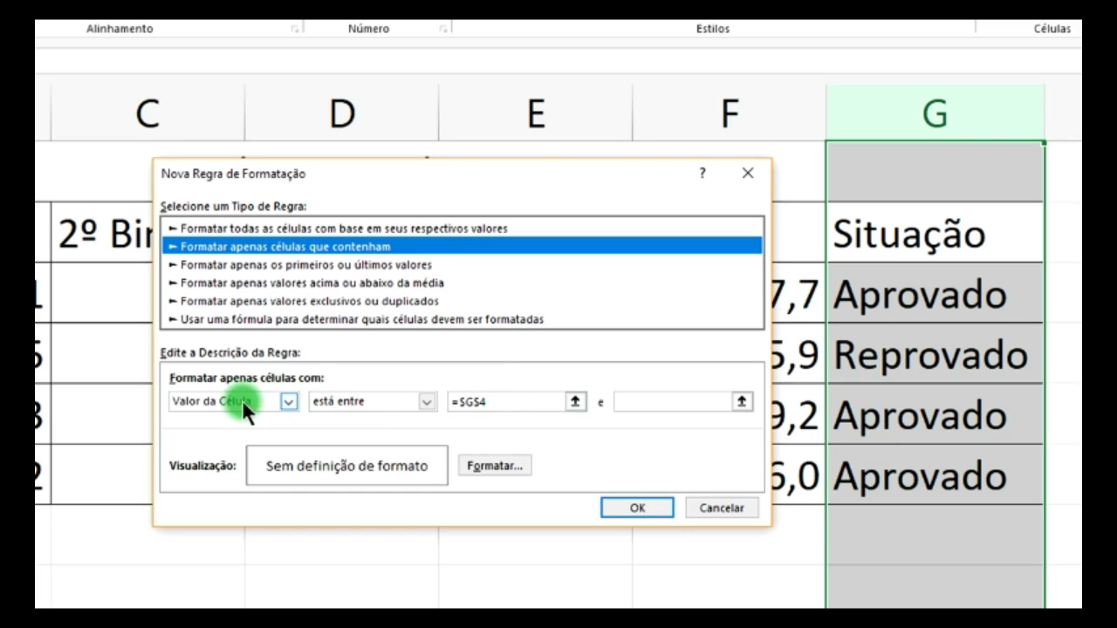
left_click(288, 401)
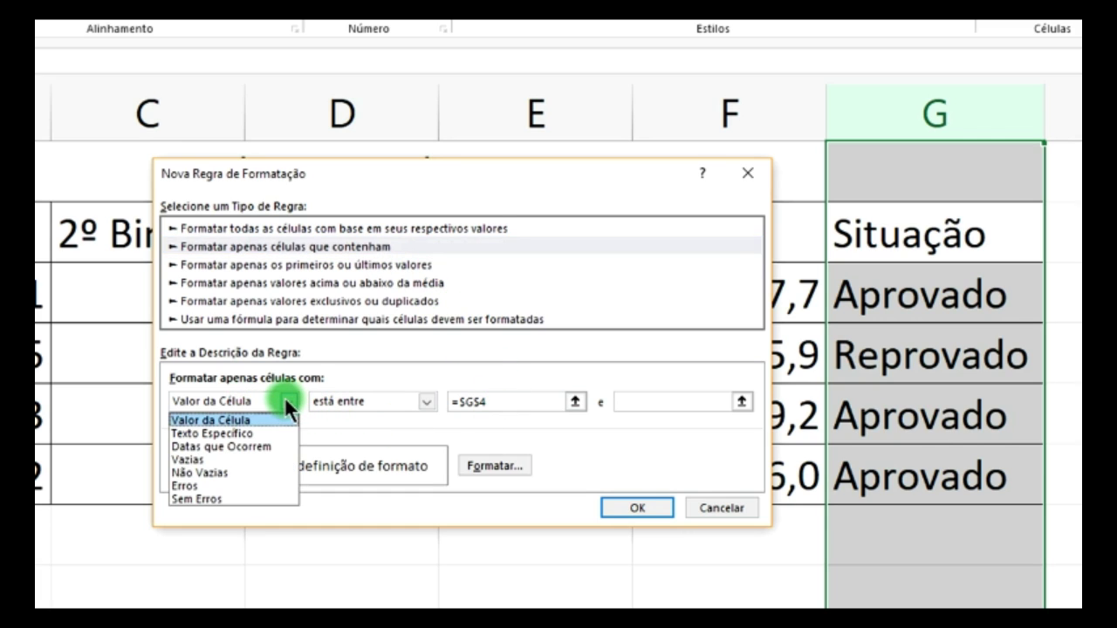
left_click(231, 433)
left_click(424, 401)
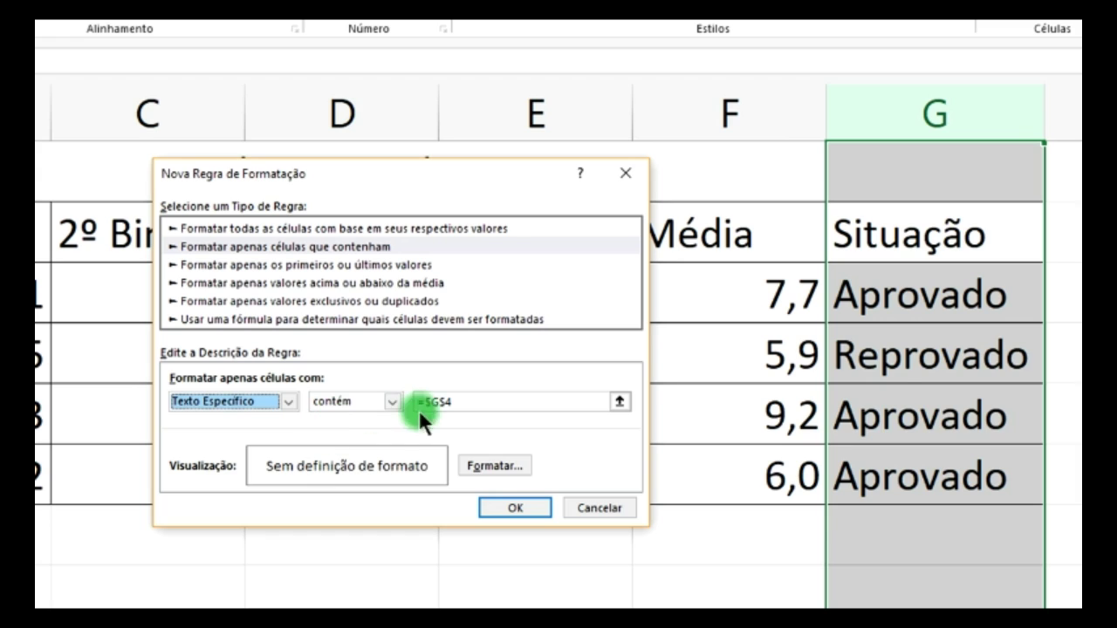
left_click(914, 391)
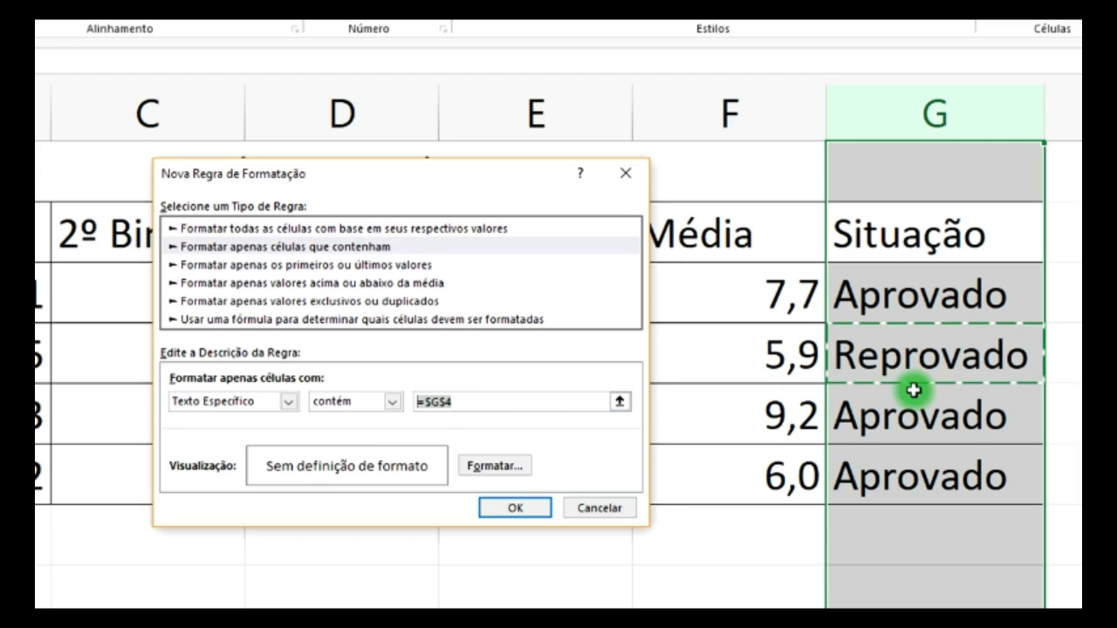
type("Aprovado")
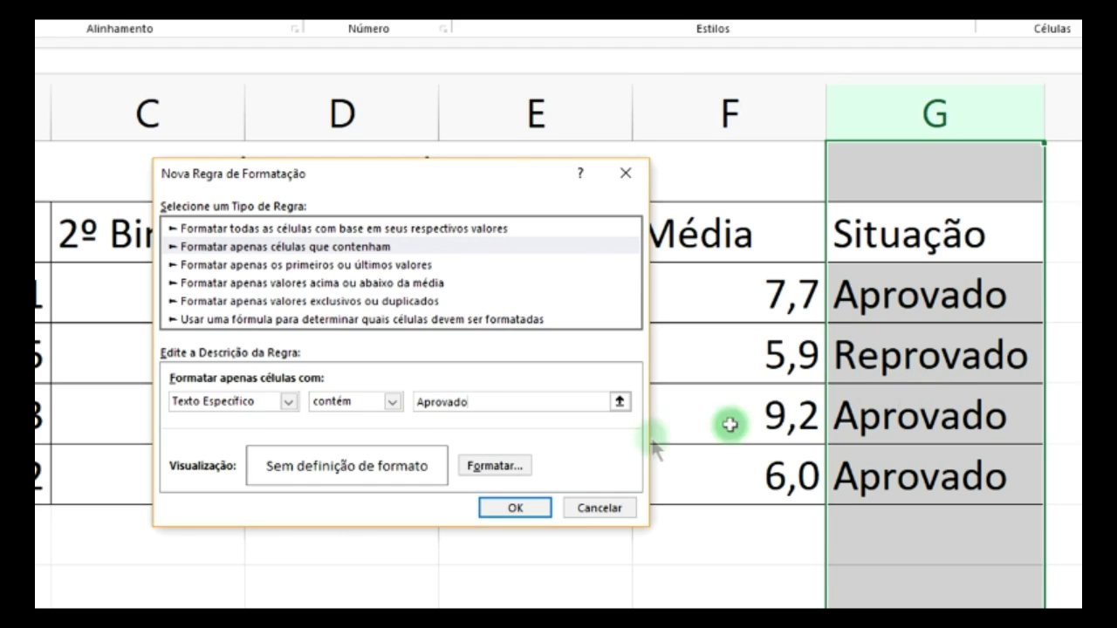
- Give the rule a blue font colour and apply it to column G
left_click(505, 470)
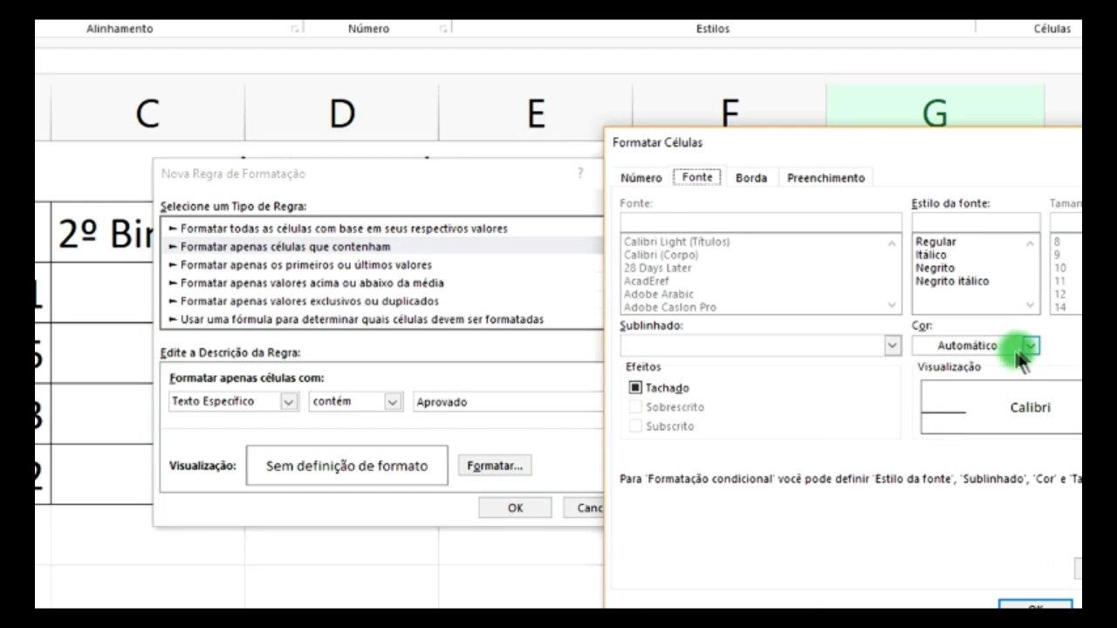
left_click(1028, 345)
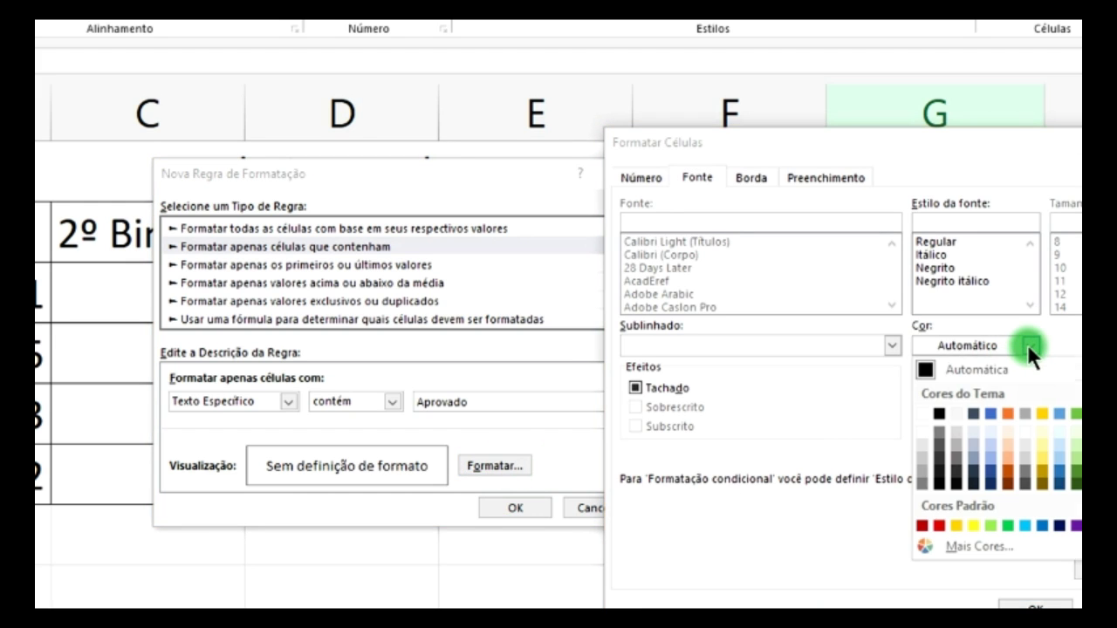
left_click(992, 413)
left_click(1035, 607)
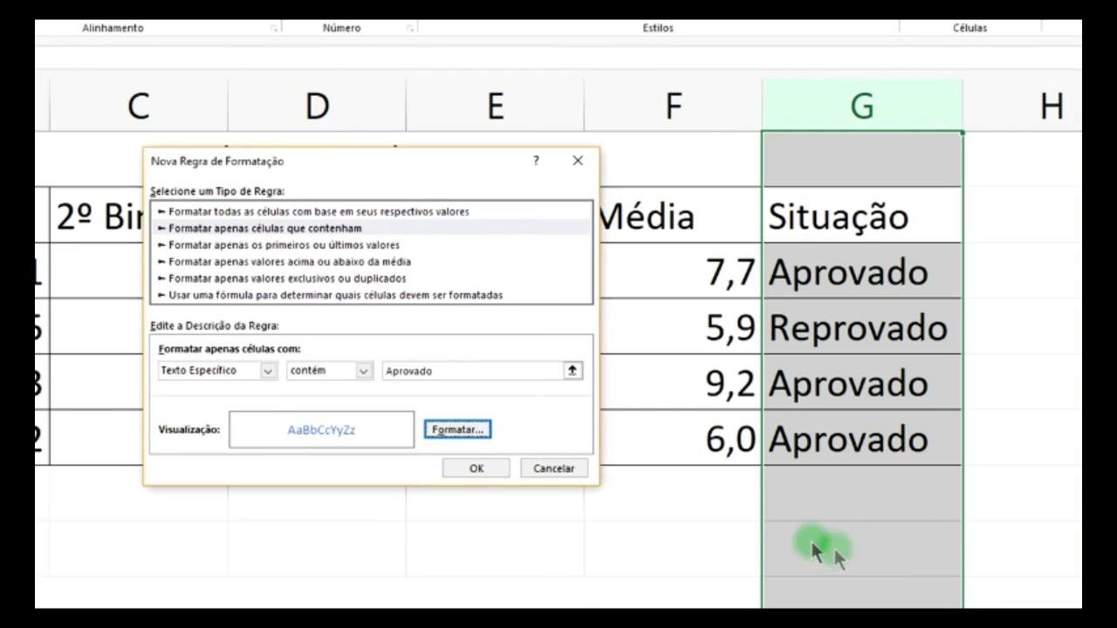
left_click(498, 472)
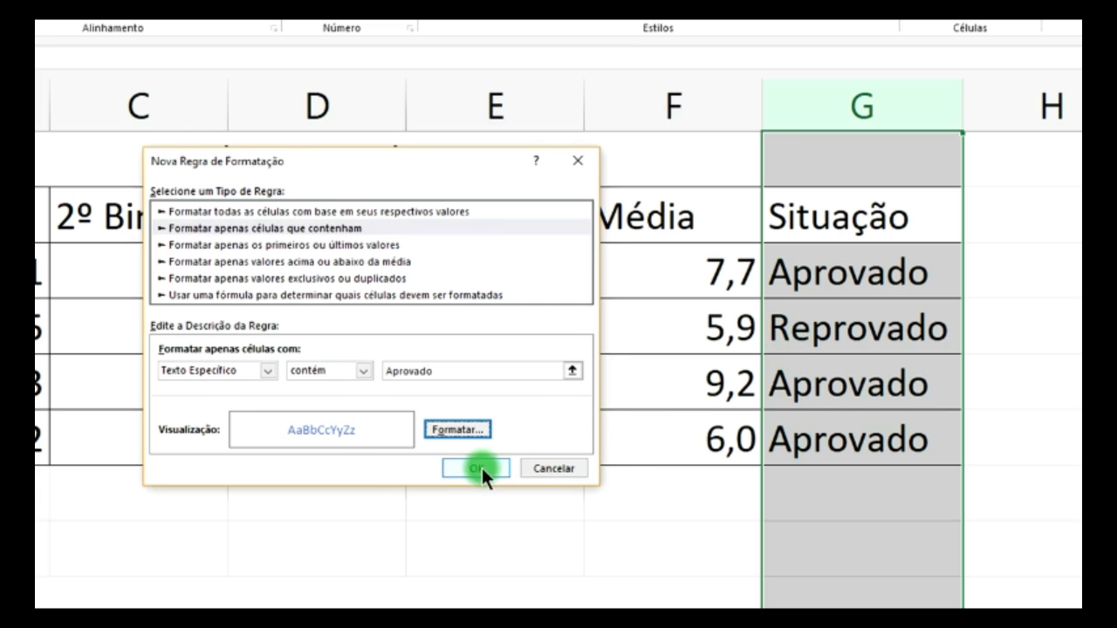
left_click(481, 468)
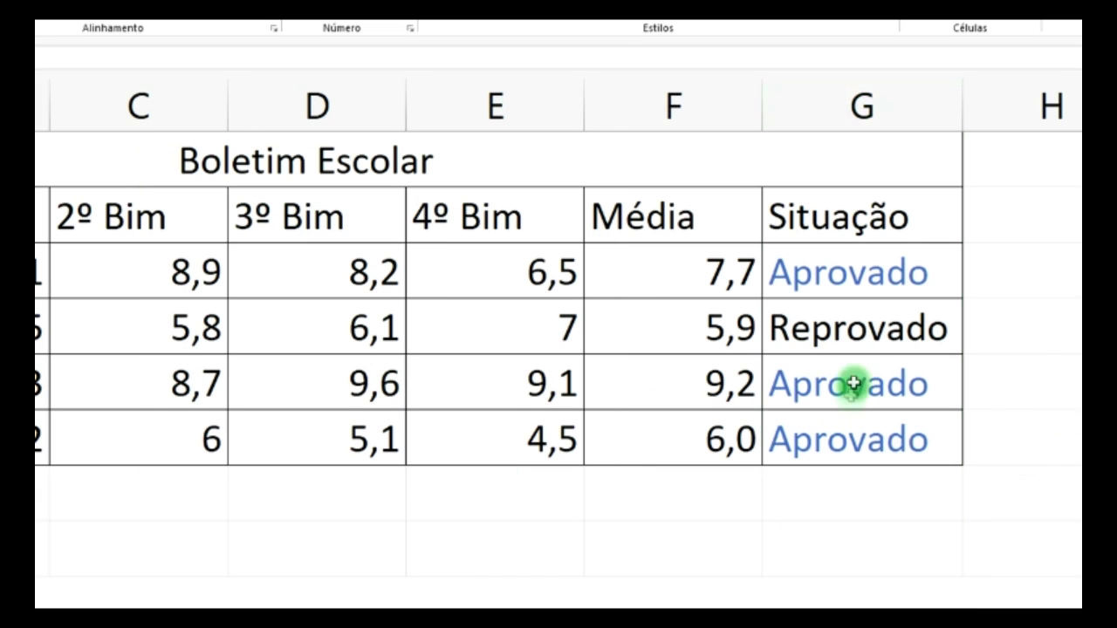
- Start a new rule on column G for cells with specific text containing 'Reprovado'
left_click(862, 109)
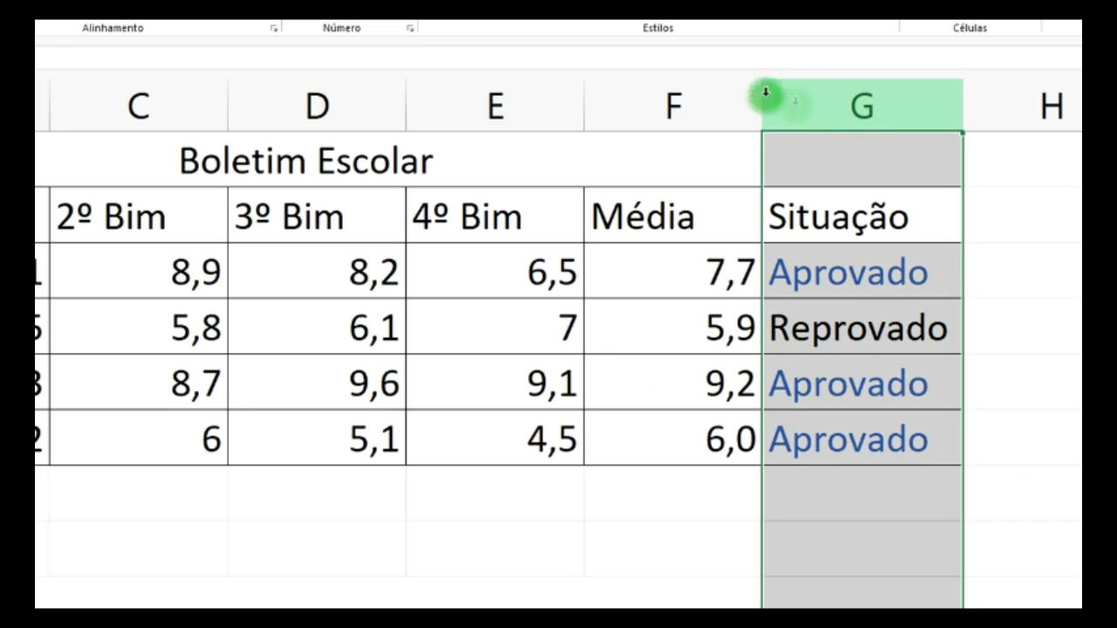
left_click(475, 18)
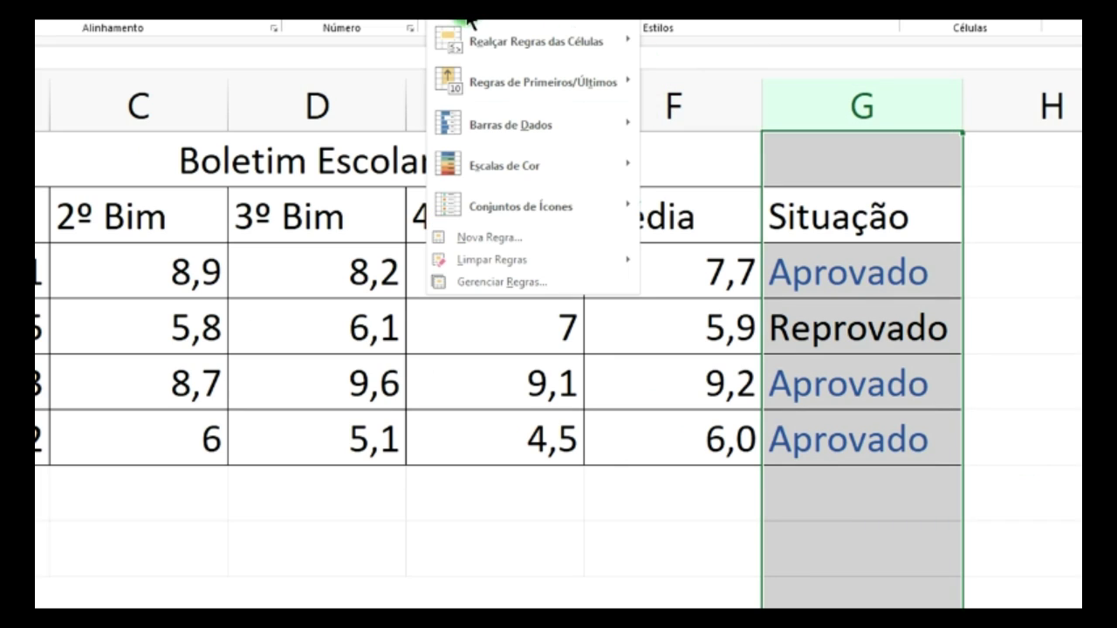
left_click(508, 240)
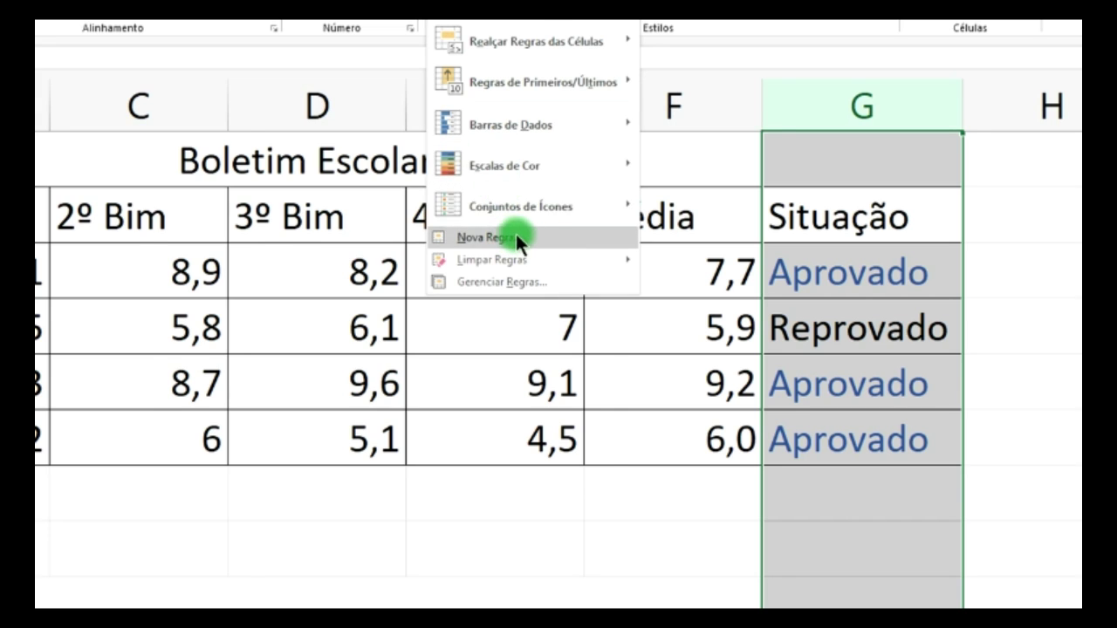
left_click(275, 210)
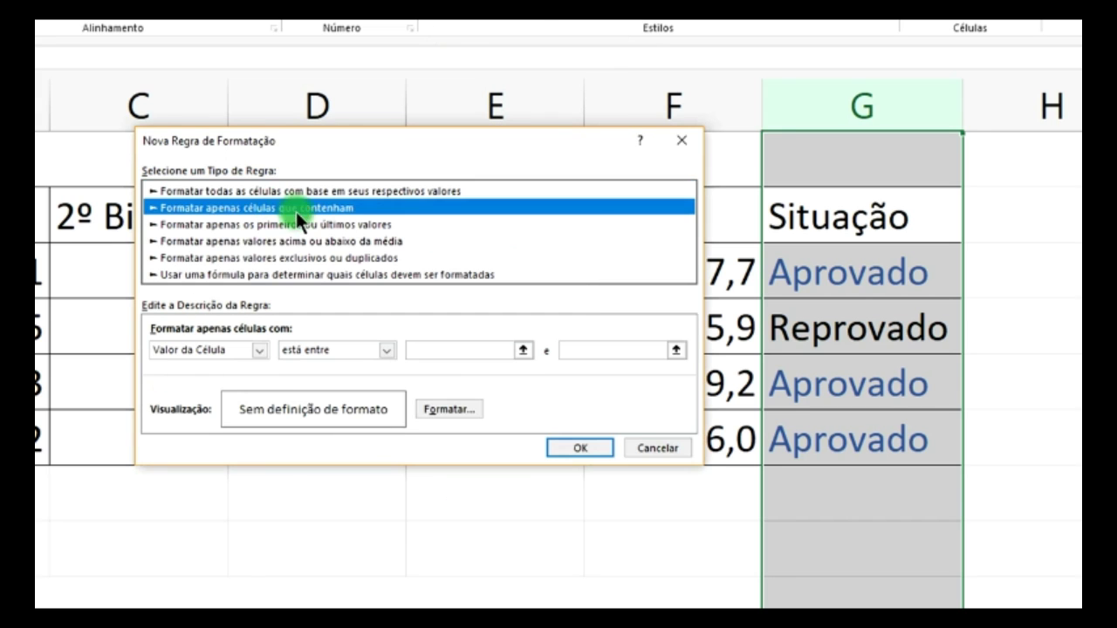
left_click(247, 352)
left_click(210, 377)
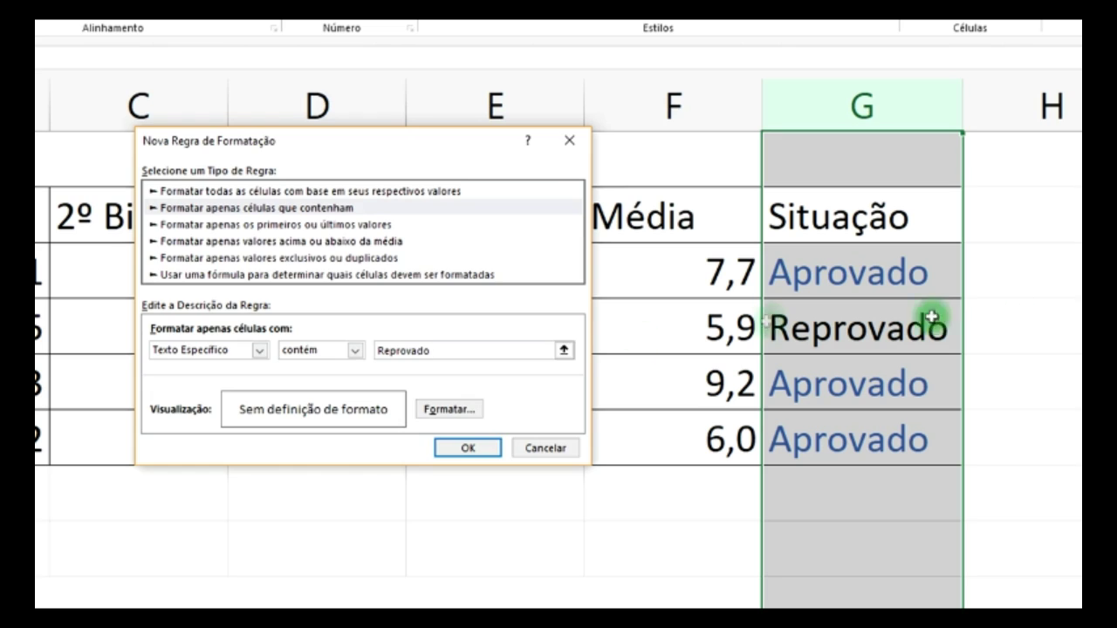
- Give the Reprovado rule a red font colour and apply it
left_click(463, 410)
left_click(486, 382)
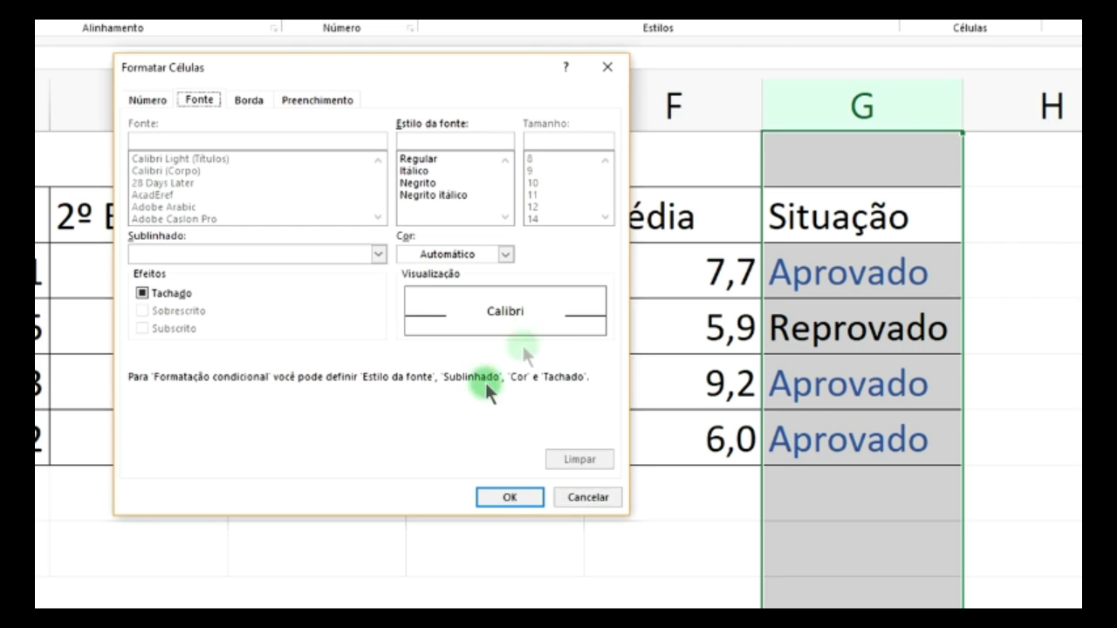
left_click(504, 253)
left_click(420, 417)
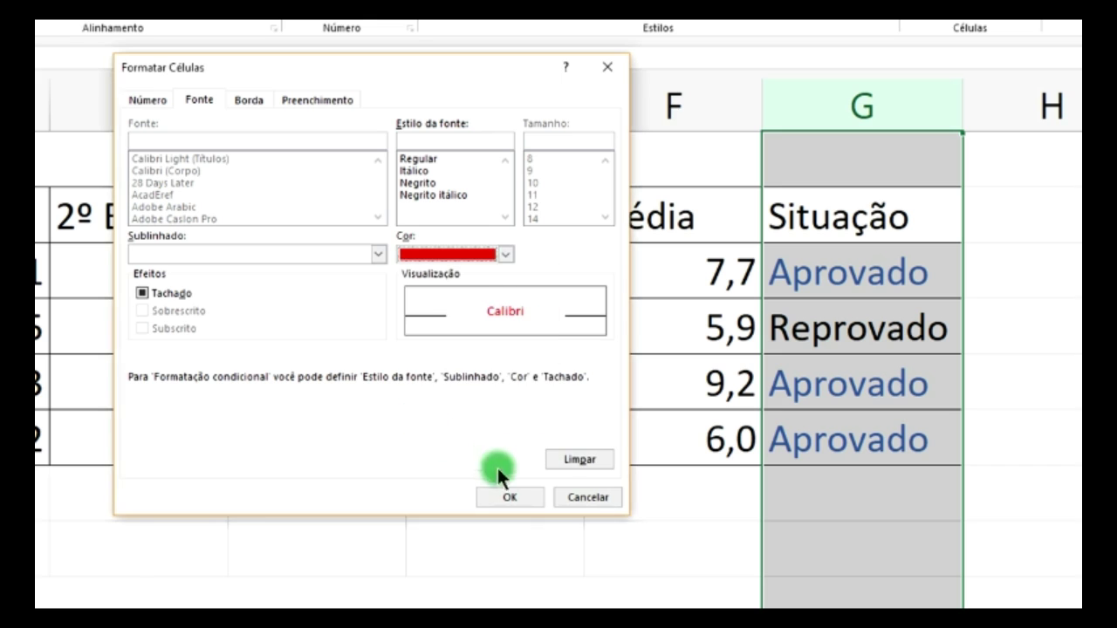
left_click(510, 497)
left_click(480, 446)
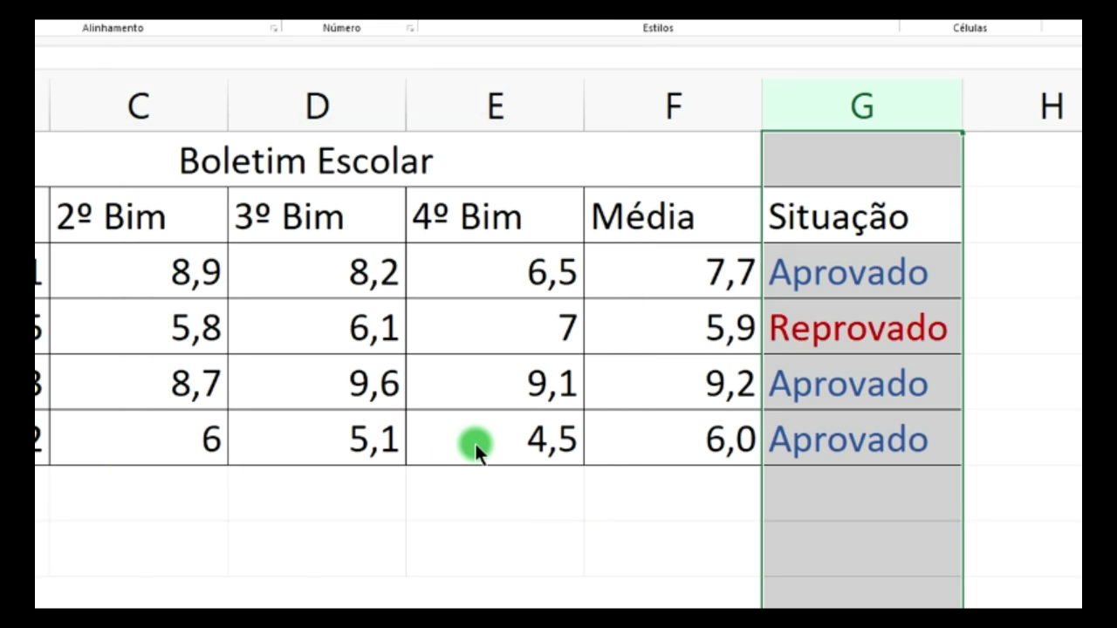
left_click(973, 470)
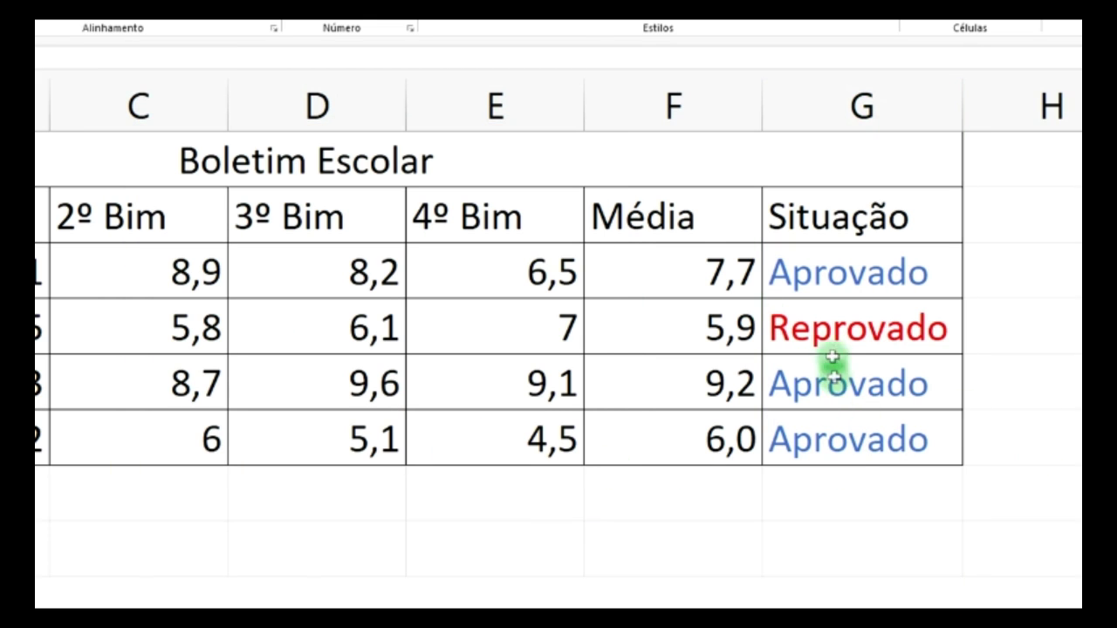
left_click(851, 274)
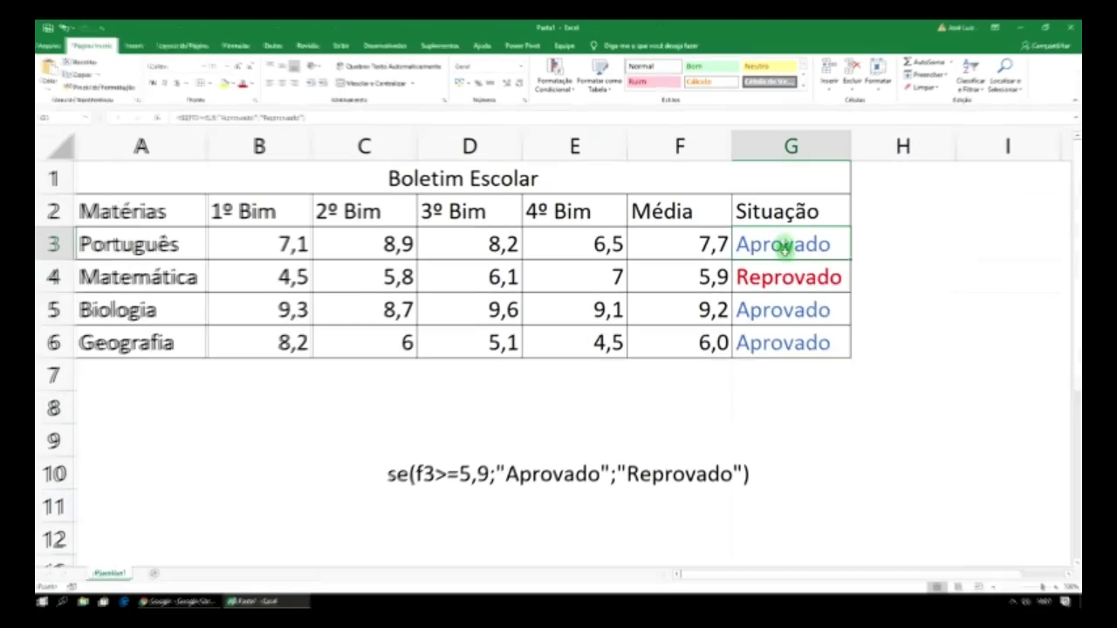
- Clear G3:G6 and copy the se(...) formula text from the A9 note
left_click_drag(783, 247, 793, 341)
key("Delete")
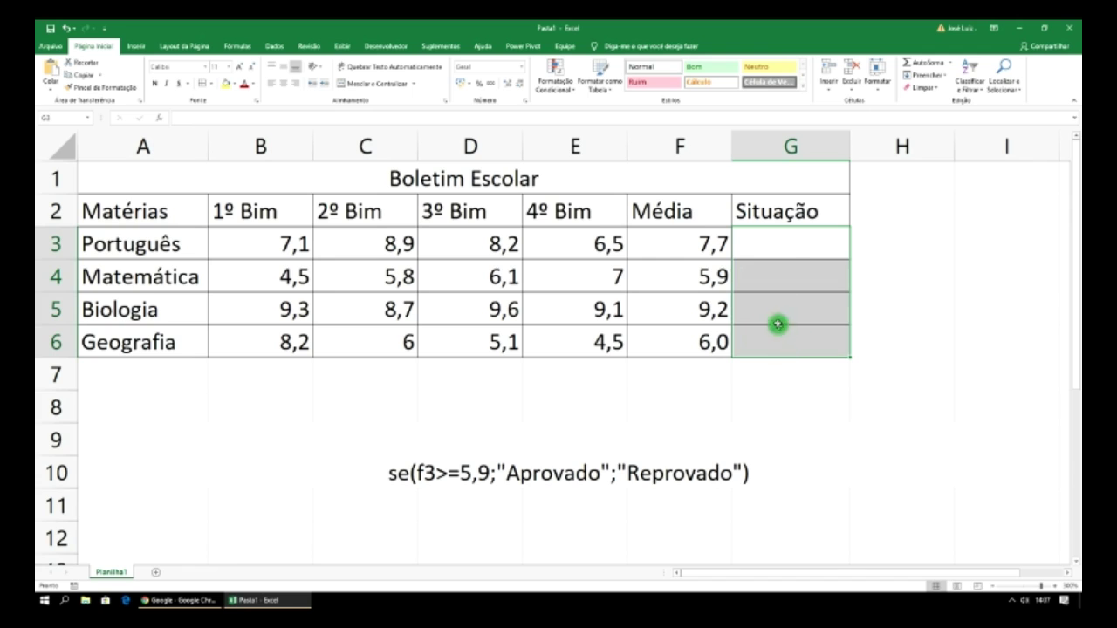
left_click(769, 245)
left_click(404, 480)
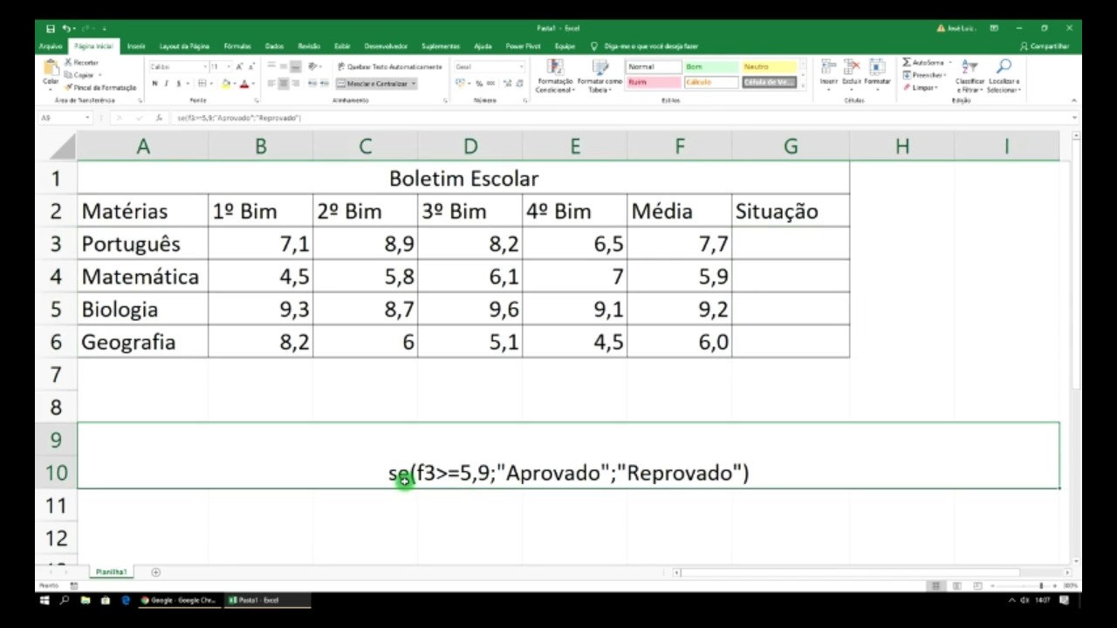
double_click(402, 474)
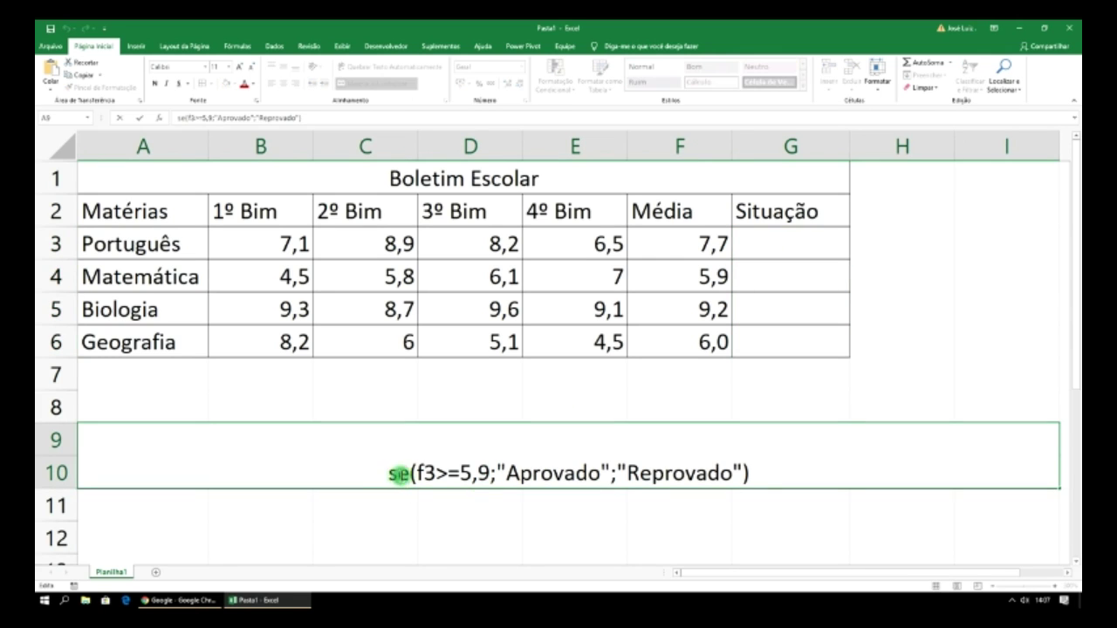
left_click_drag(392, 472, 803, 476)
key("ctrl+c")
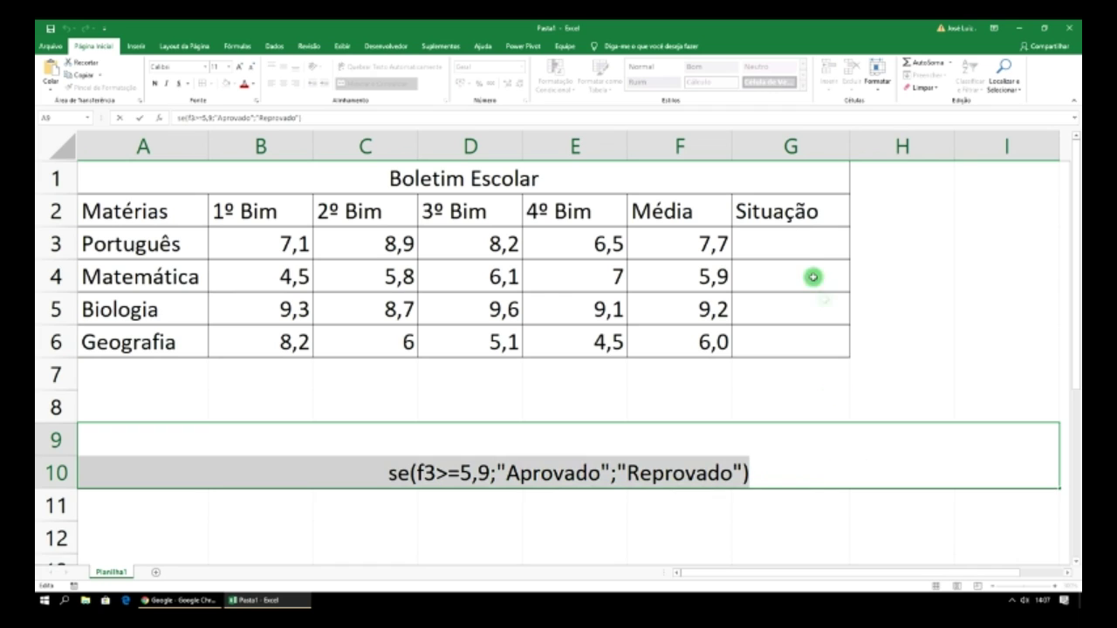
- Enter =se(...) in G3 by pasting after '=', then fill it down to G6
left_click(760, 244)
double_click(760, 244)
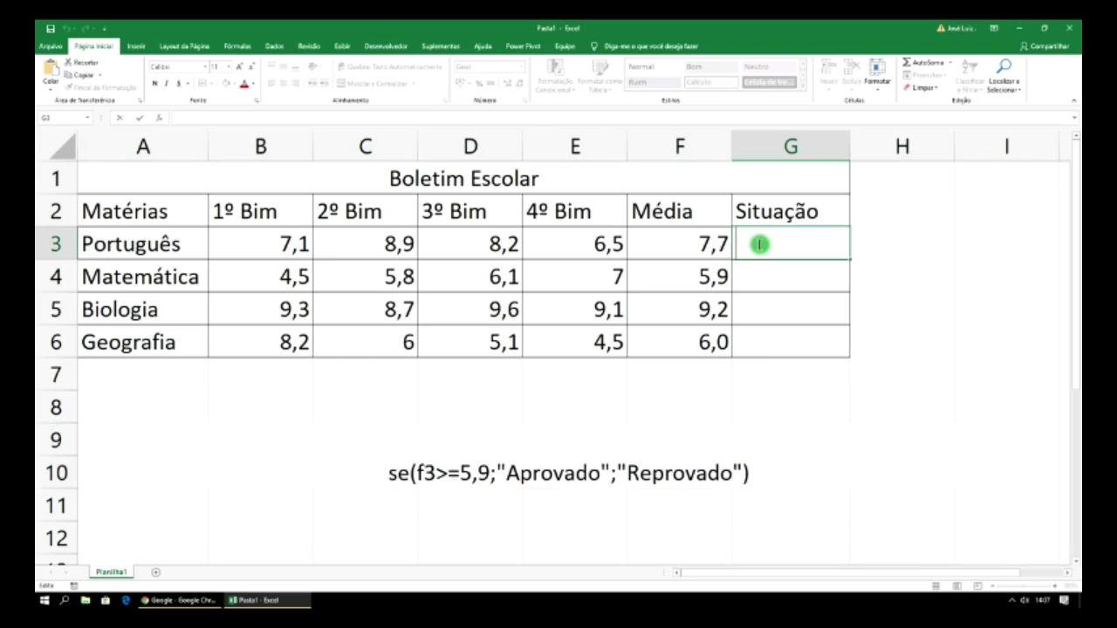
type("=")
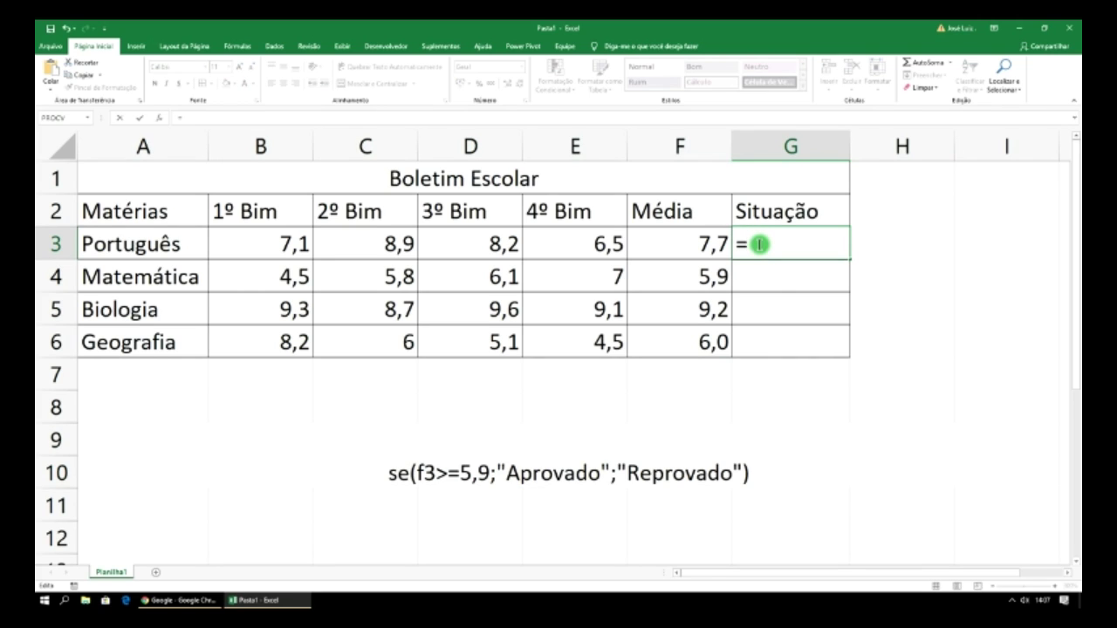
key("ctrl+v")
key("Return")
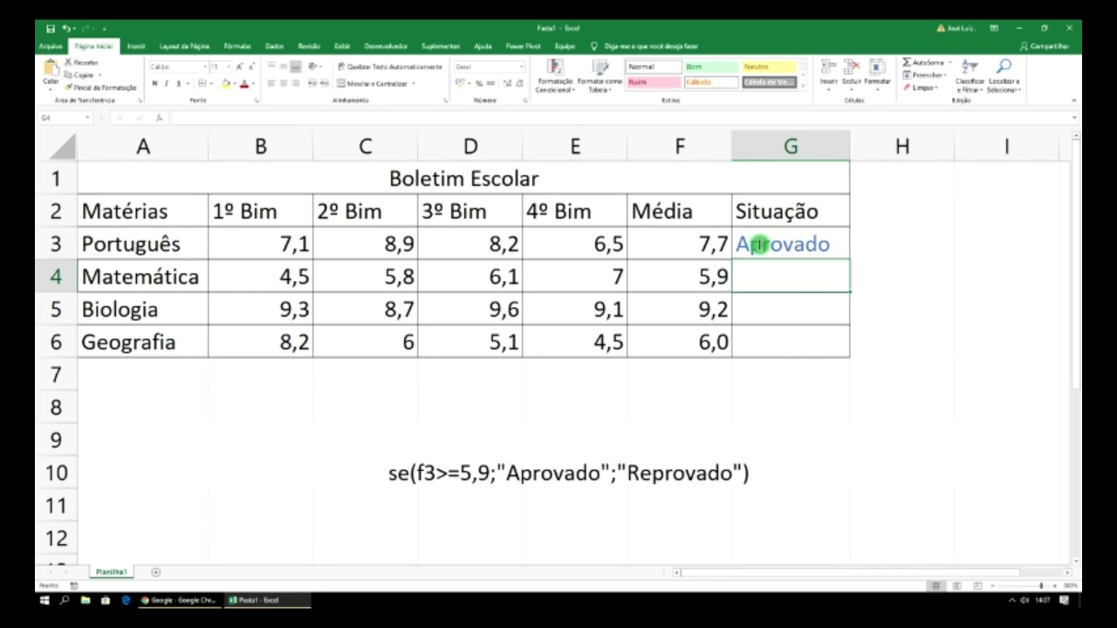
left_click(757, 245)
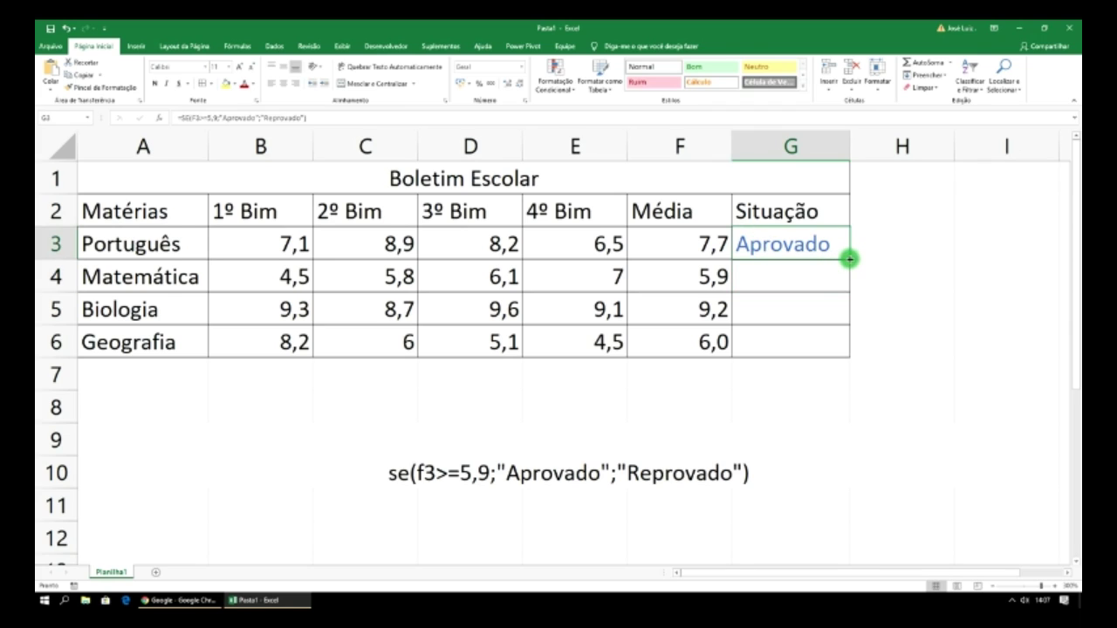
left_click_drag(849, 258, 847, 346)
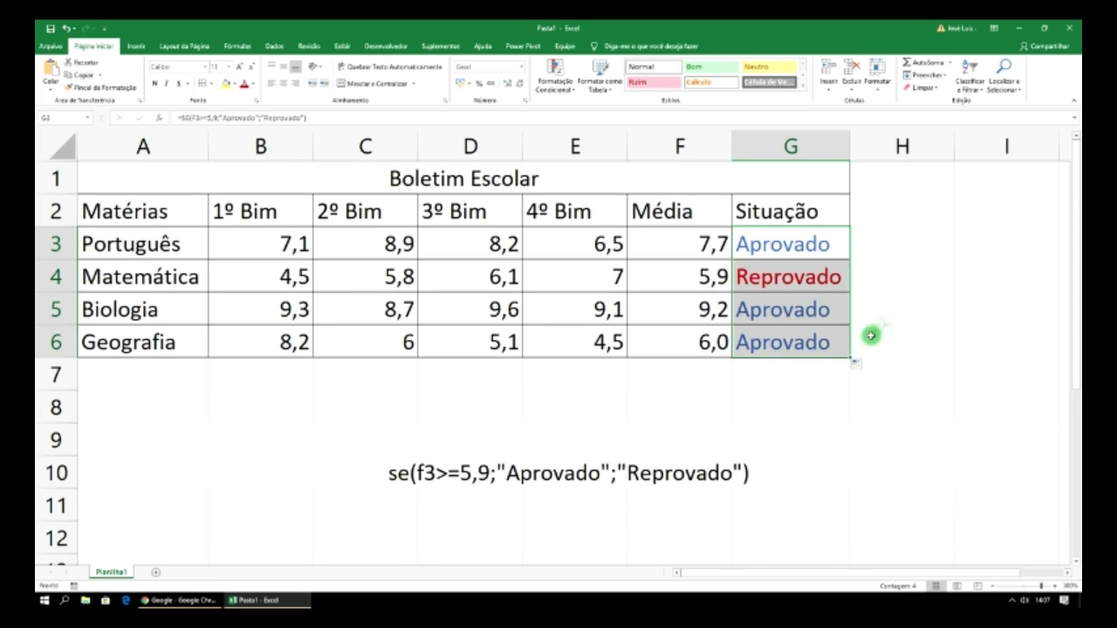
left_click(913, 241)
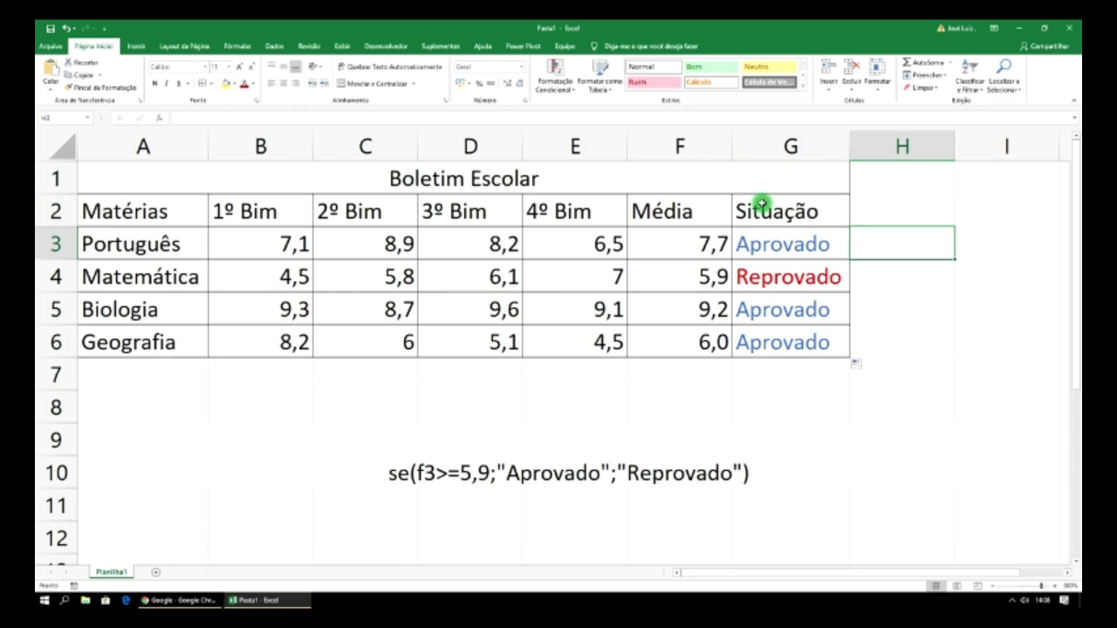
- Select G3 to review its SE formula
left_click(781, 243)
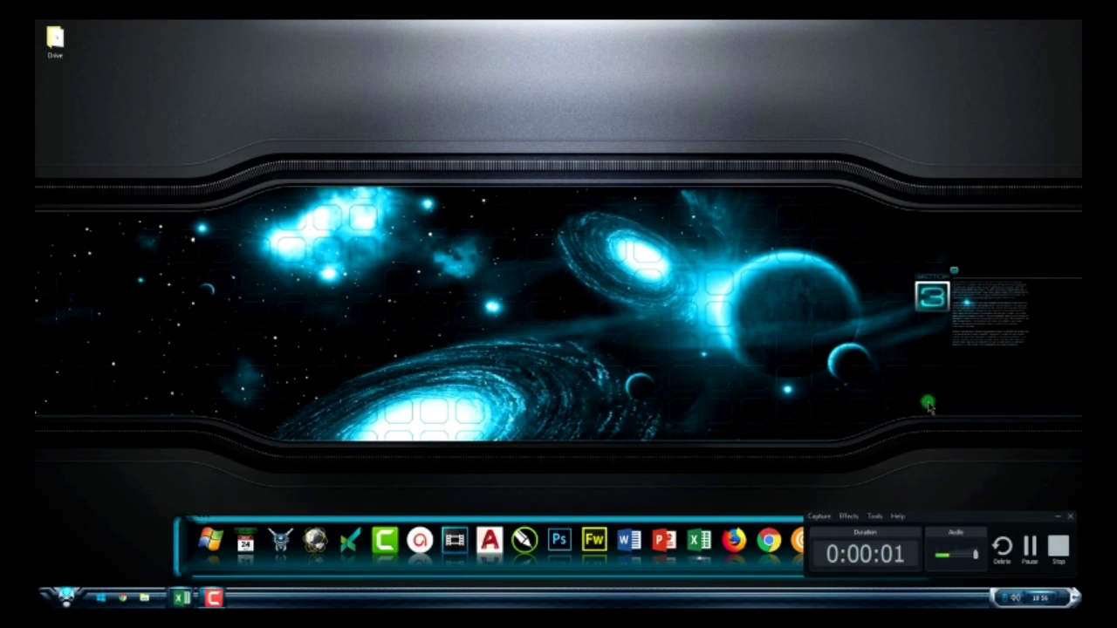
- Bring the names workbook back from the taskbar and zoom in to about 200%
left_click(1058, 521)
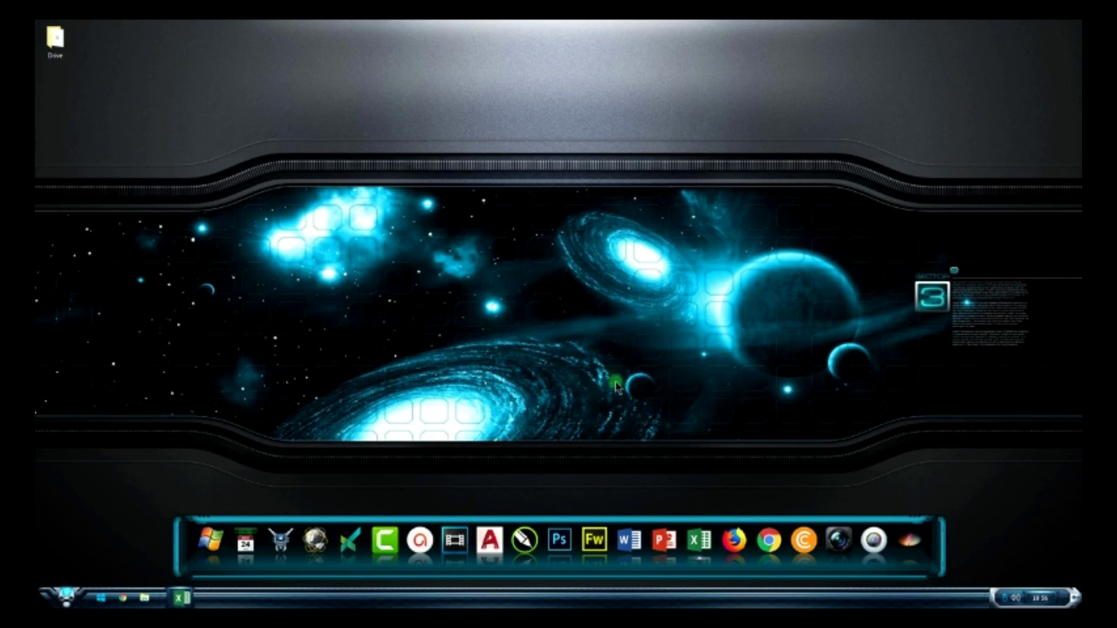
left_click(181, 598)
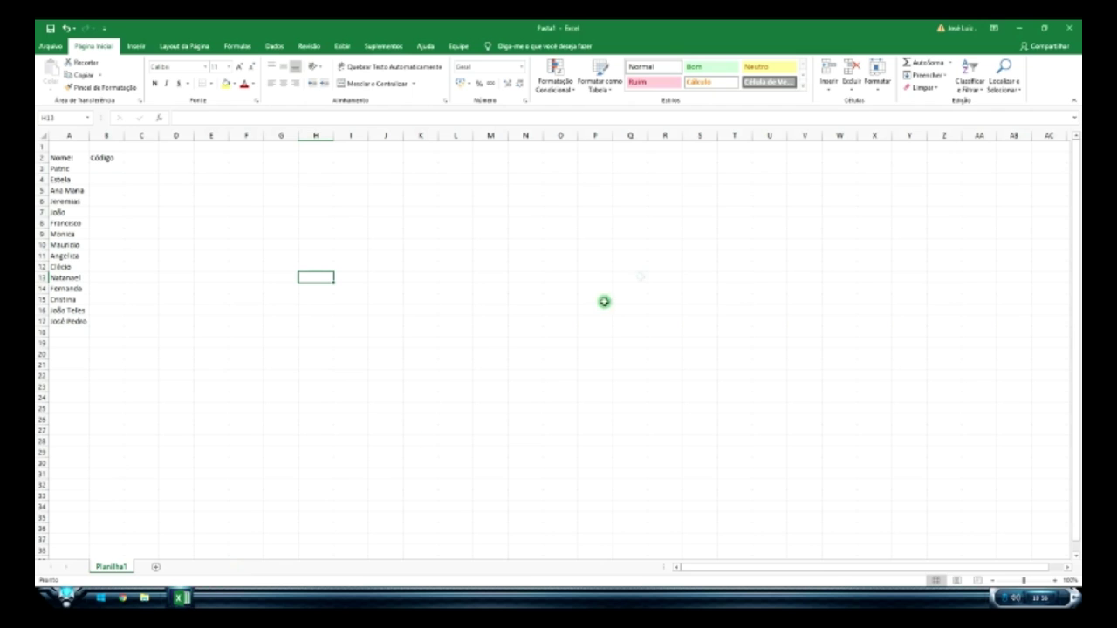
left_click(1054, 581)
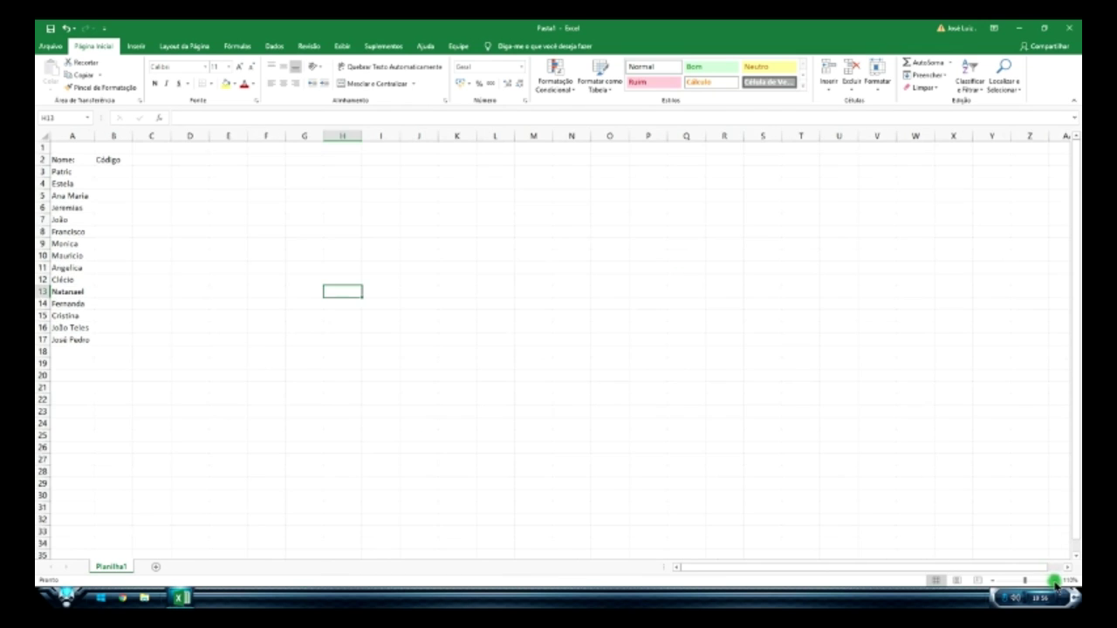
left_click(1054, 581)
left_click(1054, 580)
left_click(1054, 580)
left_click(1054, 580)
left_click(1054, 581)
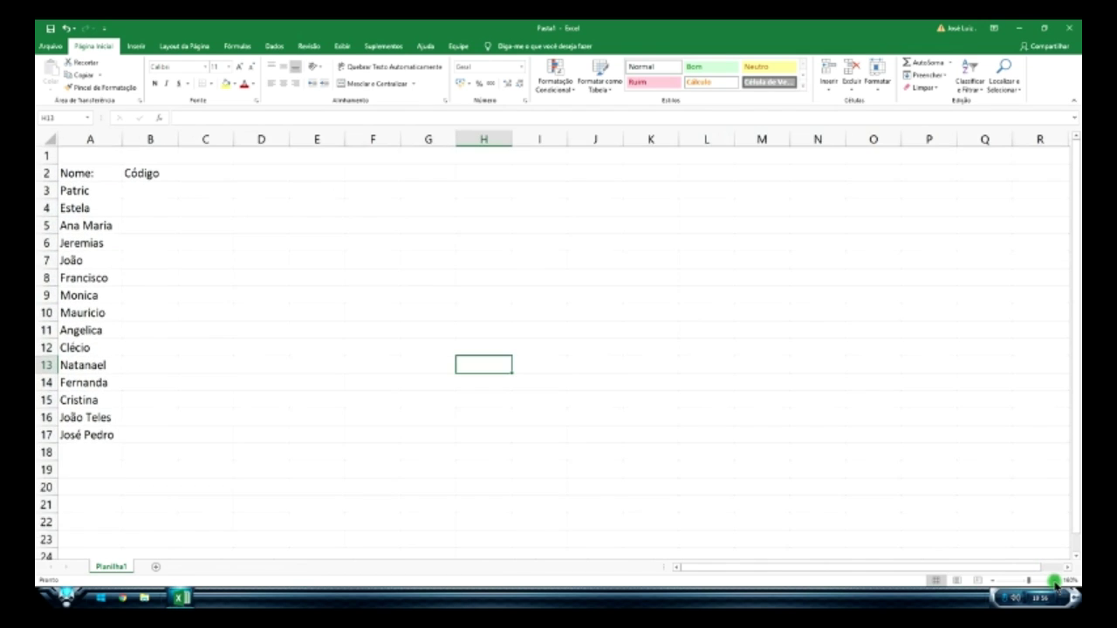
left_click(1054, 581)
left_click(1054, 581)
left_click(1054, 580)
left_click(1055, 580)
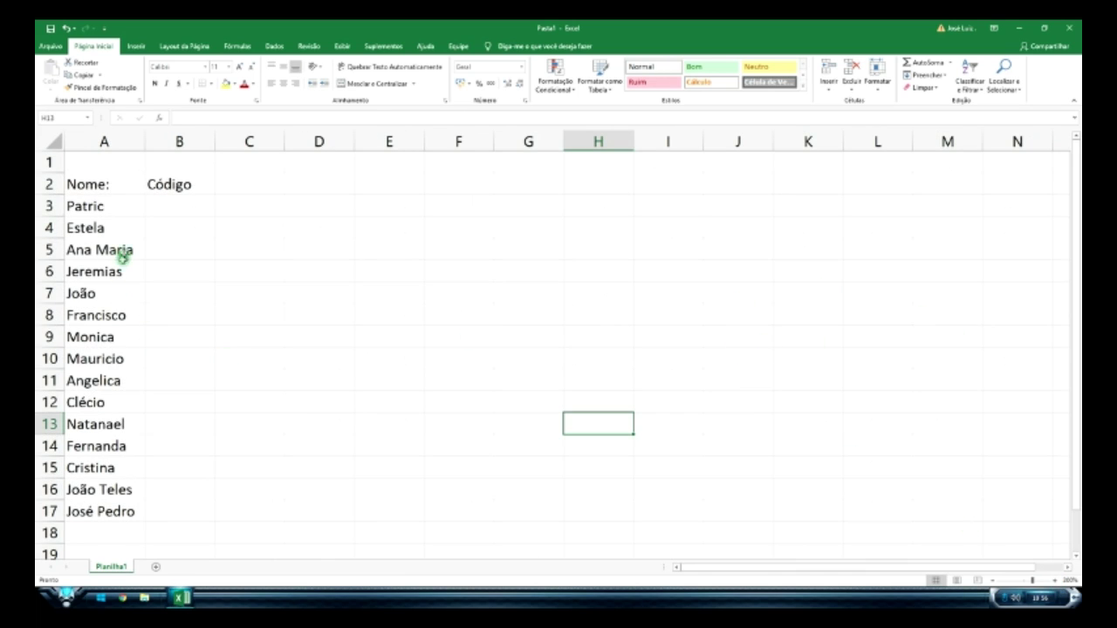
- Enter 1 in B3 and fill down to B17, numbering the 15 names 1 to 15
left_click(157, 209)
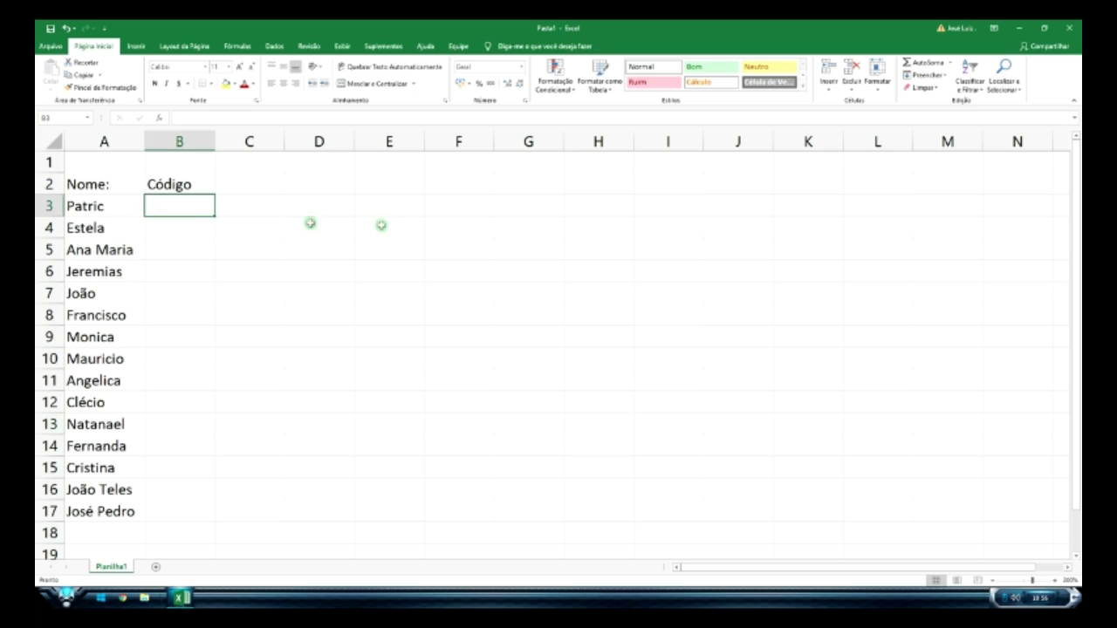
type("1")
key("Return")
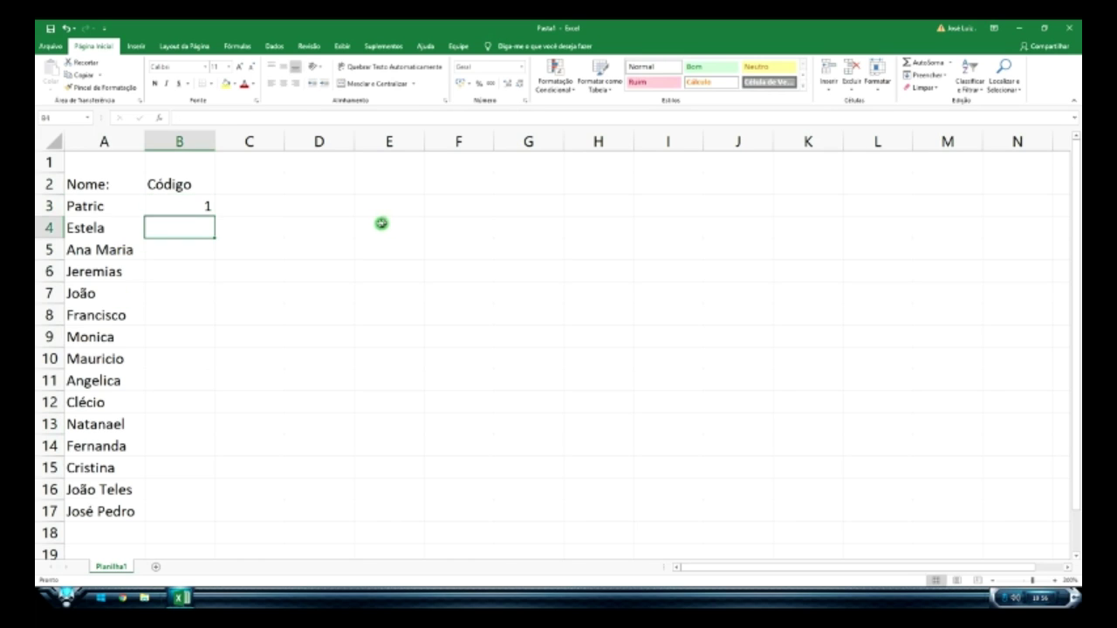
left_click(202, 207)
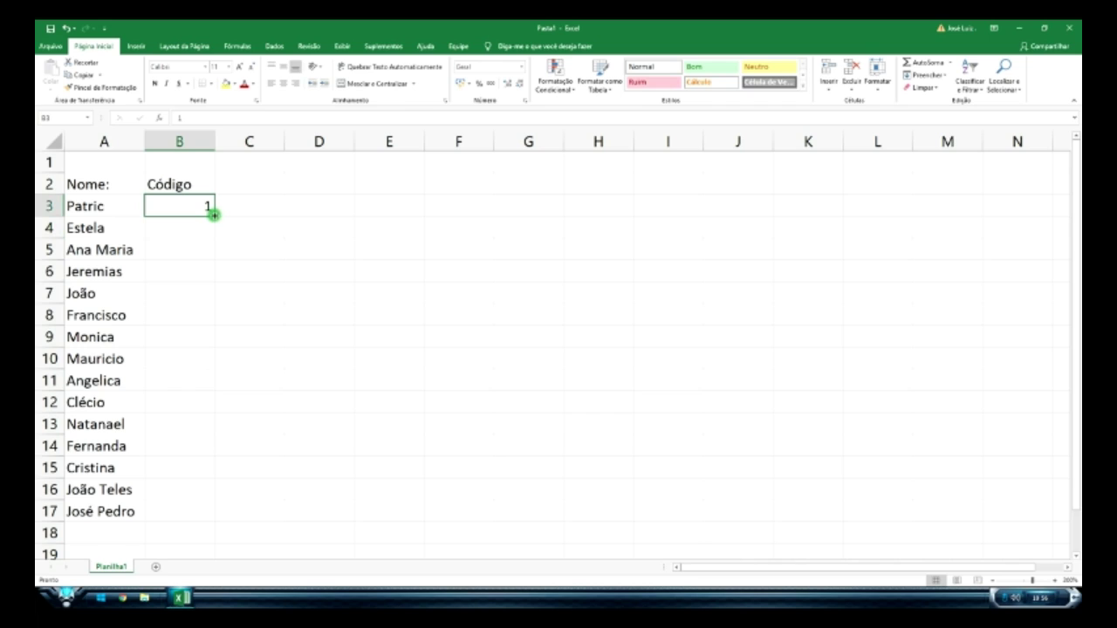
left_click_drag(214, 215, 200, 515)
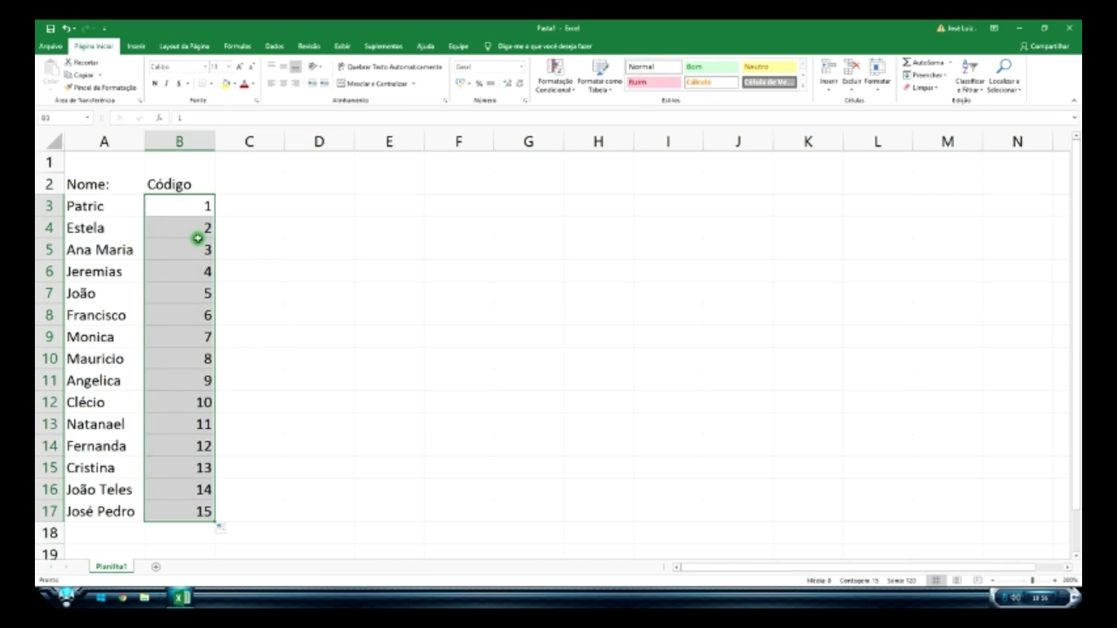
left_click(269, 373)
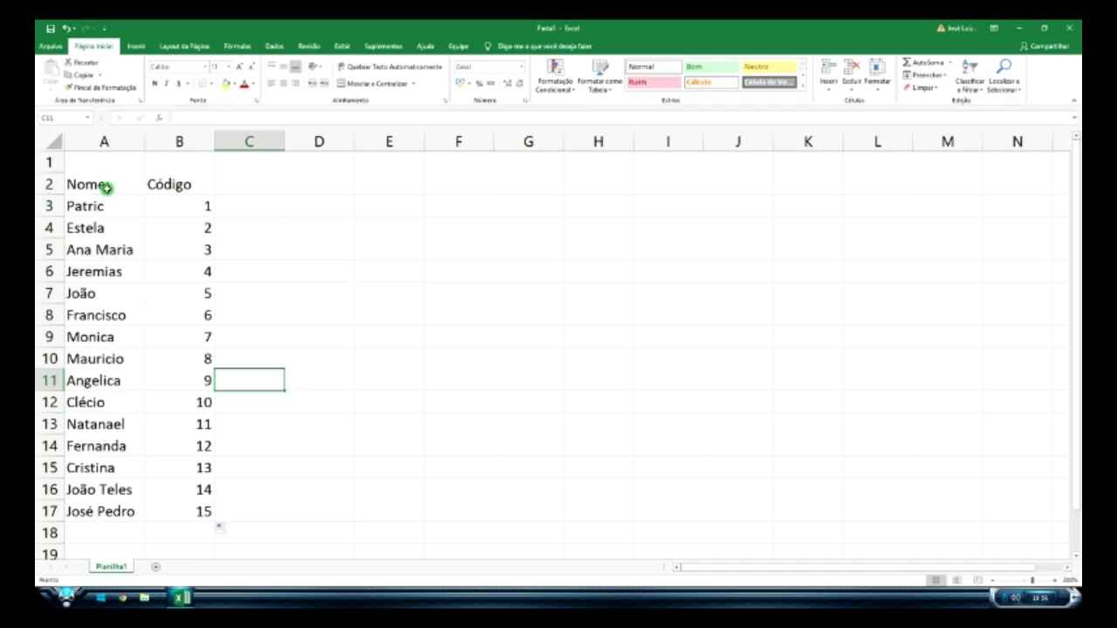
left_click(1065, 580)
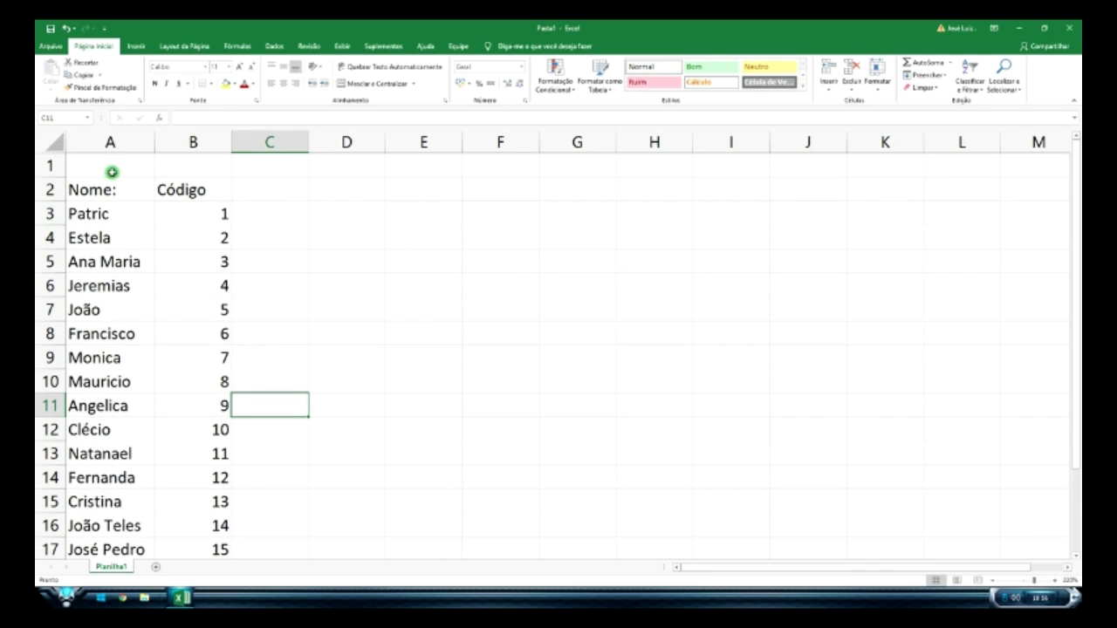
left_click_drag(106, 213, 125, 501)
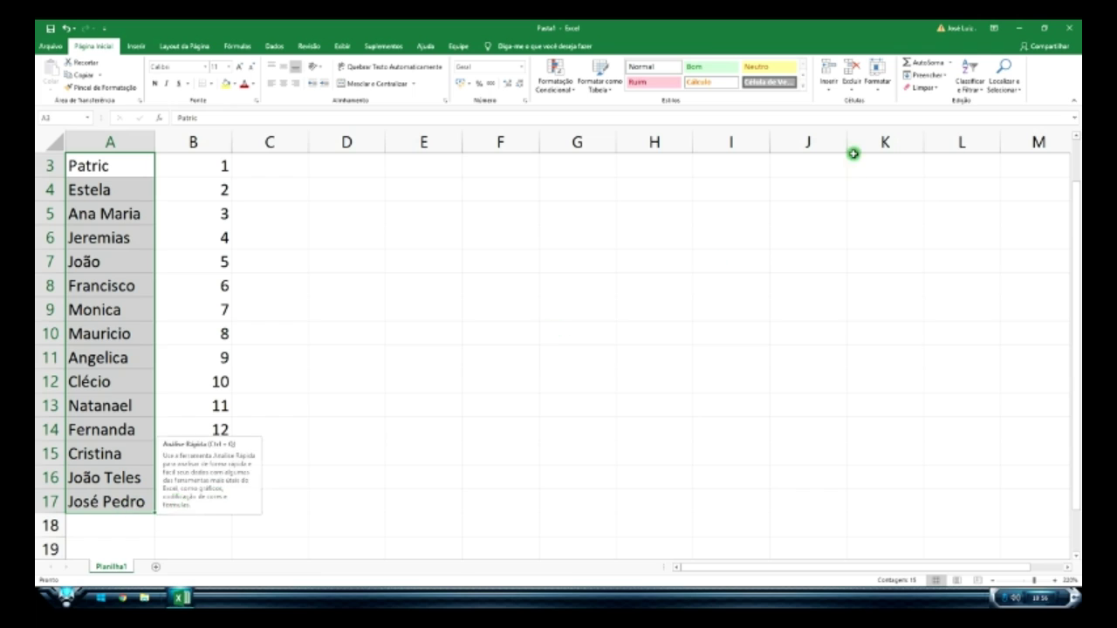
- Sort the names A to Z with Expandir a seleção so codes move along
left_click(971, 88)
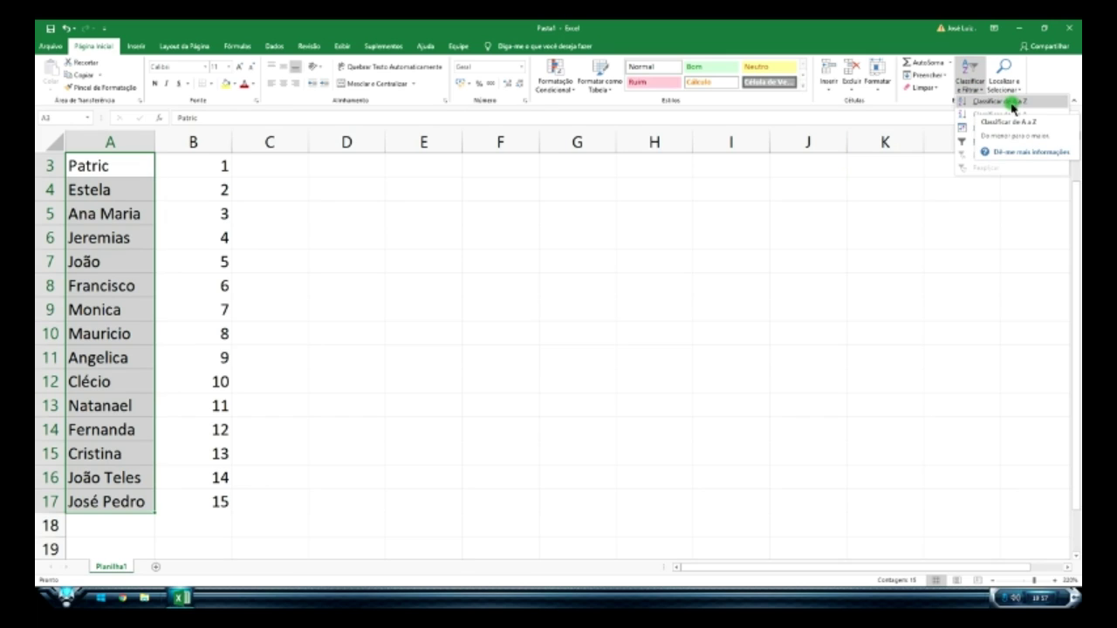
left_click(1008, 102)
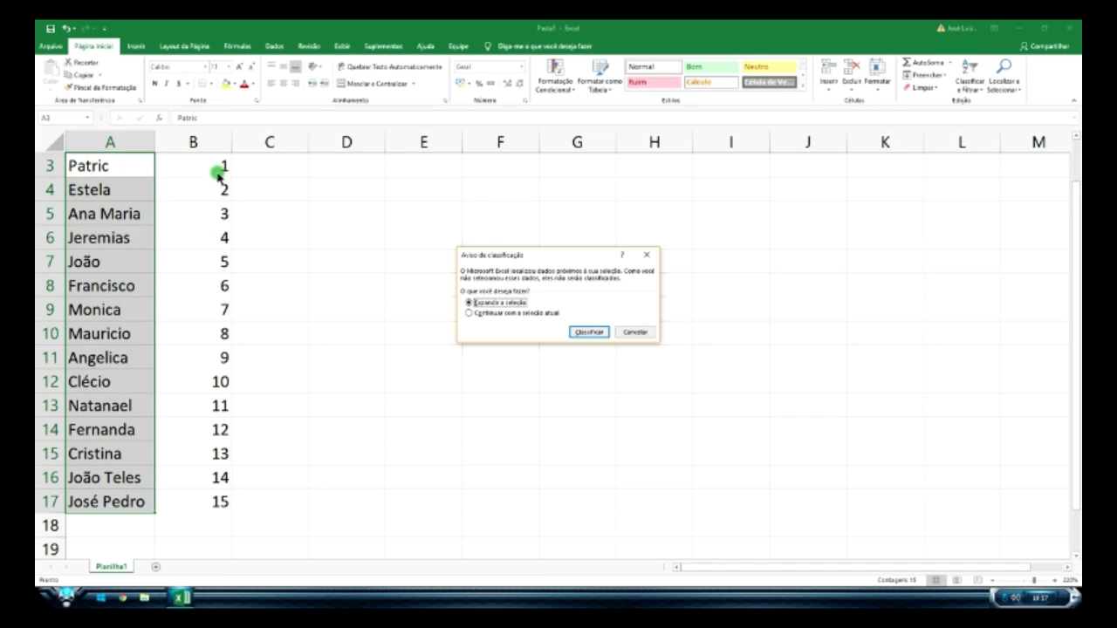
left_click(590, 333)
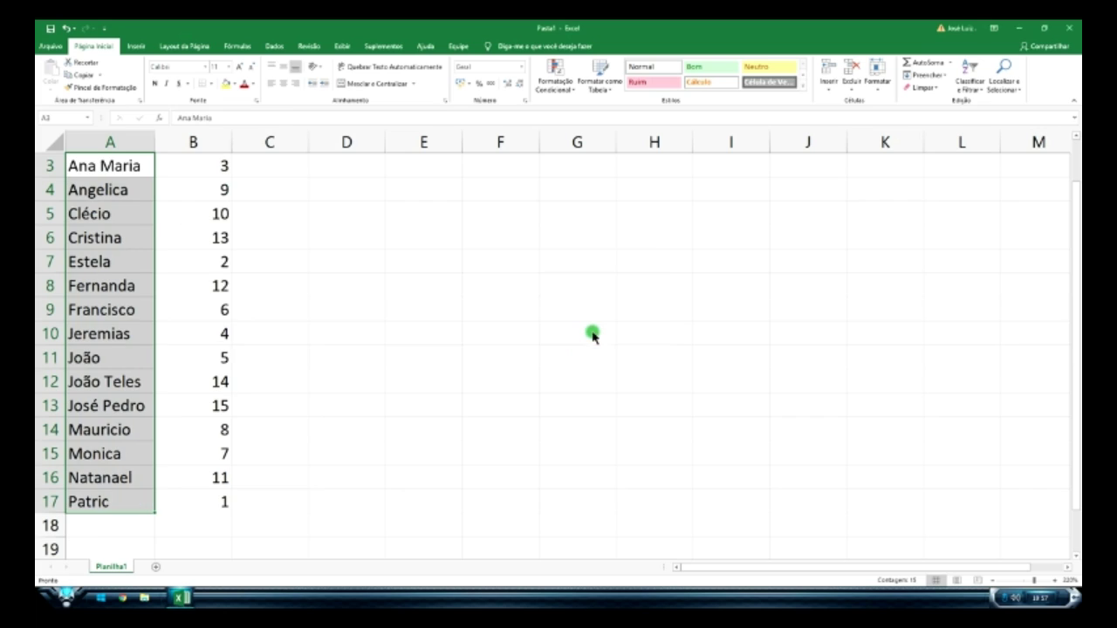
left_click(388, 399)
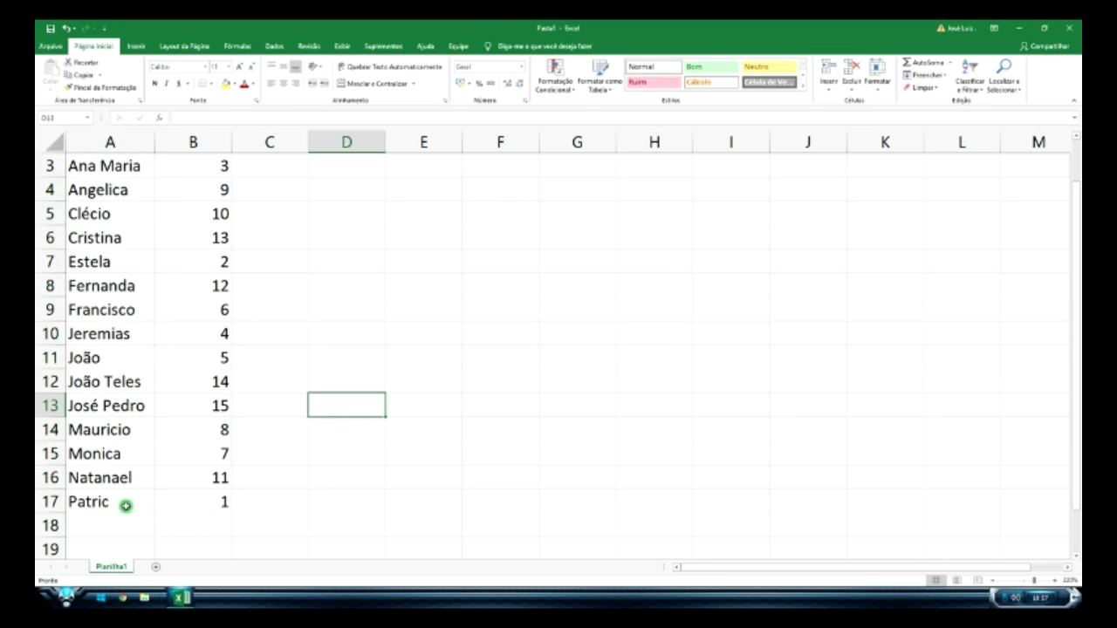
left_click(213, 506)
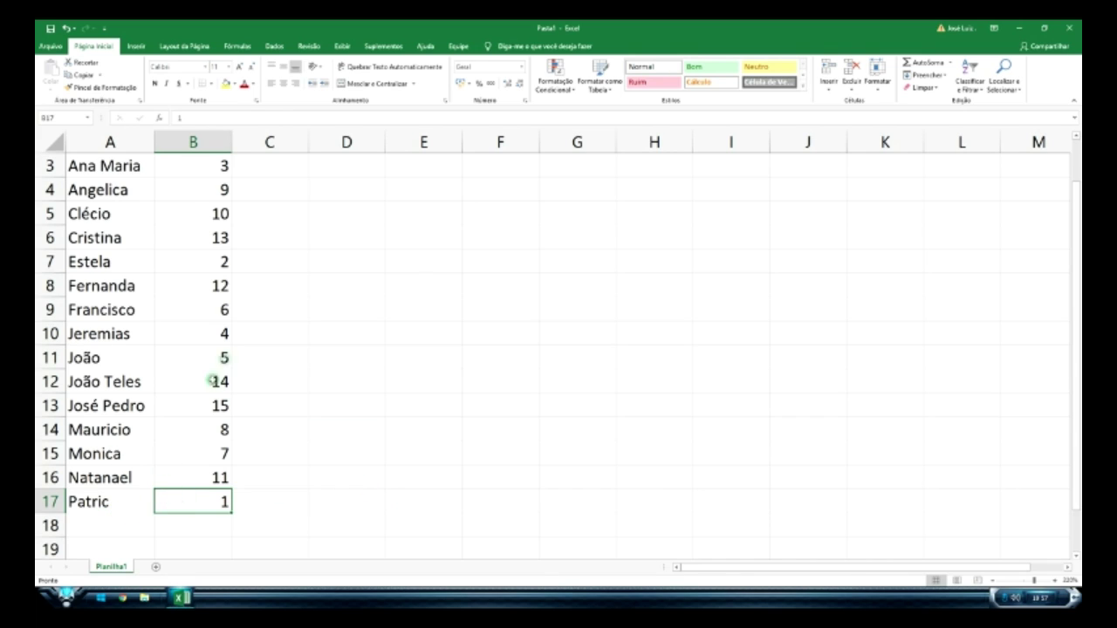
scroll(212, 380, "up", 1)
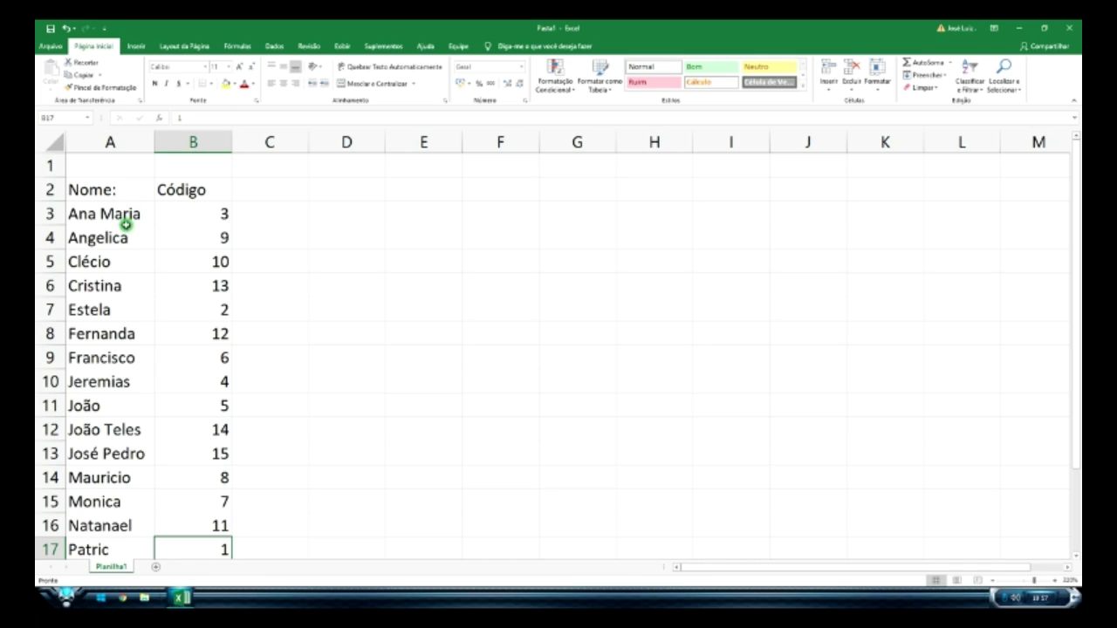
scroll(155, 312, "down", 4)
scroll(195, 344, "up", 4)
scroll(279, 379, "down", 2)
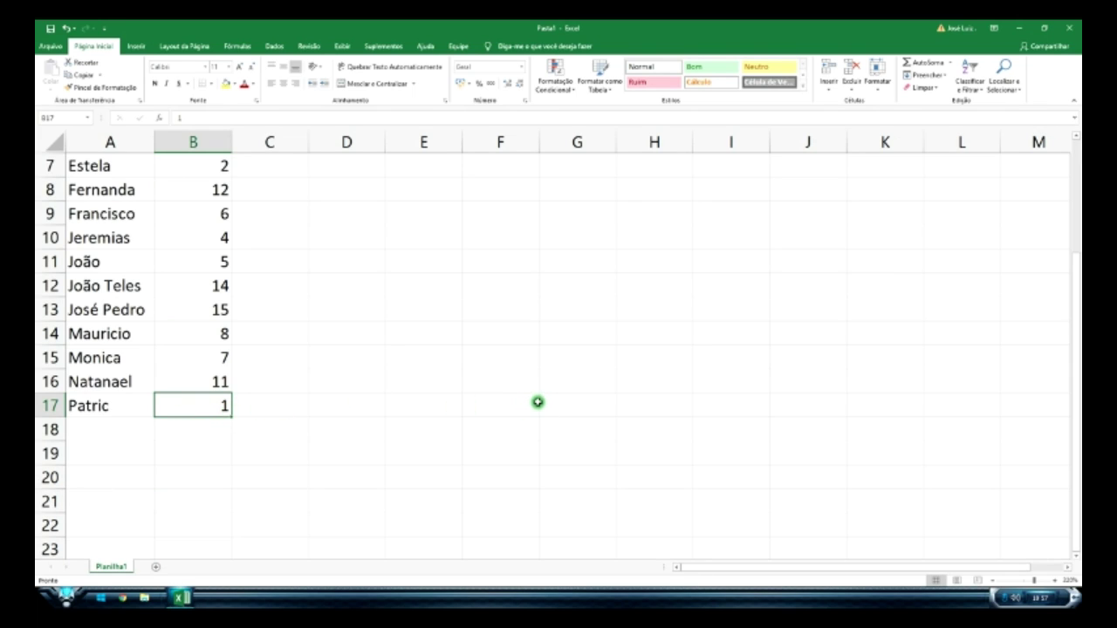
- Undo the sort, then re-sort names and codes together from A to Z
key("ctrl+z")
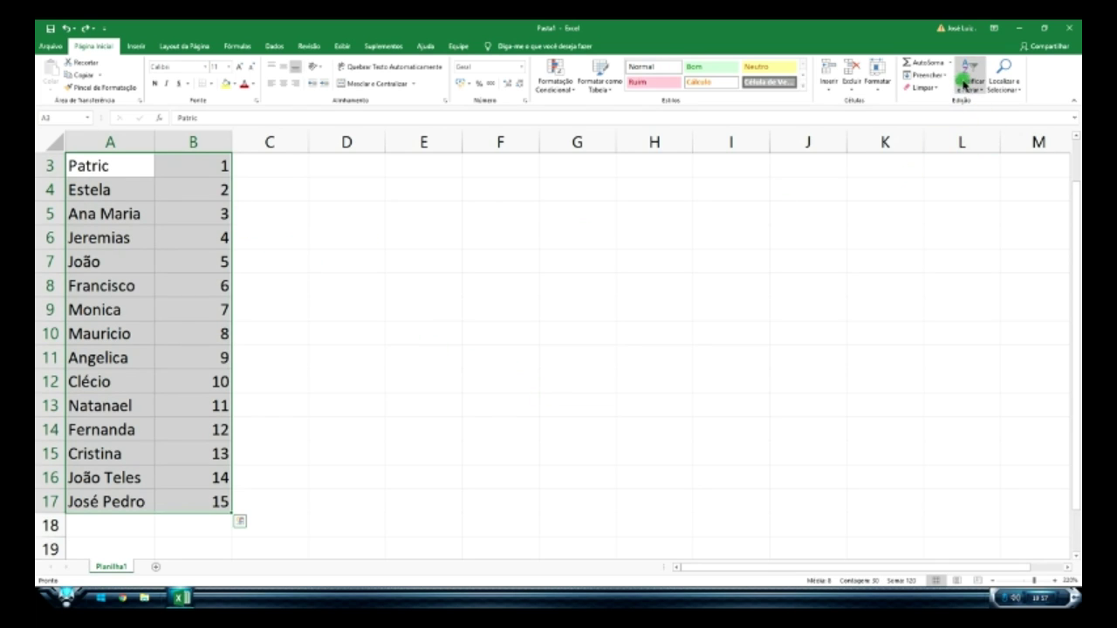
left_click(965, 84)
left_click(982, 102)
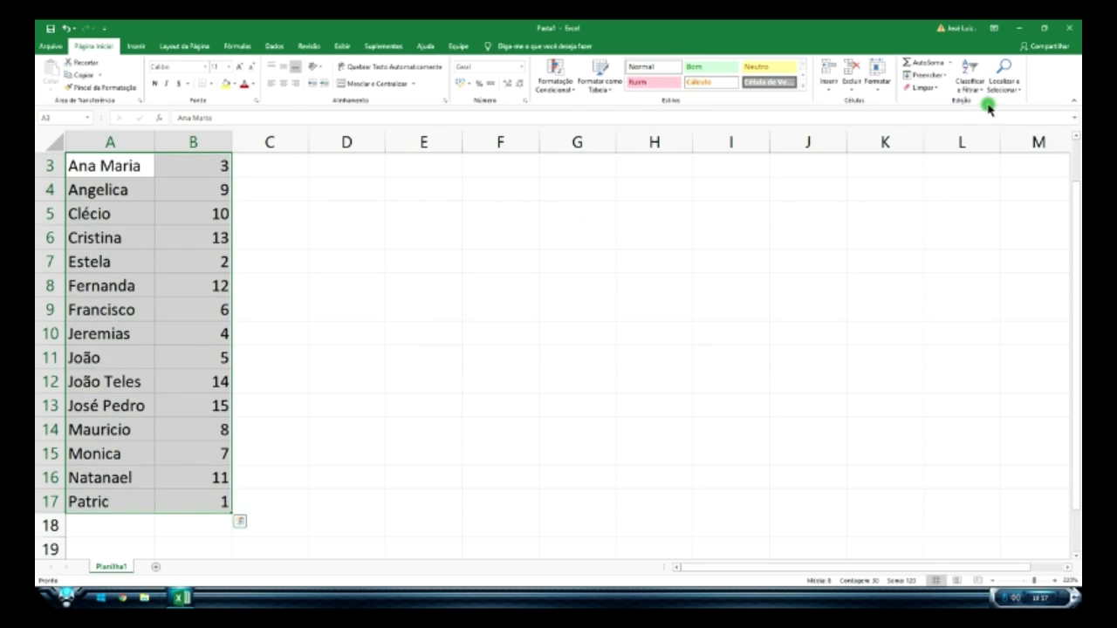
scroll(219, 285, "up", 1)
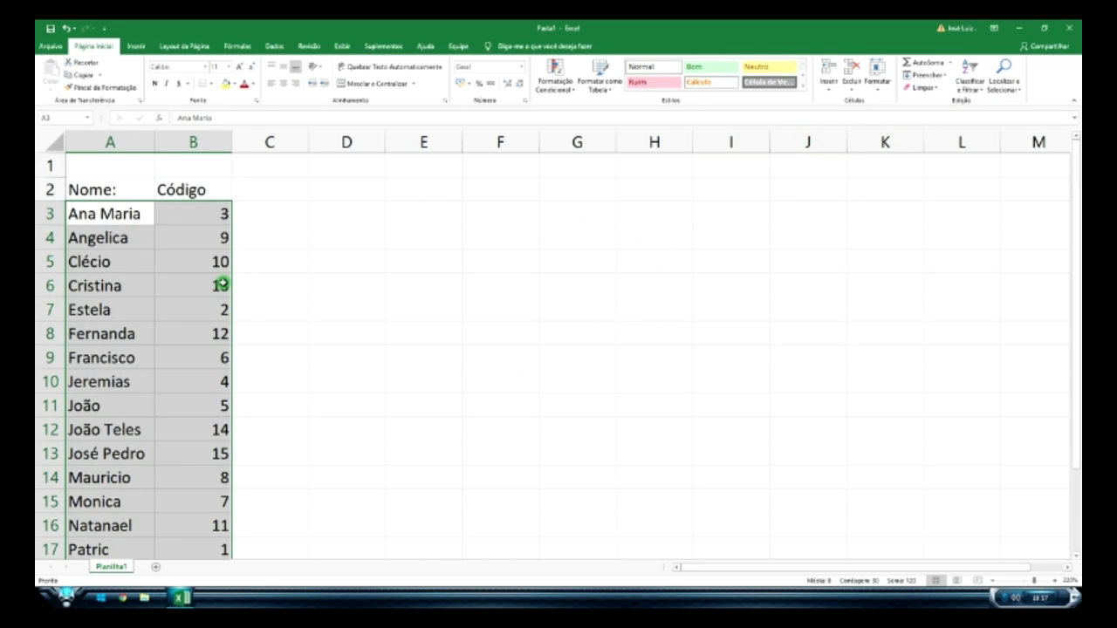
scroll(232, 337, "down", 2)
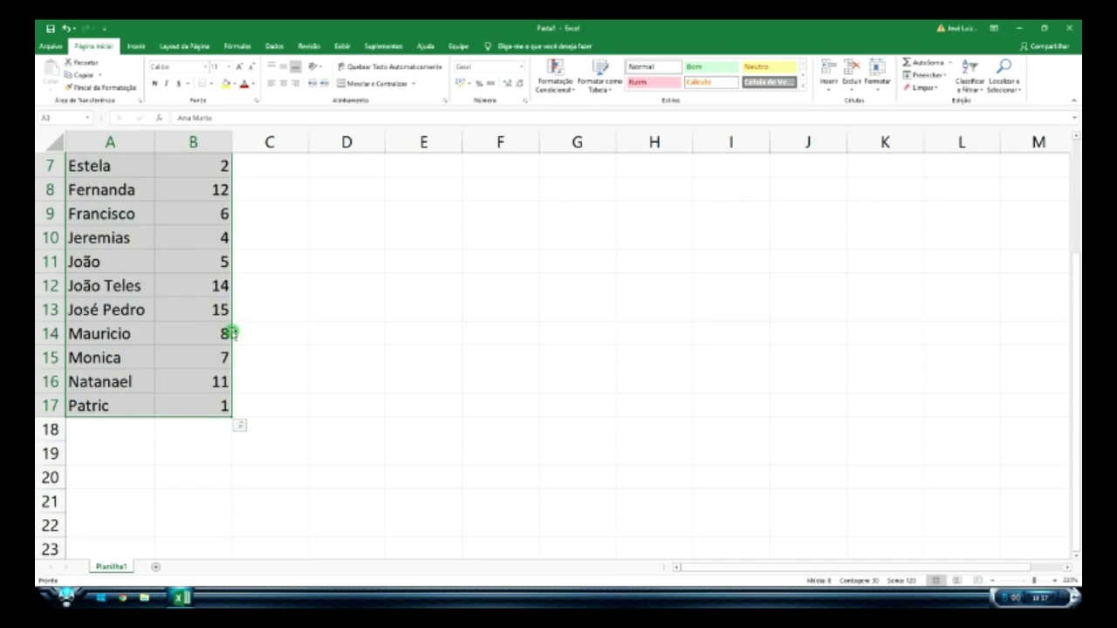
scroll(227, 327, "up", 2)
- Sort B3:B17 from highest to lowest code (15 to 1), expanding the selection to names
left_click(328, 264)
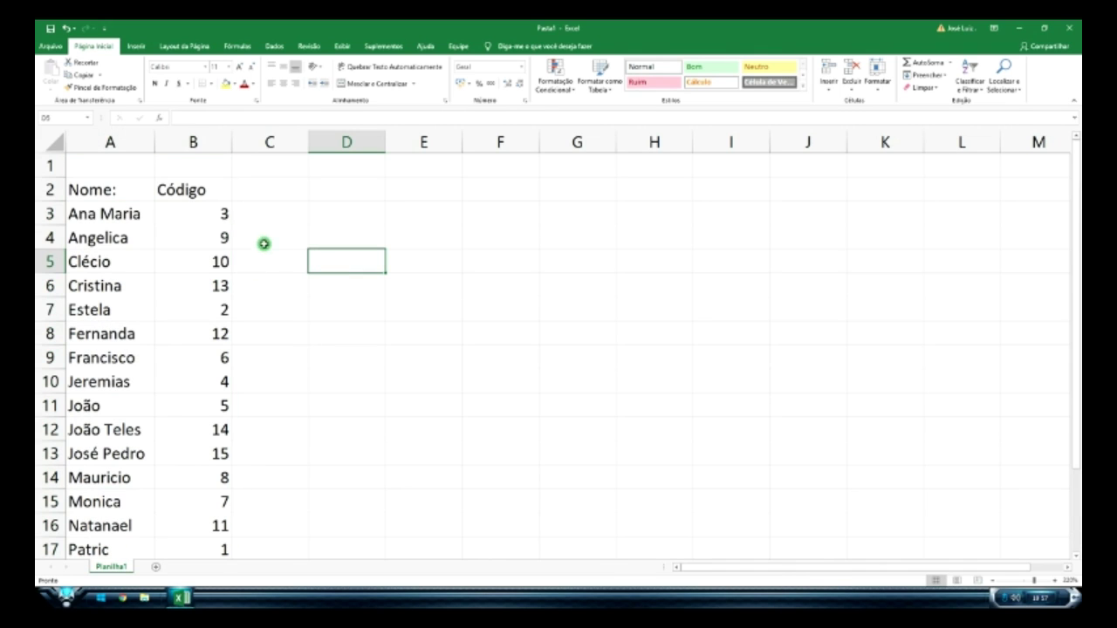
left_click_drag(218, 211, 219, 543)
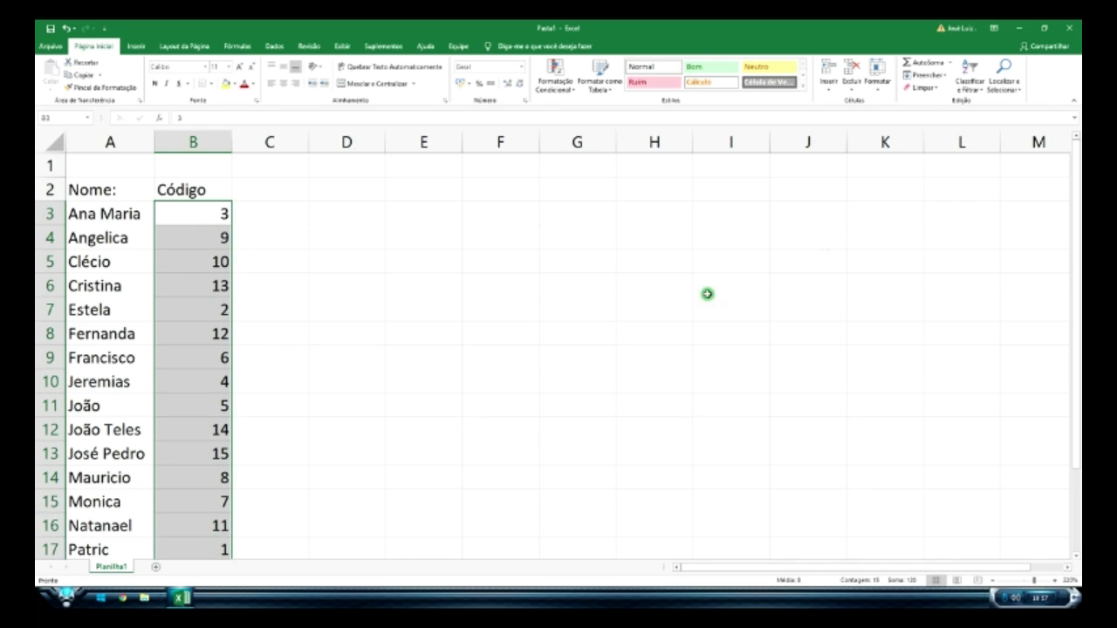
left_click(974, 88)
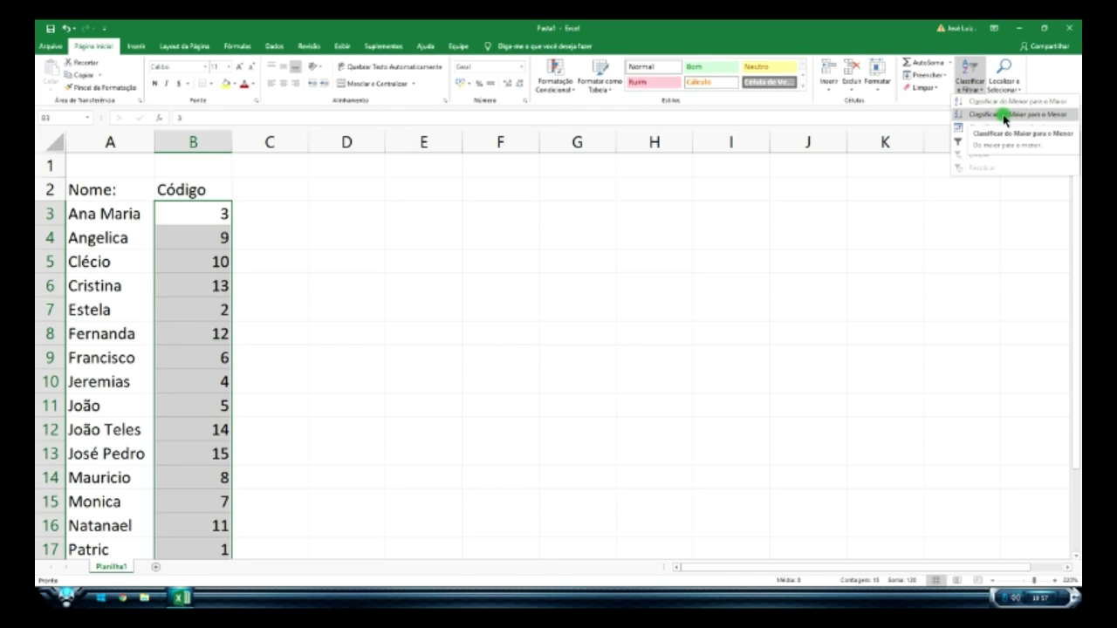
left_click(1000, 114)
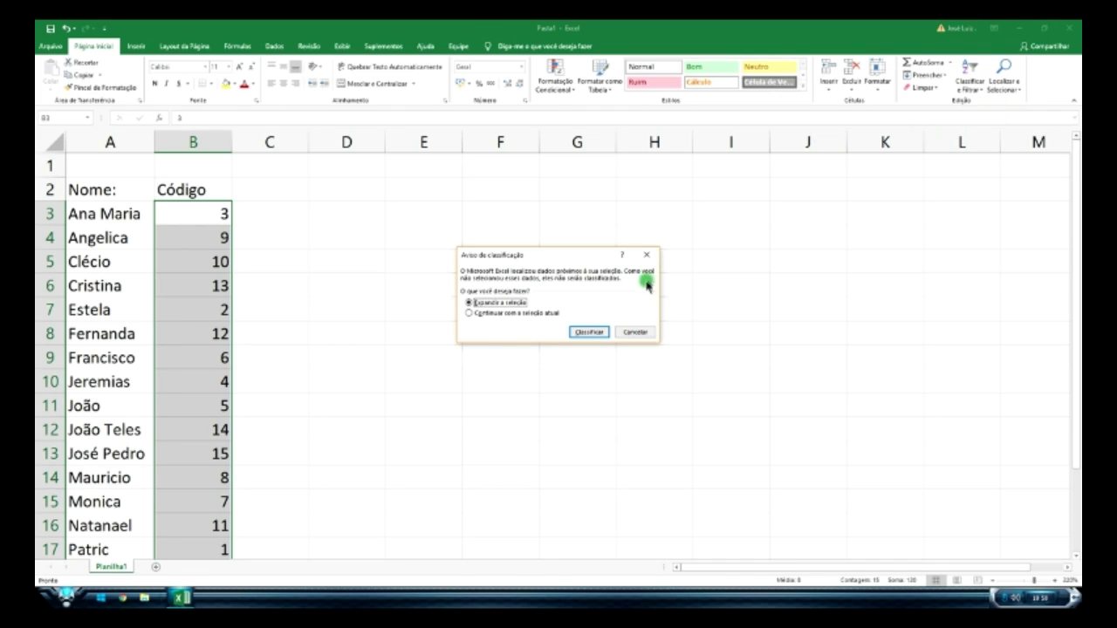
left_click(584, 333)
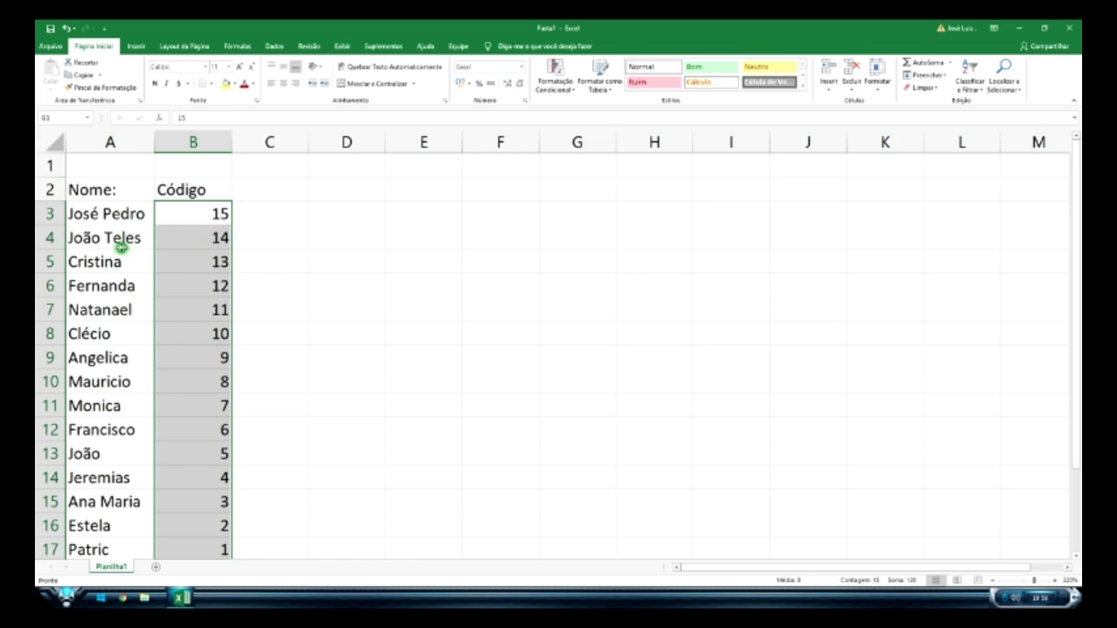
scroll(314, 377, "down", 2)
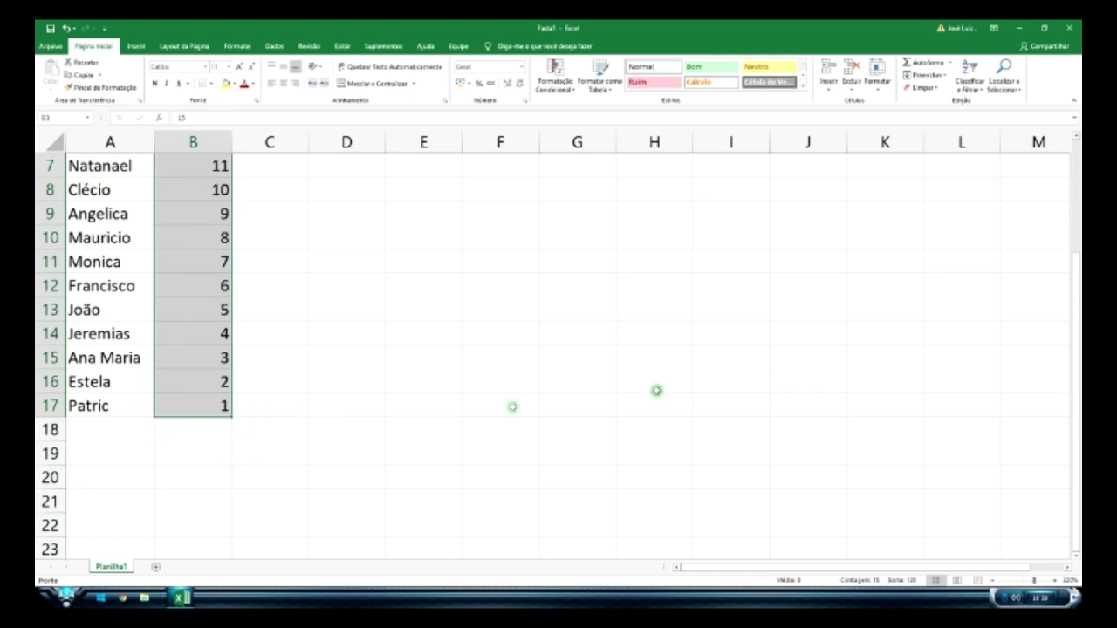
scroll(840, 352, "up", 2)
- Sort only the names in column A from A to Z, leaving the codes in place
left_click(976, 87)
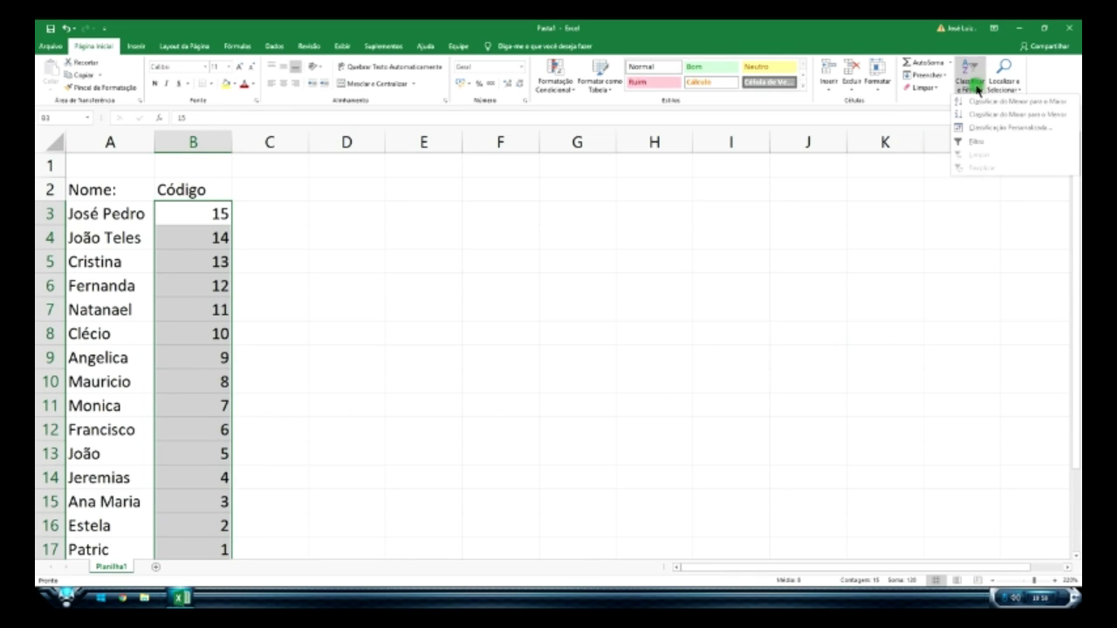
left_click(708, 233)
left_click_drag(118, 213, 119, 550)
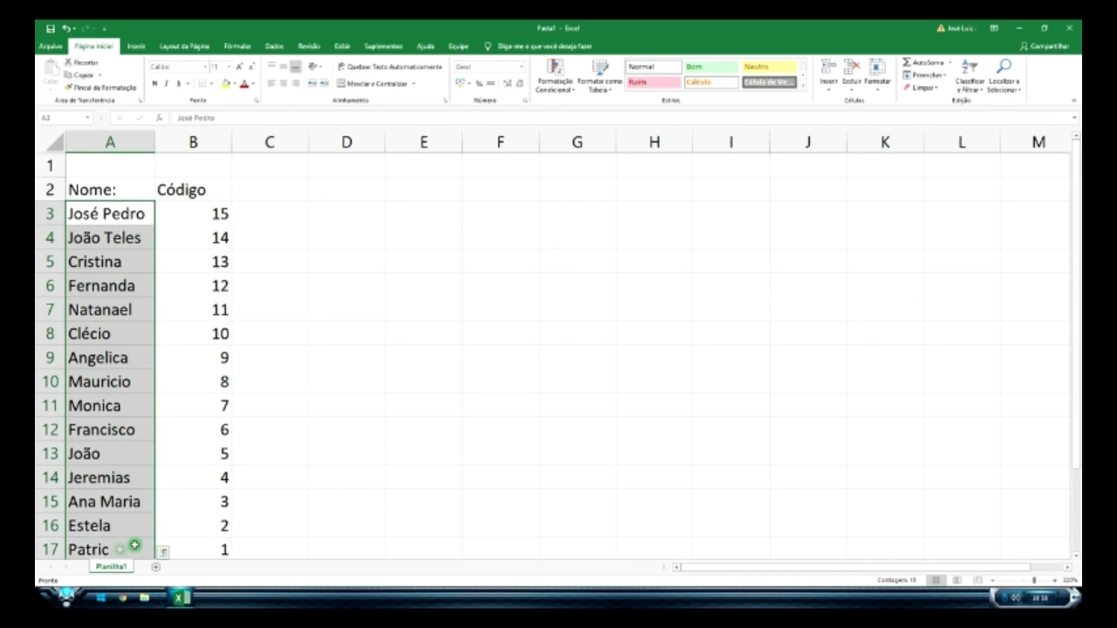
left_click(979, 87)
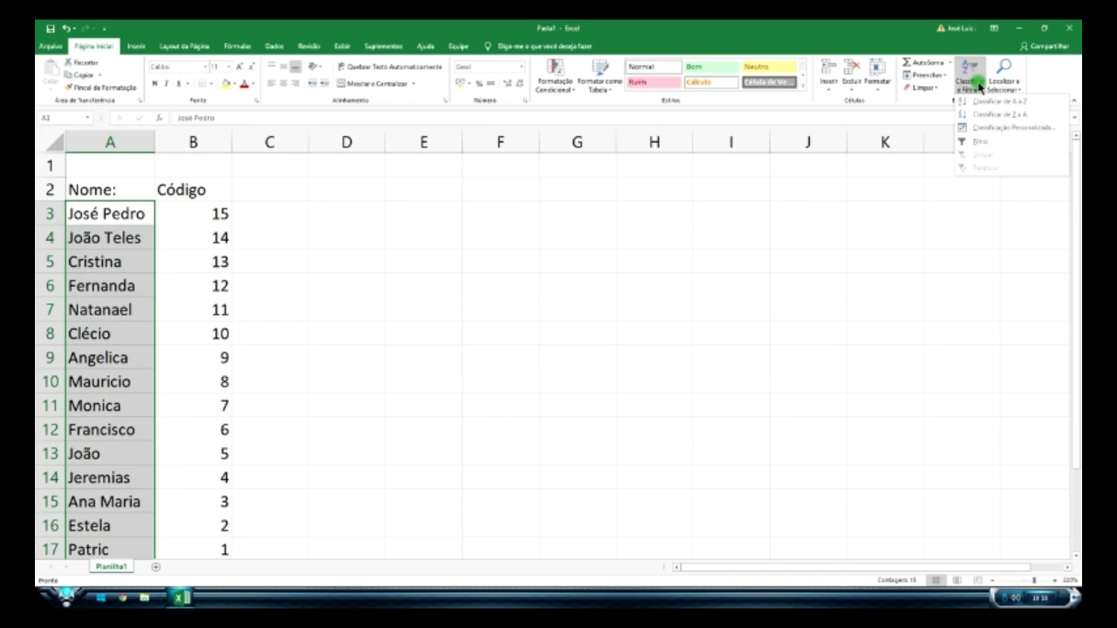
left_click(990, 101)
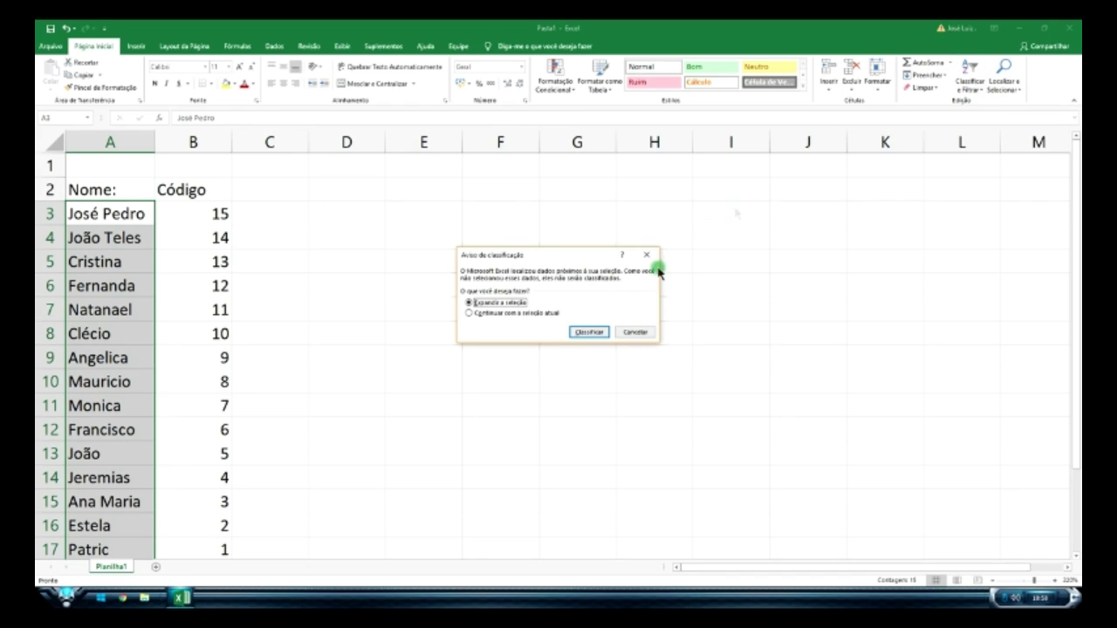
left_click(501, 314)
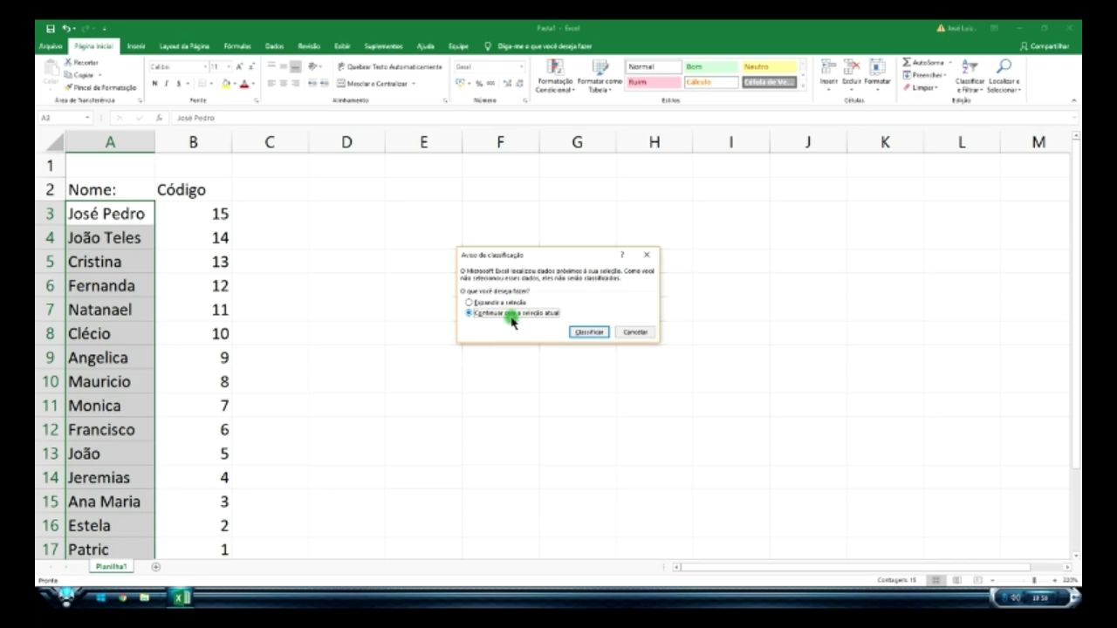
left_click(590, 333)
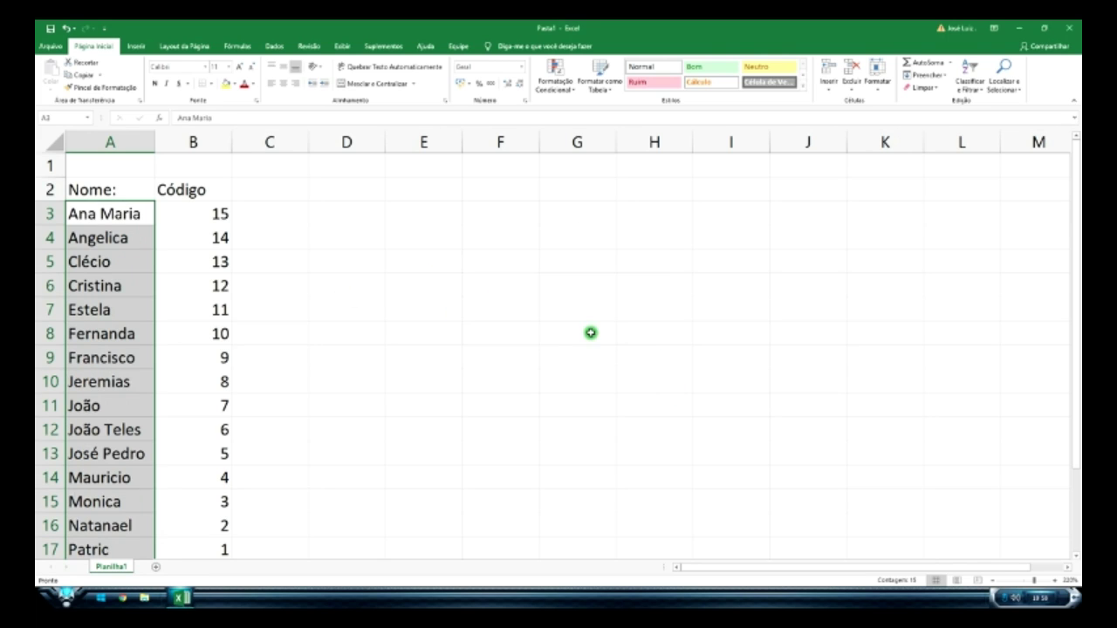
- Undo the names-only sort so each name sits beside its own code again
scroll(244, 389, "down", 1)
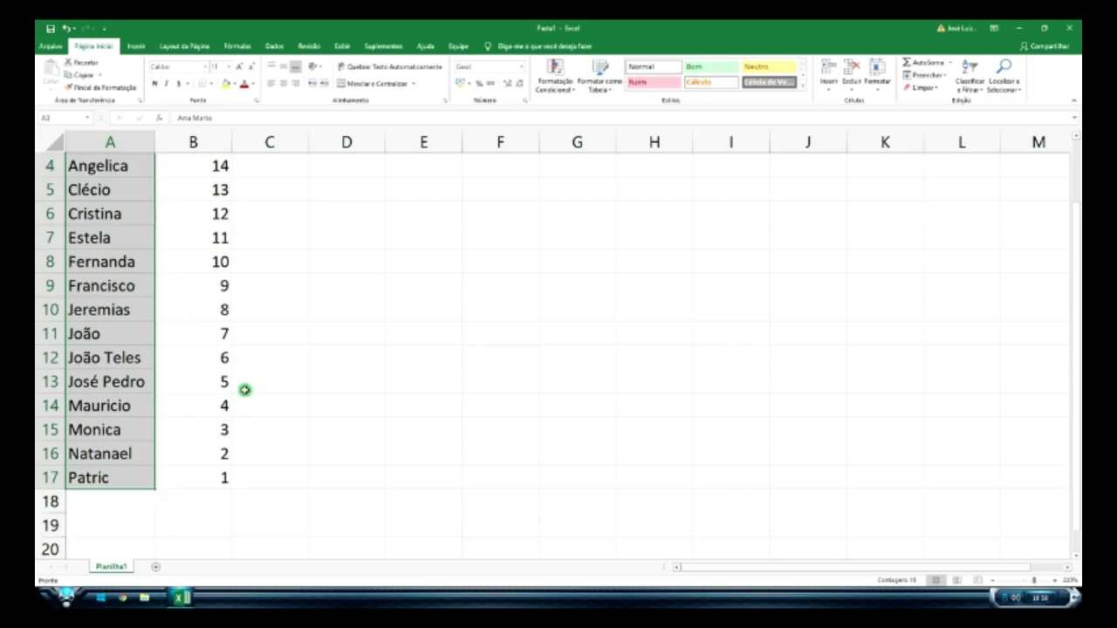
scroll(219, 259, "up", 1)
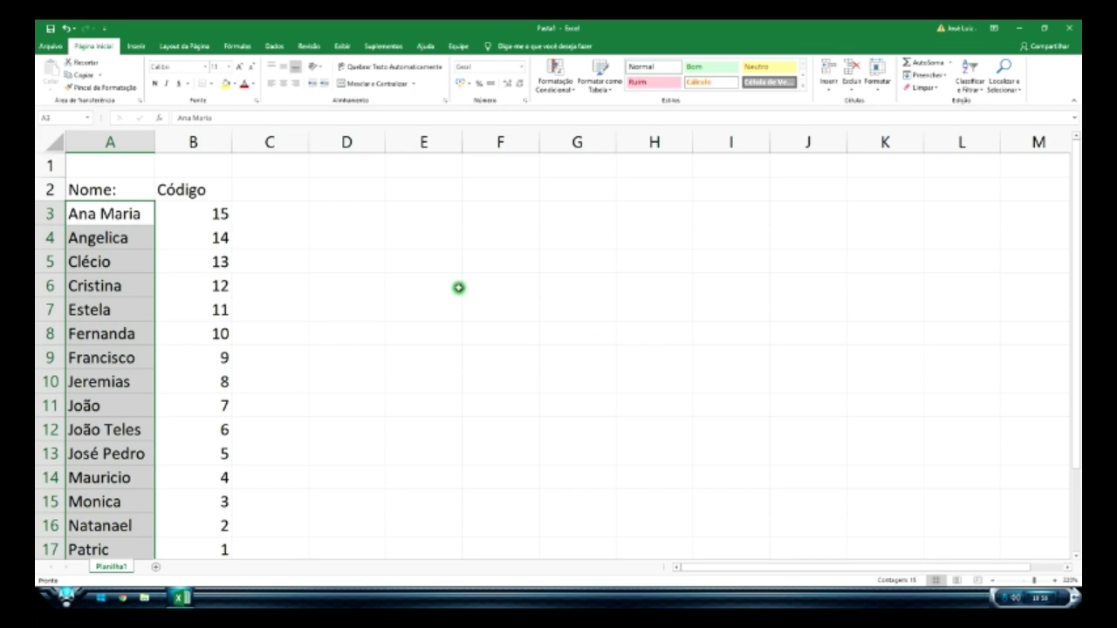
scroll(491, 294, "down", 2)
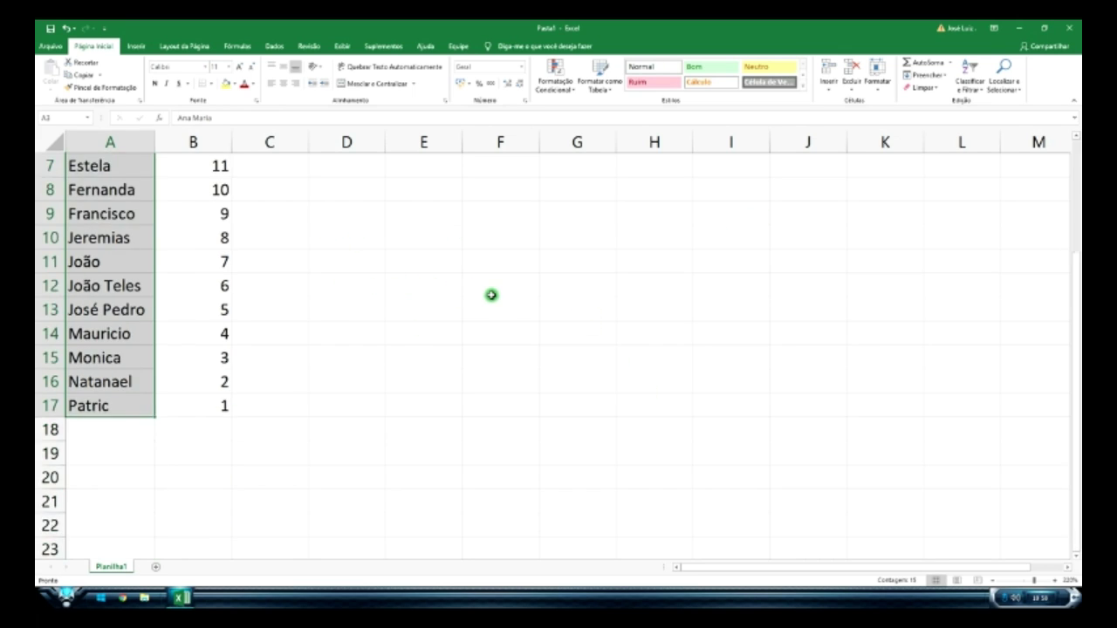
scroll(491, 294, "up", 2)
key("ctrl+z")
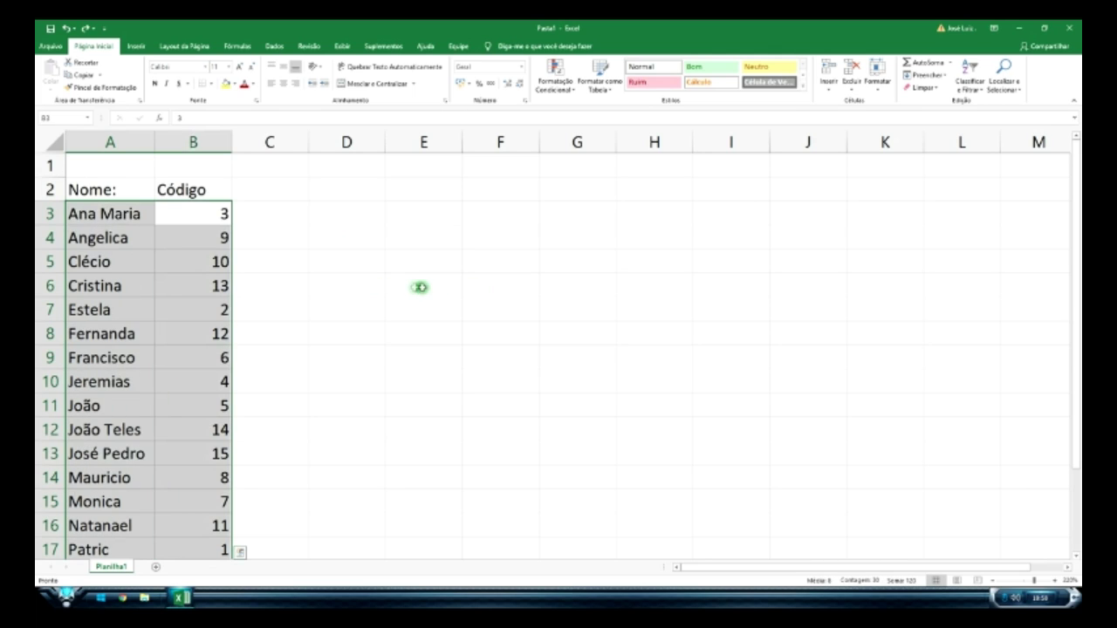
- Undo the Código ordering and sort A3:A17 A to Z, expanding the selection to keep codes
key("ctrl+z")
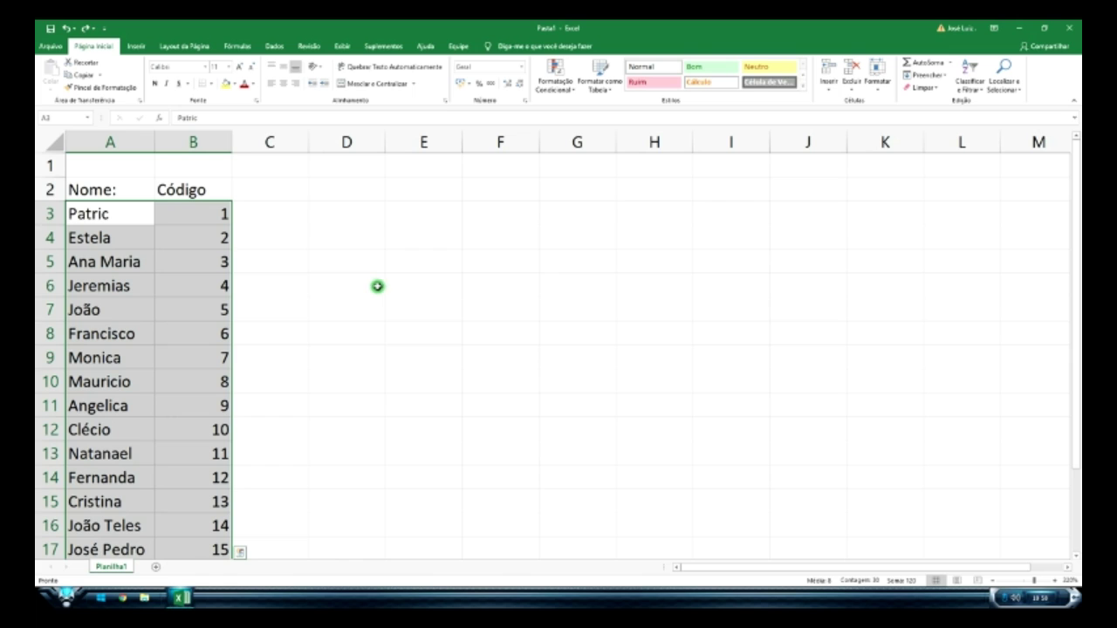
left_click(334, 256)
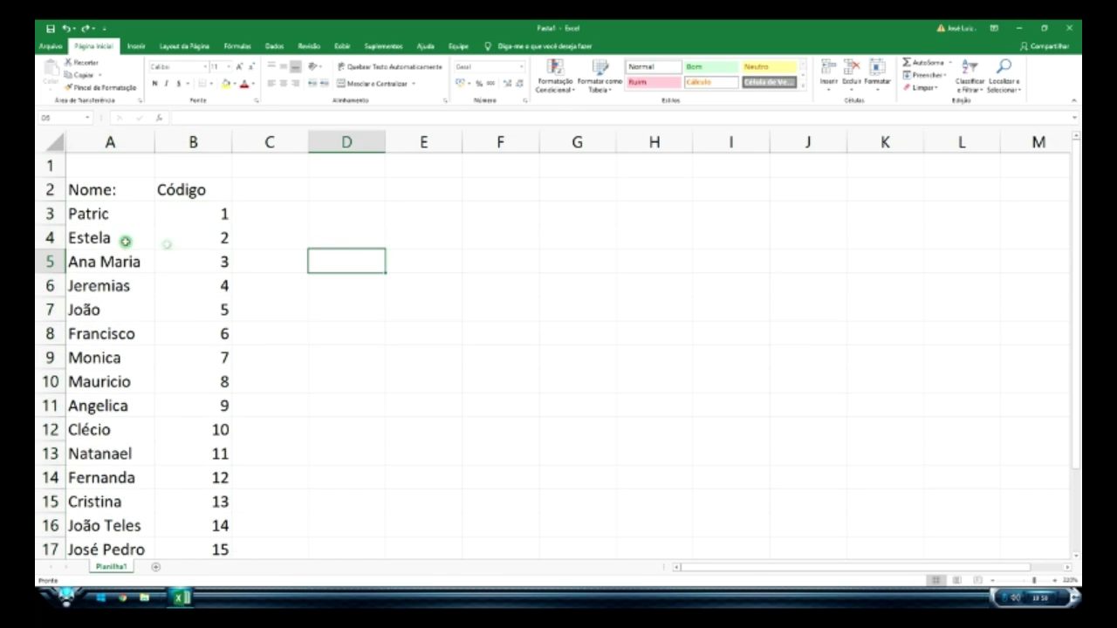
left_click_drag(105, 214, 139, 506)
left_click(970, 84)
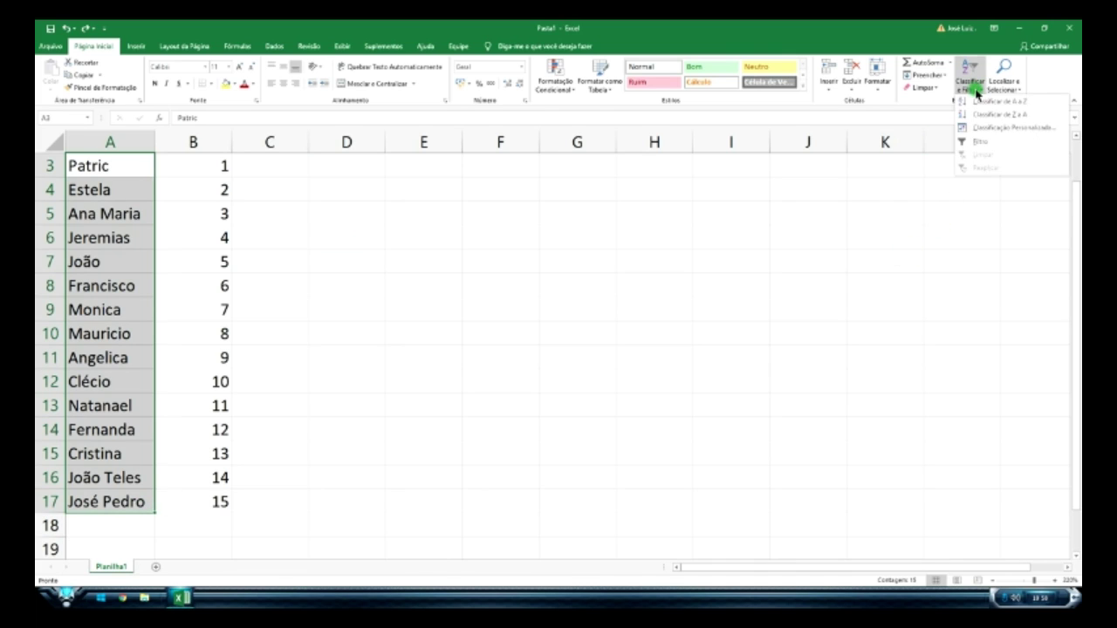
left_click(985, 102)
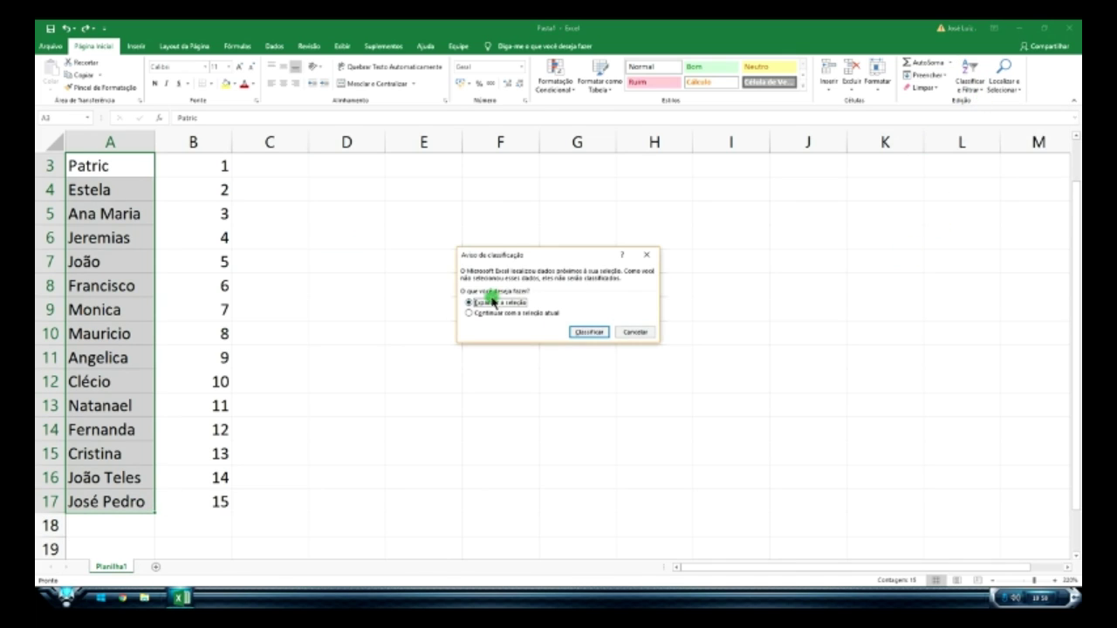
left_click(590, 332)
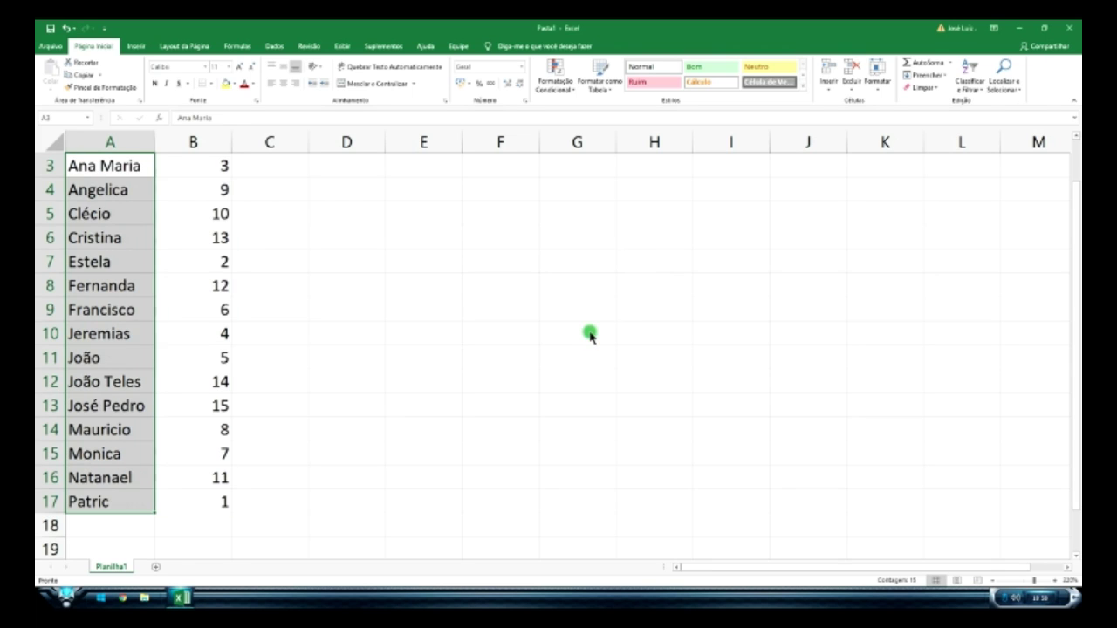
- Deselect and scroll through the list to check the Ana Maria to Patric order
left_click(322, 289)
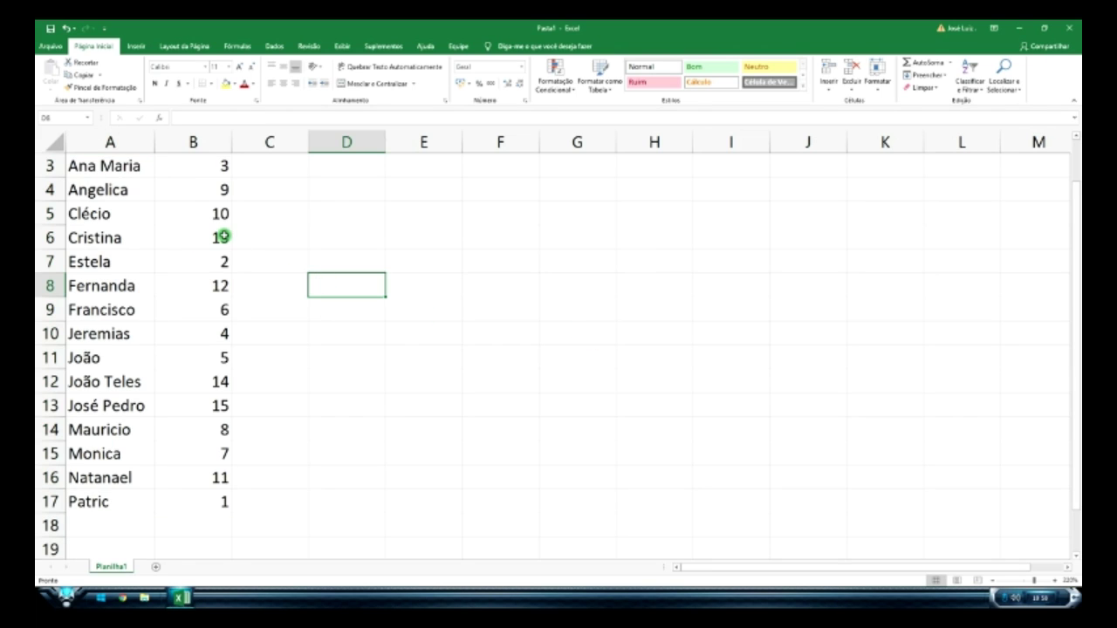
scroll(224, 236, "up", 1)
scroll(219, 249, "down", 1)
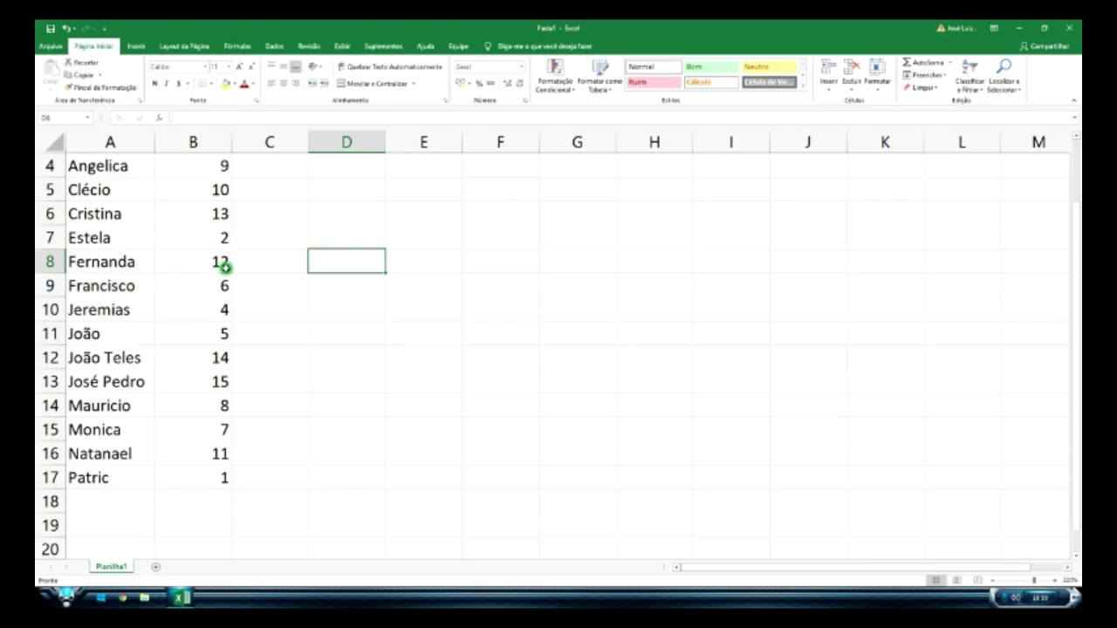
scroll(212, 265, "up", 1)
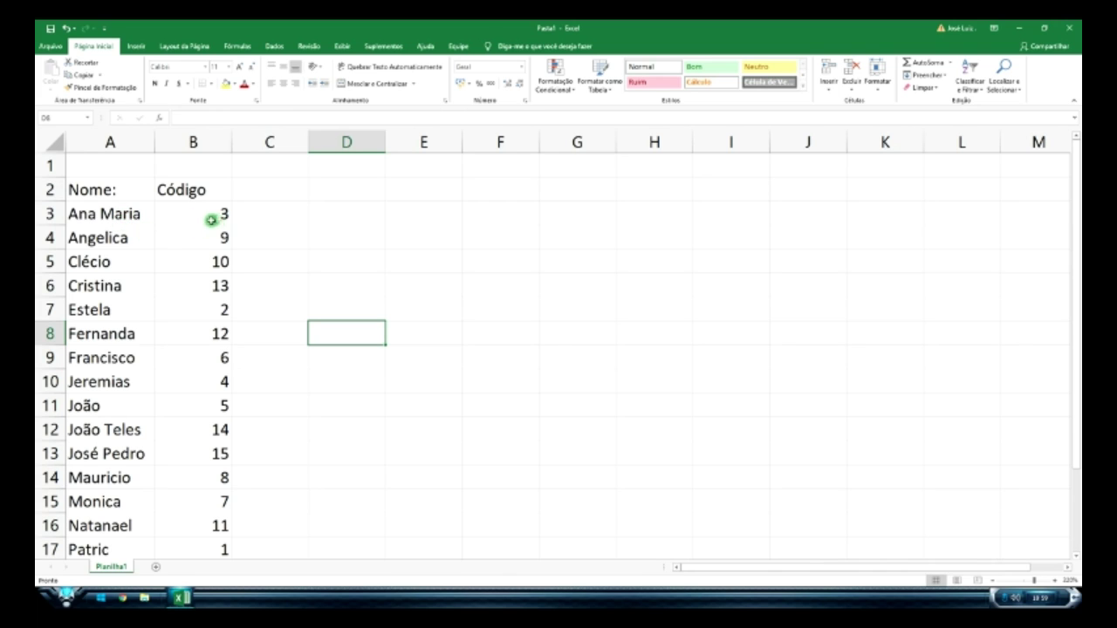
scroll(244, 383, "down", 2)
scroll(243, 384, "up", 2)
scroll(497, 284, "down", 3)
scroll(110, 329, "up", 3)
- Copy the names in A3:A17 and paste them at A18, A33 and A48
left_click_drag(99, 209, 150, 494)
key("ctrl+c")
scroll(131, 419, "down", 3)
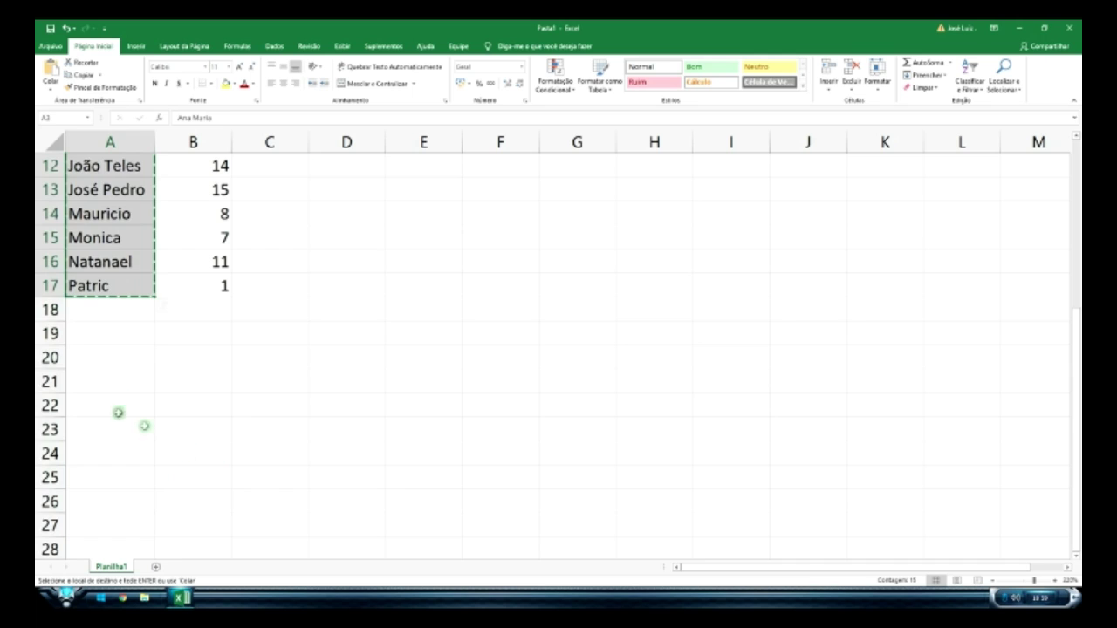
left_click(109, 310)
key("ctrl+v")
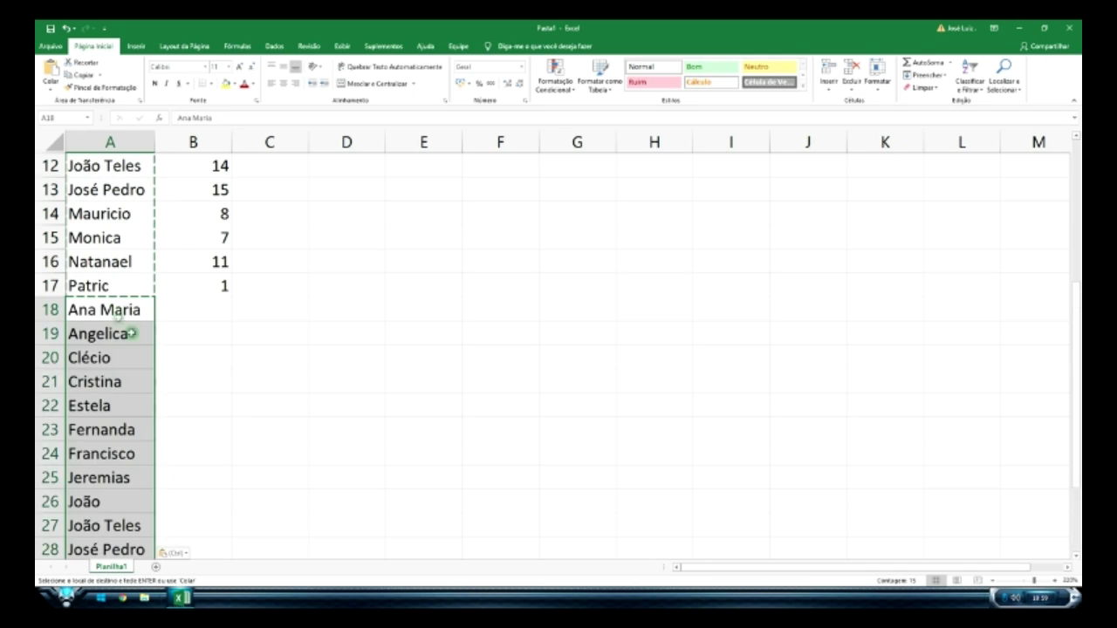
scroll(131, 349, "down", 4)
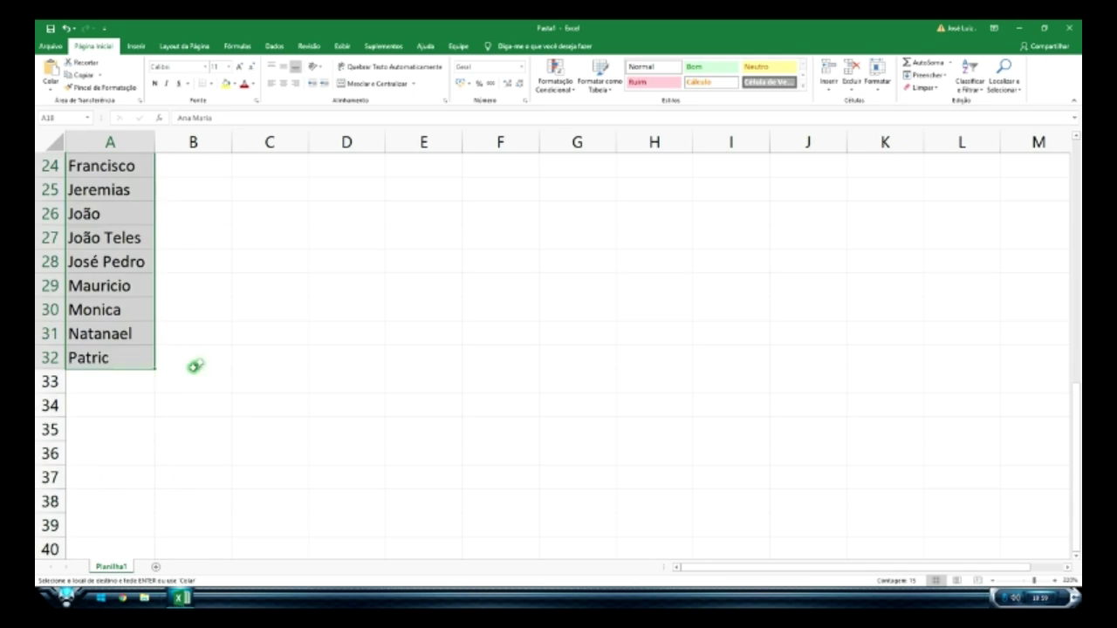
left_click(128, 381)
key("ctrl+v")
scroll(183, 432, "down", 4)
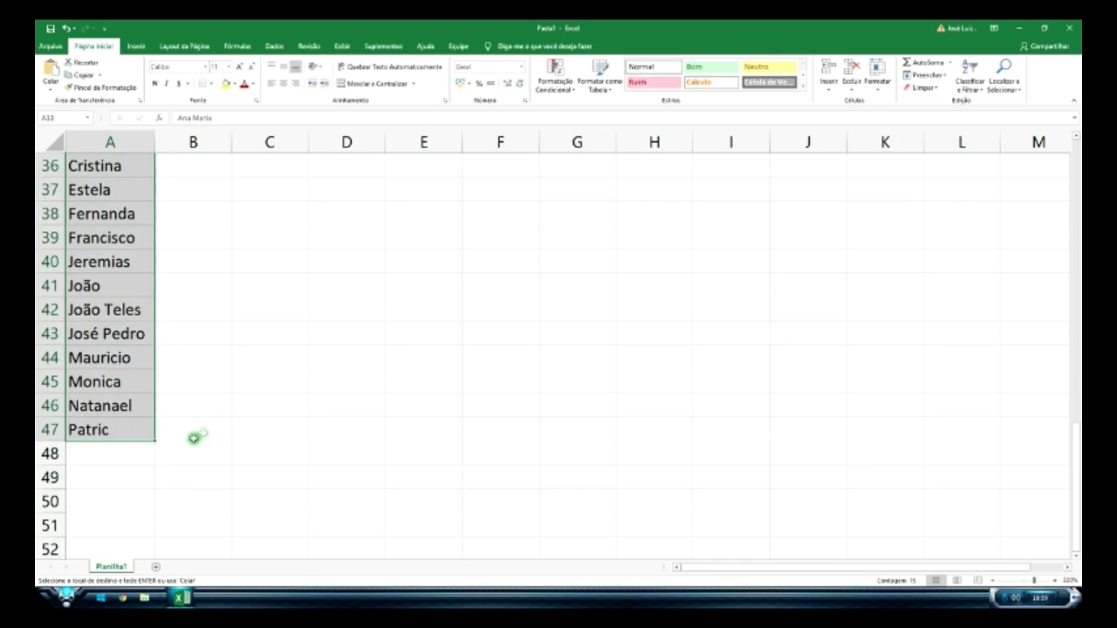
left_click(119, 463)
key("ctrl+v")
- Paste further copies of the names at A63, A78, A93 and A108, ending at row 122
scroll(242, 466, "down", 8)
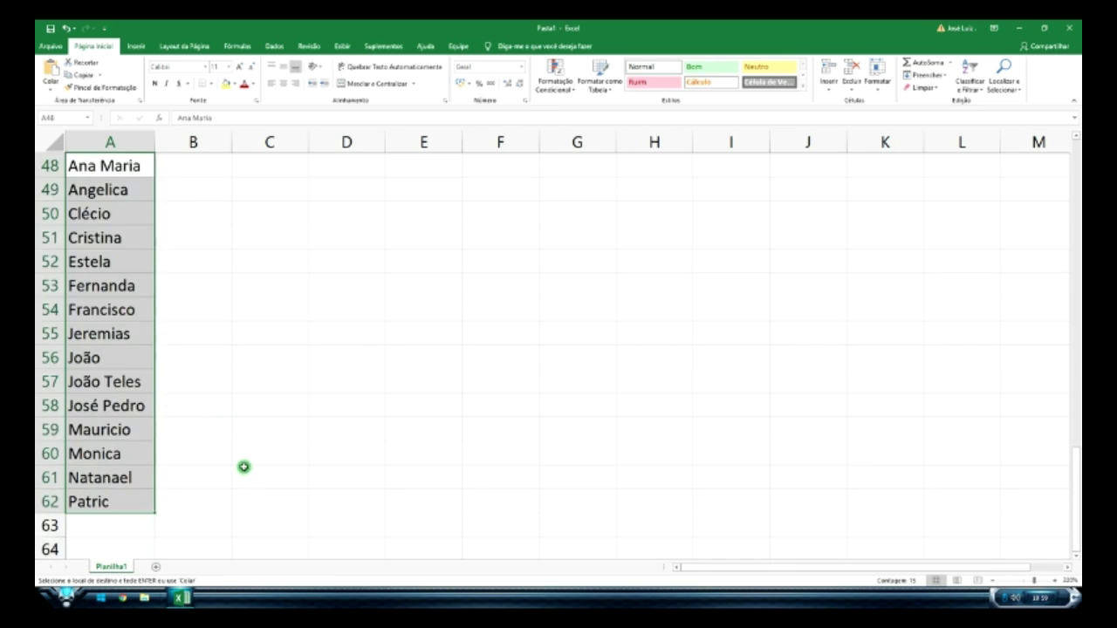
left_click(114, 248)
key("ctrl+v")
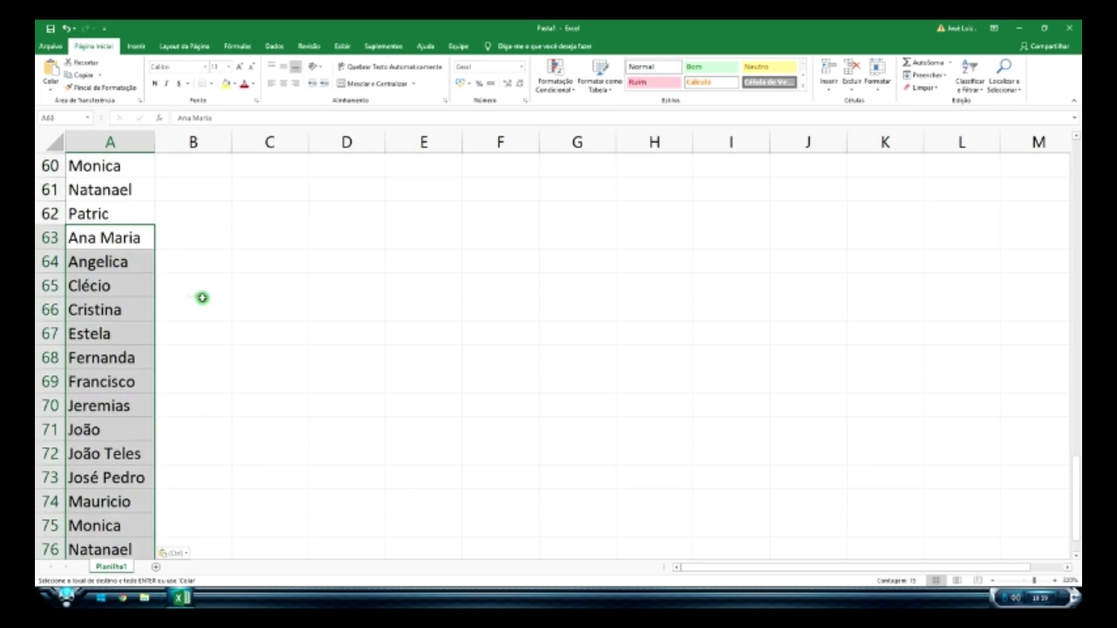
scroll(201, 297, "down", 4)
left_click(117, 309)
key("ctrl+v")
scroll(117, 397, "down", 3)
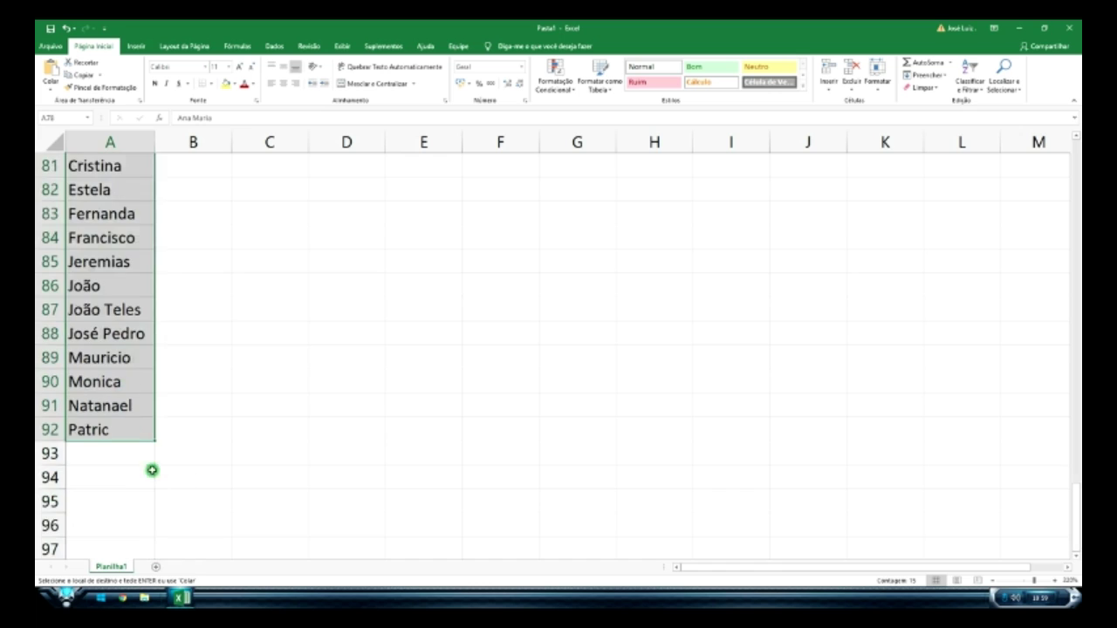
left_click(117, 463)
key("ctrl+v")
scroll(261, 459, "down", 7)
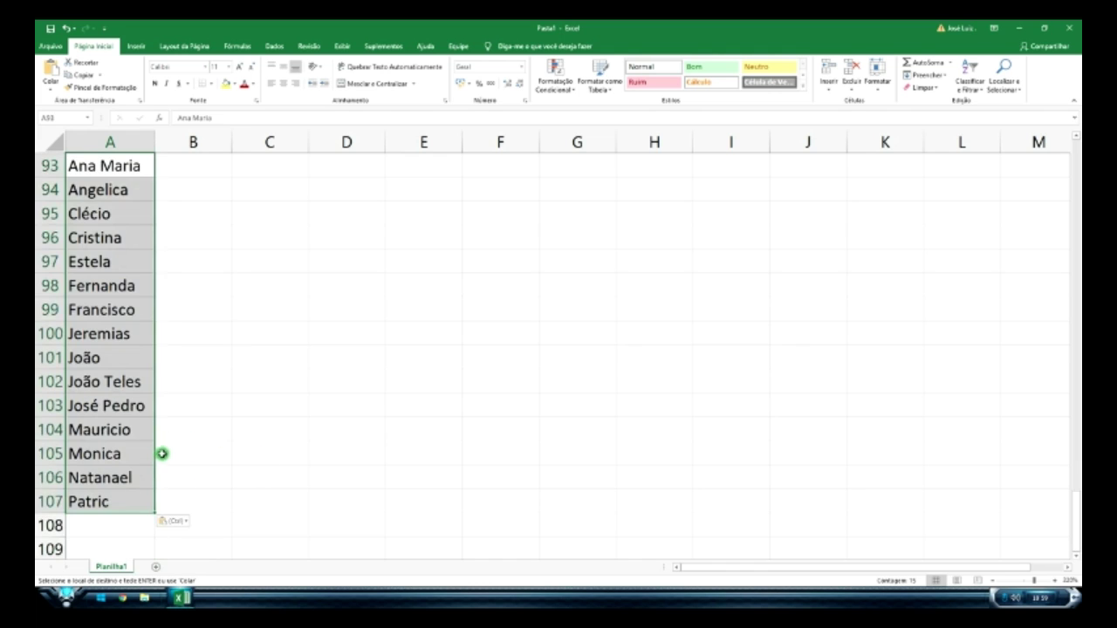
left_click(108, 312)
key("ctrl+v")
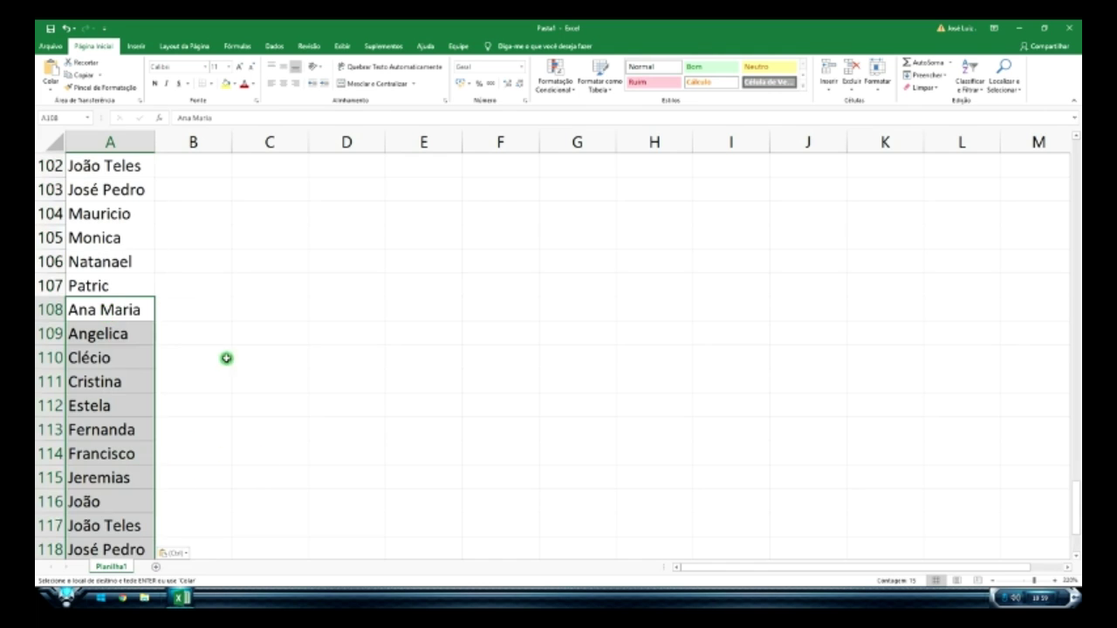
scroll(226, 357, "down", 2)
left_click(117, 529)
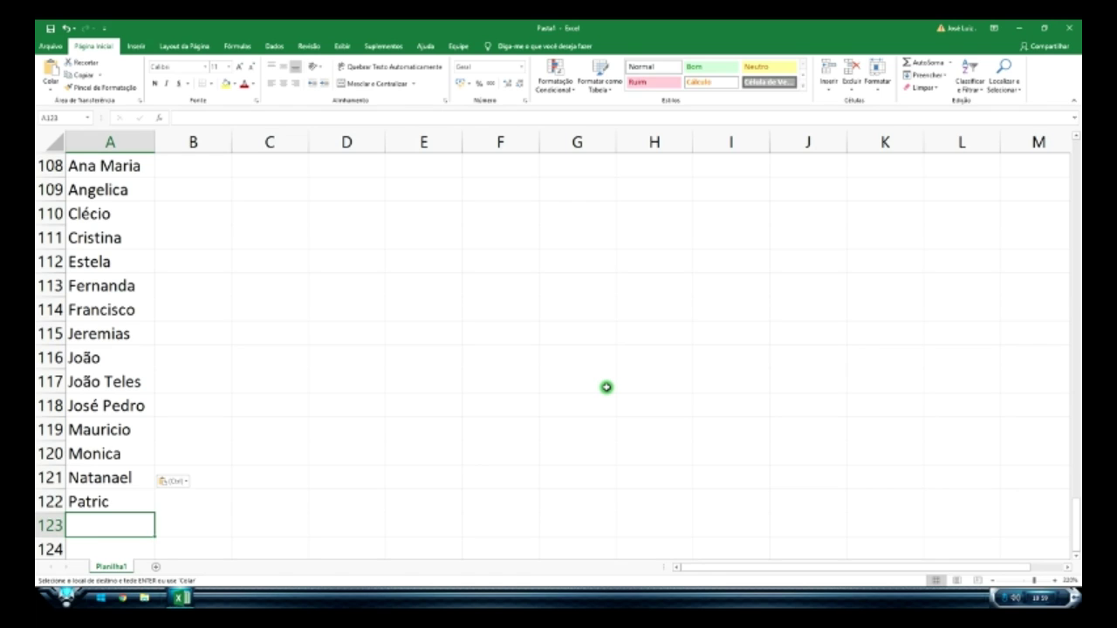
- Enter Giovane in cell A123 below the list
type("Giovane")
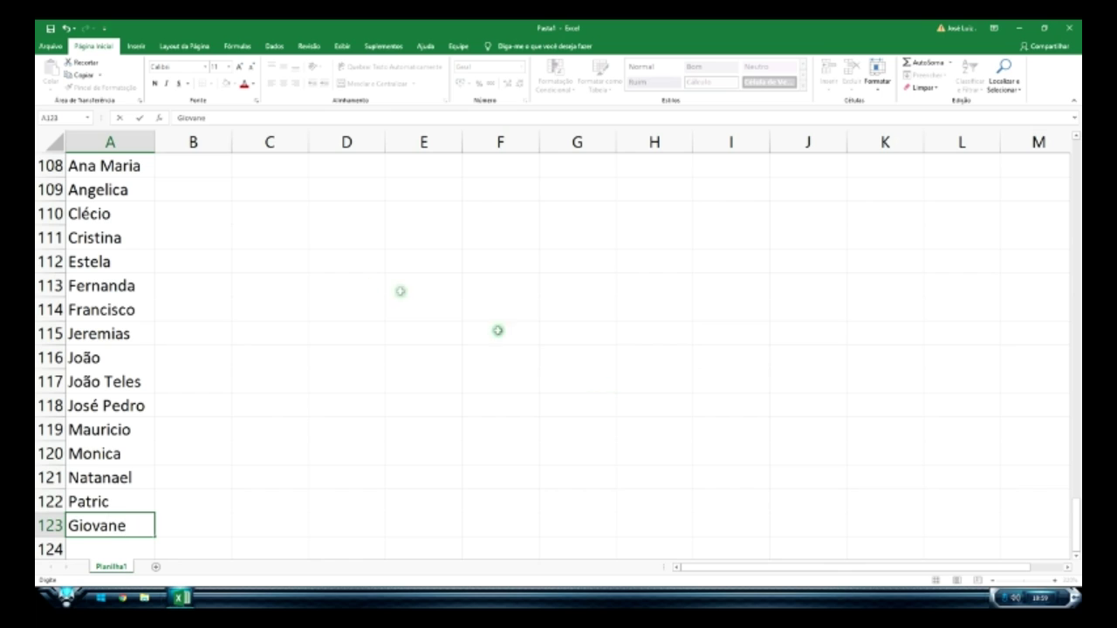
left_click(349, 286)
scroll(306, 351, "down", 3)
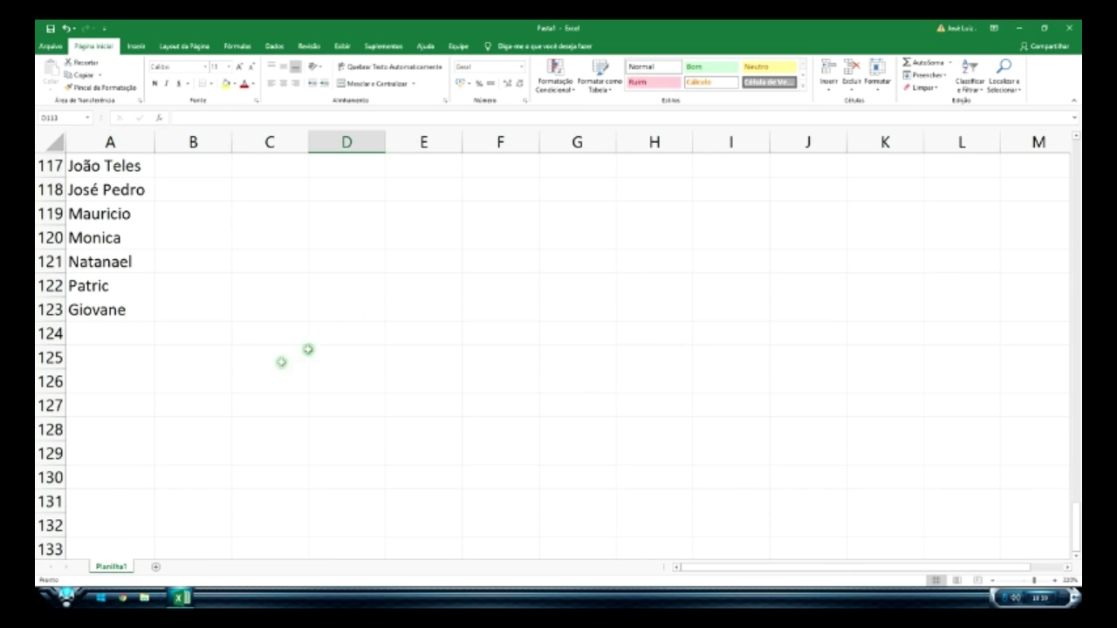
left_click(136, 336)
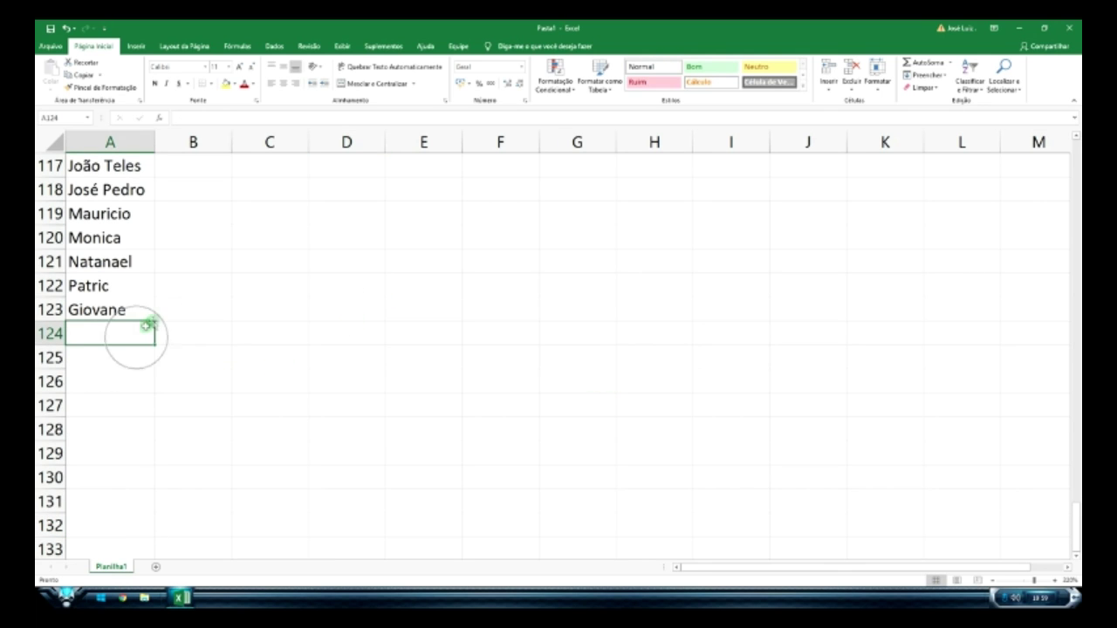
- Copy the 30 names in A93:A122 and paste them starting at A124
scroll(155, 322, "up", 4)
scroll(144, 375, "down", 2)
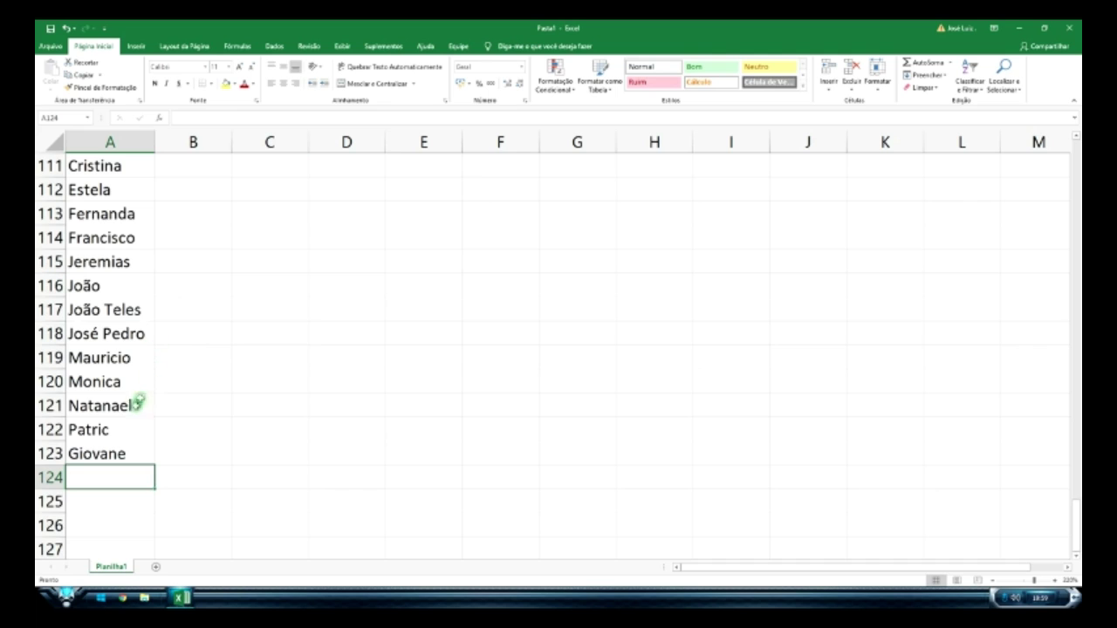
left_click(116, 434)
scroll(133, 384, "up", 3)
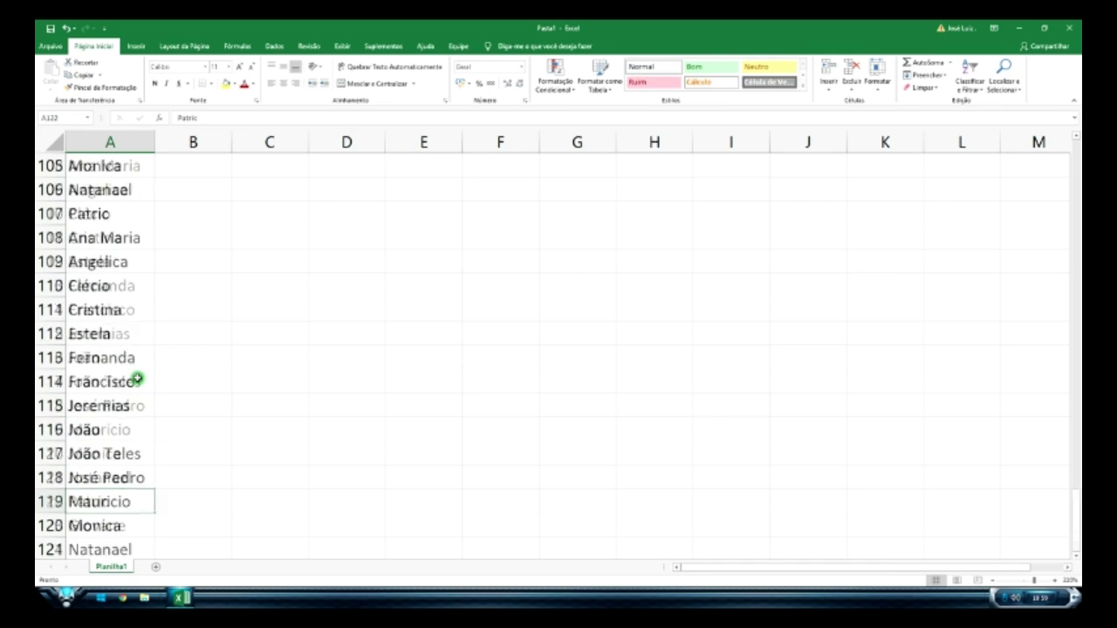
scroll(135, 327, "up", 4)
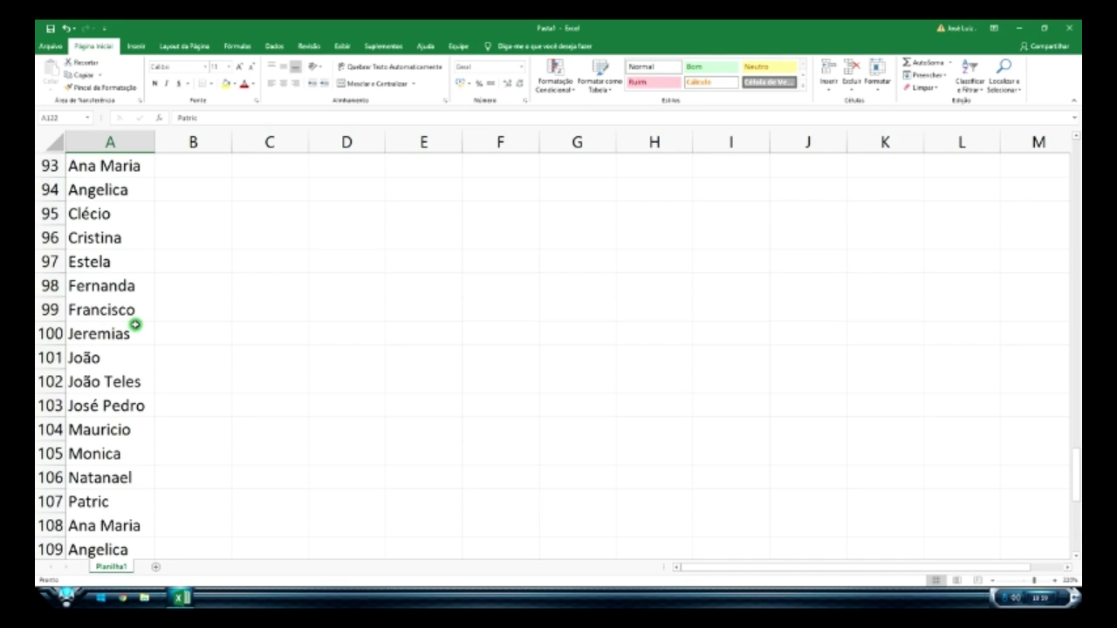
left_click(120, 240, "shift")
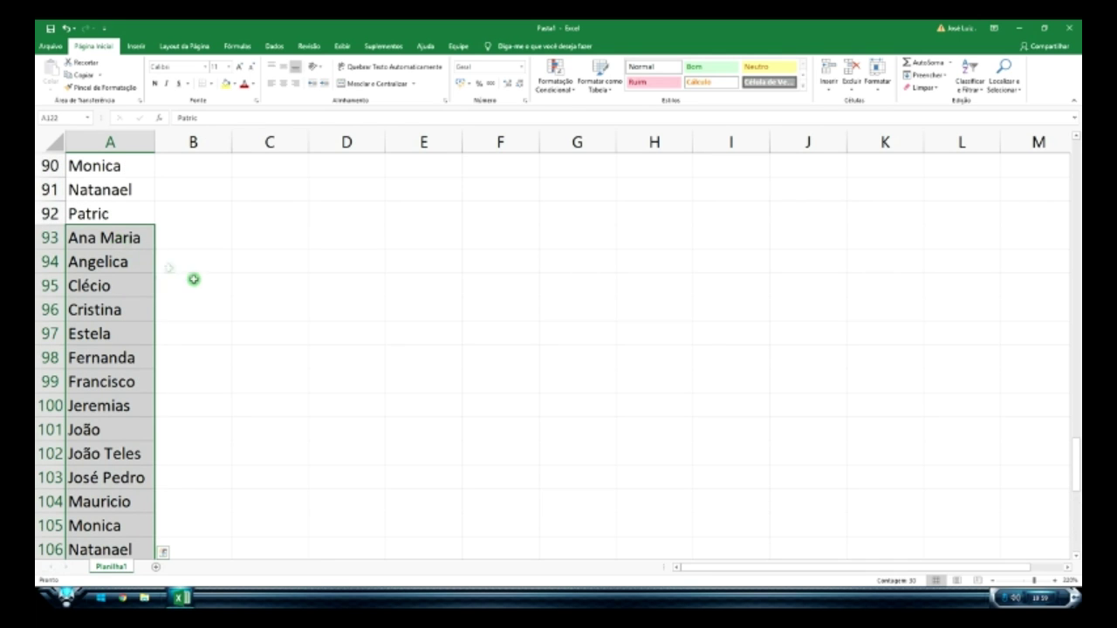
key("ctrl+c")
scroll(262, 314, "down", 14)
scroll(204, 300, "up", 5)
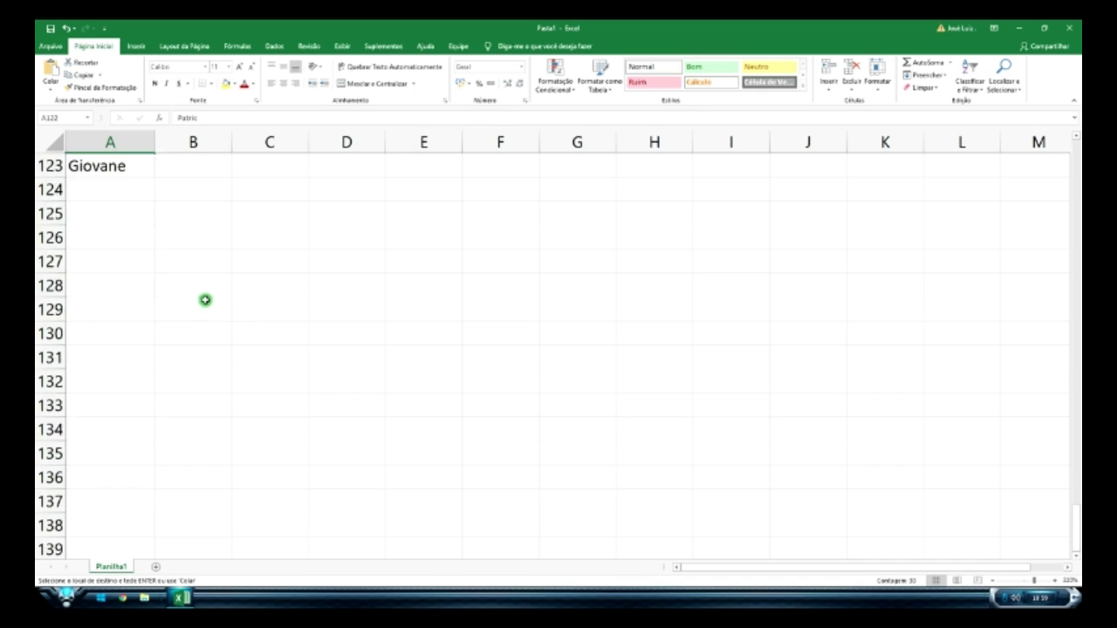
left_click(120, 336)
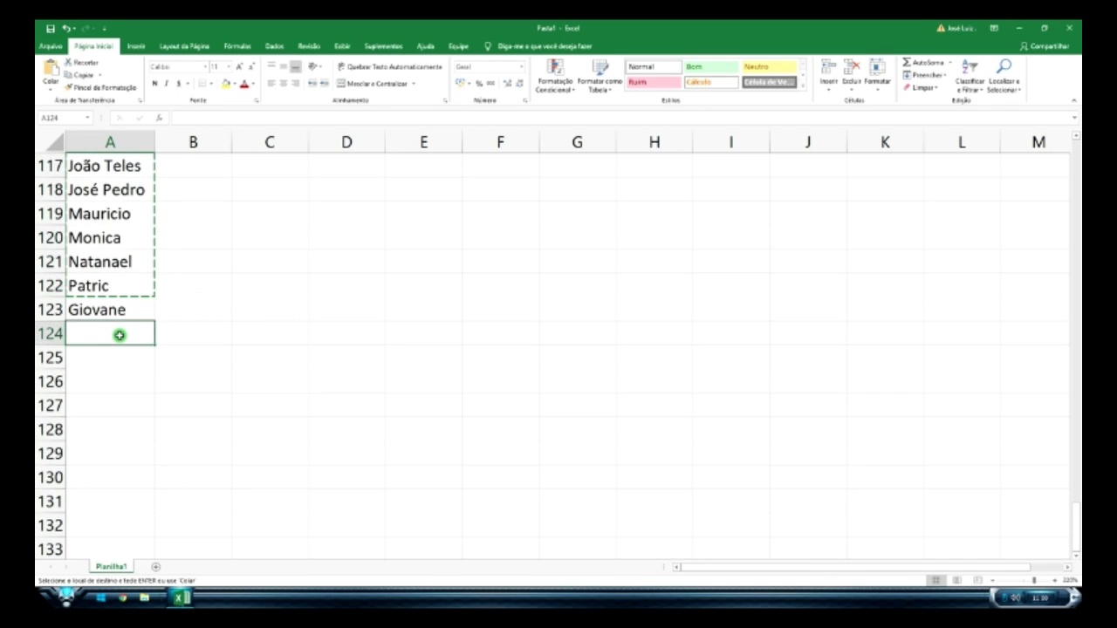
key("ctrl+v")
- Paste more copies of the names at A154 and A184, then clear the selection
scroll(157, 367, "down", 11)
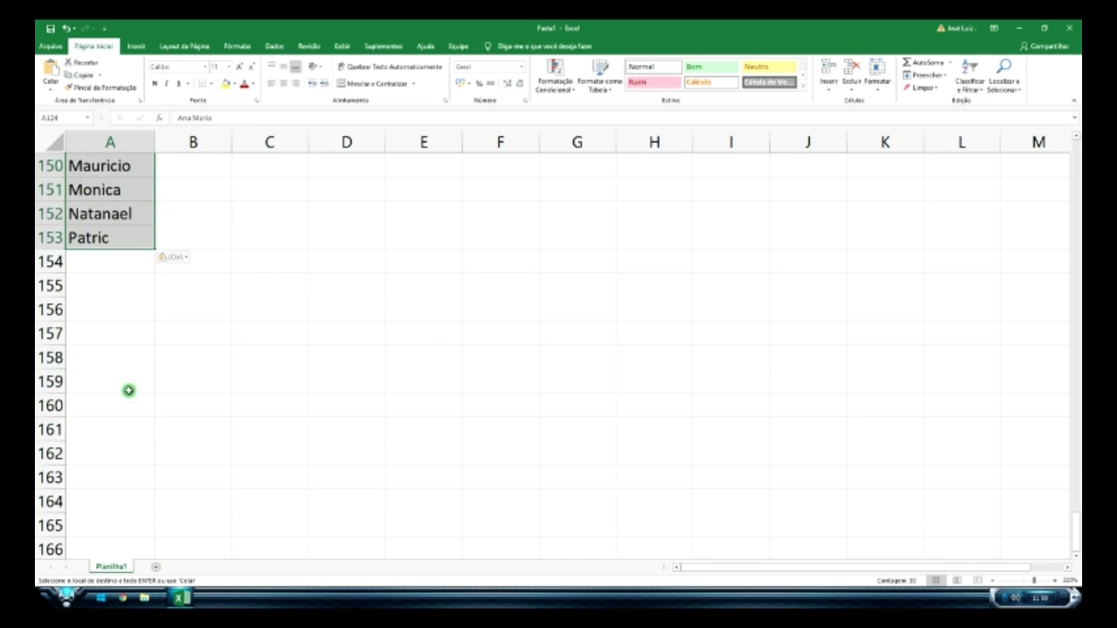
left_click(123, 264)
key("ctrl+v")
scroll(130, 366, "down", 9)
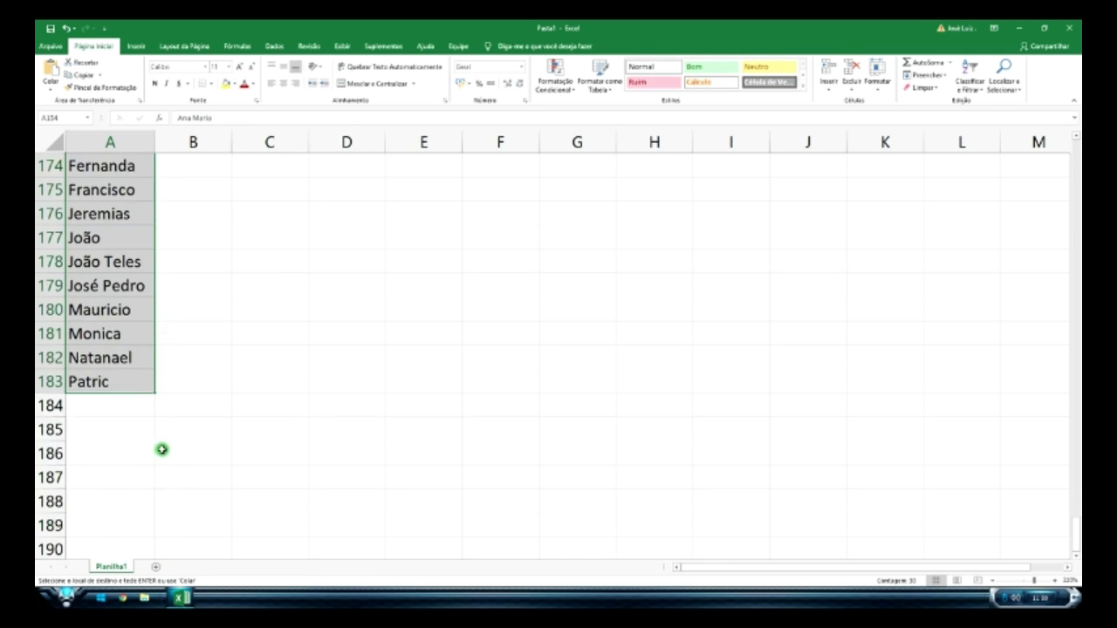
left_click(112, 342)
key("ctrl+v")
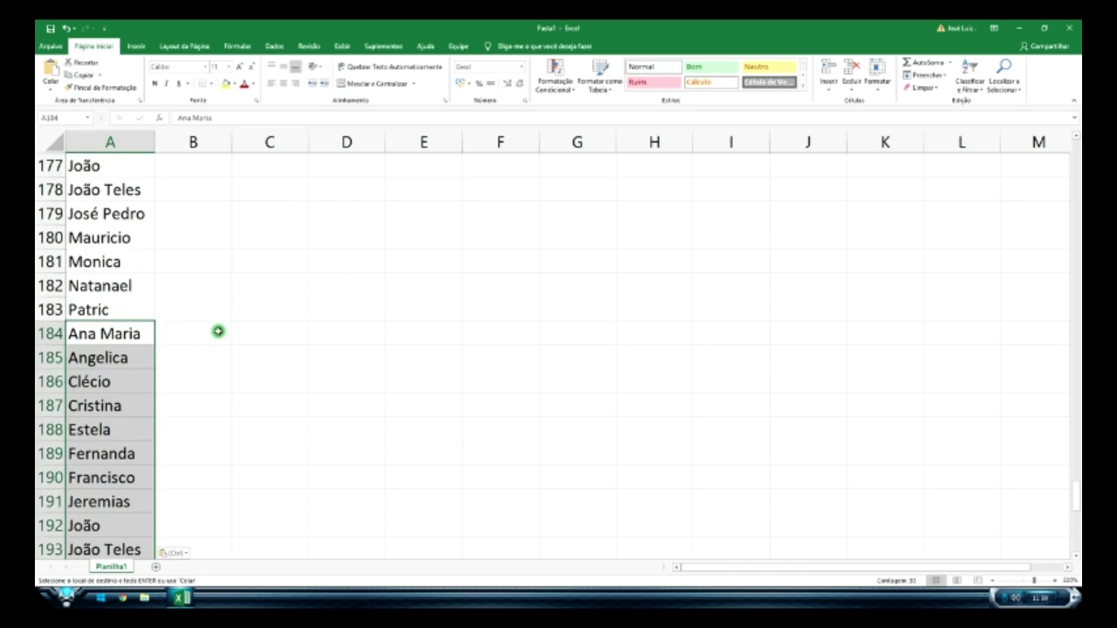
scroll(225, 331, "up", 20)
scroll(225, 331, "up", 20)
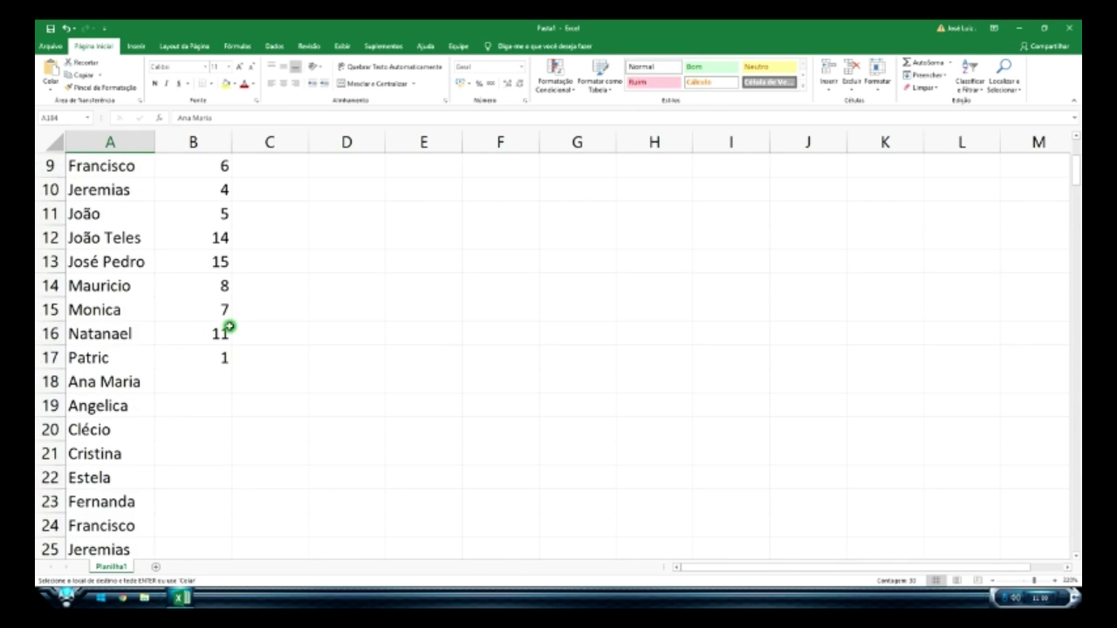
left_click(459, 253)
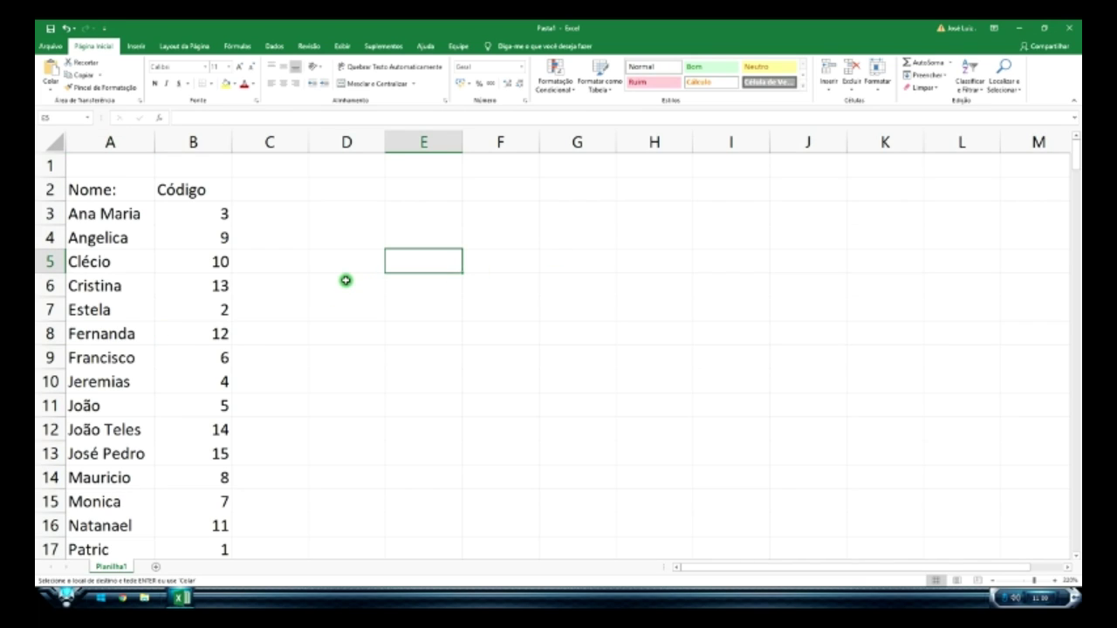
- Search for Giovane with Localizar tudo, correcting the term after a not-found message
key("ctrl+l")
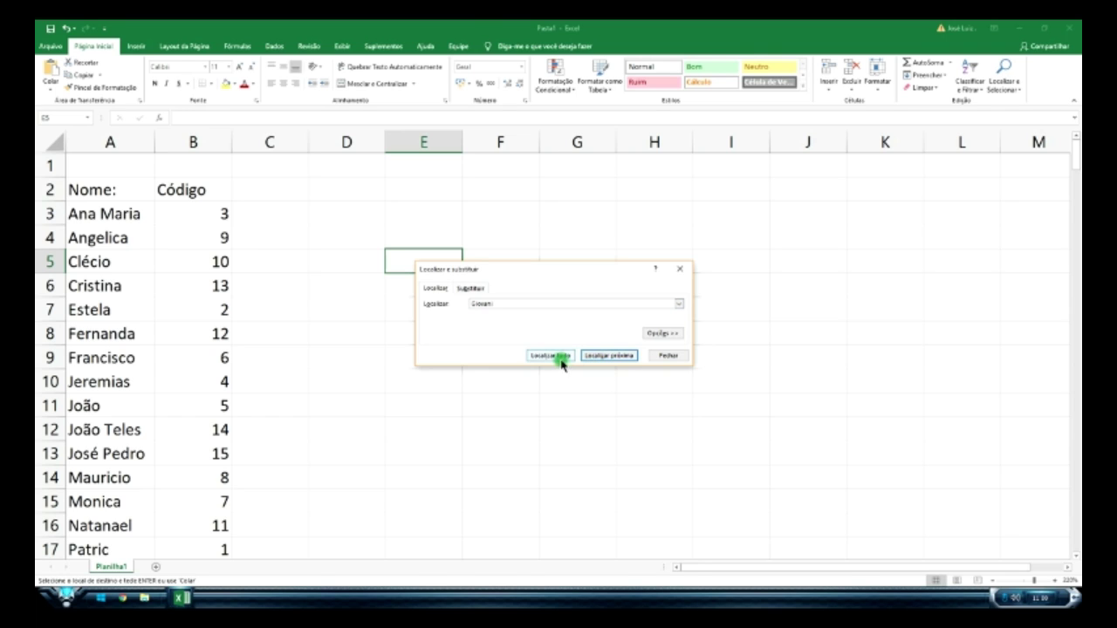
left_click(564, 356)
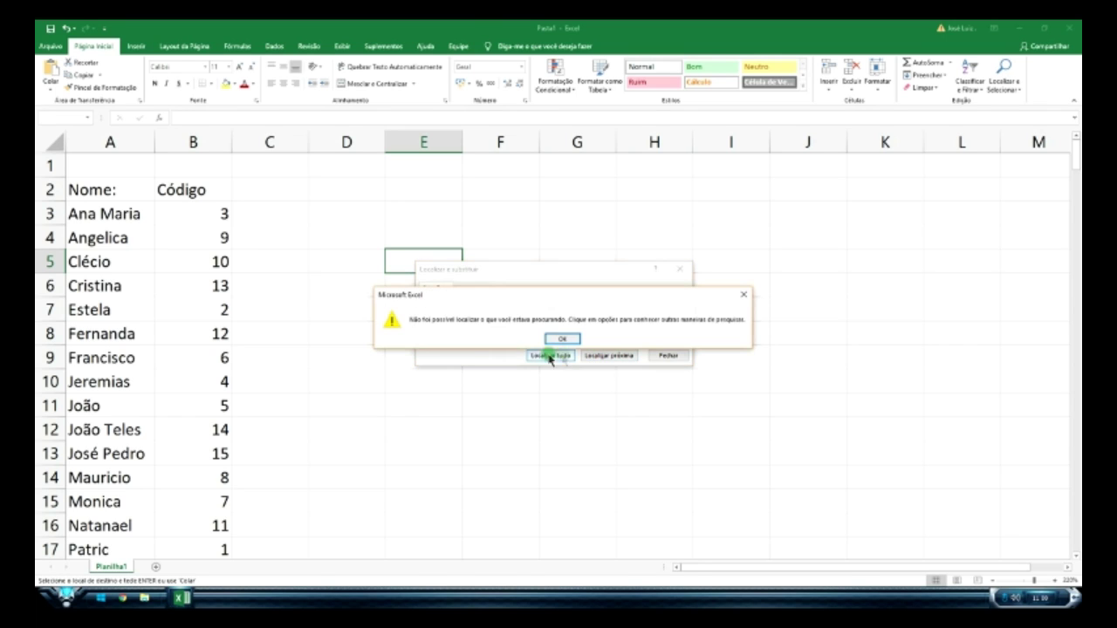
left_click(567, 338)
left_click(513, 304)
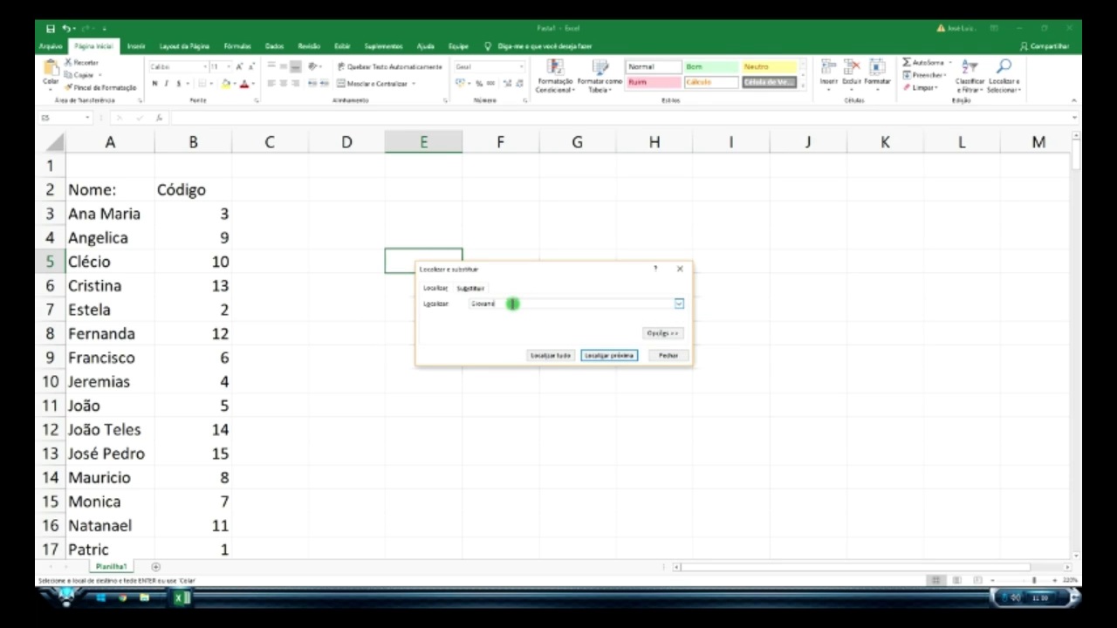
left_click(561, 356)
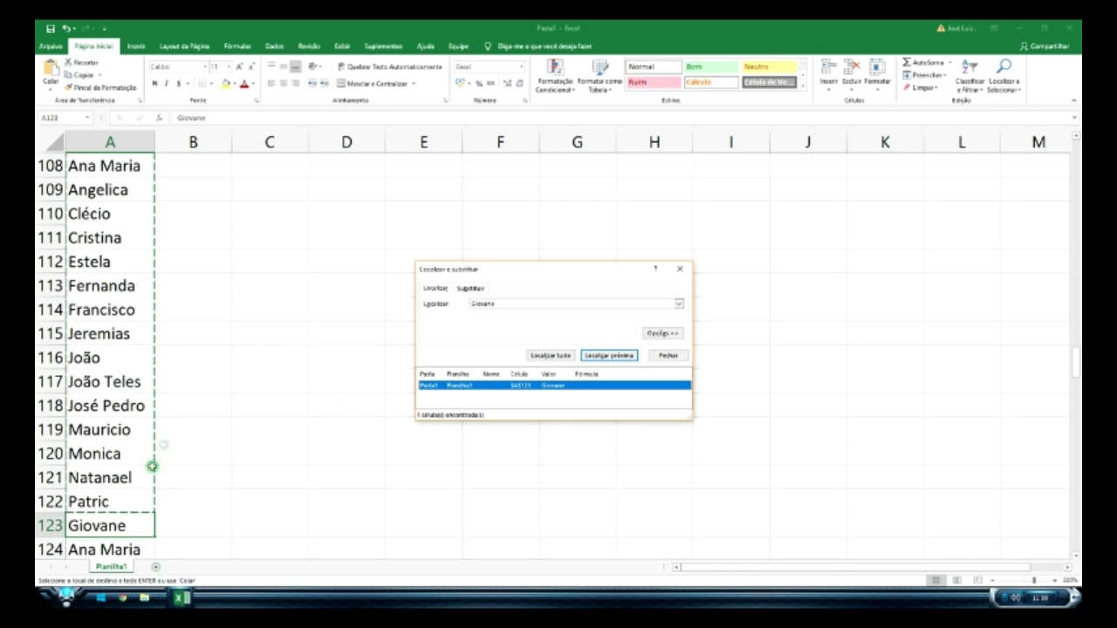
- Close the search window and scroll to Clécio in row 35
left_click(685, 273)
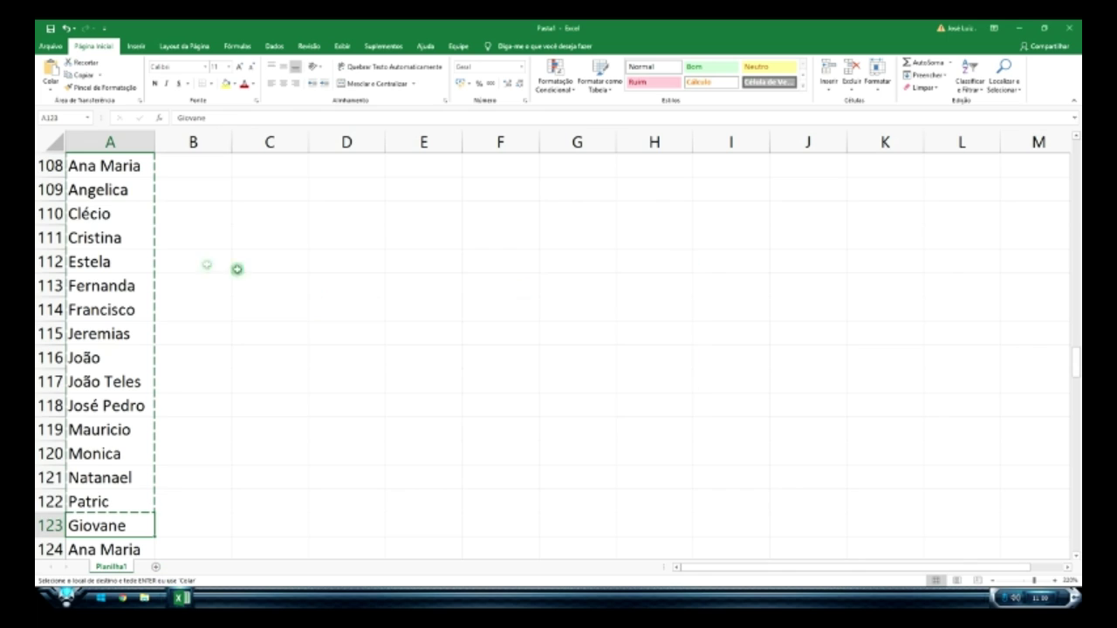
scroll(154, 247, "up", 20)
scroll(156, 247, "down", 20)
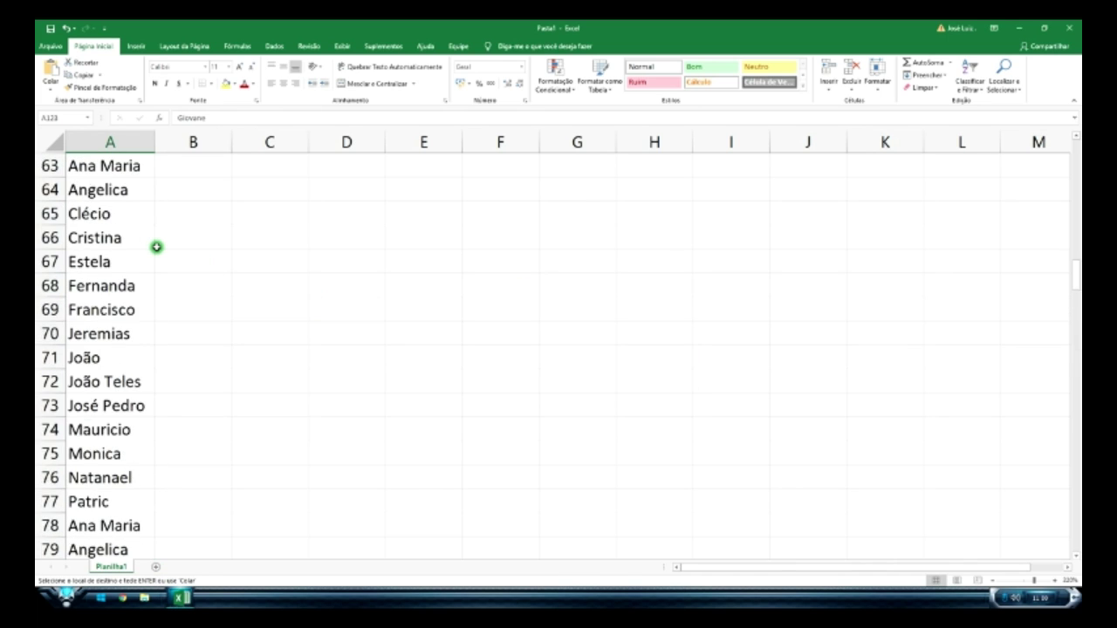
scroll(156, 247, "down", 4)
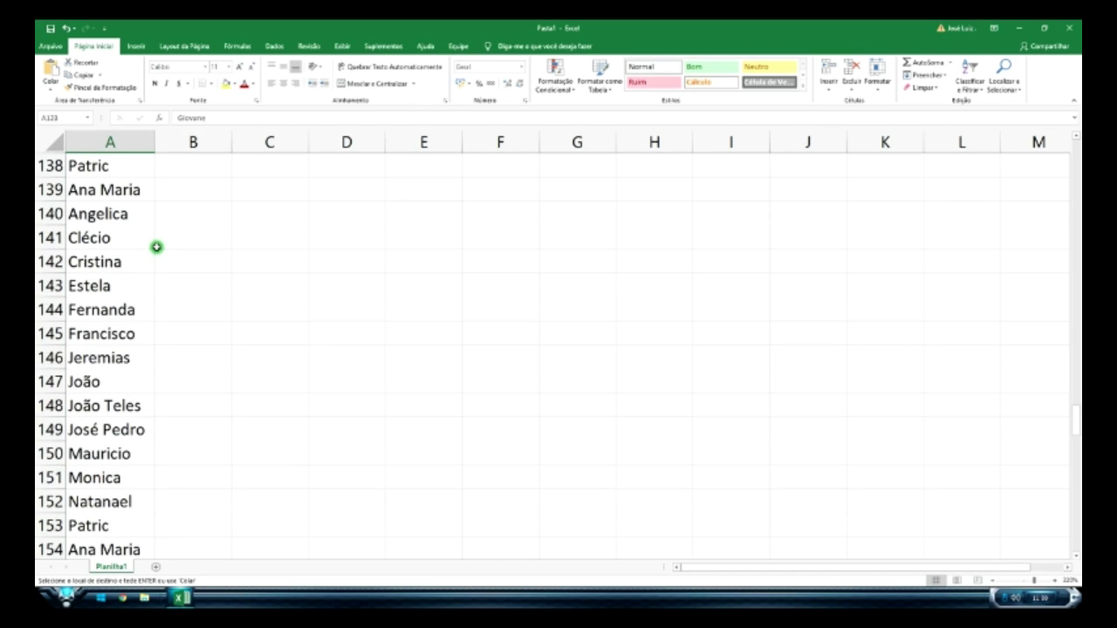
scroll(132, 391, "down", 20)
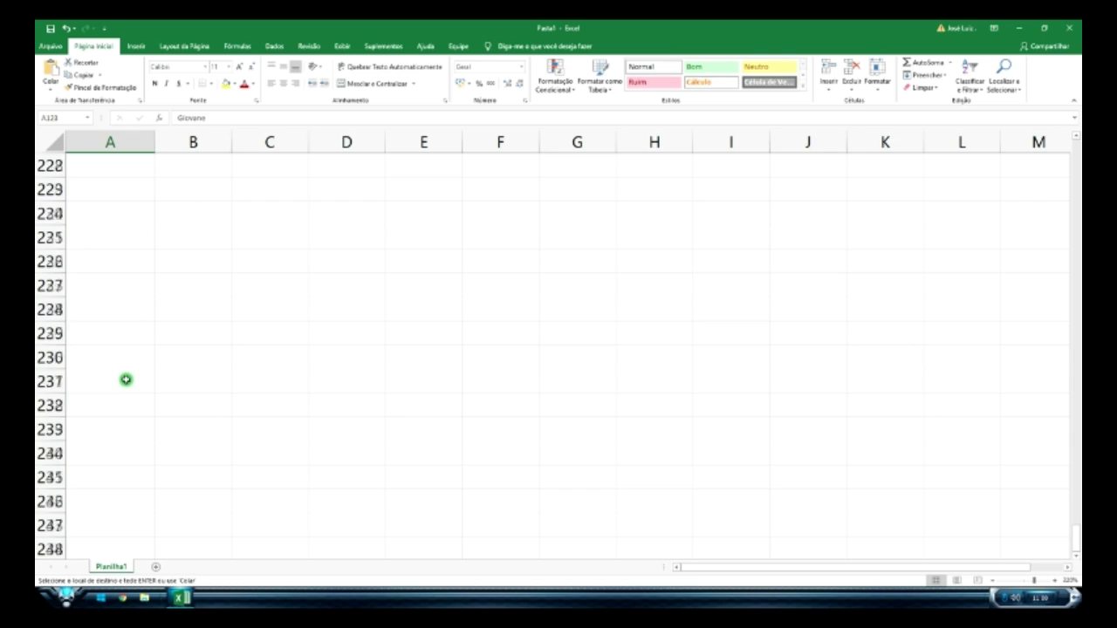
scroll(149, 382, "up", 4)
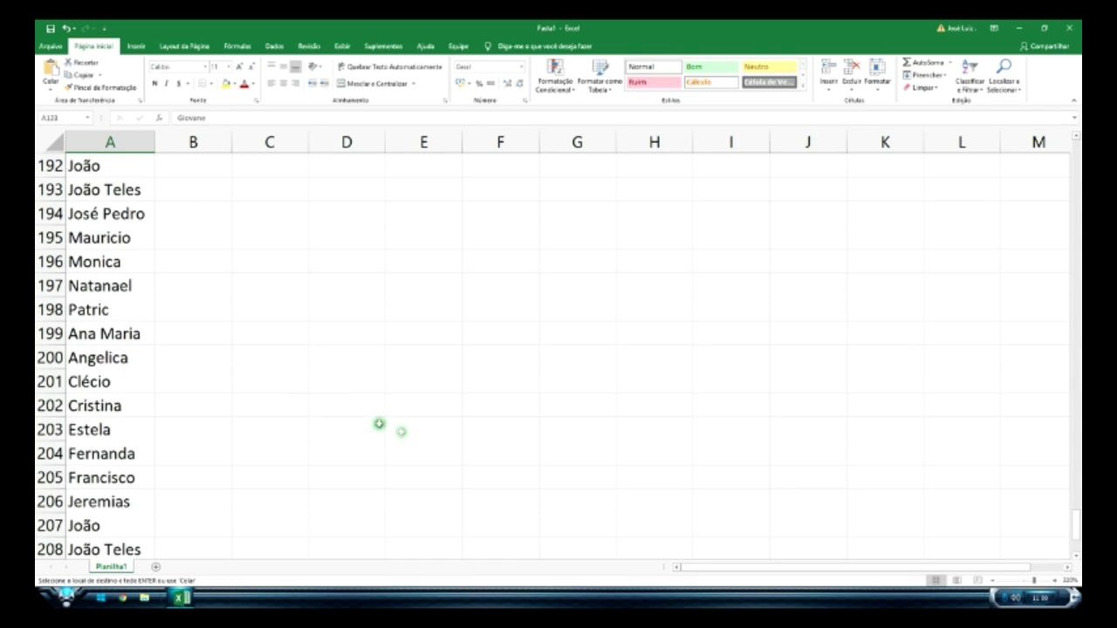
scroll(107, 363, "up", 1)
scroll(106, 362, "up", 20)
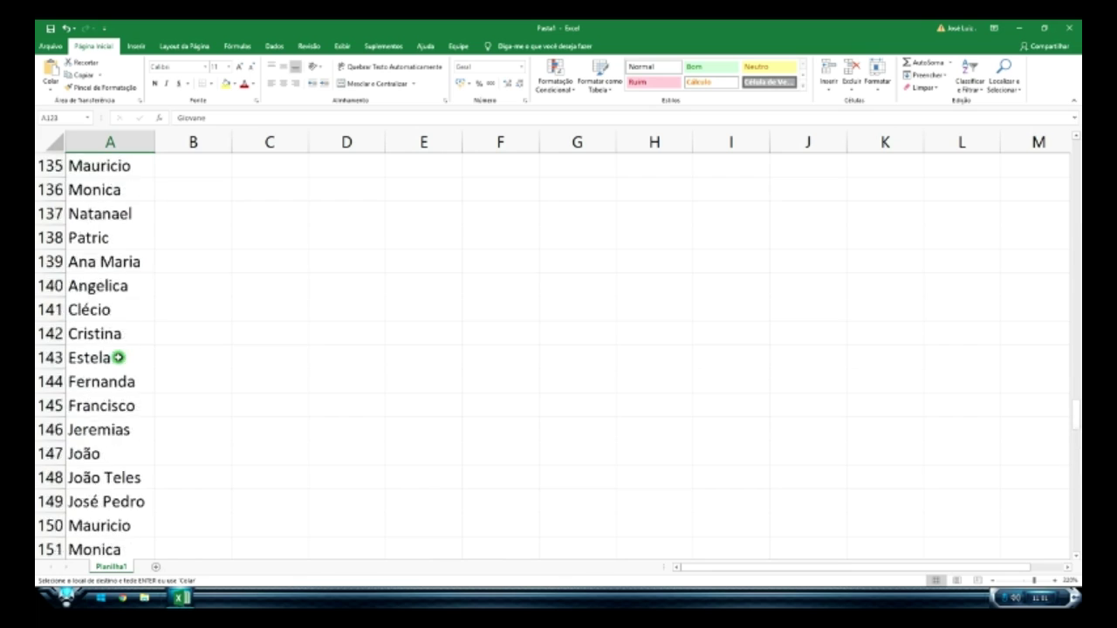
scroll(118, 357, "up", 20)
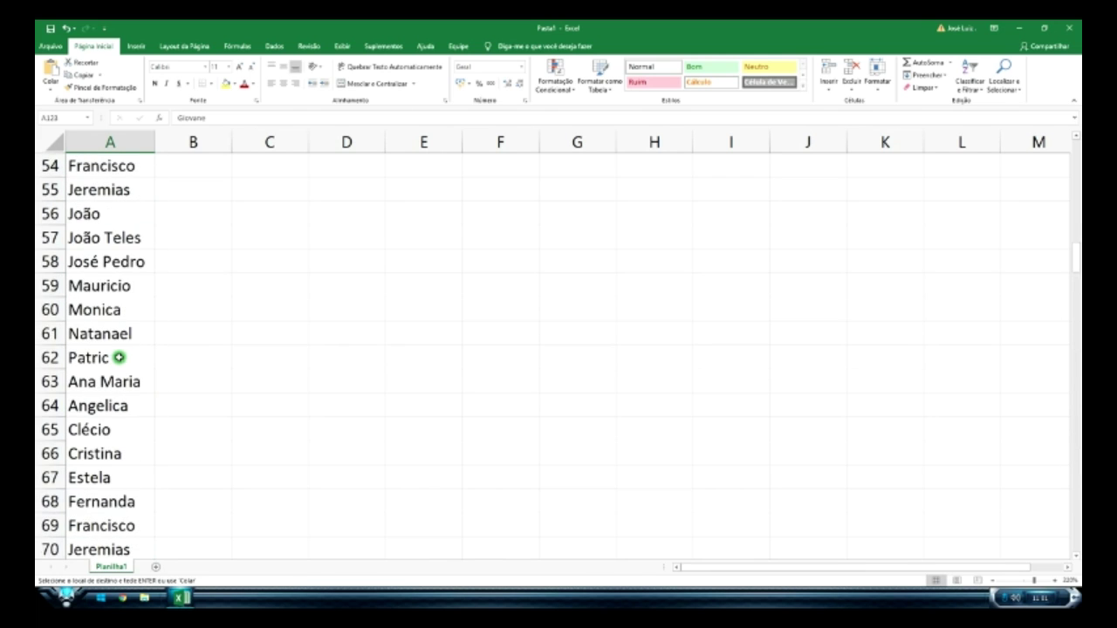
scroll(117, 357, "up", 5)
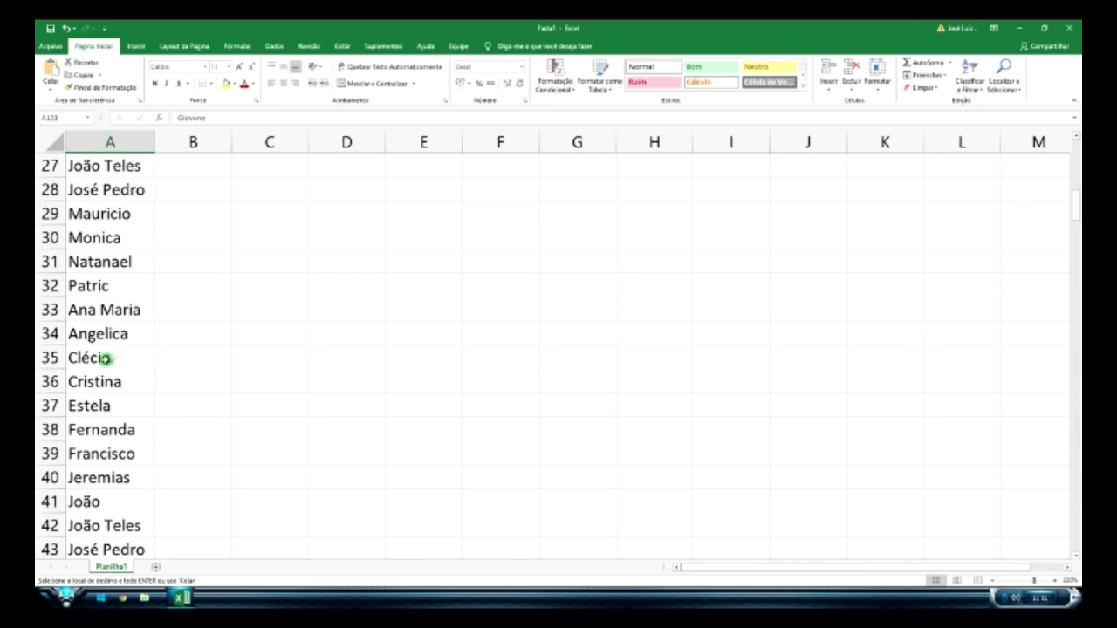
- Overwrite Clécio in cell A35 with Giovane
left_click(99, 358)
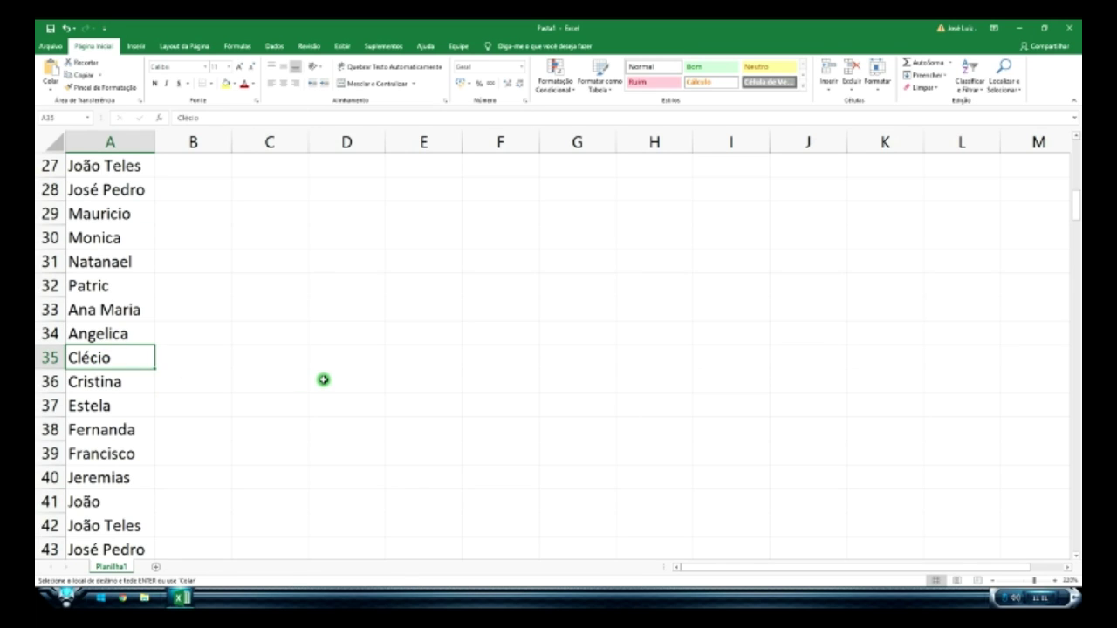
scroll(319, 378, "down", 13)
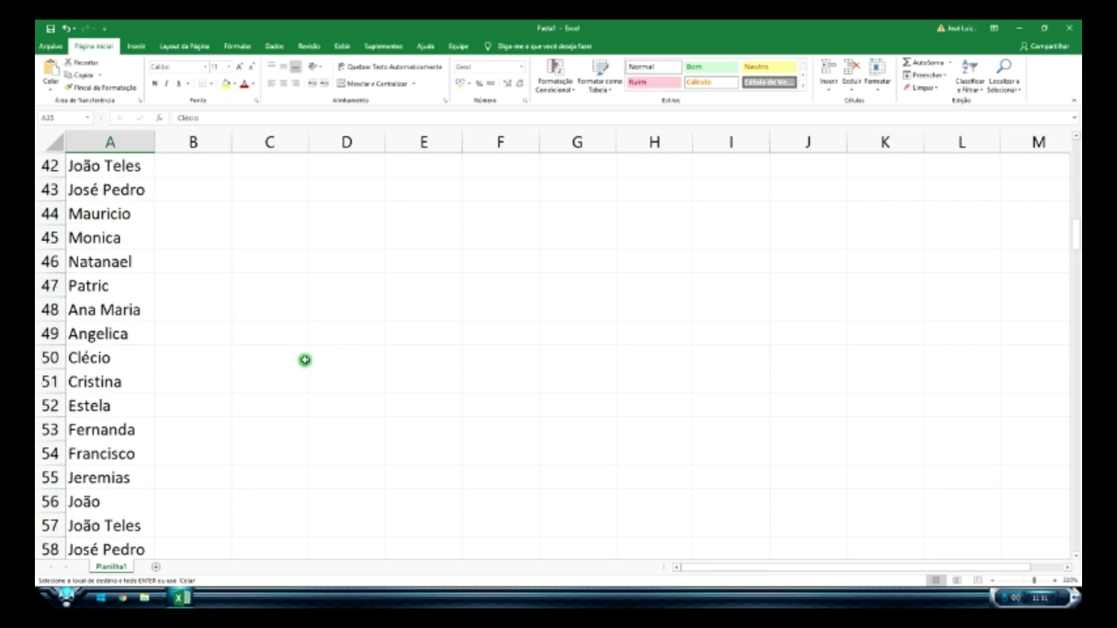
scroll(342, 346, "down", 11)
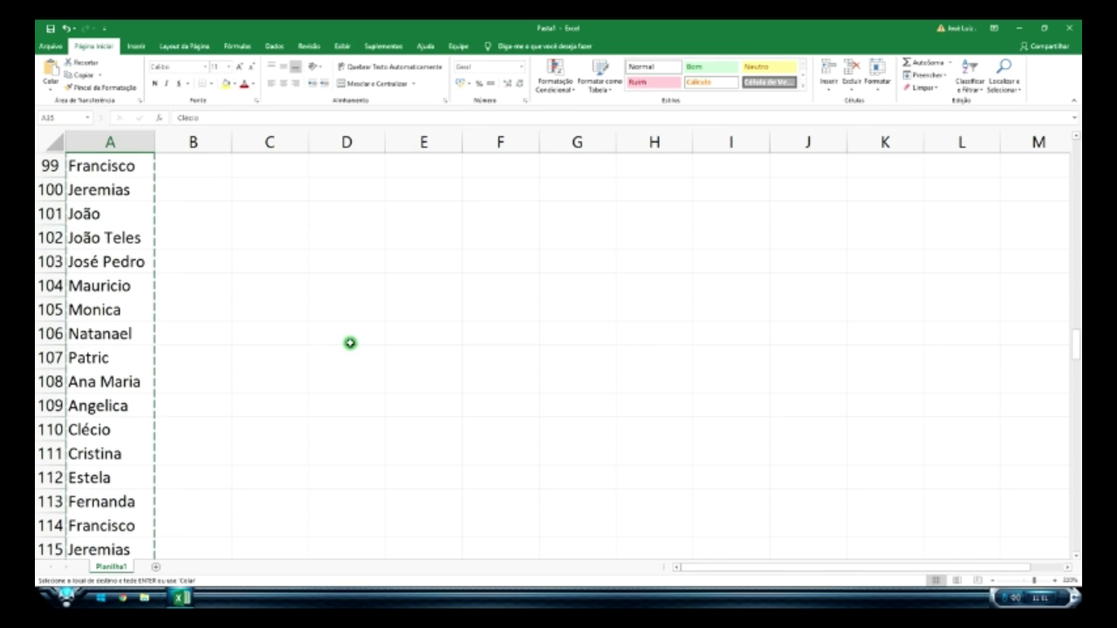
scroll(345, 340, "up", 7)
scroll(349, 336, "up", 16)
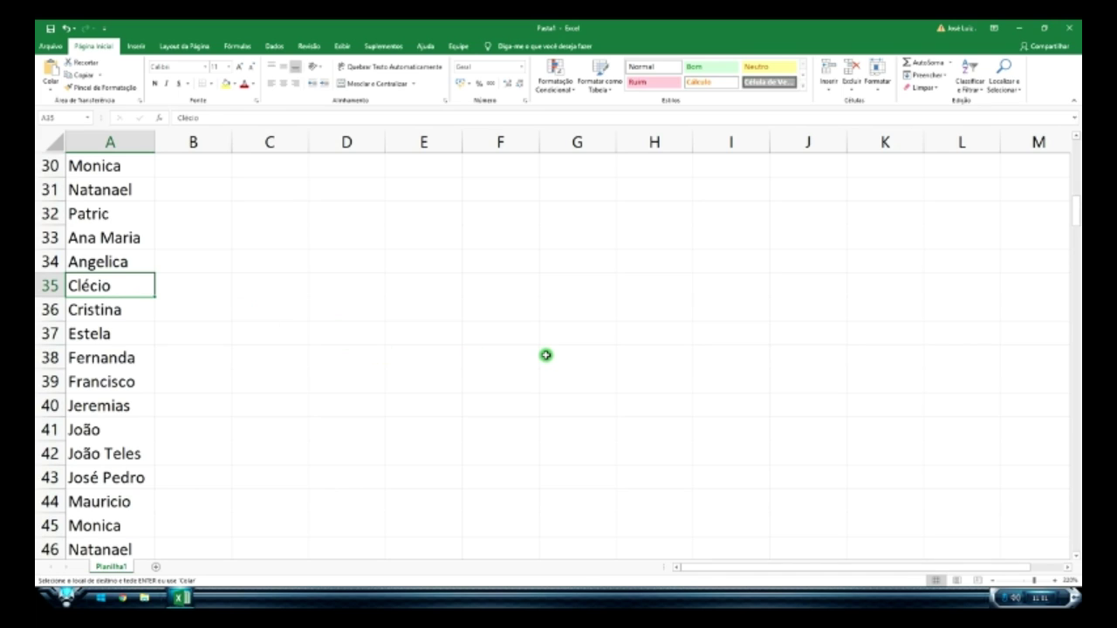
type("Gio")
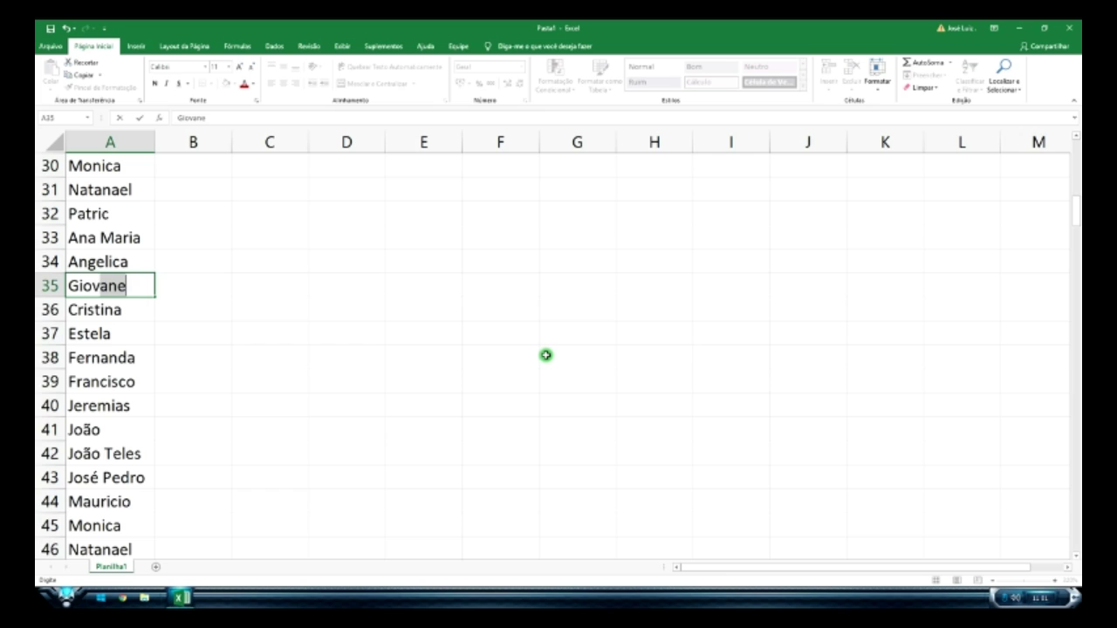
type("vane")
left_click(538, 346)
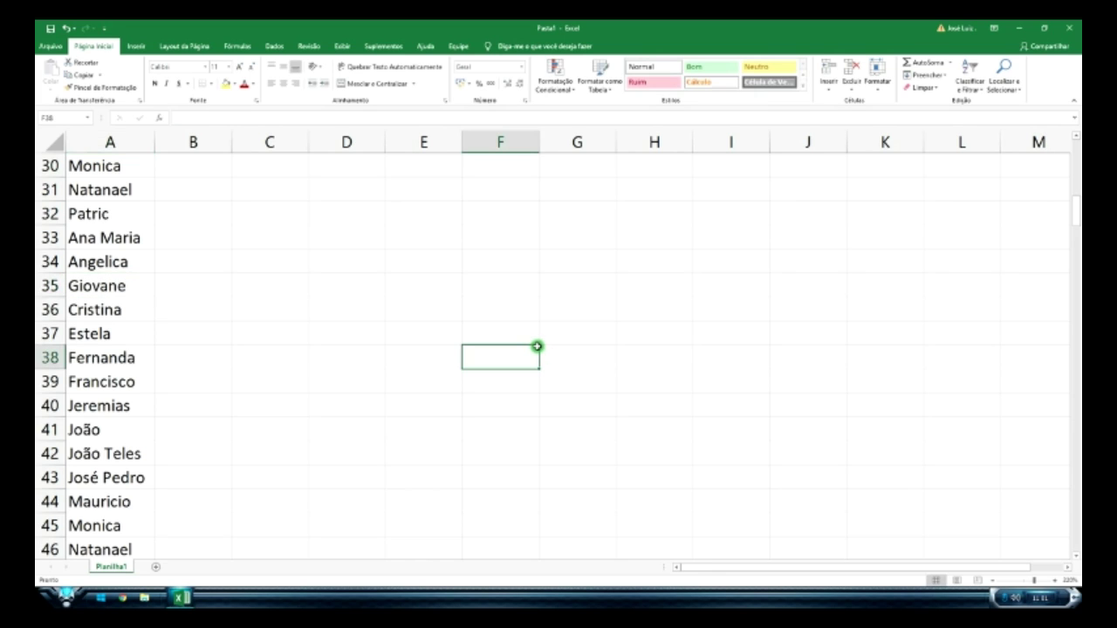
scroll(713, 367, "up", 10)
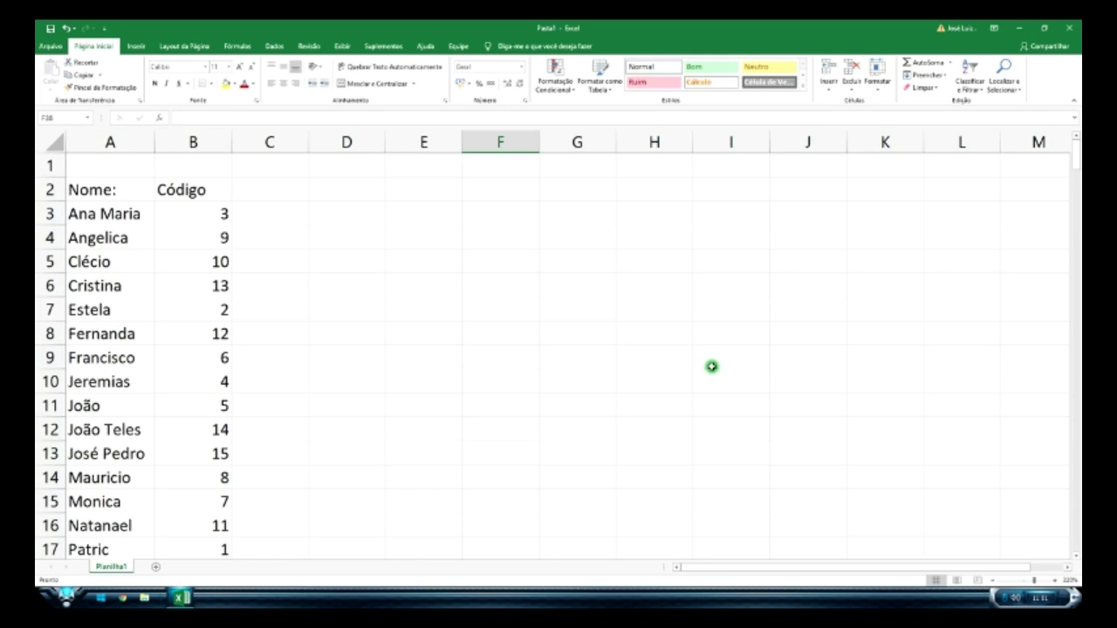
- Run Localizar tudo for Giovane, check the A35 and A123 matches, and close the dialog
key("ctrl+l")
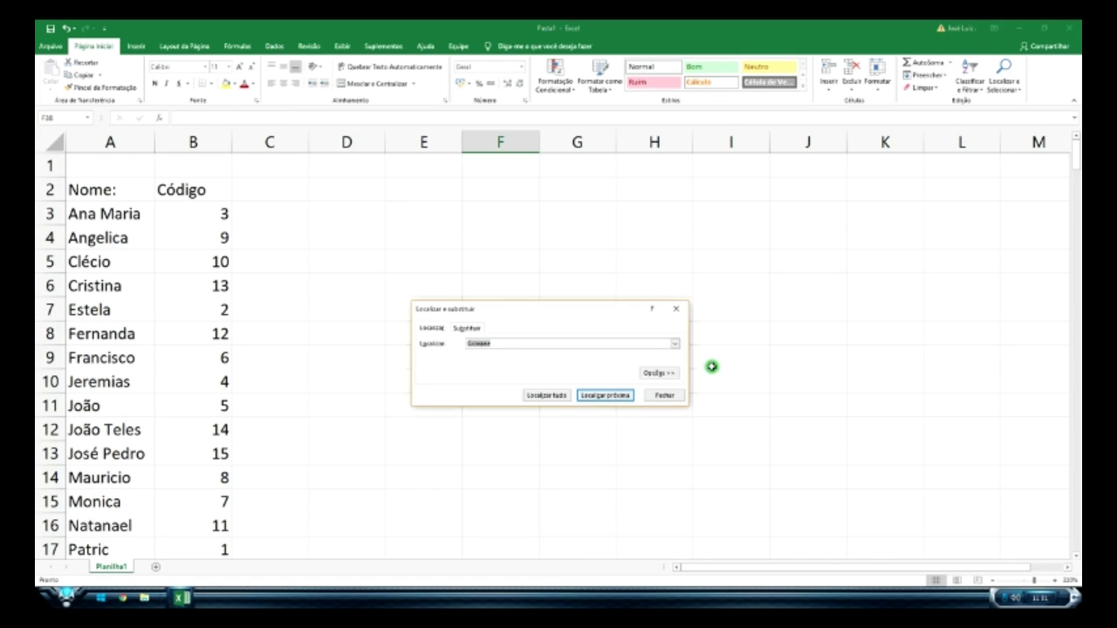
left_click(555, 395)
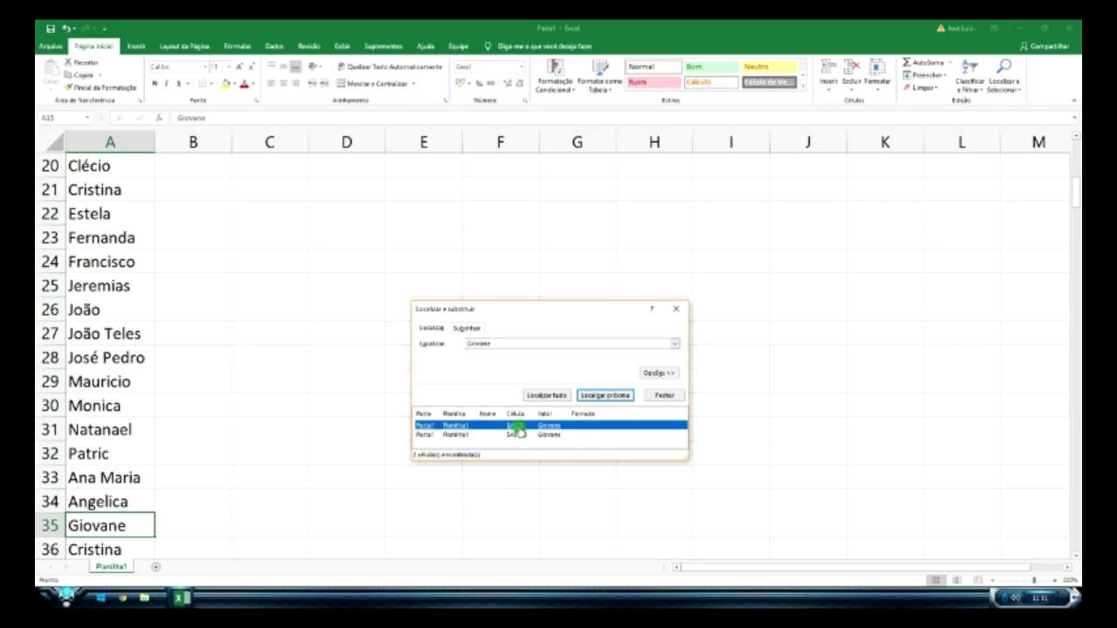
left_click(517, 434)
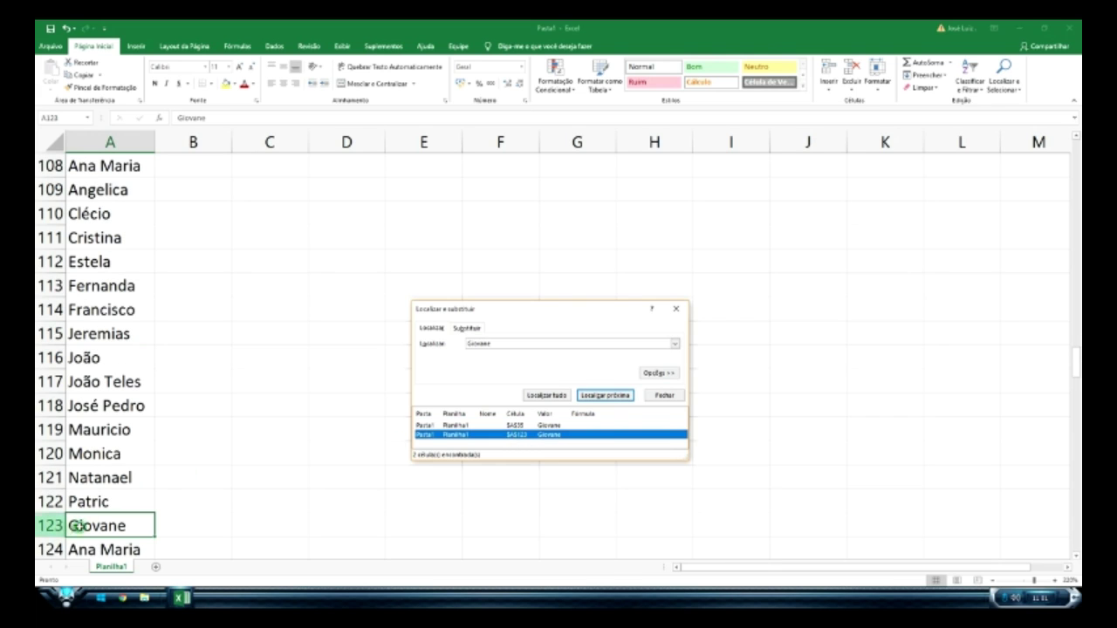
left_click(676, 309)
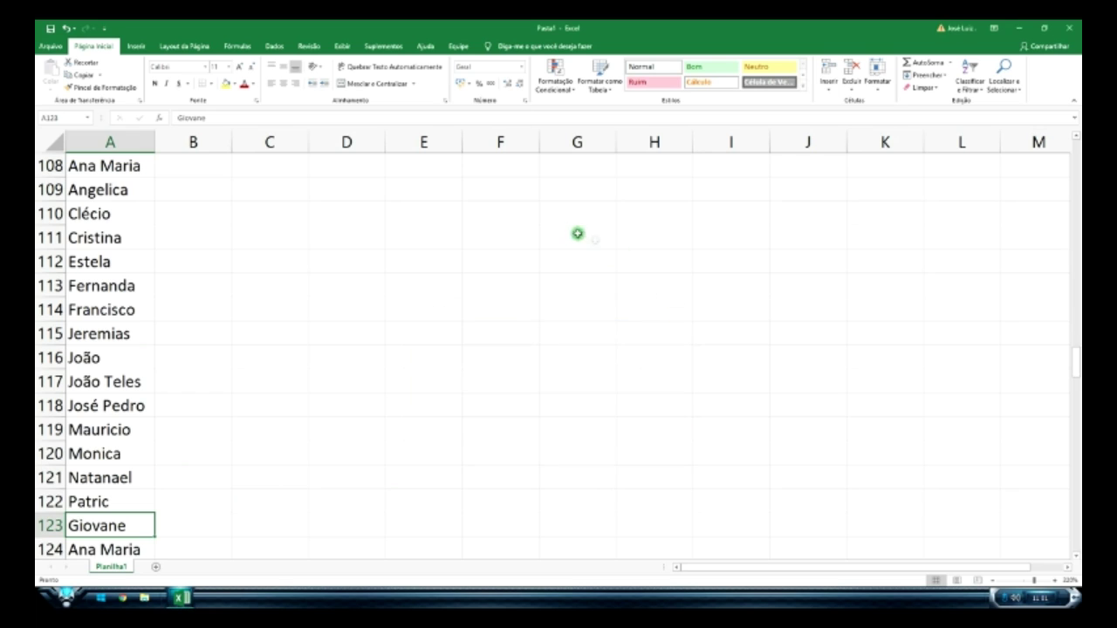
scroll(578, 244, "up", 20)
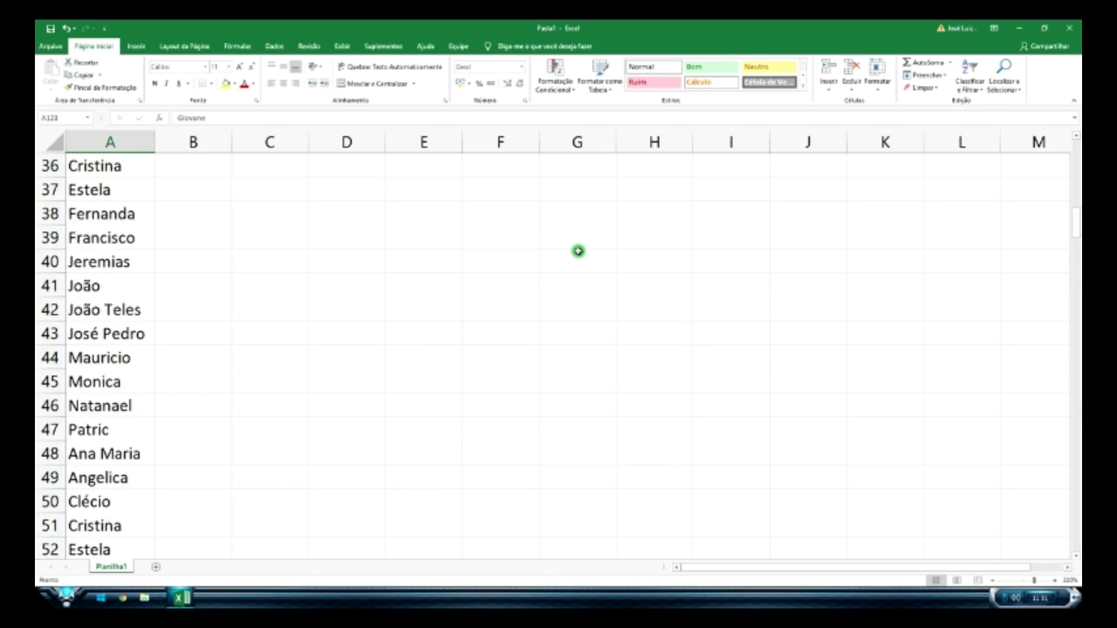
scroll(578, 251, "up", 12)
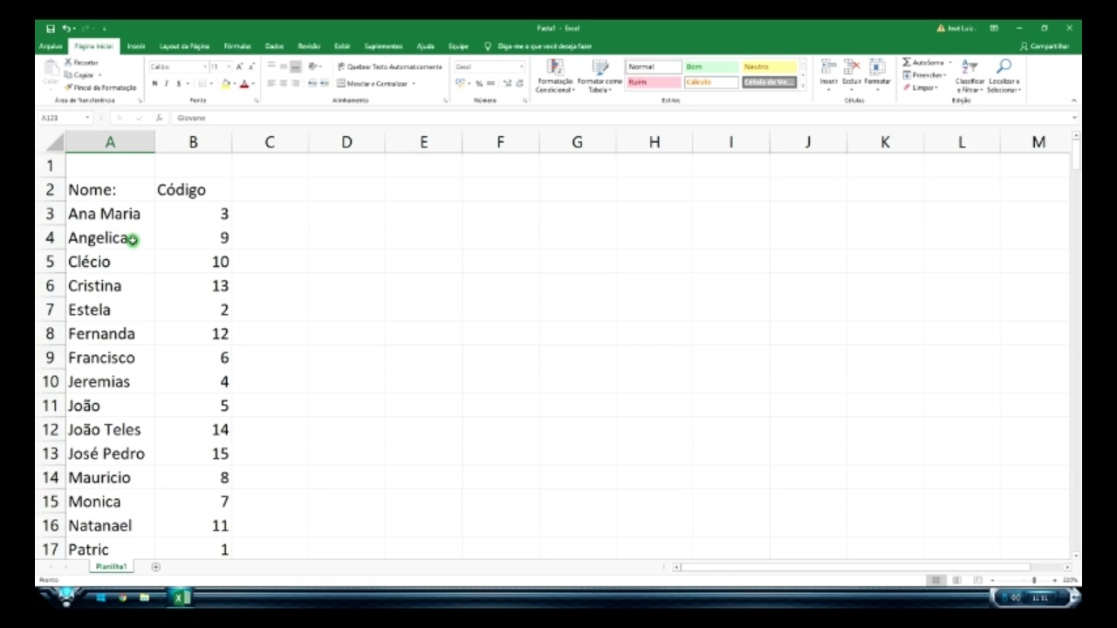